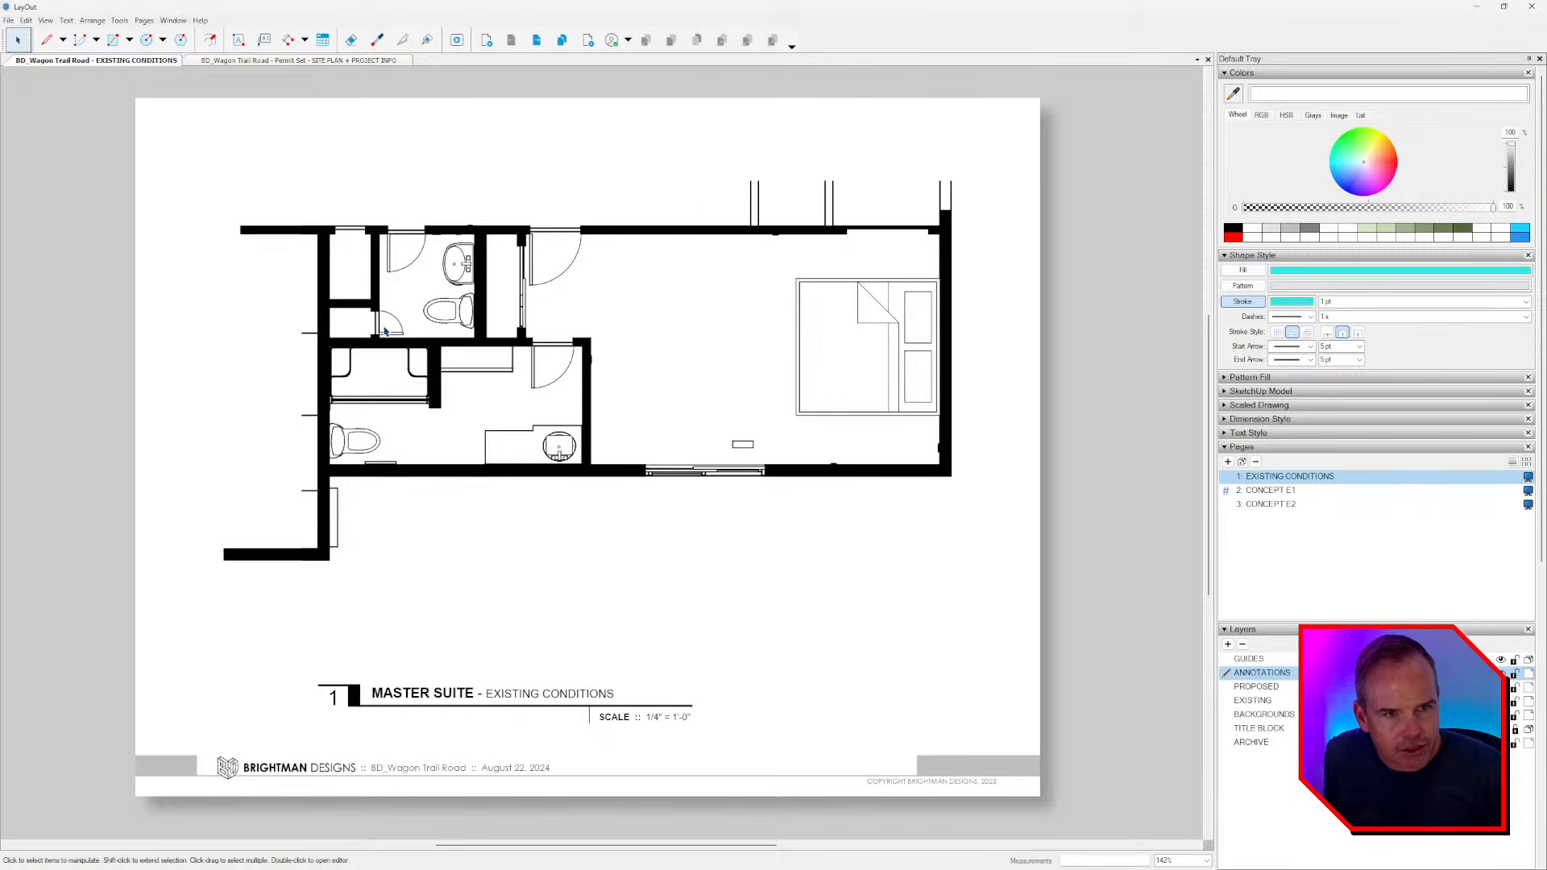
# - Page through the concept set from EXISTING CONDITIONS to CONCEPT E1 and CONCEPT E2 to review the master suite plans
pyautogui.click(535, 41)
pyautogui.click(511, 40)
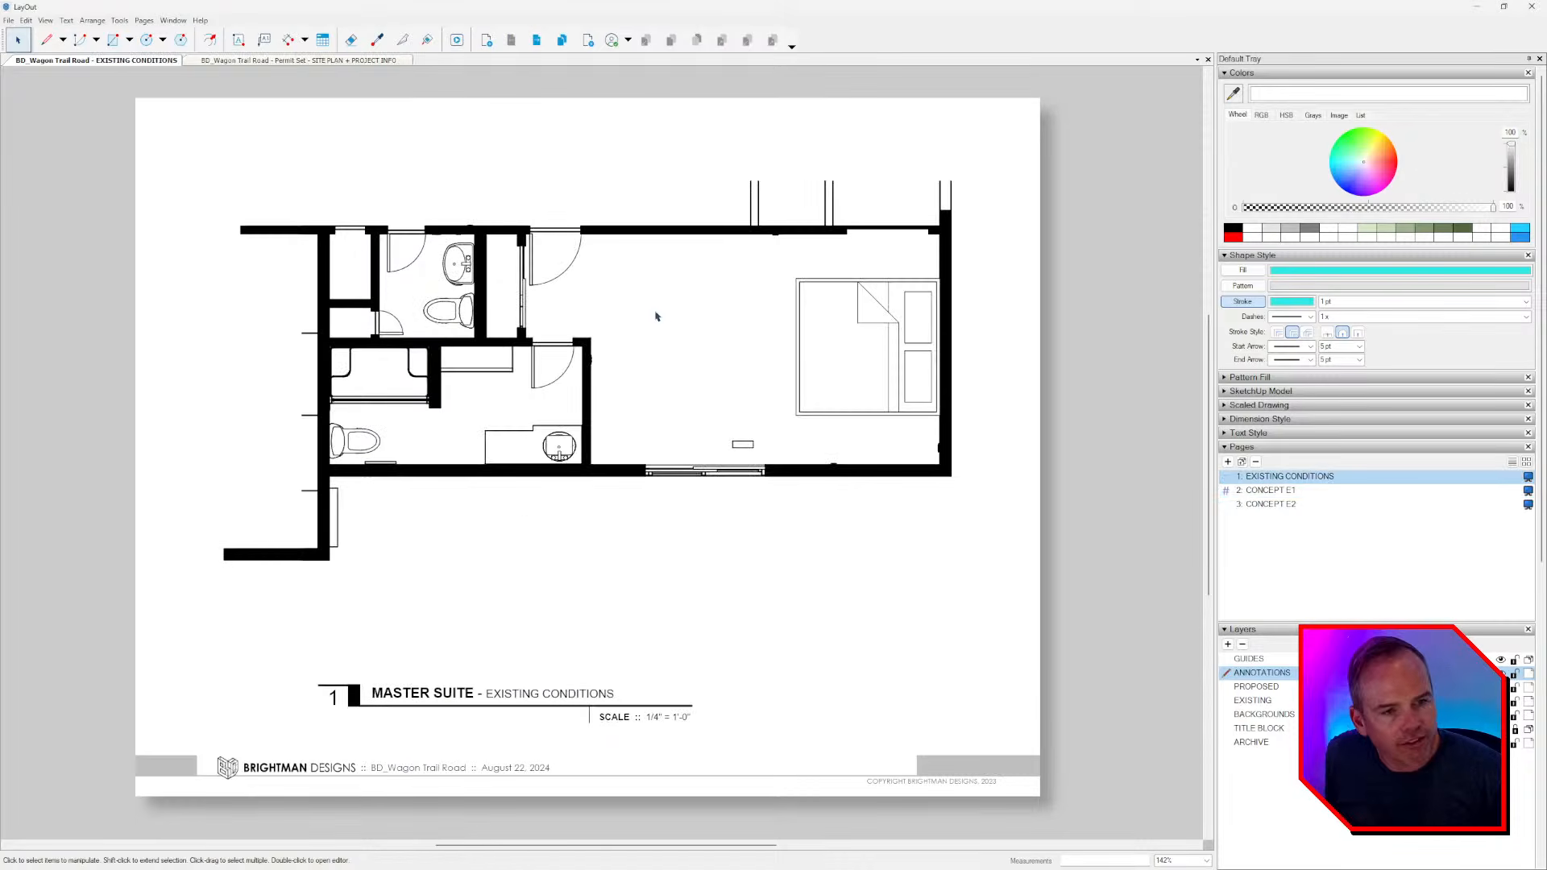
pyautogui.click(536, 42)
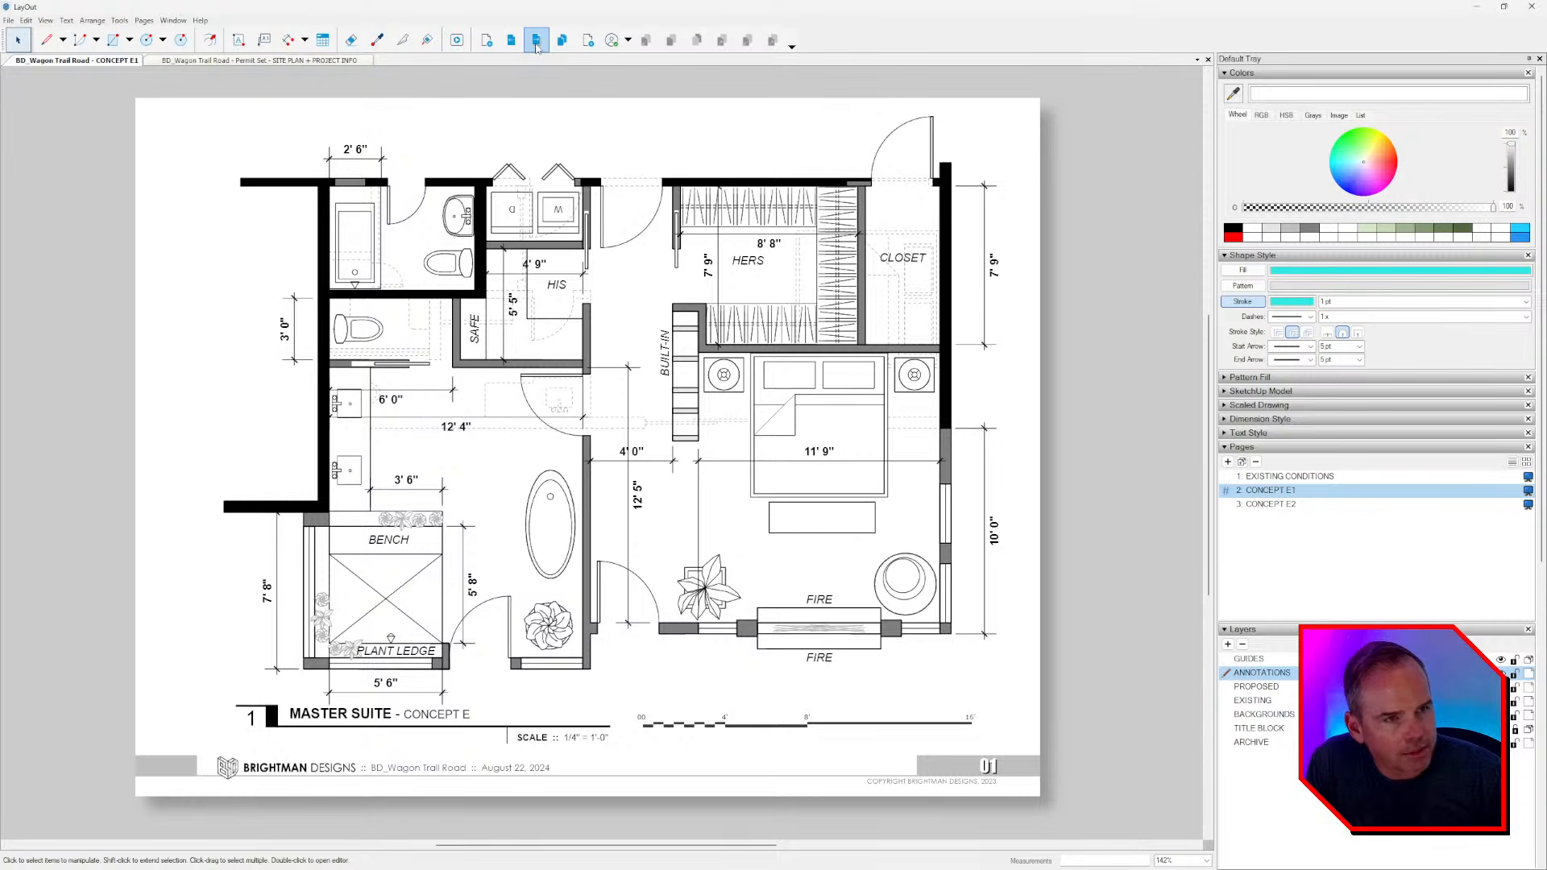
pyautogui.click(535, 41)
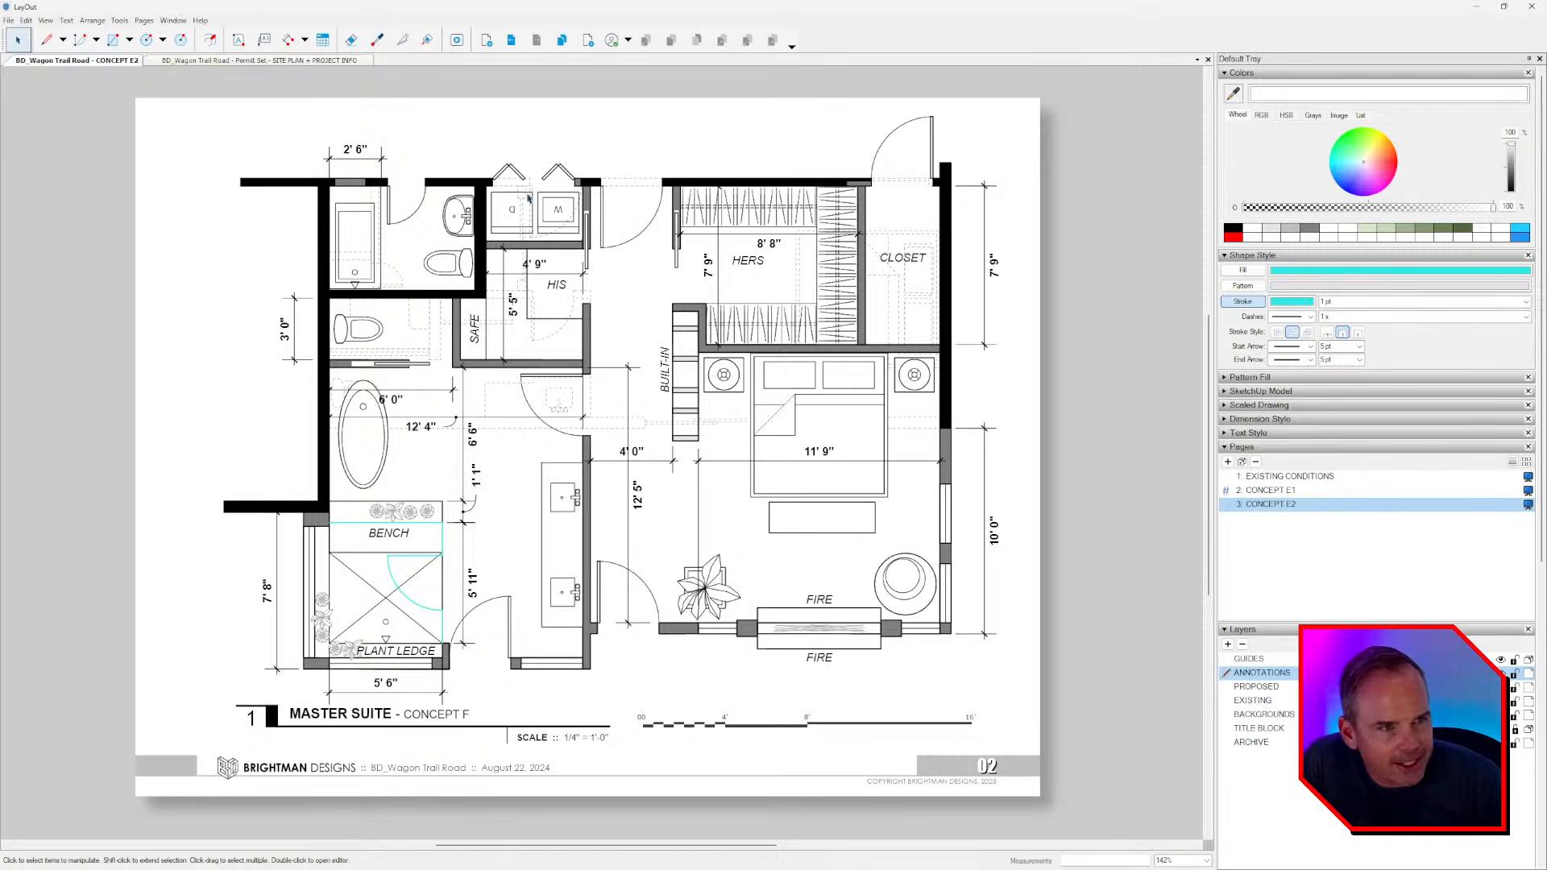
# - Switch to the Permit Set document and examine the demolition, construction and roof plans on the DEMOLITION AND CONSTRUCTION PLANS page
pyautogui.click(281, 61)
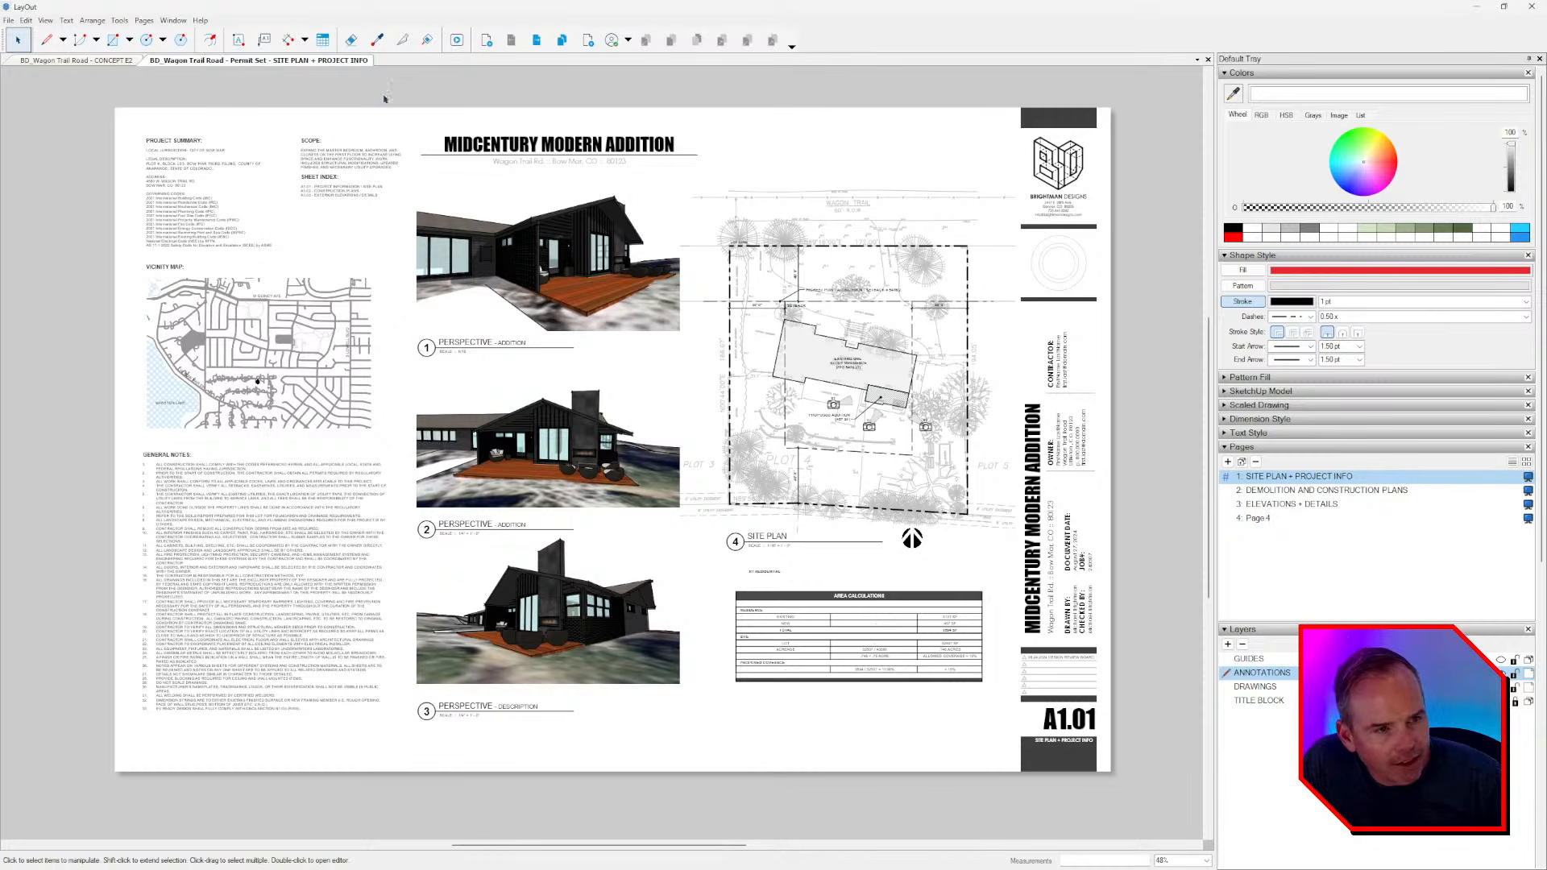
pyautogui.click(537, 41)
pyautogui.scroll(5, 314, 216)
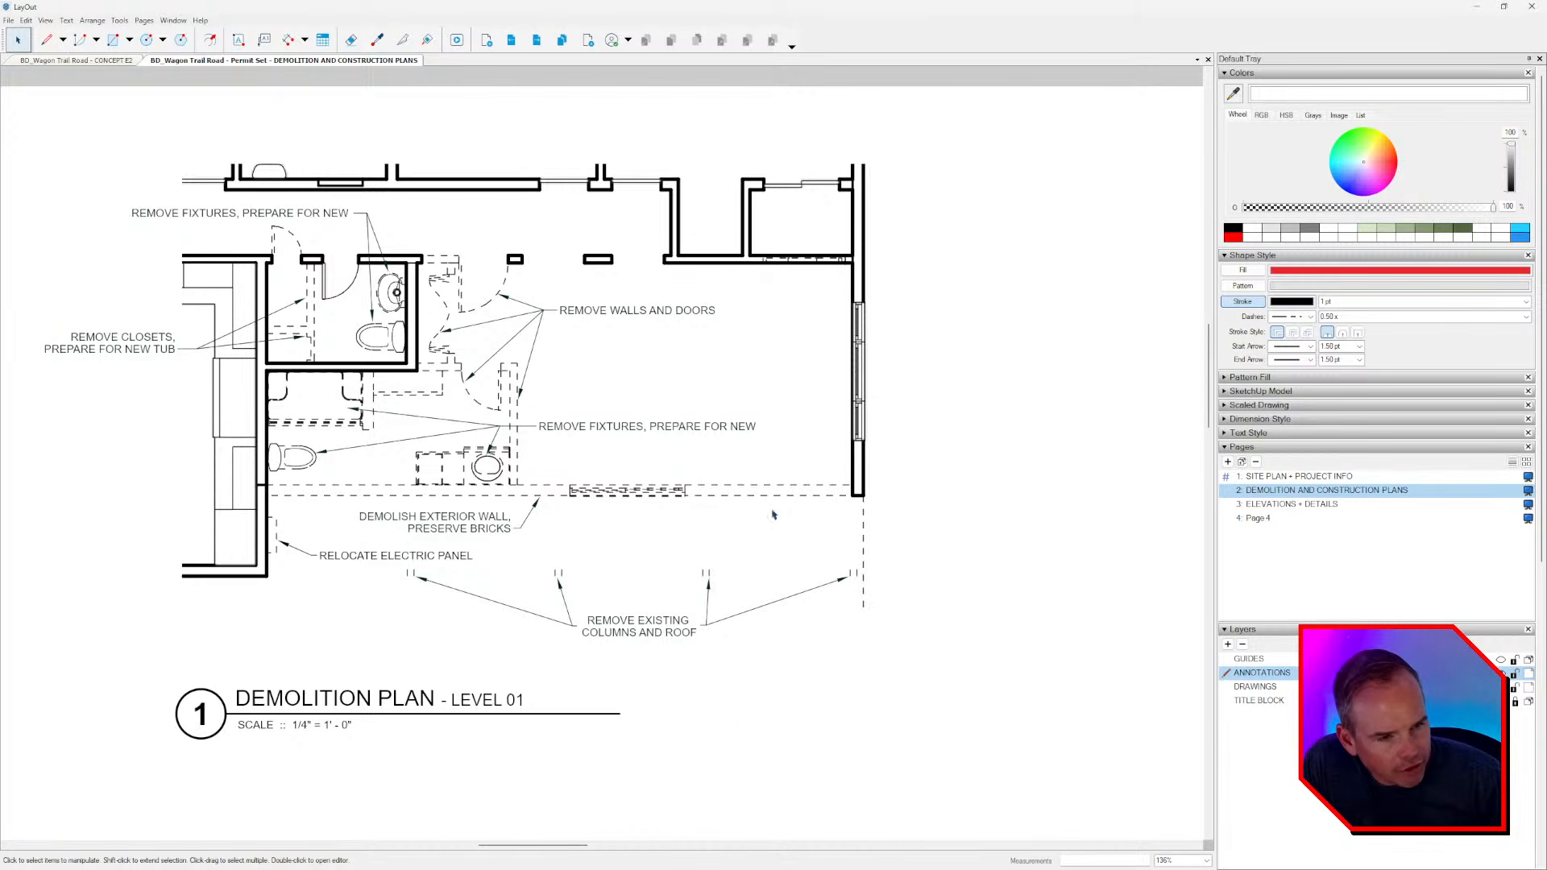
pyautogui.moveTo(662, 630)
pyautogui.mouseDown(button='middle')
pyautogui.moveTo(632, 408)
pyautogui.moveTo(624, 157)
pyautogui.mouseUp(button='middle')
pyautogui.moveTo(690, 714); pyautogui.dragTo(741, 390, button='middle')
pyautogui.scroll(-3, 664, 269)
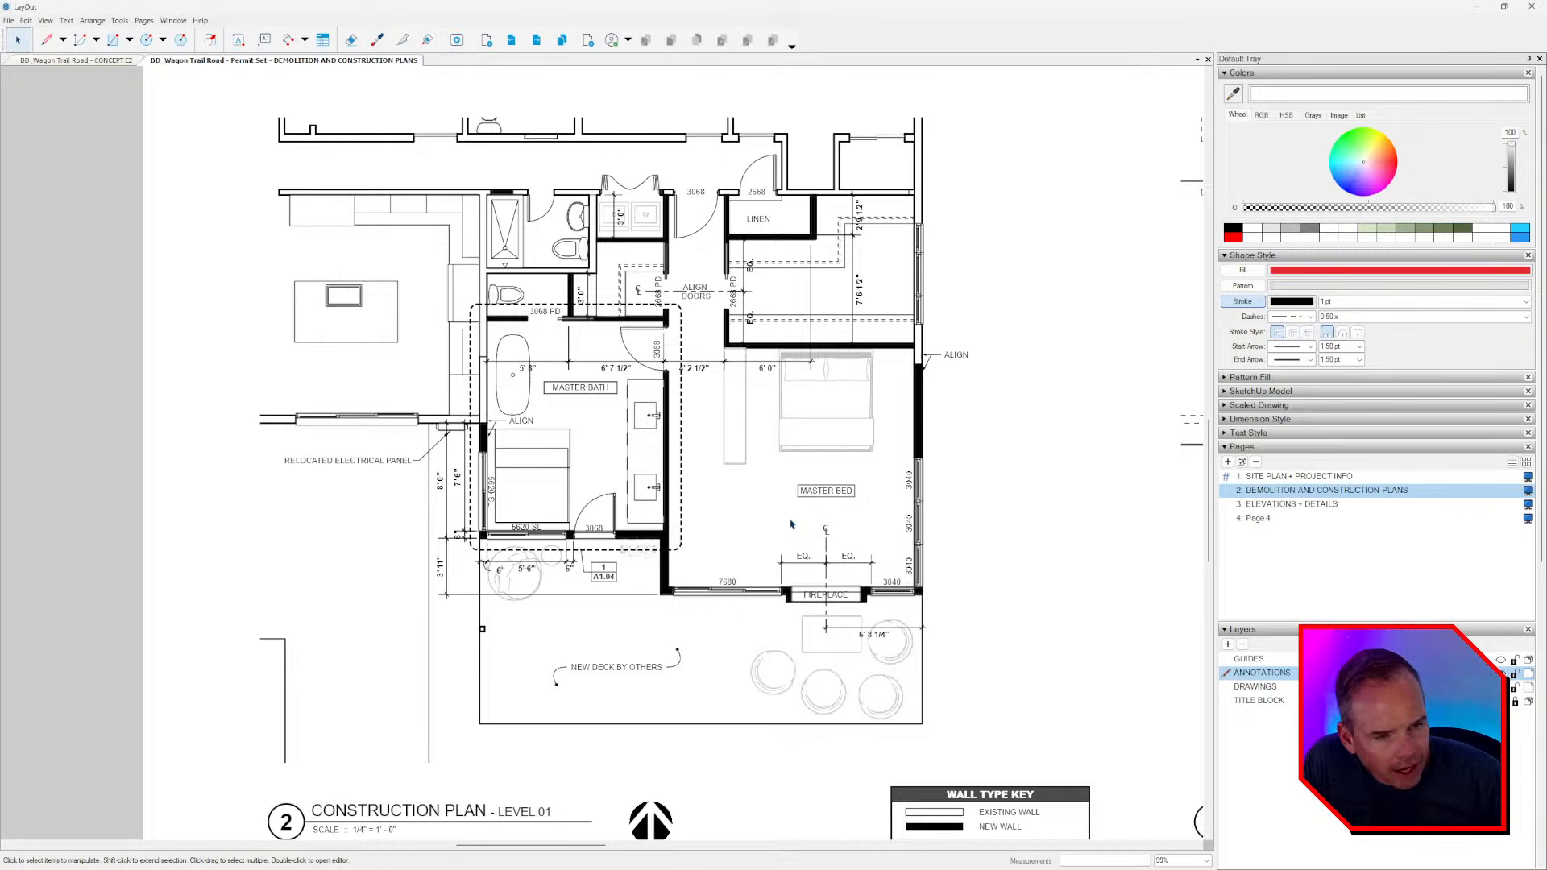
pyautogui.moveTo(1003, 486); pyautogui.dragTo(317, 468, button='middle')
pyautogui.scroll(-2, 569, 452)
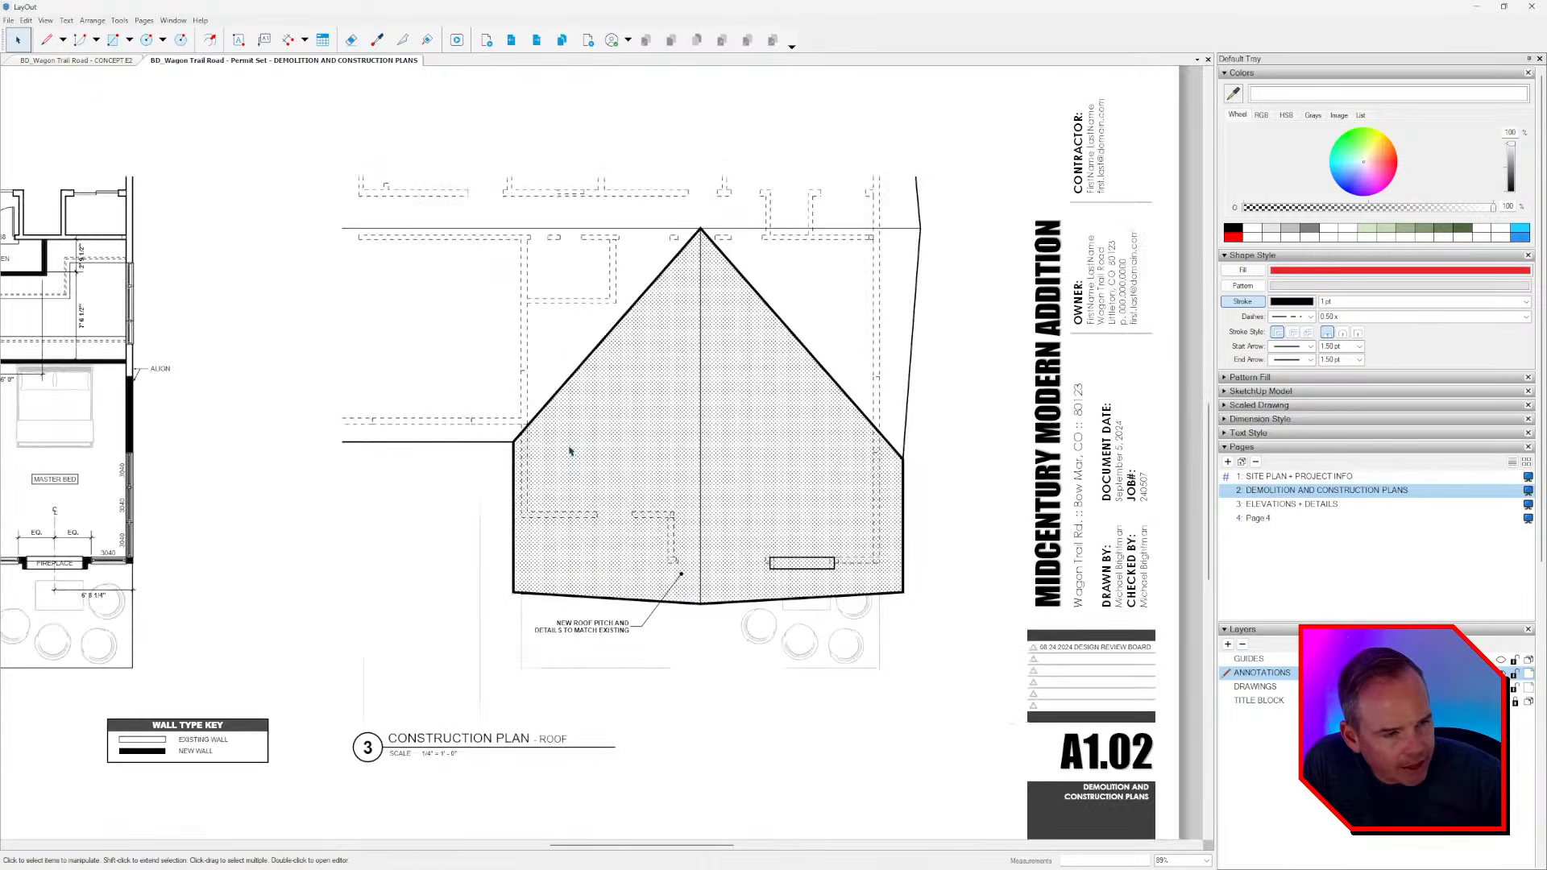
pyautogui.moveTo(440, 462); pyautogui.dragTo(667, 593, button='middle')
pyautogui.scroll(-1, 610, 506)
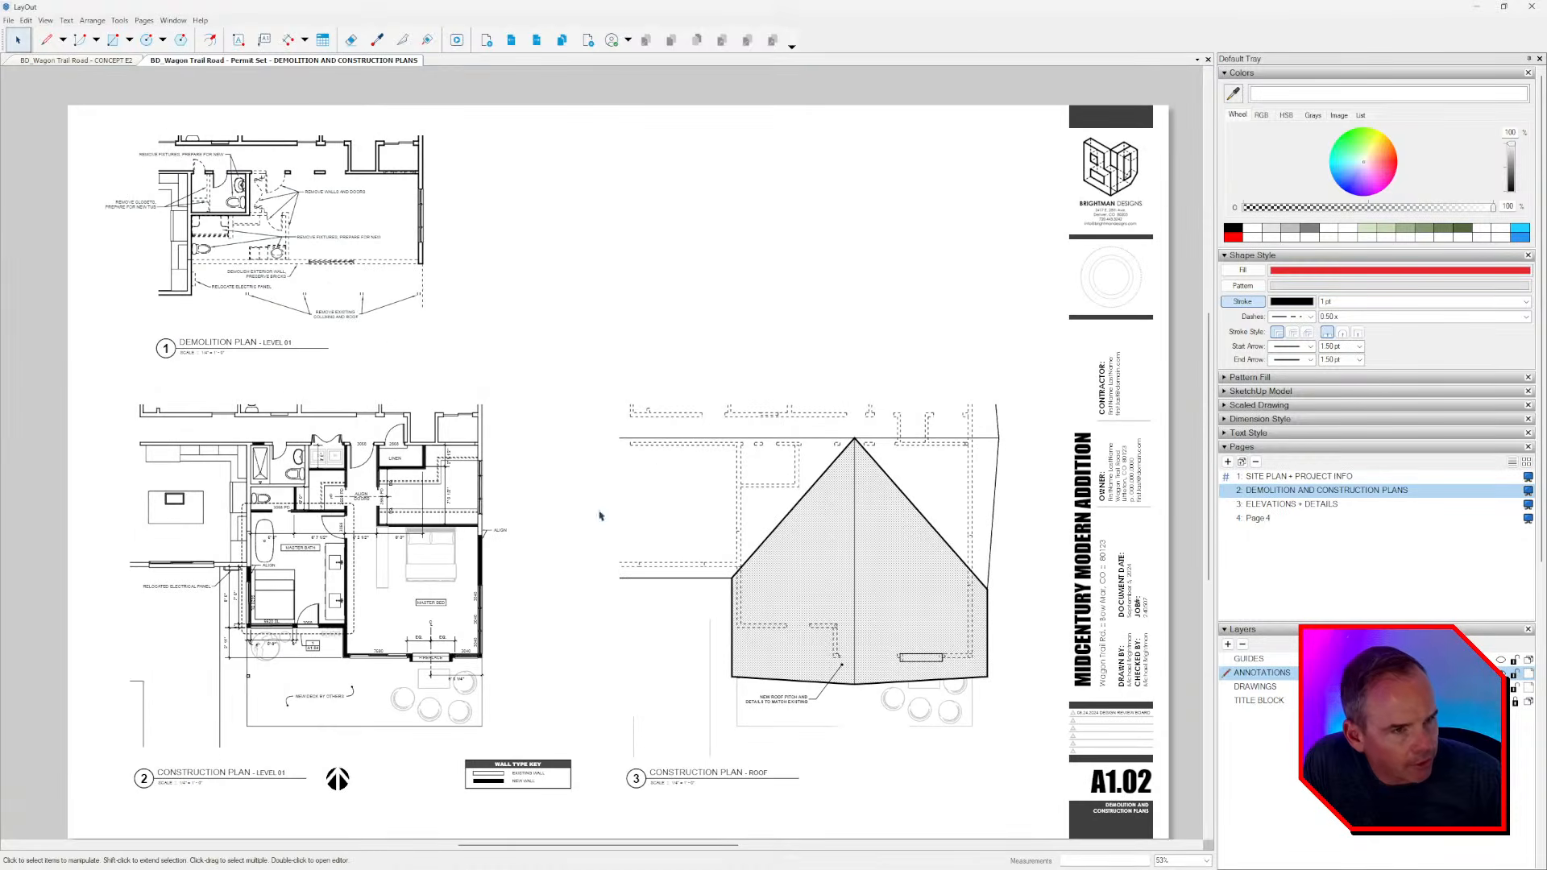
# - Review the elevations and sections on the ELEVATIONS + DETAILS page and compare them with Page 4
pyautogui.click(542, 42)
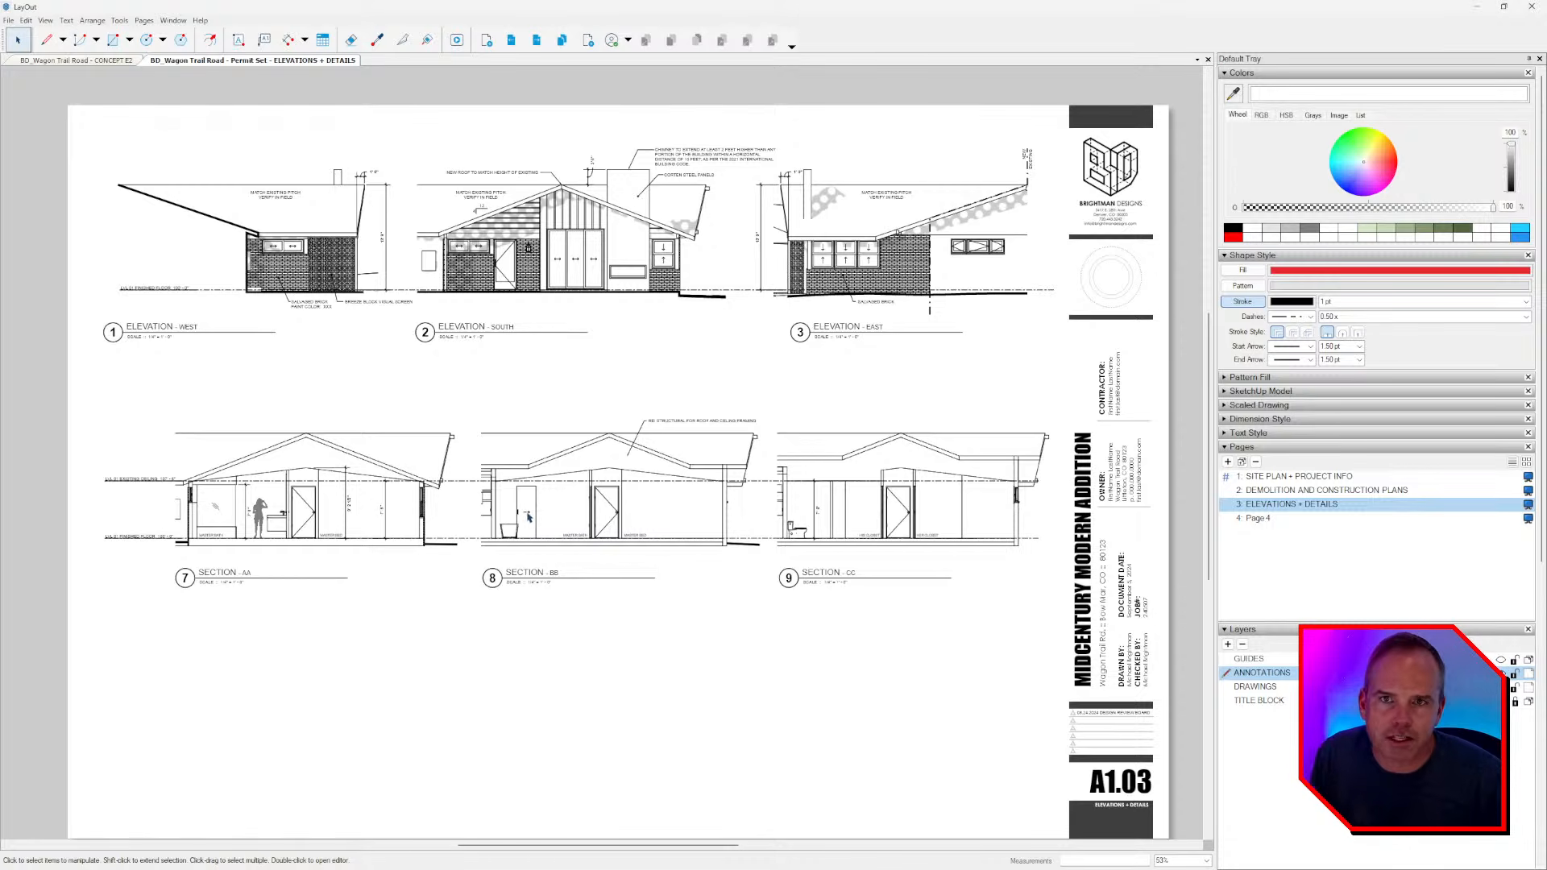
pyautogui.moveTo(687, 574); pyautogui.dragTo(650, 559, button='middle')
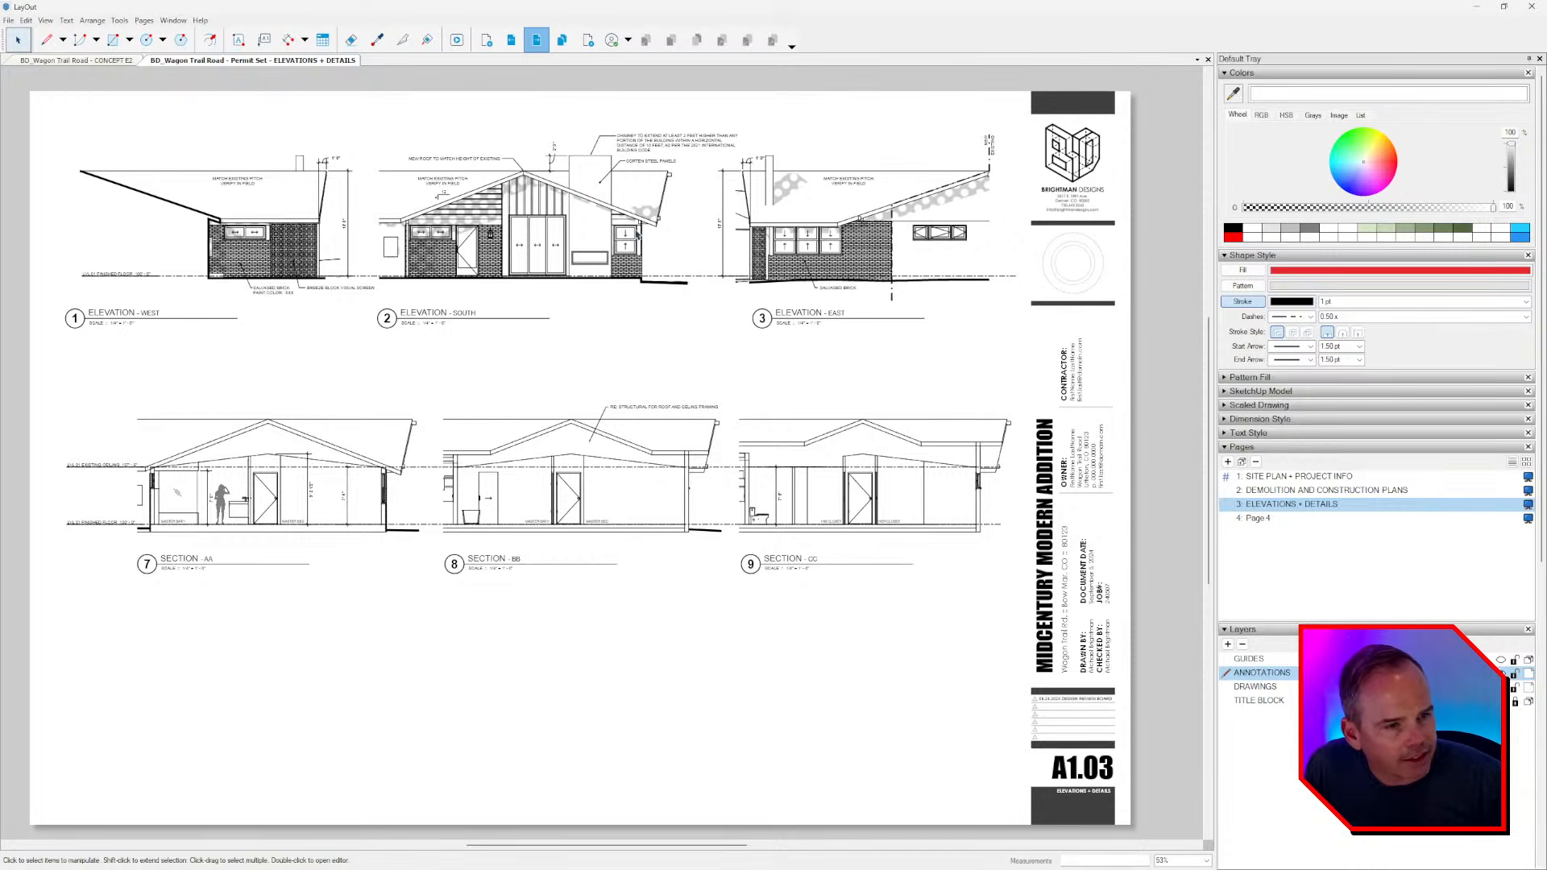
pyautogui.click(535, 40)
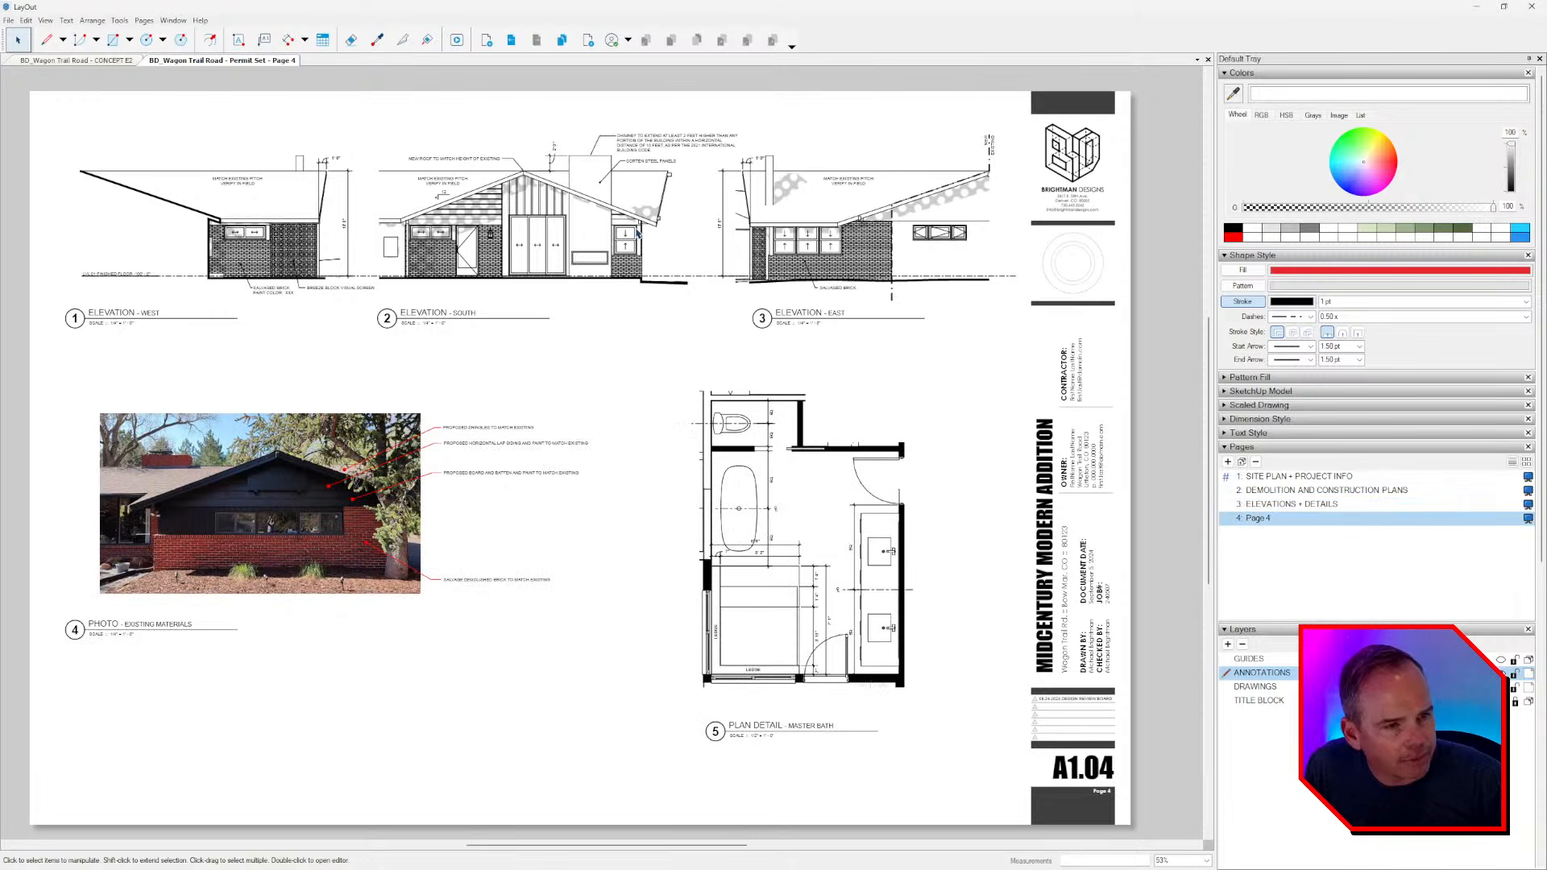
pyautogui.click(511, 39)
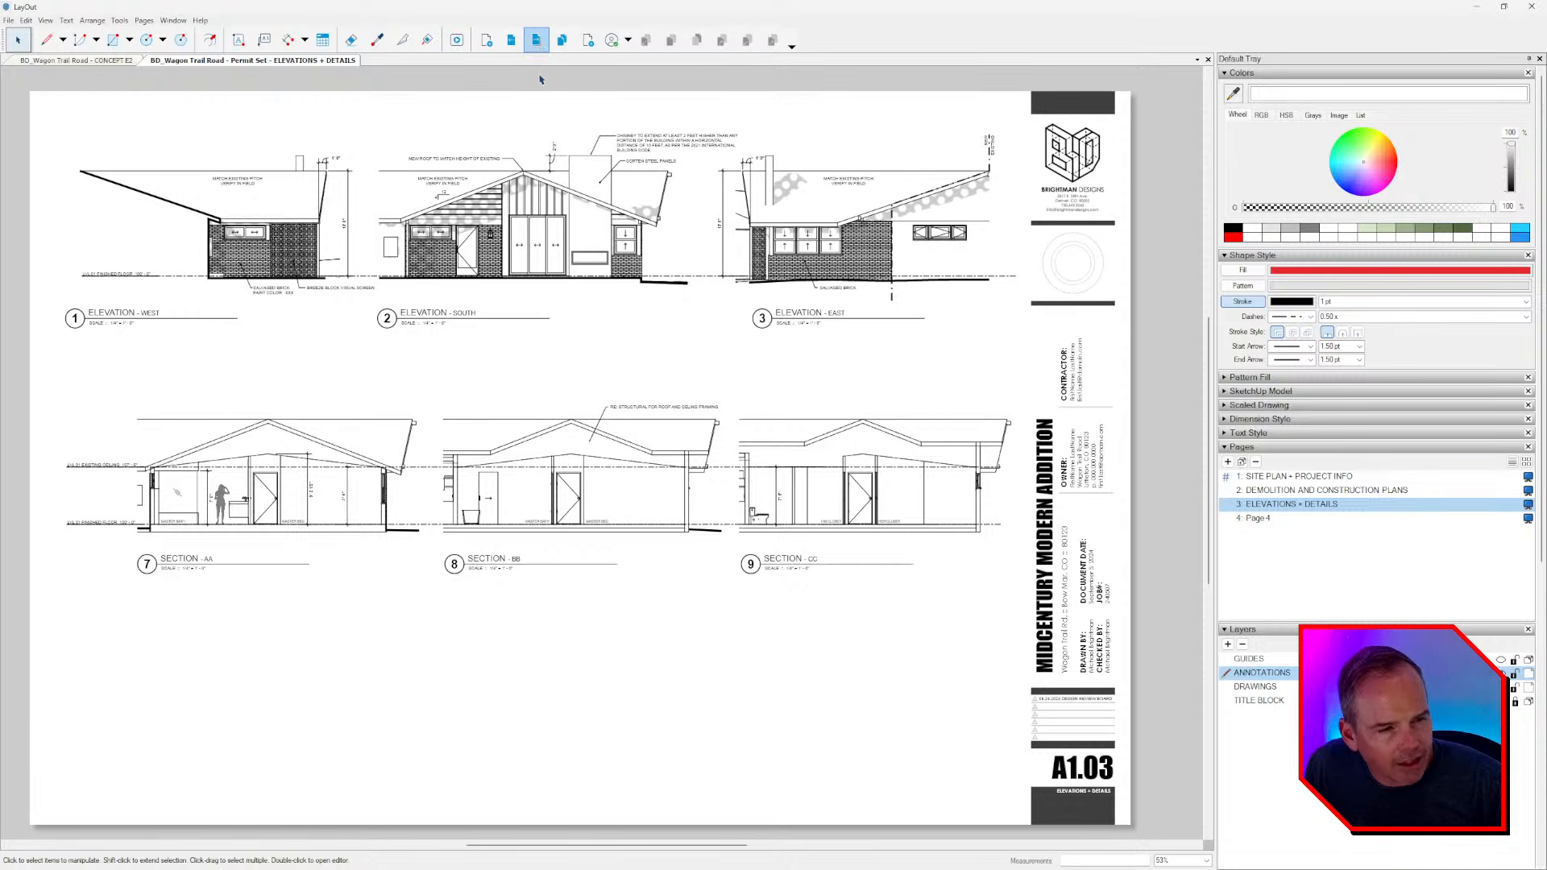
pyautogui.click(536, 40)
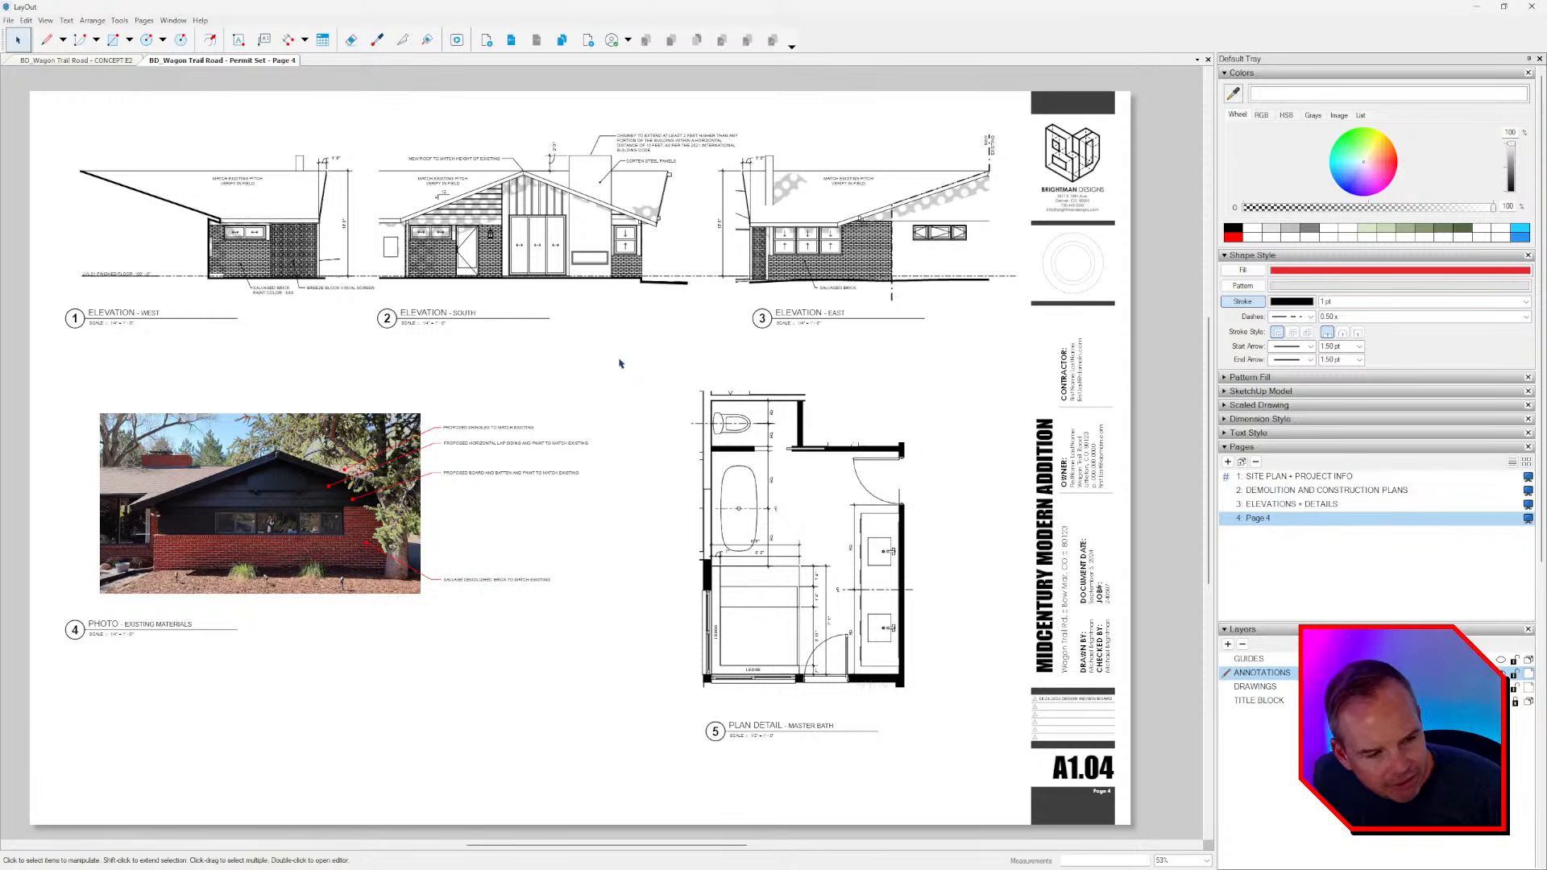
# - Delete the duplicate west, south and east elevations with their leftover label from Page 4
pyautogui.moveTo(828, 124); pyautogui.dragTo(35, 324)
pyautogui.press('Delete')
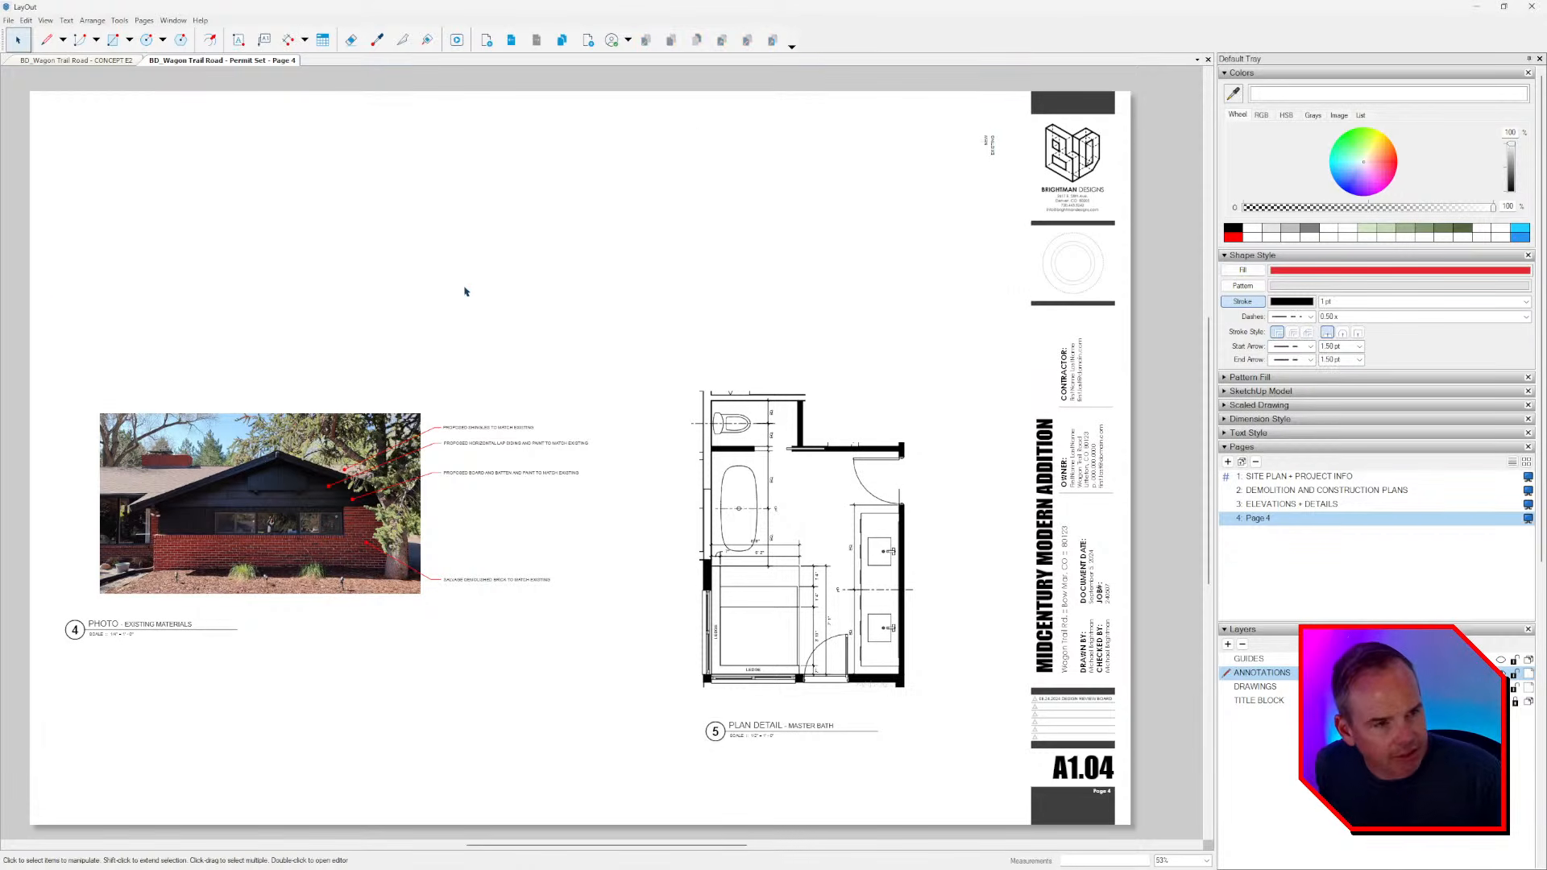
pyautogui.moveTo(925, 99); pyautogui.dragTo(1002, 191)
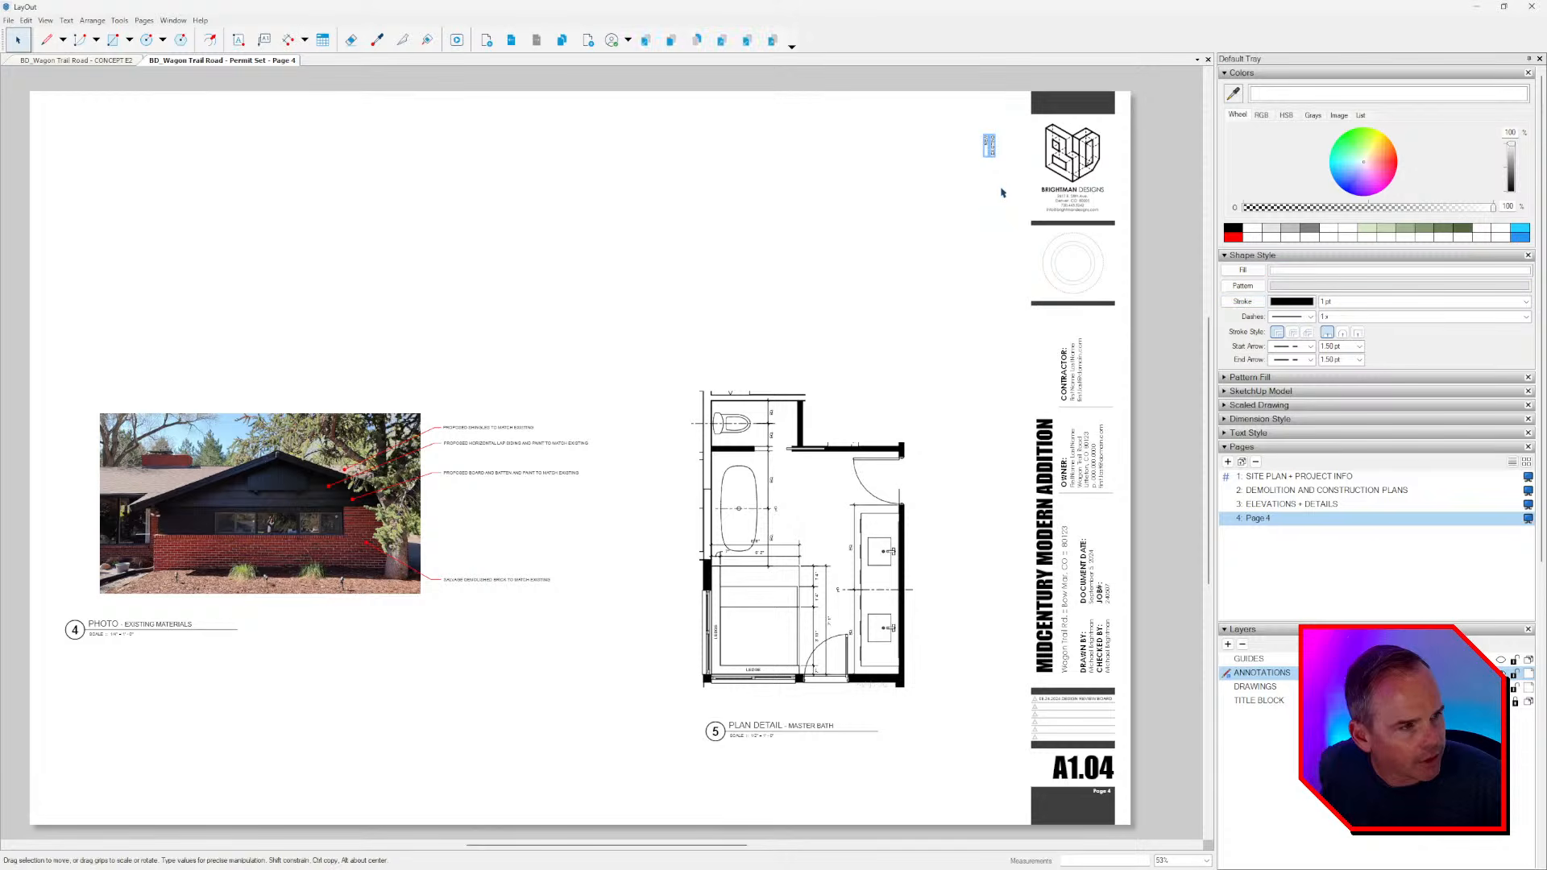
pyautogui.press('Delete')
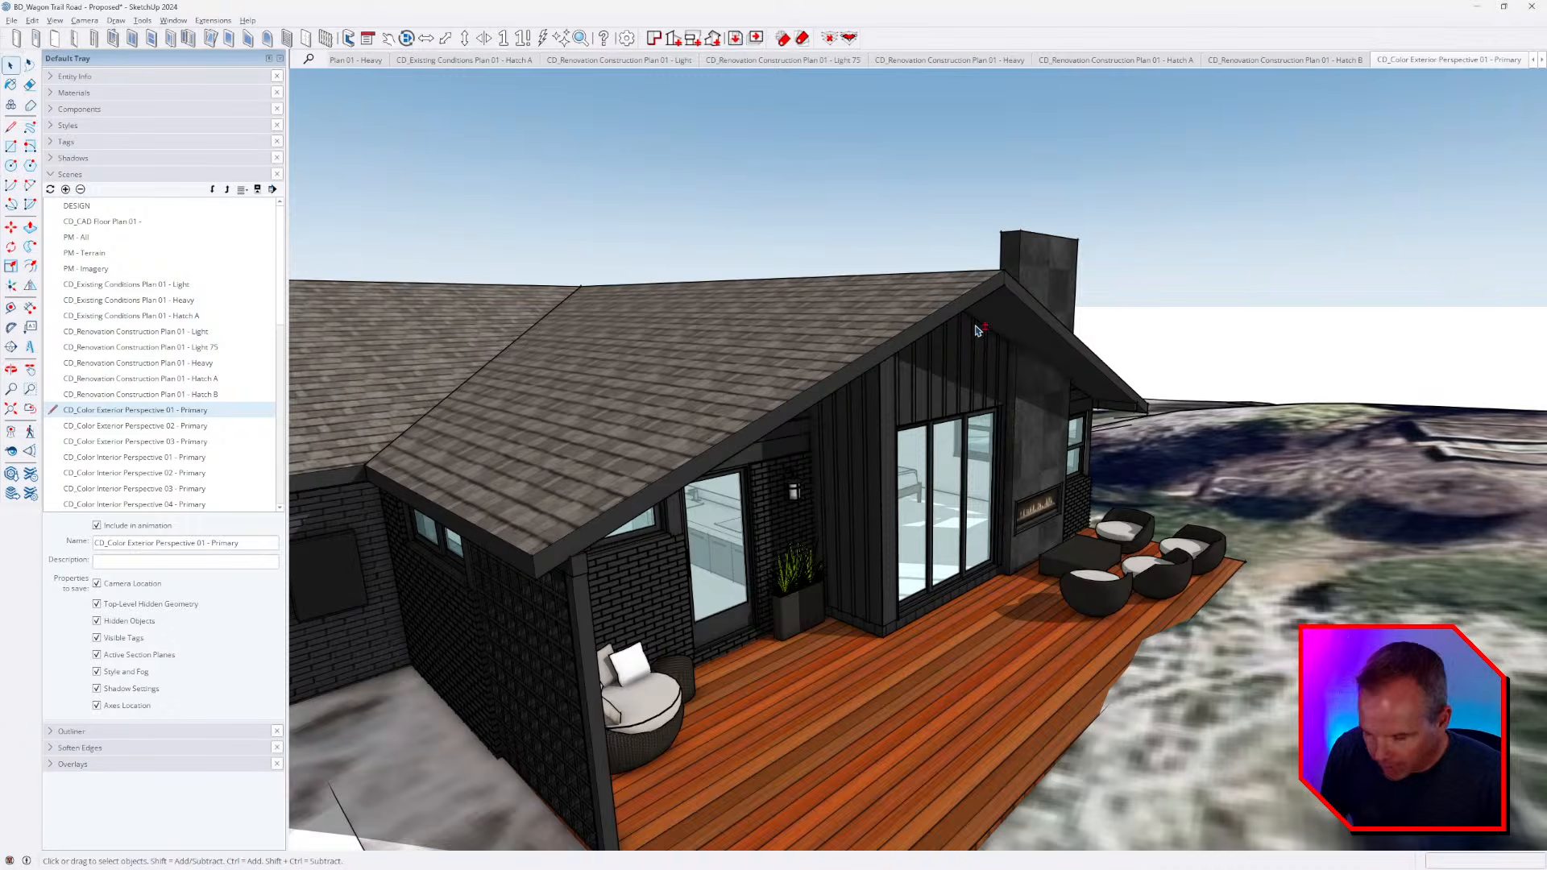
# - In SketchUp, set the ConDoc System location to Interior, clear the ceiling covering the master suite, and view the layout from above
pyautogui.hotkey('shift', 'c')
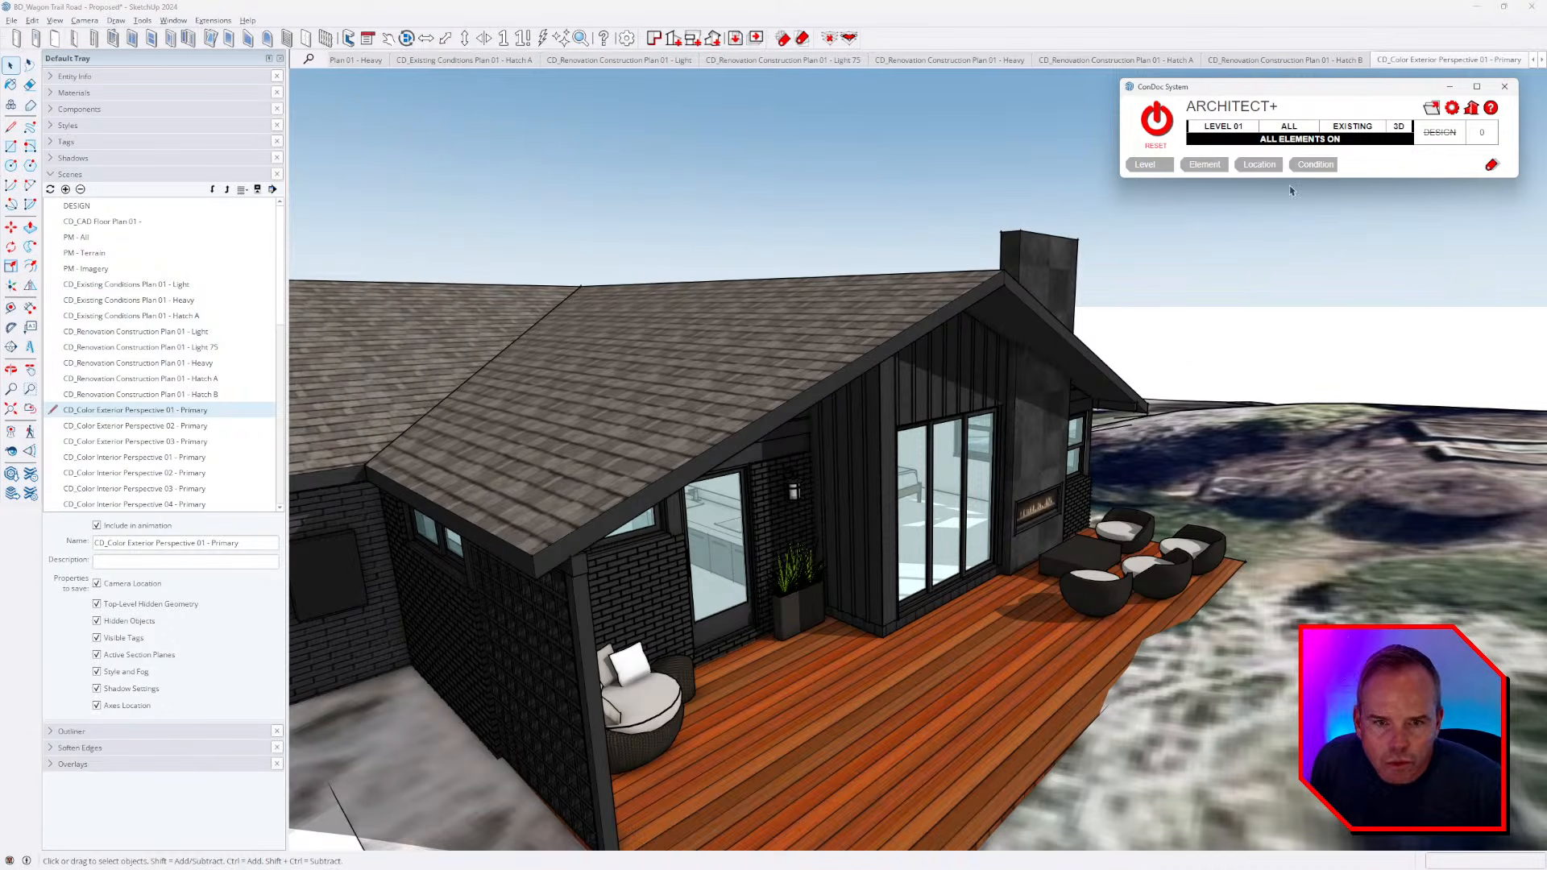
pyautogui.click(1288, 126)
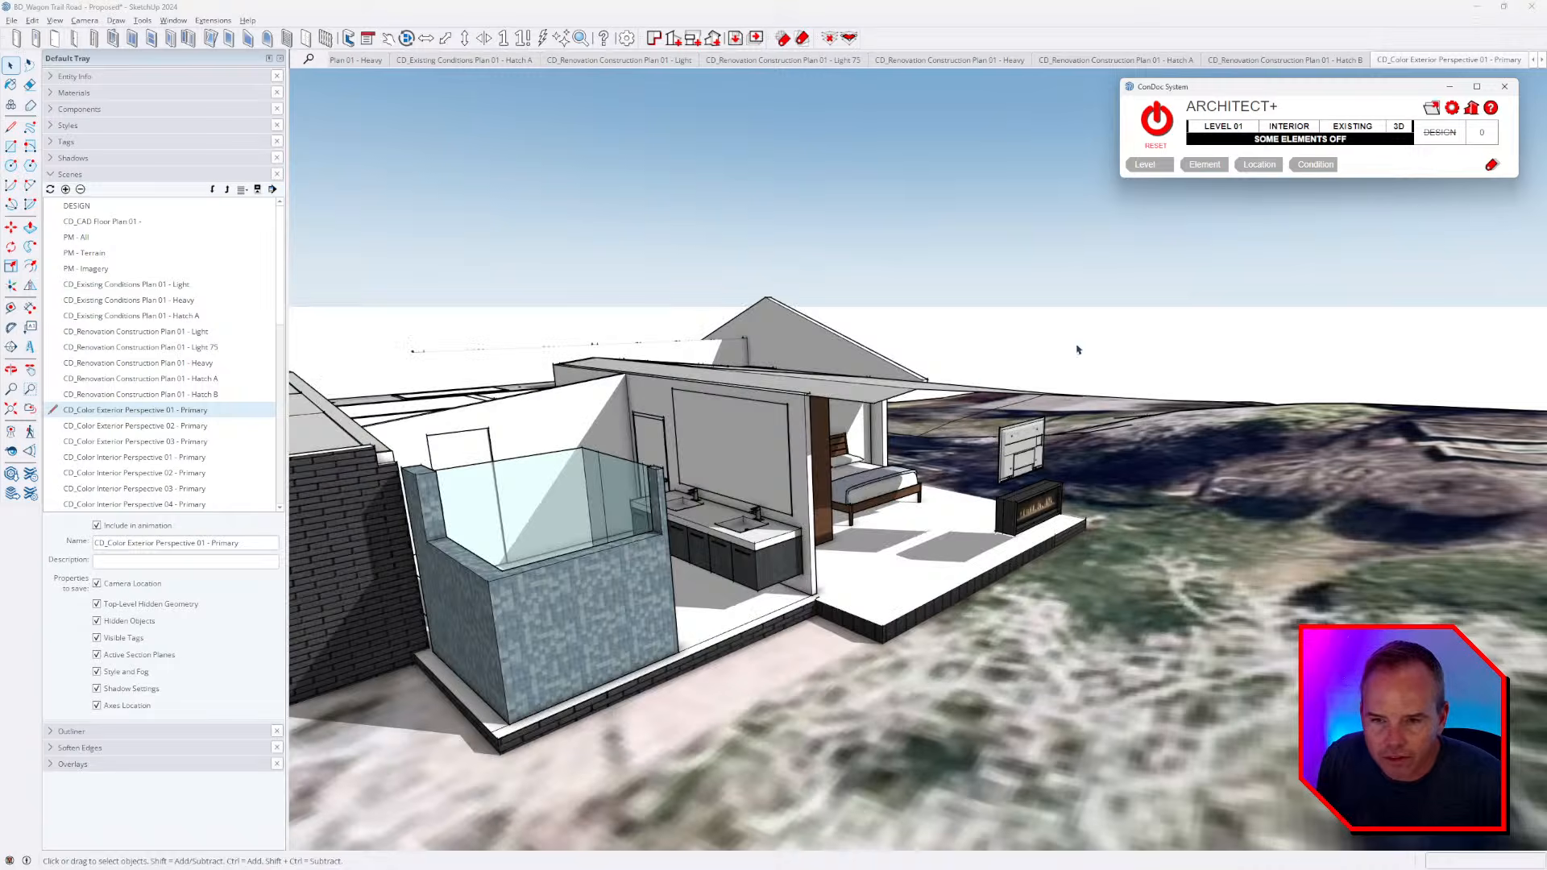
pyautogui.moveTo(1077, 347); pyautogui.dragTo(763, 409, button='middle')
pyautogui.hotkey('shift', 'e')
pyautogui.click(835, 360)
pyautogui.press('space')
pyautogui.moveTo(860, 421); pyautogui.dragTo(902, 556, button='middle')
pyautogui.scroll(-2, 796, 399)
pyautogui.moveTo(797, 399); pyautogui.dragTo(870, 538, button='middle')
pyautogui.moveTo(881, 446); pyautogui.dragTo(768, 428, button='middle')
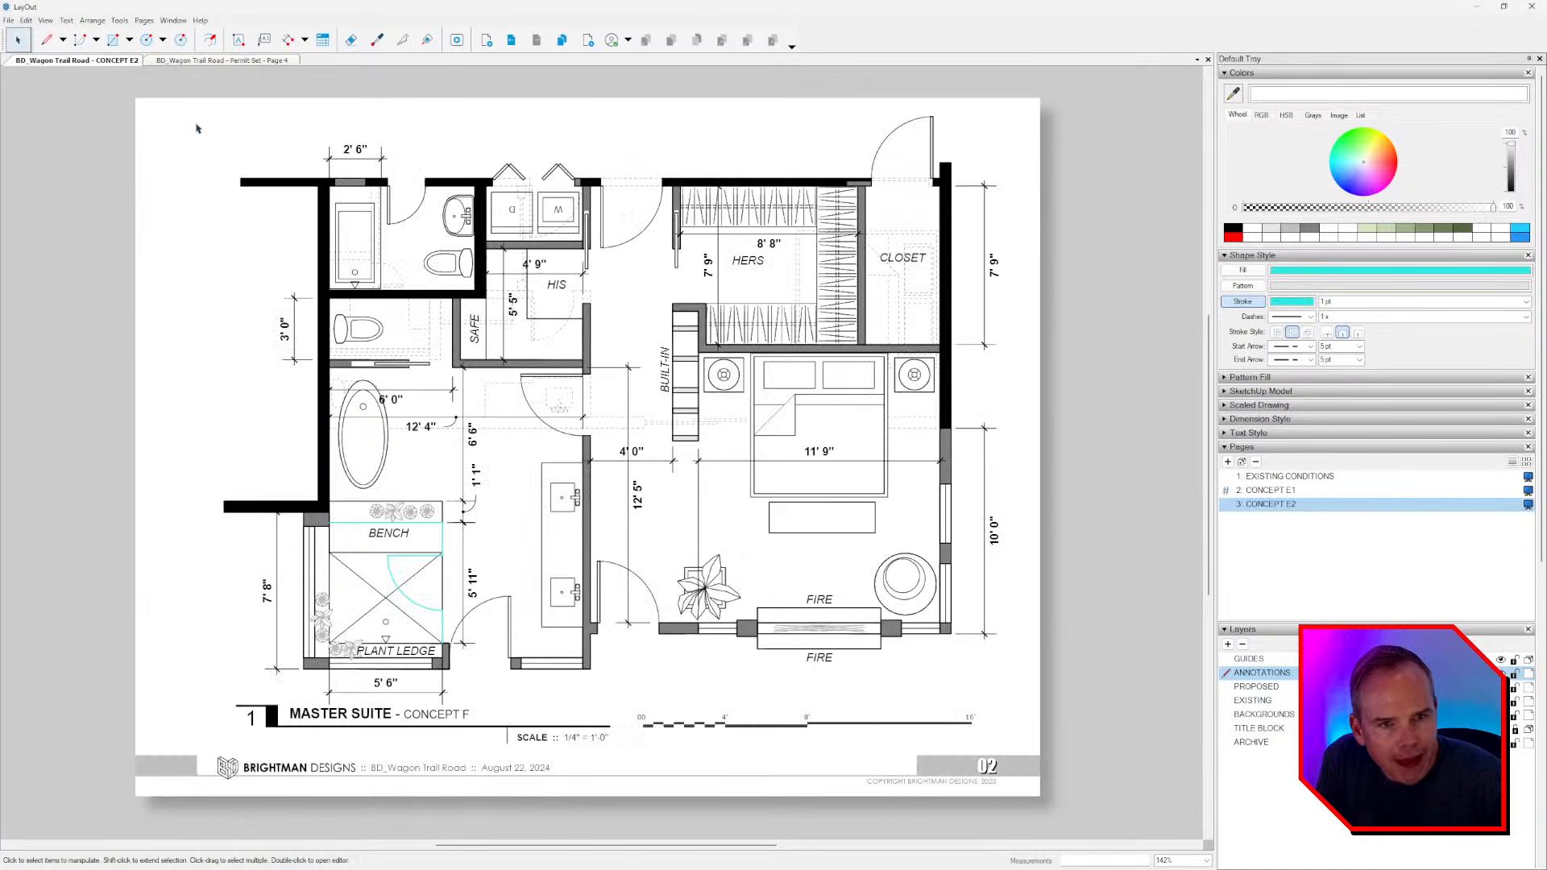
# - Return to the EXISTING CONDITIONS page of the concept set in LayOut and examine the existing master suite plan
pyautogui.click(510, 41)
pyautogui.click(510, 41)
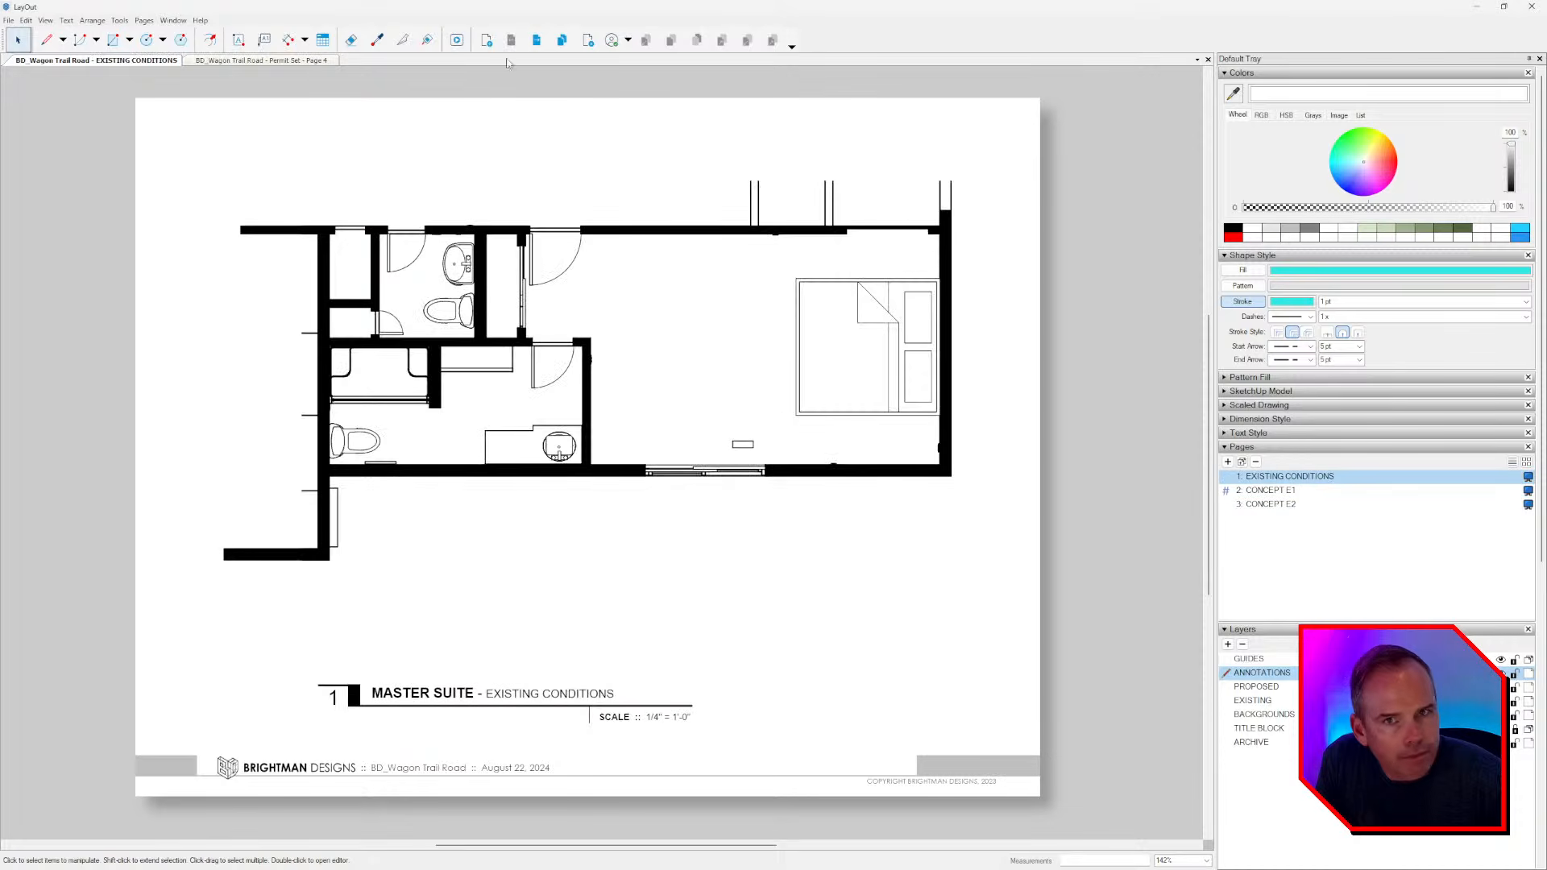
pyautogui.moveTo(657, 394); pyautogui.dragTo(666, 403, button='middle')
pyautogui.scroll(1, 667, 405)
pyautogui.moveTo(771, 478); pyautogui.dragTo(763, 474, button='middle')
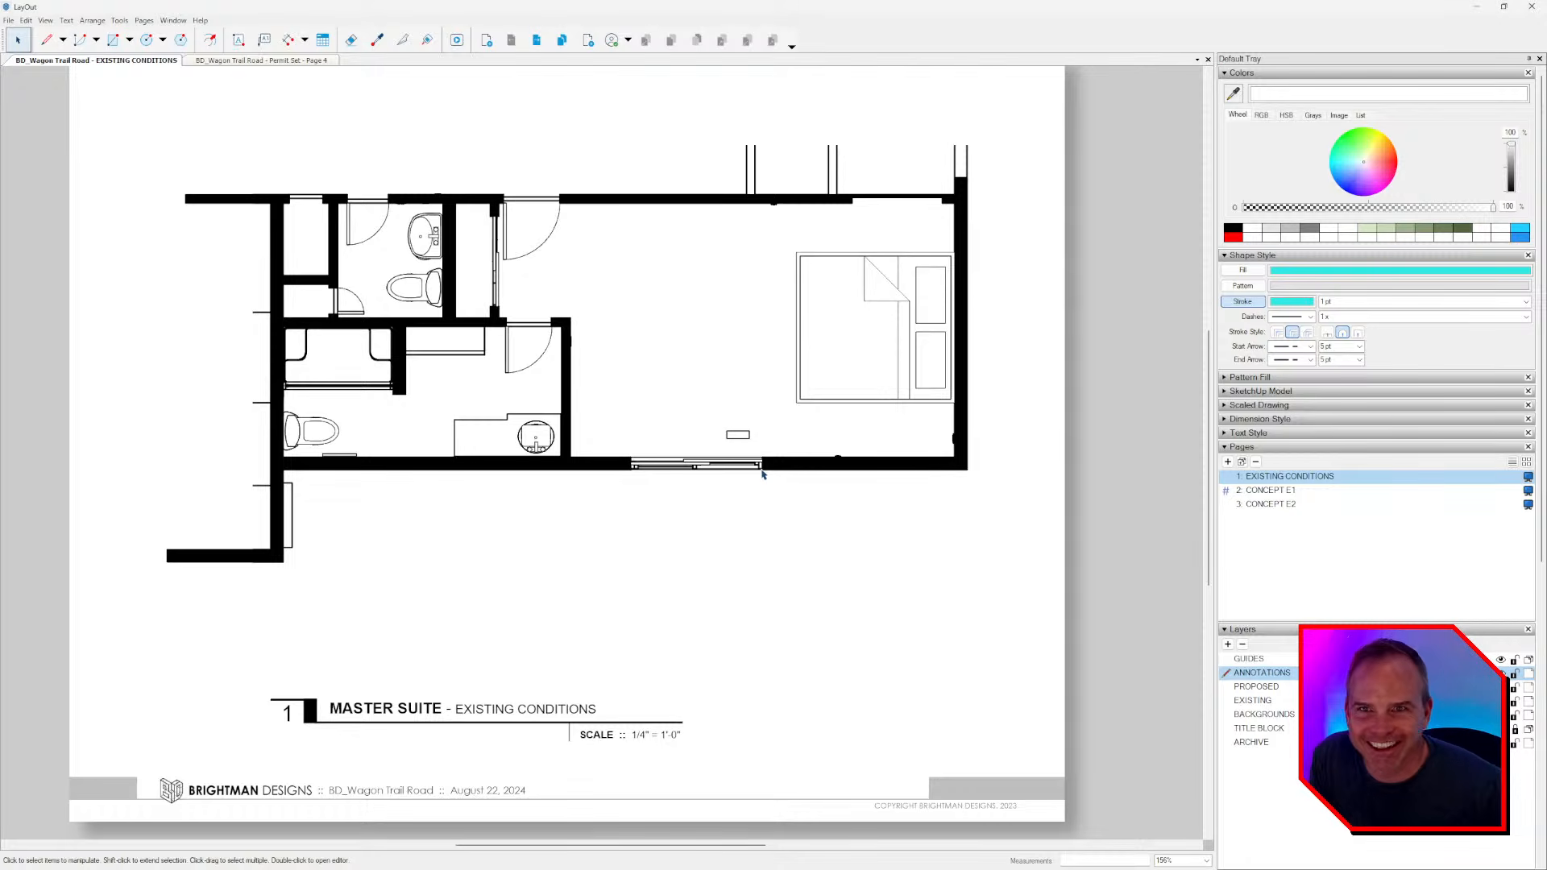
pyautogui.moveTo(631, 542); pyautogui.dragTo(648, 530, button='middle')
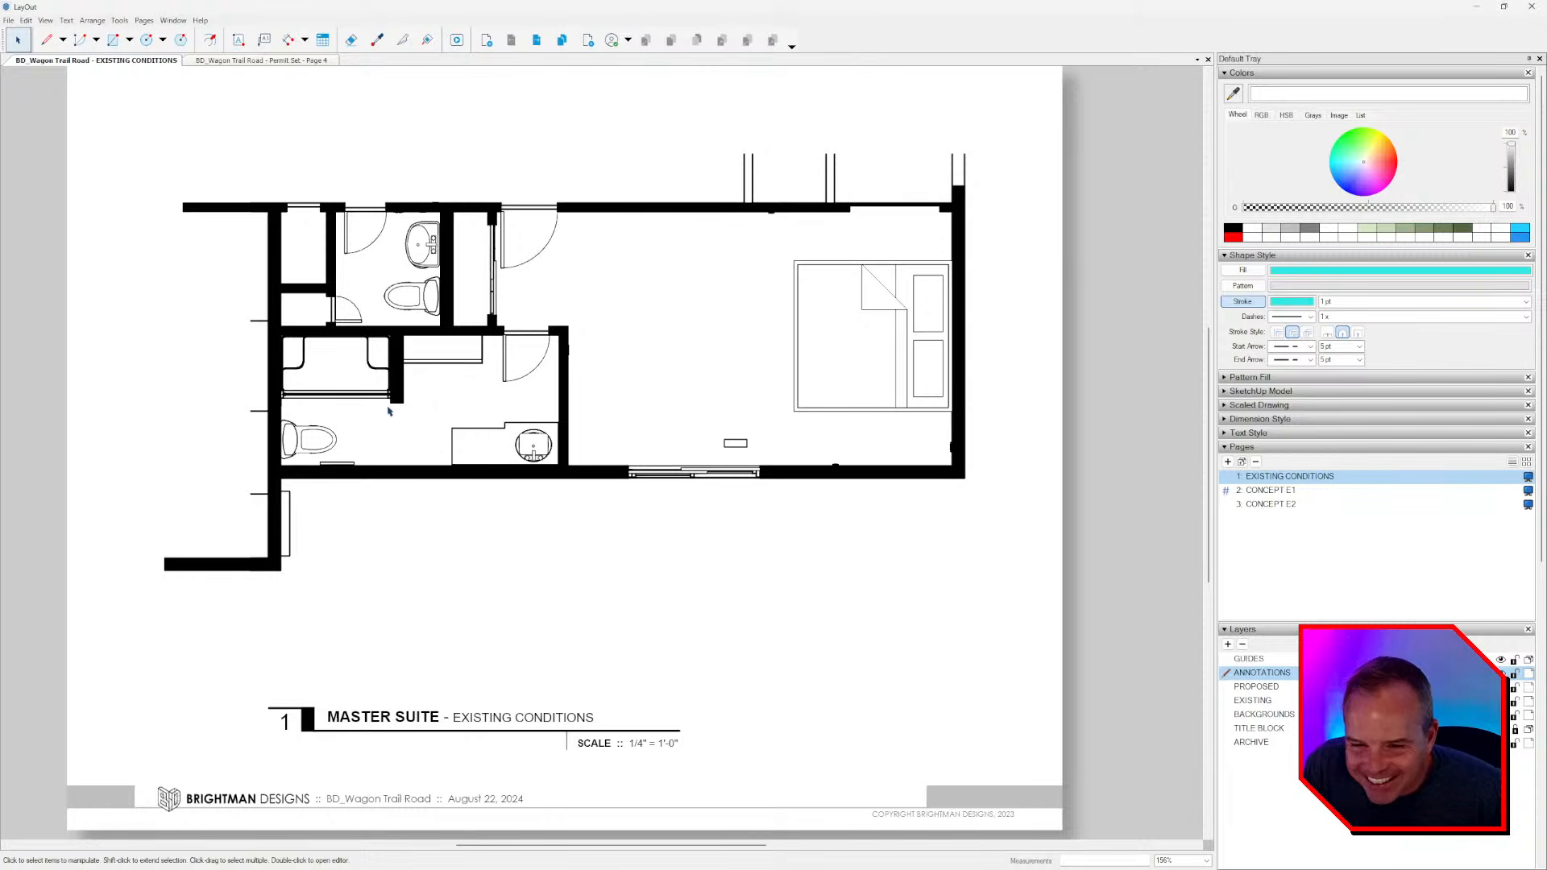
pyautogui.moveTo(453, 387); pyautogui.dragTo(443, 403, button='middle')
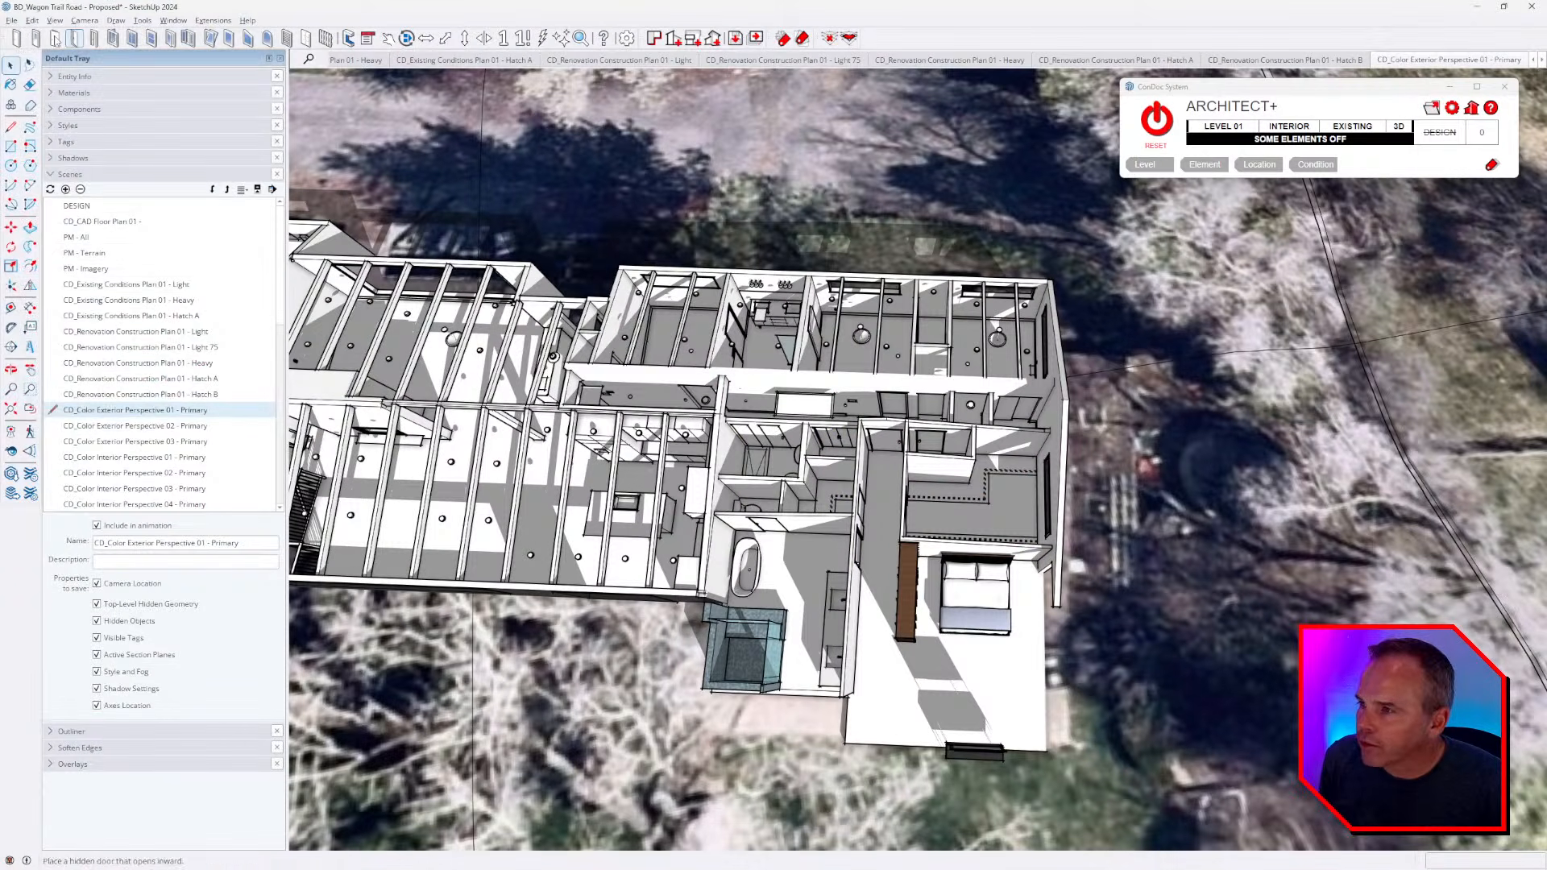
# - In SketchUp, start opening a model and browse to the 002 folder inside BD LIVE!
pyautogui.click(11, 21)
pyautogui.click(49, 64)
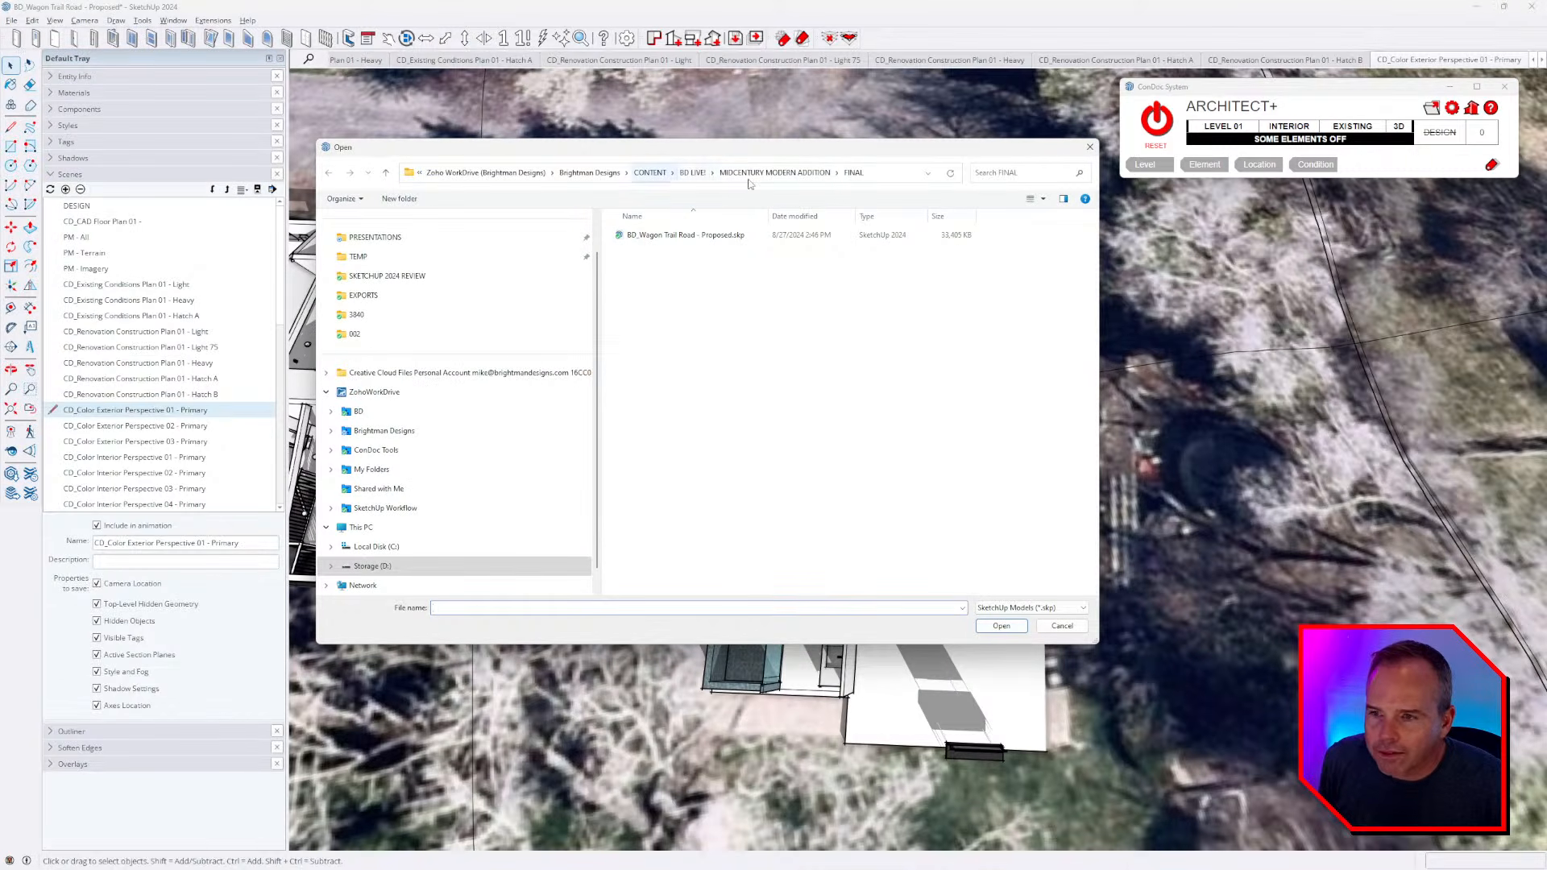
pyautogui.click(692, 174)
pyautogui.doubleClick(657, 271)
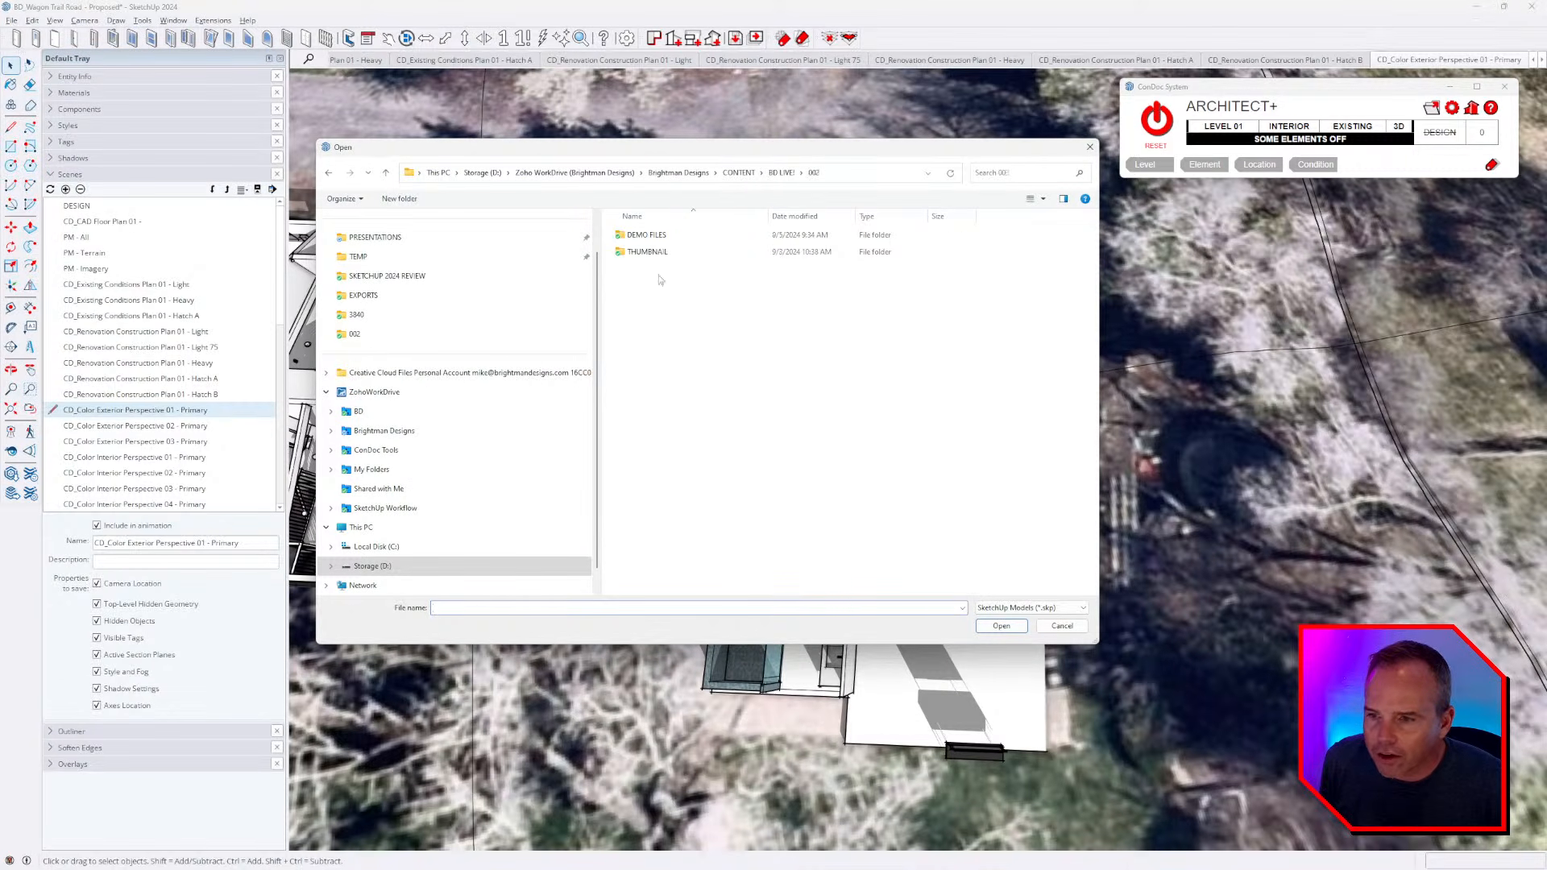
# - Switch to File Explorer and open the DEMO FILES folder inside BD LIVE! > 002
pyautogui.hotkey('alt', 'Tab')
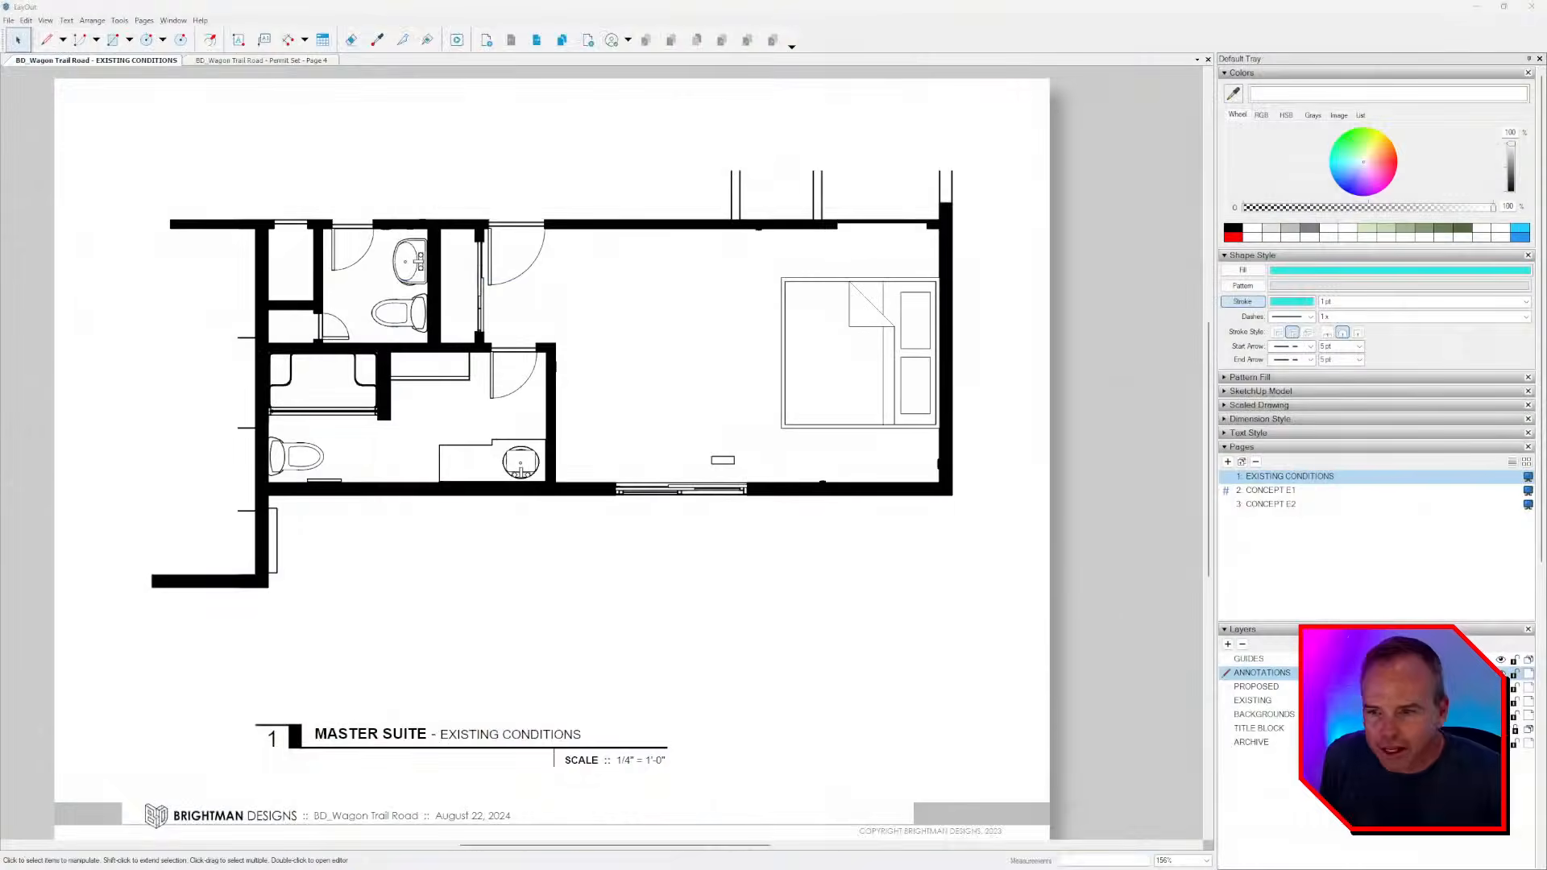
pyautogui.click(654, 524)
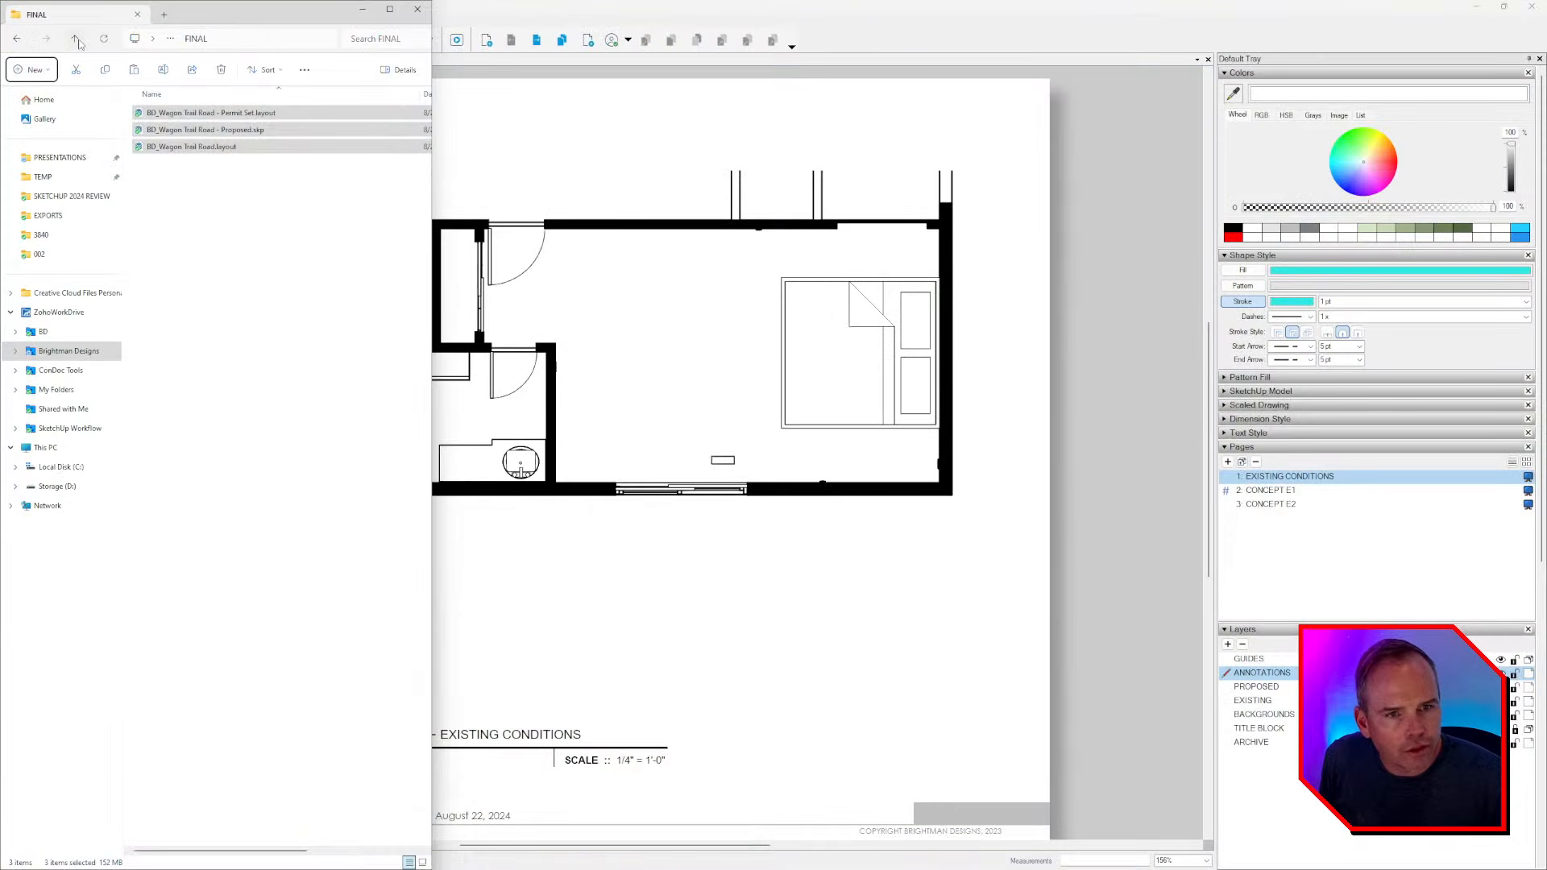
pyautogui.click(79, 43)
pyautogui.click(78, 43)
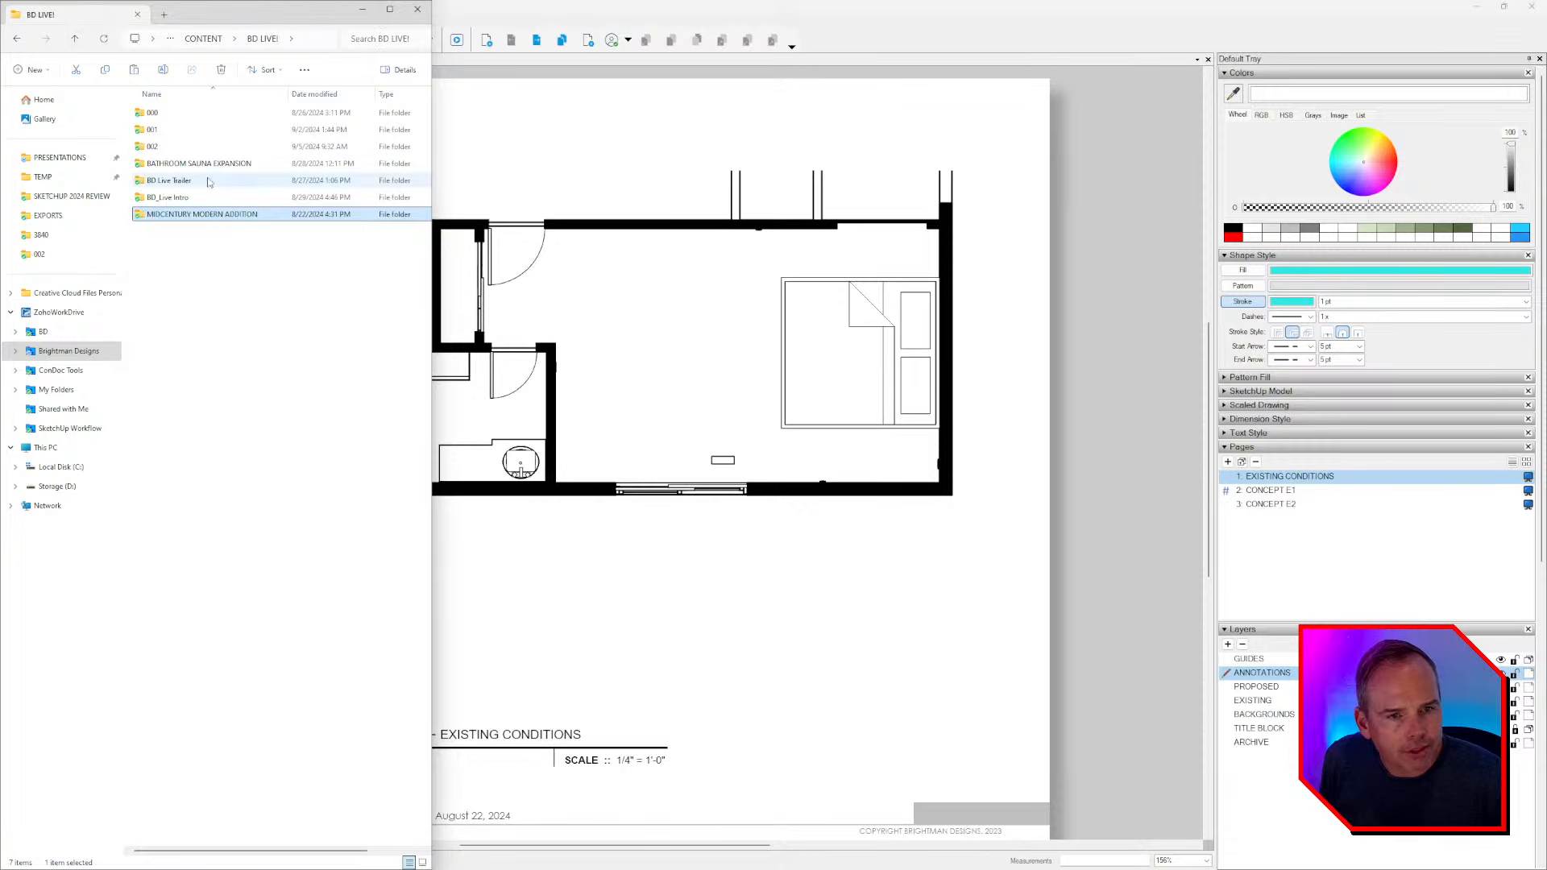
pyautogui.doubleClick(182, 143)
pyautogui.doubleClick(166, 113)
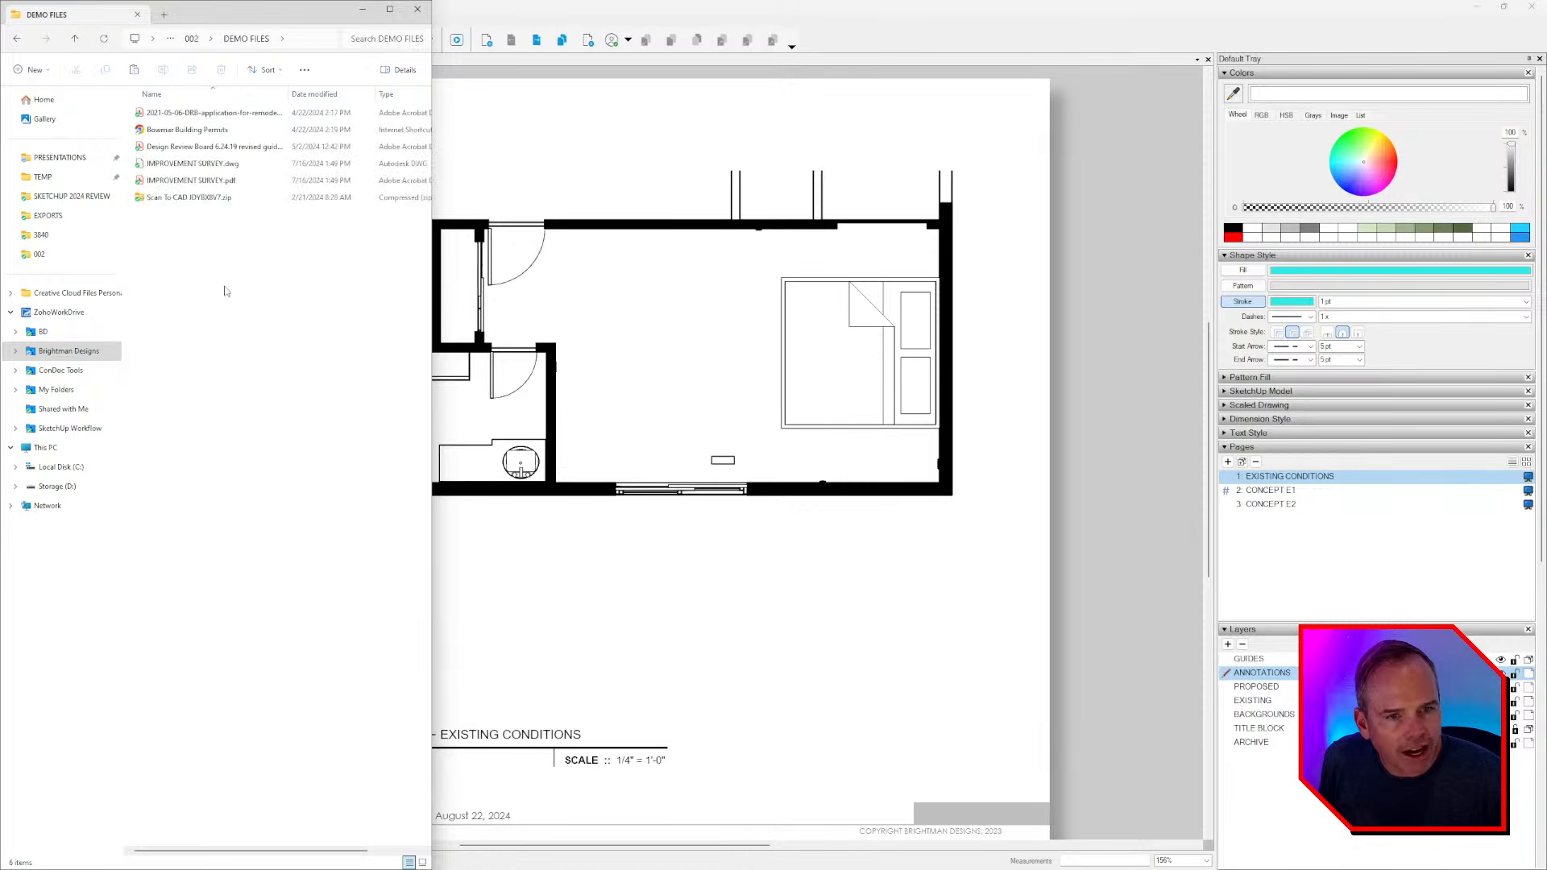
# - Extract the Scan To CAD zip archive into the DEMO FILES folder
pyautogui.press('End')
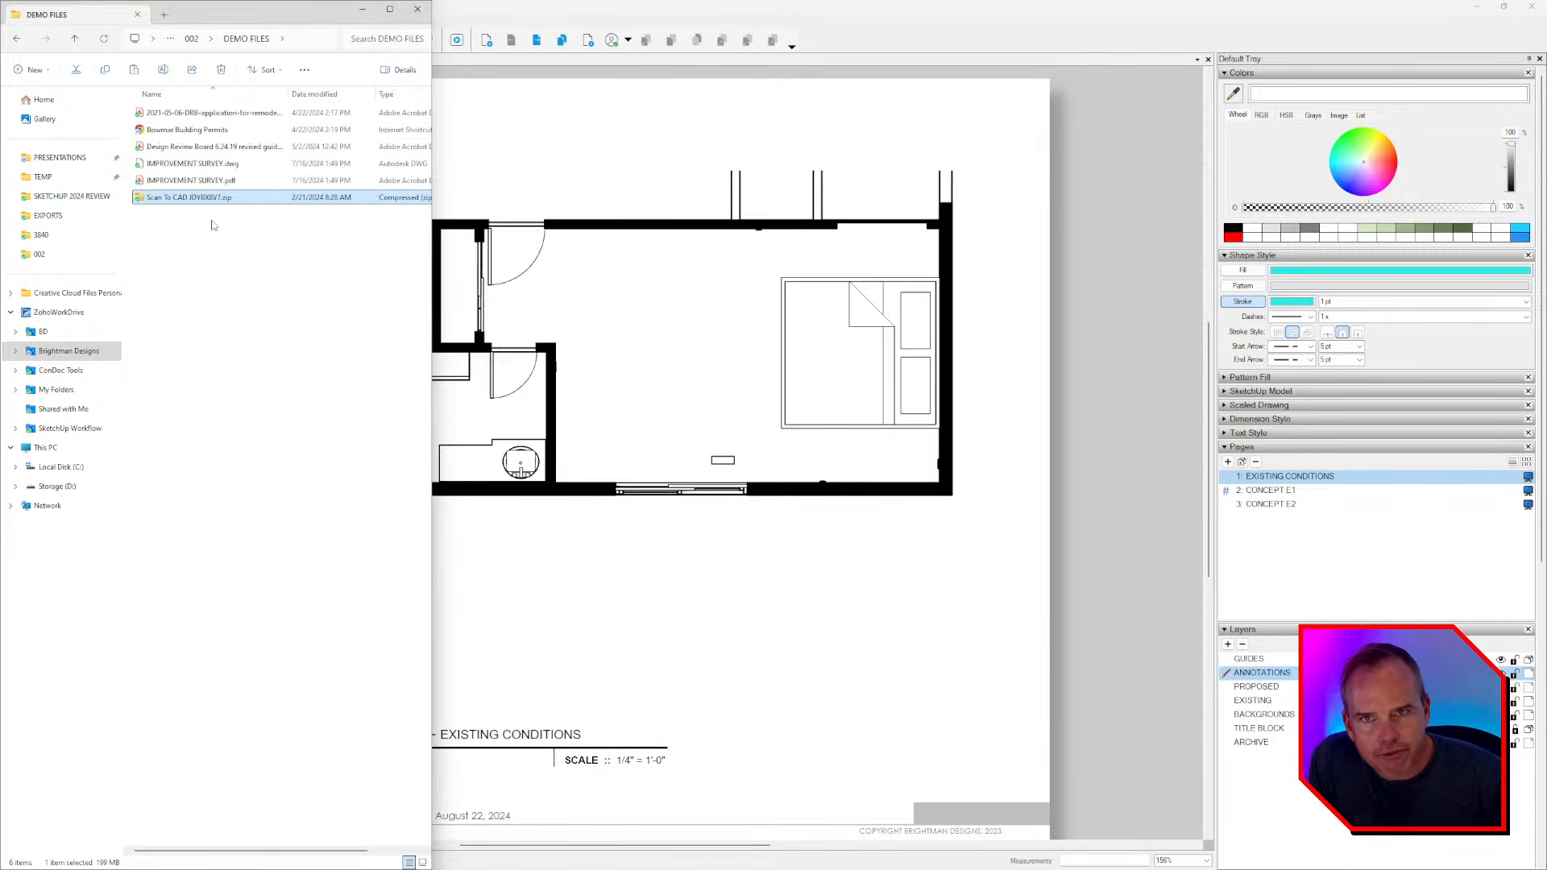
pyautogui.rightClick(201, 203)
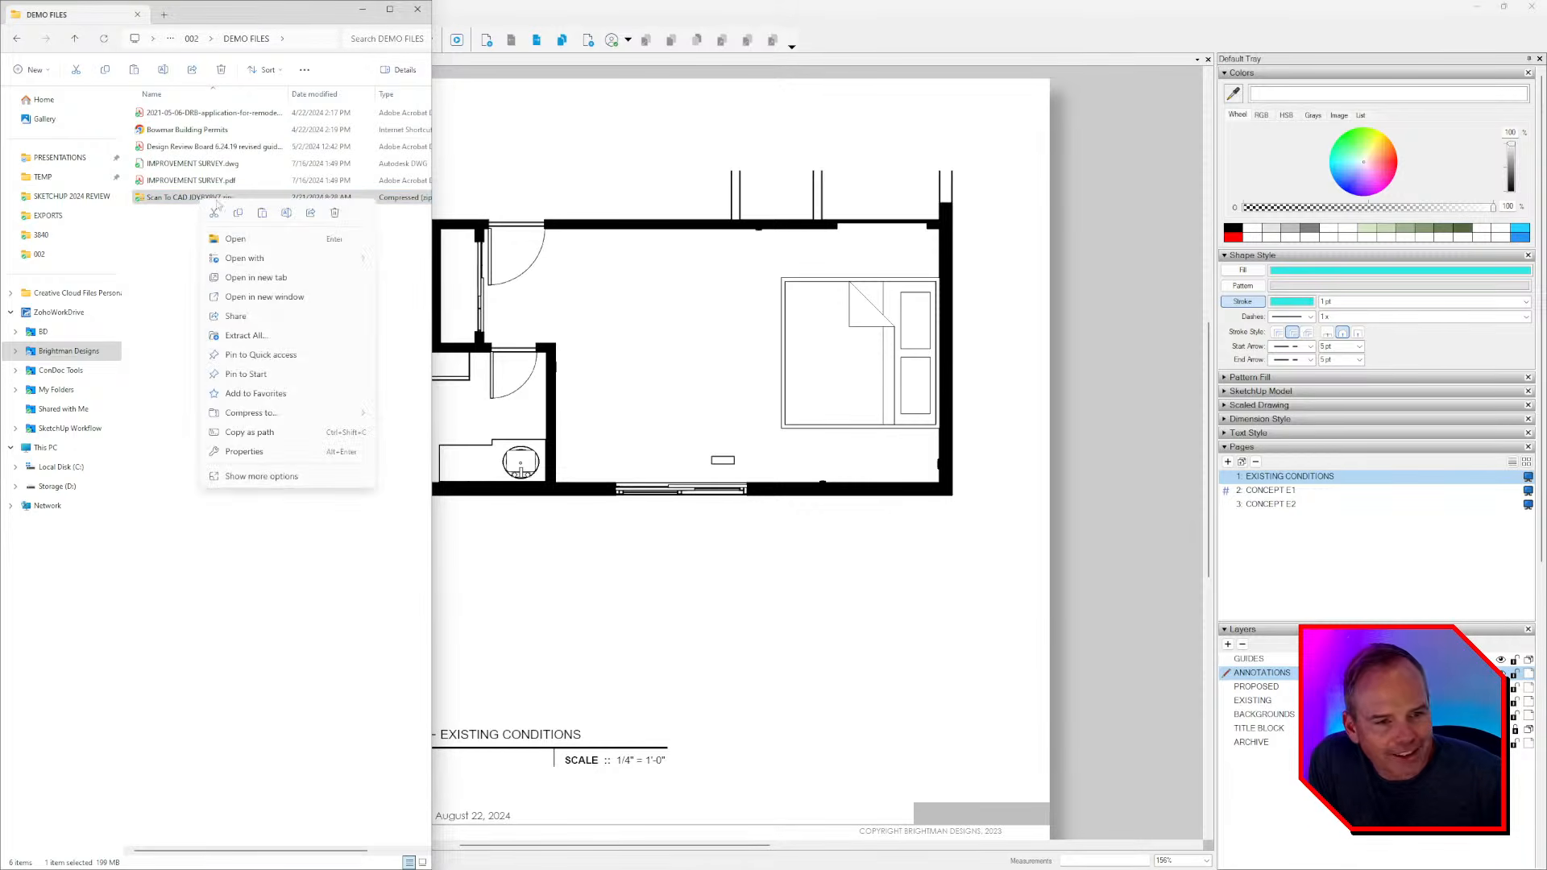
pyautogui.click(274, 337)
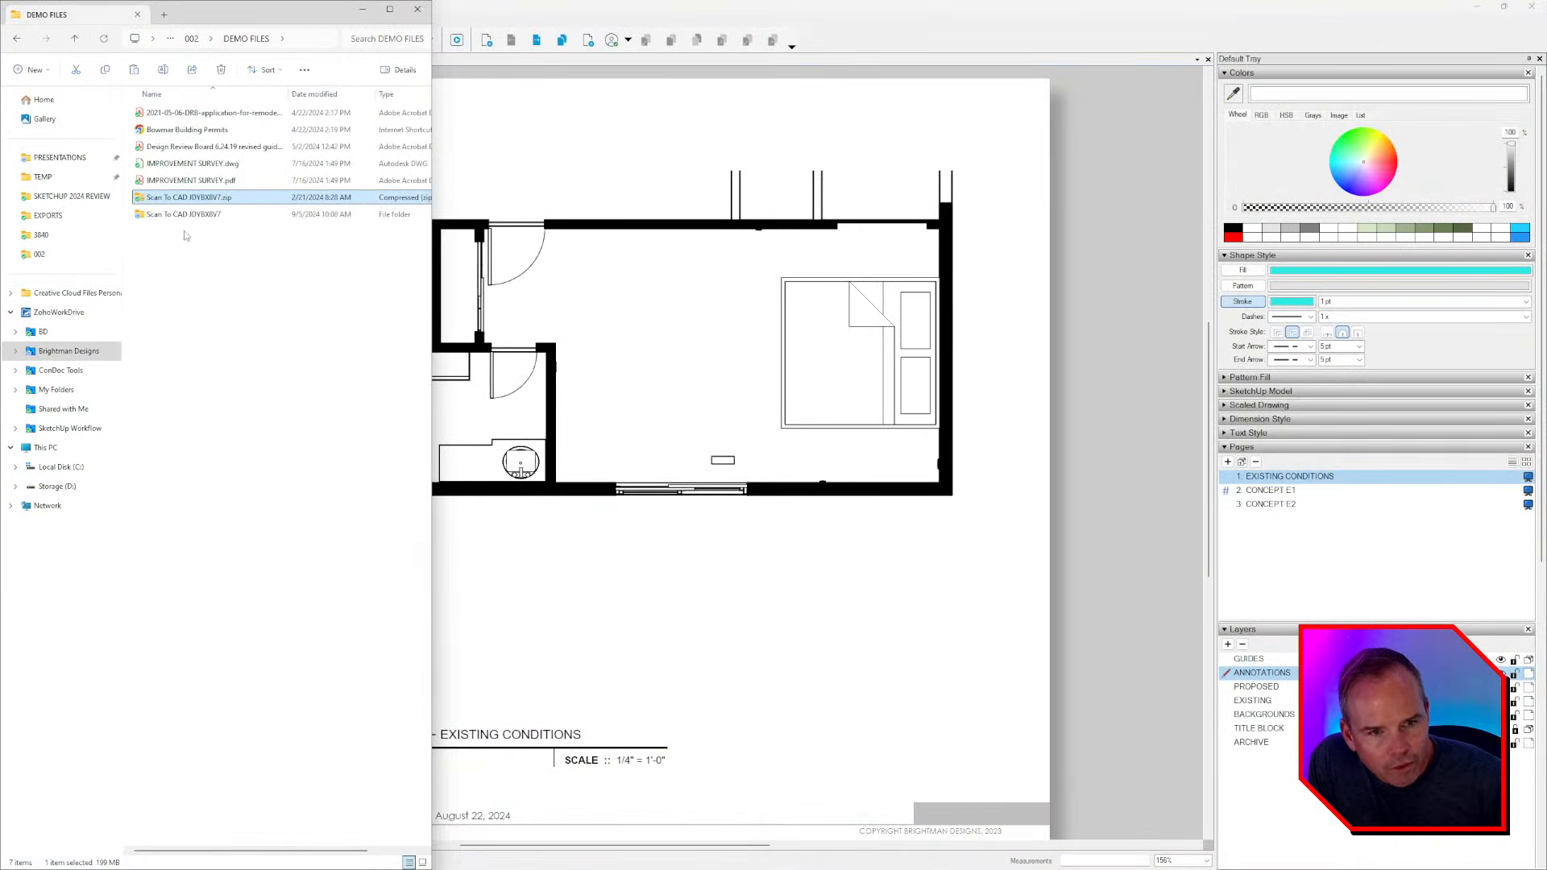
# - Look inside the extracted scan folder, opening Jan 31, 2024 at 10-26-49 AM and its Original Mesh archive
pyautogui.doubleClick(186, 217)
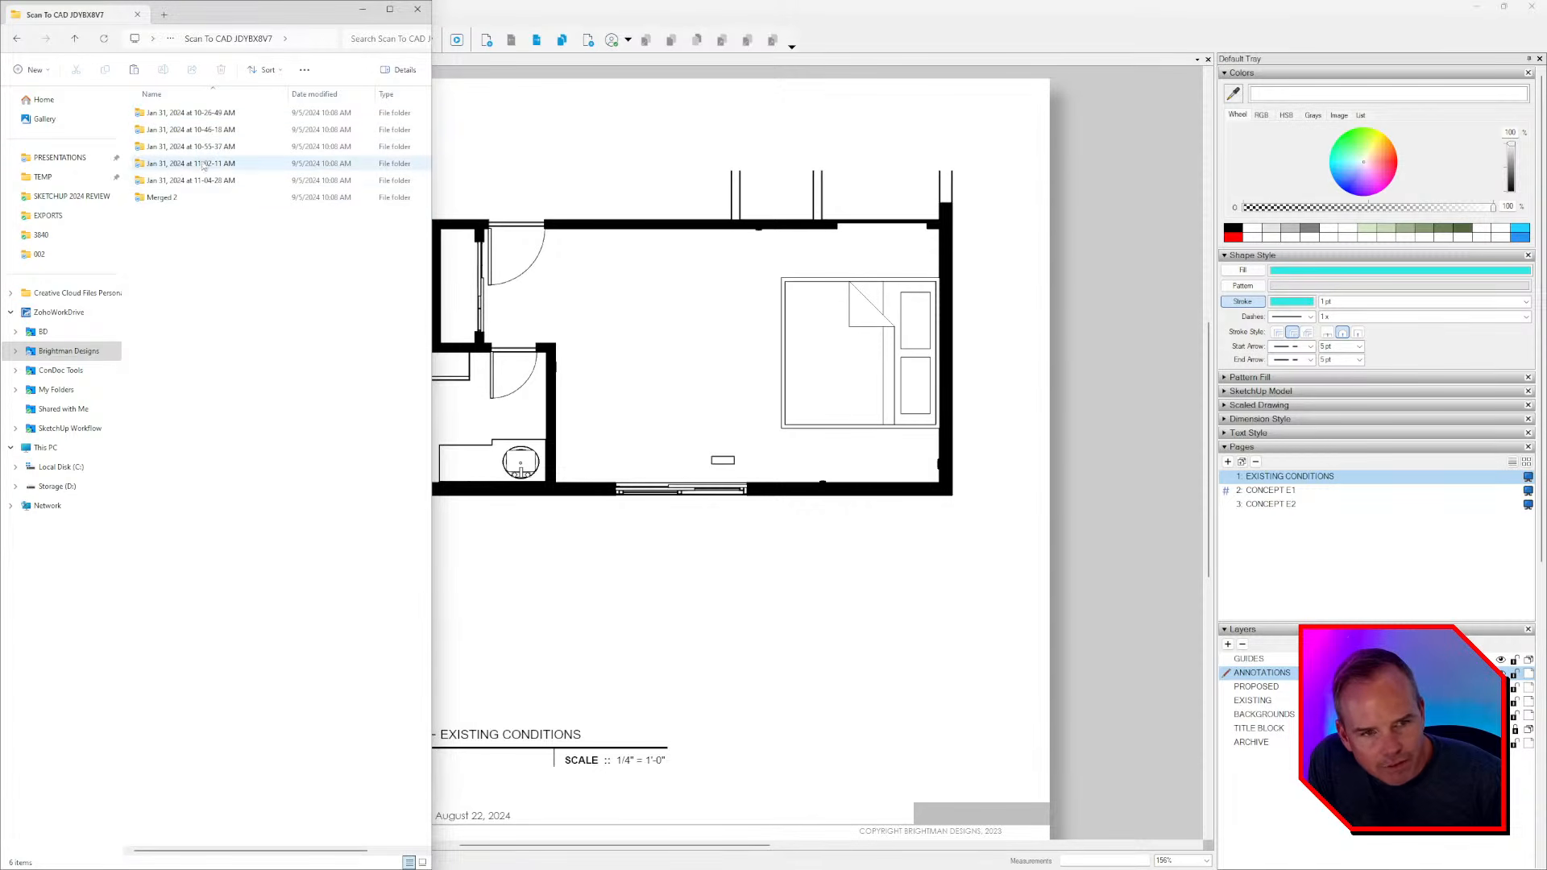
pyautogui.doubleClick(200, 116)
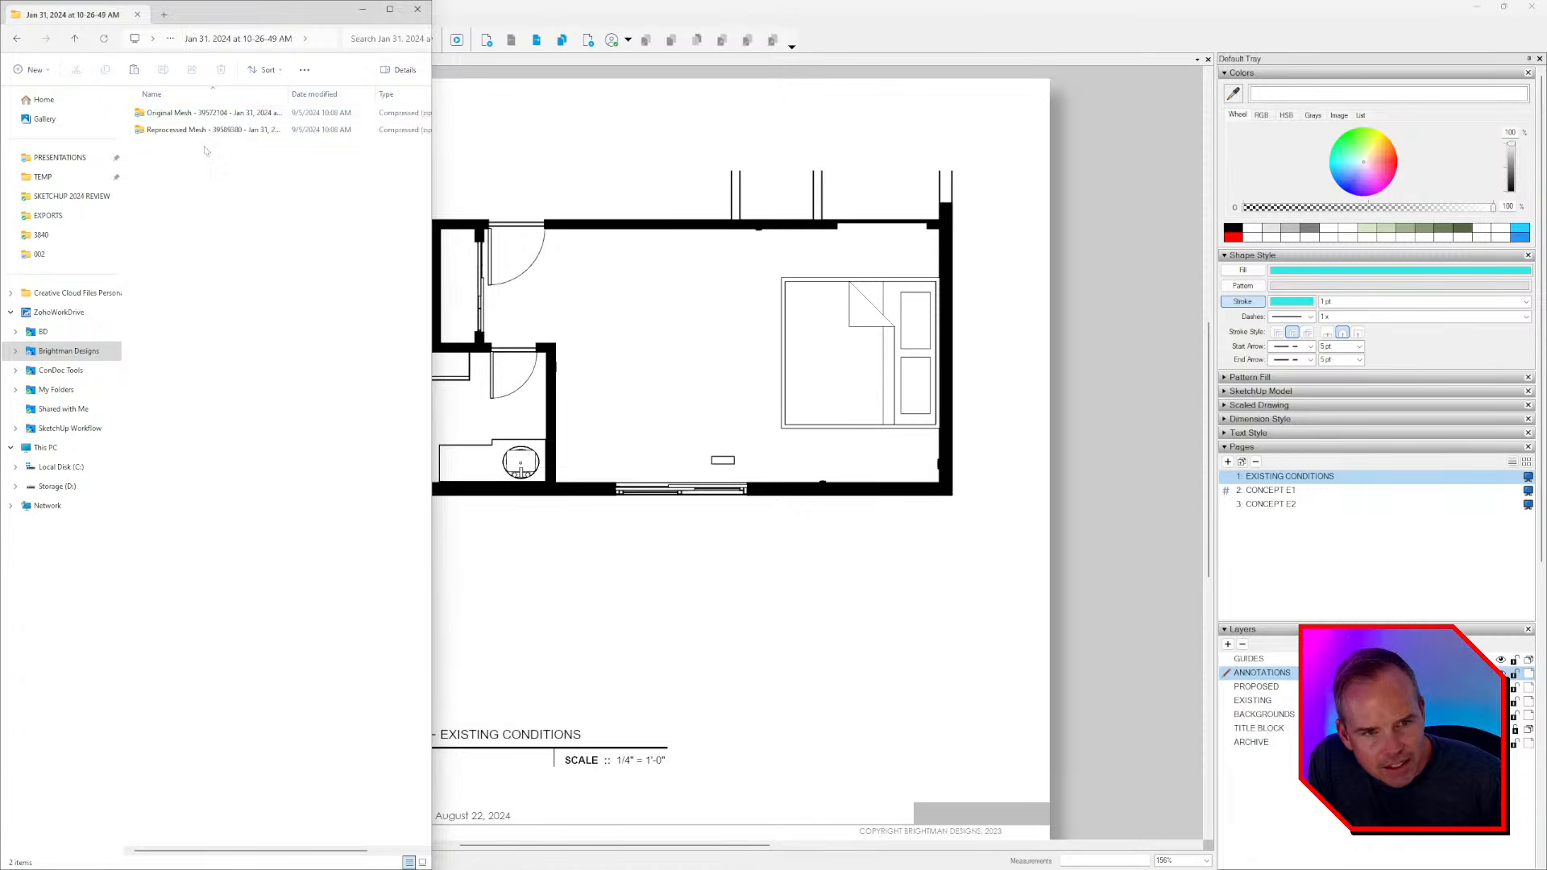
pyautogui.doubleClick(203, 119)
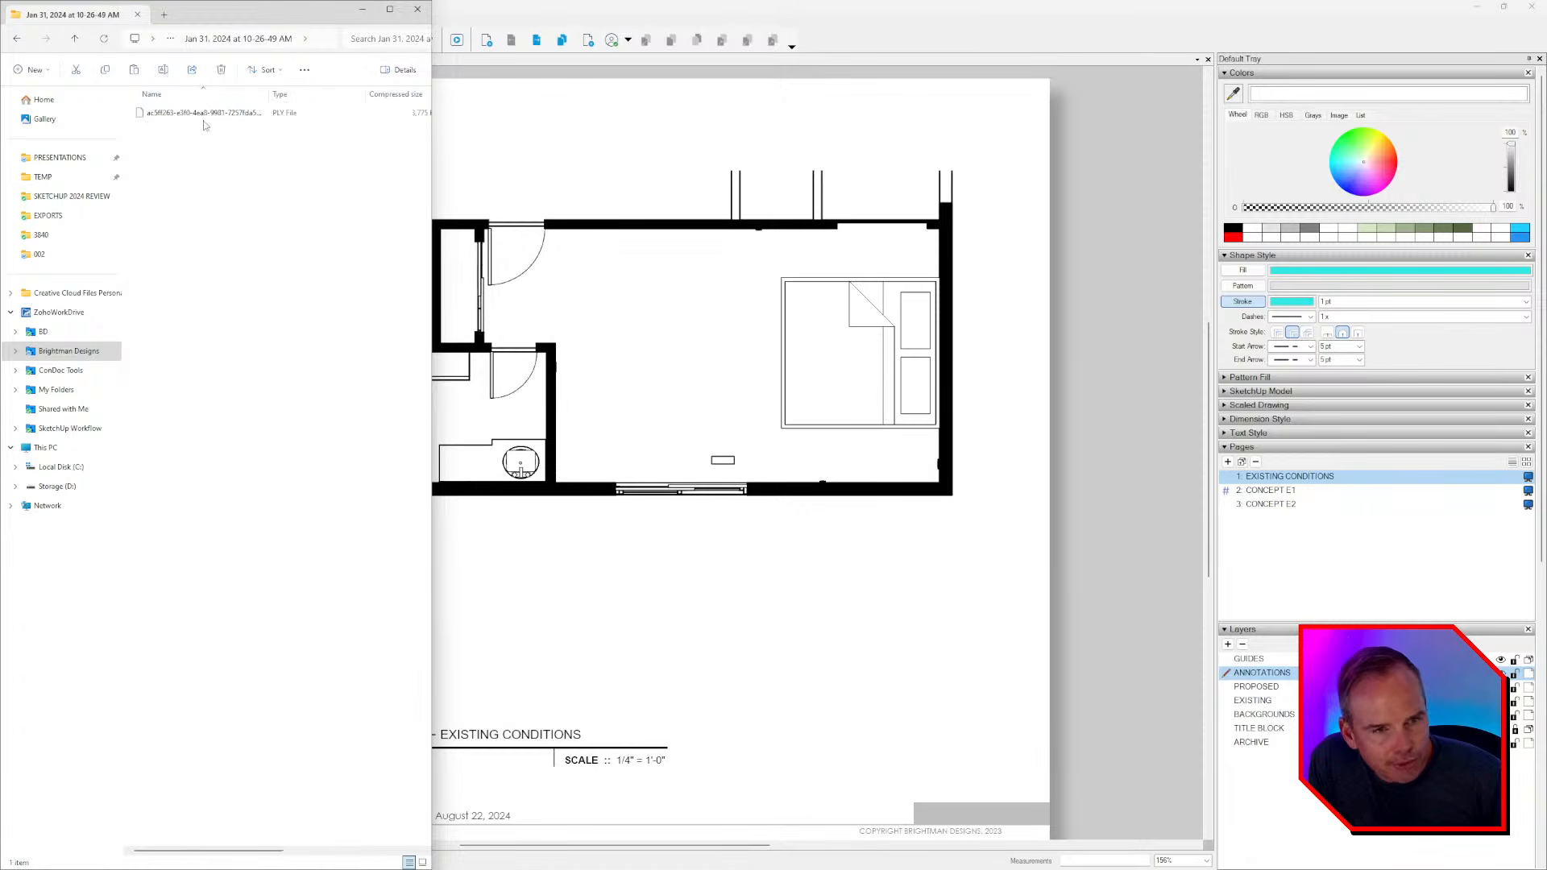
# - Look inside the Reprocessed Mesh archive, and check the contents of the Merged 2 folder
pyautogui.hotkey('alt', 'Left')
pyautogui.doubleClick(196, 135)
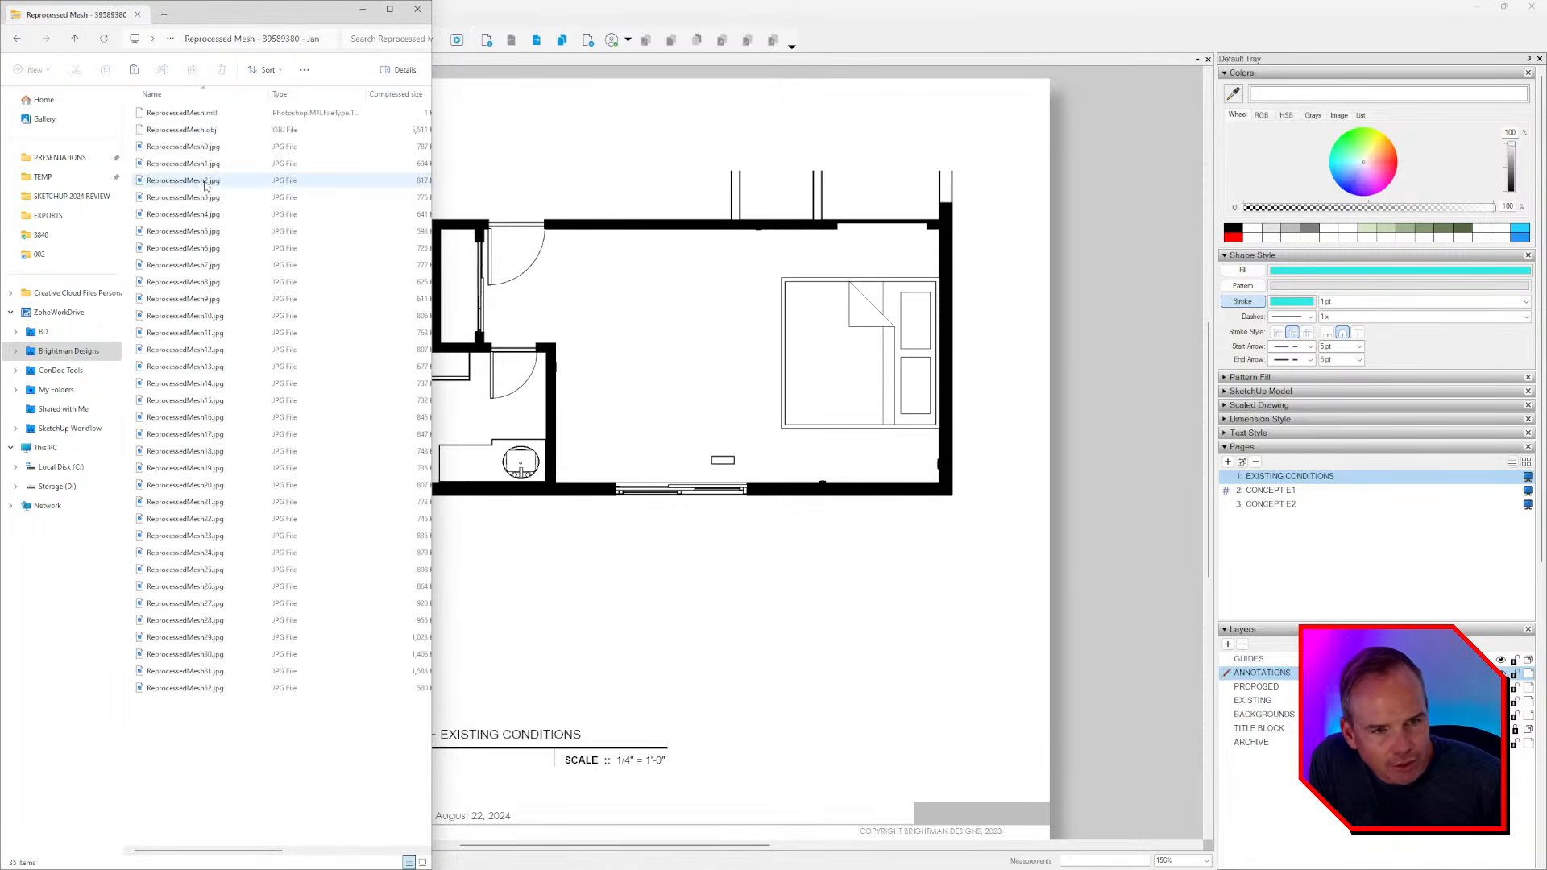
pyautogui.hotkey('alt', 'Left')
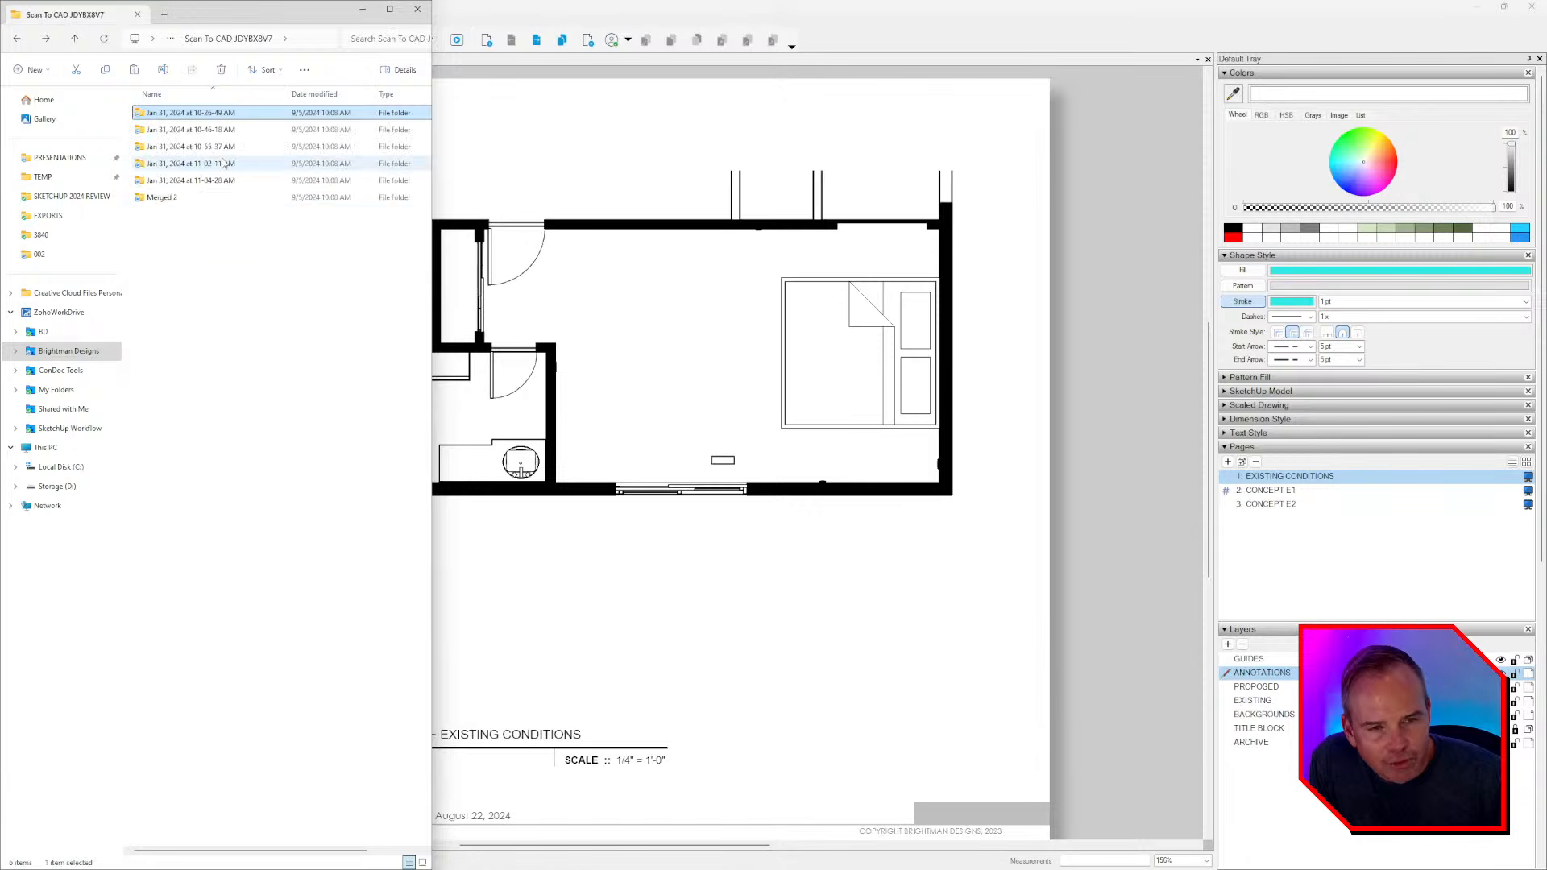
pyautogui.doubleClick(203, 206)
pyautogui.click(206, 148)
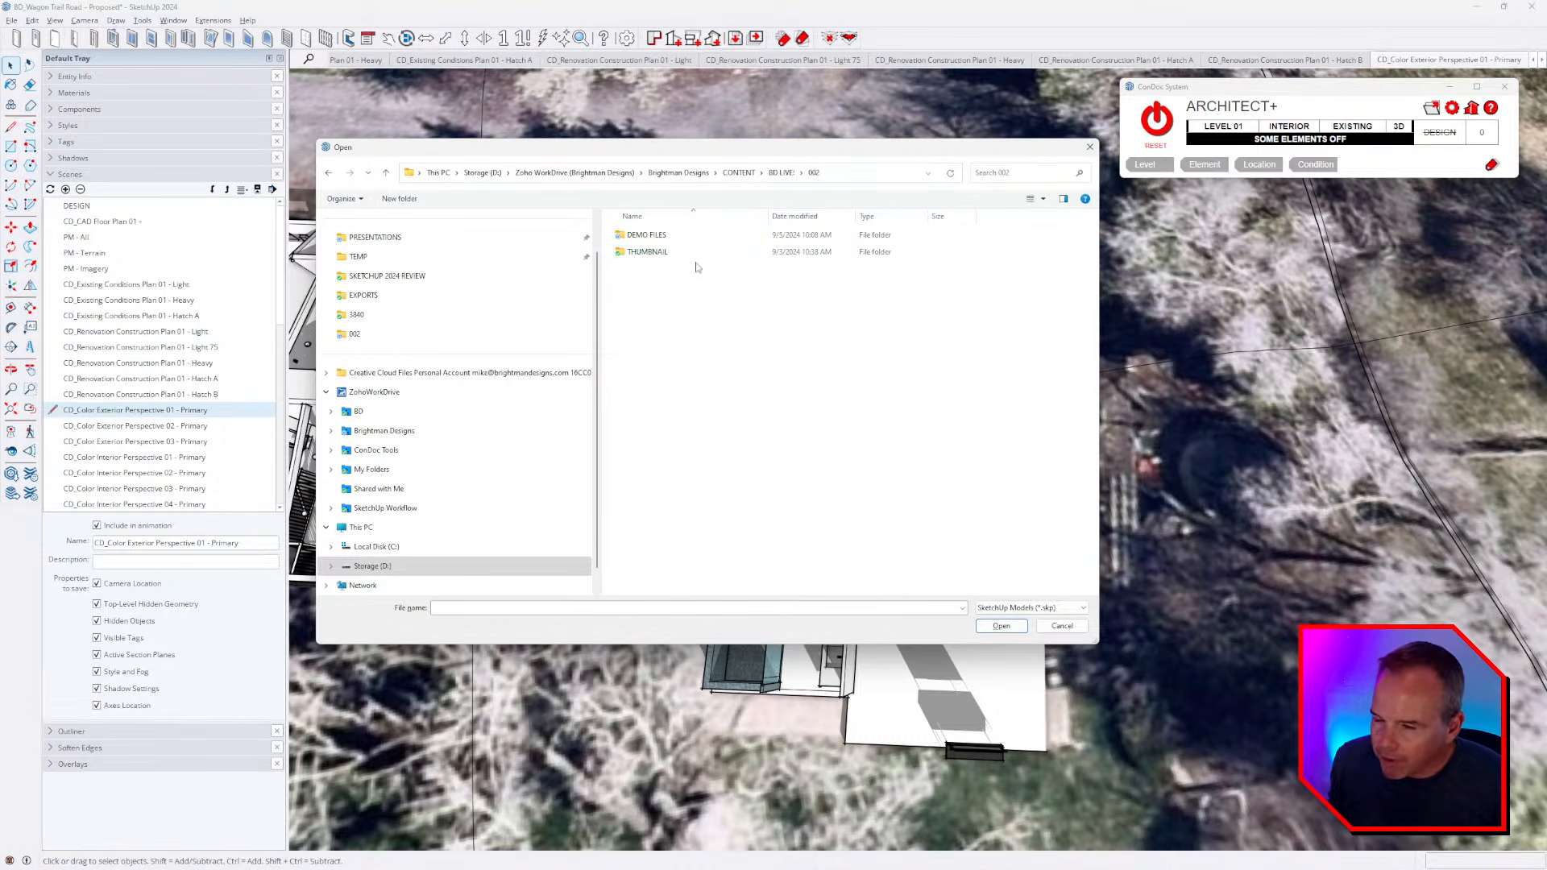
# - Switch to SketchUp and open Global_4580.skp from DEMO FILES > Scan To CAD > Merged 2, discarding changes to the Proposed model
pyautogui.doubleClick(656, 235)
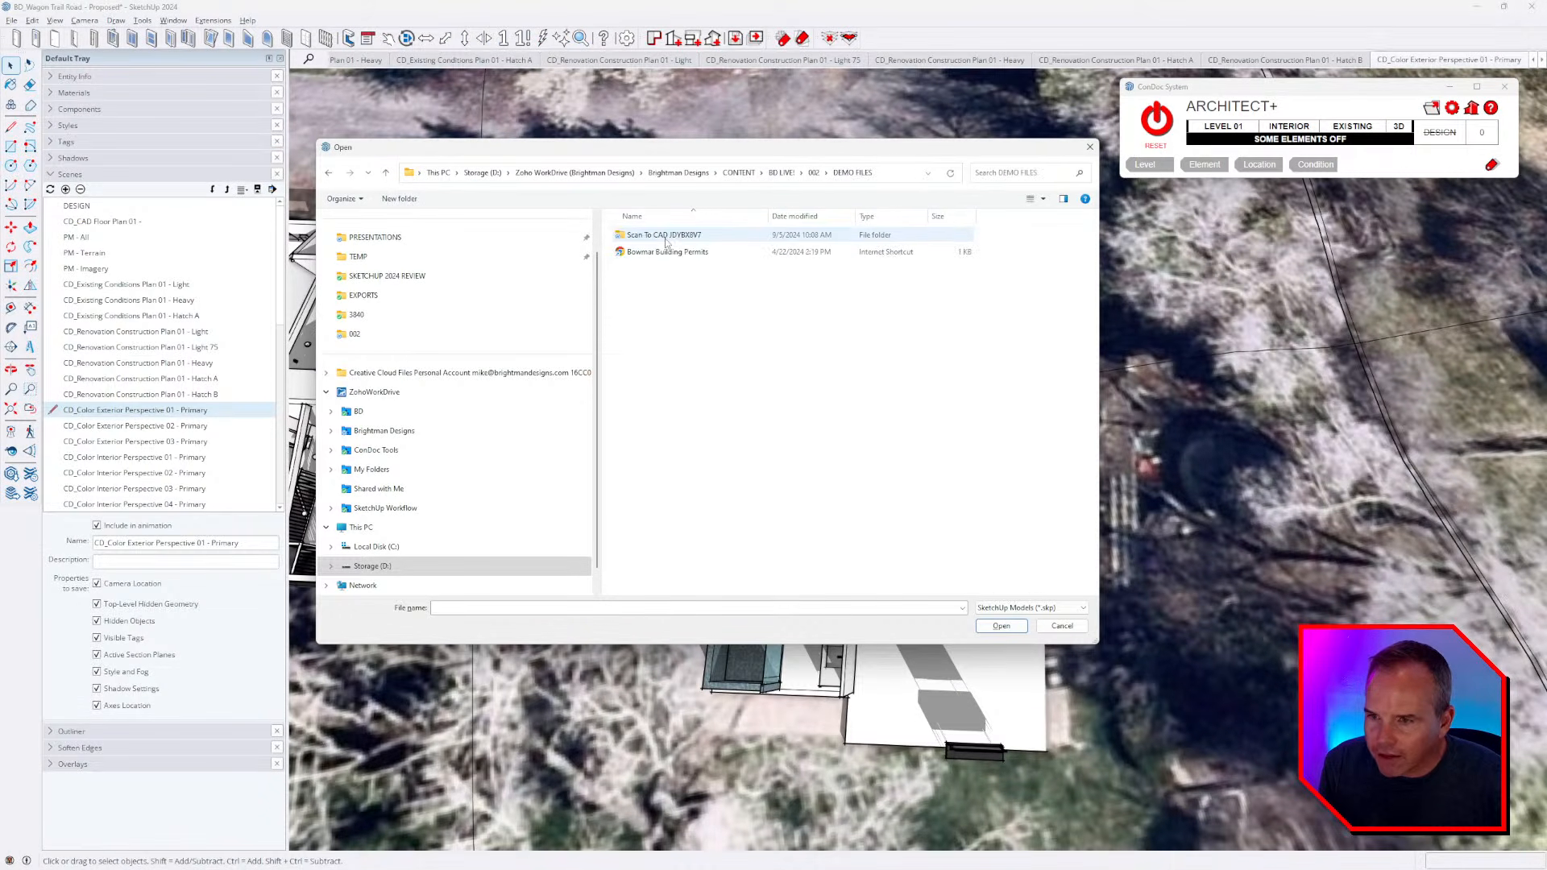
pyautogui.doubleClick(661, 236)
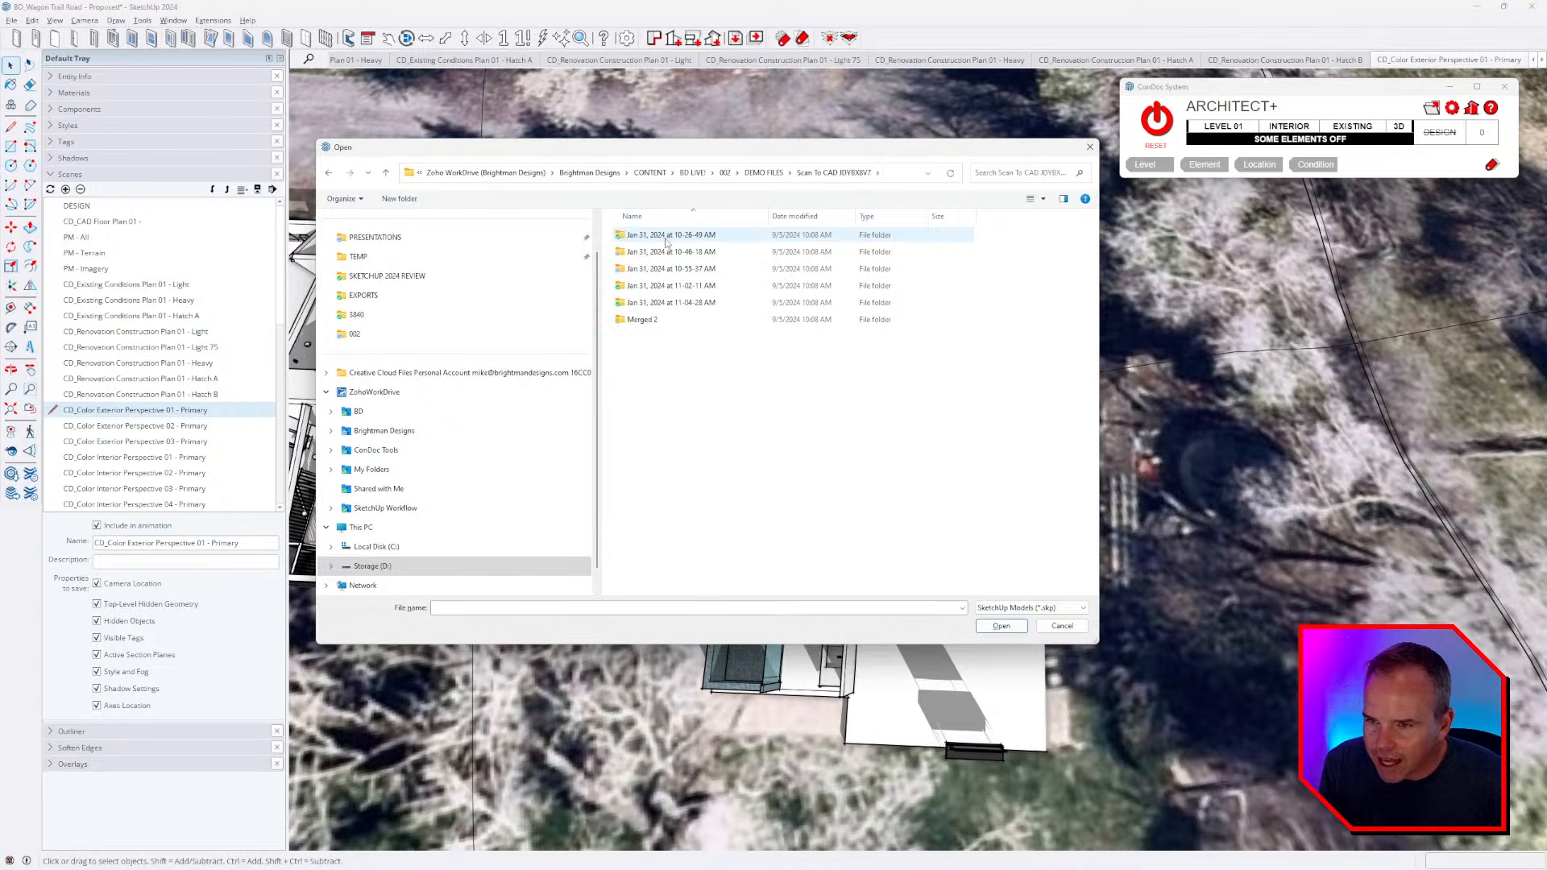
pyautogui.doubleClick(644, 320)
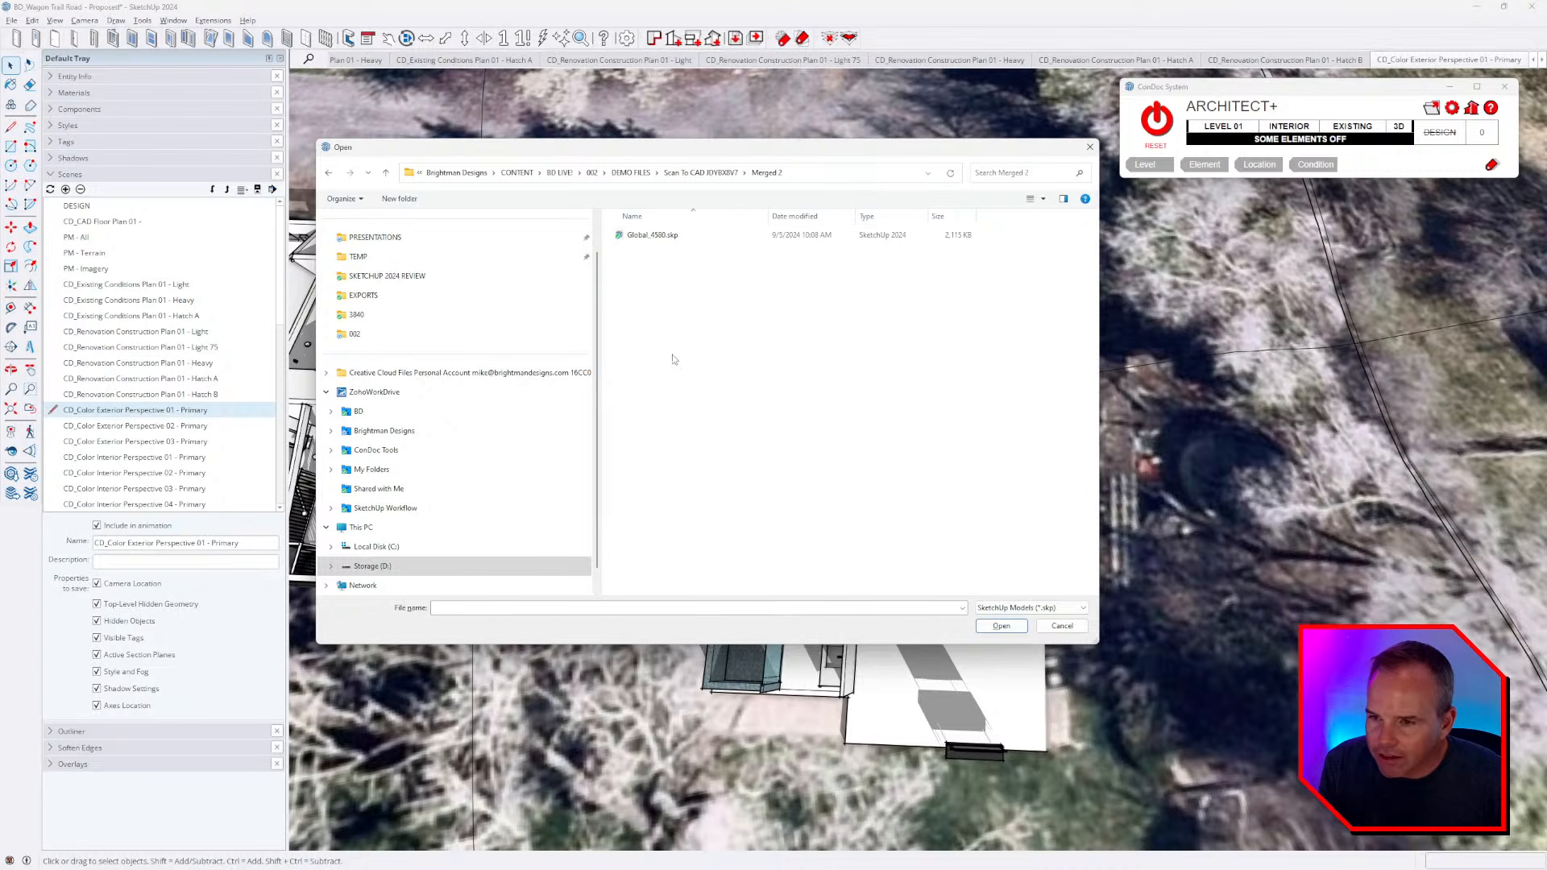
pyautogui.click(657, 235)
pyautogui.click(1003, 626)
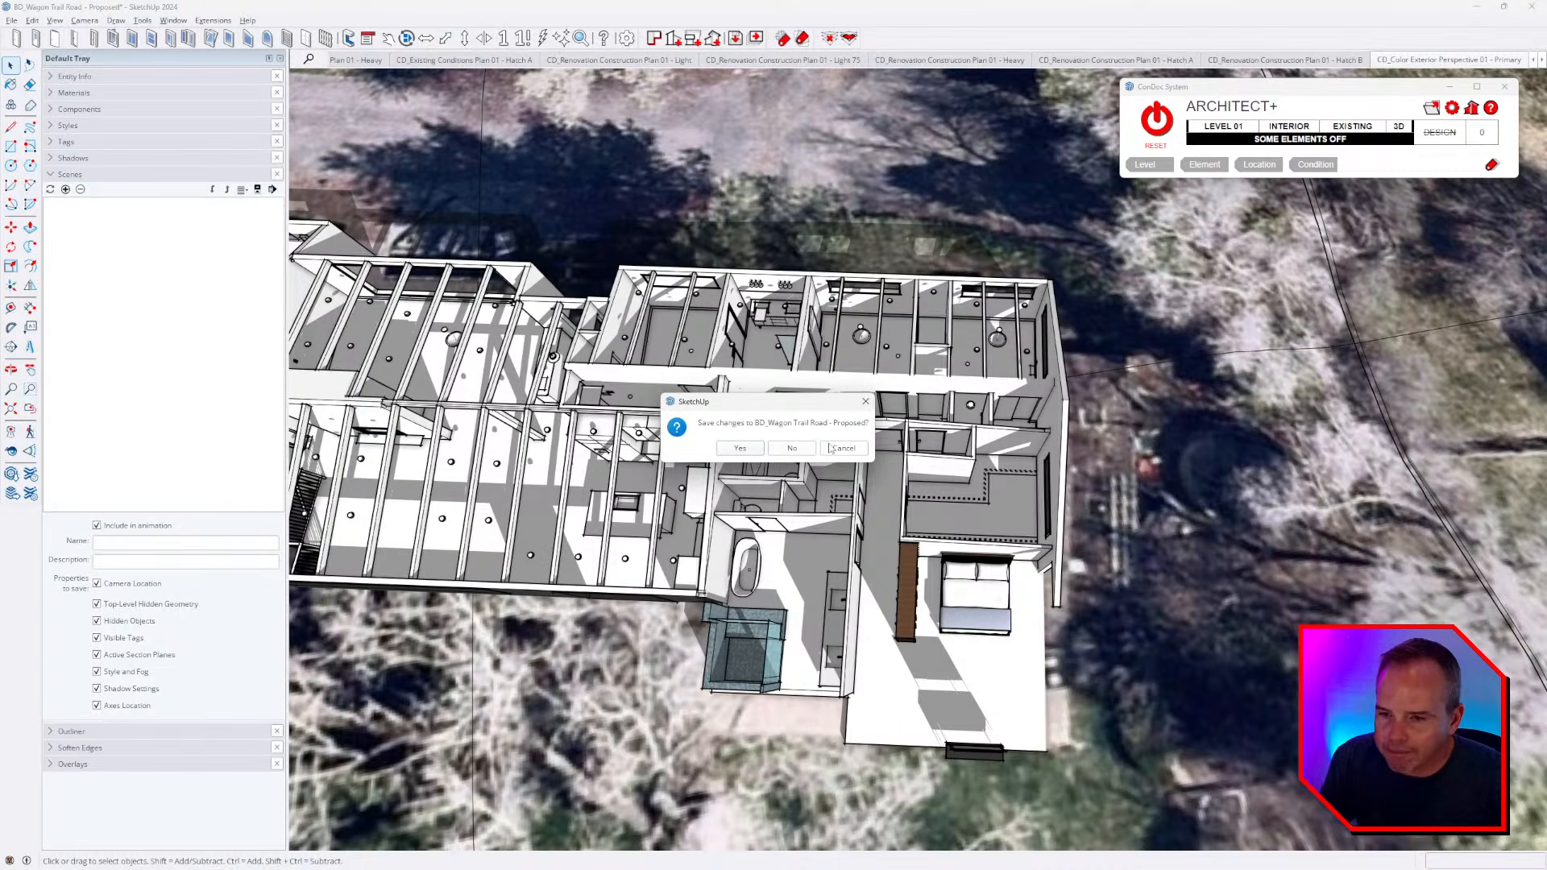
pyautogui.click(802, 450)
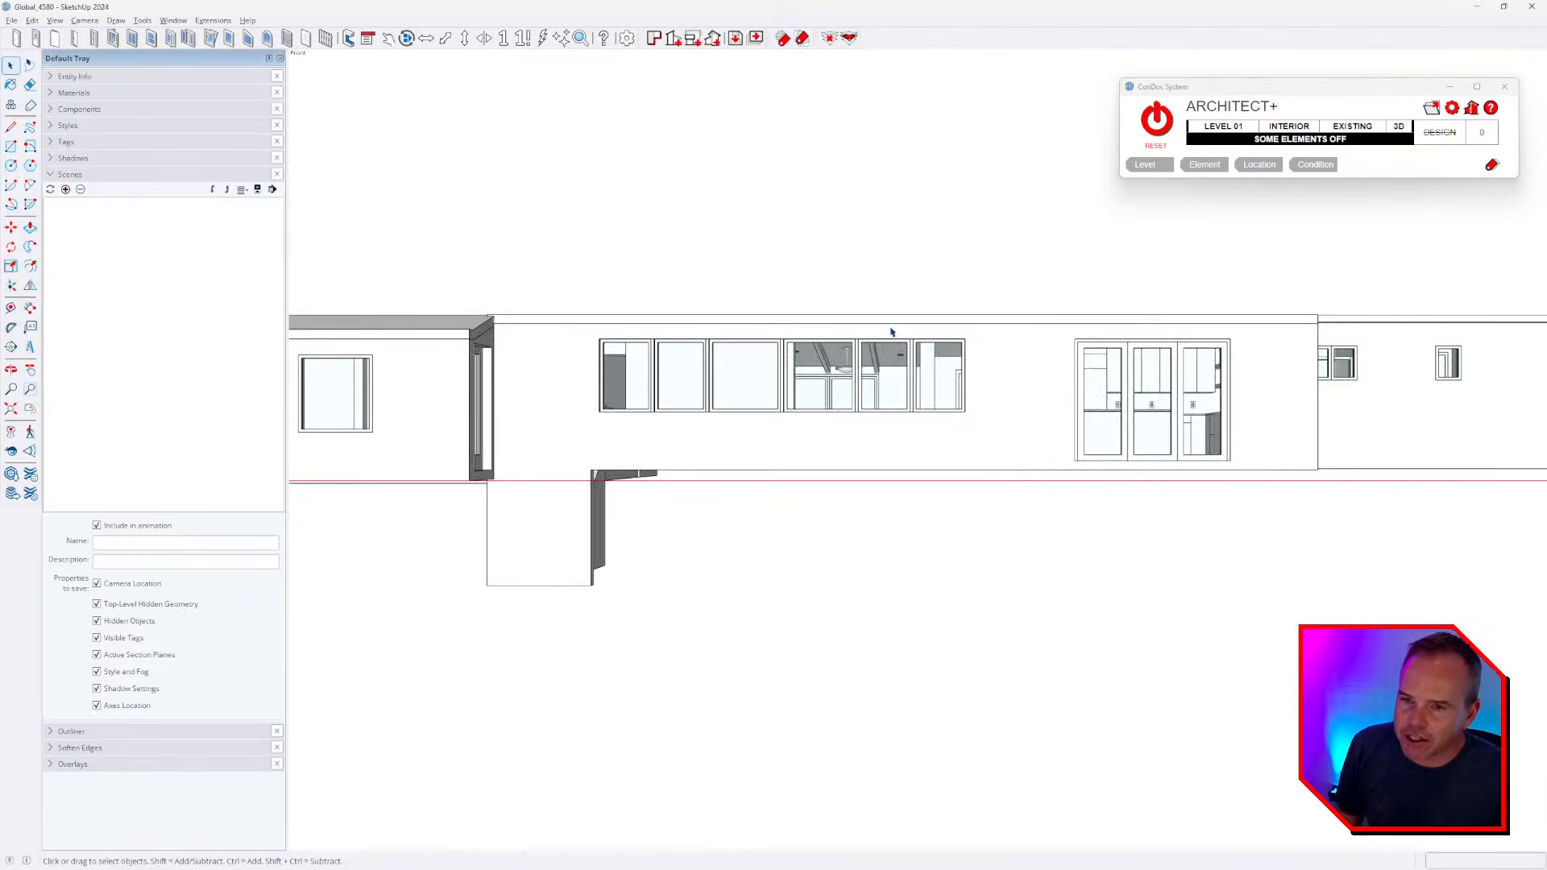
# - Examine the exterior of the scanned house model from above and from its corner
pyautogui.scroll(-4, 890, 329)
pyautogui.moveTo(890, 328)
pyautogui.mouseDown(button='middle')
pyautogui.moveTo(771, 594)
pyautogui.moveTo(794, 621)
pyautogui.moveTo(807, 608)
pyautogui.mouseUp(button='middle')
pyautogui.scroll(-2, 771, 594)
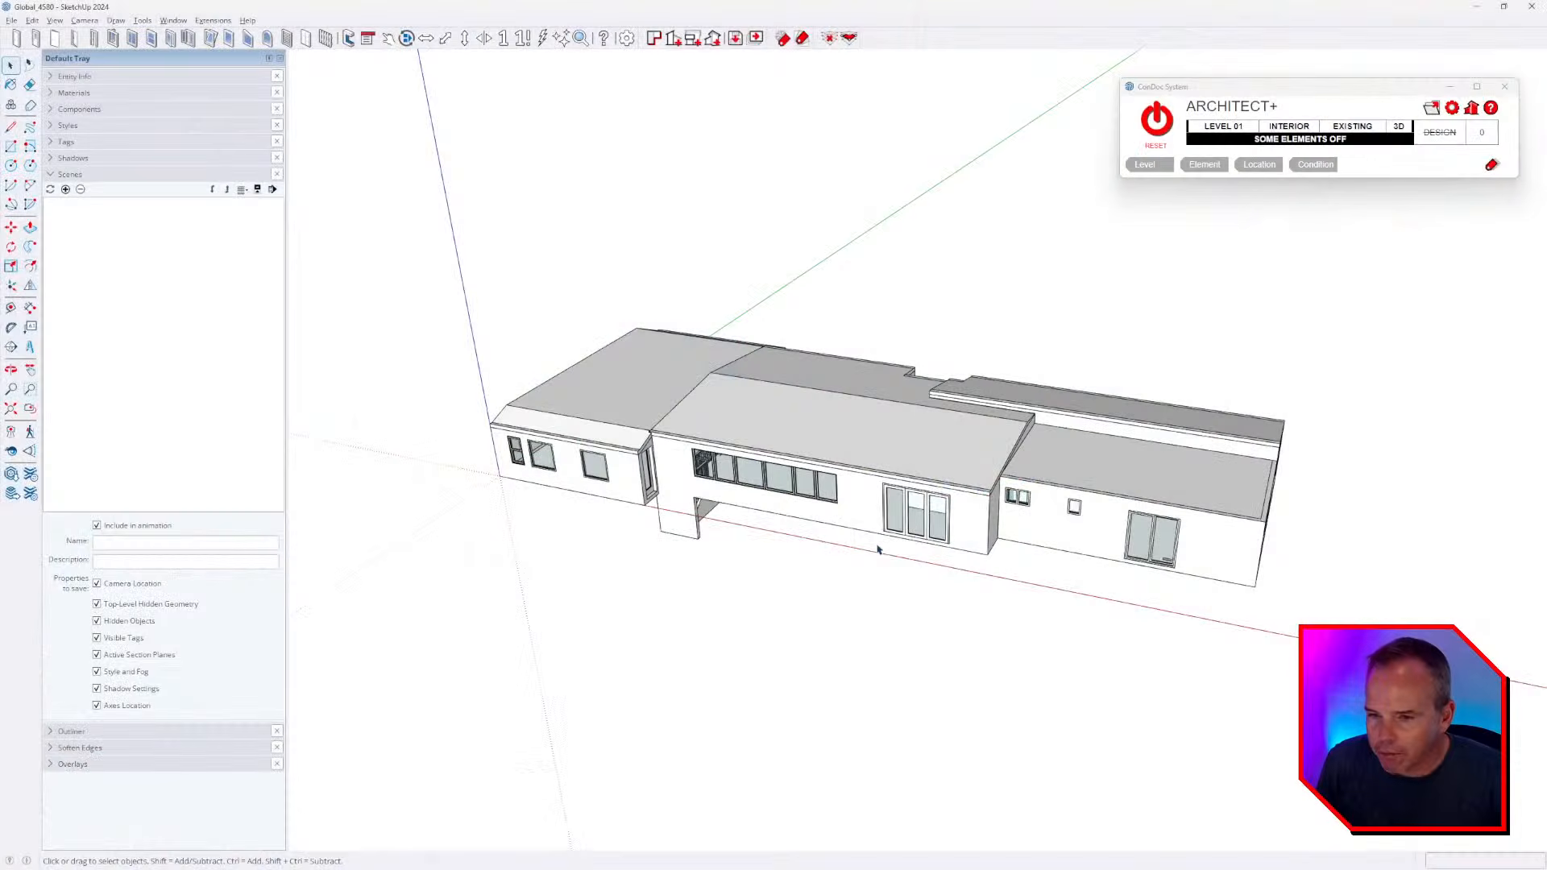
pyautogui.moveTo(873, 542)
pyautogui.mouseDown(button='middle')
pyautogui.moveTo(800, 373)
pyautogui.moveTo(705, 346)
pyautogui.moveTo(1025, 421)
pyautogui.moveTo(781, 494)
pyautogui.moveTo(1141, 515)
pyautogui.moveTo(1008, 476)
pyautogui.moveTo(867, 490)
pyautogui.moveTo(879, 435)
pyautogui.moveTo(1045, 512)
pyautogui.mouseUp(button='middle')
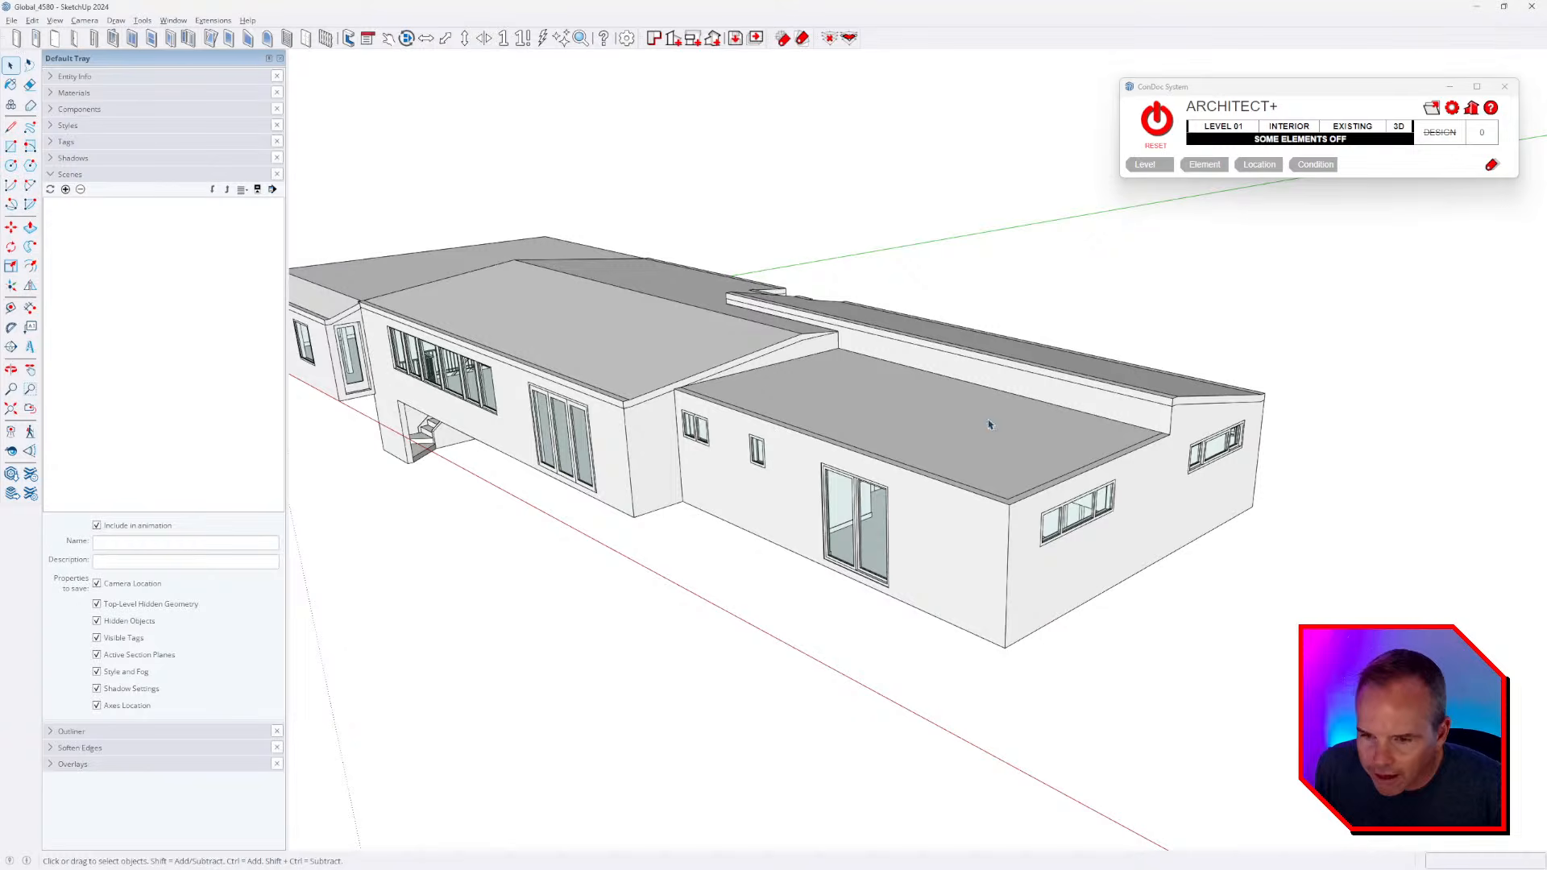
# - Measure the floor-to-ceiling height in the room behind the double glass door
pyautogui.scroll(3, 994, 442)
pyautogui.scroll(6, 918, 489)
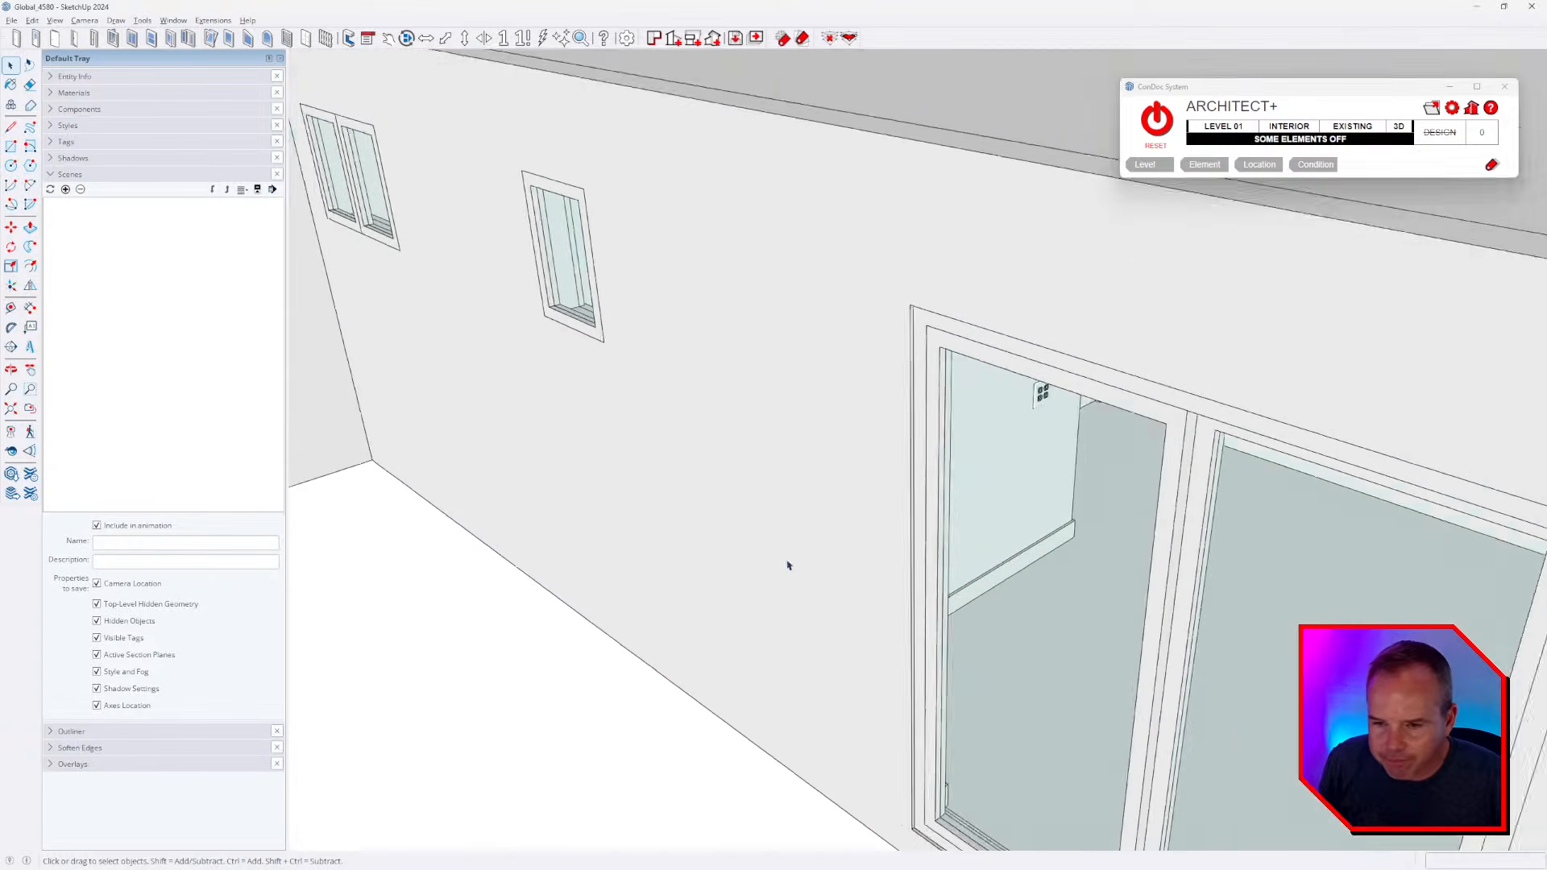
pyautogui.moveTo(790, 563); pyautogui.dragTo(892, 419, button='middle')
pyautogui.press('w')
pyautogui.press('t')
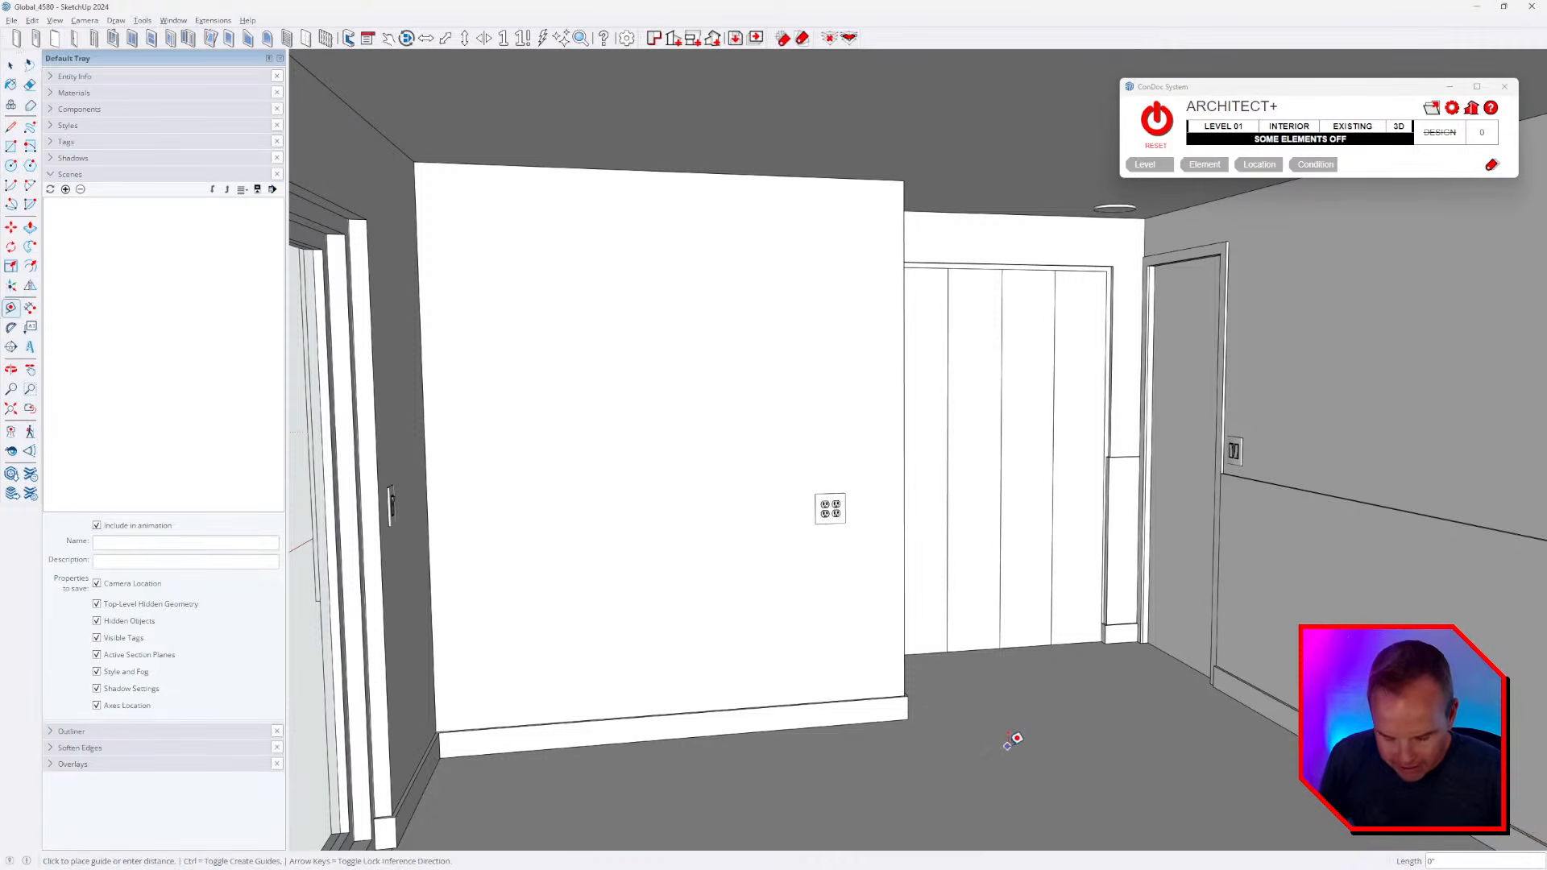
pyautogui.click(1008, 743)
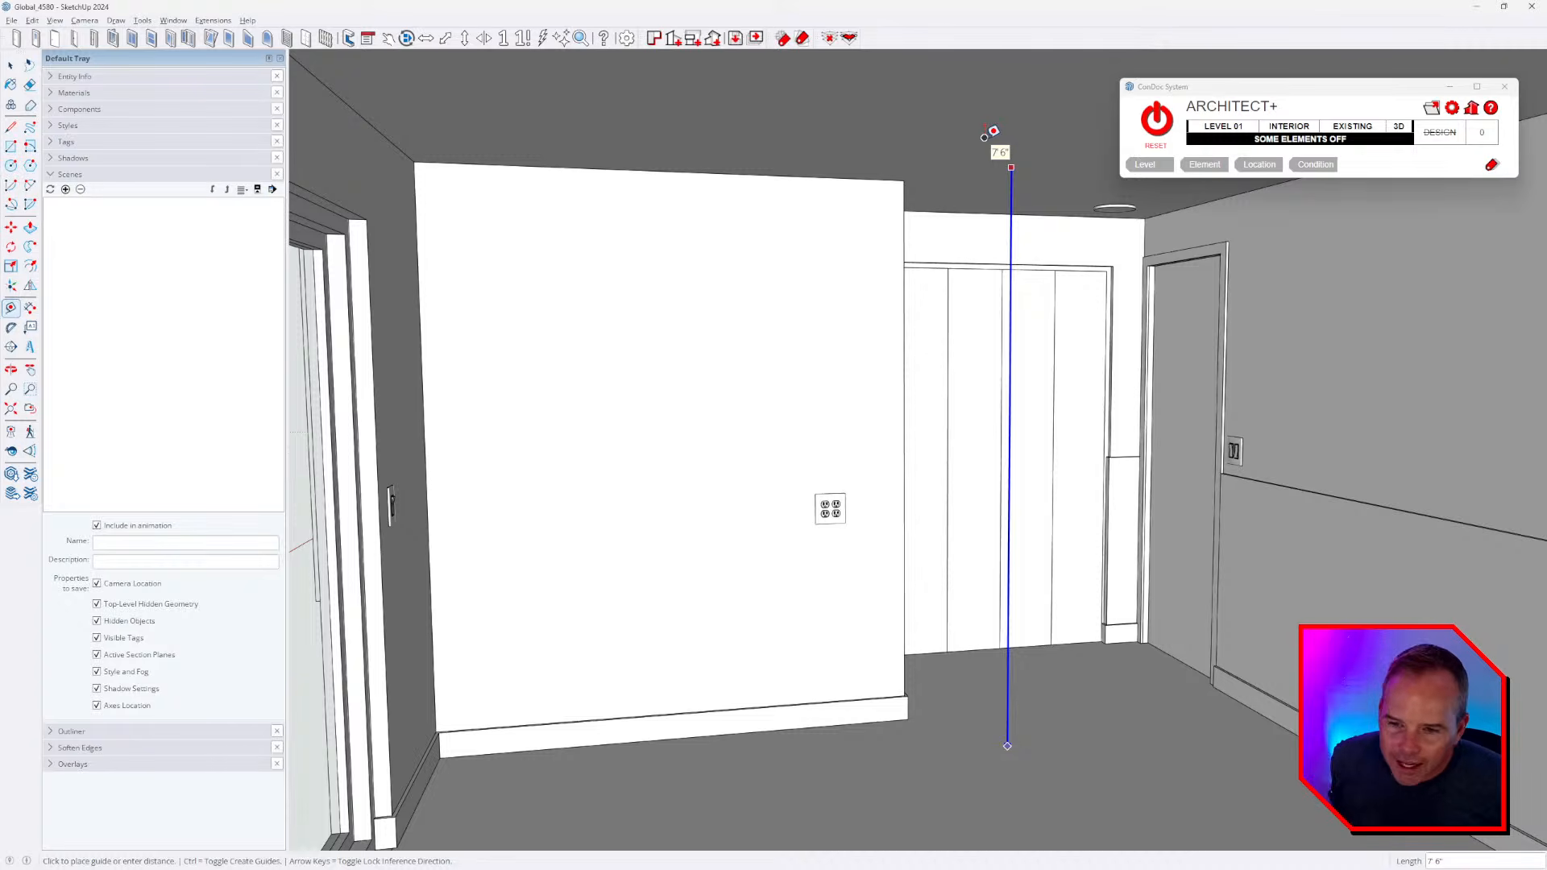
pyautogui.press('Escape')
# - Return to the exterior and examine the roofs and walls of the house's near wing
pyautogui.scroll(-4, 941, 304)
pyautogui.moveTo(950, 322); pyautogui.dragTo(734, 403, button='middle')
pyautogui.scroll(-6, 731, 403)
pyautogui.scroll(-3, 838, 356)
pyautogui.scroll(3, 832, 421)
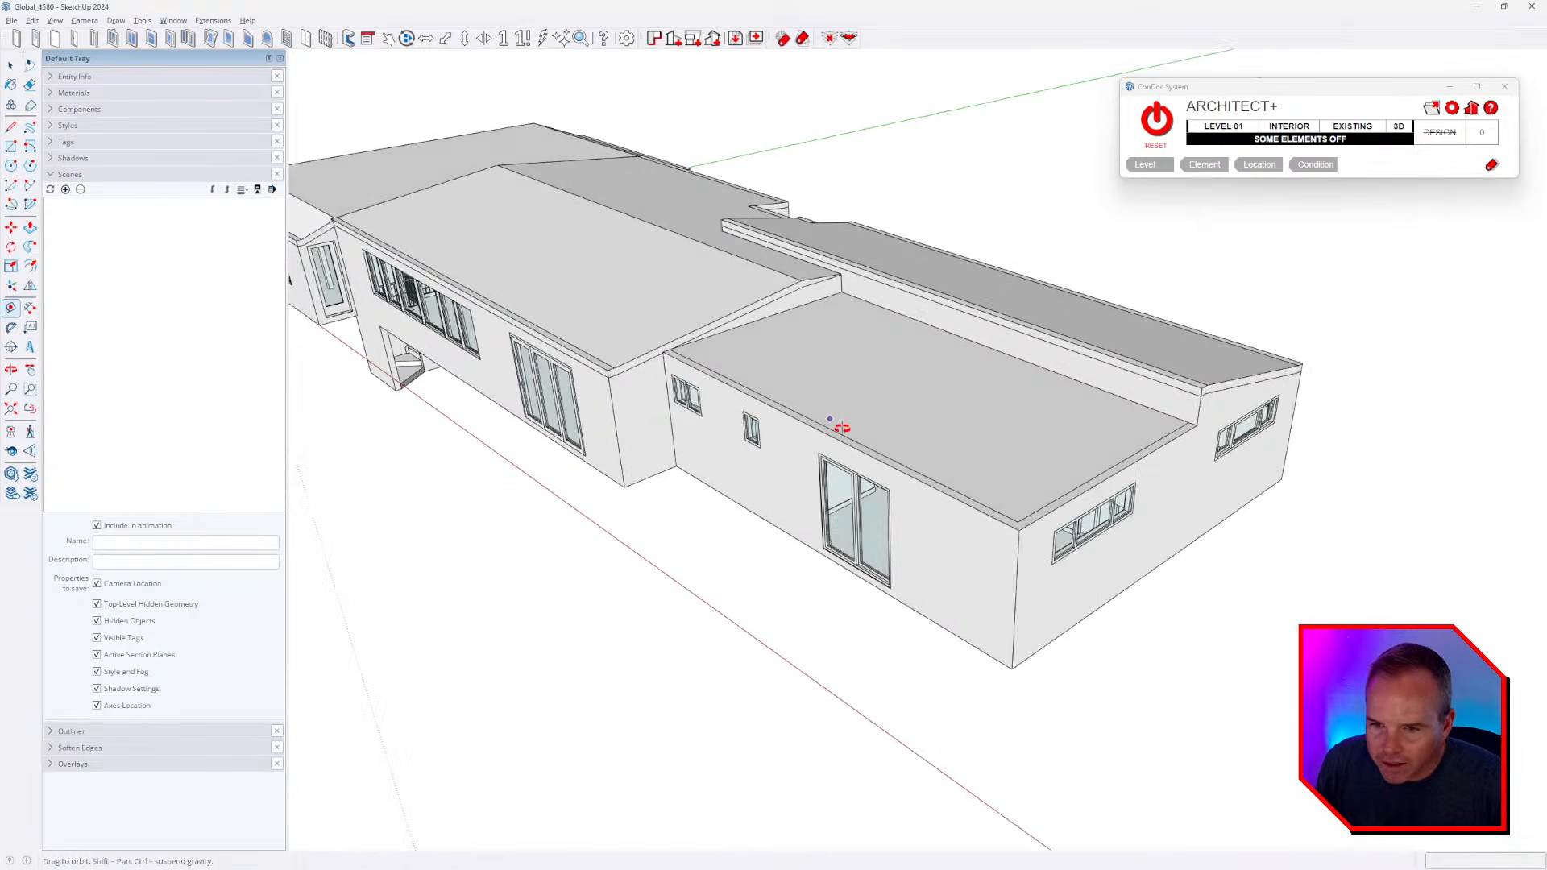
pyautogui.scroll(1, 939, 360)
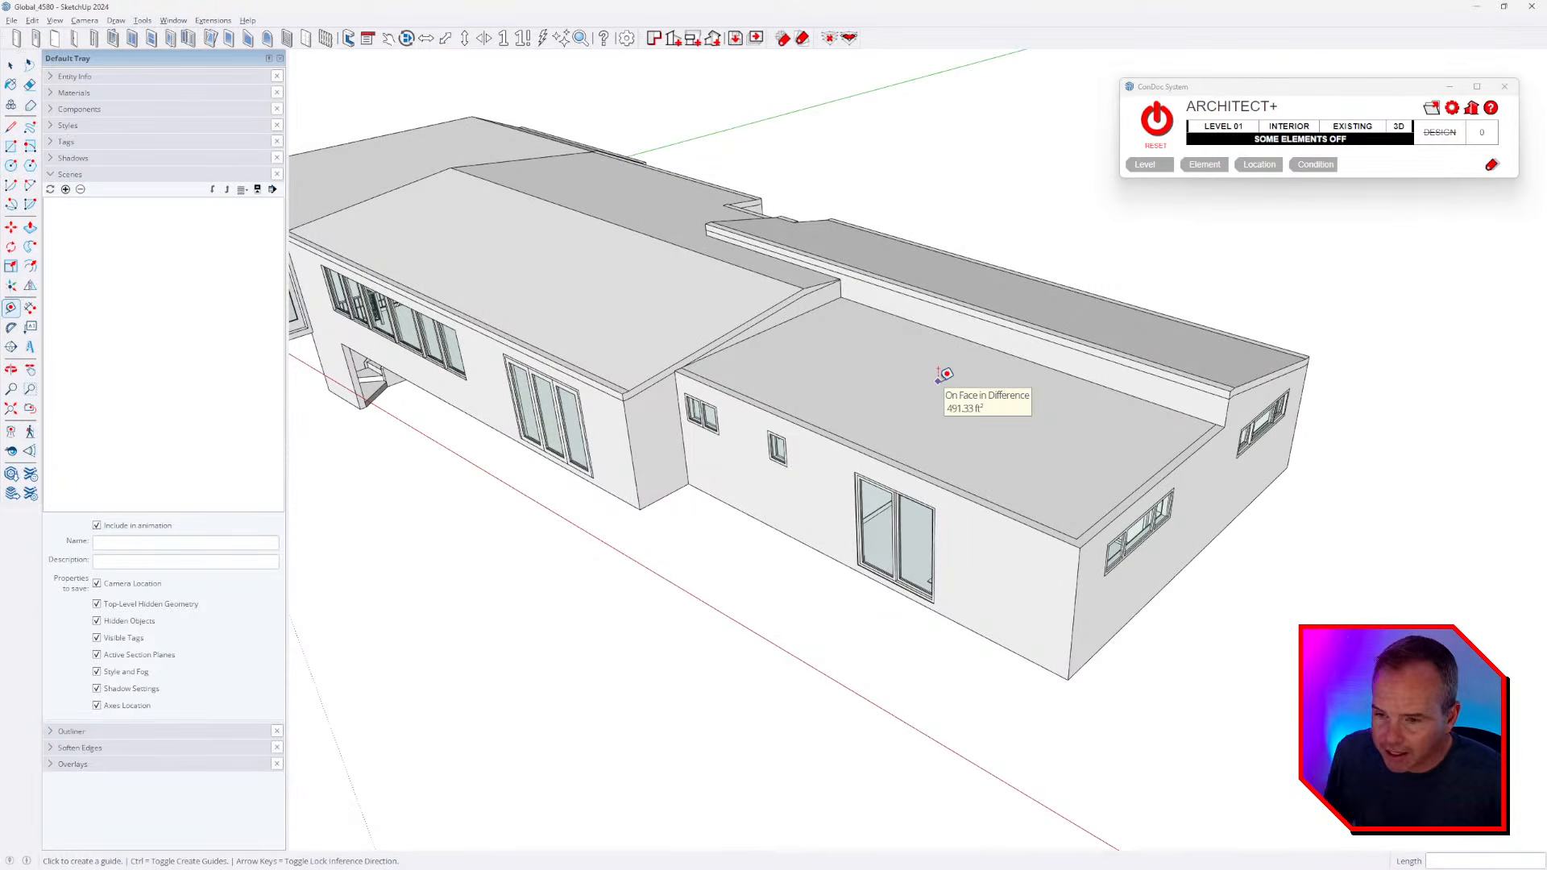
pyautogui.scroll(-2, 983, 397)
pyautogui.press('space')
# - Check the model's units and scene transition settings in Model Info
pyautogui.click(172, 21)
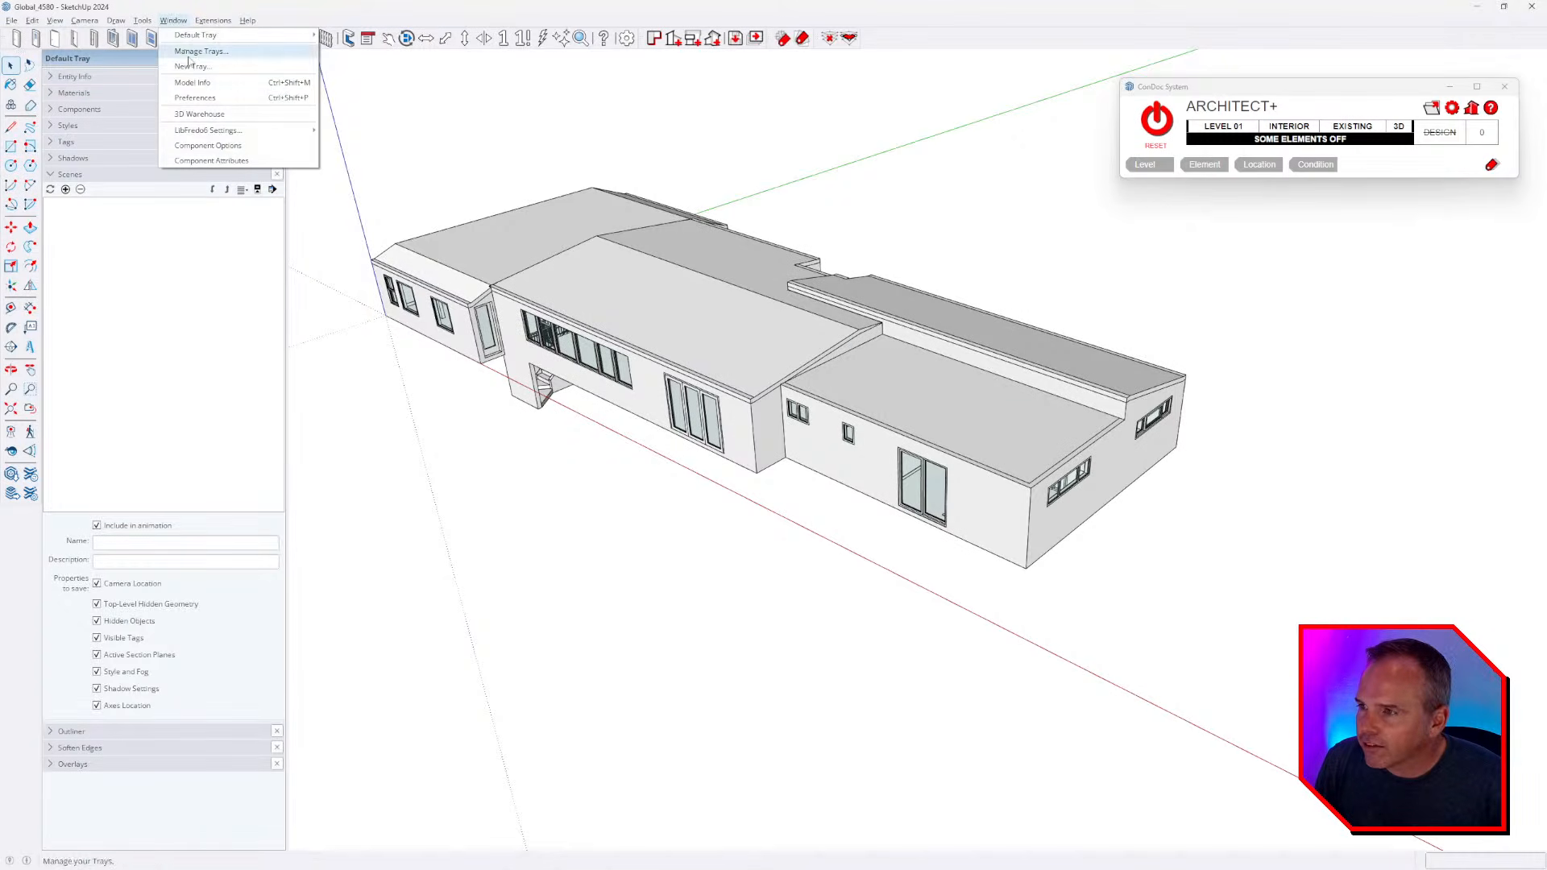
pyautogui.click(192, 81)
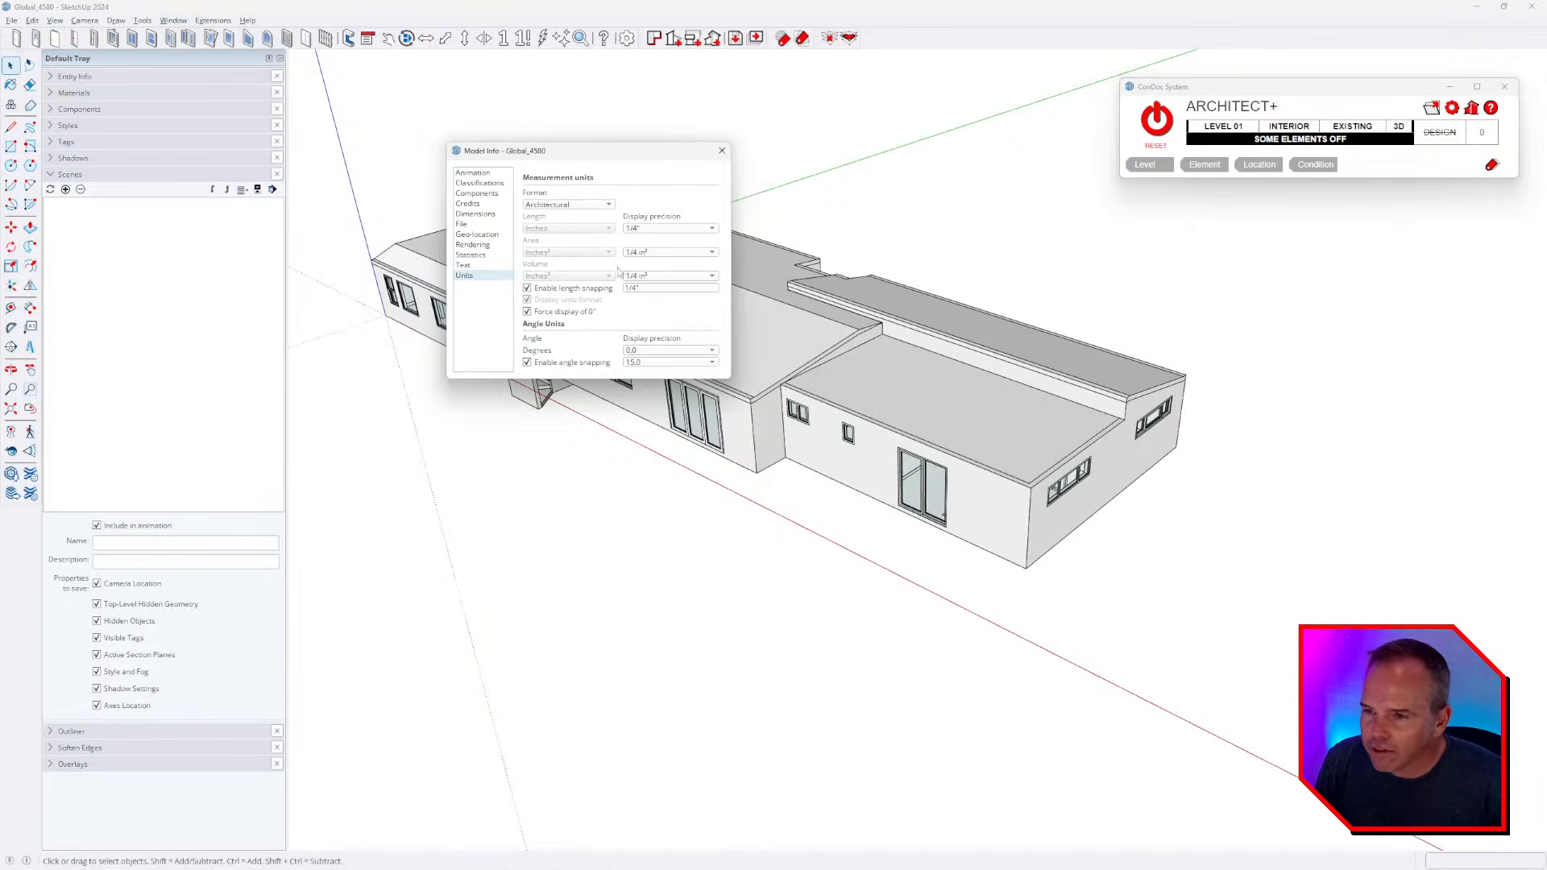
pyautogui.click(473, 173)
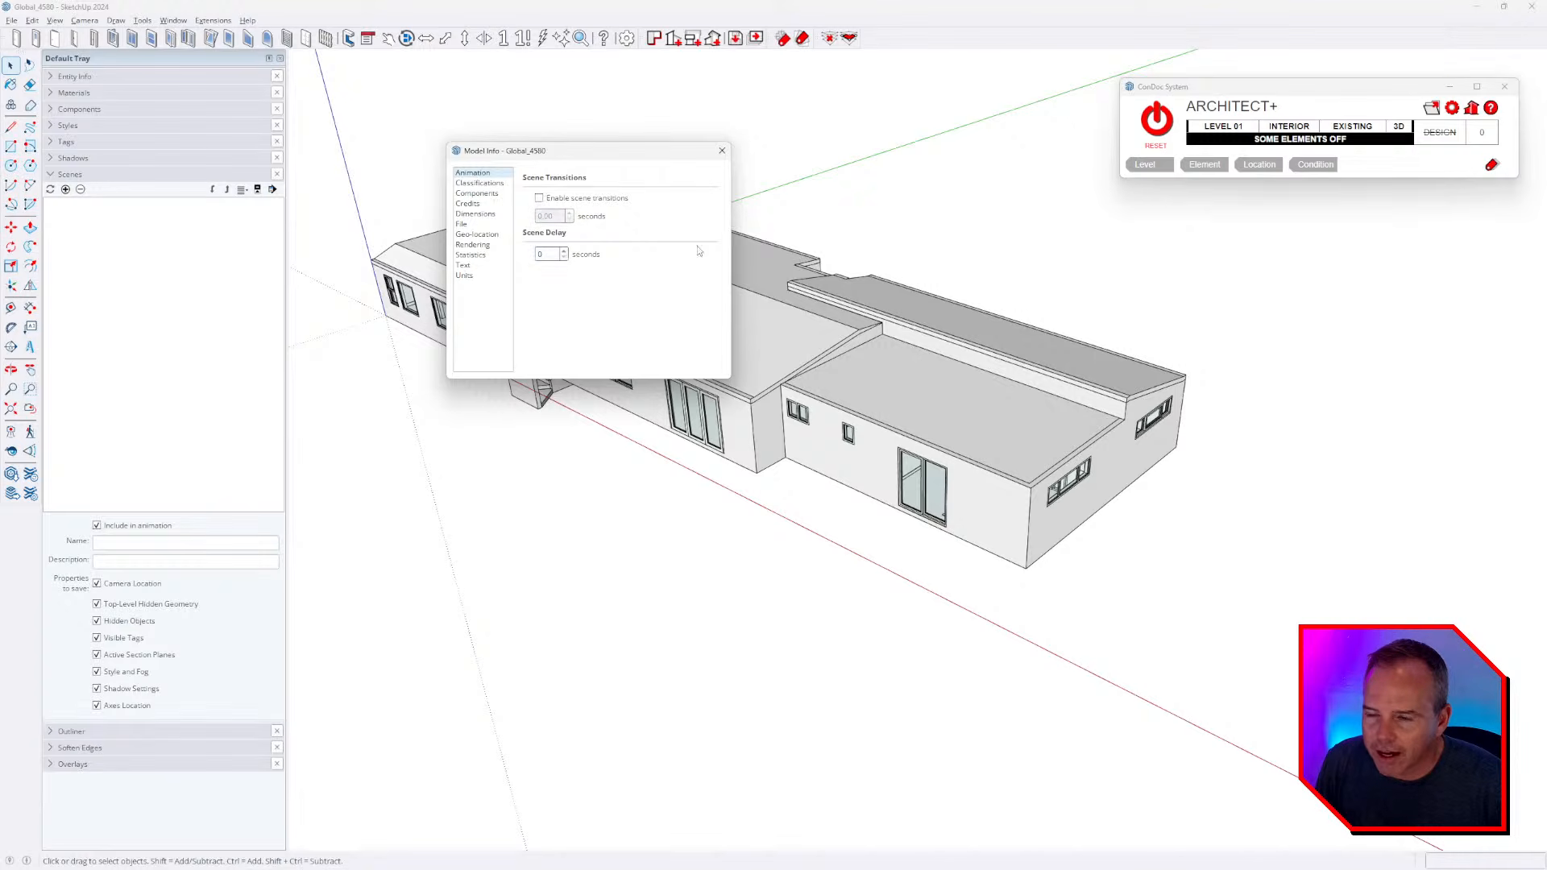
pyautogui.click(722, 151)
pyautogui.moveTo(811, 401); pyautogui.dragTo(824, 369, button='middle')
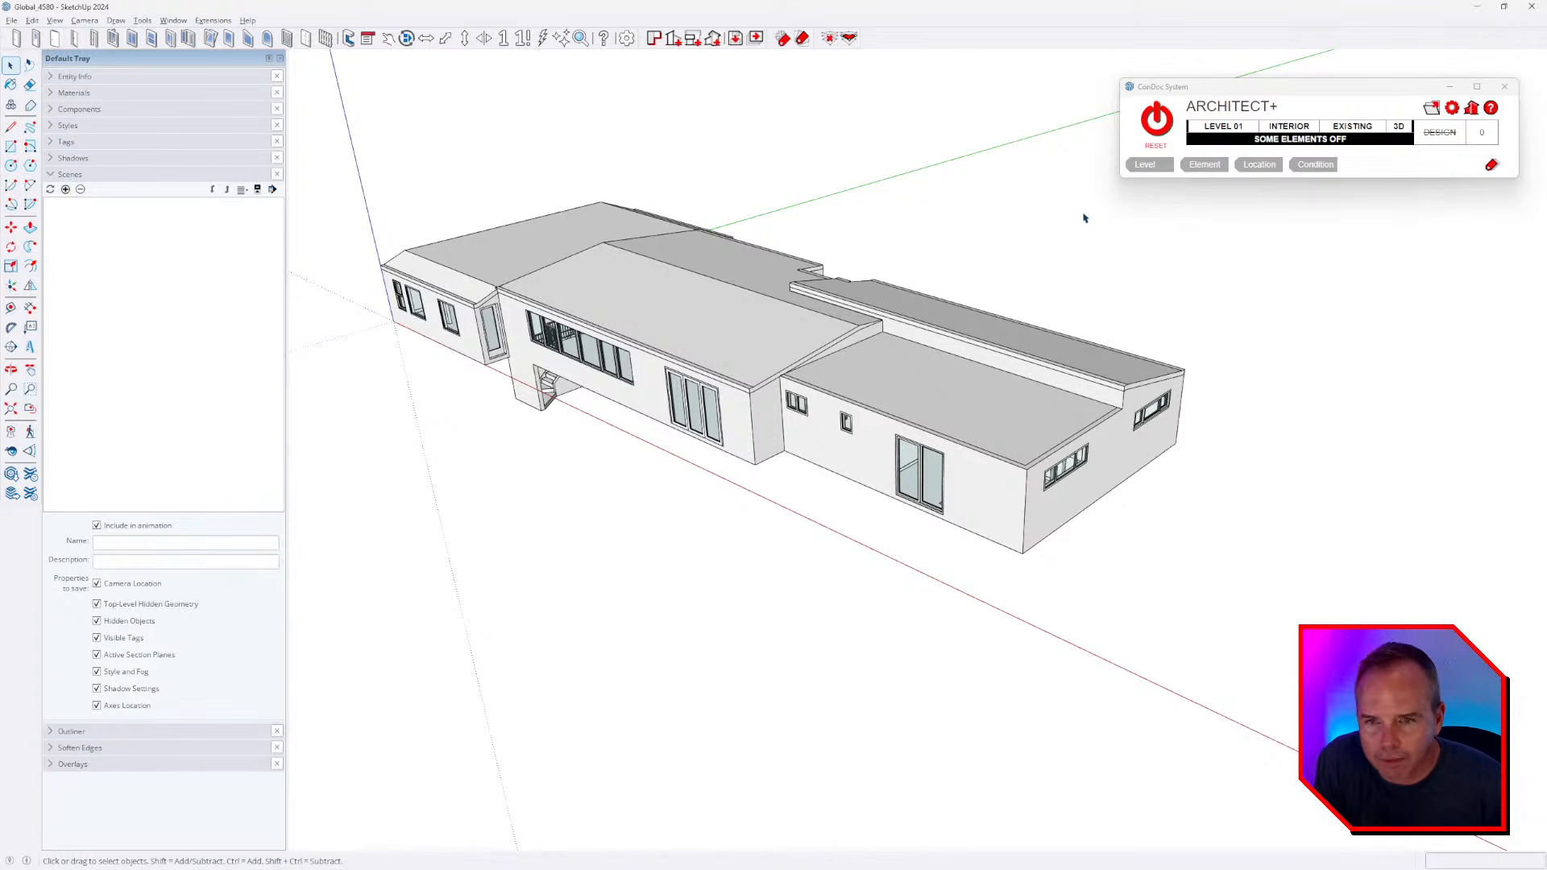
# - Reset the model with the ConDoc System and review the ConDoc Tools tag folder and in-model styles
pyautogui.click(1158, 127)
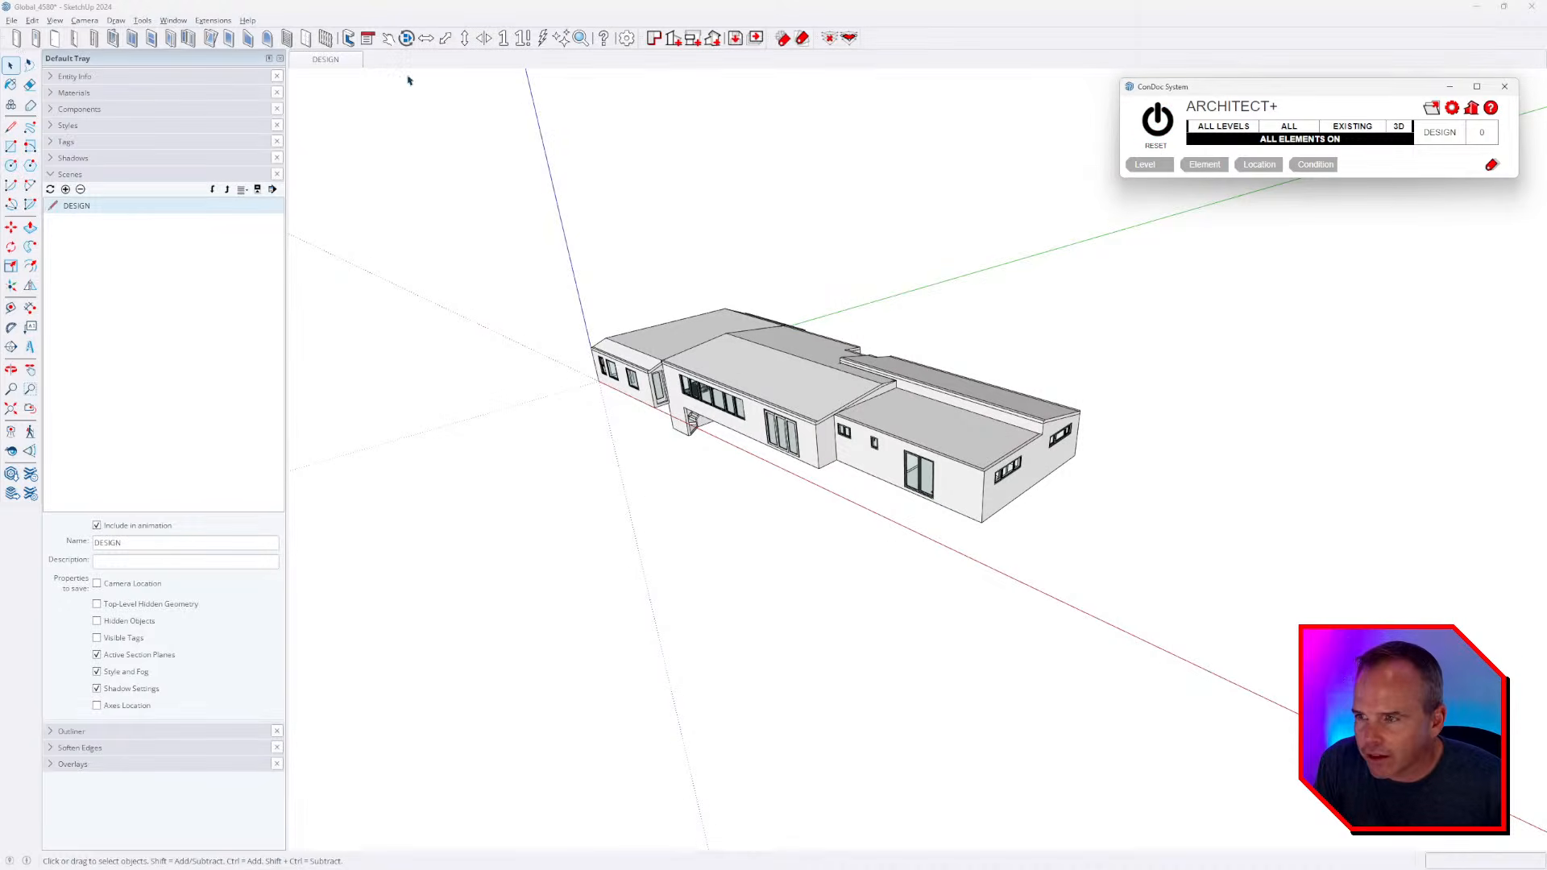
pyautogui.click(78, 143)
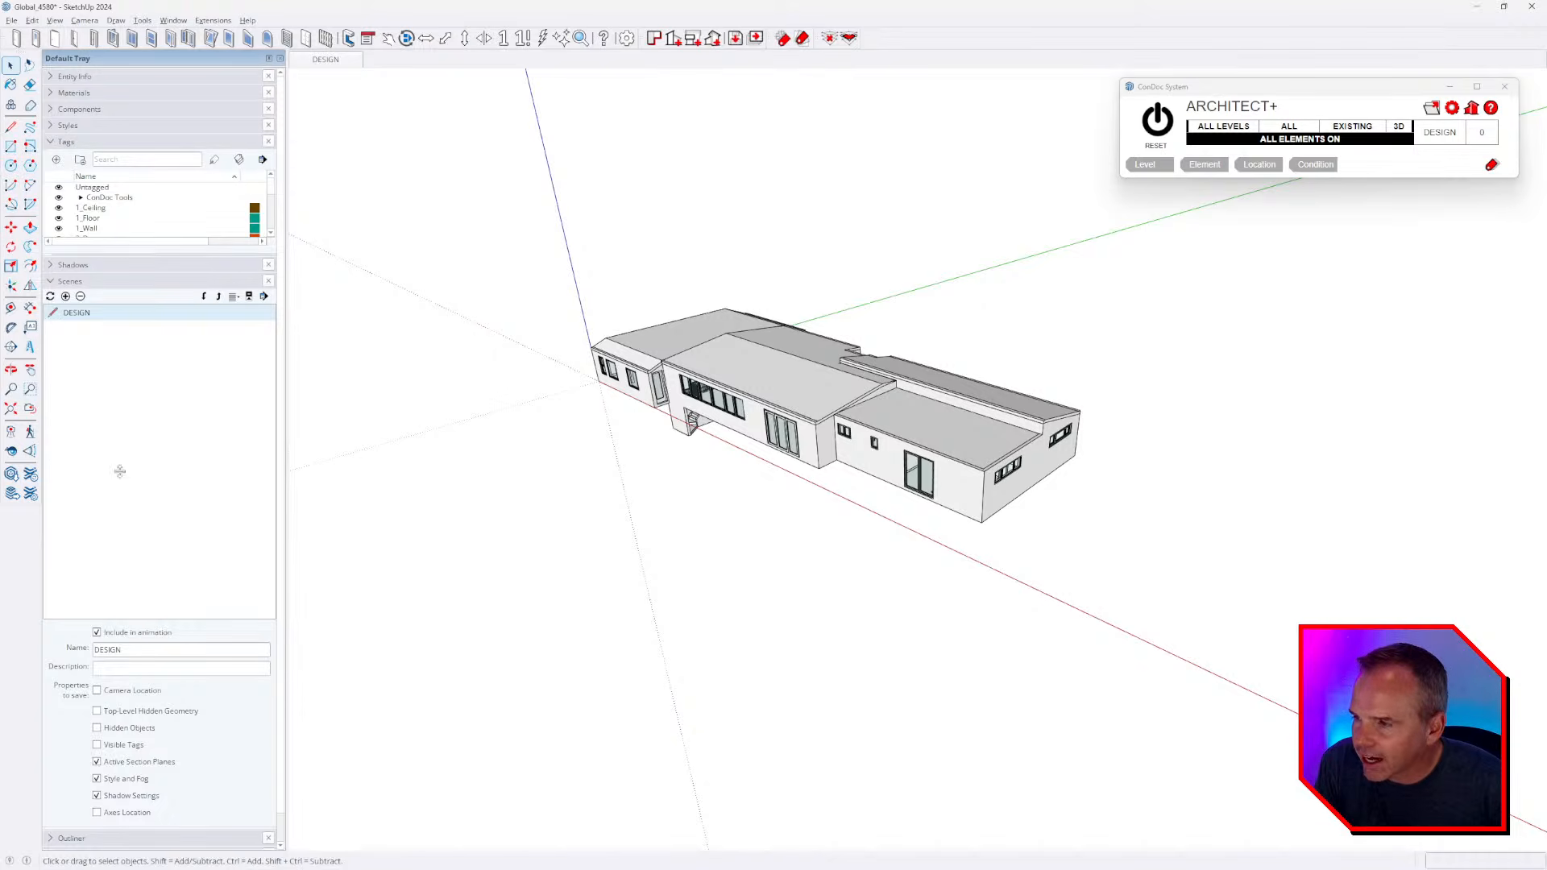
pyautogui.moveTo(124, 402); pyautogui.dragTo(124, 594)
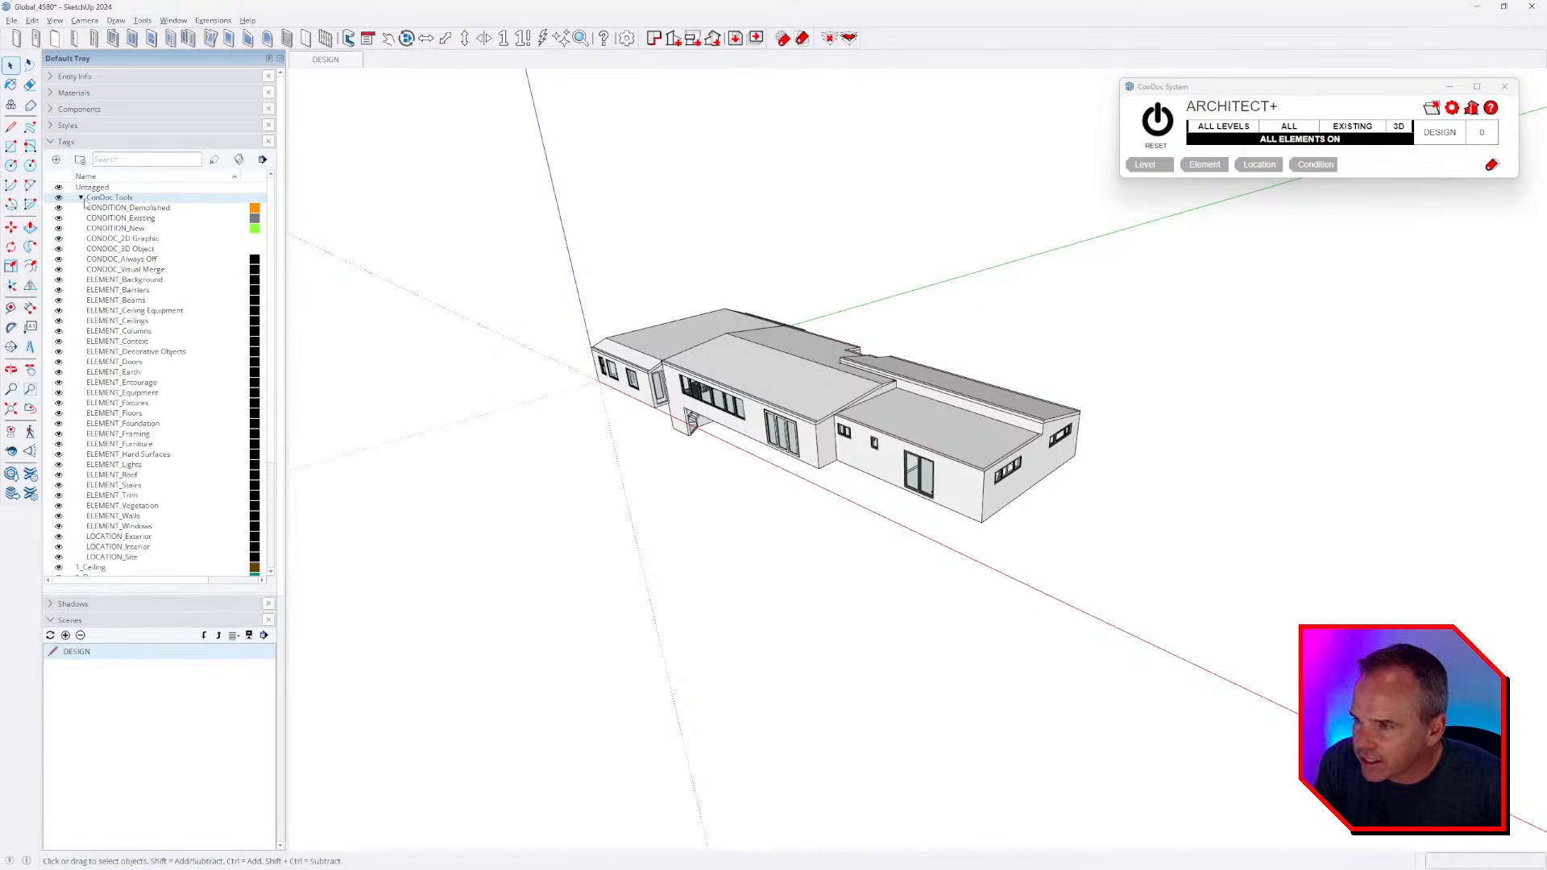
pyautogui.click(81, 198)
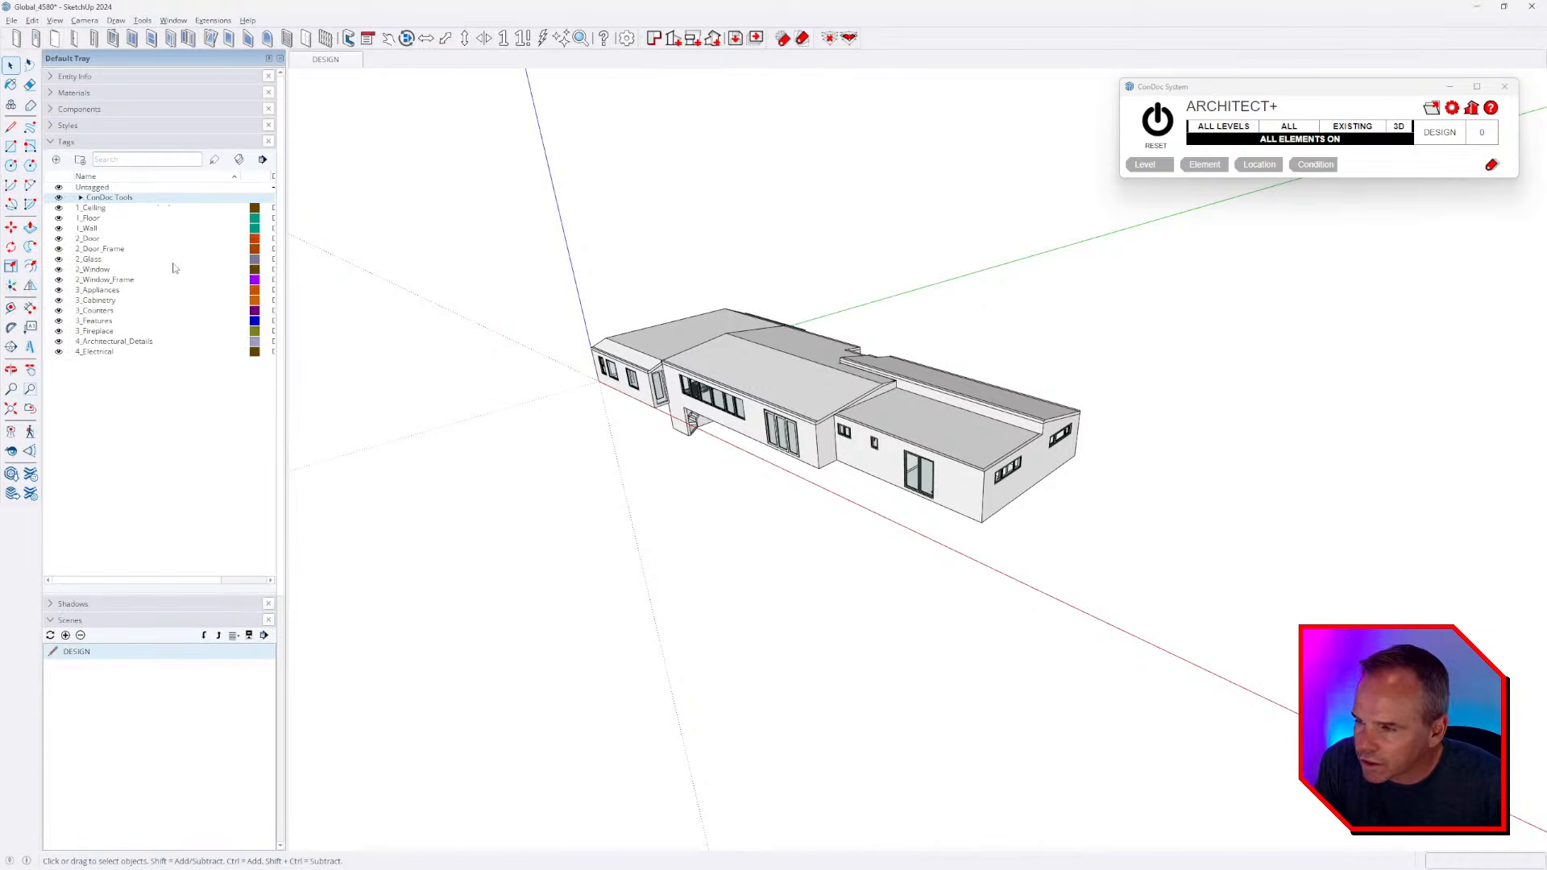
pyautogui.click(80, 125)
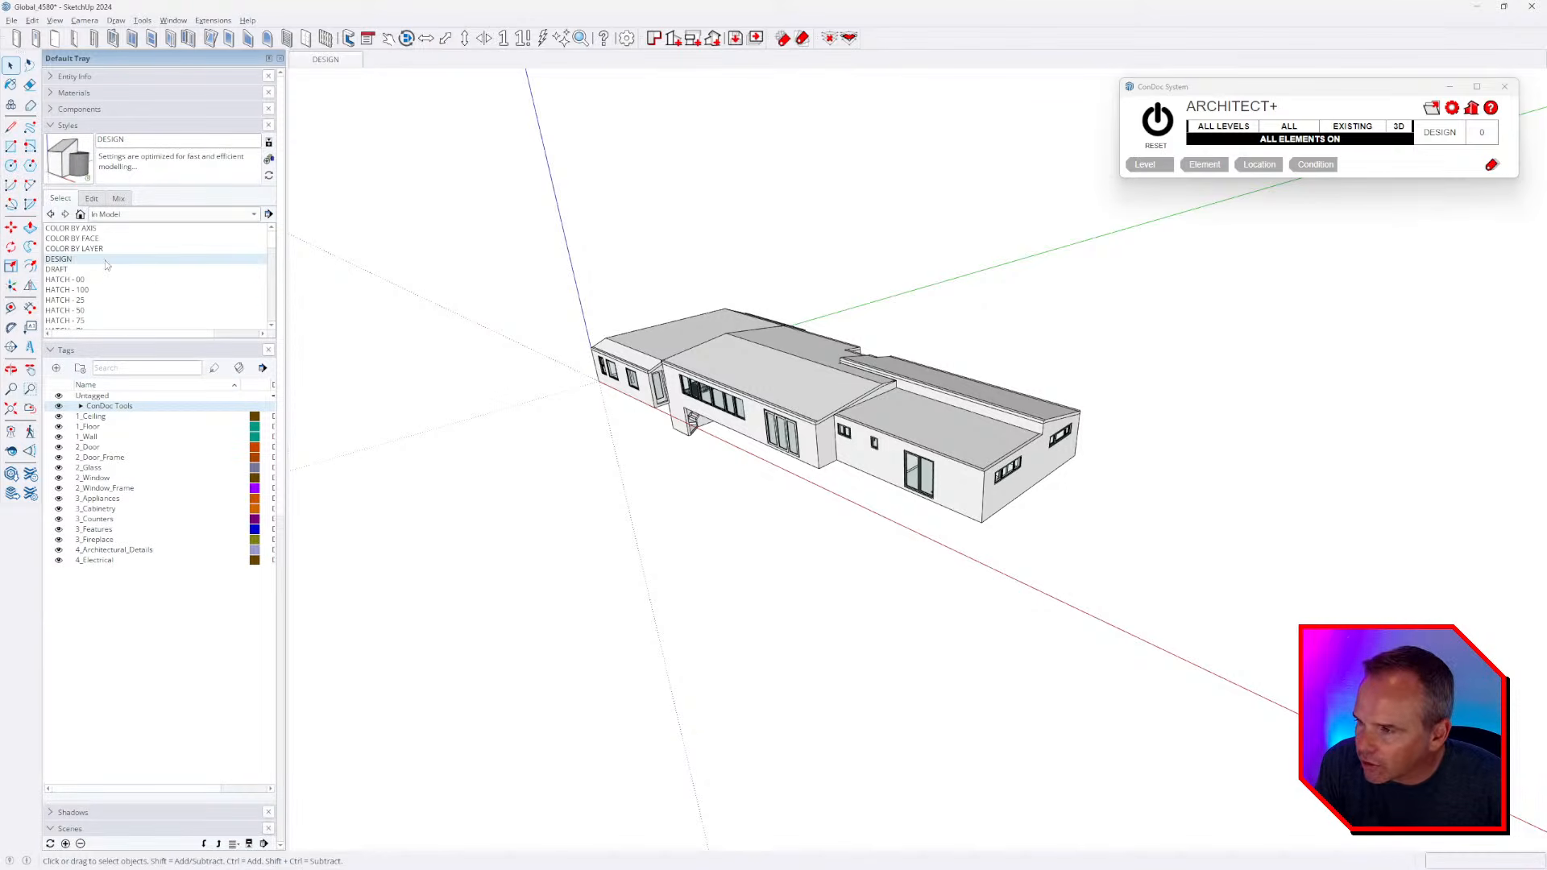
pyautogui.scroll(-5, 105, 260)
pyautogui.click(91, 125)
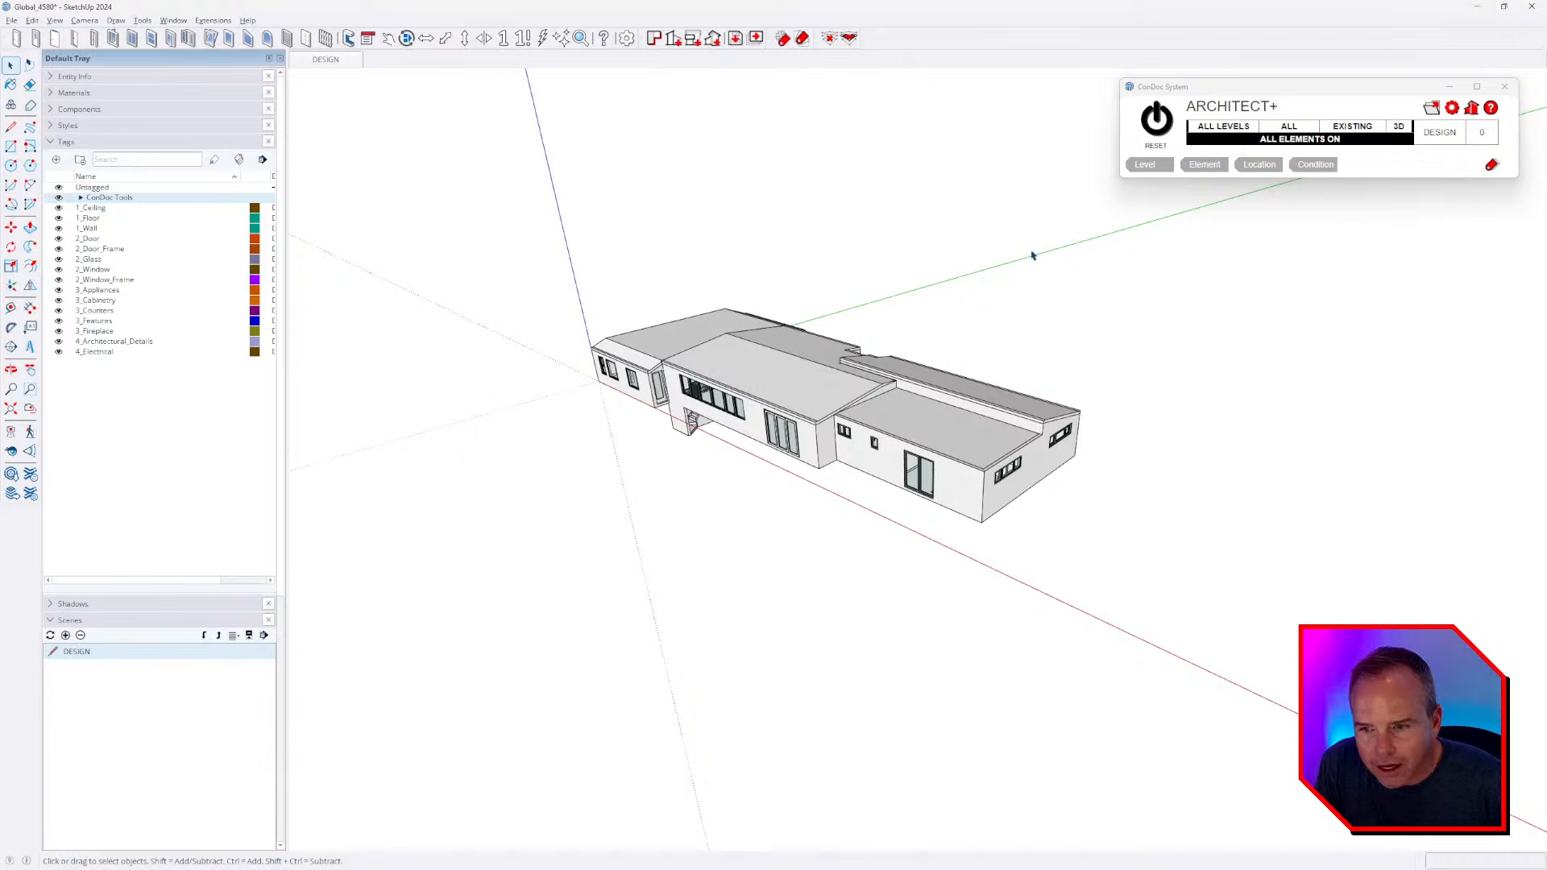
# - Select the entire house and assign it the ConDoc Always Off tag
pyautogui.scroll(2, 781, 368)
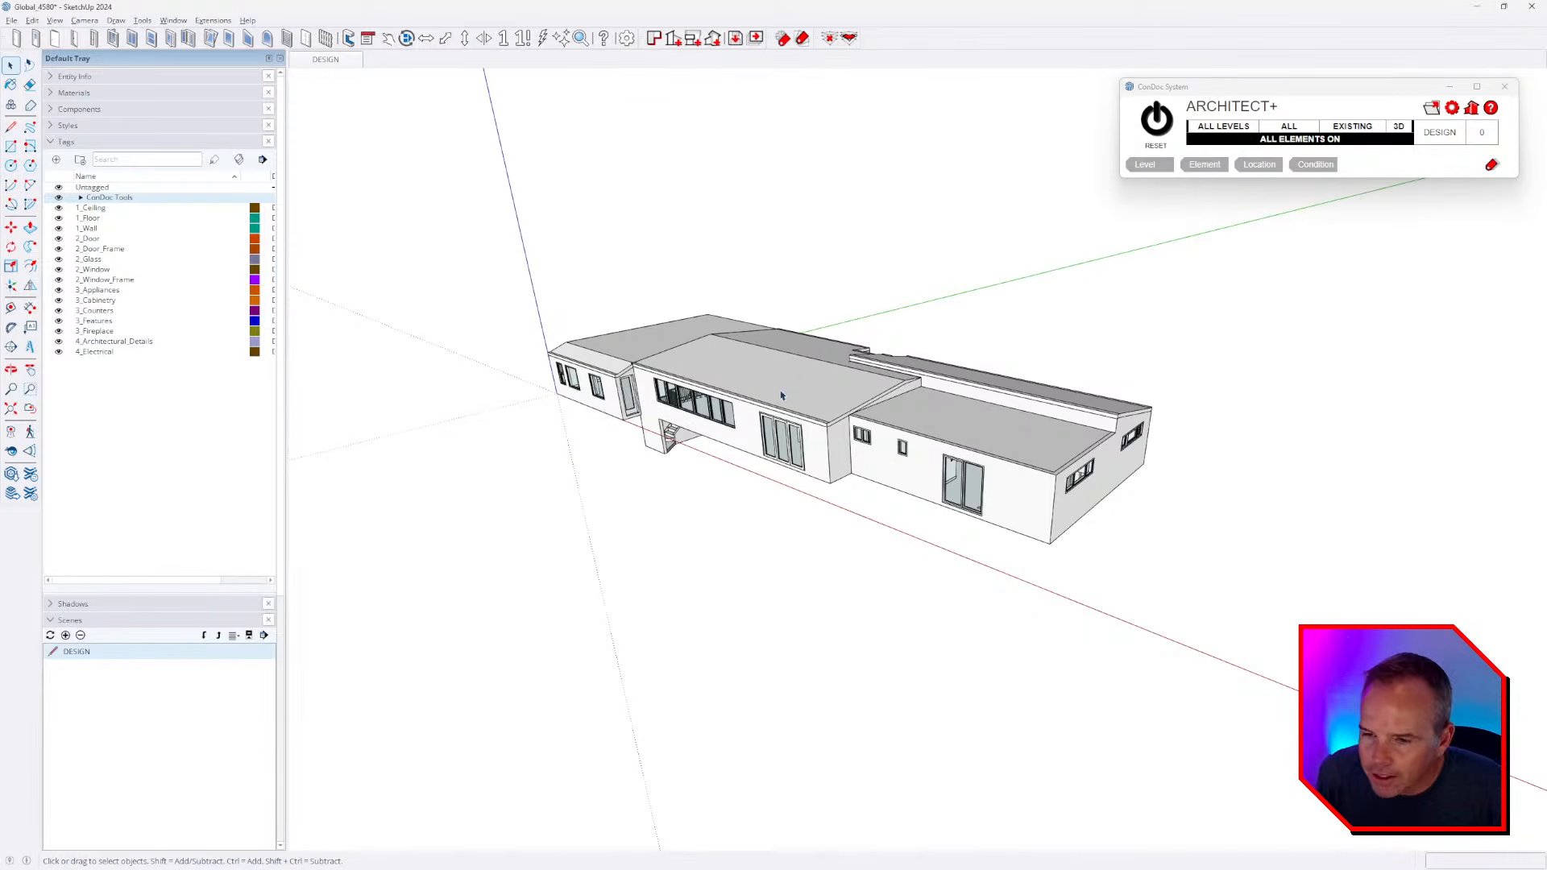
pyautogui.moveTo(786, 409); pyautogui.dragTo(801, 475, button='middle')
pyautogui.moveTo(1112, 282); pyautogui.dragTo(641, 634)
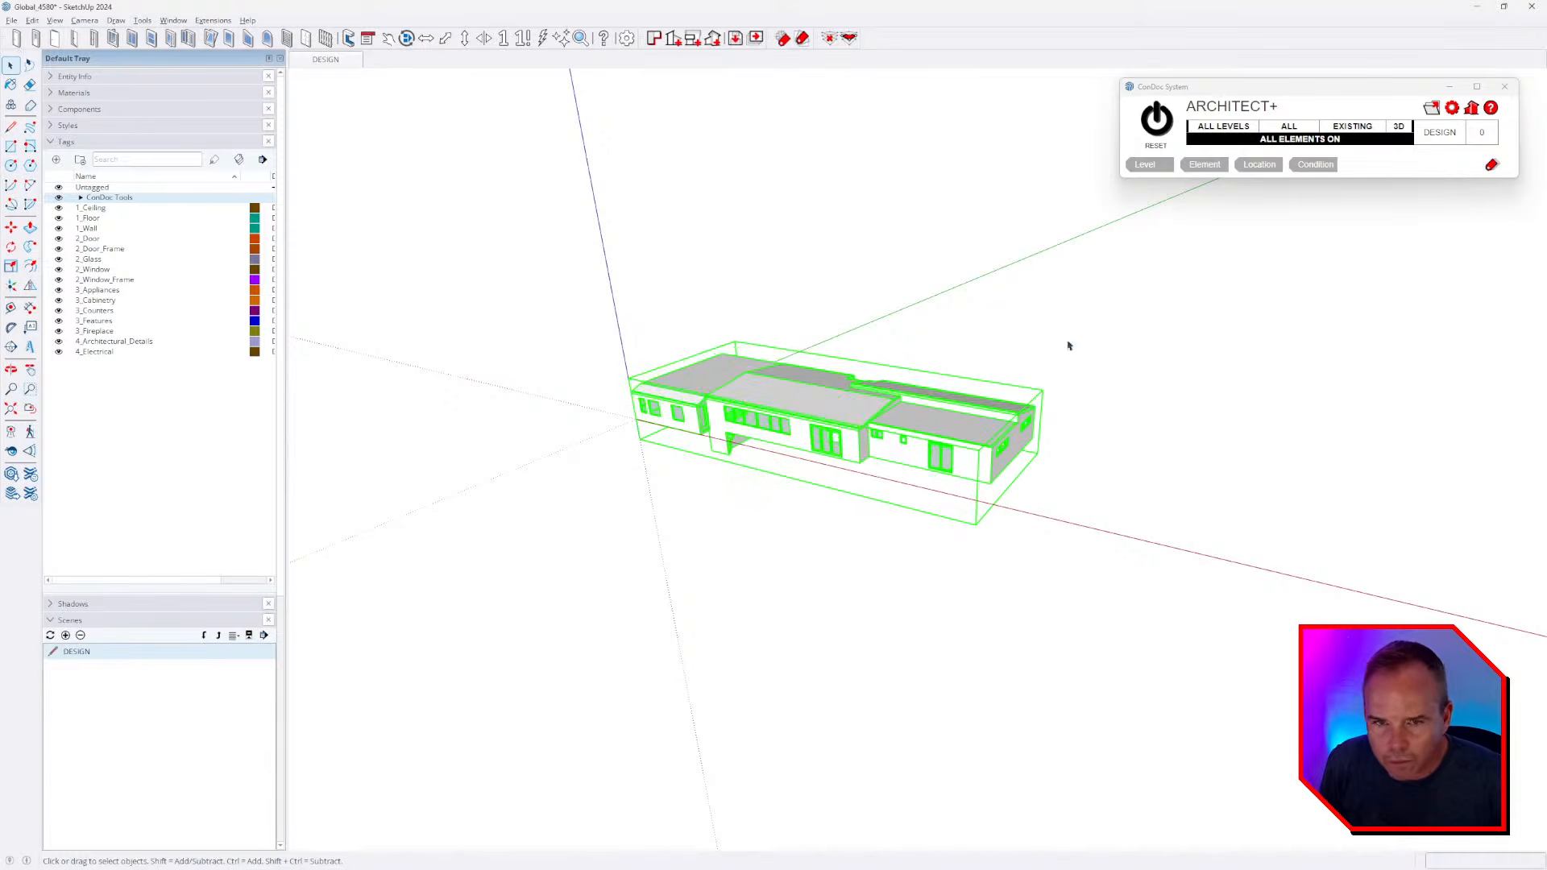
pyautogui.click(1491, 165)
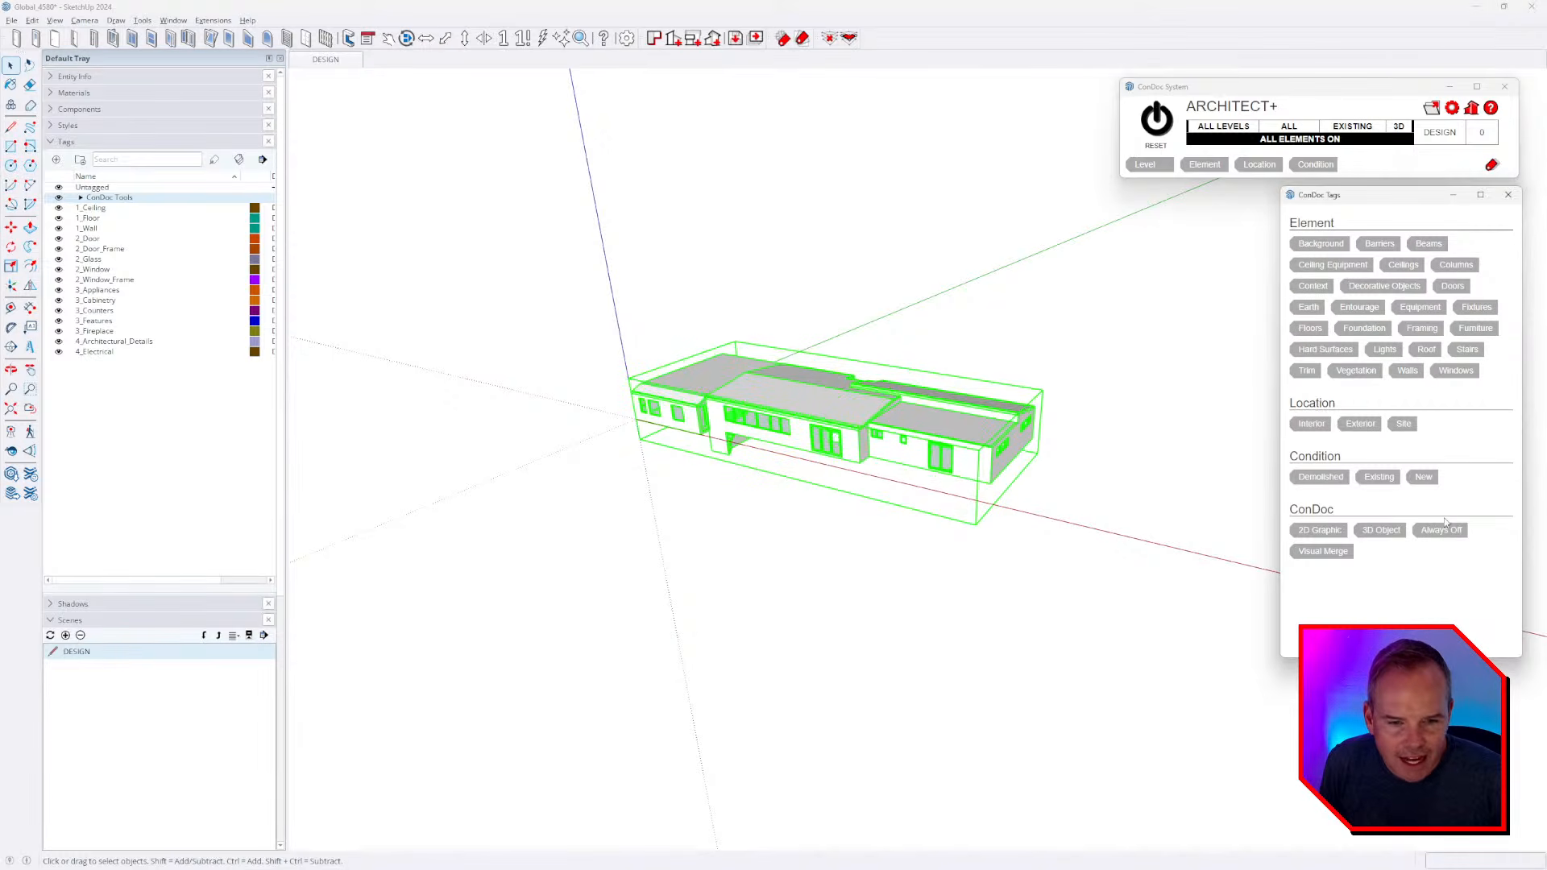
pyautogui.click(1441, 530)
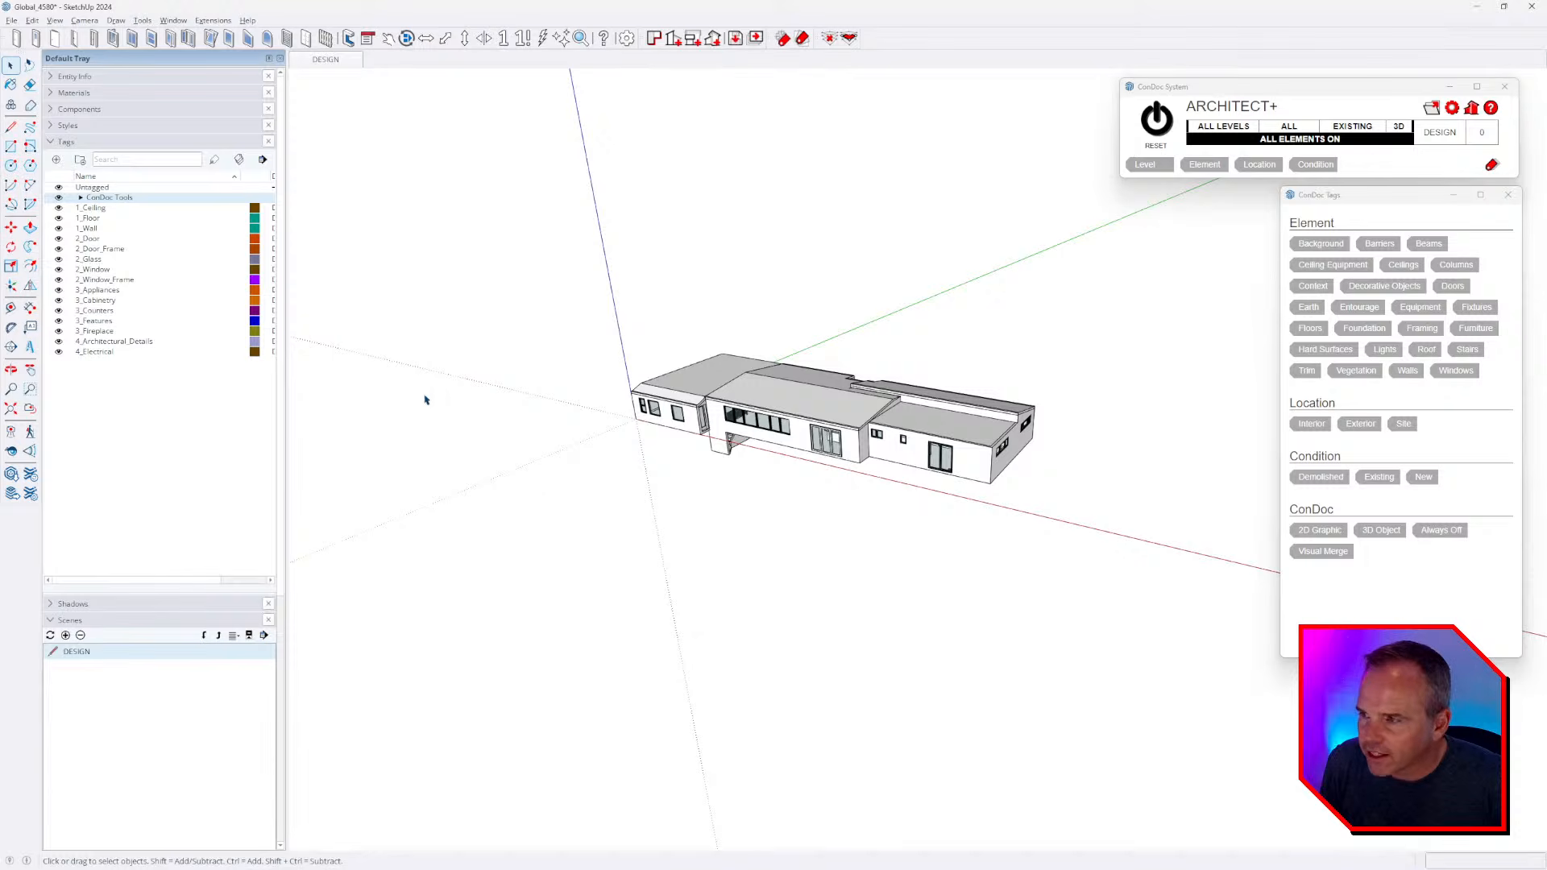
# - Make the DESIGN scene save visible tags, and hide the CONDOC_Always Off tag
pyautogui.click(74, 142)
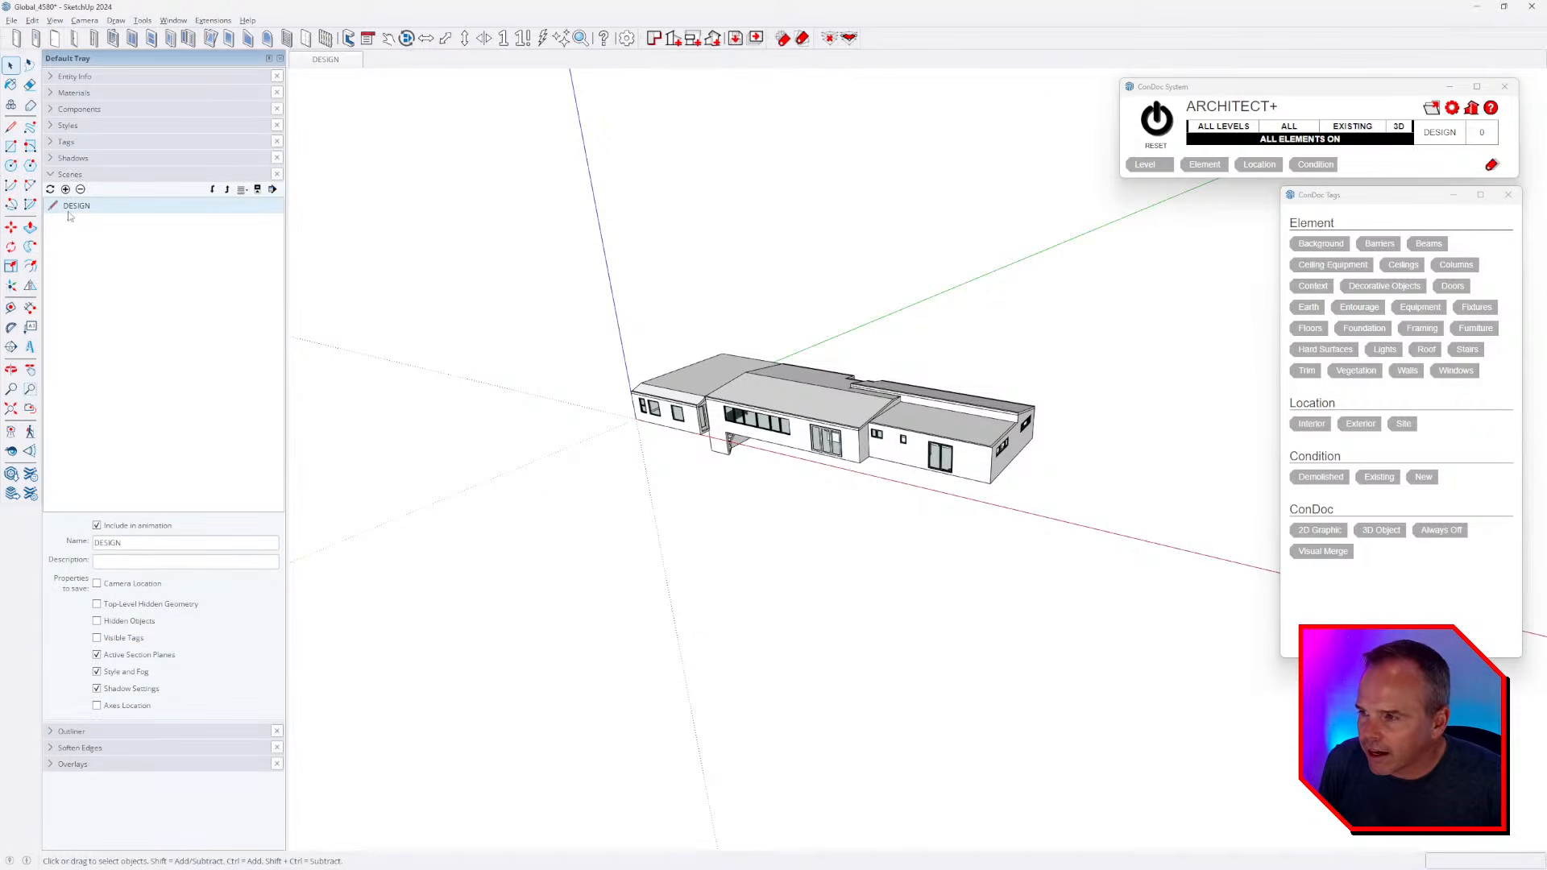
pyautogui.click(123, 638)
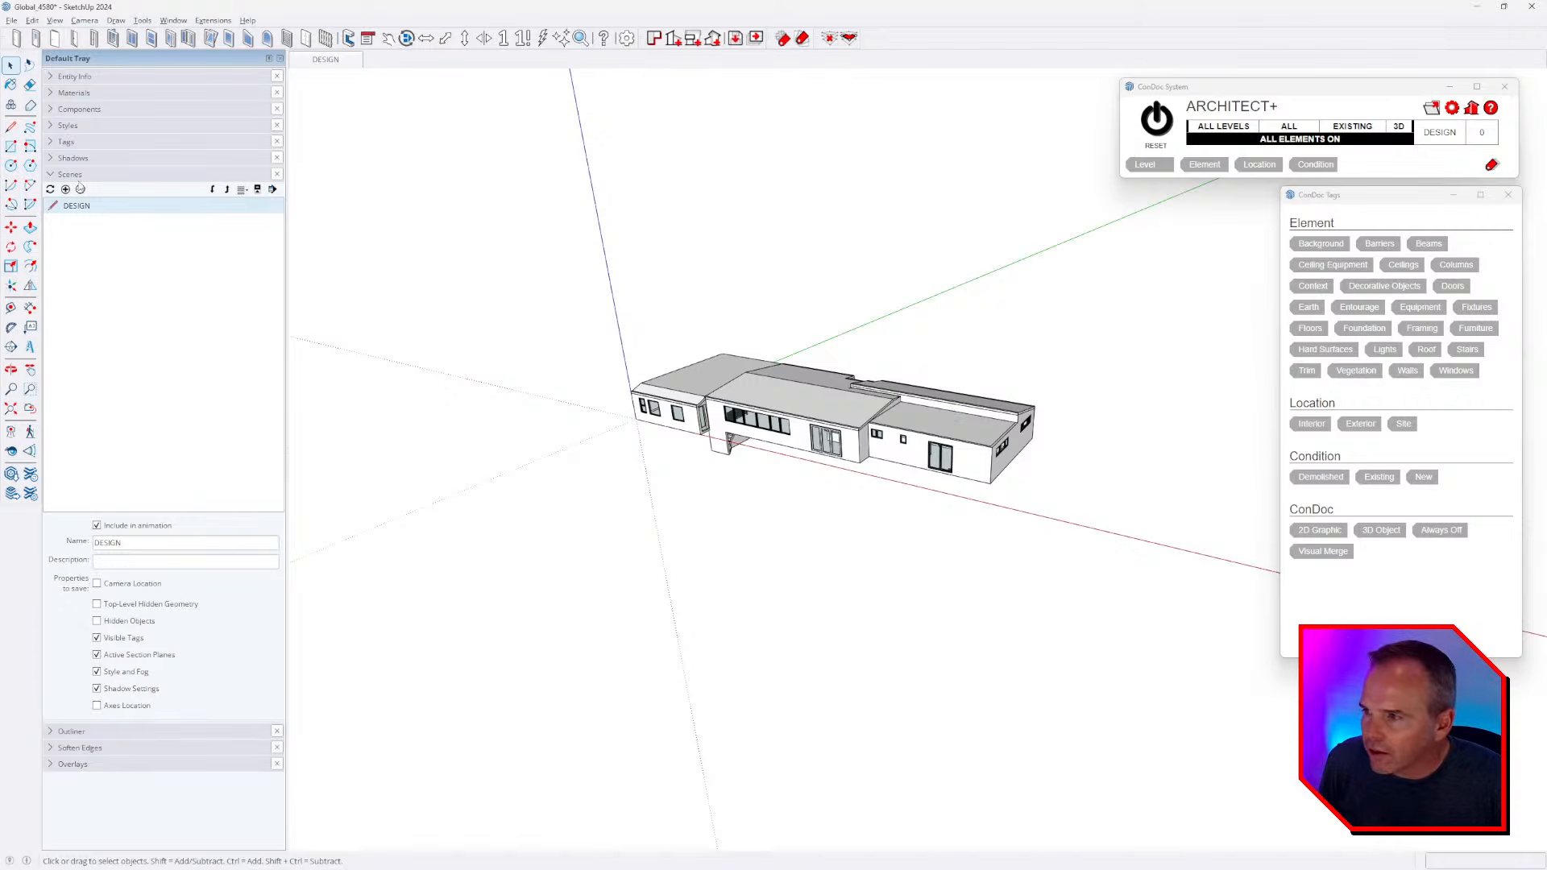
pyautogui.click(70, 143)
pyautogui.click(81, 198)
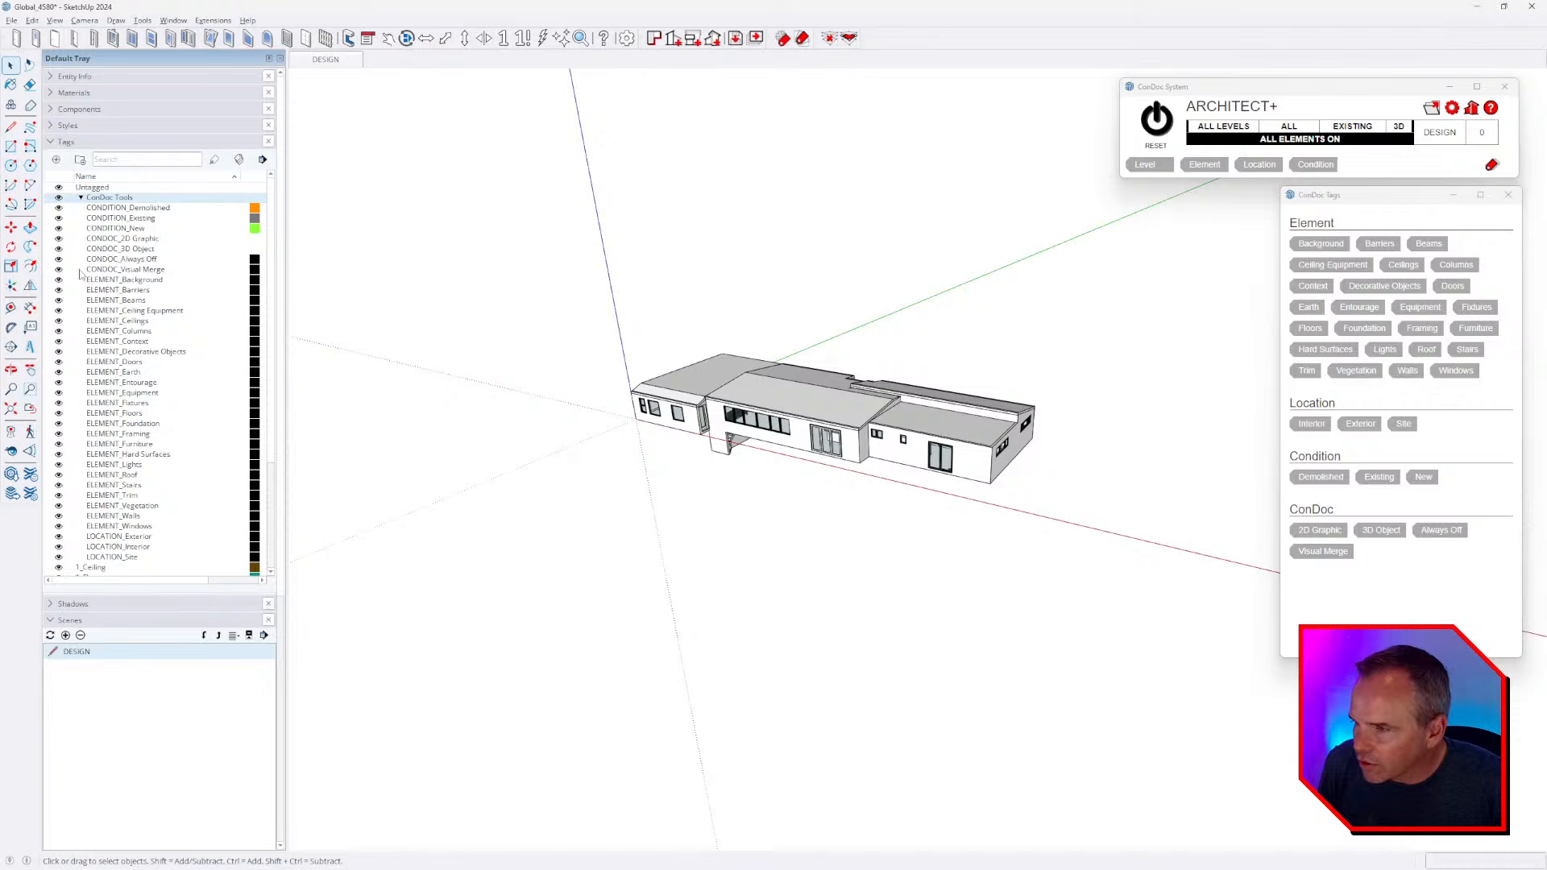
pyautogui.click(58, 258)
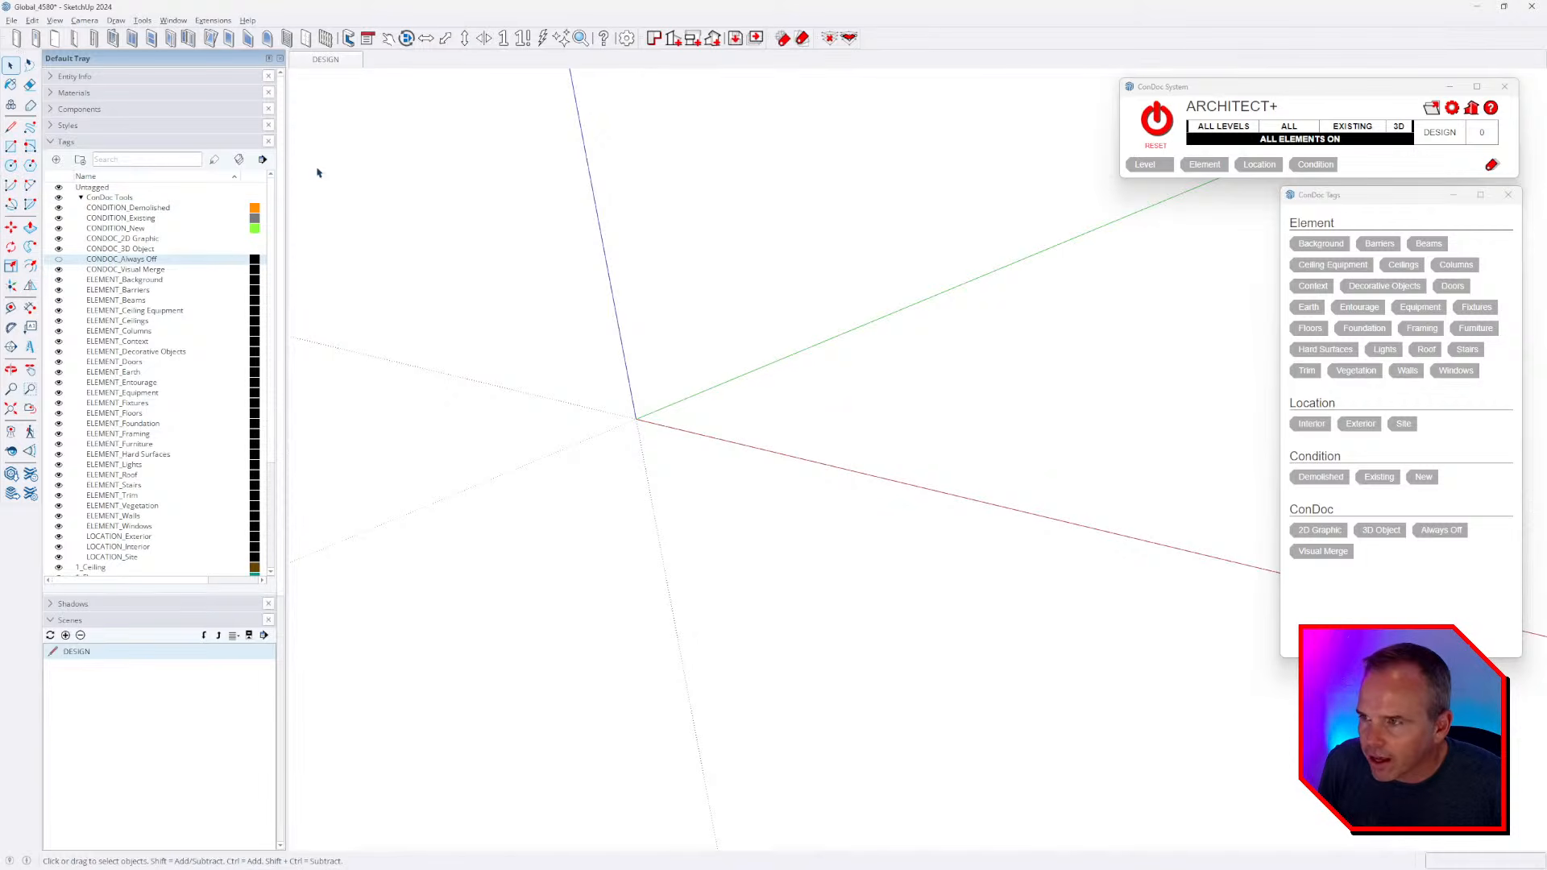
# - Update the DESIGN scene with the current tag visibility and collapse the tag list
pyautogui.rightClick(327, 60)
pyautogui.click(362, 113)
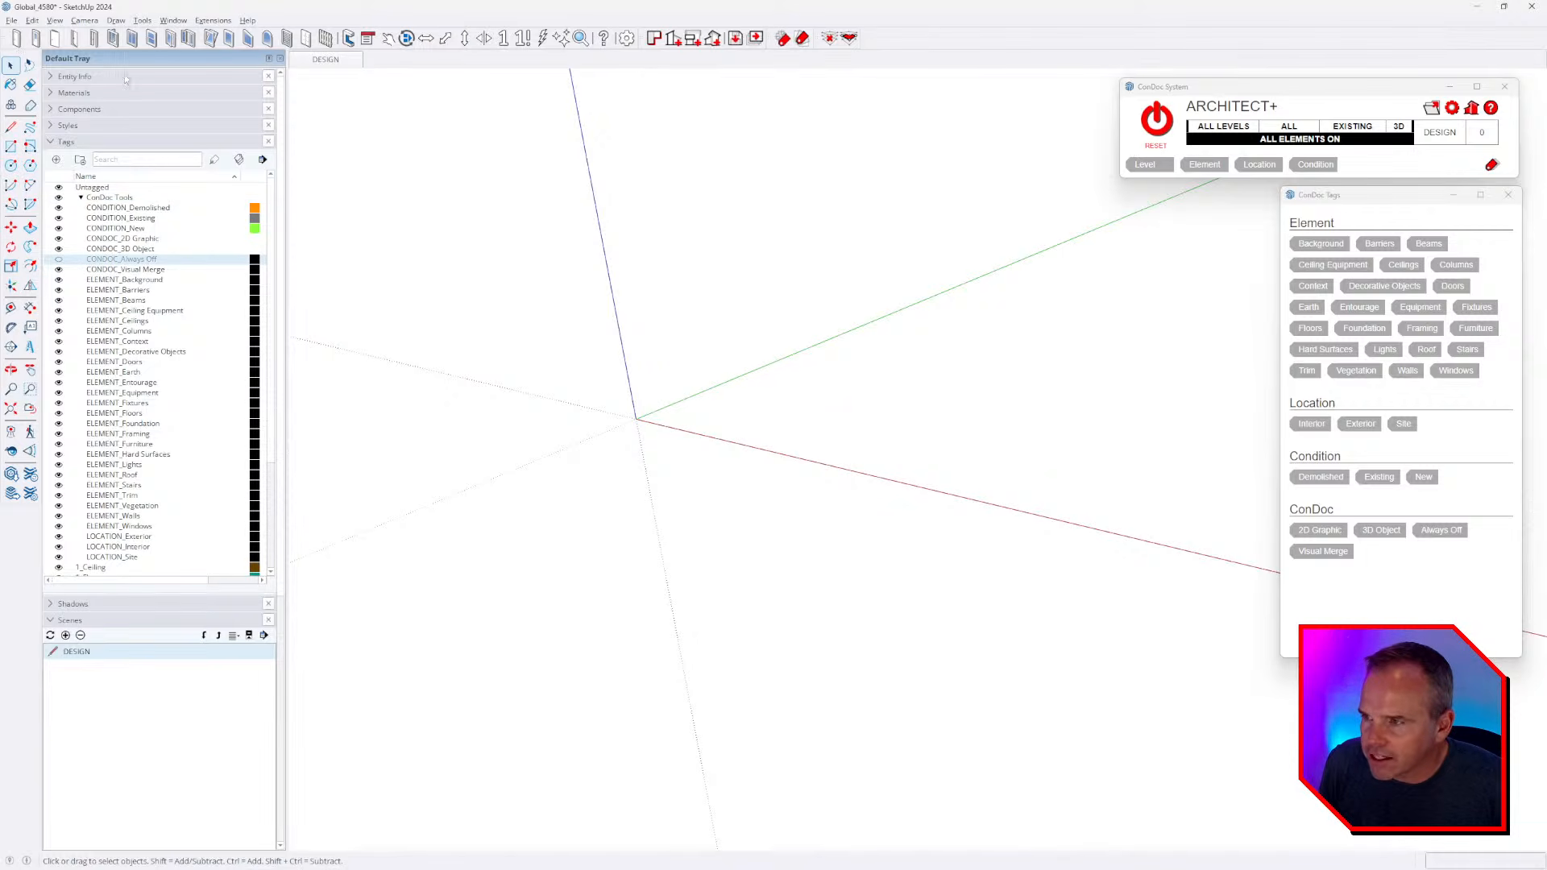
pyautogui.click(89, 146)
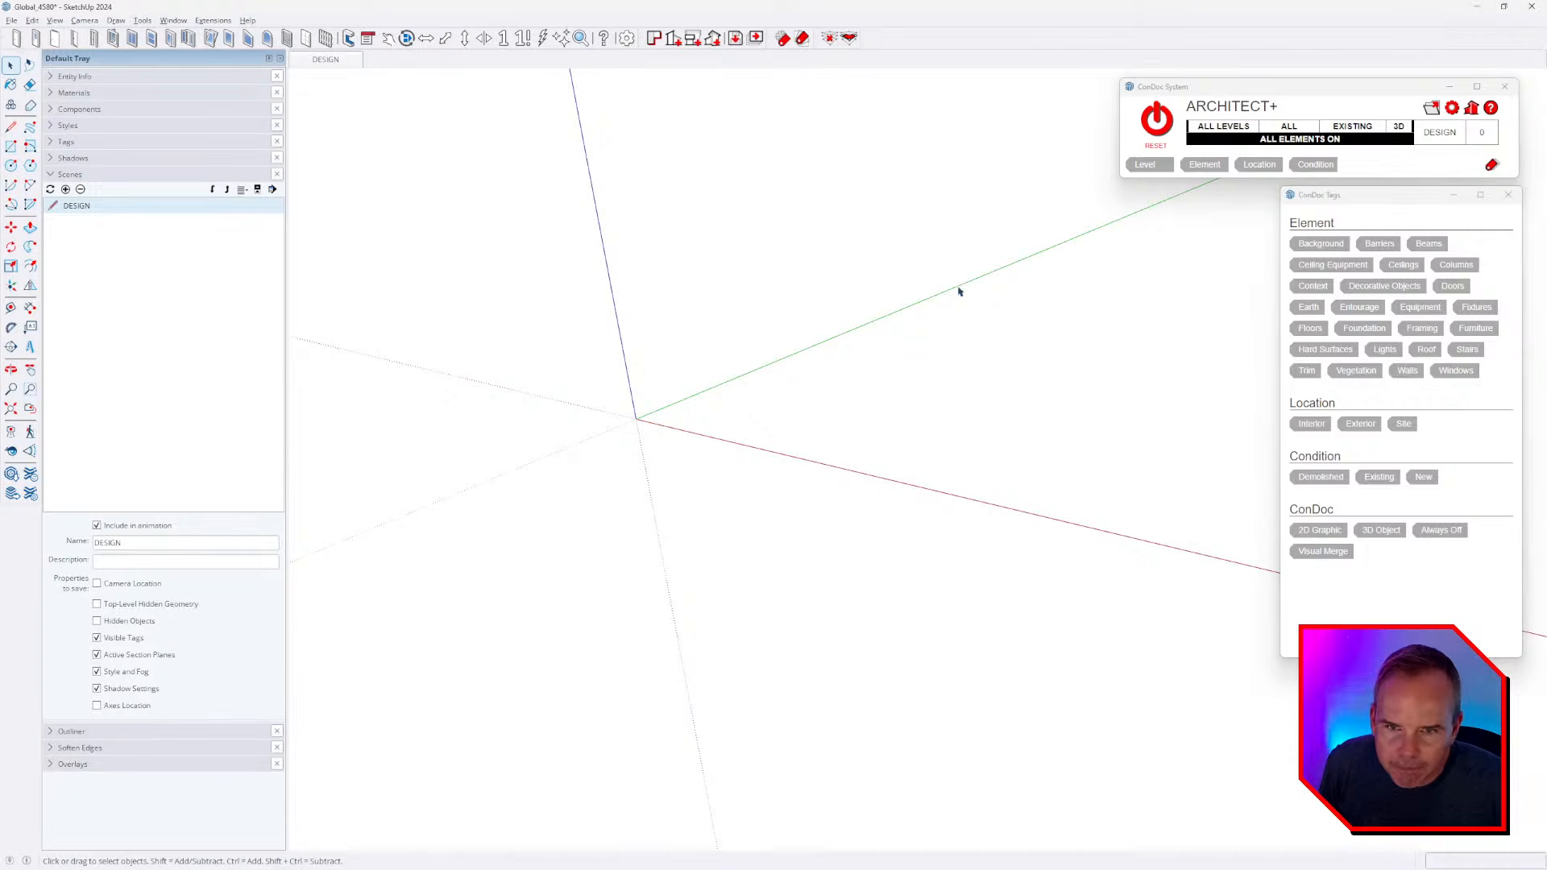
# - Reset the ConDoc System for the DESIGN scene
pyautogui.click(1157, 119)
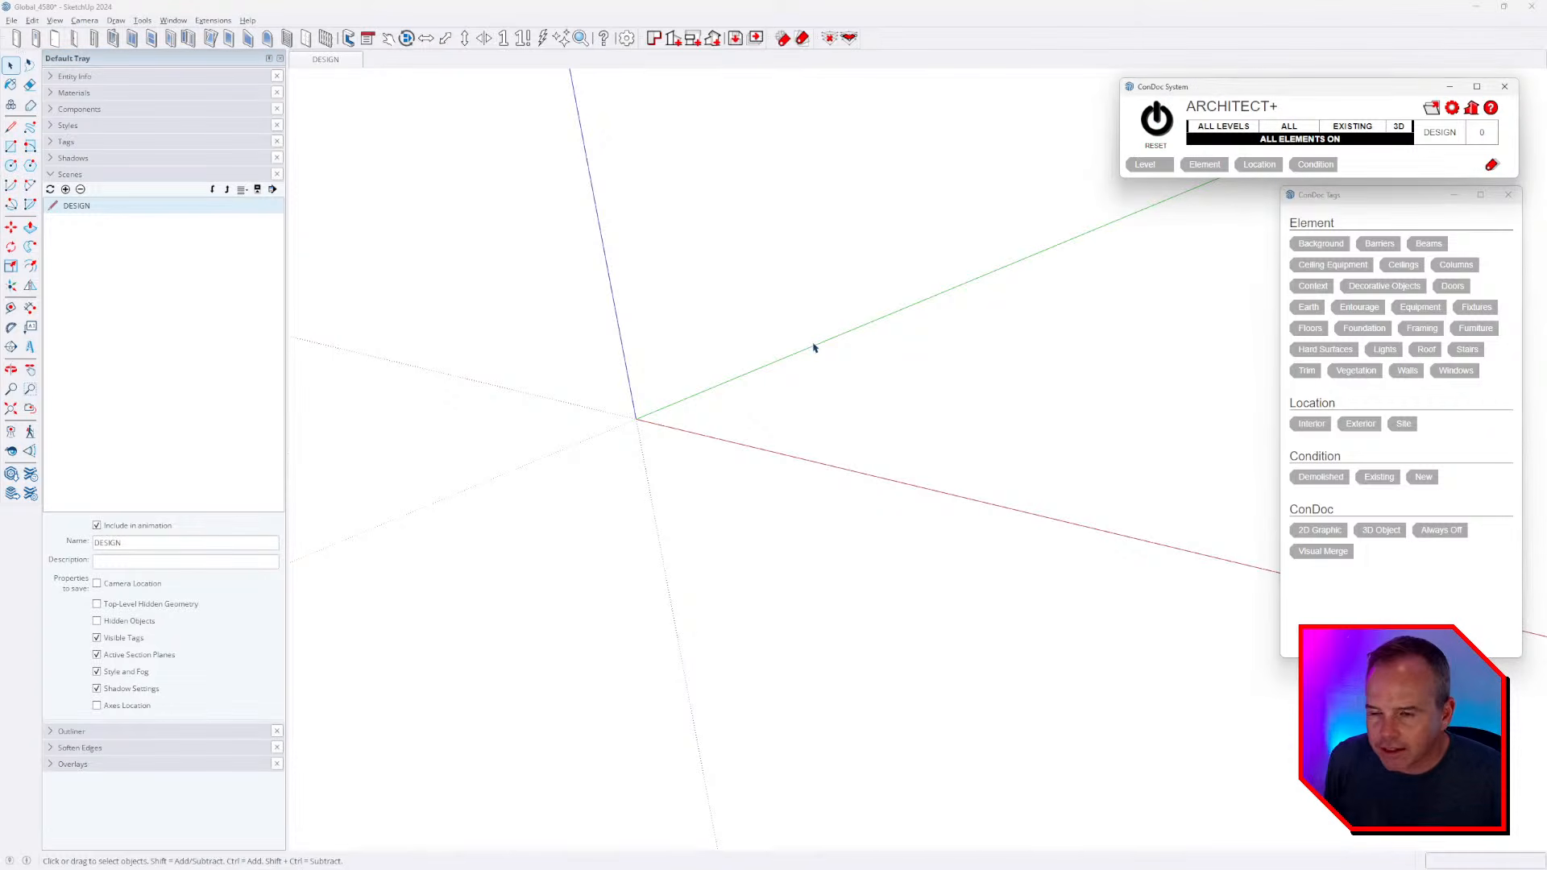
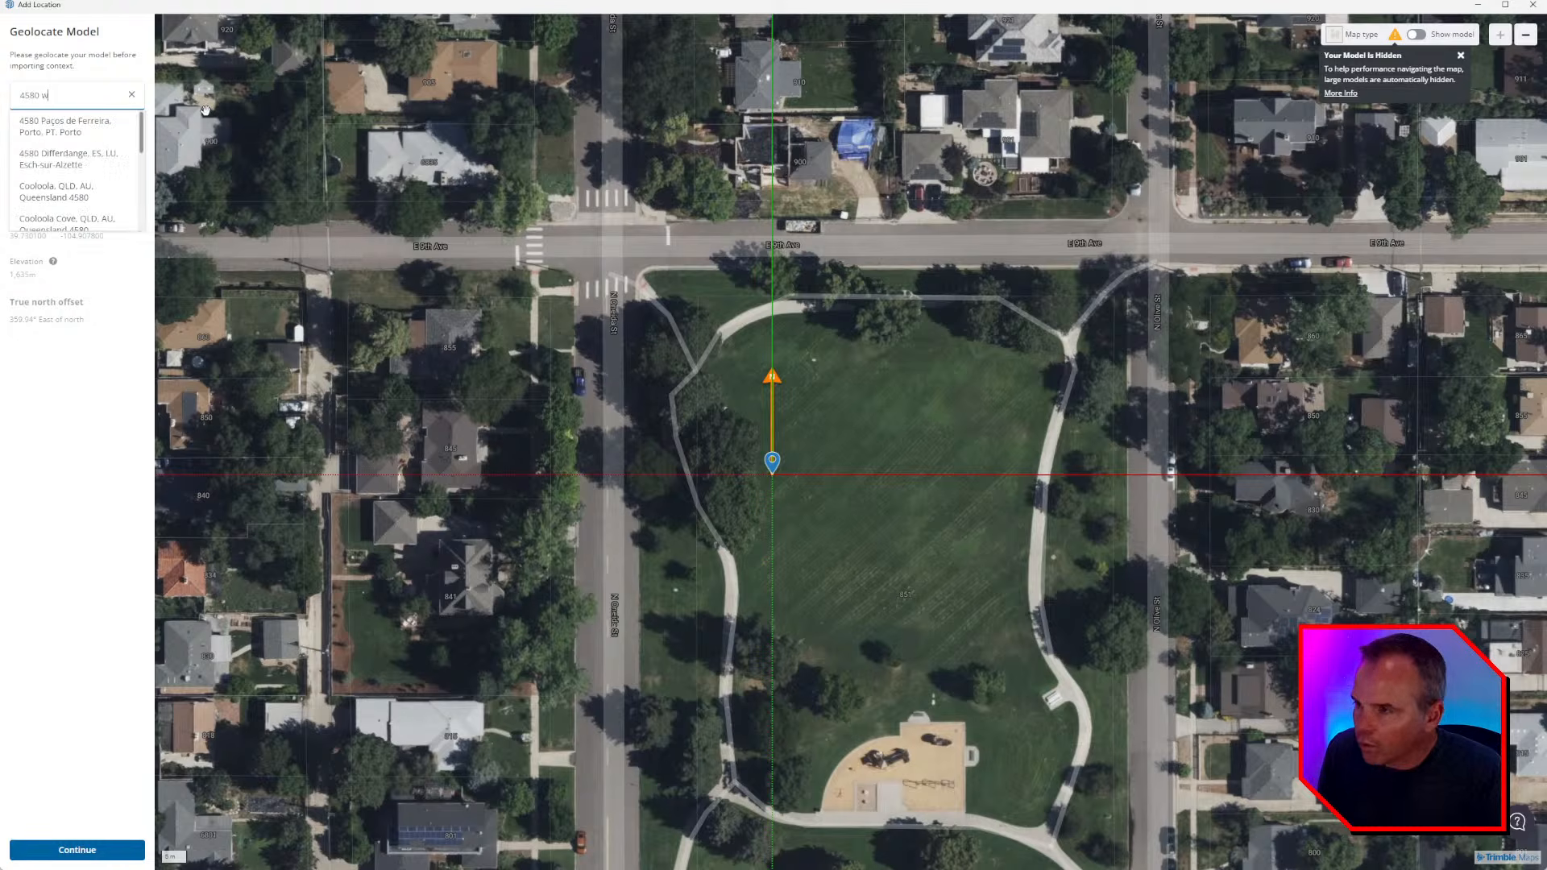
# - Try to geolocate the model by searching for the property's street address with its town, Bow Mar
pyautogui.press('BackSpace')
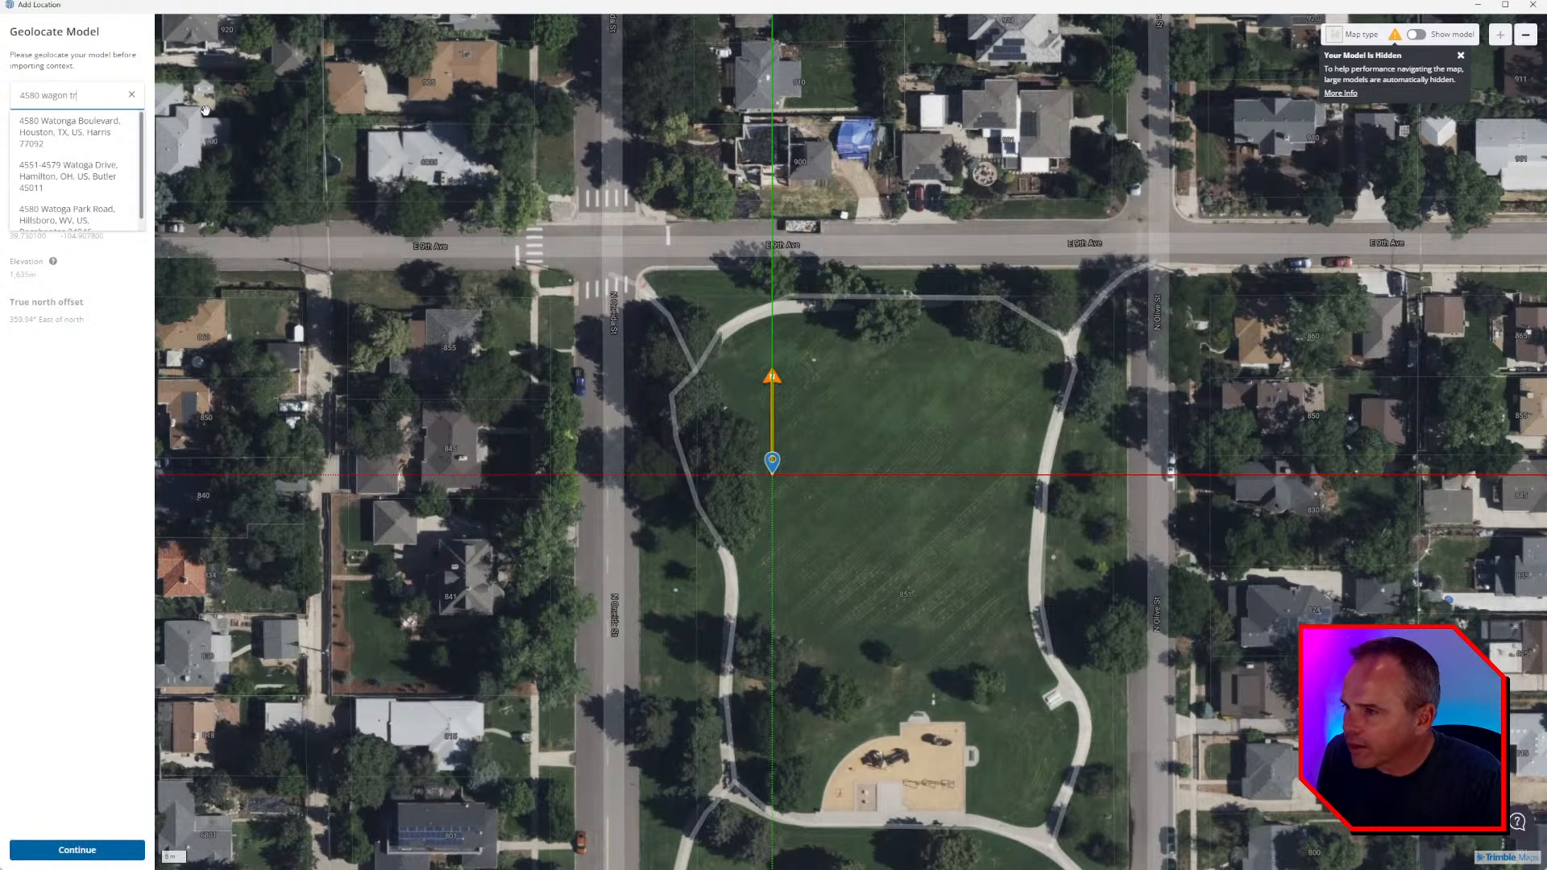
pyautogui.write('l')
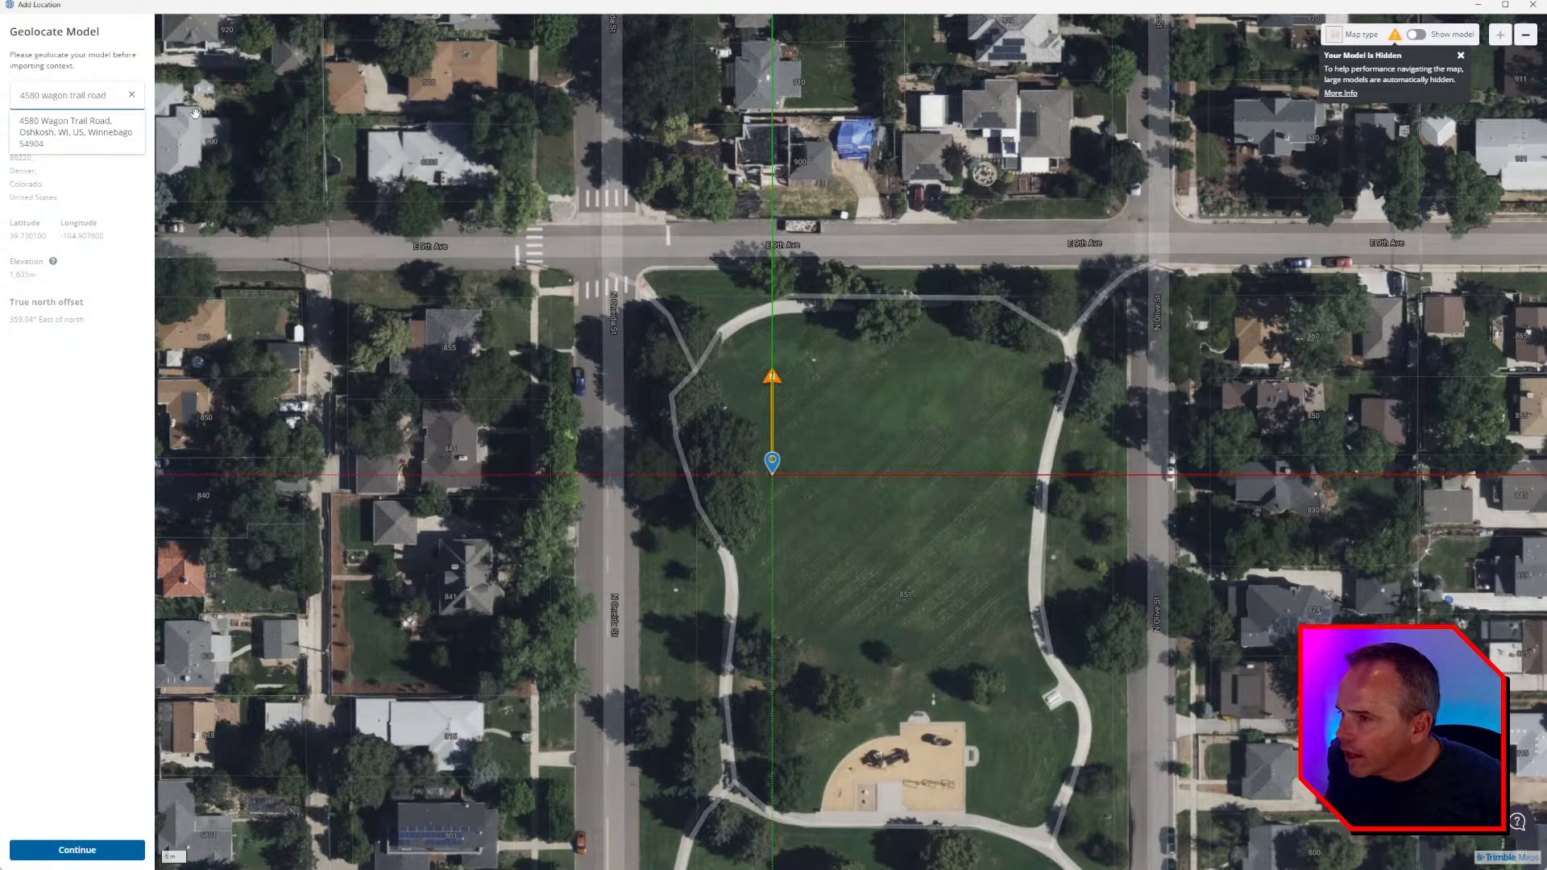
pyautogui.write('road bow mar')
pyautogui.press('Return')
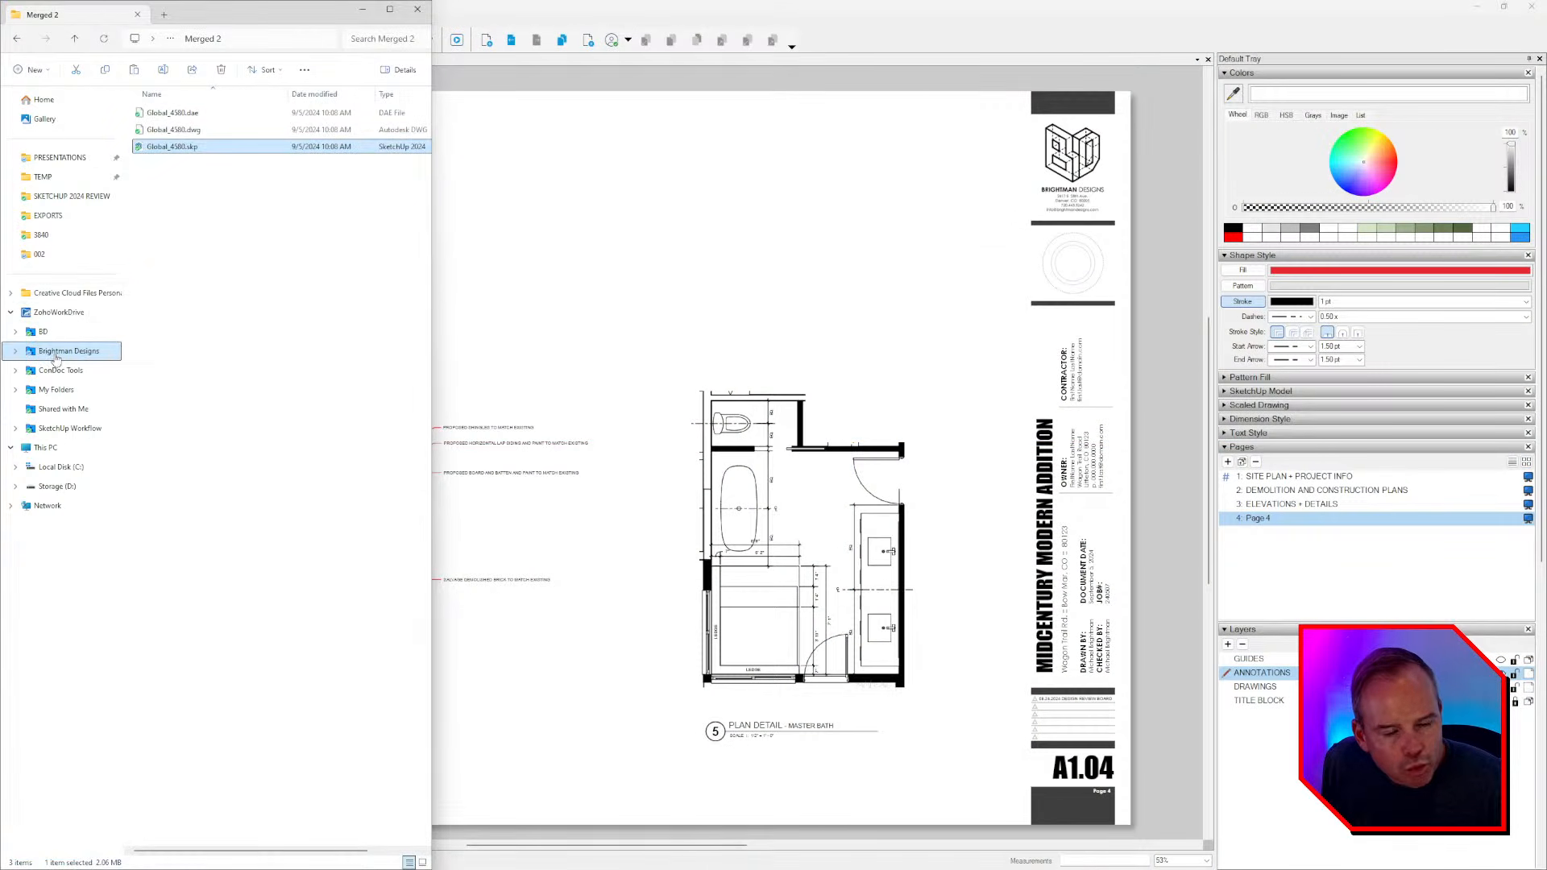
# - Switch to File Explorer and open the web shortcut in the Wagon Trail Road project folder within Brightman Designs to get the full address
pyautogui.click(56, 352)
pyautogui.doubleClick(179, 213)
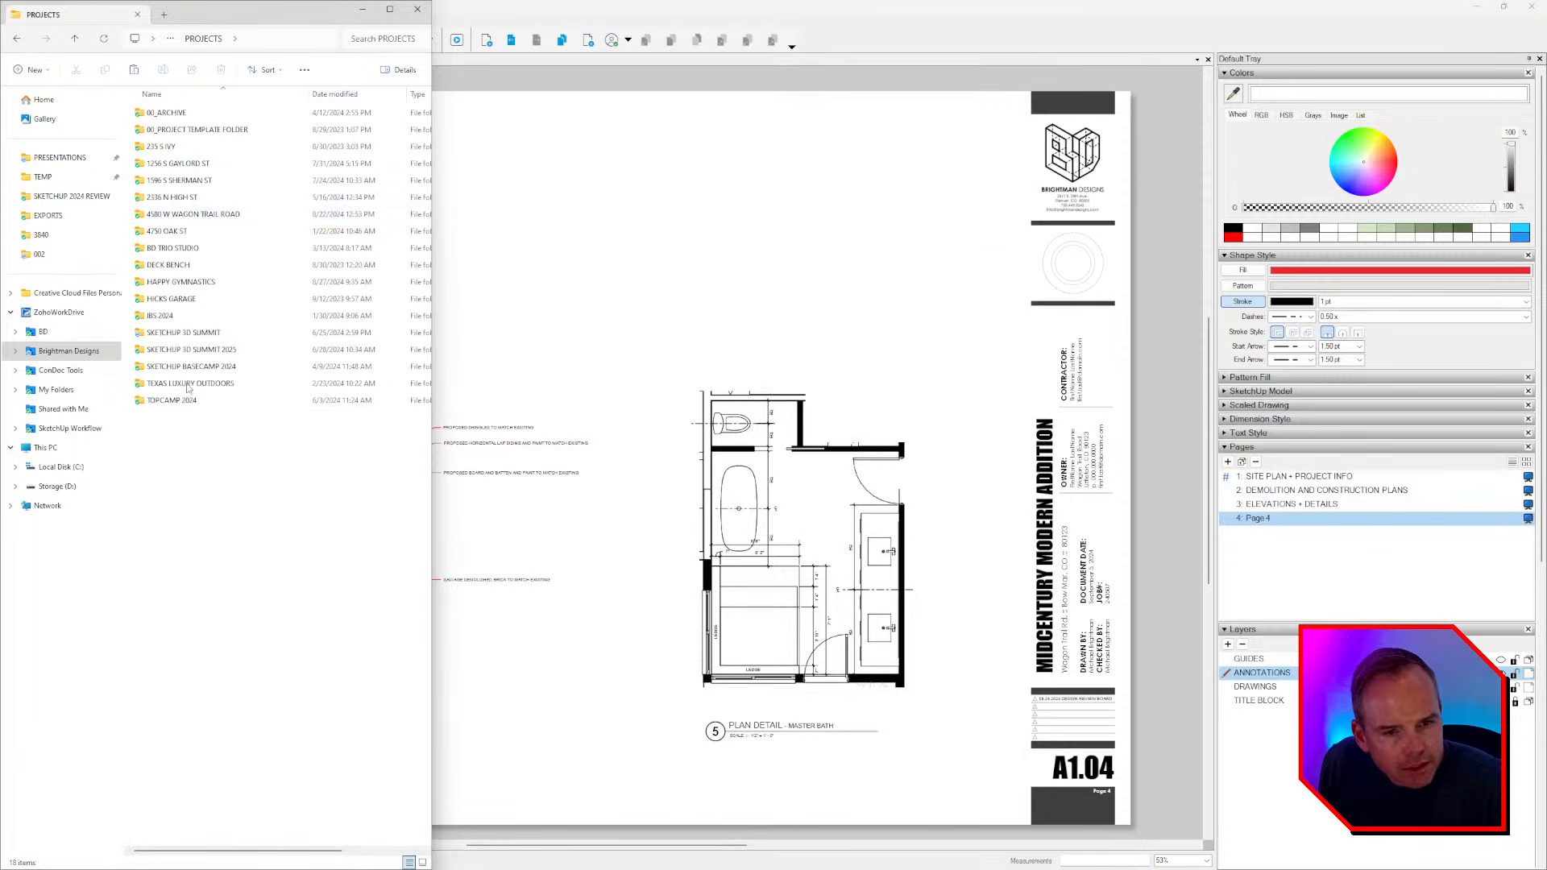
pyautogui.doubleClick(187, 214)
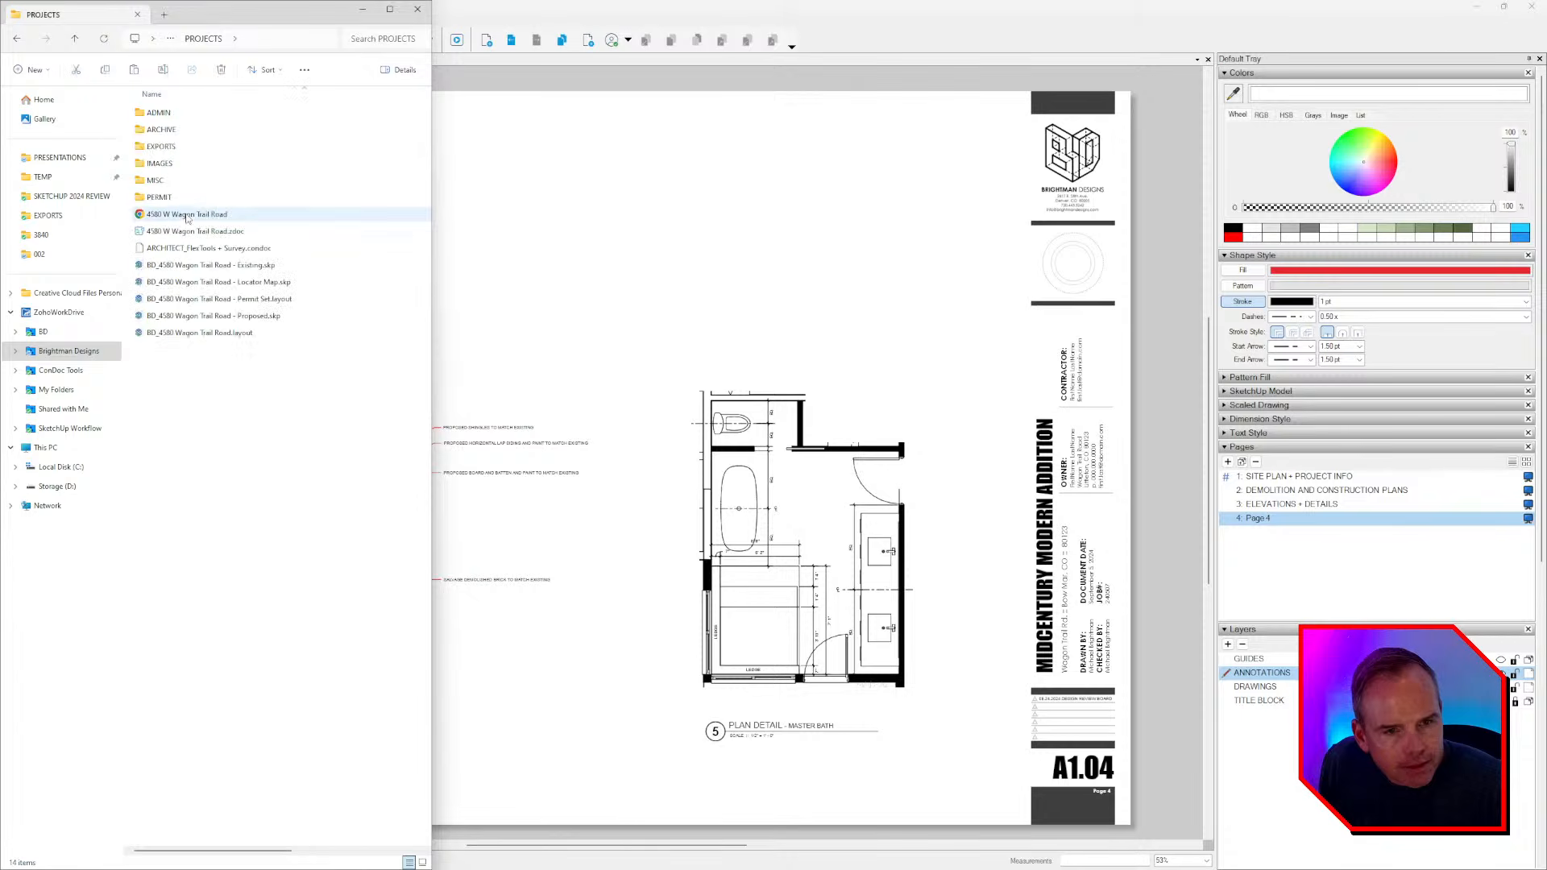
pyautogui.click(187, 215)
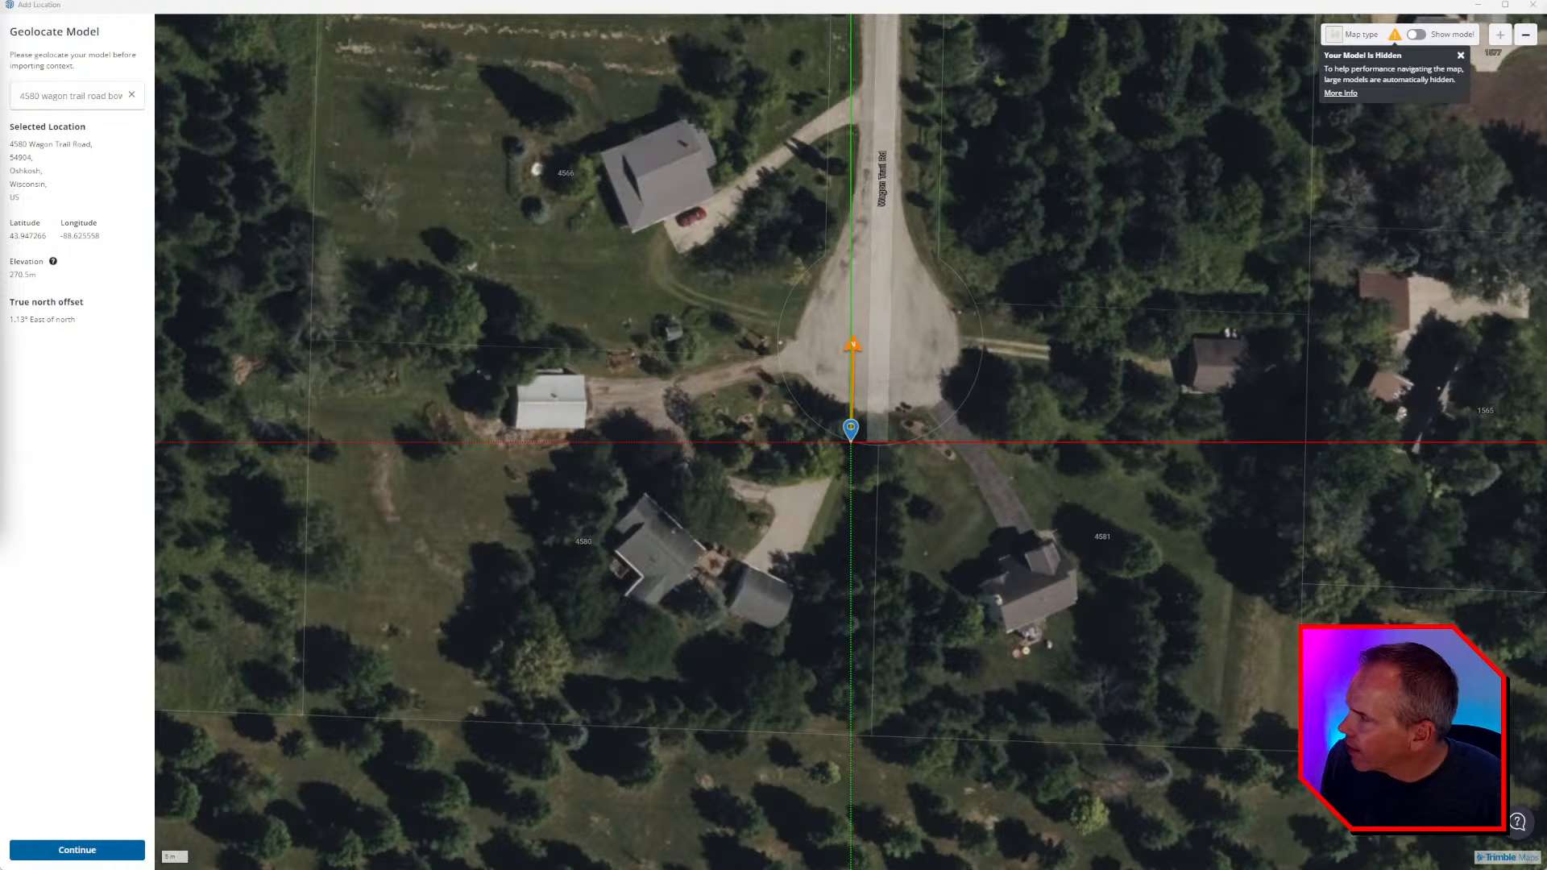
# - Geolocate the model by pasting the property's full street address, place the location pin on the house, and continue to the site context
pyautogui.click(73, 100)
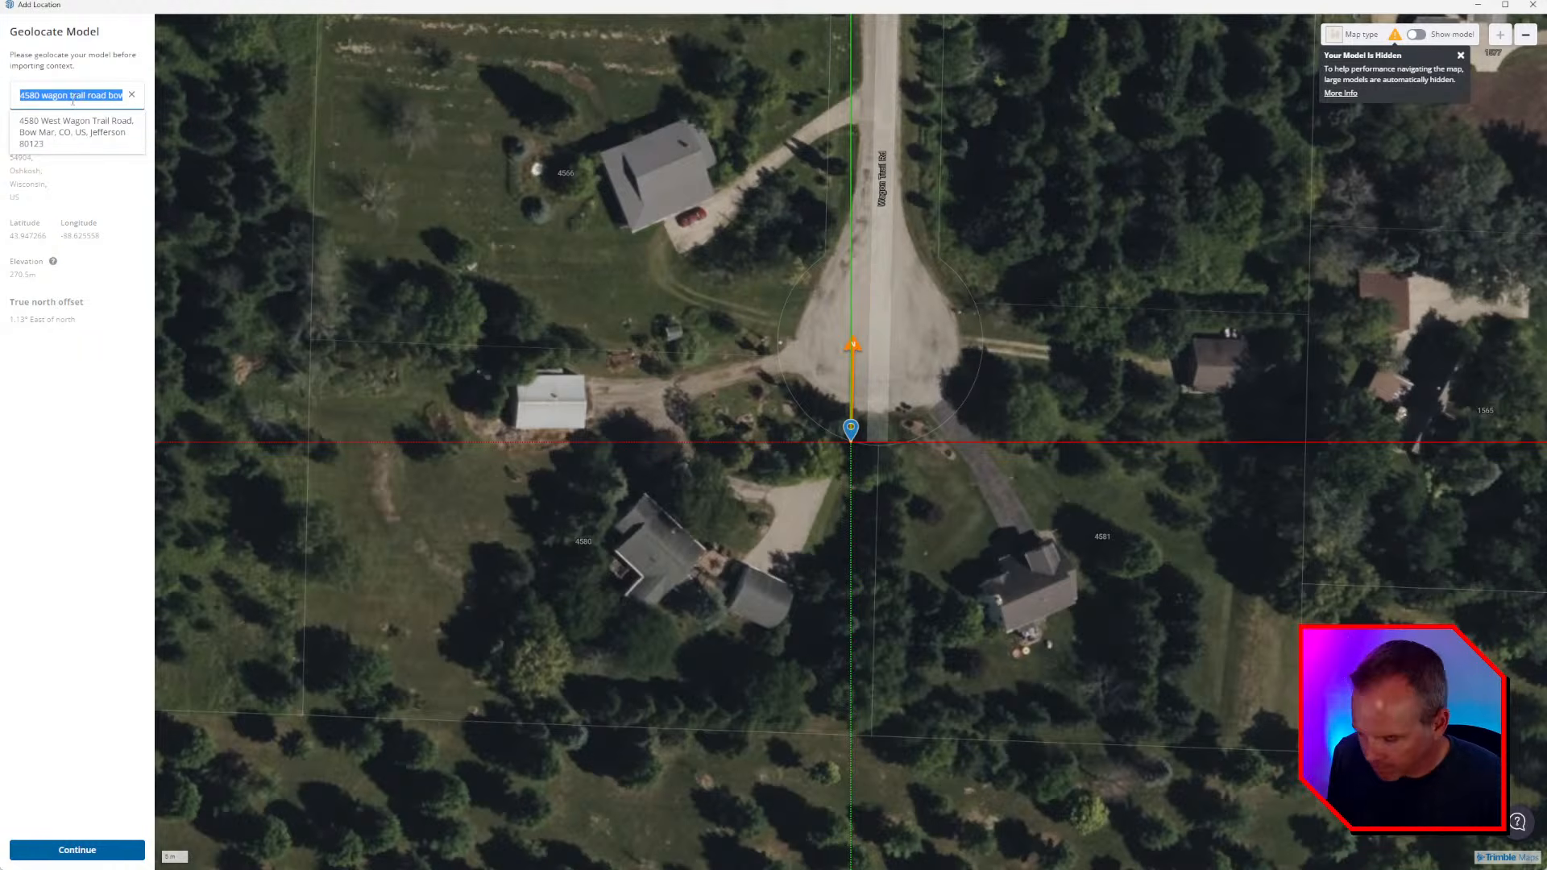
pyautogui.hotkey('ctrl', 'v')
pyautogui.click(77, 131)
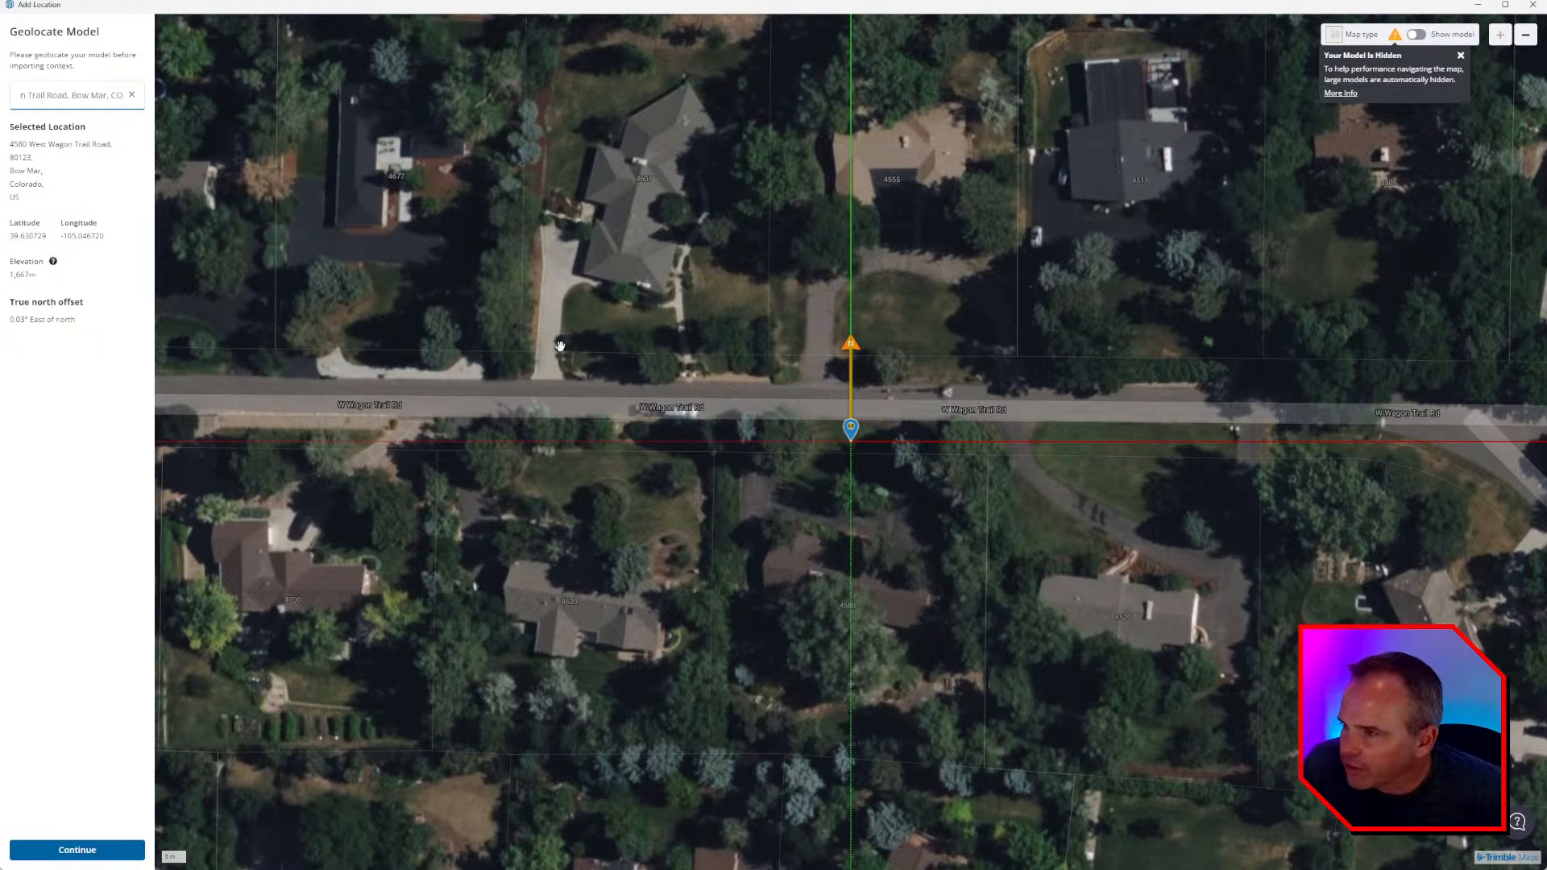
pyautogui.moveTo(851, 427); pyautogui.dragTo(850, 566)
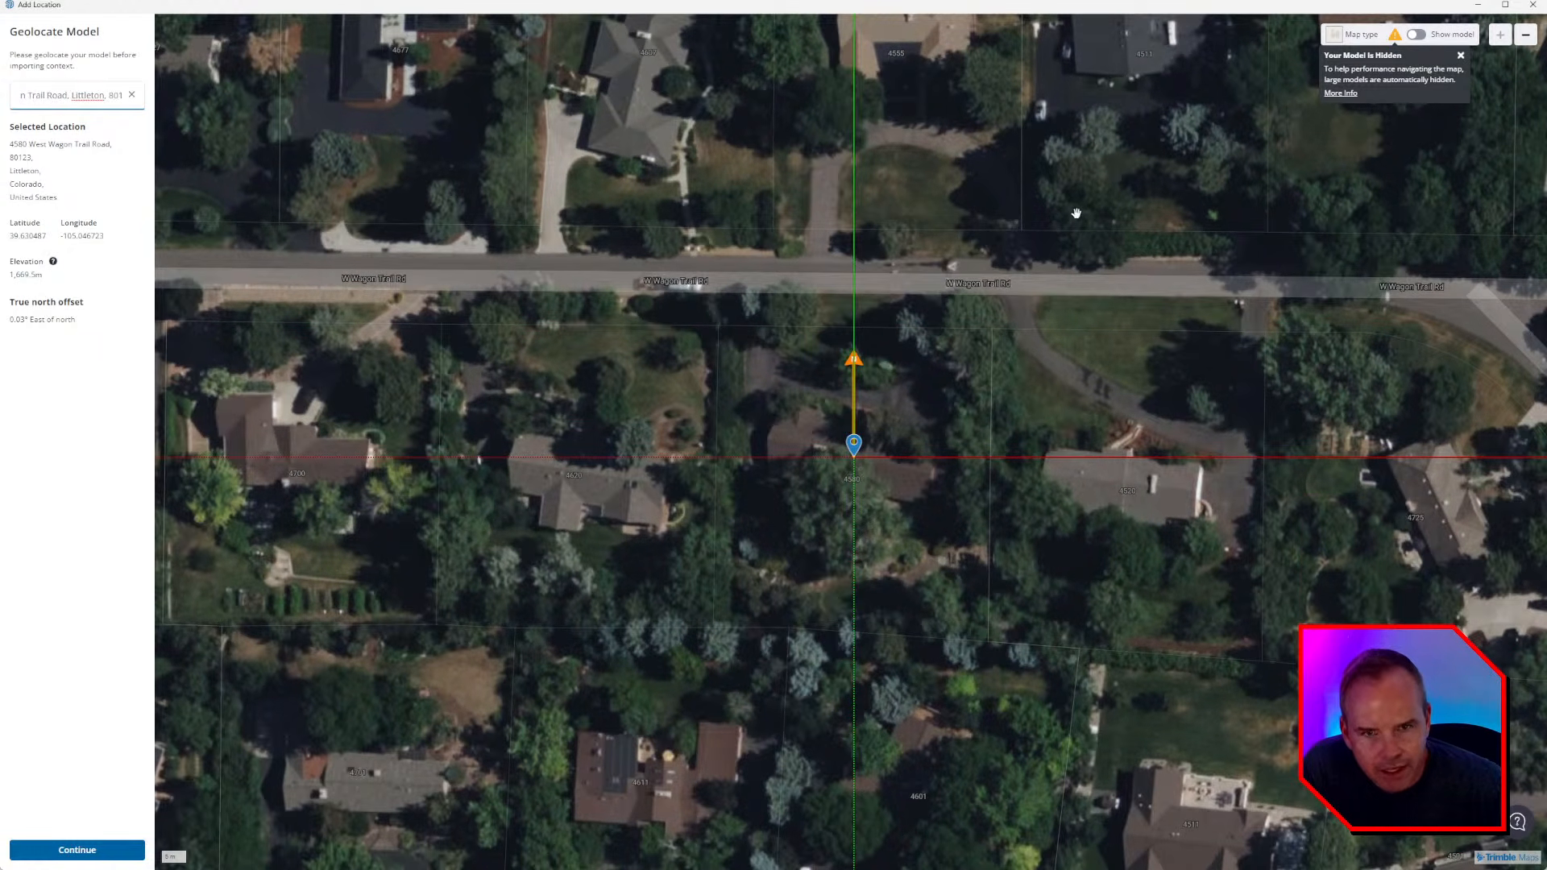
pyautogui.click(1460, 58)
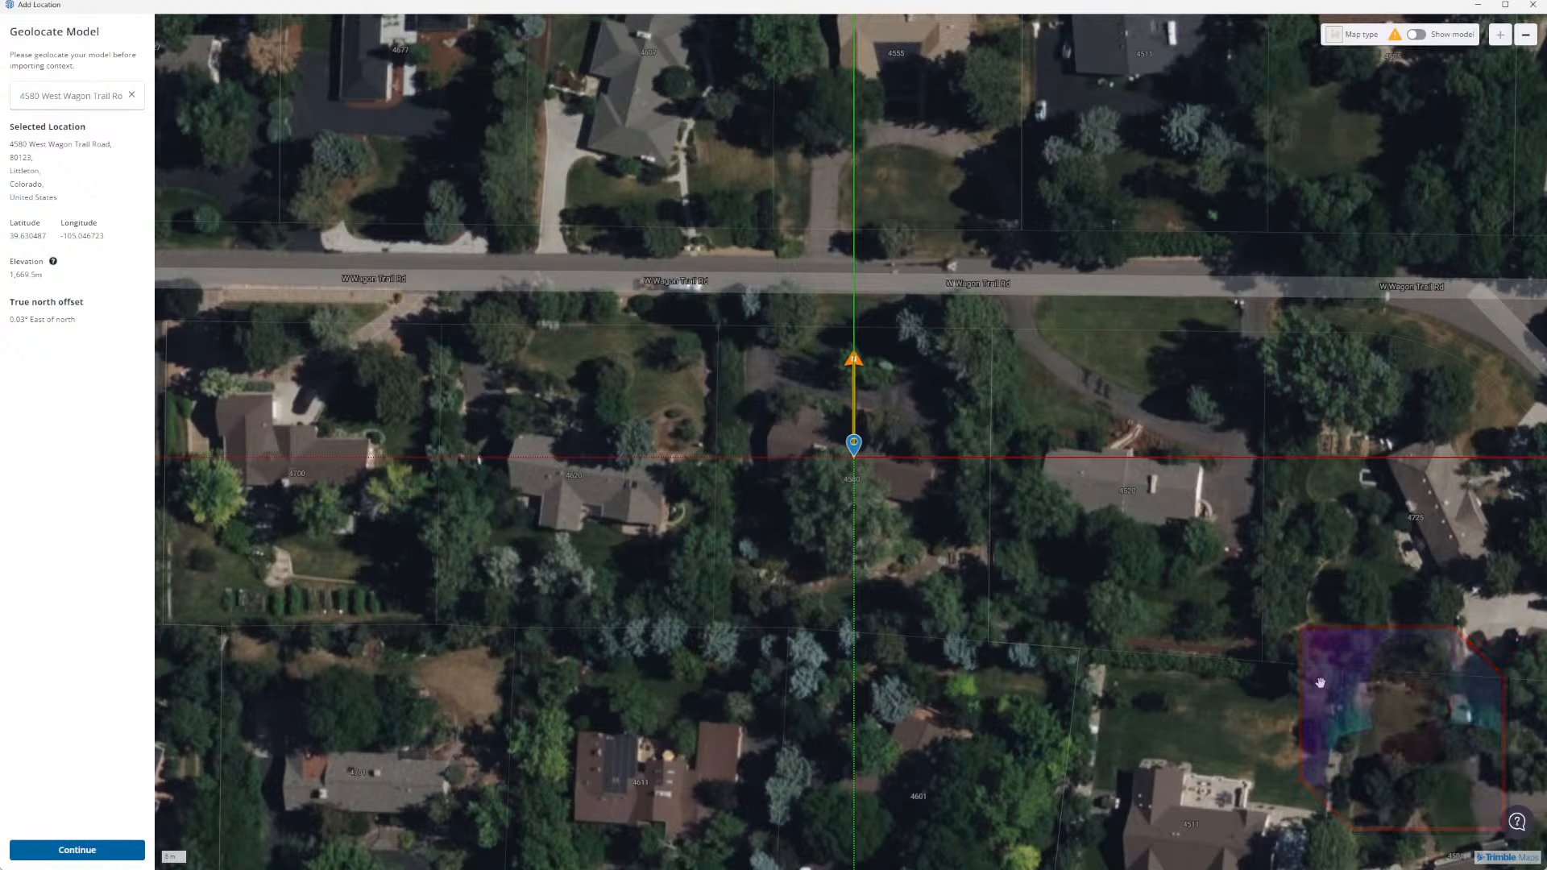
pyautogui.click(106, 852)
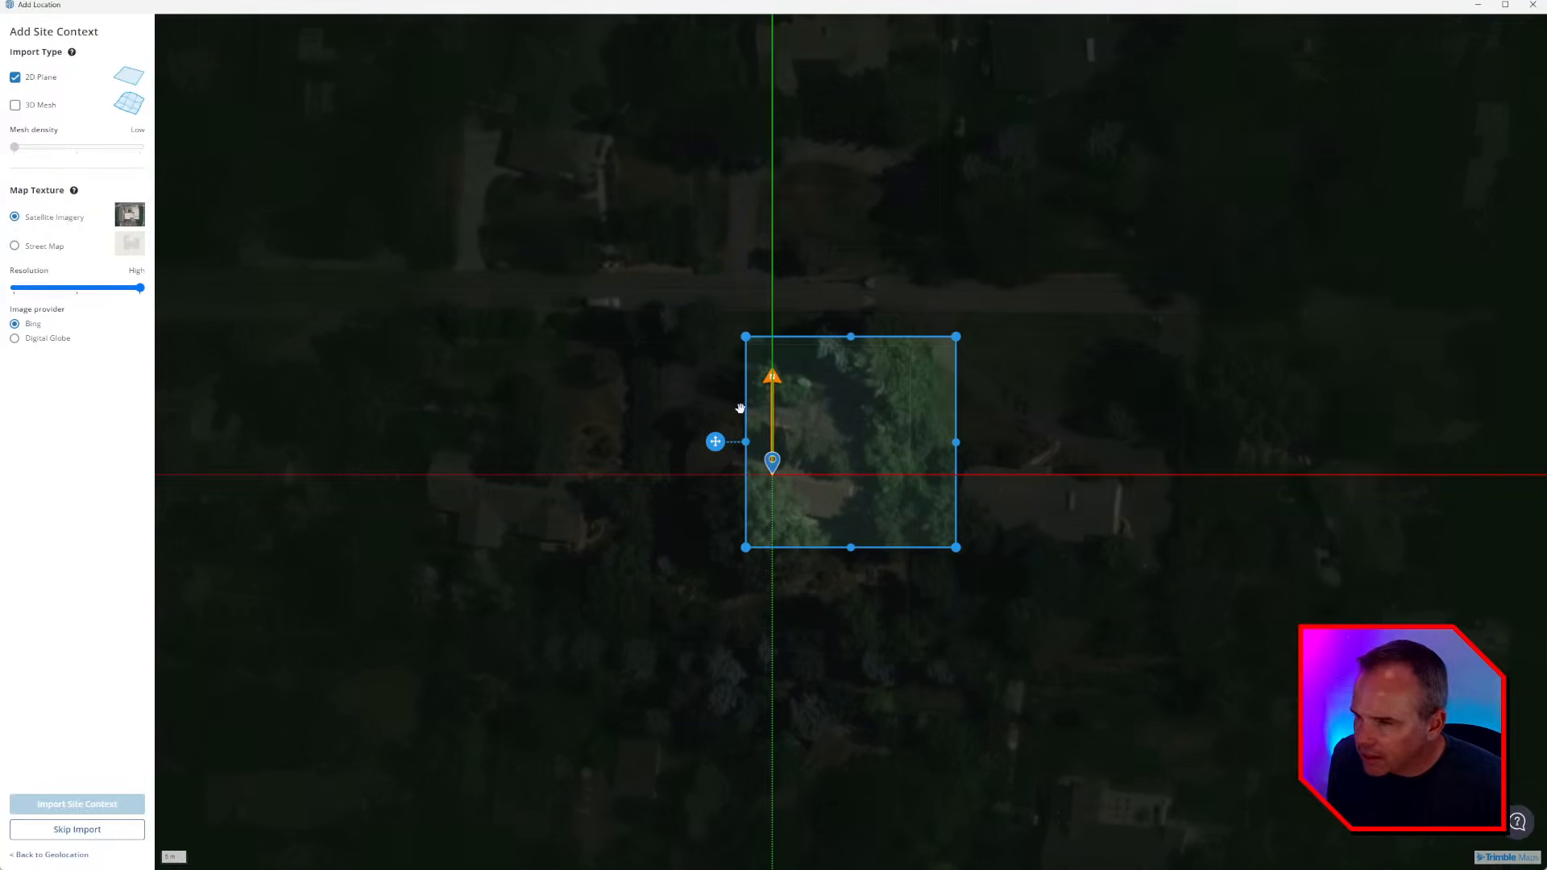
# - Enlarge the site import region to cover the property, the neighbouring houses and the street
pyautogui.moveTo(746, 337); pyautogui.dragTo(387, 97)
pyautogui.moveTo(948, 545); pyautogui.dragTo(1108, 803)
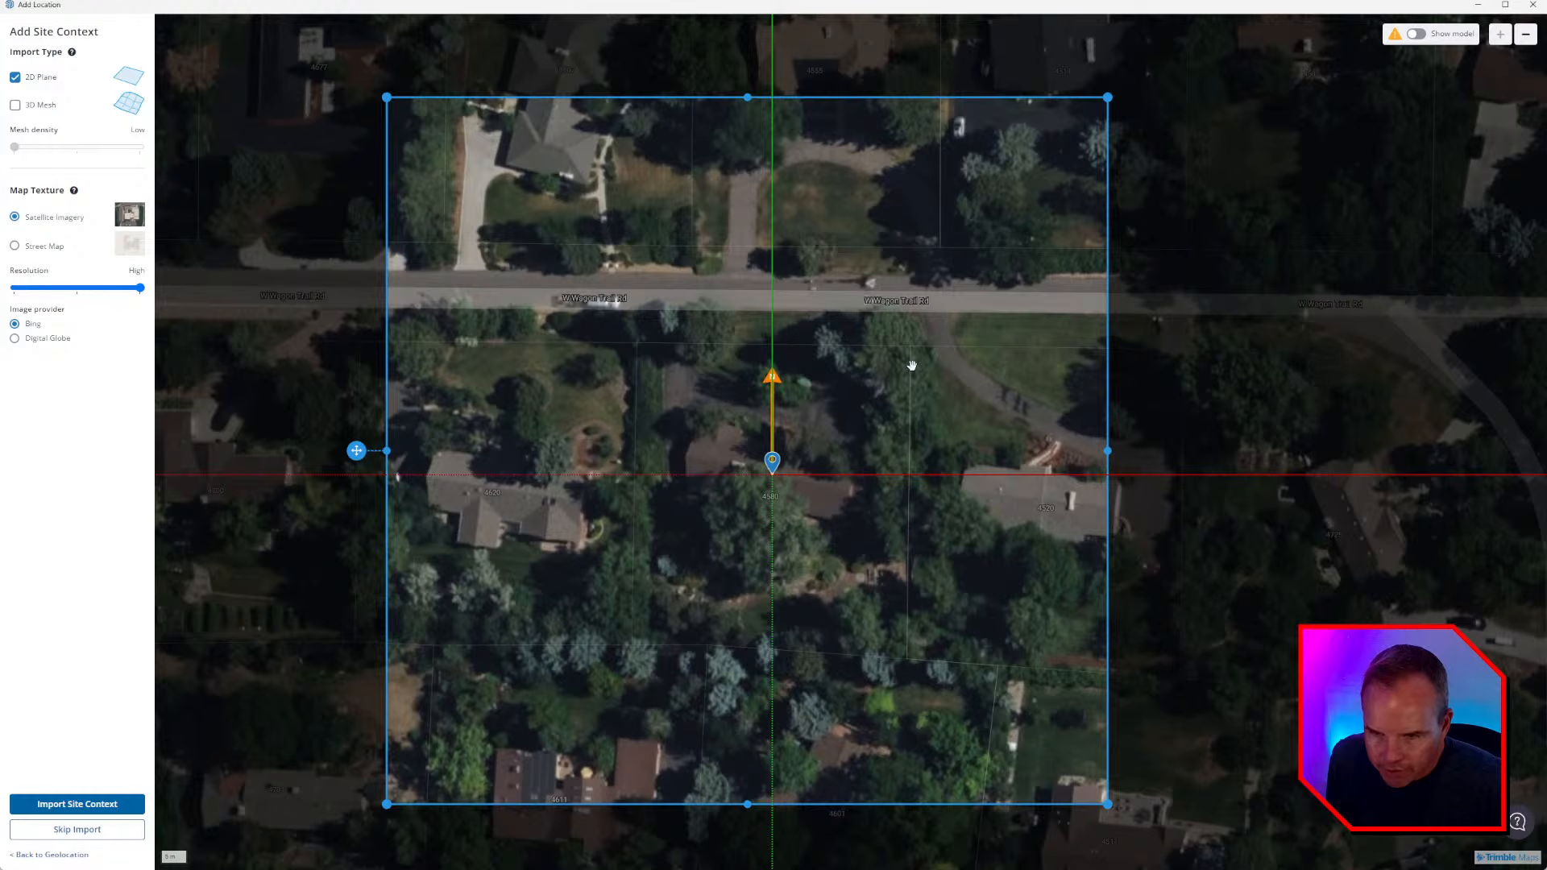
pyautogui.moveTo(1104, 796); pyautogui.dragTo(1177, 826)
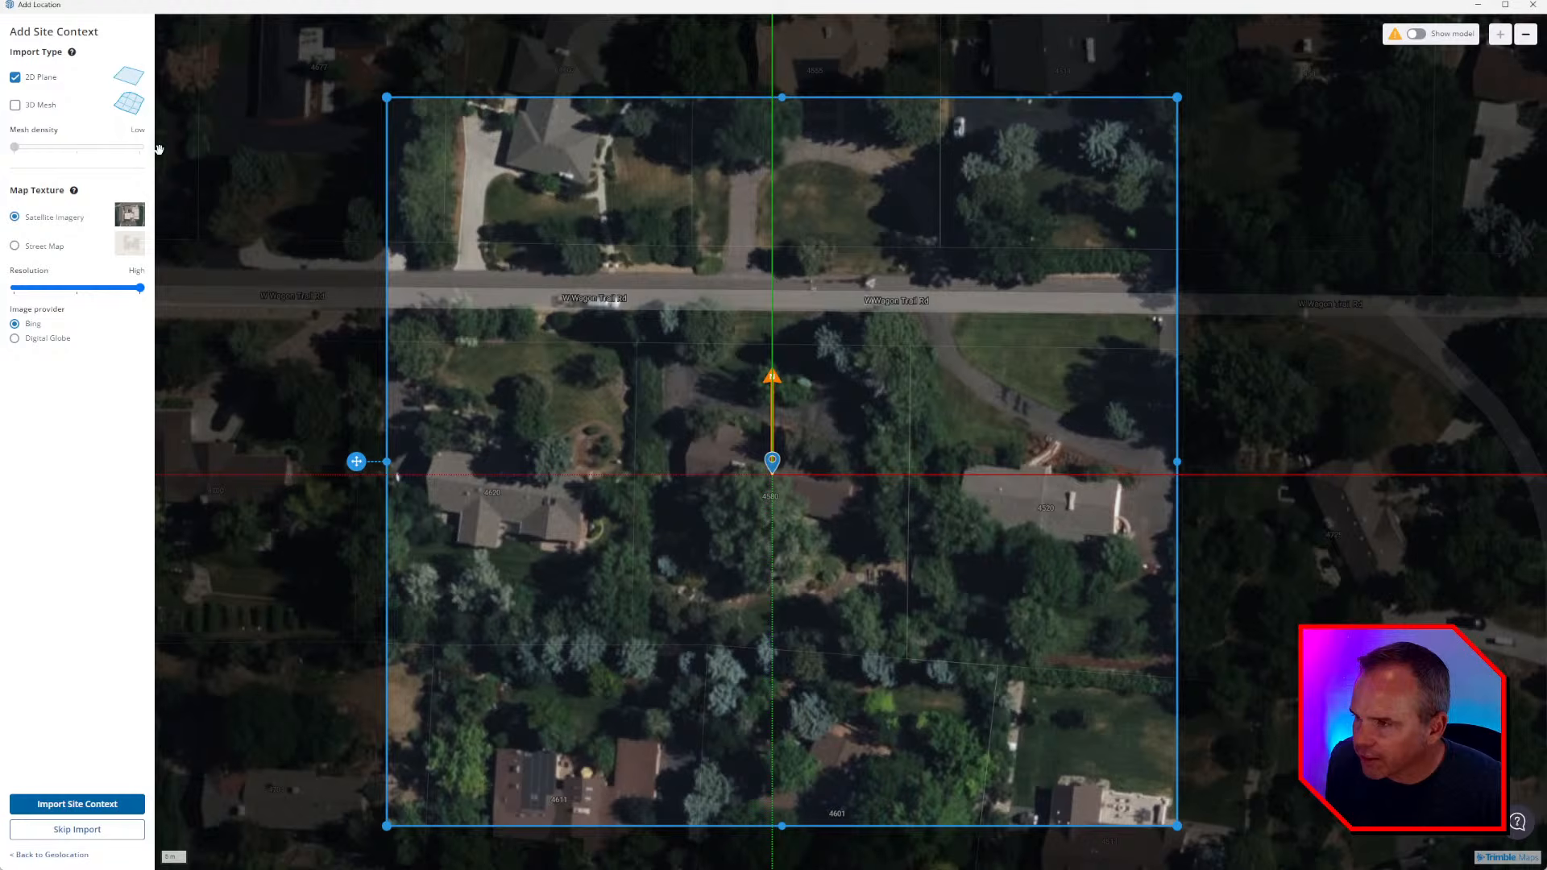
# - Add a 3D Mesh to the 2D Plane import, set the mesh density to High, and import the site context
pyautogui.click(16, 105)
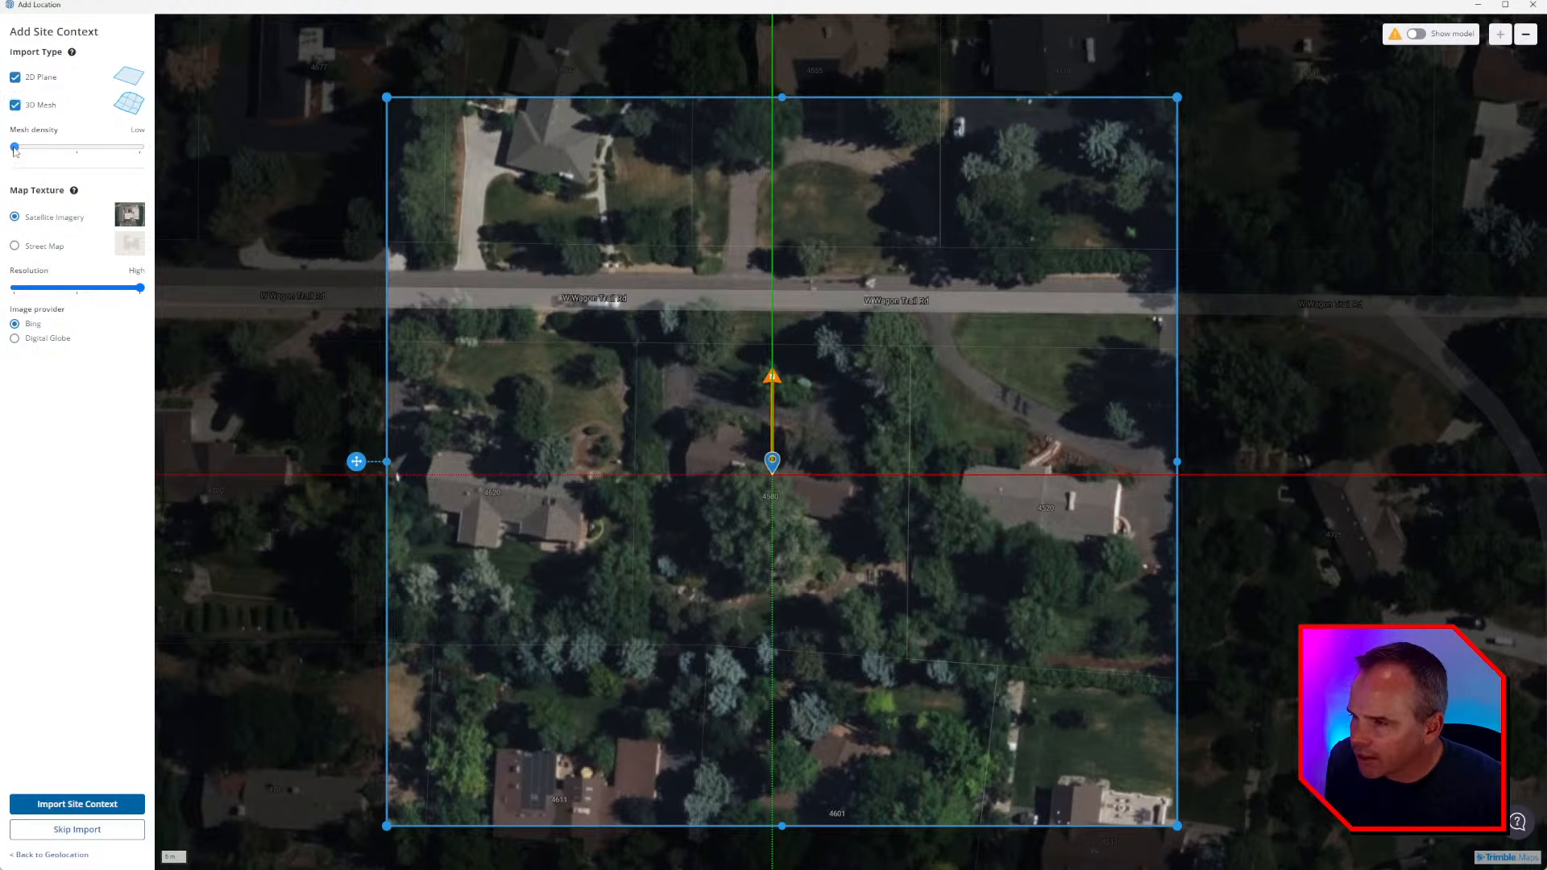
pyautogui.click(77, 147)
pyautogui.moveTo(98, 159); pyautogui.dragTo(203, 153)
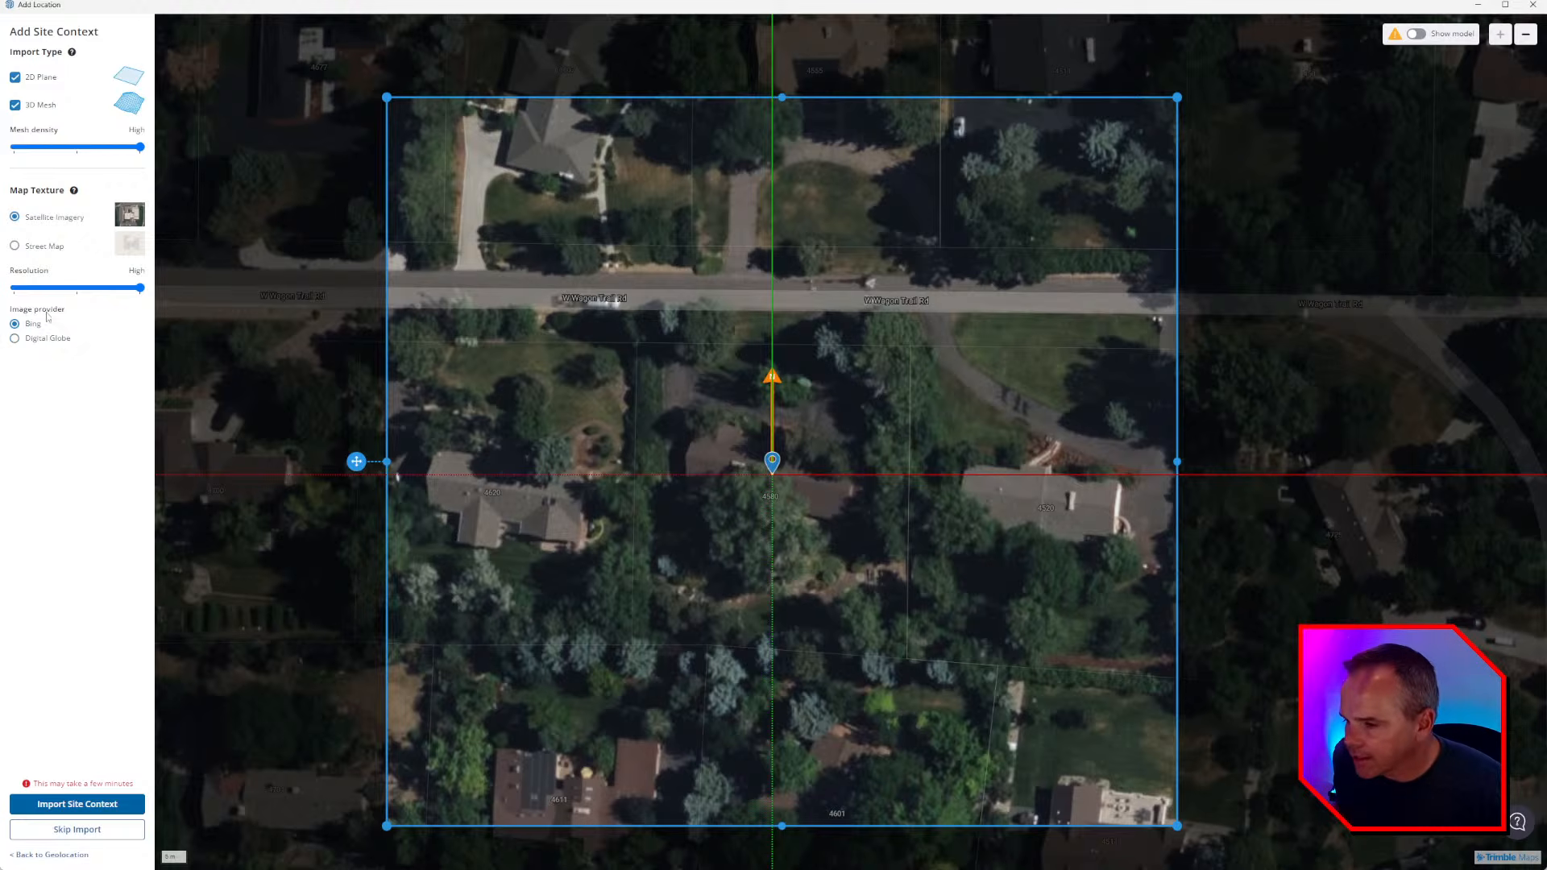
pyautogui.click(73, 806)
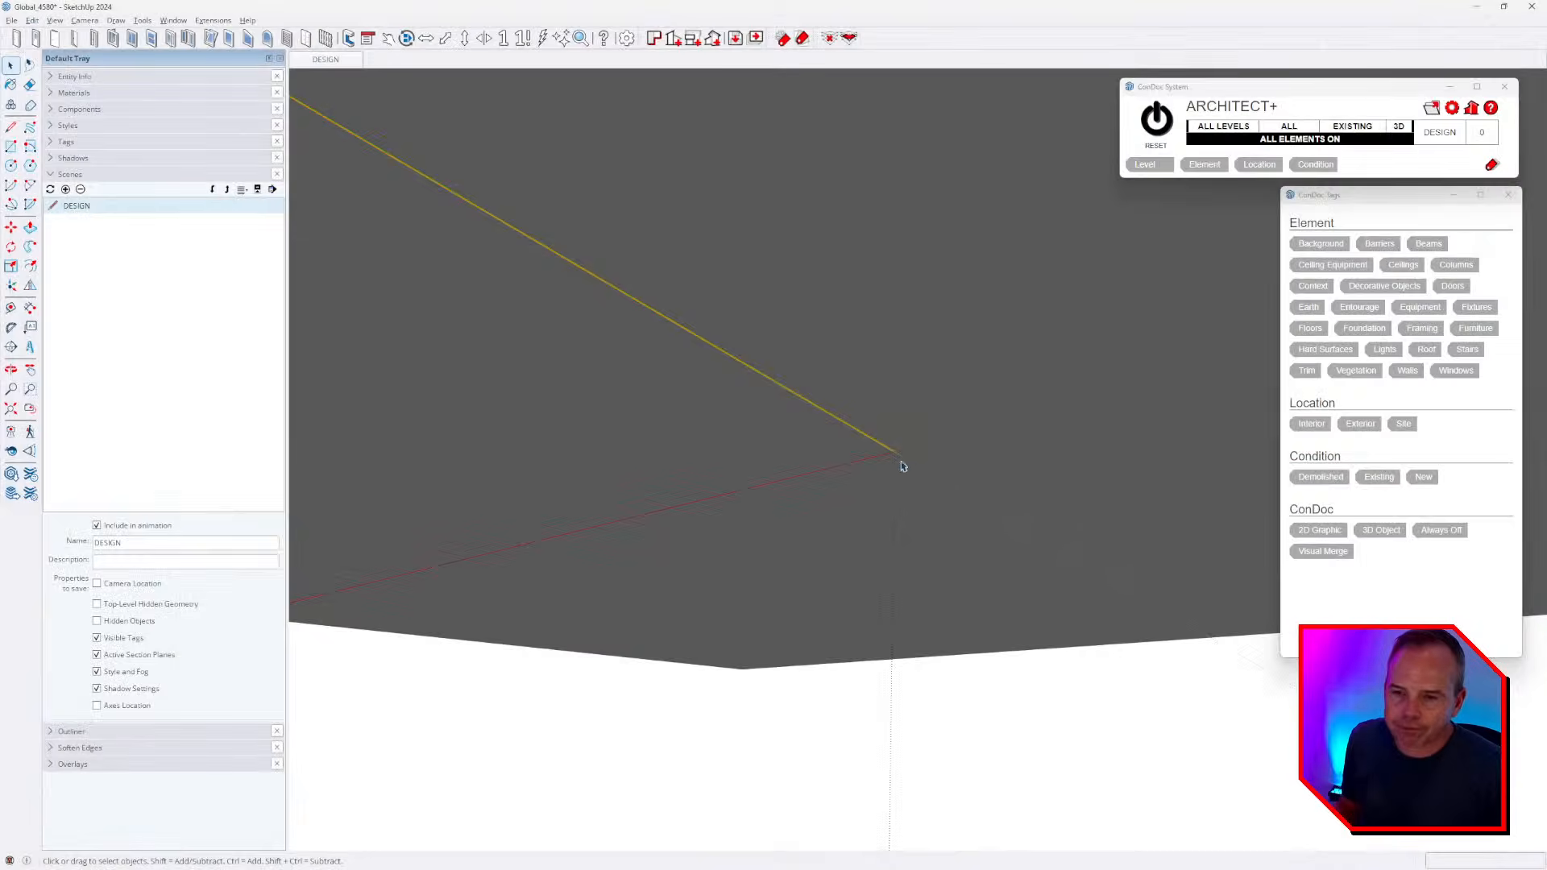
pyautogui.moveTo(901, 465)
pyautogui.mouseDown()
pyautogui.moveTo(882, 644)
pyautogui.moveTo(915, 597)
pyautogui.moveTo(918, 528)
pyautogui.moveTo(874, 599)
pyautogui.mouseUp()
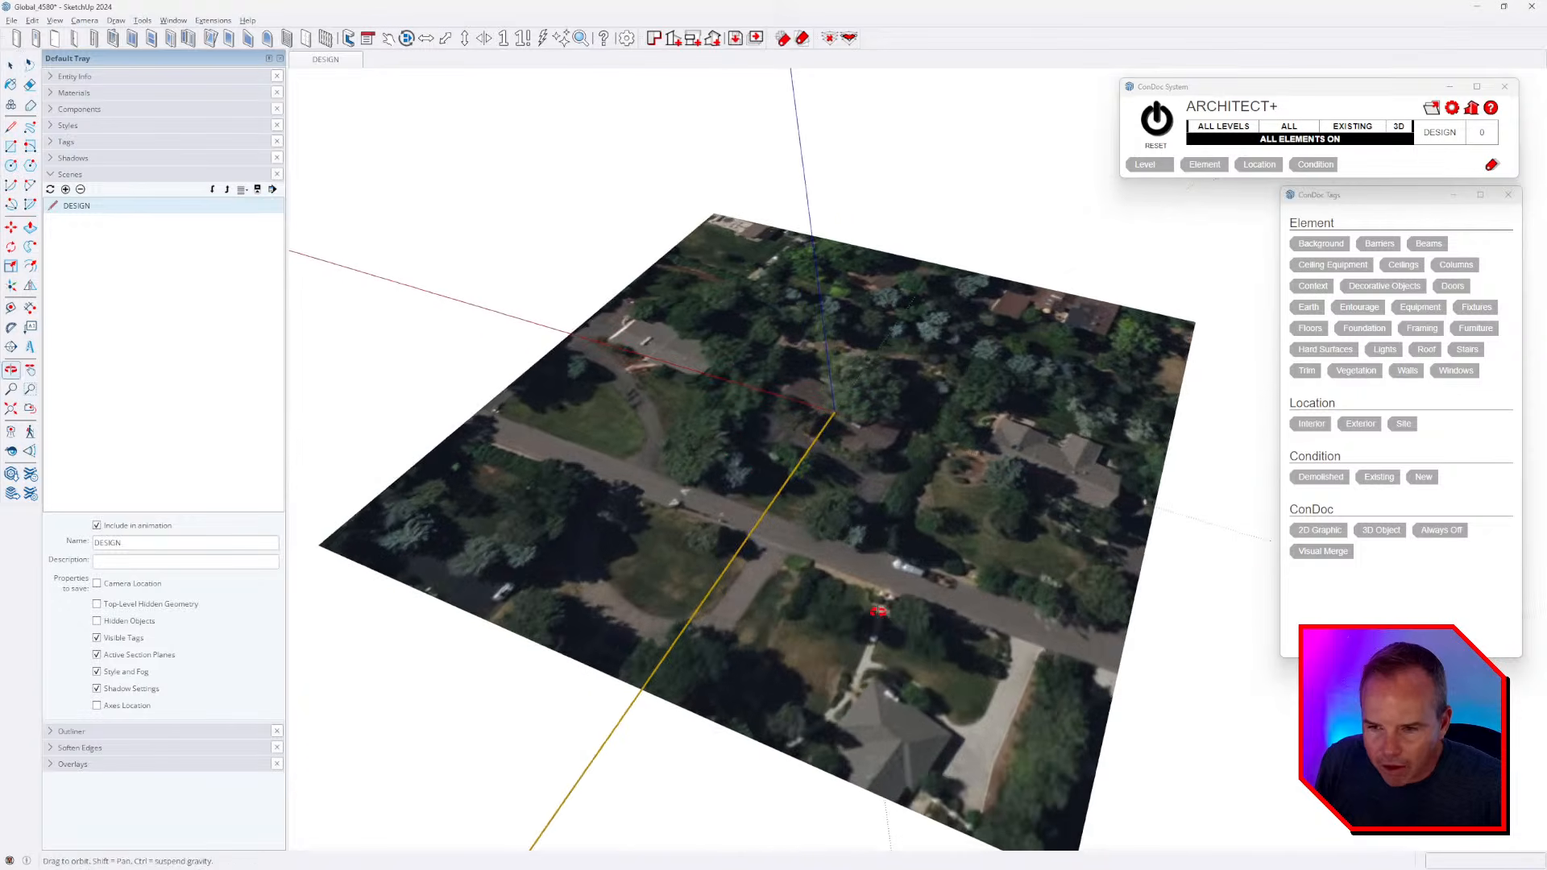
pyautogui.moveTo(874, 599); pyautogui.dragTo(882, 640, button='middle')
pyautogui.moveTo(759, 480); pyautogui.dragTo(794, 514, button='middle')
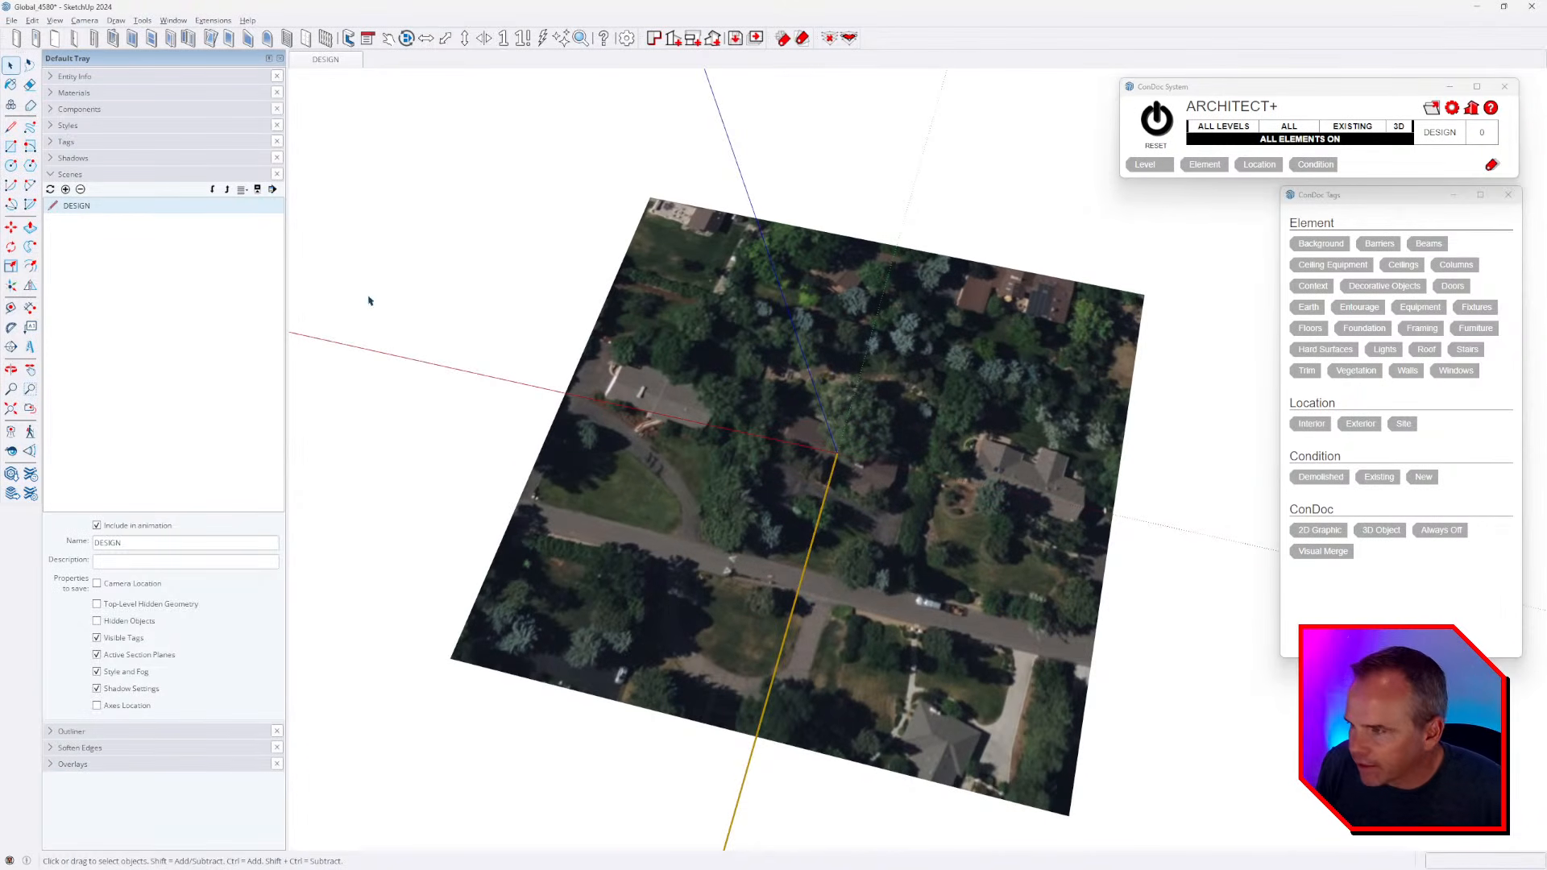
pyautogui.rightClick(28, 147)
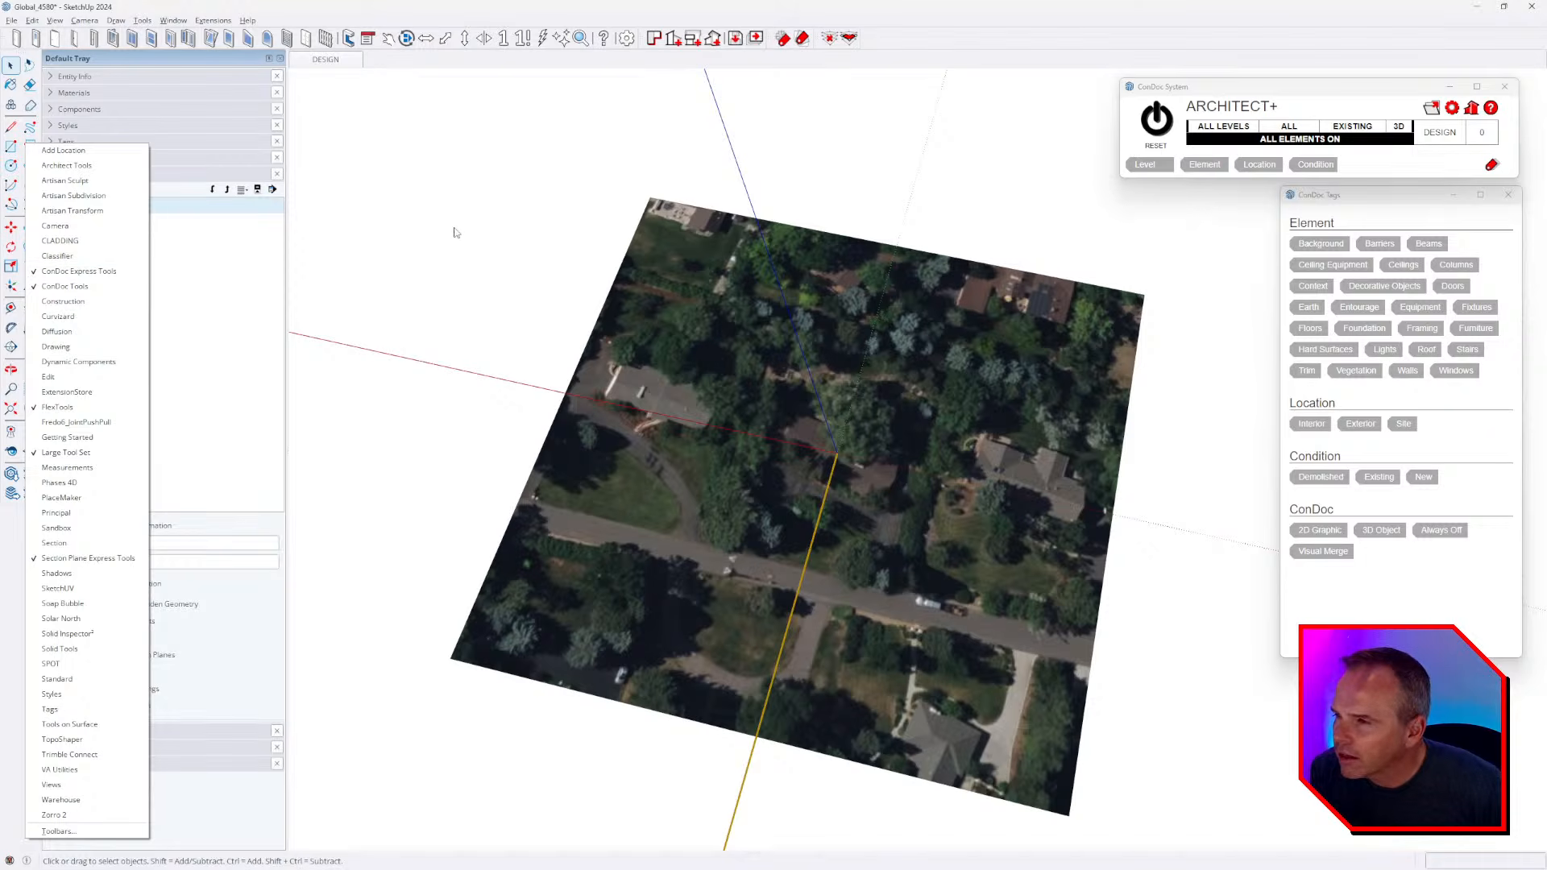
pyautogui.click(81, 151)
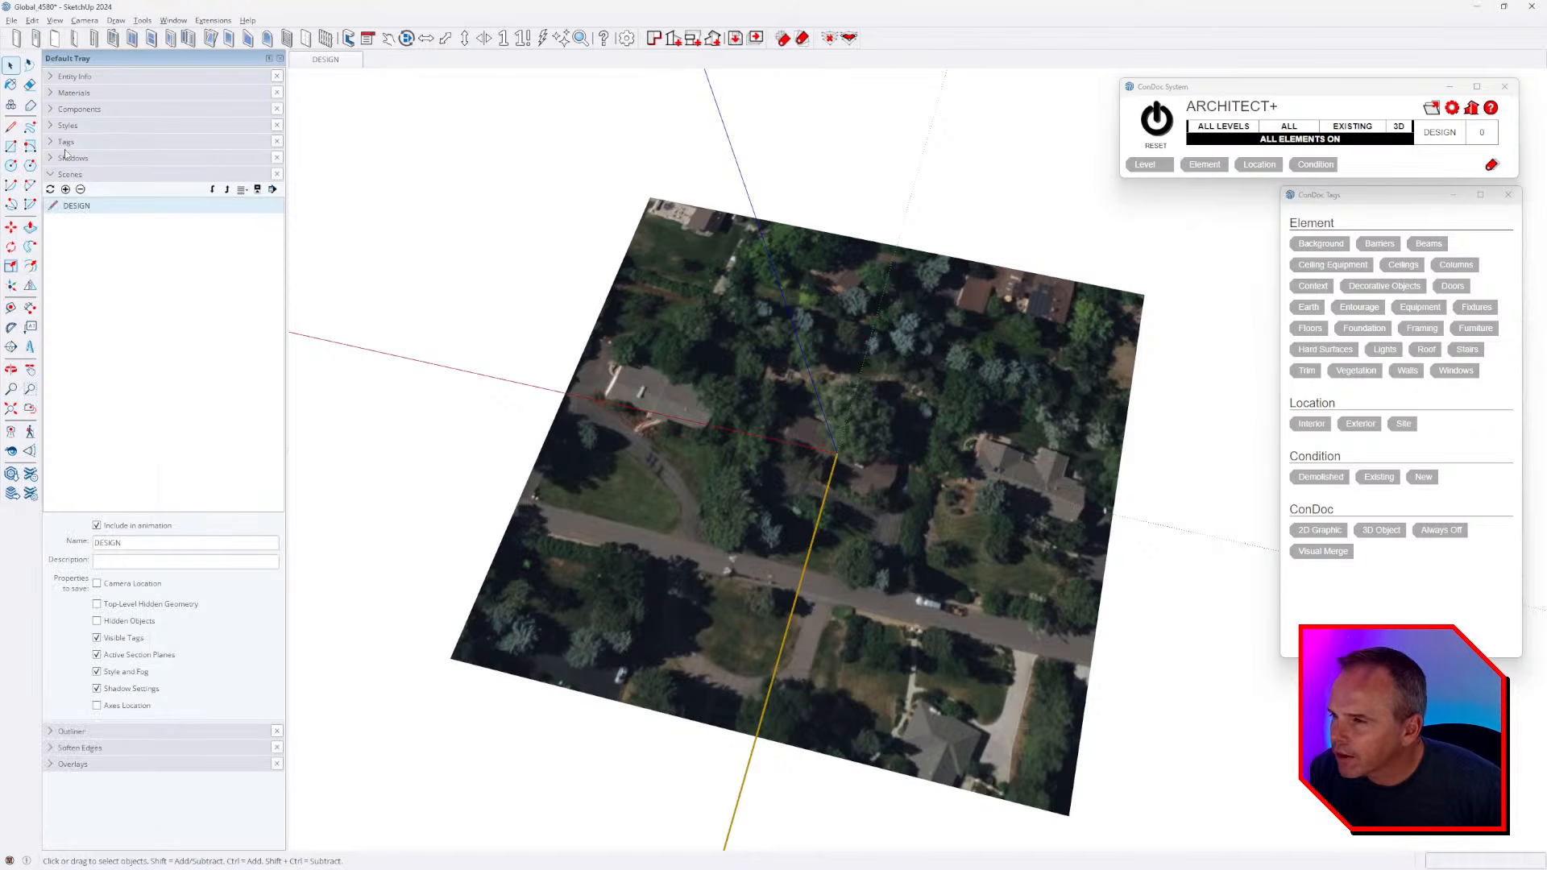
pyautogui.moveTo(8, 11); pyautogui.dragTo(347, 146)
pyautogui.click(354, 144)
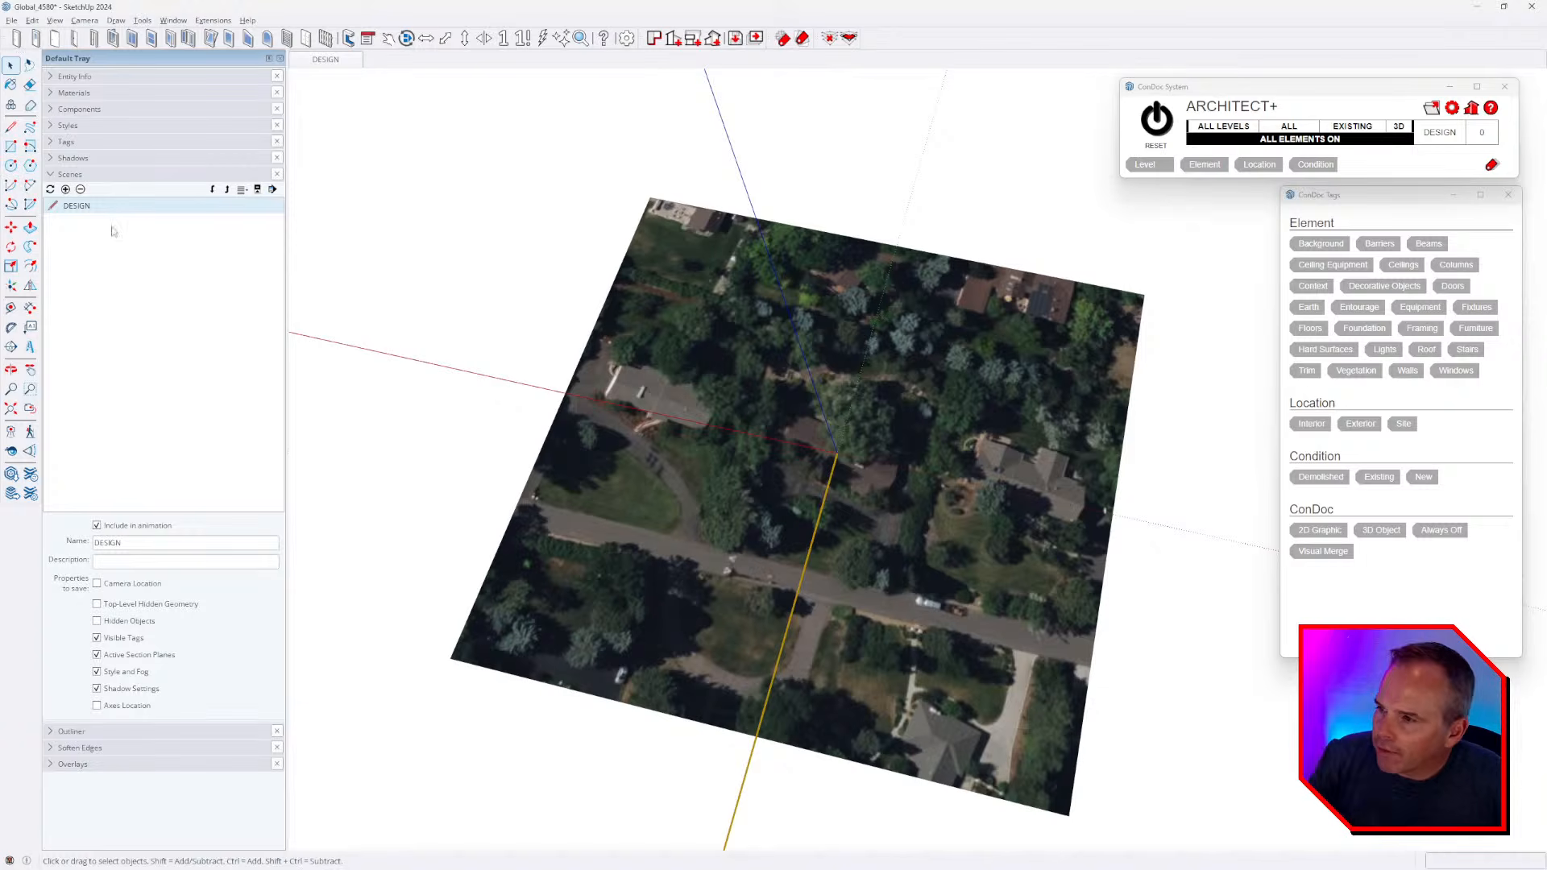
# - Show the 3D Import 1 terrain in place of the 2D Plane within Geolocation Content and examine the site's slope
pyautogui.click(77, 142)
pyautogui.scroll(-5, 164, 356)
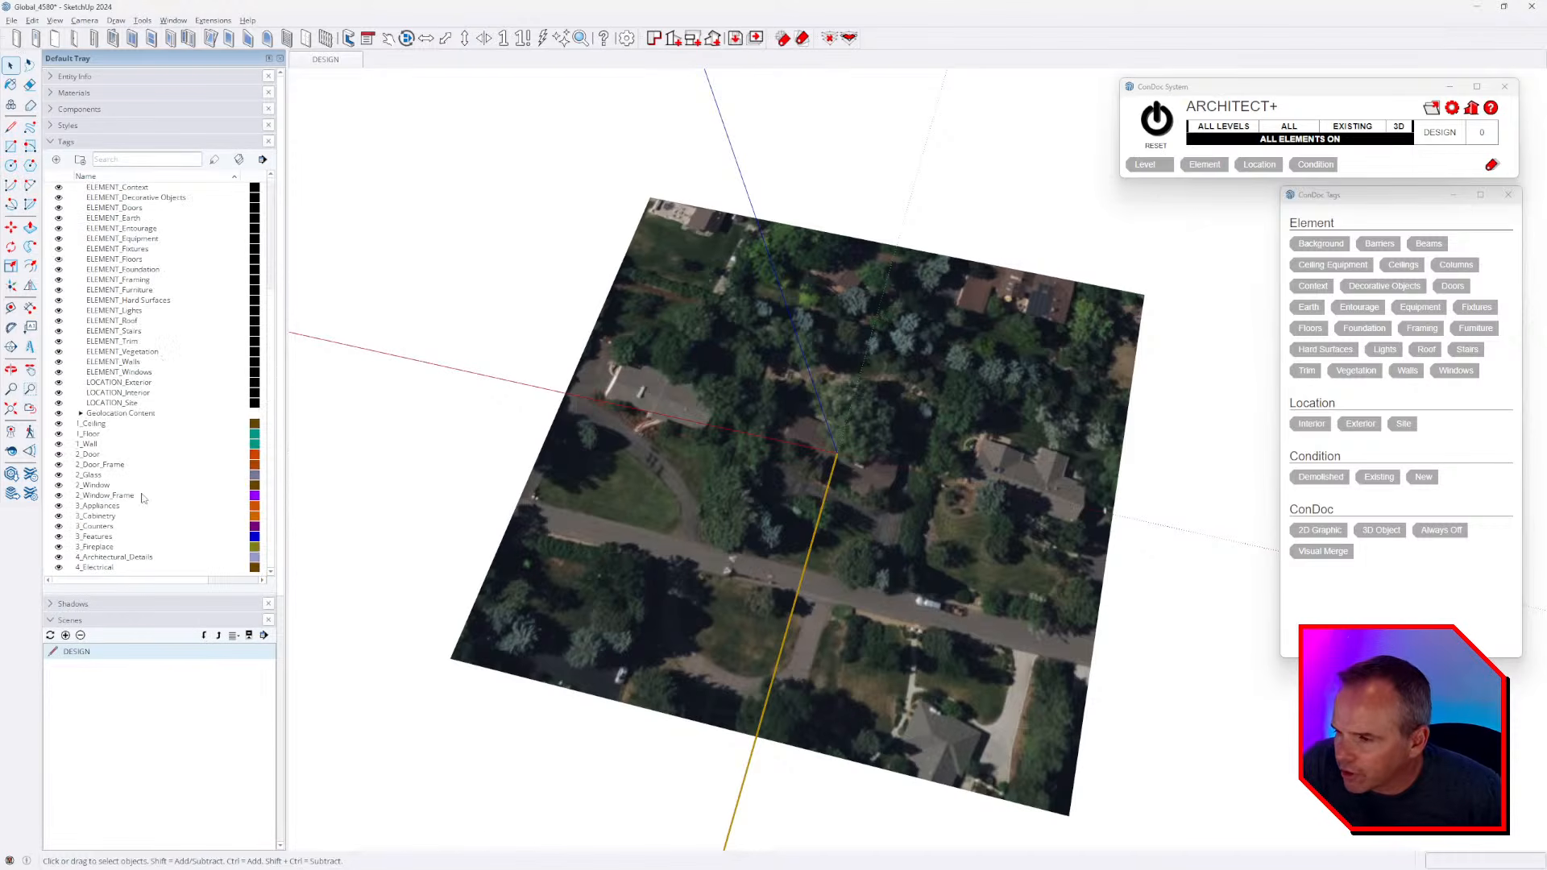
pyautogui.click(79, 414)
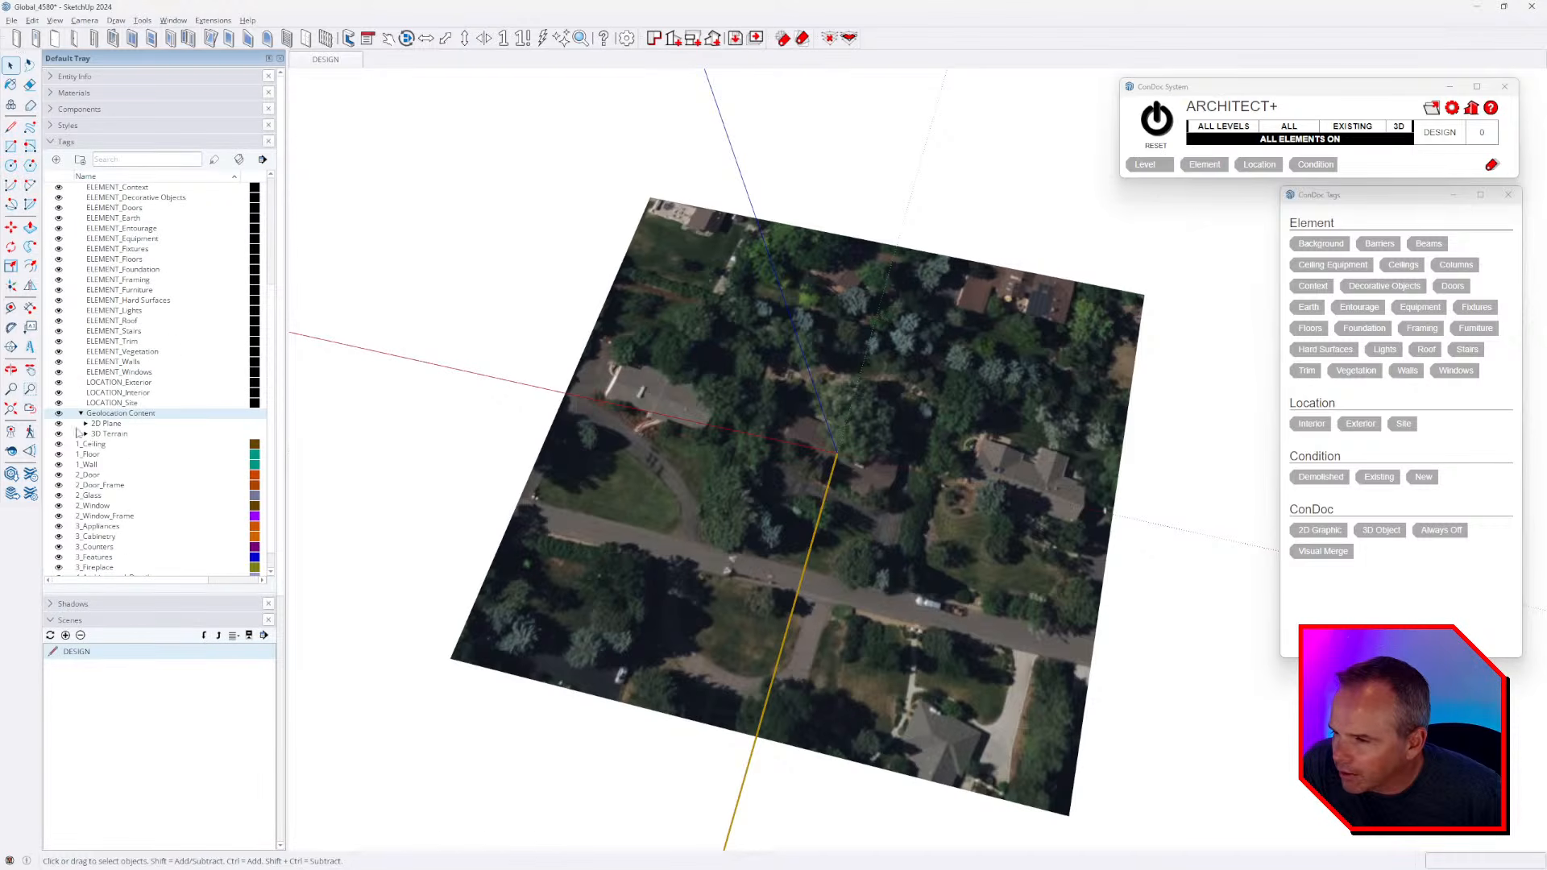
pyautogui.click(58, 424)
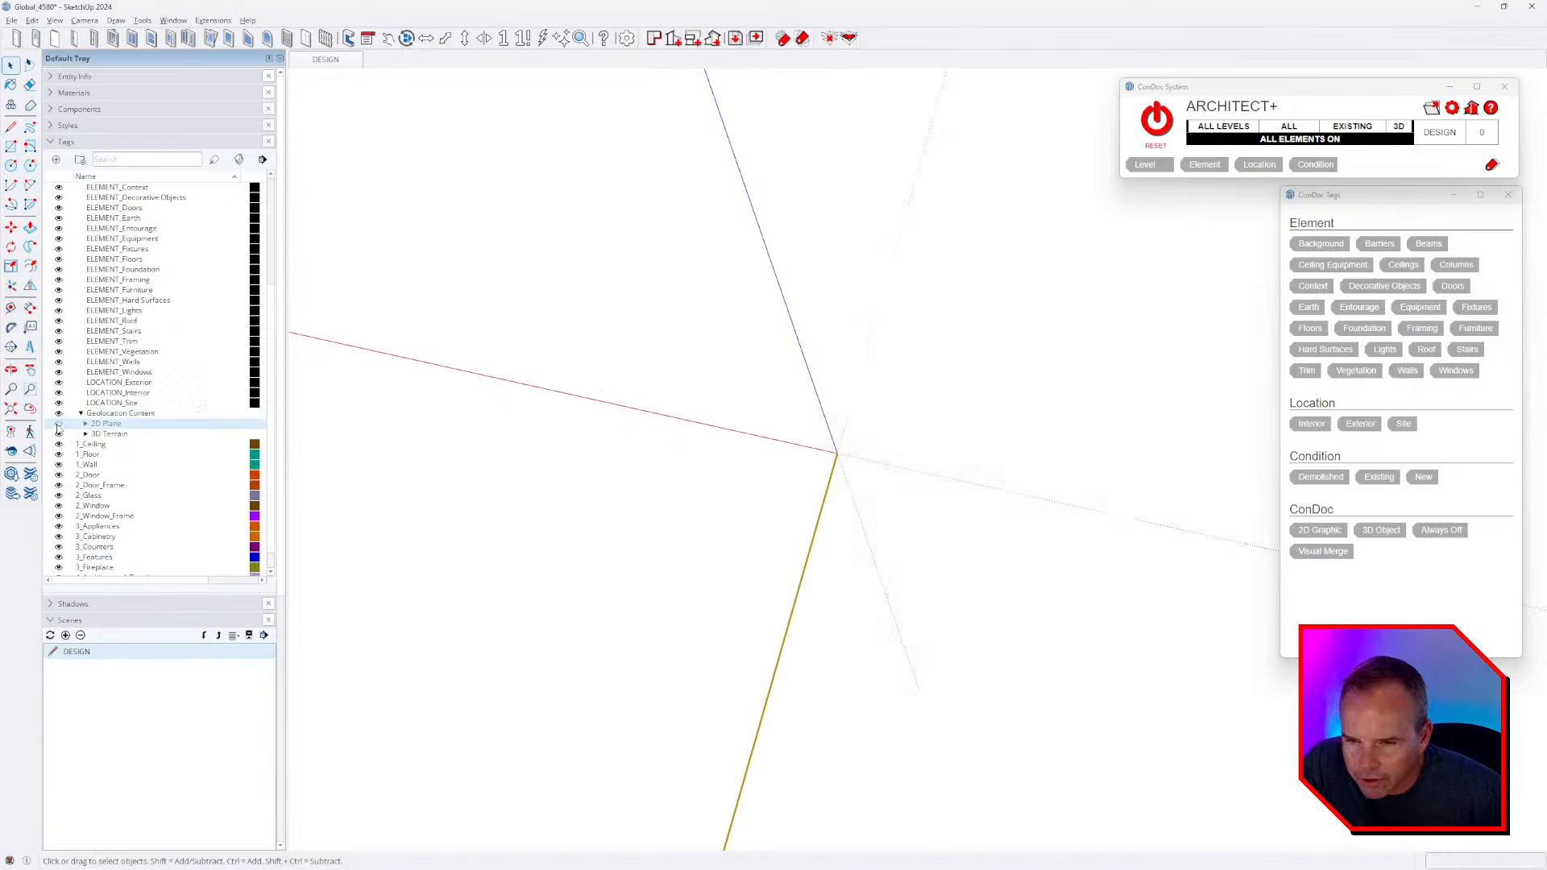
pyautogui.click(85, 434)
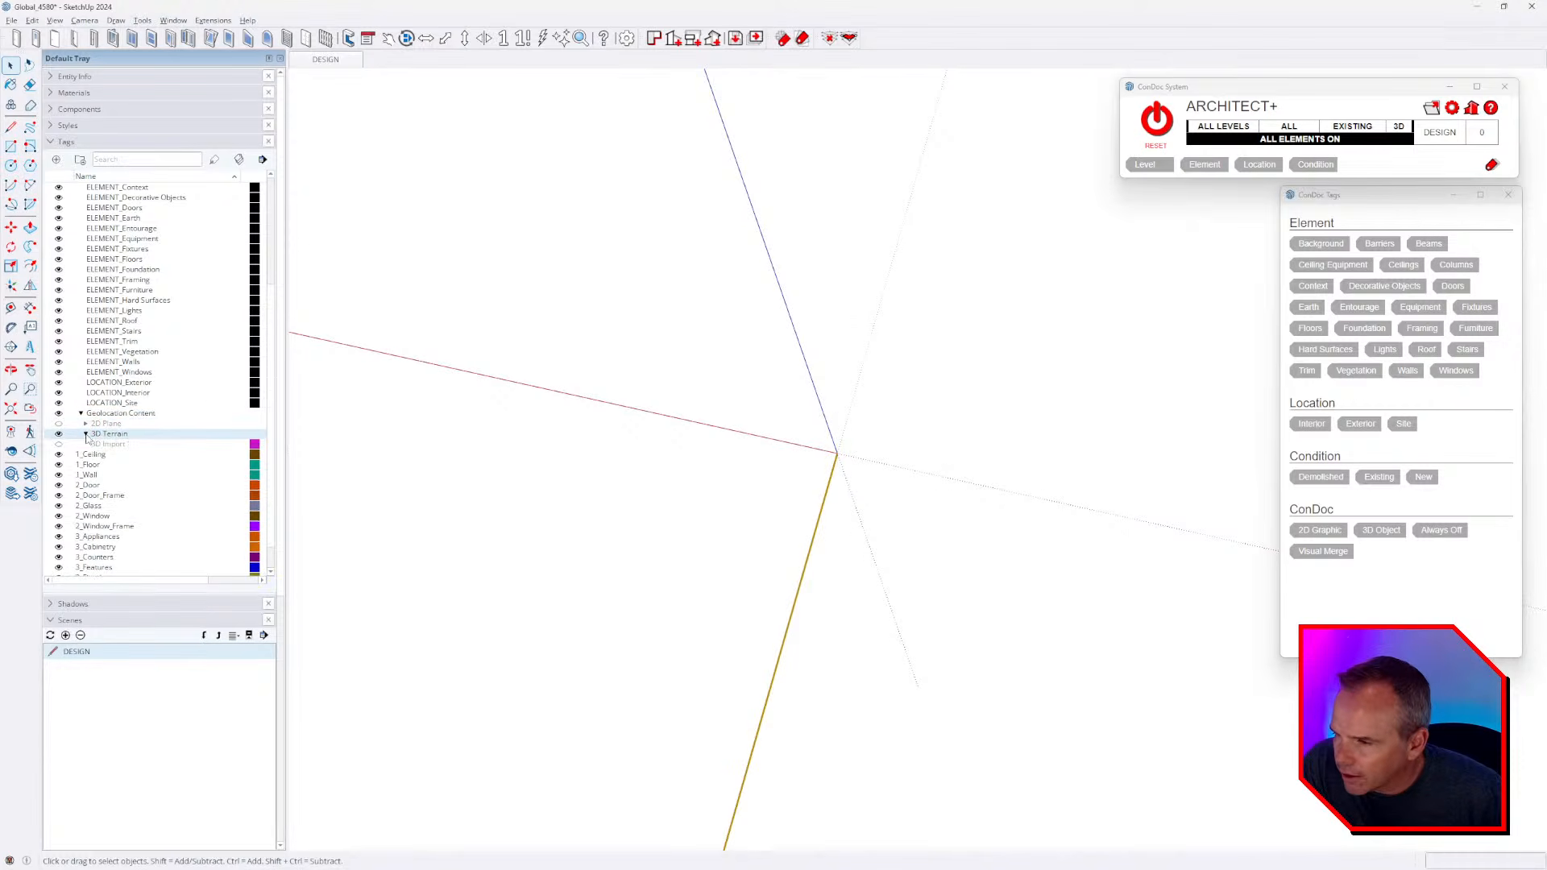
pyautogui.click(58, 444)
pyautogui.moveTo(345, 449); pyautogui.dragTo(955, 459, button='middle')
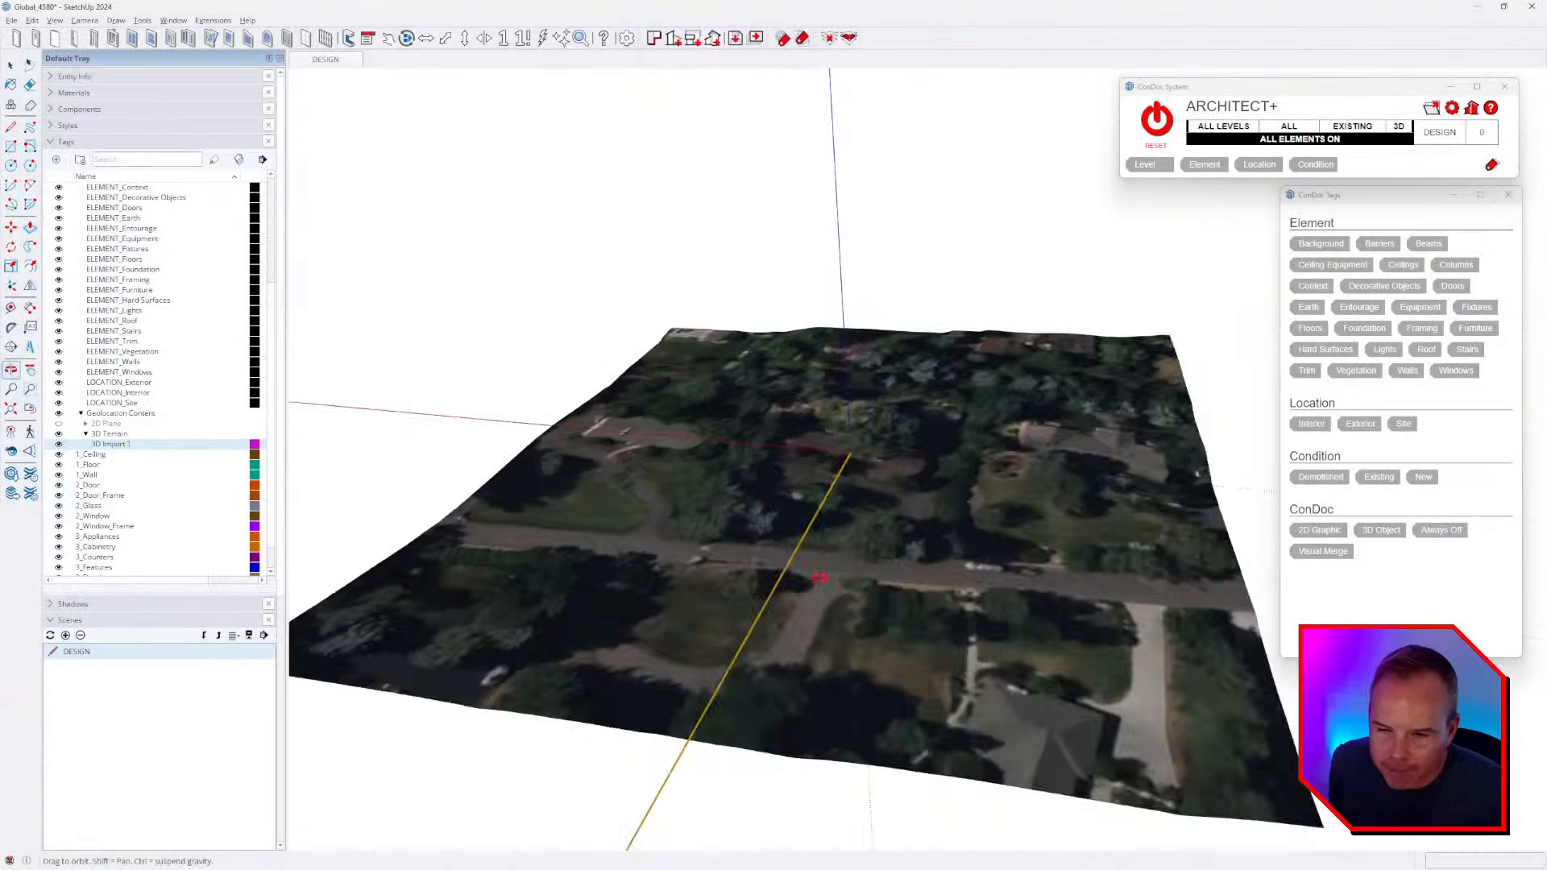
pyautogui.moveTo(814, 434); pyautogui.dragTo(366, 464, button='middle')
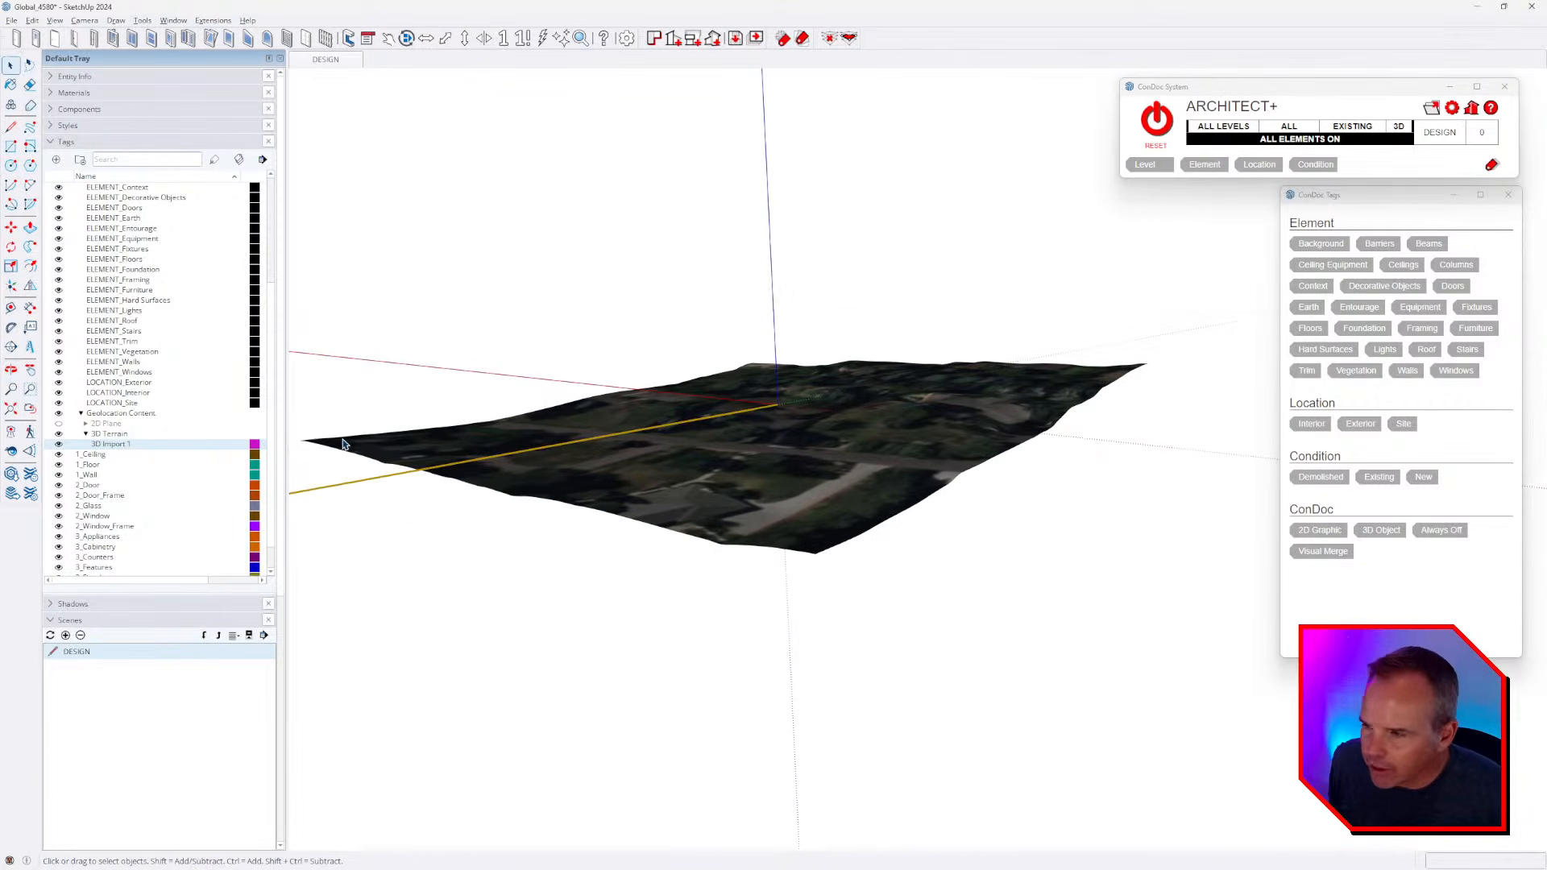
pyautogui.scroll(5, 713, 513)
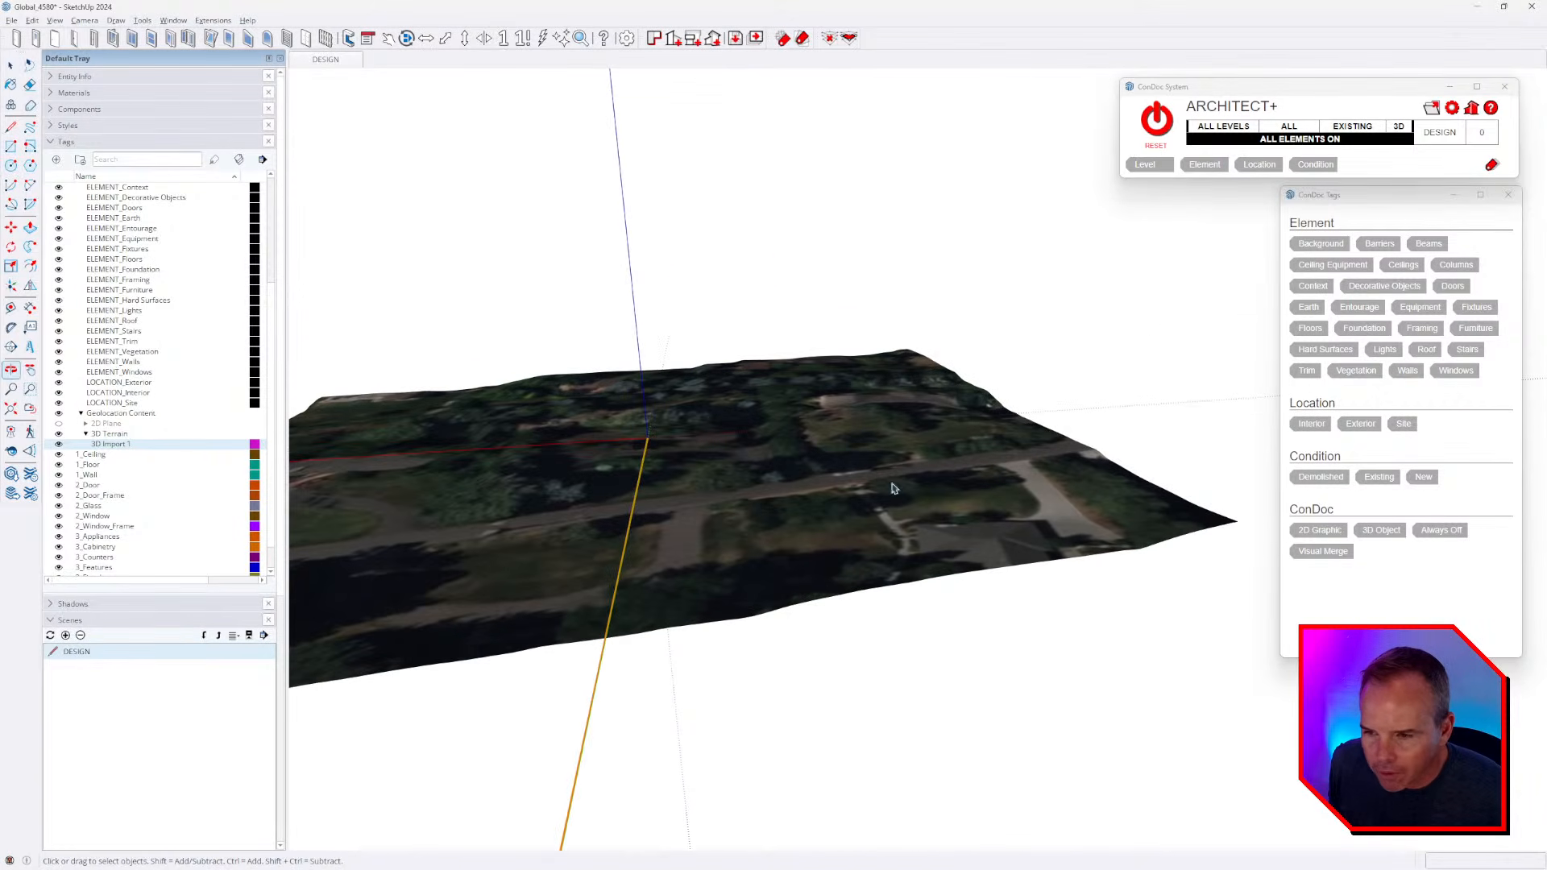
pyautogui.moveTo(713, 514); pyautogui.dragTo(984, 553, button='middle')
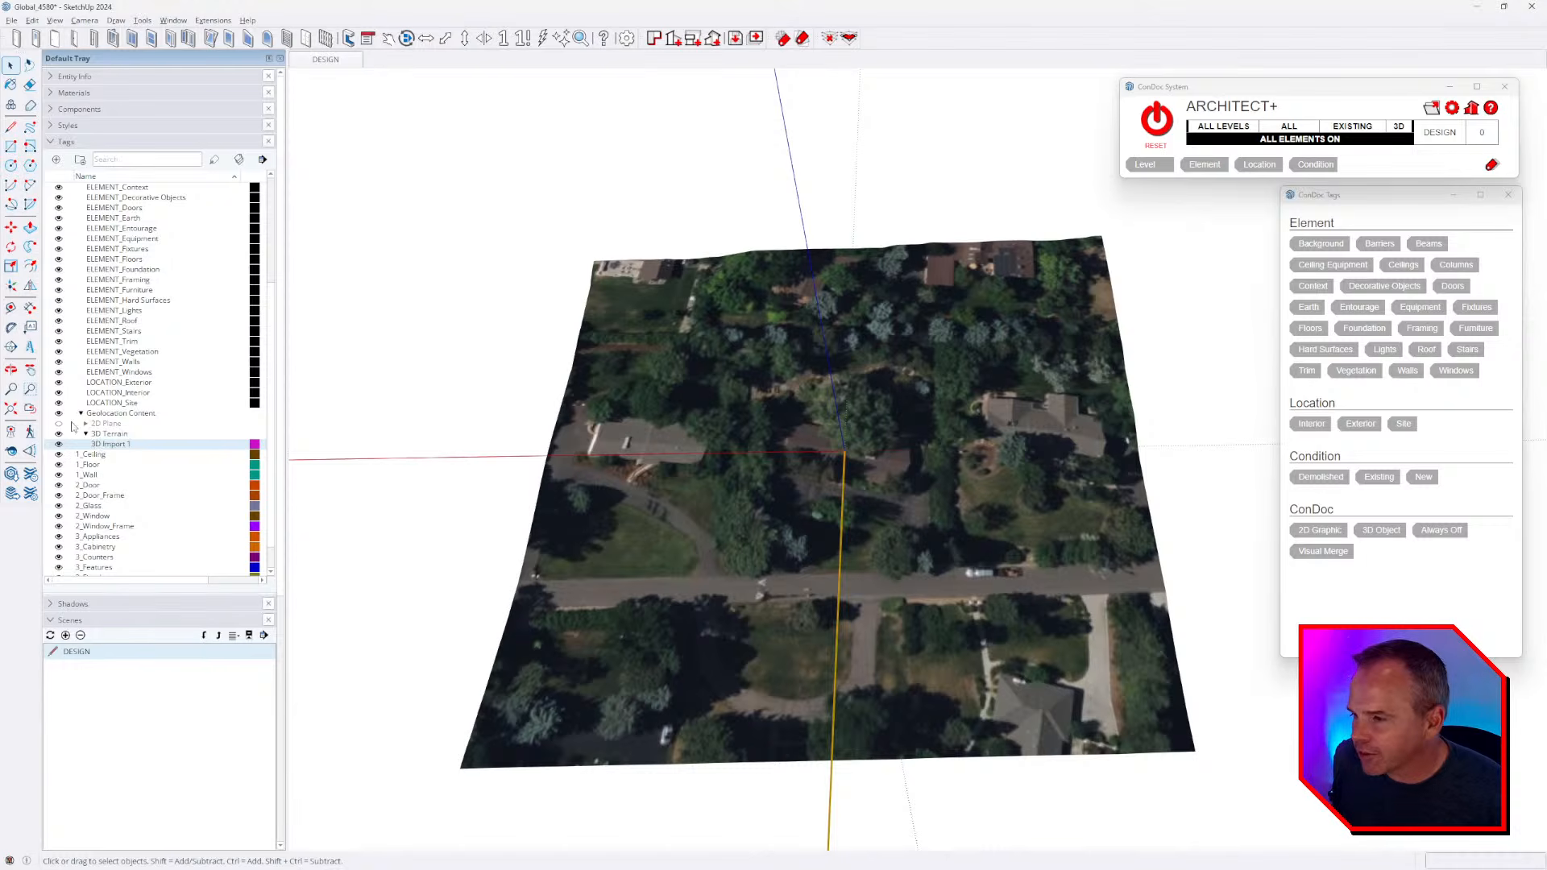
# - Show the 2D Plane imagery in place of the 3D Terrain and make the CONDOC_Always Off tag visible
pyautogui.click(59, 422)
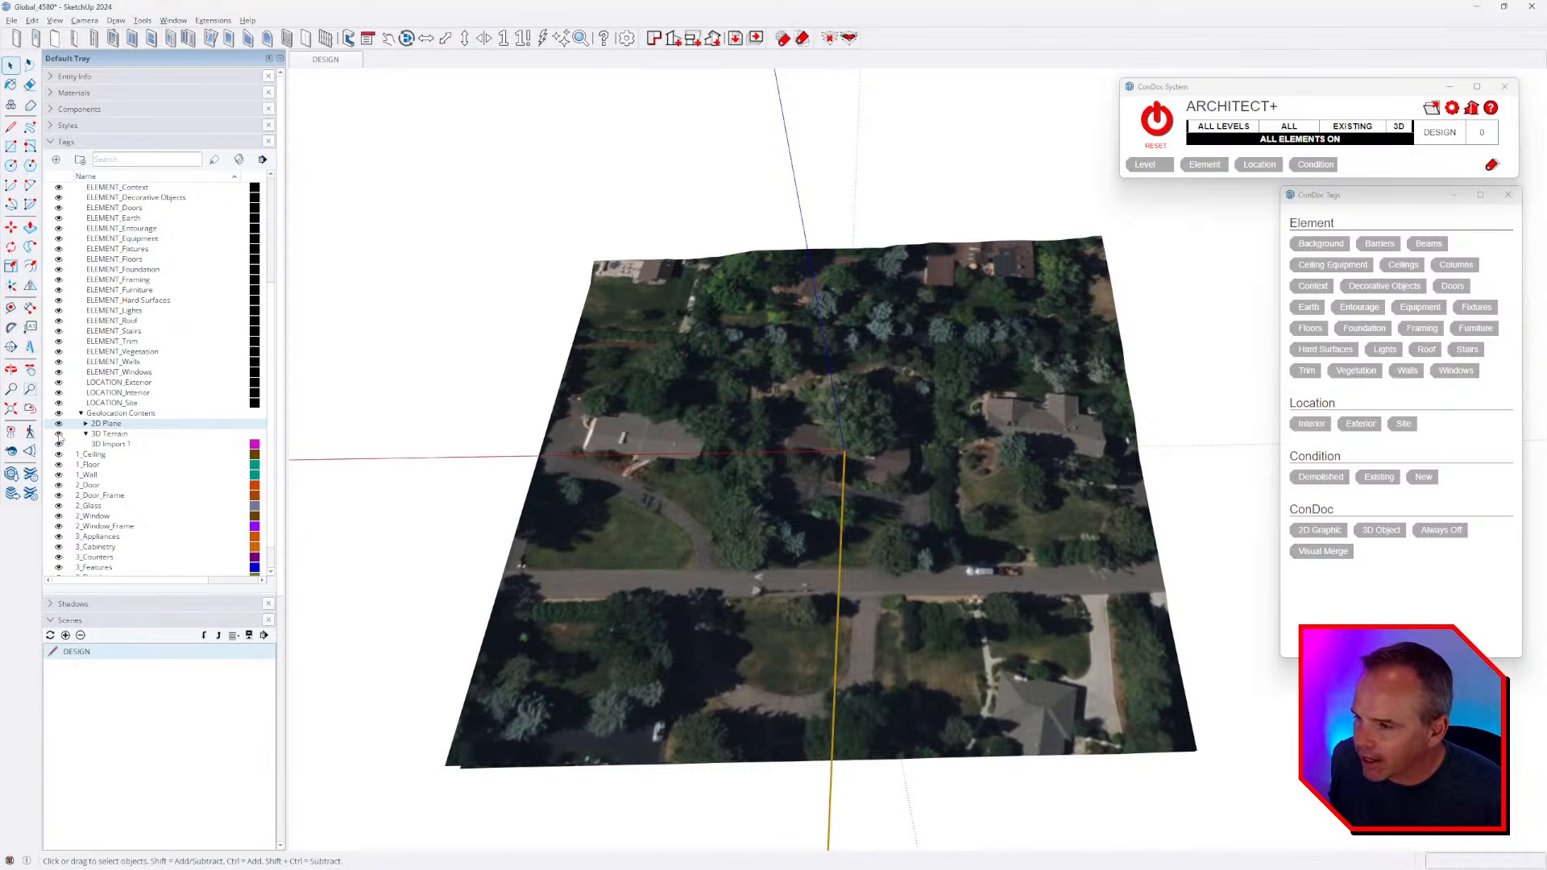
pyautogui.click(58, 434)
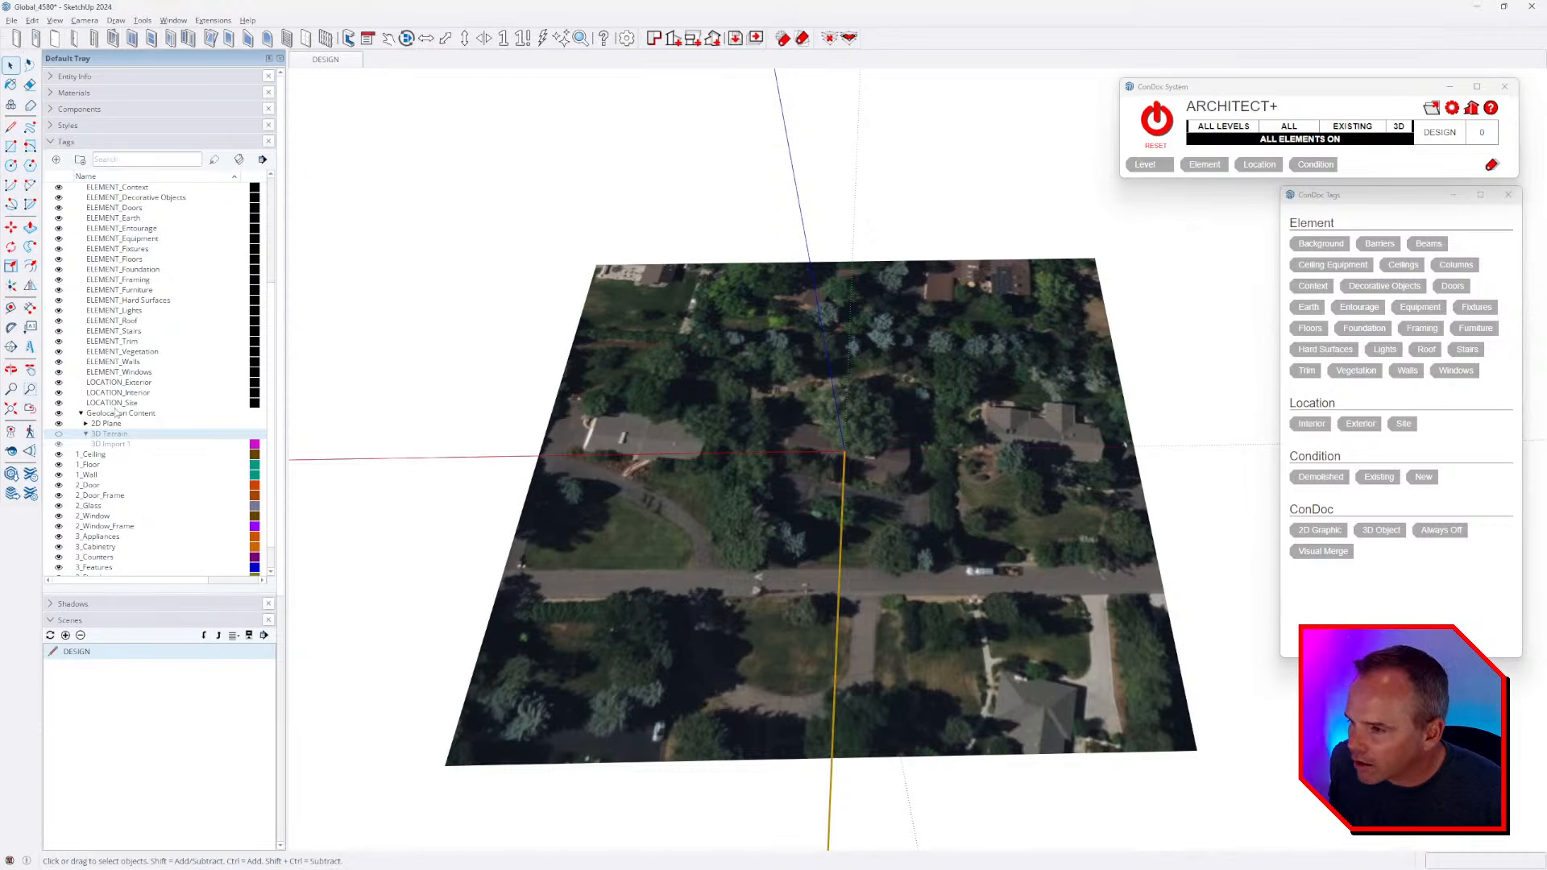
pyautogui.scroll(5, 115, 411)
pyautogui.click(58, 260)
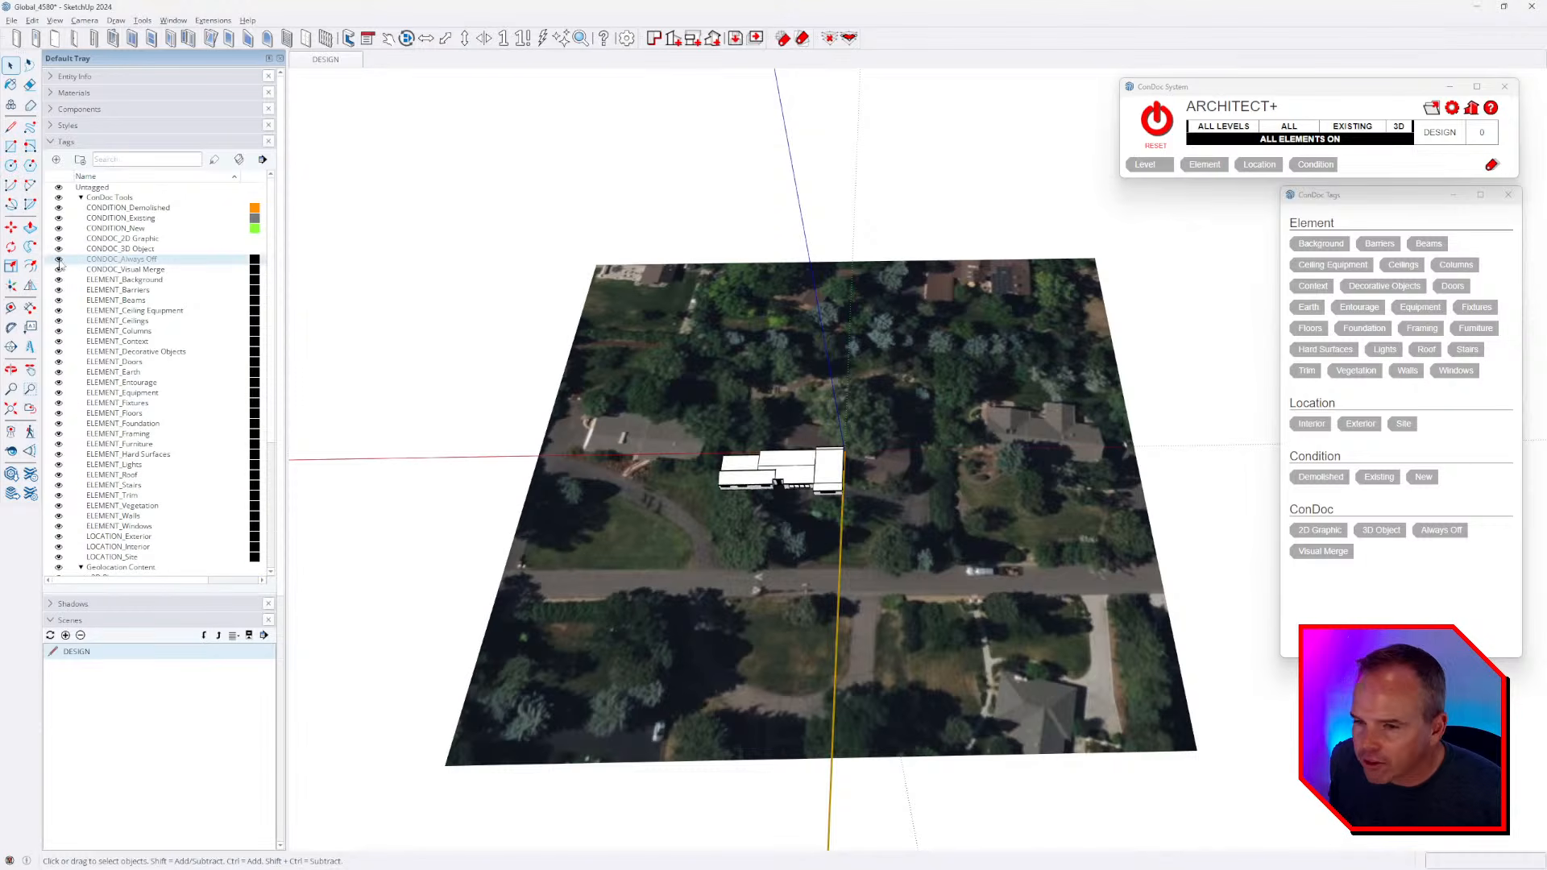
# - Select the whole house model and move it onto the subject house's roof in the site imagery
pyautogui.moveTo(830, 468); pyautogui.dragTo(880, 489, button='middle')
pyautogui.scroll(5, 821, 495)
pyautogui.hotkey('ctrl', 'a')
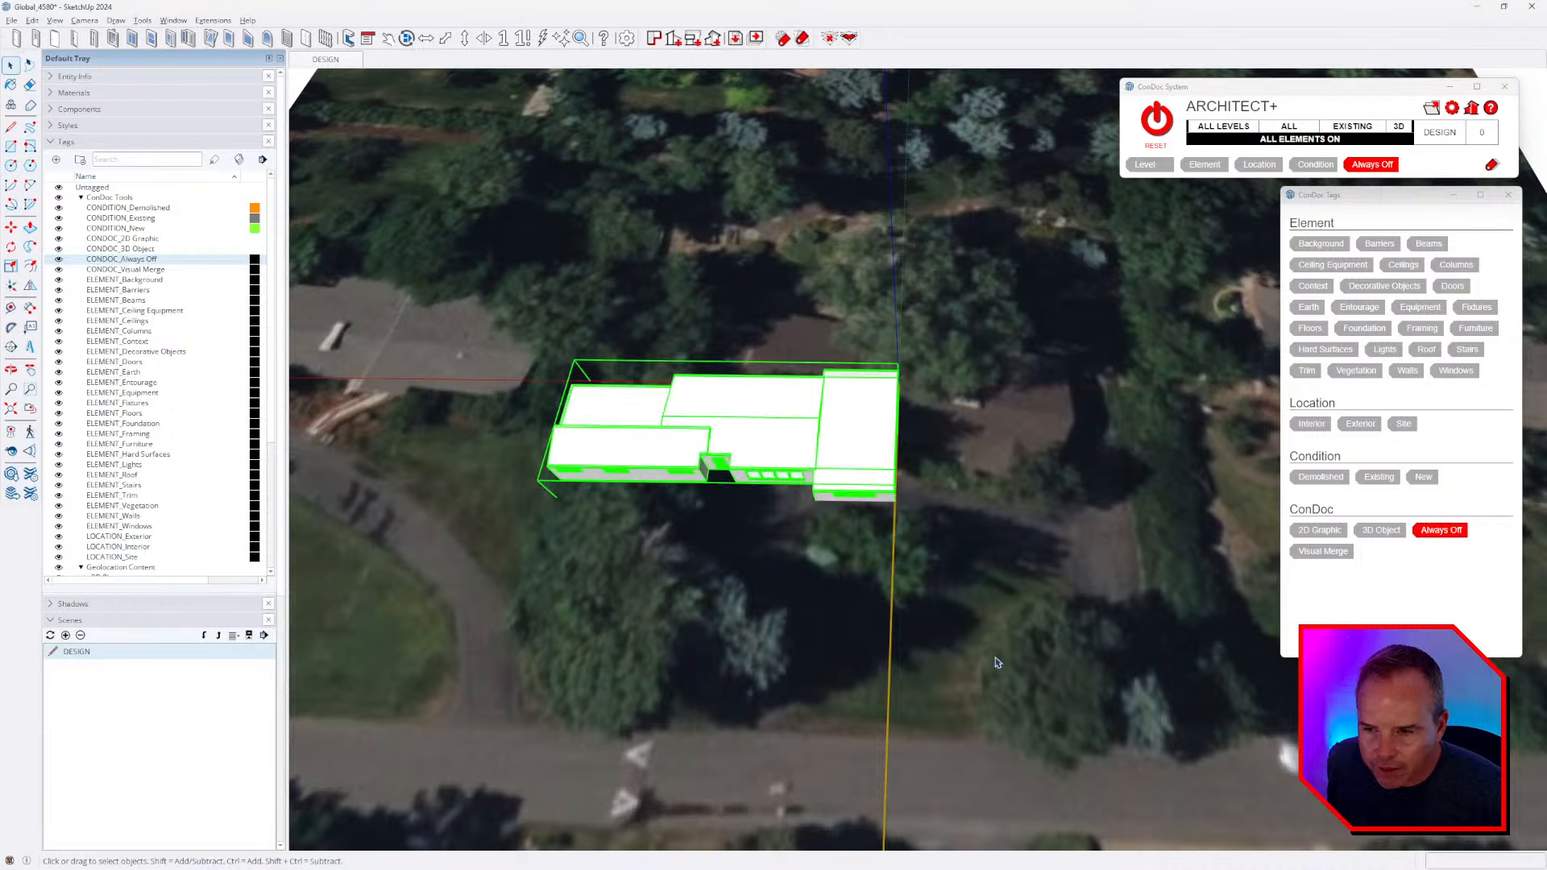
pyautogui.moveTo(1089, 627); pyautogui.dragTo(1004, 553, button='middle')
pyautogui.press('m')
pyautogui.click(925, 556)
pyautogui.click(1102, 511)
pyautogui.moveTo(732, 487); pyautogui.dragTo(947, 708, button='middle')
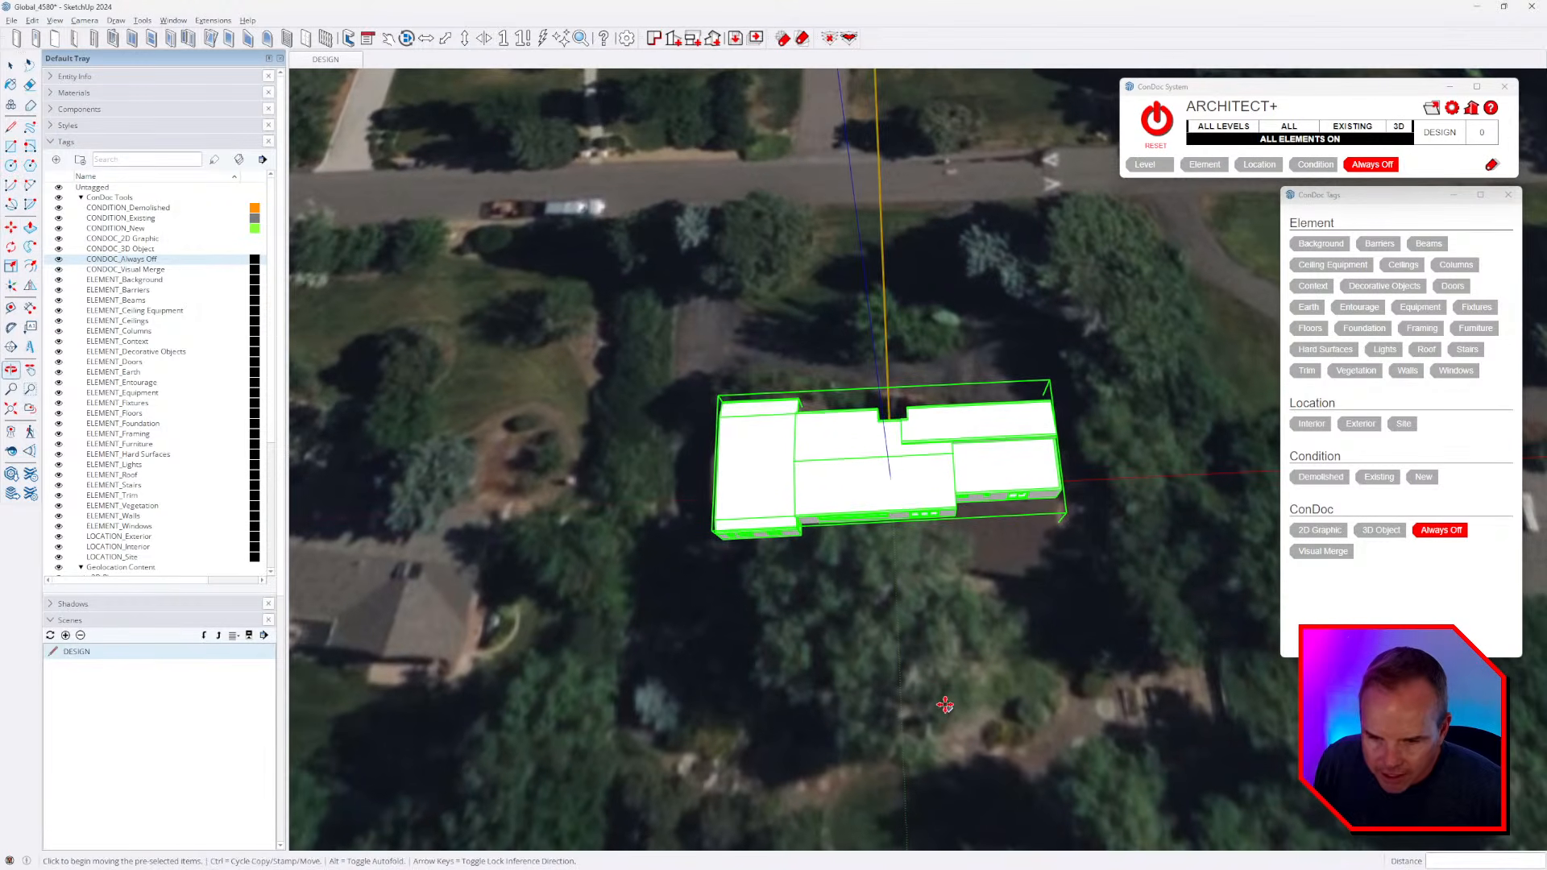
pyautogui.press('q')
pyautogui.click(723, 617)
pyautogui.click(1089, 579)
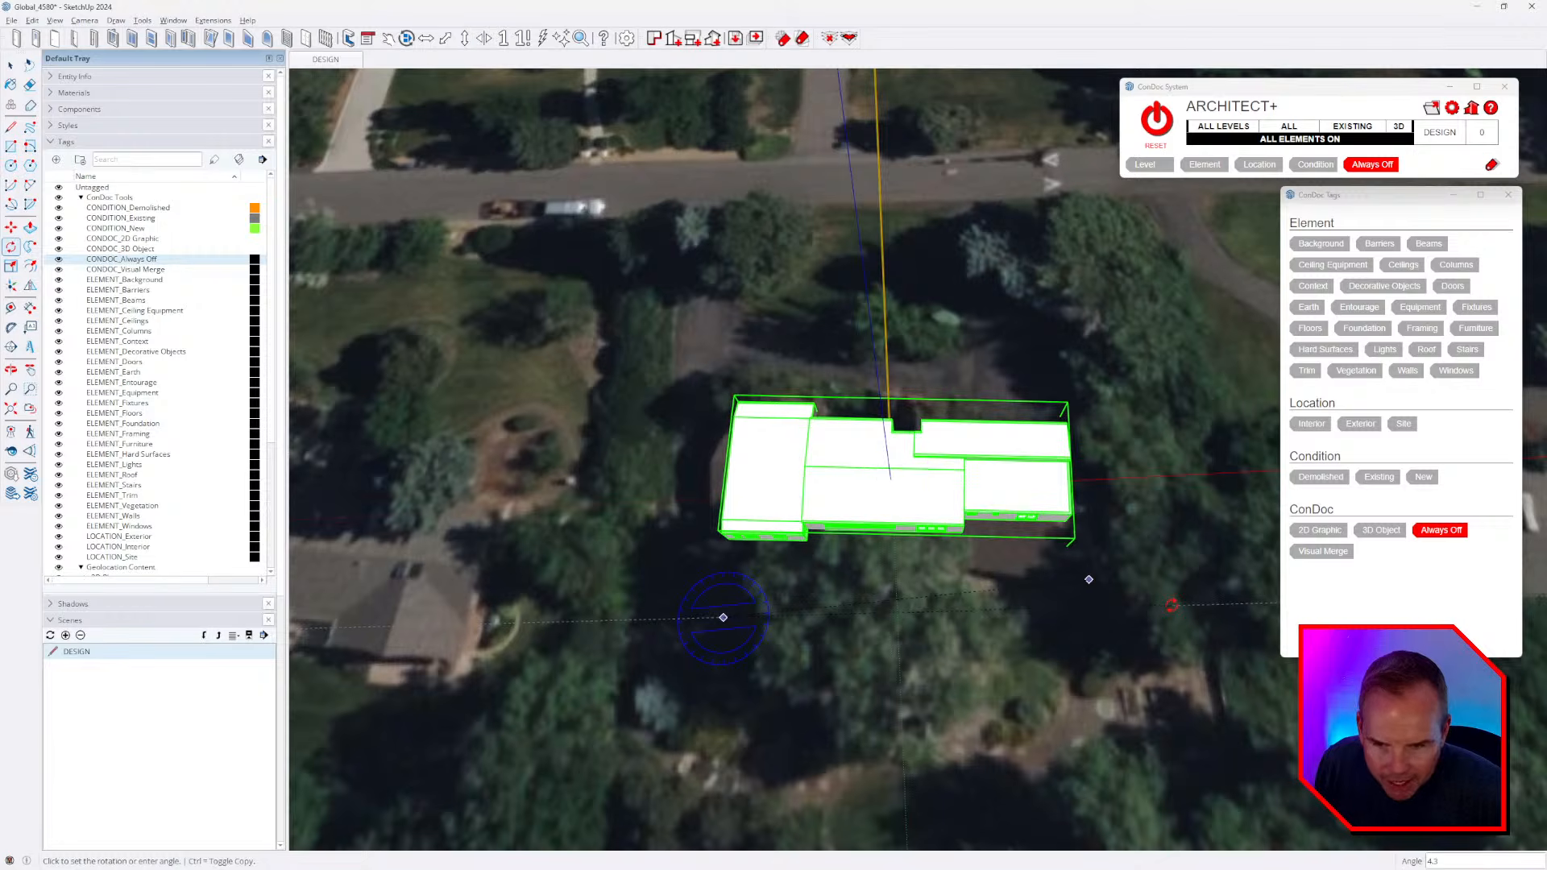
pyautogui.moveTo(1172, 605); pyautogui.dragTo(1189, 742, button='middle')
pyautogui.press('Escape')
# - Move the house model about 134' aside, clear of the subject house's roof in the imagery
pyautogui.press('m')
pyautogui.click(1041, 638)
pyautogui.click(646, 419)
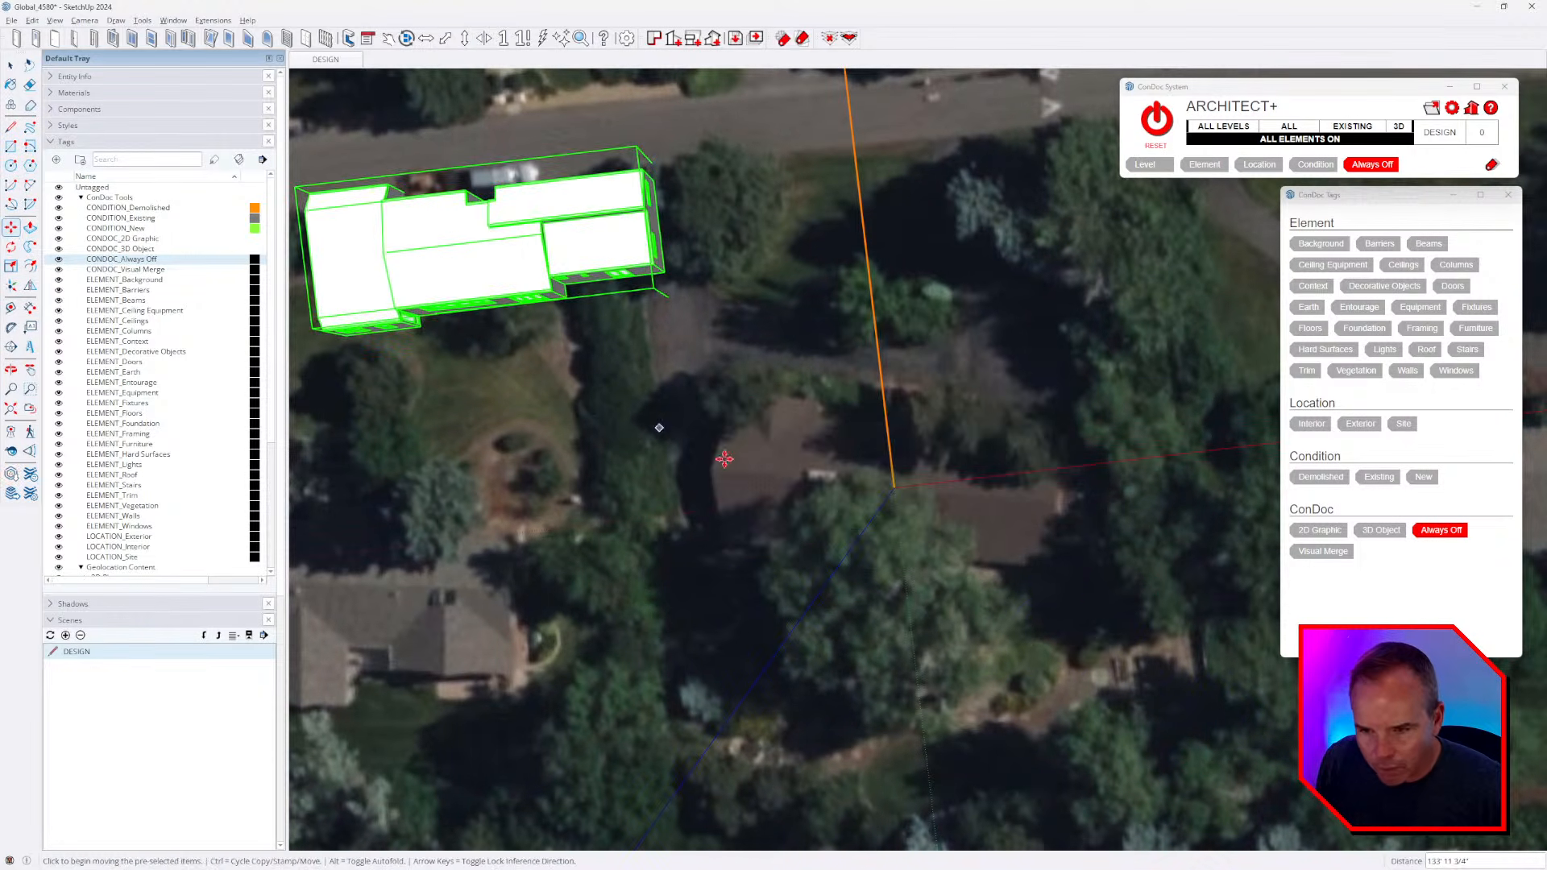
# - Measure the imaged roof's angle from the red axis with the Protractor and set an 11-degree guide there
pyautogui.scroll(3, 827, 503)
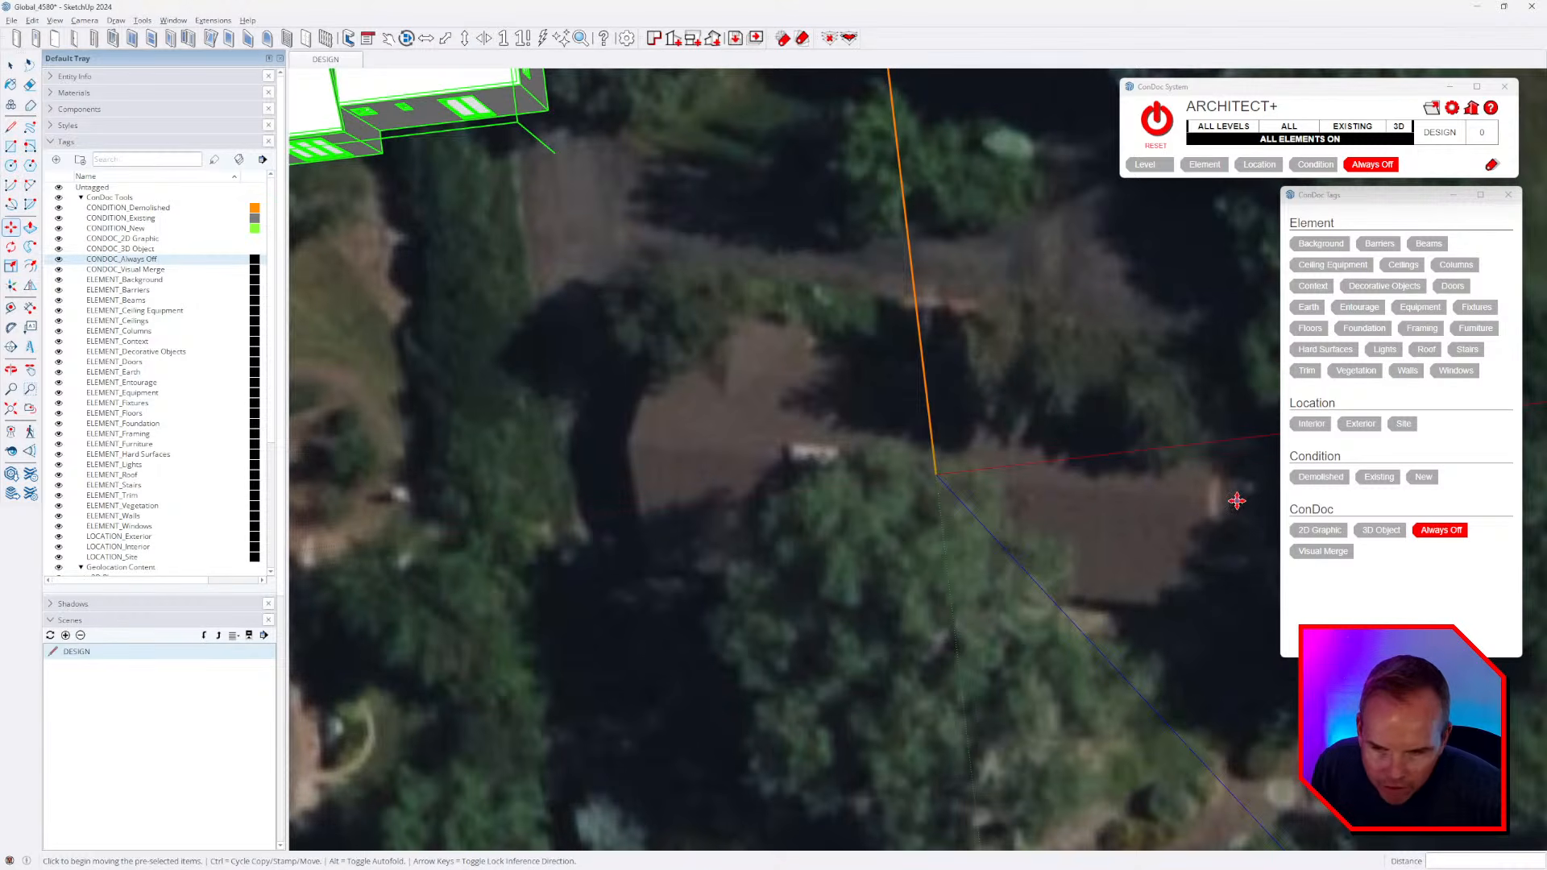
pyautogui.click(11, 327)
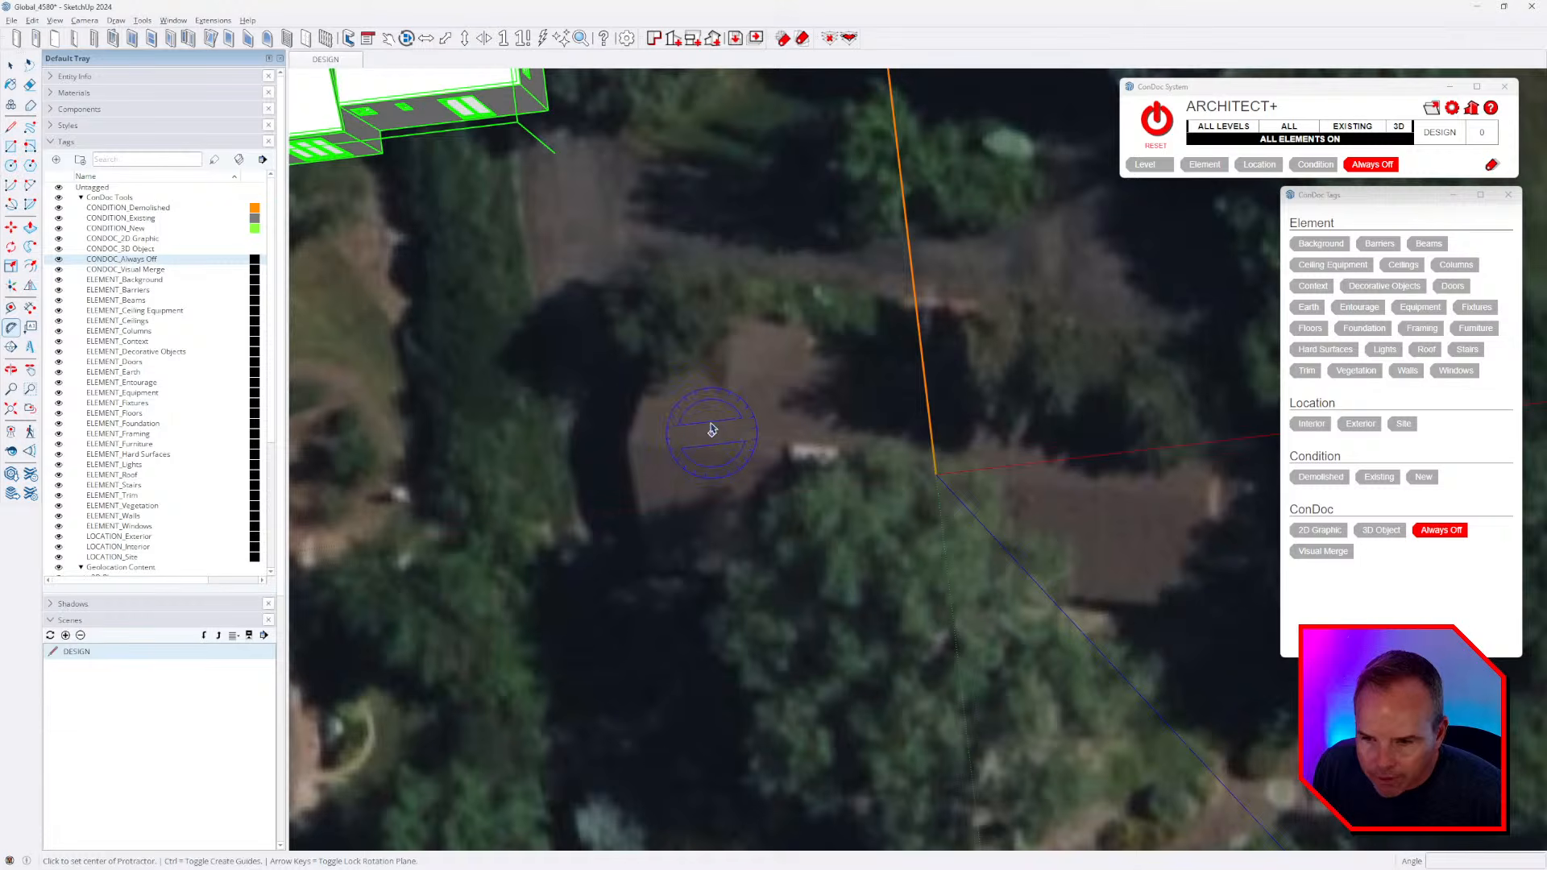
pyautogui.click(628, 447)
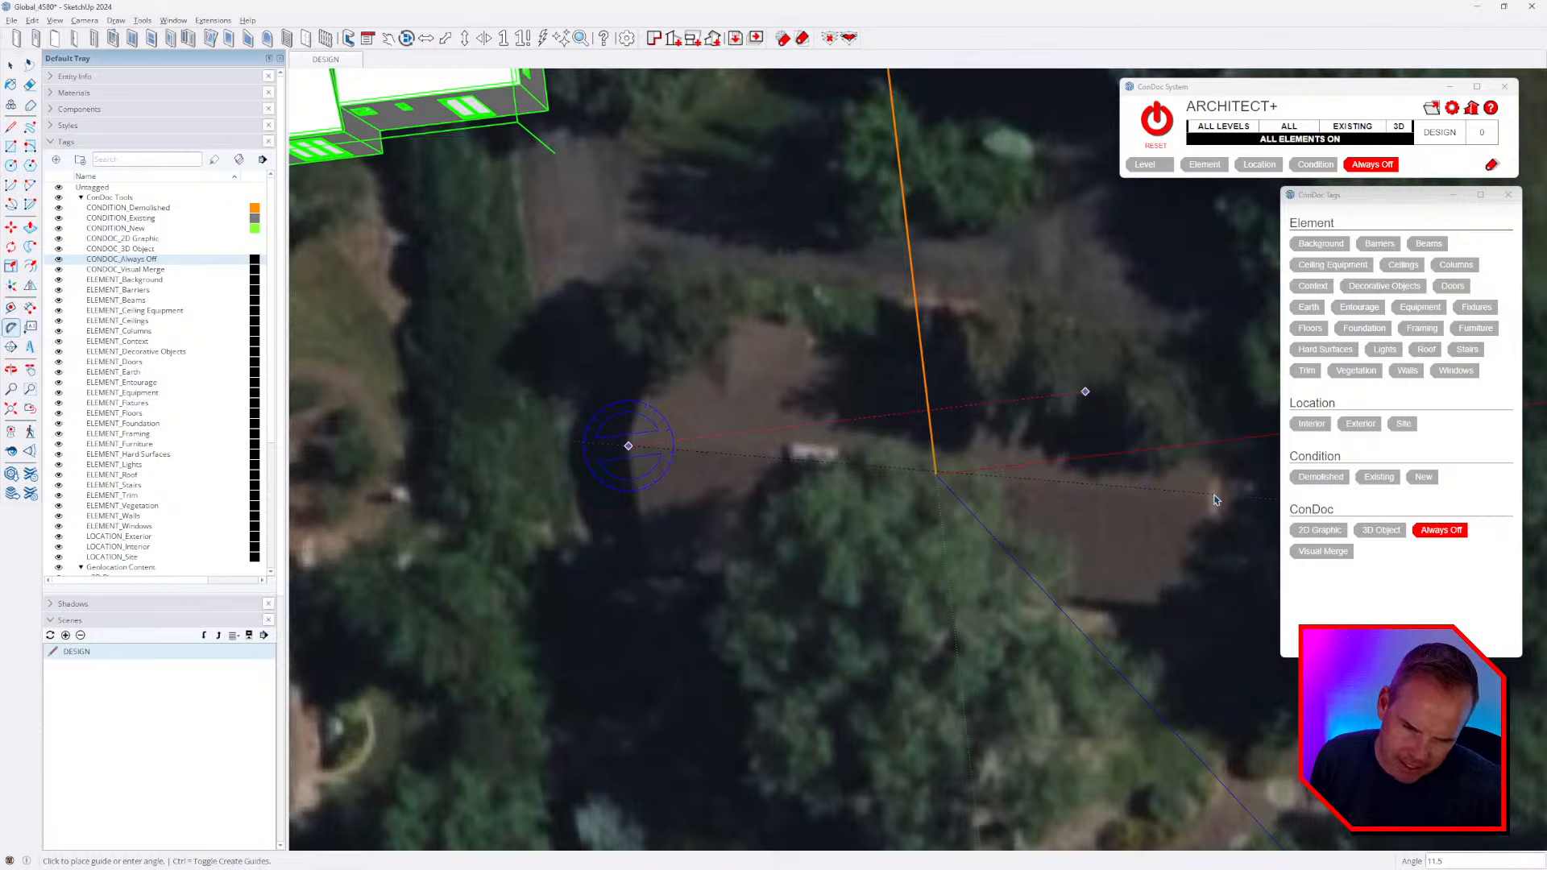
pyautogui.press('Escape')
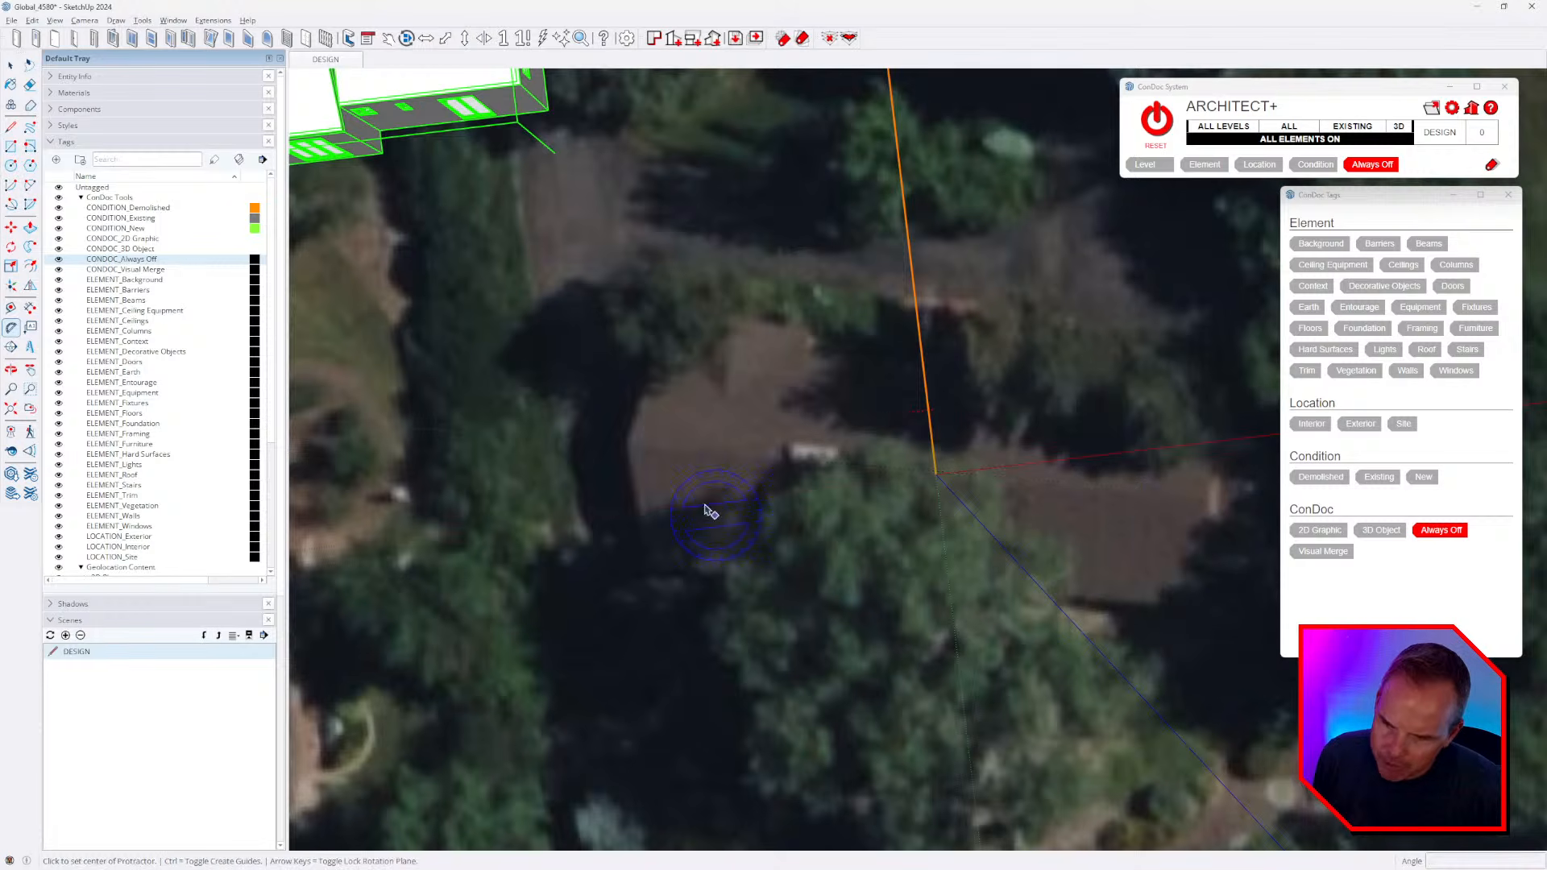
pyautogui.click(630, 442)
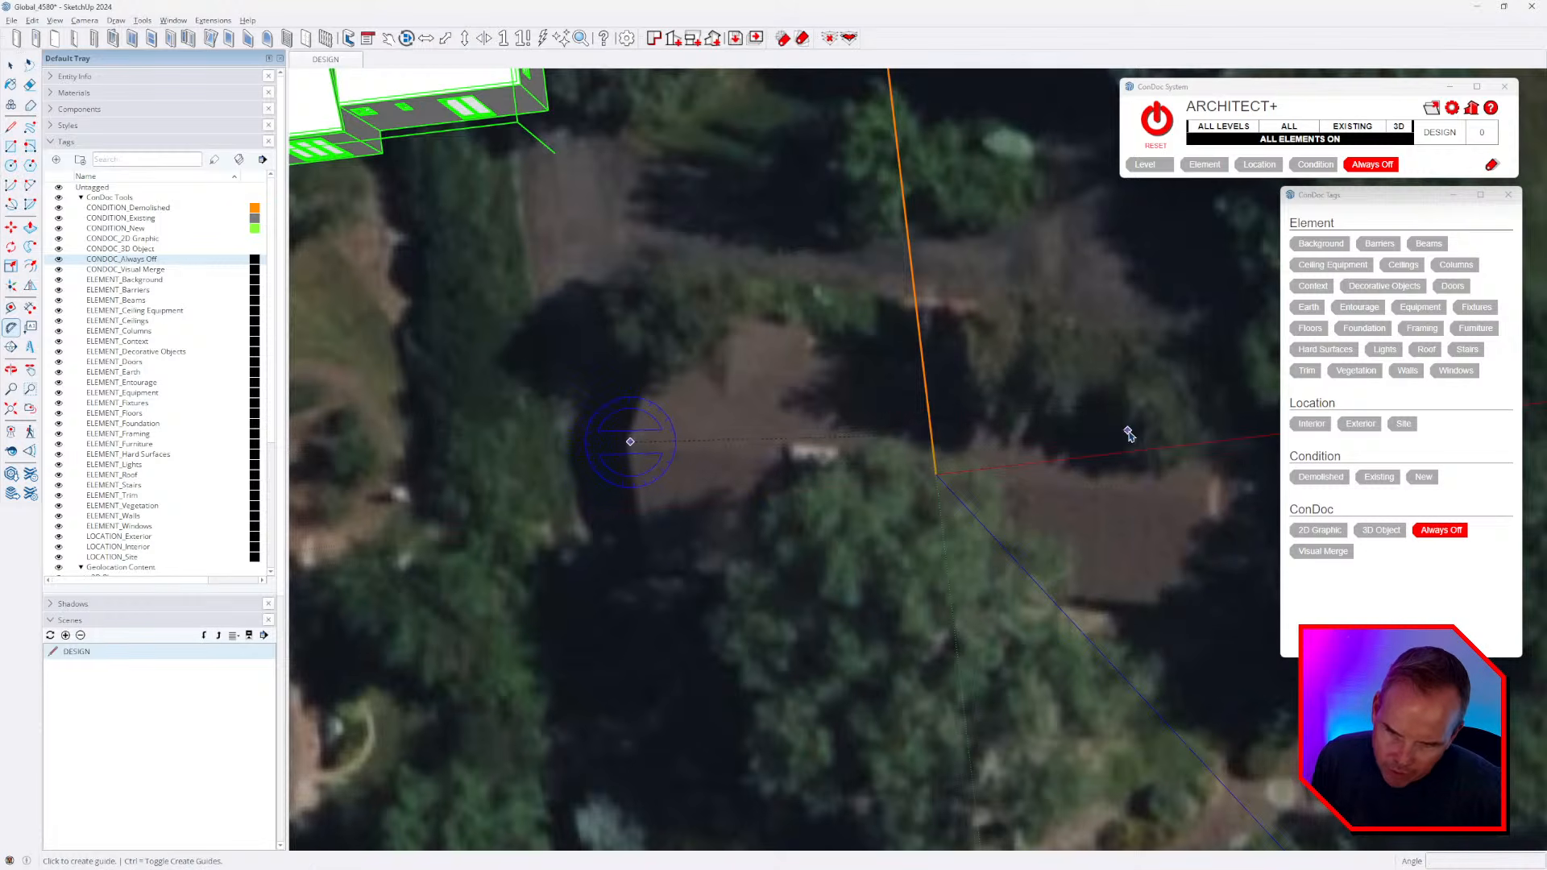
pyautogui.click(1124, 383)
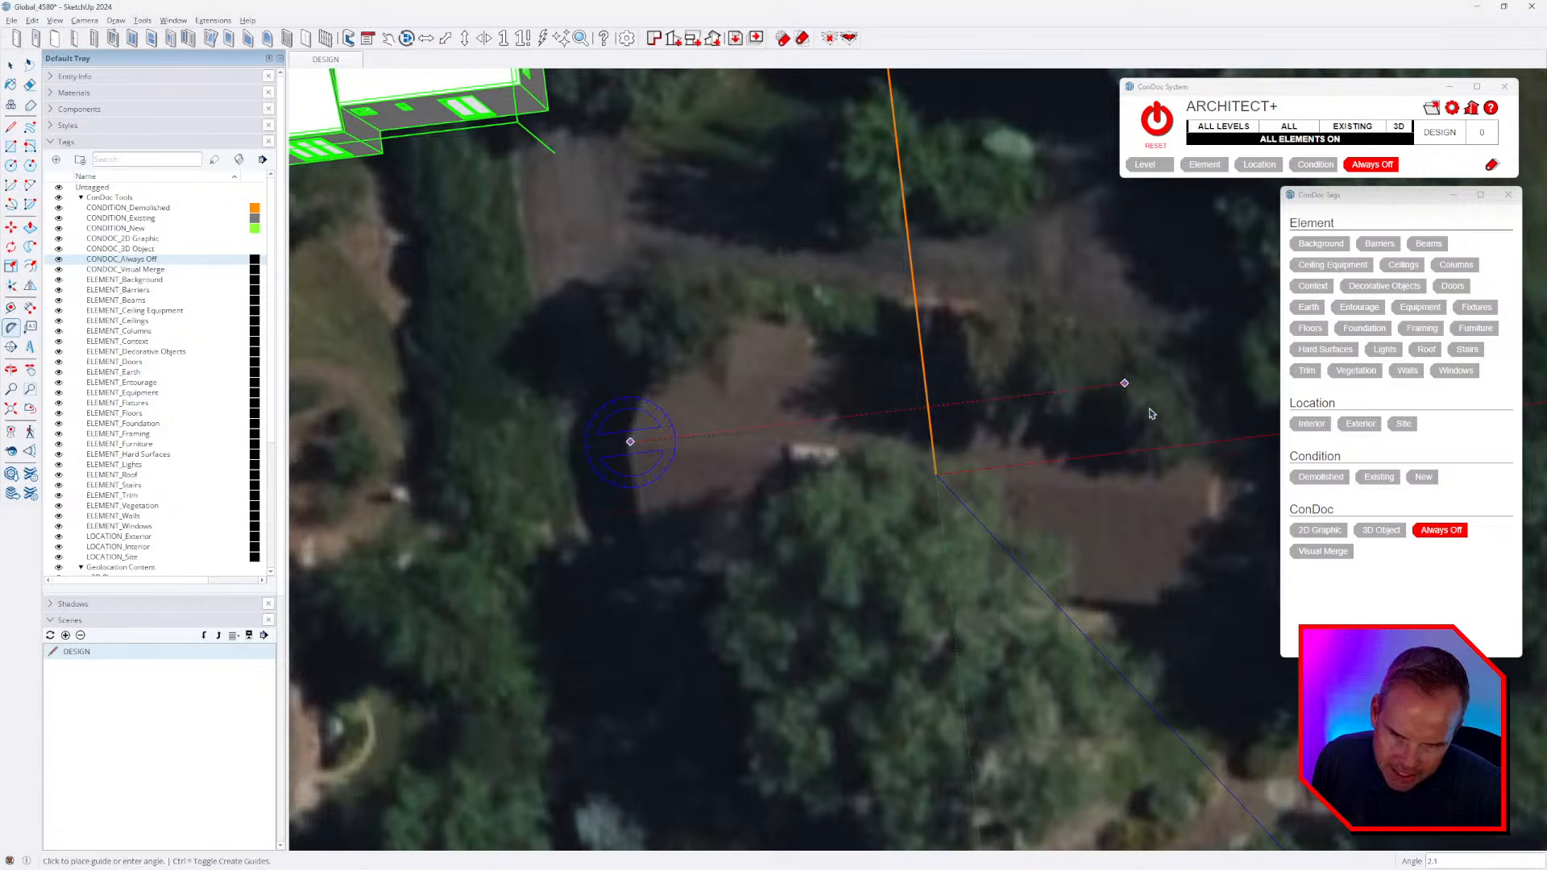
pyautogui.click(1239, 489)
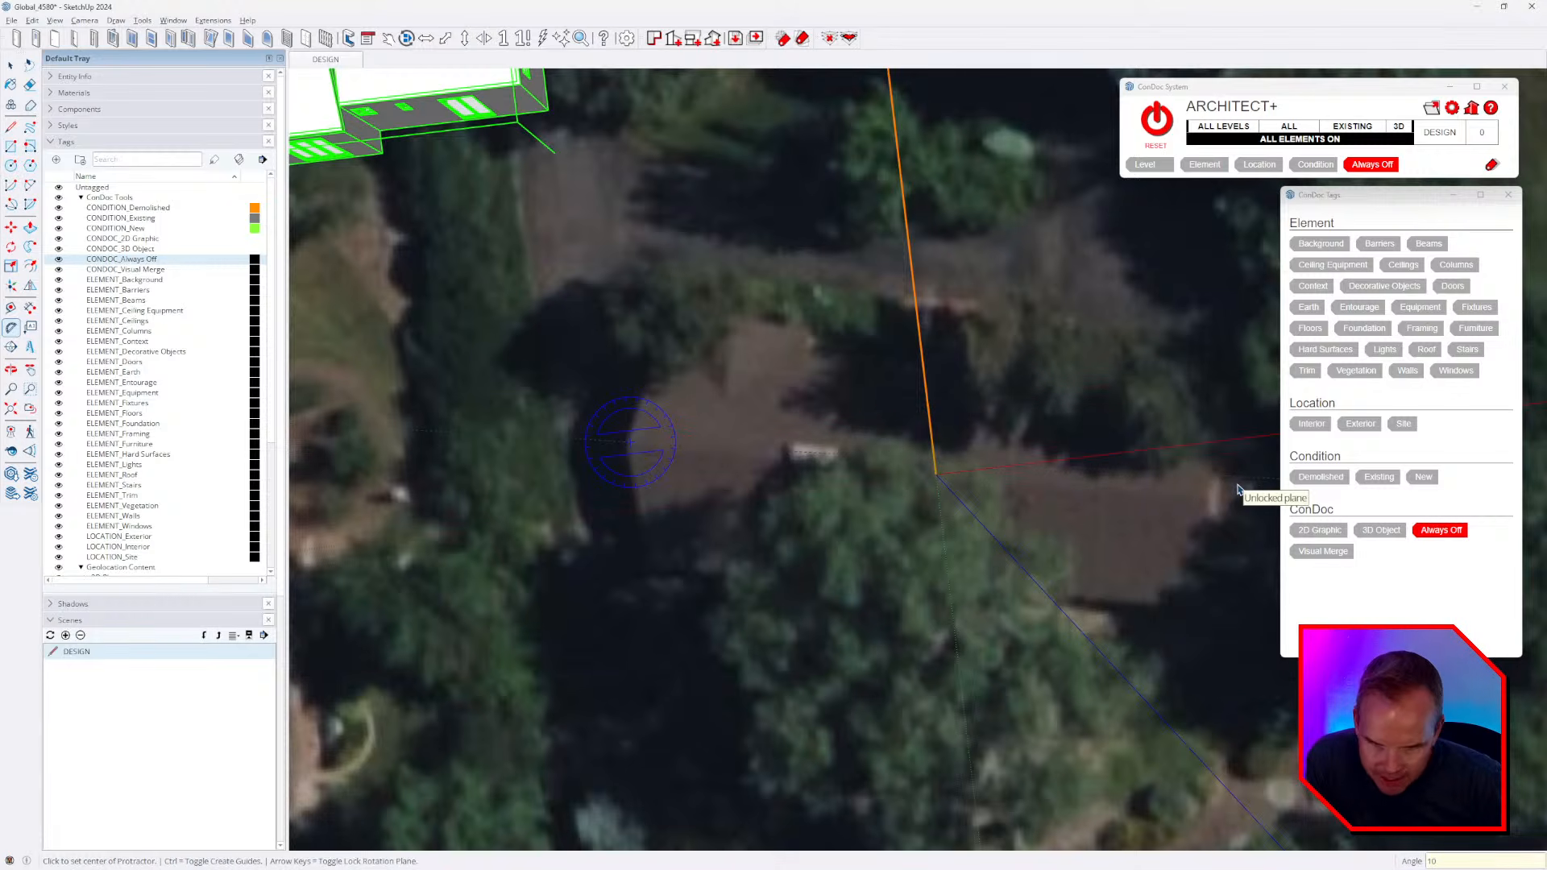
pyautogui.write('11')
pyautogui.press('Return')
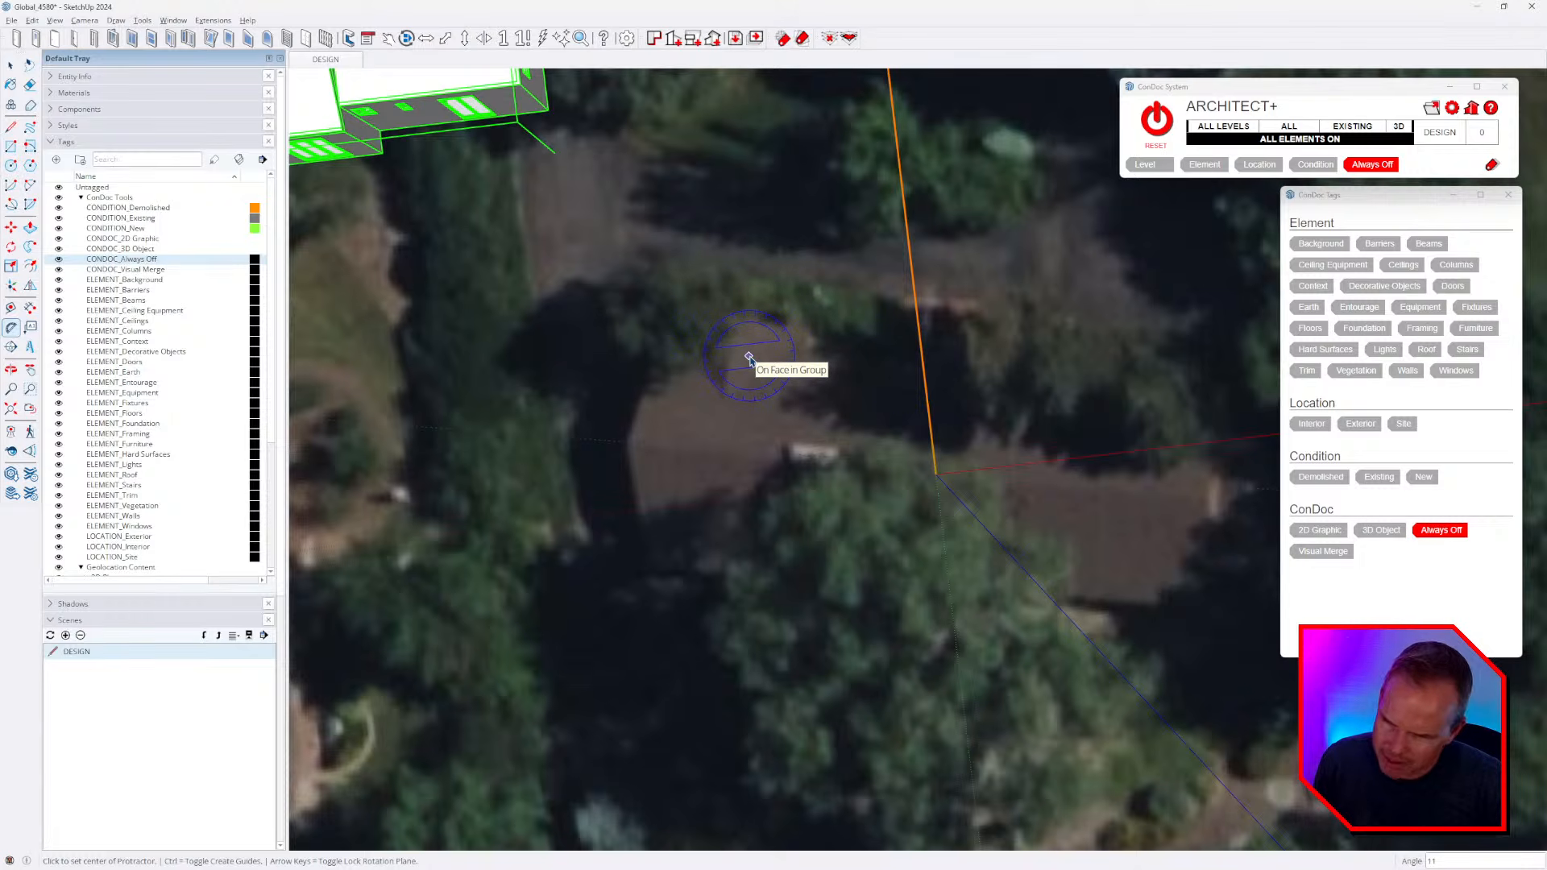
# - Rotate the selected house model 11 degrees to match the orientation of the roof in the imagery
pyautogui.scroll(-3, 749, 357)
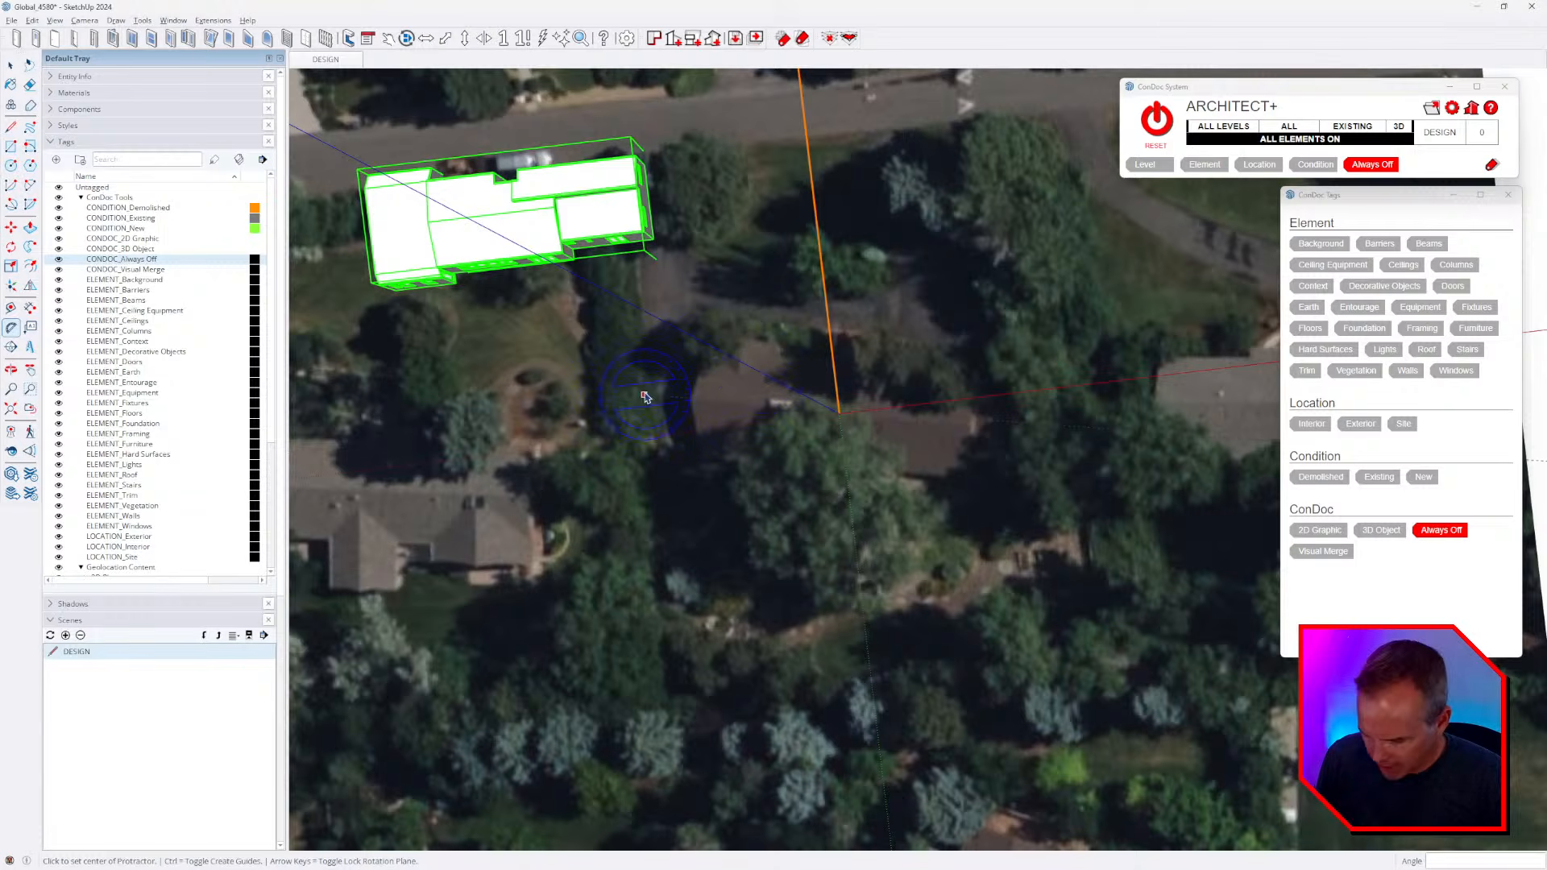
pyautogui.write('q11.2')
pyautogui.press('Return')
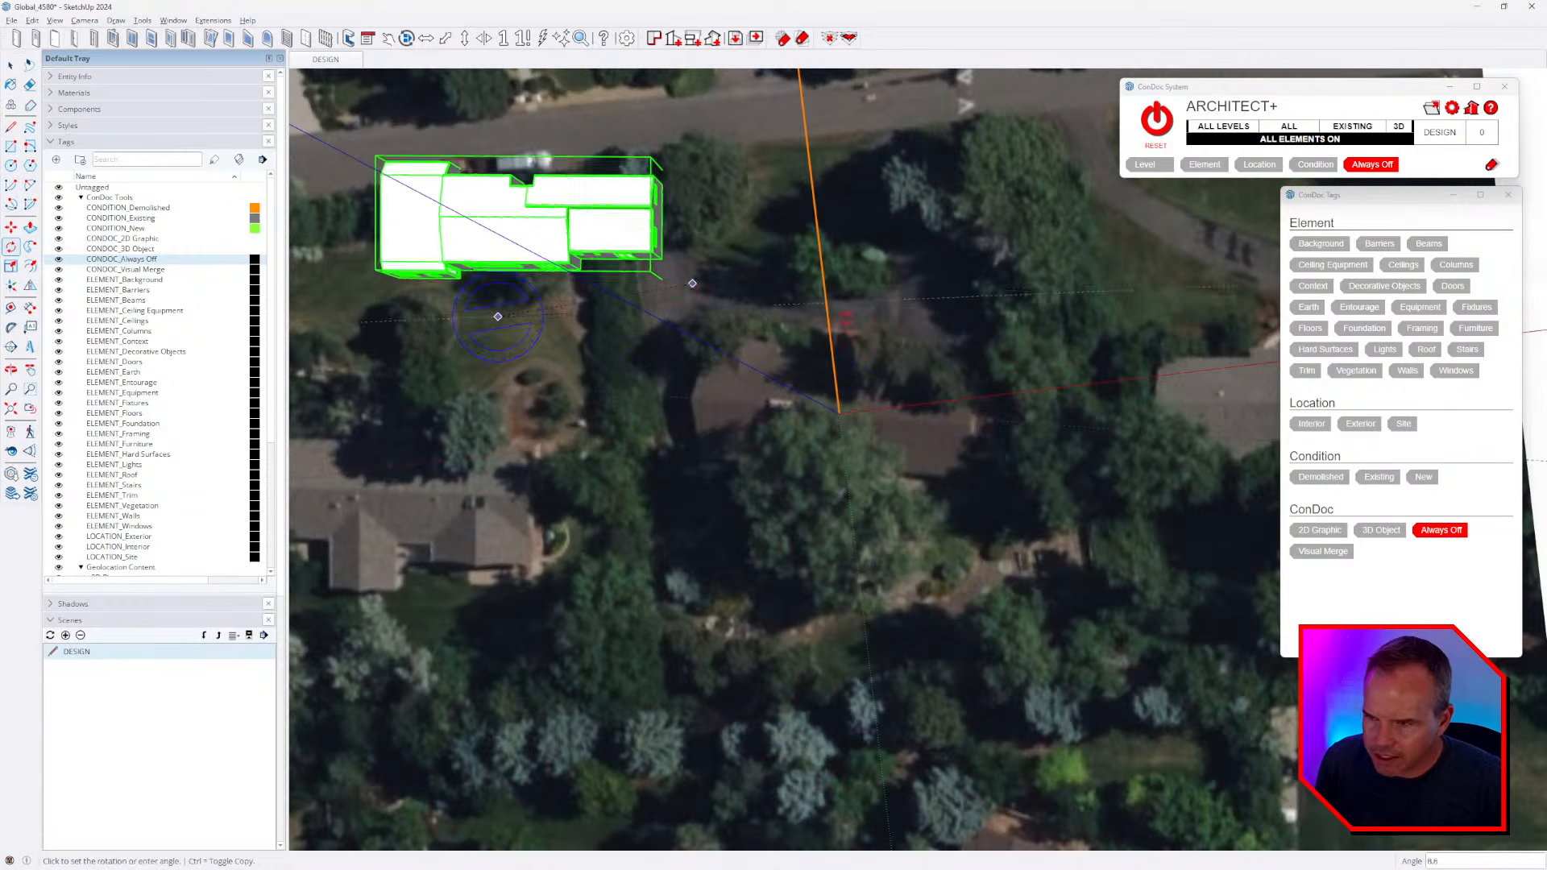
pyautogui.write('11')
pyautogui.press('Return')
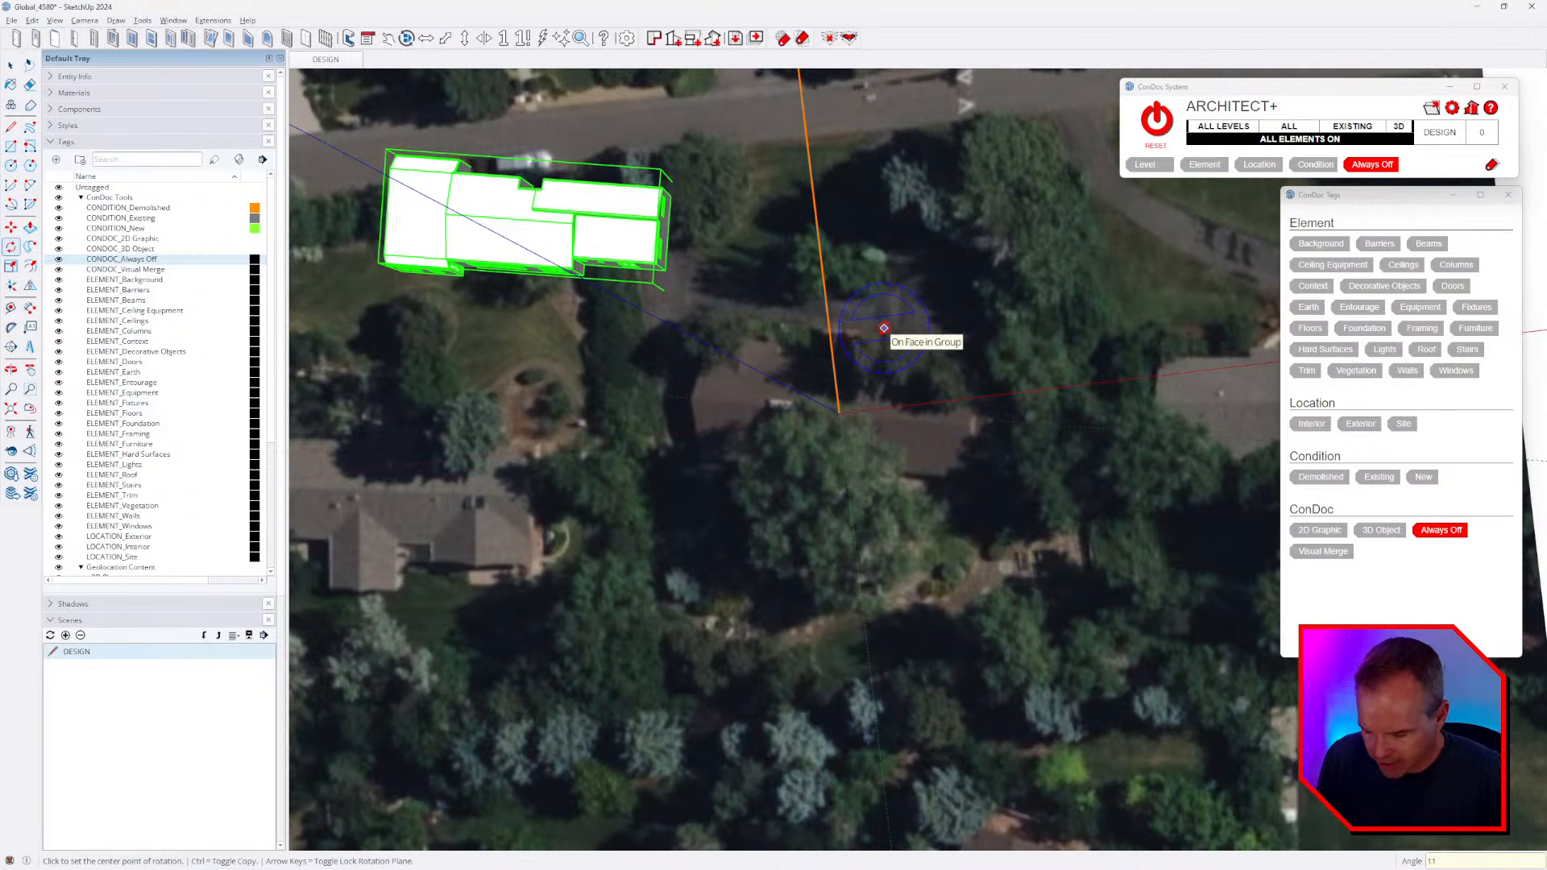
# - Move the rotated house model back over the subject house's roof in the site imagery
pyautogui.press('m')
pyautogui.click(614, 482)
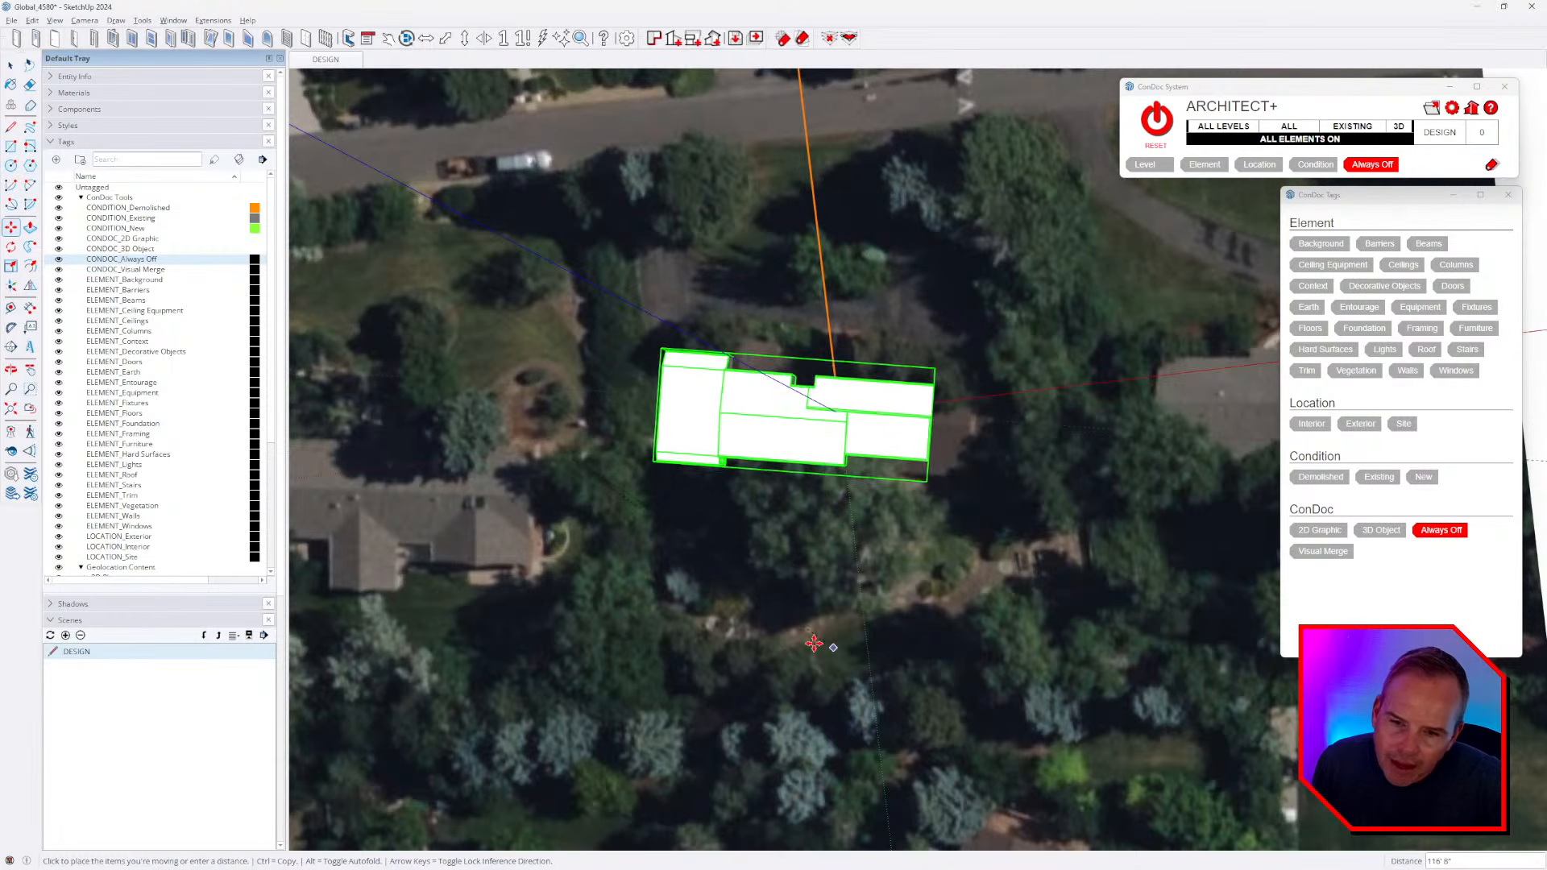
pyautogui.click(871, 651)
pyautogui.moveTo(873, 644); pyautogui.dragTo(969, 388, button='middle')
pyautogui.press('space')
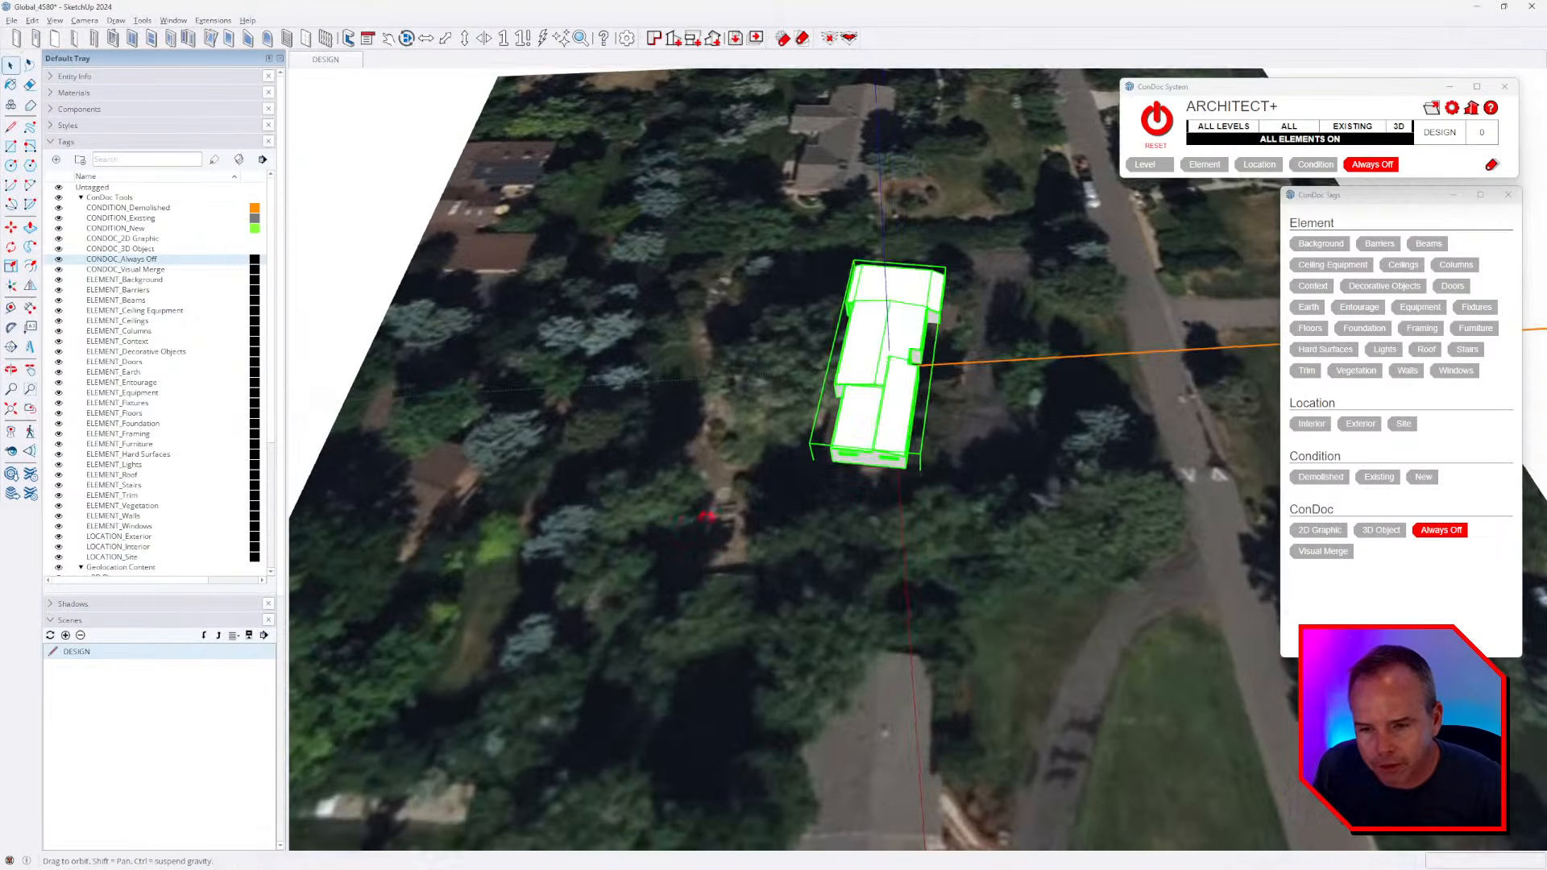
# - Deselect the house model and examine its placement on the site imagery from several angles
pyautogui.moveTo(706, 516); pyautogui.dragTo(515, 516, button='middle')
pyautogui.scroll(2, 980, 407)
pyautogui.moveTo(980, 407); pyautogui.dragTo(934, 468, button='middle')
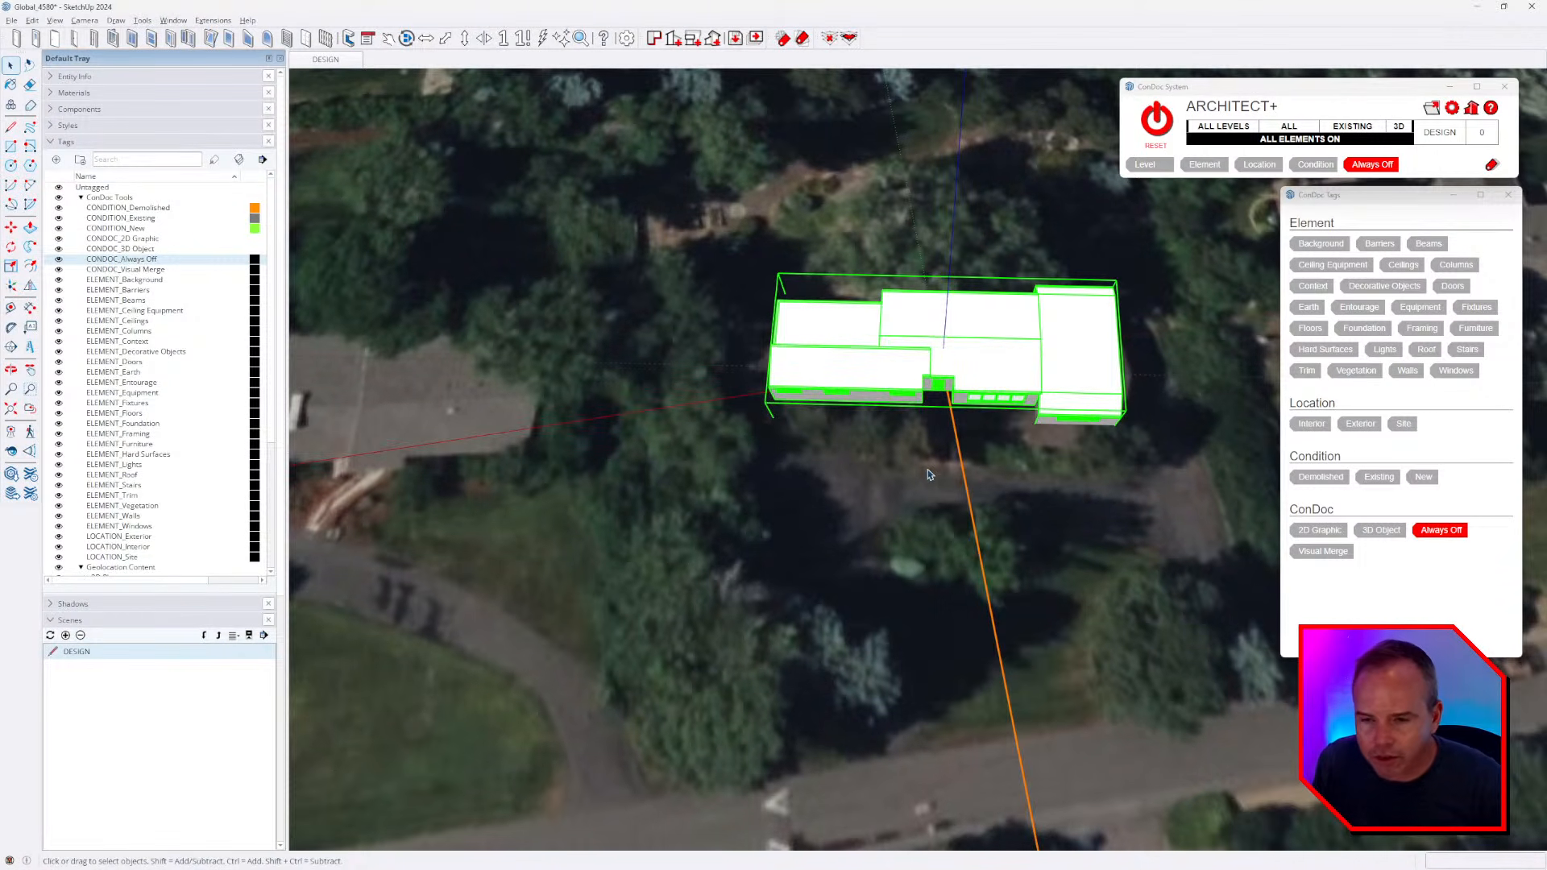
pyautogui.scroll(-5, 748, 505)
pyautogui.moveTo(758, 499)
pyautogui.mouseDown(button='middle')
pyautogui.moveTo(824, 440)
pyautogui.moveTo(971, 510)
pyautogui.mouseUp(button='middle')
pyautogui.click(987, 218)
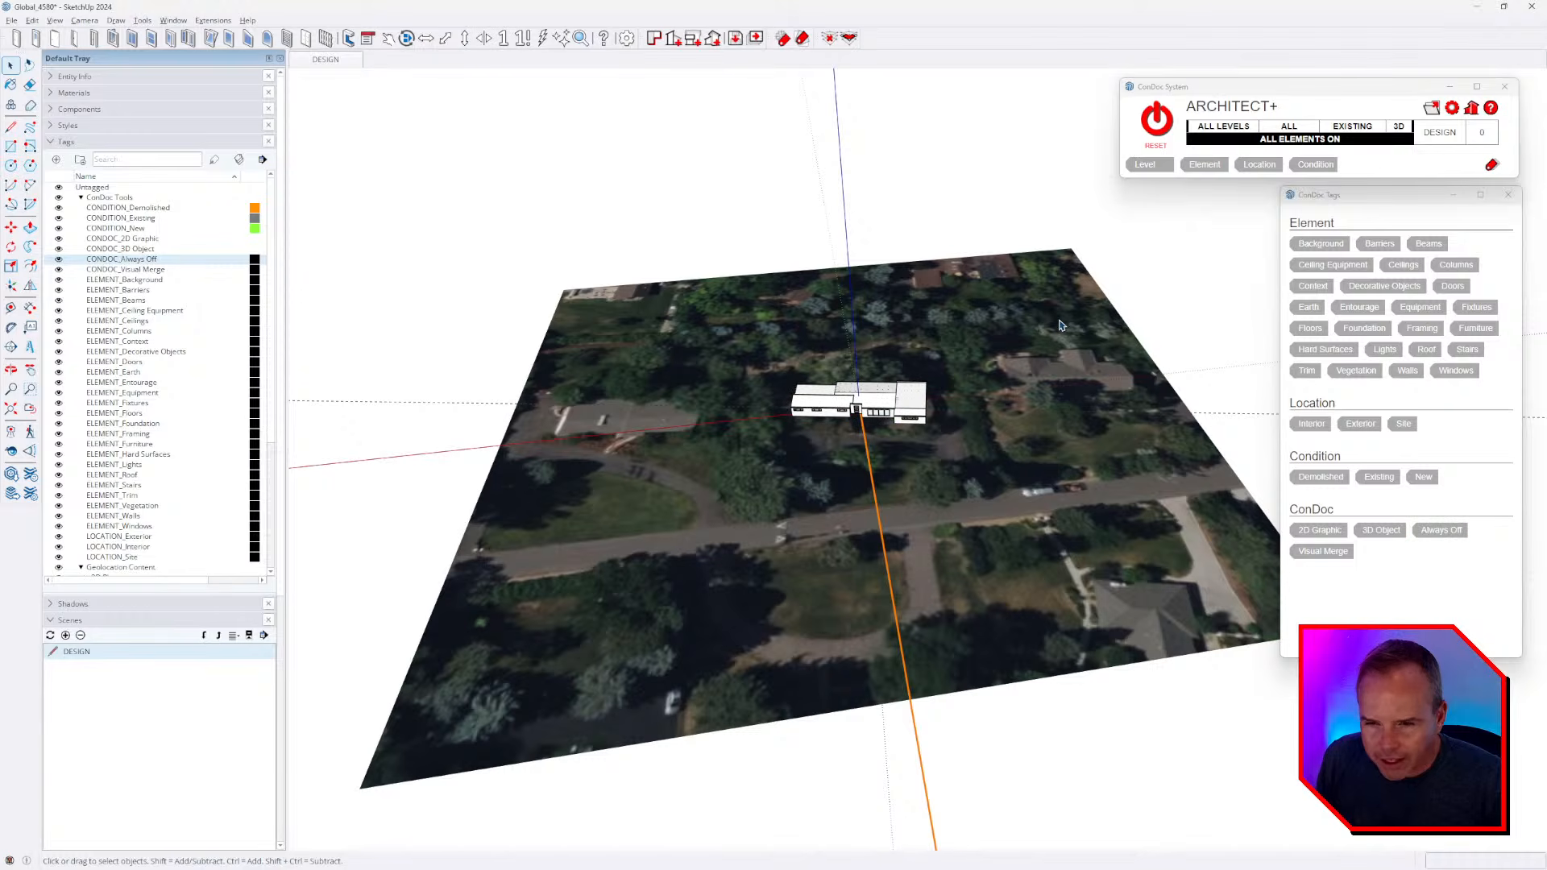
pyautogui.moveTo(968, 414); pyautogui.dragTo(1099, 328, button='middle')
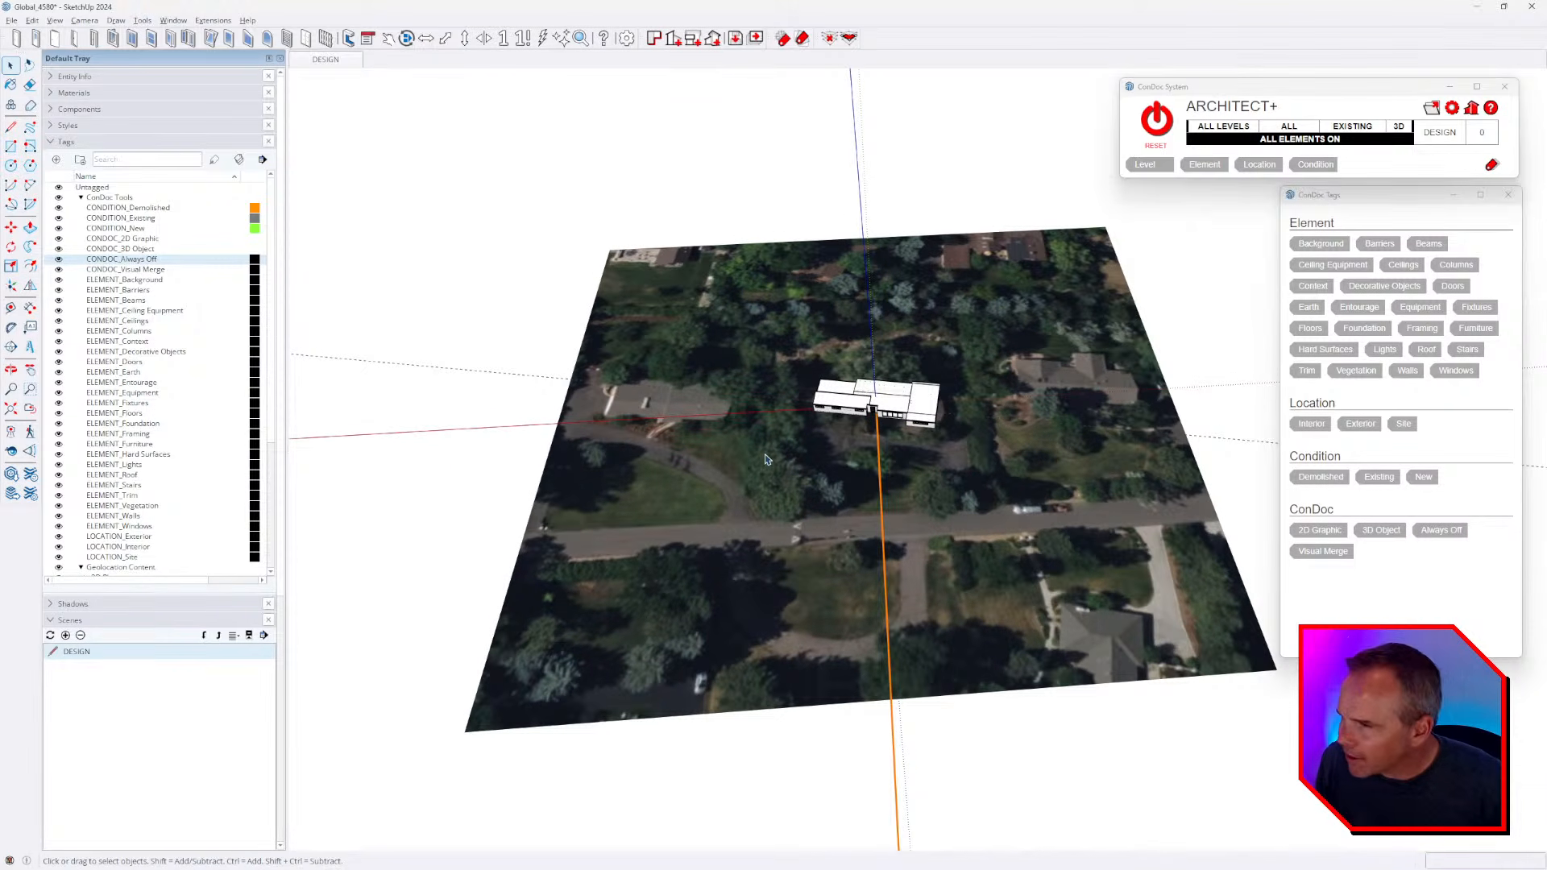
pyautogui.moveTo(1140, 475); pyautogui.dragTo(1121, 483, button='middle')
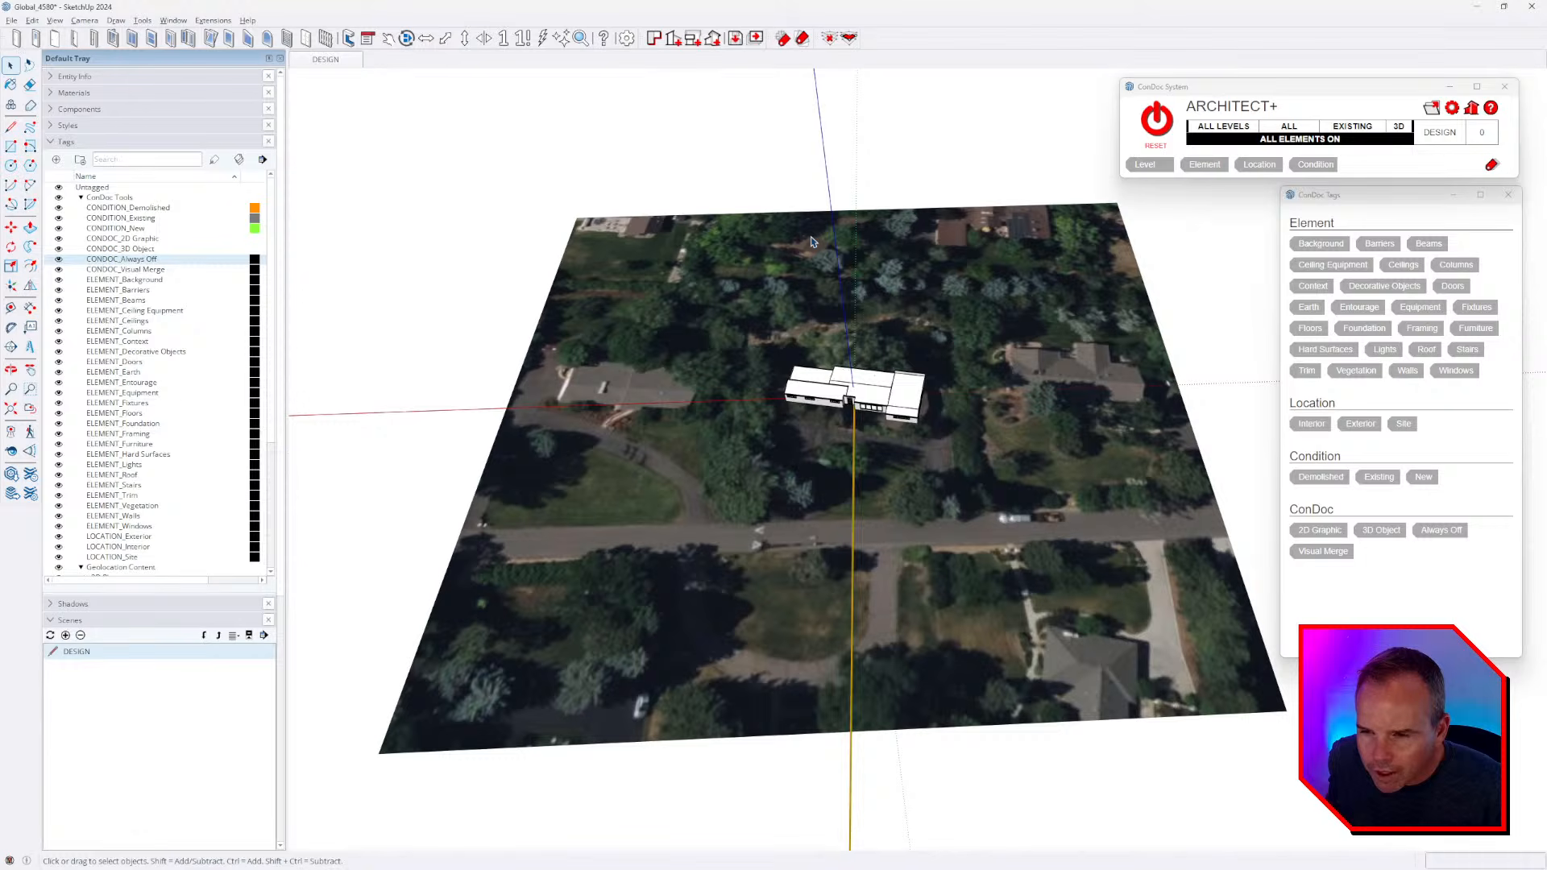
# - Unlock the site imagery group
pyautogui.click(717, 284)
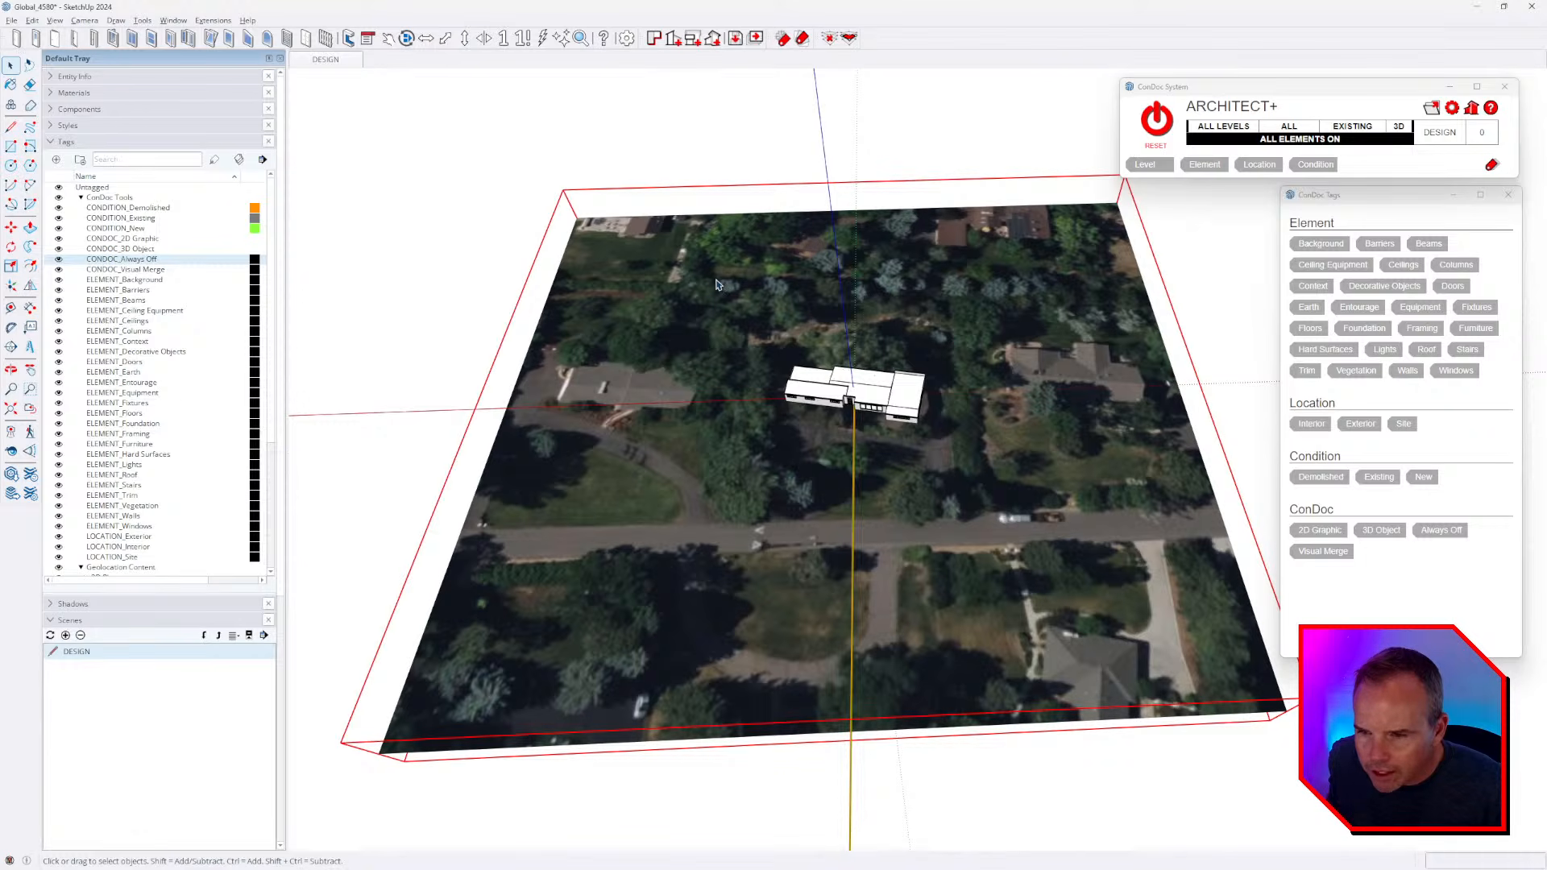
pyautogui.rightClick(669, 285)
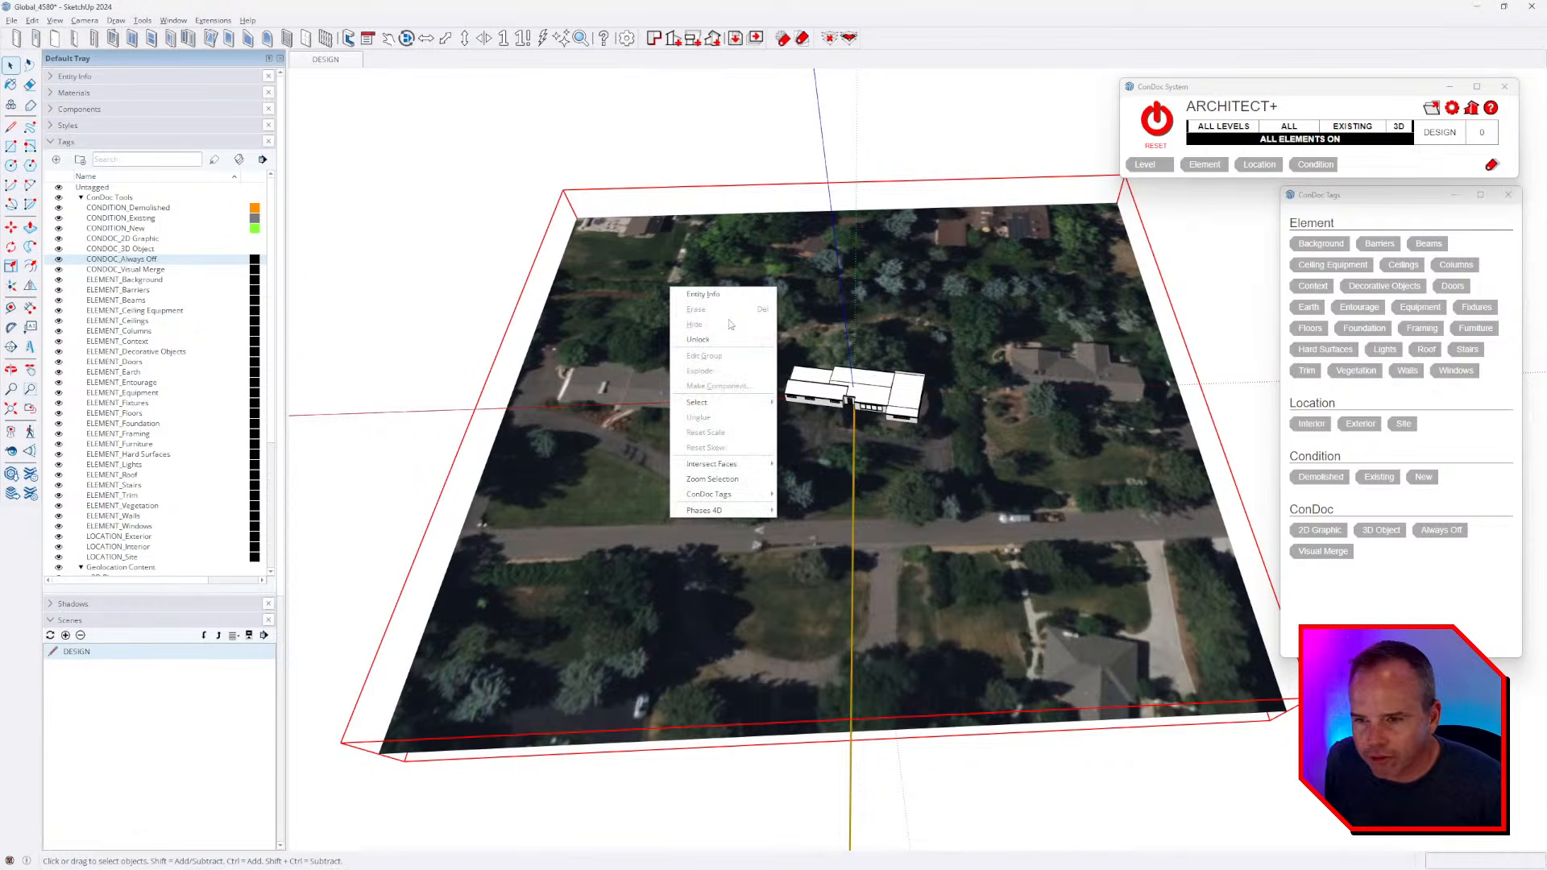
pyautogui.click(727, 339)
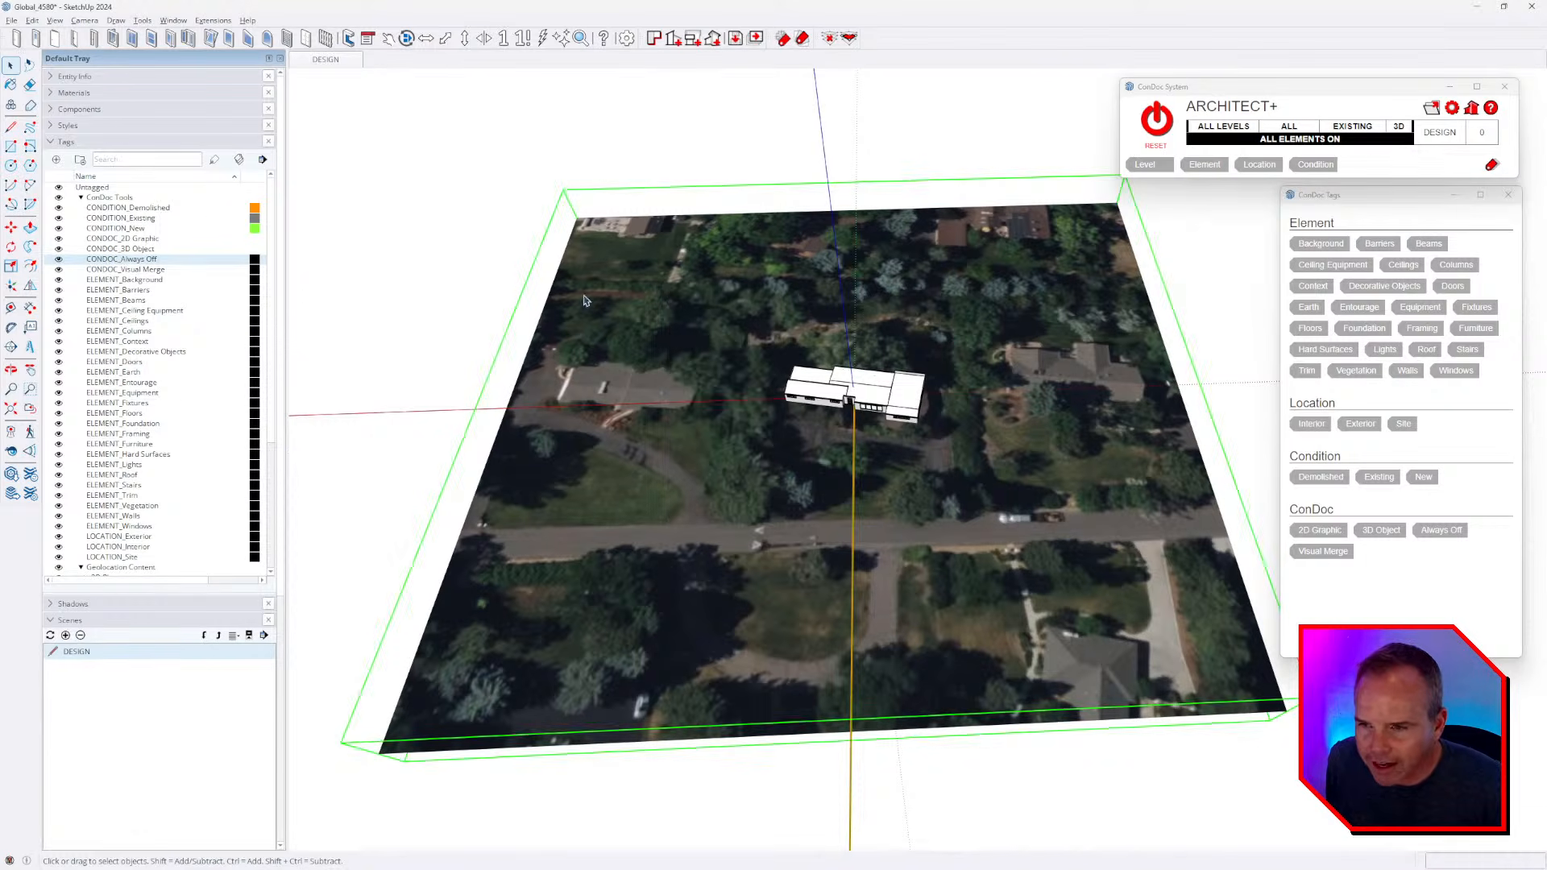
# - Display the PlaceMaker toolbar, place it over the empty area beside the model, and clear the selection
pyautogui.rightClick(25, 157)
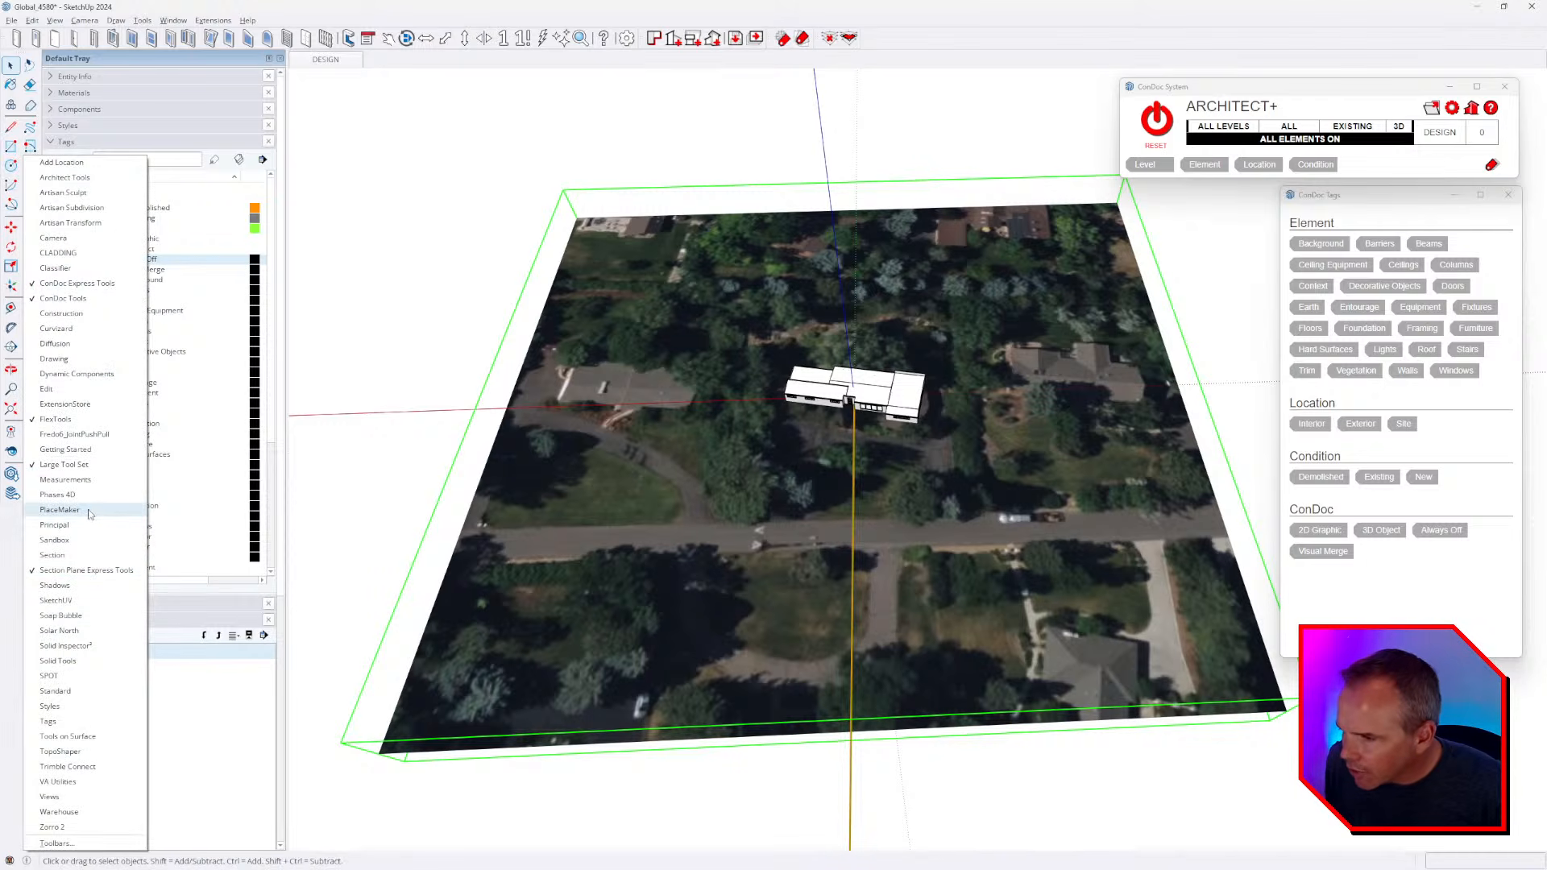
pyautogui.click(59, 509)
pyautogui.moveTo(489, 119); pyautogui.dragTo(351, 96)
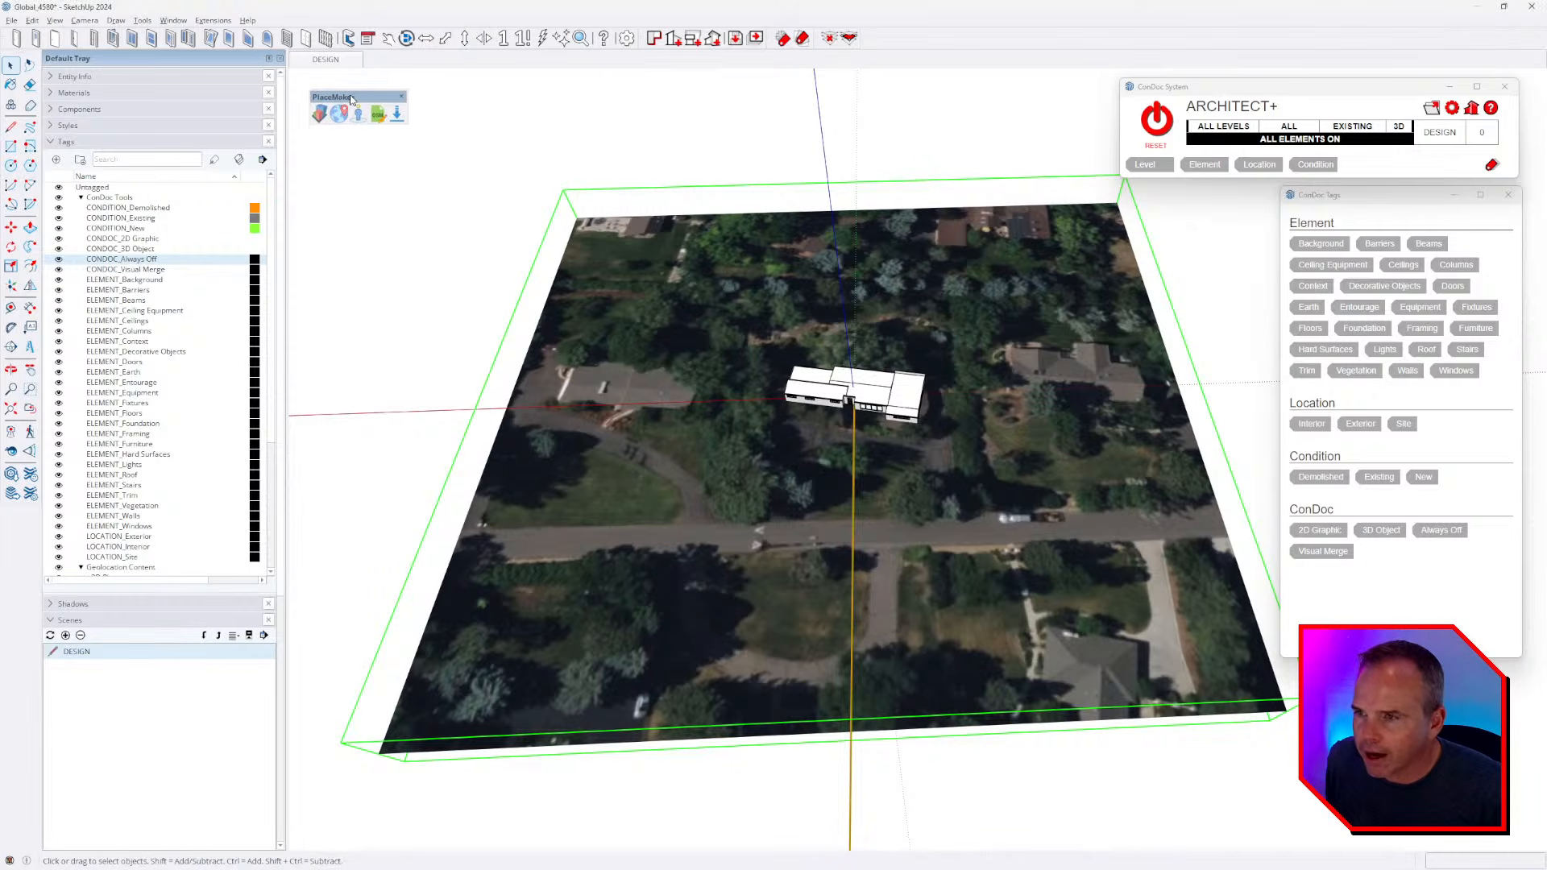
pyautogui.click(526, 110)
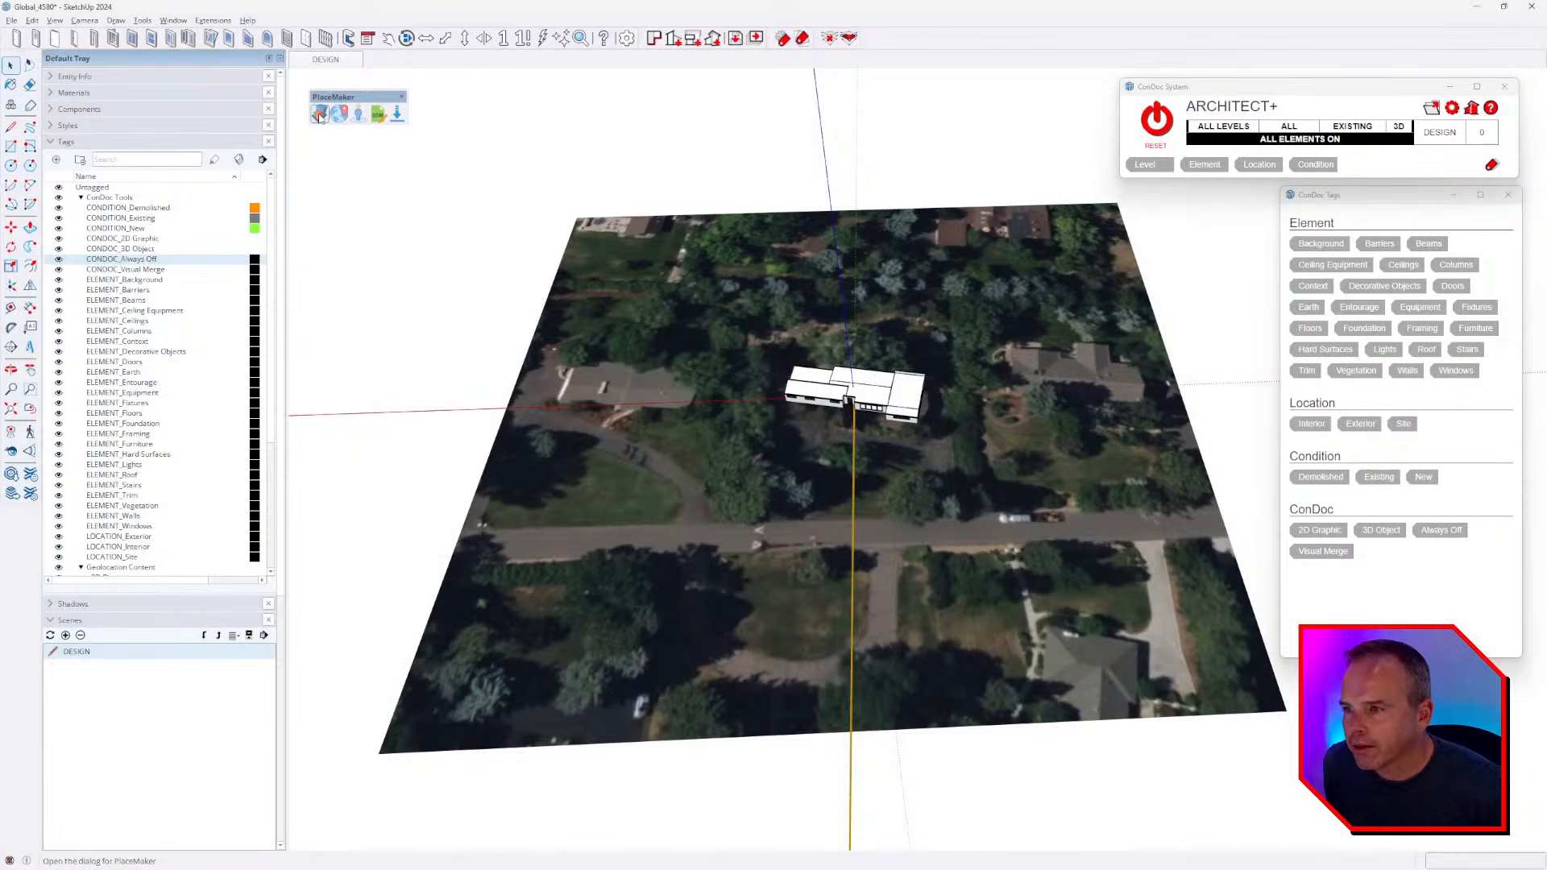
# - Open PlaceMaker, select the site imagery group, and bring up the Imagery import options
pyautogui.click(320, 115)
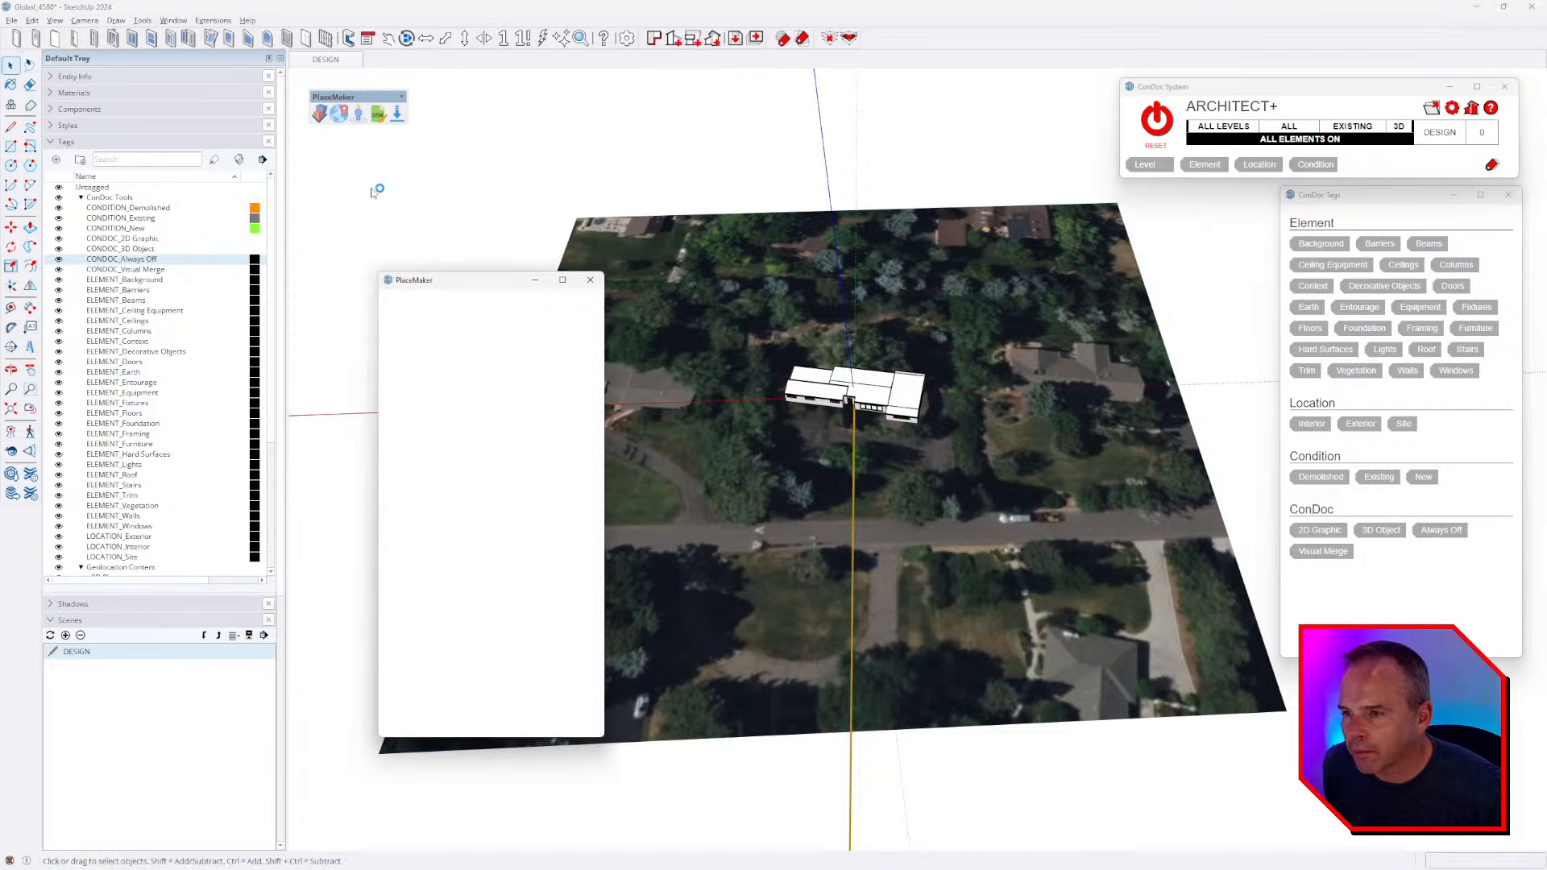
pyautogui.moveTo(503, 280); pyautogui.dragTo(428, 177)
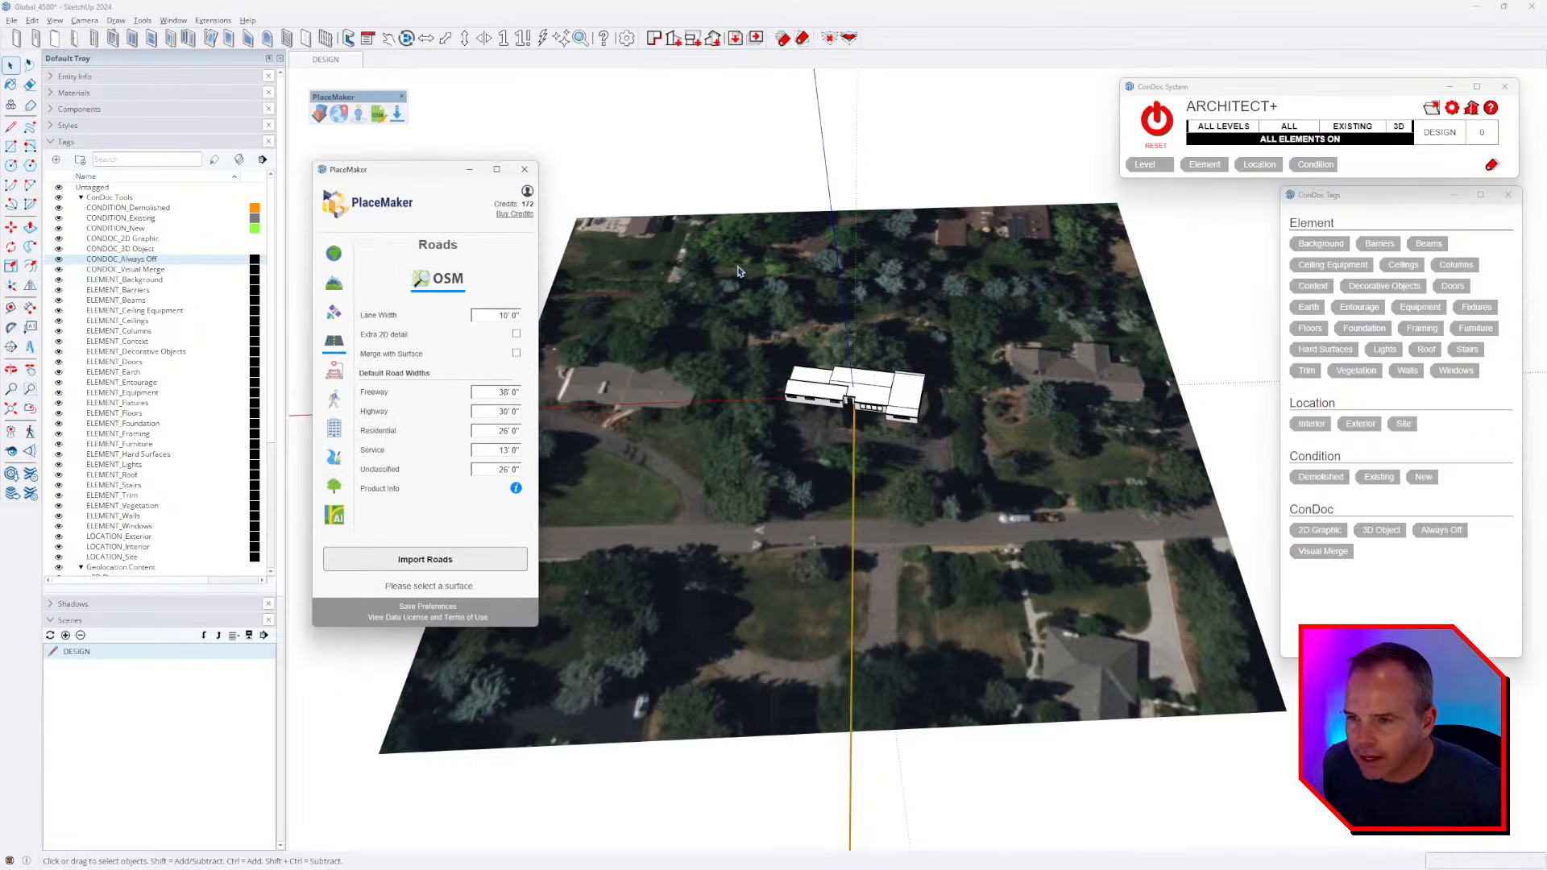
pyautogui.click(745, 275)
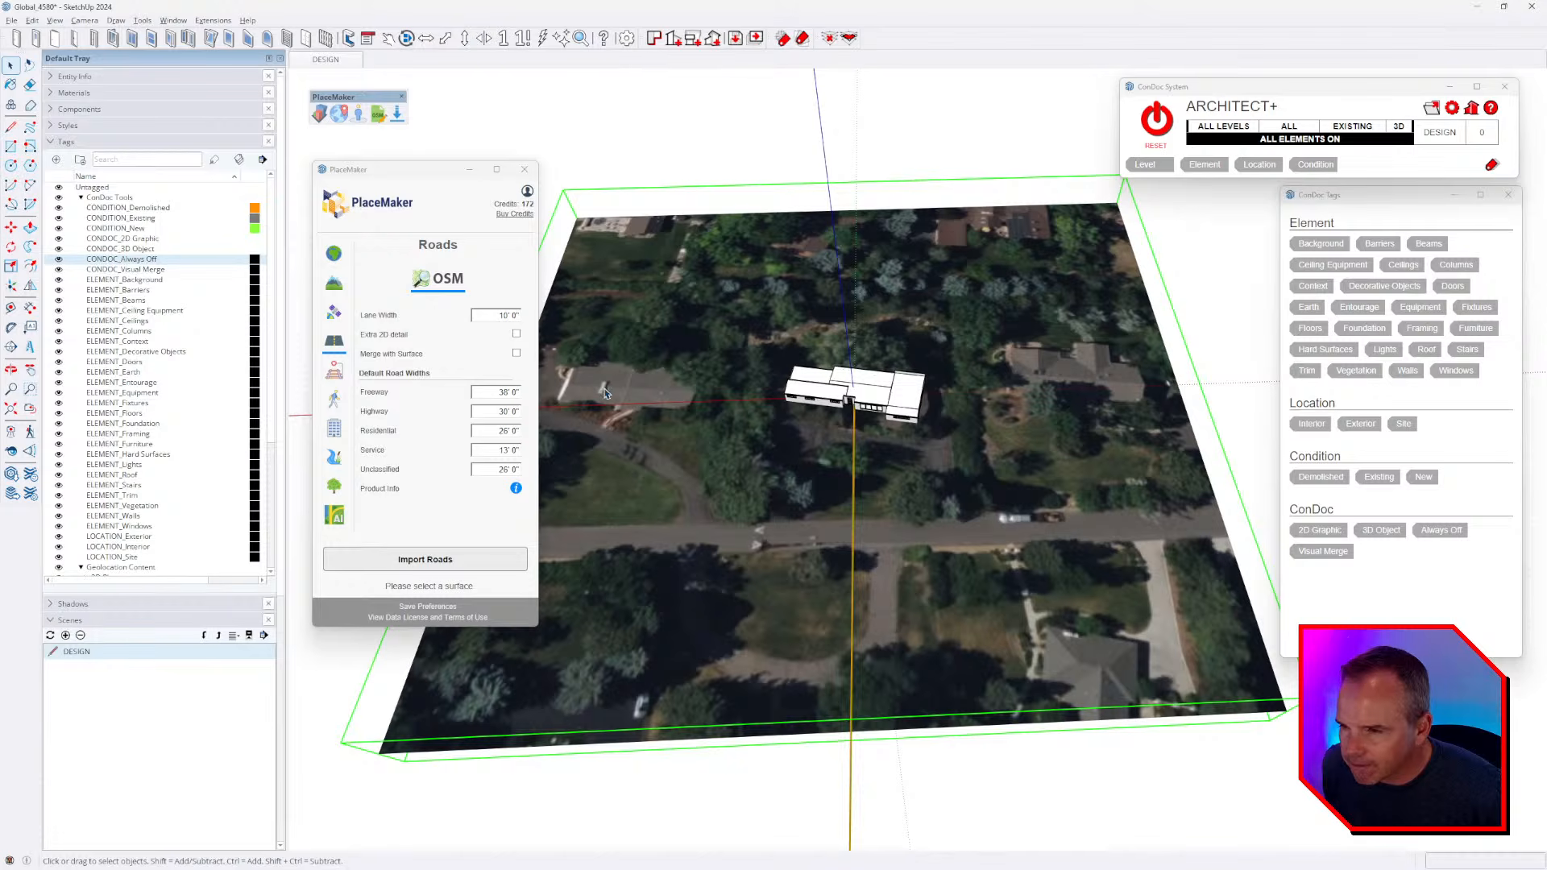
pyautogui.click(343, 264)
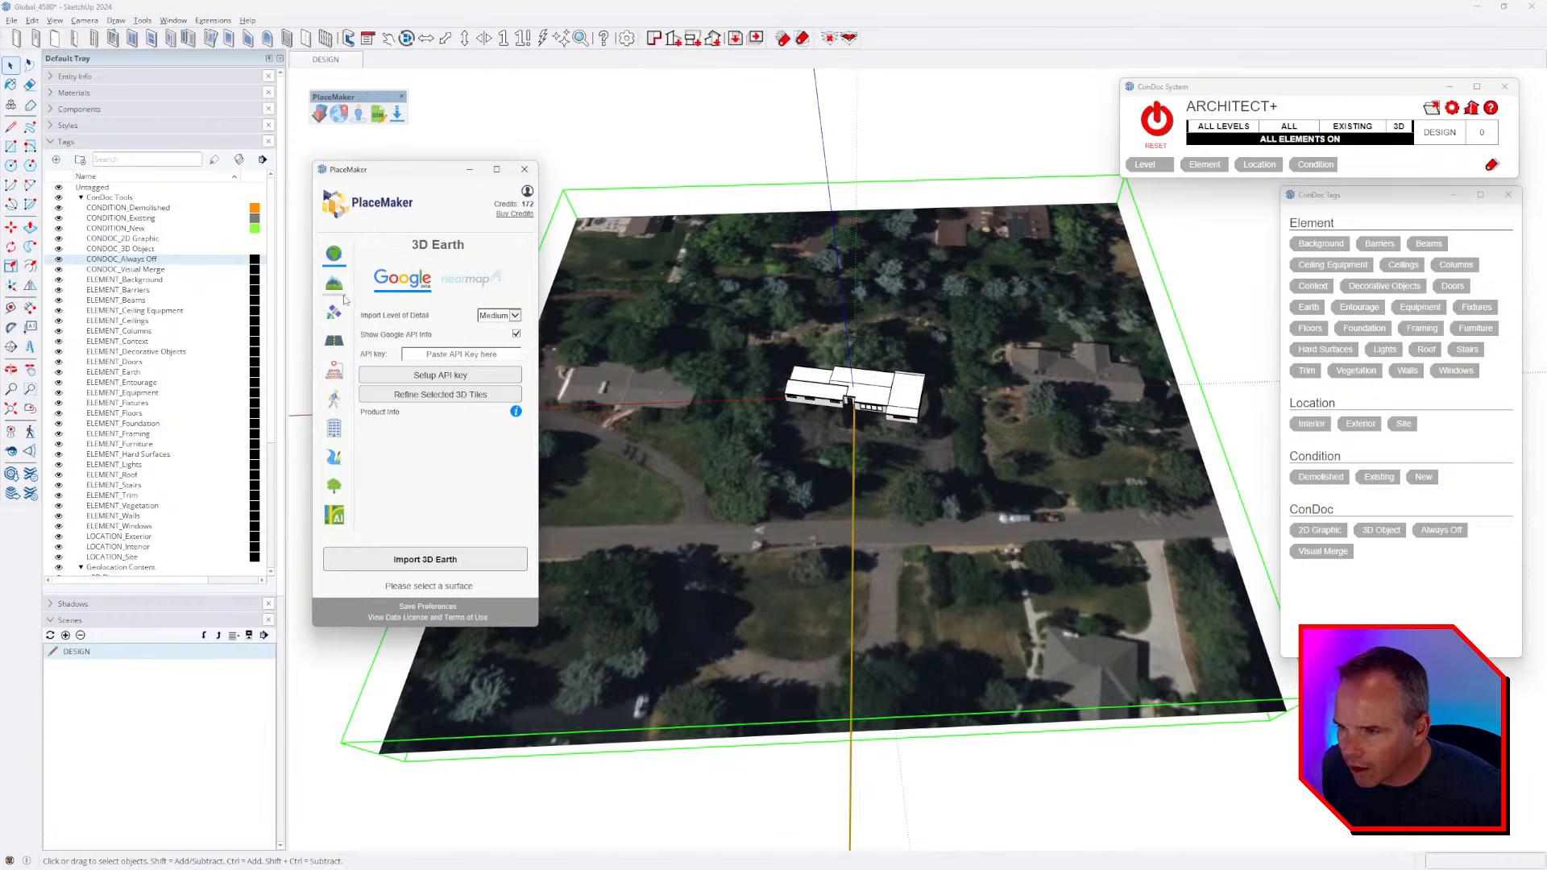
pyautogui.click(345, 299)
pyautogui.click(335, 313)
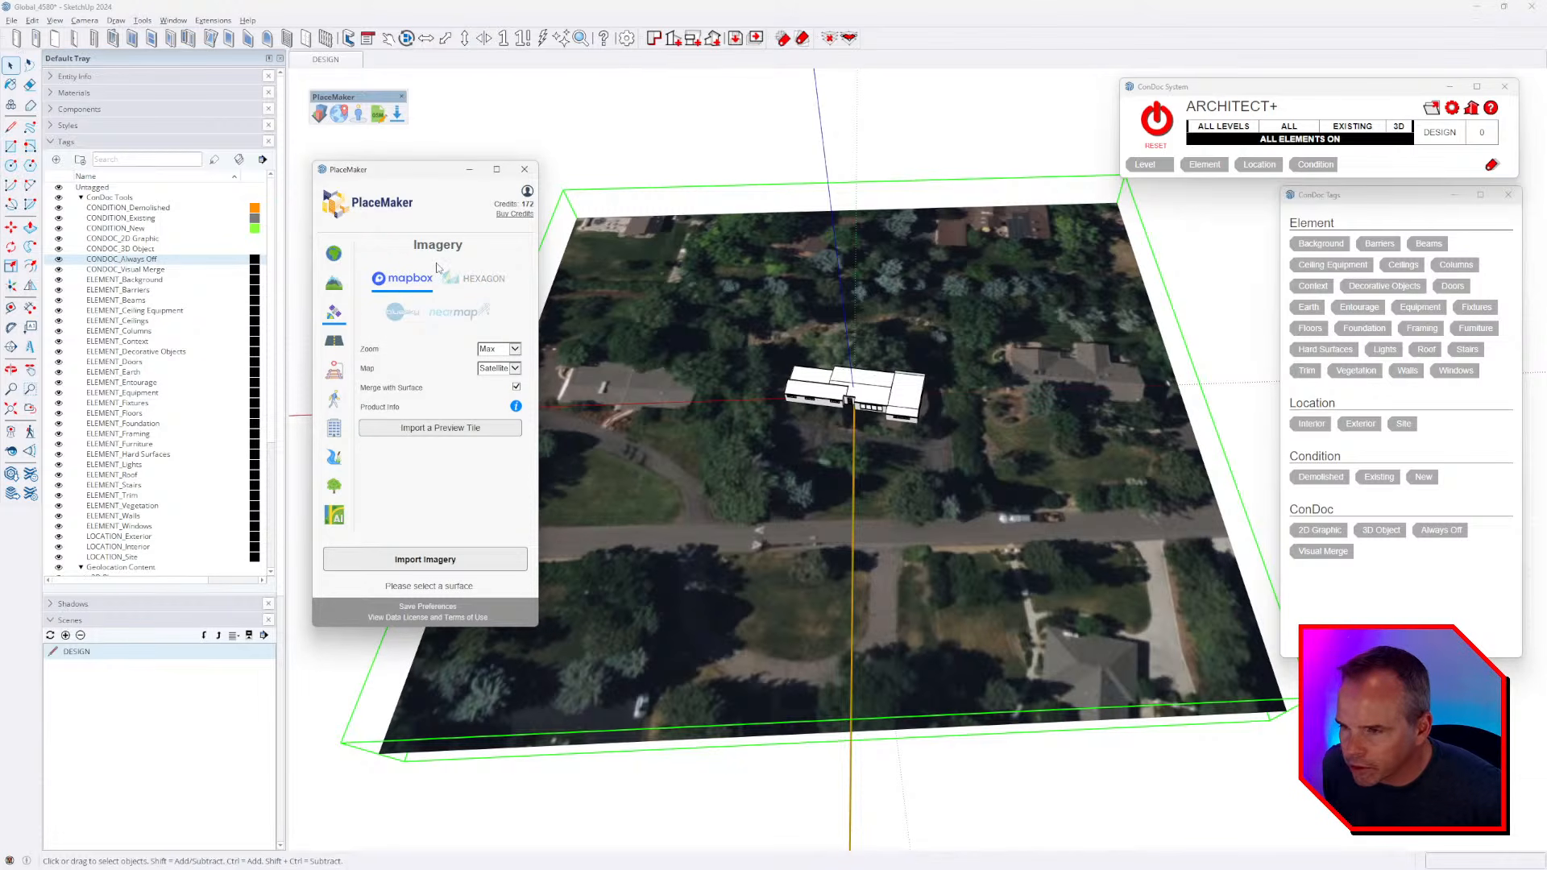
# - Choose Nearmap as the imagery provider and try to import its imagery onto the site imagery group
pyautogui.click(455, 316)
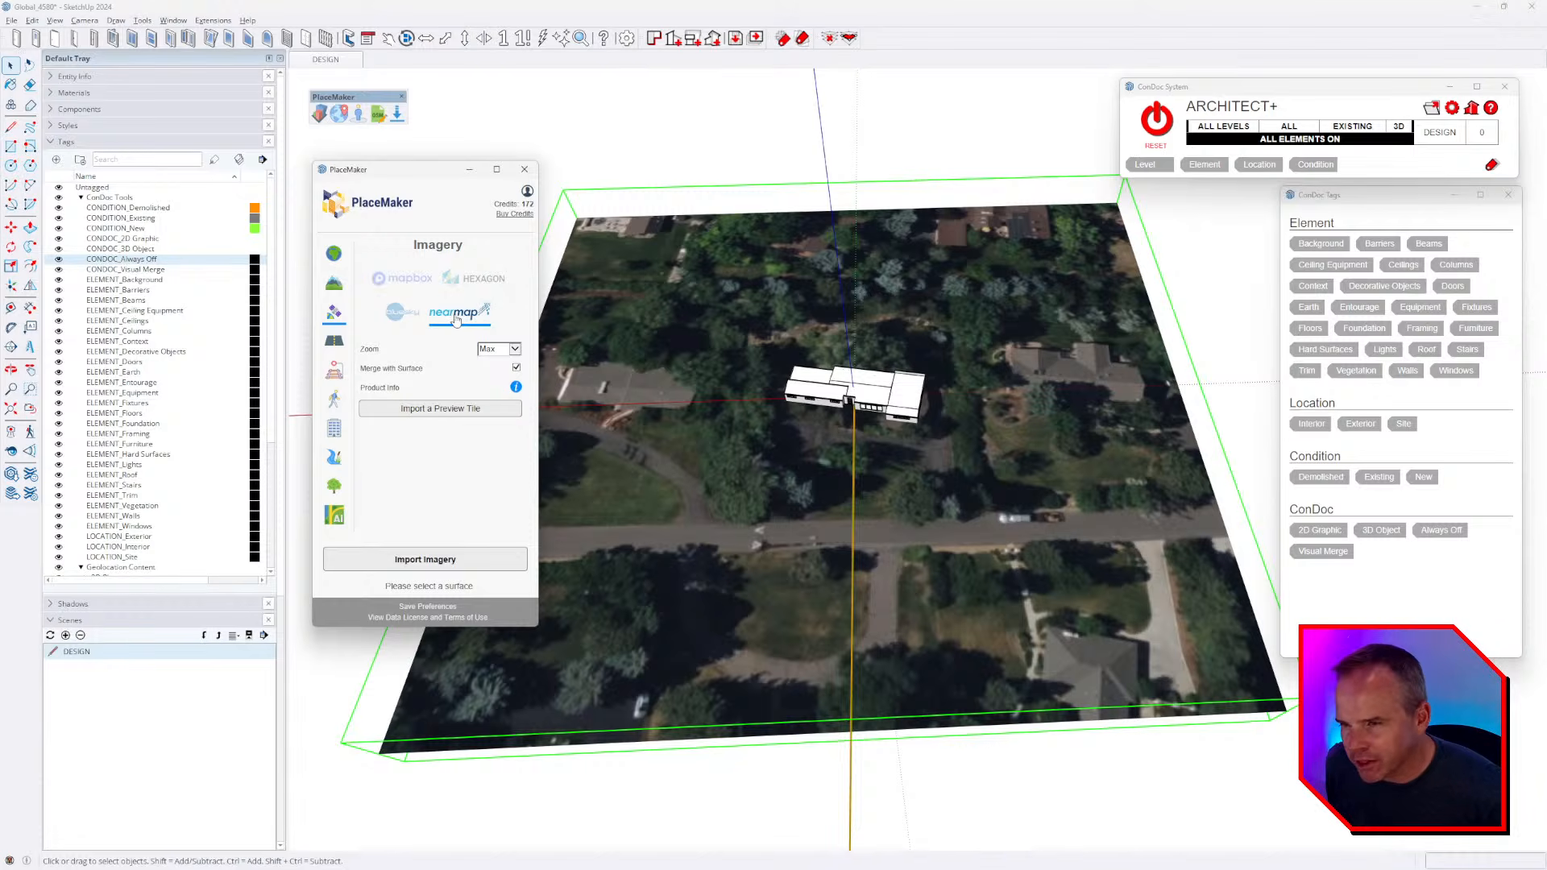
pyautogui.scroll(1, 1172, 481)
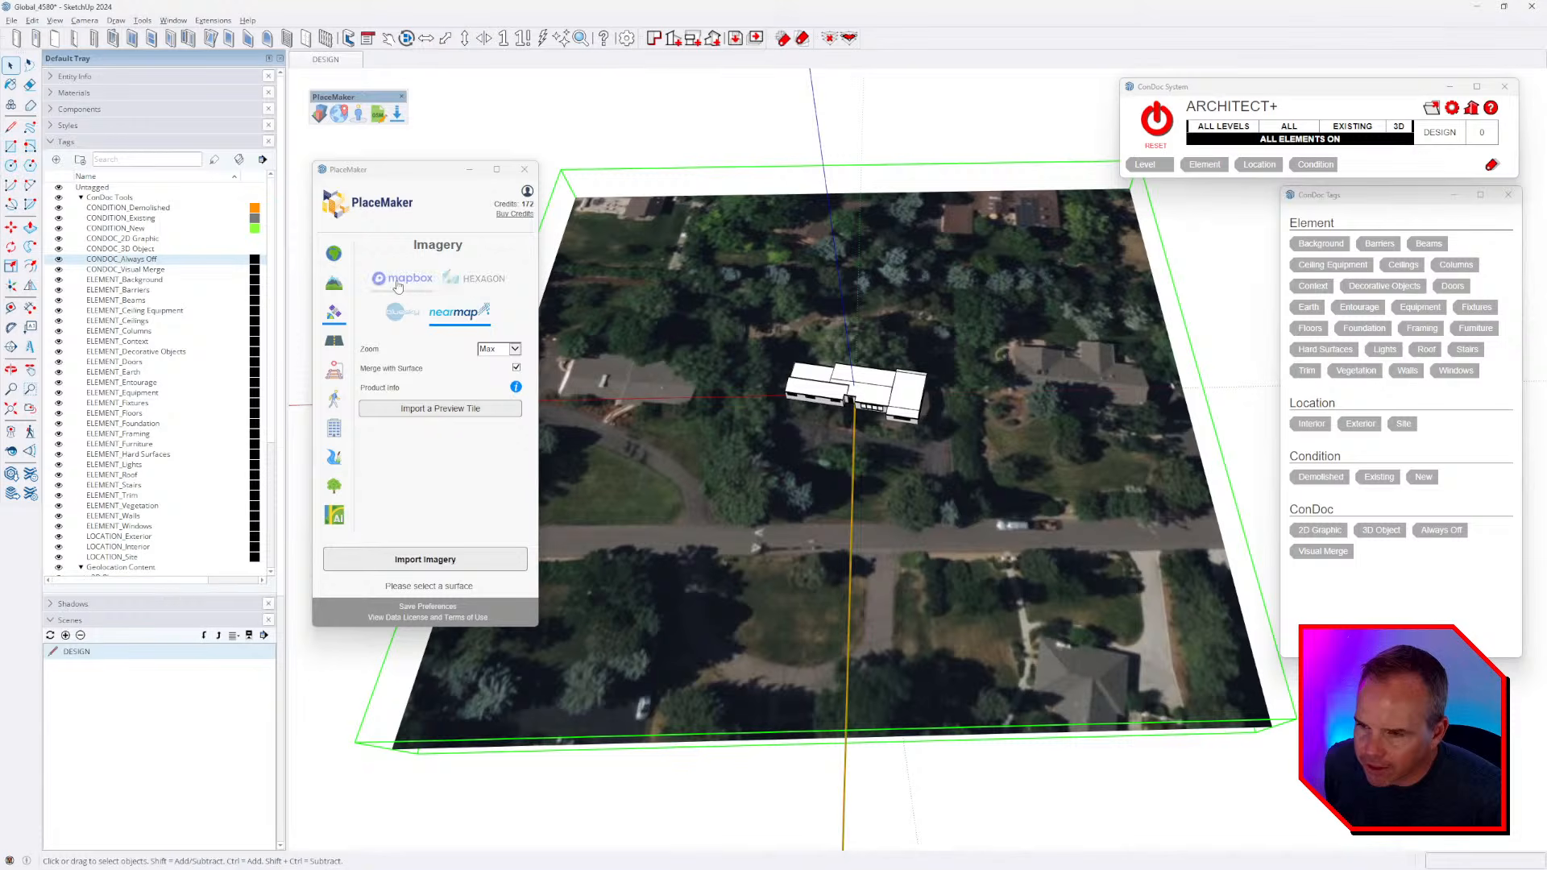
pyautogui.click(434, 564)
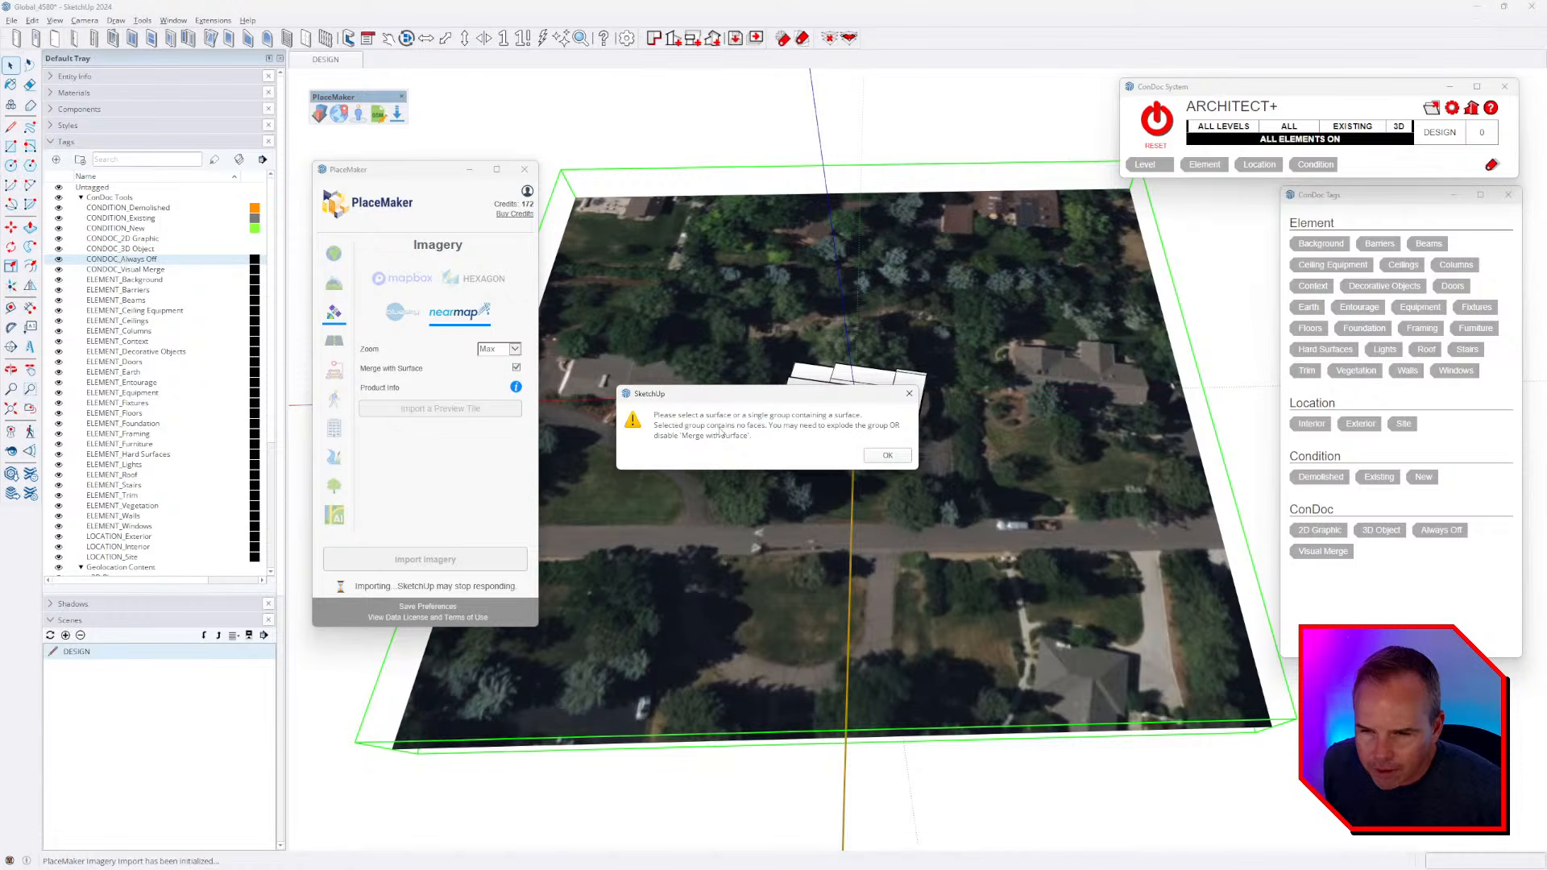
pyautogui.click(870, 456)
pyautogui.press('space')
pyautogui.click(425, 559)
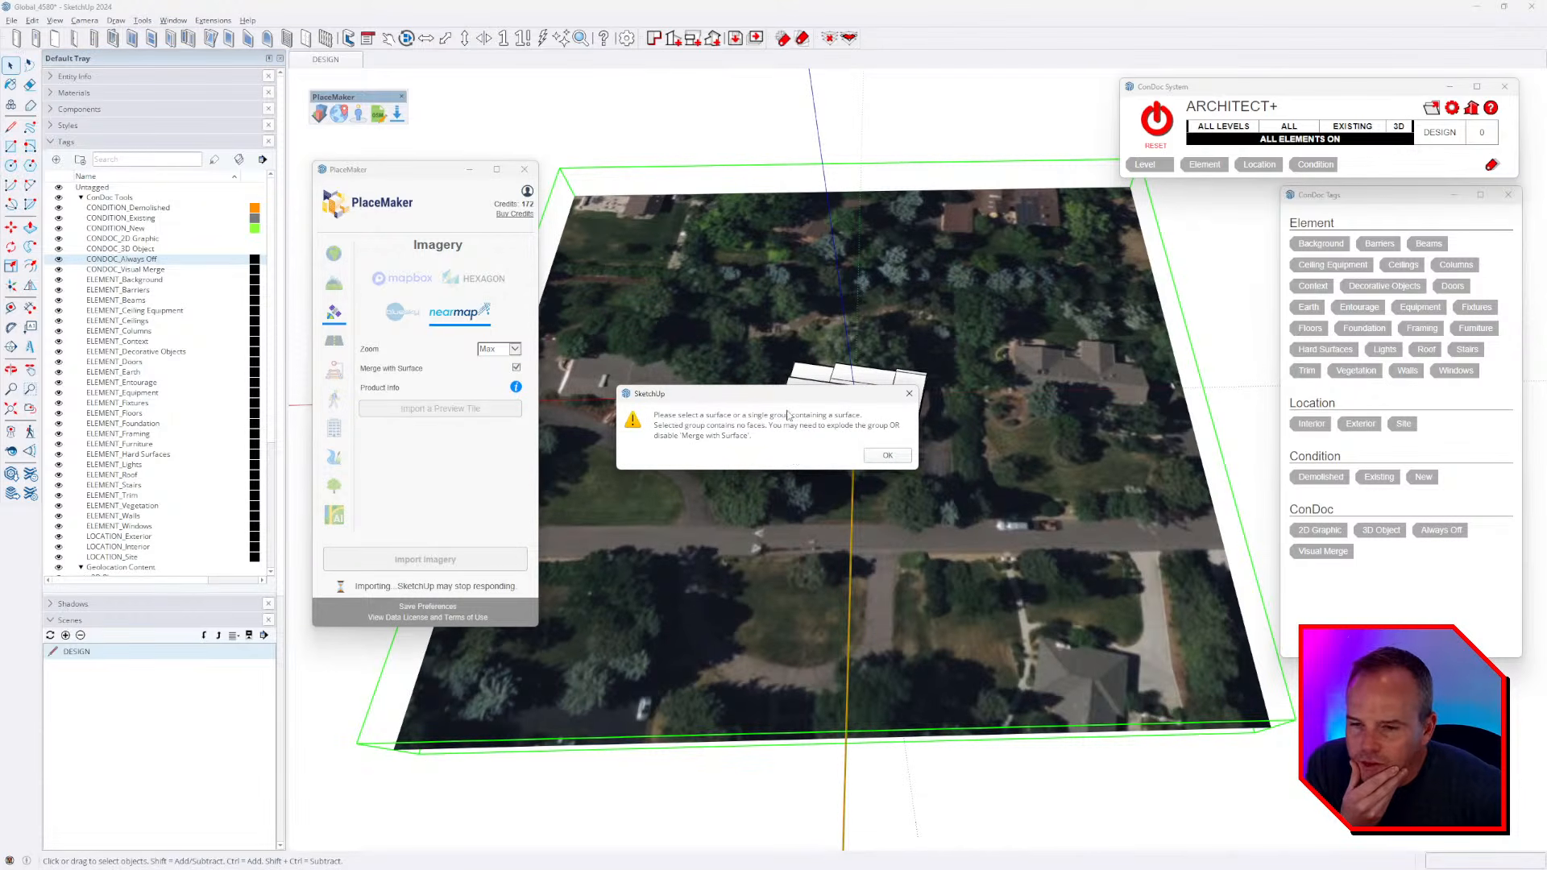
pyautogui.click(886, 456)
# - Open the nested site imagery group, select its surface, and order two tiles of Nearmap imagery for 10 credits
pyautogui.doubleClick(765, 431)
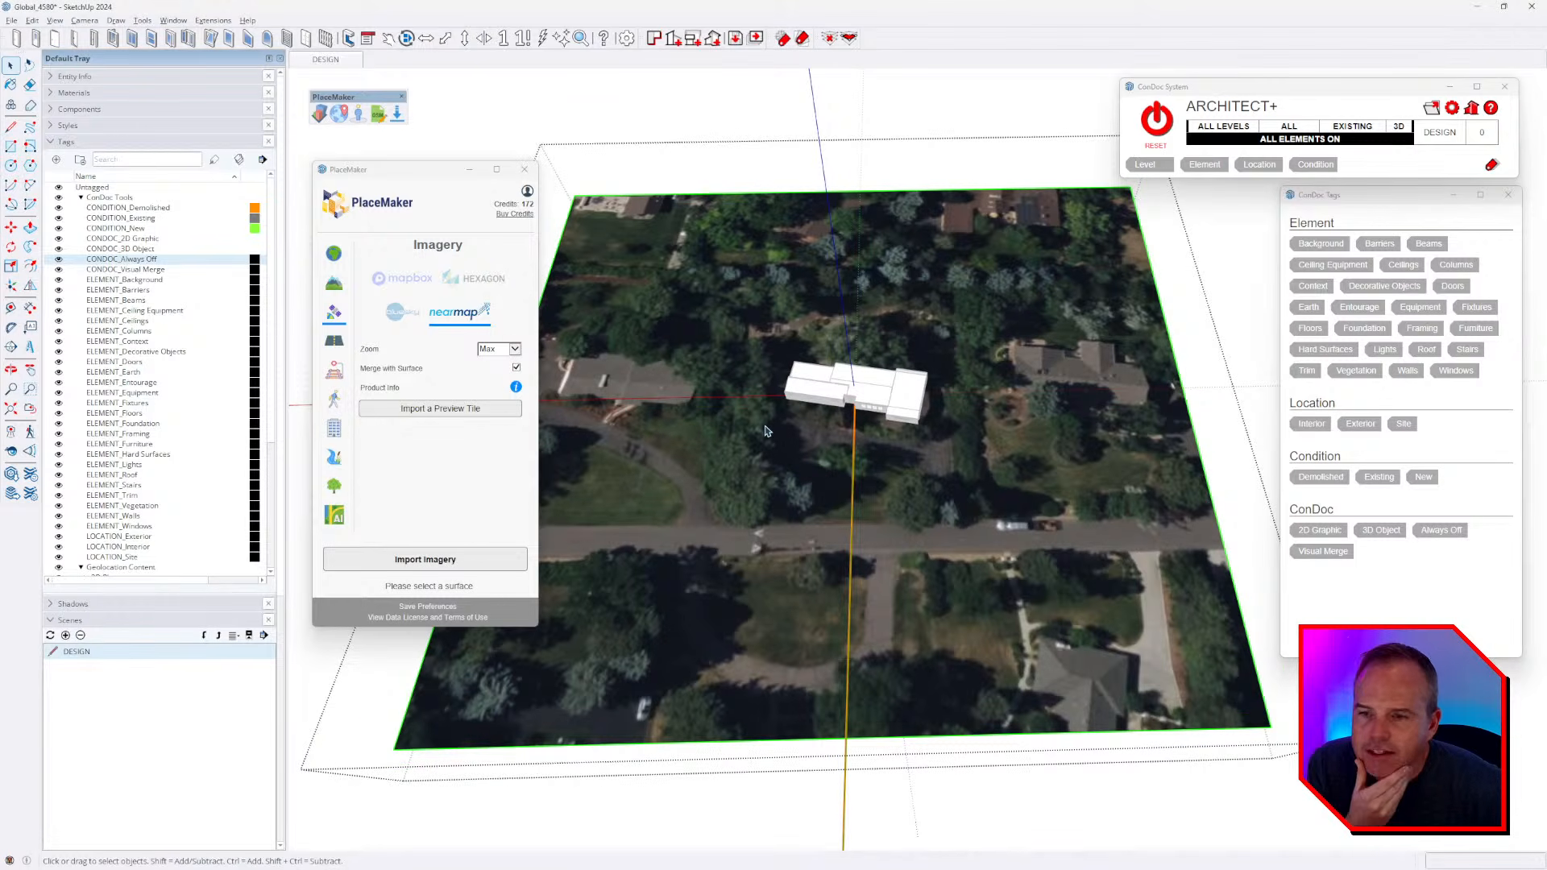
pyautogui.doubleClick(781, 486)
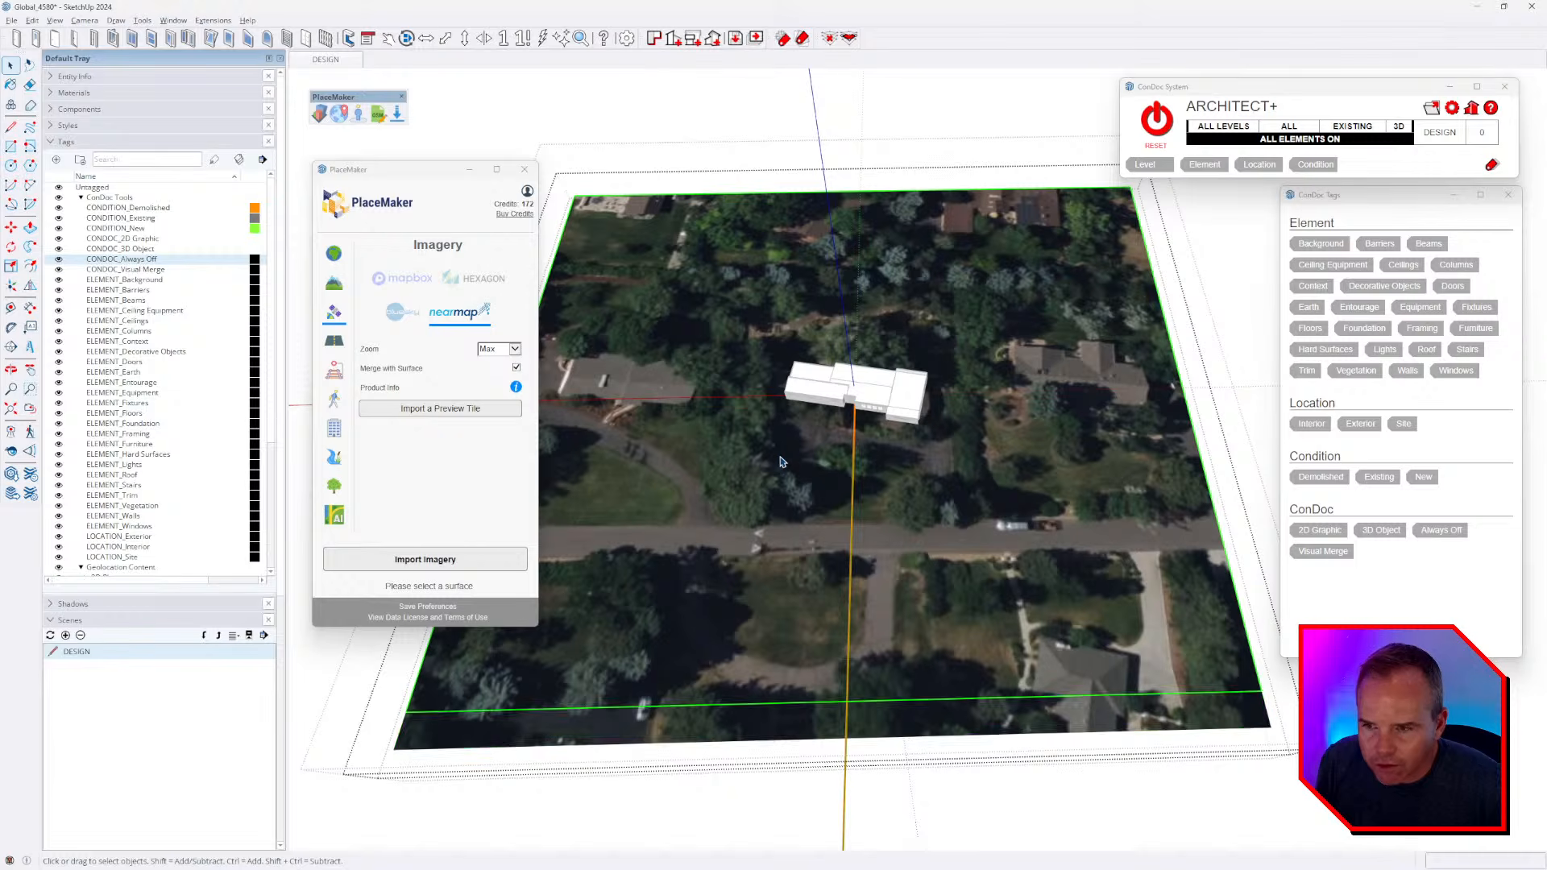
pyautogui.click(779, 461)
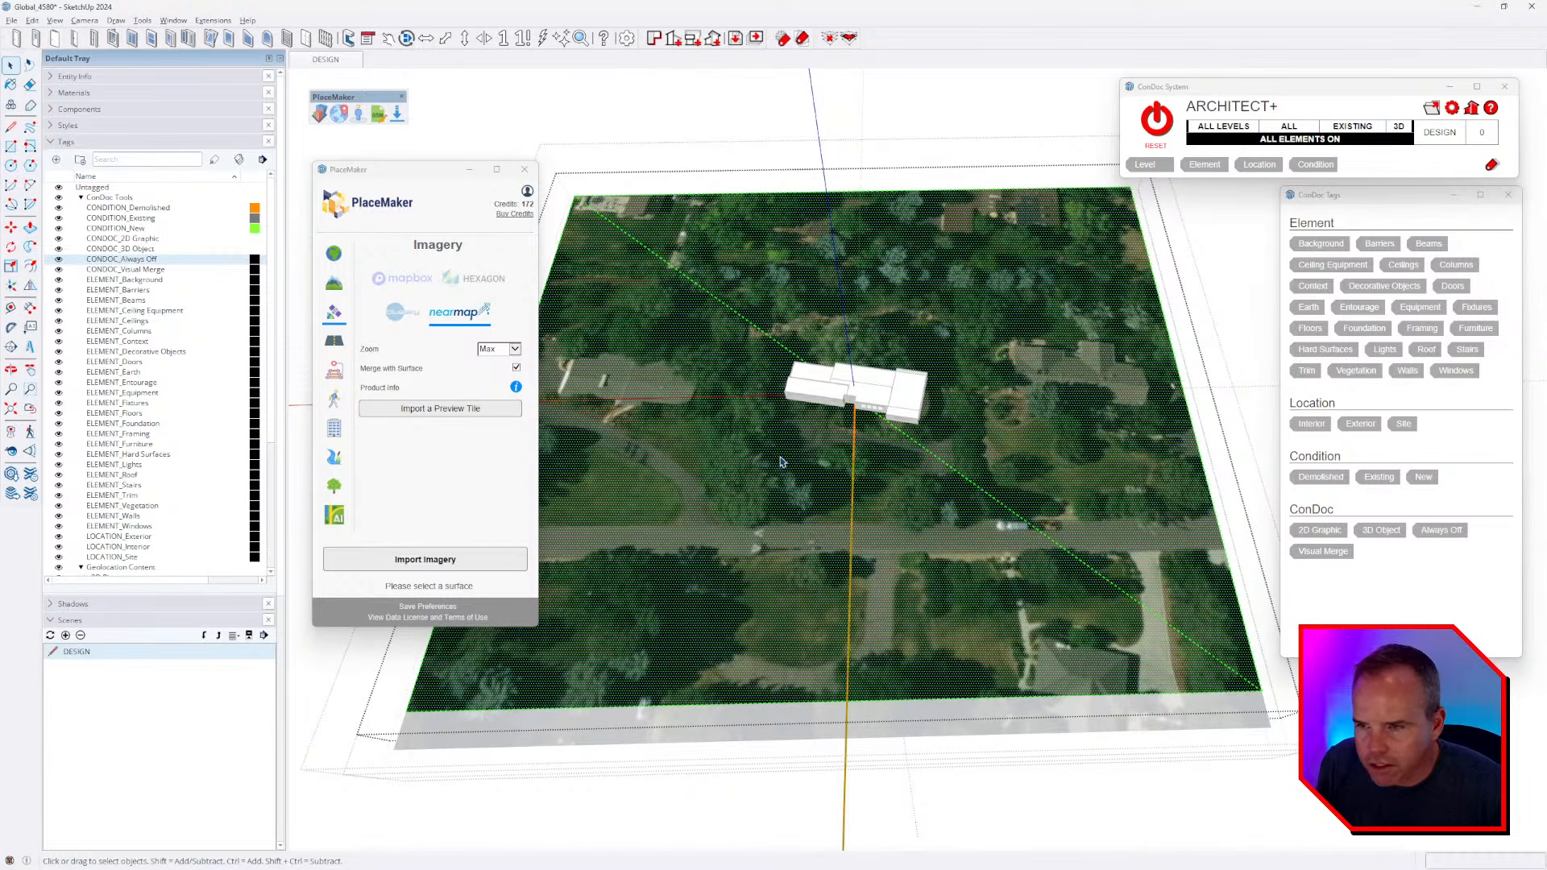
pyautogui.click(432, 557)
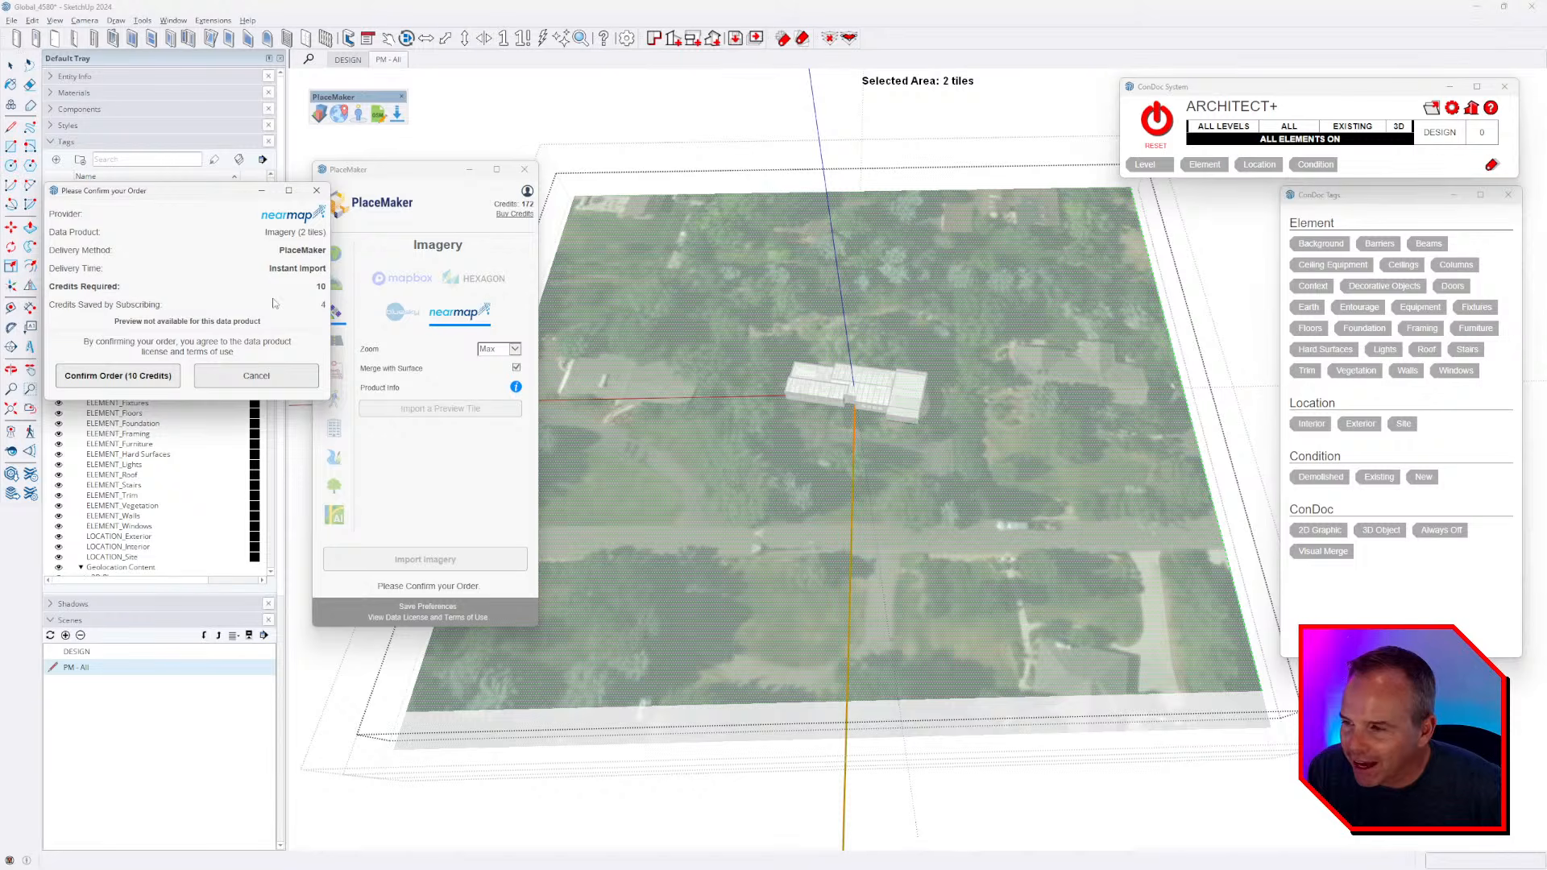
pyautogui.click(117, 377)
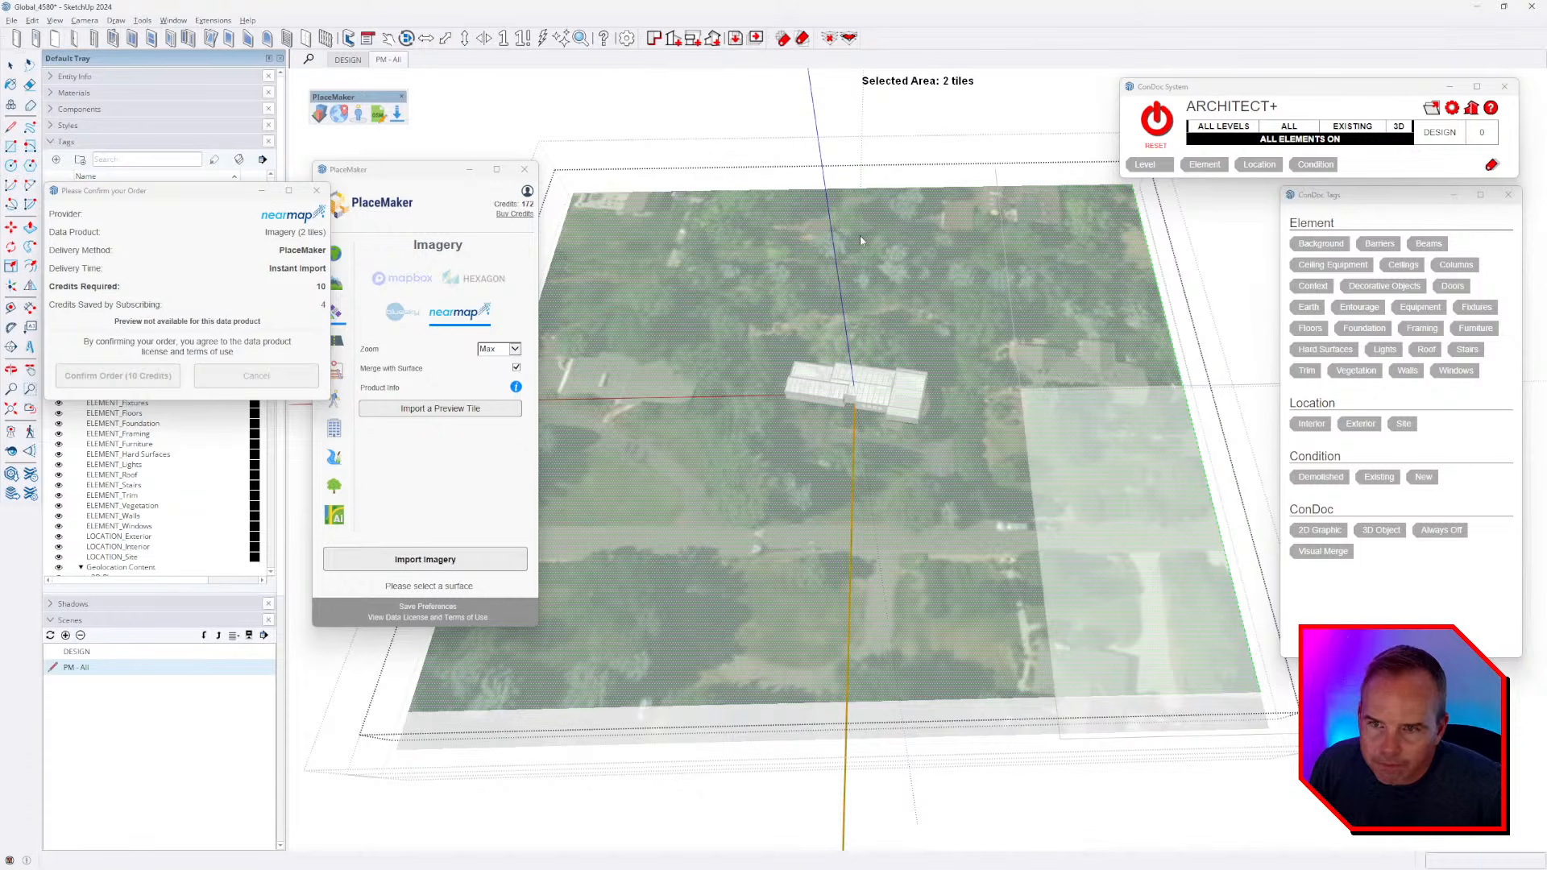
pyautogui.scroll(1, 945, 329)
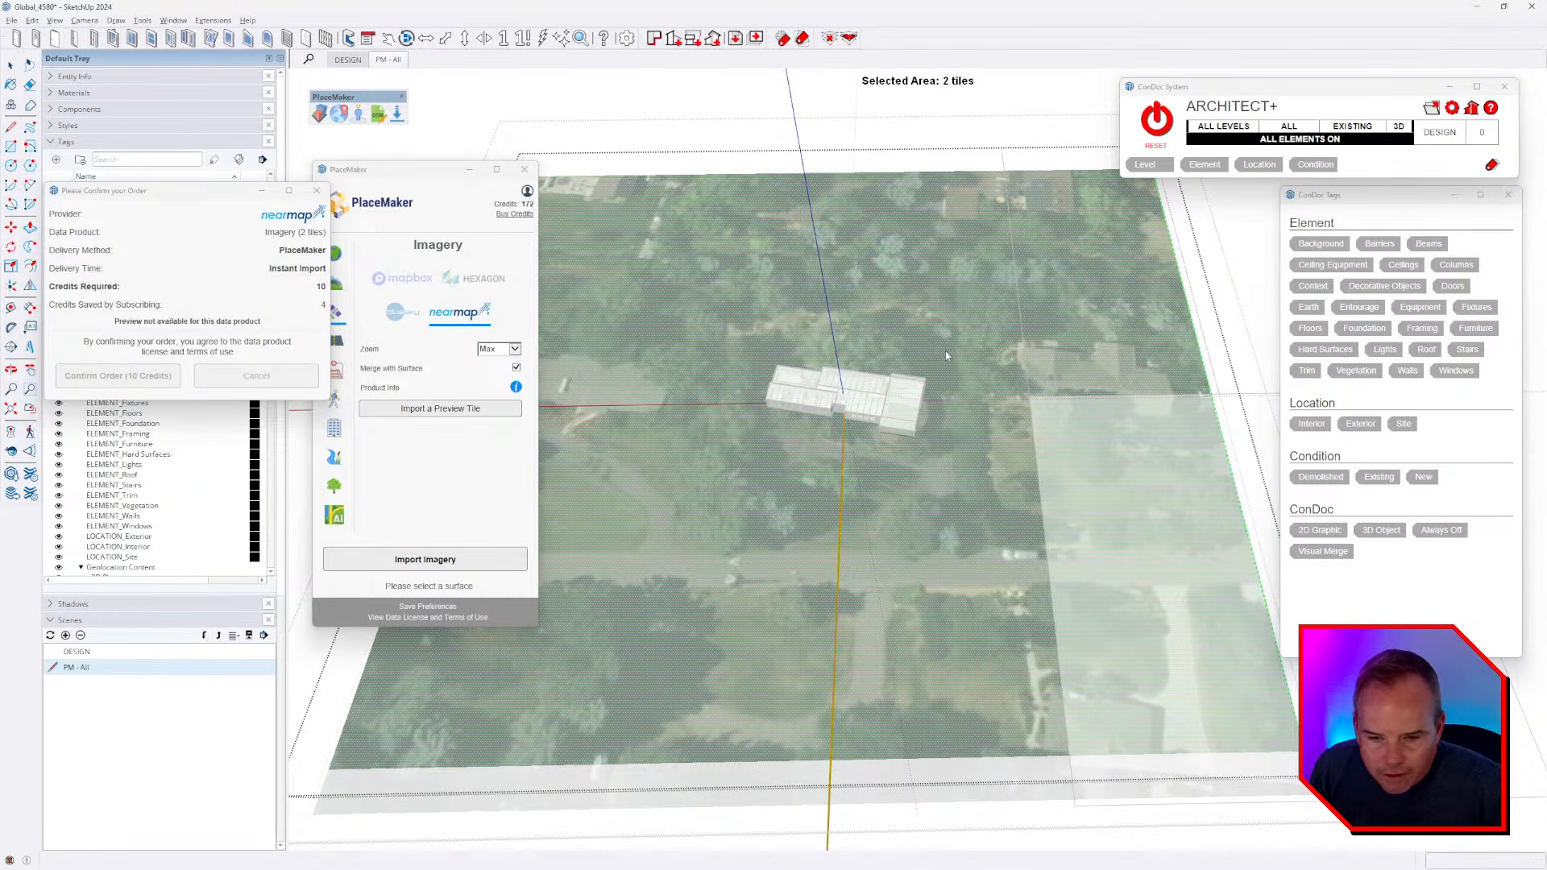
pyautogui.scroll(-3, 946, 355)
pyautogui.moveTo(946, 355); pyautogui.dragTo(873, 419, button='middle')
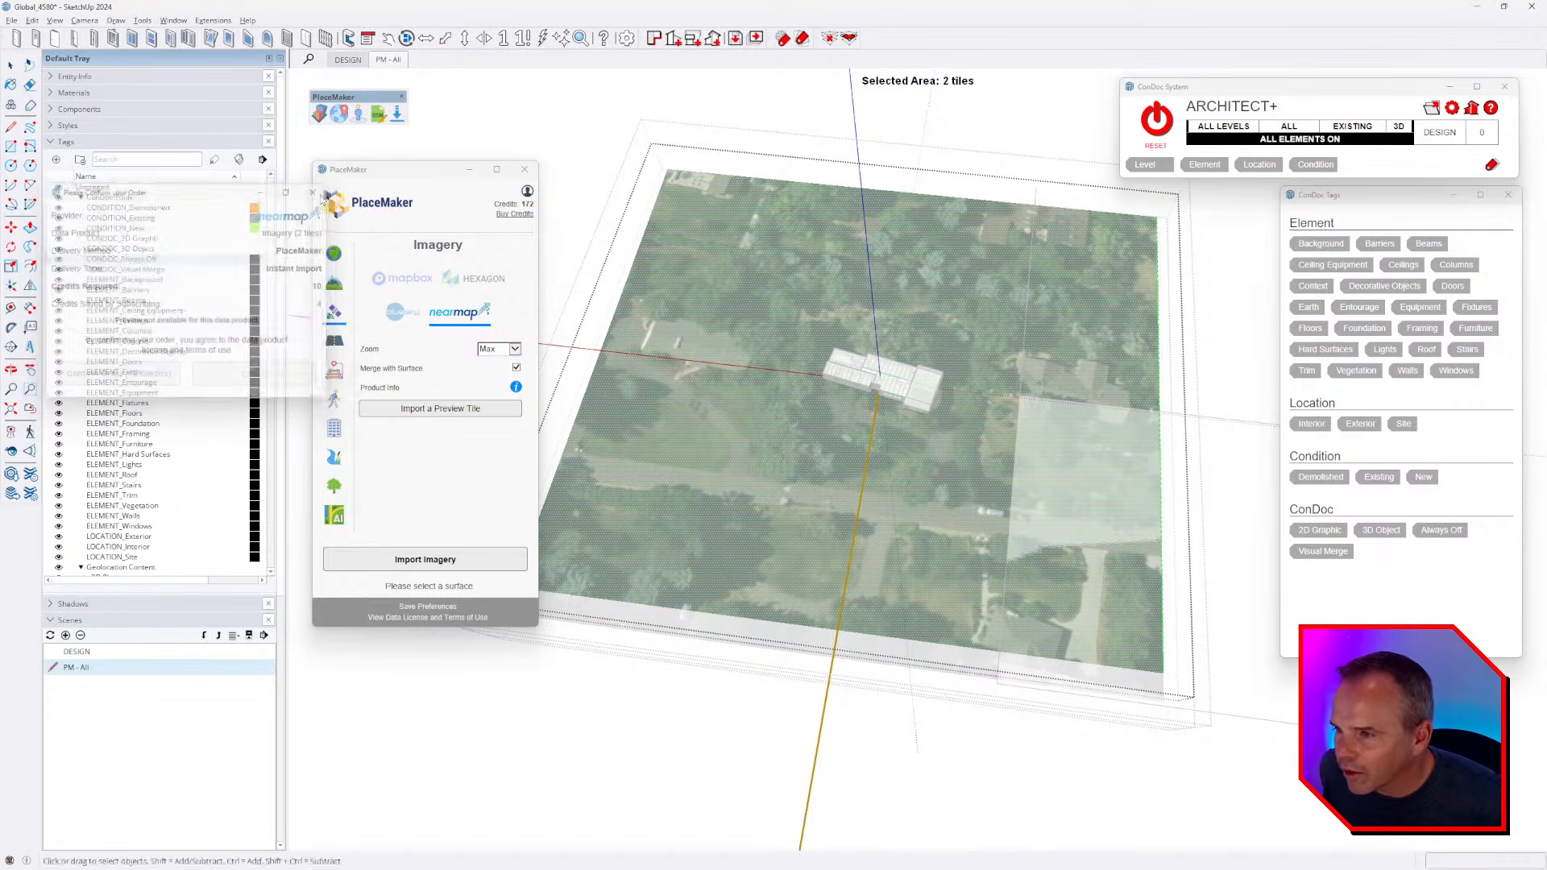
pyautogui.press('Escape')
pyautogui.moveTo(930, 387); pyautogui.dragTo(979, 463, button='middle')
pyautogui.press('Escape')
pyautogui.press('Escape')
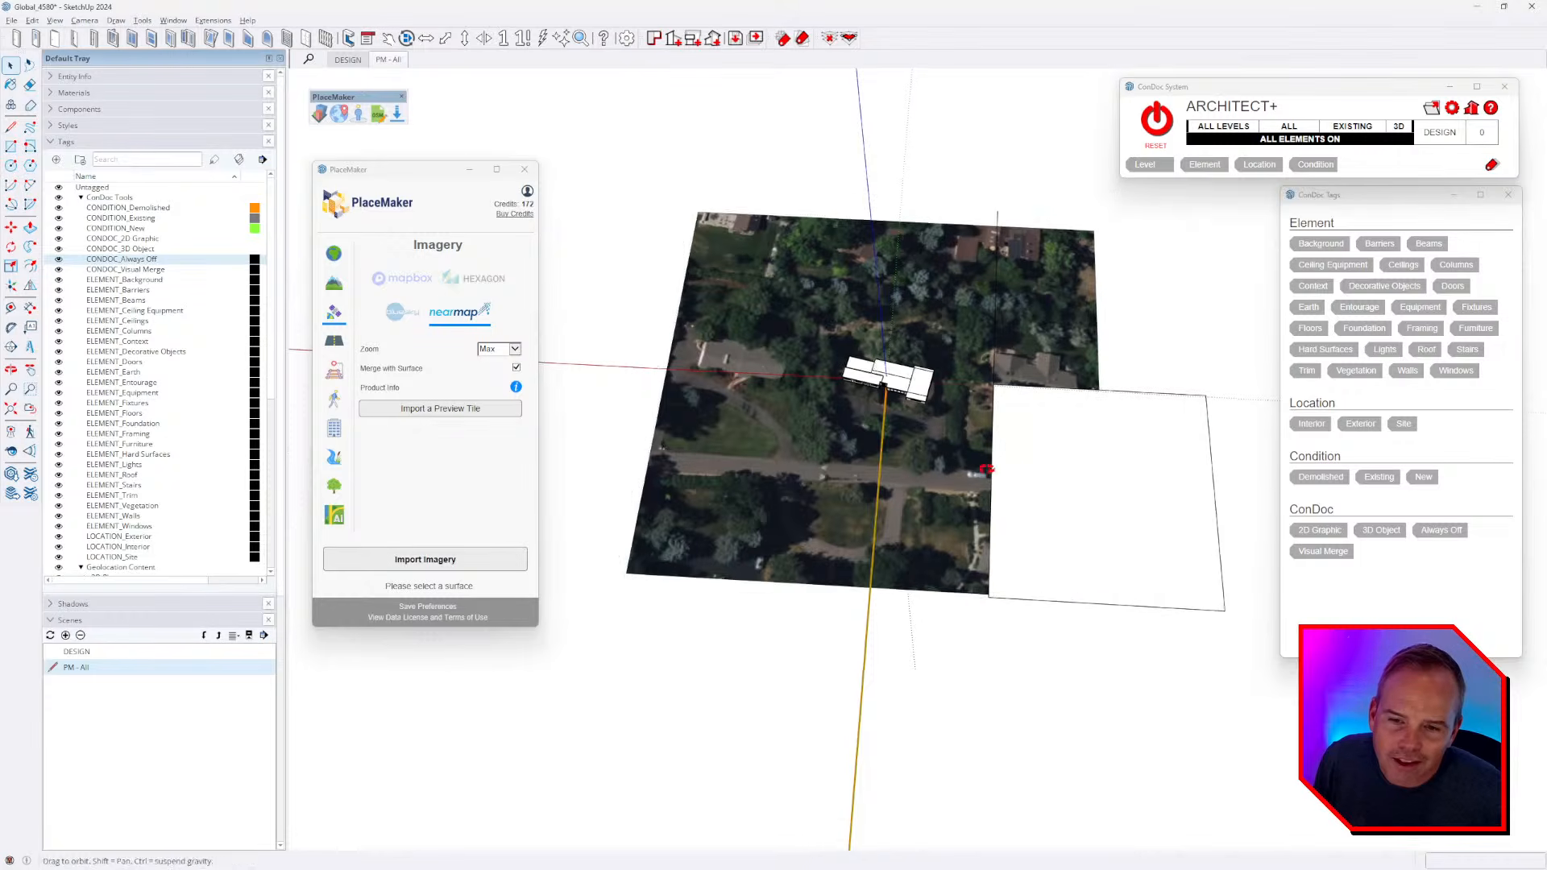
# - Unlock the blank imagery tile that sticks out beside the site and delete it
pyautogui.scroll(-3, 1007, 460)
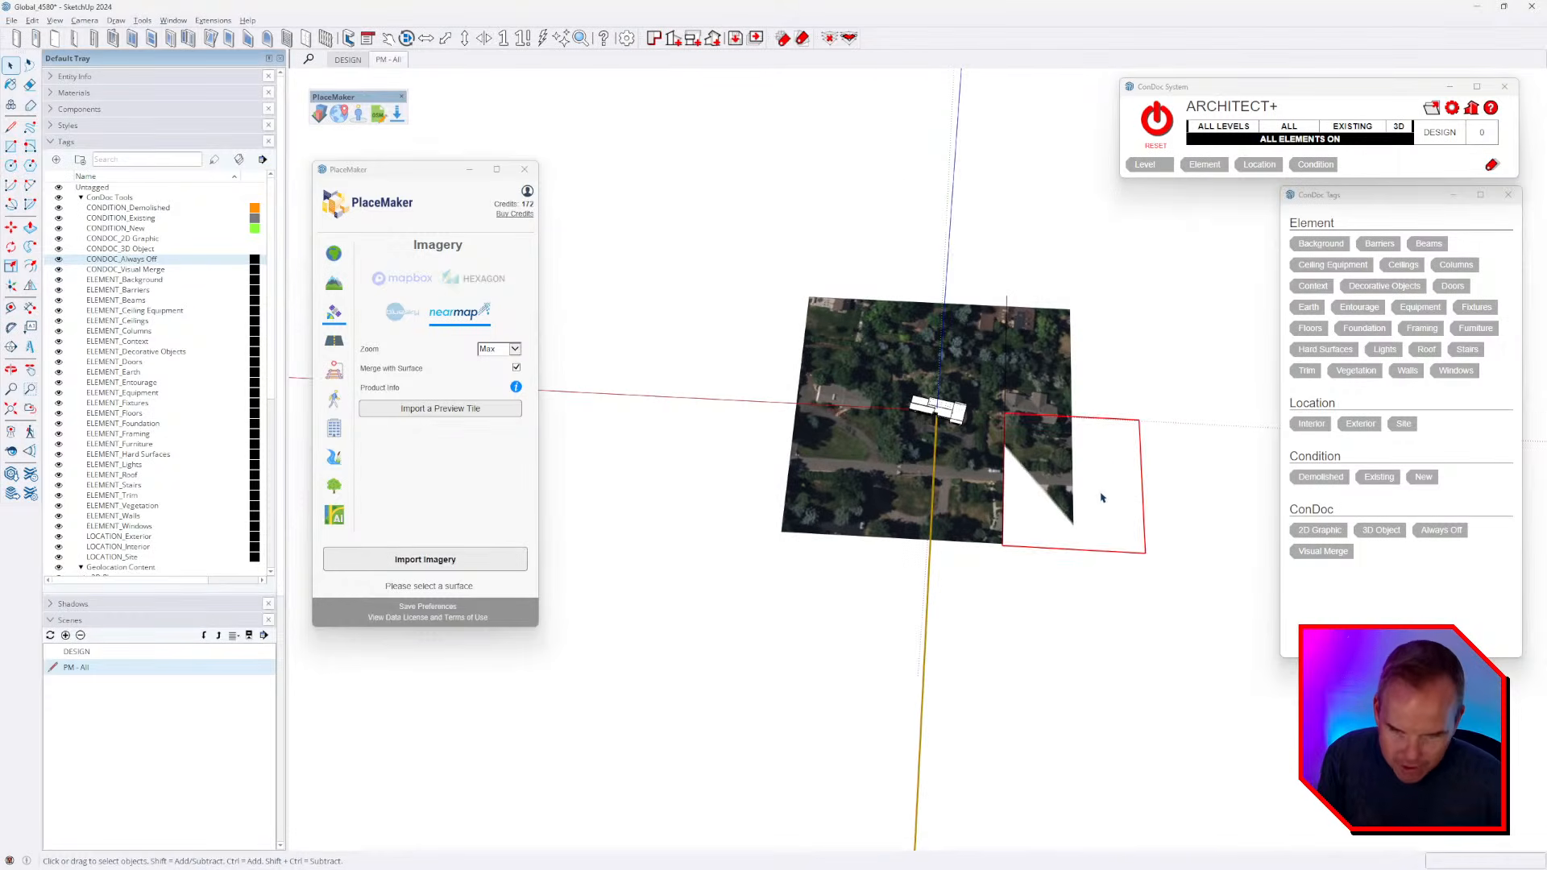
pyautogui.scroll(2, 1096, 483)
pyautogui.rightClick(1100, 447)
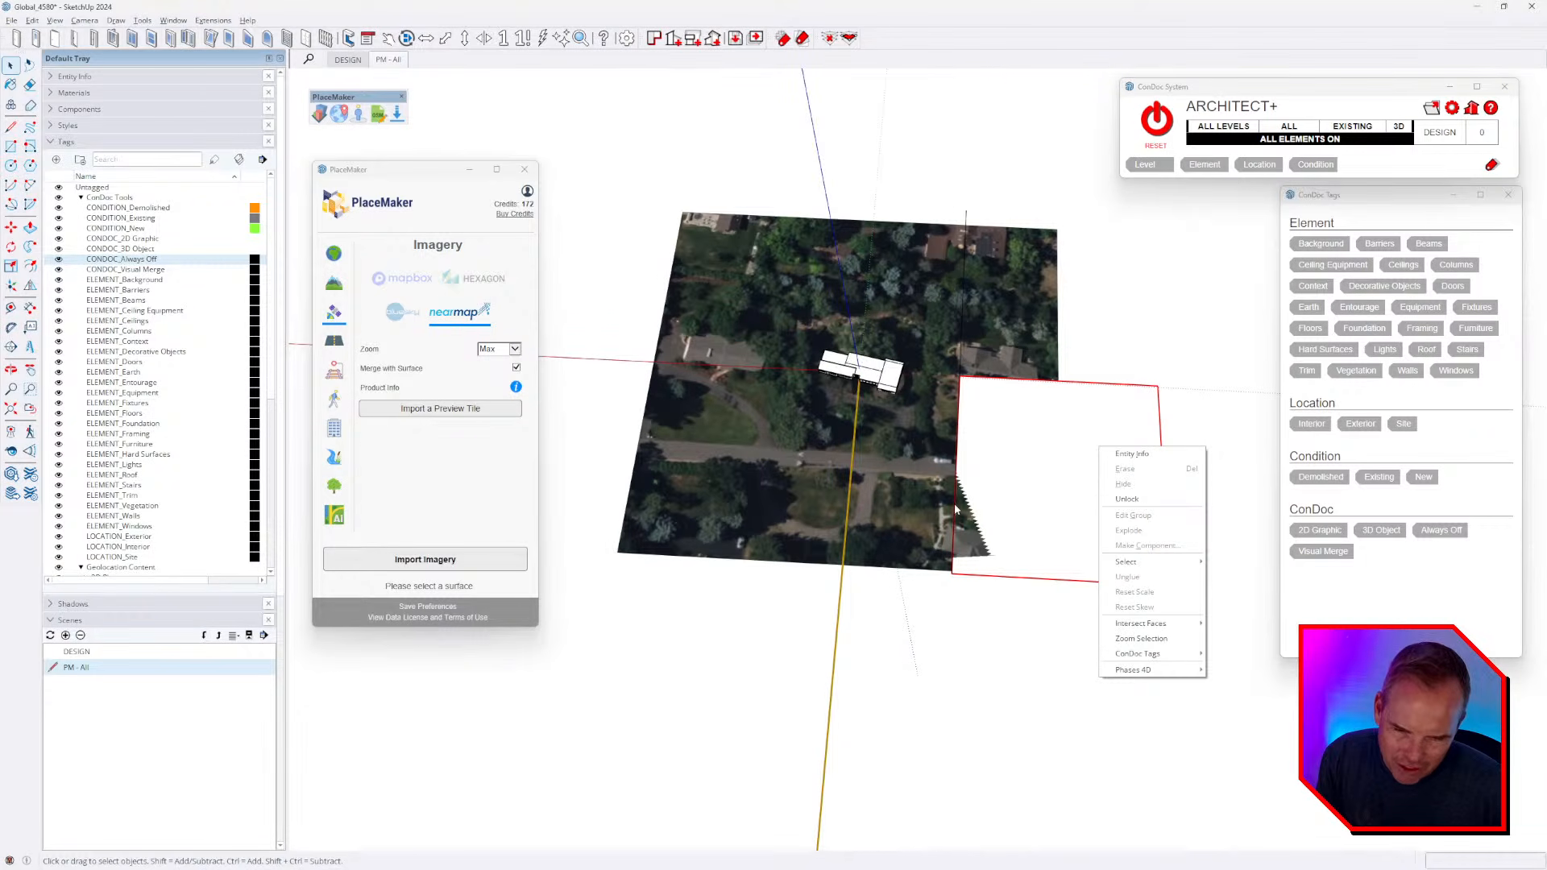
pyautogui.click(1127, 499)
pyautogui.press('Delete')
pyautogui.scroll(1, 966, 216)
pyautogui.doubleClick(966, 216)
pyautogui.click(994, 201)
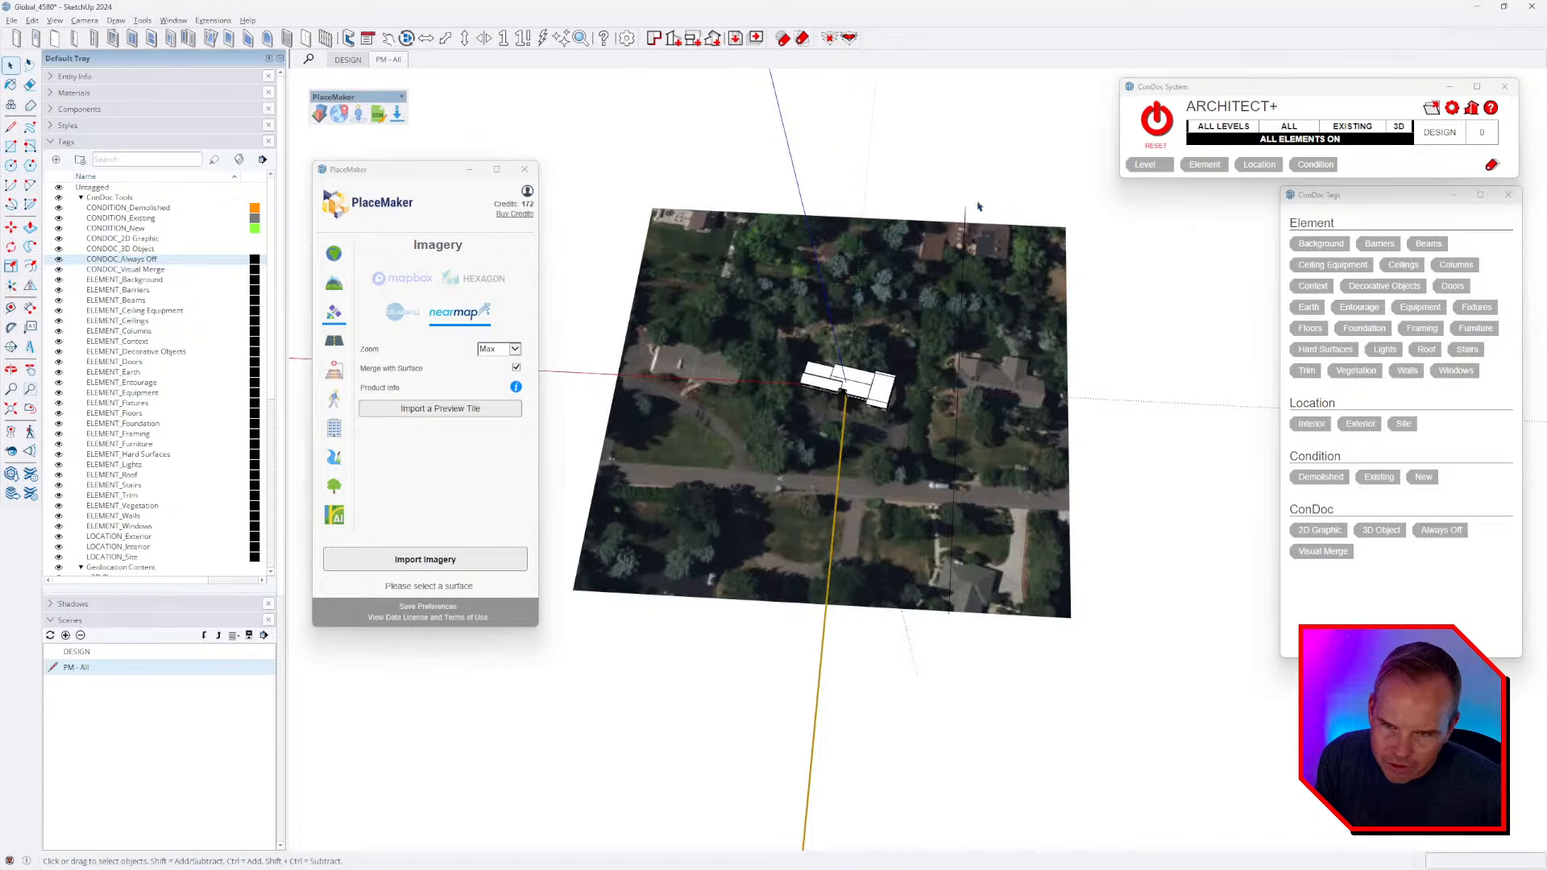
# - Import Cesium ion terrain for the selected site imagery group, confirming the 1-credit order
pyautogui.scroll(3, 741, 432)
pyautogui.scroll(-2, 1064, 456)
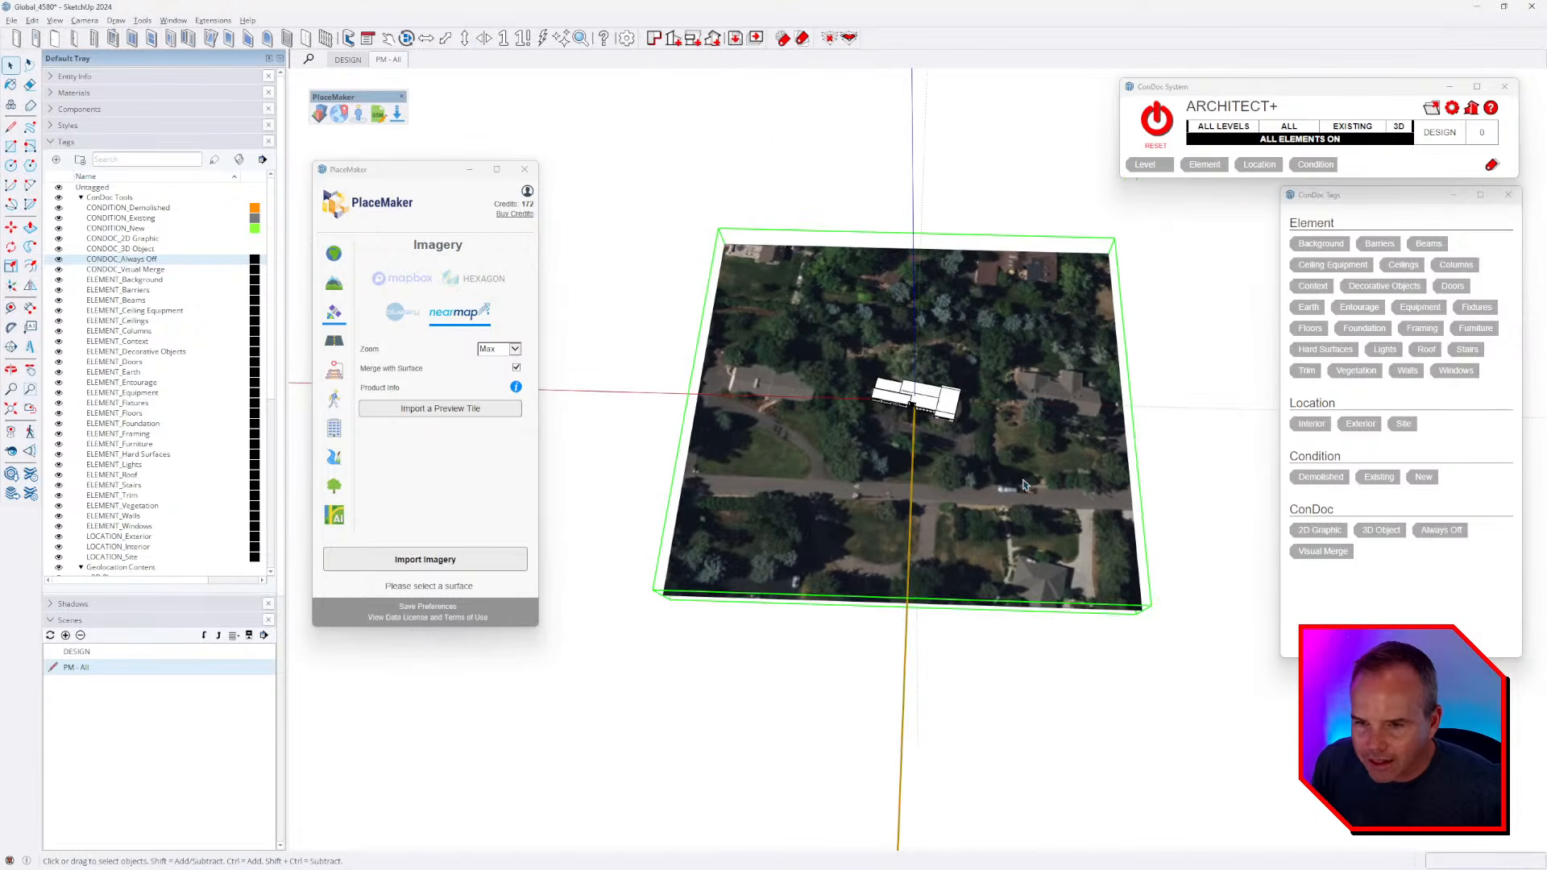
pyautogui.click(342, 257)
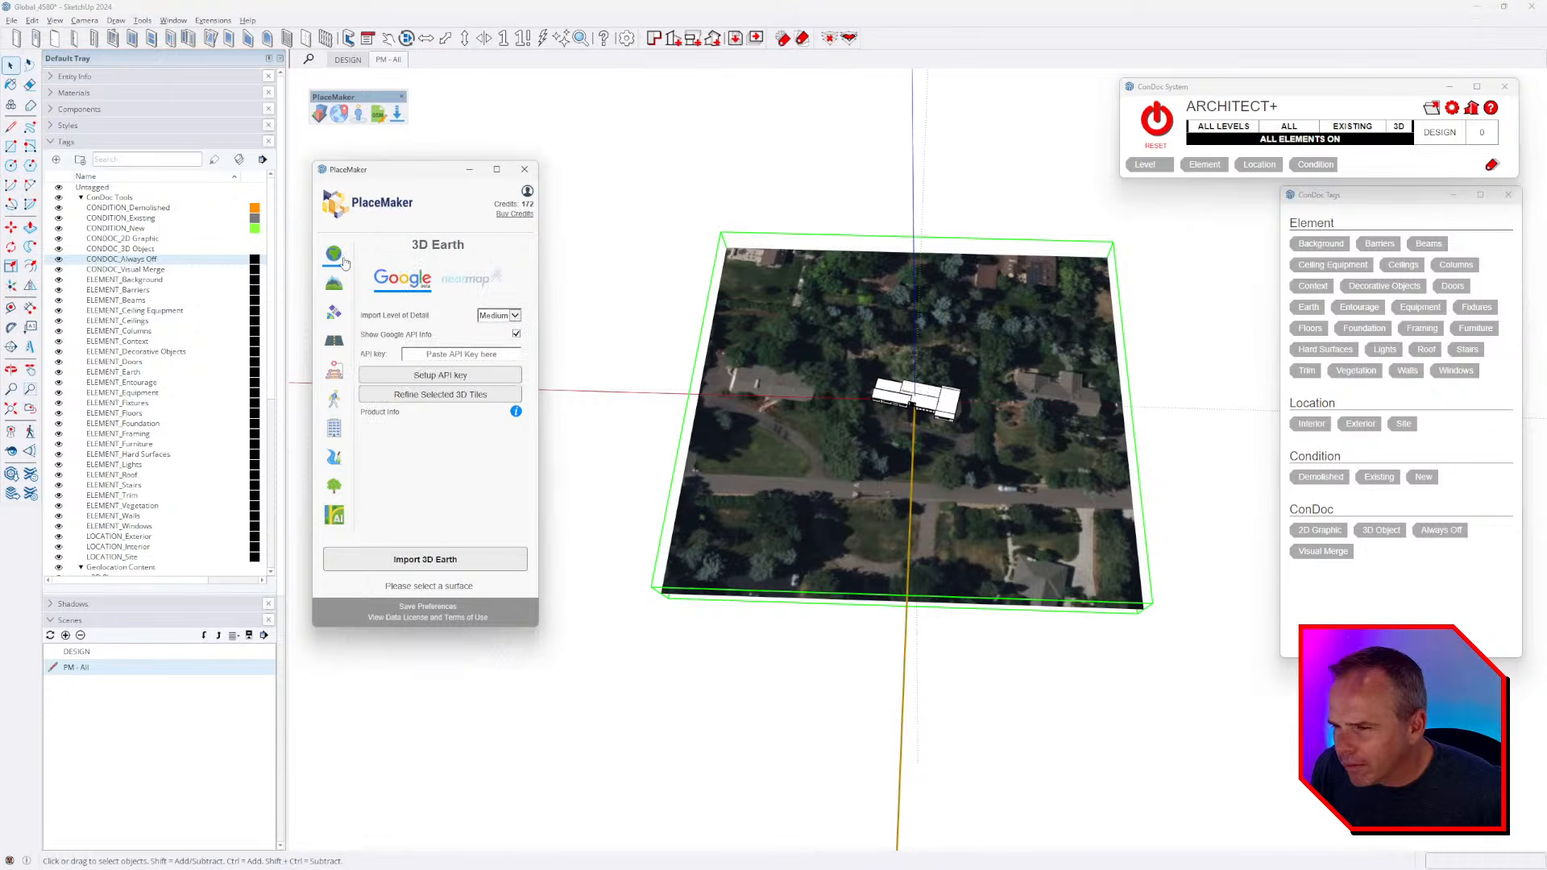
pyautogui.click(334, 284)
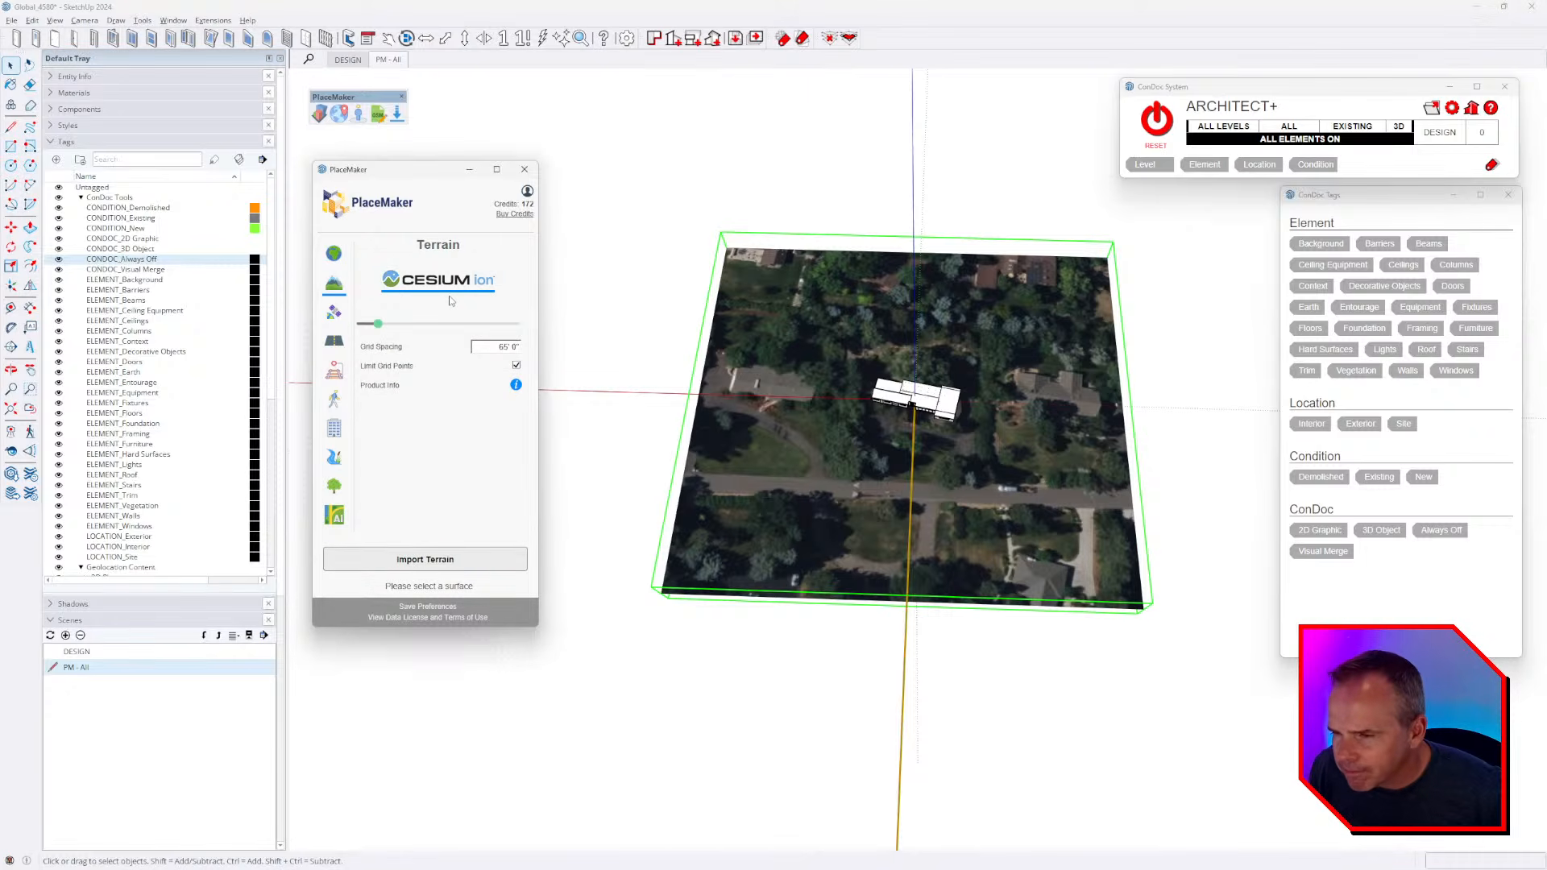
pyautogui.click(456, 559)
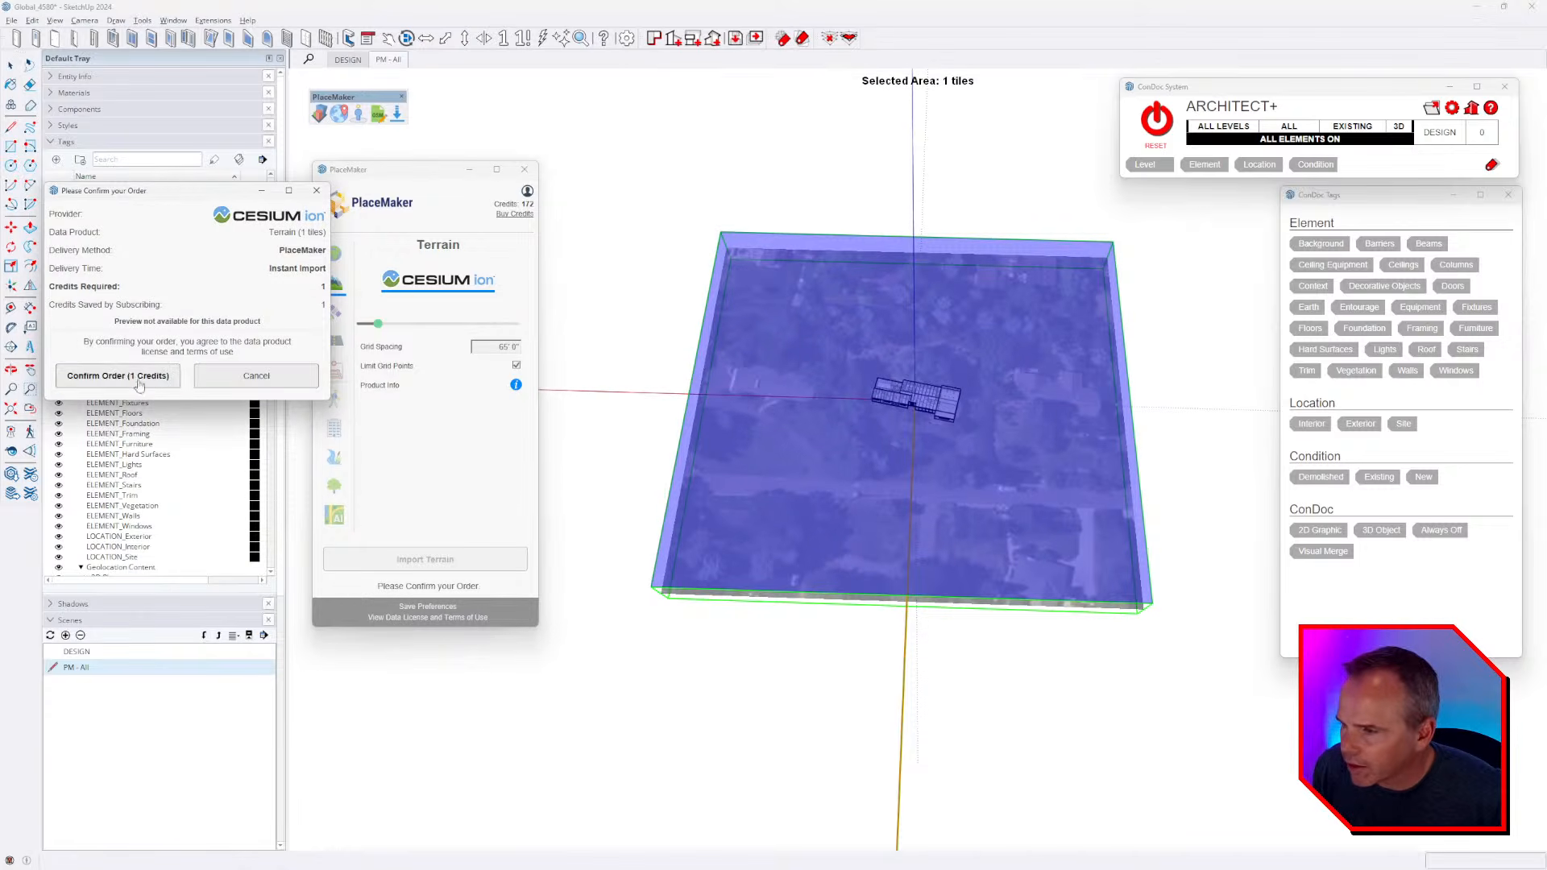
pyautogui.click(118, 376)
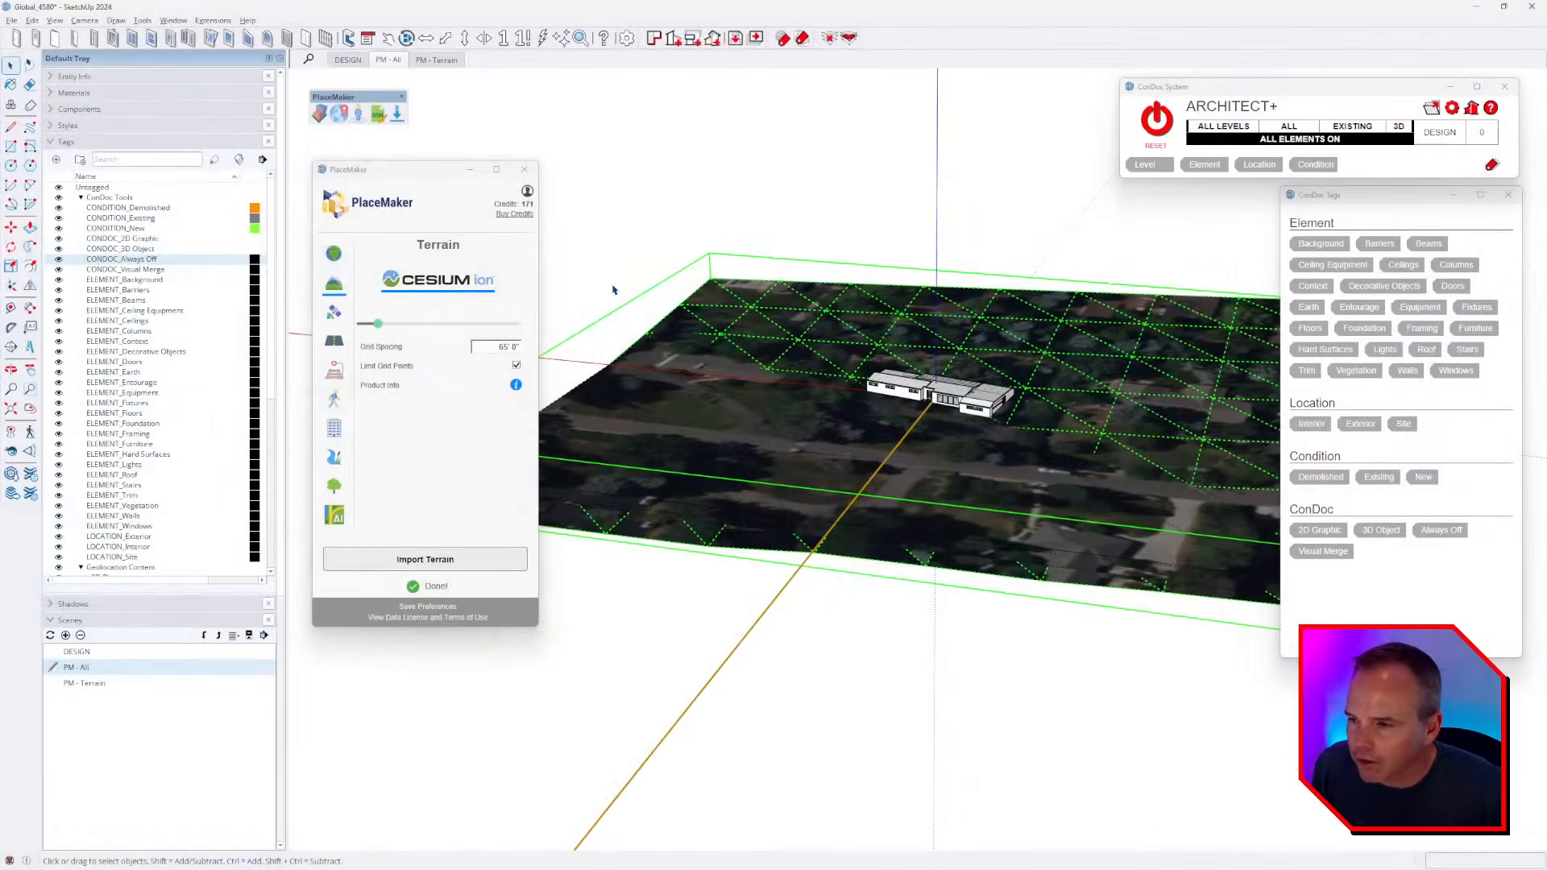
# - Inspect the imported terrain from several angles, checking its entity details and the PlaceMaker tags in the tag list
pyautogui.scroll(-3, 815, 345)
pyautogui.moveTo(815, 345); pyautogui.dragTo(843, 514, button='middle')
pyautogui.click(810, 471)
pyautogui.scroll(2, 1100, 372)
pyautogui.moveTo(1100, 372); pyautogui.dragTo(1097, 331, button='middle')
pyautogui.click(745, 287)
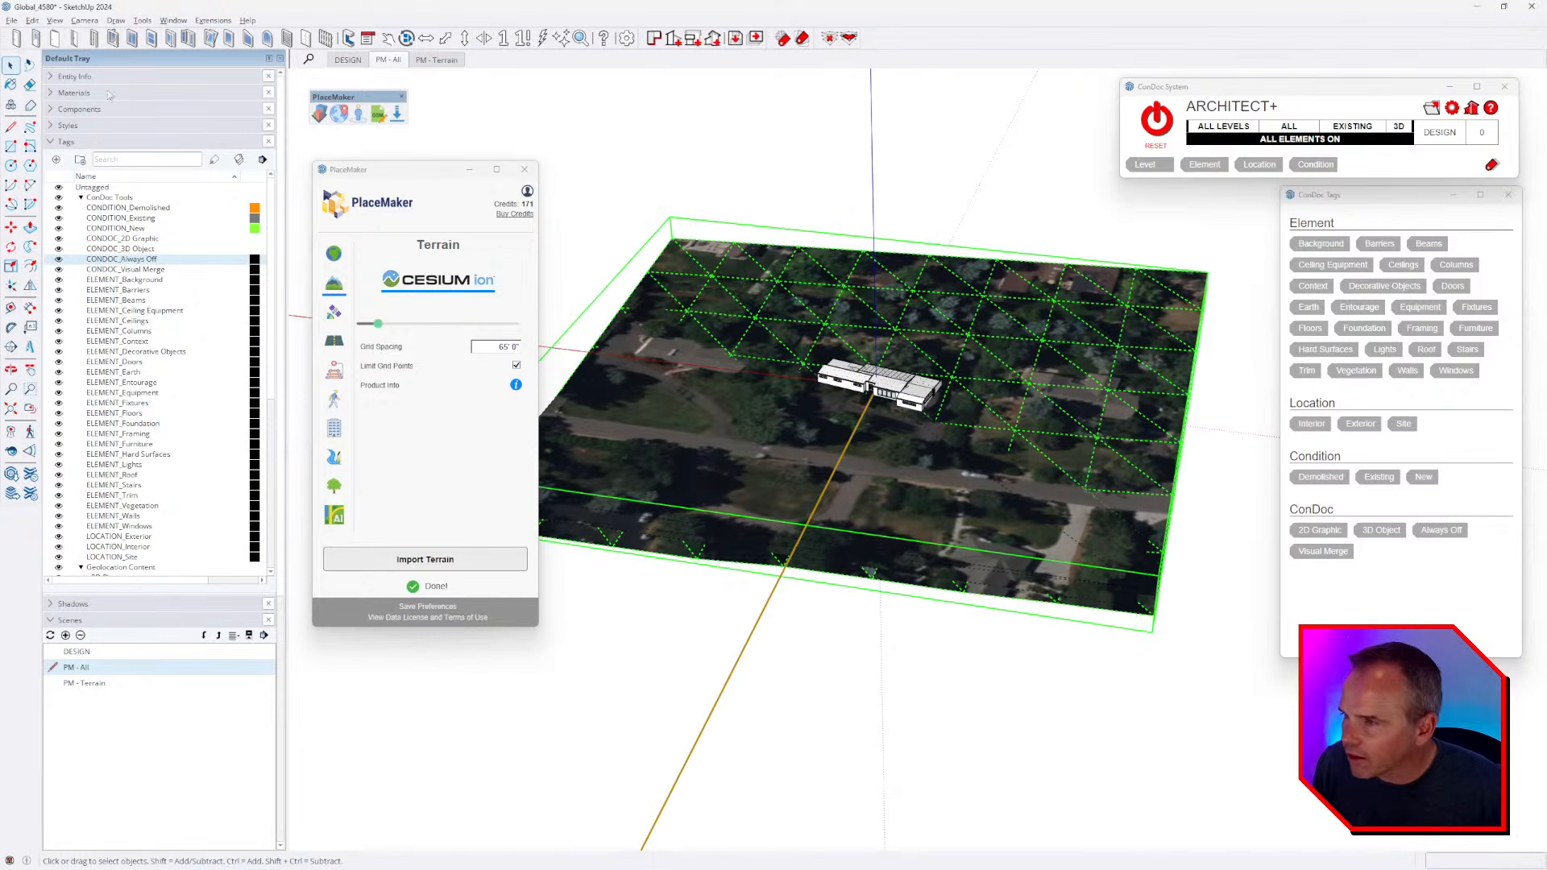
pyautogui.click(162, 76)
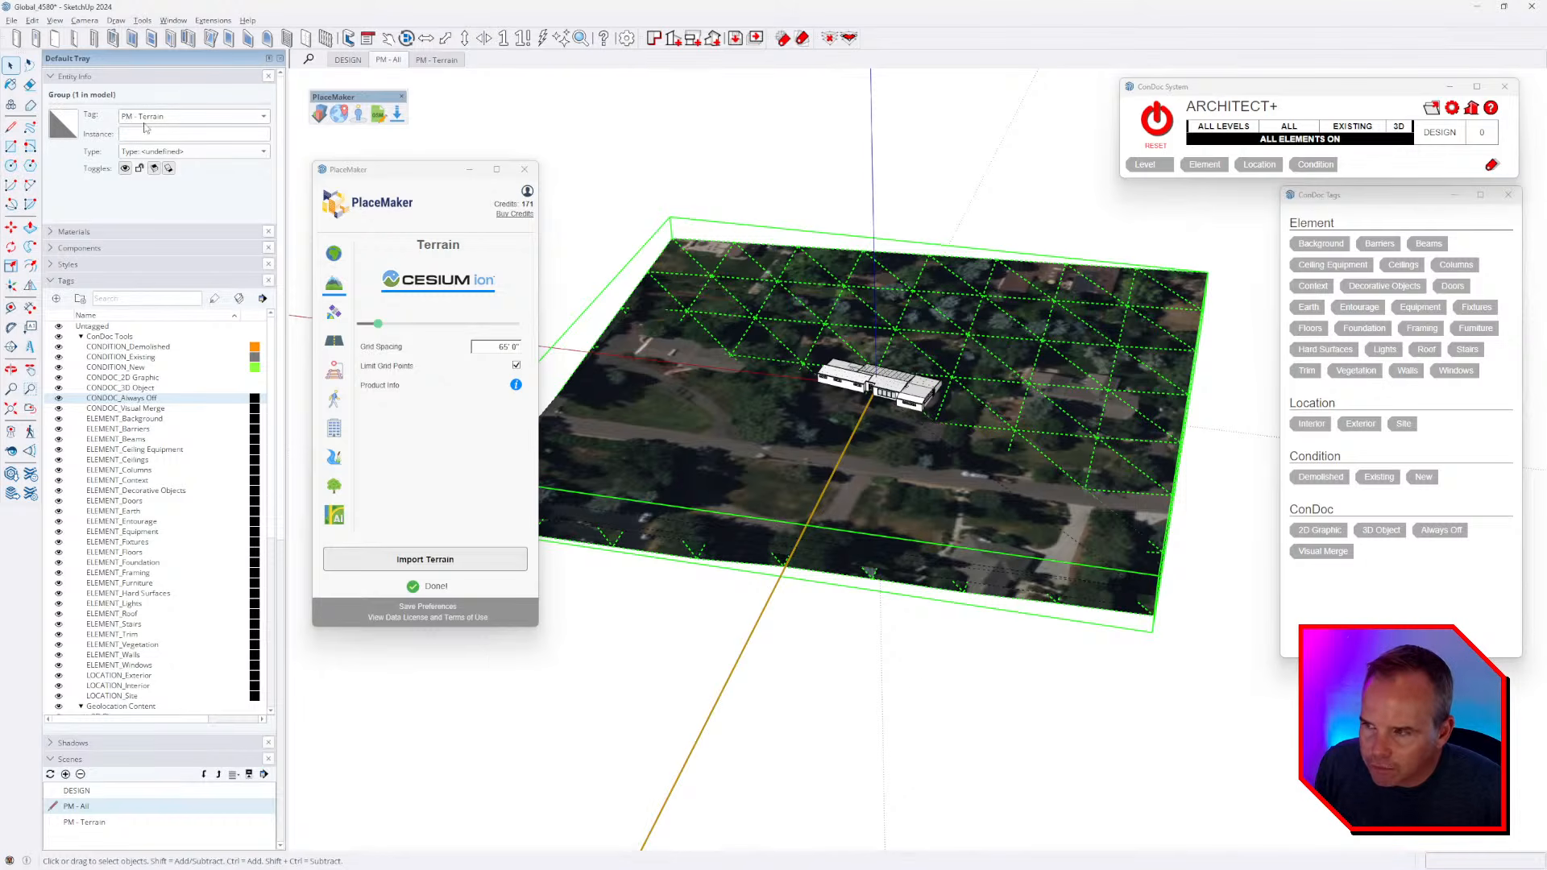
pyautogui.scroll(-10, 153, 604)
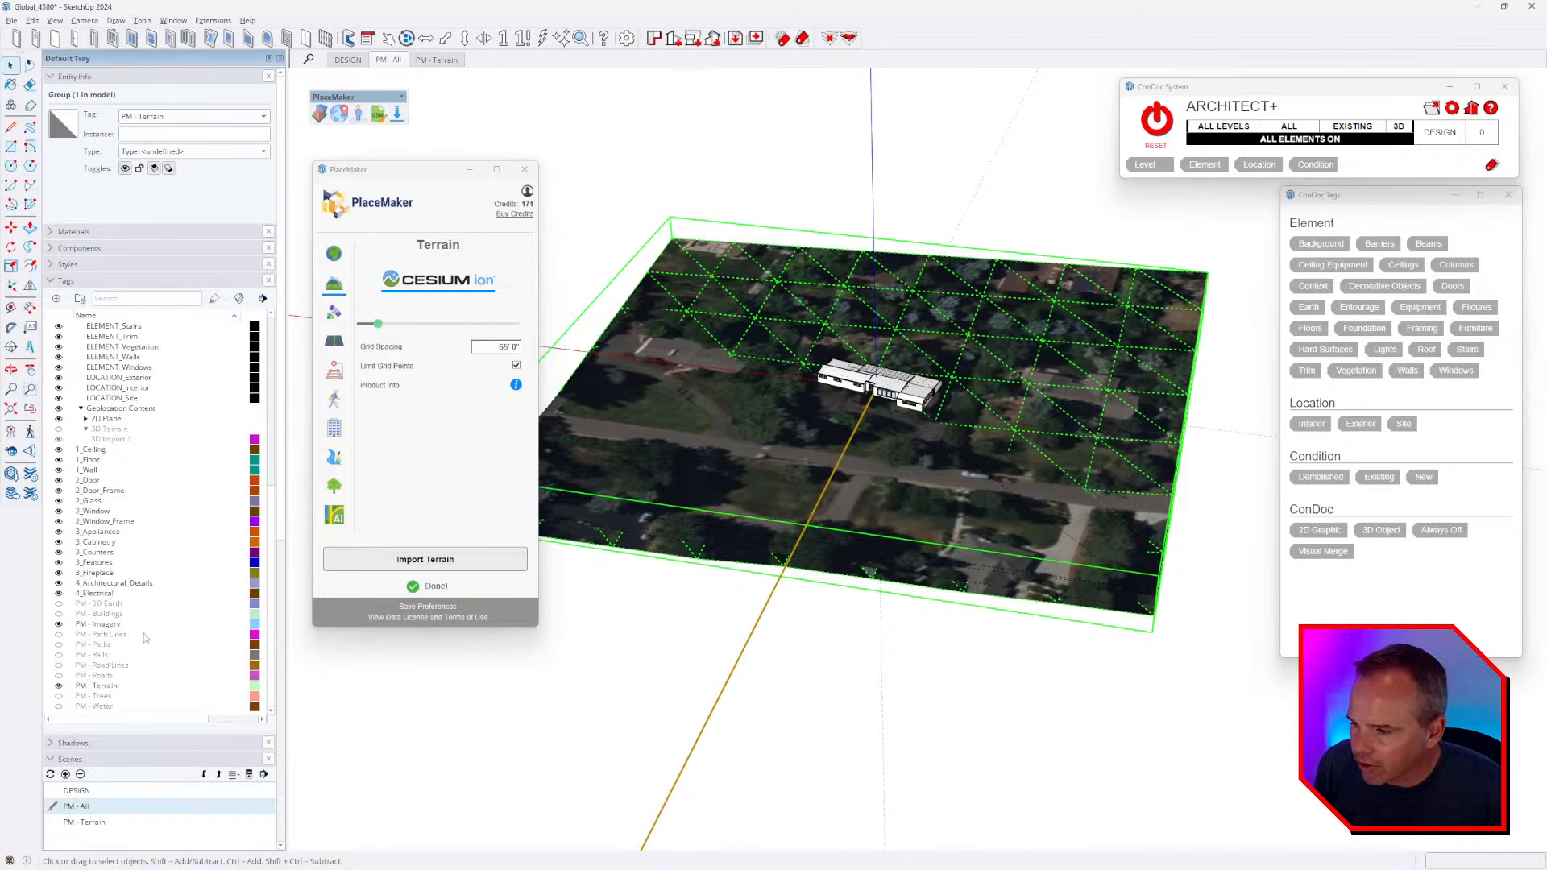
# - Examine the original Geolocation Content group and its nested surface to see how it overlaps the terrain
pyautogui.moveTo(798, 632); pyautogui.dragTo(742, 425, button='middle')
pyautogui.moveTo(854, 431); pyautogui.dragTo(824, 486, button='middle')
pyautogui.click(824, 487)
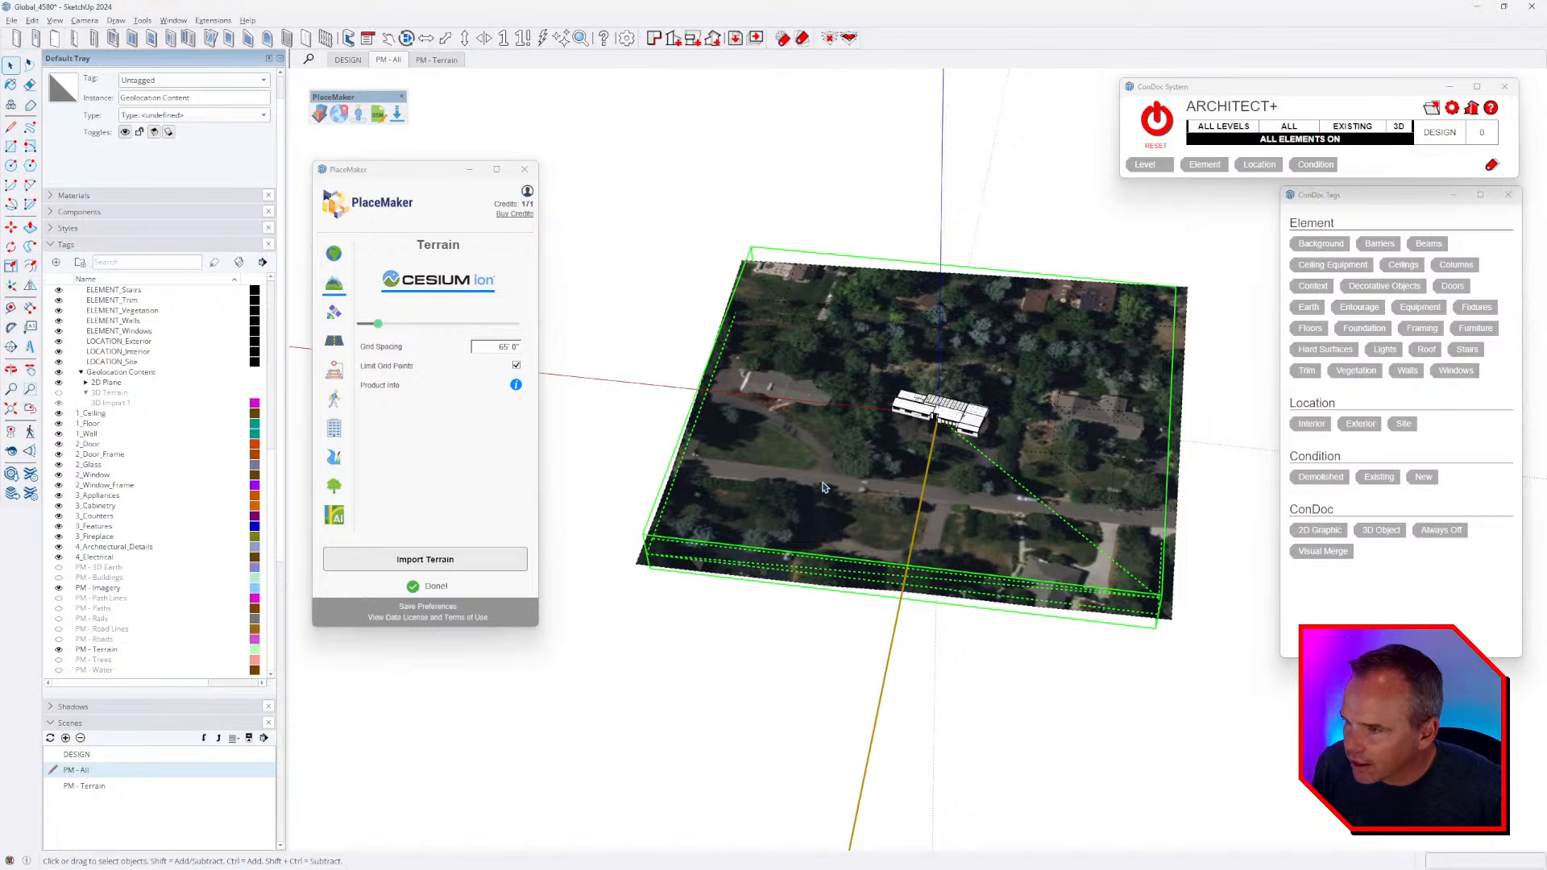
pyautogui.doubleClick(824, 487)
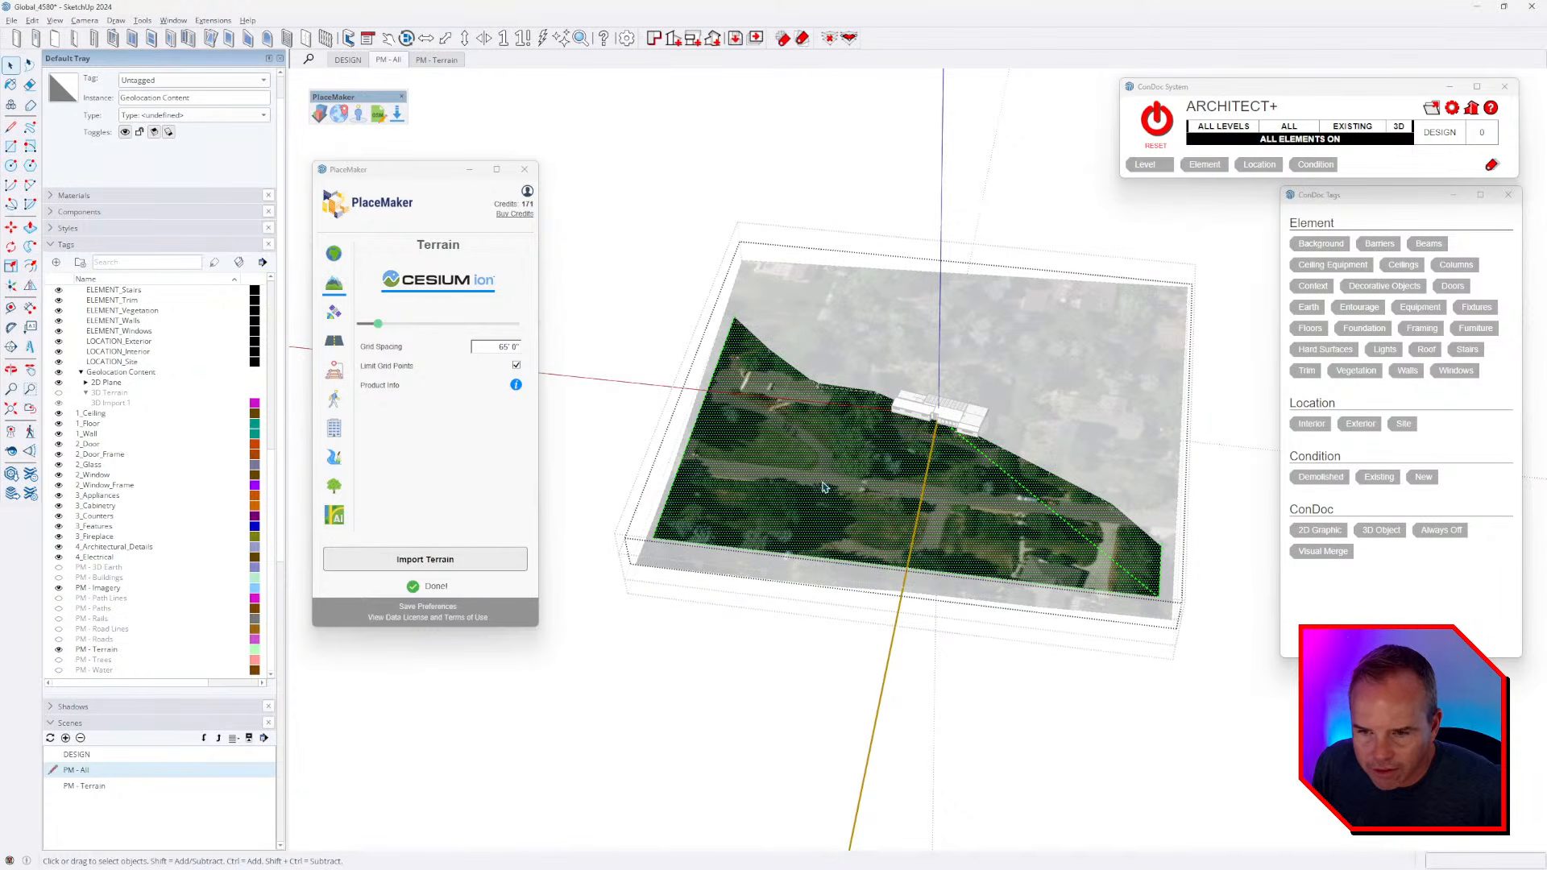
pyautogui.moveTo(891, 531); pyautogui.dragTo(902, 338, button='middle')
pyautogui.press('Escape')
pyautogui.press('Escape')
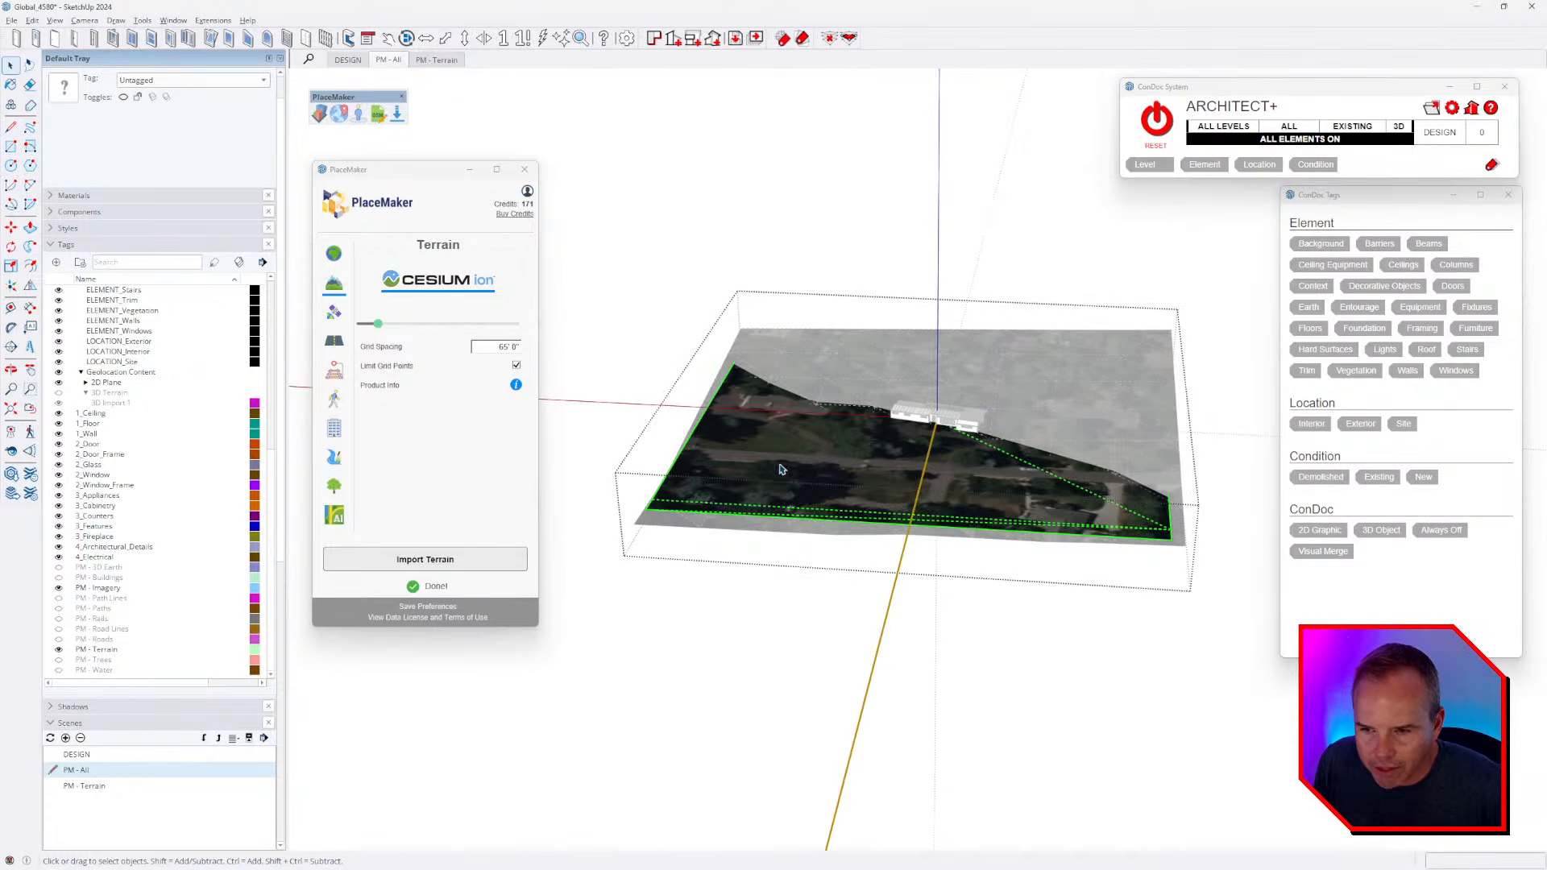
pyautogui.press('Escape')
# - Select the terrain group and hide the 2D Plane tag folder under Geolocation Content
pyautogui.click(782, 463)
pyautogui.click(1076, 383)
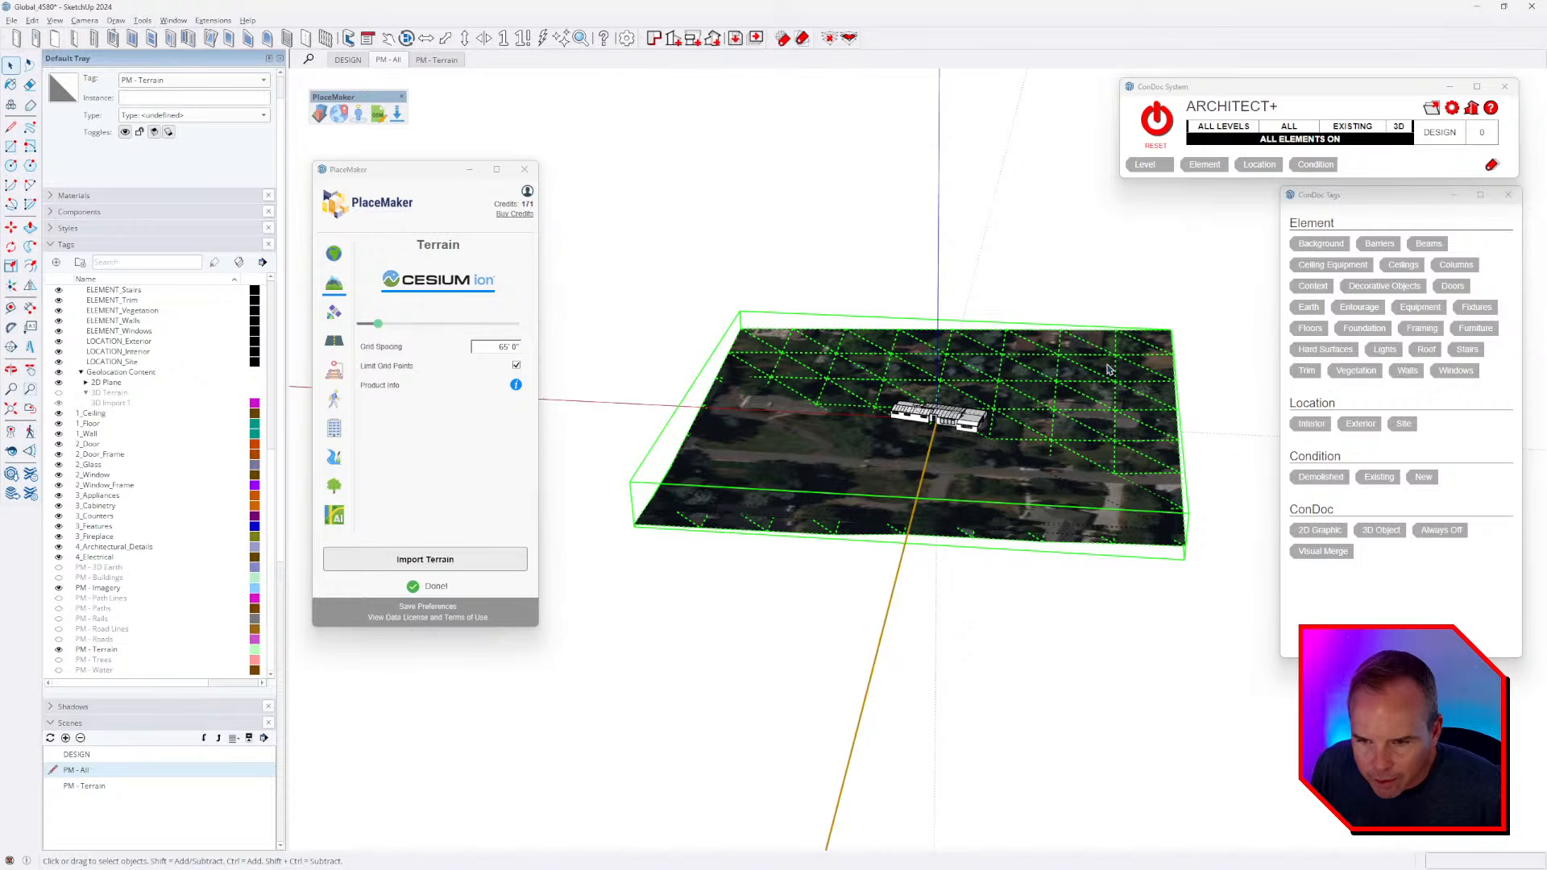
pyautogui.moveTo(983, 490); pyautogui.dragTo(988, 522, button='middle')
pyautogui.scroll(2, 988, 525)
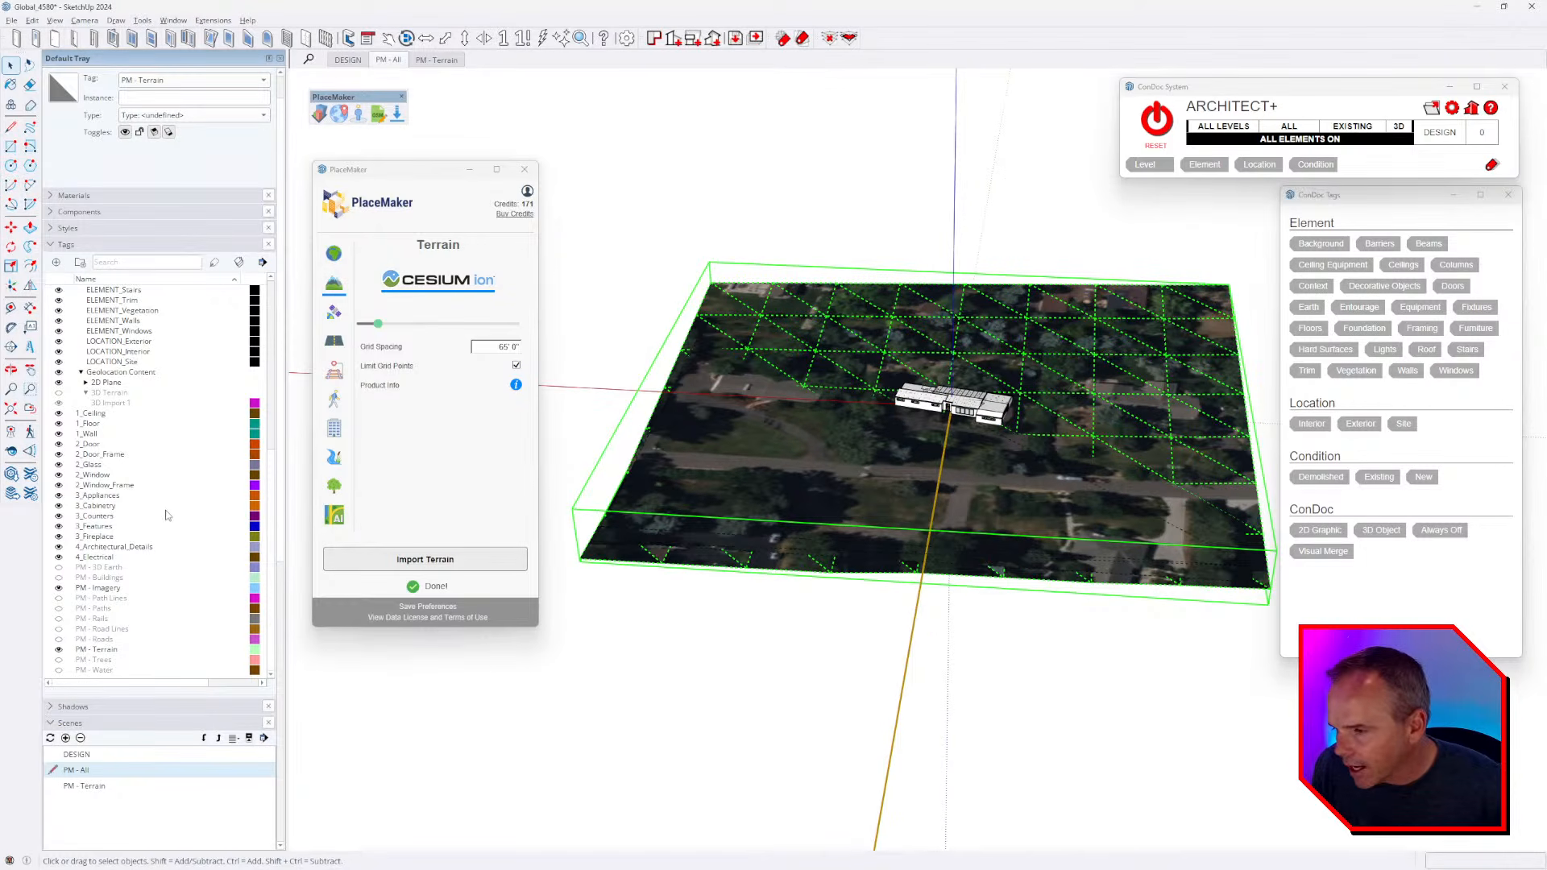
pyautogui.click(58, 382)
pyautogui.moveTo(983, 516); pyautogui.dragTo(999, 653, button='middle')
pyautogui.click(1092, 659)
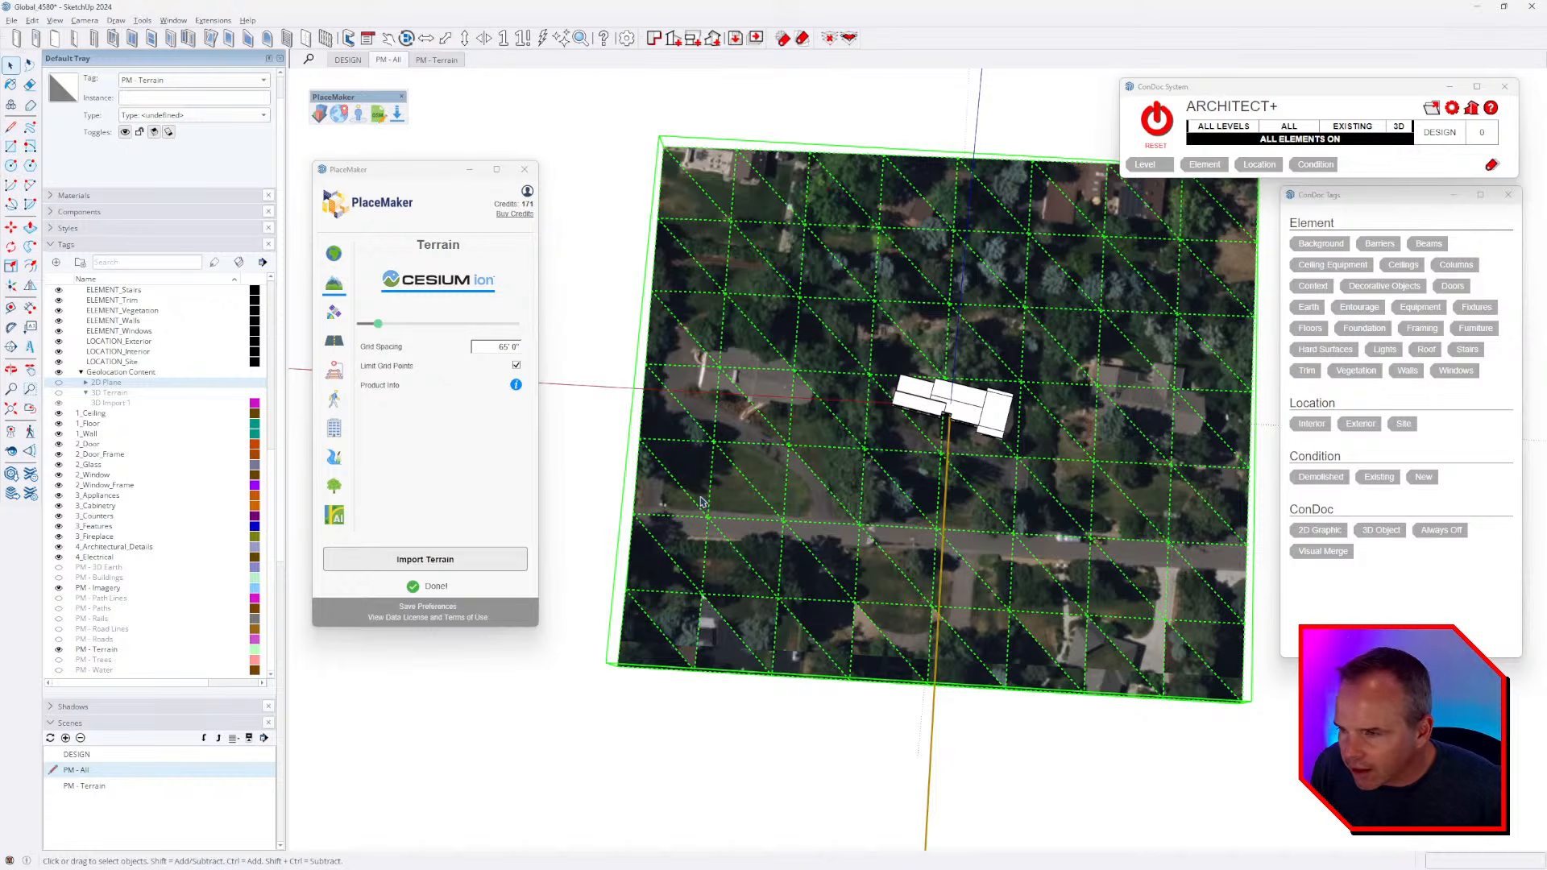
# - Import Nearmap imagery at Max zoom merged with the selected terrain, confirming the 30-credit order
pyautogui.click(334, 311)
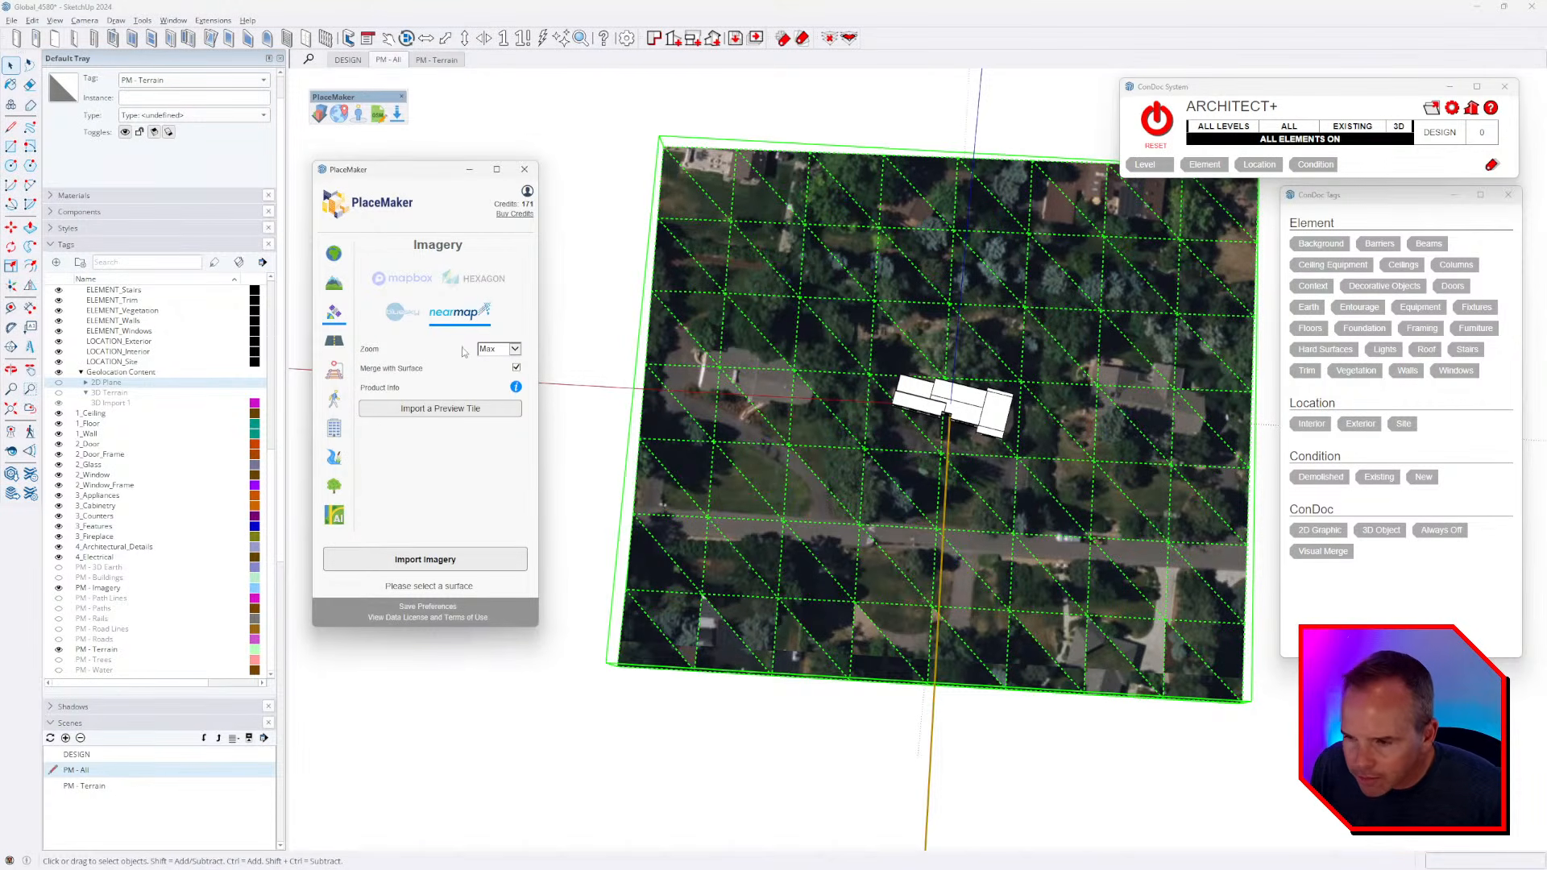
pyautogui.click(437, 567)
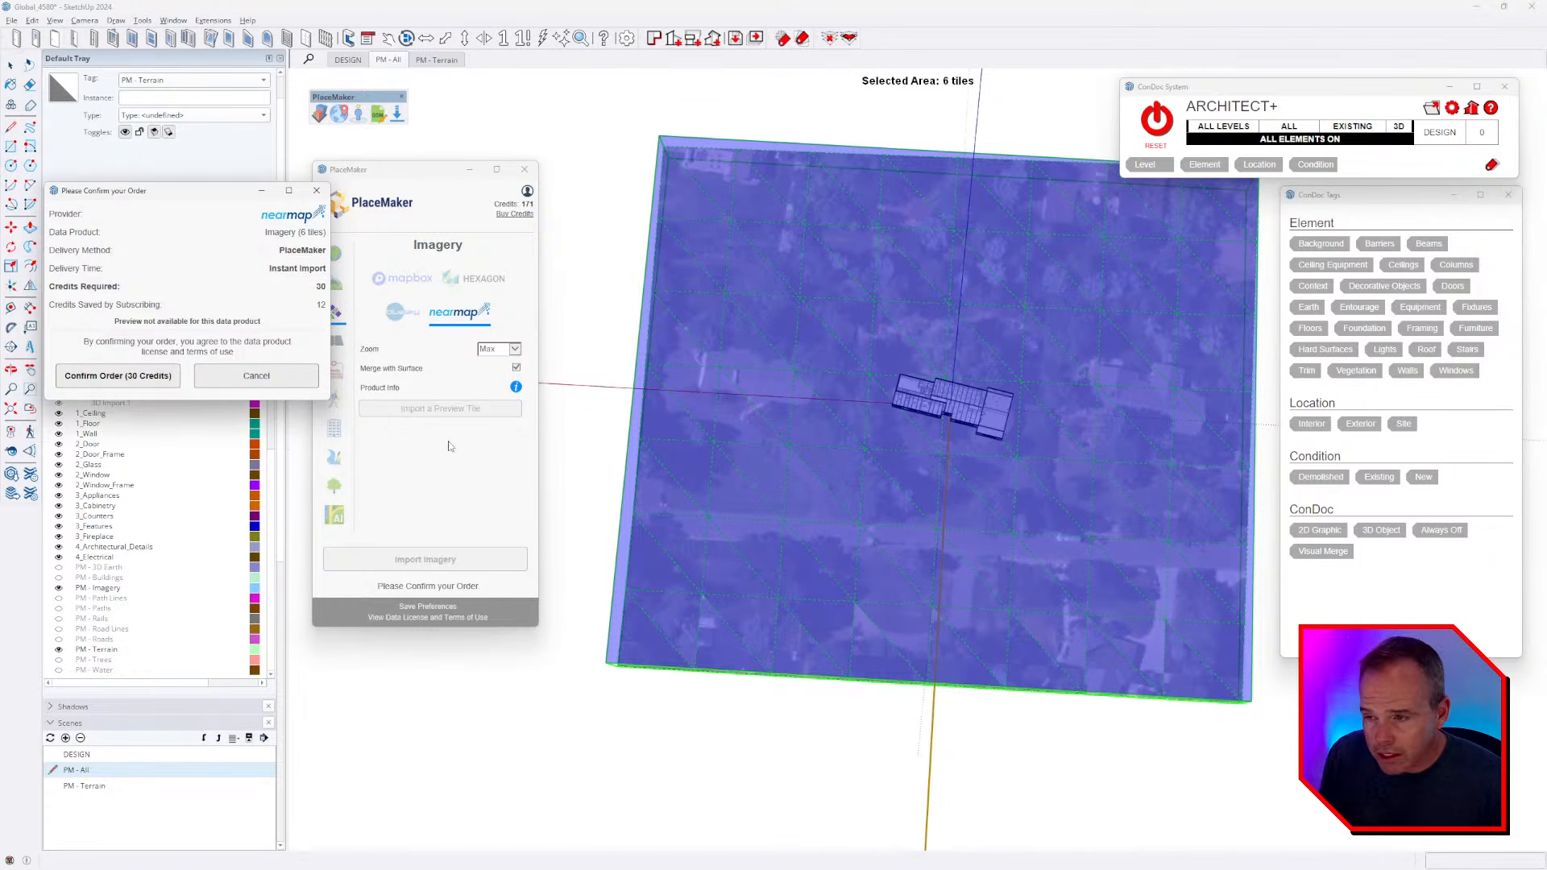
pyautogui.click(123, 376)
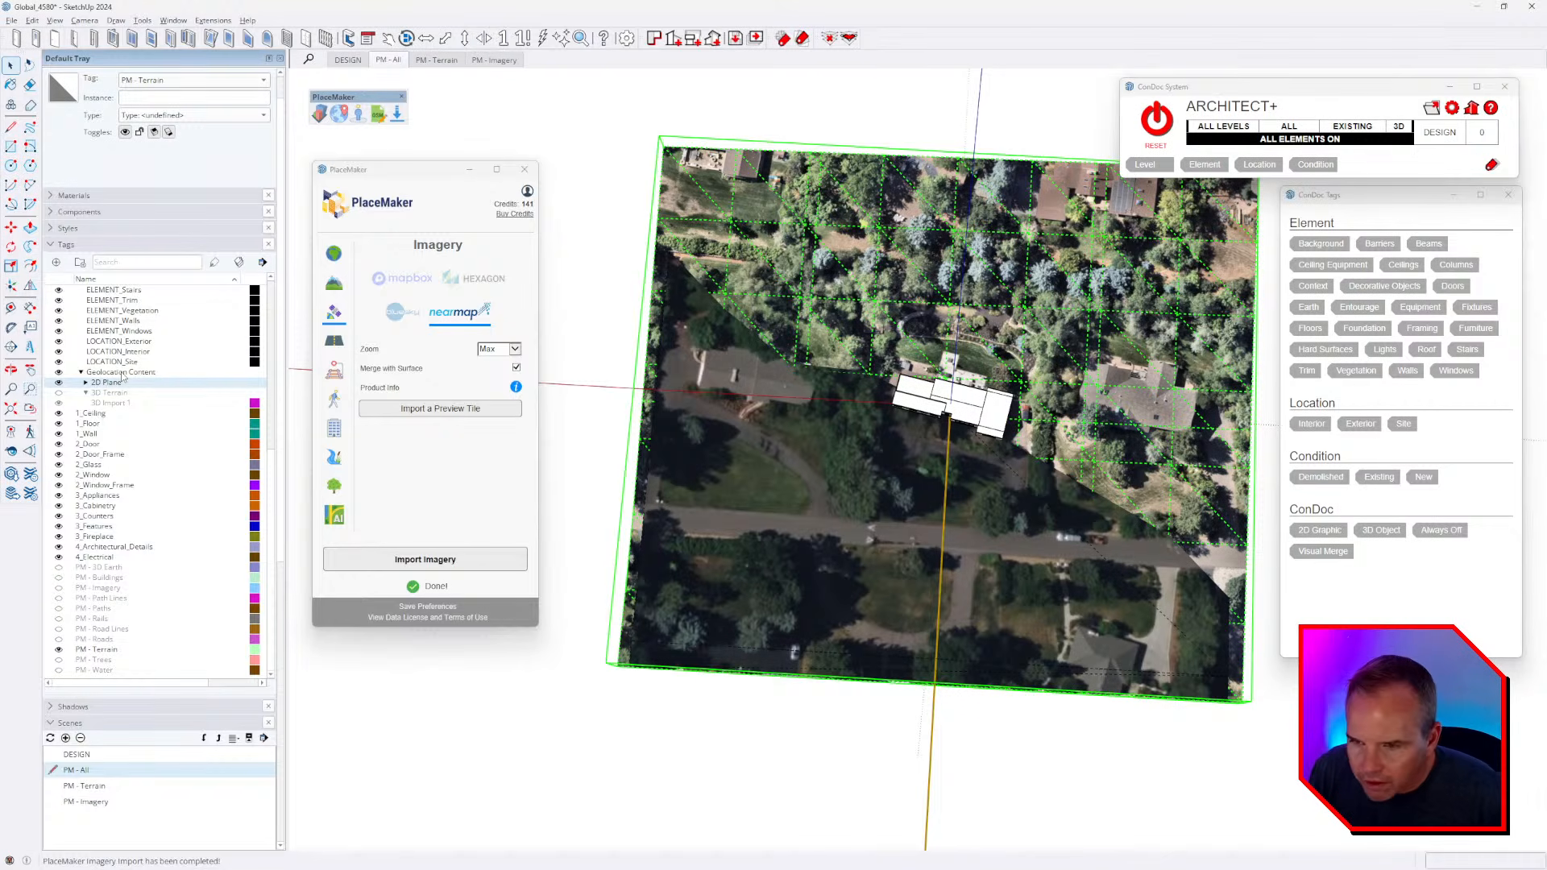
# - Check how the original Geolocation Content group overlaps the new imagery, and turn off the display of hidden objects
pyautogui.click(809, 107)
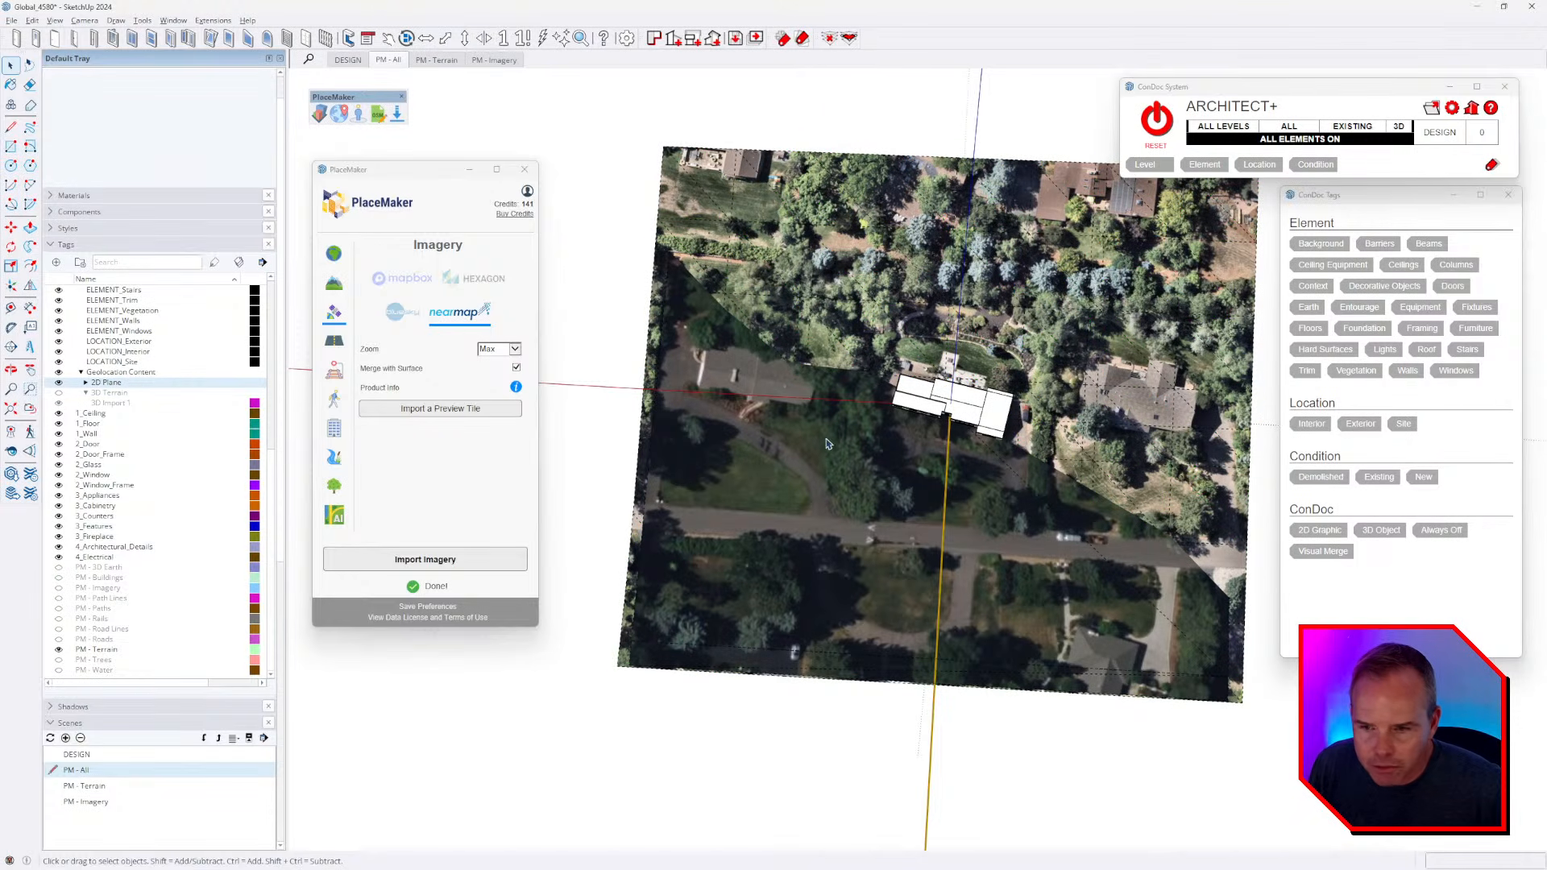
pyautogui.moveTo(783, 464); pyautogui.dragTo(794, 443, button='middle')
pyautogui.click(793, 443)
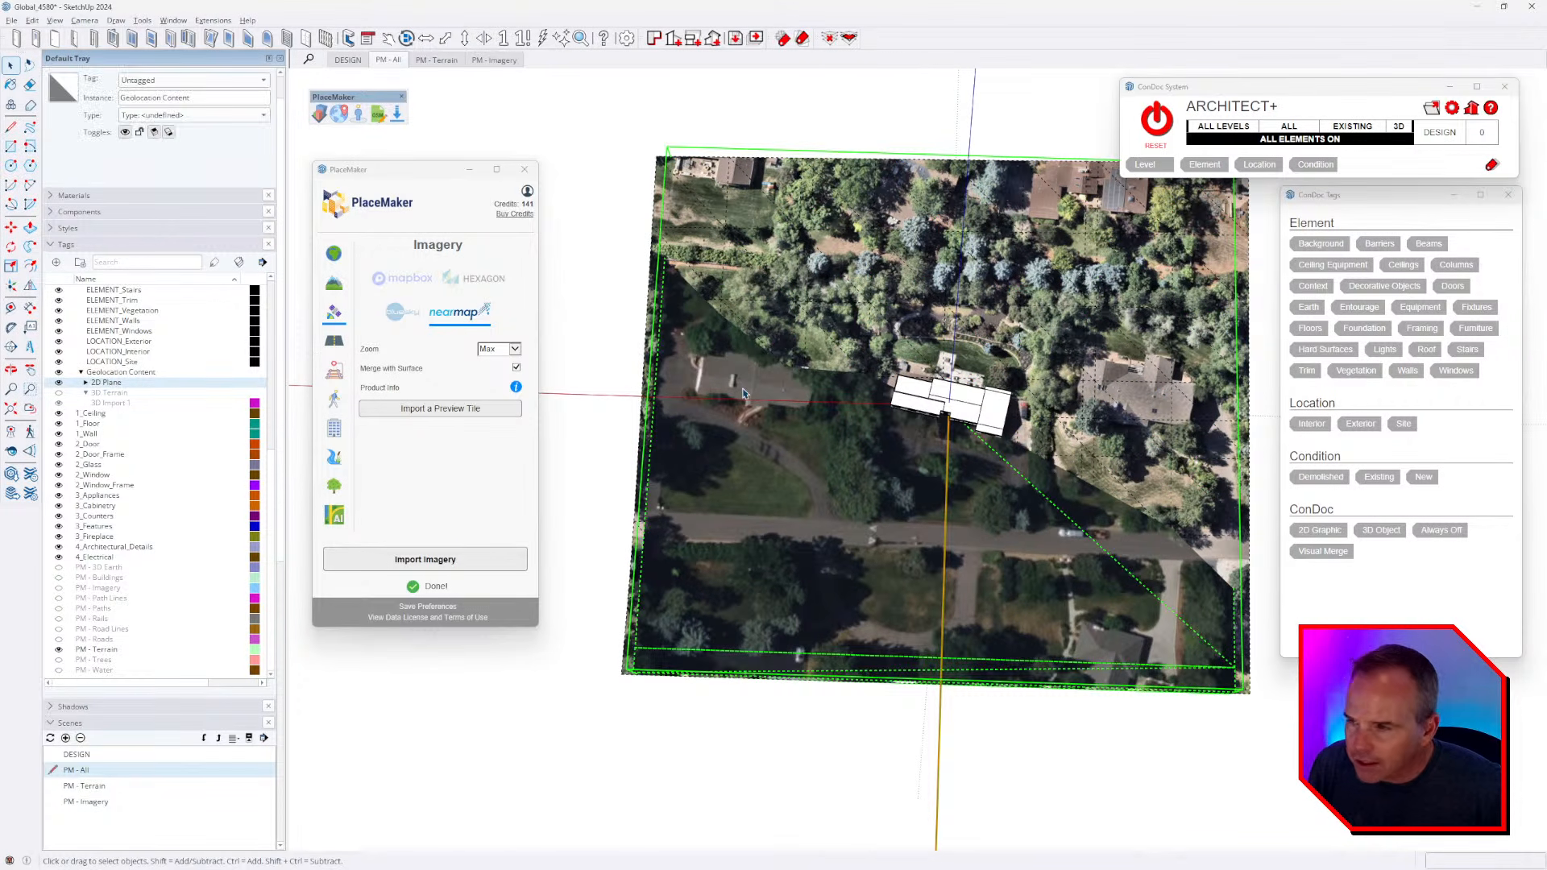
pyautogui.scroll(2, 742, 395)
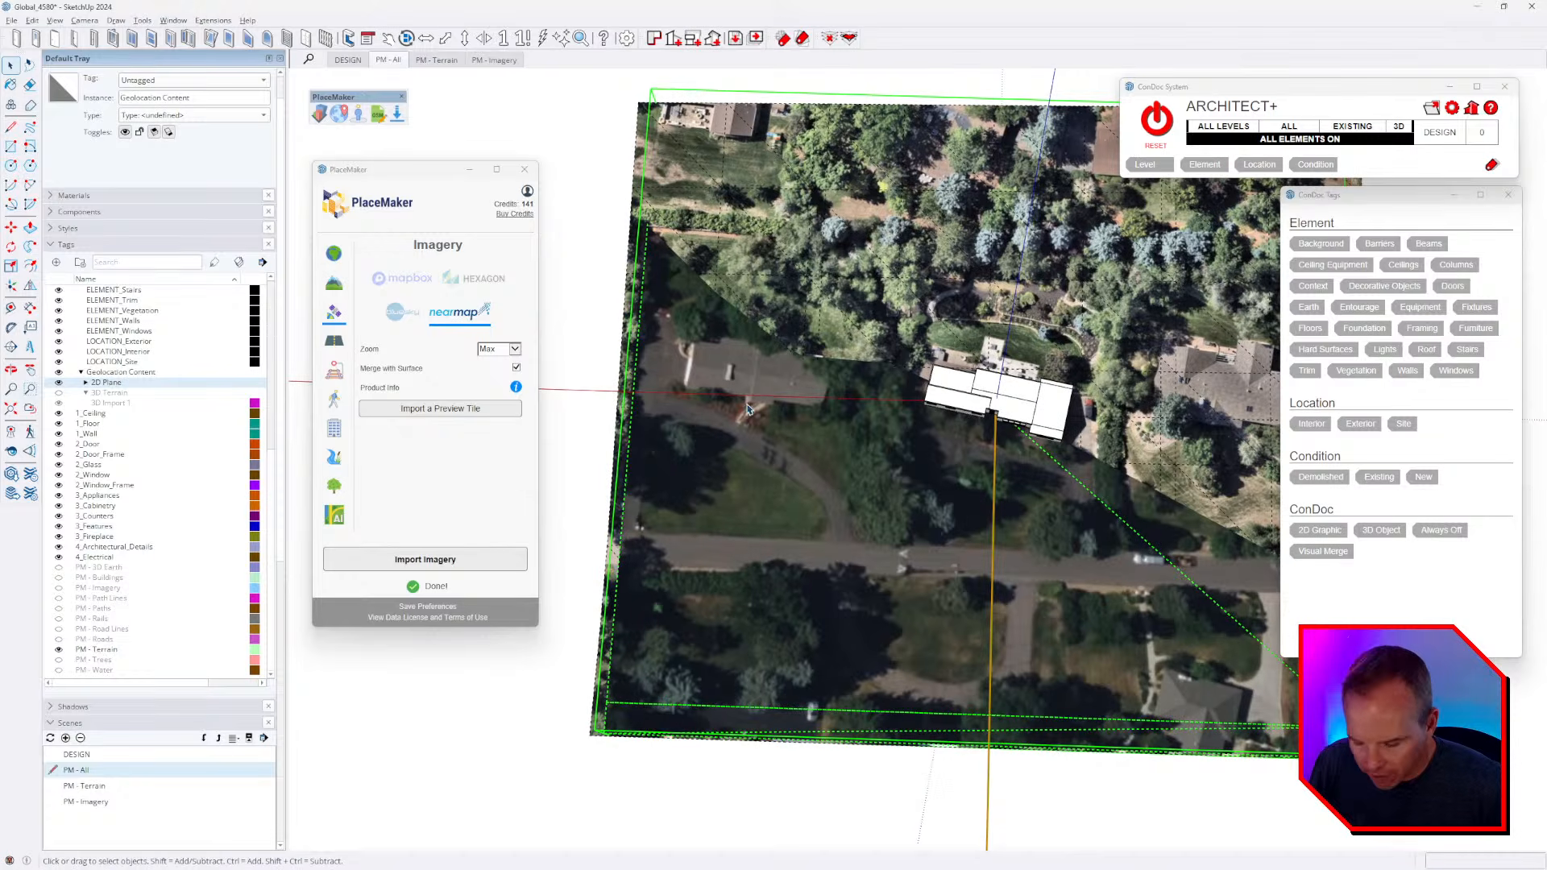
pyautogui.scroll(-2, 769, 433)
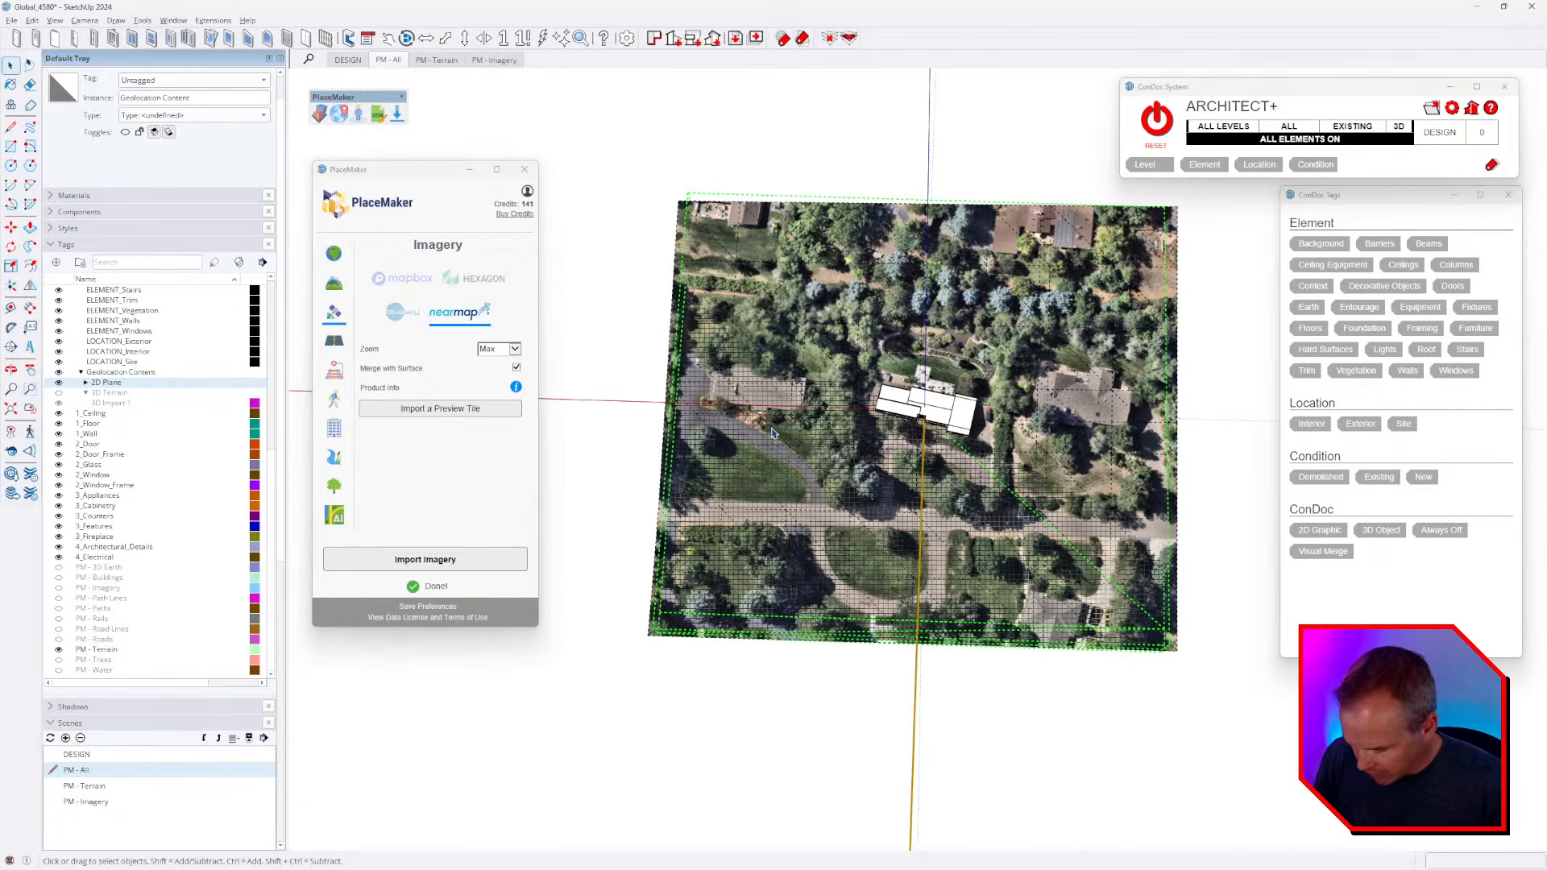
pyautogui.click(889, 167)
pyautogui.click(55, 21)
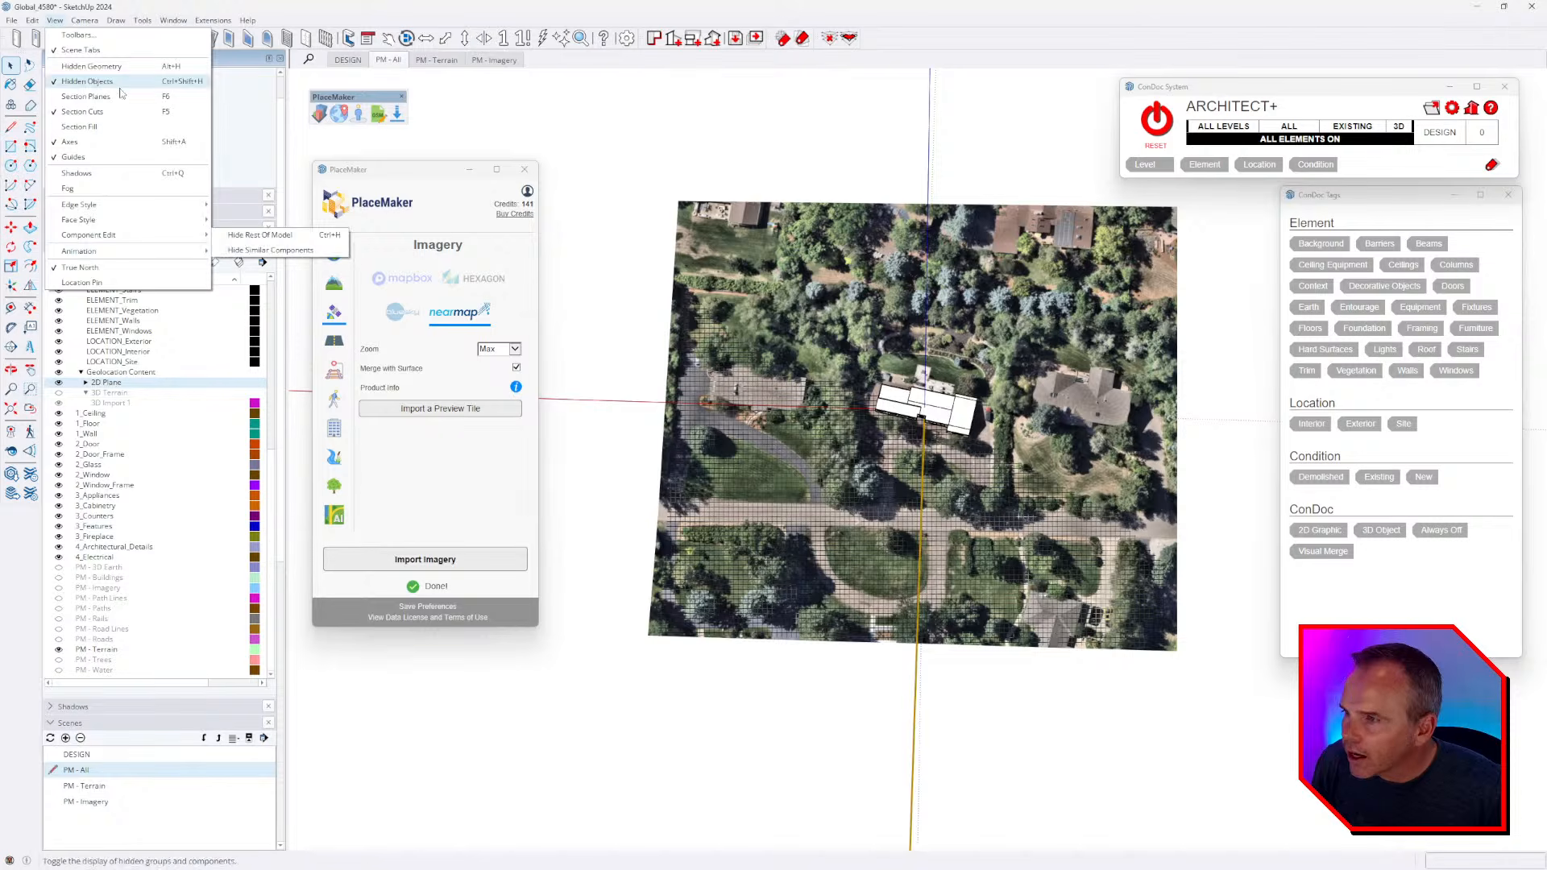
pyautogui.click(119, 82)
# - Rotate the house model 1 degree about its rear corner at the driveway end to align it with the roof in the imagery
pyautogui.scroll(3, 948, 393)
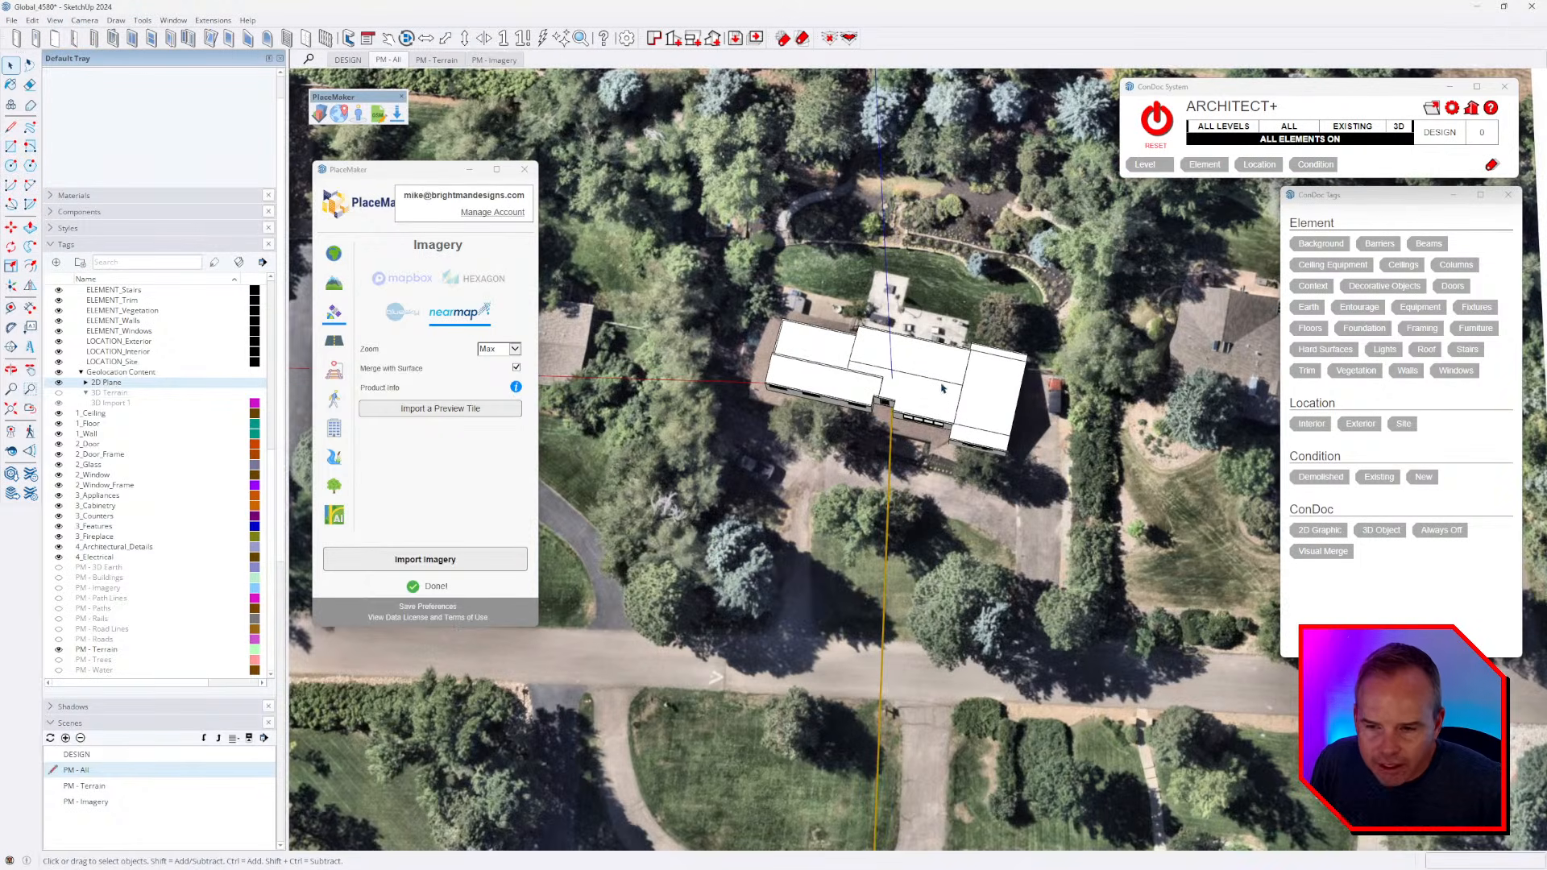
pyautogui.scroll(5, 877, 387)
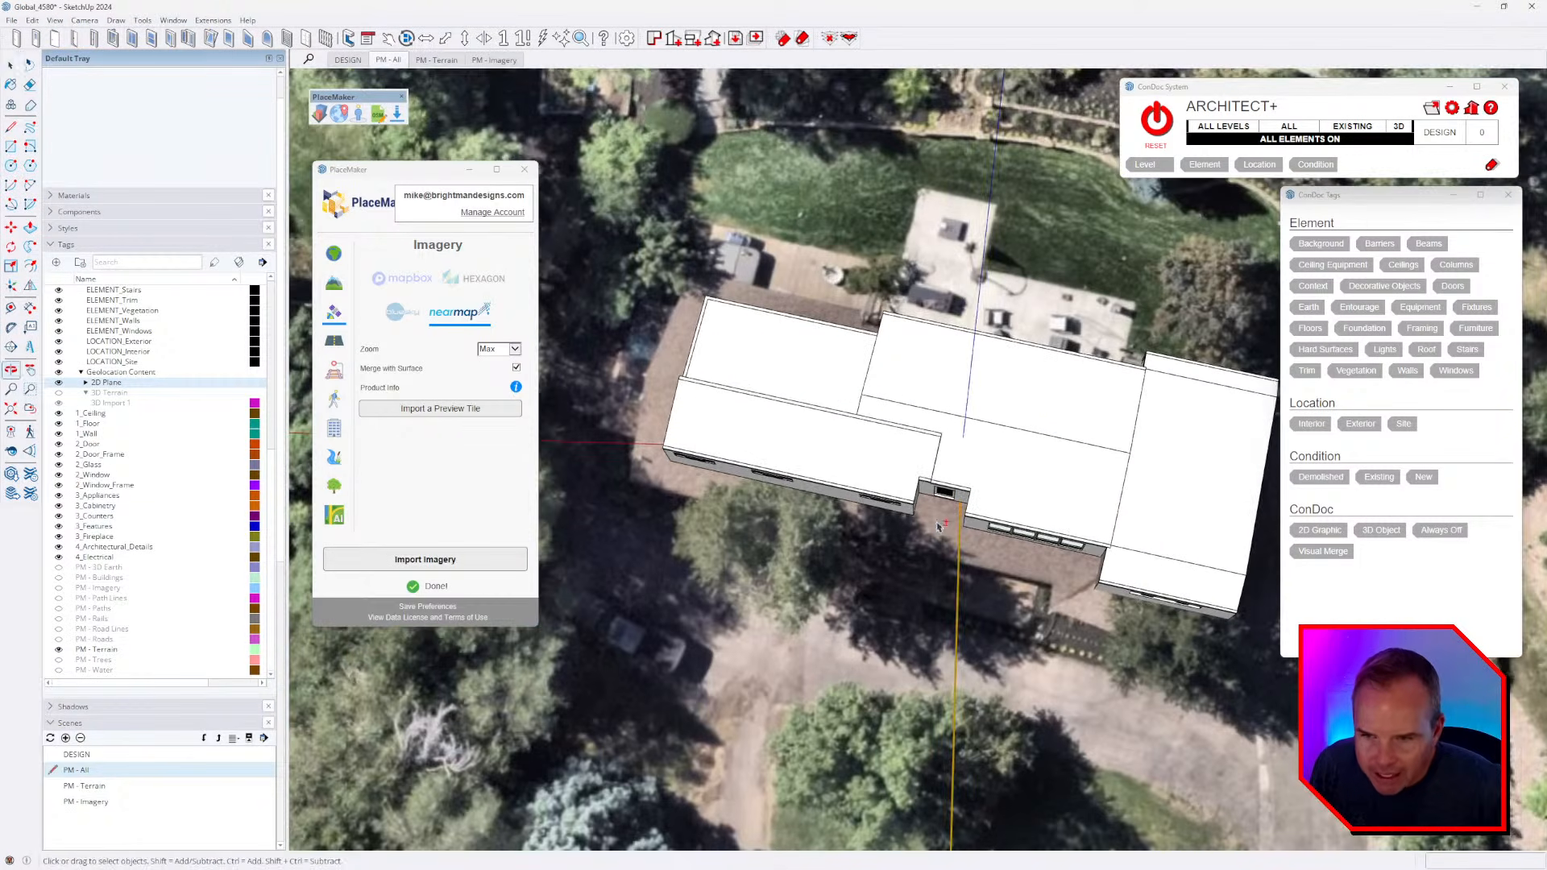
pyautogui.moveTo(839, 519); pyautogui.dragTo(947, 641, button='middle')
pyautogui.moveTo(951, 665); pyautogui.dragTo(1038, 554, button='middle')
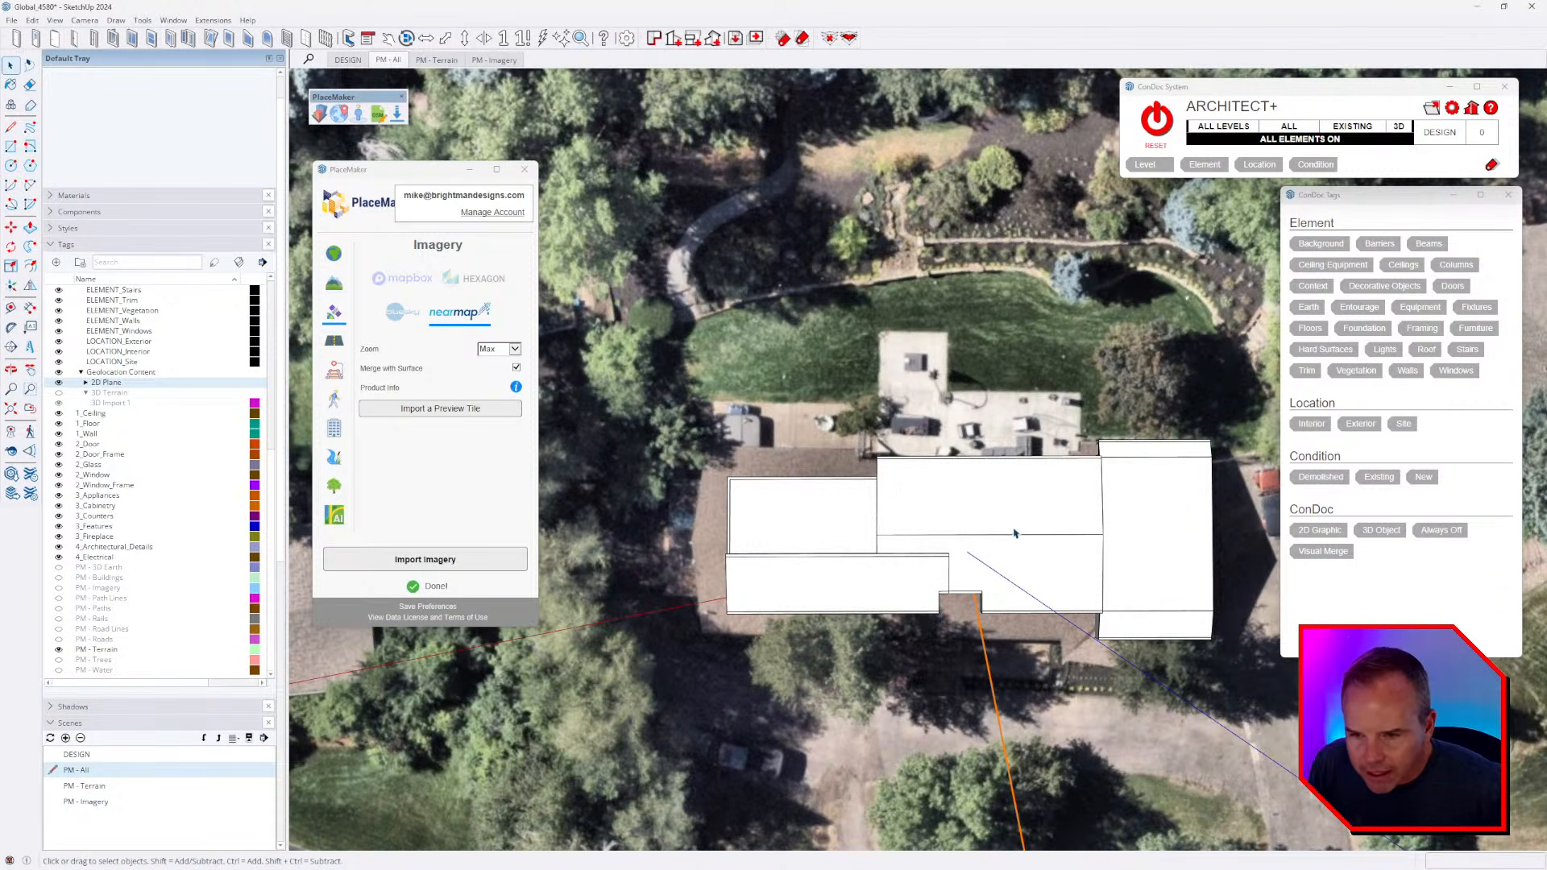
pyautogui.click(971, 485)
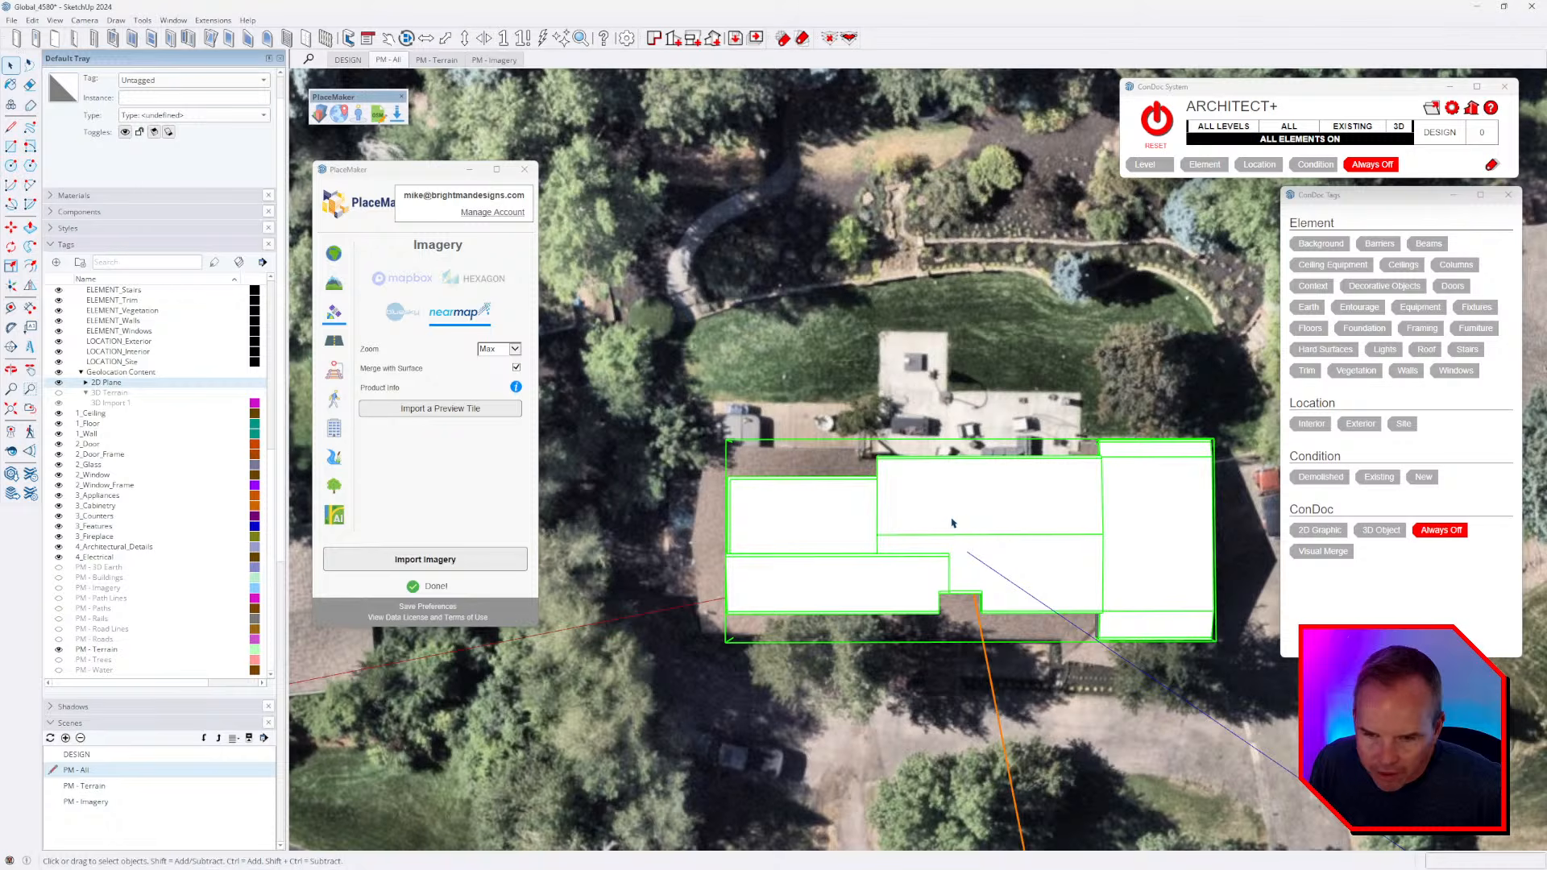
pyautogui.press('q')
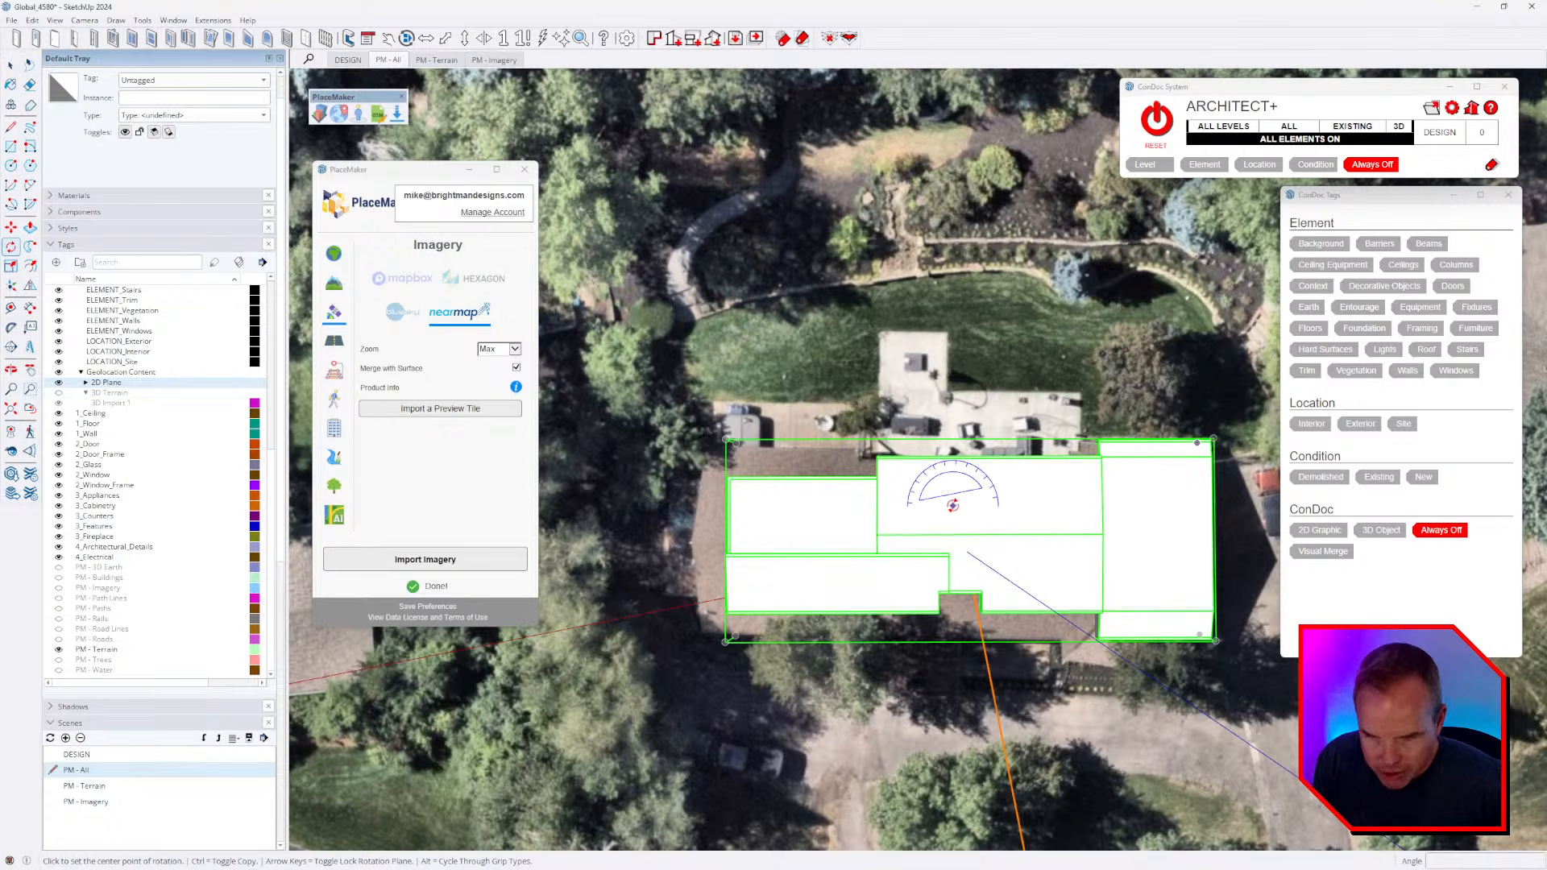
pyautogui.click(1213, 437)
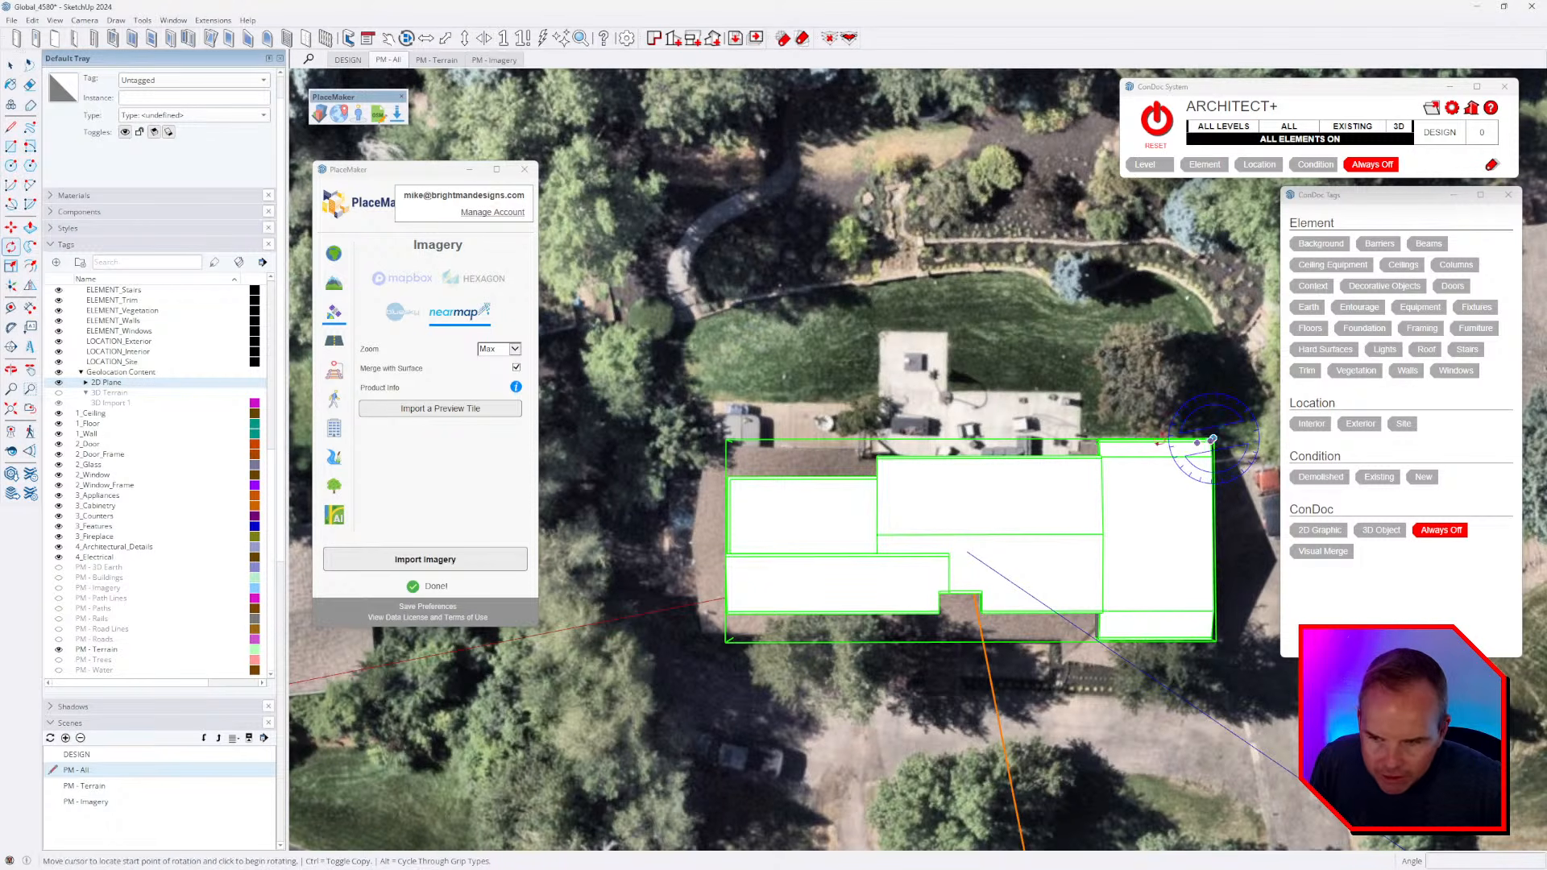
pyautogui.click(655, 400)
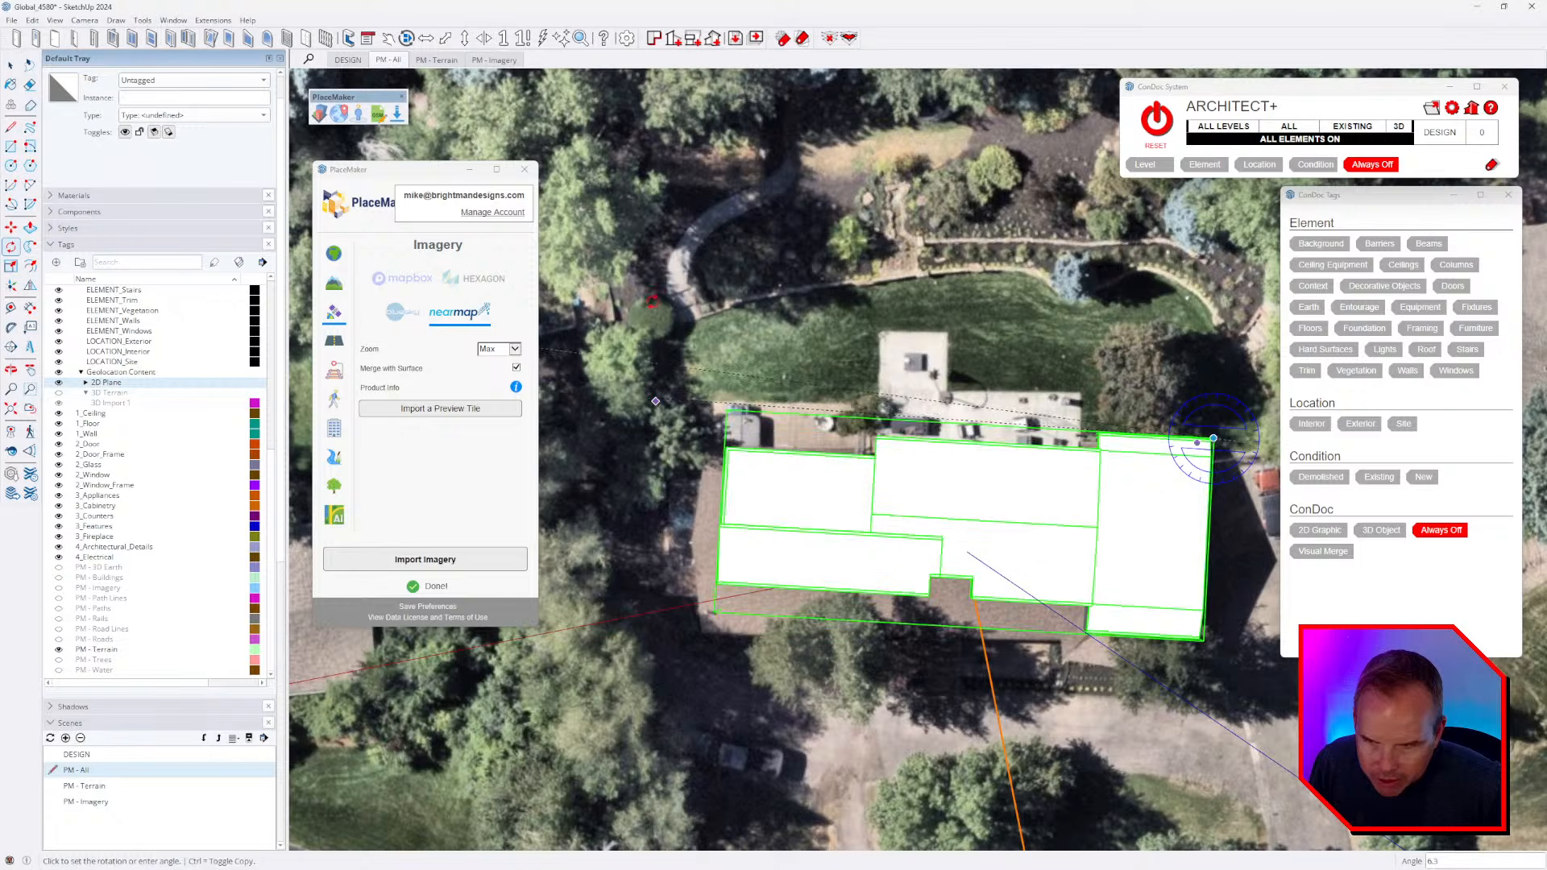
pyautogui.click(810, 294)
pyautogui.write('1')
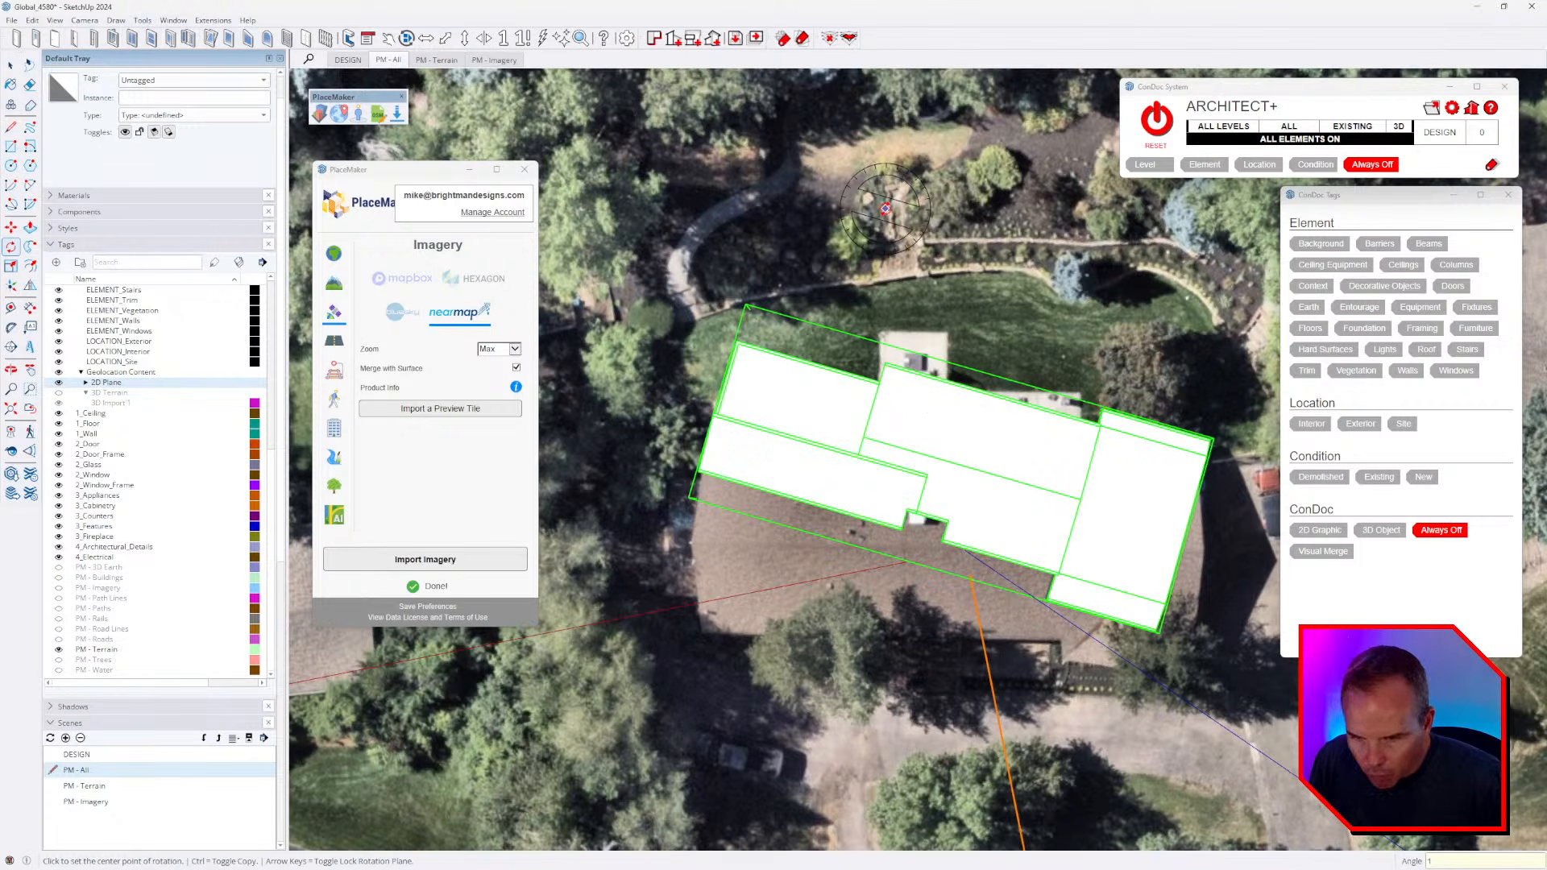
pyautogui.press('Return')
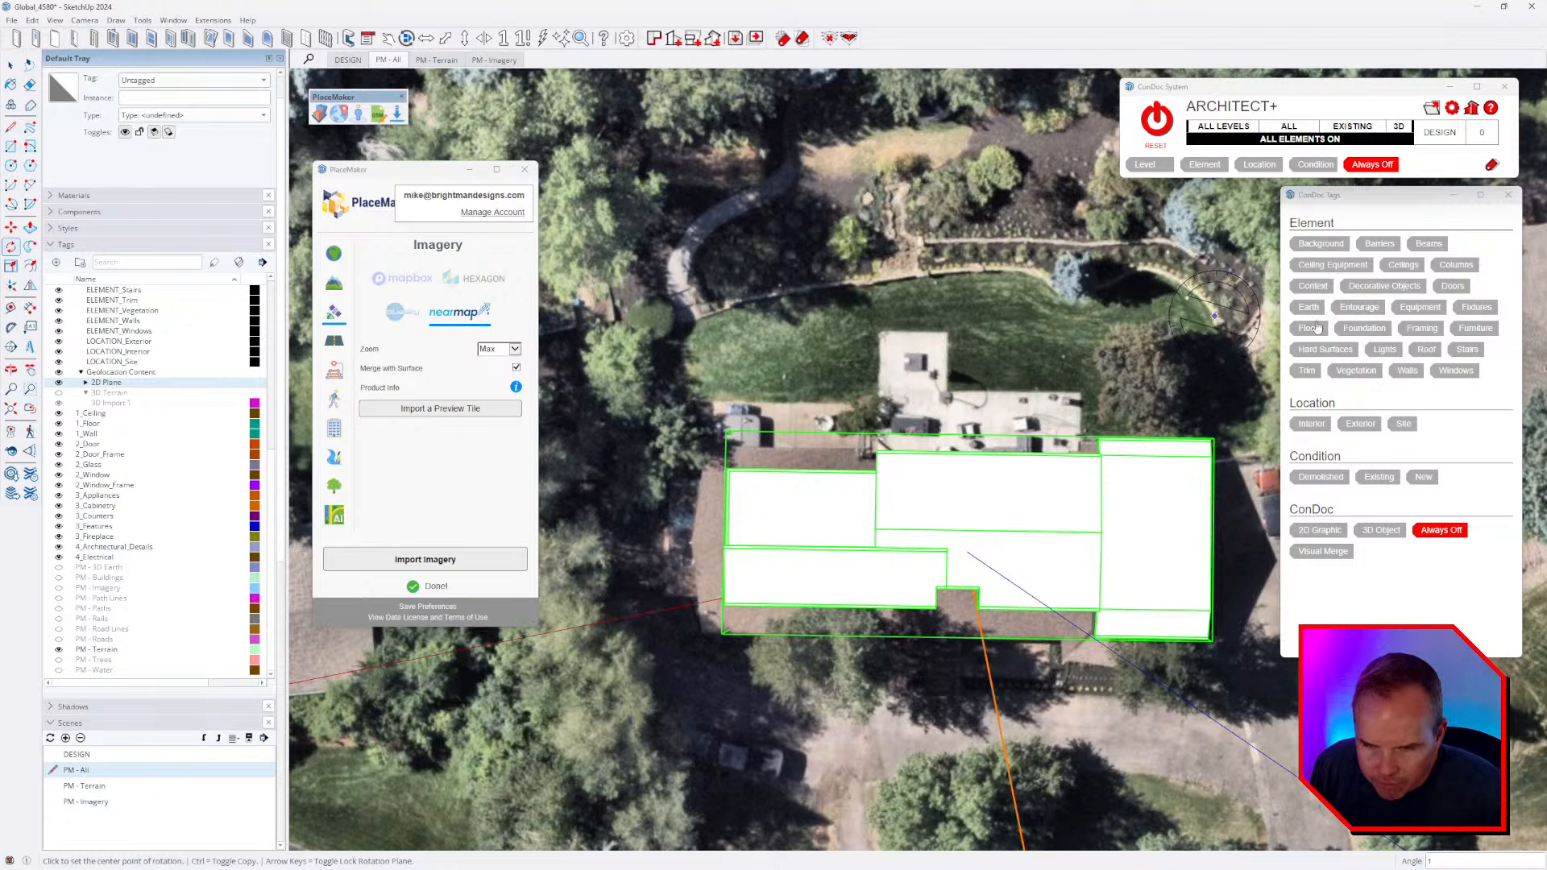
# - Move the house slightly against the back patio, and shift it about 2' 2" away from the side driveway to match the imagery
pyautogui.scroll(-3, 960, 350)
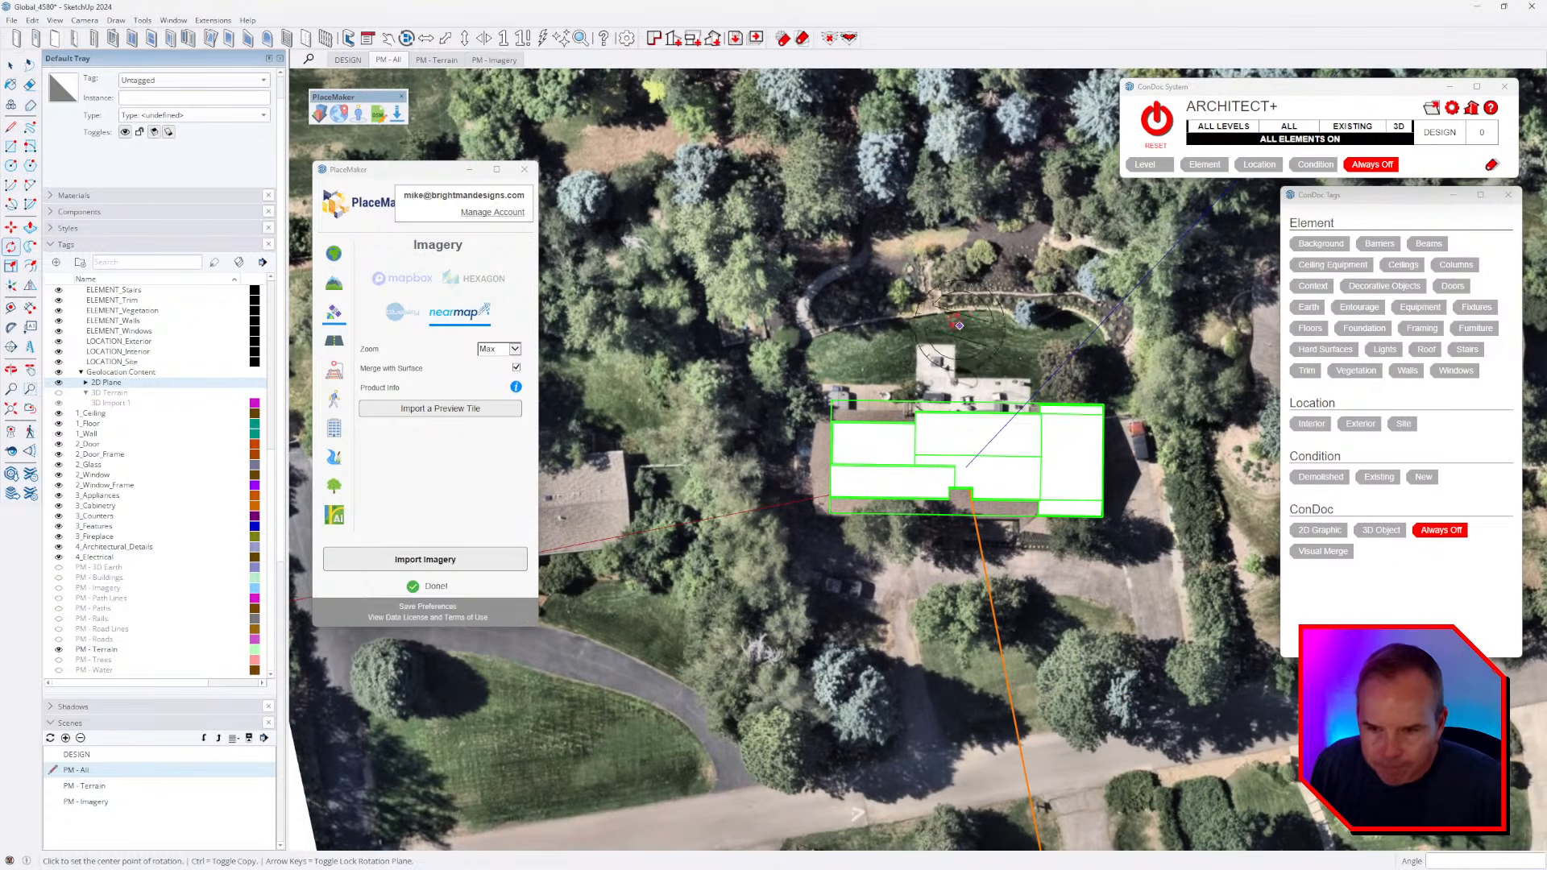
pyautogui.scroll(3, 878, 427)
pyautogui.press('m')
pyautogui.click(977, 333)
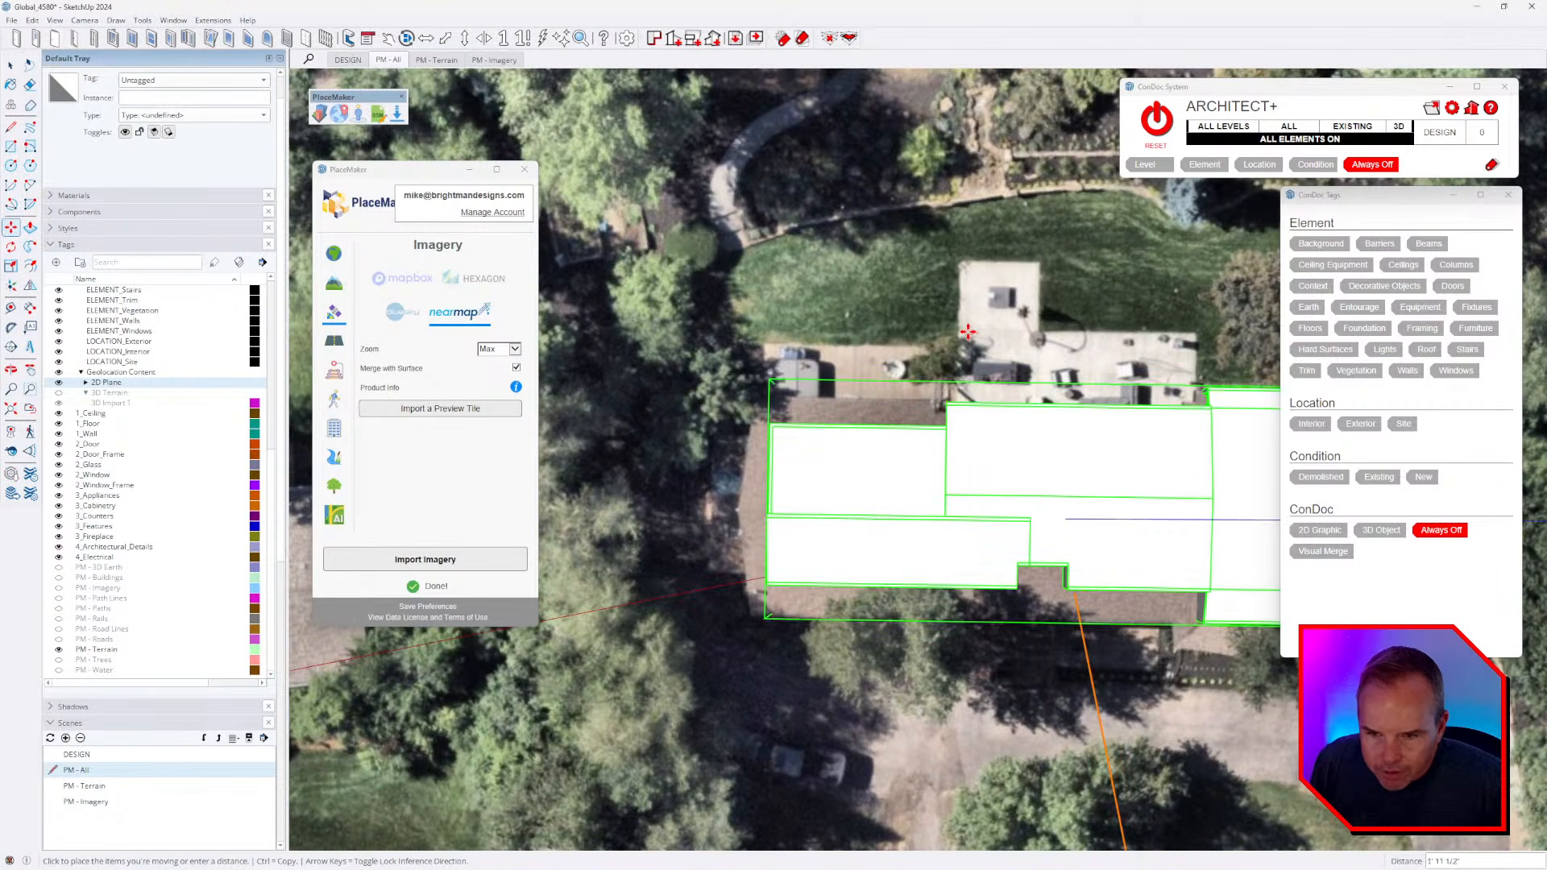
pyautogui.click(977, 337)
pyautogui.scroll(-1, 973, 337)
pyautogui.keyDown('shift'); pyautogui.moveTo(1033, 451); pyautogui.dragTo(728, 435, button='middle'); pyautogui.keyUp('shift')
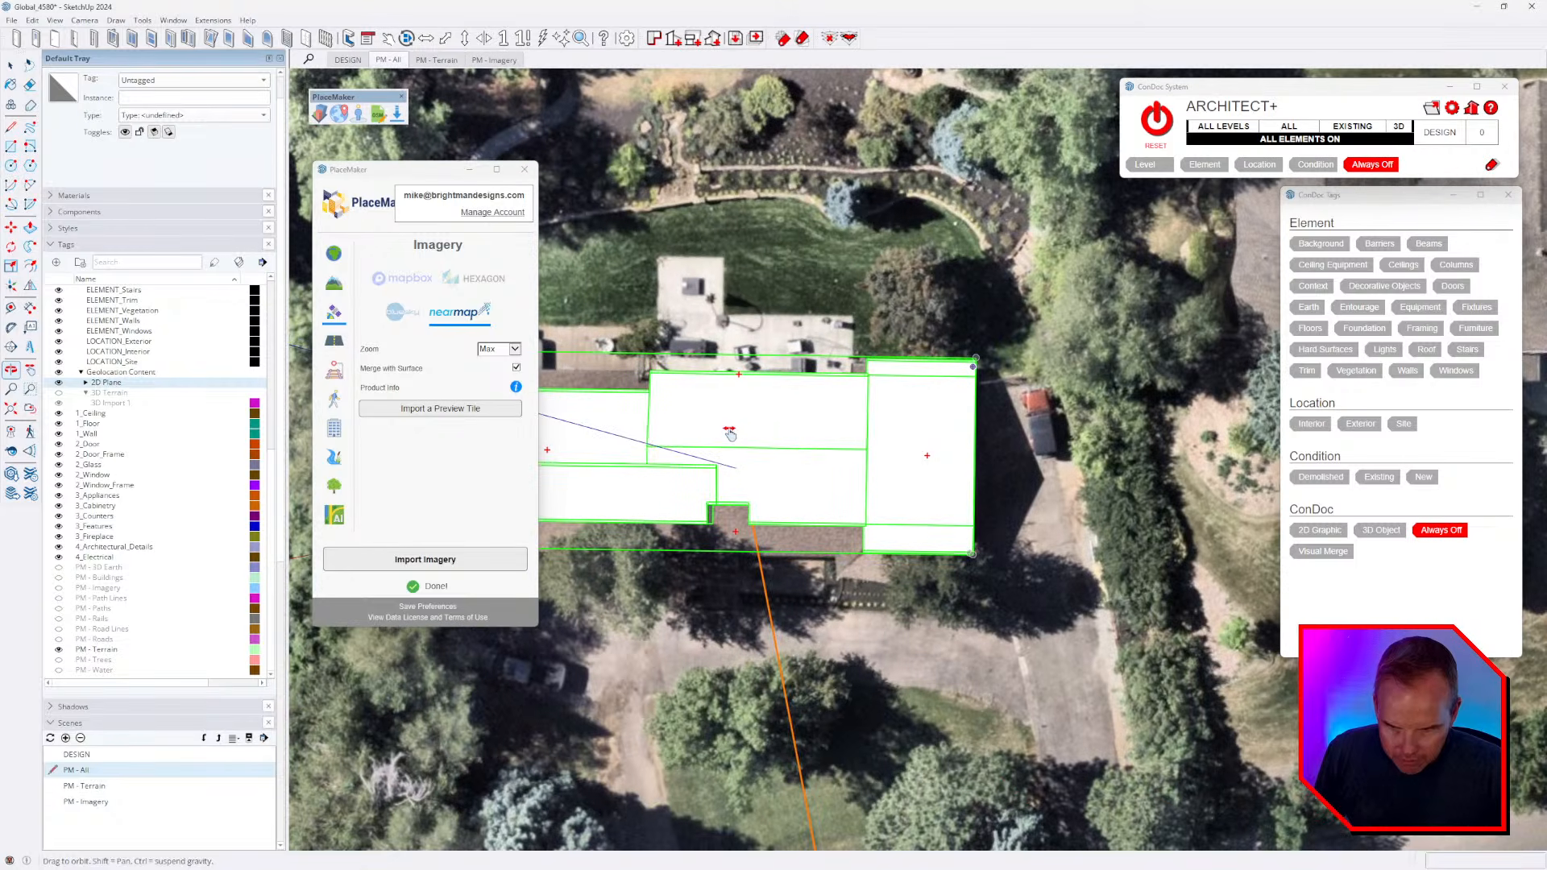
pyautogui.click(1056, 498)
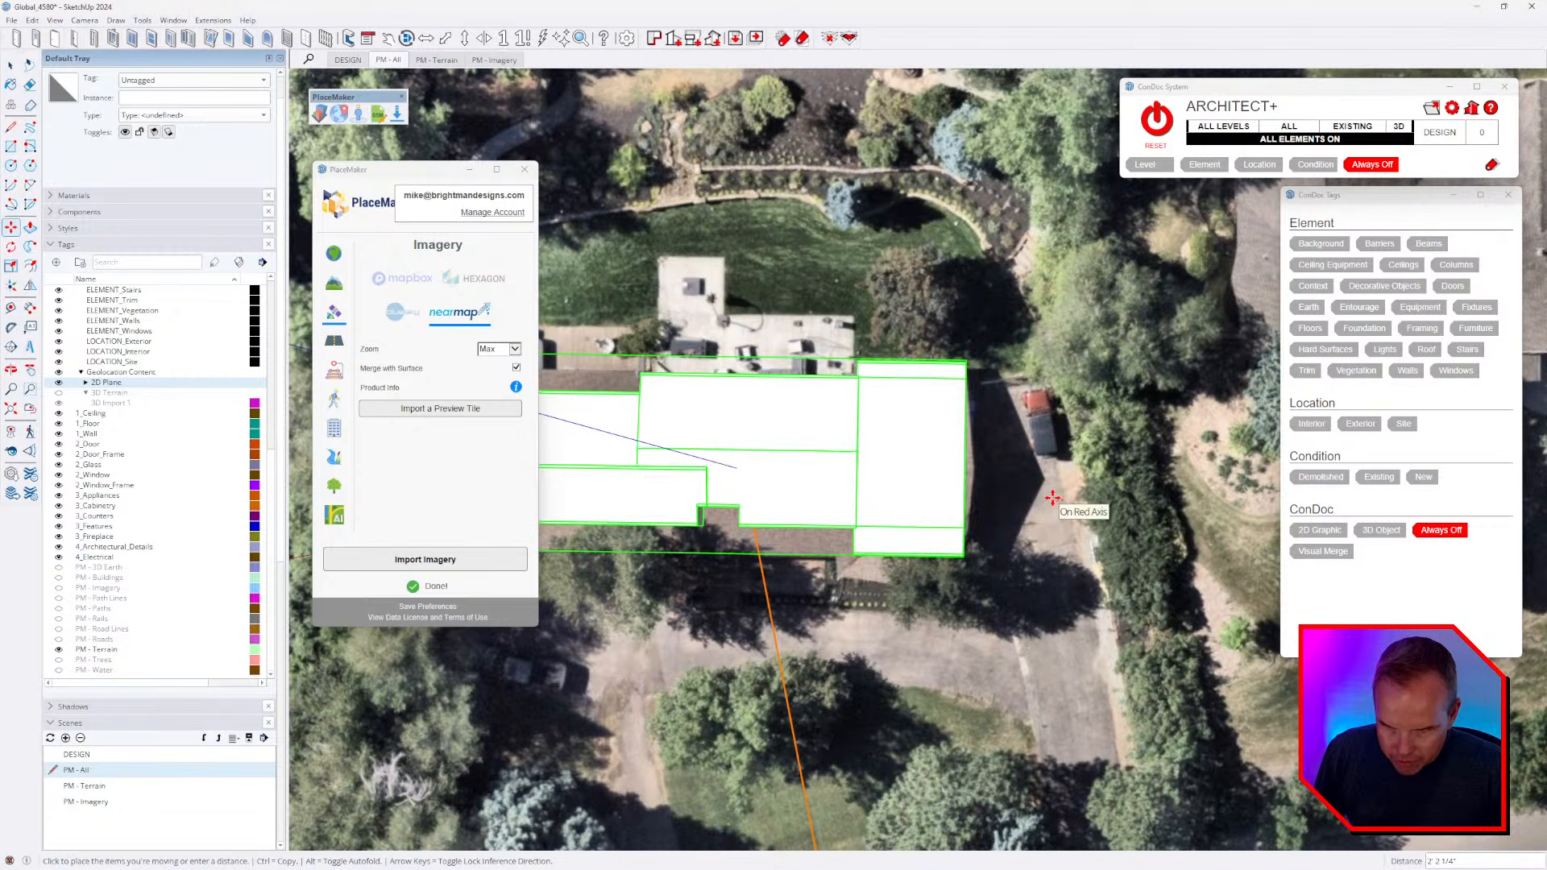
# - Adjust the house position at its deck end to follow the roof edge in the aerial imagery
pyautogui.keyDown('shift'); pyautogui.moveTo(964, 597); pyautogui.dragTo(1253, 653, button='middle'); pyautogui.keyUp('shift')
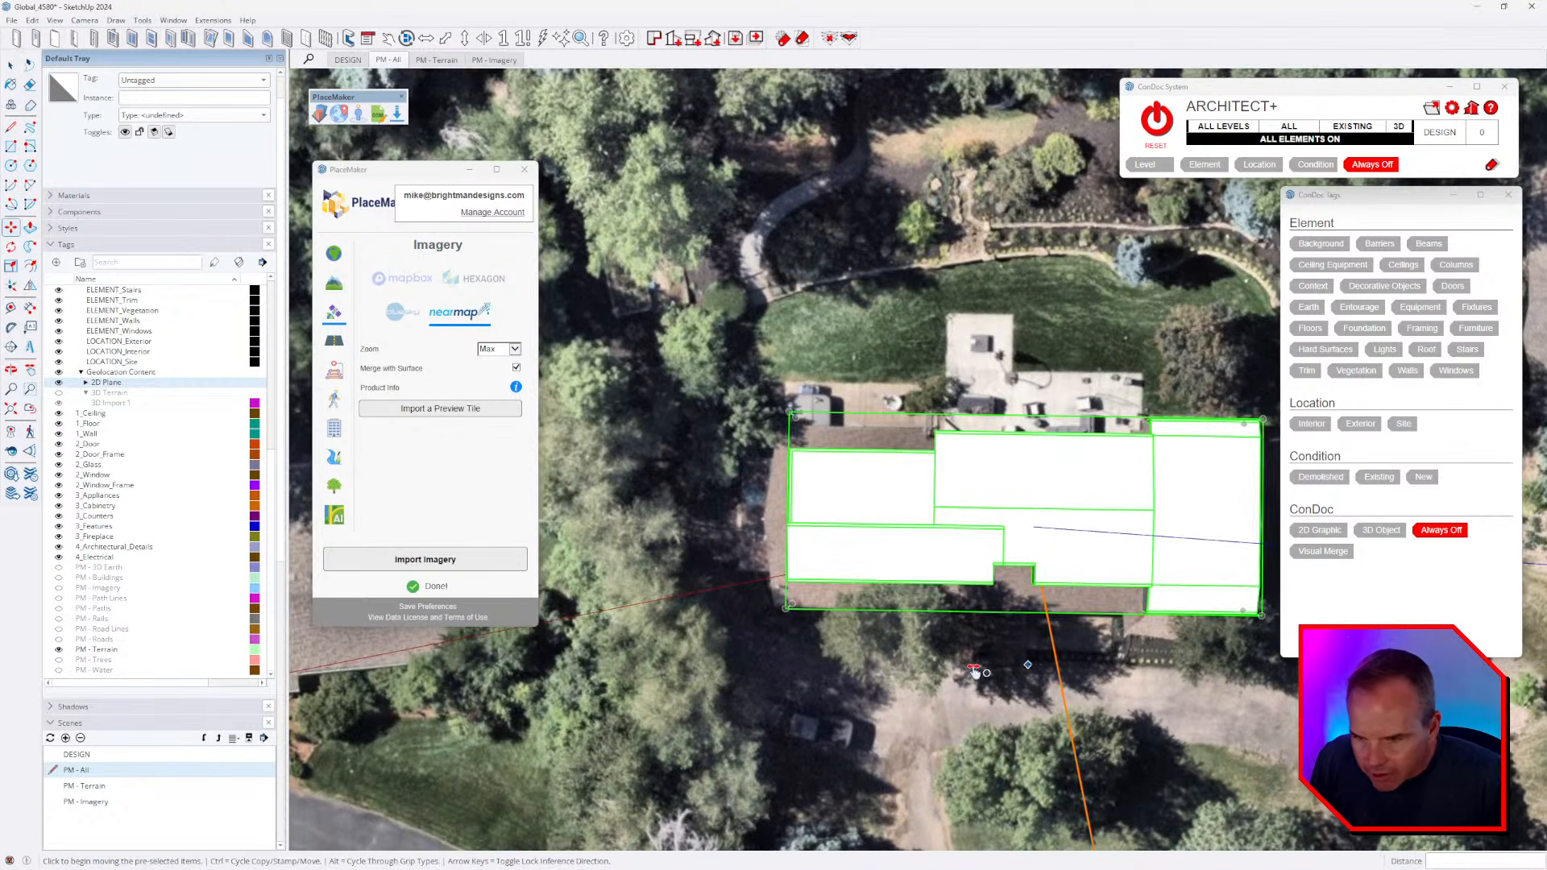
pyautogui.keyDown('shift'); pyautogui.moveTo(969, 669); pyautogui.dragTo(968, 691, button='middle'); pyautogui.keyUp('shift')
pyautogui.scroll(5, 749, 451)
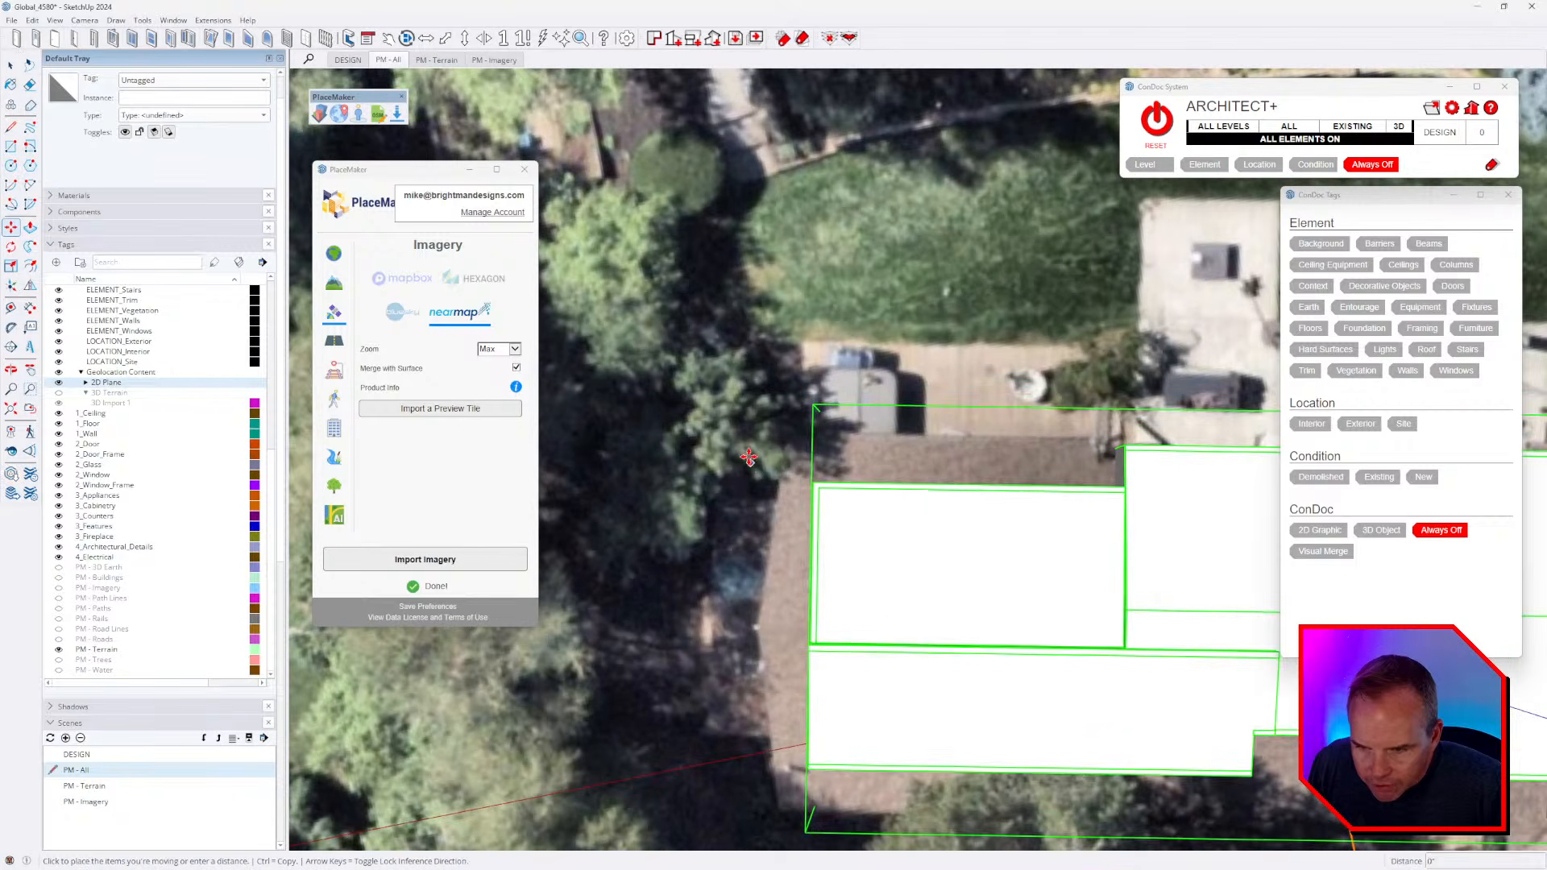
pyautogui.scroll(-3, 717, 436)
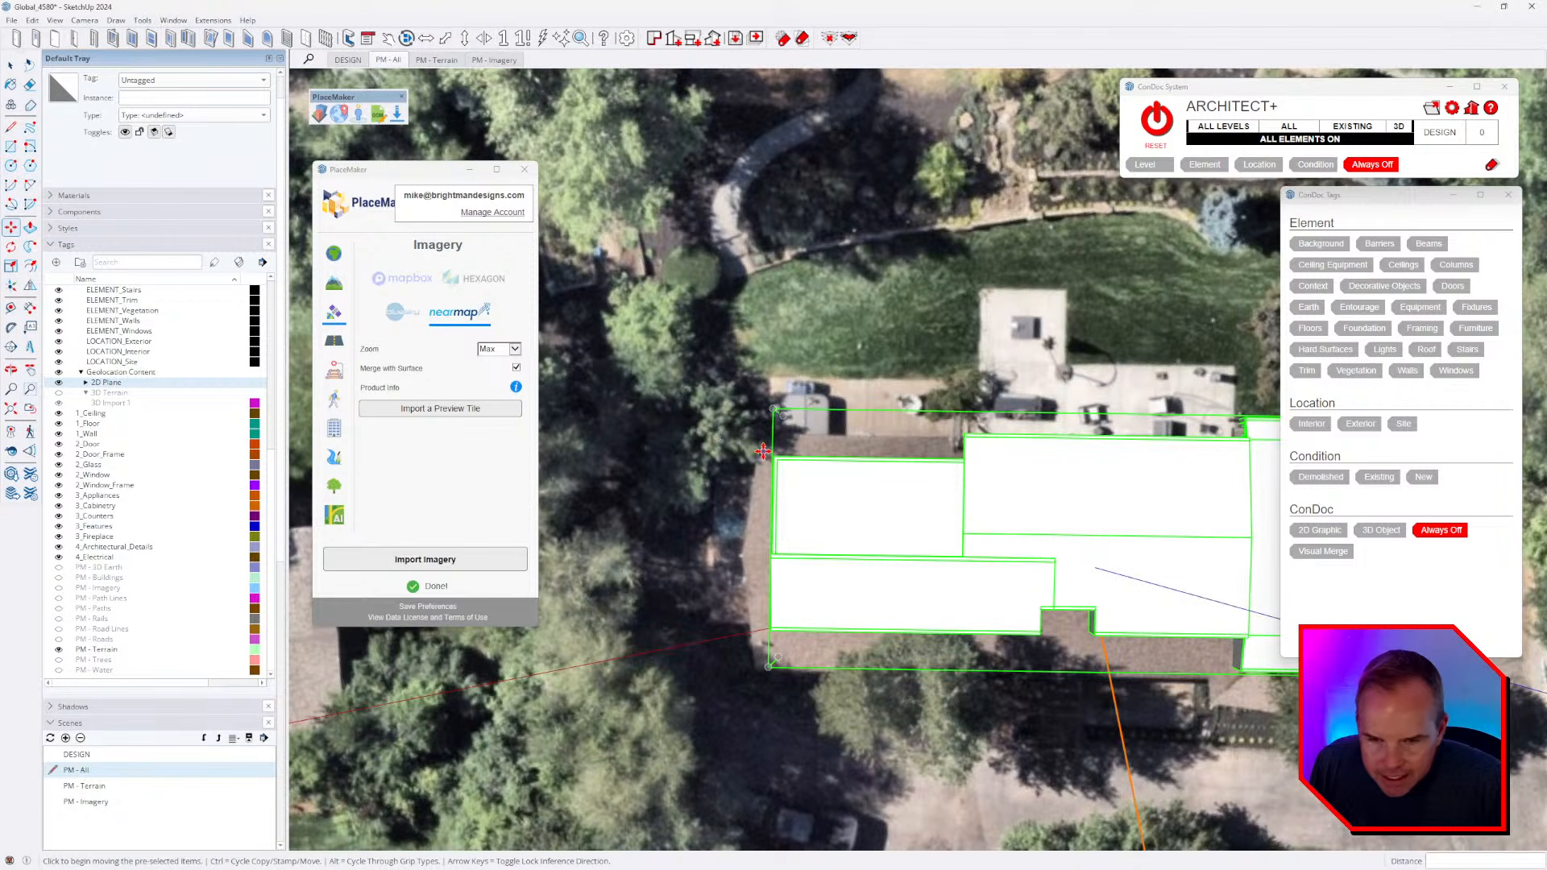
pyautogui.scroll(-7, 763, 451)
# - Move the house about 4 feet from the rear view so its back wall lines up with the edge of the patio
pyautogui.moveTo(978, 616); pyautogui.dragTo(829, 684, button='middle')
pyautogui.scroll(5, 947, 439)
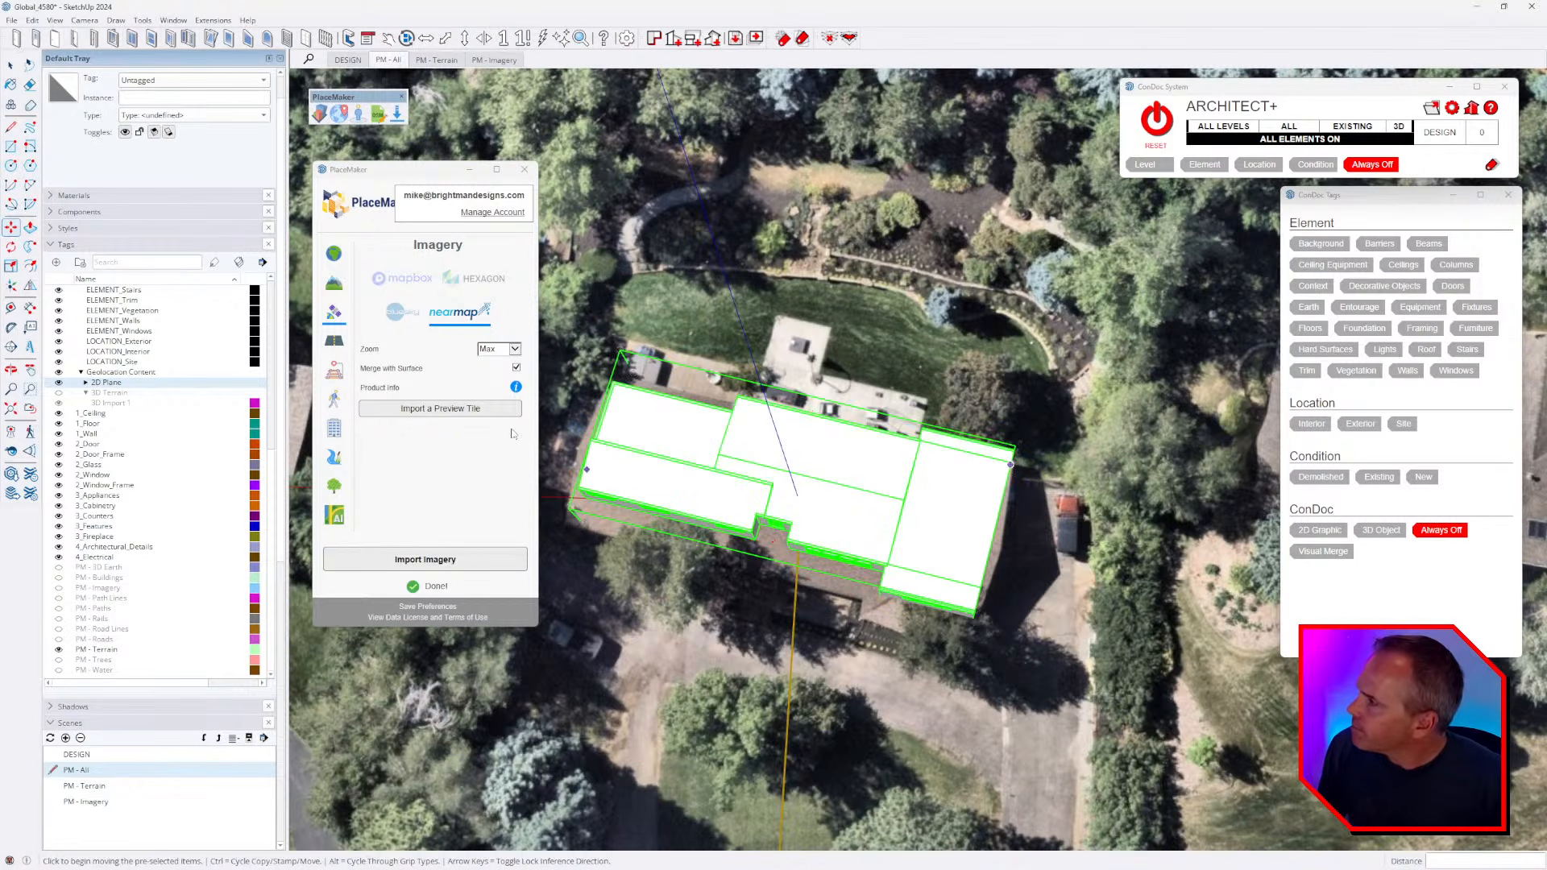
pyautogui.moveTo(975, 501); pyautogui.dragTo(694, 499, button='middle')
pyautogui.scroll(5, 946, 479)
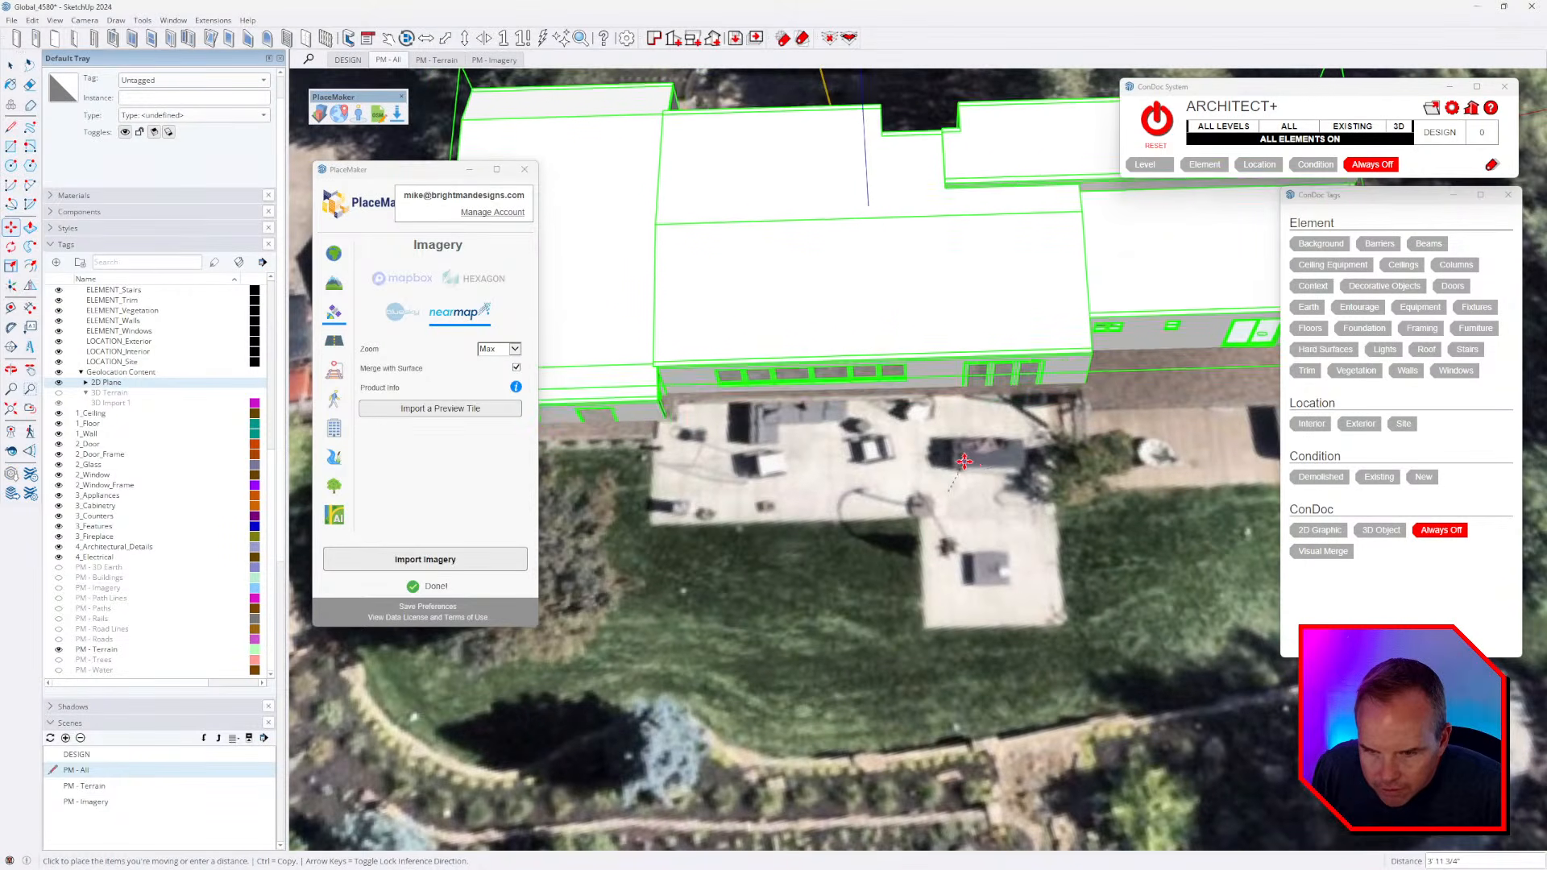
pyautogui.scroll(-3, 951, 467)
pyautogui.click(952, 475)
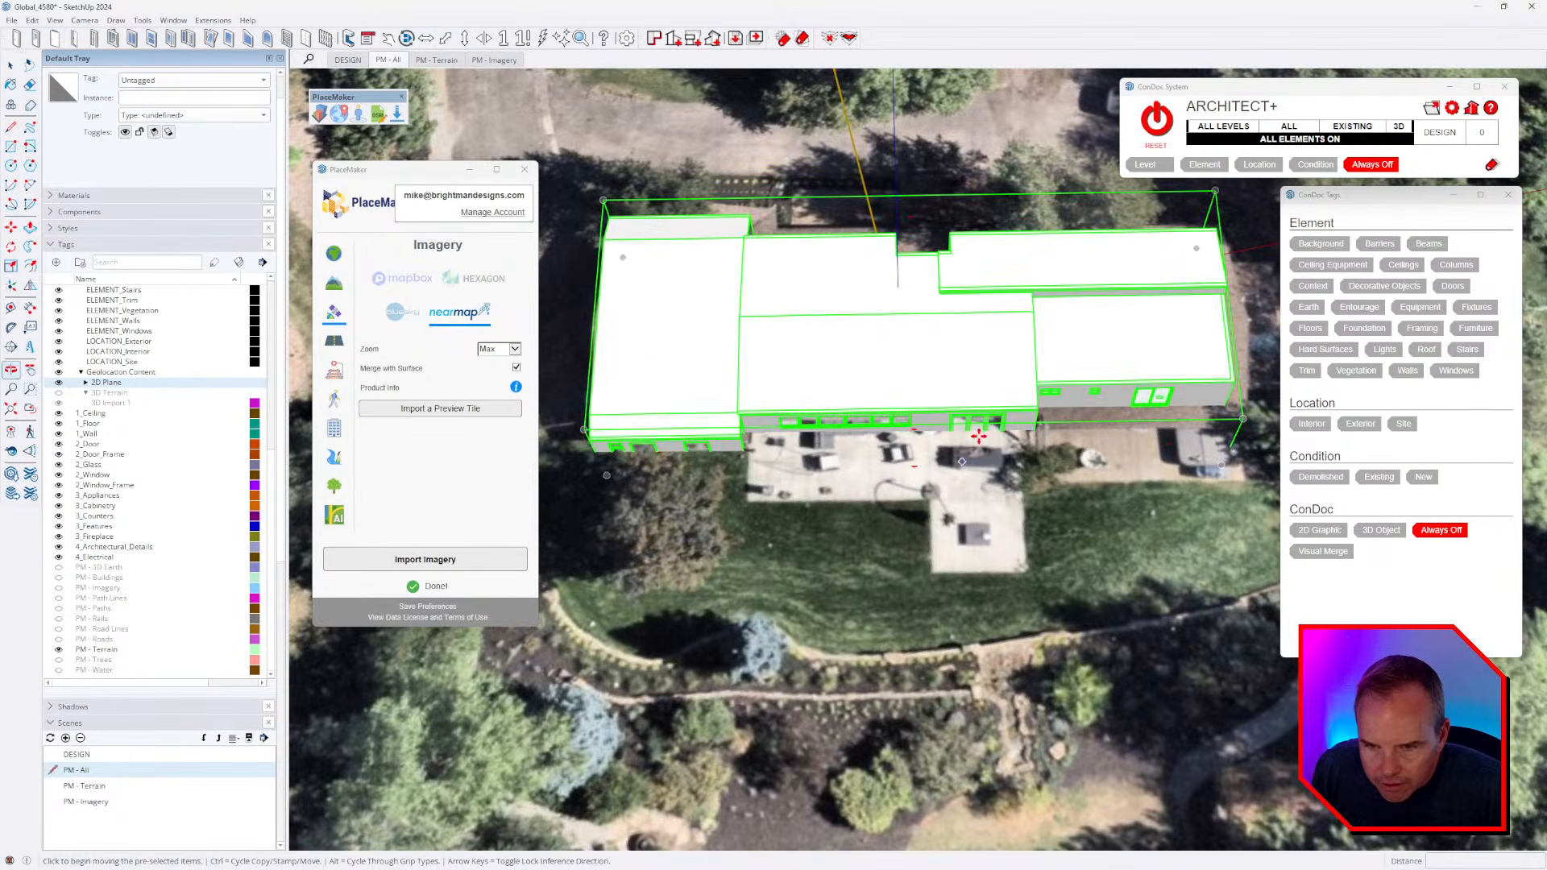
# - Fine-tune the house position at the corner beside the wooden deck, and compare its footprint with the surrounding imagery
pyautogui.scroll(2, 1008, 390)
pyautogui.moveTo(1150, 517); pyautogui.dragTo(823, 422, button='middle')
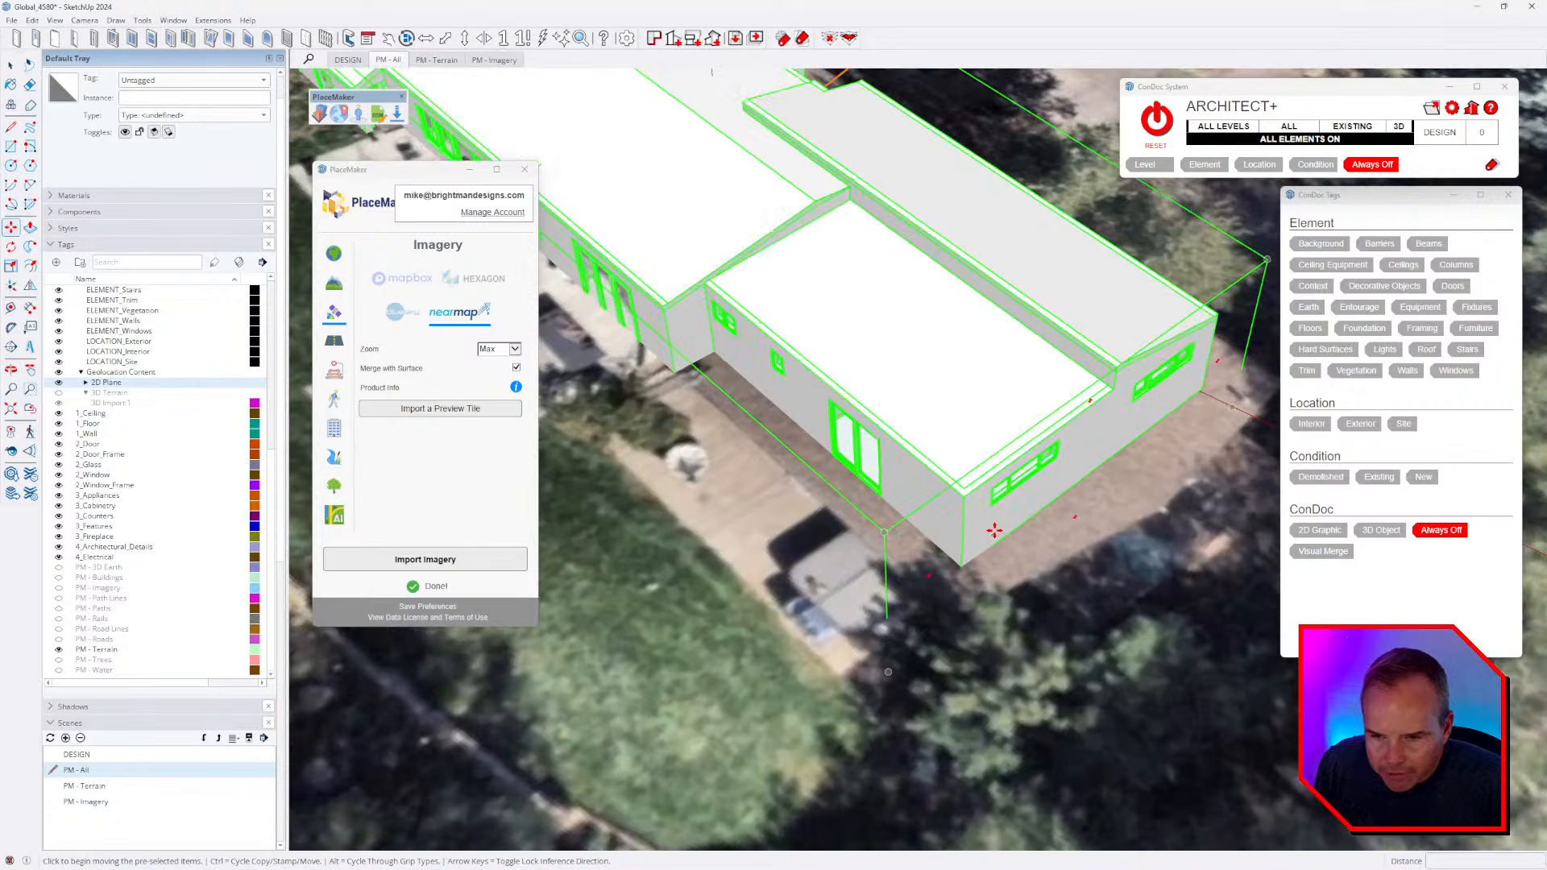
pyautogui.click(994, 530)
pyautogui.moveTo(1006, 518); pyautogui.dragTo(774, 509, button='middle')
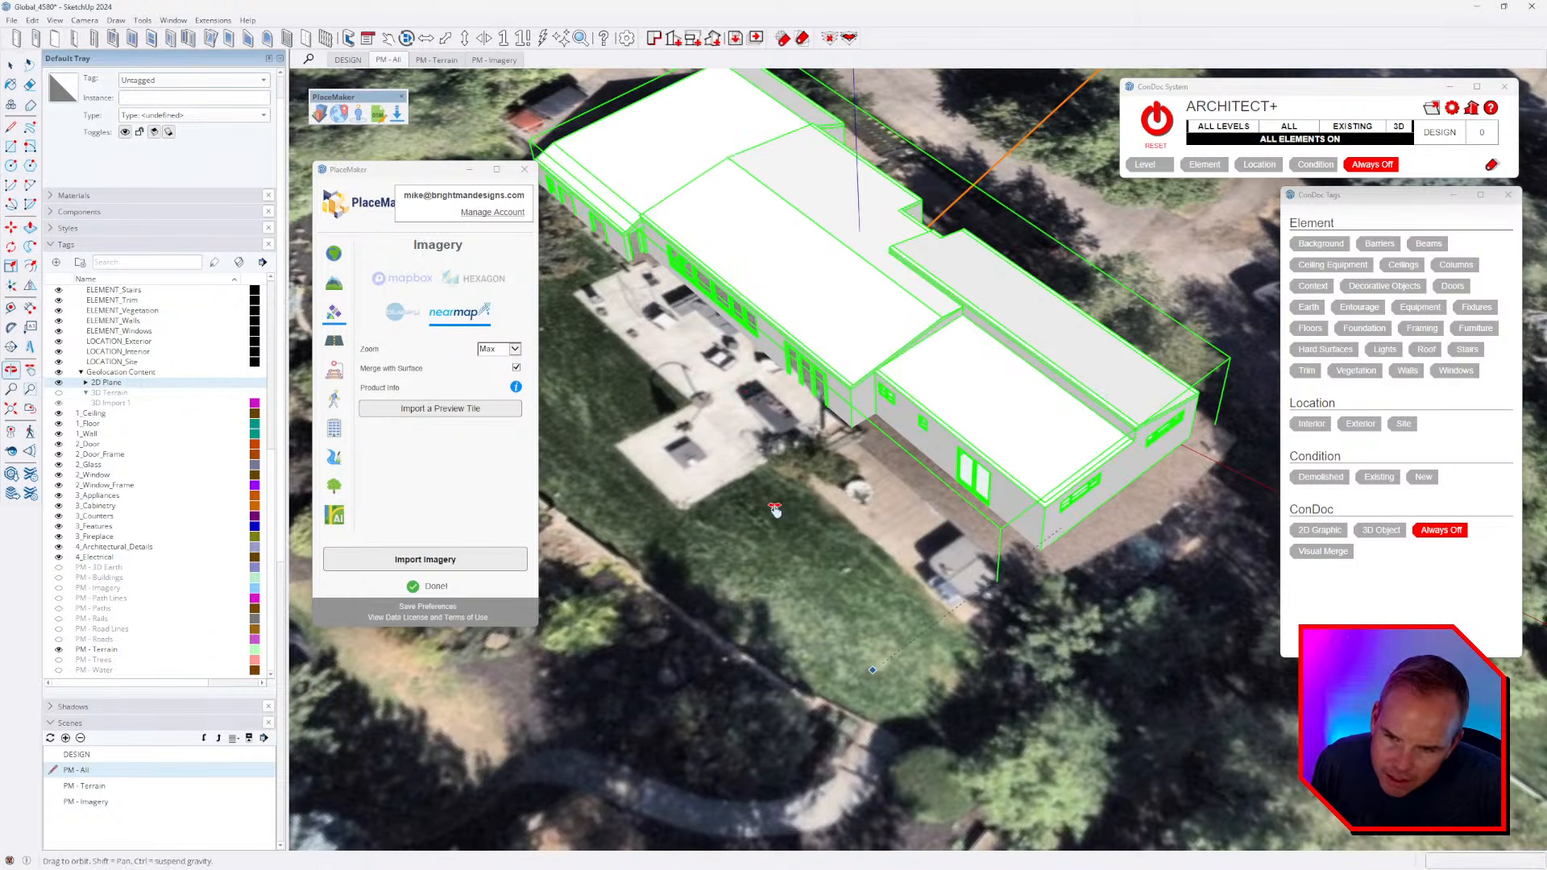
pyautogui.moveTo(881, 557); pyautogui.dragTo(936, 624, button='middle')
pyautogui.moveTo(1120, 640); pyautogui.dragTo(1071, 524, button='middle')
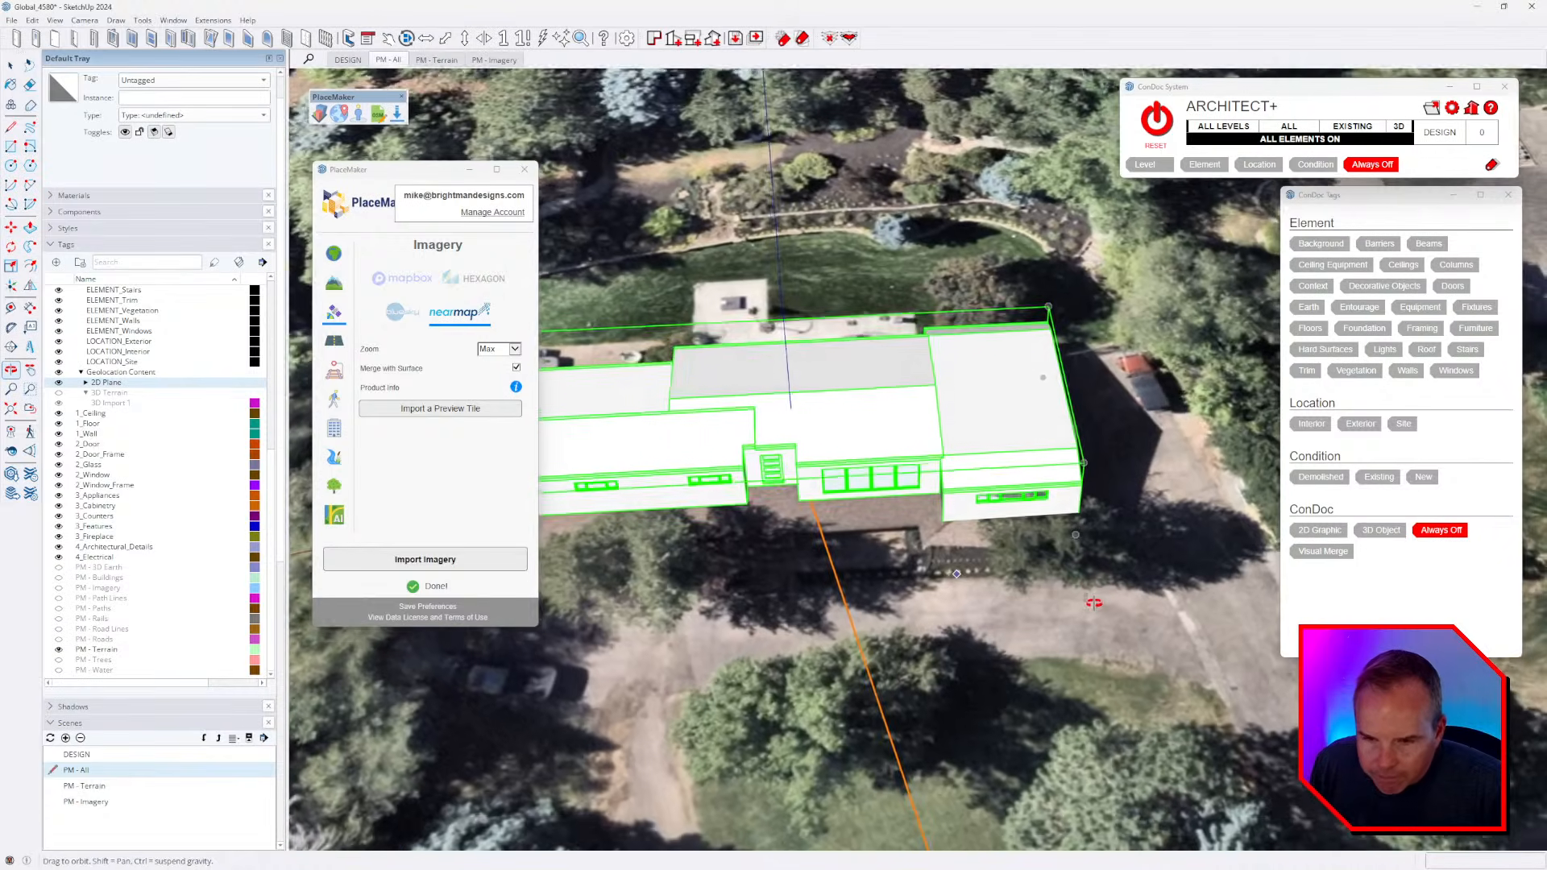
# - Nudge the house twice in small increments, checking its front entry side and its other walls against the imagery
pyautogui.moveTo(1093, 602); pyautogui.dragTo(1022, 582, button='middle')
pyautogui.press('m')
pyautogui.click(994, 547)
pyautogui.click(982, 546)
pyautogui.moveTo(1047, 278); pyautogui.dragTo(888, 576, button='middle')
pyautogui.scroll(3, 882, 577)
pyautogui.click(838, 574)
pyautogui.click(830, 571)
# - Shift the house about 1' 10" near its deck end to even out the roof overhang shown in the imagery
pyautogui.scroll(-4, 838, 576)
pyautogui.moveTo(995, 635); pyautogui.dragTo(892, 634, button='middle')
pyautogui.scroll(3, 1114, 564)
pyautogui.click(1036, 500)
pyautogui.scroll(3, 1053, 495)
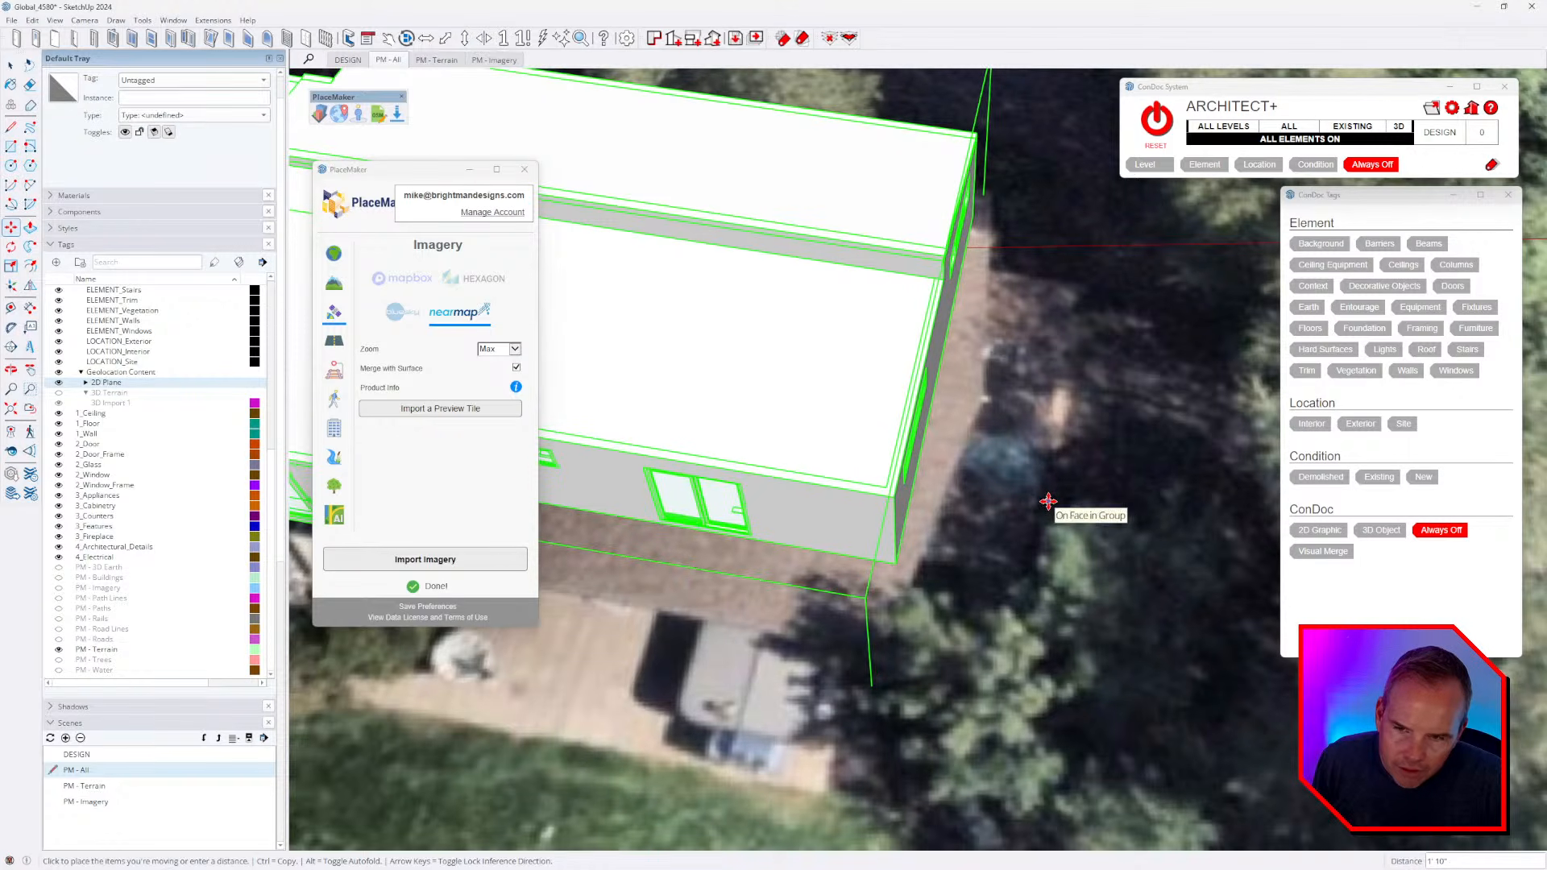
pyautogui.click(1049, 501)
# - Inspect the repositioned house from the back, front and above to judge its fit with the patio, deck and roof edges
pyautogui.scroll(-5, 1039, 515)
pyautogui.keyDown('shift'); pyautogui.moveTo(984, 614); pyautogui.dragTo(1067, 442, button='middle'); pyautogui.keyUp('shift')
pyautogui.moveTo(942, 599); pyautogui.dragTo(934, 431, button='middle')
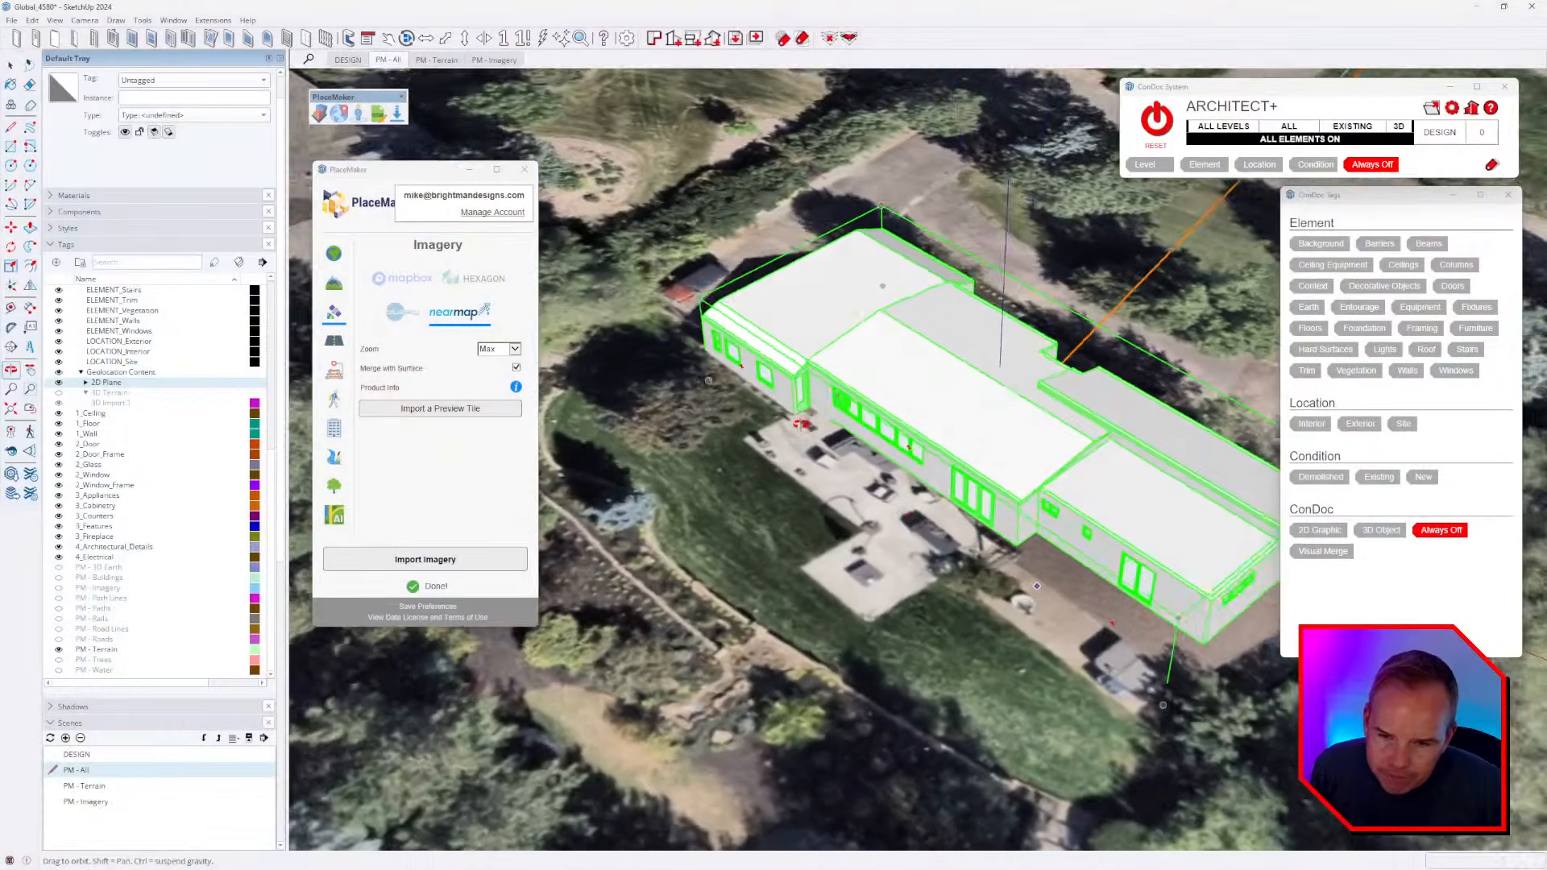
pyautogui.scroll(-1, 860, 435)
pyautogui.press('space')
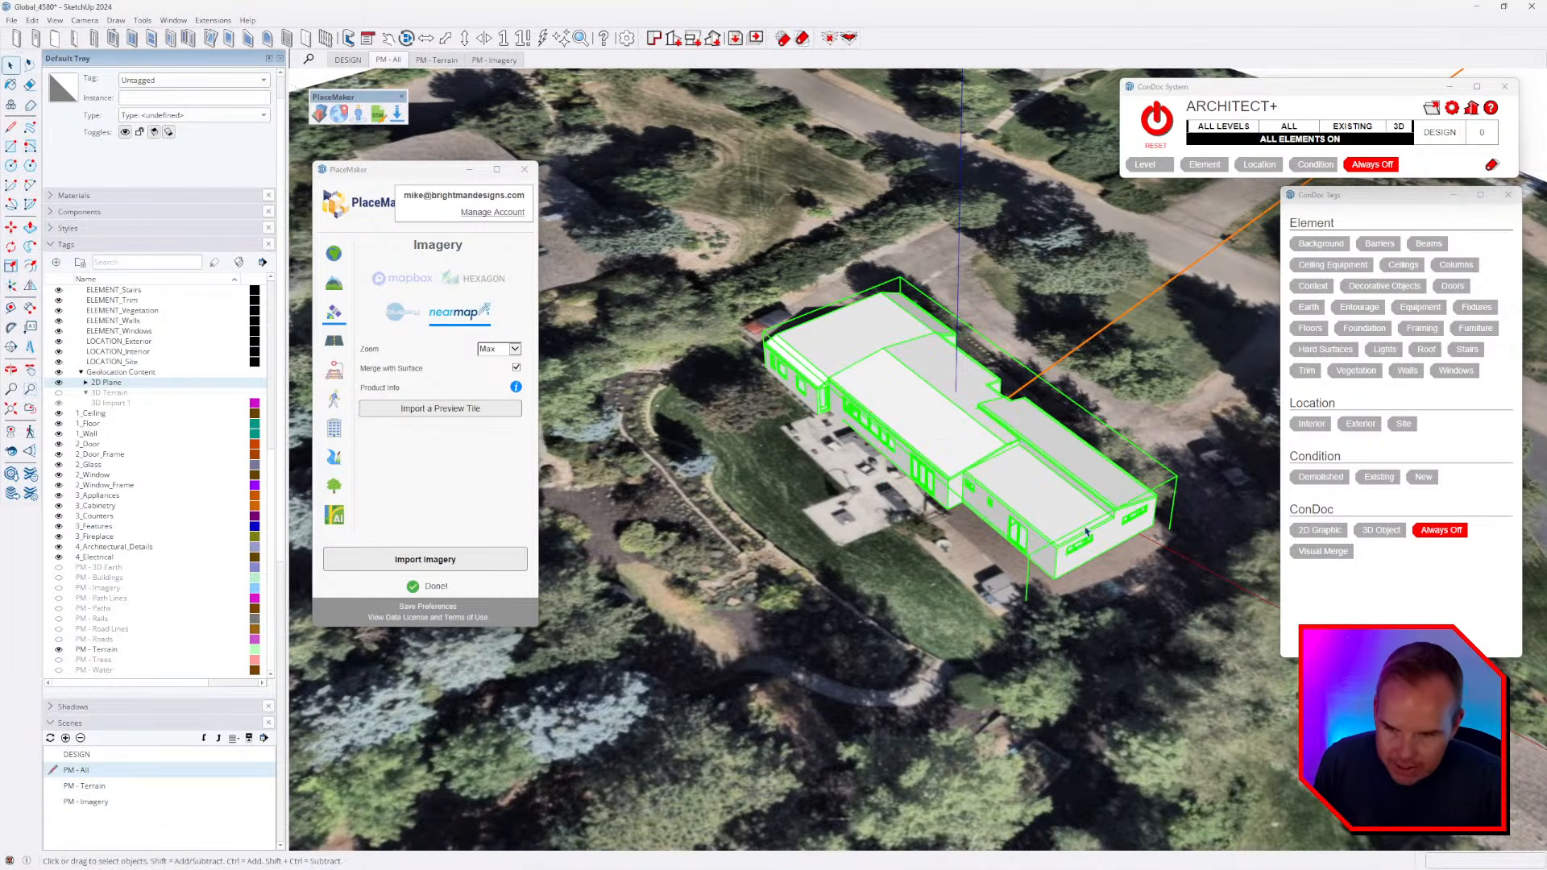
pyautogui.moveTo(873, 424); pyautogui.dragTo(922, 381, button='middle')
pyautogui.scroll(4, 923, 381)
pyautogui.moveTo(1036, 335); pyautogui.dragTo(973, 548, button='middle')
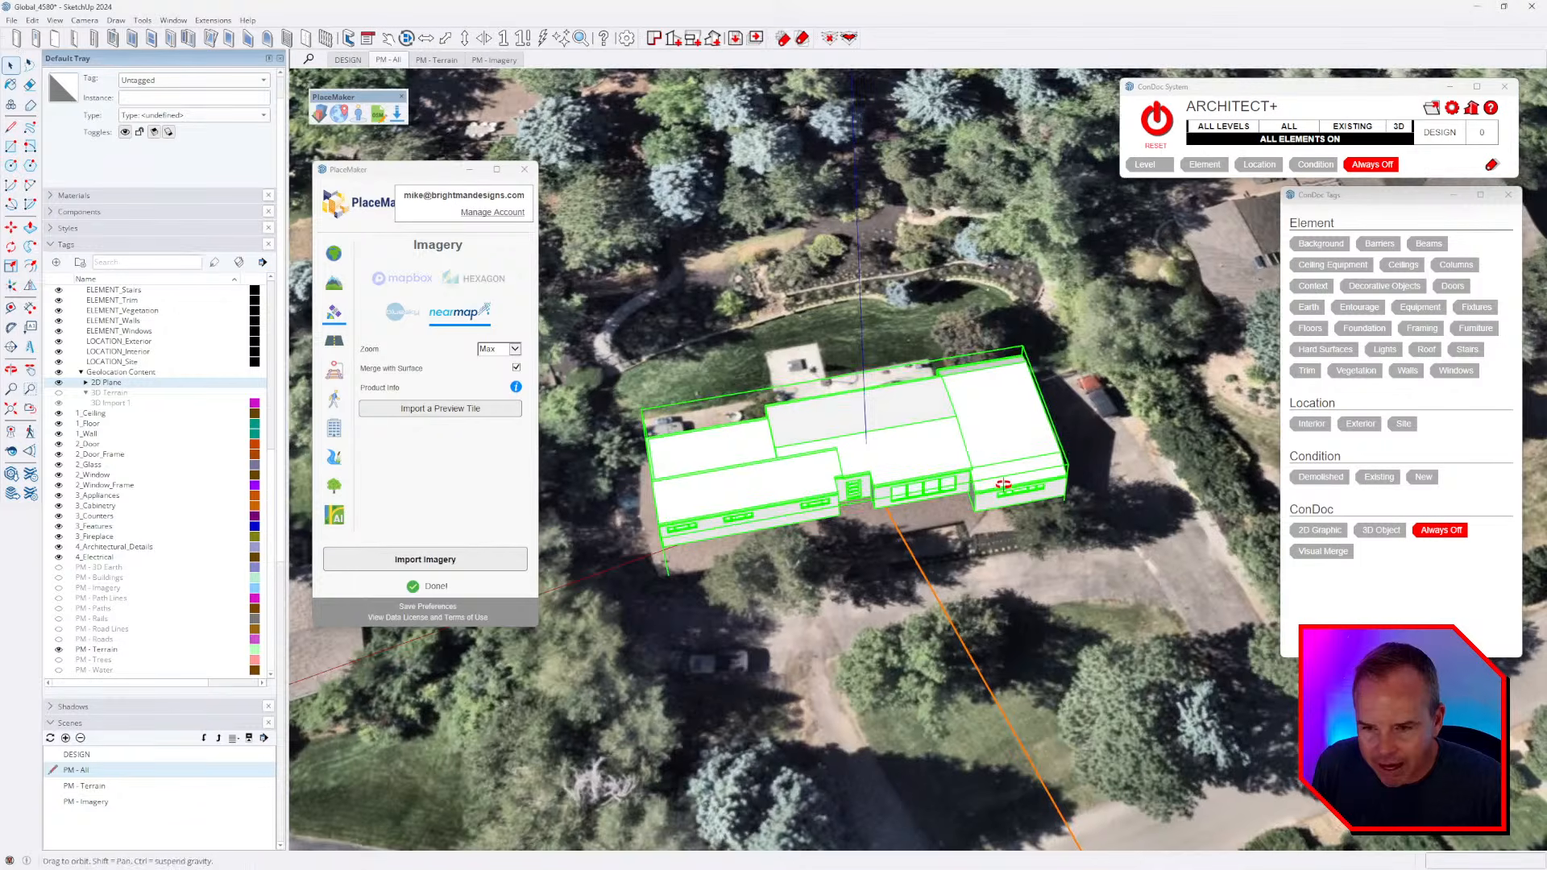
pyautogui.scroll(3, 973, 548)
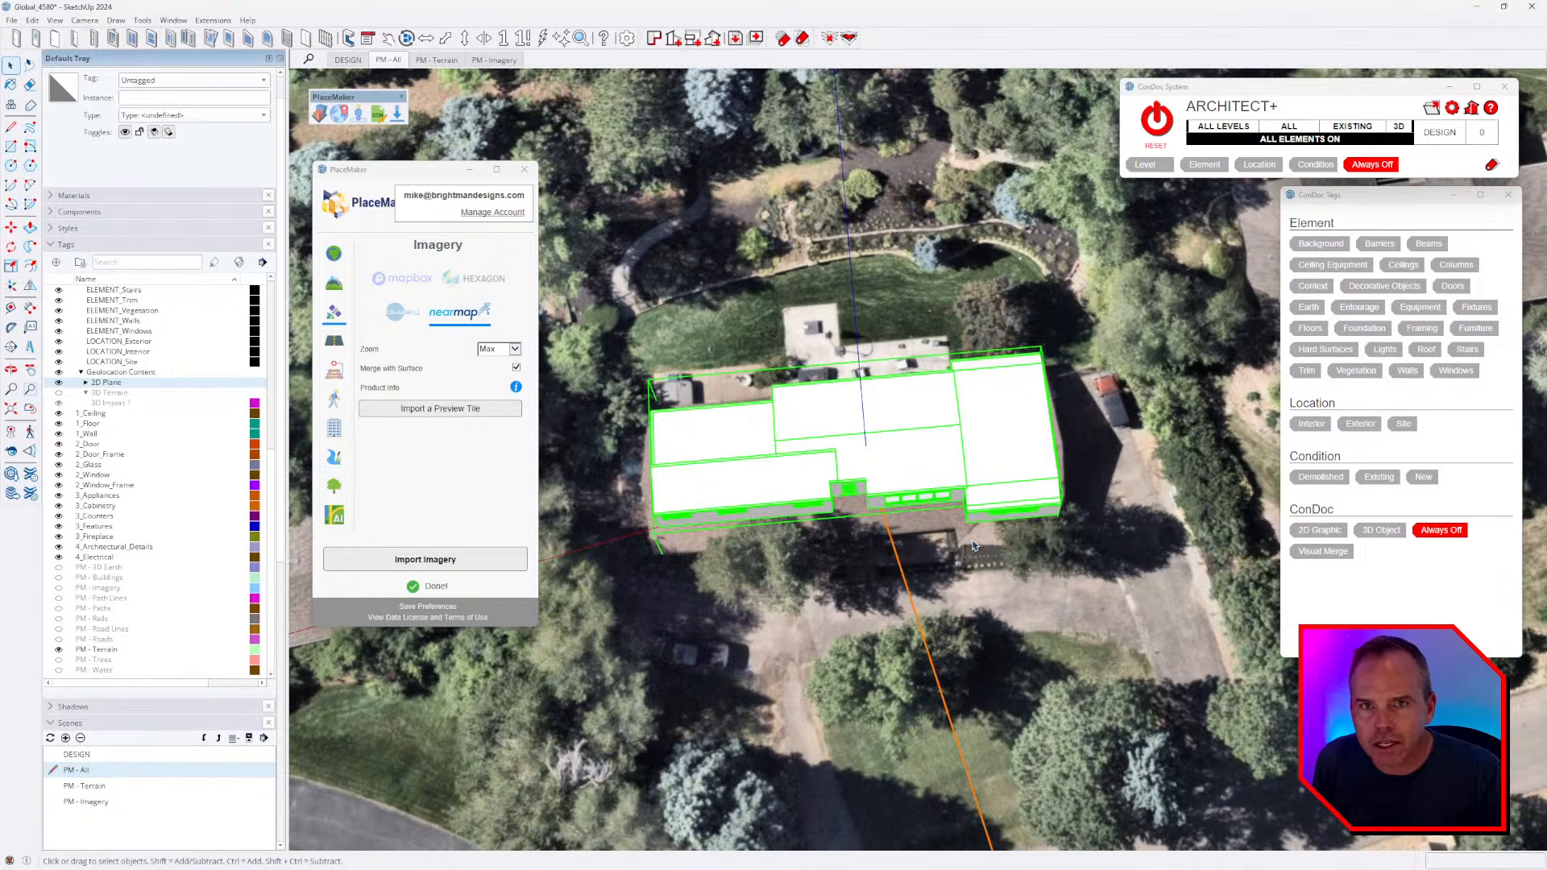
pyautogui.moveTo(992, 535); pyautogui.dragTo(1027, 480, button='middle')
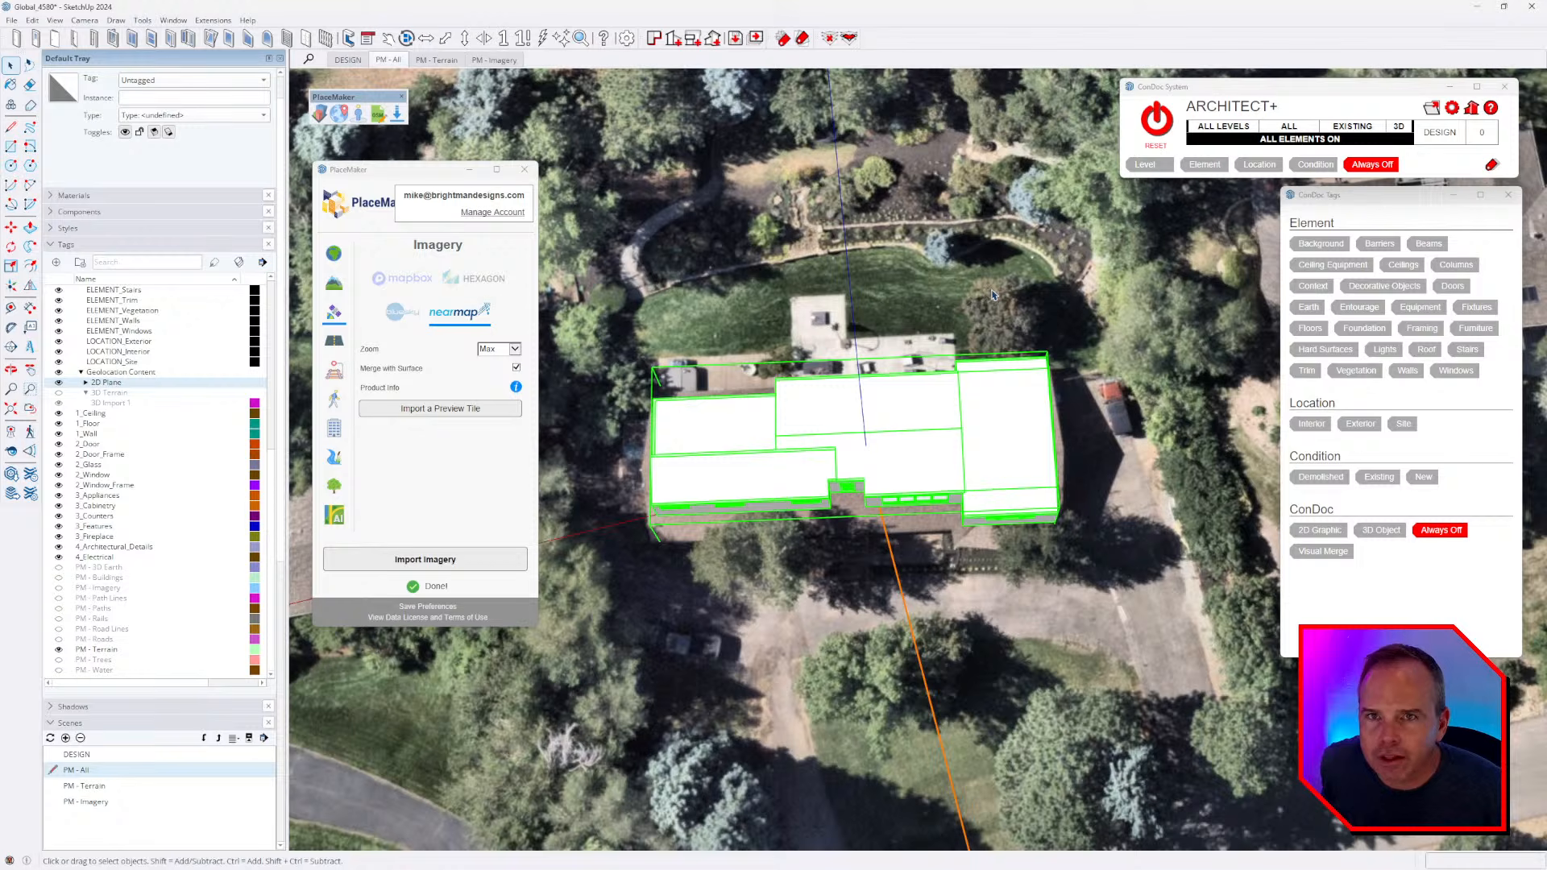
# - Set the camera to the standard top view with parallel projection
pyautogui.click(84, 20)
pyautogui.moveTo(139, 70)
pyautogui.click(258, 64)
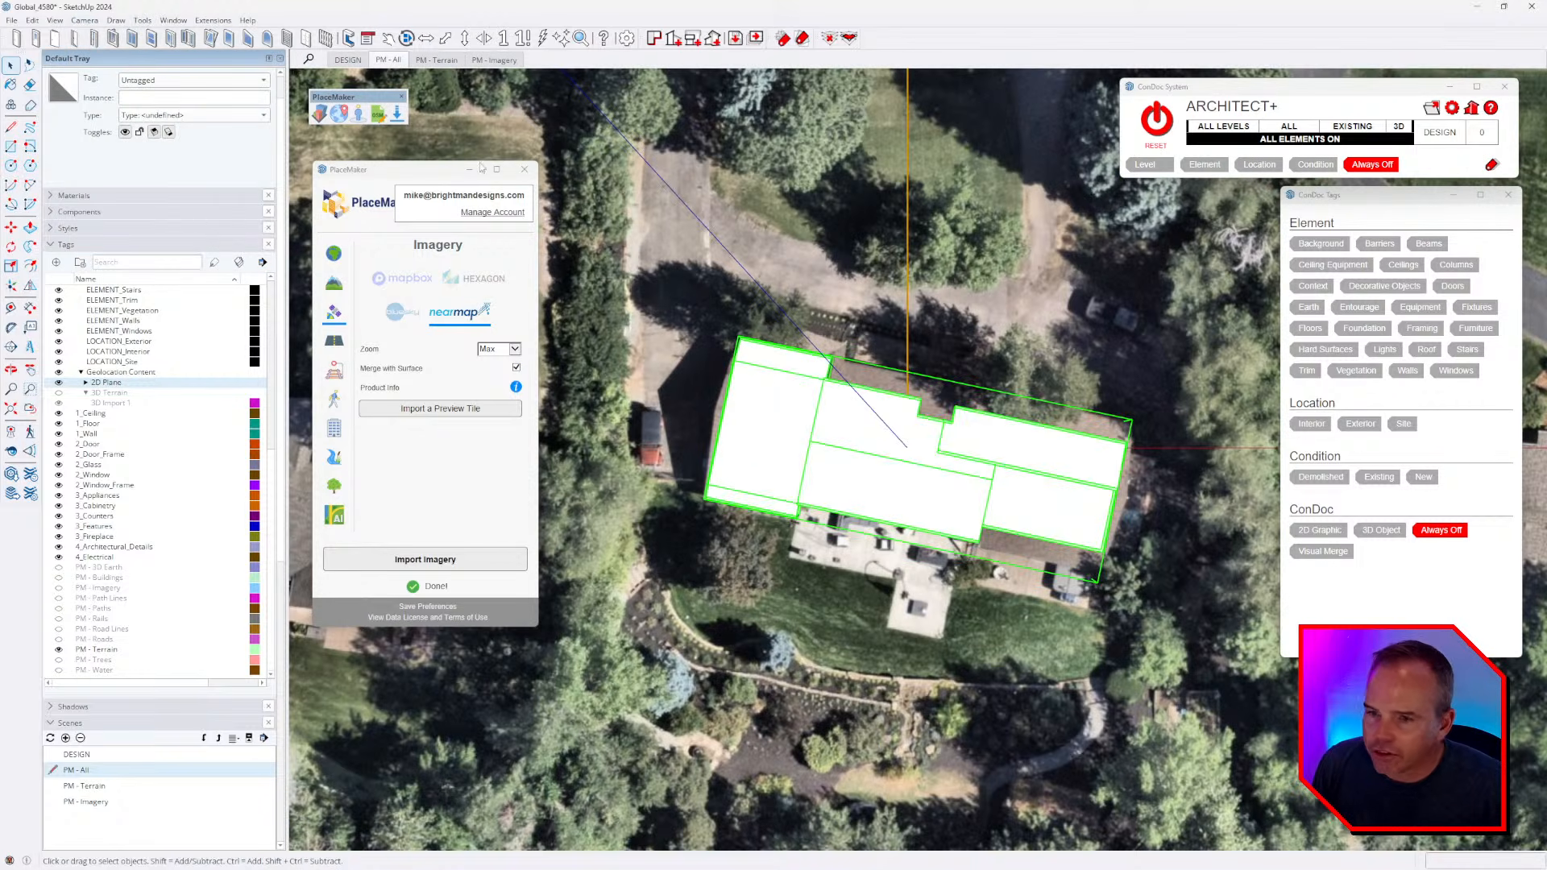
pyautogui.click(85, 20)
pyautogui.click(129, 81)
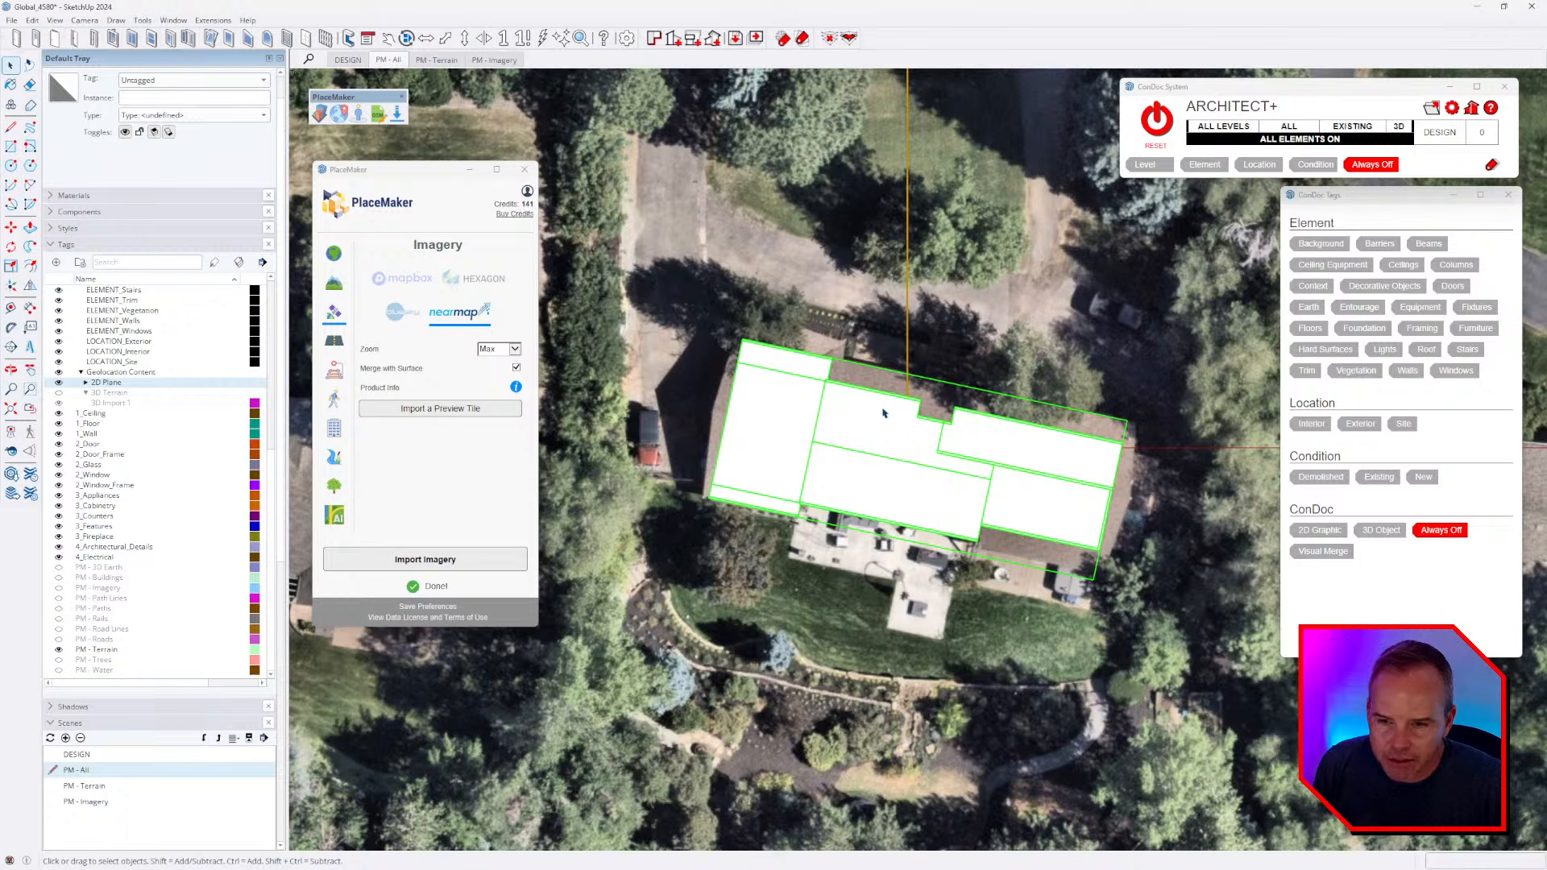
# - Turn on the X-ray face style so the imagery shows through the house model
pyautogui.click(54, 20)
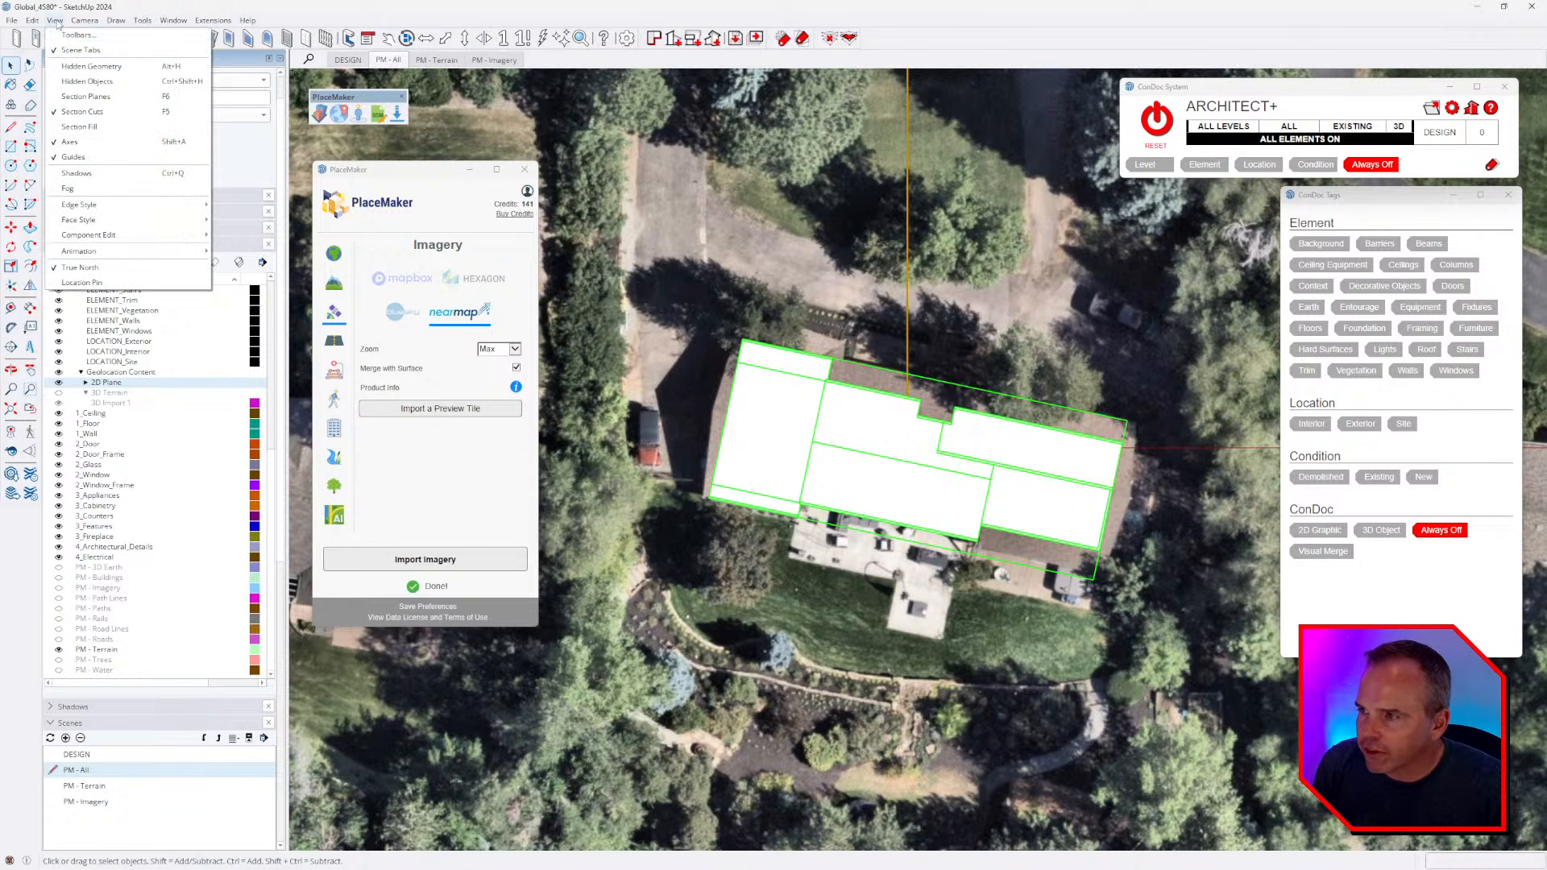
pyautogui.moveTo(104, 220)
pyautogui.click(280, 221)
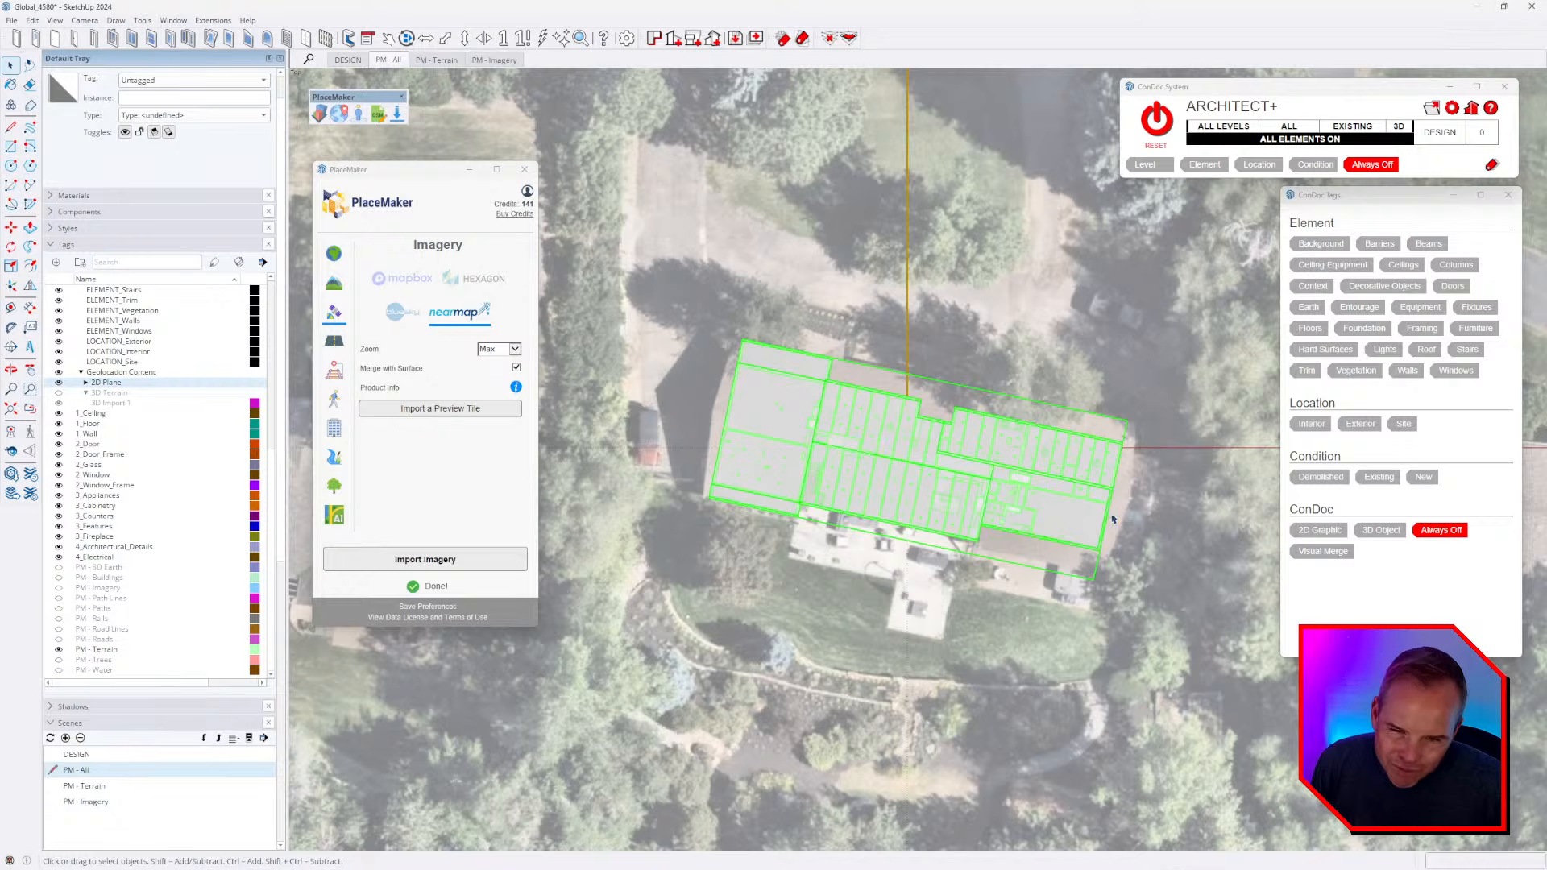
# - Move the house about 3" by its upper outer wall corner at the deck end to match the imagery beneath
pyautogui.scroll(2, 1107, 515)
pyautogui.scroll(-1, 1103, 564)
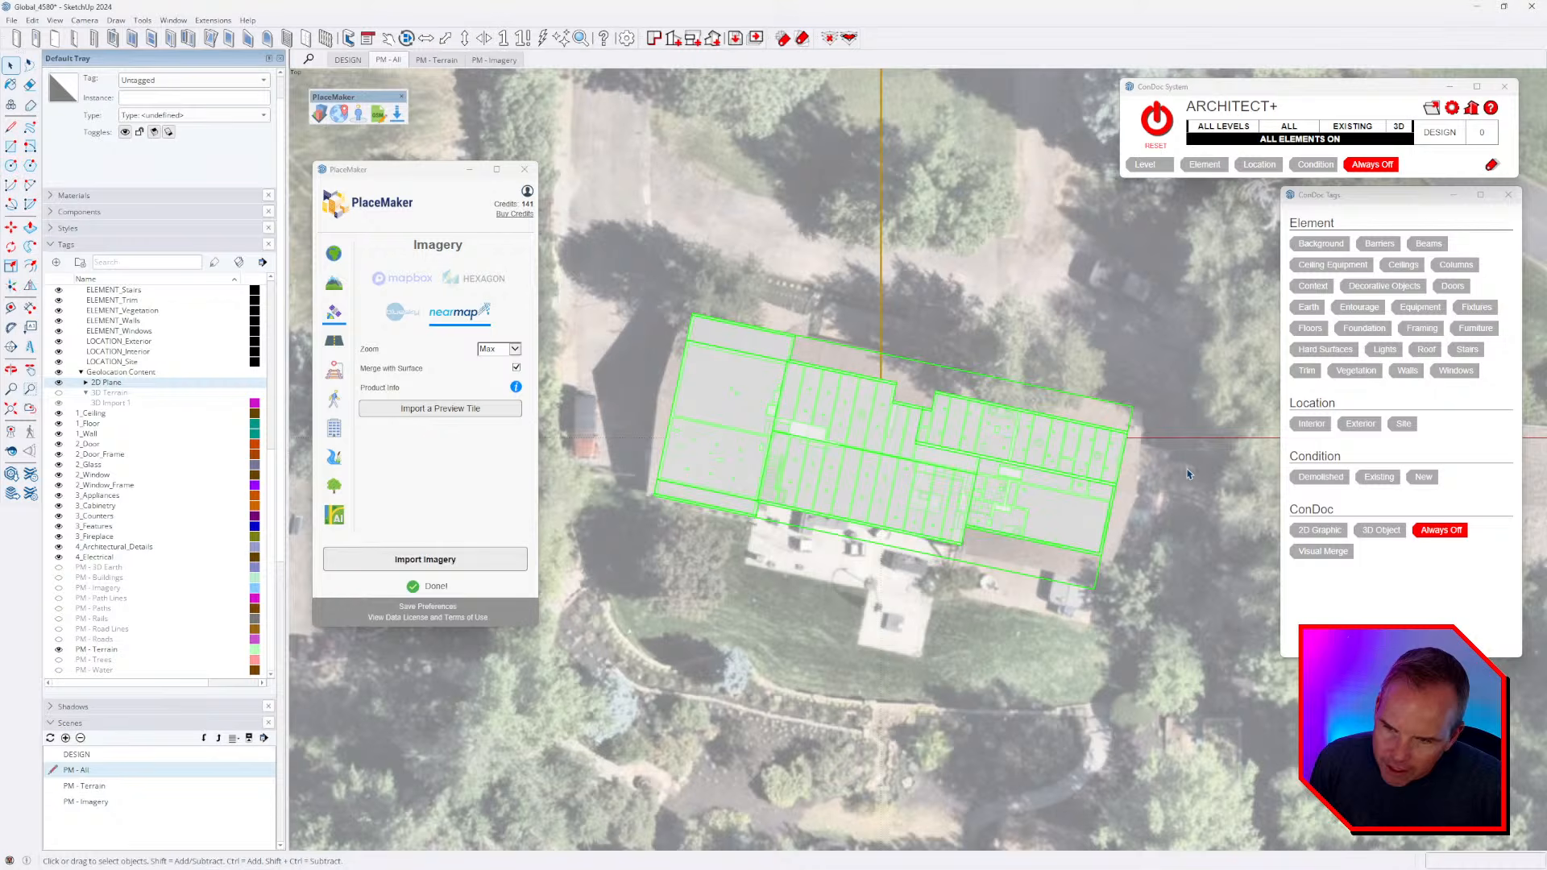
pyautogui.scroll(8, 1159, 451)
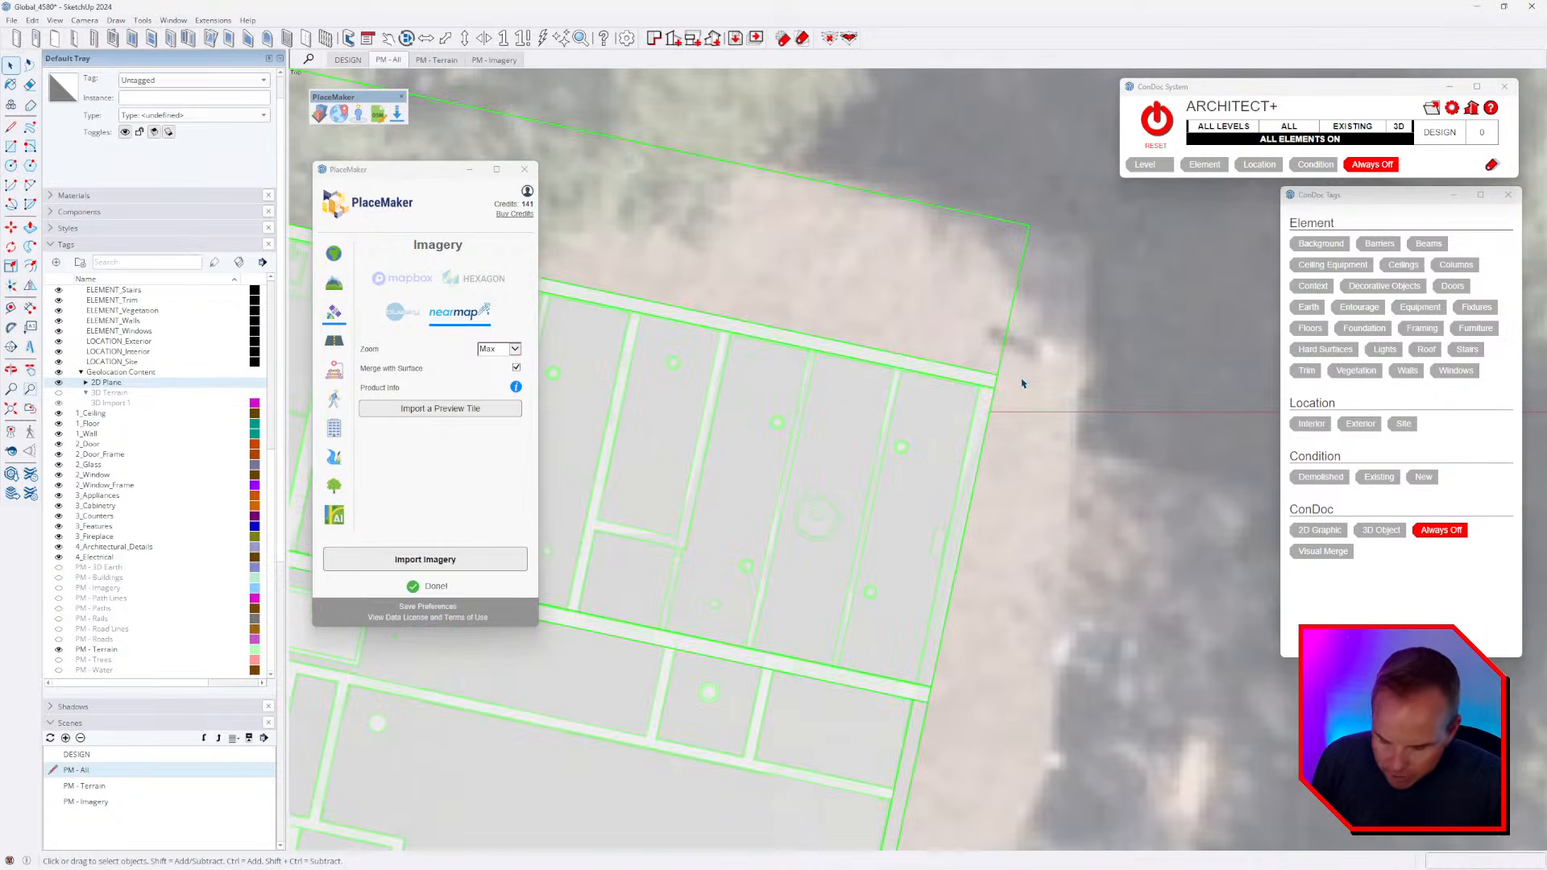
pyautogui.press('m')
pyautogui.click(1011, 382)
pyautogui.scroll(3, 1013, 385)
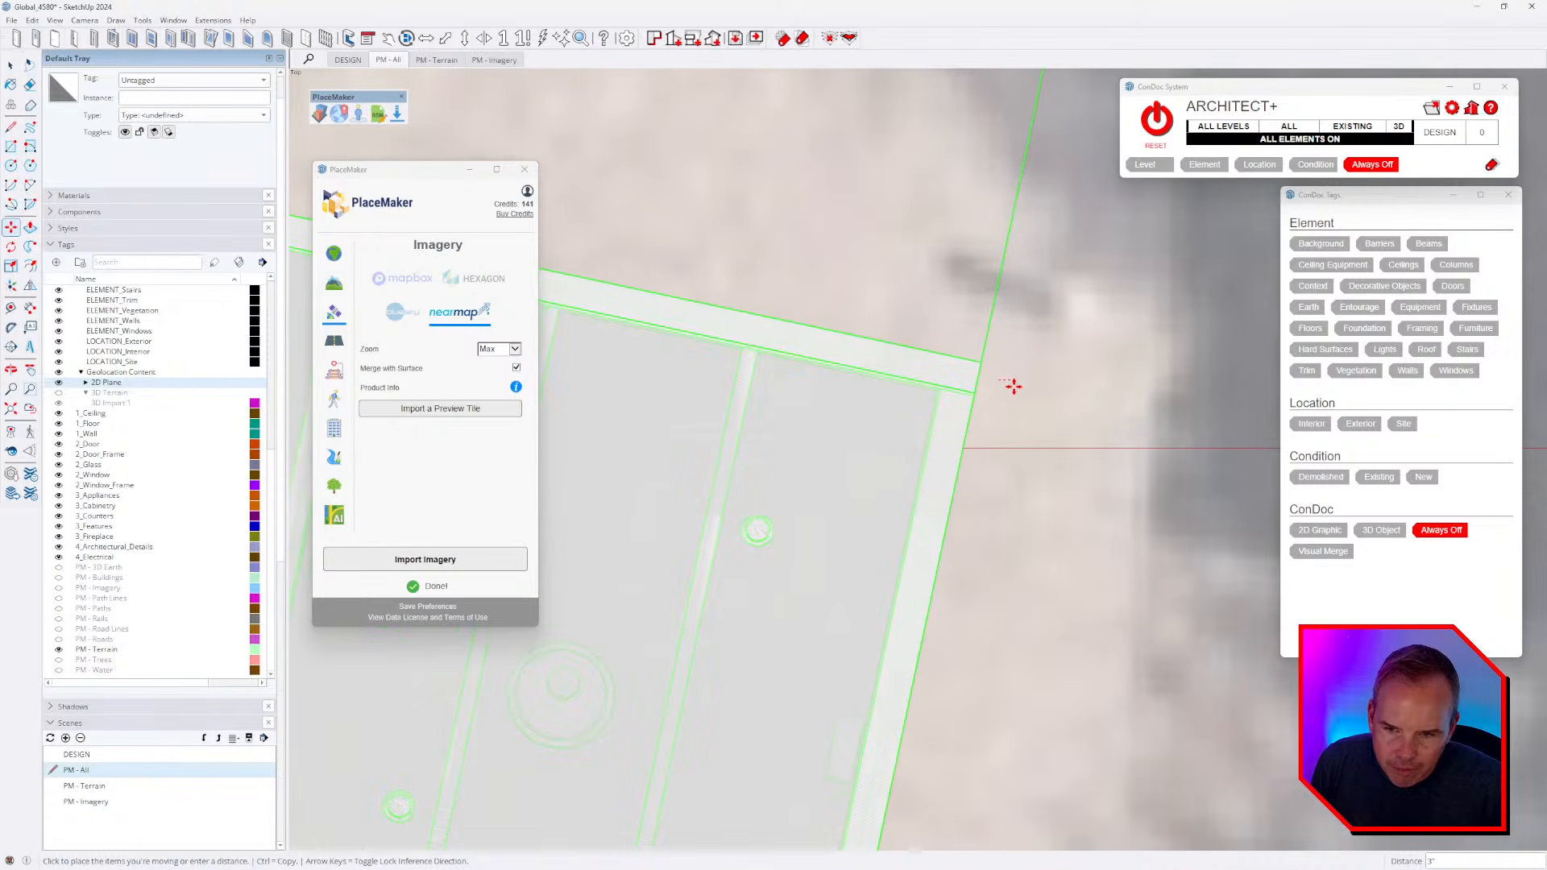
pyautogui.click(1016, 387)
pyautogui.scroll(-5, 1168, 439)
pyautogui.scroll(-3, 1168, 440)
pyautogui.press('space')
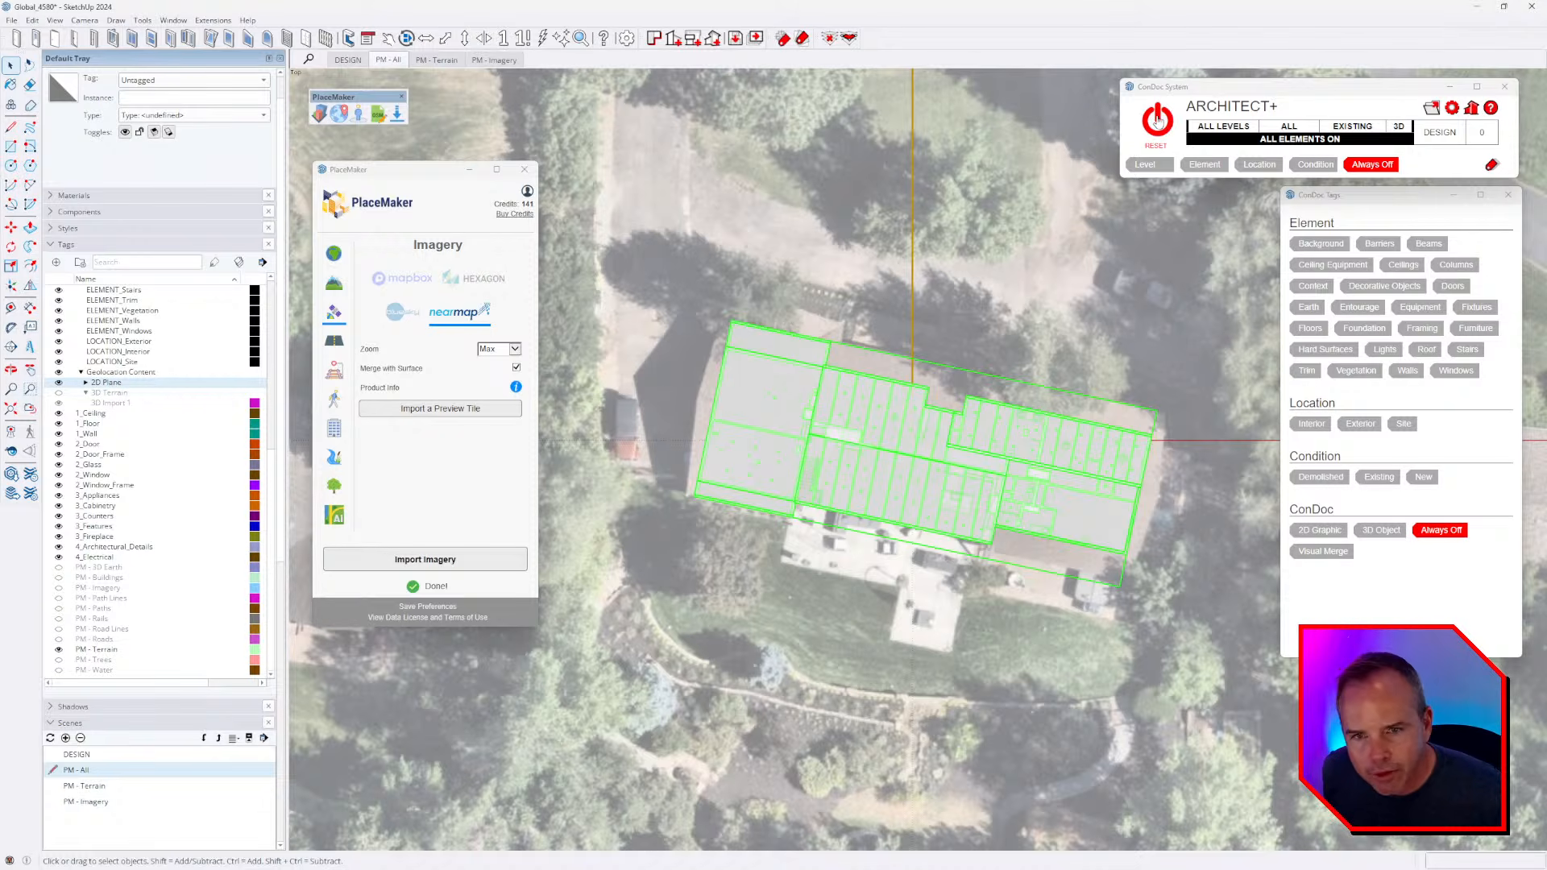
# - Reset the ConDoc system to the DESIGN scene, clear the house selection, and view the whole terrain from the street side
pyautogui.click(1157, 120)
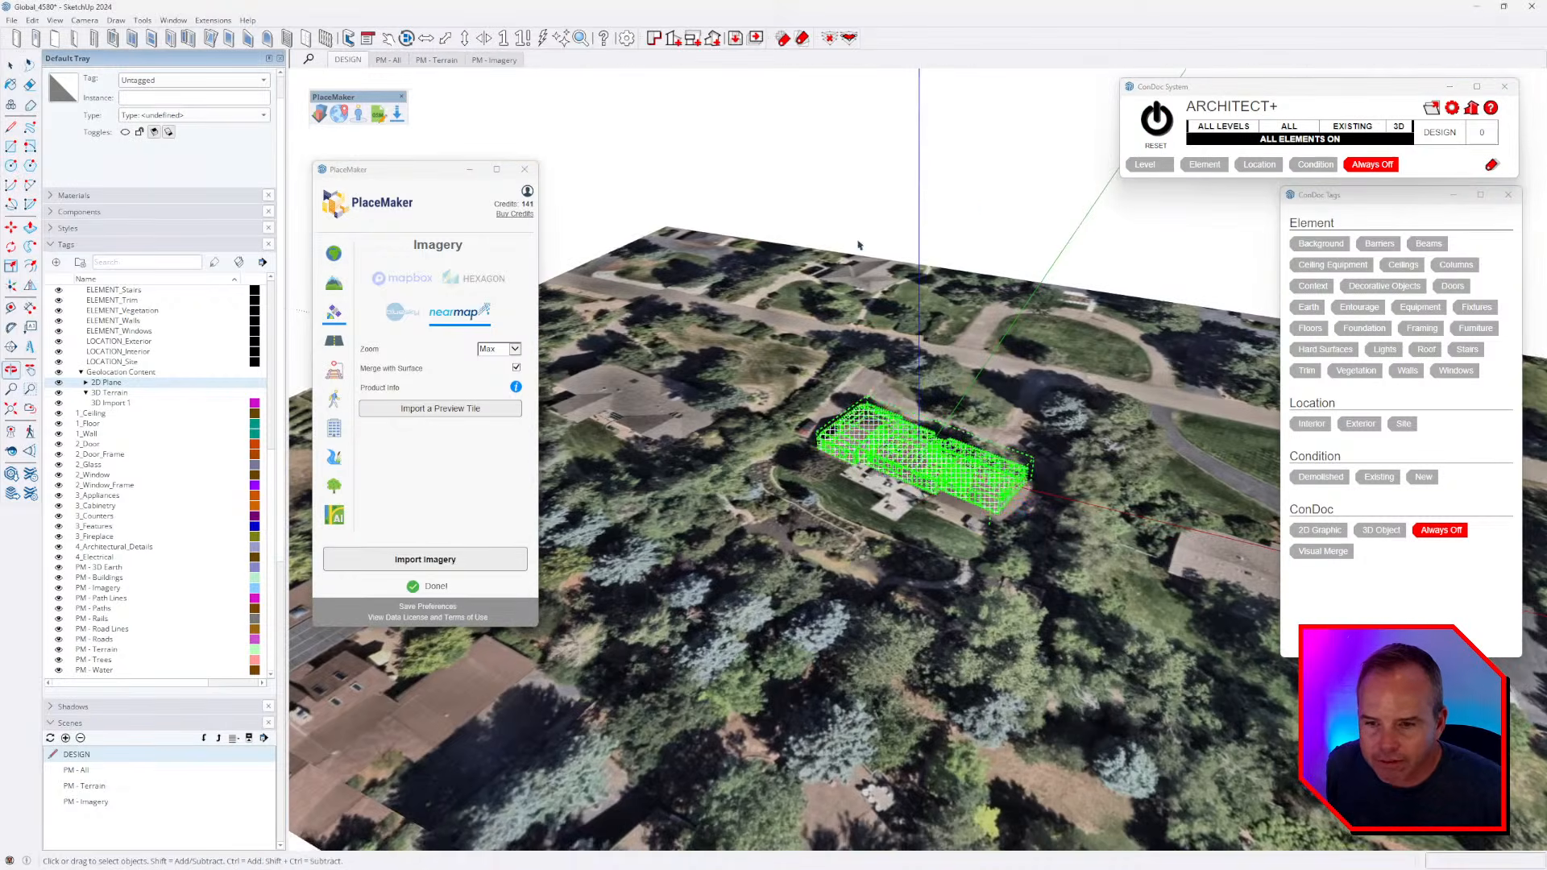
pyautogui.click(979, 205)
pyautogui.scroll(-8, 886, 314)
pyautogui.moveTo(967, 337); pyautogui.dragTo(807, 336, button='middle')
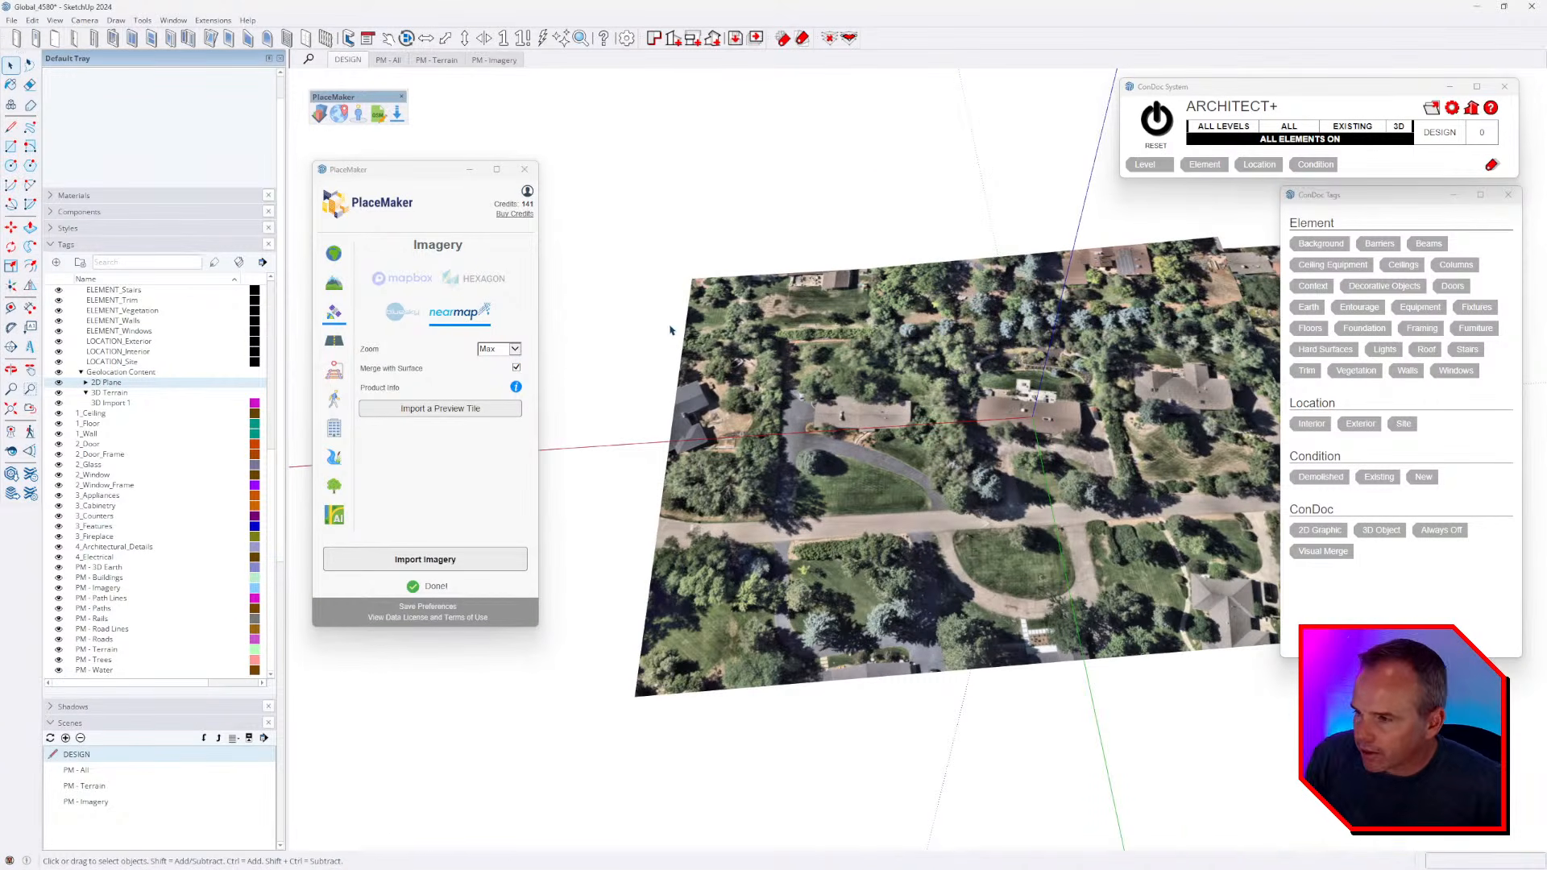
pyautogui.moveTo(771, 392); pyautogui.dragTo(841, 412, button='middle')
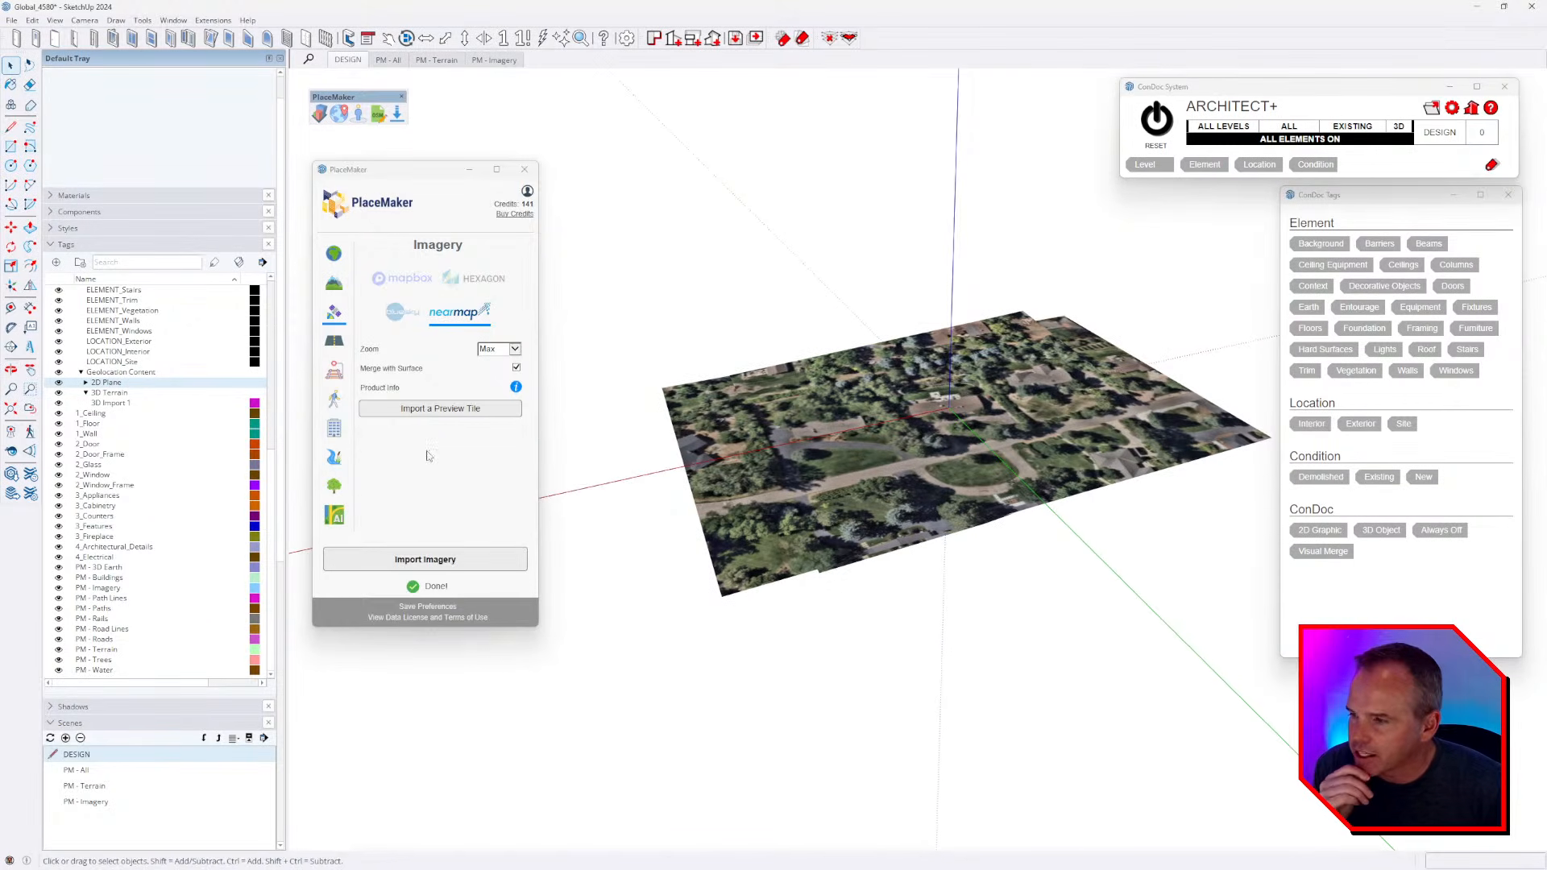
pyautogui.moveTo(847, 475); pyautogui.dragTo(843, 435, button='middle')
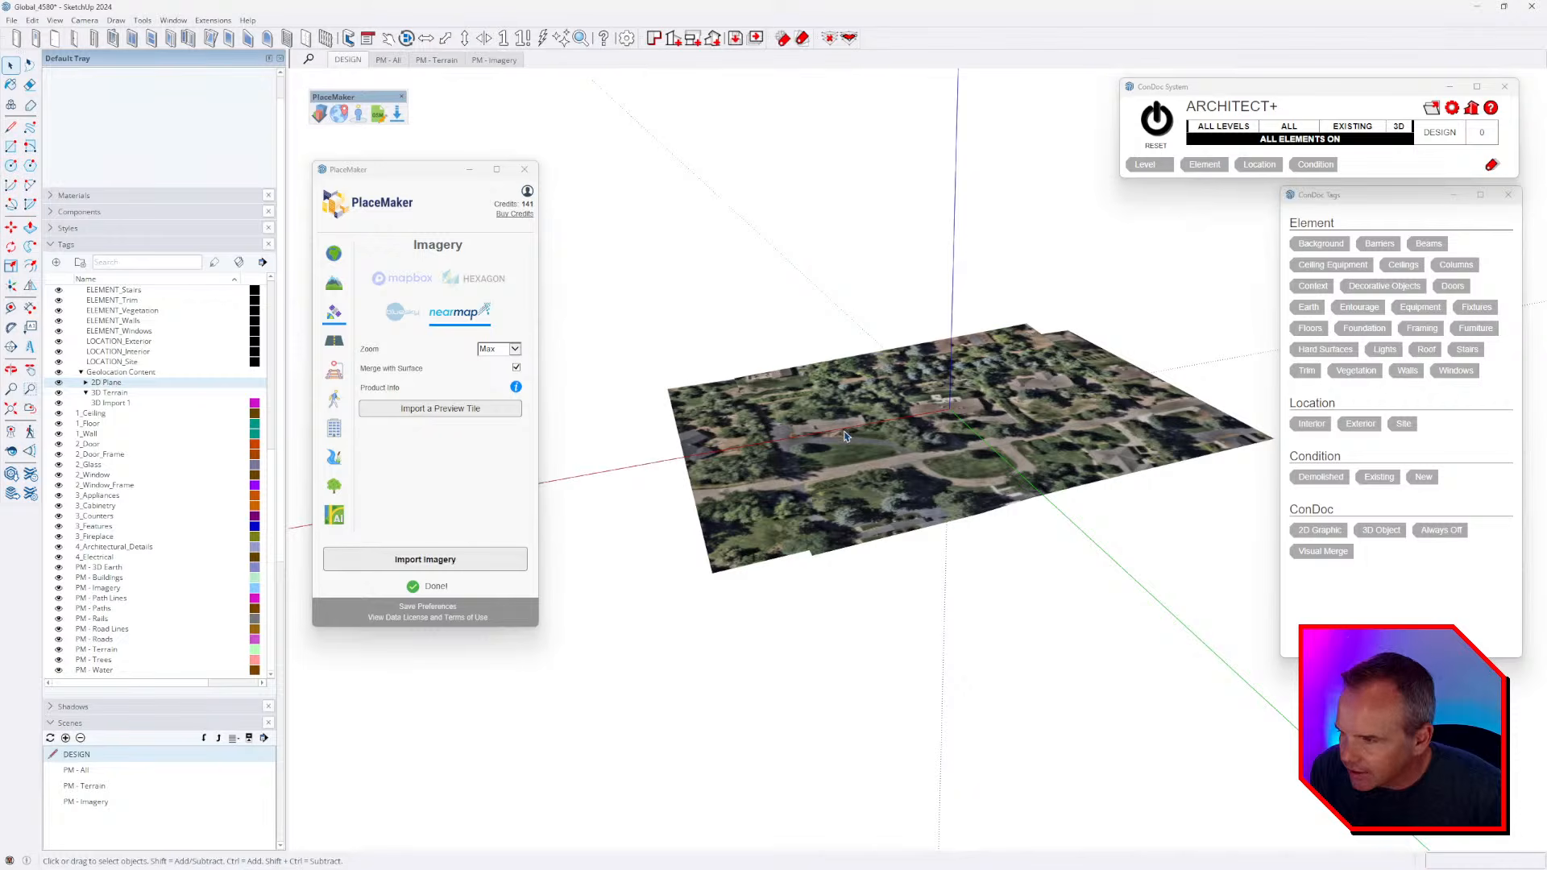
# - Expand the 2D Plane tag folder, hide it, and hide the 3D Import 1 tag under 3D Terrain
pyautogui.click(86, 383)
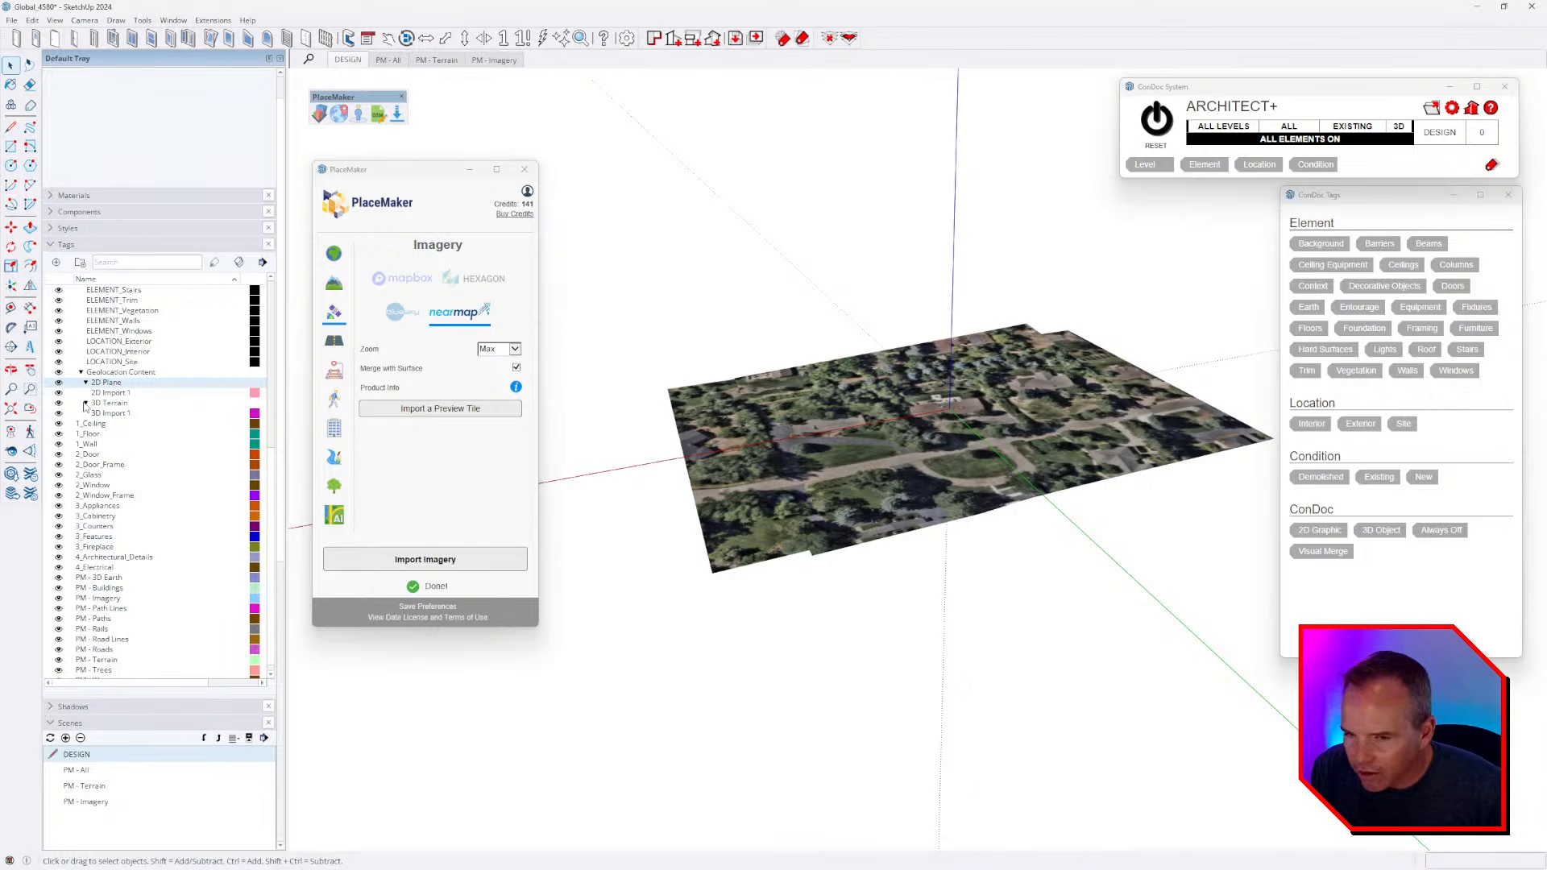
pyautogui.click(59, 383)
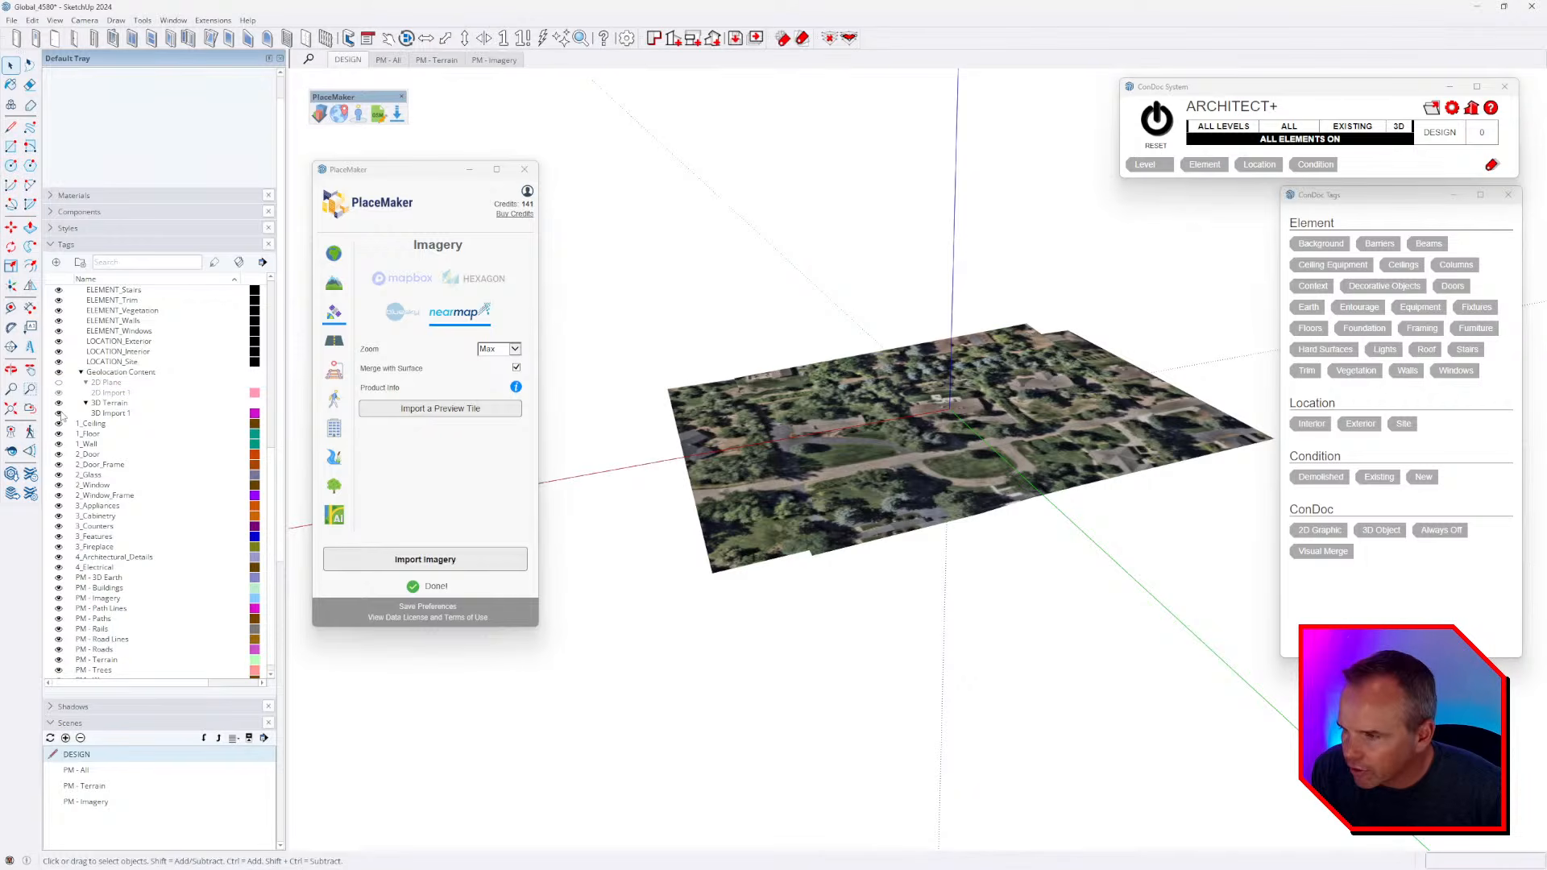
pyautogui.click(58, 413)
# - Tell the terrain apart from the flat PM - Imagery plane and assign that plane the ConDoc Always Off tag
pyautogui.moveTo(721, 484); pyautogui.dragTo(828, 460, button='middle')
pyautogui.press('space')
pyautogui.click(827, 460)
pyautogui.moveTo(1096, 459); pyautogui.dragTo(1117, 372, button='middle')
pyautogui.click(1117, 372)
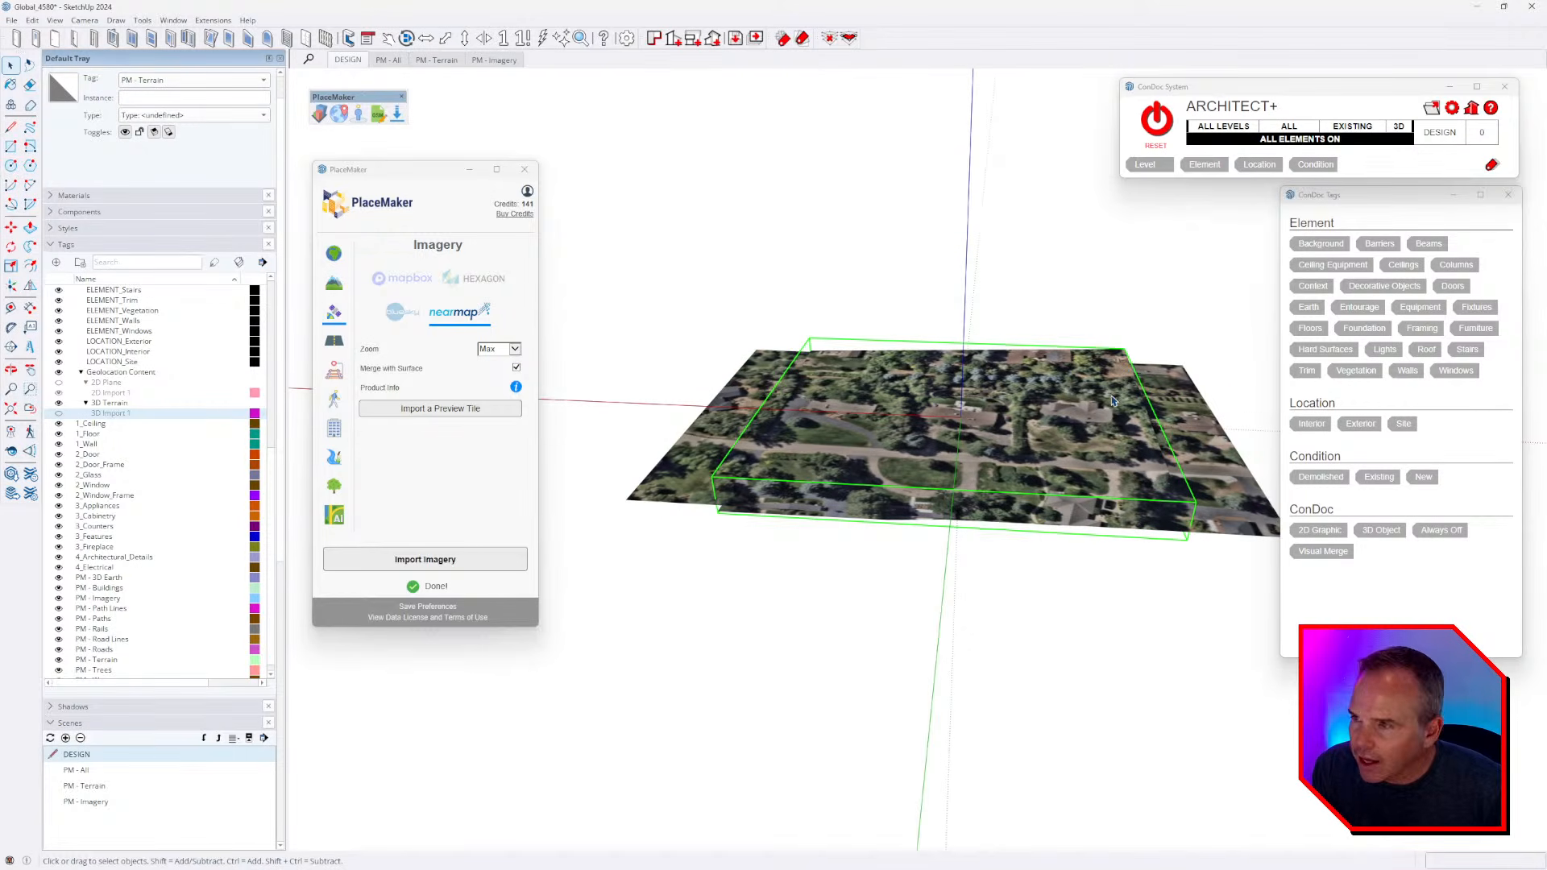
pyautogui.moveTo(1116, 418); pyautogui.dragTo(1170, 364, button='middle')
pyautogui.click(1158, 392)
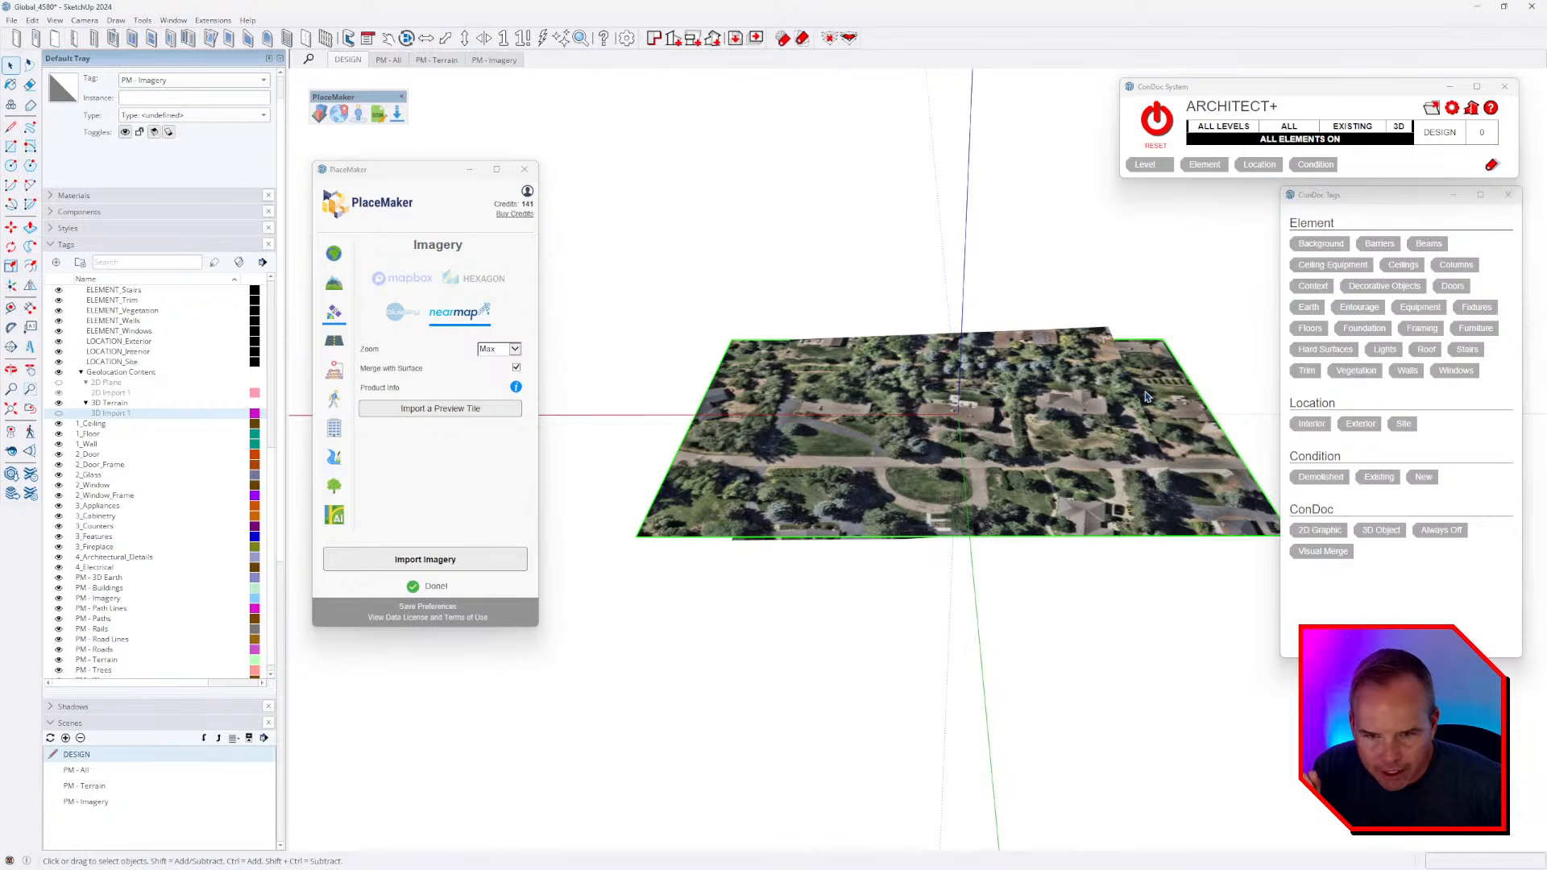
pyautogui.click(1447, 531)
pyautogui.moveTo(999, 624); pyautogui.dragTo(1045, 545, button='middle')
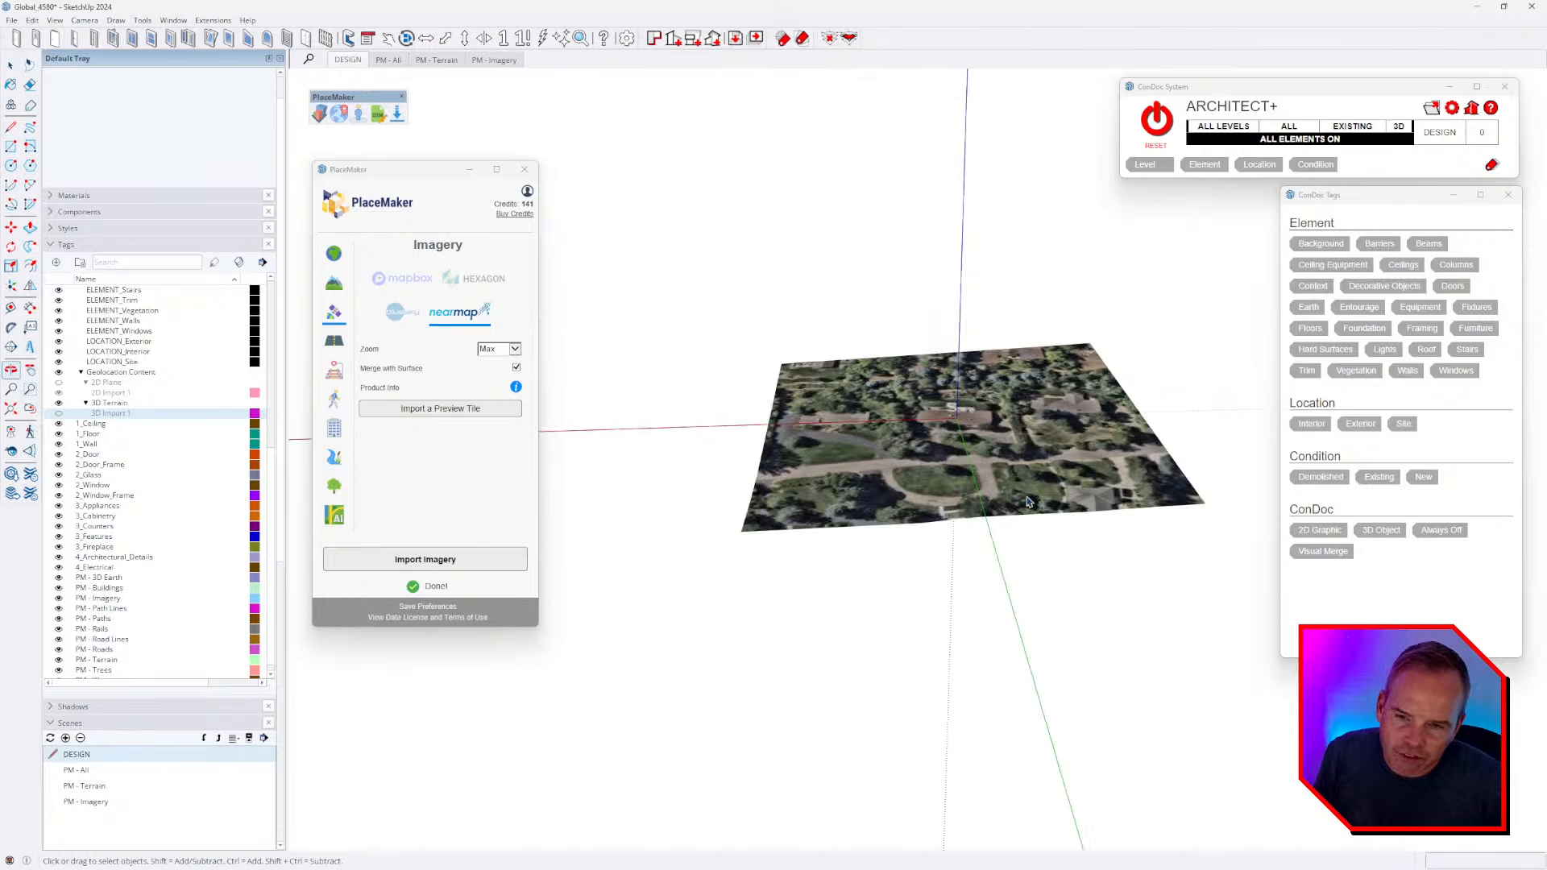
# - Show the 2D Plane tag folder again and delete the flat PM - Imagery plane
pyautogui.scroll(3, 1007, 435)
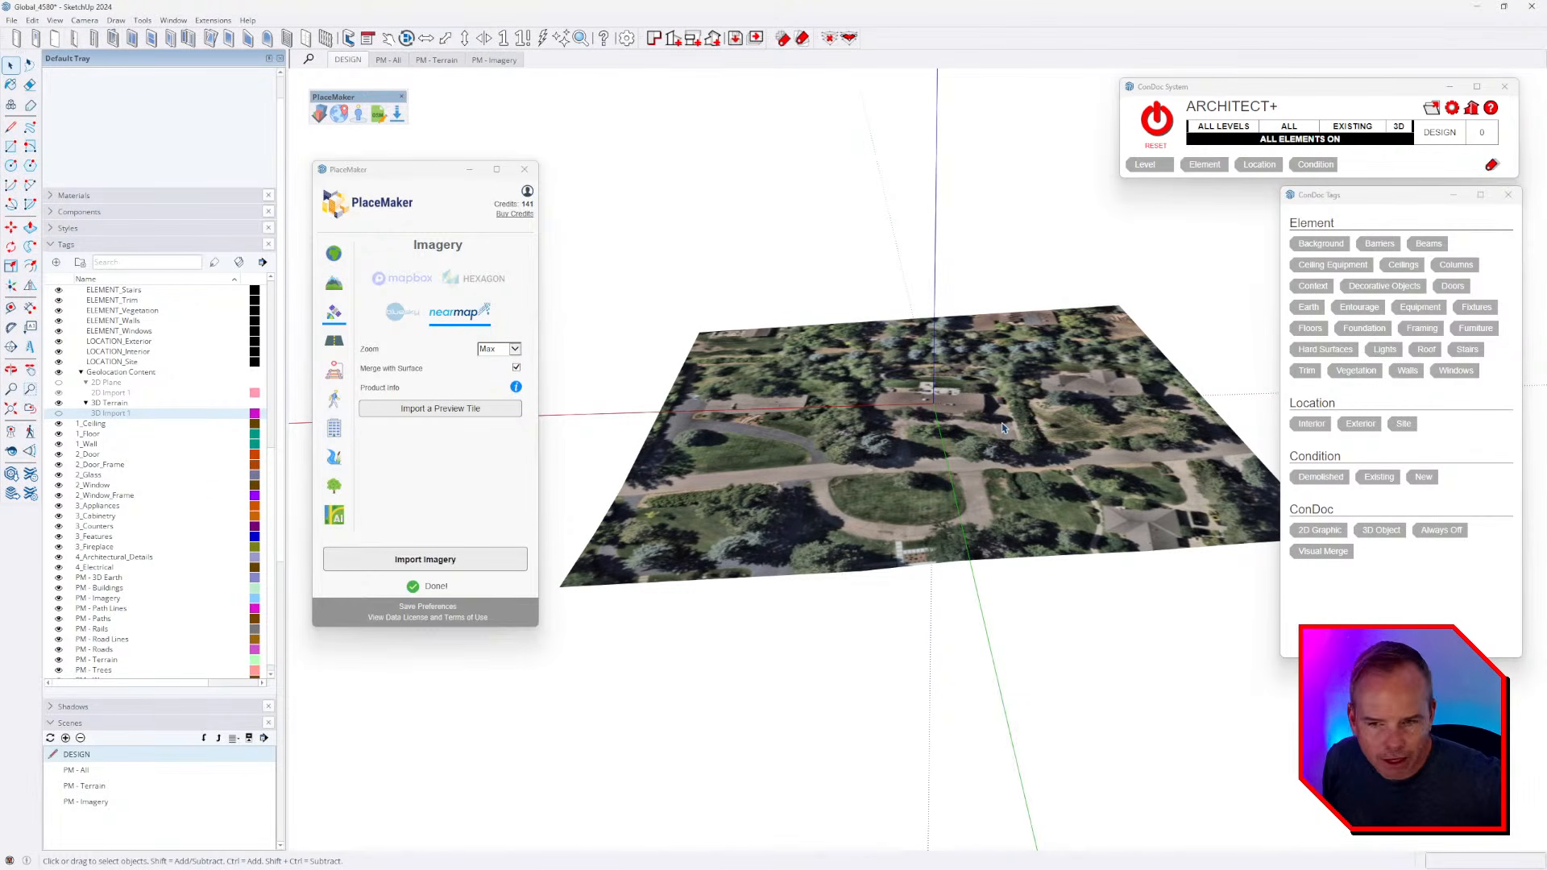
pyautogui.moveTo(984, 432); pyautogui.dragTo(1005, 431, button='middle')
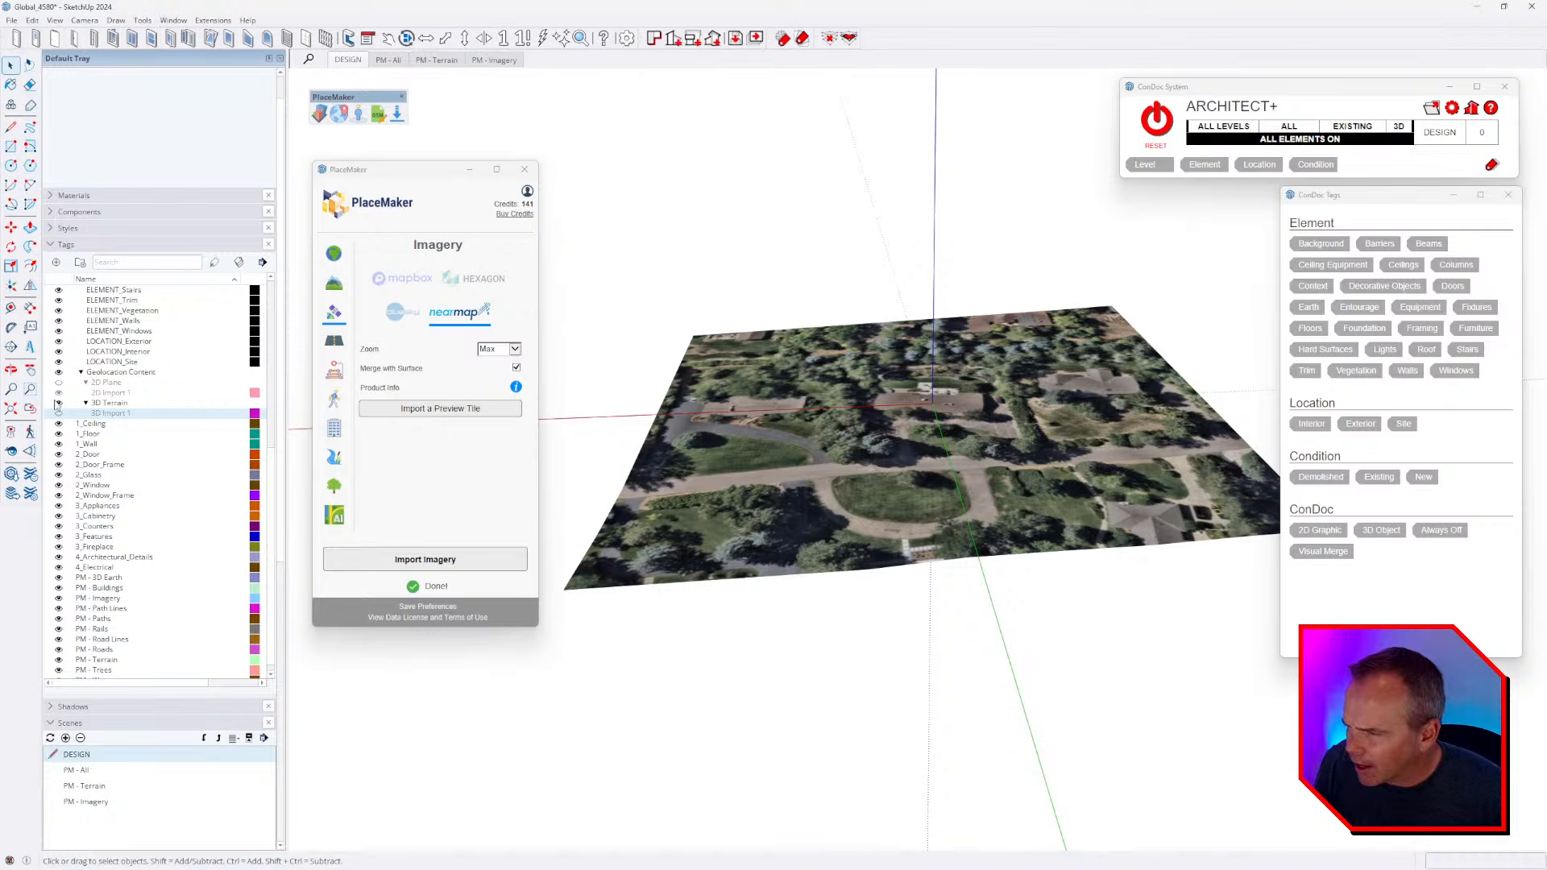
pyautogui.click(60, 383)
pyautogui.moveTo(794, 494); pyautogui.dragTo(818, 457, button='middle')
pyautogui.click(721, 379)
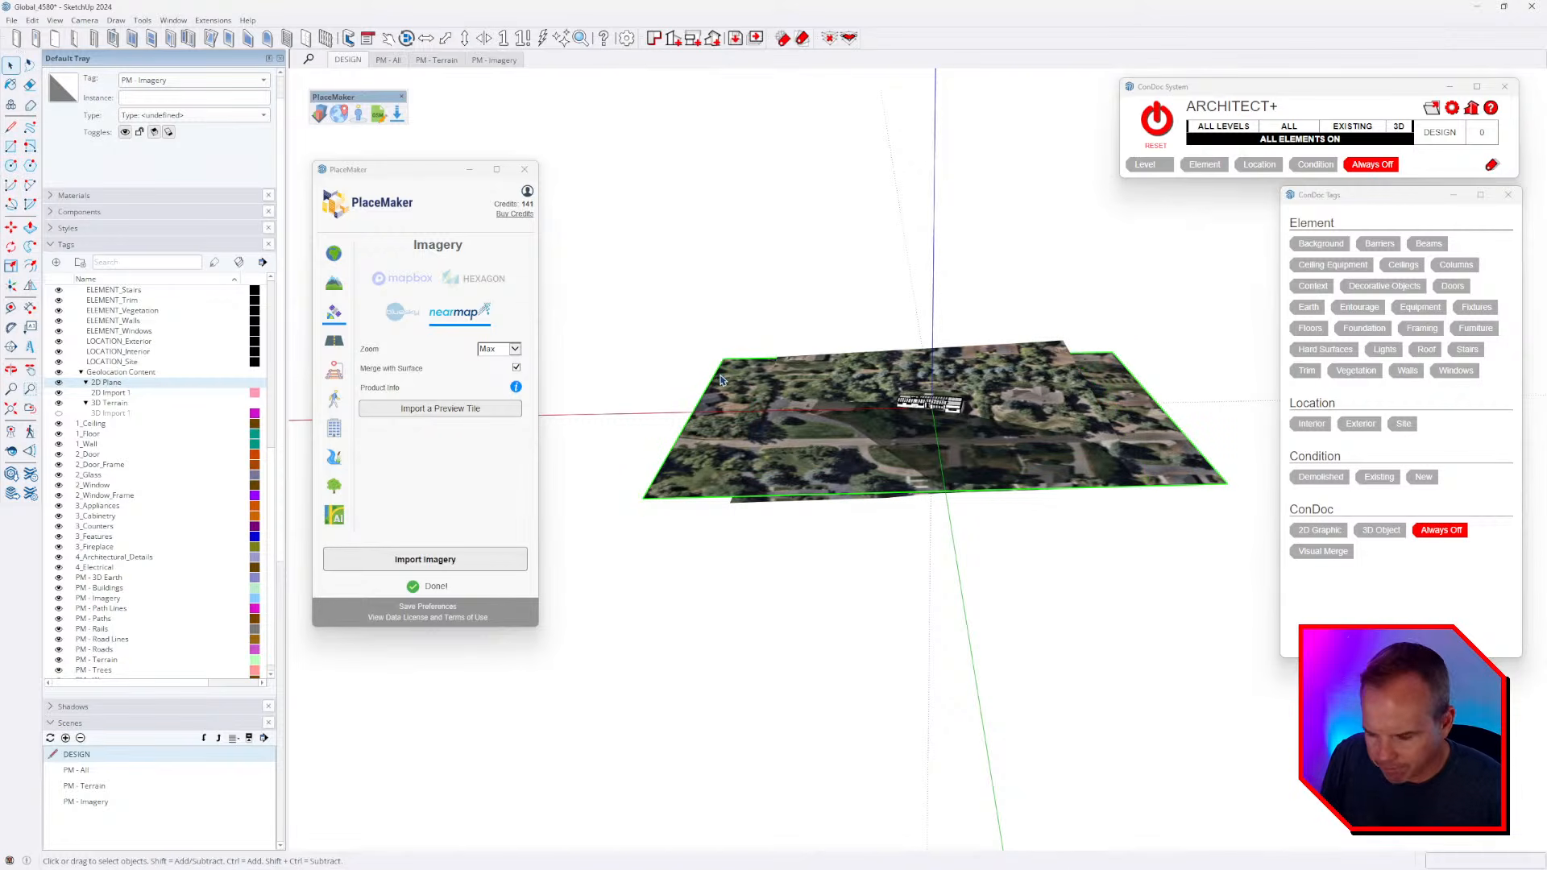
pyautogui.press('Delete')
# - Open the Geolocation Content group and its nested 2D Plane group, and select the 2D Import 1 group inside
pyautogui.click(808, 459)
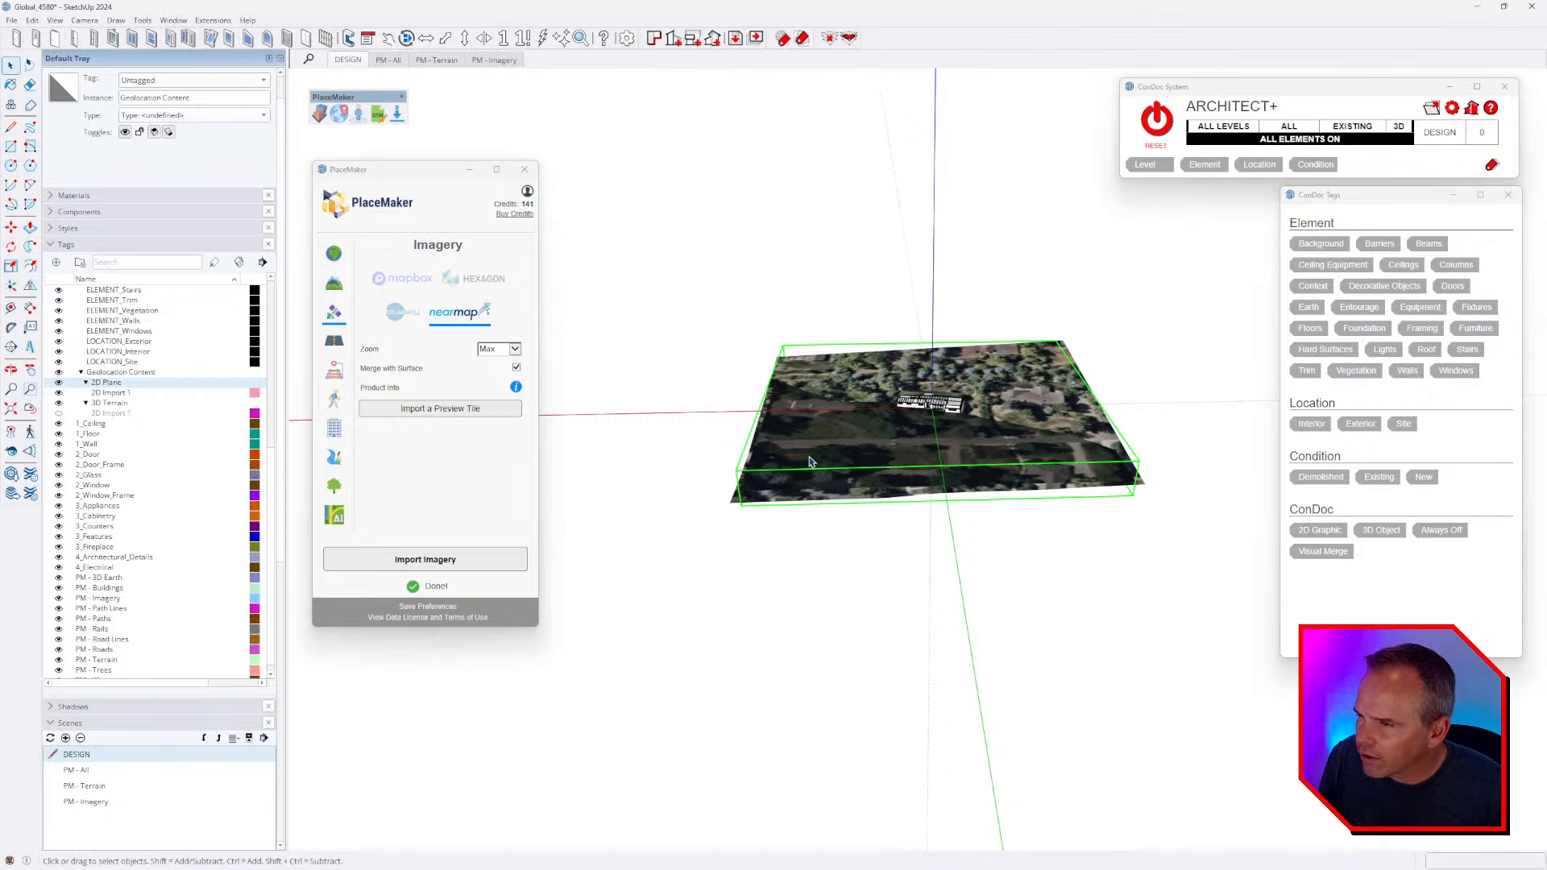
pyautogui.doubleClick(811, 462)
pyautogui.click(810, 462)
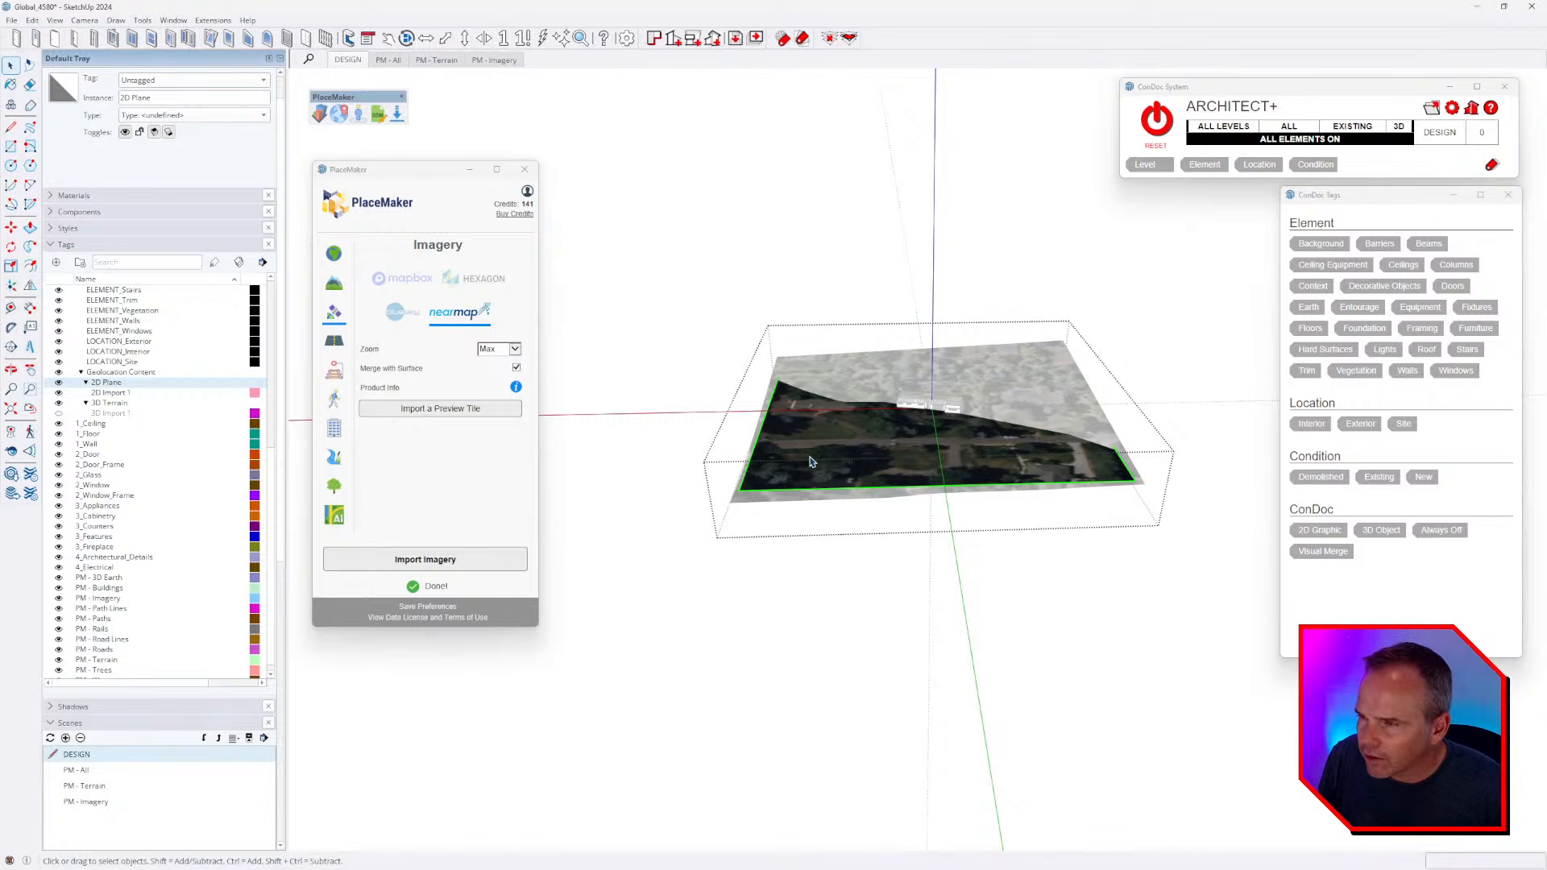
pyautogui.doubleClick(810, 462)
pyautogui.click(810, 461)
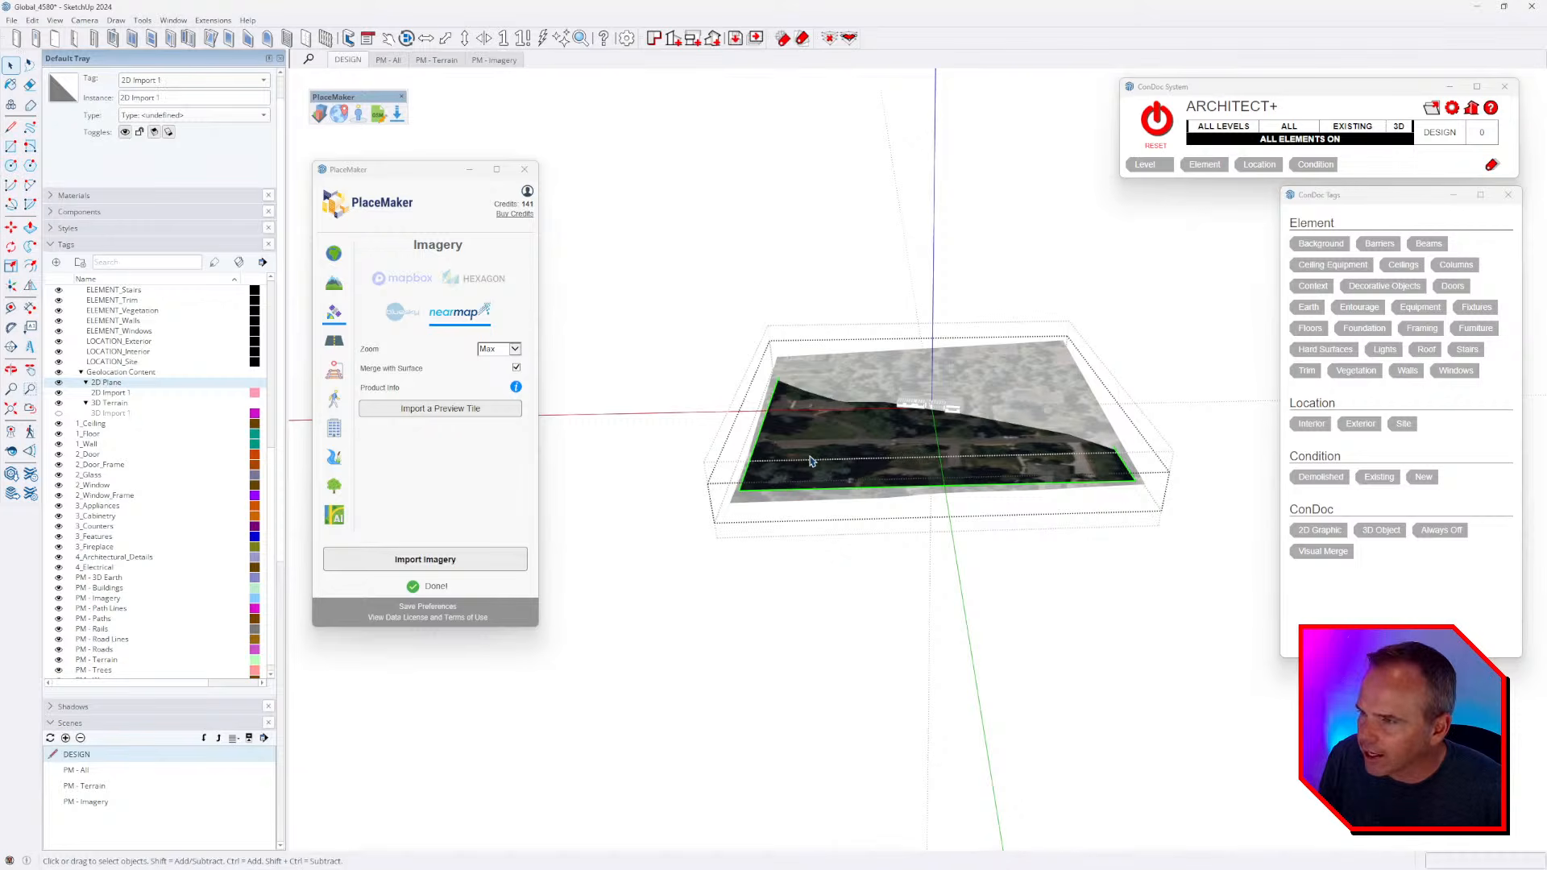
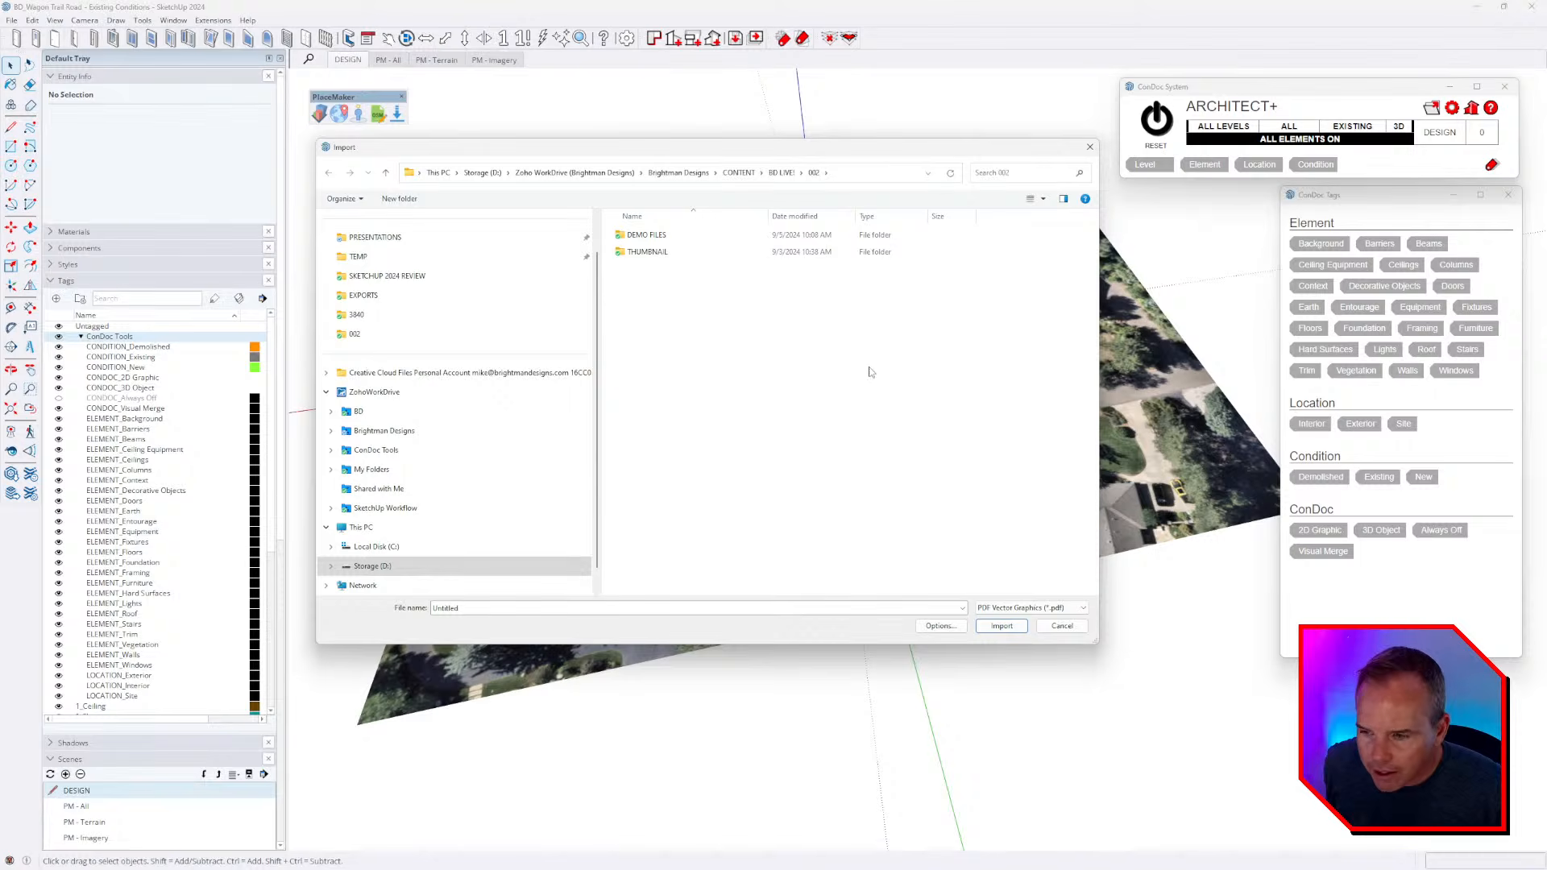
# - Load IMPROVEMENT SURVEY.pdf from the DEMO FILES folder for import with black and color lines included and white lines excluded
pyautogui.click(646, 234)
pyautogui.doubleClick(646, 234)
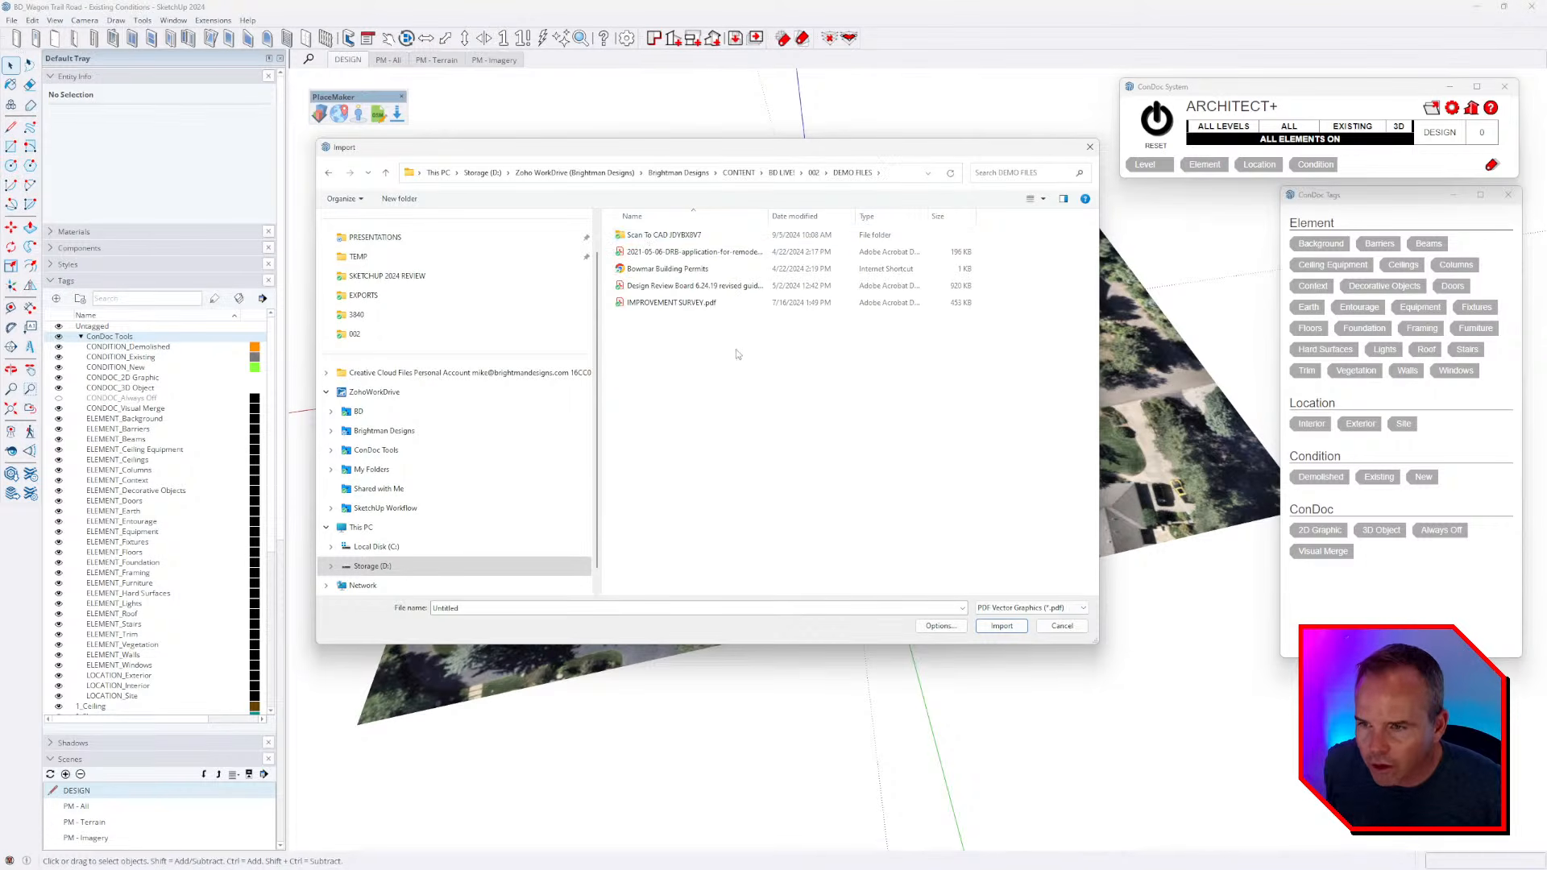
pyautogui.click(696, 305)
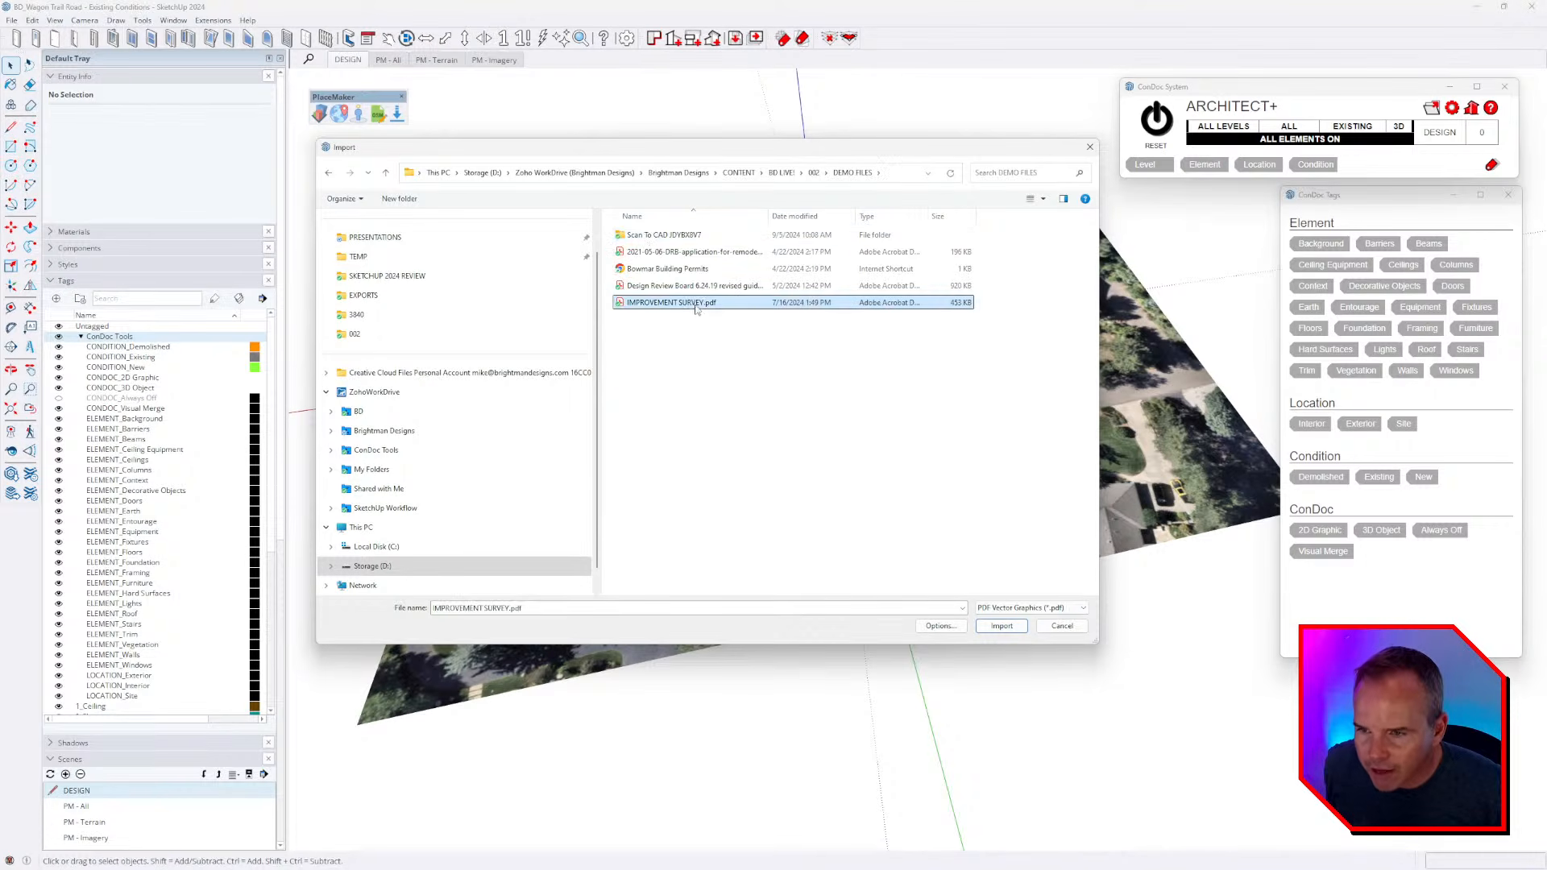
pyautogui.click(1000, 627)
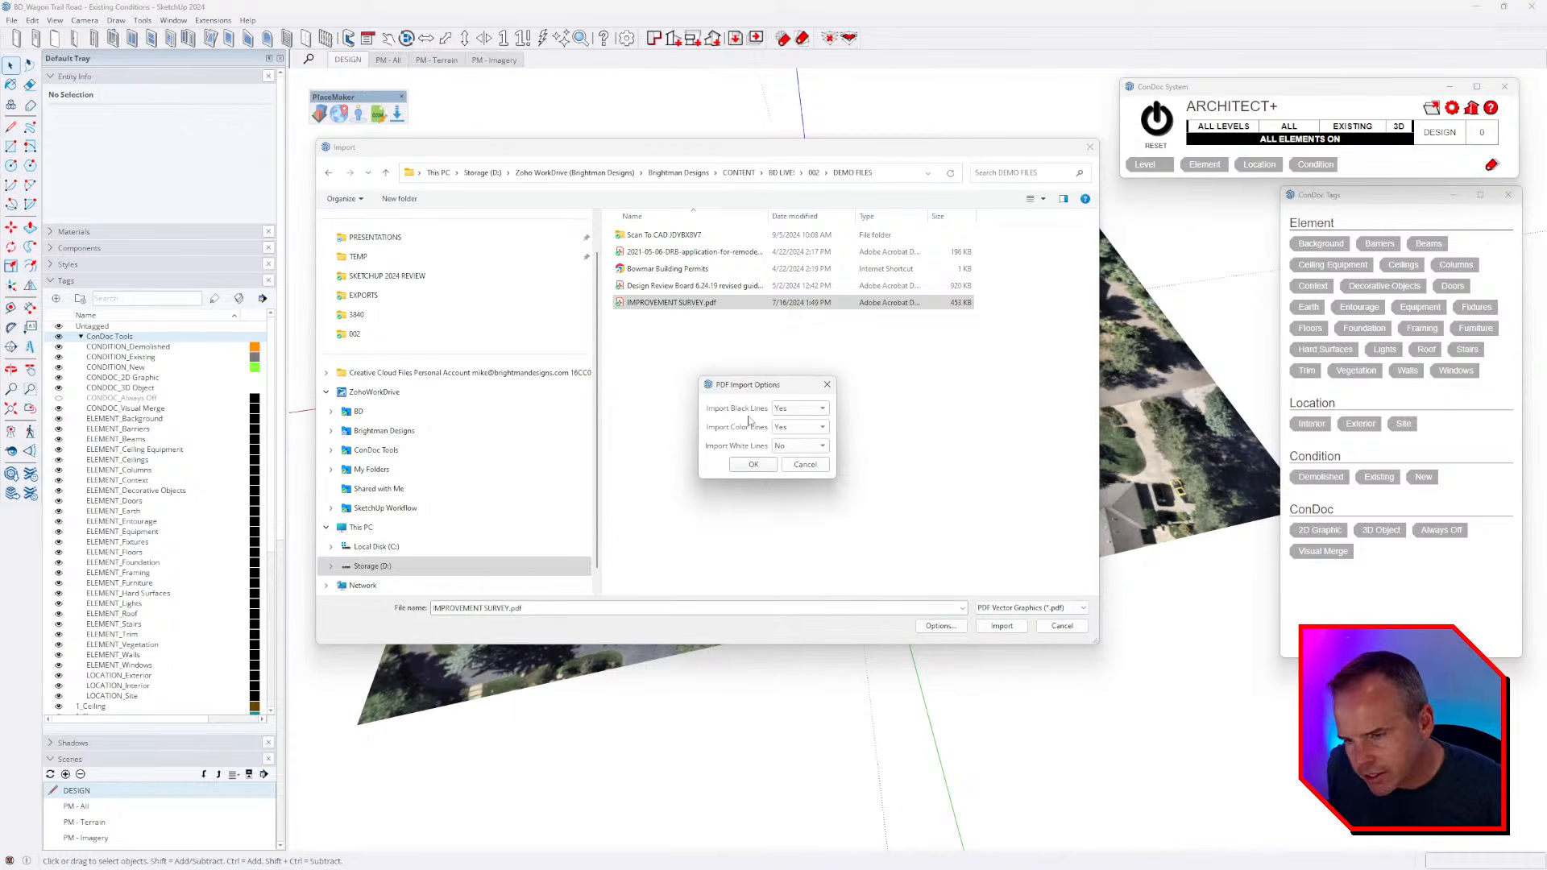
pyautogui.click(753, 464)
pyautogui.click(1002, 626)
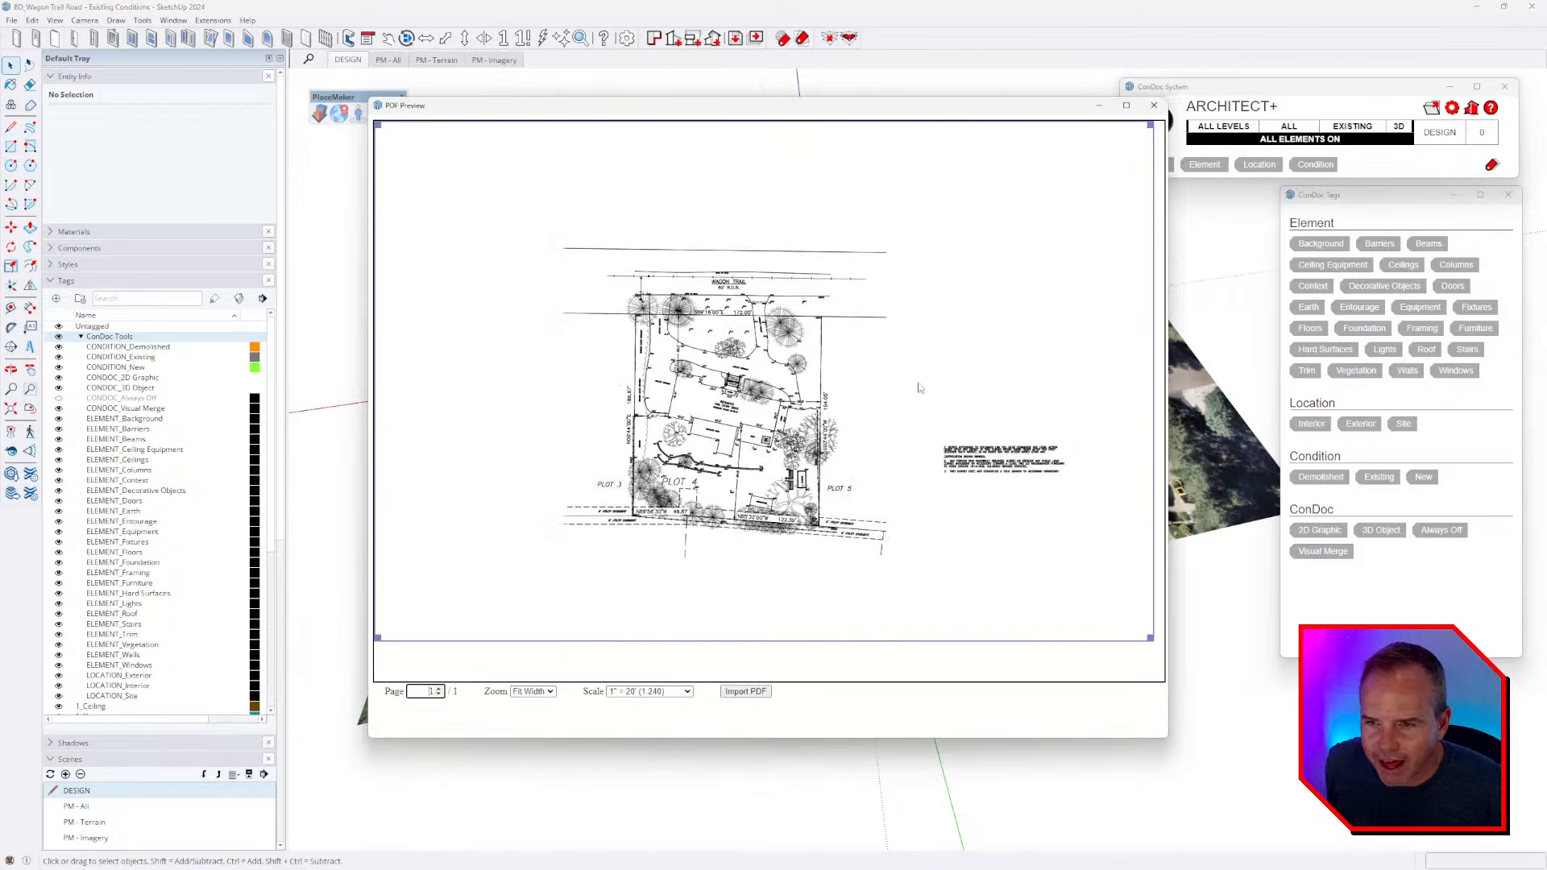
# - Crop the survey's import area to the plot drawing, check the sheet's printed scale, and choose the 1" = 20' (1:240) import scale
pyautogui.moveTo(1154, 123); pyautogui.dragTo(903, 236)
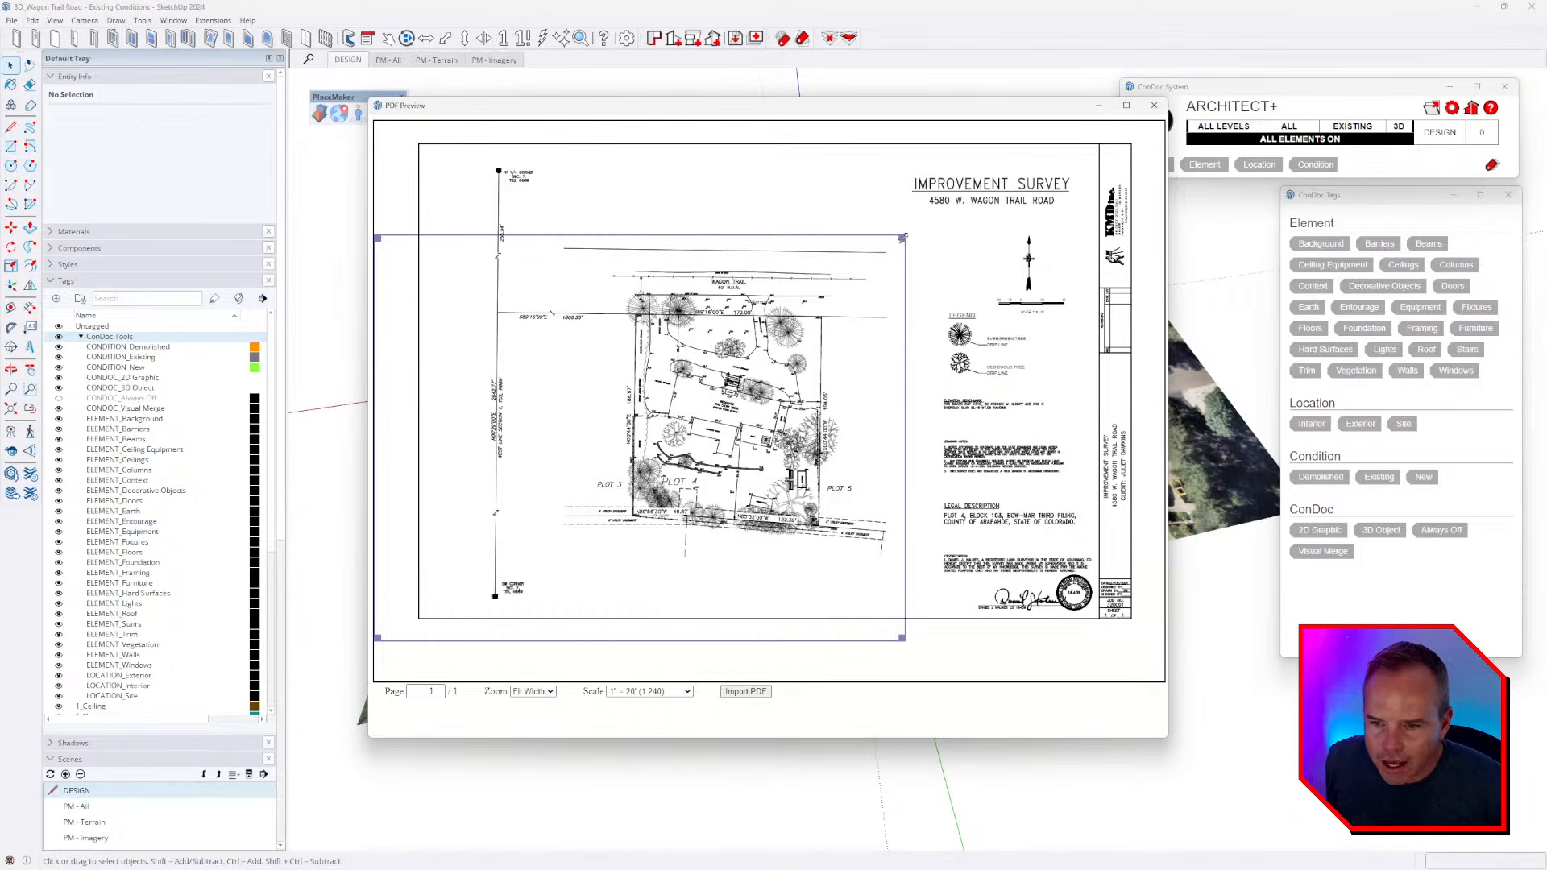
pyautogui.moveTo(379, 638); pyautogui.dragTo(591, 568)
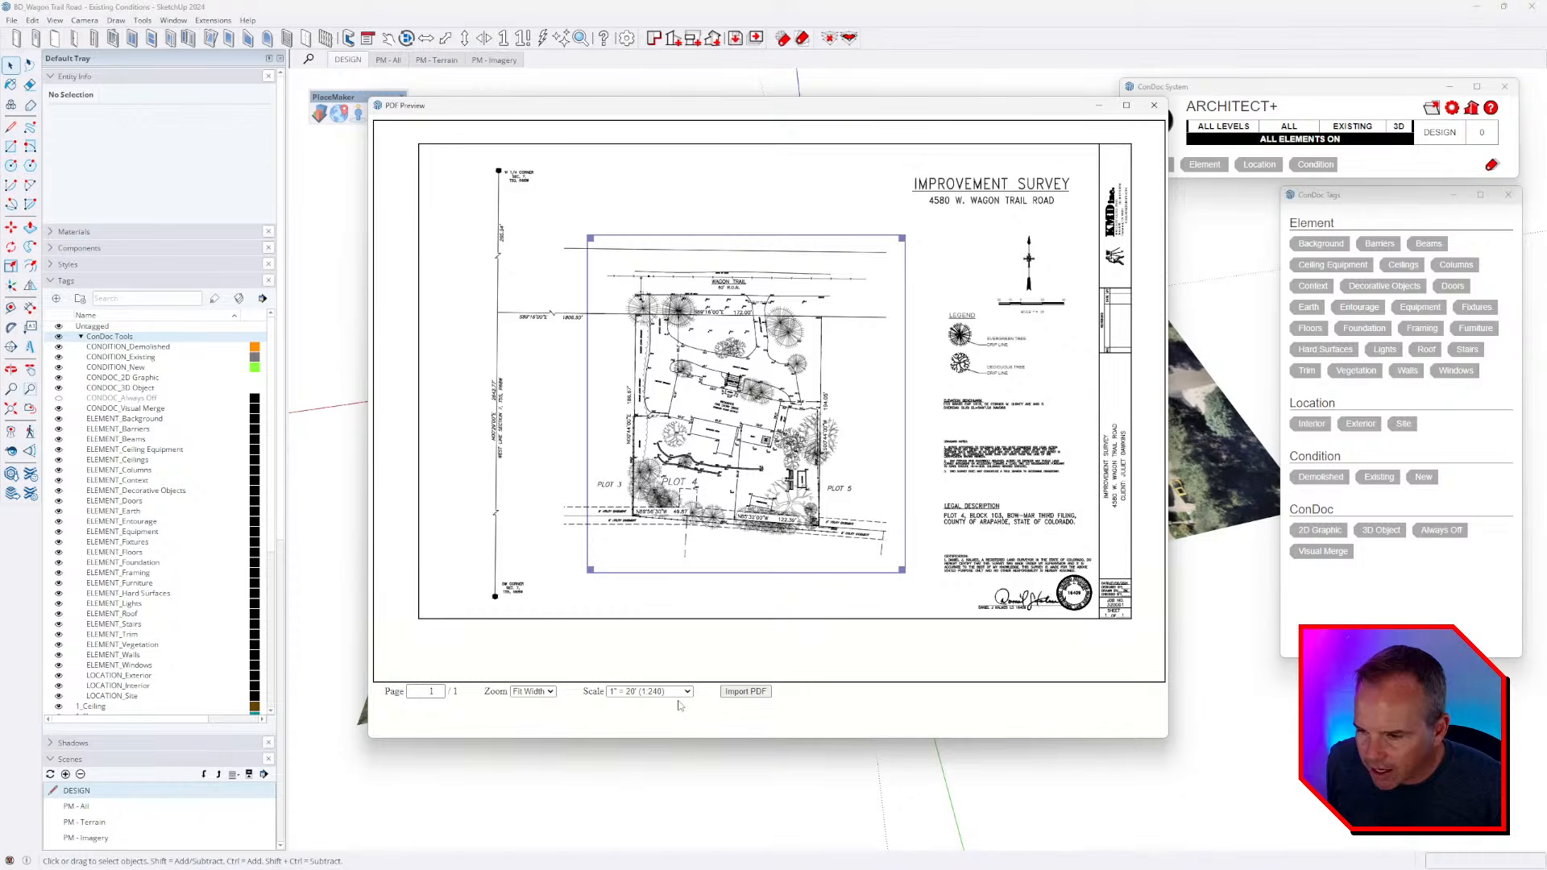
pyautogui.click(548, 693)
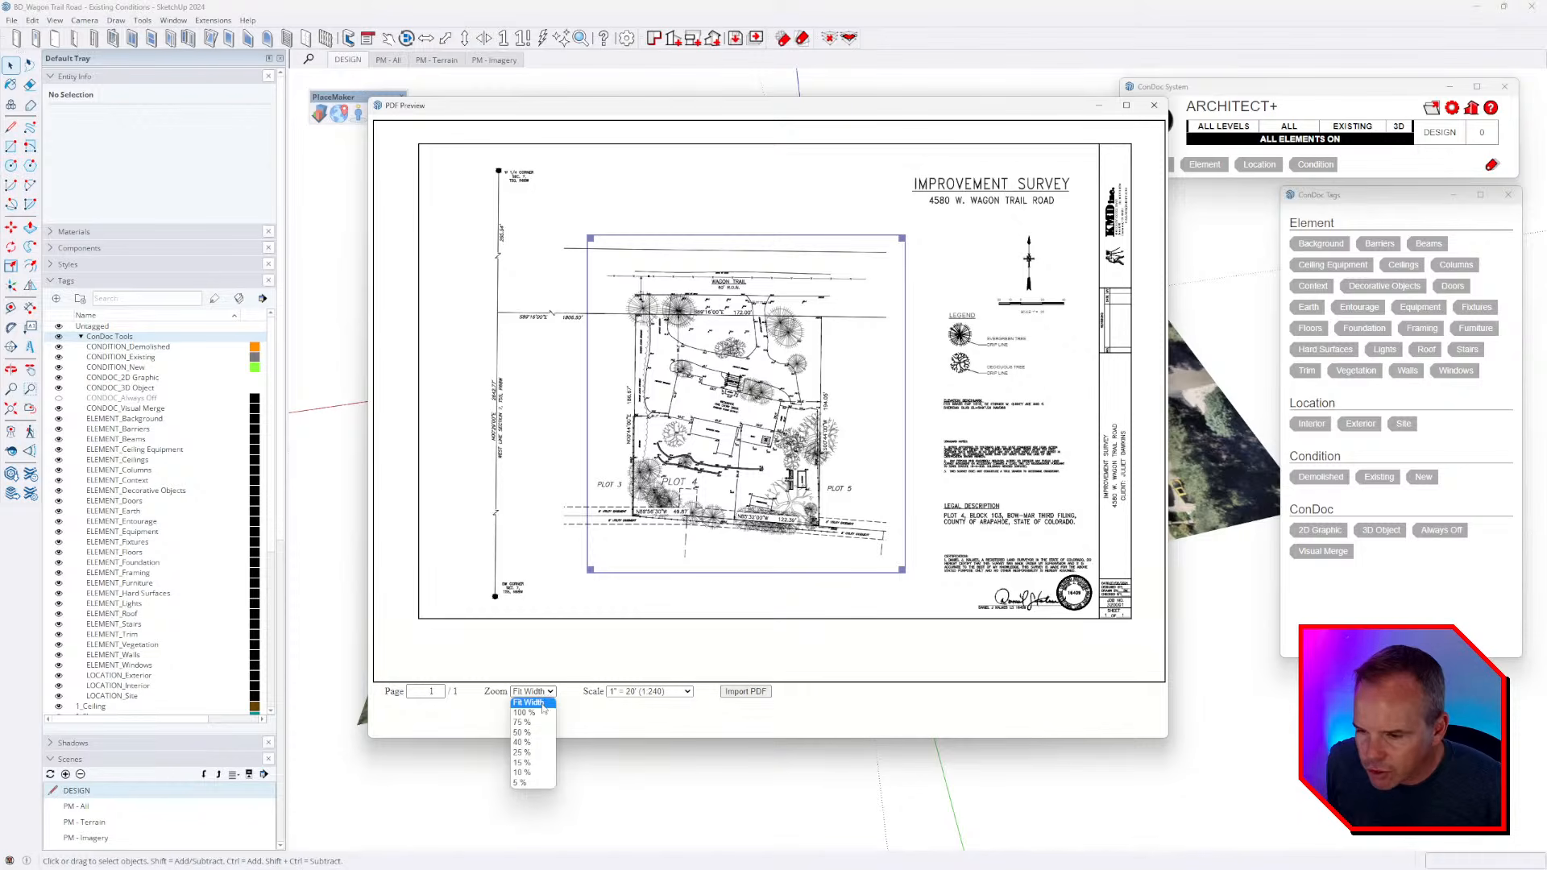
pyautogui.click(531, 722)
pyautogui.moveTo(758, 677); pyautogui.dragTo(1019, 668)
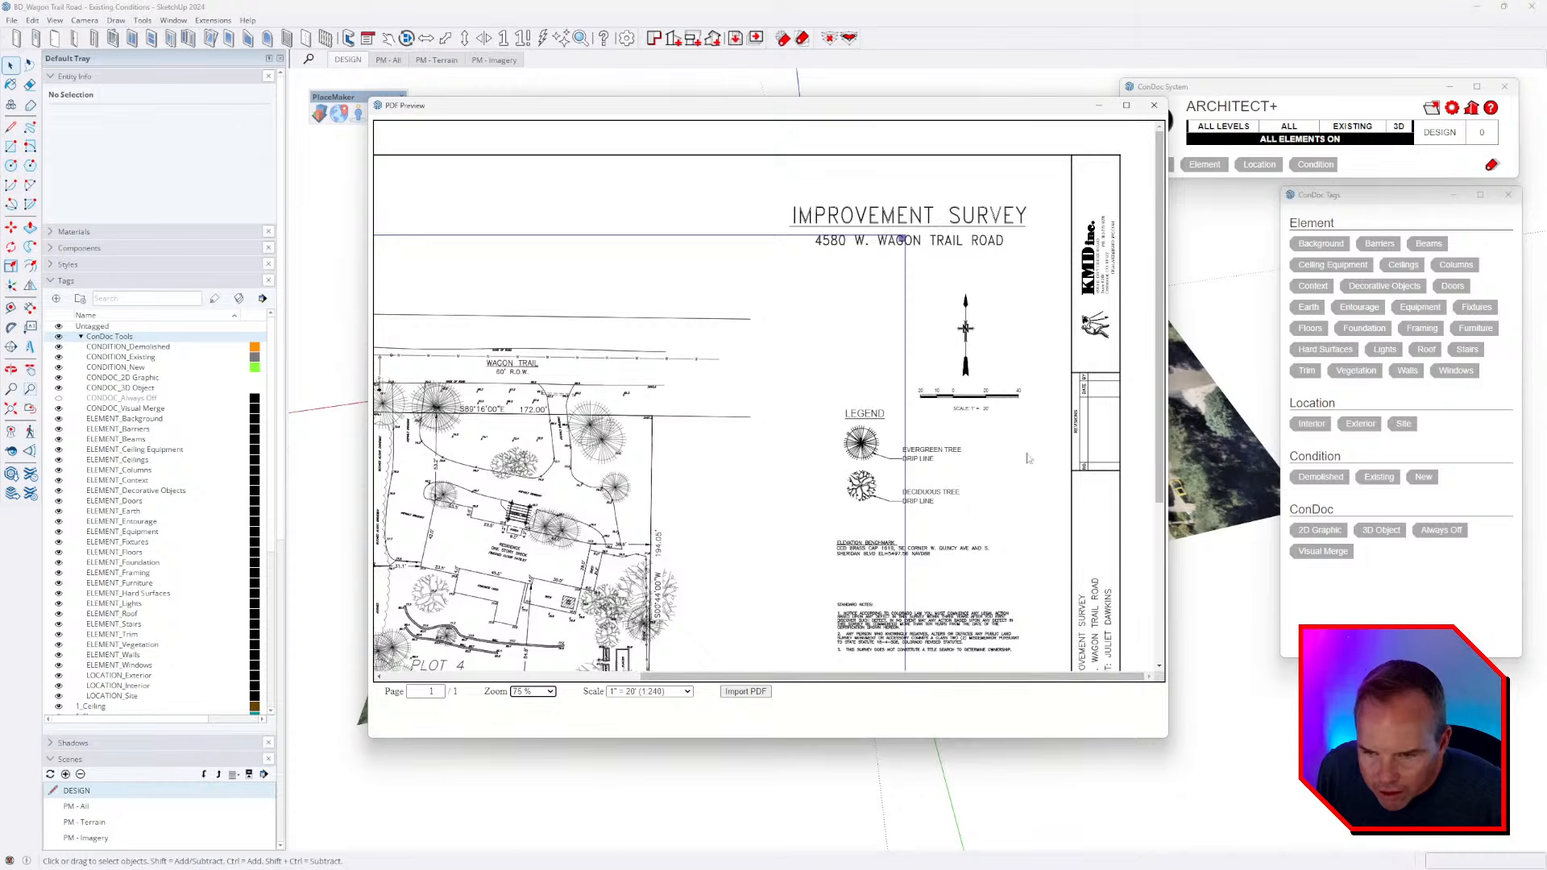
pyautogui.scroll(-3, 1028, 460)
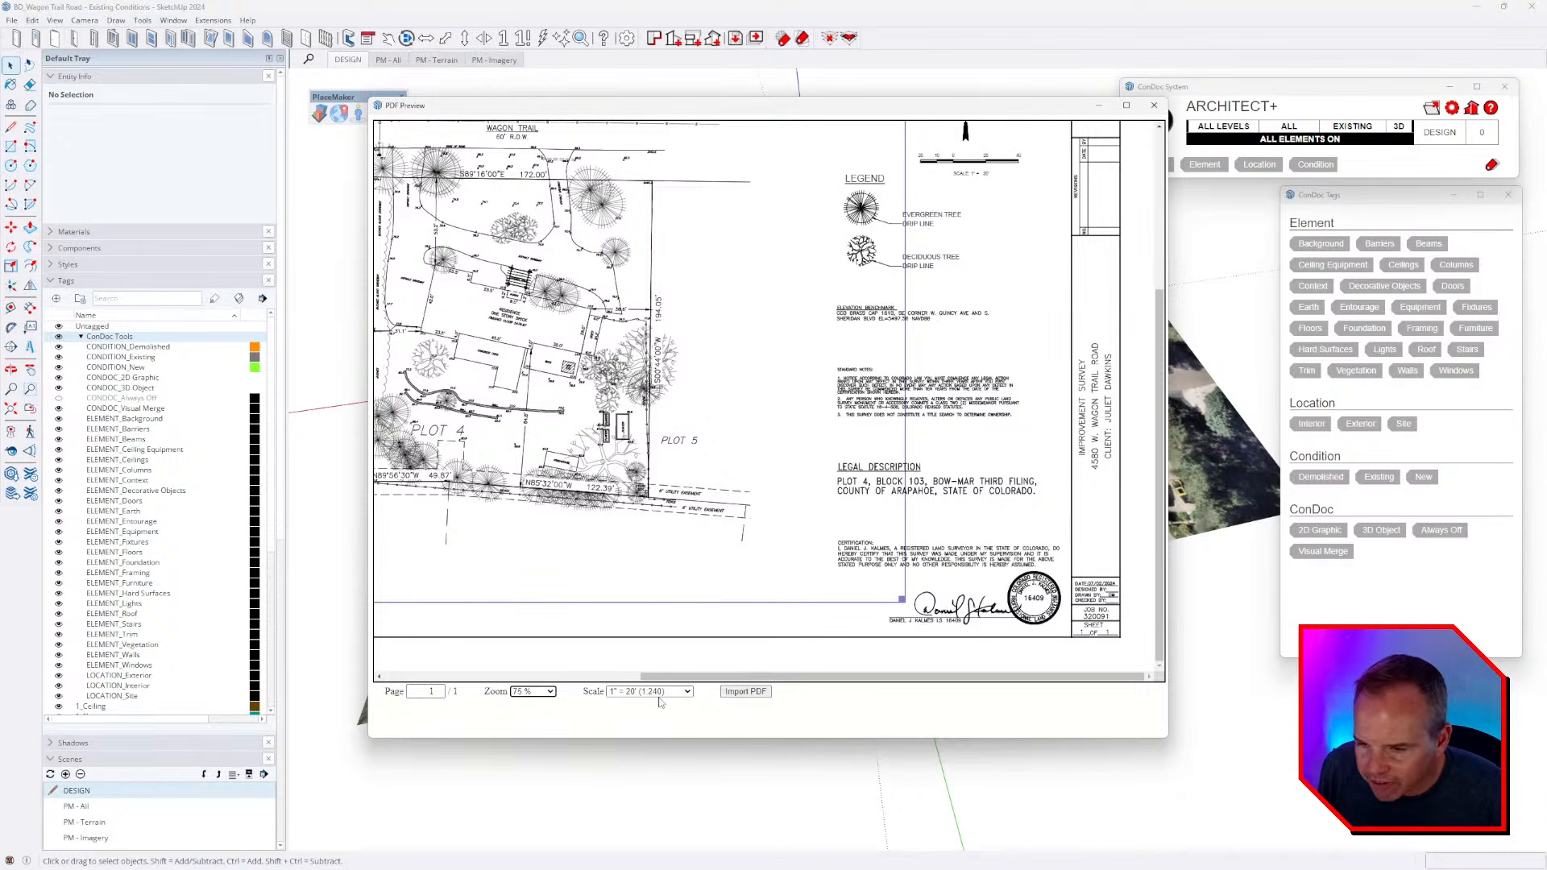
pyautogui.click(633, 697)
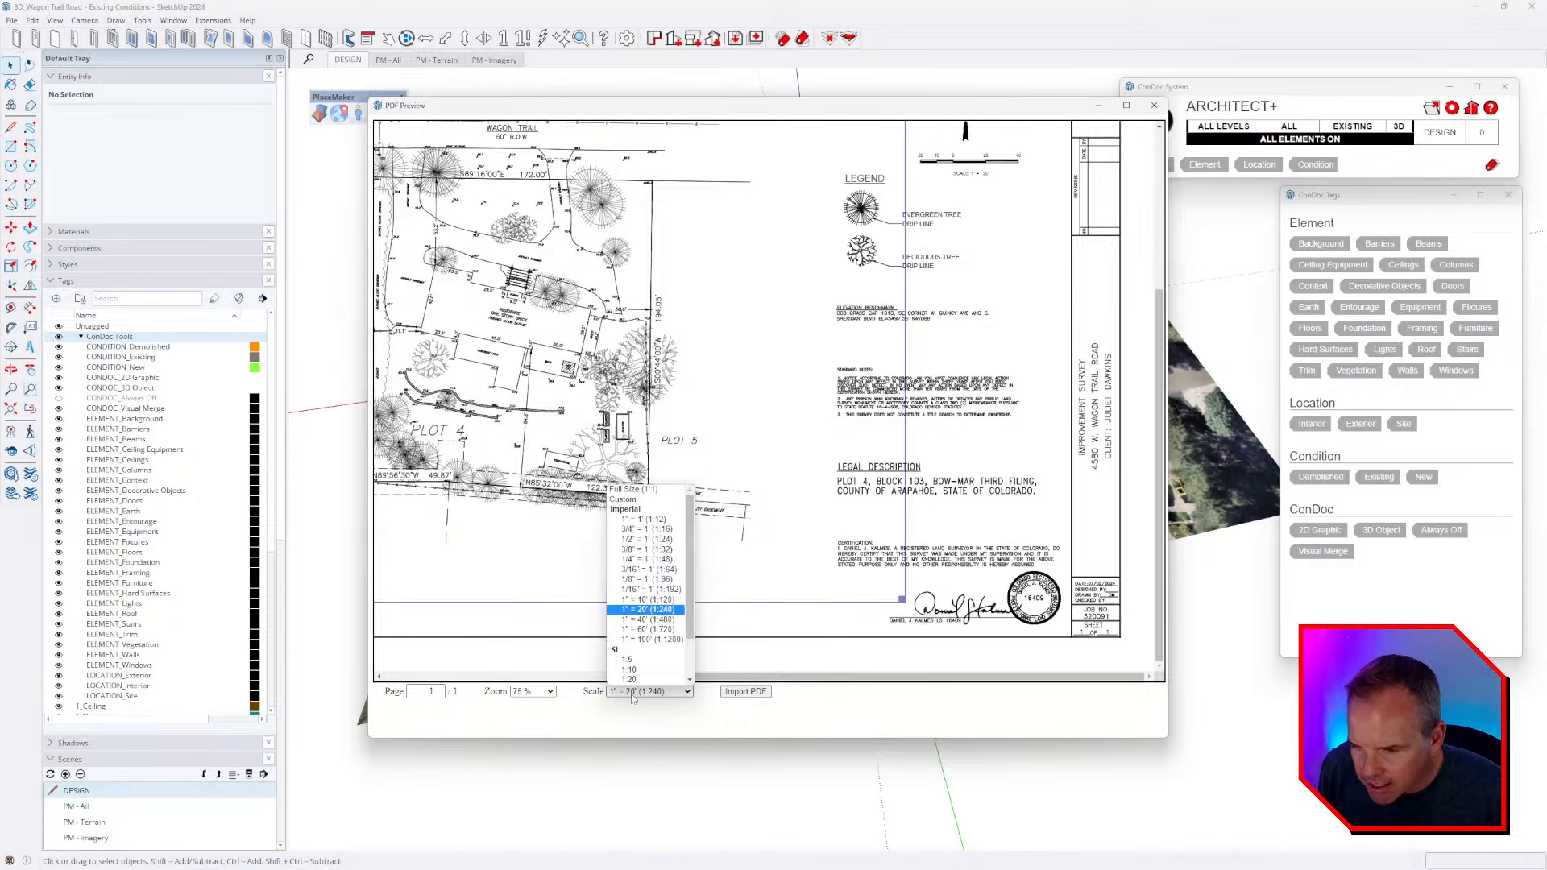
pyautogui.scroll(-1, 656, 608)
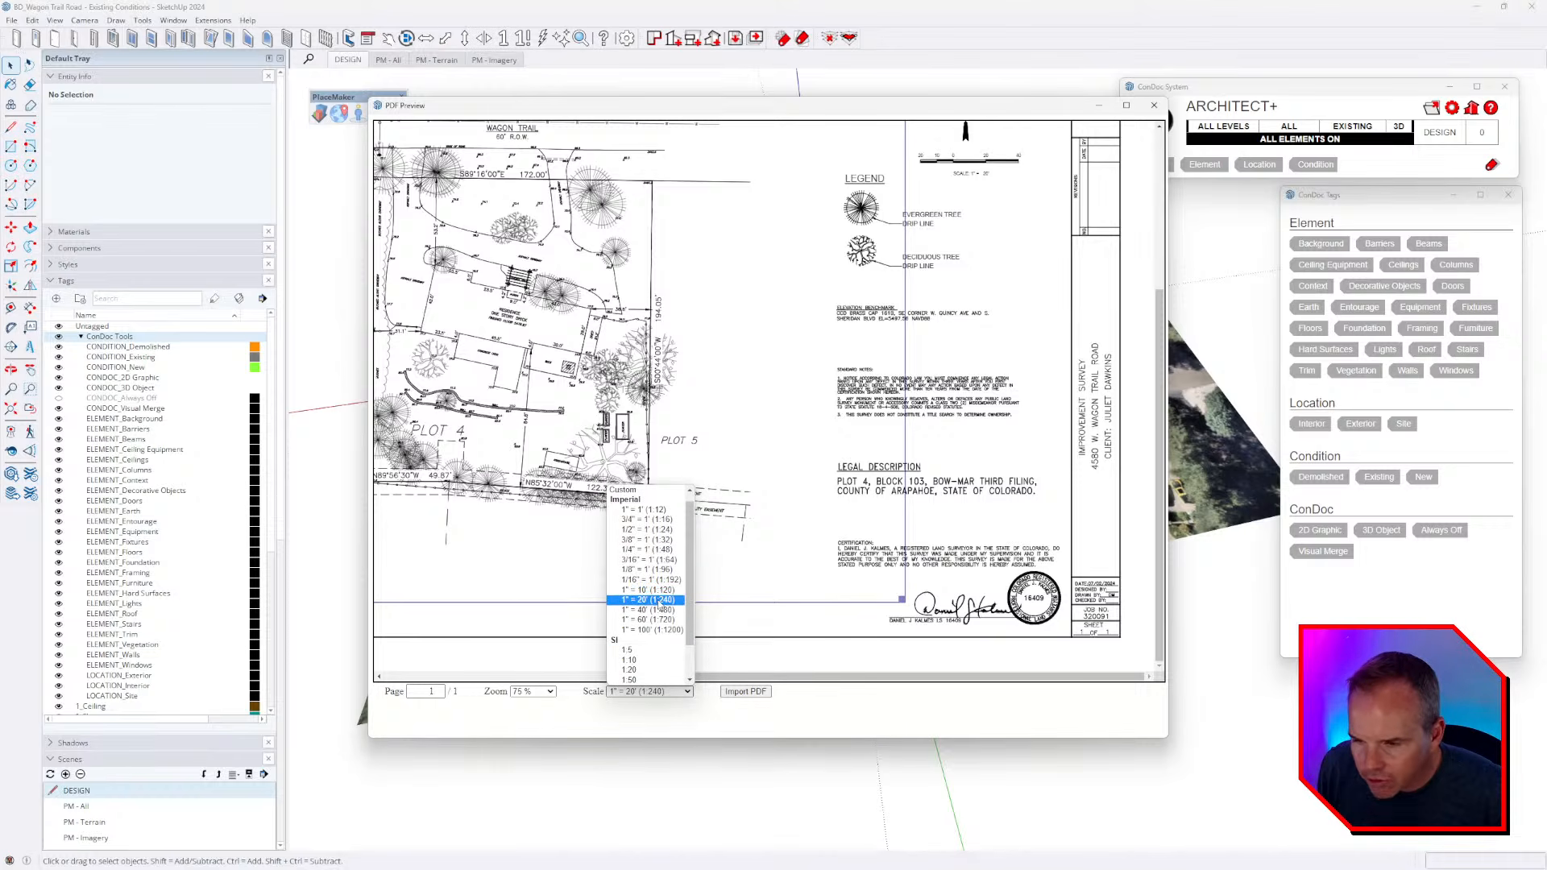
pyautogui.click(660, 601)
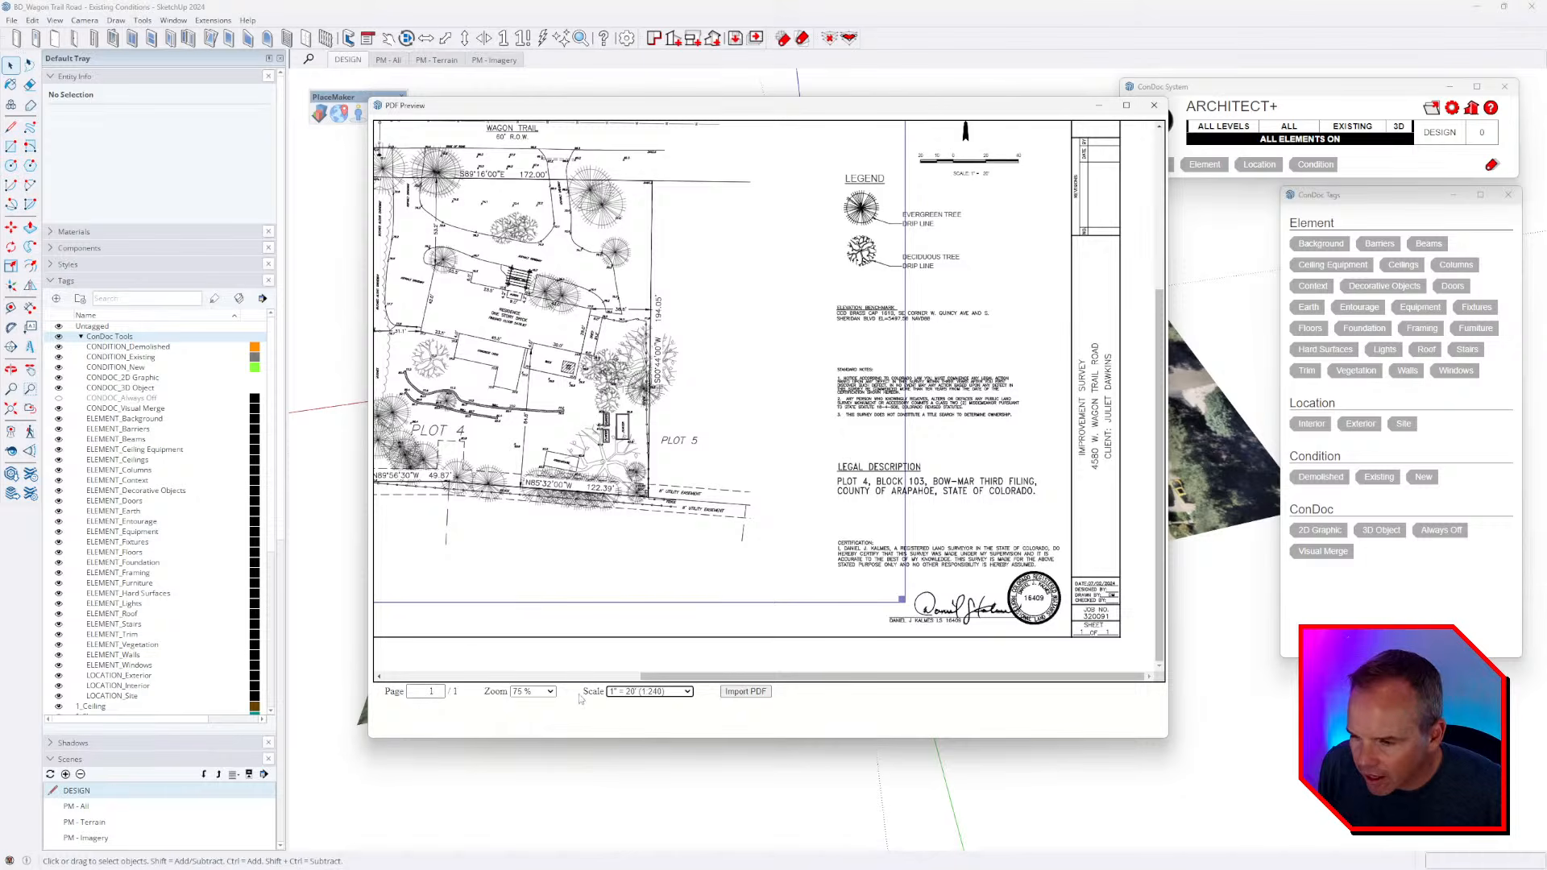
pyautogui.click(551, 692)
pyautogui.click(547, 703)
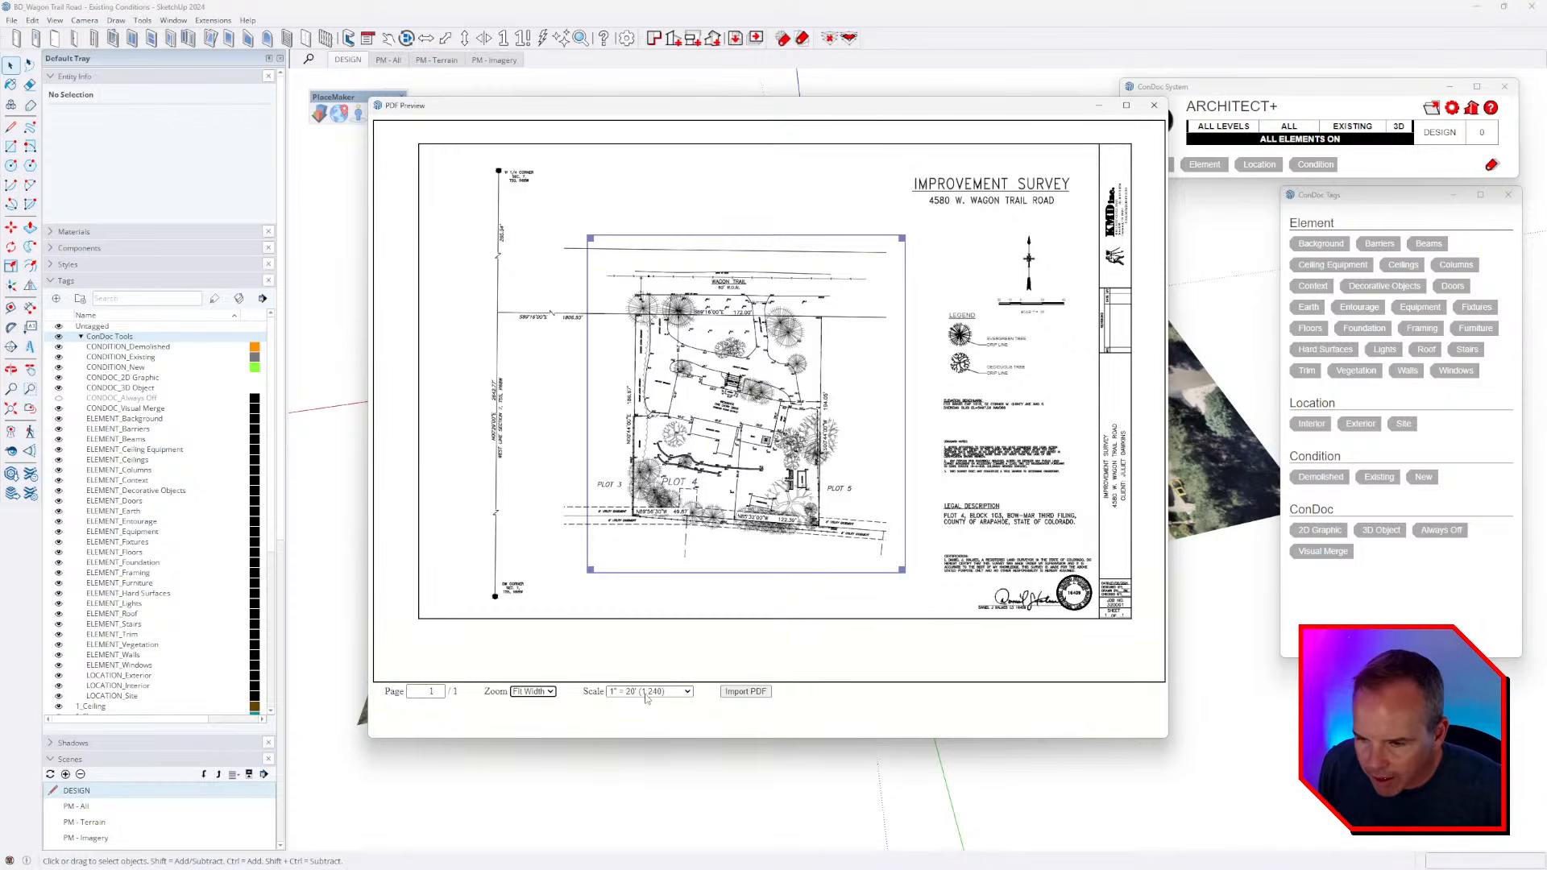
# - Import the cropped survey into the model and raise it vertically so it floats above the aerial imagery
pyautogui.click(743, 693)
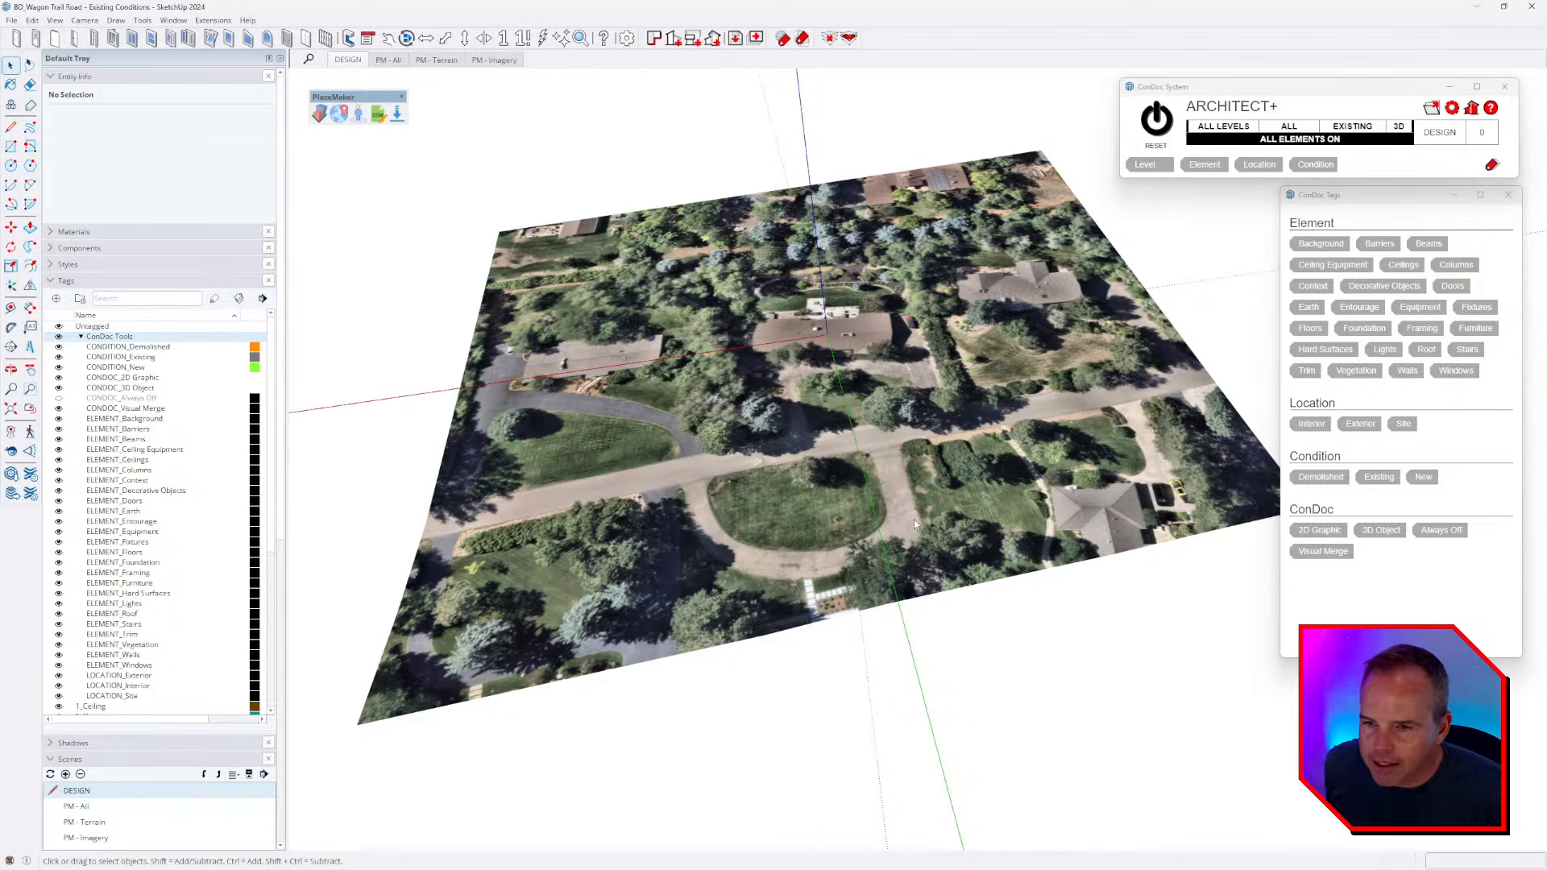
pyautogui.moveTo(953, 482); pyautogui.dragTo(838, 350, button='middle')
pyautogui.click(847, 384)
pyautogui.press('m')
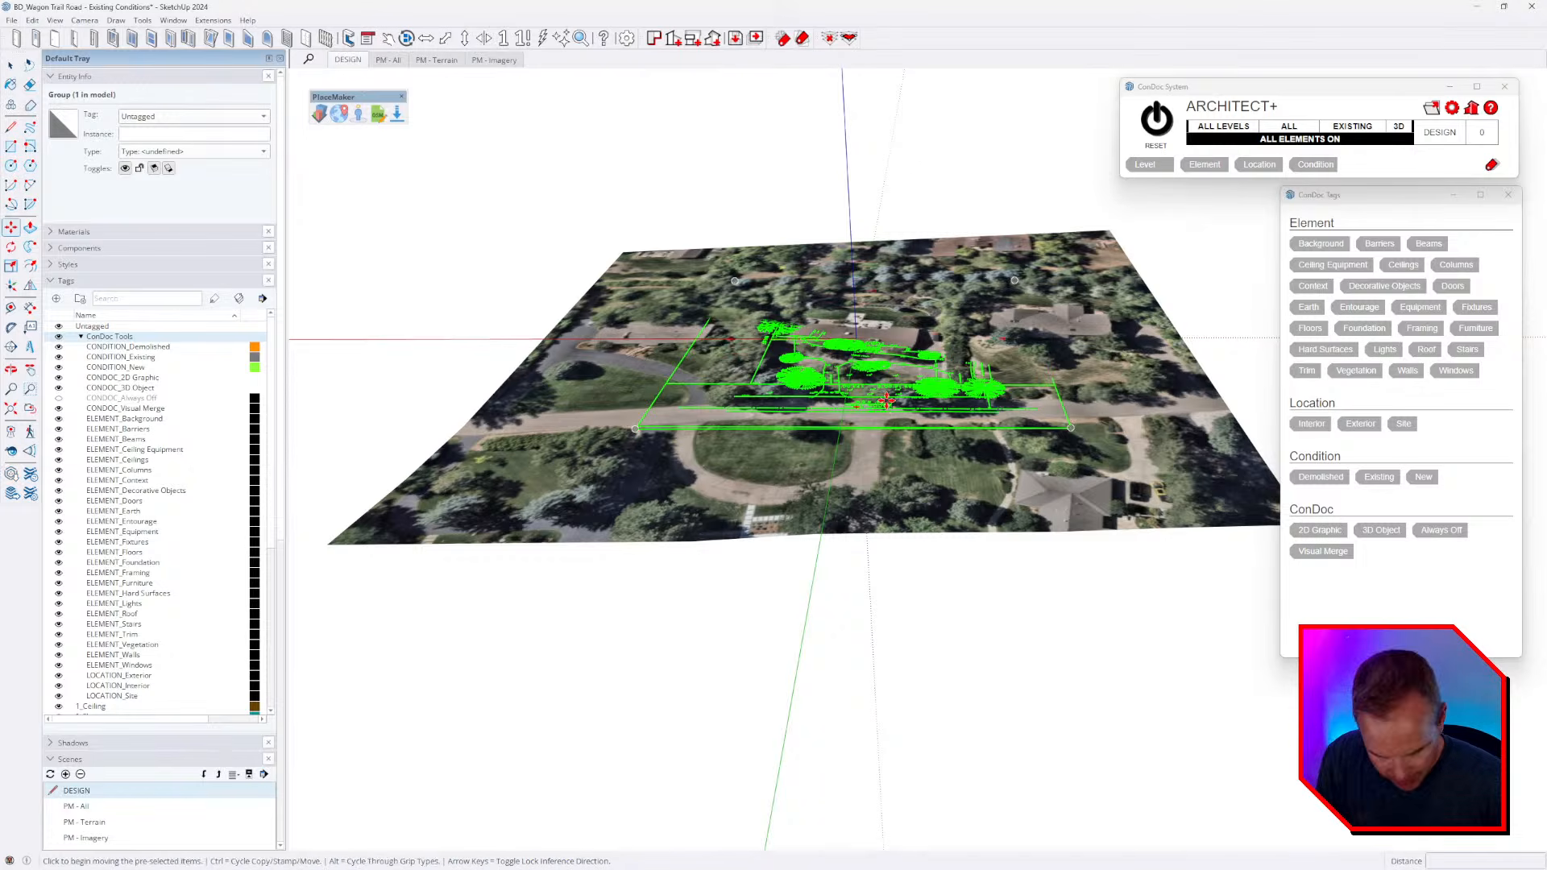
pyautogui.click(889, 405)
pyautogui.press('Up')
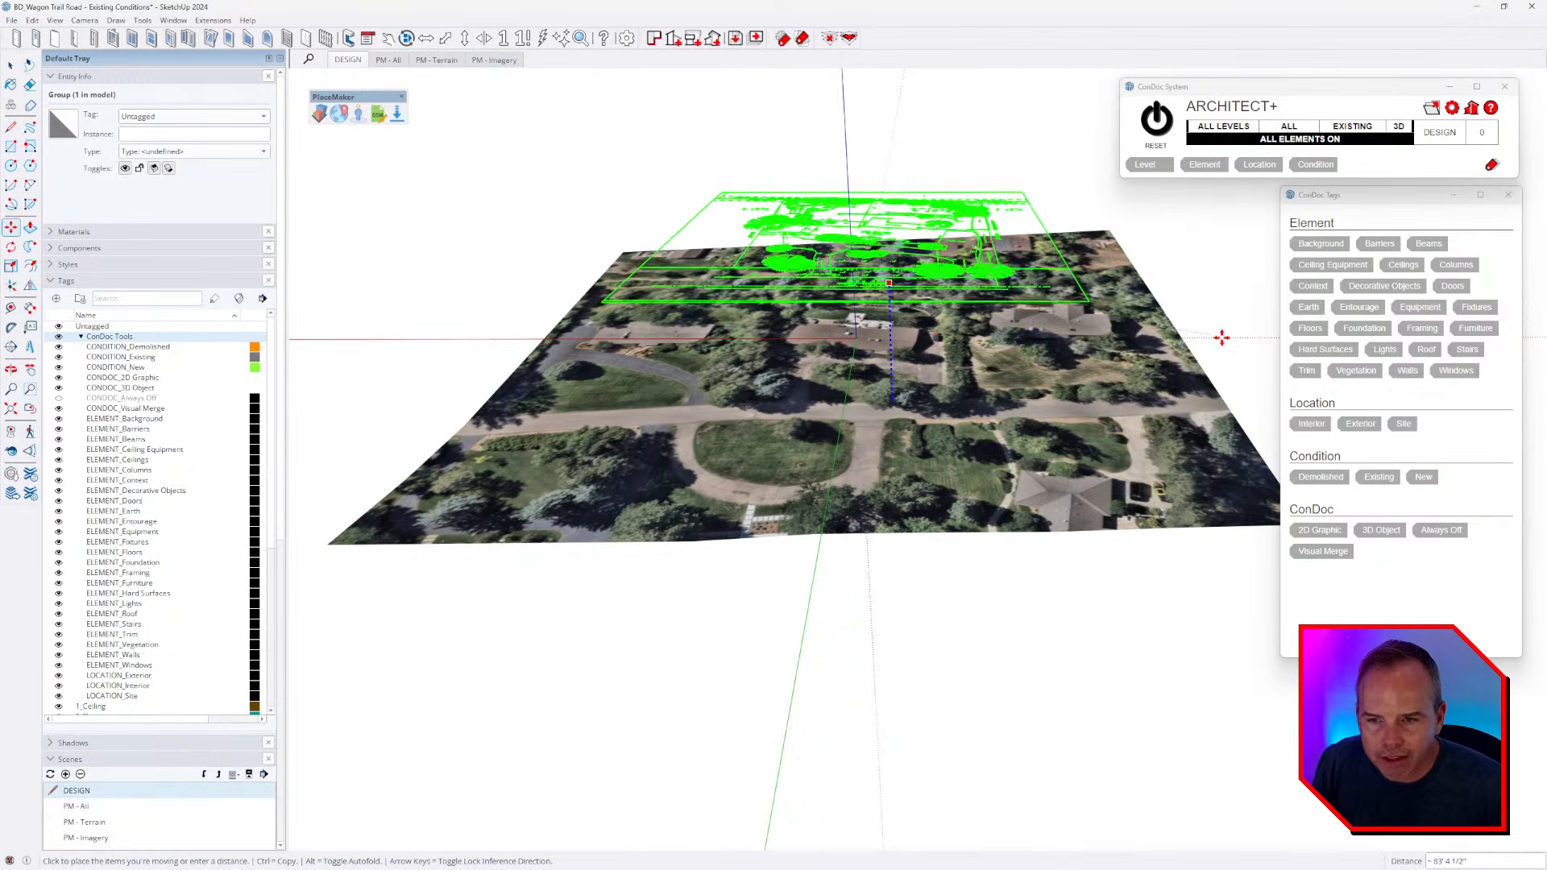
pyautogui.click(1206, 378)
pyautogui.press('space')
# - Open the imported survey group, examine its linework and labels, and leave the group again
pyautogui.doubleClick(975, 257)
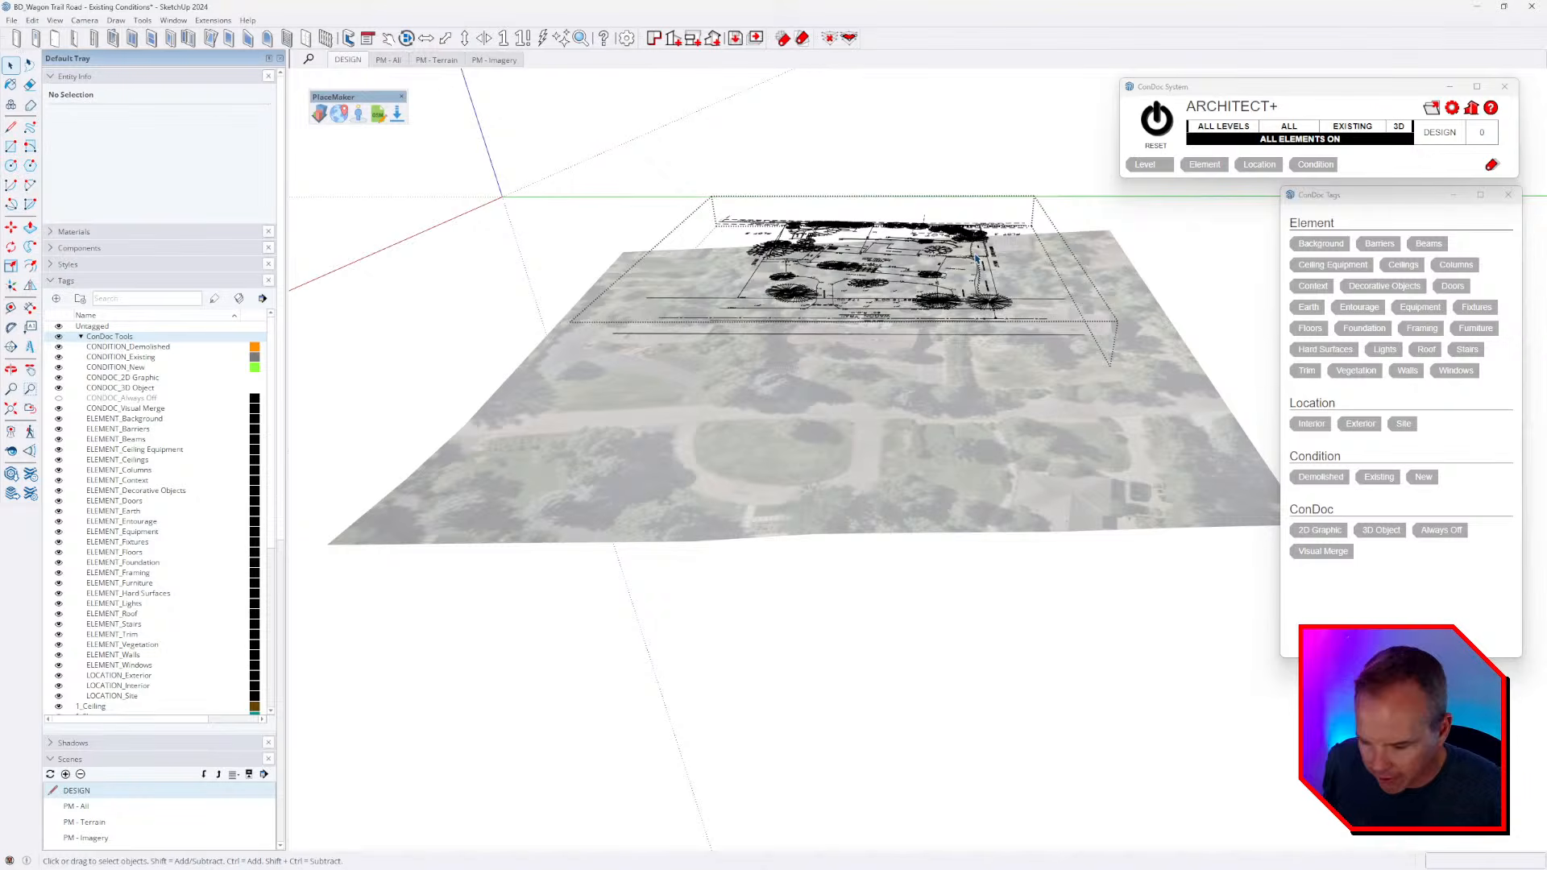
pyautogui.moveTo(880, 207); pyautogui.dragTo(828, 596, button='middle')
pyautogui.scroll(3, 902, 211)
pyautogui.moveTo(889, 337); pyautogui.dragTo(1085, 322, button='middle')
pyautogui.moveTo(881, 548); pyautogui.dragTo(892, 506, button='middle')
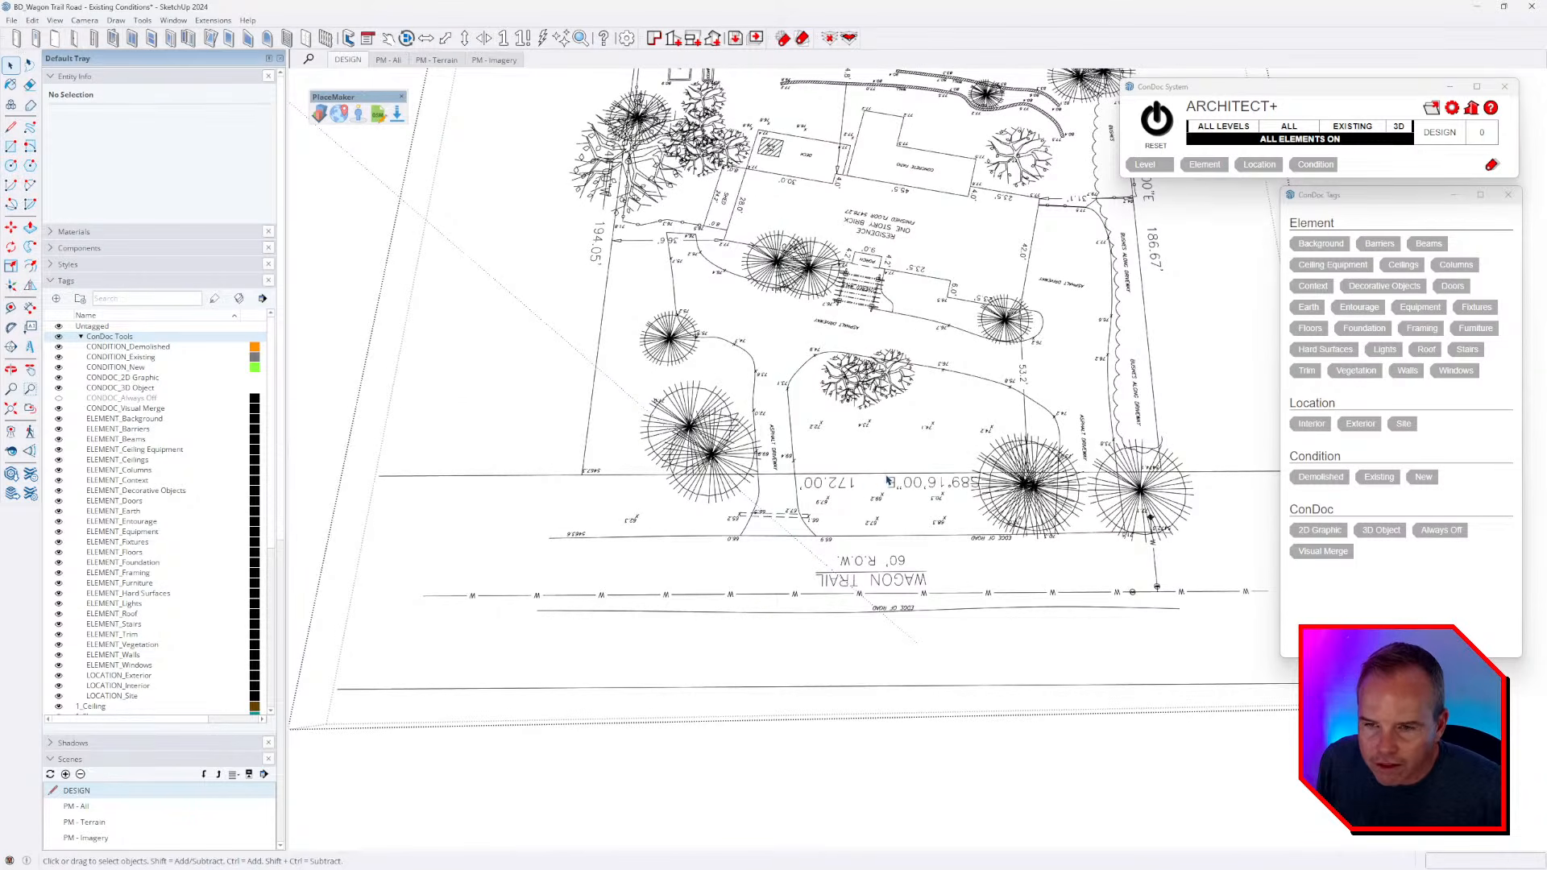
pyautogui.scroll(-2, 869, 488)
pyautogui.moveTo(873, 506); pyautogui.dragTo(718, 448, button='middle')
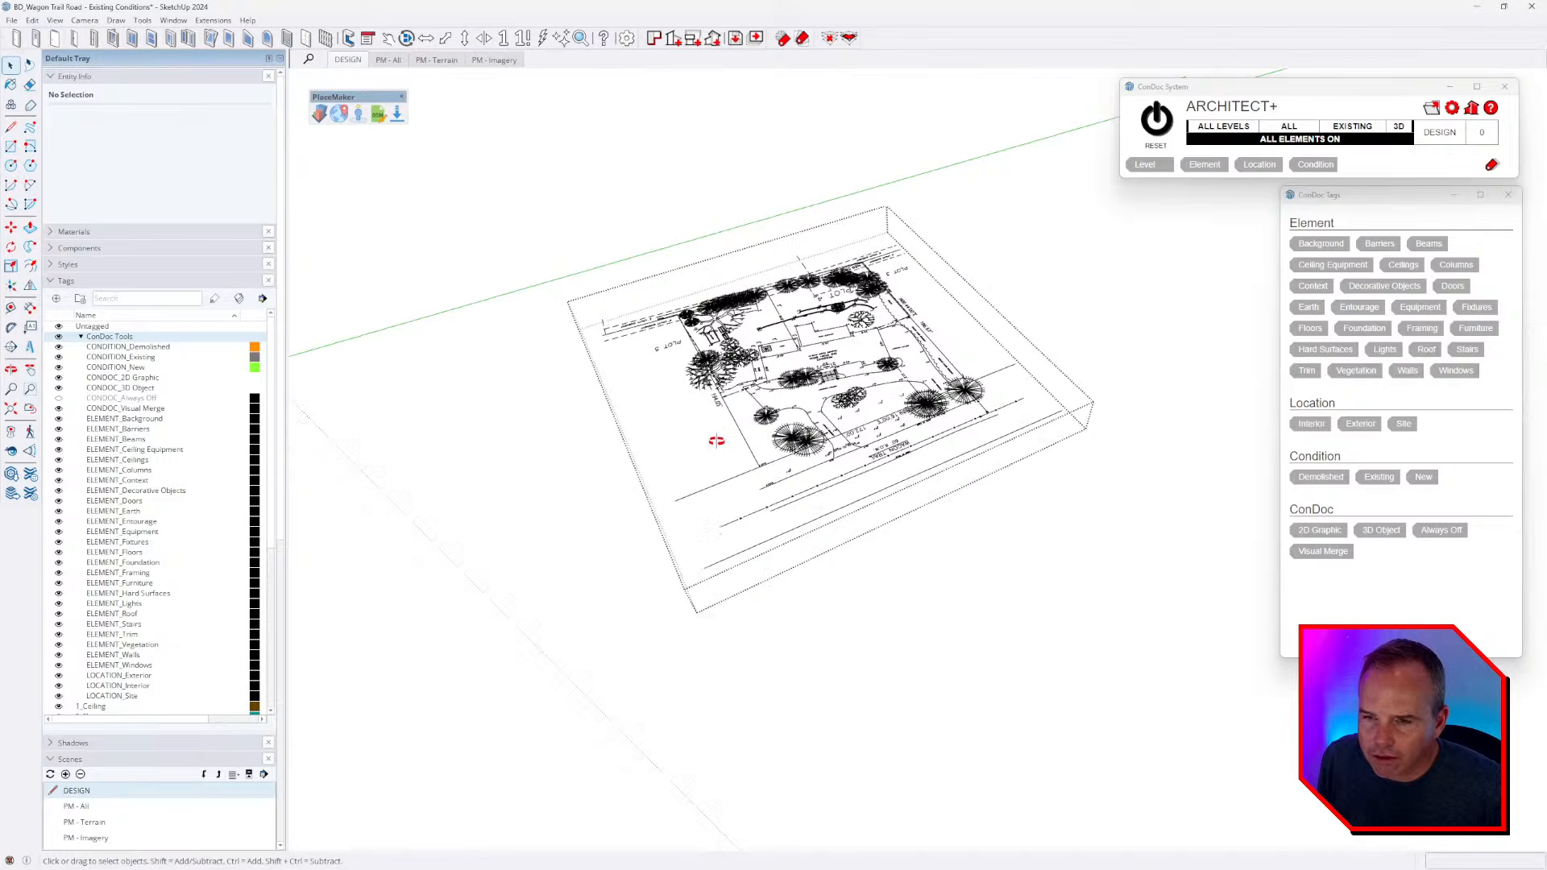
pyautogui.press('Escape')
pyautogui.moveTo(828, 458); pyautogui.dragTo(777, 563, button='middle')
pyautogui.scroll(2, 776, 563)
pyautogui.moveTo(797, 504); pyautogui.dragTo(856, 433, button='middle')
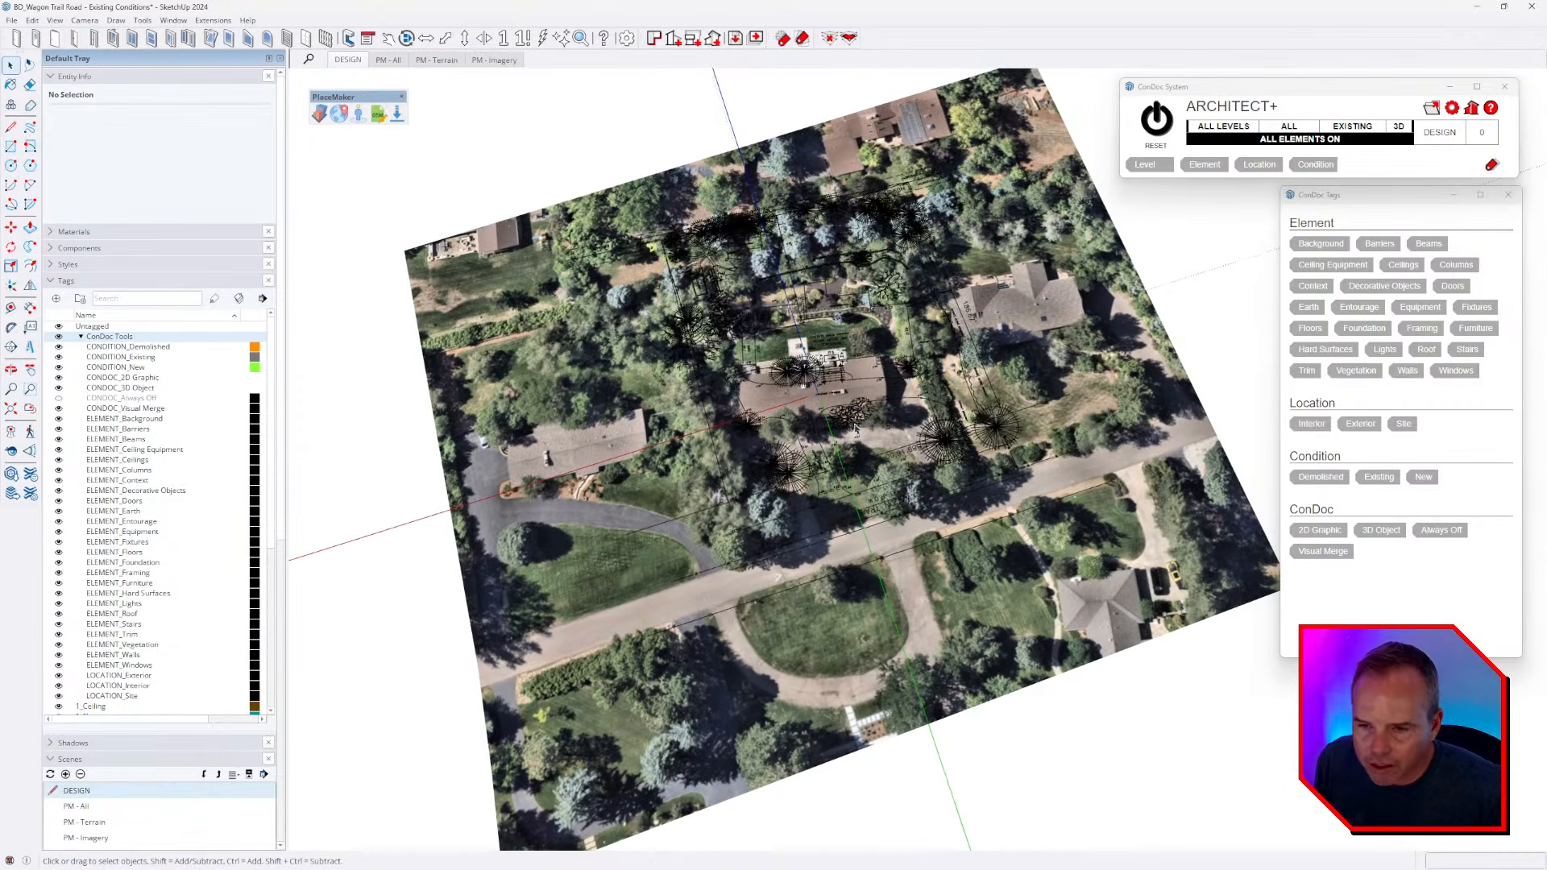
# - Select the survey group and display the model from the top in parallel projection
pyautogui.click(855, 434)
pyautogui.press('F2')
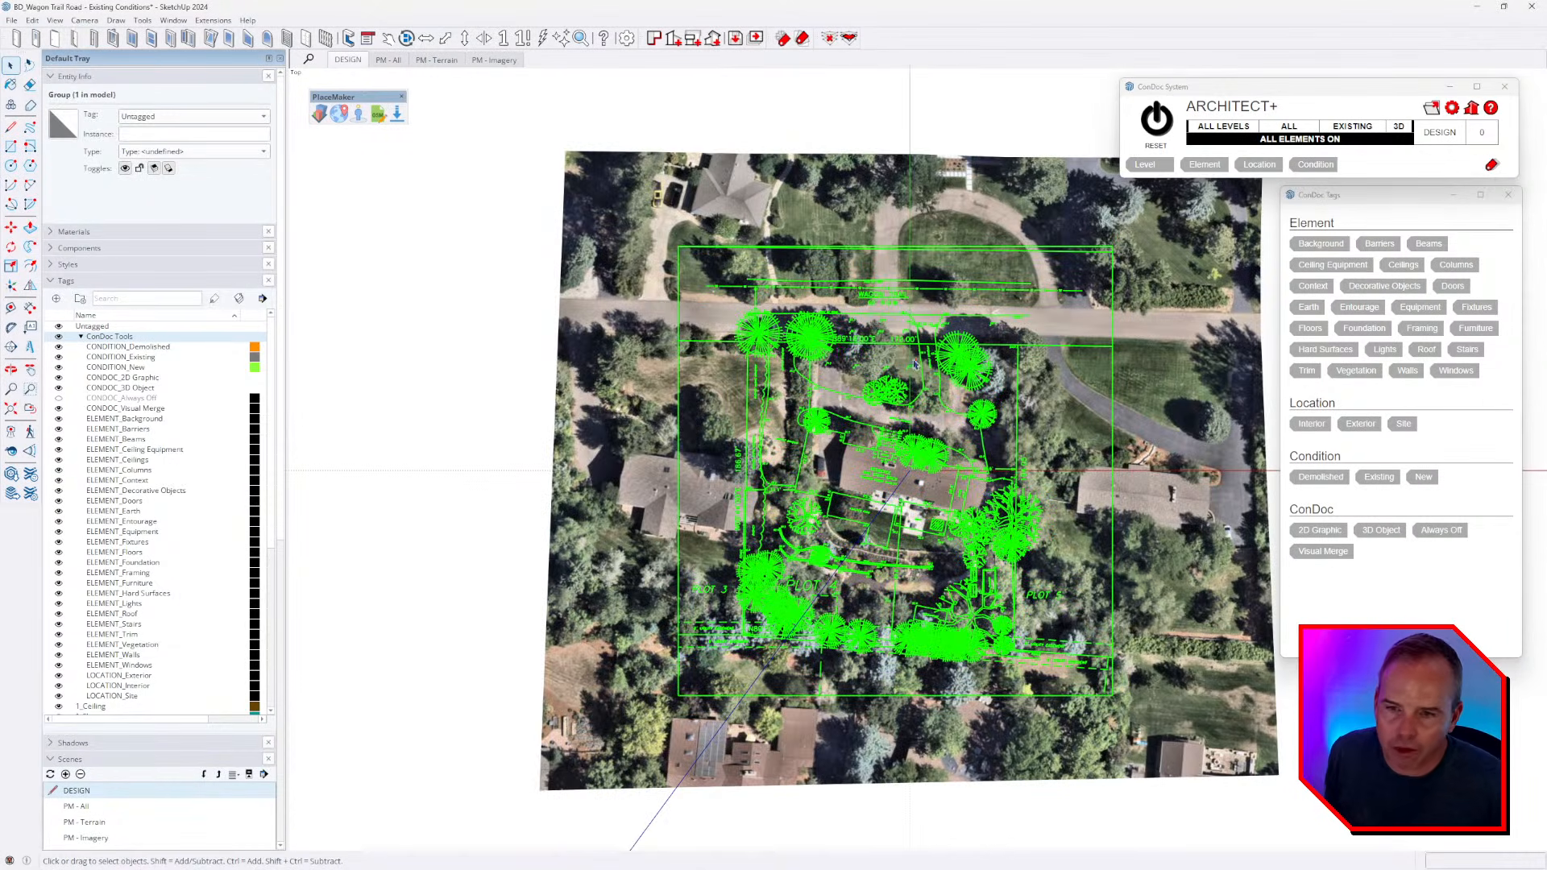
pyautogui.click(91, 21)
pyautogui.click(135, 89)
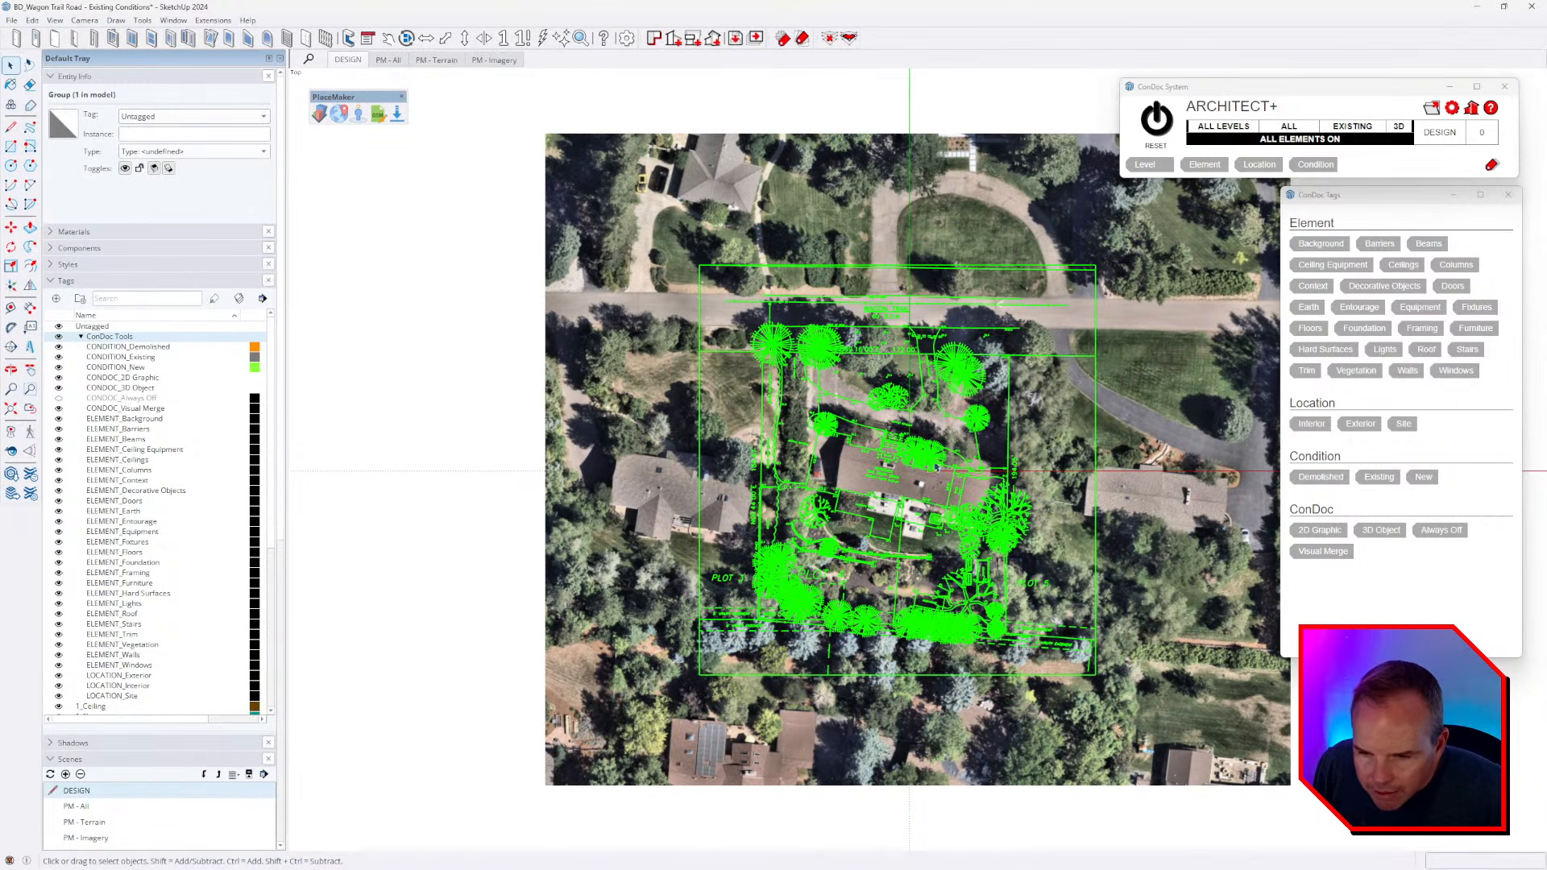
# - Rotate the survey group 180 degrees about a point near the centre of the residence
pyautogui.press('q')
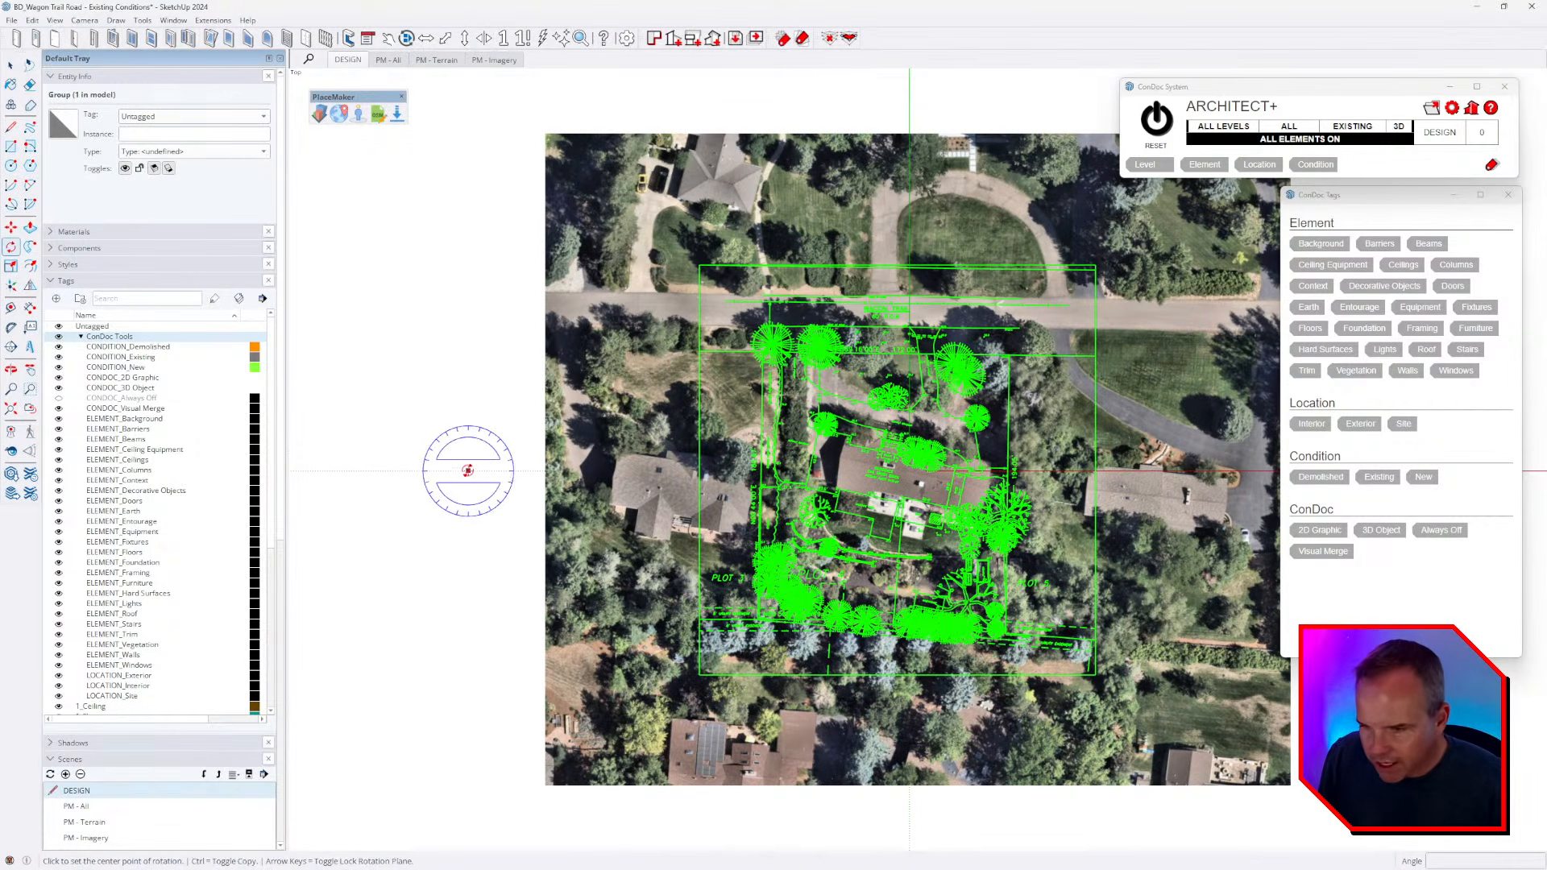
pyautogui.click(894, 471)
pyautogui.click(1038, 424)
pyautogui.write('18')
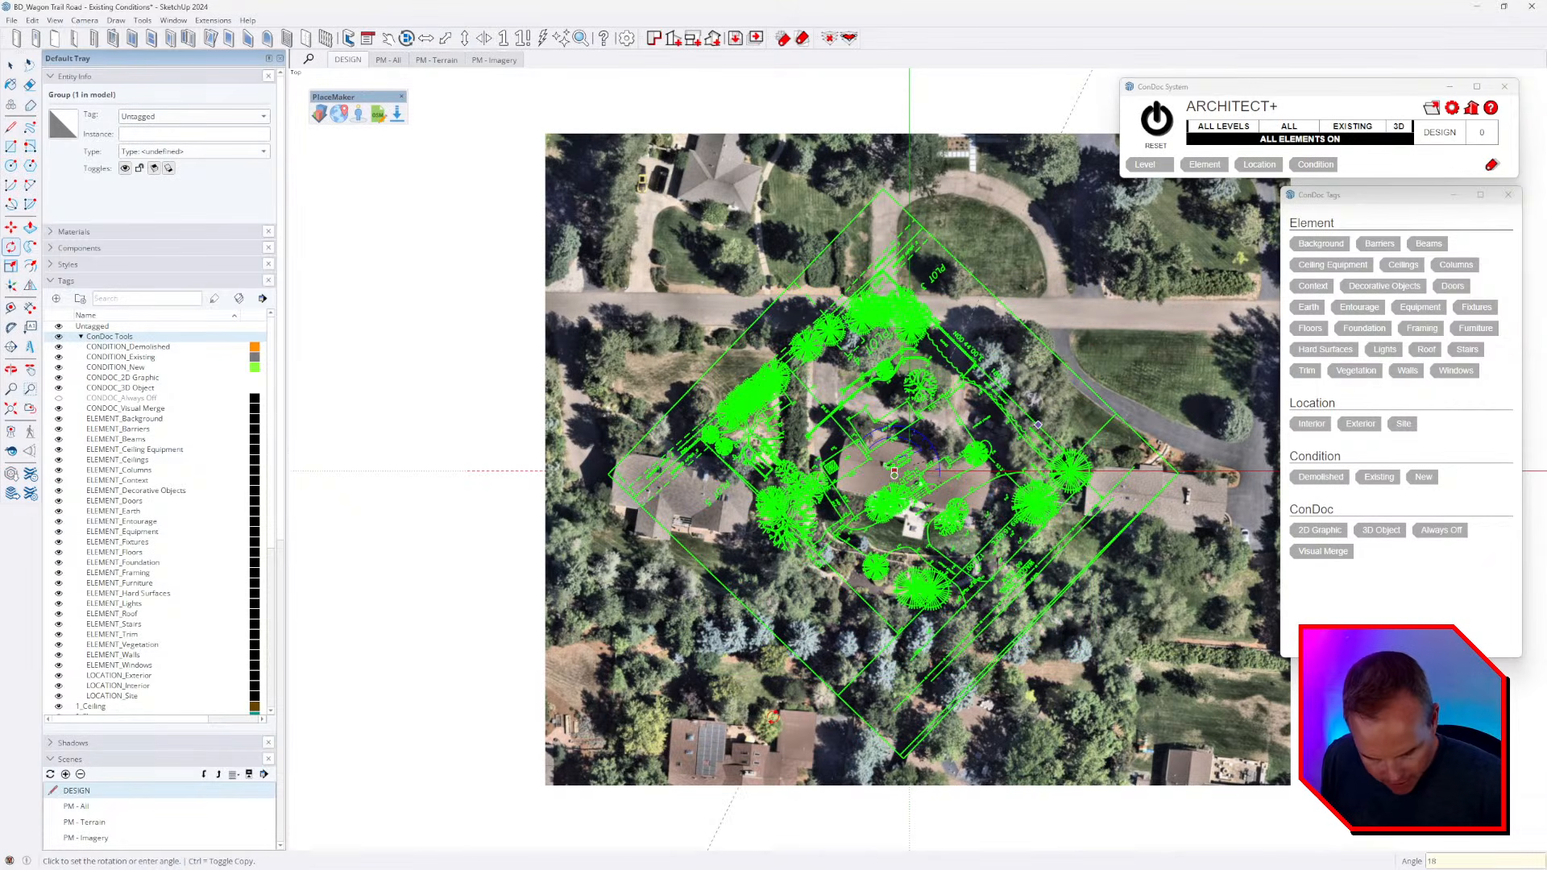
pyautogui.write('0')
pyautogui.press('Return')
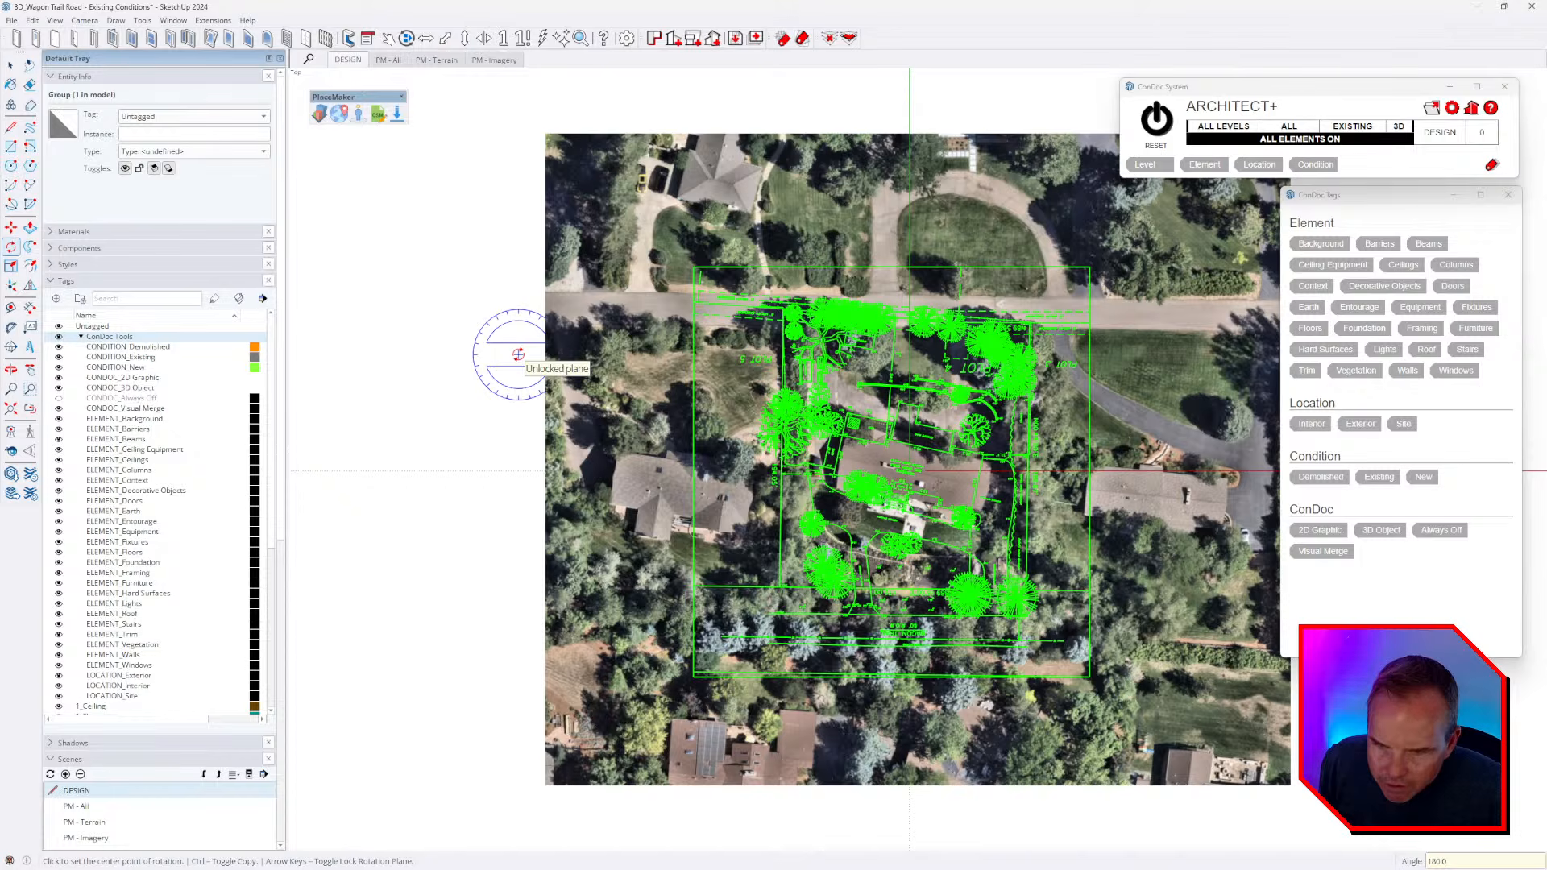
# - Move the survey sideways about 20 feet so its driveway and residence outline roughly match the aerial imagery
pyautogui.scroll(5, 878, 410)
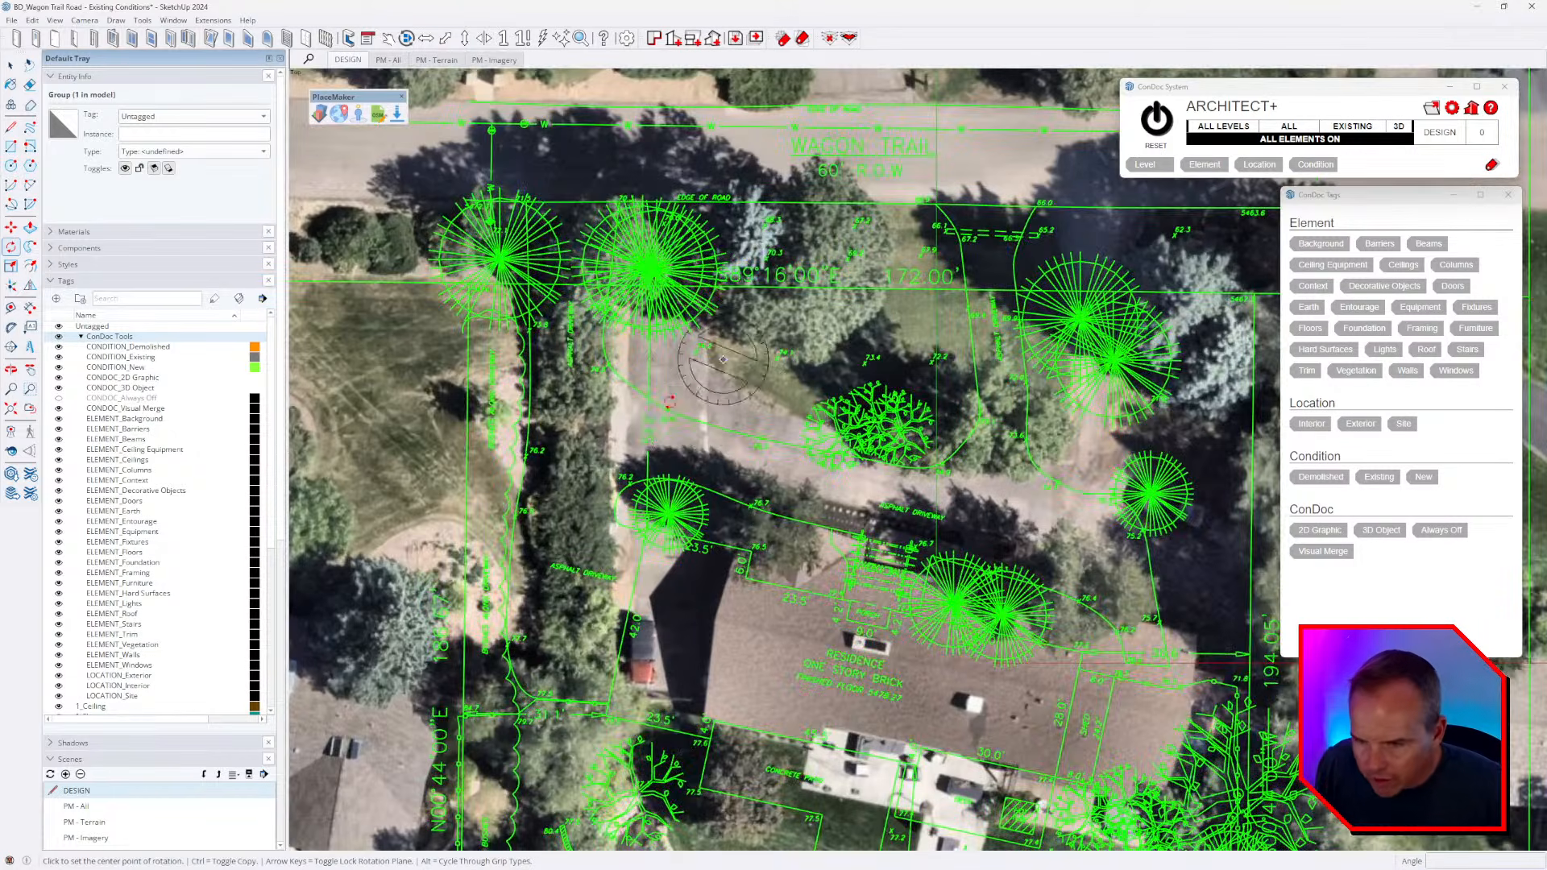
pyautogui.press('m')
pyautogui.click(718, 403)
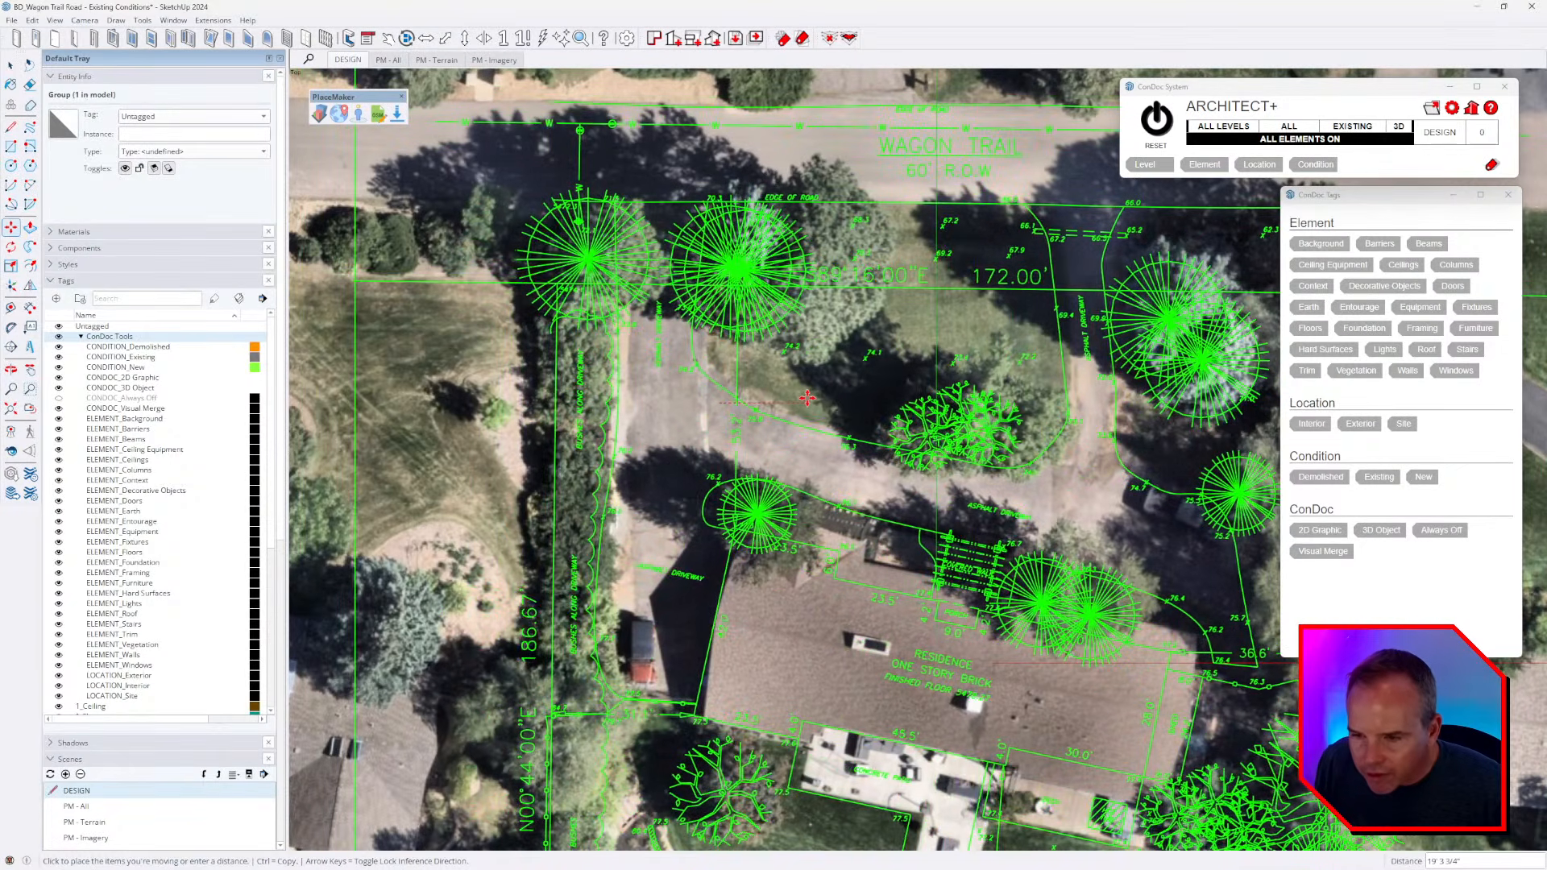
pyautogui.click(812, 404)
# - Show the CONDOC_Always Off tag and move the survey's house corner marked 77.3 onto the matching corner of the house model
pyautogui.scroll(-2, 753, 320)
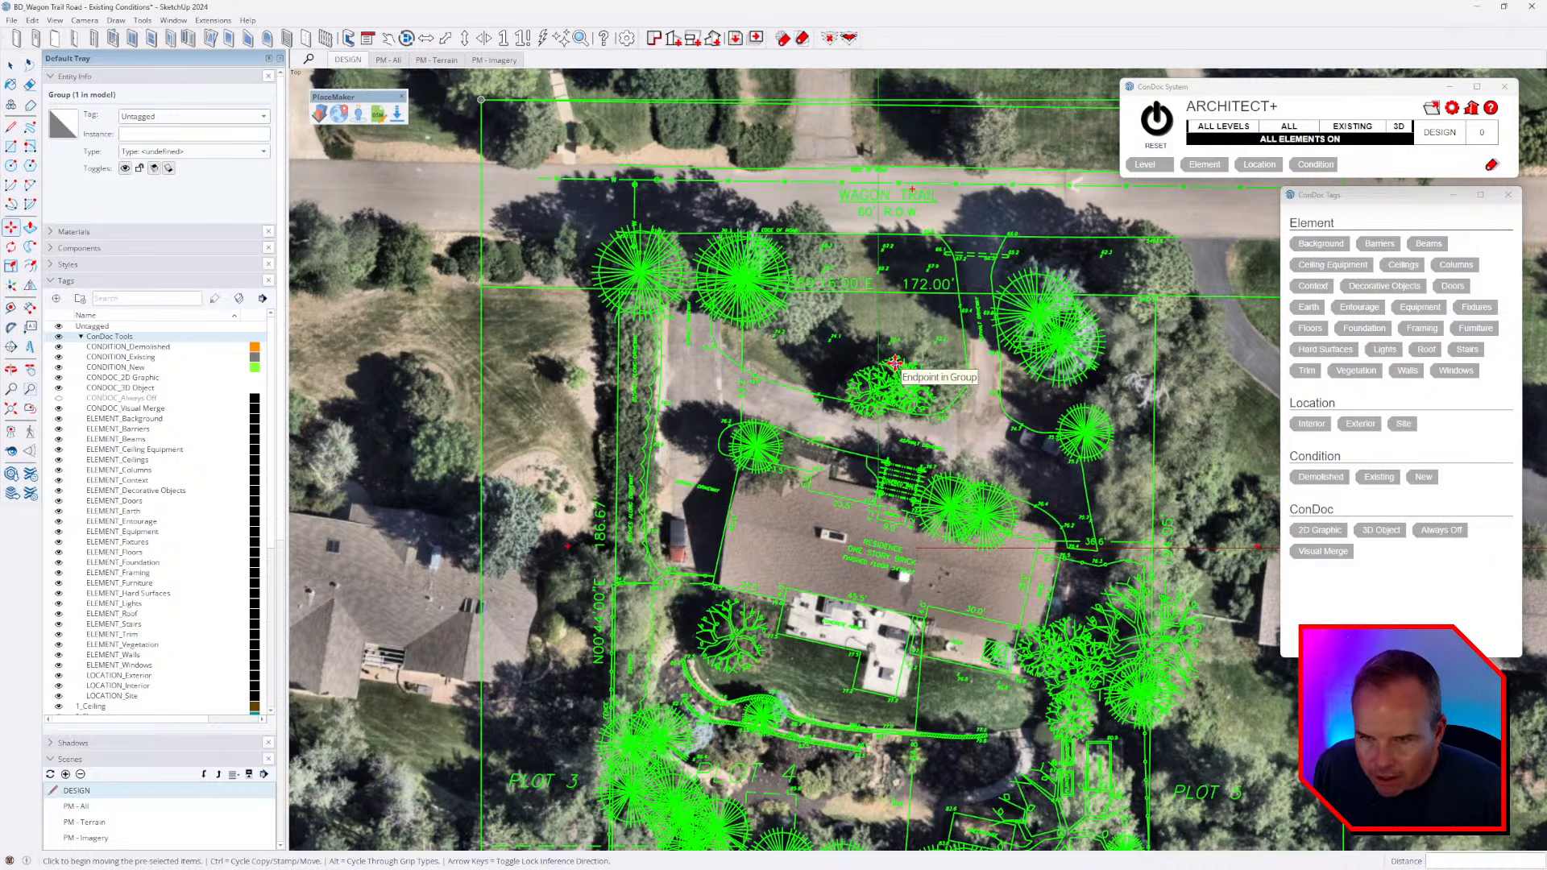
pyautogui.click(60, 397)
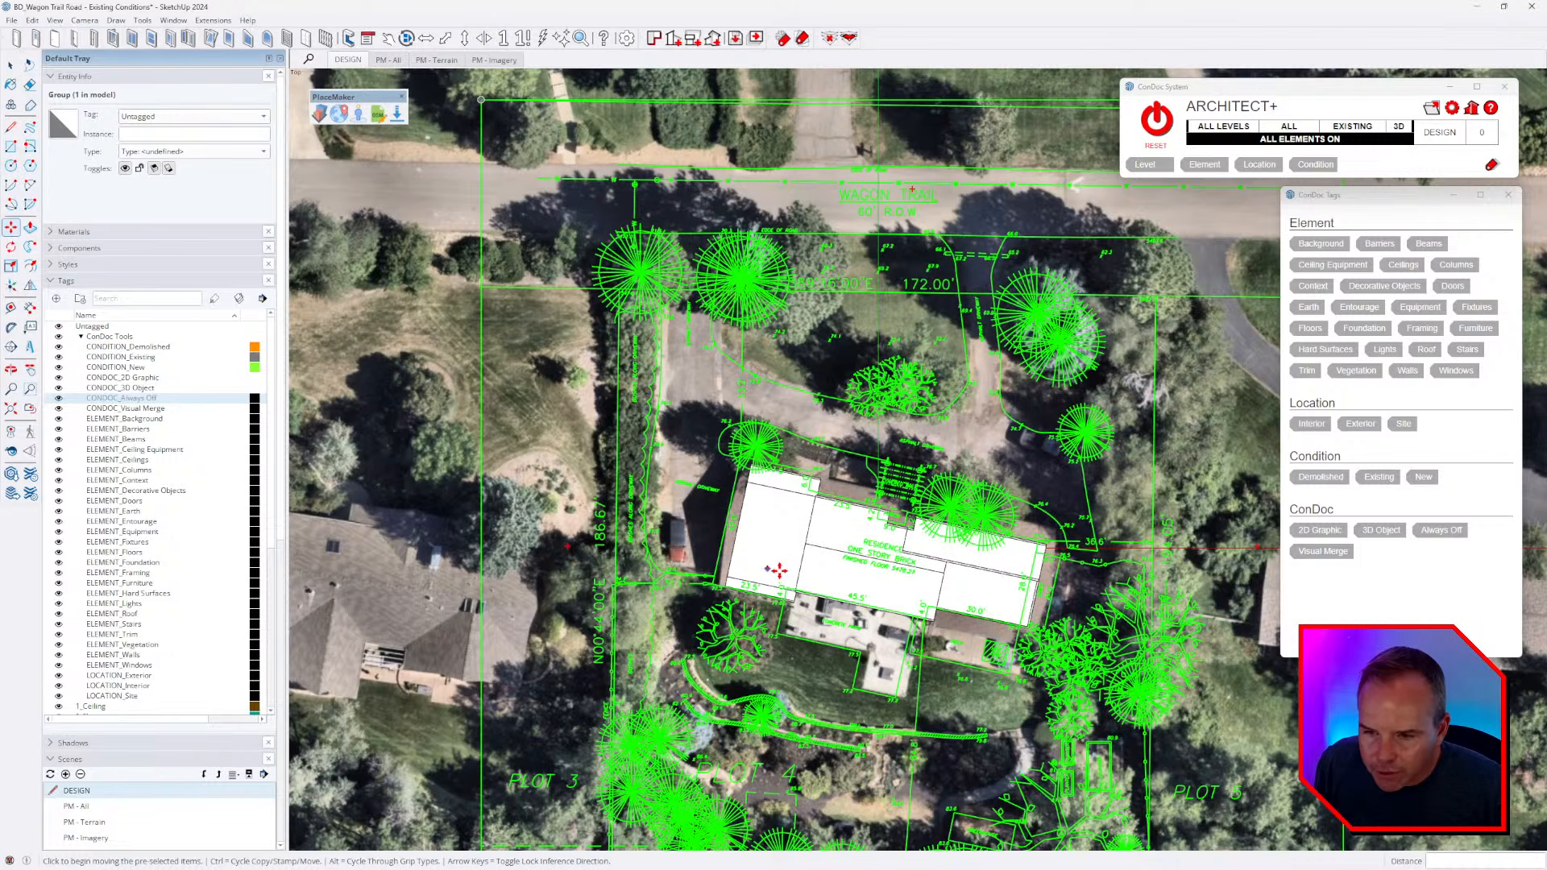
pyautogui.scroll(3, 770, 568)
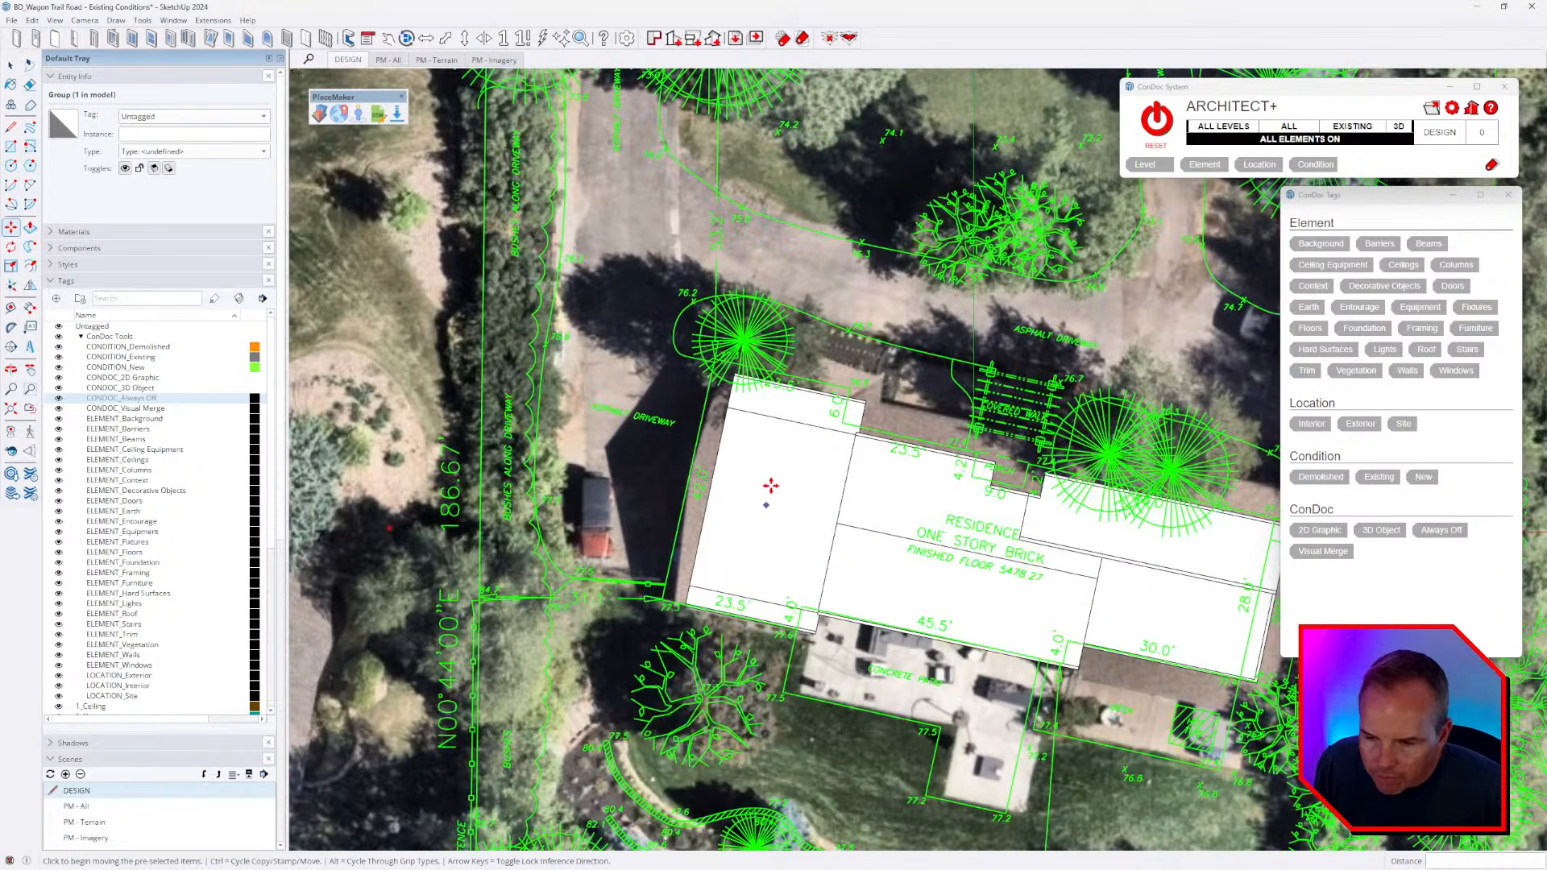
pyautogui.scroll(-2, 769, 489)
pyautogui.scroll(6, 775, 508)
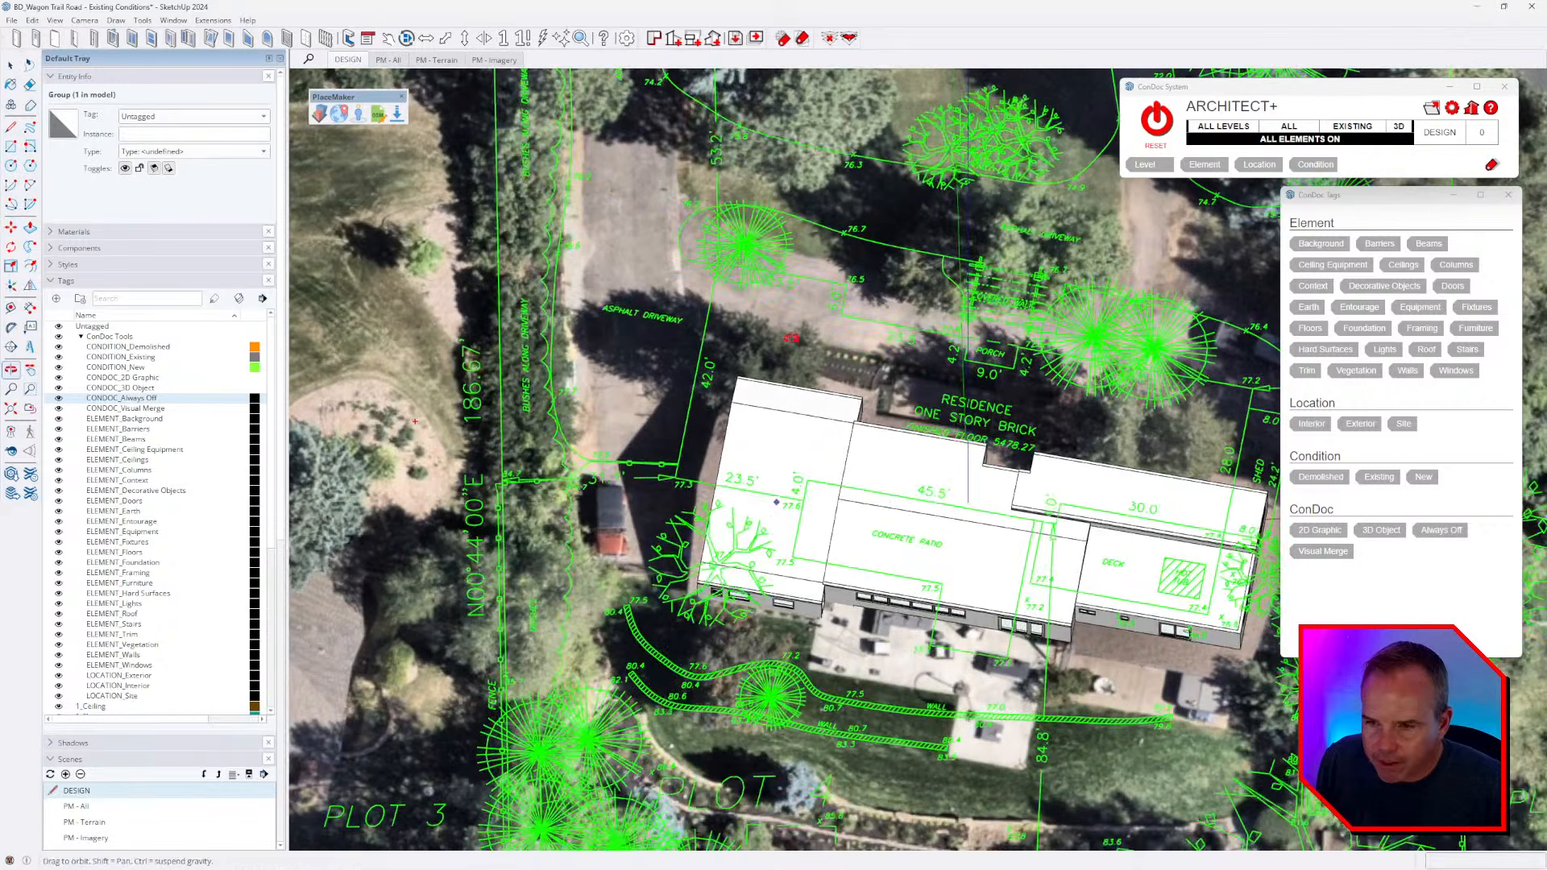
pyautogui.scroll(4, 647, 475)
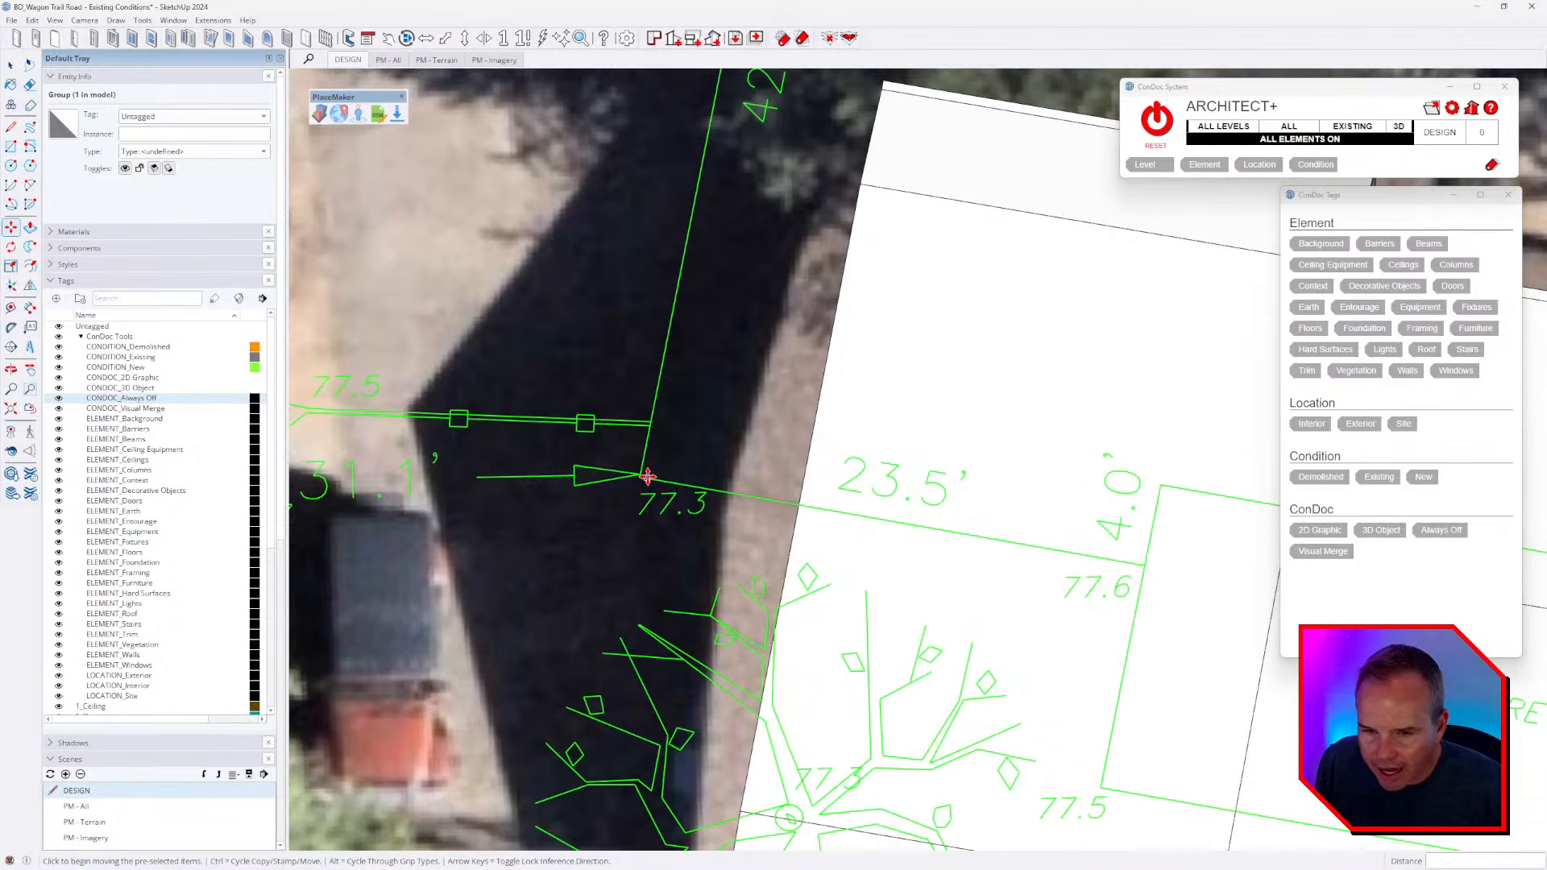
pyautogui.click(642, 479)
pyautogui.scroll(-6, 645, 481)
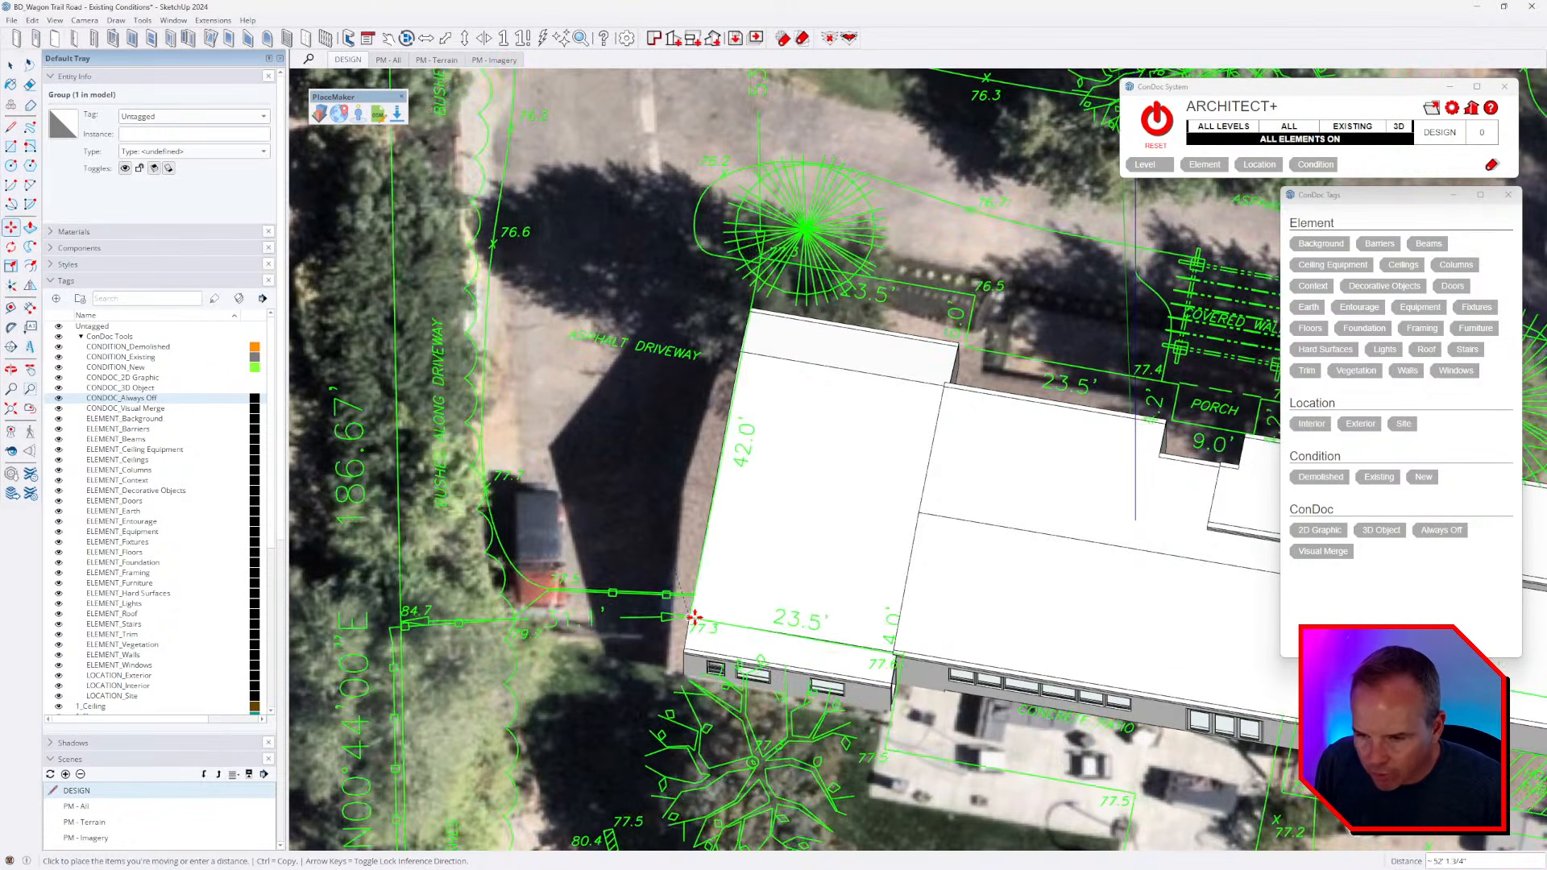
pyautogui.scroll(5, 690, 617)
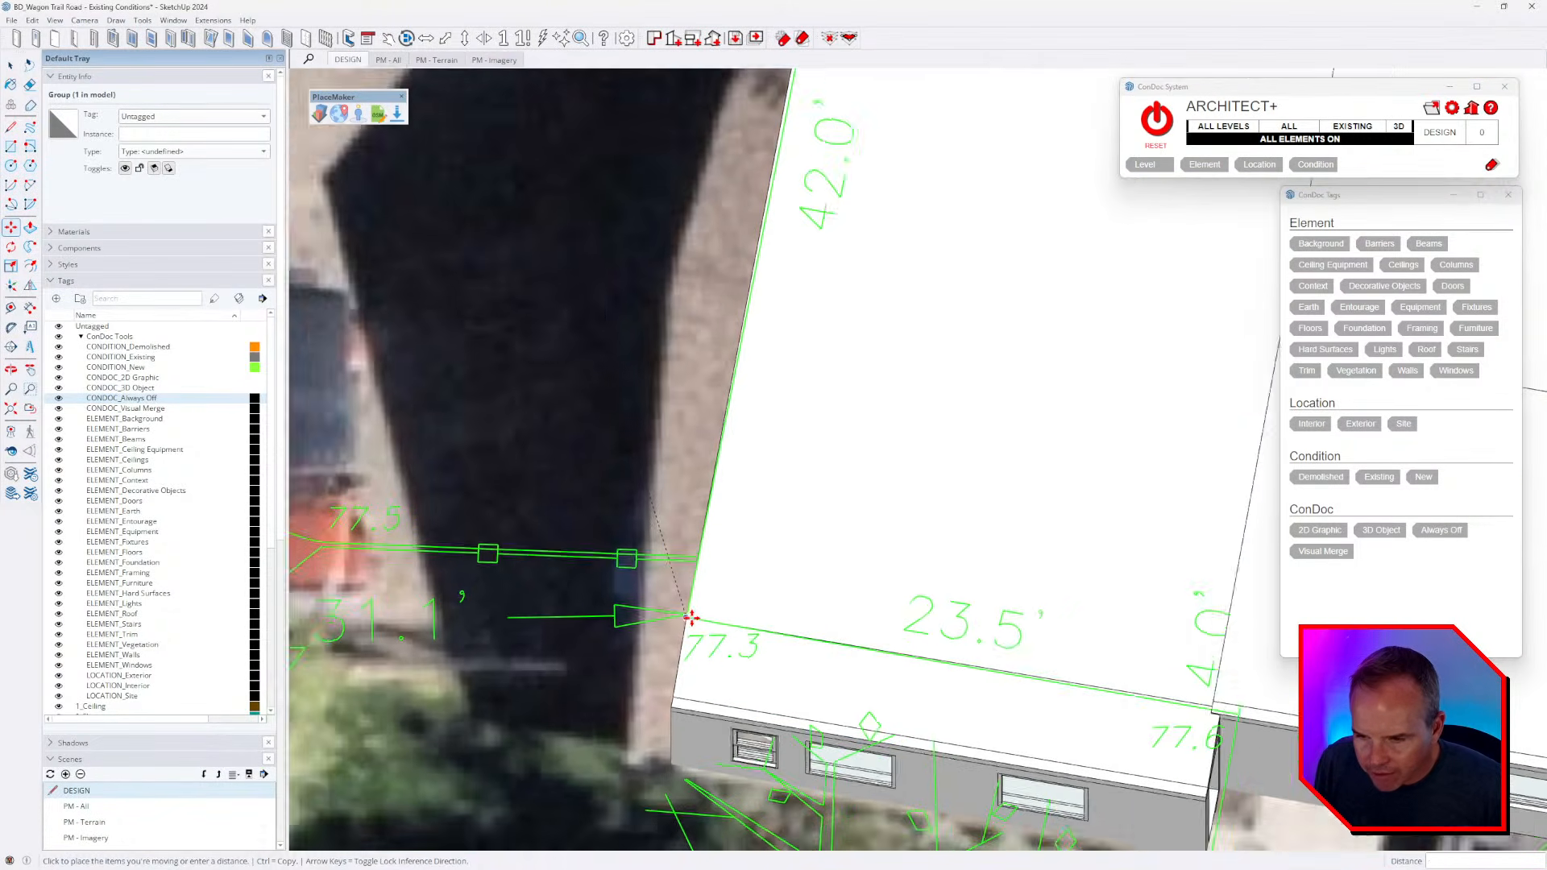
pyautogui.click(690, 617)
# - Rotate the survey about 0.4 degrees around the shared house corner to bring its 23.5' wall line parallel with the model edge
pyautogui.press('q')
pyautogui.scroll(2, 733, 603)
pyautogui.scroll(3, 636, 649)
pyautogui.click(616, 636)
pyautogui.scroll(-2, 616, 637)
pyautogui.scroll(2, 1004, 708)
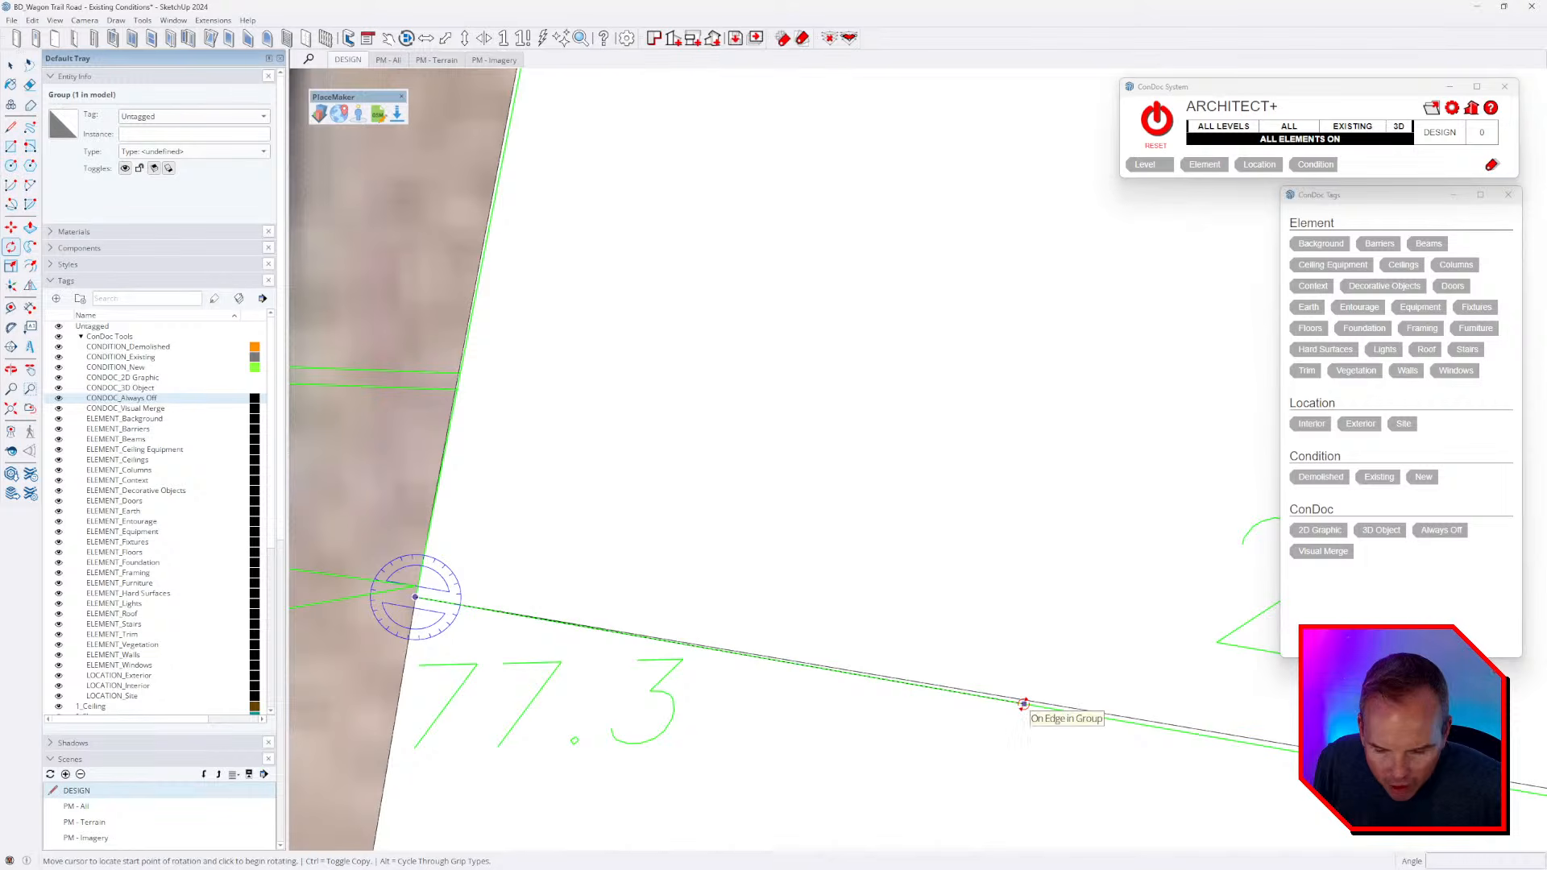
pyautogui.click(1023, 704)
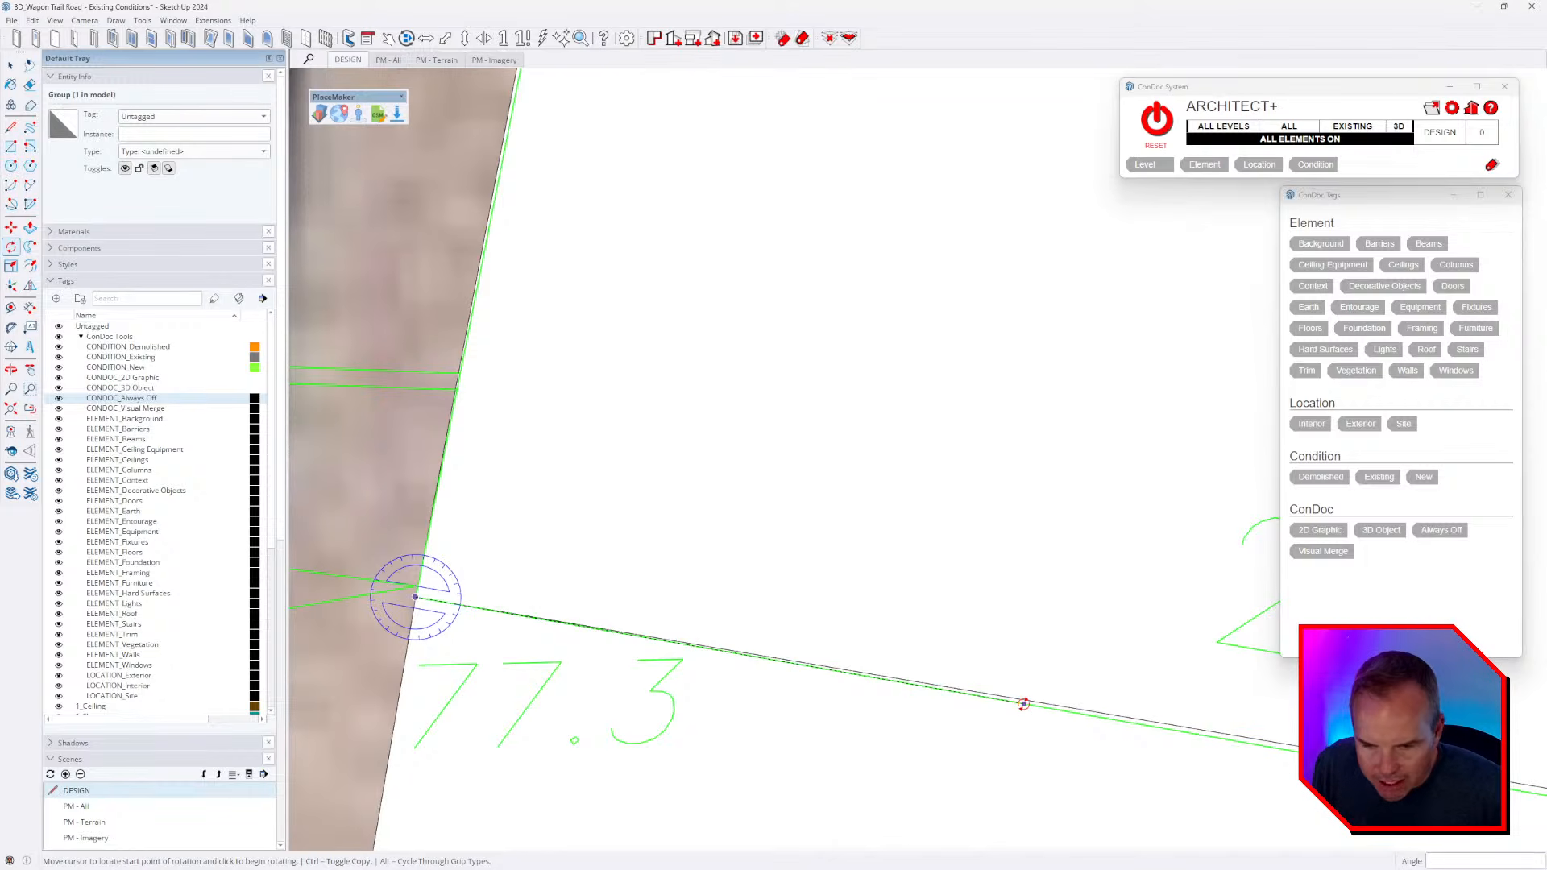
pyautogui.click(1030, 701)
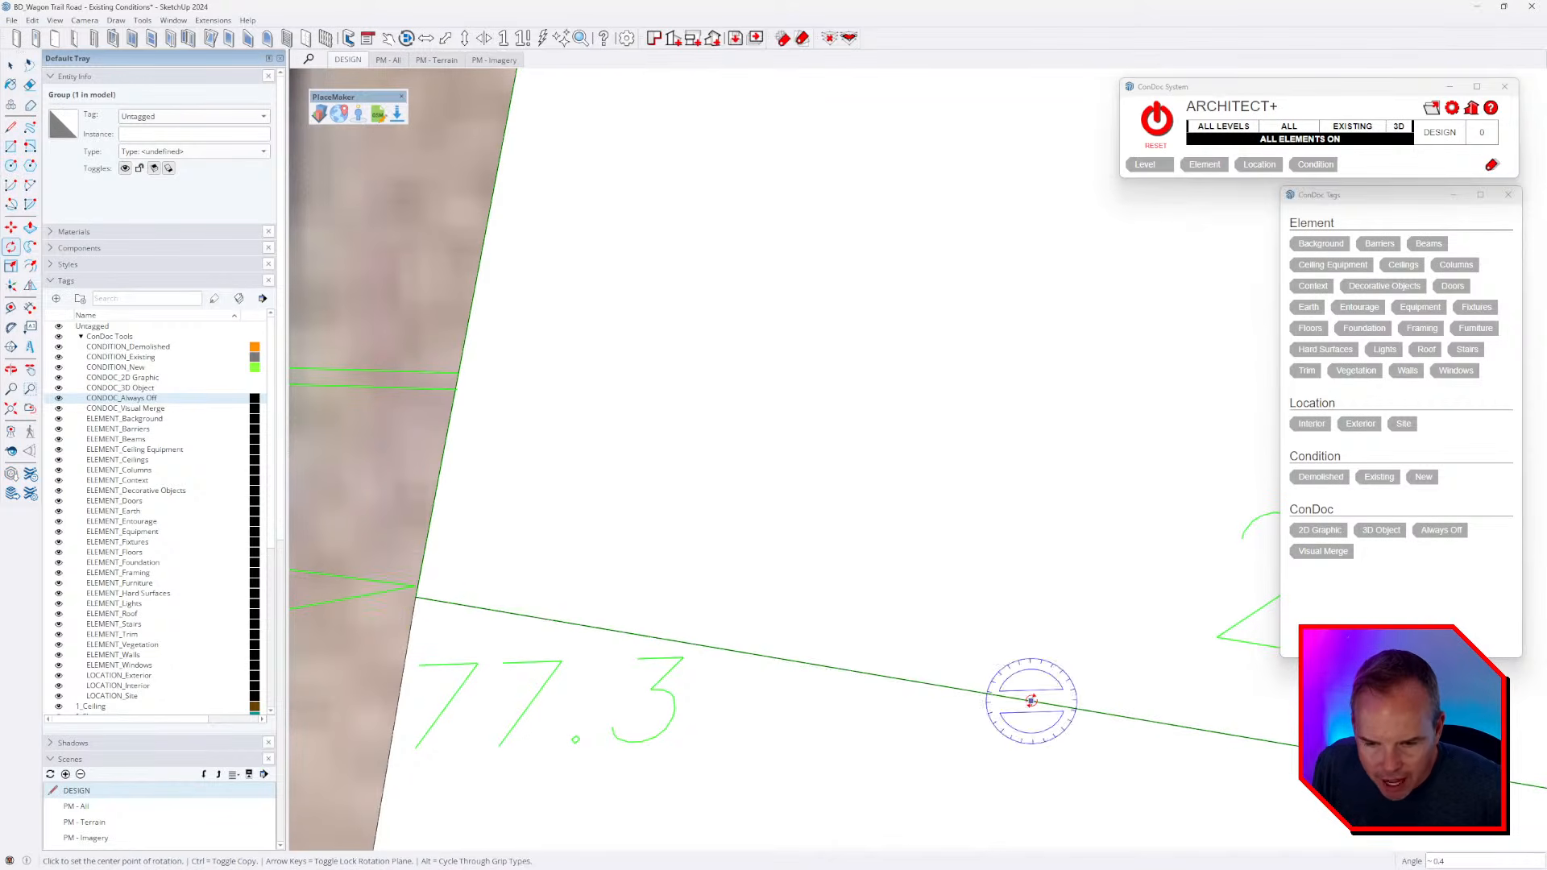
# - Move the survey toward the patio side until its residence outline lines up with the front edges of the house model
pyautogui.scroll(-5, 596, 590)
pyautogui.scroll(-3, 596, 586)
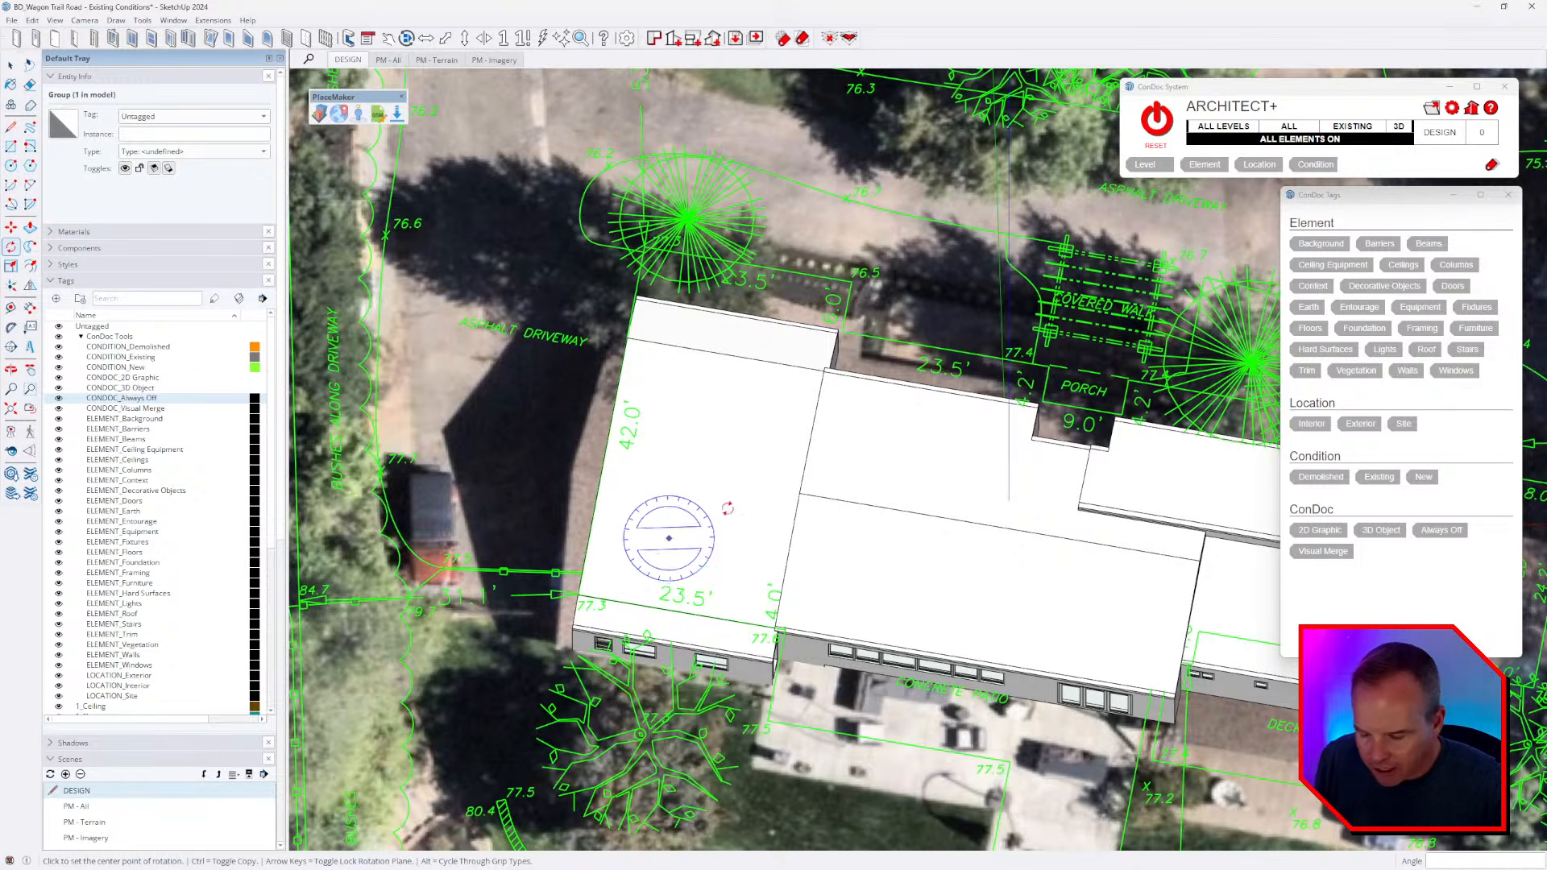
pyautogui.scroll(3, 726, 508)
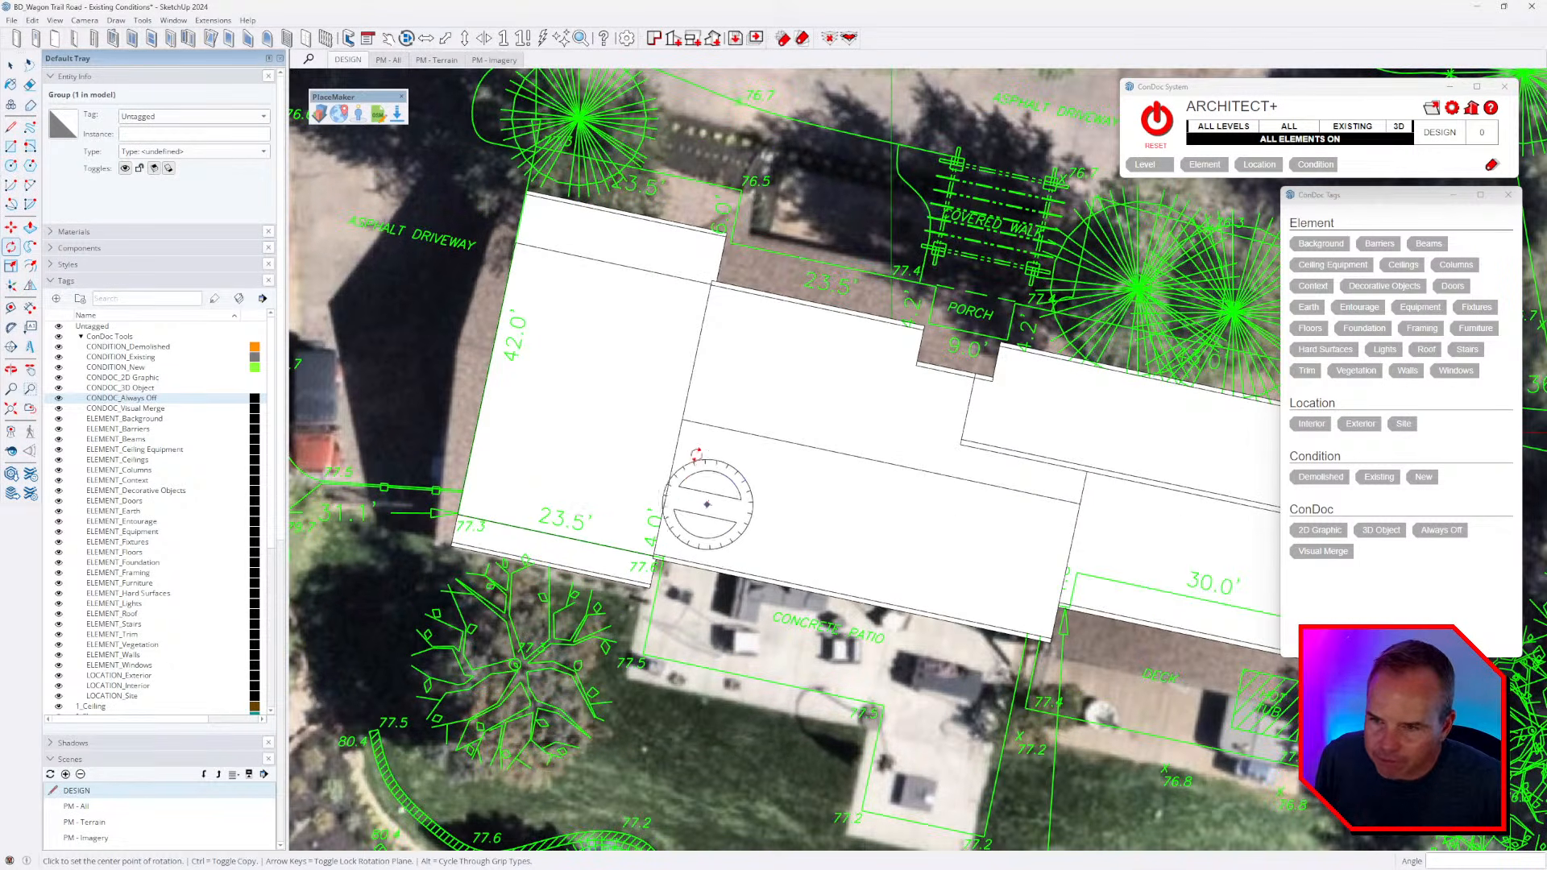
pyautogui.scroll(-2, 722, 474)
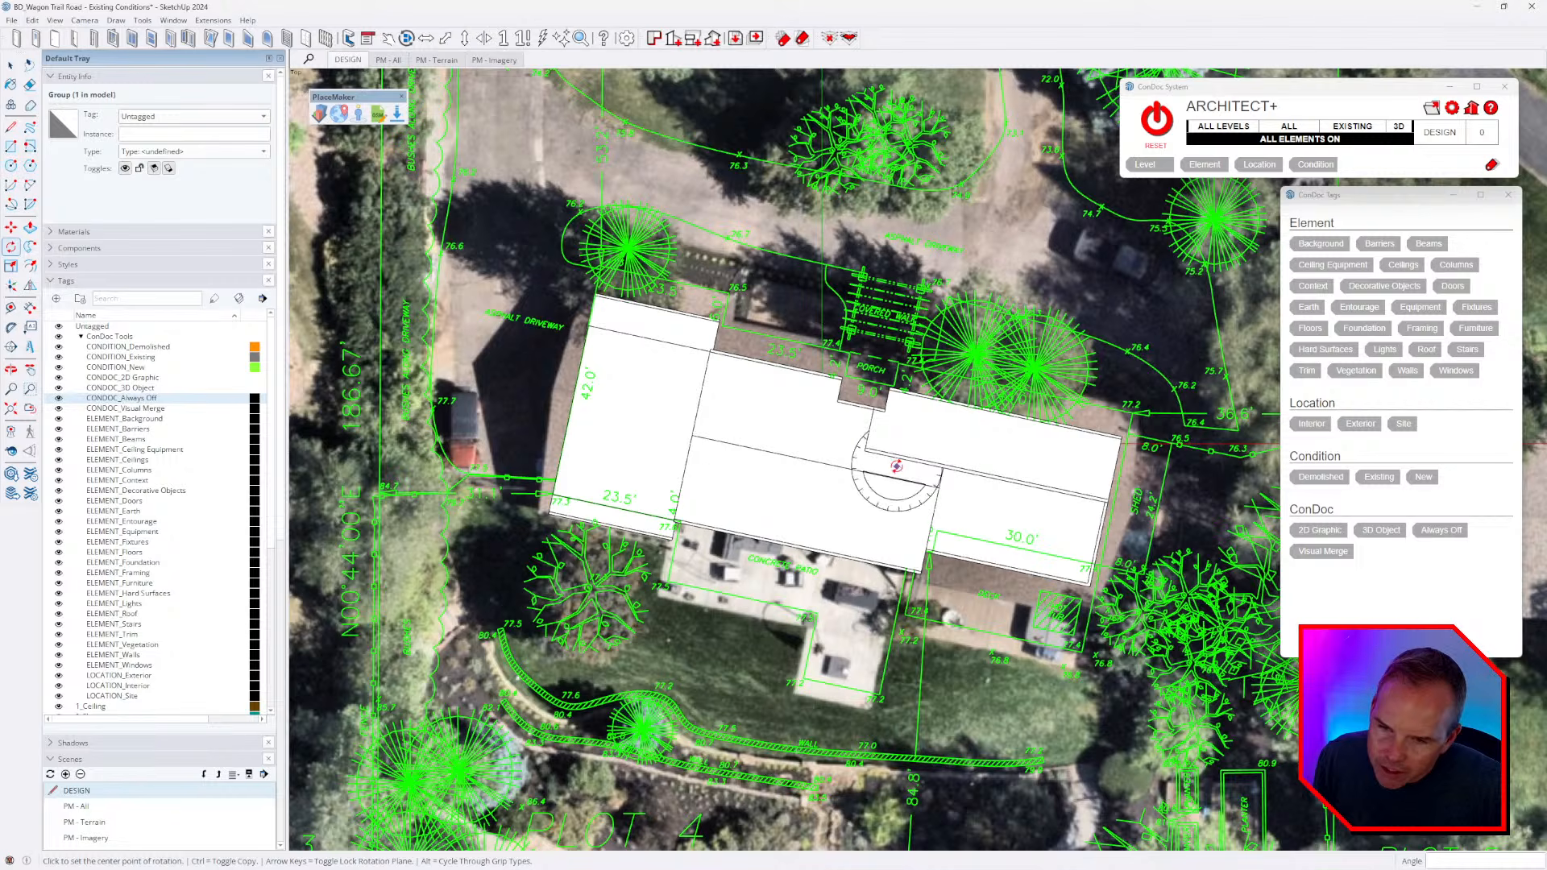
pyautogui.scroll(2, 688, 325)
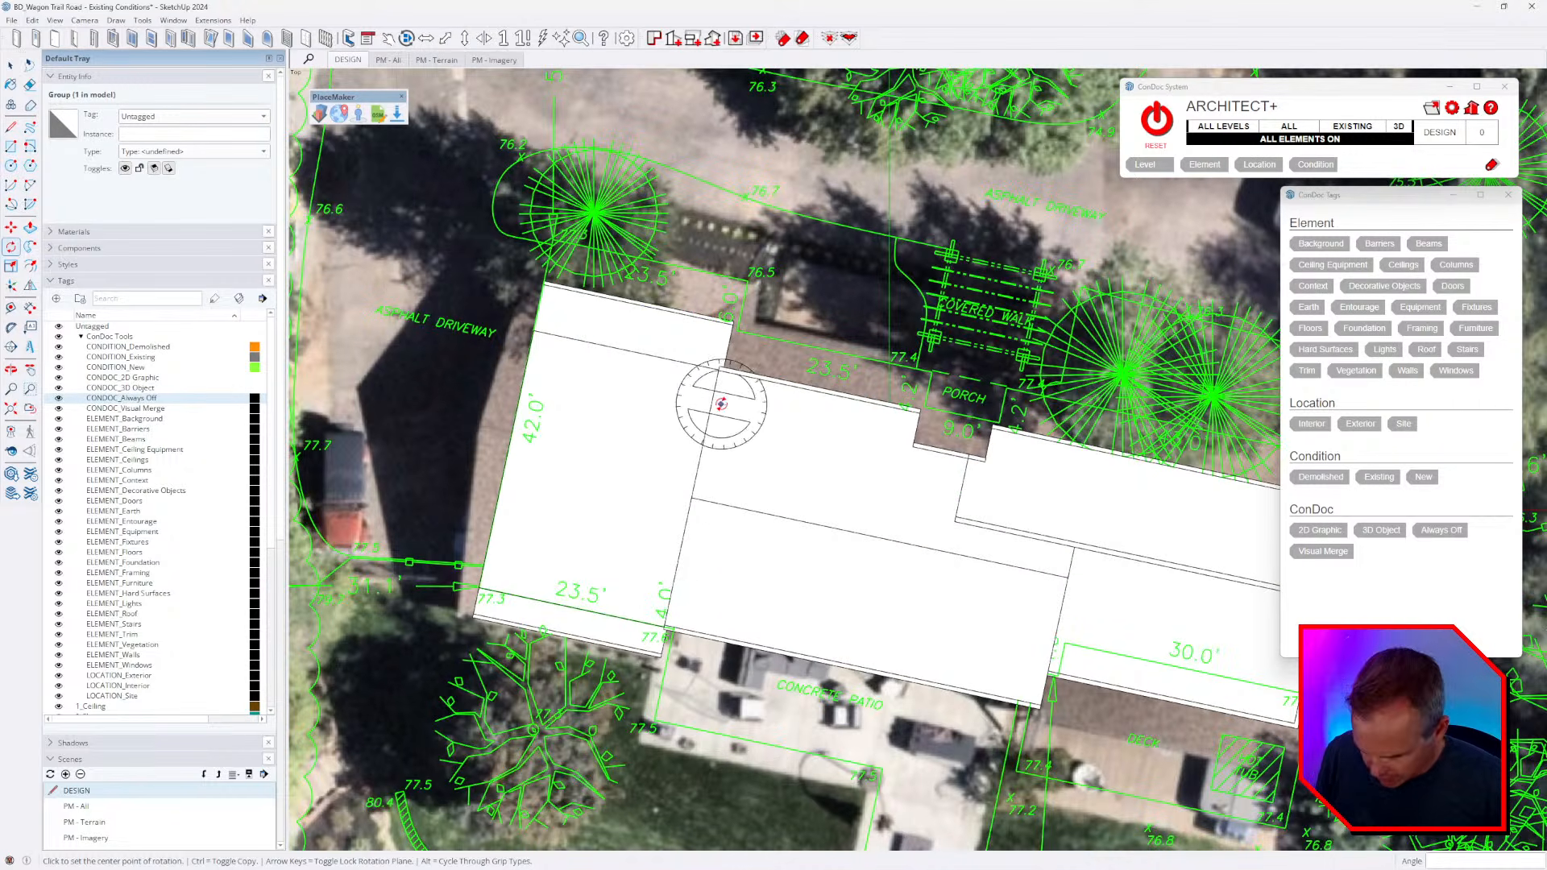
pyautogui.press('m')
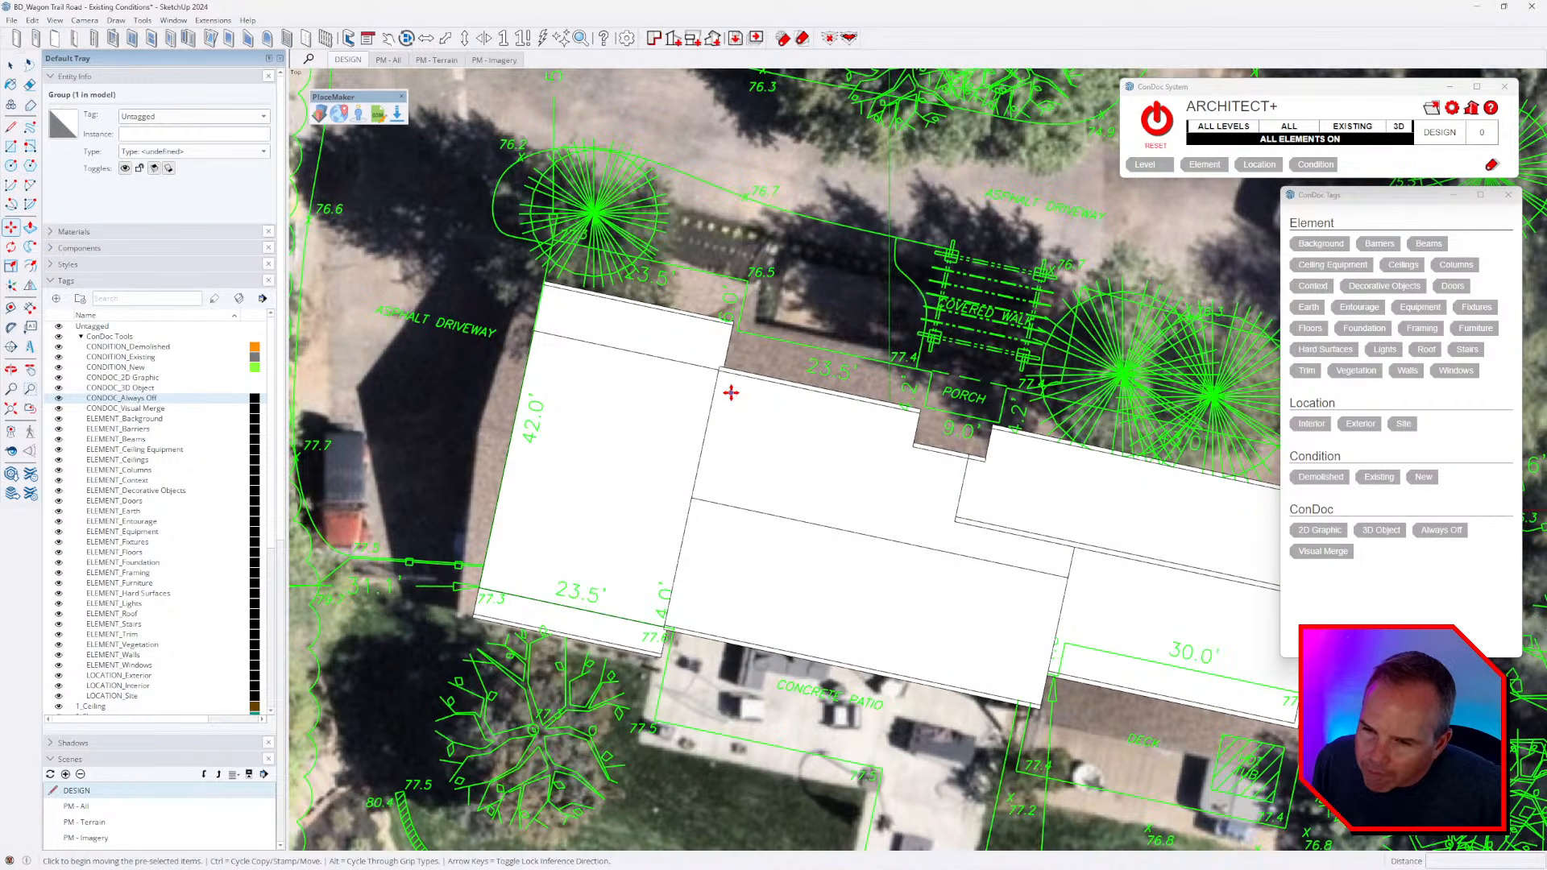
pyautogui.scroll(3, 731, 389)
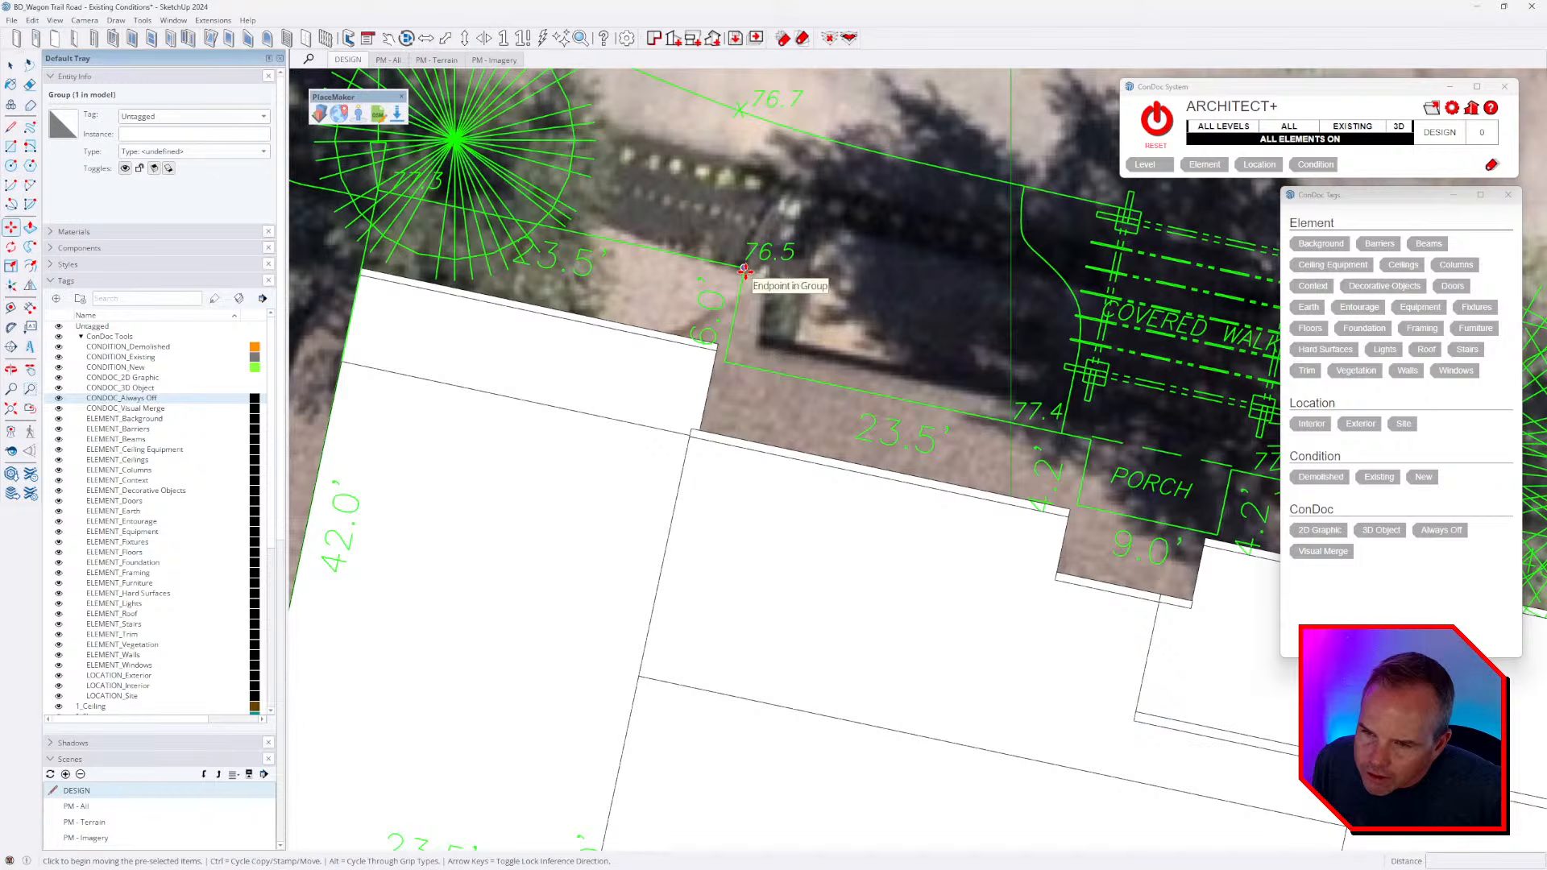
pyautogui.click(689, 458)
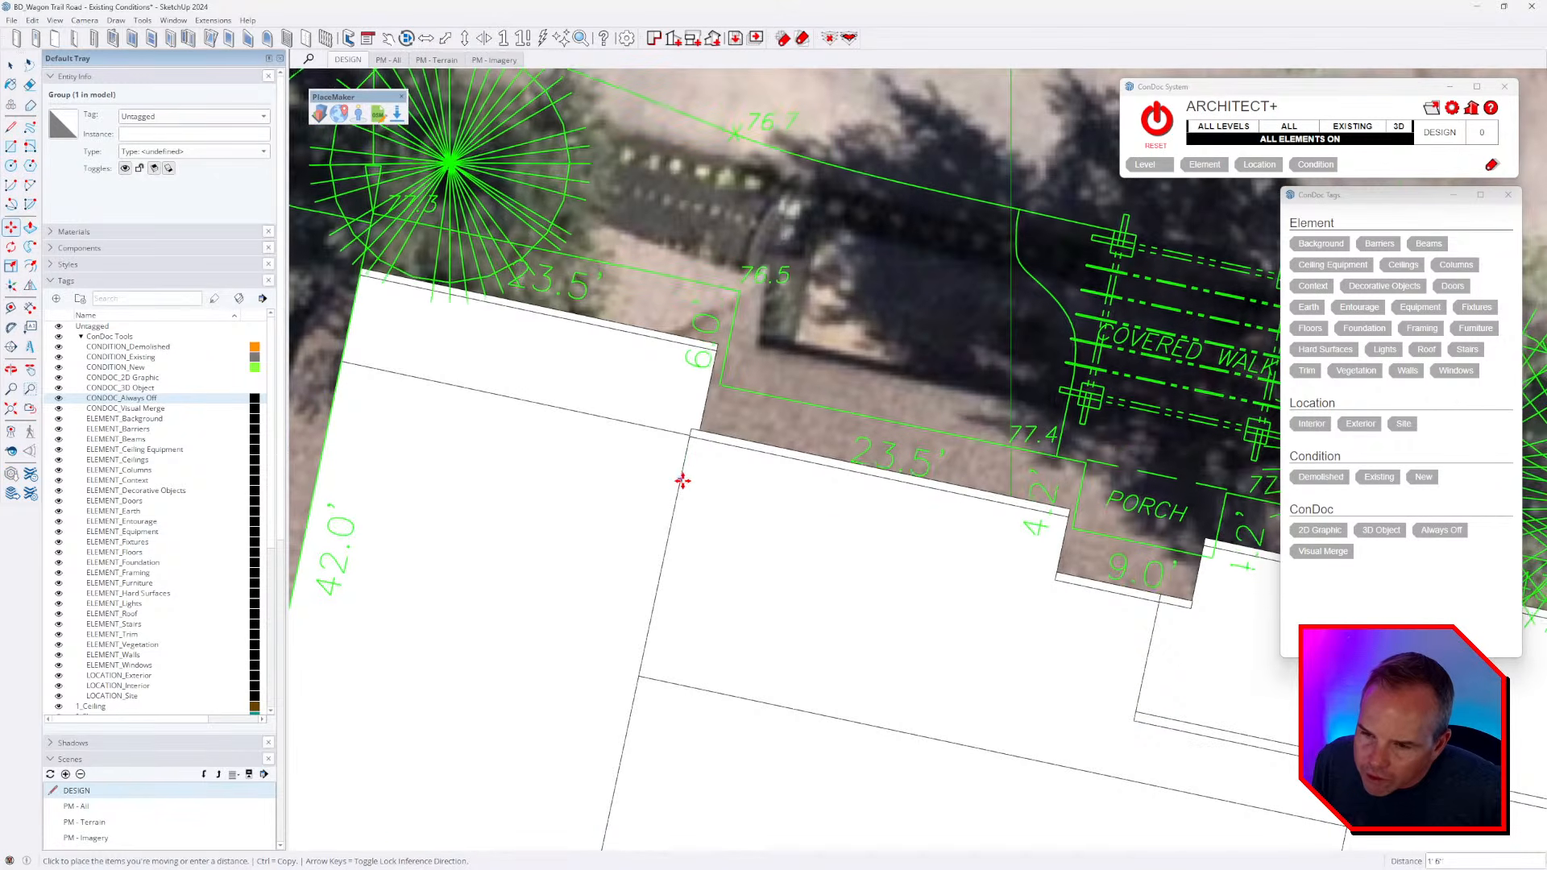
pyautogui.click(691, 531)
# - Nudge the survey a few inches to fine-tune the porch outline against the house model's recessed entry
pyautogui.scroll(-1, 694, 521)
pyautogui.moveTo(984, 597)
pyautogui.keyDown('shift'); pyautogui.mouseDown(button='middle')
pyautogui.moveTo(904, 525)
pyautogui.moveTo(892, 564)
pyautogui.mouseUp(button='middle'); pyautogui.keyUp('shift')
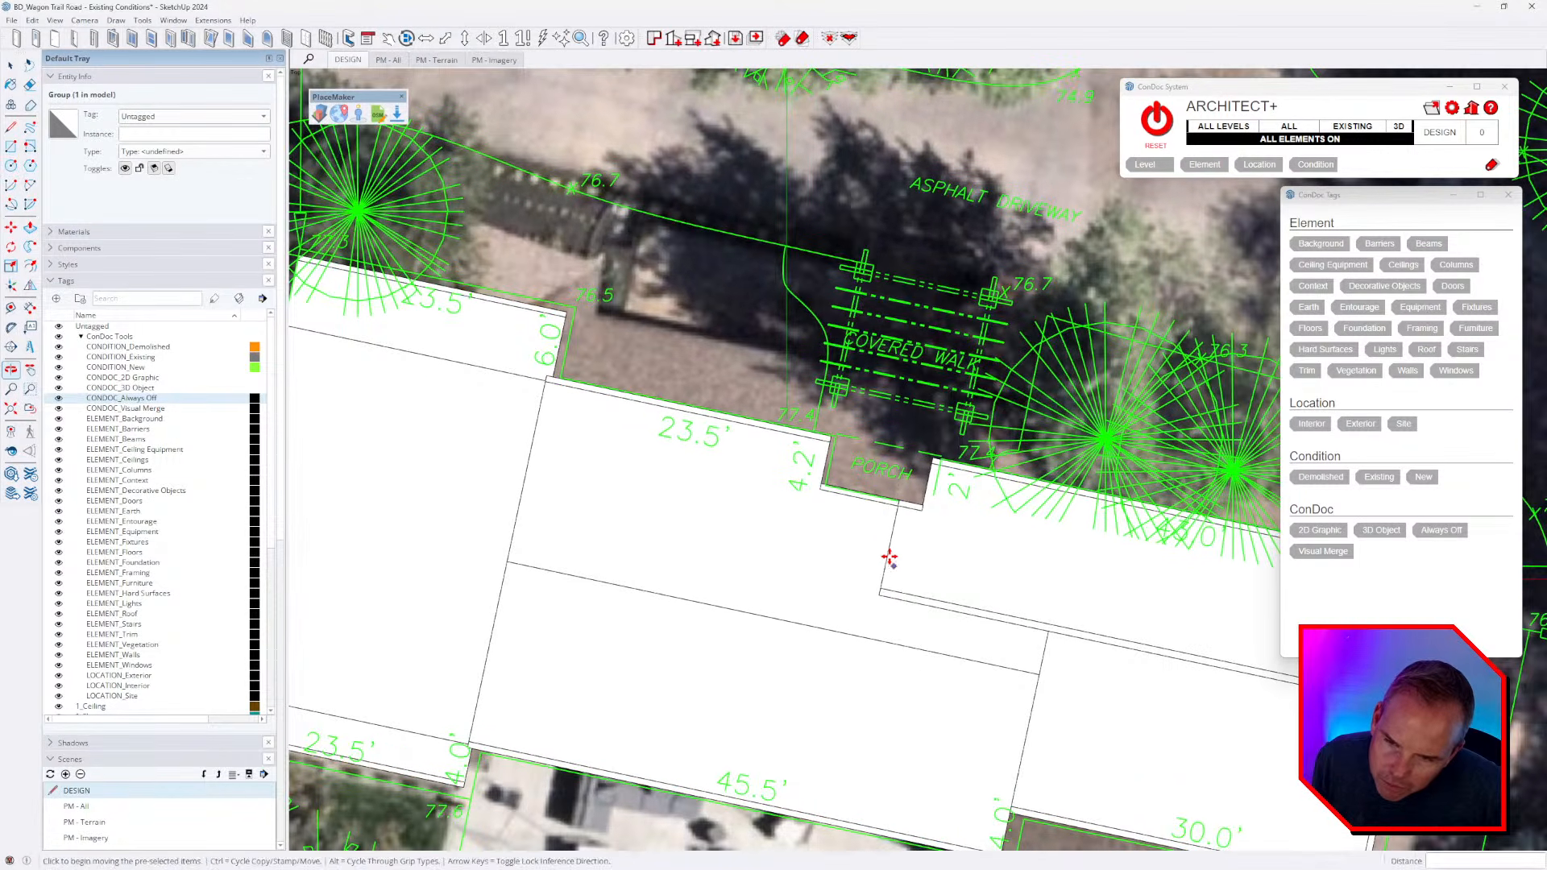
pyautogui.scroll(3, 892, 565)
pyautogui.click(873, 497)
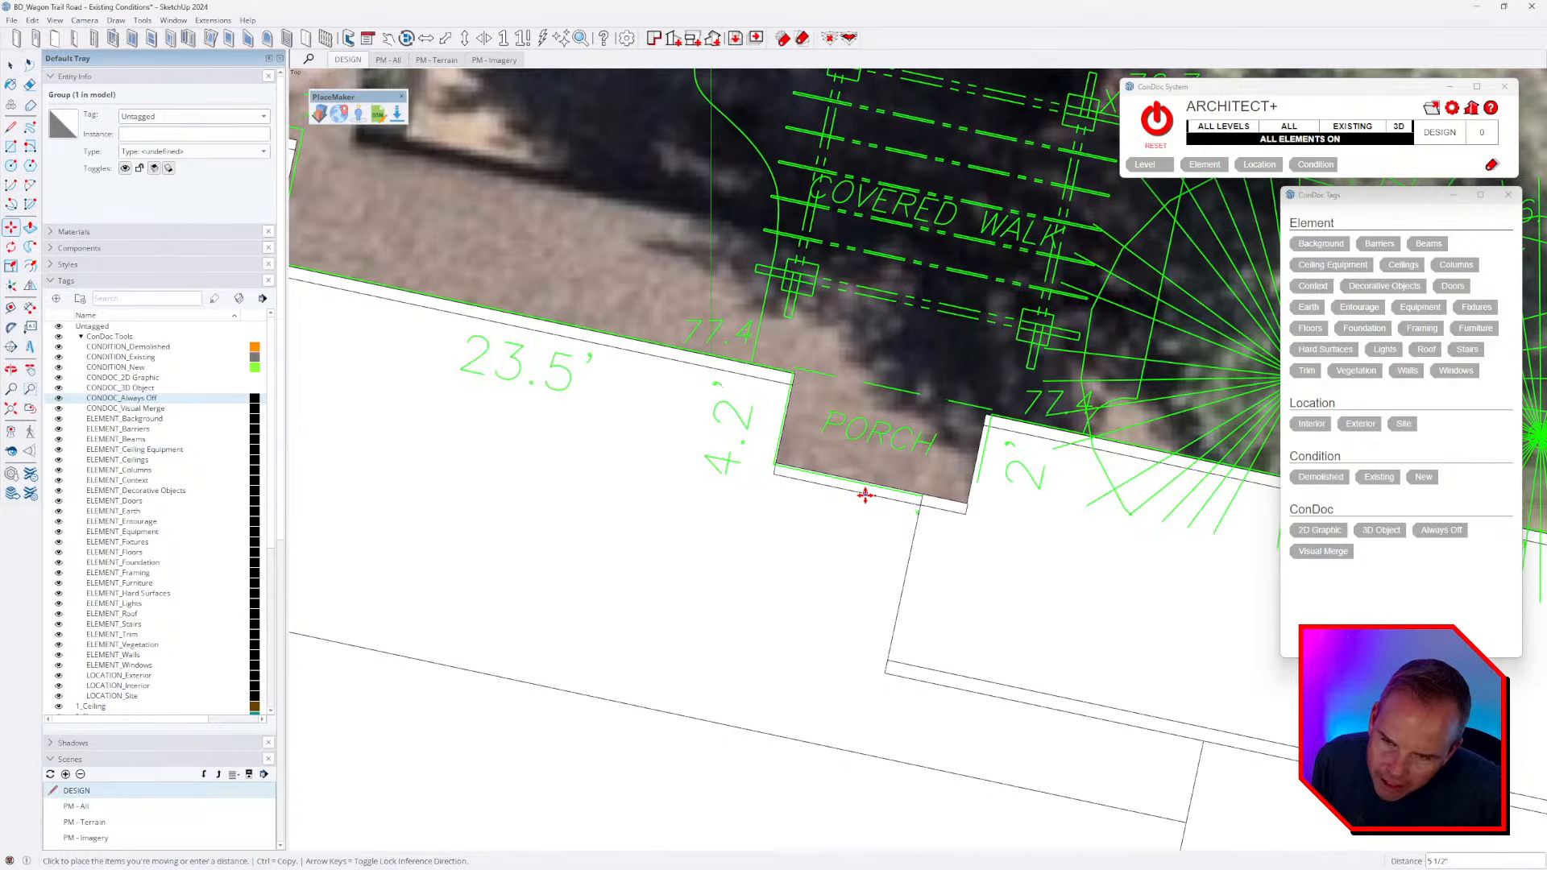
pyautogui.click(867, 494)
# - Check how the survey's residence outline lines up with the house model along the front, sides and patio
pyautogui.scroll(-1, 682, 431)
pyautogui.moveTo(831, 485)
pyautogui.keyDown('shift'); pyautogui.mouseDown(button='middle')
pyautogui.moveTo(592, 405)
pyautogui.moveTo(849, 446)
pyautogui.moveTo(849, 372)
pyautogui.mouseUp(button='middle'); pyautogui.keyUp('shift')
pyautogui.keyDown('shift'); pyautogui.moveTo(839, 501); pyautogui.dragTo(1093, 416, button='middle'); pyautogui.keyUp('shift')
pyautogui.keyDown('shift'); pyautogui.moveTo(767, 464); pyautogui.dragTo(1123, 491, button='middle'); pyautogui.keyUp('shift')
pyautogui.moveTo(771, 408)
pyautogui.keyDown('shift'); pyautogui.mouseDown(button='middle')
pyautogui.moveTo(798, 568)
pyautogui.moveTo(773, 615)
pyautogui.mouseUp(button='middle'); pyautogui.keyUp('shift')
pyautogui.scroll(-2, 576, 453)
pyautogui.scroll(-1, 807, 481)
pyautogui.keyDown('shift'); pyautogui.moveTo(817, 483); pyautogui.dragTo(655, 435, button='middle'); pyautogui.keyUp('shift')
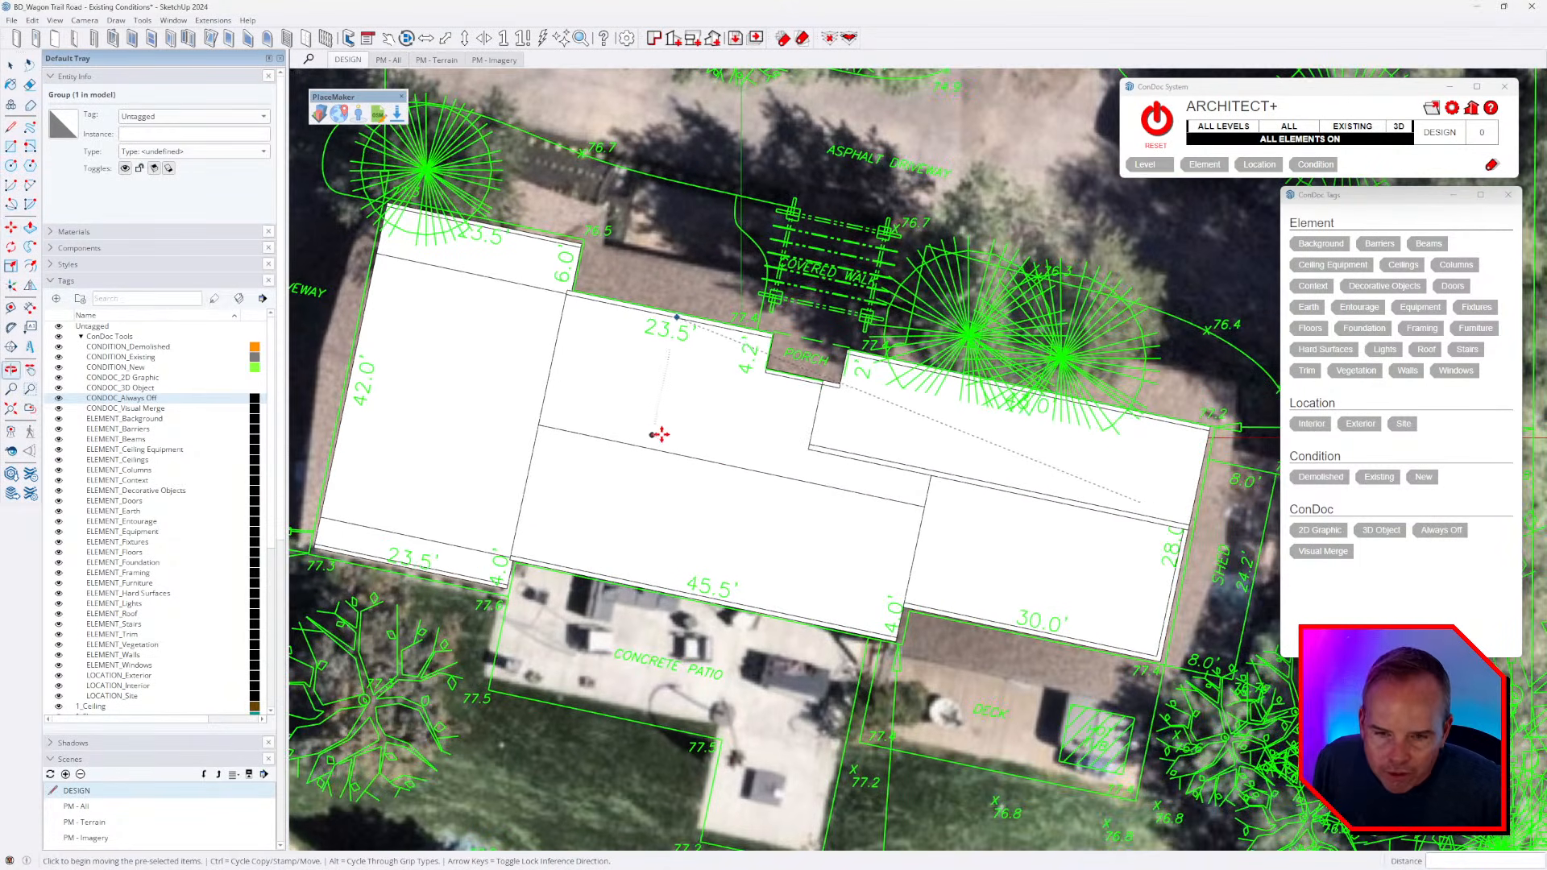
pyautogui.press('space')
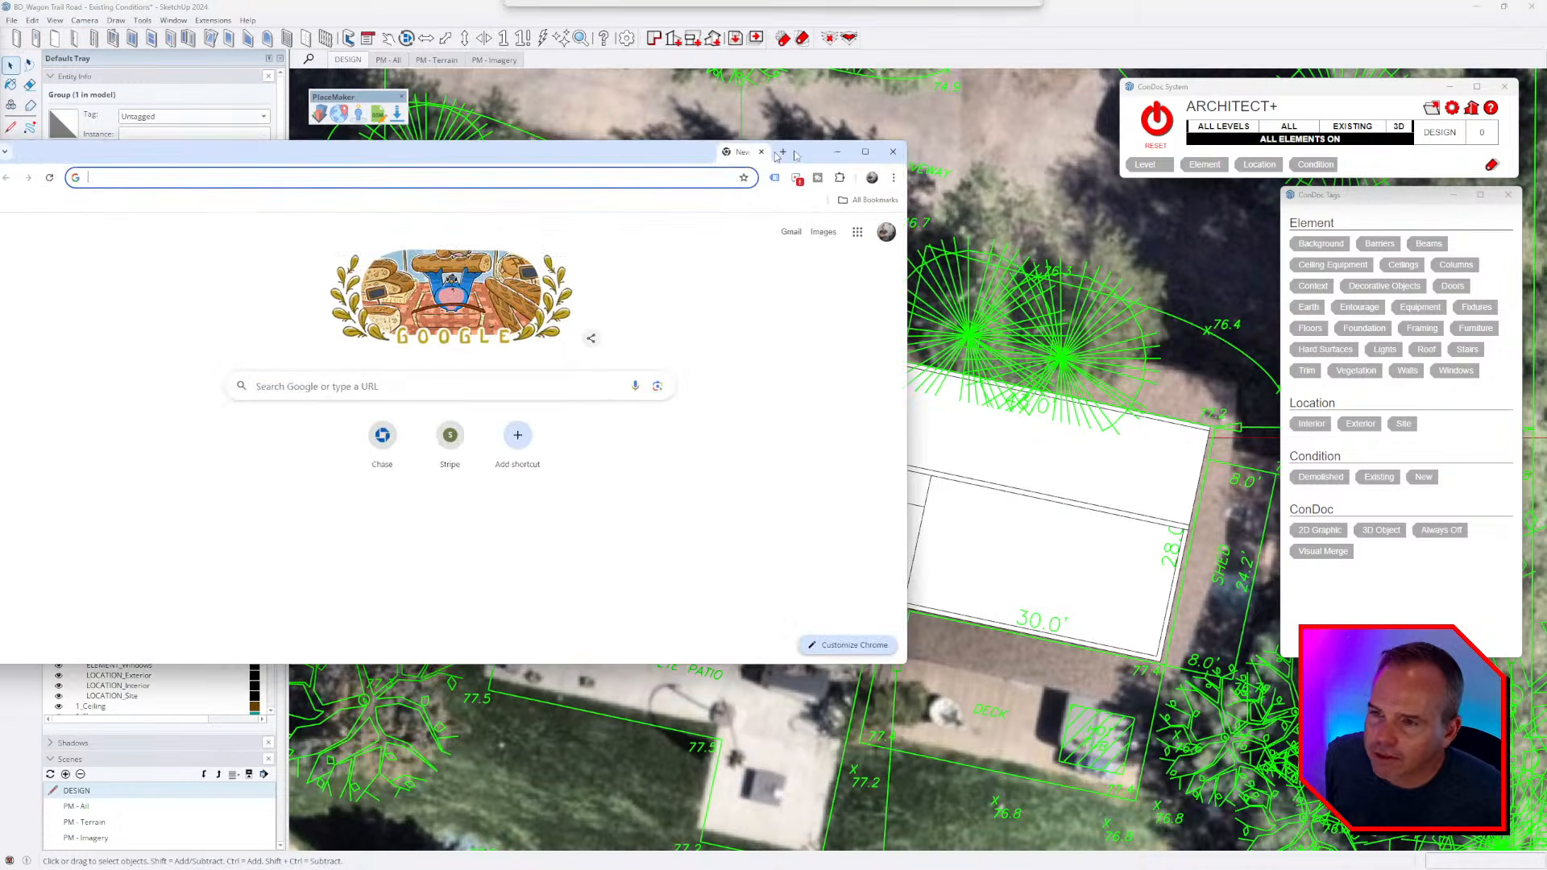
# - Open the SketchUp 3d Summit 2025 website in the browser, look through its photo gallery and close the browser
pyautogui.write('3dsummit')
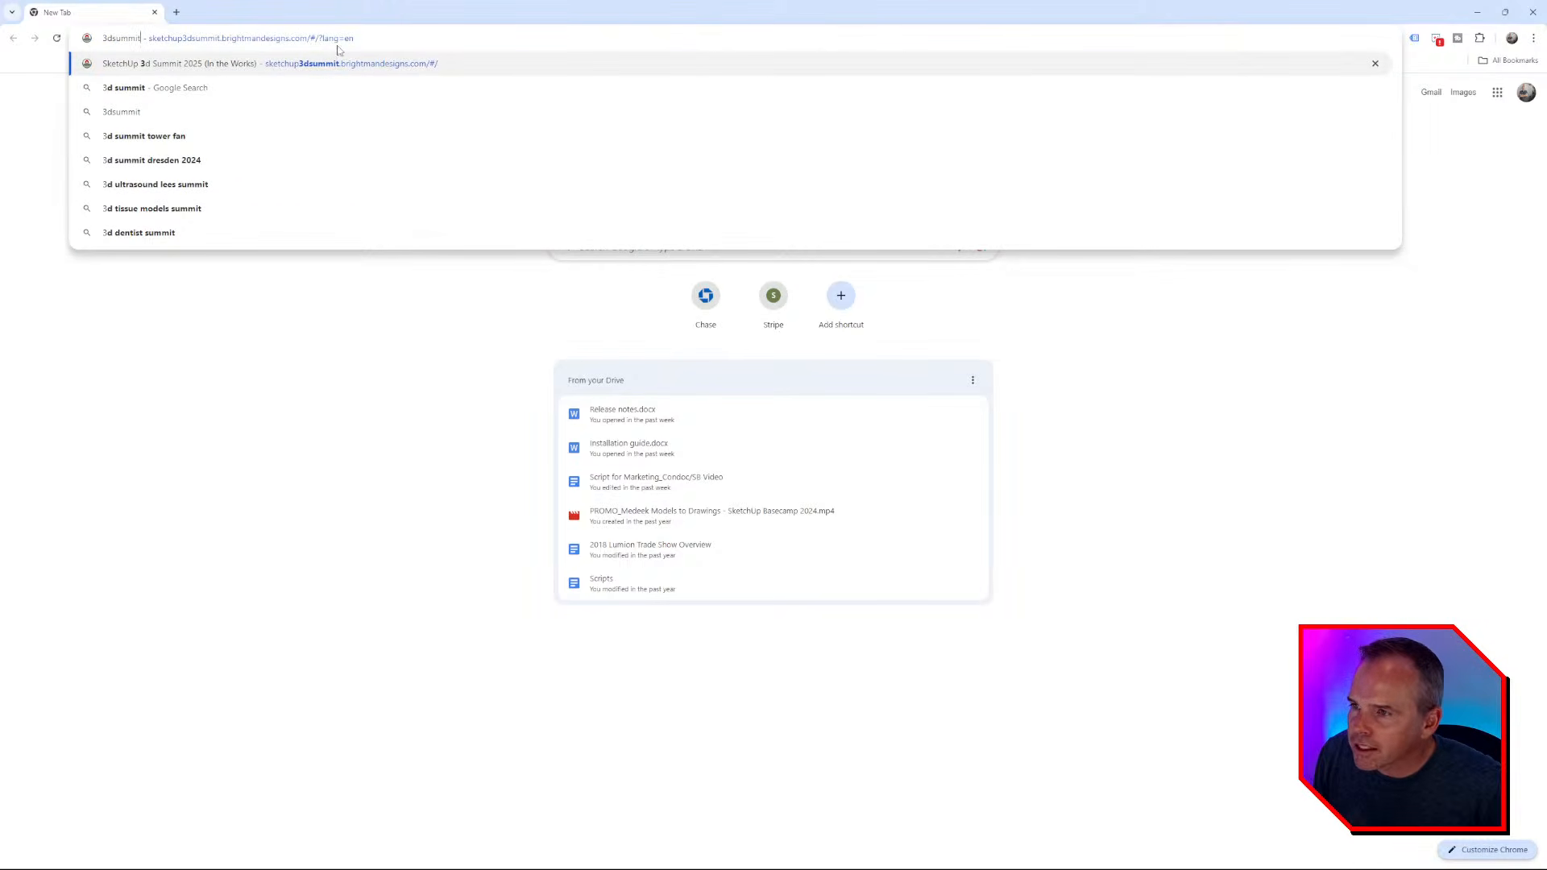
pyautogui.click(333, 63)
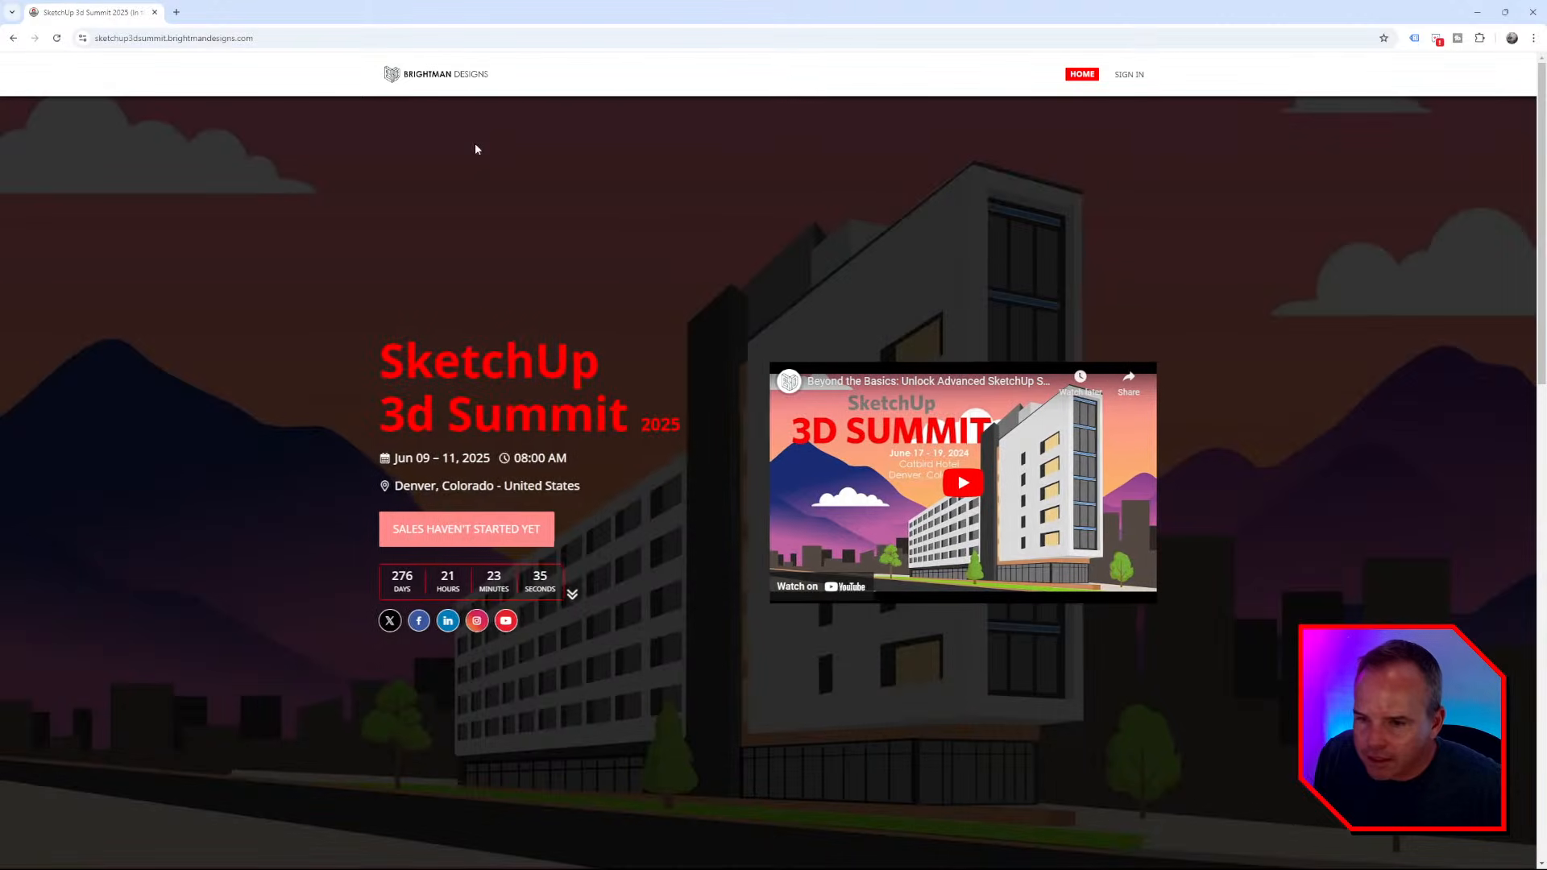
pyautogui.scroll(-15, 1226, 331)
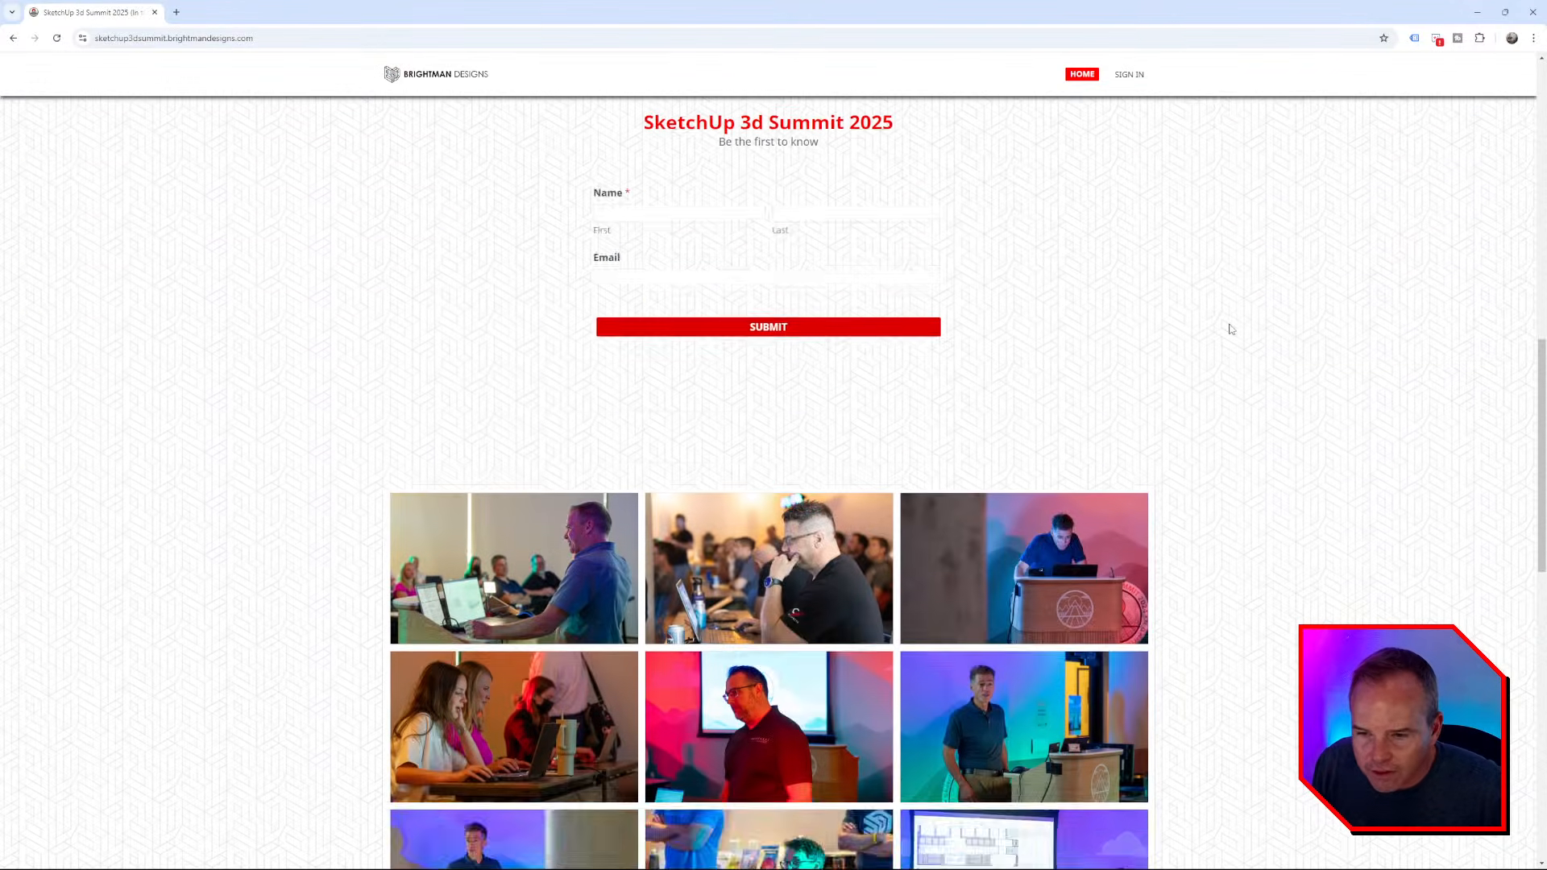
pyautogui.scroll(-5, 1331, 525)
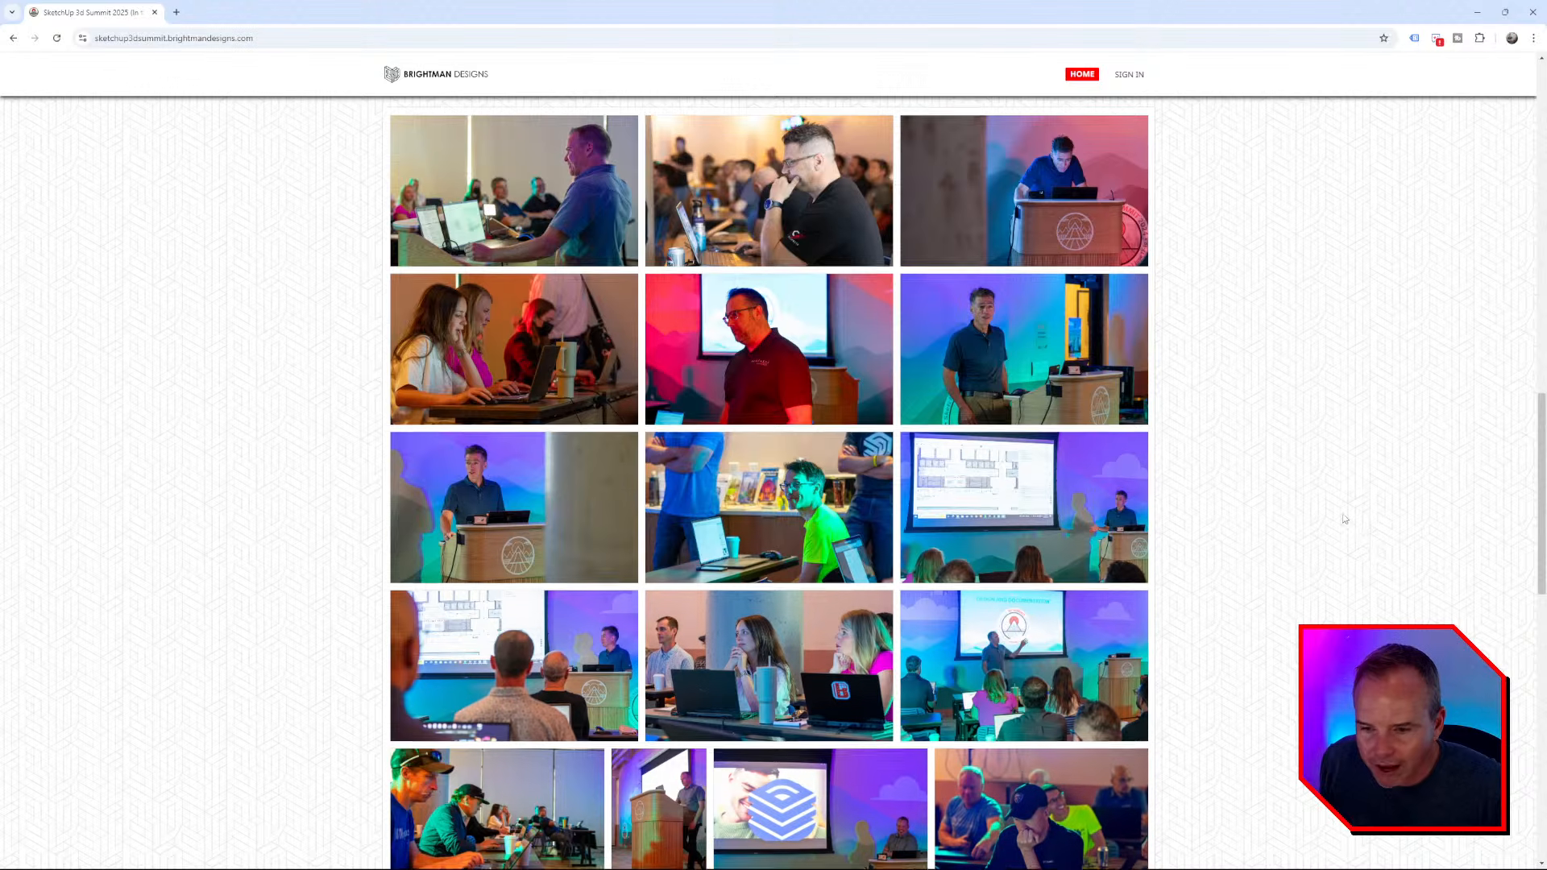
pyautogui.scroll(-5, 1343, 518)
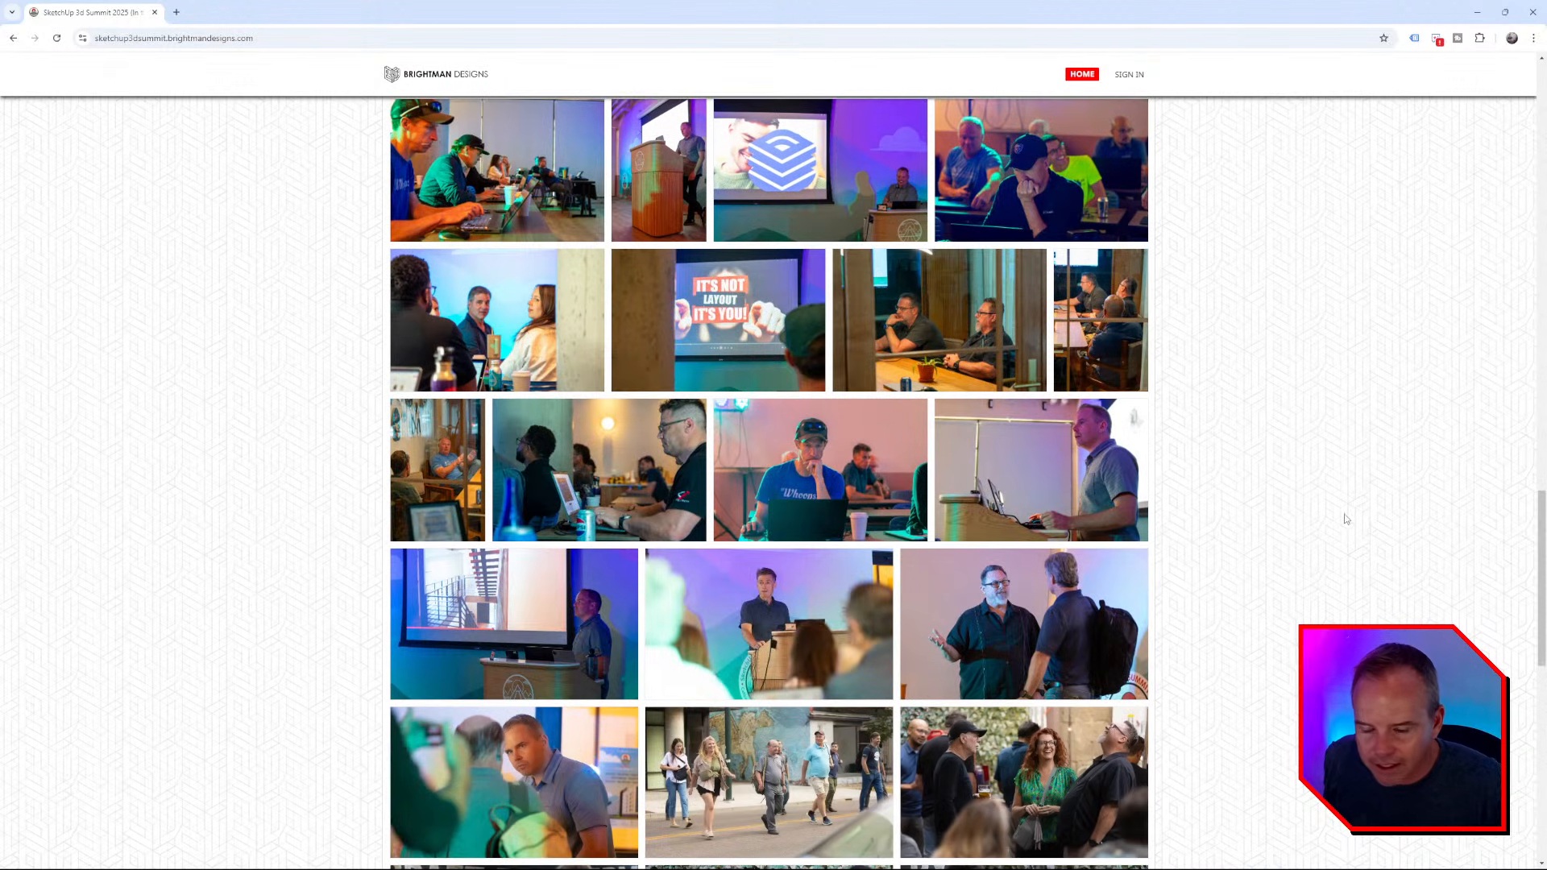
pyautogui.scroll(-7, 1345, 517)
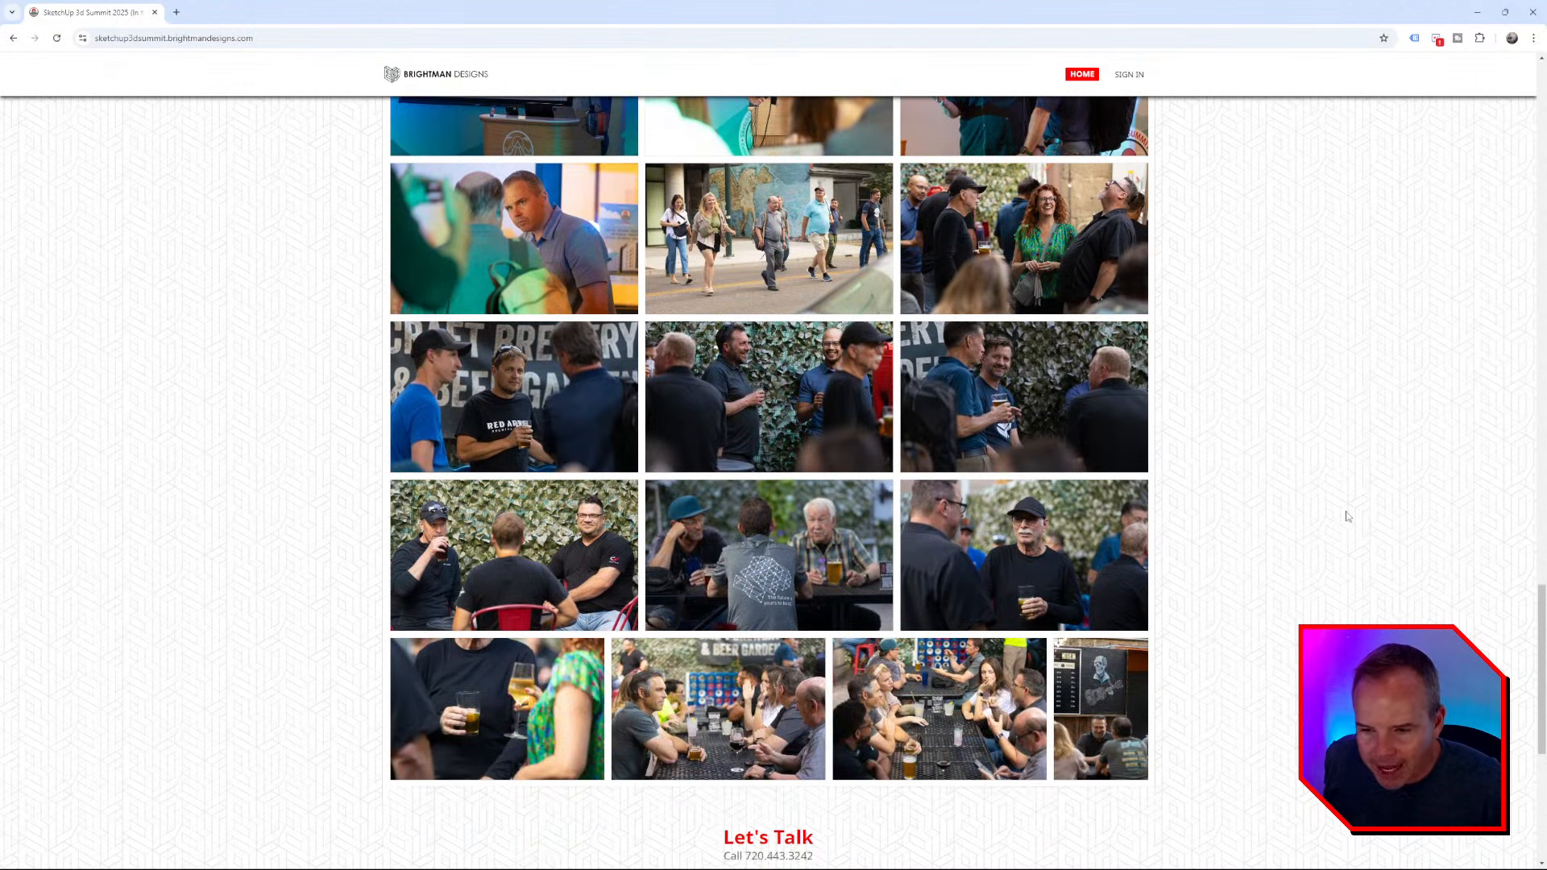
pyautogui.scroll(-6, 1347, 516)
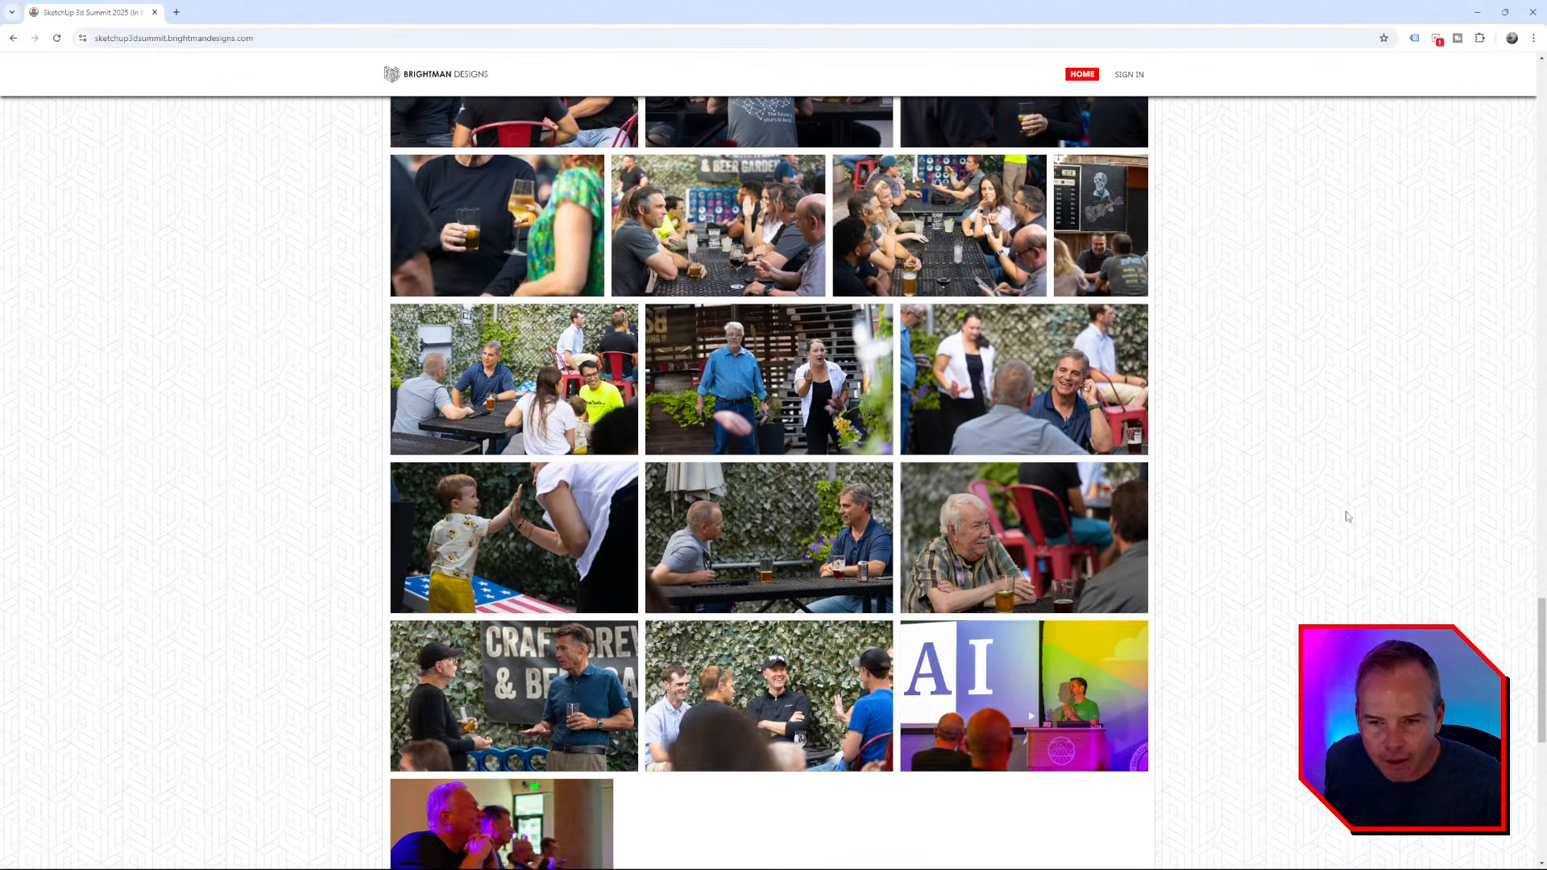
pyautogui.scroll(-2, 1350, 518)
pyautogui.scroll(-5, 1345, 506)
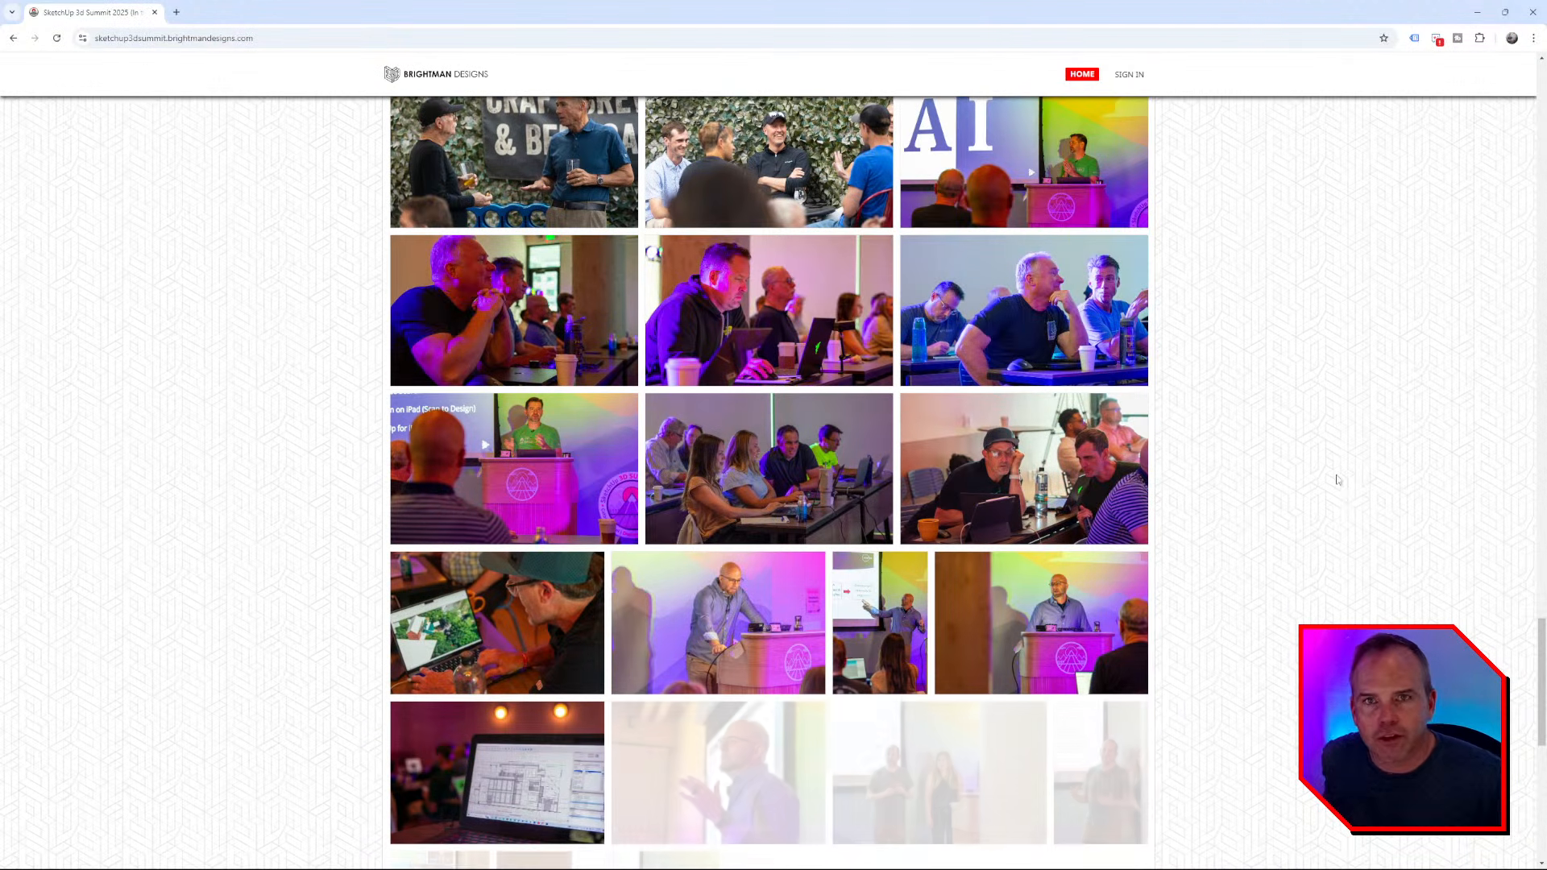
pyautogui.scroll(10, 1343, 491)
pyautogui.scroll(1, 1338, 480)
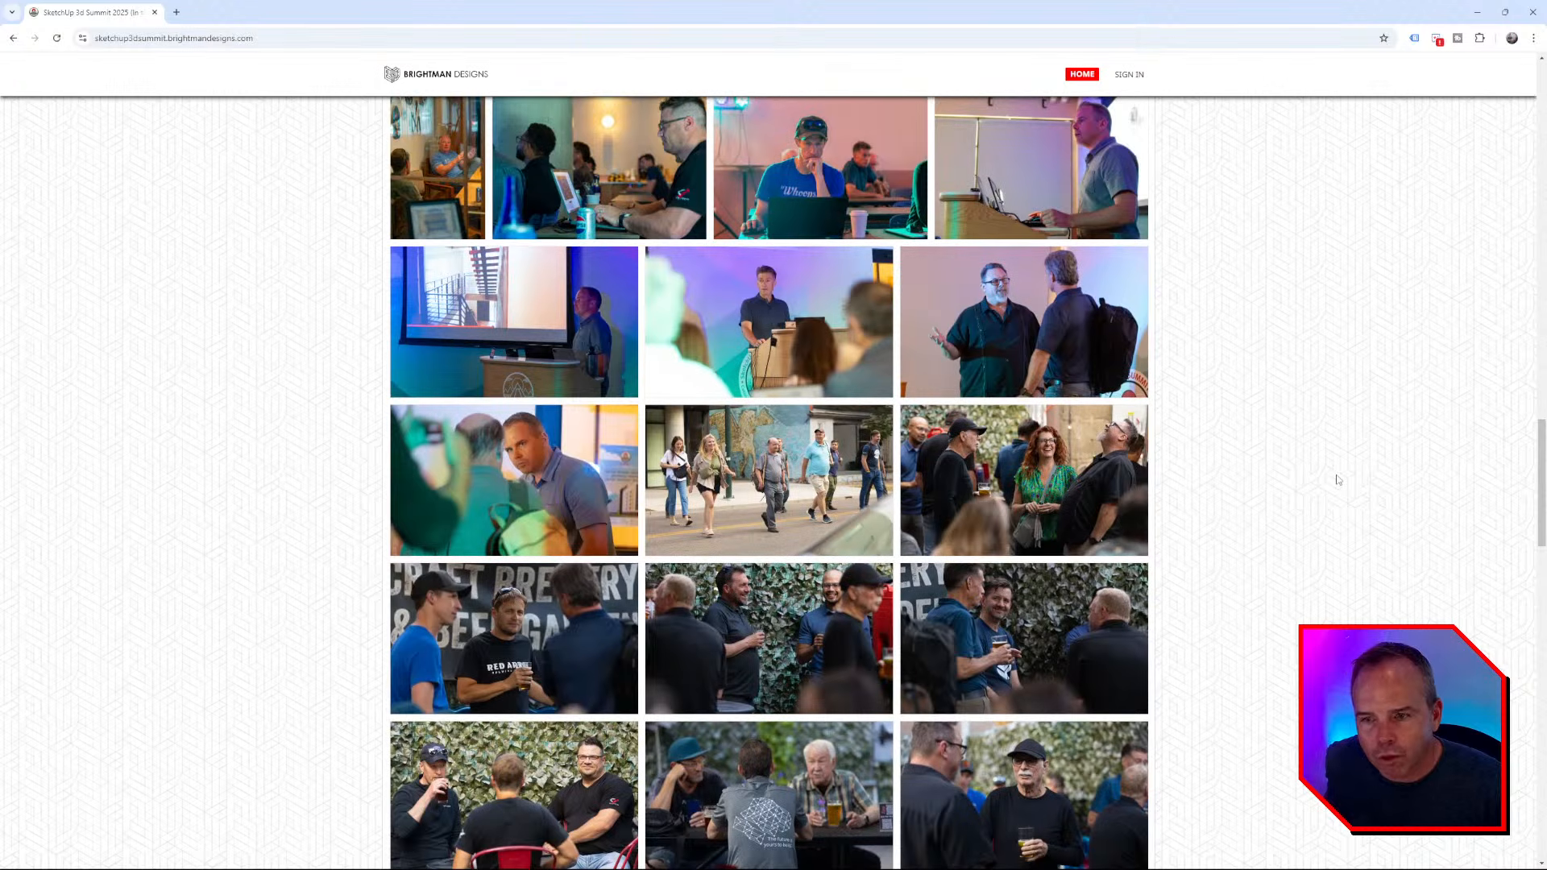
pyautogui.click(1533, 14)
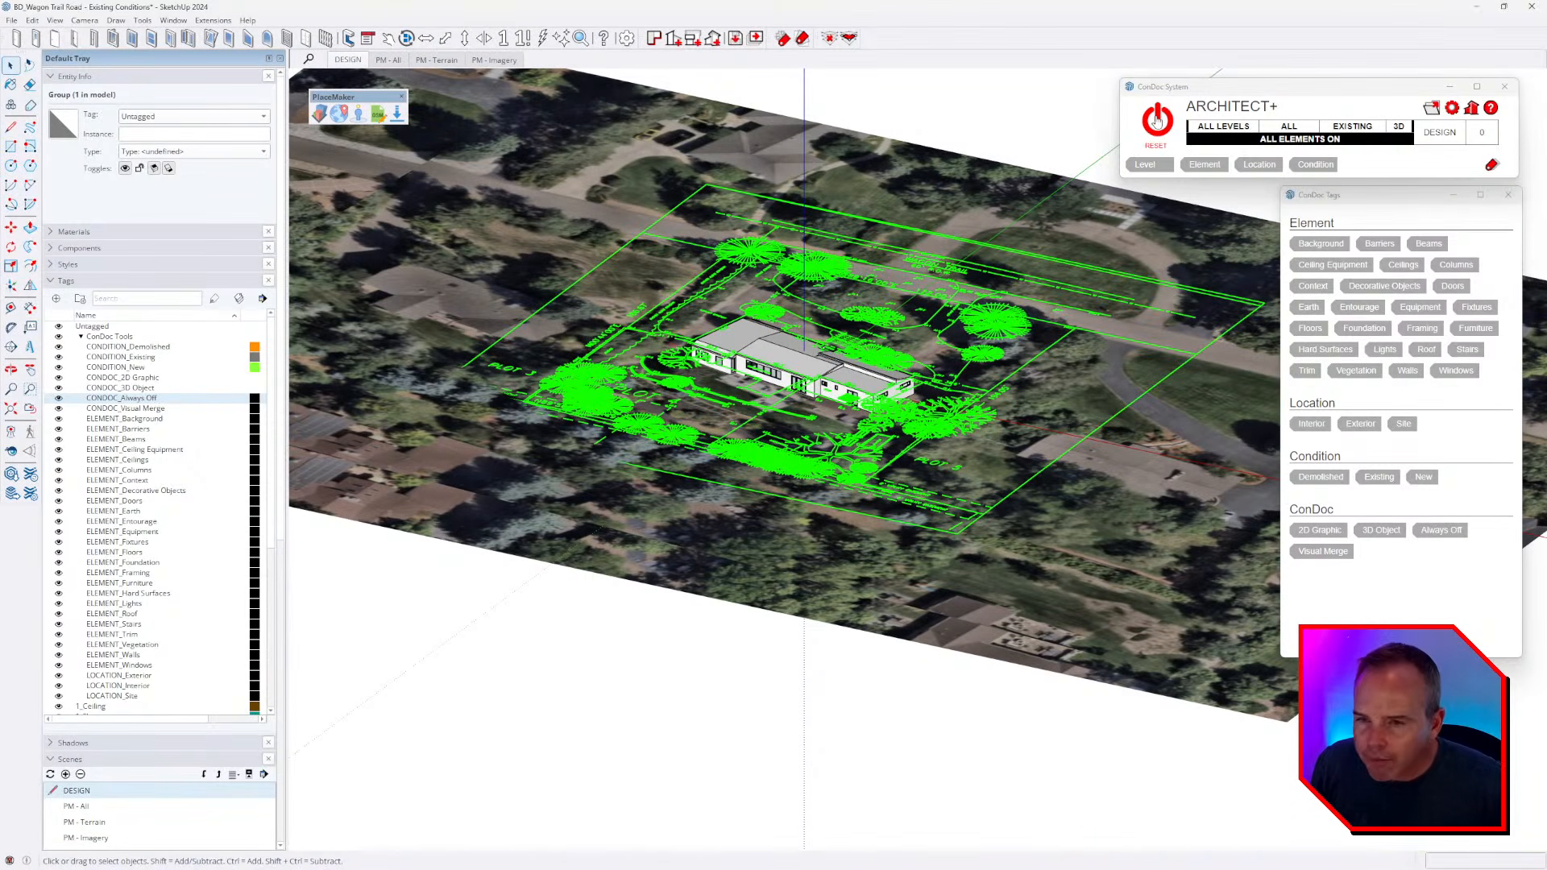
# - Reset the ConDoc System visibility and clear the selection in the model
pyautogui.click(1157, 121)
pyautogui.click(915, 181)
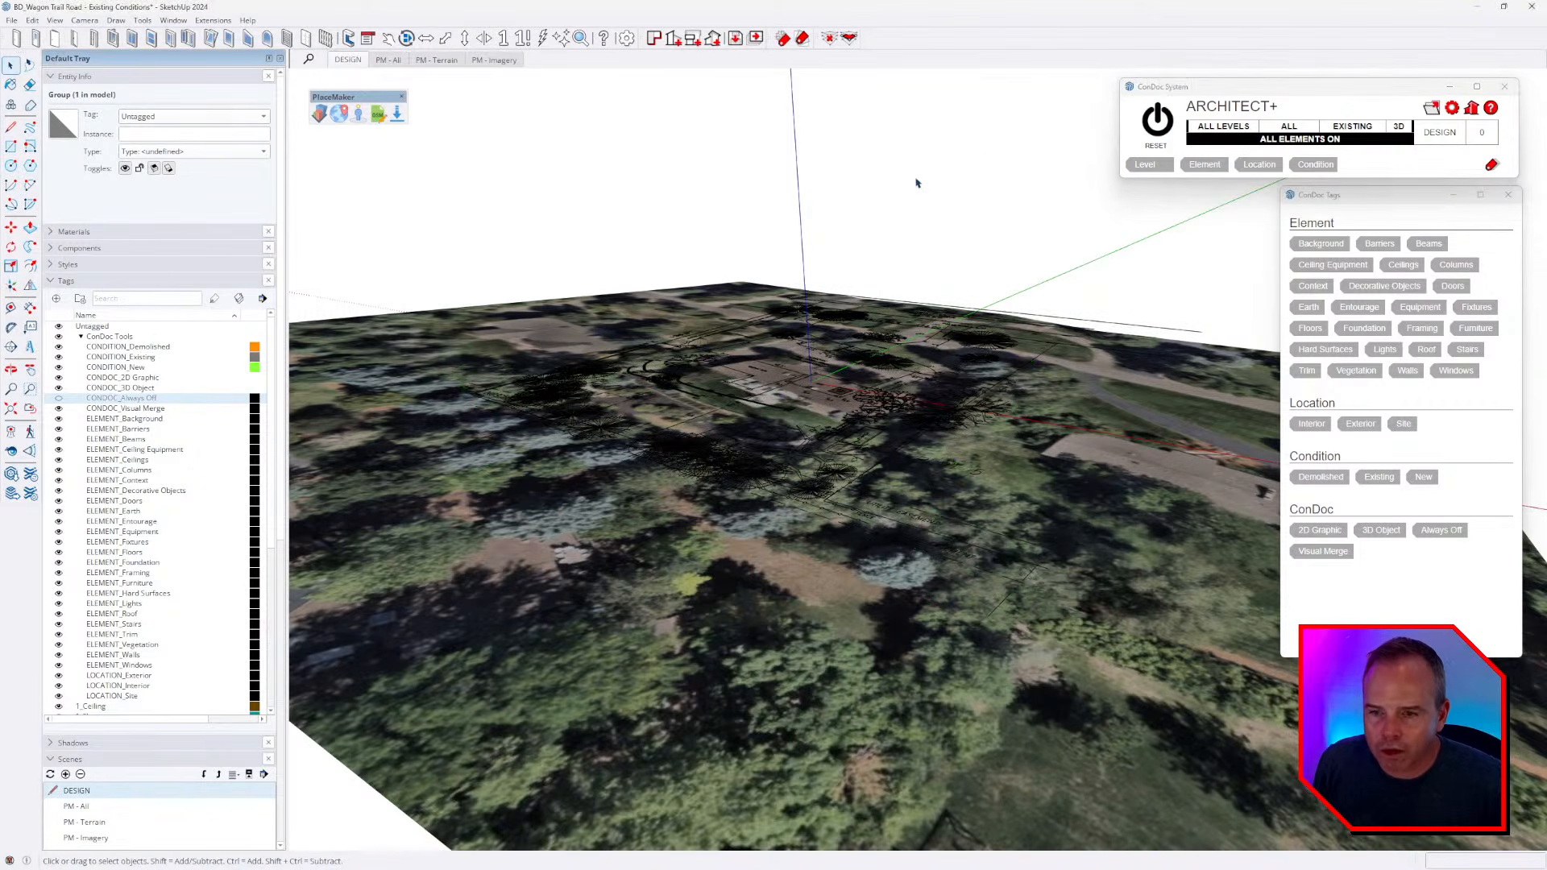
pyautogui.moveTo(915, 183); pyautogui.dragTo(1068, 251, button='middle')
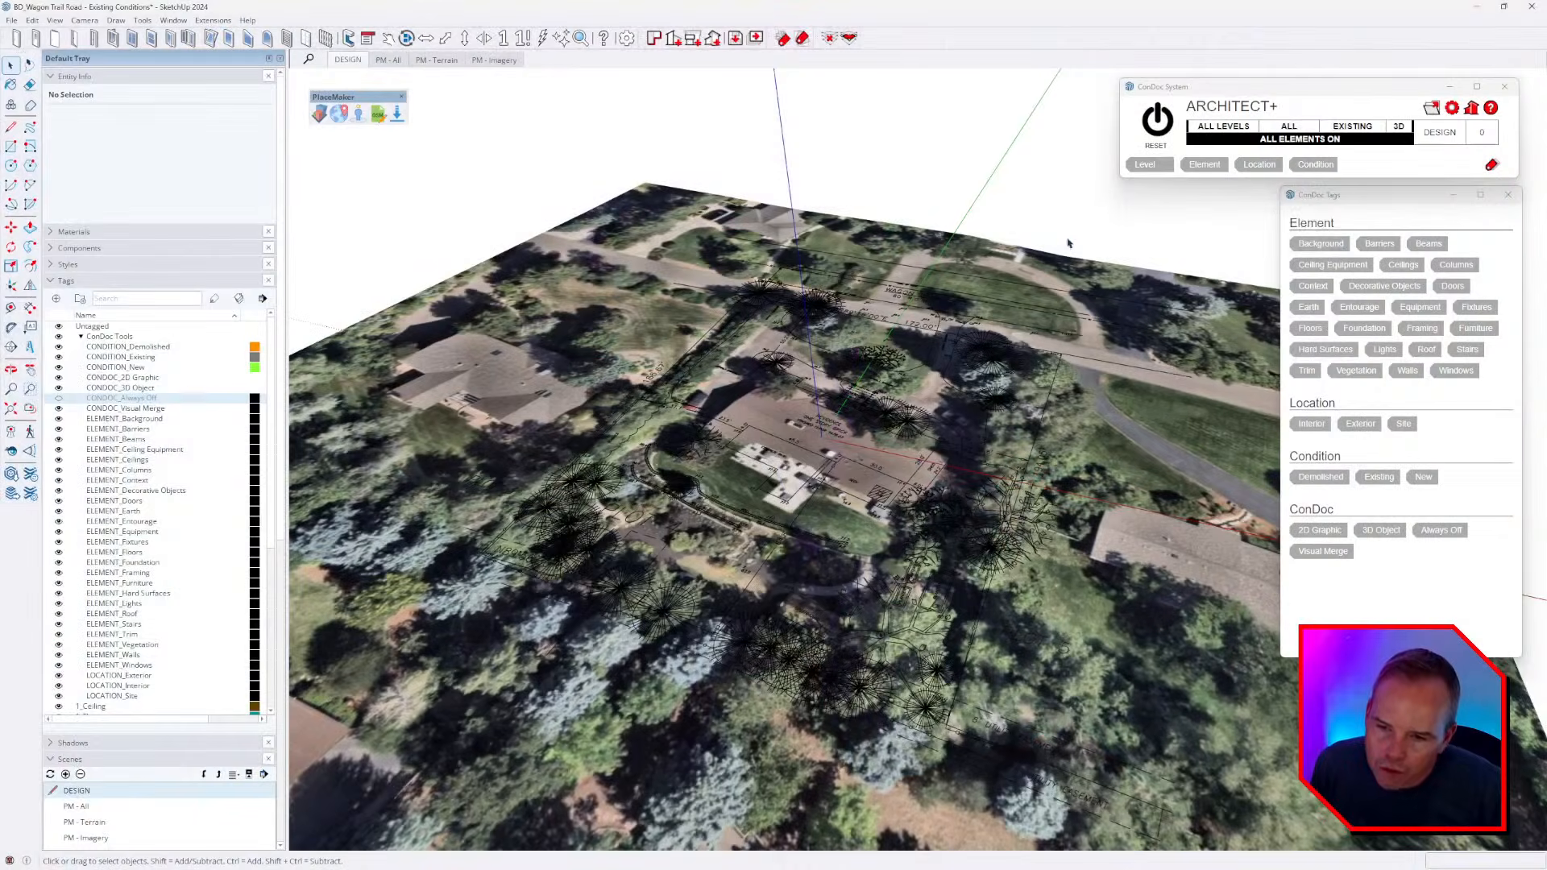
pyautogui.moveTo(969, 377); pyautogui.dragTo(766, 463, button='middle')
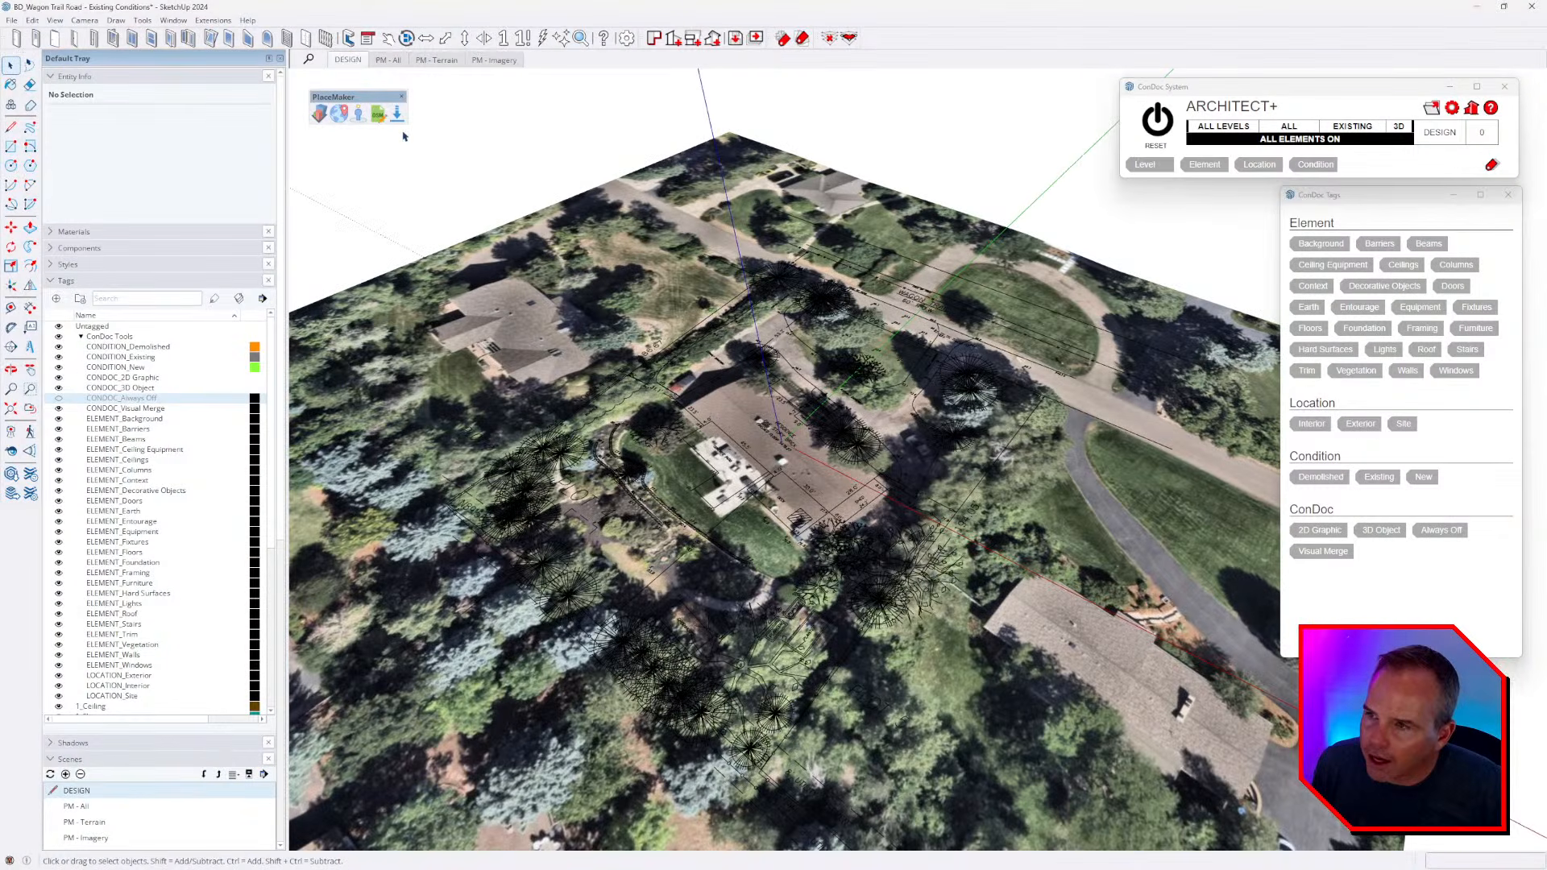
# - Make the CONDOC_Always Off tag visible so the house model shows together with the site imagery
pyautogui.click(66, 280)
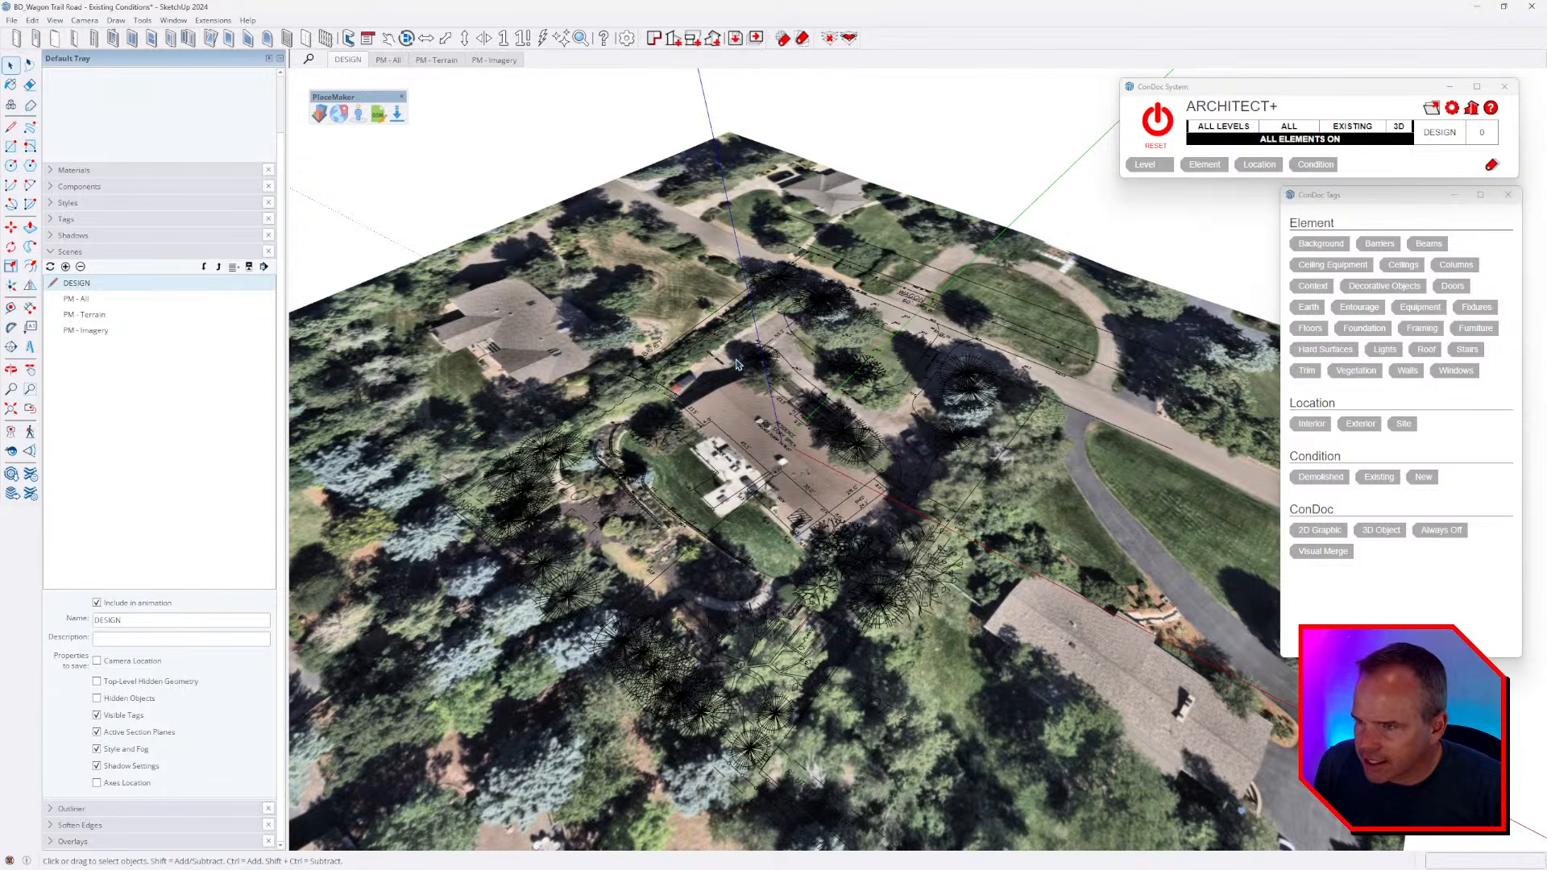
pyautogui.moveTo(589, 540); pyautogui.dragTo(1079, 321, button='middle')
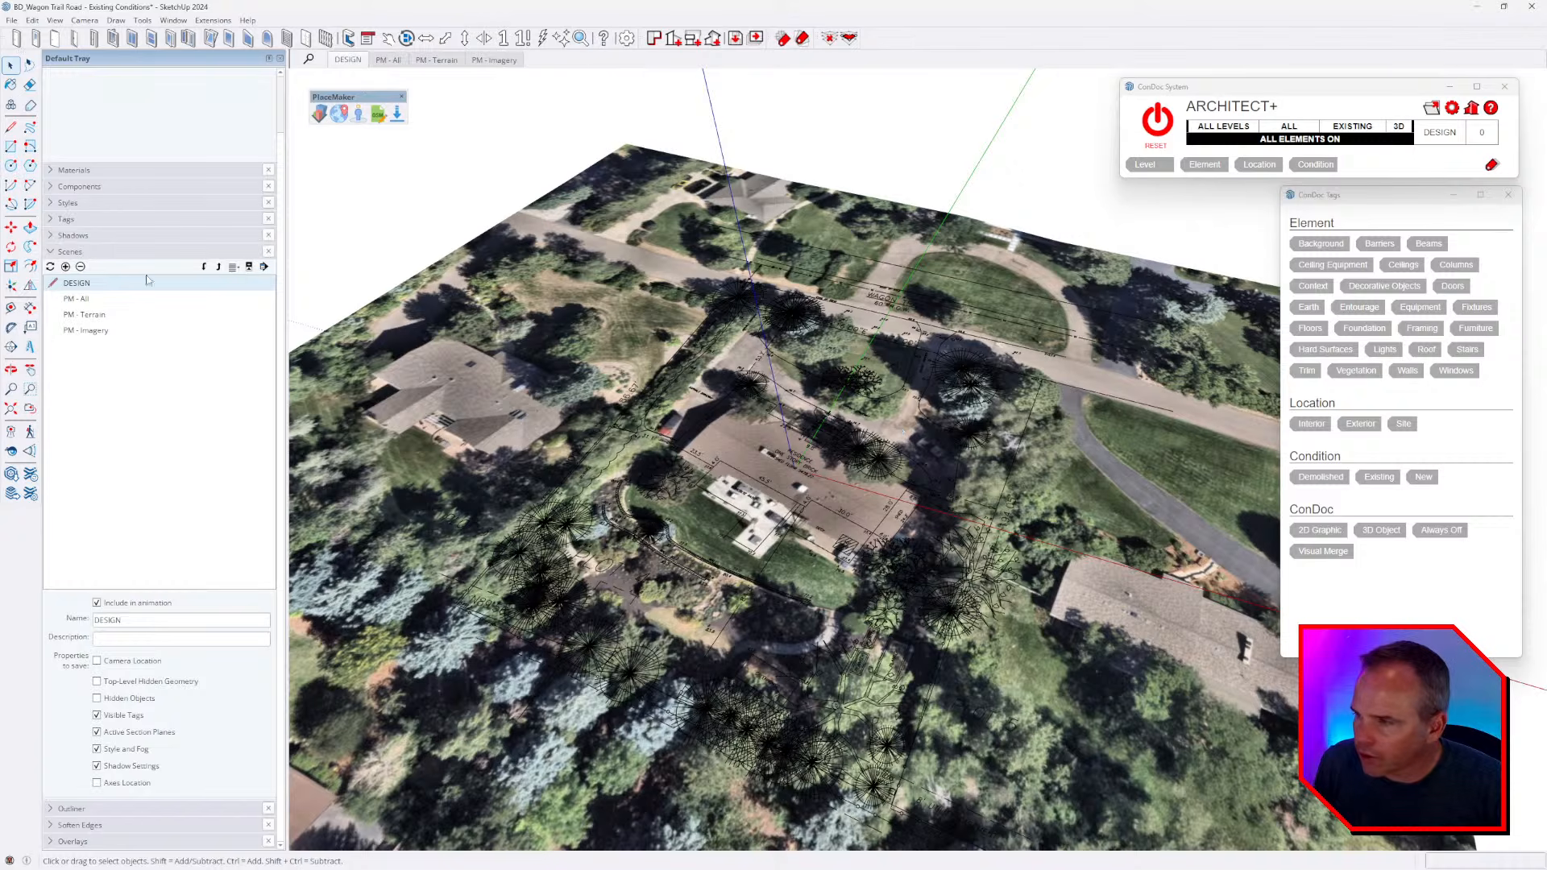
pyautogui.click(67, 219)
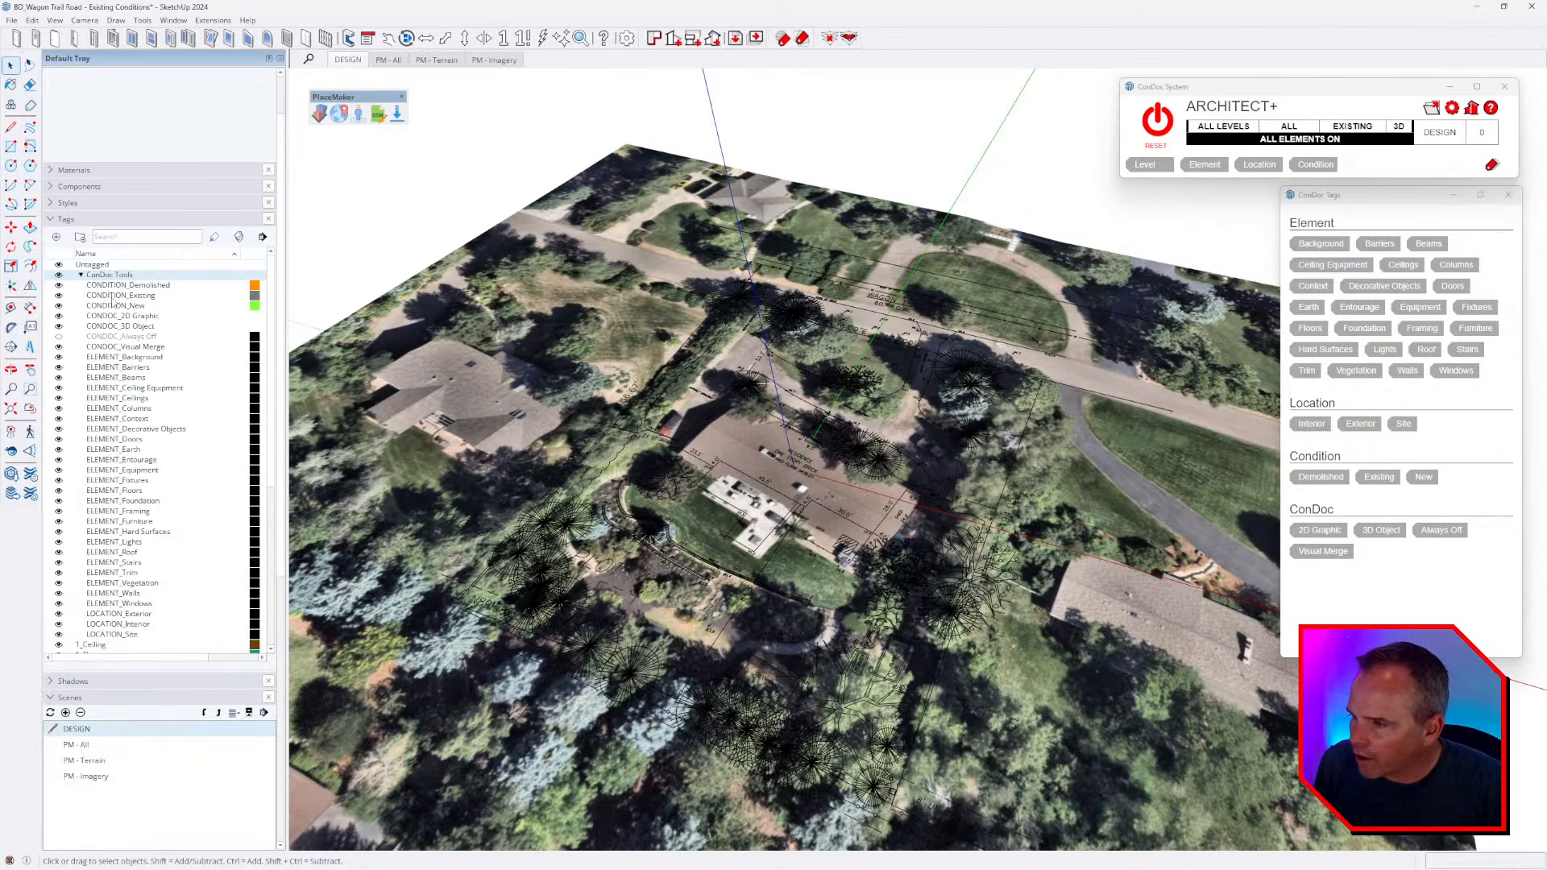
pyautogui.click(58, 338)
pyautogui.moveTo(922, 444); pyautogui.dragTo(621, 263, button='middle')
pyautogui.rightClick(809, 218)
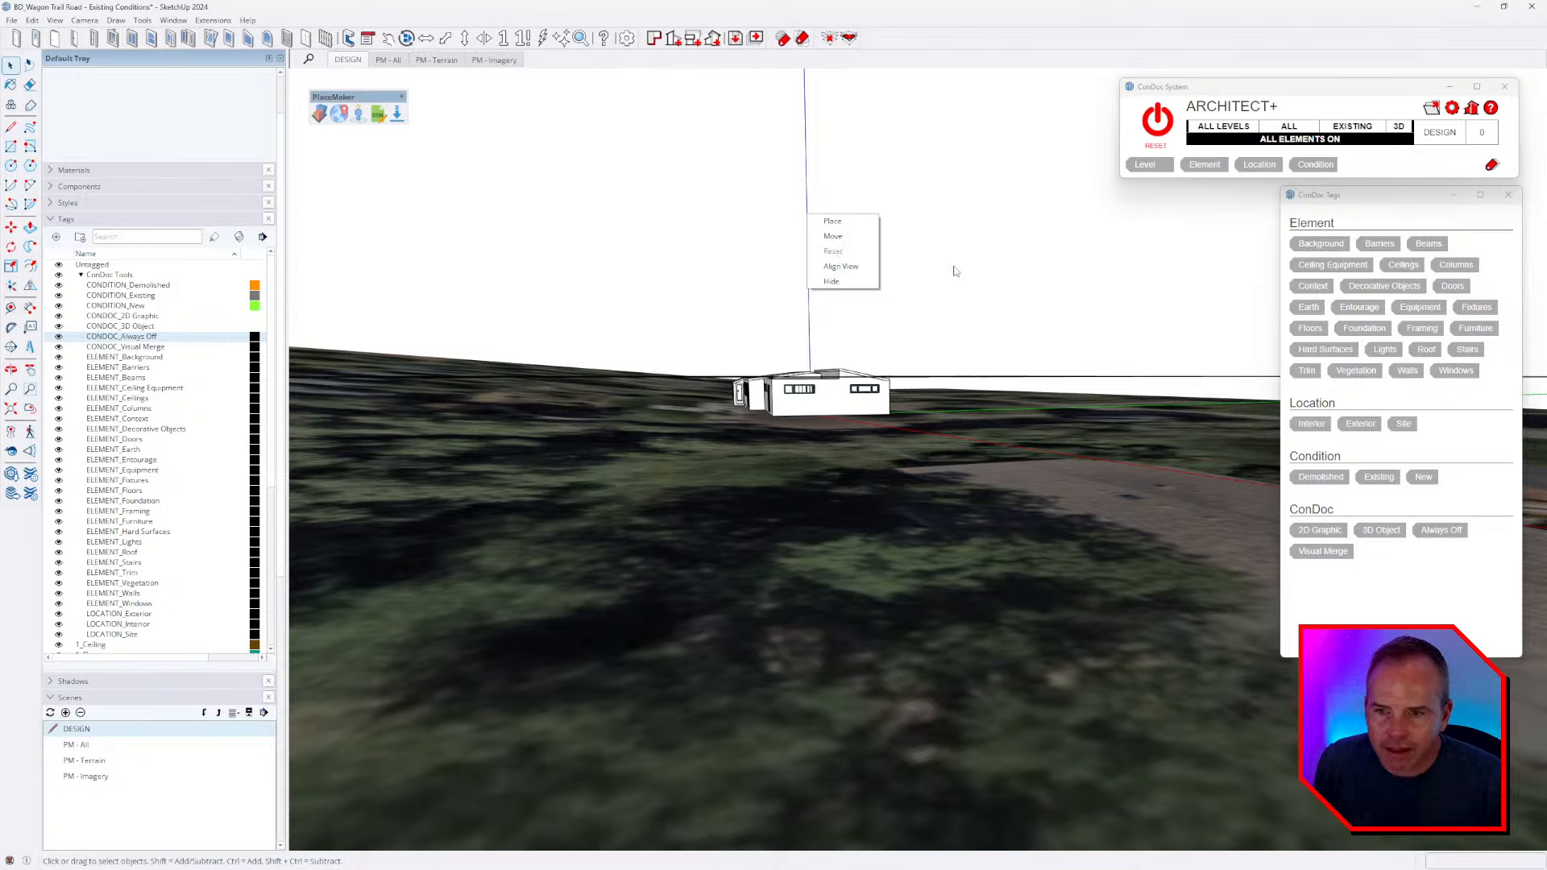
pyautogui.click(925, 302)
# - Delete the aerial imagery and the improvement survey, leaving only the house model
pyautogui.moveTo(925, 304); pyautogui.dragTo(630, 427, button='middle')
pyautogui.click(595, 263)
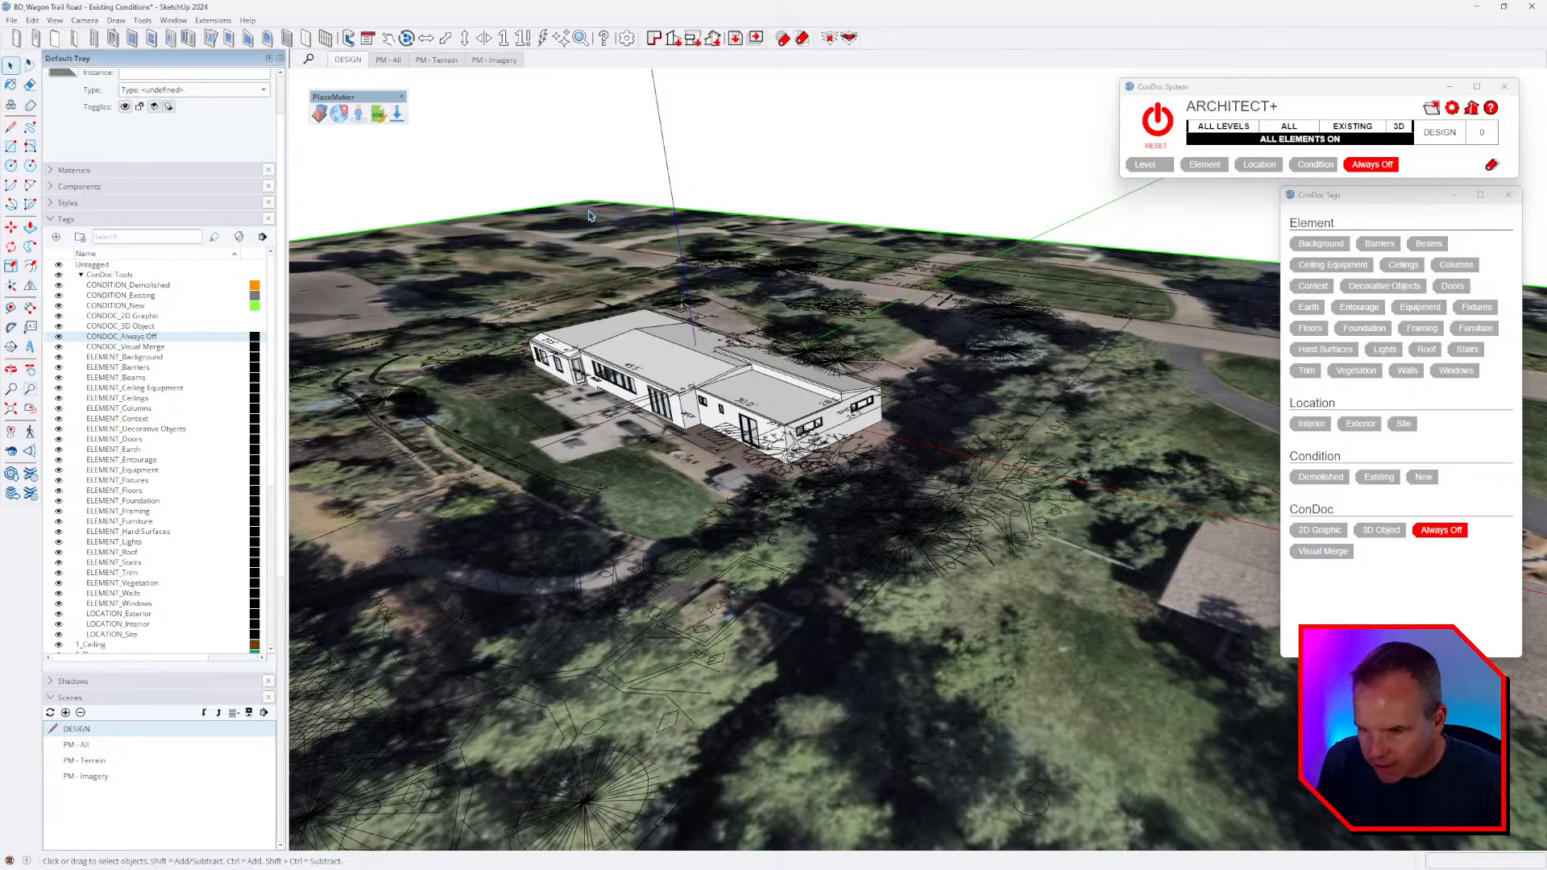
pyautogui.press('Delete')
pyautogui.press('Delete')
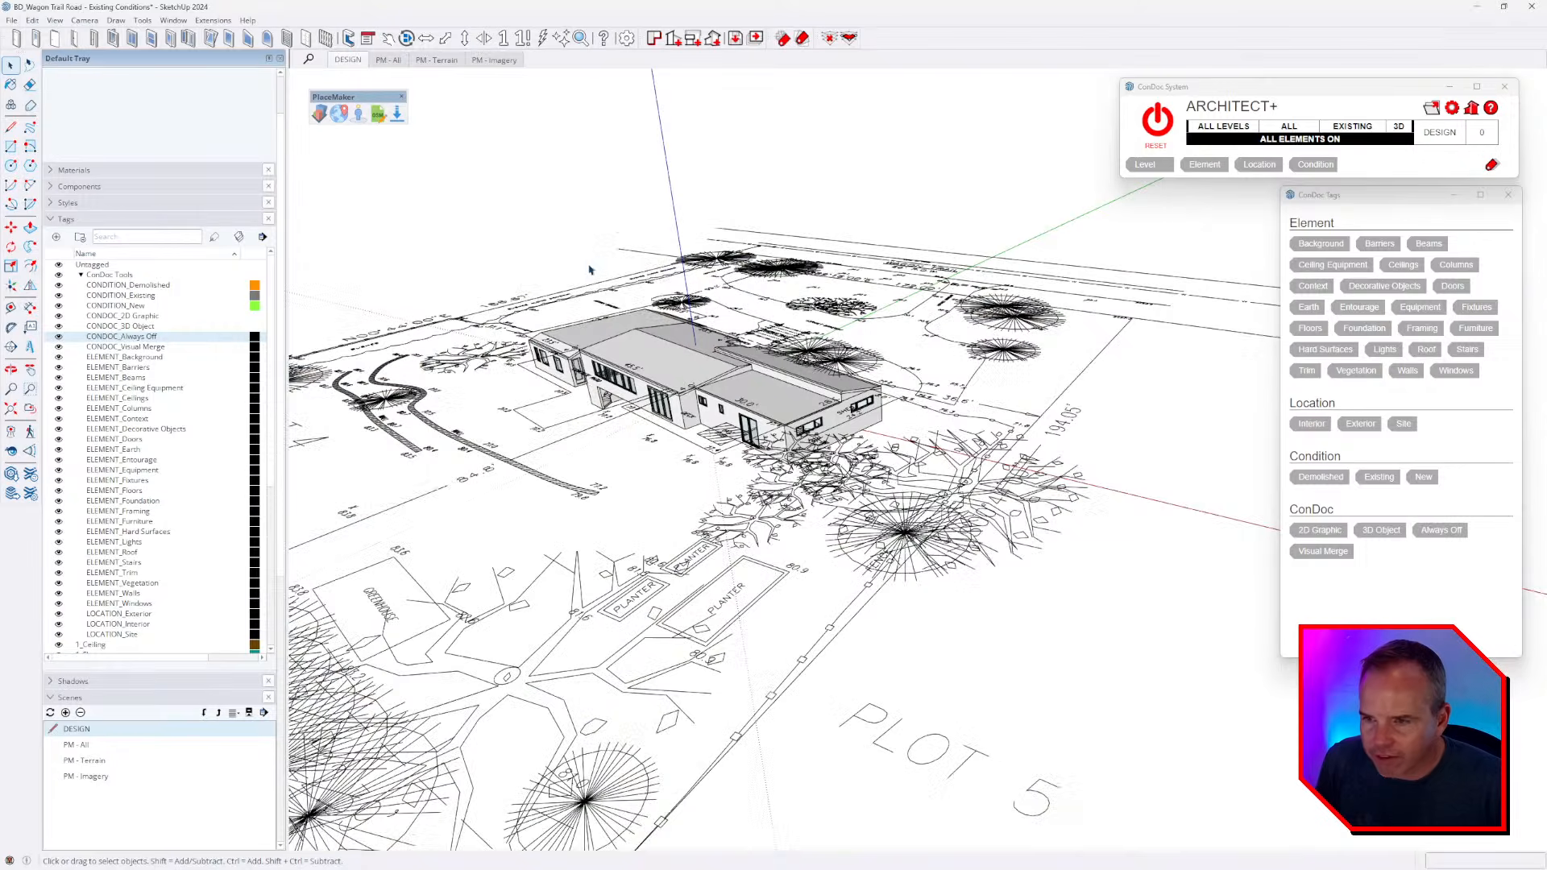
pyautogui.click(636, 281)
pyautogui.press('Delete')
pyautogui.moveTo(869, 439); pyautogui.dragTo(401, 366, button='middle')
pyautogui.scroll(3, 866, 346)
pyautogui.moveTo(864, 347); pyautogui.dragTo(605, 353, button='middle')
pyautogui.scroll(6, 847, 376)
pyautogui.moveTo(849, 376); pyautogui.dragTo(829, 286, button='middle')
pyautogui.press('space')
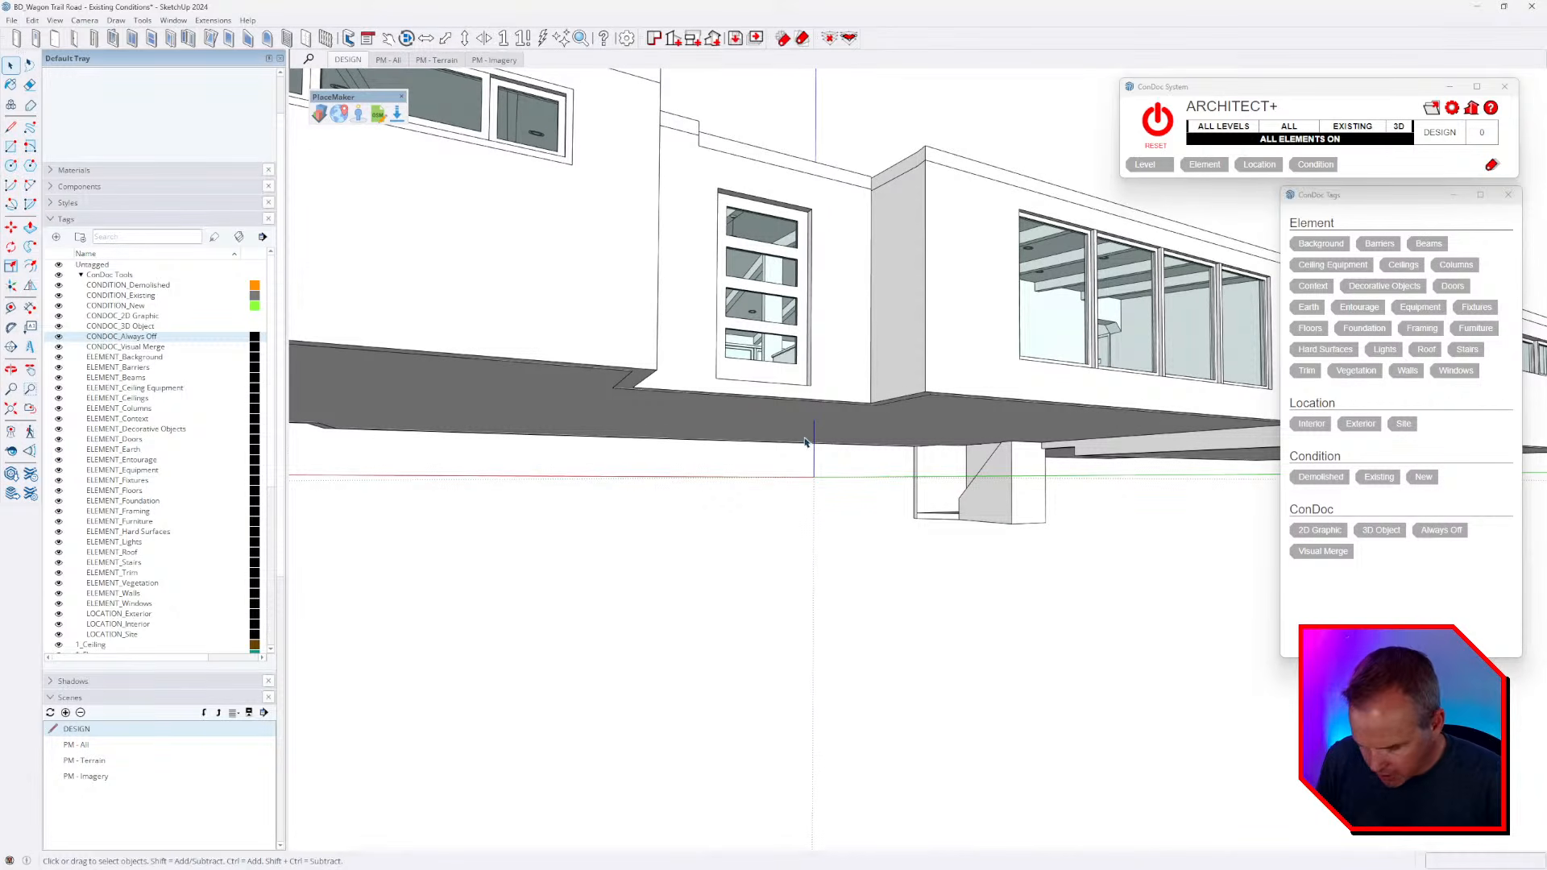
pyautogui.click(806, 441)
pyautogui.scroll(3, 814, 441)
pyautogui.press('m')
pyautogui.moveTo(806, 420); pyautogui.dragTo(814, 238, button='middle')
pyautogui.moveTo(858, 320); pyautogui.dragTo(866, 468, button='middle')
pyautogui.scroll(-5, 865, 470)
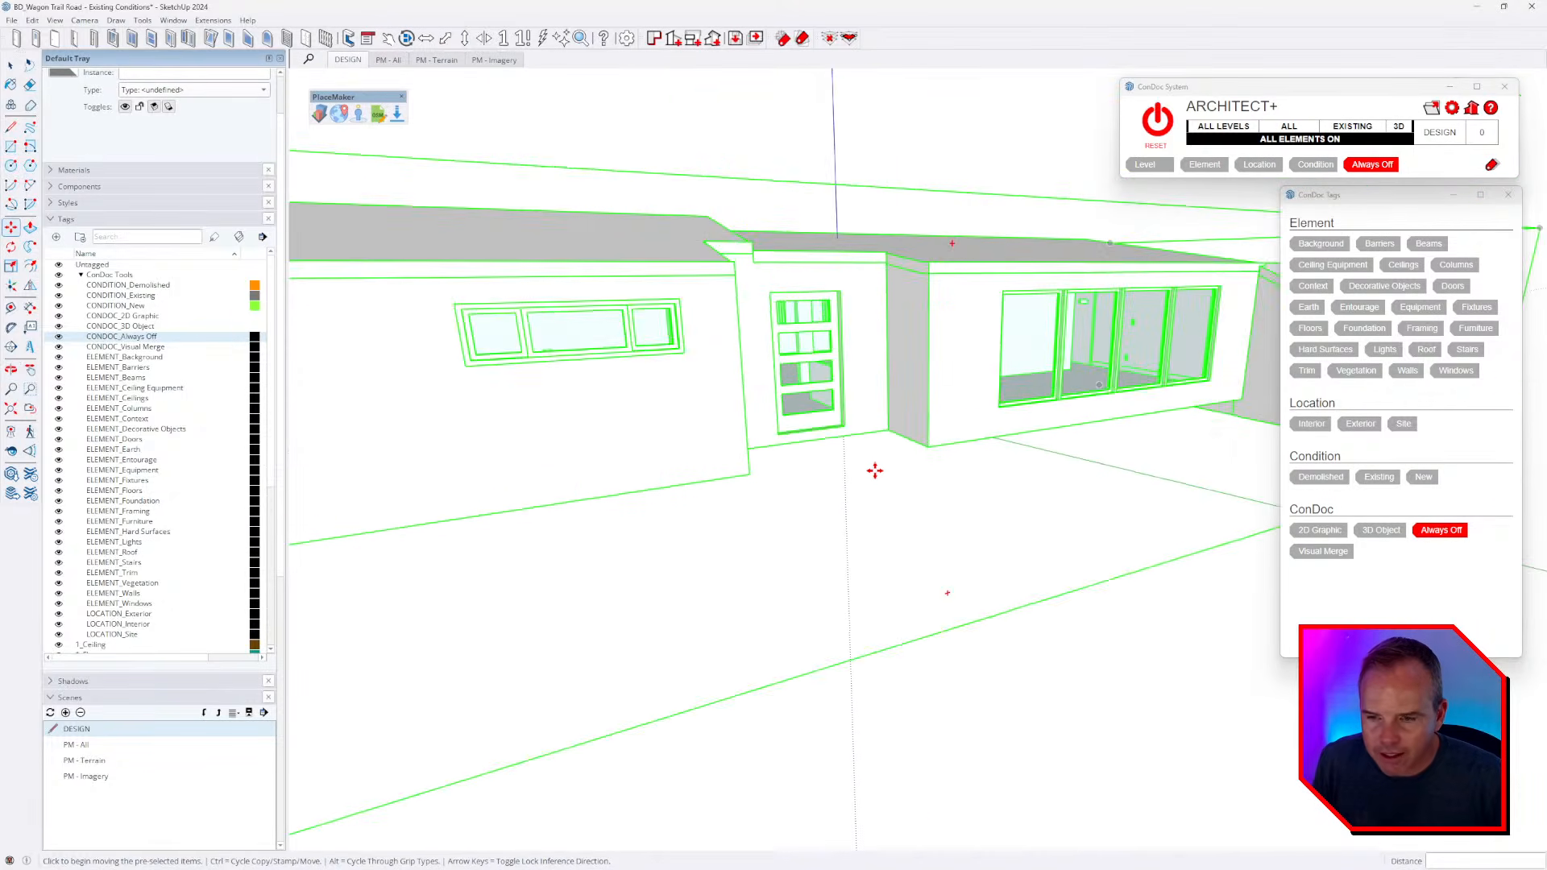
pyautogui.press('space')
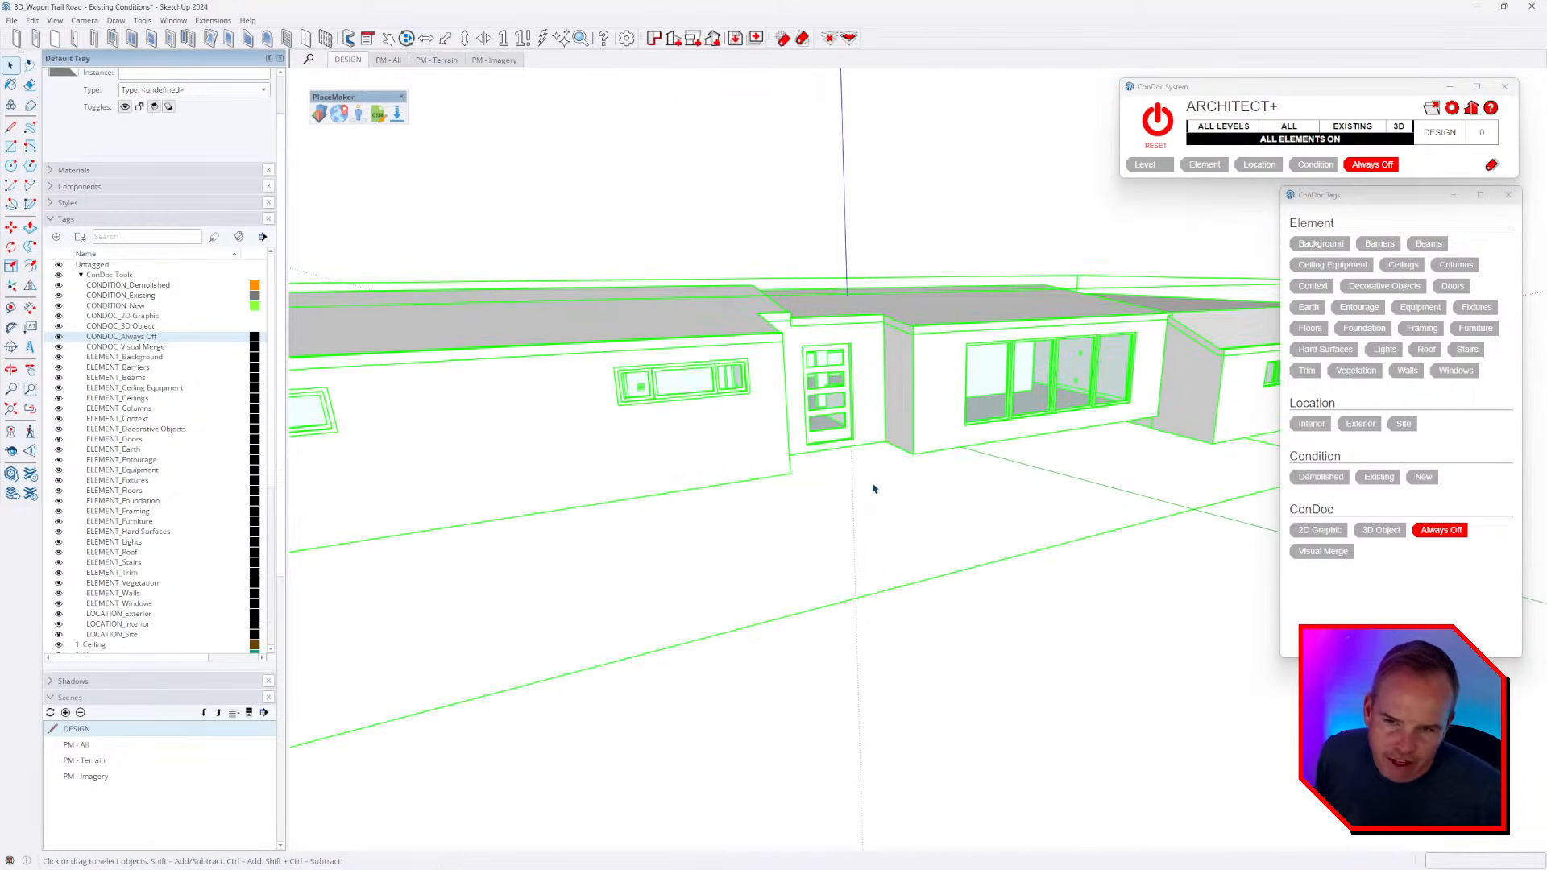
pyautogui.scroll(-2, 871, 485)
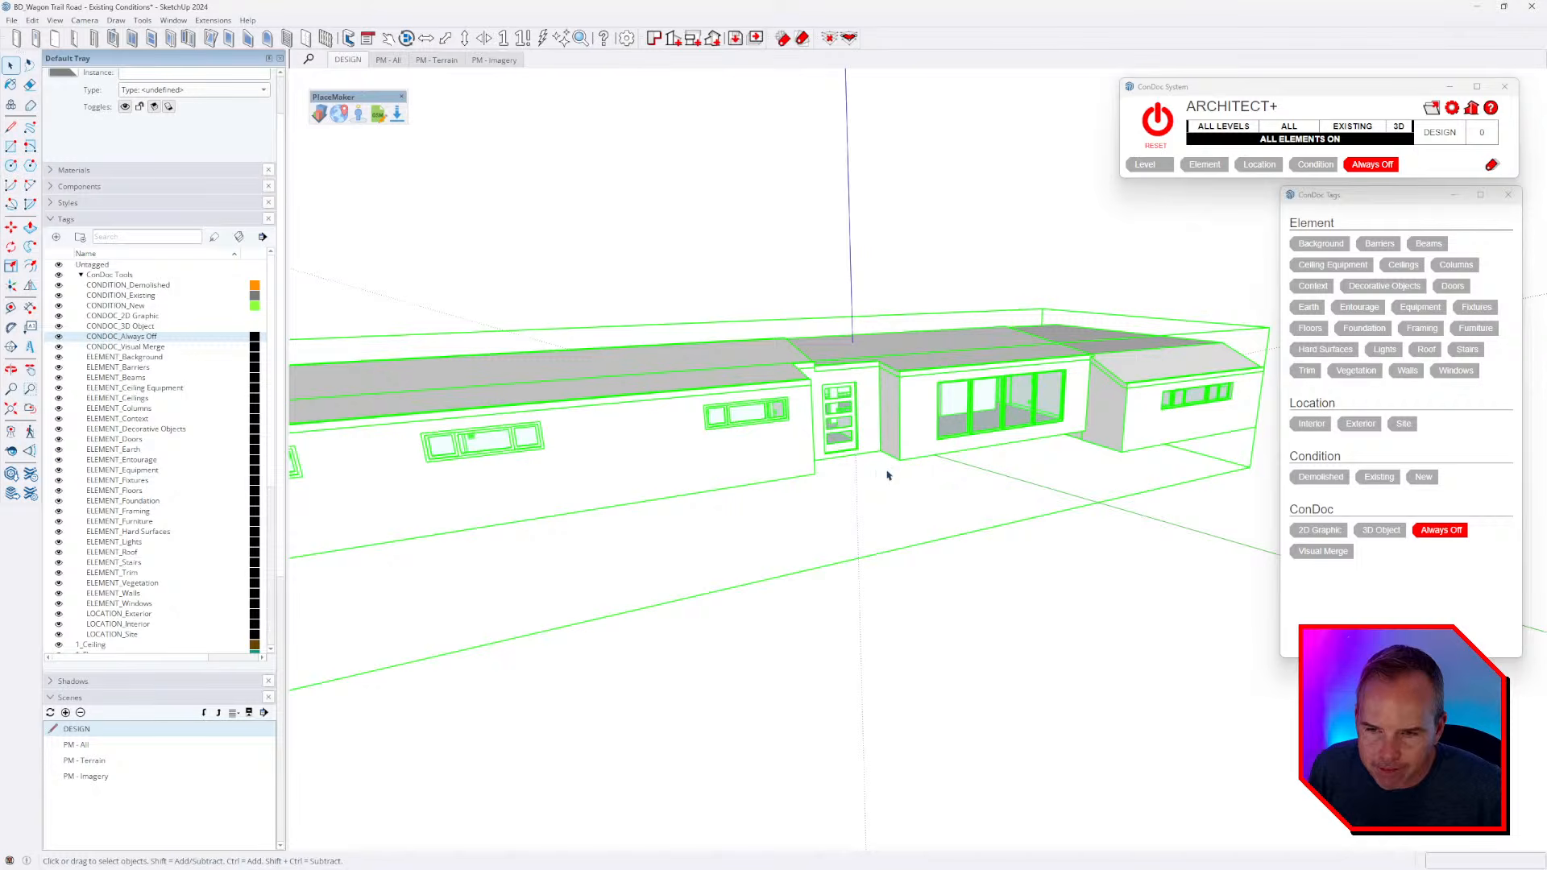
pyautogui.scroll(-2, 986, 485)
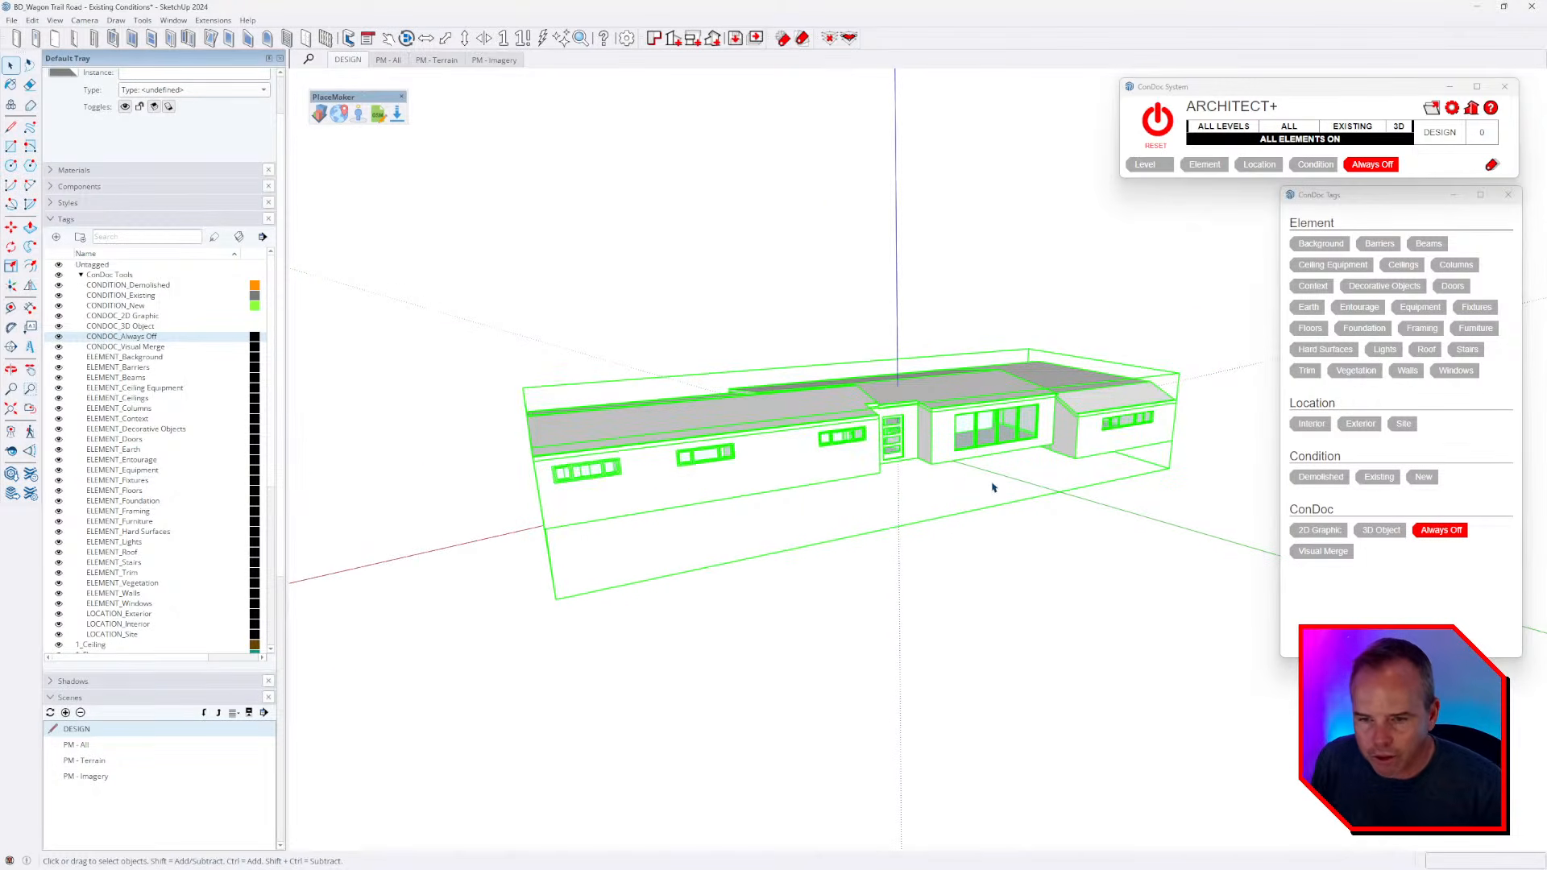
# - Relocate the drawing axes to the lower corner of the recessed entry beside the front door, keeping their current orientation
pyautogui.moveTo(960, 473); pyautogui.dragTo(848, 651, button='middle')
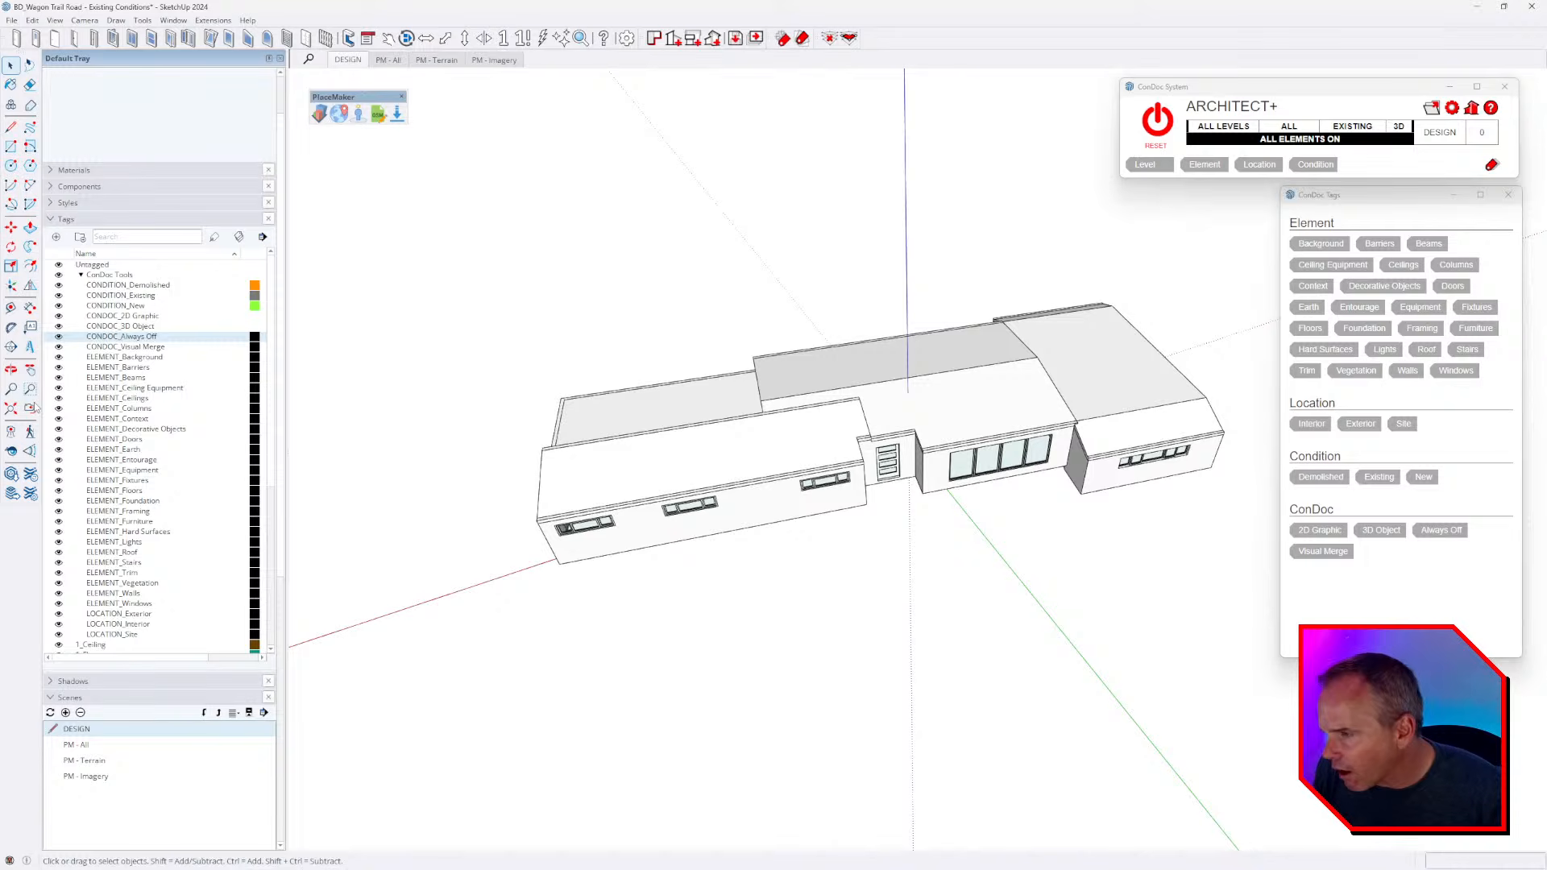
pyautogui.click(11, 287)
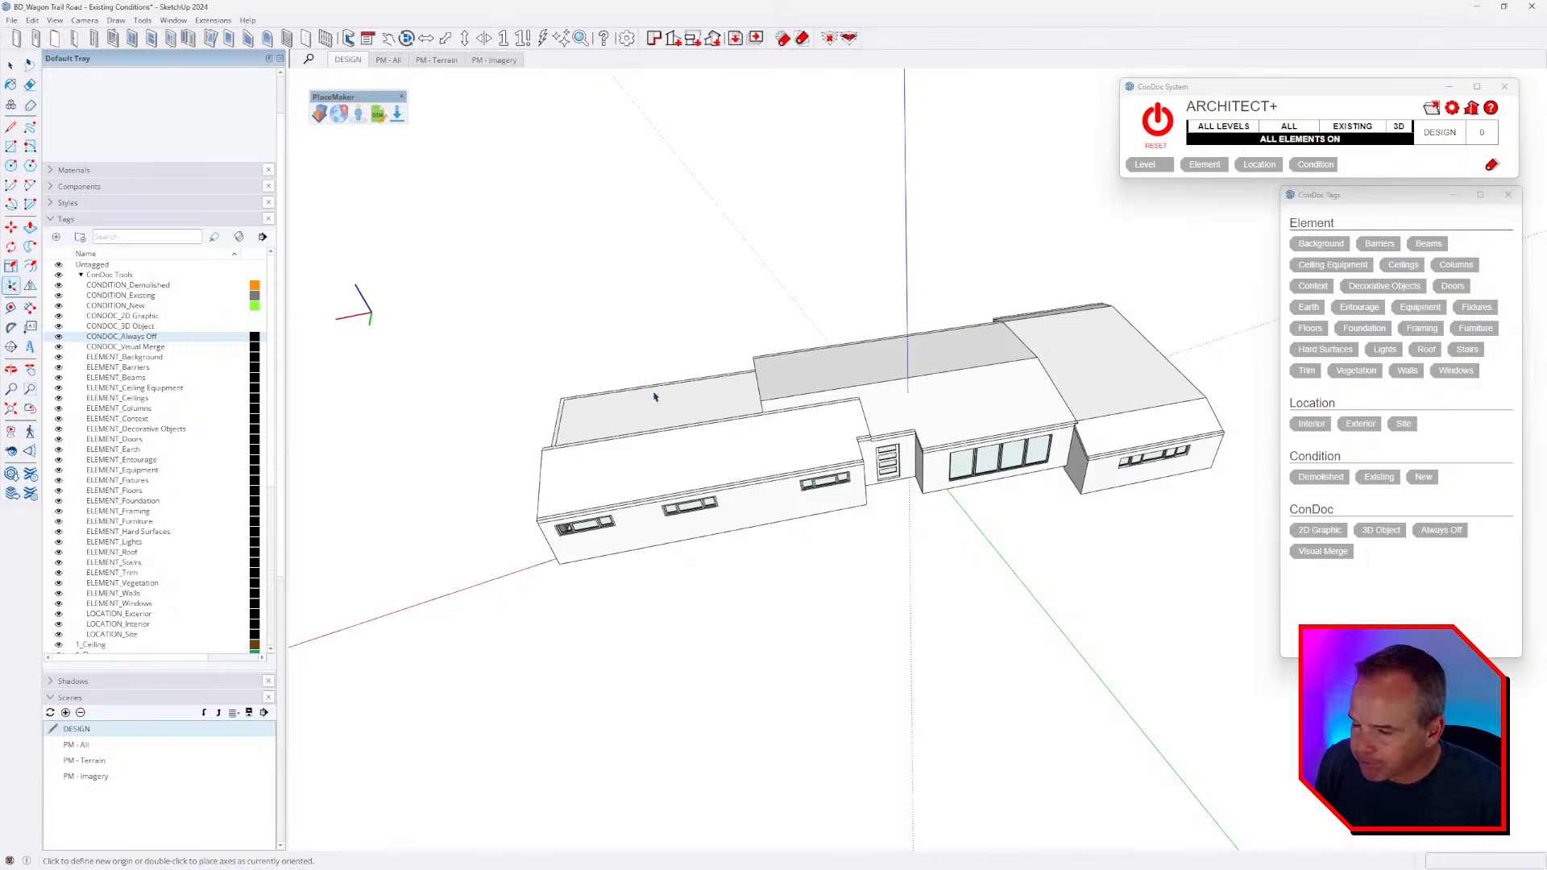
pyautogui.scroll(5, 908, 498)
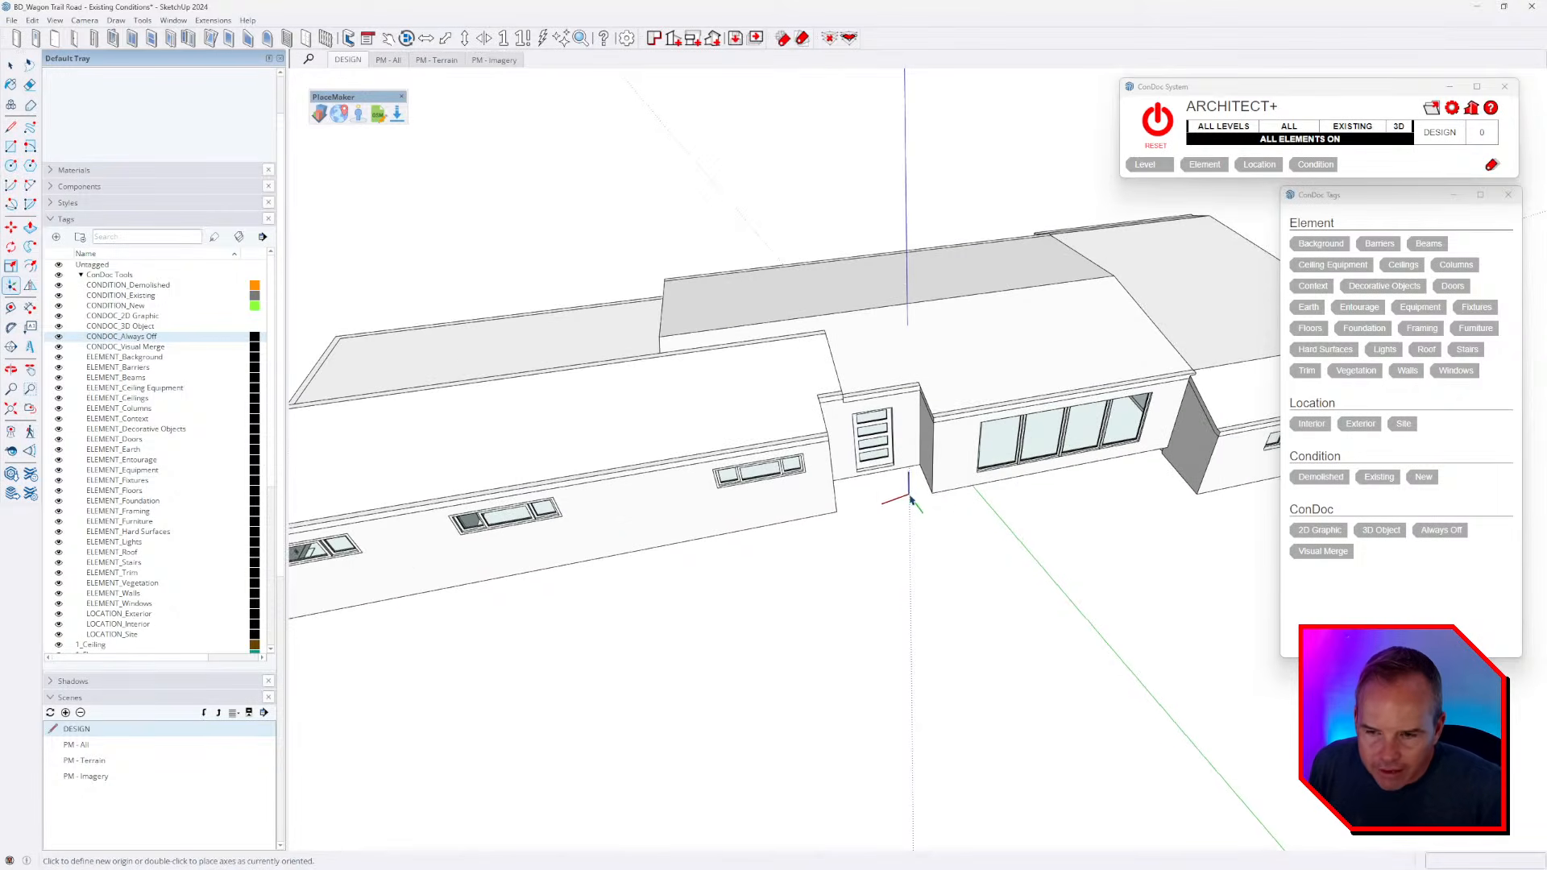
pyautogui.scroll(2, 818, 467)
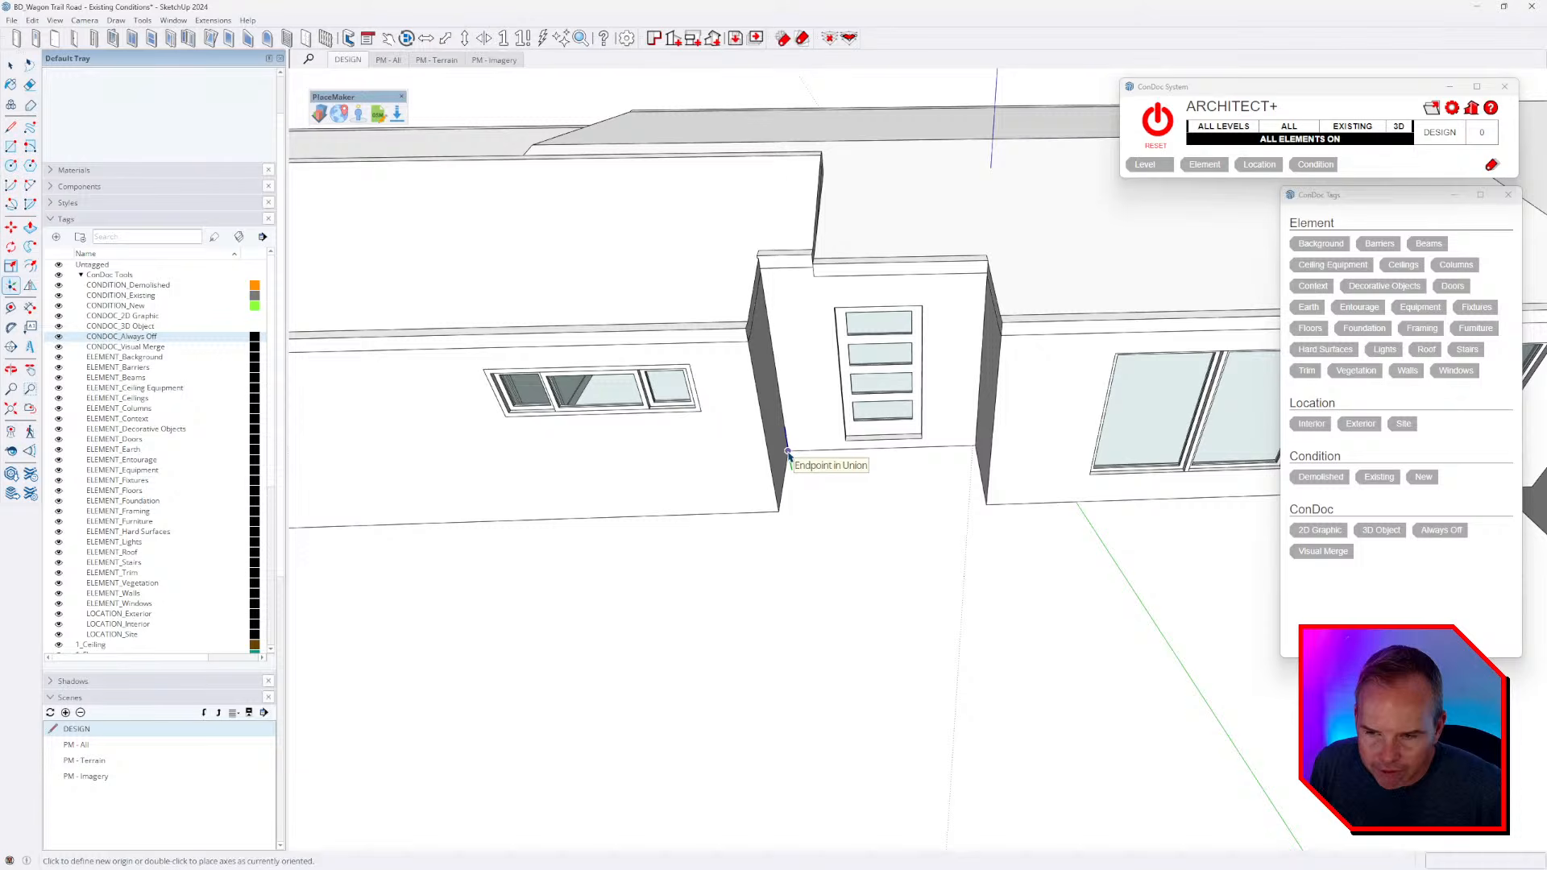
pyautogui.click(788, 453)
pyautogui.moveTo(856, 452); pyautogui.dragTo(920, 194, button='middle')
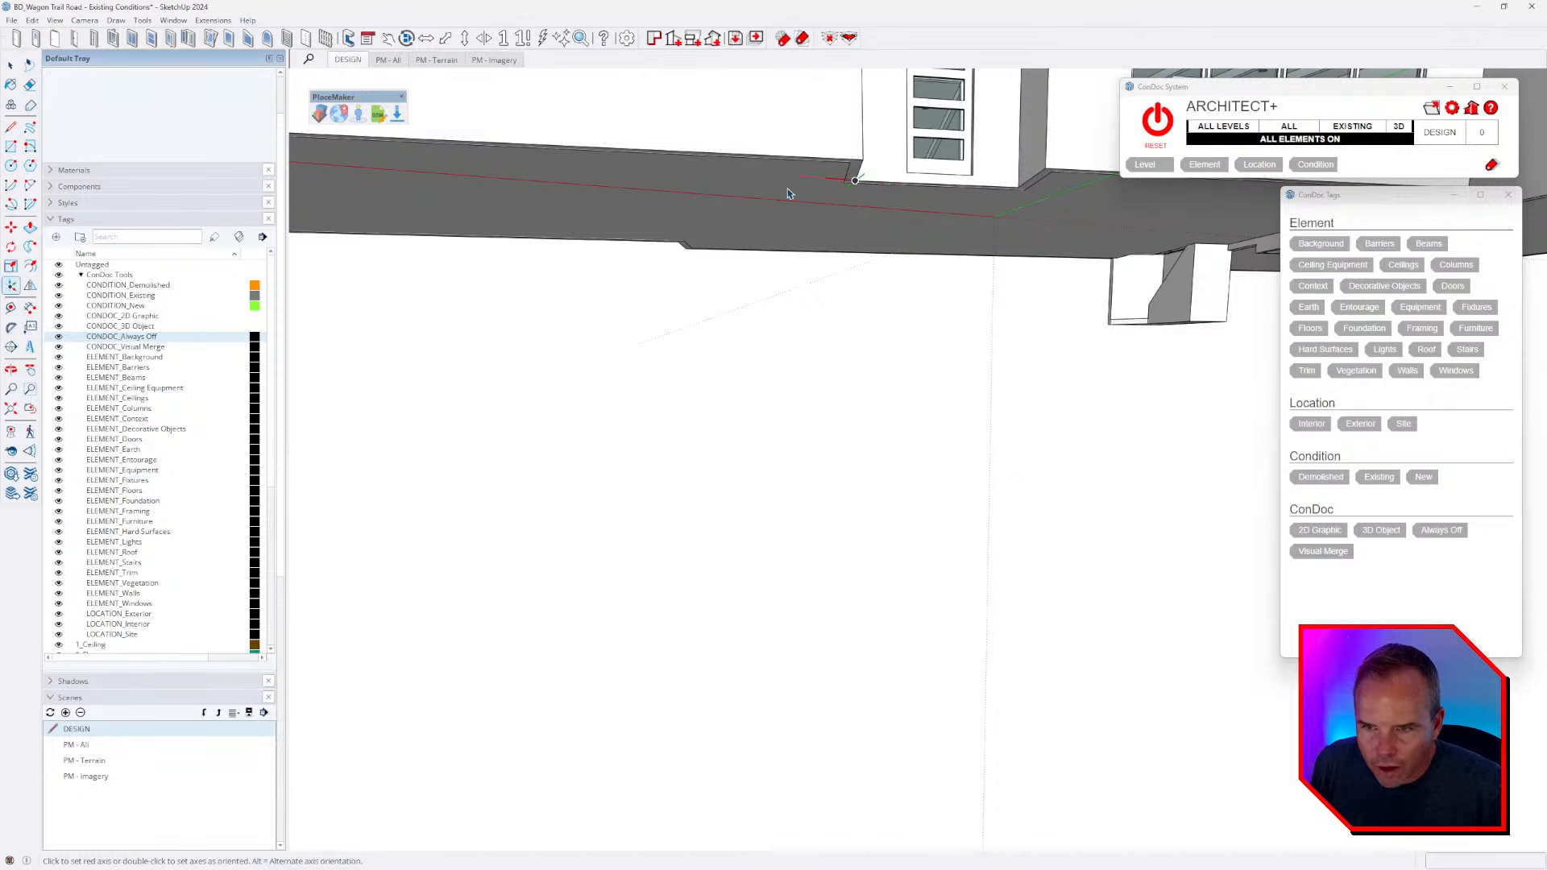
pyautogui.scroll(2, 803, 174)
pyautogui.moveTo(803, 174); pyautogui.dragTo(782, 406, button='middle')
pyautogui.scroll(2, 758, 435)
pyautogui.scroll(3, 793, 298)
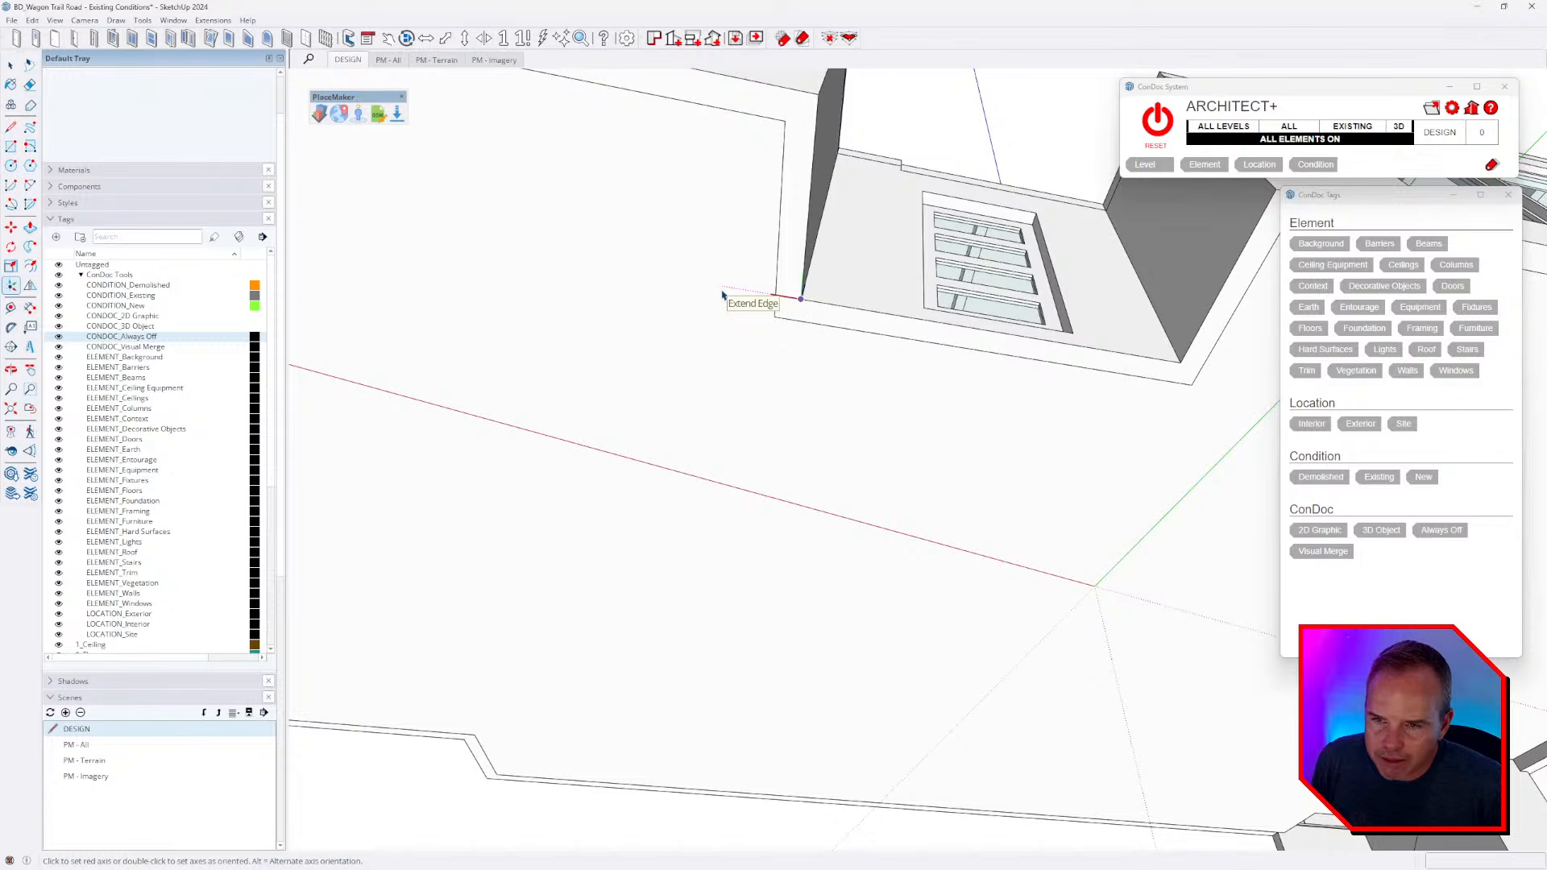
pyautogui.moveTo(722, 295); pyautogui.dragTo(572, 338, button='middle')
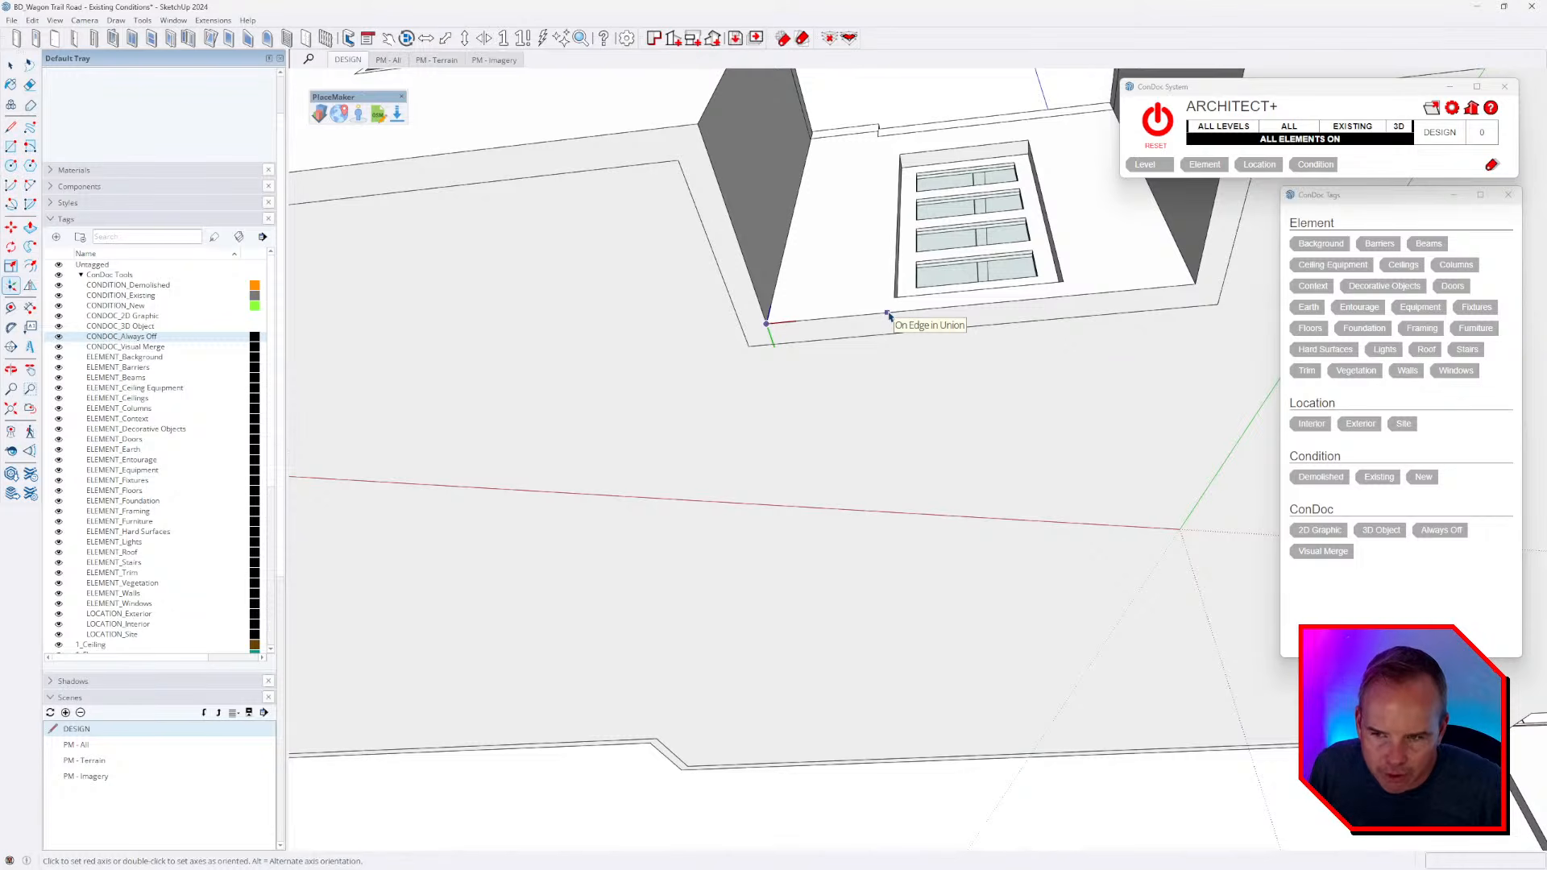
pyautogui.doubleClick(652, 340)
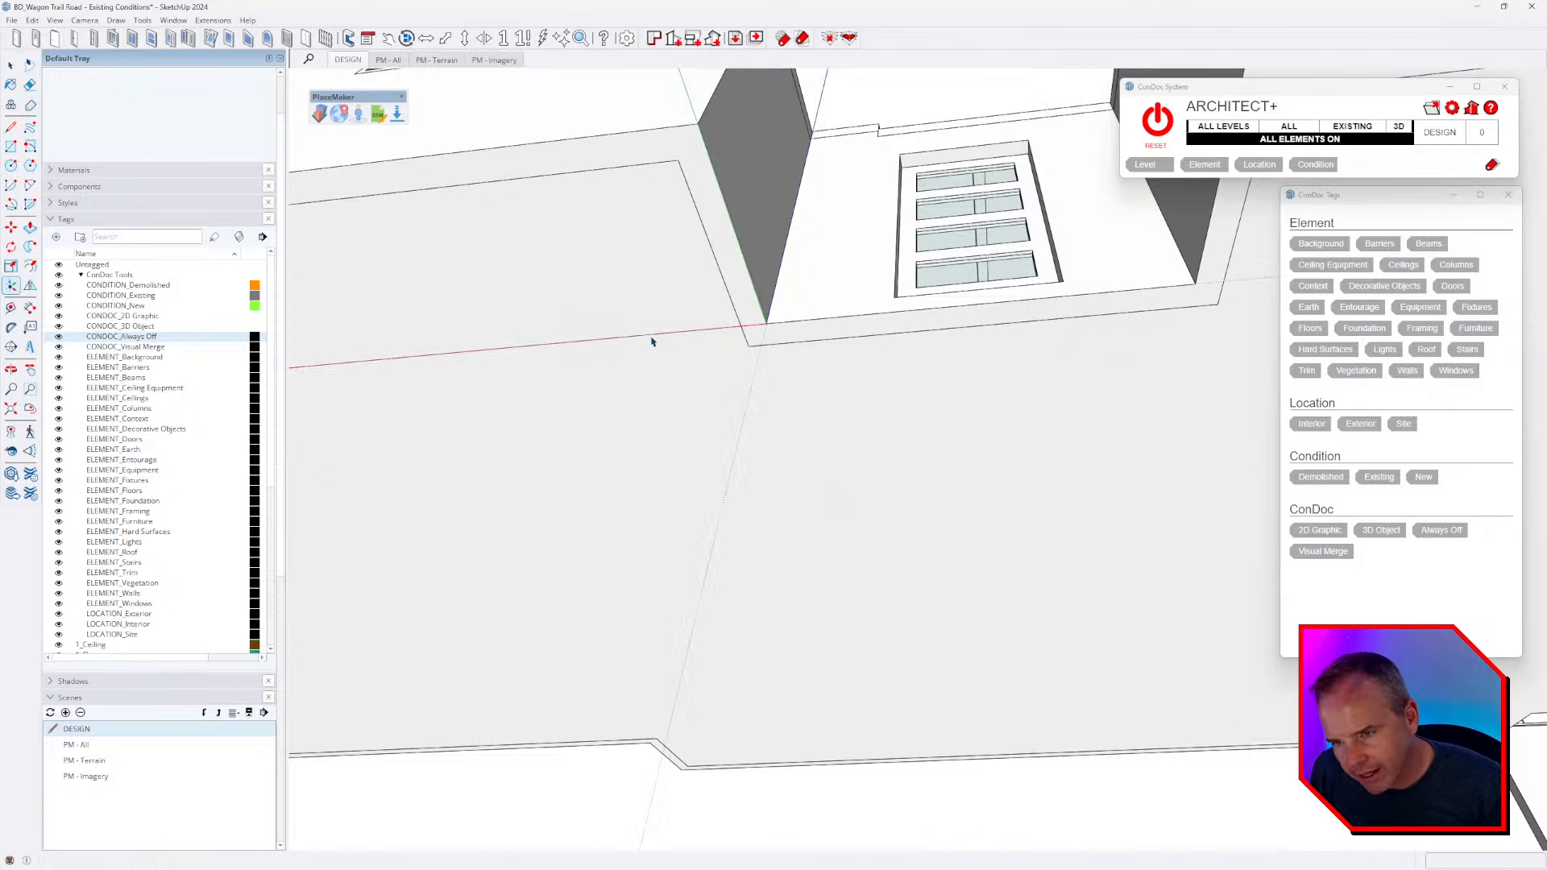
# - Switch to the standard Top view and check how the house sits on the relocated axes
pyautogui.scroll(-8, 697, 570)
pyautogui.moveTo(746, 542); pyautogui.dragTo(966, 693, button='middle')
pyautogui.click(85, 20)
pyautogui.moveTo(113, 65)
pyautogui.click(258, 65)
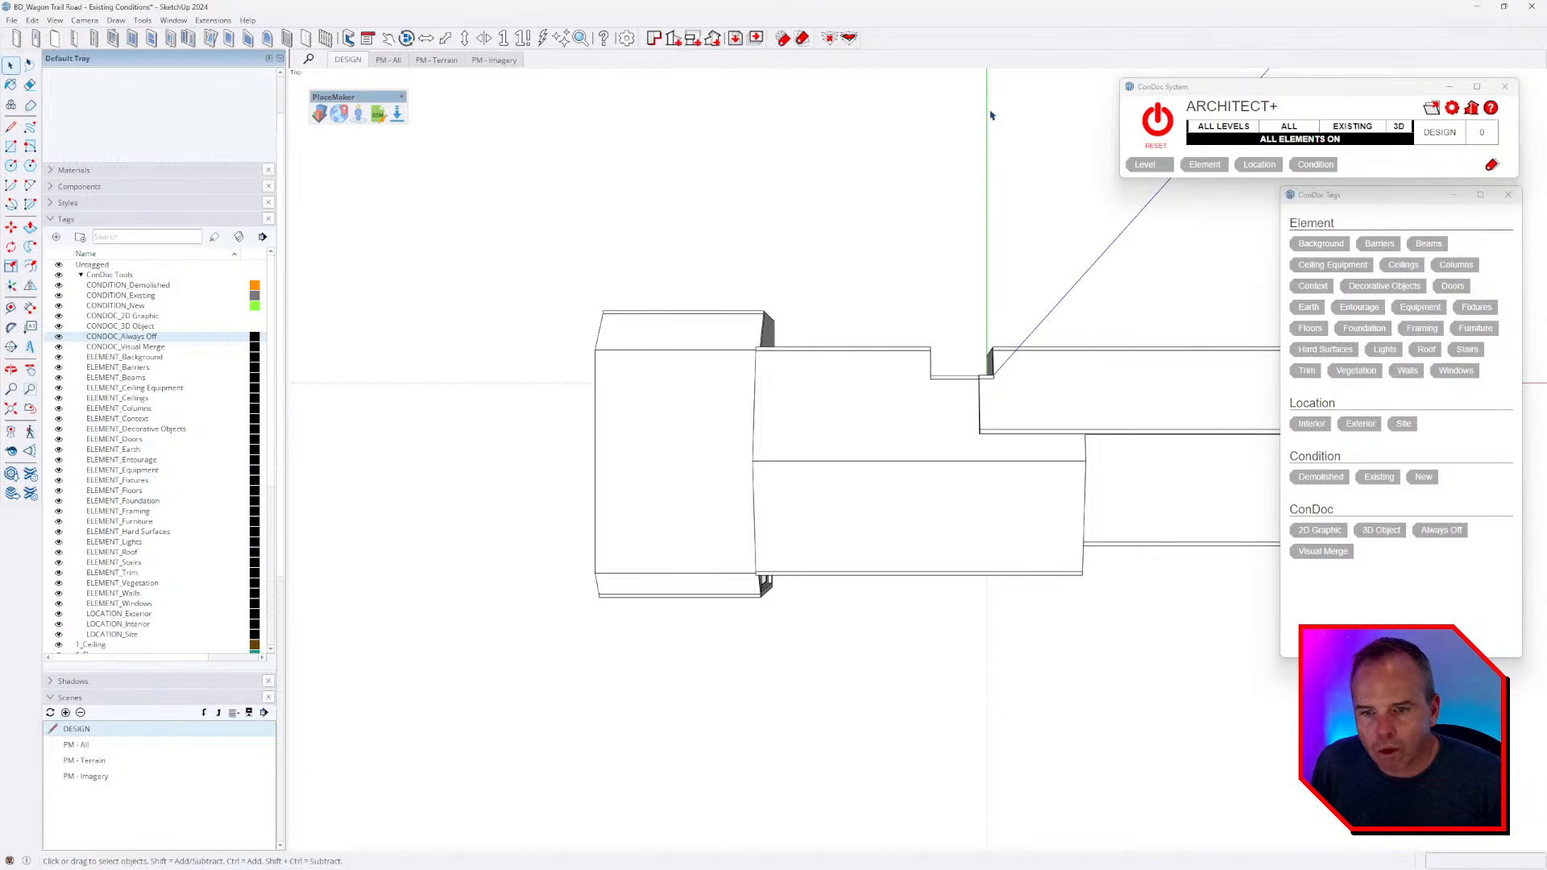
pyautogui.scroll(-2, 765, 637)
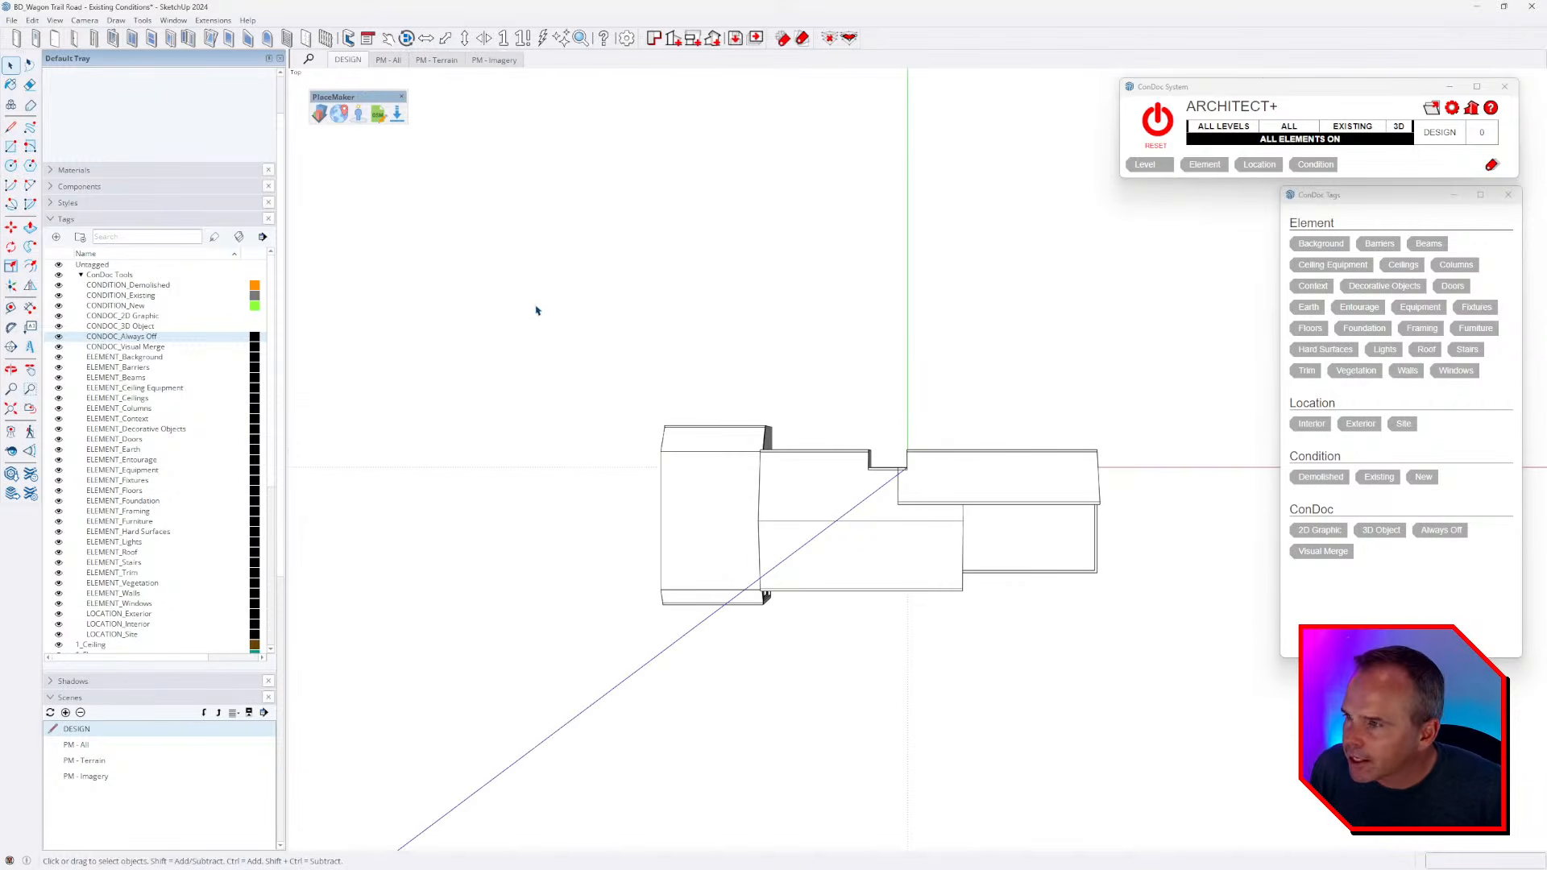
# - Temporarily display the true north line to compare its direction with the house axes, leaving the line and the Solar North toolbar hidden
pyautogui.rightClick(24, 161)
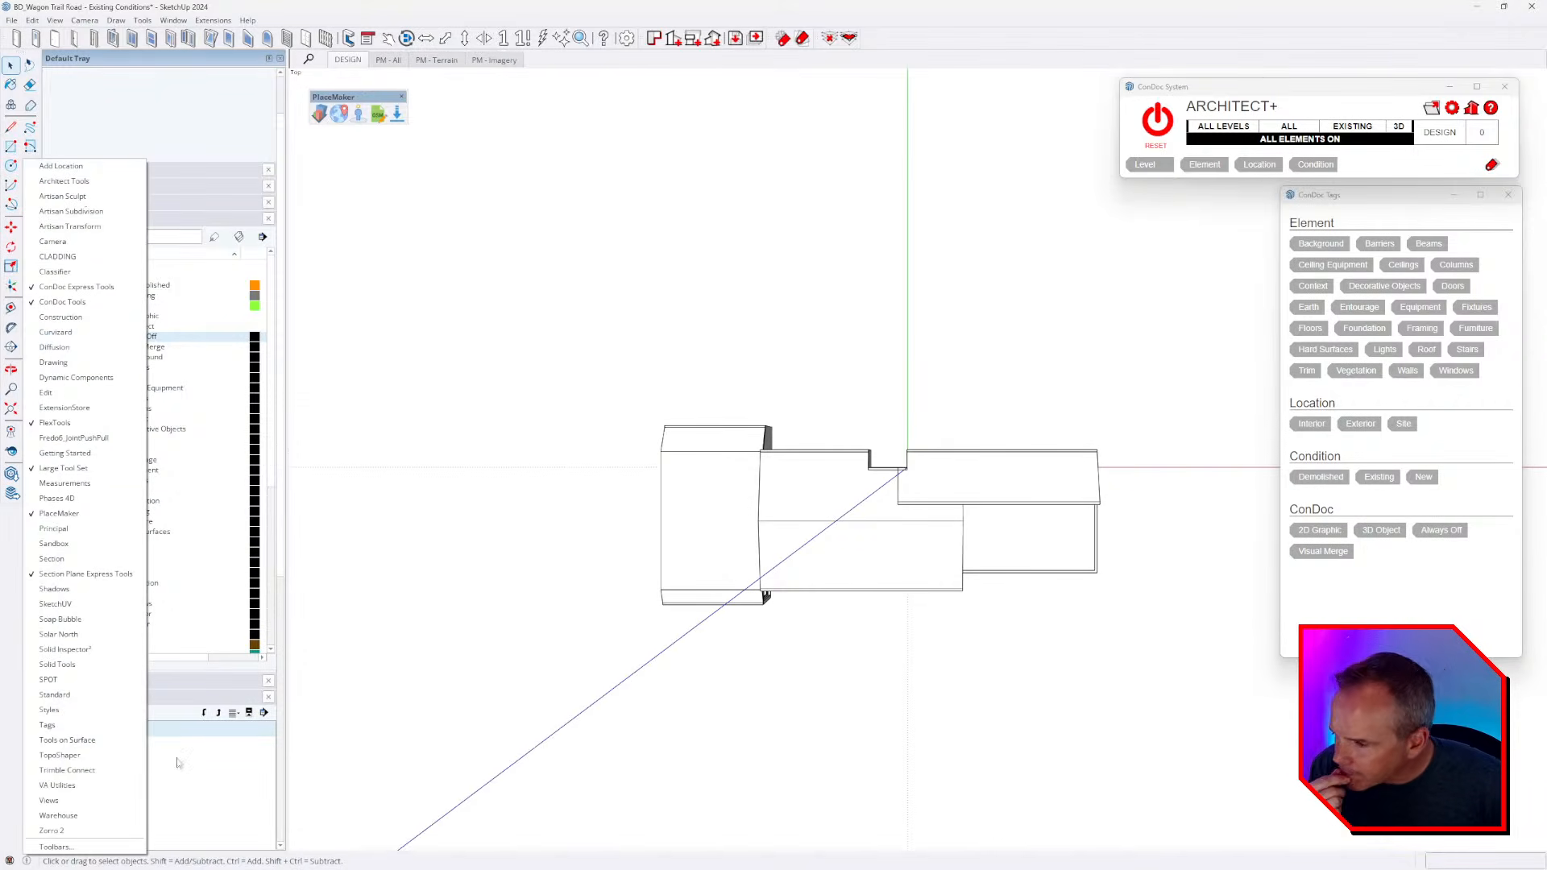
pyautogui.click(58, 634)
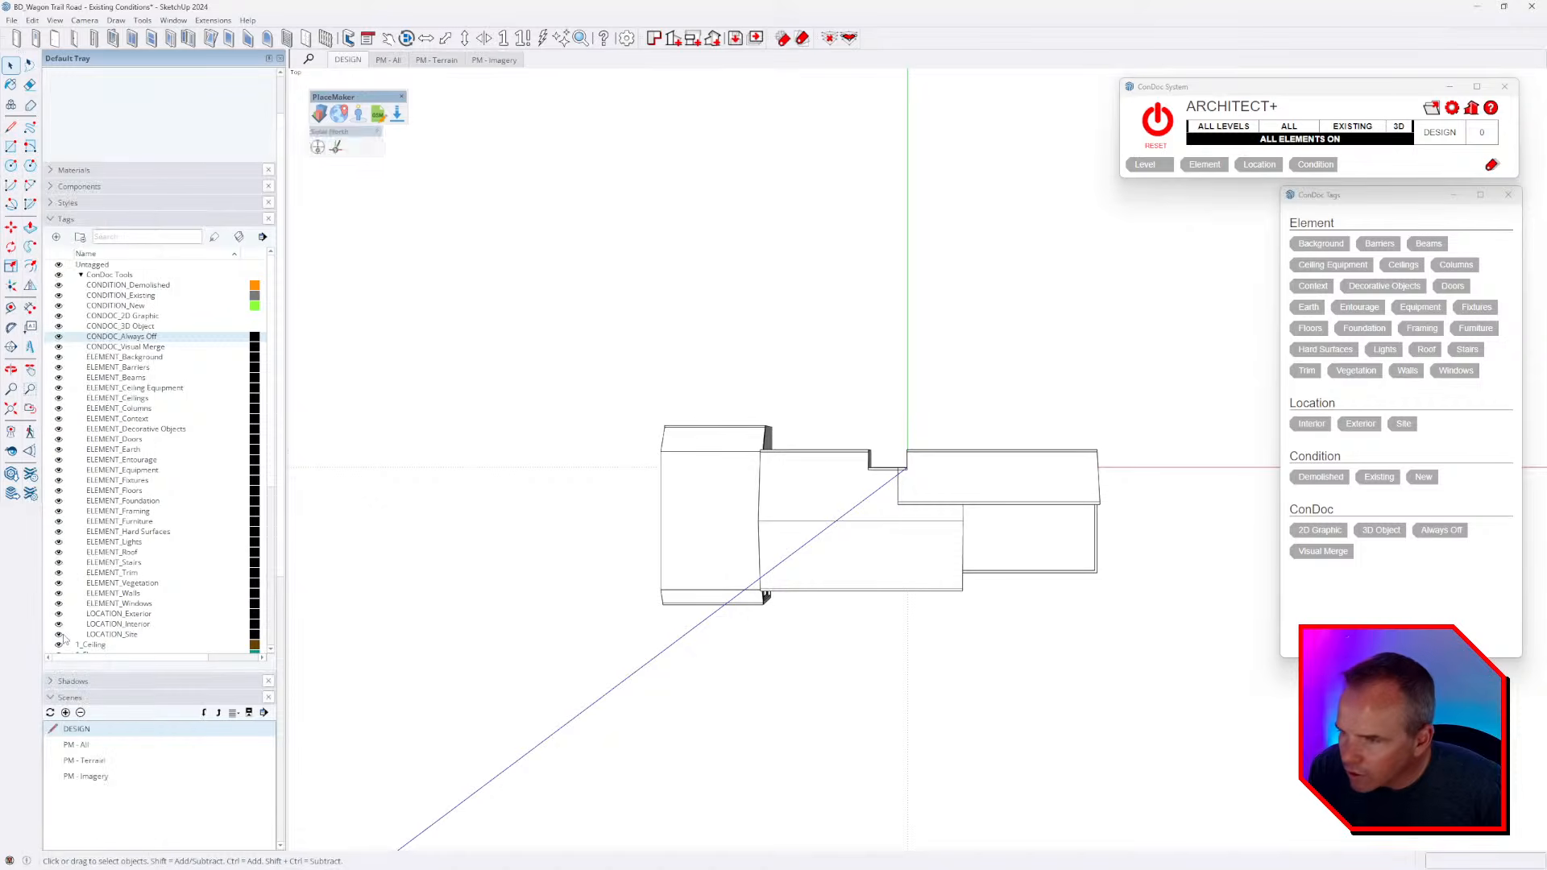
pyautogui.click(56, 21)
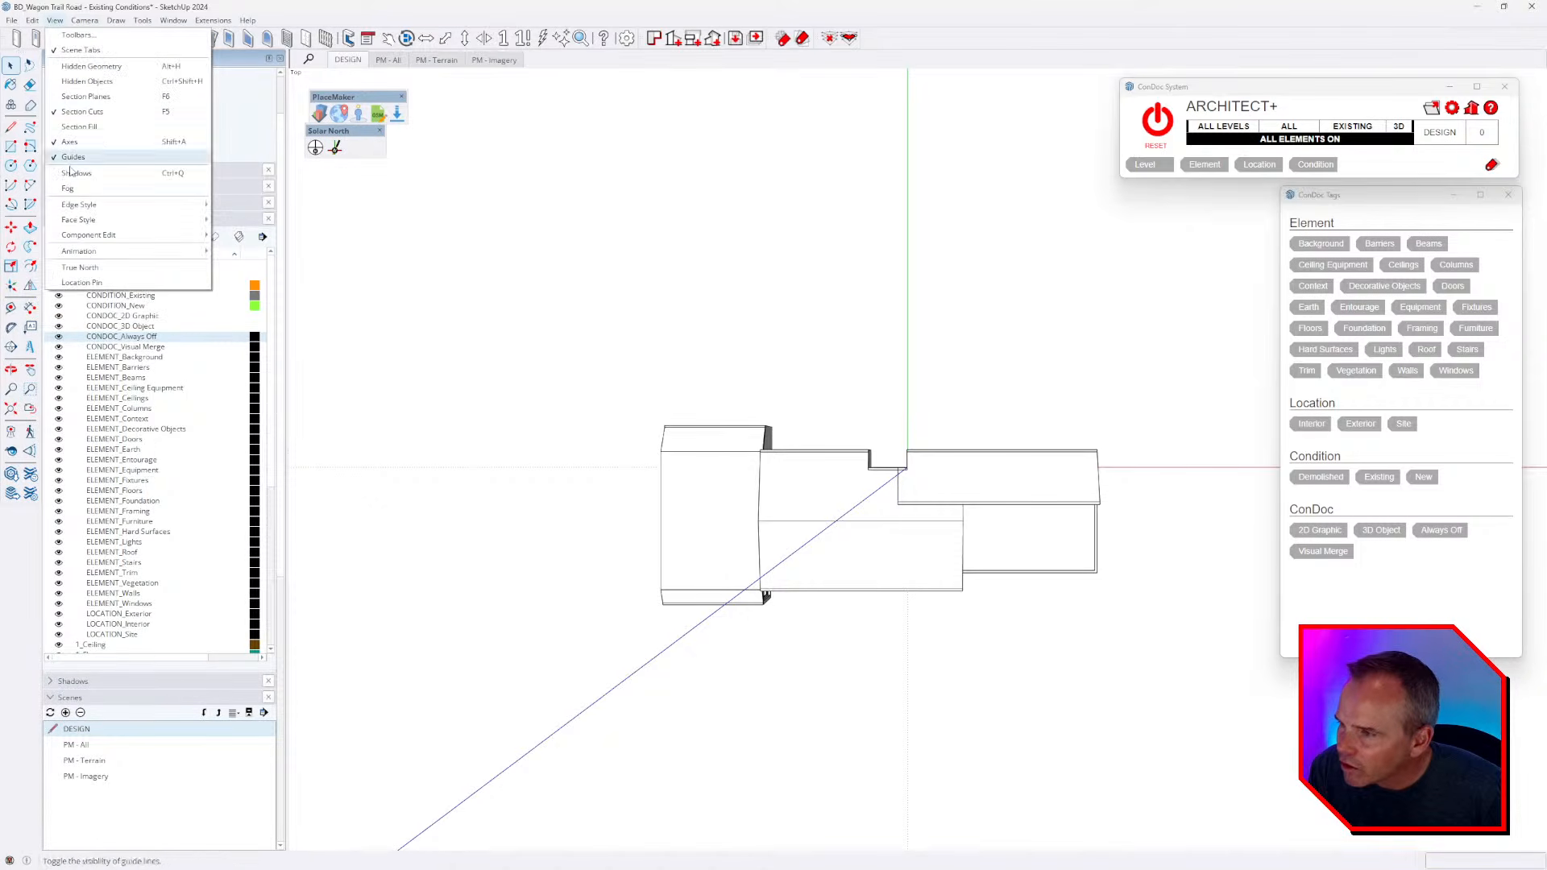
pyautogui.click(83, 269)
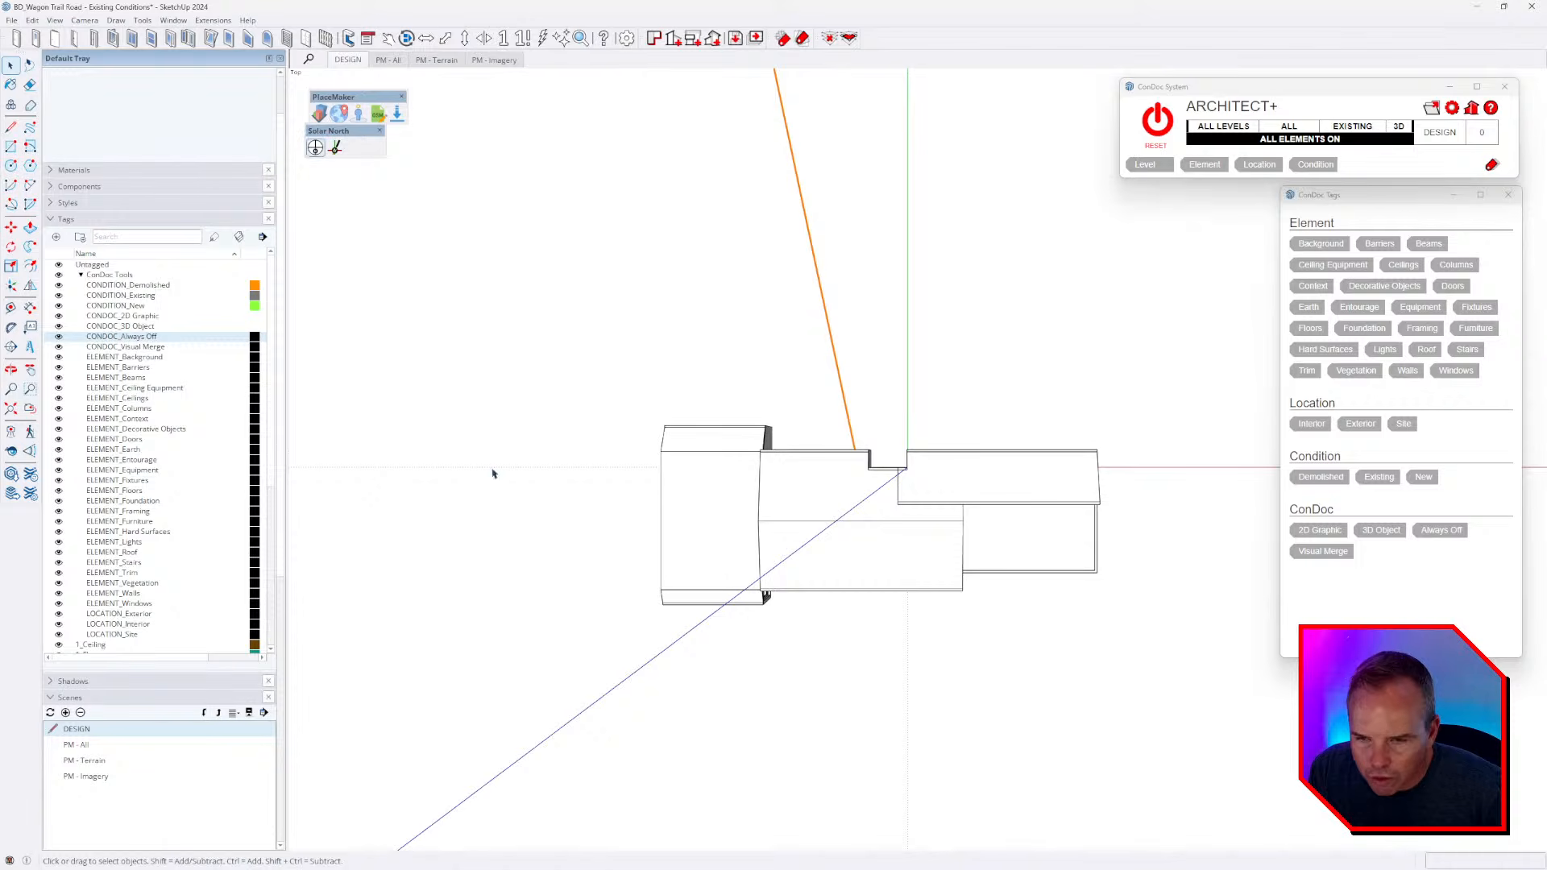
pyautogui.moveTo(342, 131); pyautogui.dragTo(392, 183)
pyautogui.click(431, 181)
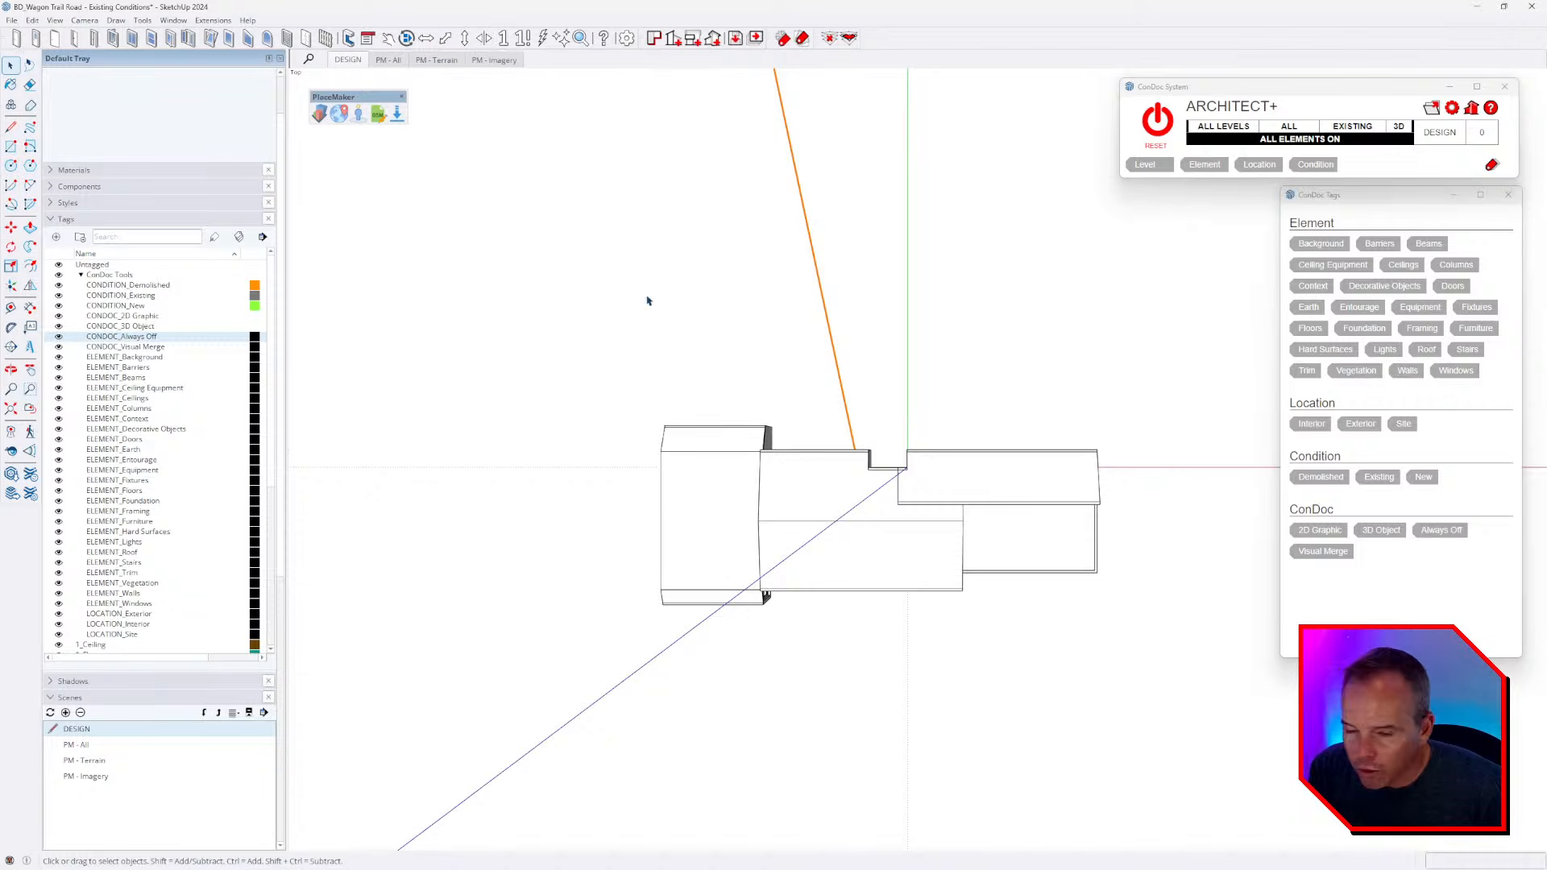
pyautogui.scroll(-5, 876, 628)
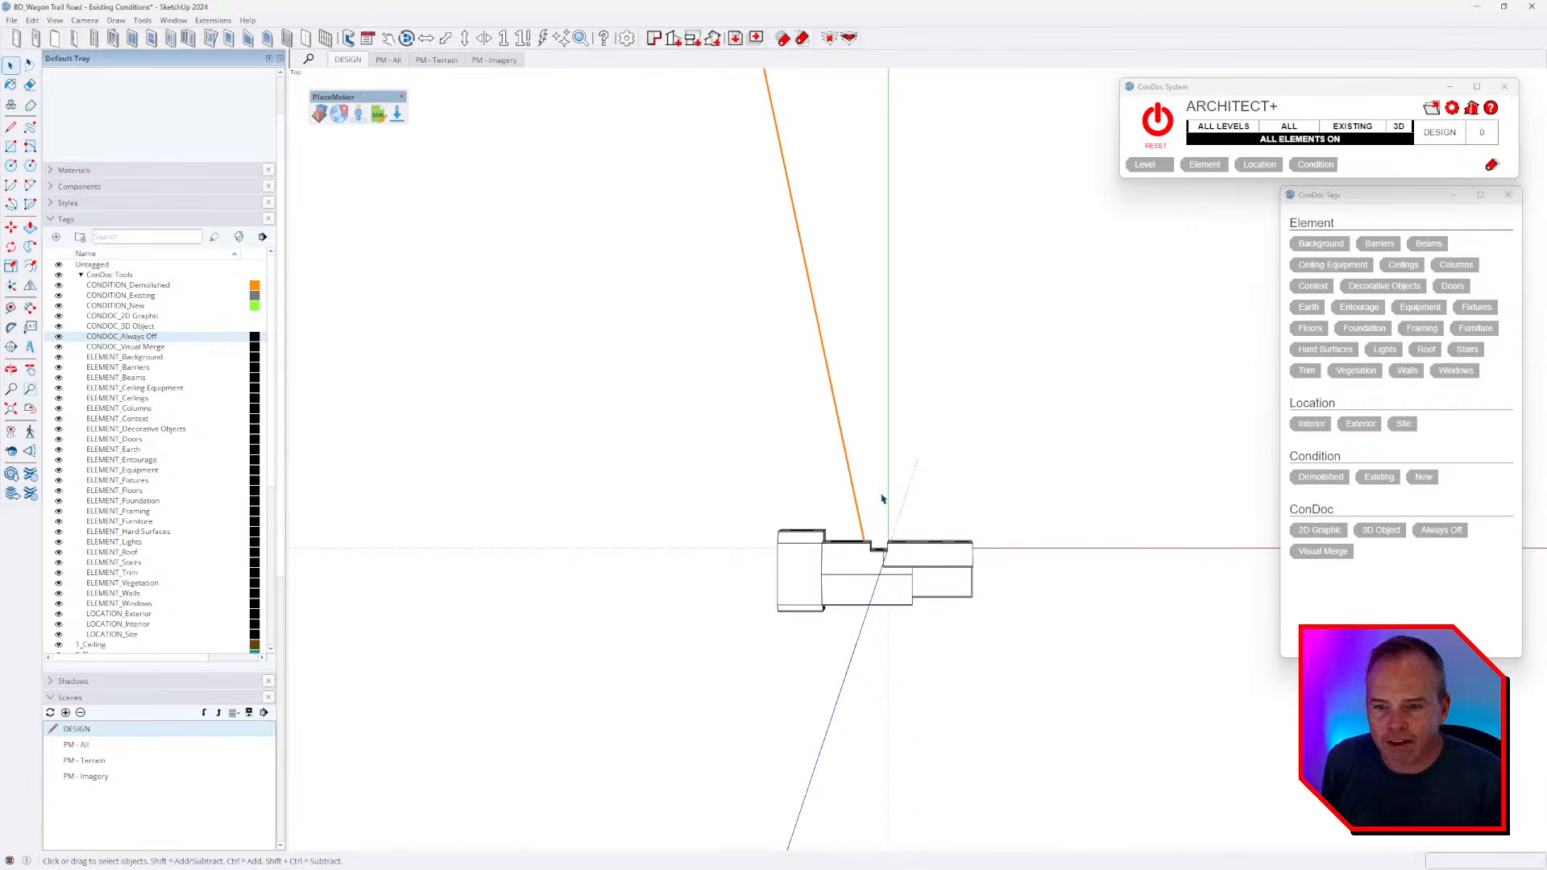
pyautogui.click(54, 21)
pyautogui.click(96, 268)
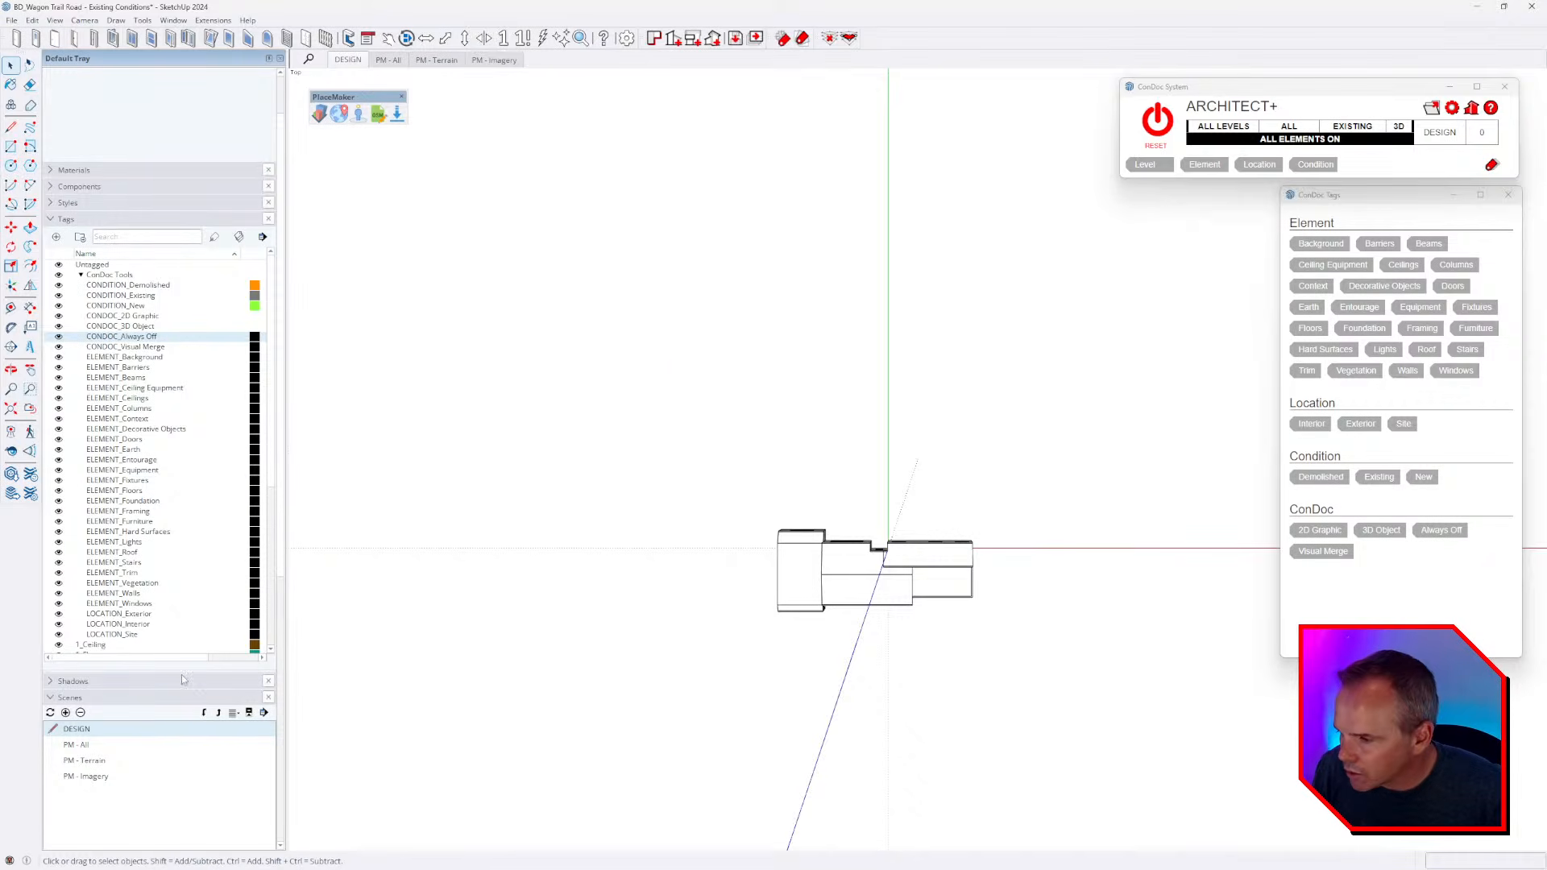
# - Include the axes location in the properties saved with the DESIGN scene
pyautogui.scroll(-6, 157, 753)
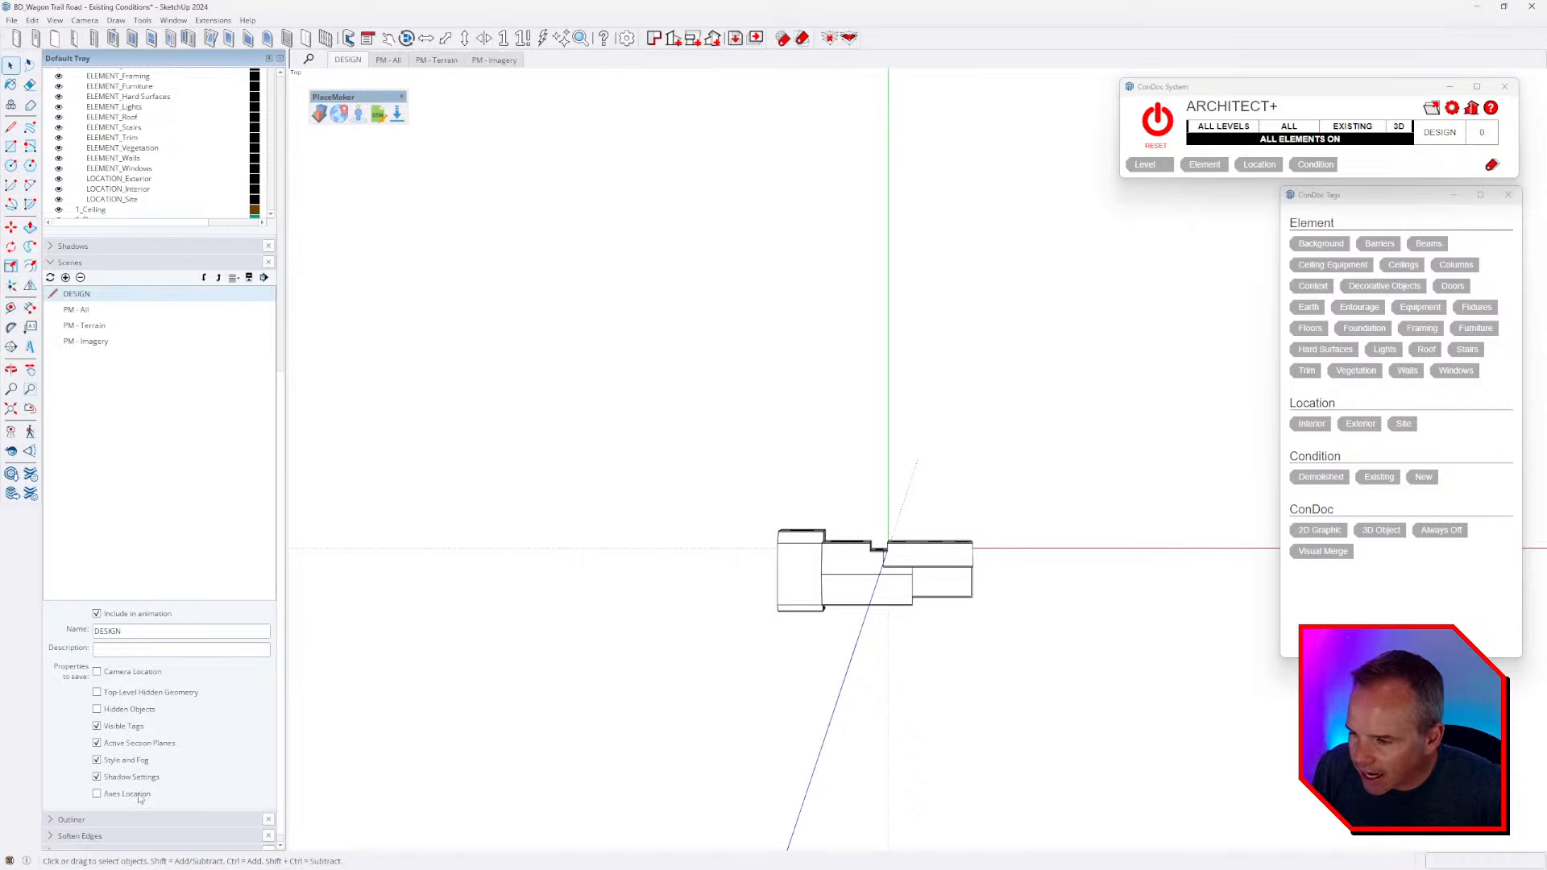
pyautogui.click(129, 794)
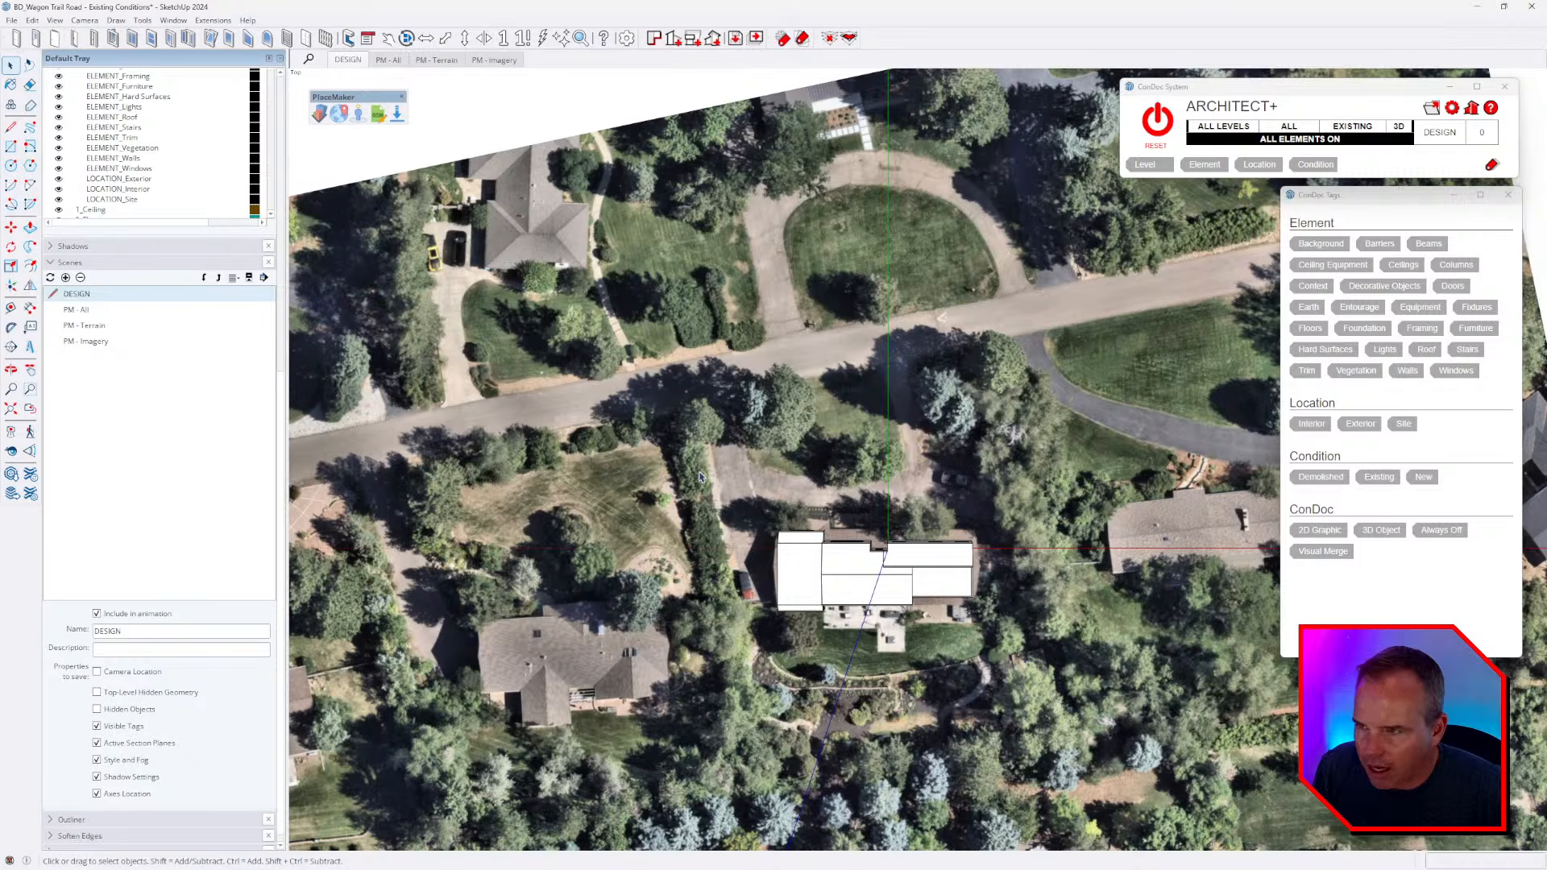
# - Test the saved axes by resetting the drawing axes to their default, then restoring the DESIGN state with the ConDoc System reset
pyautogui.scroll(-3, 698, 470)
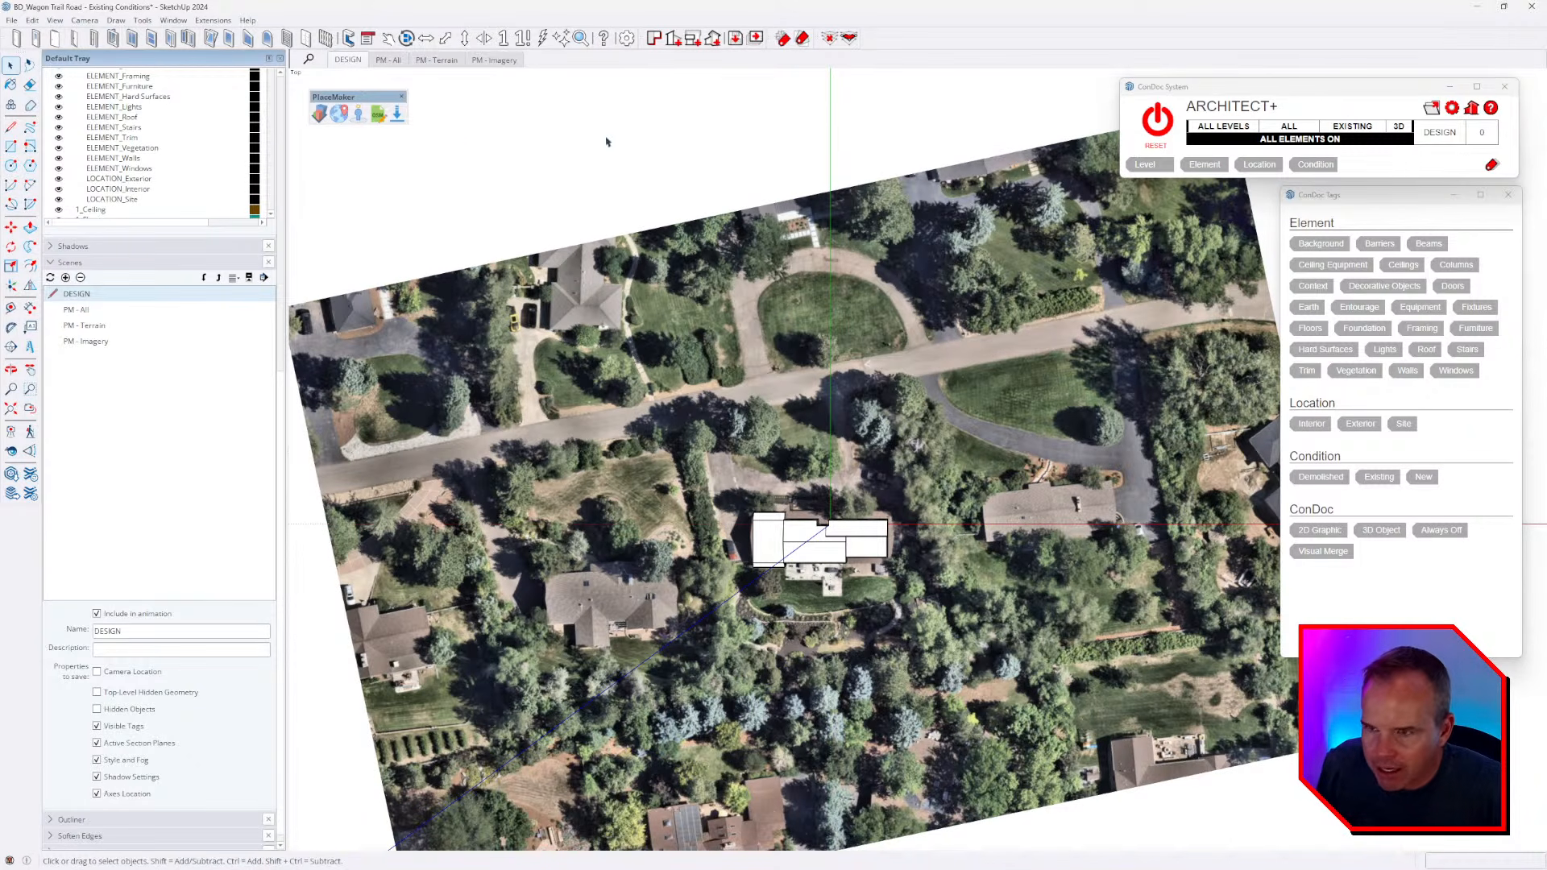
pyautogui.moveTo(892, 502); pyautogui.dragTo(942, 211, button='middle')
pyautogui.rightClick(959, 213)
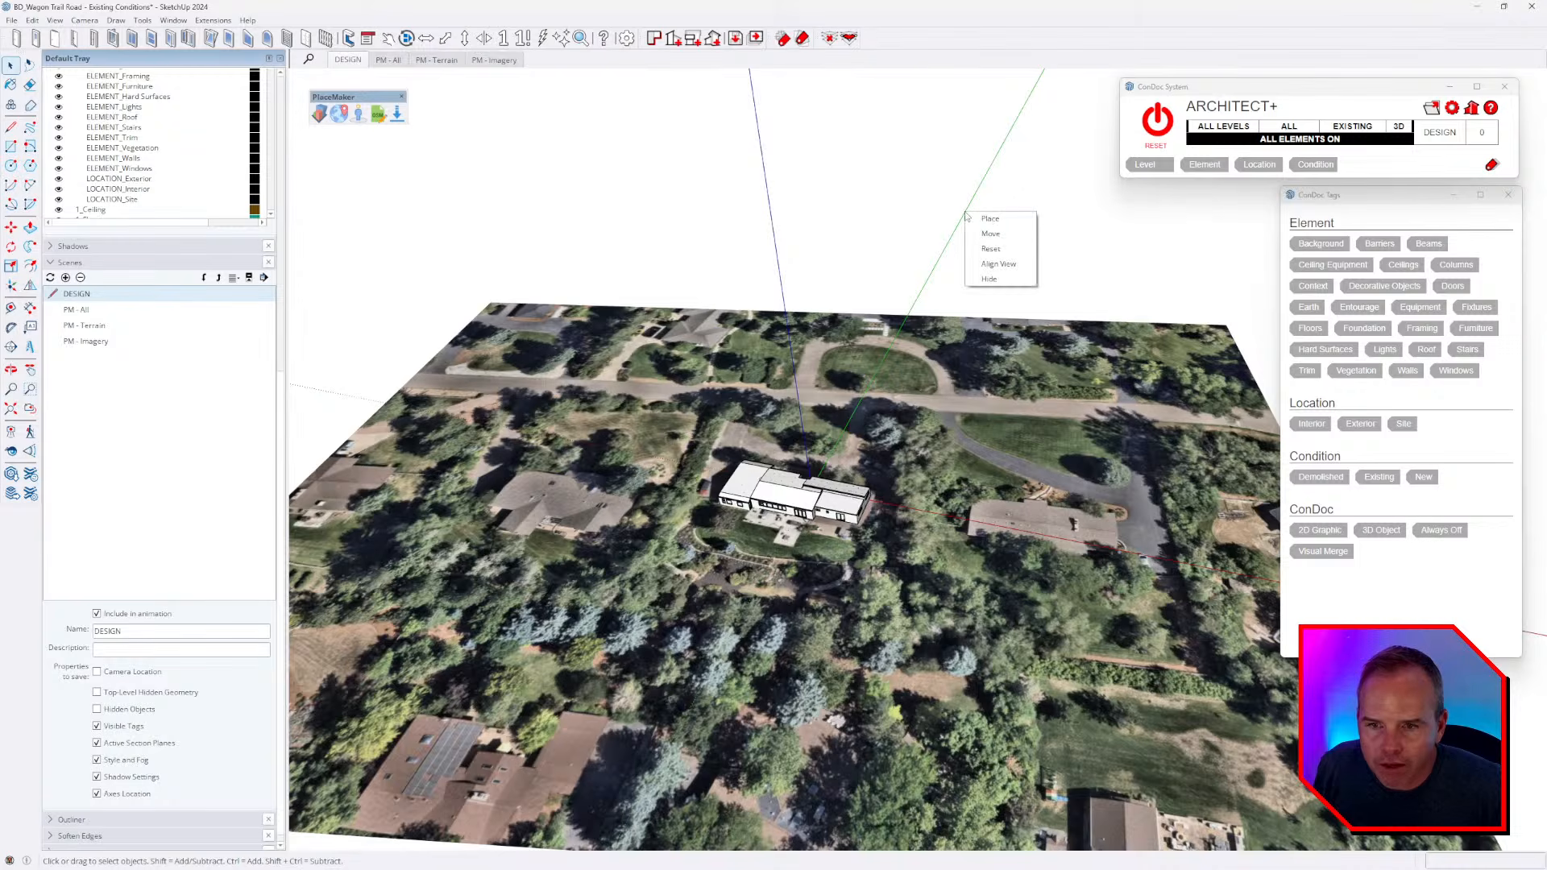
pyautogui.click(1001, 249)
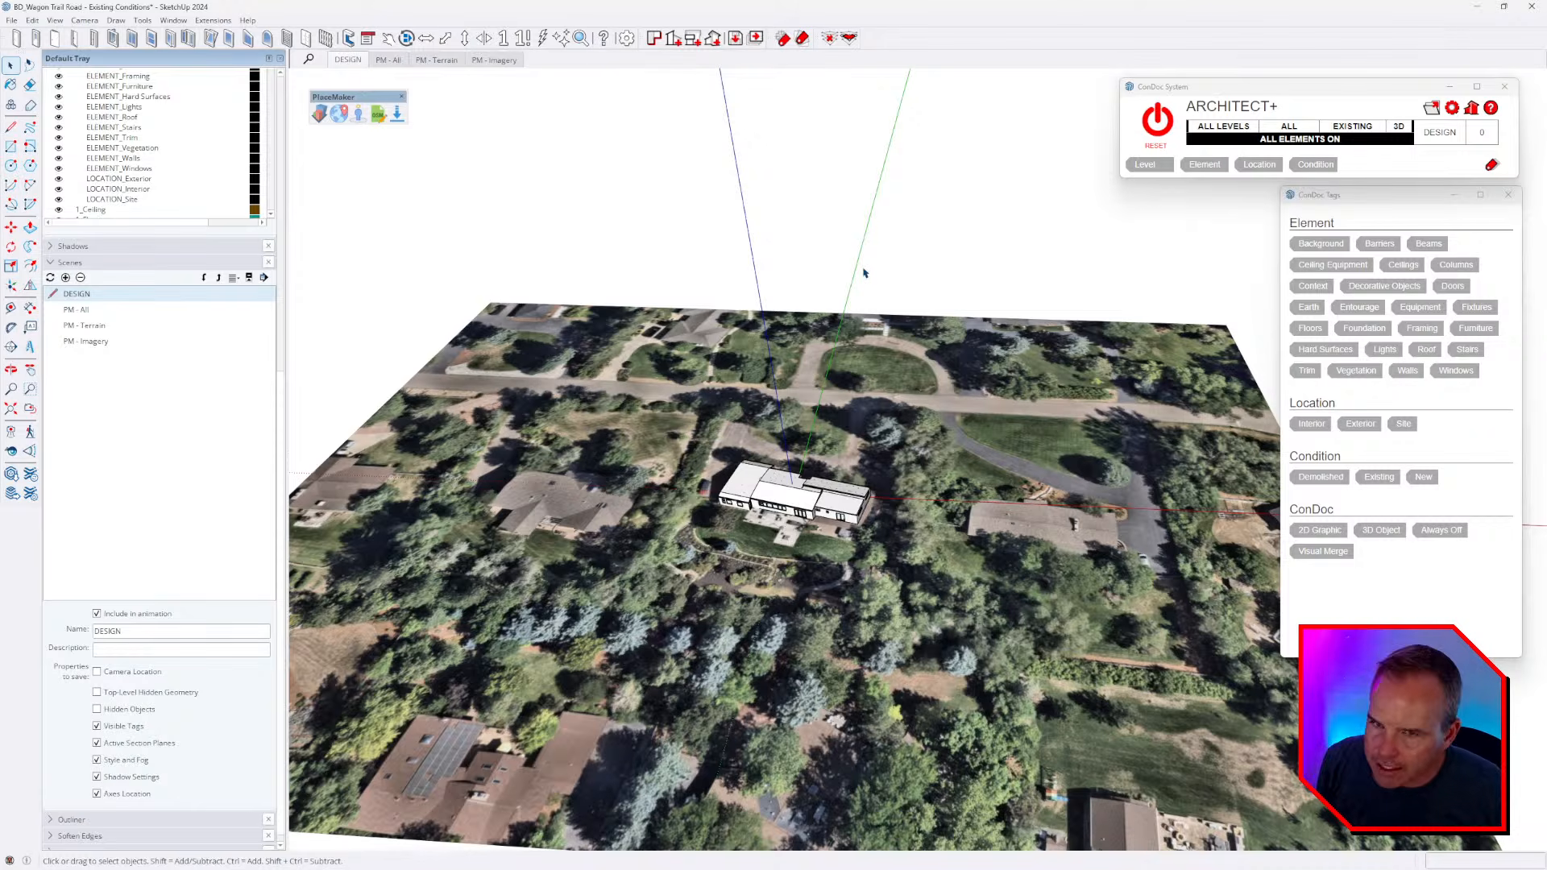
pyautogui.click(1155, 122)
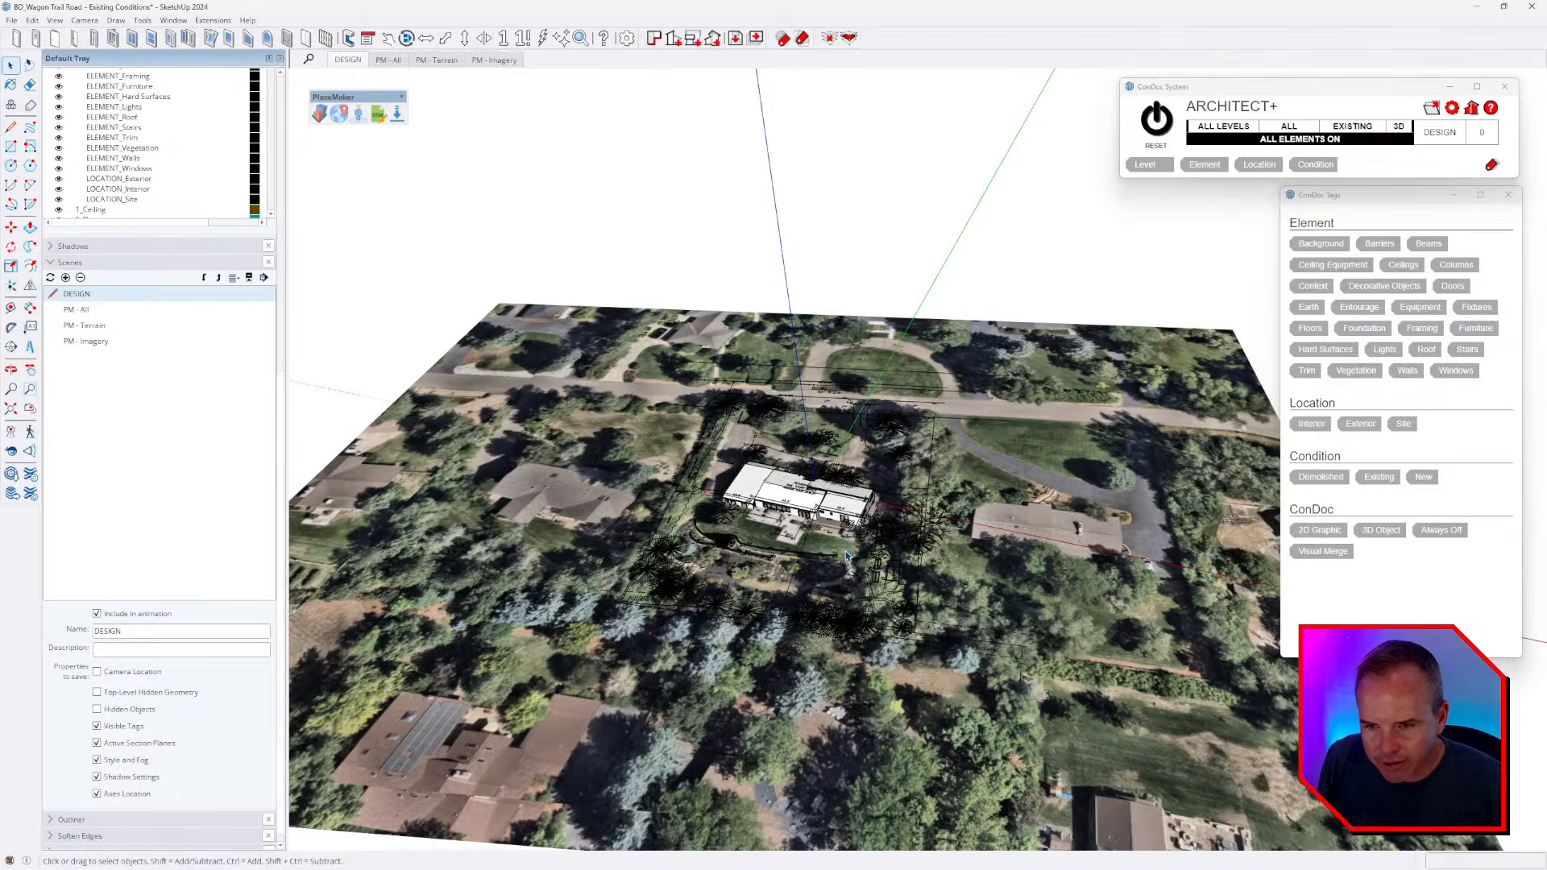
# - Update the DESIGN scene and reset the ConDoc display so the white house model is hidden
pyautogui.moveTo(846, 555); pyautogui.dragTo(731, 481, button='middle')
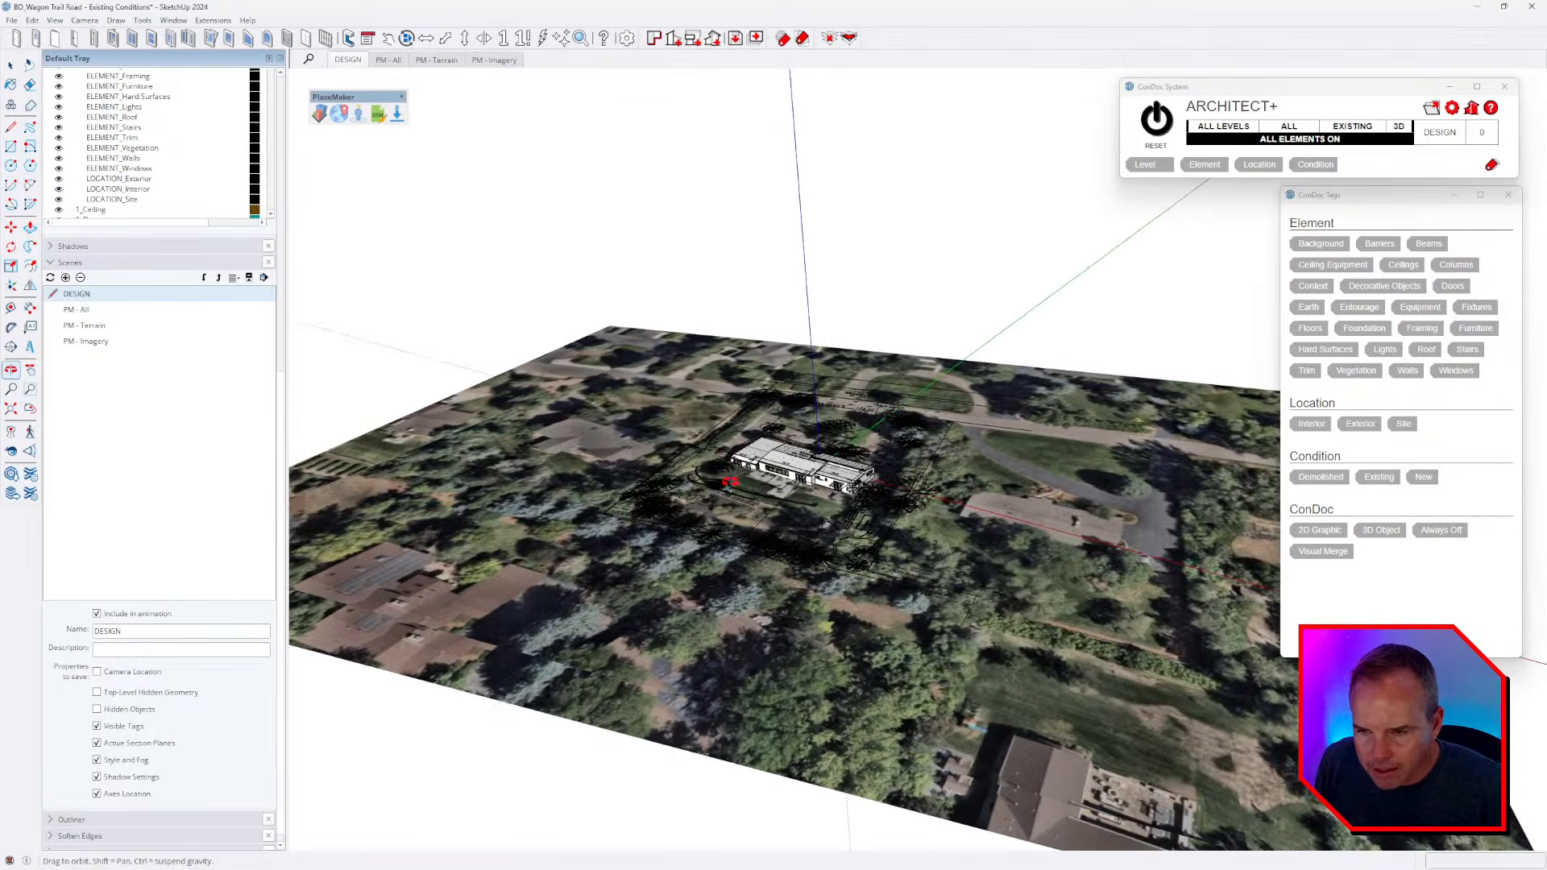
pyautogui.rightClick(347, 61)
pyautogui.click(369, 115)
pyautogui.click(1156, 121)
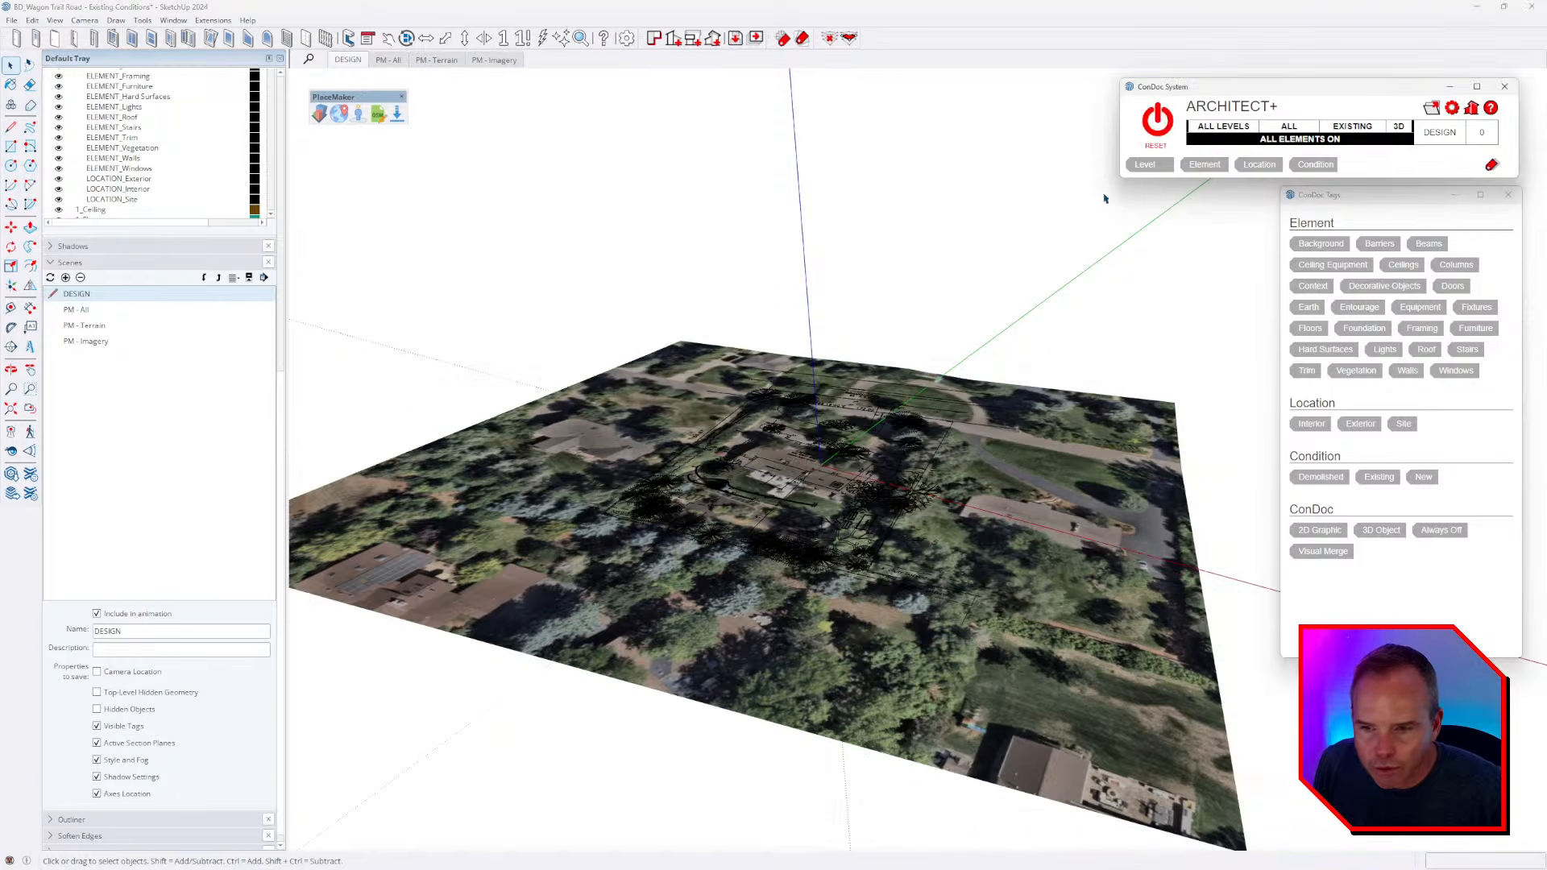
# - Turn on the CONDOC_Always Off tag to show the hidden house model, and reset the ConDoc display to hide it again
pyautogui.moveTo(966, 499); pyautogui.dragTo(906, 645, button='middle')
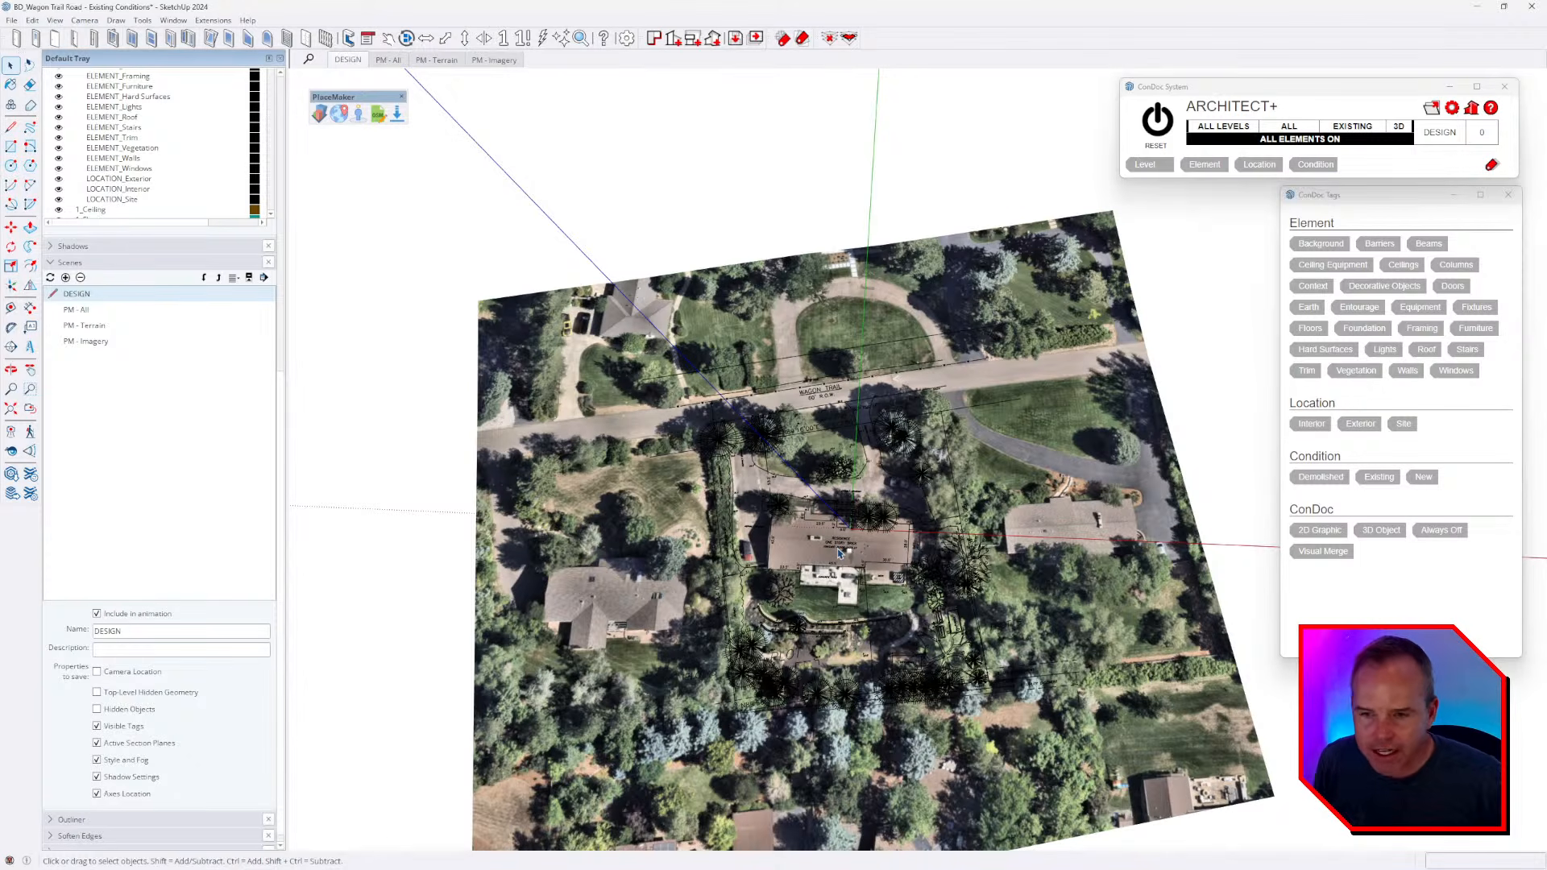
pyautogui.scroll(3, 841, 554)
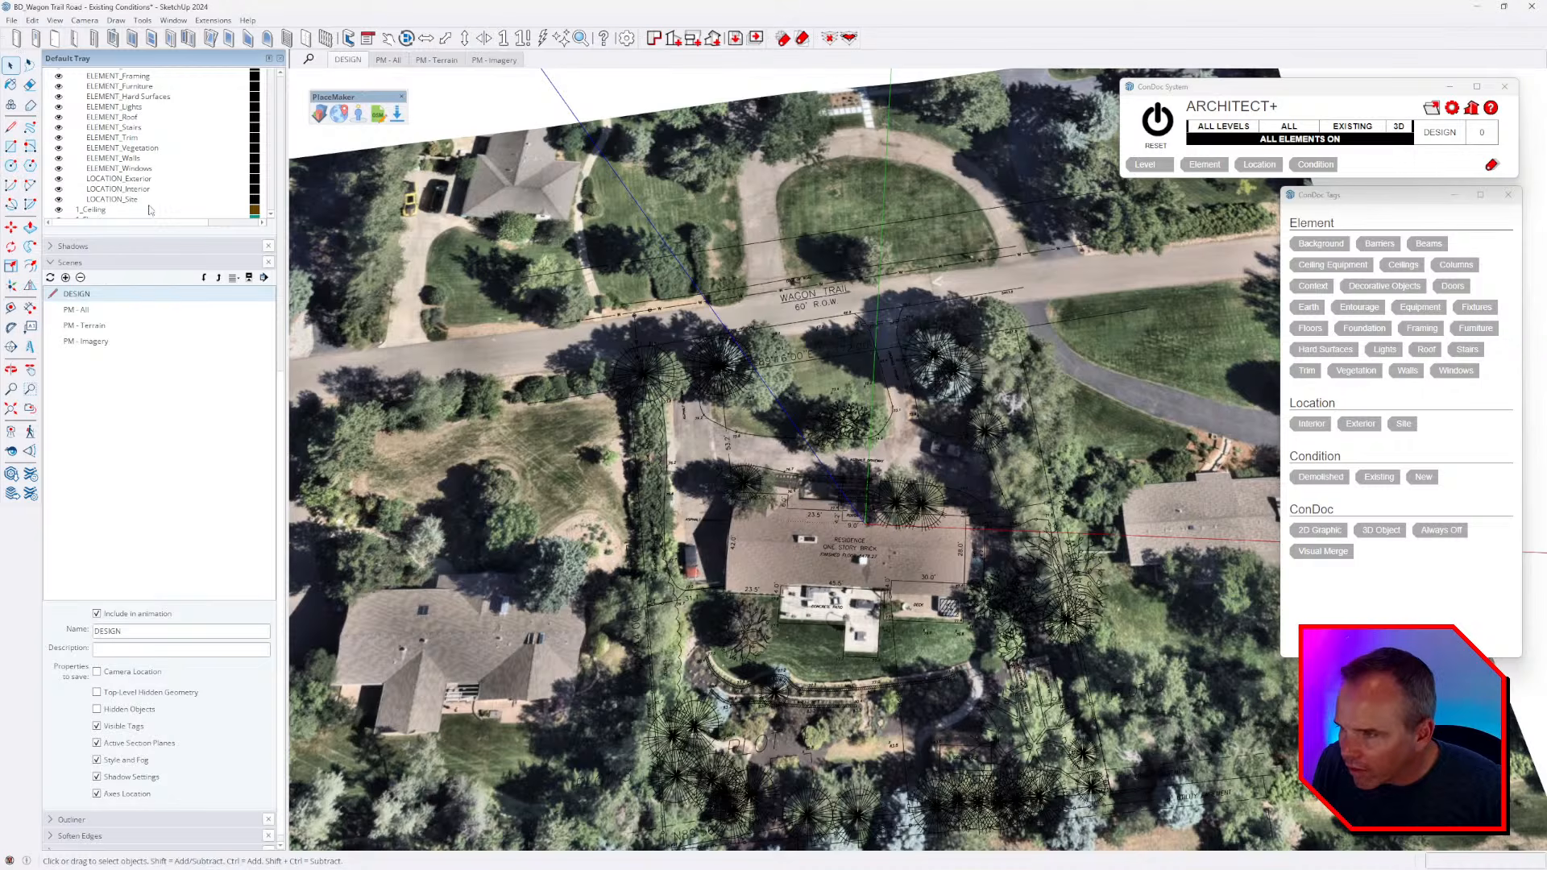
pyautogui.scroll(3, 149, 206)
pyautogui.click(58, 192)
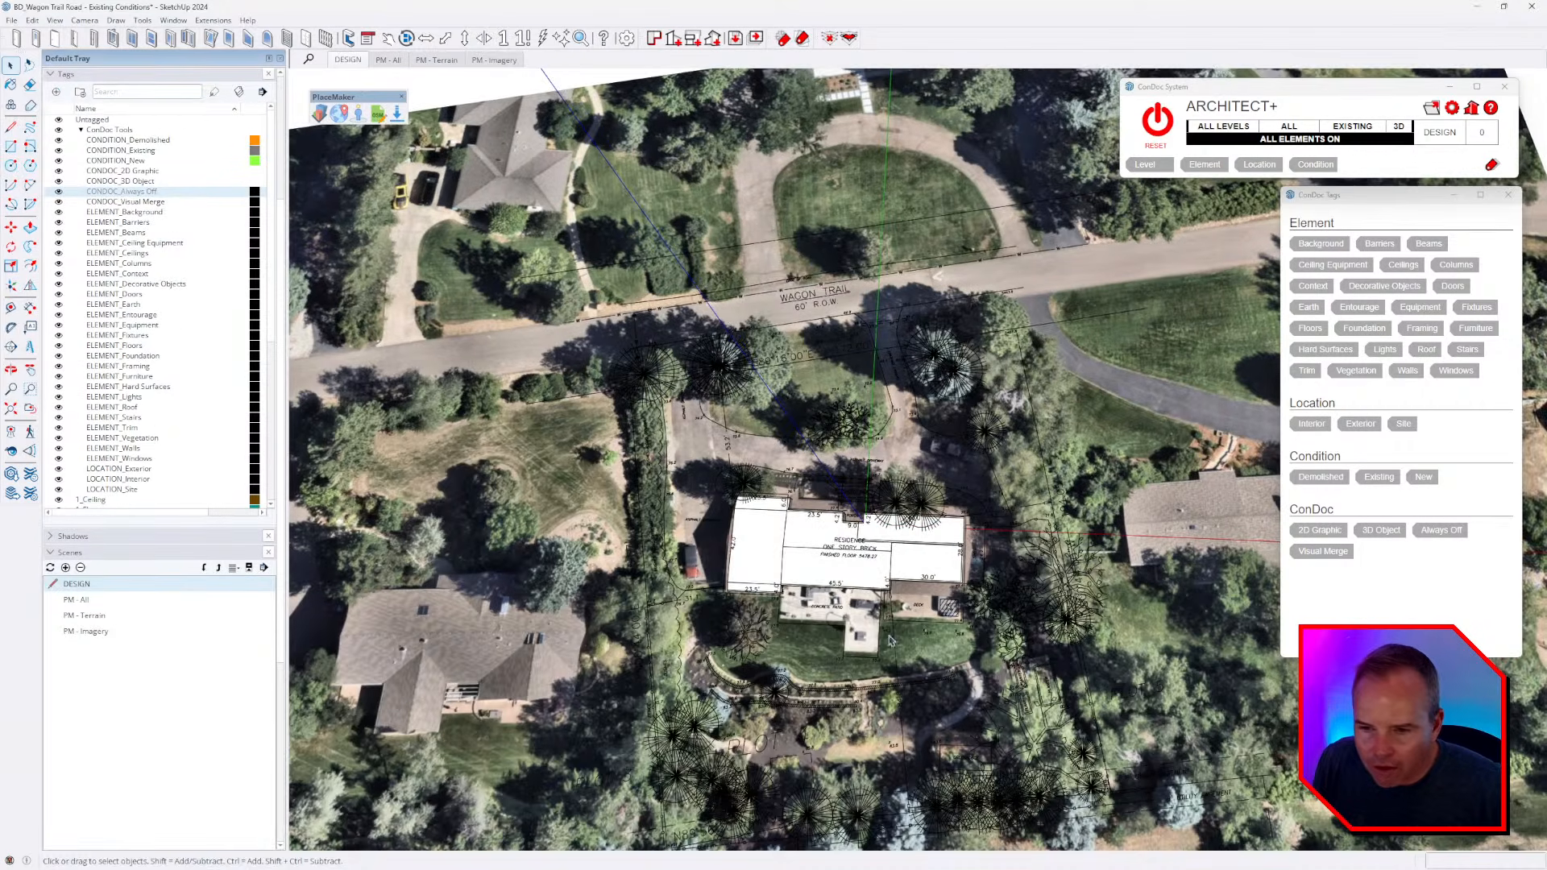
pyautogui.moveTo(700, 452); pyautogui.dragTo(568, 294, button='middle')
pyautogui.click(1161, 129)
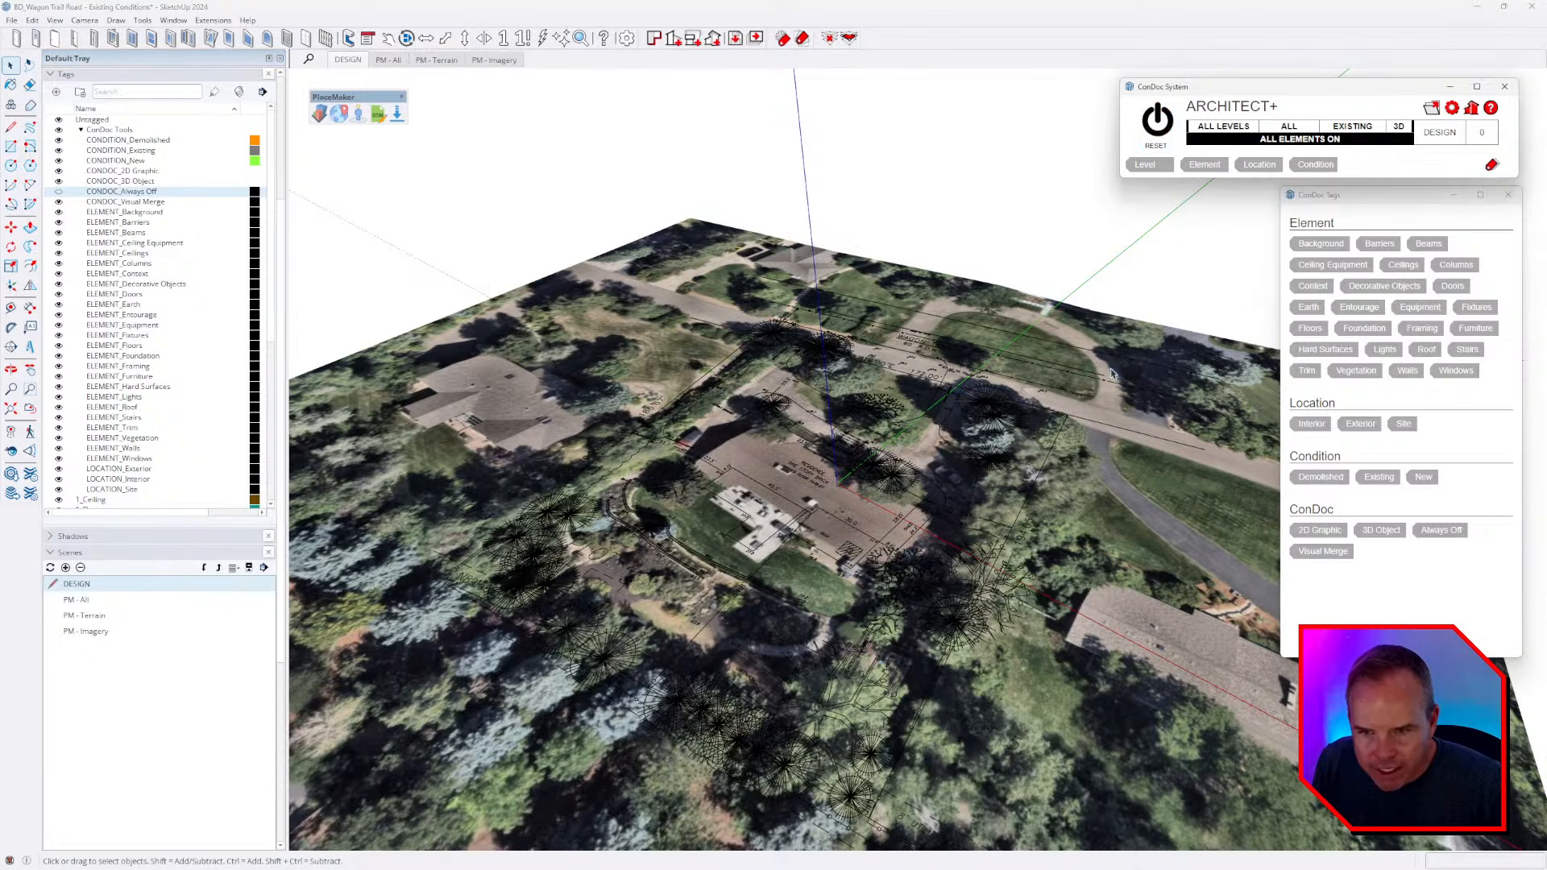
# - Move the site survey drawing vertically upward, well clear of the aerial-imagery terrain
pyautogui.moveTo(709, 499); pyautogui.dragTo(362, 576, button='middle')
pyautogui.moveTo(707, 537); pyautogui.dragTo(696, 299, button='middle')
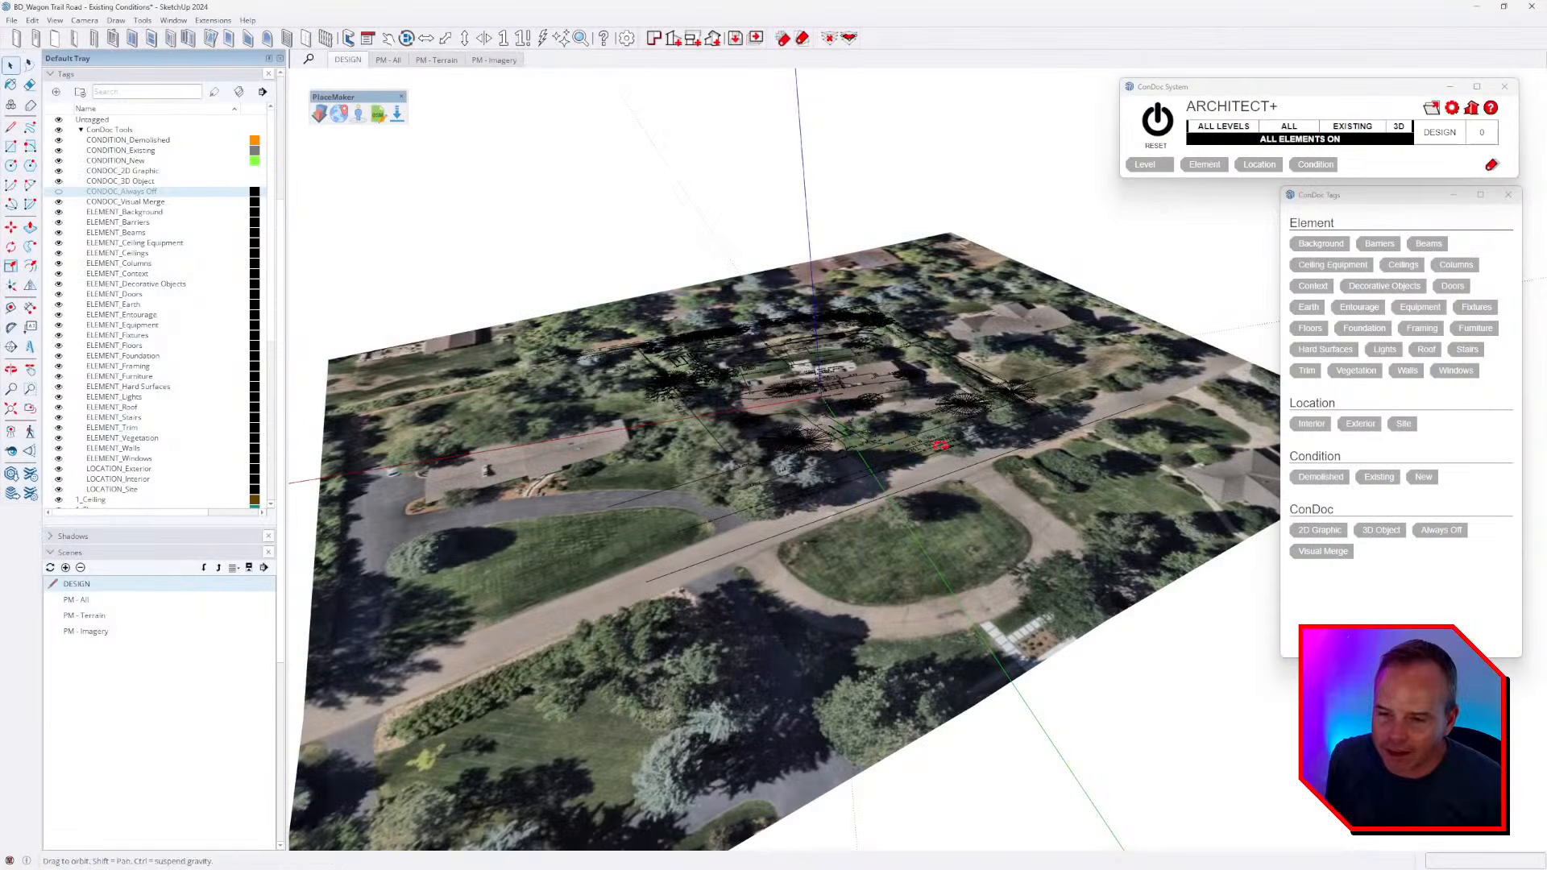
pyautogui.moveTo(1039, 564); pyautogui.dragTo(1092, 558)
pyautogui.moveTo(1092, 558); pyautogui.dragTo(1176, 555, button='middle')
pyautogui.moveTo(832, 545); pyautogui.dragTo(877, 531, button='middle')
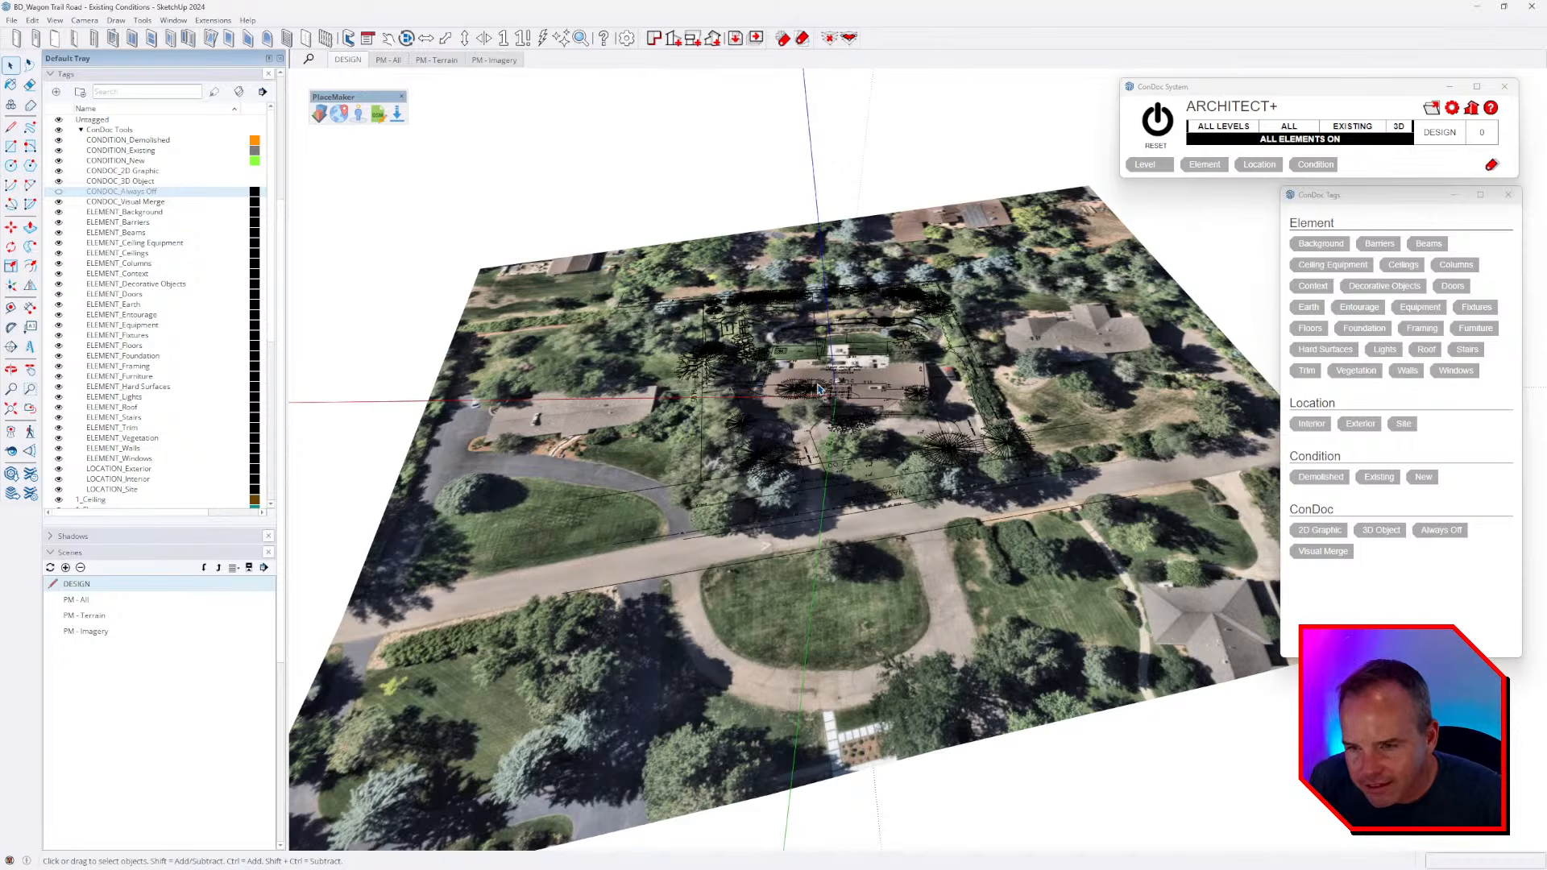
pyautogui.moveTo(882, 431); pyautogui.dragTo(924, 405, button='middle')
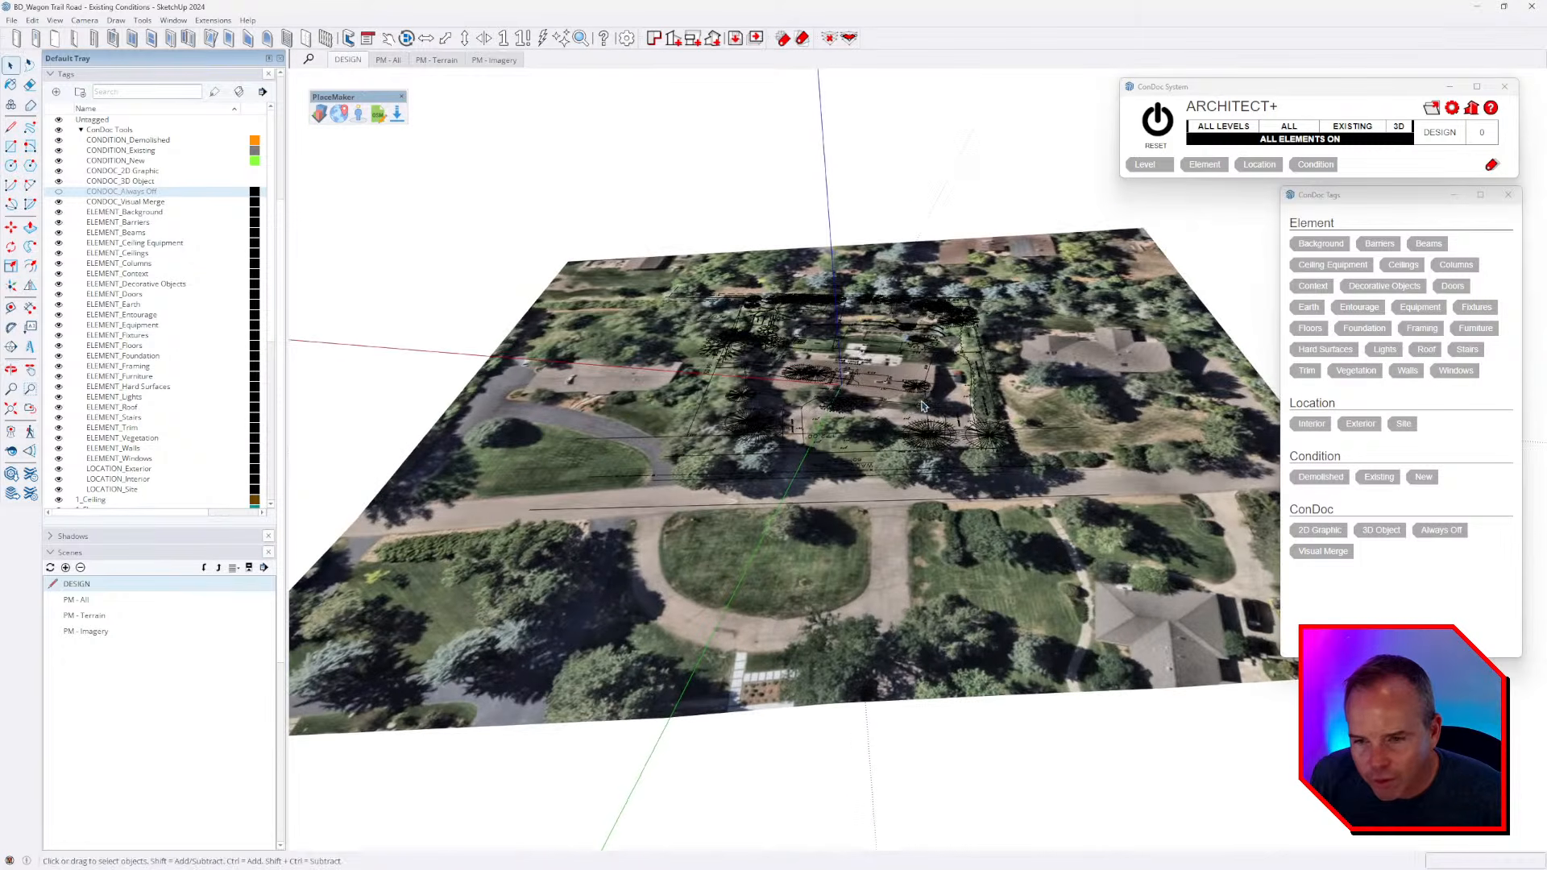
pyautogui.moveTo(884, 453); pyautogui.dragTo(953, 193, button='middle')
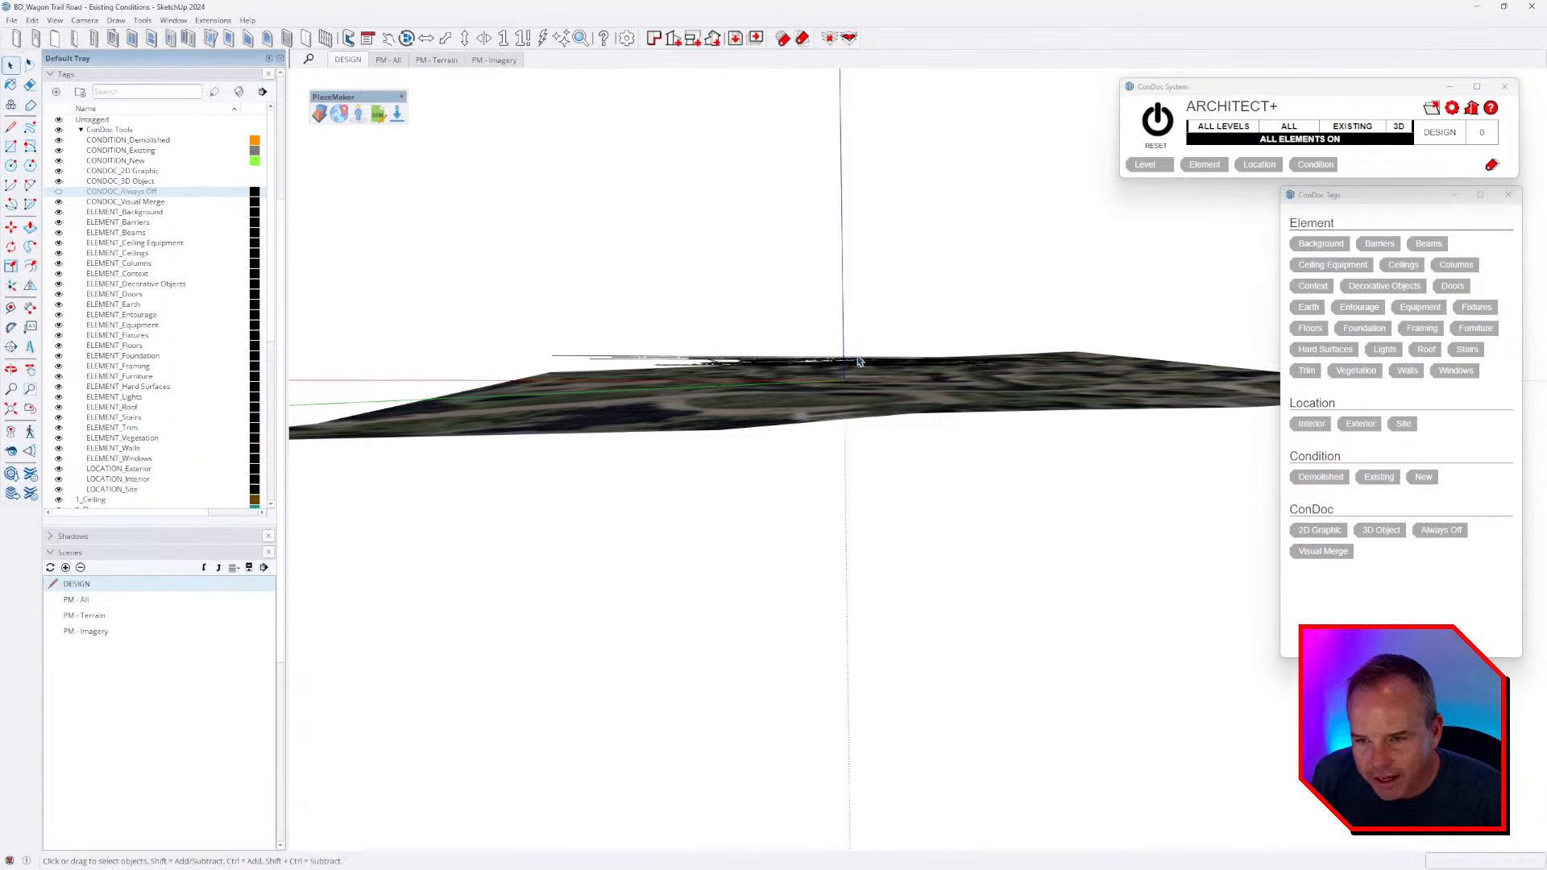
pyautogui.press('m')
pyautogui.click(883, 314)
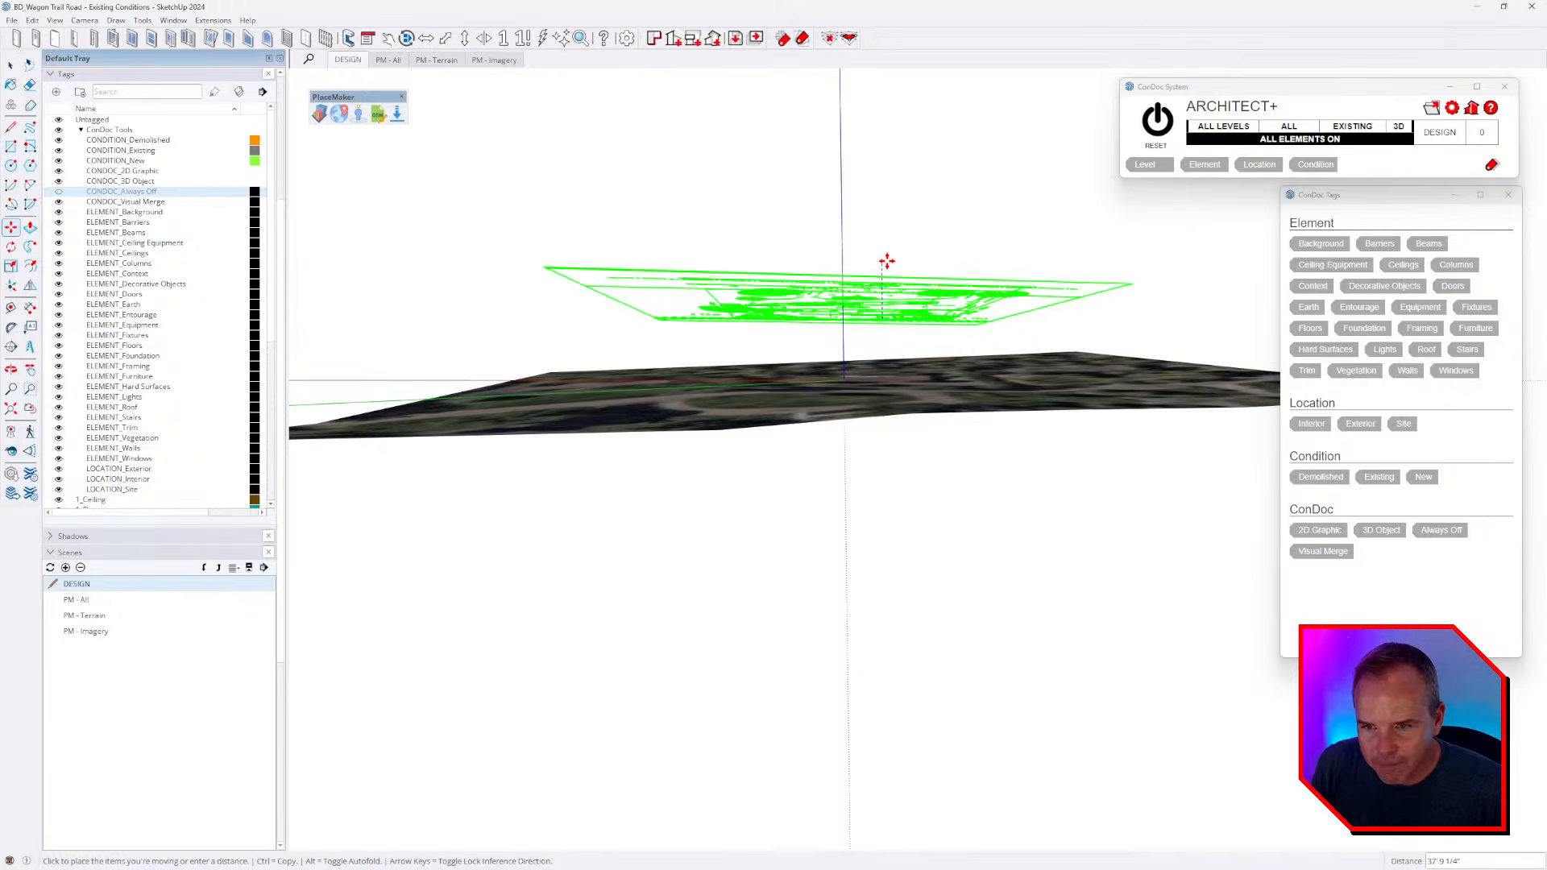
pyautogui.click(889, 236)
pyautogui.moveTo(1021, 438); pyautogui.dragTo(944, 662, button='middle')
pyautogui.press('space')
# - Assign the Always Off ConDoc tag to the terrain with the aerial imagery
pyautogui.scroll(-3, 958, 629)
pyautogui.click(1000, 585)
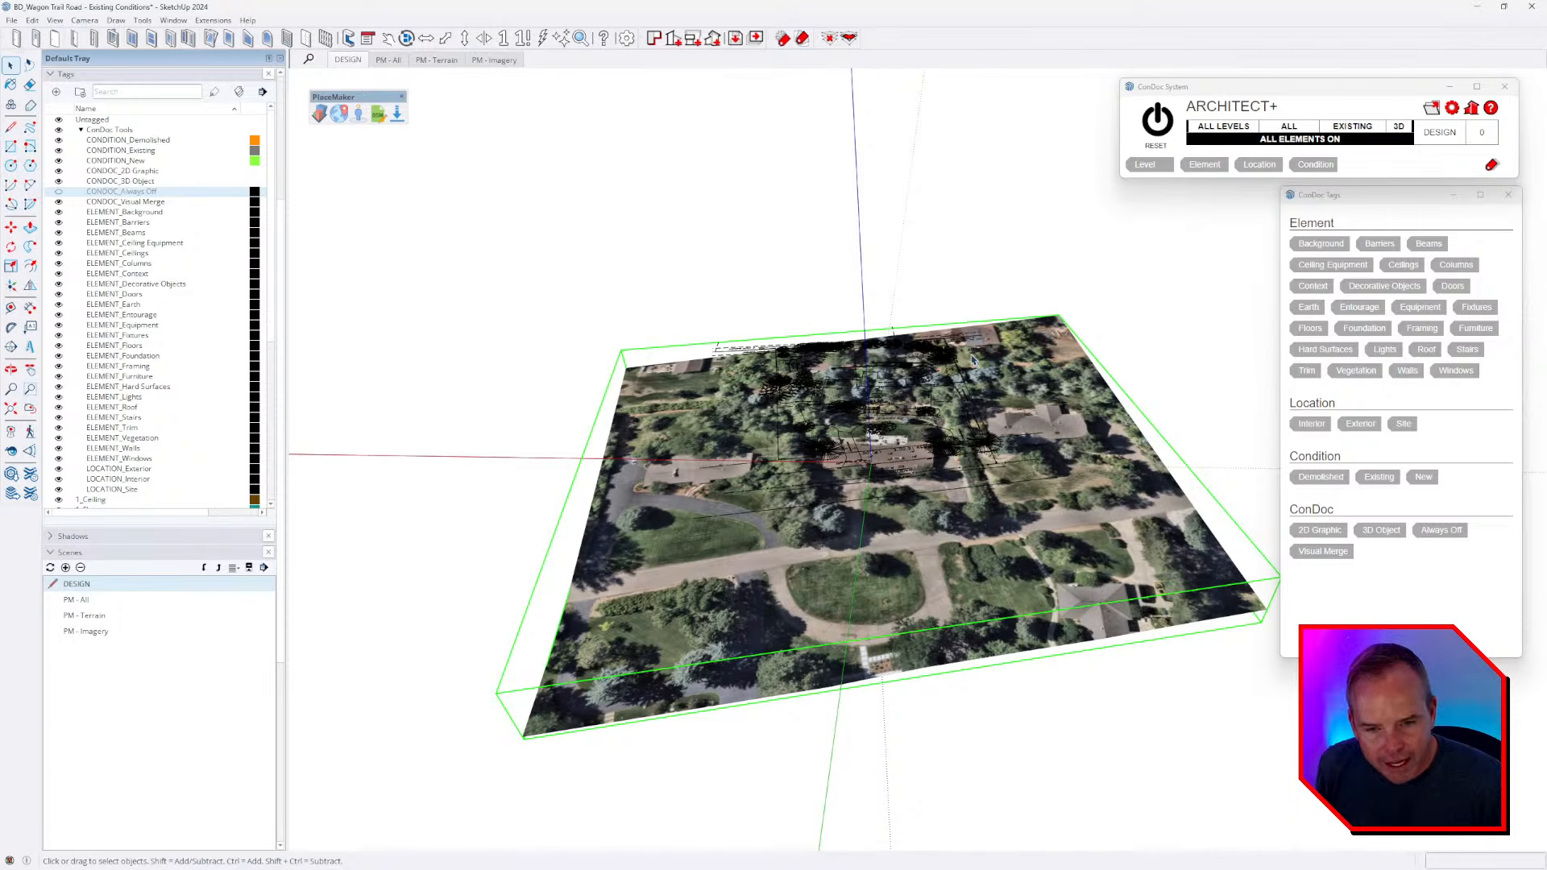
pyautogui.click(1436, 532)
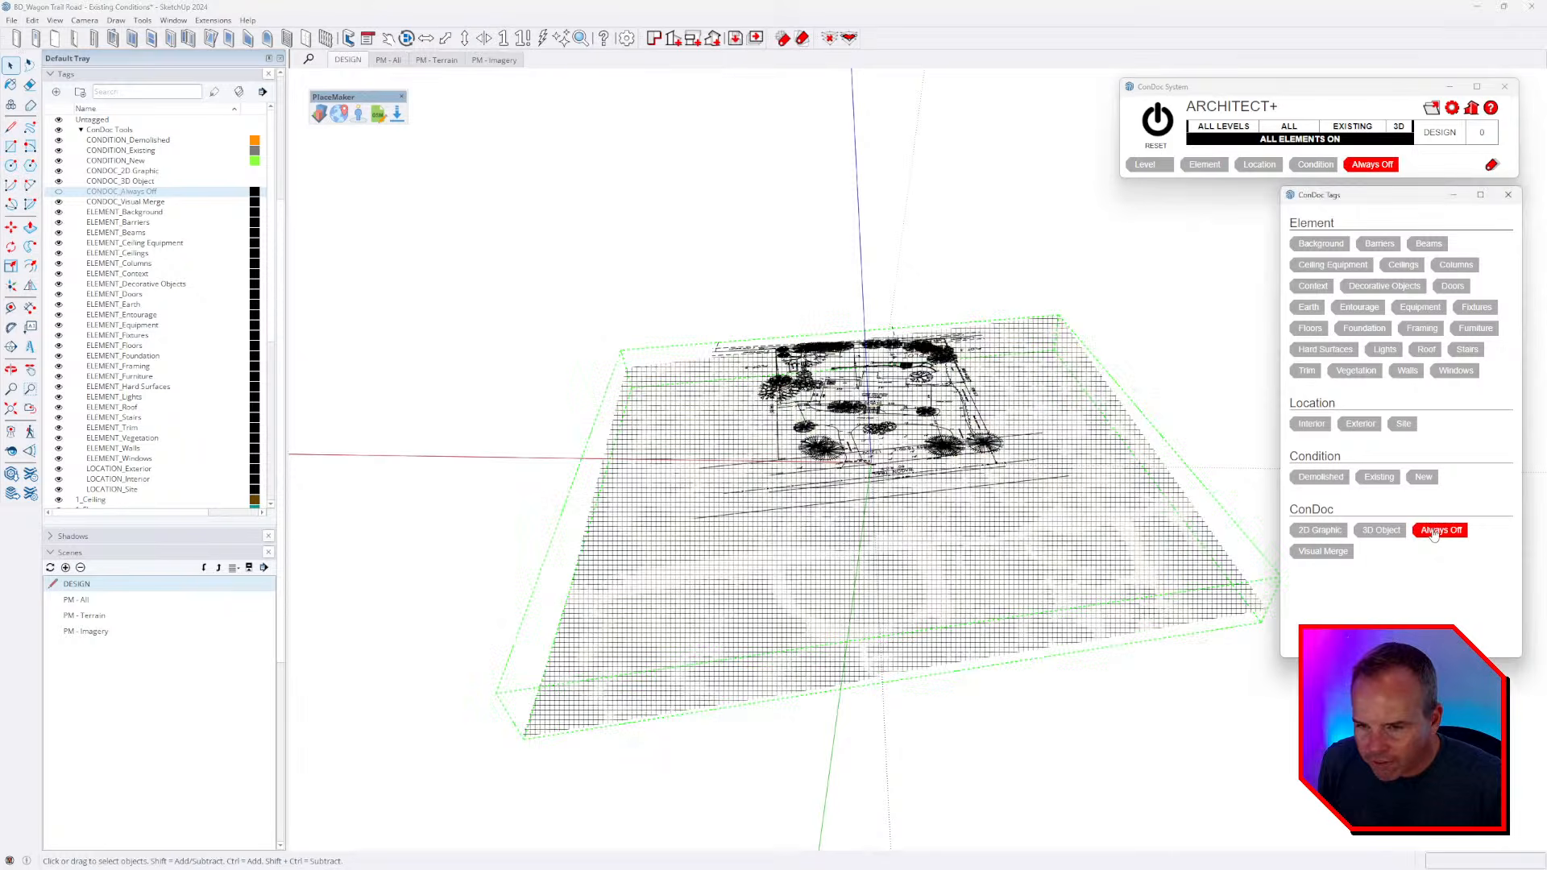
# - Examine the isolated site survey, viewing the whole plot from the street side and from above
pyautogui.scroll(3, 996, 355)
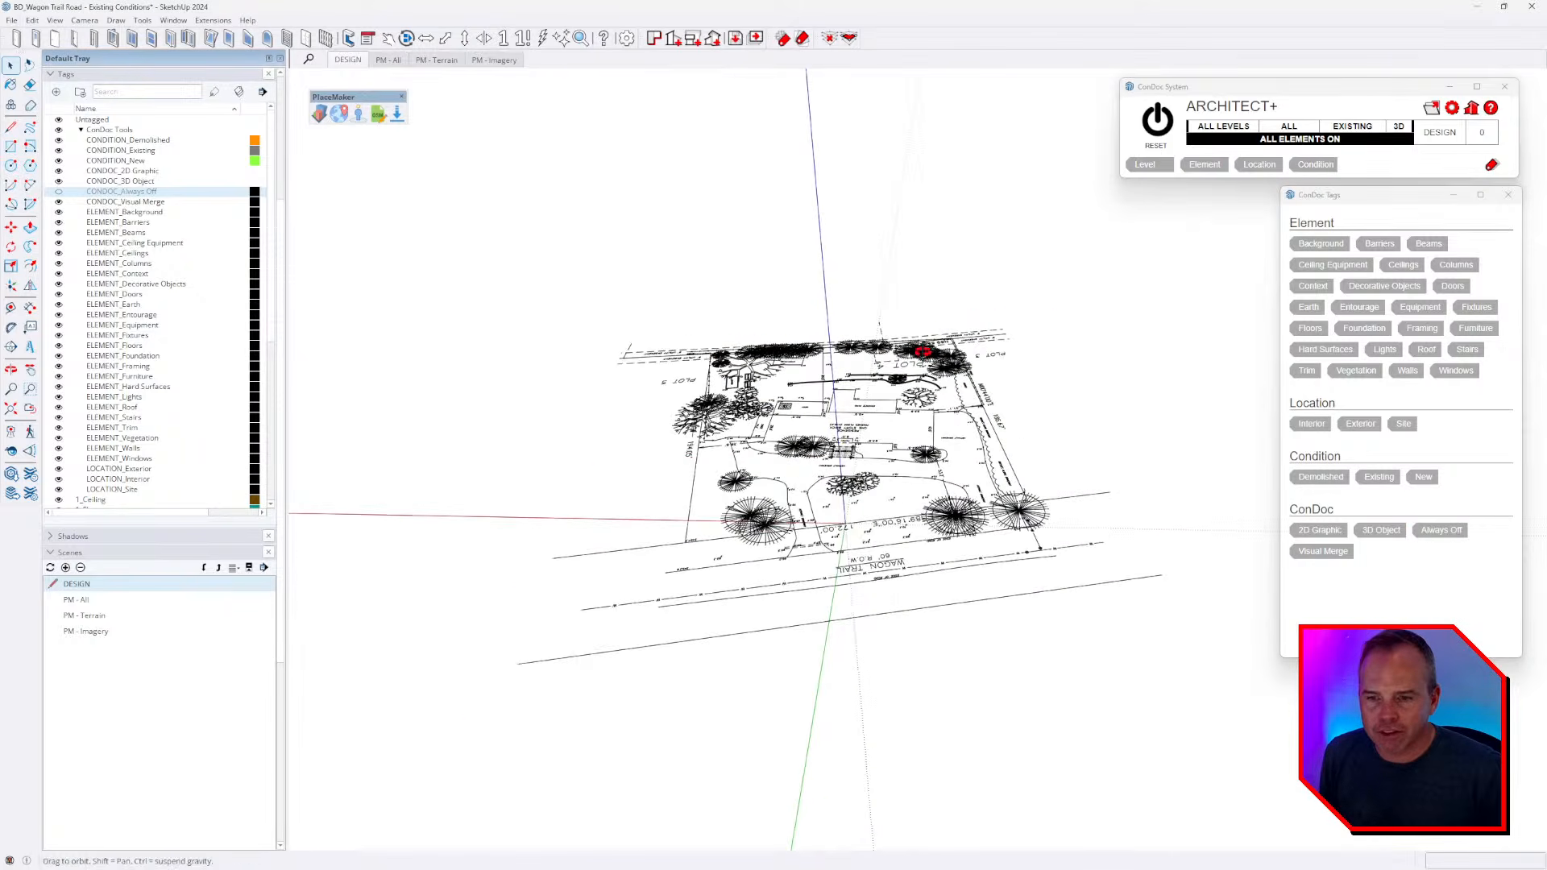
pyautogui.scroll(3, 717, 725)
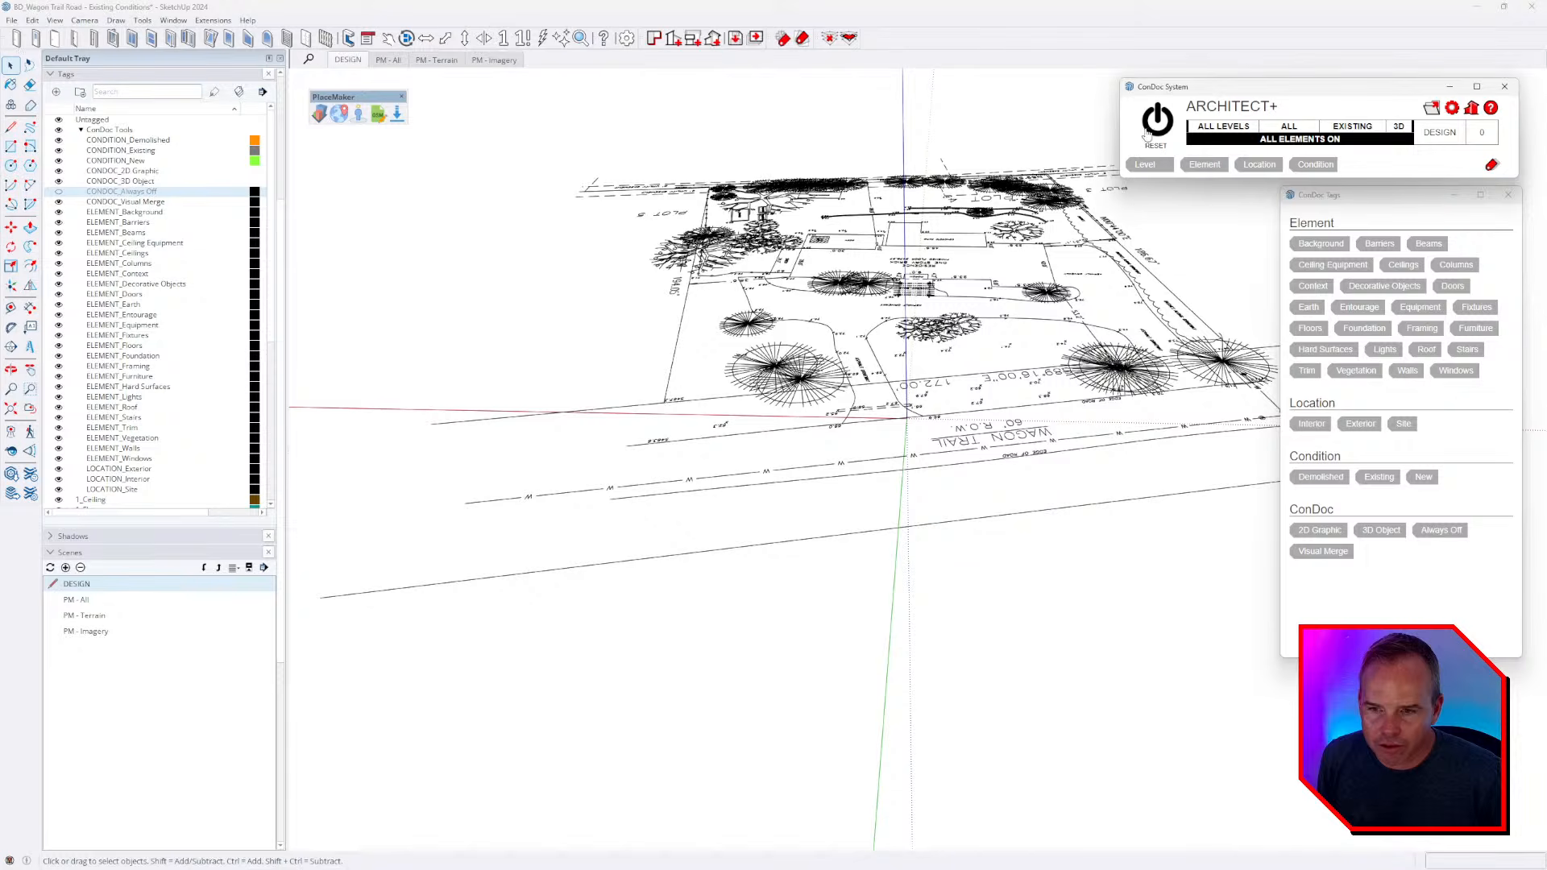
pyautogui.scroll(-3, 758, 507)
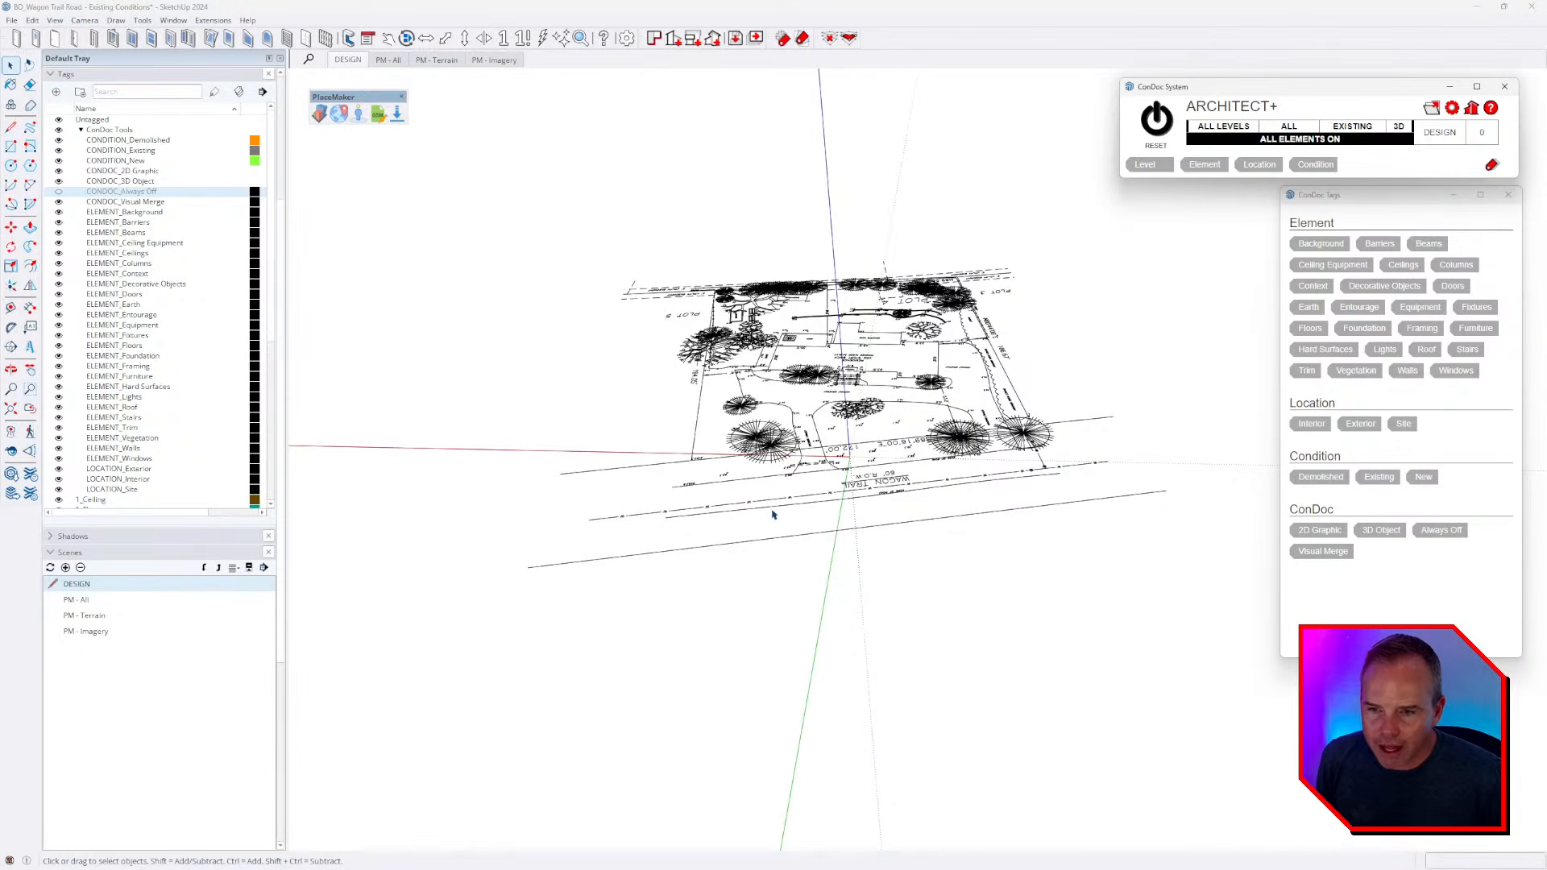
pyautogui.moveTo(628, 506); pyautogui.dragTo(1098, 529, button='middle')
pyautogui.moveTo(725, 503)
pyautogui.mouseDown(button='middle')
pyautogui.moveTo(862, 531)
pyautogui.moveTo(862, 593)
pyautogui.moveTo(1039, 604)
pyautogui.mouseUp(button='middle')
pyautogui.moveTo(744, 592); pyautogui.dragTo(989, 428, button='middle')
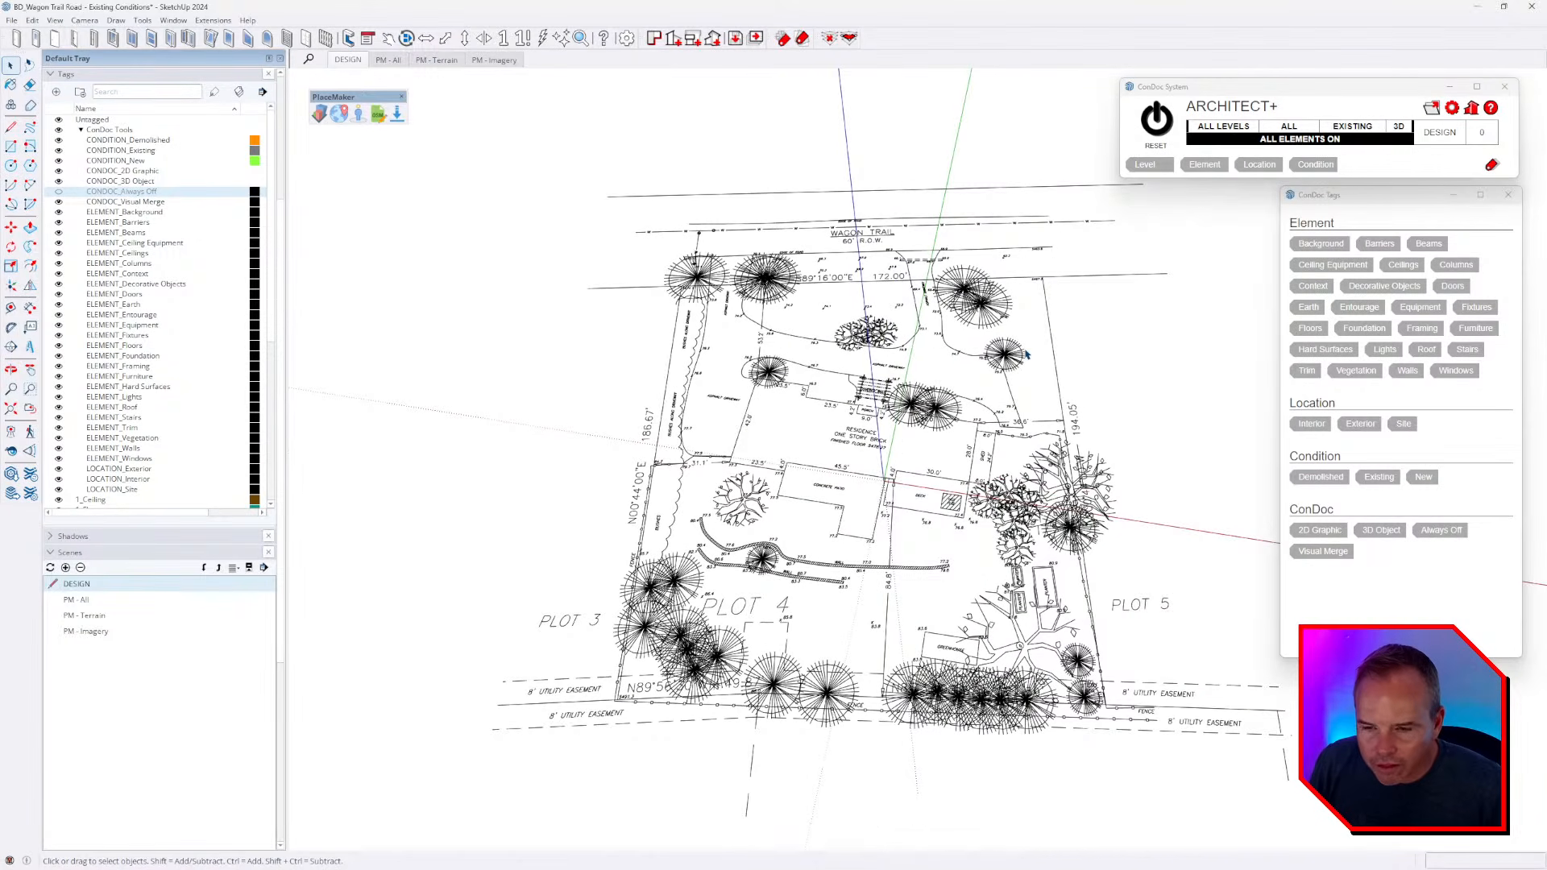
pyautogui.moveTo(823, 465); pyautogui.dragTo(925, 548, button='middle')
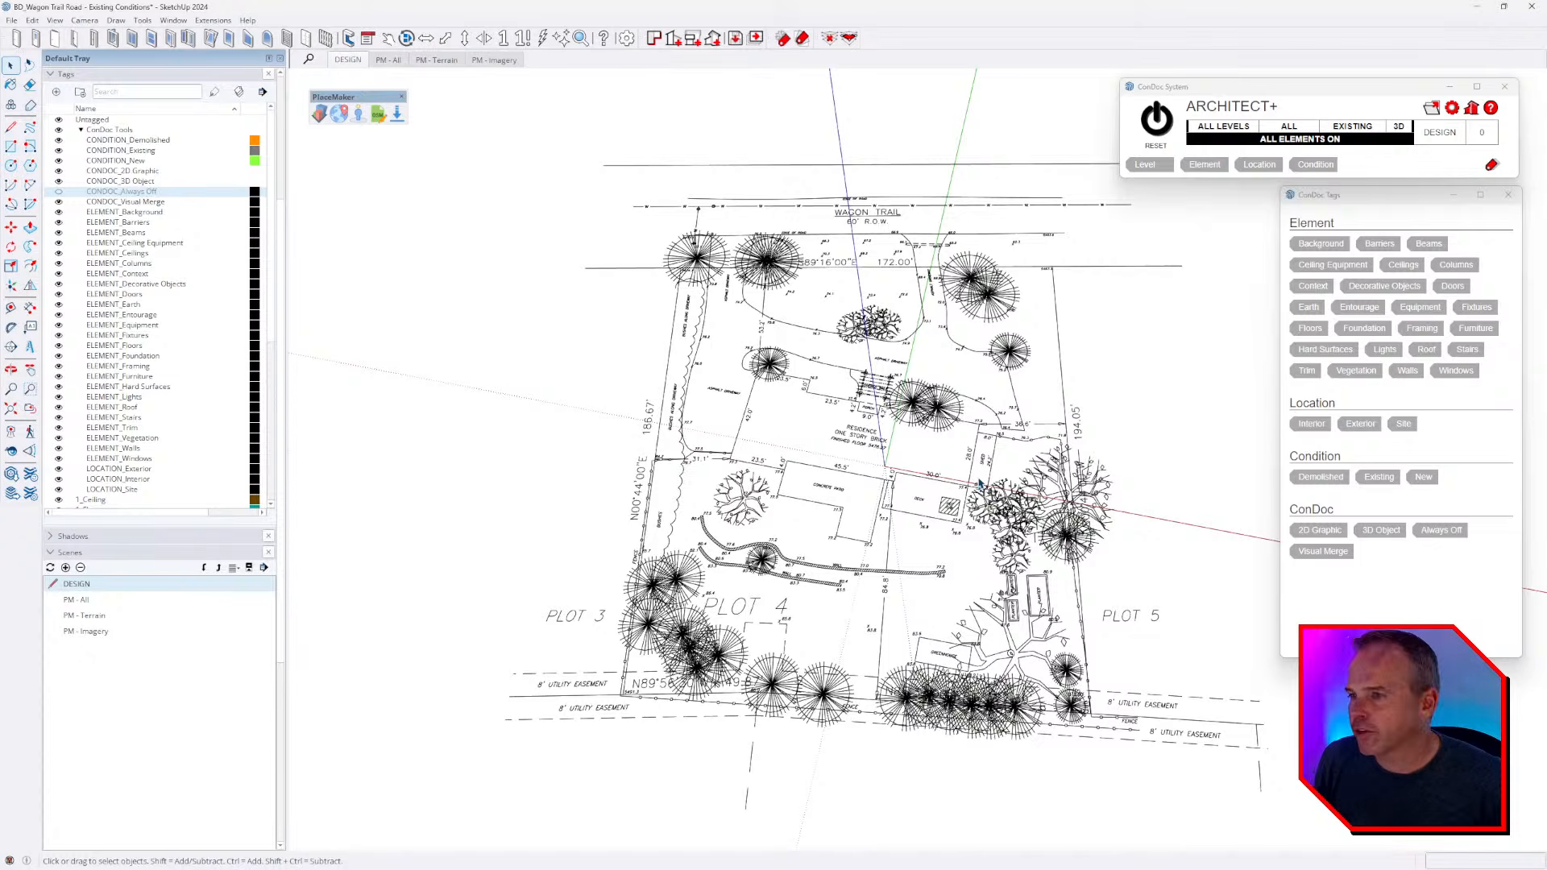
# - Show the list of in-model styles to check which style the survey view uses
pyautogui.hotkey('shift', 'a')
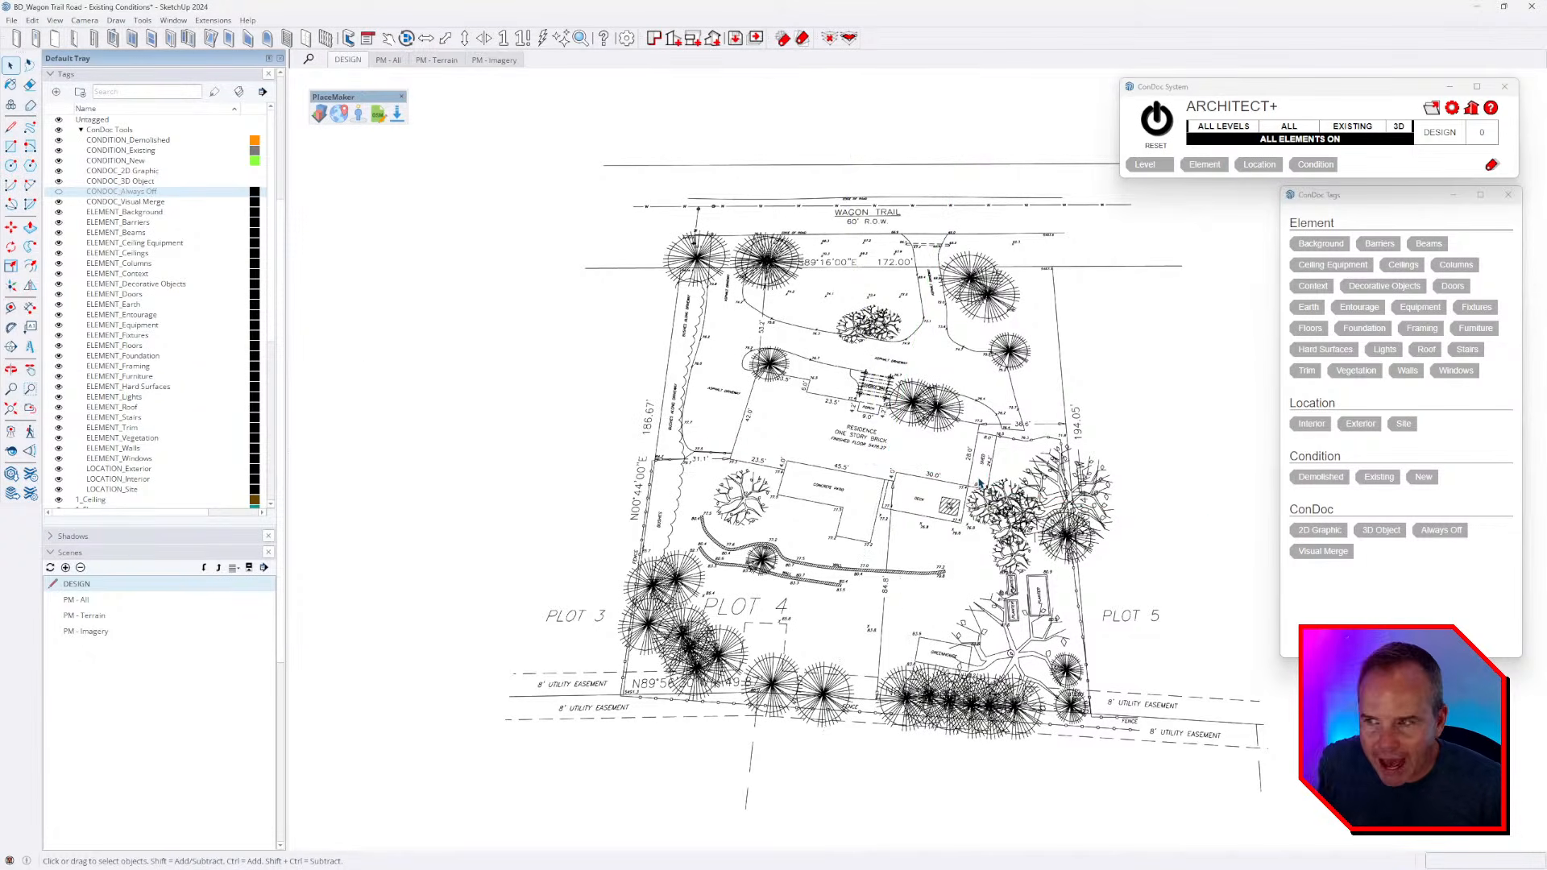
pyautogui.scroll(3, 167, 366)
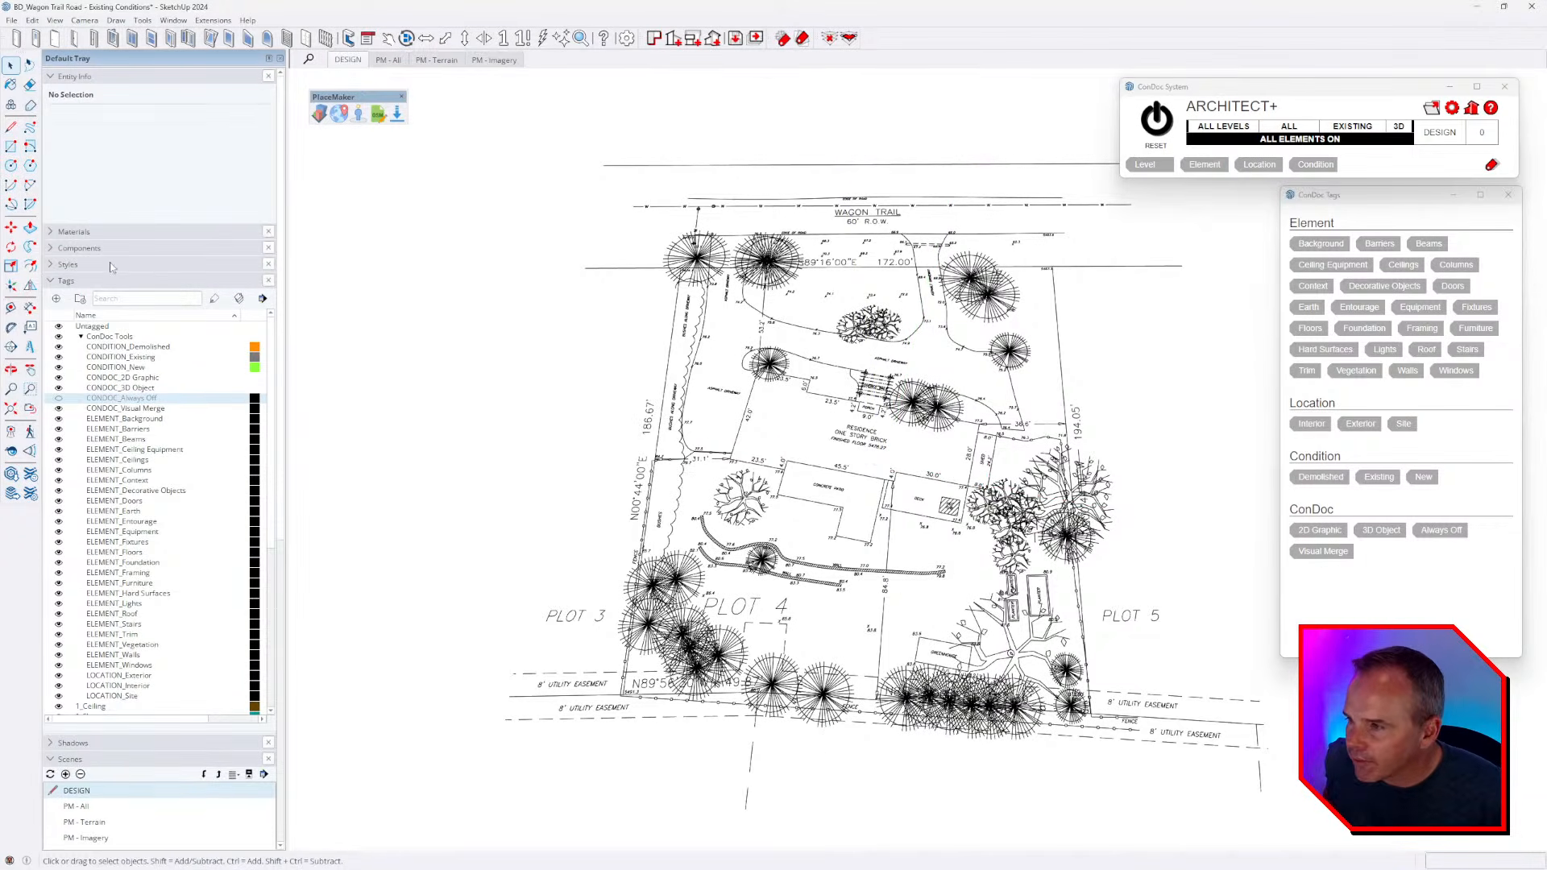
pyautogui.click(67, 264)
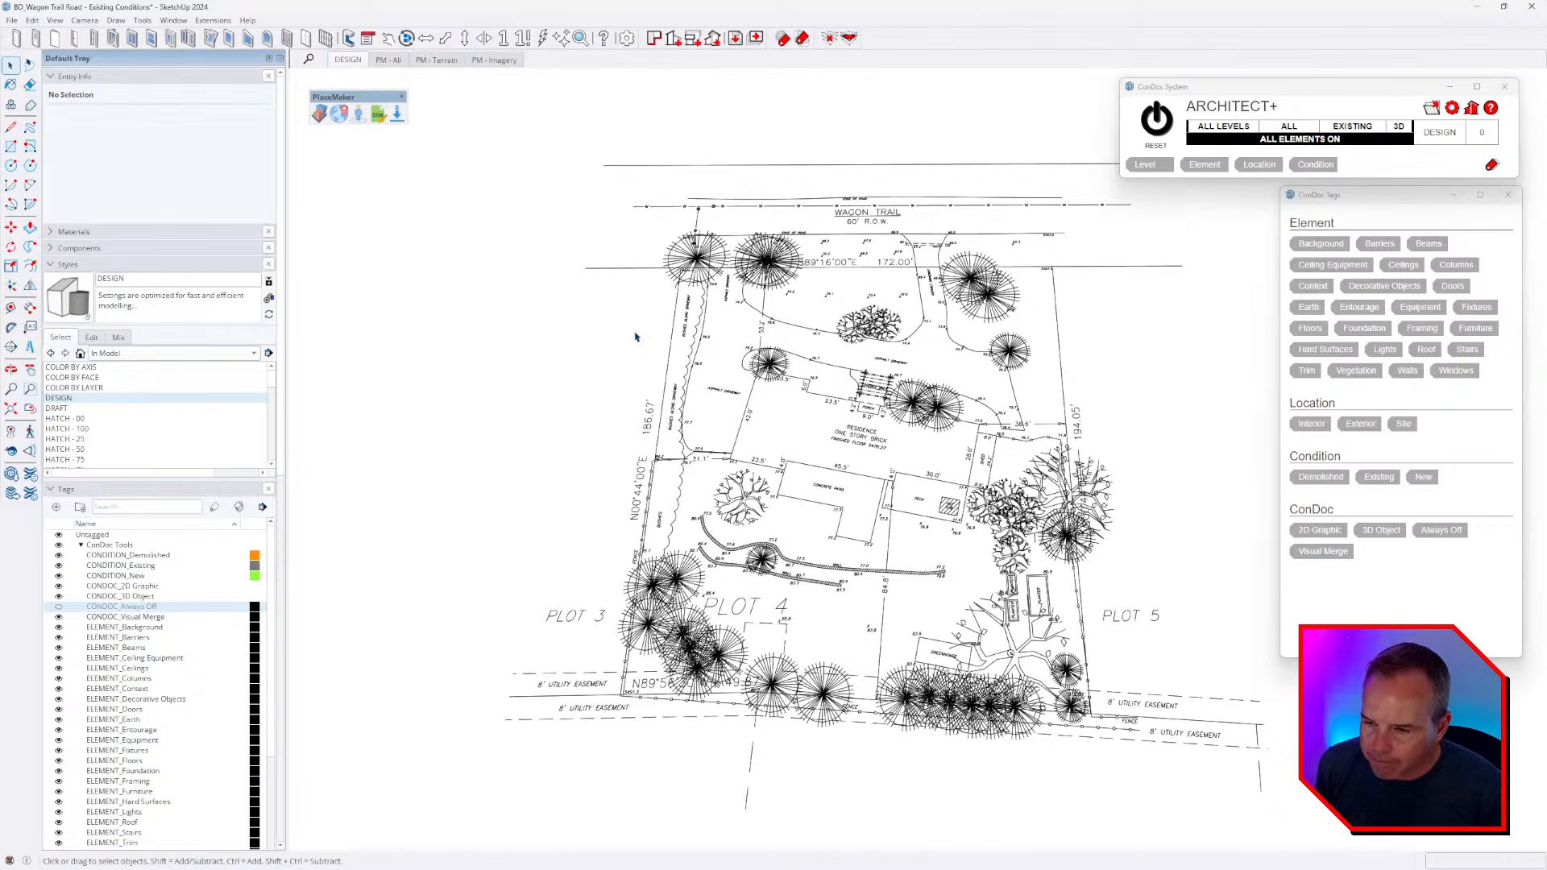
pyautogui.scroll(2, 1090, 329)
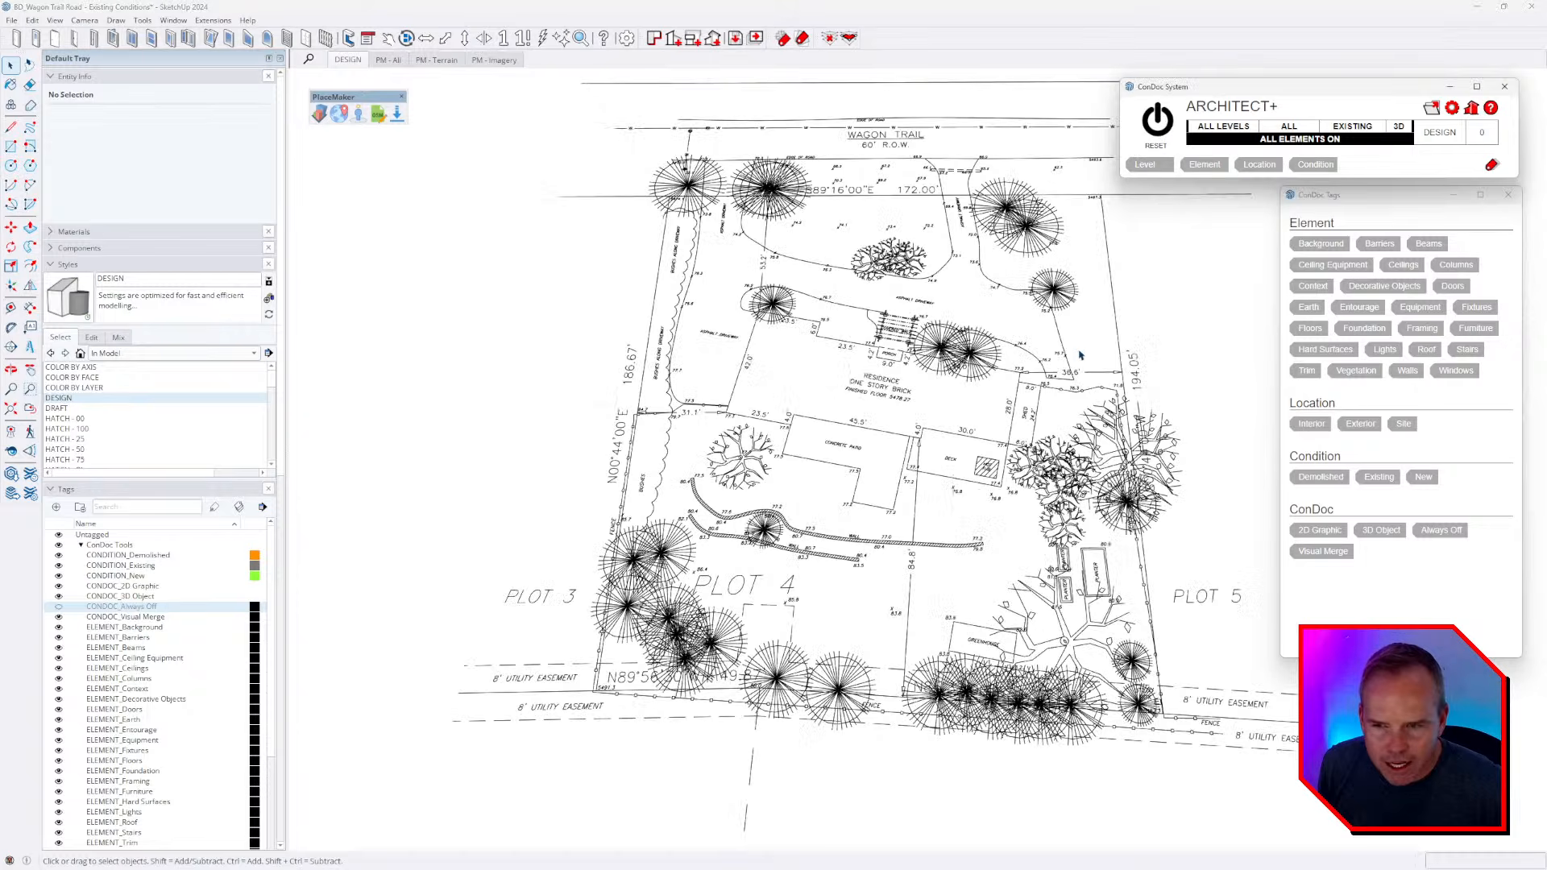
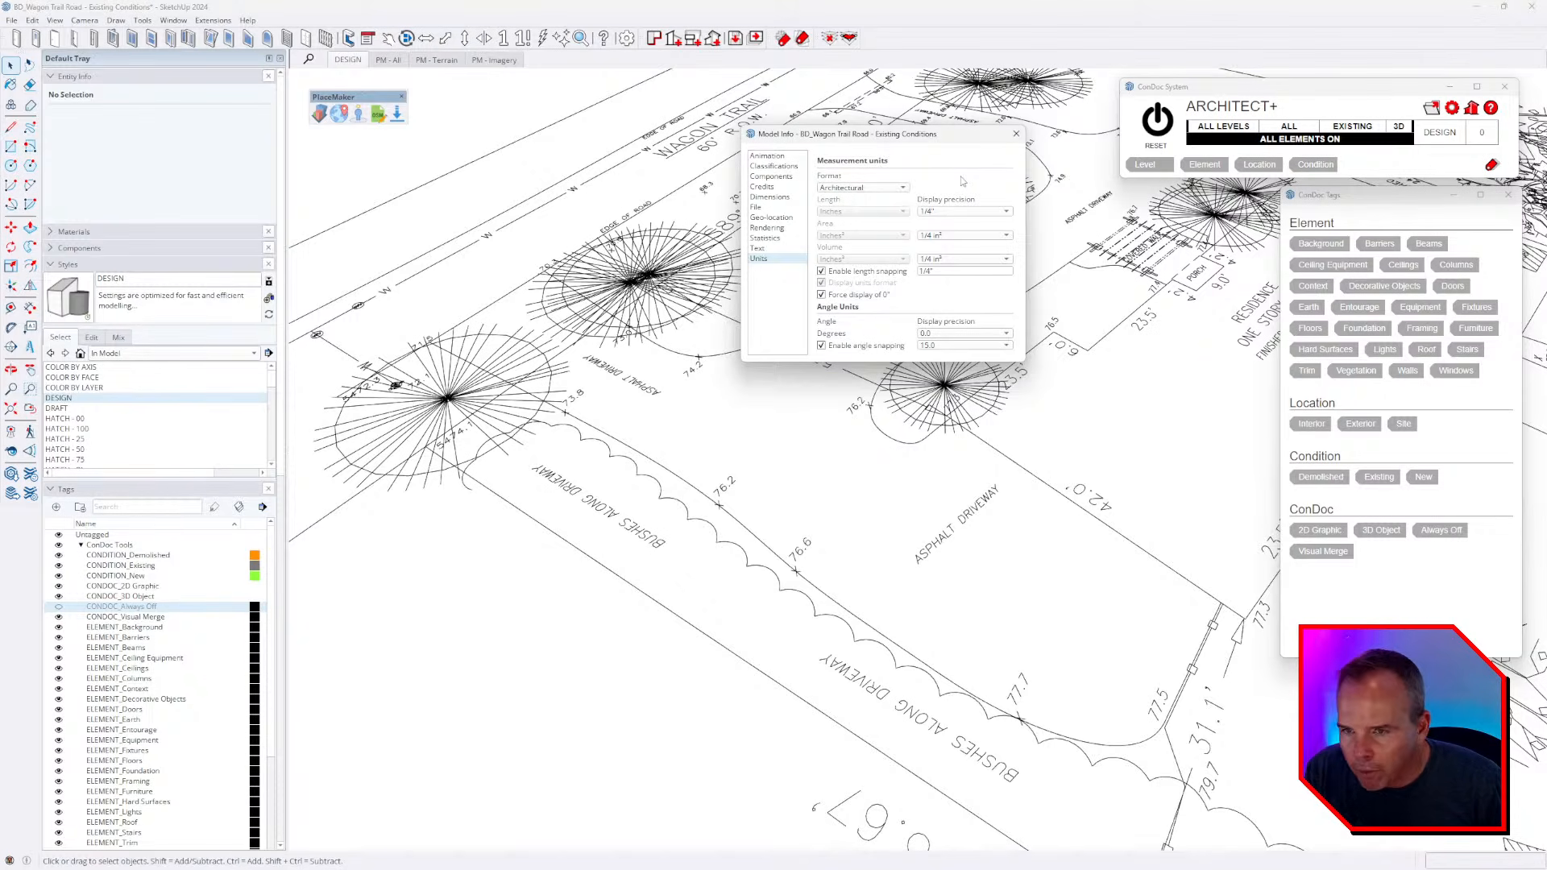
# - Set the model's measurement format to Decimal with length in feet
pyautogui.click(898, 188)
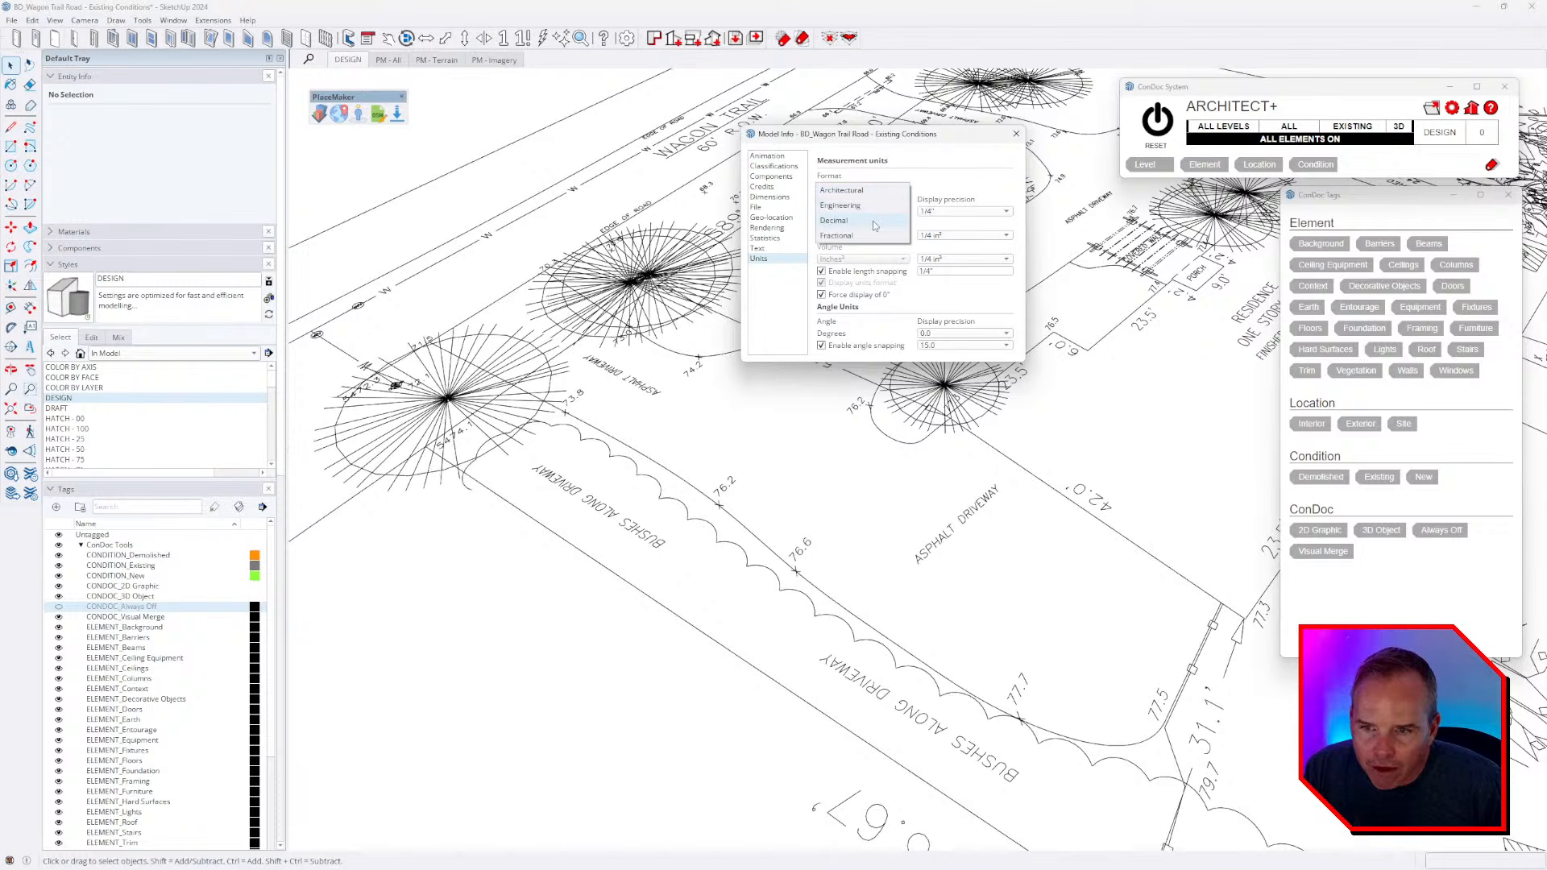
pyautogui.click(874, 221)
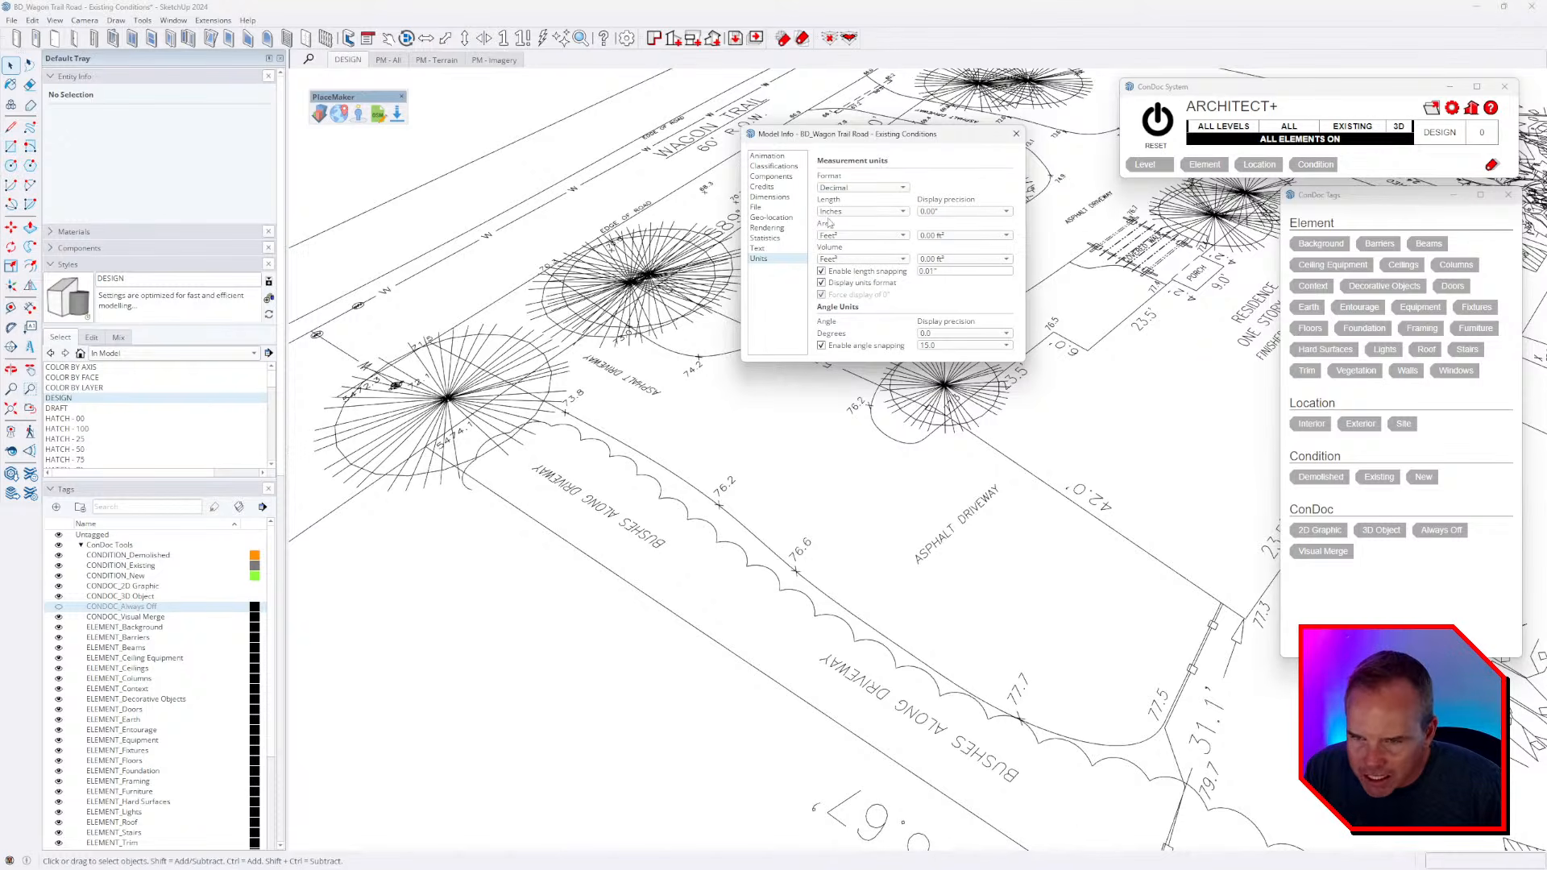
pyautogui.click(842, 212)
pyautogui.click(844, 236)
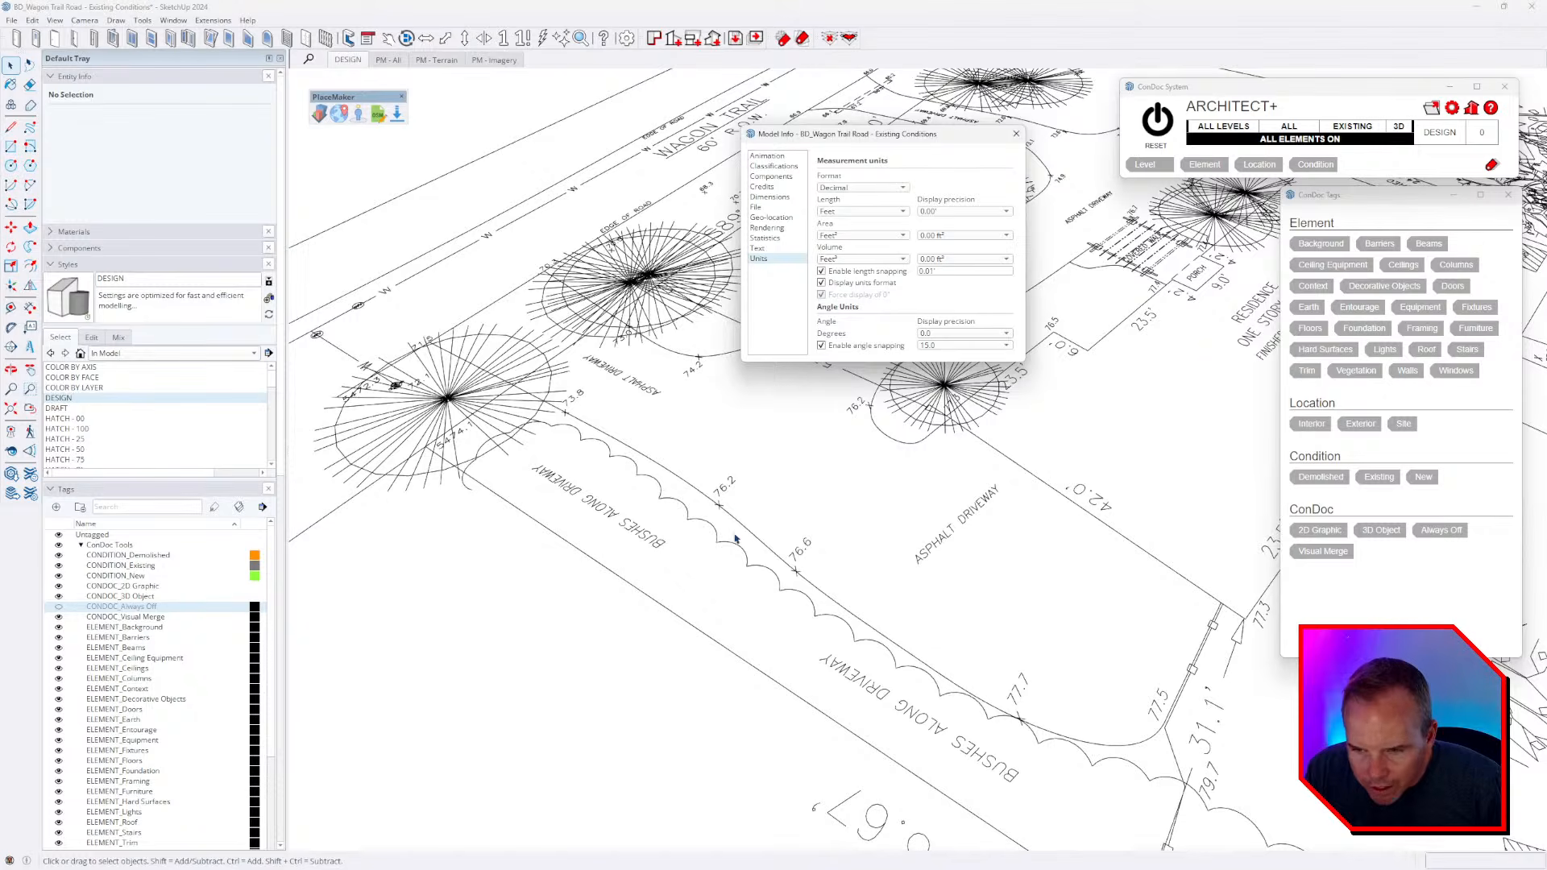
# - Examine the survey's spot elevations around the fire hydrant, the corner trees and the asphalt driveway
pyautogui.scroll(-4, 874, 496)
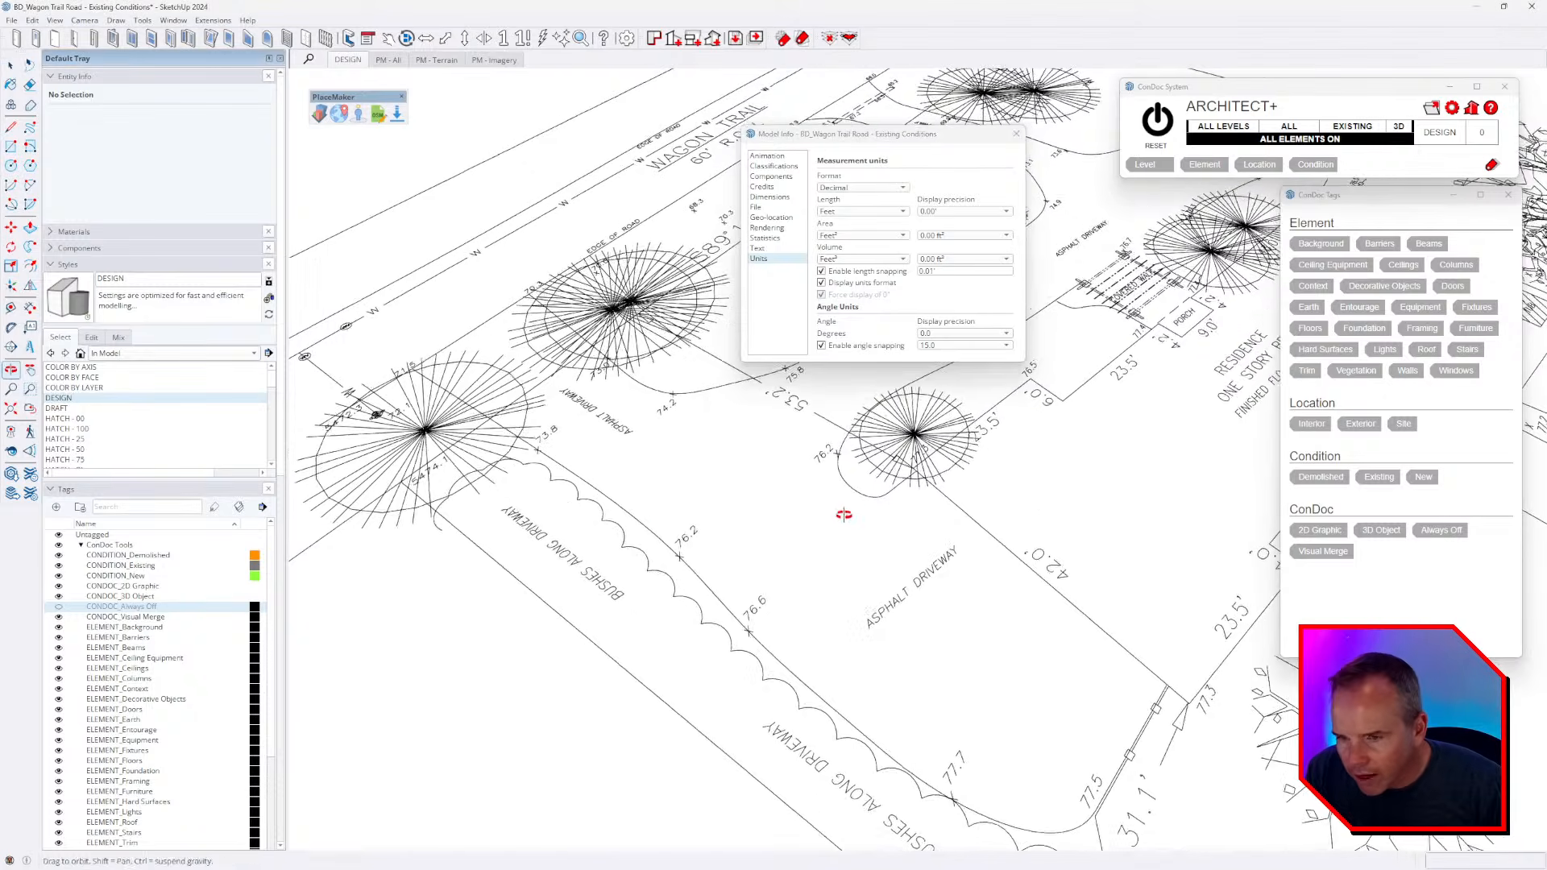
pyautogui.scroll(8, 720, 510)
pyautogui.moveTo(719, 510)
pyautogui.mouseDown(button='middle')
pyautogui.moveTo(691, 553)
pyautogui.moveTo(757, 569)
pyautogui.mouseUp(button='middle')
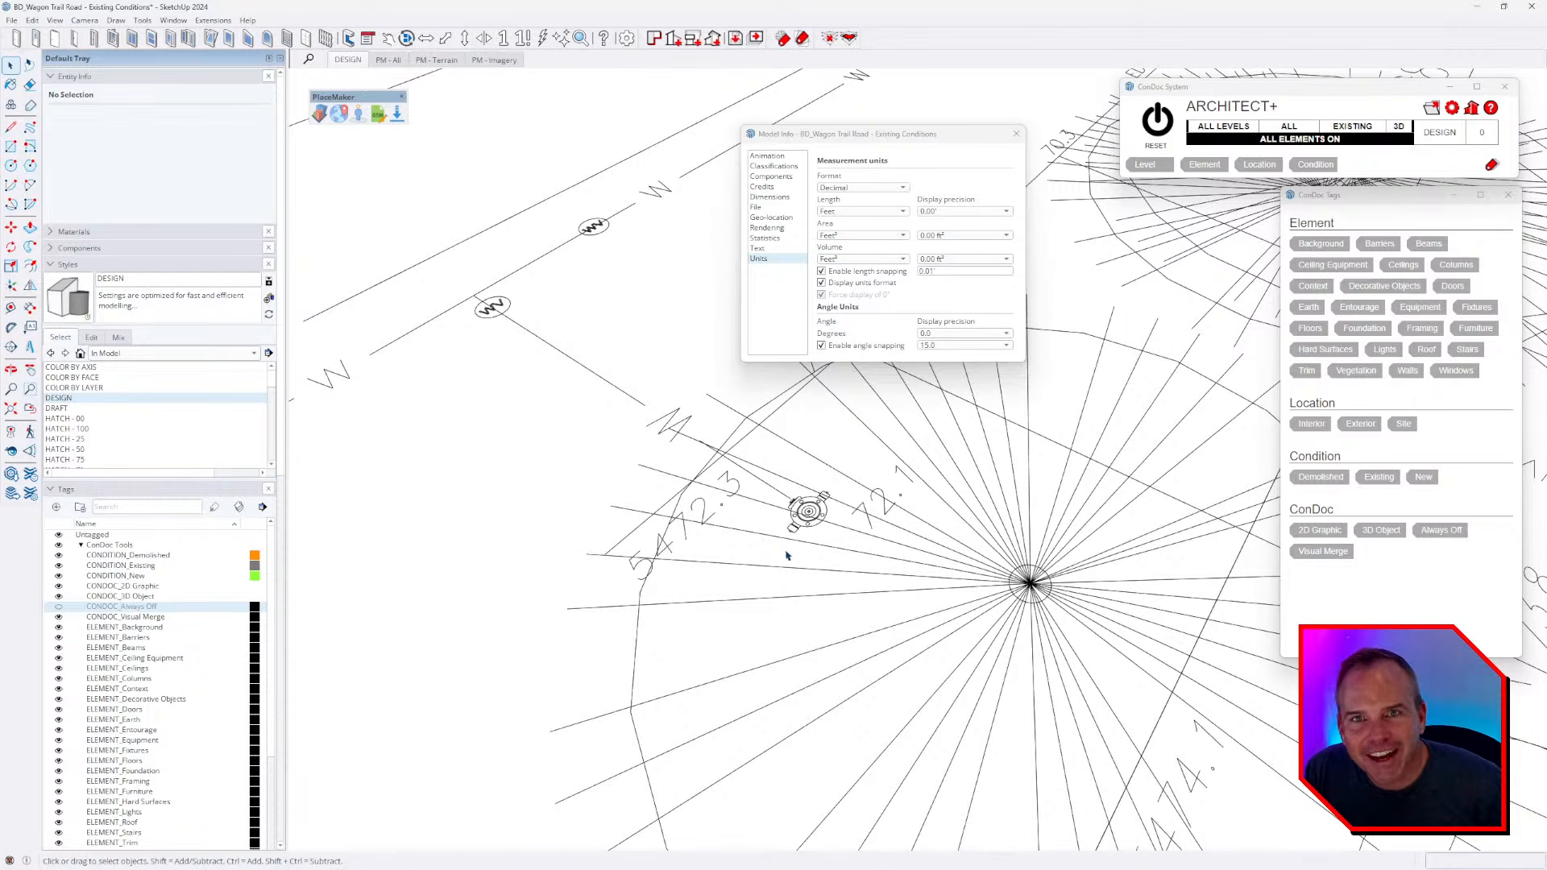
pyautogui.moveTo(812, 561)
pyautogui.mouseDown(button='middle')
pyautogui.moveTo(815, 580)
pyautogui.moveTo(761, 505)
pyautogui.mouseUp(button='middle')
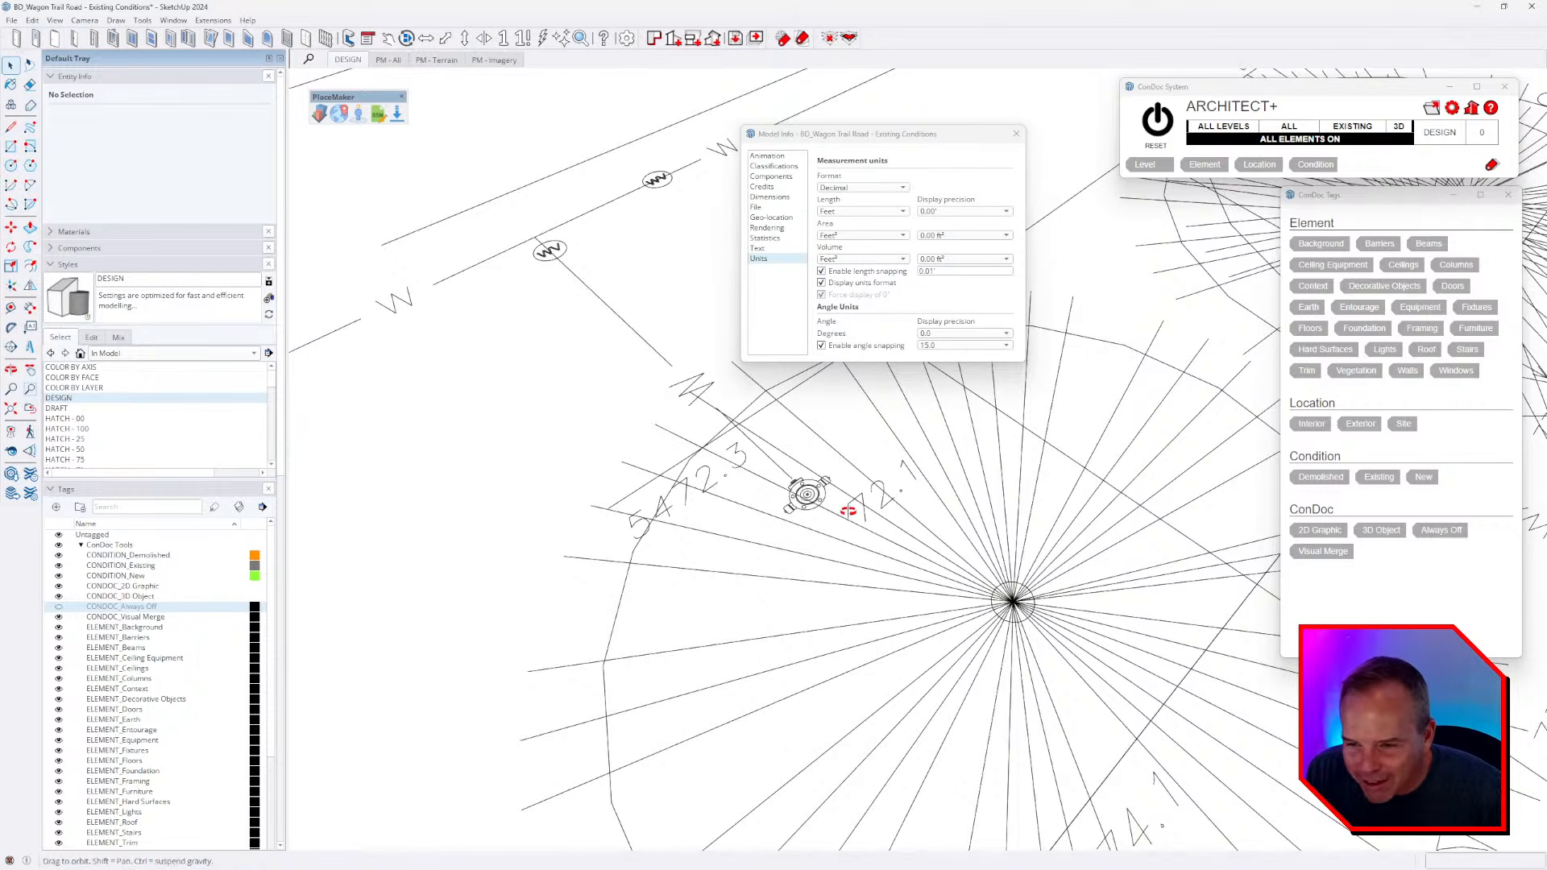
pyautogui.moveTo(845, 510); pyautogui.dragTo(849, 518, button='middle')
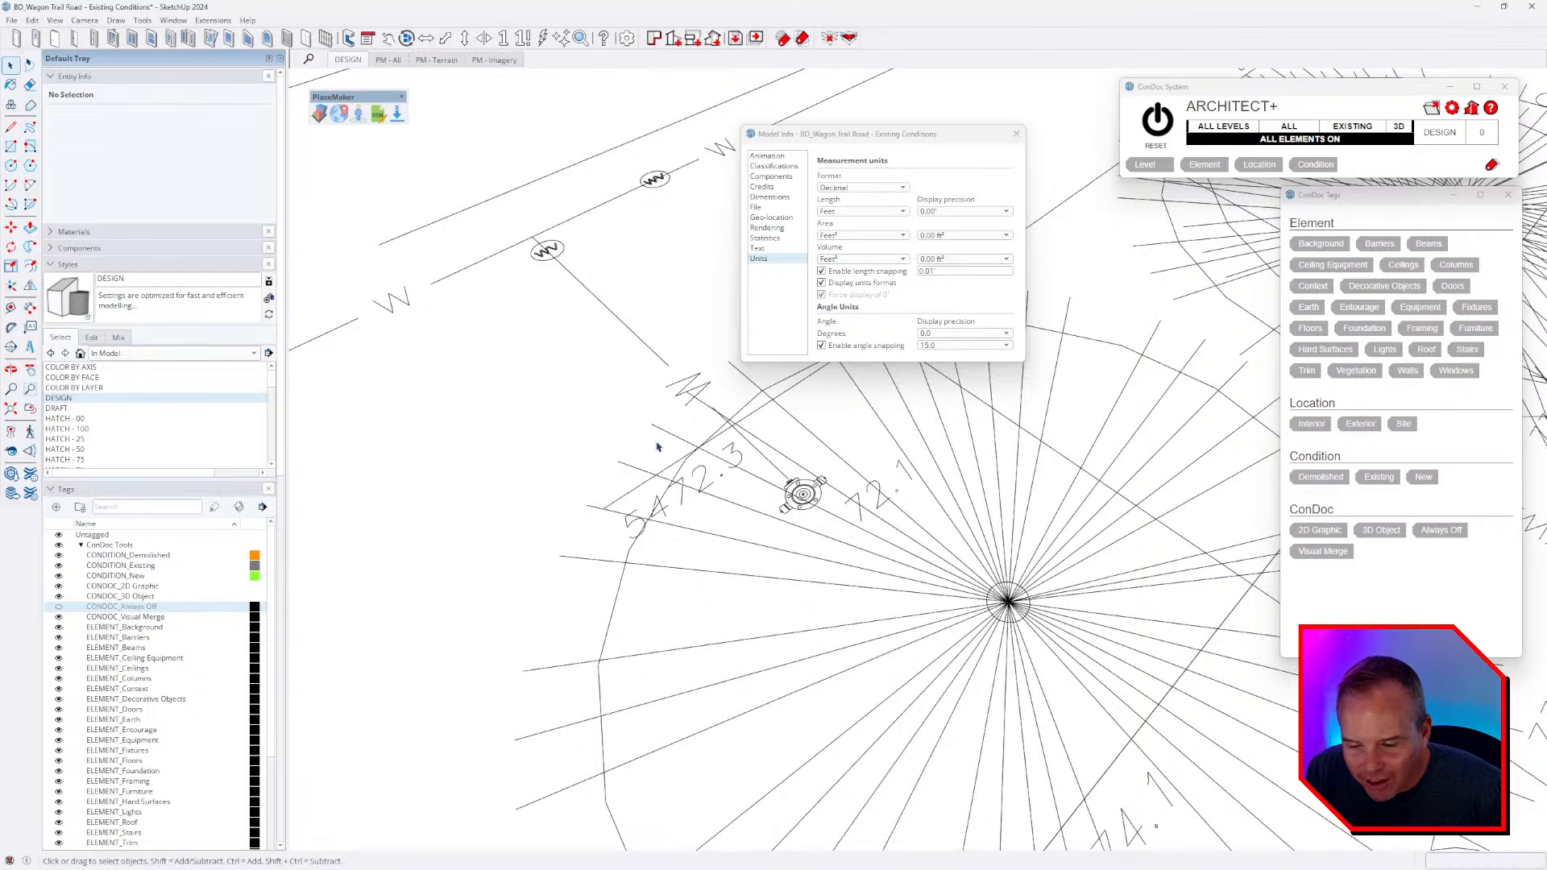
pyautogui.scroll(-1, 626, 518)
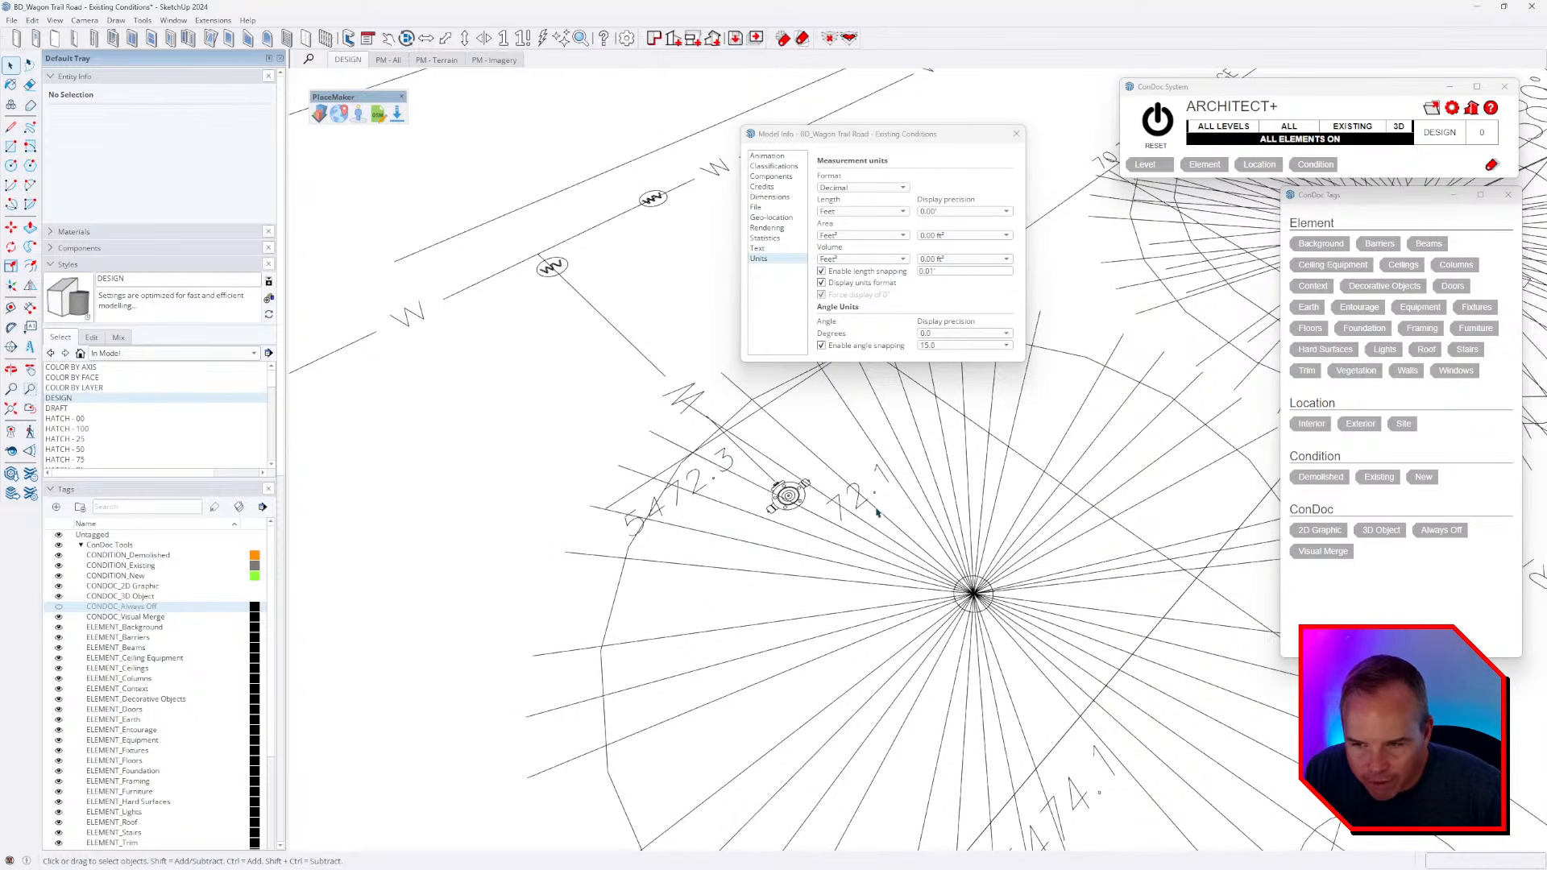
pyautogui.scroll(-5, 654, 486)
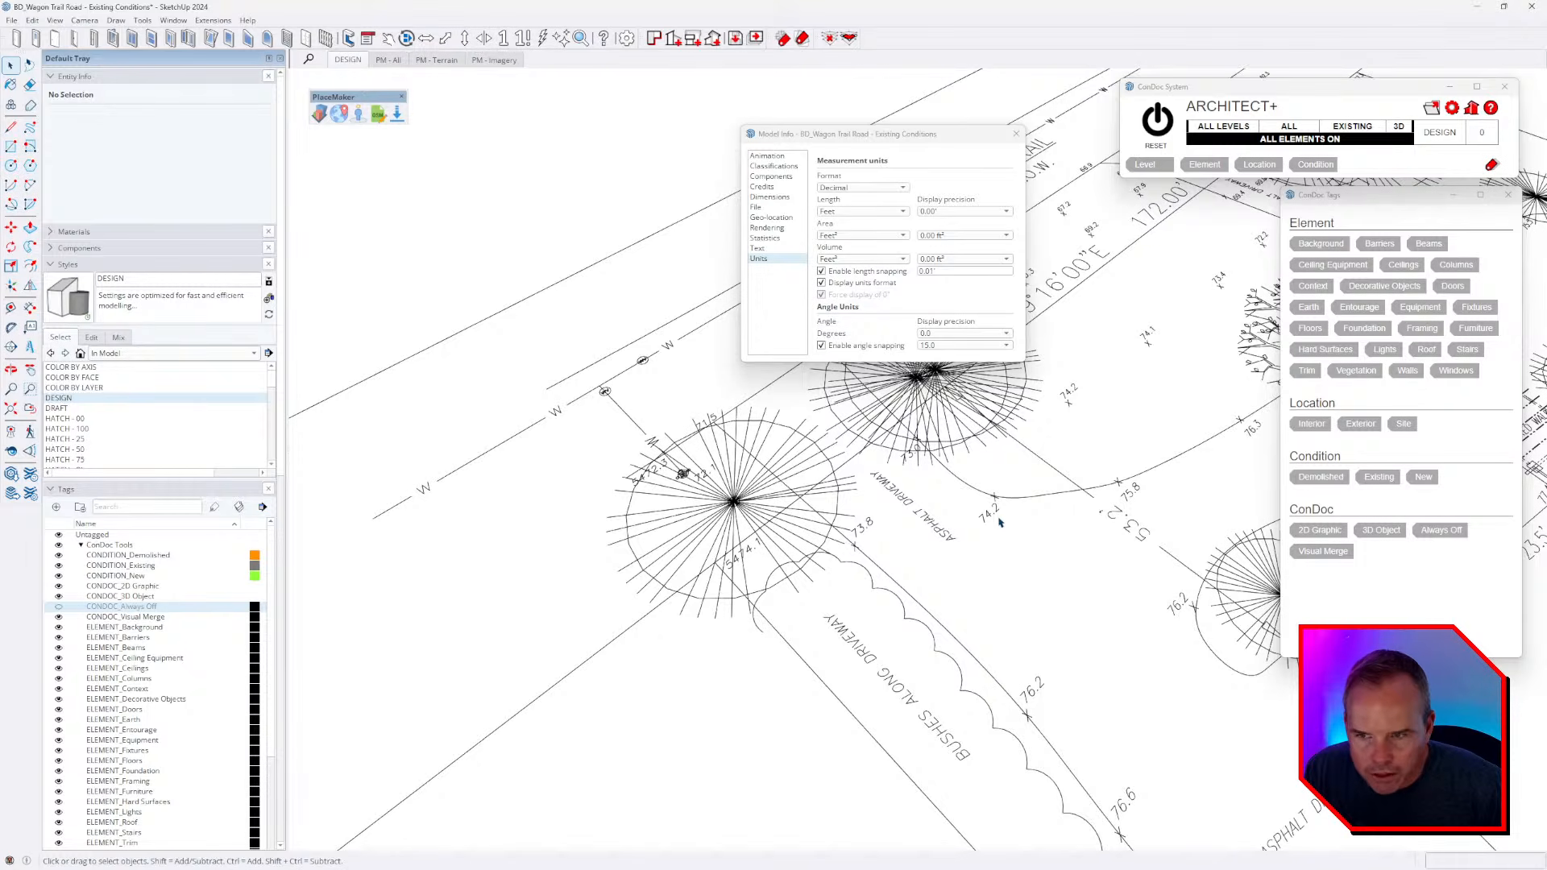
# - Set the length, area and volume display precision to six decimal places
pyautogui.click(952, 211)
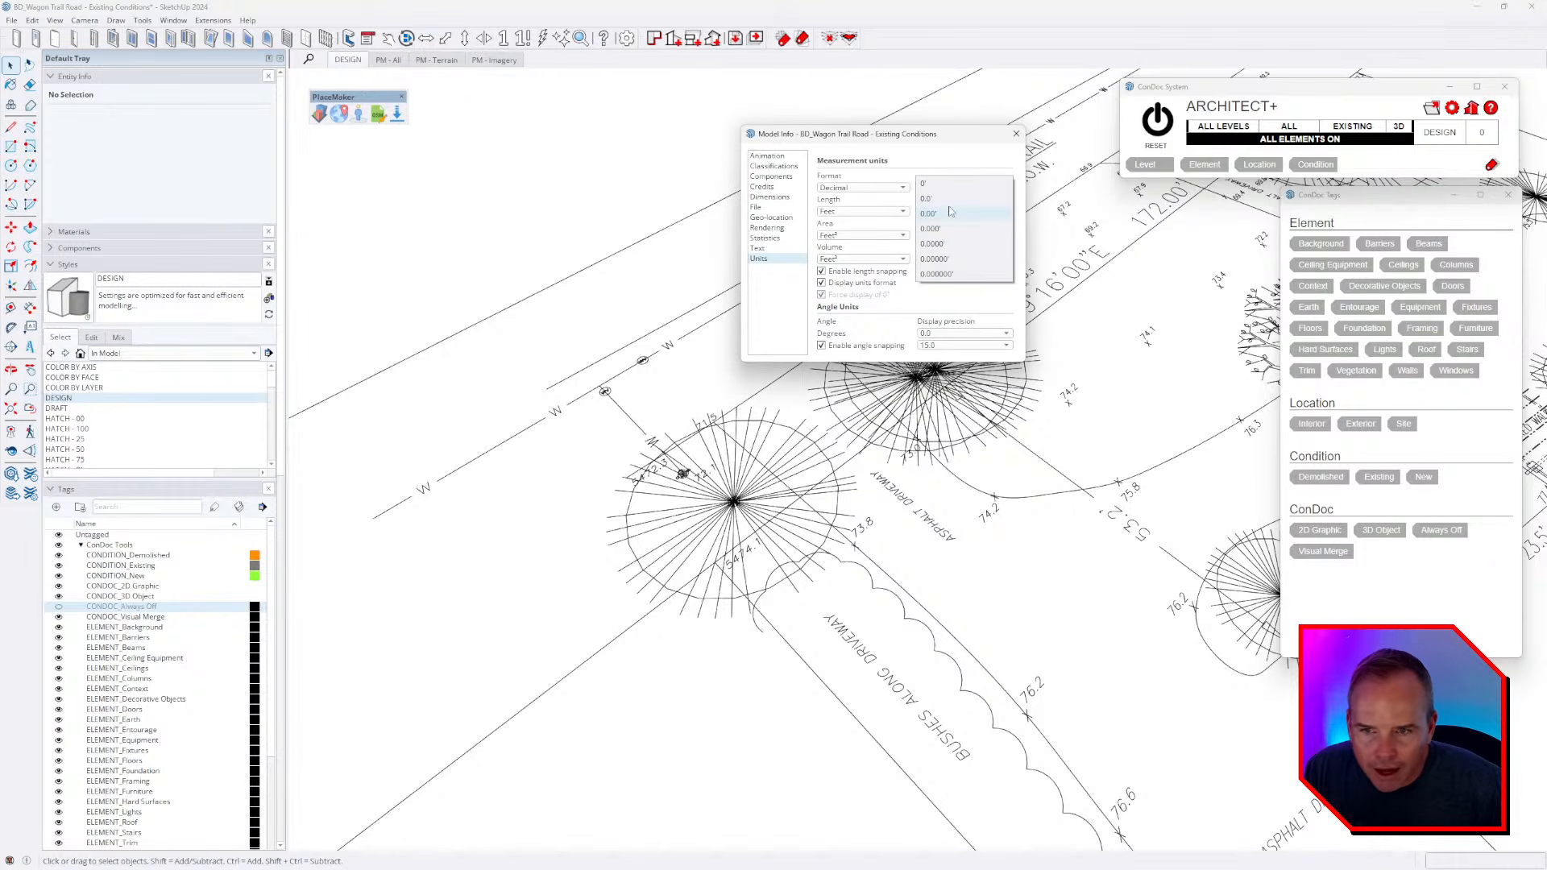
pyautogui.click(956, 272)
pyautogui.click(957, 236)
pyautogui.click(952, 301)
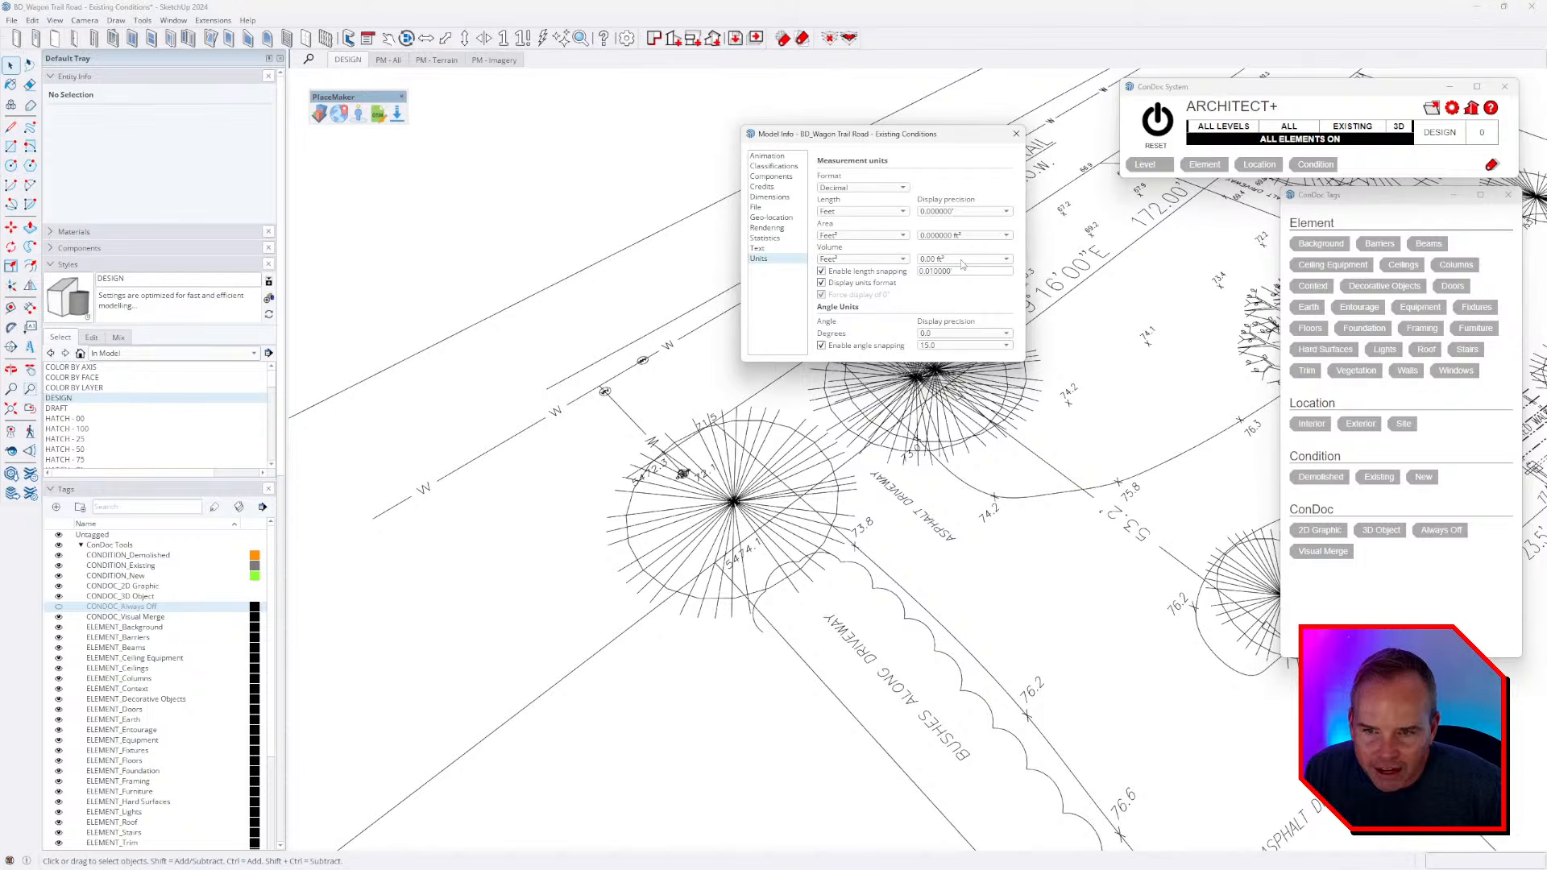
pyautogui.click(962, 262)
pyautogui.click(959, 324)
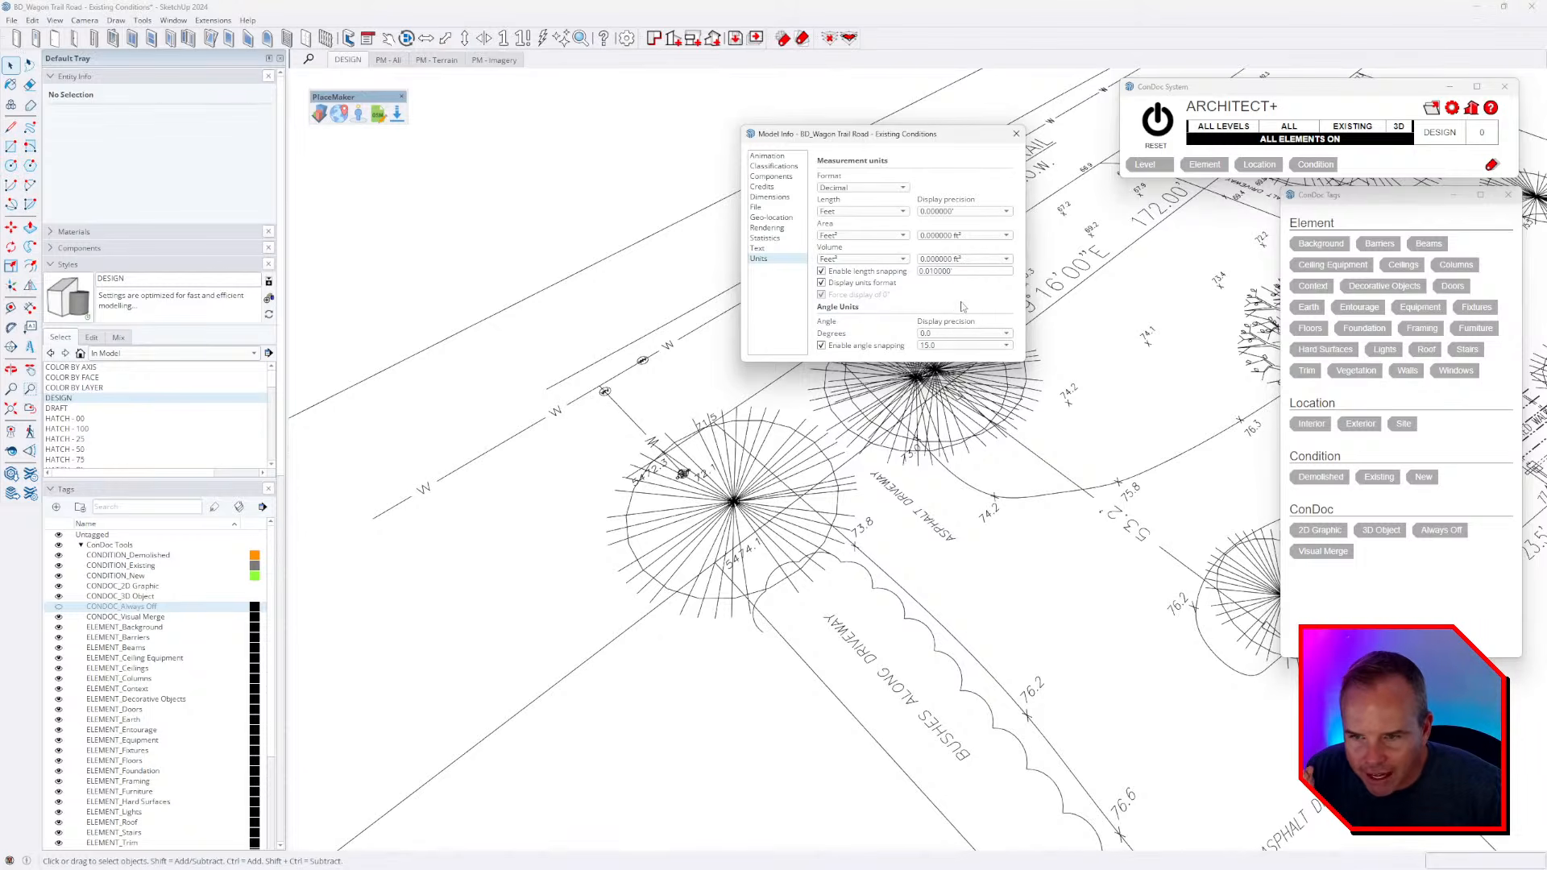
# - Turn off length and angle snapping and set the angle display precision to 0.000 in the model's units
pyautogui.click(885, 272)
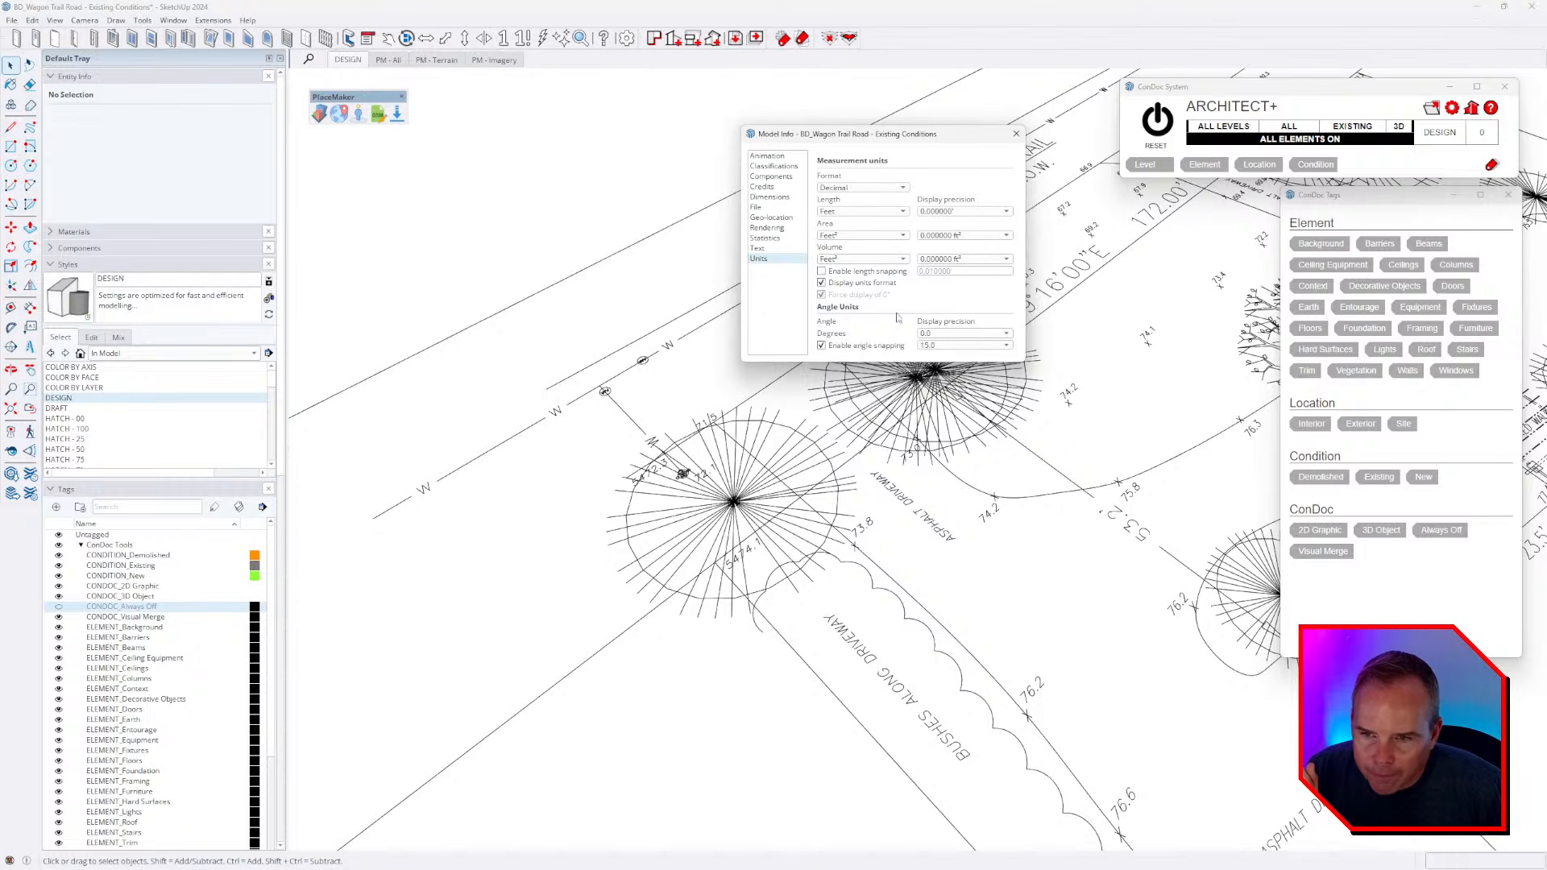
pyautogui.click(904, 346)
pyautogui.click(939, 333)
pyautogui.click(942, 365)
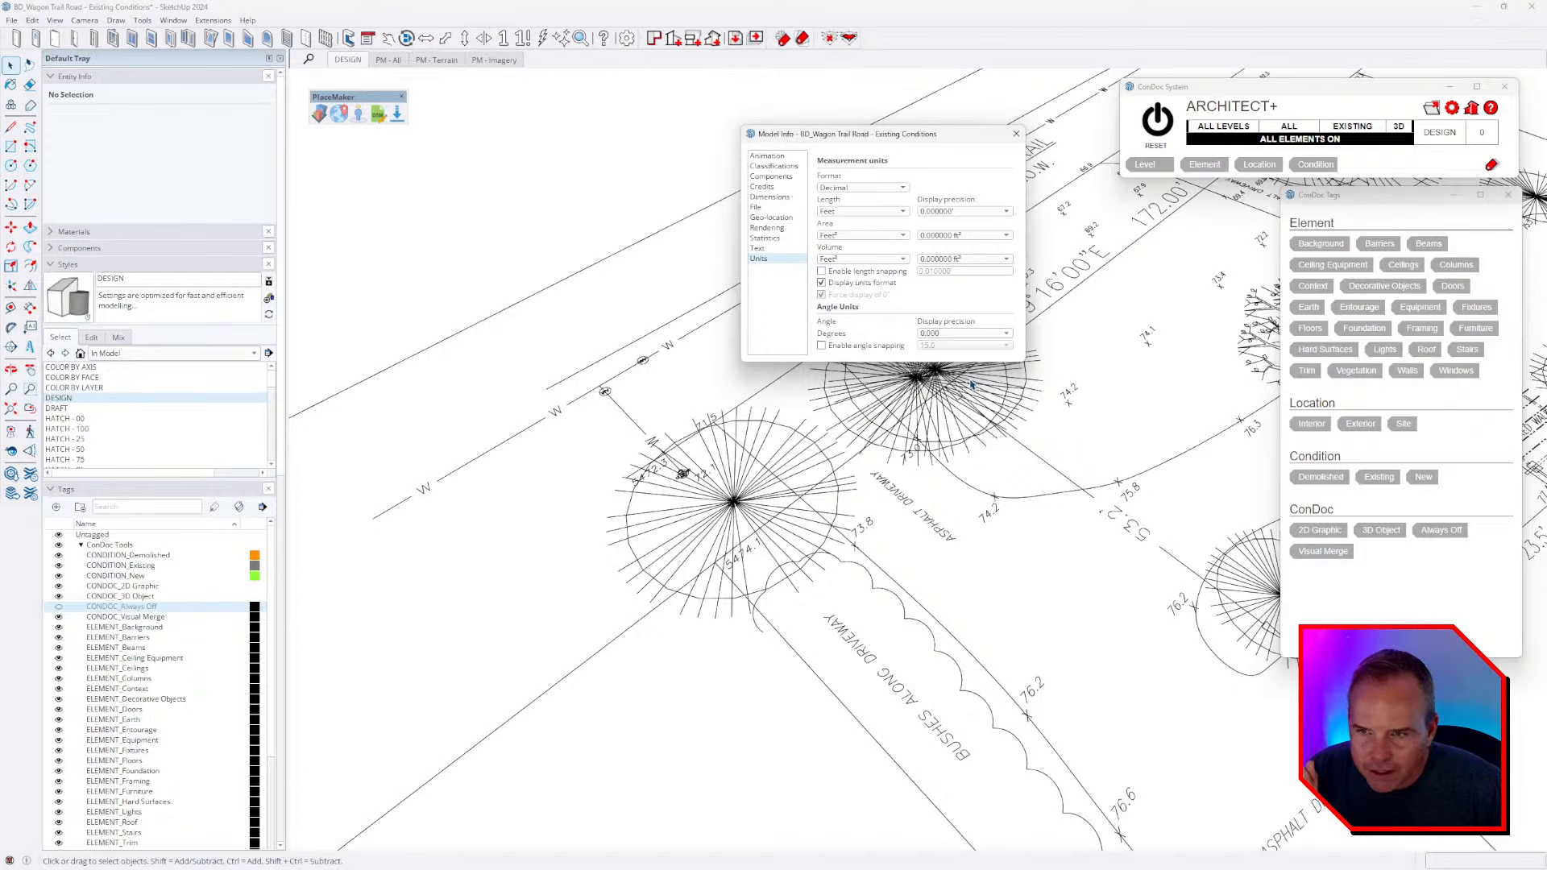
pyautogui.click(1016, 133)
# - Draw a vertical line 74.1 feet high from the property corner labelled 5474.1 at the start of the bushes along the driveway
pyautogui.scroll(10, 829, 435)
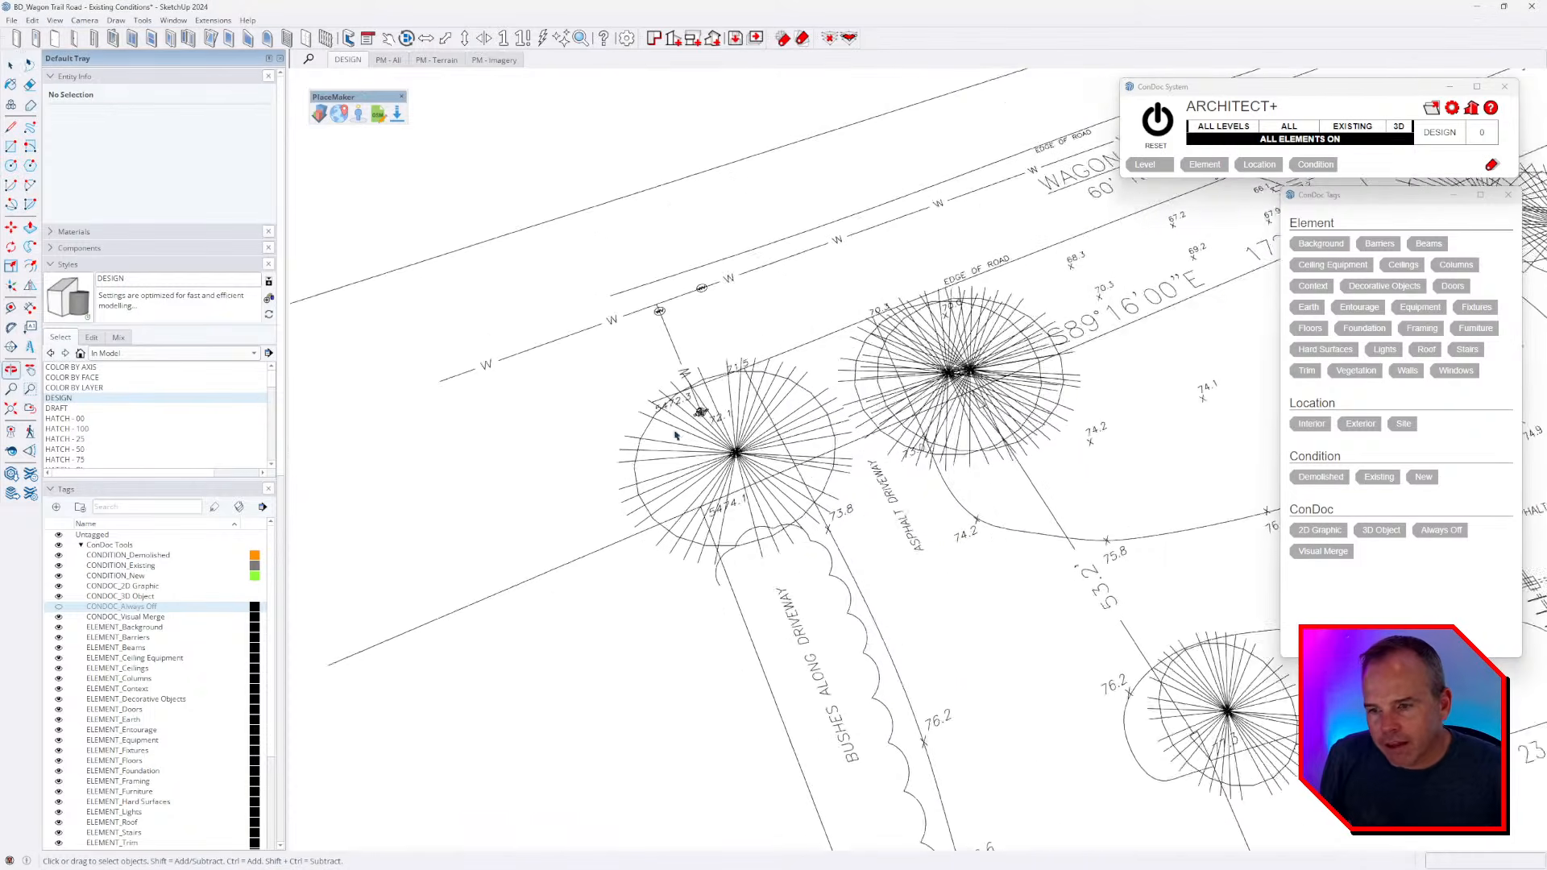
pyautogui.scroll(2, 817, 391)
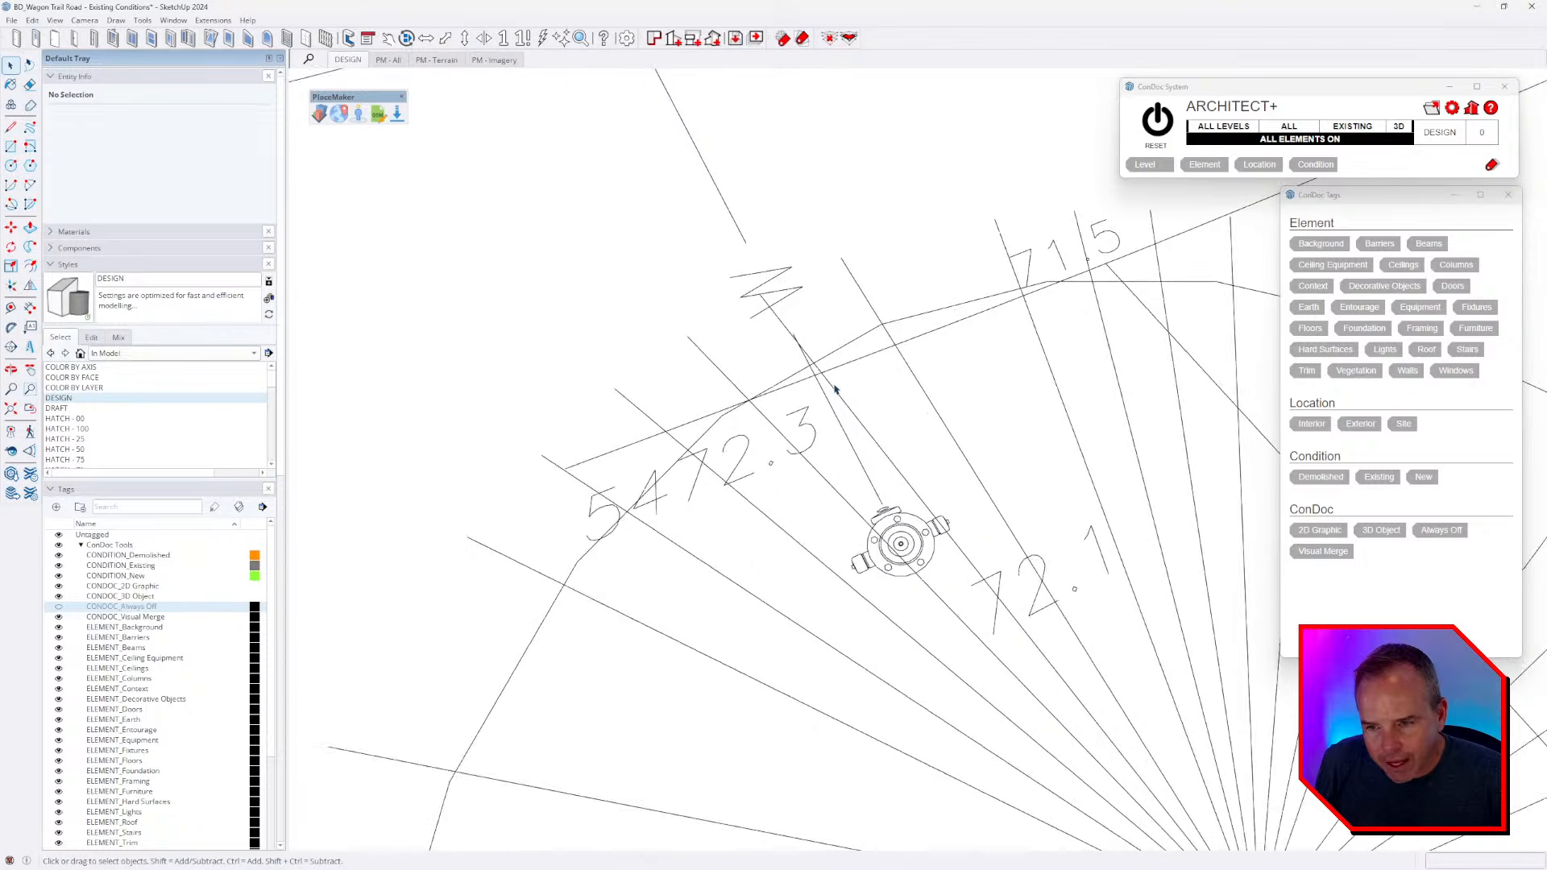
pyautogui.scroll(-8, 694, 354)
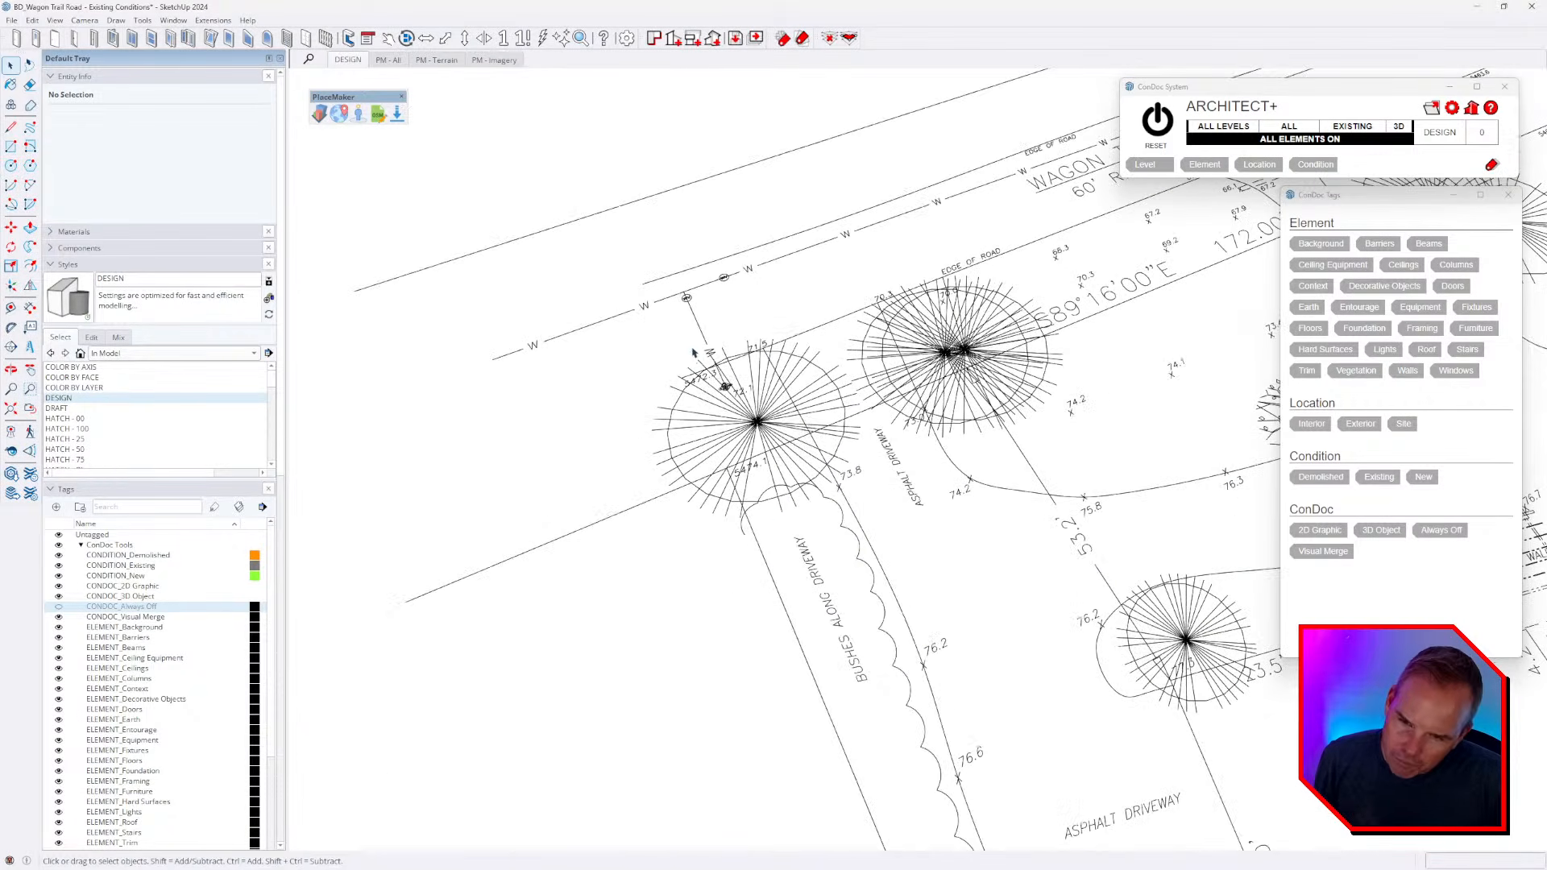
pyautogui.scroll(6, 727, 484)
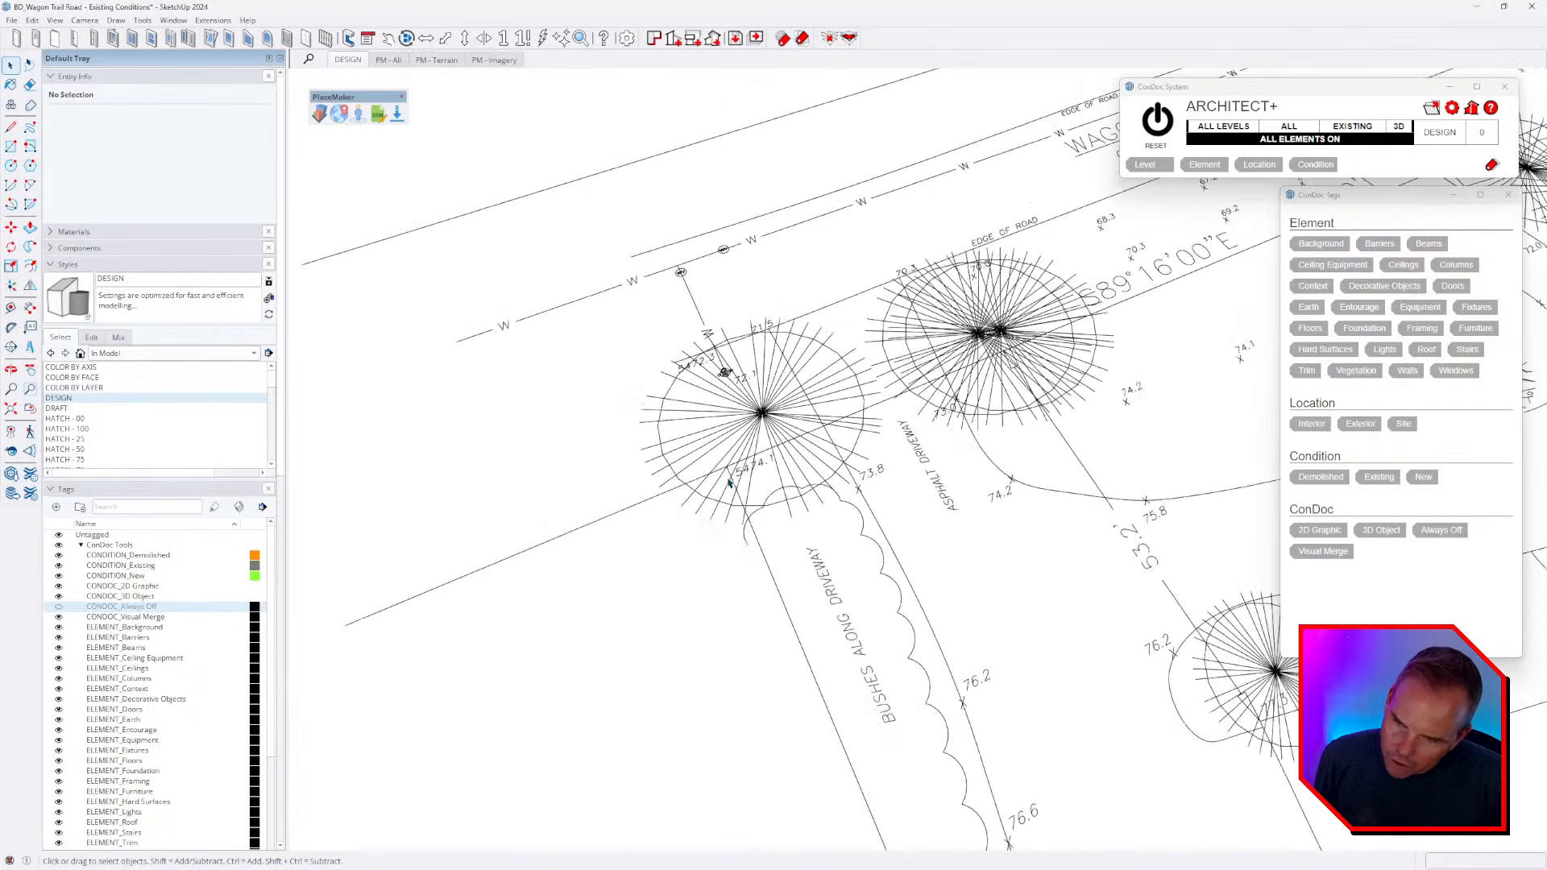
pyautogui.scroll(8, 721, 458)
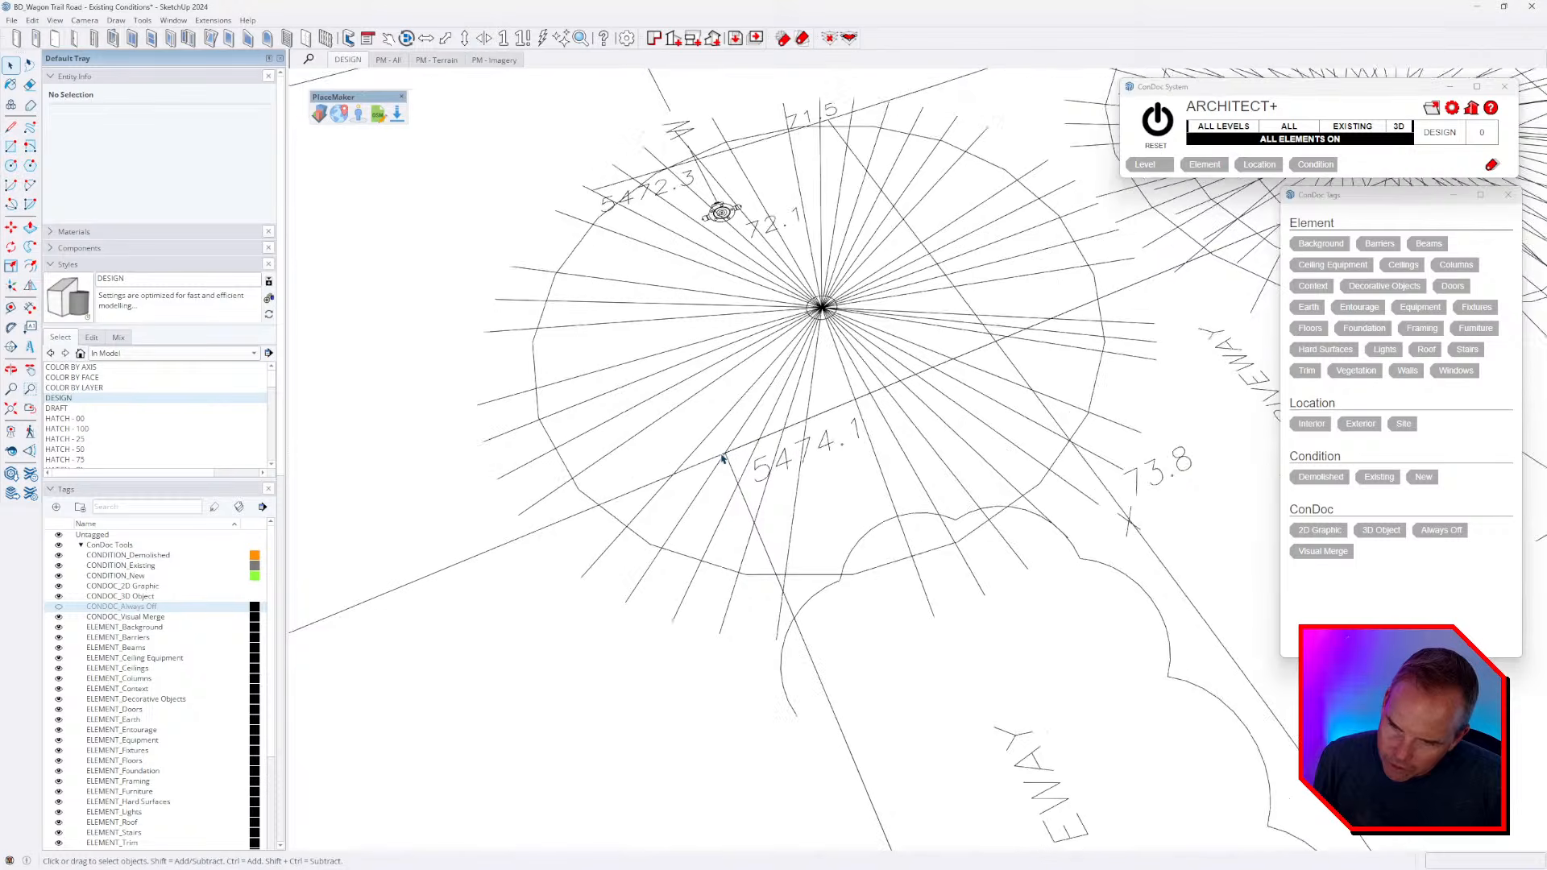
pyautogui.scroll(8, 729, 457)
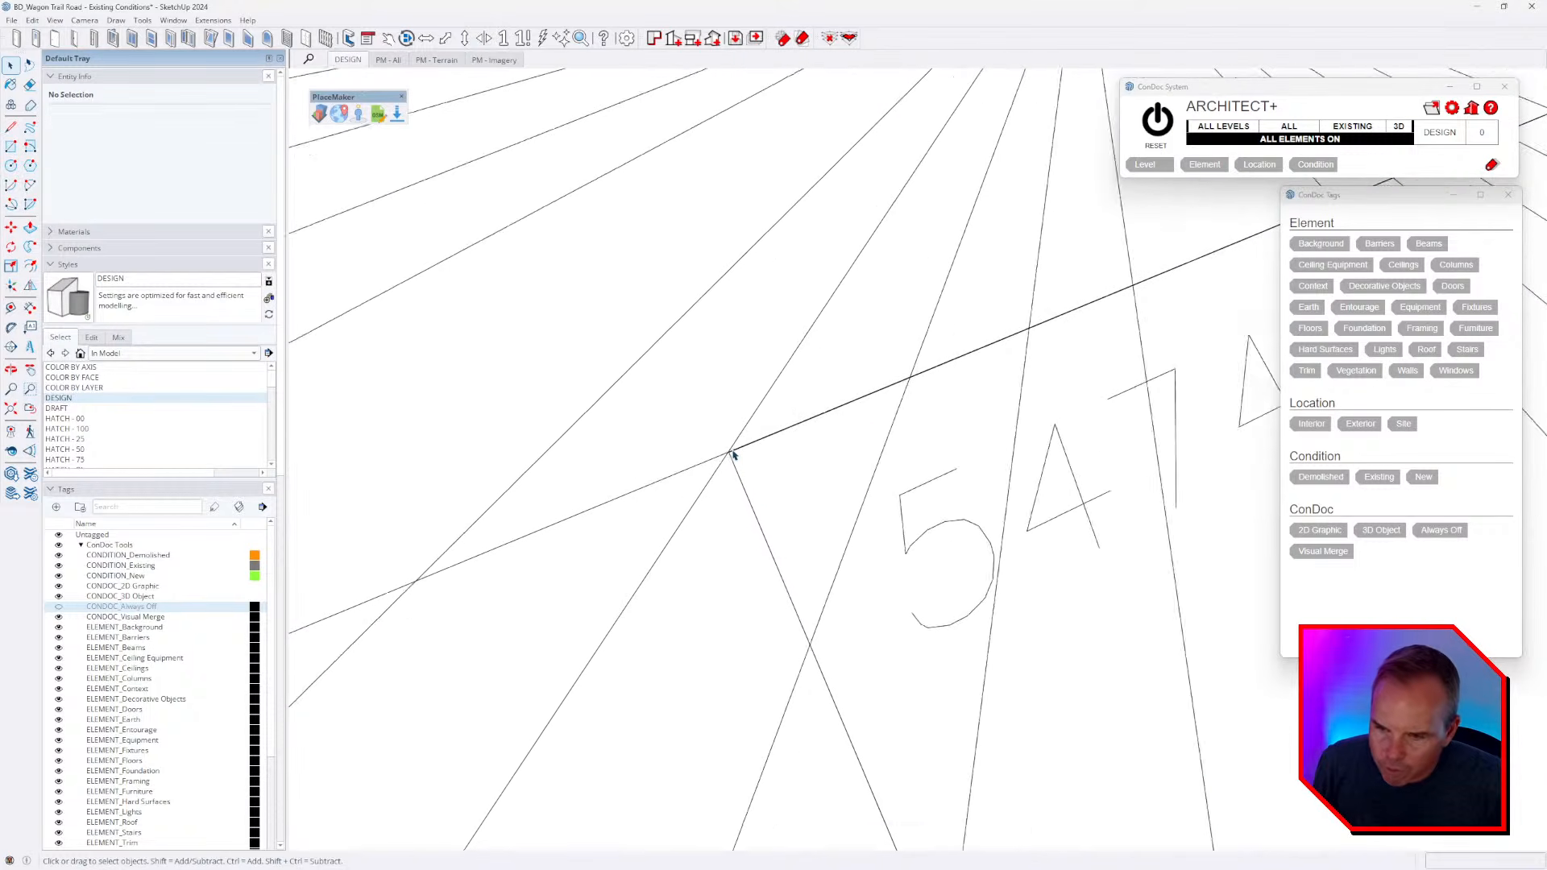
pyautogui.scroll(-3, 733, 456)
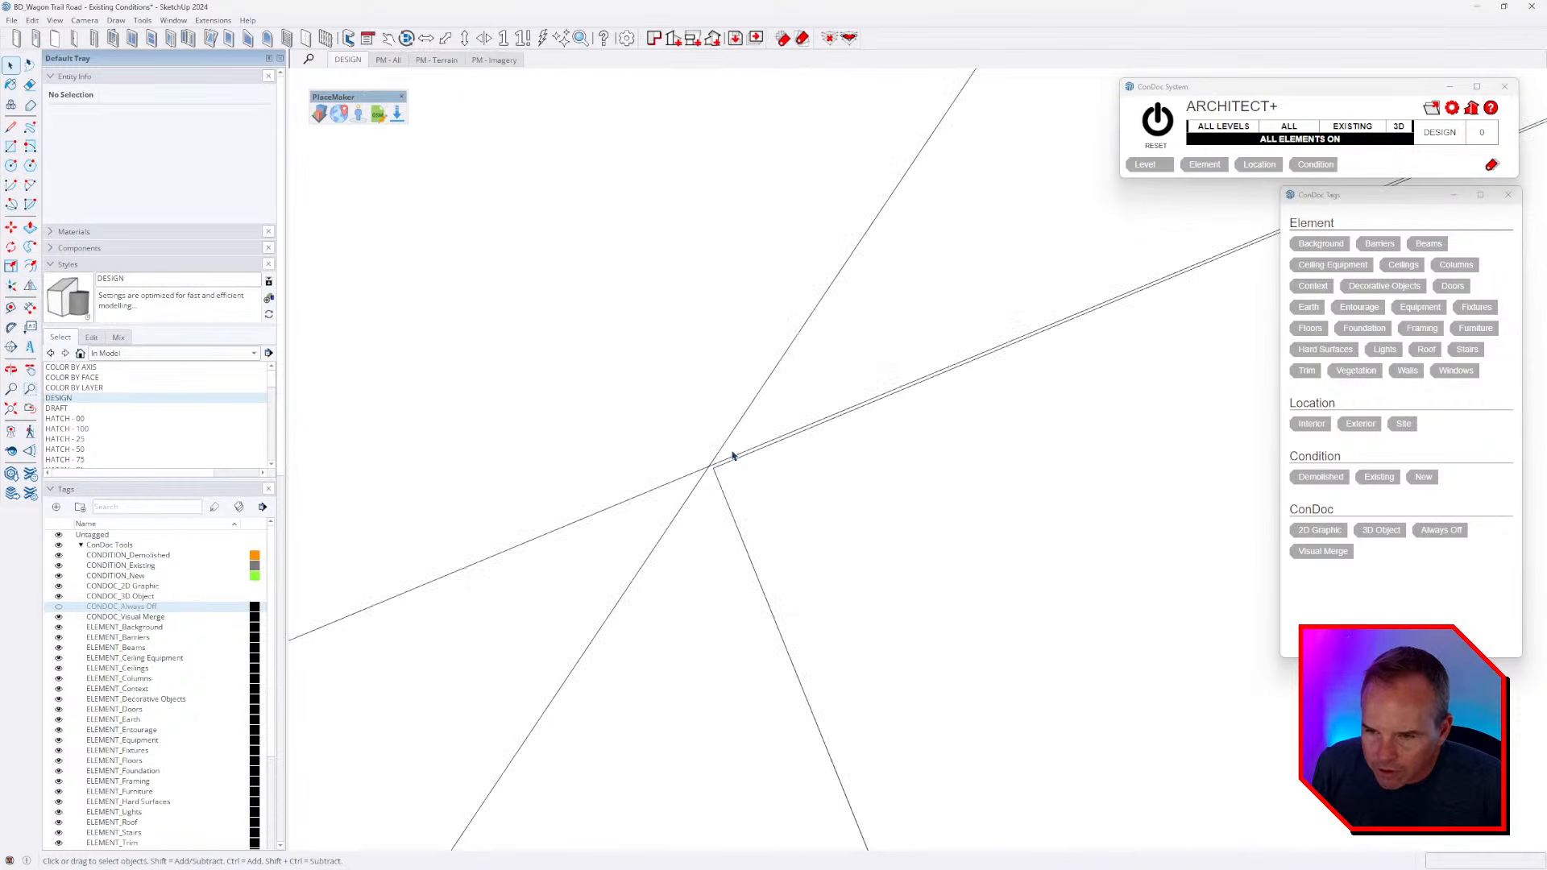
pyautogui.scroll(1, 715, 476)
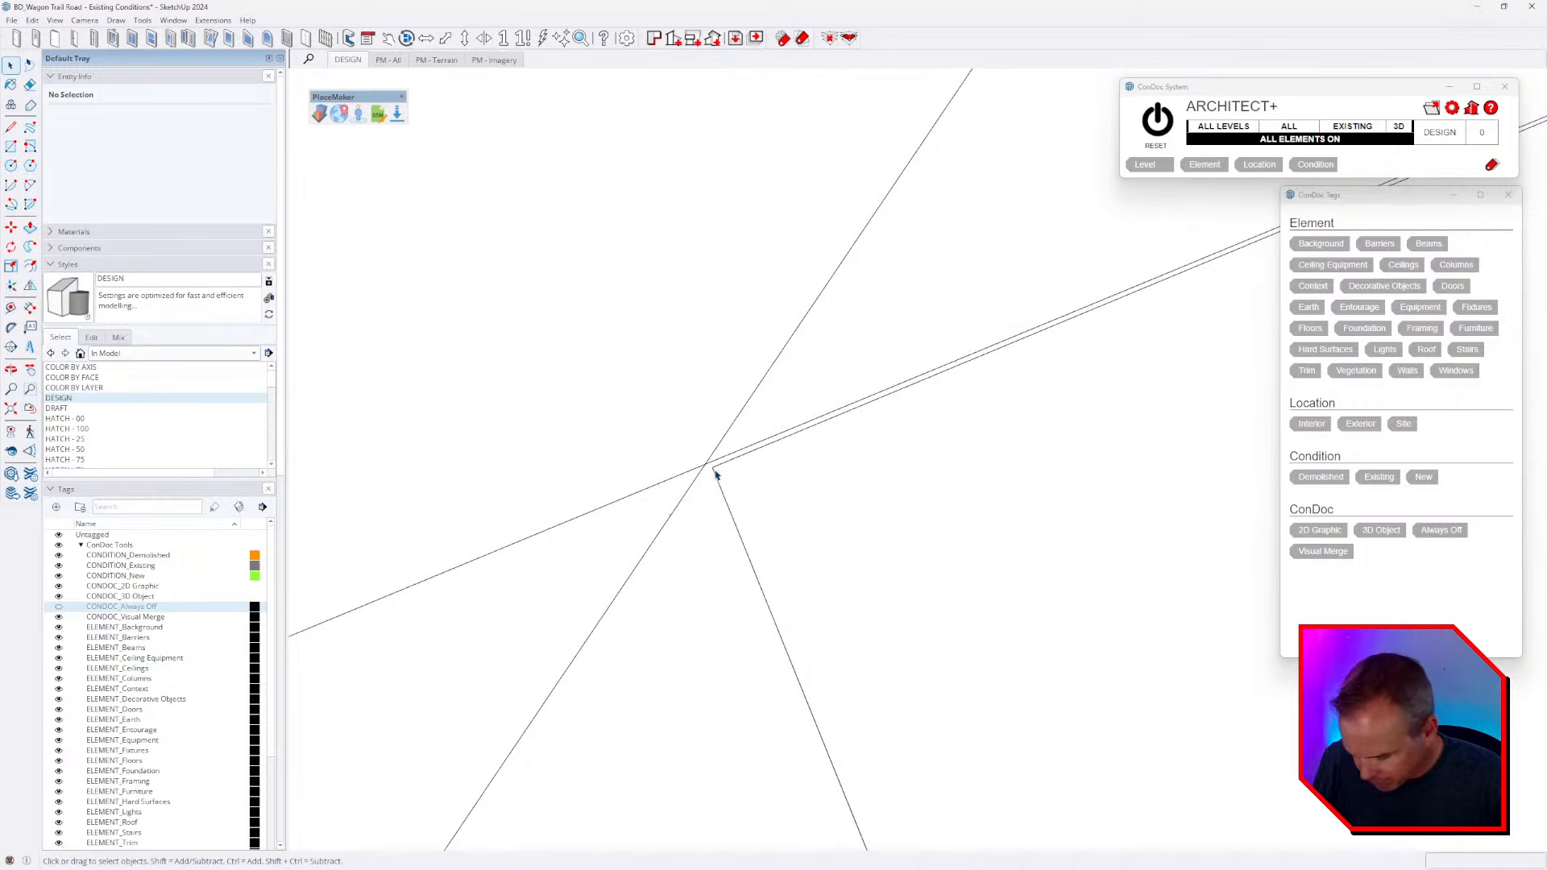
pyautogui.press('l')
pyautogui.click(711, 465)
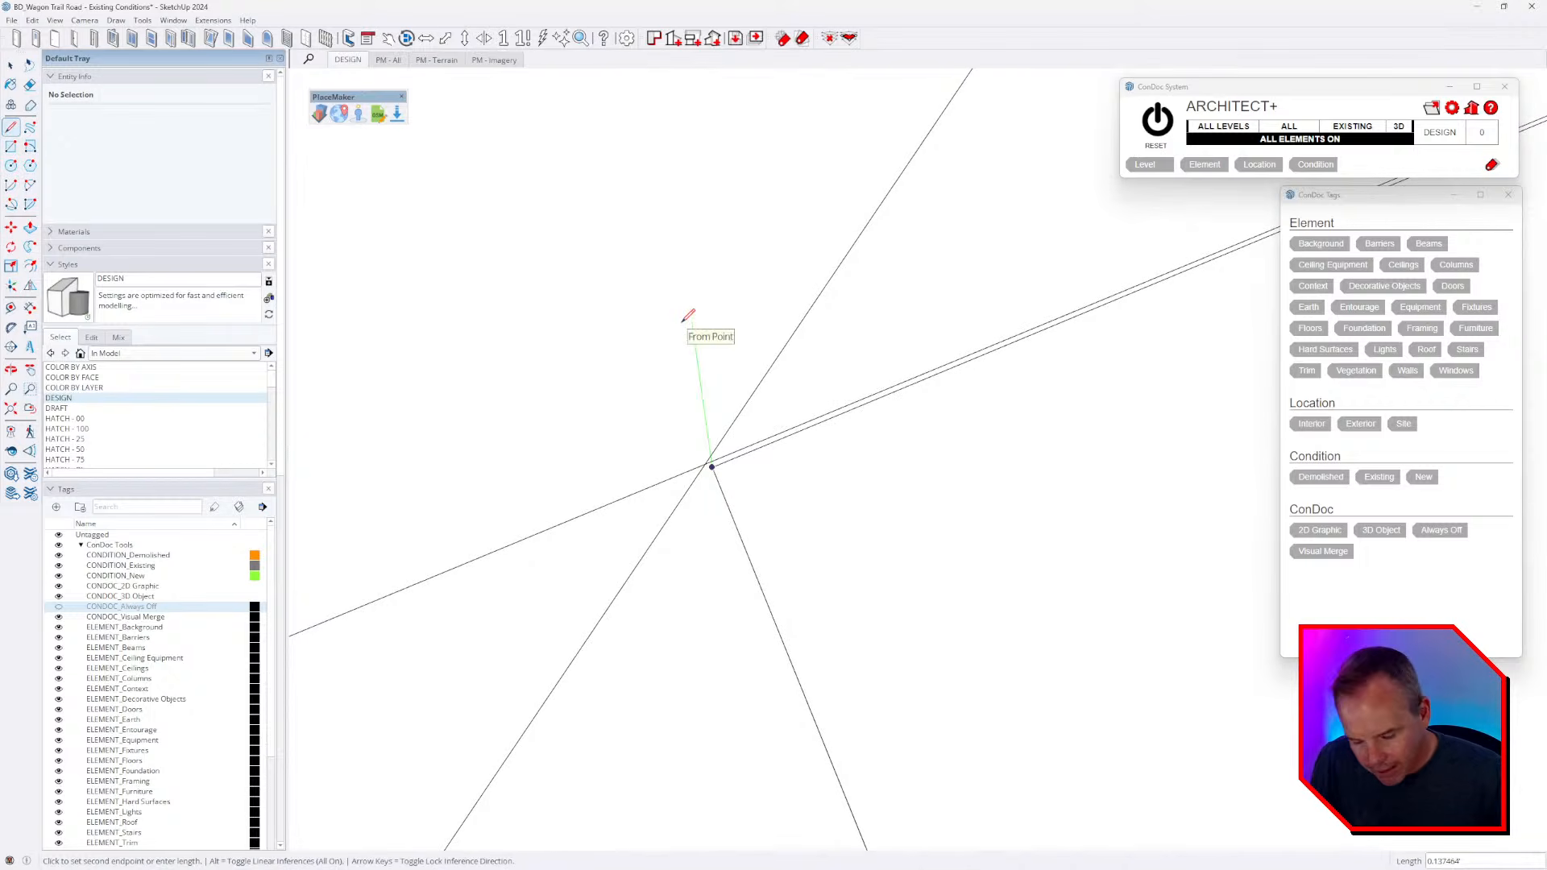
pyautogui.scroll(5, 656, 348)
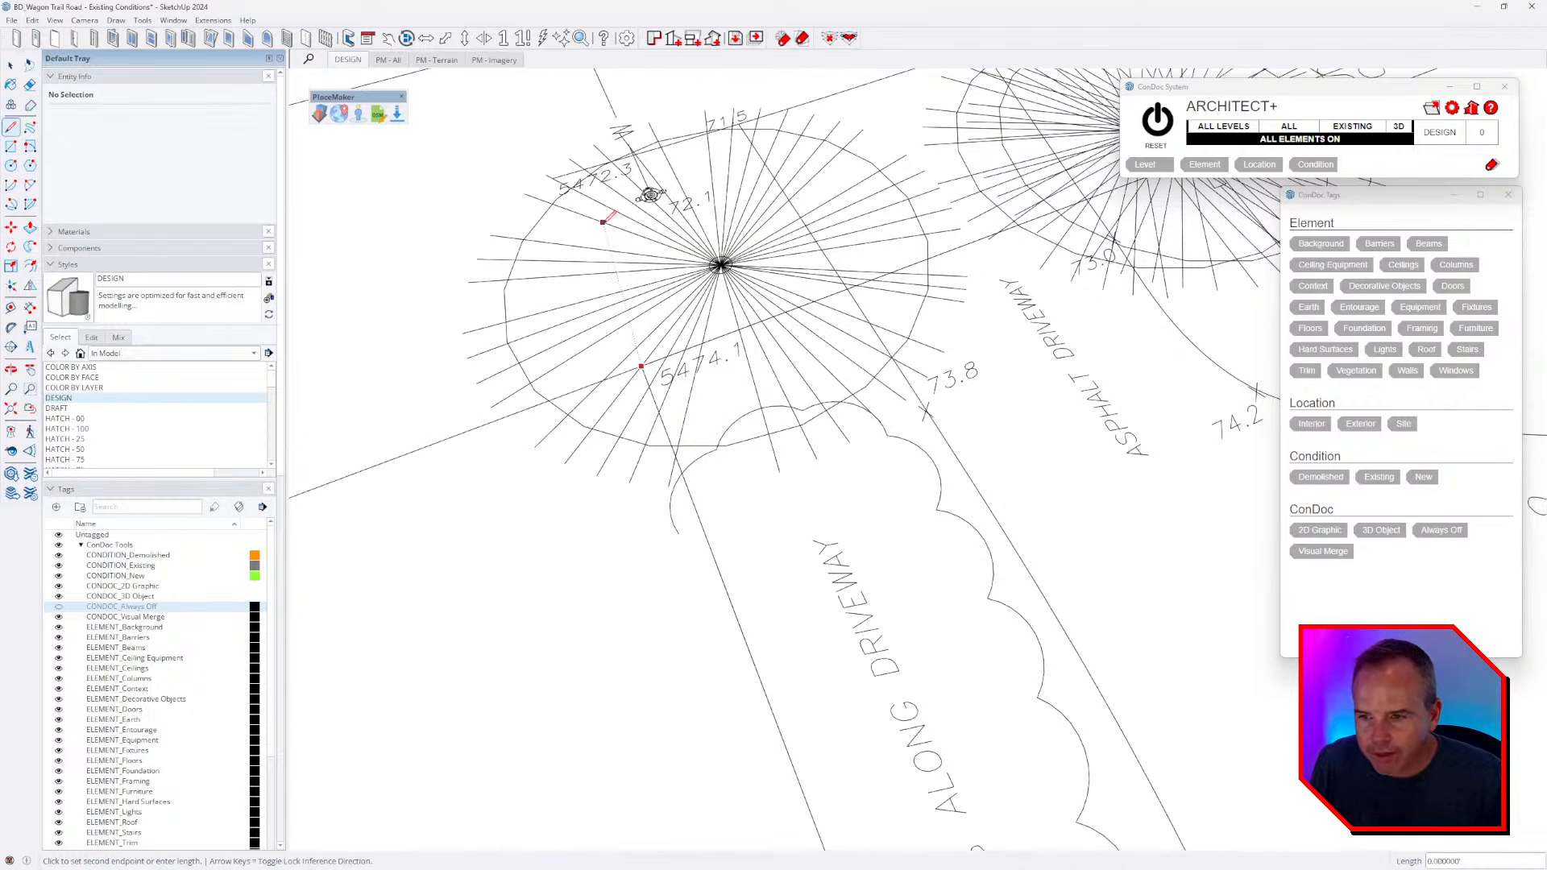
pyautogui.write('7')
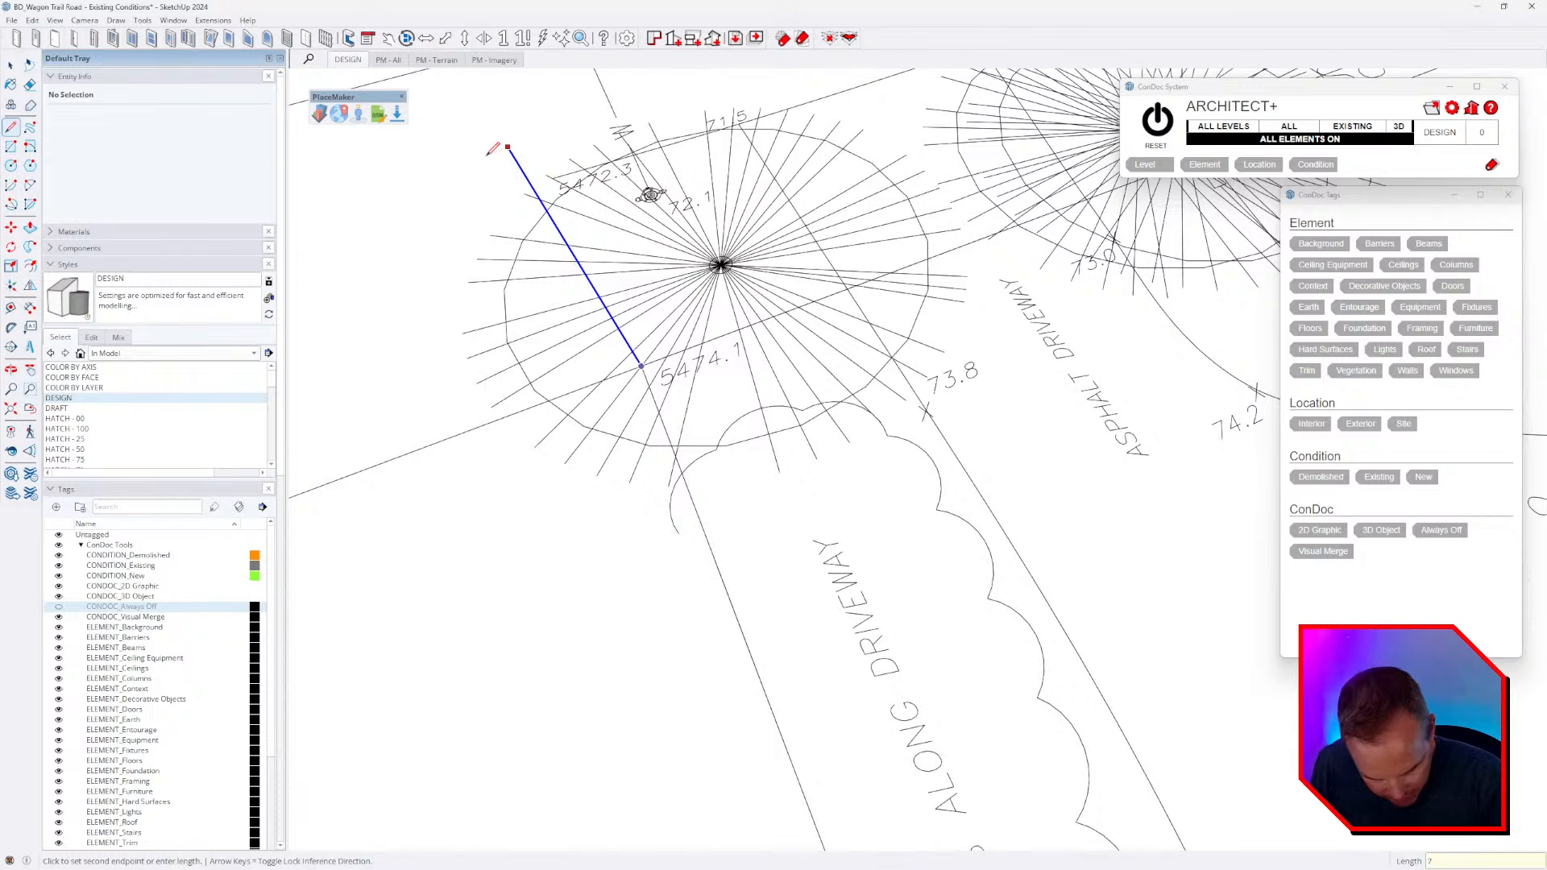
pyautogui.write('4.1')
pyautogui.press('Return')
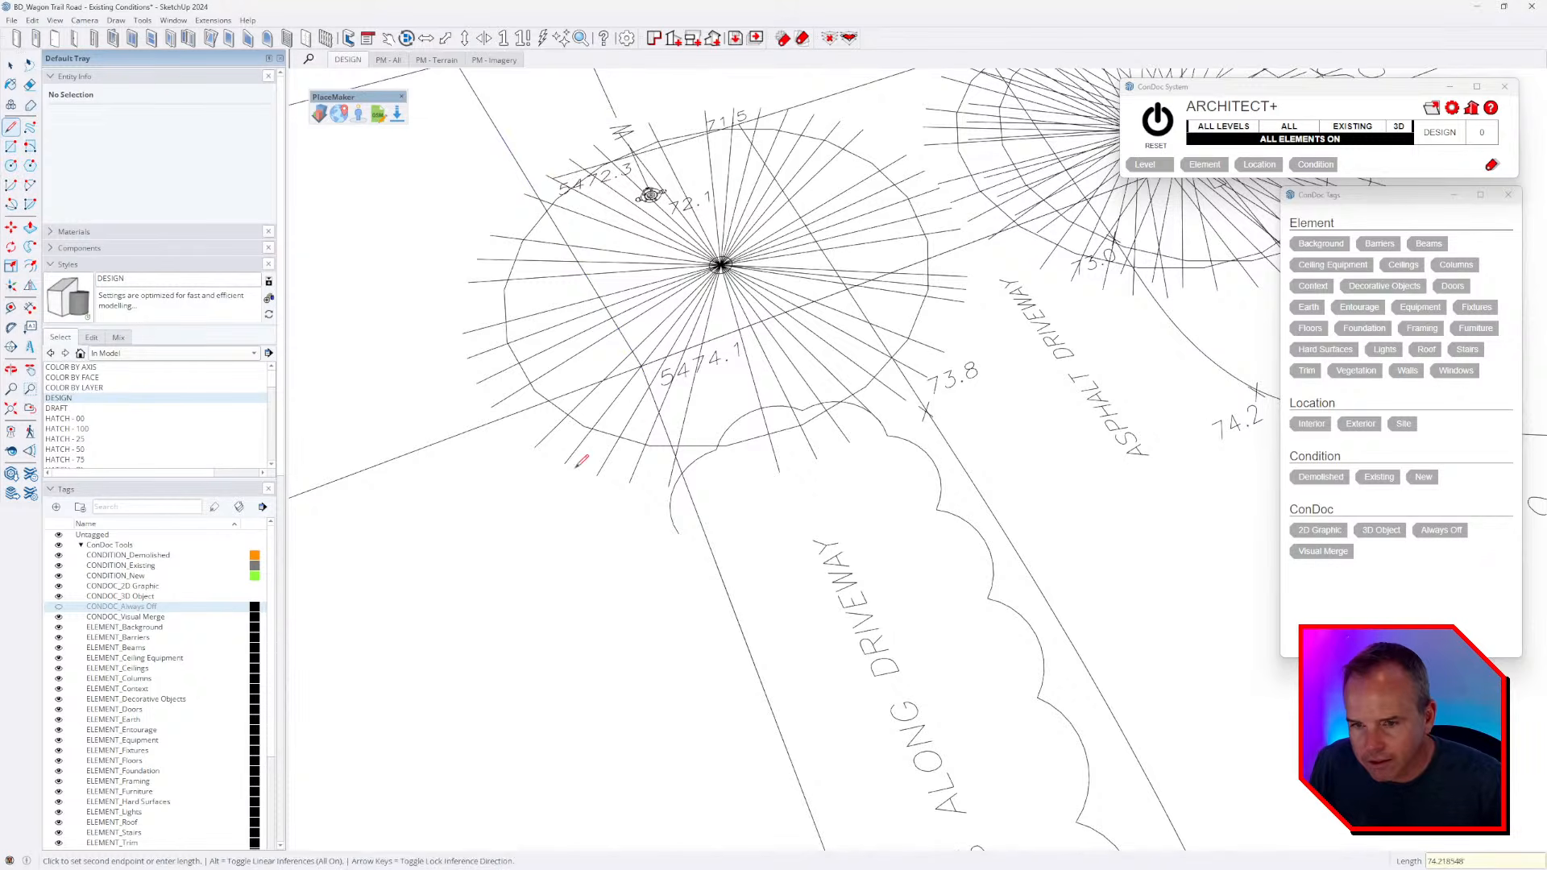
pyautogui.scroll(-5, 496, 148)
pyautogui.press('Escape')
pyautogui.scroll(-2, 797, 307)
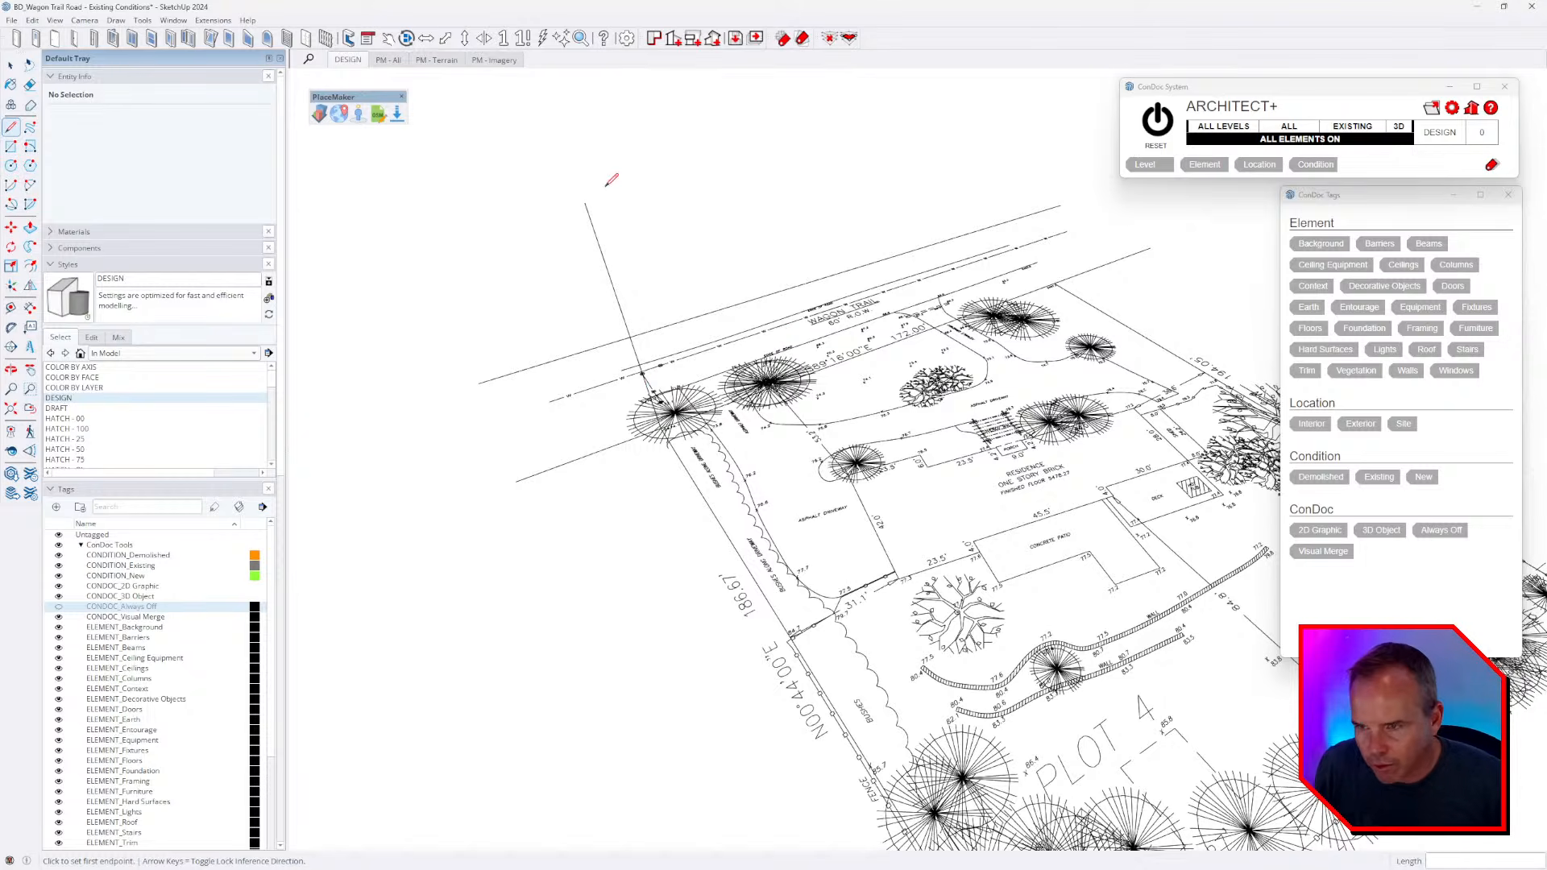
# - Draw a vertical line from the 73.8 spot mark at the driveway edge, matching that elevation in feet
pyautogui.moveTo(690, 366); pyautogui.dragTo(662, 391, button='middle')
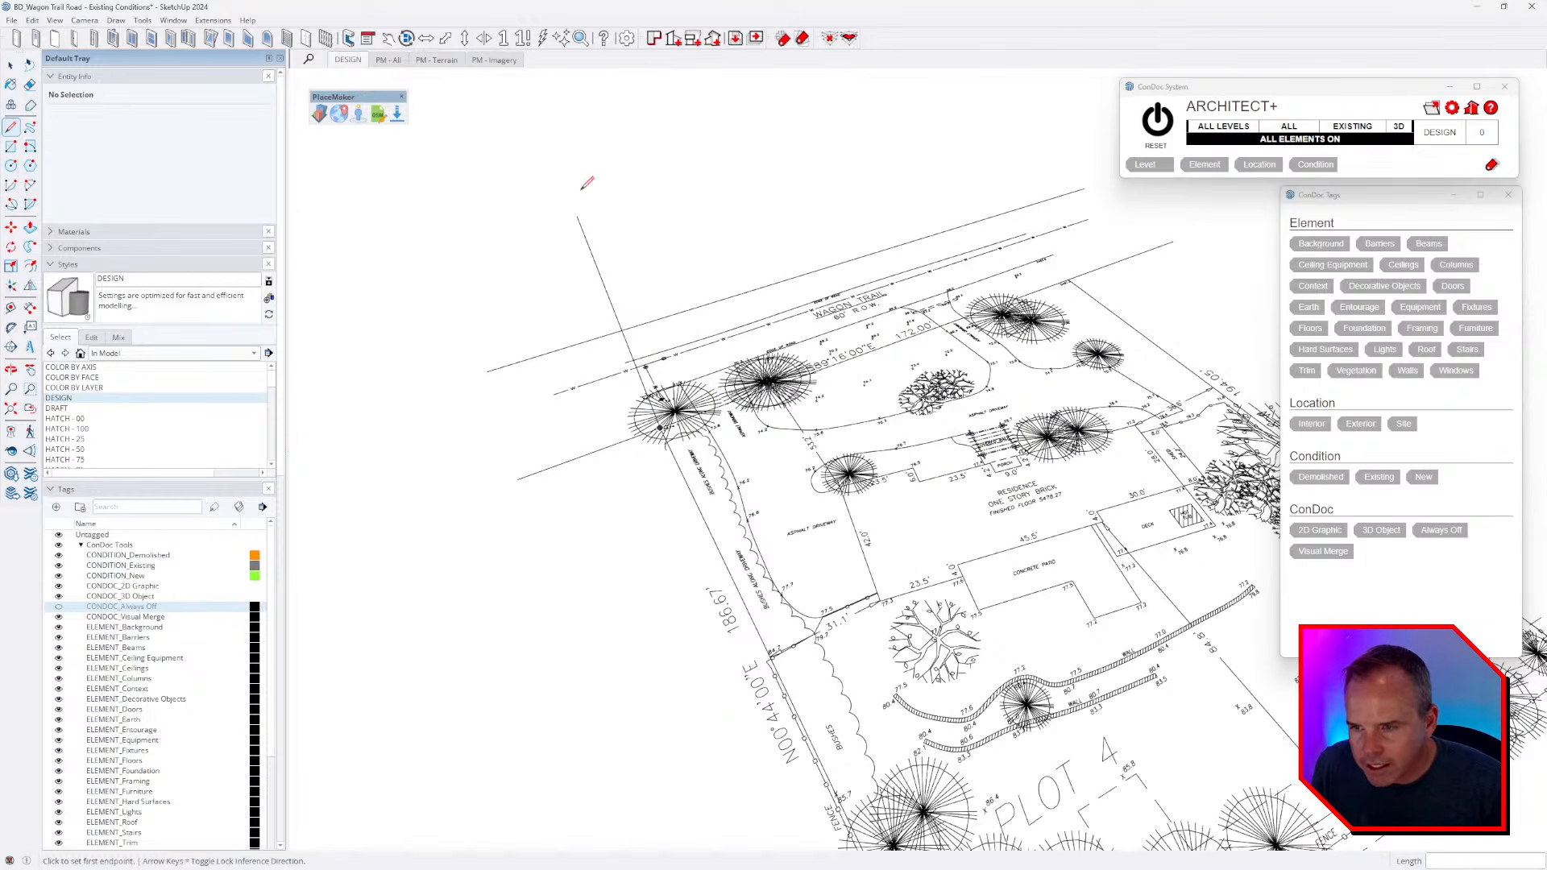
pyautogui.scroll(3, 674, 416)
pyautogui.scroll(10, 674, 416)
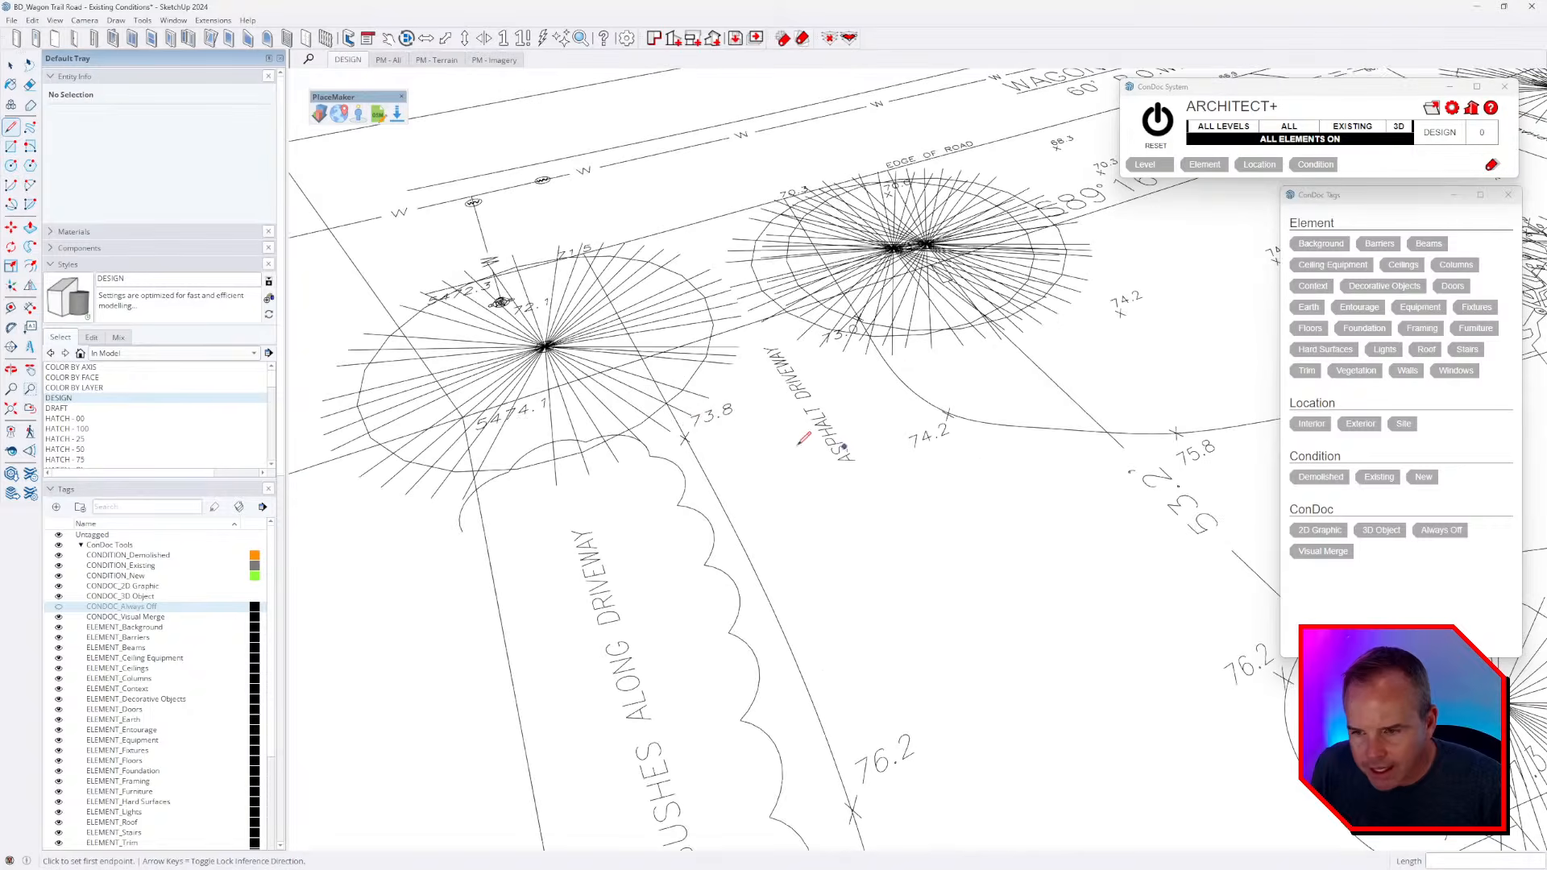
pyautogui.click(705, 486)
pyautogui.press('Up')
pyautogui.write('783')
pyautogui.press('Return')
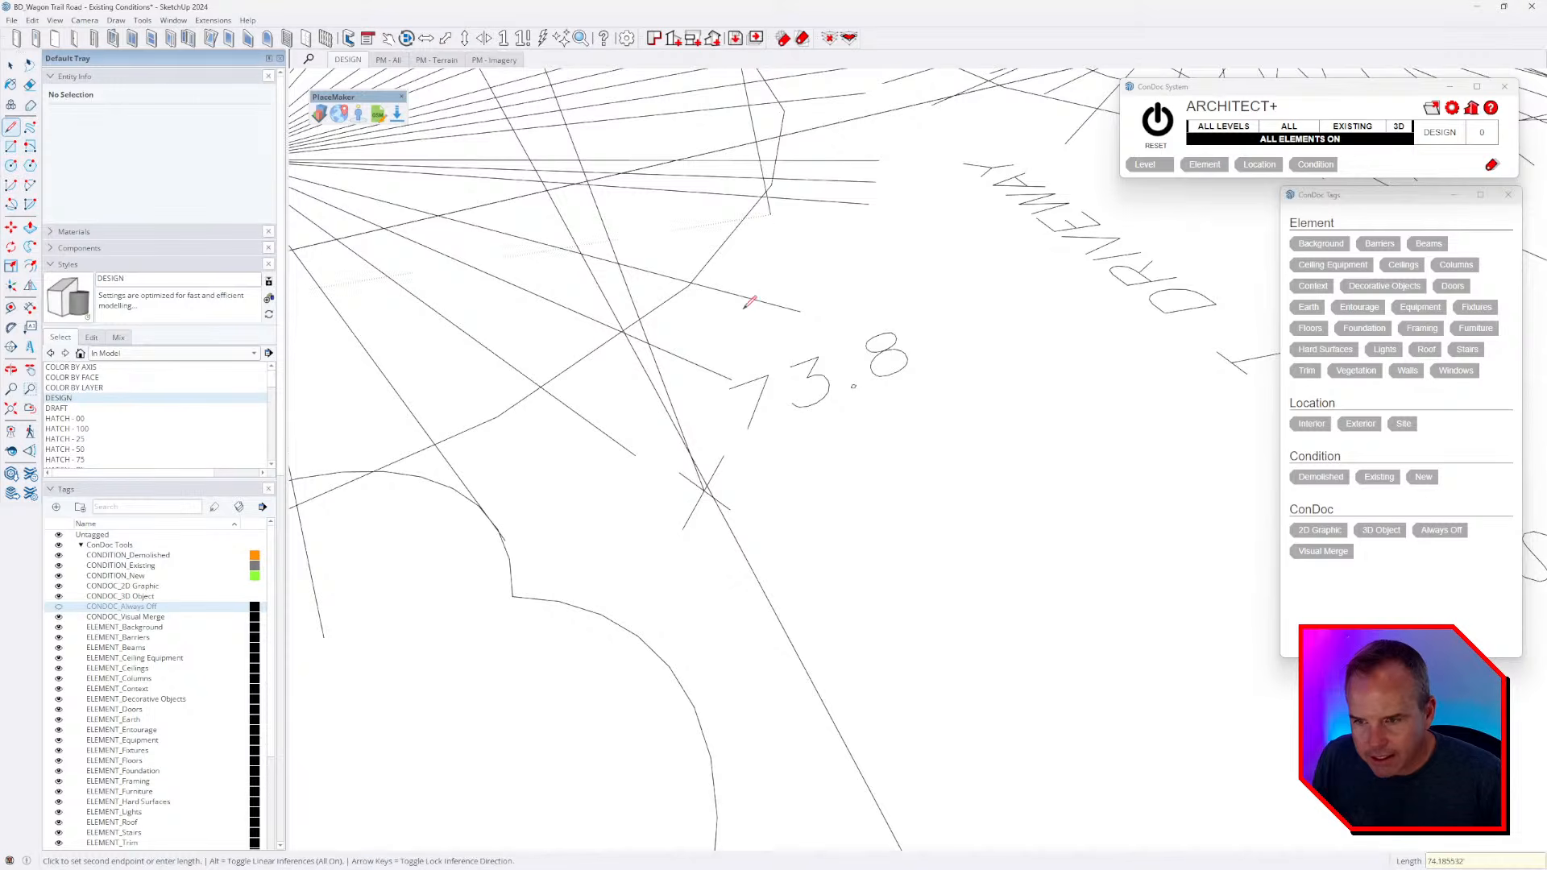
pyautogui.scroll(-8, 798, 411)
pyautogui.scroll(-10, 908, 444)
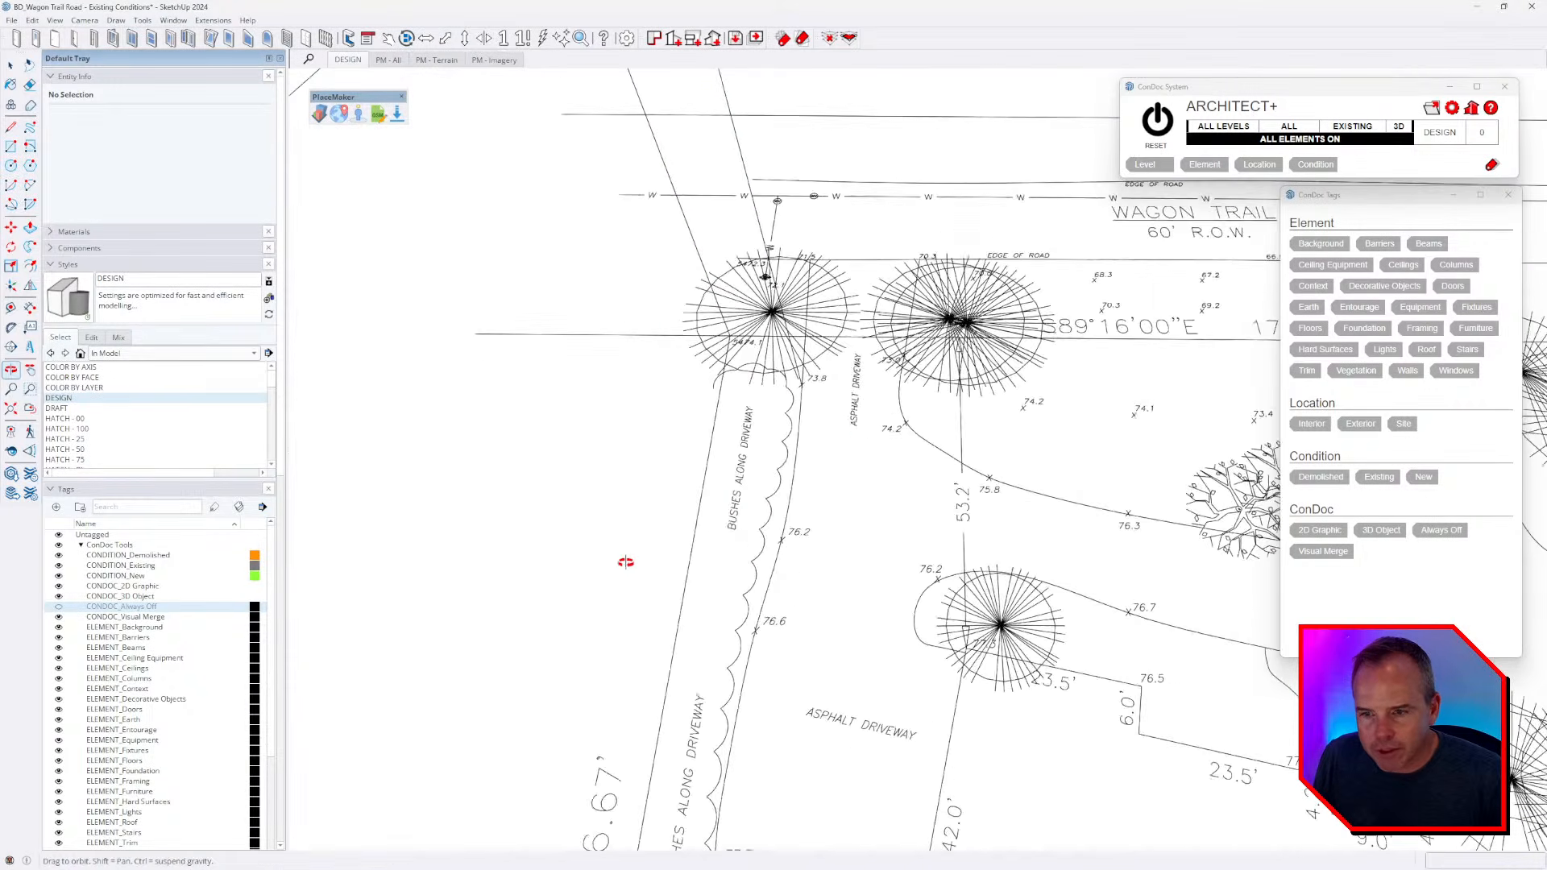
pyautogui.press('Escape')
# - Draw a vertical line 72.3 feet high from the road-edge point labelled 5472.3 above the fire hydrant
pyautogui.scroll(6, 778, 330)
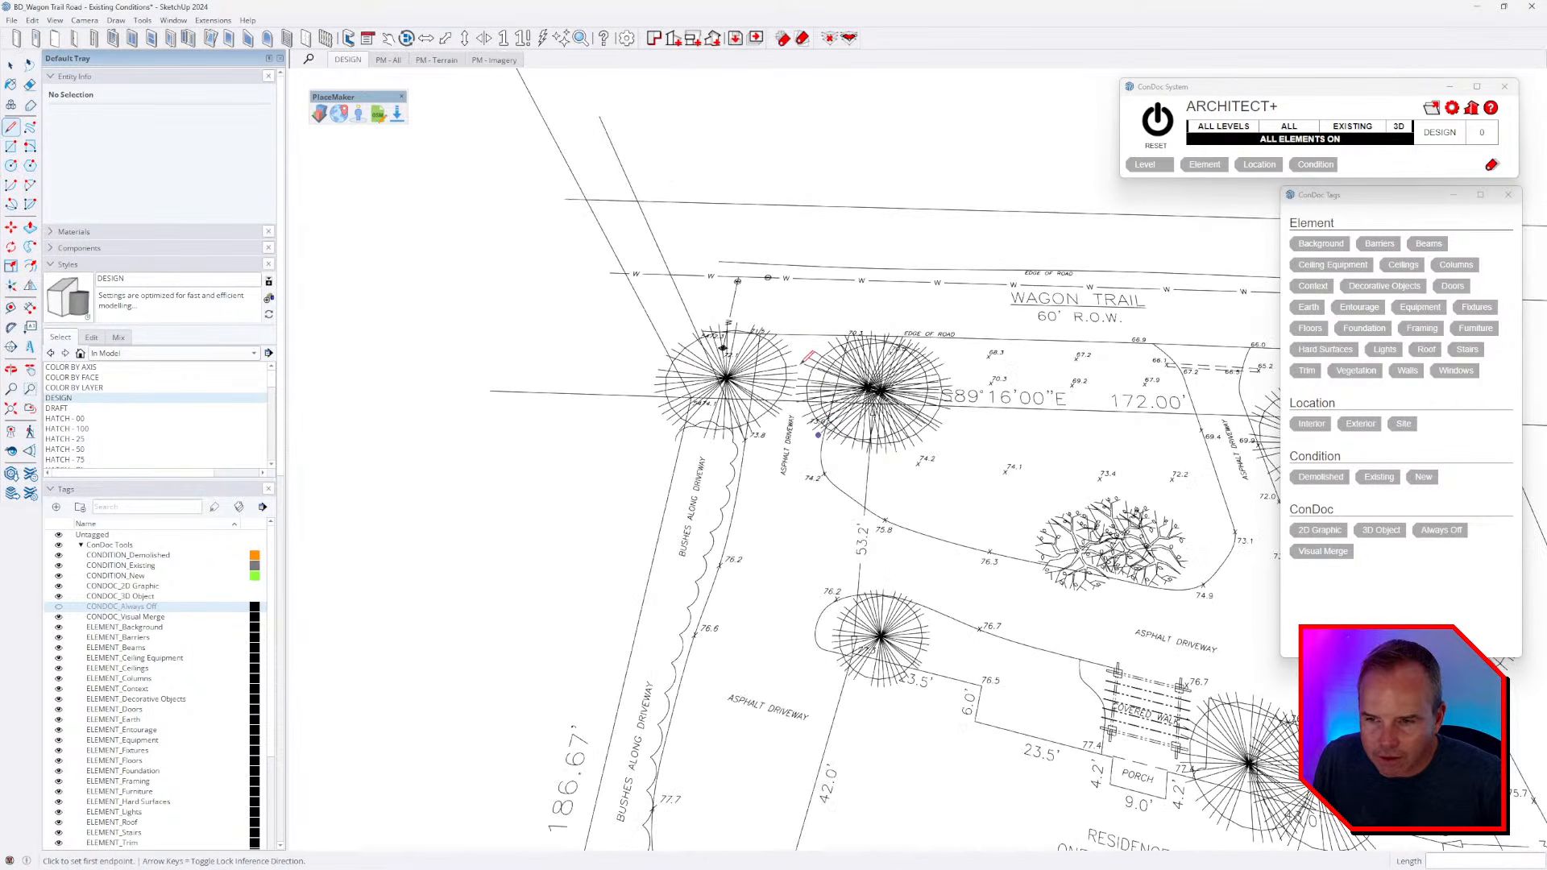
pyautogui.scroll(3, 669, 483)
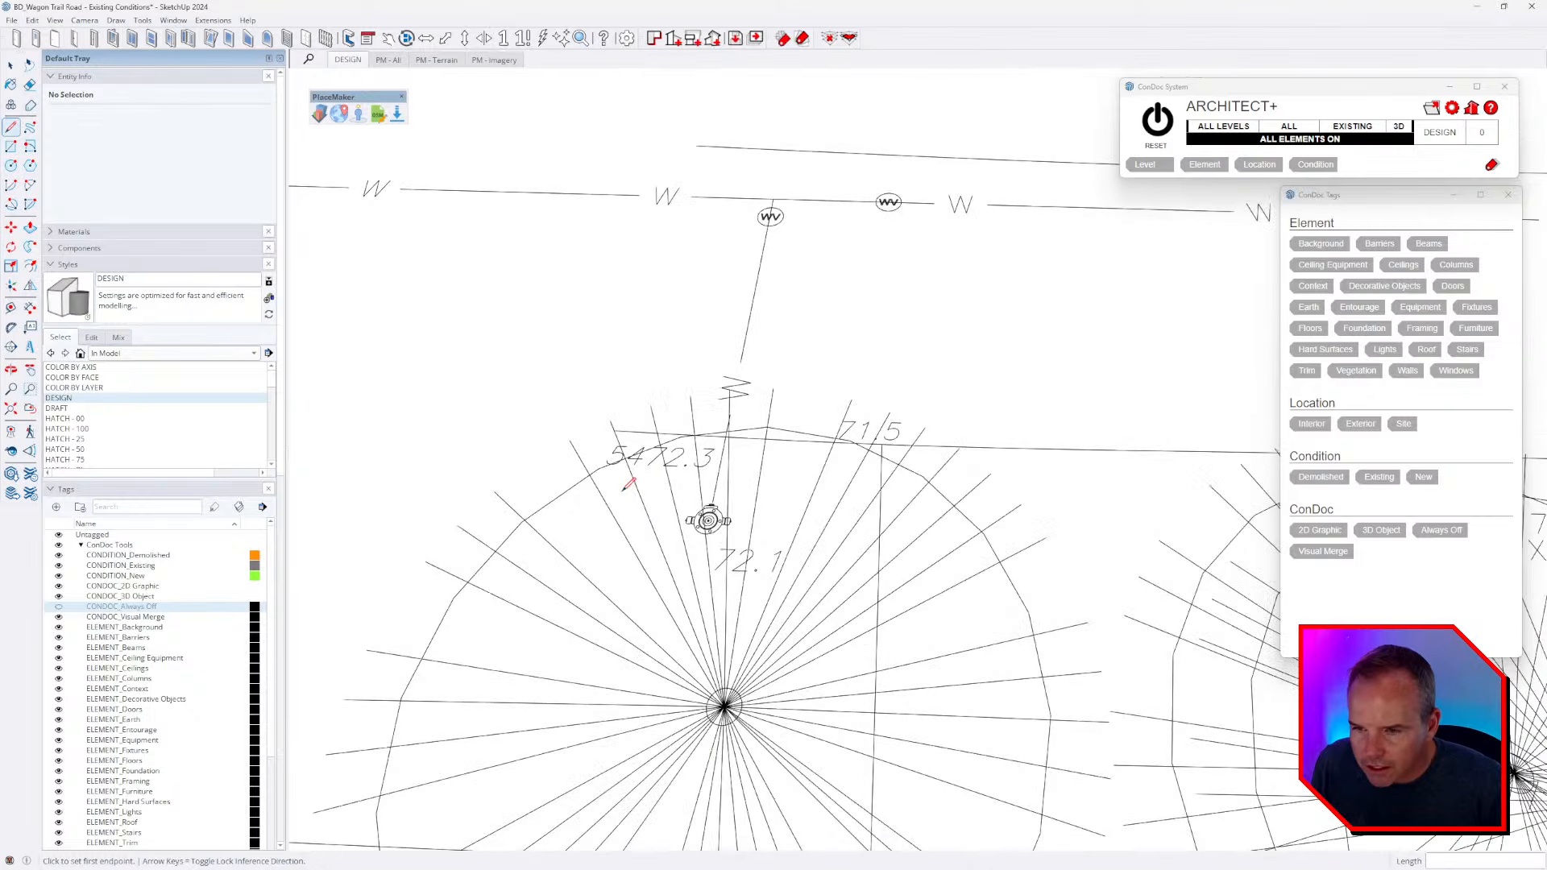
pyautogui.scroll(7, 652, 447)
pyautogui.scroll(-3, 640, 439)
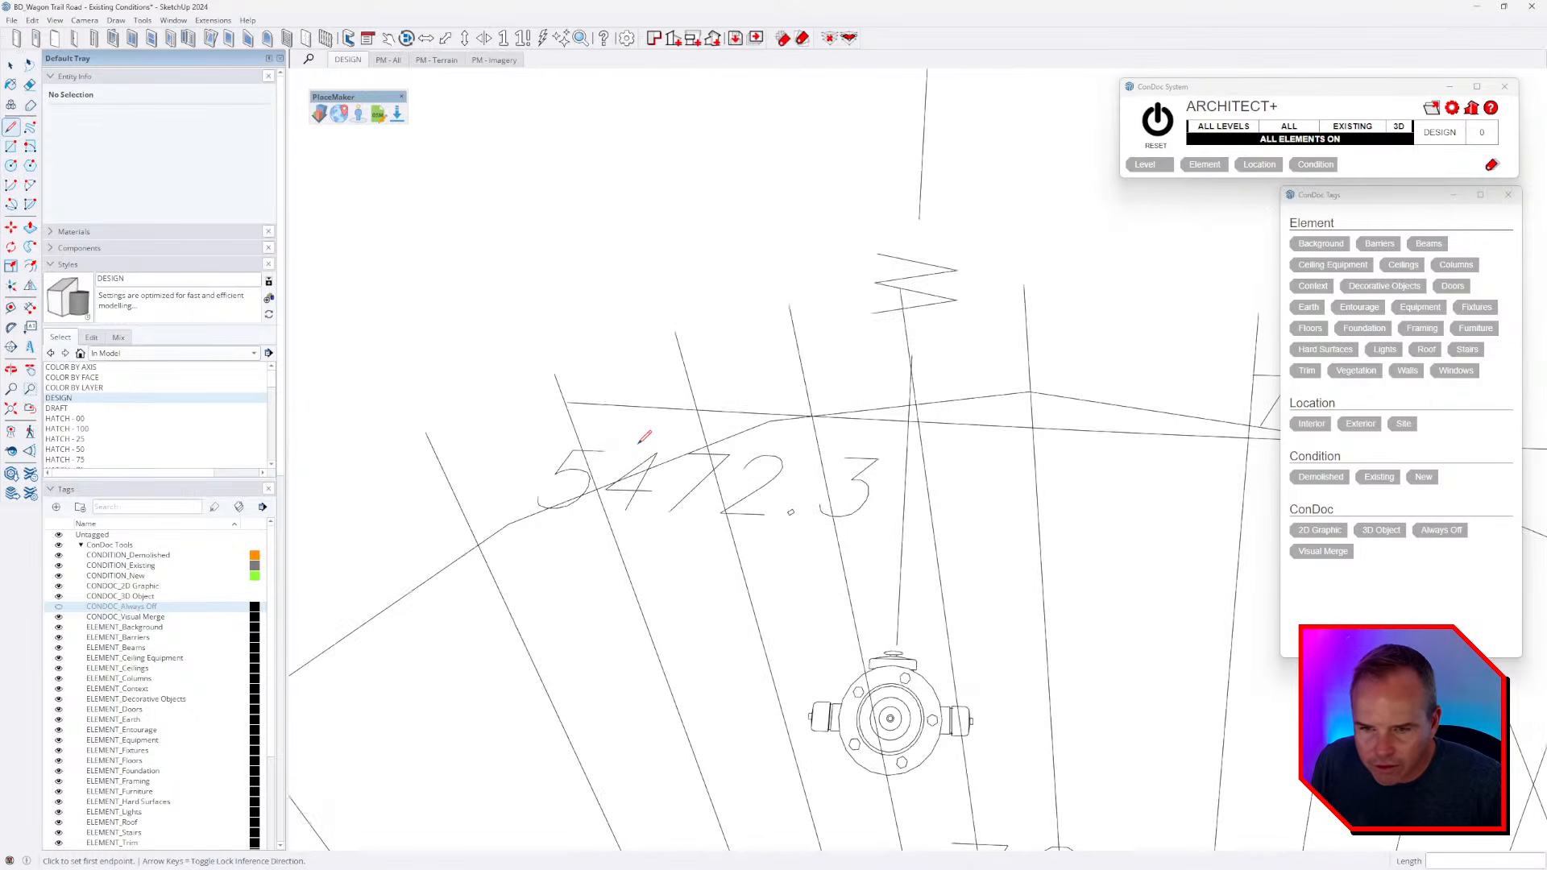
pyautogui.scroll(2, 912, 418)
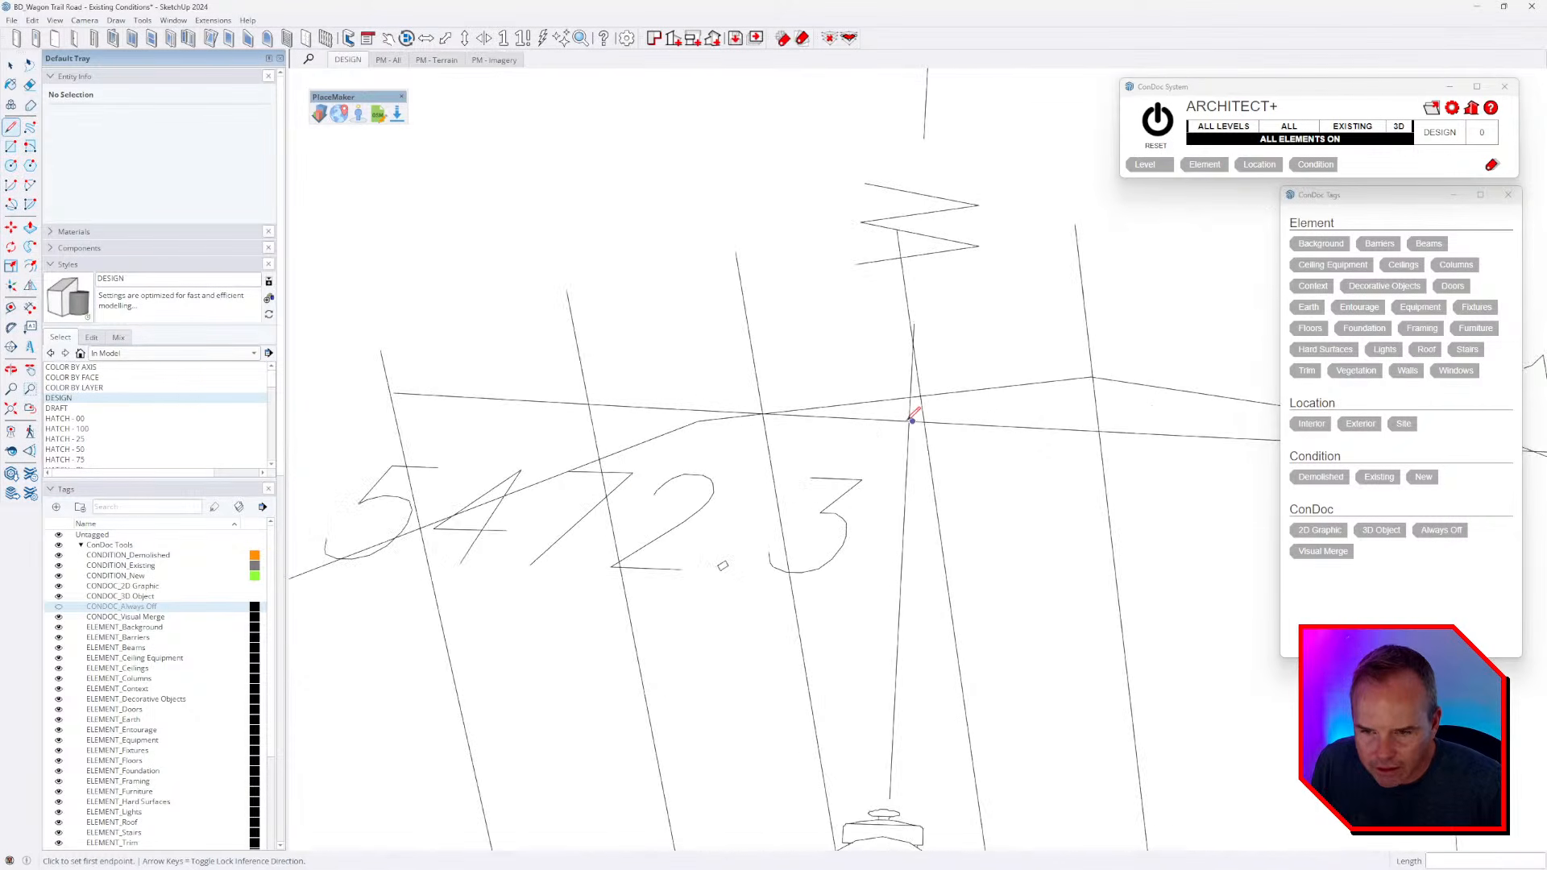
pyautogui.scroll(4, 914, 419)
pyautogui.click(916, 420)
pyautogui.scroll(-6, 910, 415)
pyautogui.scroll(1, 701, 205)
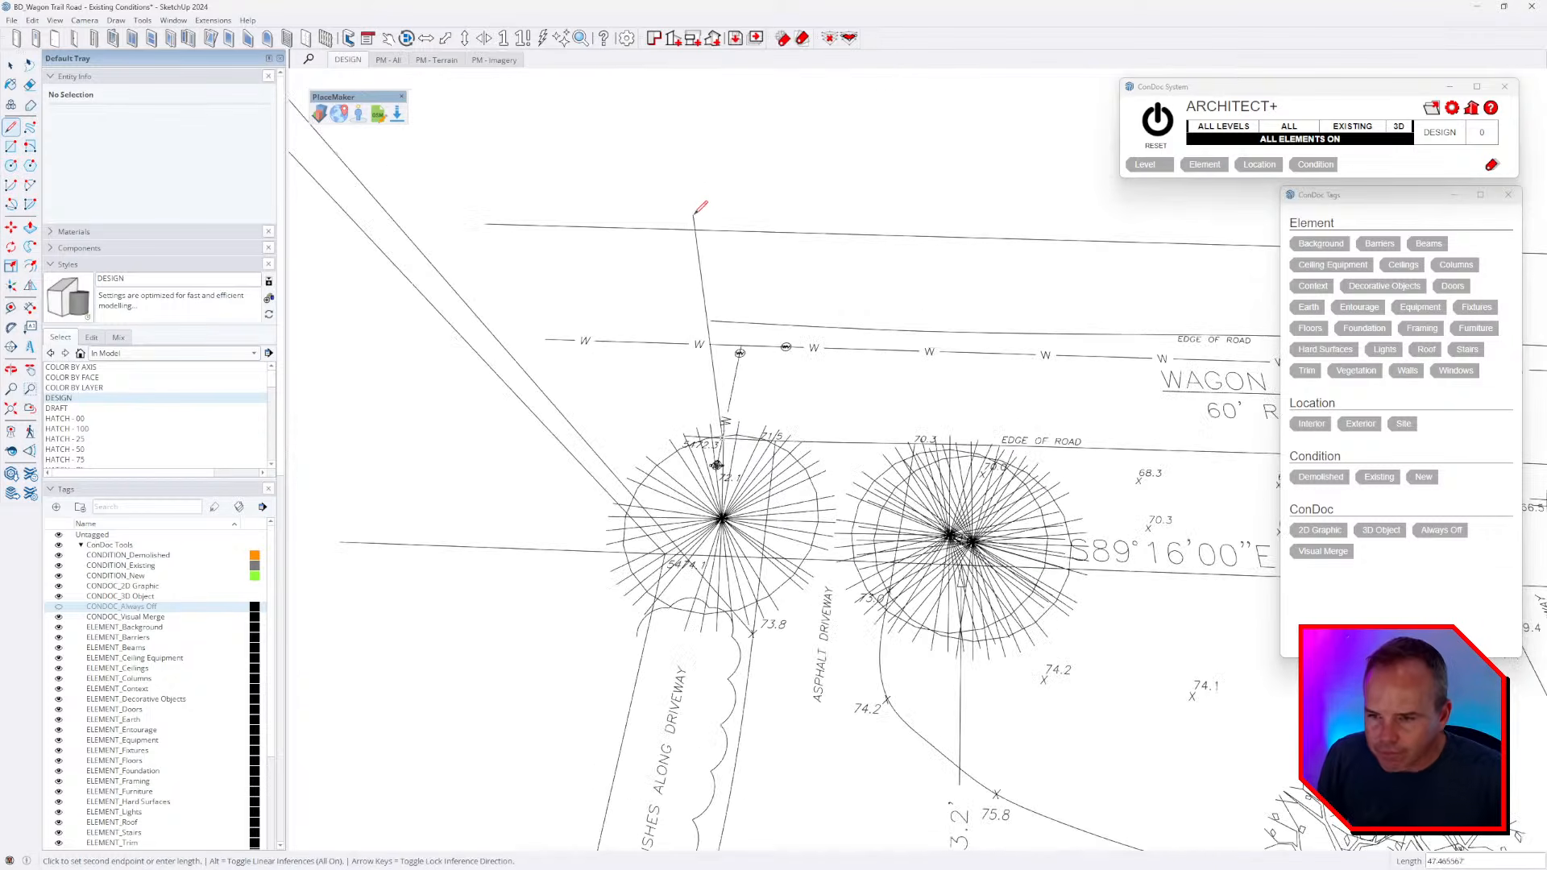
pyautogui.press('Up')
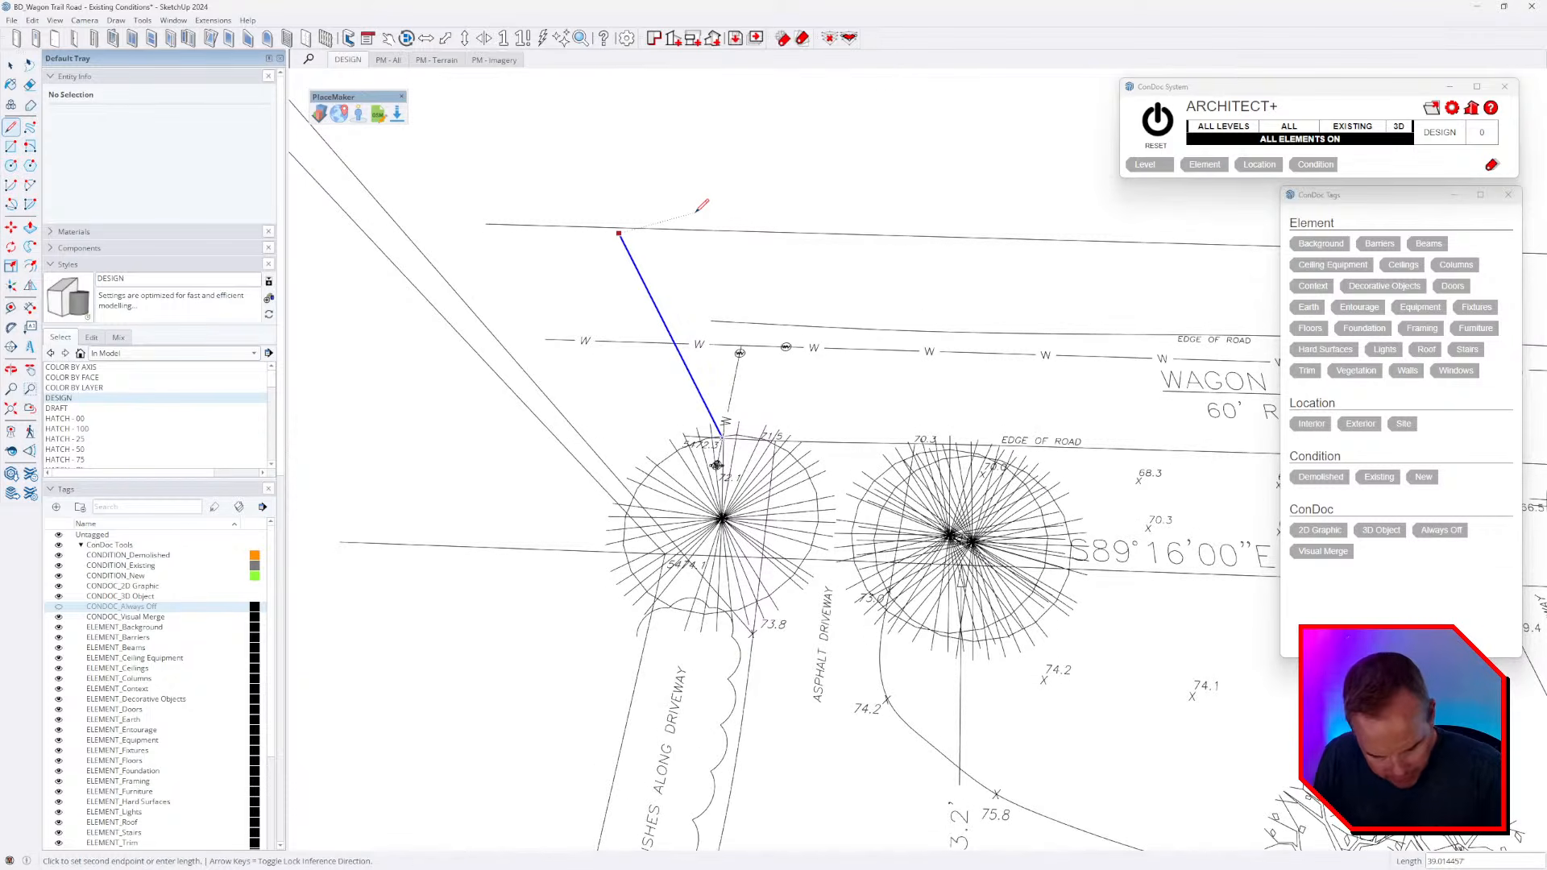
pyautogui.write('100')
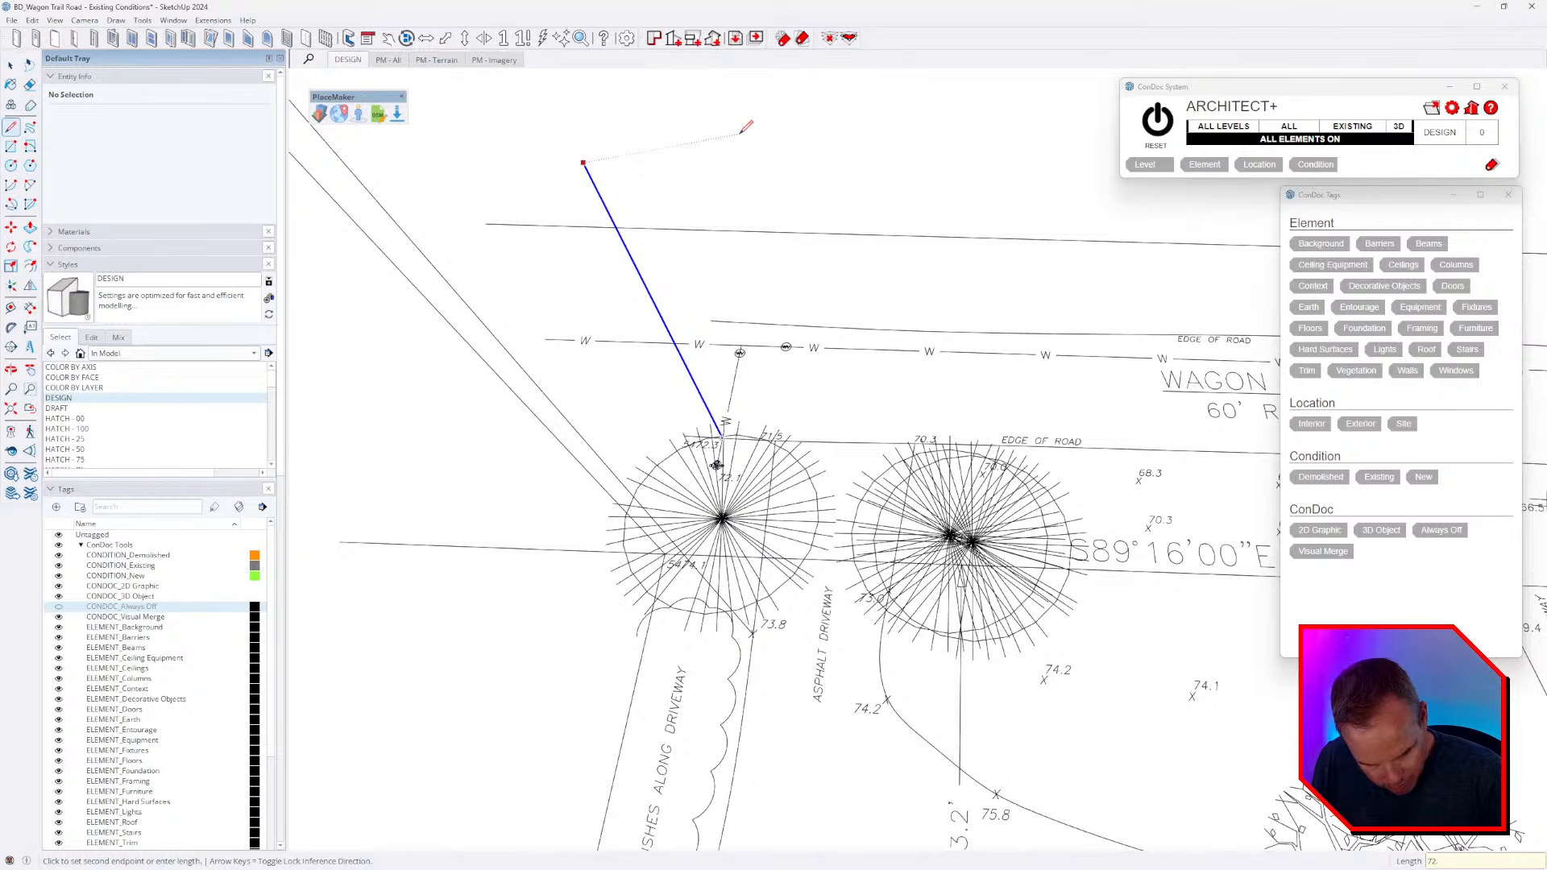
pyautogui.press('Return')
pyautogui.press('Escape')
# - Draw a vertical line 70.3 feet high from the road-edge point labelled 70.3 where the asphalt driveway meets the road
pyautogui.scroll(-3, 721, 262)
pyautogui.scroll(5, 964, 430)
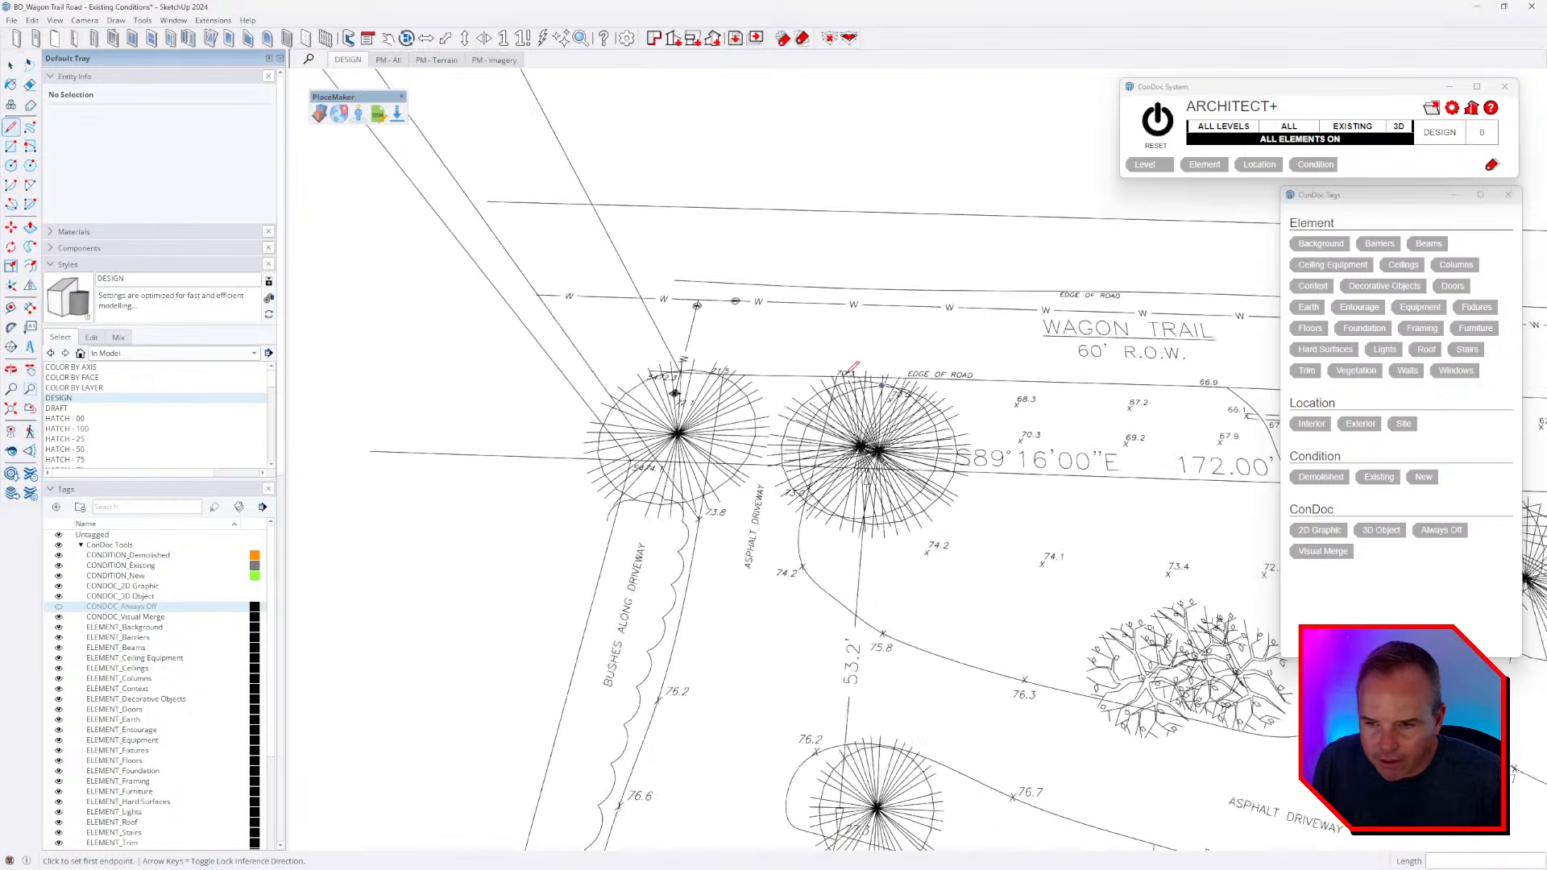
pyautogui.click(832, 395)
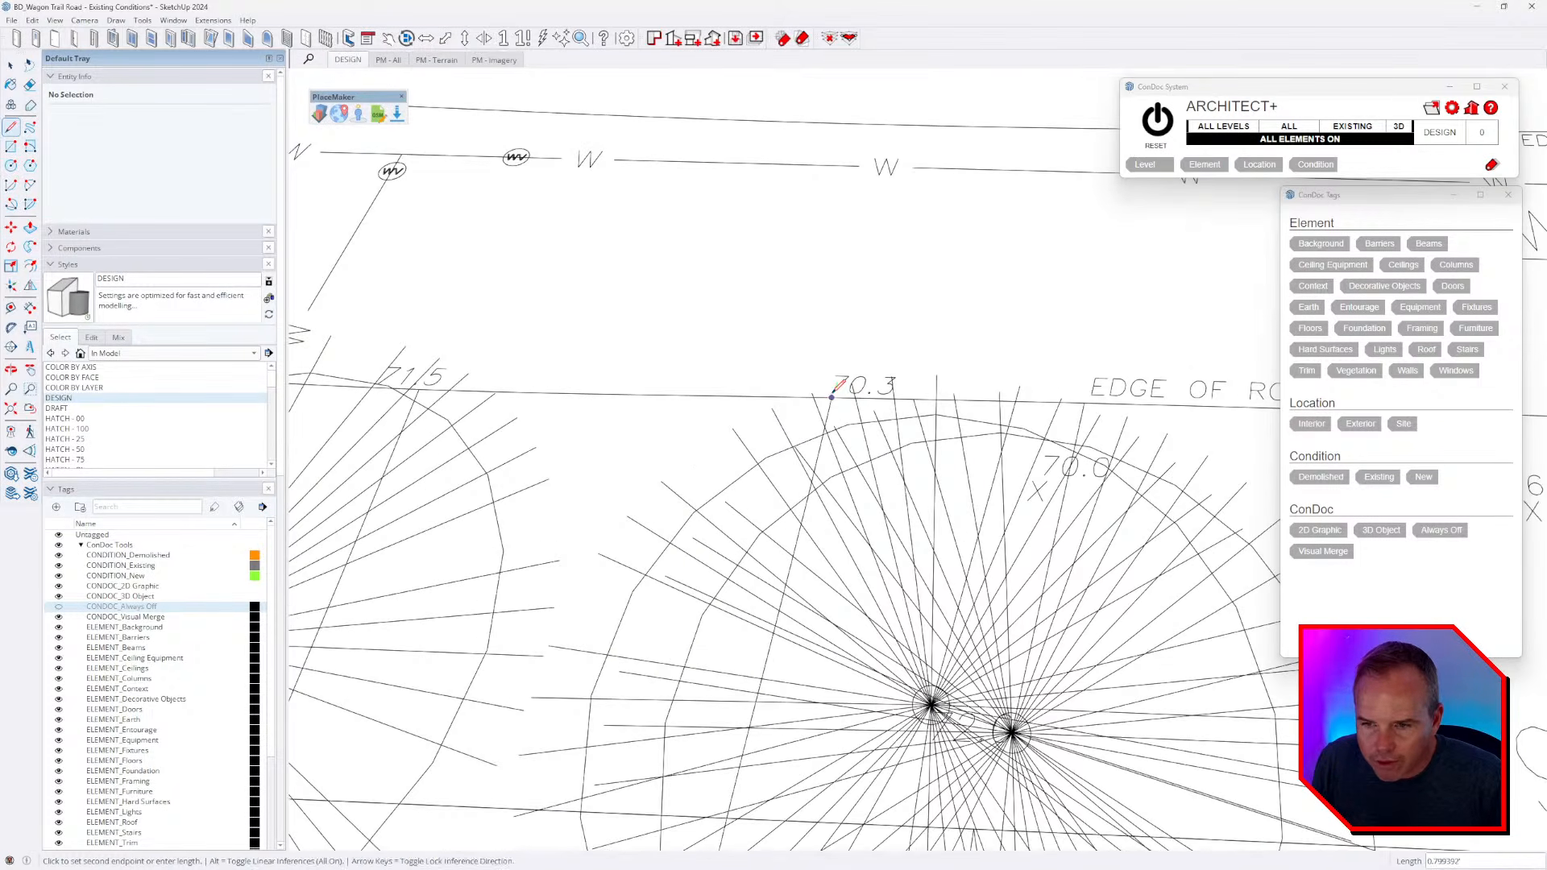
pyautogui.press('Escape')
pyautogui.scroll(2, 832, 395)
pyautogui.scroll(5, 832, 394)
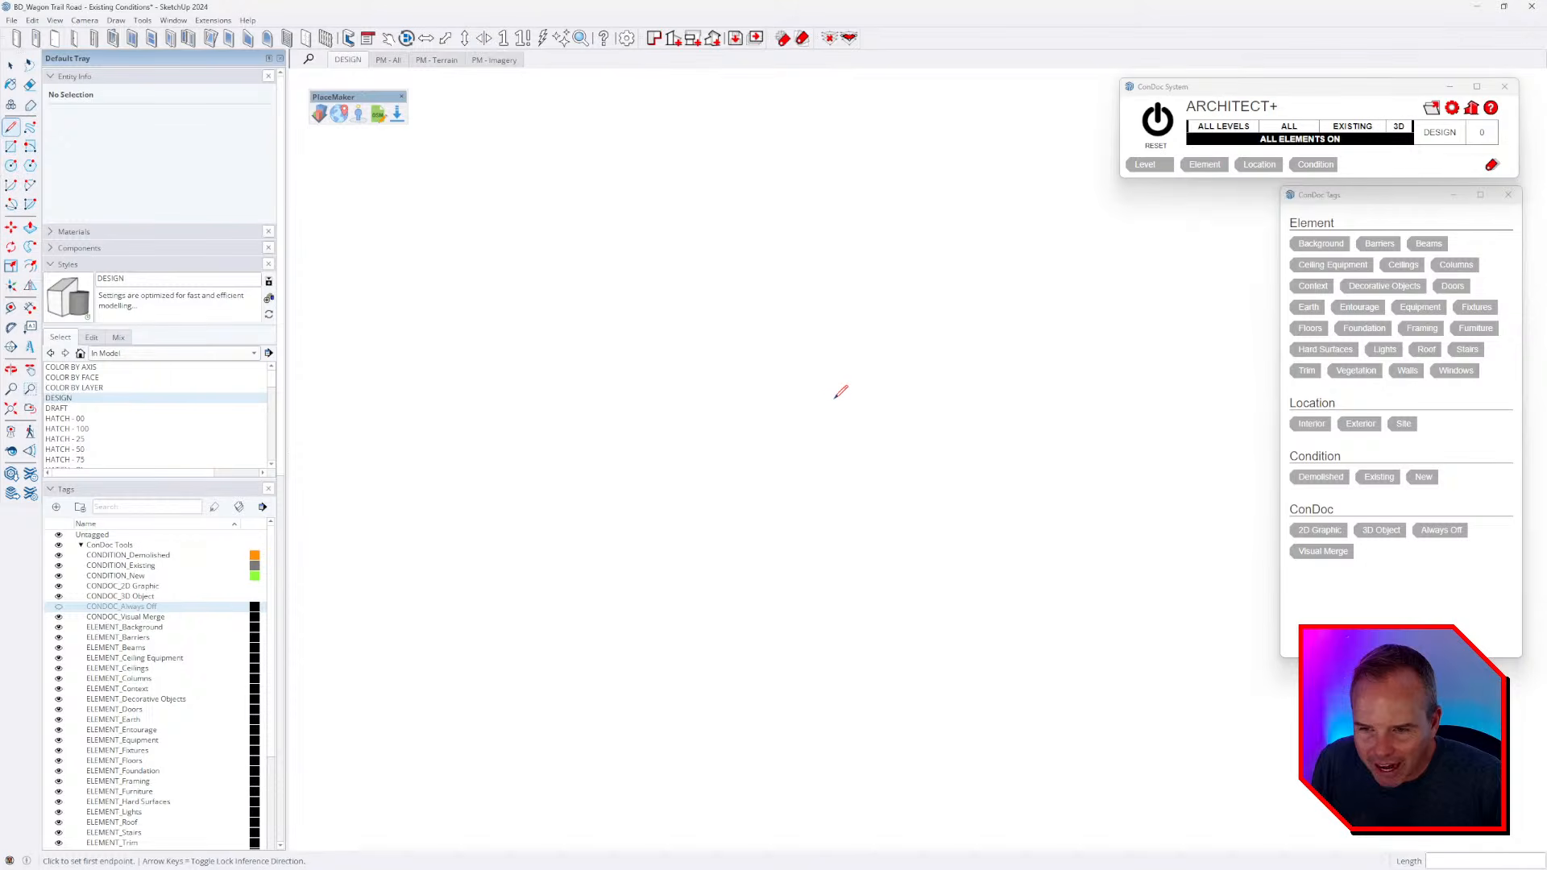
pyautogui.scroll(-5, 835, 396)
pyautogui.click(832, 405)
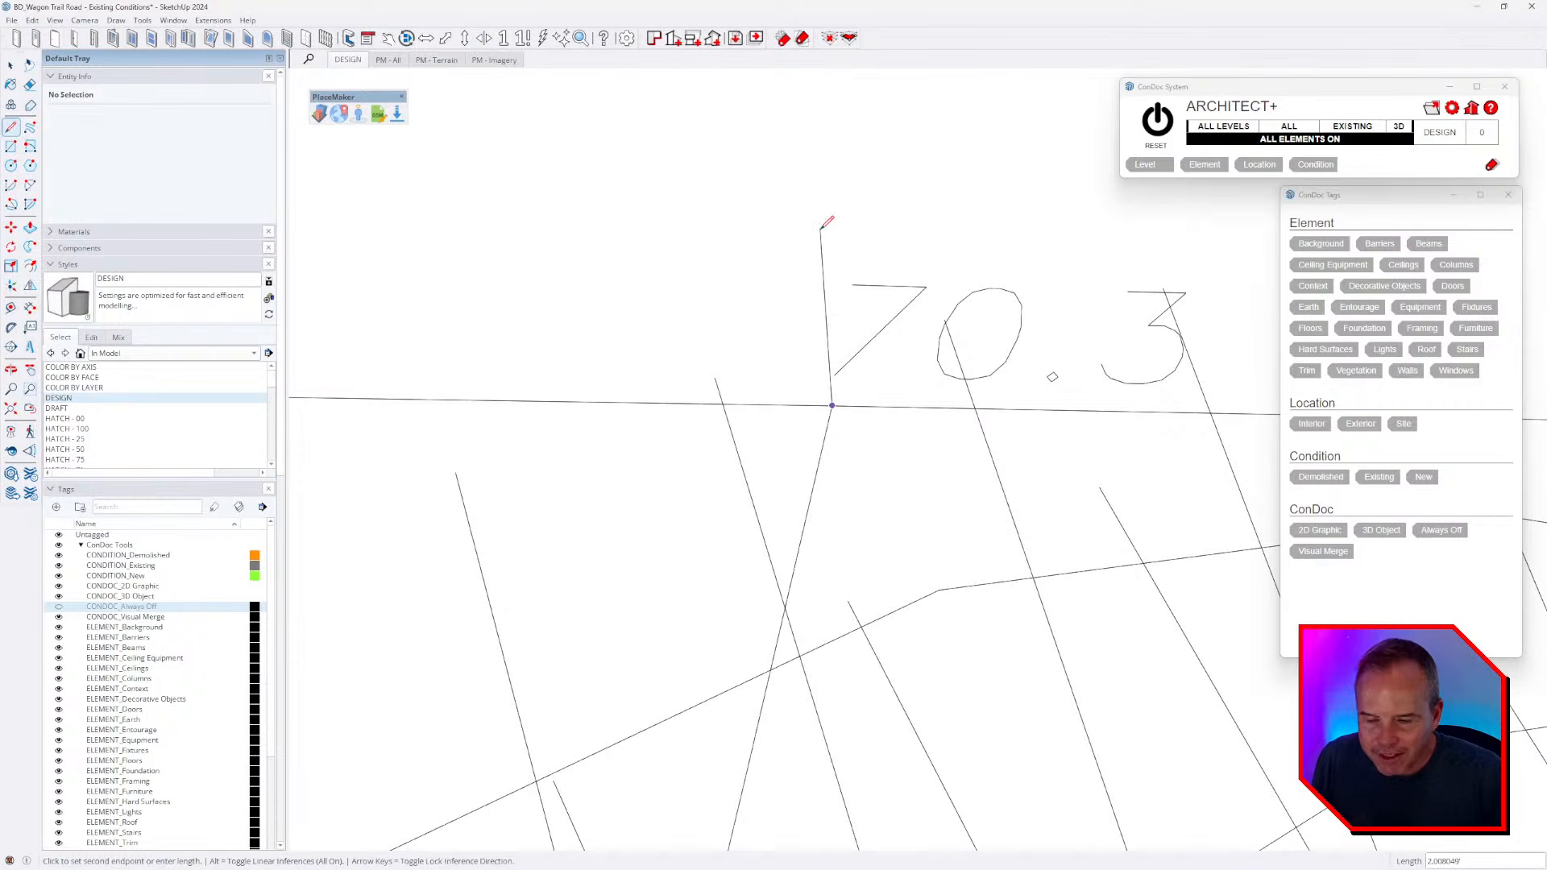
pyautogui.press('Up')
pyautogui.write('7')
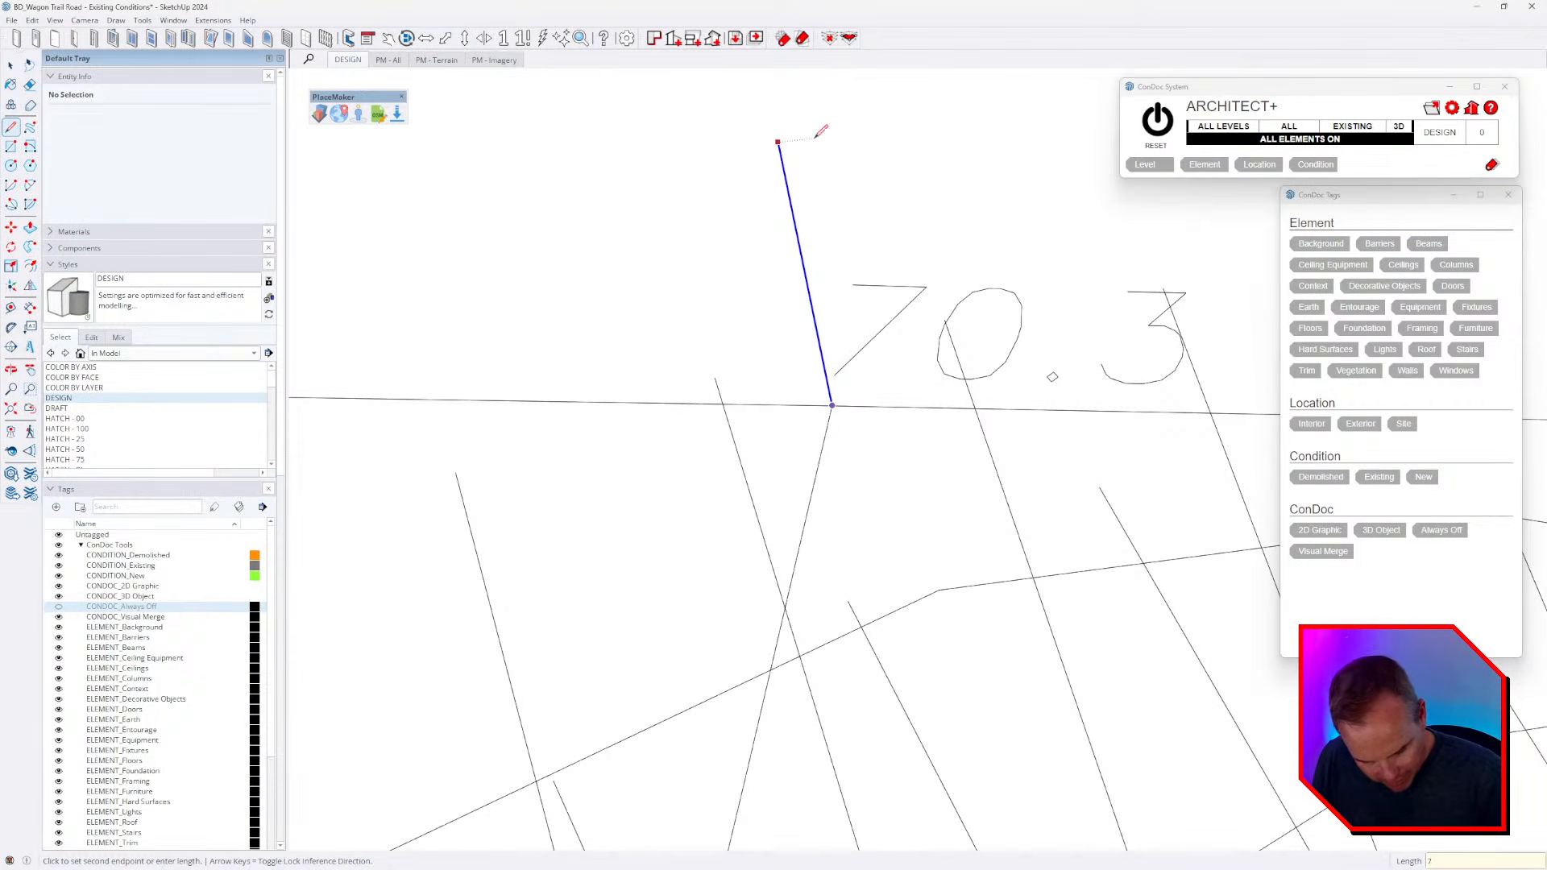
pyautogui.write('0.3')
pyautogui.press('Return')
pyautogui.press('Escape')
pyautogui.scroll(-10, 720, 279)
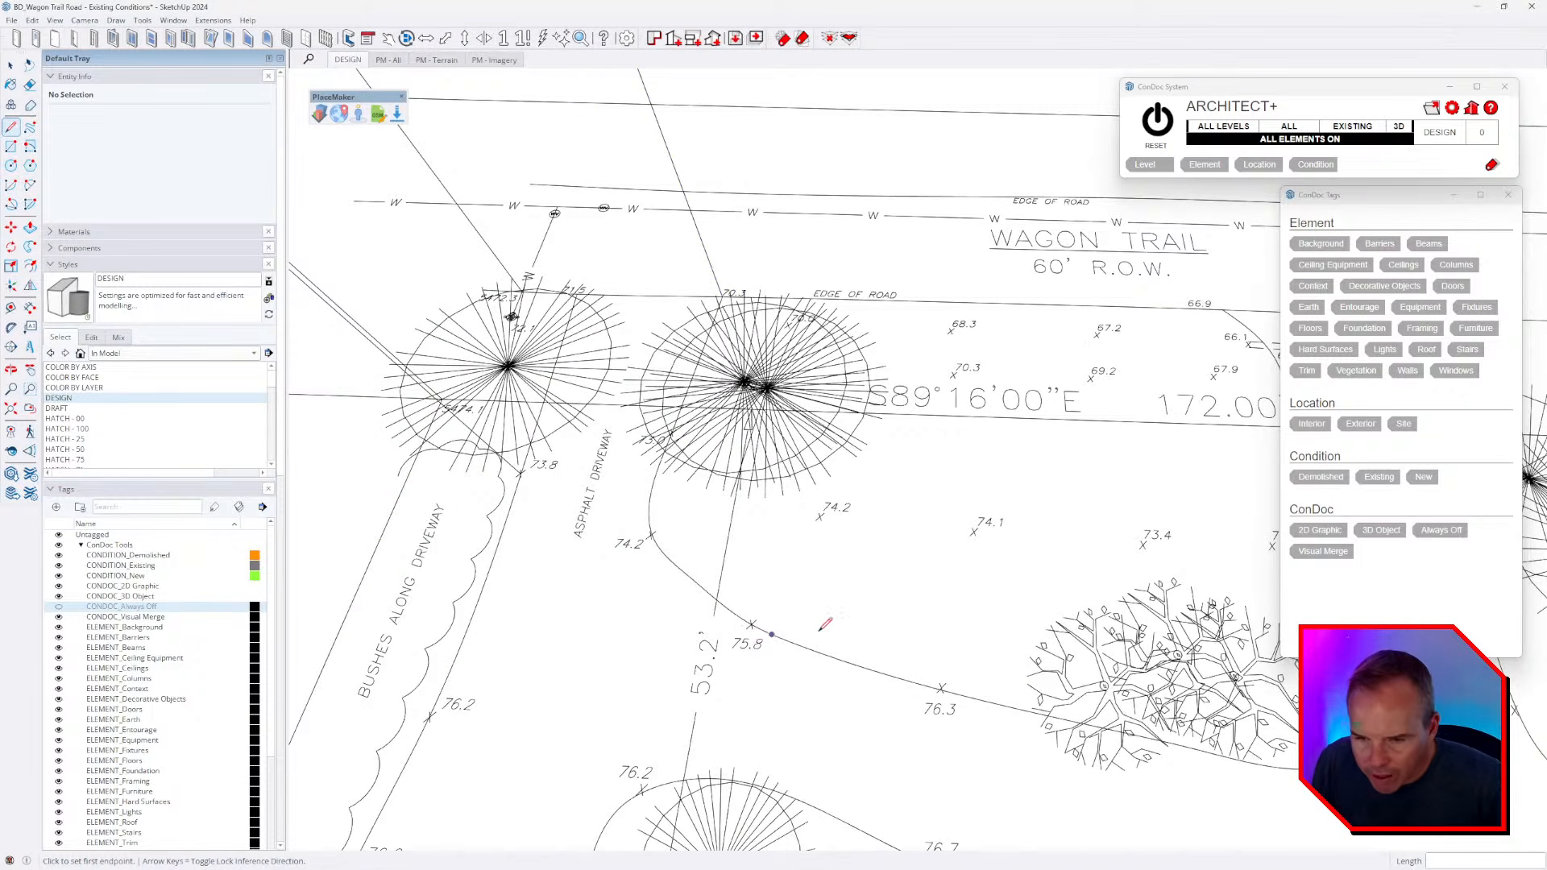
# - Examine the remaining spot elevations along the asphalt driveway, around the residence and at the retaining walls
pyautogui.keyDown('shift'); pyautogui.moveTo(976, 590); pyautogui.dragTo(810, 289, button='middle'); pyautogui.keyUp('shift')
pyautogui.scroll(-3, 764, 489)
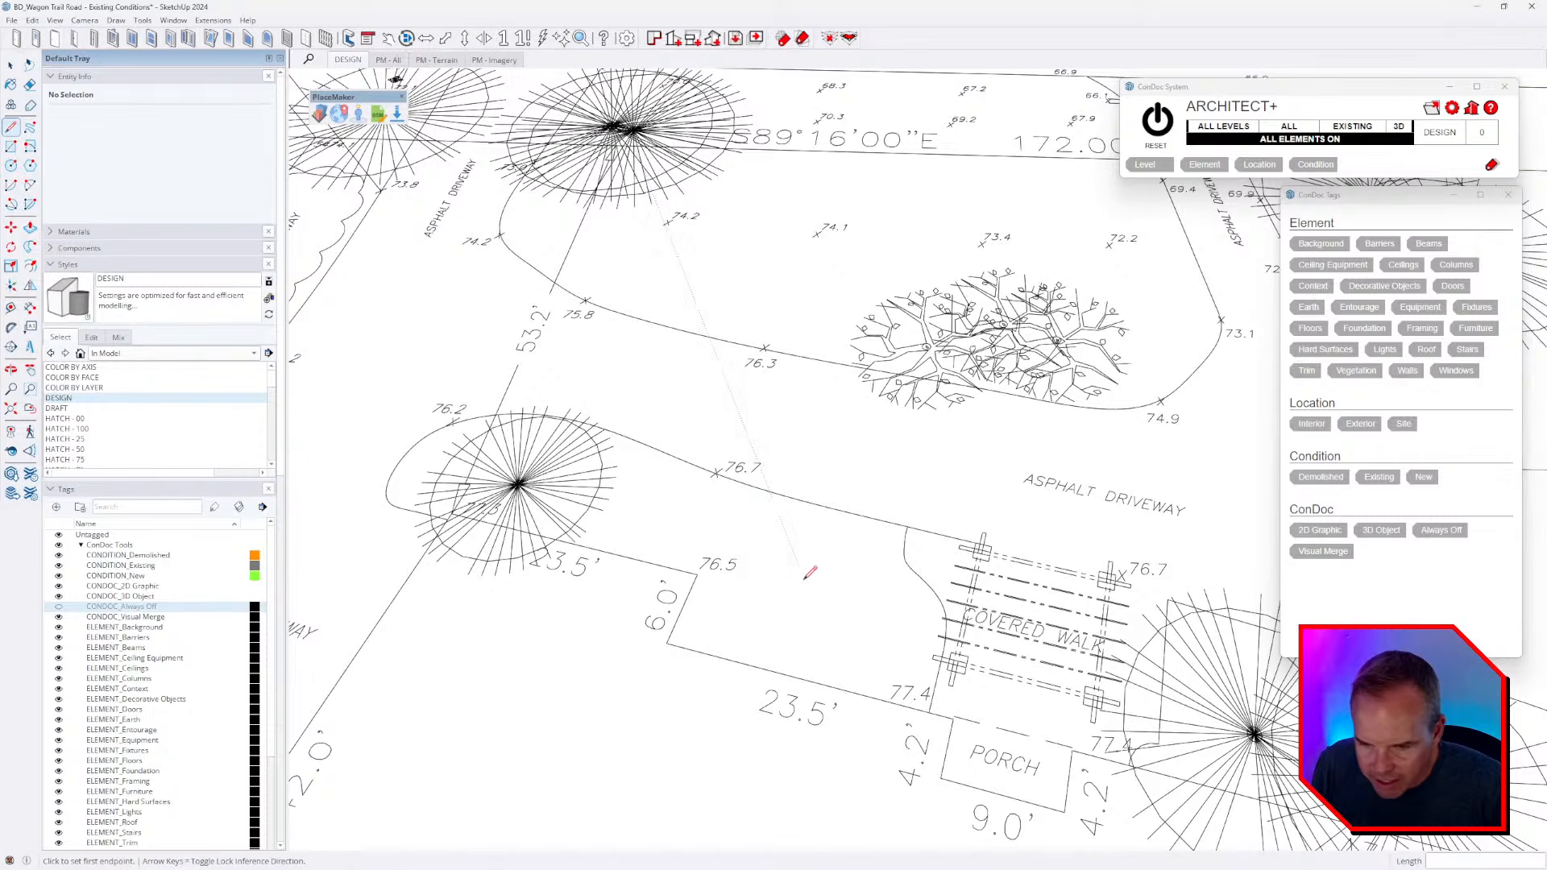
pyautogui.scroll(-2, 855, 519)
pyautogui.keyDown('shift'); pyautogui.moveTo(869, 524); pyautogui.dragTo(949, 255, button='middle'); pyautogui.keyUp('shift')
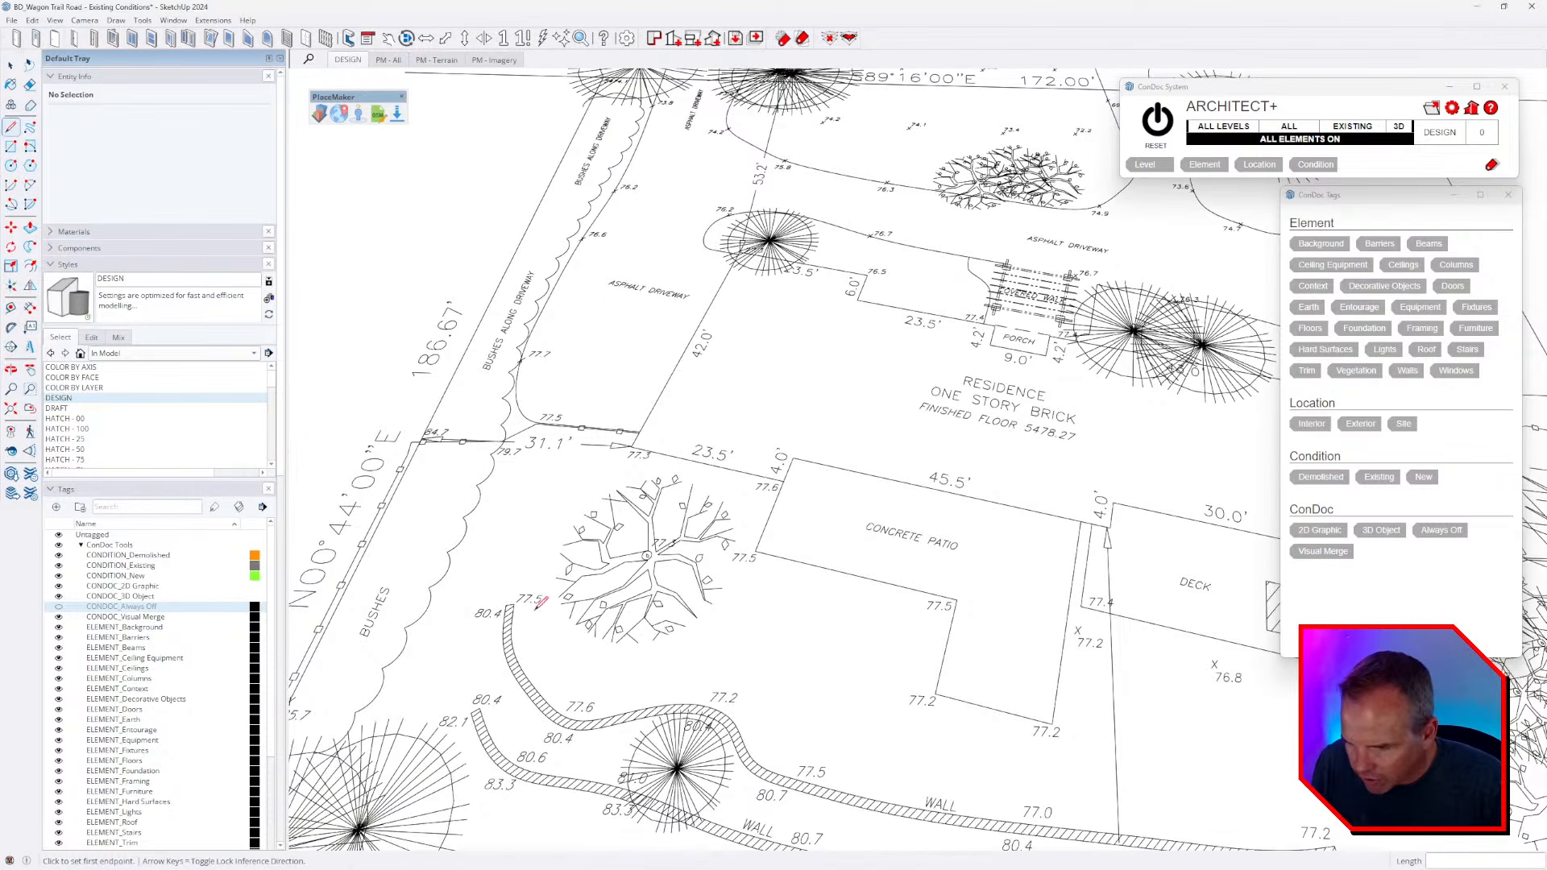
pyautogui.moveTo(757, 314); pyautogui.dragTo(729, 433, button='middle')
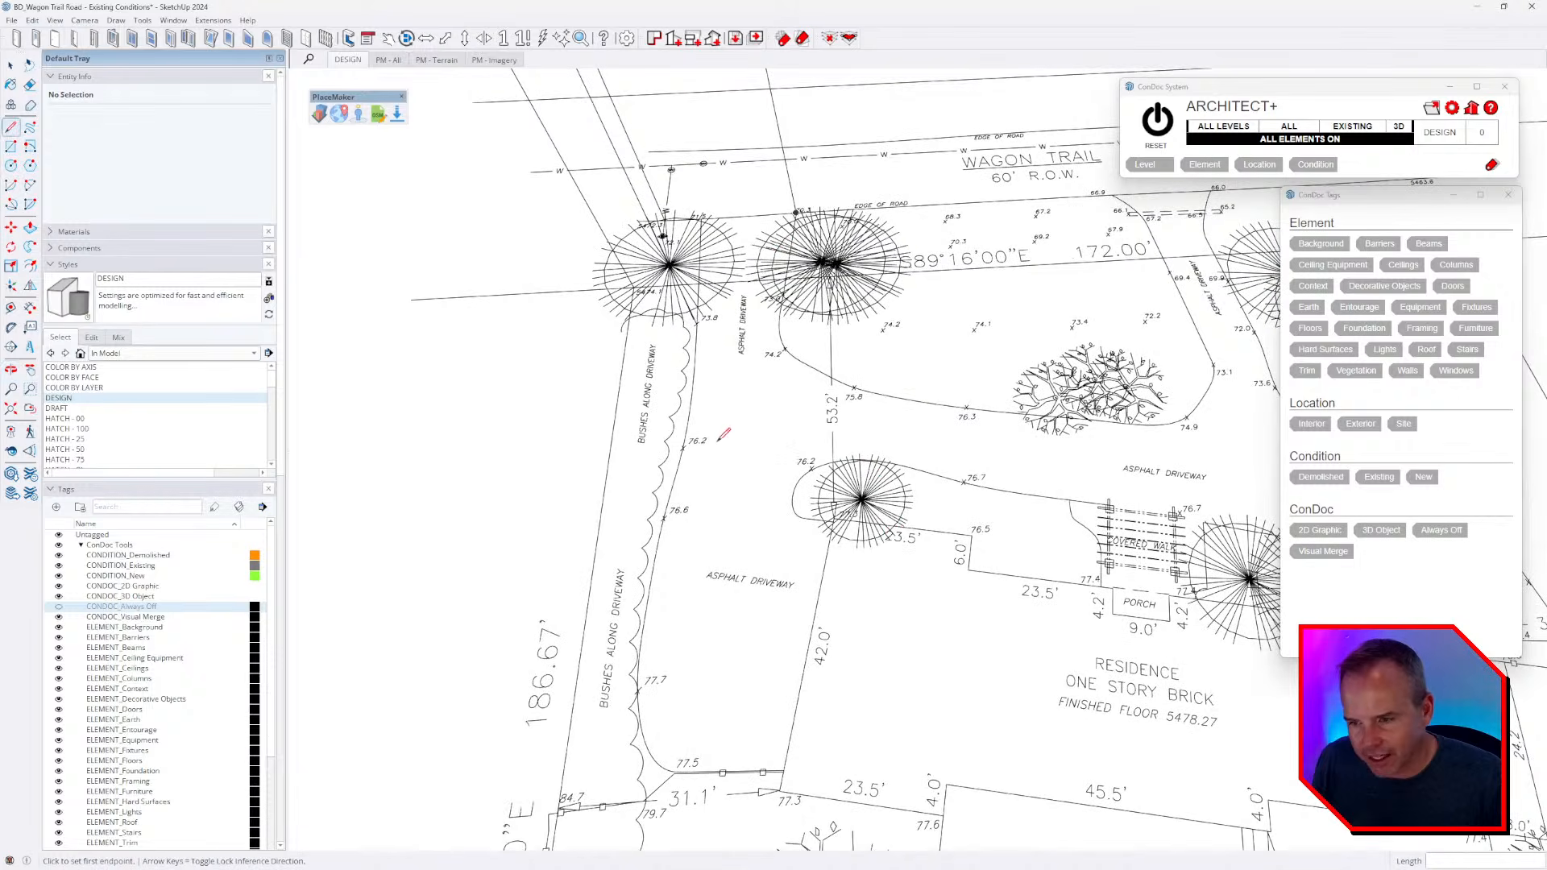
# - Draw a vertical line 68.3 feet high from the 68.3 spot mark just south of the road edge
pyautogui.scroll(3, 859, 328)
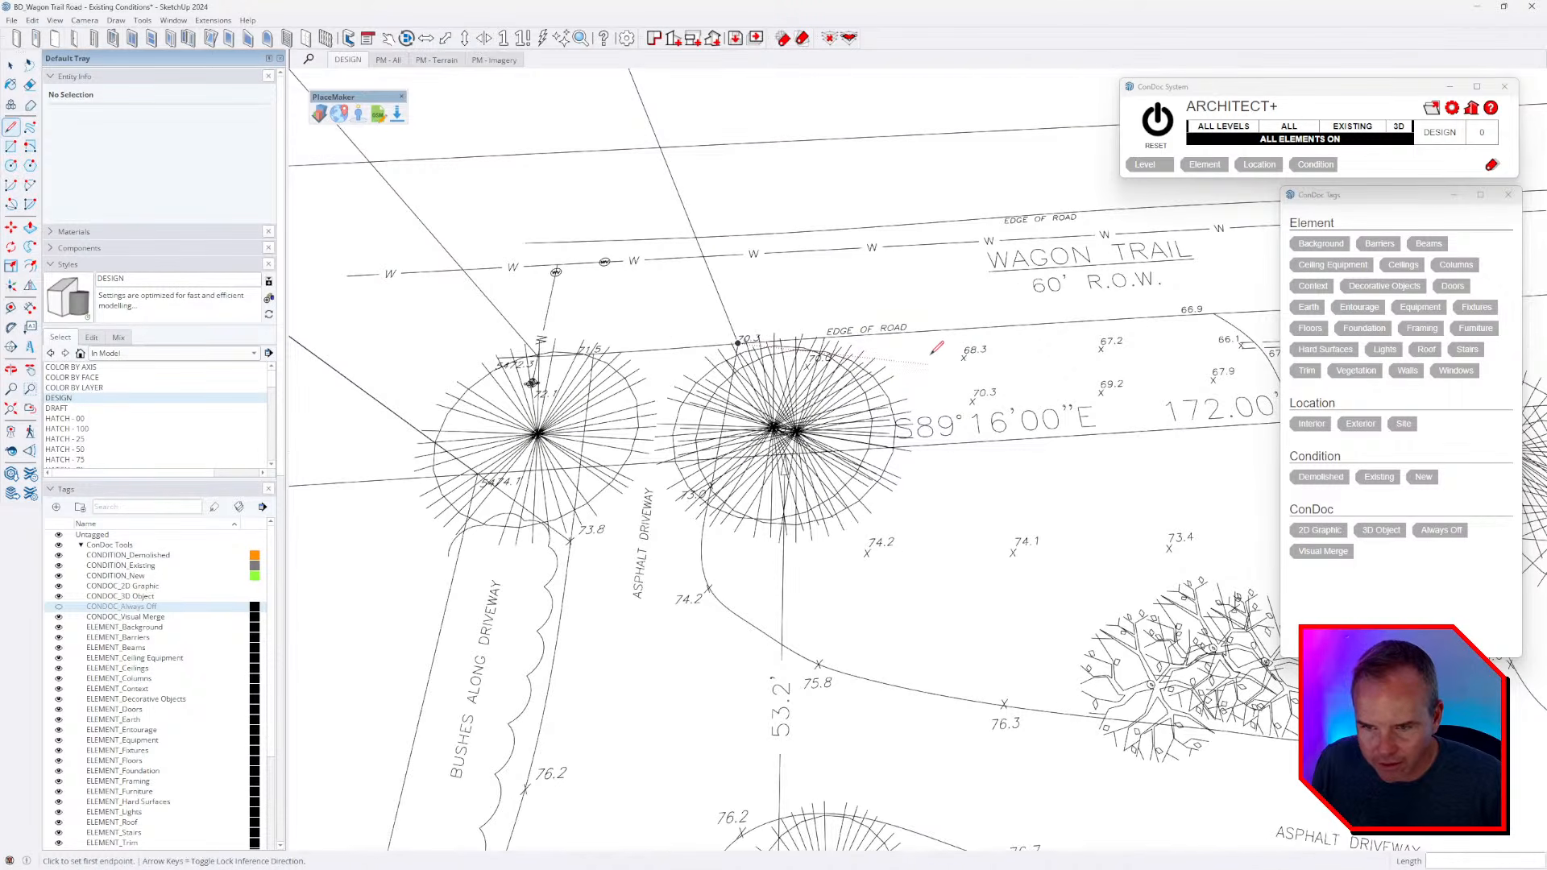
pyautogui.scroll(5, 963, 356)
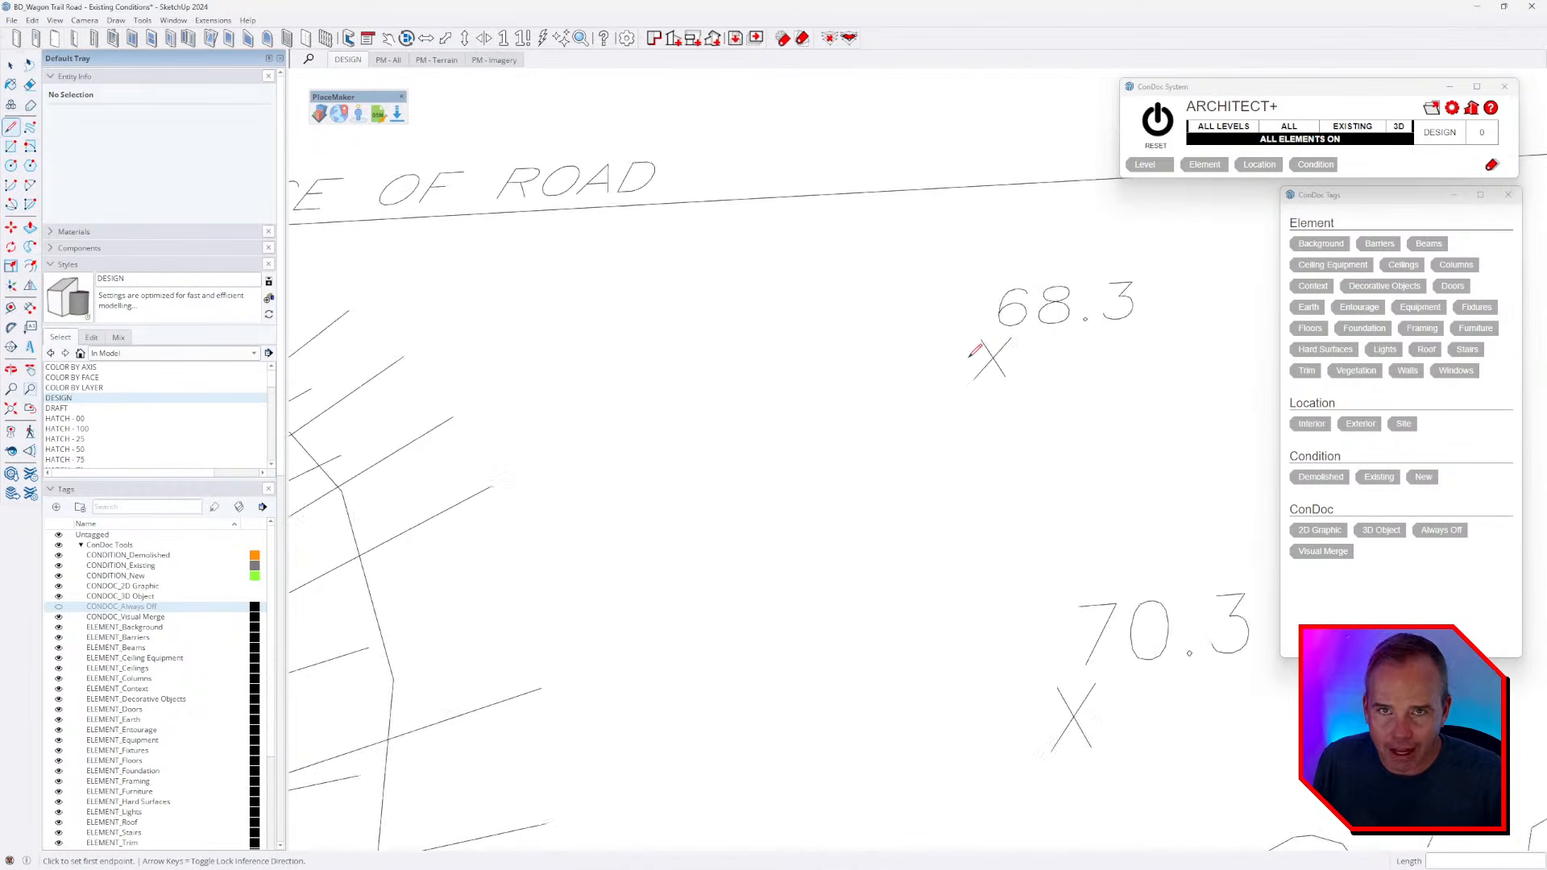
pyautogui.scroll(2, 924, 366)
pyautogui.click(924, 366)
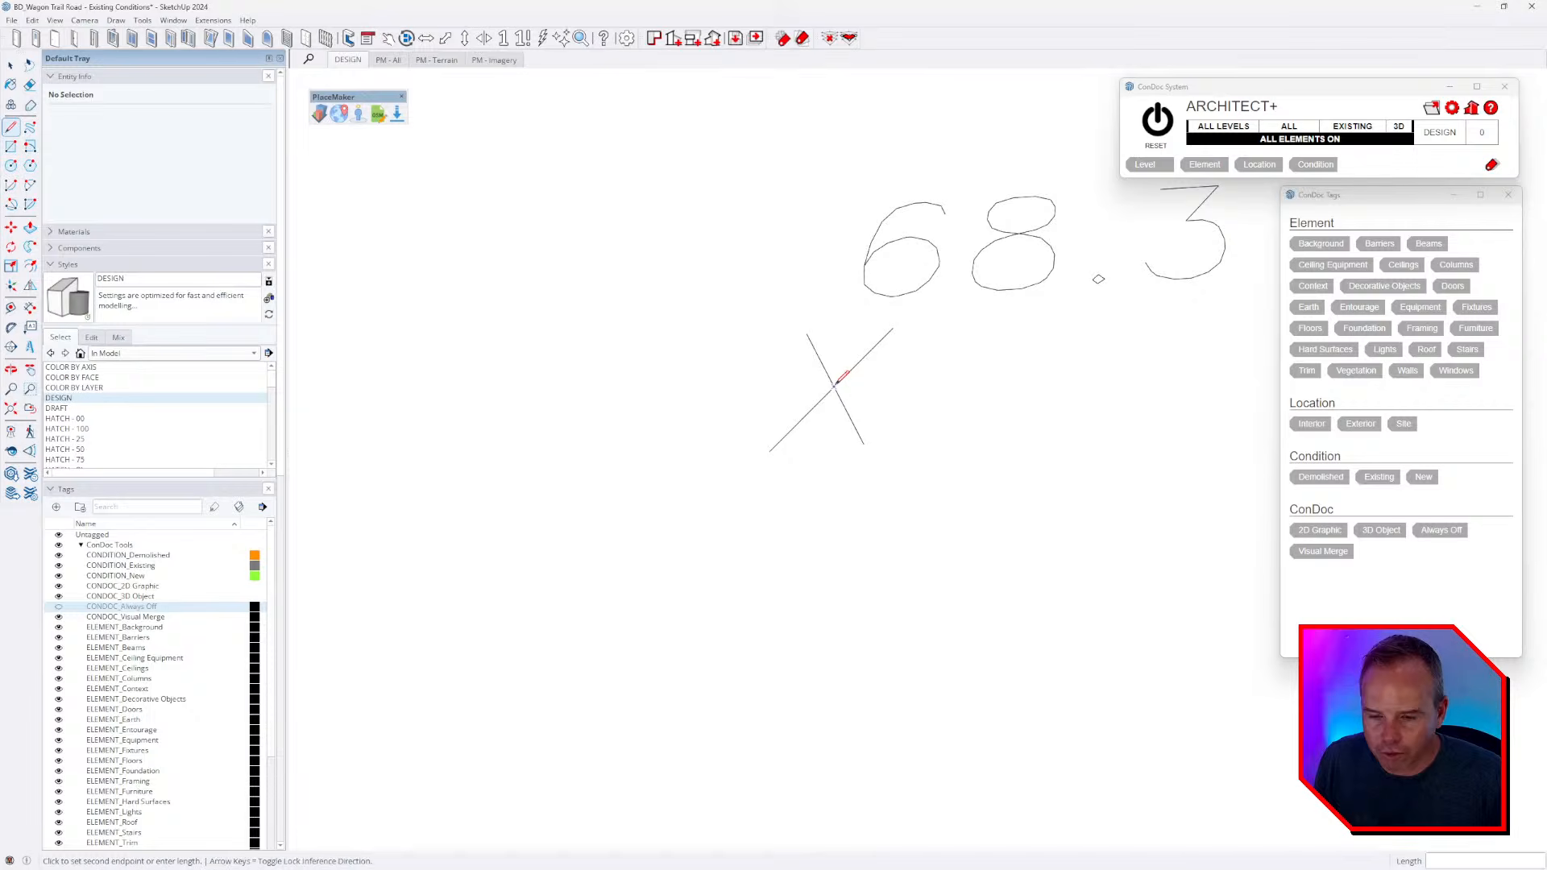
pyautogui.scroll(-4, 794, 394)
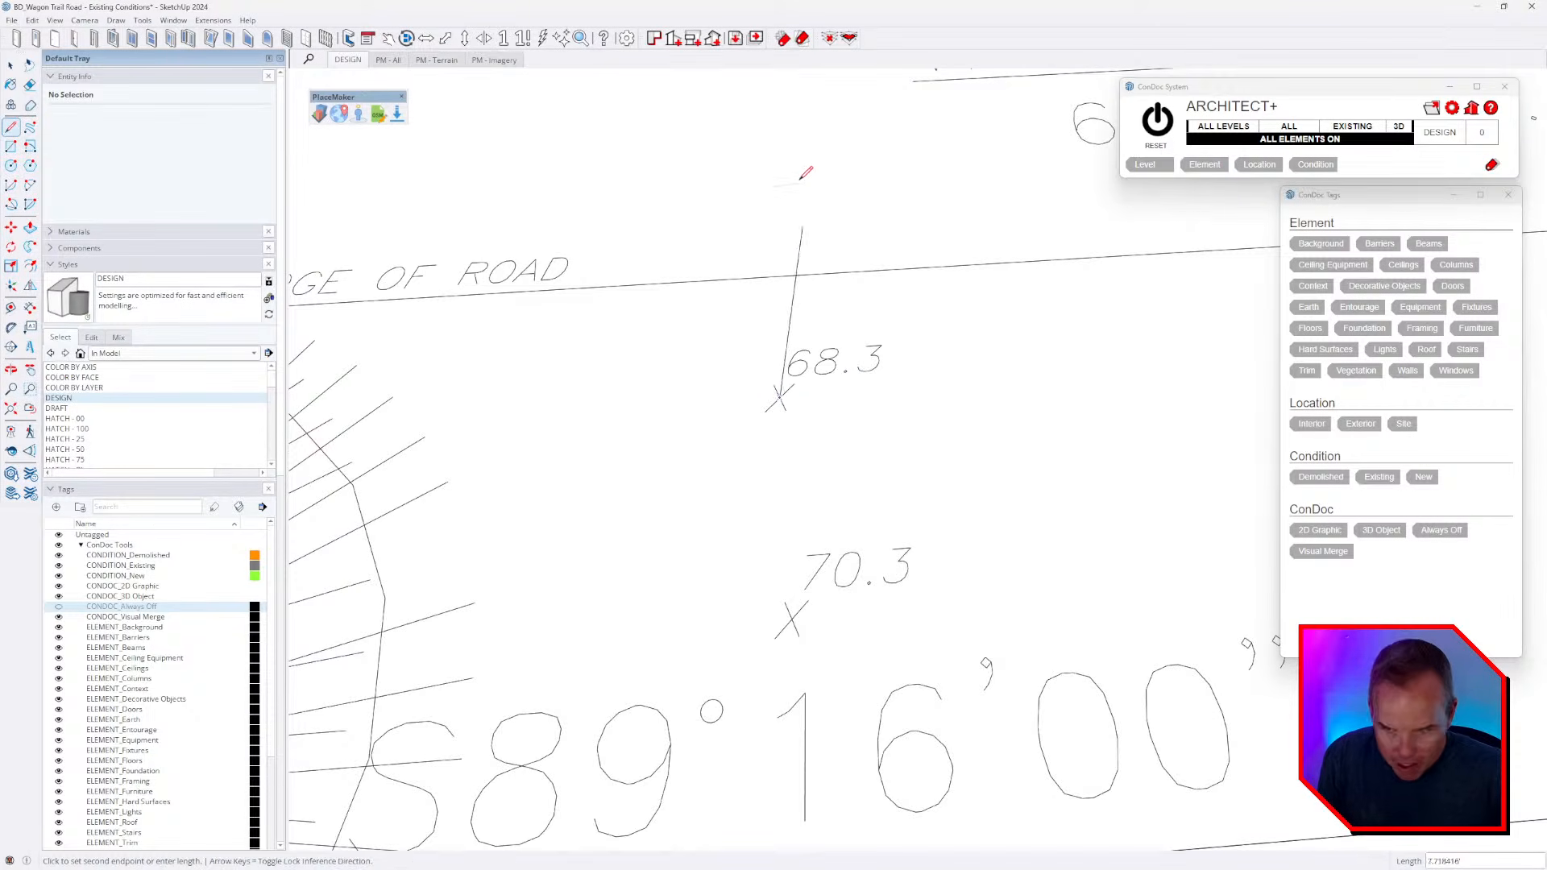
pyautogui.write('68.3')
pyautogui.press('Return')
pyautogui.press('space')
# - Draw a vertical line 70.3 feet high from the X mark labelled 70.3, south of the 68.3 mark
pyautogui.press('l')
pyautogui.click(793, 617)
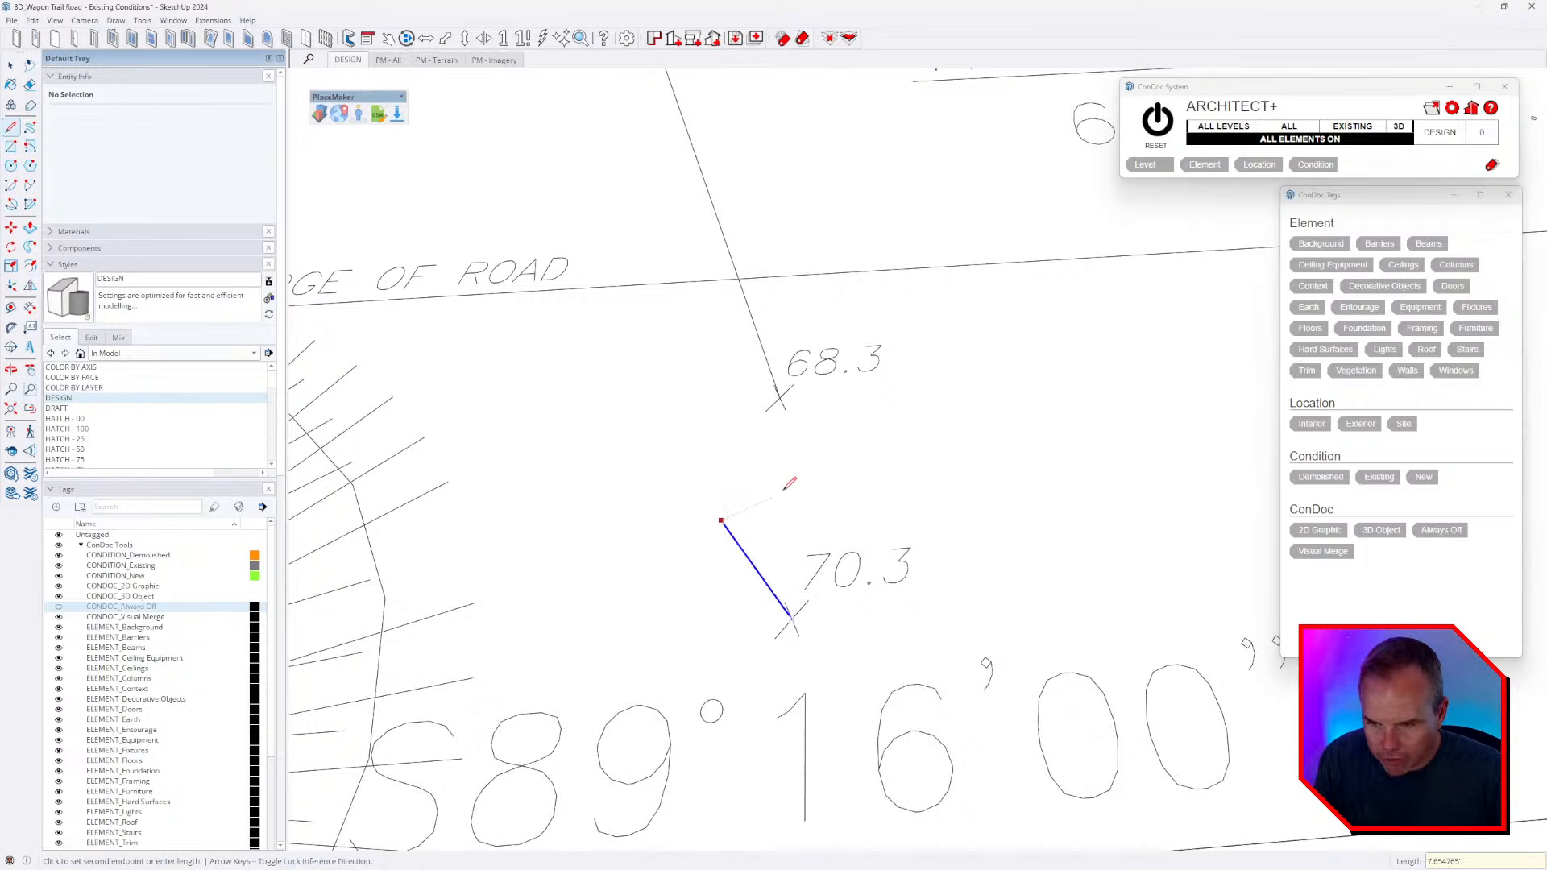
pyautogui.write('70.3')
pyautogui.press('Return')
pyautogui.scroll(-5, 789, 483)
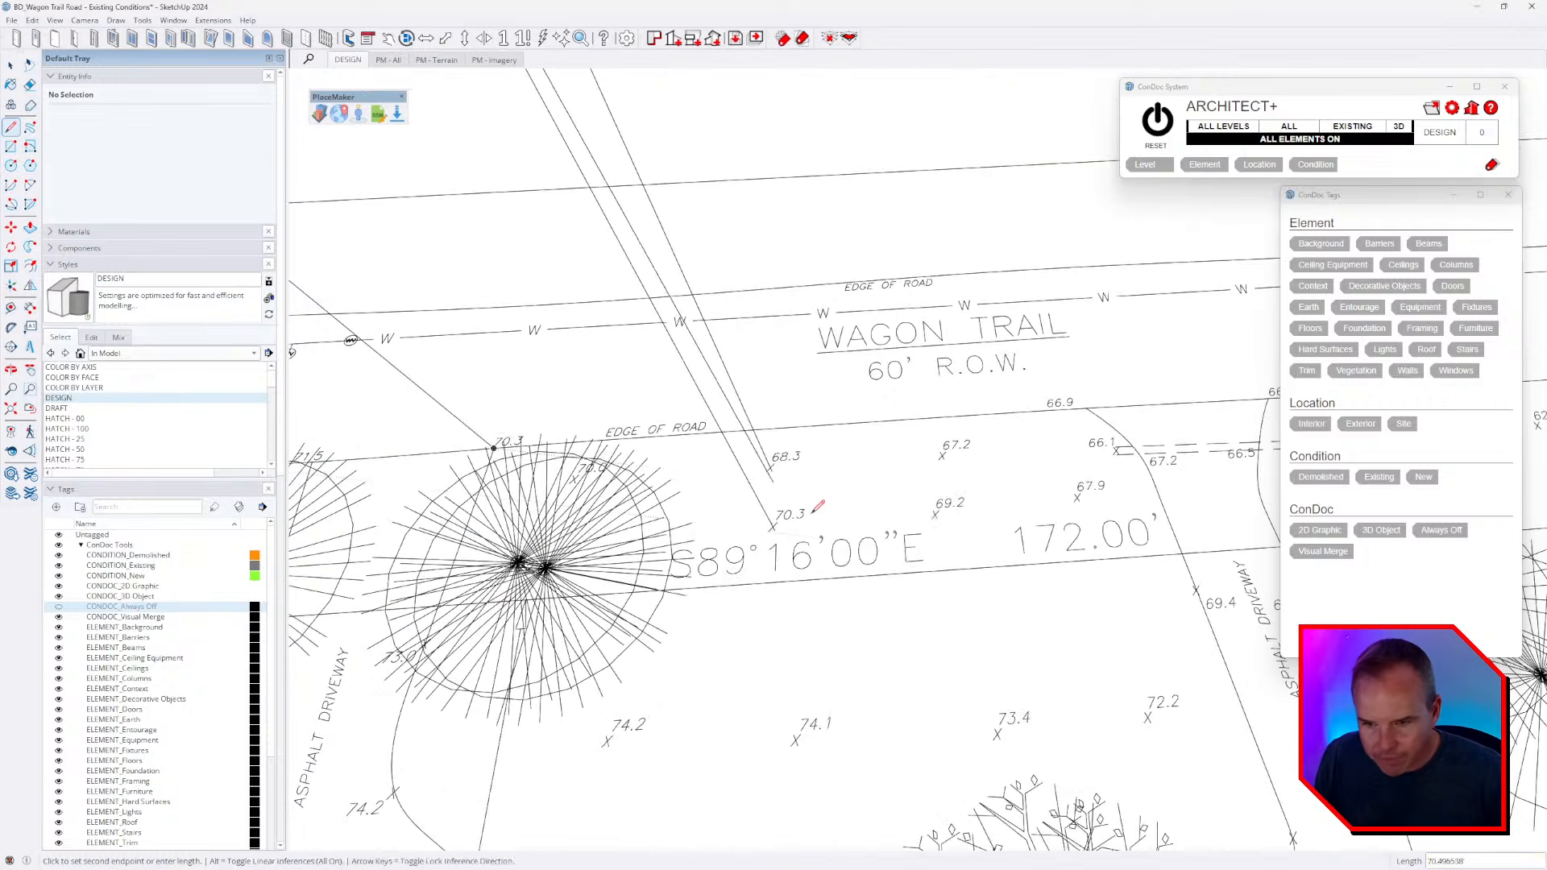
pyautogui.scroll(3, 855, 439)
pyautogui.press('Escape')
# - Draw a vertical line 67.2 feet high from the X mark labelled 67.2 below the Wagon Trail label
pyautogui.scroll(3, 827, 374)
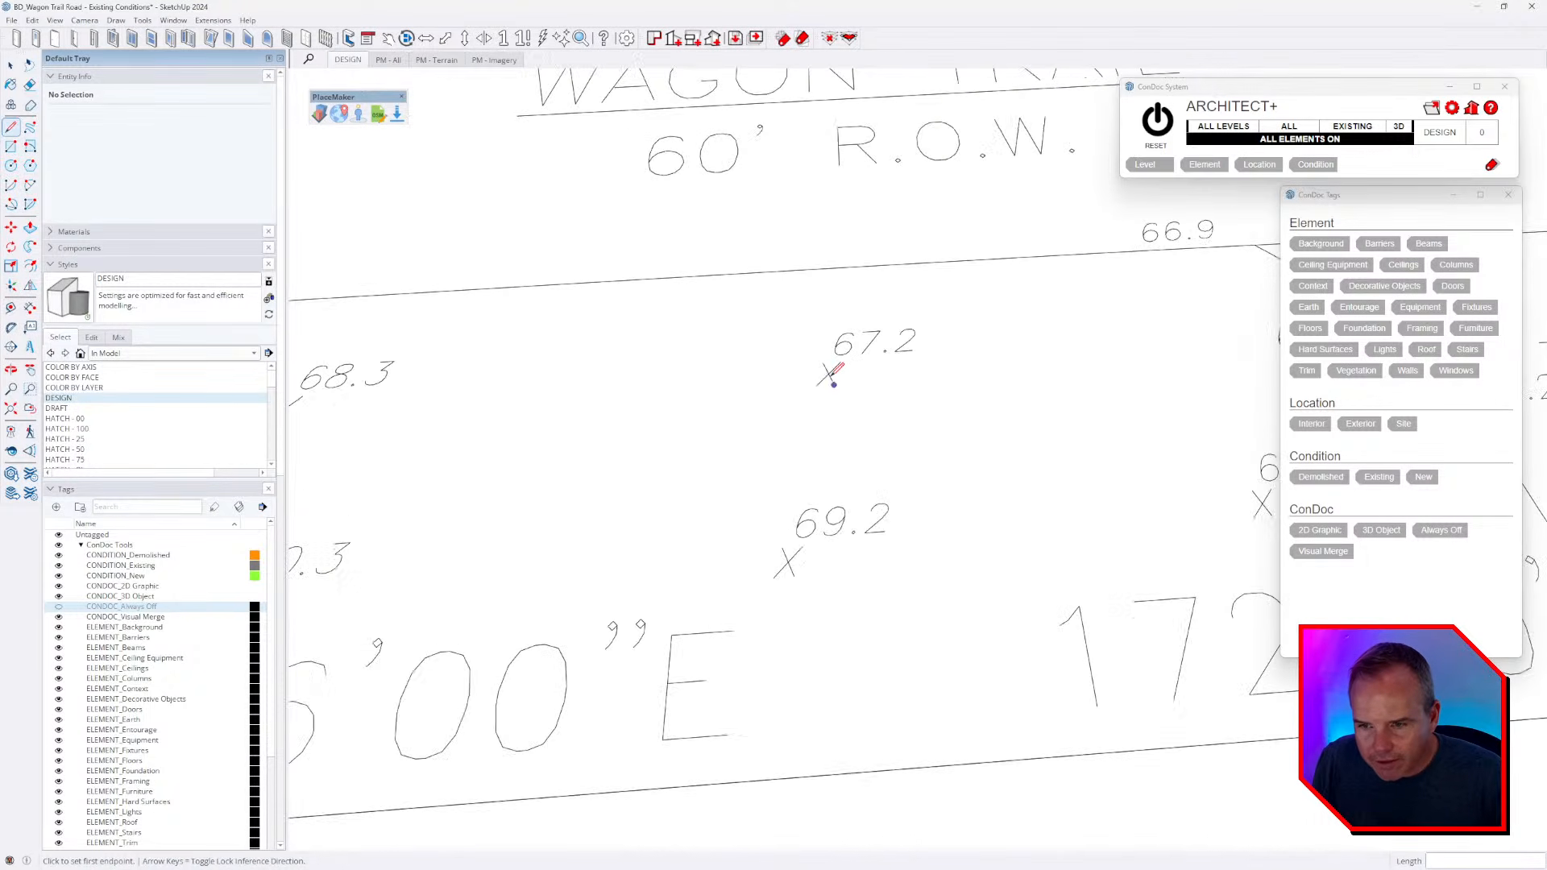
pyautogui.click(828, 373)
pyautogui.write('67.2')
pyautogui.press('Return')
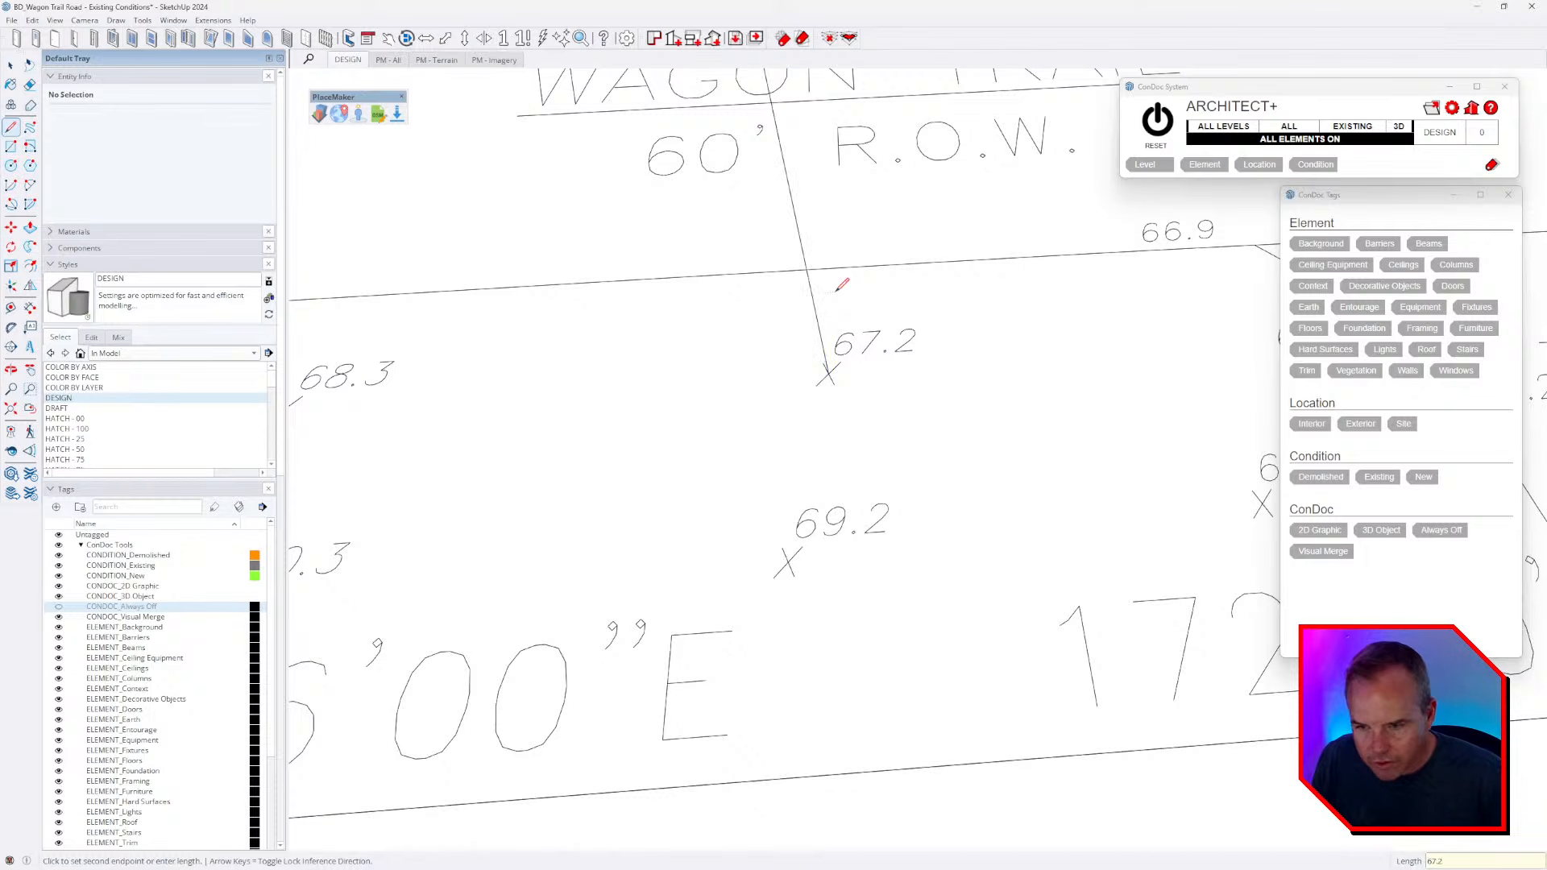
# - Draw a vertical line from the 69.2 spot mark north of the property line, matching that elevation in feet
pyautogui.click(788, 561)
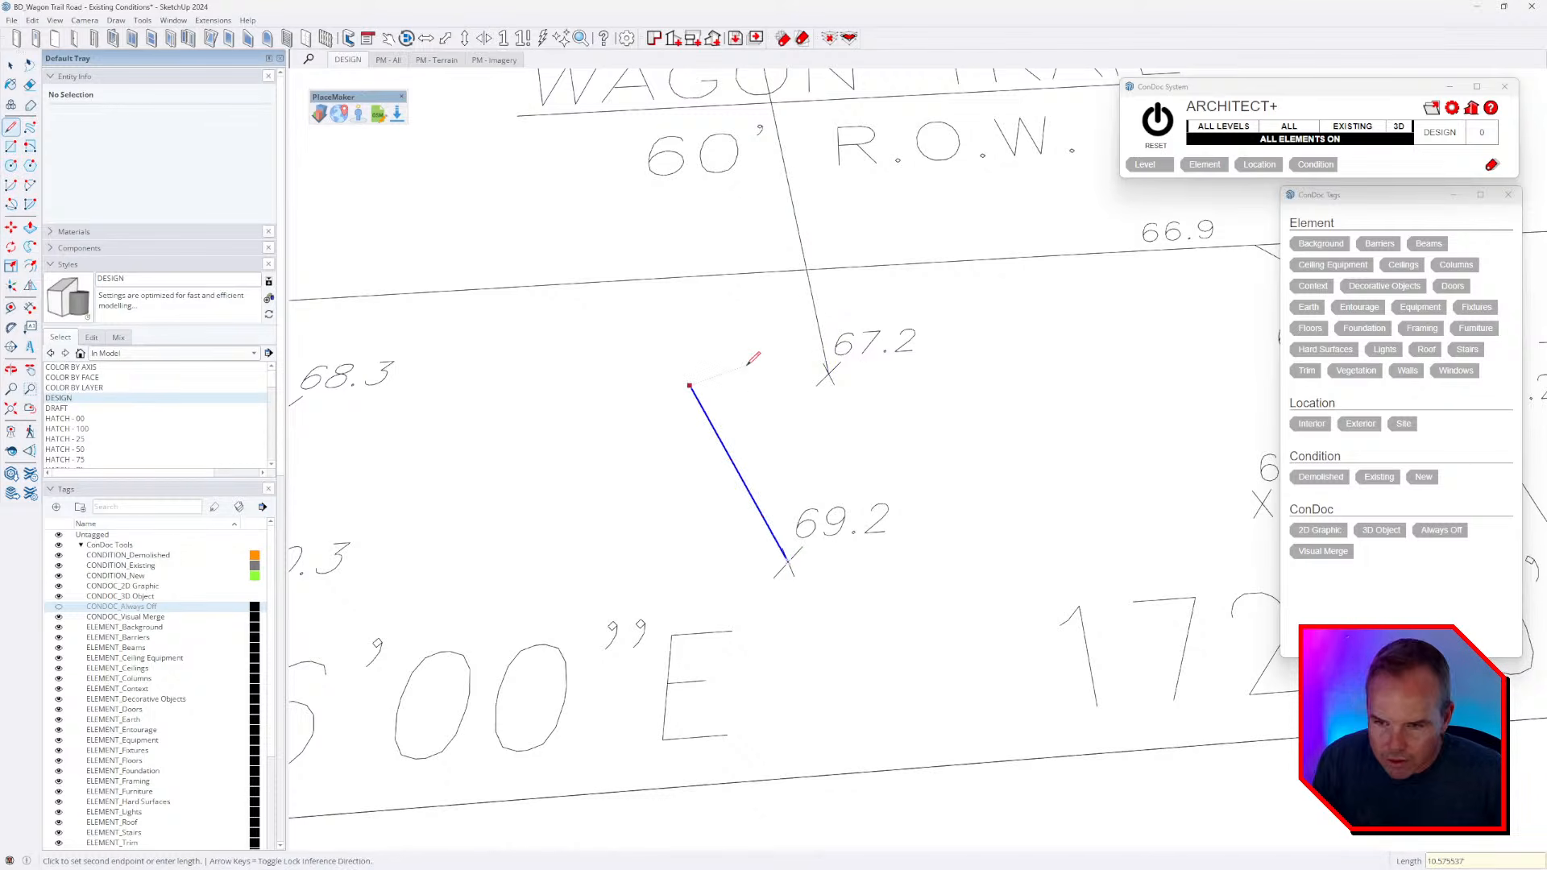
pyautogui.write('69.5')
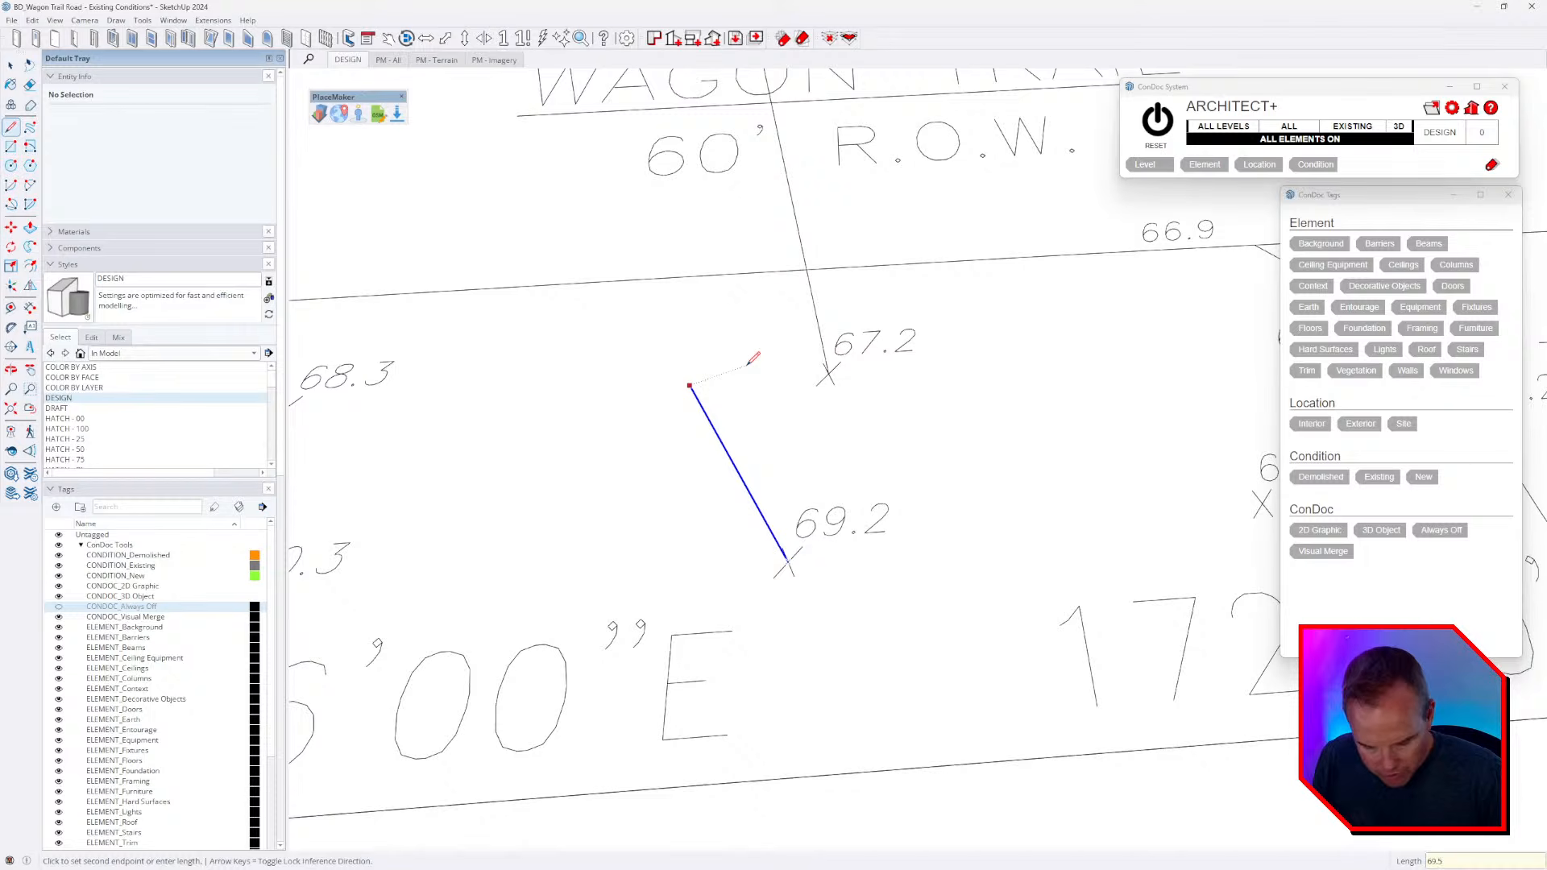
pyautogui.write('.2')
pyautogui.press('Return')
pyautogui.press('Escape')
# - Draw a vertical line 66.9 feet high where the road edge meets the west curve of the asphalt driveway
pyautogui.scroll(-5, 750, 386)
pyautogui.scroll(8, 953, 353)
pyautogui.click(945, 347)
pyautogui.press('Up')
pyautogui.scroll(-4, 942, 211)
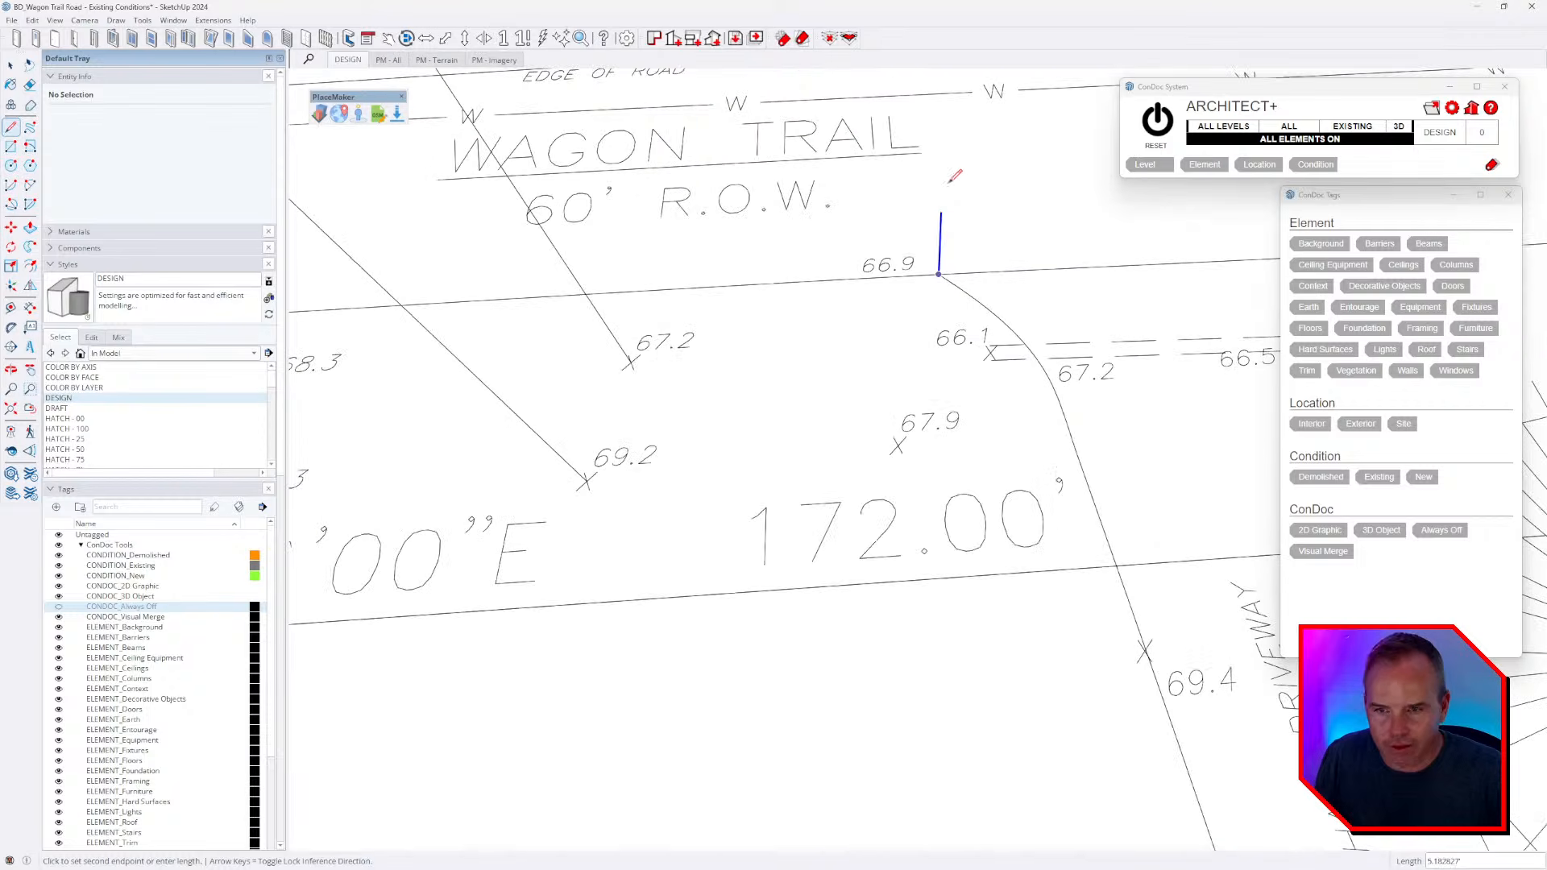
pyautogui.write('6.9')
pyautogui.press('Return')
pyautogui.press('Escape')
# - Draw a vertical line 66.1 feet high from the mark at the west end of the dashed lines crossing the driveway
pyautogui.scroll(4, 1011, 320)
pyautogui.click(952, 398)
pyautogui.press('Up')
pyautogui.write('66.1')
pyautogui.press('Return')
pyautogui.press('Escape')
# - Draw a vertical line 67.9 feet high from the 67.9 spot mark west of the driveway
pyautogui.click(690, 660)
pyautogui.press('Up')
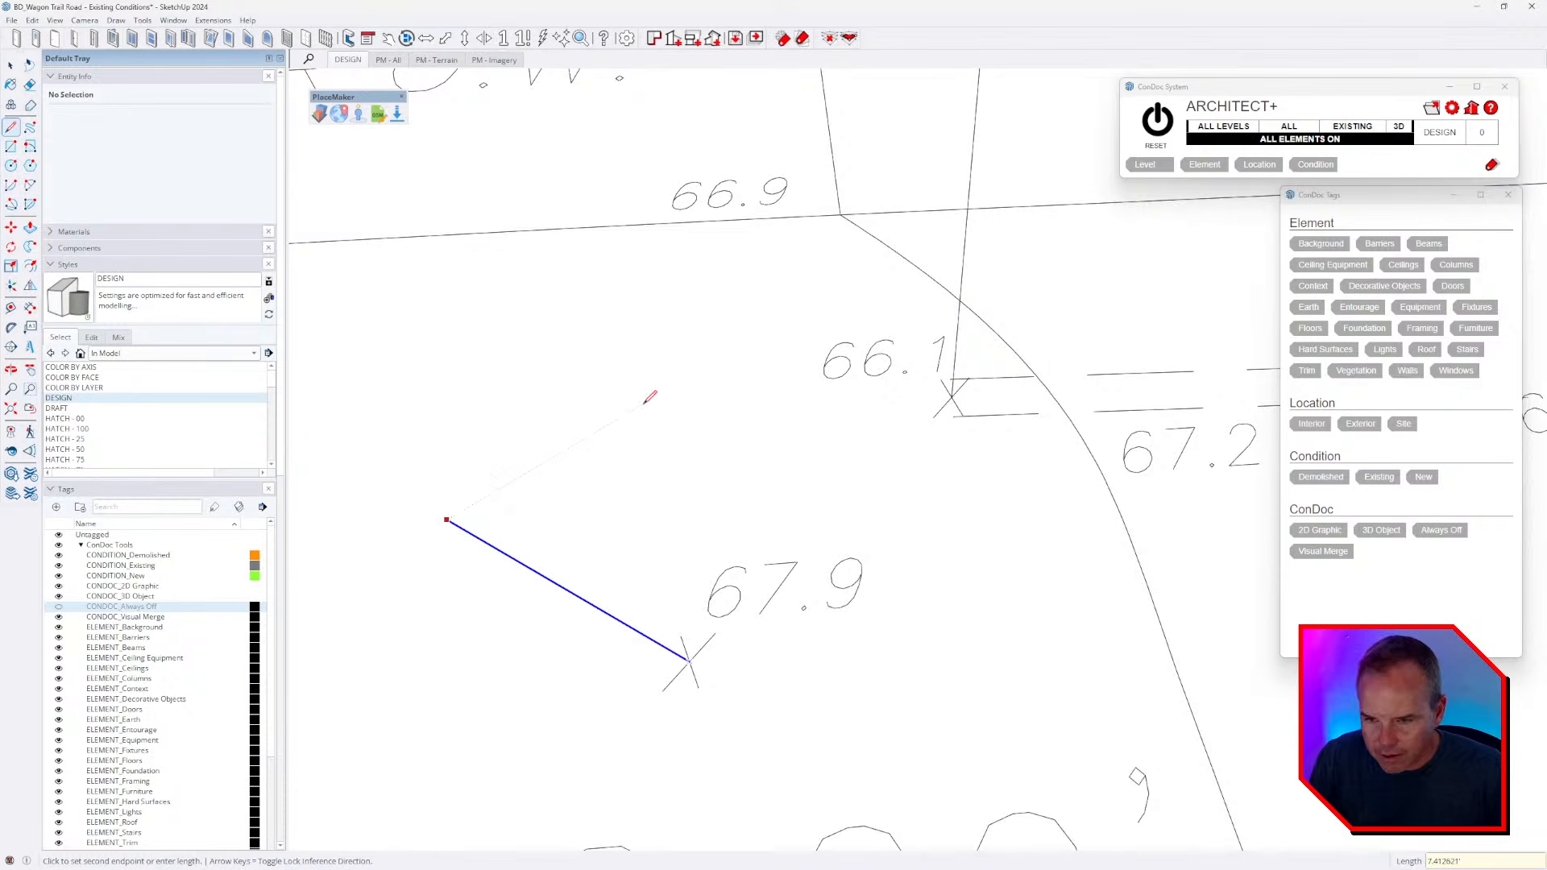
pyautogui.write('67.9')
pyautogui.press('Return')
pyautogui.scroll(-5, 654, 401)
pyautogui.scroll(5, 788, 422)
pyautogui.press('Escape')
# - Draw a vertical line from the driveway's west edge at the 67.2 label, matching that elevation in feet
pyautogui.scroll(-1, 894, 422)
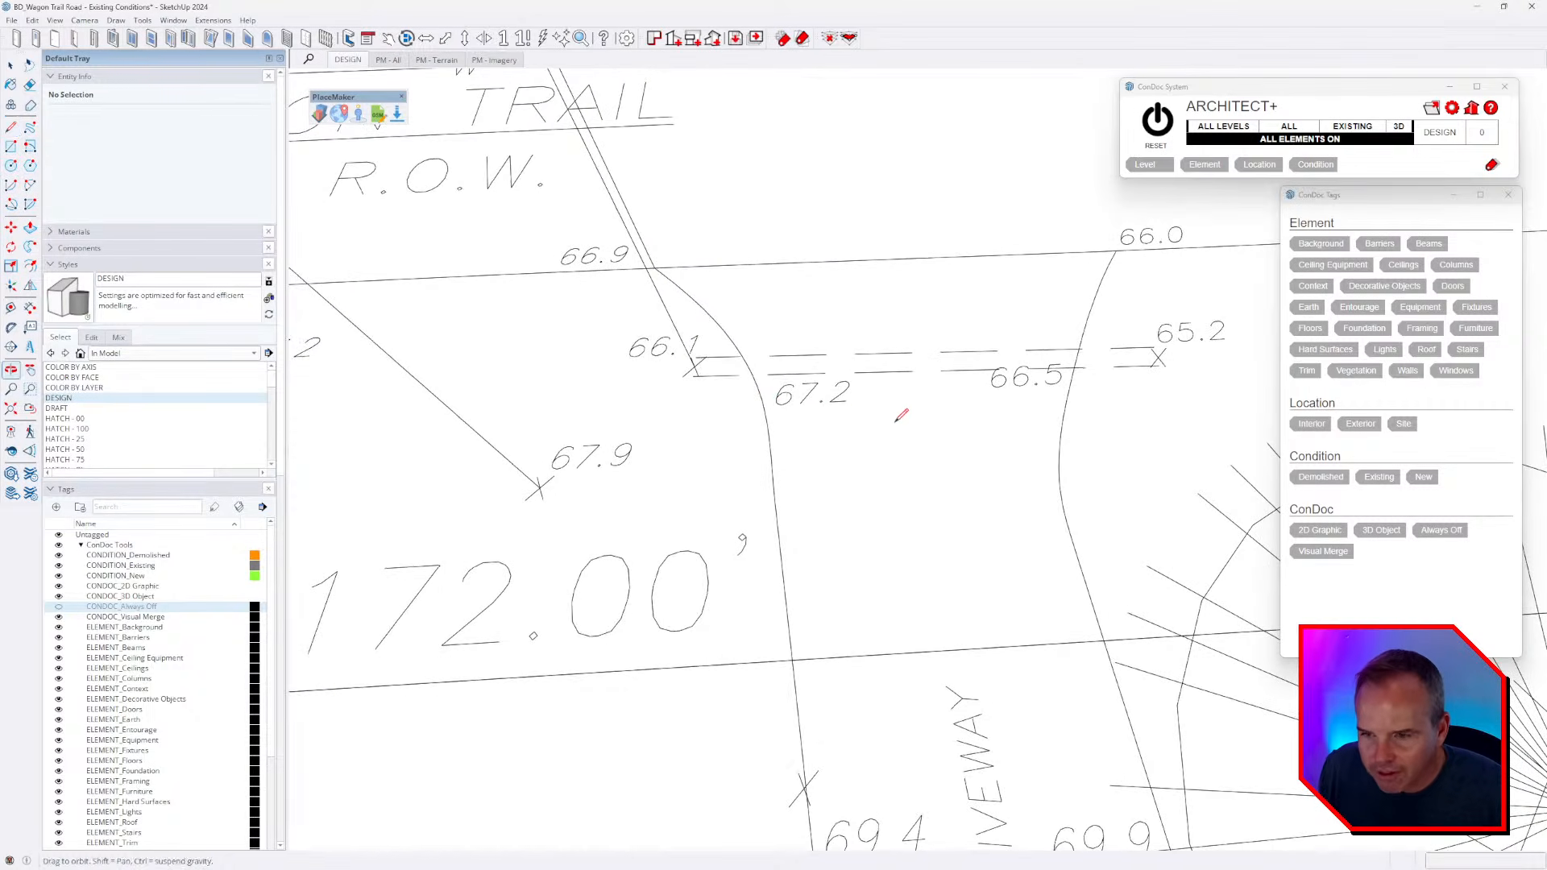
pyautogui.click(762, 401)
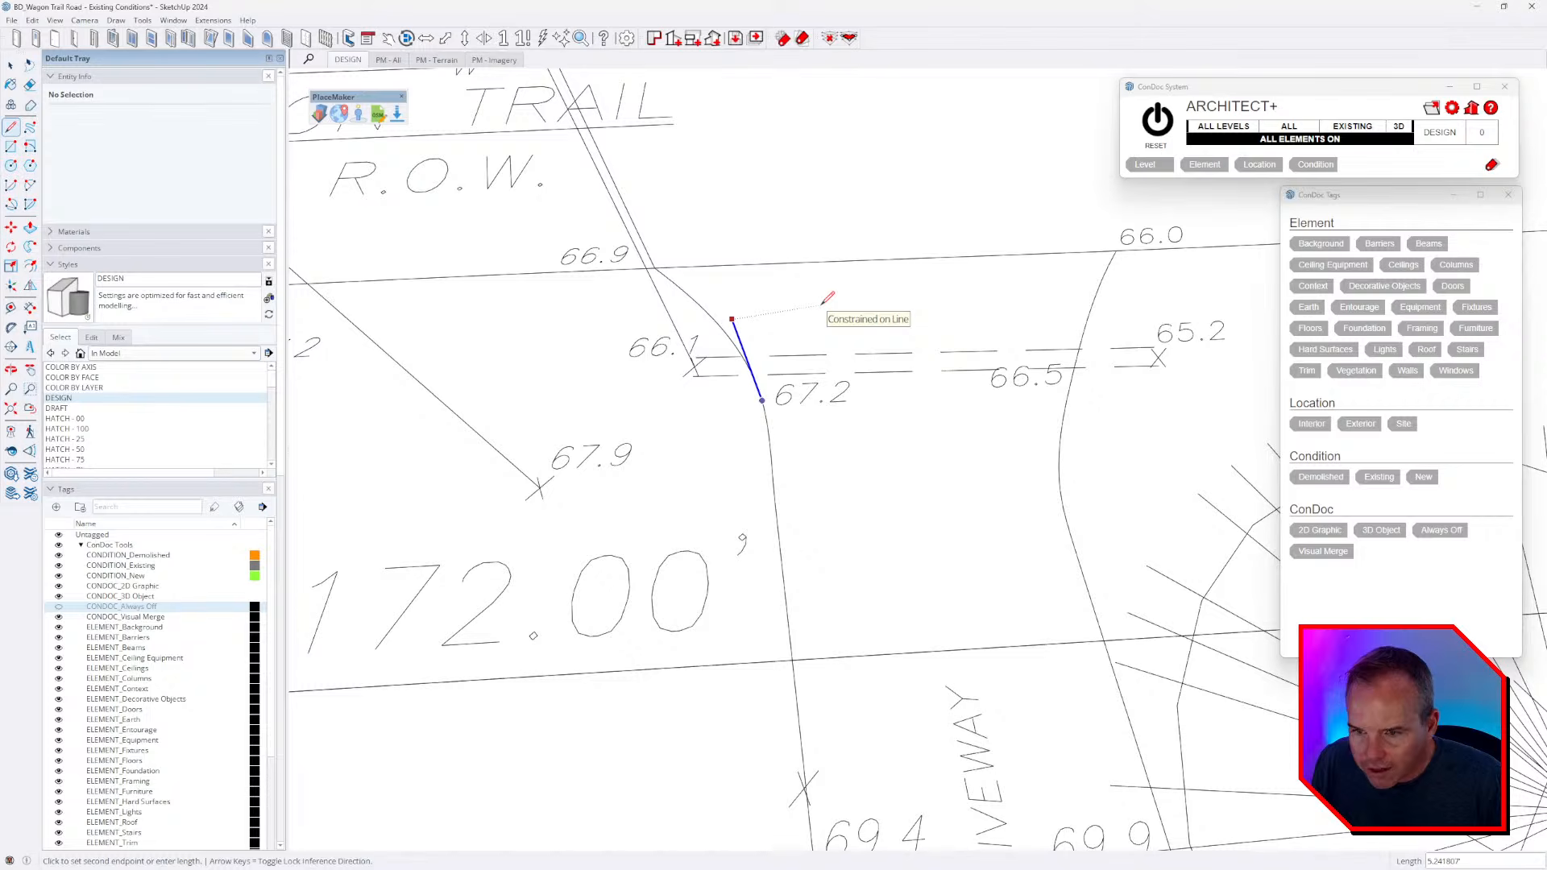
pyautogui.press('Escape')
# - Draw a vertical line 66.5 feet high from the driveway's east edge beside the 66.5 label
pyautogui.press('o')
pyautogui.moveTo(1122, 399); pyautogui.dragTo(1074, 421)
pyautogui.scroll(5, 1064, 407)
pyautogui.press('l')
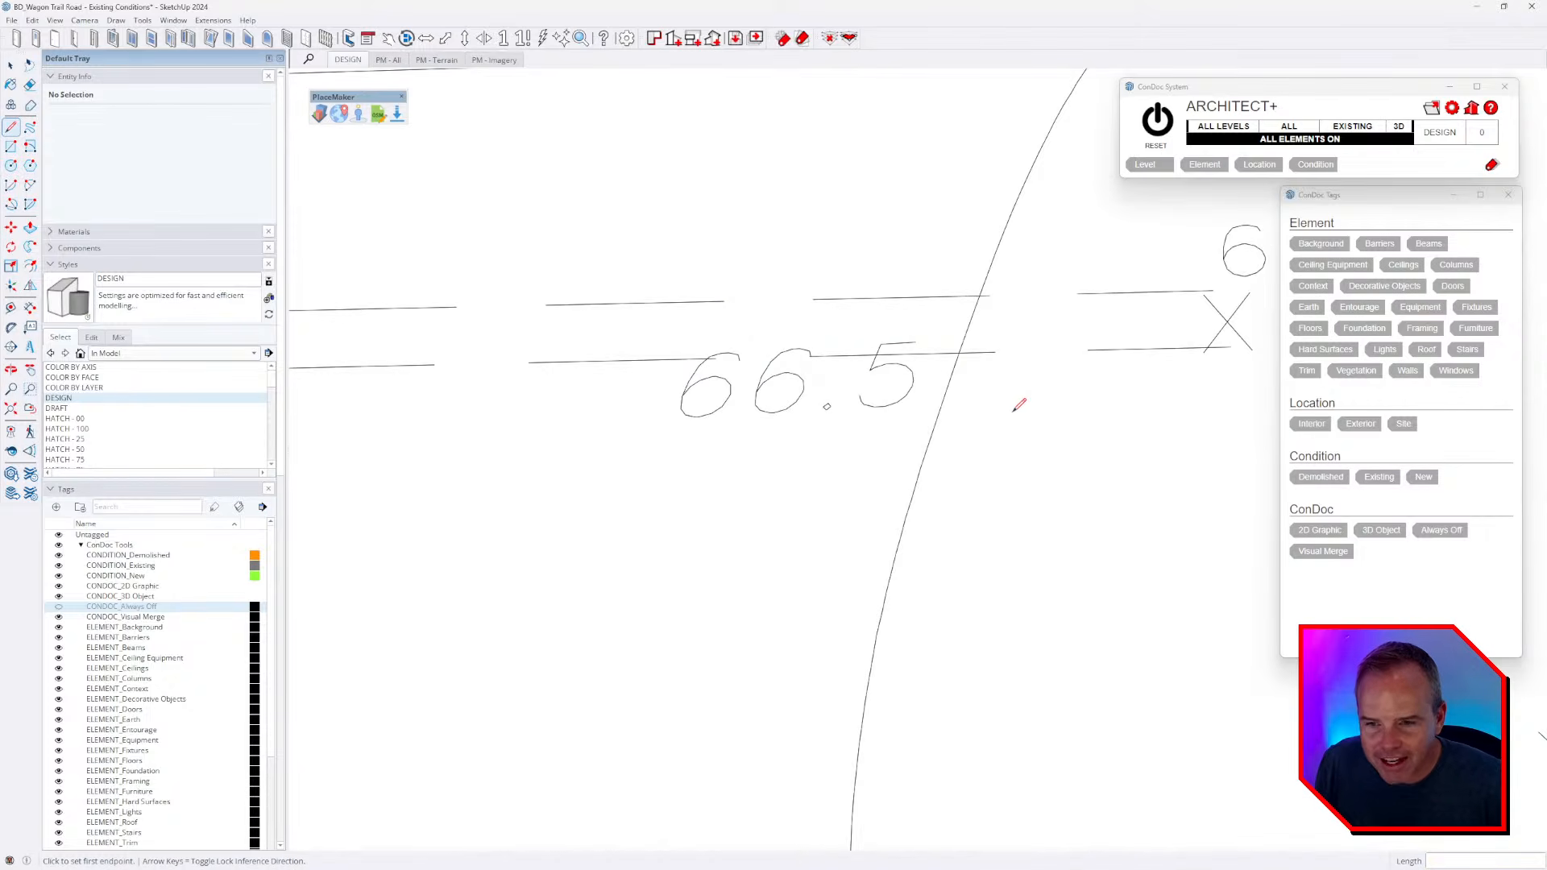
pyautogui.scroll(-3, 976, 394)
pyautogui.click(961, 388)
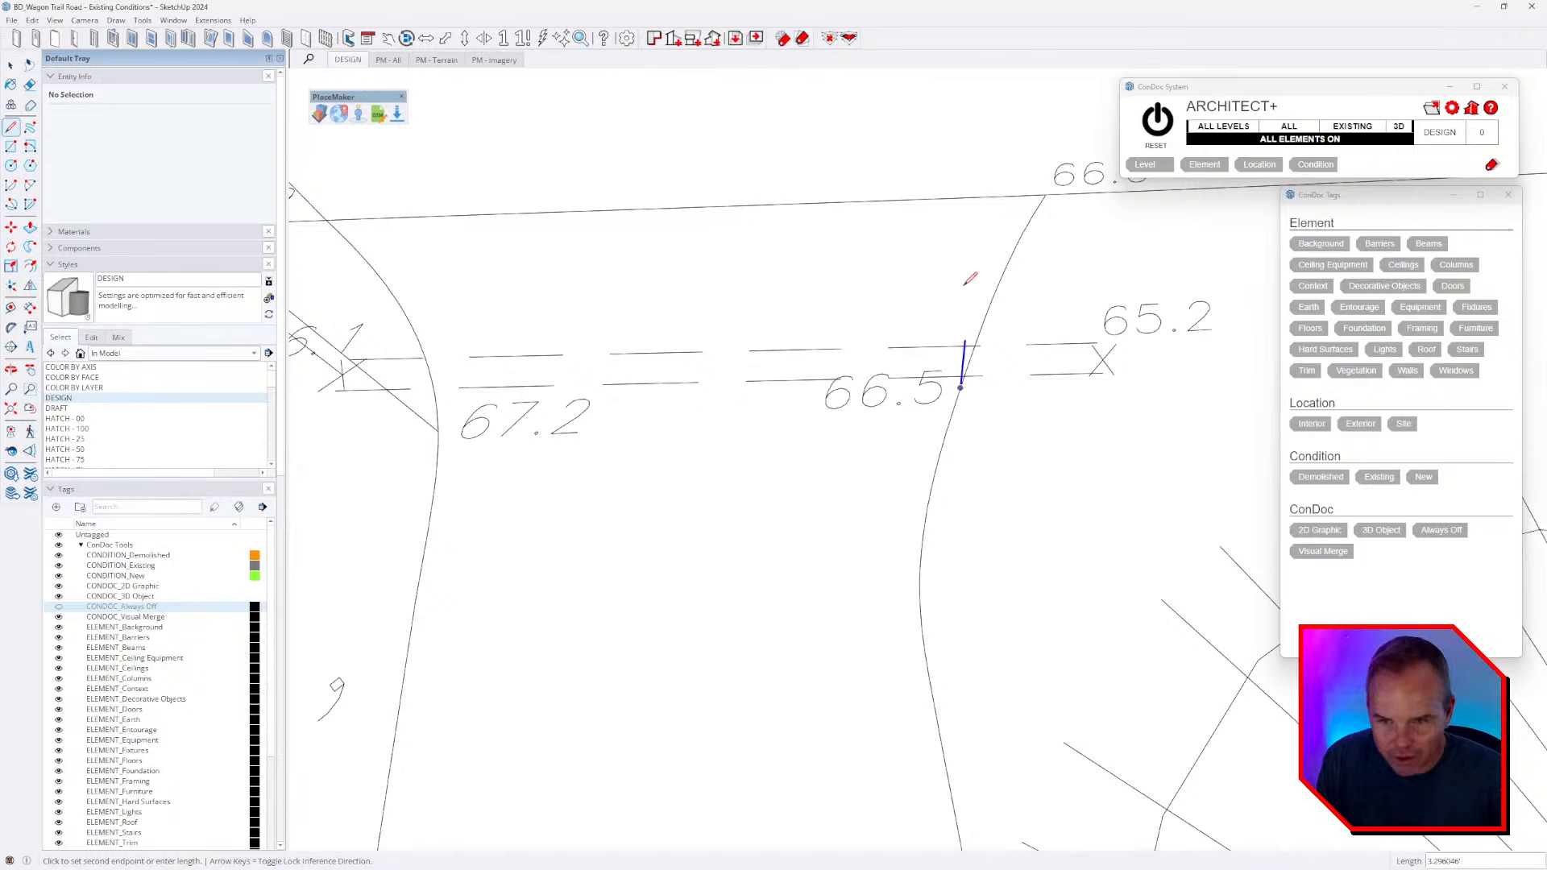
pyautogui.write('66.5')
pyautogui.press('Return')
pyautogui.press('Escape')
# - Draw a vertical line 66 feet high where the driveway's east edge meets the road edge
pyautogui.moveTo(969, 279); pyautogui.dragTo(954, 230, button='middle')
pyautogui.click(939, 240)
pyautogui.write('66')
pyautogui.press('Return')
pyautogui.press('Escape')
# - Draw a vertical line from the 65.2 mark at the east end of the dashed lines, matching that elevation in feet
pyautogui.click(977, 411)
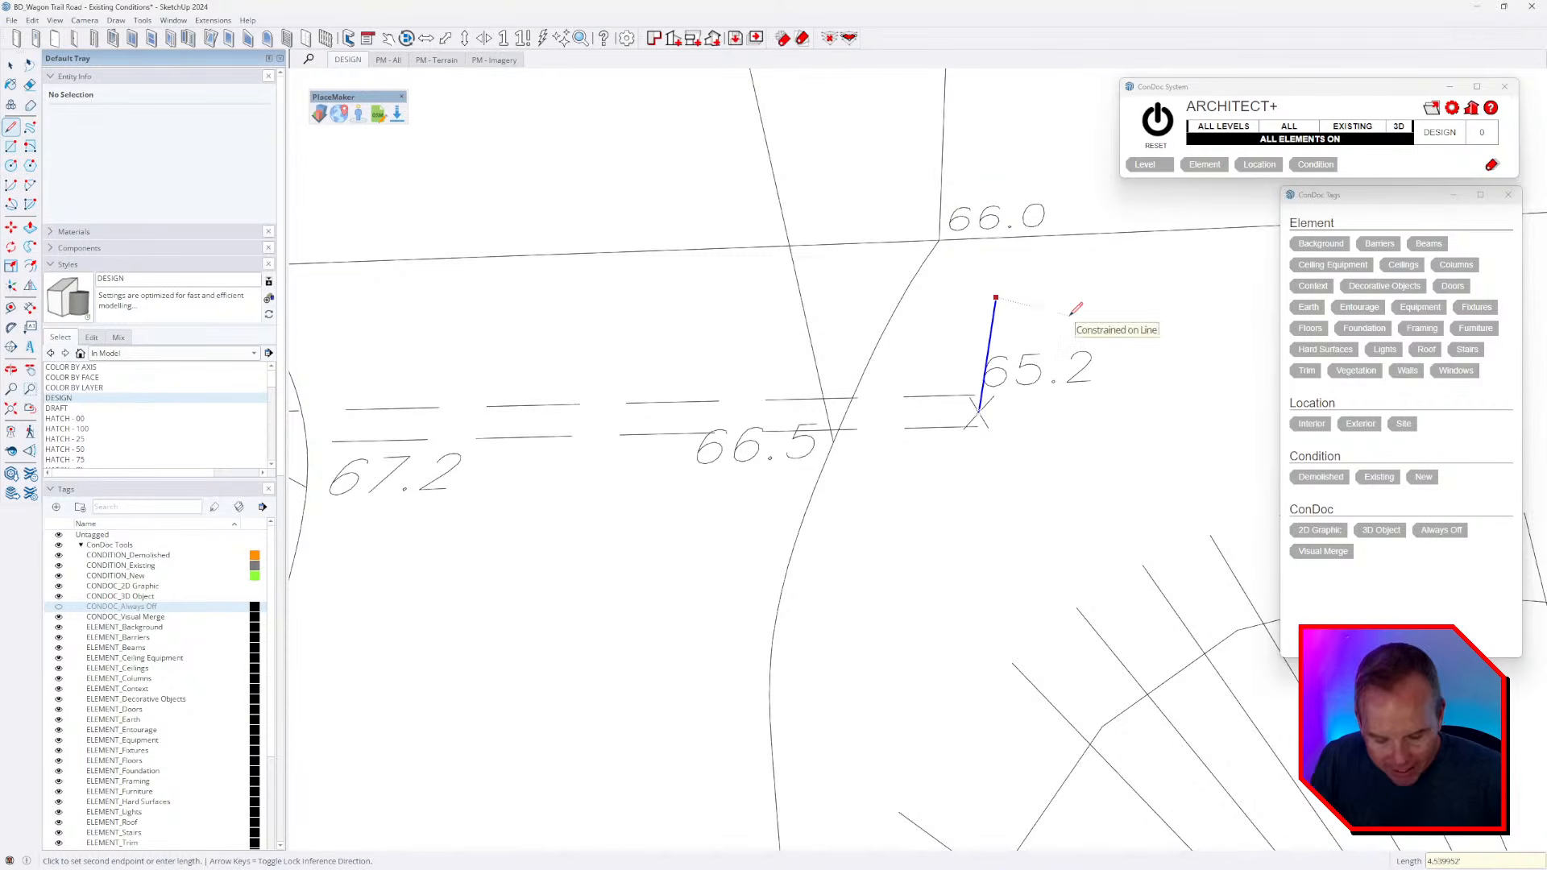
pyautogui.write('6')
pyautogui.press('Return')
pyautogui.press('Escape')
# - Draw a vertical line 62.3 feet high from the 62.3 spot mark along the road east of the driveway
pyautogui.scroll(-6, 922, 424)
pyautogui.scroll(6, 1057, 423)
pyautogui.click(924, 405)
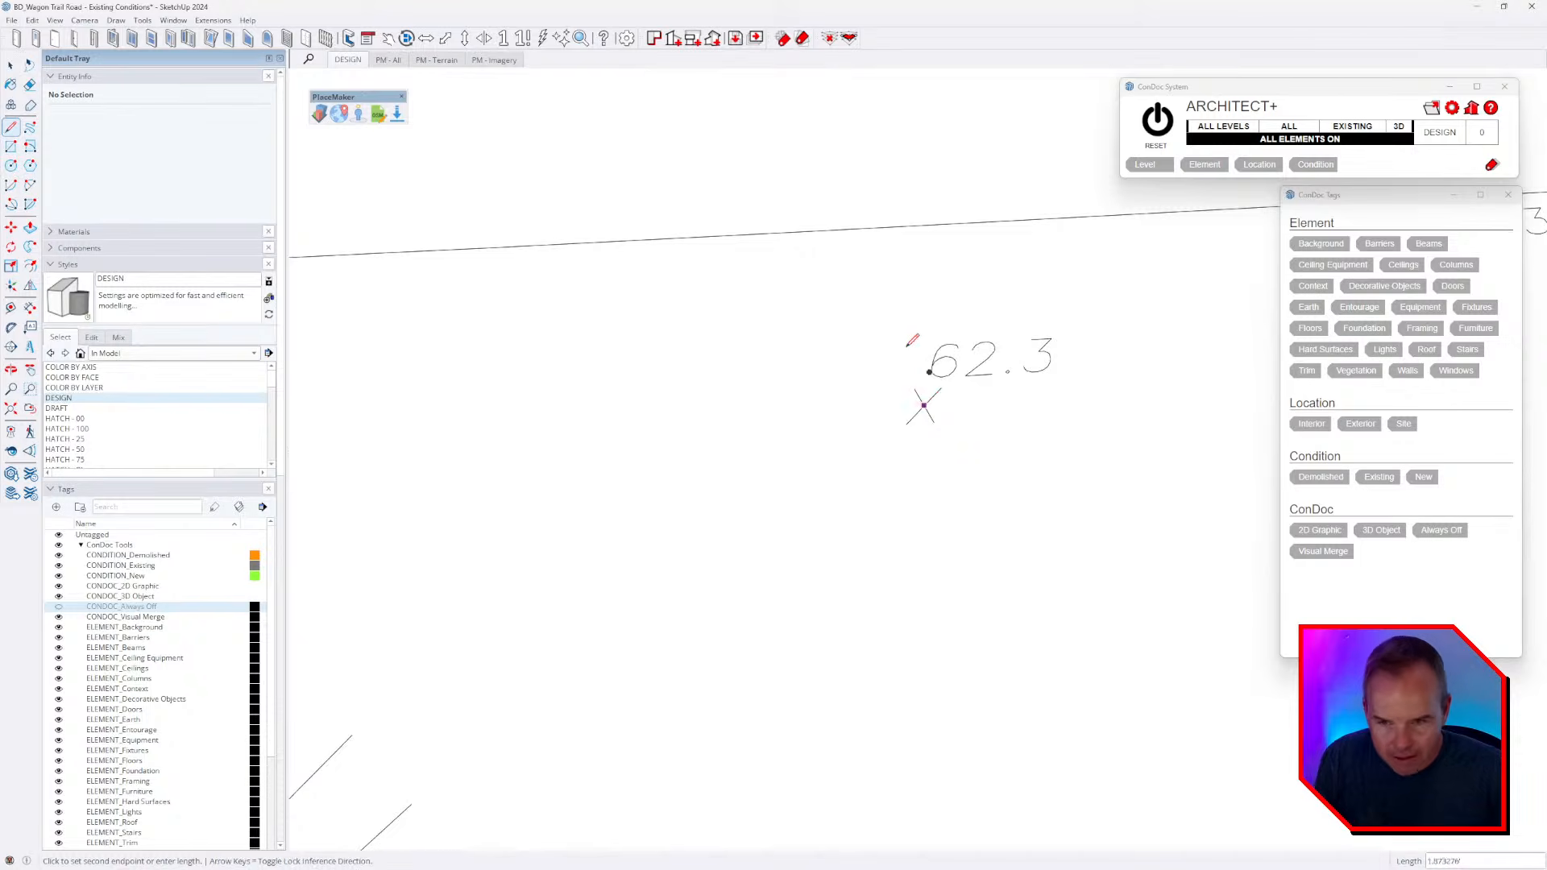
pyautogui.scroll(-3, 907, 362)
pyautogui.write('62.3')
pyautogui.press('Return')
# - Draw a vertical line 63.6 feet high from the road-edge point labelled 5463.6
pyautogui.scroll(3, 1019, 348)
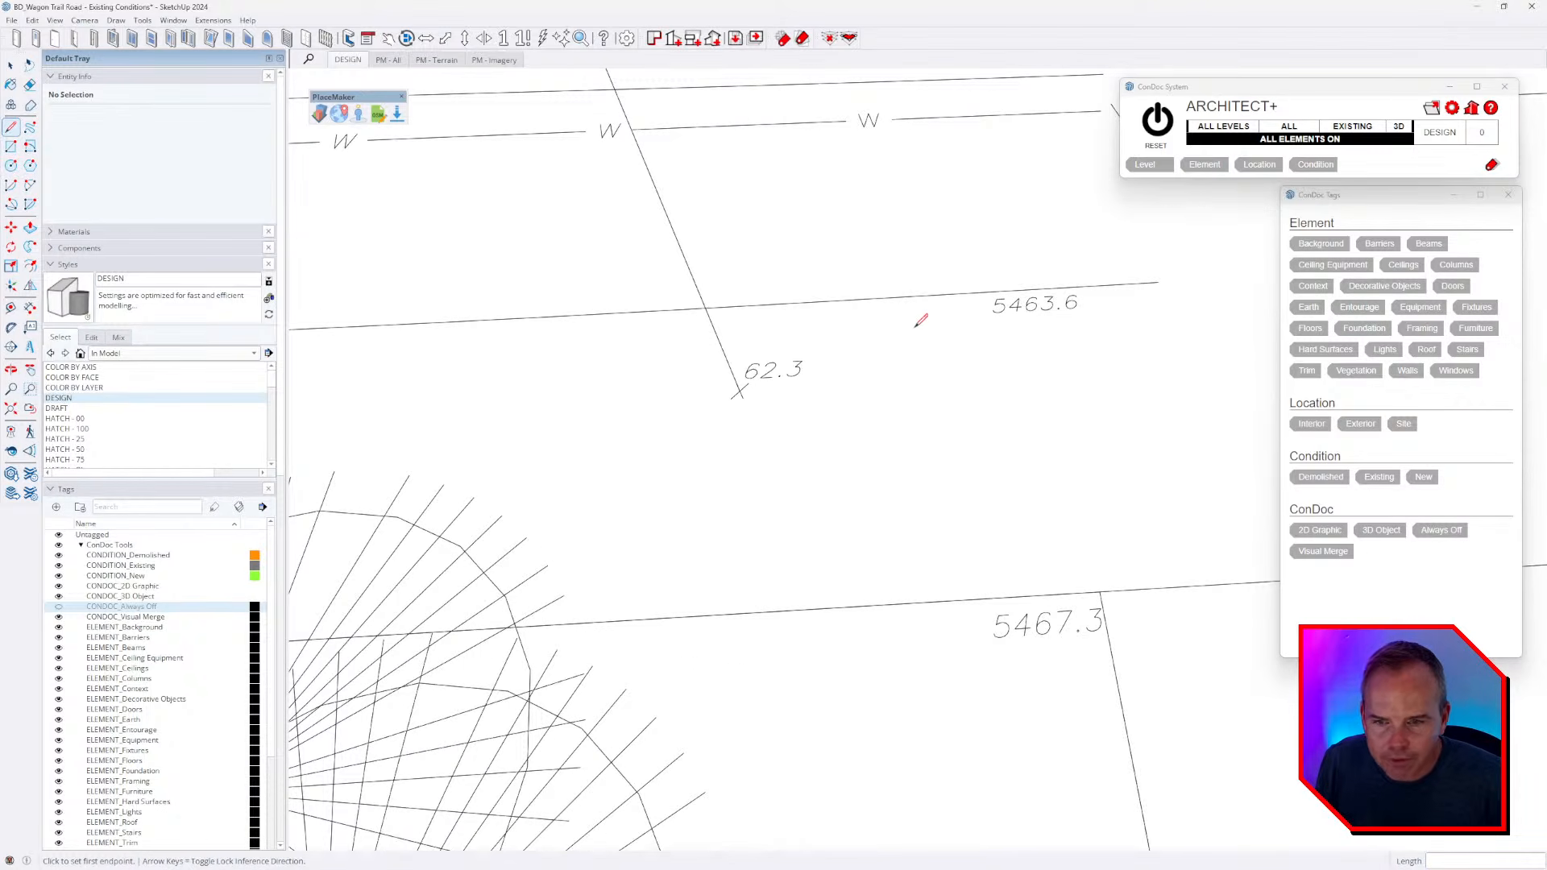
pyautogui.click(1100, 592)
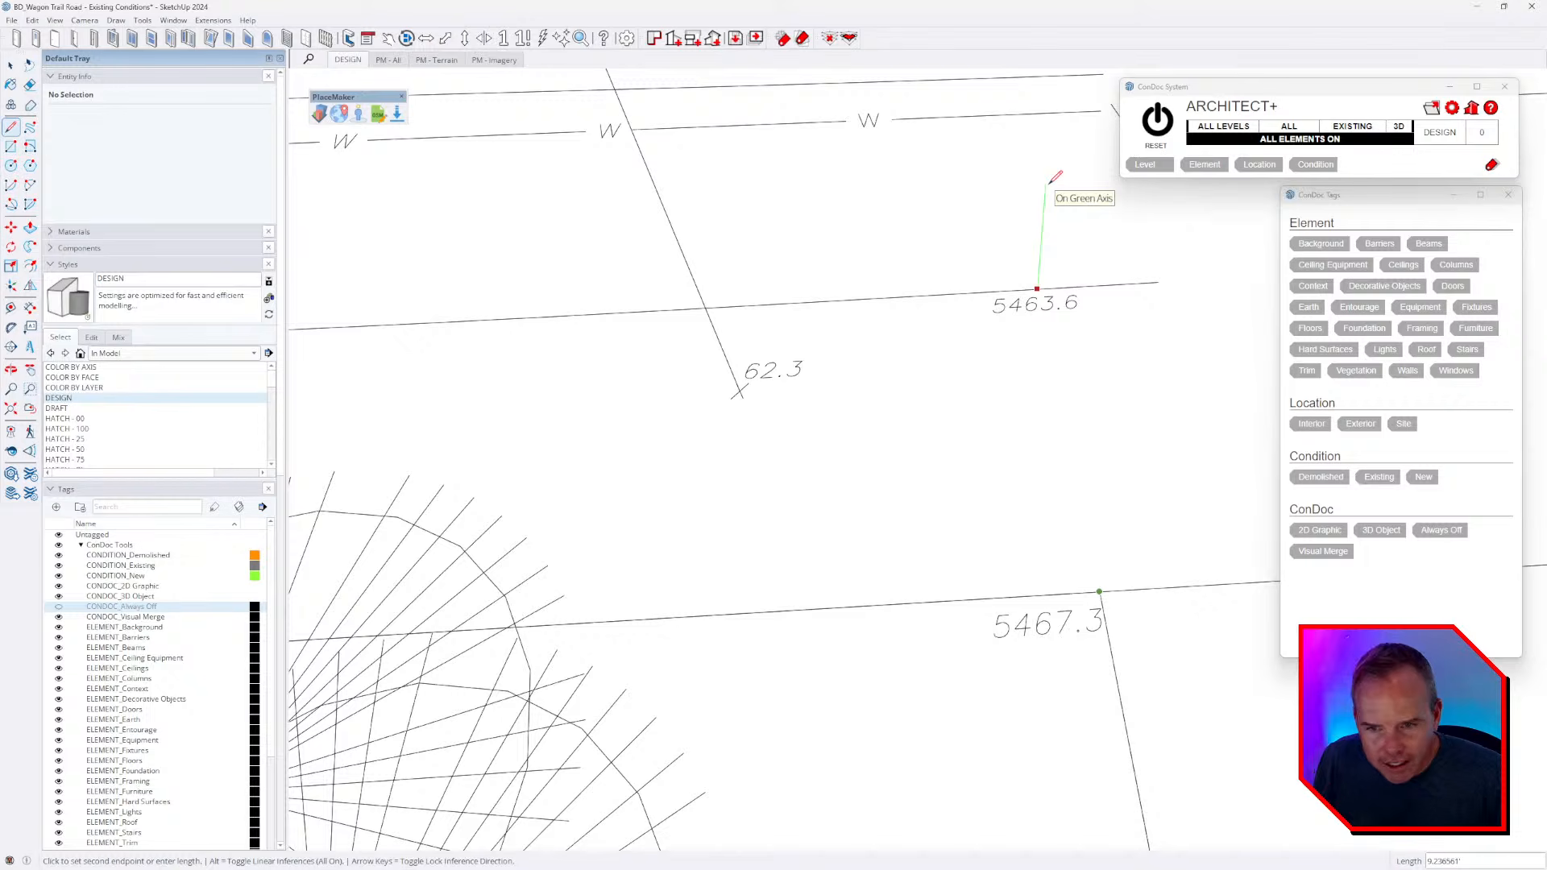
pyautogui.write('6')
pyautogui.press('Return')
pyautogui.scroll(-5, 1055, 176)
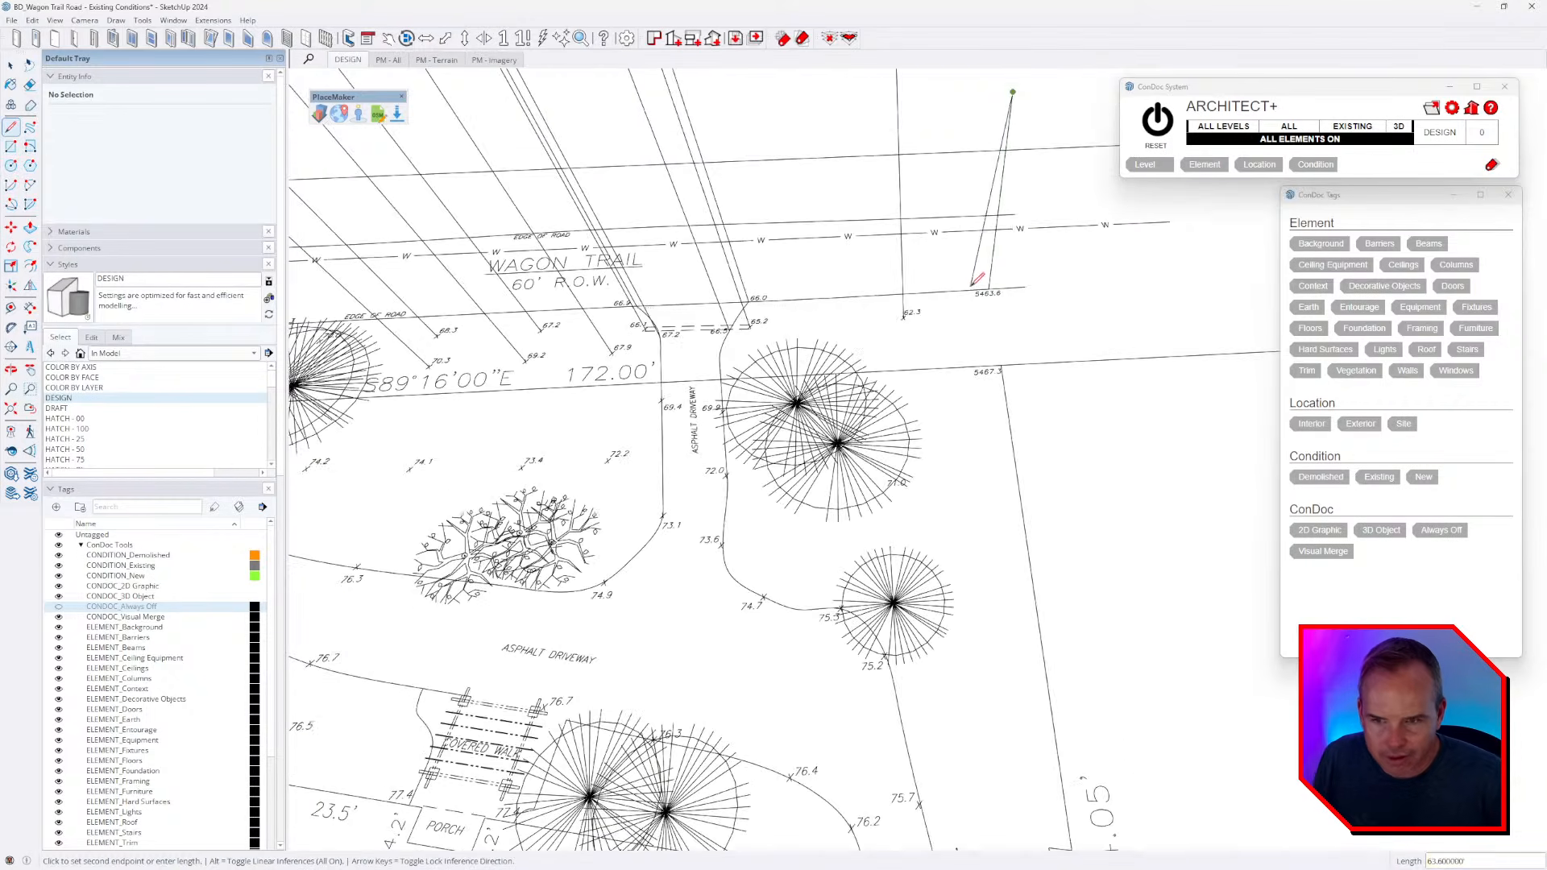
# - Draw a vertical line 67.3 feet high from the property corner labelled 5467.3
pyautogui.scroll(3, 1022, 346)
pyautogui.click(976, 369)
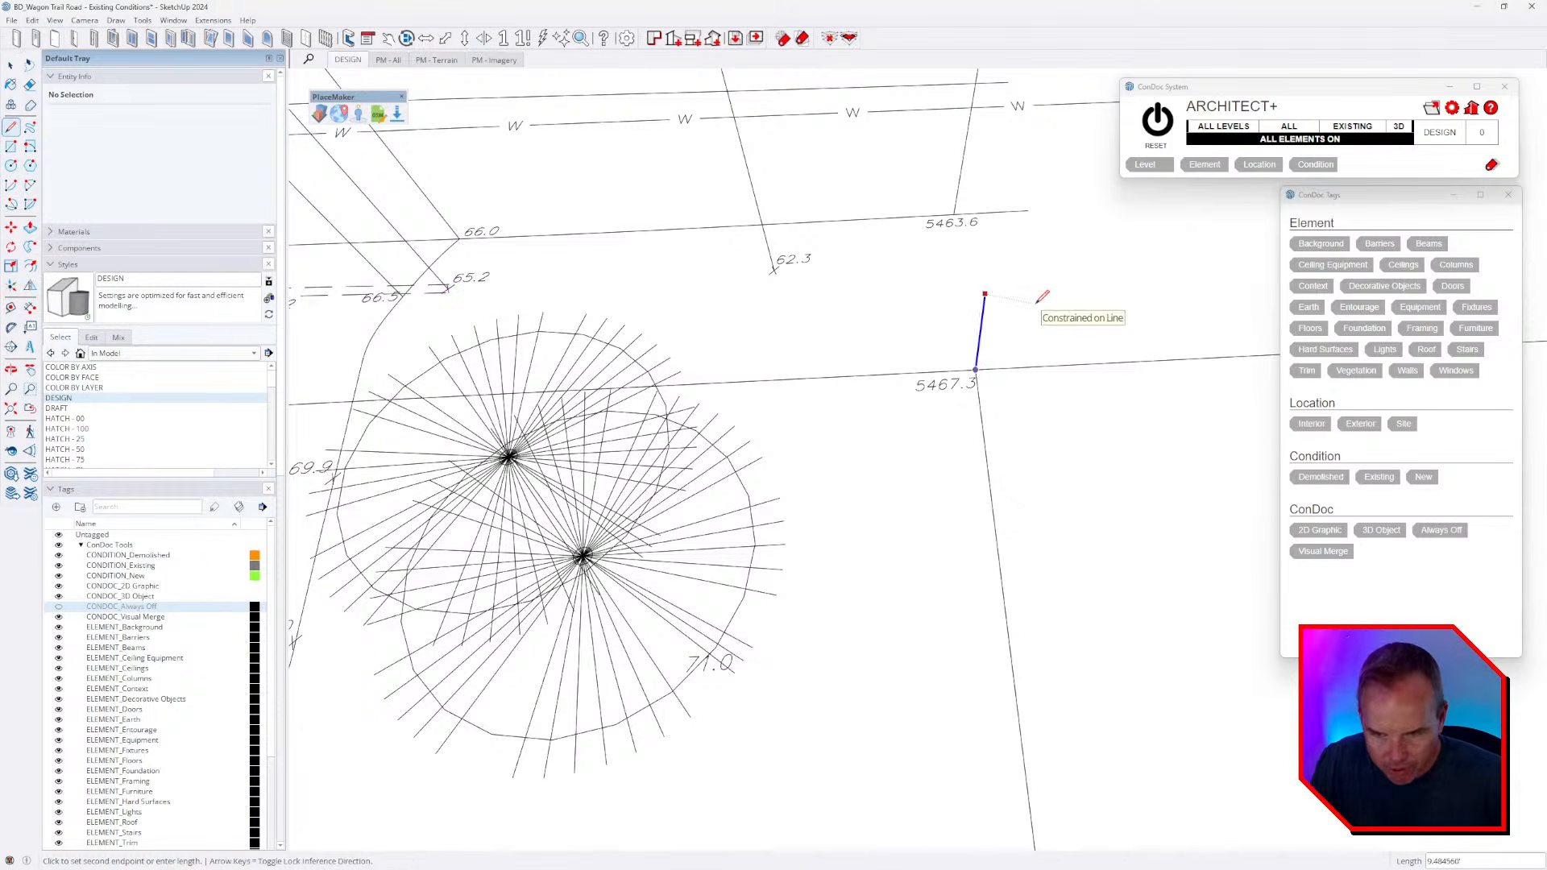
pyautogui.write('67')
pyautogui.write('.93')
pyautogui.press('Return')
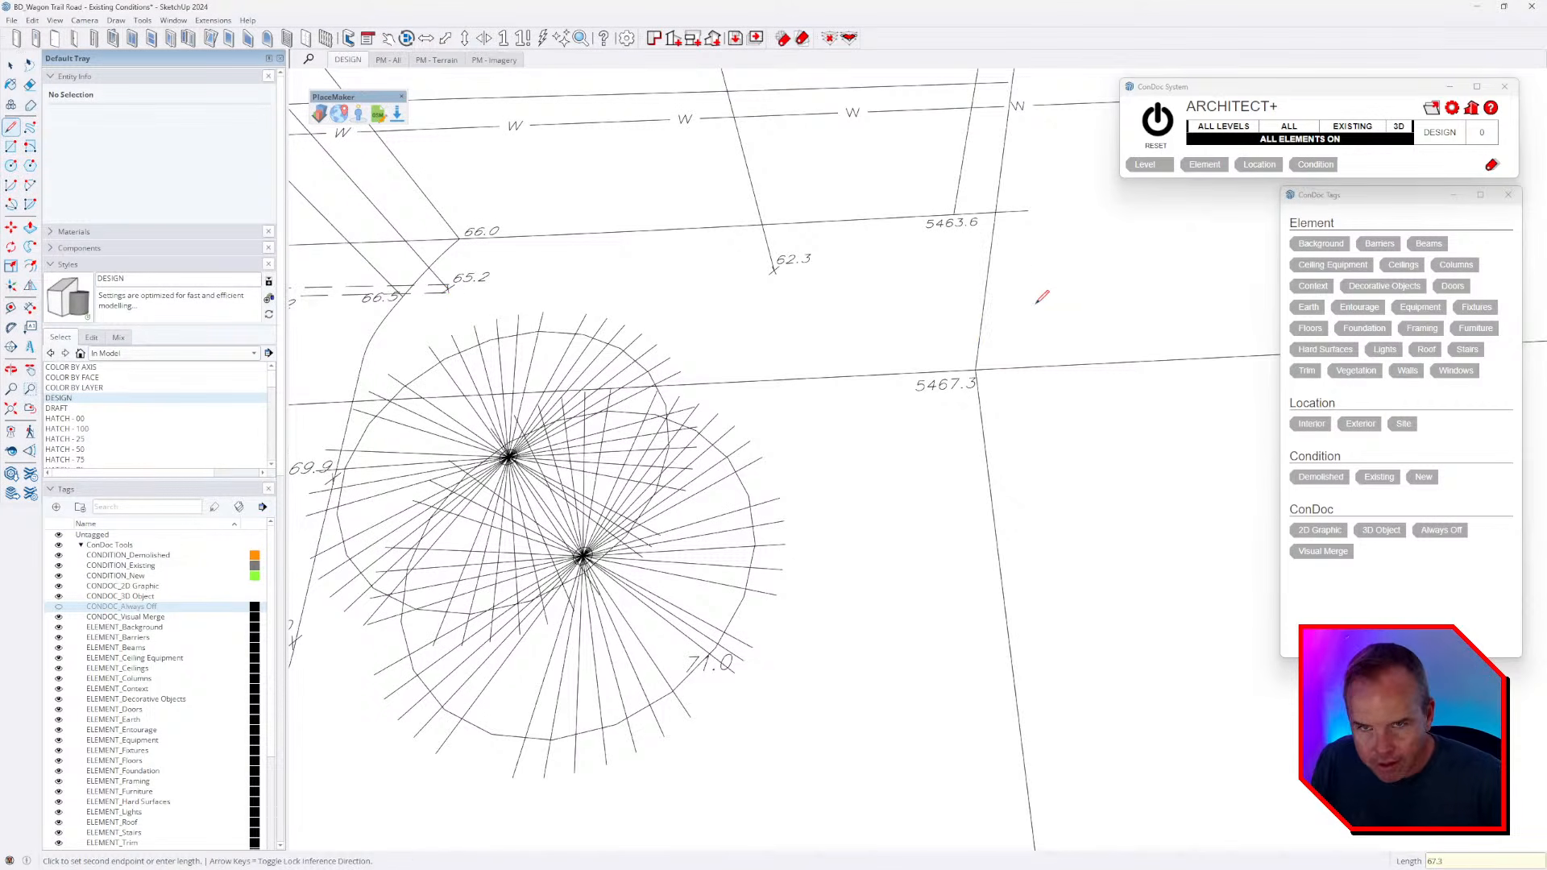
pyautogui.scroll(-1, 1042, 299)
pyautogui.scroll(-2, 1042, 299)
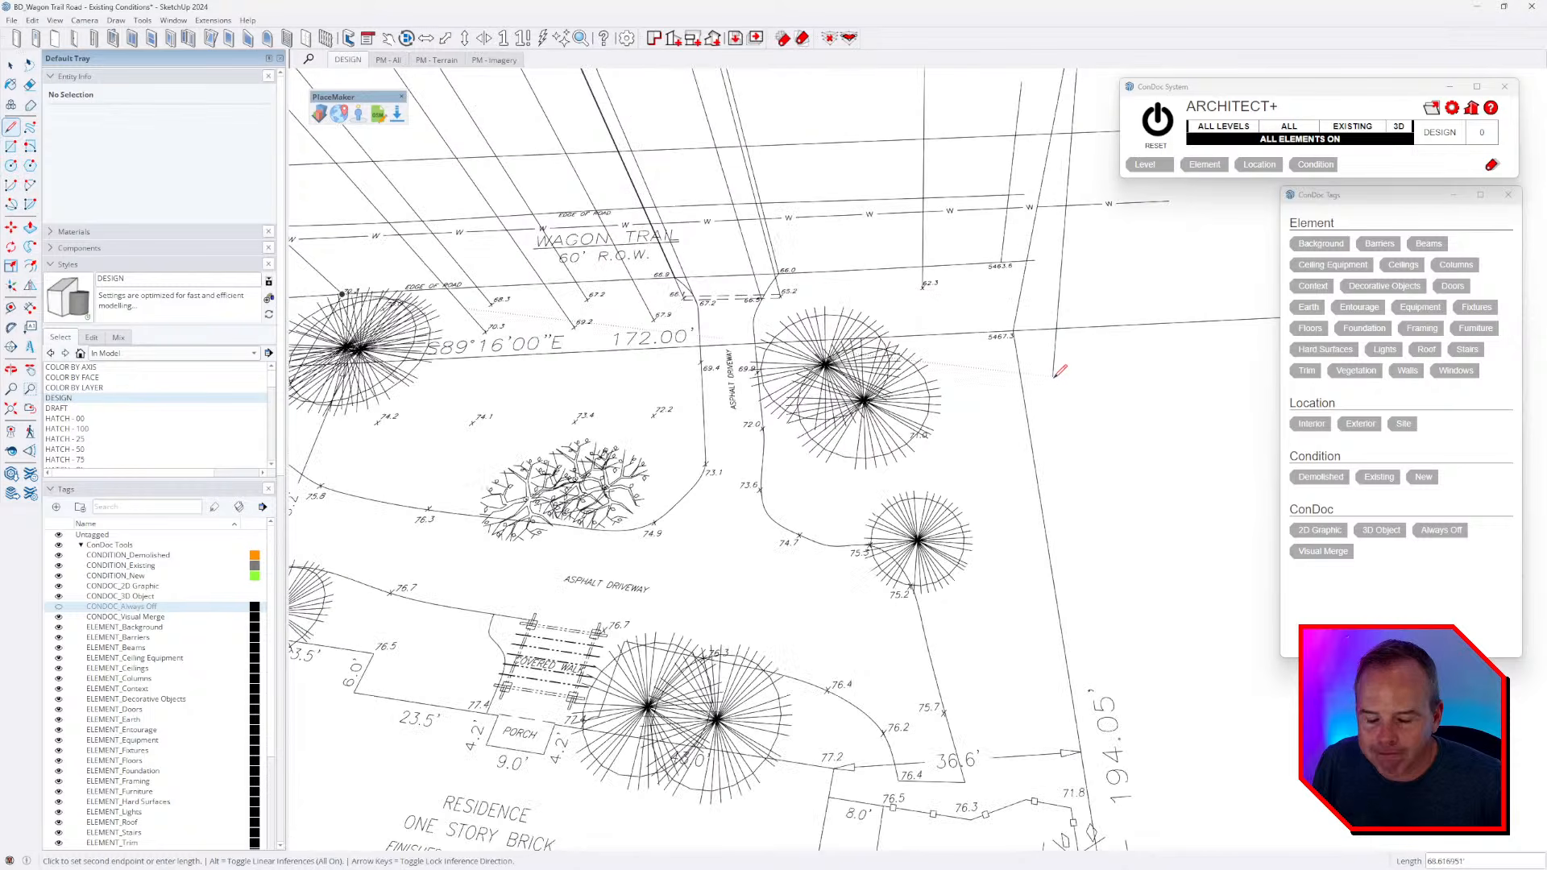
pyautogui.press('Escape')
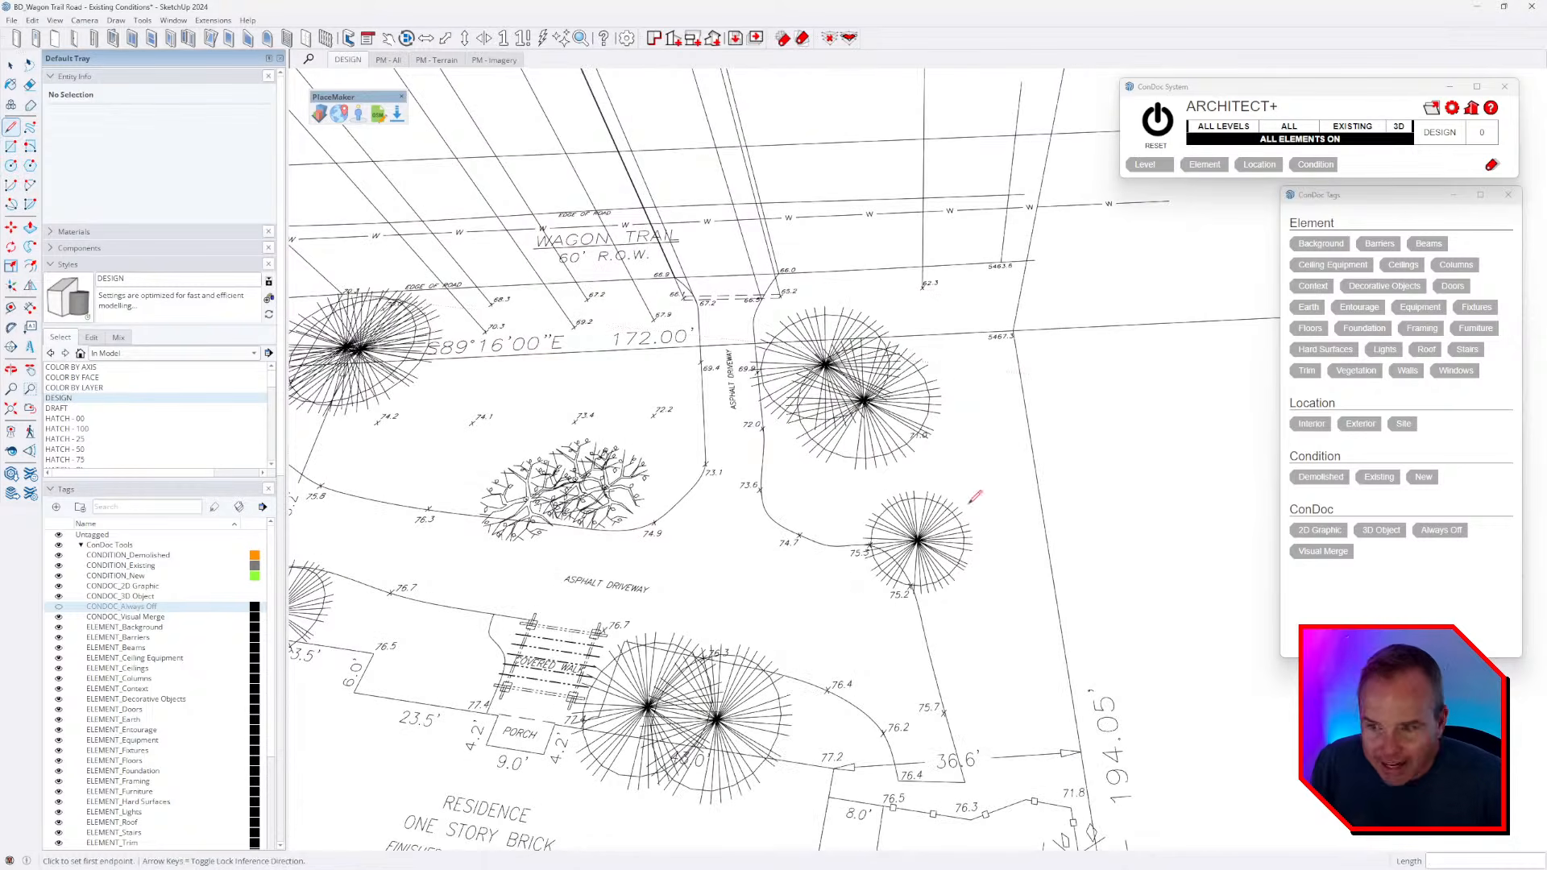
# - Draw a vertical line 69.4 feet high from the 69.4 spot mark on the driveway's west edge
pyautogui.scroll(4, 761, 395)
pyautogui.scroll(6, 918, 458)
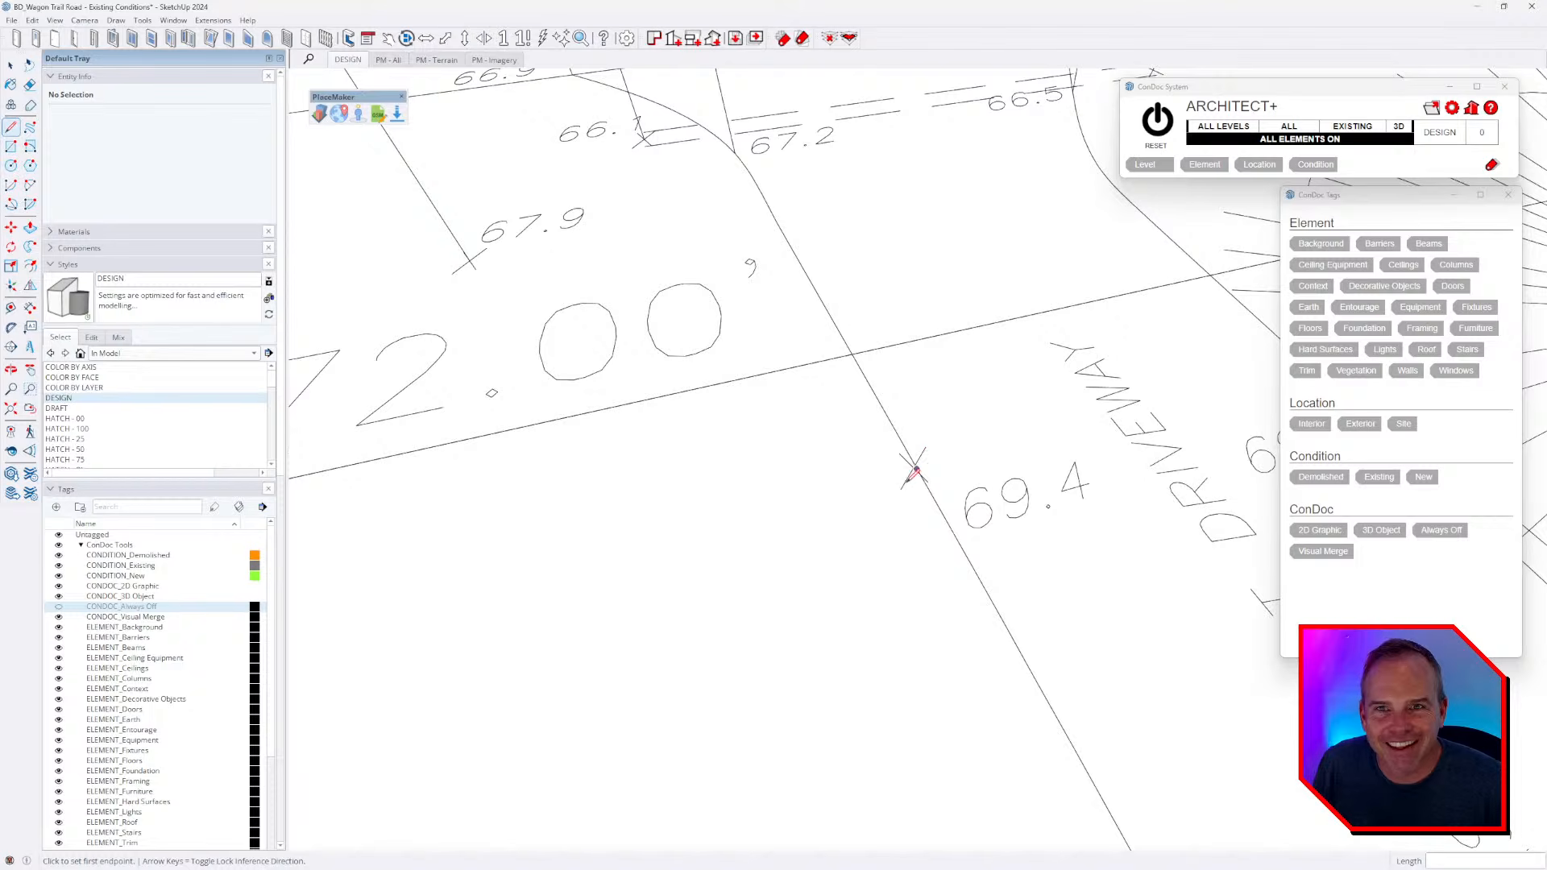
pyautogui.scroll(2, 917, 466)
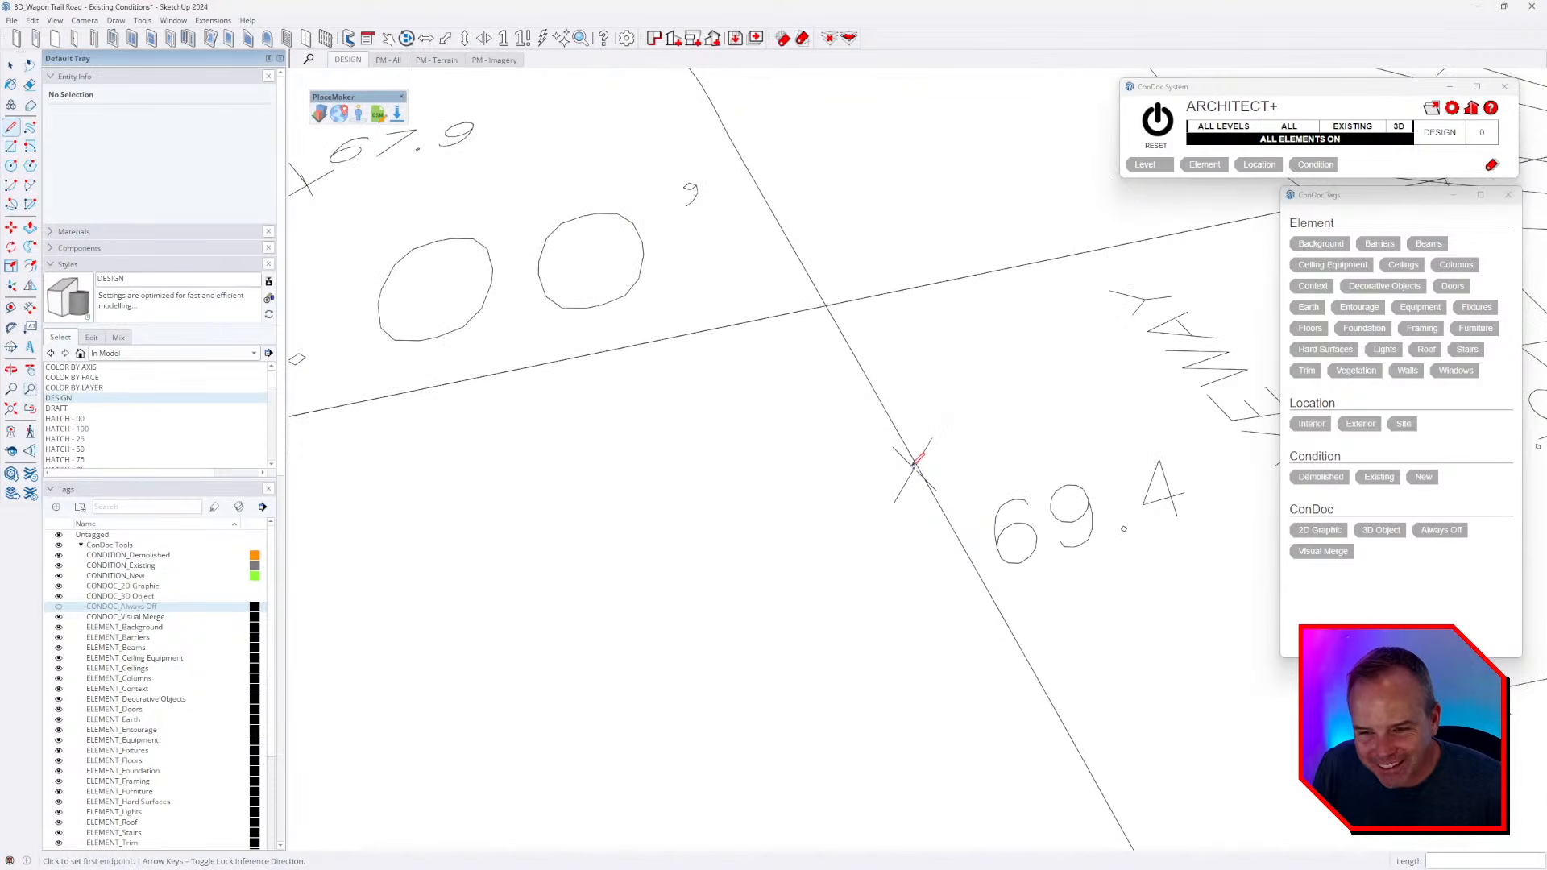
pyautogui.click(913, 464)
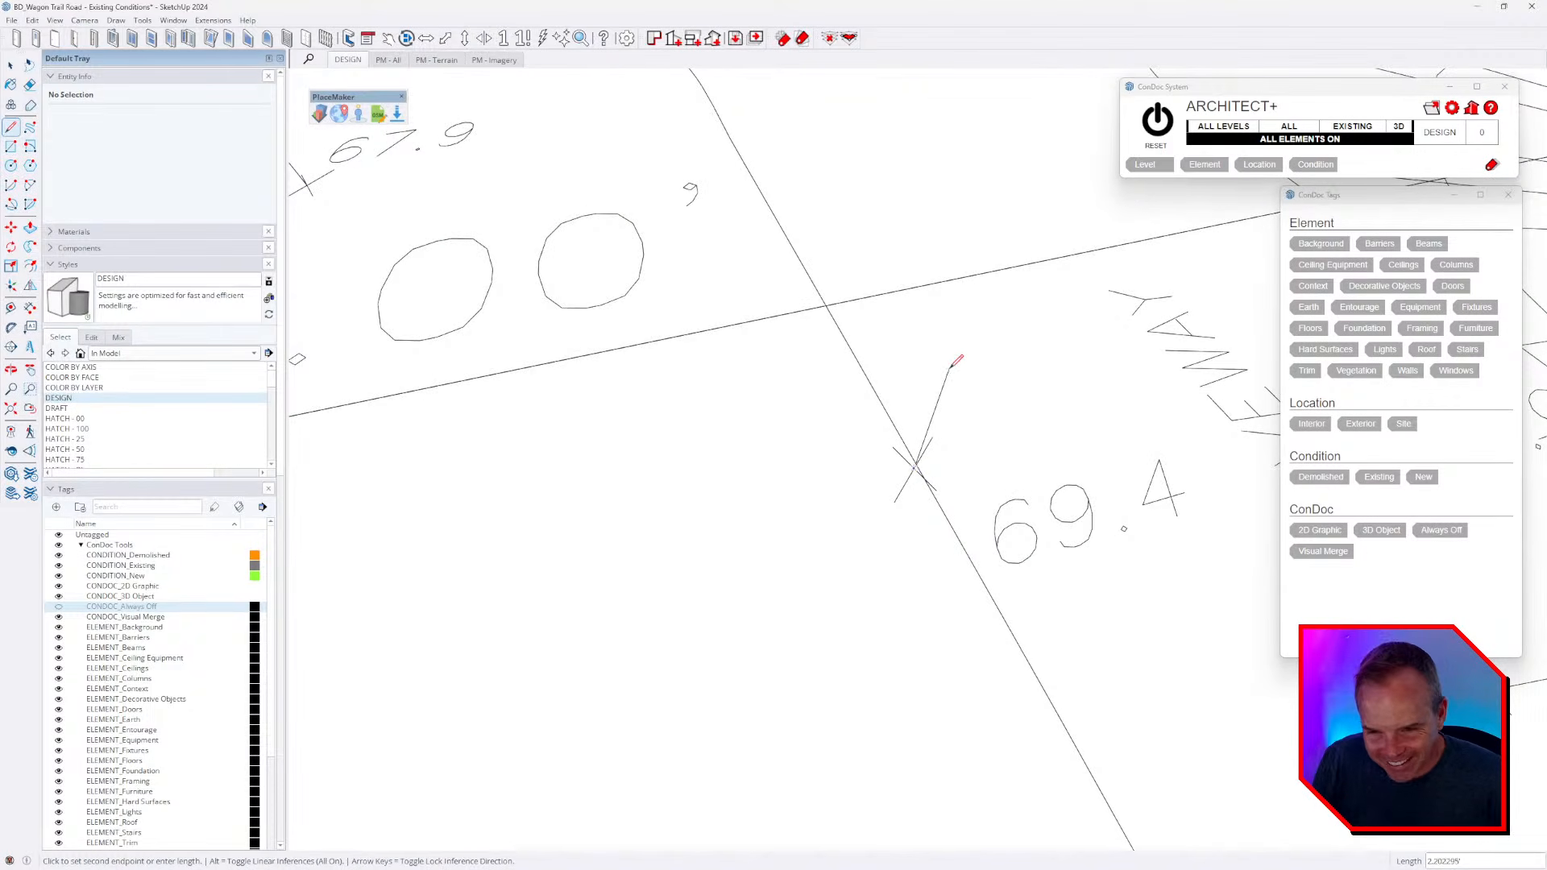
pyautogui.write('69.4')
pyautogui.press('Return')
pyautogui.press('Escape')
# - Draw a vertical line from the 69.9 spot mark on the driveway's east edge, matching that elevation in feet
pyautogui.scroll(-6, 960, 349)
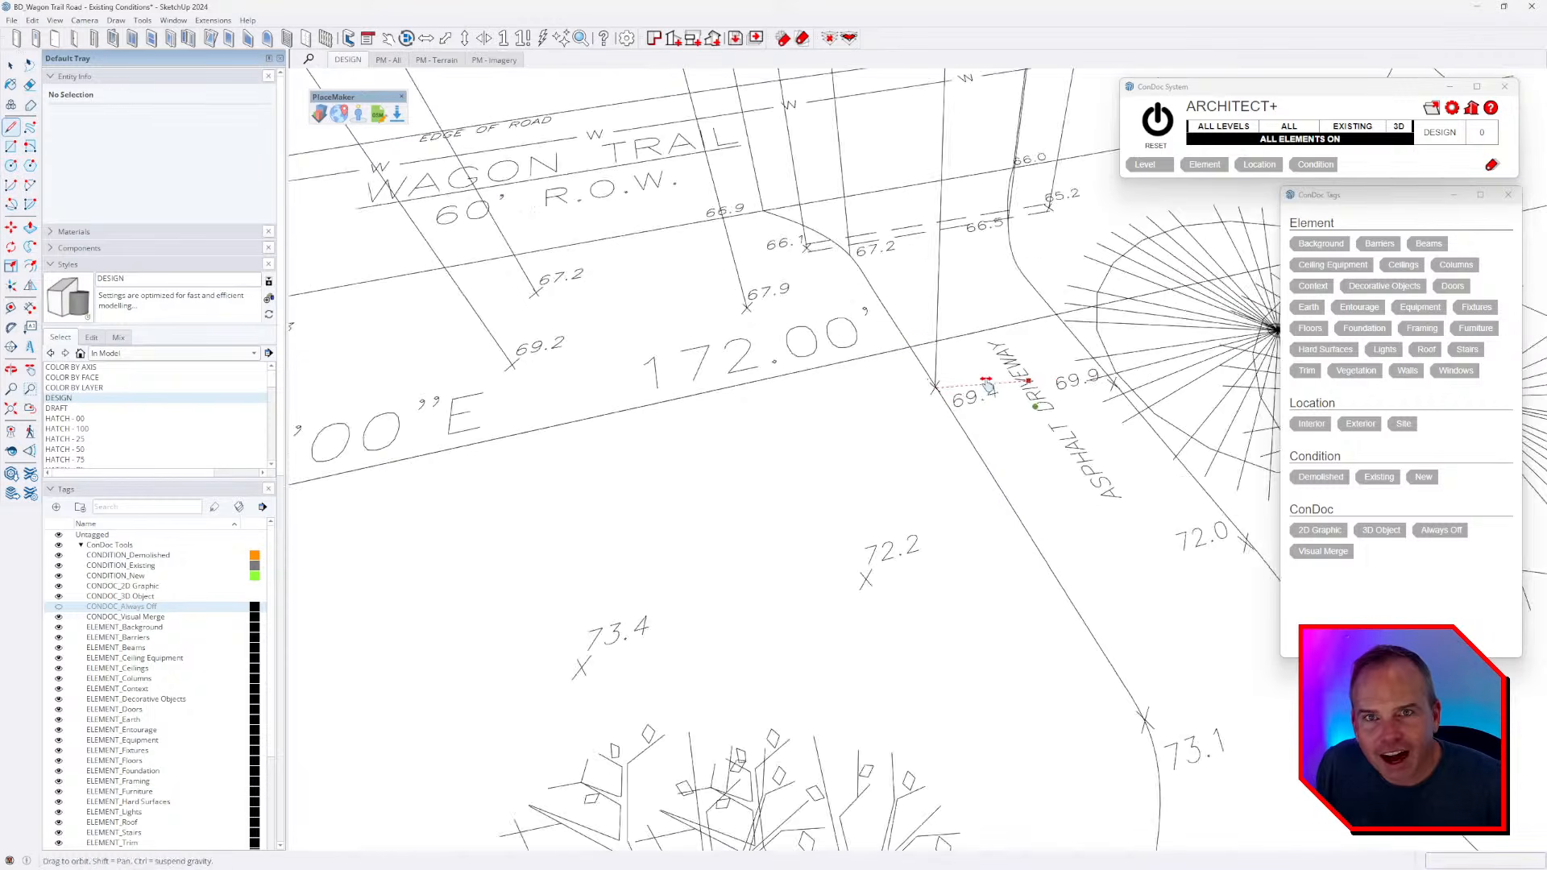
pyautogui.scroll(4, 999, 378)
pyautogui.click(1178, 323)
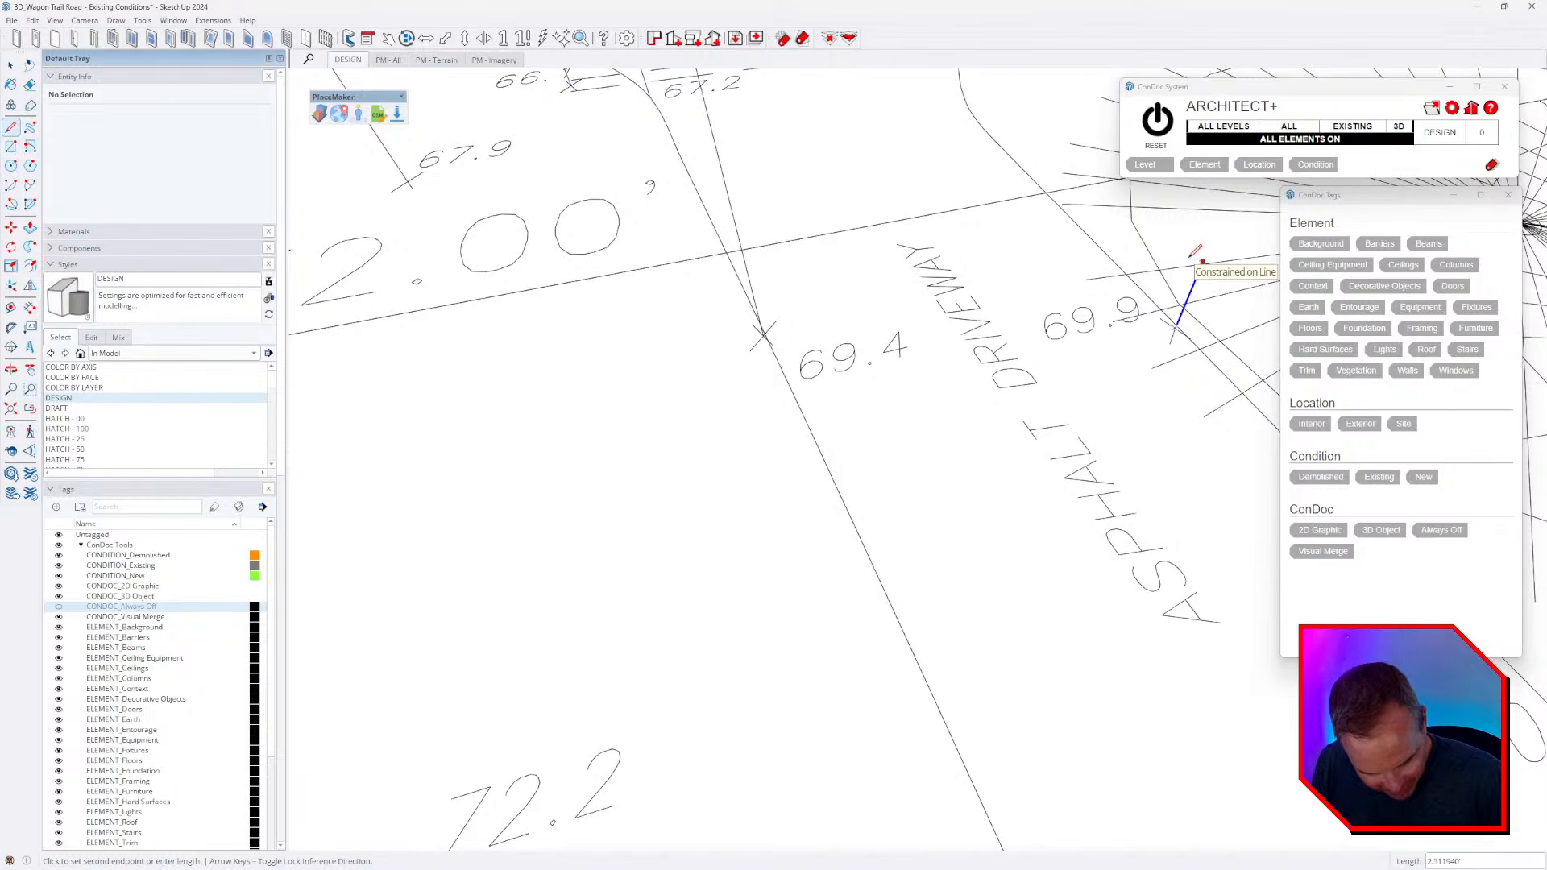
pyautogui.scroll(-3, 902, 330)
pyautogui.press('Escape')
# - Draw a vertical line 72 feet high from the 72.0 spot mark on the driveway's east edge
pyautogui.moveTo(1058, 477); pyautogui.dragTo(930, 429, button='middle')
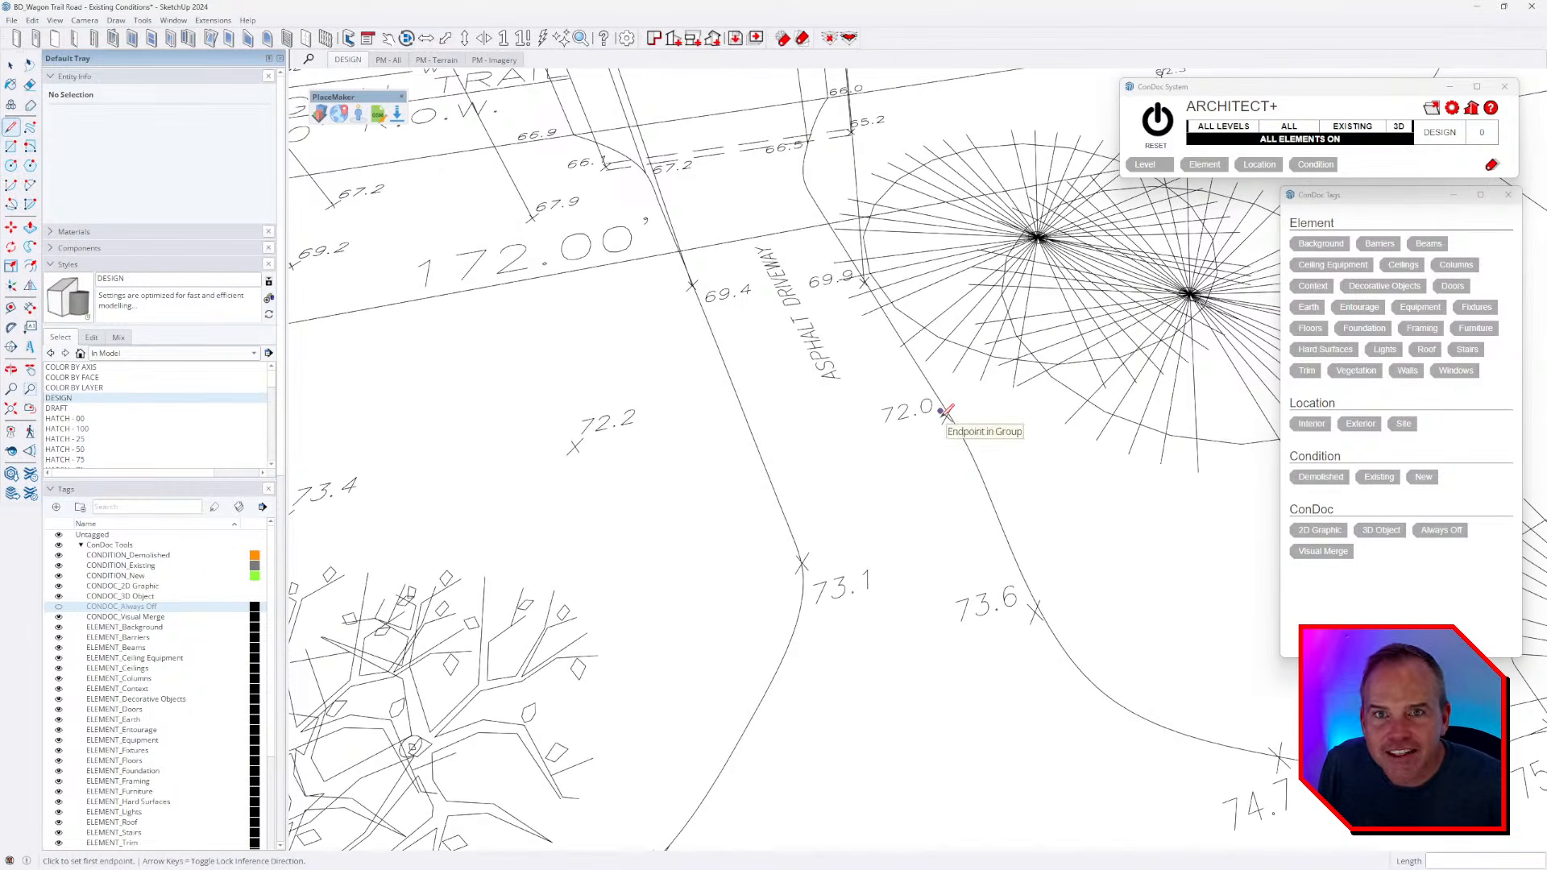
pyautogui.scroll(2, 951, 415)
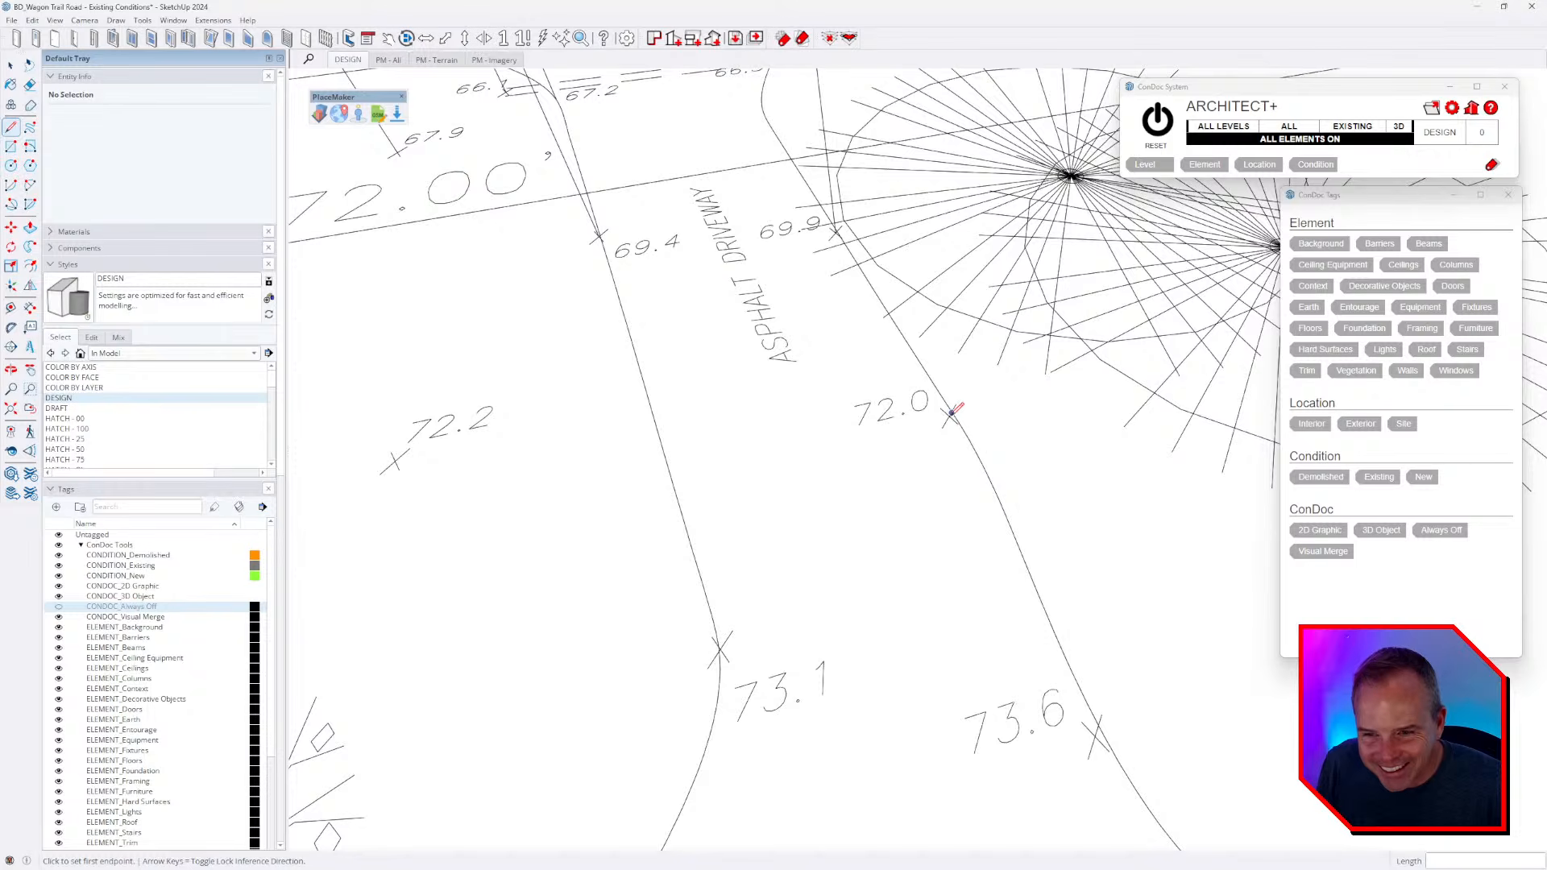
pyautogui.scroll(2, 953, 412)
pyautogui.click(951, 411)
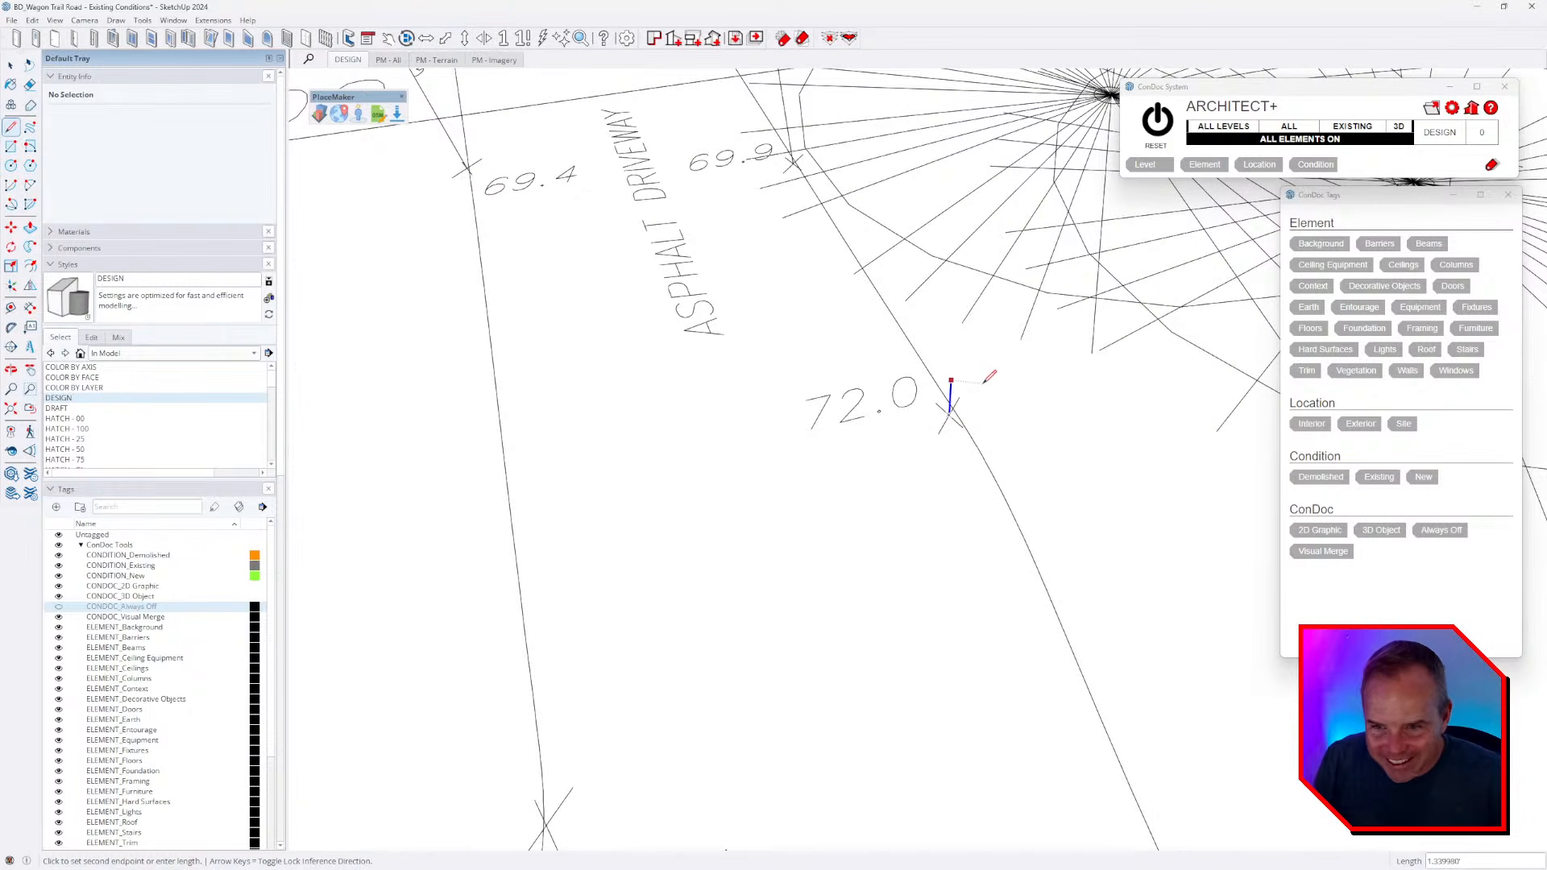
pyautogui.write('72')
pyautogui.press('Return')
# - Draw a vertical line 73.1 feet high from the 73.1 spot mark on the driveway's west edge
pyautogui.scroll(-5, 985, 380)
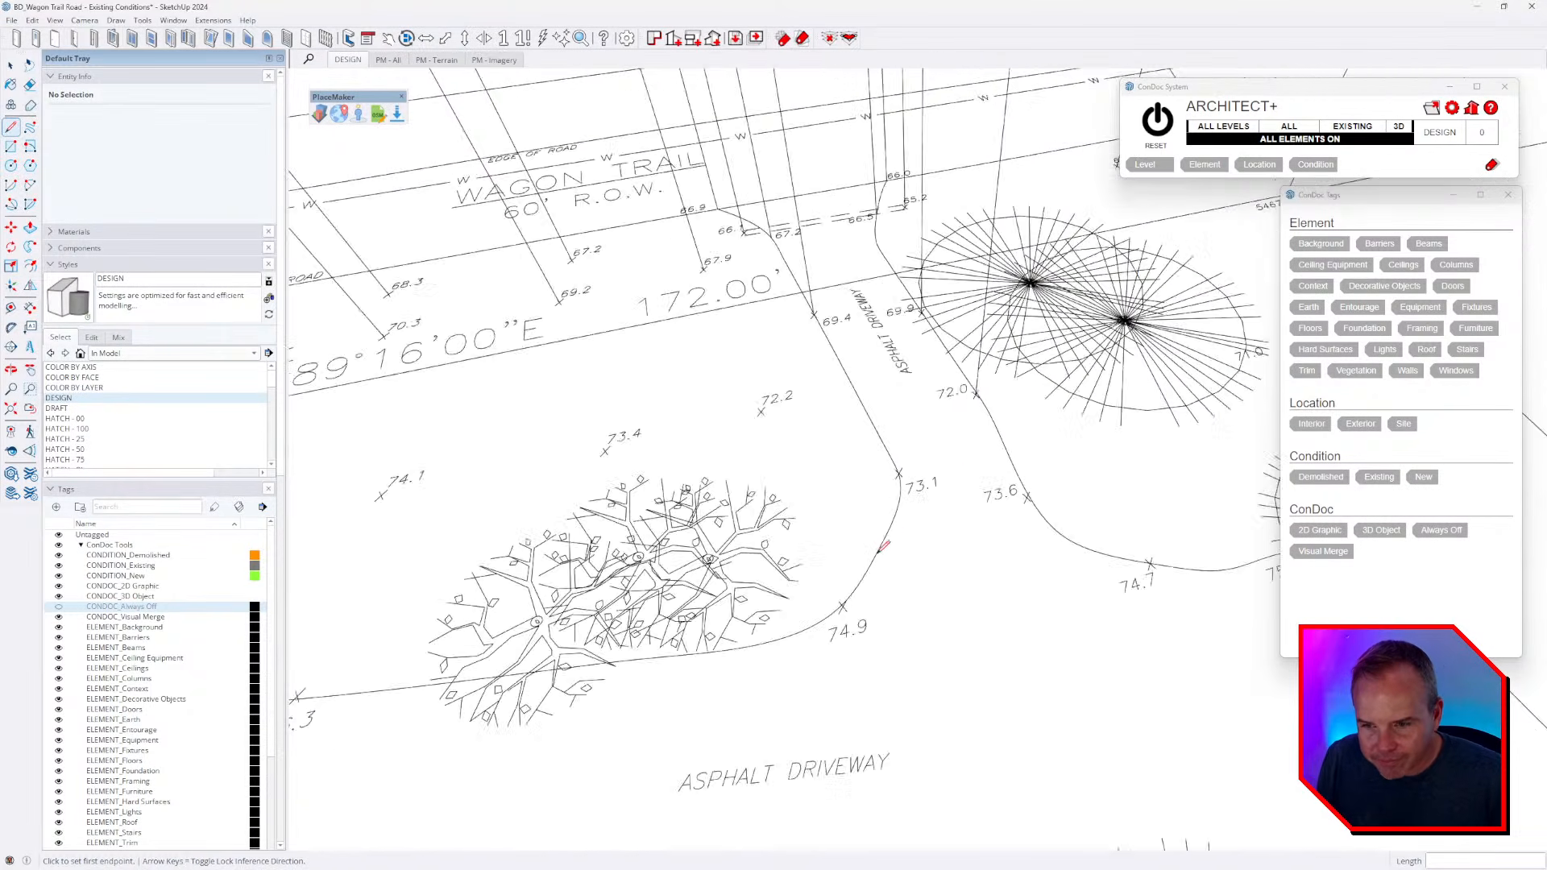
pyautogui.scroll(4, 912, 395)
pyautogui.scroll(5, 911, 395)
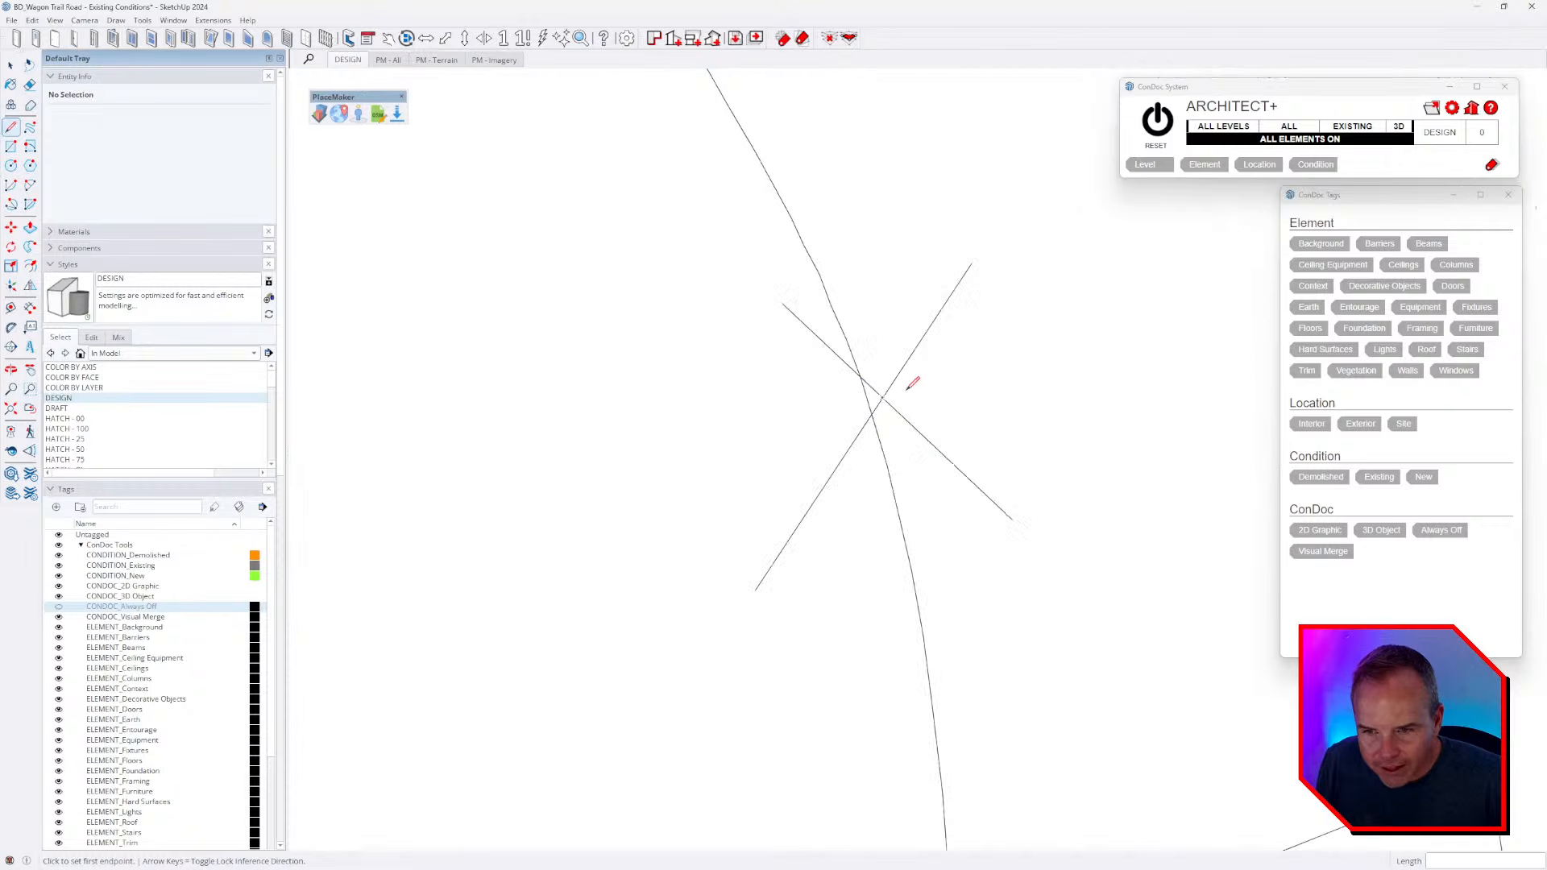
pyautogui.click(886, 395)
pyautogui.scroll(-5, 884, 386)
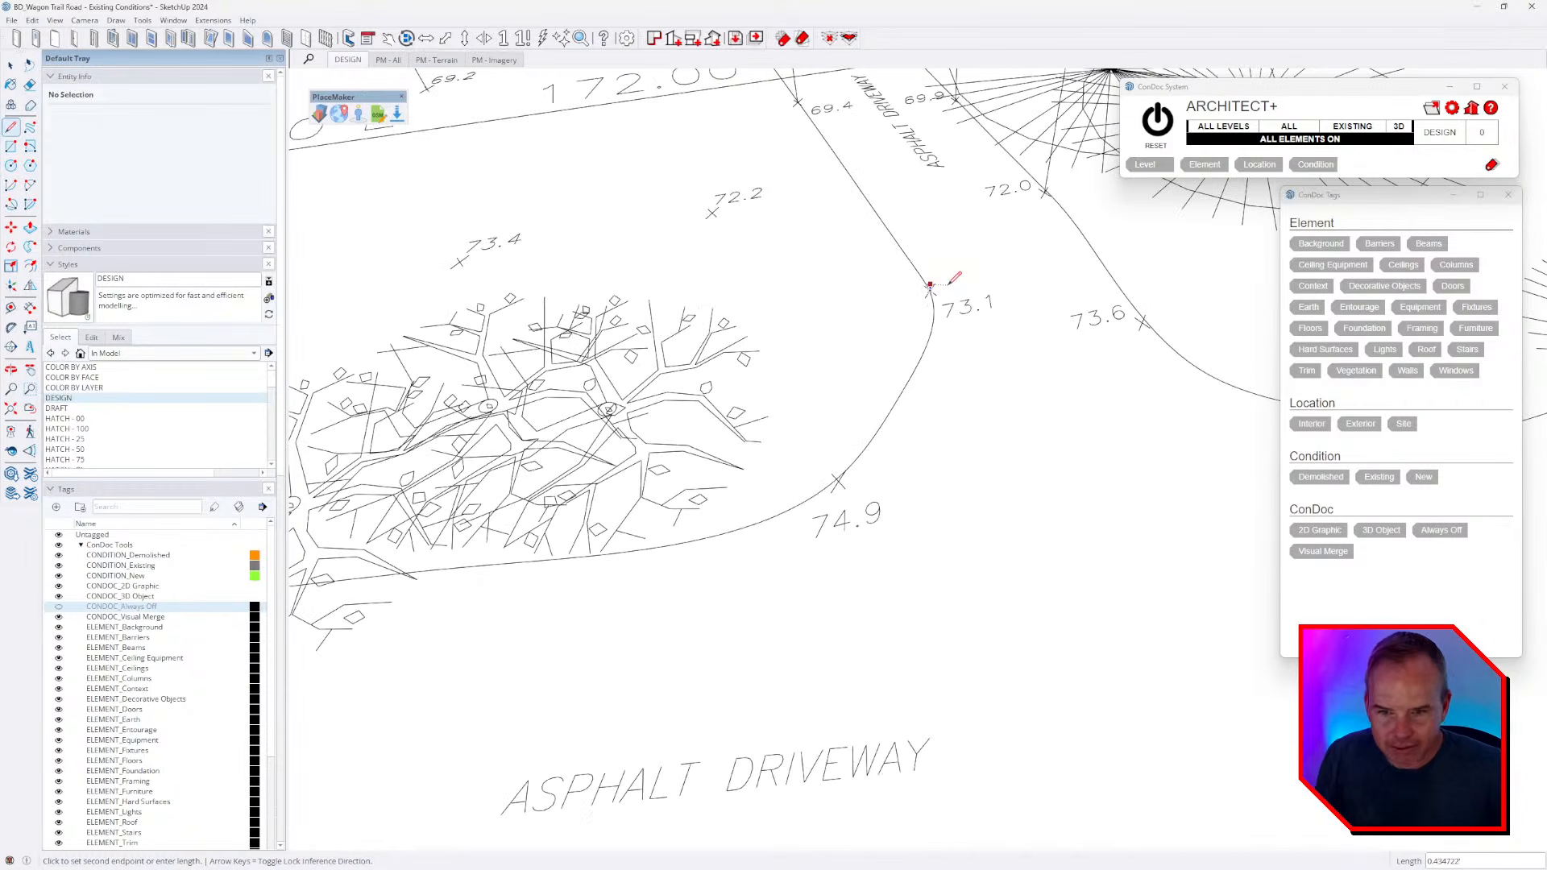
pyautogui.write('73.')
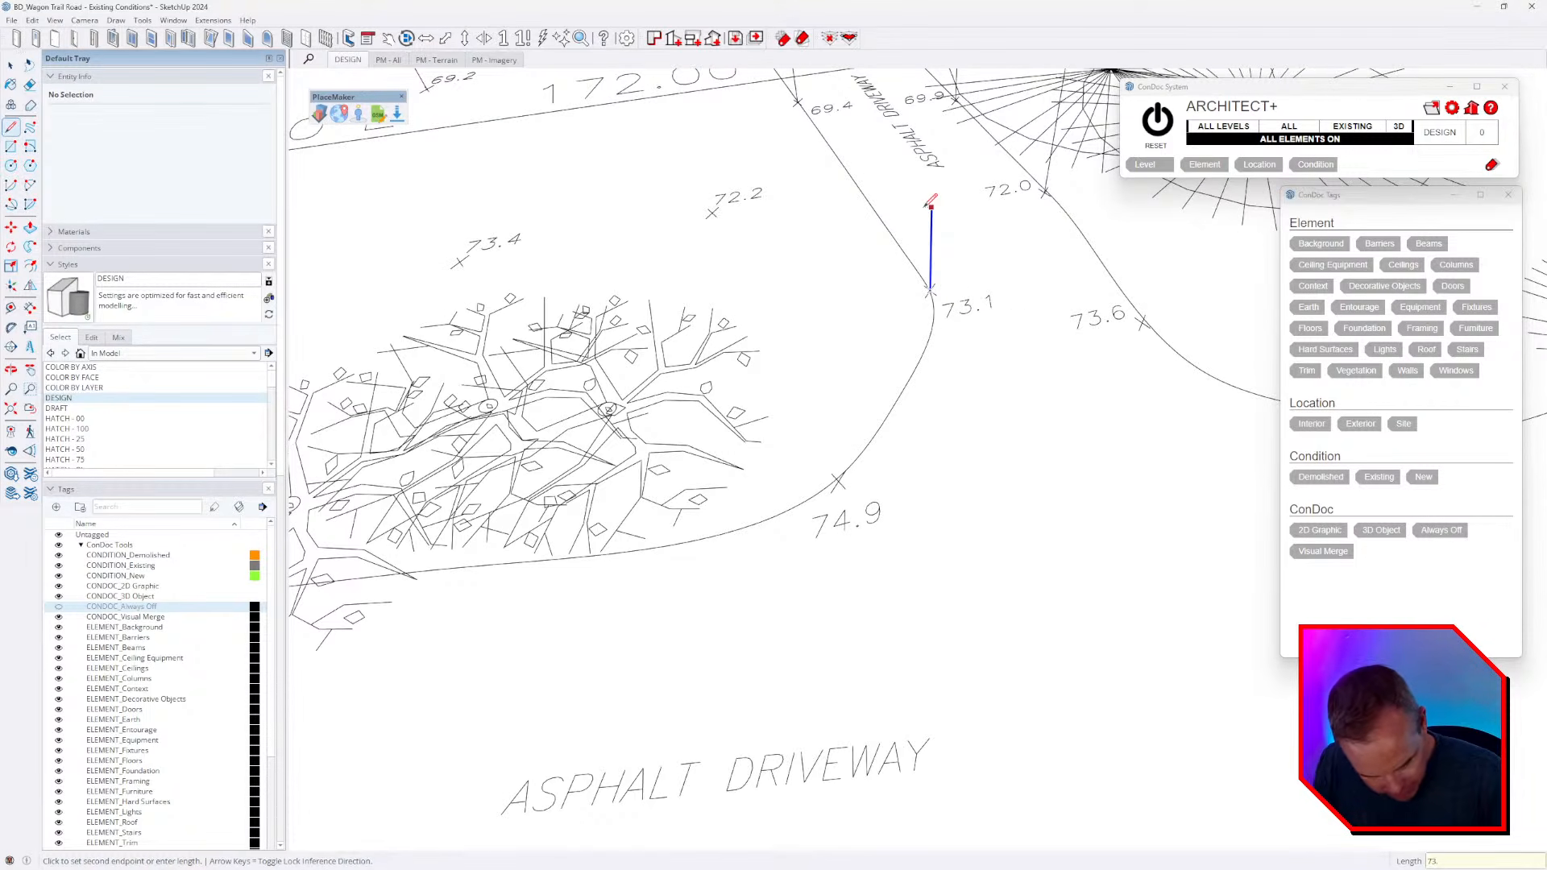
pyautogui.write('1')
pyautogui.press('Return')
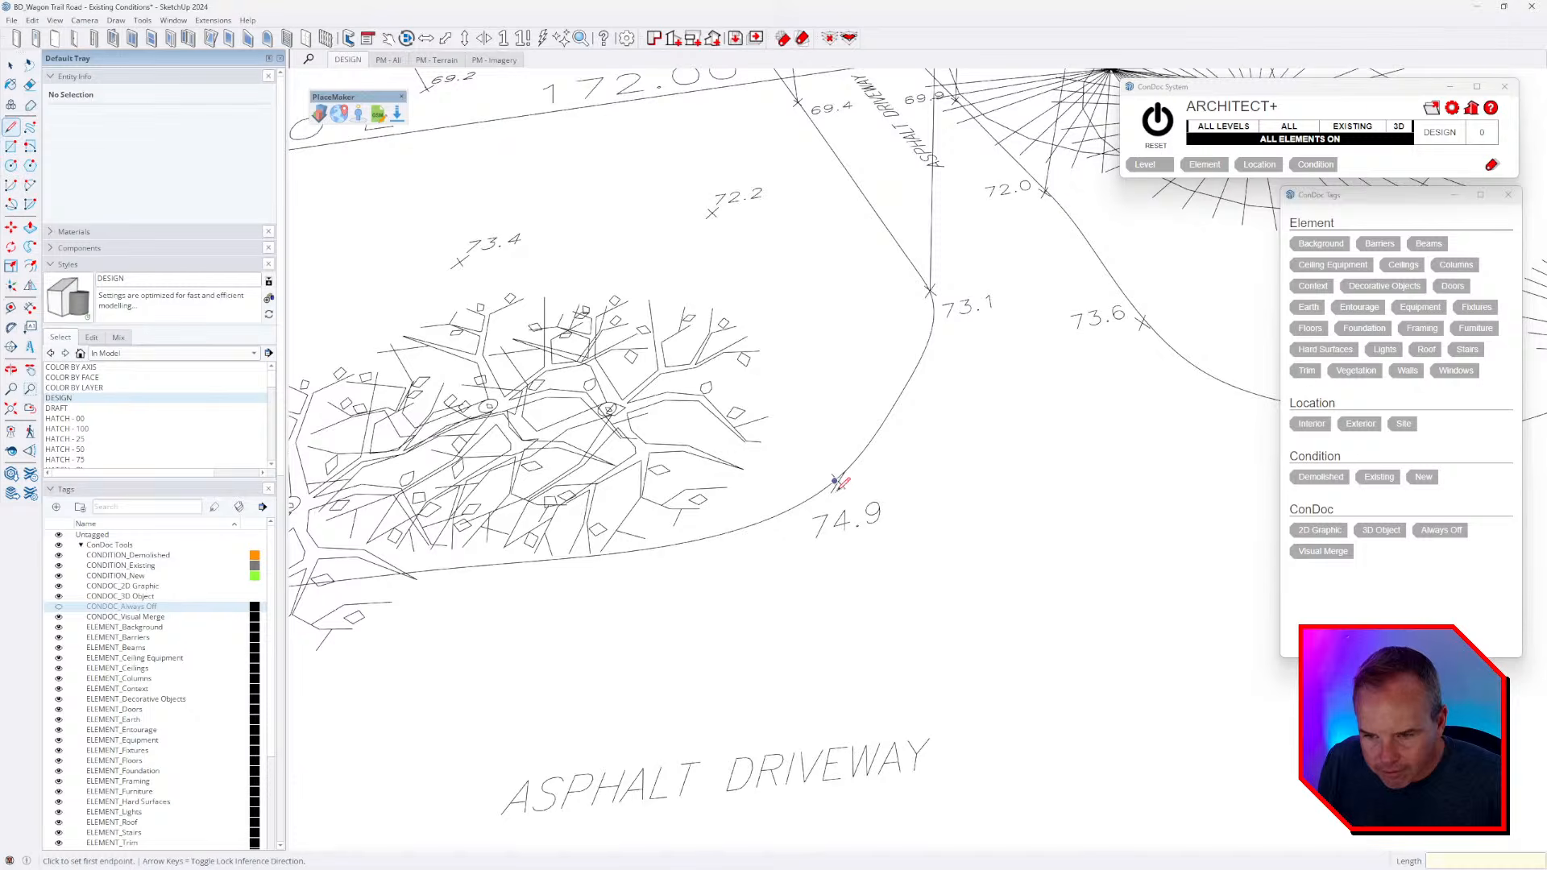
# - Draw a vertical line 74.9 feet high from the 74.9 spot mark on the driveway curve beside the tree
pyautogui.scroll(5, 844, 473)
pyautogui.scroll(-5, 849, 467)
pyautogui.click(847, 457)
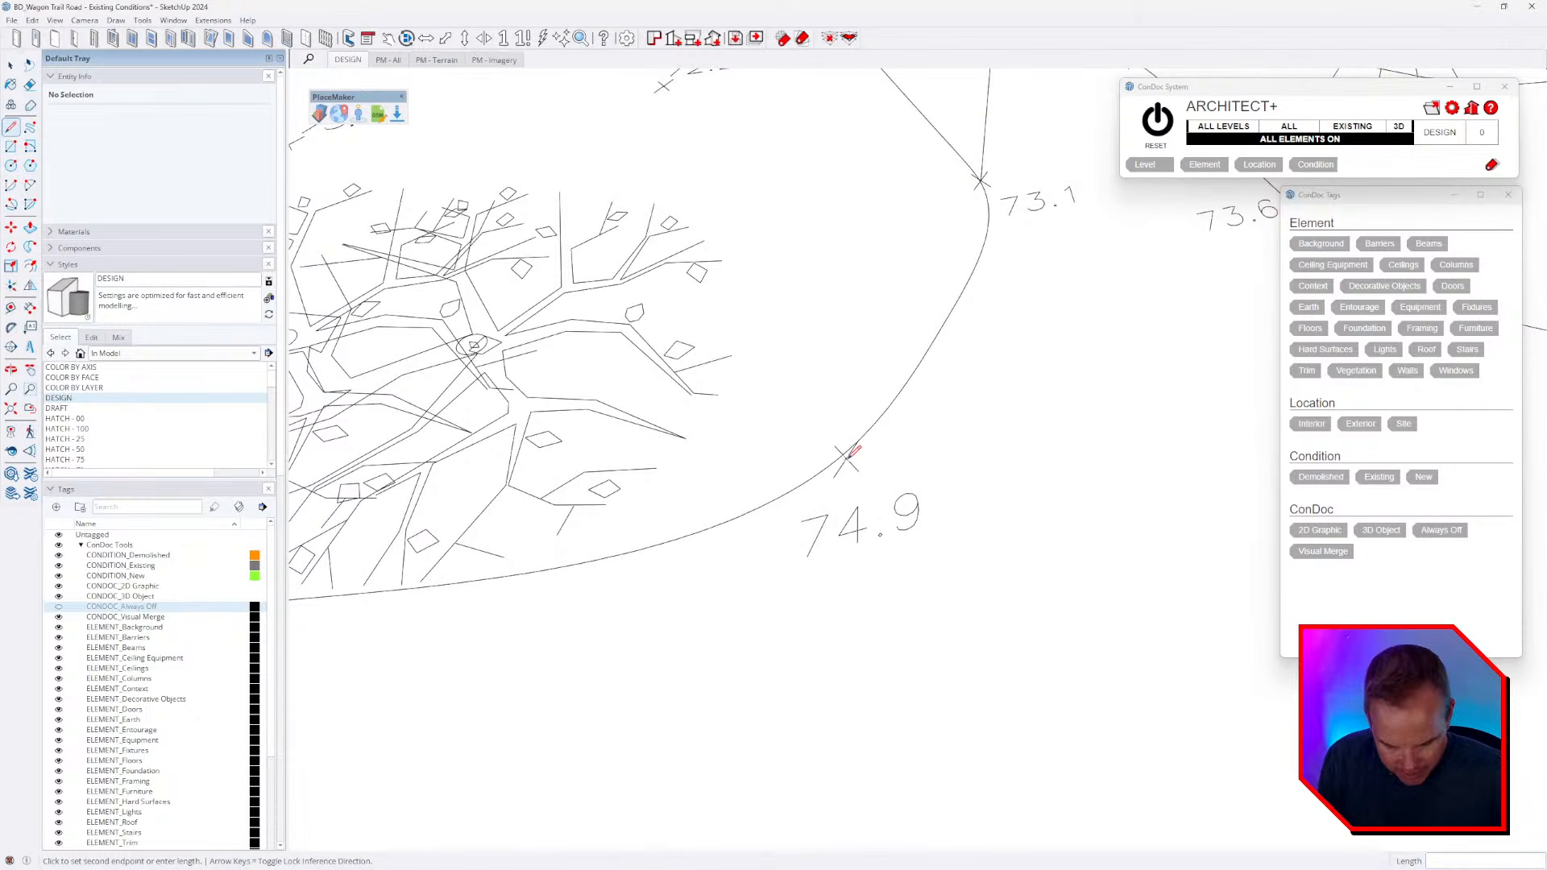
pyautogui.write('74.')
pyautogui.press('Return')
# - Draw a vertical line 73.6 feet high from the 73.6 spot mark on the driveway's east edge
pyautogui.keyDown('shift'); pyautogui.moveTo(894, 400); pyautogui.dragTo(505, 539, button='middle'); pyautogui.keyUp('shift')
pyautogui.click(997, 331)
pyautogui.write('73.6')
pyautogui.press('Return')
pyautogui.scroll(-4, 949, 390)
pyautogui.press('Escape')
# - Draw a vertical line from the 74.7 spot mark on the driveway edge, matching that elevation in feet
pyautogui.scroll(2, 1152, 426)
pyautogui.keyDown('shift'); pyautogui.moveTo(1152, 426); pyautogui.dragTo(884, 452, button='middle'); pyautogui.keyUp('shift')
pyautogui.scroll(3, 884, 452)
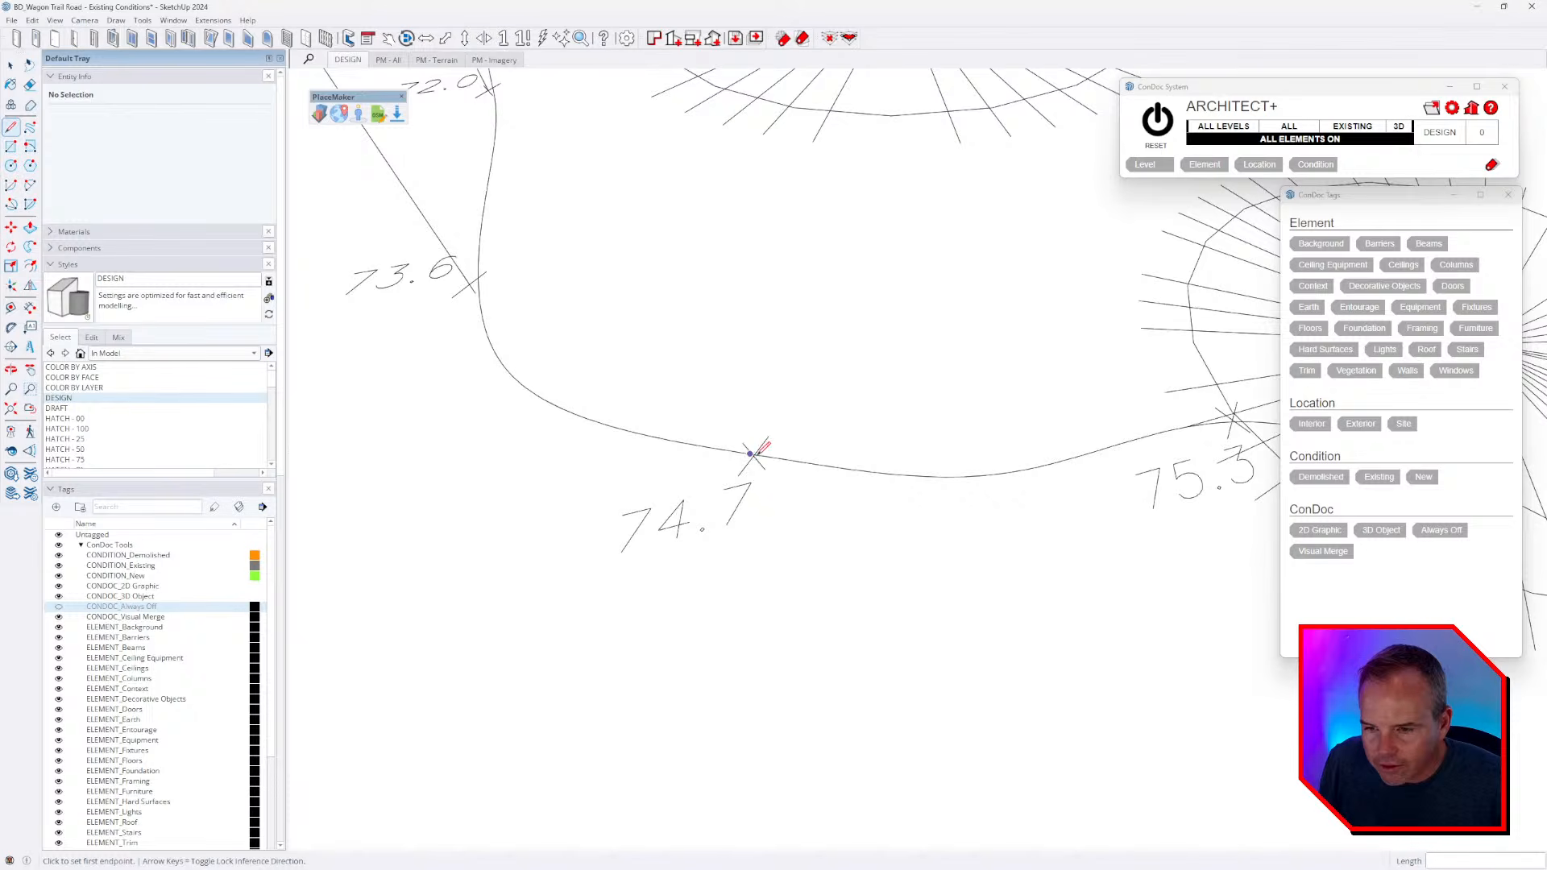
pyautogui.scroll(2, 749, 453)
pyautogui.click(749, 453)
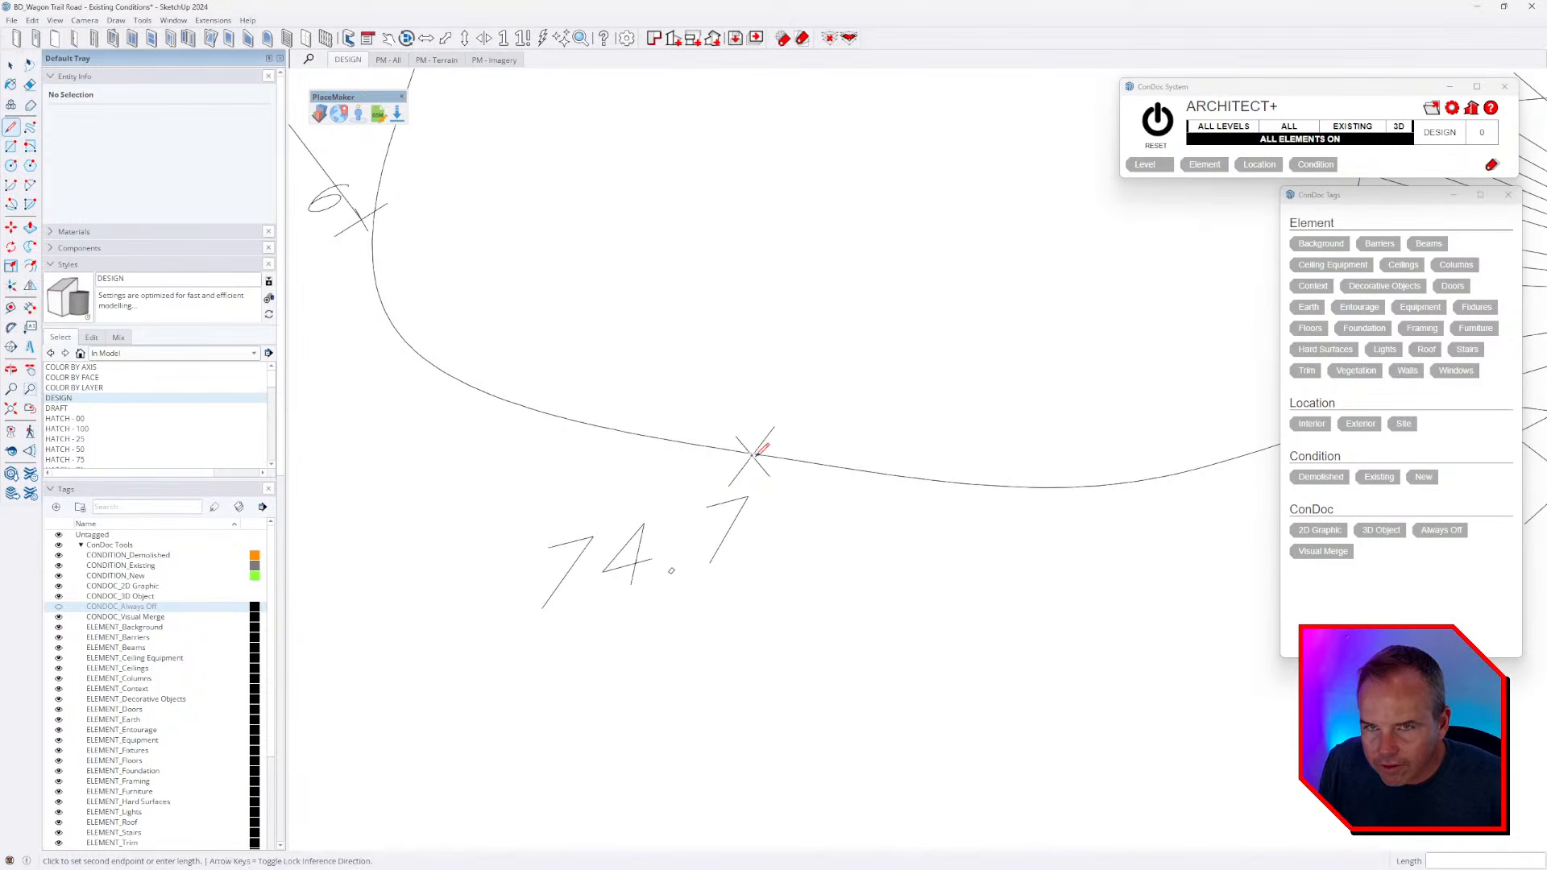
pyautogui.scroll(-2, 751, 451)
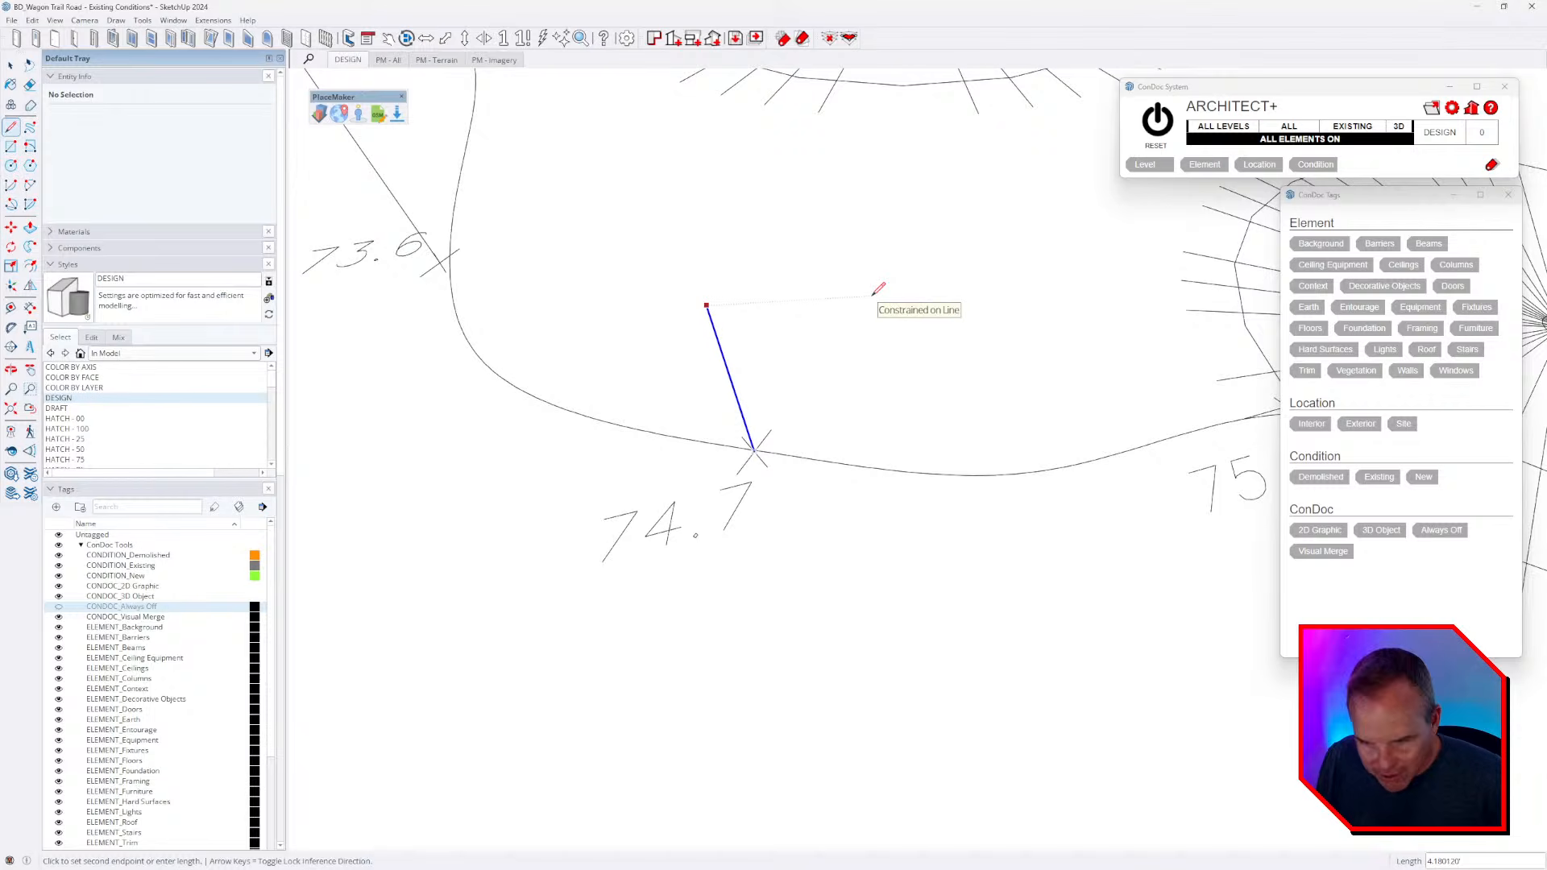
pyautogui.write('74')
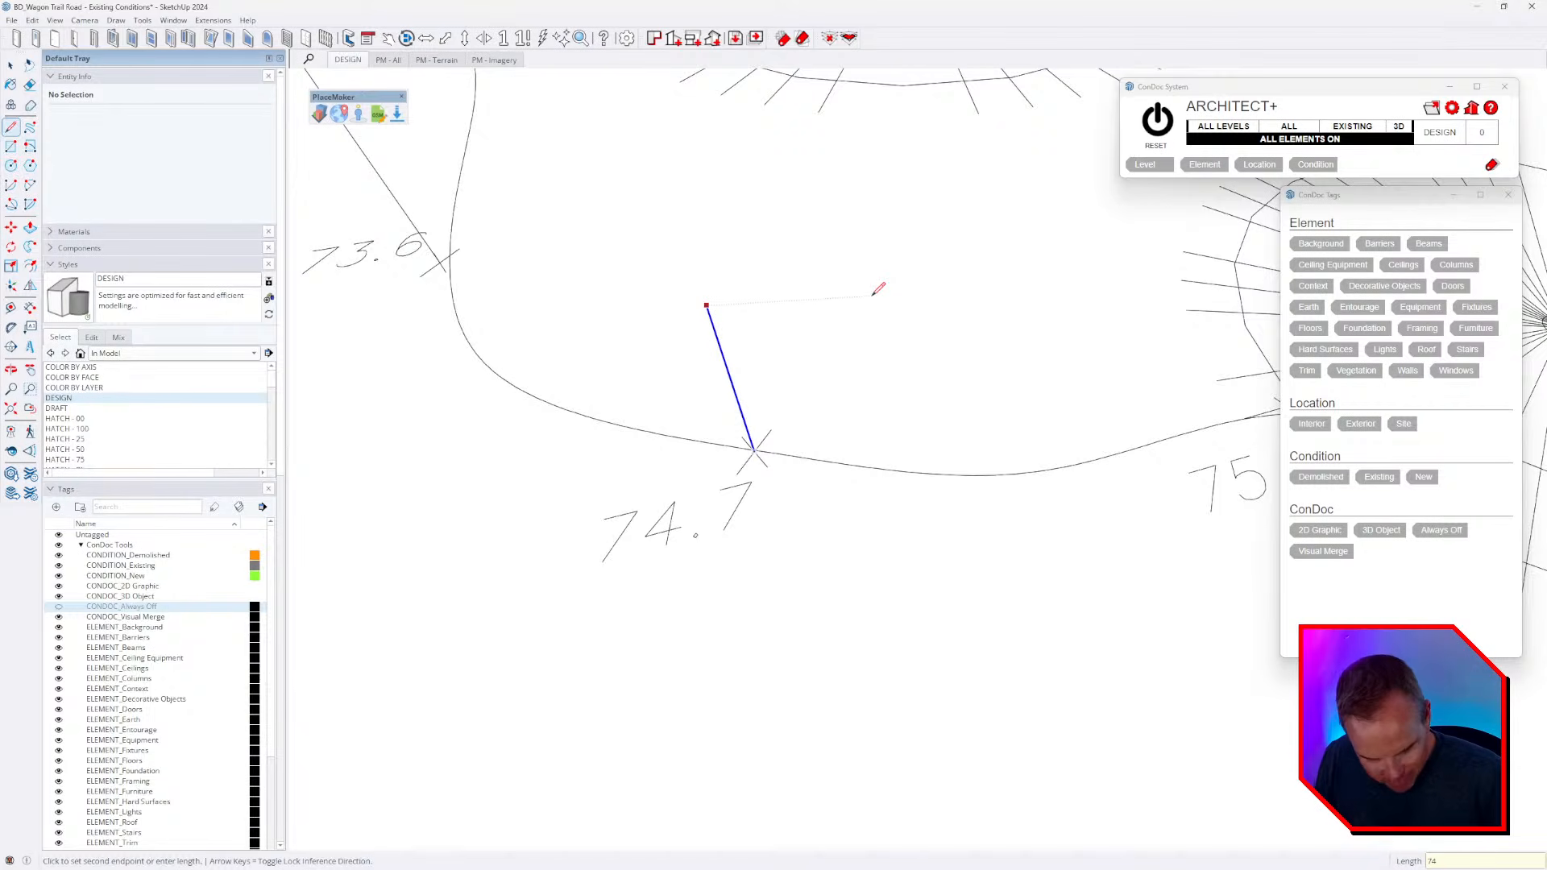
pyautogui.press('Return')
pyautogui.press('Escape')
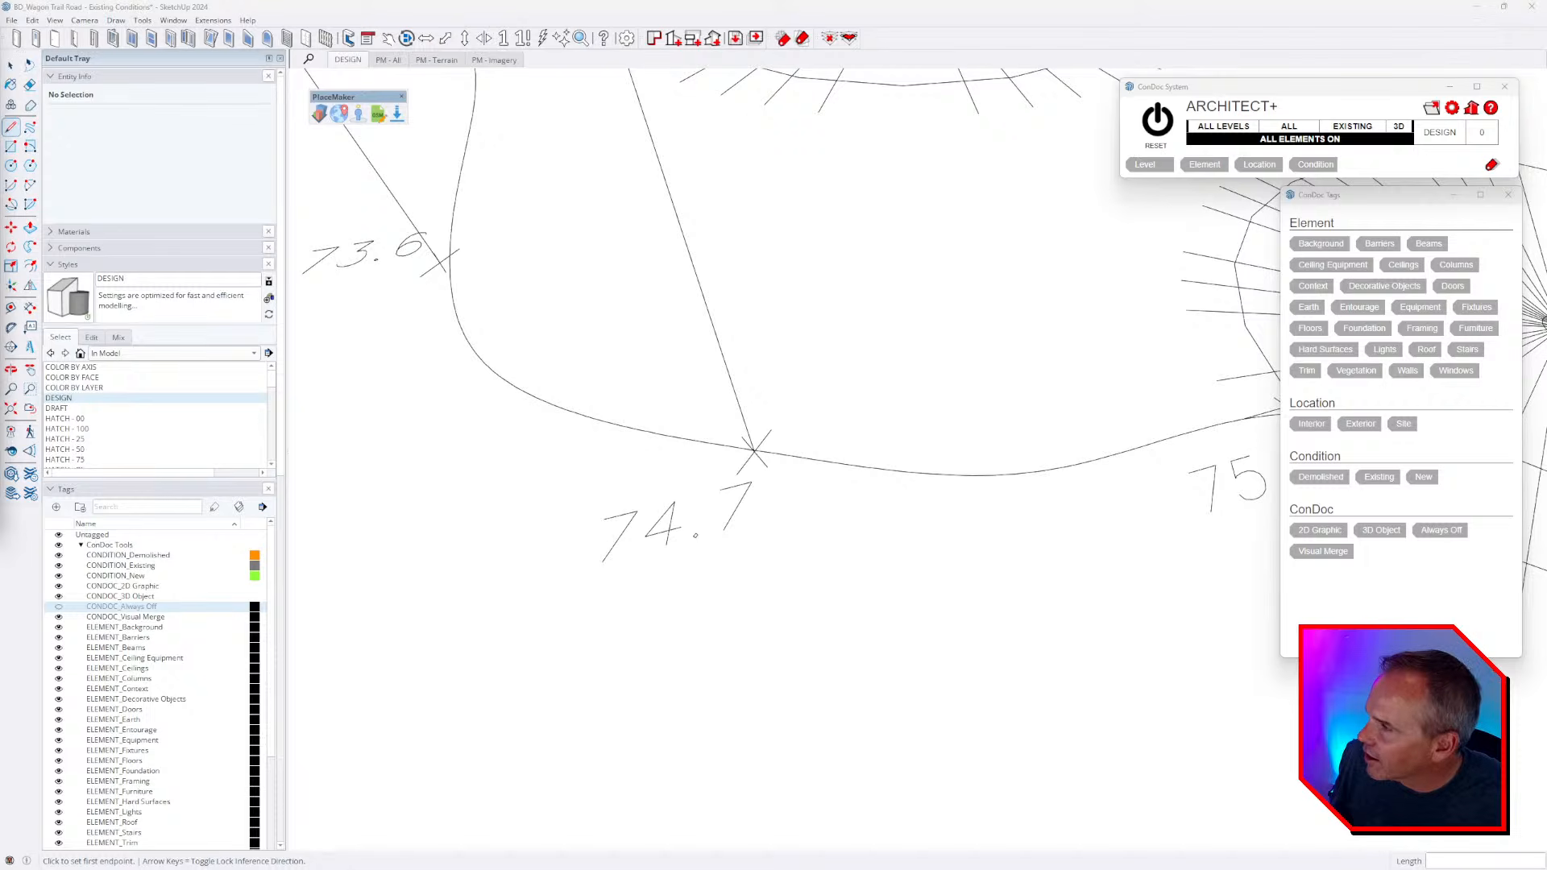
# - Switch to the browser's "toposhaper" YouTube results, open the "Sketchup Tutorial - Creating Terrains from Spot Elevations" video and pause it
pyautogui.moveTo(0, 121); pyautogui.dragTo(667, 166)
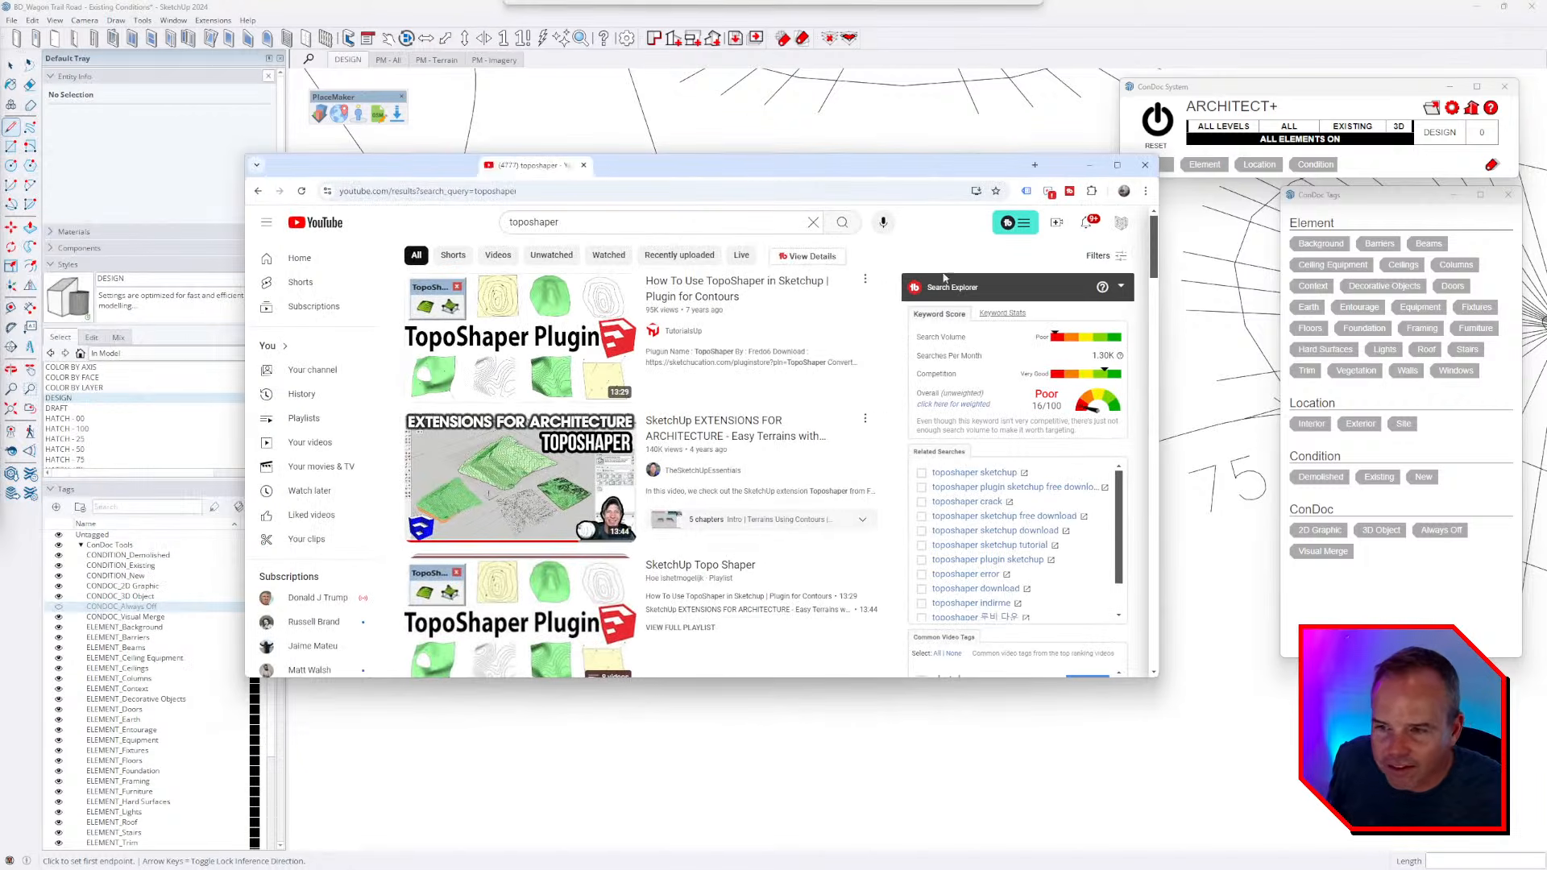
pyautogui.scroll(-2, 814, 461)
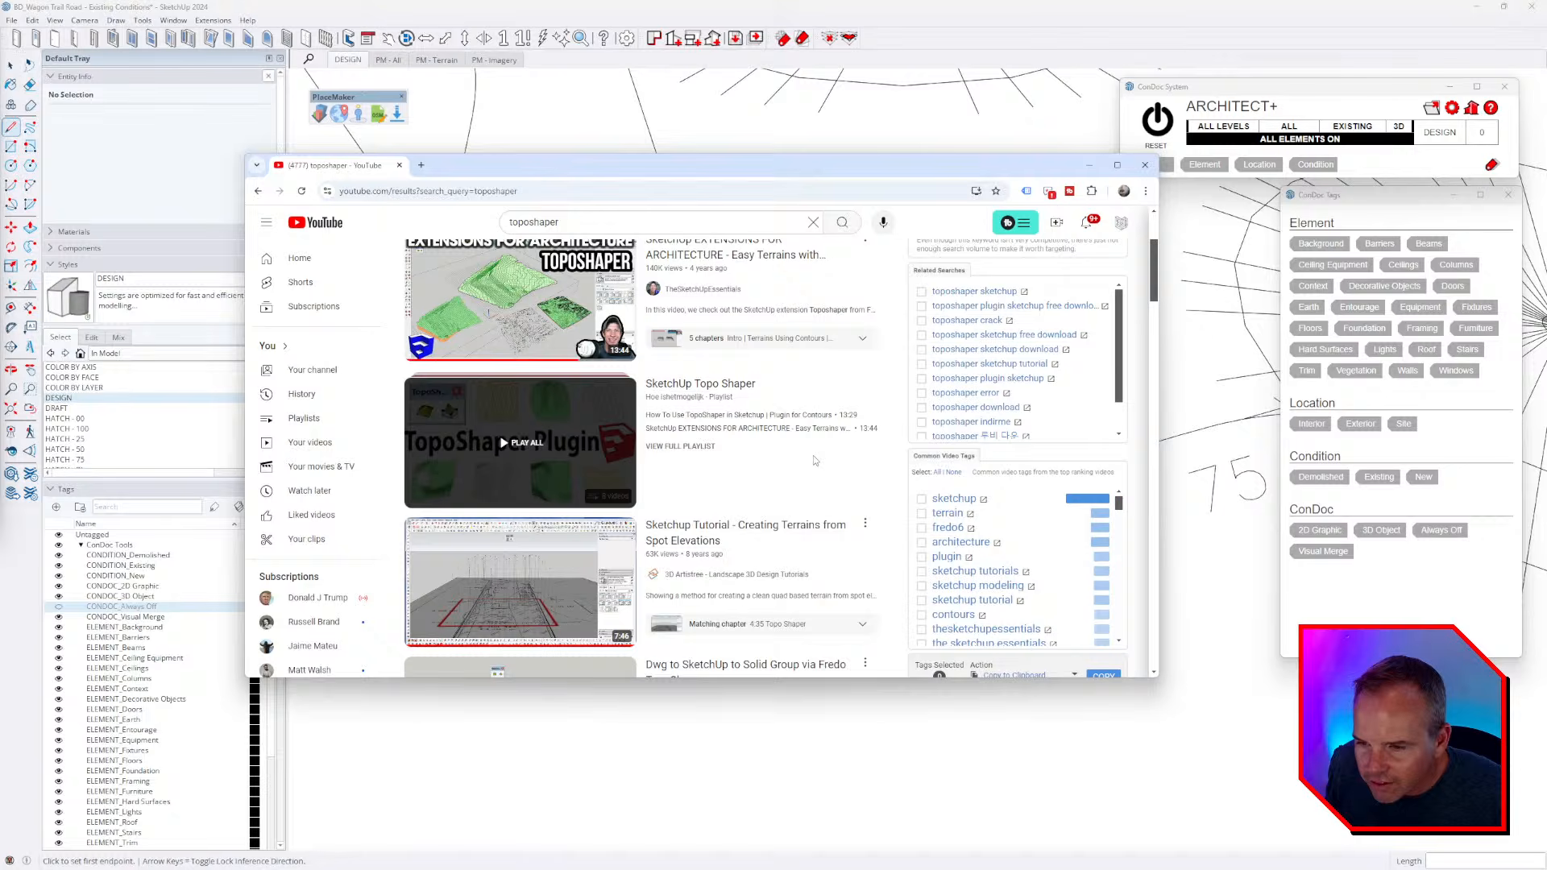
pyautogui.click(522, 572)
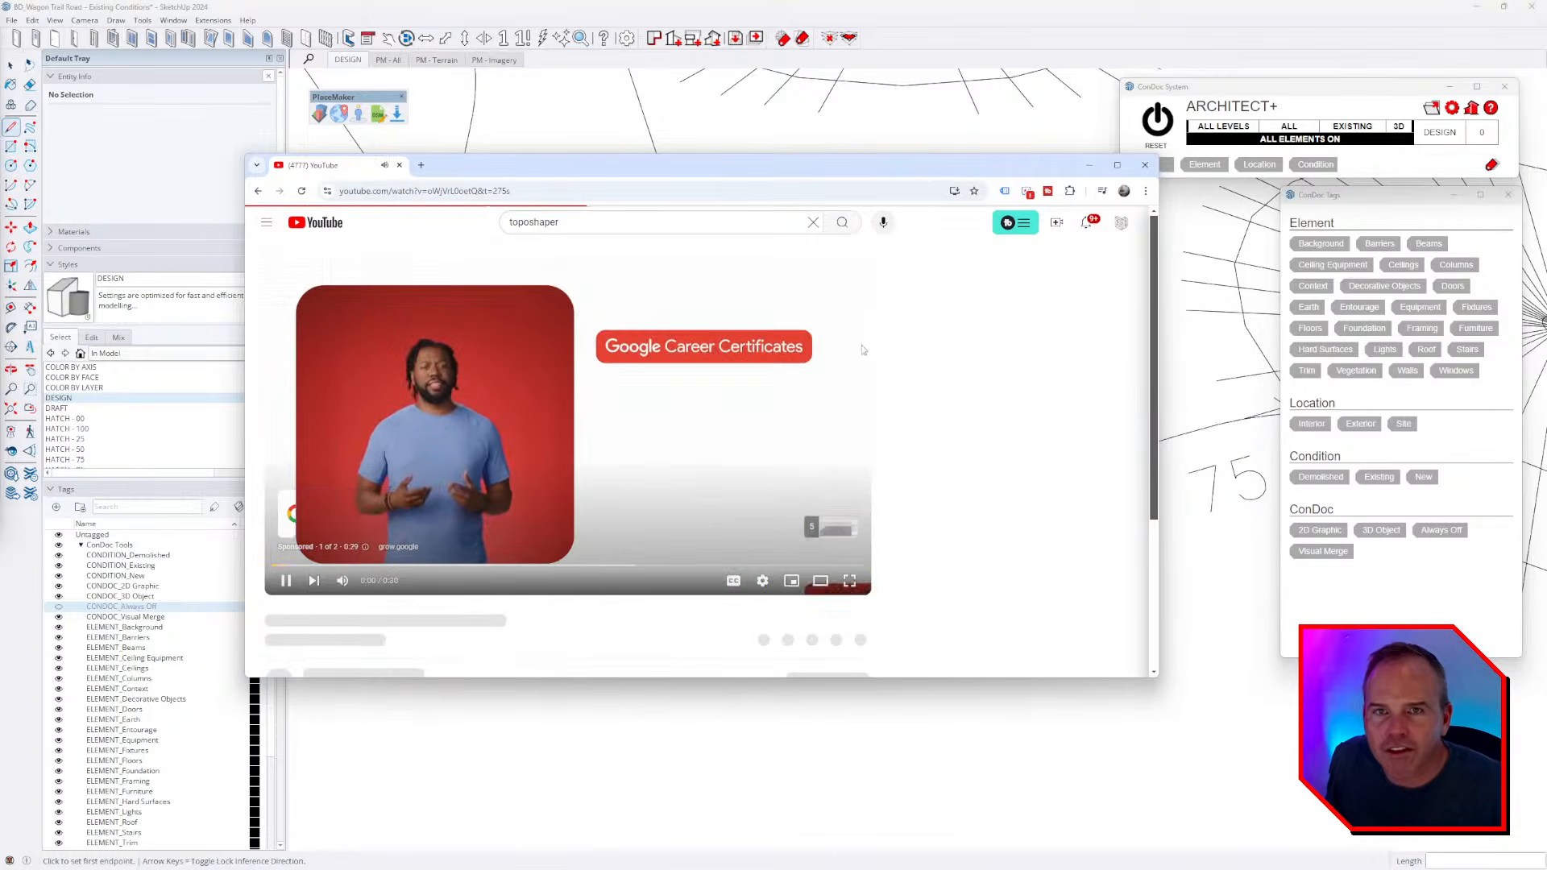
pyautogui.click(489, 398)
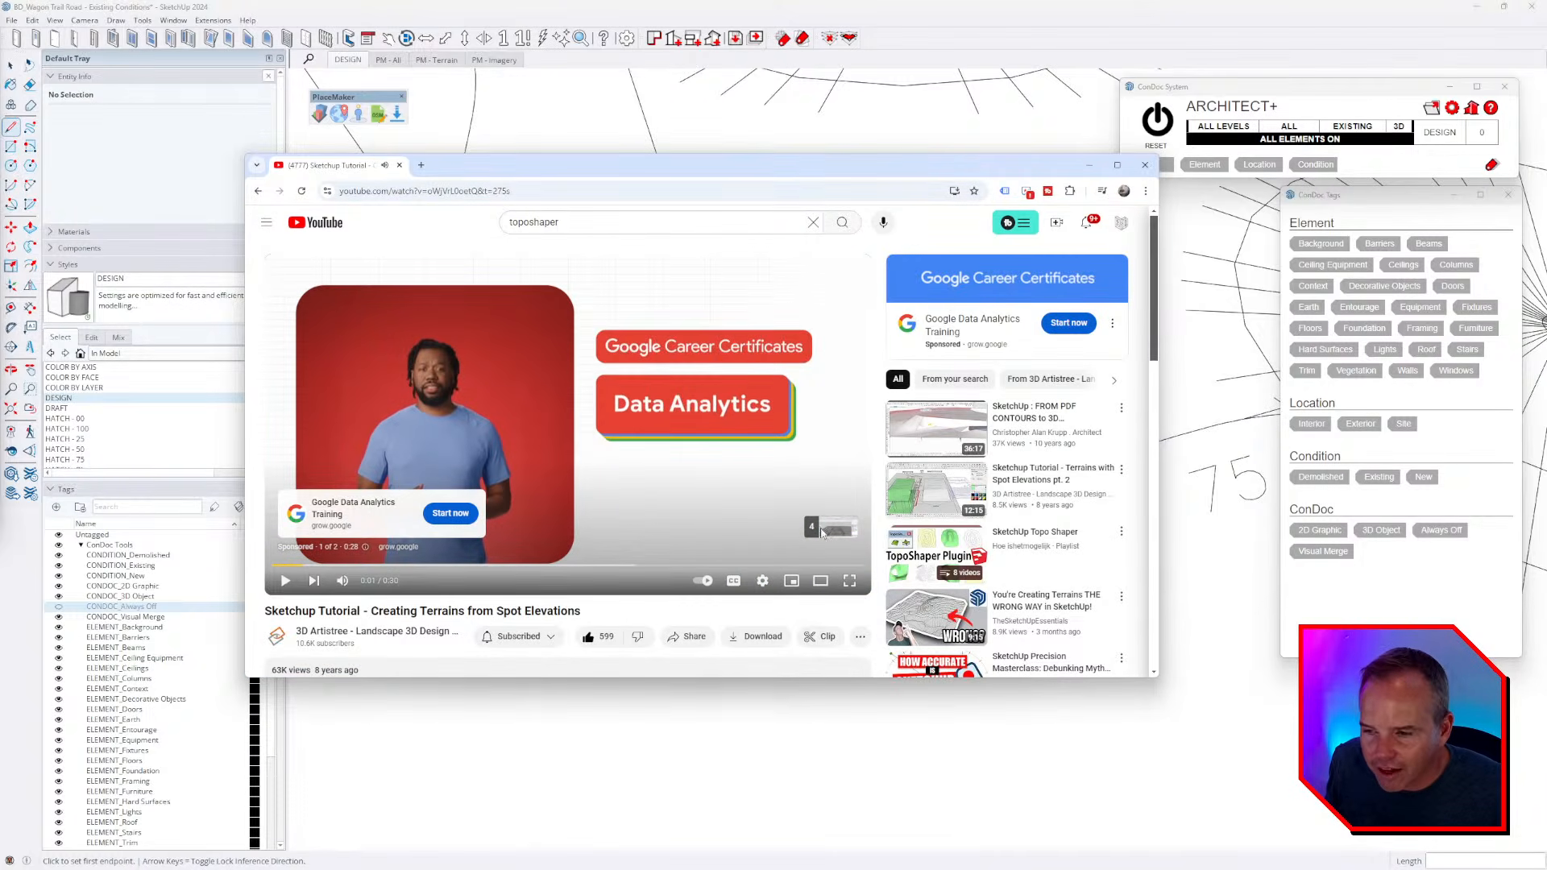
# - Expand the video's description and examine the list of plugins used, highlighting the Draw Along entry
pyautogui.scroll(-3, 636, 469)
pyautogui.click(351, 457)
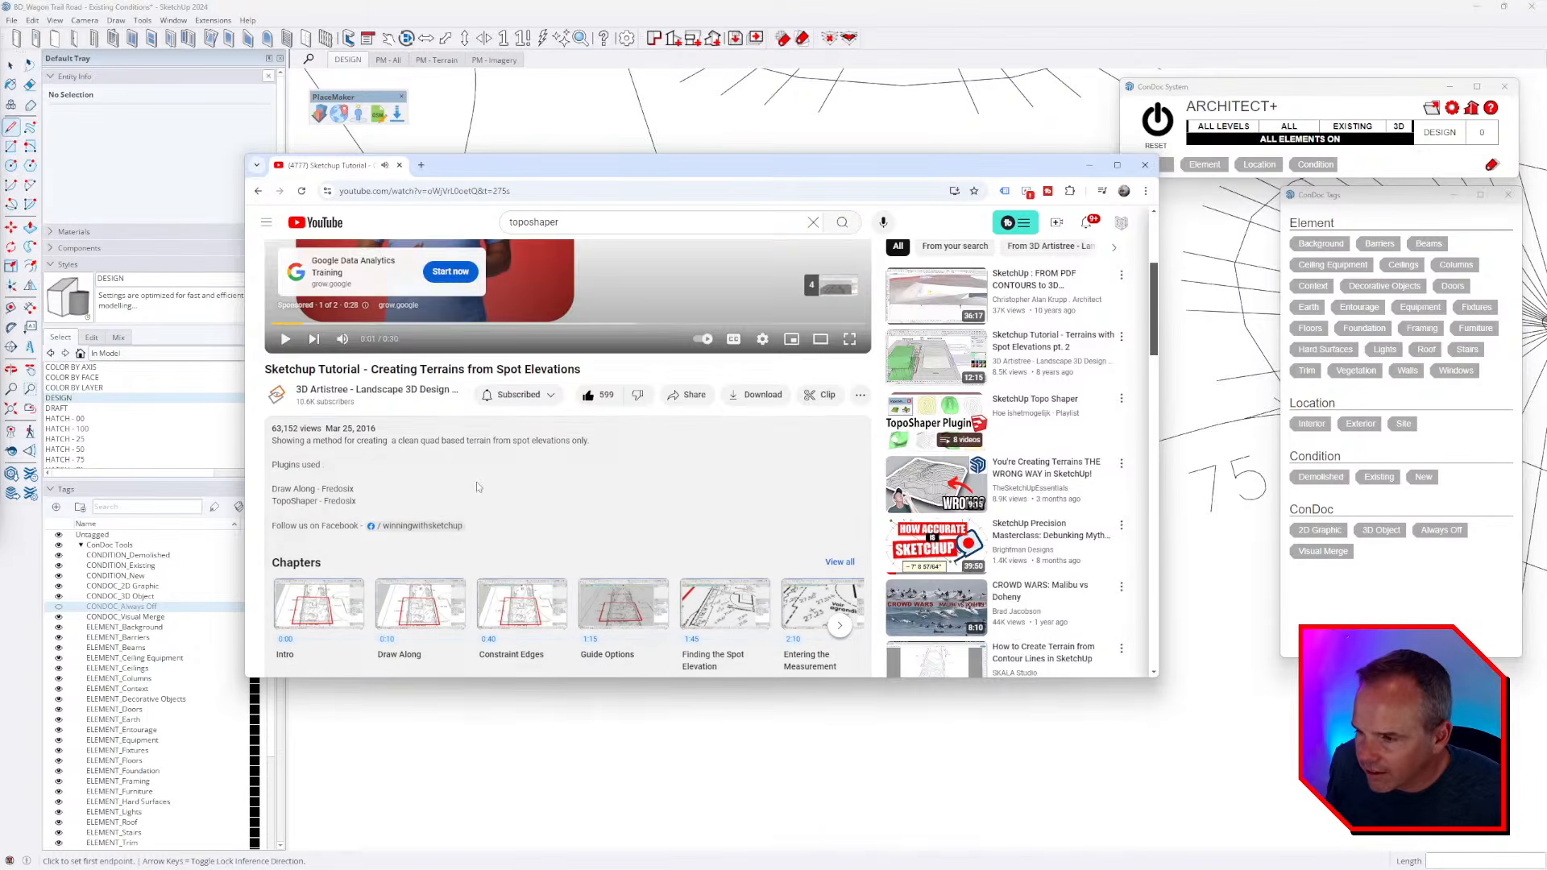
pyautogui.tripleClick(337, 429)
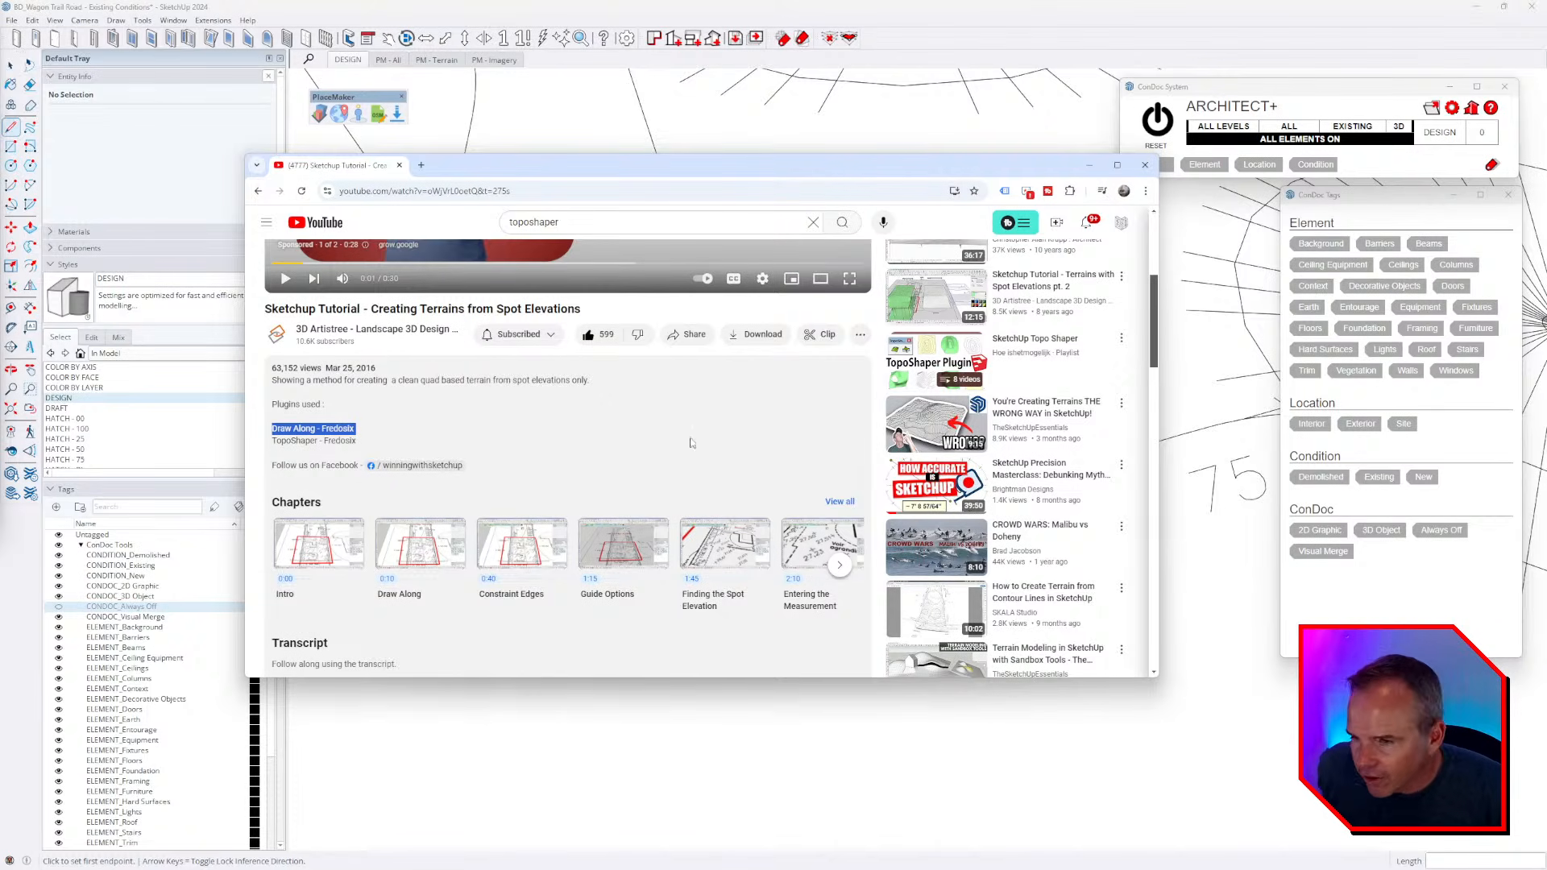
pyautogui.scroll(4, 703, 448)
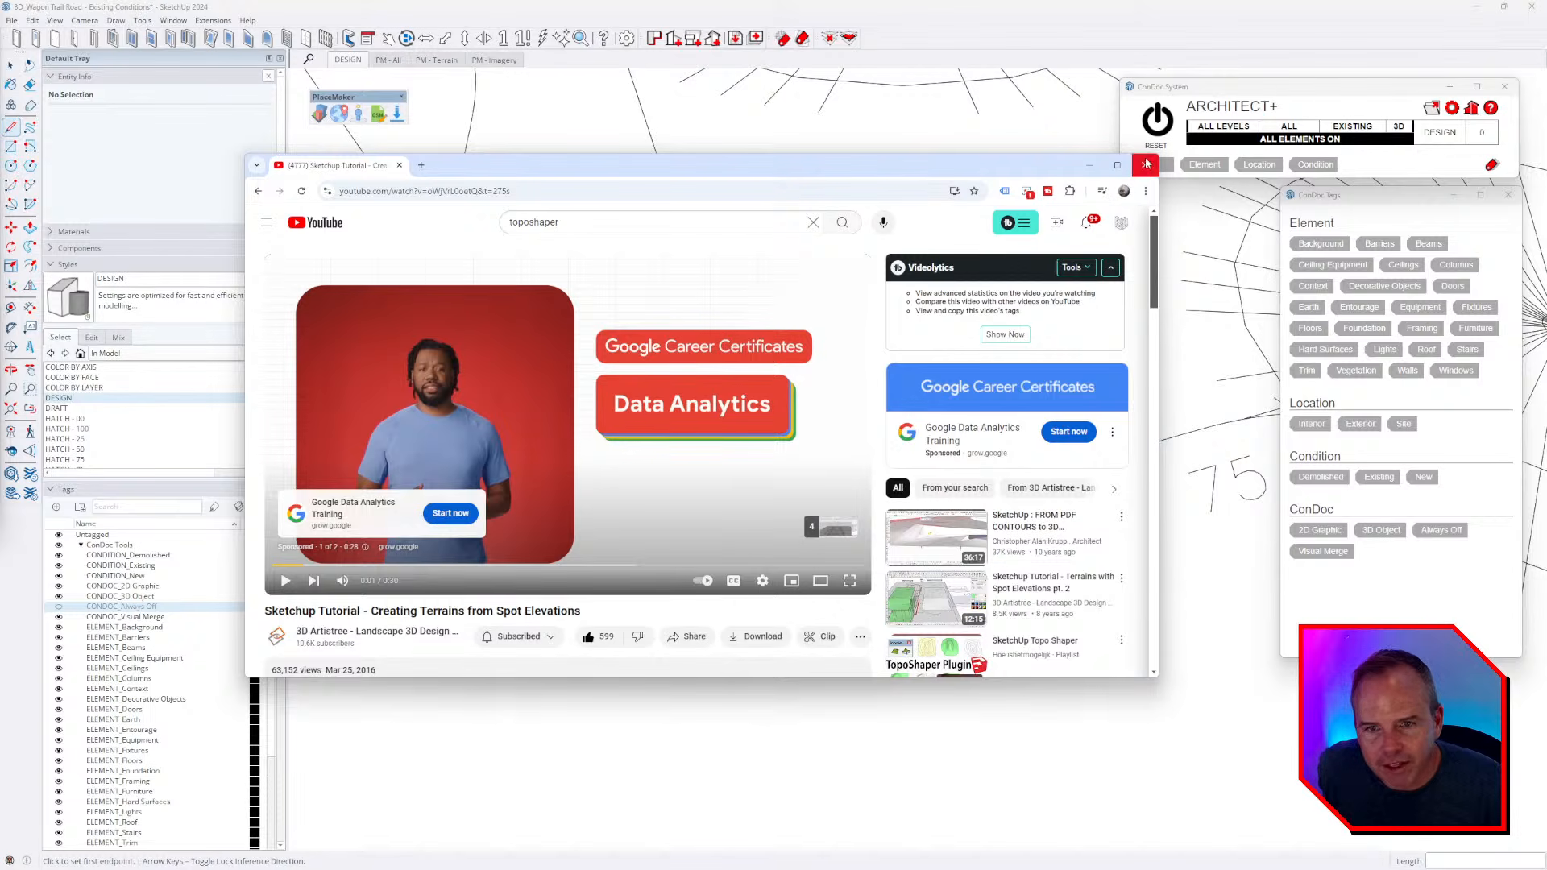
# - Copy the tutorial video's web address and close the browser to return to the SketchUp model
pyautogui.click(453, 192)
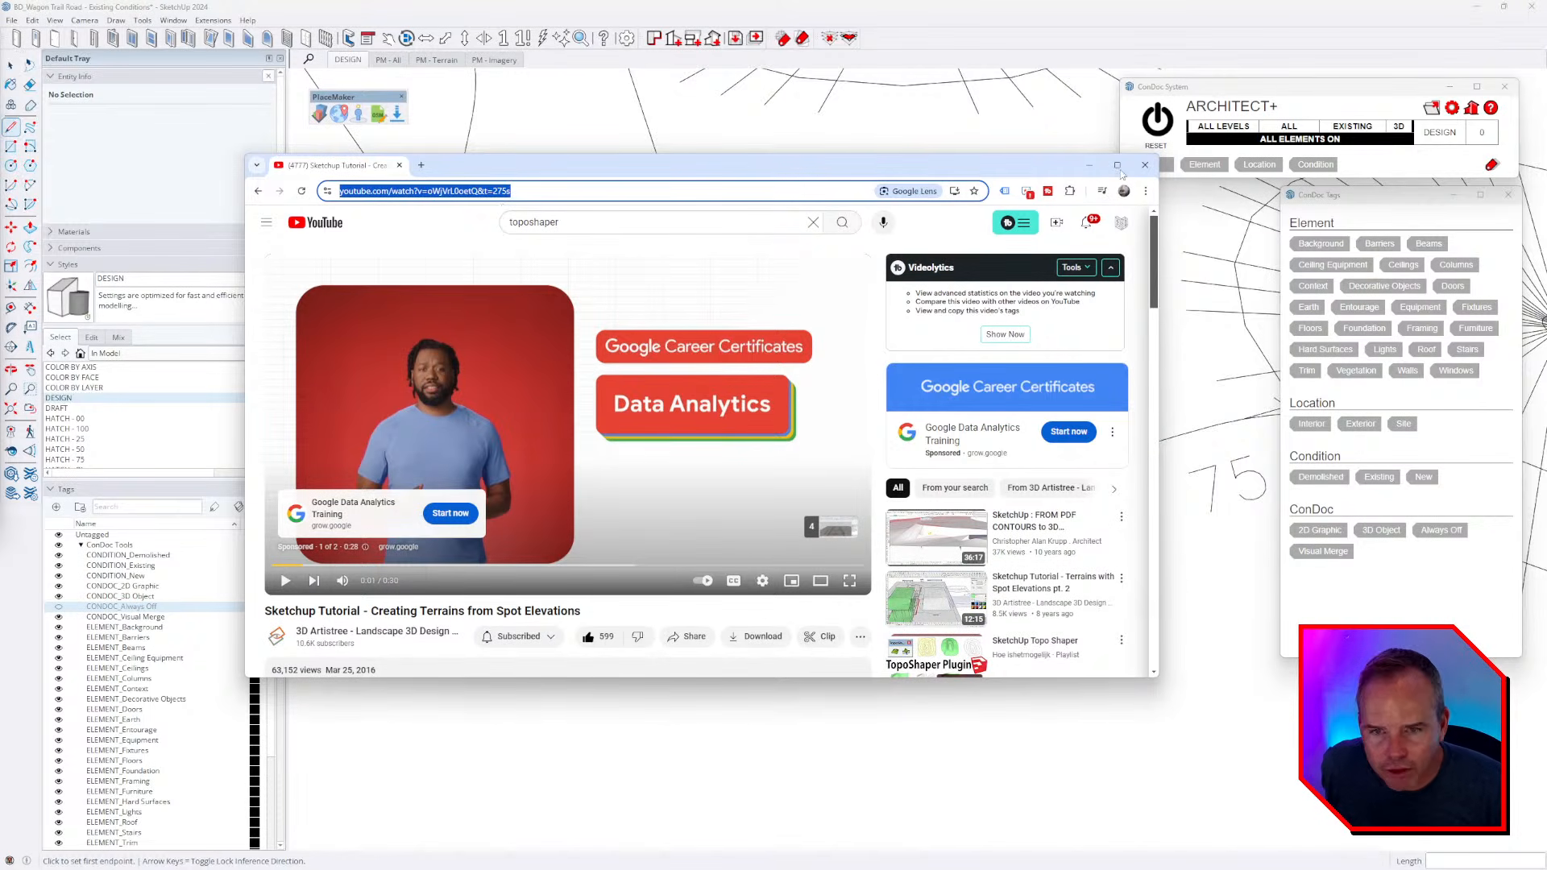
pyautogui.rightClick(473, 191)
pyautogui.click(499, 286)
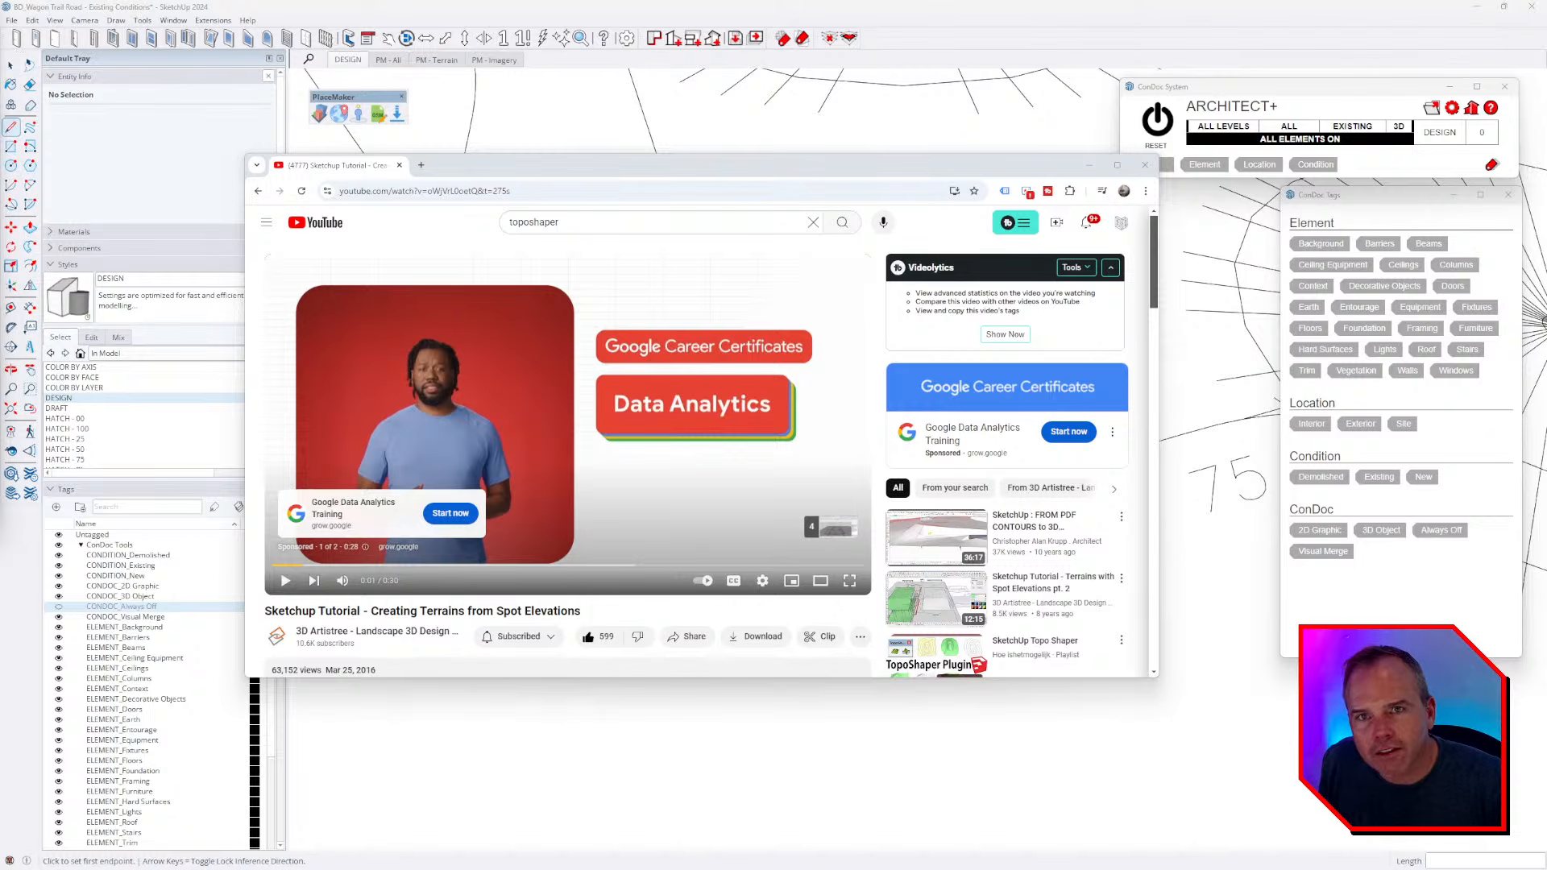
pyautogui.click(1144, 165)
# - Draw a vertical line 75.3 feet high from the 75.3 spot mark where the driveway edge meets the tree canopy
pyautogui.scroll(-3, 1063, 466)
pyautogui.scroll(1, 1065, 465)
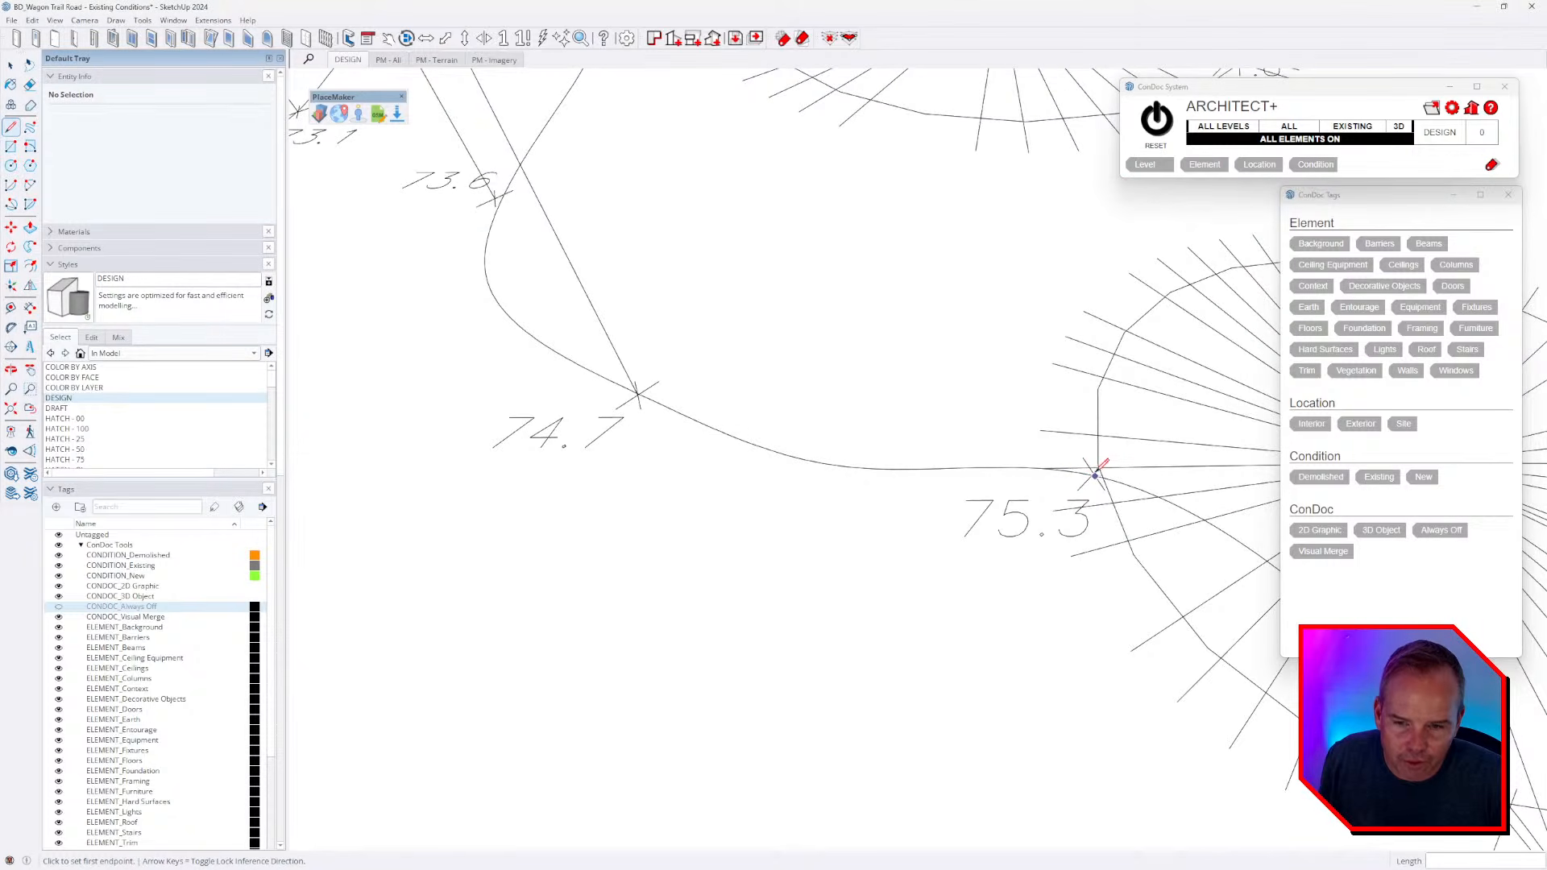
pyautogui.scroll(2, 1097, 464)
pyautogui.click(1095, 468)
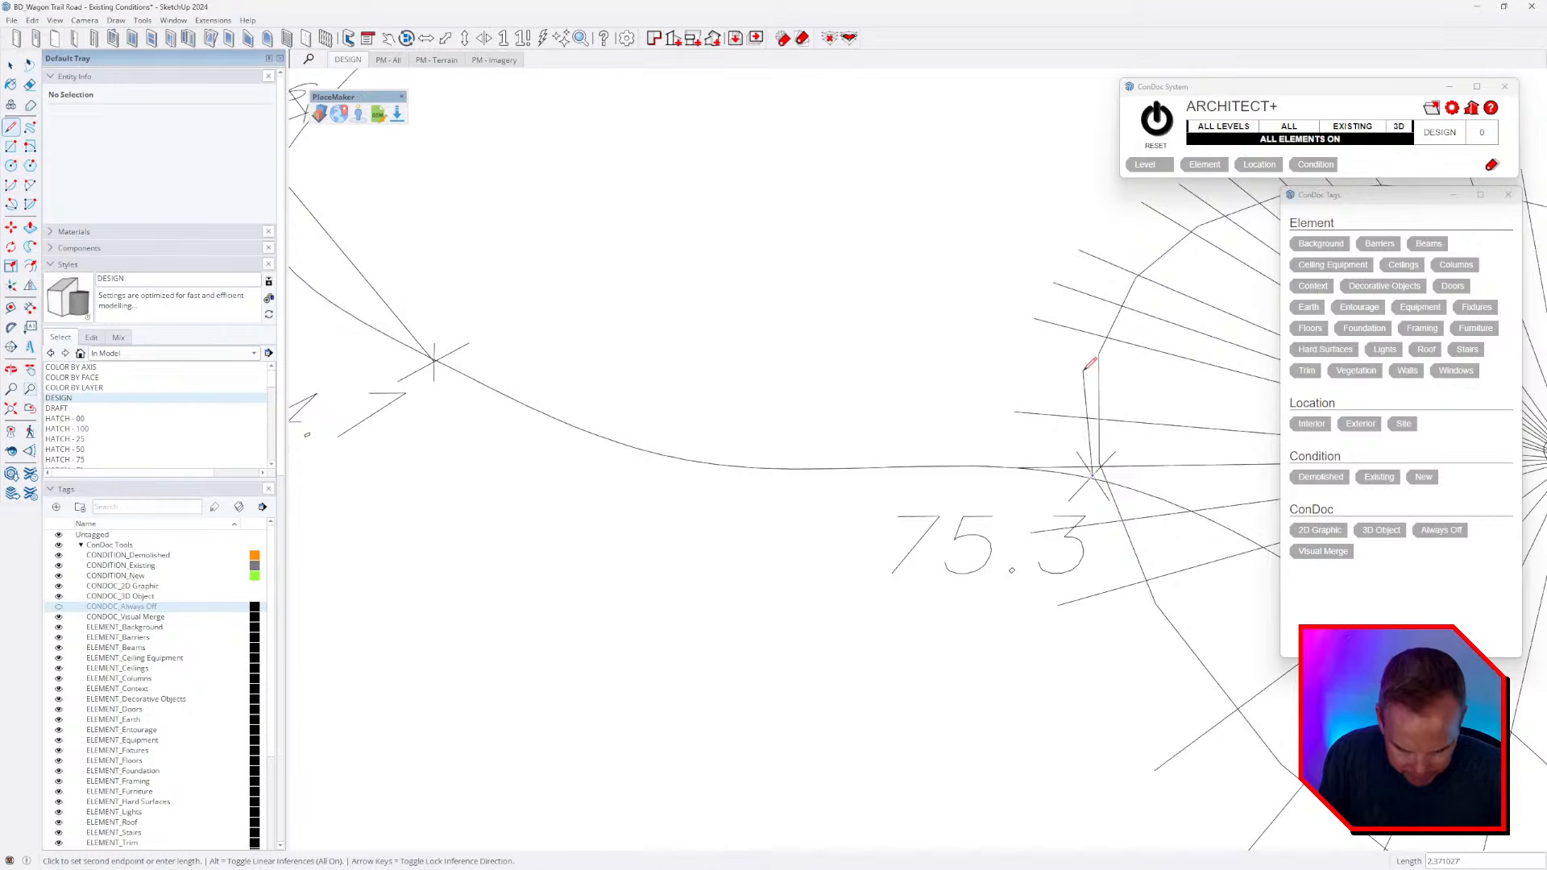
pyautogui.scroll(-3, 1035, 330)
pyautogui.write('75.3')
pyautogui.press('Return')
pyautogui.press('space')
# - Draw a vertical line 75.2 feet high from the 75.2 spot mark on the driveway edge under the tree
pyautogui.press('l')
pyautogui.scroll(4, 1148, 423)
pyautogui.scroll(1, 1116, 408)
pyautogui.click(978, 355)
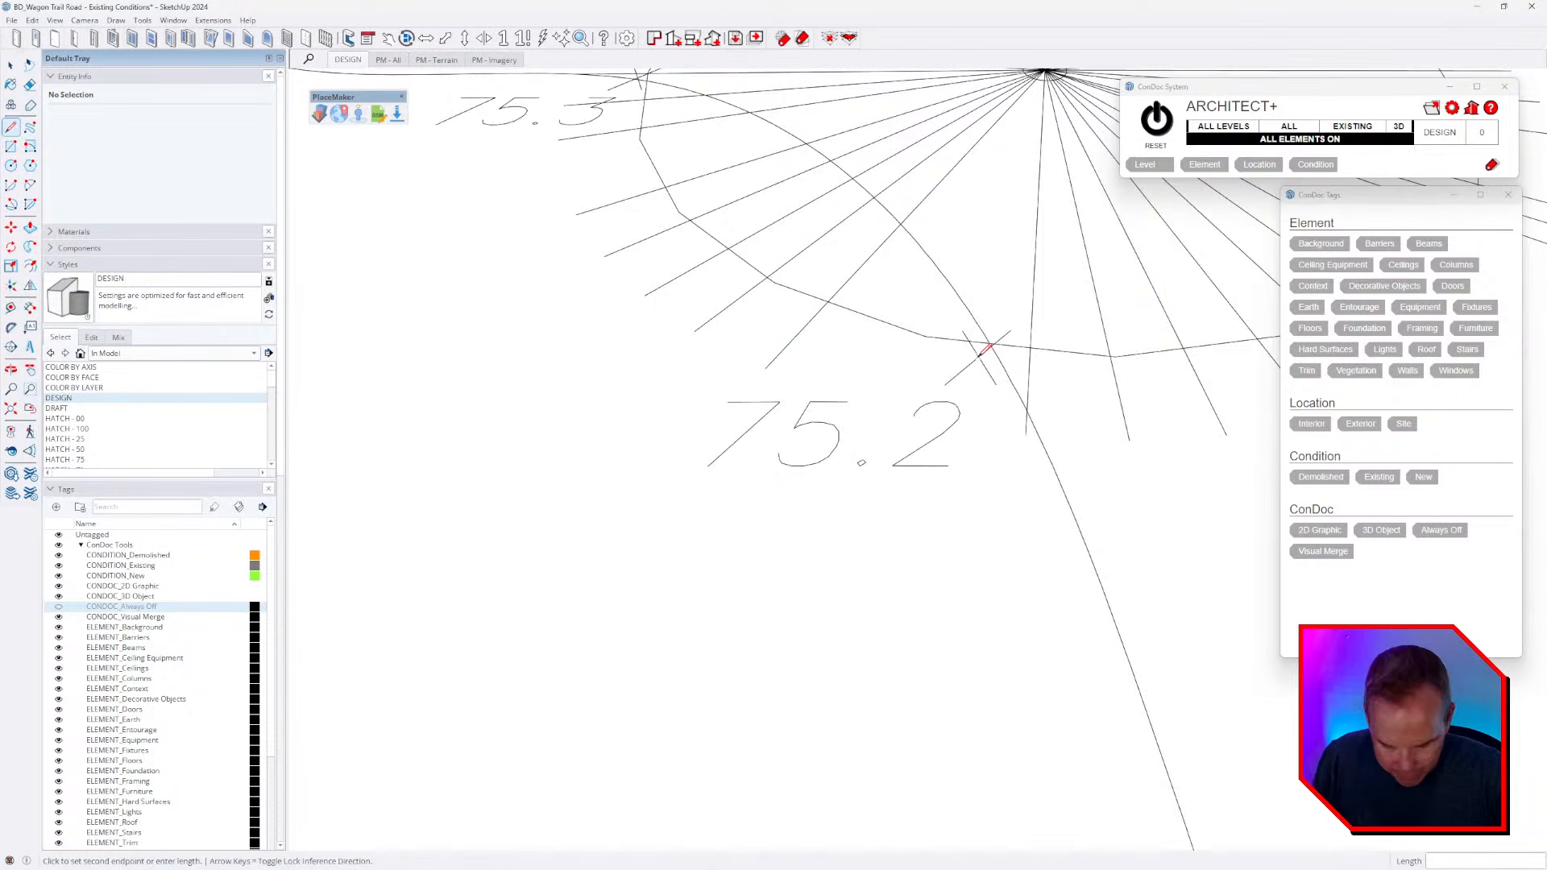
pyautogui.scroll(-3, 979, 355)
pyautogui.press('Up')
pyautogui.write('25.2')
pyautogui.press('Return')
# - Draw a vertical line 76.4 feet high from the 76.4 spot mark on the driveway's inner curve
pyautogui.scroll(-5, 1047, 254)
pyautogui.scroll(5, 754, 486)
pyautogui.click(594, 459)
pyautogui.press('Up')
pyautogui.write('76.4')
pyautogui.press('Return')
# - Draw a vertical line from the 76.2 spot mark on the driveway's inner curve, matching that elevation in feet
pyautogui.scroll(-2, 713, 274)
pyautogui.scroll(-2, 766, 304)
pyautogui.scroll(3, 902, 397)
pyautogui.scroll(3, 791, 415)
pyautogui.click(792, 416)
pyautogui.press('Up')
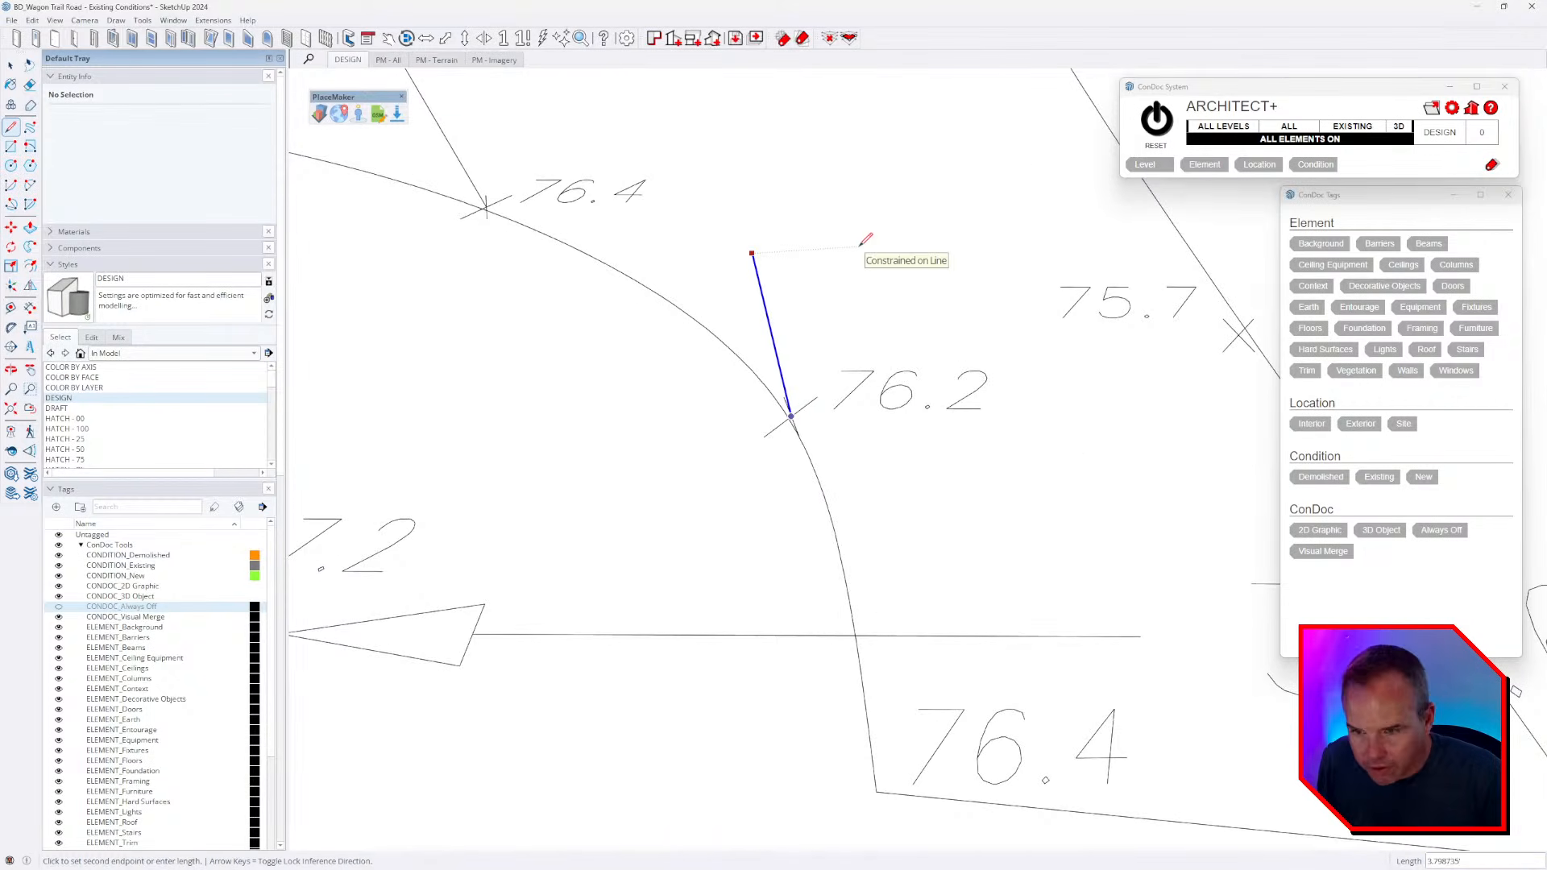
pyautogui.write('7')
pyautogui.press('Return')
pyautogui.press('Escape')
# - Draw a vertical line 75.7 feet high from the 75.7 spot mark on the driveway's east edge
pyautogui.keyDown('shift'); pyautogui.moveTo(1230, 363); pyautogui.dragTo(1032, 371, button='middle'); pyautogui.keyUp('shift')
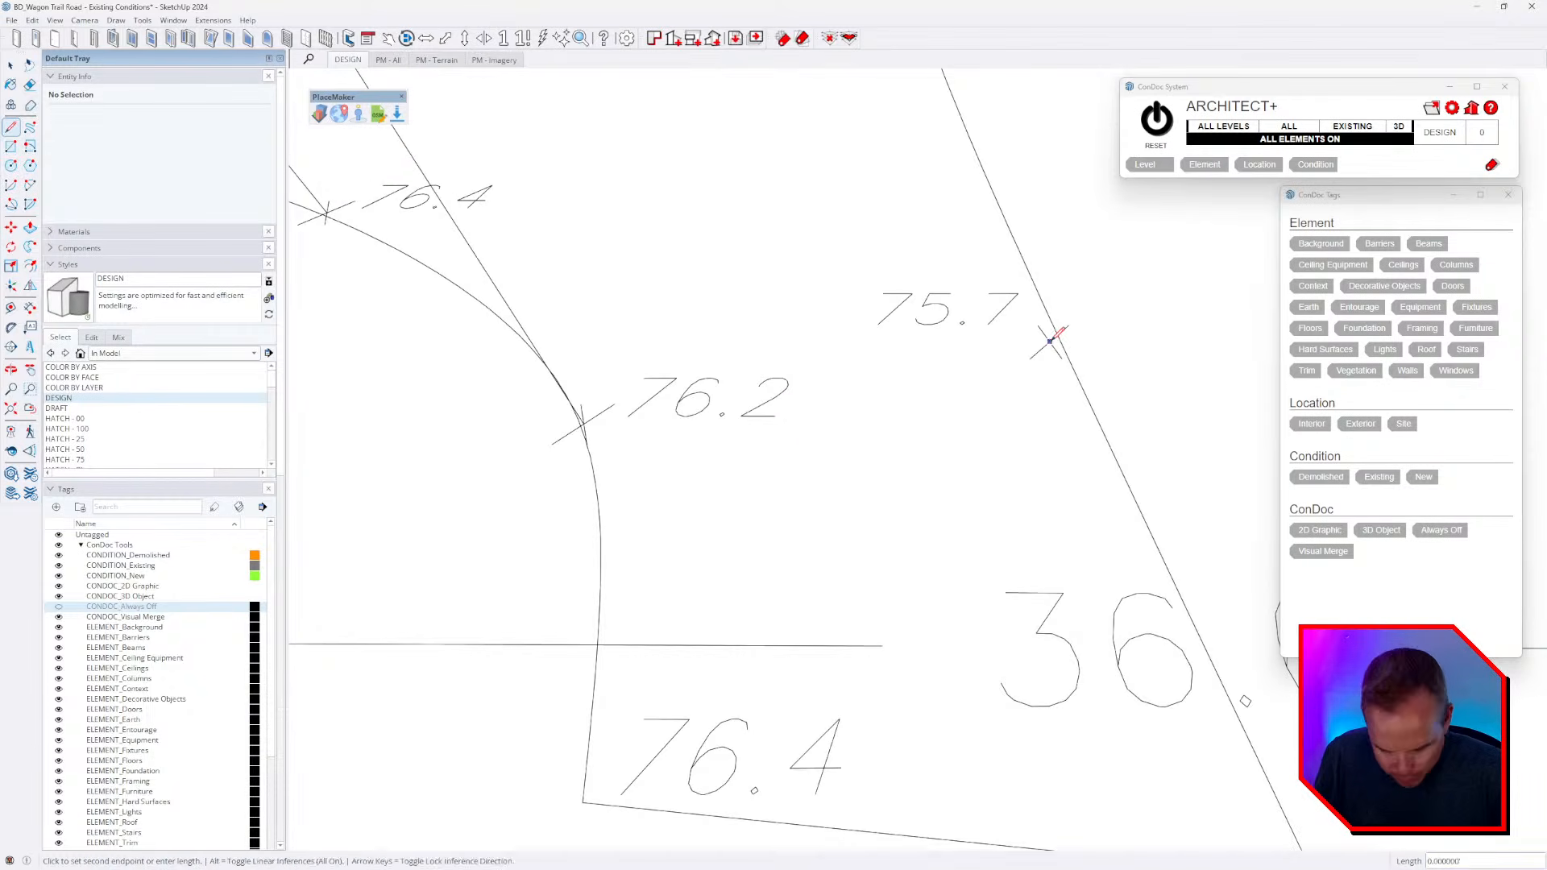
pyautogui.scroll(-1, 1053, 339)
pyautogui.click(1050, 339)
pyautogui.press('Up')
pyautogui.write('75.')
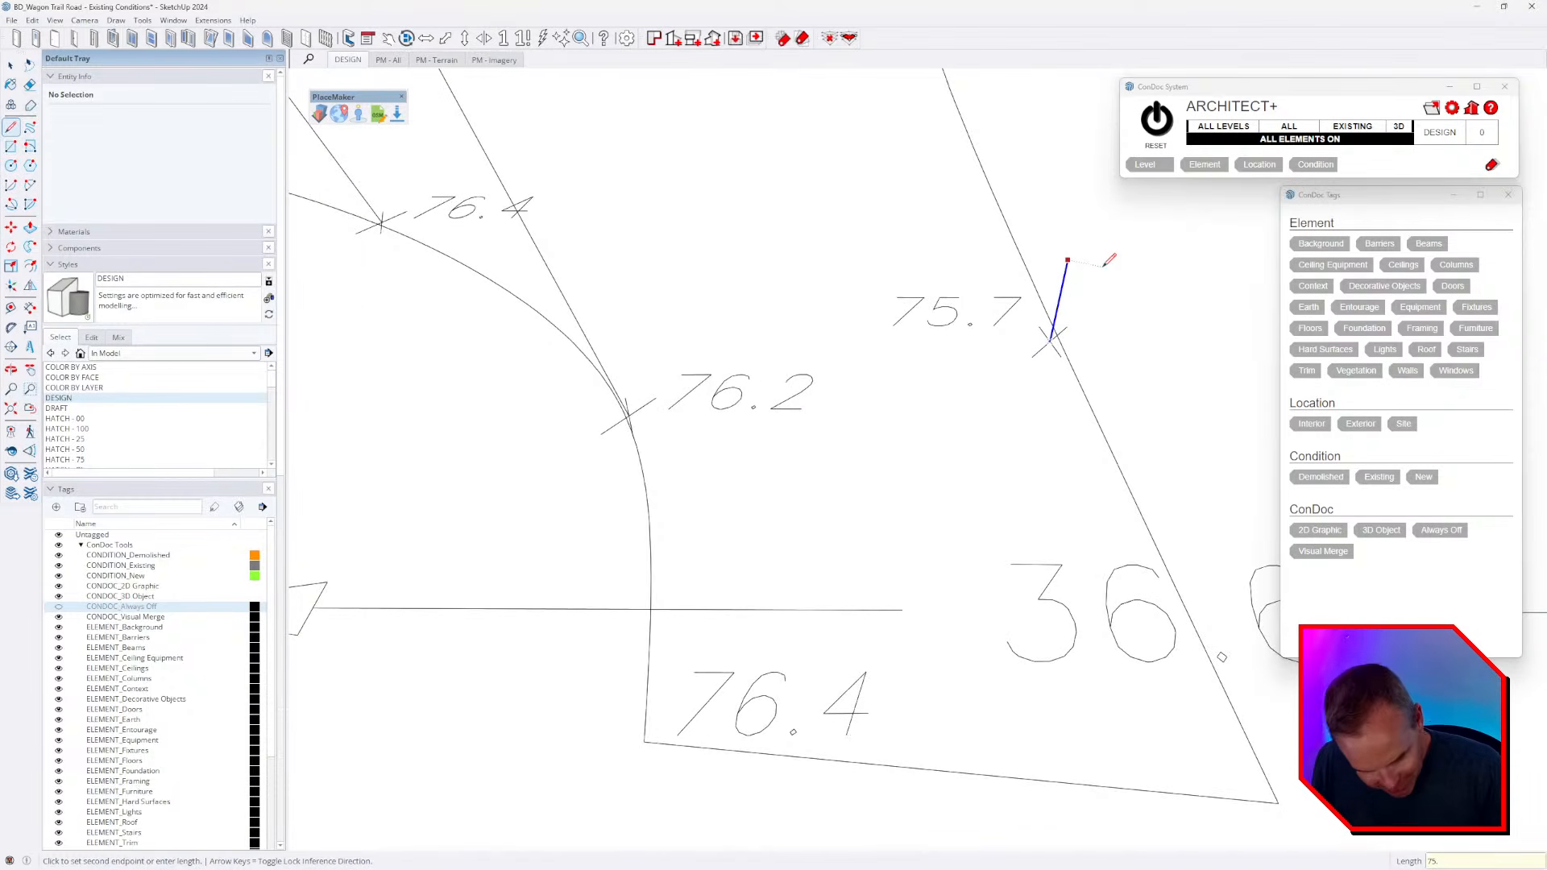
pyautogui.write('7')
pyautogui.press('Return')
# - Draw a vertical line from the driveway end corner labelled 76.4, matching that elevation in feet
pyautogui.scroll(-2, 806, 493)
pyautogui.scroll(5, 752, 629)
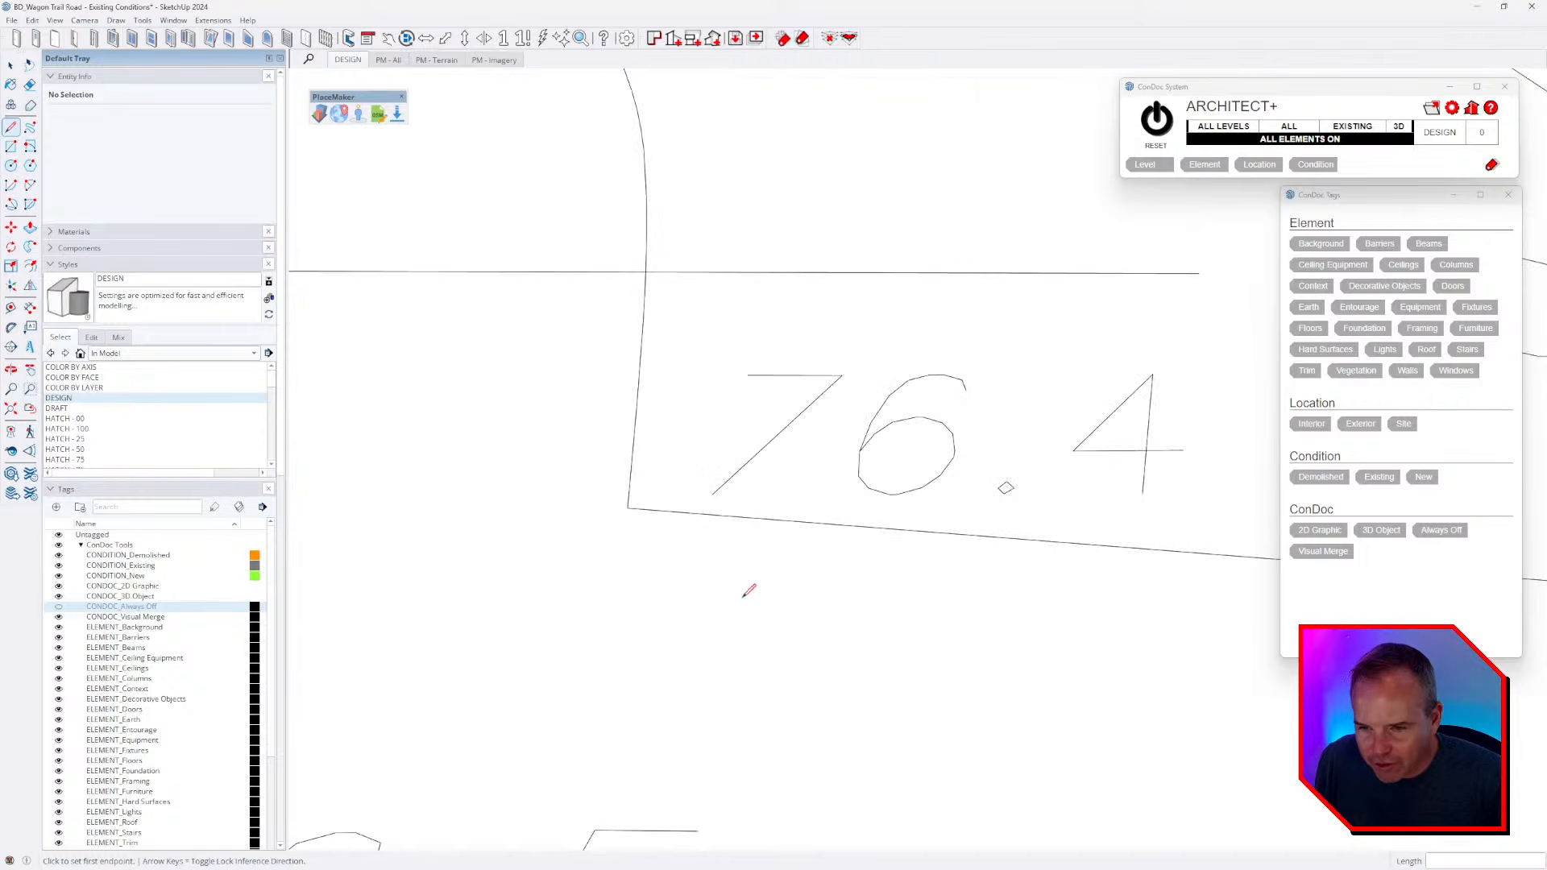
pyautogui.click(628, 506)
pyautogui.scroll(-5, 628, 506)
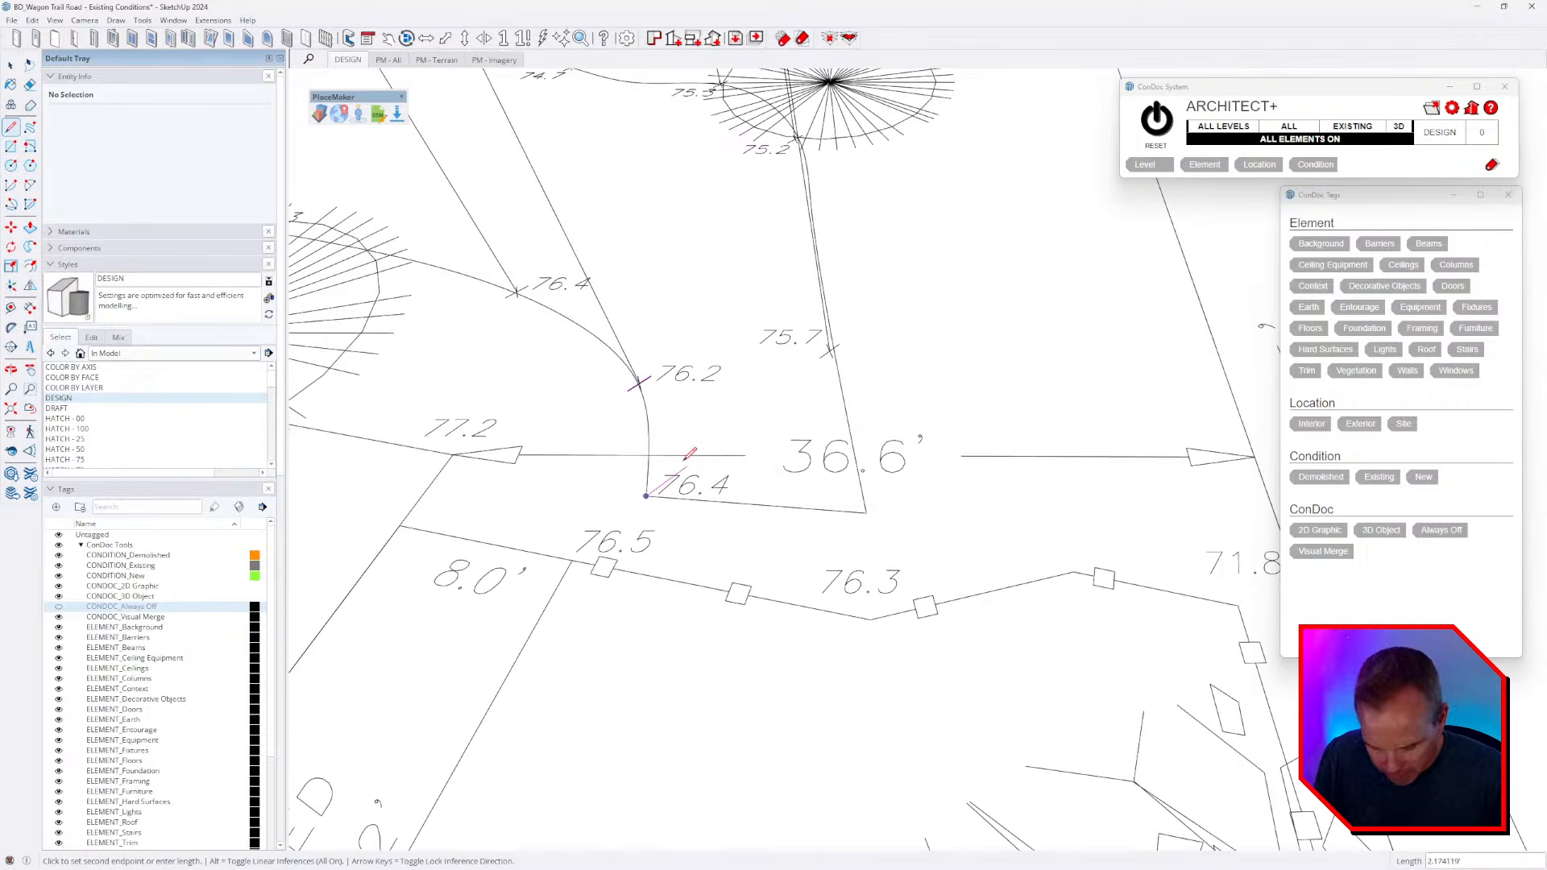
pyautogui.press('Up')
pyautogui.write('76')
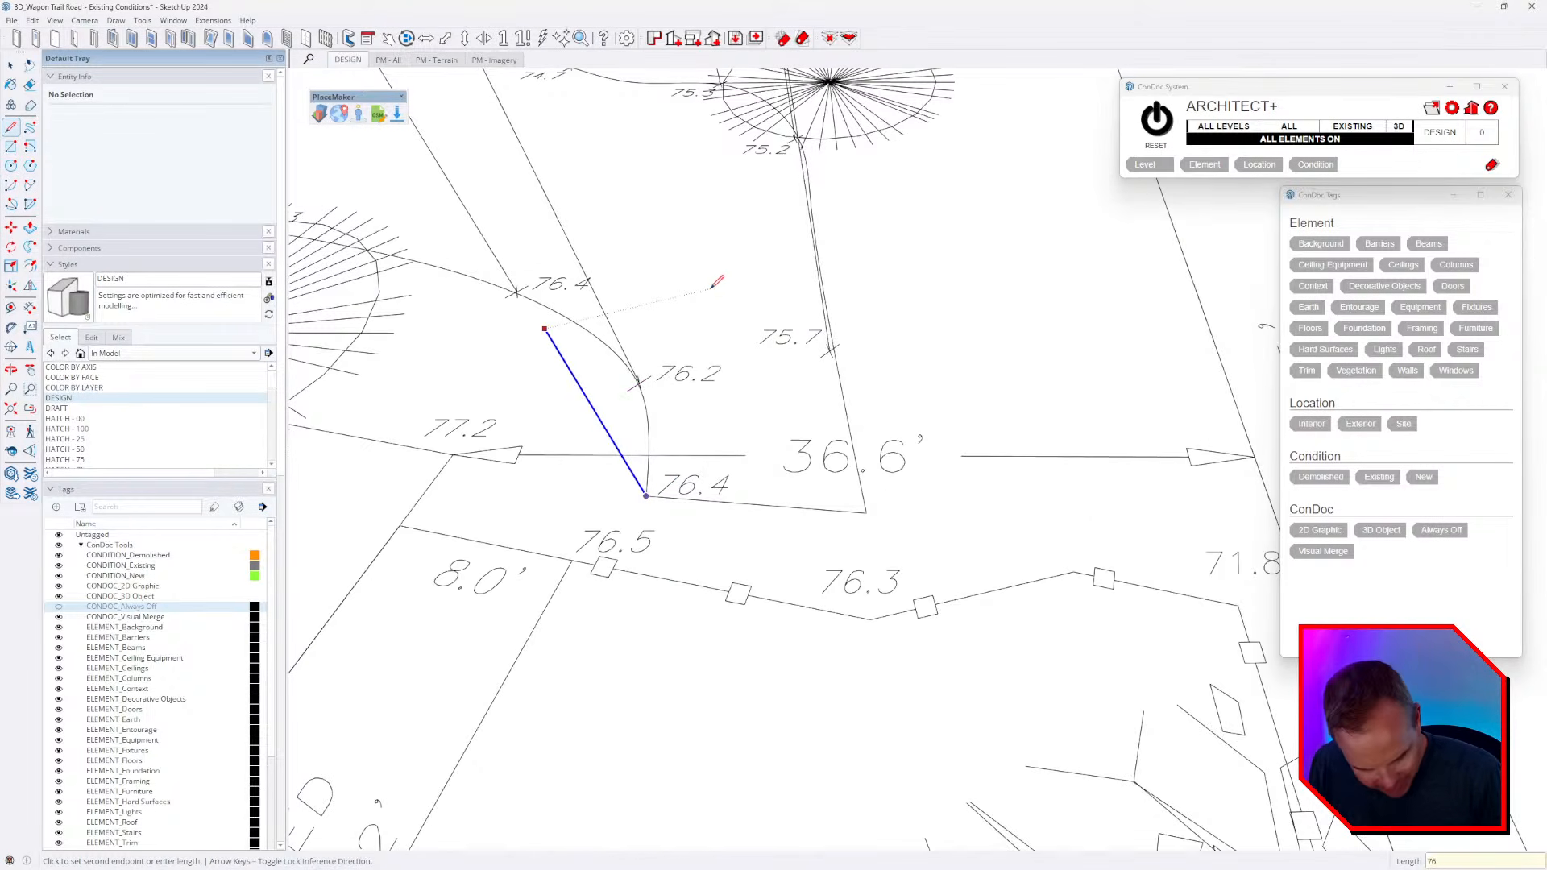
pyautogui.press('Return')
# - Draw a vertical line 77.2 feet high from the corner labelled 77.2 at the west end of the 36.6' dimension
pyautogui.scroll(-5, 914, 414)
pyautogui.moveTo(967, 488); pyautogui.dragTo(951, 506, button='middle')
pyautogui.scroll(8, 701, 435)
pyautogui.click(751, 409)
pyautogui.press('Up')
pyautogui.write("77.2'")
pyautogui.press('Return')
# - Draw a vertical line from the corner labelled 76.5 at the fence's west end, matching that elevation in feet
pyautogui.moveTo(1041, 482); pyautogui.dragTo(725, 390, button='middle')
pyautogui.click(732, 464)
pyautogui.press('Up')
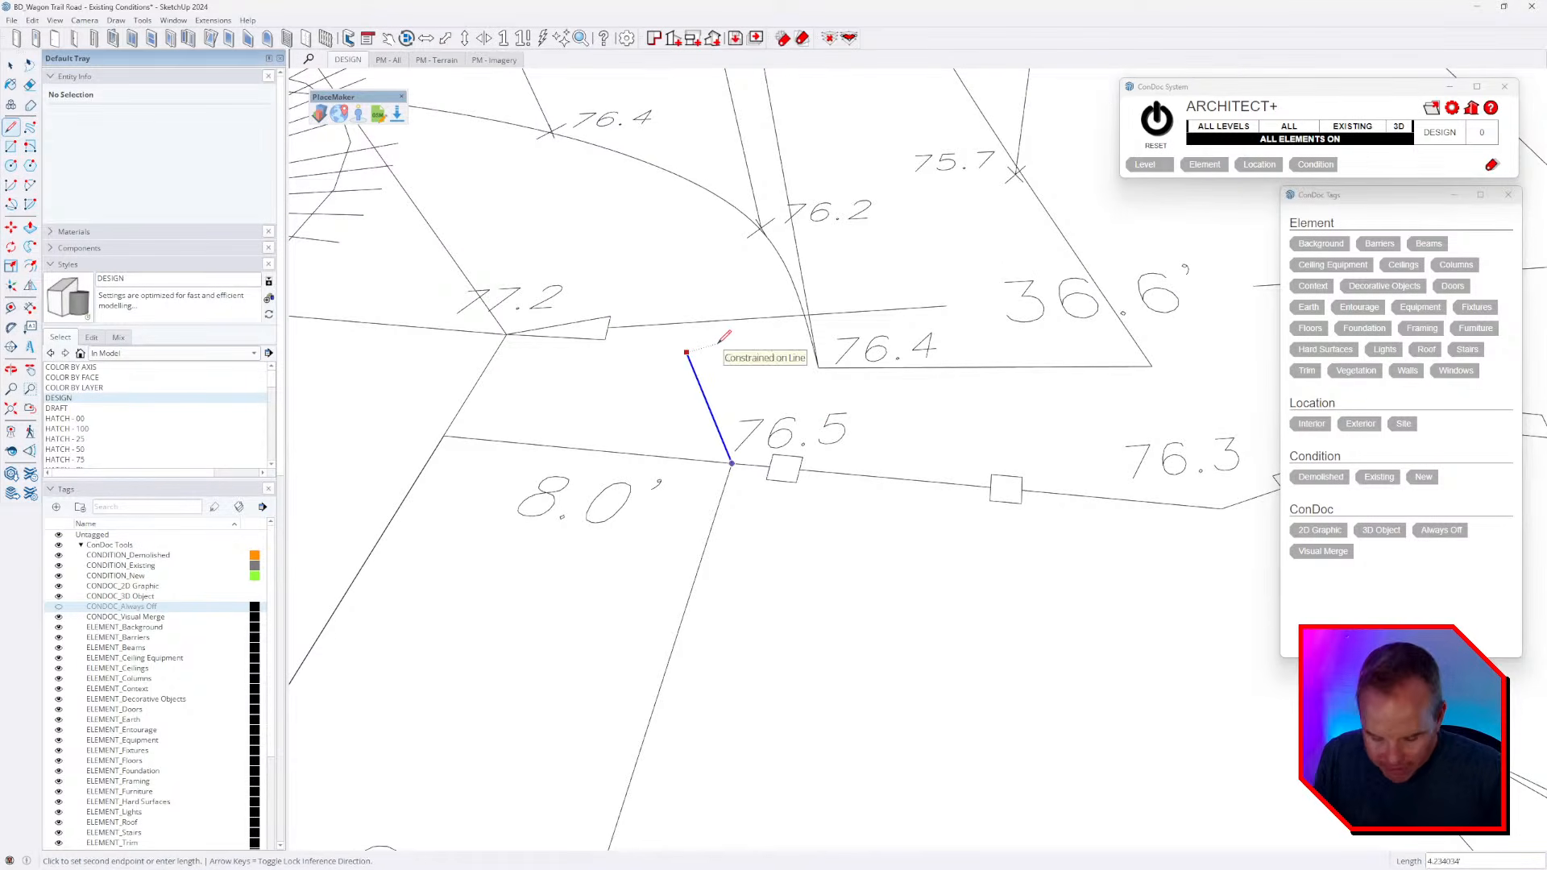
pyautogui.write('7')
# - Draw a vertical line from the fence bend labelled 76.3, matching that elevation in feet
pyautogui.scroll(-3, 723, 337)
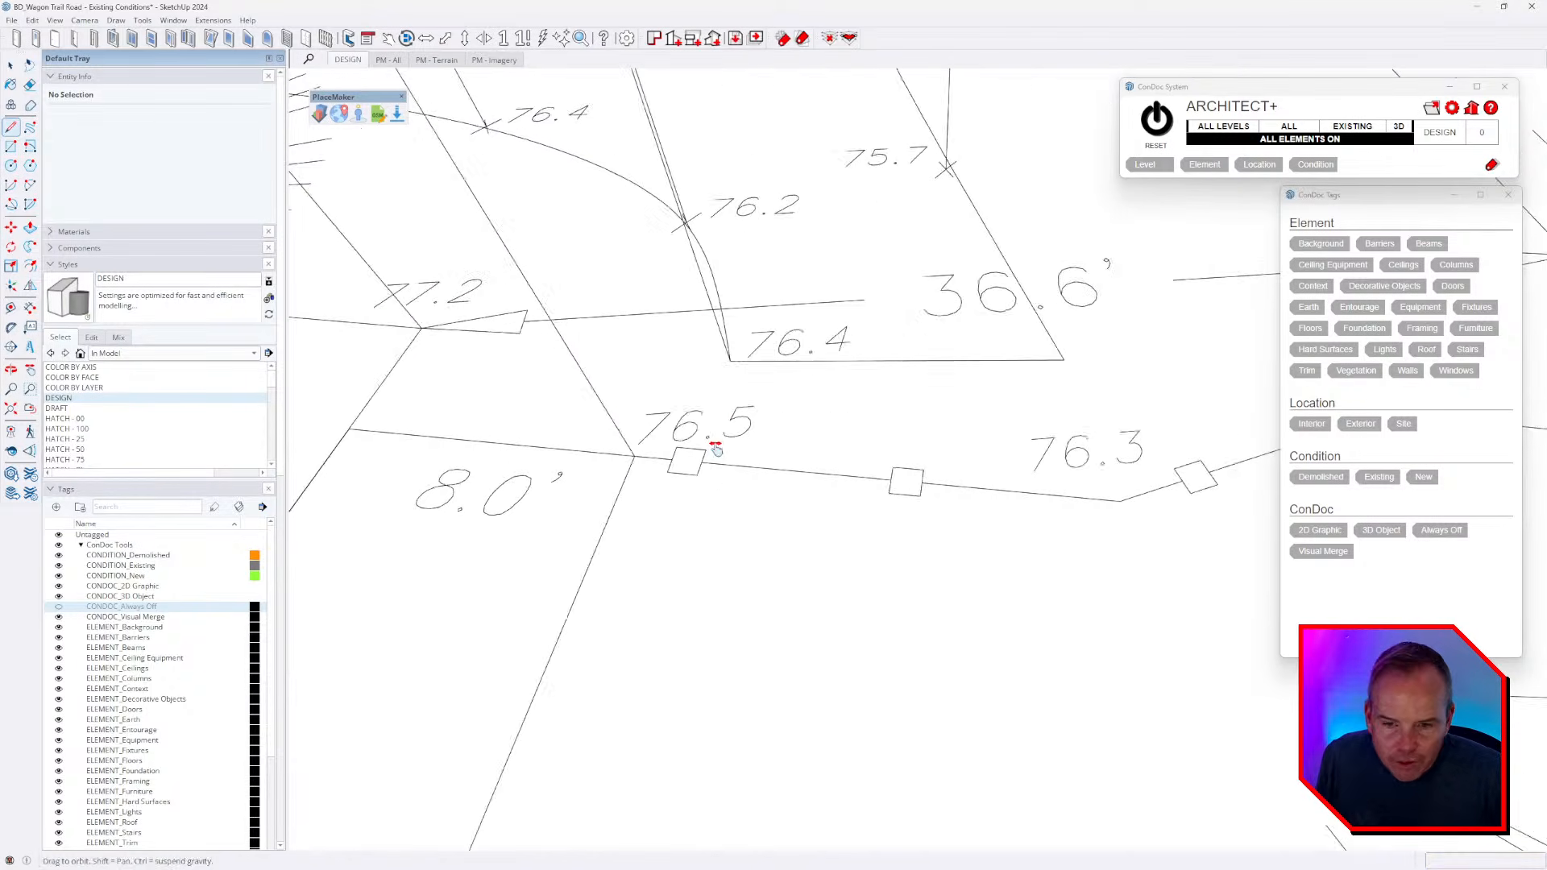
pyautogui.scroll(3, 919, 483)
pyautogui.press('Up')
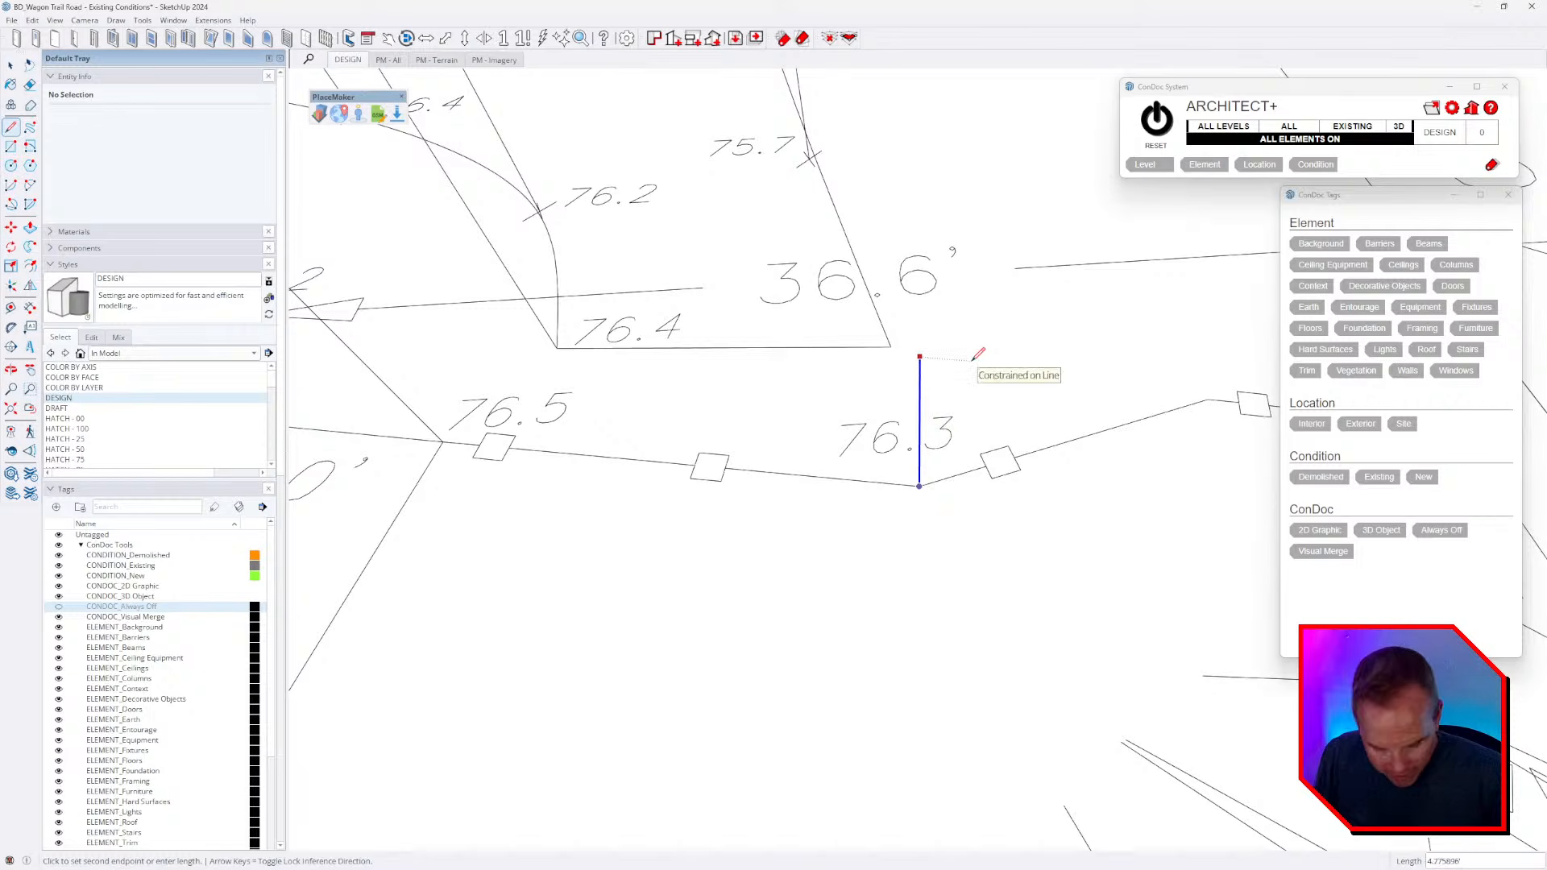
pyautogui.write('7')
pyautogui.press('Return')
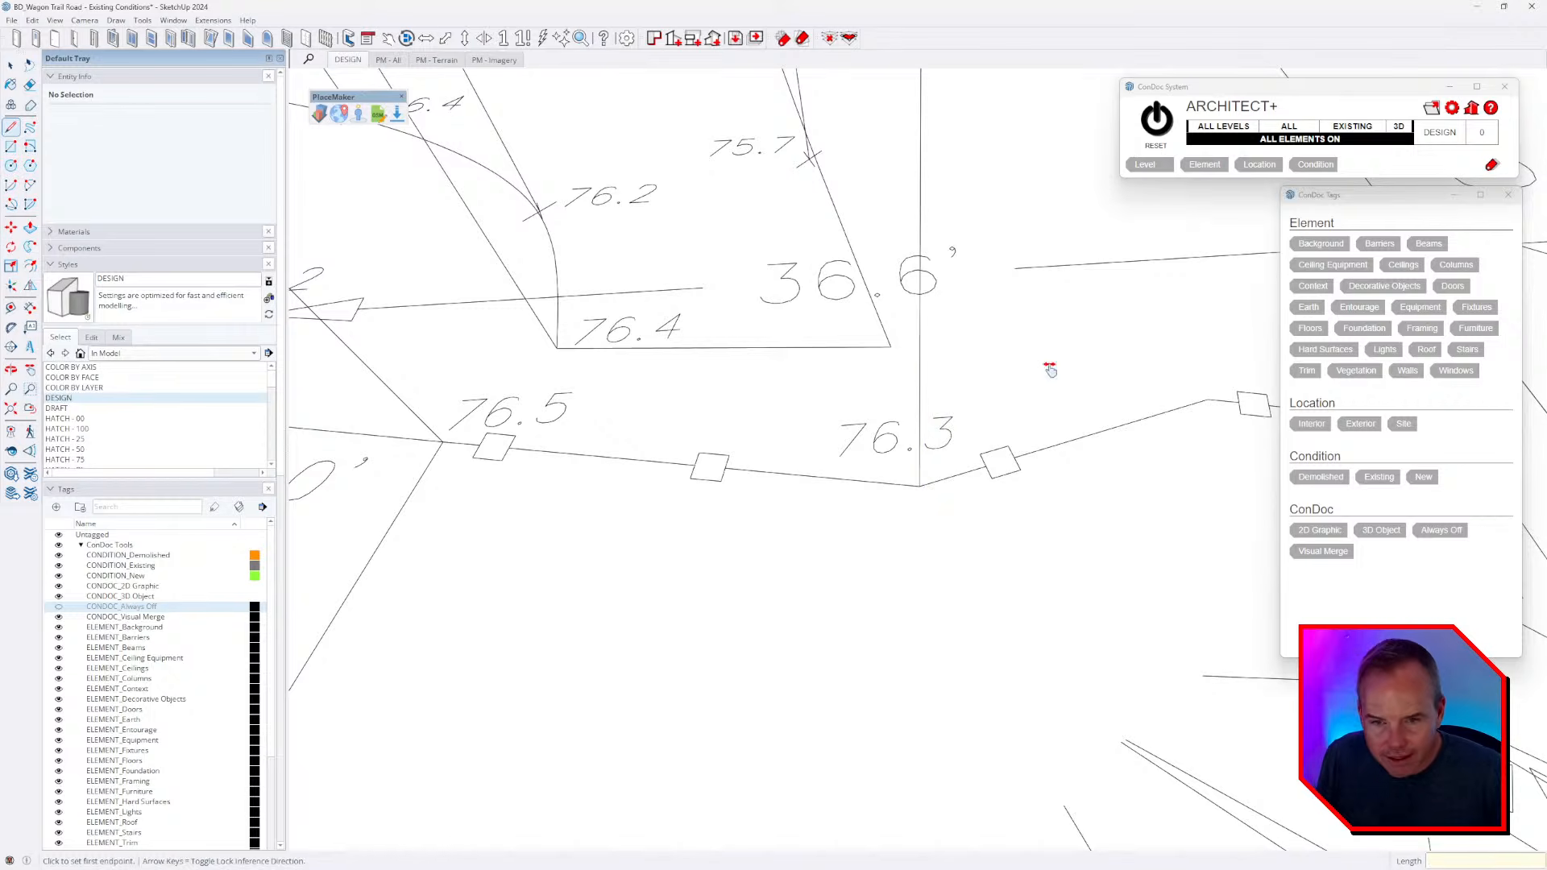
# - Draw a vertical line 71.8 feet high from the fence's east corner labelled 71.8
pyautogui.keyDown('shift'); pyautogui.moveTo(1056, 362); pyautogui.dragTo(673, 325, button='middle'); pyautogui.keyUp('shift')
pyautogui.scroll(-3, 850, 361)
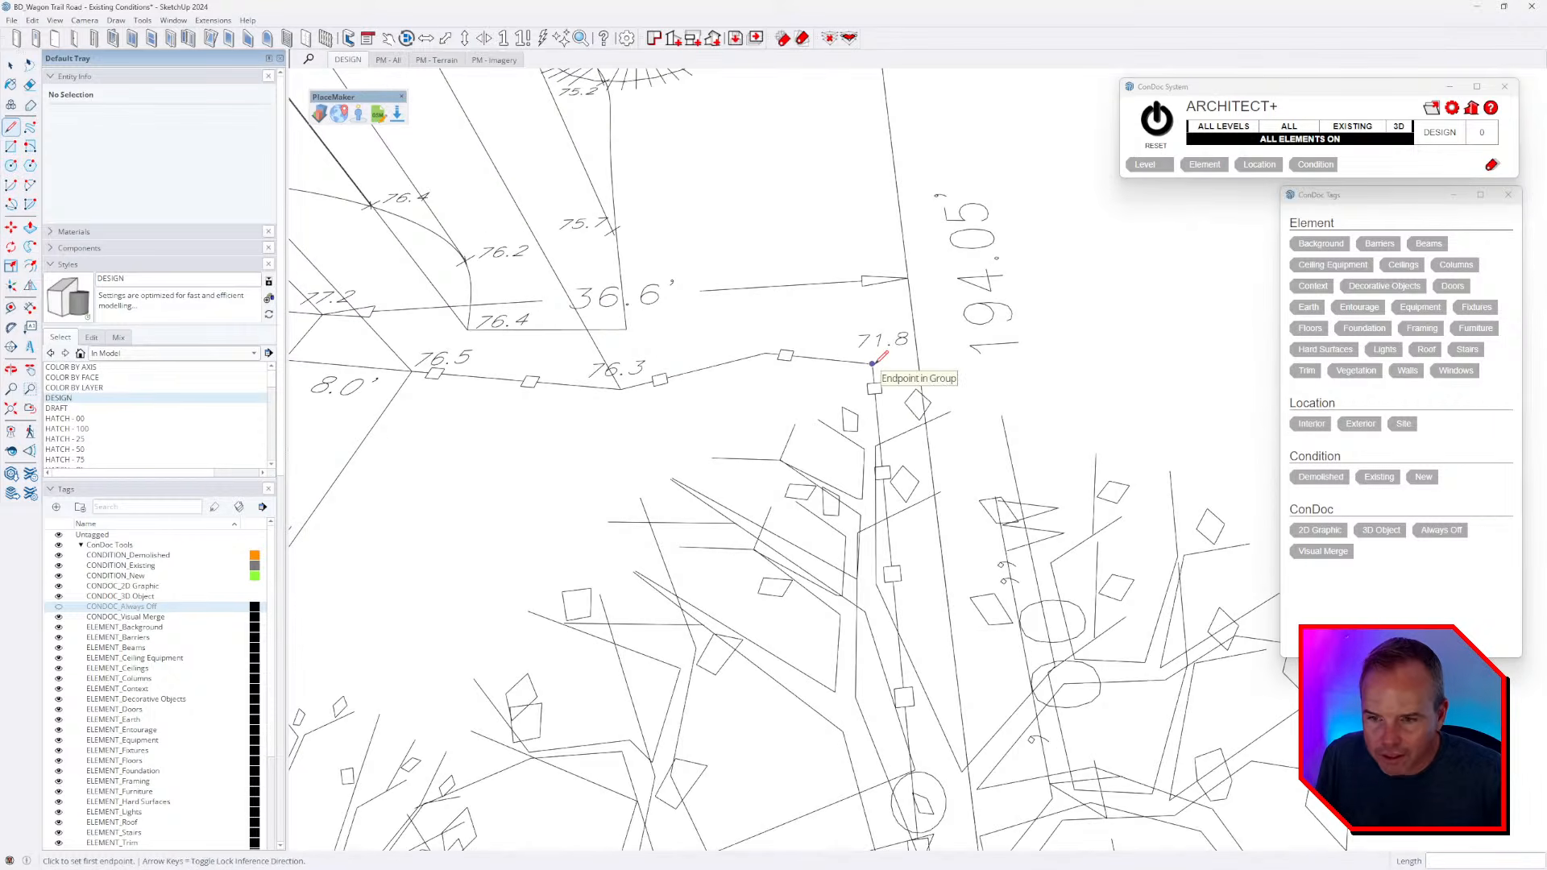
pyautogui.scroll(-2, 872, 364)
pyautogui.click(872, 363)
pyautogui.press('Up')
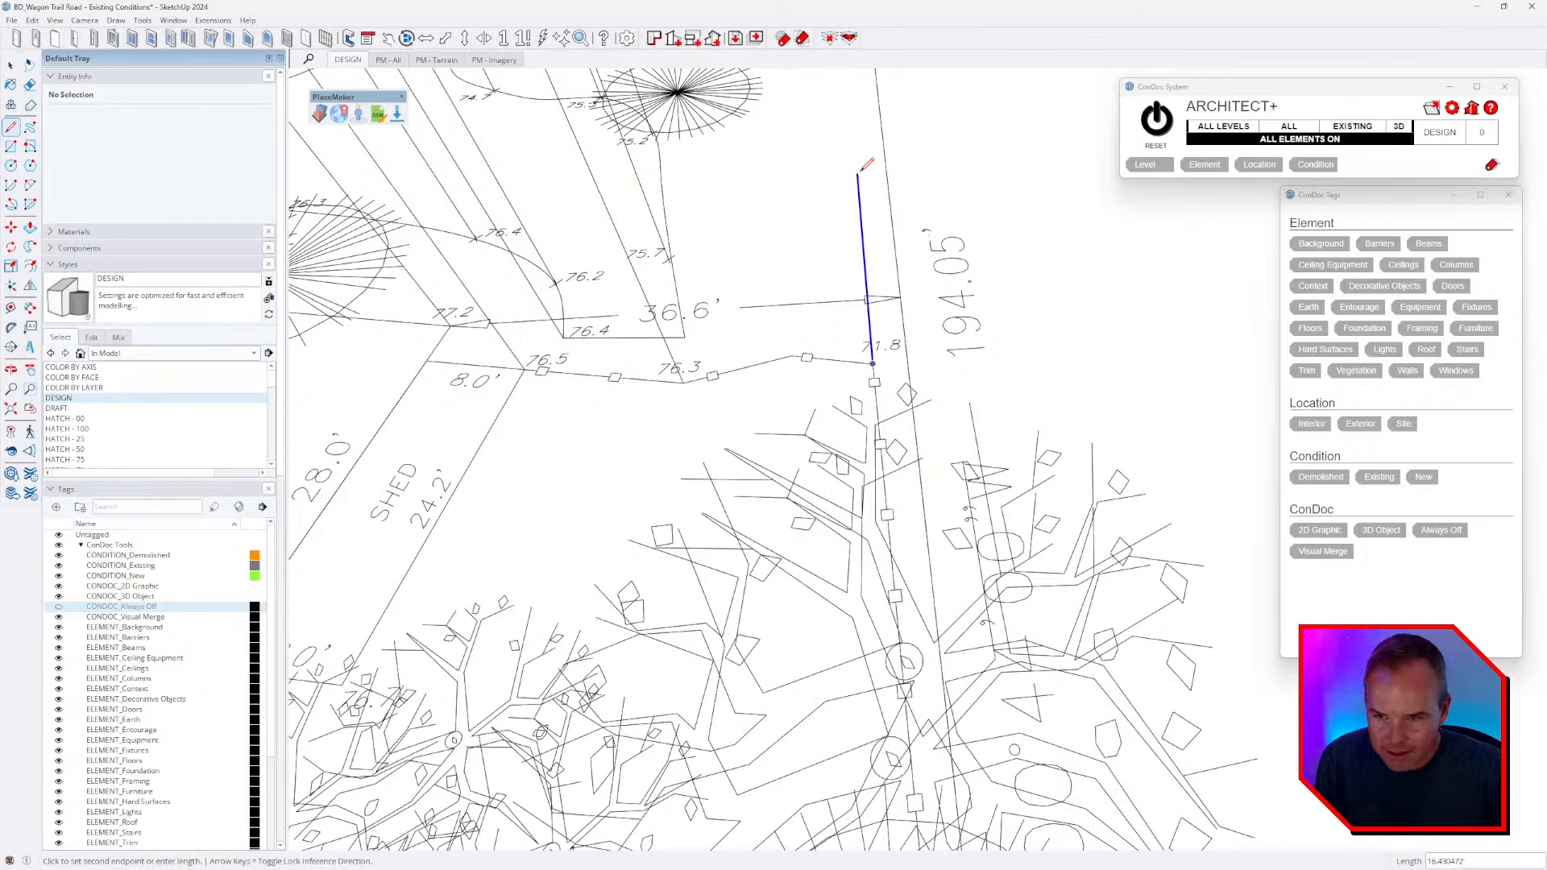
pyautogui.write('71.8')
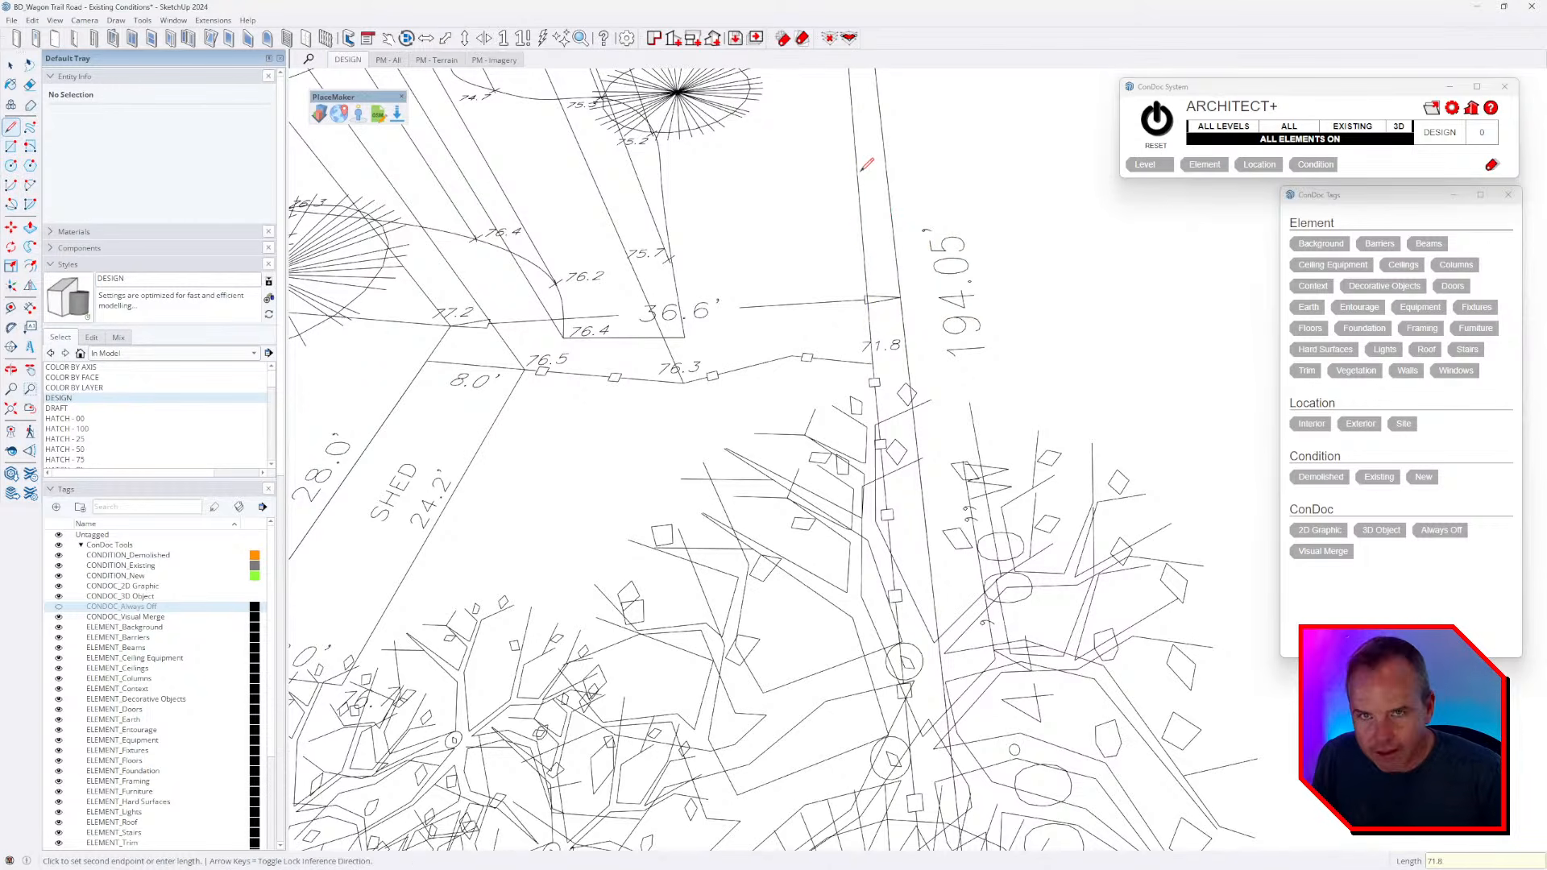
pyautogui.press('Return')
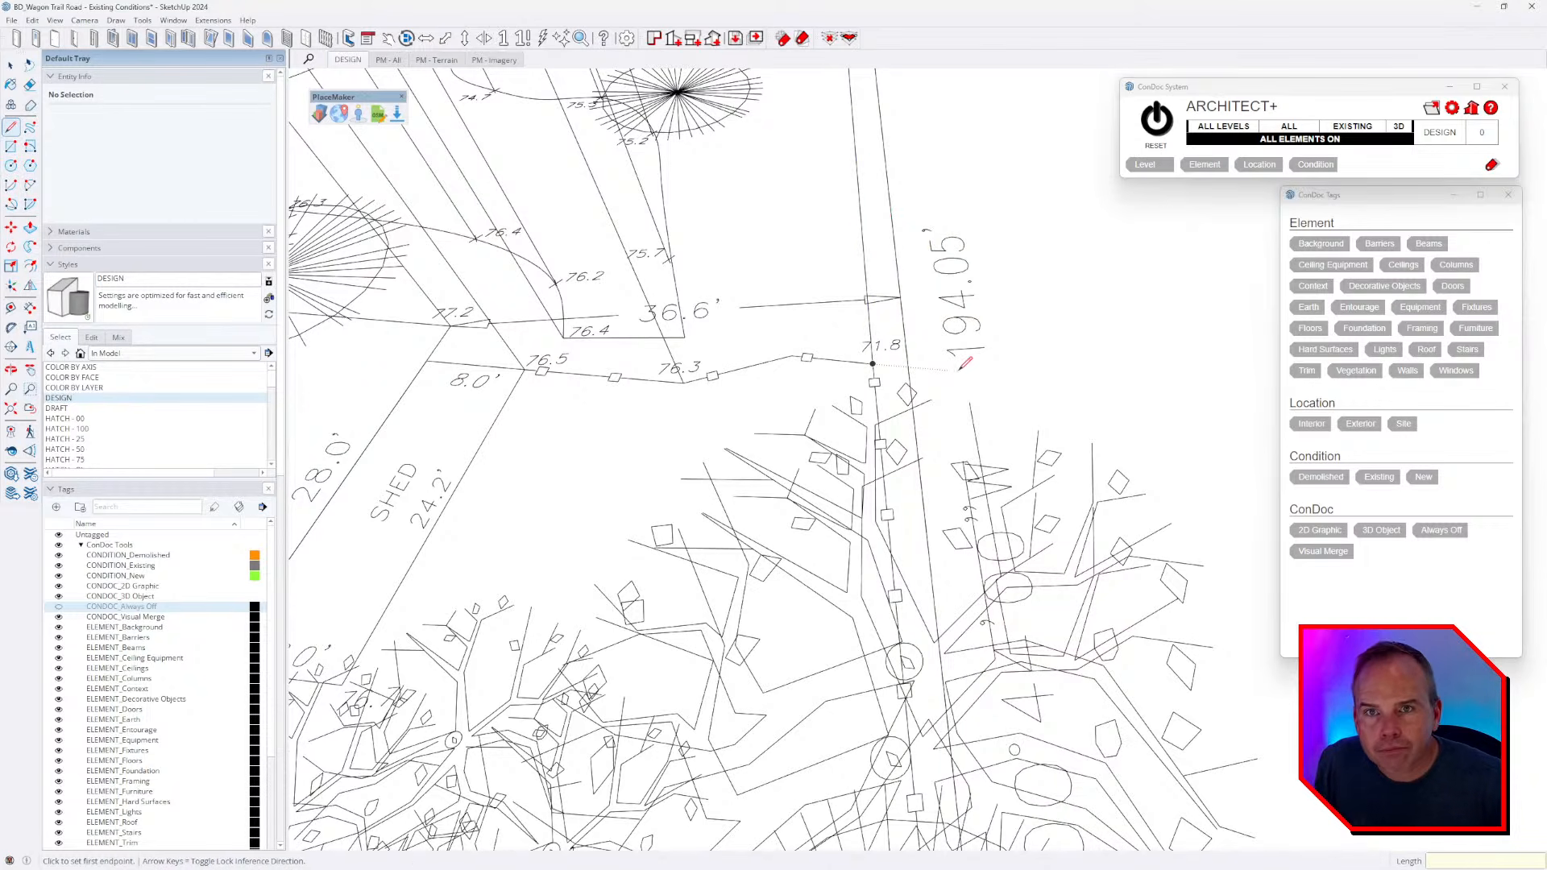
# - Draw a vertical line from the spot labelled 75.9 beside the large radial tree symbol on the east fence line, matching that elevation in feet
pyautogui.moveTo(872, 341); pyautogui.dragTo(1028, 372, button='middle')
pyautogui.scroll(4, 1049, 422)
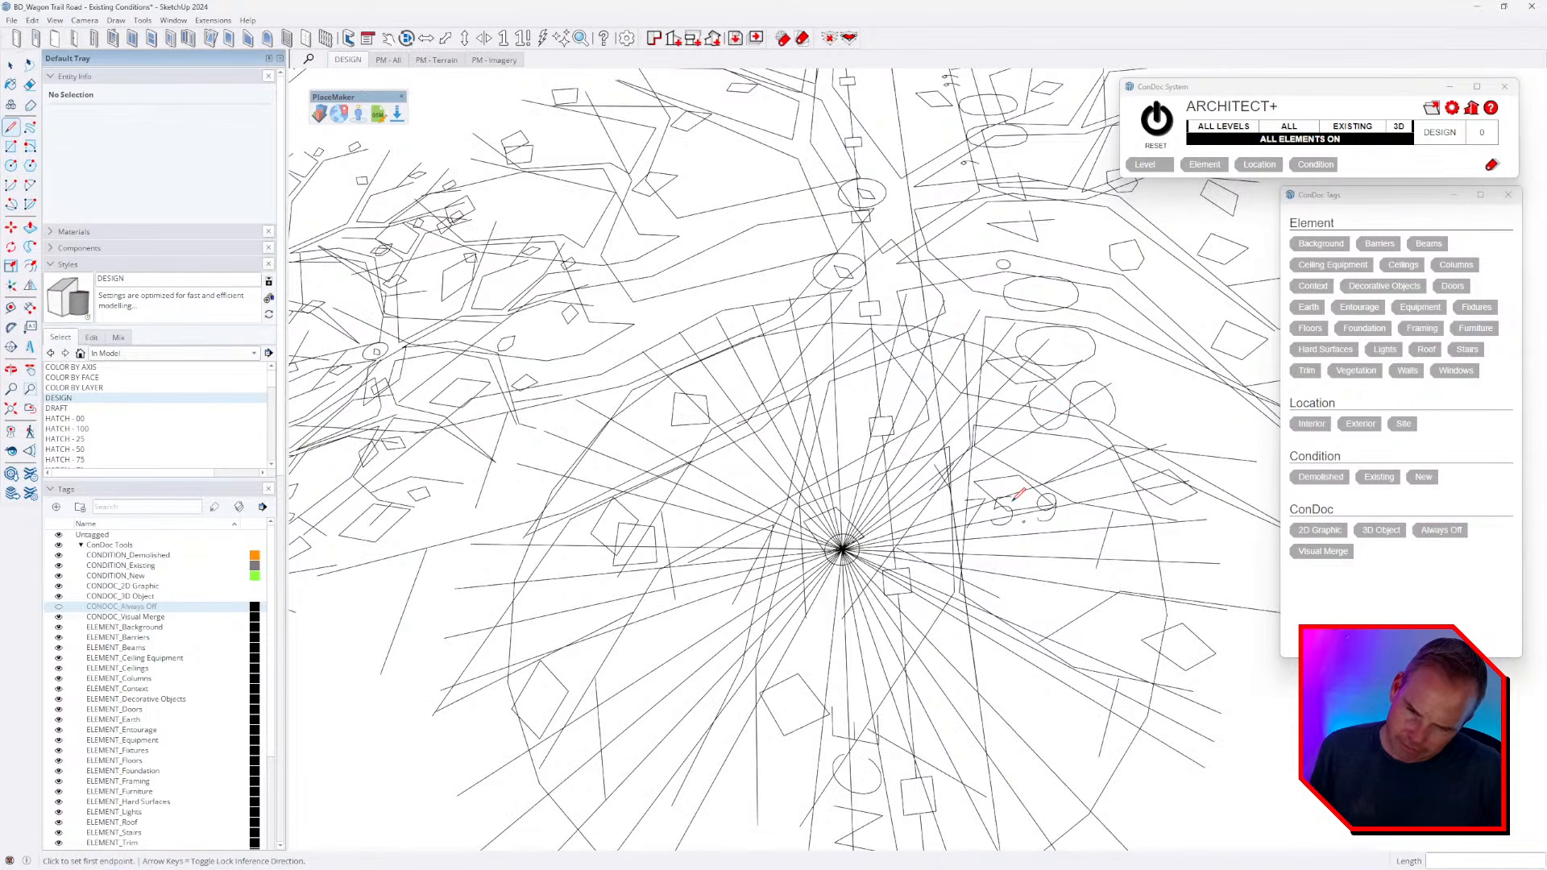
pyautogui.scroll(-2, 985, 478)
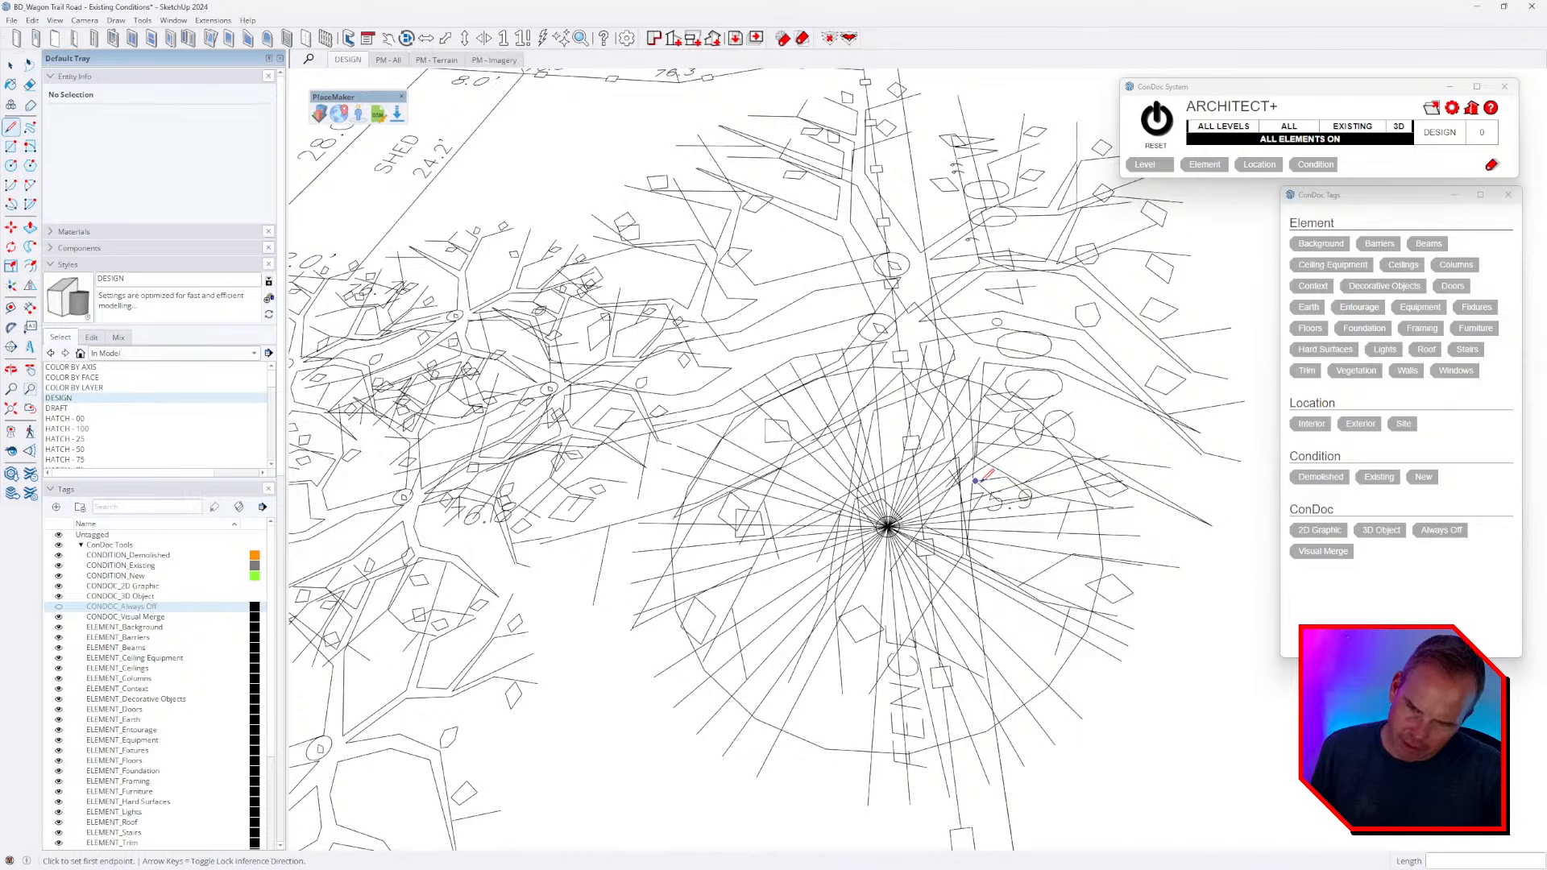
pyautogui.scroll(2, 974, 479)
pyautogui.scroll(-6, 964, 532)
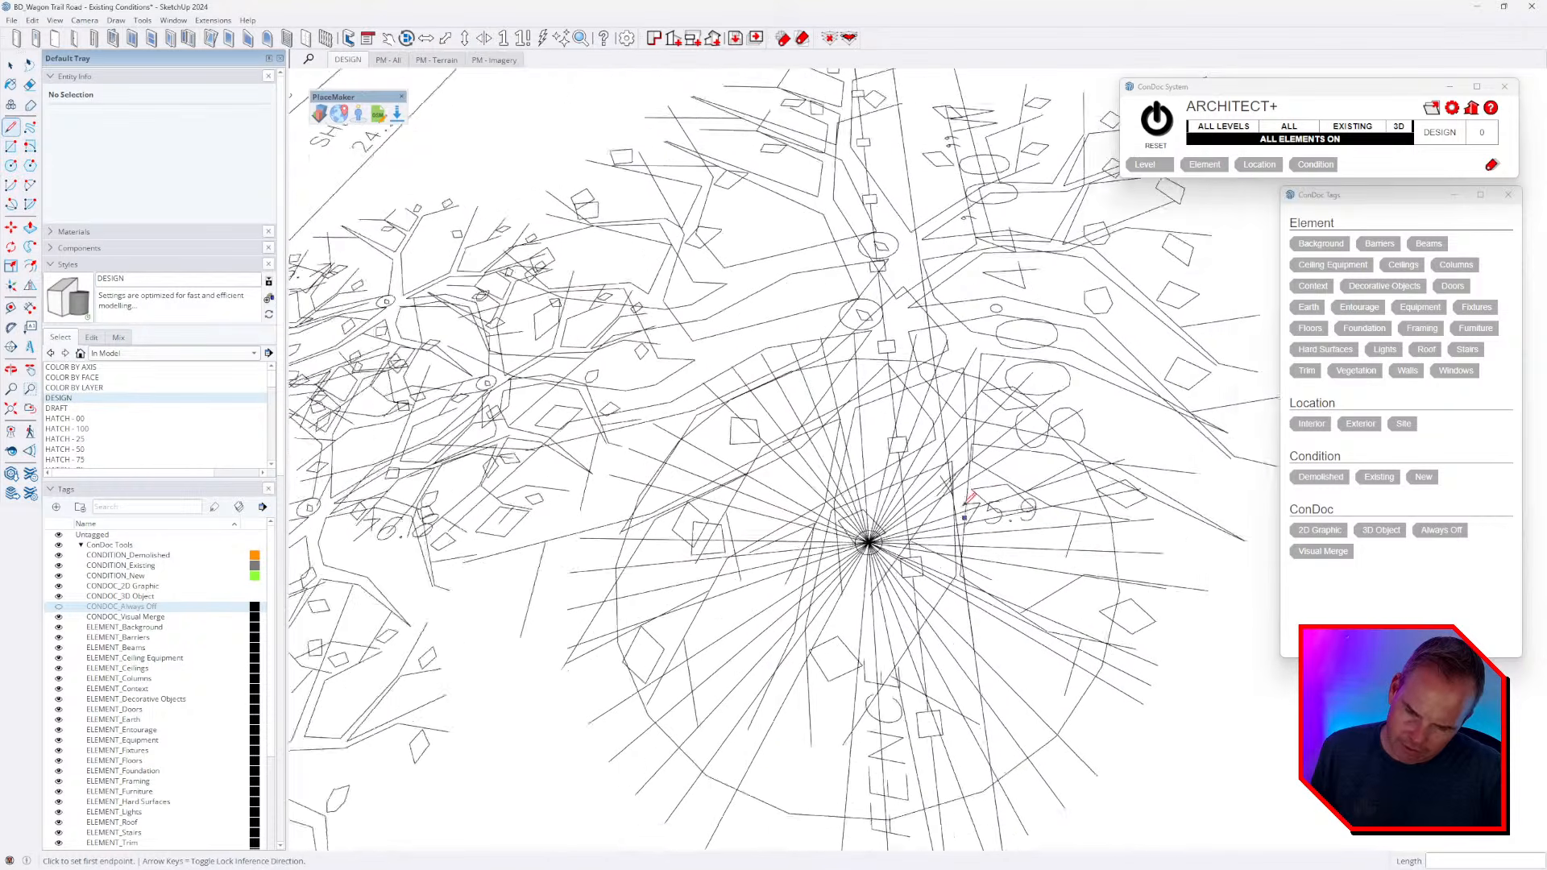
pyautogui.scroll(-2, 964, 489)
pyautogui.scroll(10, 966, 492)
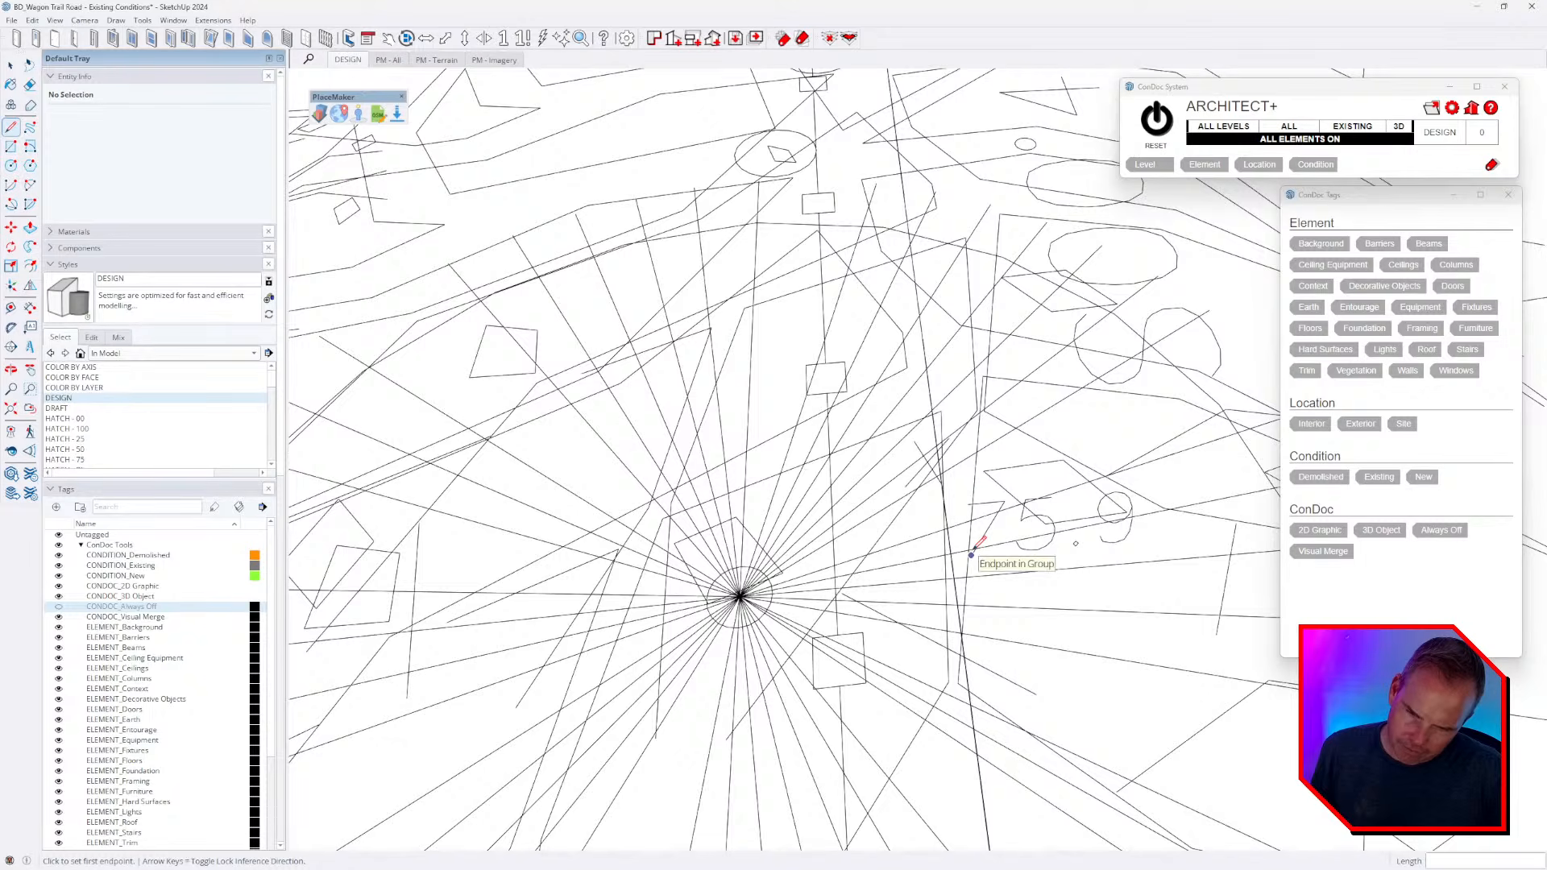
pyautogui.scroll(3, 973, 554)
pyautogui.click(935, 556)
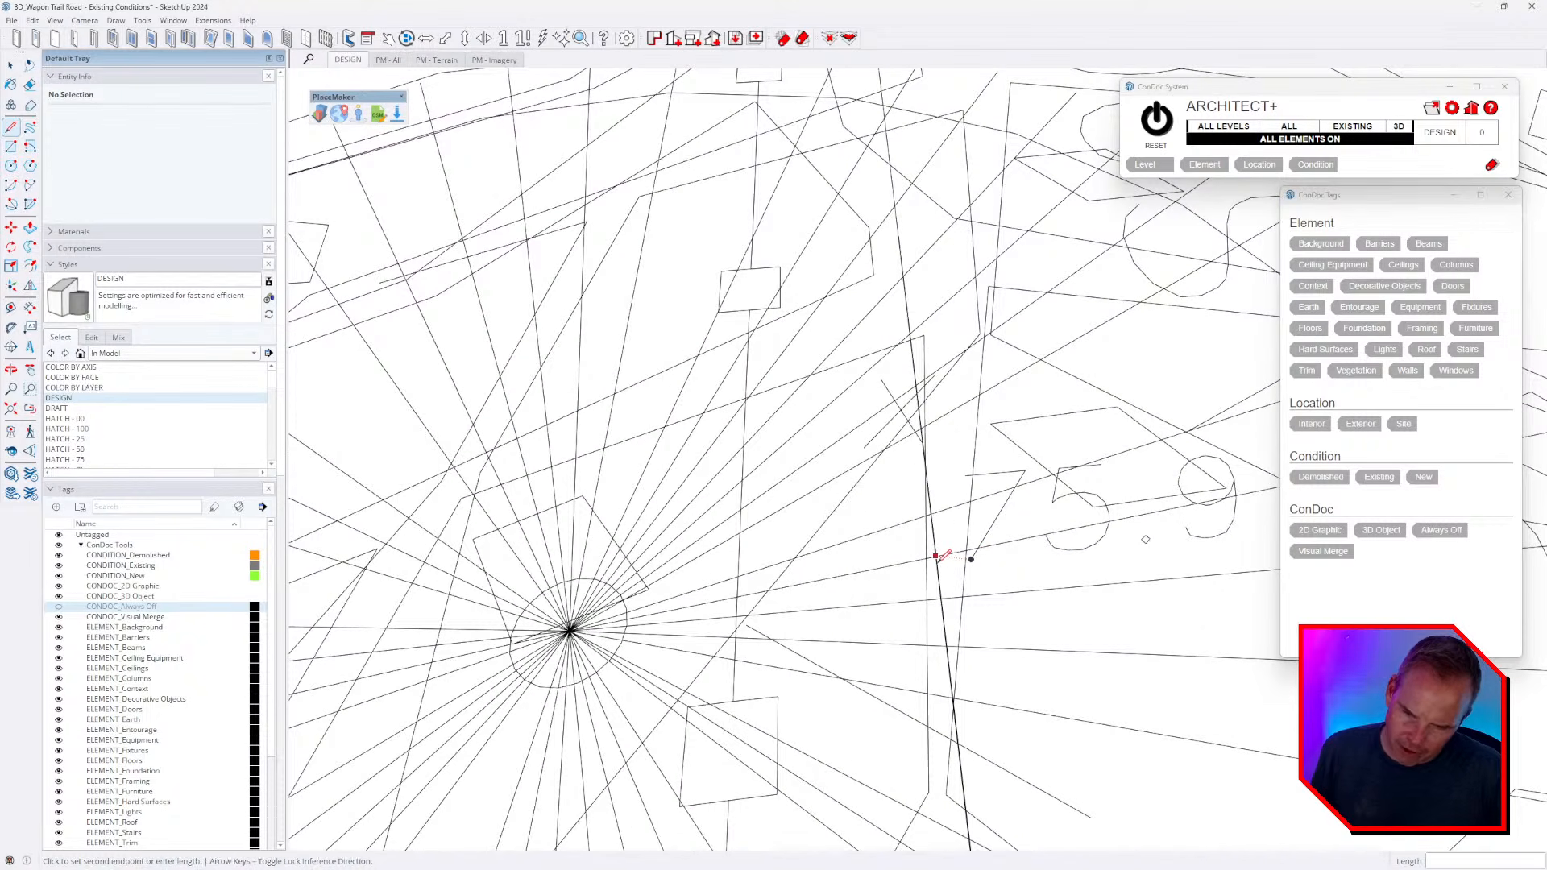
pyautogui.scroll(-5, 1015, 358)
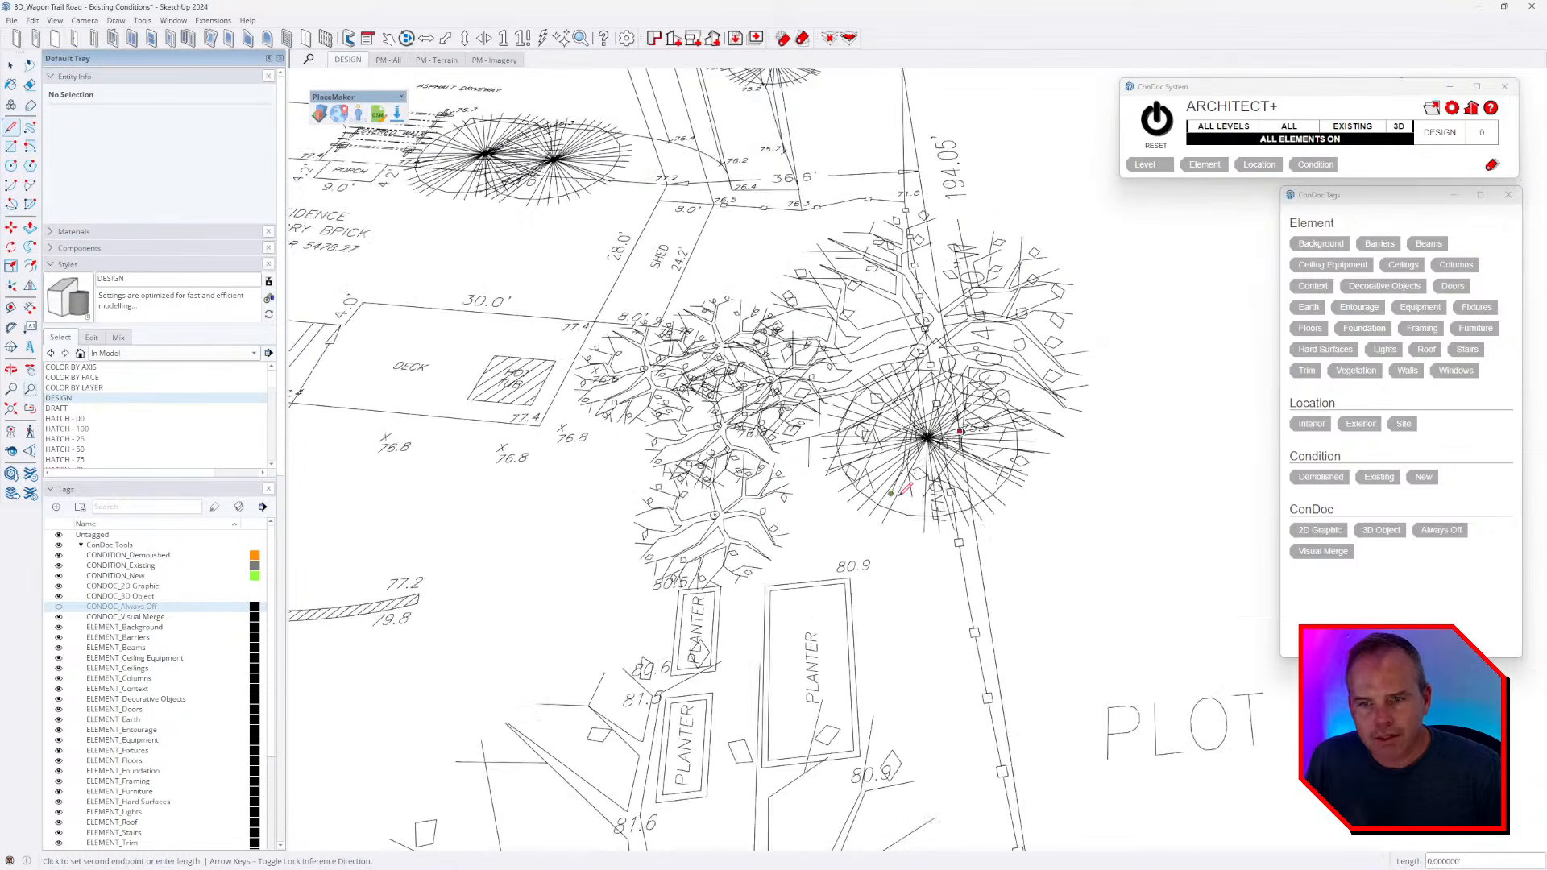
pyautogui.write('7')
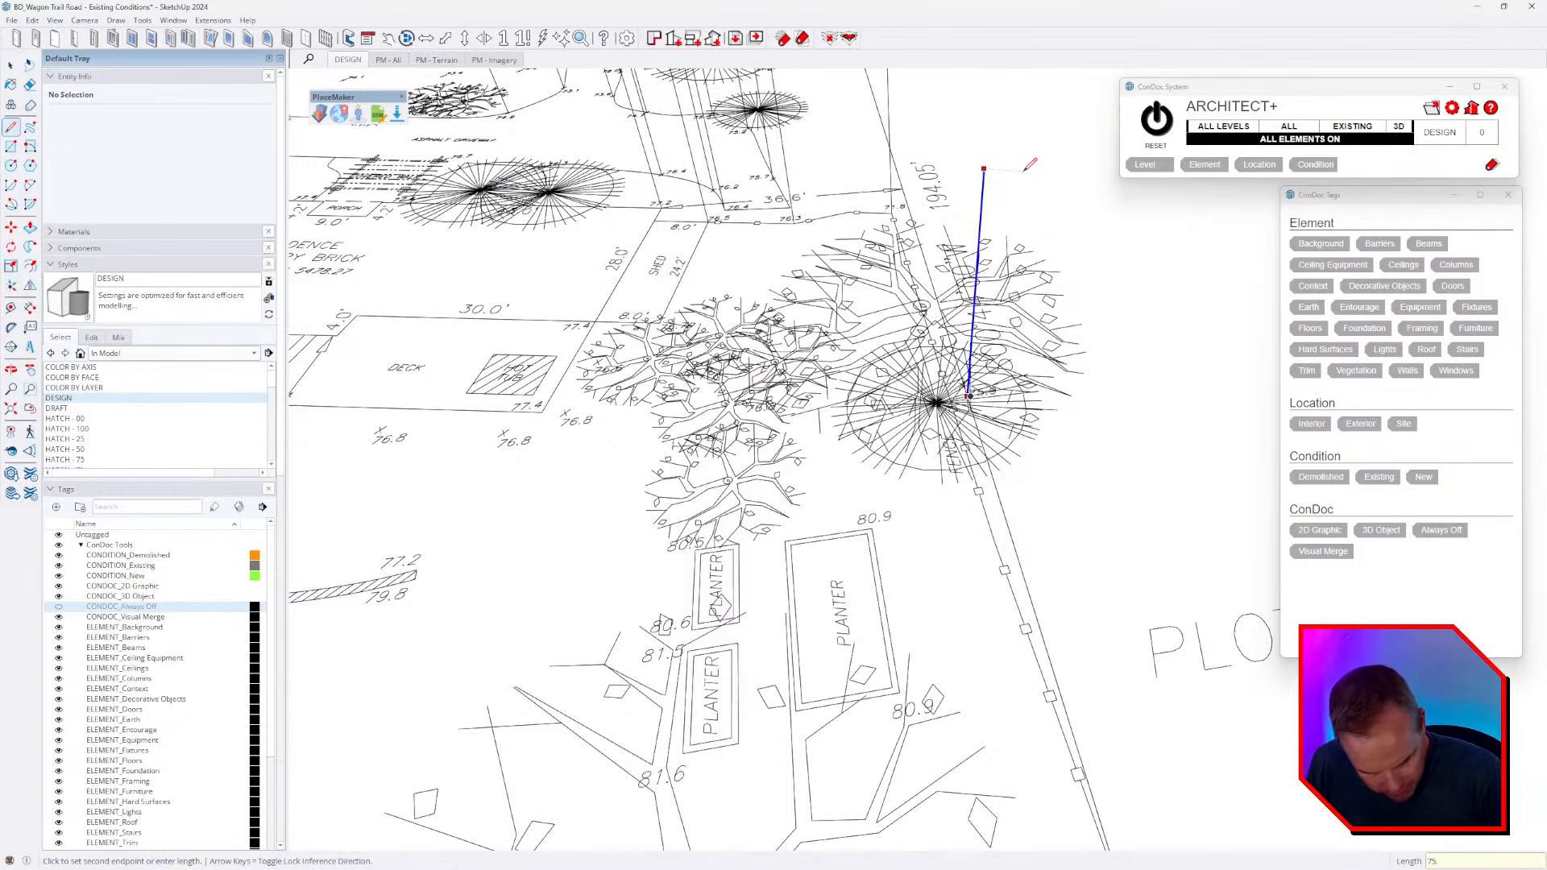
pyautogui.write('5.')
pyautogui.press('Return')
# - Draw a vertical line 80.9 feet high from the large planter's northeast corner
pyautogui.click(871, 527)
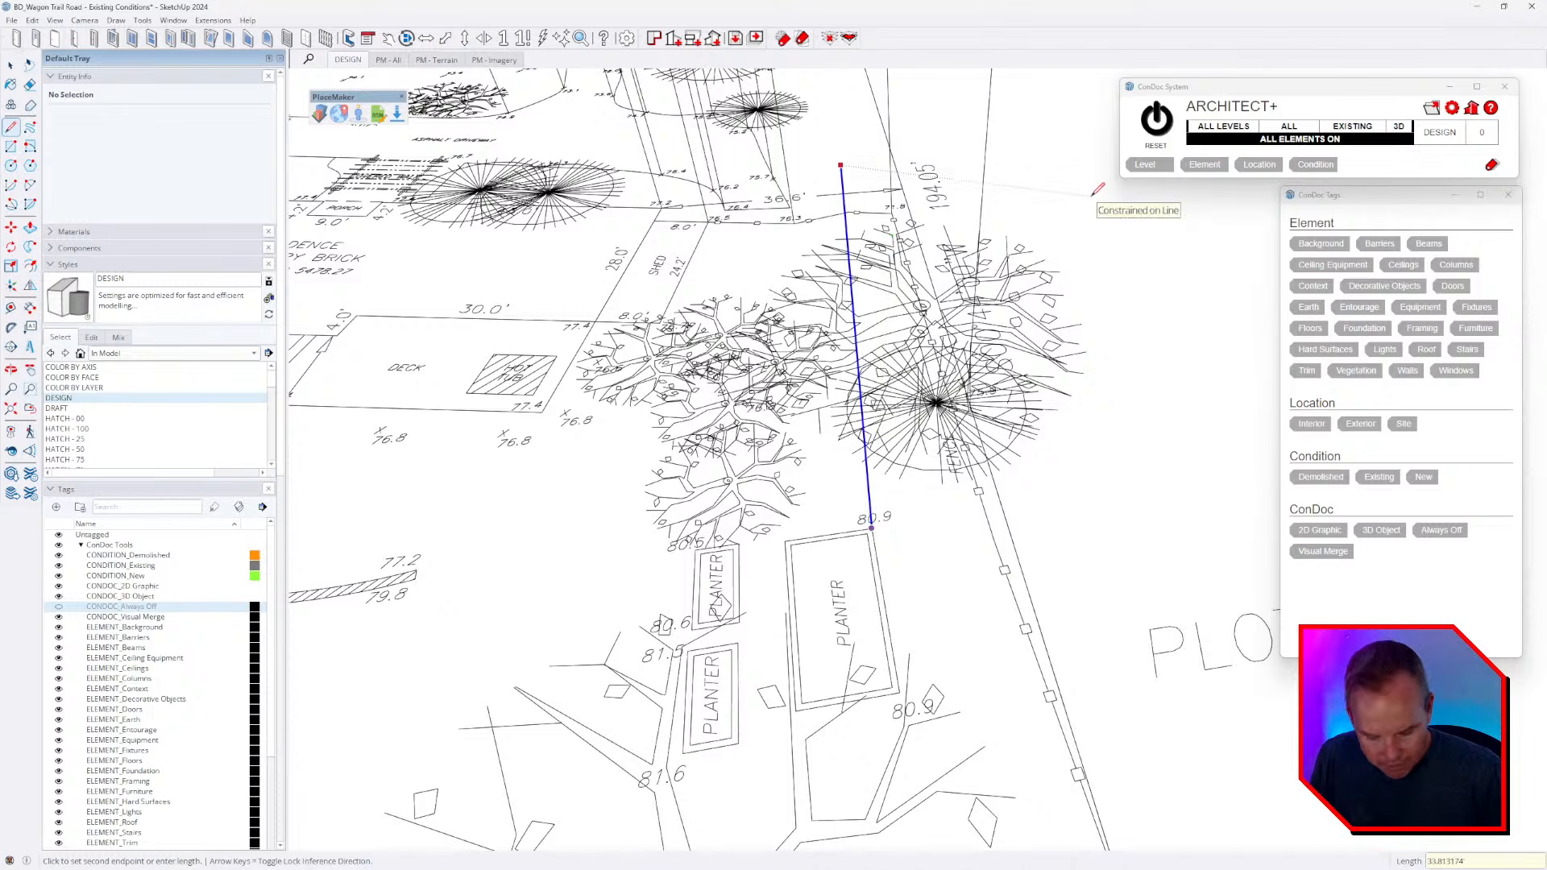
pyautogui.write('80.9')
pyautogui.press('Return')
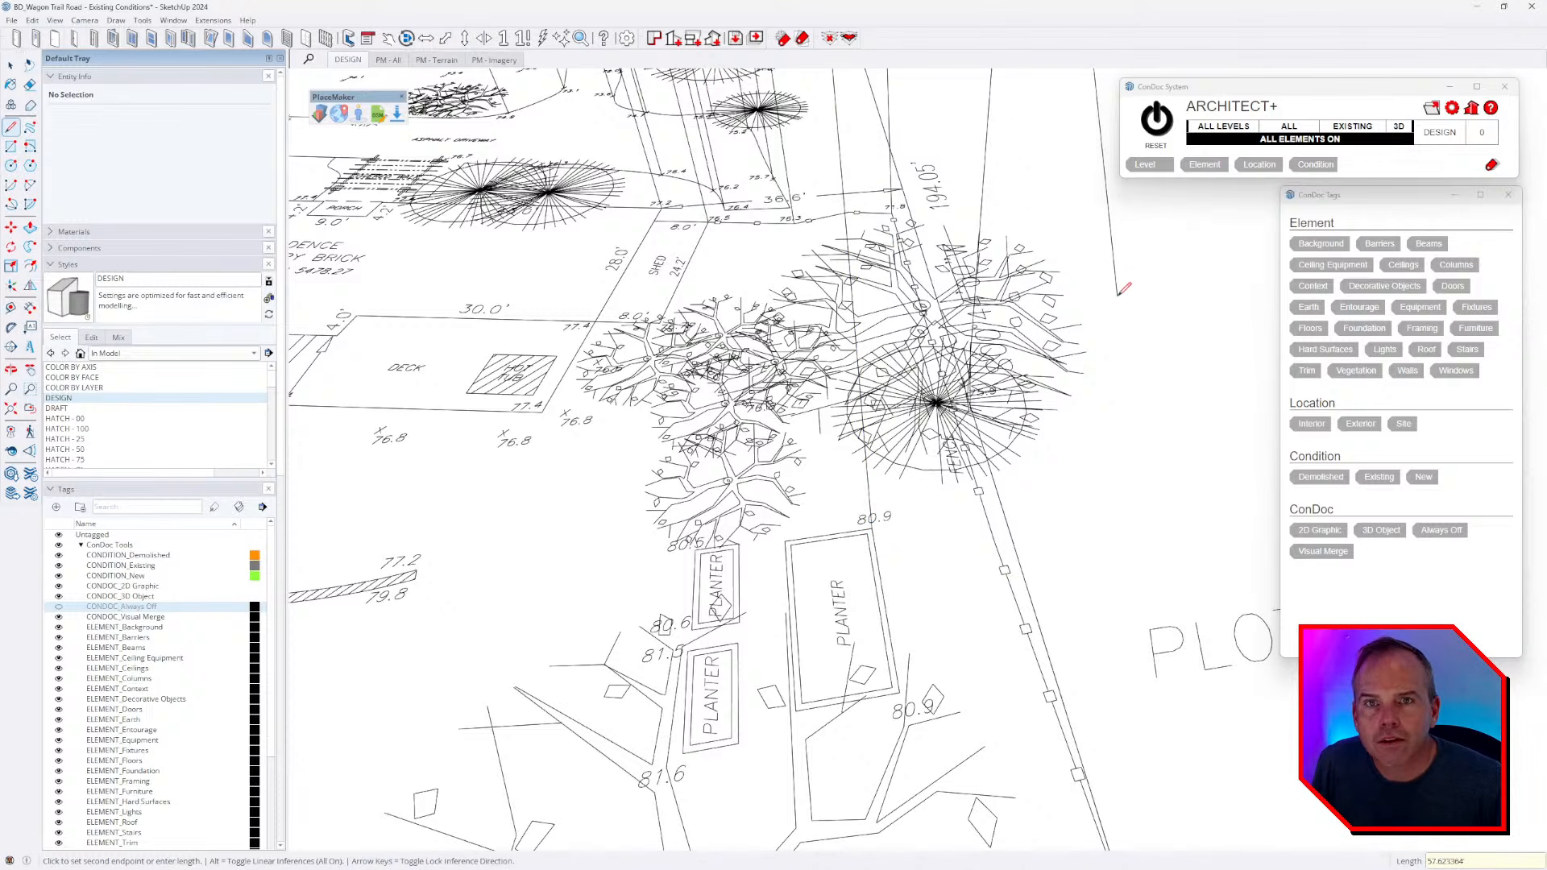
# - Draw a vertical line 77.4 feet high from the deck's outer corner beside the hot tub
pyautogui.moveTo(1139, 358); pyautogui.dragTo(1032, 446, button='middle')
pyautogui.keyDown('shift'); pyautogui.moveTo(913, 440); pyautogui.dragTo(1099, 413, button='middle'); pyautogui.keyUp('shift')
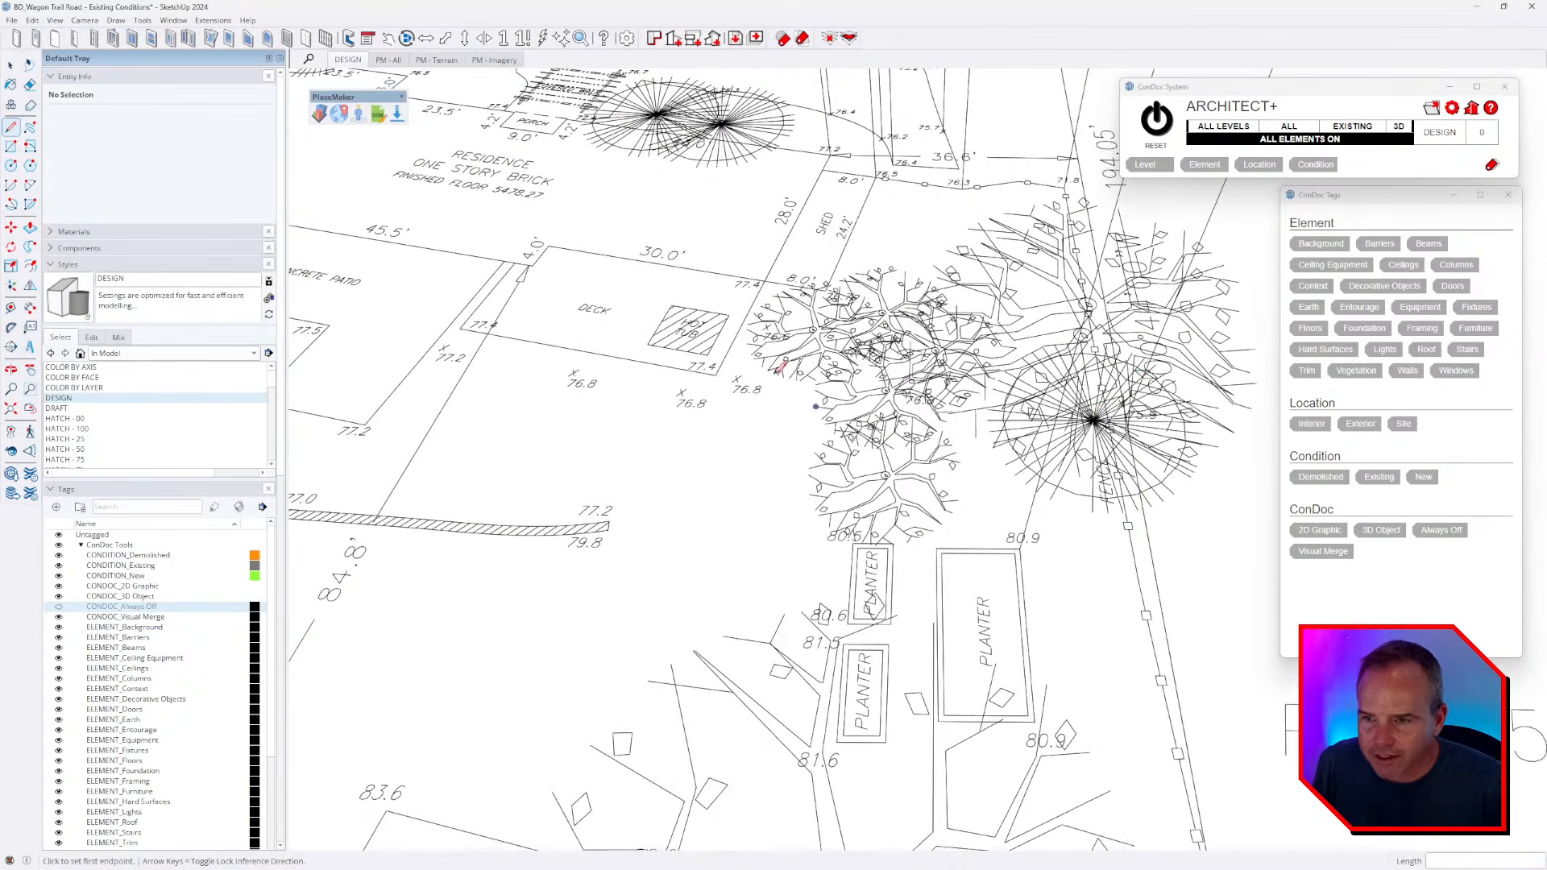
pyautogui.moveTo(780, 370); pyautogui.dragTo(848, 339, button='middle')
pyautogui.scroll(3, 885, 278)
pyautogui.scroll(-2, 898, 354)
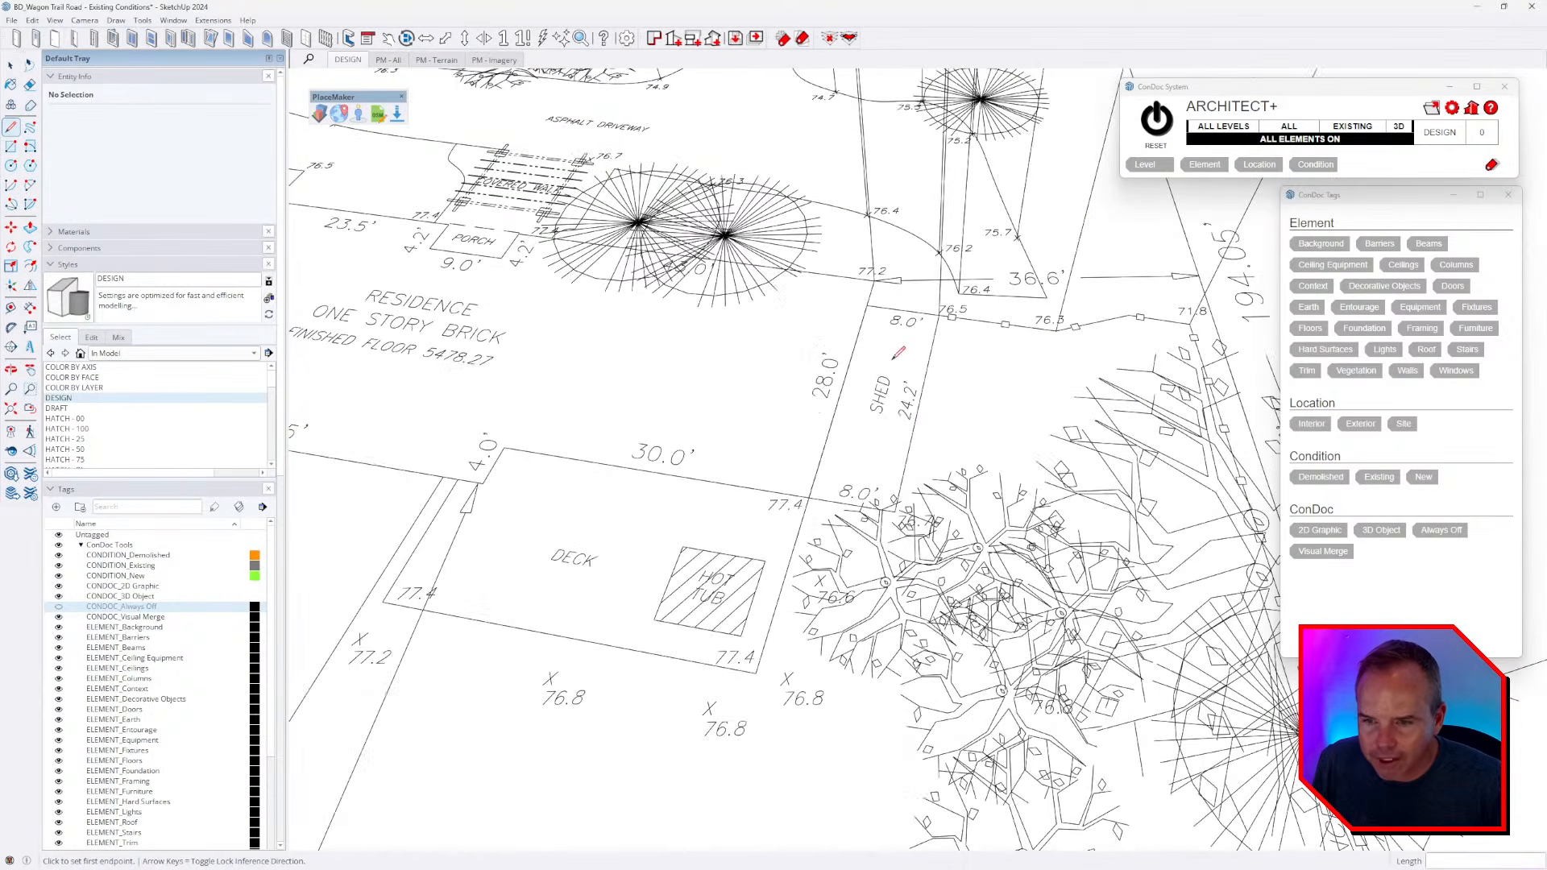
pyautogui.scroll(4, 837, 534)
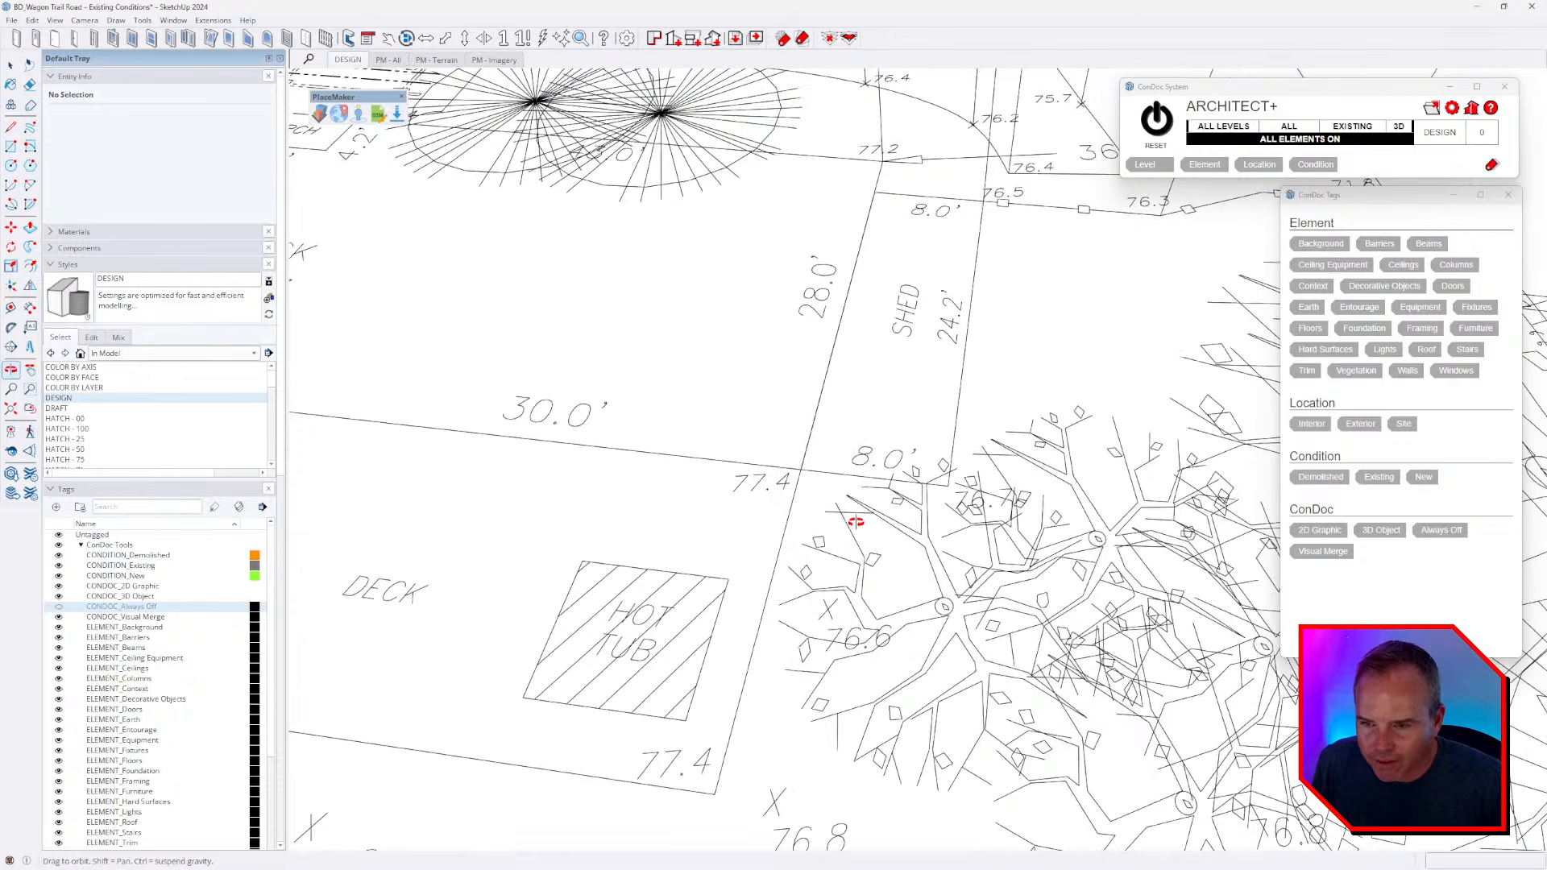
pyautogui.scroll(-2, 800, 667)
pyautogui.click(860, 614)
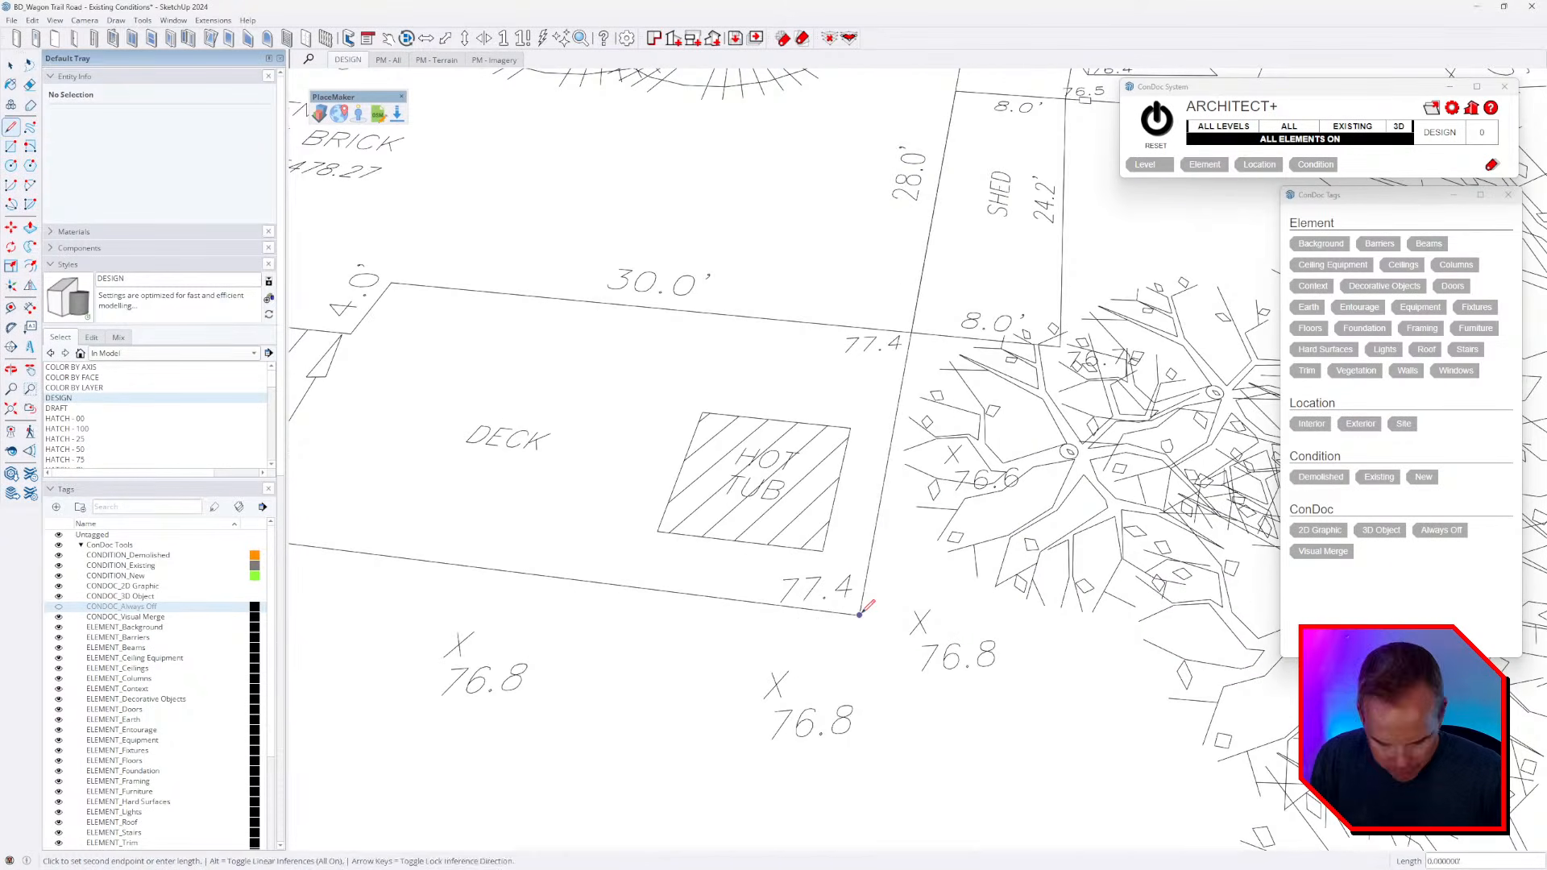
pyautogui.write('77.4')
pyautogui.press('Return')
# - Draw vertical lines 76.8 feet high from the two X marks nearest the deck's hot tub corner
pyautogui.click(920, 621)
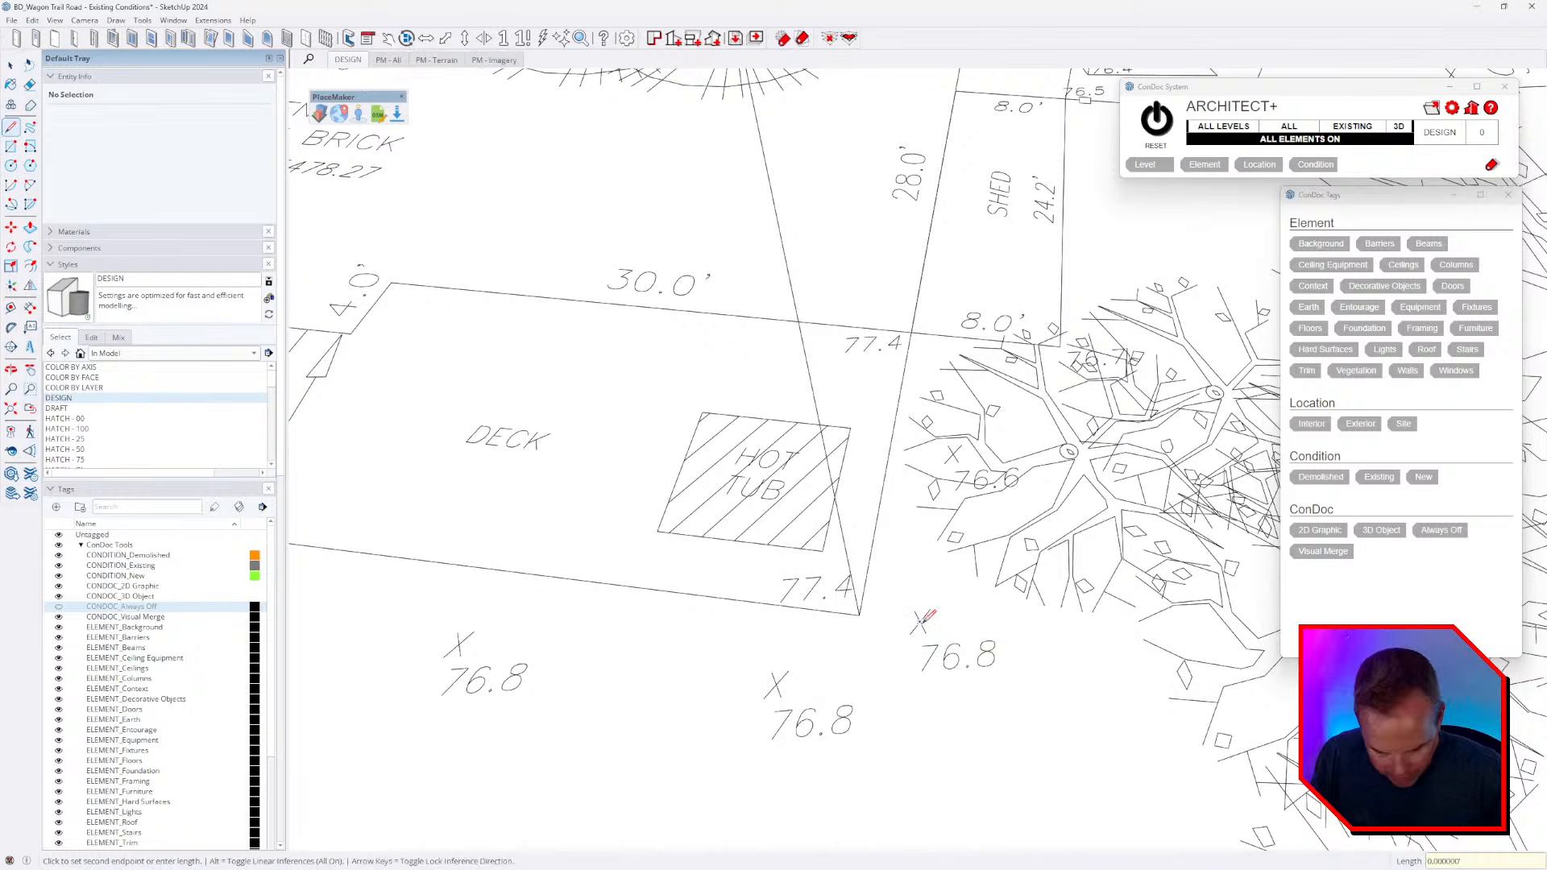
pyautogui.write('76.')
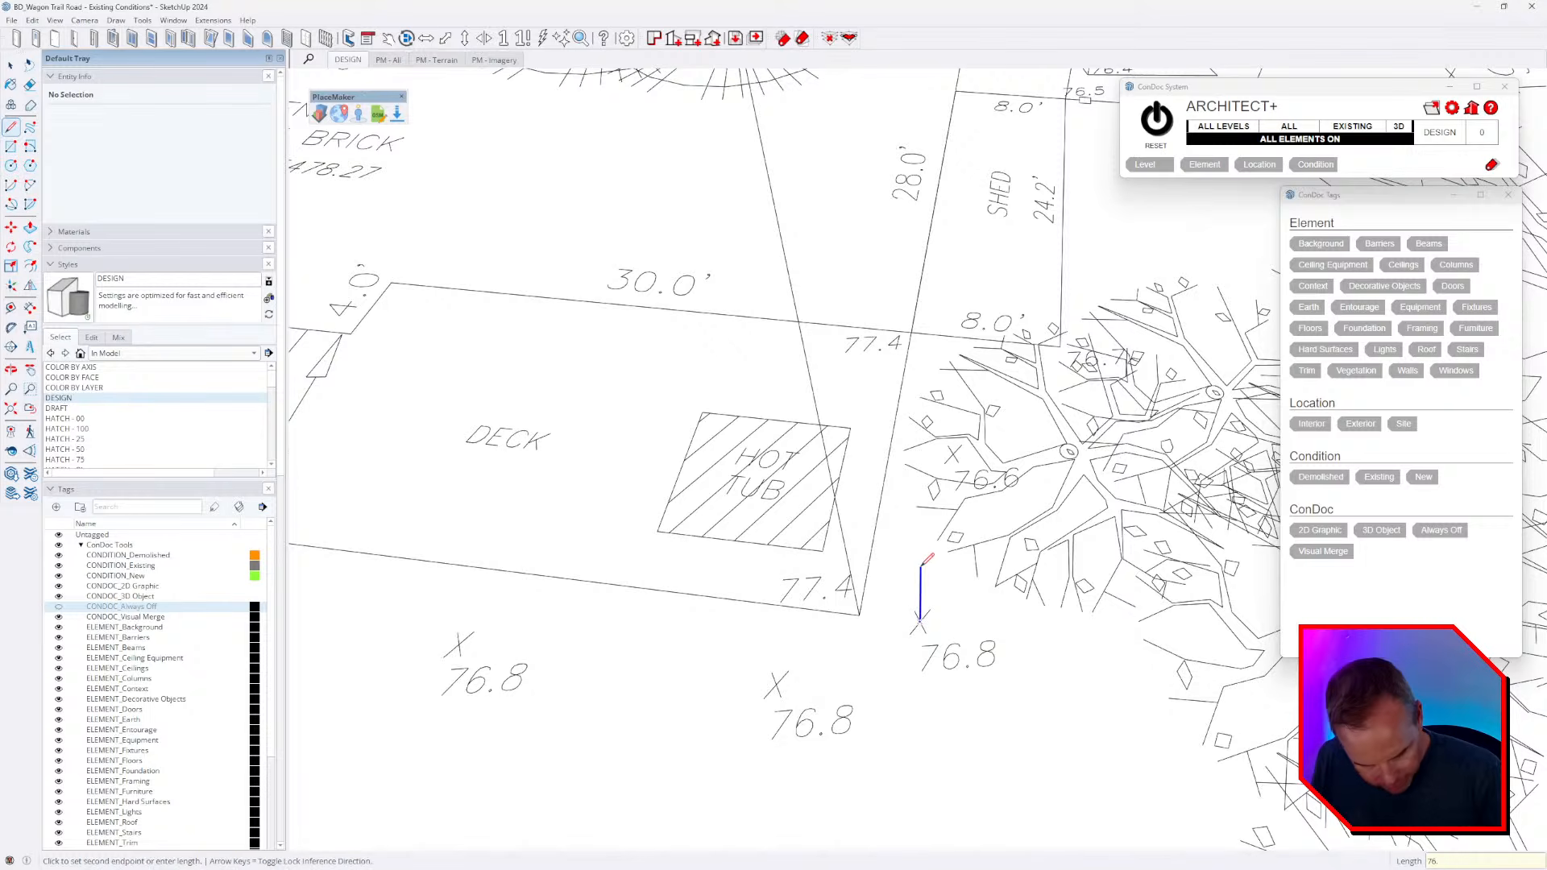
pyautogui.write('8')
pyautogui.press('Return')
pyautogui.keyDown('shift'); pyautogui.moveTo(893, 659); pyautogui.dragTo(999, 505, button='middle'); pyautogui.keyUp('shift')
pyautogui.click(958, 510)
pyautogui.write('76')
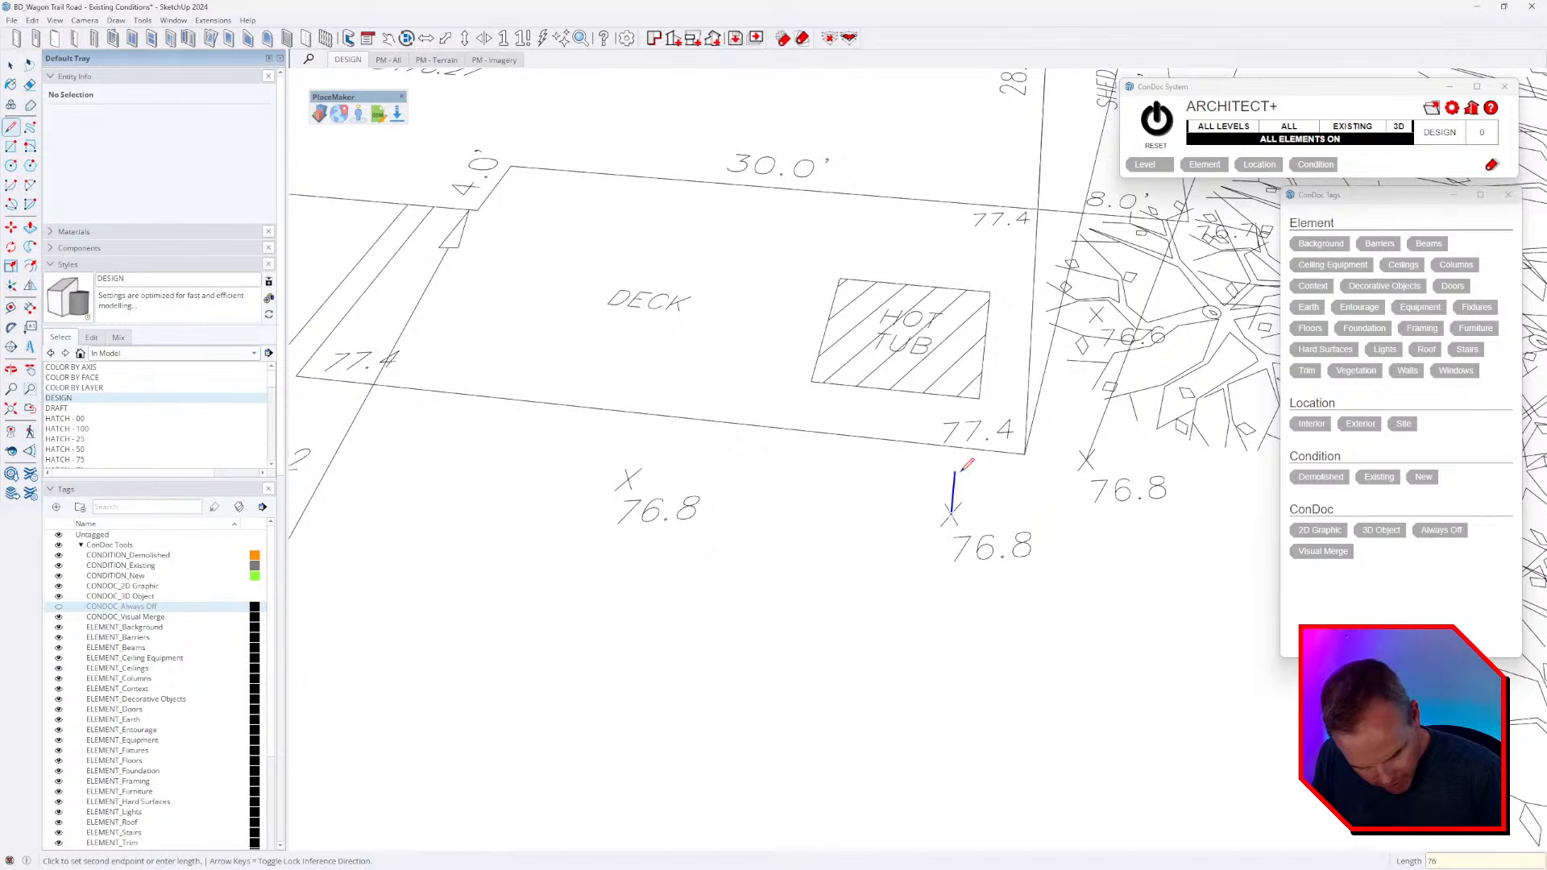
pyautogui.write('.8')
pyautogui.press('Return')
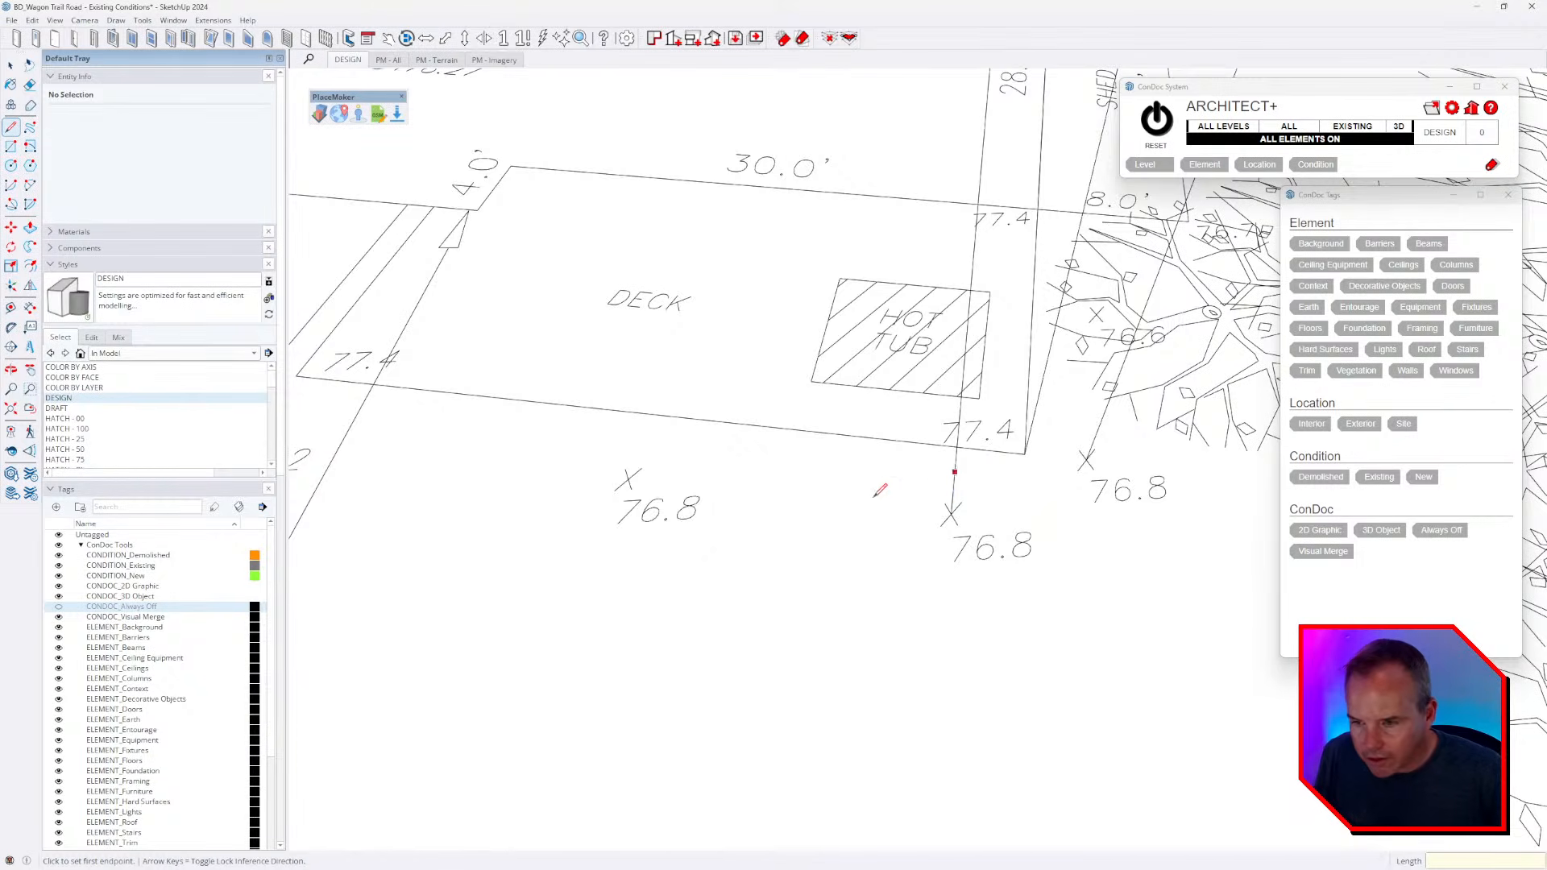
# - Draw a vertical line 76.8 feet high from the X mark below the middle of the deck's outer edge
pyautogui.click(627, 477)
pyautogui.press('Up')
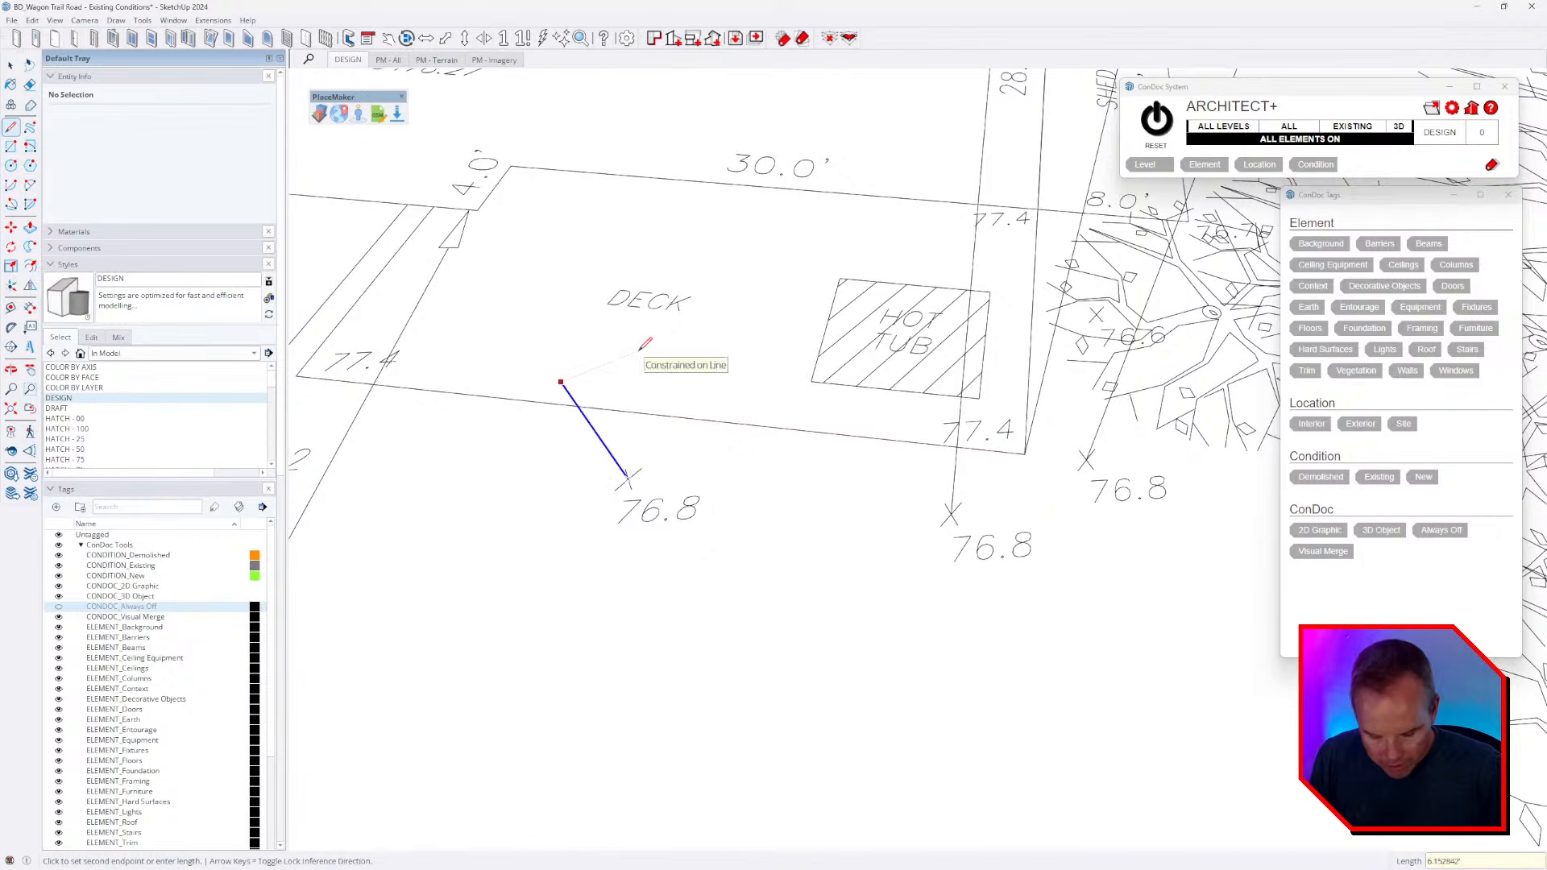
pyautogui.write('7')
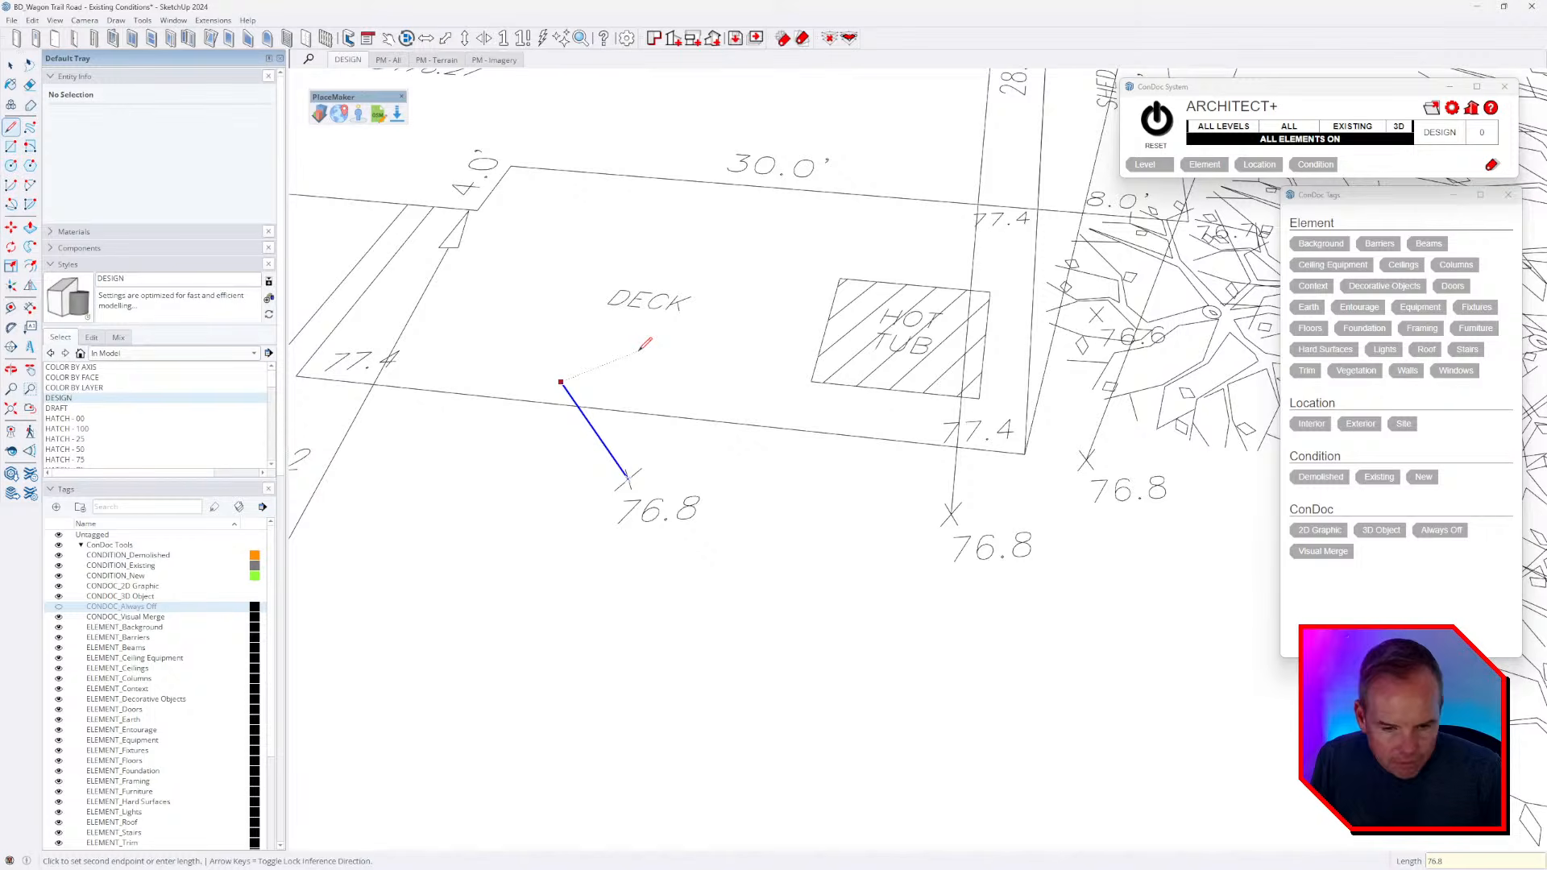
pyautogui.write('6.8')
pyautogui.press('Return')
# - Draw a vertical line 77.4 feet high from the corner where the deck meets the house and shed
pyautogui.moveTo(641, 349); pyautogui.dragTo(845, 383, button='middle')
pyautogui.scroll(2, 845, 382)
pyautogui.click(804, 392)
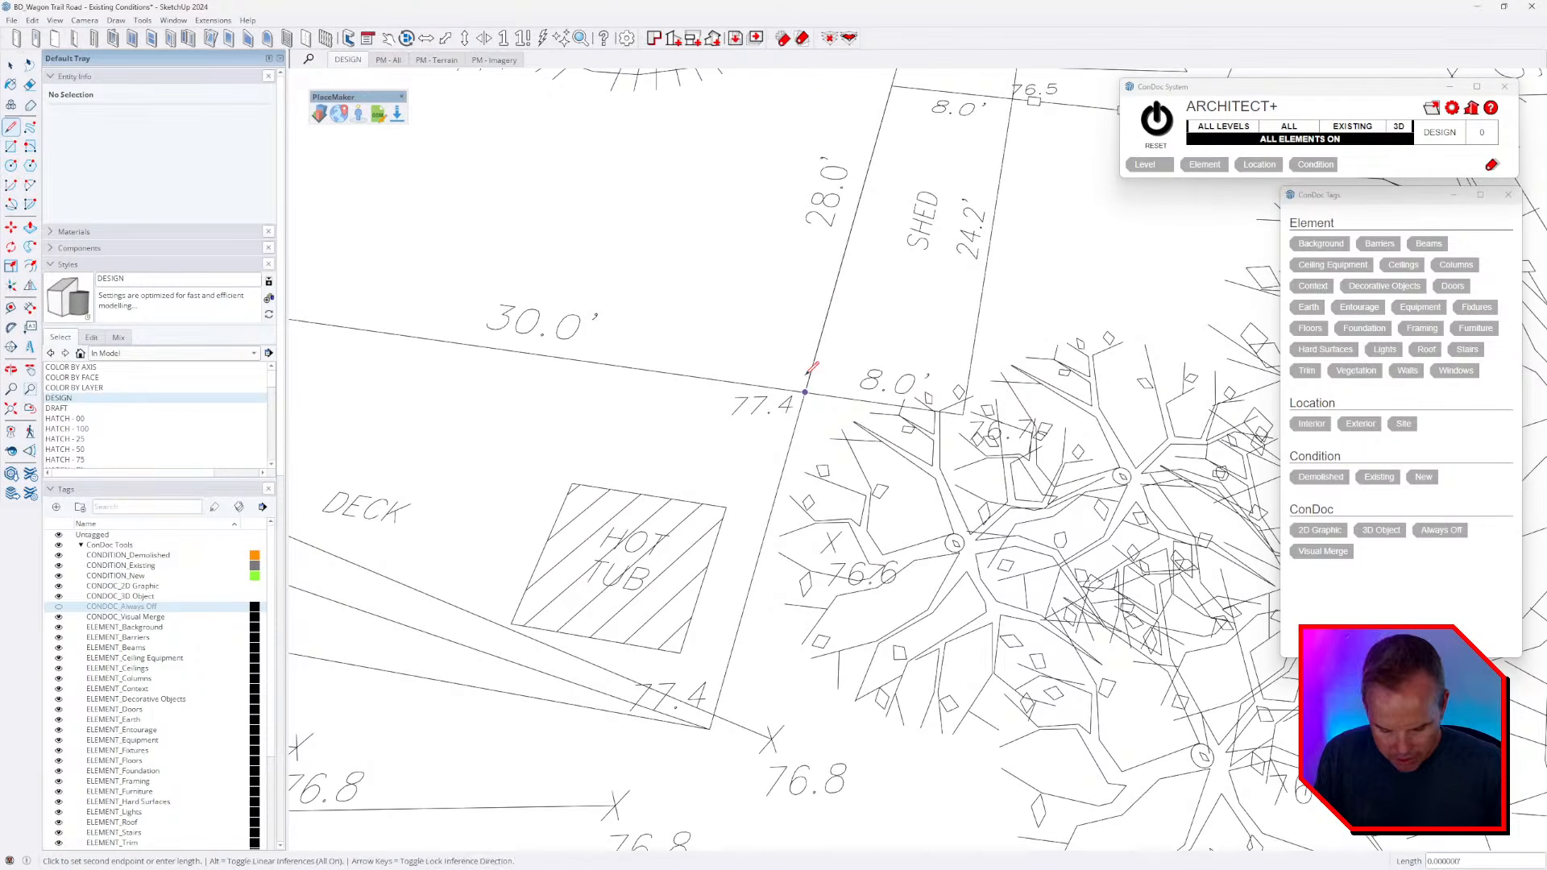
pyautogui.write('7')
pyautogui.press('Return')
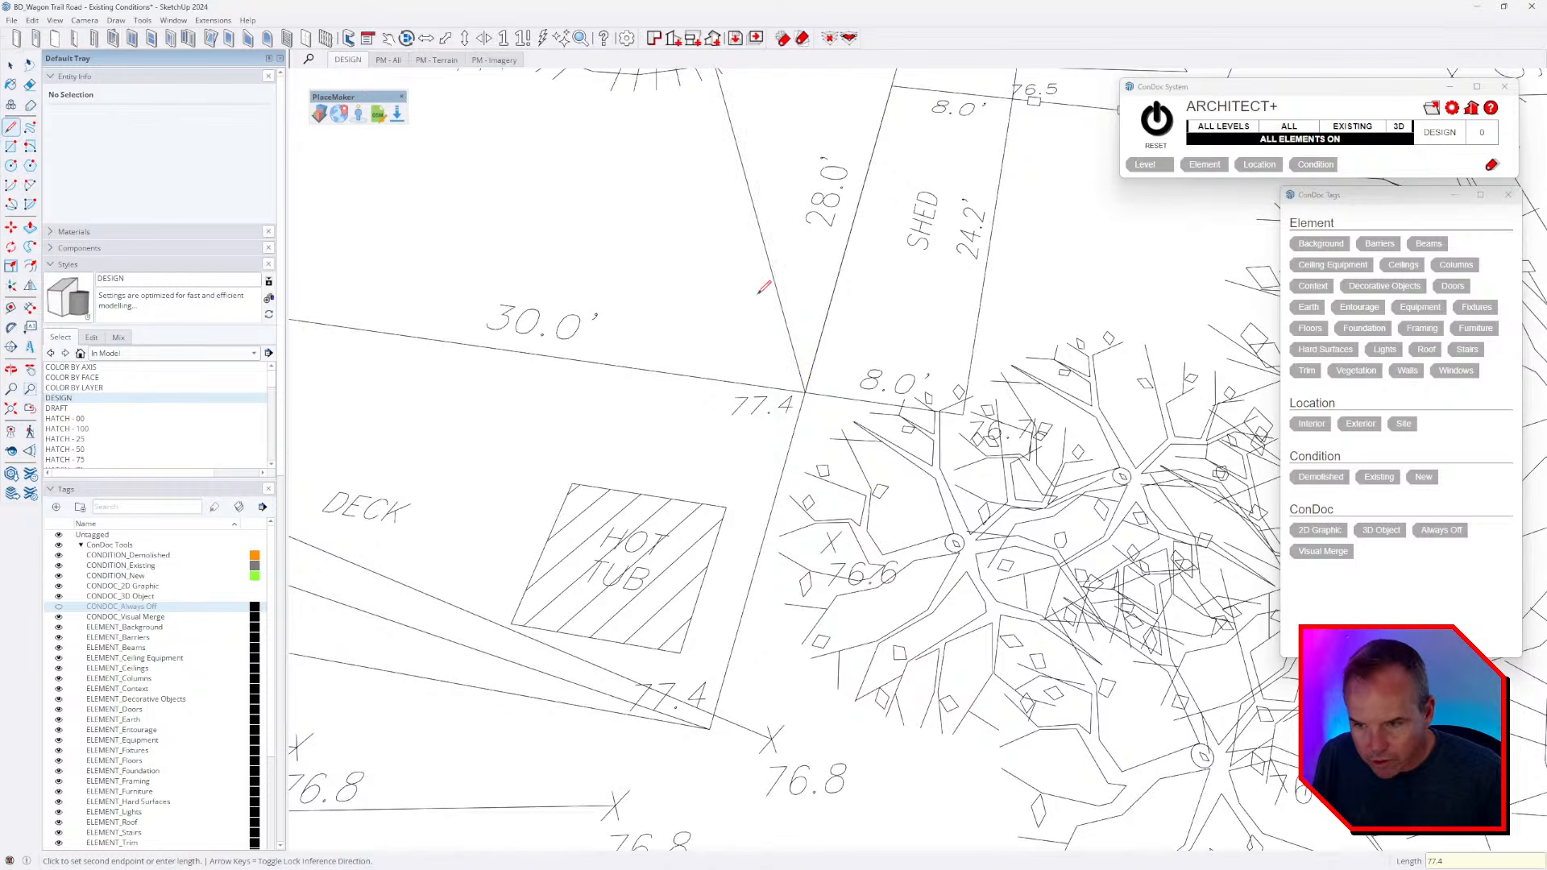
# - Draw a vertical line from the deck's west outer corner labelled 77.4, matching that elevation in feet
pyautogui.scroll(-6, 758, 292)
pyautogui.scroll(5, 892, 435)
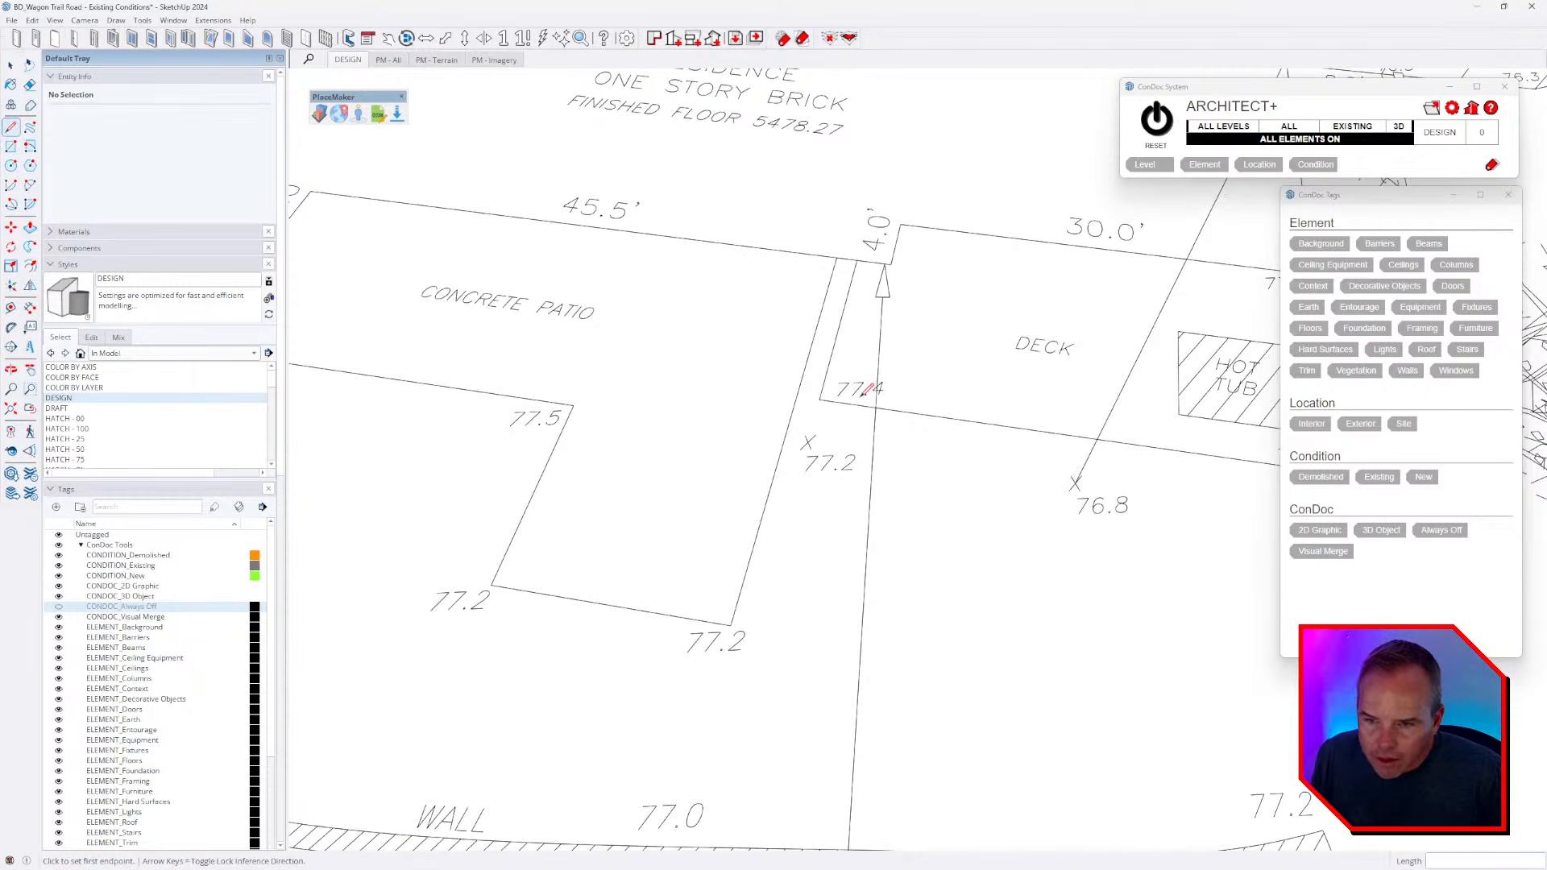
pyautogui.click(821, 399)
pyautogui.write('7')
pyautogui.press('Return')
# - Draw a vertical line 77.2 feet high from the concrete patio's southeast corner
pyautogui.click(730, 623)
pyautogui.write('77.2')
pyautogui.press('Return')
# - Draw a vertical line 77.2 feet high from the other outer corner of the concrete patio's projecting part
pyautogui.keyDown('shift'); pyautogui.moveTo(532, 614); pyautogui.dragTo(867, 489, button='middle'); pyautogui.keyUp('shift')
pyautogui.press('Escape')
pyautogui.click(826, 468)
pyautogui.write('77')
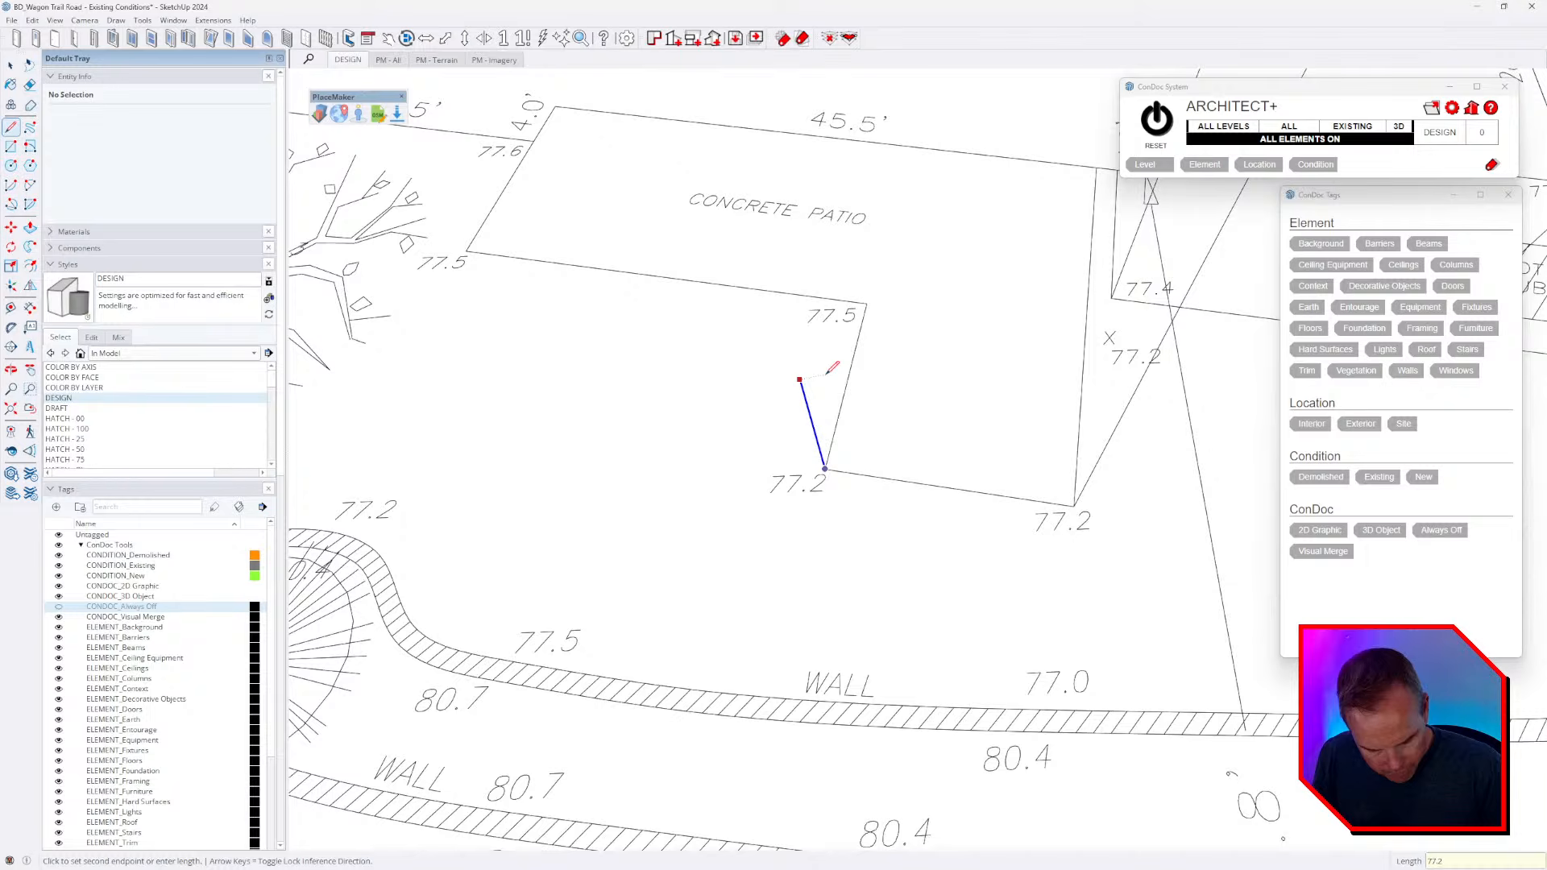
pyautogui.write('.2')
pyautogui.press('Return')
pyautogui.press('Escape')
# - Draw a vertical line 77.5 feet high from the concrete patio's inside corner
pyautogui.click(866, 304)
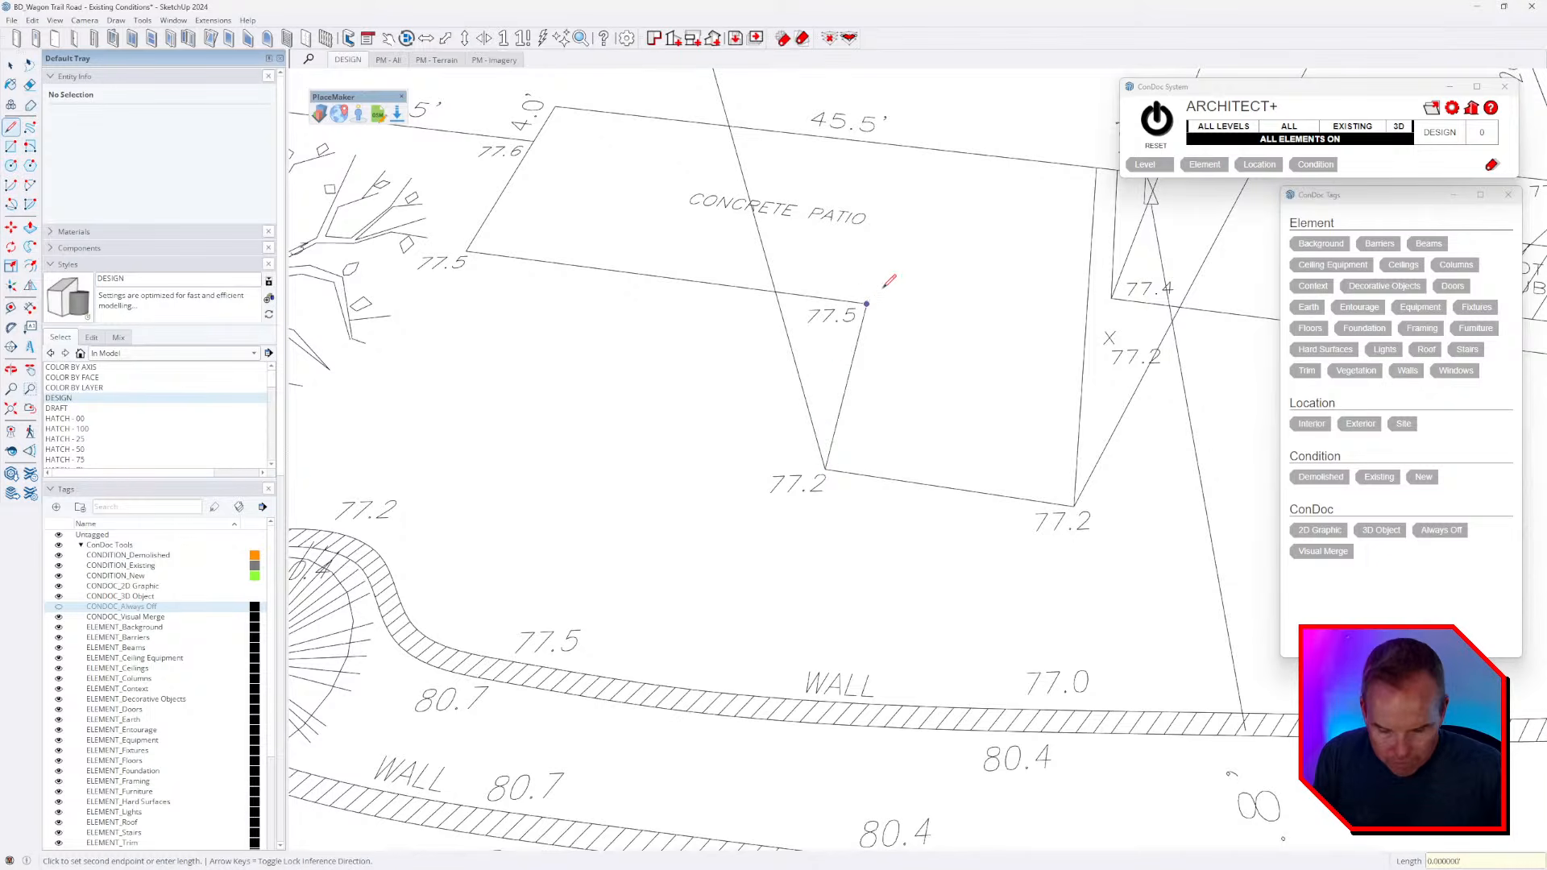
pyautogui.write('77.5')
pyautogui.press('Return')
pyautogui.press('Escape')
# - Draw a vertical line 77.5 feet high from the concrete patio's west outer corner
pyautogui.keyDown('shift'); pyautogui.moveTo(552, 391); pyautogui.dragTo(974, 629, button='middle'); pyautogui.keyUp('shift')
pyautogui.click(825, 443)
pyautogui.write('77.5')
pyautogui.press('Return')
pyautogui.press('Escape')
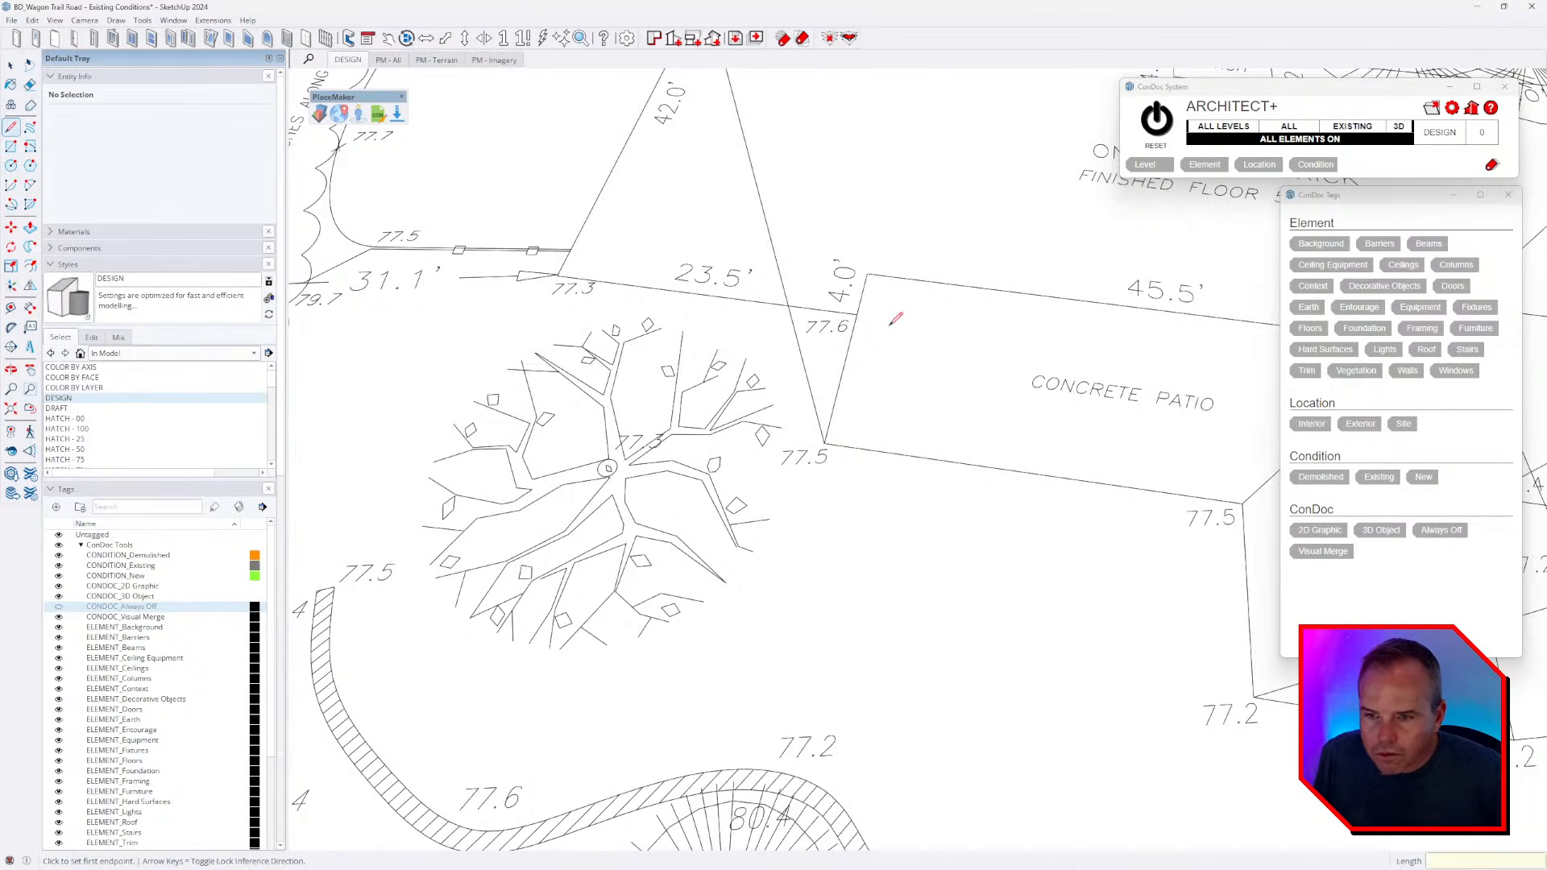
# - Draw a vertical line from the corner labelled 77.6 where the patio meets the house, matching that elevation in feet
pyautogui.scroll(2, 882, 311)
pyautogui.click(845, 311)
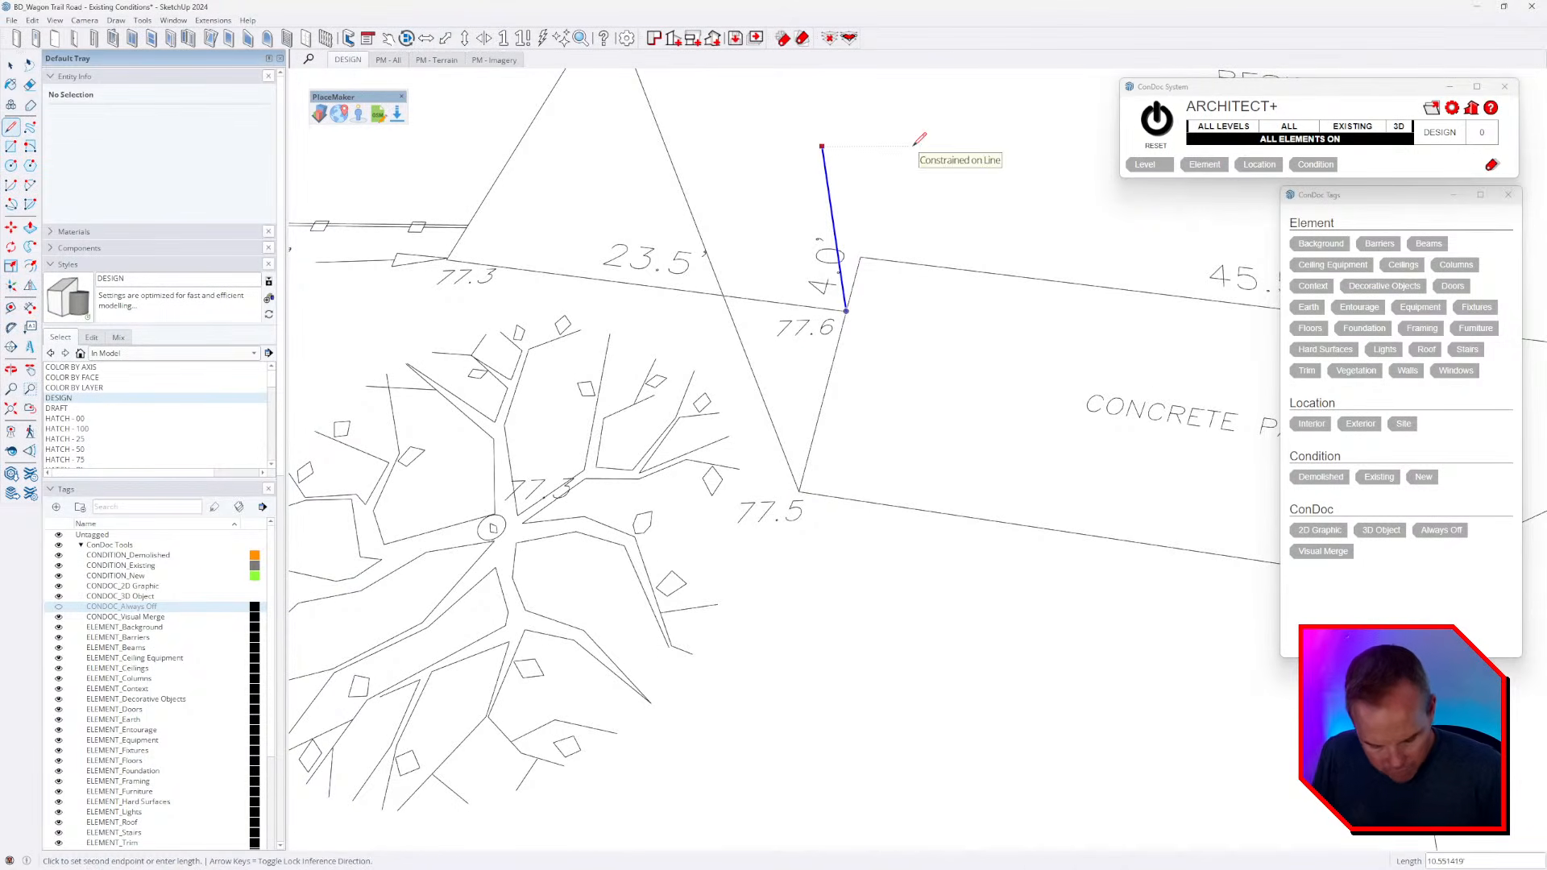
pyautogui.press('Escape')
# - Draw a vertical line from the house corner labelled 77.3 at the west end of the 23.5' dimension, matching that elevation
pyautogui.moveTo(920, 138); pyautogui.dragTo(886, 435, button='middle')
pyautogui.press('l')
pyautogui.click(824, 398)
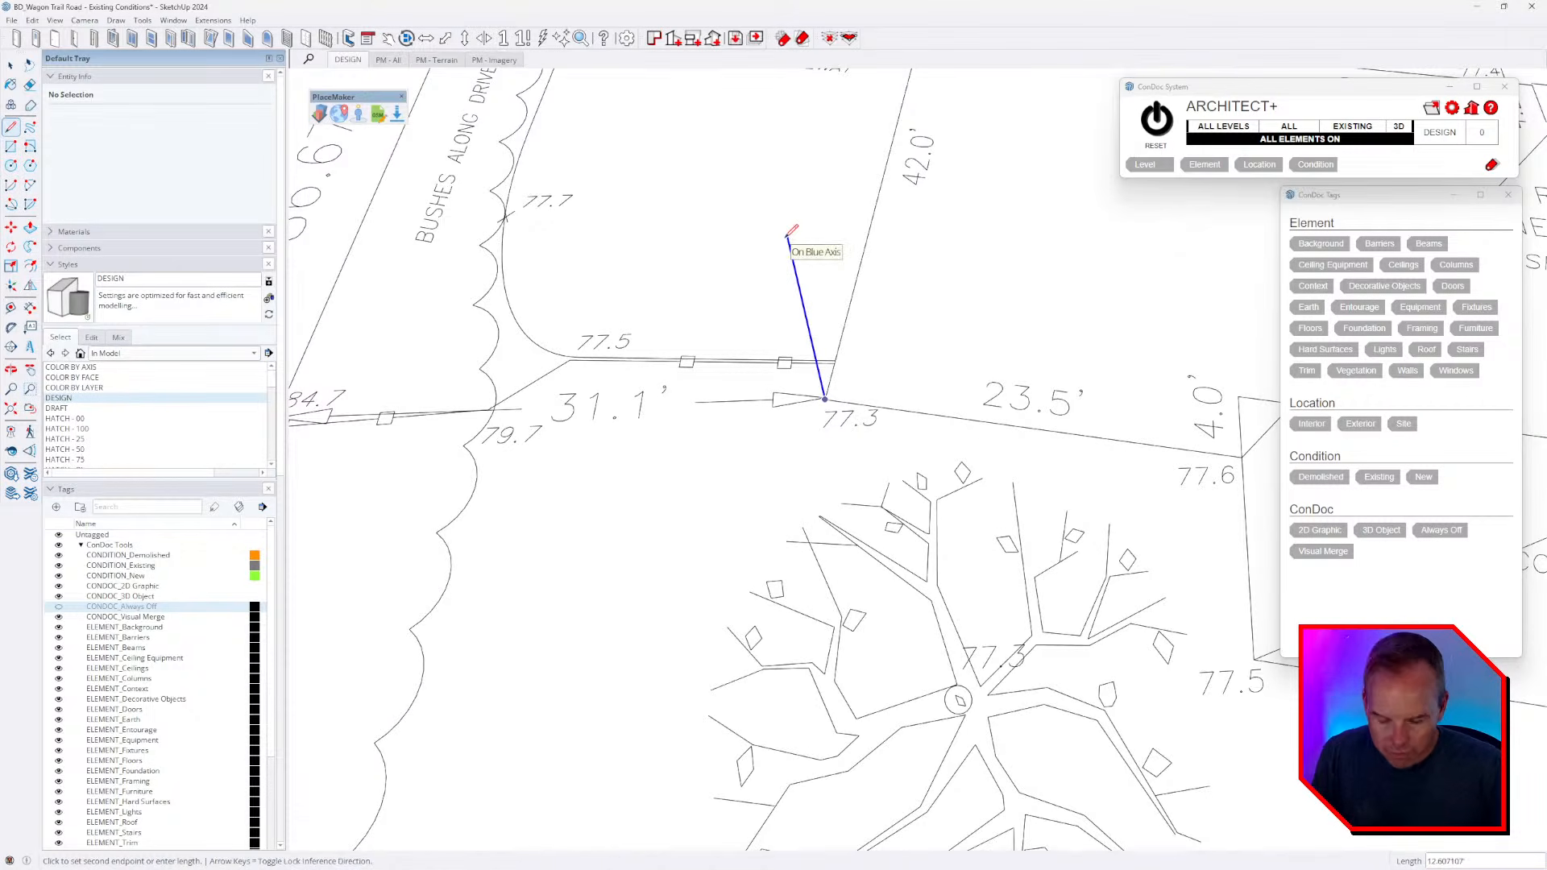
pyautogui.write('77')
pyautogui.press('Escape')
# - Draw a vertical line 77.5 feet high from the fence bend at the end of the asphalt driveway
pyautogui.moveTo(708, 459)
pyautogui.mouseDown(button='middle')
pyautogui.moveTo(983, 517)
pyautogui.moveTo(966, 510)
pyautogui.moveTo(1011, 535)
pyautogui.moveTo(1085, 509)
pyautogui.mouseUp(button='middle')
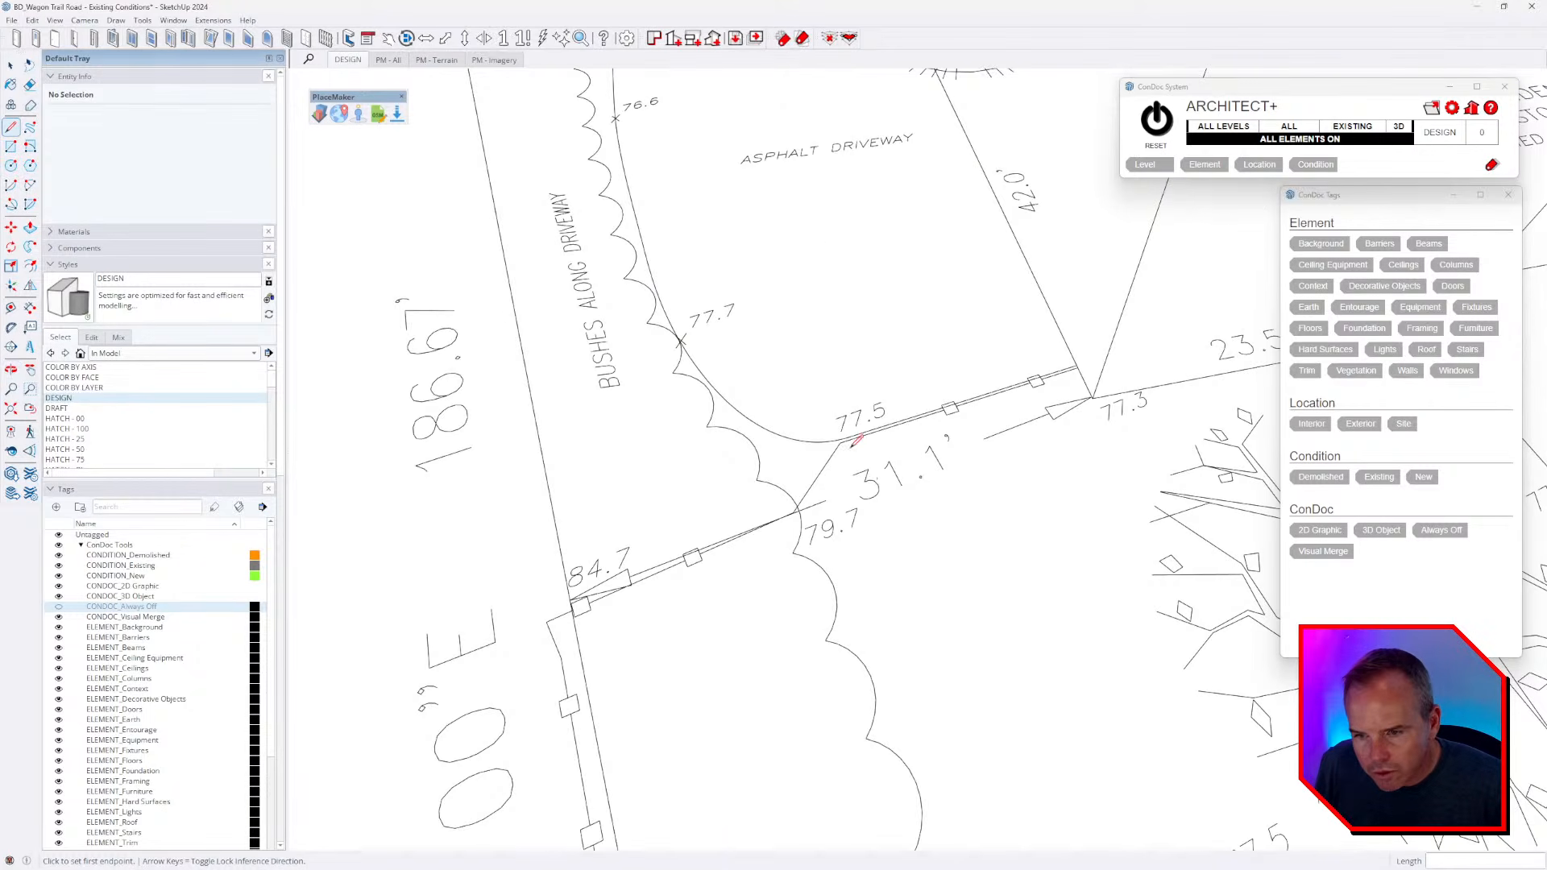
pyautogui.click(841, 441)
pyautogui.press('Up')
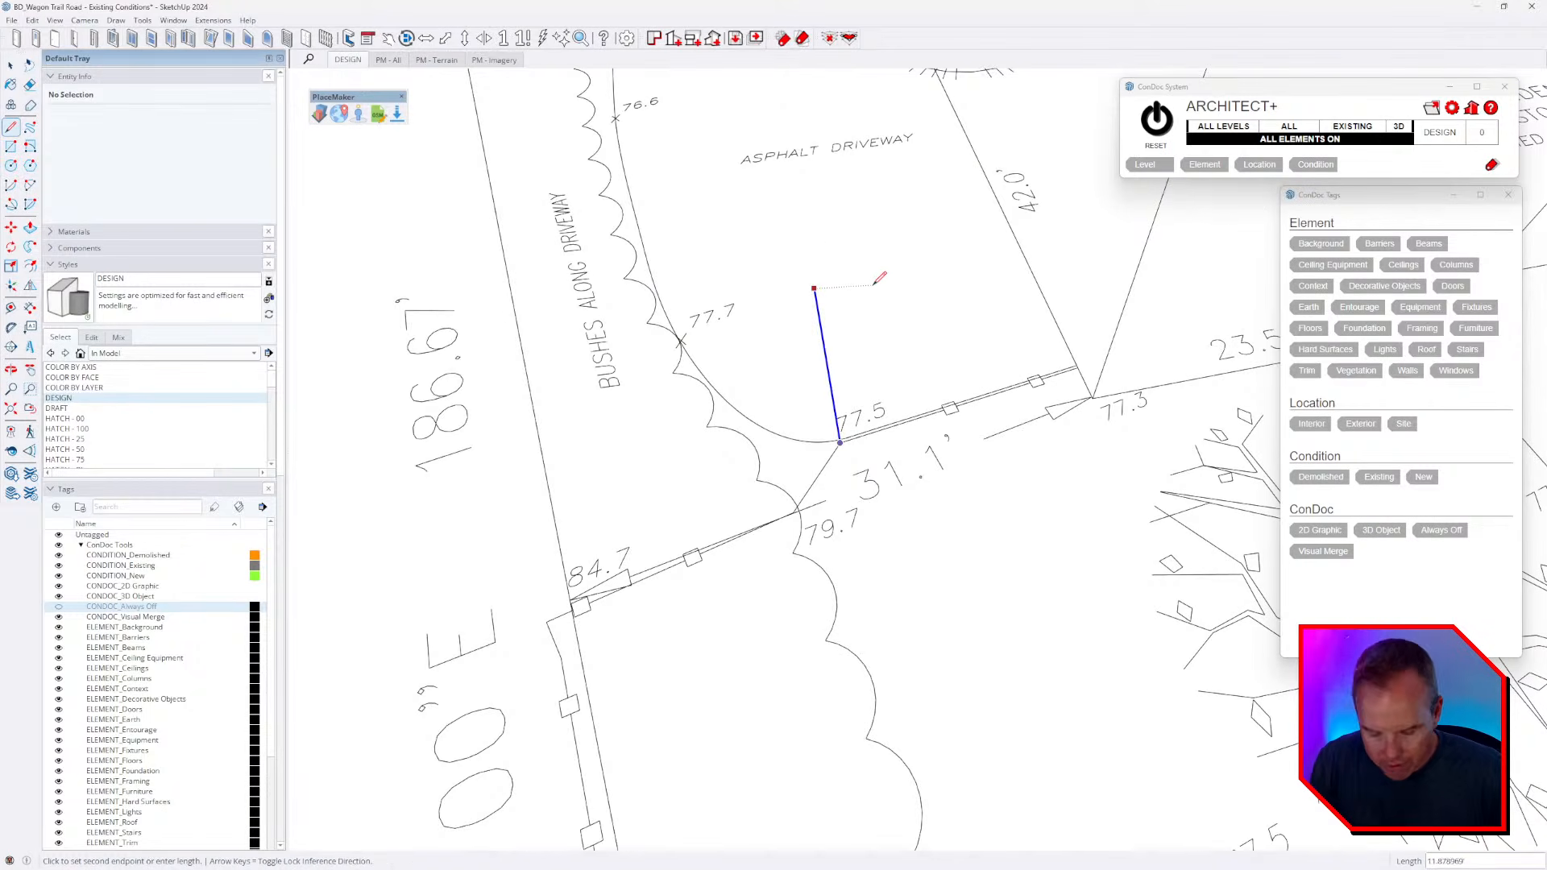
pyautogui.write('77.5')
pyautogui.press('Return')
pyautogui.press('Escape')
# - Draw a vertical line 77.7 feet high from the marked point on the driveway edge beside the bushes
pyautogui.moveTo(785, 360); pyautogui.dragTo(814, 383, button='middle')
pyautogui.scroll(8, 713, 378)
pyautogui.scroll(-3, 774, 322)
pyautogui.click(773, 315)
pyautogui.press('Up')
pyautogui.write('77')
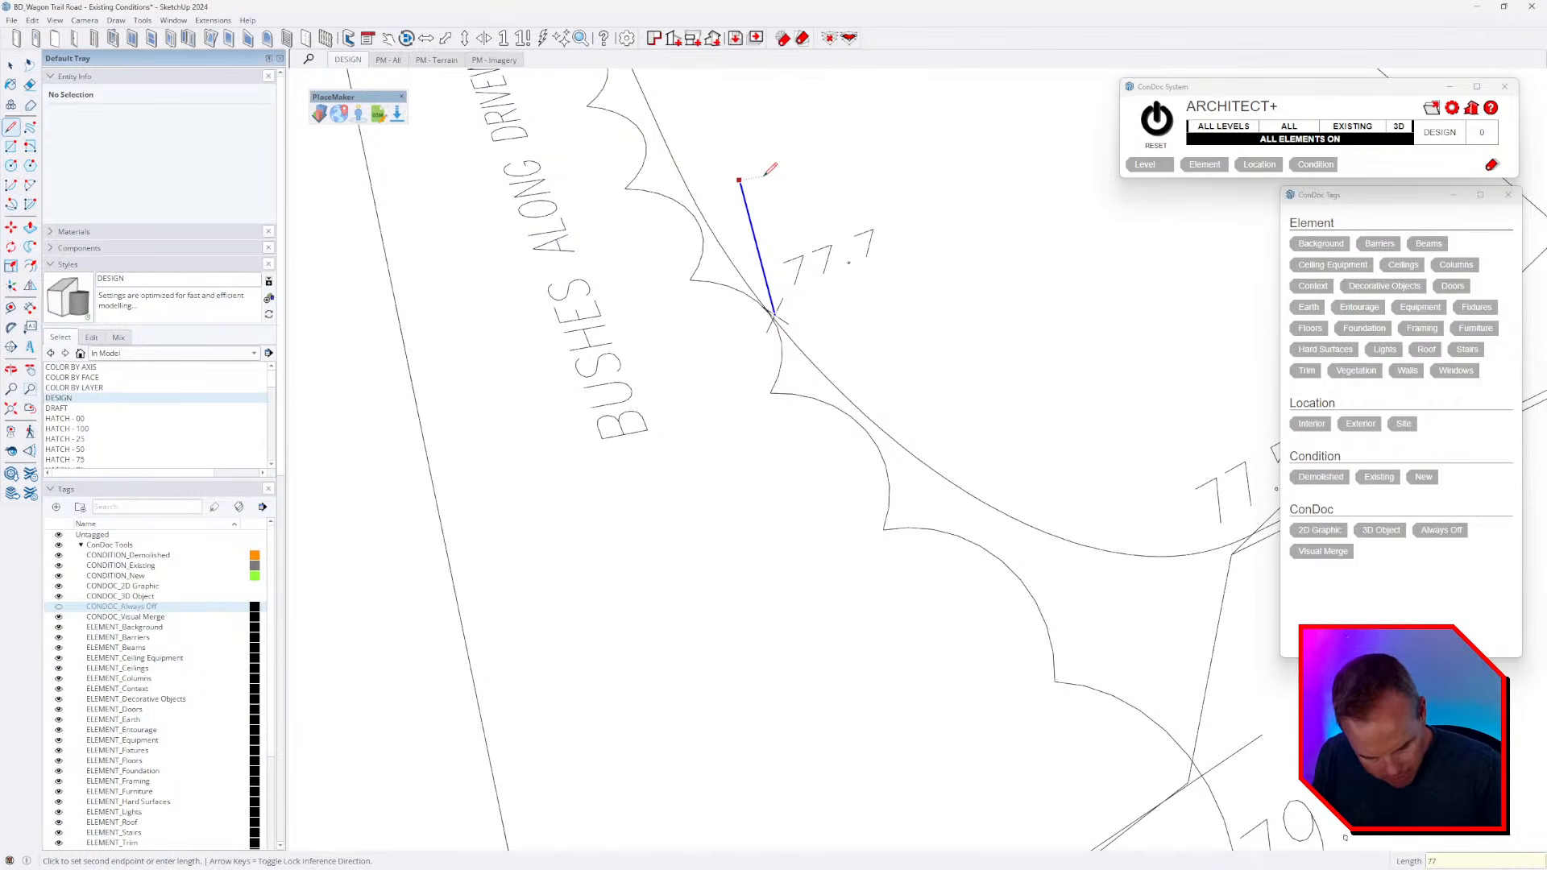
pyautogui.write('.7')
pyautogui.press('Return')
# - Draw a vertical line 79.7 feet high from the fence point beside the bushes at the west end of the 31.1' dimension
pyautogui.scroll(-5, 806, 253)
pyautogui.scroll(5, 895, 408)
pyautogui.click(895, 408)
pyautogui.scroll(4, 886, 411)
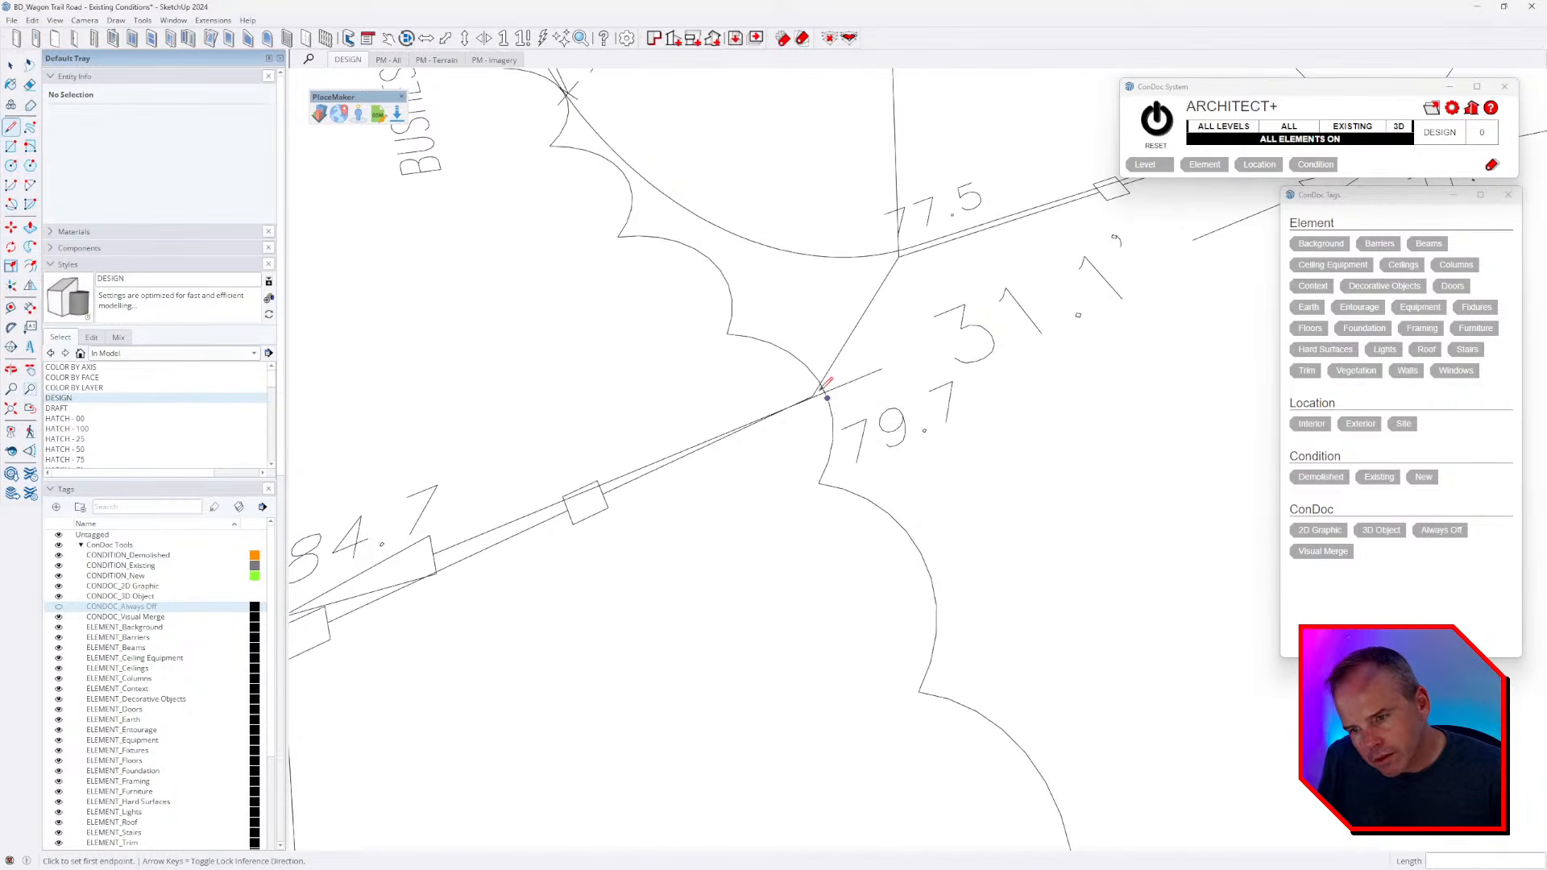
pyautogui.click(813, 394)
pyautogui.press('Up')
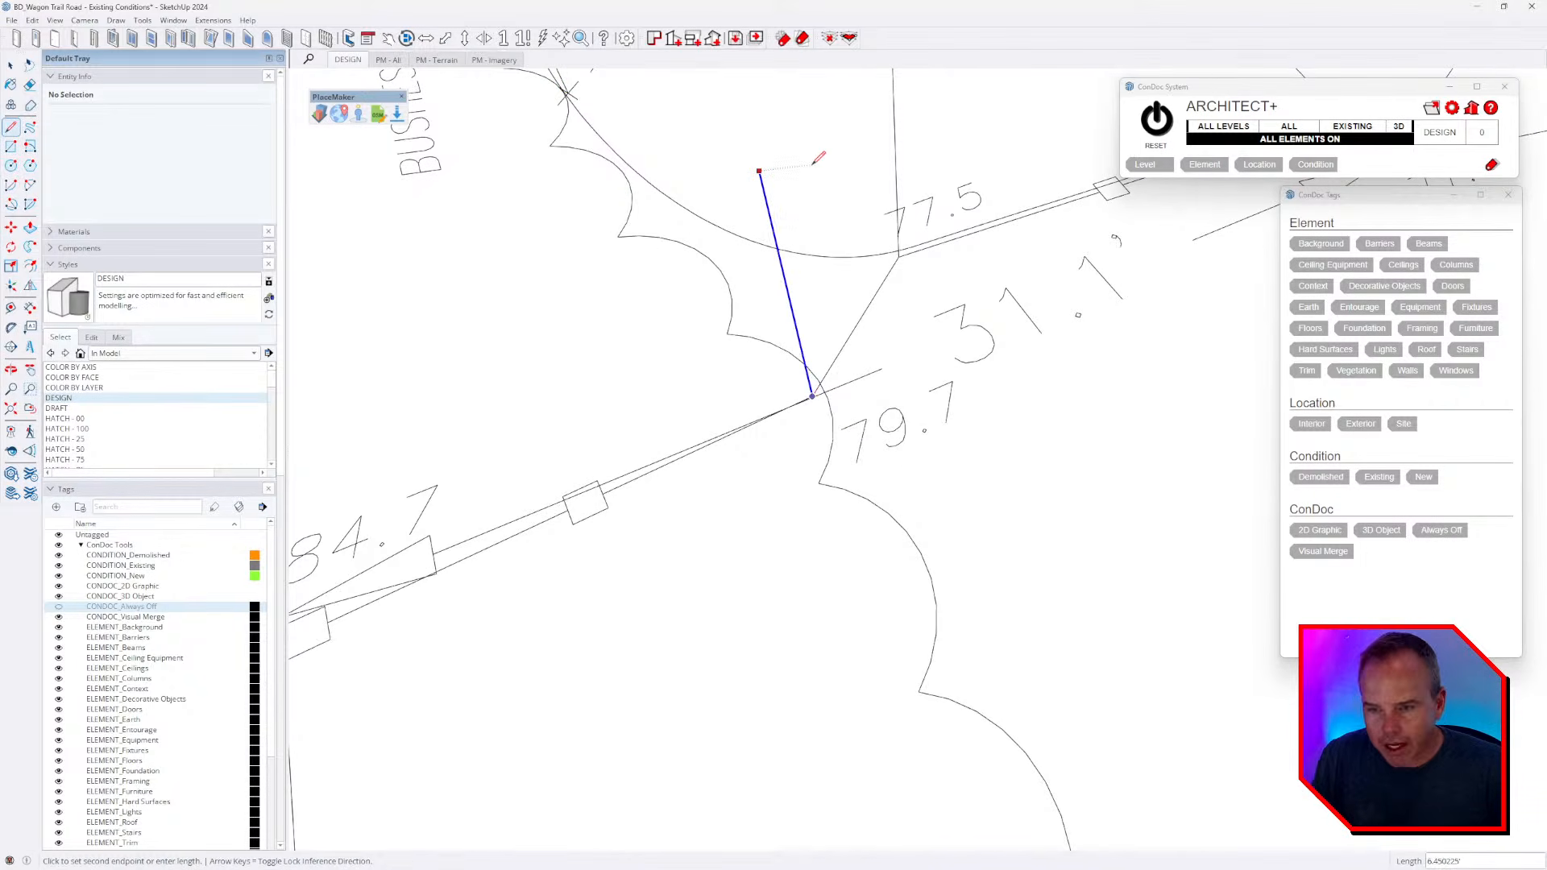
pyautogui.write('79.')
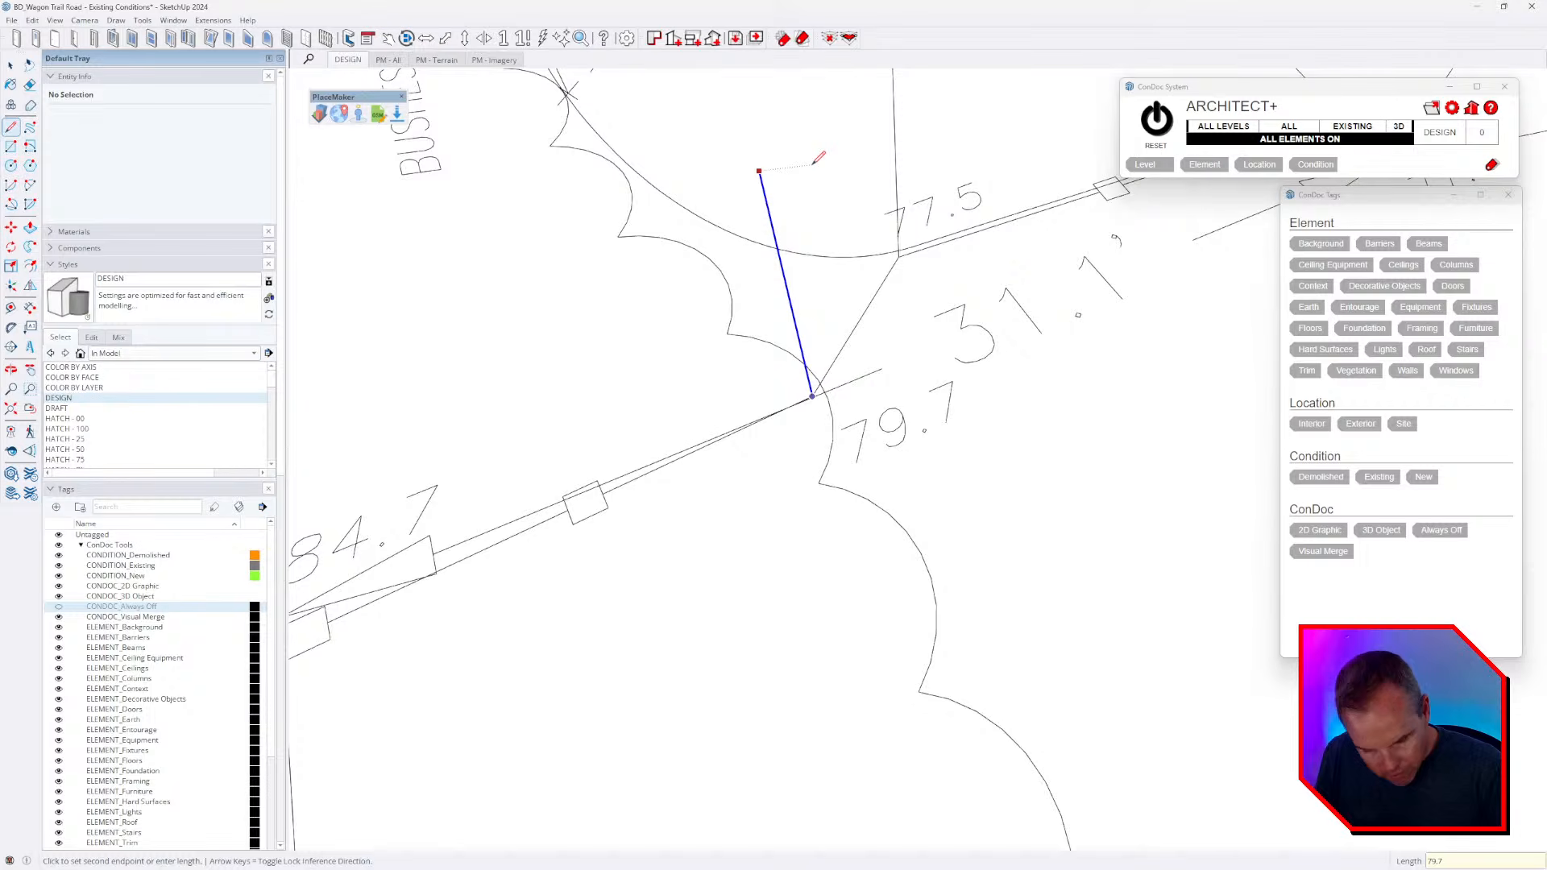
pyautogui.write('7')
pyautogui.press('Return')
pyautogui.press('Escape')
# - Draw a vertical line 84.7 feet high from the point where the fence meets the west property line
pyautogui.scroll(-4, 760, 363)
pyautogui.scroll(6, 557, 465)
pyautogui.scroll(1, 757, 462)
pyautogui.scroll(-2, 690, 615)
pyautogui.click(665, 612)
pyautogui.write('84.')
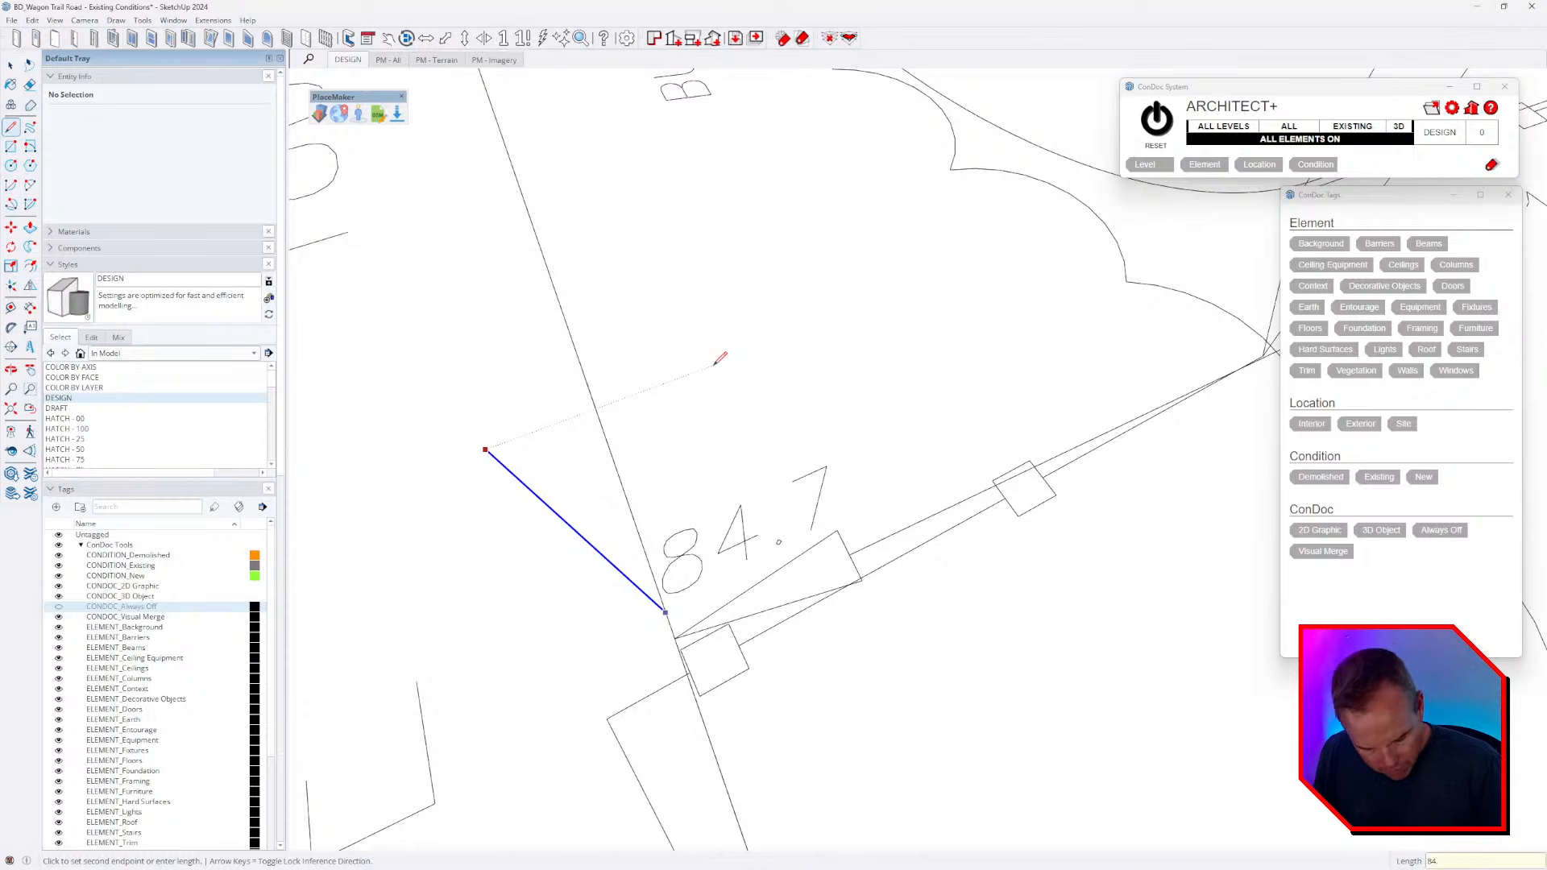
pyautogui.write('7')
pyautogui.press('Return')
# - Draw a vertical line 85.7 feet high from the marked point on the west property line, south of the bushes
pyautogui.scroll(-5, 737, 352)
pyautogui.keyDown('shift'); pyautogui.moveTo(838, 590); pyautogui.dragTo(761, 378, button='middle'); pyautogui.keyUp('shift')
pyautogui.scroll(3, 810, 526)
pyautogui.scroll(2, 793, 551)
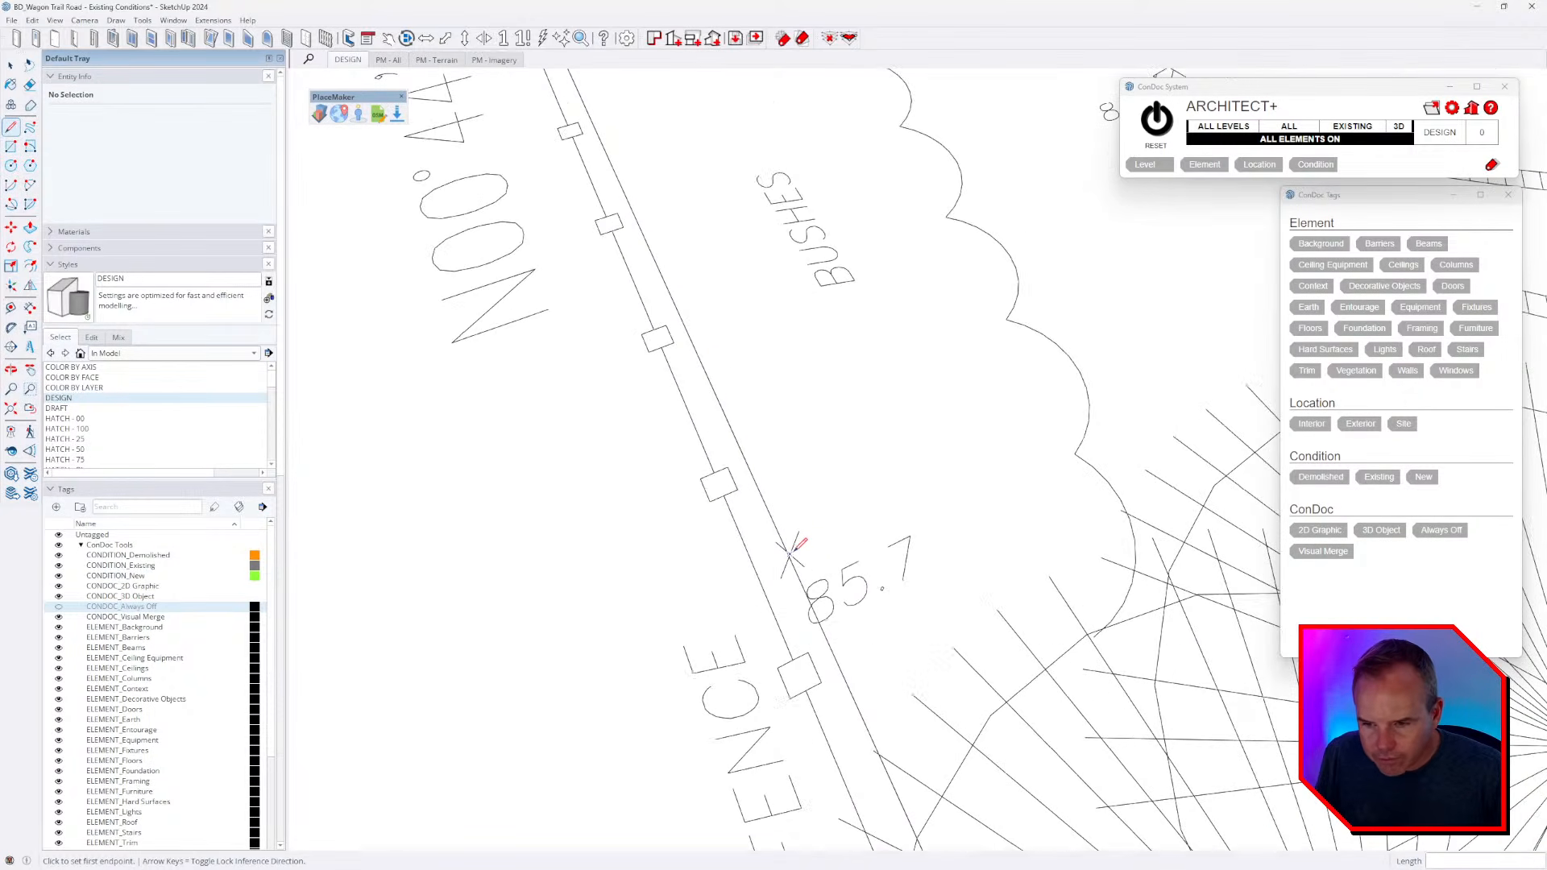
pyautogui.click(790, 550)
pyautogui.write('85.7')
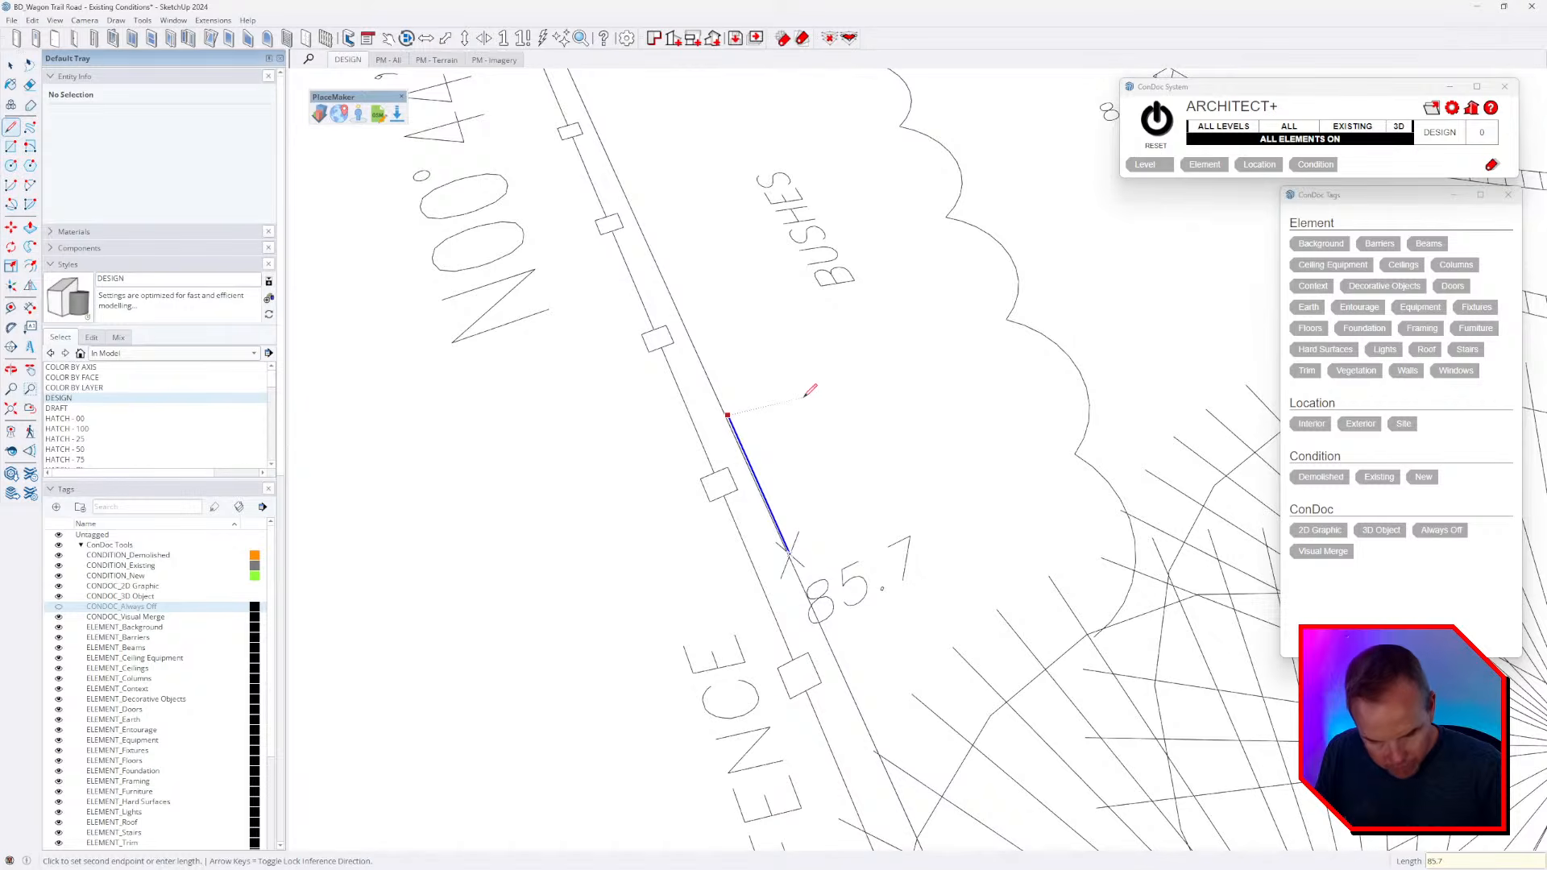
pyautogui.press('Return')
pyautogui.press('Escape')
# - Draw a vertical line 86.4 feet high from the marked point beside the start of the PLOT 4 text
pyautogui.scroll(-5, 811, 395)
pyautogui.moveTo(1047, 473); pyautogui.dragTo(905, 564, button='middle')
pyautogui.scroll(3, 780, 212)
pyautogui.scroll(-5, 892, 250)
pyautogui.keyDown('shift'); pyautogui.moveTo(789, 547); pyautogui.dragTo(745, 370, button='middle'); pyautogui.keyUp('shift')
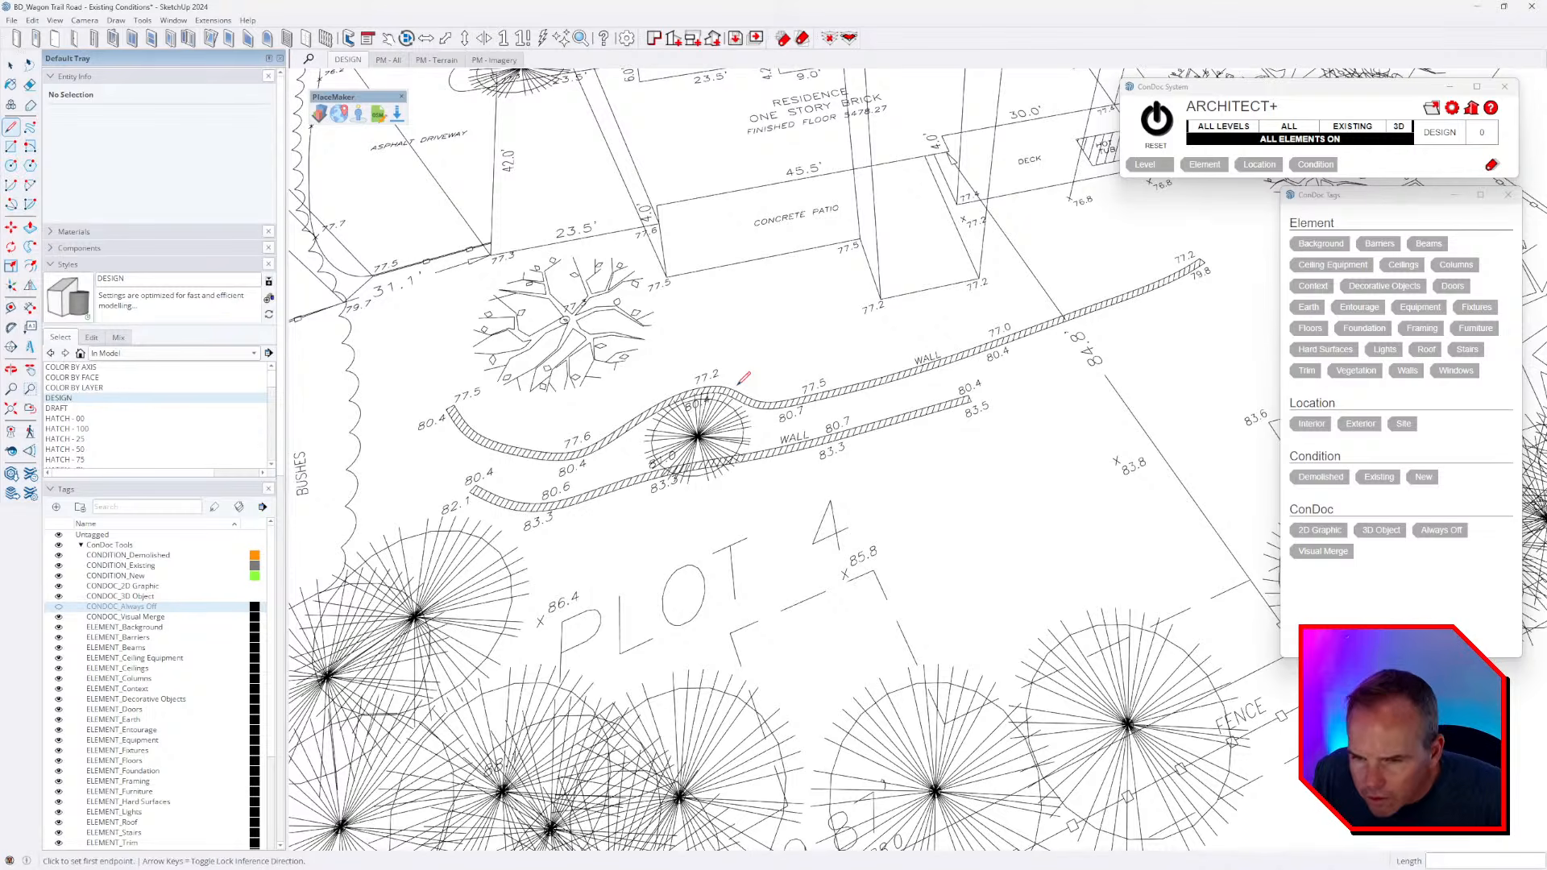
pyautogui.scroll(-2, 743, 377)
pyautogui.scroll(-1, 785, 478)
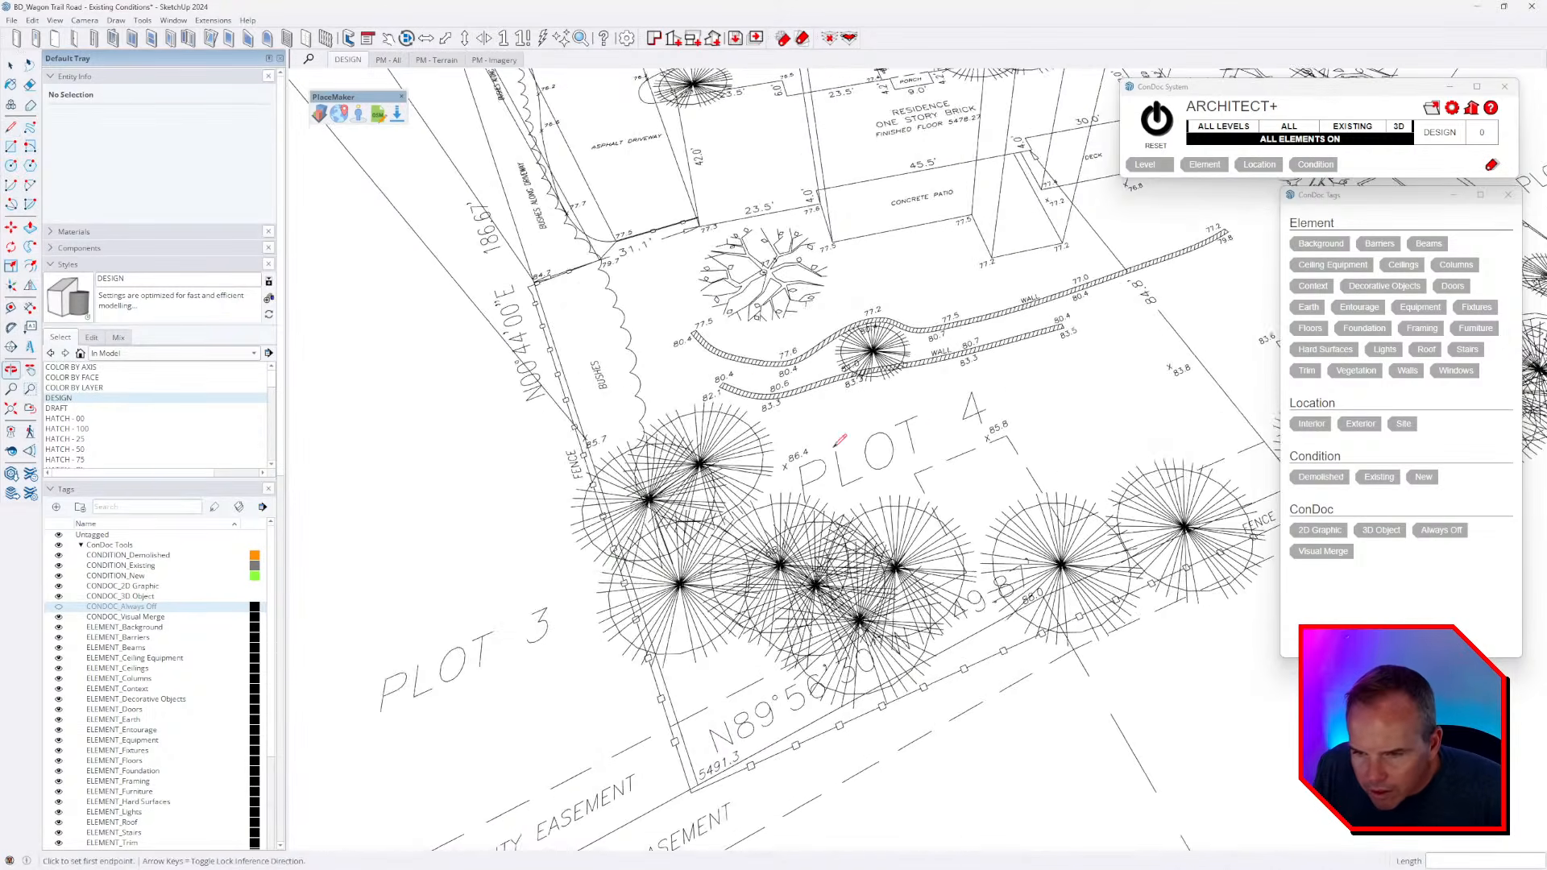
pyautogui.scroll(4, 761, 480)
pyautogui.scroll(1, 757, 477)
pyautogui.click(755, 477)
pyautogui.write('86')
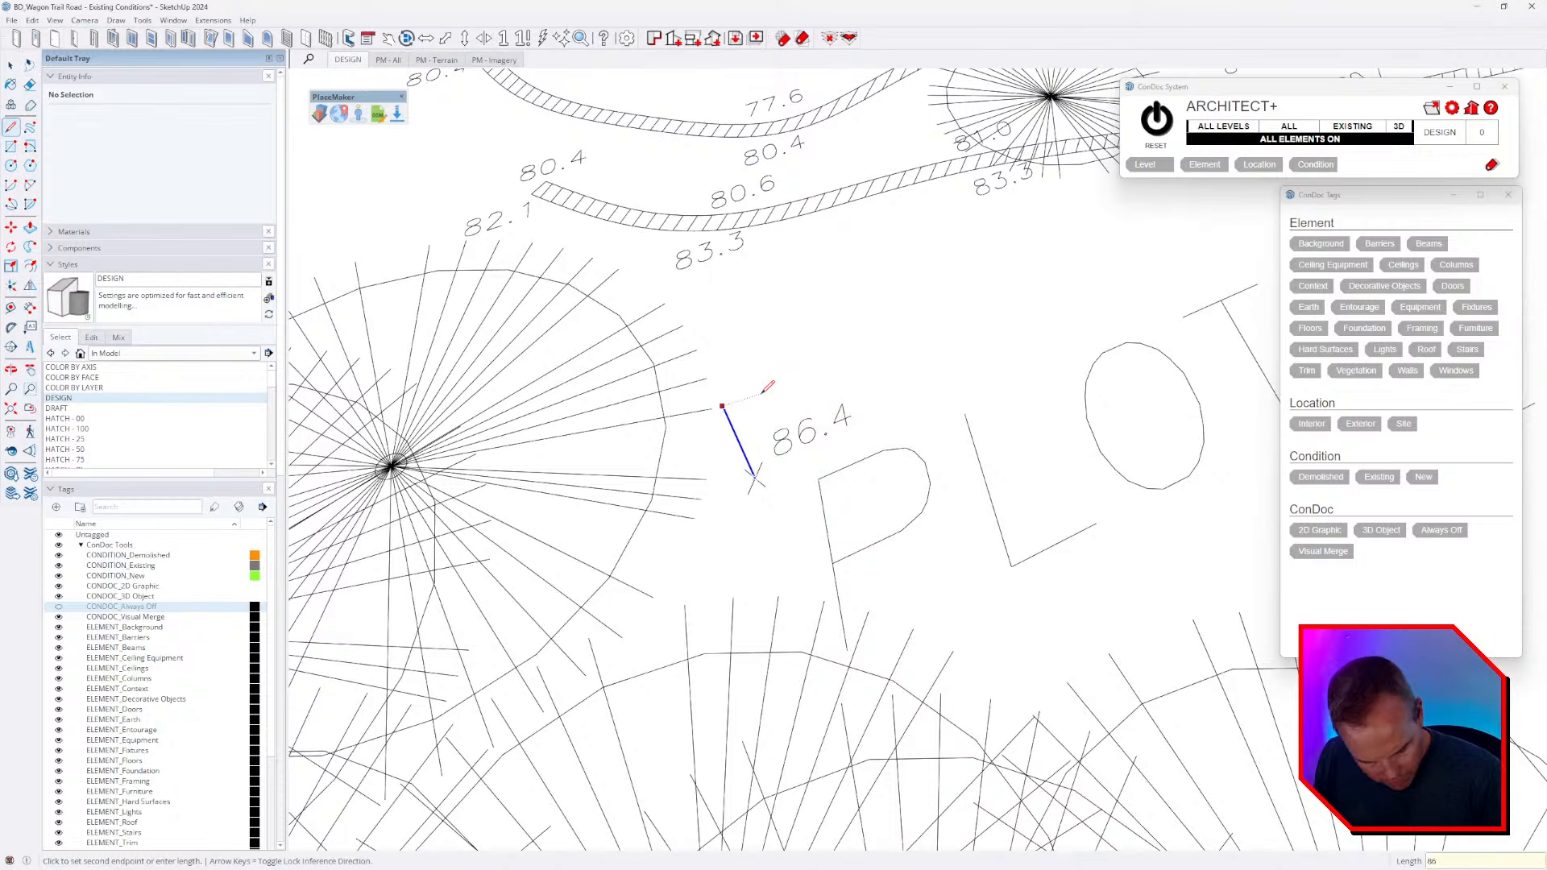
pyautogui.write('.4')
pyautogui.press('Return')
# - Draw a vertical line 85.8 feet high from the marked point just below the 4 of the PLOT 4 text
pyautogui.scroll(-3, 763, 393)
pyautogui.scroll(3, 809, 354)
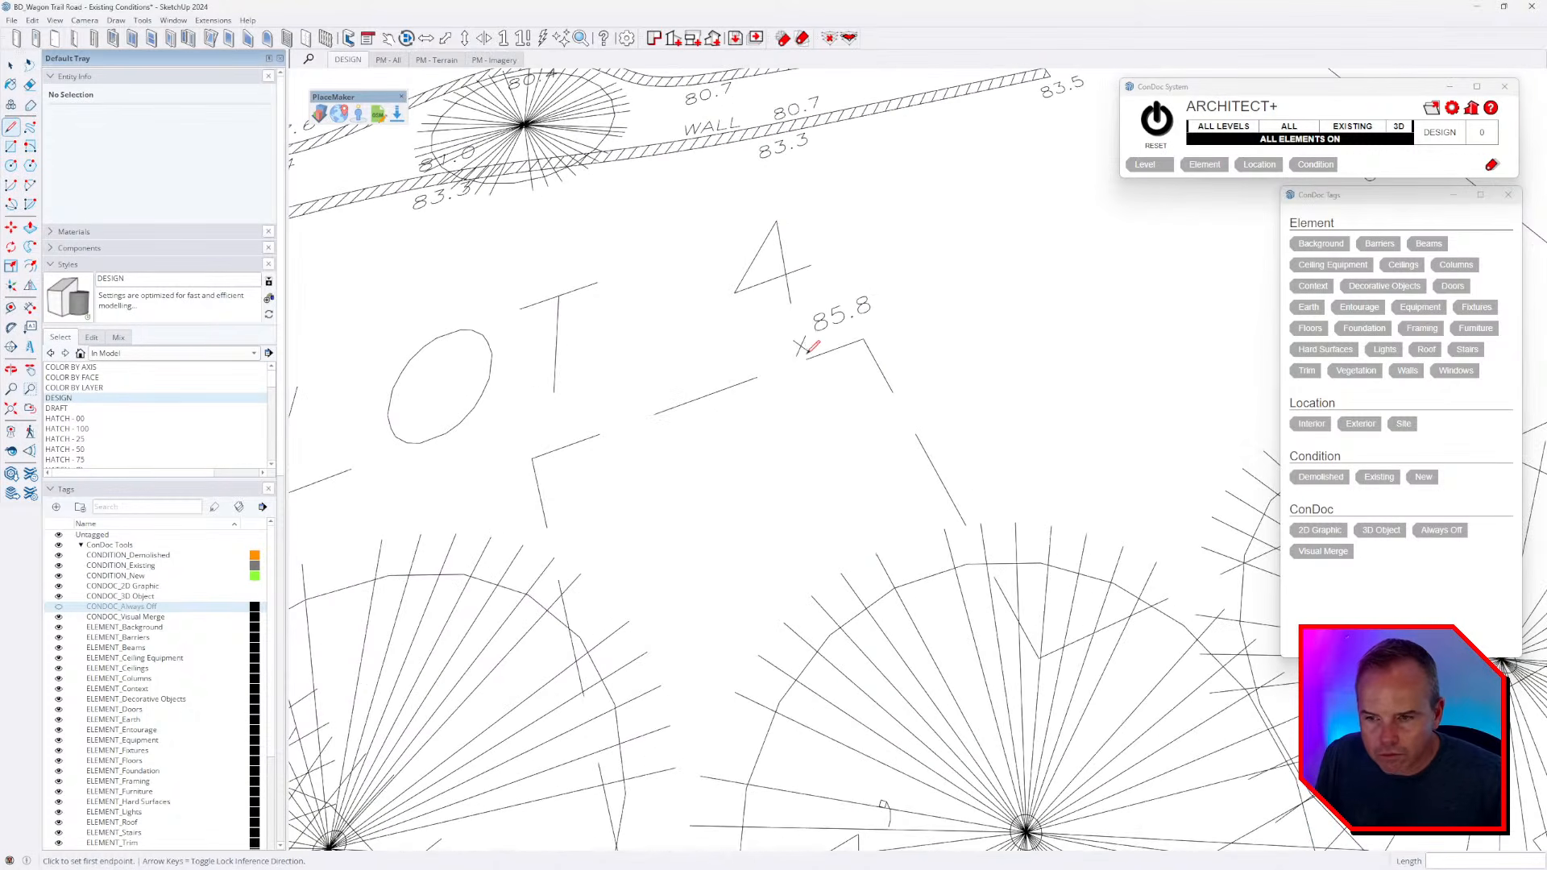
pyautogui.click(801, 345)
pyautogui.write('85.8')
pyautogui.press('Return')
# - Draw a vertical line from the marked point labelled 83.8 between the retaining wall's end and the greenhouse, matching that elevation
pyautogui.scroll(-4, 925, 334)
pyautogui.moveTo(925, 333); pyautogui.dragTo(817, 507, button='middle')
pyautogui.scroll(3, 1056, 435)
pyautogui.click(1015, 367)
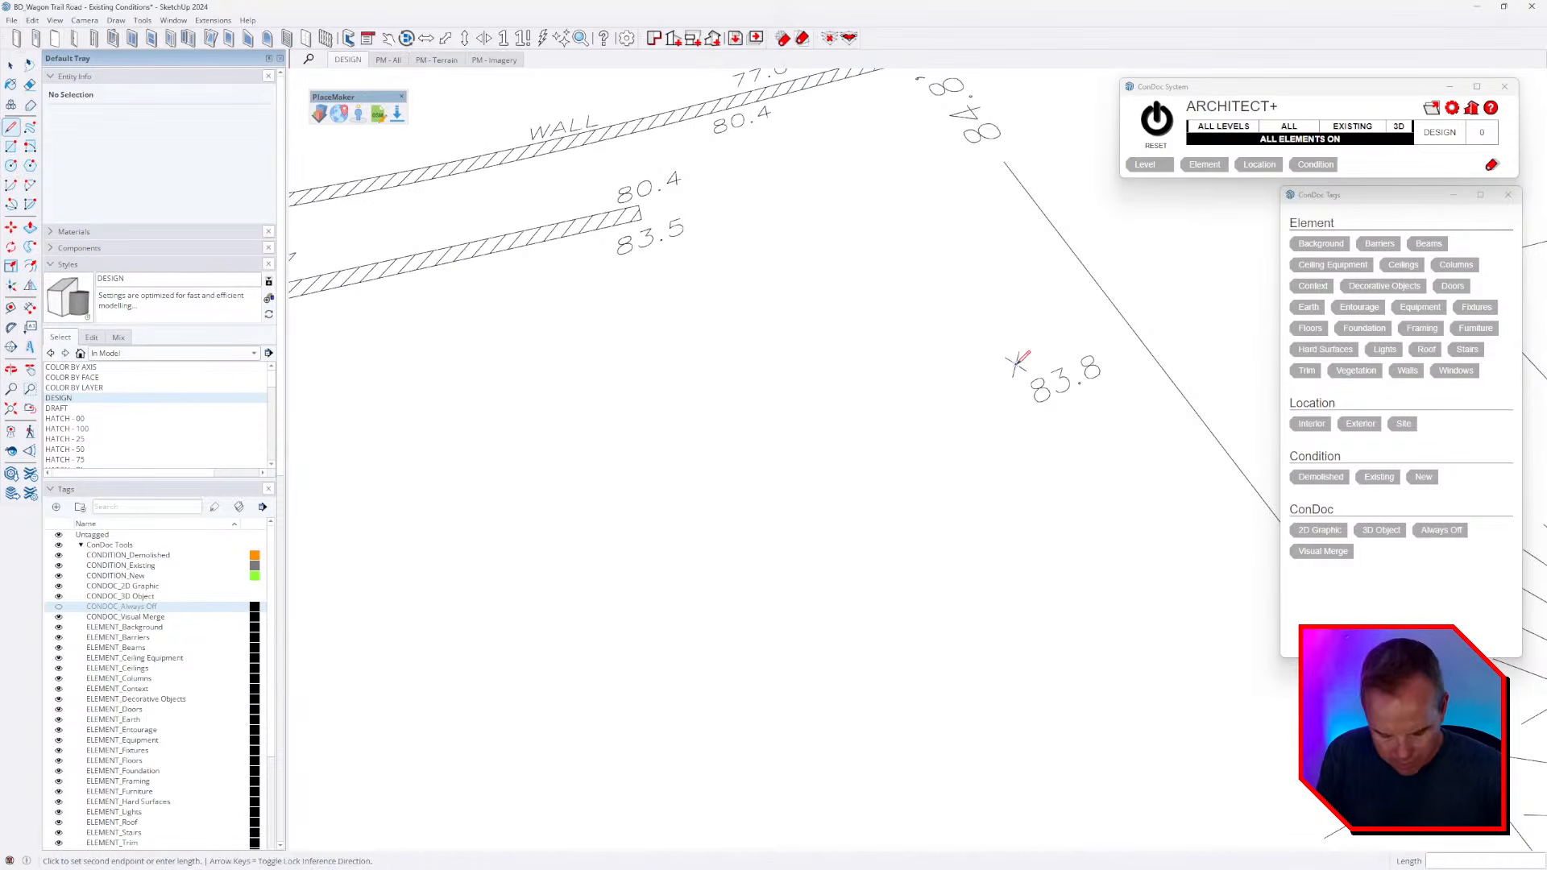
pyautogui.write('8')
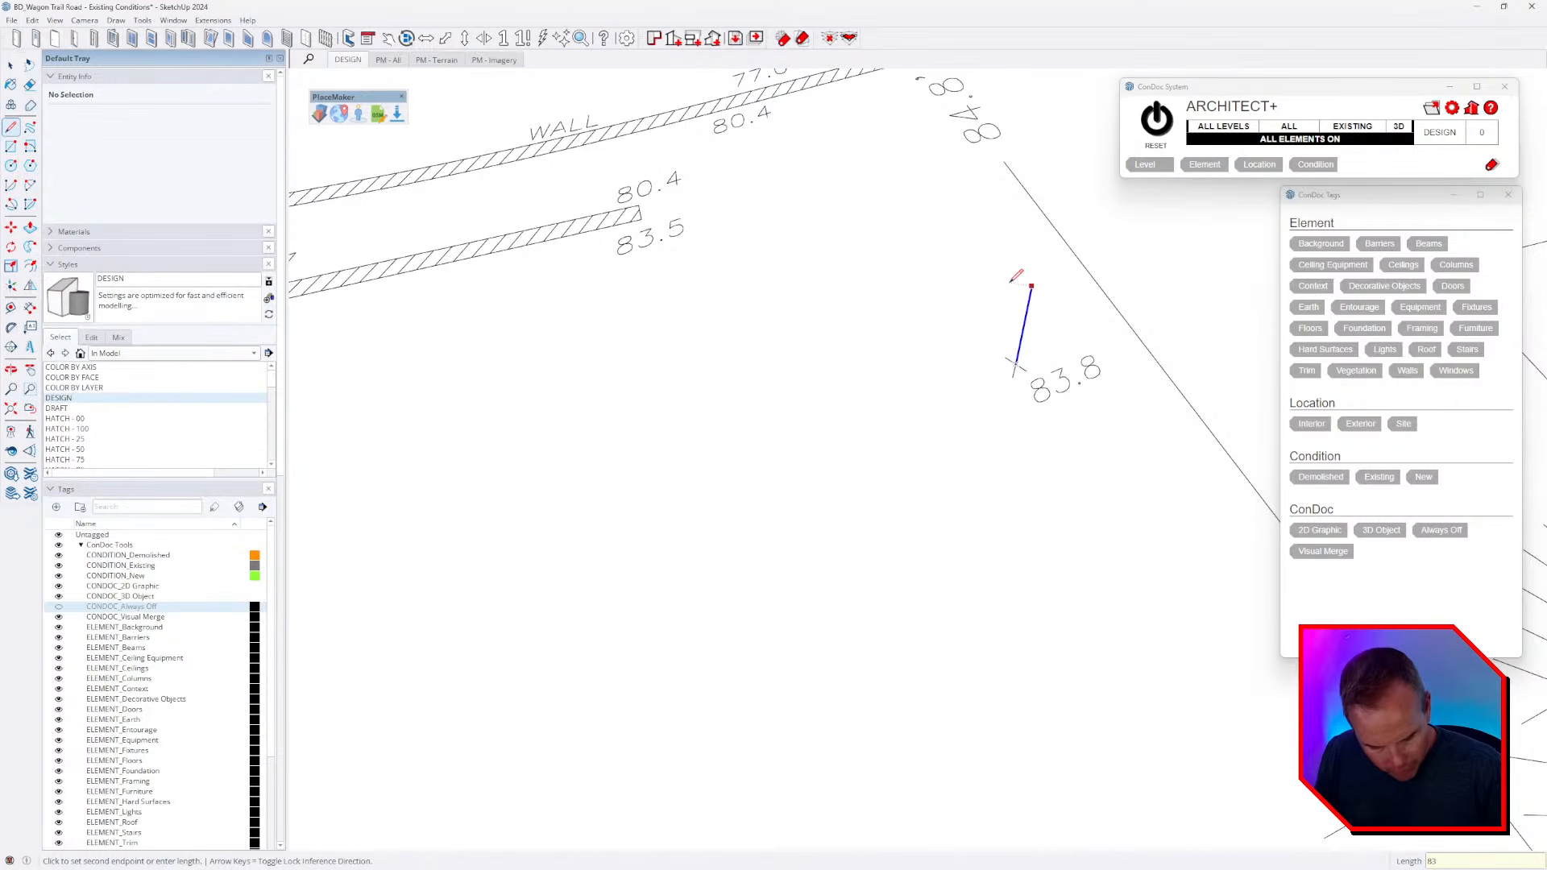
pyautogui.write('3')
pyautogui.press('Return')
# - Draw a vertical line from the greenhouse corner labelled 83.6, matching that elevation in feet
pyautogui.scroll(-3, 1016, 276)
pyautogui.scroll(5, 841, 372)
pyautogui.click(827, 376)
pyautogui.write('83')
pyautogui.press('Return')
pyautogui.press('Escape')
# - Draw a vertical line 83.8 feet high from the greenhouse's southwest corner
pyautogui.click(904, 649)
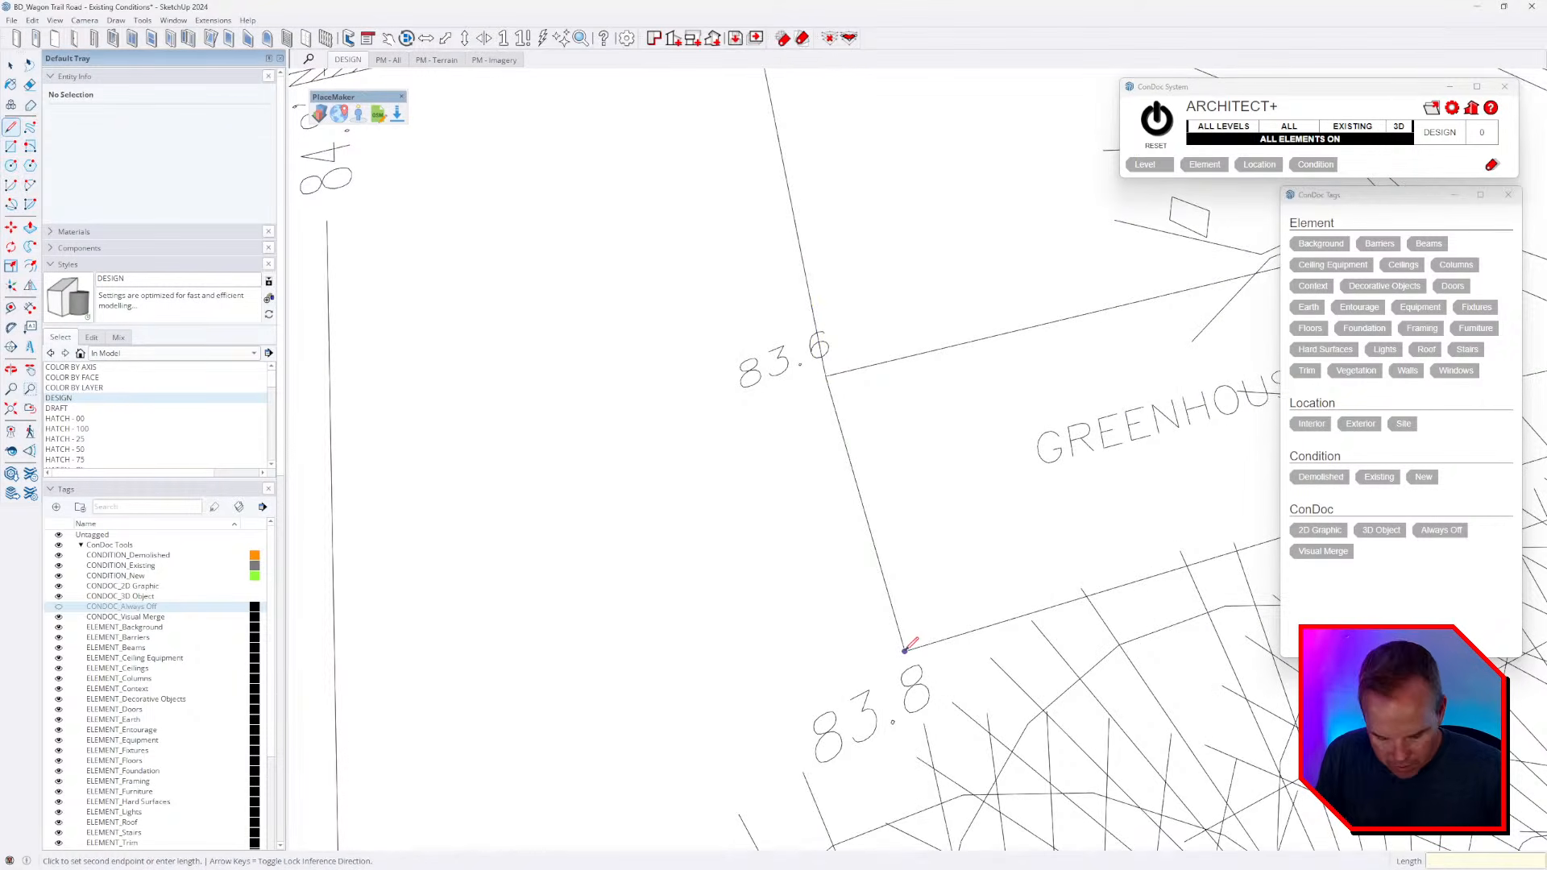
pyautogui.write('83.8')
pyautogui.press('Return')
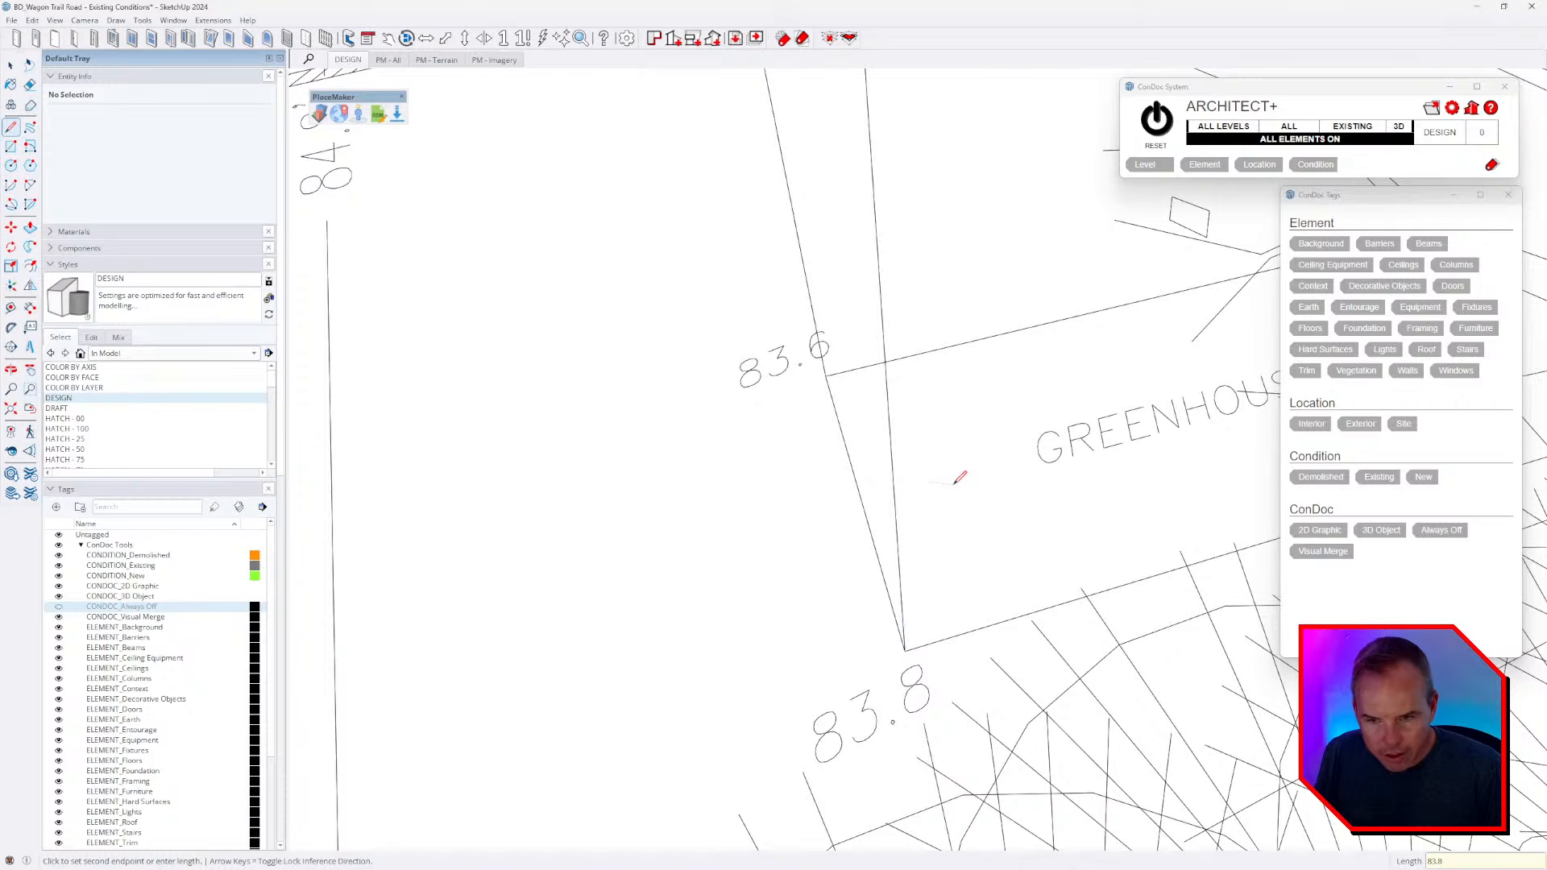
pyautogui.press('space')
# - Draw a vertical line 82.6 feet high from the greenhouse's northeast corner
pyautogui.scroll(-3, 959, 477)
pyautogui.scroll(5, 1048, 451)
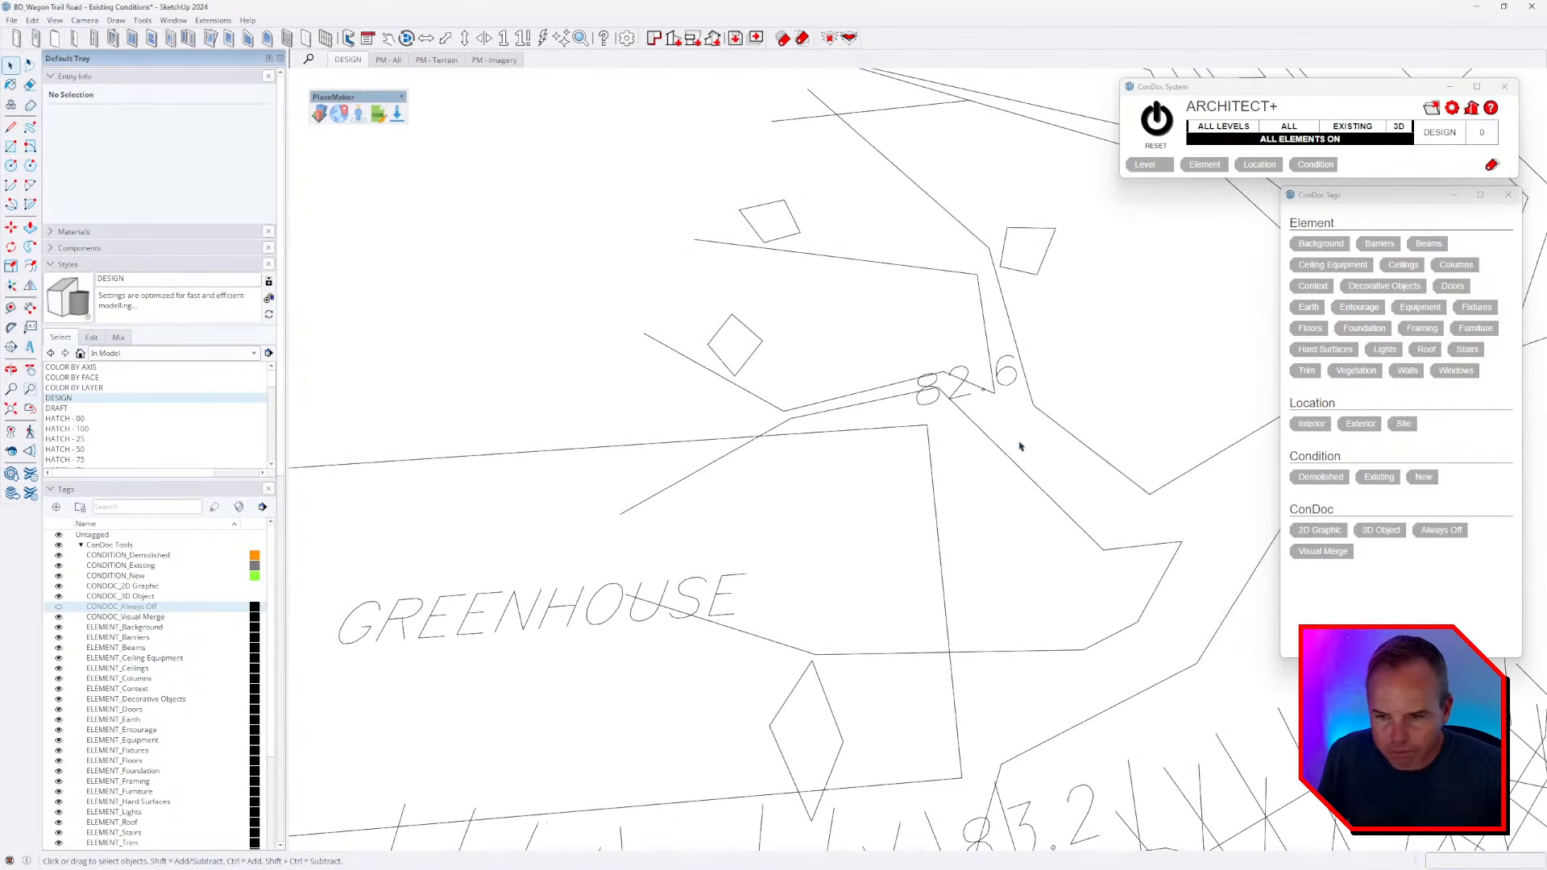
pyautogui.press('l')
pyautogui.click(927, 425)
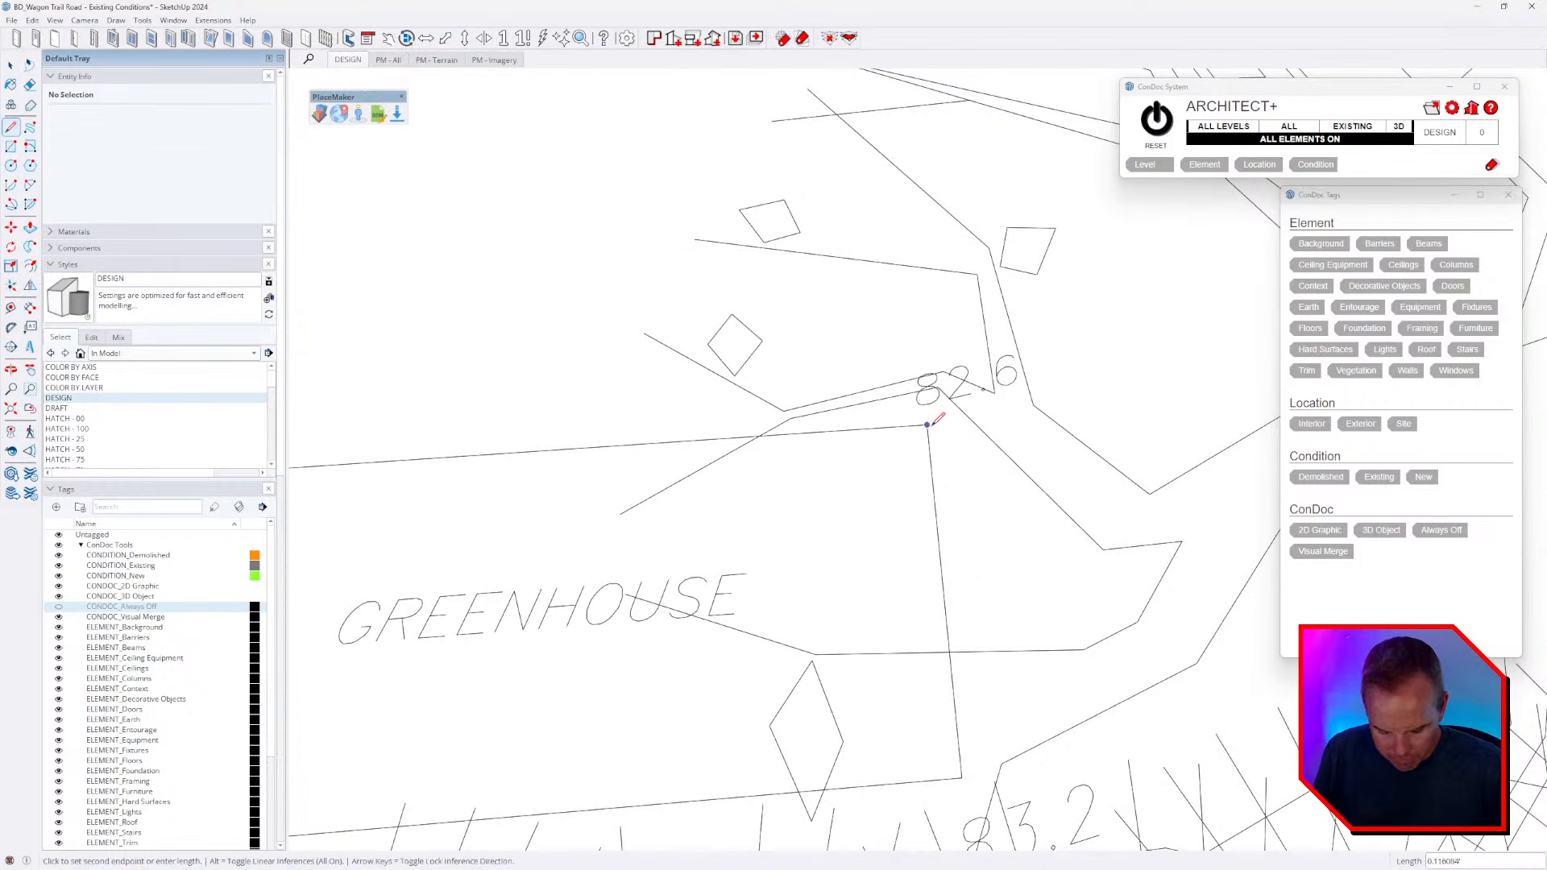
pyautogui.write('82.6')
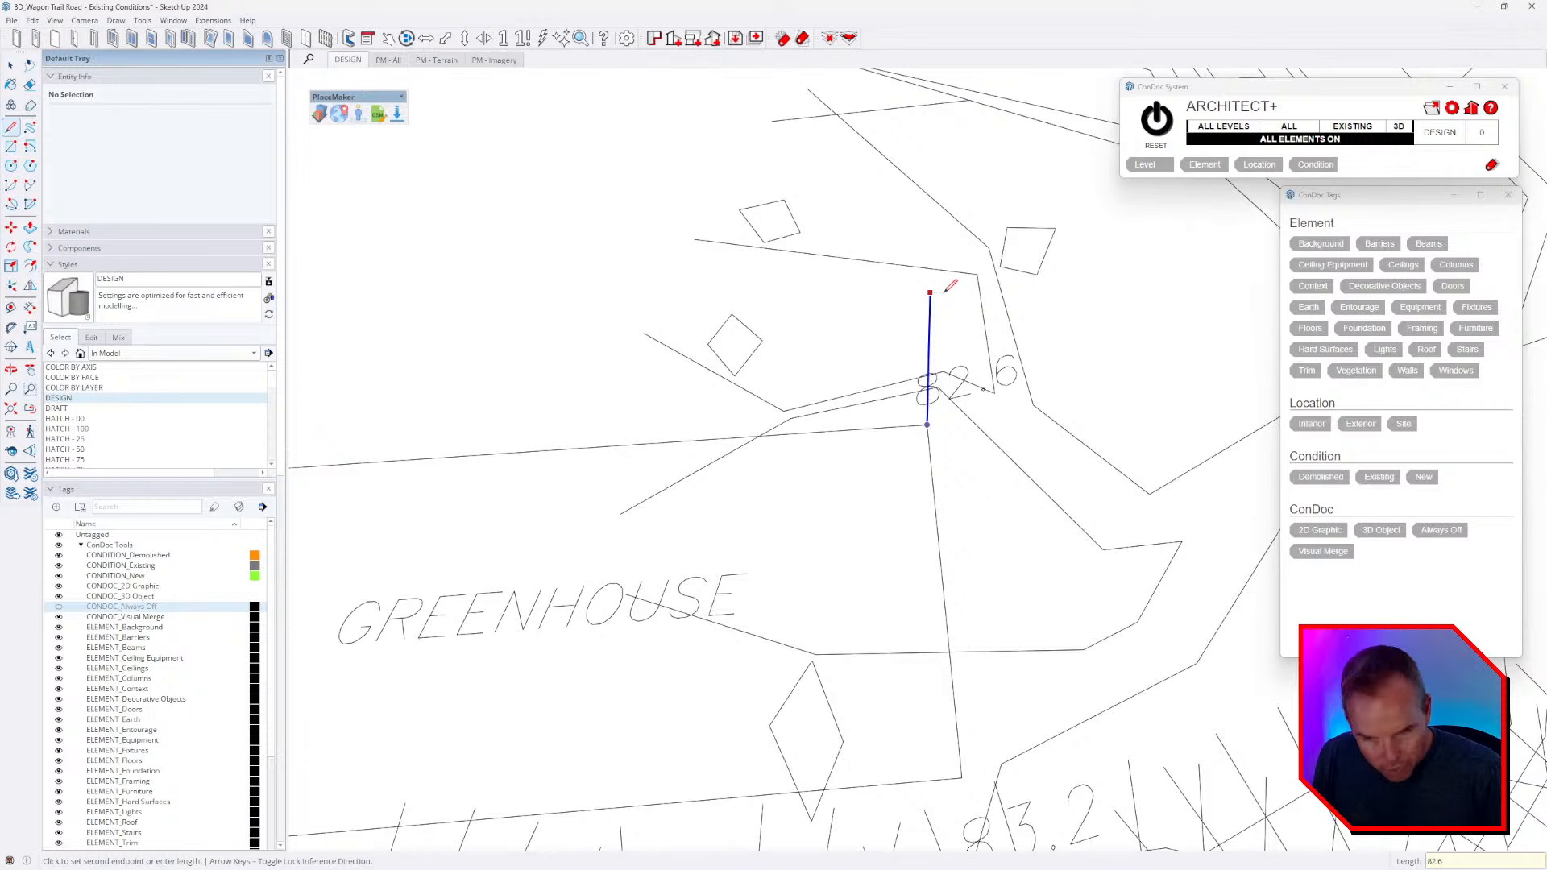
pyautogui.scroll(-3, 898, 322)
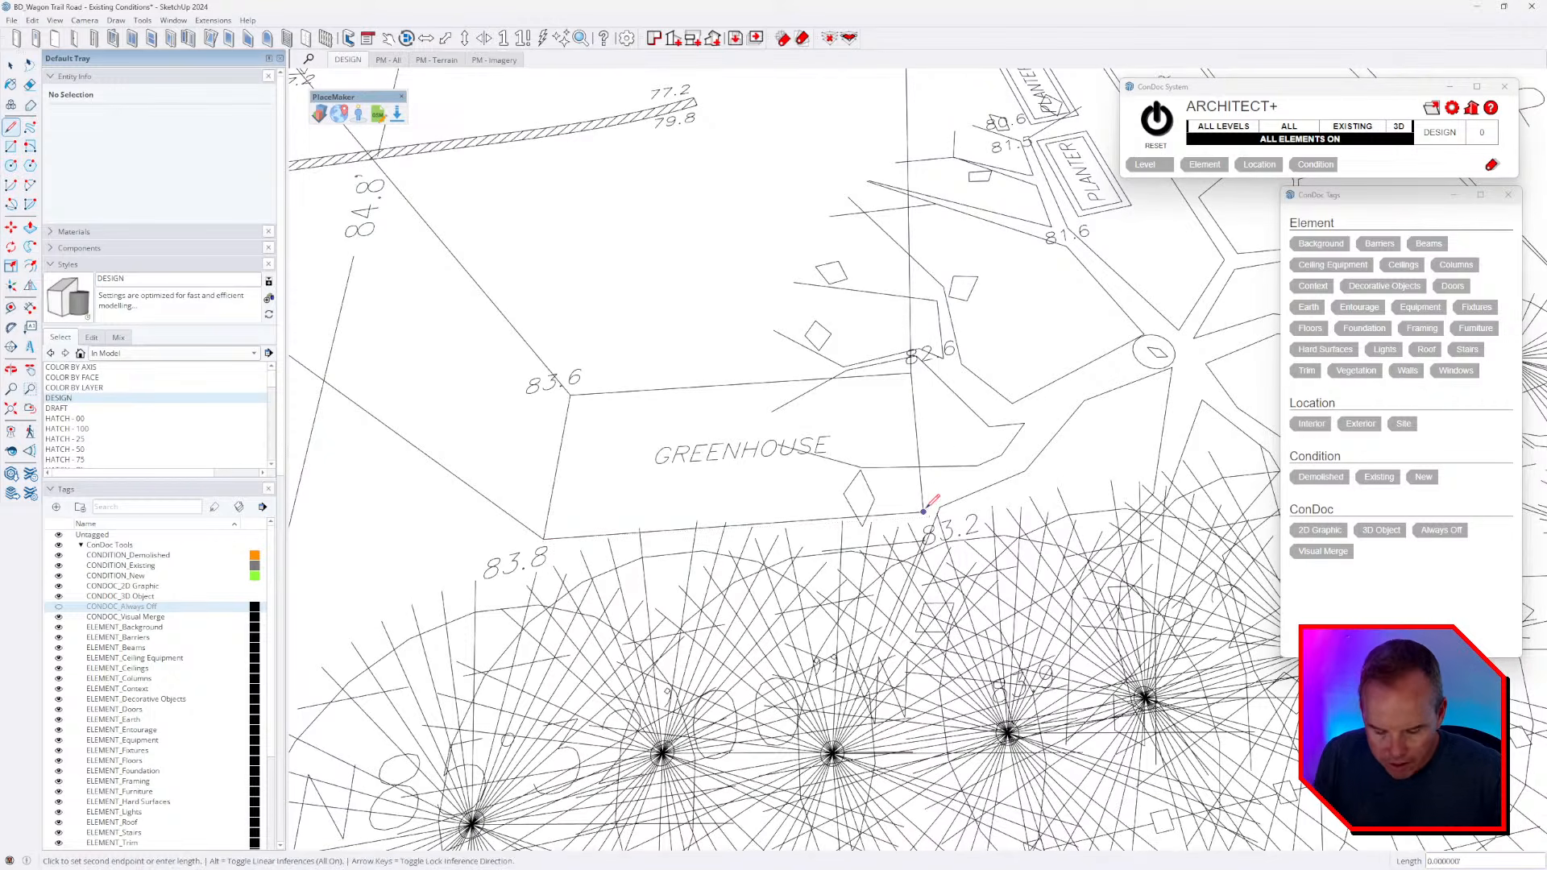
# - Draw a vertical line 83.2 feet high from the greenhouse's southeast corner
pyautogui.write('8.')
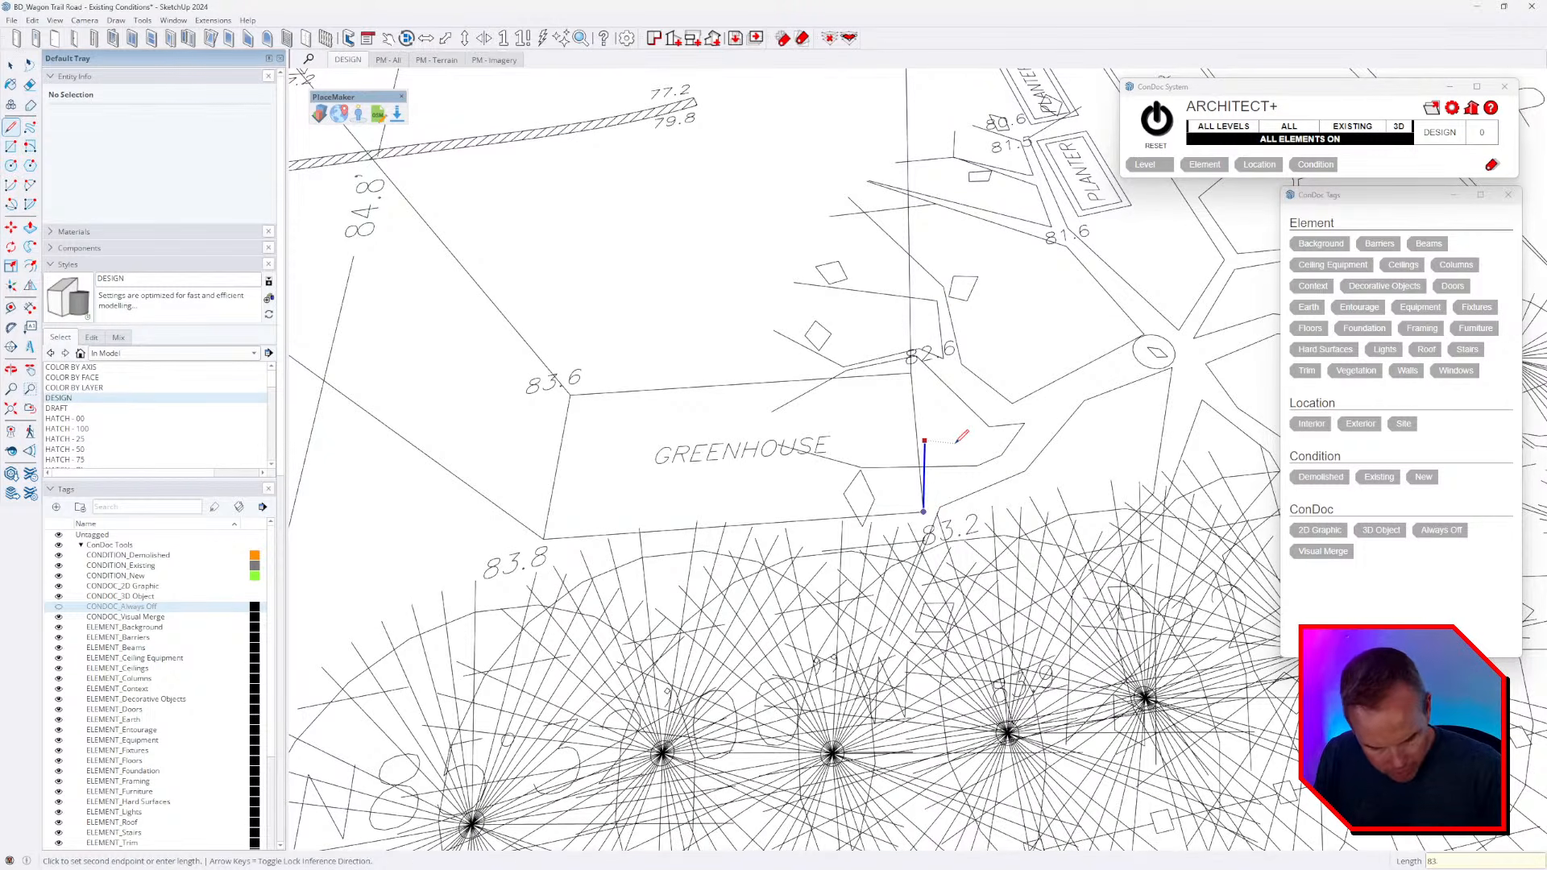
pyautogui.write('2')
pyautogui.press('Return')
pyautogui.press('Escape')
# - Draw a vertical line 81.6 feet high from the southwest corner of the lower small planter
pyautogui.moveTo(1124, 226)
pyautogui.keyDown('shift'); pyautogui.mouseDown(button='middle')
pyautogui.moveTo(918, 414)
pyautogui.moveTo(907, 482)
pyautogui.moveTo(814, 614)
pyautogui.mouseUp(button='middle'); pyautogui.keyUp('shift')
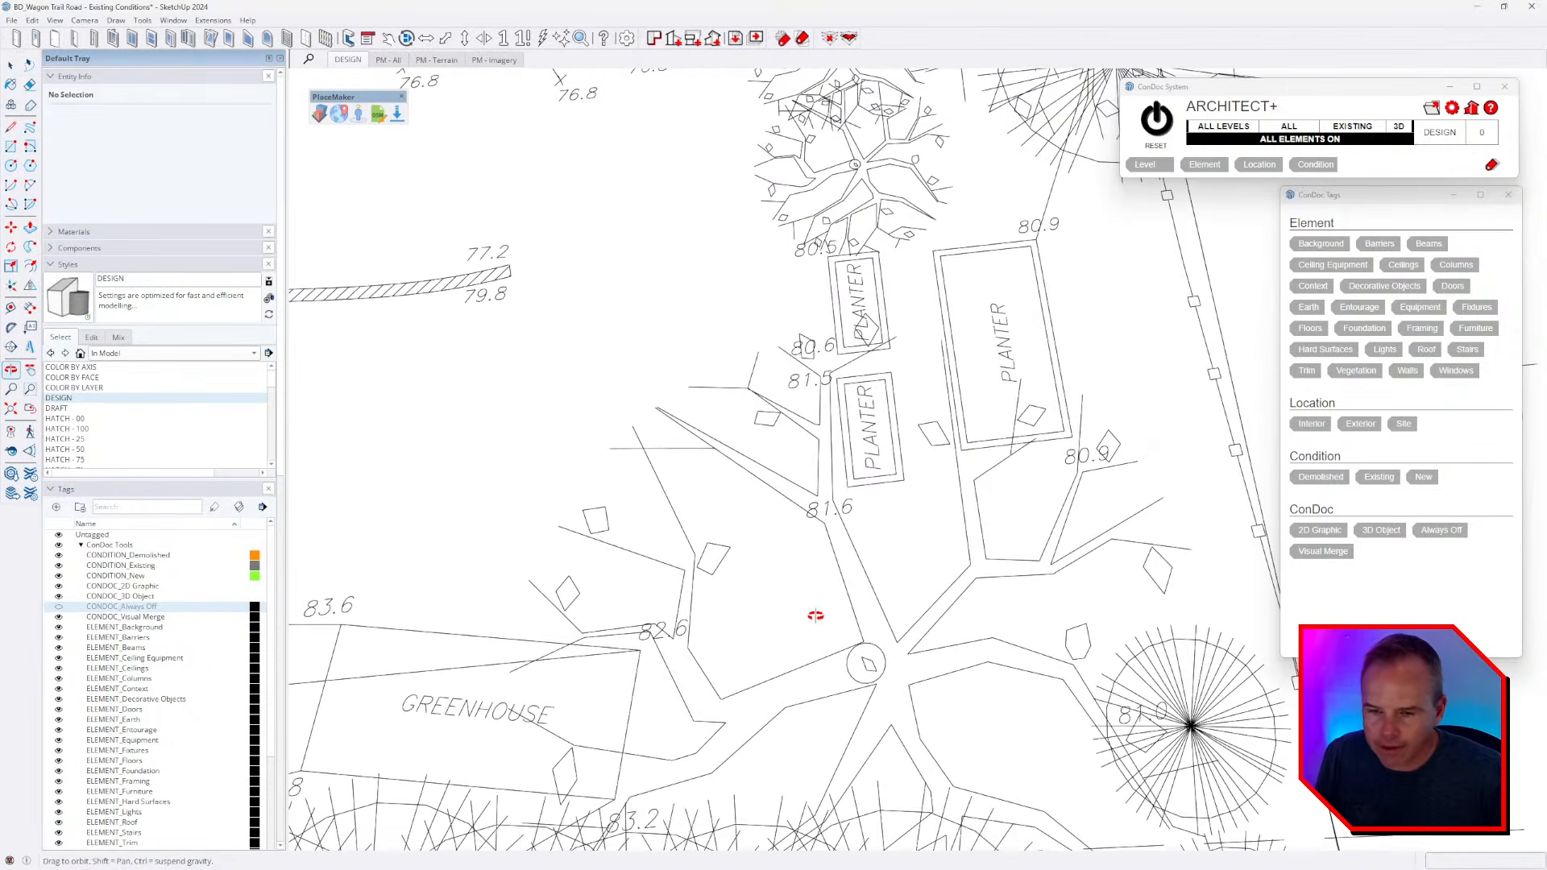
pyautogui.click(846, 486)
pyautogui.press('Up')
pyautogui.write('81.6')
pyautogui.press('Return')
pyautogui.press('Escape')
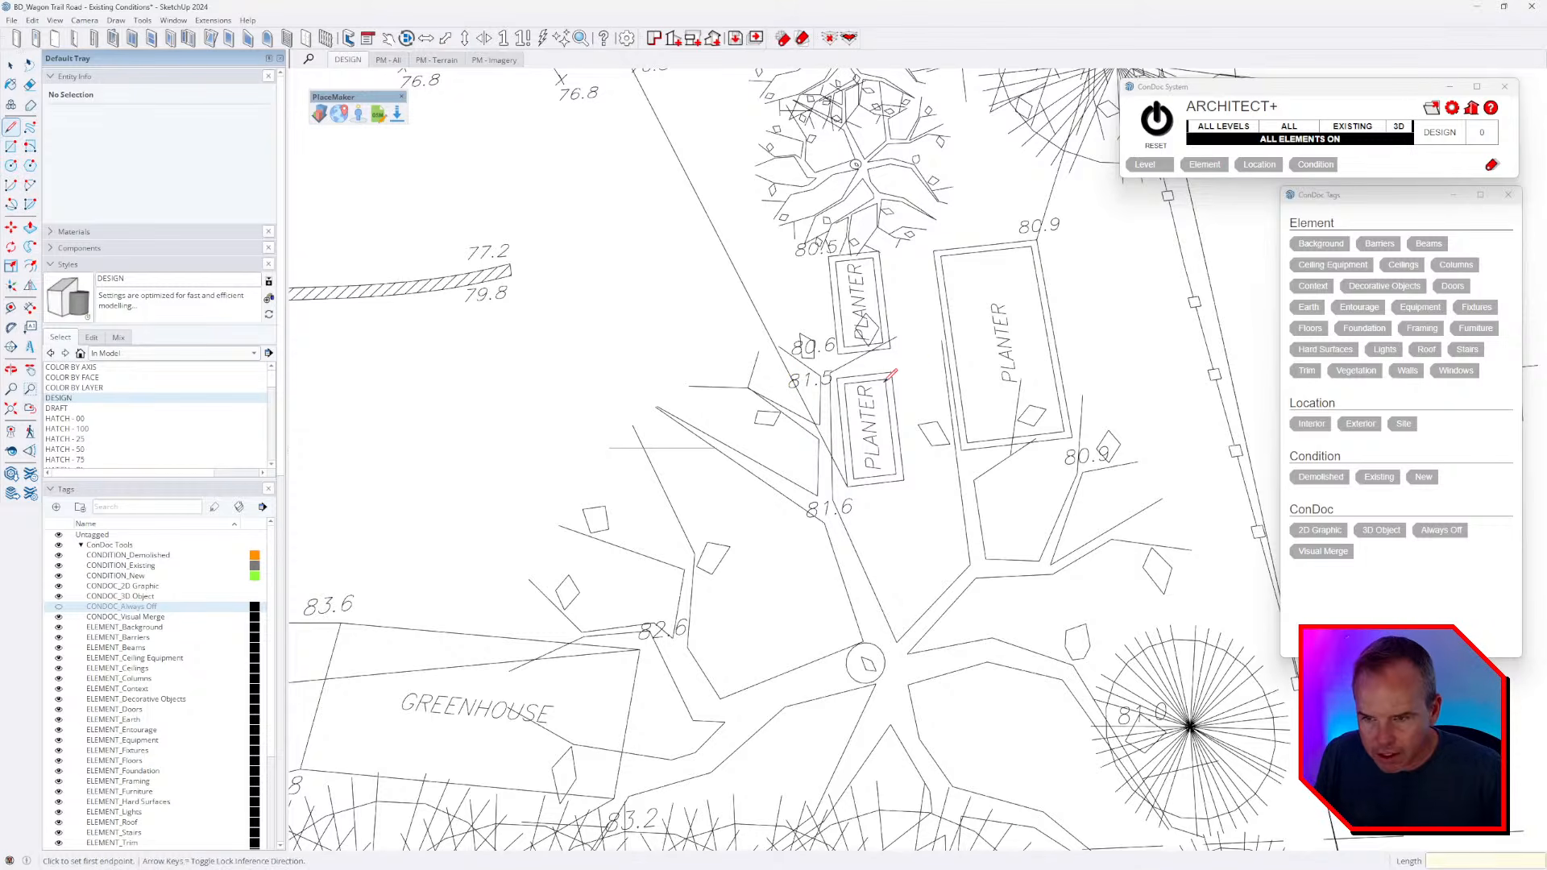
# - Draw a vertical line from the lower small planter's corner labelled 81.5, matching that elevation in feet
pyautogui.scroll(5, 842, 382)
pyautogui.click(825, 373)
pyautogui.press('Up')
pyautogui.write('8')
pyautogui.write('1')
pyautogui.press('Return')
pyautogui.press('Escape')
# - Draw a vertical line 80.6 feet high from the southwest corner of the upper small planter
pyautogui.click(829, 305)
pyautogui.press('Up')
pyautogui.write('80.6')
pyautogui.press('Return')
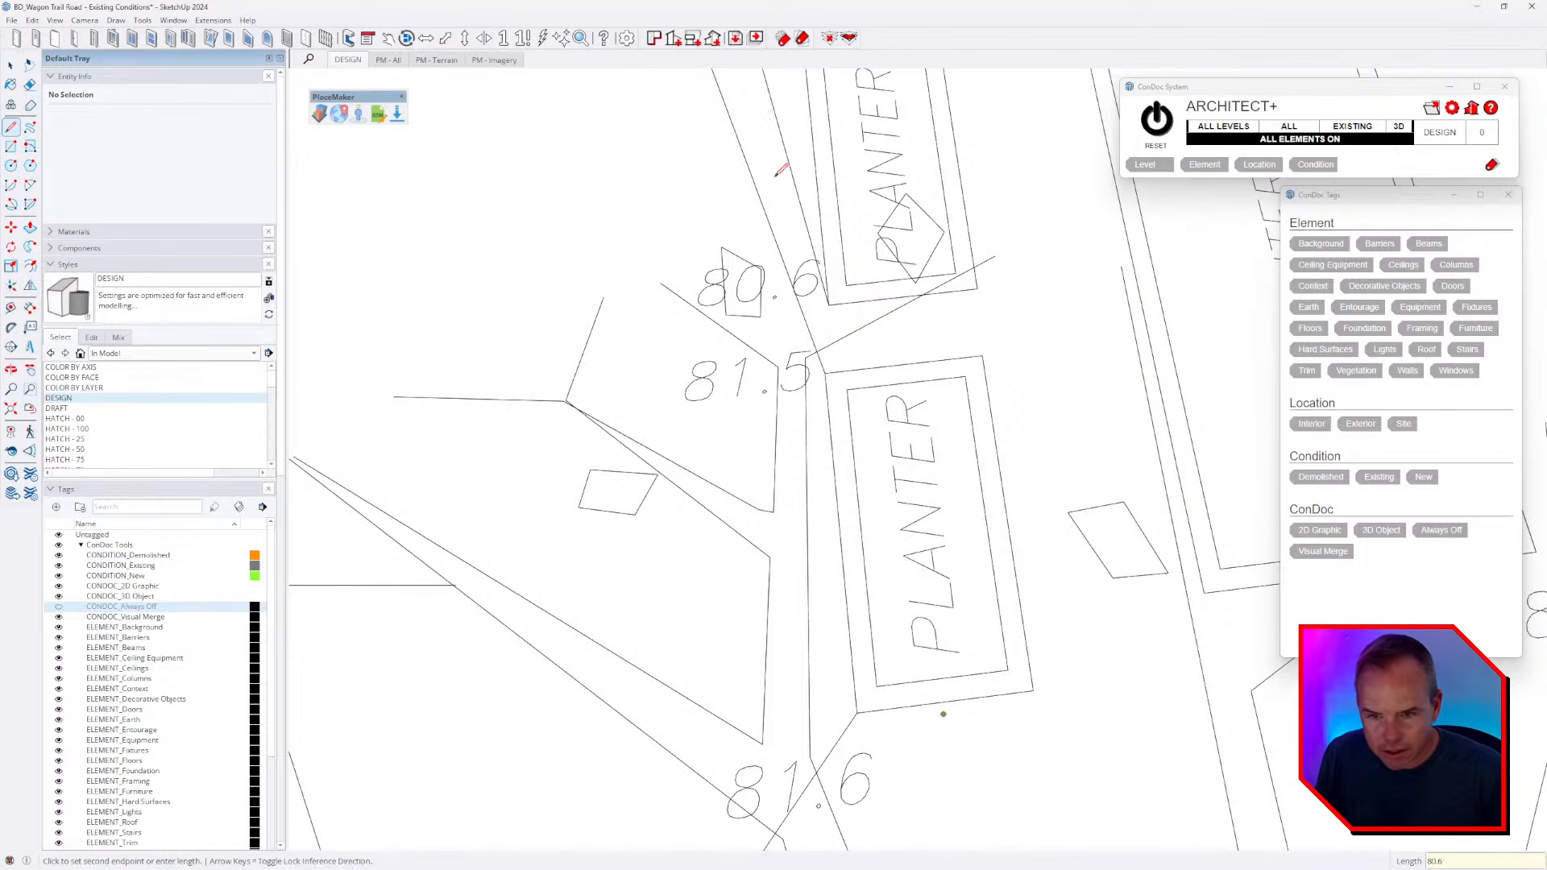
pyautogui.press('Escape')
# - Draw a vertical line from the large planter's southeast corner labelled 80.9, matching that elevation in feet
pyautogui.scroll(-5, 761, 329)
pyautogui.keyDown('shift'); pyautogui.moveTo(993, 514); pyautogui.dragTo(842, 510, button='middle'); pyautogui.keyUp('shift')
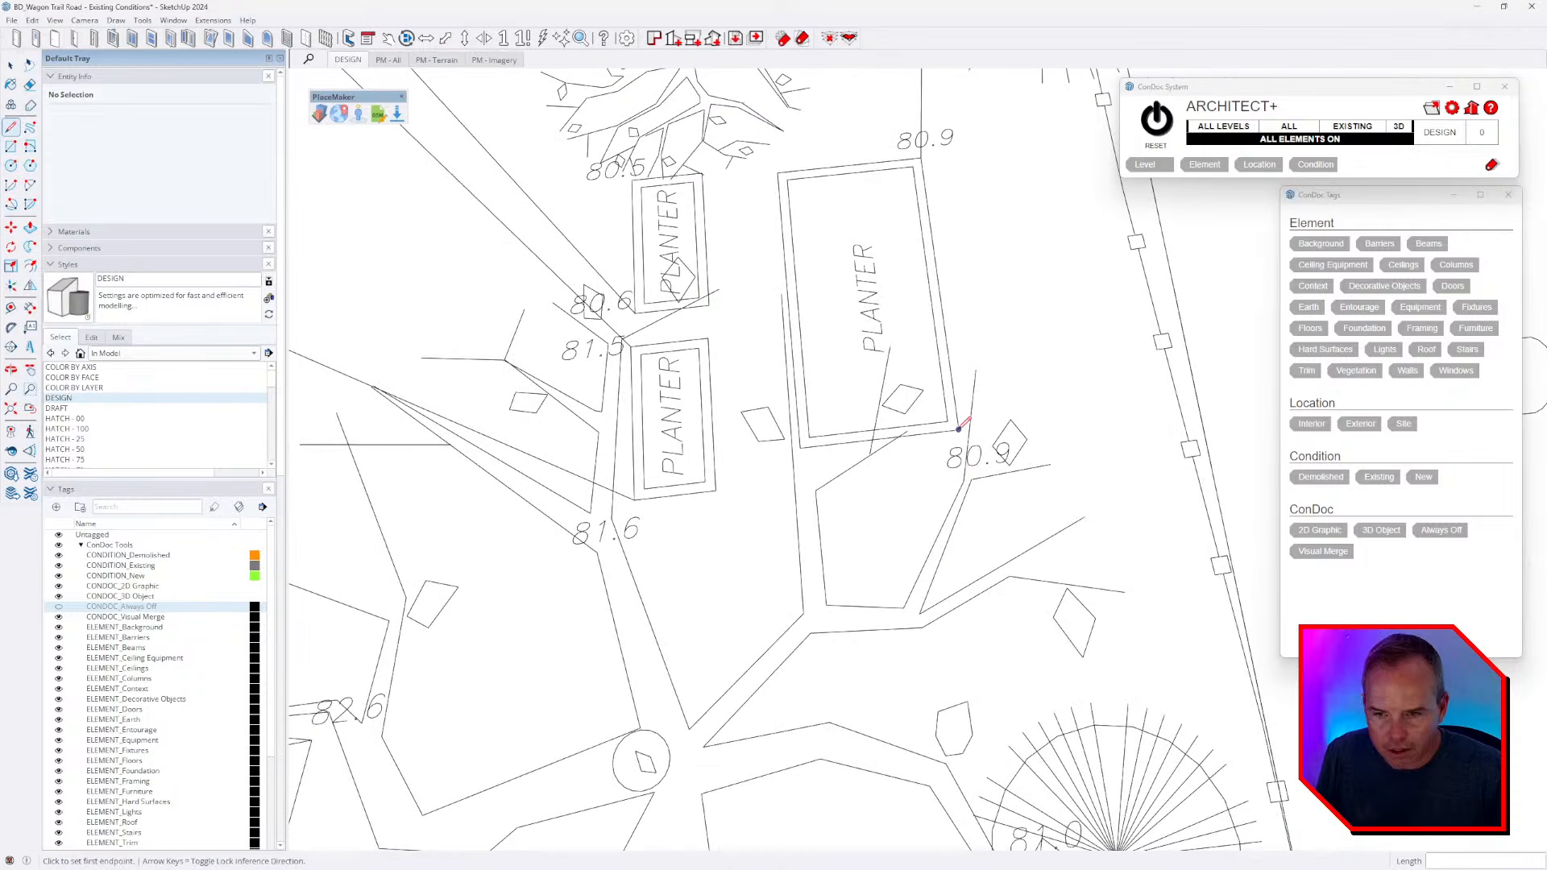
pyautogui.click(958, 430)
pyautogui.press('Escape')
# - Draw a vertical line 81 feet high at the spot elevation labelled 81.0 inside the tree southeast of the planters
pyautogui.keyDown('shift'); pyautogui.moveTo(936, 611); pyautogui.dragTo(856, 245, button='middle'); pyautogui.keyUp('shift')
pyautogui.press('l')
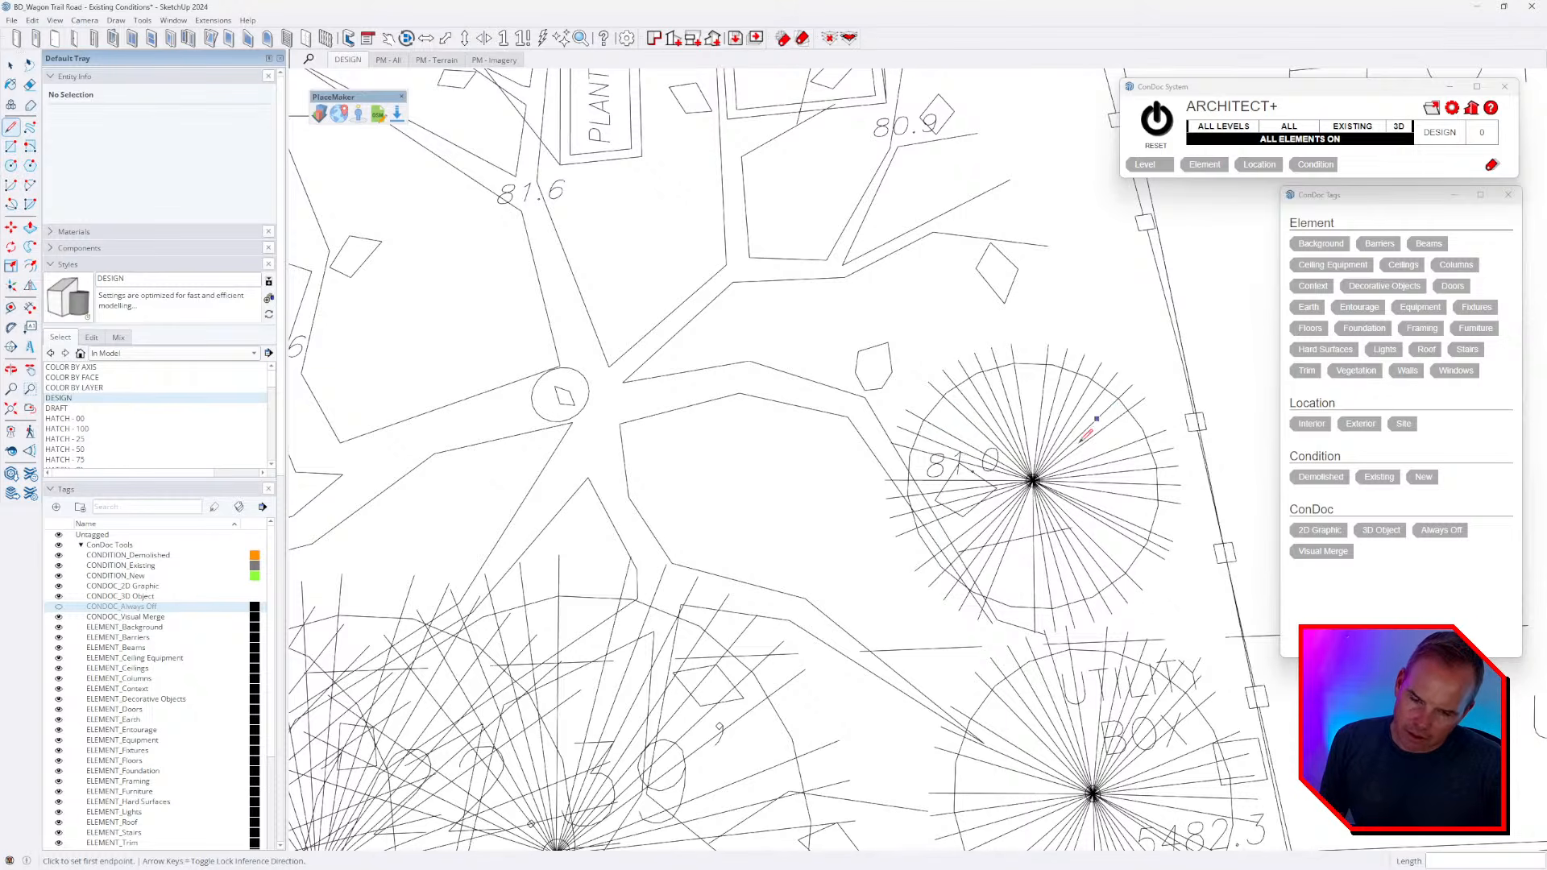
pyautogui.click(1001, 472)
pyautogui.press('Up')
pyautogui.write('81')
pyautogui.press('Return')
pyautogui.scroll(-4, 1080, 540)
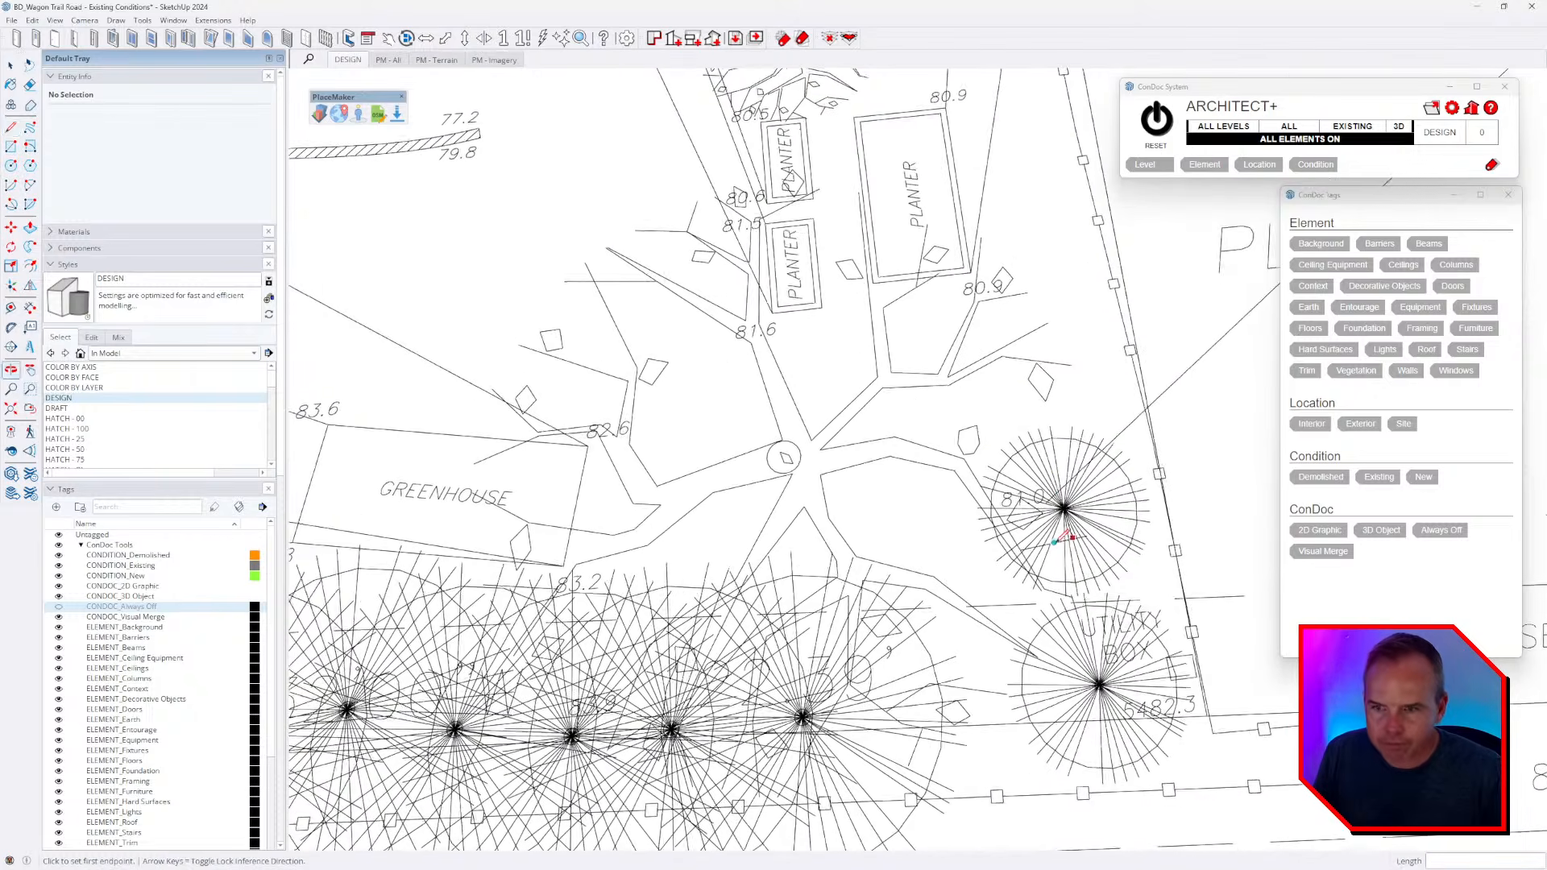
# - Draw a vertical line 77.5 feet high from the outer corner at the west end of the upper retaining wall
pyautogui.scroll(-3, 1057, 549)
pyautogui.keyDown('shift'); pyautogui.moveTo(1016, 570); pyautogui.dragTo(1070, 667, button='middle'); pyautogui.keyUp('shift')
pyautogui.keyDown('shift'); pyautogui.moveTo(793, 525); pyautogui.dragTo(876, 532, button='middle'); pyautogui.keyUp('shift')
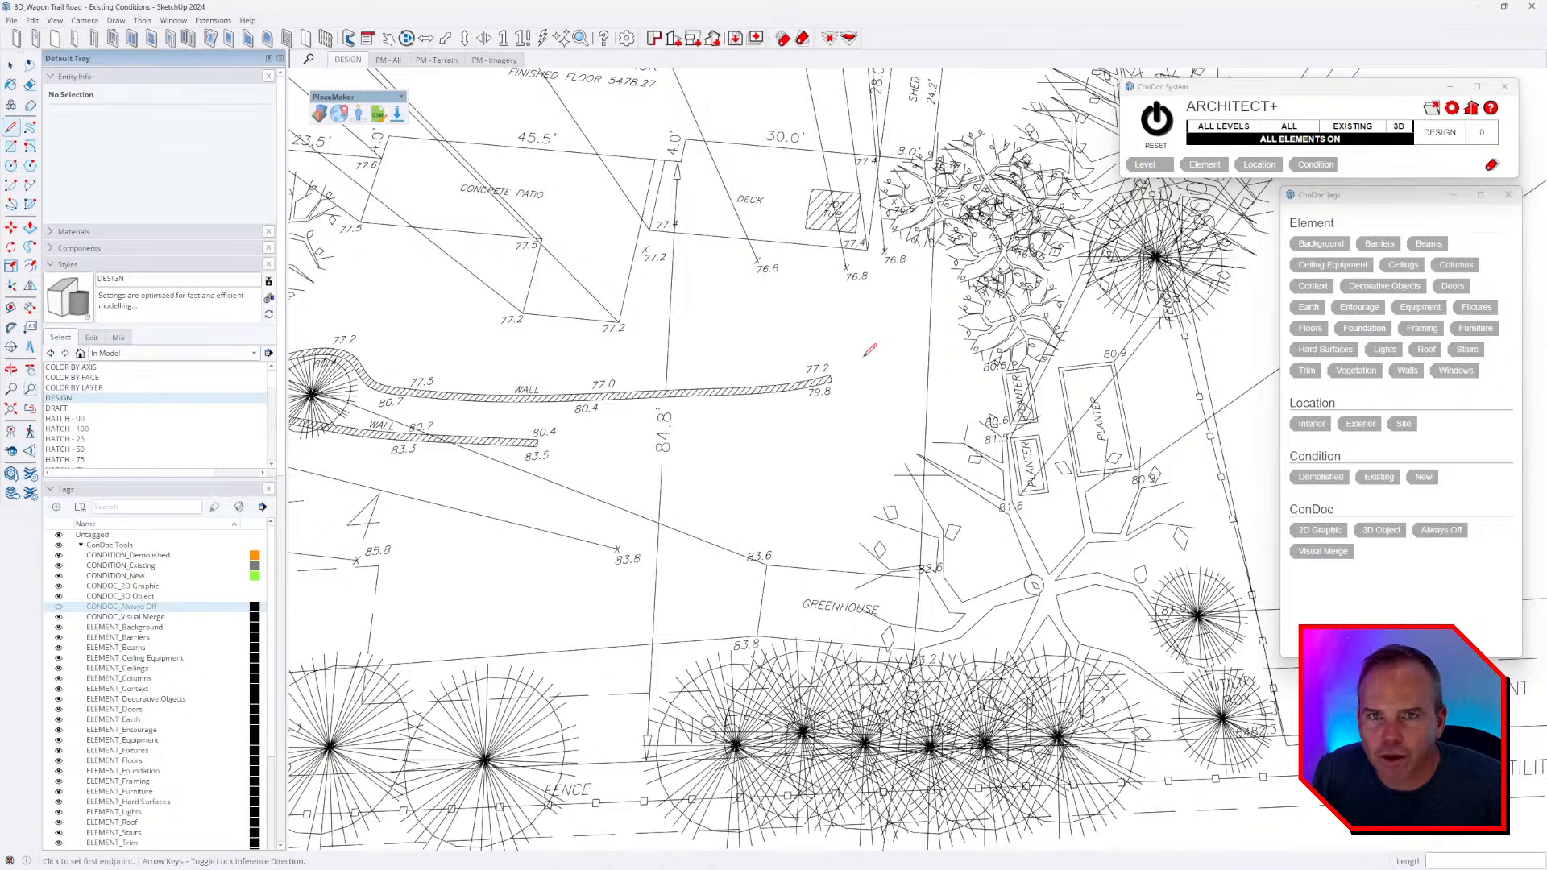
pyautogui.keyDown('shift'); pyautogui.moveTo(765, 413); pyautogui.dragTo(1188, 395, button='middle'); pyautogui.keyUp('shift')
pyautogui.keyDown('shift'); pyautogui.moveTo(936, 422); pyautogui.dragTo(1078, 400, button='middle'); pyautogui.keyUp('shift')
pyautogui.scroll(10, 684, 262)
pyautogui.click(687, 264)
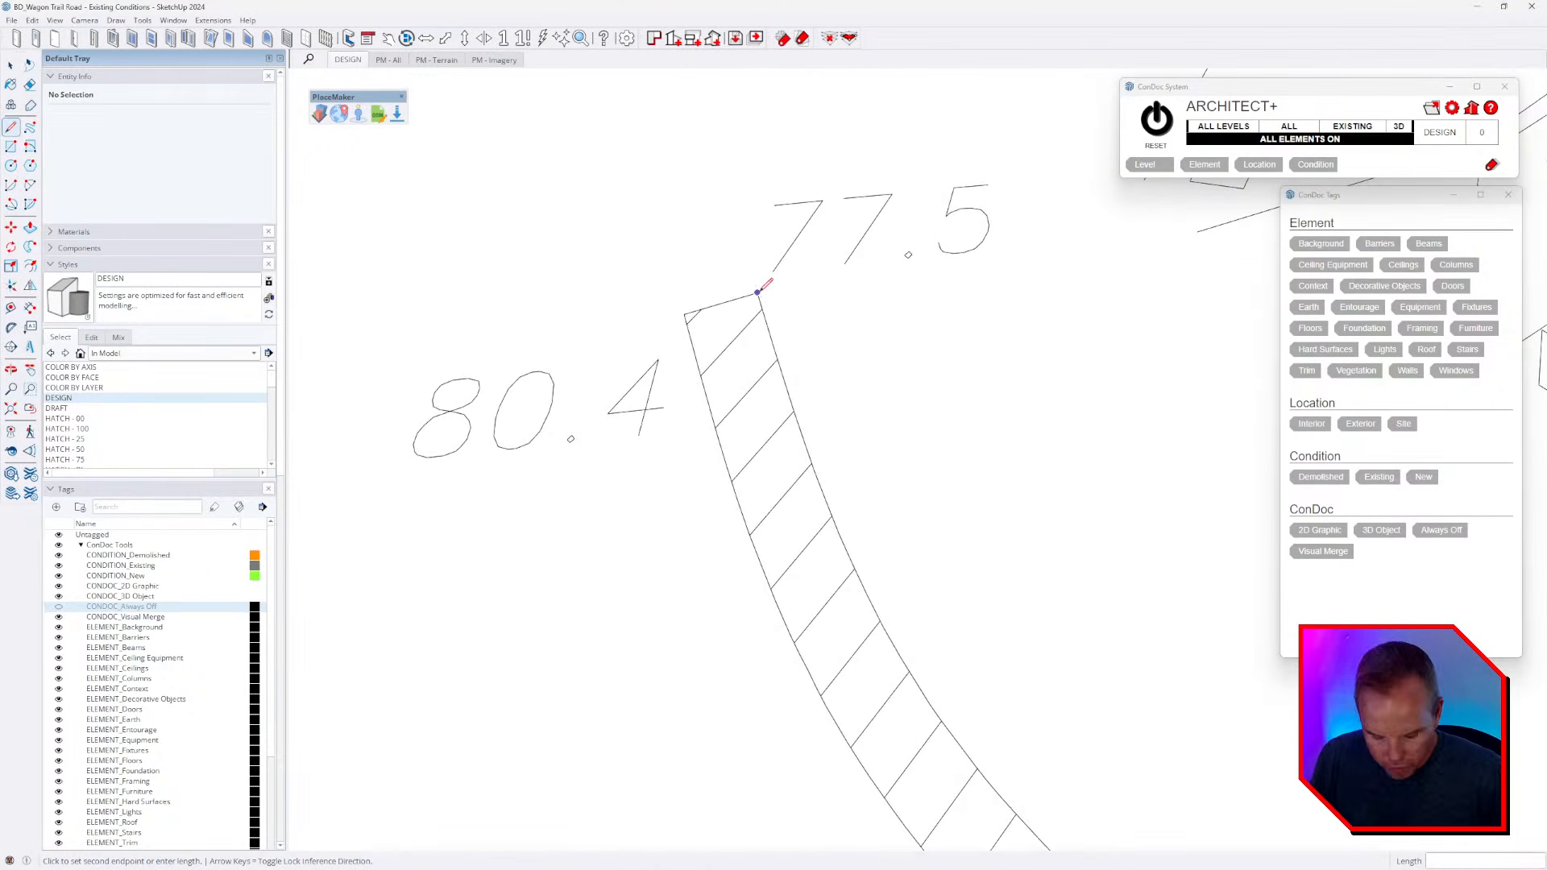
pyautogui.write('77.5')
pyautogui.press('Return')
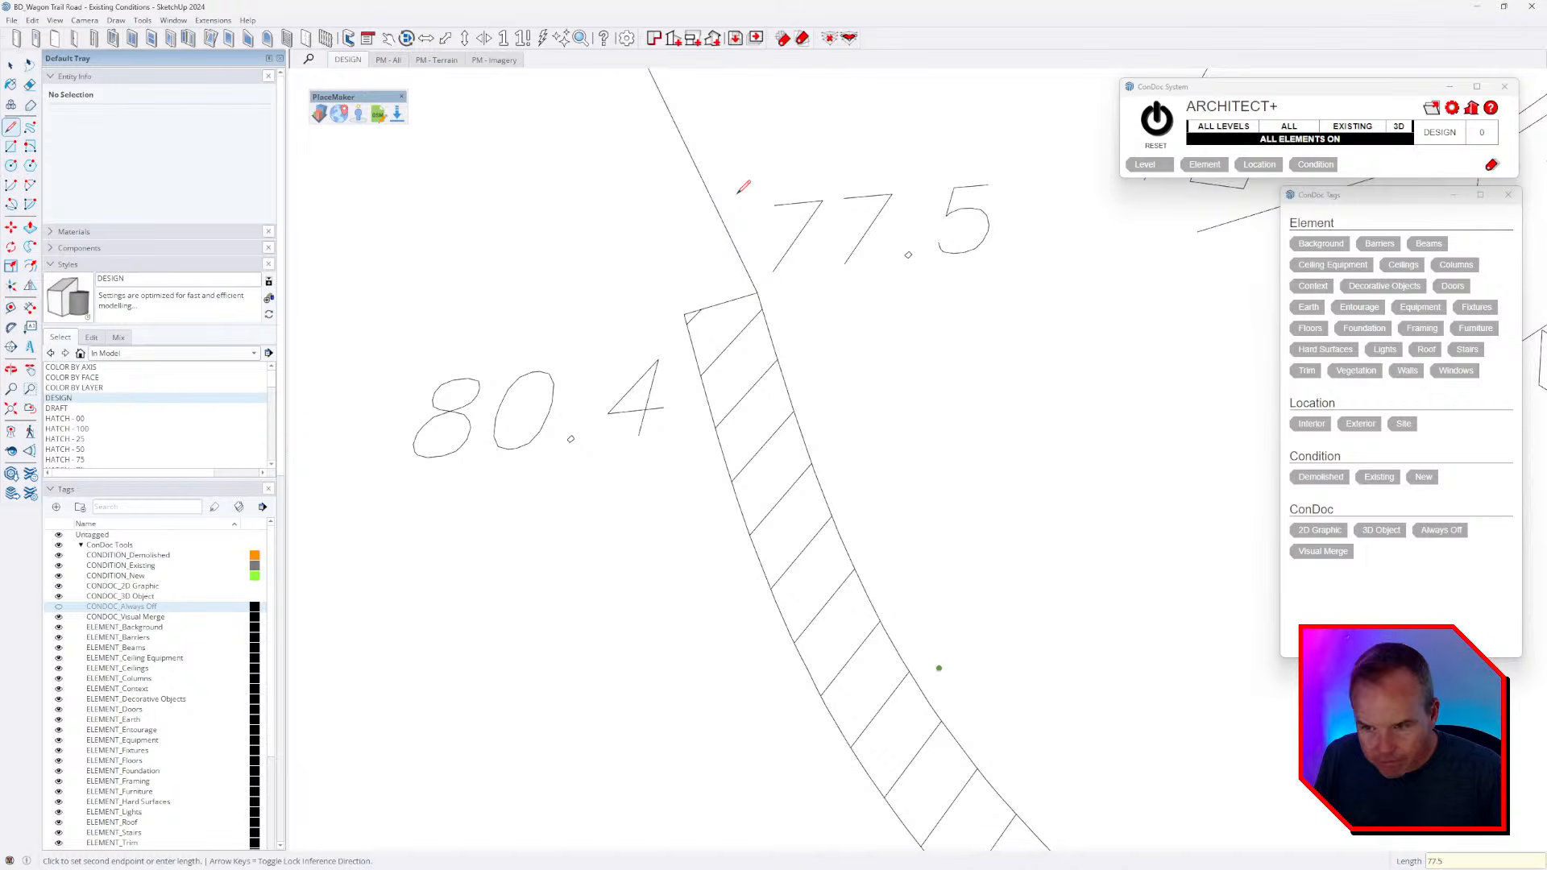
pyautogui.press('Escape')
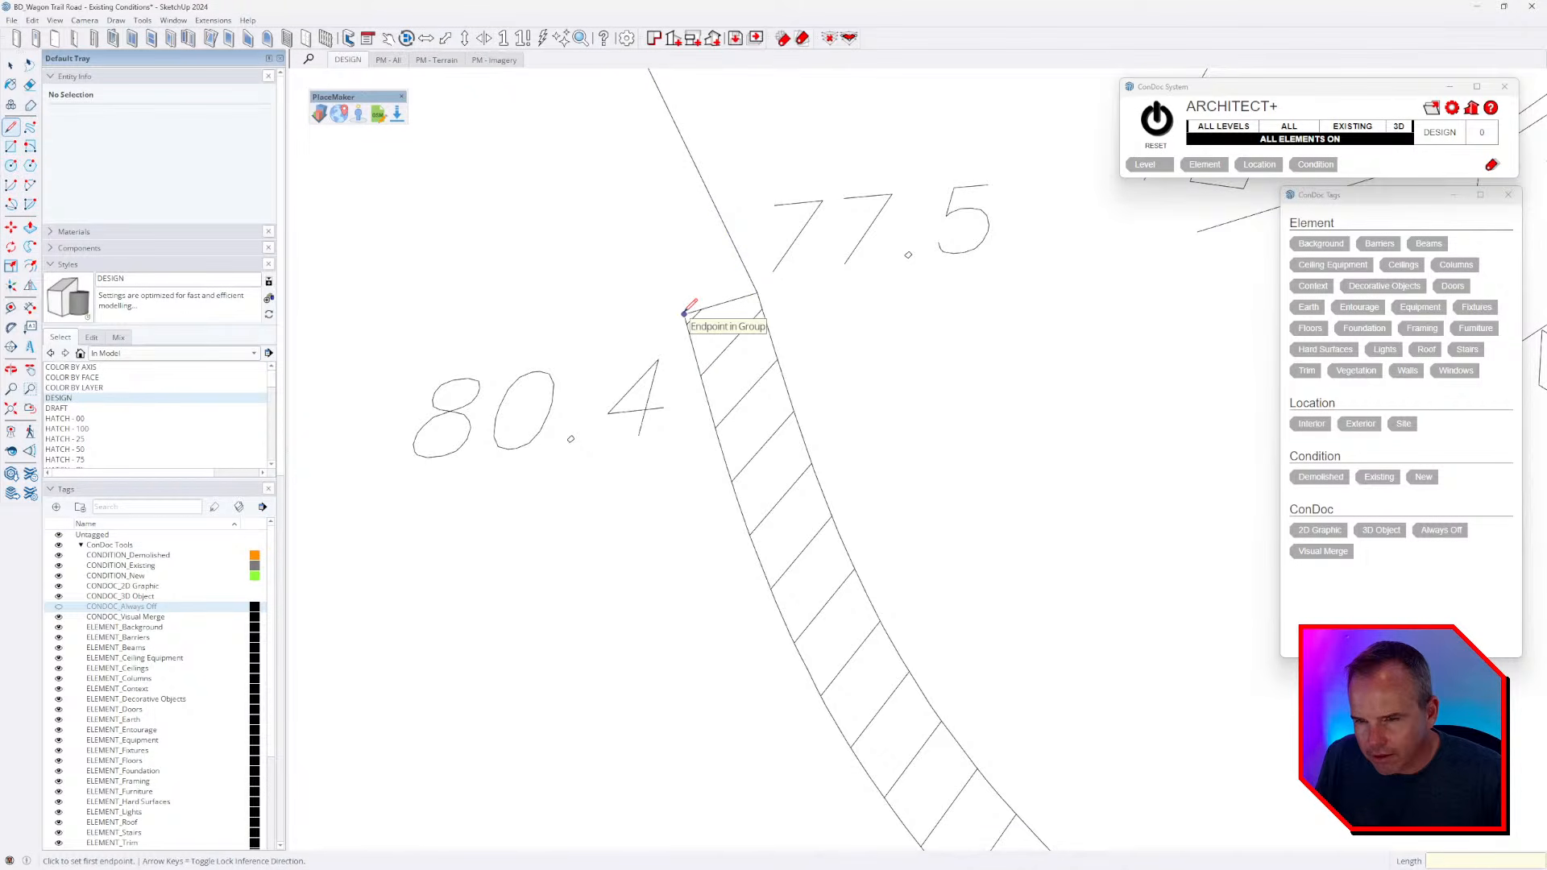
# - Switch to Media Player and scrub through drone video DJI_0581 to examine the ground behind the house
pyautogui.scroll(-6, 709, 362)
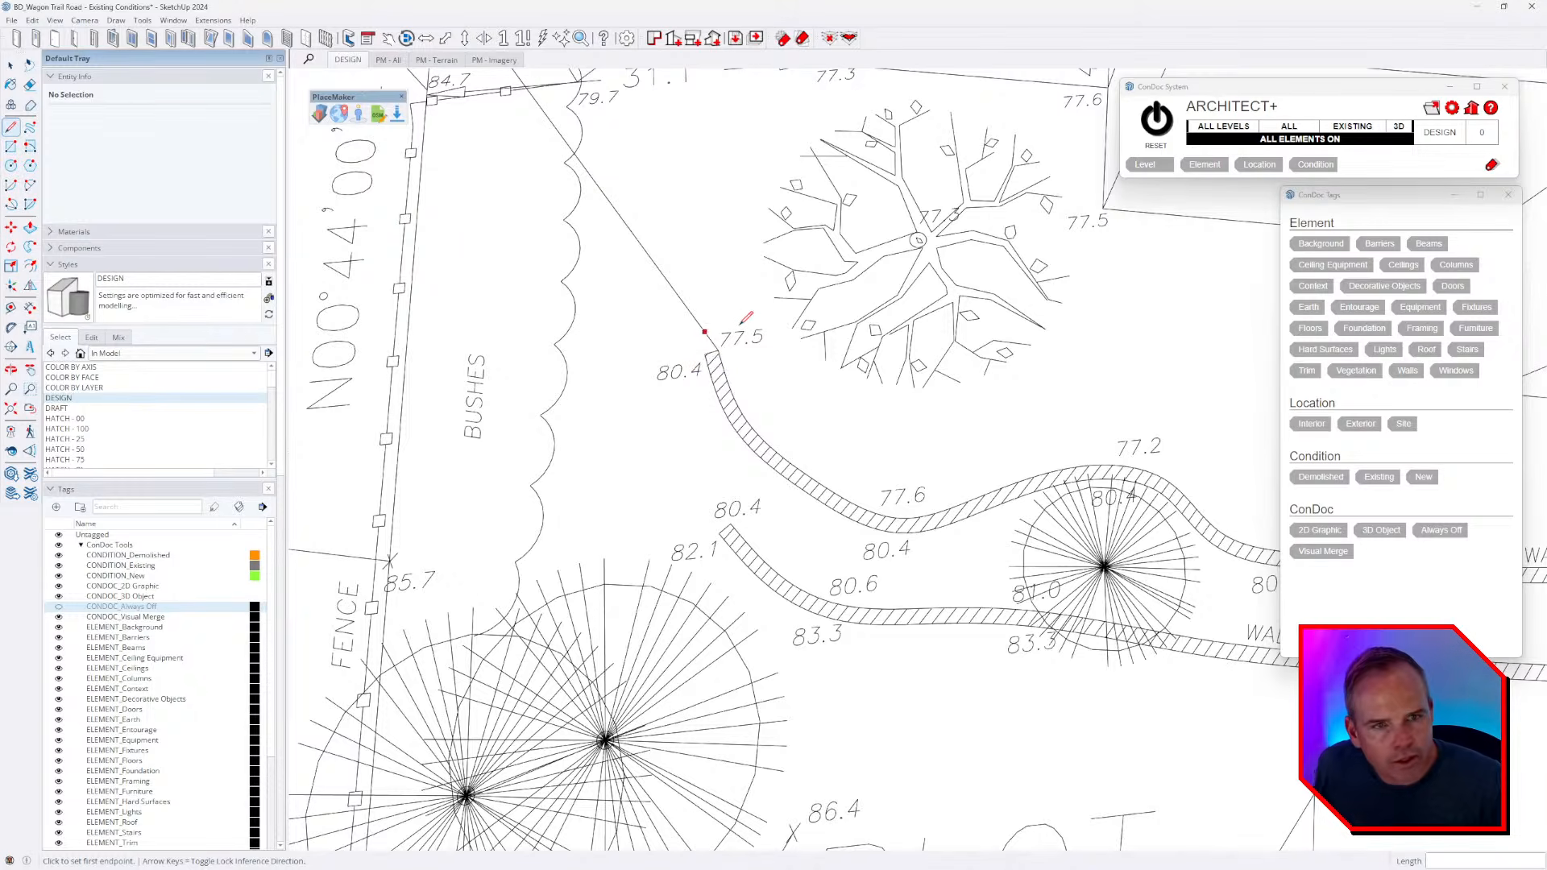
pyautogui.hotkey('alt', 'Tab')
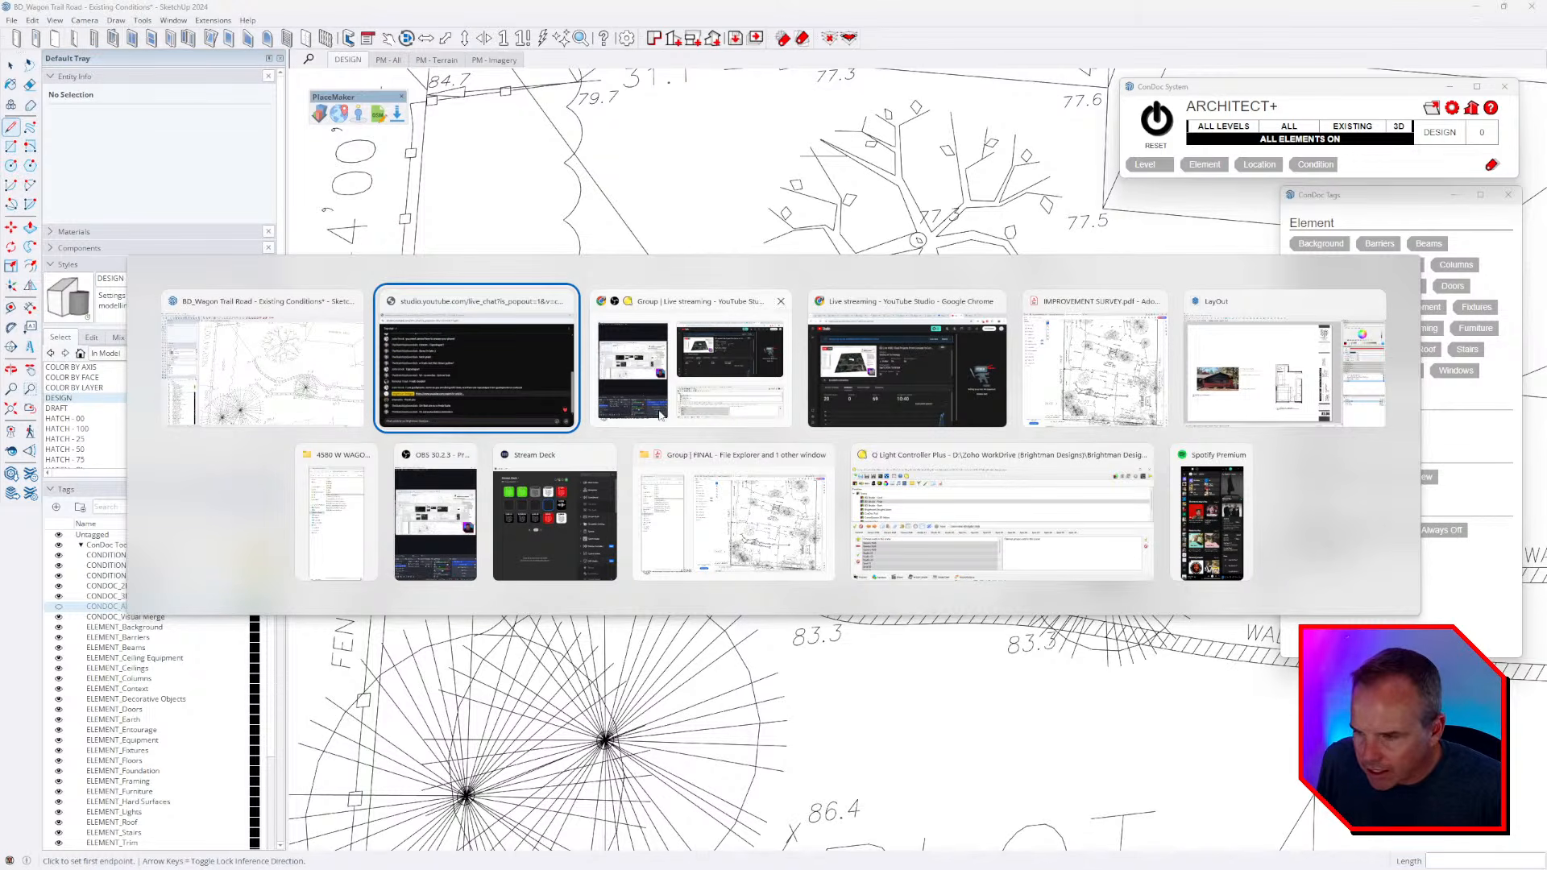
pyautogui.click(359, 487)
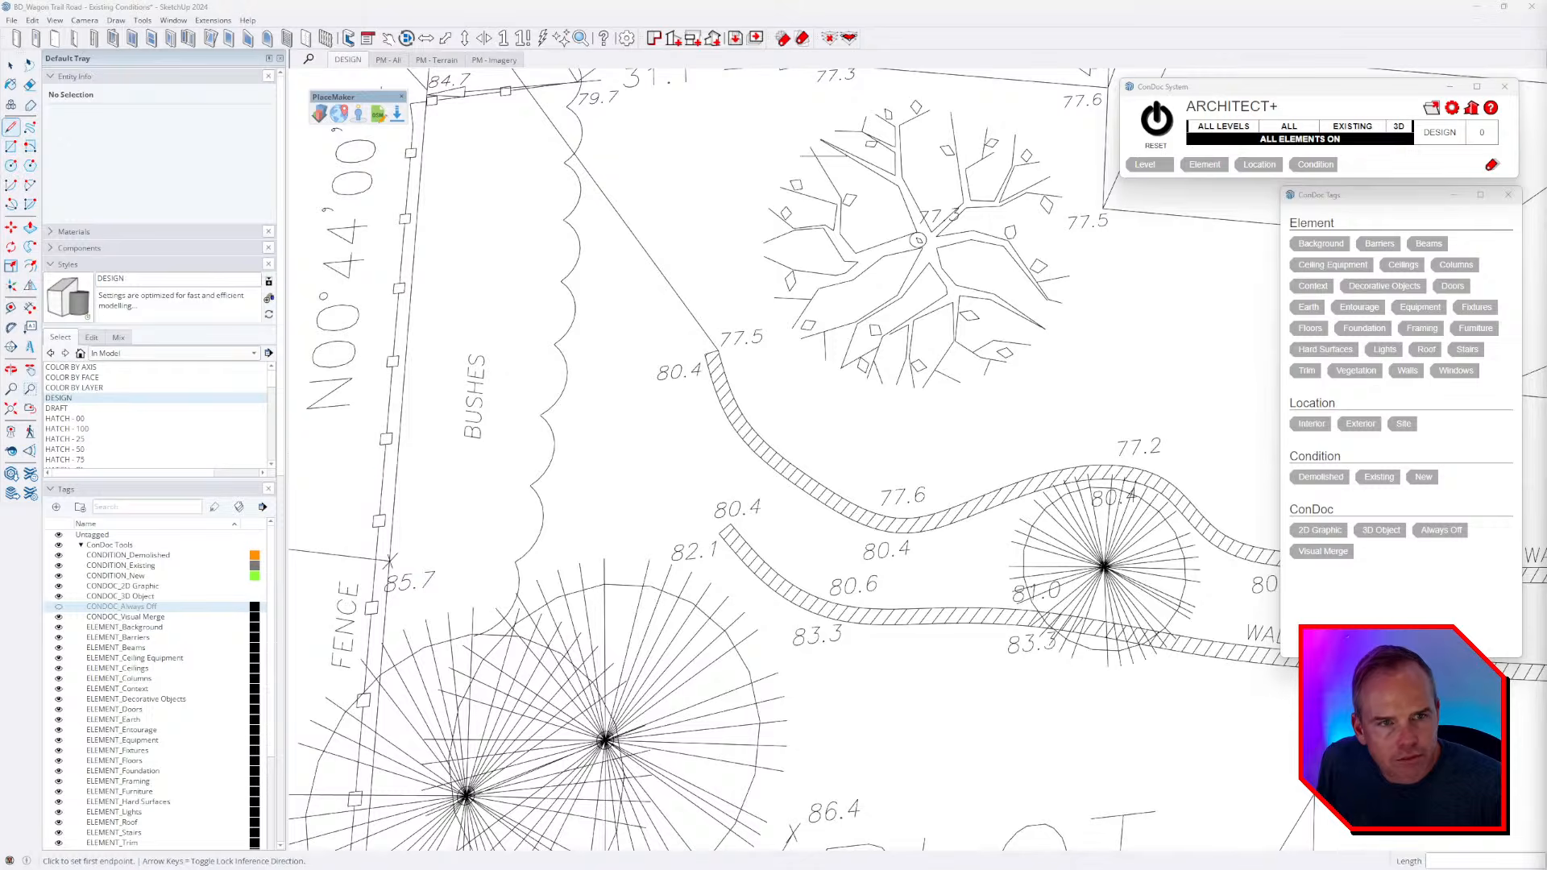
pyautogui.moveTo(206, 16)
pyautogui.mouseDown()
pyautogui.moveTo(0, 97)
pyautogui.moveTo(88, 189)
pyautogui.moveTo(0, 194)
pyautogui.mouseUp()
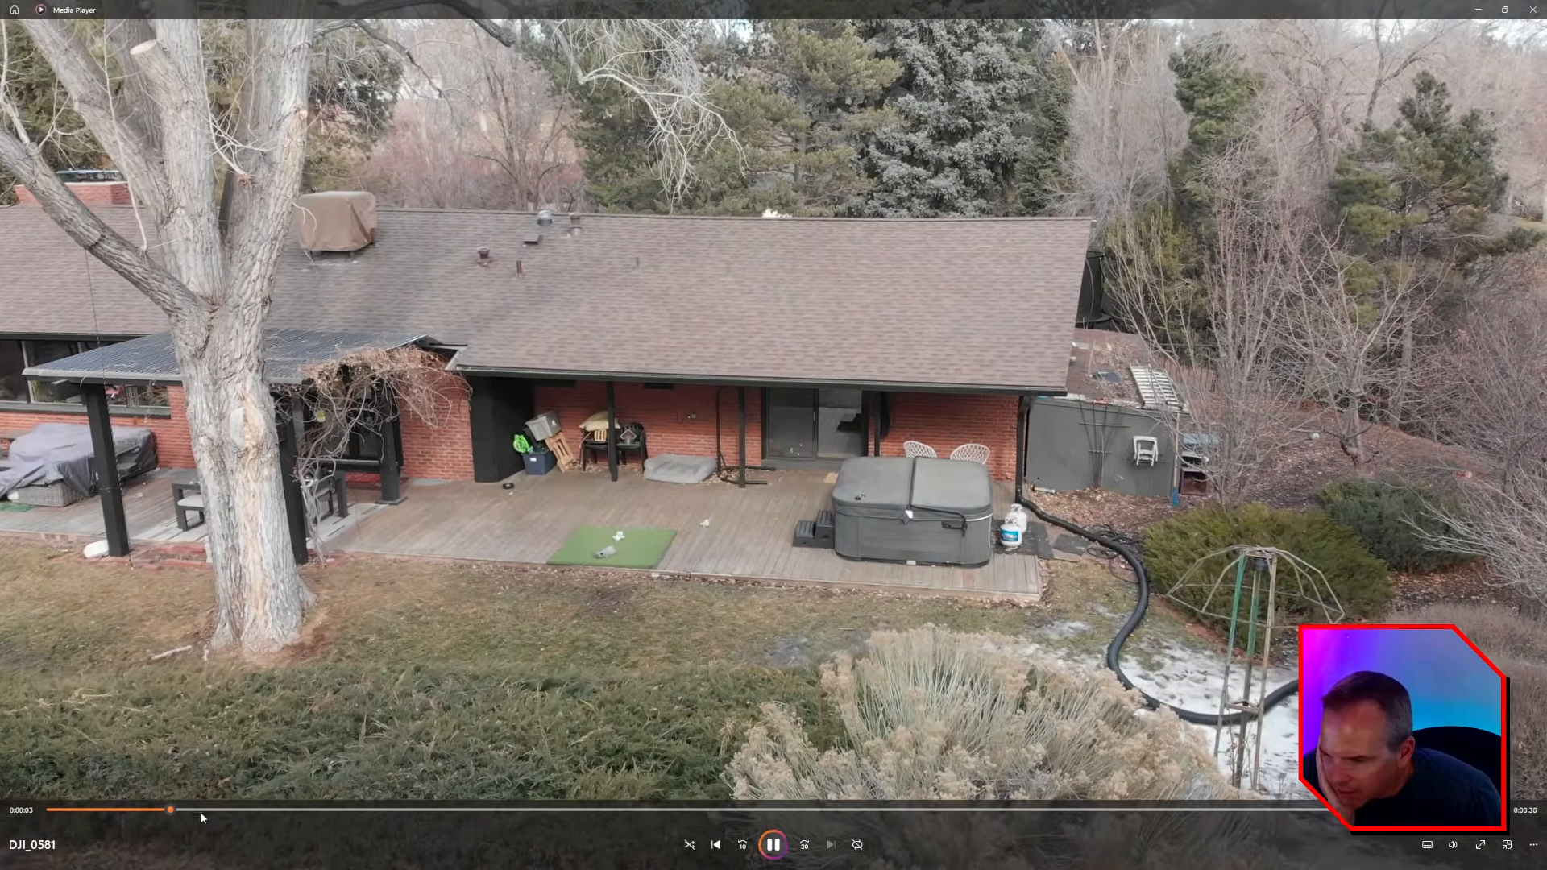
pyautogui.click(212, 812)
pyautogui.moveTo(214, 810); pyautogui.dragTo(272, 810)
pyautogui.moveTo(678, 800); pyautogui.dragTo(788, 802)
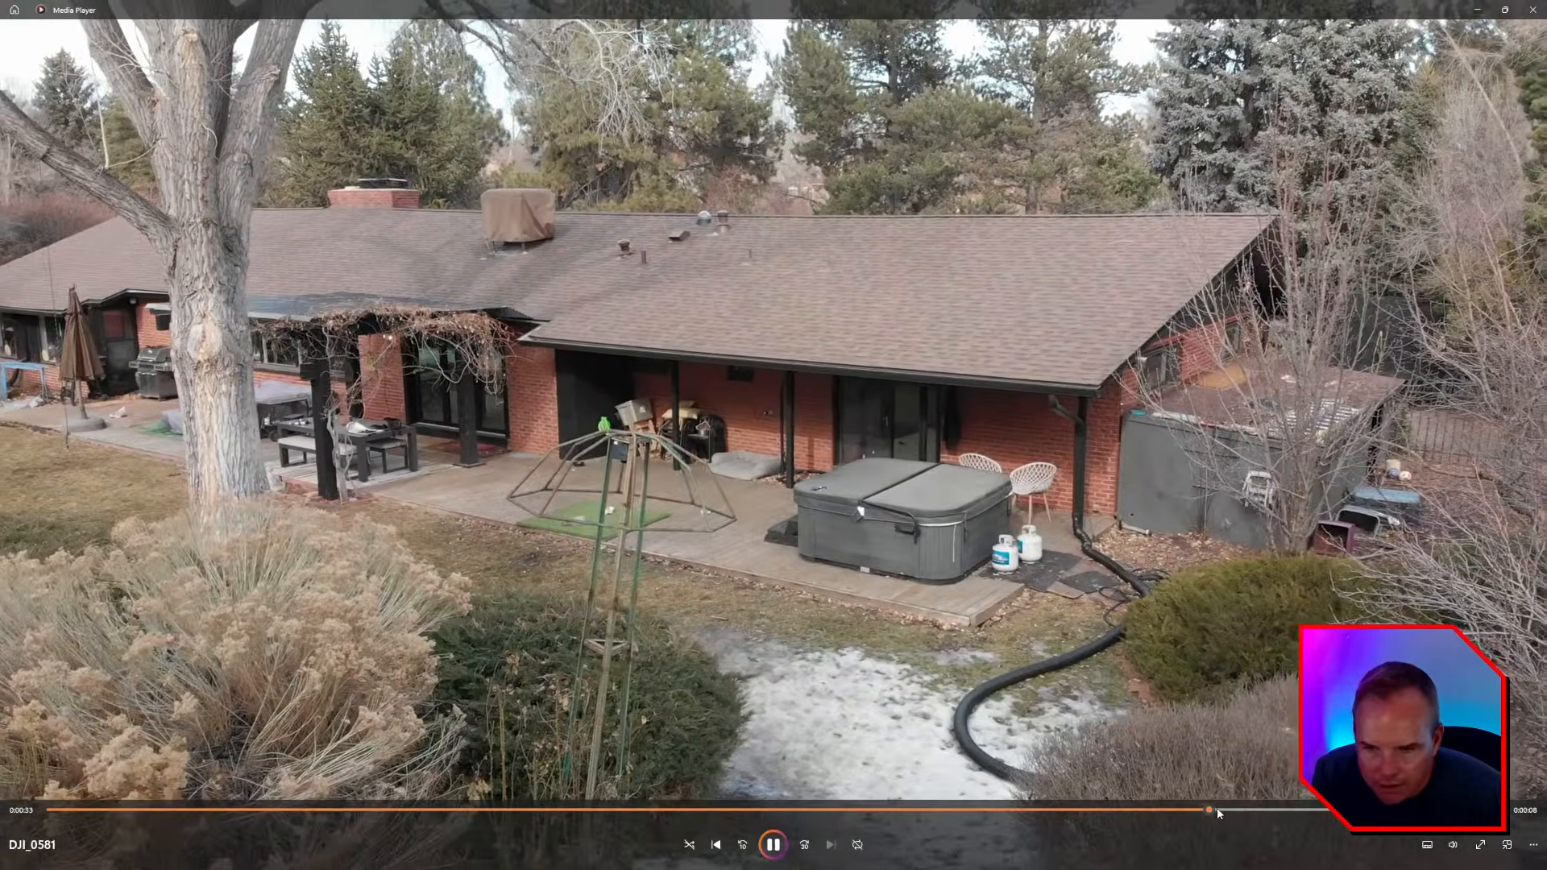
pyautogui.click(1230, 809)
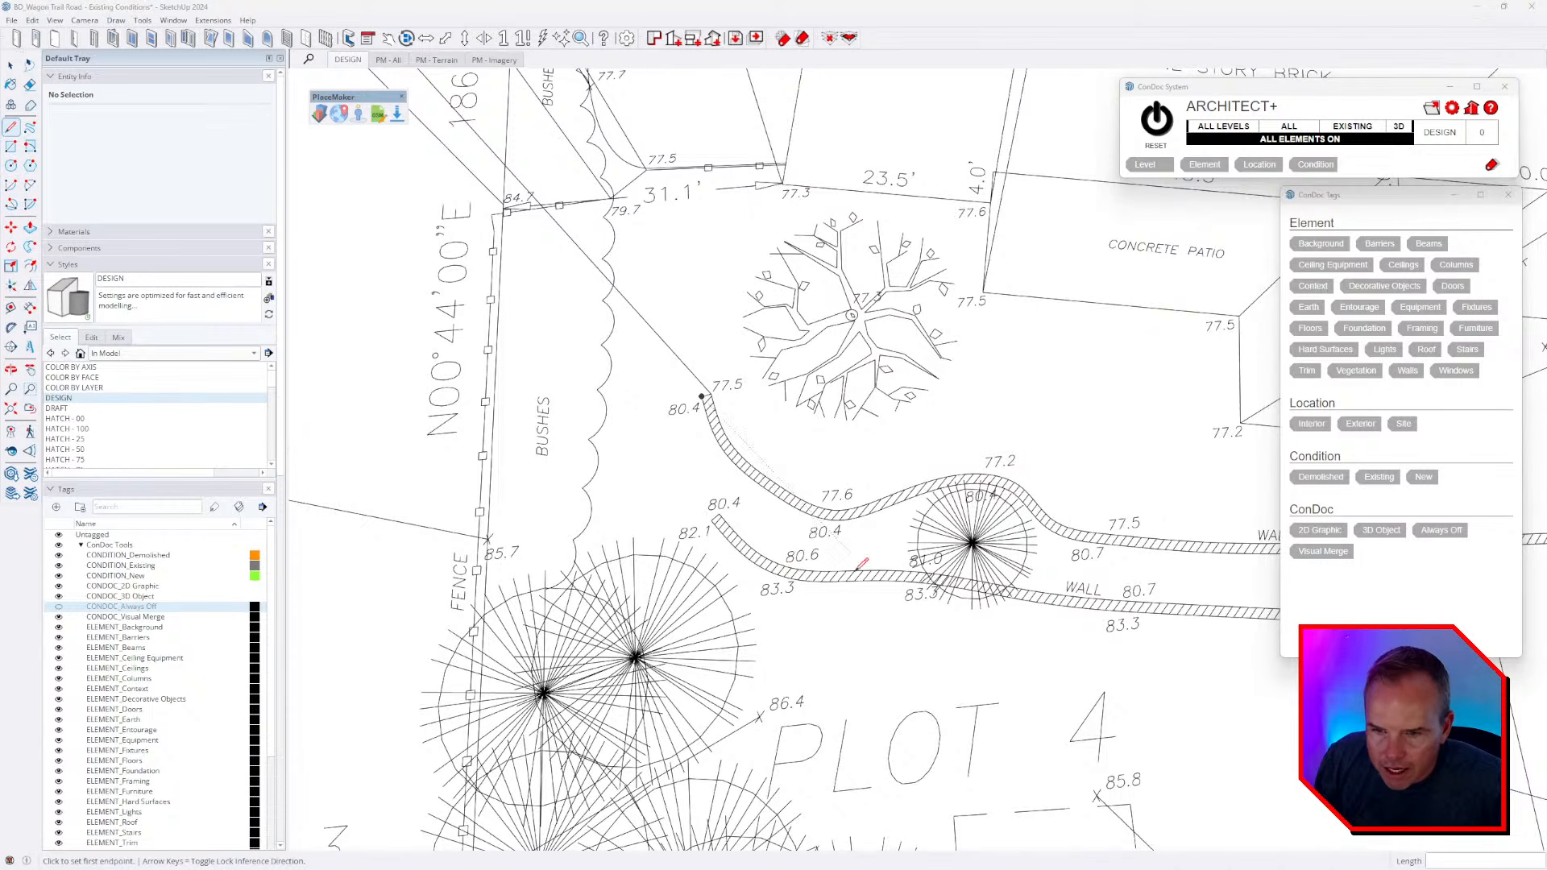
# - Draw a vertical line 77.6 feet high on the upper retaining wall's outer edge at the matching spot elevation
pyautogui.scroll(-2, 705, 505)
pyautogui.scroll(5, 709, 496)
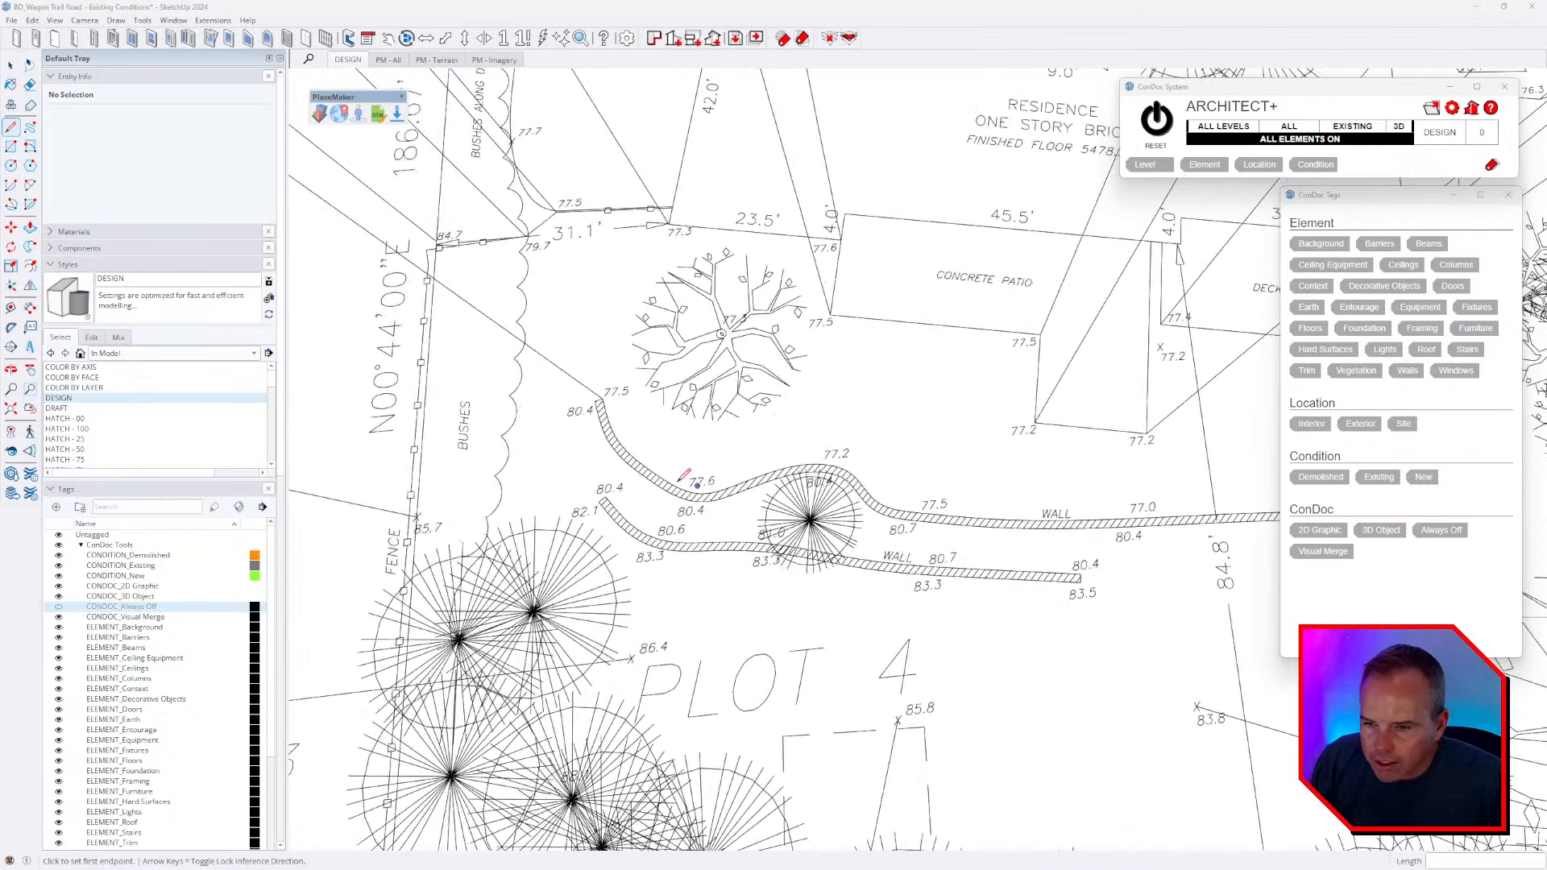
pyautogui.click(743, 508)
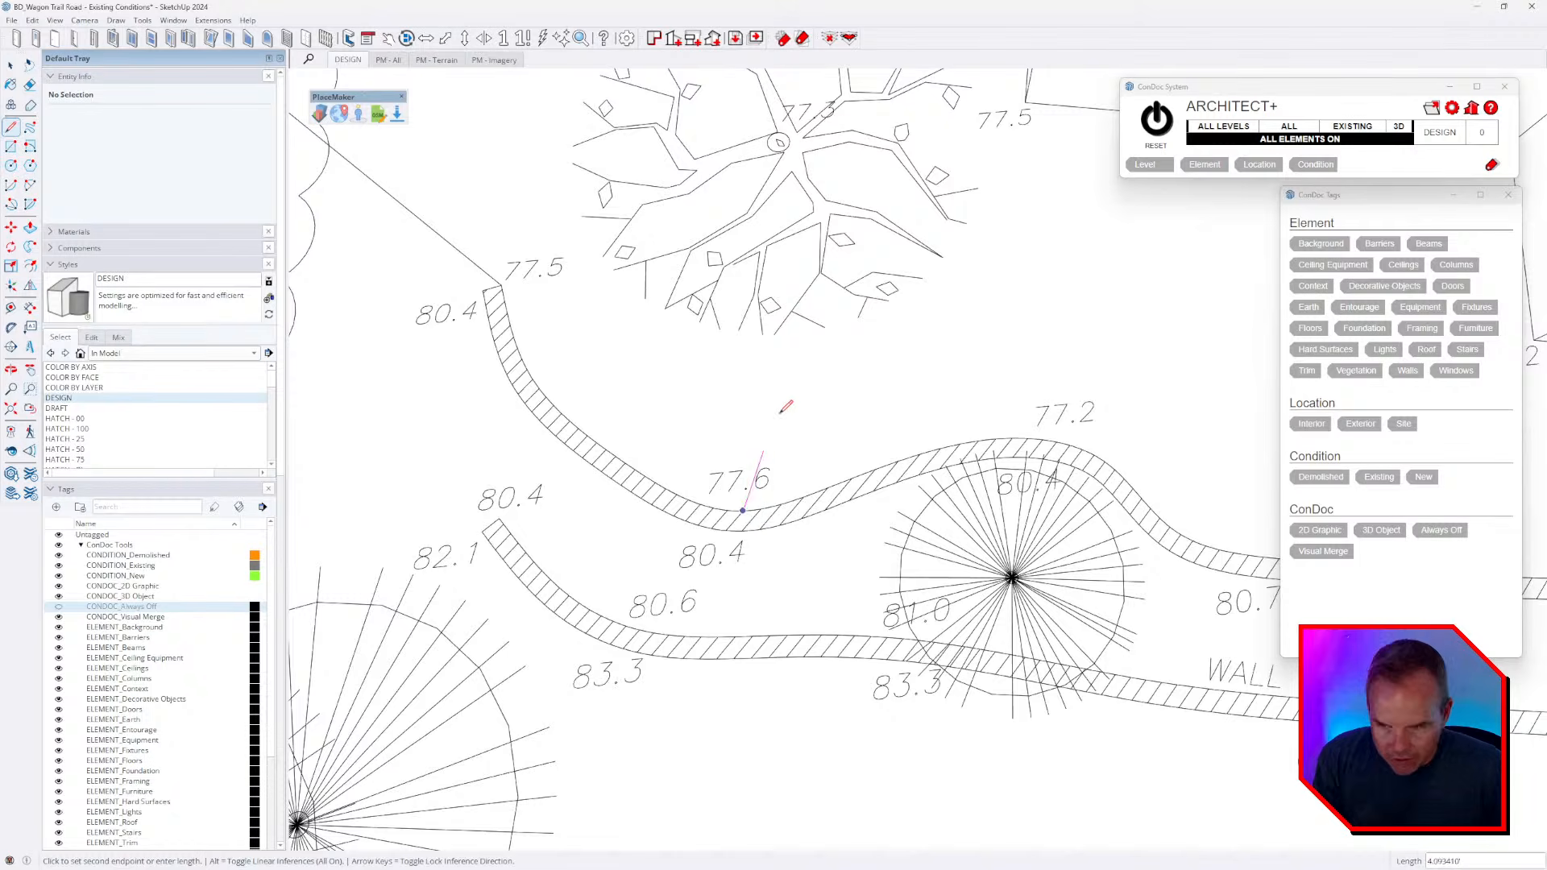
pyautogui.moveTo(781, 421); pyautogui.dragTo(808, 335, button='middle')
pyautogui.write('77')
pyautogui.write(".6'")
pyautogui.press('Return')
pyautogui.press('Escape')
# - Draw a vertical line 77.2 feet high on the upper retaining wall's outer edge above the small tree
pyautogui.moveTo(1112, 438); pyautogui.dragTo(1063, 421, button='middle')
pyautogui.click(1055, 446)
pyautogui.write("77.2'")
pyautogui.press('Return')
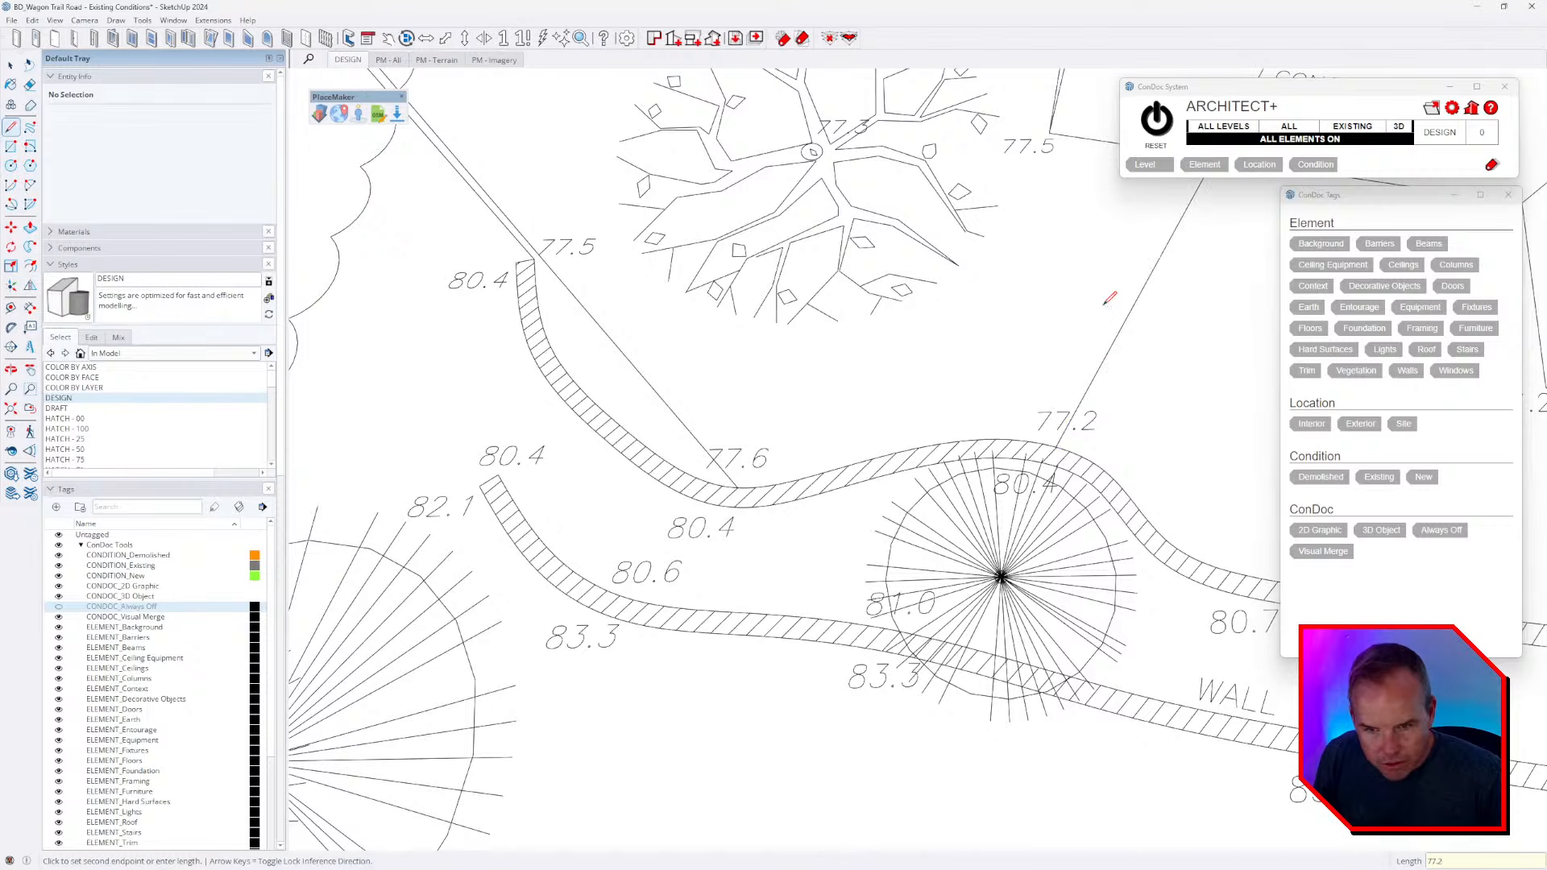
pyautogui.press('Escape')
# - Draw a vertical line 80.4 feet high from the inner corner at the west end of the lower retaining wall
pyautogui.moveTo(1080, 550); pyautogui.dragTo(653, 346, button='middle')
pyautogui.press('l')
pyautogui.scroll(2, 636, 300)
pyautogui.click(634, 299)
pyautogui.press('Up')
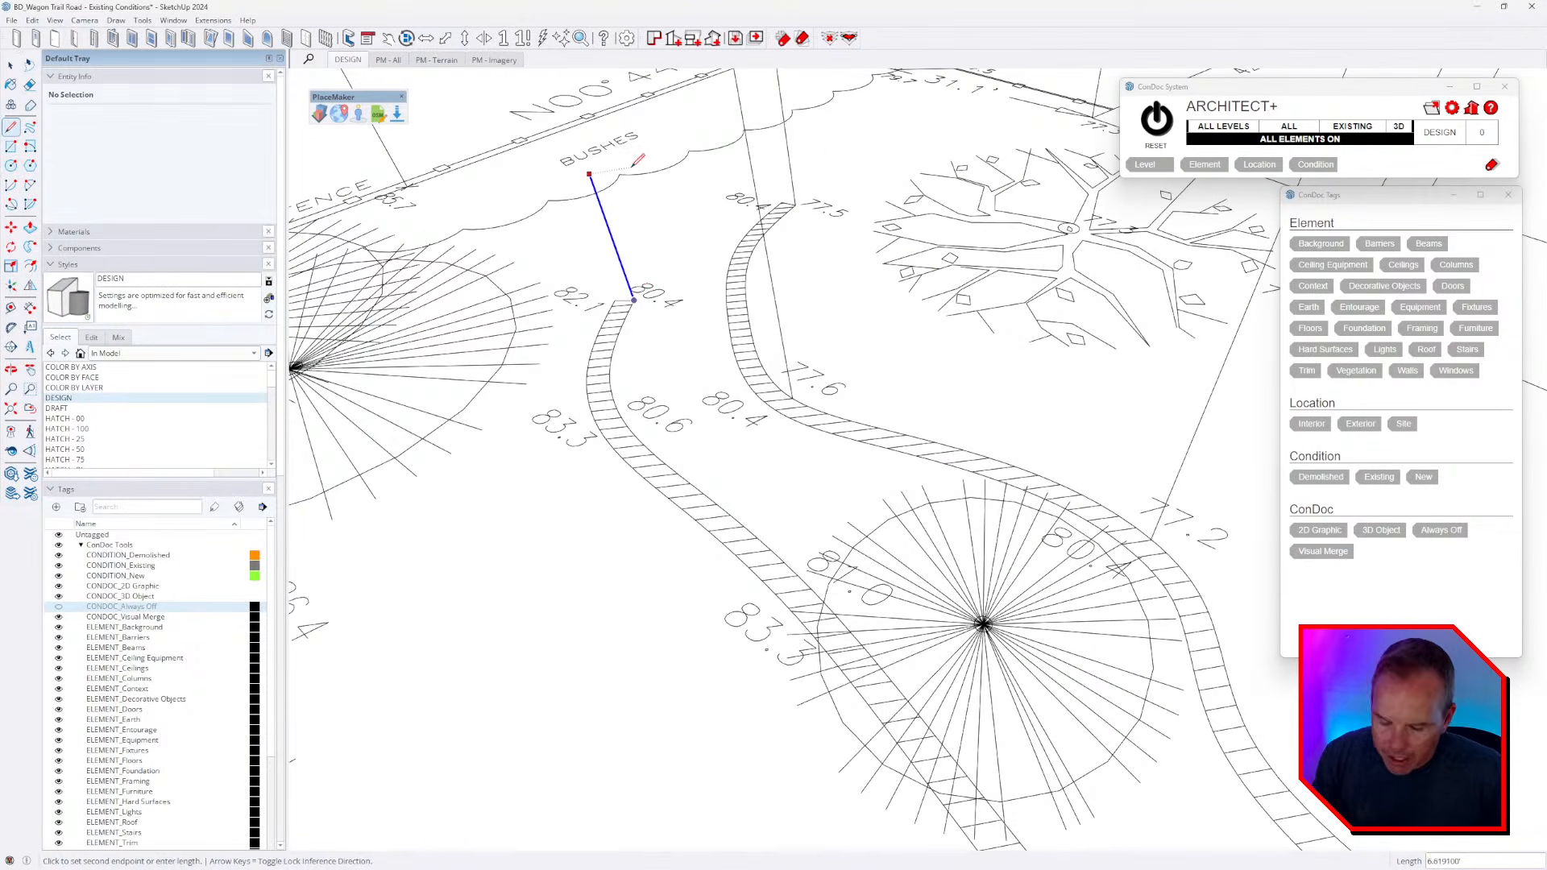
pyautogui.write('80.4')
pyautogui.press('Return')
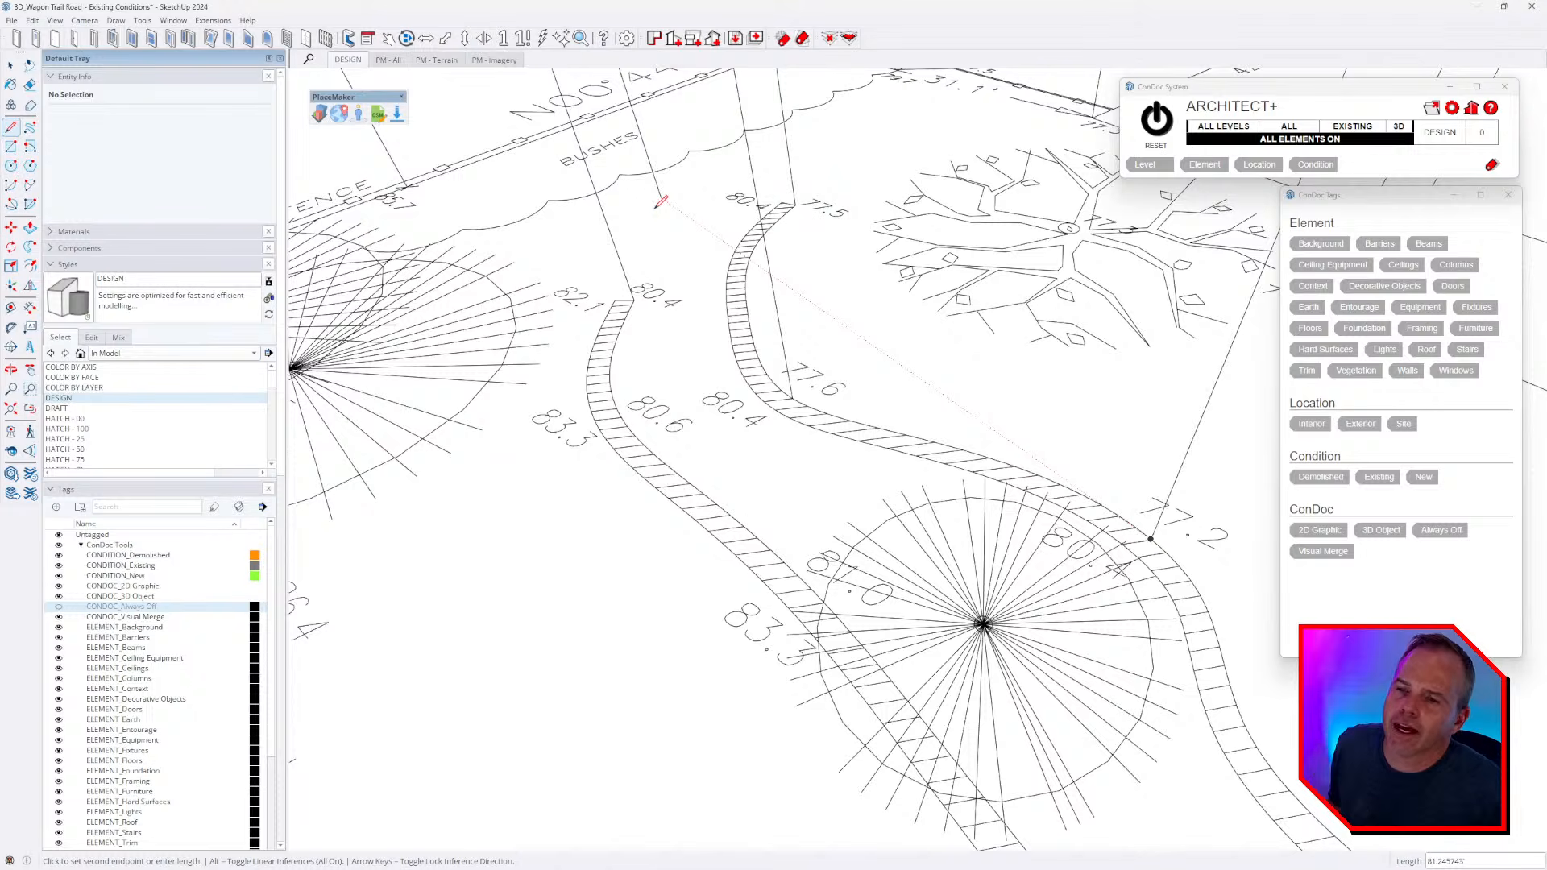
# - Examine the retaining walls' west ends and the survey's spot elevations down to the fence corner at the utility easement
pyautogui.moveTo(767, 257); pyautogui.dragTo(763, 277, button='middle')
pyautogui.scroll(4, 763, 278)
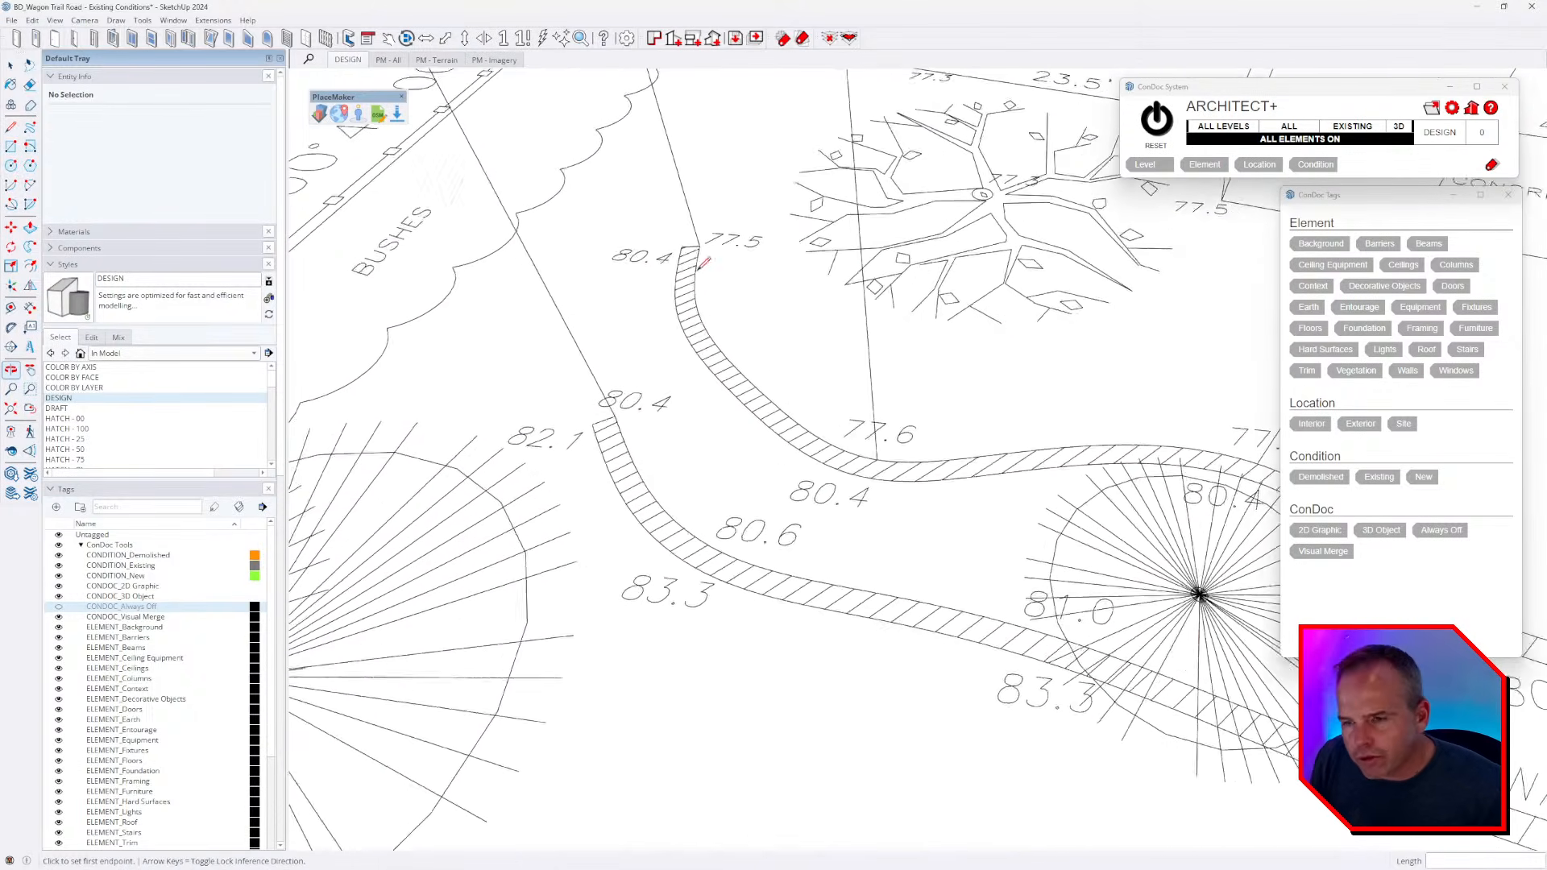
pyautogui.scroll(3, 714, 274)
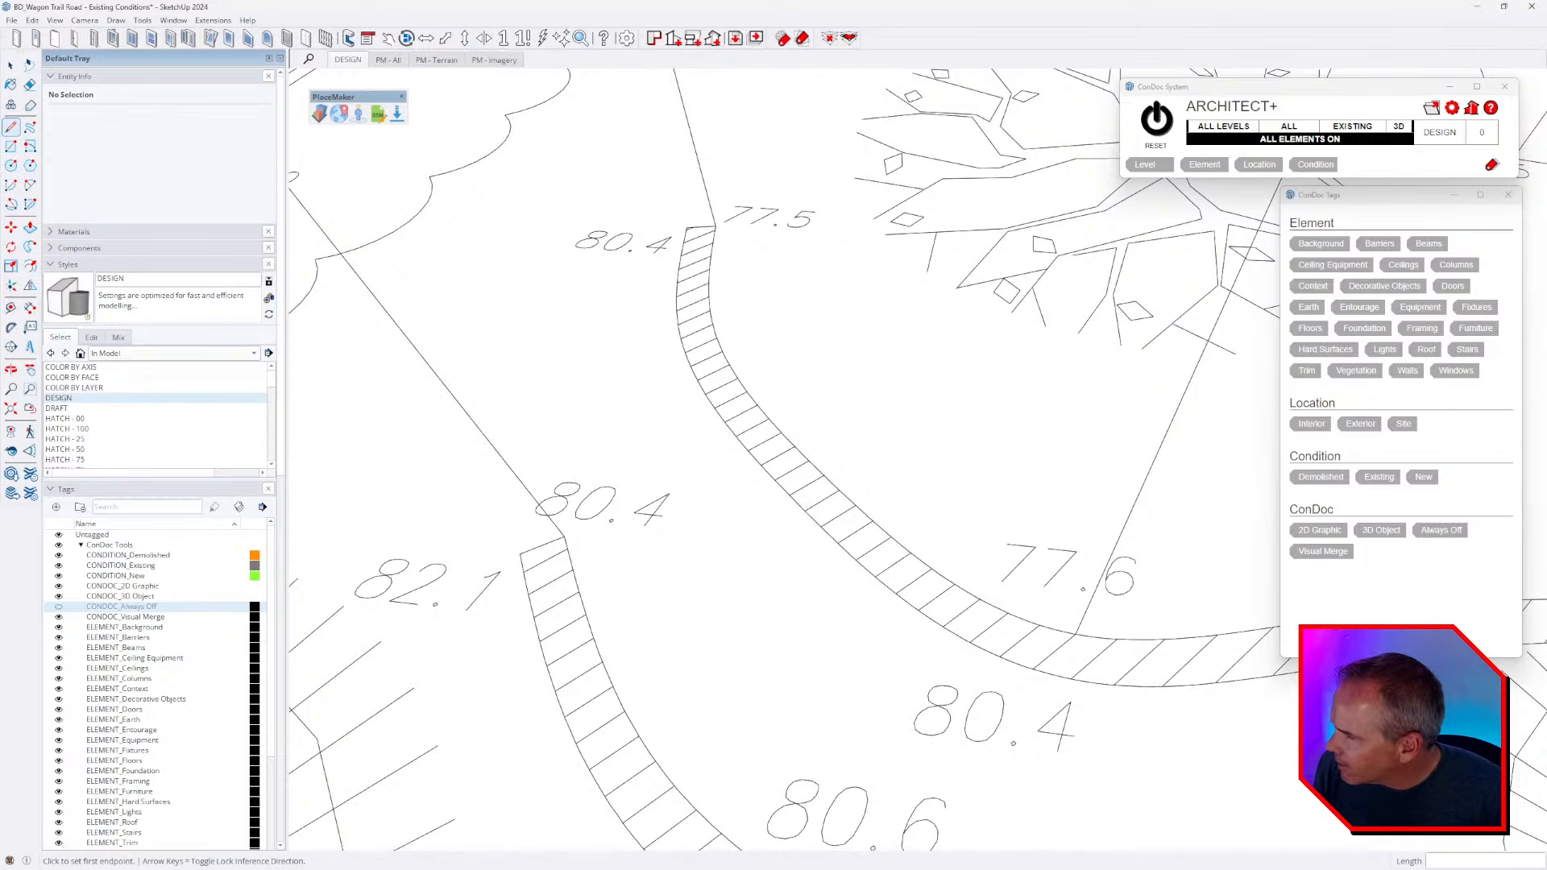
pyautogui.scroll(-3, 785, 286)
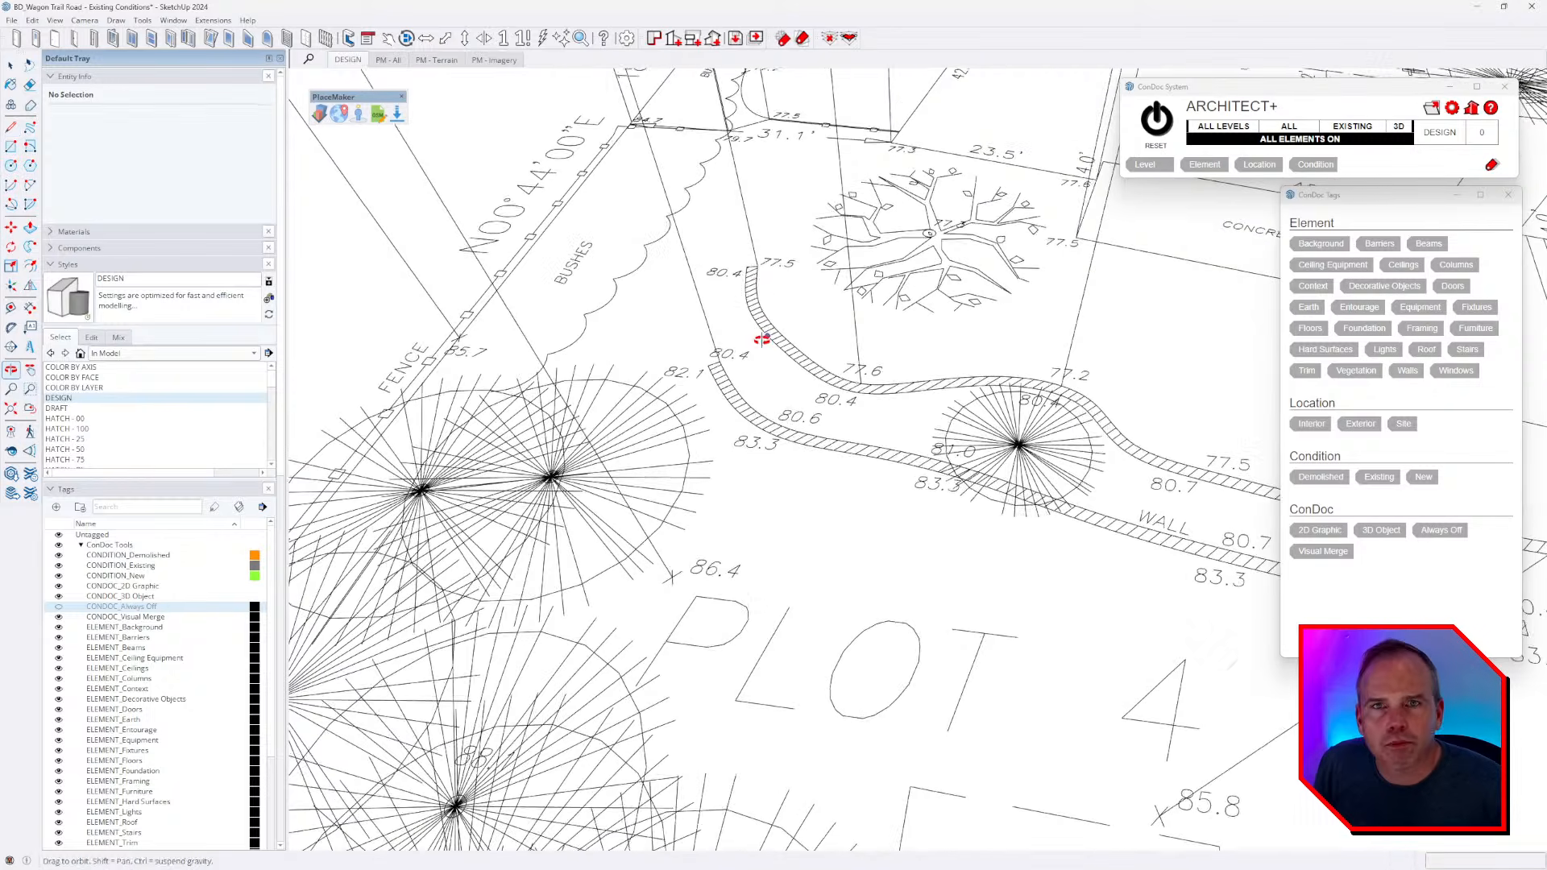
pyautogui.scroll(3, 786, 450)
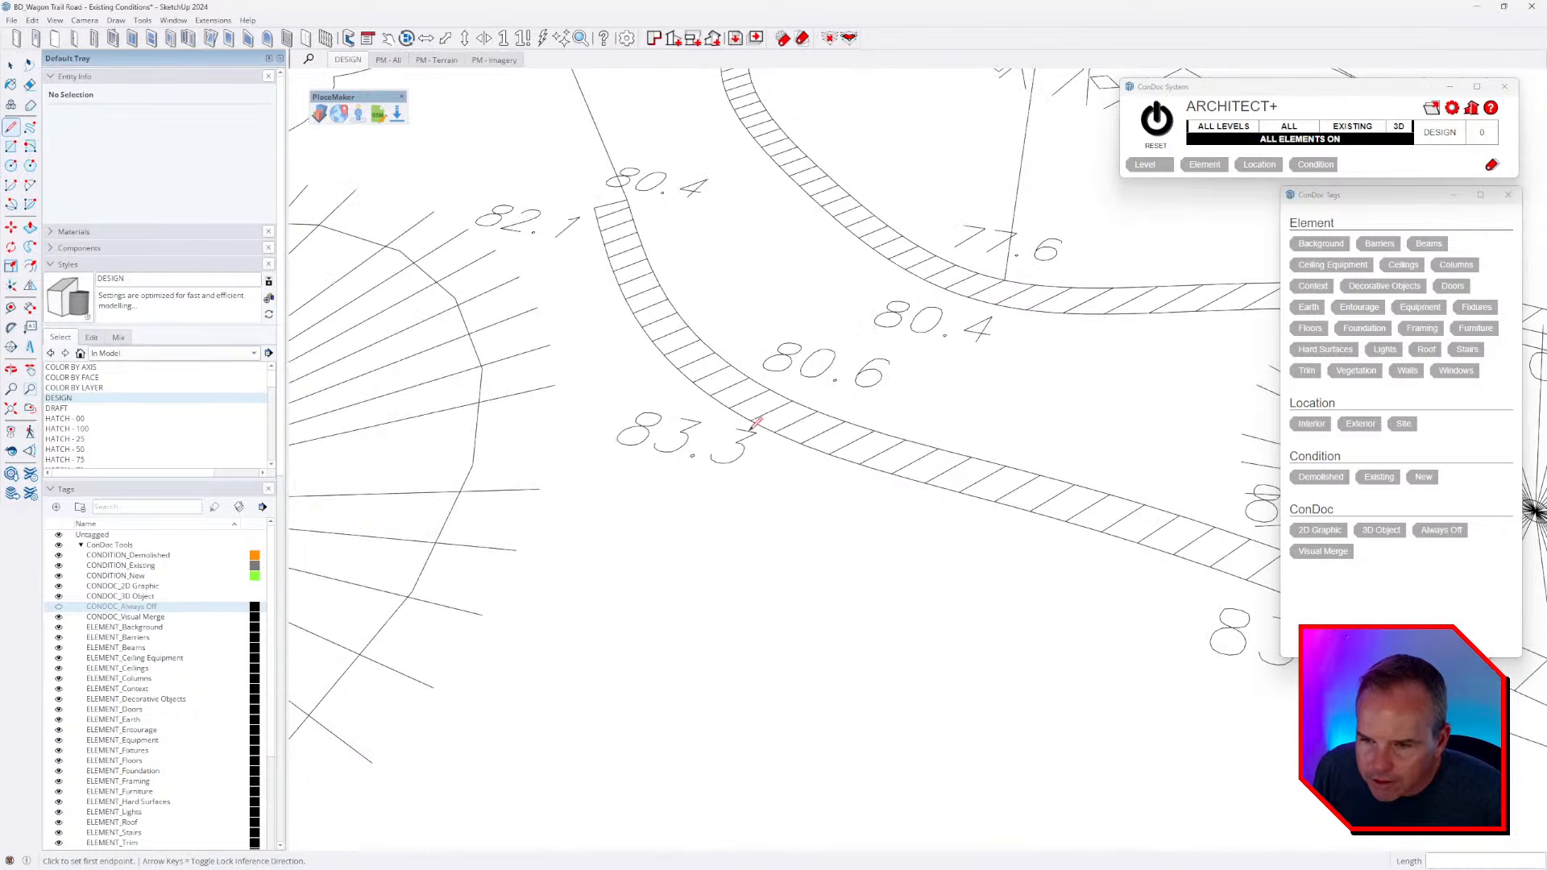
pyautogui.scroll(-5, 757, 422)
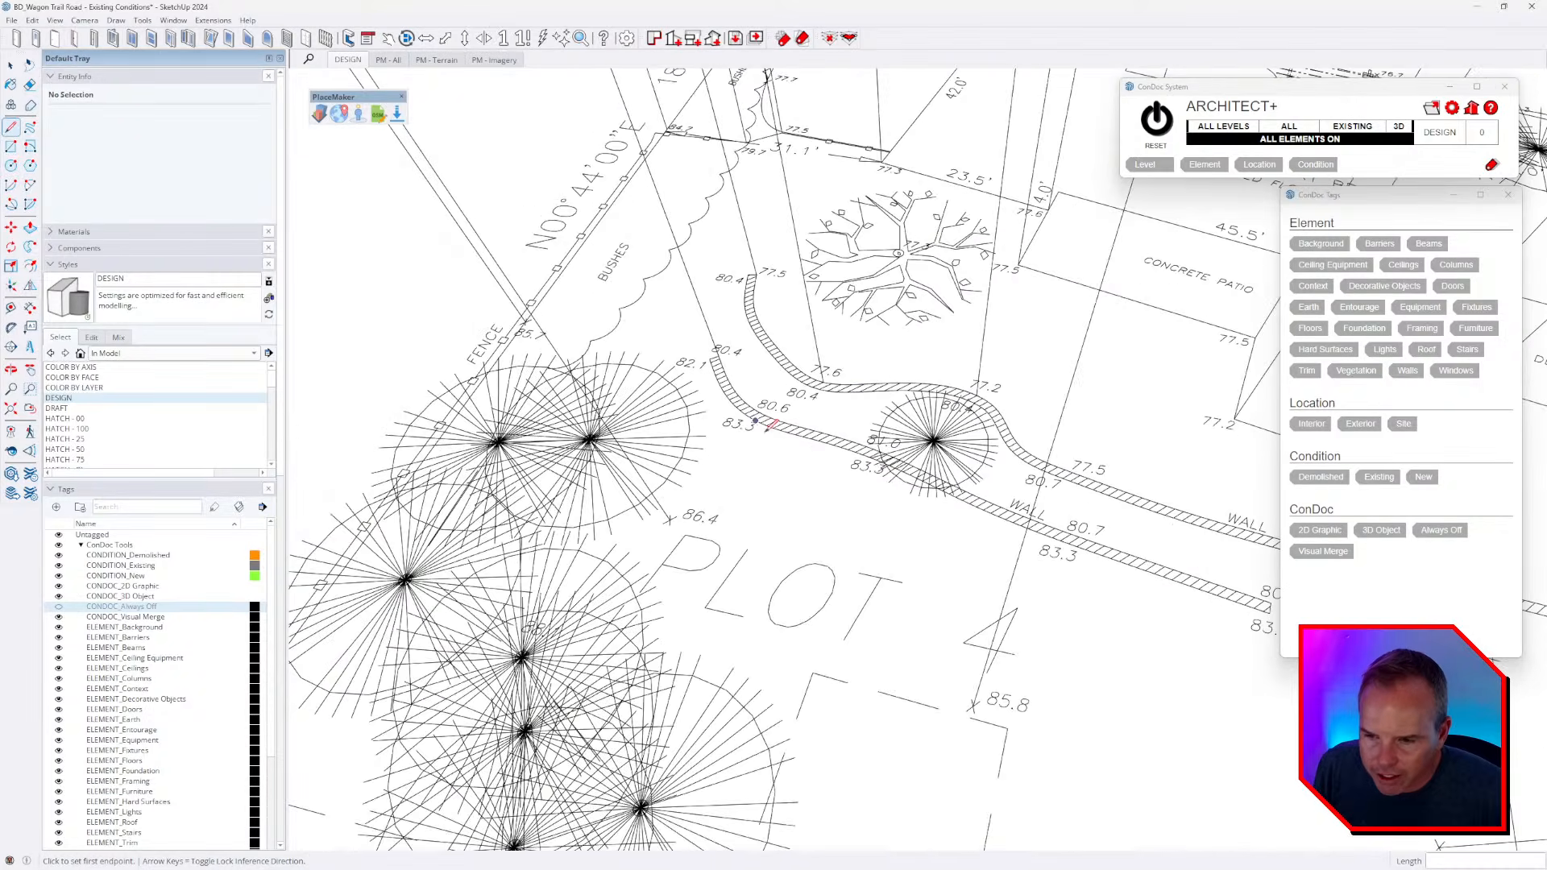
pyautogui.scroll(5, 682, 537)
pyautogui.scroll(-6, 654, 485)
pyautogui.keyDown('shift'); pyautogui.moveTo(792, 617); pyautogui.dragTo(773, 297, button='middle'); pyautogui.keyUp('shift')
pyautogui.scroll(-2, 773, 296)
pyautogui.scroll(-2, 676, 535)
pyautogui.scroll(5, 610, 482)
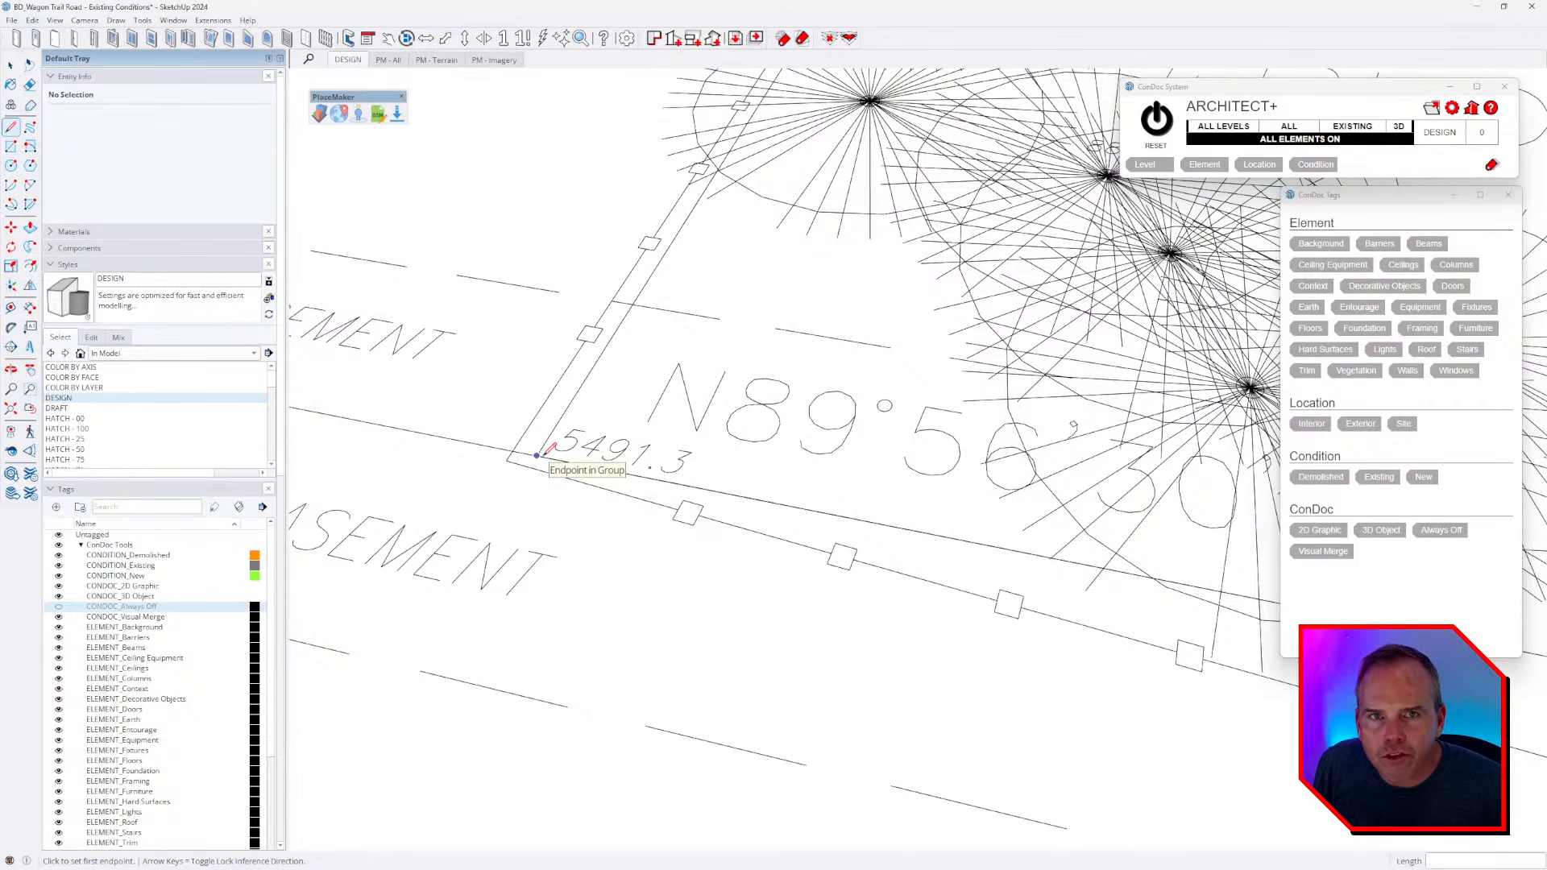
pyautogui.moveTo(546, 454); pyautogui.dragTo(514, 612, button='middle')
pyautogui.scroll(-2, 519, 604)
pyautogui.keyDown('shift'); pyautogui.moveTo(787, 471); pyautogui.dragTo(594, 580, button='middle'); pyautogui.keyUp('shift')
# - Draw a vertical line 82.1 feet high from the outer corner at the lower retaining wall's west end
pyautogui.scroll(8, 749, 313)
pyautogui.scroll(-5, 734, 325)
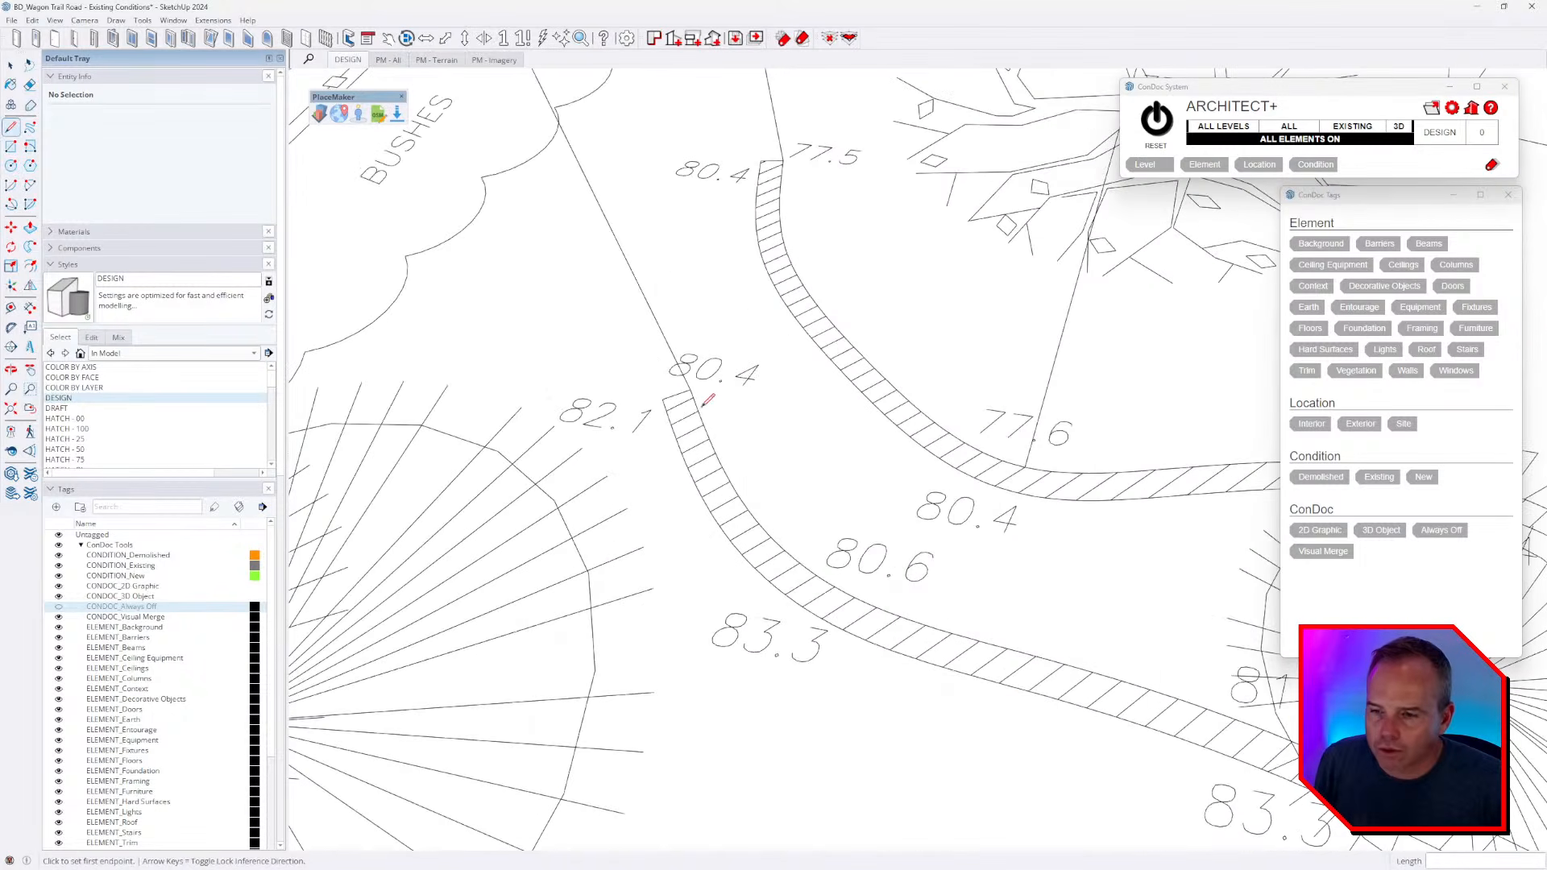
pyautogui.click(662, 398)
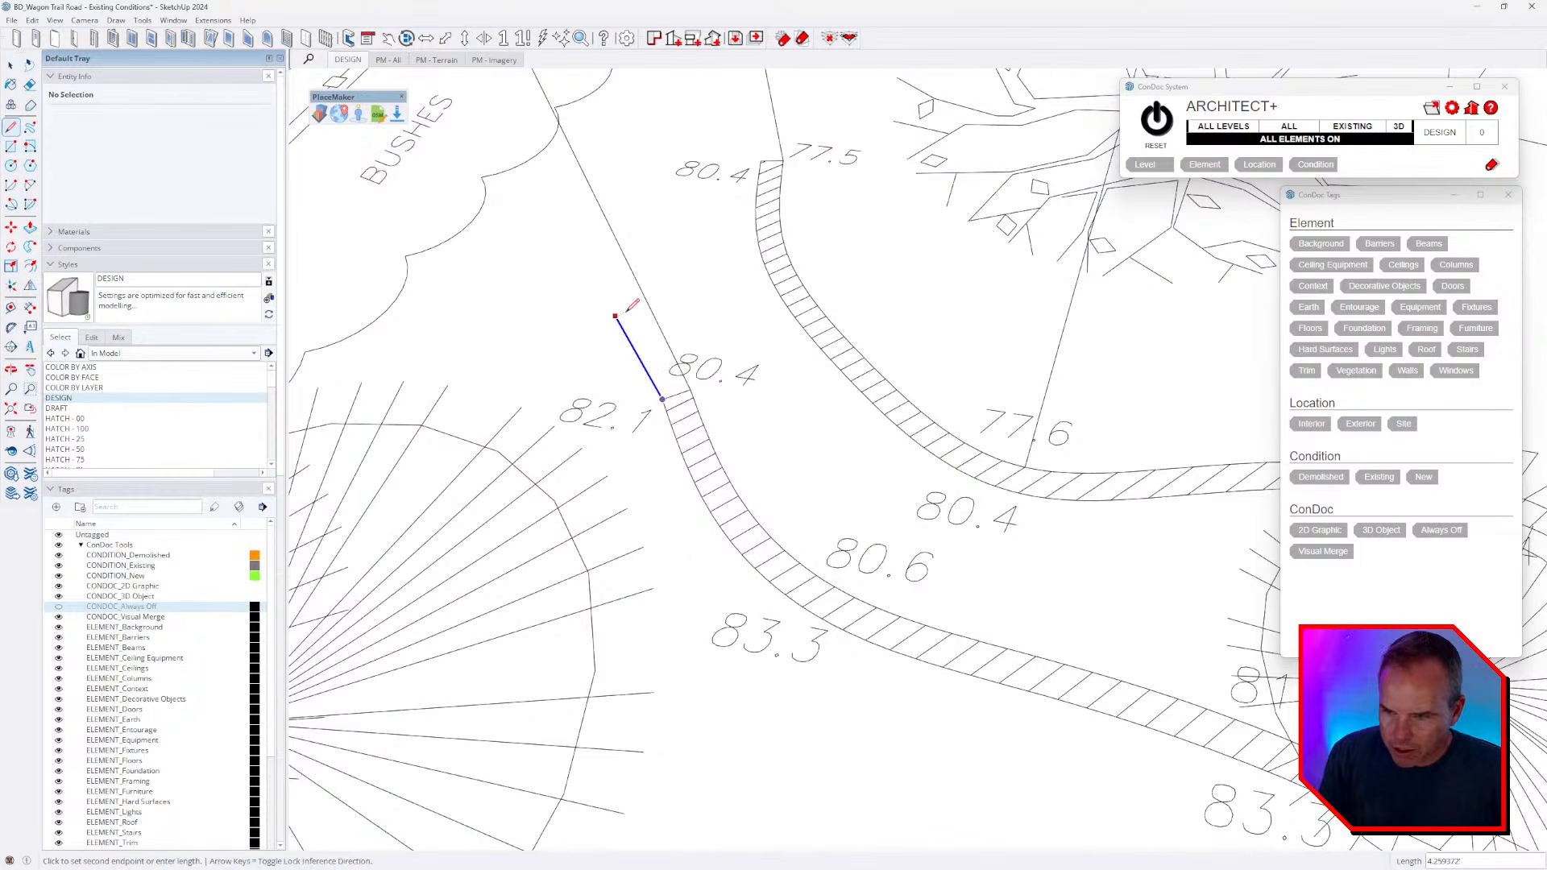
pyautogui.write('82.1')
pyautogui.press('Return')
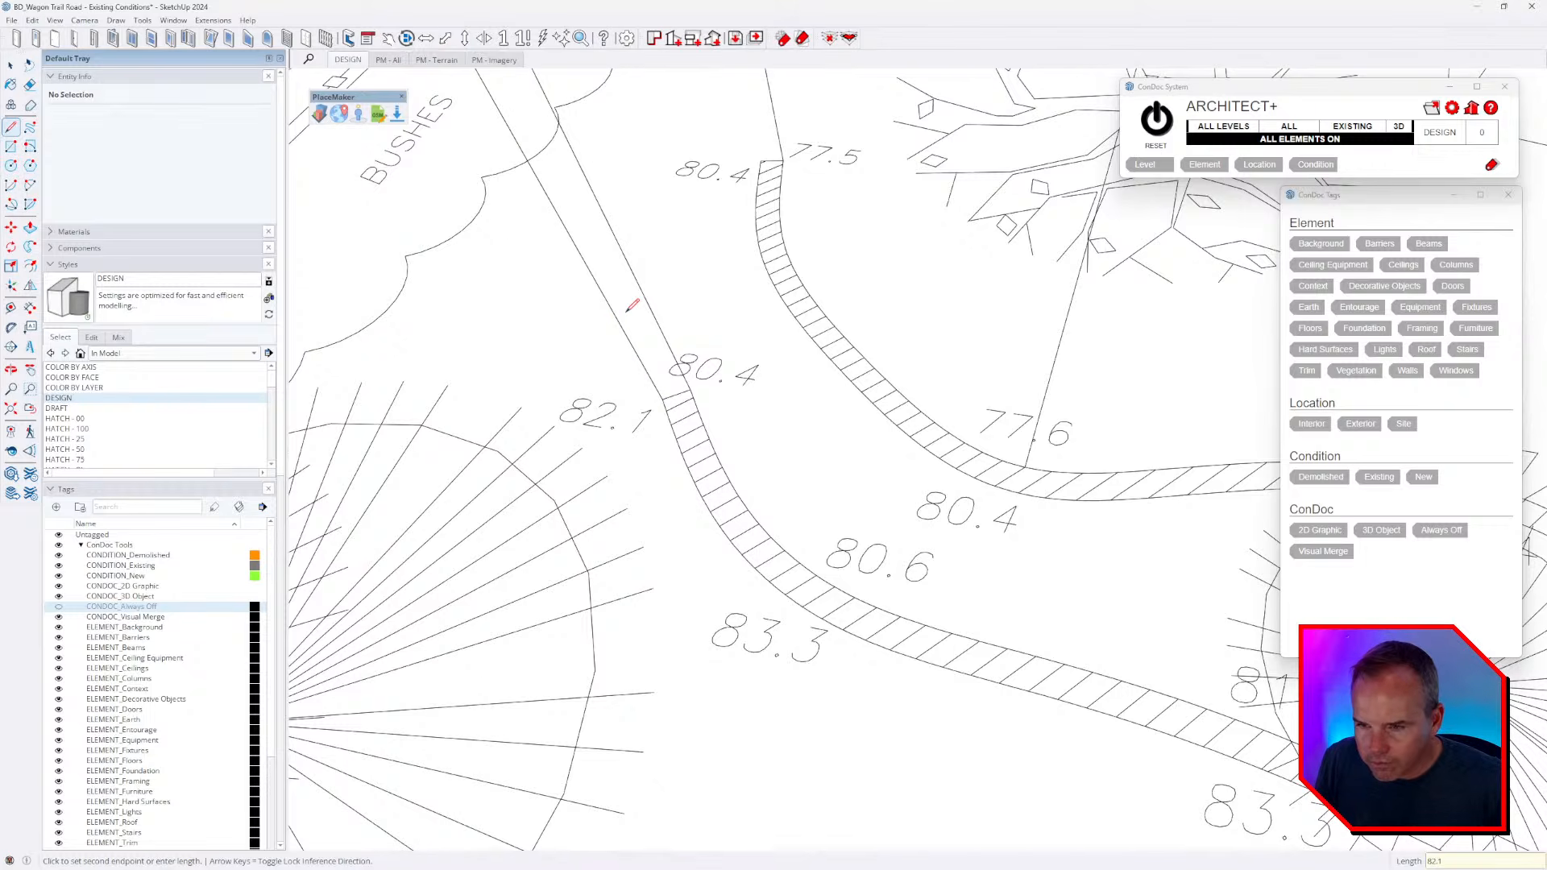
pyautogui.press('Escape')
# - Draw a vertical line 83.3 feet high on the lower retaining wall's outer edge at its western bend
pyautogui.click(810, 612)
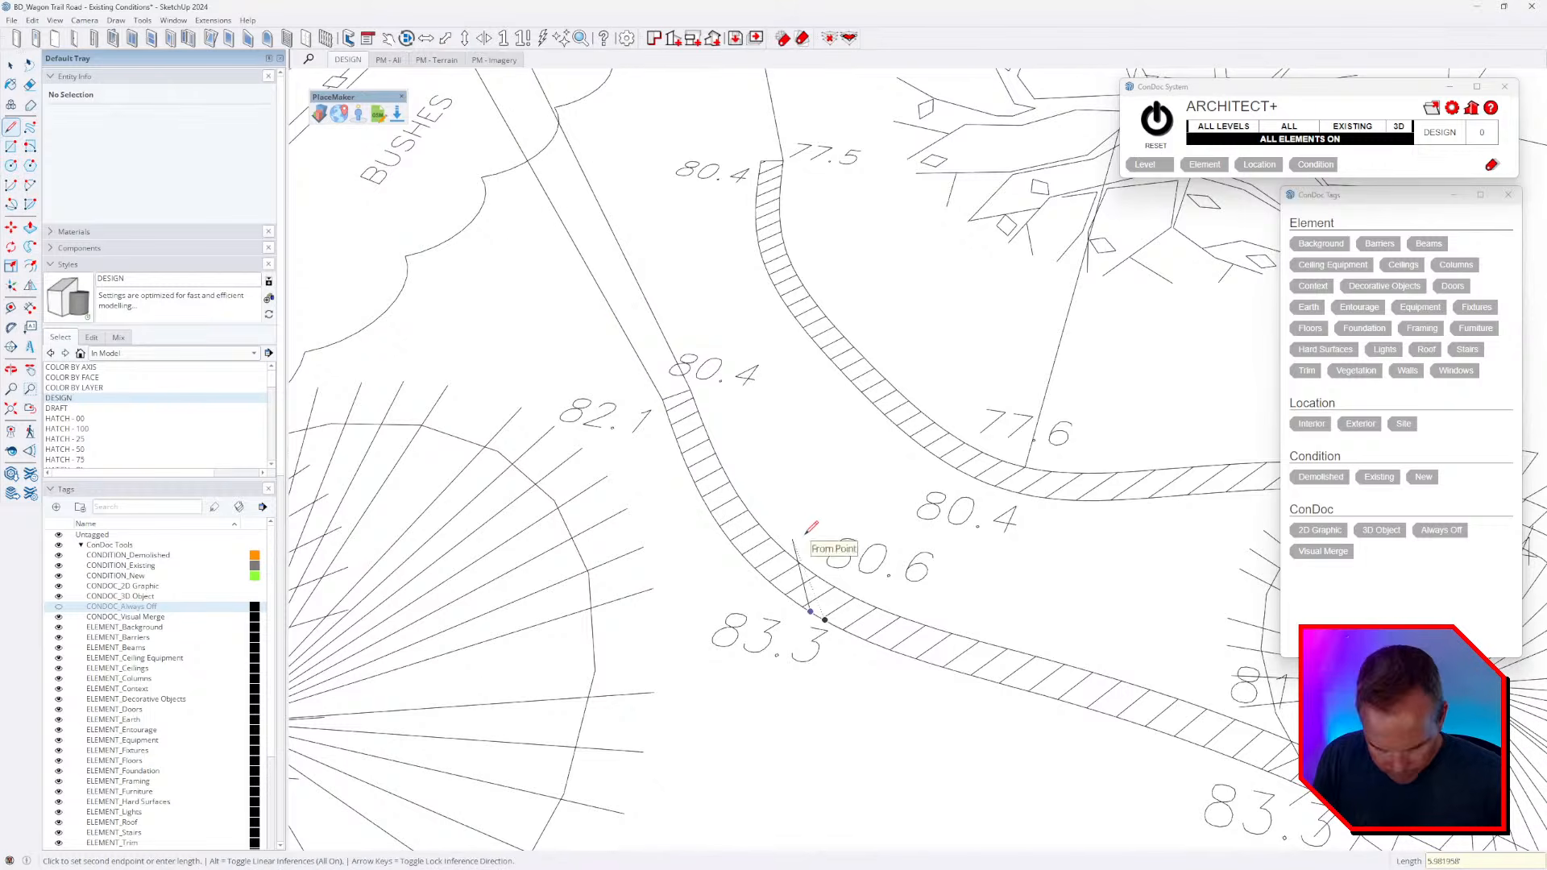
pyautogui.write('83.3')
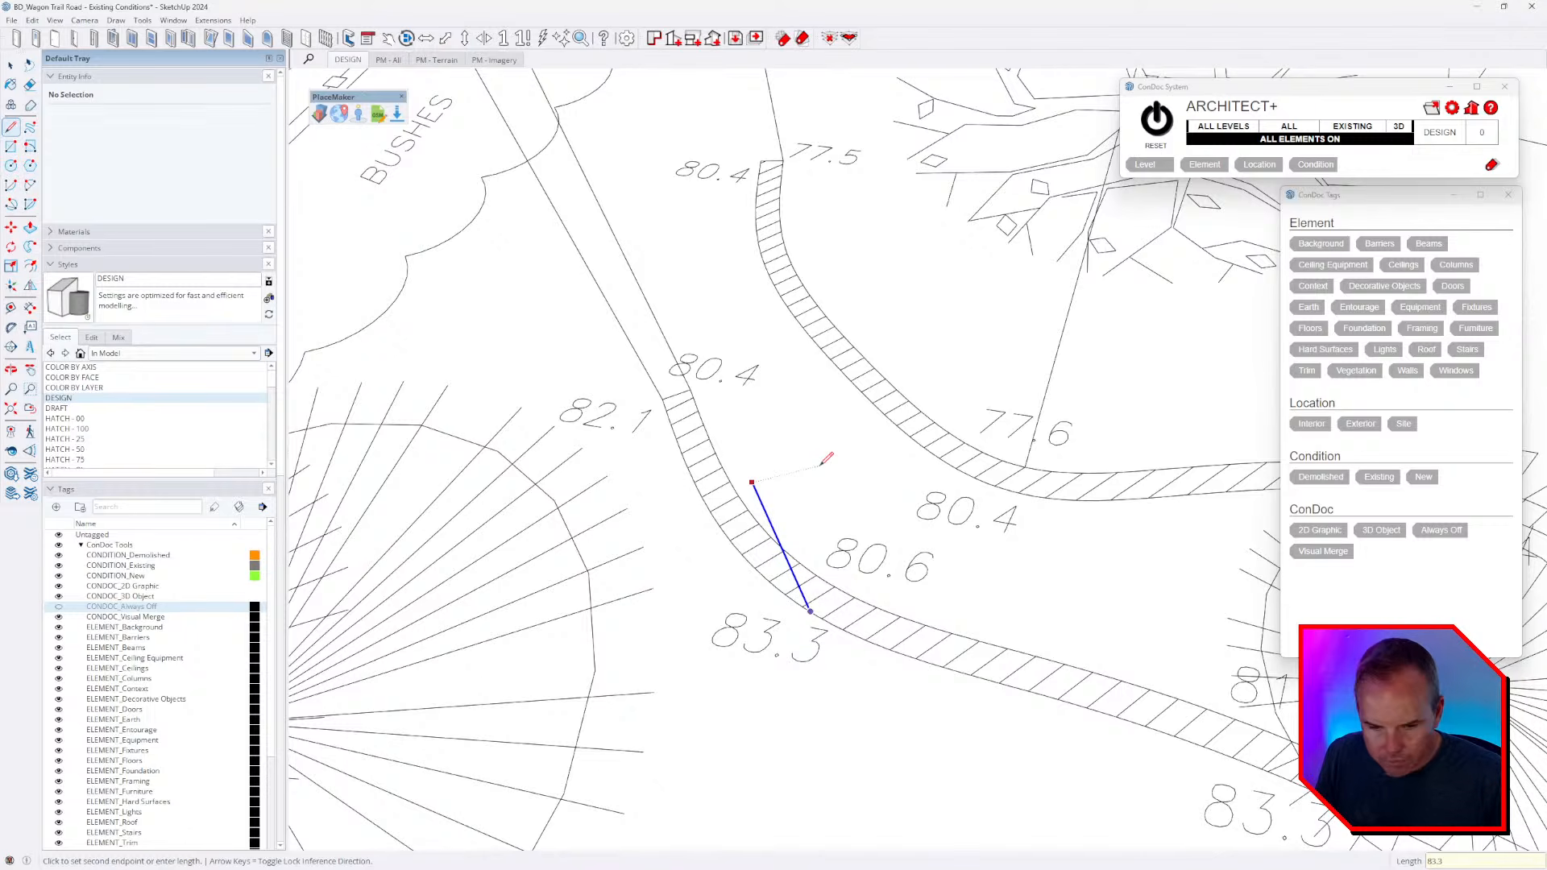
pyautogui.press('Return')
pyautogui.press('Escape')
# - Draw a vertical line 80.6 feet high on the lower retaining wall's inner edge at its western bend
pyautogui.click(855, 598)
pyautogui.press('Up')
pyautogui.write('80.')
pyautogui.write('6')
pyautogui.press('Return')
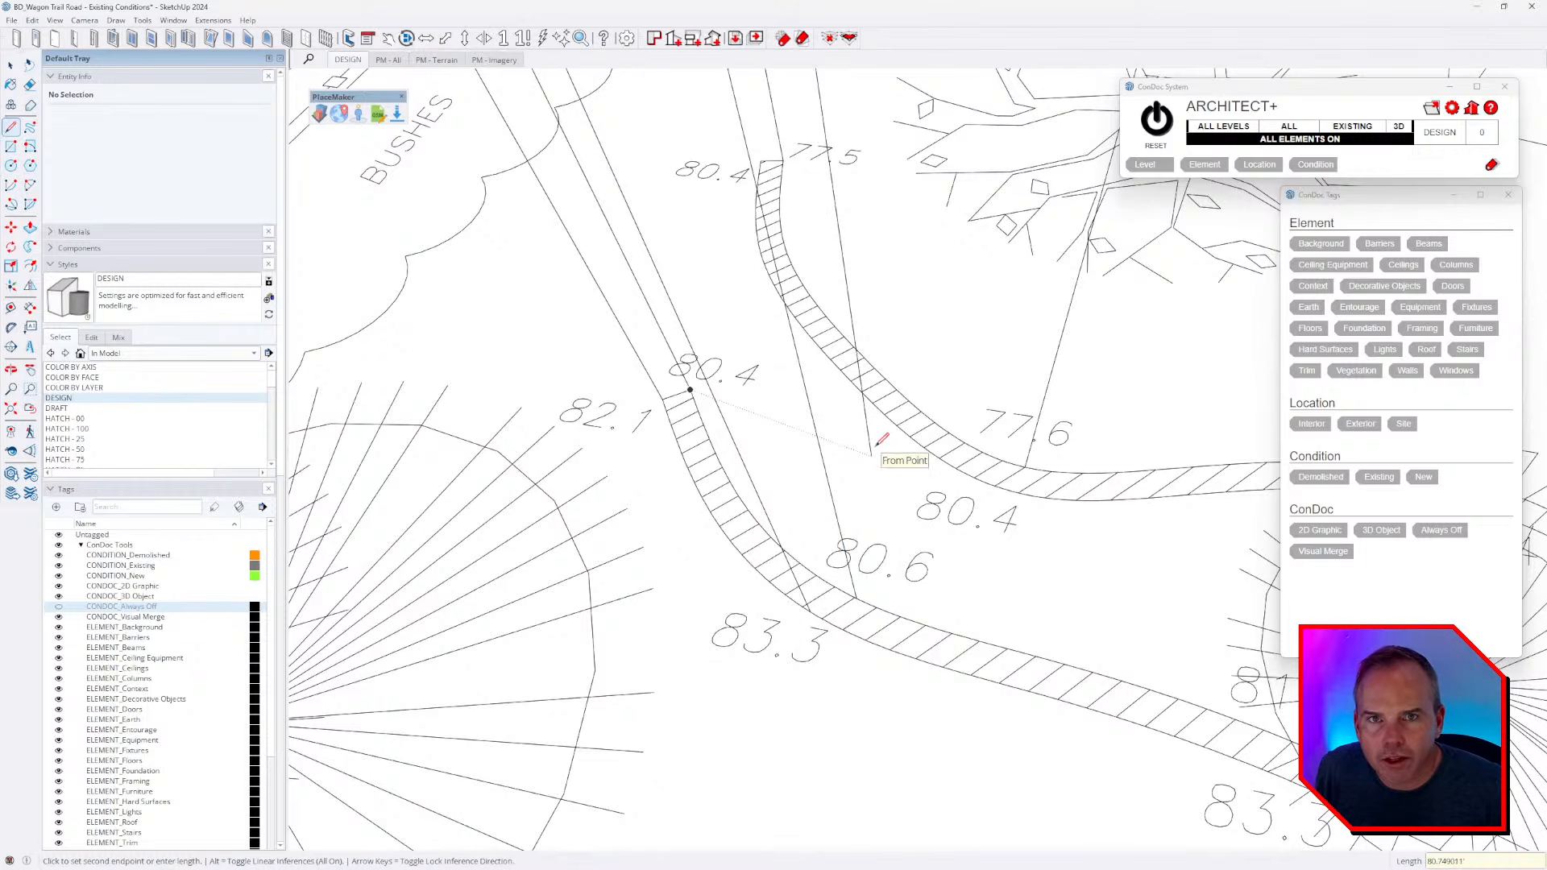
pyautogui.press('Escape')
# - Draw vertical lines on the lower retaining wall beside the small tree for the spot elevations 81.0 and 83.3
pyautogui.scroll(-5, 885, 436)
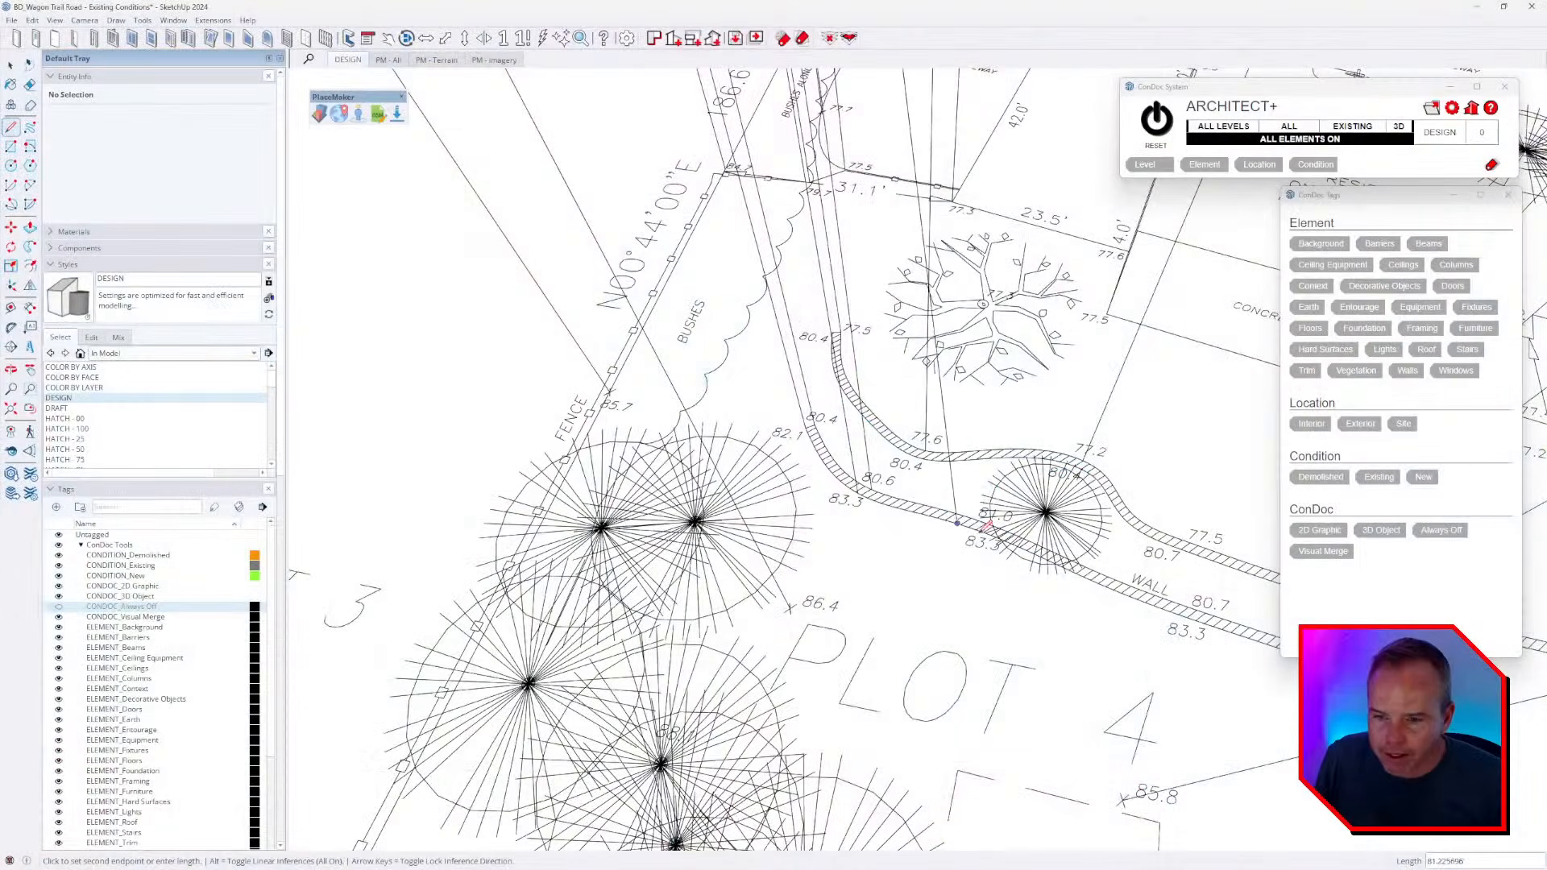
pyautogui.scroll(4, 967, 536)
pyautogui.scroll(4, 964, 538)
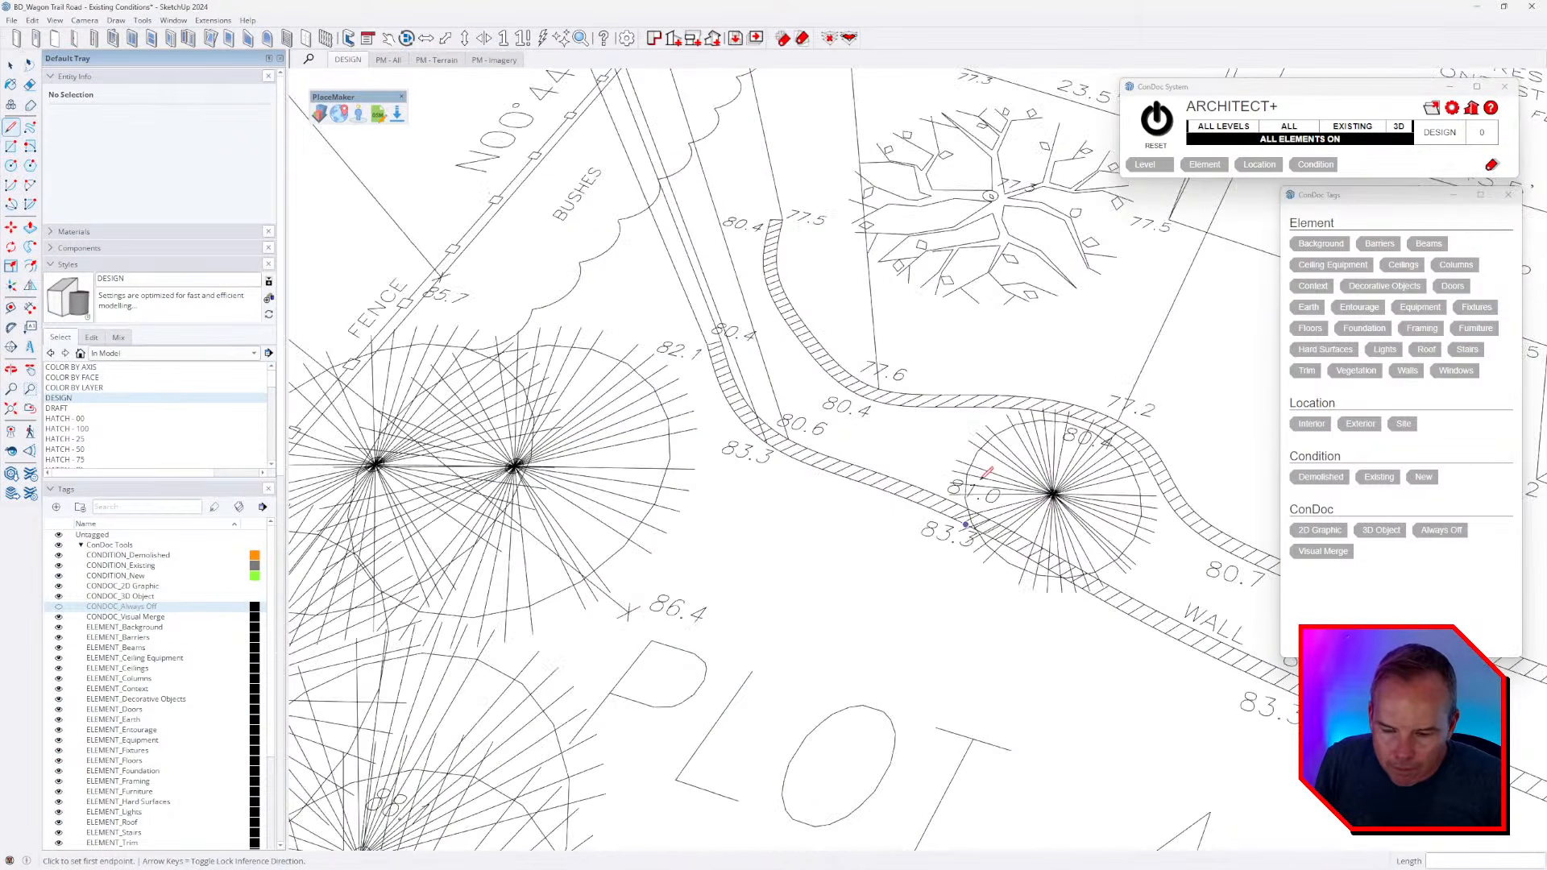
pyautogui.click(954, 519)
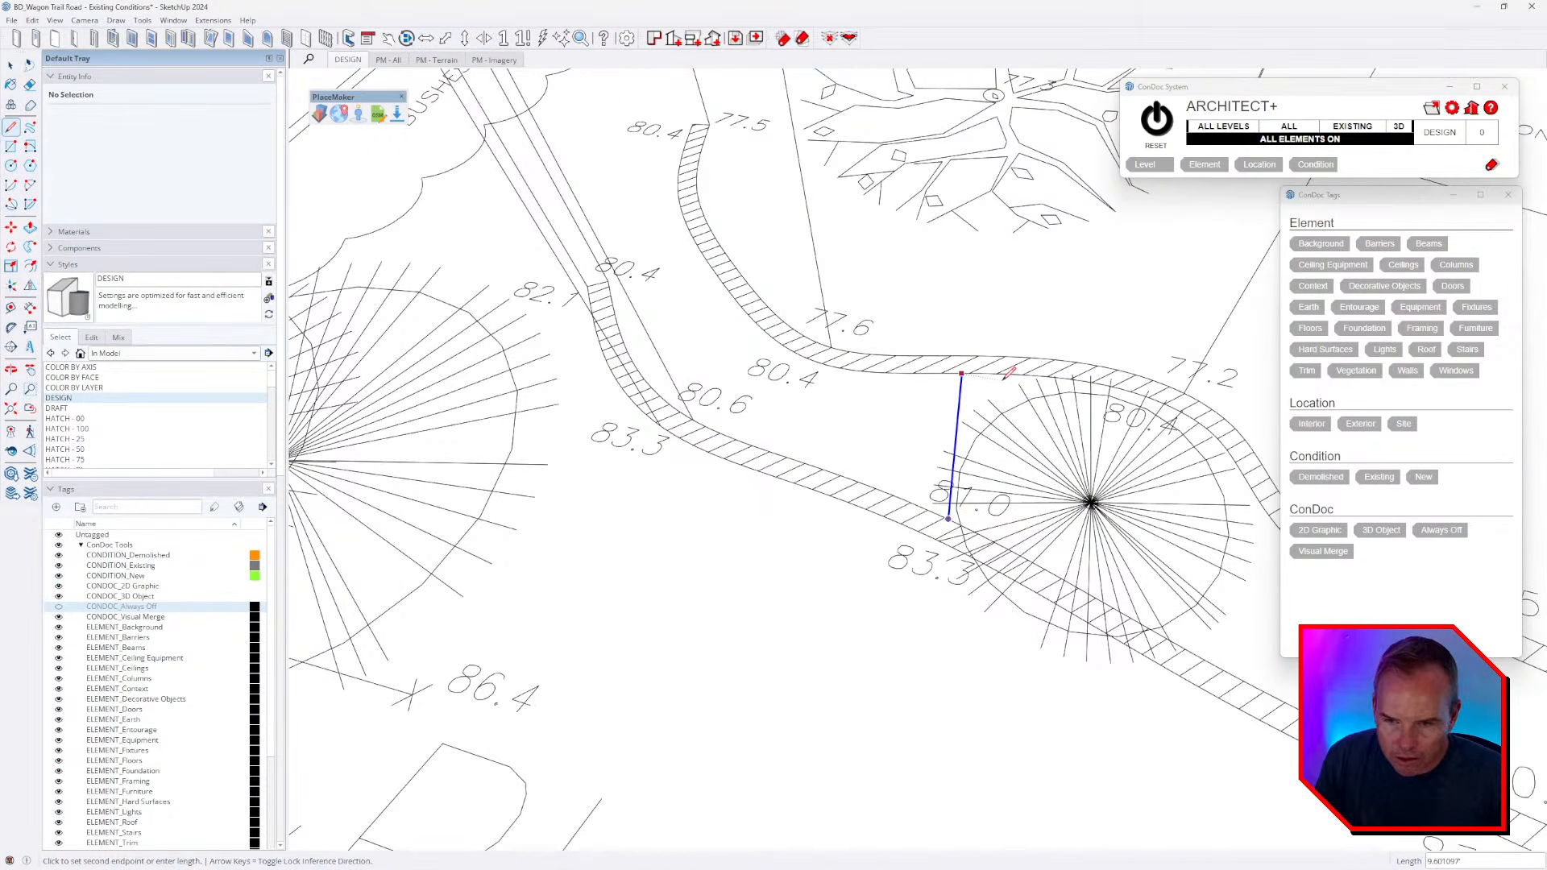
pyautogui.press('Return')
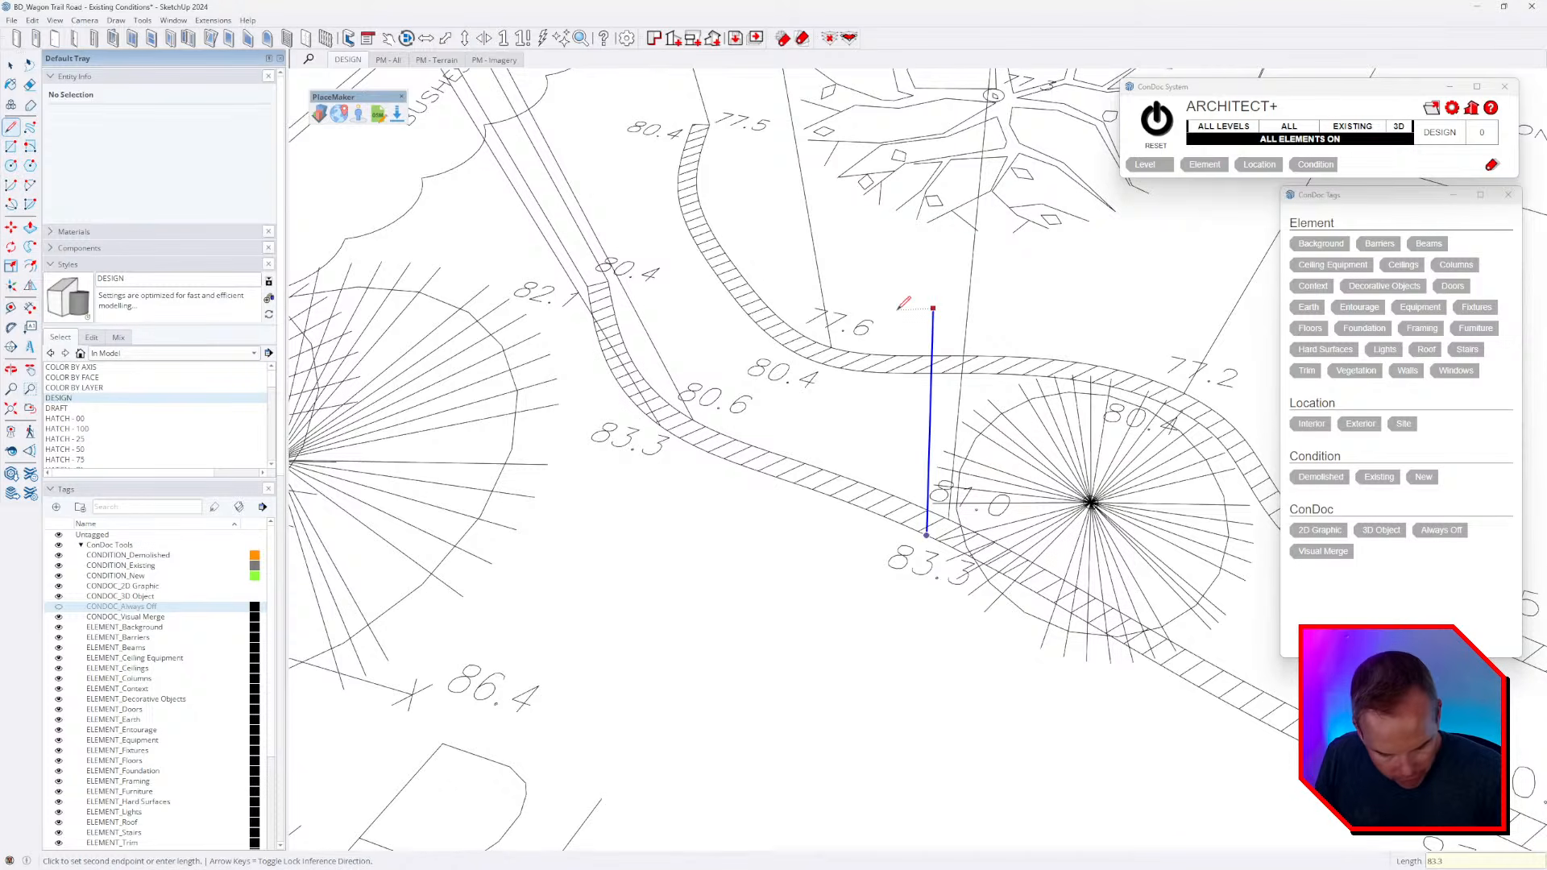
pyautogui.write('.3')
pyautogui.press('Return')
# - Draw a vertical line on the upper retaining wall's inner edge for the spot elevation 80.4 at the small tree
pyautogui.keyDown('shift'); pyautogui.moveTo(1067, 404); pyautogui.dragTo(779, 427, button='middle'); pyautogui.keyUp('shift')
pyautogui.scroll(6, 942, 420)
pyautogui.click(898, 393)
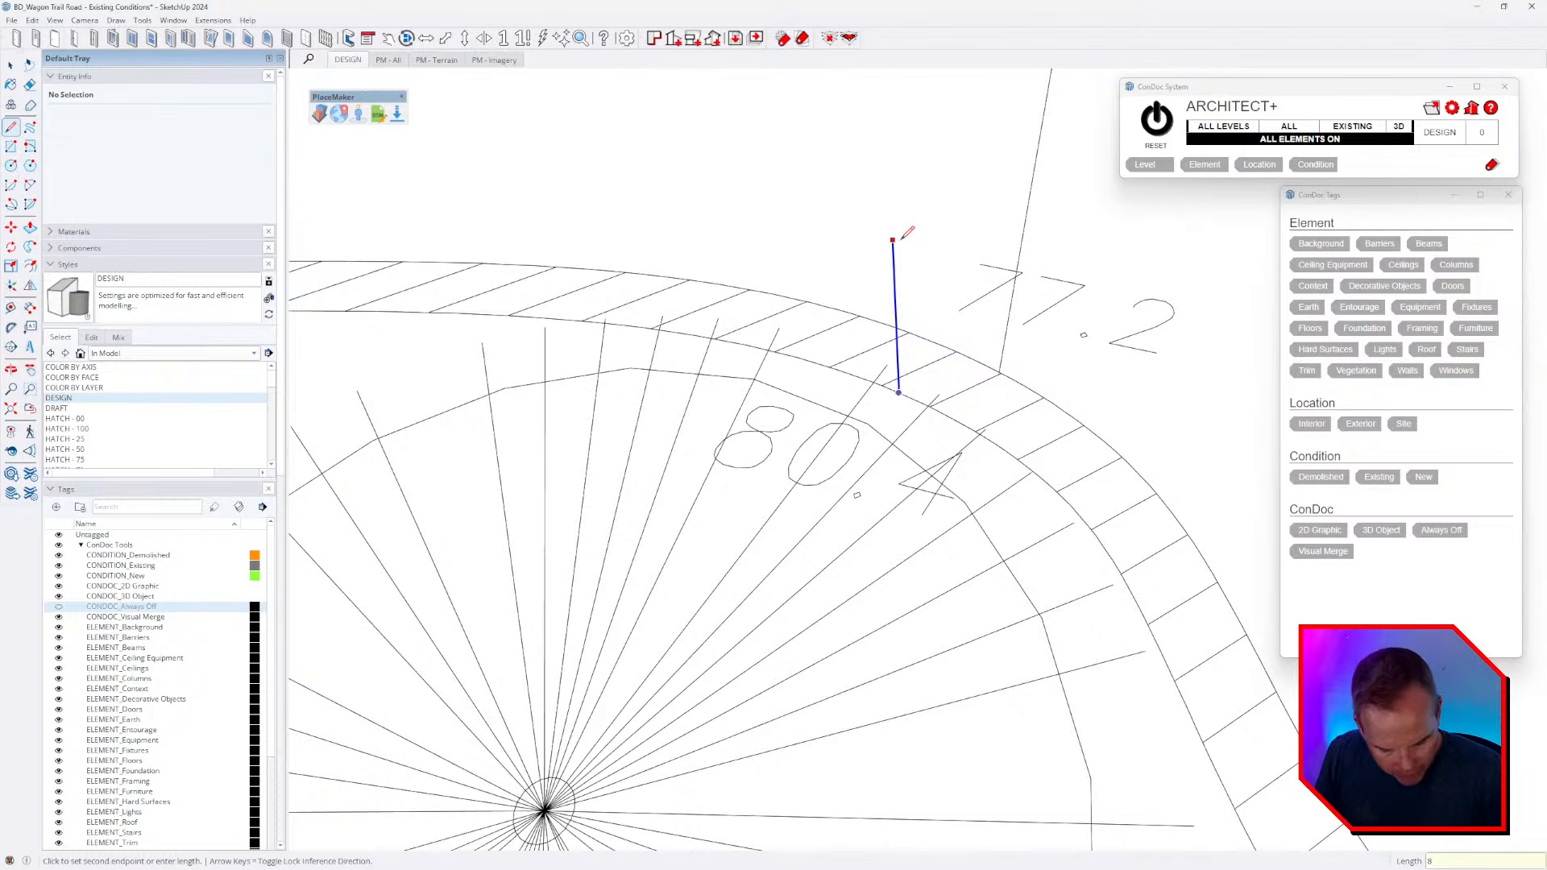
pyautogui.scroll(-8, 900, 239)
pyautogui.press('Escape')
# - Draw vertical lines on the upper retaining wall east of the small tree for the spot elevations 77.5 and 80.7
pyautogui.scroll(4, 1070, 322)
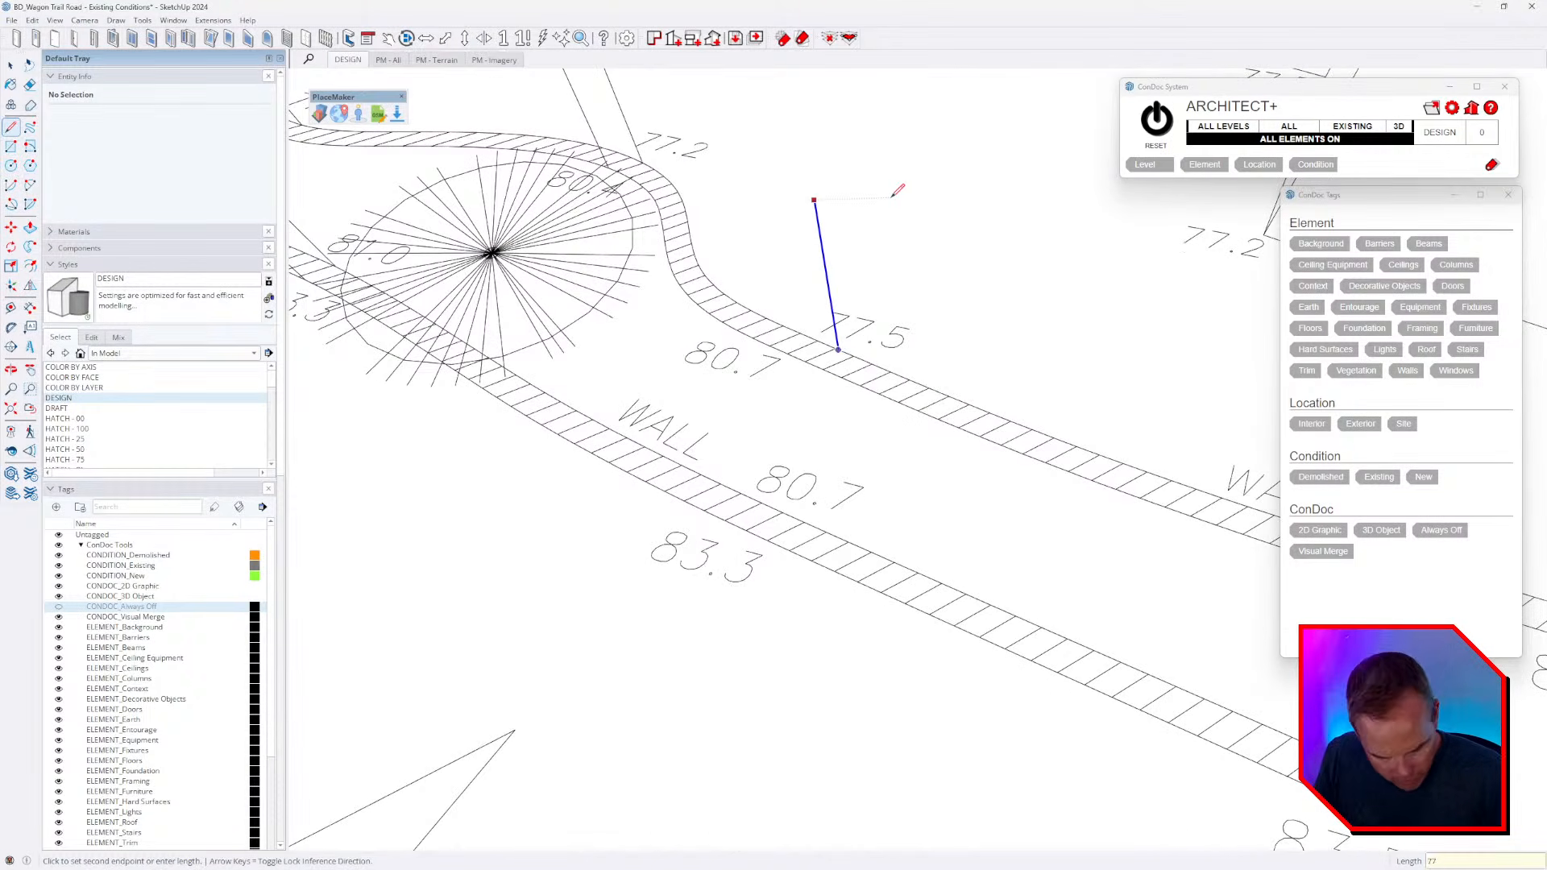
pyautogui.press('Escape')
pyautogui.click(775, 345)
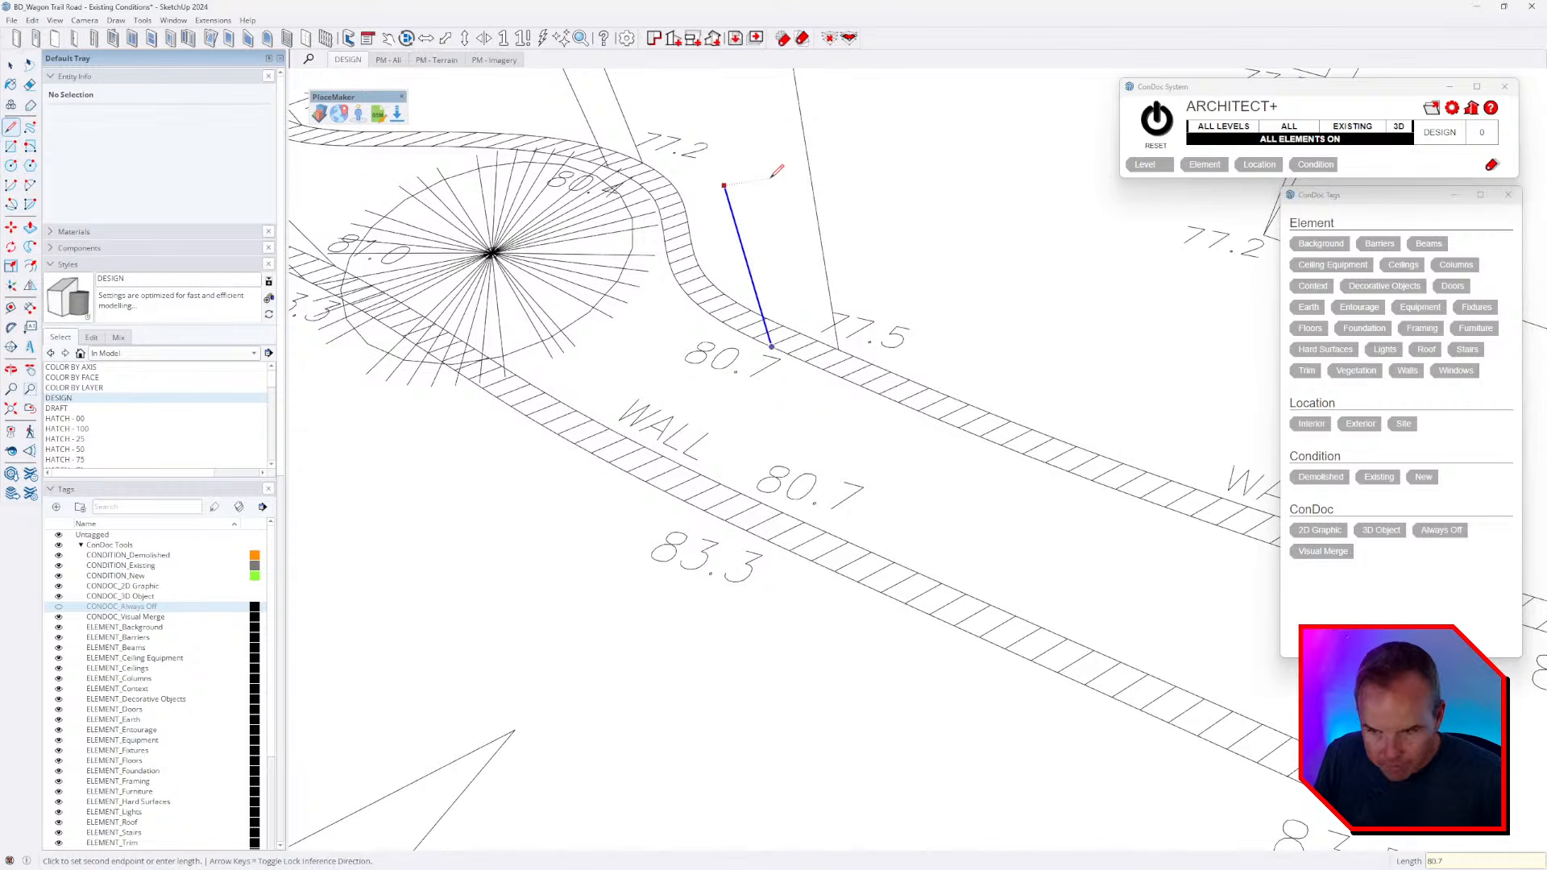
# - Draw a vertical line 80.7 feet high on the lower retaining wall's inner edge beside the WALL label
pyautogui.click(782, 512)
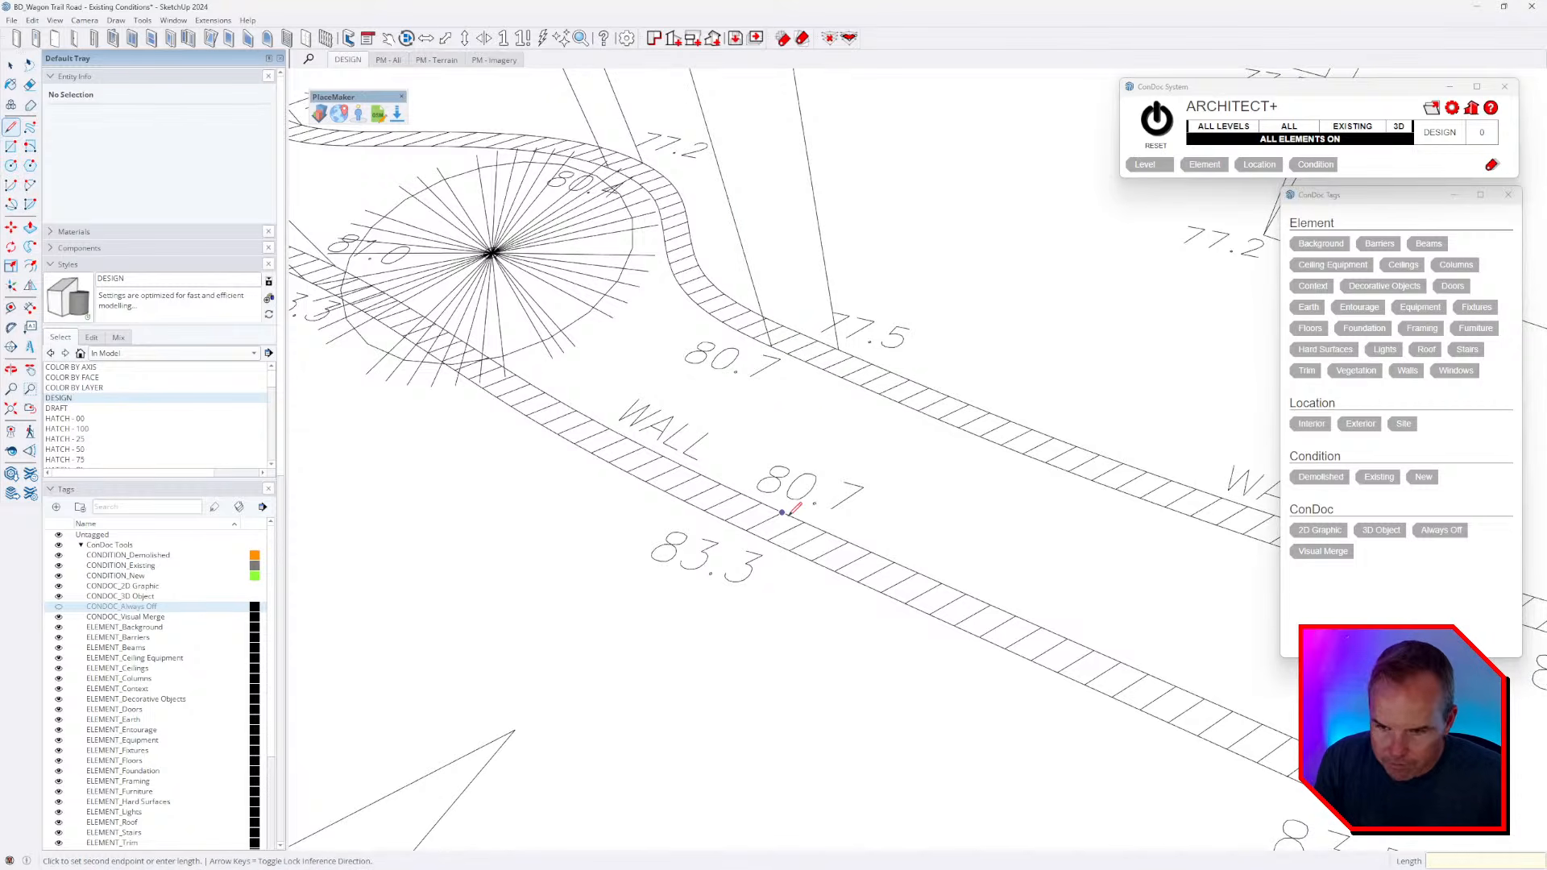
pyautogui.write('80.7')
pyautogui.press('Return')
pyautogui.press('Escape')
# - Draw a vertical line 83.3 feet high on the lower retaining wall's outer edge, opposite the 80.7 spot elevation
pyautogui.click(738, 526)
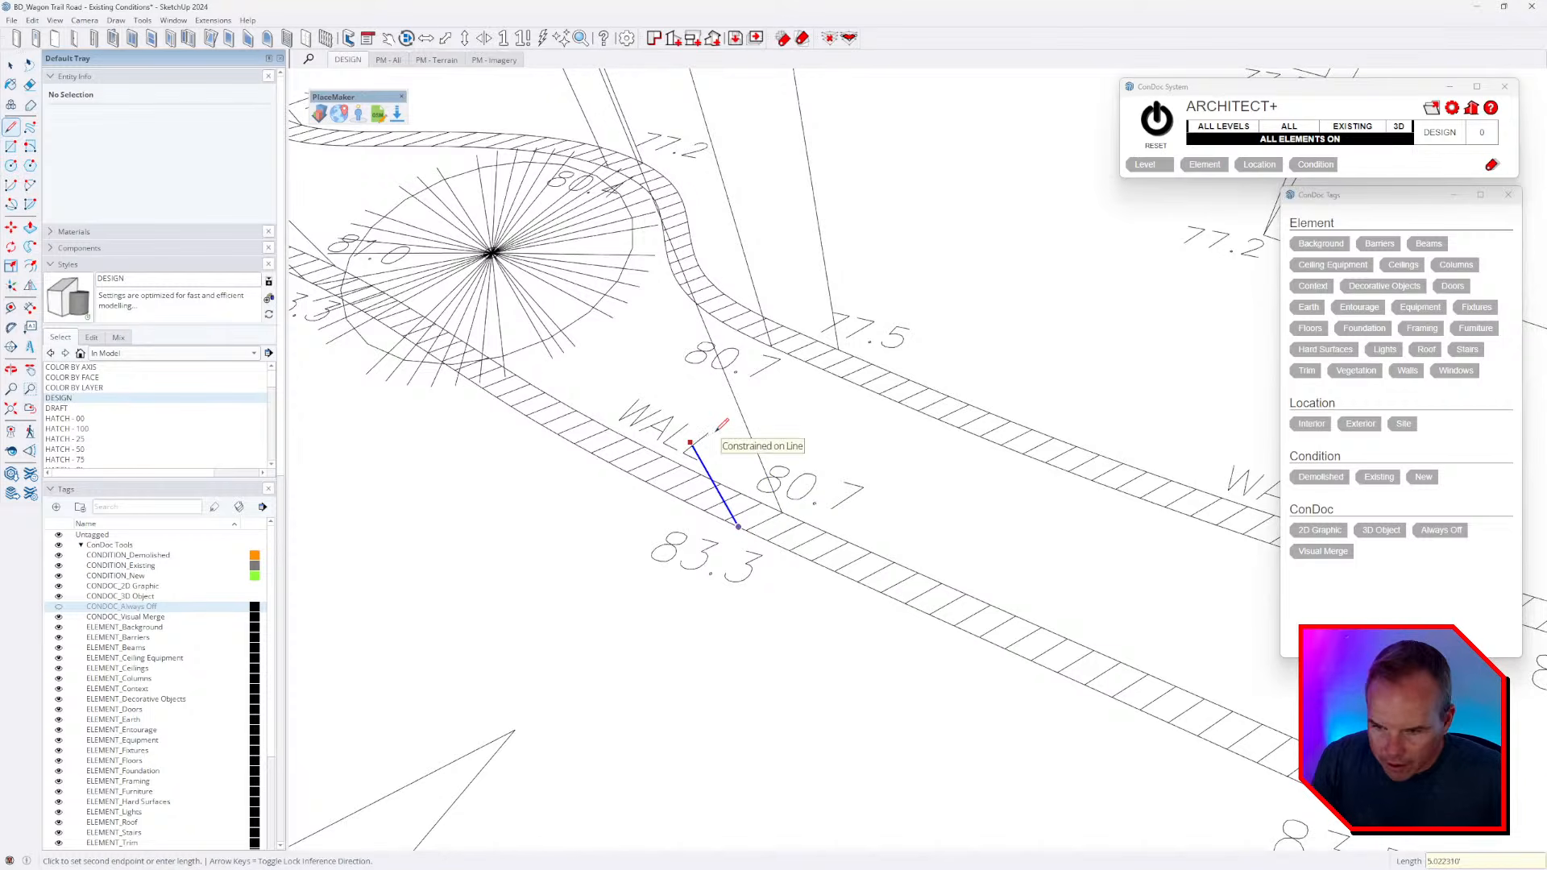
pyautogui.write('83.3')
pyautogui.press('Return')
pyautogui.press('Escape')
# - Draw vertical lines on both edges of the upper retaining wall for the spot elevations 80.4 and 77.0
pyautogui.scroll(-3, 715, 431)
pyautogui.keyDown('shift'); pyautogui.moveTo(996, 510); pyautogui.dragTo(818, 461, button='middle'); pyautogui.keyUp('shift')
pyautogui.scroll(5, 920, 504)
pyautogui.scroll(-3, 919, 503)
pyautogui.click(1012, 503)
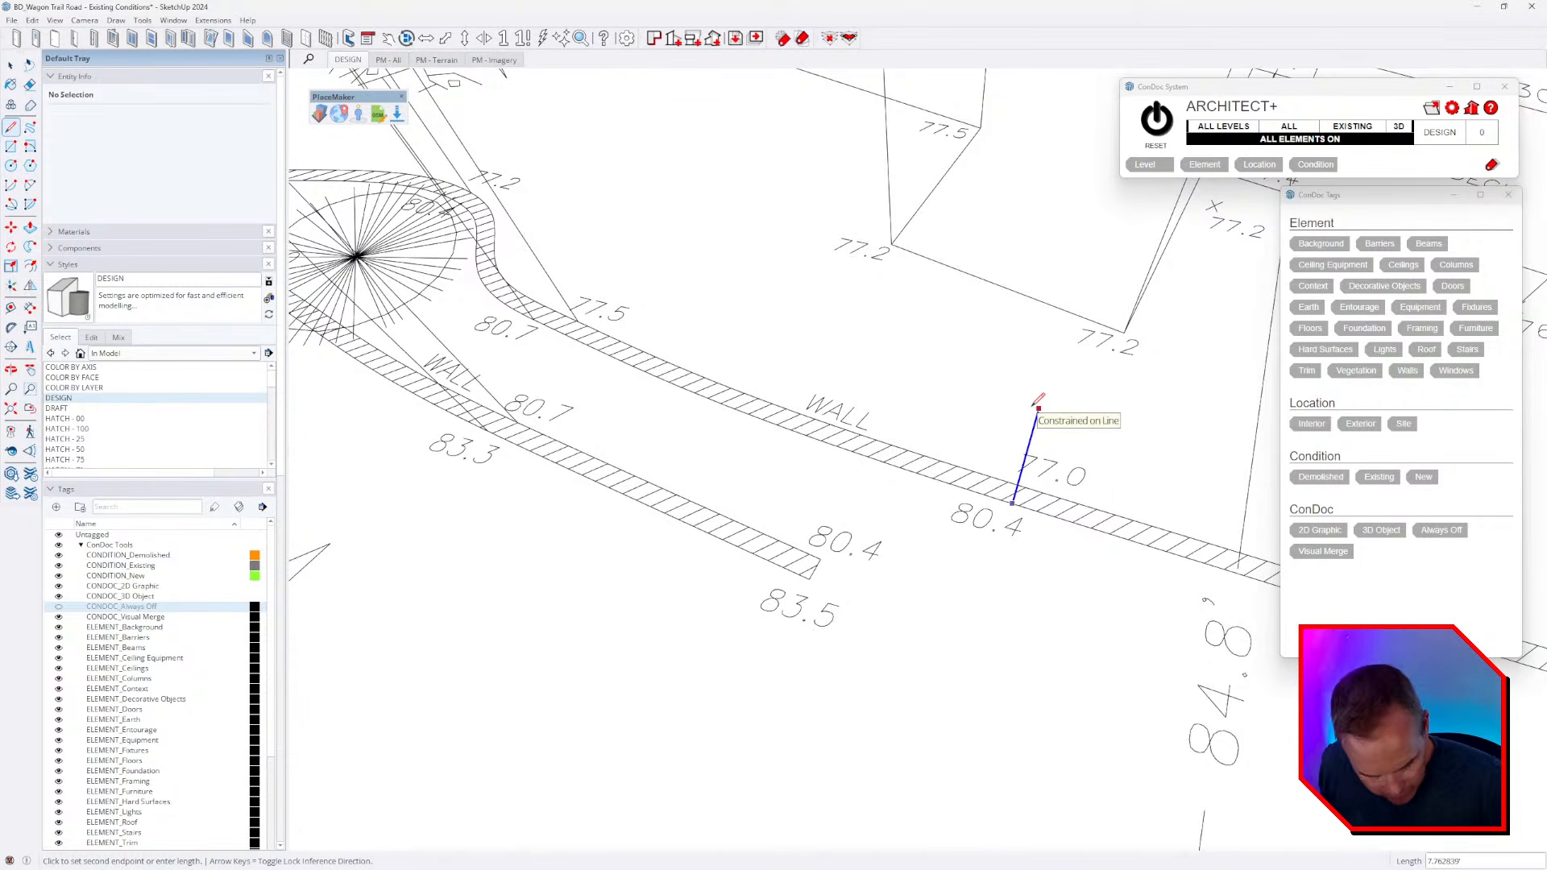
pyautogui.scroll(2, 1023, 509)
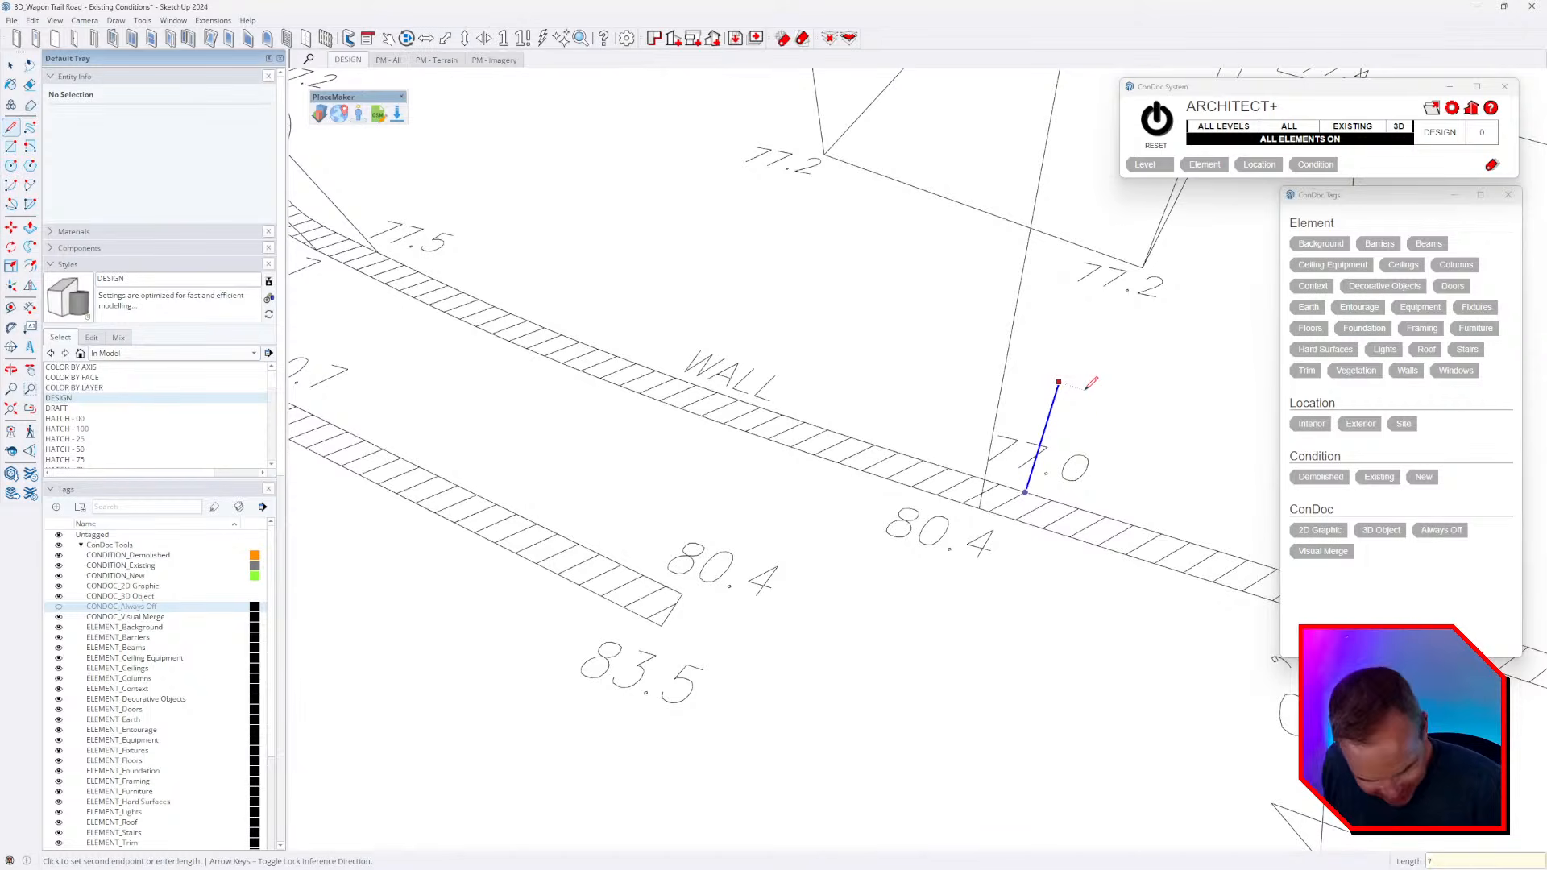
pyautogui.press('space')
# - Draw vertical lines from the two corners at the lower retaining wall's east end for elevations 80.4 and 83.5
pyautogui.press('l')
pyautogui.click(681, 594)
pyautogui.press('Up')
pyautogui.write('80.')
pyautogui.press('Return')
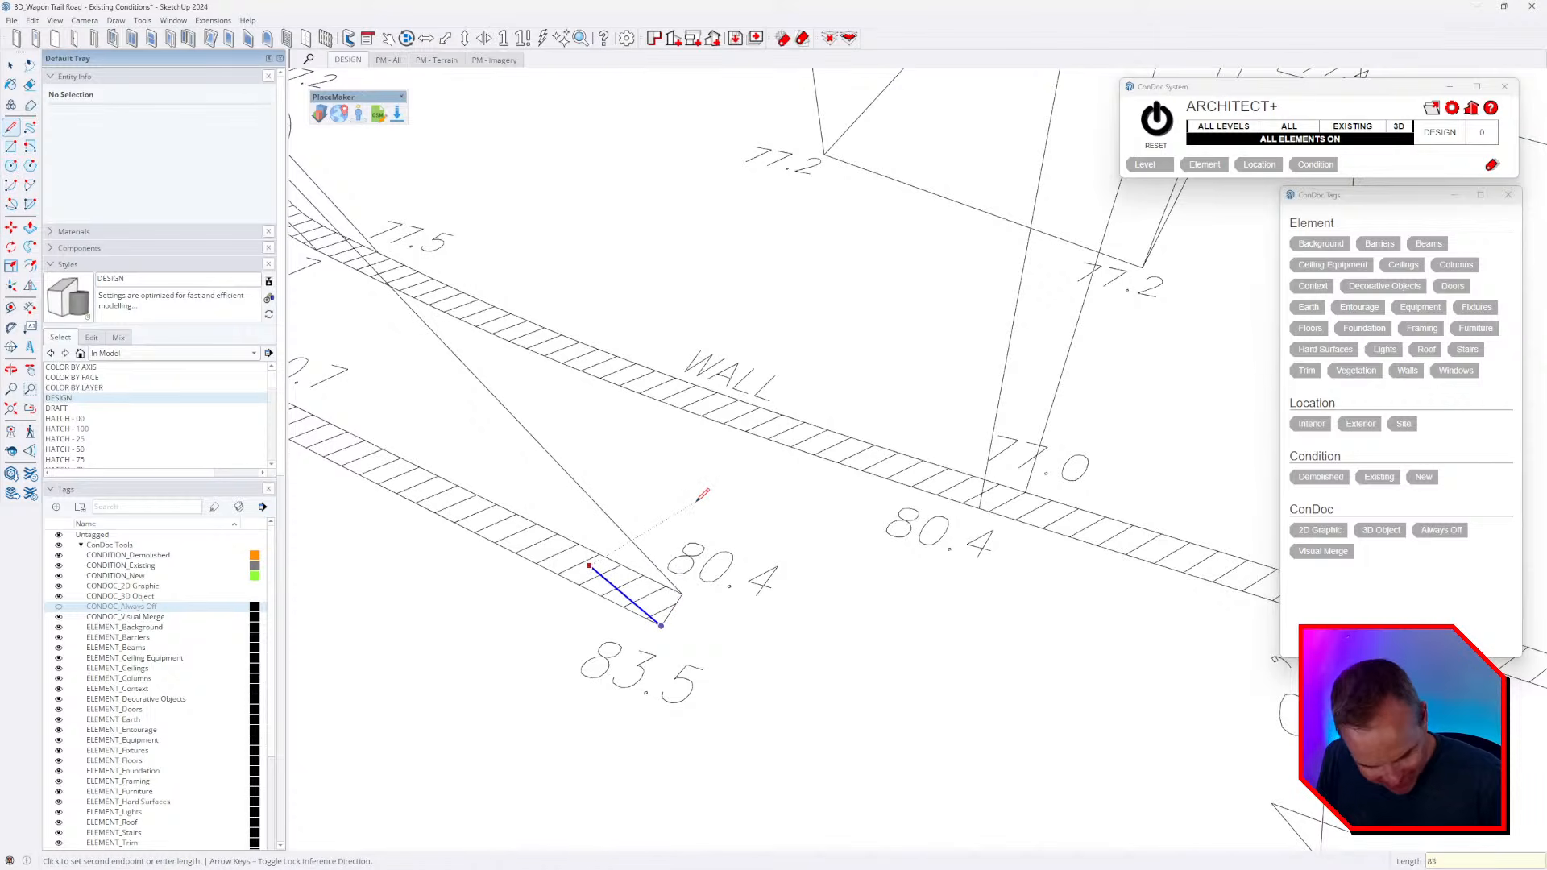
pyautogui.press('Return')
# - Draw a vertical line 77.2 feet high from the outer corner at the upper retaining wall's east end
pyautogui.scroll(-5, 771, 477)
pyautogui.keyDown('shift'); pyautogui.moveTo(1047, 547); pyautogui.dragTo(773, 457, button='middle'); pyautogui.keyUp('shift')
pyautogui.press('Escape')
pyautogui.scroll(2, 1008, 497)
pyautogui.click(1006, 526)
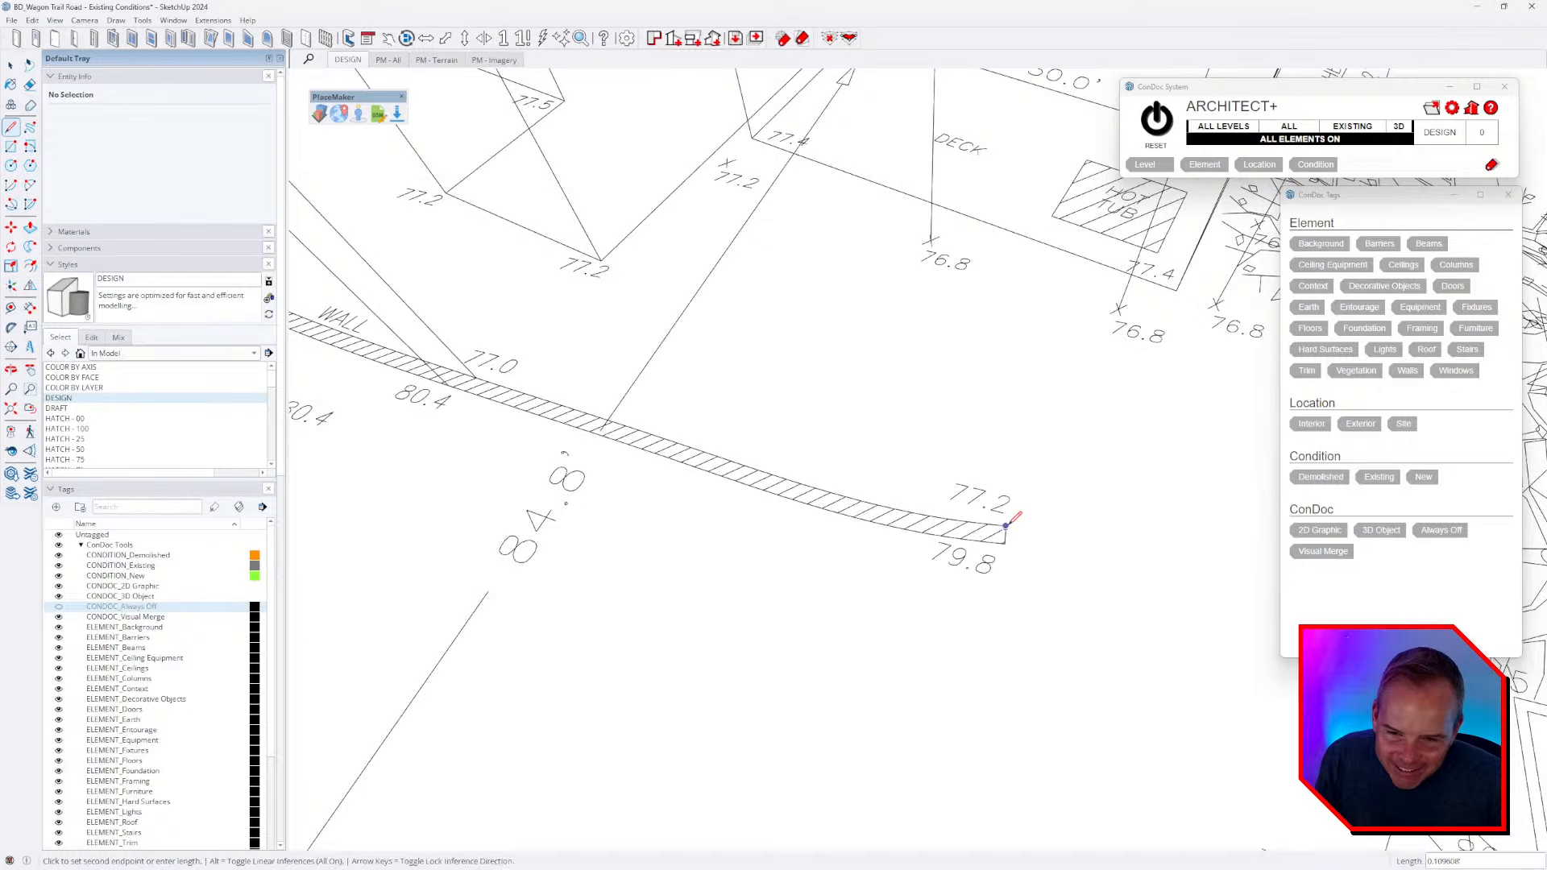
pyautogui.scroll(3, 1007, 526)
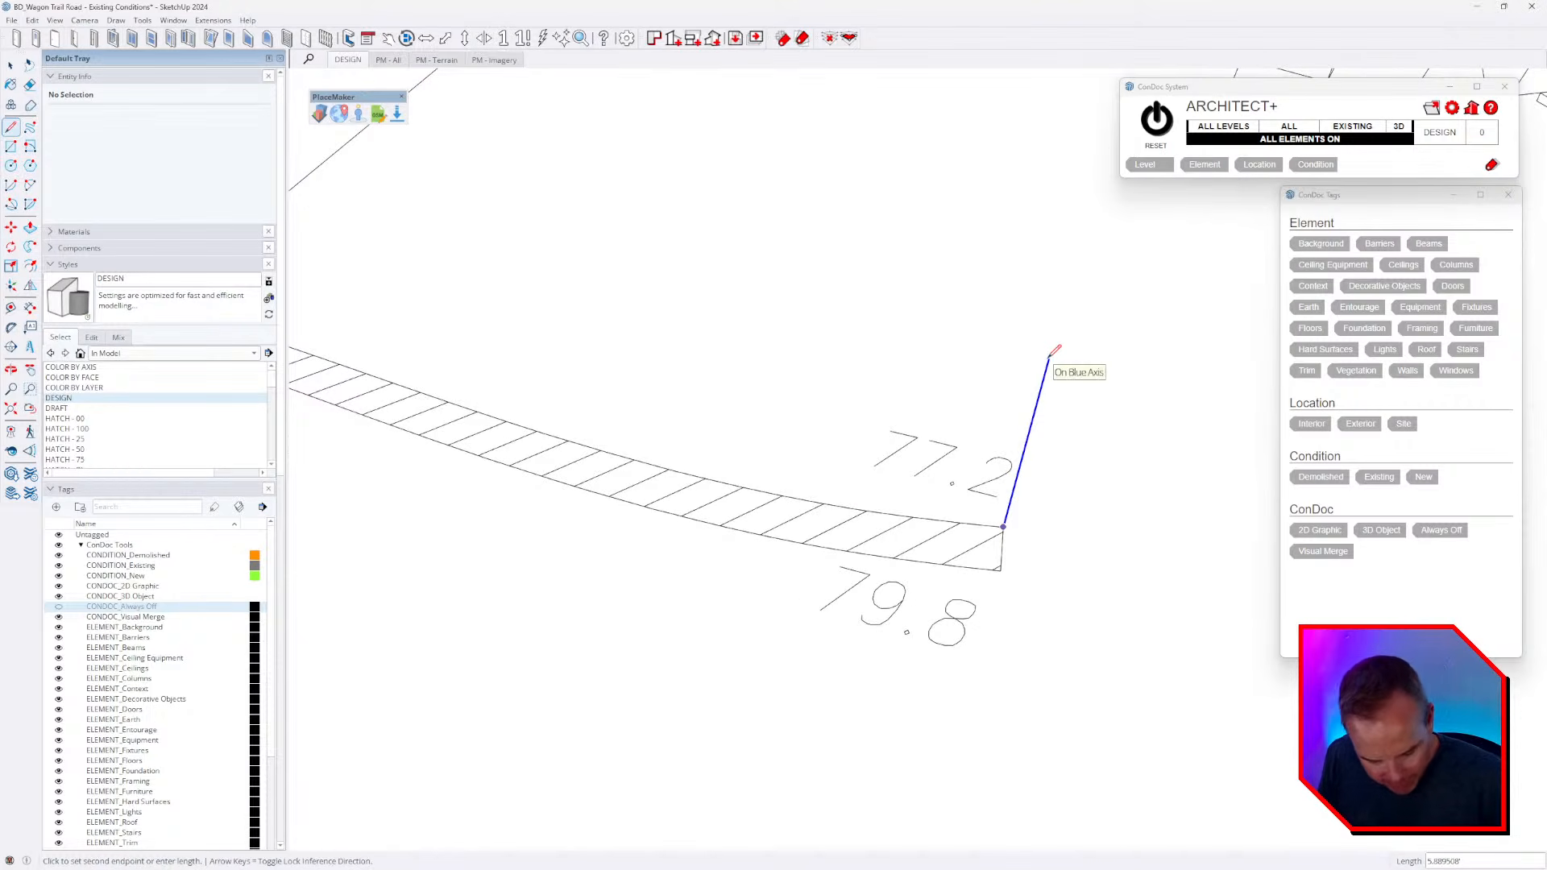
pyautogui.write('77.2')
pyautogui.press('Return')
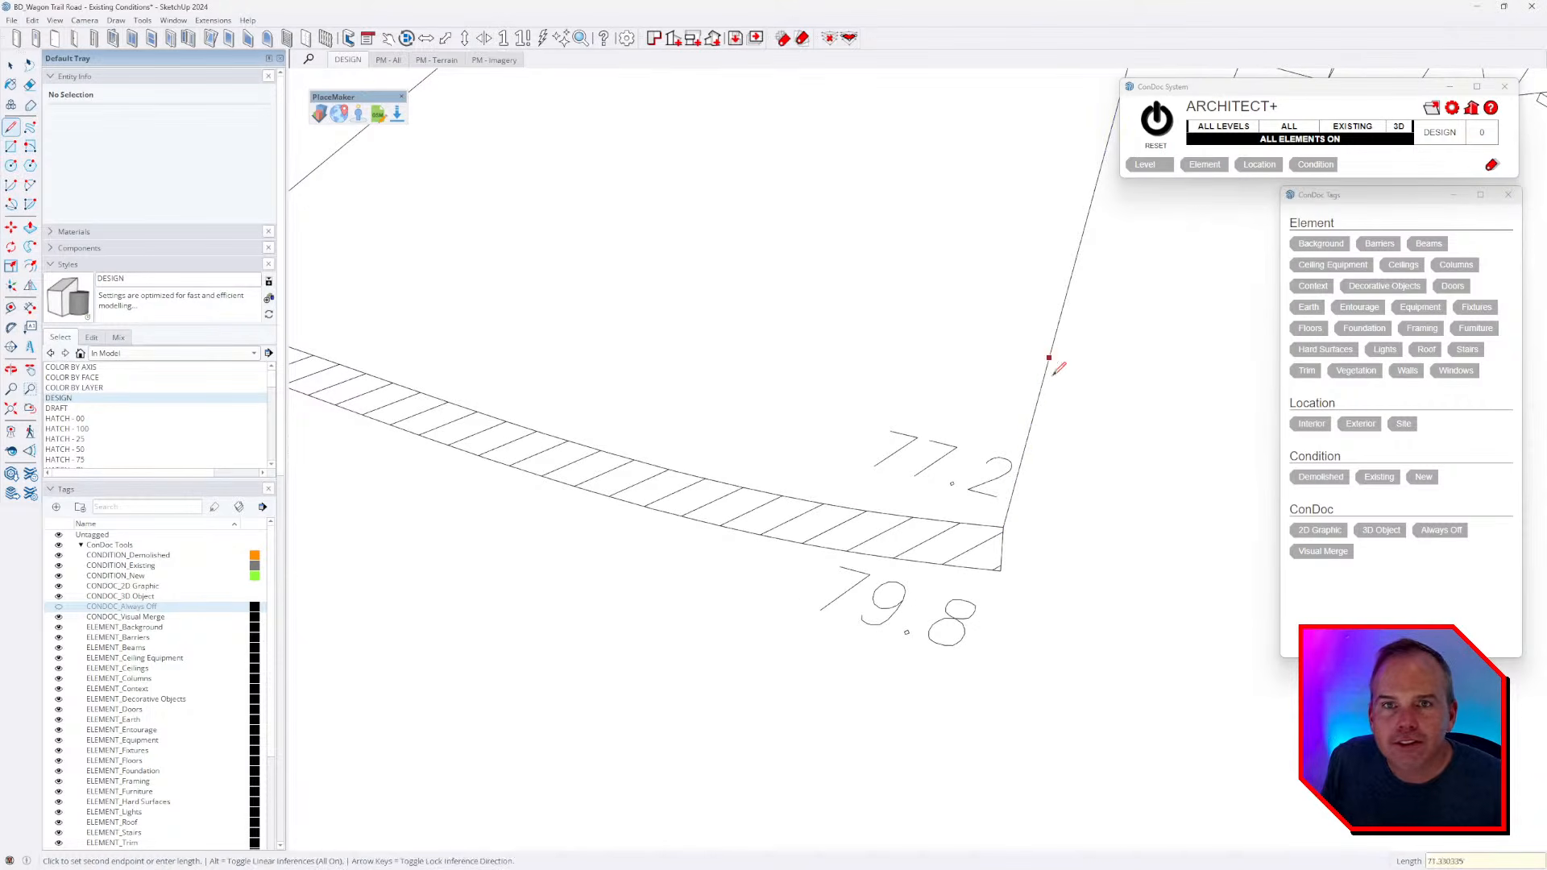
pyautogui.moveTo(1107, 491); pyautogui.dragTo(1094, 477, button='middle')
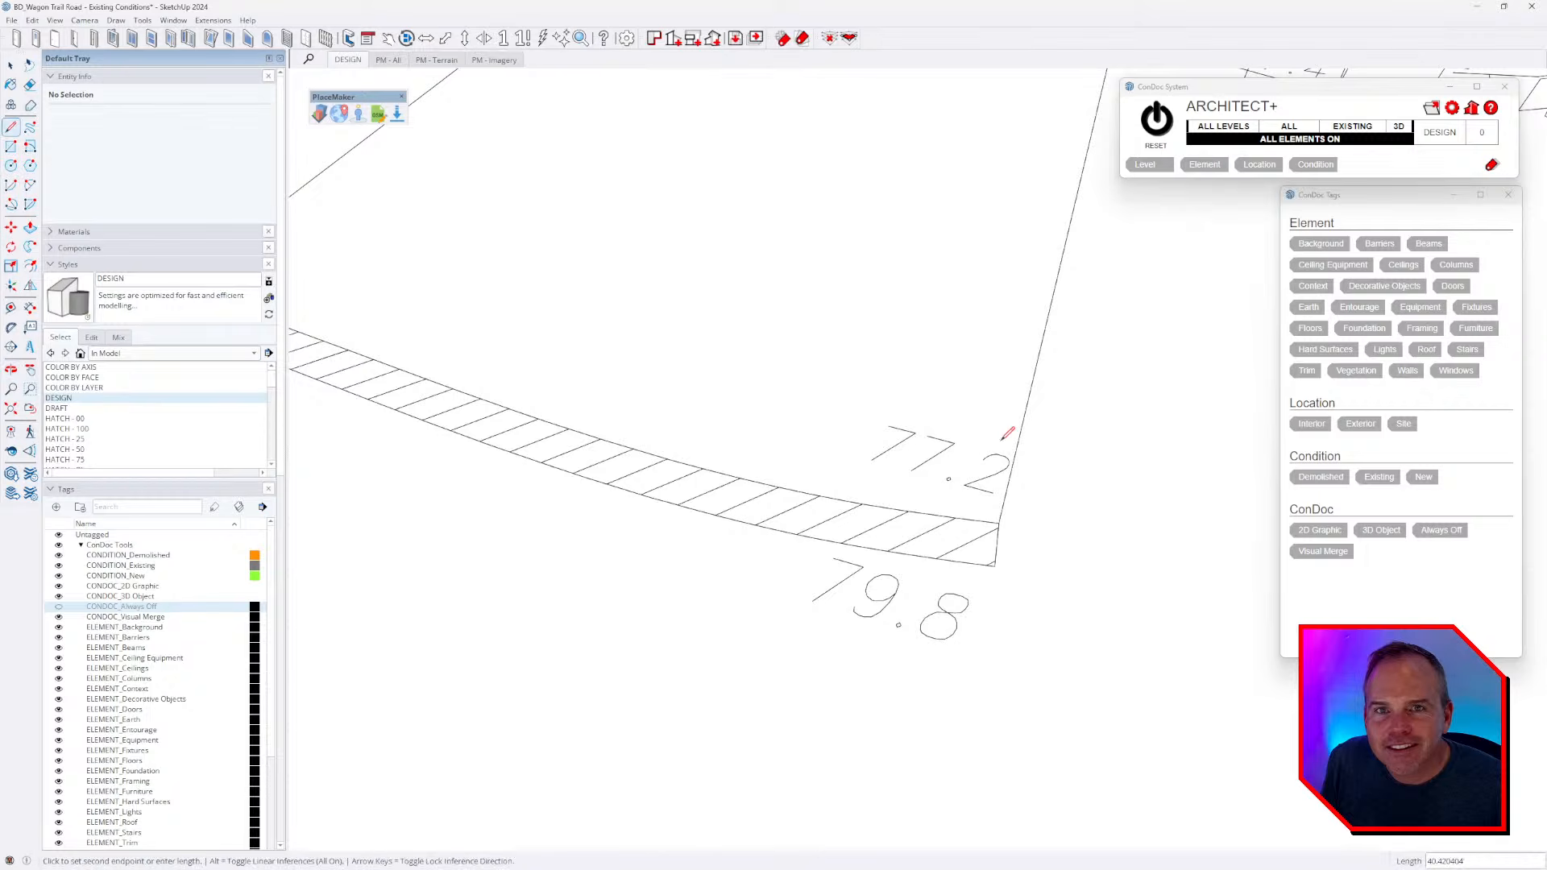
pyautogui.press('Escape')
# - Draw a vertical line 79.8 feet high from the inner corner at the upper retaining wall's east end
pyautogui.click(999, 564)
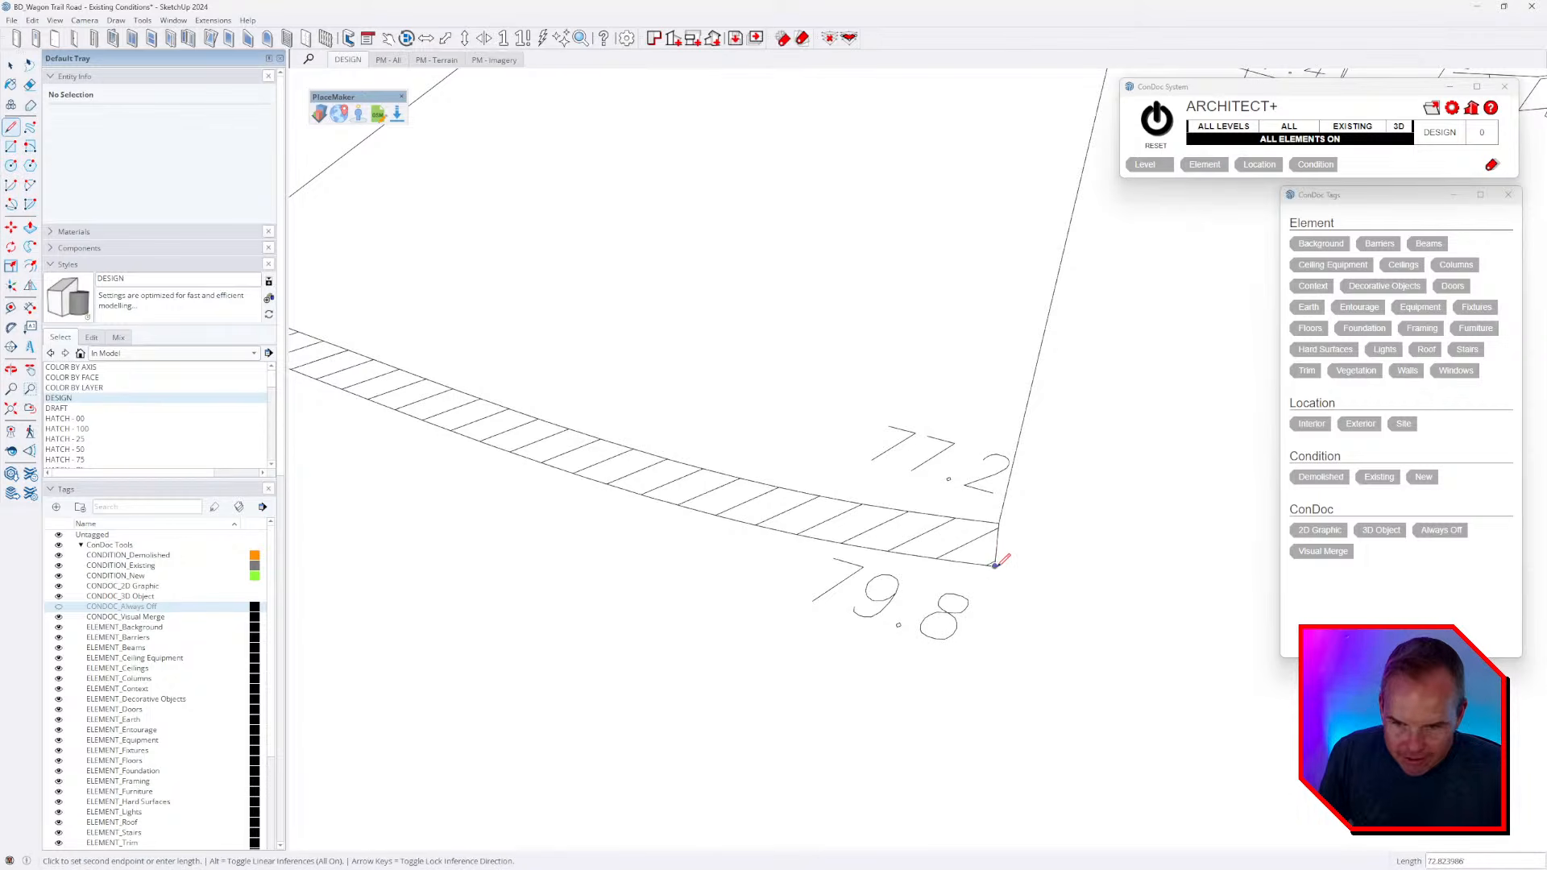
pyautogui.write('79.8')
pyautogui.press('Return')
pyautogui.scroll(-10, 882, 487)
pyautogui.moveTo(881, 529); pyautogui.dragTo(1143, 406, button='middle')
pyautogui.moveTo(765, 568); pyautogui.dragTo(1076, 618, button='middle')
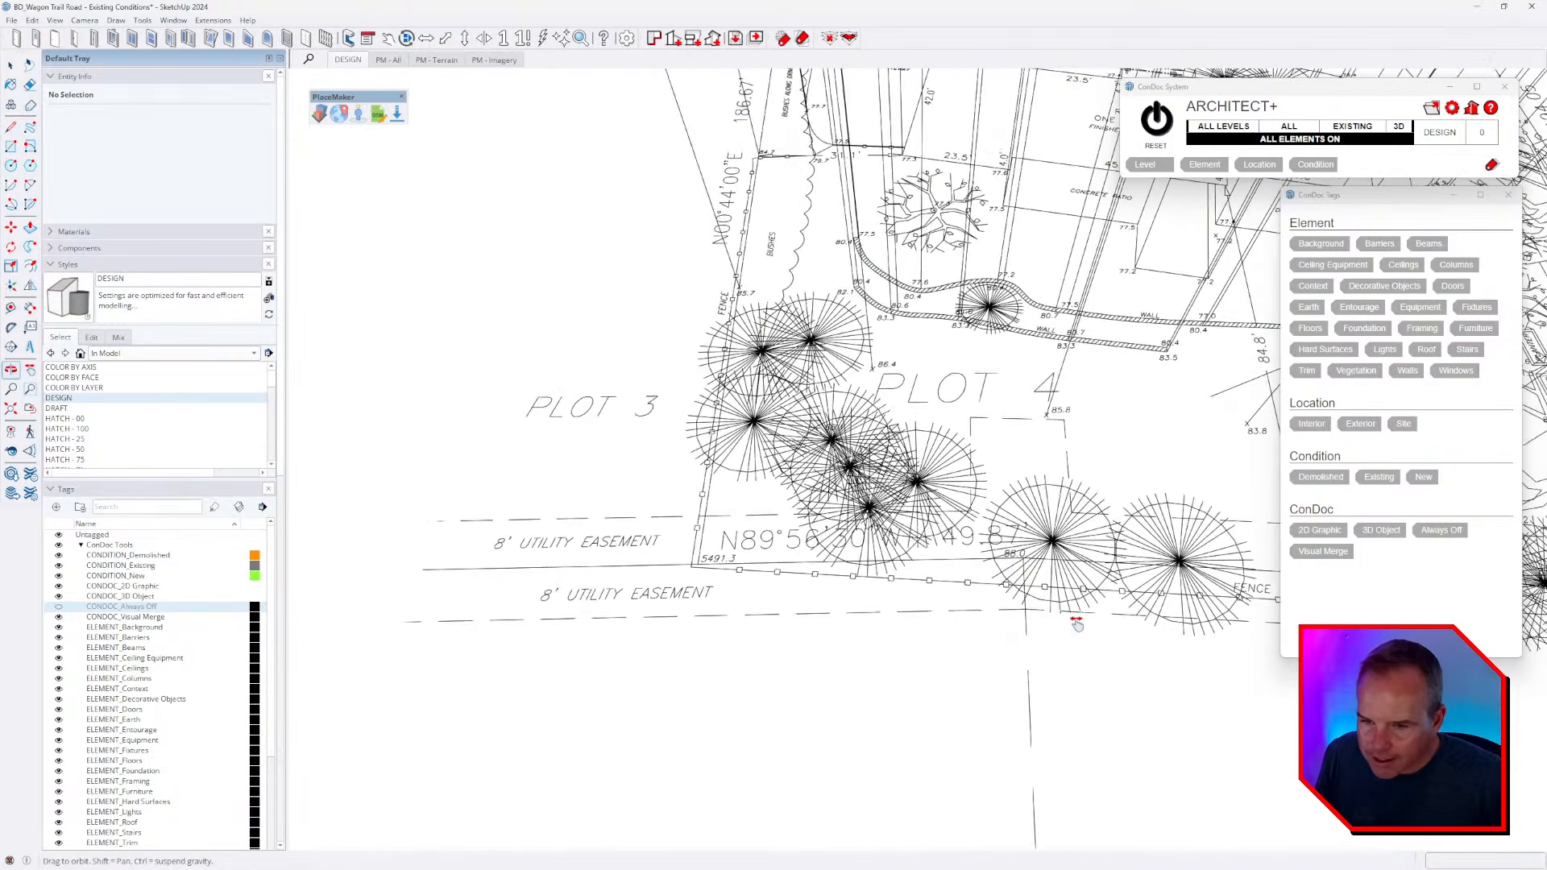
# - Draw vertical lines along the rear property line: one at the 88.0 spot elevation and one 91.3 feet high at the corner marked 5491.3
pyautogui.scroll(10, 1067, 599)
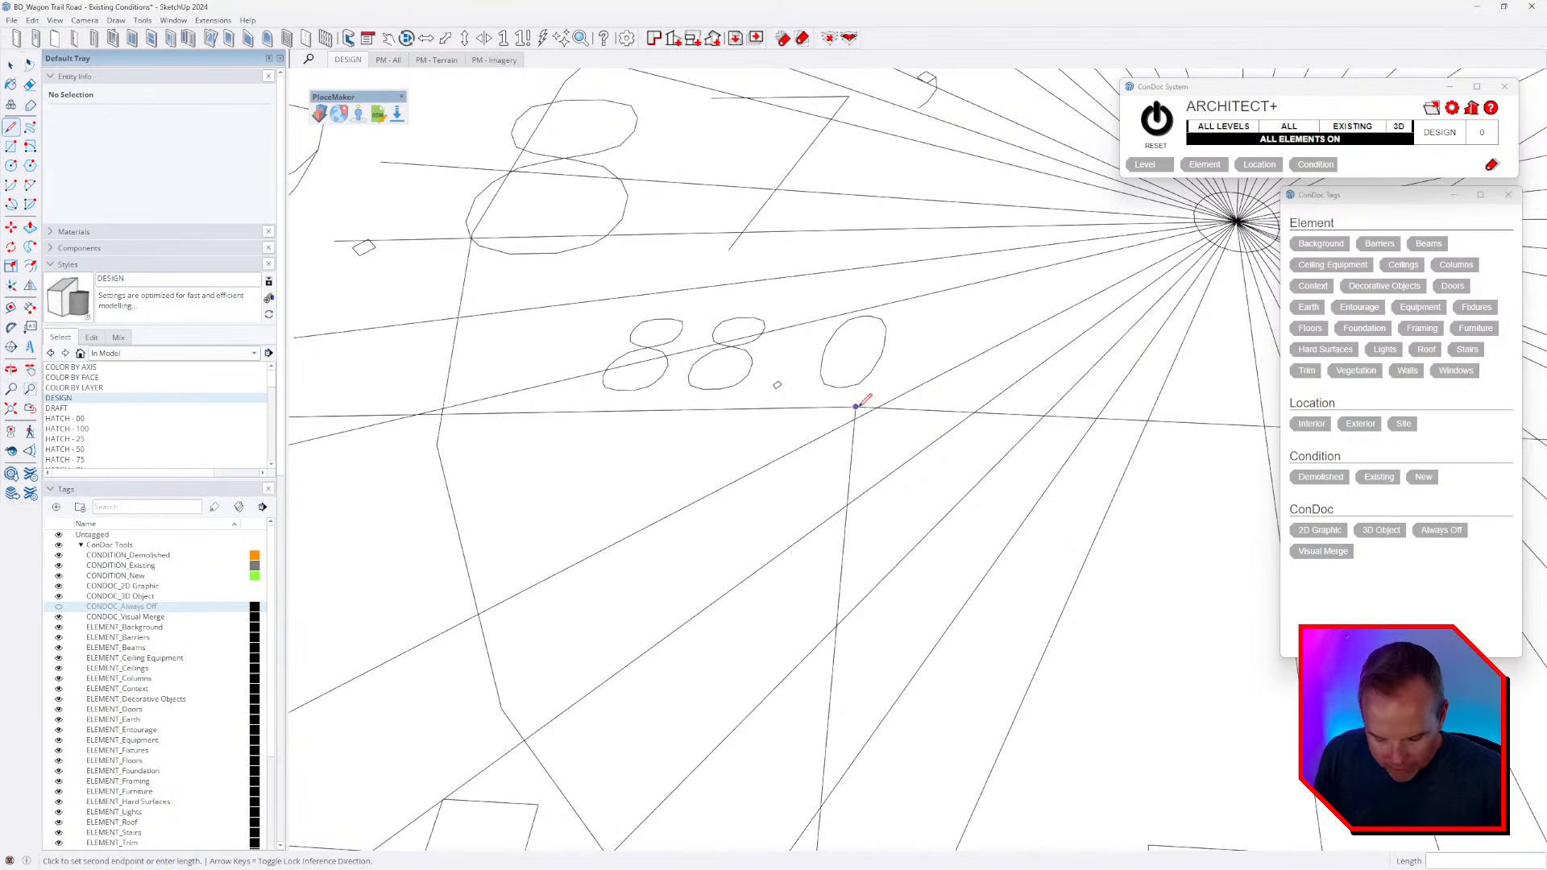
pyautogui.press('Return')
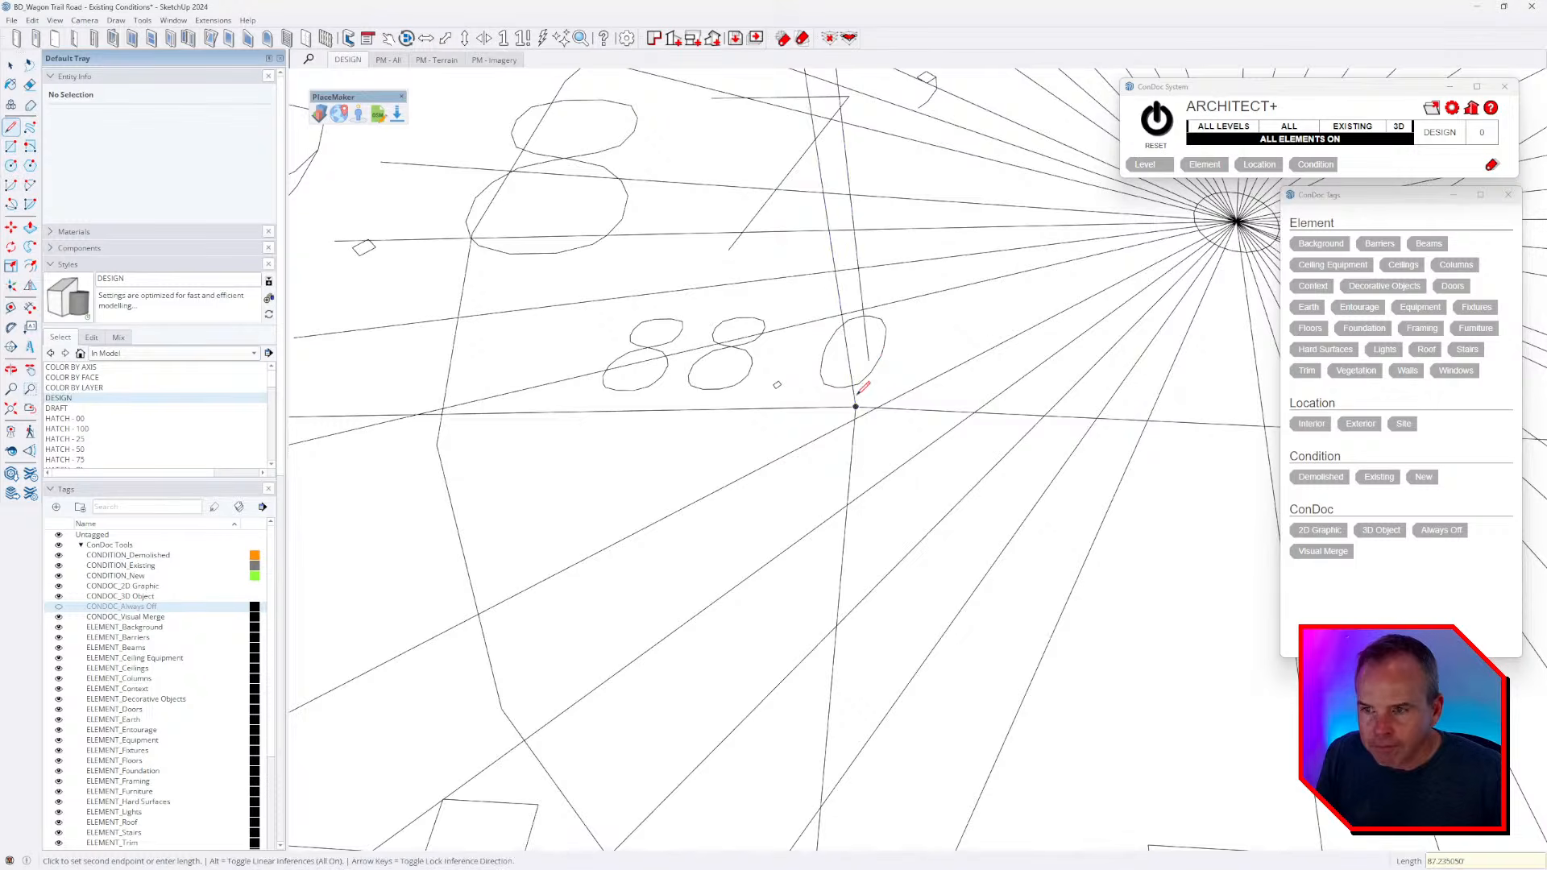
pyautogui.scroll(-8, 880, 390)
pyautogui.keyDown('shift'); pyautogui.moveTo(770, 528); pyautogui.dragTo(906, 542, button='middle'); pyautogui.keyUp('shift')
pyautogui.scroll(8, 528, 496)
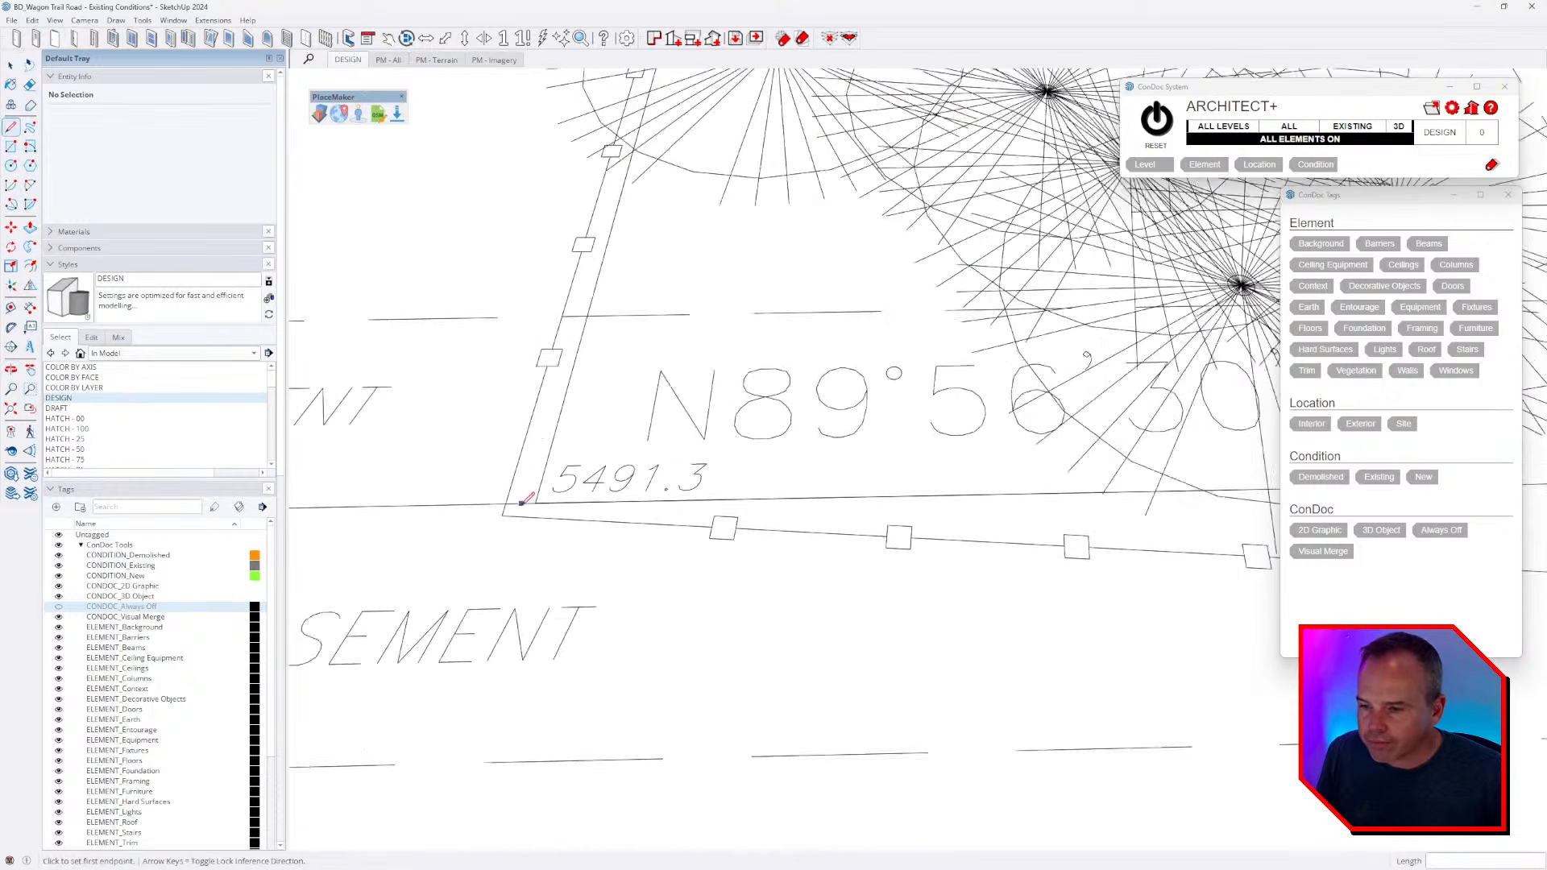
pyautogui.scroll(-3, 531, 495)
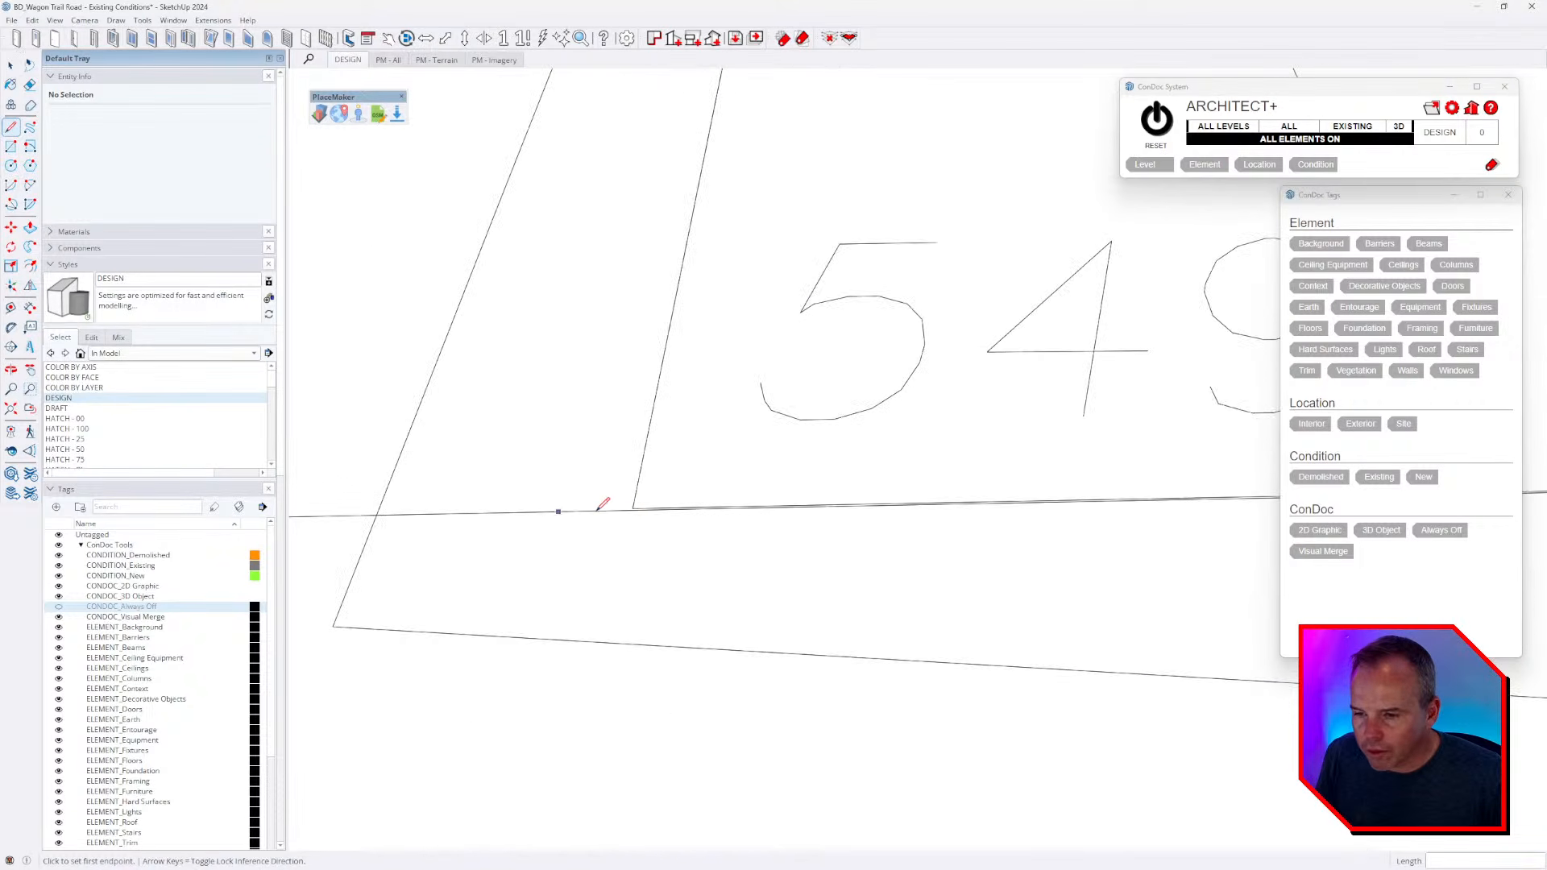
pyautogui.click(633, 506)
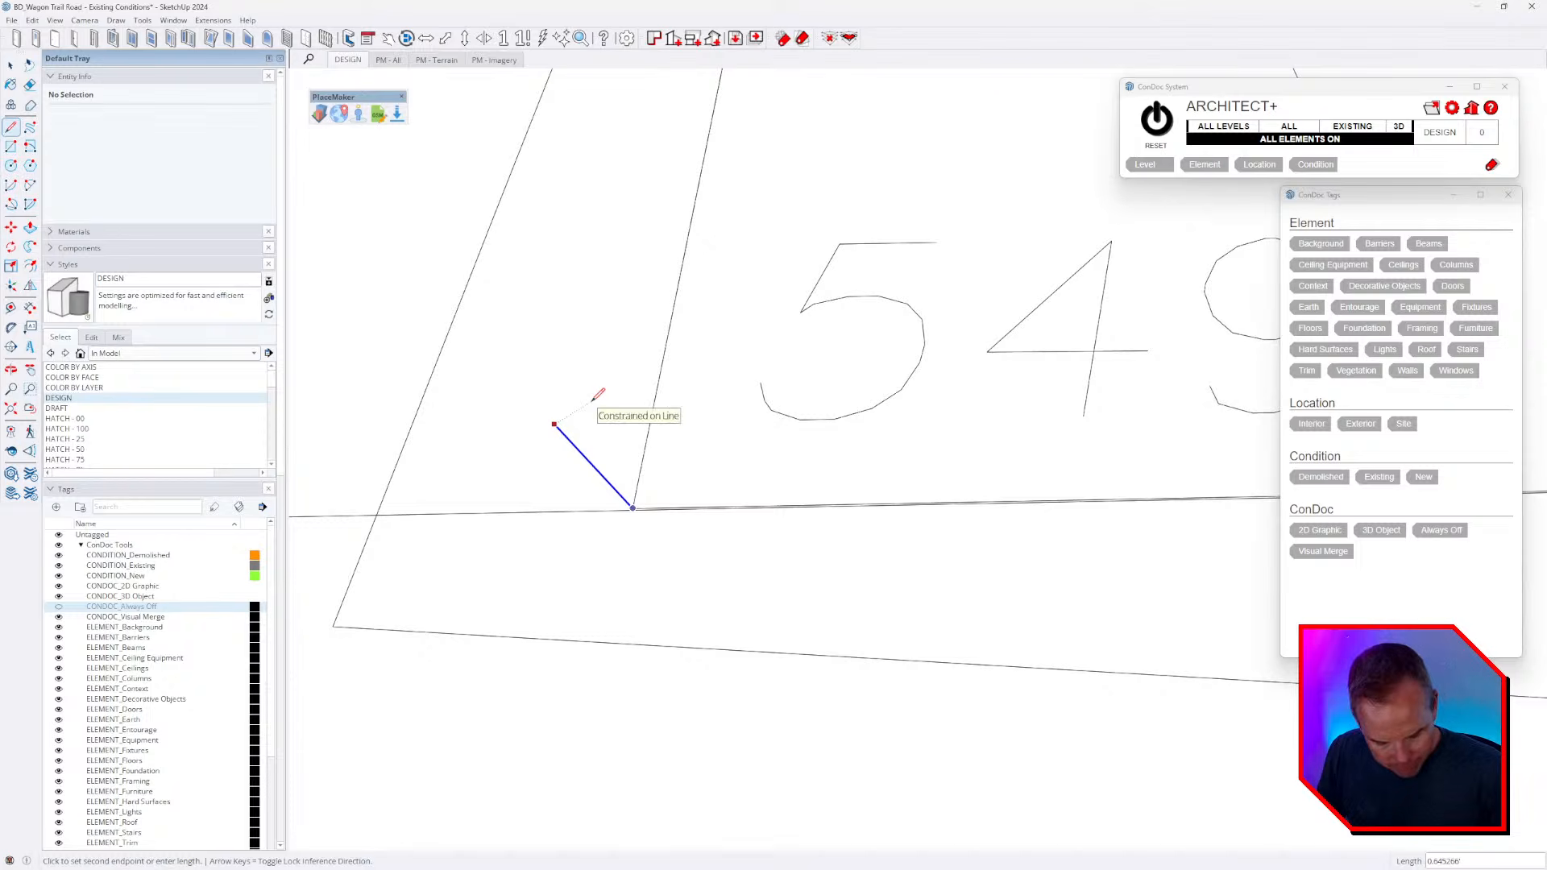
pyautogui.write("91.3'")
pyautogui.press('Return')
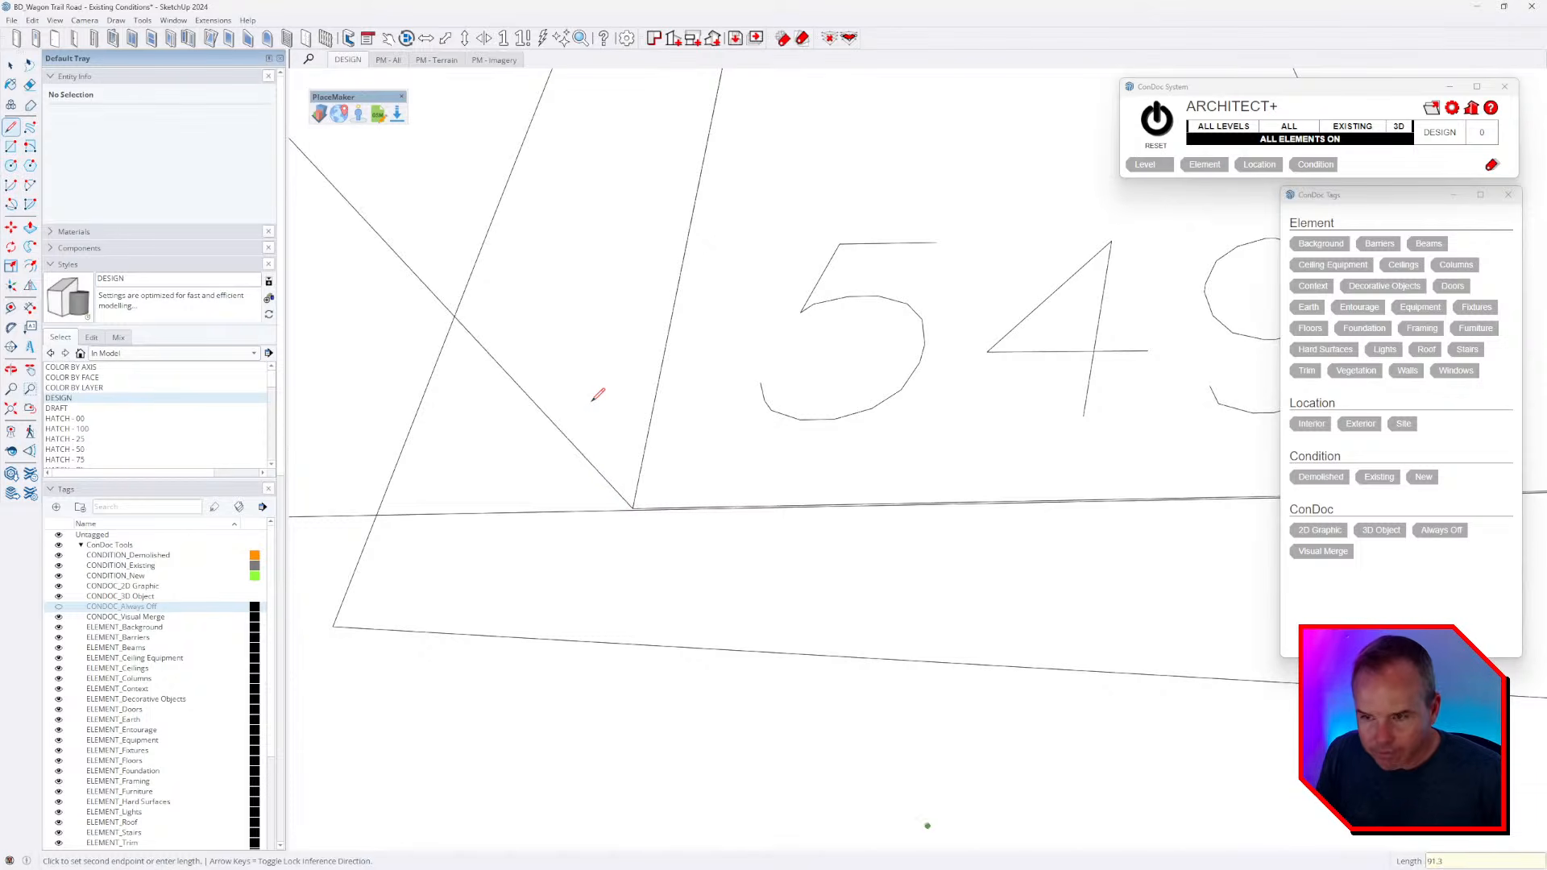
# - Draw a vertical line to the labelled elevation at the survey spot hidden among the row of trees behind the greenhouse
pyautogui.scroll(-8, 593, 430)
pyautogui.moveTo(780, 468); pyautogui.dragTo(521, 505, button='middle')
pyautogui.scroll(-3, 521, 506)
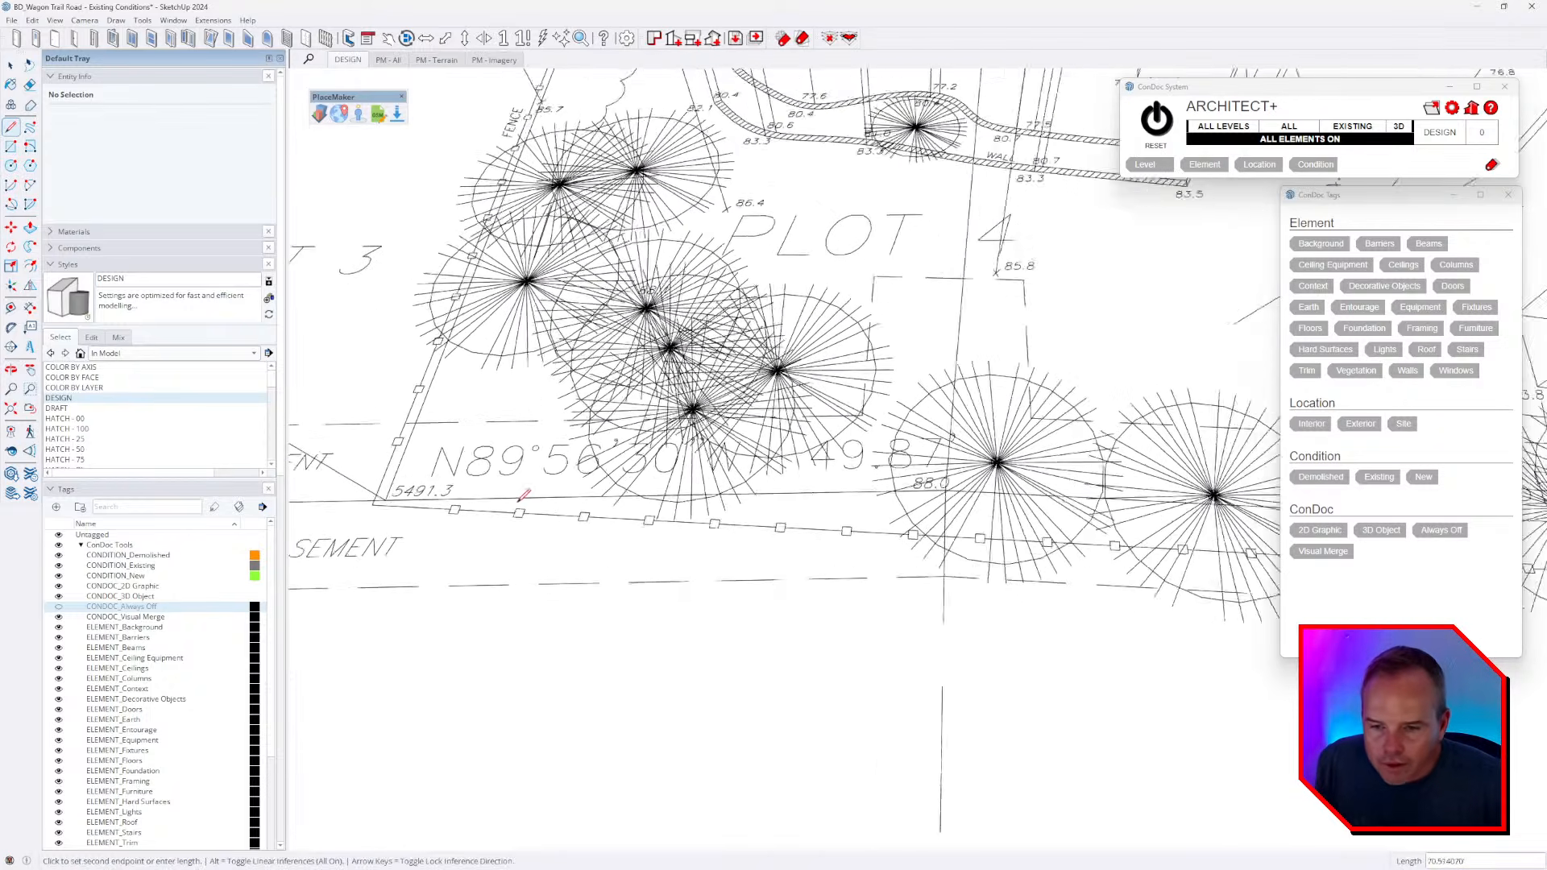
pyautogui.moveTo(827, 539)
pyautogui.keyDown('shift'); pyautogui.mouseDown(button='middle')
pyautogui.moveTo(798, 553)
pyautogui.moveTo(505, 547)
pyautogui.mouseUp(button='middle'); pyautogui.keyUp('shift')
pyautogui.keyDown('shift'); pyautogui.moveTo(735, 632); pyautogui.dragTo(501, 619, button='middle'); pyautogui.keyUp('shift')
pyautogui.keyDown('shift'); pyautogui.moveTo(925, 659); pyautogui.dragTo(646, 655, button='middle'); pyautogui.keyUp('shift')
pyautogui.scroll(8, 894, 507)
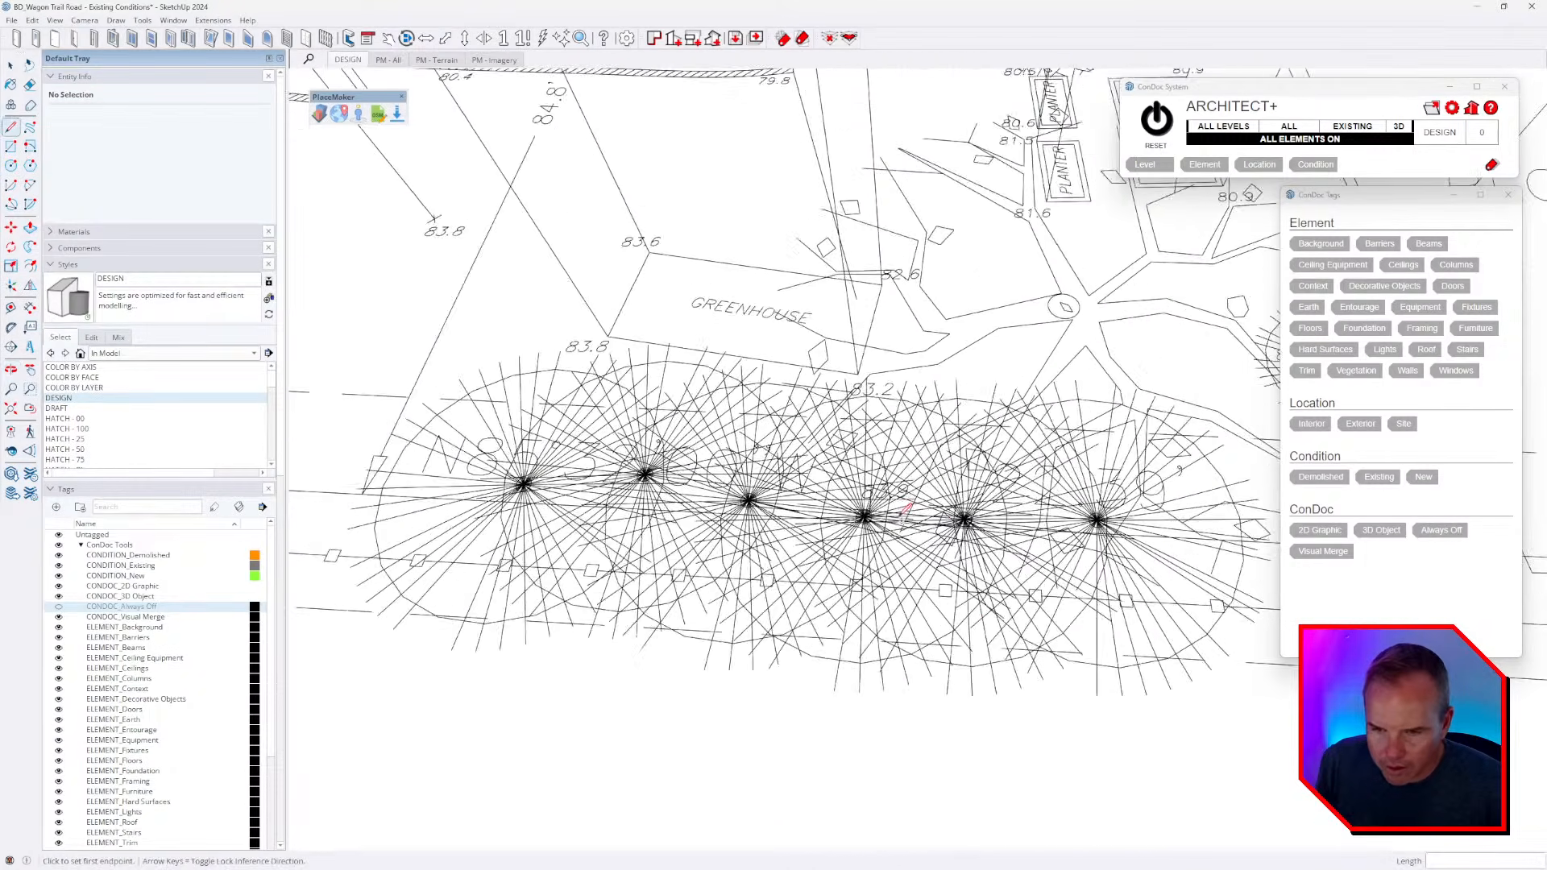
pyautogui.click(886, 445)
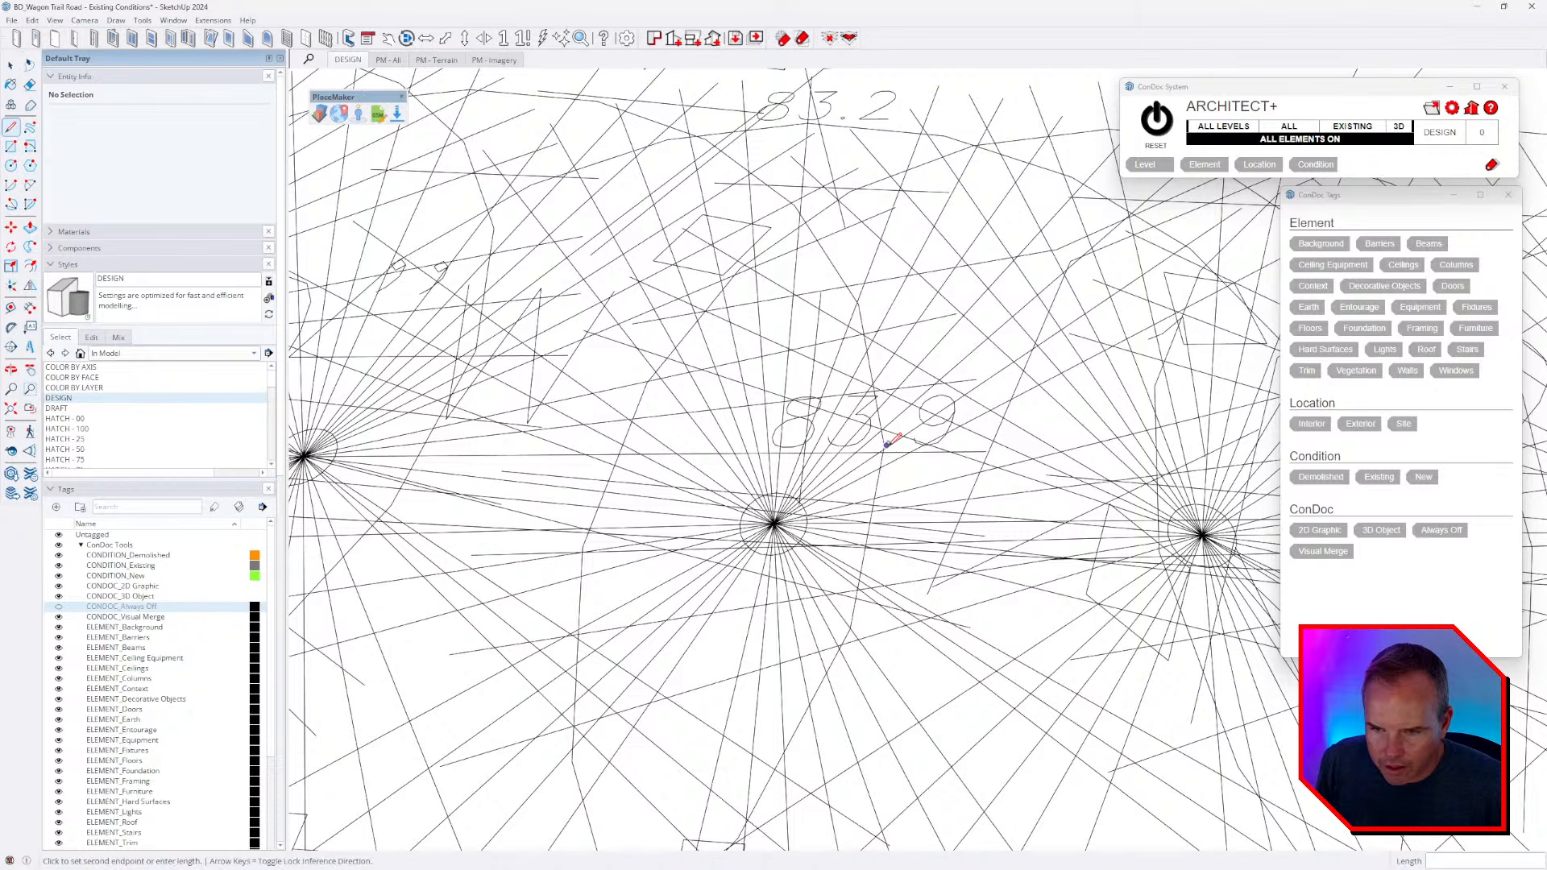
pyautogui.scroll(-6, 943, 345)
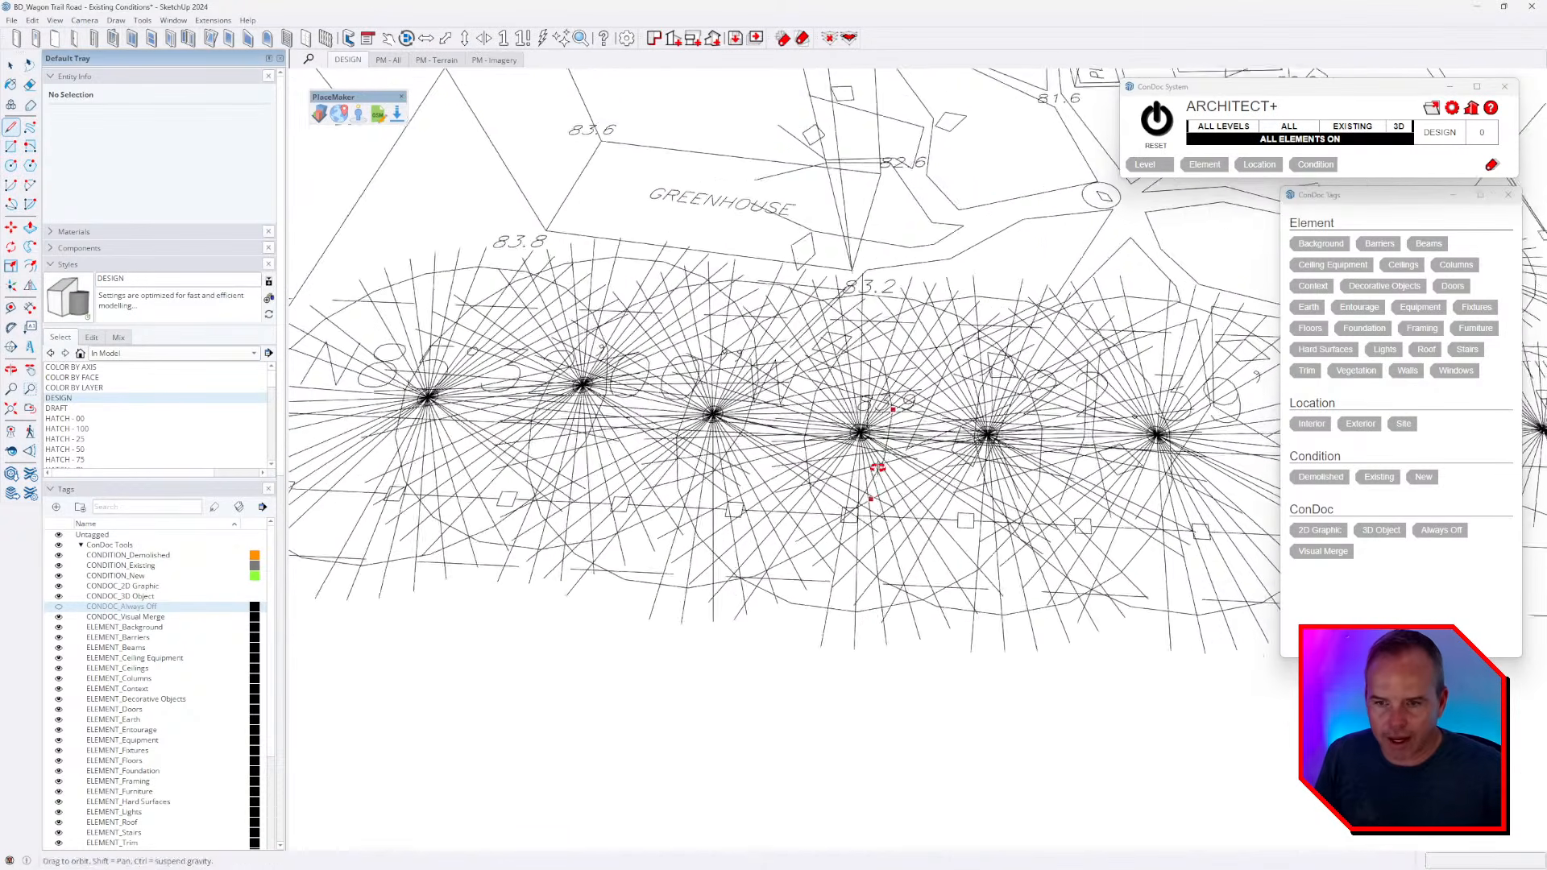
pyautogui.scroll(3, 970, 247)
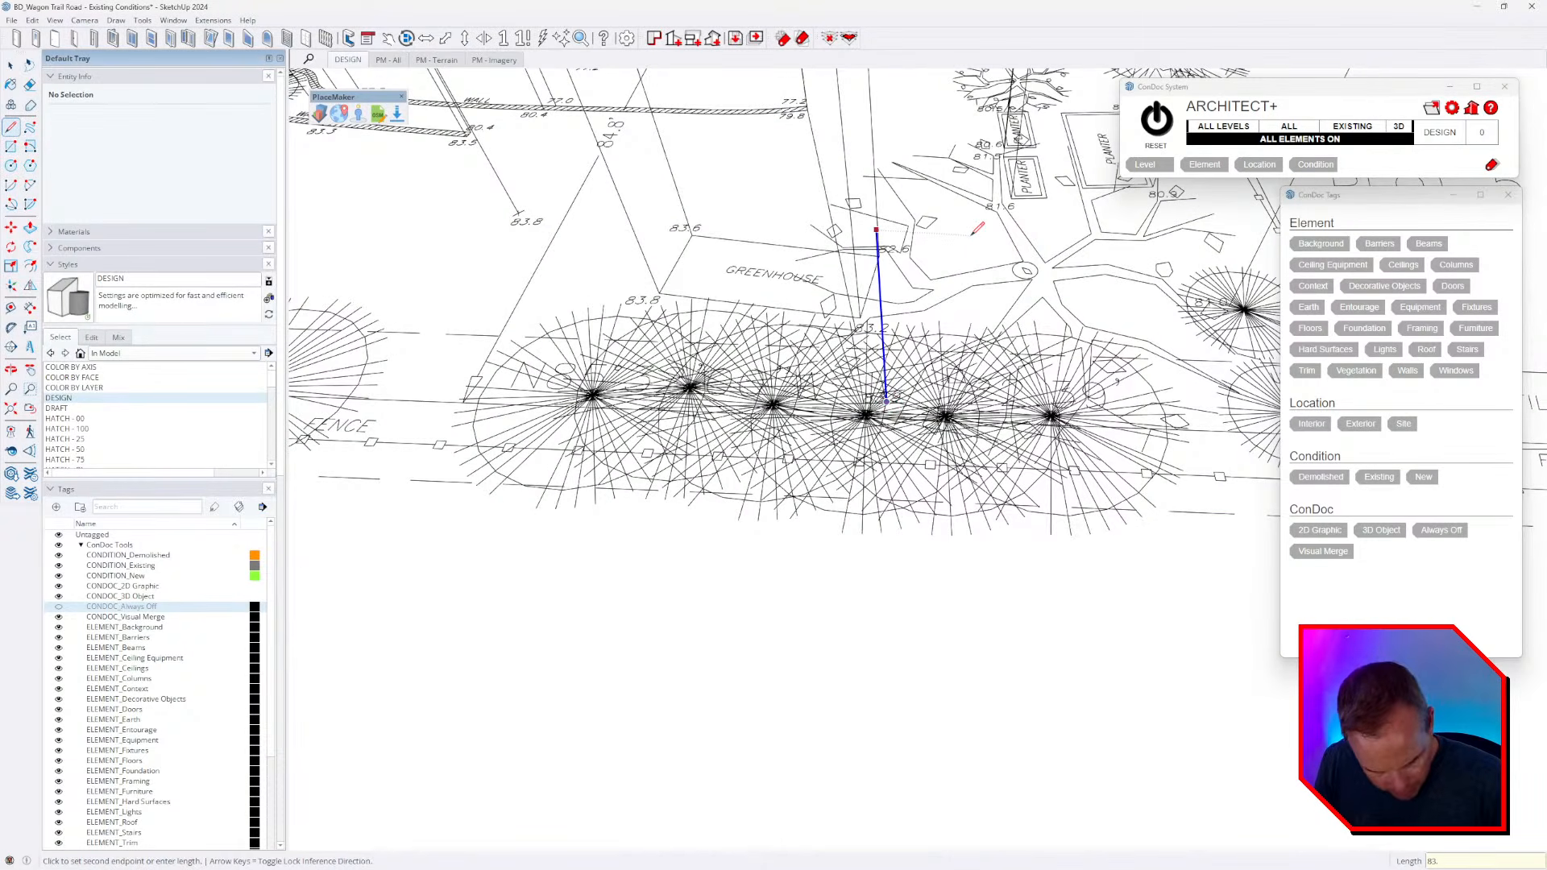
pyautogui.click(977, 229)
# - Draw a vertical line 82.3 feet high from the rear property corner by the utility box, marked 5482.3
pyautogui.scroll(5, 938, 545)
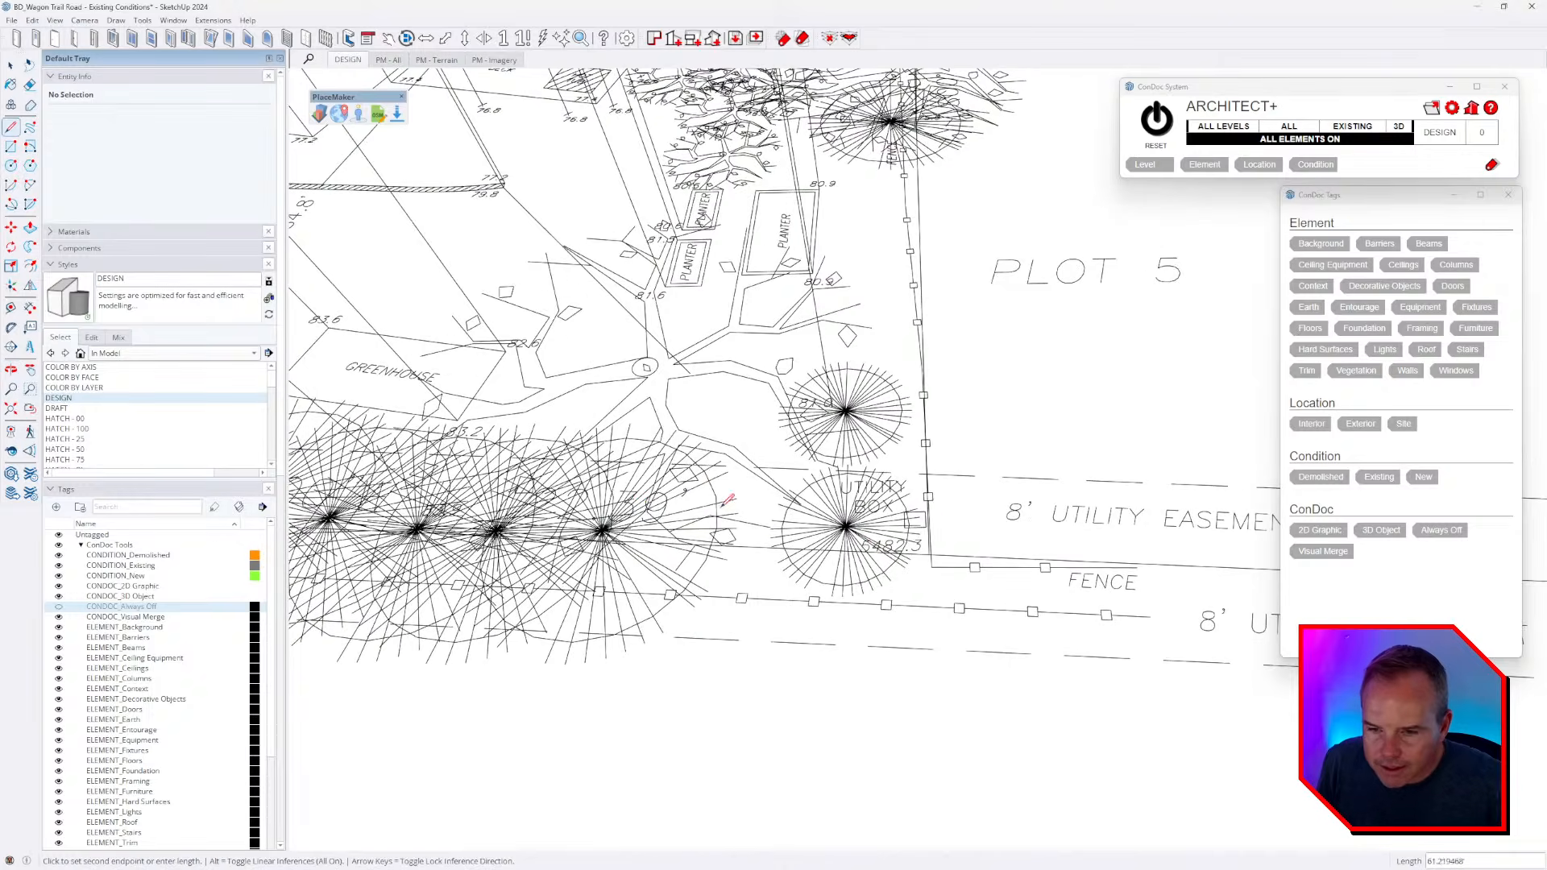
pyautogui.scroll(5, 953, 549)
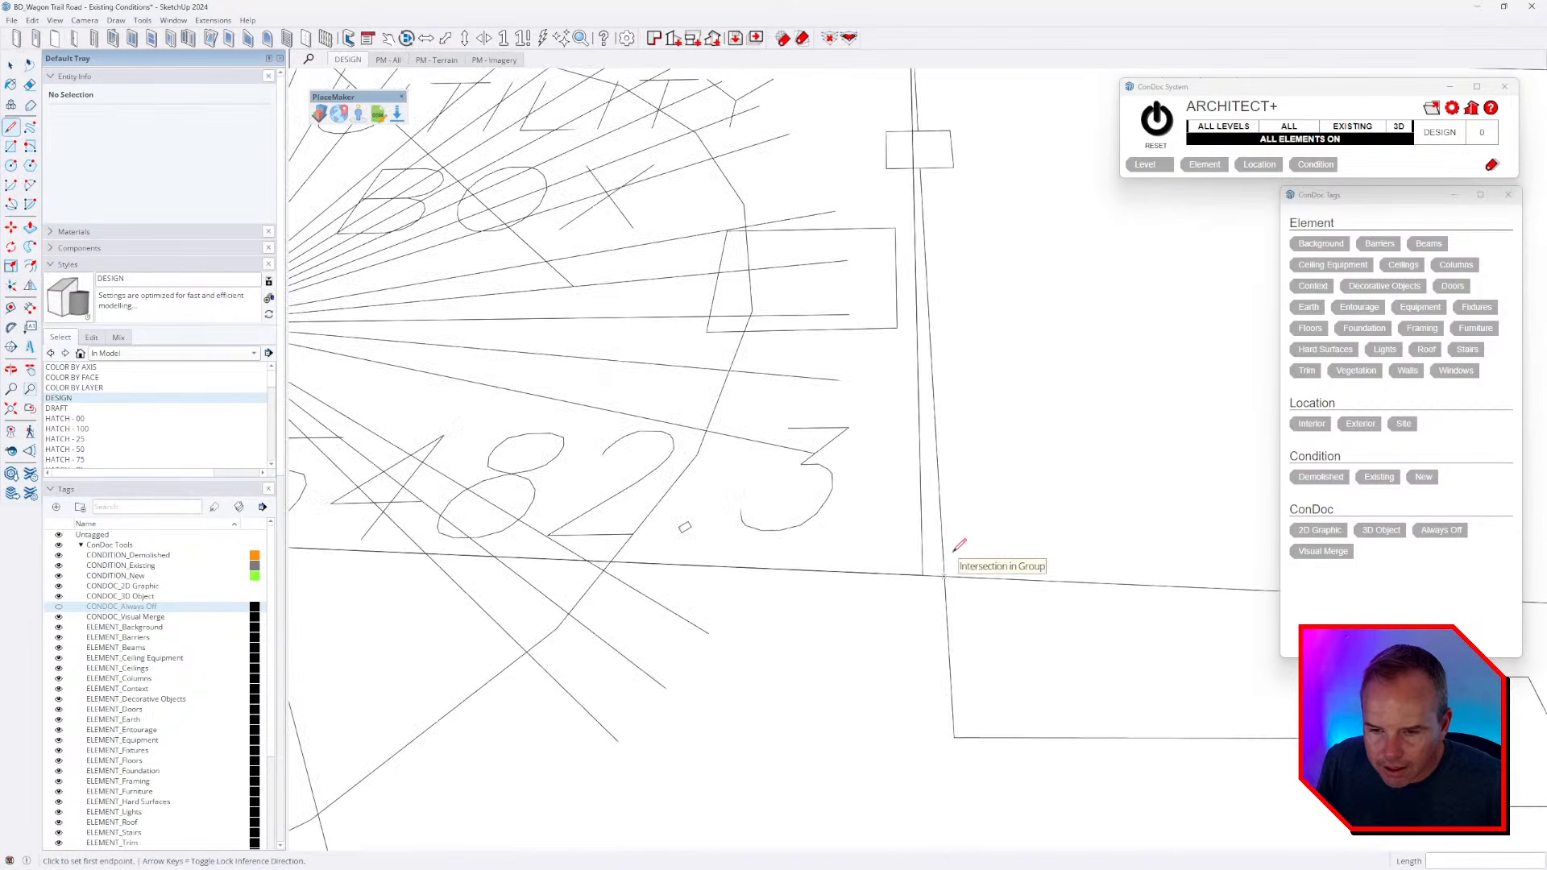
pyautogui.scroll(8, 923, 575)
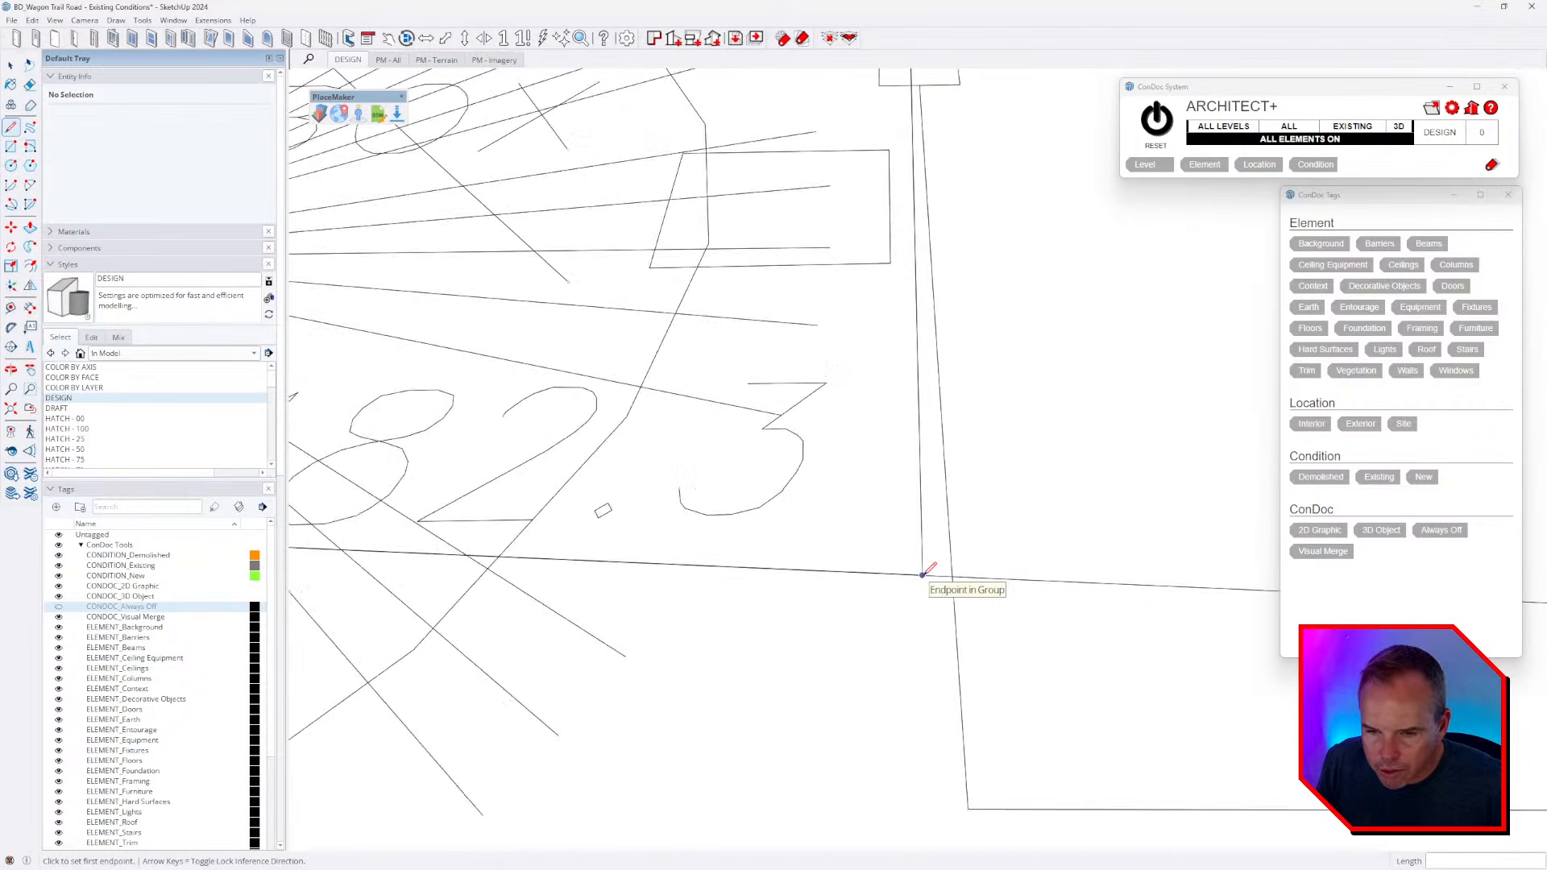
pyautogui.scroll(4, 924, 573)
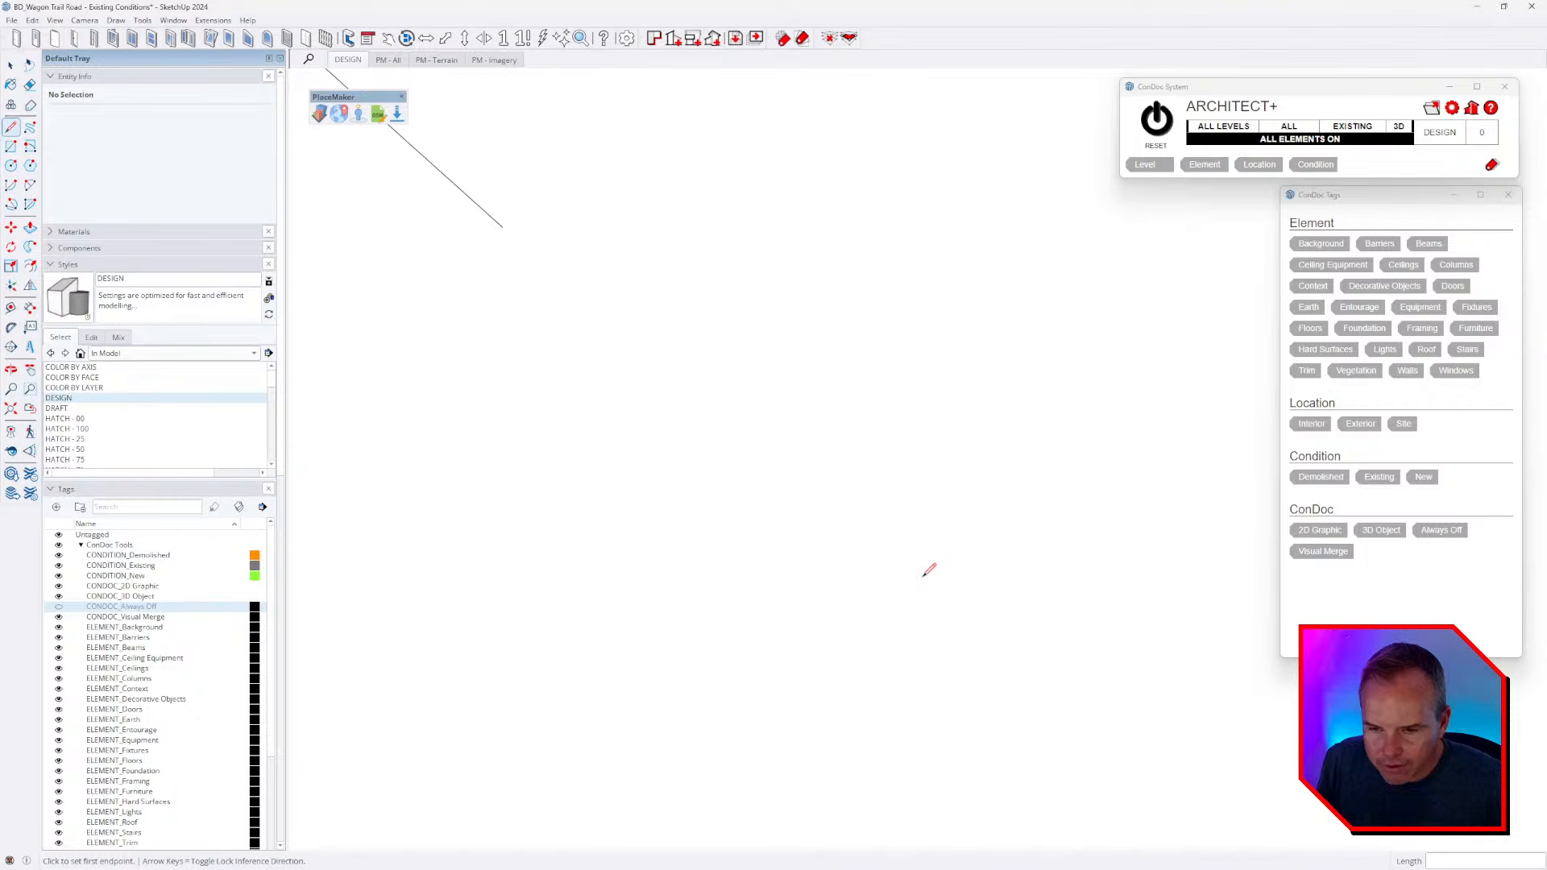
pyautogui.scroll(-5, 927, 571)
pyautogui.scroll(6, 925, 573)
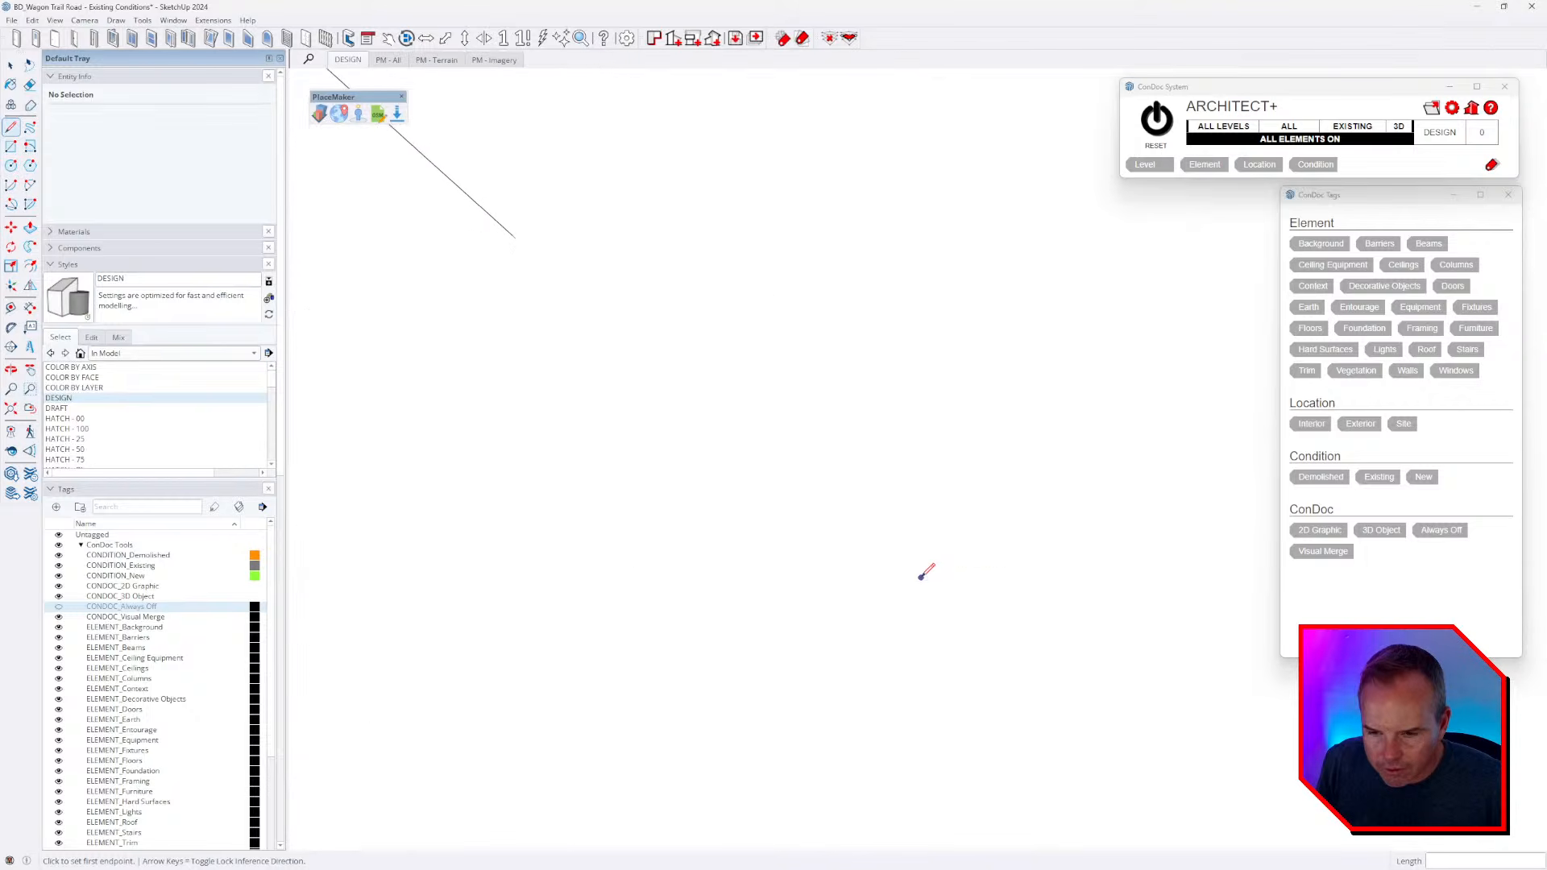
pyautogui.scroll(-4, 923, 573)
pyautogui.scroll(-3, 921, 566)
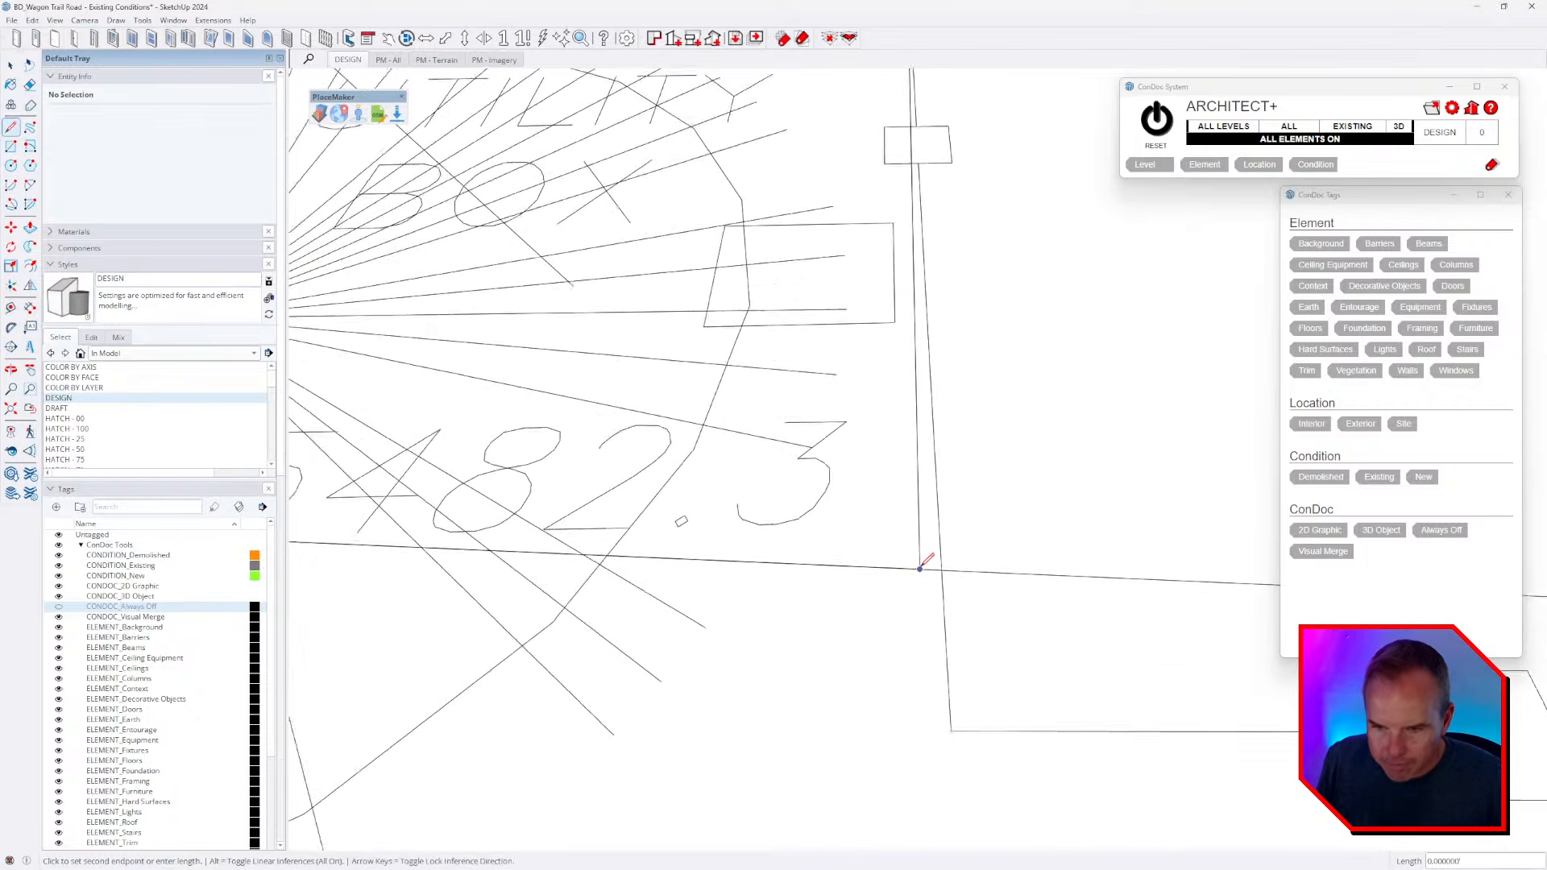
pyautogui.press('Up')
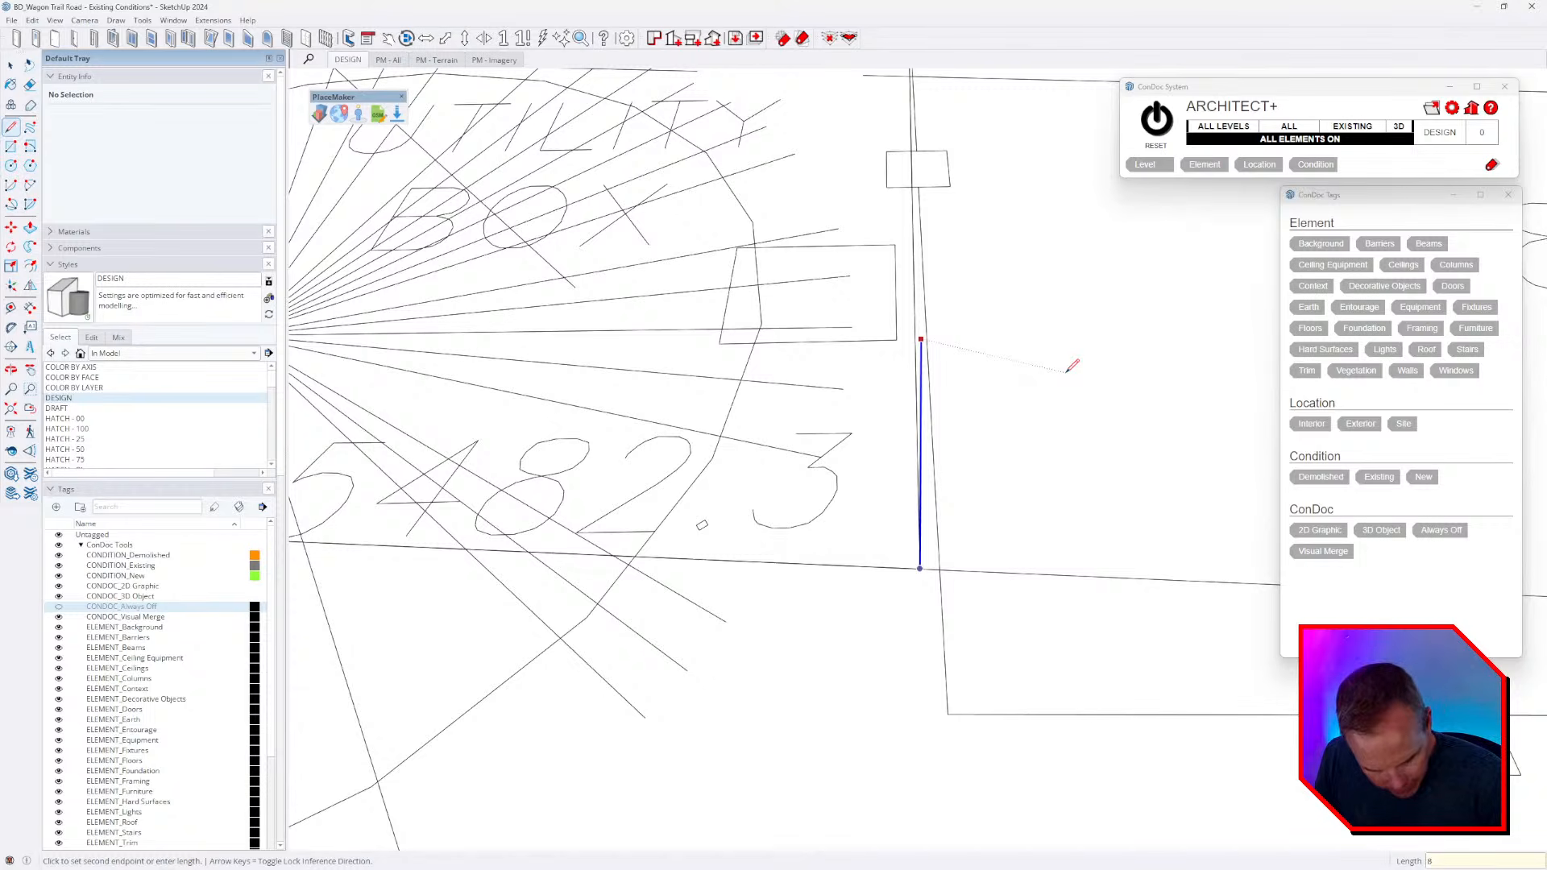
pyautogui.press('Return')
# - Draw a vertical line 77.2 feet high from the spot mark between the concrete patio and the deck
pyautogui.scroll(-10, 989, 621)
pyautogui.moveTo(1065, 588)
pyautogui.mouseDown(button='middle')
pyautogui.moveTo(1080, 708)
pyautogui.moveTo(830, 713)
pyautogui.moveTo(733, 516)
pyautogui.mouseUp(button='middle')
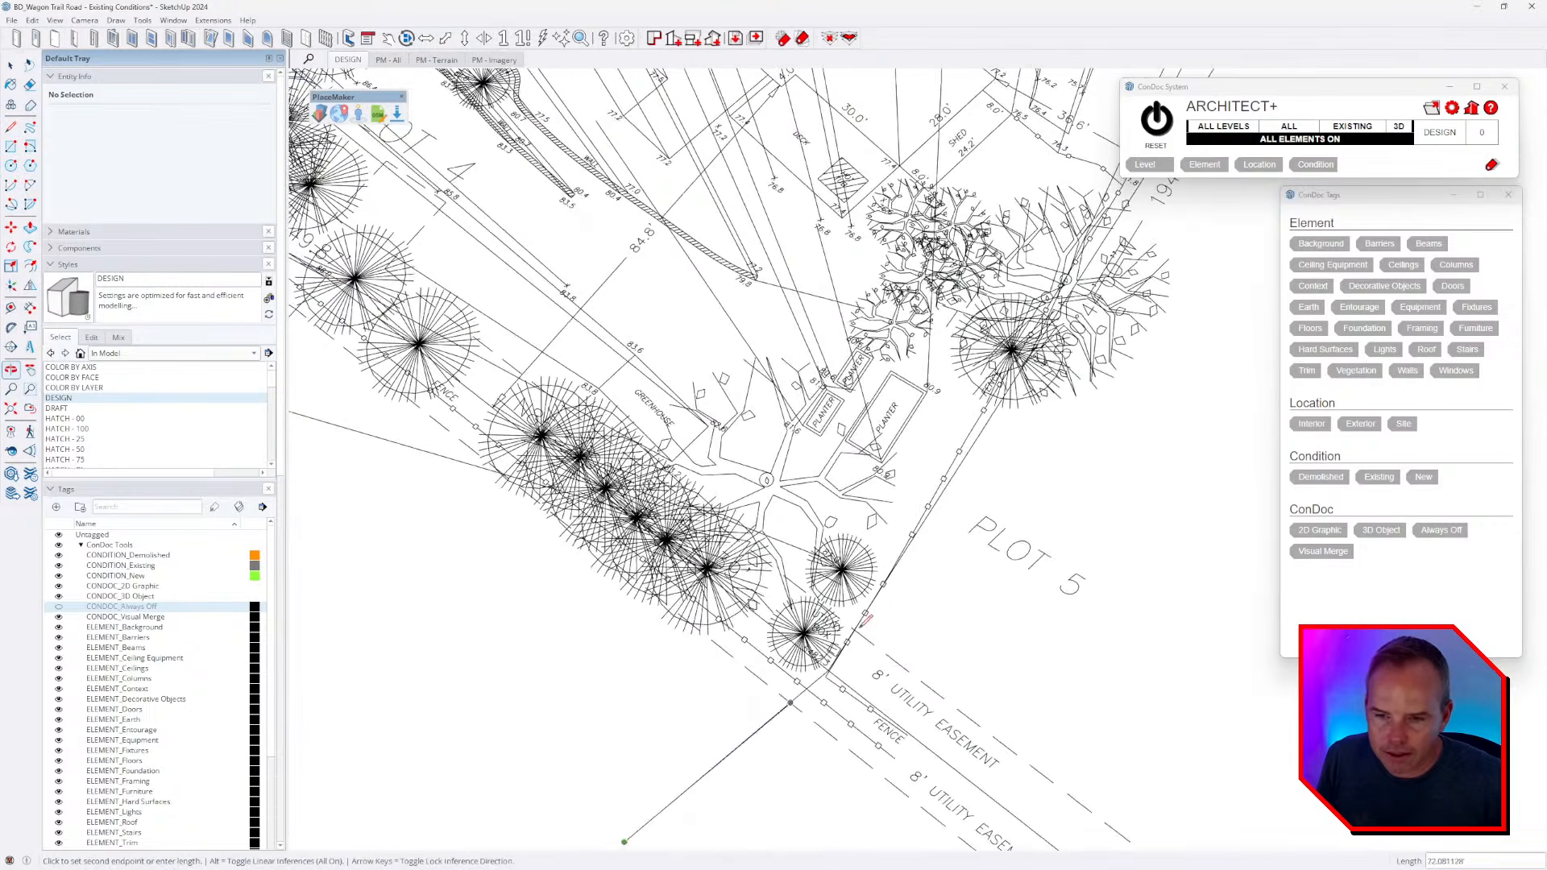
pyautogui.keyDown('shift'); pyautogui.moveTo(714, 455); pyautogui.dragTo(924, 589, button='middle'); pyautogui.keyUp('shift')
pyautogui.press('Escape')
pyautogui.moveTo(820, 421); pyautogui.dragTo(973, 392, button='middle')
pyautogui.moveTo(884, 476); pyautogui.dragTo(978, 448, button='middle')
pyautogui.moveTo(767, 337)
pyautogui.keyDown('shift'); pyautogui.mouseDown(button='middle')
pyautogui.moveTo(814, 337)
pyautogui.moveTo(862, 513)
pyautogui.moveTo(916, 535)
pyautogui.moveTo(924, 595)
pyautogui.mouseUp(button='middle'); pyautogui.keyUp('shift')
pyautogui.scroll(1, 814, 335)
pyautogui.scroll(4, 801, 477)
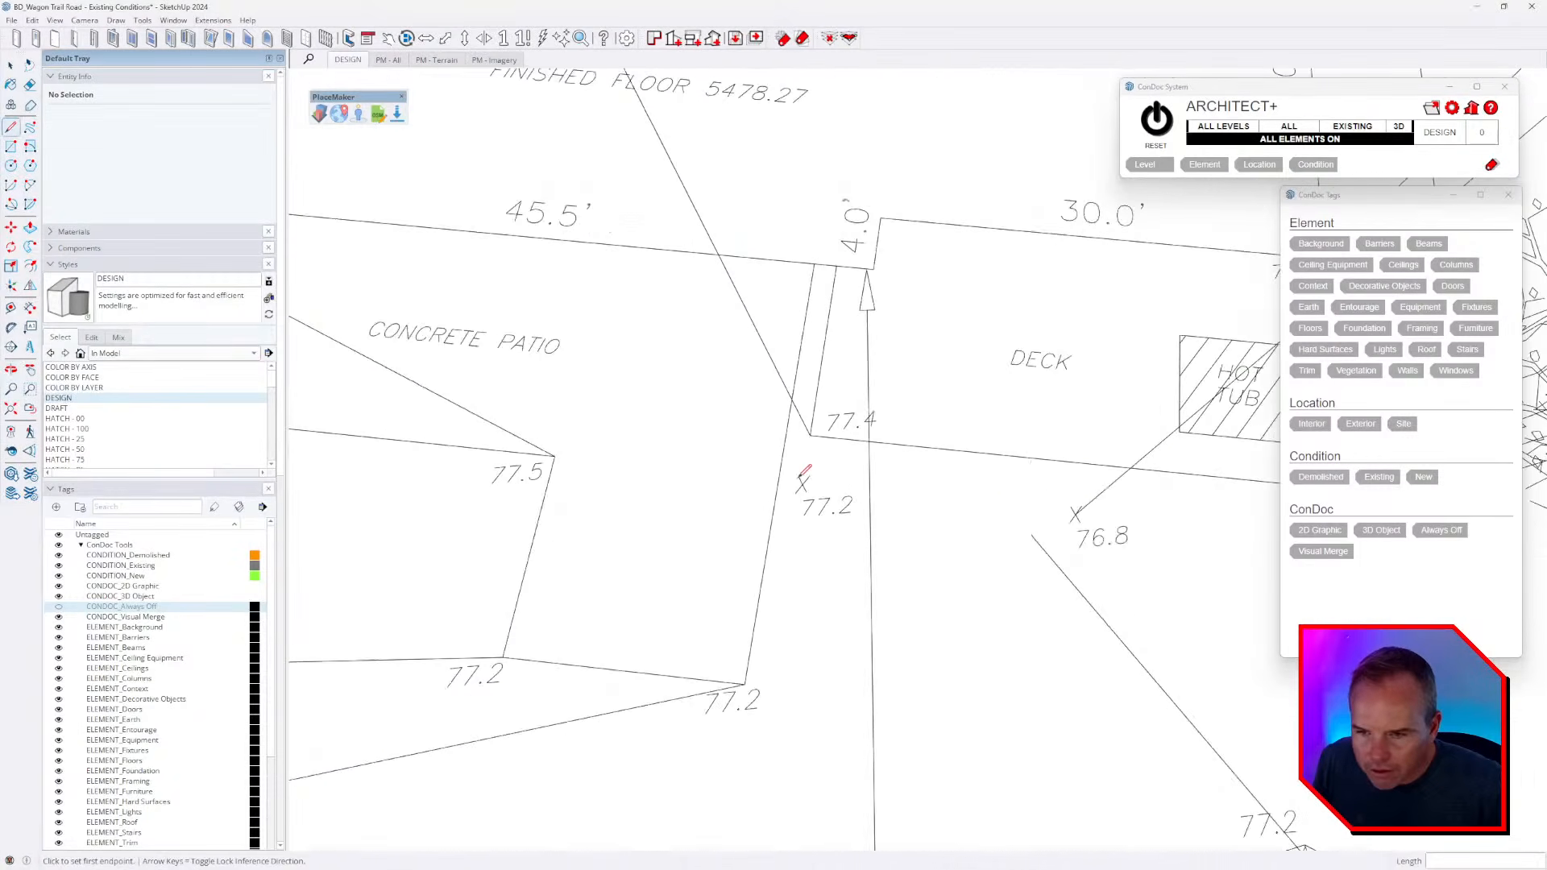
pyautogui.scroll(2, 804, 483)
pyautogui.click(804, 484)
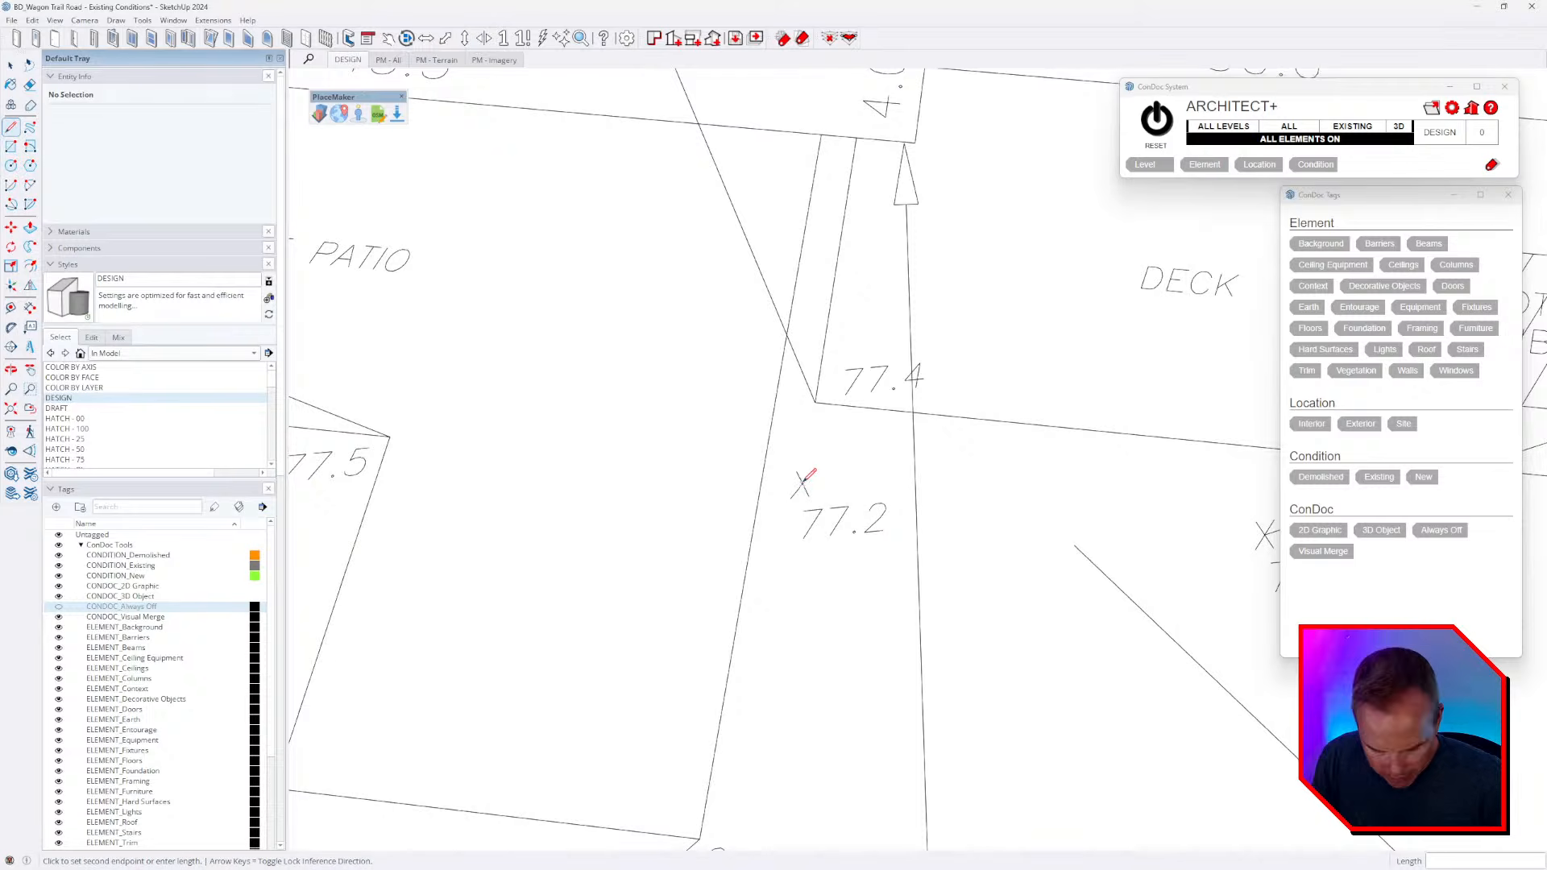
pyautogui.scroll(-2, 810, 471)
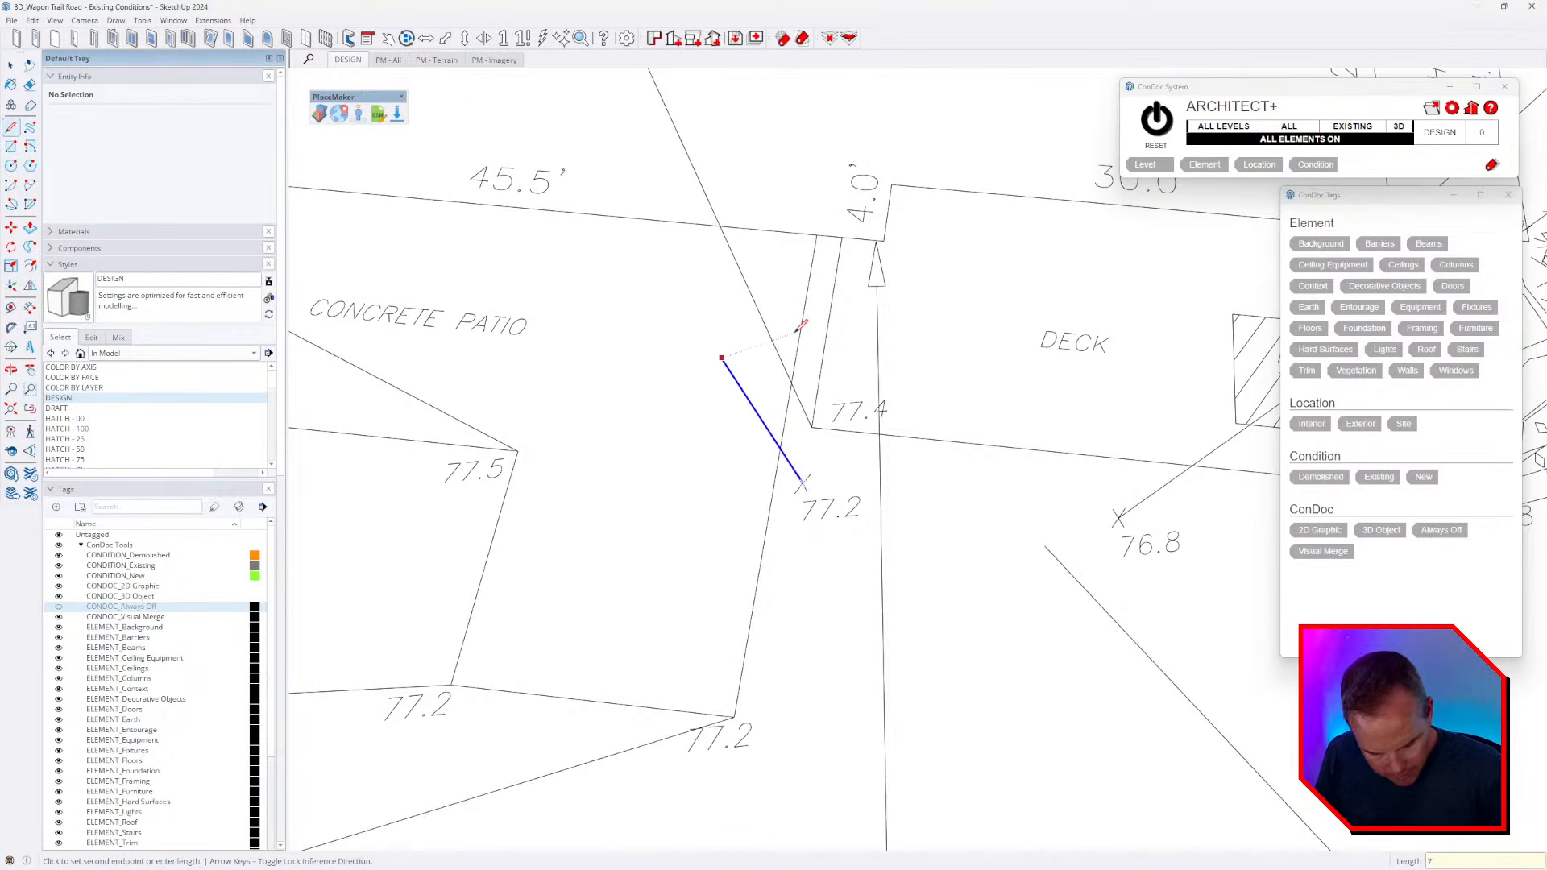
pyautogui.press('Escape')
# - Draw a vertical line to the labelled elevation at the survey spot among the trees east of the deck and hot tub
pyautogui.scroll(-5, 829, 373)
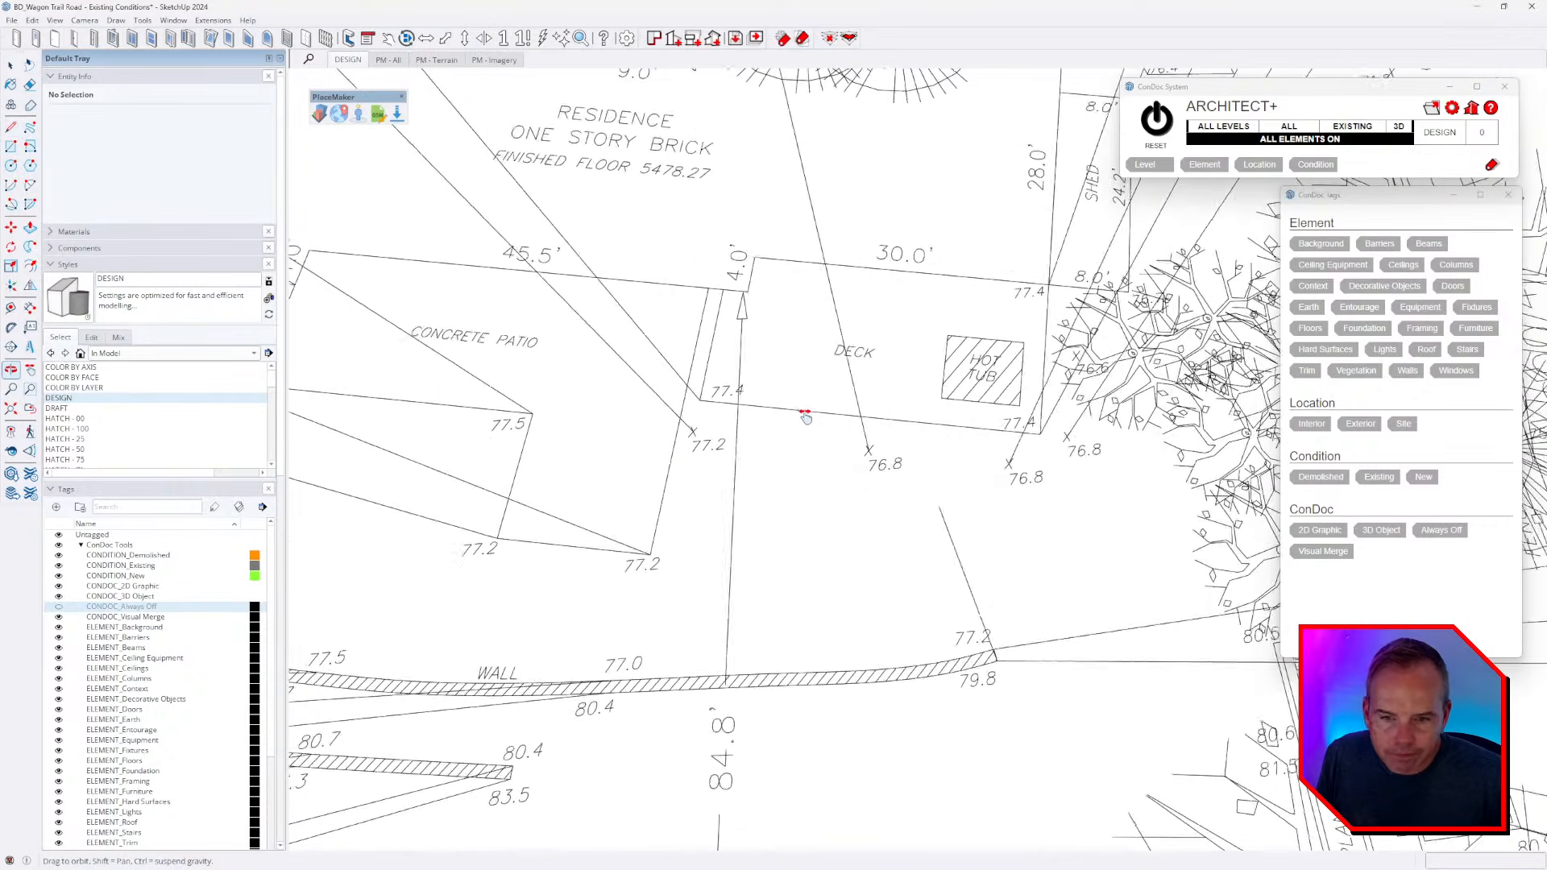
pyautogui.scroll(7, 923, 440)
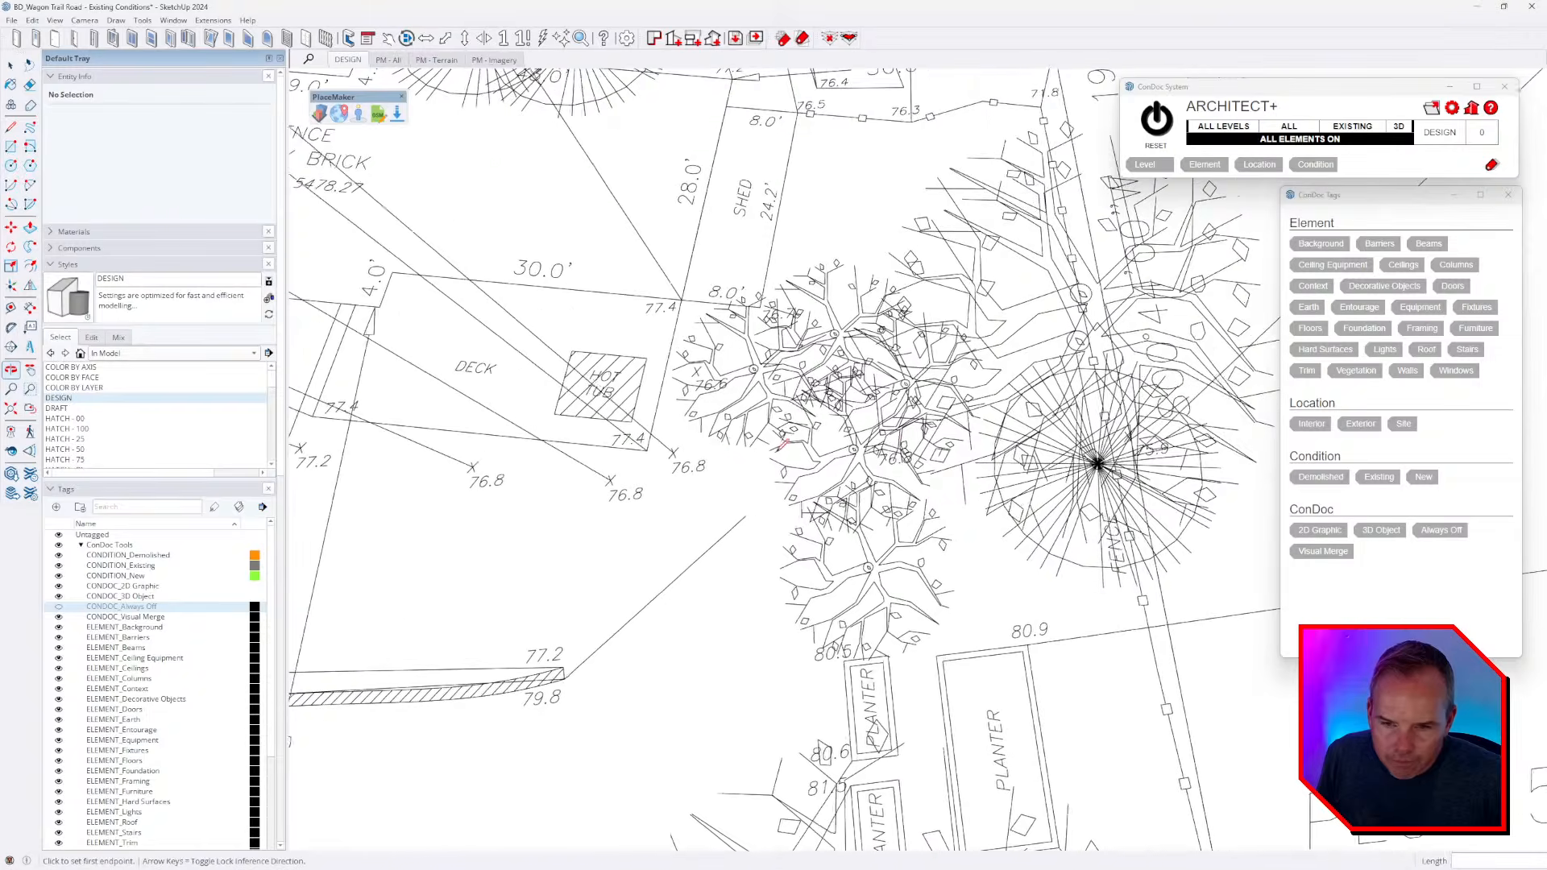
pyautogui.scroll(-3, 934, 460)
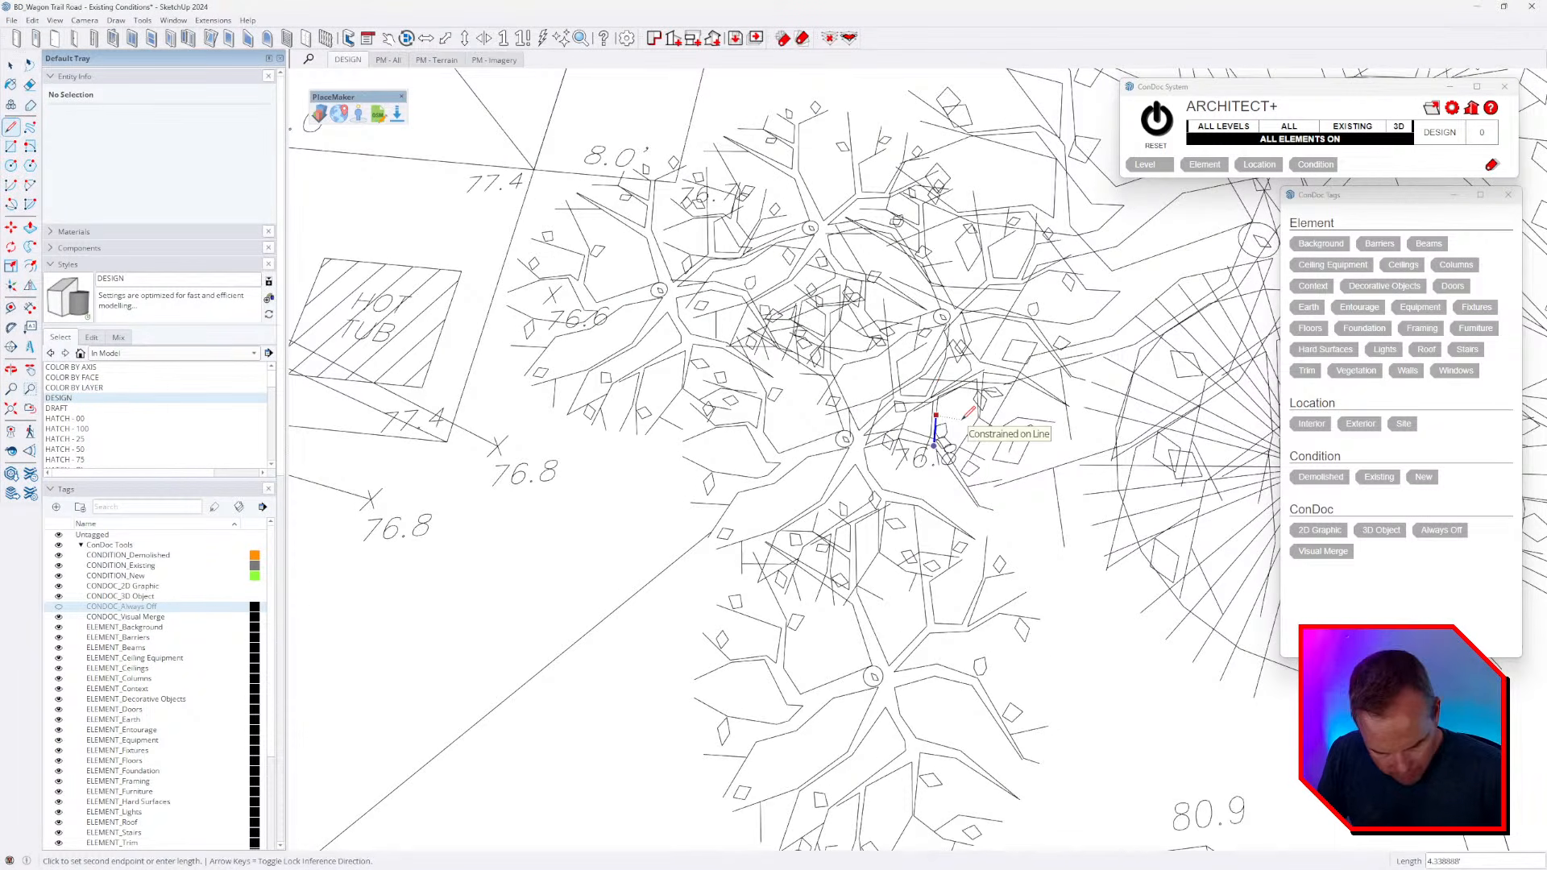
pyautogui.scroll(-4, 963, 419)
pyautogui.press('Return')
# - Draw a vertical line 76.7 feet high from the shed's southeast corner
pyautogui.moveTo(965, 466)
pyautogui.keyDown('shift'); pyautogui.mouseDown(button='middle')
pyautogui.moveTo(840, 597)
pyautogui.moveTo(758, 614)
pyautogui.moveTo(864, 772)
pyautogui.mouseUp(button='middle'); pyautogui.keyUp('shift')
pyautogui.keyDown('shift'); pyautogui.moveTo(813, 596); pyautogui.dragTo(919, 608, button='middle'); pyautogui.keyUp('shift')
pyautogui.scroll(3, 854, 623)
pyautogui.press('Escape')
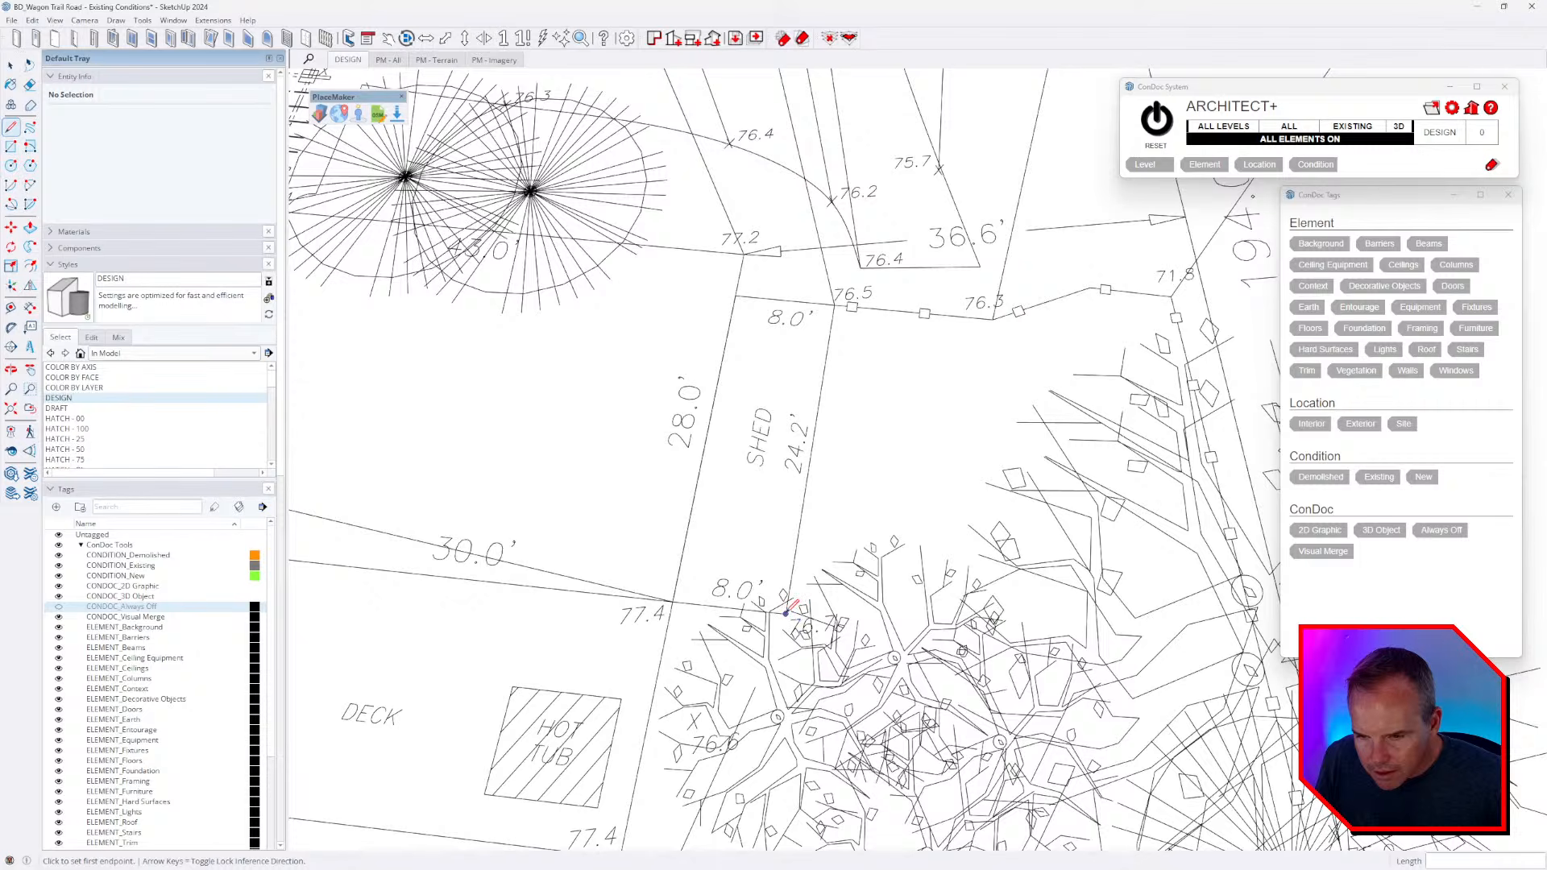
pyautogui.click(786, 612)
pyautogui.scroll(-1, 786, 612)
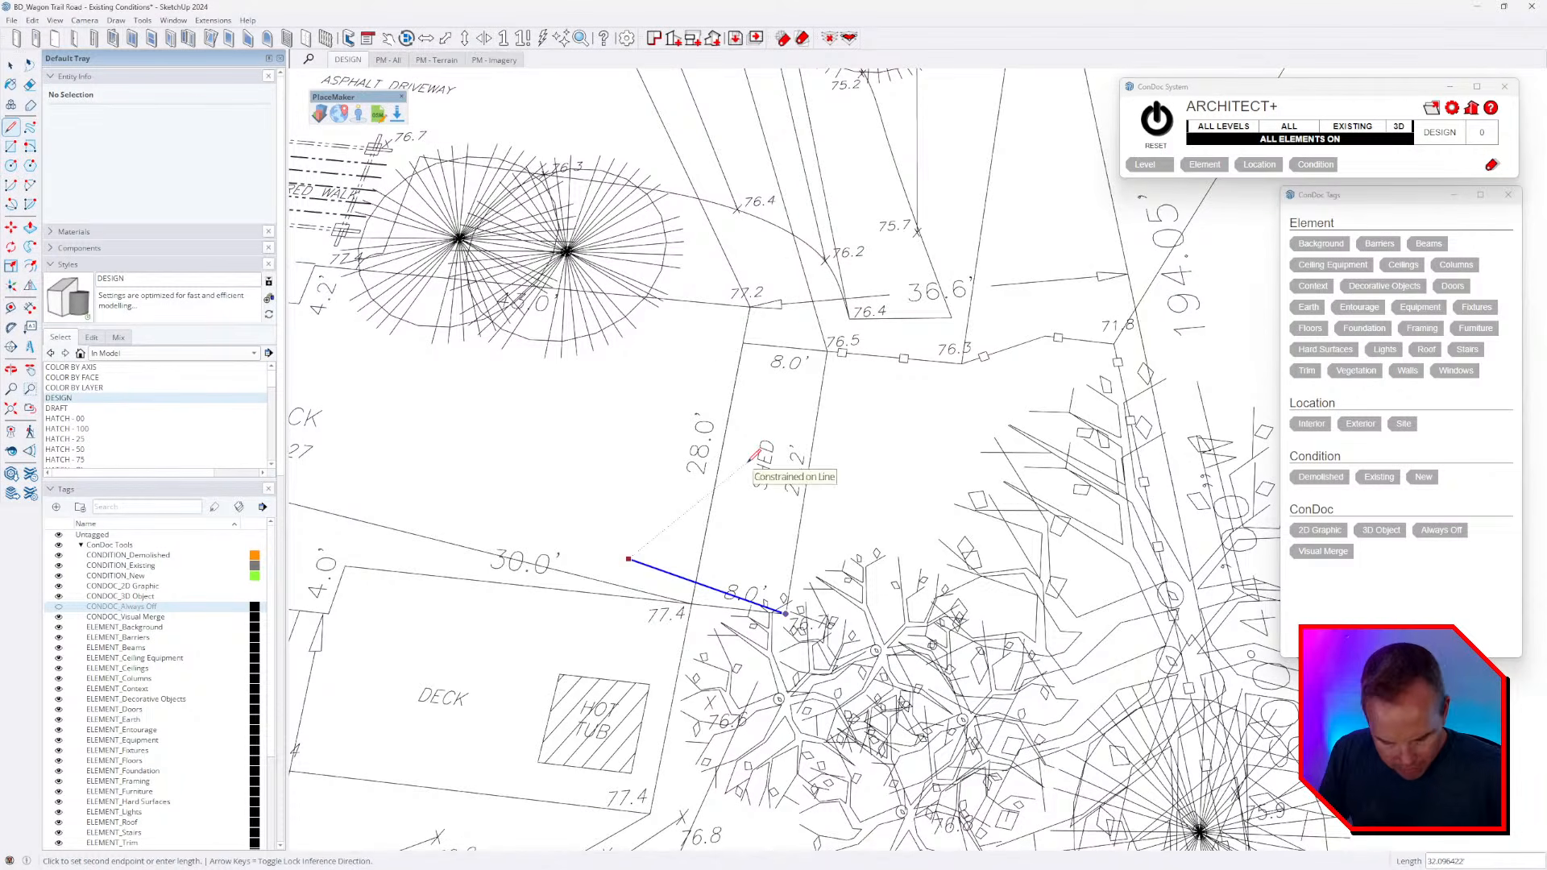
pyautogui.write('76.7')
pyautogui.press('Return')
pyautogui.press('Escape')
# - Draw a vertical line 76.3 feet high from the spot mark on the driveway edge by the two front trees
pyautogui.moveTo(887, 410)
pyautogui.keyDown('shift'); pyautogui.mouseDown(button='middle')
pyautogui.moveTo(908, 489)
pyautogui.moveTo(970, 572)
pyautogui.moveTo(1073, 606)
pyautogui.mouseUp(button='middle'); pyautogui.keyUp('shift')
pyautogui.keyDown('shift'); pyautogui.moveTo(712, 606); pyautogui.dragTo(730, 607, button='middle'); pyautogui.keyUp('shift')
pyautogui.scroll(2, 728, 339)
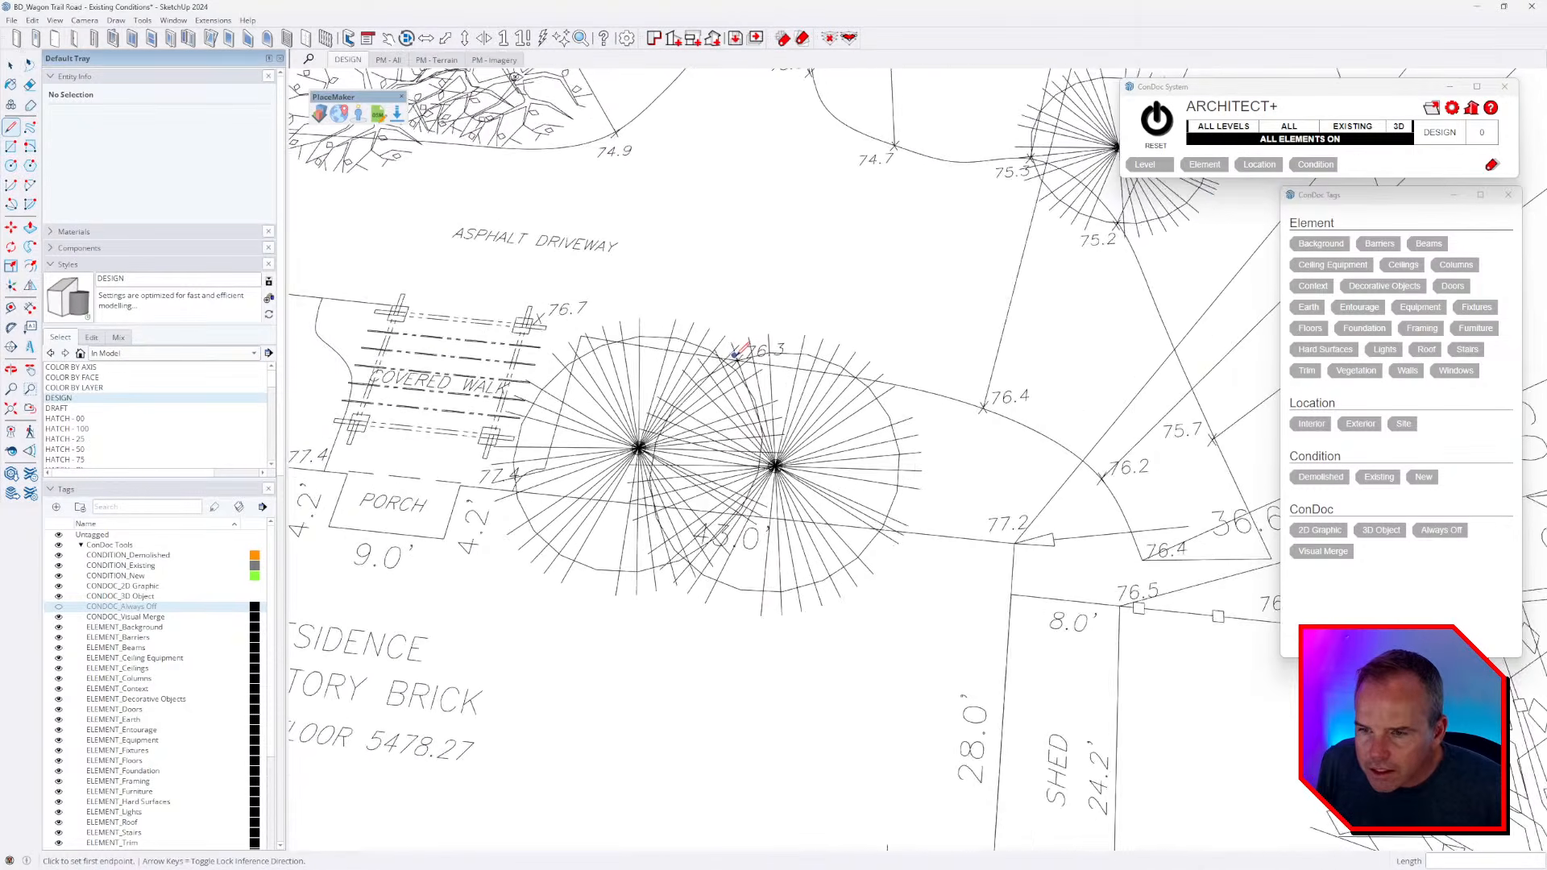
pyautogui.scroll(3, 734, 354)
pyautogui.click(736, 357)
pyautogui.press('Up')
pyautogui.write('76.3')
pyautogui.press('Return')
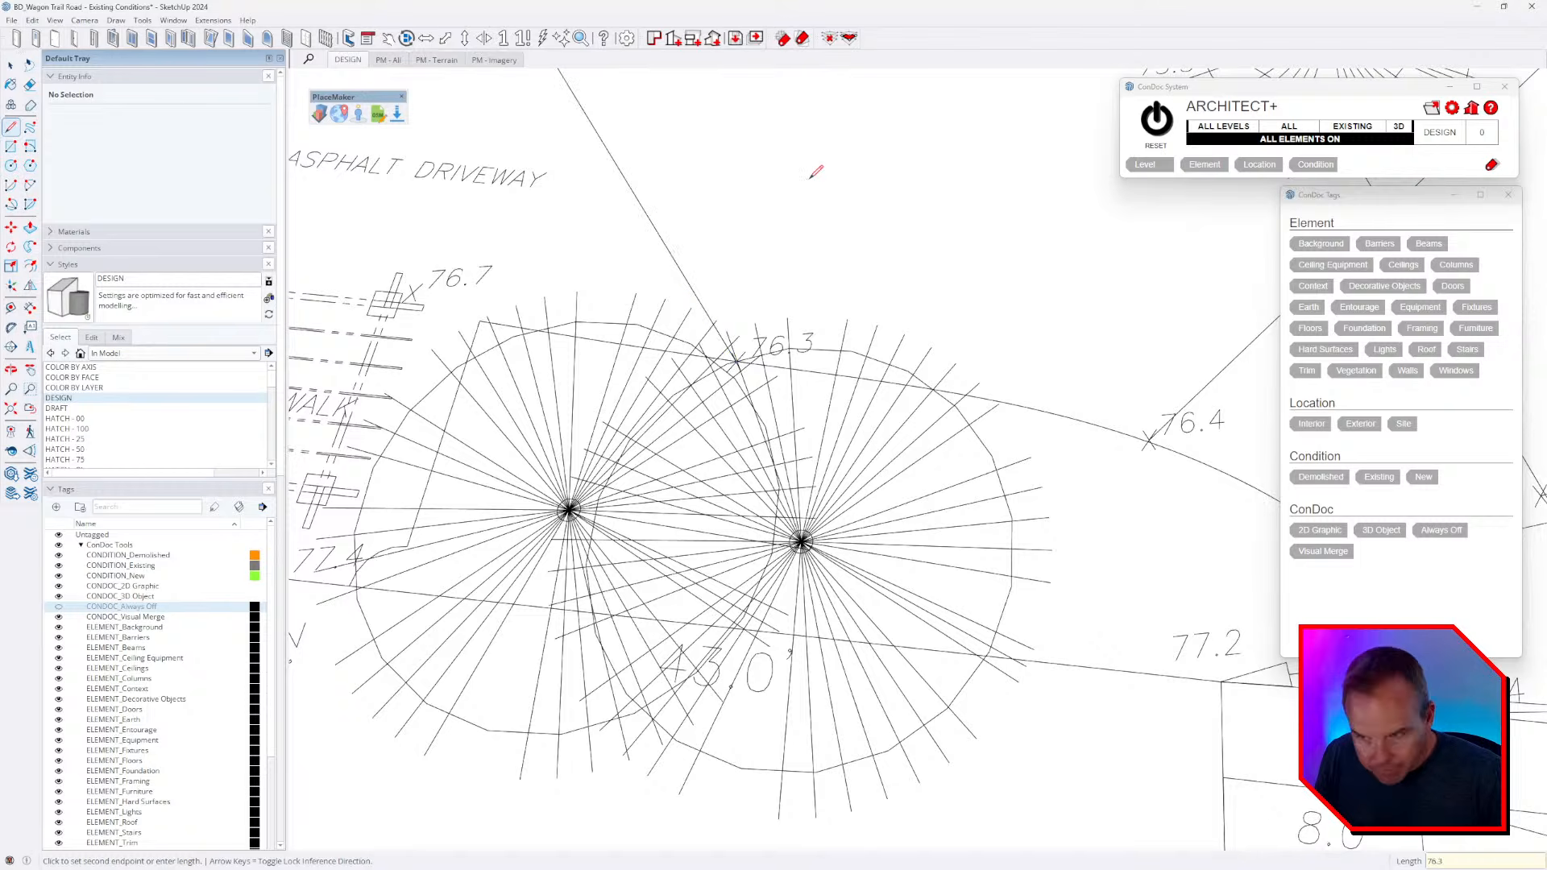
# - Draw a vertical line 76.7 feet high from the spot mark at the covered walk's northeast post
pyautogui.keyDown('shift'); pyautogui.moveTo(531, 324); pyautogui.dragTo(927, 360, button='middle'); pyautogui.keyUp('shift')
pyautogui.press('Escape')
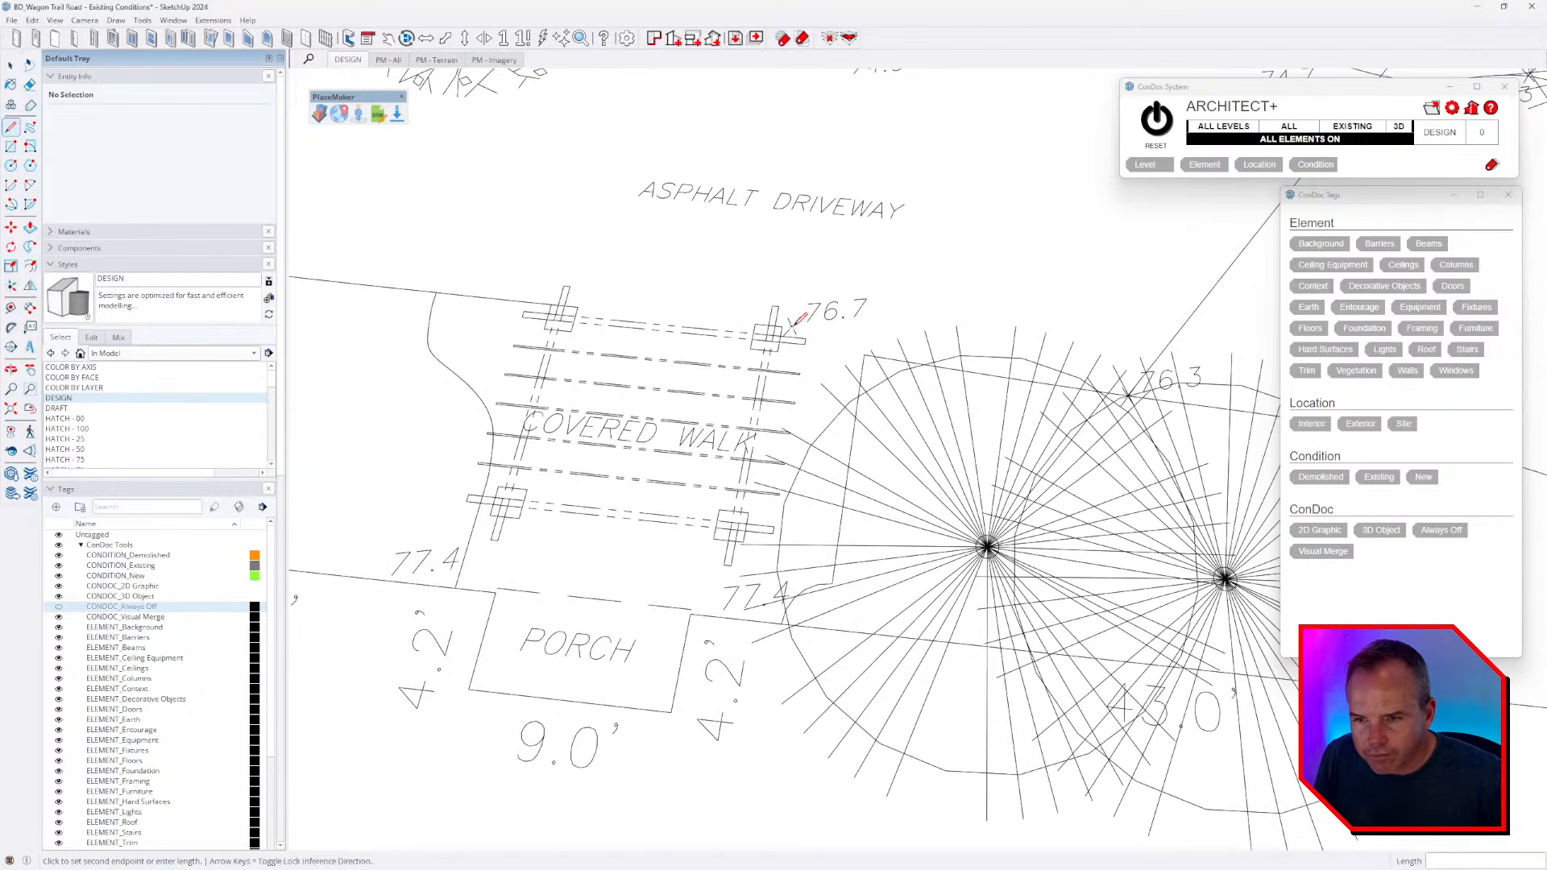
pyautogui.press('Up')
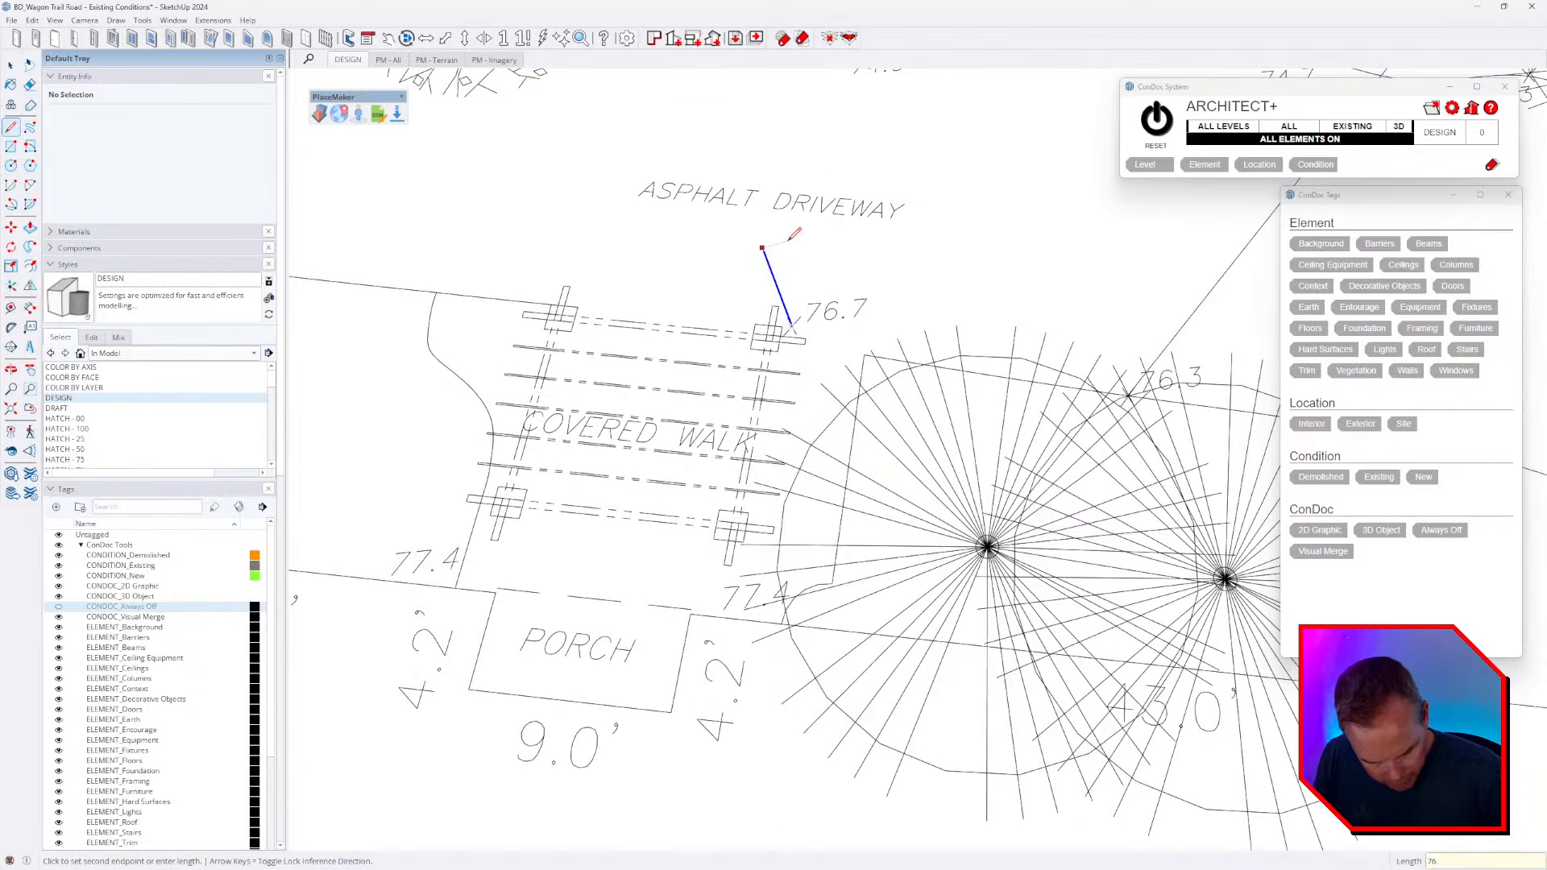
pyautogui.scroll(-3, 876, 396)
pyautogui.press('Escape')
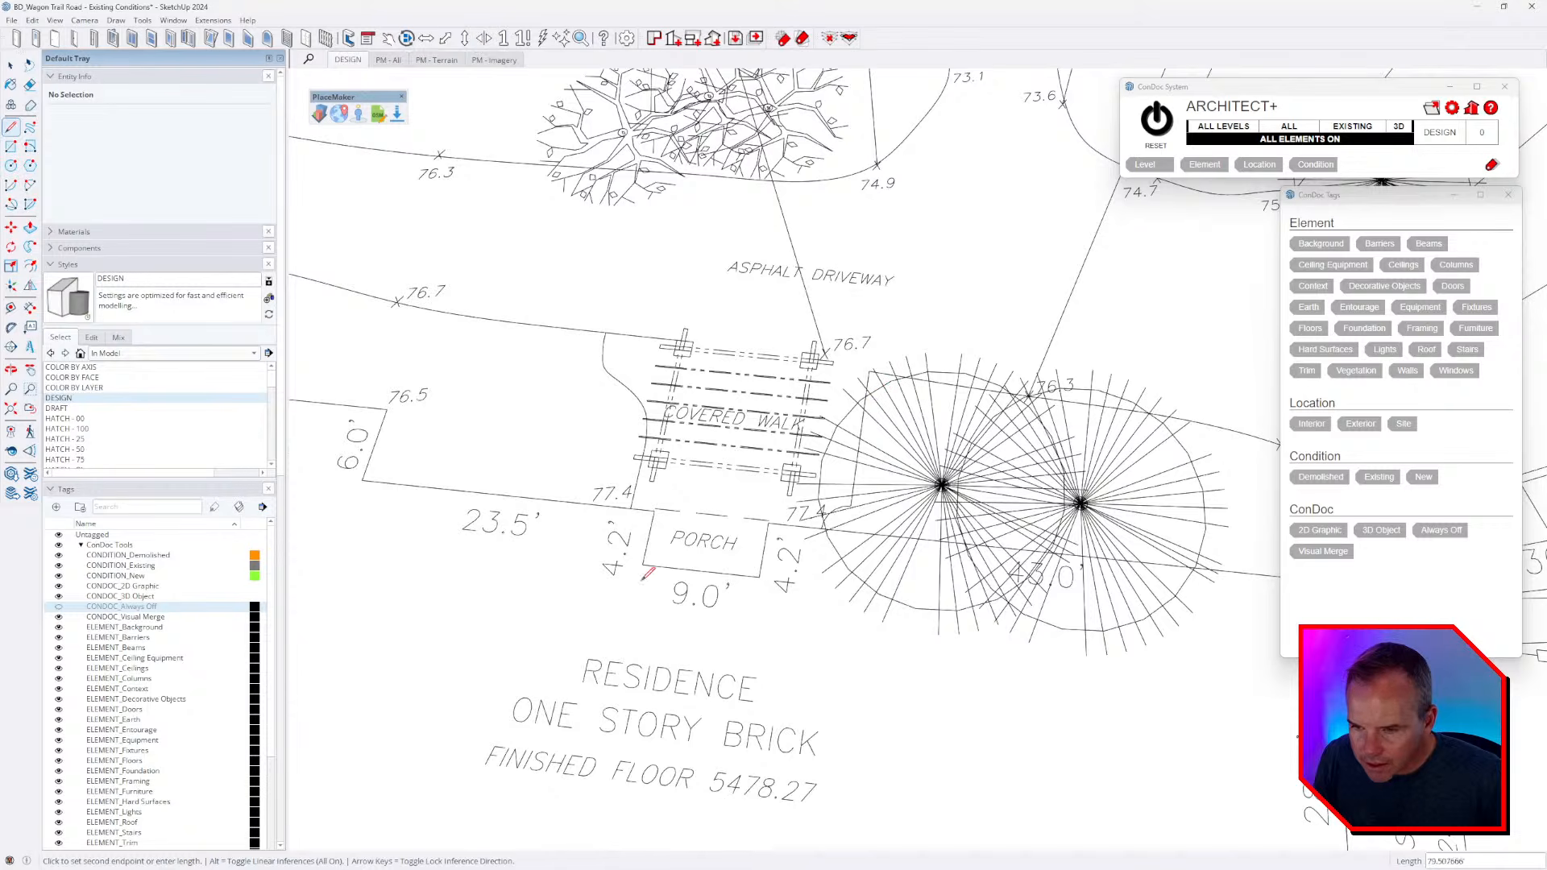
# - Draw a vertical line 77.4 feet high from the porch's northeast corner on the house's front wall
pyautogui.moveTo(644, 580); pyautogui.dragTo(693, 570, button='middle')
pyautogui.scroll(-8, 692, 570)
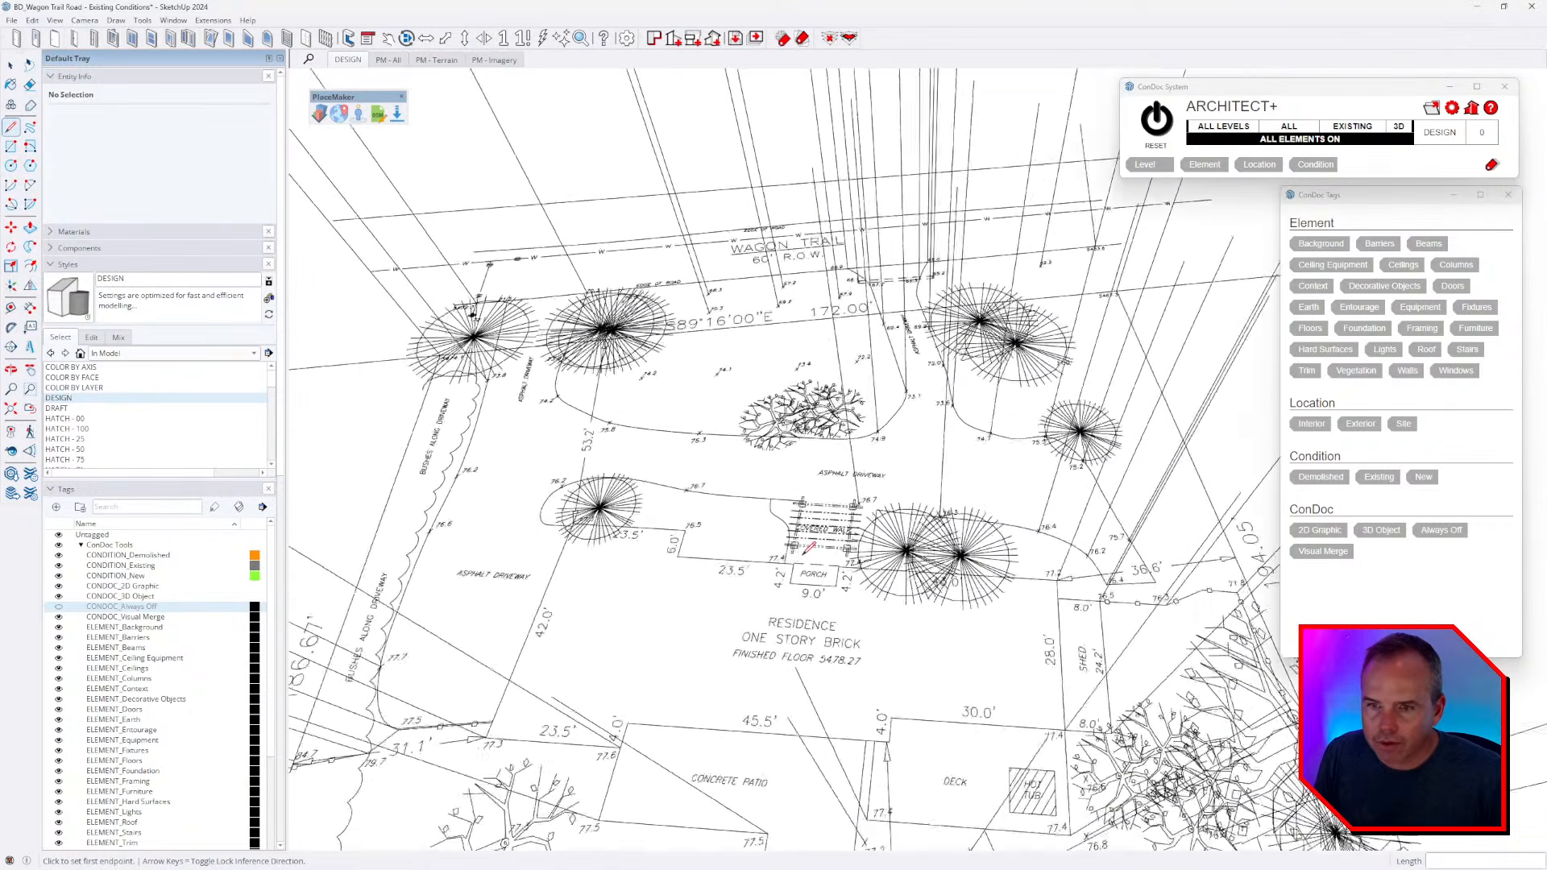
pyautogui.scroll(-3, 801, 566)
pyautogui.scroll(8, 805, 556)
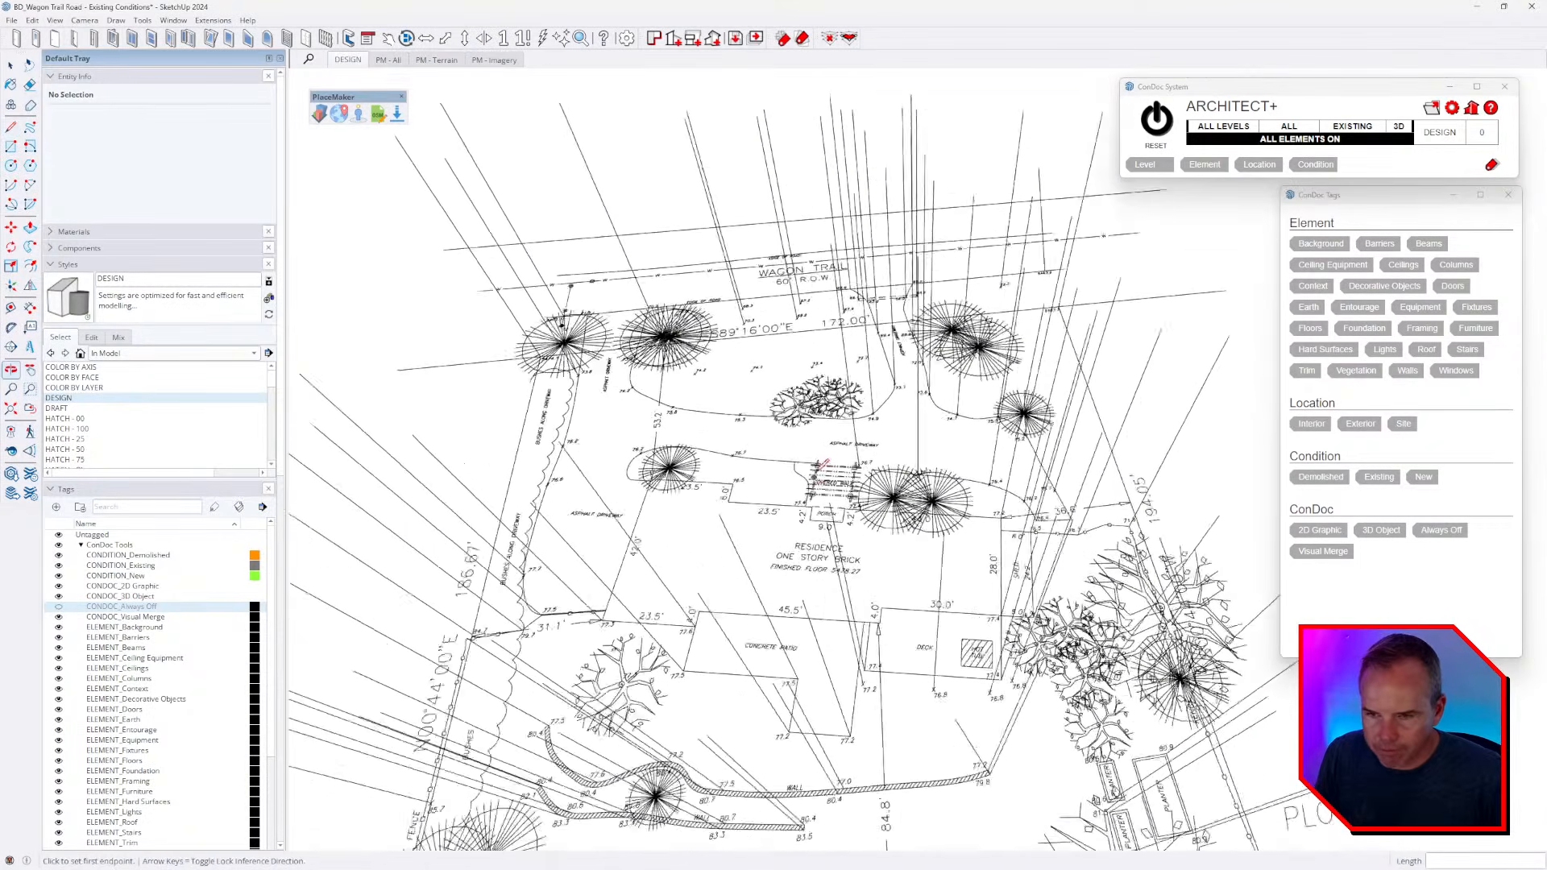
pyautogui.scroll(5, 884, 595)
pyautogui.click(867, 508)
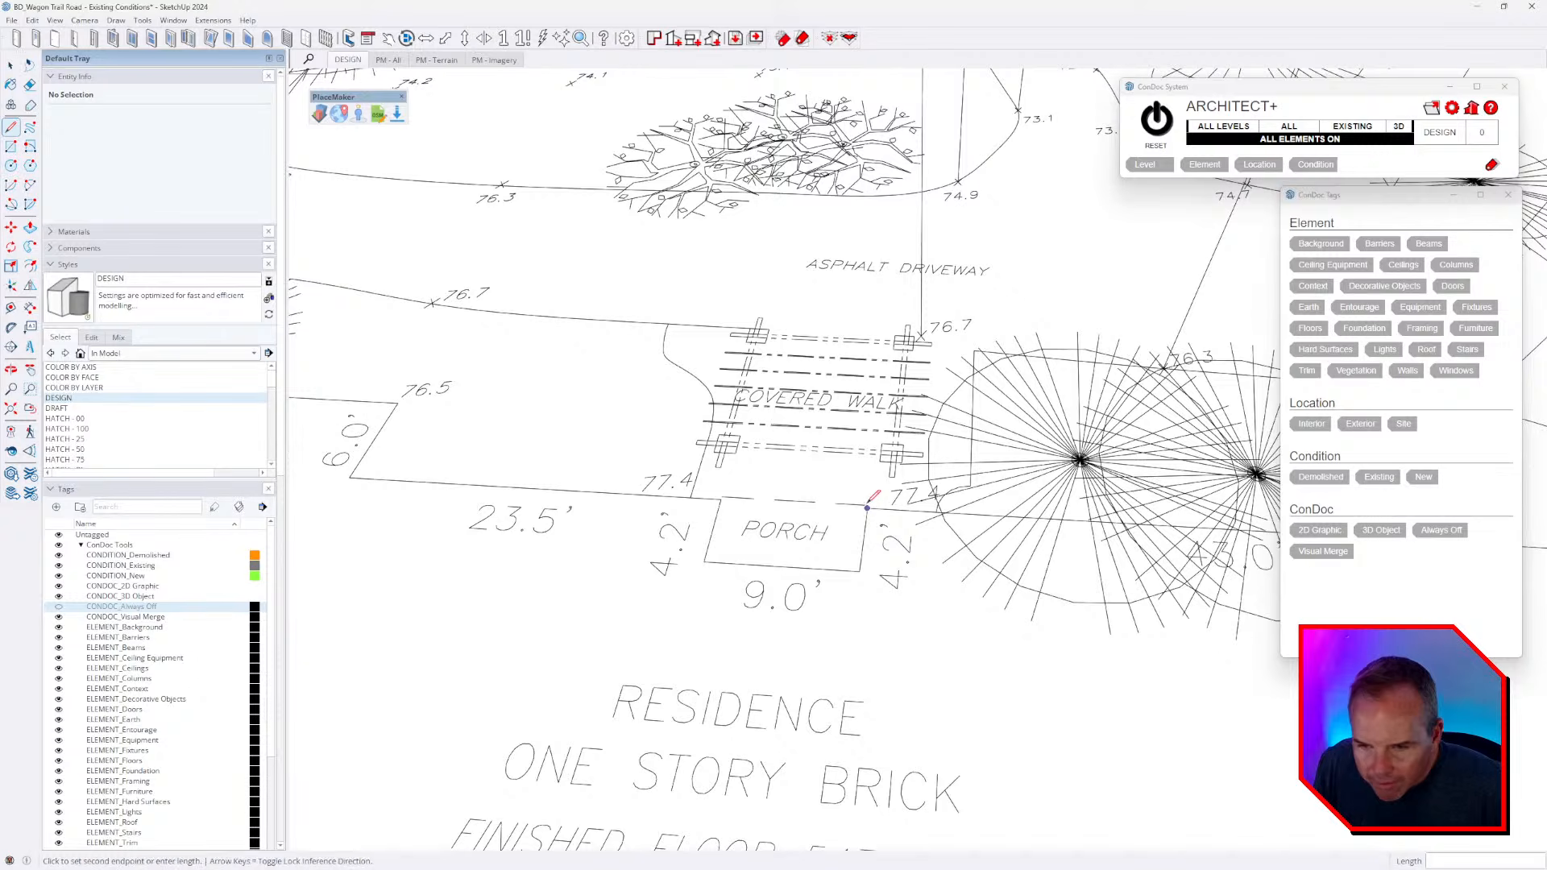
pyautogui.press('Escape')
pyautogui.scroll(4, 814, 475)
pyautogui.scroll(-3, 795, 534)
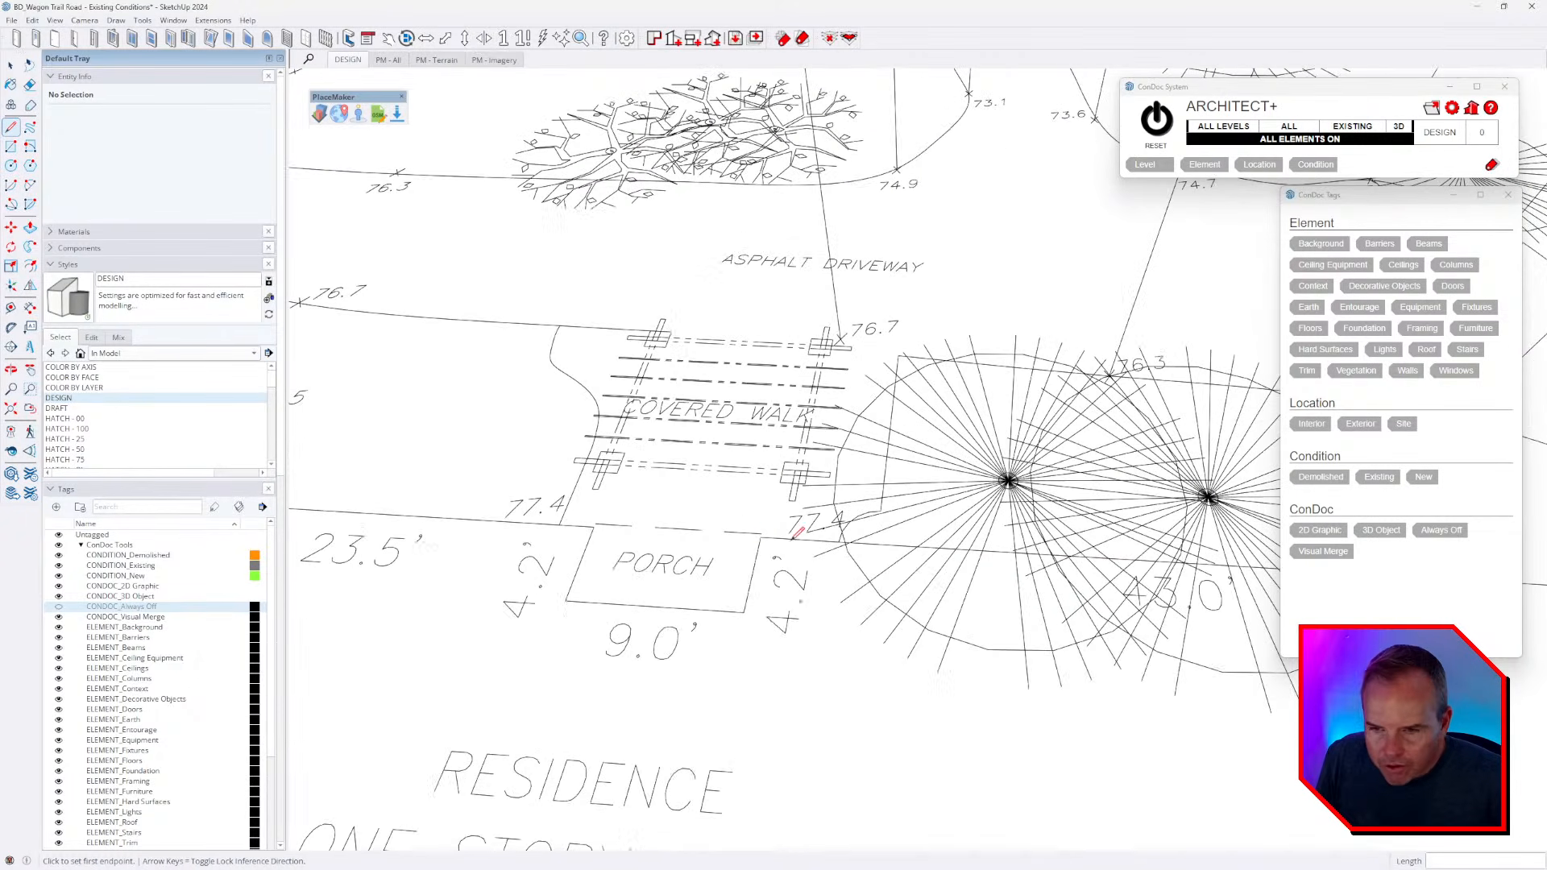
pyautogui.click(761, 533)
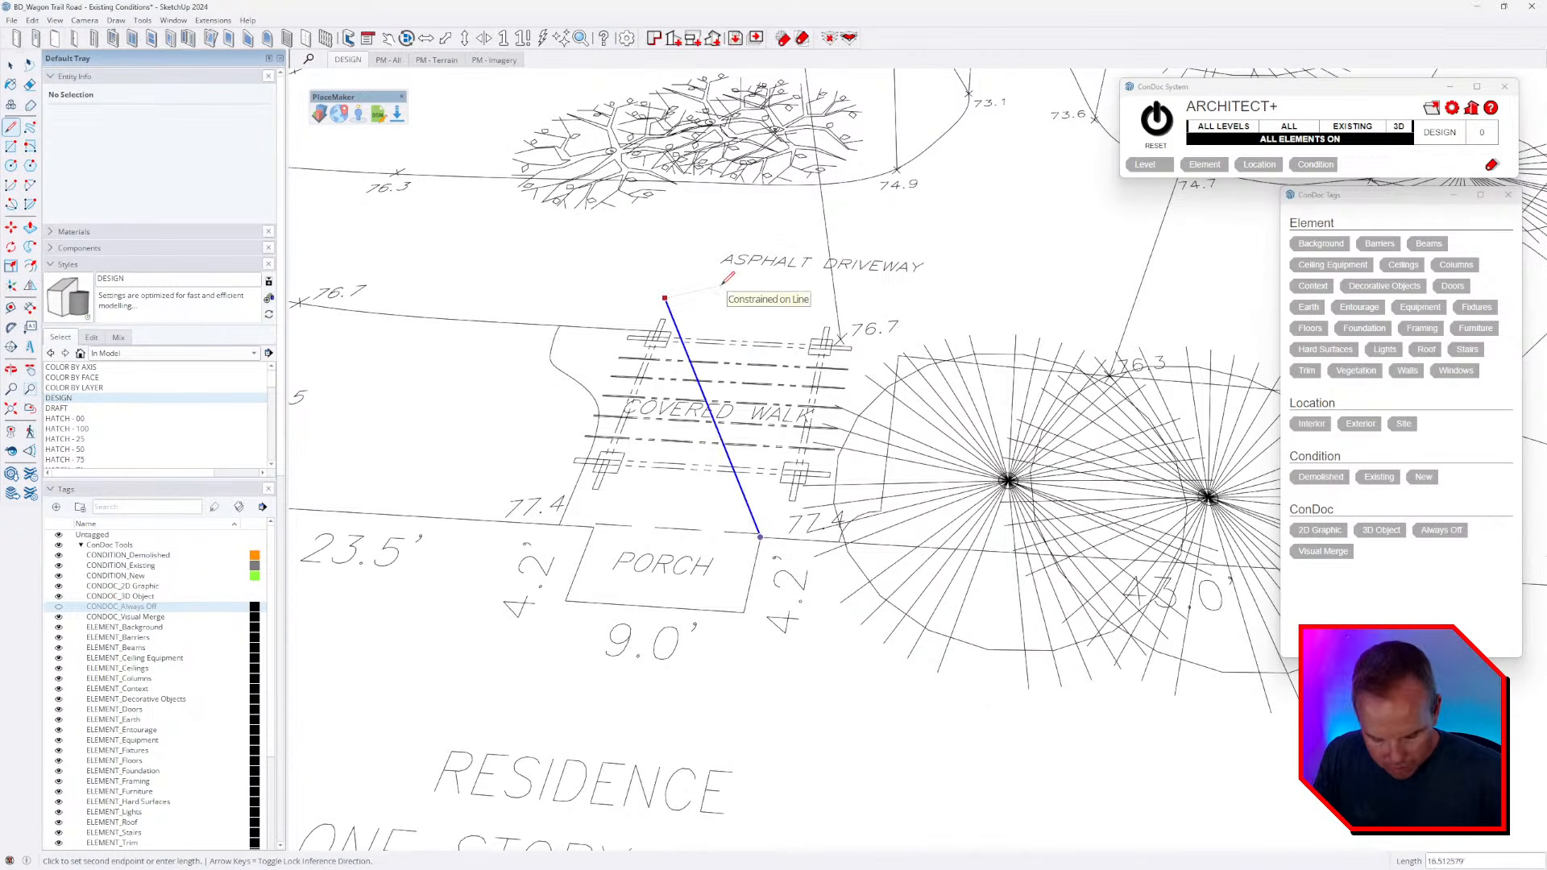
pyautogui.write("77.4'")
pyautogui.press('Return')
pyautogui.press('Escape')
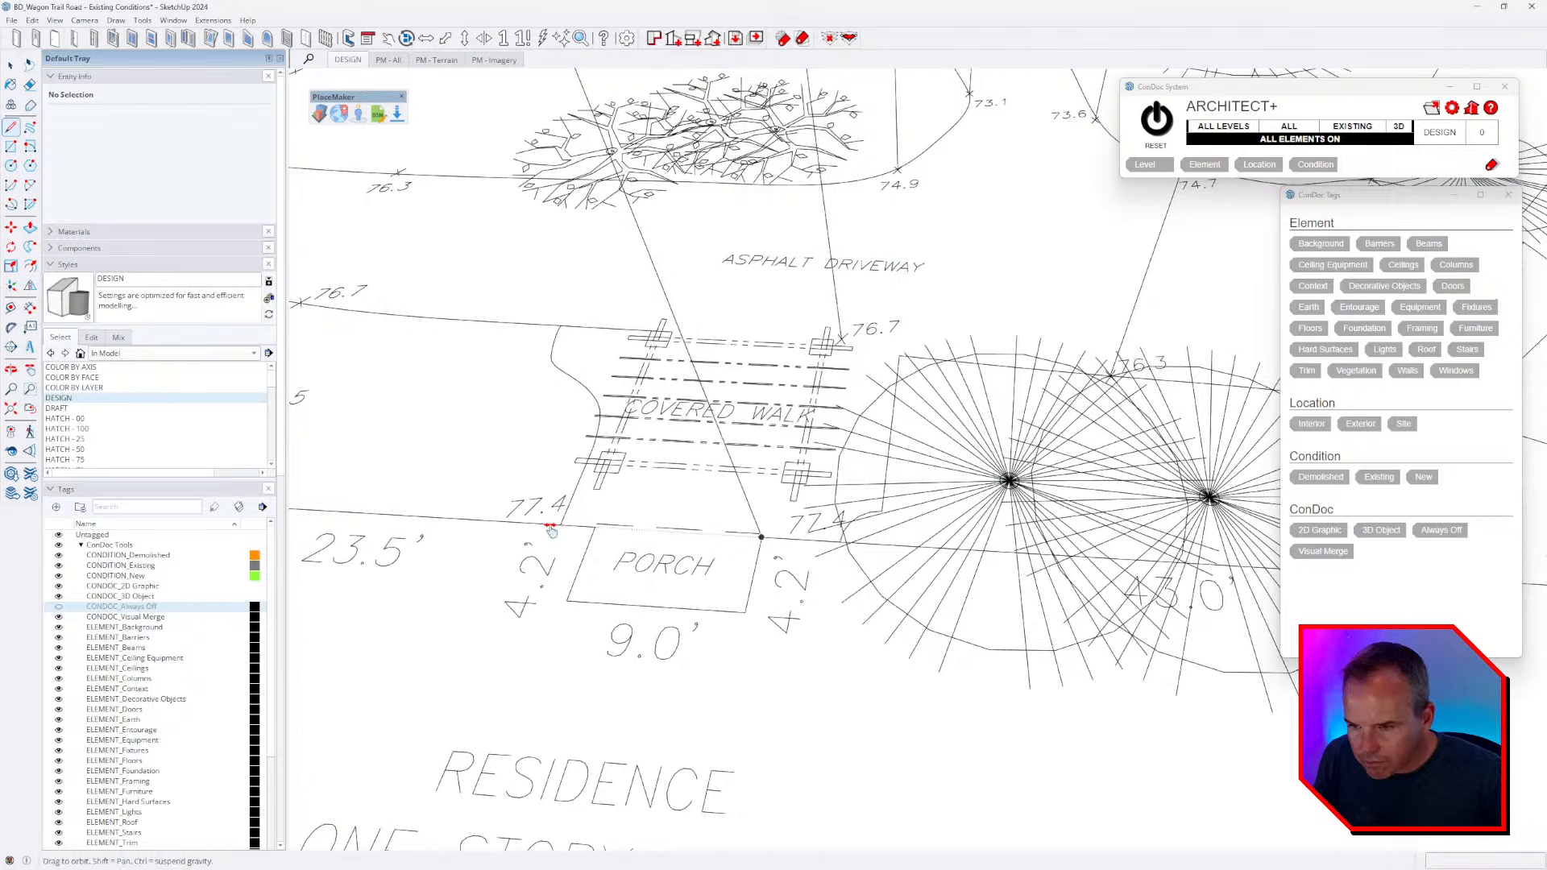
# - Draw vertical lines 77.4 feet high at the mark just west of the porch and to the labelled elevation at the 76.5 house corner
pyautogui.keyDown('shift'); pyautogui.moveTo(541, 523); pyautogui.dragTo(790, 526, button='middle'); pyautogui.keyUp('shift')
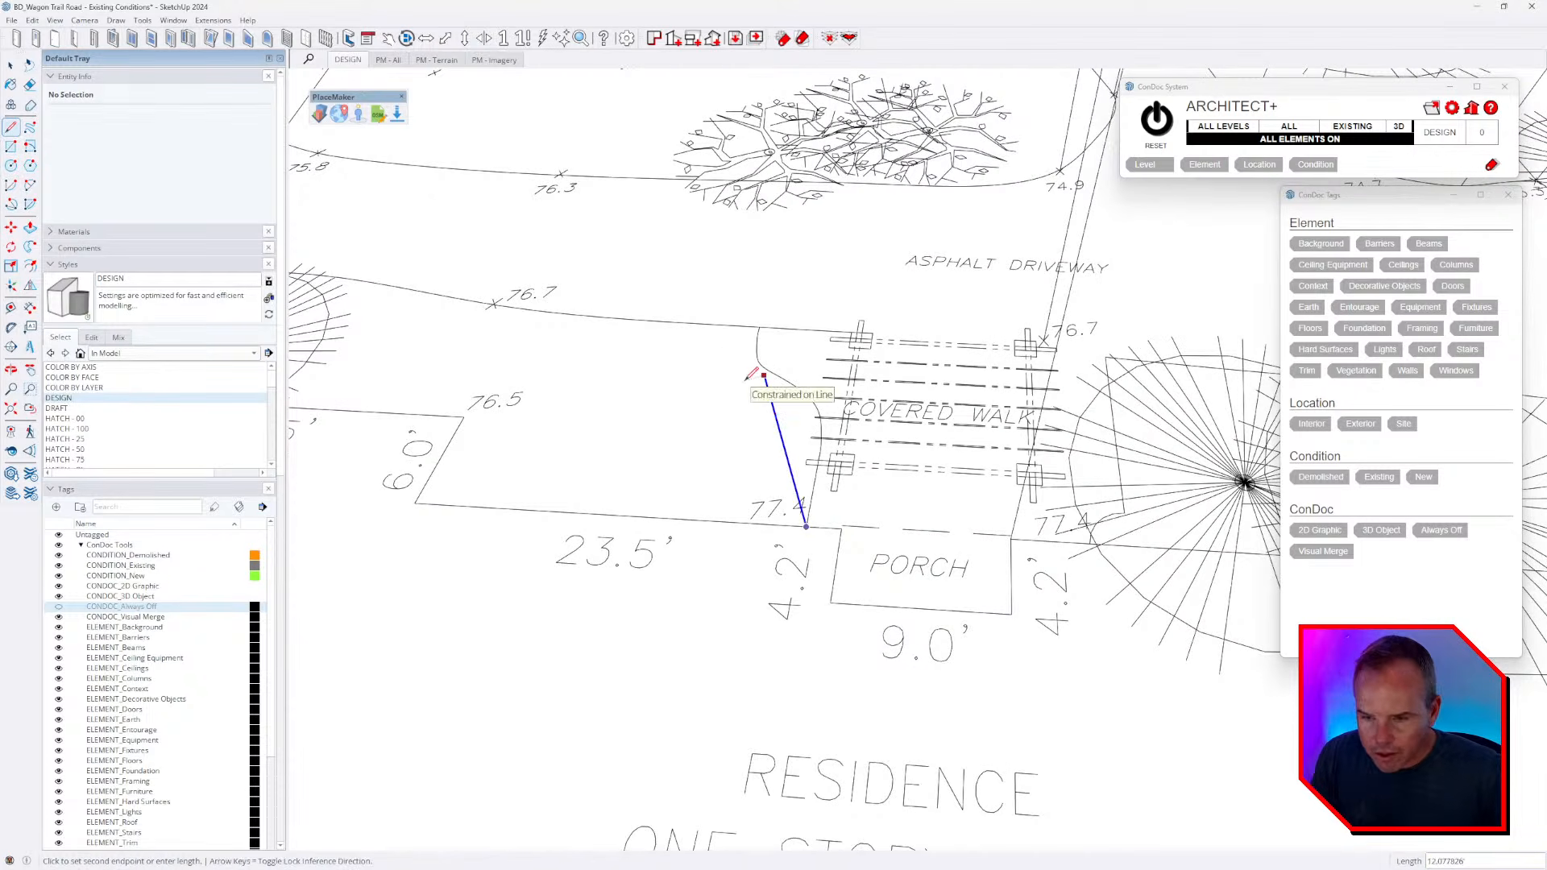
pyautogui.write("77.4'")
pyautogui.press('Return')
pyautogui.press('Escape')
pyautogui.keyDown('shift'); pyautogui.moveTo(628, 481); pyautogui.dragTo(920, 500, button='middle'); pyautogui.keyUp('shift')
pyautogui.click(738, 435)
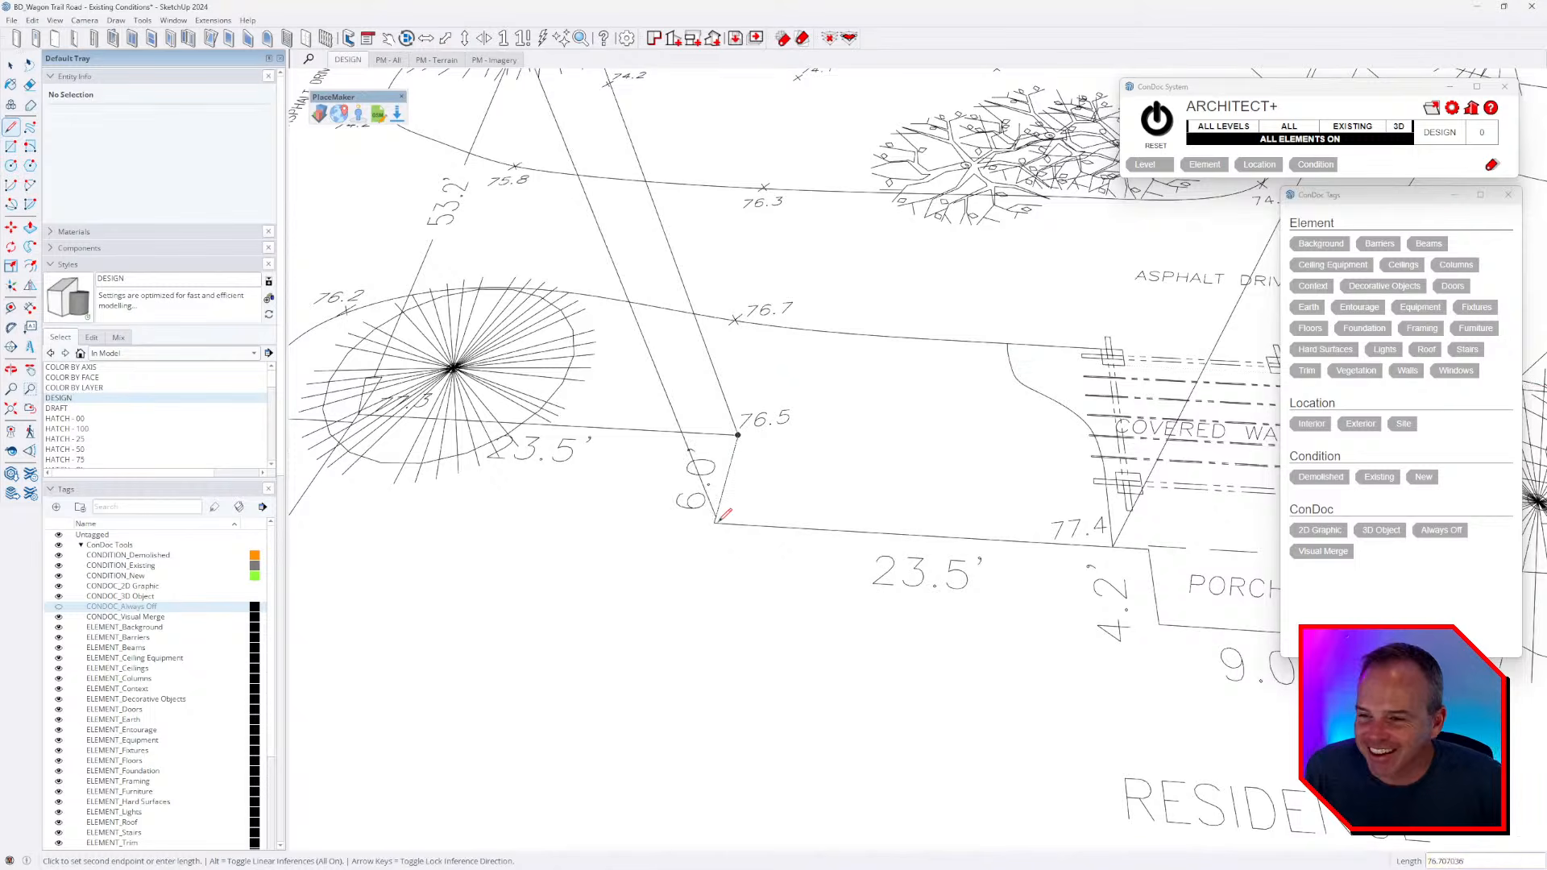
# - Draw a vertical line 77.3 feet high from the house's northwest corner beneath the front tree
pyautogui.moveTo(624, 537); pyautogui.dragTo(849, 529, button='middle')
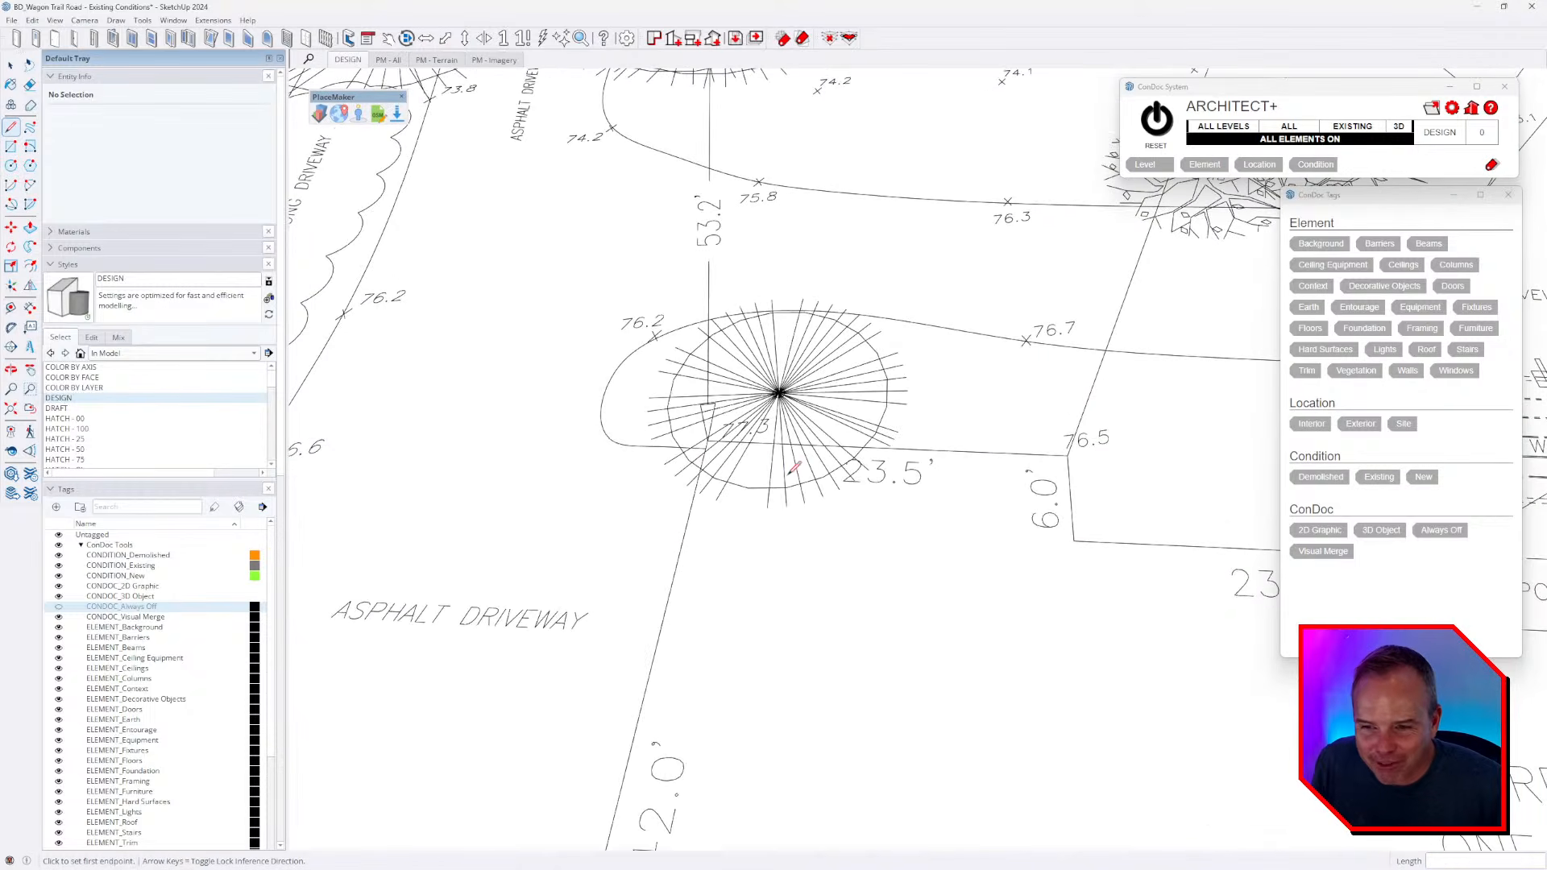
pyautogui.scroll(3, 735, 453)
pyautogui.scroll(5, 675, 421)
pyautogui.click(644, 394)
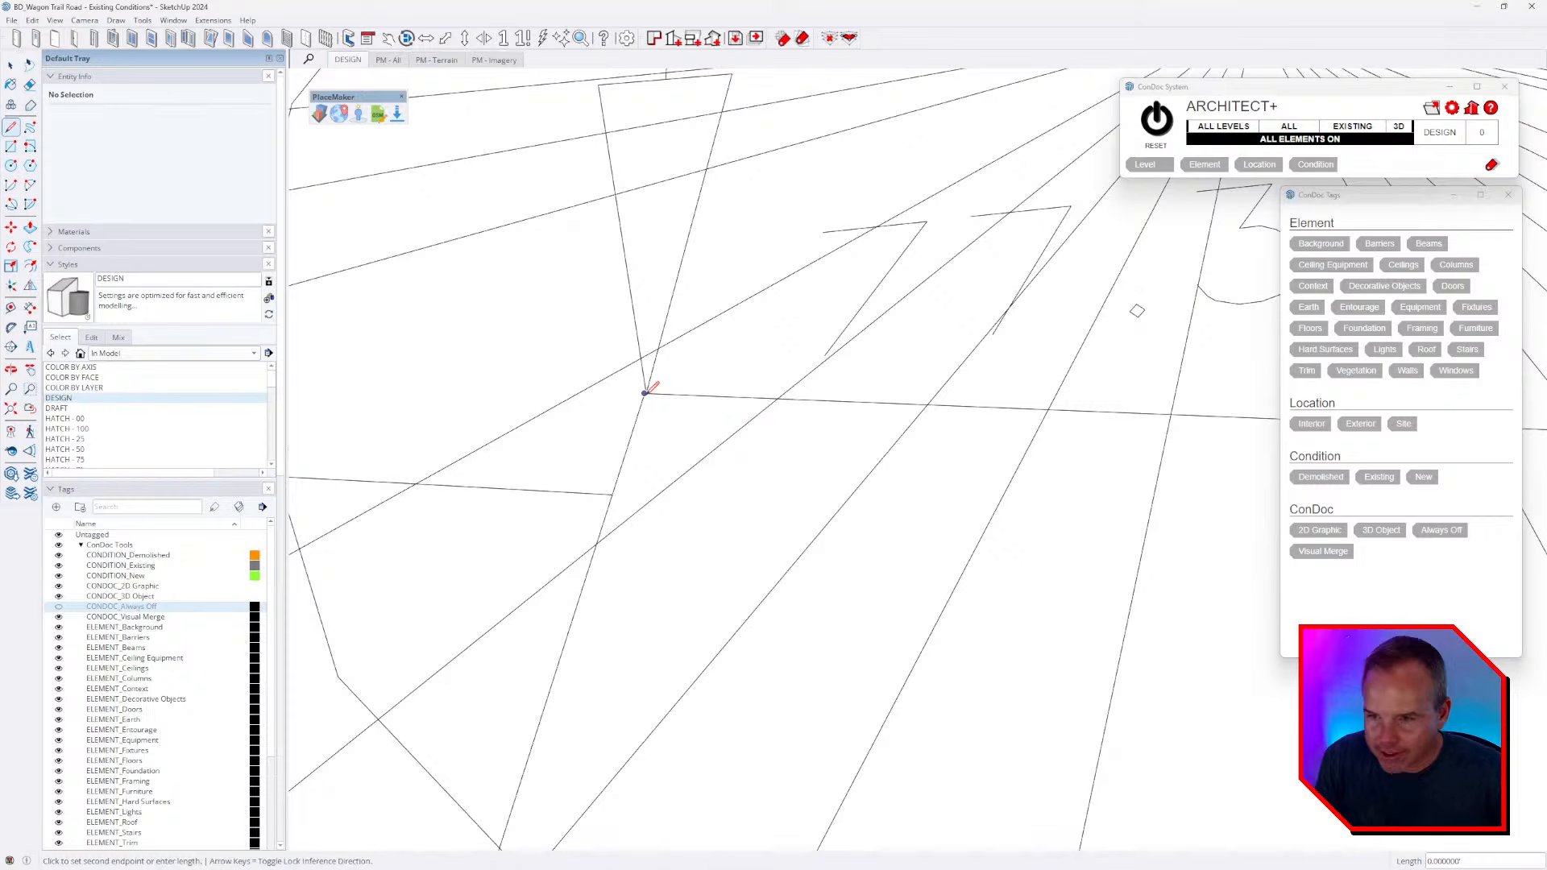
pyautogui.scroll(-3, 646, 388)
pyautogui.scroll(-4, 647, 341)
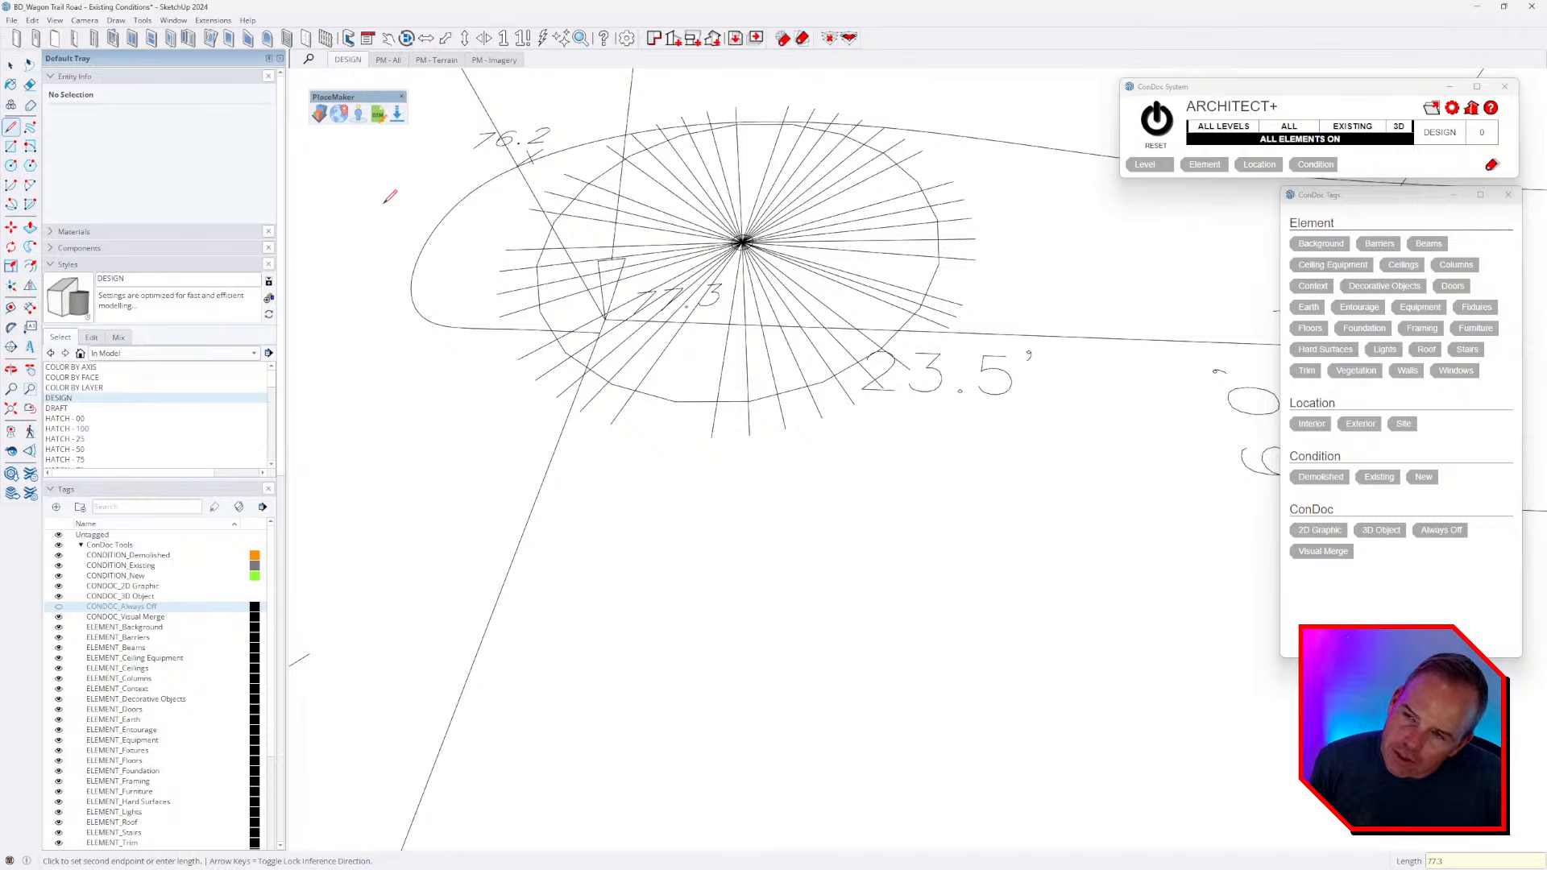
# - Try to place a 76.2-foot Tape Measure guide from the driveway edge spot mark northwest of the front tree
pyautogui.keyDown('shift'); pyautogui.moveTo(818, 395); pyautogui.dragTo(849, 561, button='middle'); pyautogui.keyUp('shift')
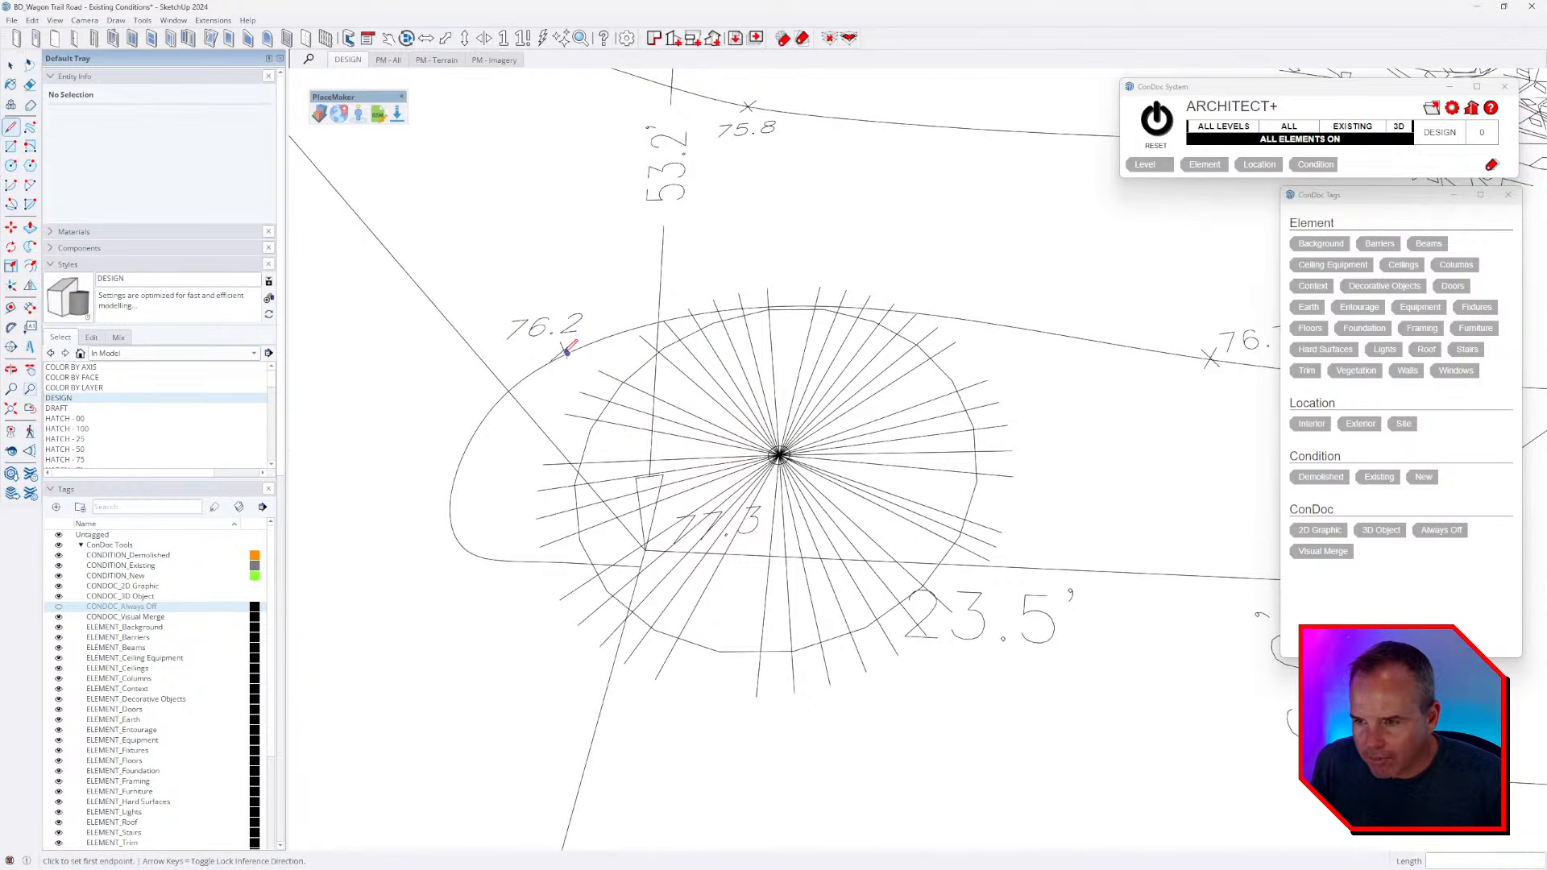
pyautogui.press('t')
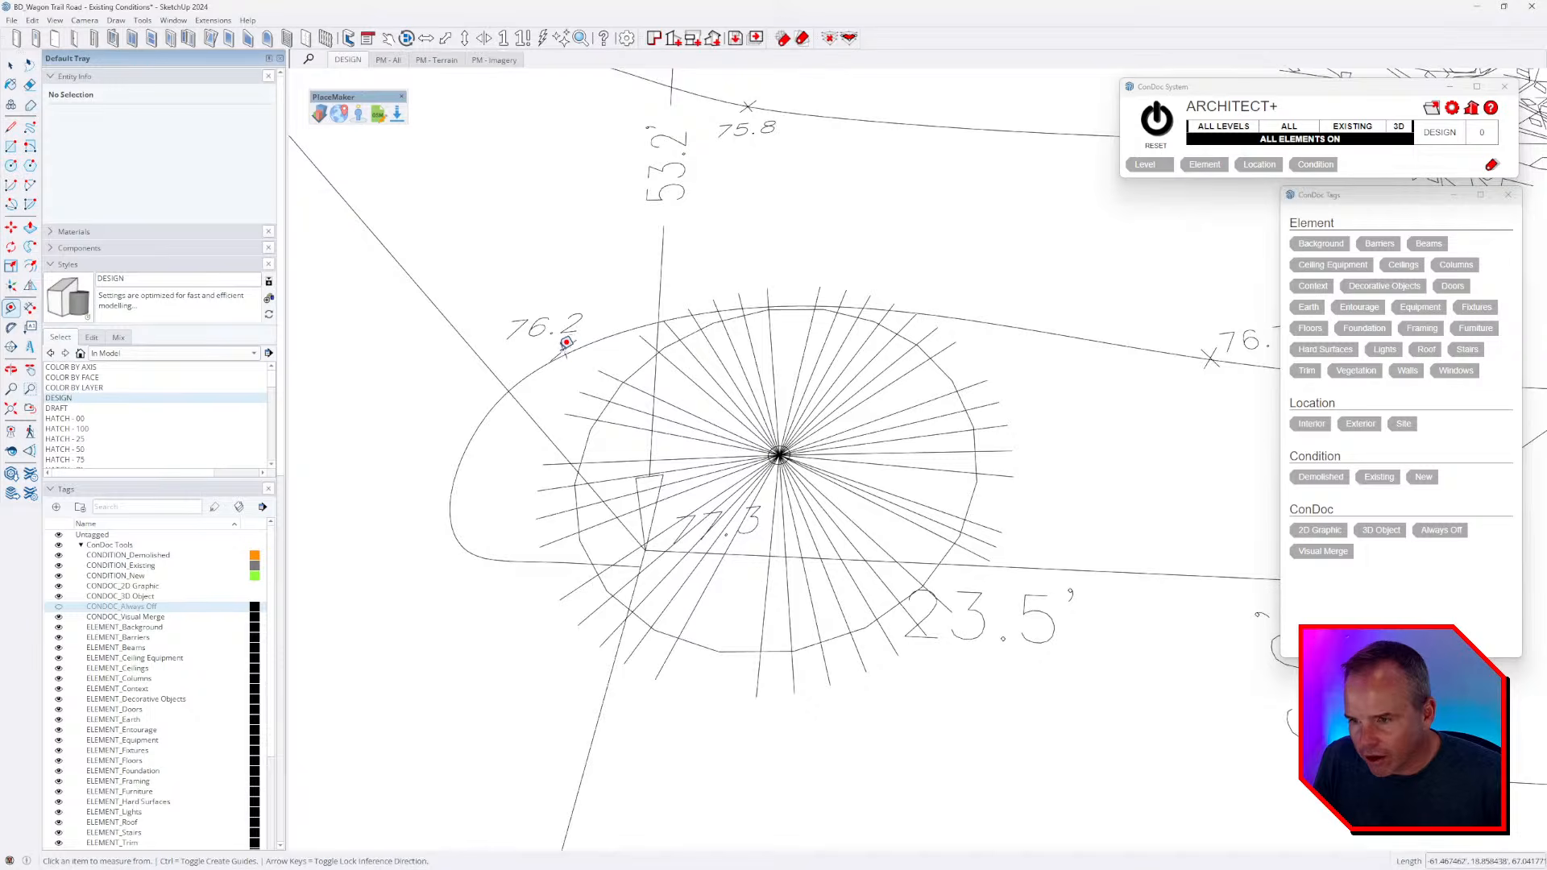
pyautogui.scroll(3, 567, 342)
pyautogui.click(596, 344)
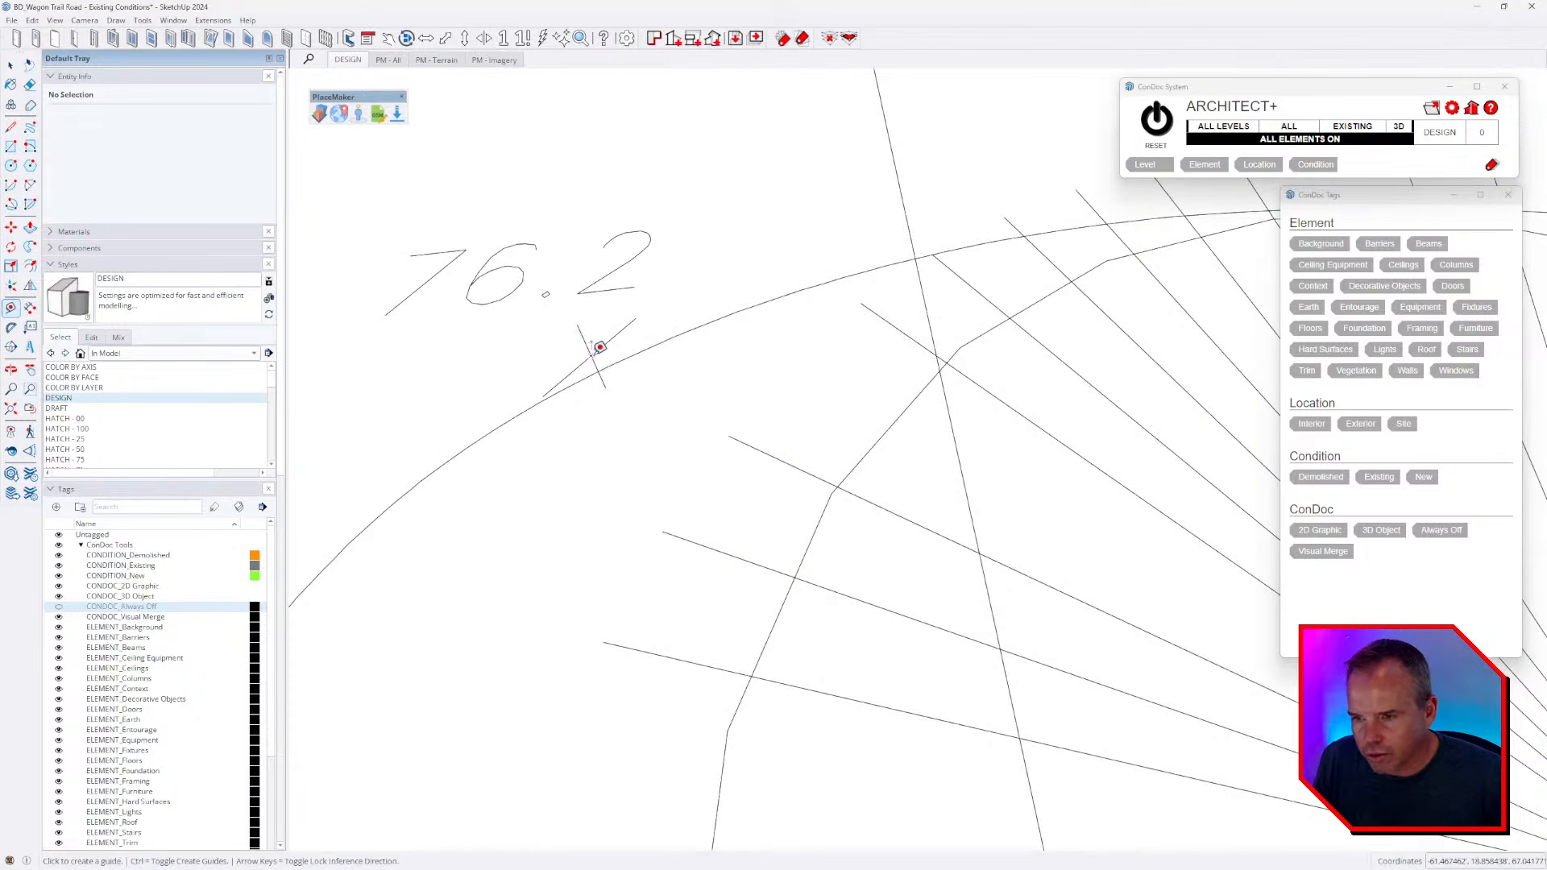
pyautogui.scroll(-3, 592, 345)
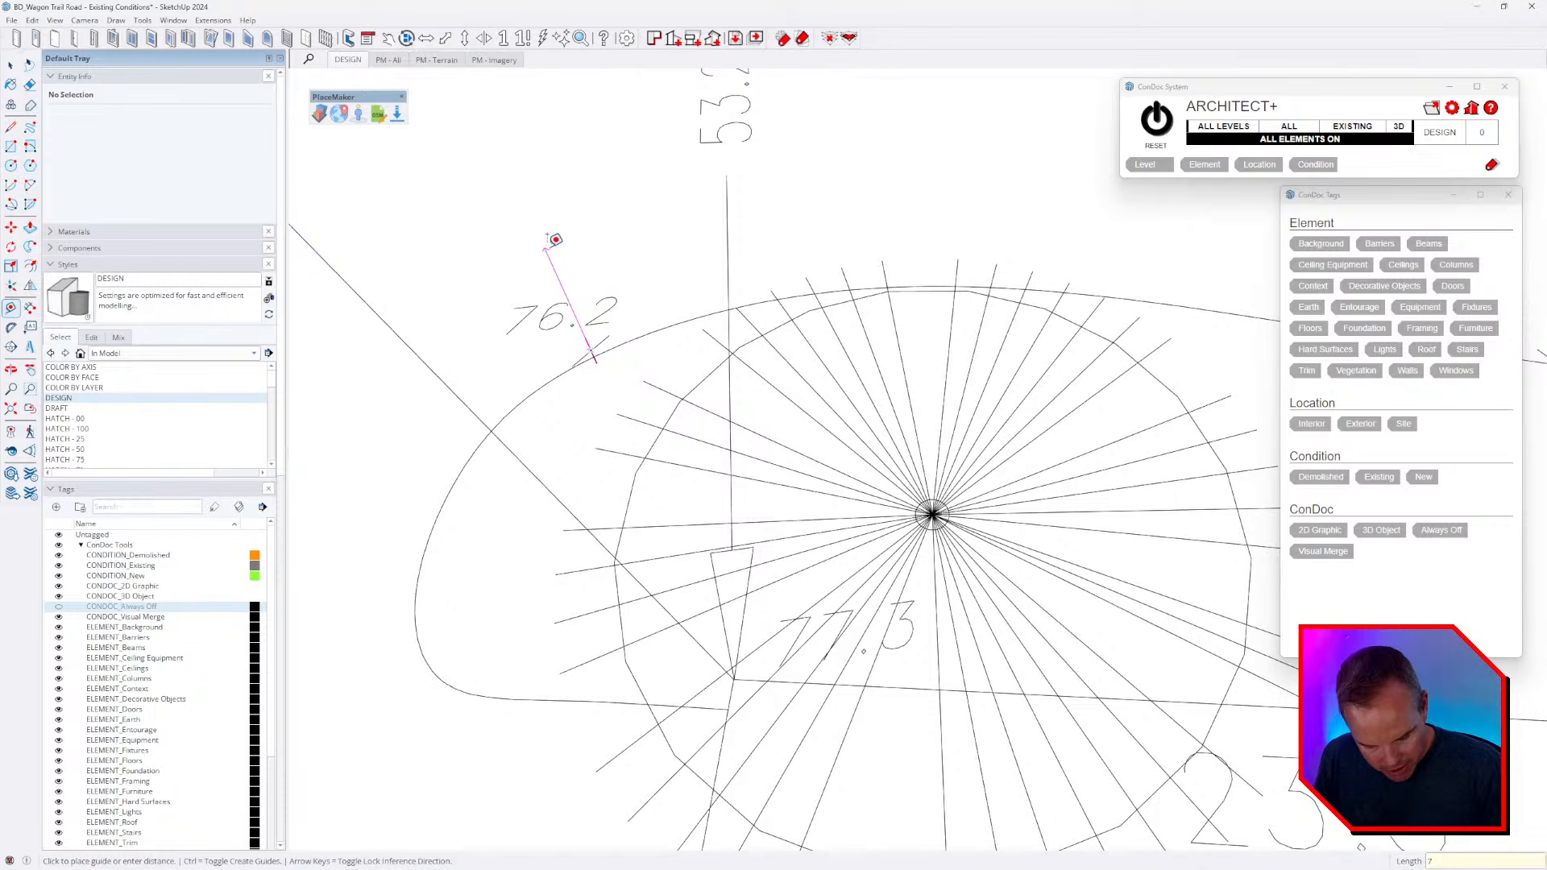
pyautogui.write('76.2')
pyautogui.press('Return')
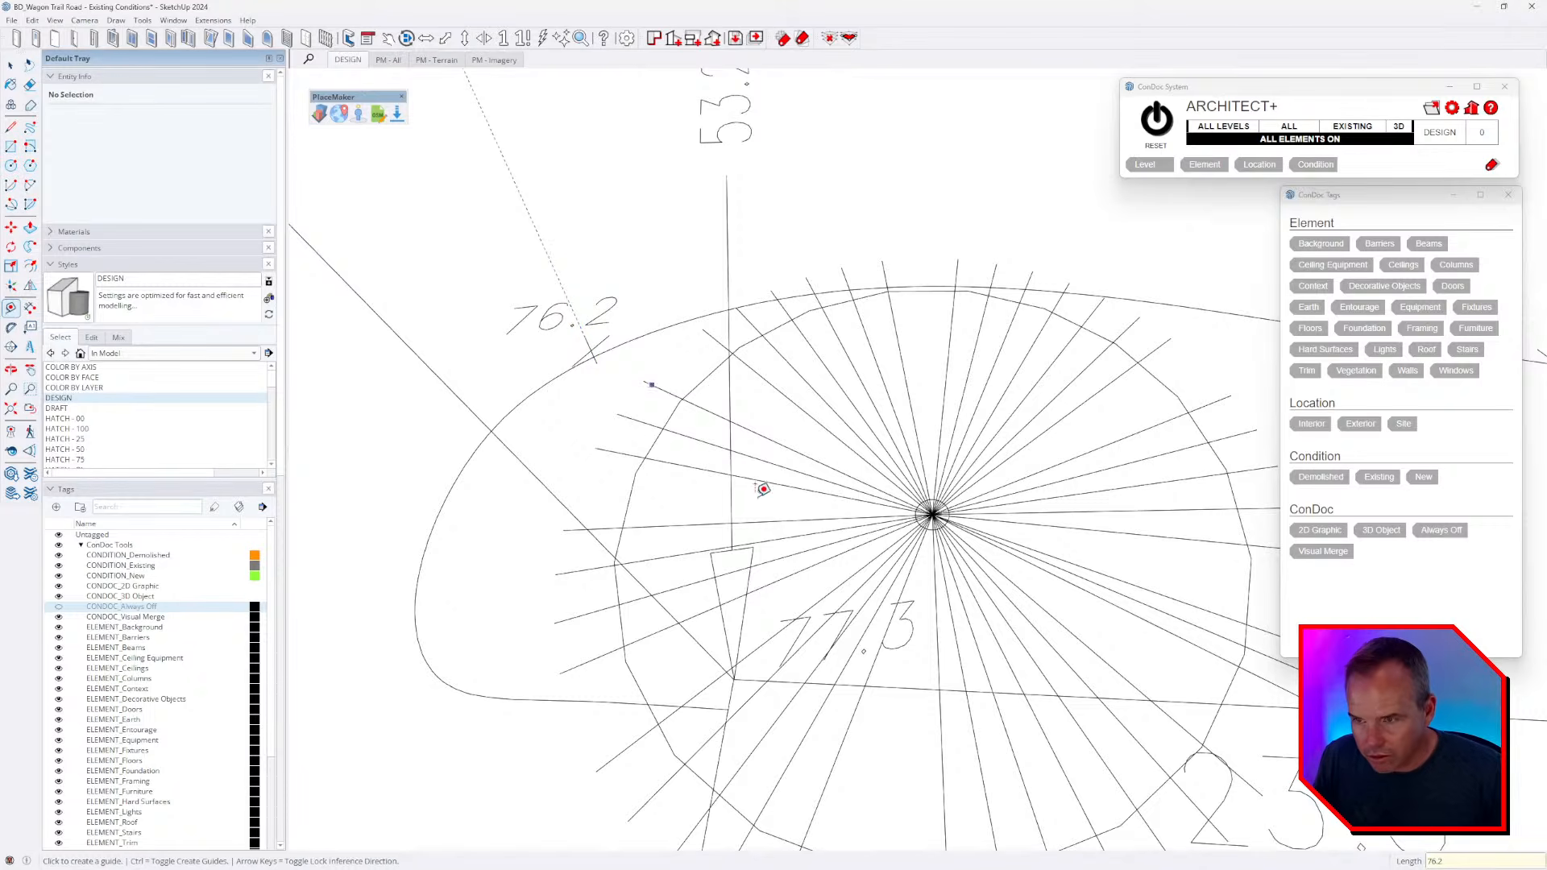
# - Try again to place a vertical guide from the same driveway edge mark and check it against the existing elevation lines
pyautogui.scroll(-8, 738, 453)
pyautogui.moveTo(815, 472); pyautogui.dragTo(738, 390, button='middle')
pyautogui.scroll(10, 725, 435)
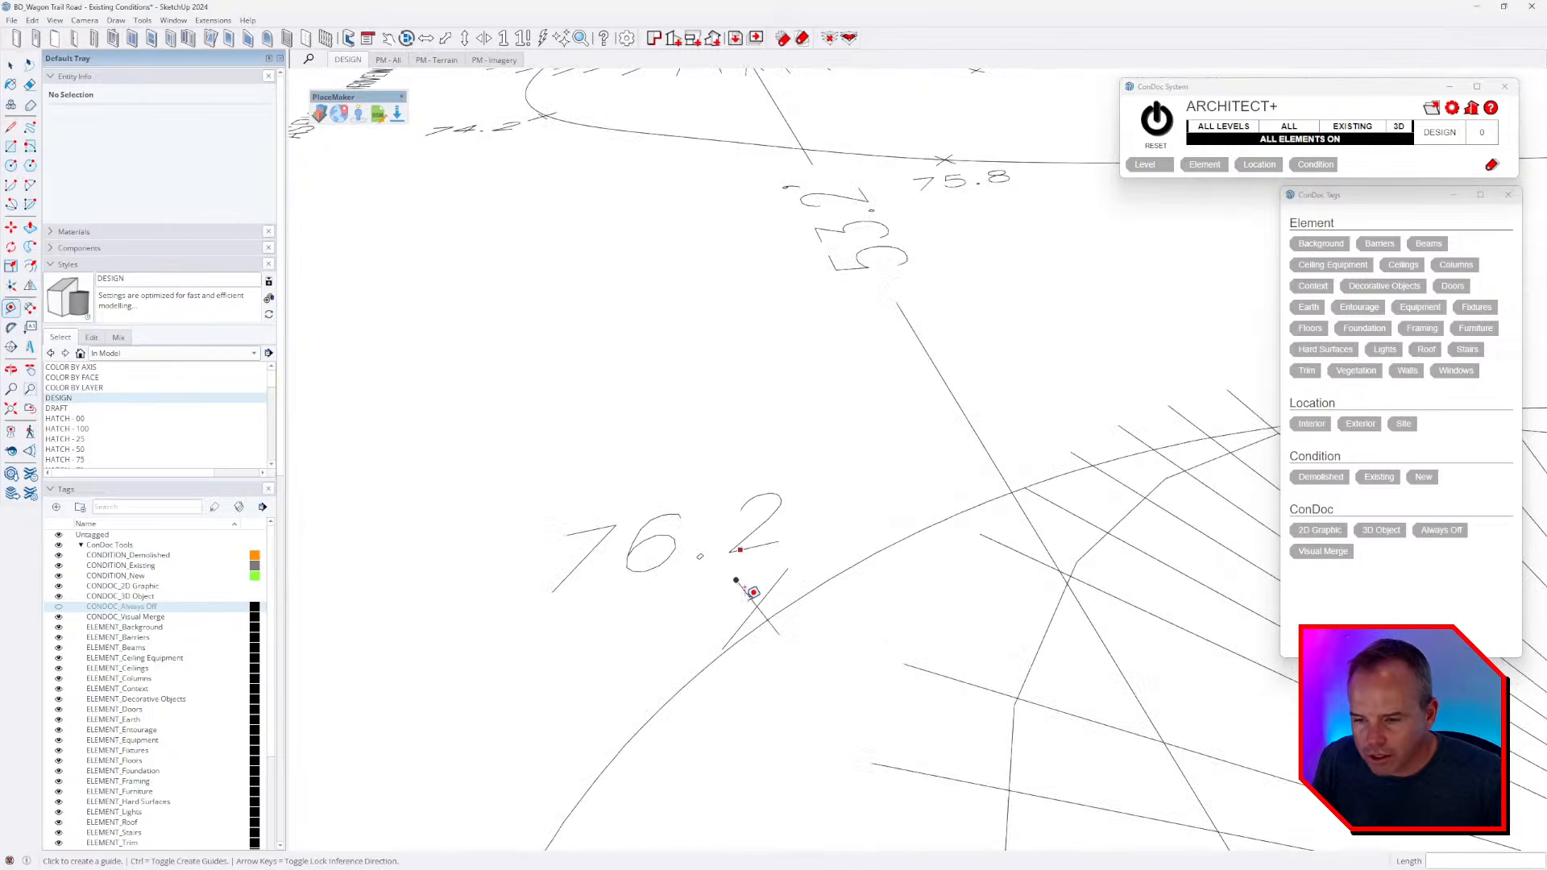
pyautogui.click(757, 604)
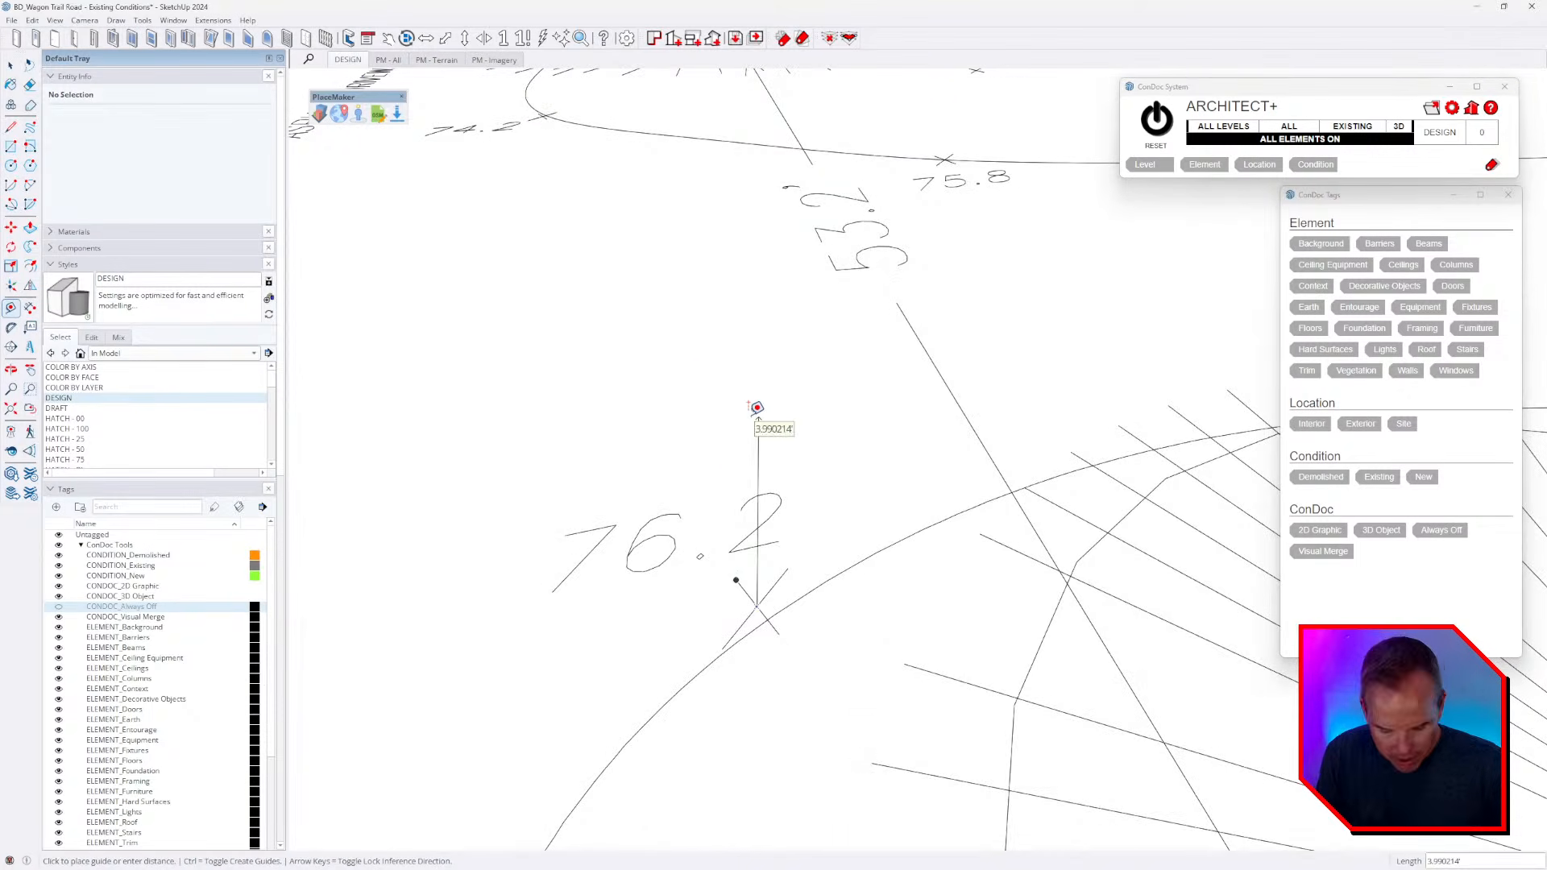
pyautogui.press('Return')
pyautogui.scroll(-8, 739, 529)
pyautogui.scroll(-2, 878, 675)
pyautogui.moveTo(881, 672); pyautogui.dragTo(887, 612, button='middle')
pyautogui.scroll(-3, 763, 614)
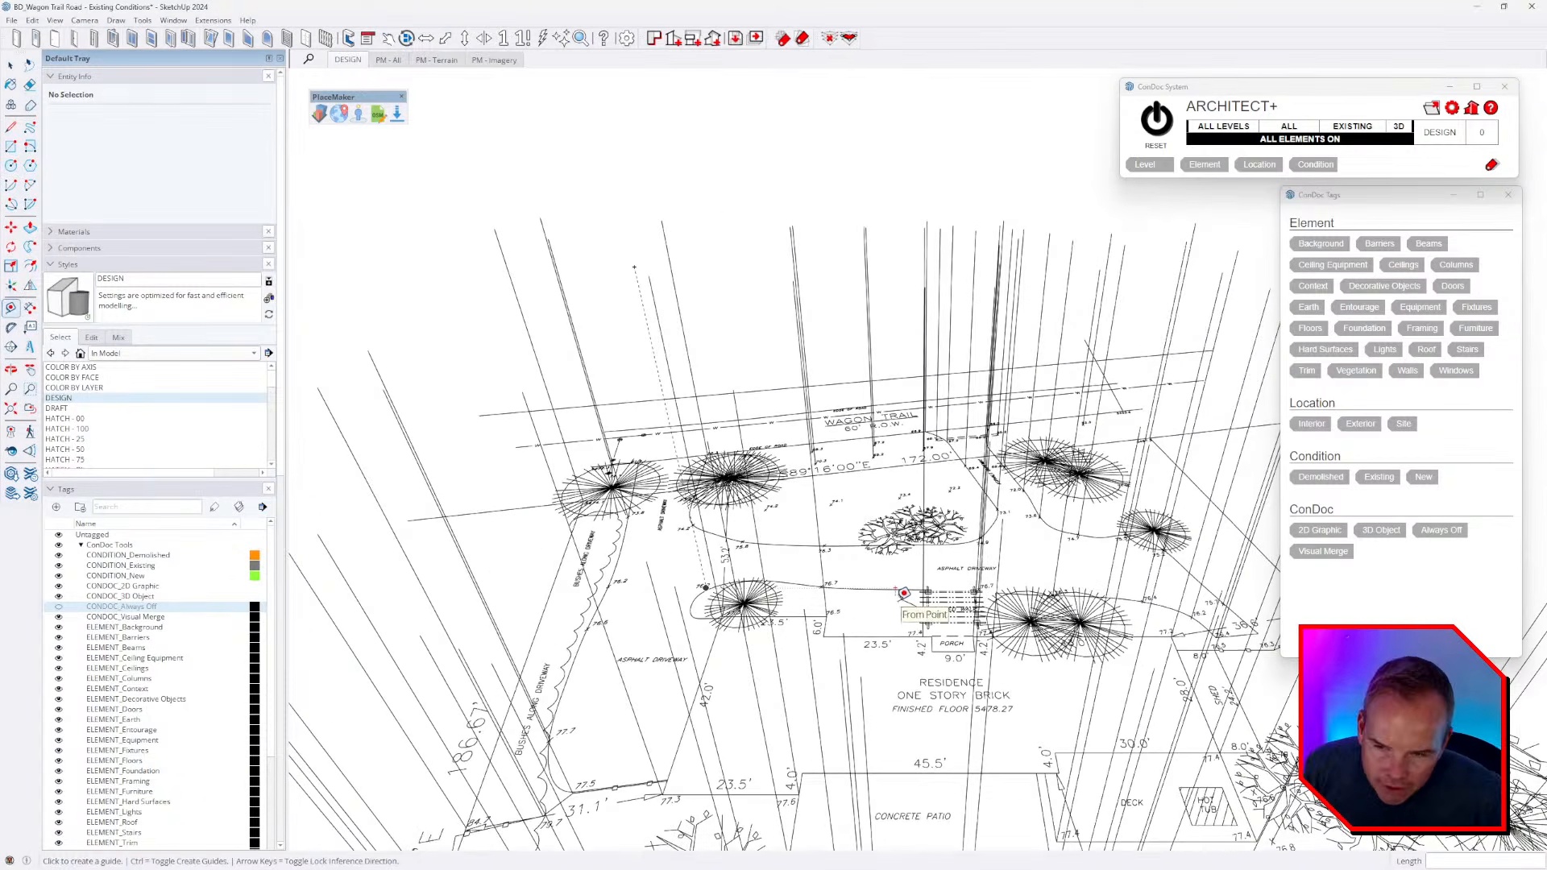
# - Draw a vertical line 76.2 feet high from the driveway edge spot mark northwest of the front tree
pyautogui.scroll(8, 793, 594)
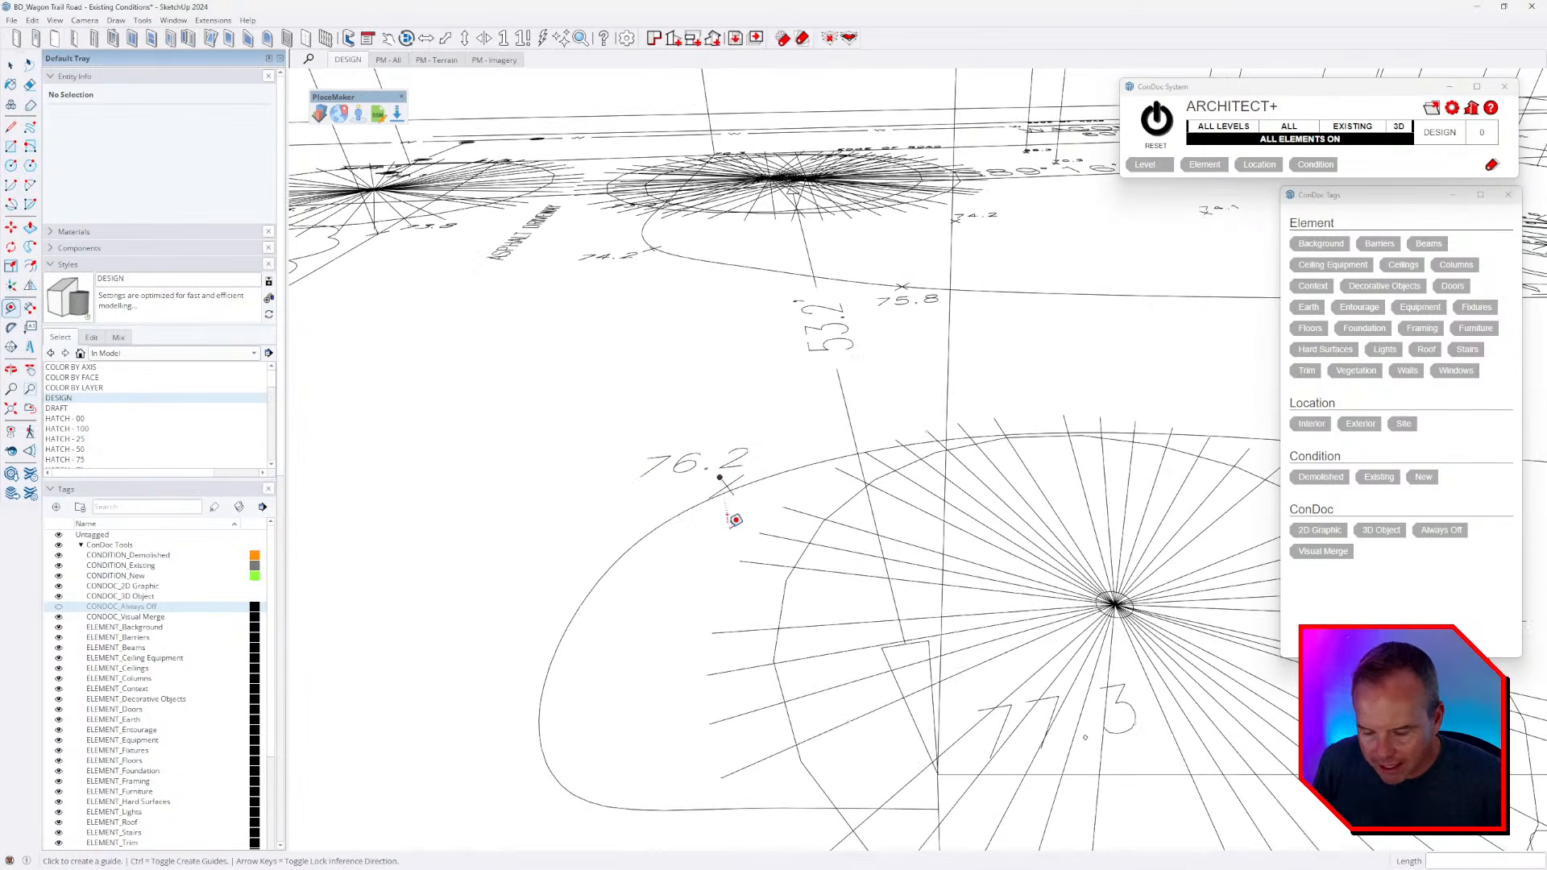
pyautogui.scroll(5, 739, 495)
pyautogui.press('l')
pyautogui.click(721, 413)
pyautogui.moveTo(725, 407); pyautogui.dragTo(735, 416, button='middle')
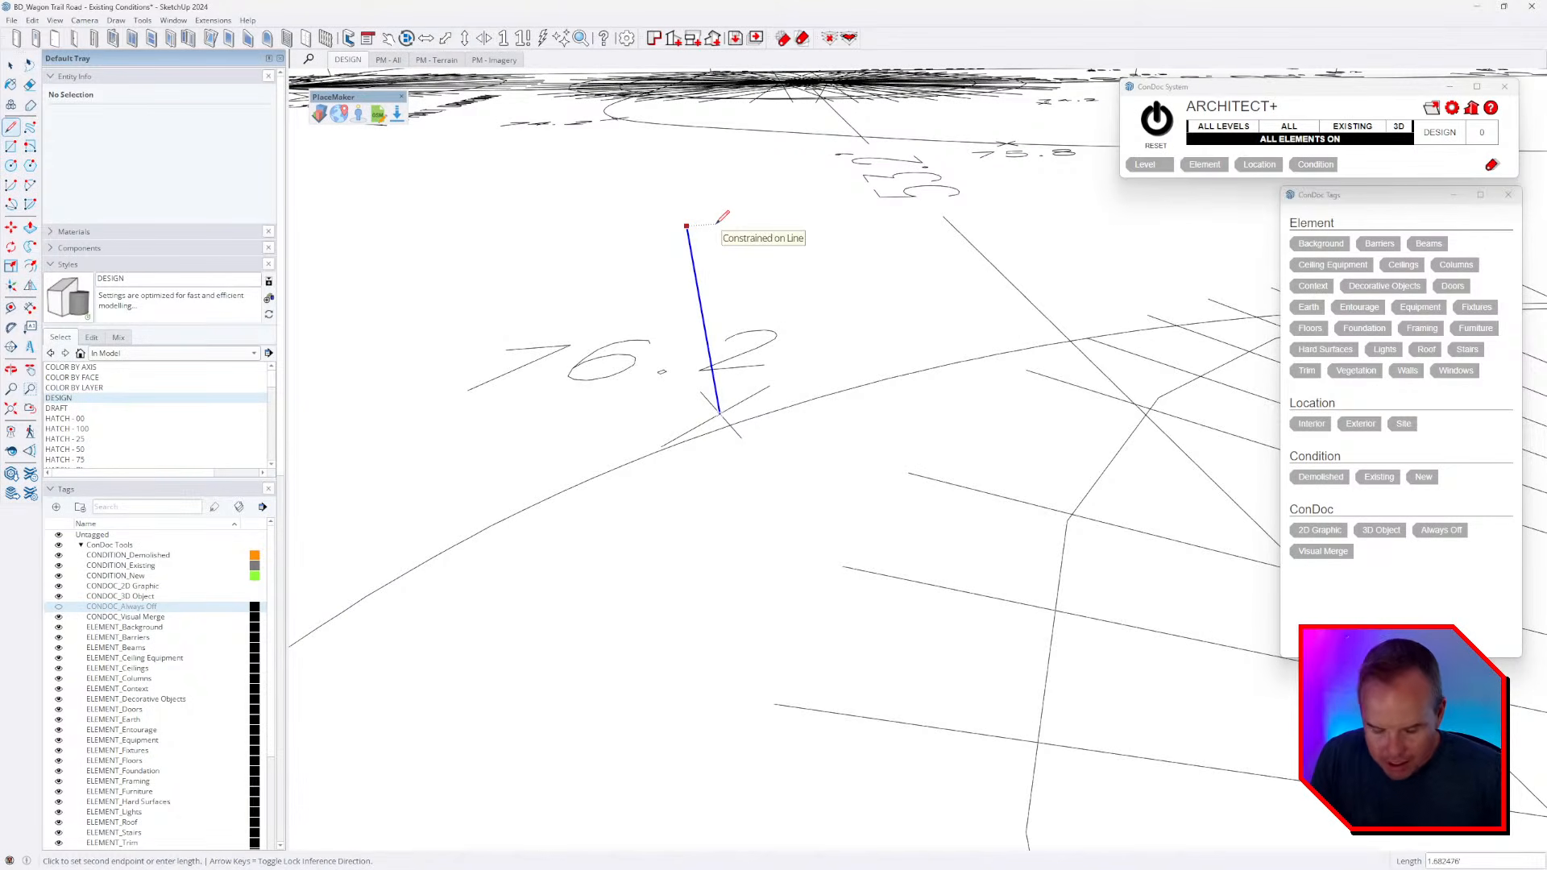
pyautogui.press('Escape')
# - Draw a vertical line 76.7 feet high from the spot mark on the driveway's house-side edge, east of the front tree
pyautogui.moveTo(736, 421); pyautogui.dragTo(826, 592, button='middle')
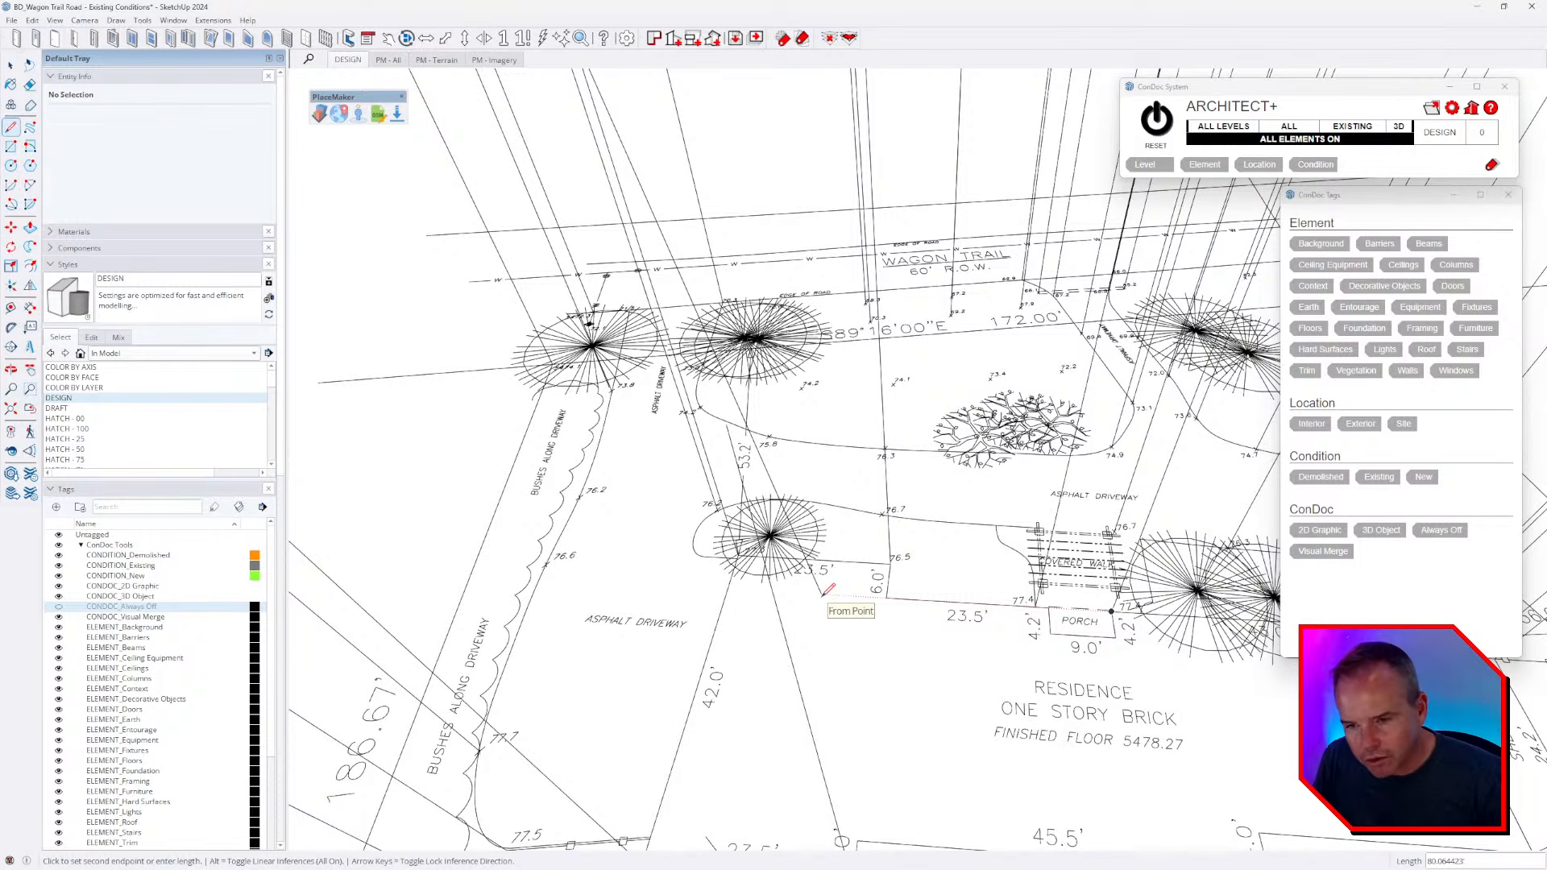
pyautogui.press('Escape')
pyautogui.moveTo(826, 592); pyautogui.dragTo(801, 469, button='middle')
pyautogui.scroll(5, 801, 469)
pyautogui.scroll(1, 1020, 431)
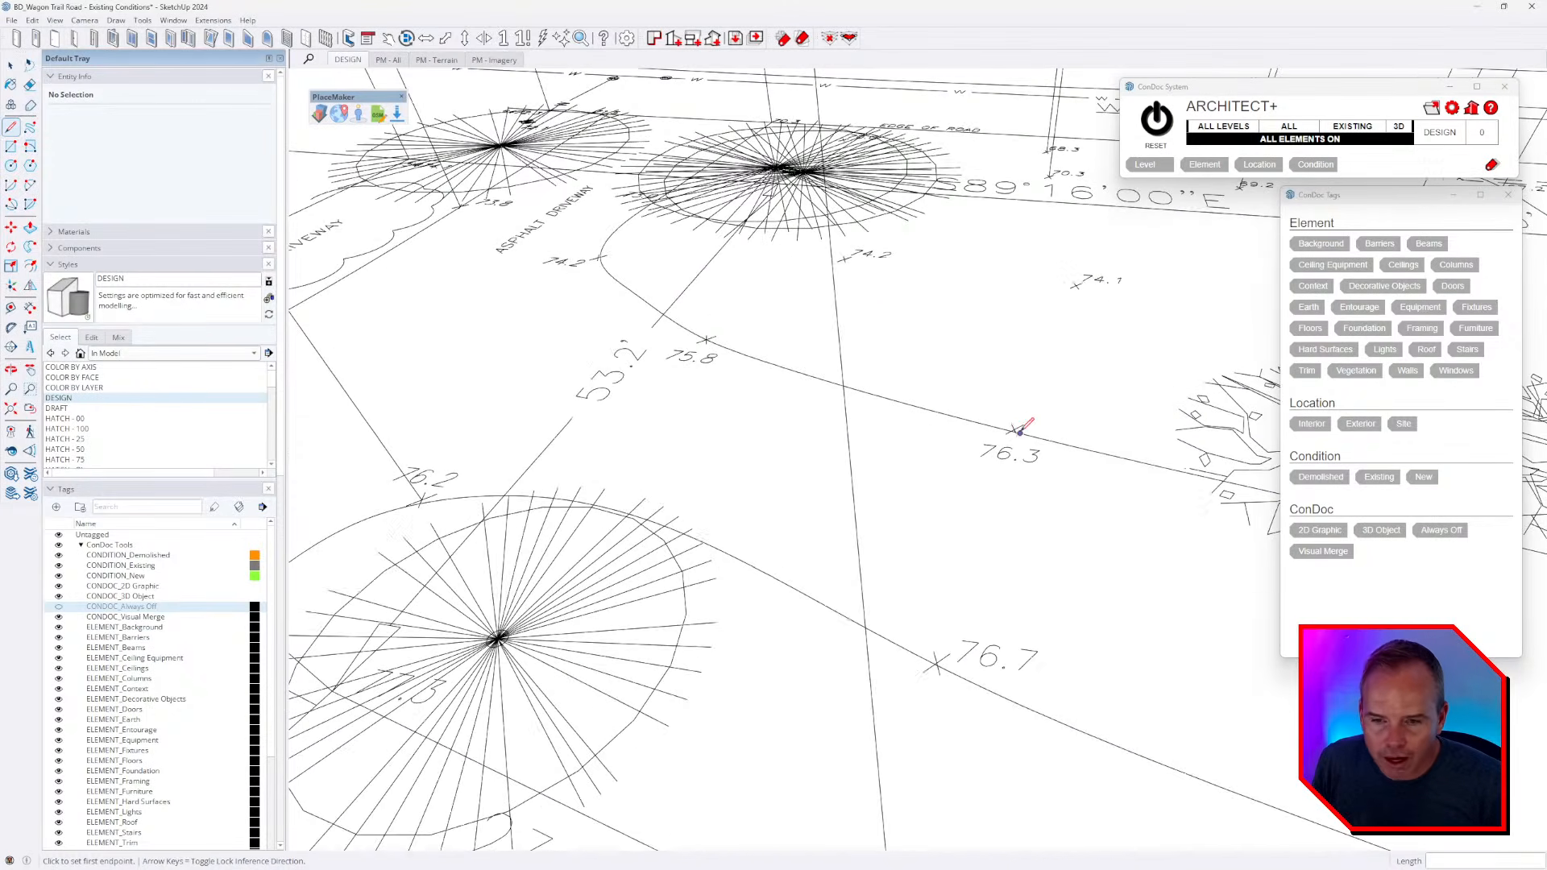
pyautogui.scroll(4, 891, 586)
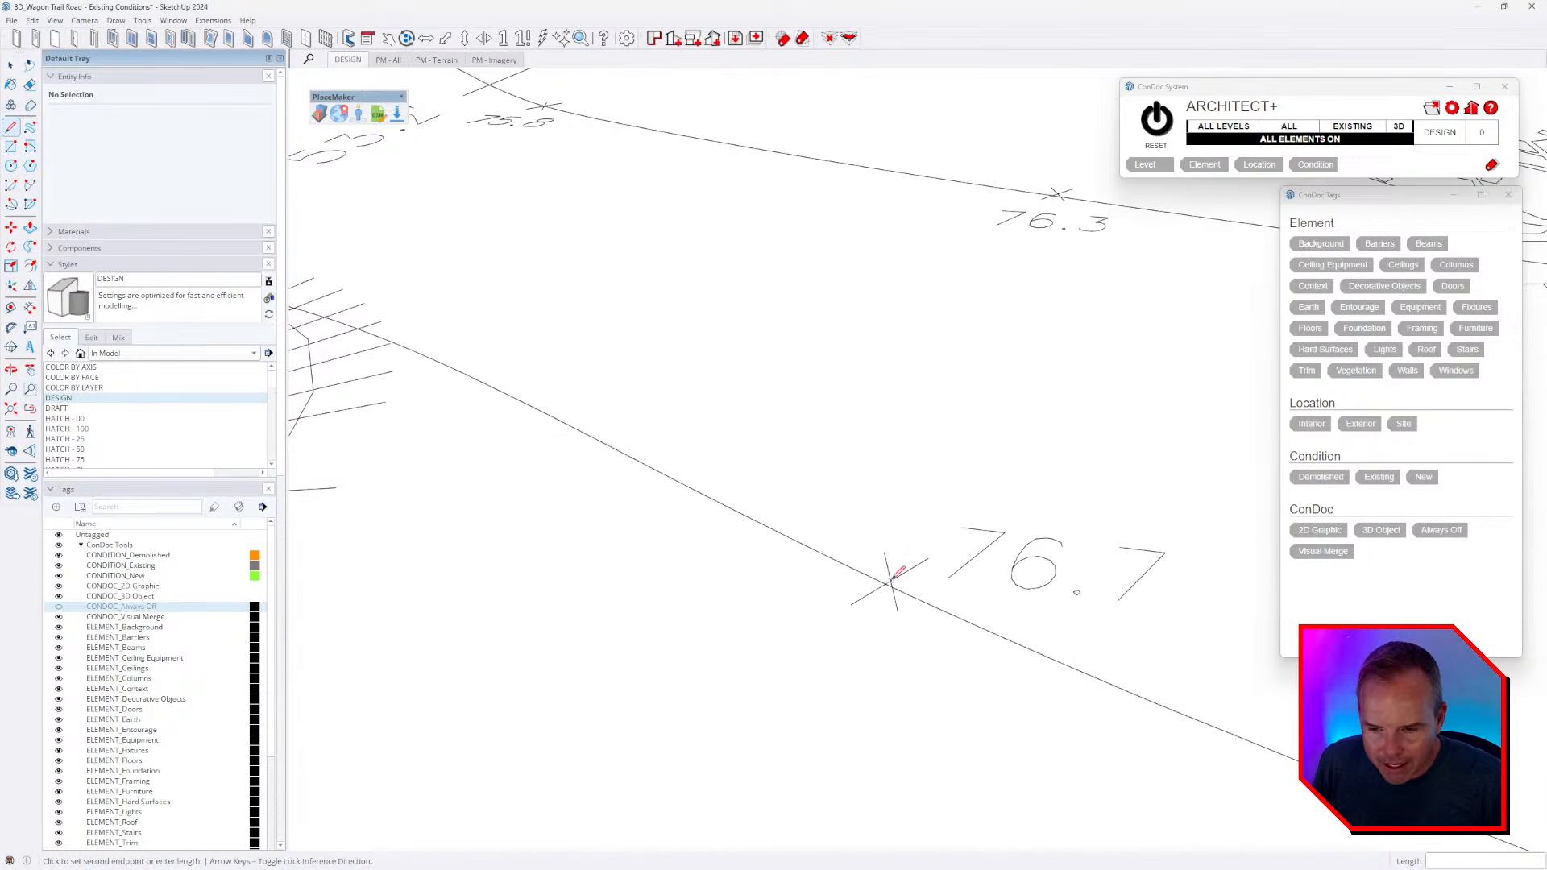
pyautogui.write('76.7')
pyautogui.press('Return')
pyautogui.press('Escape')
# - Draw a vertical line 76.3 feet high from the spot mark on the driveway's street-side edge west of the bushes
pyautogui.moveTo(1011, 400); pyautogui.dragTo(997, 455, button='middle')
pyautogui.click(966, 338)
pyautogui.scroll(2, 966, 337)
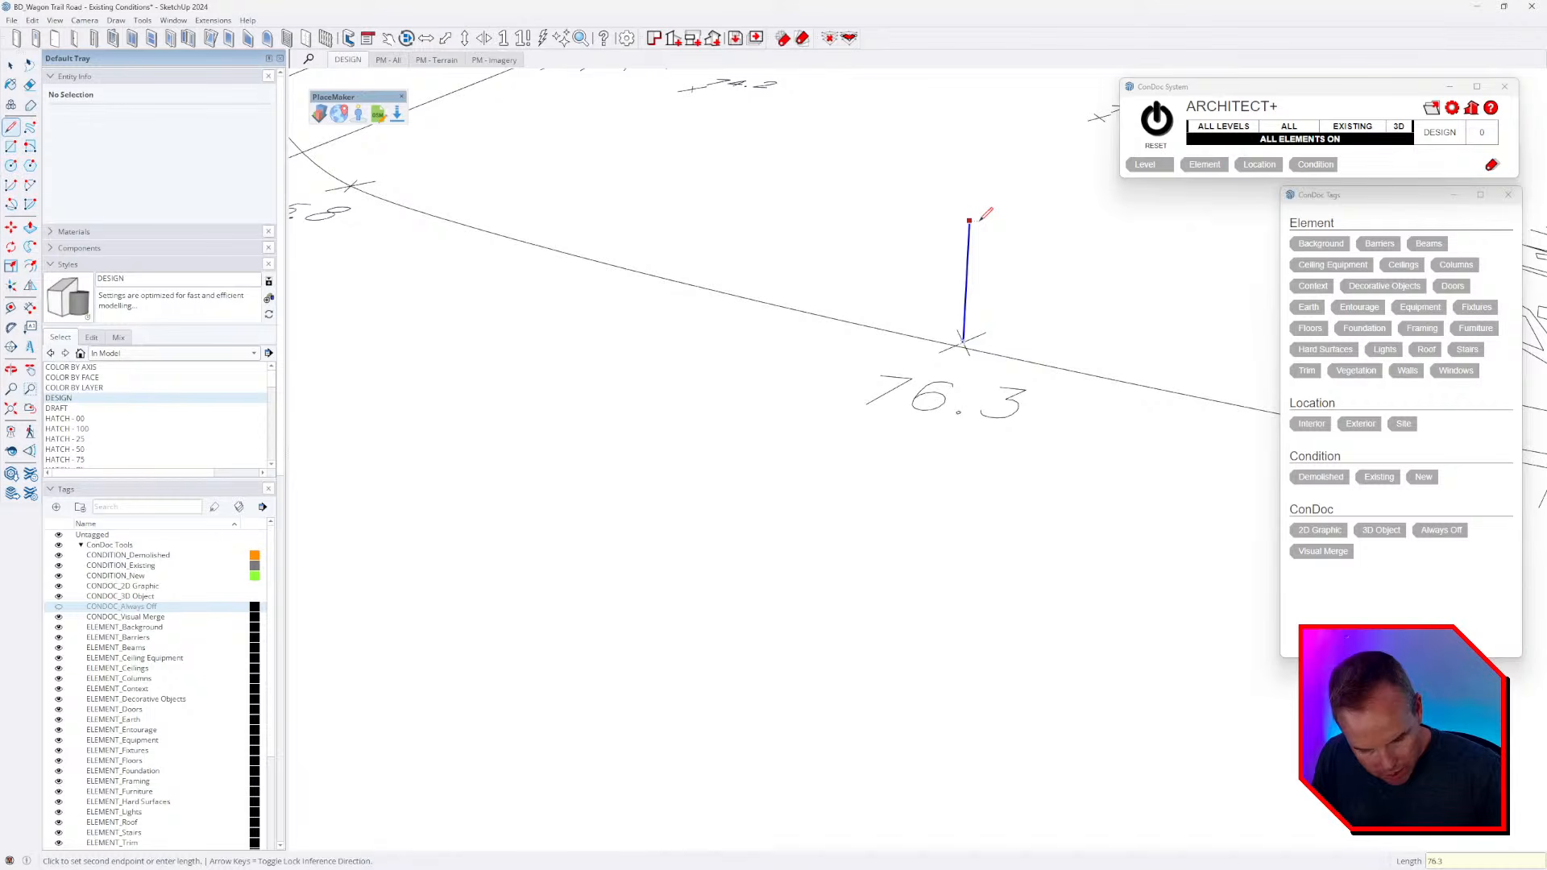
pyautogui.press('Escape')
# - Draw a vertical line 75.8 feet high from the spot mark on the driveway's street-side edge near the 53.2' dimension
pyautogui.moveTo(965, 435); pyautogui.dragTo(863, 497, button='middle')
pyautogui.scroll(-4, 862, 496)
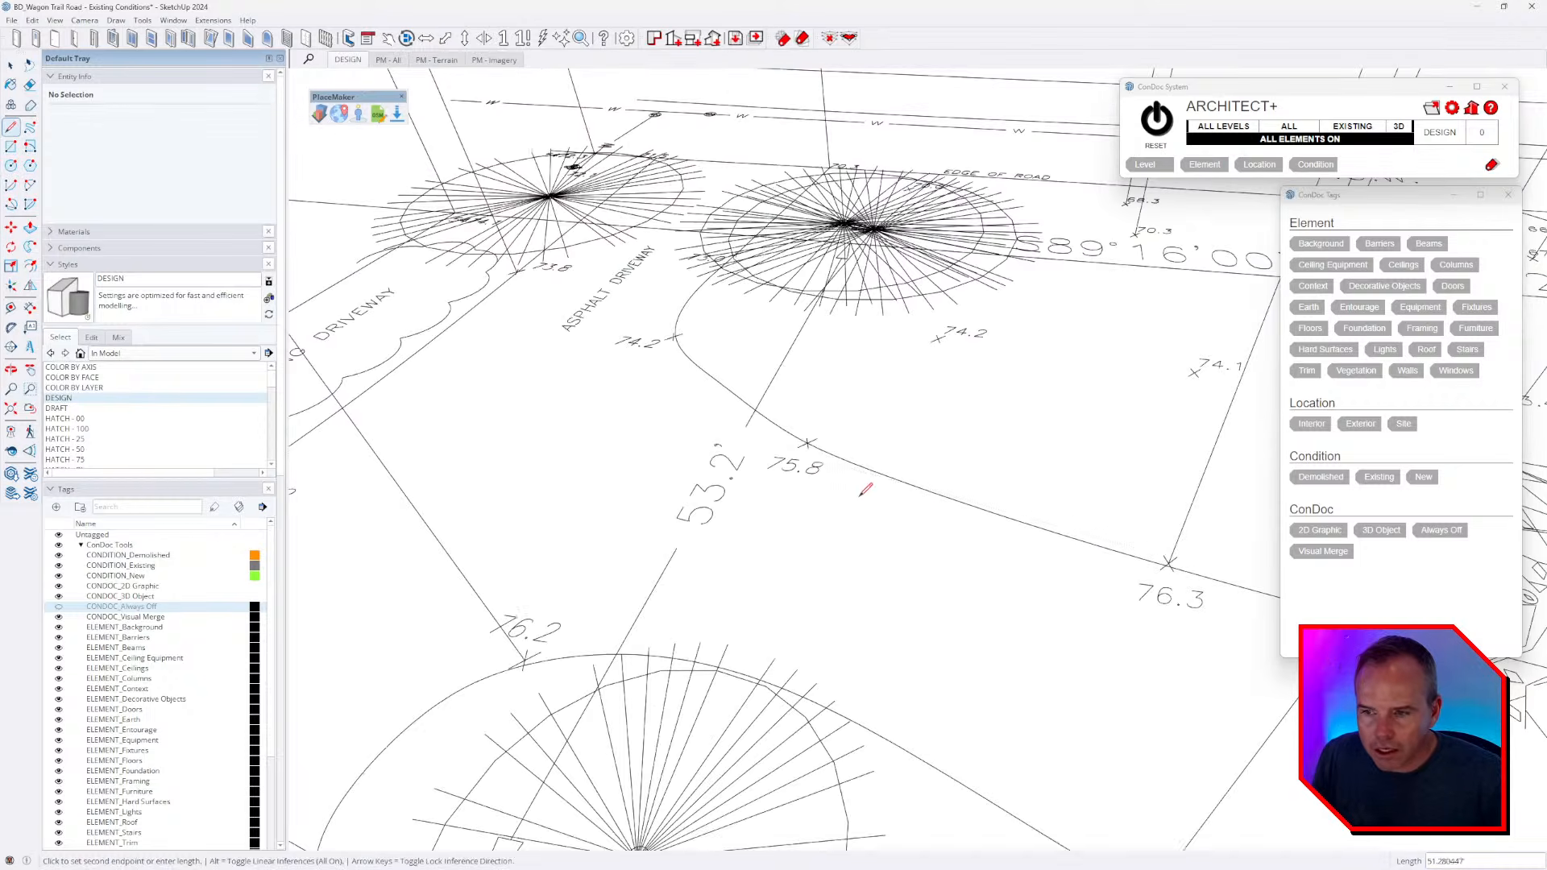
pyautogui.scroll(4, 808, 430)
pyautogui.scroll(2, 809, 431)
pyautogui.scroll(-3, 806, 426)
pyautogui.click(804, 426)
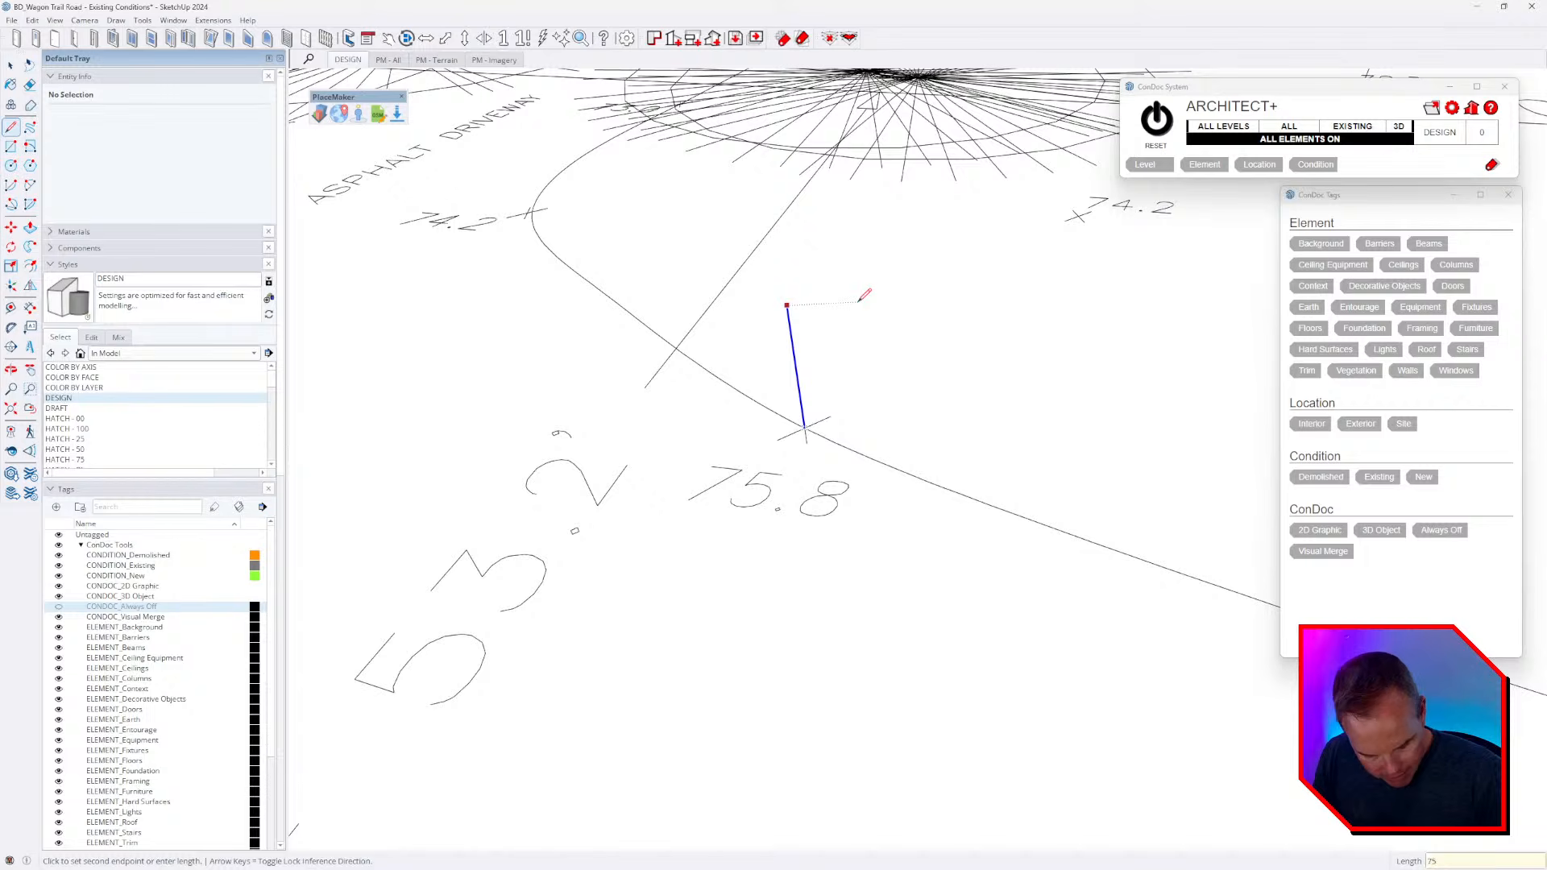
pyautogui.press('Escape')
# - Draw a vertical line 74.2 feet high from the spot mark on the curved driveway edge near the west entrance
pyautogui.moveTo(642, 360); pyautogui.dragTo(814, 472, button='middle')
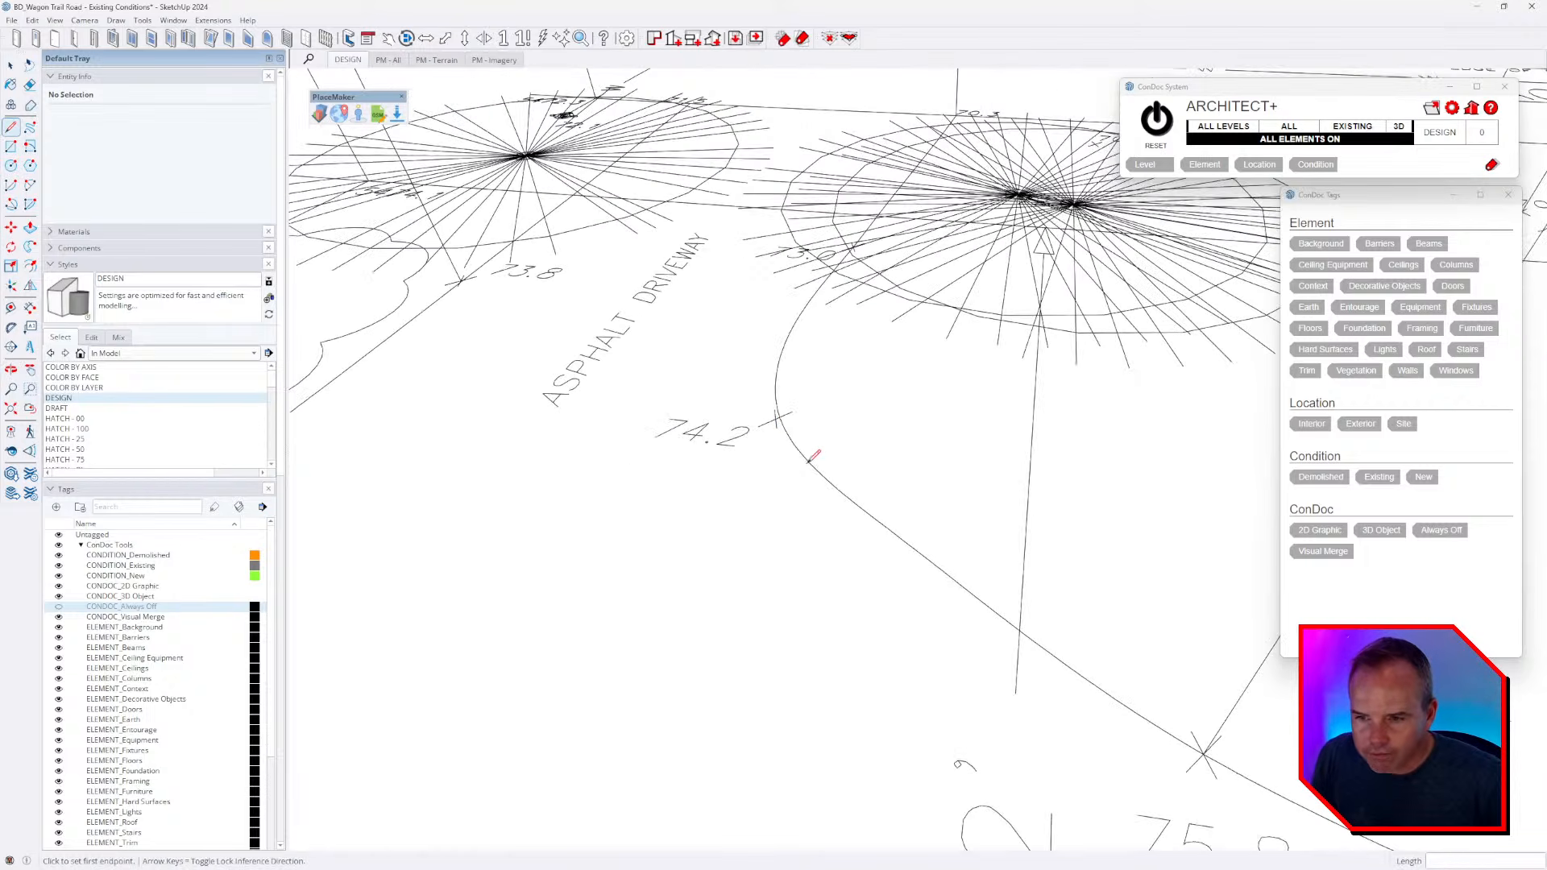
pyautogui.click(778, 415)
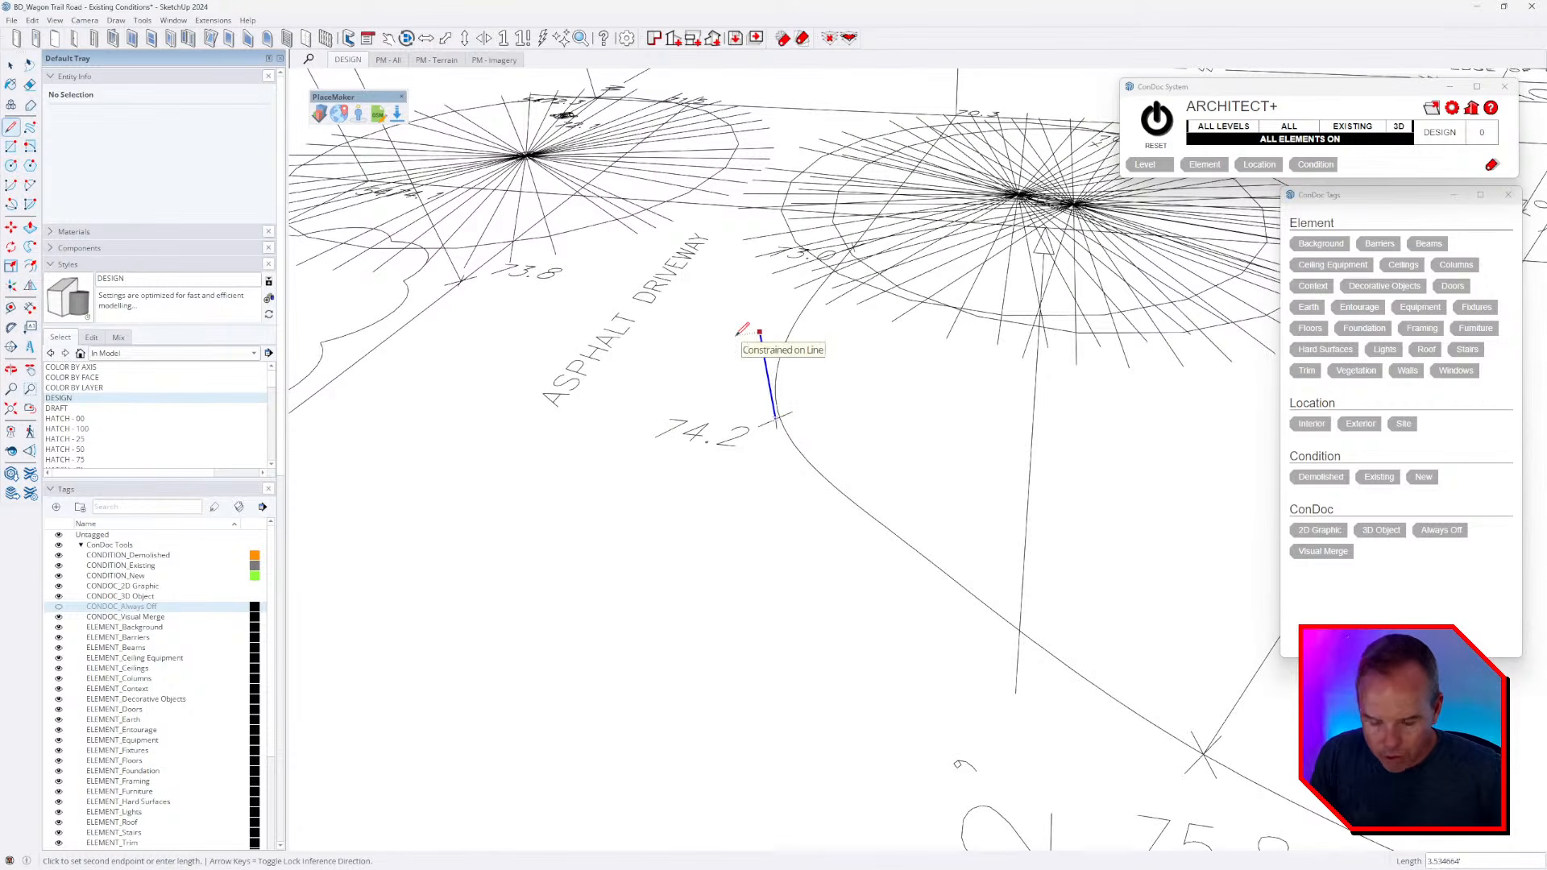
pyautogui.press('Return')
pyautogui.scroll(-4, 737, 334)
pyautogui.press('Escape')
# - Draw a vertical line 74.2 feet high from the spot mark in the front yard southeast of the street-side trees
pyautogui.moveTo(1003, 447); pyautogui.dragTo(883, 381, button='middle')
pyautogui.scroll(3, 881, 377)
pyautogui.scroll(3, 841, 358)
pyautogui.click(841, 359)
pyautogui.scroll(-3, 842, 359)
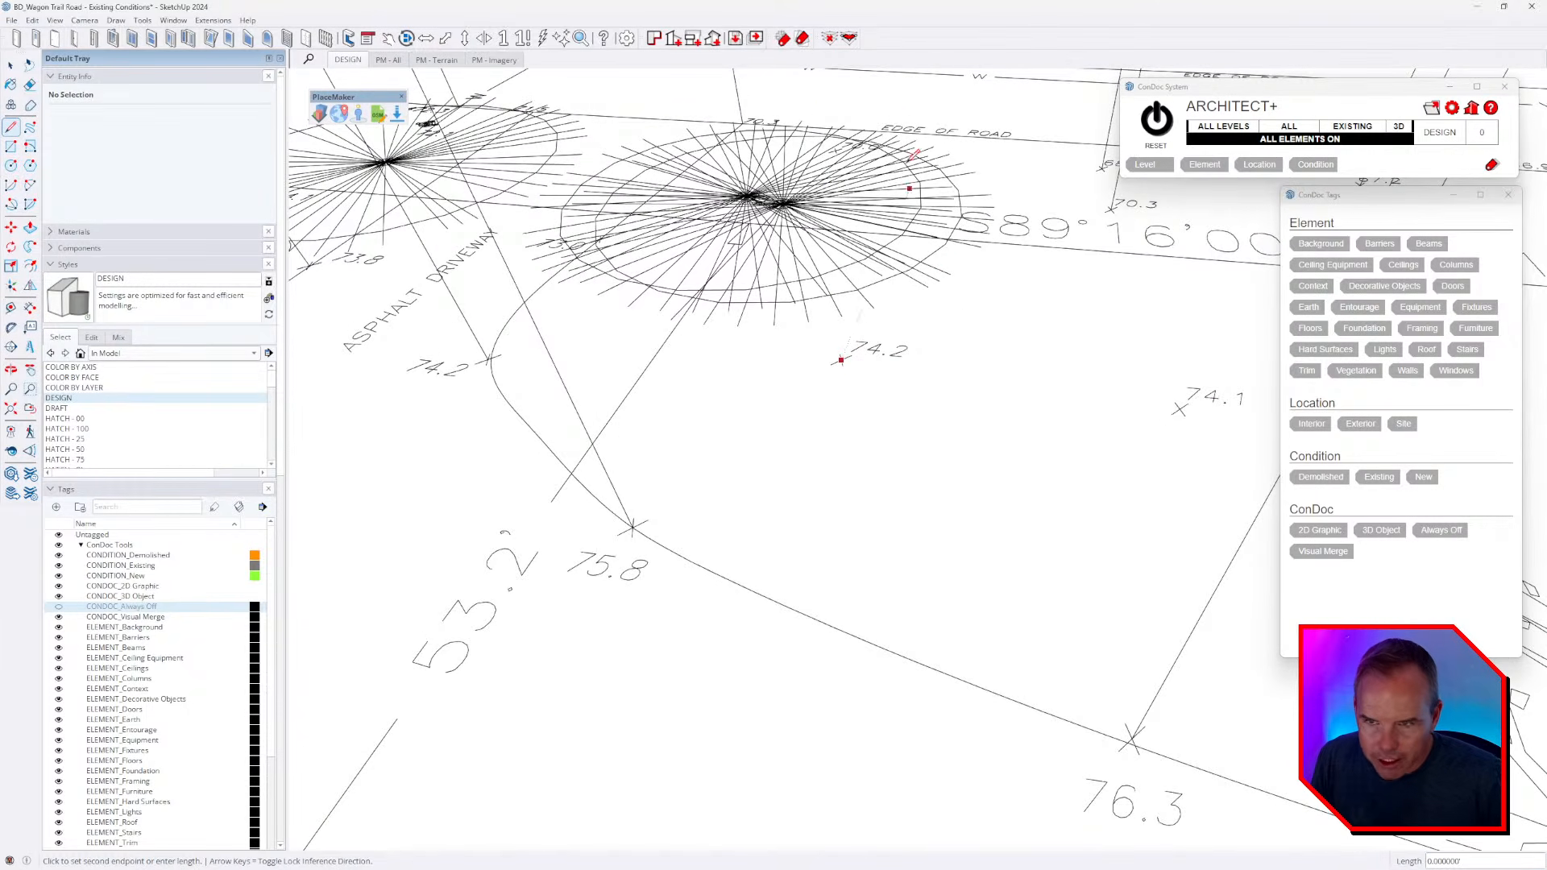
pyautogui.write('74.2')
pyautogui.press('Return')
pyautogui.moveTo(1142, 468); pyautogui.dragTo(669, 490, button='middle')
pyautogui.press('Escape')
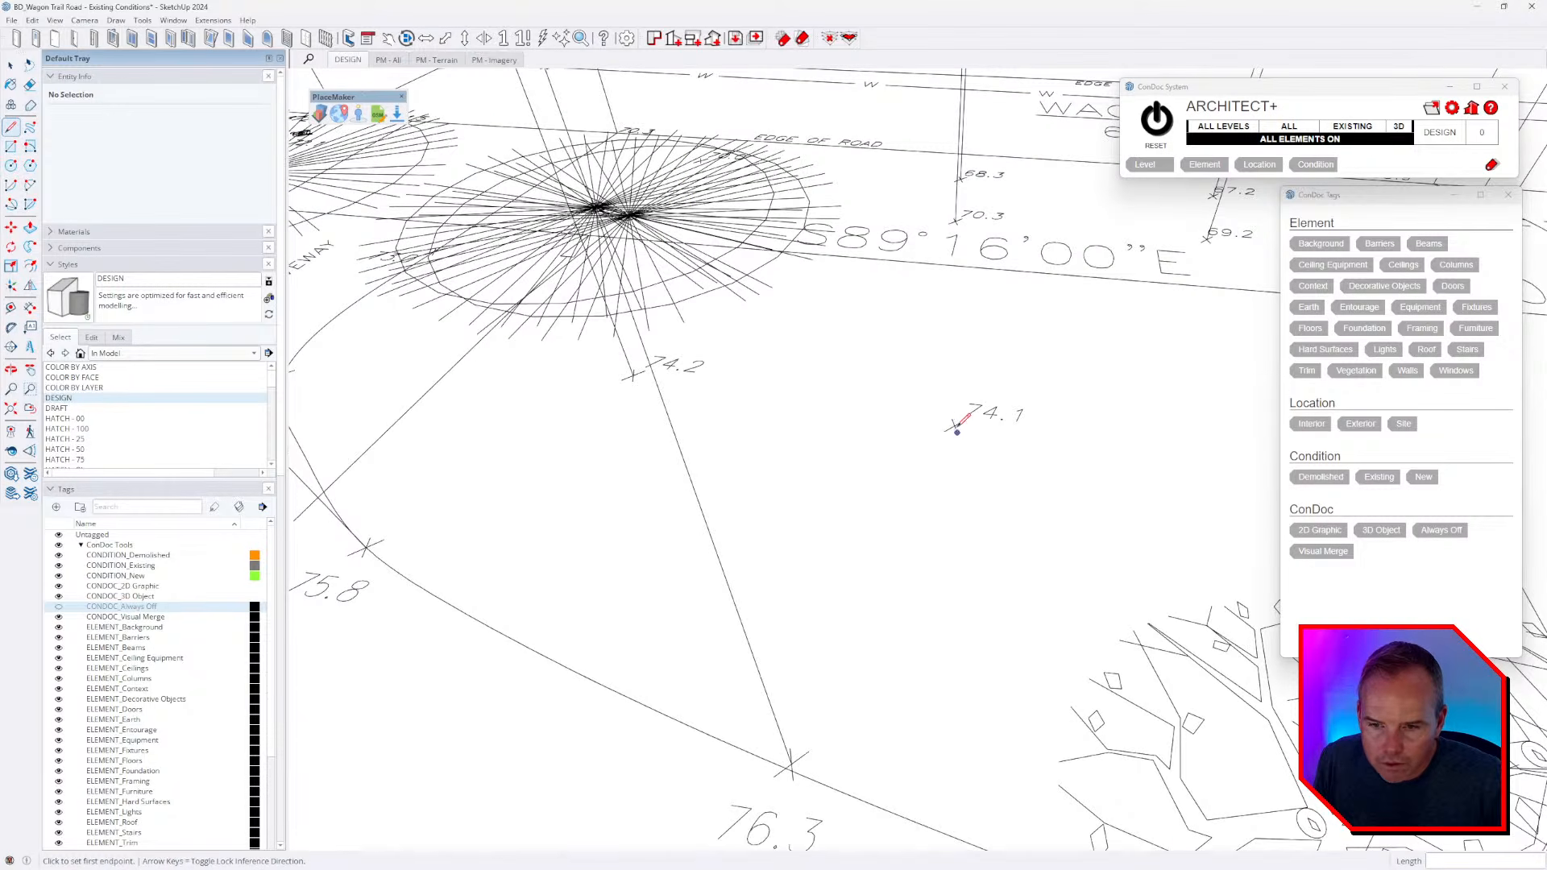
# - Draw a vertical line 74.1 feet high from the next front-yard spot mark to the east
pyautogui.scroll(2, 955, 419)
pyautogui.click(954, 422)
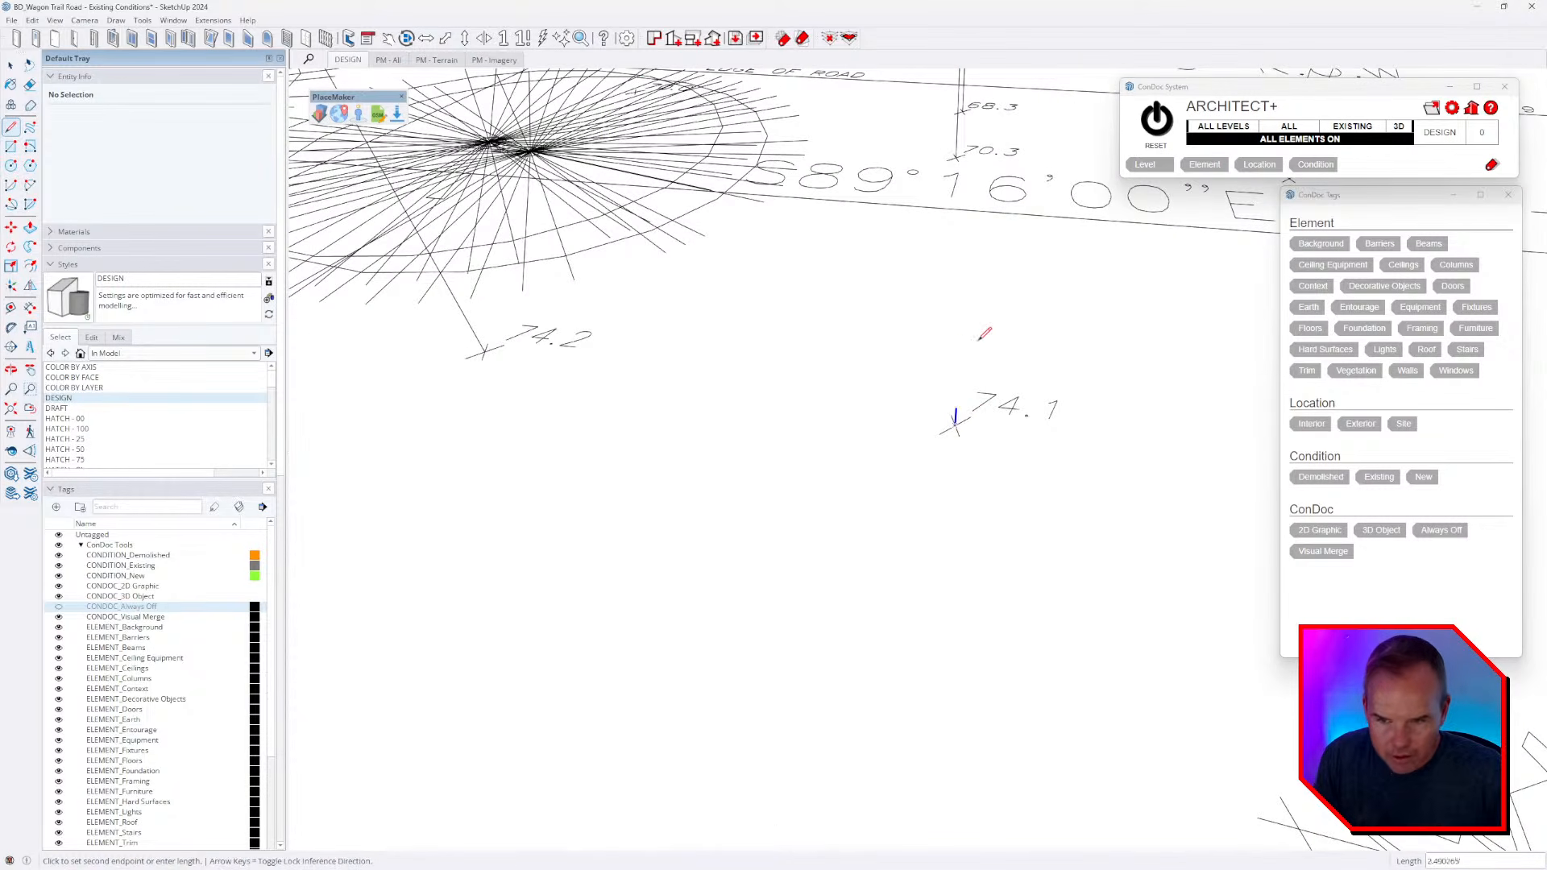
pyautogui.write('74.1')
pyautogui.press('Return')
# - Draw a vertical line 73.4 feet high from the front-yard spot mark north of the street-side shrubs
pyautogui.moveTo(984, 333); pyautogui.dragTo(811, 526, button='middle')
pyautogui.scroll(2, 902, 515)
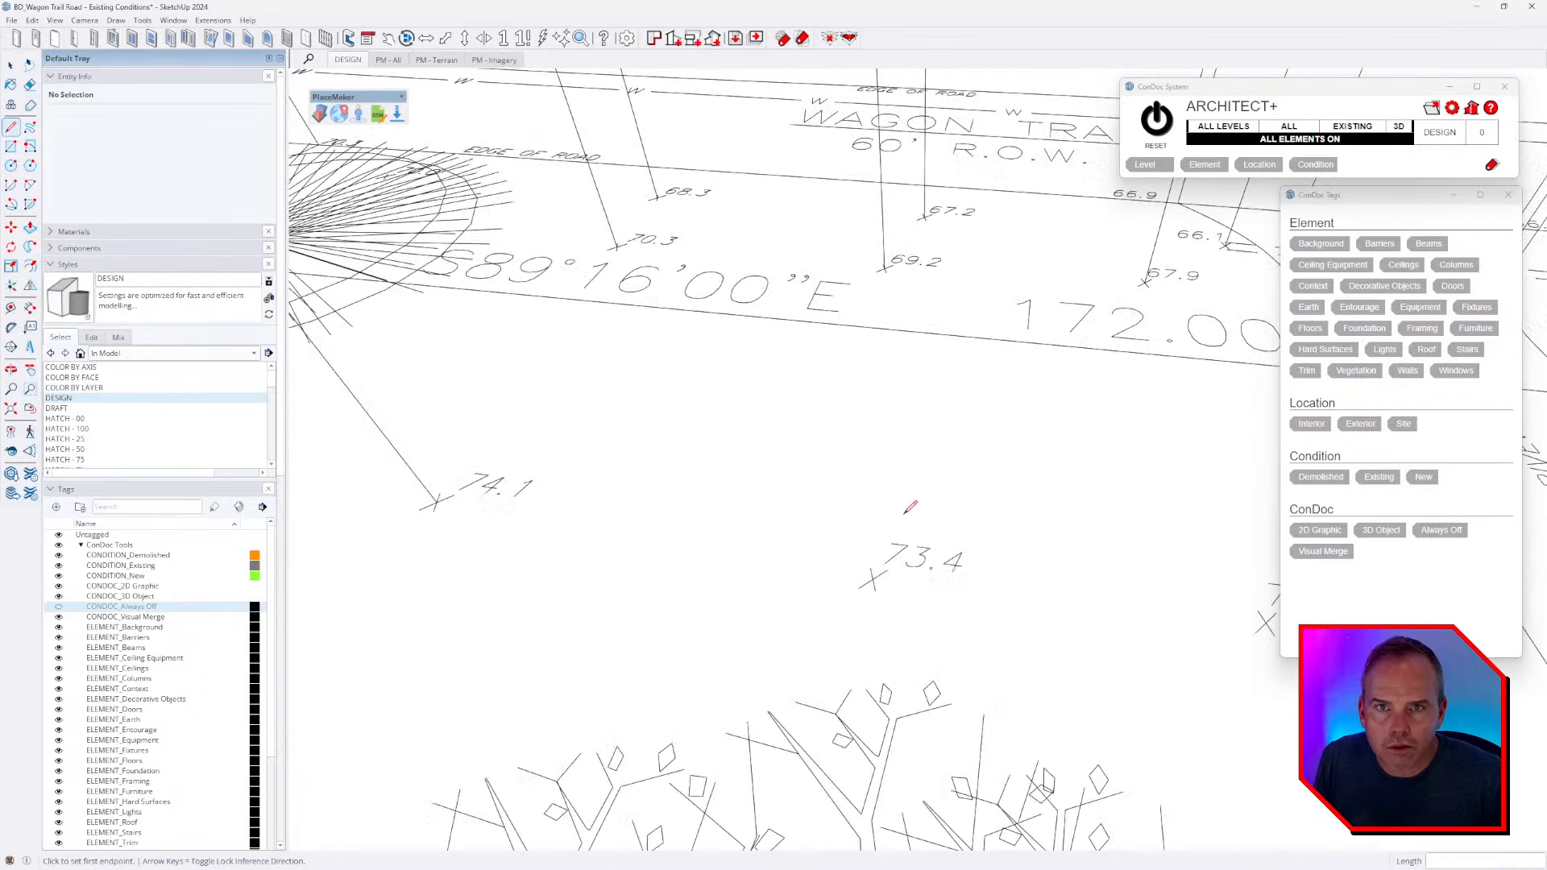
pyautogui.moveTo(895, 472); pyautogui.dragTo(898, 596, button='middle')
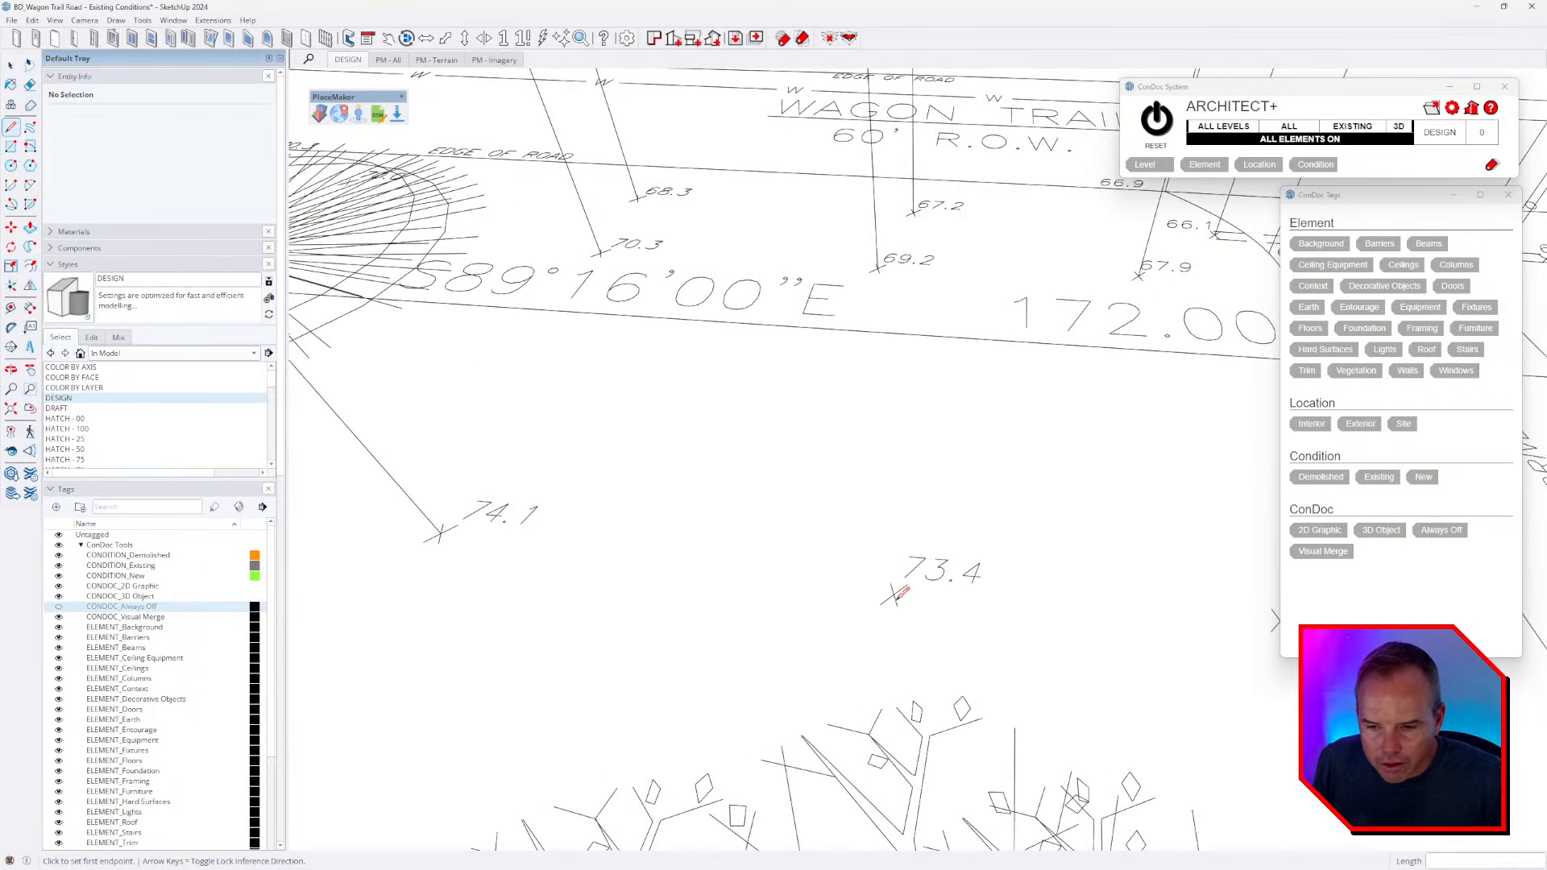
pyautogui.click(893, 594)
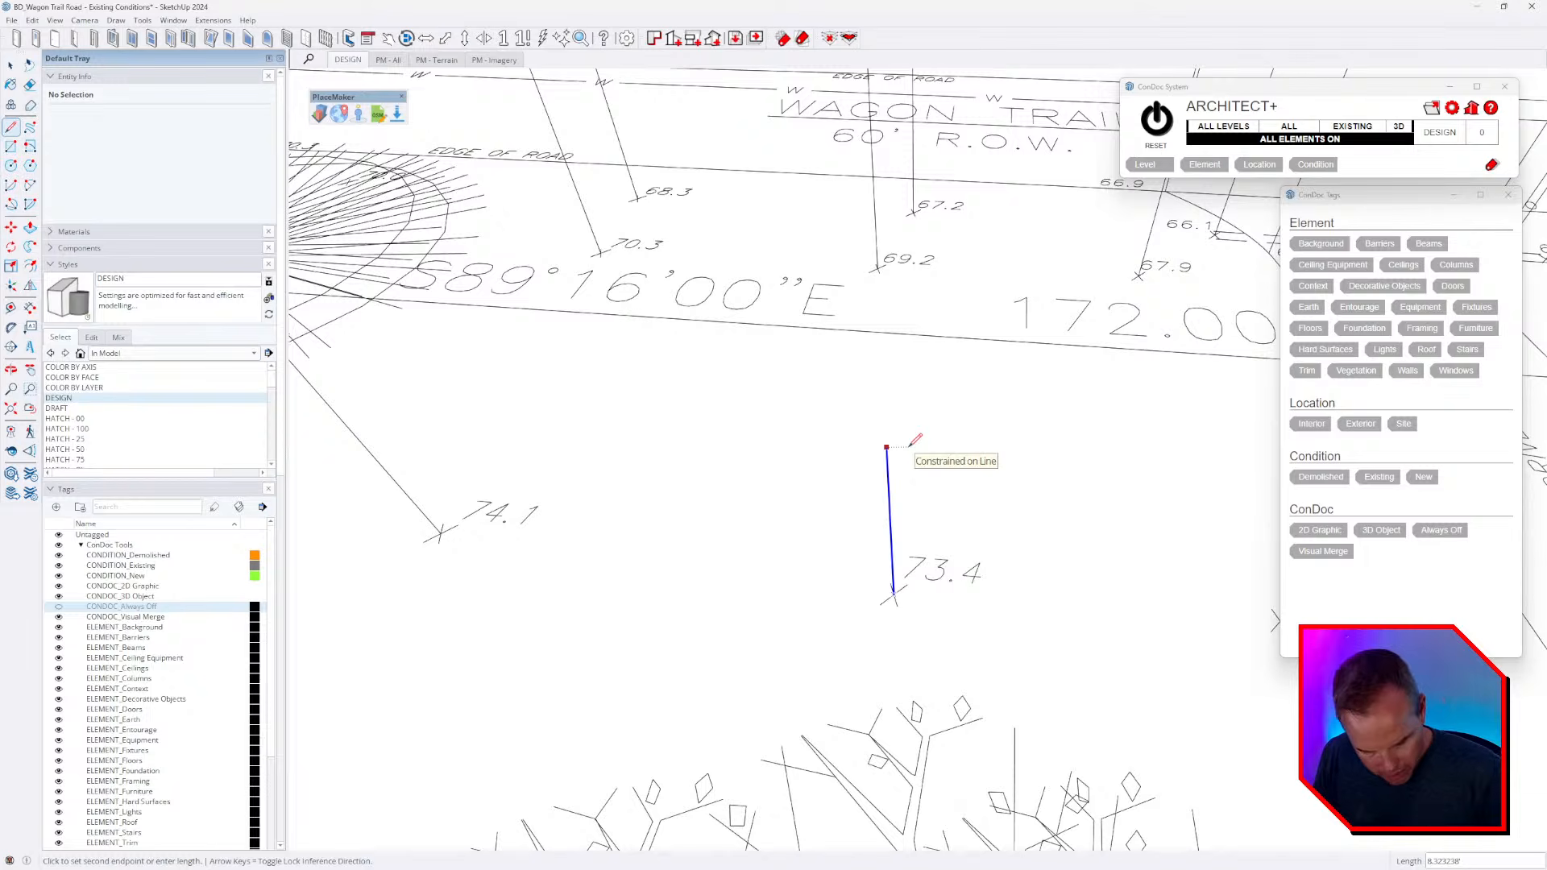
pyautogui.press('Escape')
# - Draw a vertical line 72.2 feet high from the front-yard spot mark just west of the east driveway entrance
pyautogui.keyDown('shift'); pyautogui.moveTo(1051, 546); pyautogui.dragTo(736, 444, button='middle'); pyautogui.keyUp('shift')
pyautogui.click(932, 500)
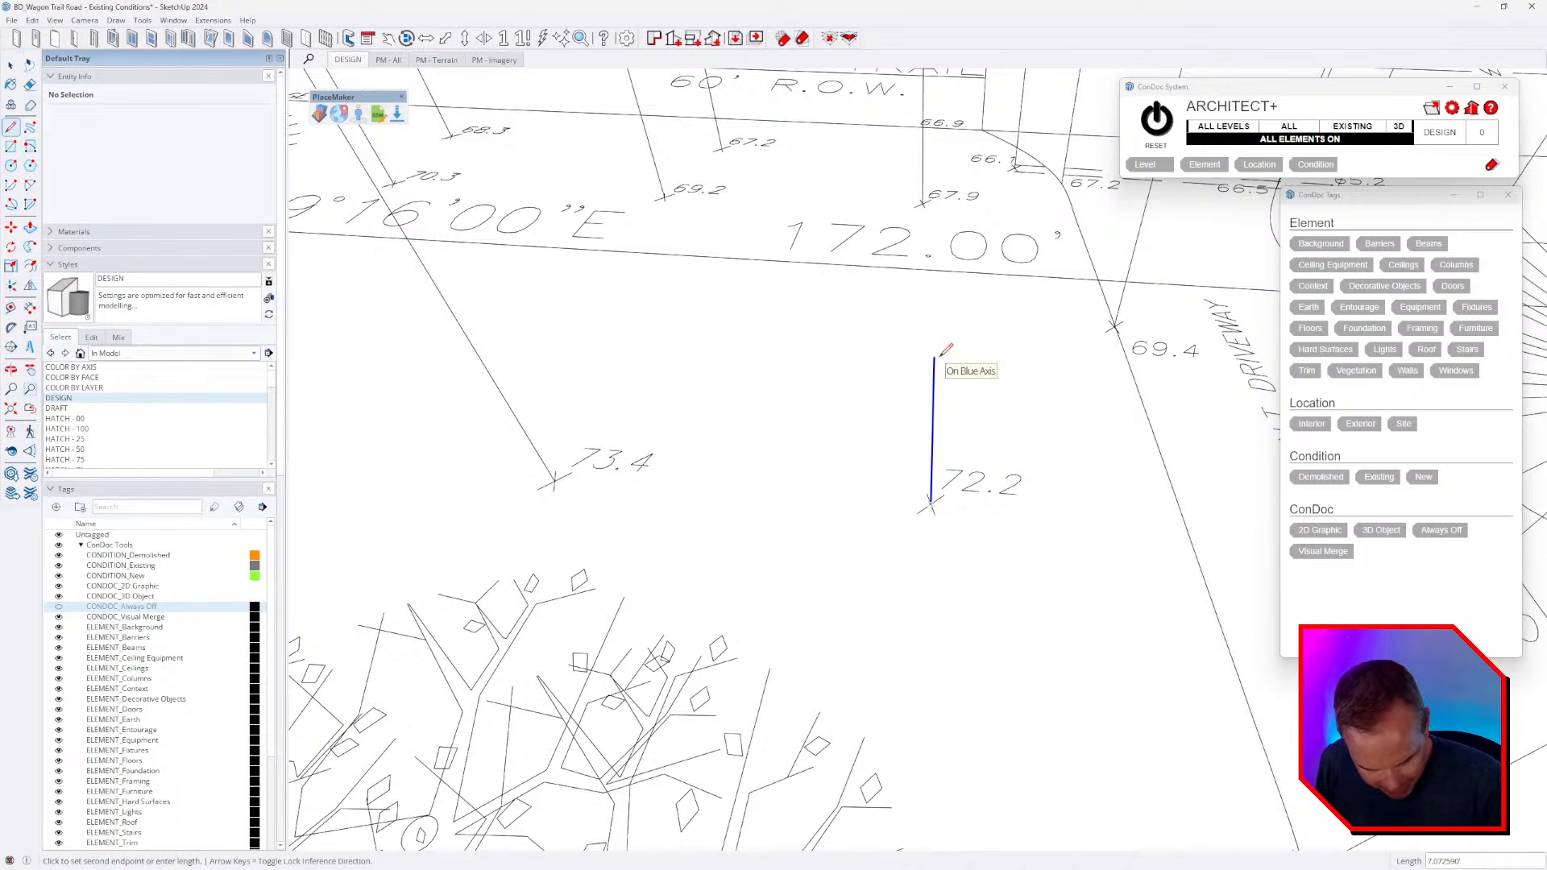
pyautogui.scroll(-3, 894, 368)
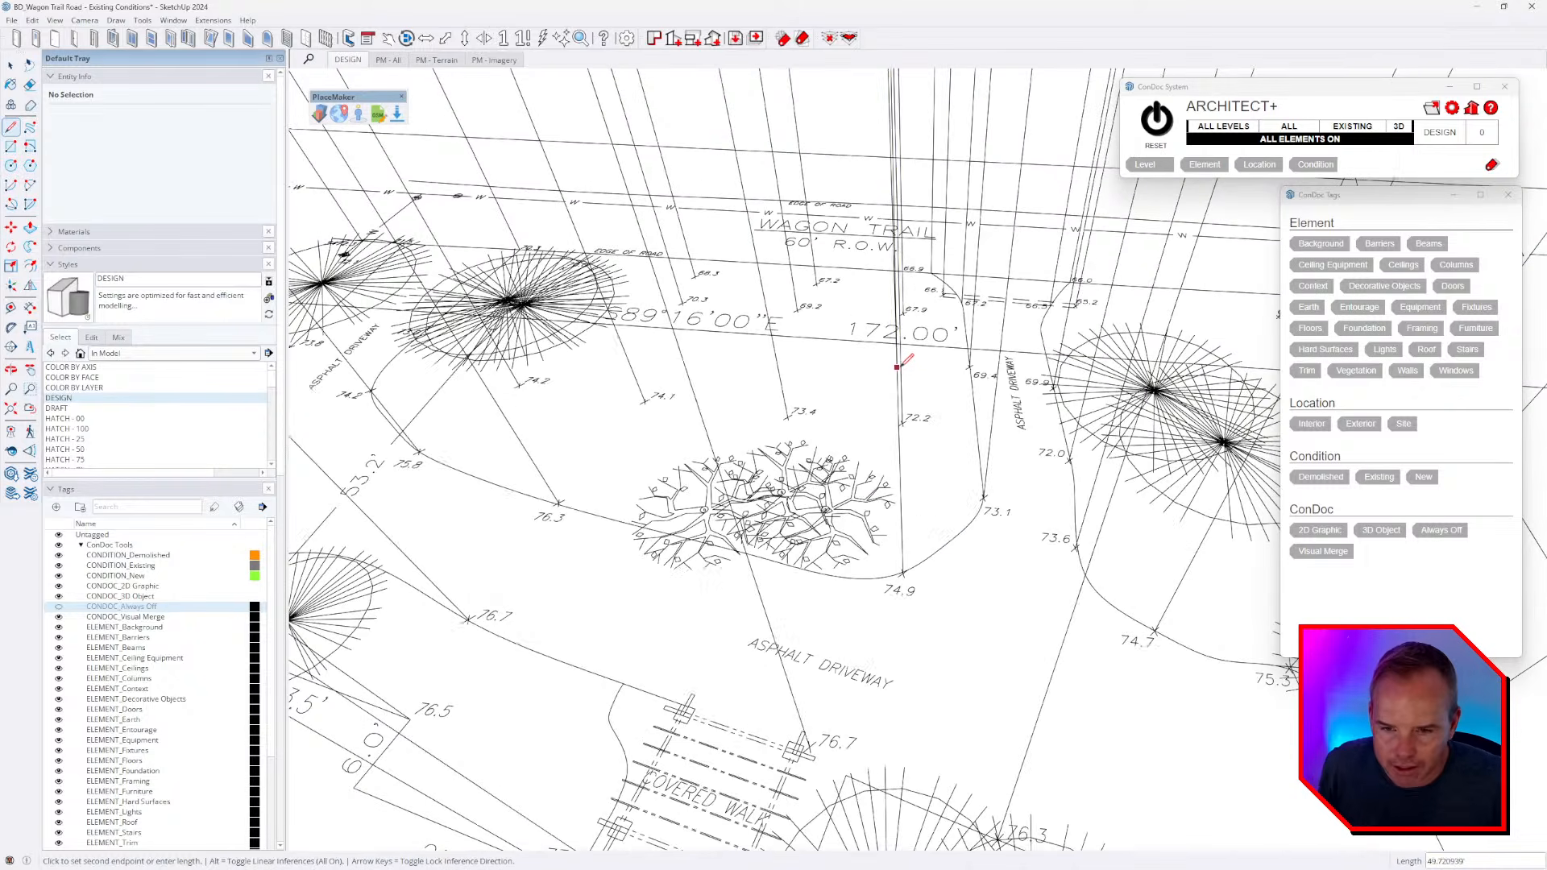
pyautogui.scroll(-3, 901, 364)
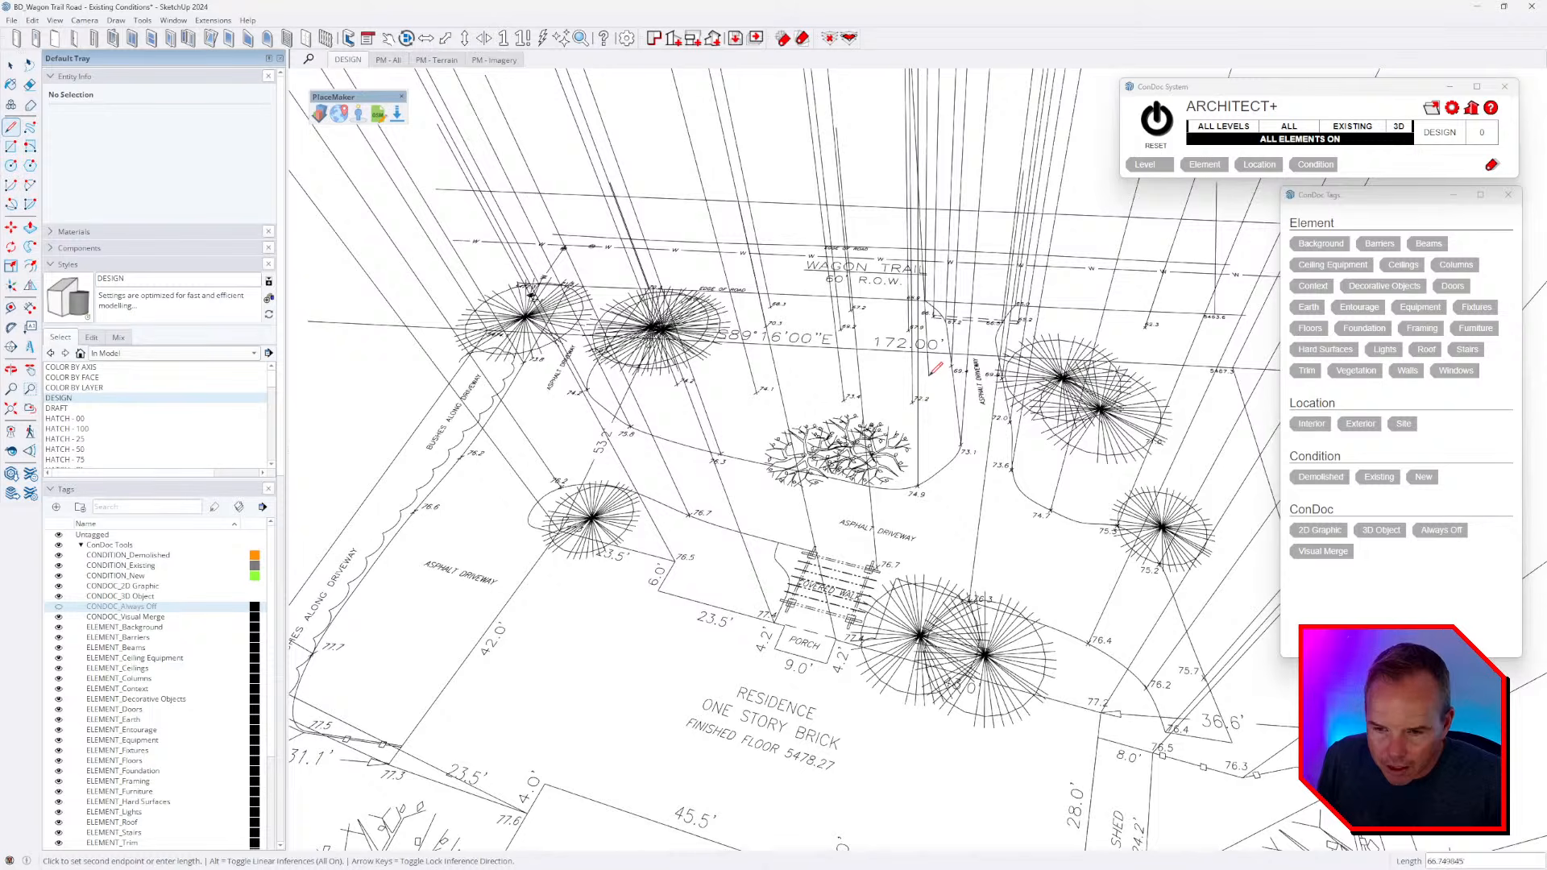
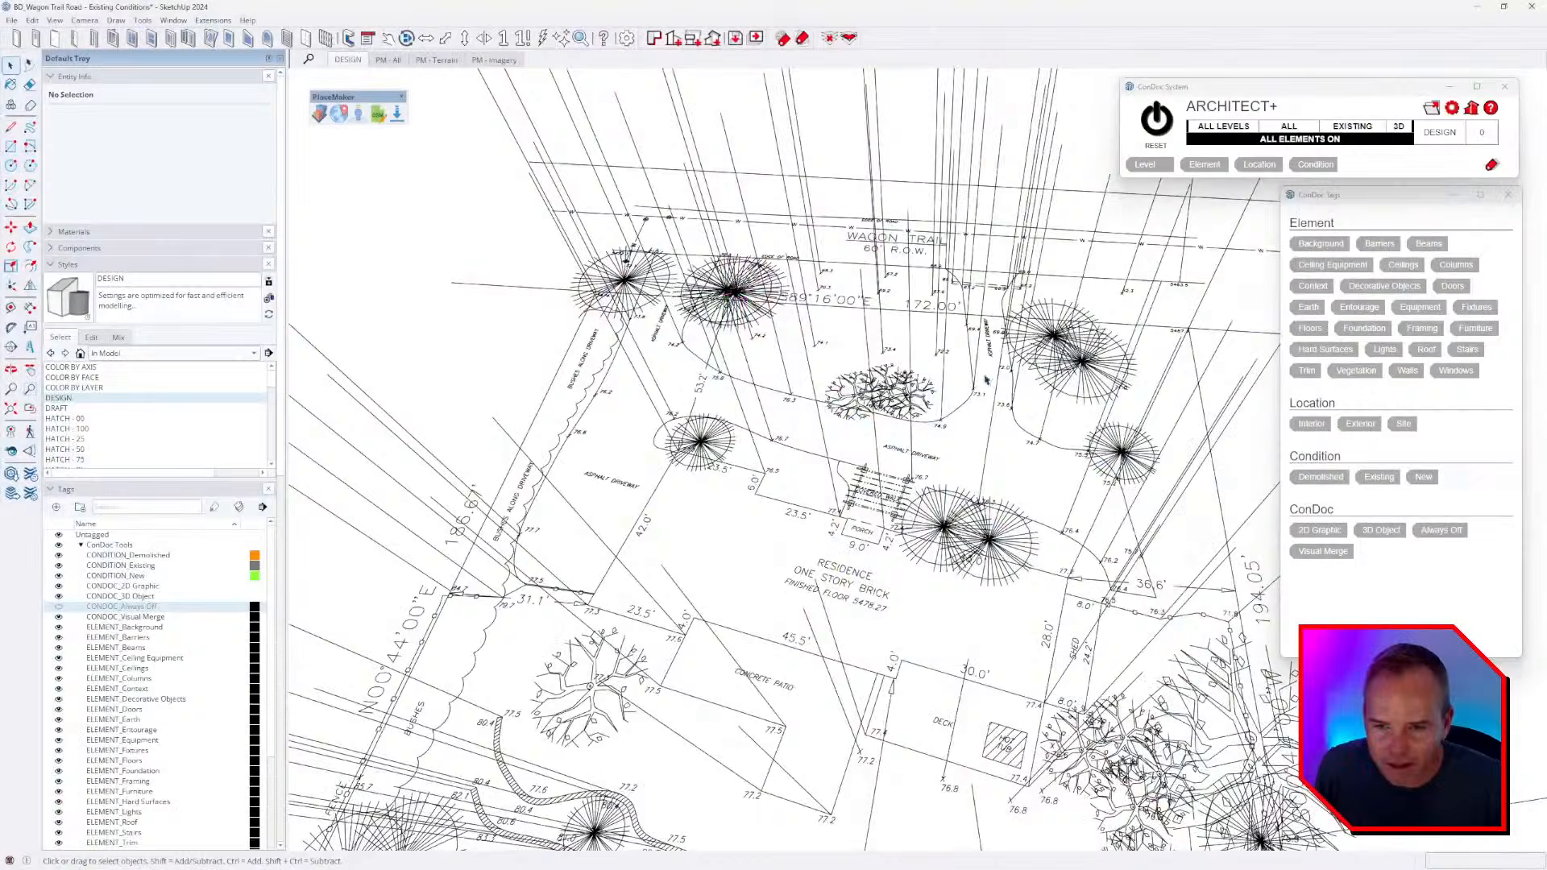
# - Delete the wrongly drawn horizontal line at the 5463.6 spot elevation near the road's east end
pyautogui.moveTo(927, 476)
pyautogui.mouseDown()
pyautogui.moveTo(943, 508)
pyautogui.moveTo(984, 518)
pyautogui.moveTo(984, 580)
pyautogui.moveTo(1112, 711)
pyautogui.moveTo(949, 820)
pyautogui.moveTo(728, 542)
pyautogui.moveTo(918, 452)
pyautogui.moveTo(1065, 462)
pyautogui.mouseUp()
pyautogui.press('space')
pyautogui.click(1065, 455)
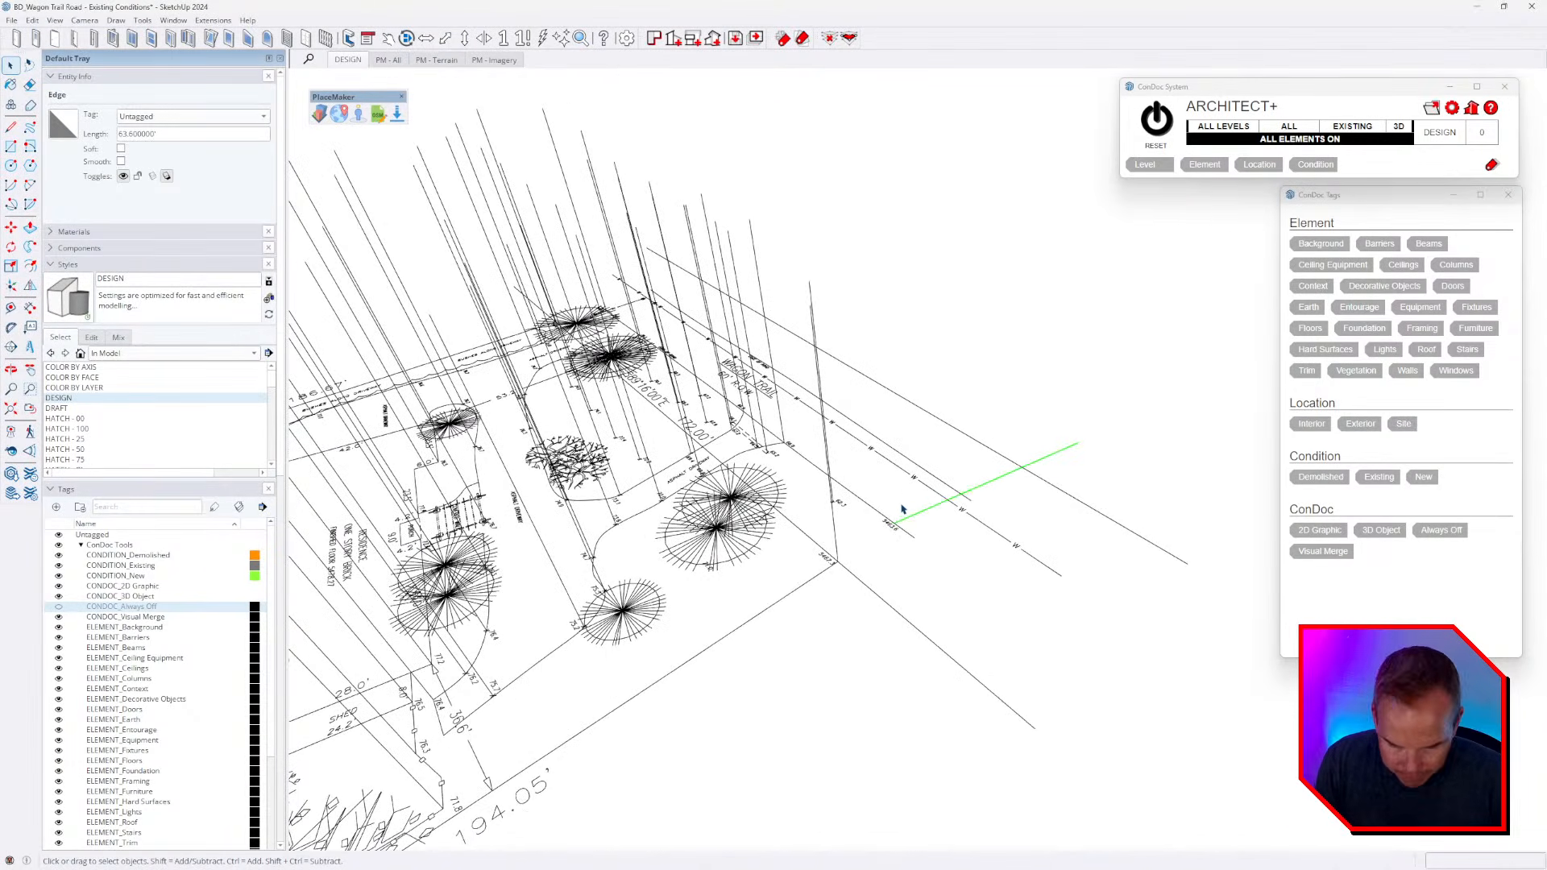
pyautogui.scroll(3, 904, 508)
pyautogui.click(898, 566)
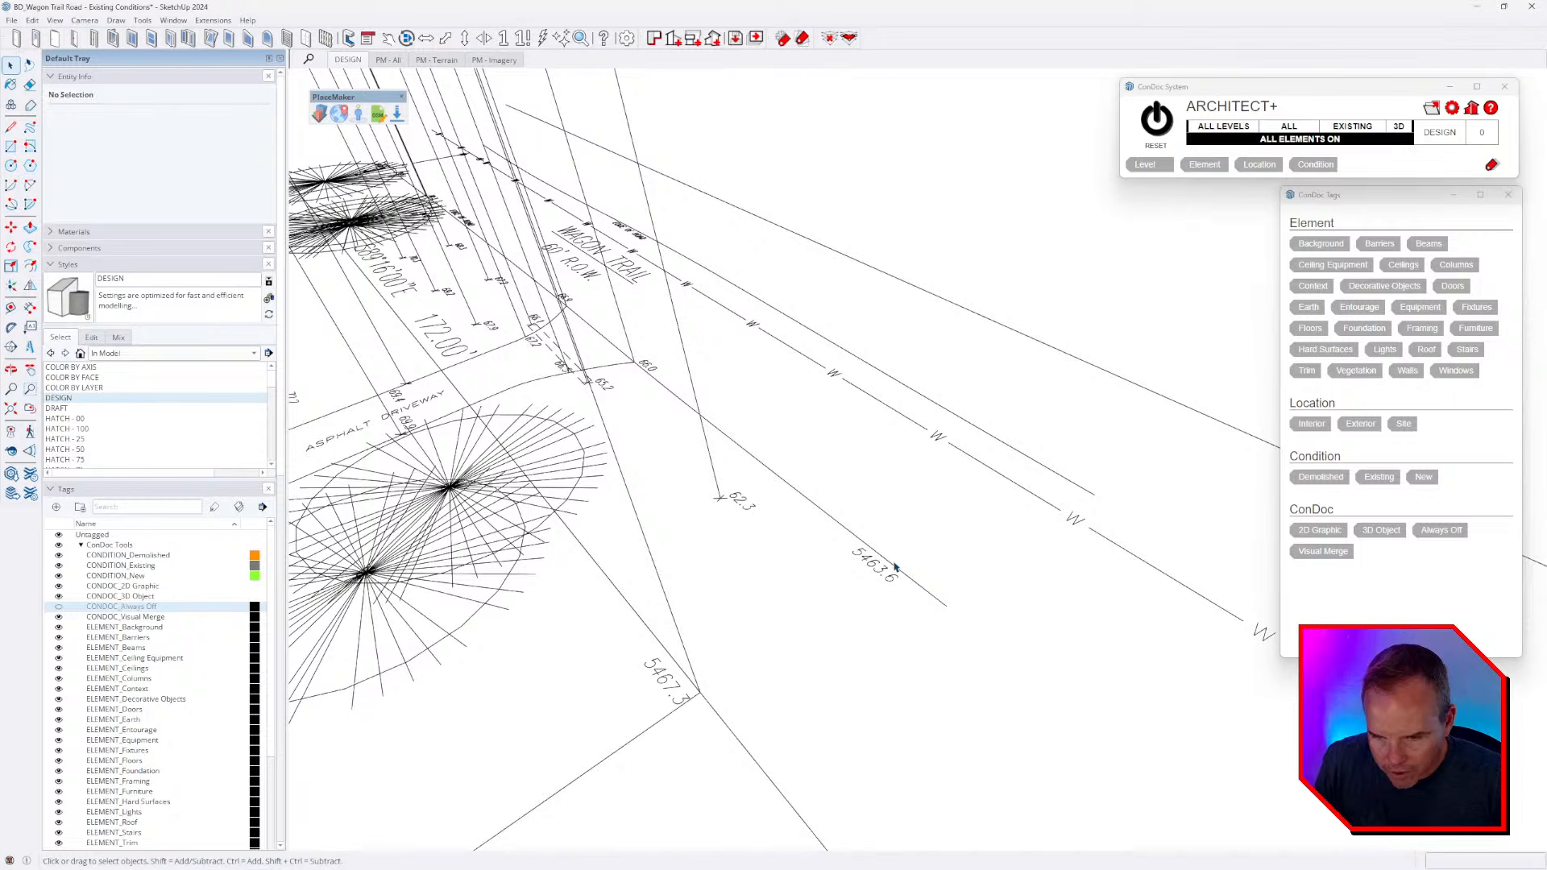
# - Draw a vertical line 63.6 feet high from the 5463.6 spot elevation near the road's east end
pyautogui.press('l')
pyautogui.click(891, 564)
pyautogui.write('63')
pyautogui.press('Return')
# - Draw a vertical line 72.1 feet high from the water line symbol beside the westernmost street-side tree
pyautogui.scroll(-5, 908, 467)
pyautogui.moveTo(811, 489); pyautogui.dragTo(983, 676, button='middle')
pyautogui.keyDown('shift'); pyautogui.moveTo(761, 644); pyautogui.dragTo(1222, 685, button='middle'); pyautogui.keyUp('shift')
pyautogui.keyDown('shift'); pyautogui.moveTo(702, 644); pyautogui.dragTo(991, 730, button='middle'); pyautogui.keyUp('shift')
pyautogui.press('Escape')
pyautogui.scroll(2, 760, 501)
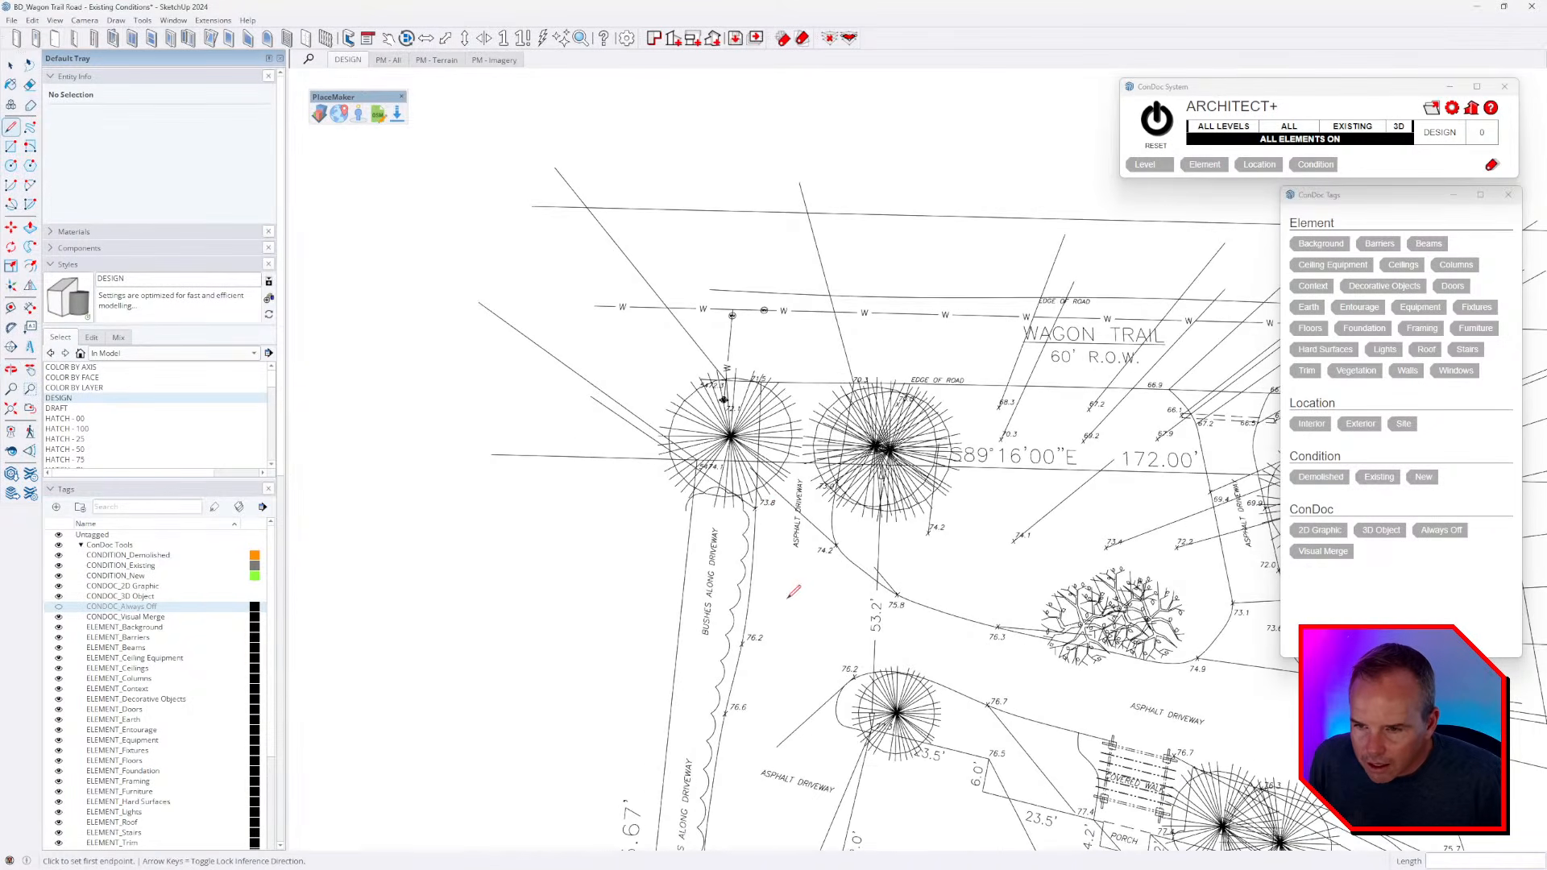
pyautogui.scroll(4, 729, 403)
pyautogui.click(727, 394)
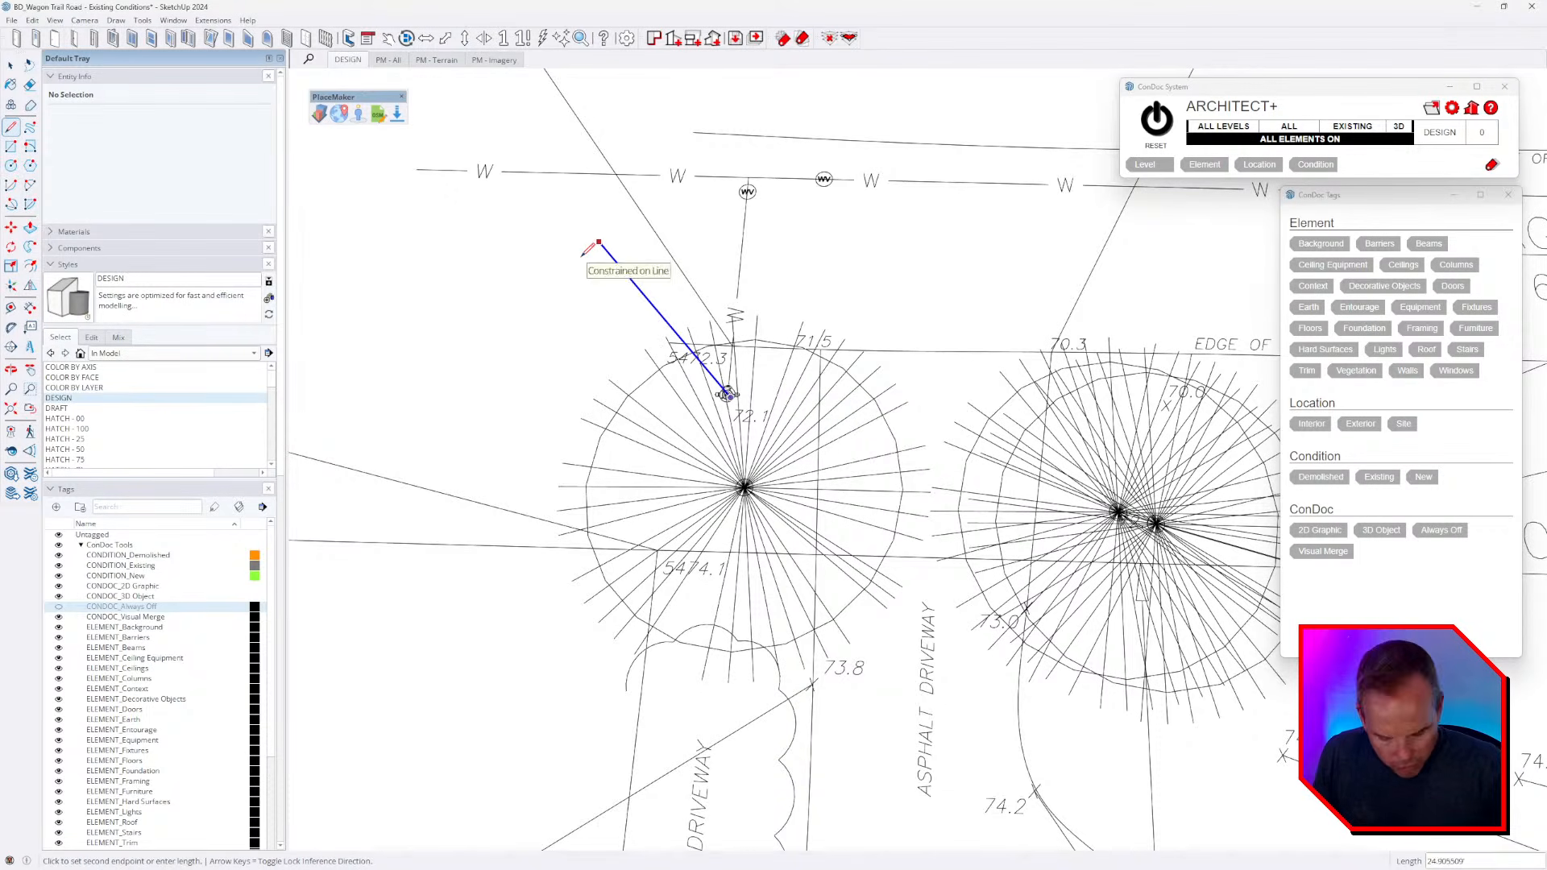
pyautogui.write('72.1')
pyautogui.press('Return')
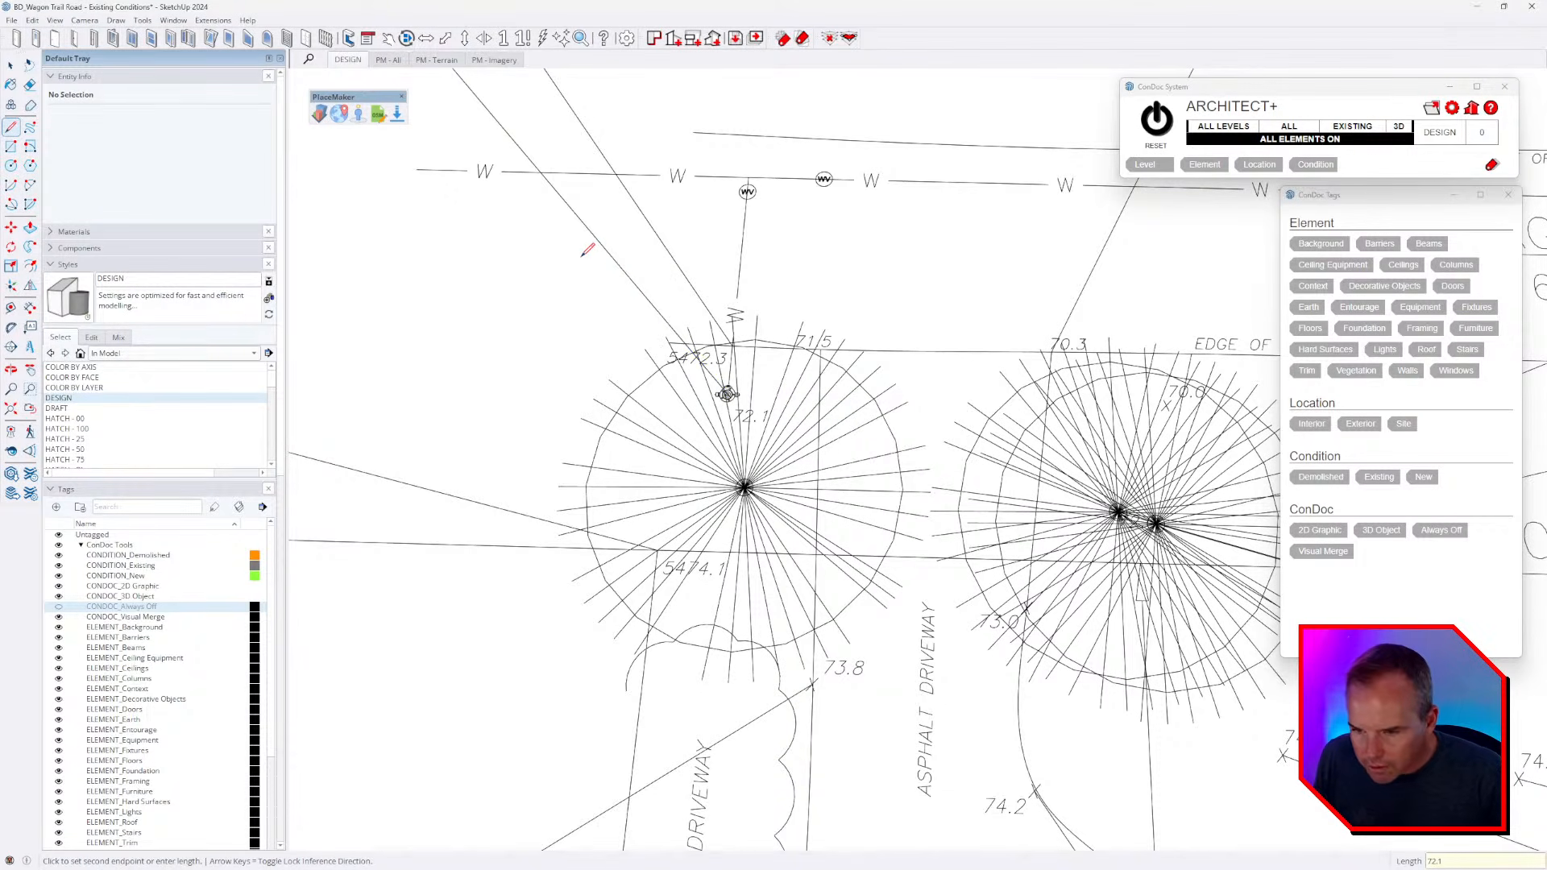
# - Draw a vertical line 76.2 feet high from the spot mark on the west driveway edge along the bushes
pyautogui.scroll(-2, 592, 252)
pyautogui.scroll(-3, 679, 349)
pyautogui.moveTo(819, 569)
pyautogui.keyDown('shift'); pyautogui.mouseDown(button='middle')
pyautogui.moveTo(825, 338)
pyautogui.moveTo(912, 269)
pyautogui.mouseUp(button='middle'); pyautogui.keyUp('shift')
pyautogui.scroll(2, 834, 384)
pyautogui.scroll(3, 785, 347)
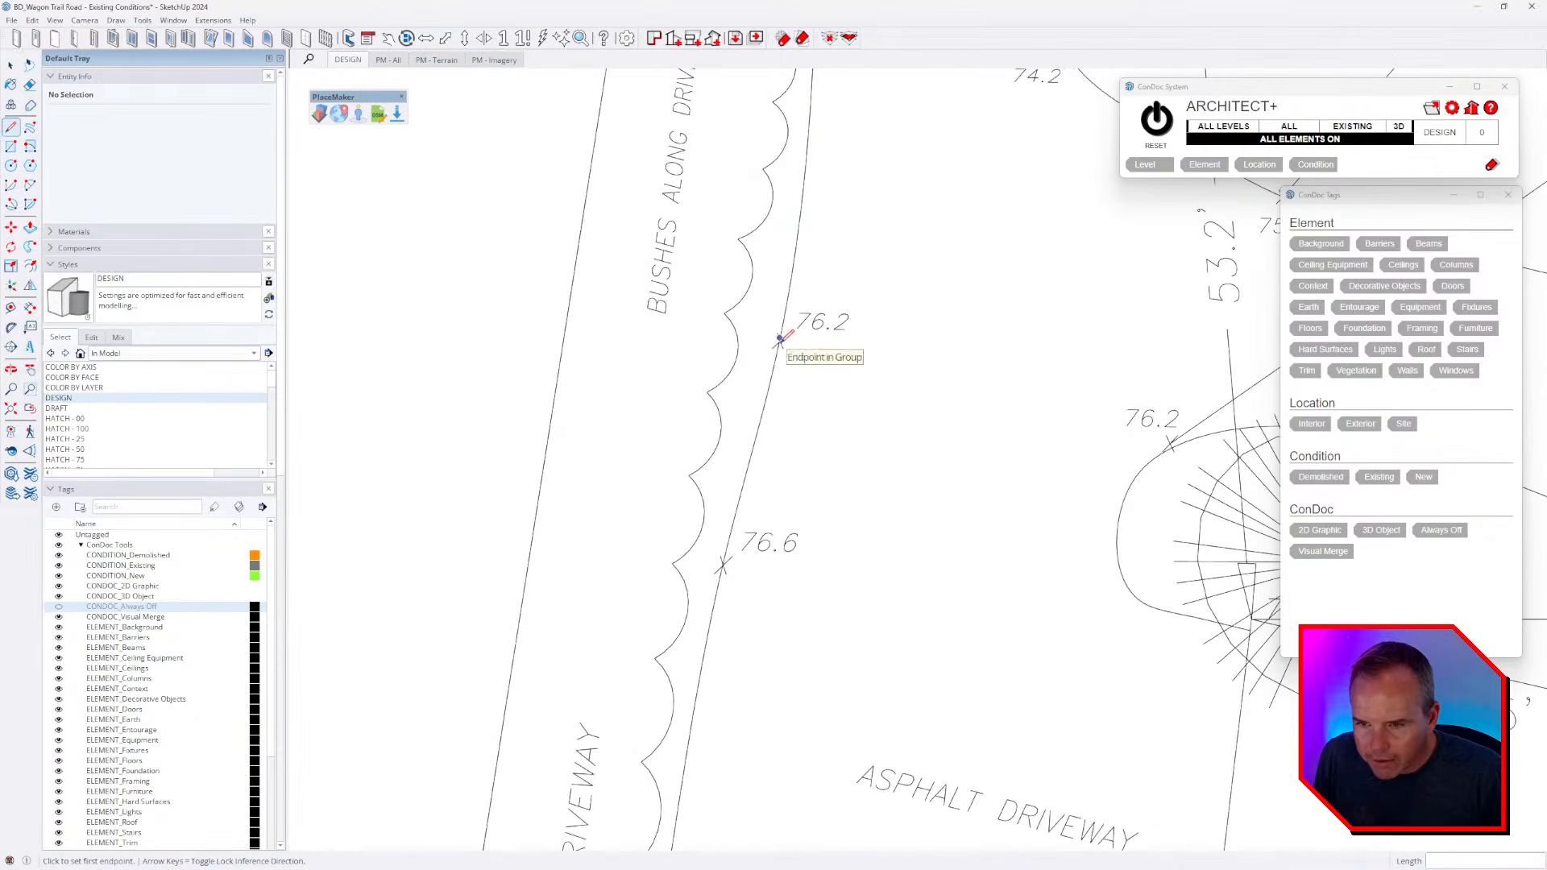
pyautogui.scroll(2, 779, 339)
pyautogui.click(780, 338)
pyautogui.moveTo(797, 371)
pyautogui.mouseDown(button='middle')
pyautogui.moveTo(814, 394)
pyautogui.moveTo(729, 198)
pyautogui.mouseUp(button='middle')
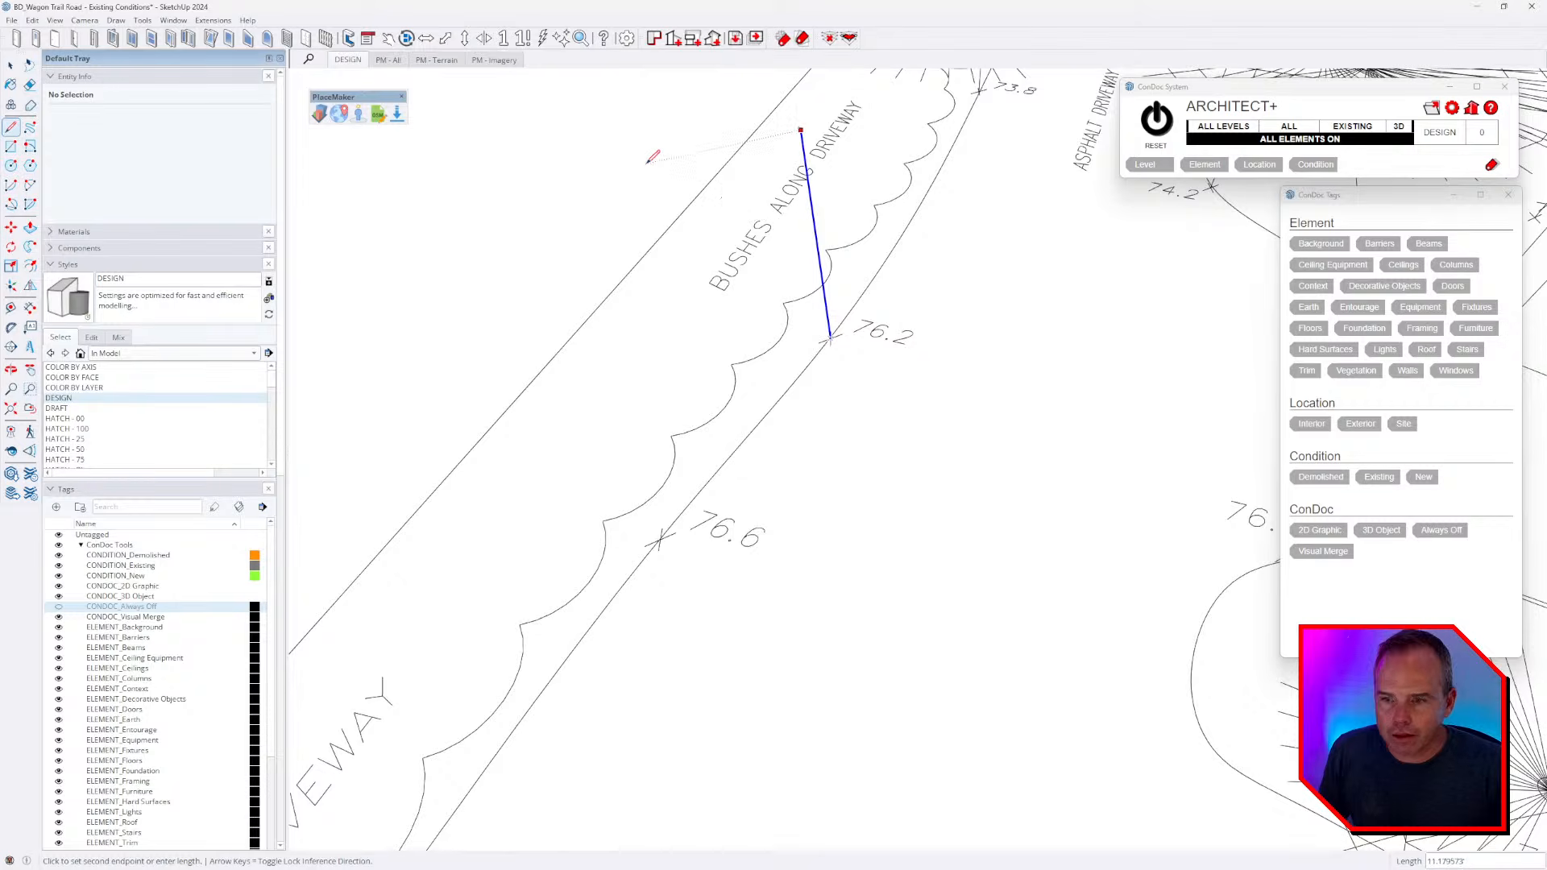
pyautogui.write('76.2')
pyautogui.press('Return')
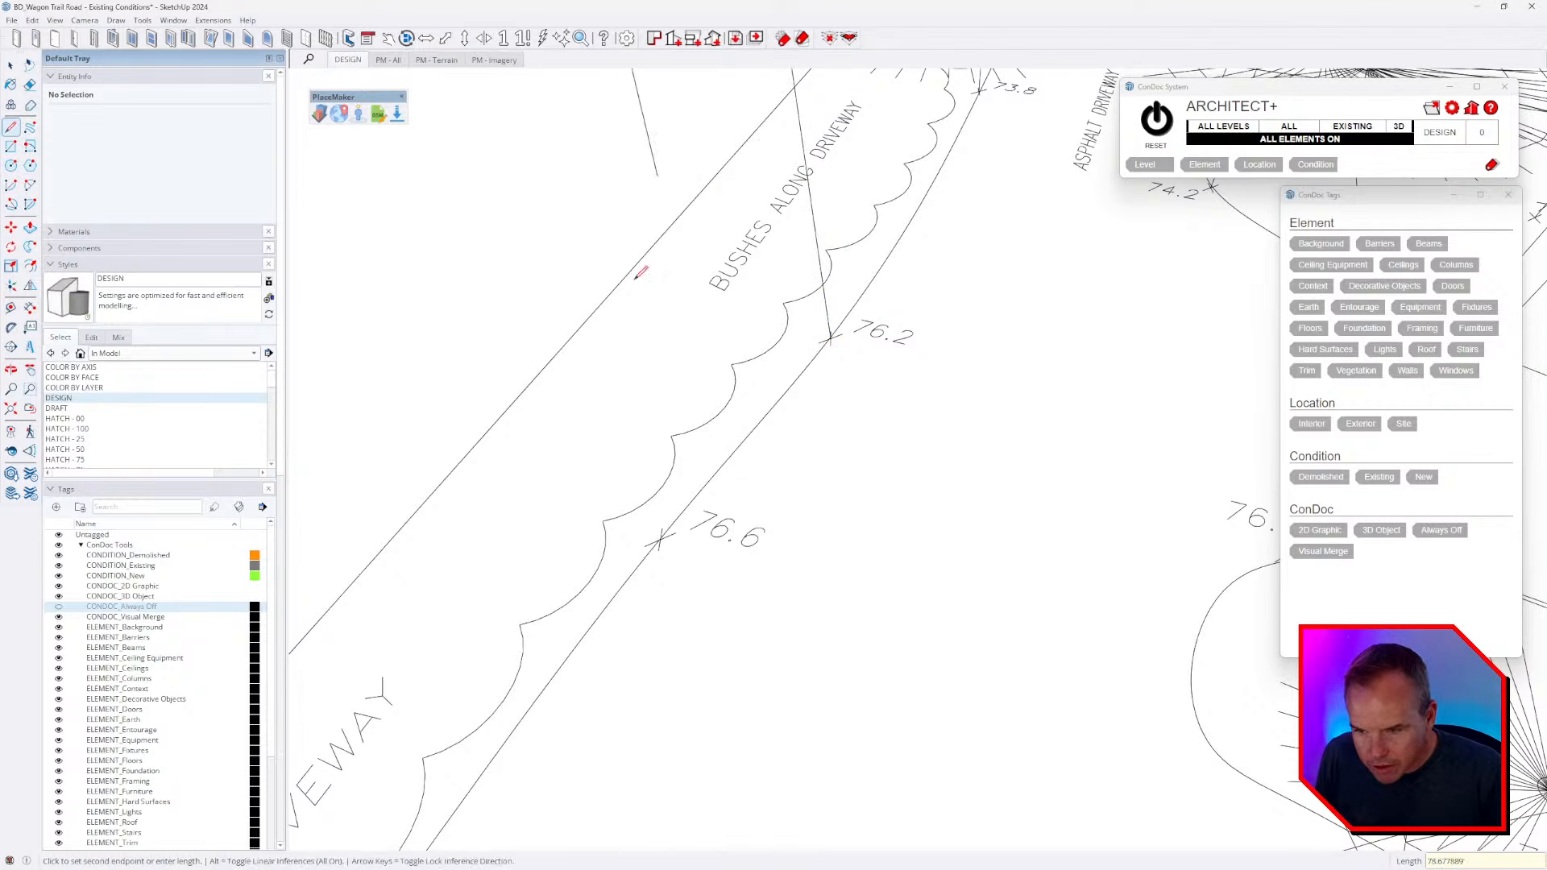
# - Start a vertical line from the spot mark labelled 76.6 farther south on the west driveway edge
pyautogui.click(660, 536)
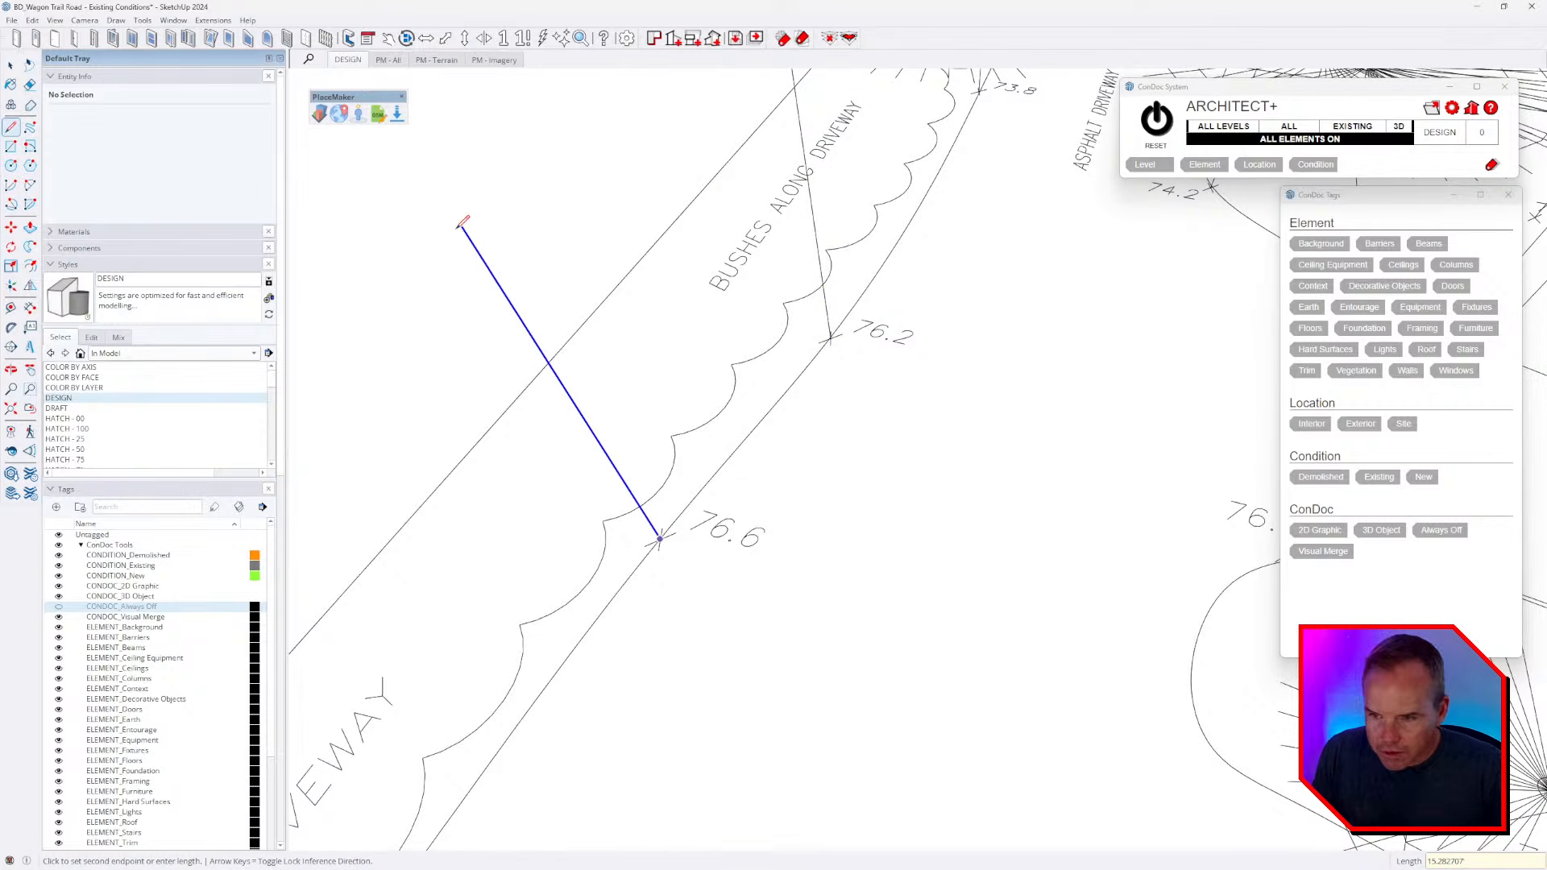
# - Complete the vertical line rising from the 76.6 spot elevation beside the driveway bushes
pyautogui.press('Return')
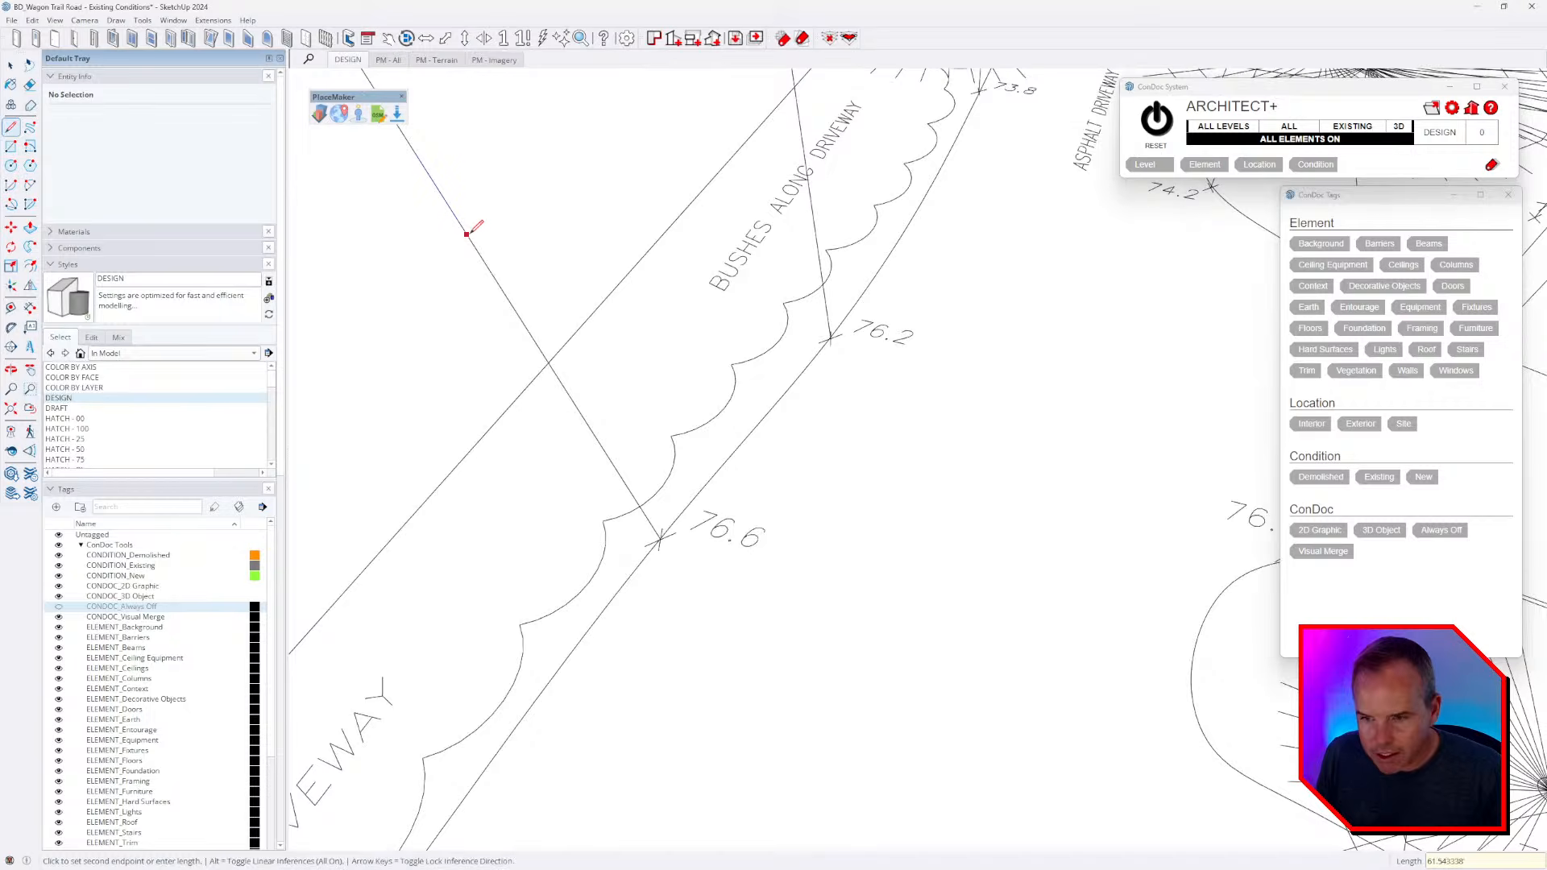
# - Examine the vertical elevation lines drawn across the whole site survey
pyautogui.scroll(-7, 470, 229)
pyautogui.moveTo(548, 274)
pyautogui.mouseDown(button='middle')
pyautogui.moveTo(665, 355)
pyautogui.moveTo(722, 429)
pyautogui.moveTo(882, 378)
pyautogui.moveTo(915, 346)
pyautogui.moveTo(785, 327)
pyautogui.mouseUp(button='middle')
pyautogui.keyDown('shift'); pyautogui.moveTo(965, 442); pyautogui.dragTo(740, 438, button='middle'); pyautogui.keyUp('shift')
pyautogui.keyDown('shift'); pyautogui.moveTo(1012, 483); pyautogui.dragTo(803, 349, button='middle'); pyautogui.keyUp('shift')
pyautogui.keyDown('shift'); pyautogui.moveTo(893, 548); pyautogui.dragTo(1003, 391, button='middle'); pyautogui.keyUp('shift')
pyautogui.moveTo(907, 524)
pyautogui.keyDown('shift'); pyautogui.mouseDown(button='middle')
pyautogui.moveTo(908, 465)
pyautogui.moveTo(848, 383)
pyautogui.moveTo(1081, 373)
pyautogui.mouseUp(button='middle'); pyautogui.keyUp('shift')
pyautogui.moveTo(729, 467)
pyautogui.keyDown('shift'); pyautogui.mouseDown(button='middle')
pyautogui.moveTo(1062, 479)
pyautogui.moveTo(913, 605)
pyautogui.moveTo(666, 535)
pyautogui.moveTo(844, 486)
pyautogui.moveTo(808, 474)
pyautogui.moveTo(824, 435)
pyautogui.mouseUp(button='middle'); pyautogui.keyUp('shift')
pyautogui.press('space')
pyautogui.keyDown('shift'); pyautogui.moveTo(515, 411); pyautogui.dragTo(431, 528, button='middle'); pyautogui.keyUp('shift')
pyautogui.scroll(-2, 484, 483)
pyautogui.moveTo(564, 443)
pyautogui.mouseDown(button='middle')
pyautogui.moveTo(587, 362)
pyautogui.moveTo(563, 419)
pyautogui.moveTo(574, 395)
pyautogui.mouseUp(button='middle')
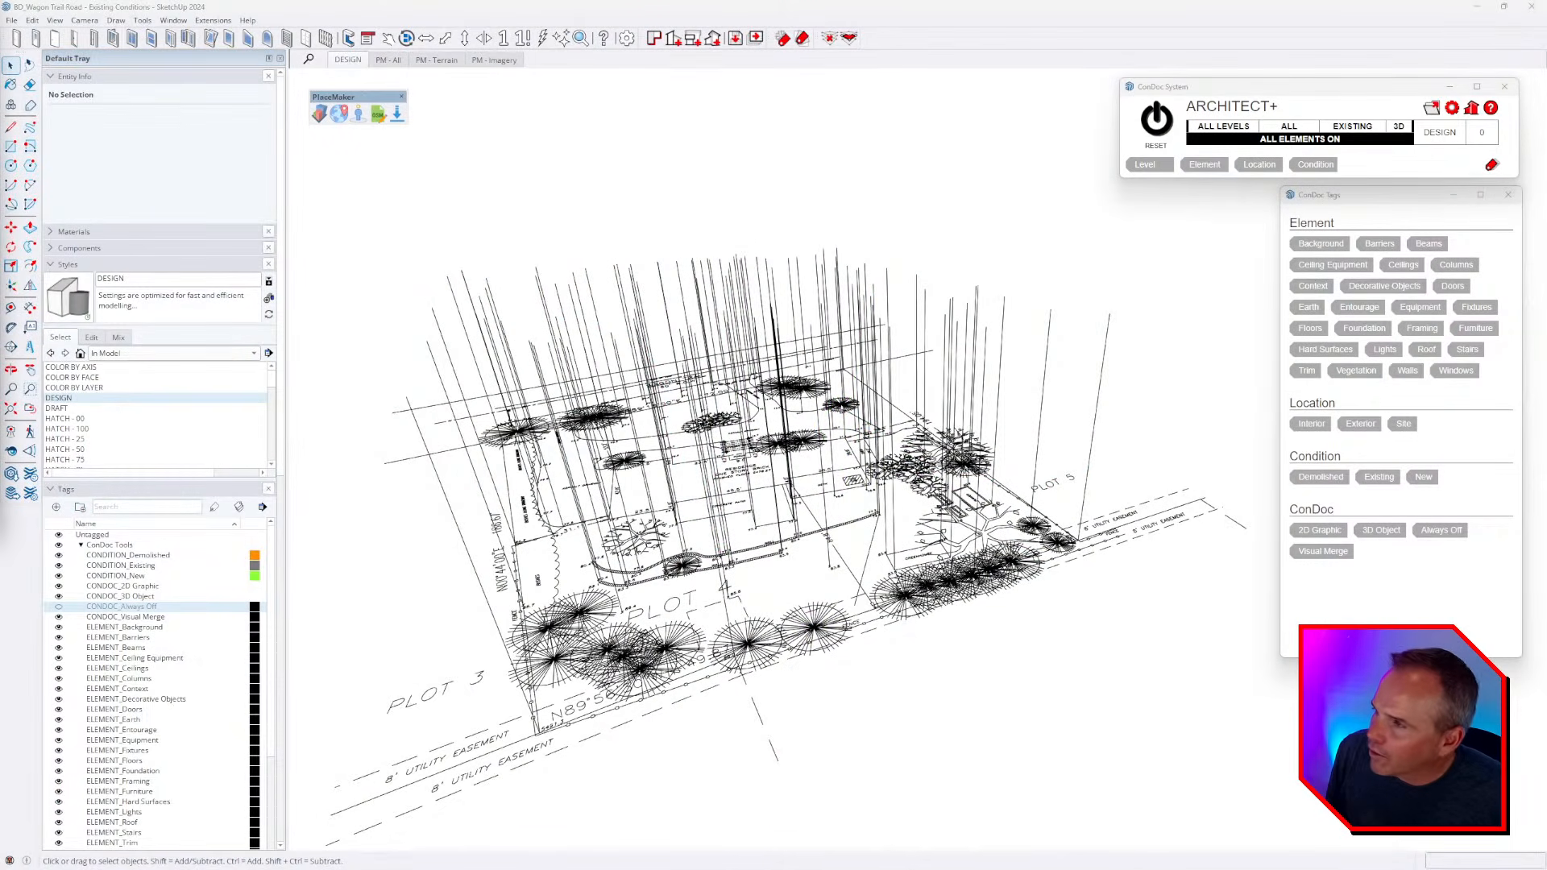
# - In the web browser, ask ChatGPT for a simple SketchUp plugin that adds endpoints to edges and can be pasted into the Ruby console
pyautogui.write('chat')
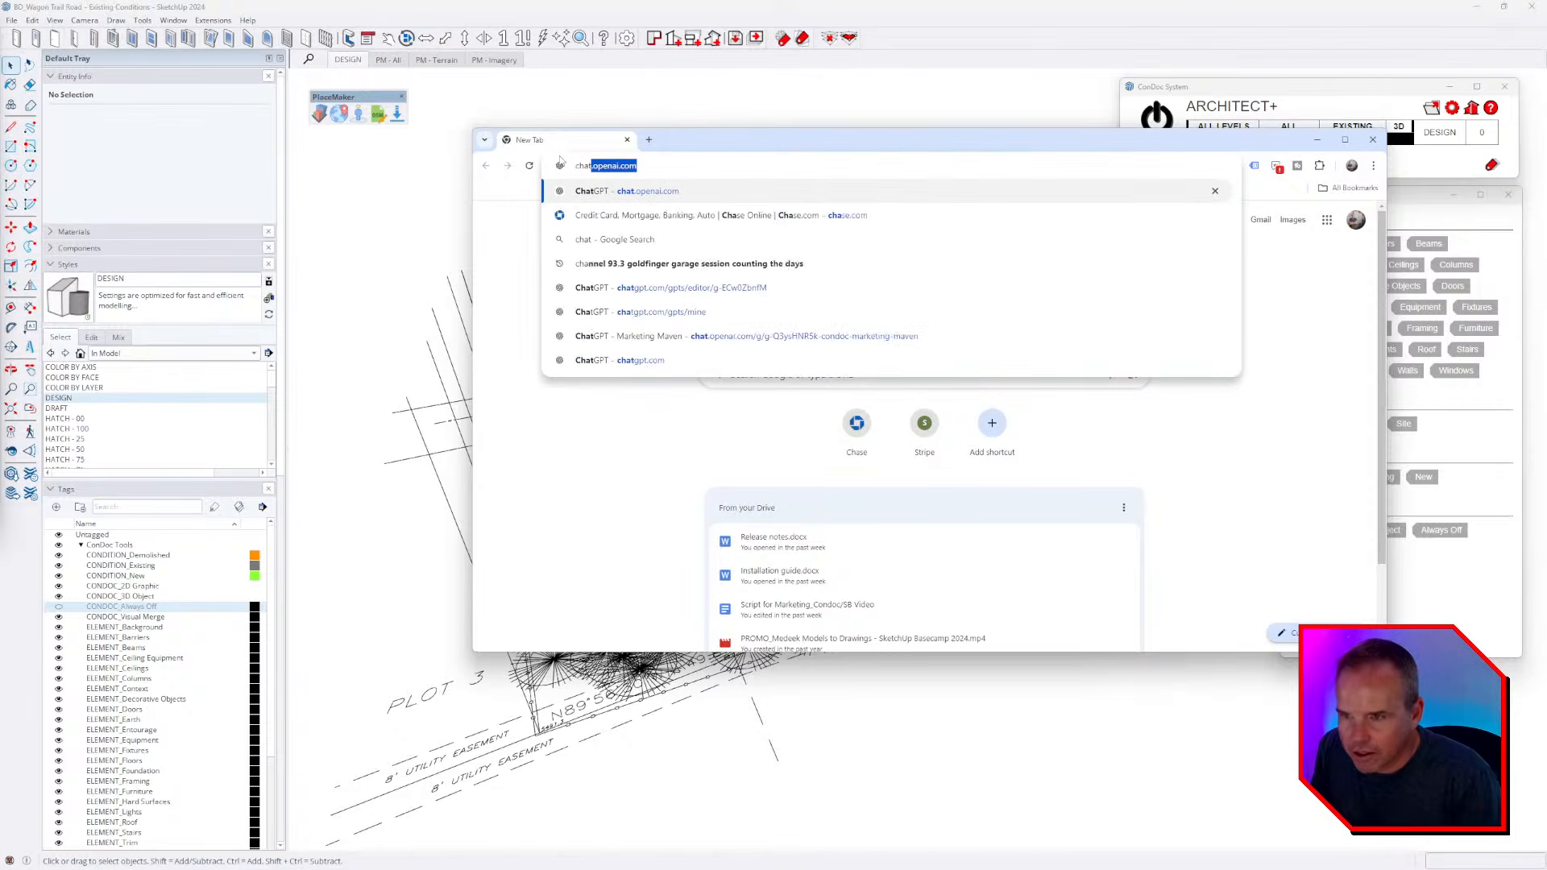
pyautogui.press('Return')
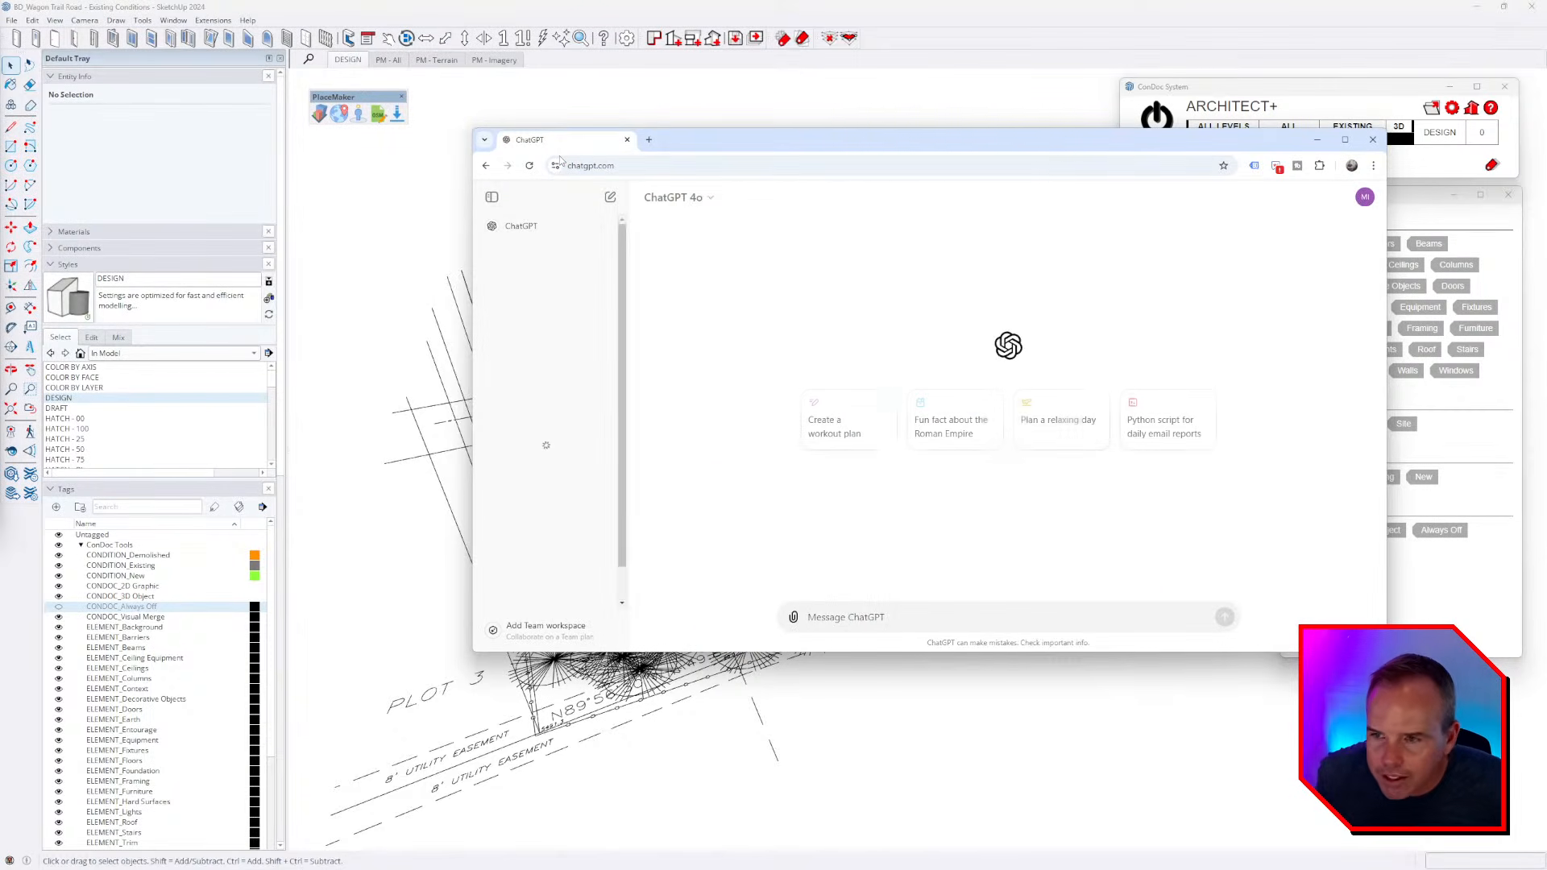
pyautogui.write('write me a plu')
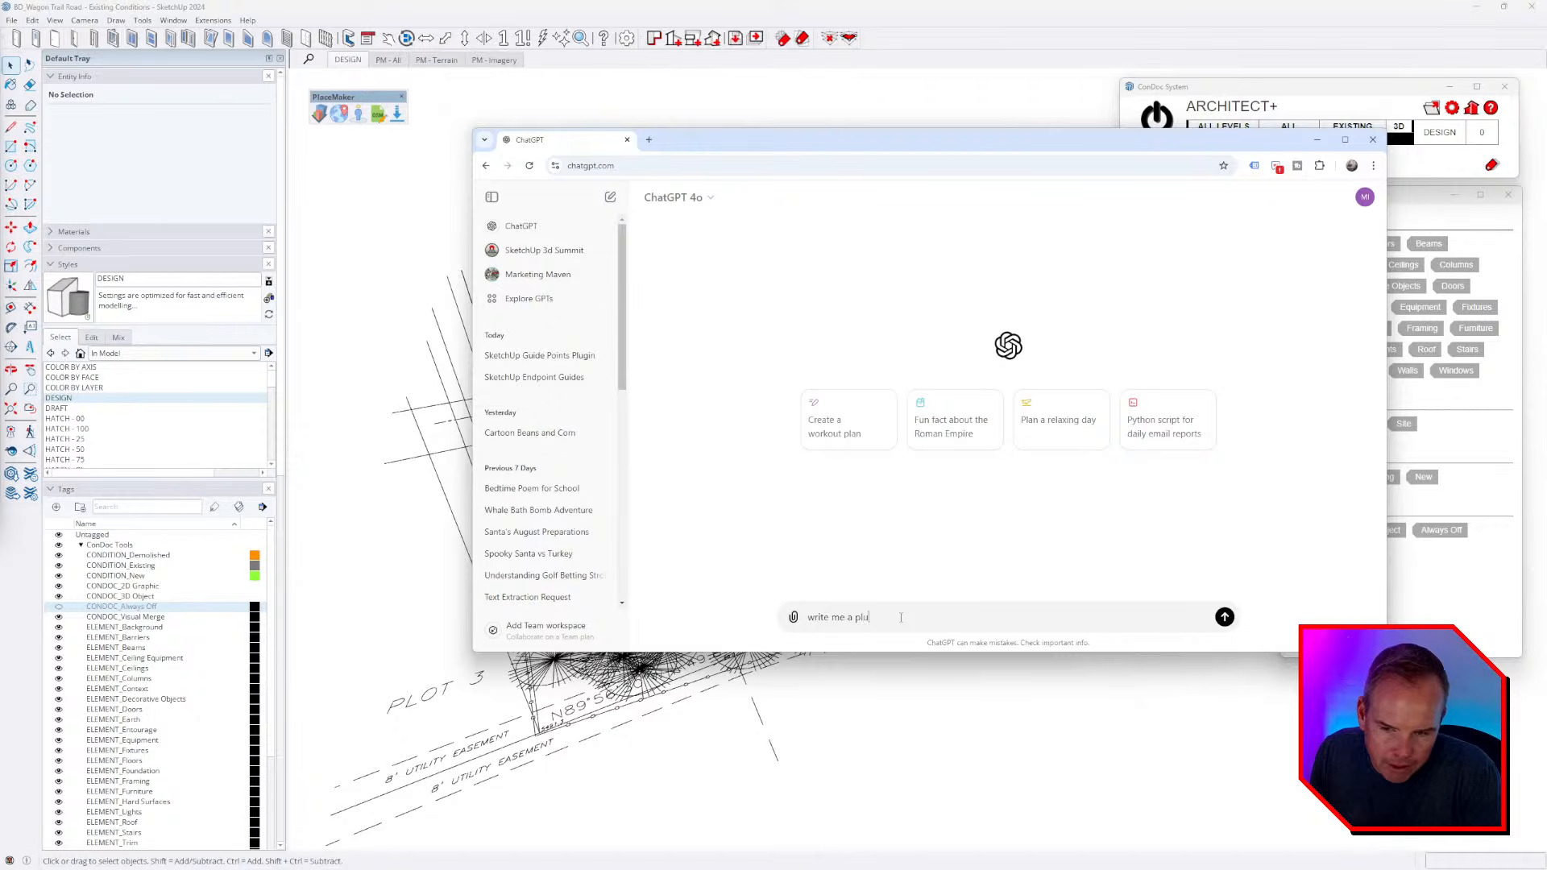
pyautogui.write('ketchup plu')
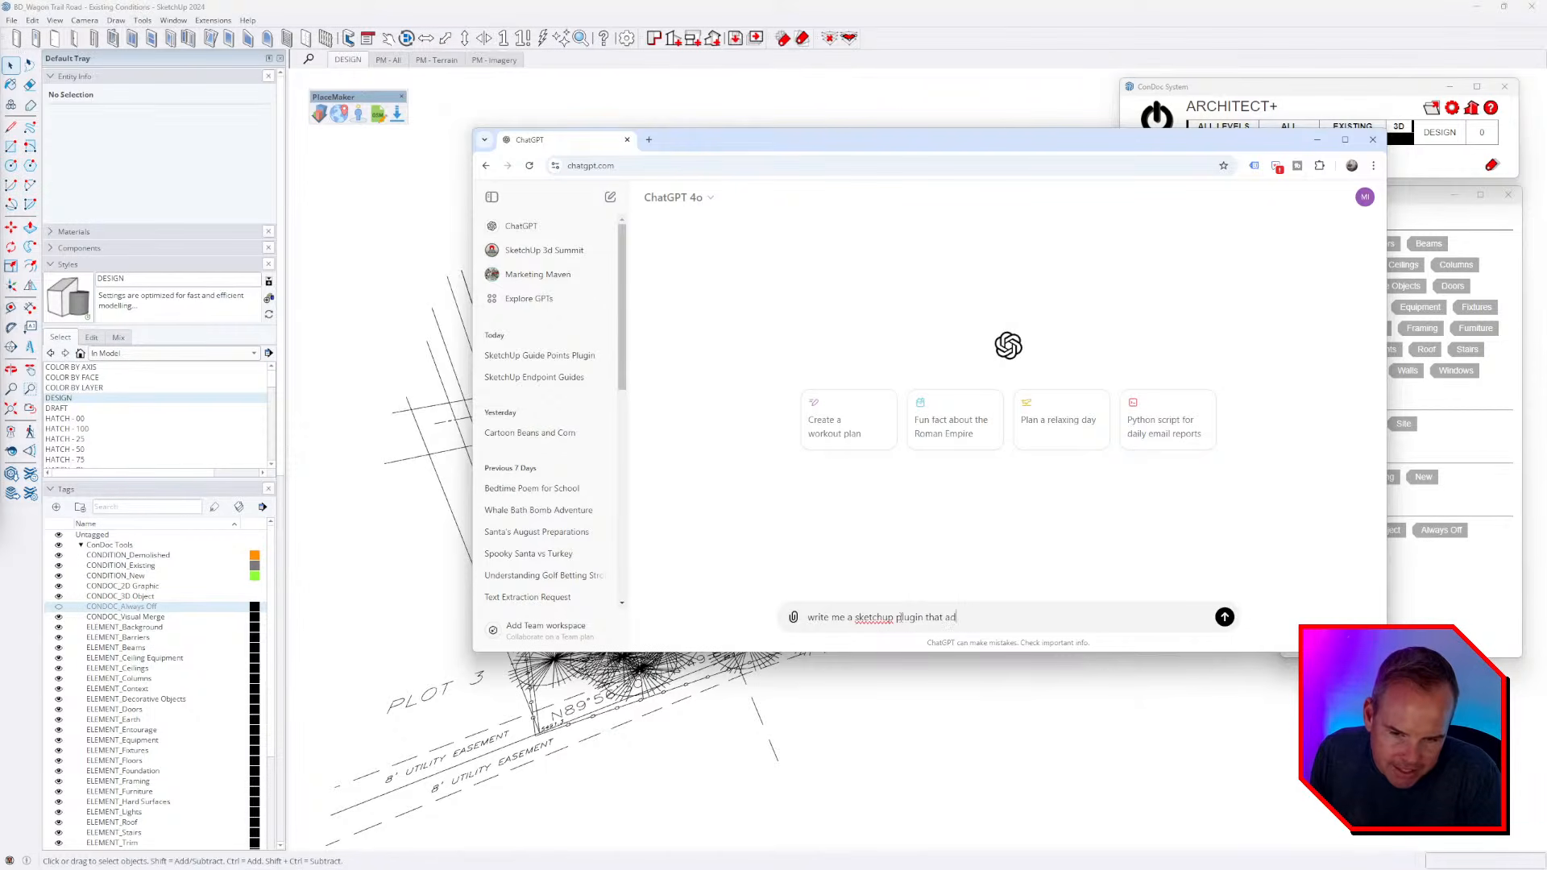
pyautogui.write('endpoints')
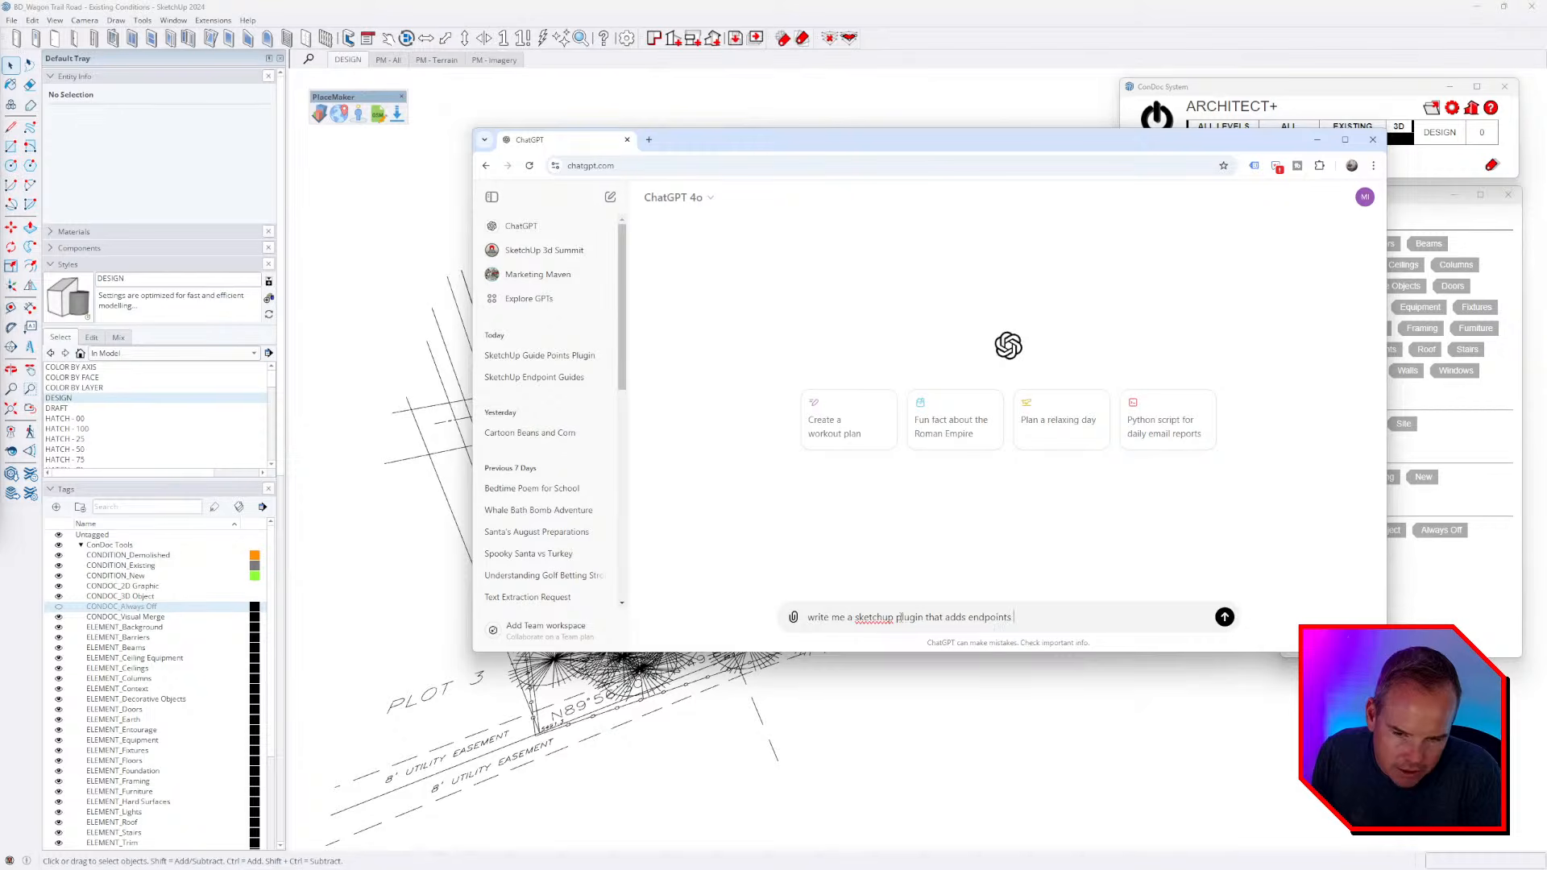
pyautogui.write(' to edges')
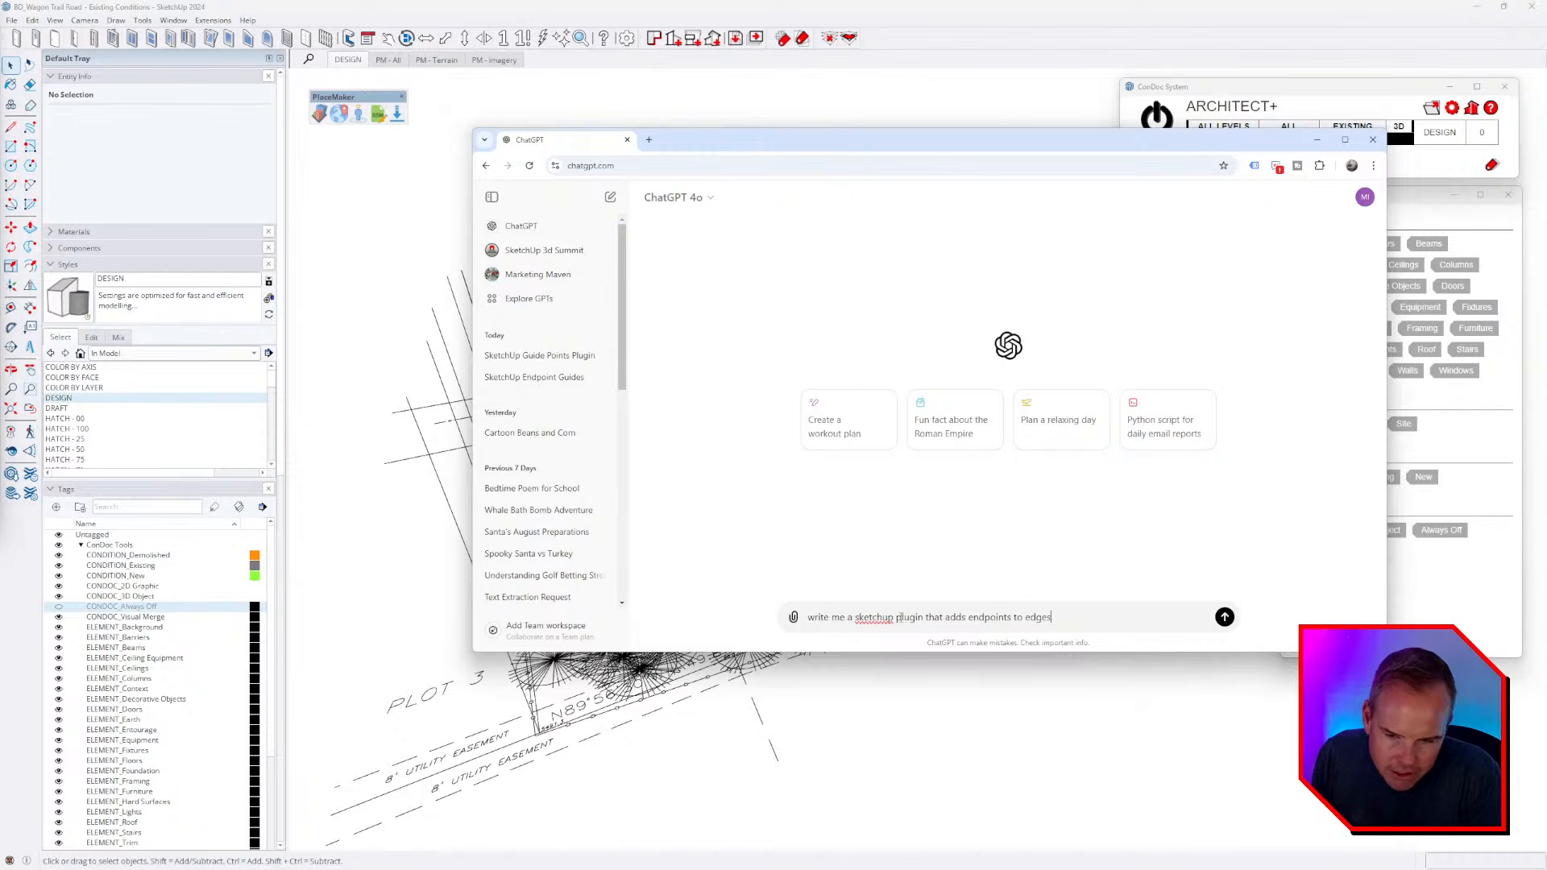
pyautogui.write('. make it simple so i')
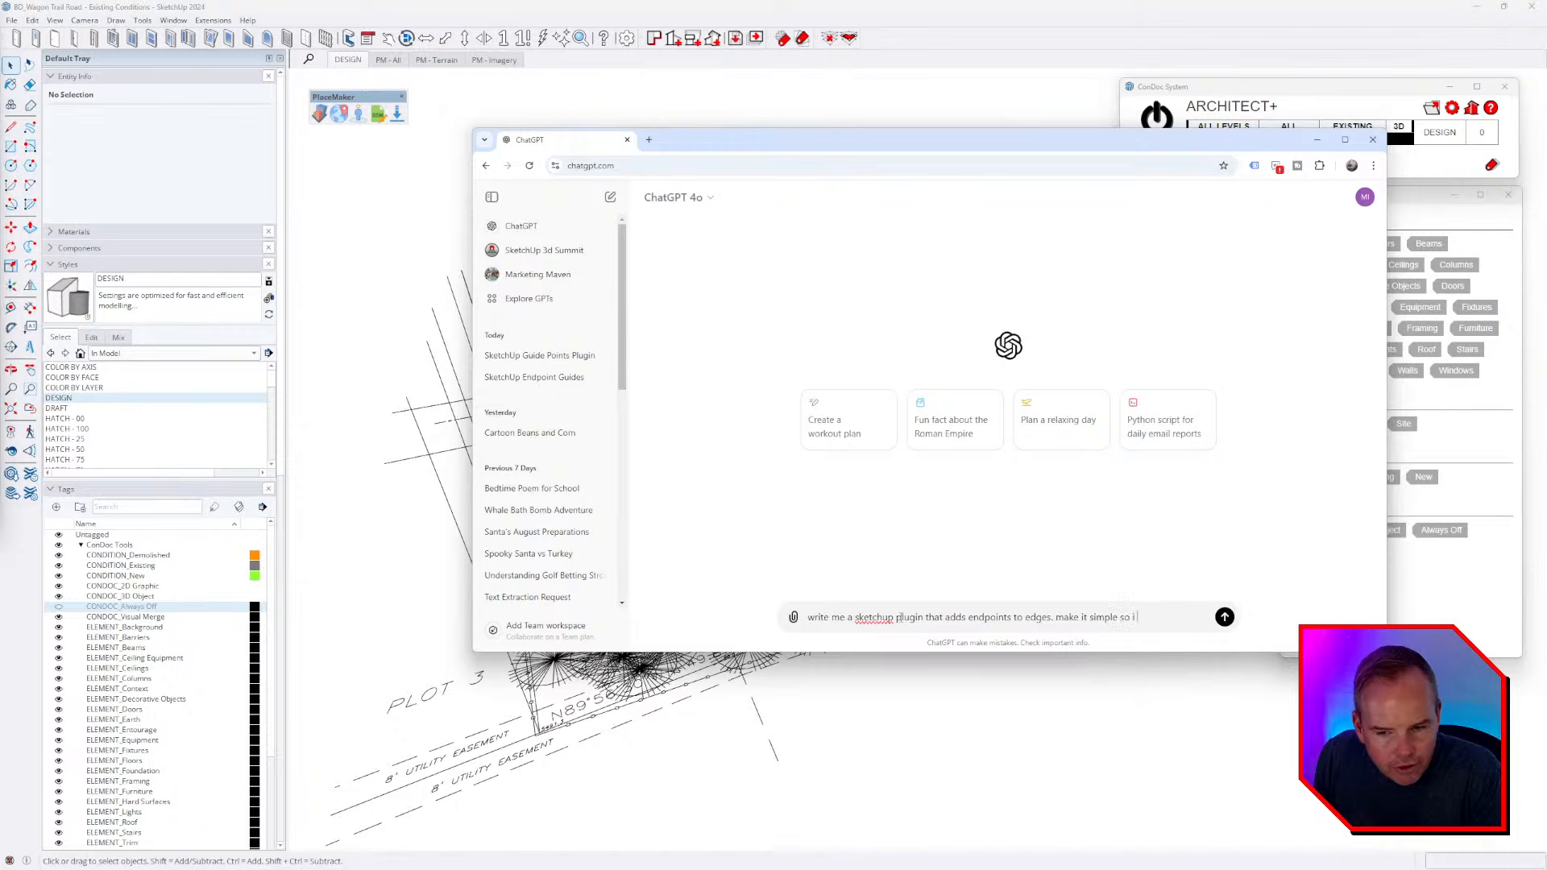
pyautogui.write(' can paste in the r')
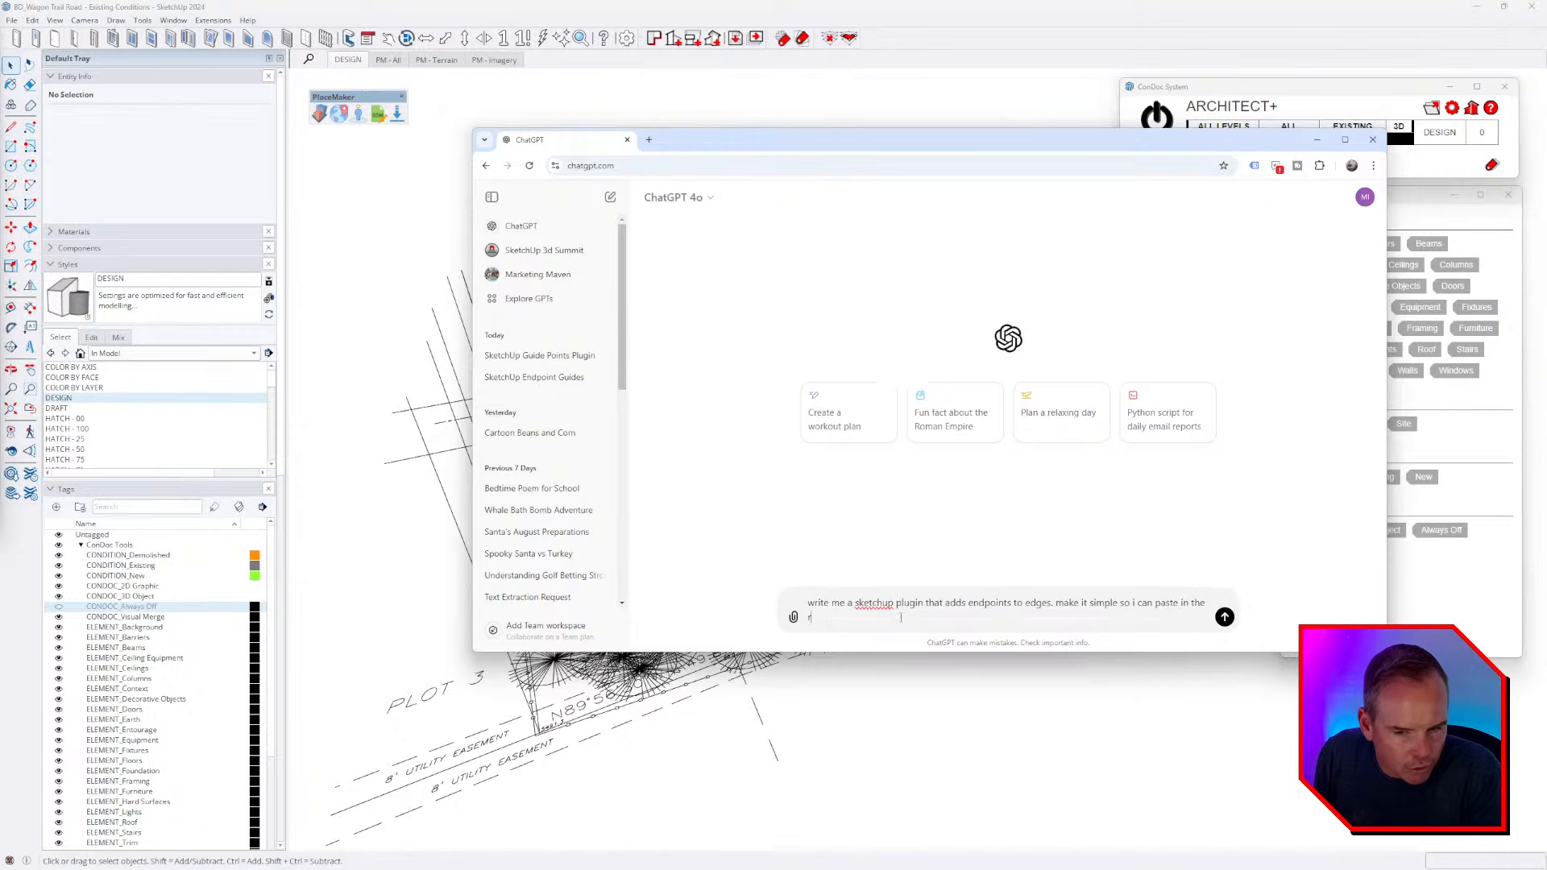
pyautogui.write('uby console')
pyautogui.press('Return')
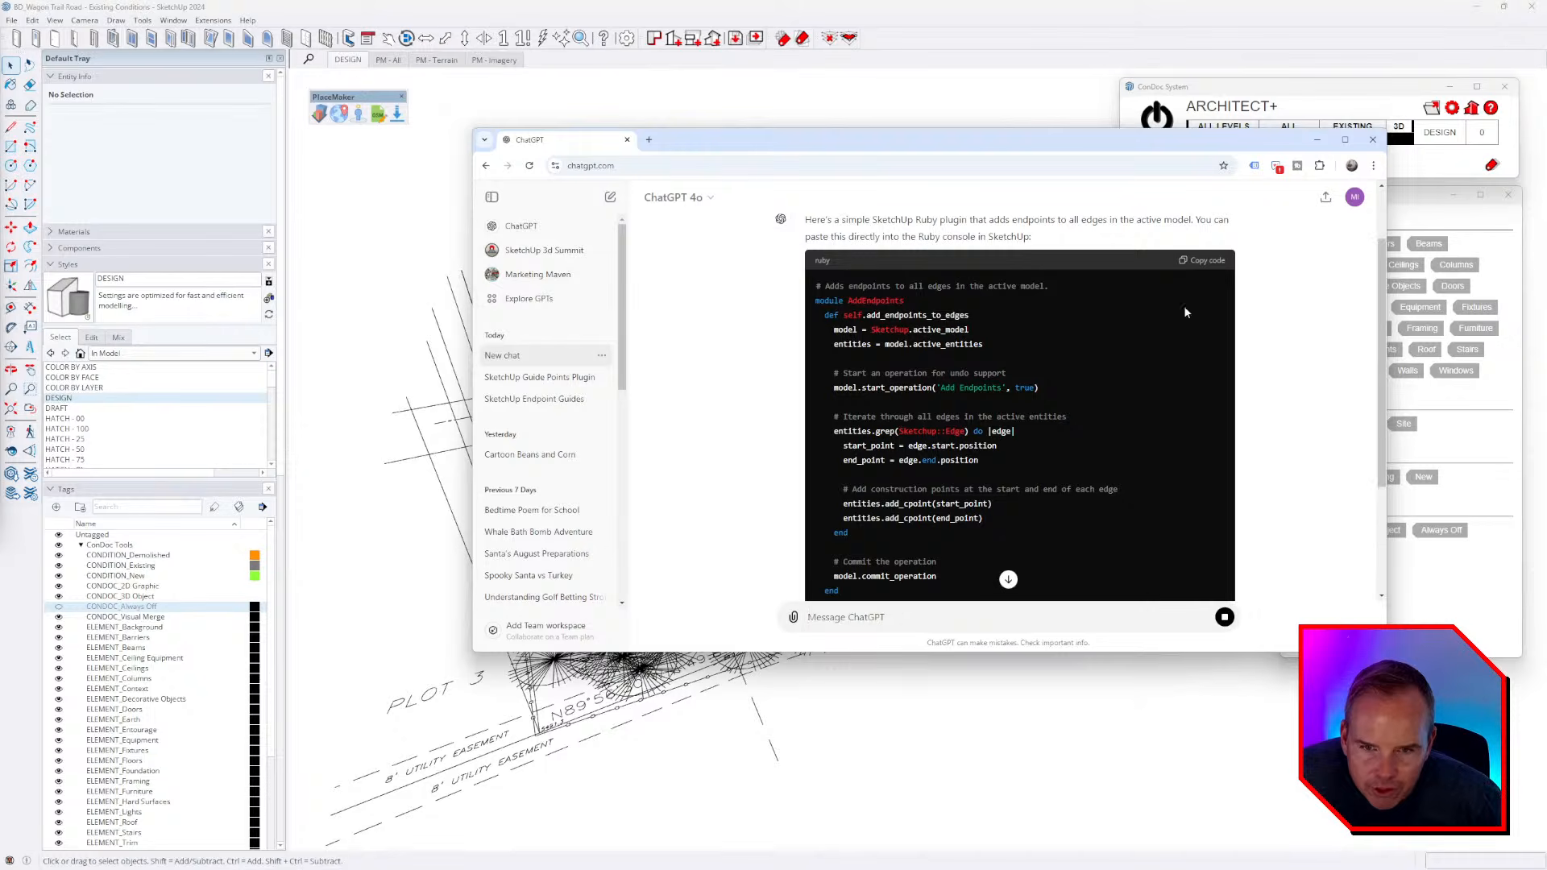
# - Copy the Ruby code from ChatGPT, switch back to SketchUp, and select the vertical lines above the site plan
pyautogui.click(1202, 260)
pyautogui.click(988, 124)
pyautogui.scroll(-3, 862, 467)
pyautogui.moveTo(862, 468); pyautogui.dragTo(656, 232, button='middle')
pyautogui.moveTo(934, 358); pyautogui.dragTo(911, 378, button='middle')
pyautogui.moveTo(1111, 390); pyautogui.dragTo(387, 236)
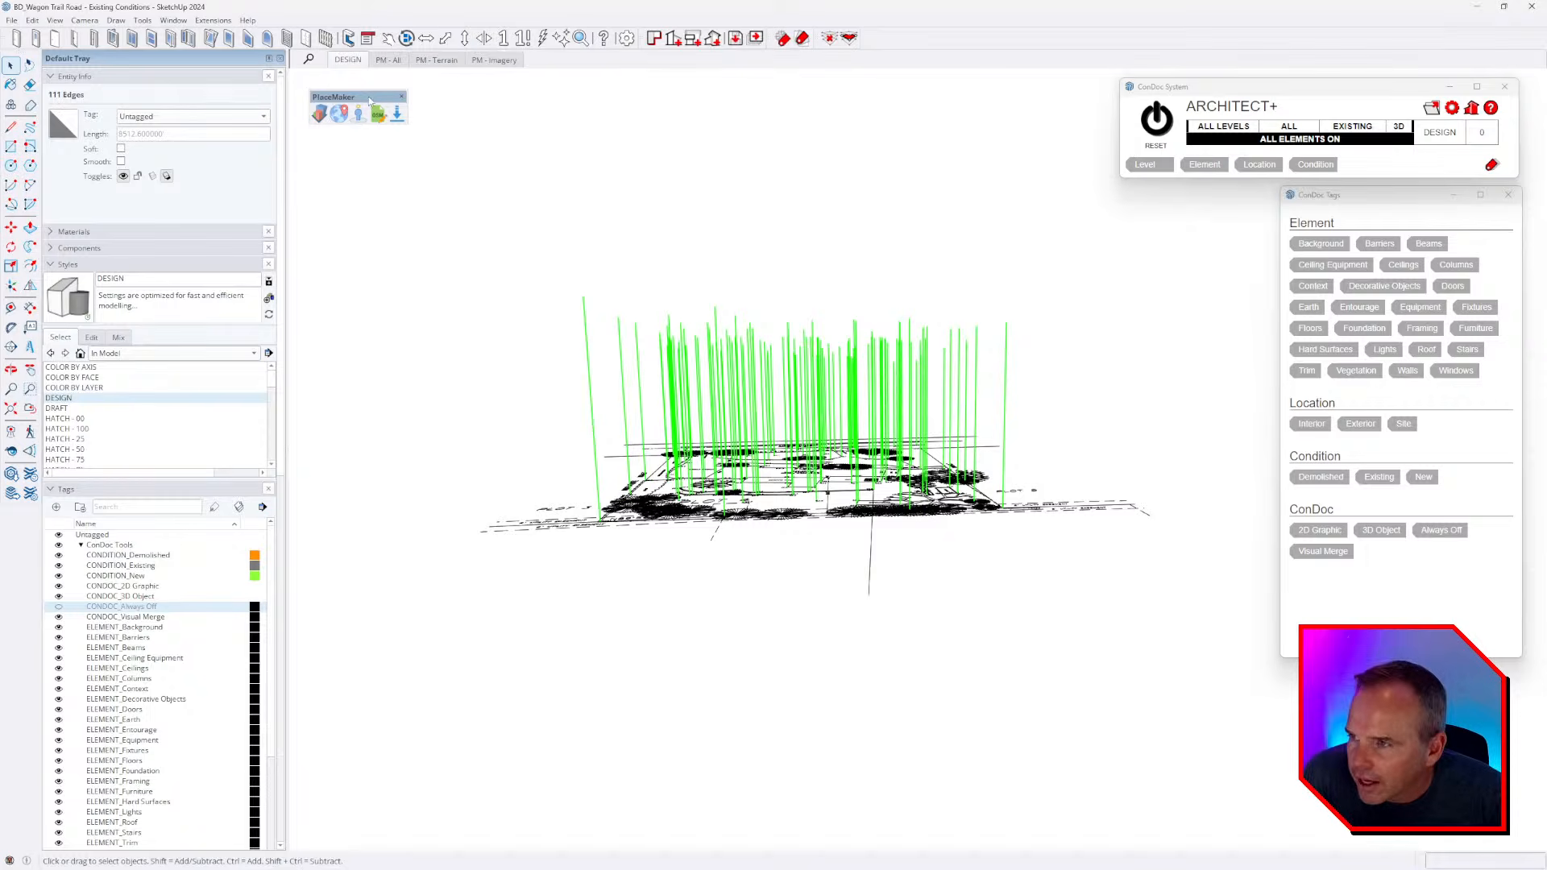
# - Select and remove the stray line hanging down from the 79.8 wall corner
pyautogui.moveTo(838, 290); pyautogui.dragTo(870, 402, button='middle')
pyautogui.scroll(6, 858, 504)
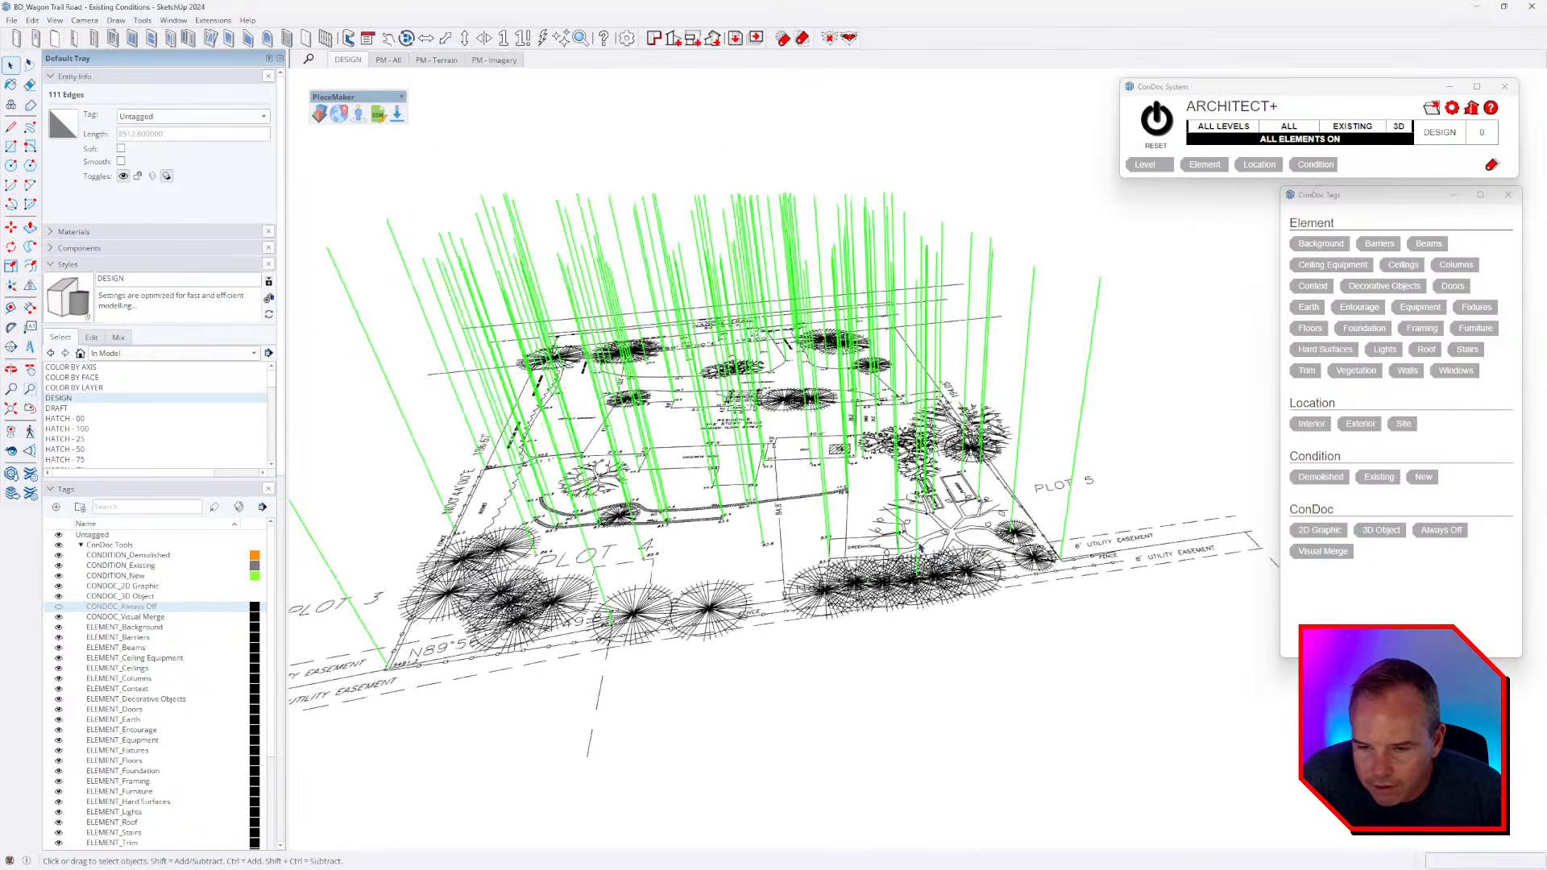
pyautogui.scroll(5, 859, 503)
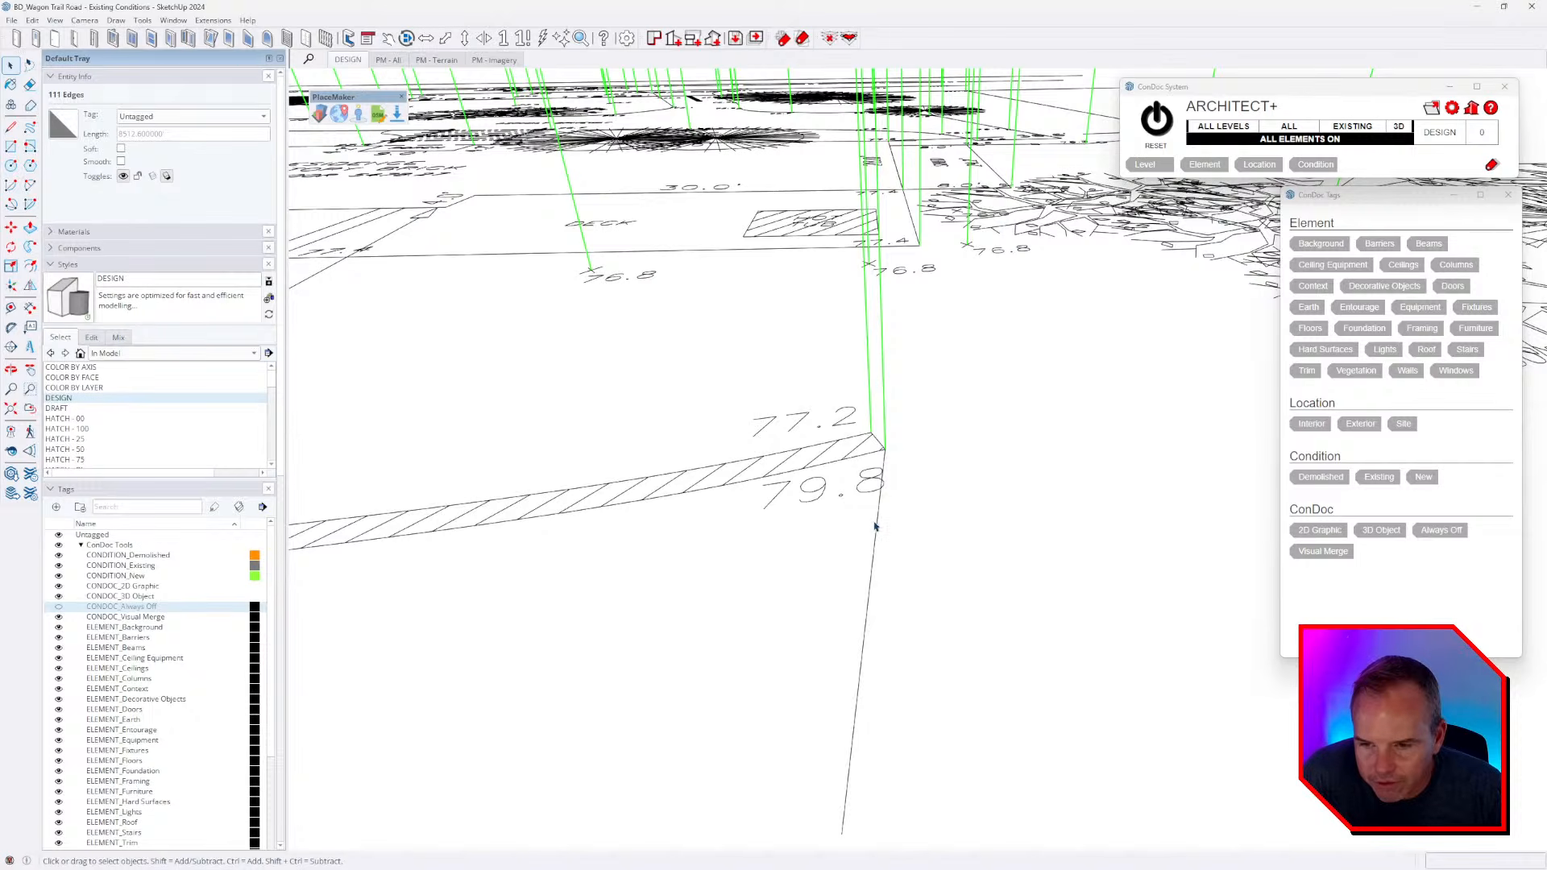
pyautogui.click(876, 527)
pyautogui.scroll(-5, 874, 504)
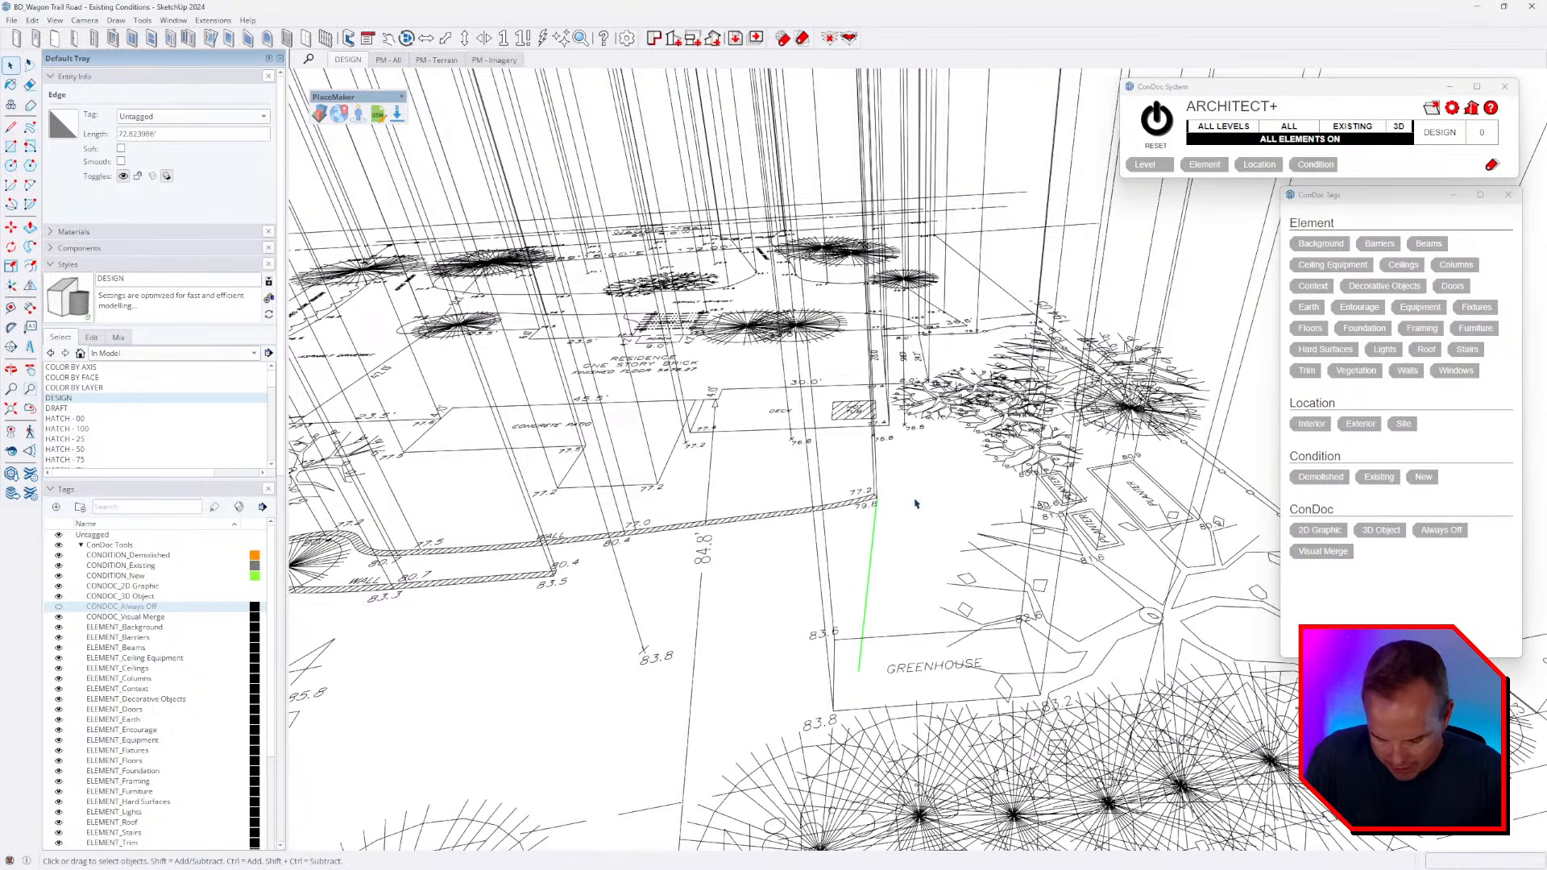
# - Reselect all the vertical elevation lines standing above the site plan
pyautogui.scroll(-3, 927, 511)
pyautogui.moveTo(926, 511); pyautogui.dragTo(897, 363, button='middle')
pyautogui.scroll(-4, 897, 364)
pyautogui.moveTo(1097, 316); pyautogui.dragTo(453, 189)
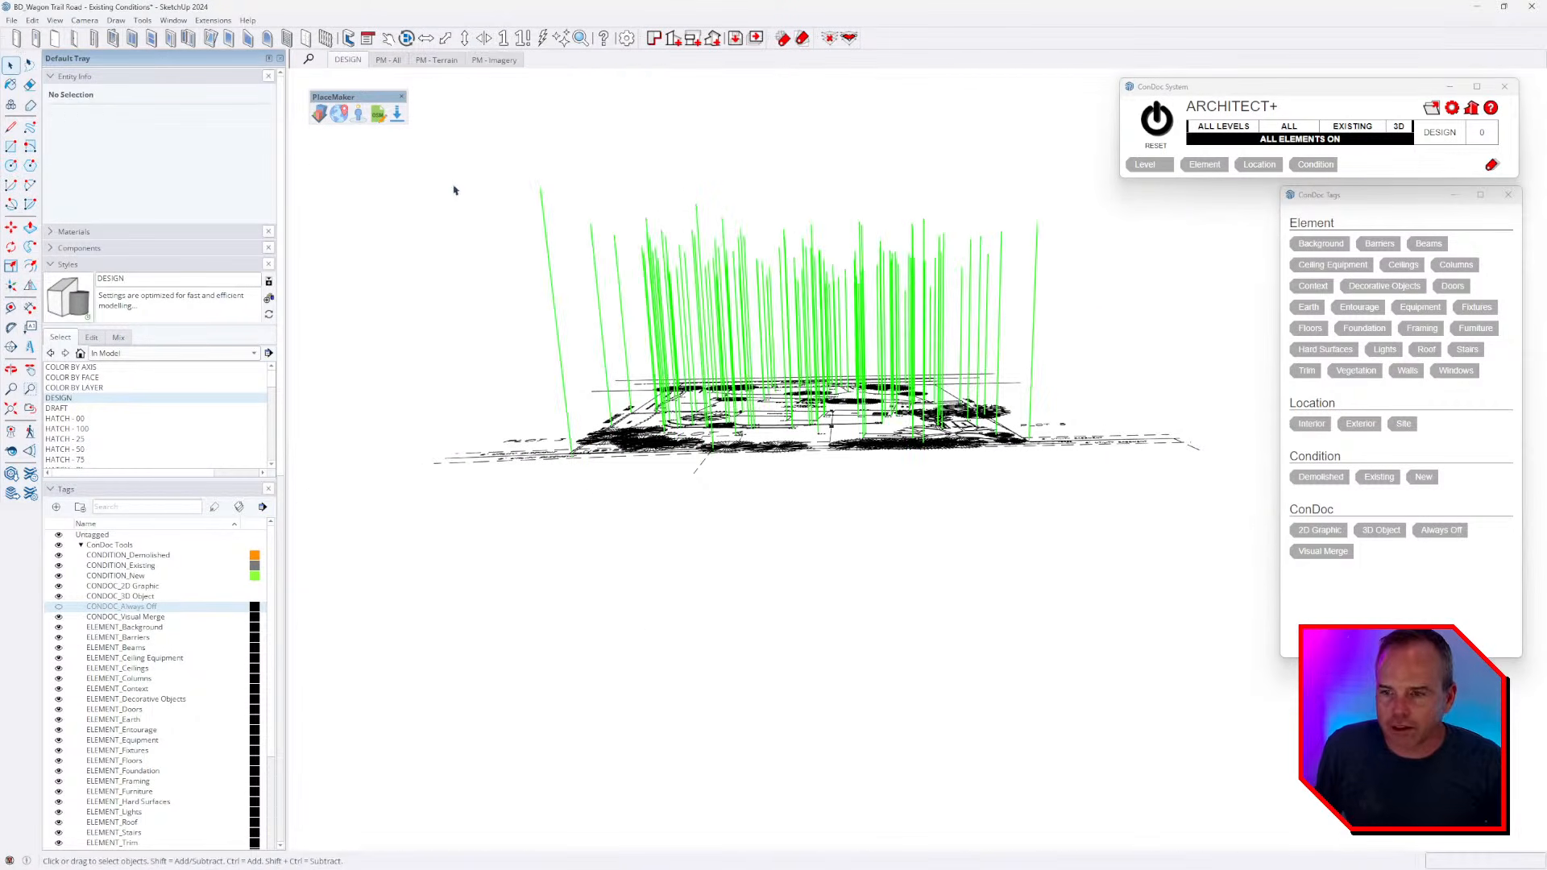
# - Run the copied endpoint code in the Ruby Console to add guide points to the edges, and close the console
pyautogui.click(213, 20)
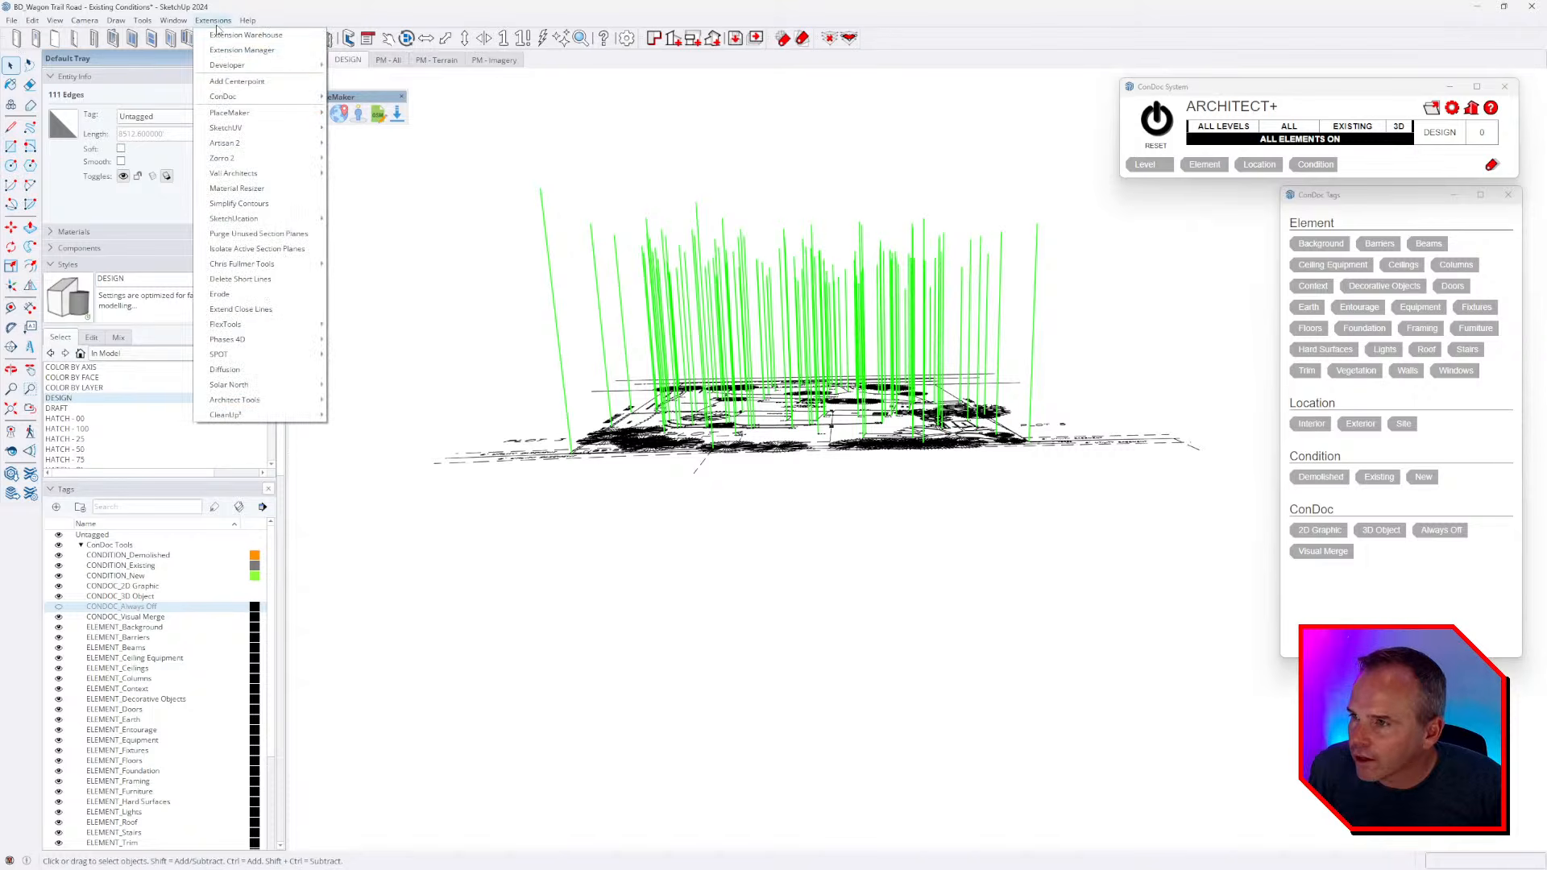
pyautogui.moveTo(238, 64)
pyautogui.click(367, 66)
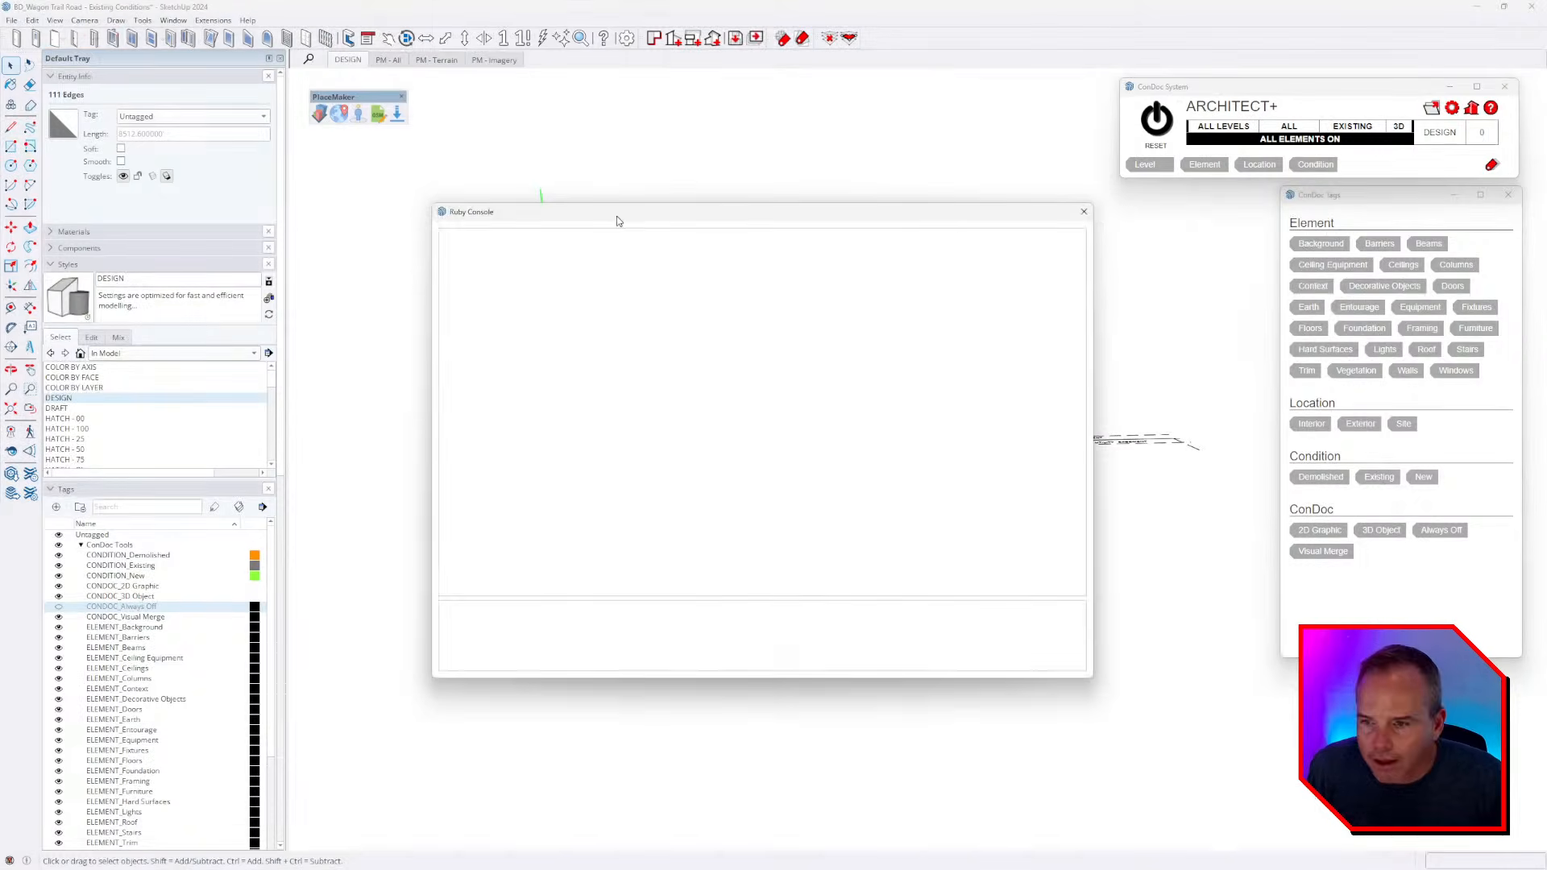
pyautogui.moveTo(621, 223)
pyautogui.mouseDown()
pyautogui.moveTo(845, 463)
pyautogui.moveTo(1068, 398)
pyautogui.moveTo(815, 456)
pyautogui.moveTo(368, 365)
pyautogui.mouseUp()
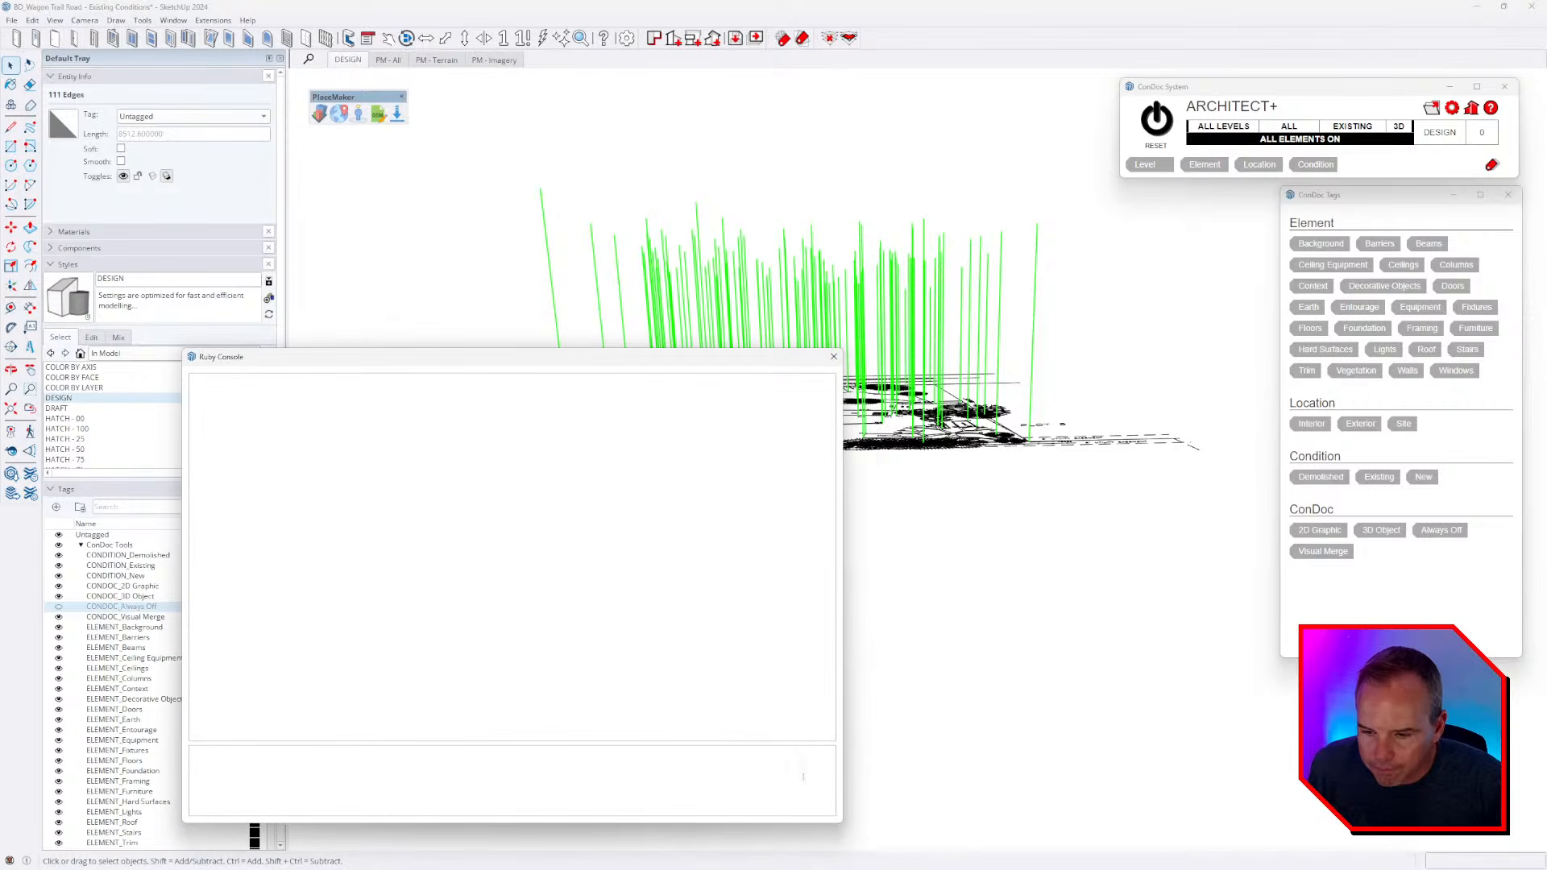
pyautogui.moveTo(839, 827); pyautogui.dragTo(520, 669)
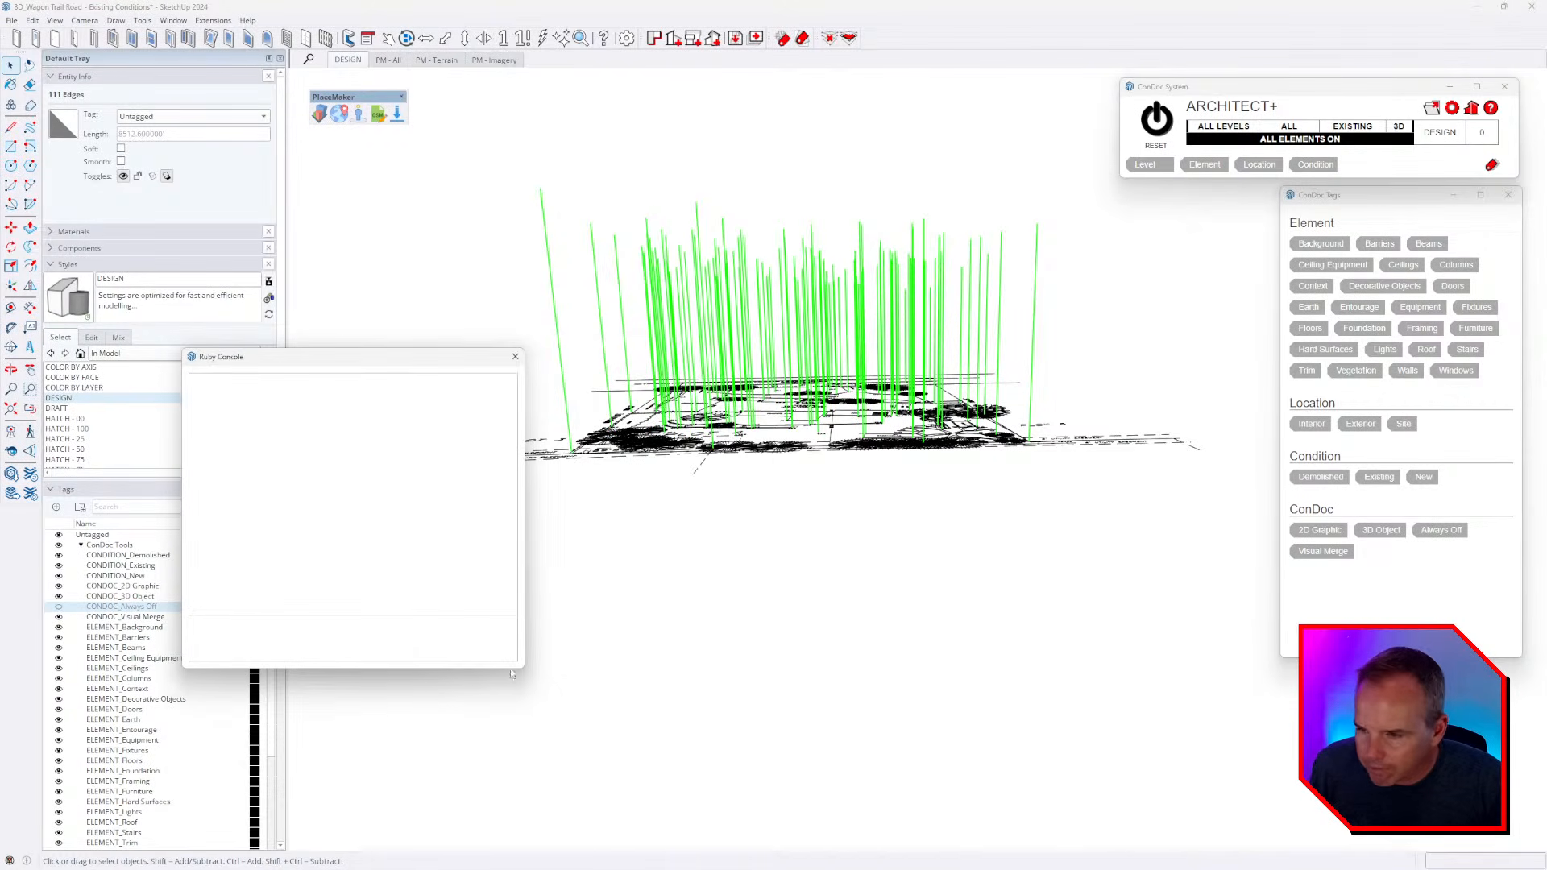
pyautogui.hotkey('ctrl', 'v')
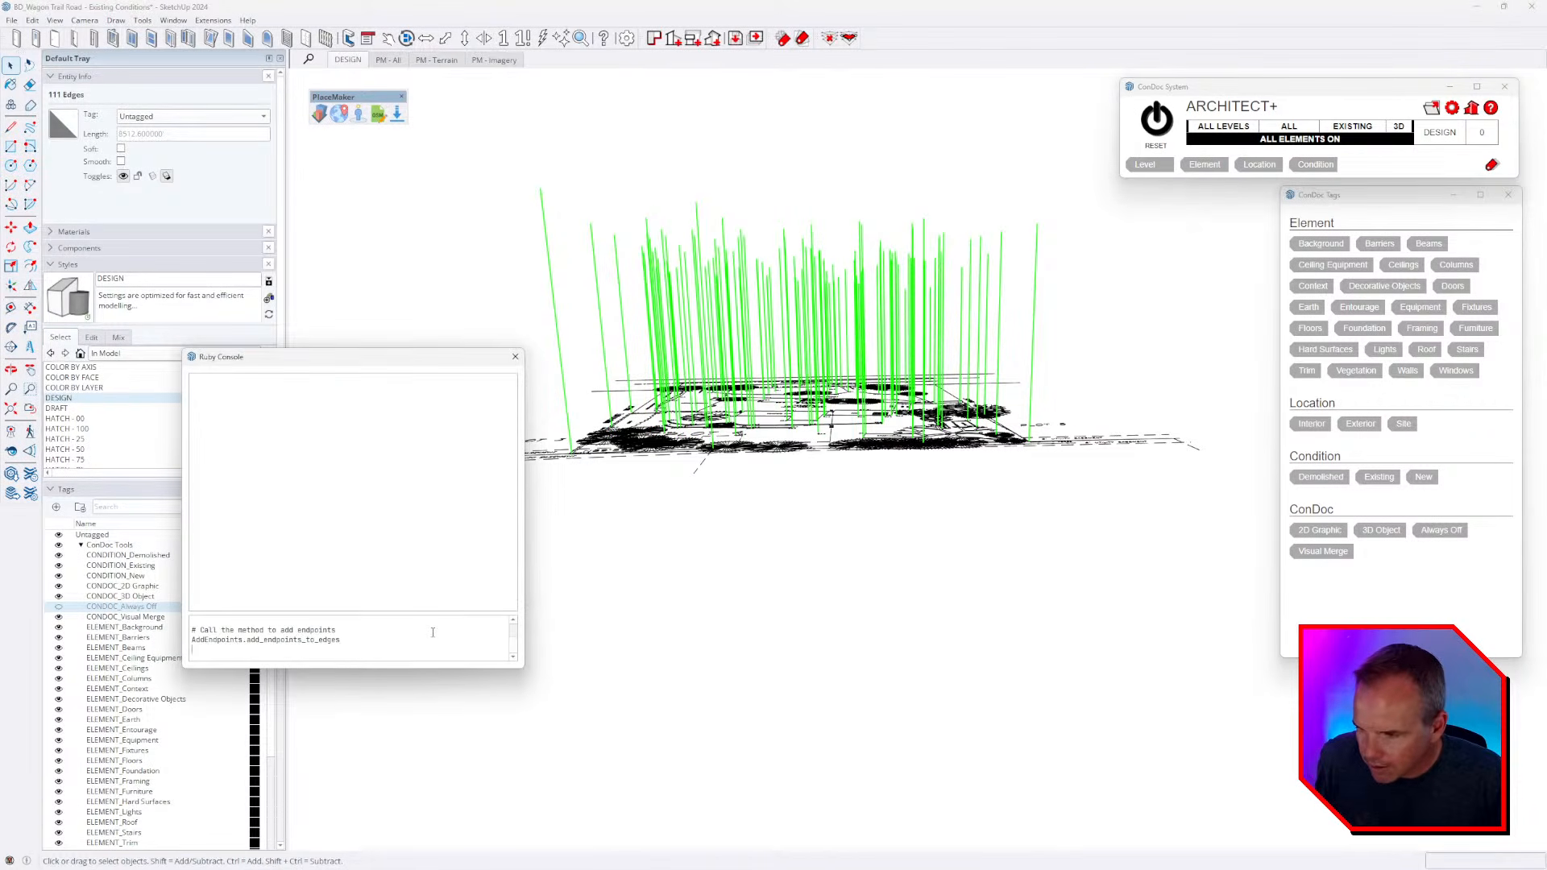
pyautogui.press('Return')
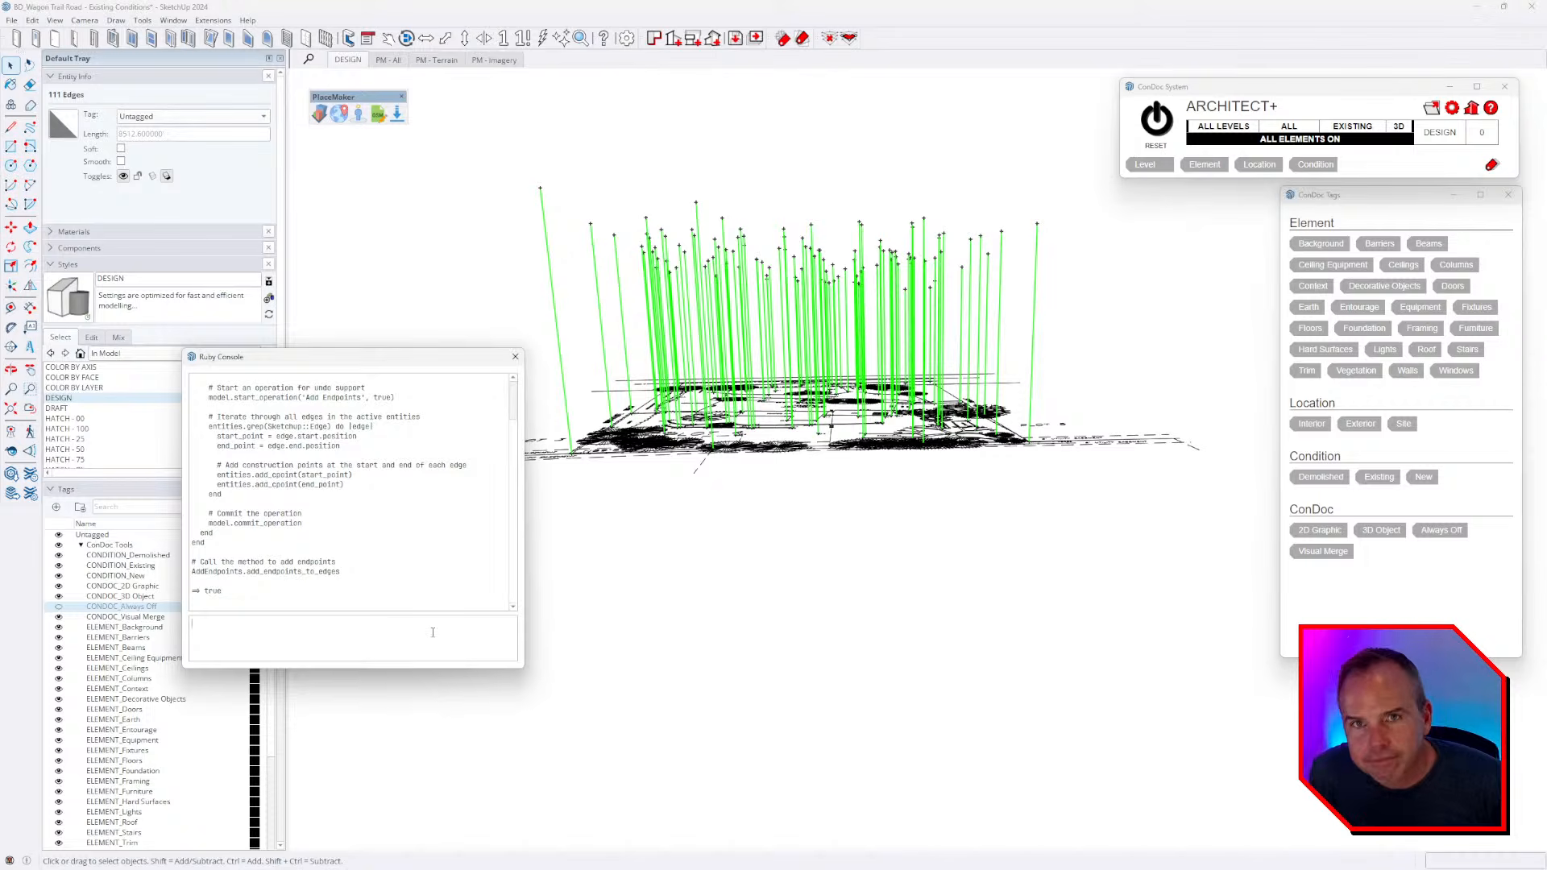
pyautogui.click(516, 356)
# - Delete the selected vertical lines, leaving only the guide points at their ends
pyautogui.moveTo(725, 500); pyautogui.dragTo(1049, 569, button='middle')
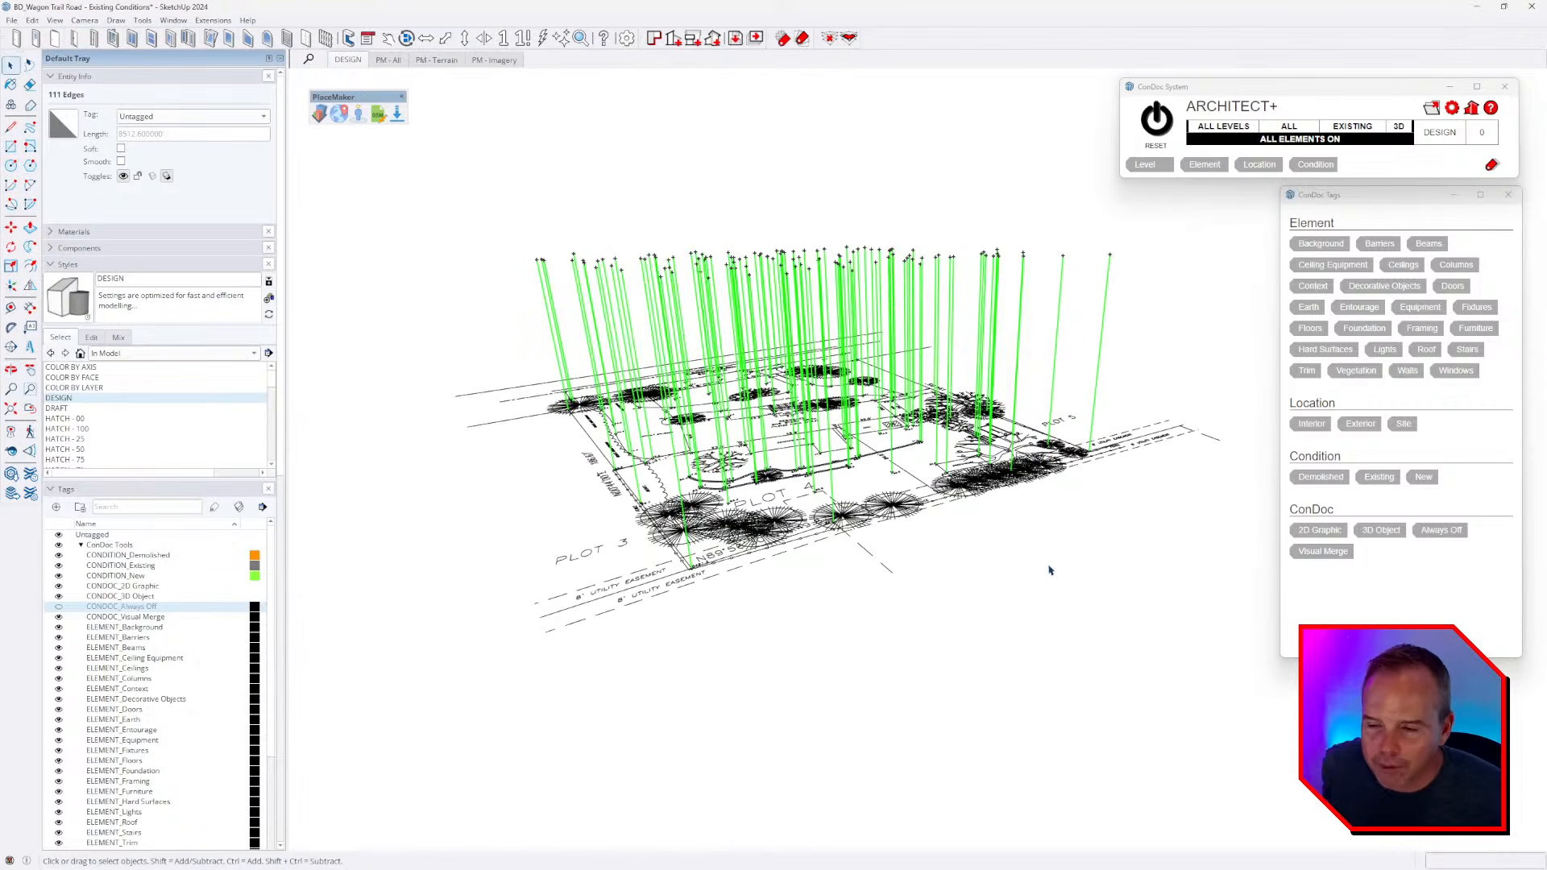
pyautogui.scroll(-2, 991, 521)
pyautogui.moveTo(991, 521); pyautogui.dragTo(926, 526, button='middle')
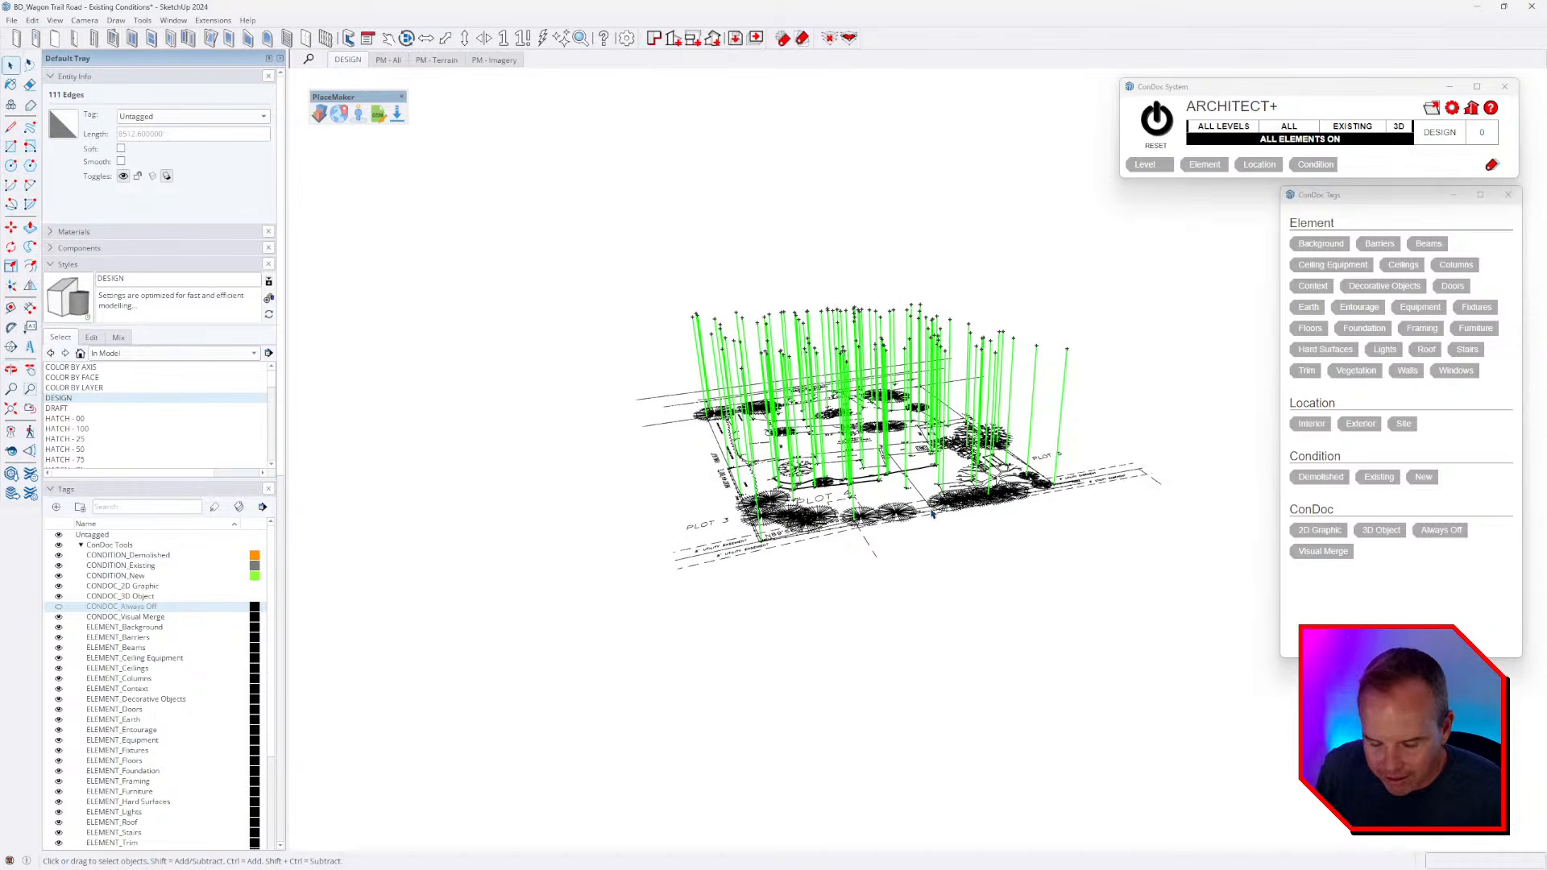
pyautogui.moveTo(1049, 505); pyautogui.dragTo(975, 351, button='middle')
pyautogui.press('Delete')
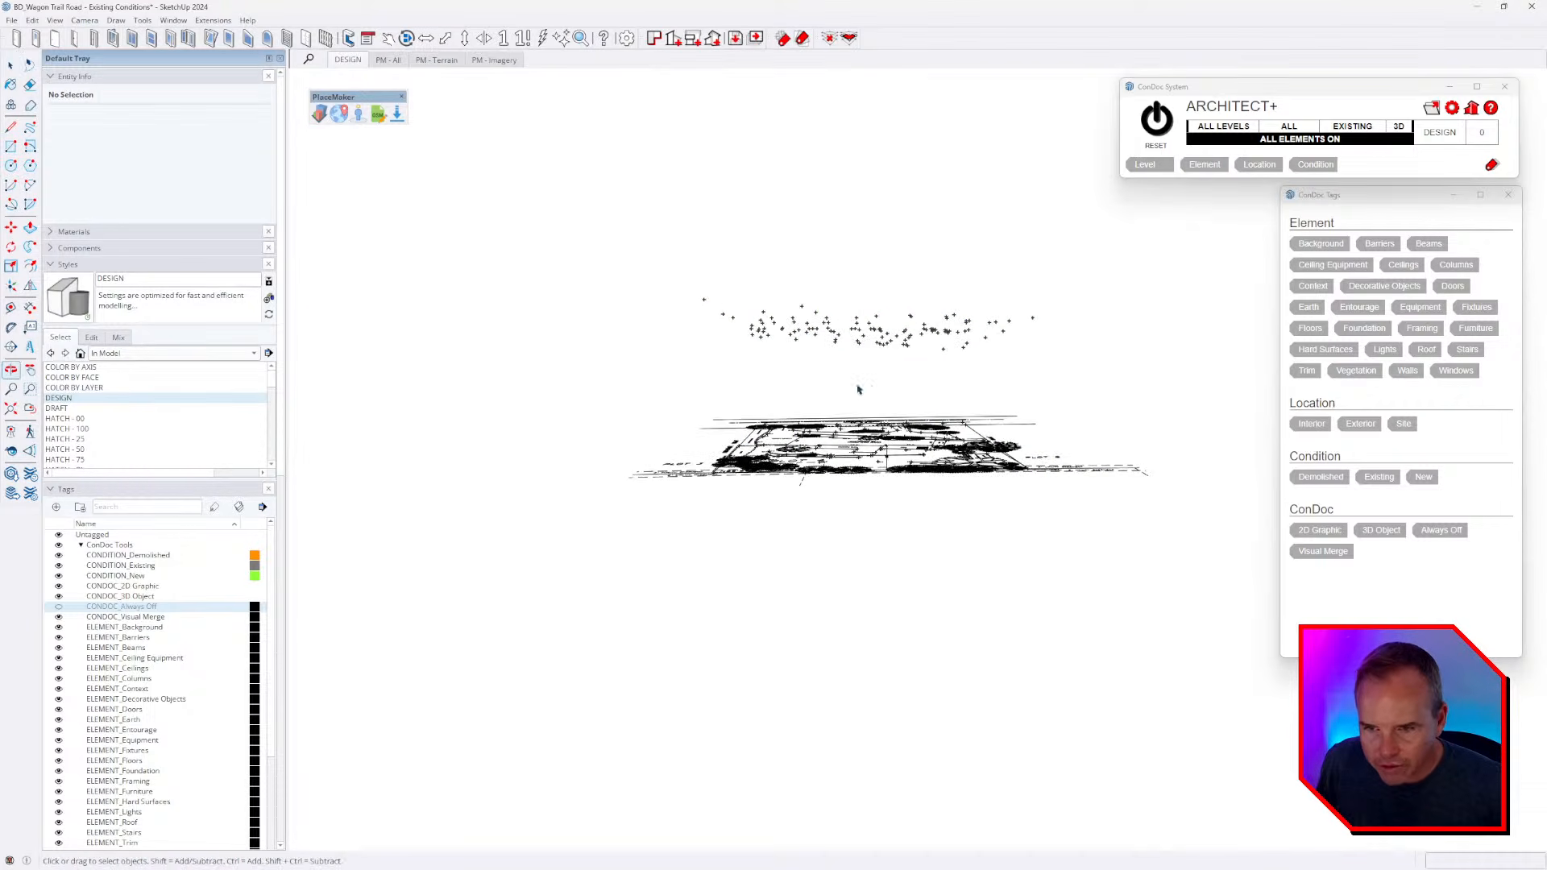
# - Group the guide points floating above the site plan and clear the selection
pyautogui.moveTo(974, 351); pyautogui.dragTo(1208, 416)
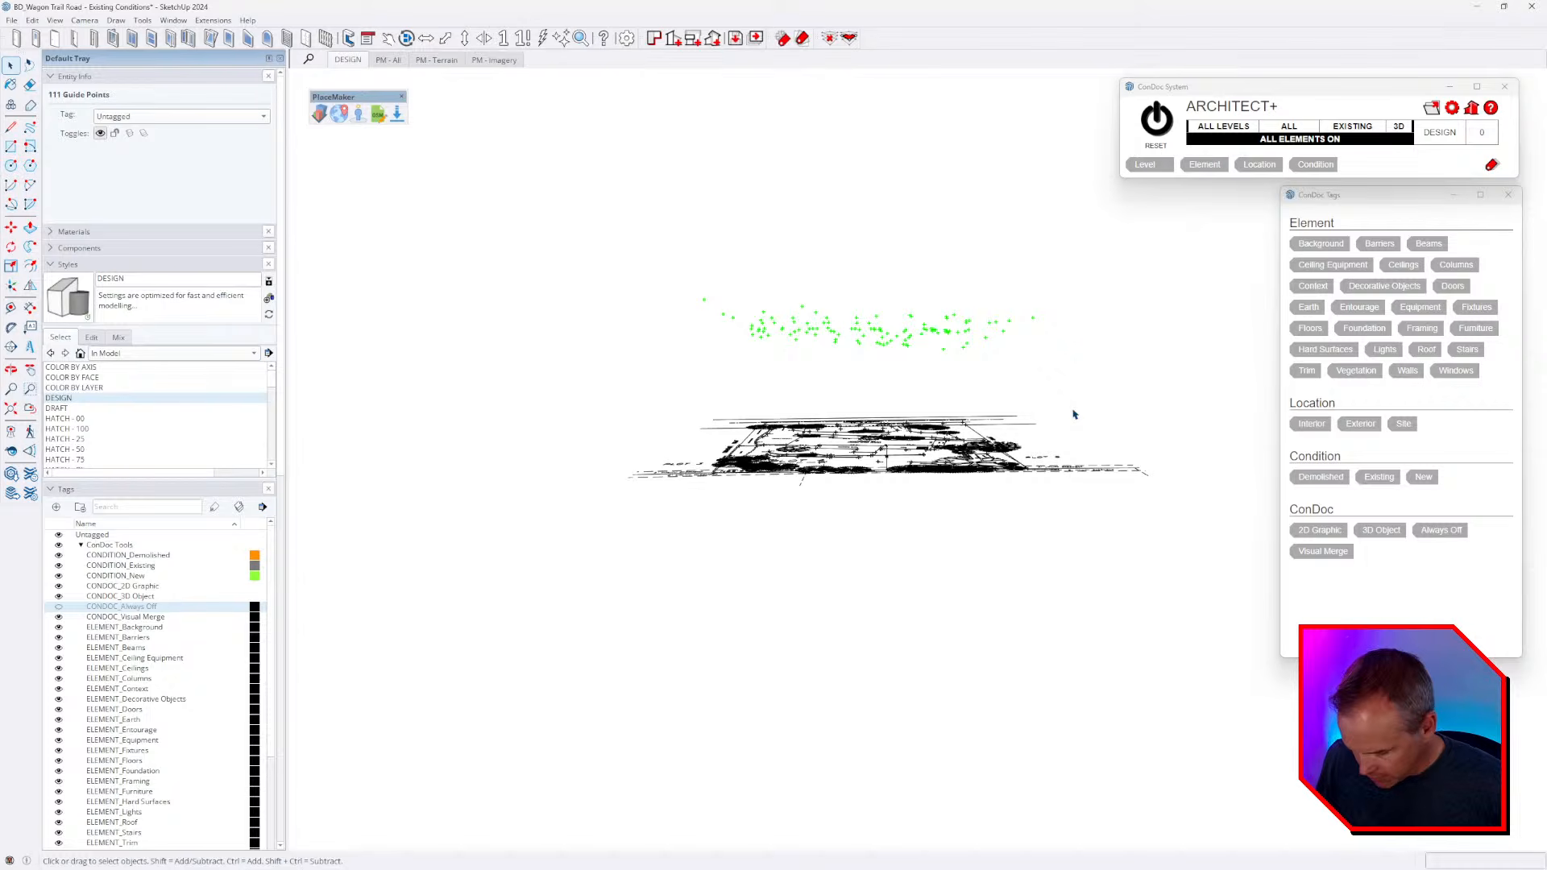
pyautogui.hotkey('ctrl', 'g')
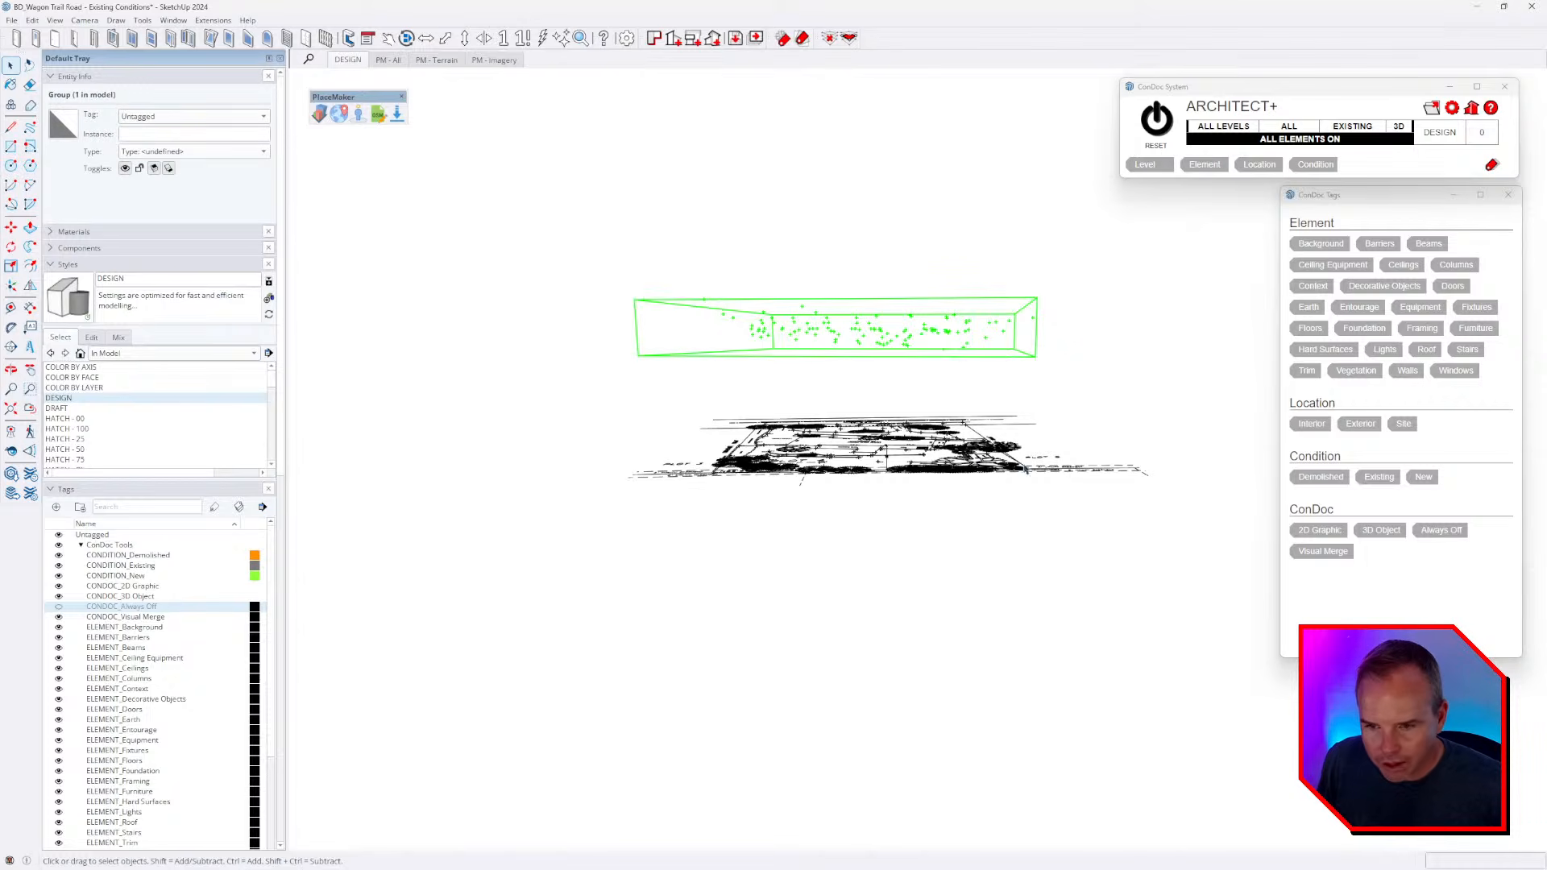
pyautogui.click(1083, 476)
# - Select the guide points lying at ground level on the site plan
pyautogui.keyDown('shift'); pyautogui.moveTo(576, 387); pyautogui.dragTo(1253, 618); pyautogui.keyUp('shift')
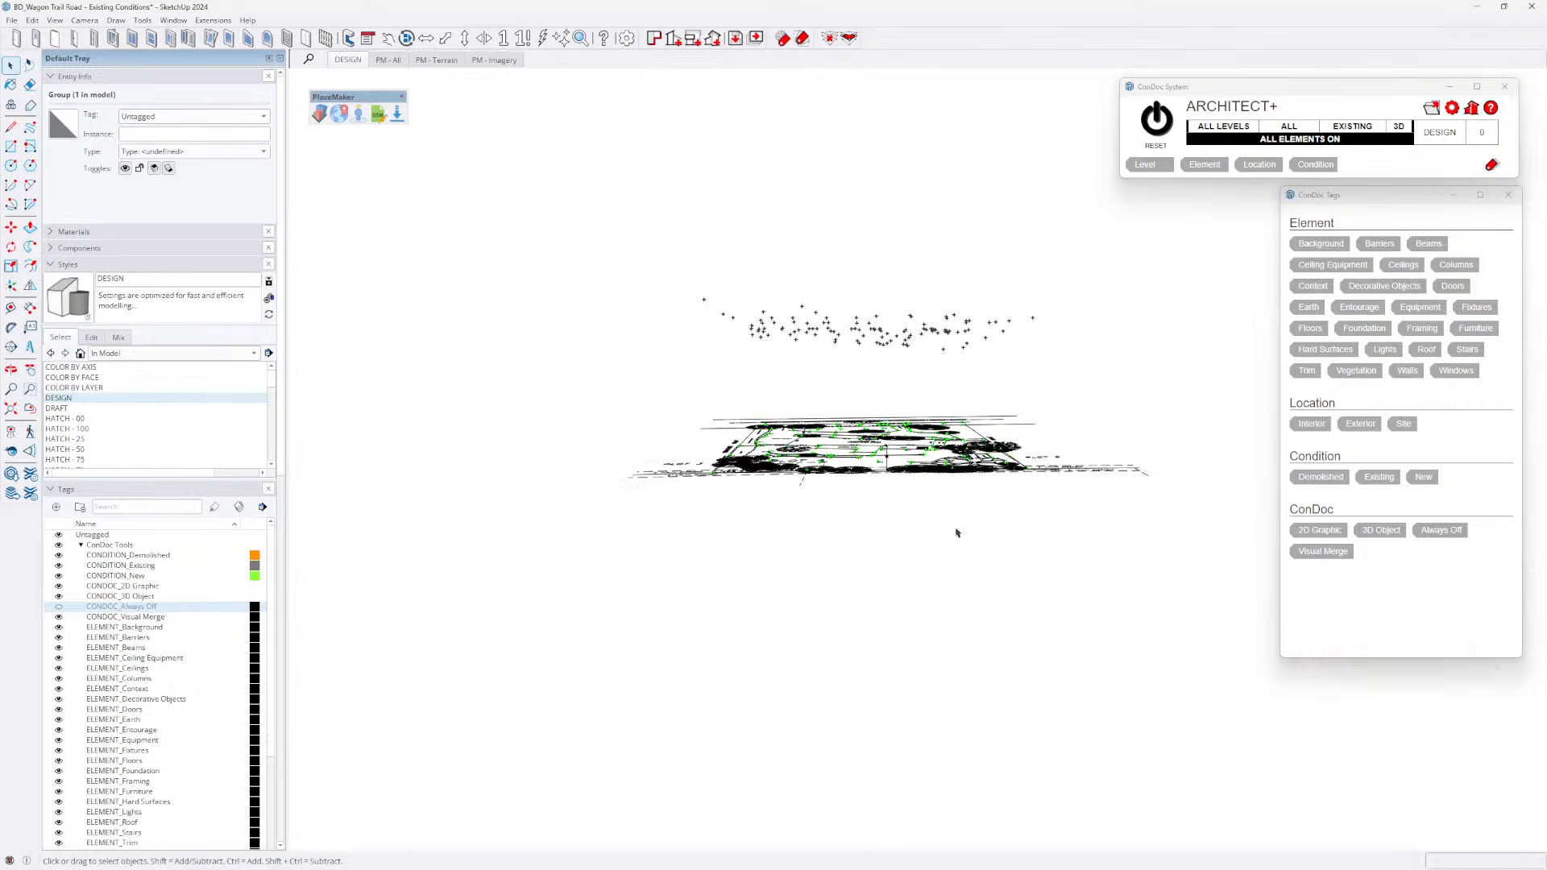
pyautogui.moveTo(972, 540); pyautogui.dragTo(960, 630, button='middle')
pyautogui.click(961, 634)
pyautogui.scroll(3, 864, 386)
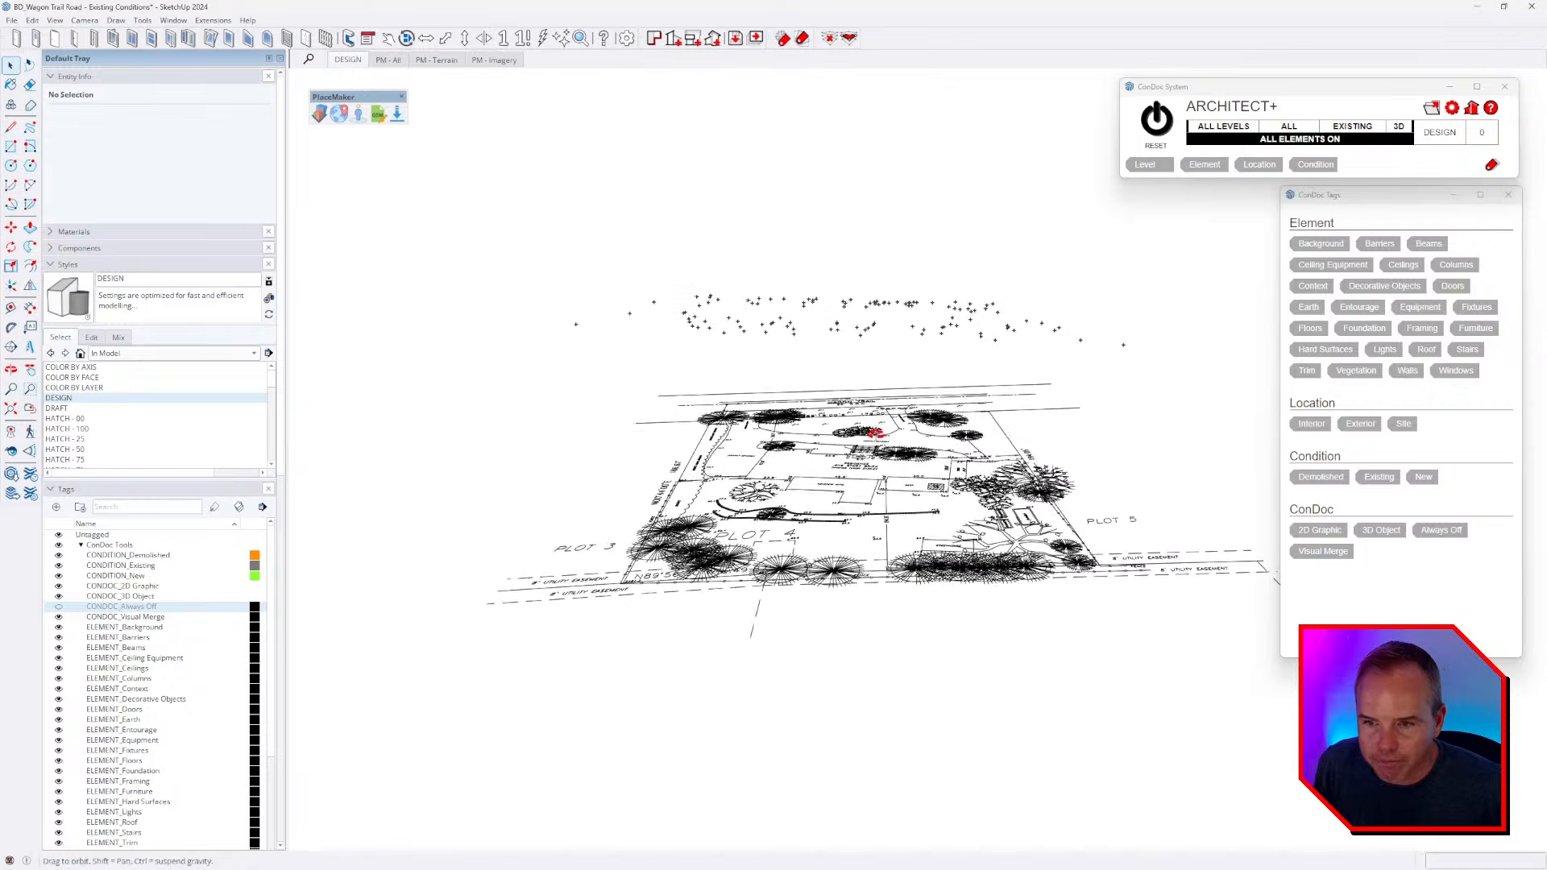
# - Select the grouped guide points above the site plan and view them against the survey
pyautogui.click(982, 321)
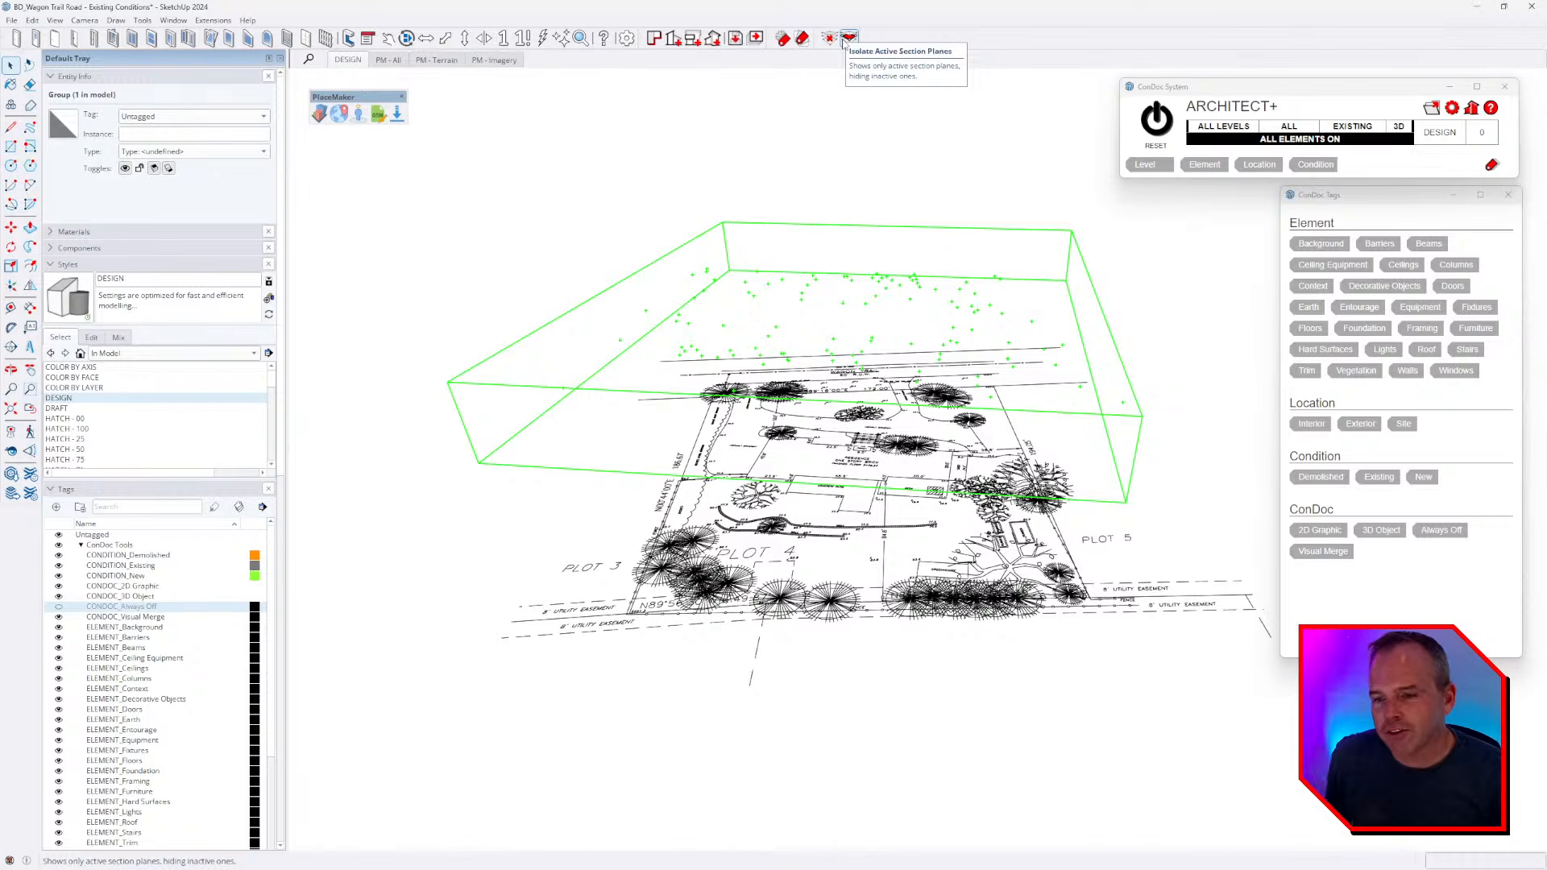
pyautogui.moveTo(1093, 537); pyautogui.dragTo(755, 442, button='middle')
pyautogui.moveTo(902, 475); pyautogui.dragTo(843, 449, button='middle')
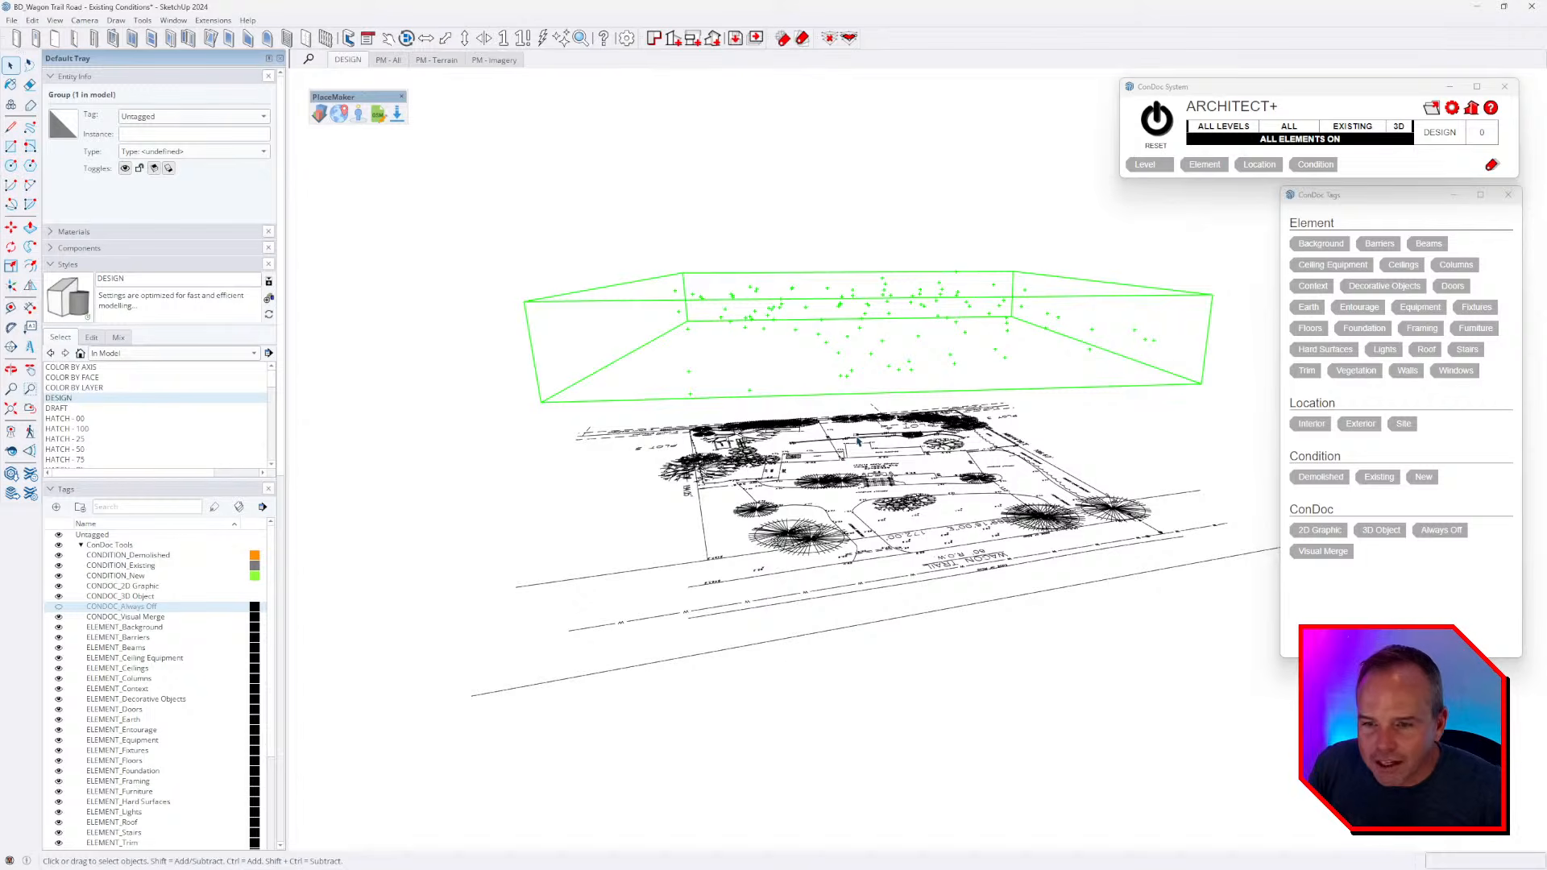
pyautogui.scroll(2, 932, 366)
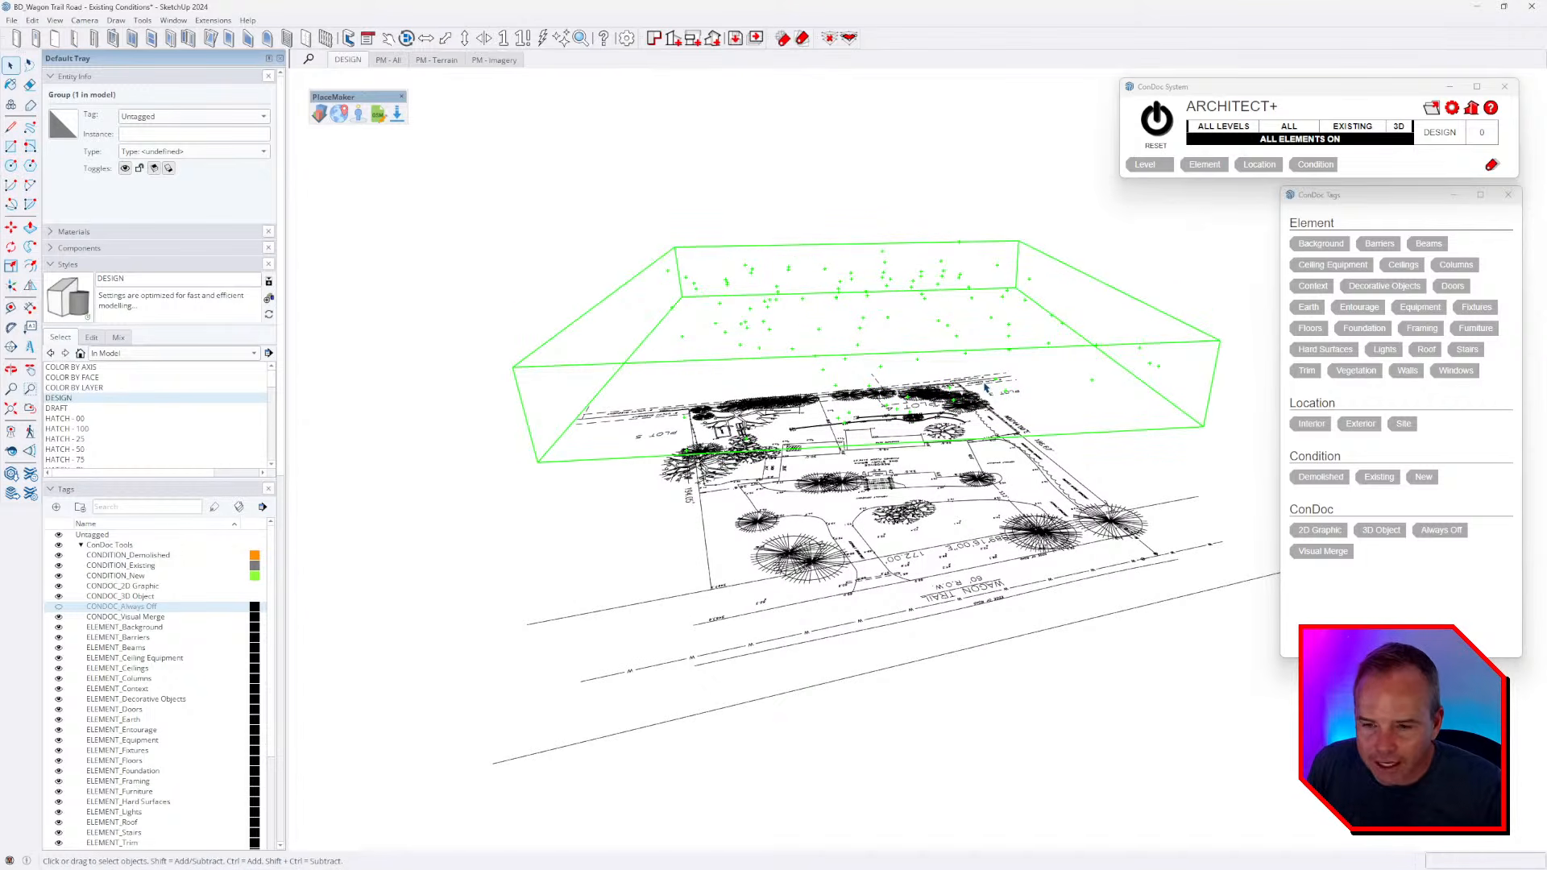
pyautogui.moveTo(917, 321); pyautogui.dragTo(889, 439, button='middle')
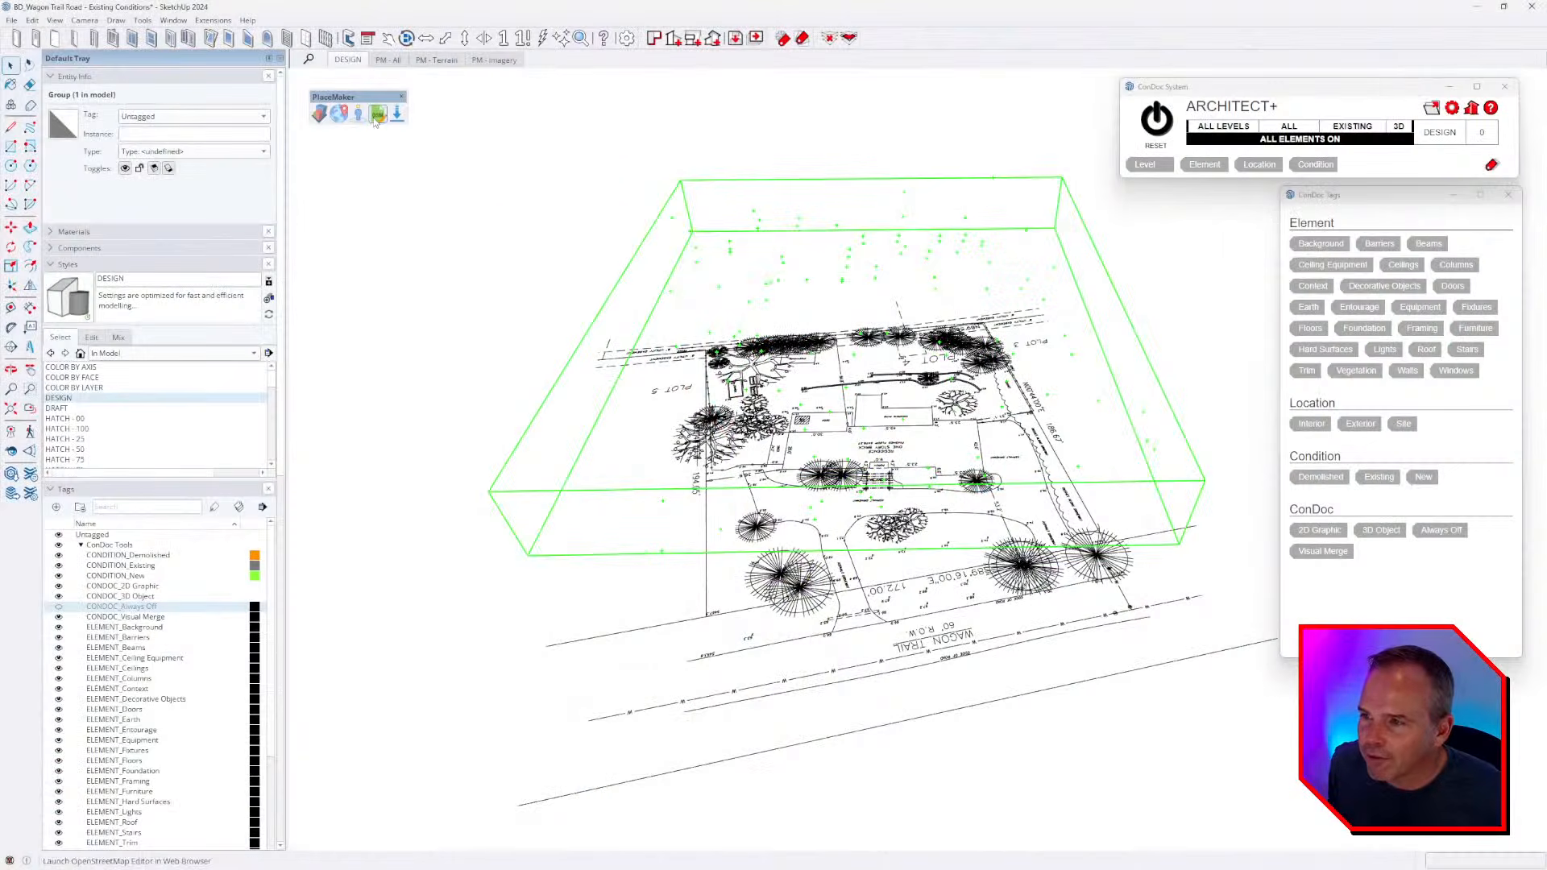
# - Bring up the TopoShaper tools in place of the PlaceMaker tools and position them above the site plan
pyautogui.rightClick(376, 115)
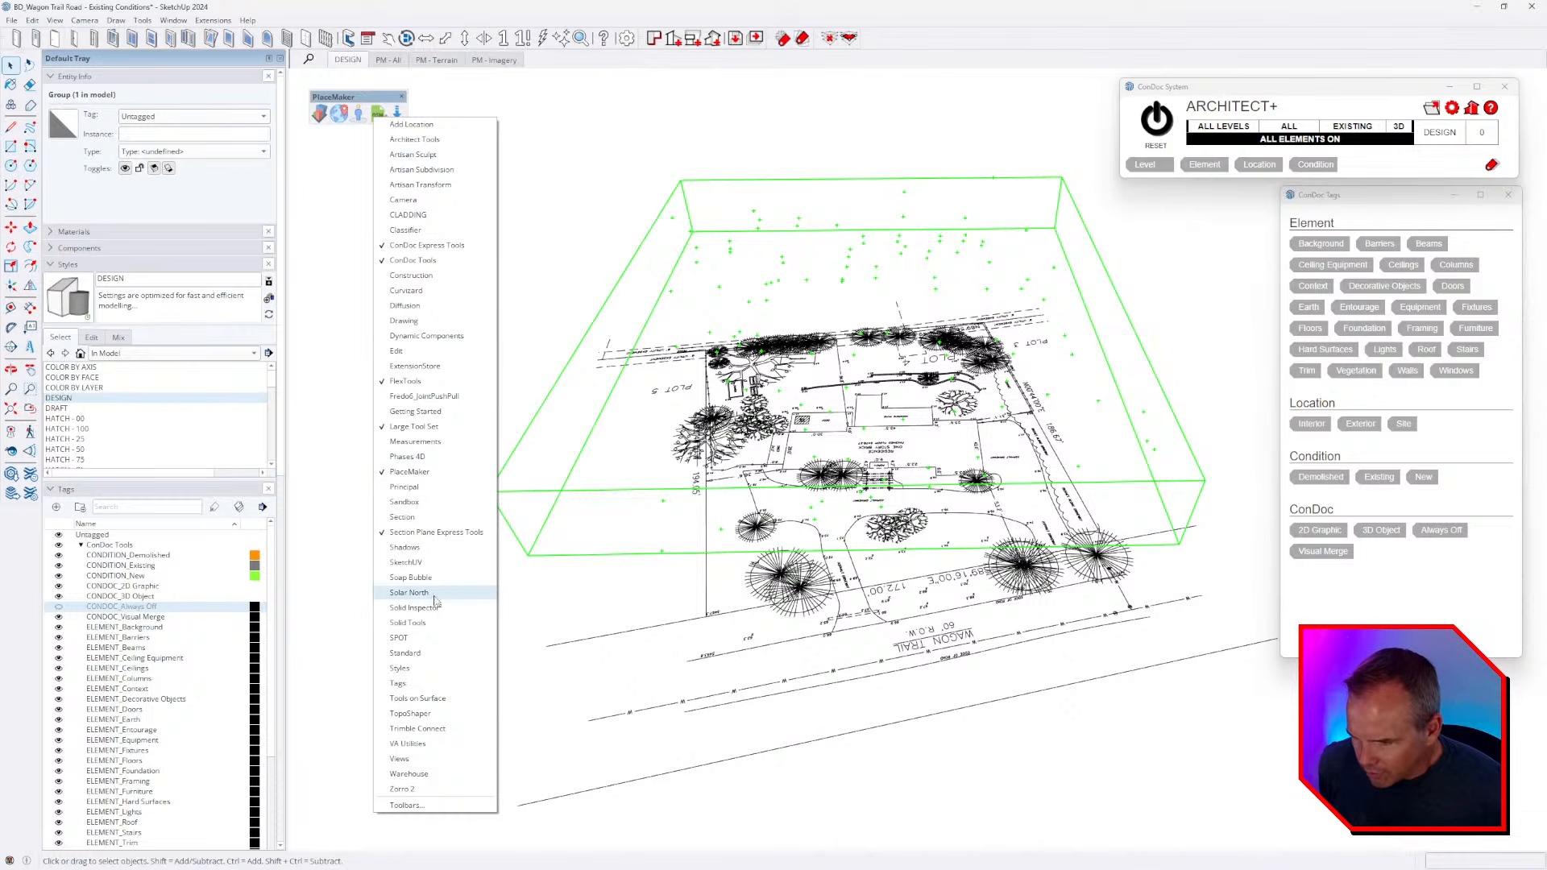
pyautogui.click(411, 714)
pyautogui.click(401, 97)
pyautogui.moveTo(665, 194); pyautogui.dragTo(621, 99)
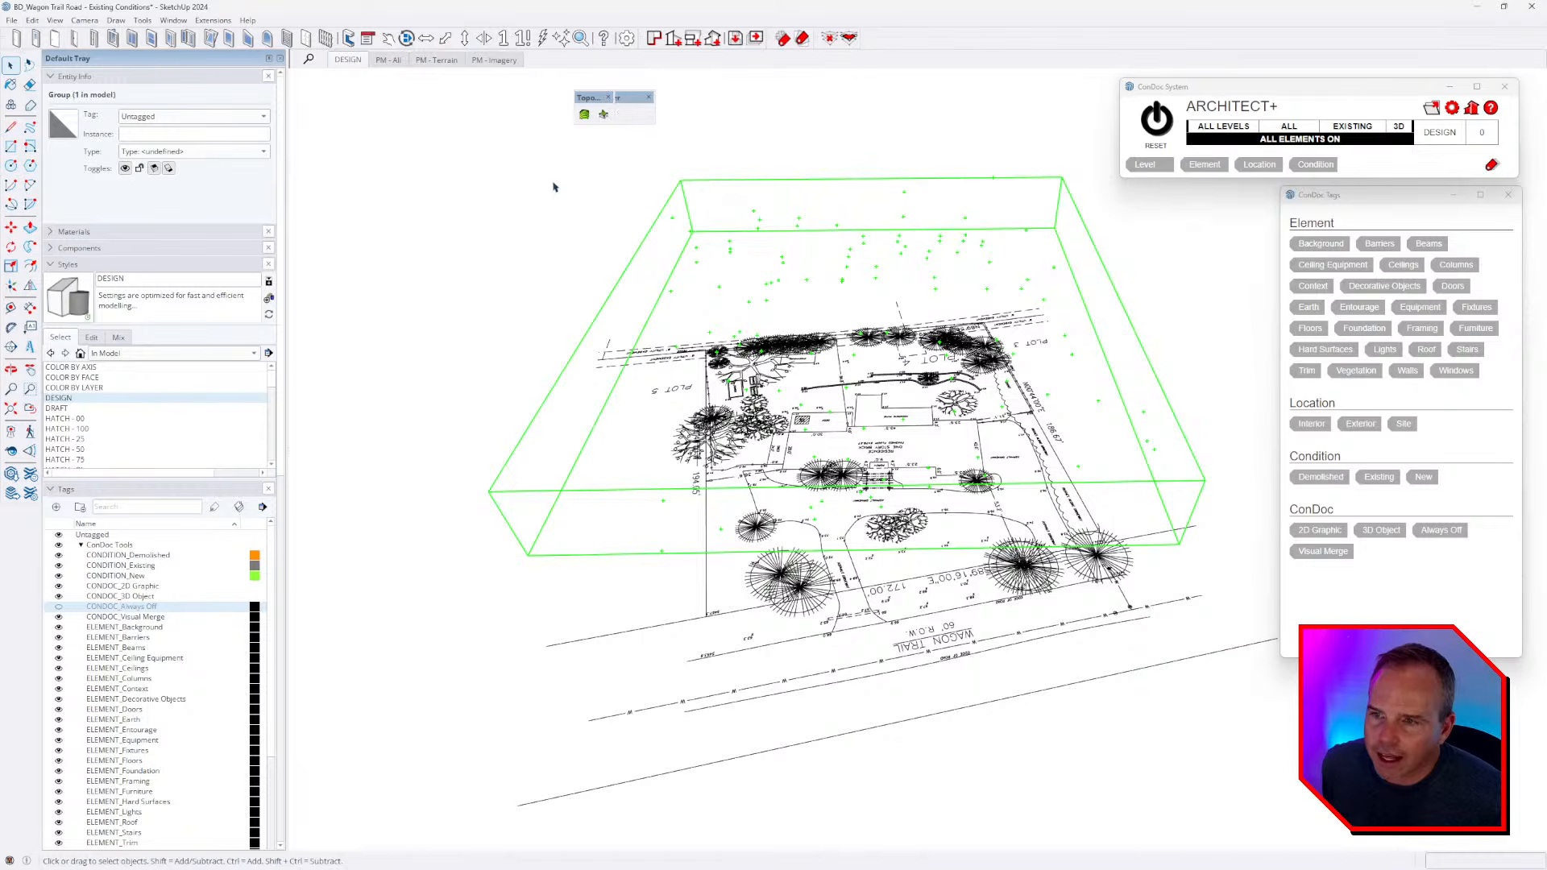
# - Clear the selection, move the TopoShaper tools away from the model and display them again on their own
pyautogui.click(617, 186)
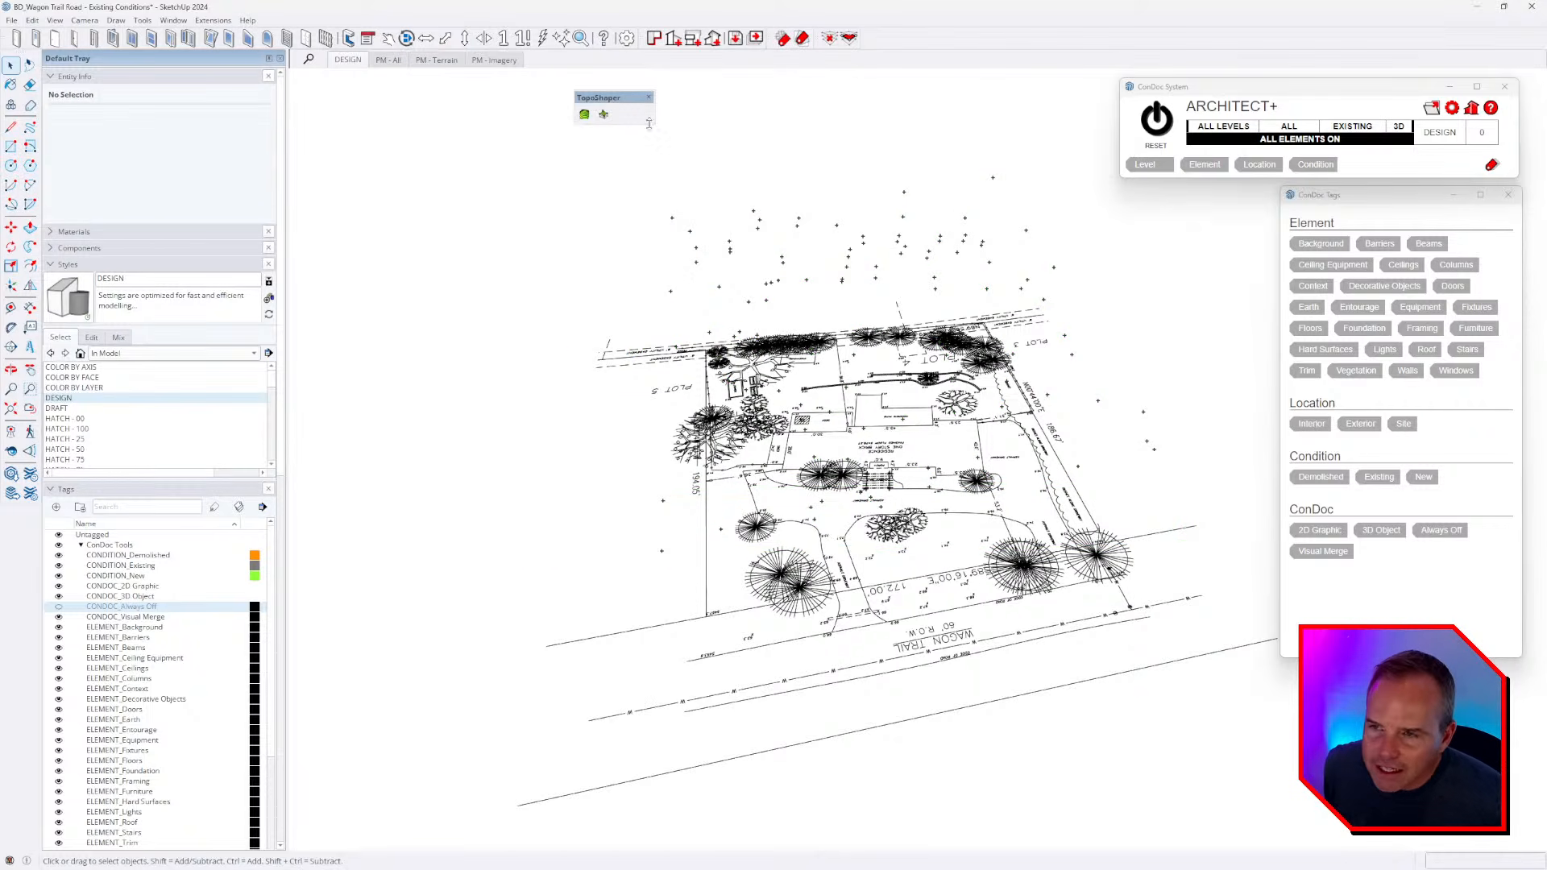
pyautogui.moveTo(614, 105); pyautogui.dragTo(538, 101)
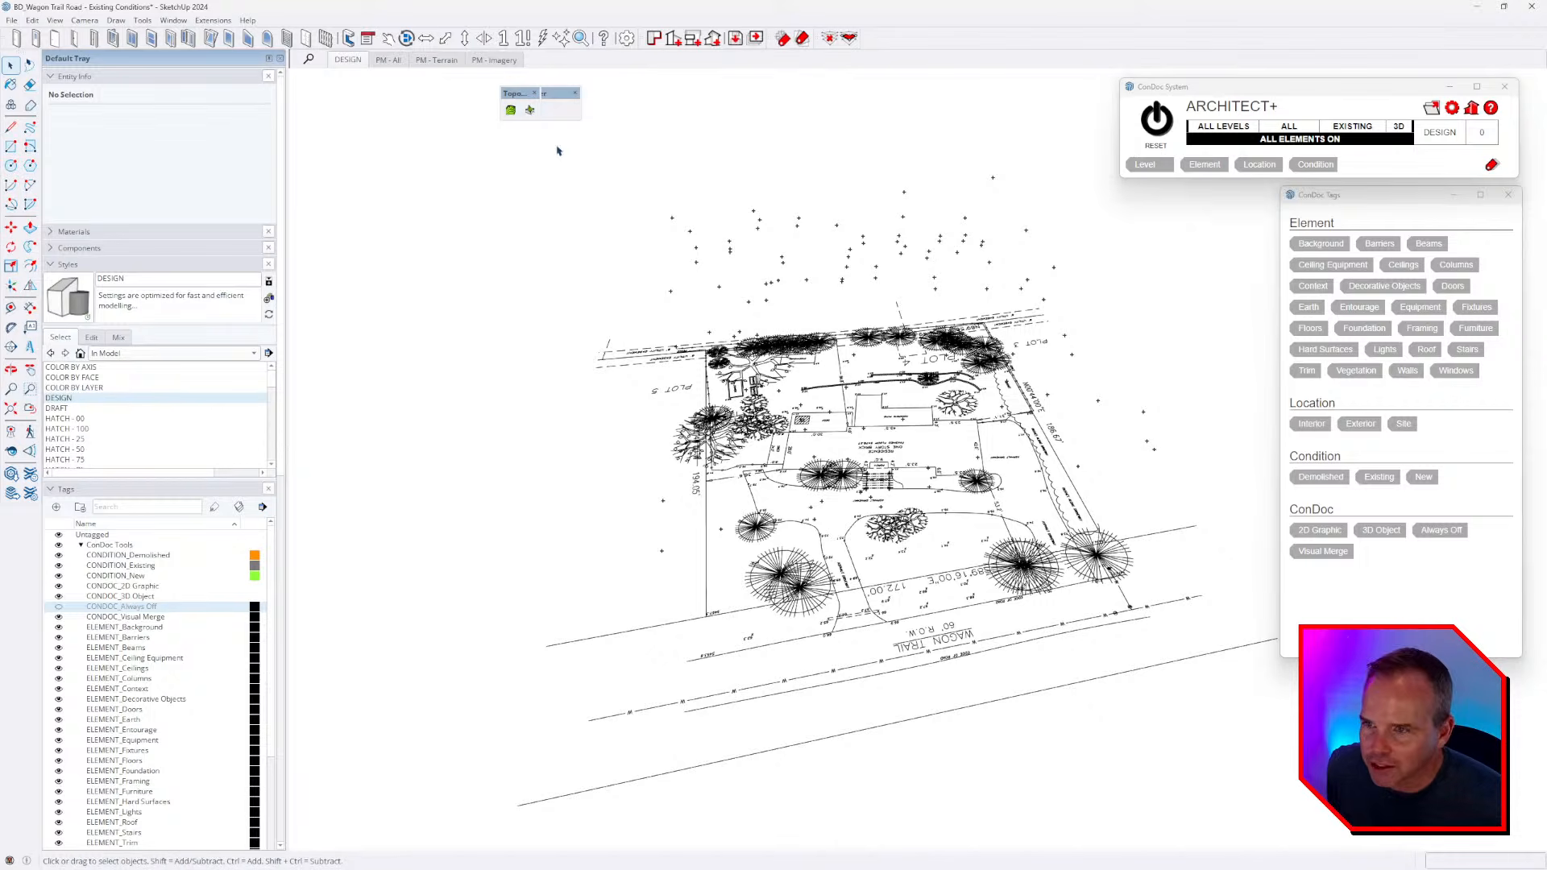
pyautogui.moveTo(520, 95); pyautogui.dragTo(472, 104)
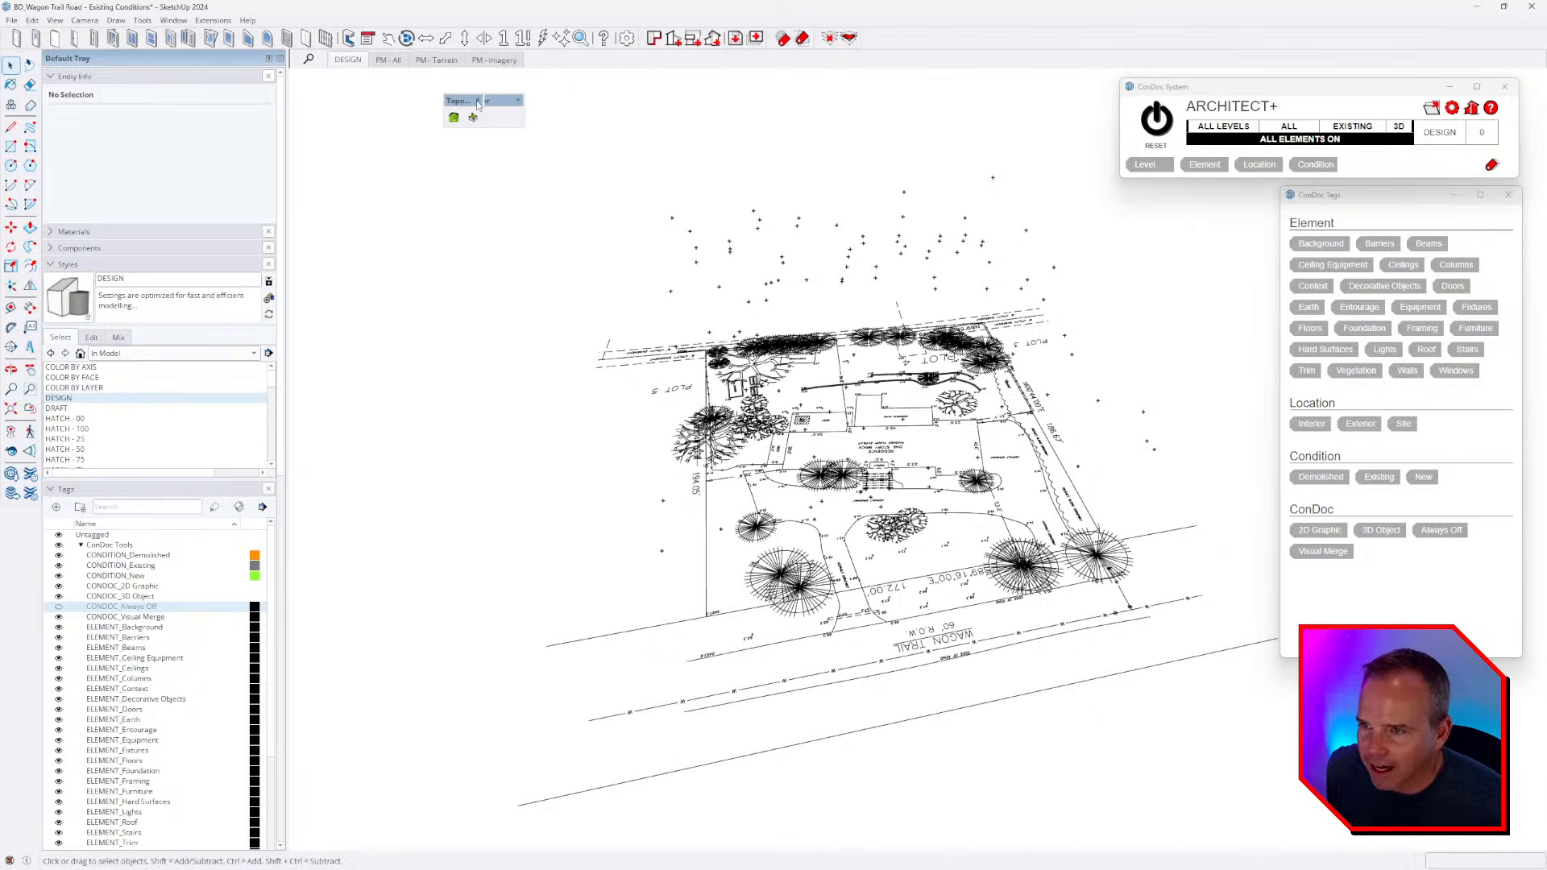
pyautogui.click(478, 101)
pyautogui.rightClick(494, 39)
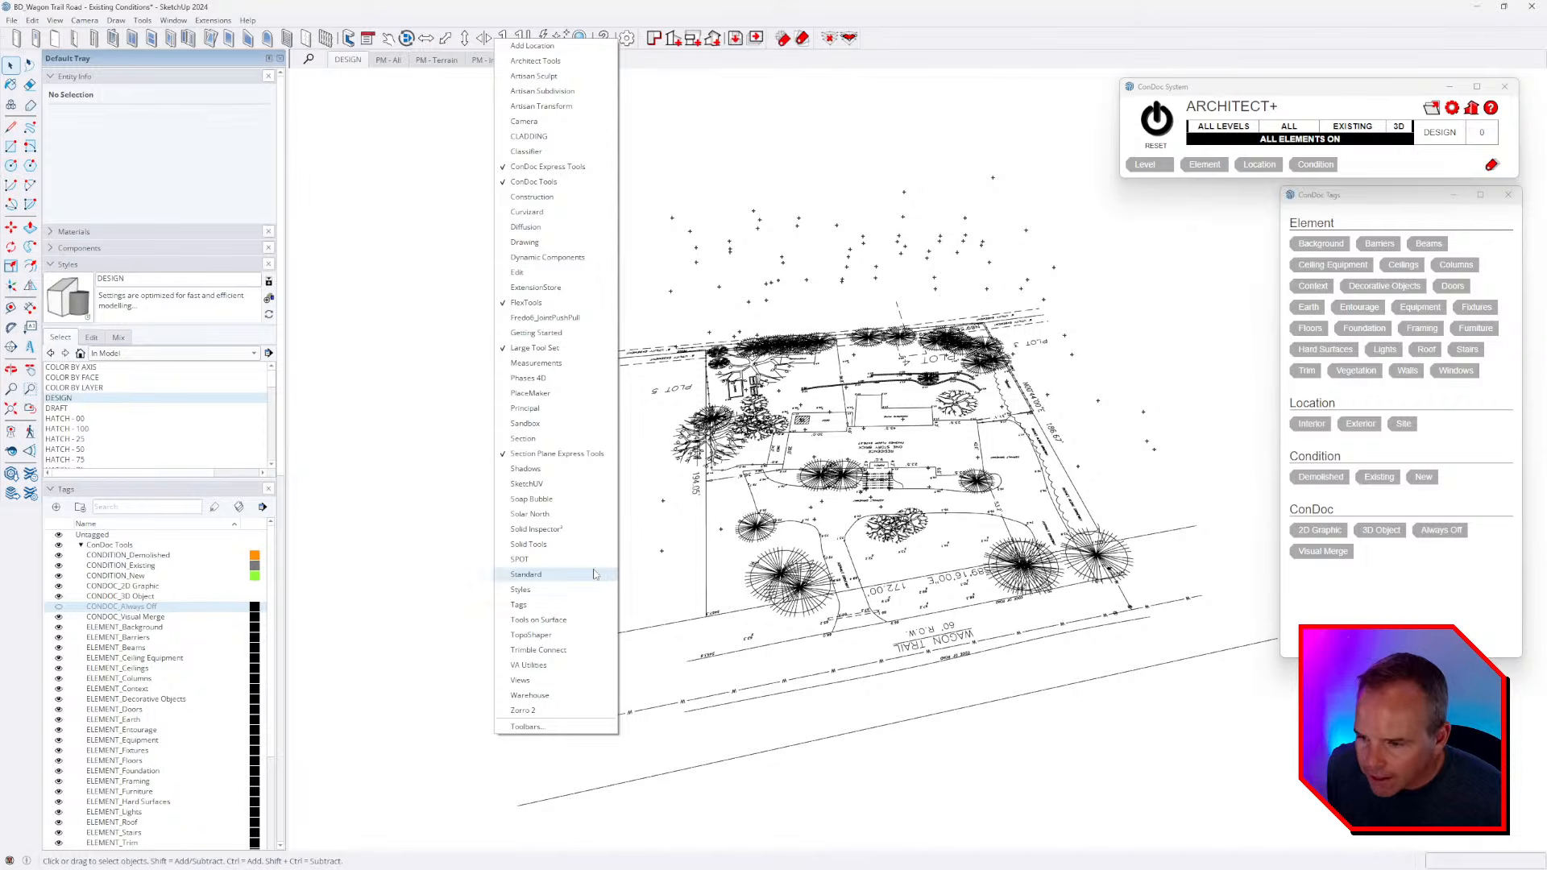
pyautogui.click(572, 636)
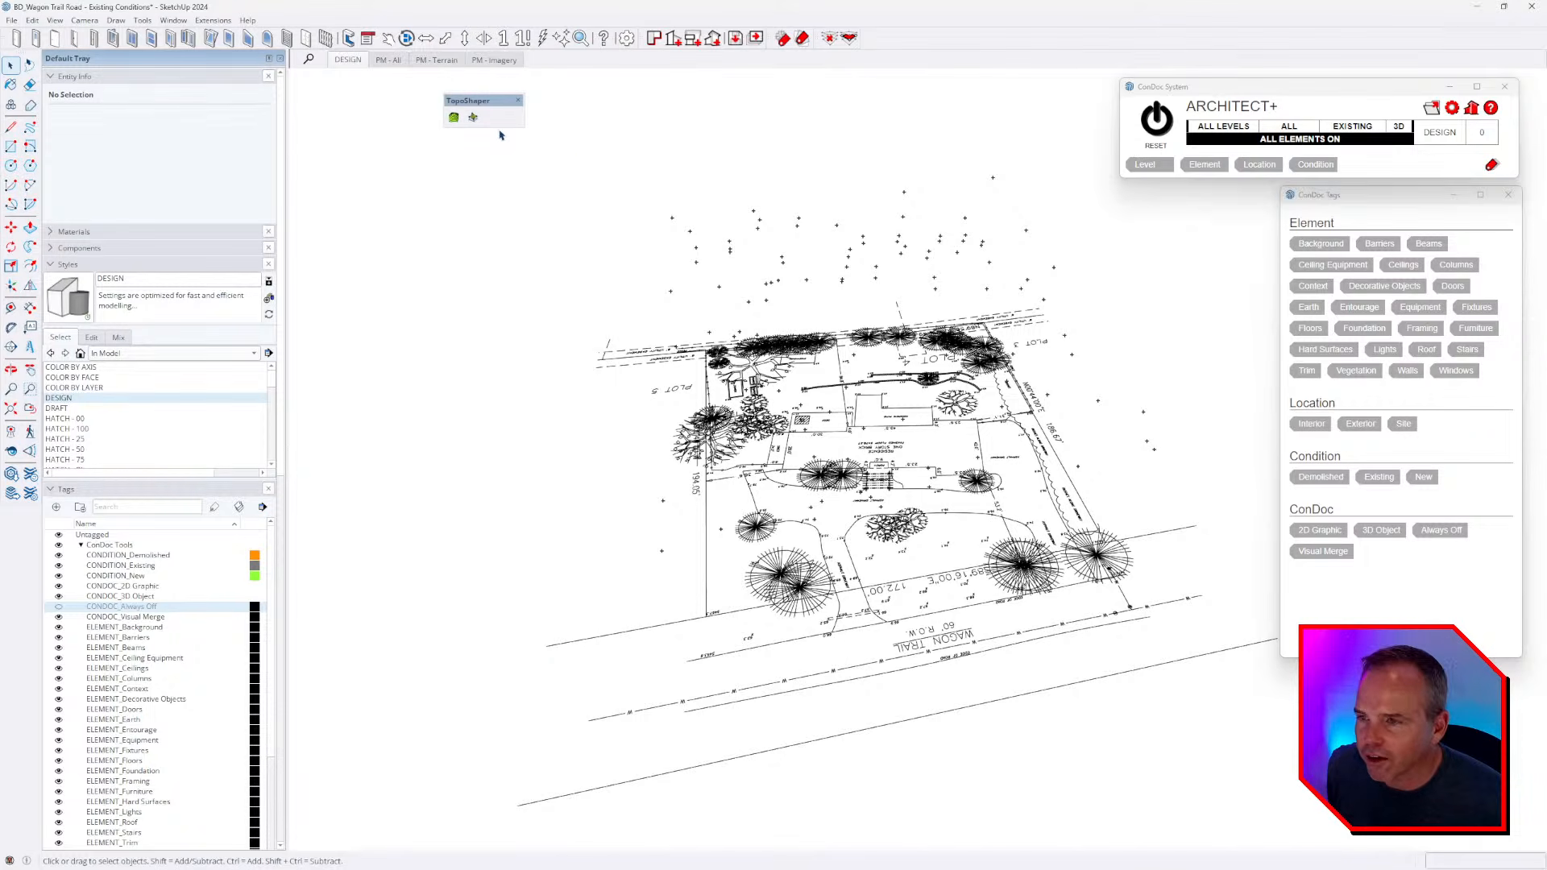
# - Select the grouped guide points above the site plan and start TopoShaper's terrain generation from cloud points
pyautogui.moveTo(800, 578); pyautogui.dragTo(831, 307, button='middle')
pyautogui.click(831, 308)
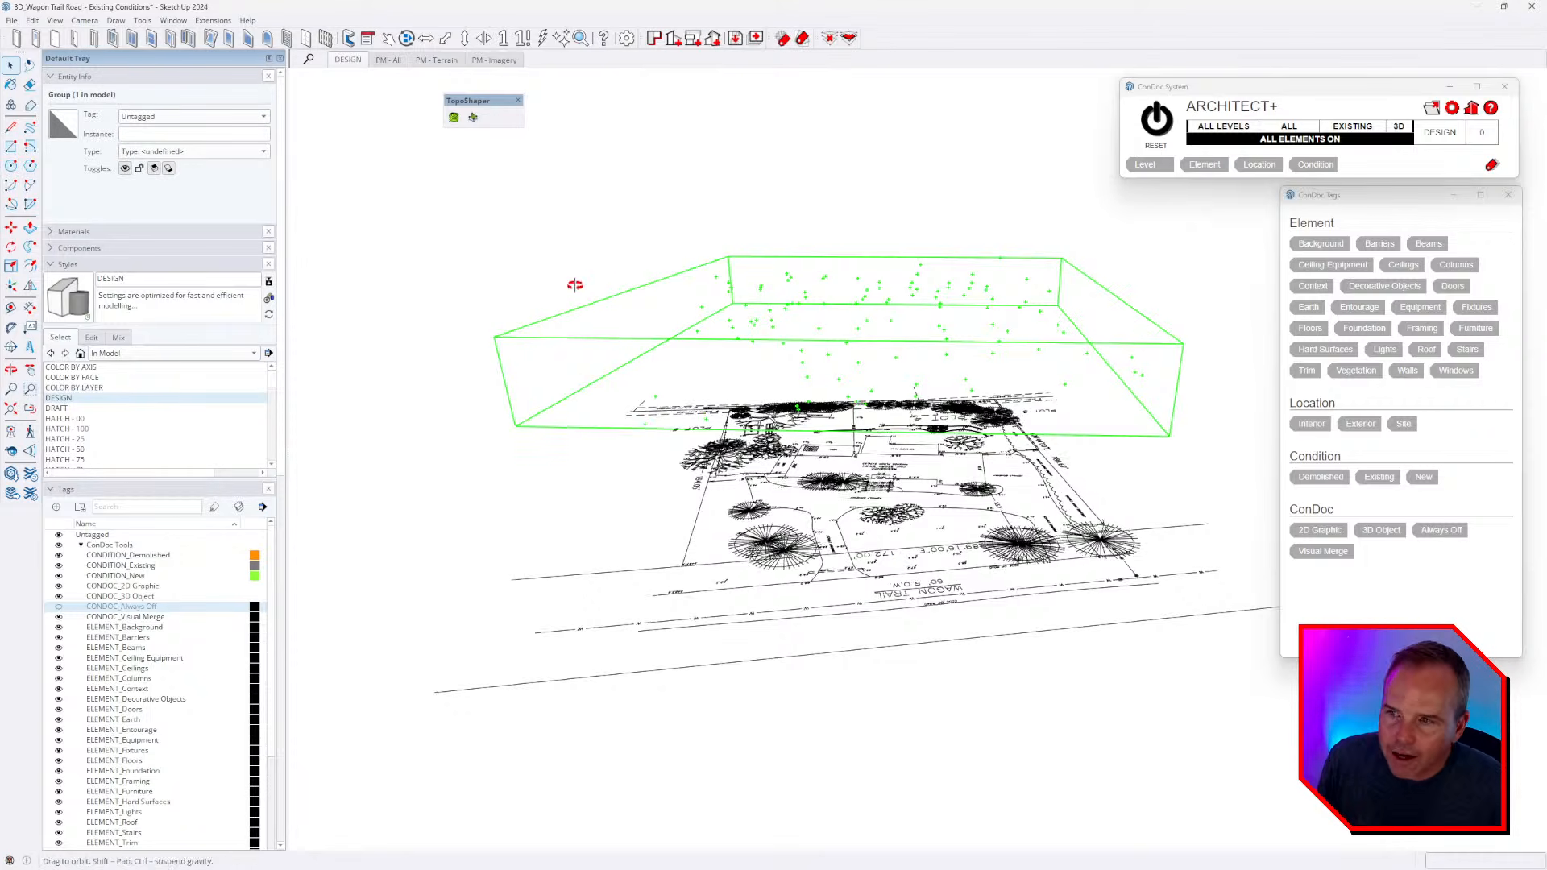
pyautogui.moveTo(570, 283); pyautogui.dragTo(654, 253, button='middle')
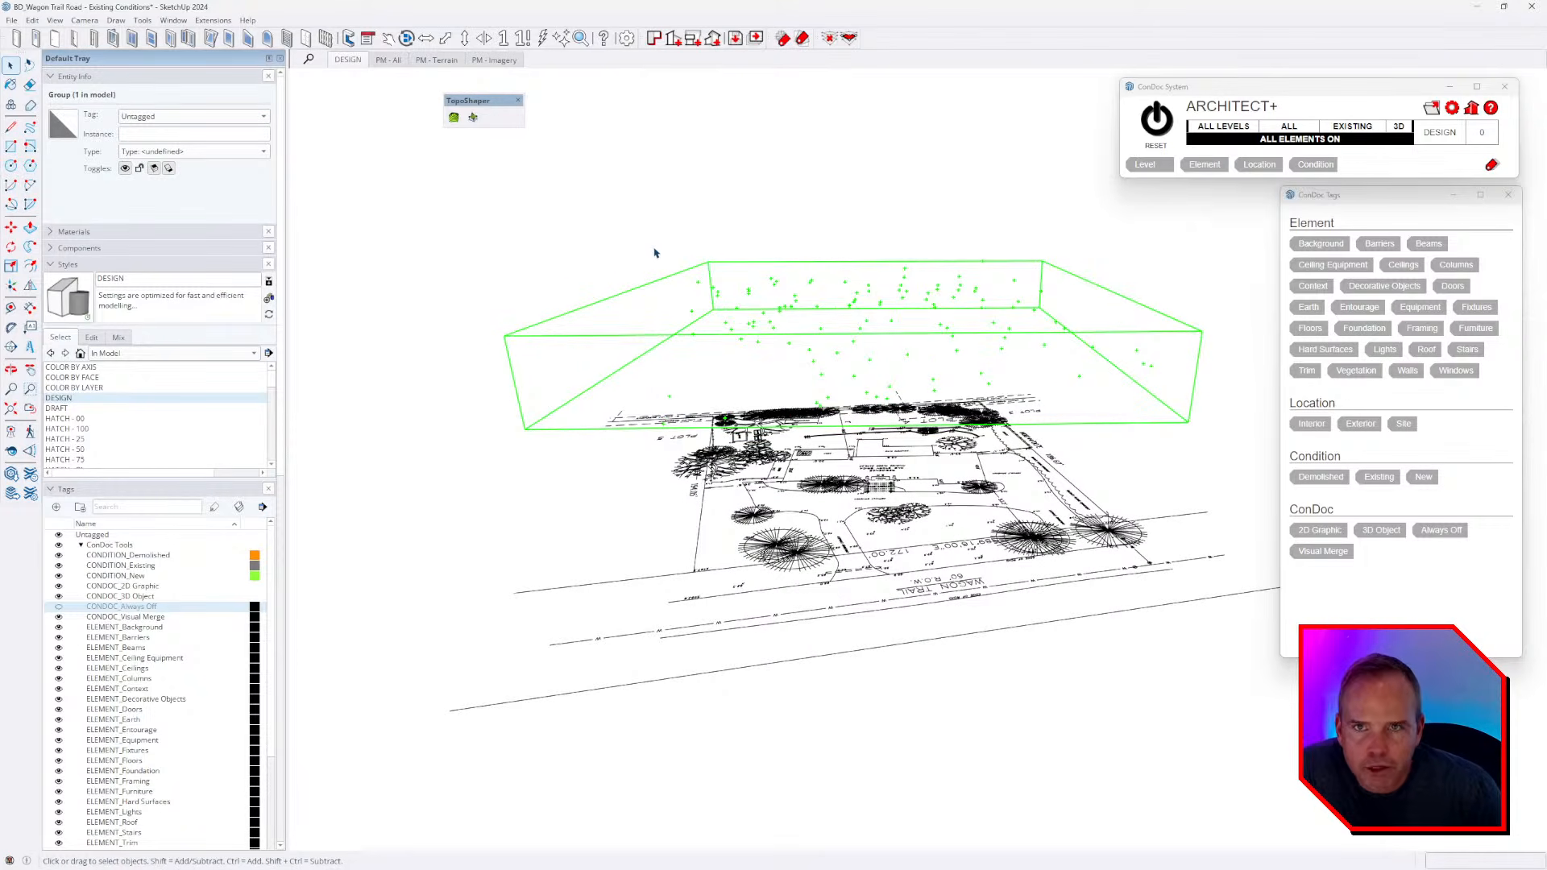
pyautogui.click(473, 118)
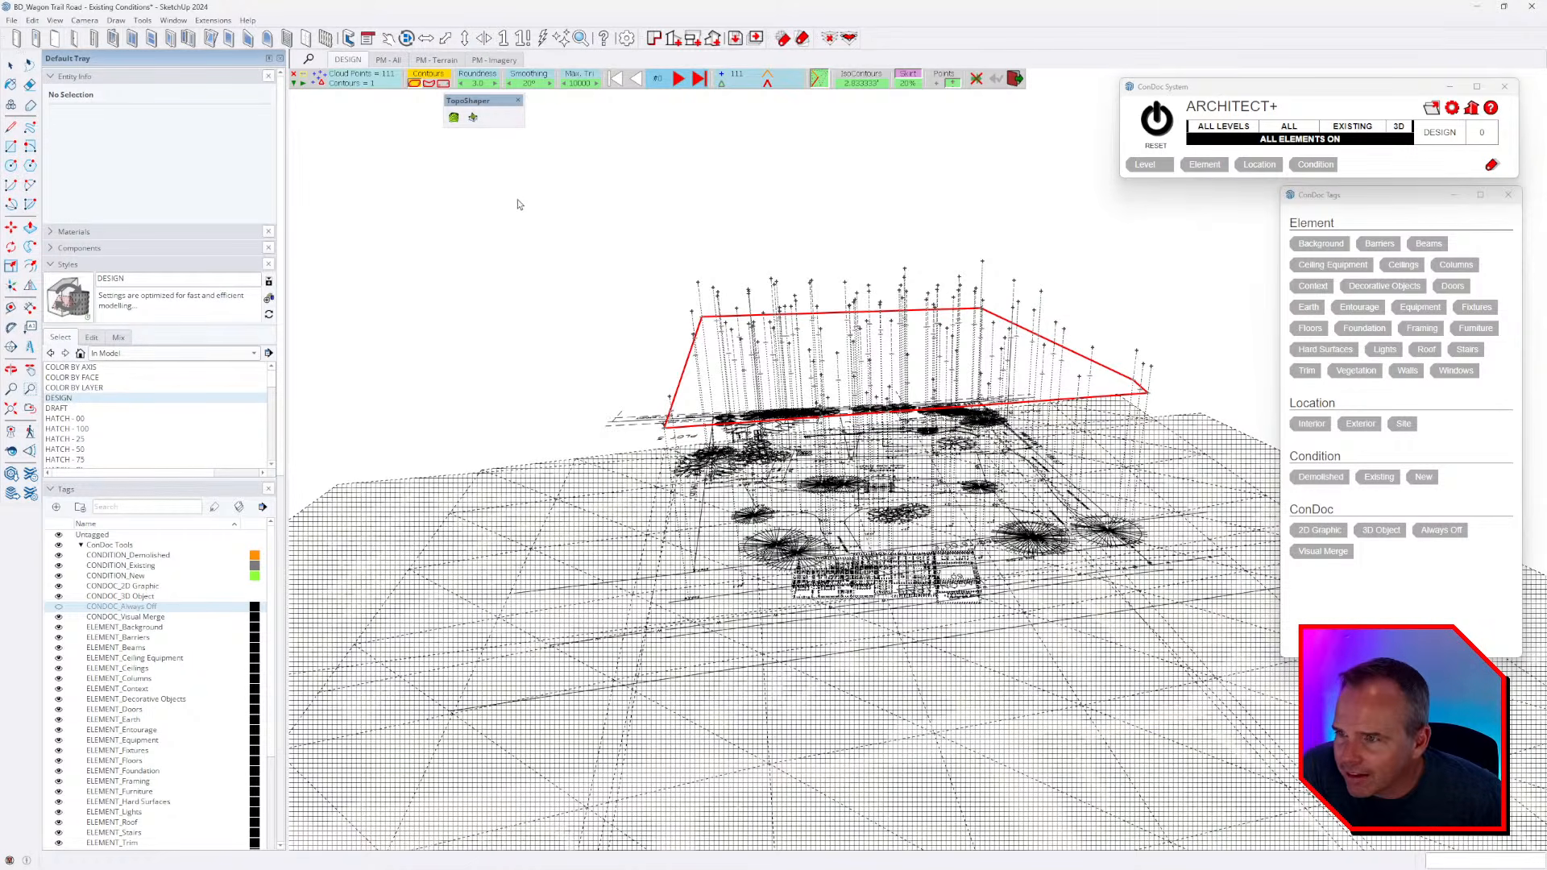
# - Configure the TopoShaper terrain with a rectangular boundary contour, a roundness of 4.0 and an iso-contour interval of 0.5
pyautogui.click(444, 84)
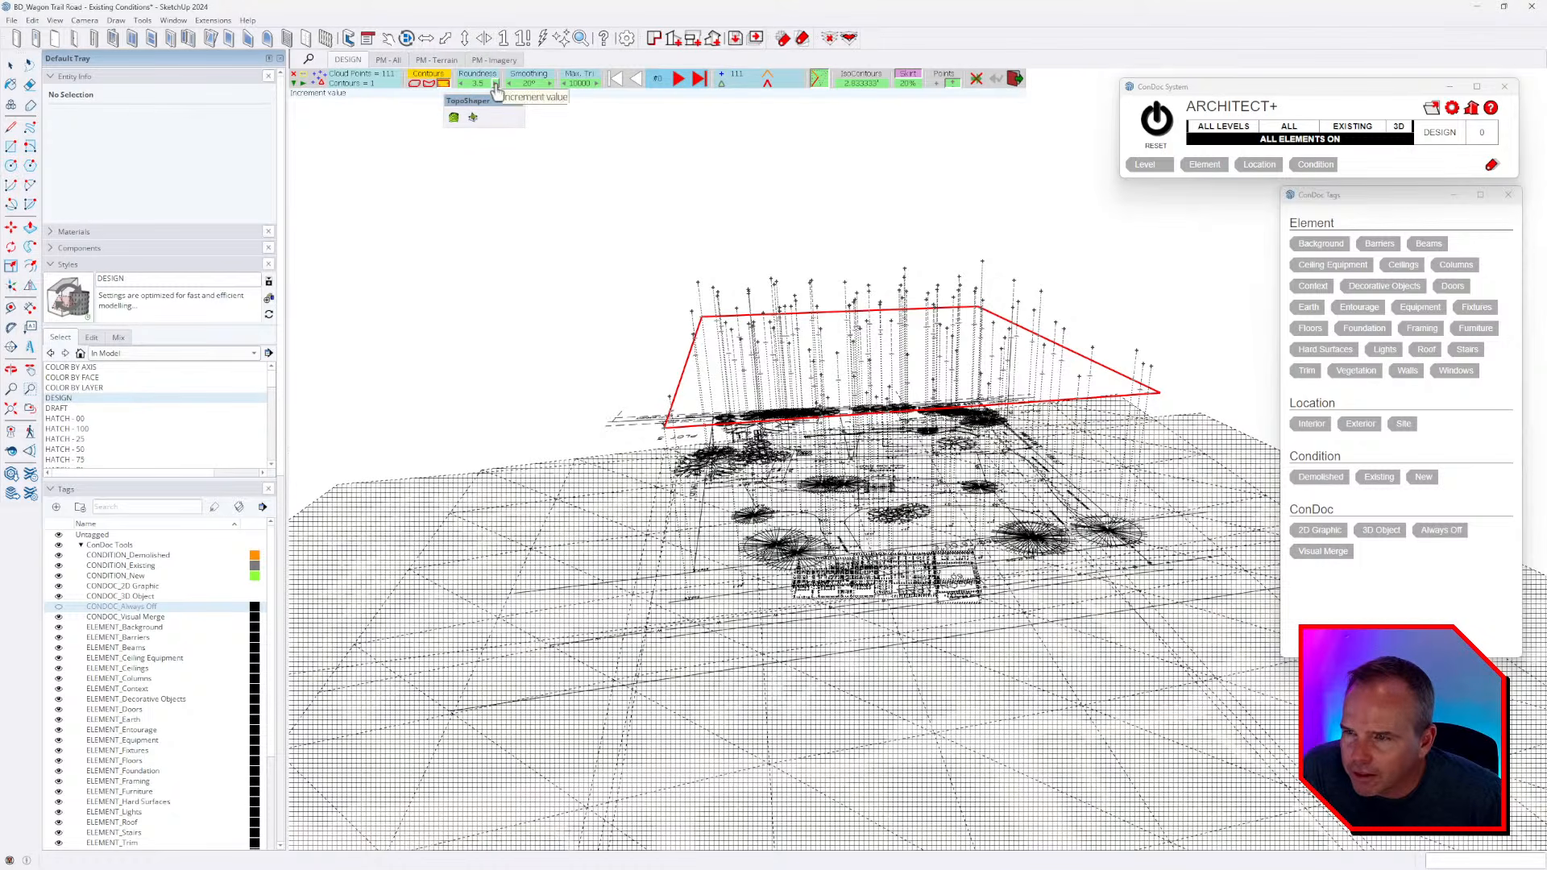
pyautogui.click(494, 83)
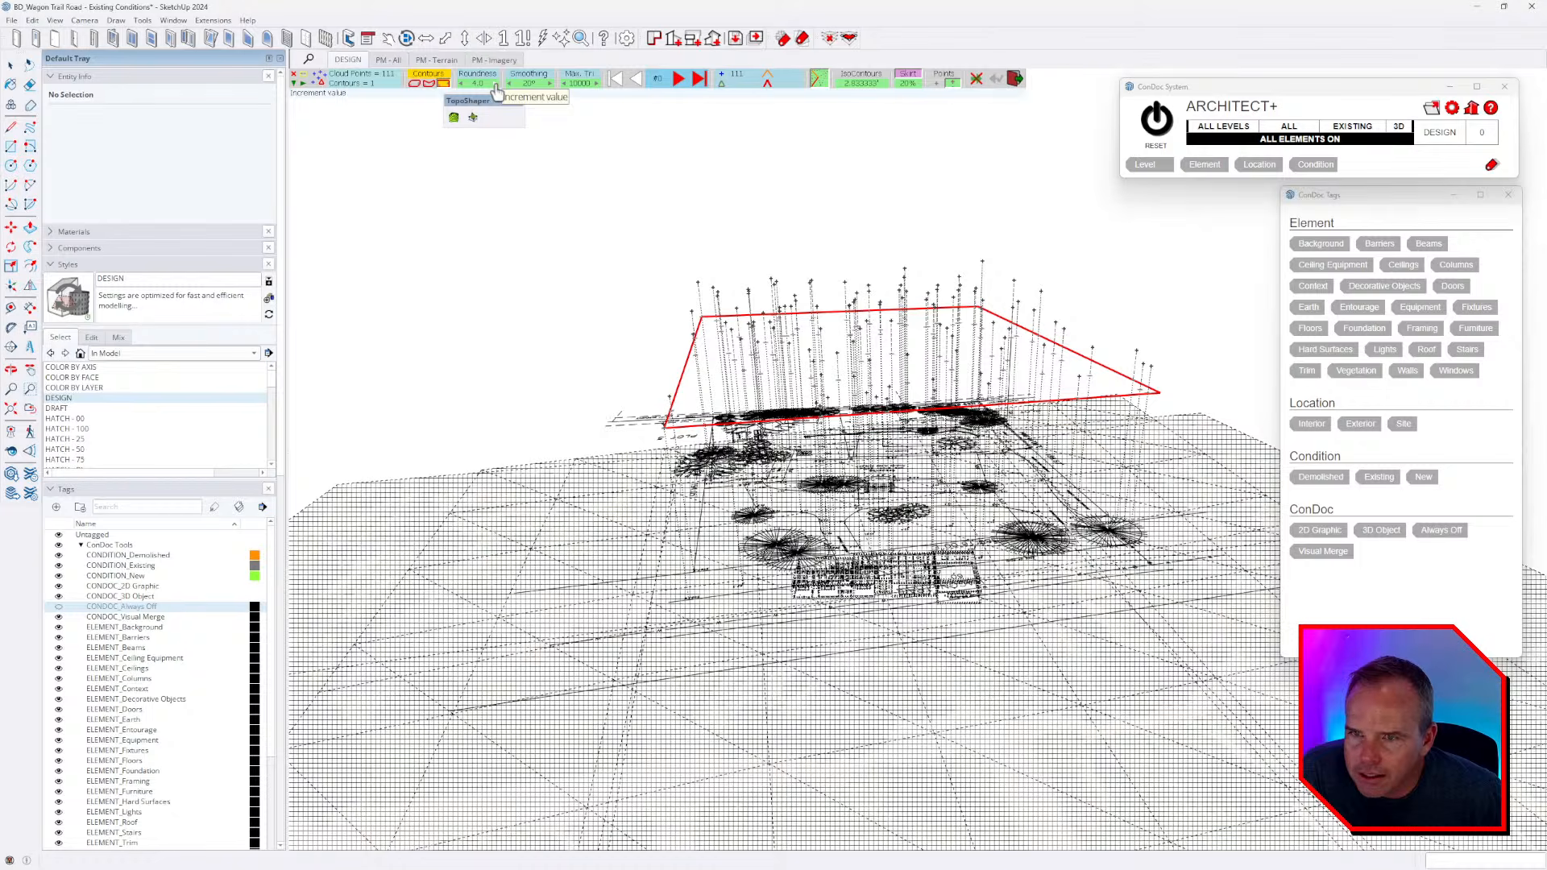
pyautogui.click(863, 79)
pyautogui.click(861, 83)
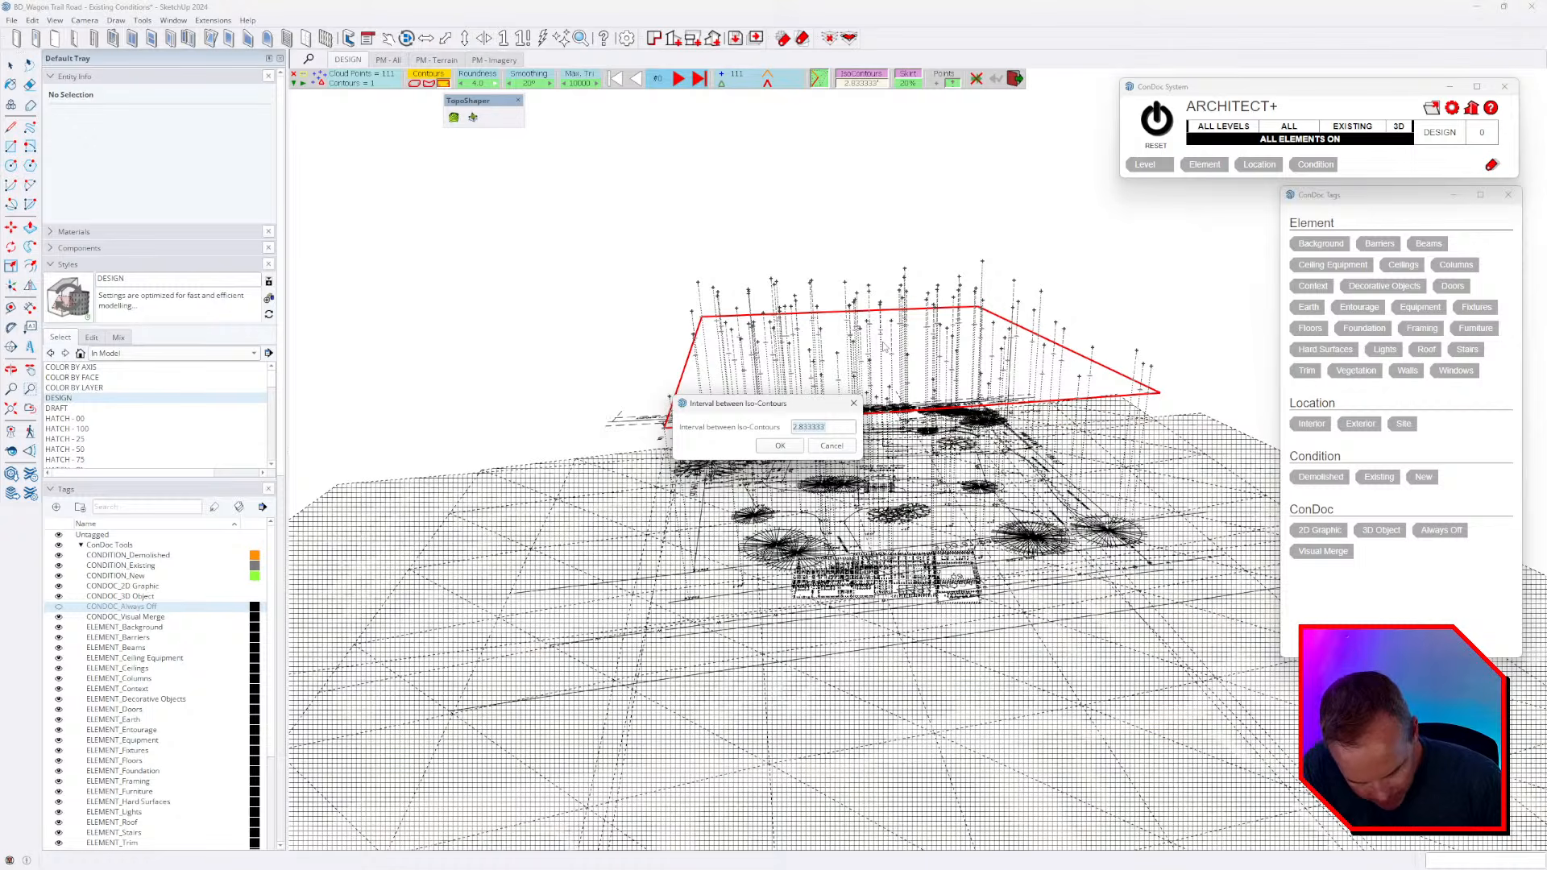
pyautogui.write('5')
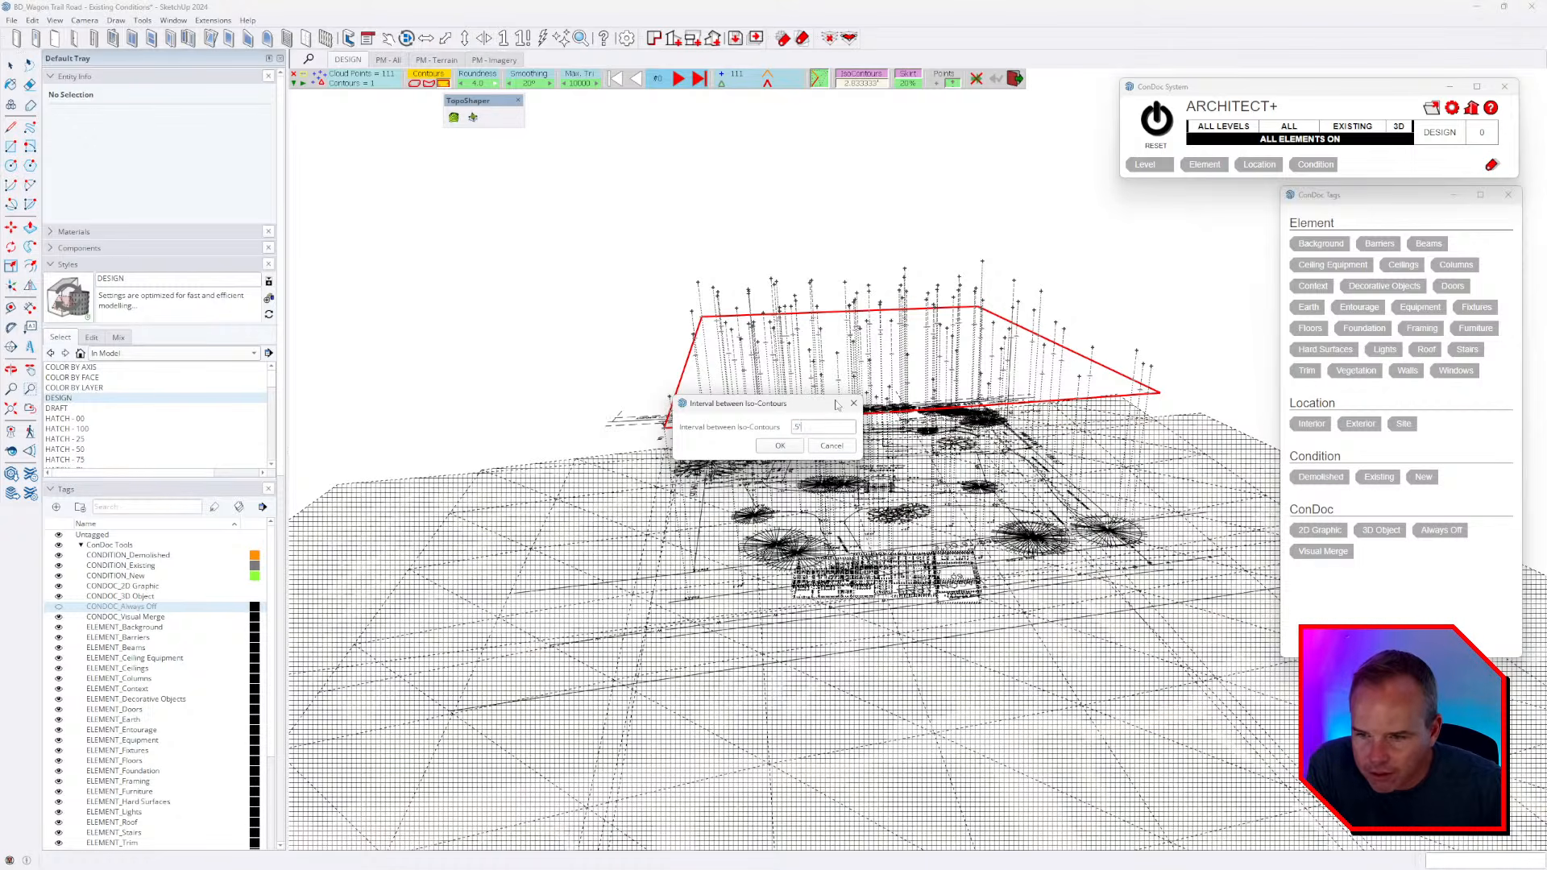
pyautogui.click(779, 445)
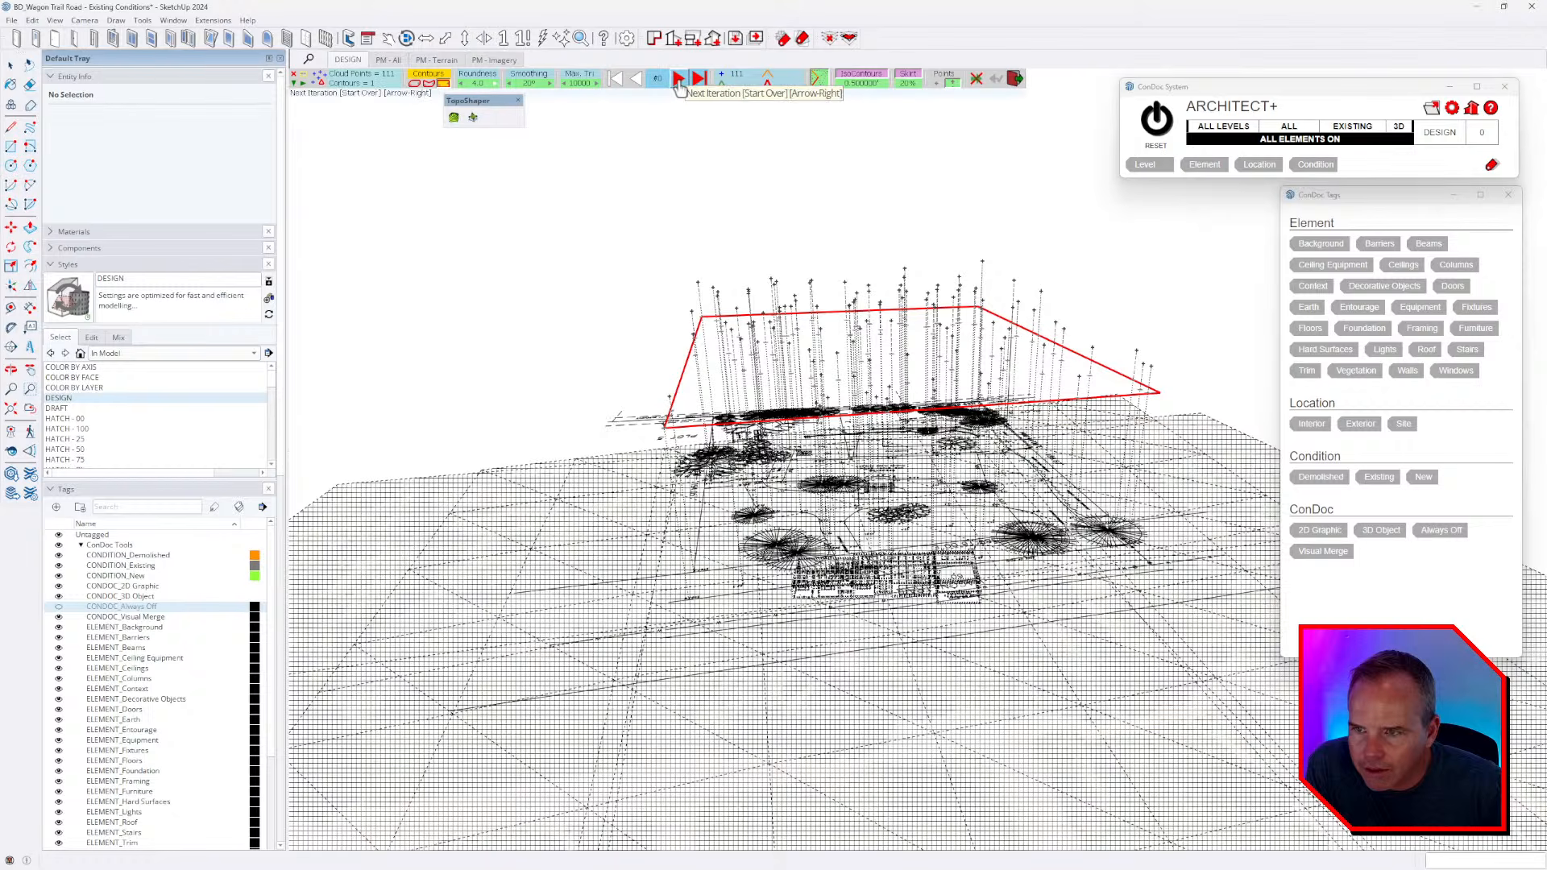
# - Generate the terrain from the guide points, exit TopoShaper and view the result above the site plan
pyautogui.click(679, 81)
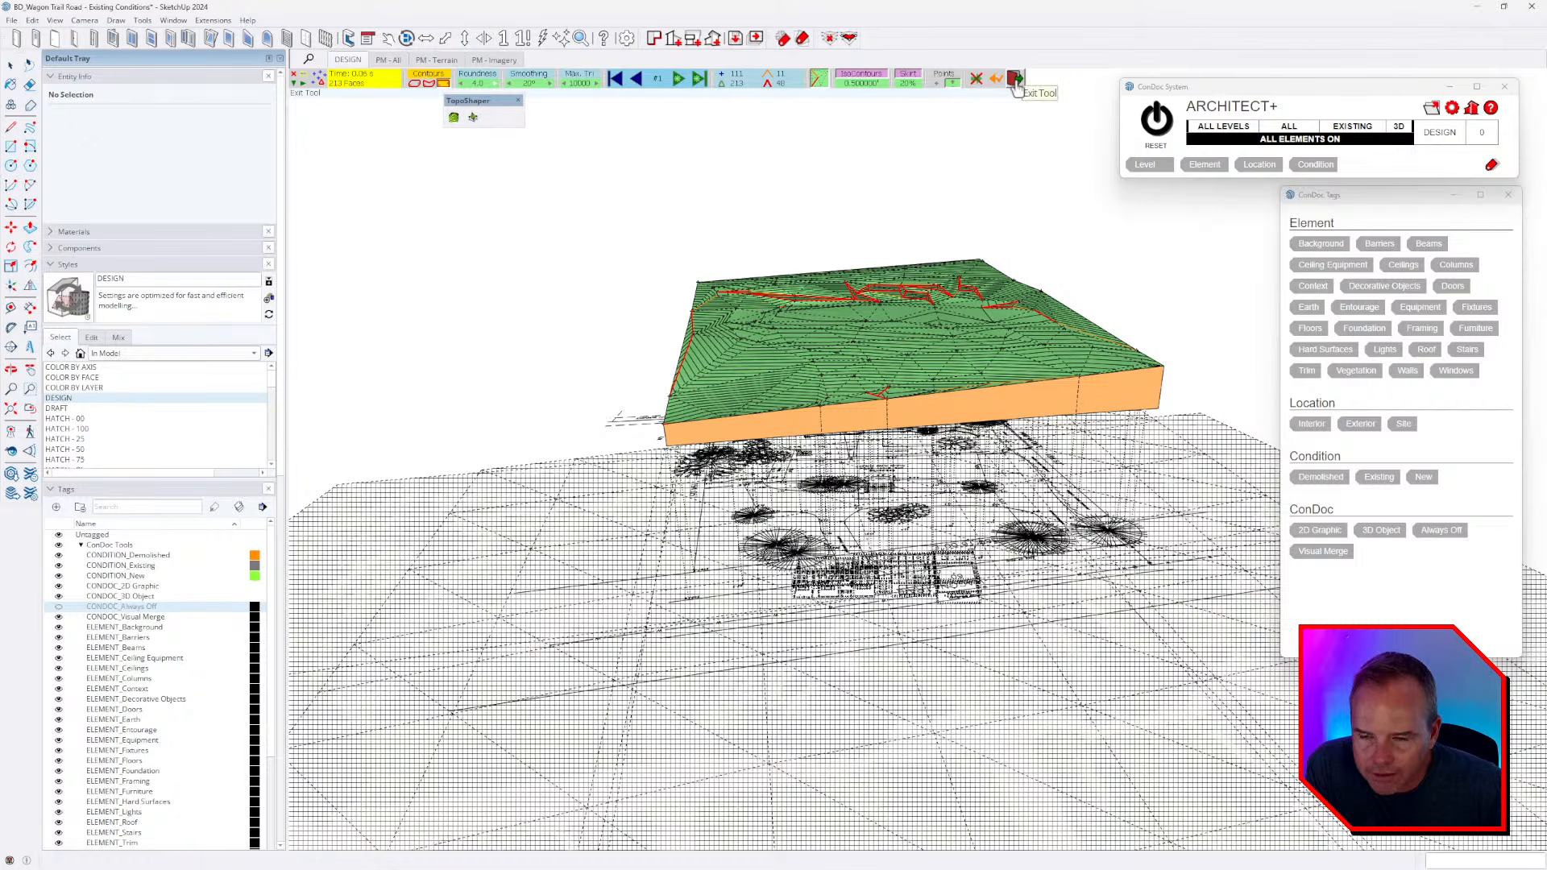
pyautogui.click(1015, 80)
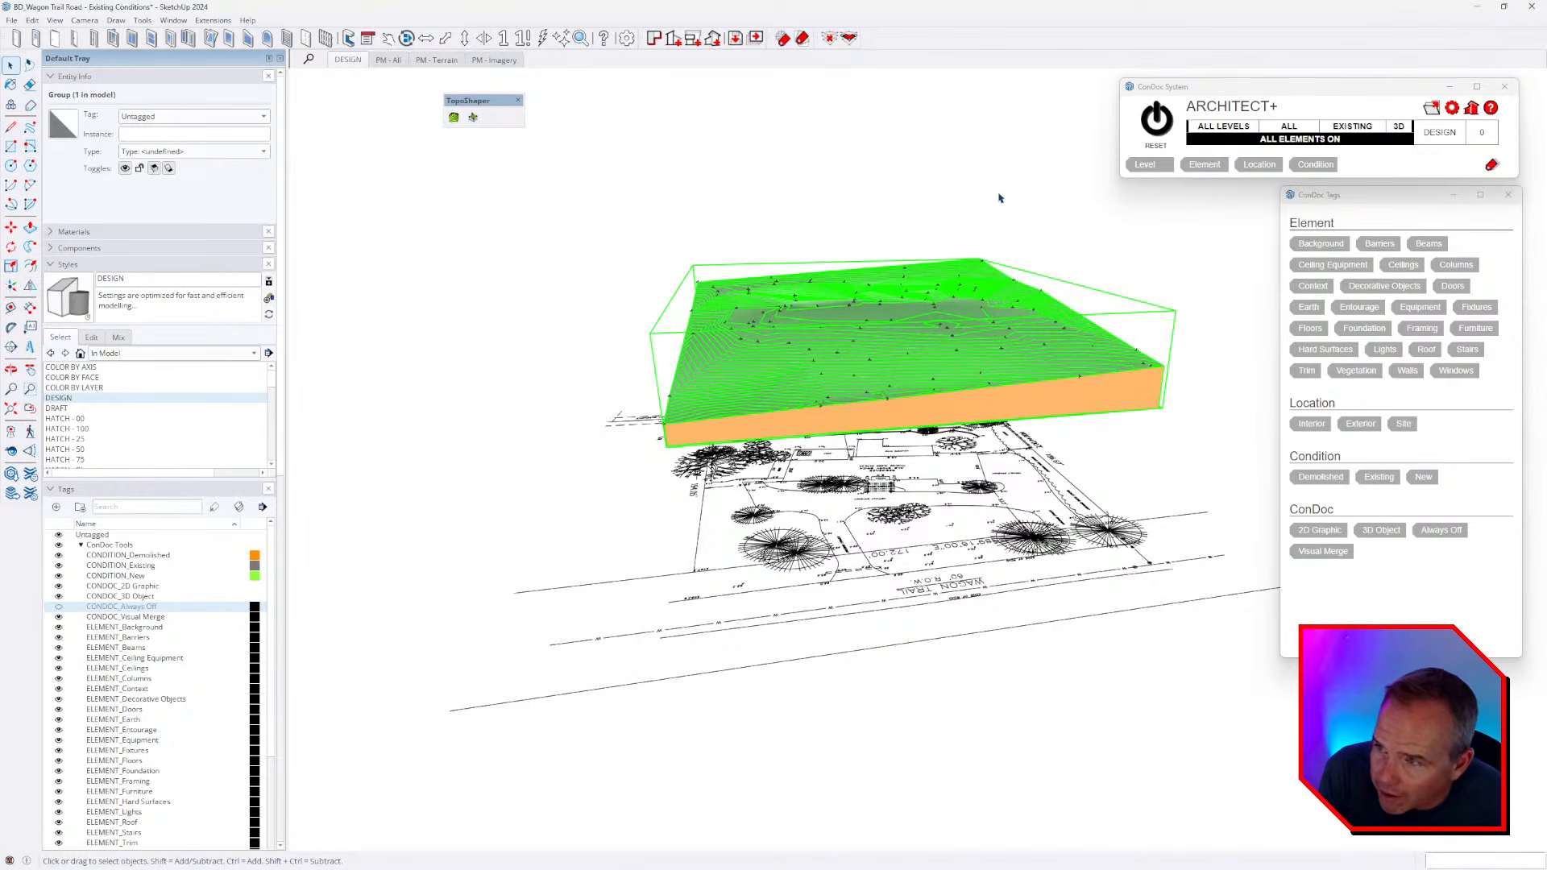
pyautogui.moveTo(956, 231); pyautogui.dragTo(932, 331, button='middle')
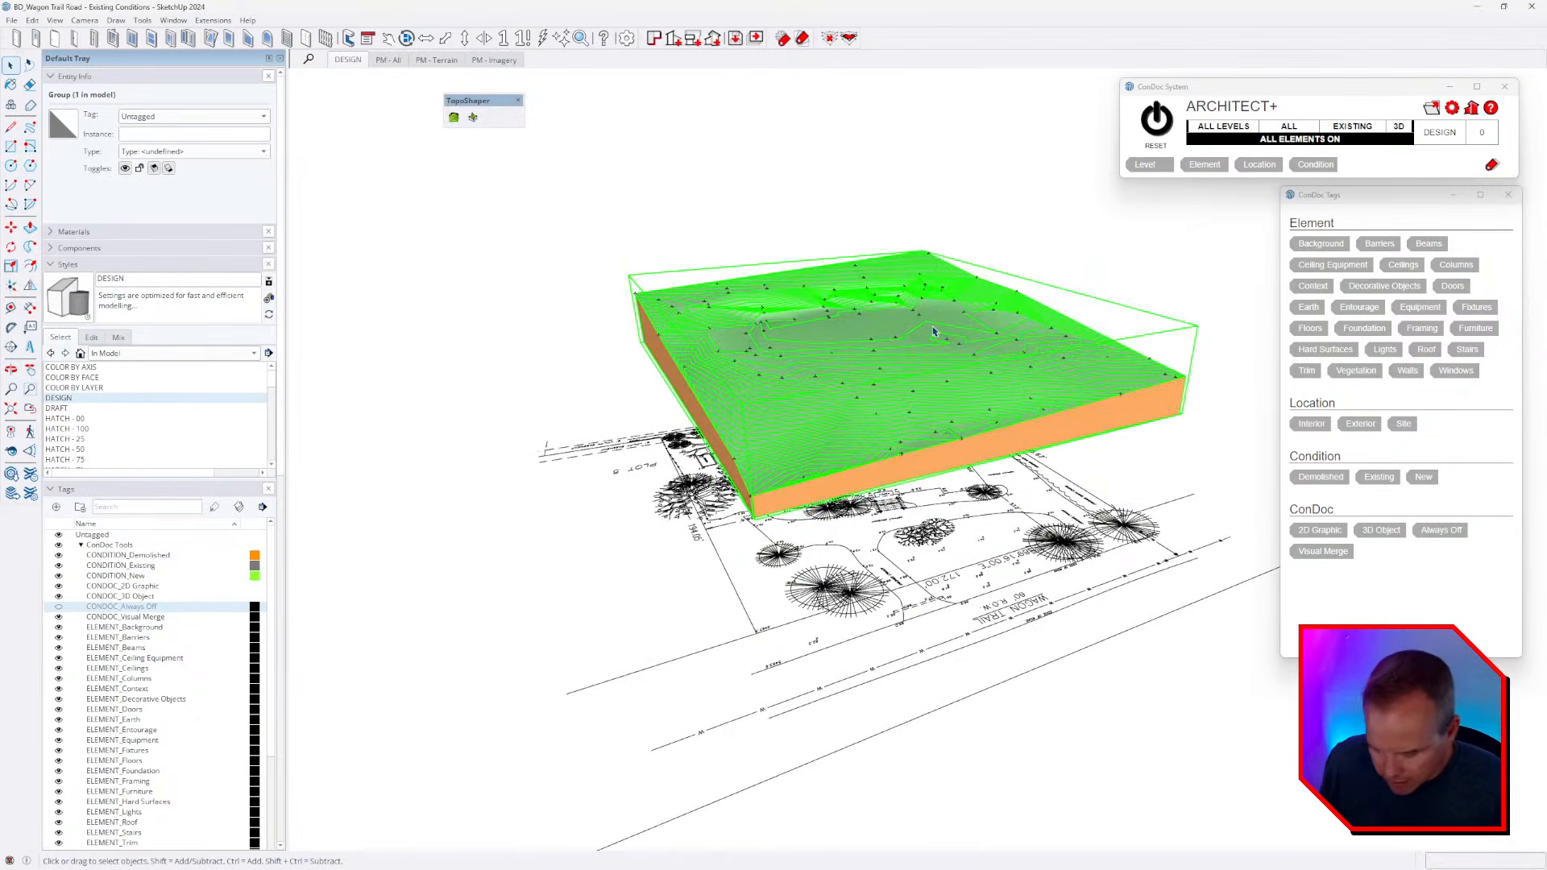
pyautogui.scroll(3, 910, 331)
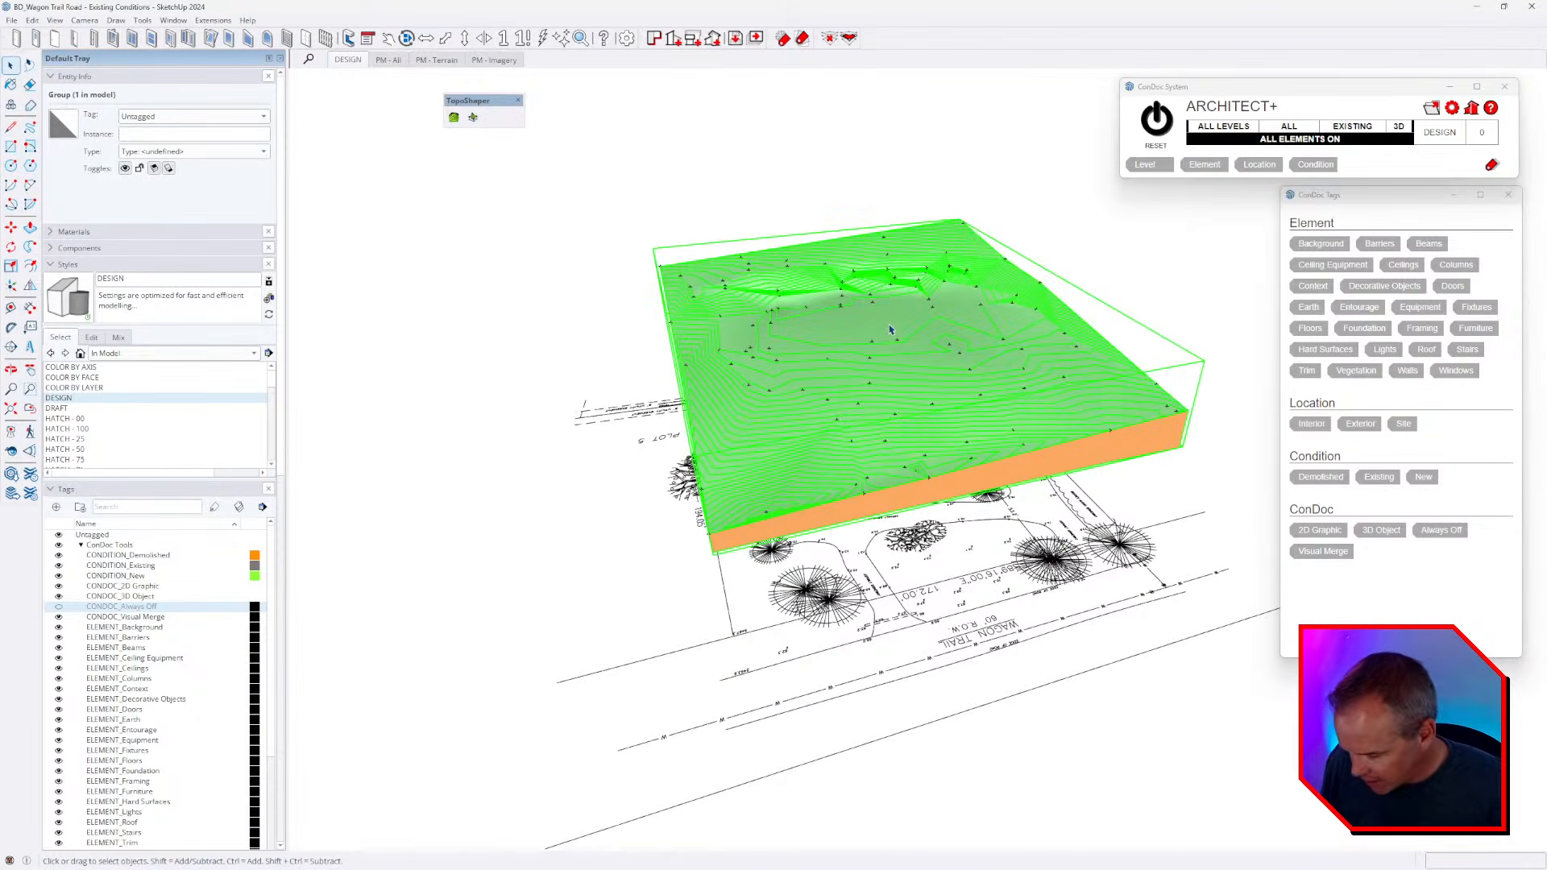
# - Turn on the display of hidden geometry and clear the selection to show the terrain's triangulation
pyautogui.click(55, 20)
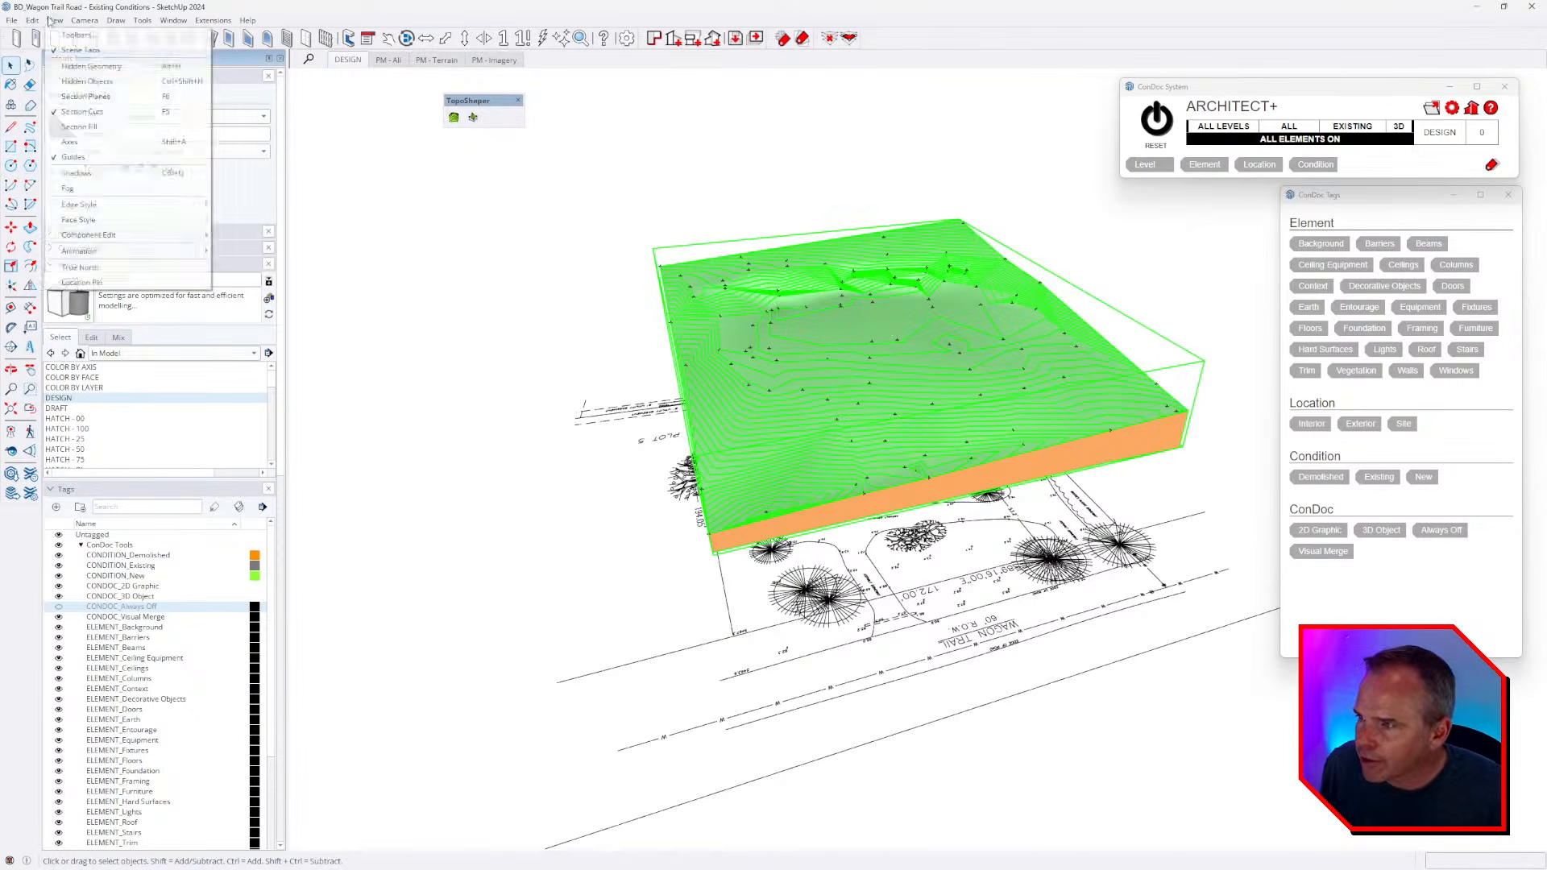
pyautogui.click(97, 80)
pyautogui.moveTo(876, 331); pyautogui.dragTo(902, 359, button='middle')
pyautogui.click(1081, 249)
pyautogui.scroll(3, 951, 322)
pyautogui.moveTo(719, 554); pyautogui.dragTo(727, 569, button='middle')
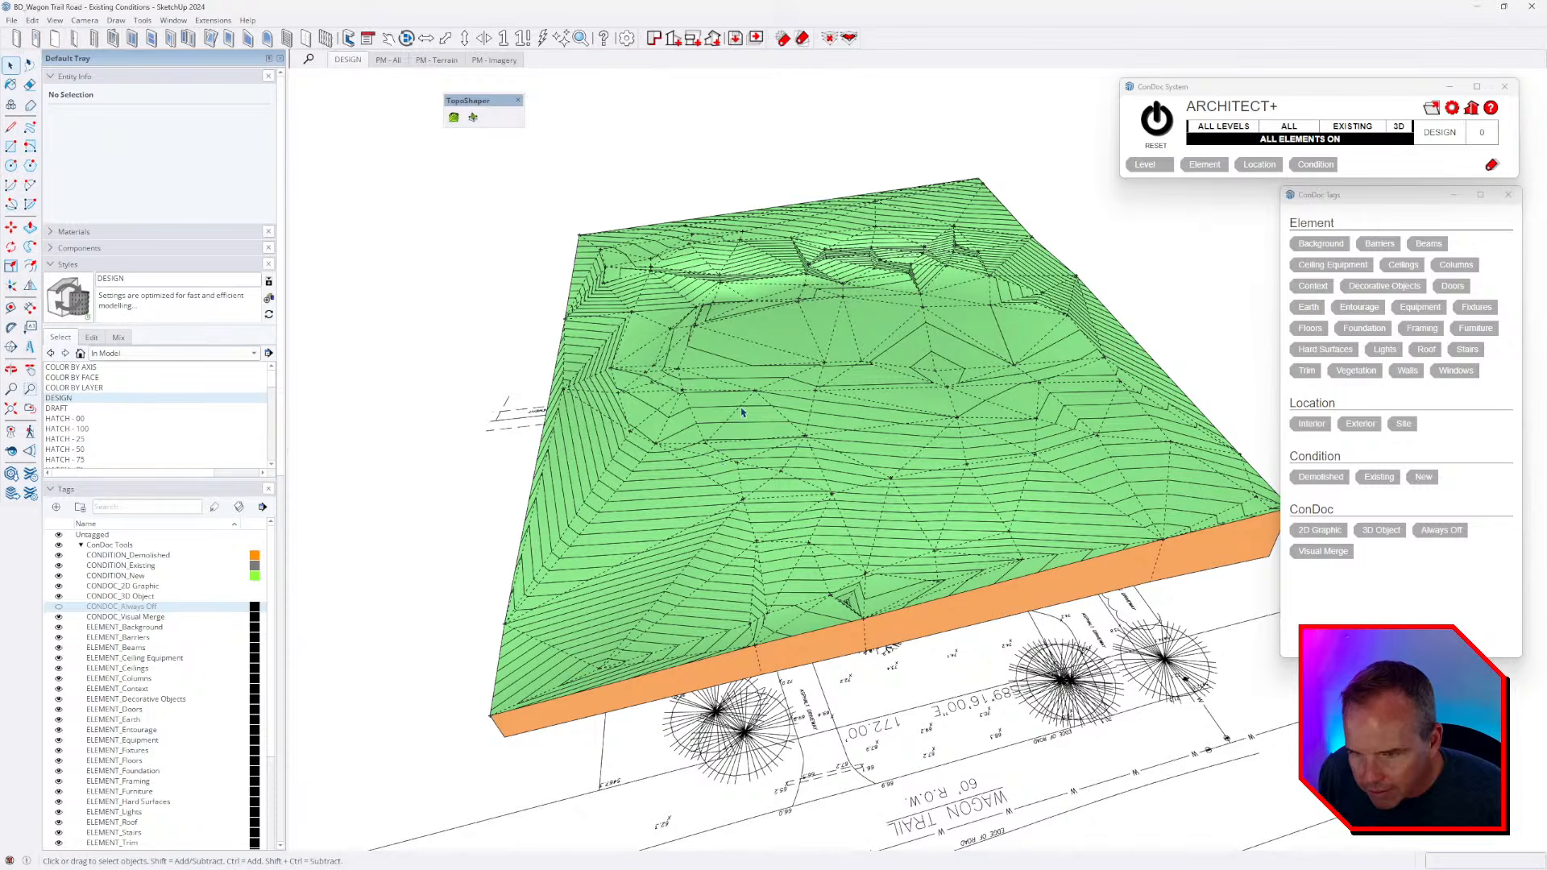
# - Open the generated terrain group and delete its triangulated surface and side skirt, keeping the contour lines
pyautogui.click(945, 336)
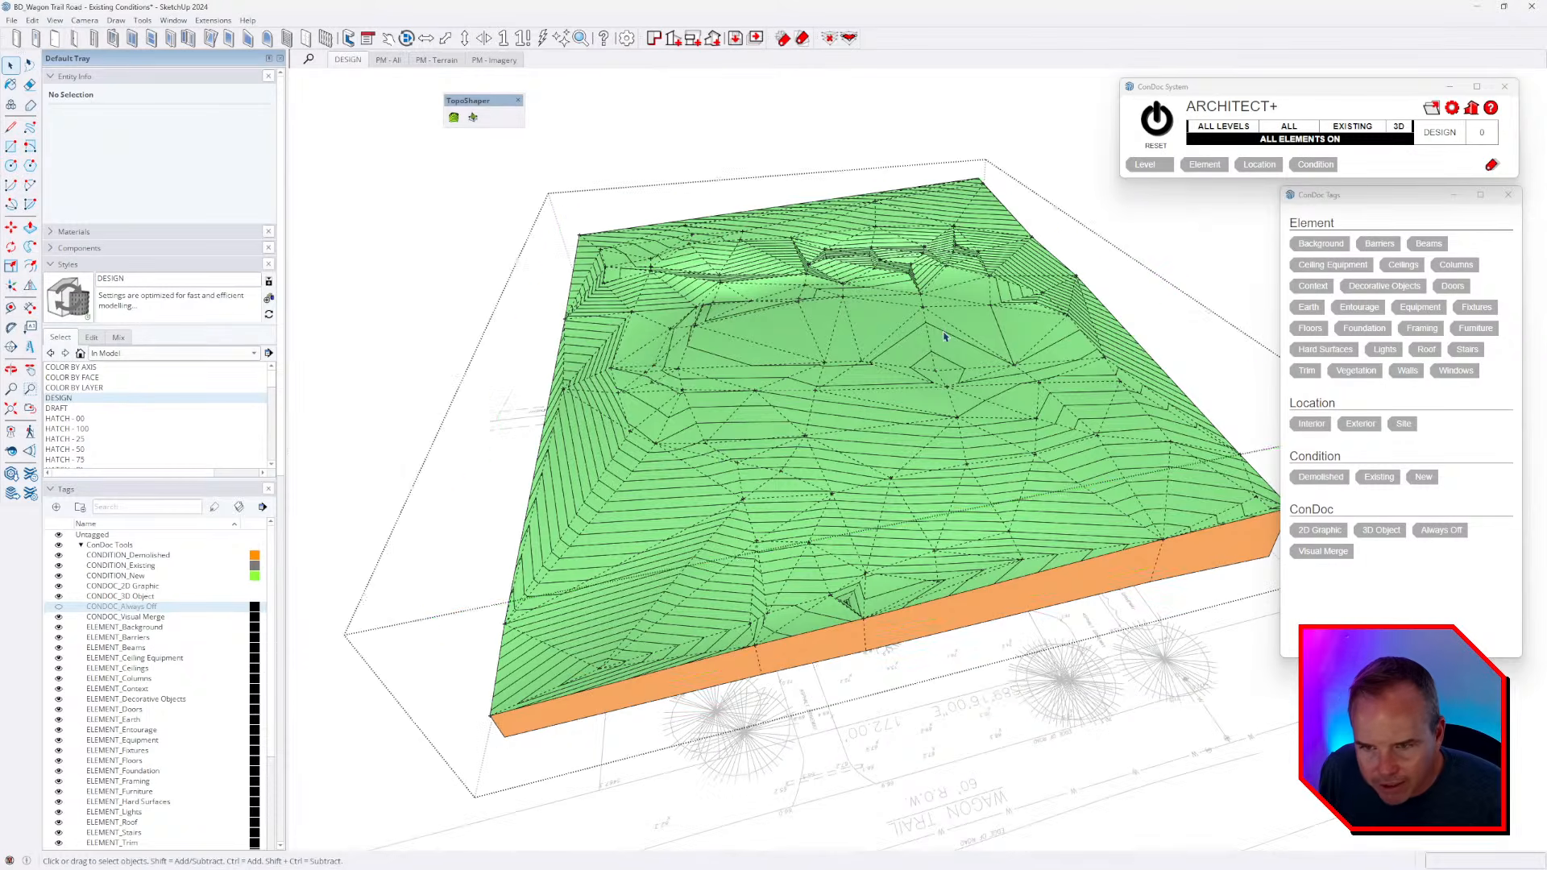
pyautogui.doubleClick(945, 337)
pyautogui.moveTo(945, 337); pyautogui.dragTo(978, 546, button='middle')
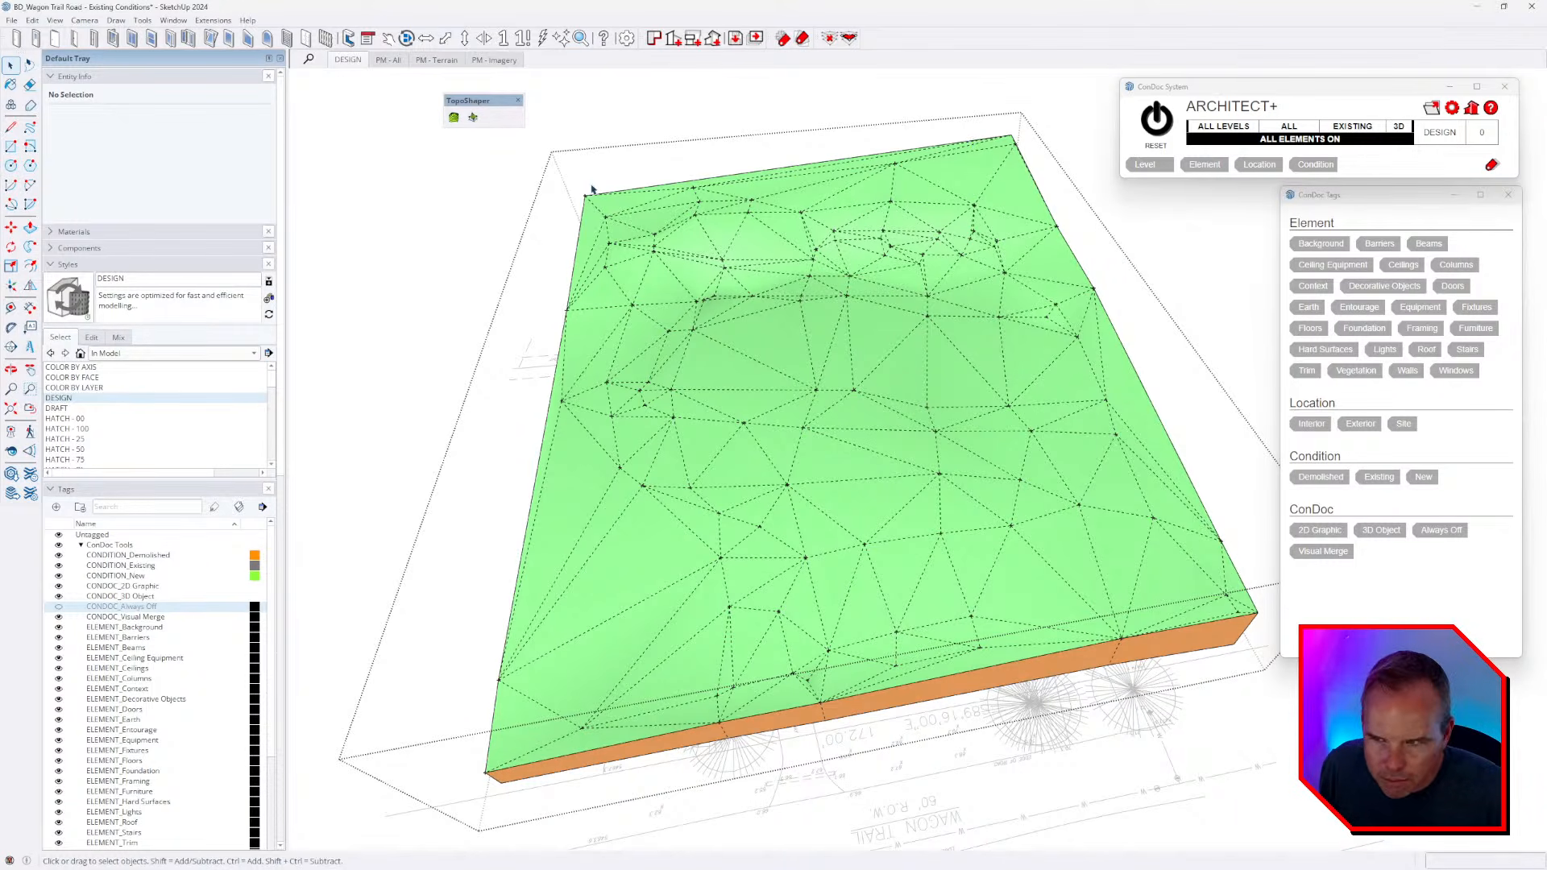
pyautogui.moveTo(1131, 628); pyautogui.dragTo(918, 393, button='middle')
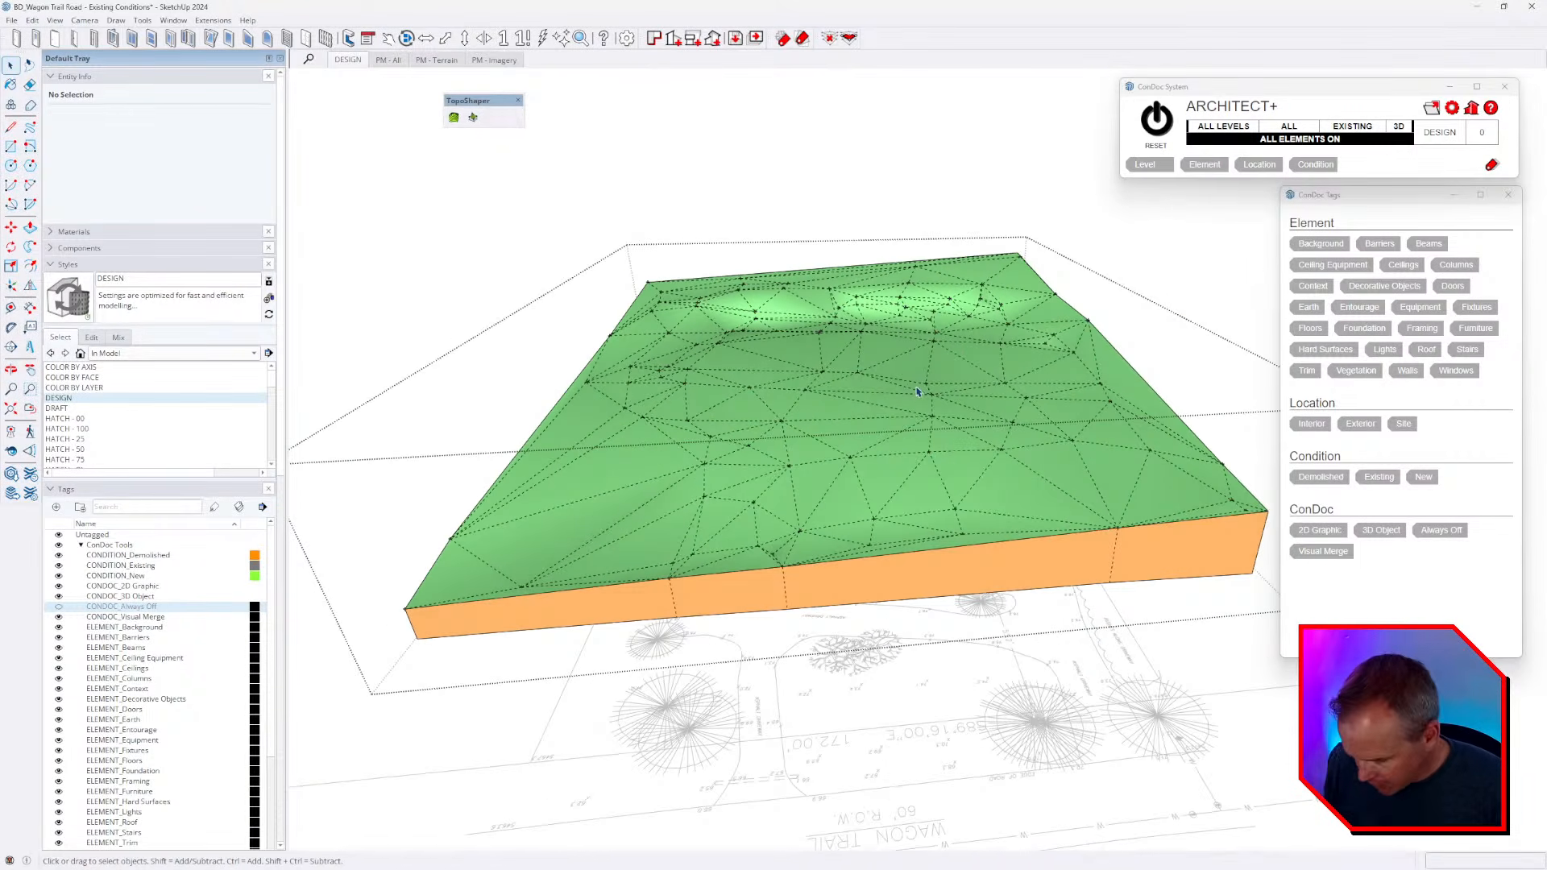
pyautogui.tripleClick(817, 346)
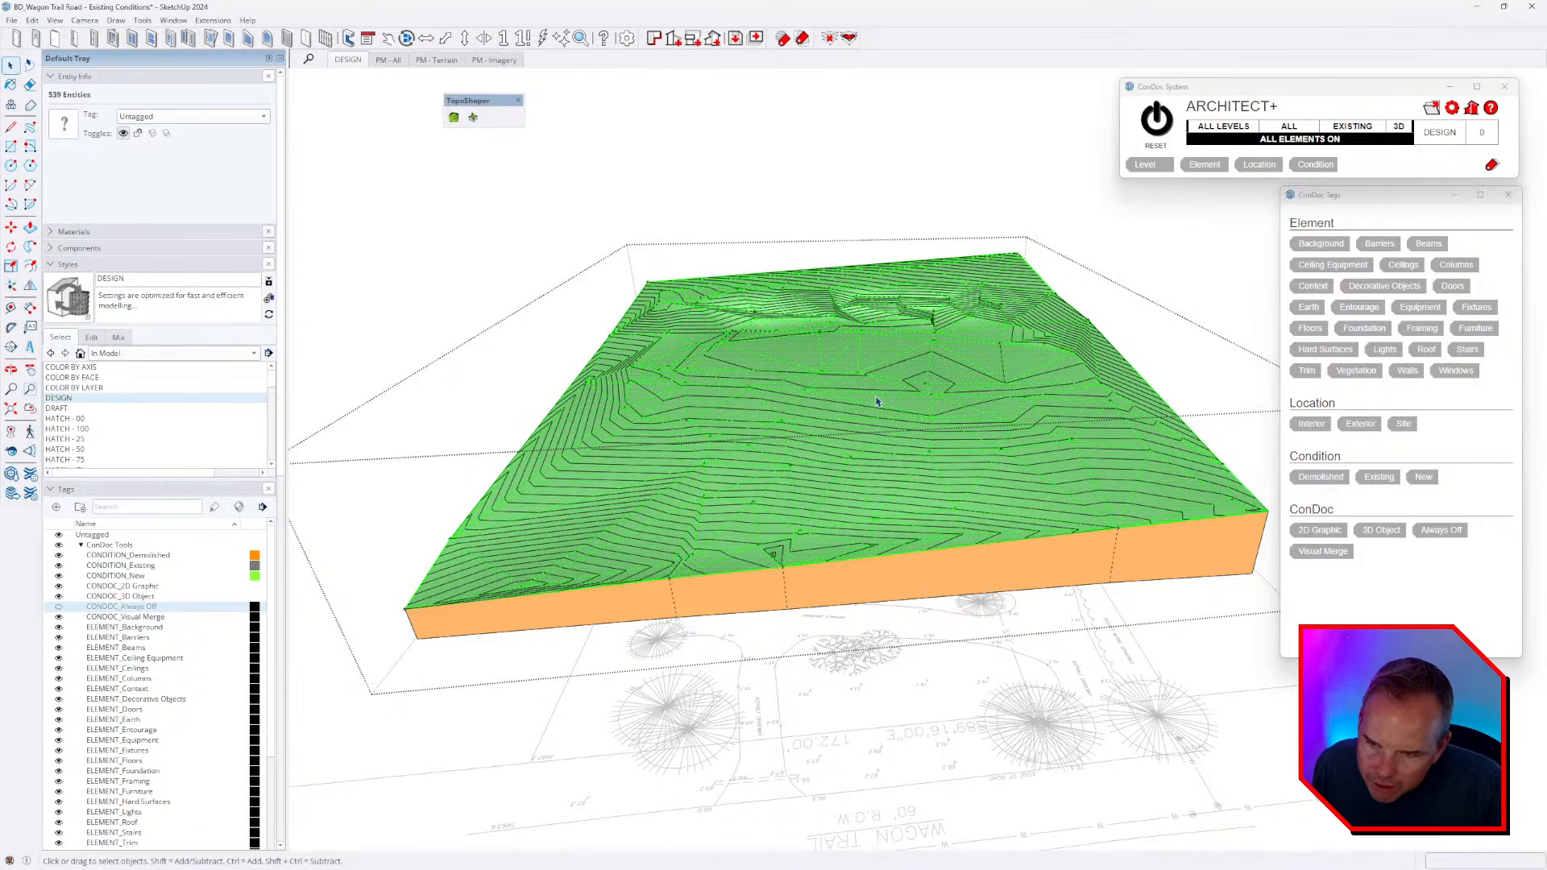
pyautogui.hotkey('ctrl', 't')
pyautogui.click(909, 596)
pyautogui.press('Delete')
pyautogui.moveTo(878, 580); pyautogui.dragTo(972, 656, button='middle')
# - Cut the contour lines group out of the open terrain group and leave the group
pyautogui.click(748, 421)
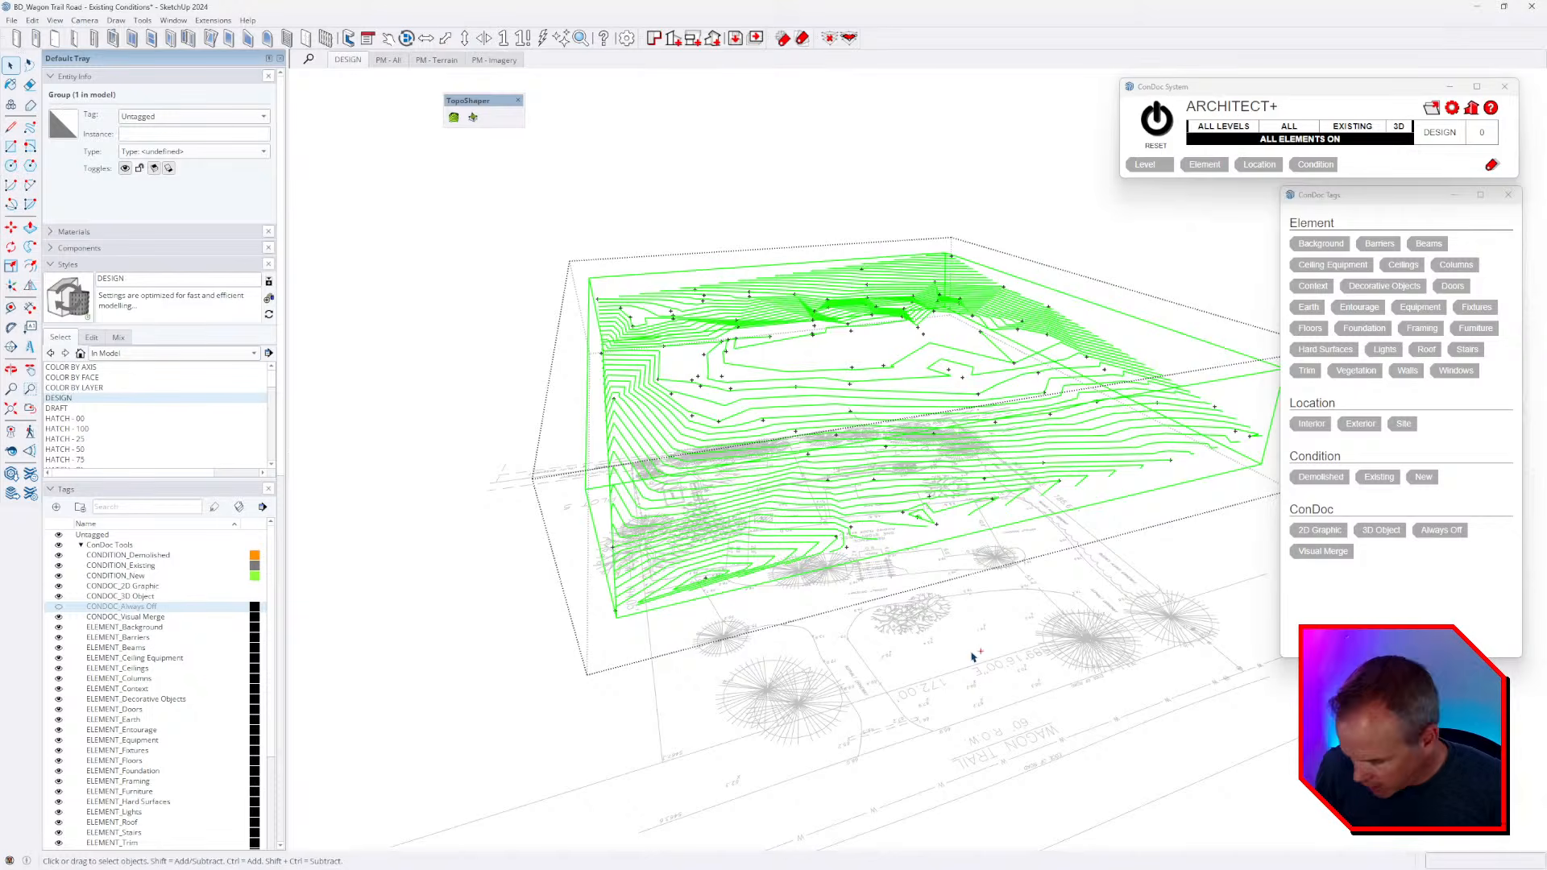
pyautogui.press('Delete')
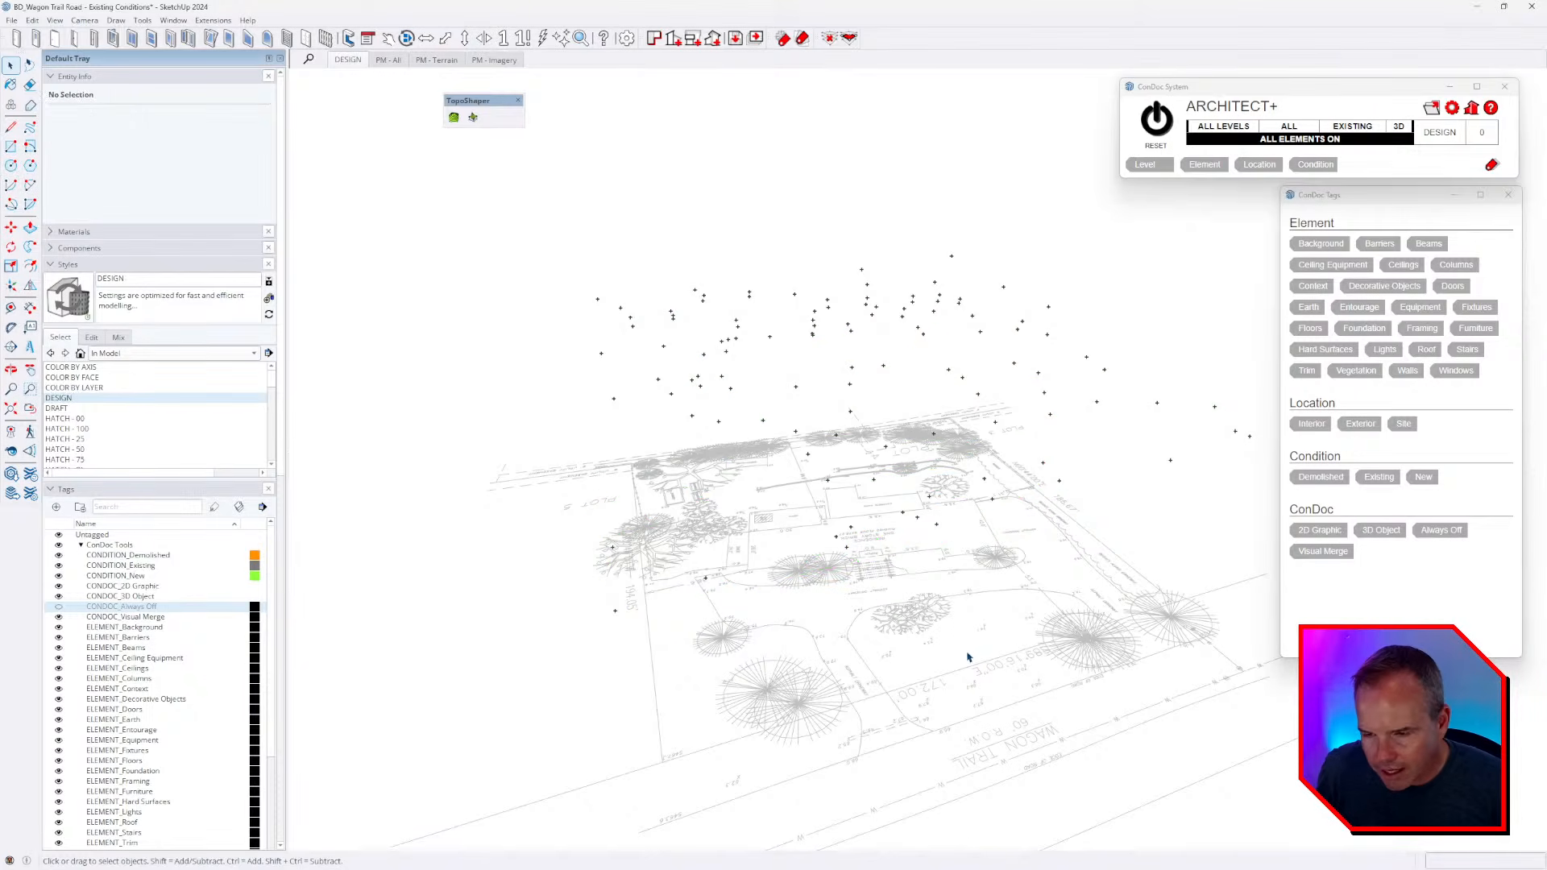
pyautogui.moveTo(819, 454); pyautogui.dragTo(883, 406, button='middle')
pyautogui.press('space')
# - Convert the grouped guide points above the site plan into a component
pyautogui.click(879, 406)
pyautogui.rightClick(879, 405)
pyautogui.click(927, 501)
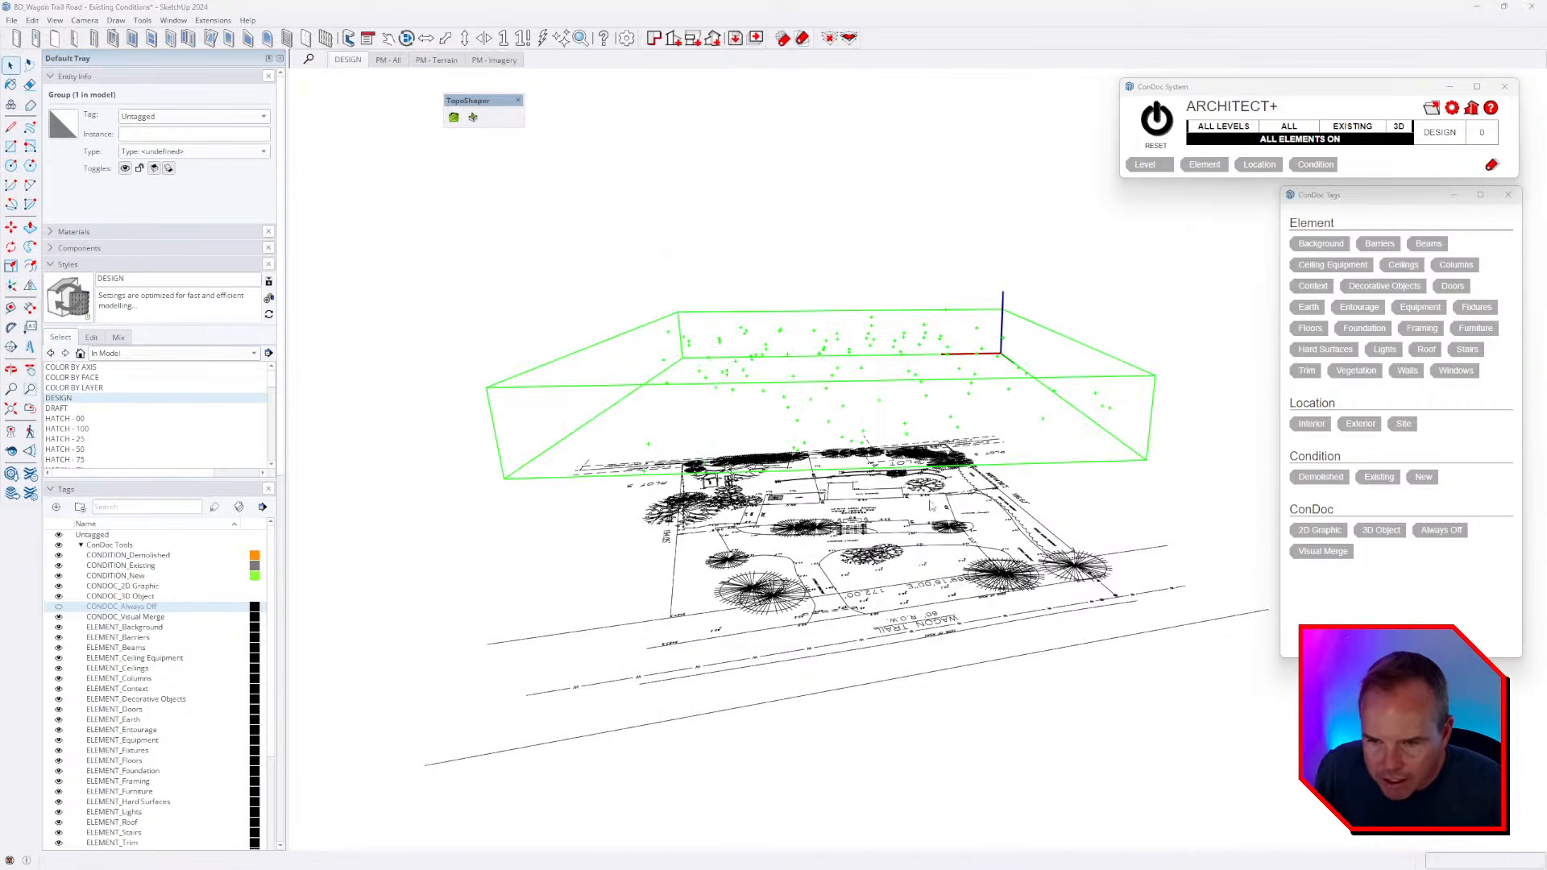
pyautogui.click(778, 591)
# - Try to save the guide point component as a separate SketchUp file and delete the component from the model
pyautogui.rightClick(858, 353)
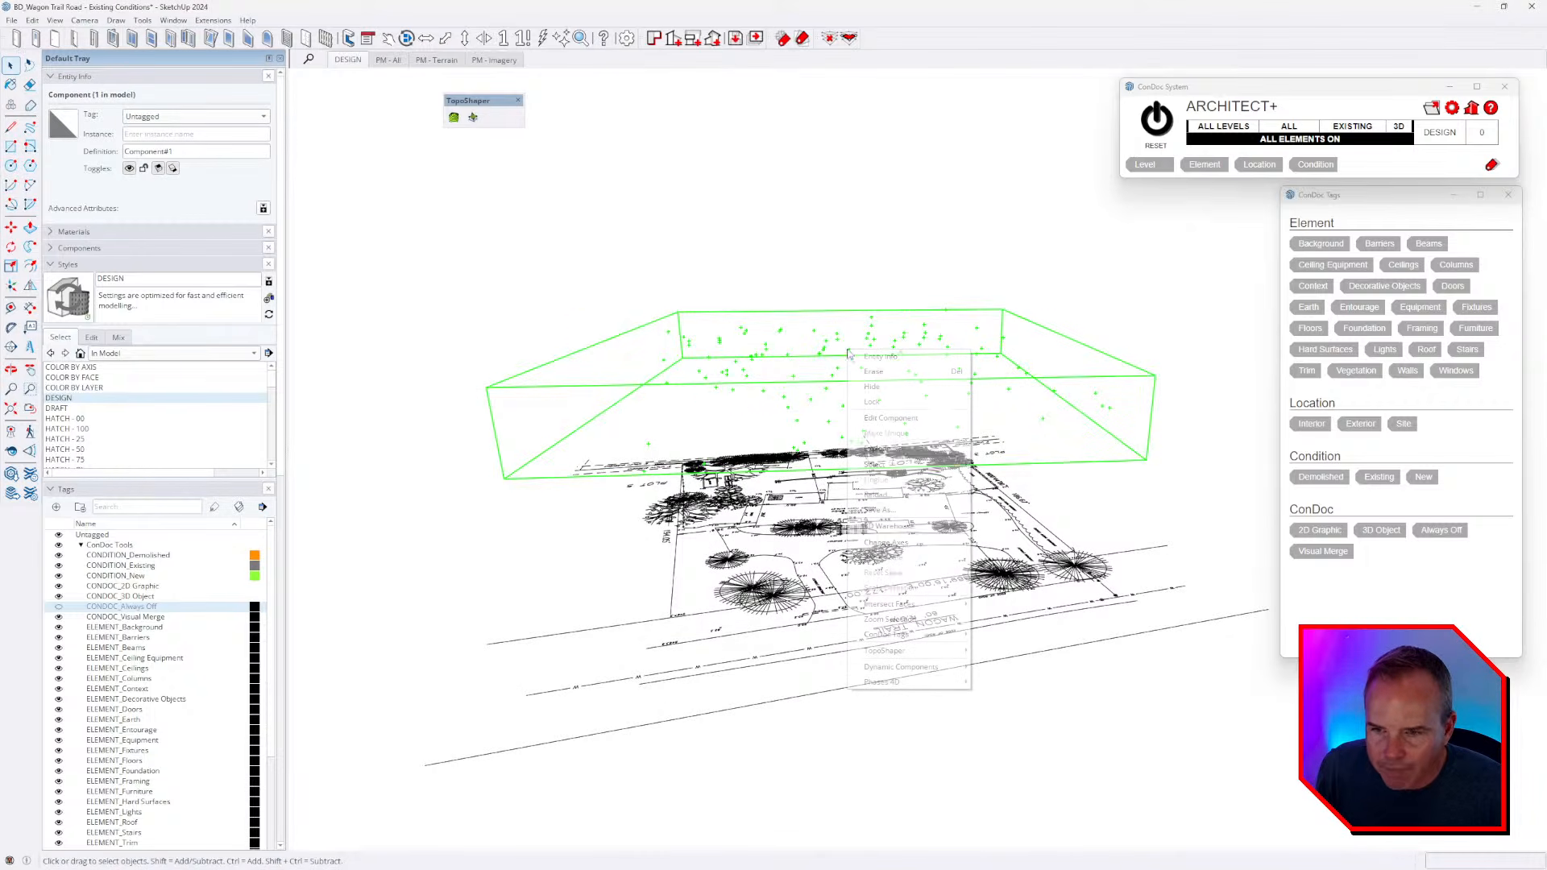
pyautogui.click(914, 512)
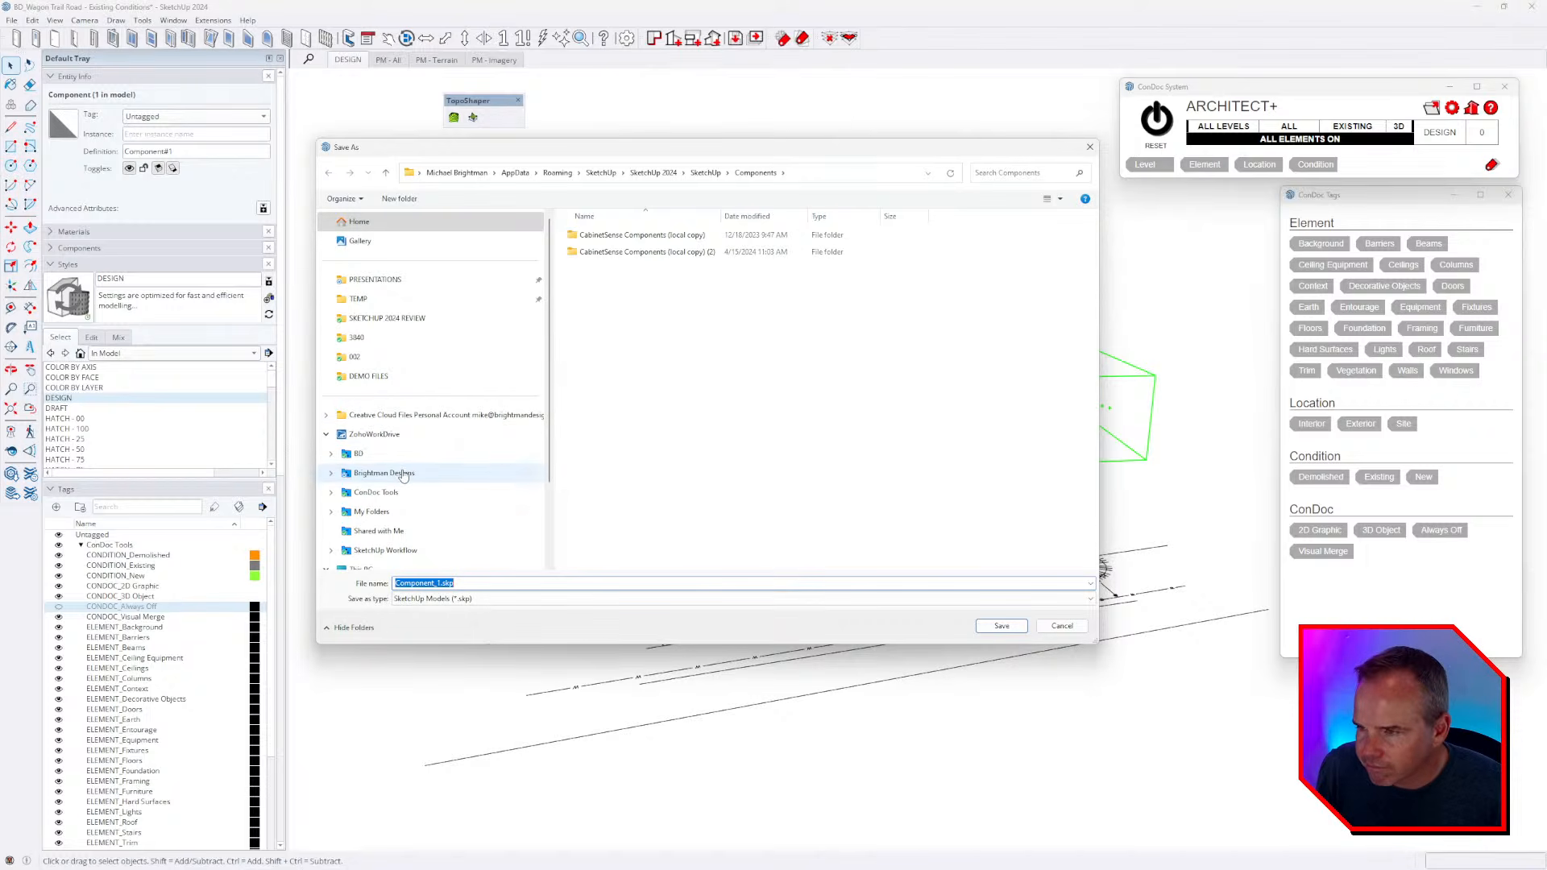
pyautogui.press('Escape')
pyautogui.press('Escape')
pyautogui.press('Return')
pyautogui.press('Delete')
# - Paste the cut contour lines in place above the site plan
pyautogui.moveTo(827, 392); pyautogui.dragTo(1020, 439, button='middle')
pyautogui.hotkey('ctrl', 'shift', 'v')
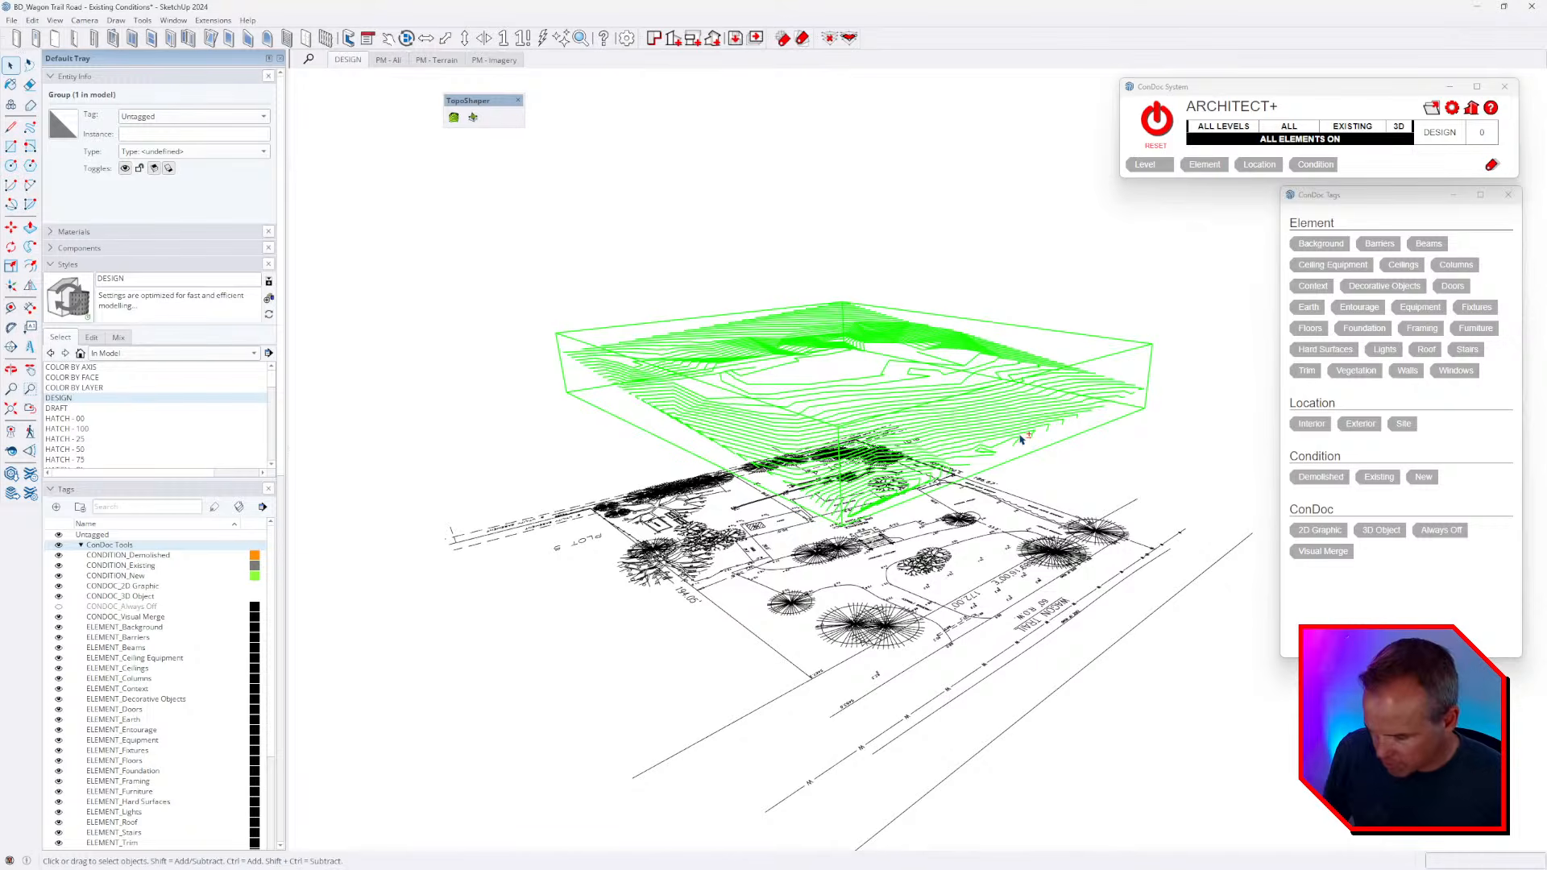
# - Unhide the vertical elevation lines between the site plan and contours, and reset the ConDoc visibility
pyautogui.hotkey('shift', 'h')
pyautogui.moveTo(1021, 439); pyautogui.dragTo(823, 435, button='middle')
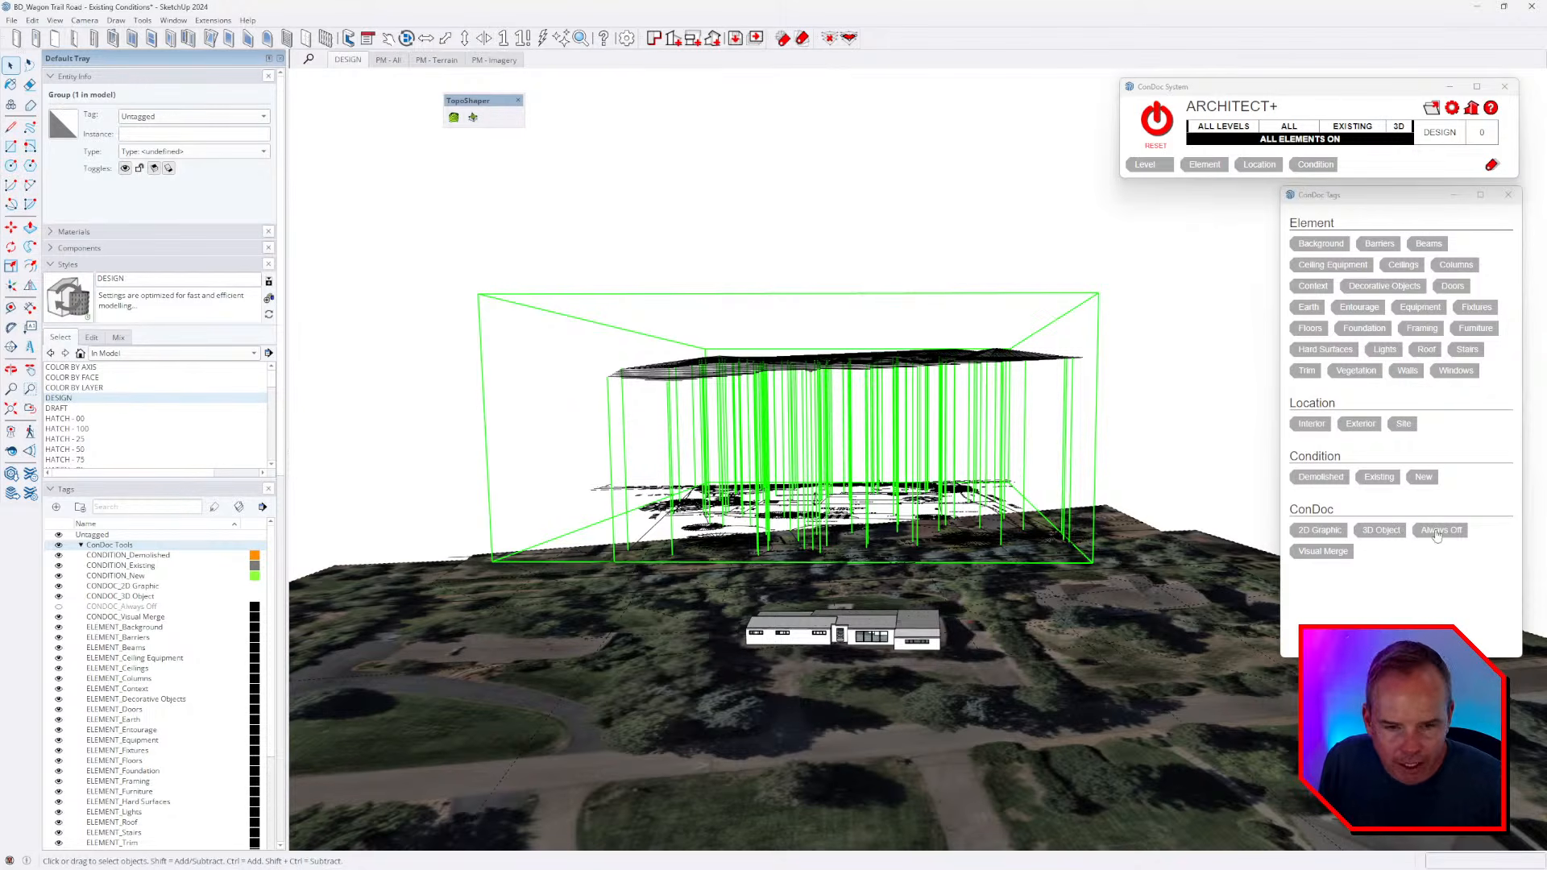
pyautogui.click(1139, 145)
pyautogui.moveTo(808, 522); pyautogui.dragTo(984, 526, button='middle')
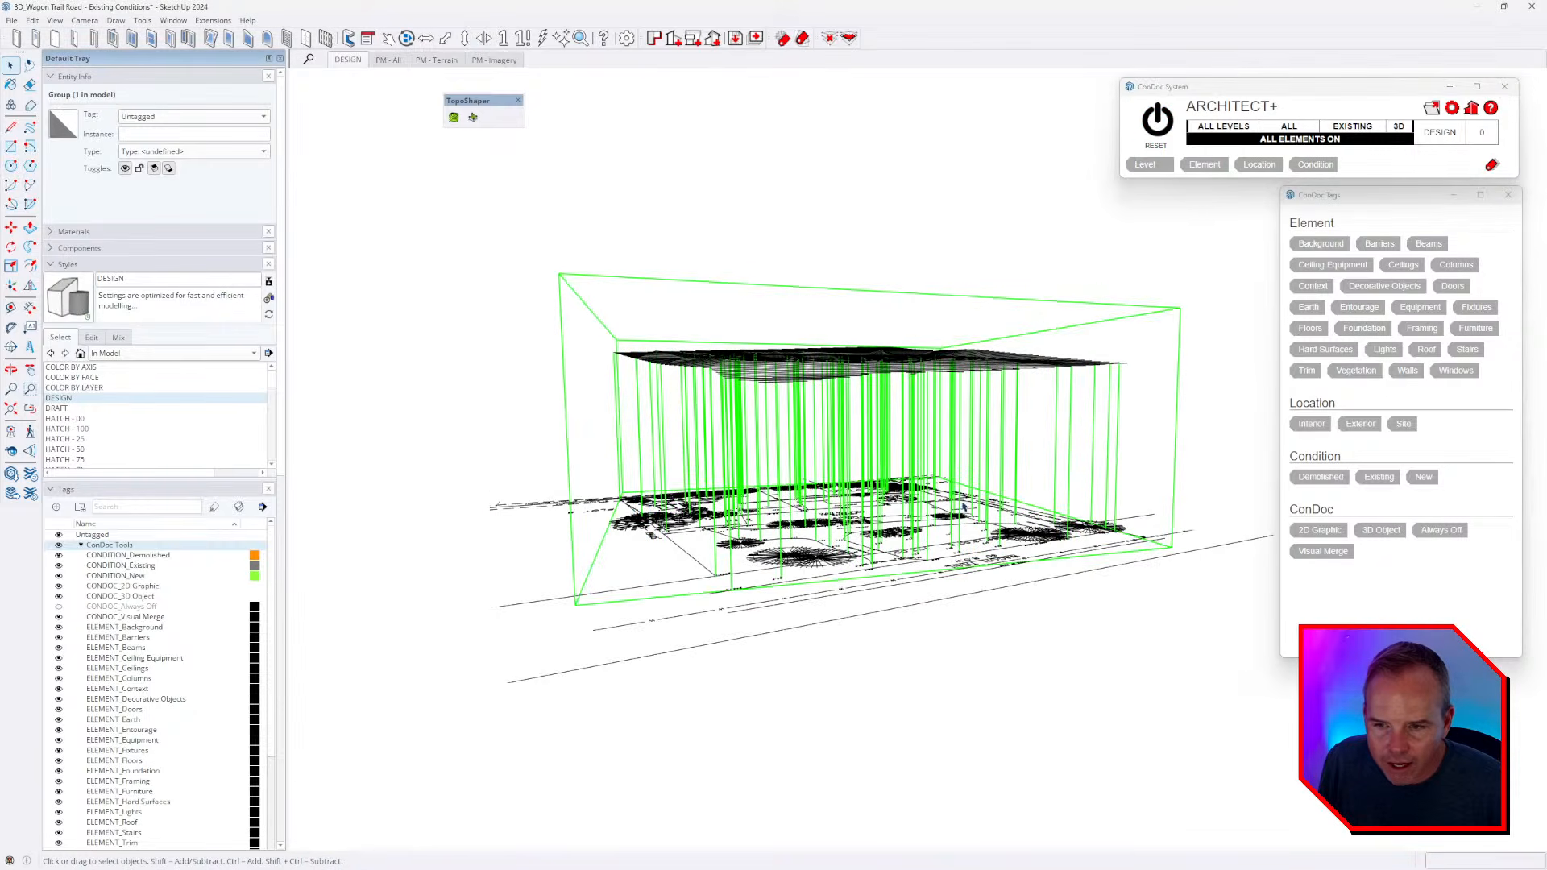
# - Inspect the group of vertical elevation lines and assign it the ConDoc Always Off tag
pyautogui.doubleClick(884, 420)
pyautogui.moveTo(890, 418); pyautogui.dragTo(914, 475, button='middle')
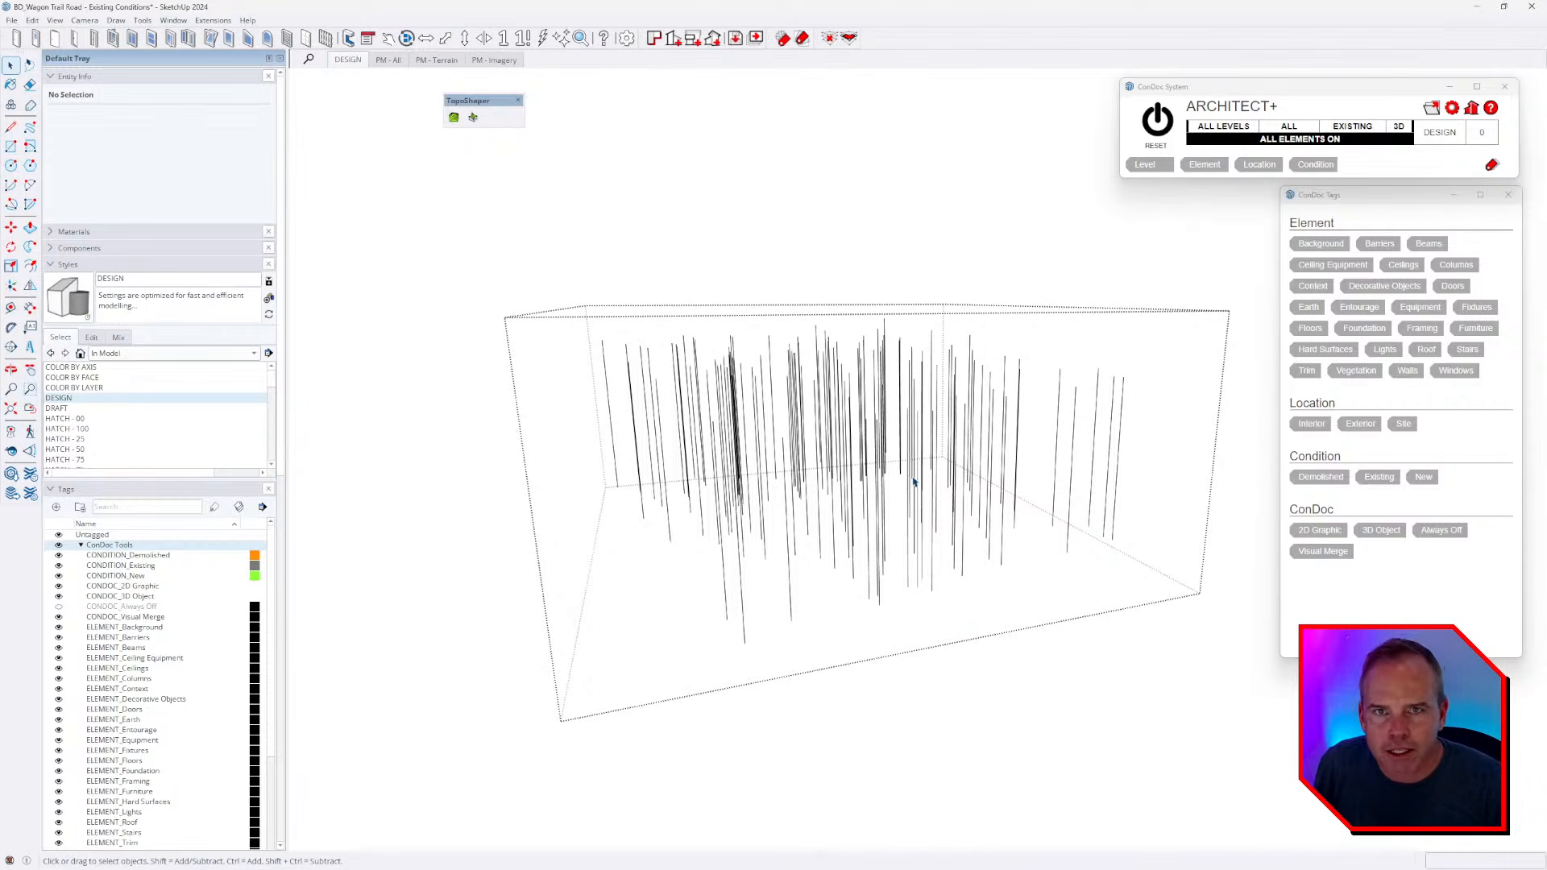
pyautogui.press('Escape')
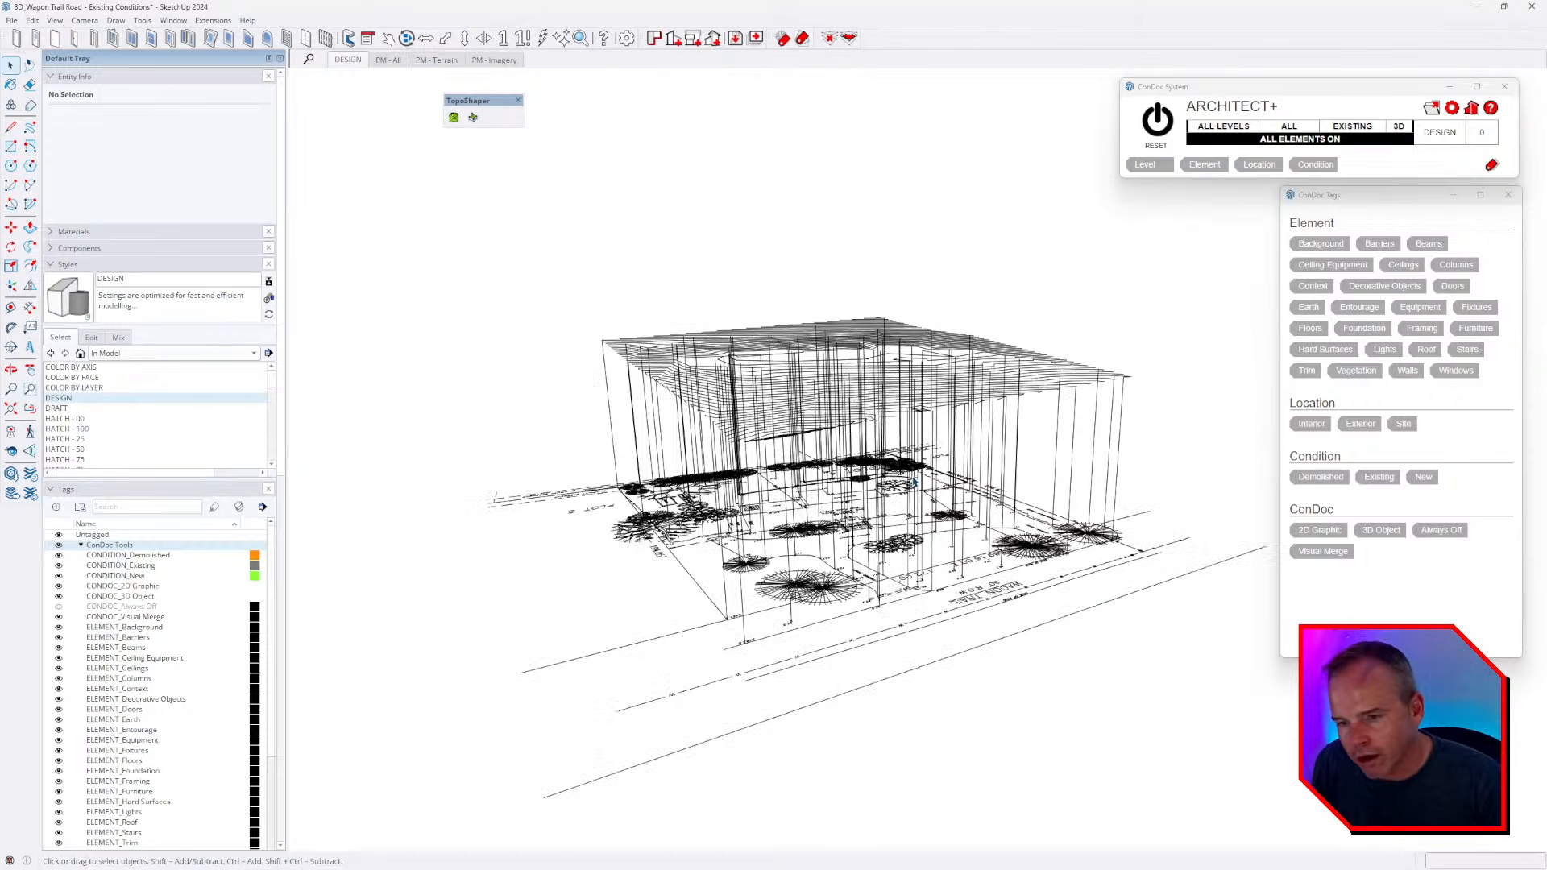
pyautogui.click(1059, 426)
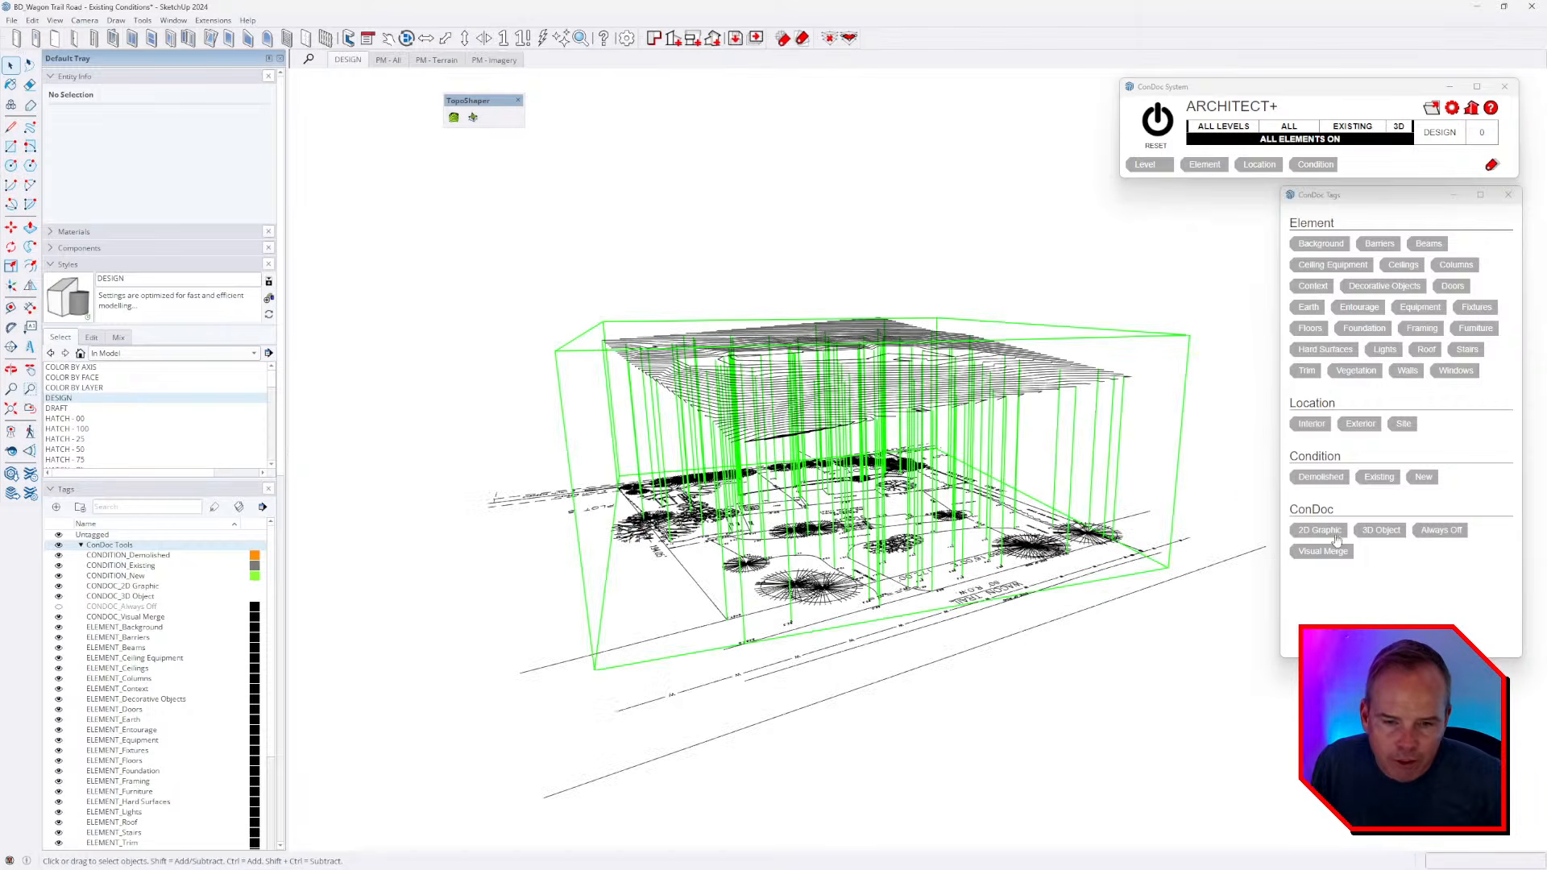
pyautogui.click(1441, 531)
pyautogui.click(1187, 228)
# - Select the contour lines group floating above the site plan
pyautogui.moveTo(1071, 484); pyautogui.dragTo(1132, 449, button='middle')
pyautogui.press('space')
pyautogui.moveTo(1131, 381); pyautogui.dragTo(1051, 523, button='middle')
pyautogui.click(972, 349)
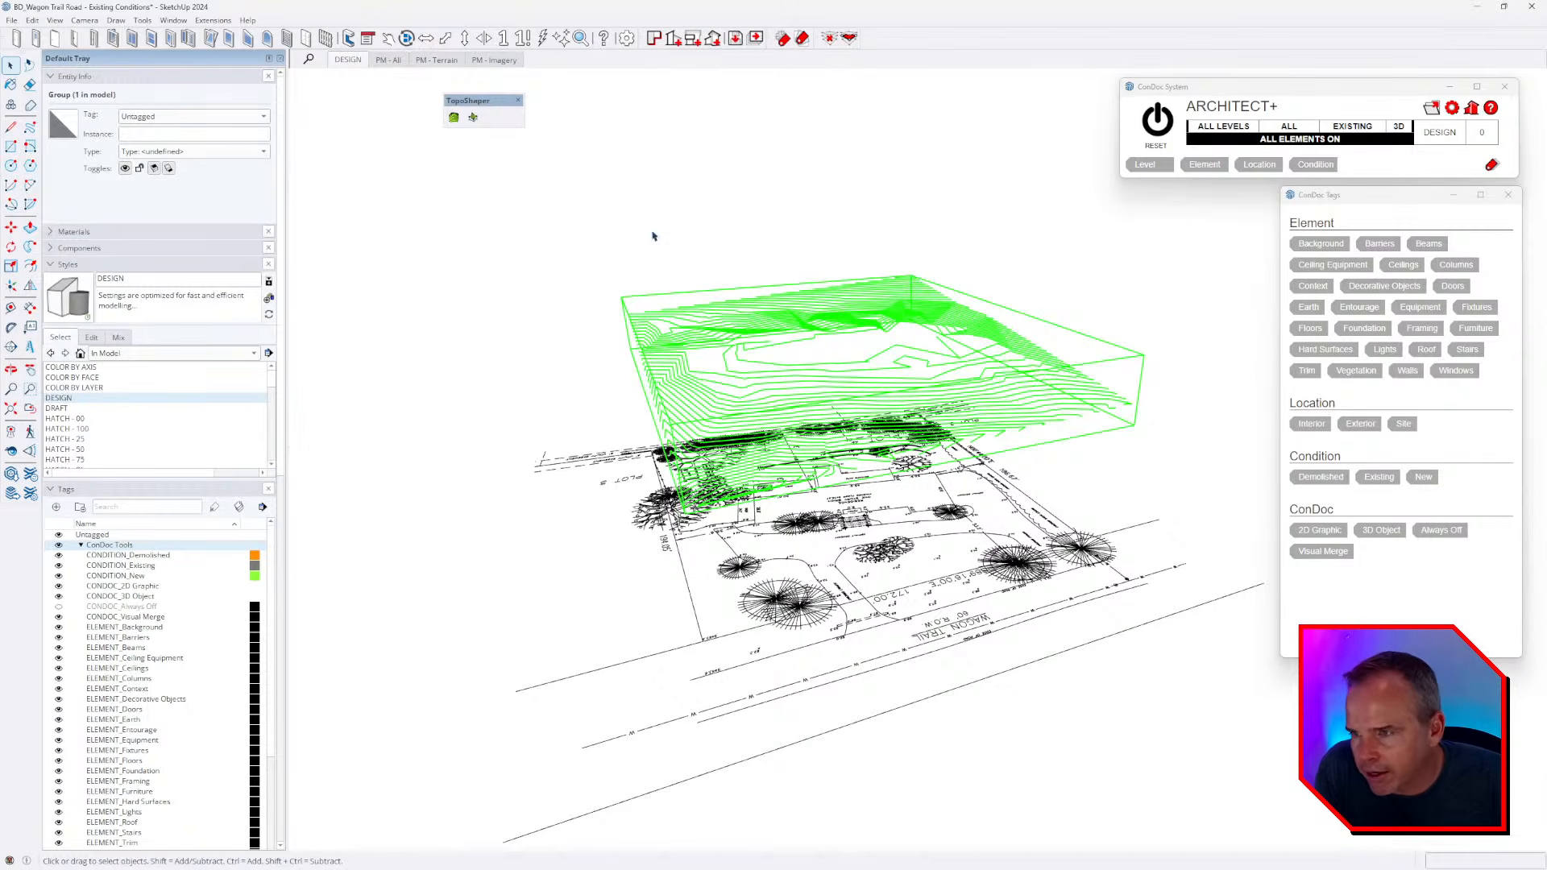
# - Load the selected contour lines into TopoShaper and calculate the terrain preview
pyautogui.click(453, 118)
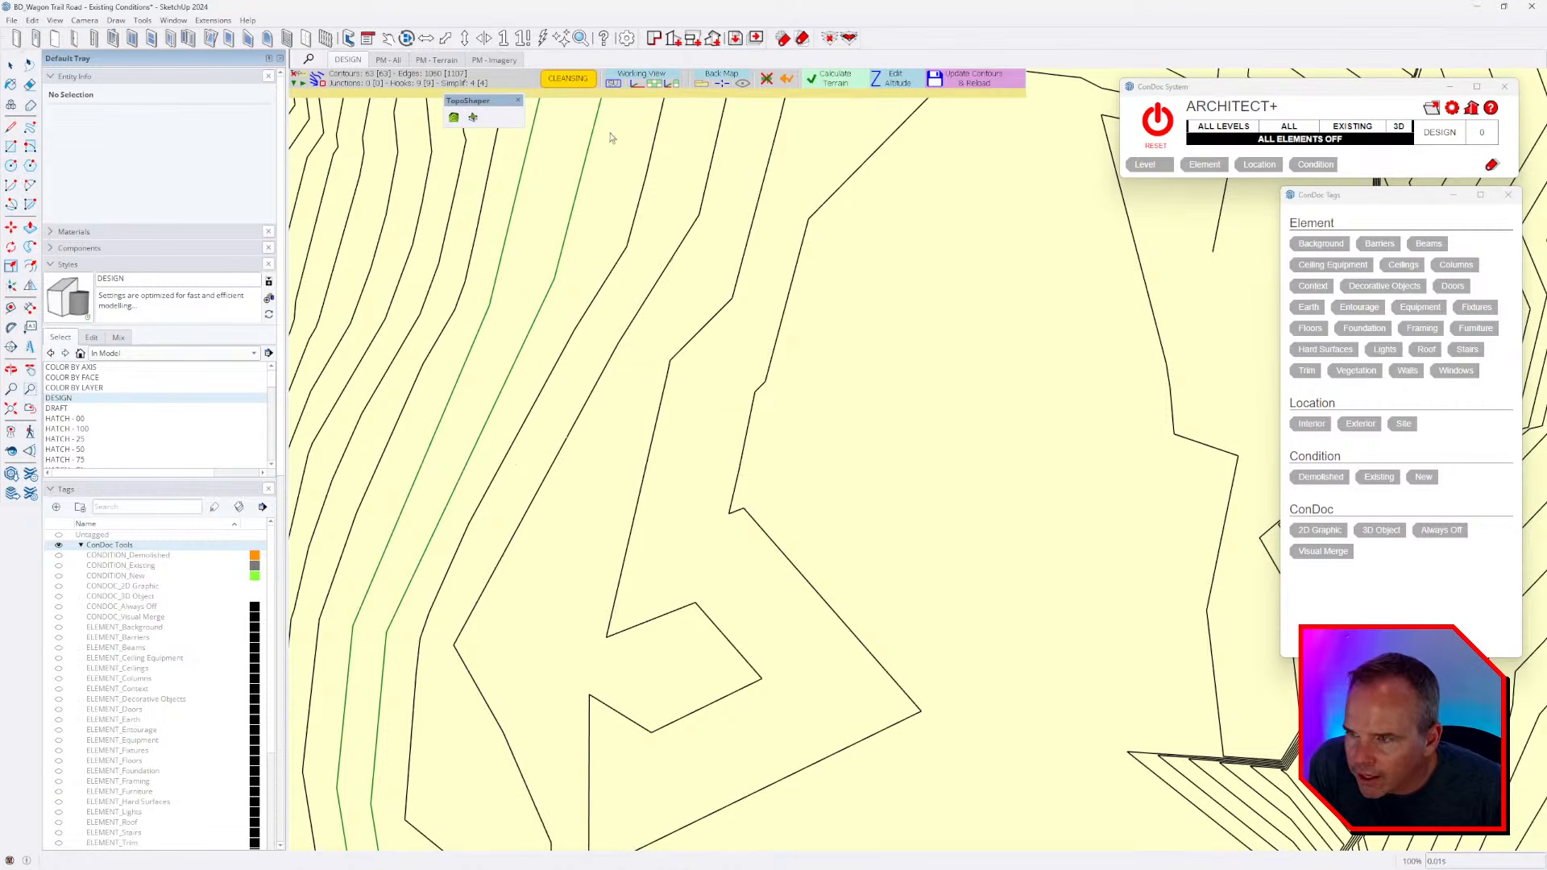
pyautogui.click(672, 91)
pyautogui.scroll(-4, 838, 250)
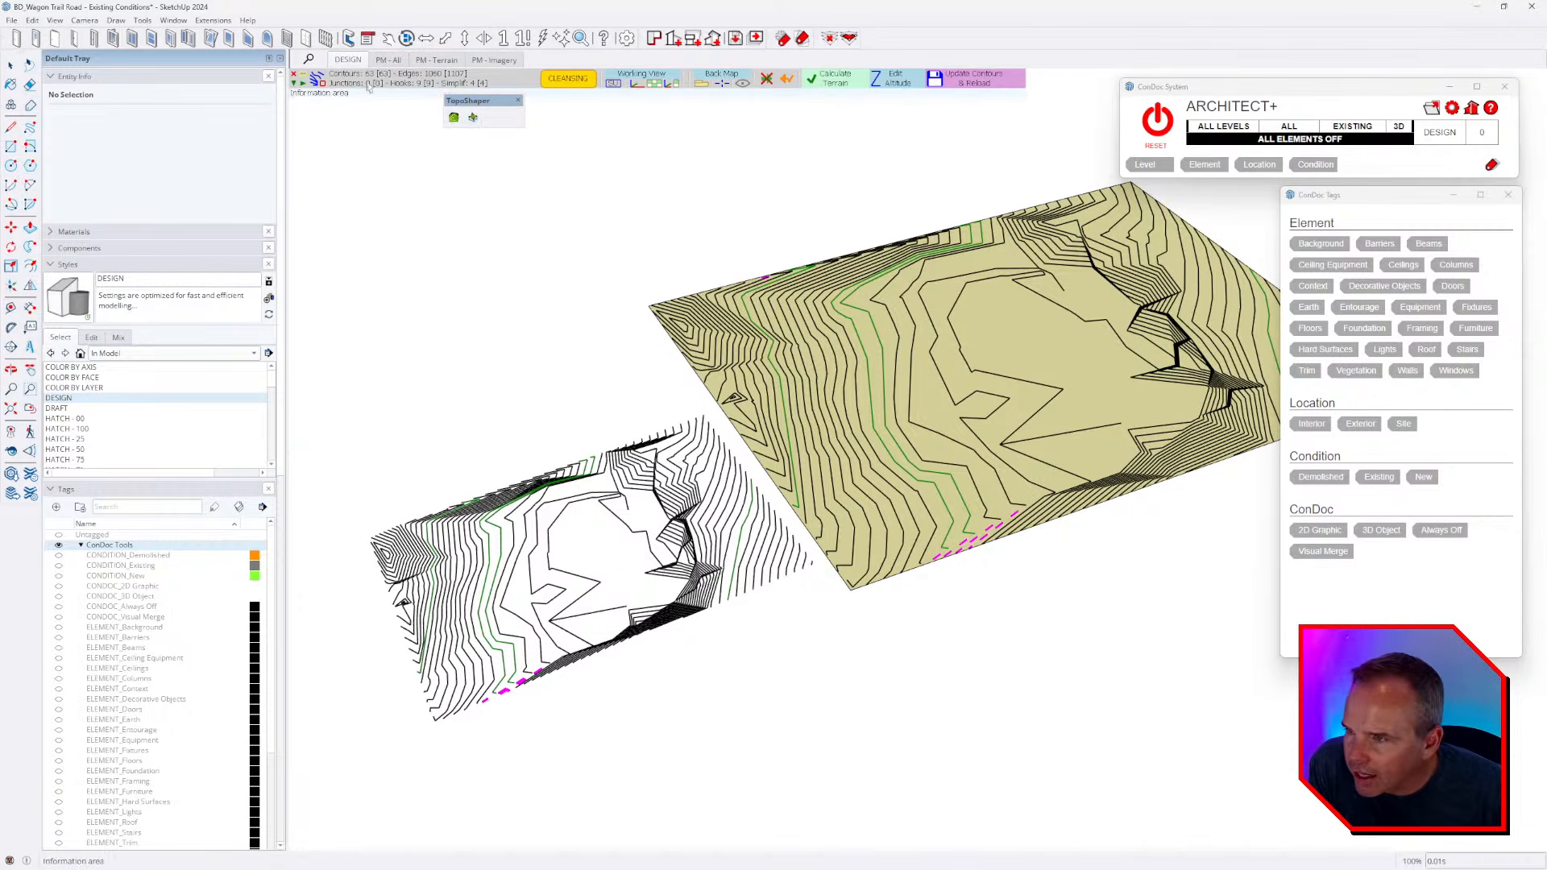
pyautogui.click(827, 83)
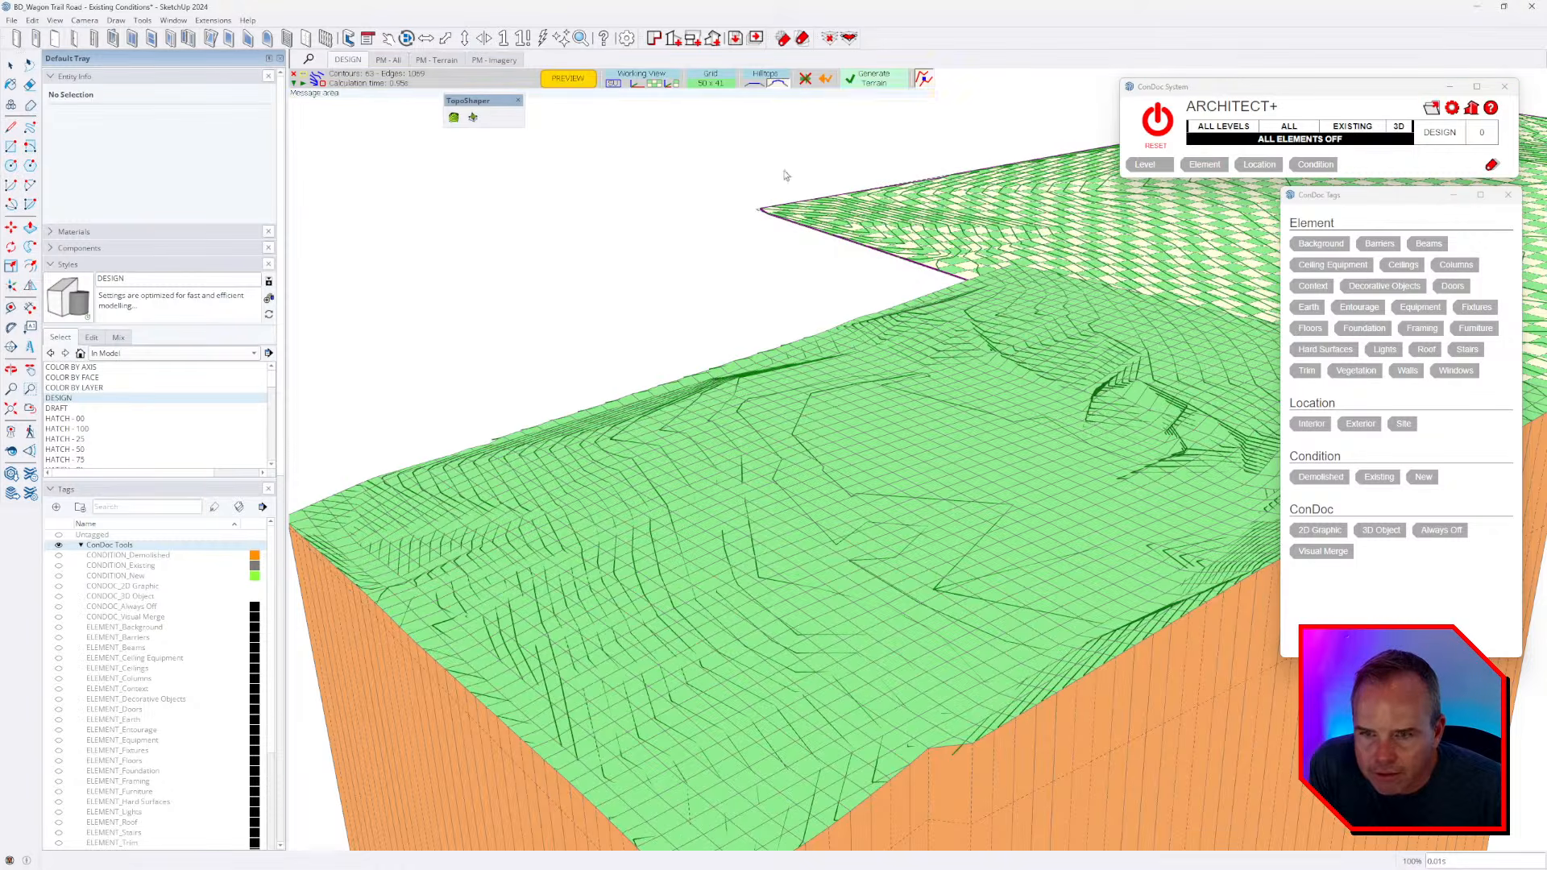
# - Review the terrain preview's grid dimensions without changing them, and generate the terrain as a group
pyautogui.scroll(-5, 702, 238)
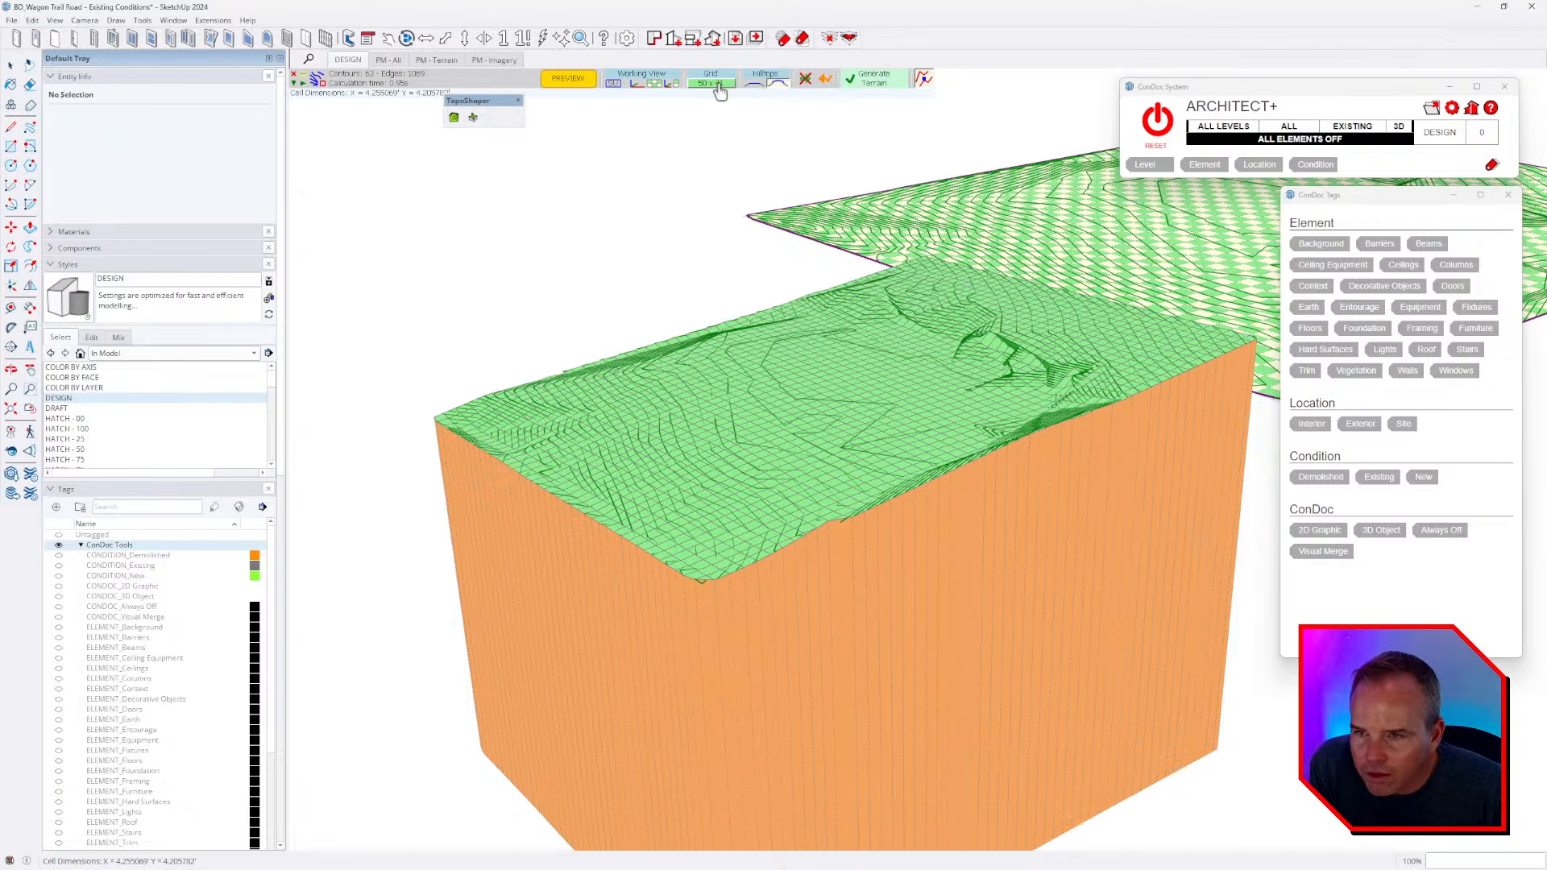
pyautogui.click(718, 87)
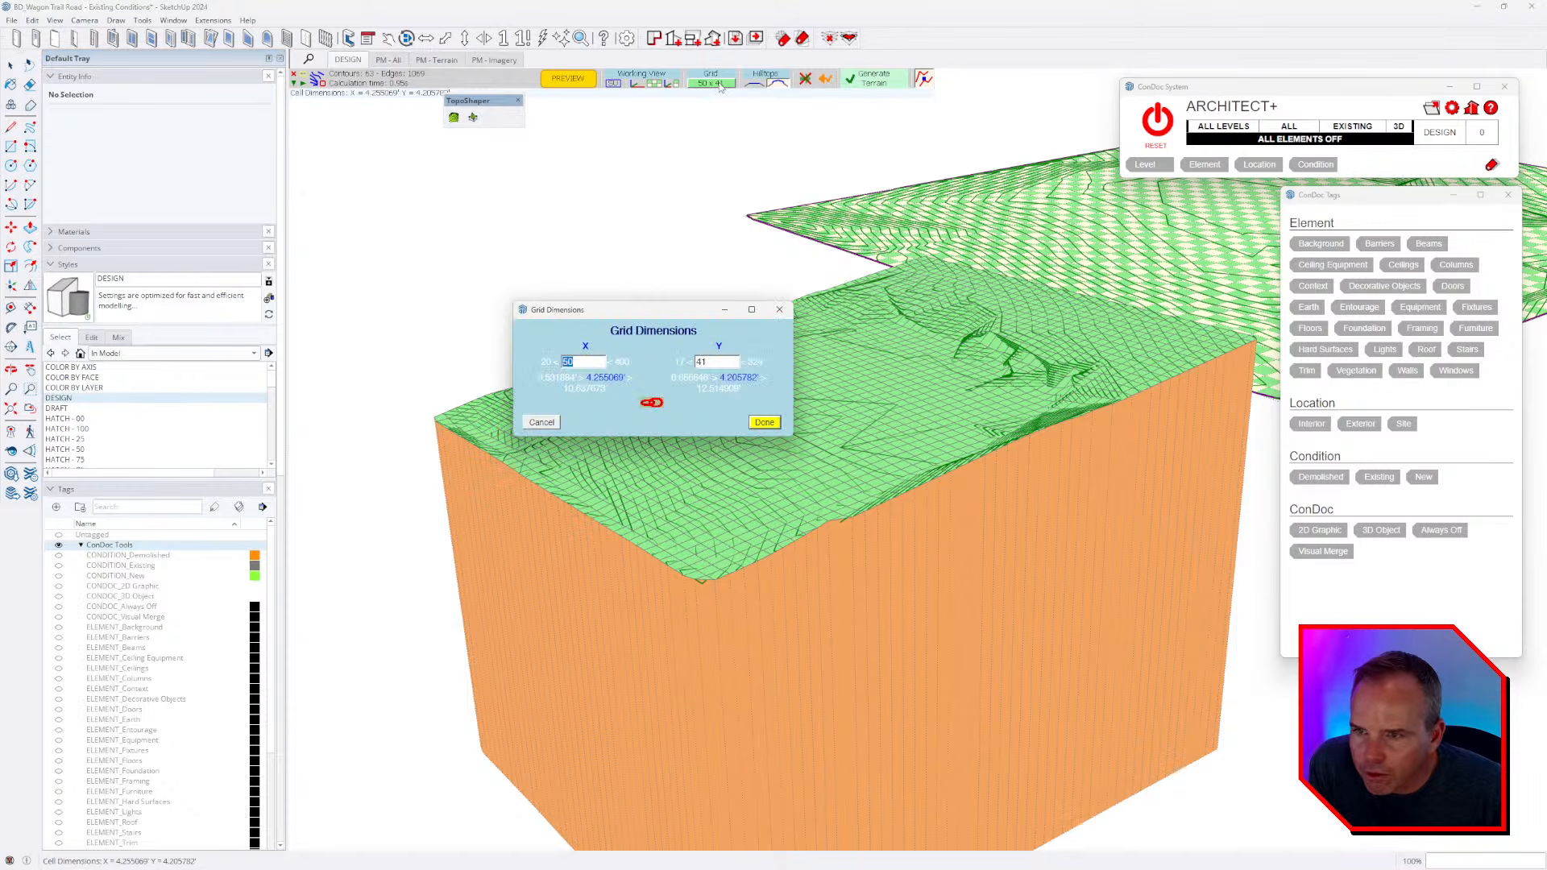
pyautogui.click(779, 309)
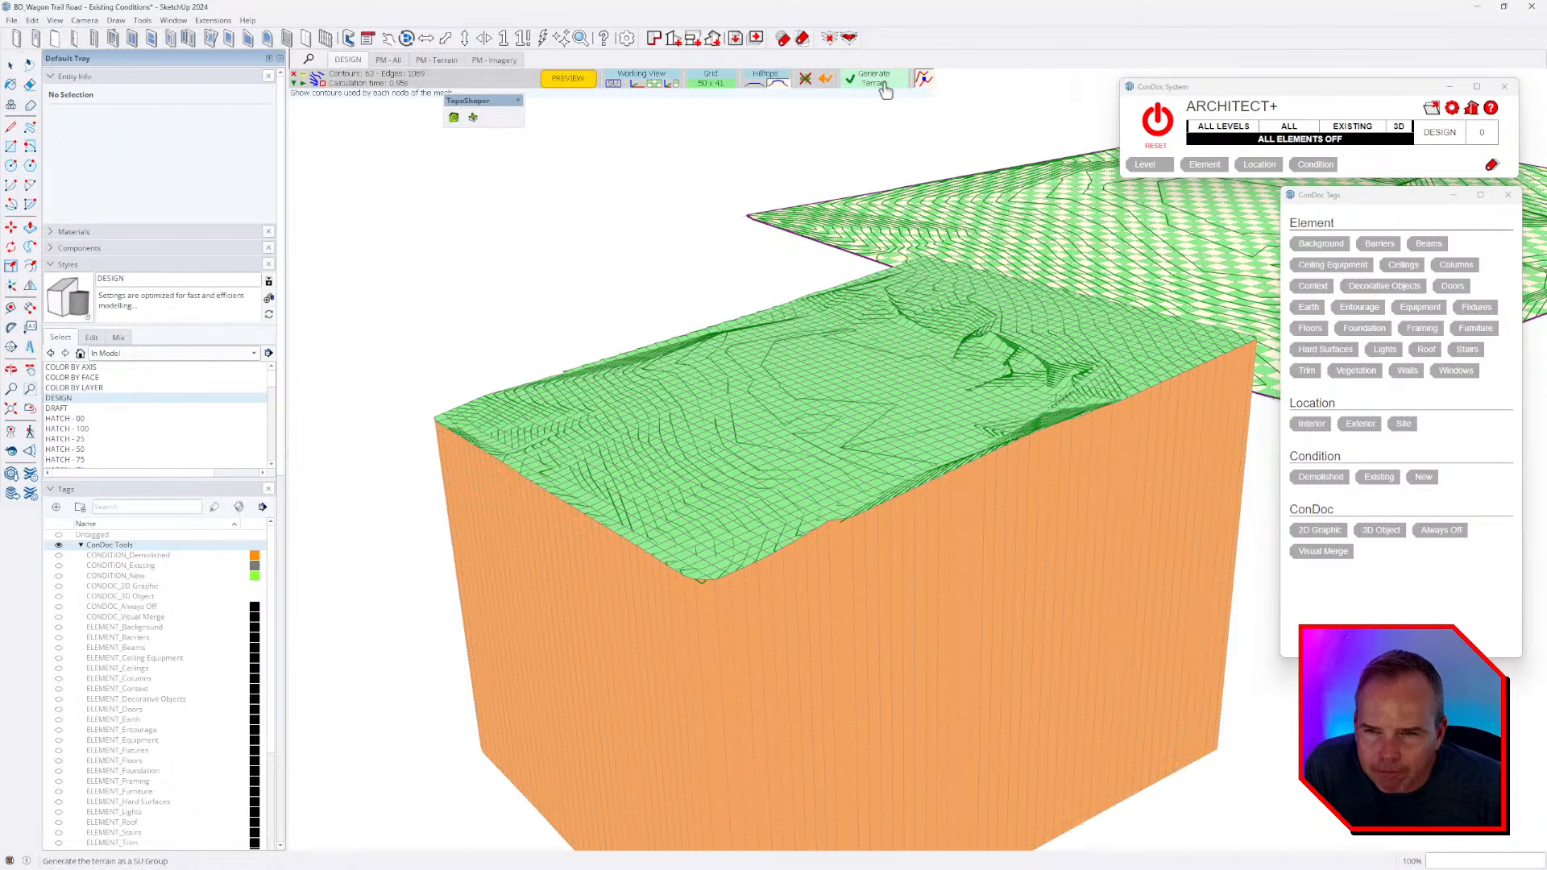
pyautogui.click(884, 81)
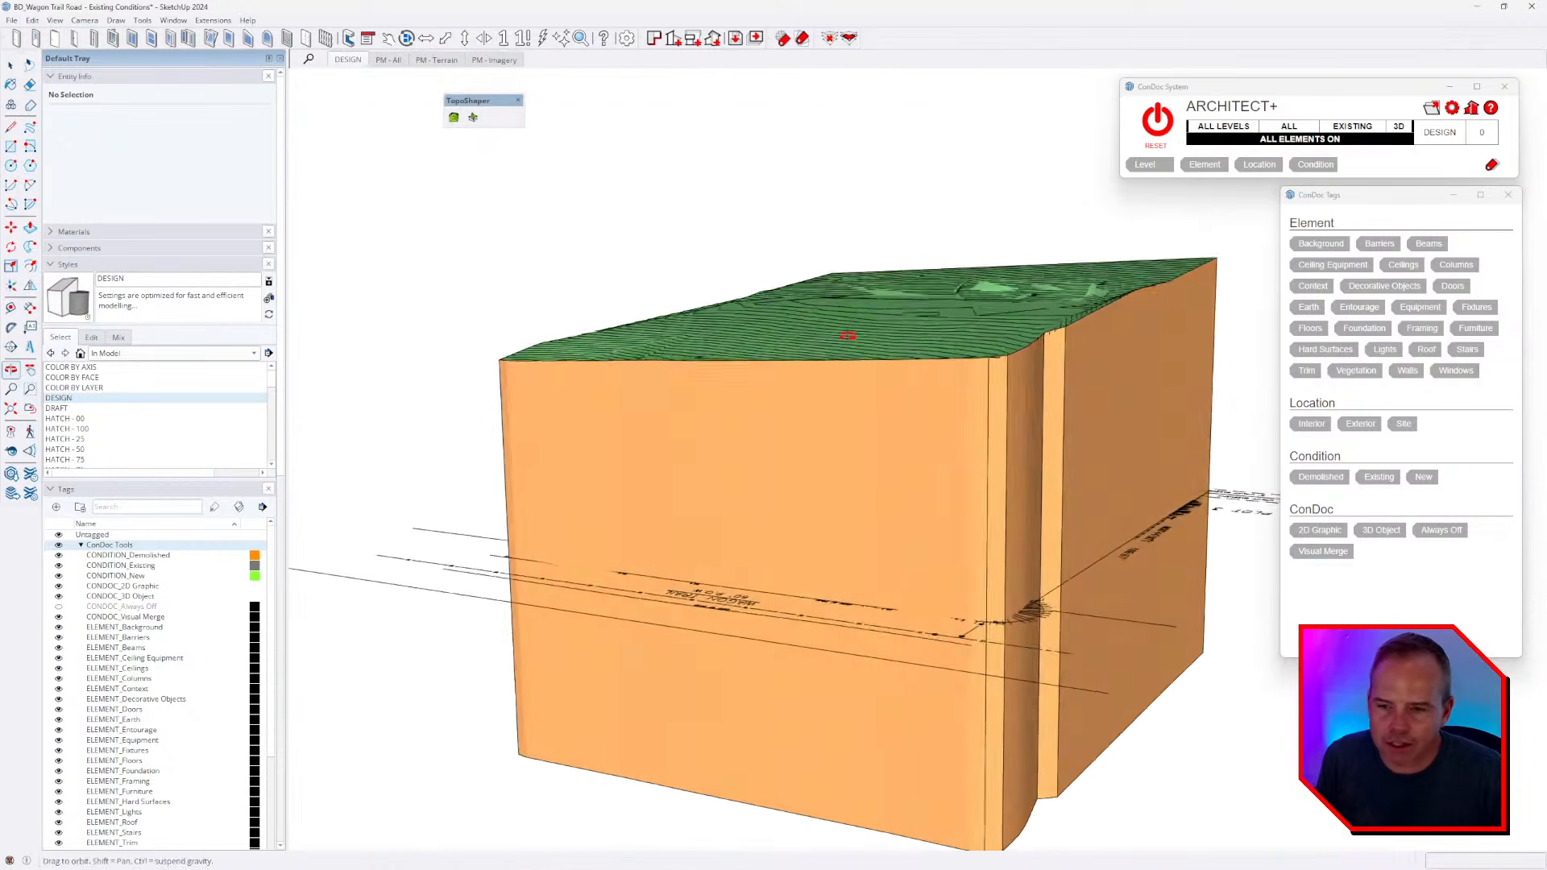
# - Open the generated terrain group and delete the orange skirt walls beneath its surface
pyautogui.click(843, 405)
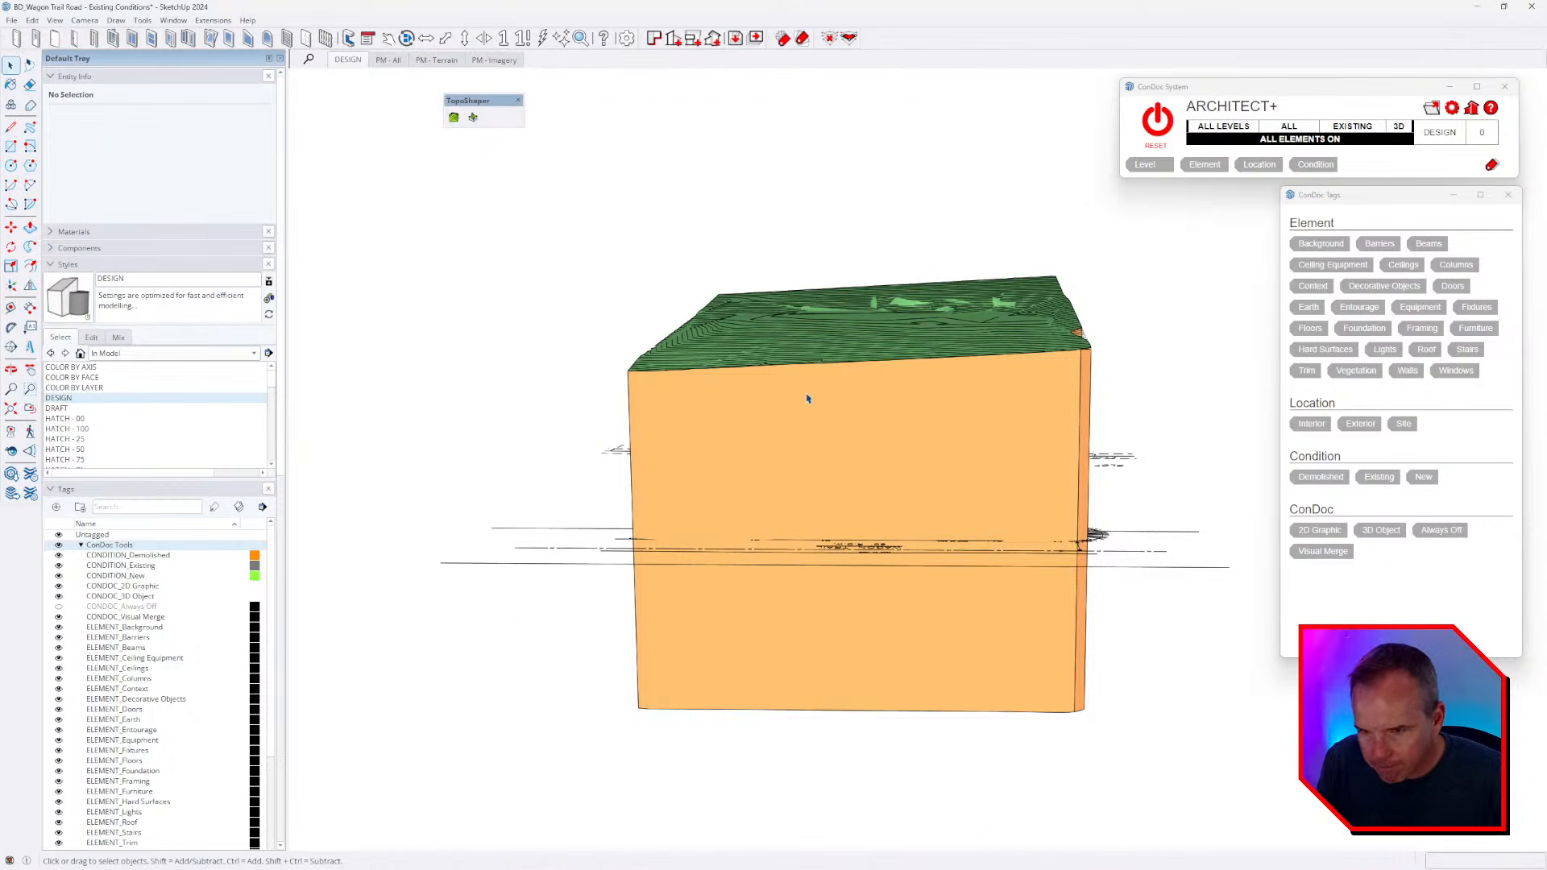
pyautogui.moveTo(777, 248); pyautogui.dragTo(963, 525, button='middle')
pyautogui.click(926, 443)
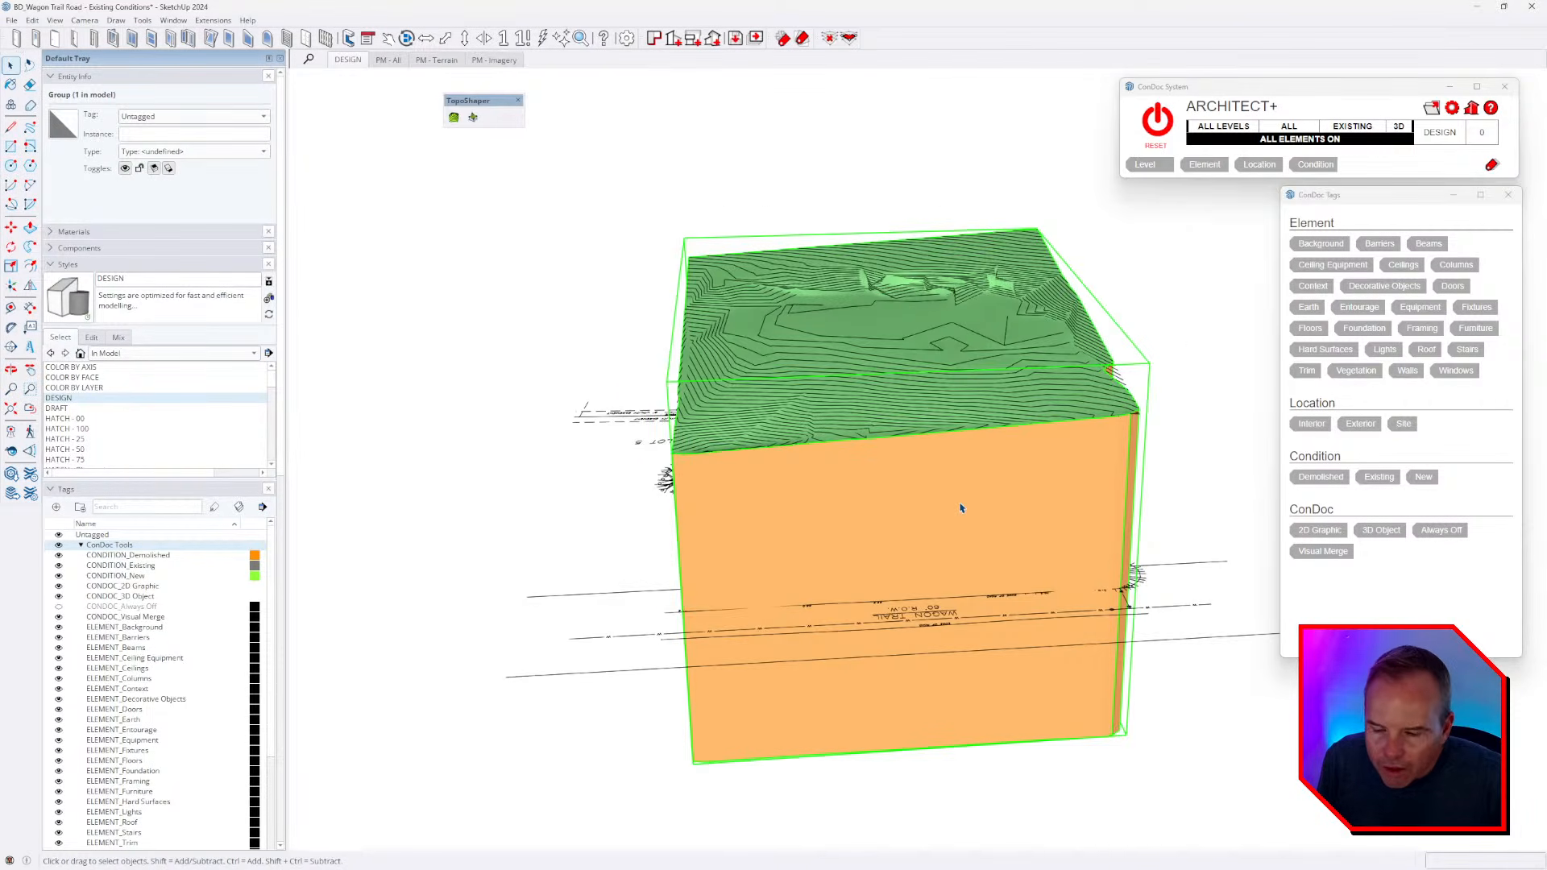
pyautogui.tripleClick(960, 508)
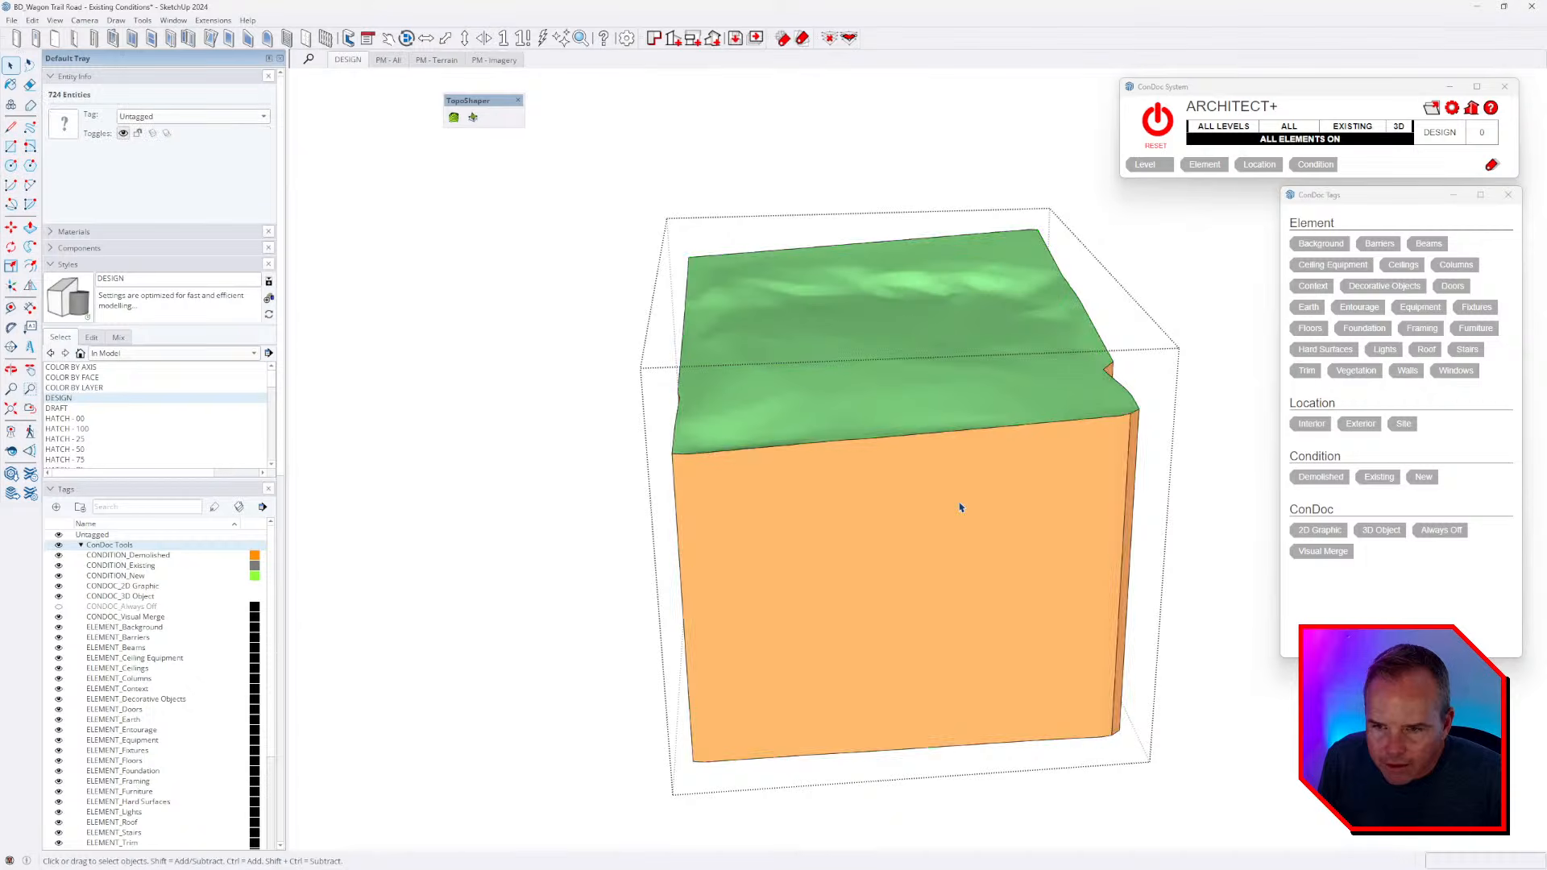
pyautogui.press('Delete')
pyautogui.click(957, 496)
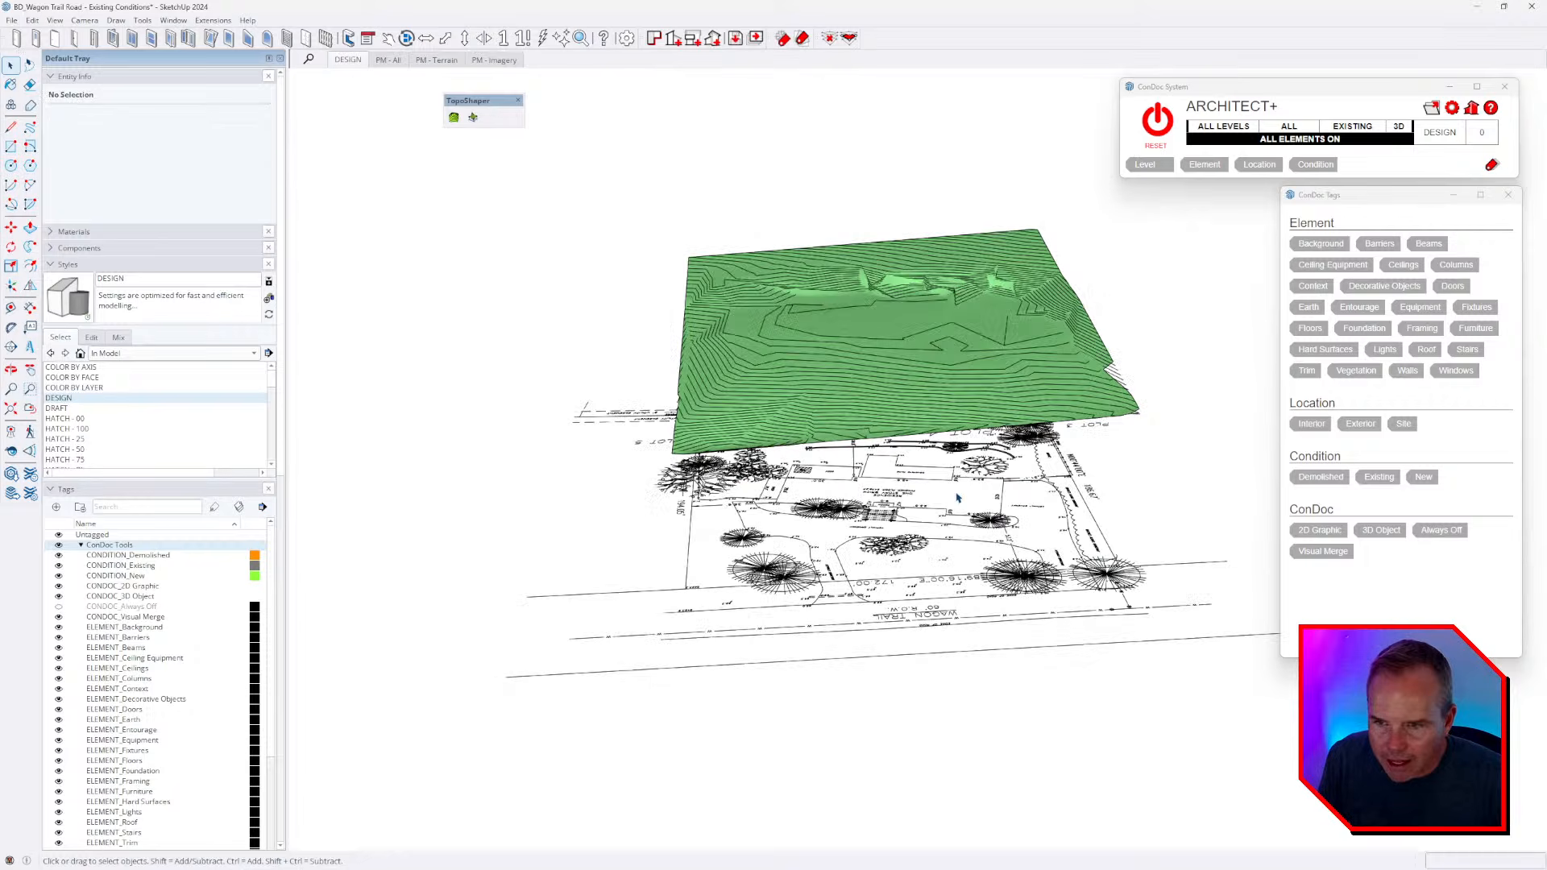
# - Hide the green terrain surface group floating above the site plan
pyautogui.click(880, 324)
pyautogui.doubleClick(869, 311)
pyautogui.press('Escape')
pyautogui.click(869, 310)
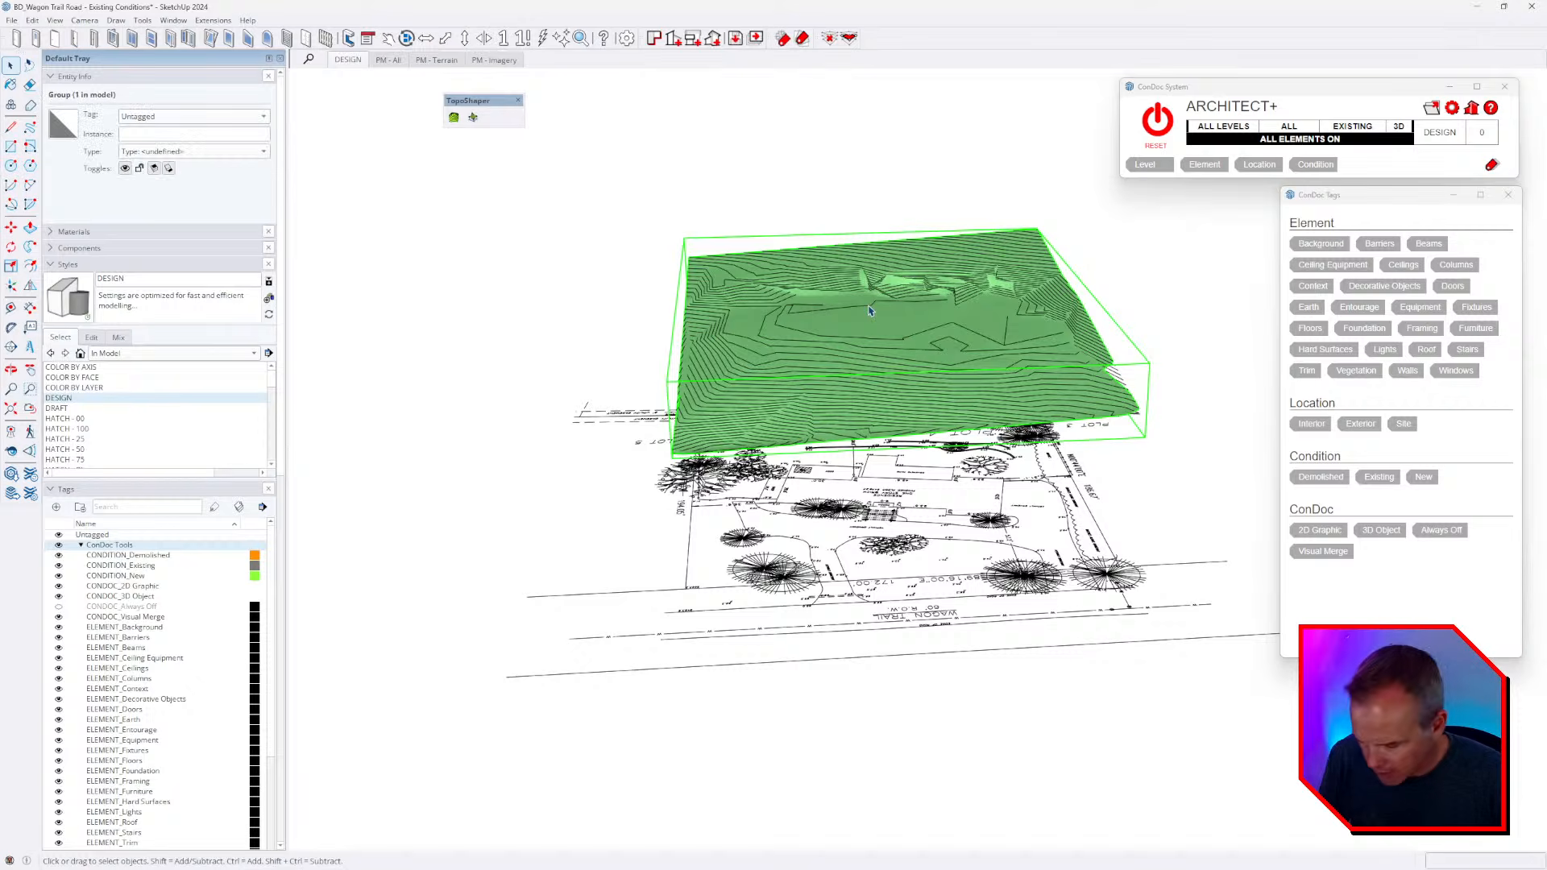
pyautogui.press('Delete')
# - Select the contour lines group above the site plan and assign it the ConDoc Always Off tag
pyautogui.click(865, 279)
pyautogui.scroll(3, 900, 355)
pyautogui.moveTo(921, 372); pyautogui.dragTo(944, 306, button='middle')
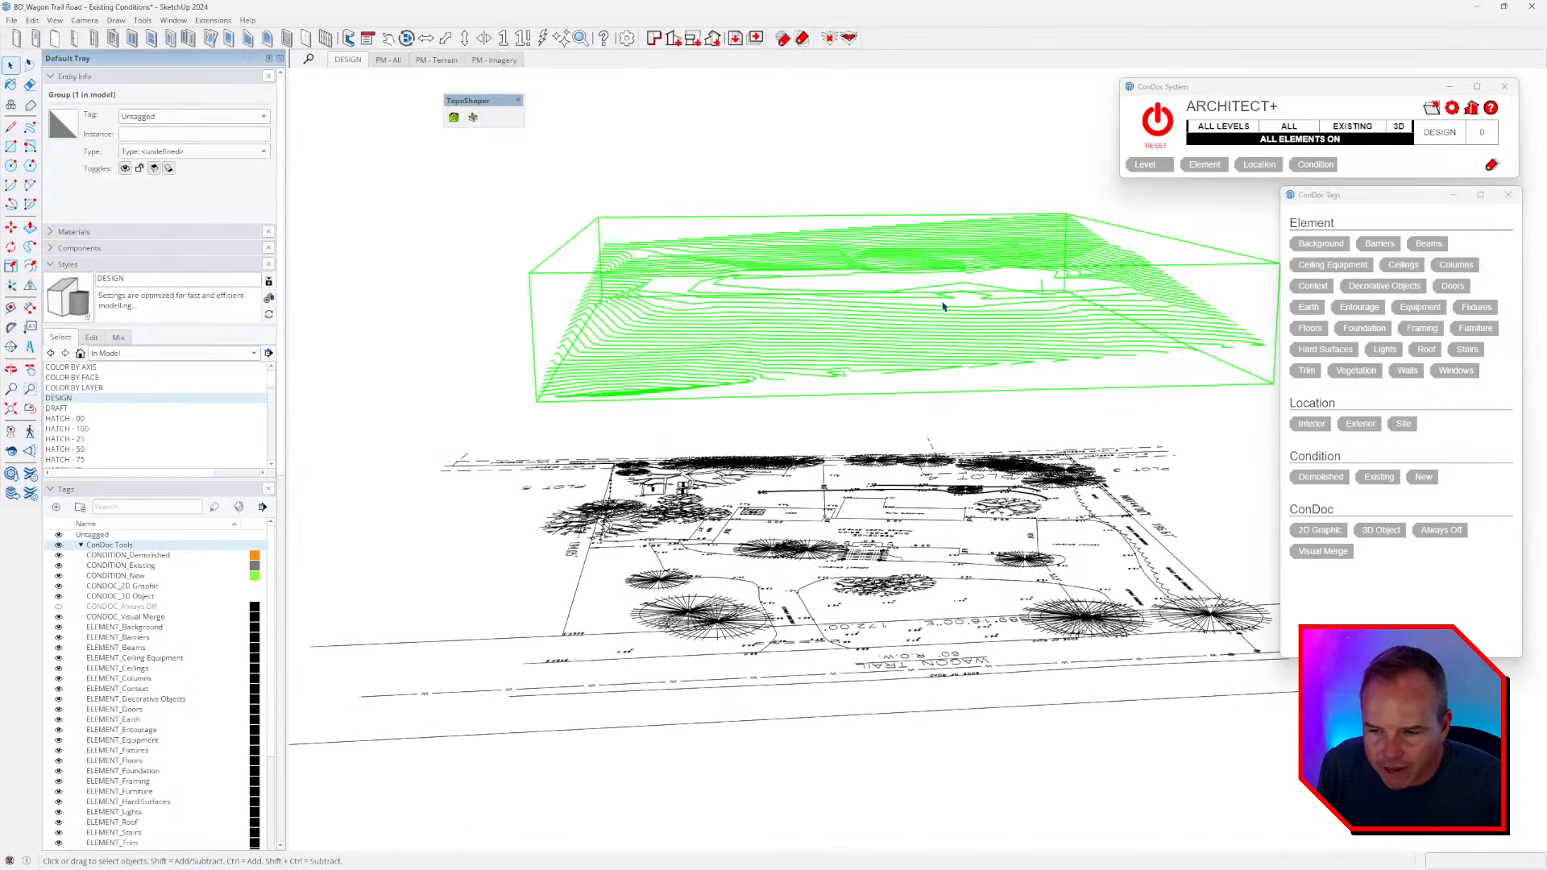
pyautogui.click(1442, 530)
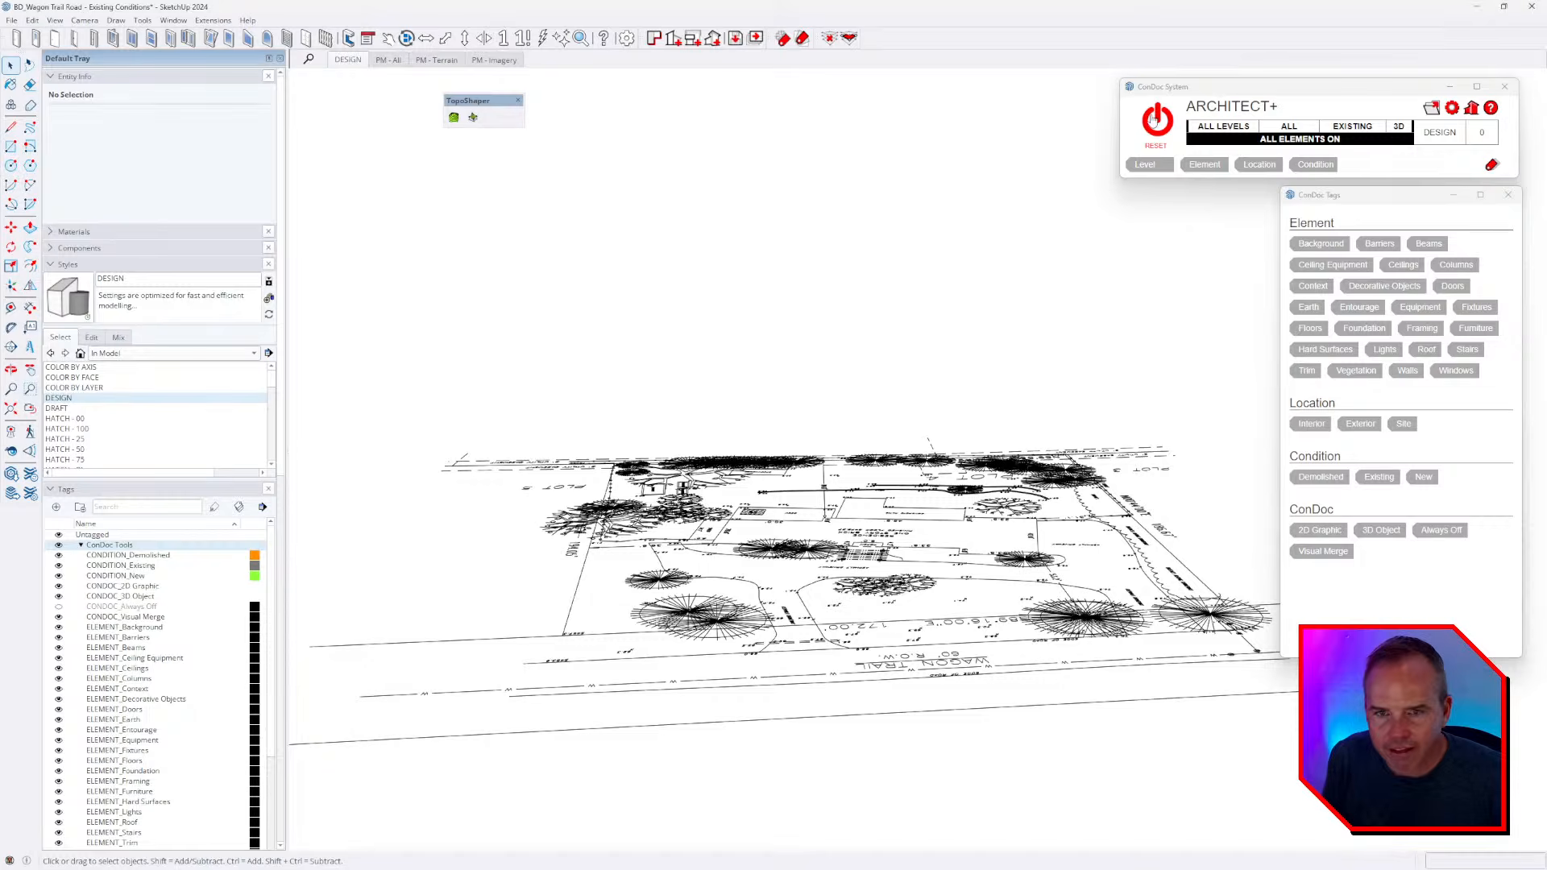
# - Unhide all hidden geometry and select the terrain group above the site plan
pyautogui.scroll(-3, 967, 345)
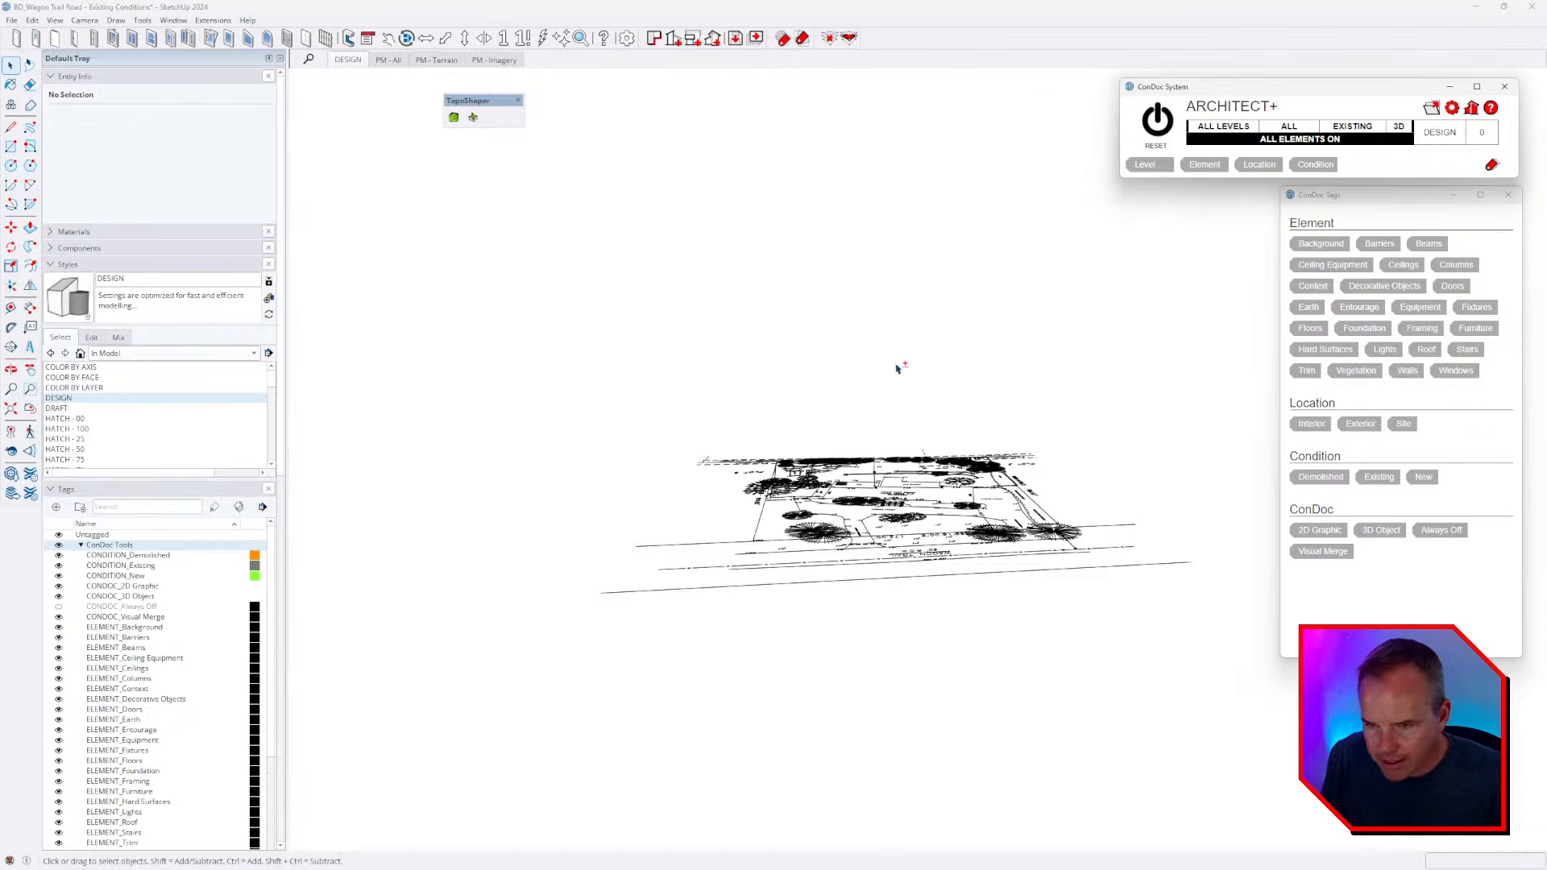
pyautogui.click(932, 434)
pyautogui.hotkey('shift', 'h')
pyautogui.click(915, 385)
pyautogui.scroll(2, 892, 385)
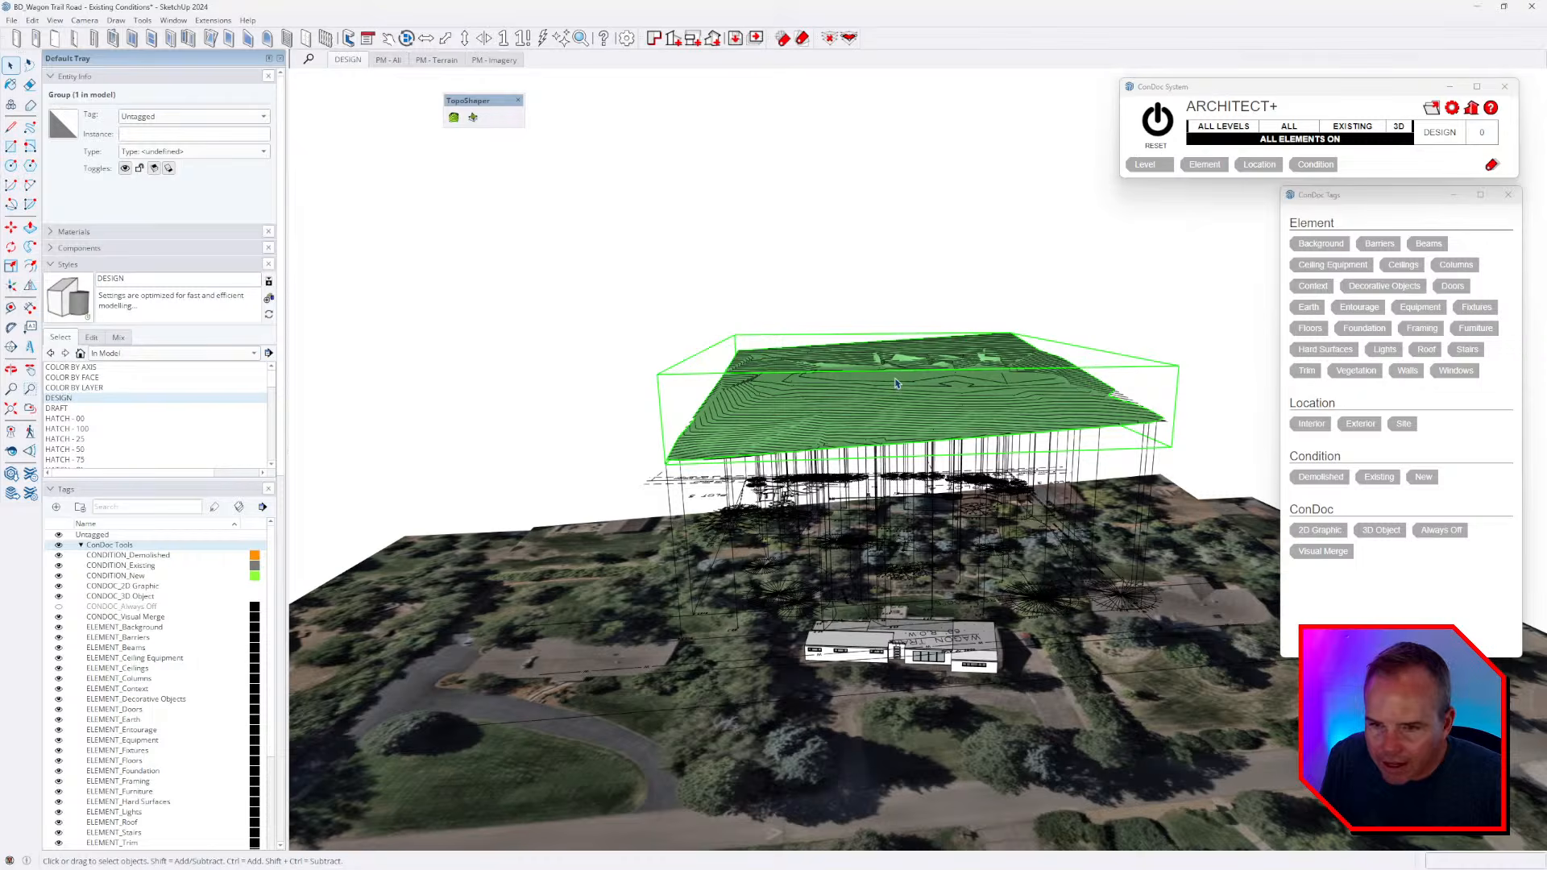
# - Examine the entities inside the terrain group and leave the group
pyautogui.doubleClick(896, 382)
pyautogui.hotkey('ctrl', 'a')
pyautogui.press('Escape')
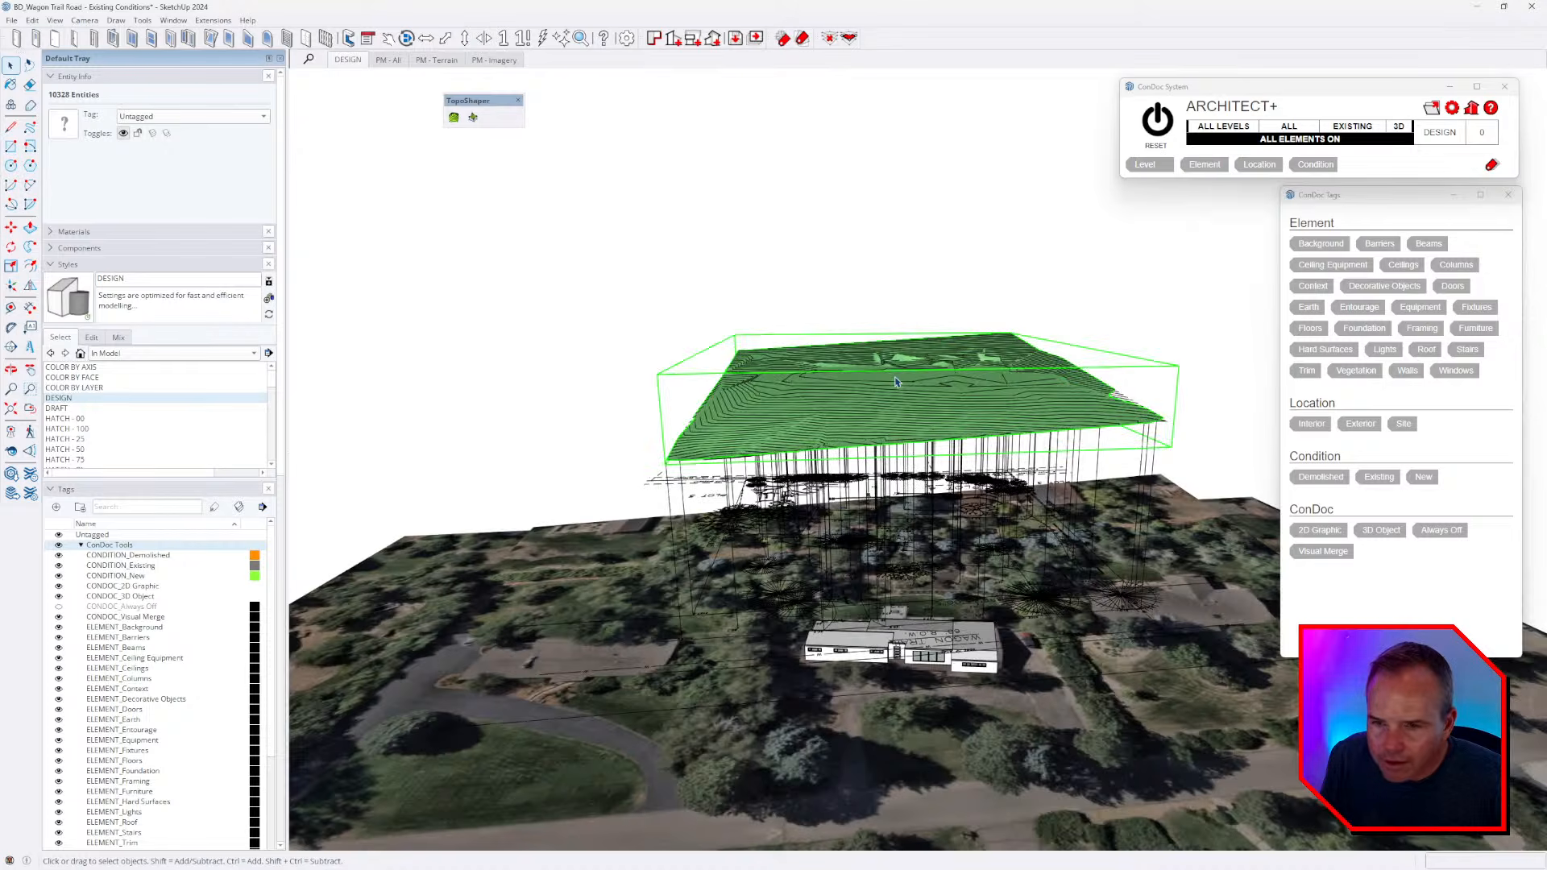
# - Reset the ConDoc visibility and deselect the terrain group
pyautogui.click(1157, 119)
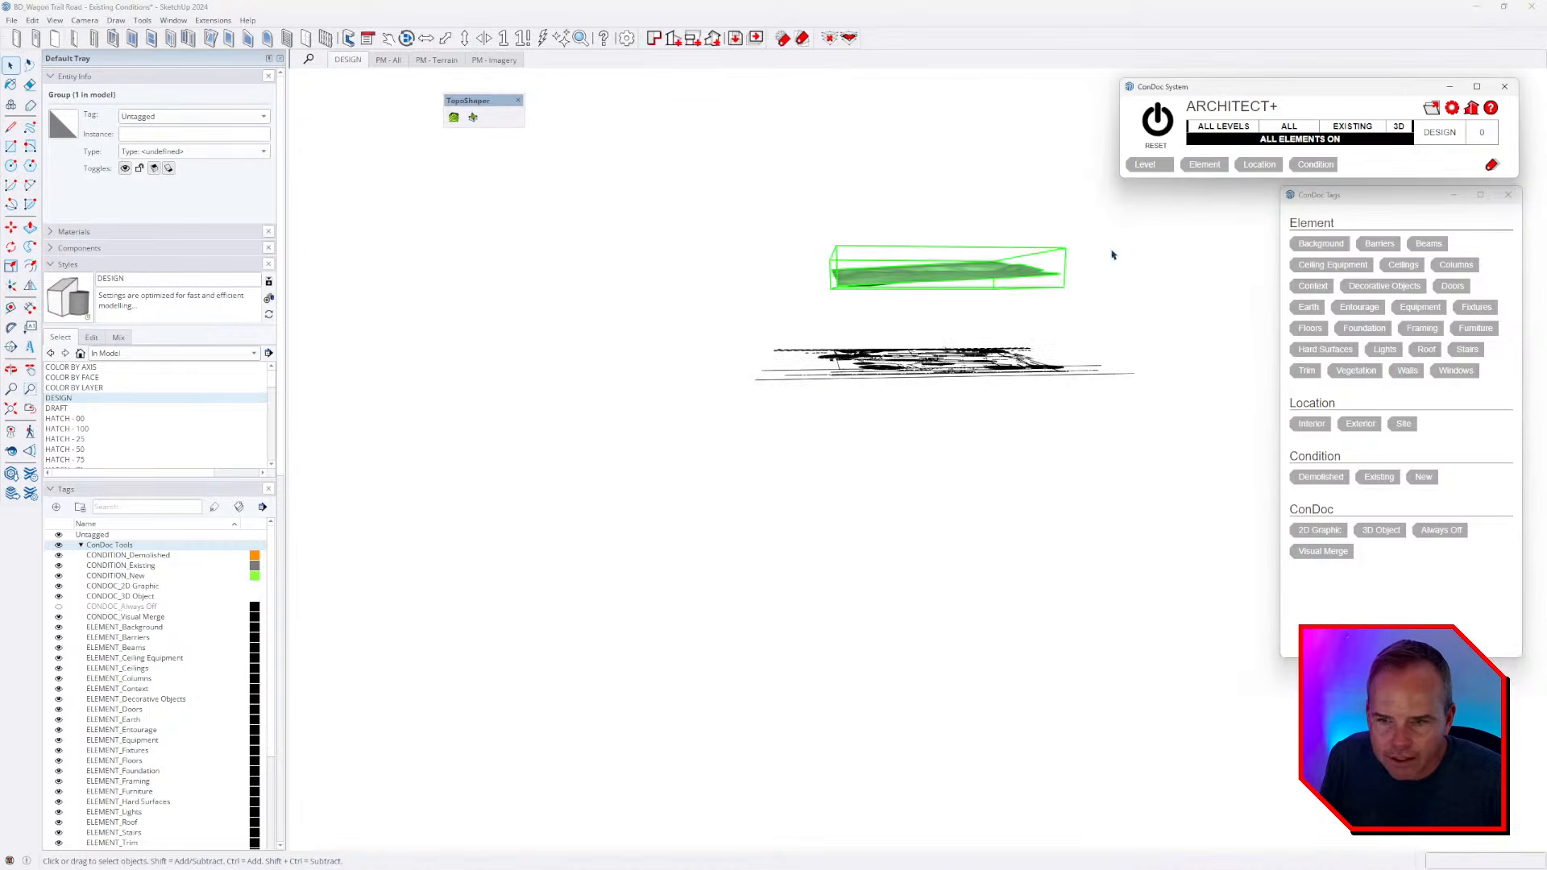
pyautogui.moveTo(1101, 309); pyautogui.dragTo(1037, 324, button='middle')
pyautogui.click(1132, 358)
pyautogui.moveTo(1132, 359); pyautogui.dragTo(959, 331, button='middle')
pyautogui.scroll(3, 949, 348)
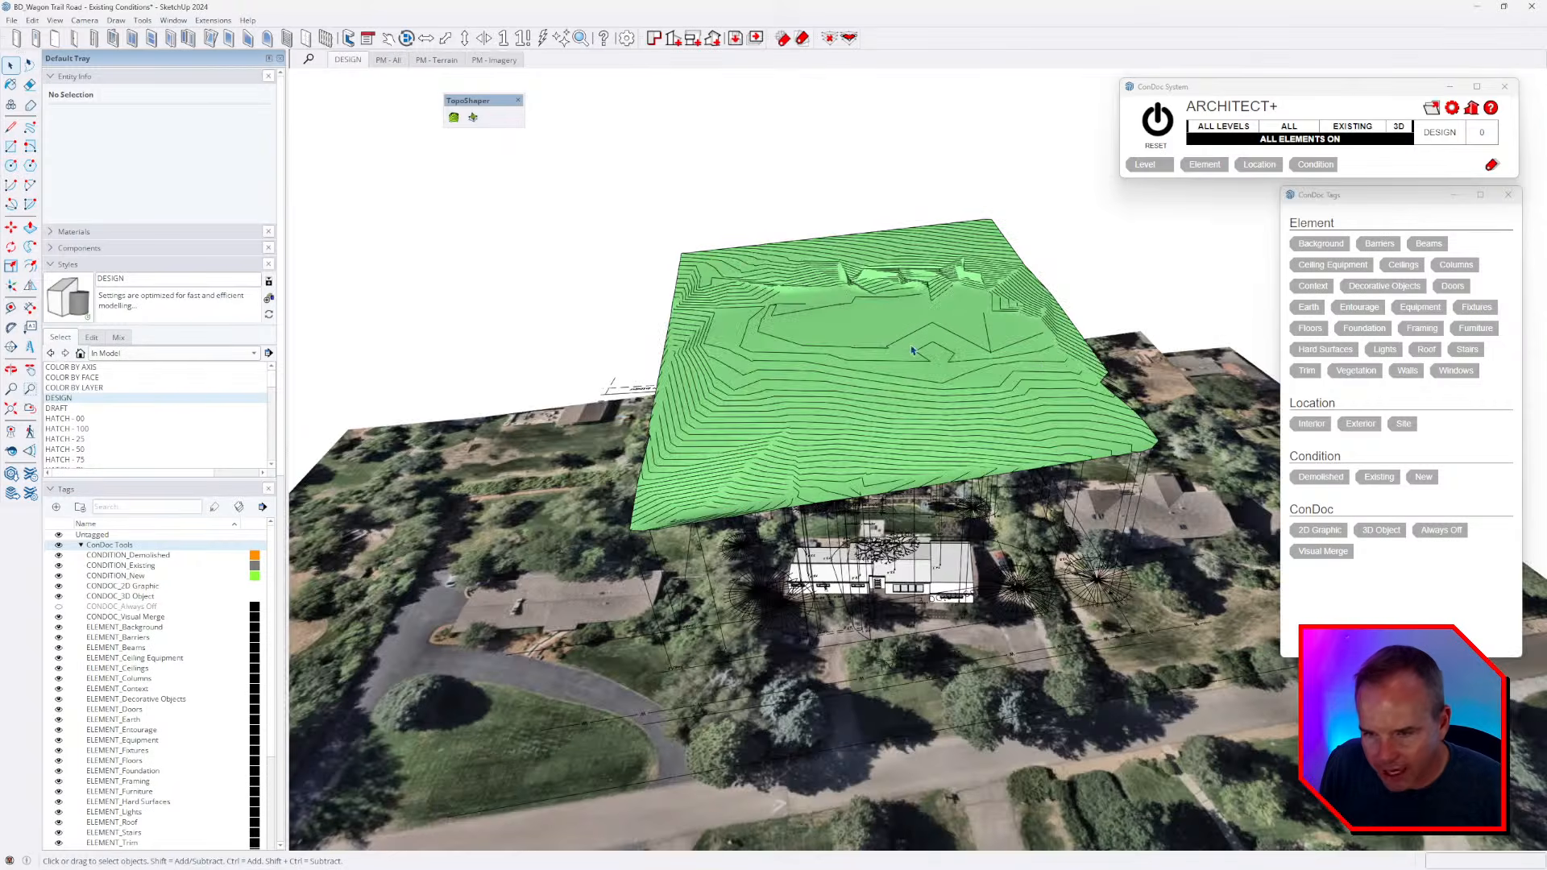
# - Hide the ConDoc Always Off elements, and clear the selection of the aerial imagery terrain
pyautogui.scroll(-3, 548, 512)
pyautogui.moveTo(781, 452); pyautogui.dragTo(1095, 436, button='middle')
pyautogui.click(1099, 443)
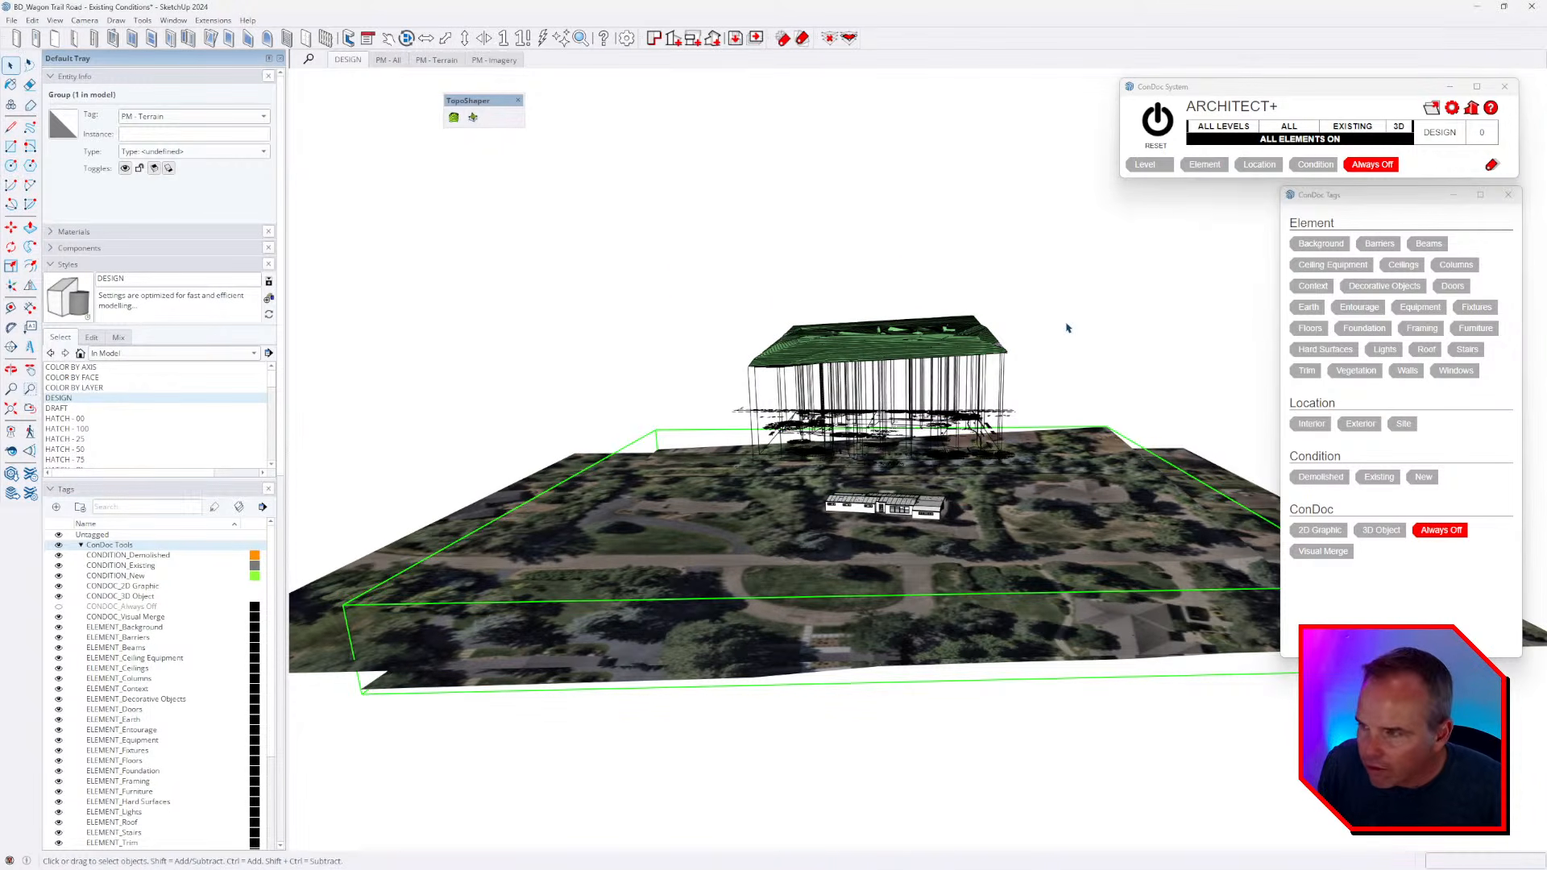
pyautogui.click(1441, 530)
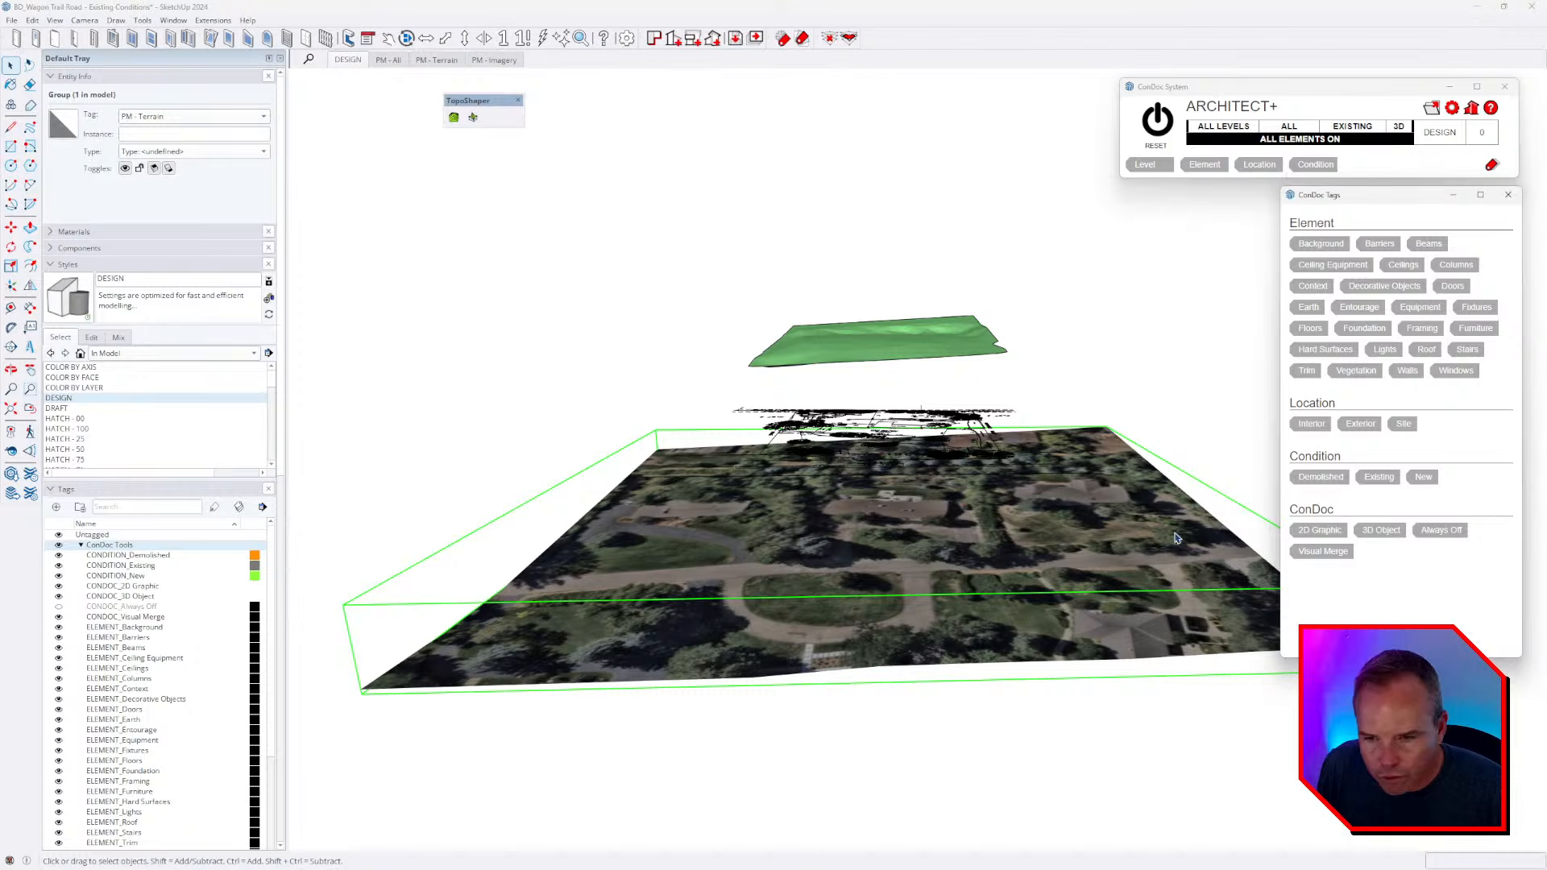
pyautogui.click(1133, 241)
# - Open the site plan group for editing and hide the rest of the model around it
pyautogui.moveTo(1126, 256); pyautogui.dragTo(1293, 407, button='middle')
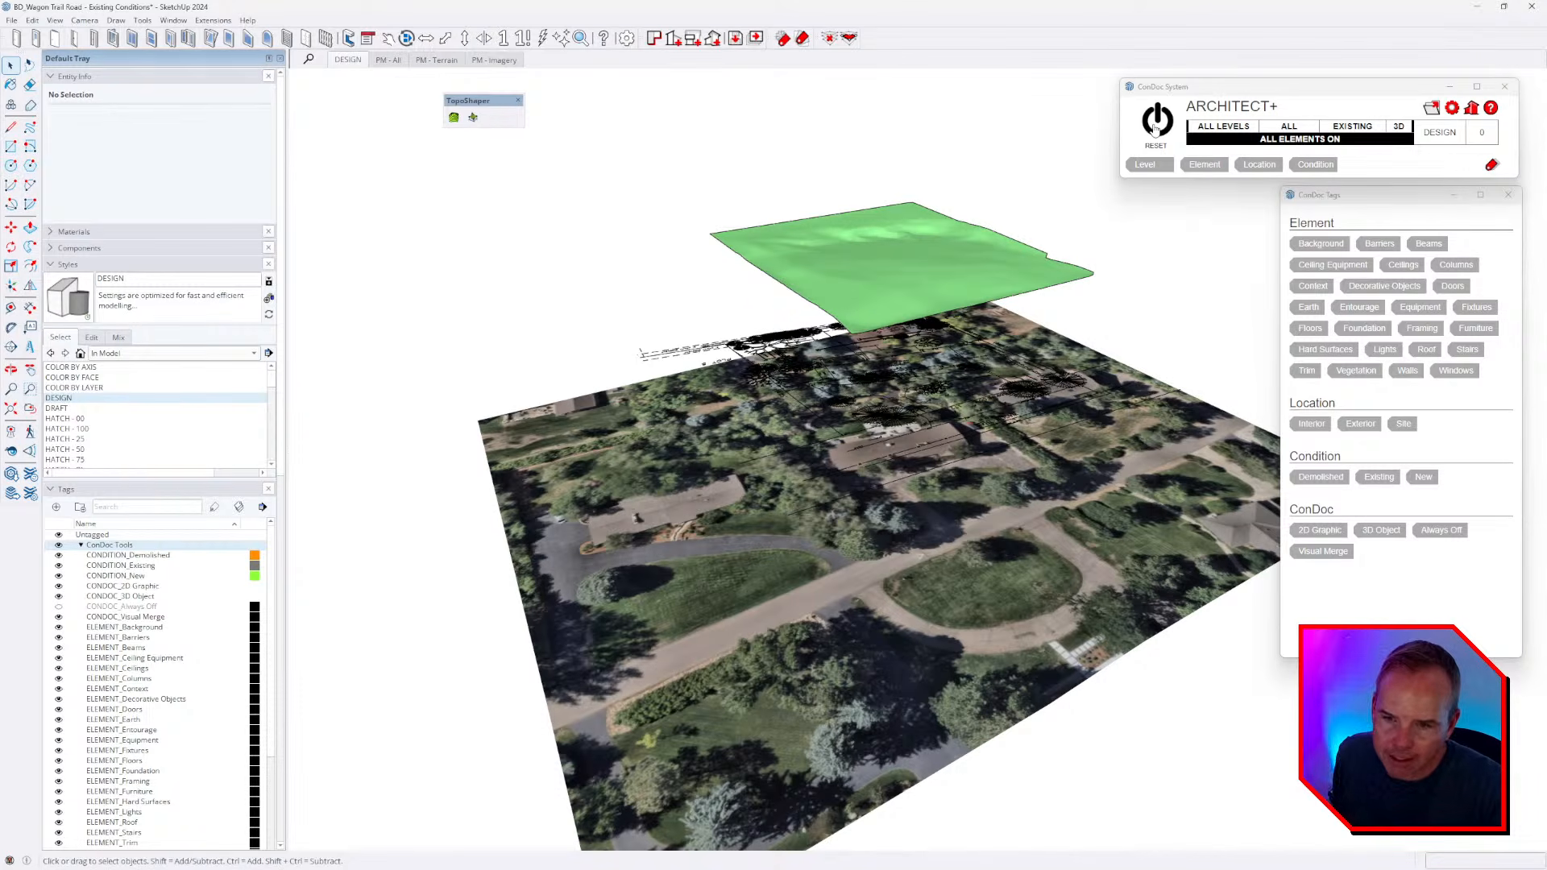
pyautogui.moveTo(1020, 460); pyautogui.dragTo(951, 466, button='middle')
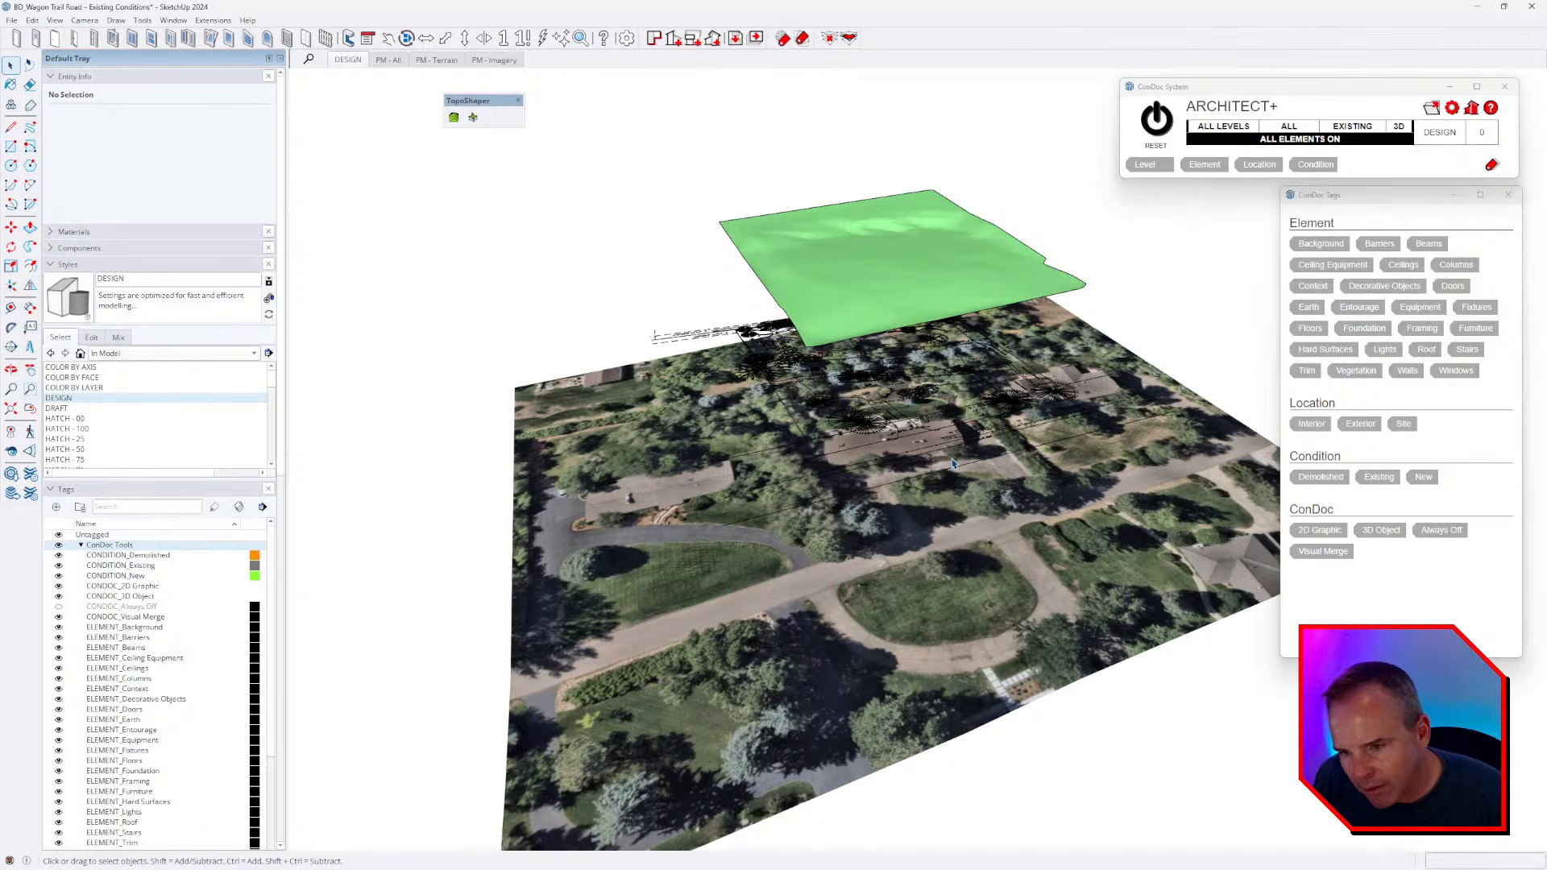
pyautogui.moveTo(958, 439); pyautogui.dragTo(804, 431, button='middle')
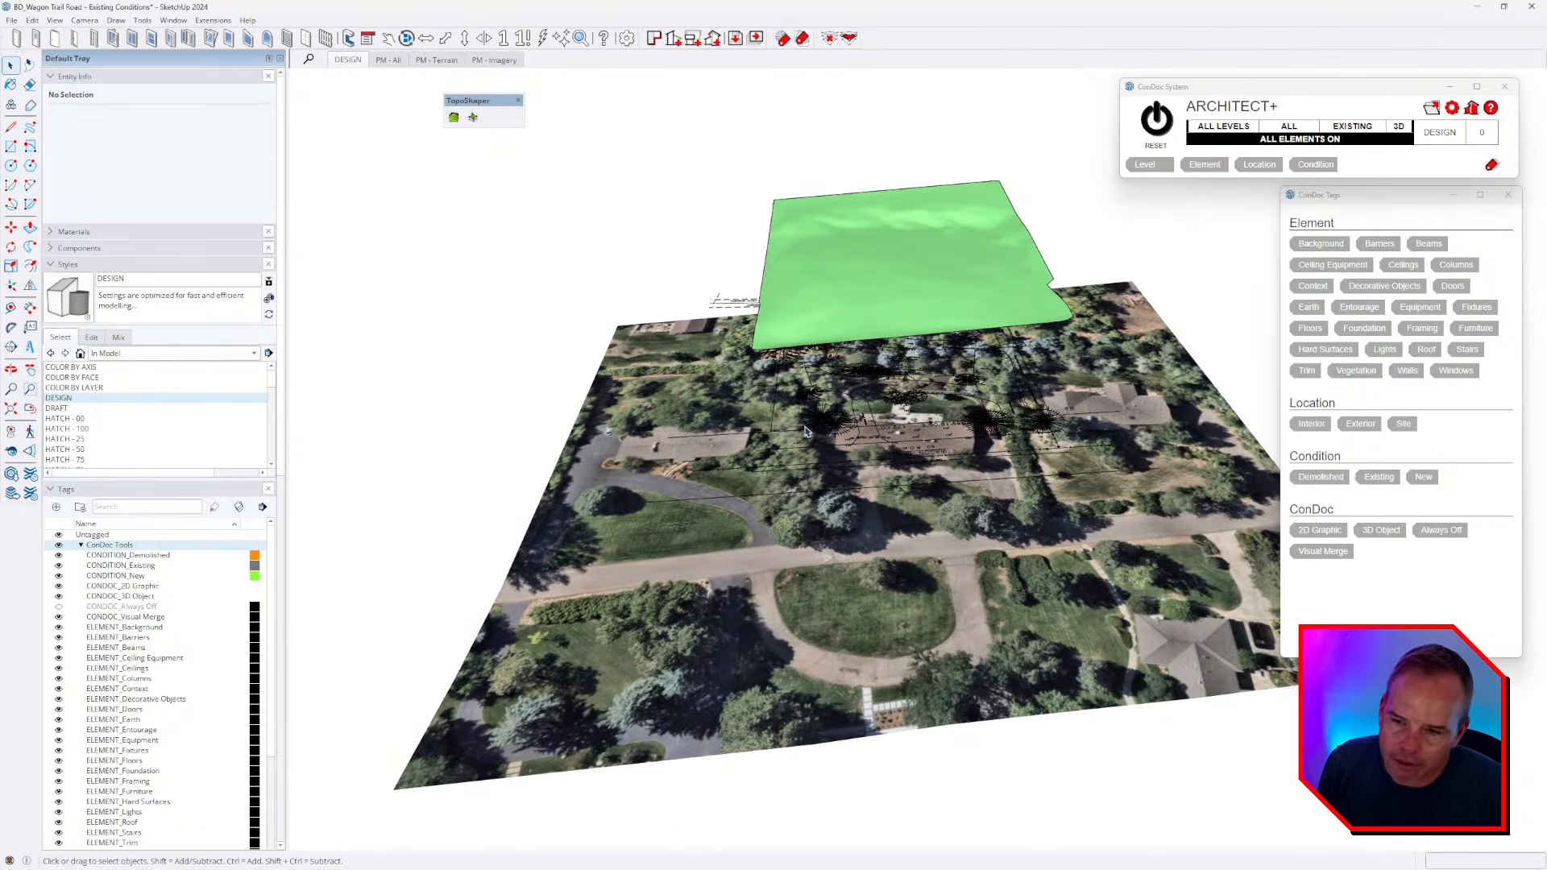
pyautogui.doubleClick(806, 437)
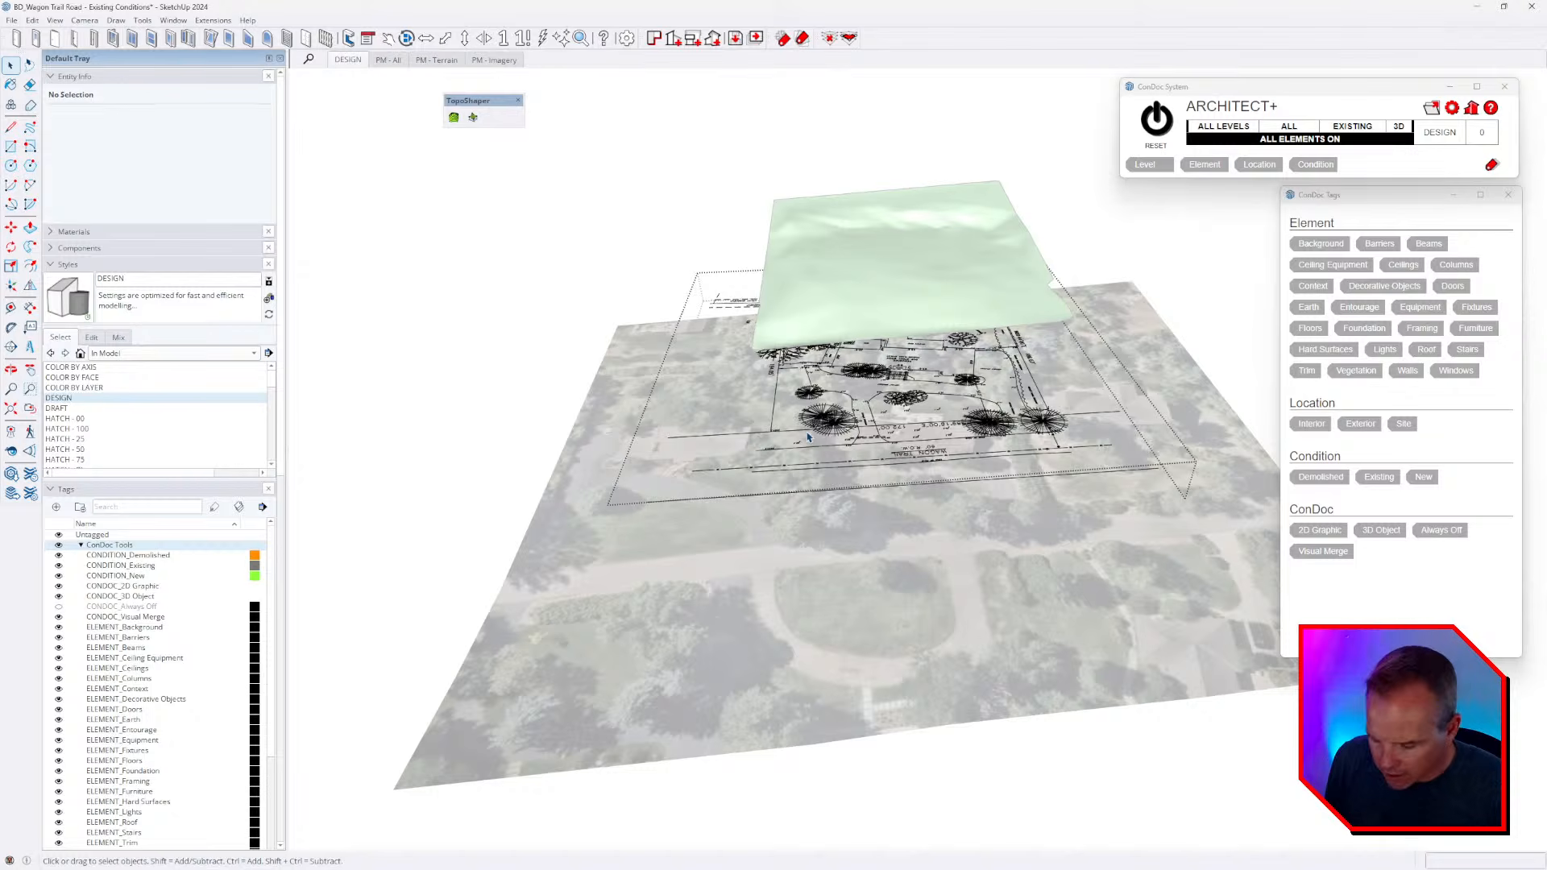
pyautogui.press('i')
pyautogui.scroll(3, 779, 373)
pyautogui.moveTo(778, 375)
pyautogui.mouseDown(button='middle')
pyautogui.moveTo(793, 541)
pyautogui.moveTo(820, 588)
pyautogui.moveTo(635, 581)
pyautogui.mouseUp(button='middle')
pyautogui.scroll(3, 792, 543)
pyautogui.scroll(3, 792, 544)
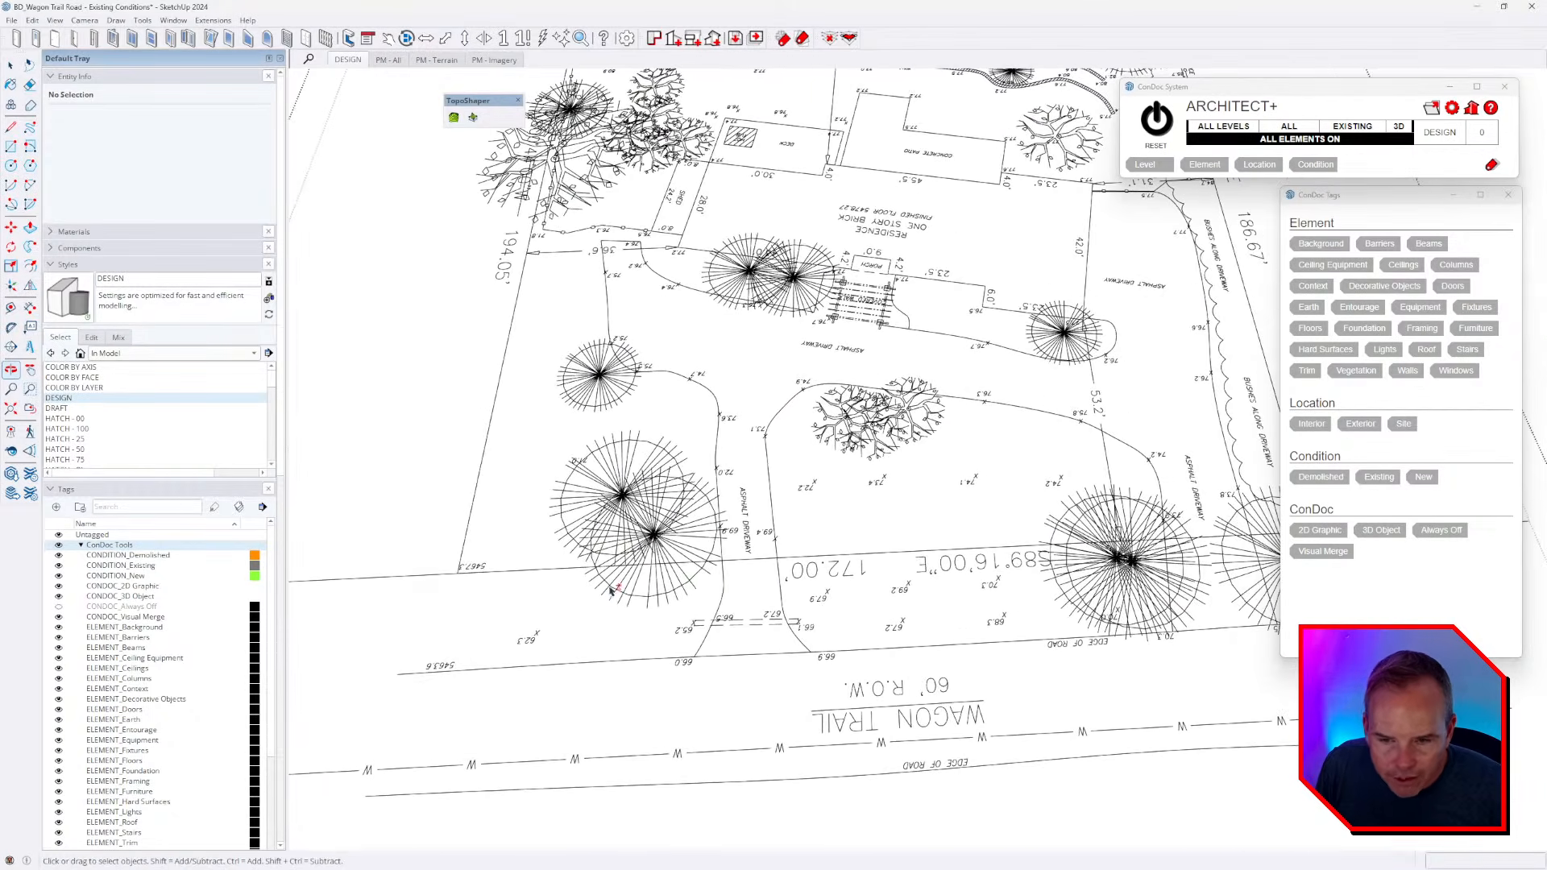
# - Open the linework group inside the site plan and select the front and both side property lines of Plot 4
pyautogui.doubleClick(467, 537)
pyautogui.click(468, 537)
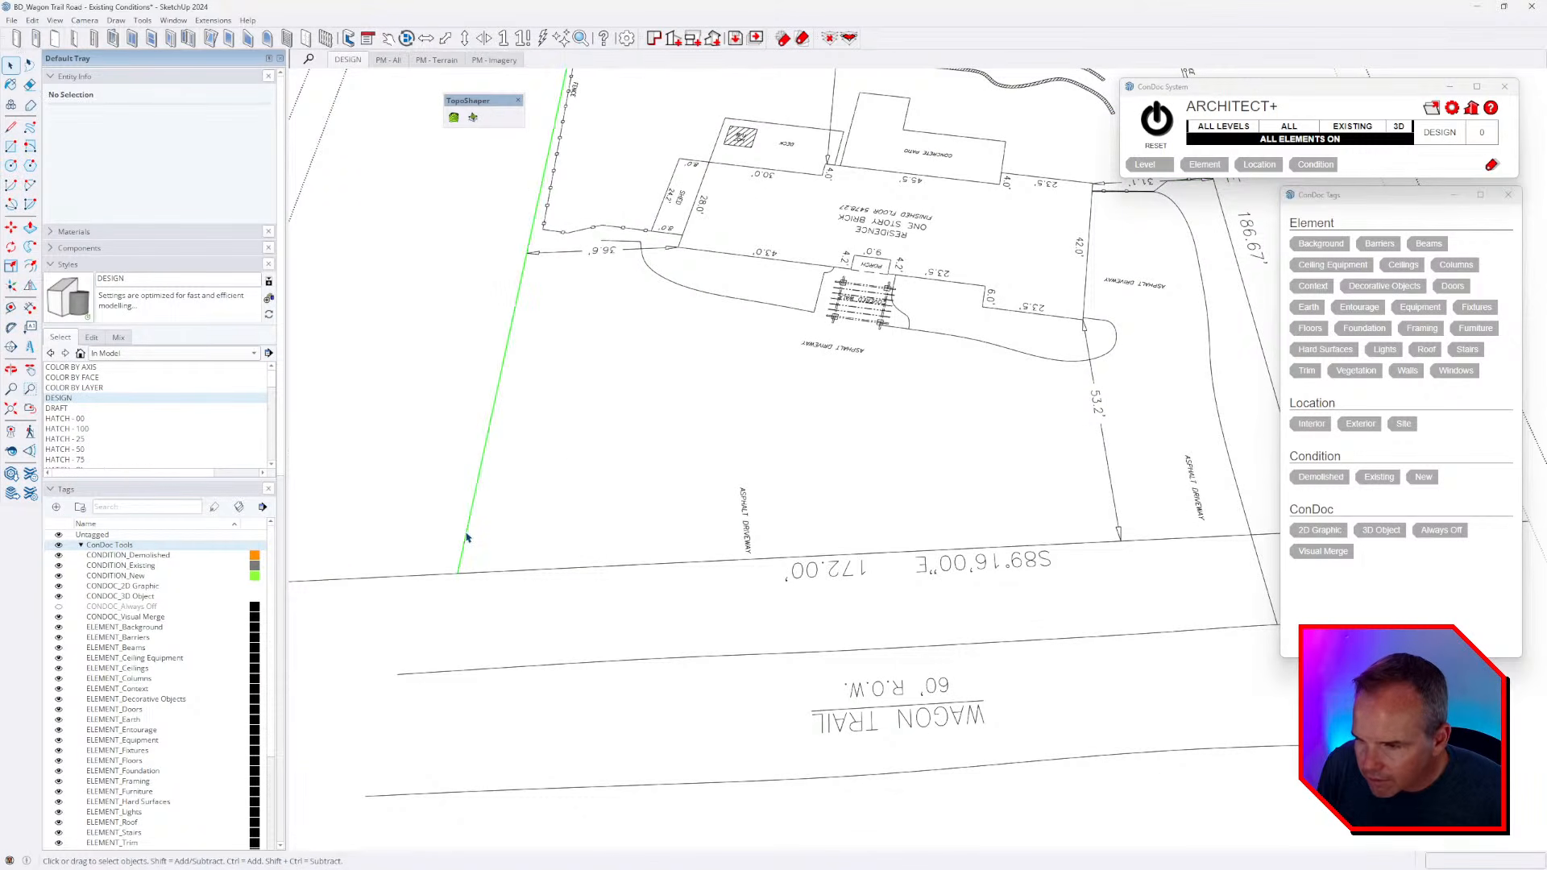
pyautogui.scroll(-2, 469, 537)
pyautogui.scroll(-1, 468, 537)
pyautogui.moveTo(533, 520); pyautogui.dragTo(570, 570, button='middle')
pyautogui.keyDown('ctrl'); pyautogui.click(551, 579); pyautogui.keyUp('ctrl')
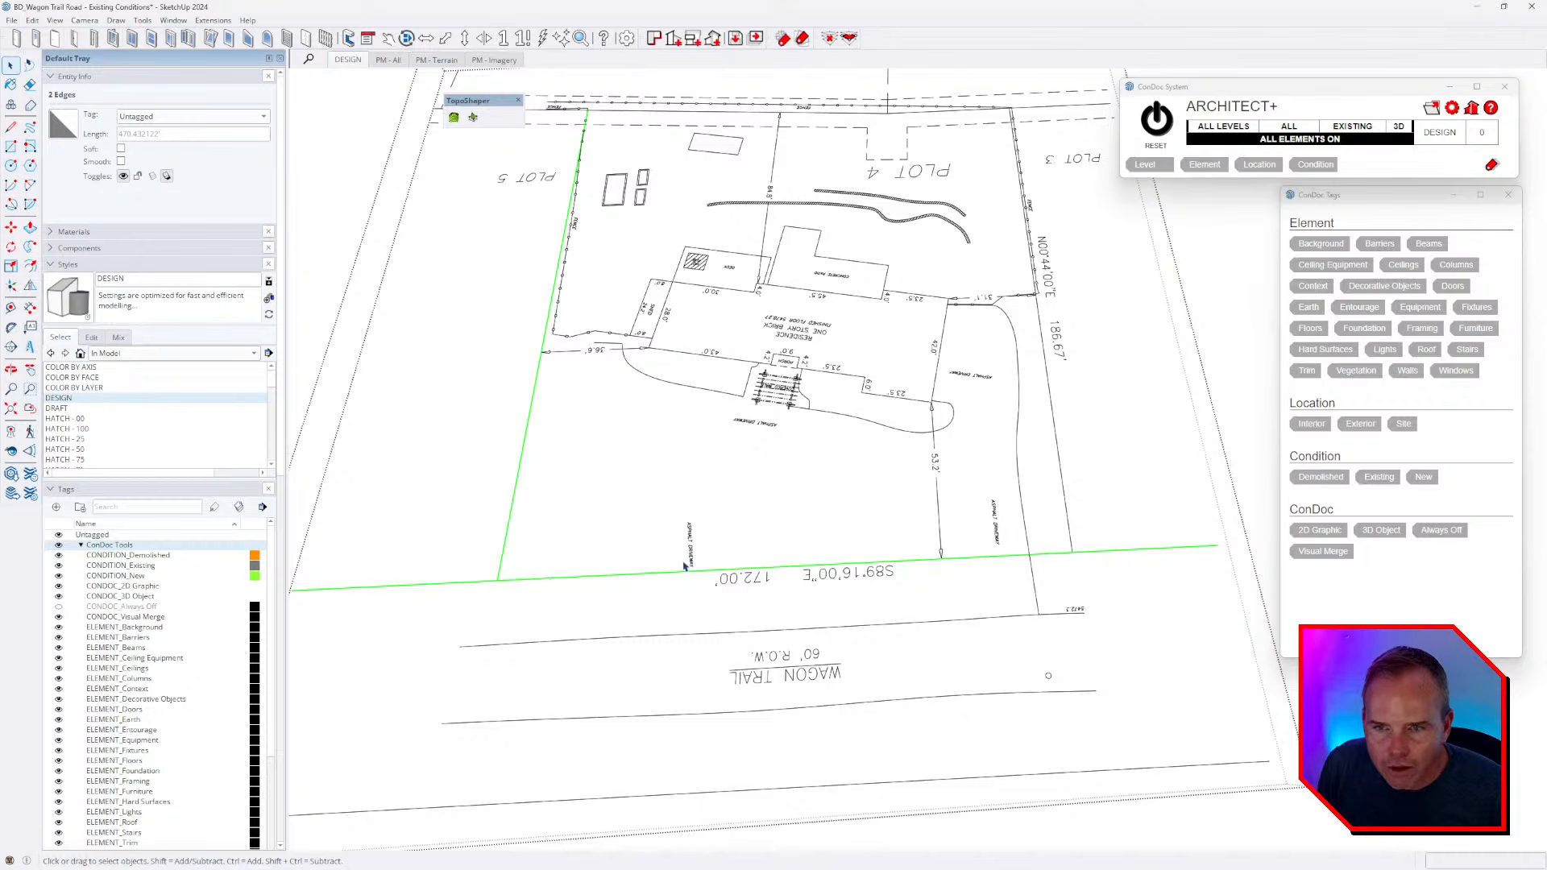
pyautogui.moveTo(1069, 559); pyautogui.dragTo(1064, 574, button='middle')
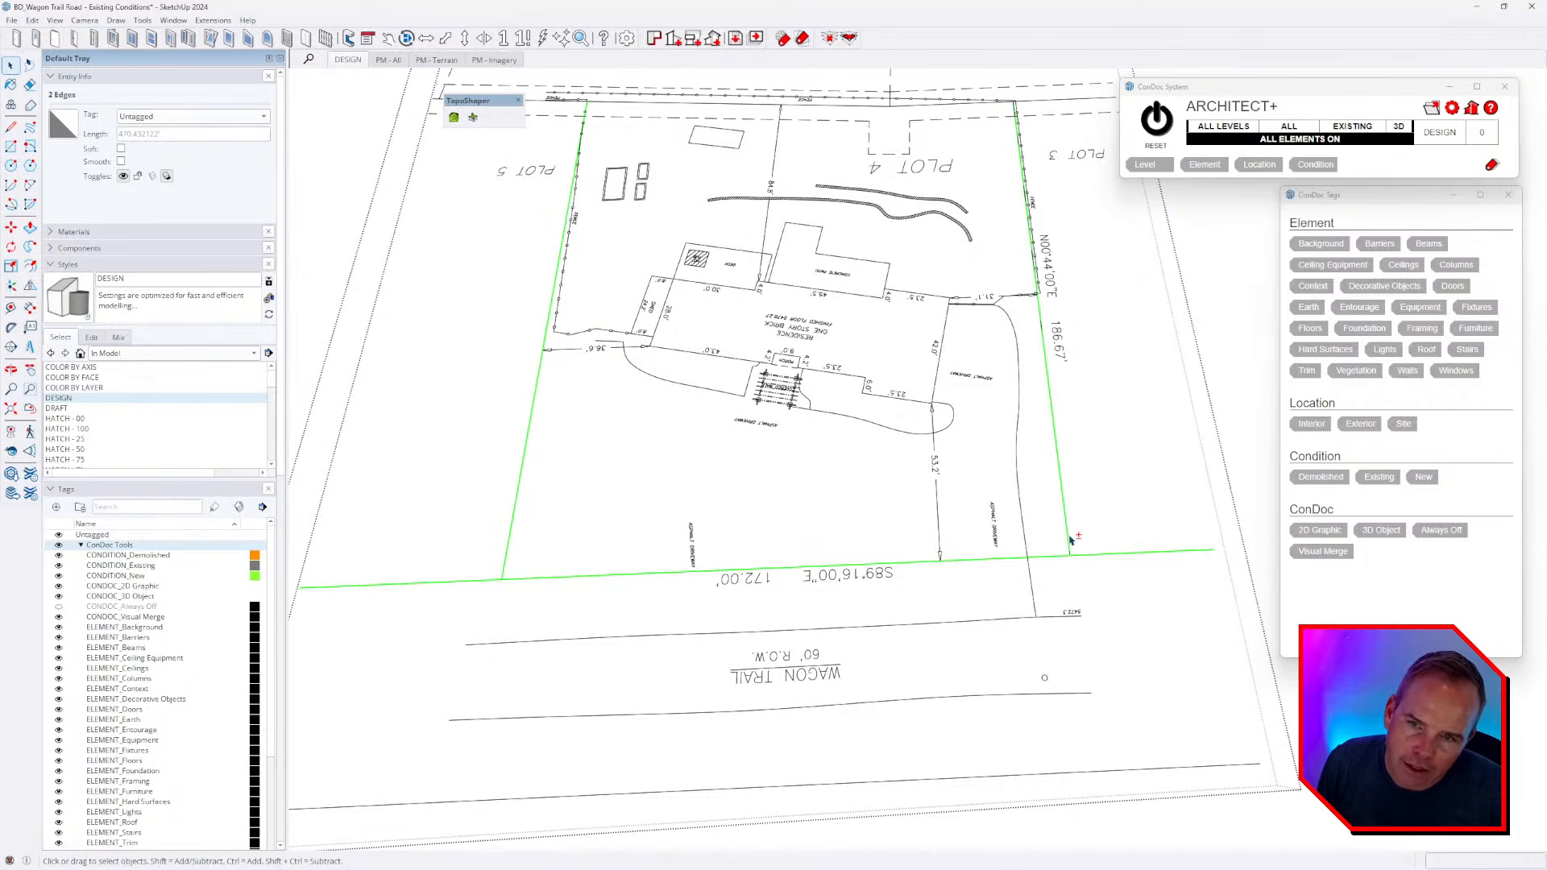
# - Add the two rear property line segments of Plot 4 along the fence to the selection
pyautogui.keyDown('shift'); pyautogui.moveTo(841, 78); pyautogui.dragTo(941, 385, button='middle'); pyautogui.keyUp('shift')
pyautogui.scroll(3, 985, 397)
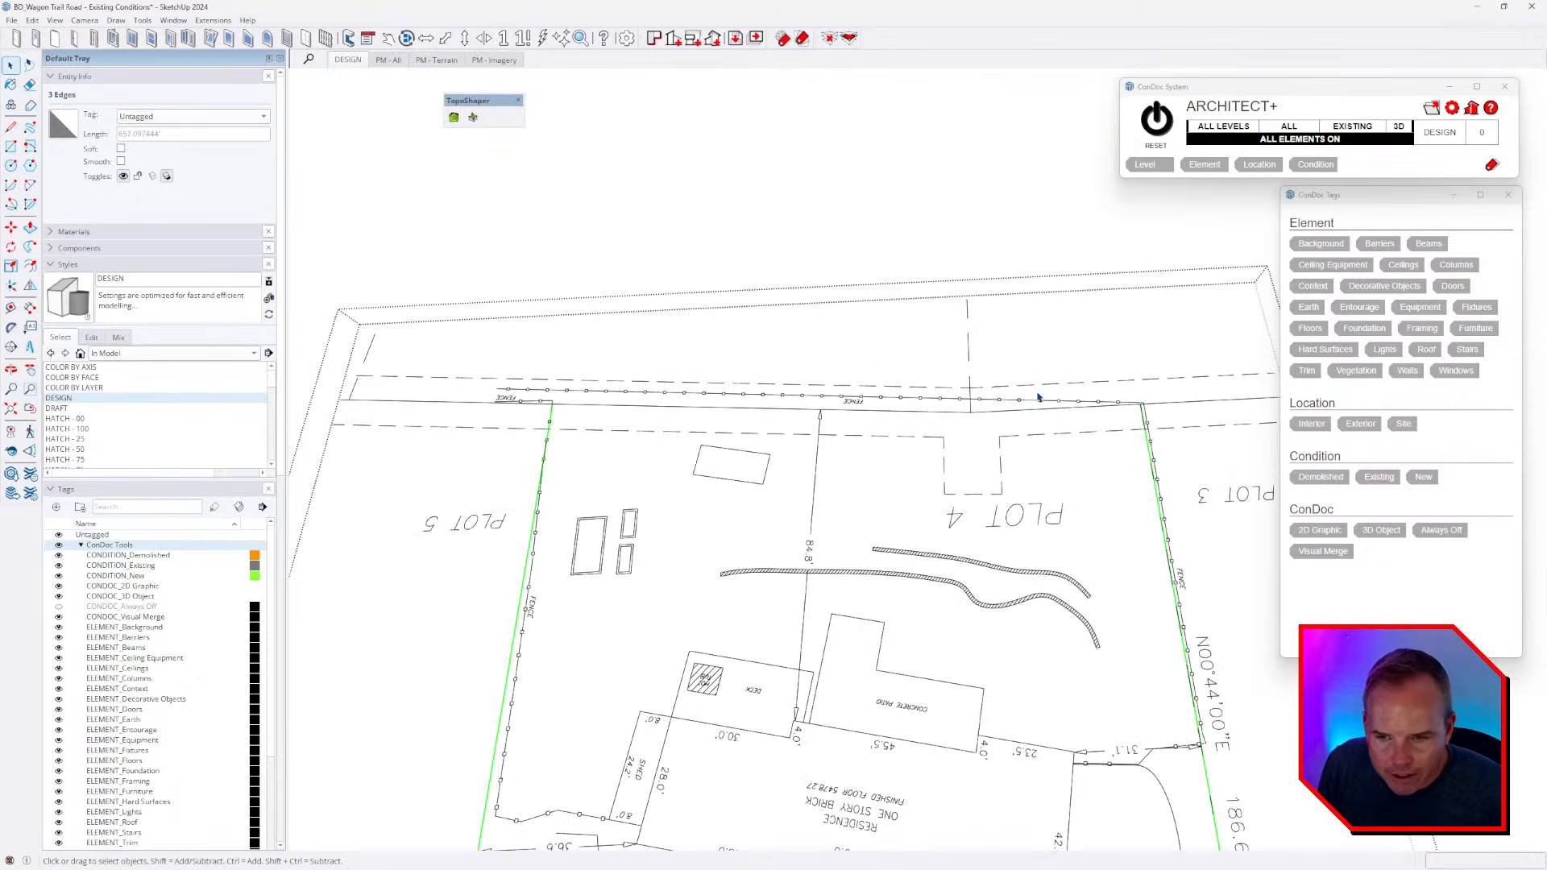
pyautogui.scroll(-2, 873, 344)
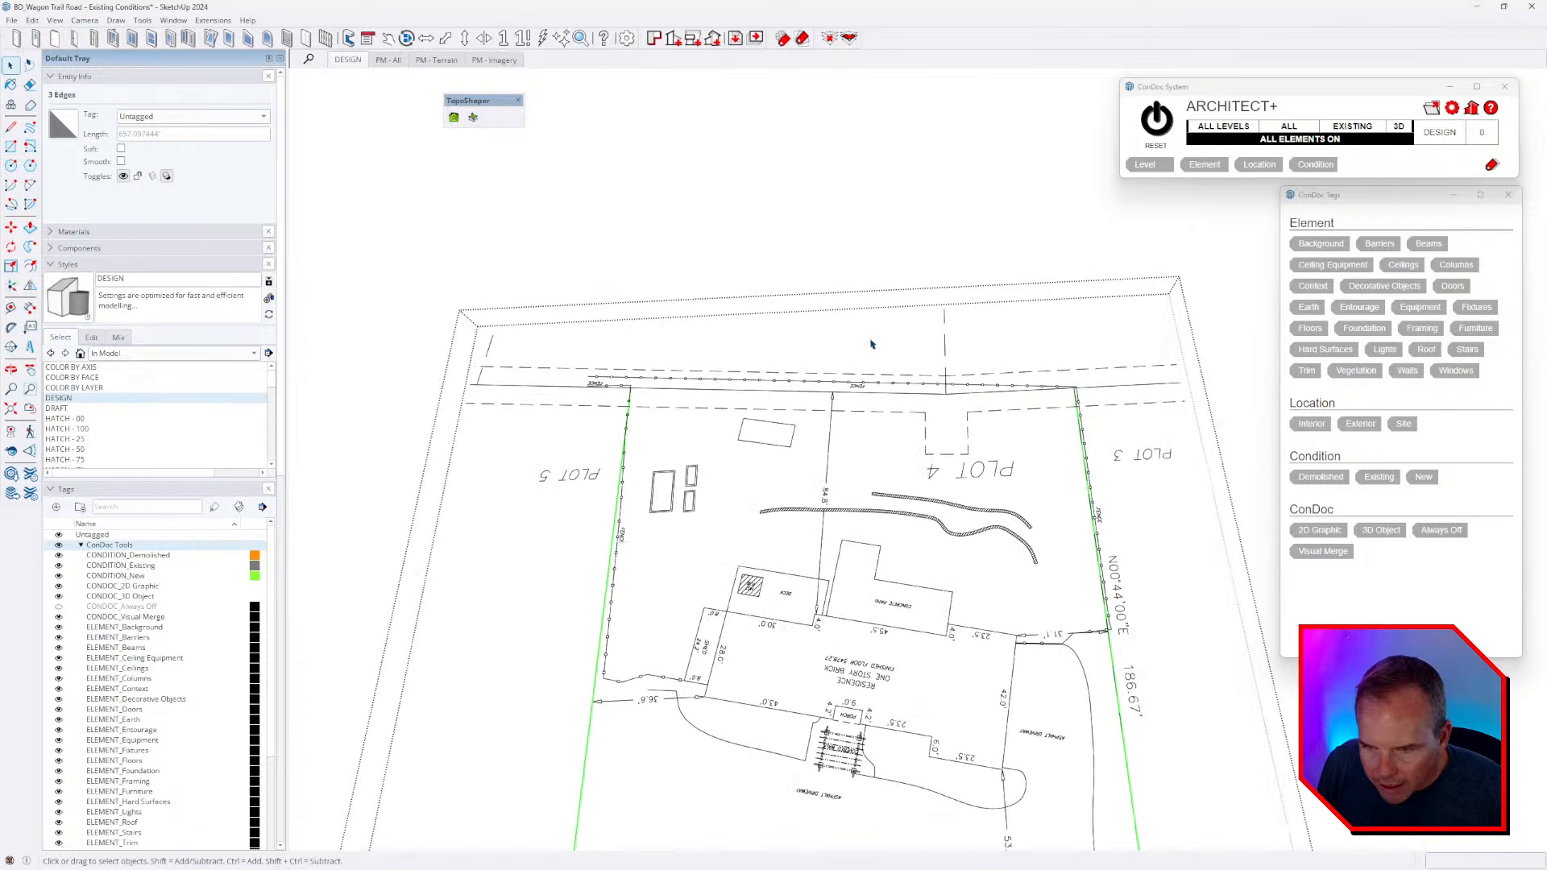
pyautogui.moveTo(816, 448); pyautogui.dragTo(982, 544, button='middle')
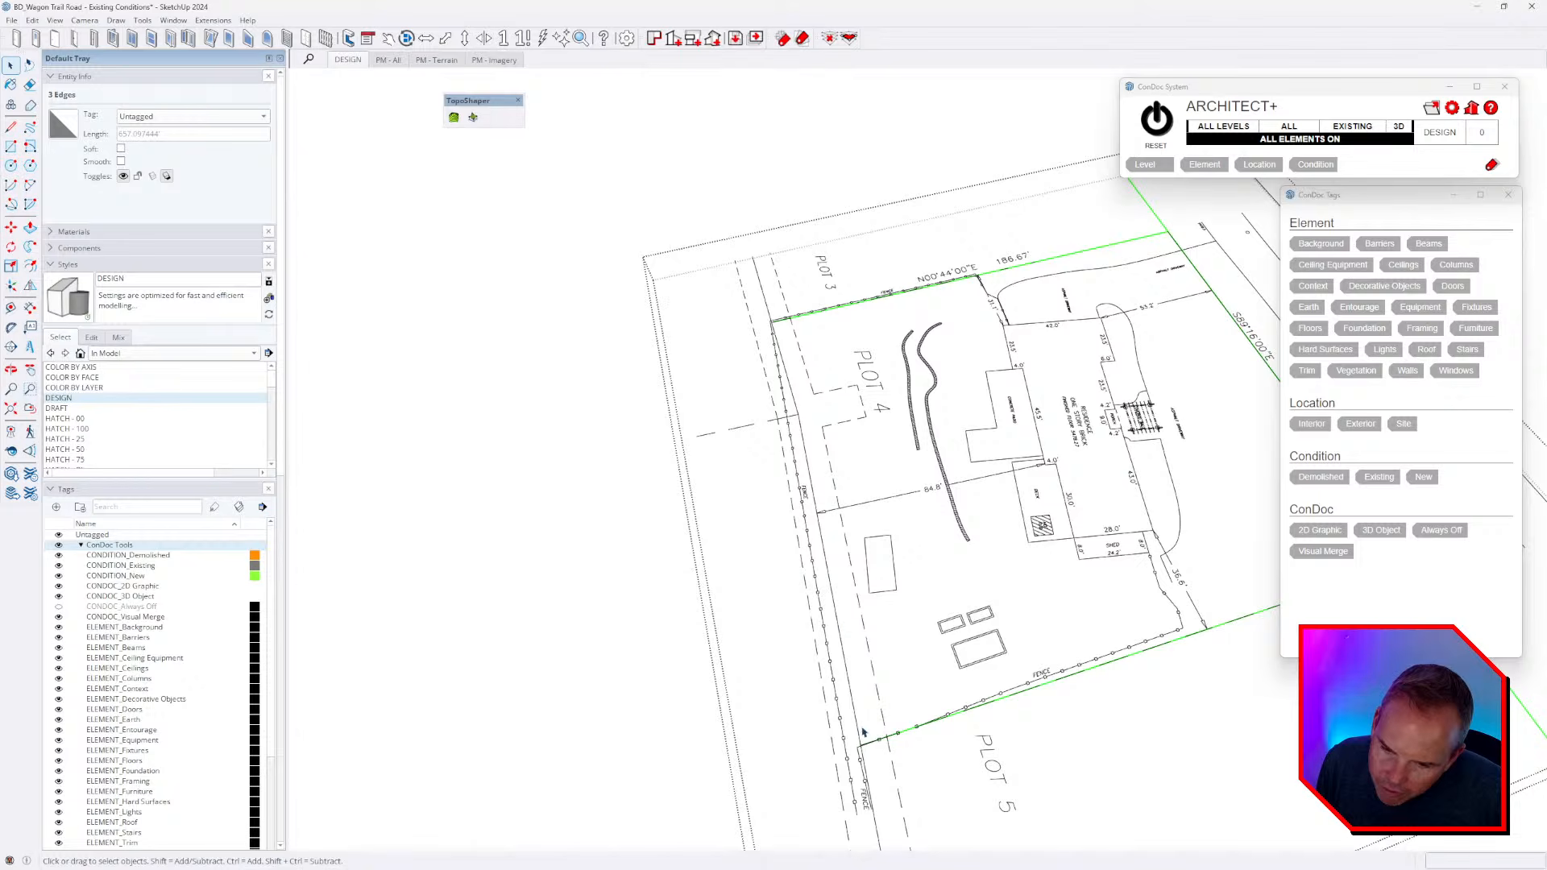
pyautogui.scroll(2, 799, 413)
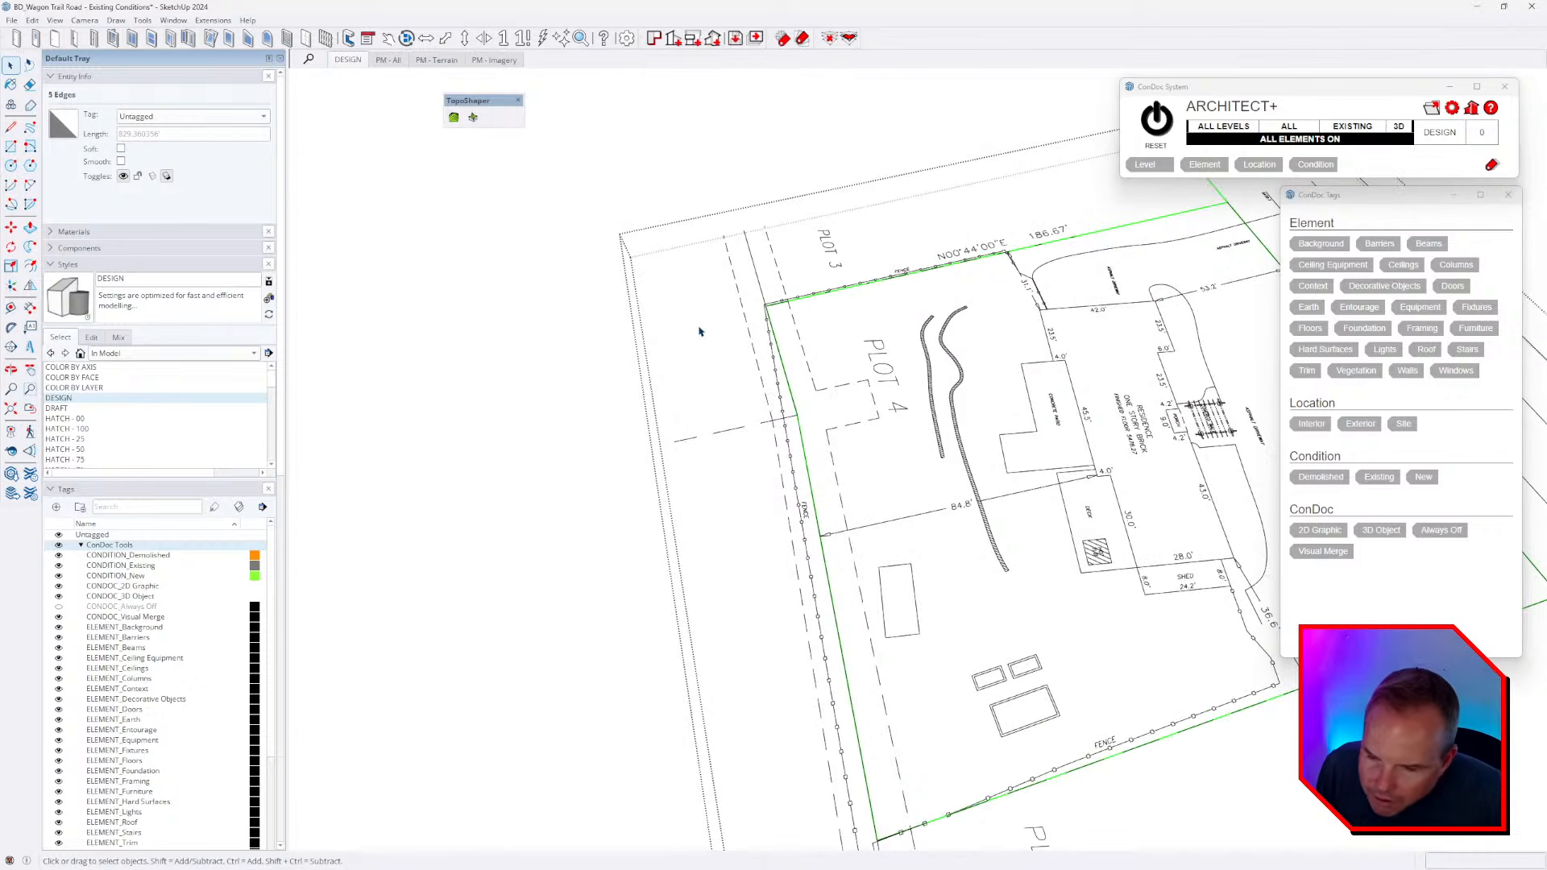
pyautogui.scroll(-4, 693, 320)
pyautogui.moveTo(814, 375); pyautogui.dragTo(656, 342, button='middle')
pyautogui.scroll(-2, 656, 341)
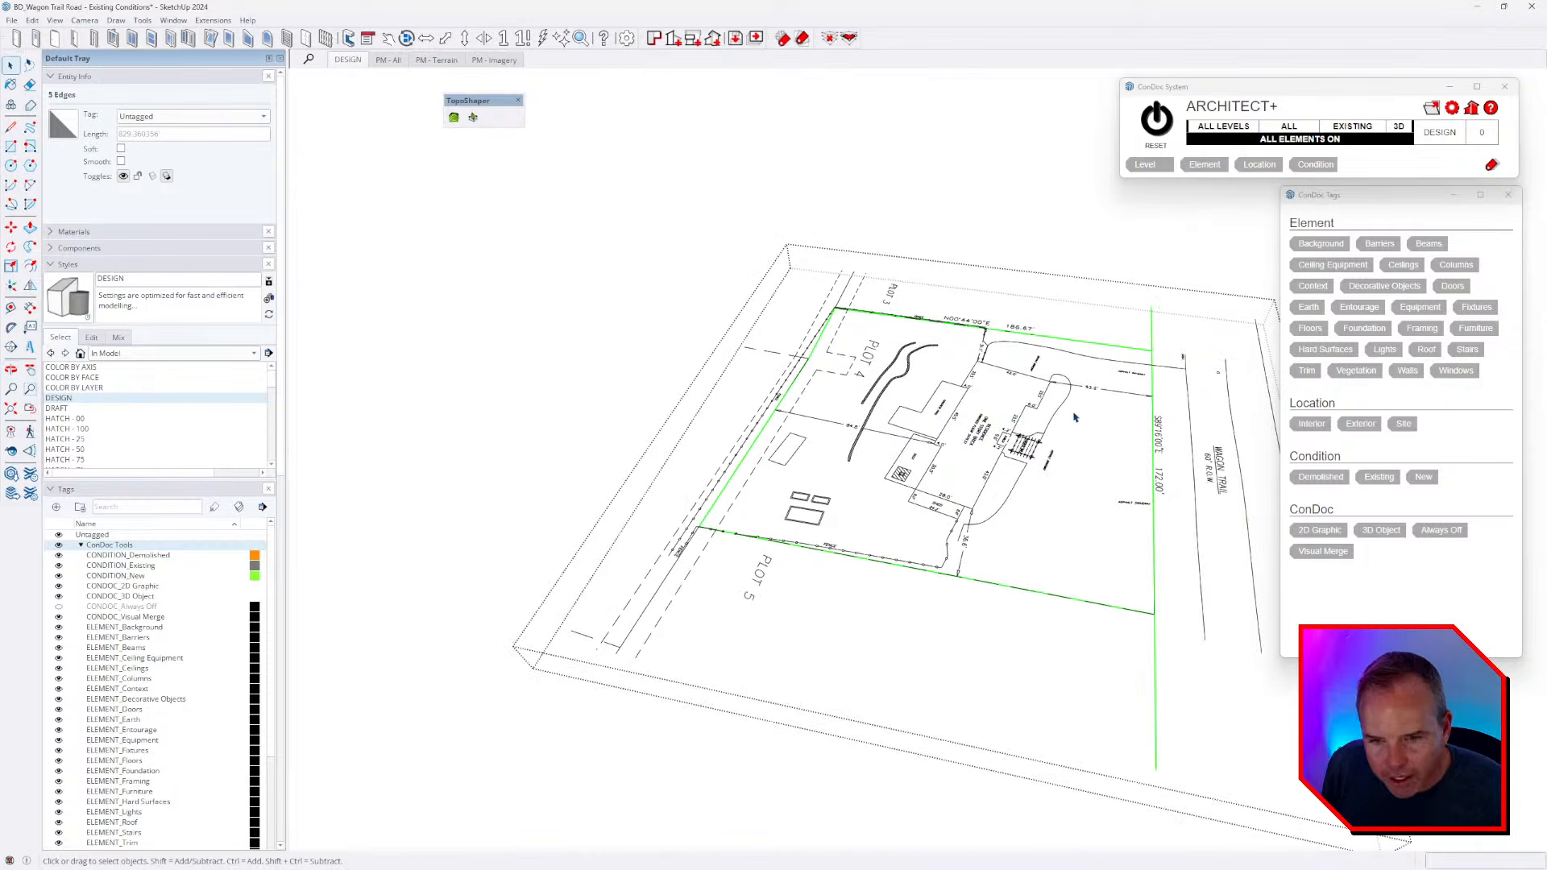
# - Leave the site plan's nested groups and return to the whole model
pyautogui.press('Escape')
pyautogui.press('Escape')
pyautogui.scroll(-2, 725, 346)
pyautogui.moveTo(725, 346); pyautogui.dragTo(644, 311, button='middle')
pyautogui.scroll(-2, 847, 319)
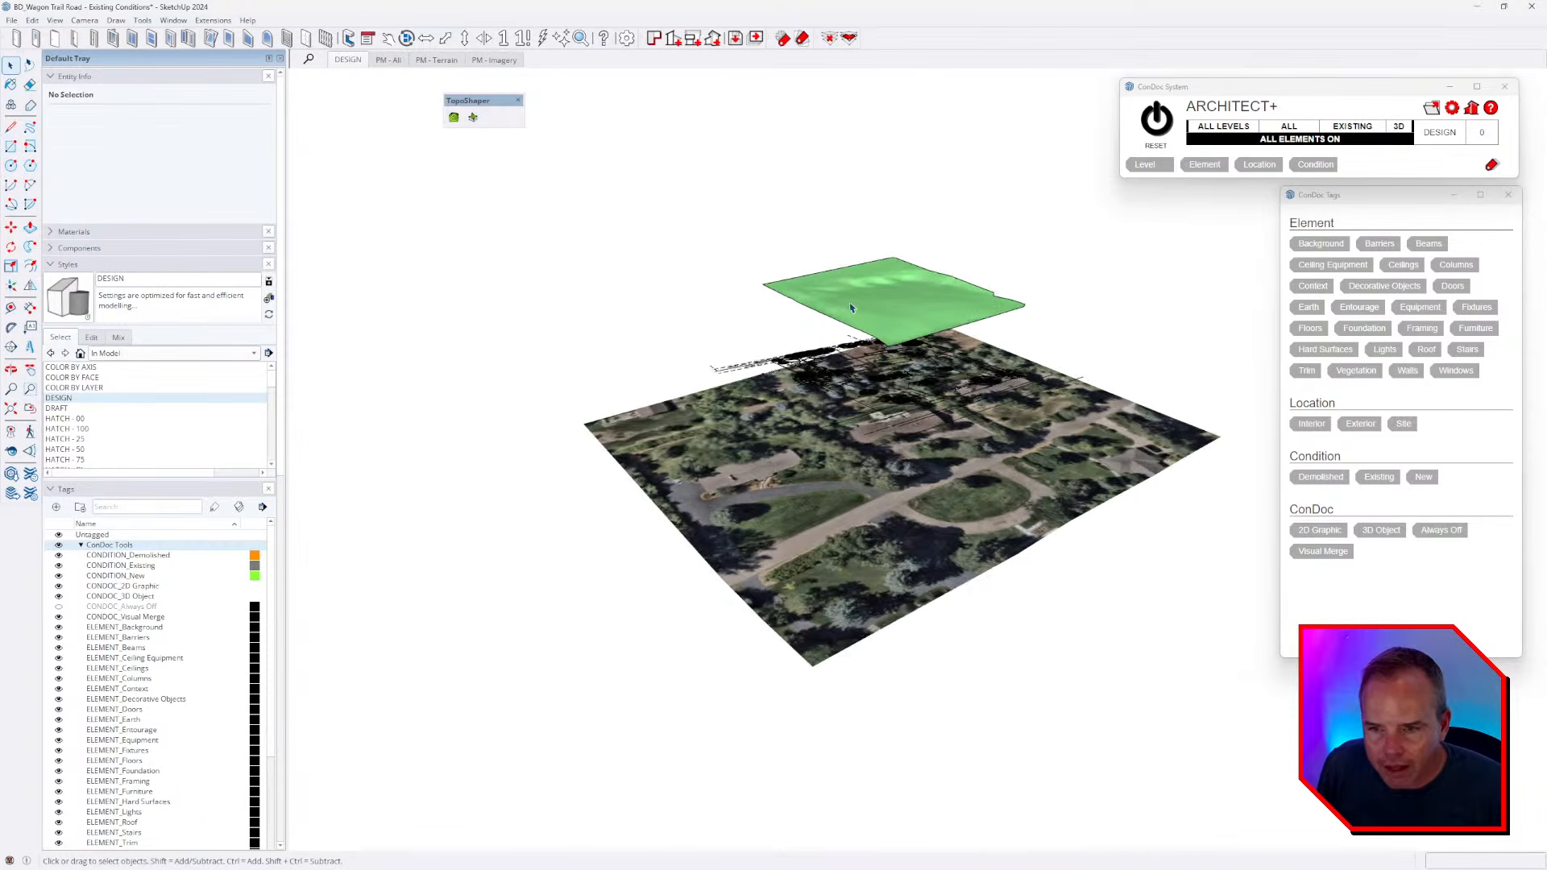
# - Group the five pasted property line edges and move the group vertically so it sits above the green terrain
pyautogui.moveTo(847, 319); pyautogui.dragTo(904, 321, button='middle')
pyautogui.click(902, 320)
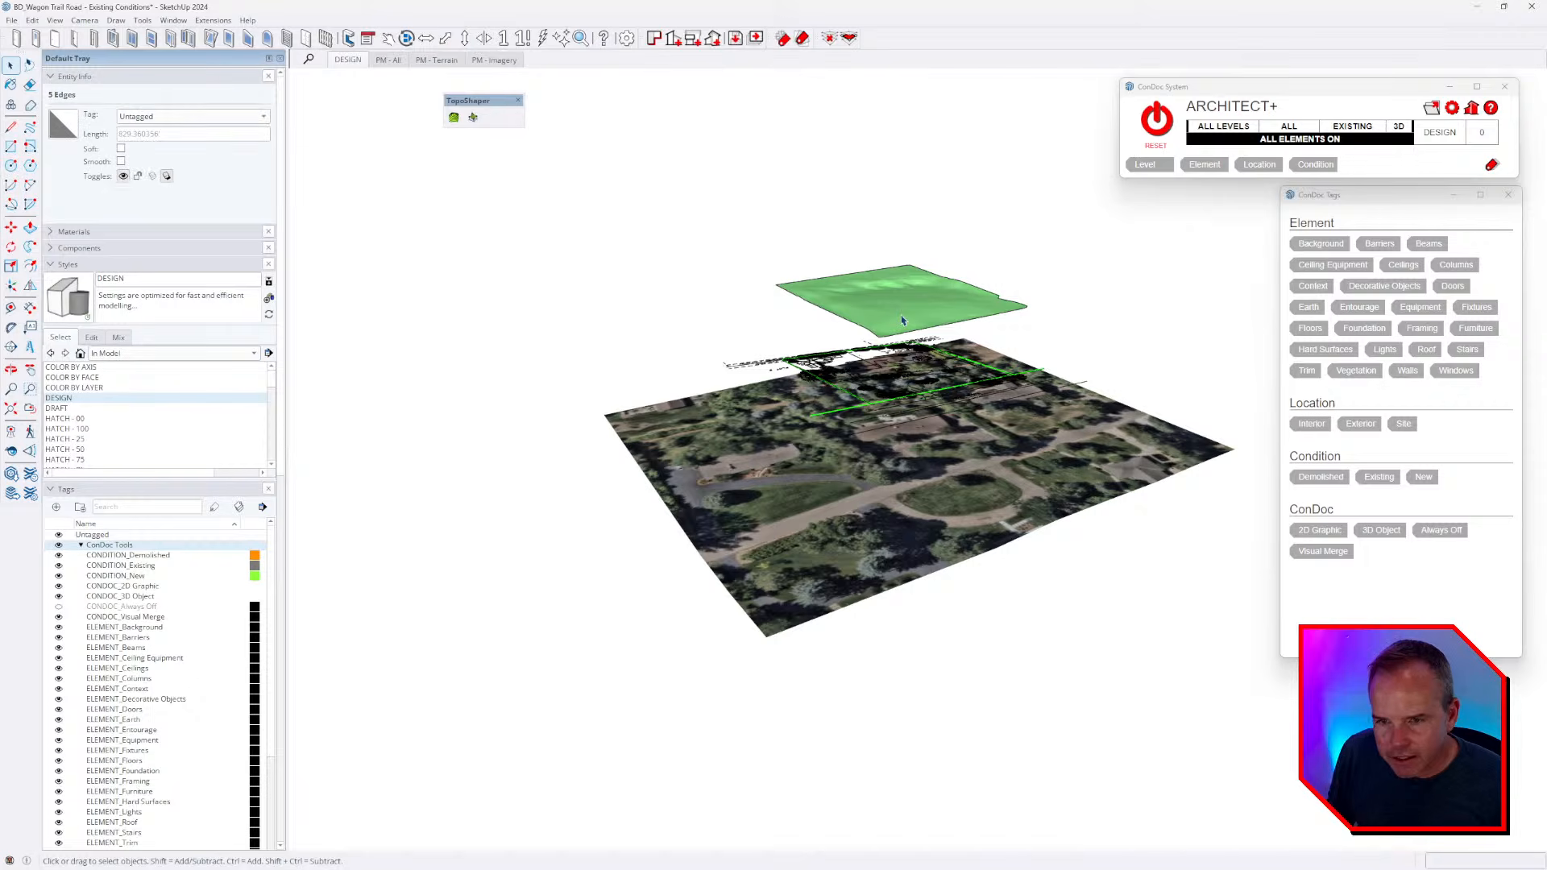
pyautogui.press('g')
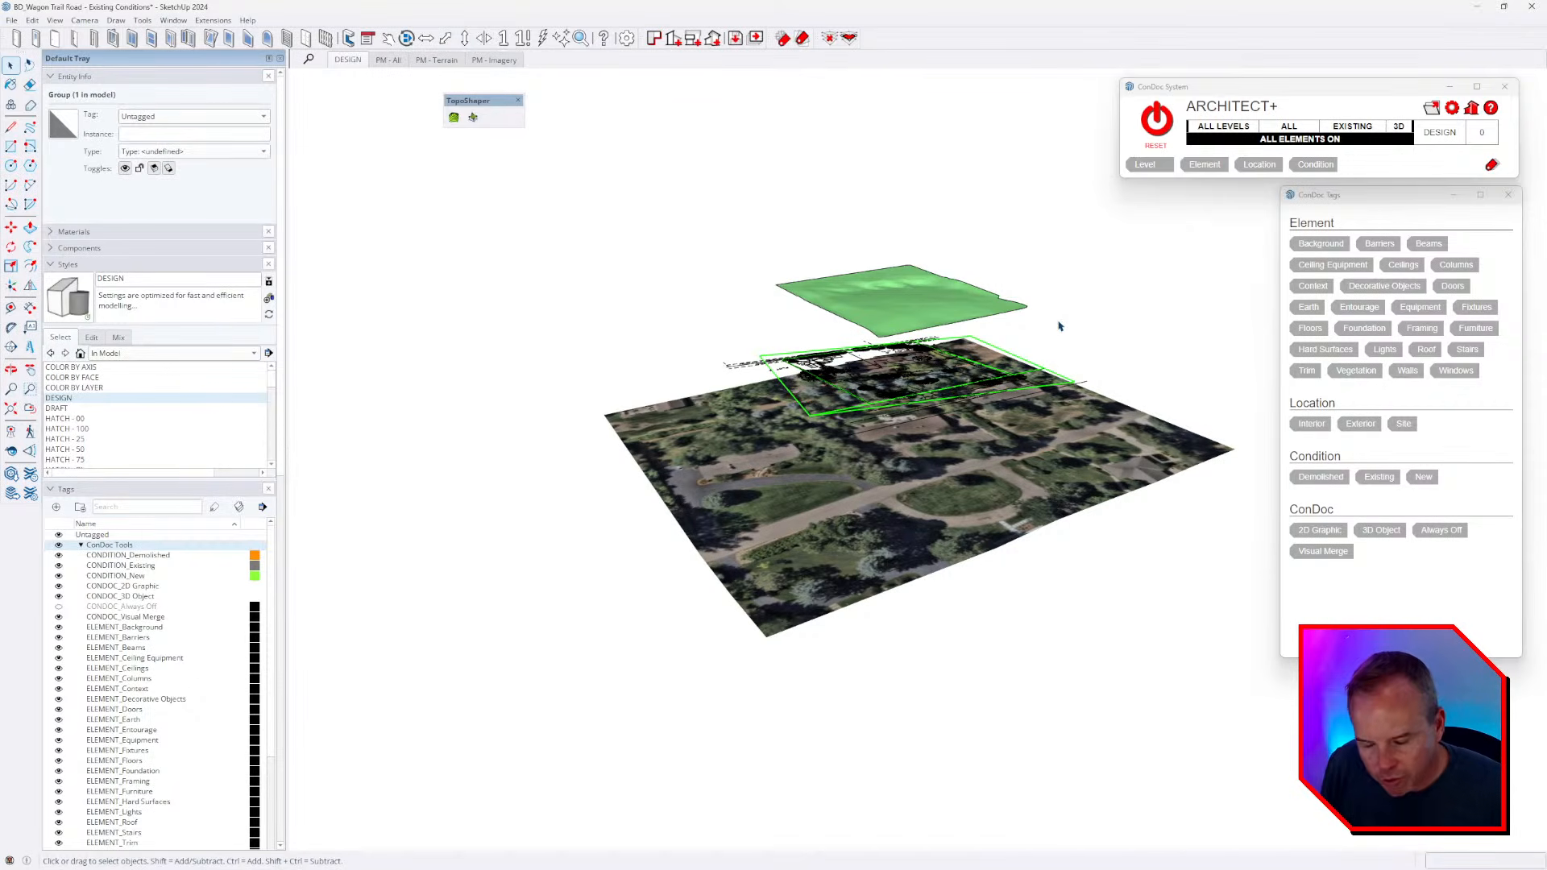
pyautogui.press('m')
pyautogui.click(1074, 310)
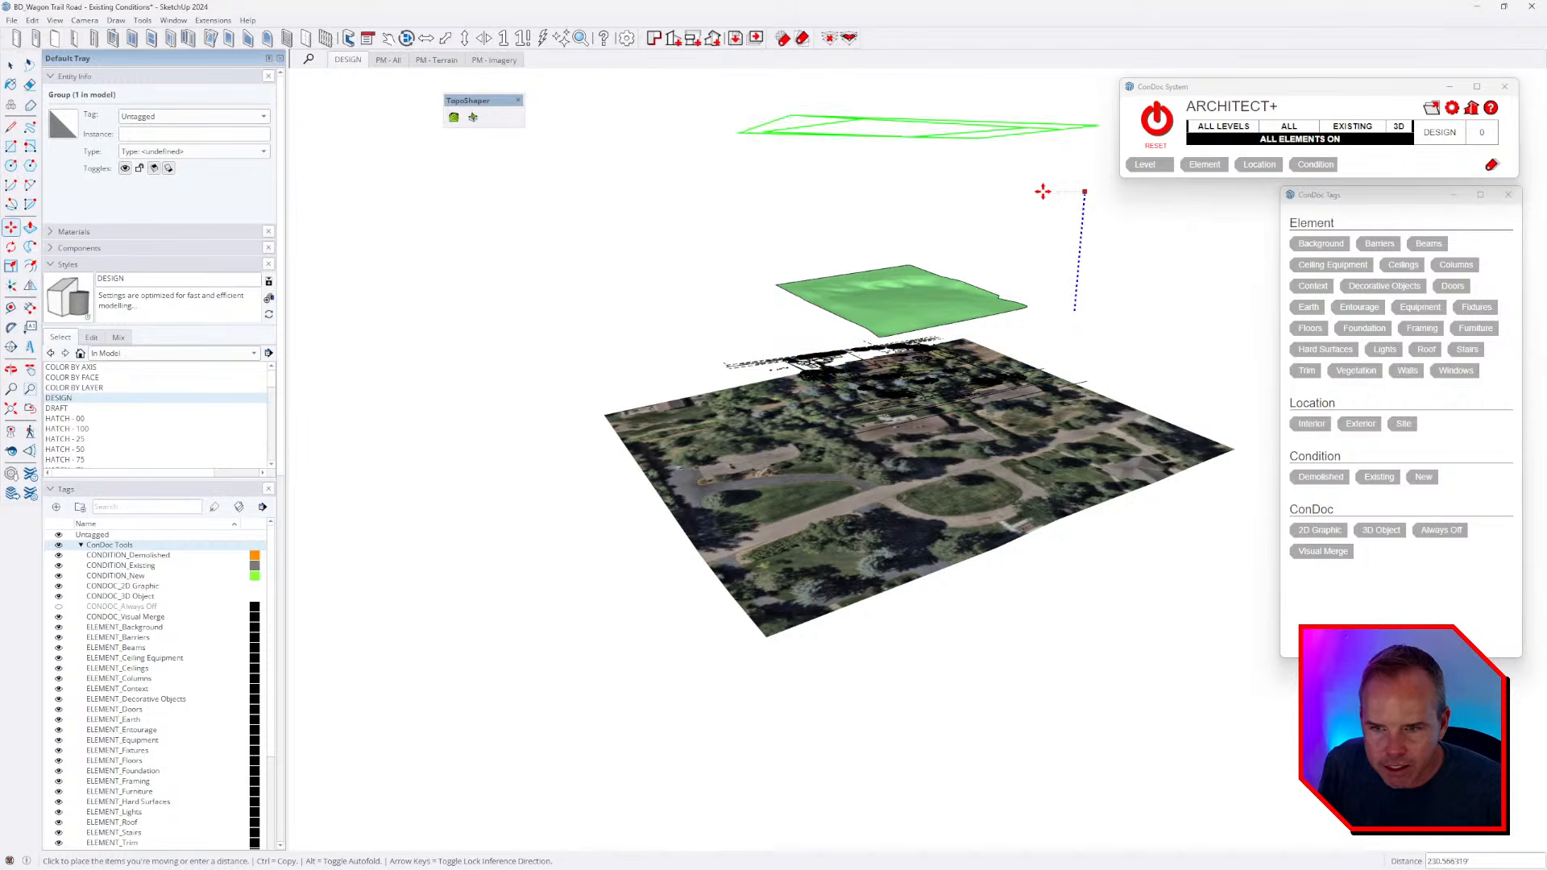
pyautogui.click(1108, 256)
pyautogui.moveTo(1109, 256); pyautogui.dragTo(1037, 326, button='middle')
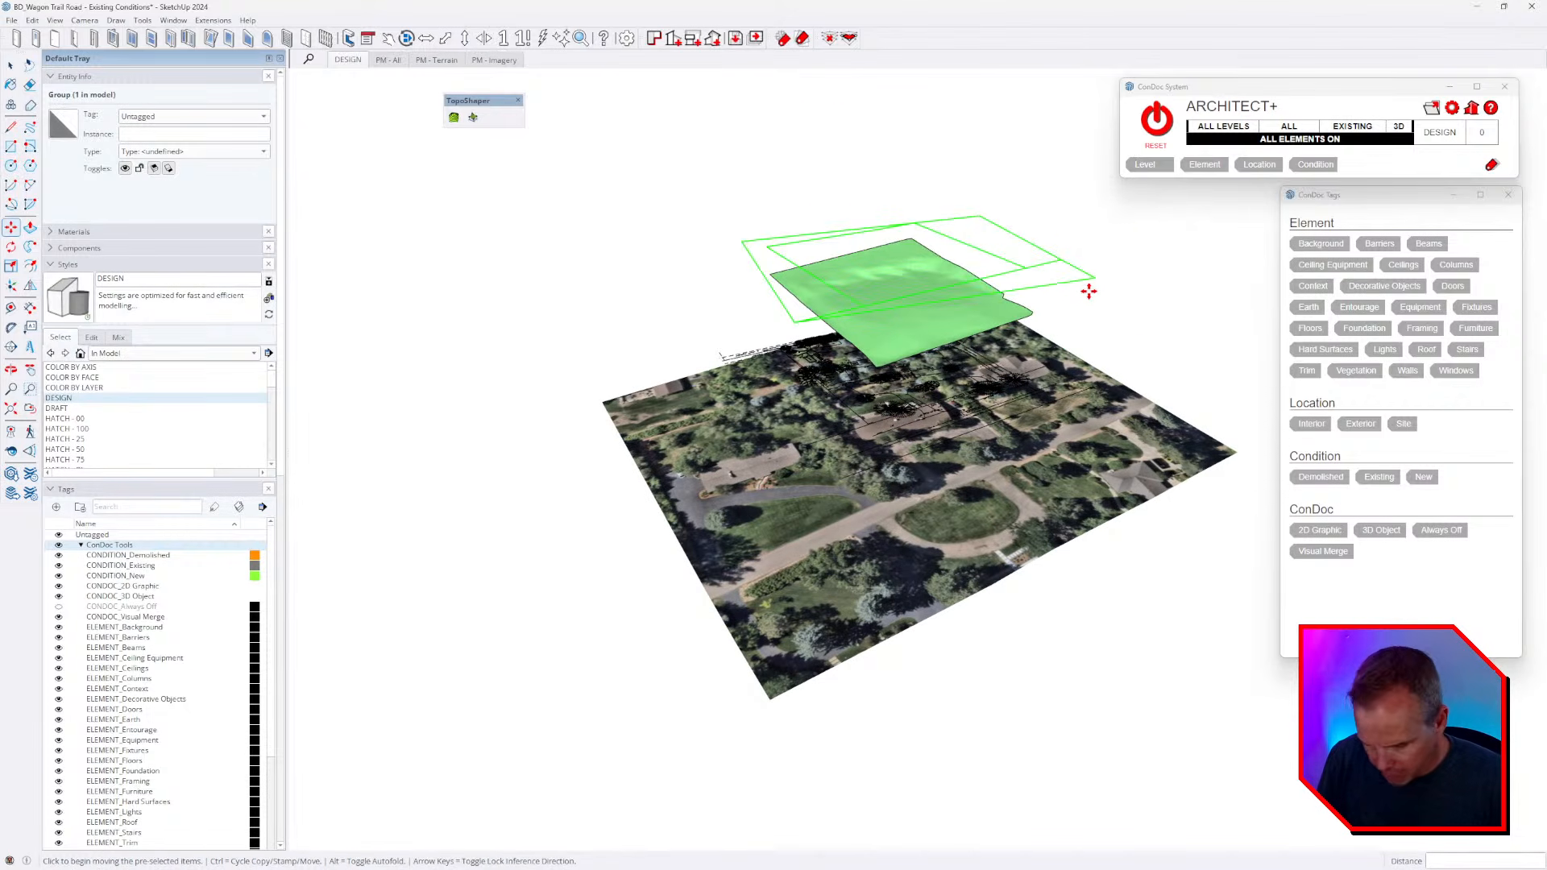
# - Open the raised property line group and trace over the front line at its first corner to close the boundary
pyautogui.press('space')
pyautogui.doubleClick(1028, 237)
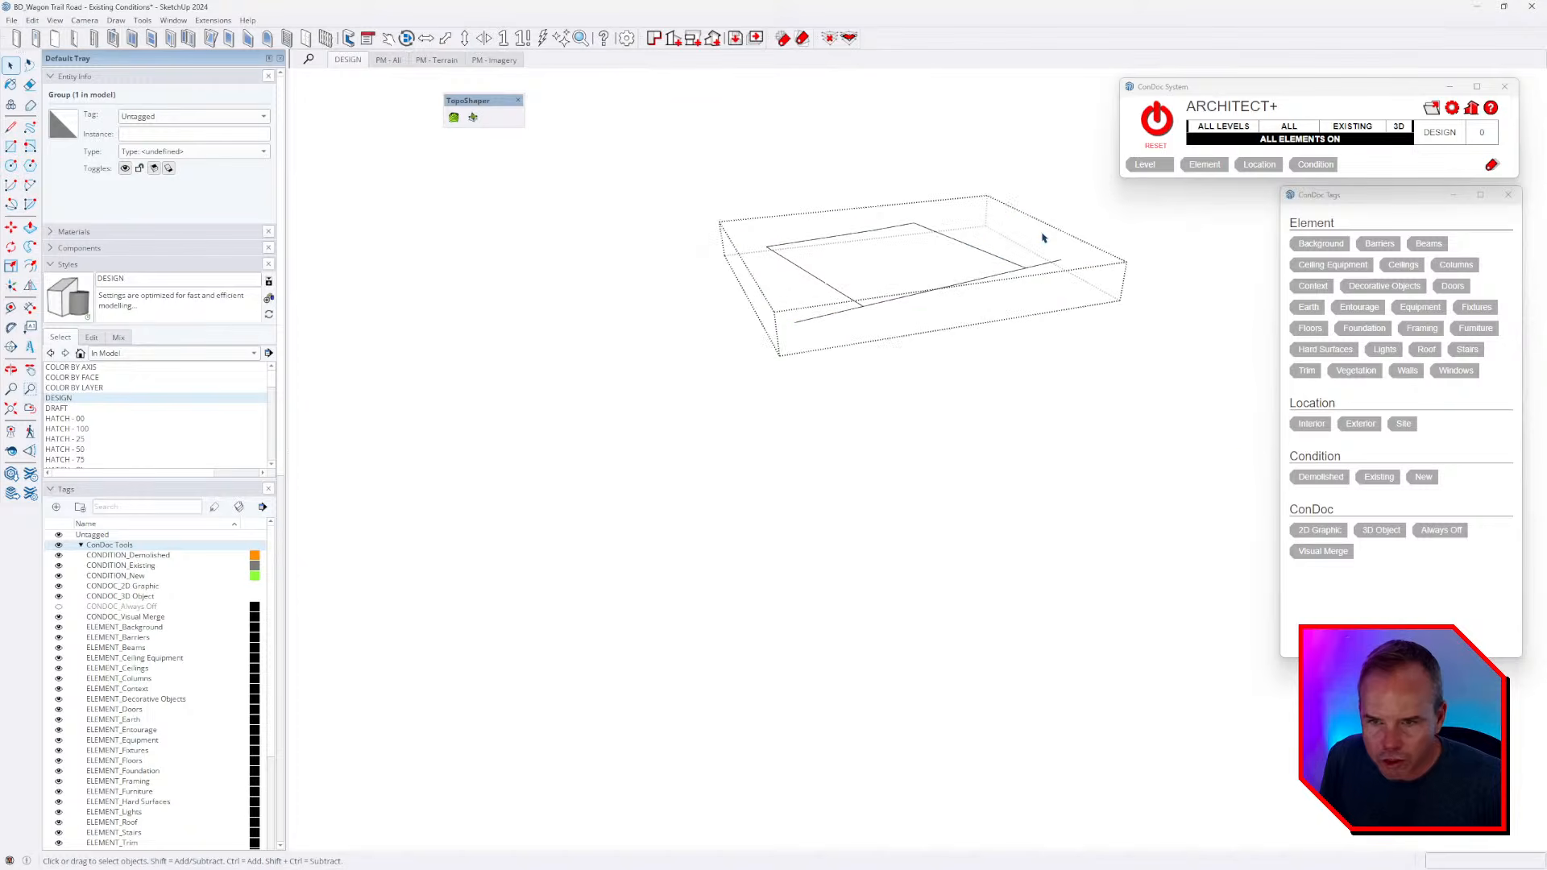
pyautogui.moveTo(1028, 237); pyautogui.dragTo(901, 367, button='middle')
pyautogui.scroll(3, 857, 370)
pyautogui.scroll(4, 859, 373)
pyautogui.click(859, 376)
pyautogui.scroll(4, 858, 375)
pyautogui.press('l')
pyautogui.click(888, 365)
pyautogui.press('e')
pyautogui.moveTo(822, 386)
pyautogui.mouseDown(button='middle')
pyautogui.moveTo(919, 428)
pyautogui.moveTo(1080, 348)
pyautogui.moveTo(1080, 439)
pyautogui.moveTo(895, 554)
pyautogui.mouseUp(button='middle')
pyautogui.scroll(3, 745, 518)
# - Redraw the boundary at the other front corner, erase the overhanging line ends, and leave the group with a closed boundary face
pyautogui.press('l')
pyautogui.click(743, 524)
pyautogui.press('e')
pyautogui.moveTo(886, 463)
pyautogui.mouseDown()
pyautogui.moveTo(821, 642)
pyautogui.moveTo(754, 644)
pyautogui.mouseUp()
pyautogui.scroll(-5, 1128, 603)
pyautogui.scroll(3, 994, 335)
pyautogui.rightClick(761, 425)
pyautogui.press('Escape')
pyautogui.scroll(-8, 759, 403)
pyautogui.press('space')
pyautogui.click(911, 646)
pyautogui.moveTo(911, 645)
pyautogui.mouseDown(button='middle')
pyautogui.moveTo(909, 489)
pyautogui.moveTo(856, 518)
pyautogui.mouseUp(button='middle')
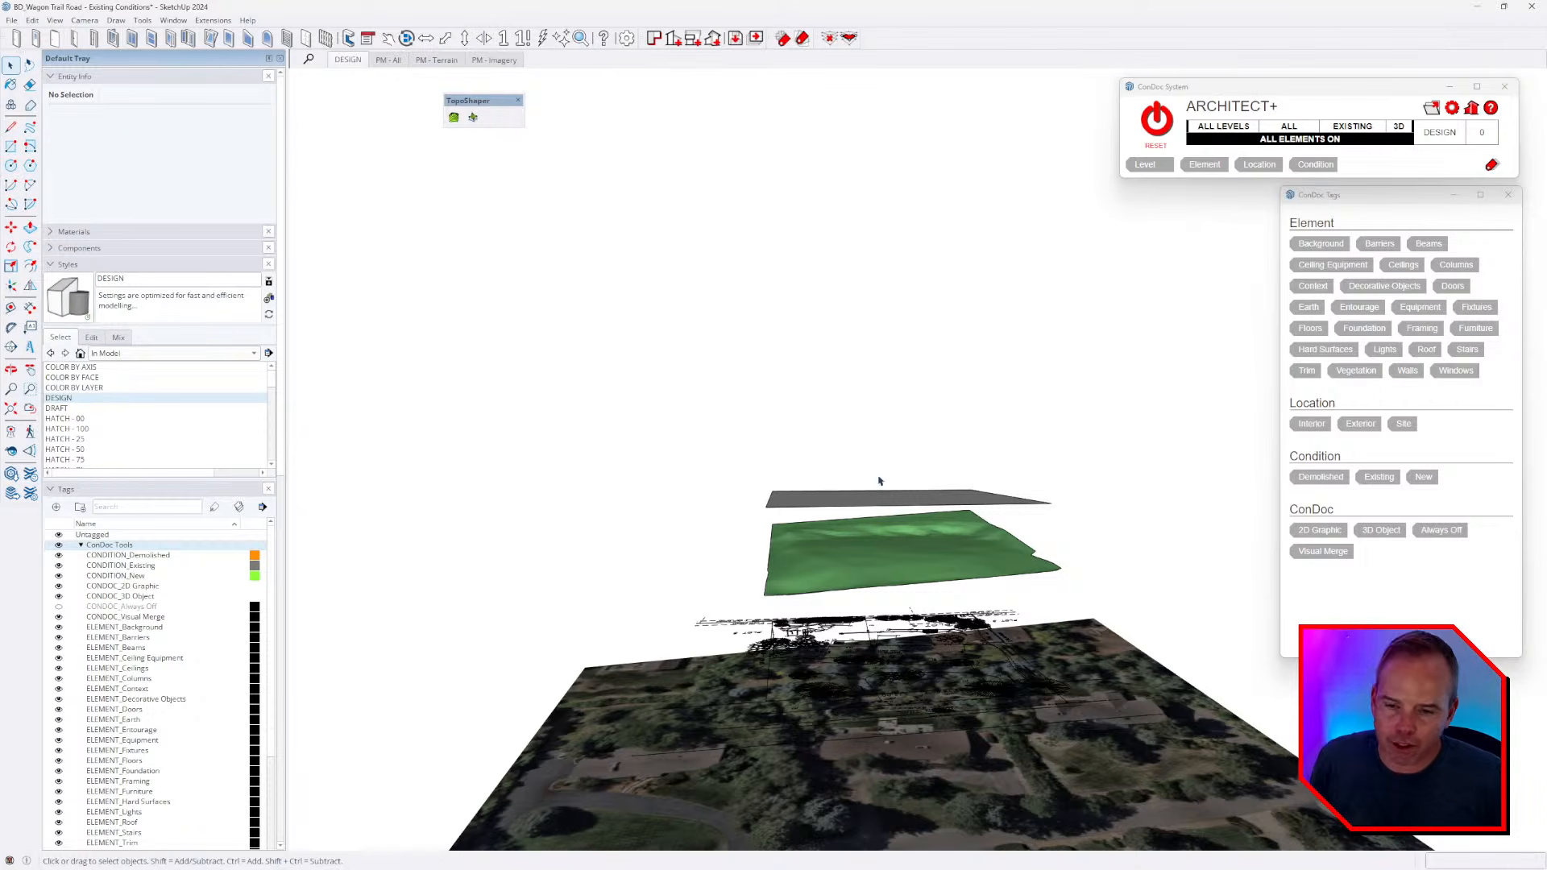
# - Try extruding the boundary face downward through the green terrain by about 53.5 feet with Push/Pull
pyautogui.moveTo(902, 526); pyautogui.dragTo(907, 546, button='middle')
pyautogui.doubleClick(882, 505)
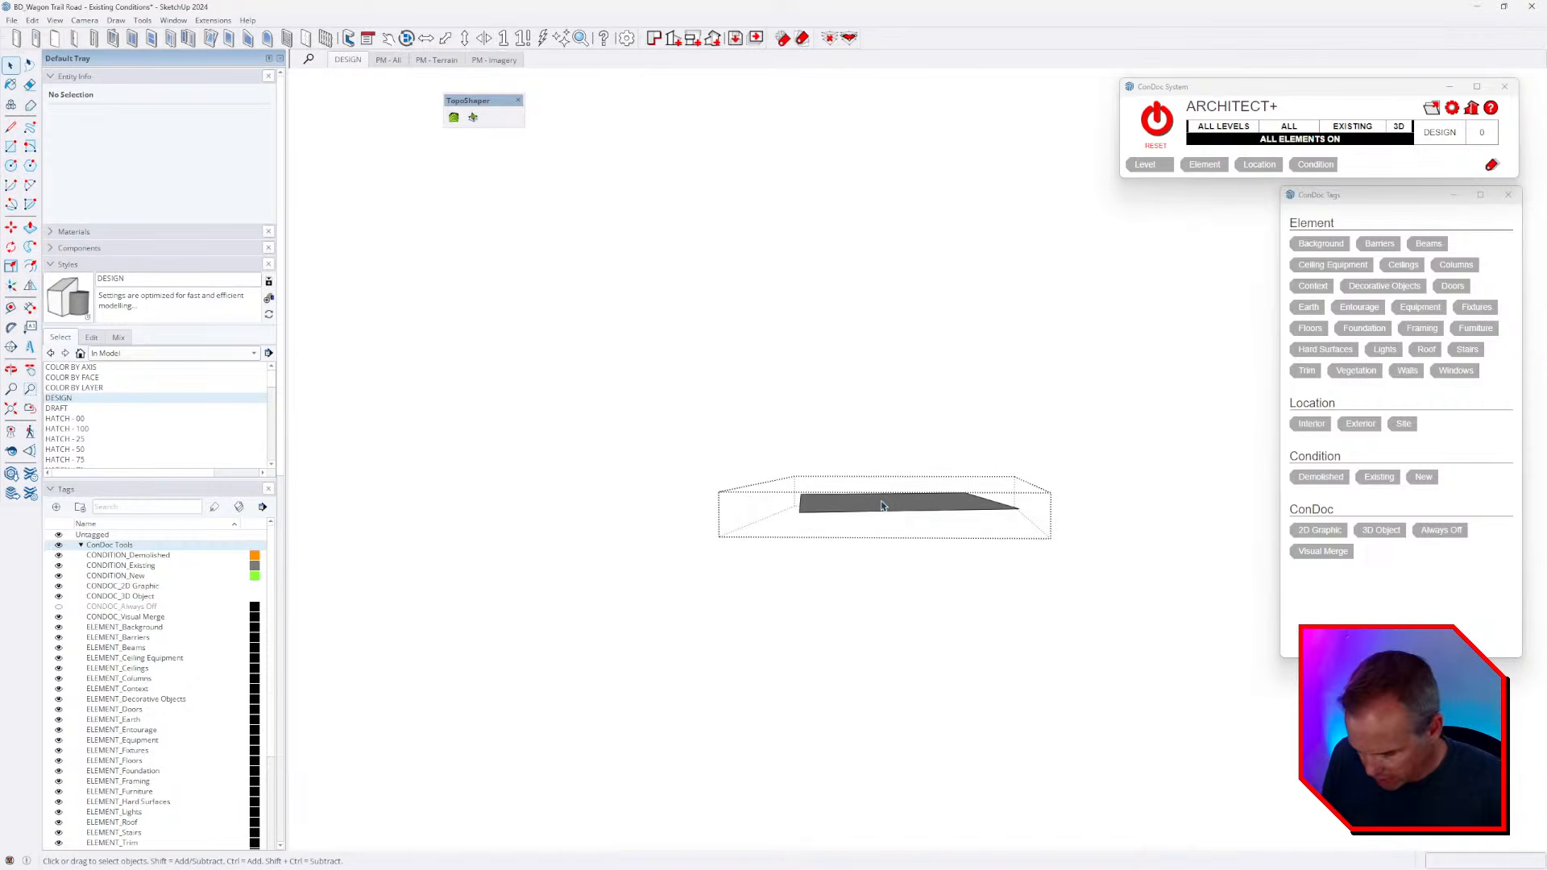
pyautogui.press('p')
pyautogui.click(881, 505)
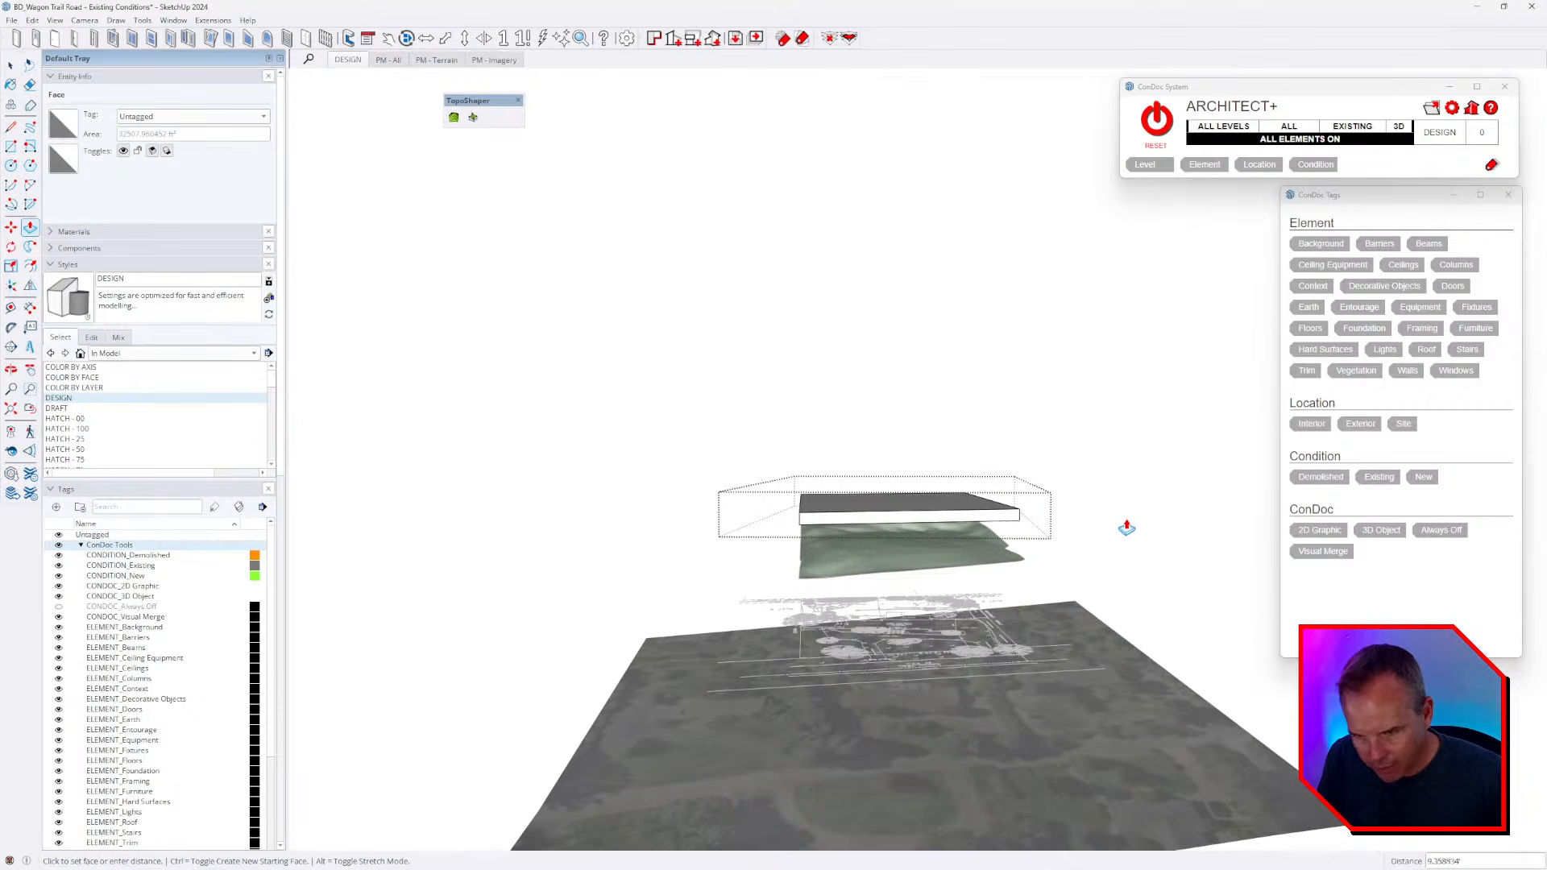
pyautogui.click(1177, 587)
pyautogui.moveTo(1177, 587); pyautogui.dragTo(939, 587, button='middle')
pyautogui.scroll(3, 940, 587)
pyautogui.scroll(2, 846, 563)
pyautogui.moveTo(846, 563); pyautogui.dragTo(979, 643, button='middle')
pyautogui.scroll(3, 824, 551)
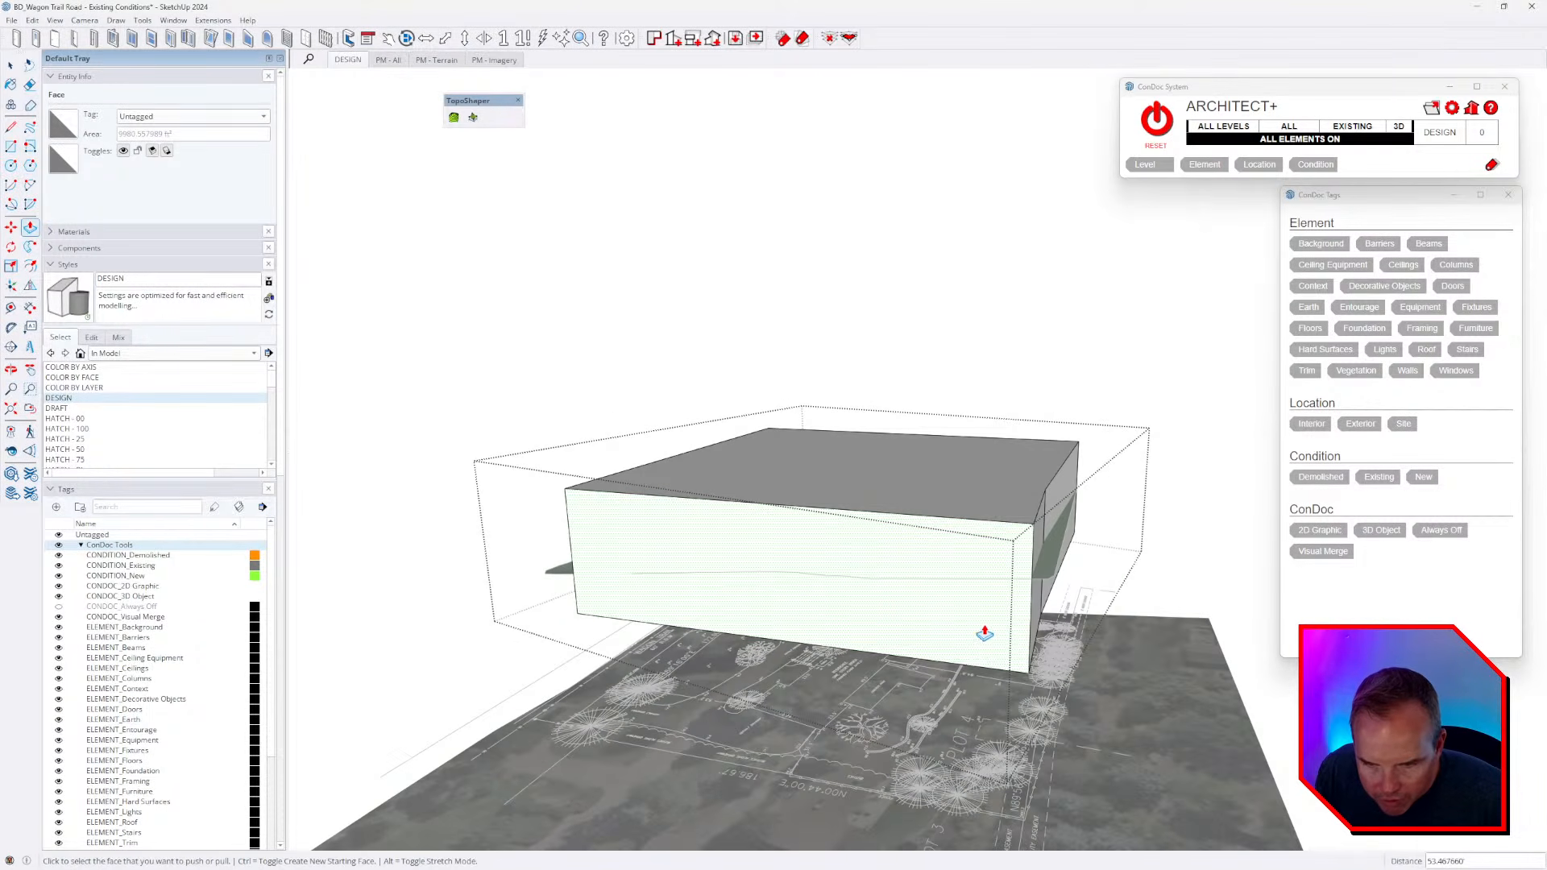
# - Undo the boundary extrusion and leave the boundary group
pyautogui.press('space')
pyautogui.scroll(-3, 972, 566)
pyautogui.moveTo(972, 564); pyautogui.dragTo(1241, 585, button='middle')
pyautogui.hotkey('ctrl', 'z')
pyautogui.moveTo(978, 564); pyautogui.dragTo(1110, 619, button='middle')
pyautogui.press('Escape')
pyautogui.click(1027, 493)
pyautogui.scroll(3, 1047, 564)
pyautogui.tripleClick(1046, 553)
pyautogui.scroll(3, 1050, 555)
pyautogui.scroll(-5, 1075, 524)
pyautogui.click(1070, 529)
pyautogui.moveTo(1068, 532); pyautogui.dragTo(1006, 298, button='middle')
pyautogui.moveTo(1003, 507); pyautogui.dragTo(1006, 628, button='middle')
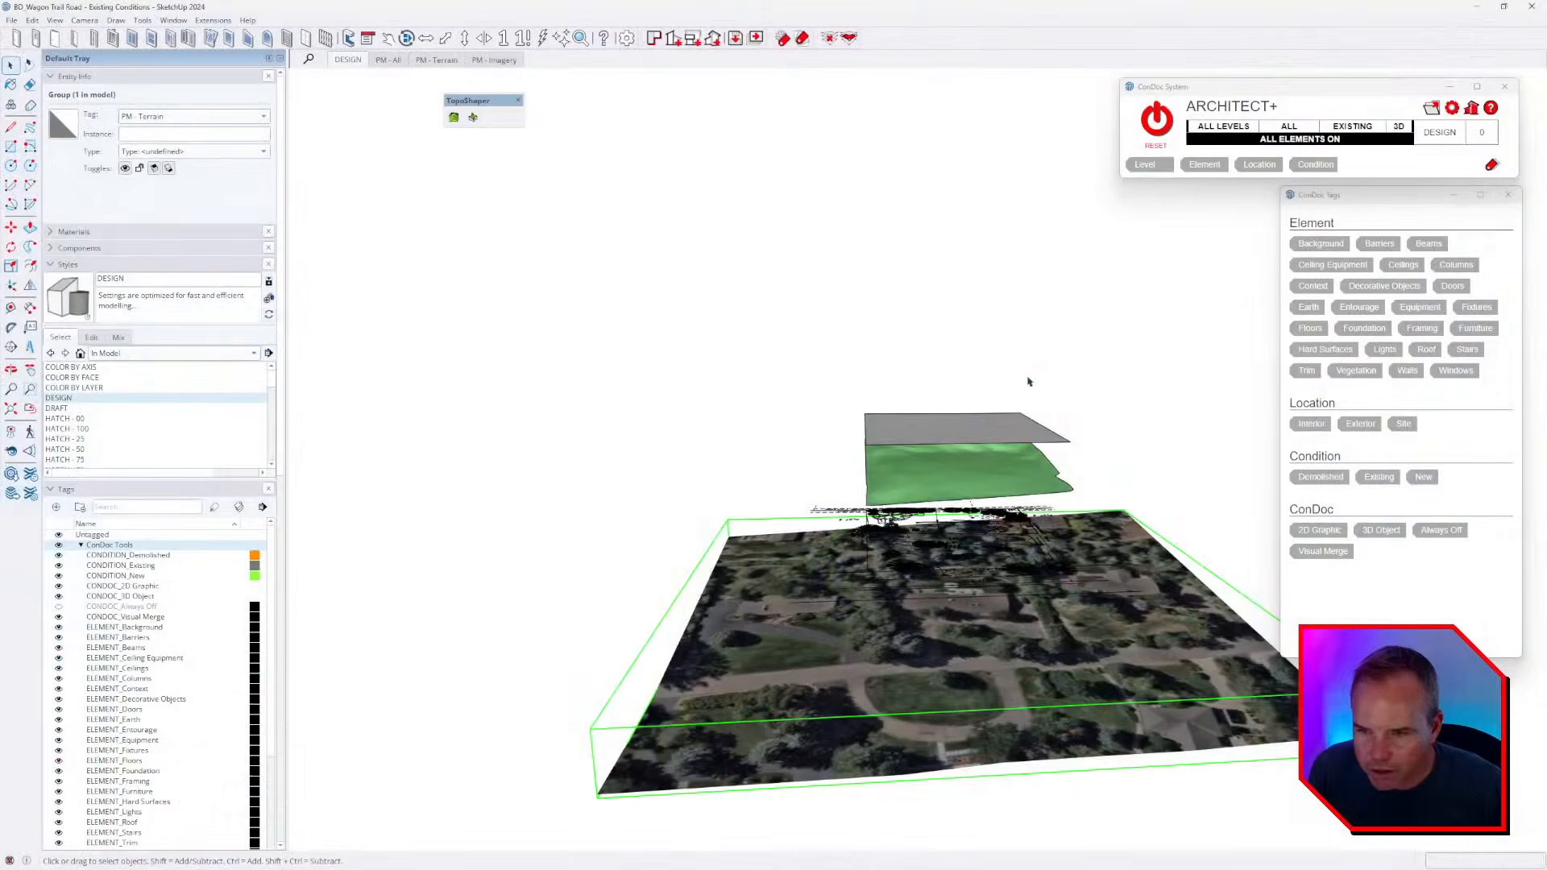
pyautogui.moveTo(1028, 381); pyautogui.dragTo(1039, 564, button='middle')
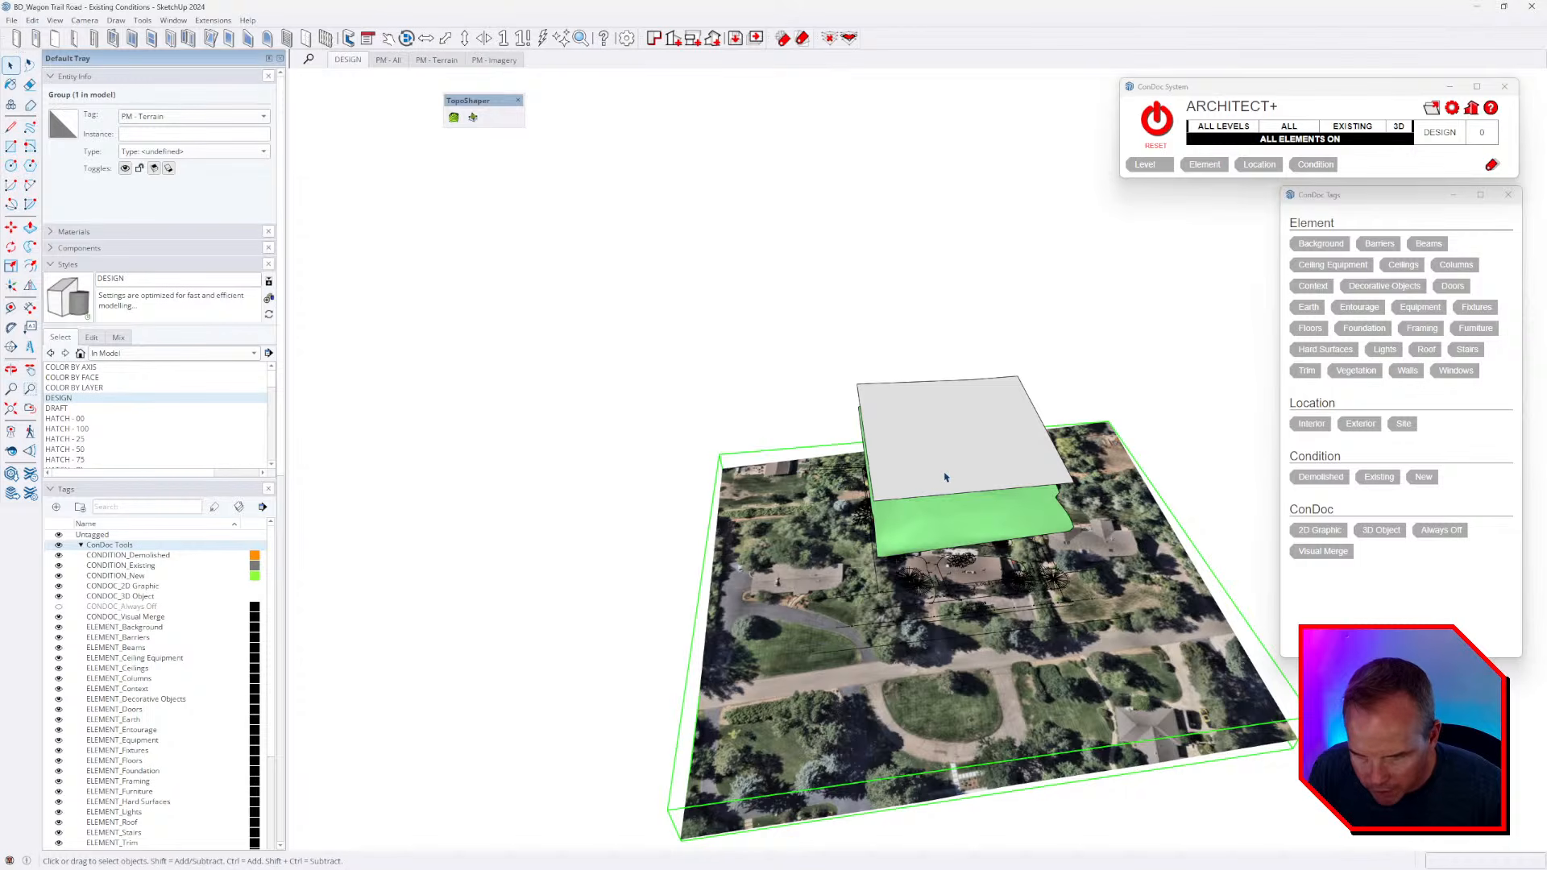
# - Select the boundary plane group and show the Sandbox toolbar floating above the model
pyautogui.click(948, 406)
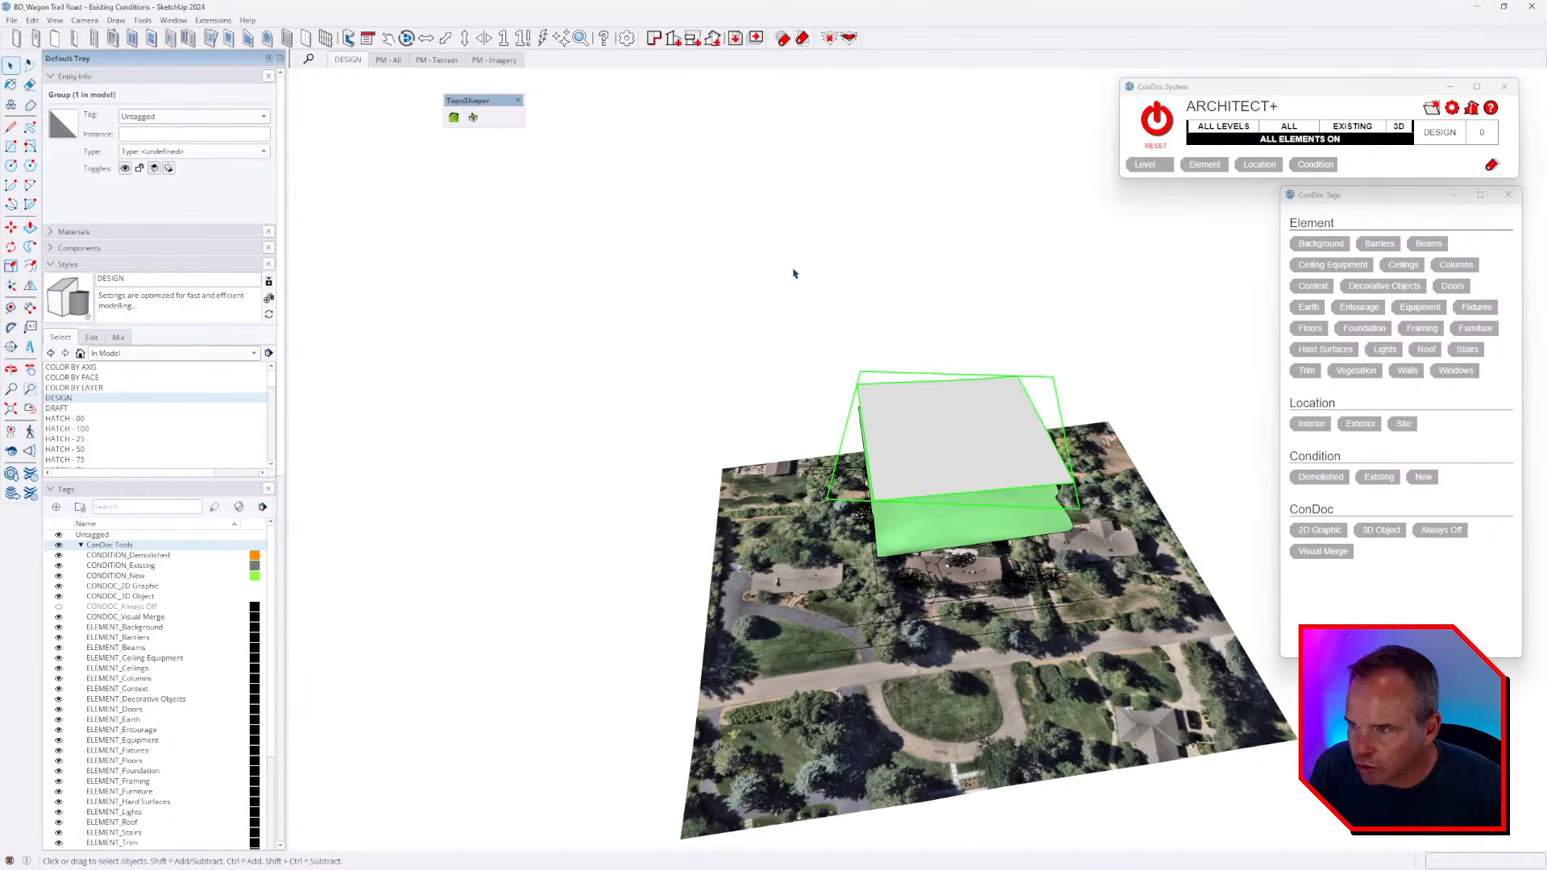
pyautogui.rightClick(457, 120)
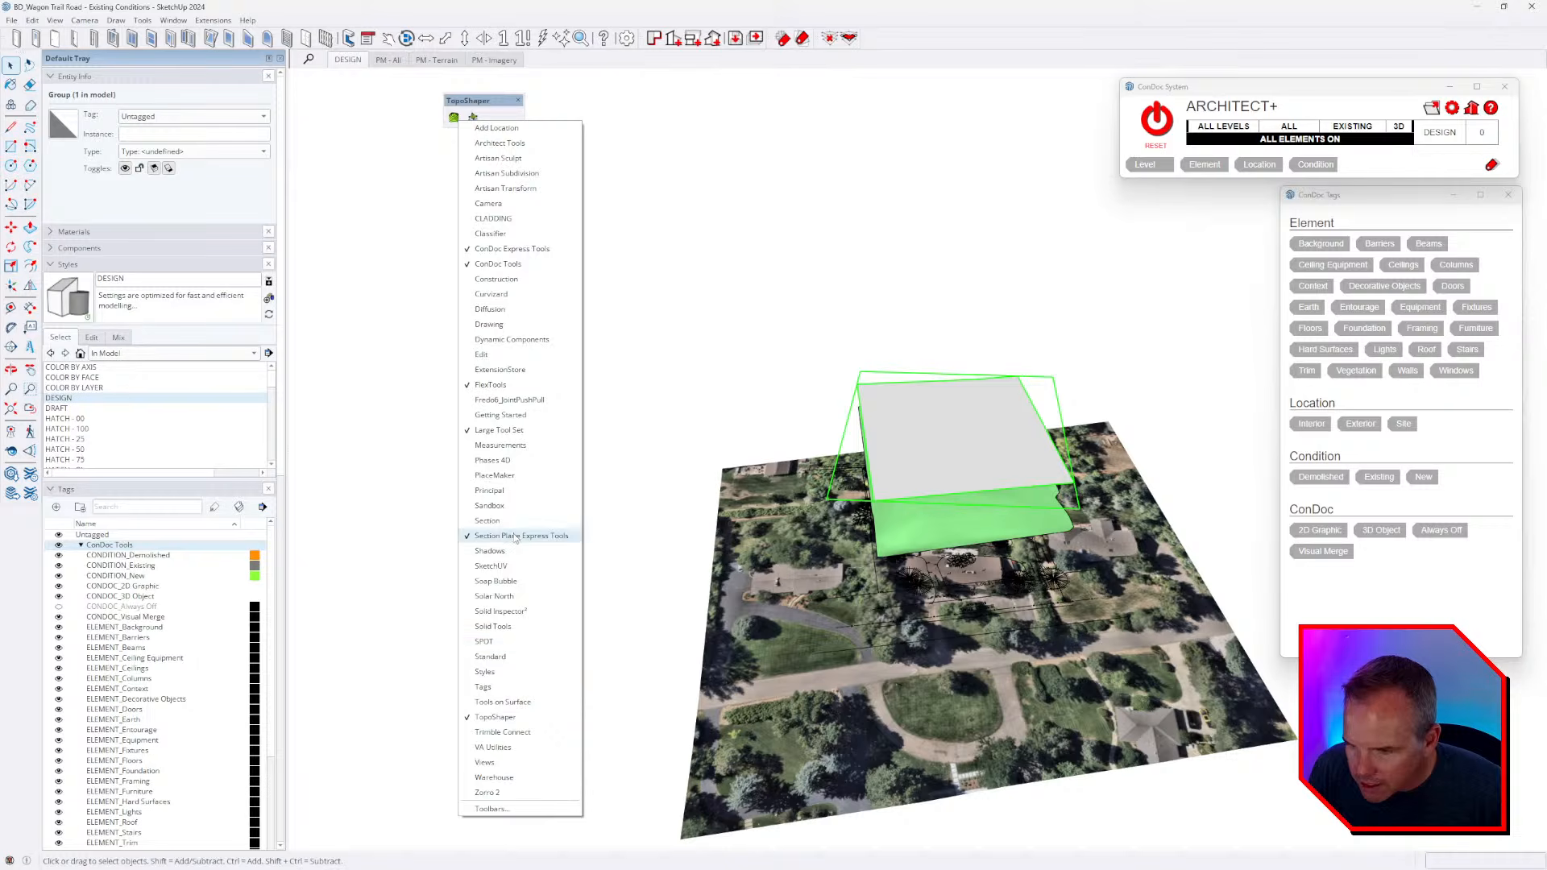
pyautogui.click(489, 505)
pyautogui.moveTo(76, 7); pyautogui.dragTo(753, 175)
# - Try the Drape tool for projecting the boundary plane onto the imagery terrain, and reselect the boundary plane
pyautogui.click(767, 194)
pyautogui.click(766, 517)
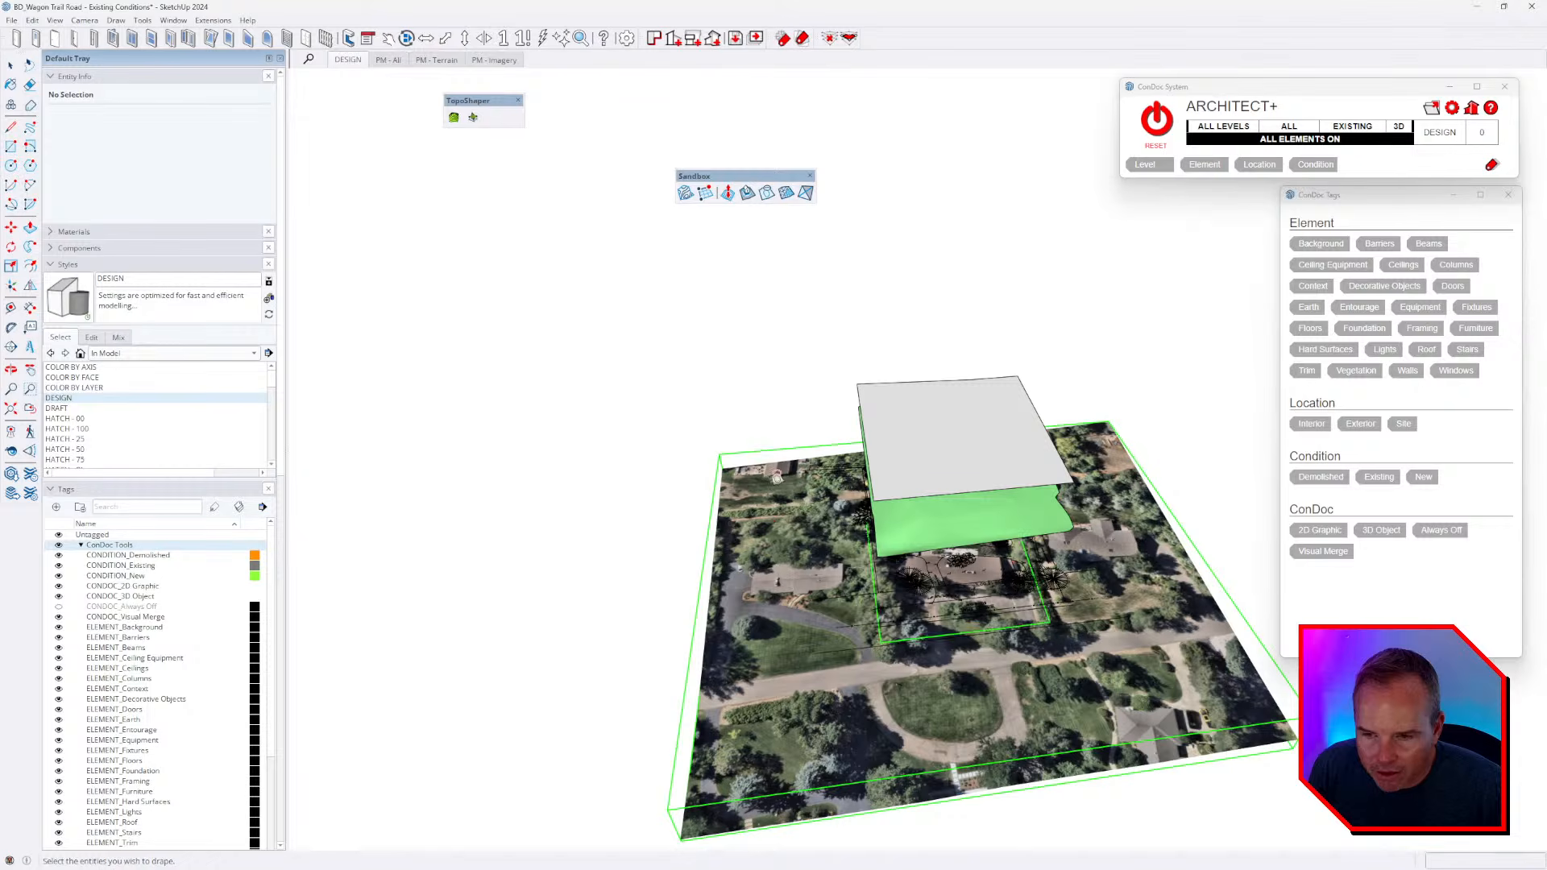
pyautogui.press('space')
pyautogui.click(976, 428)
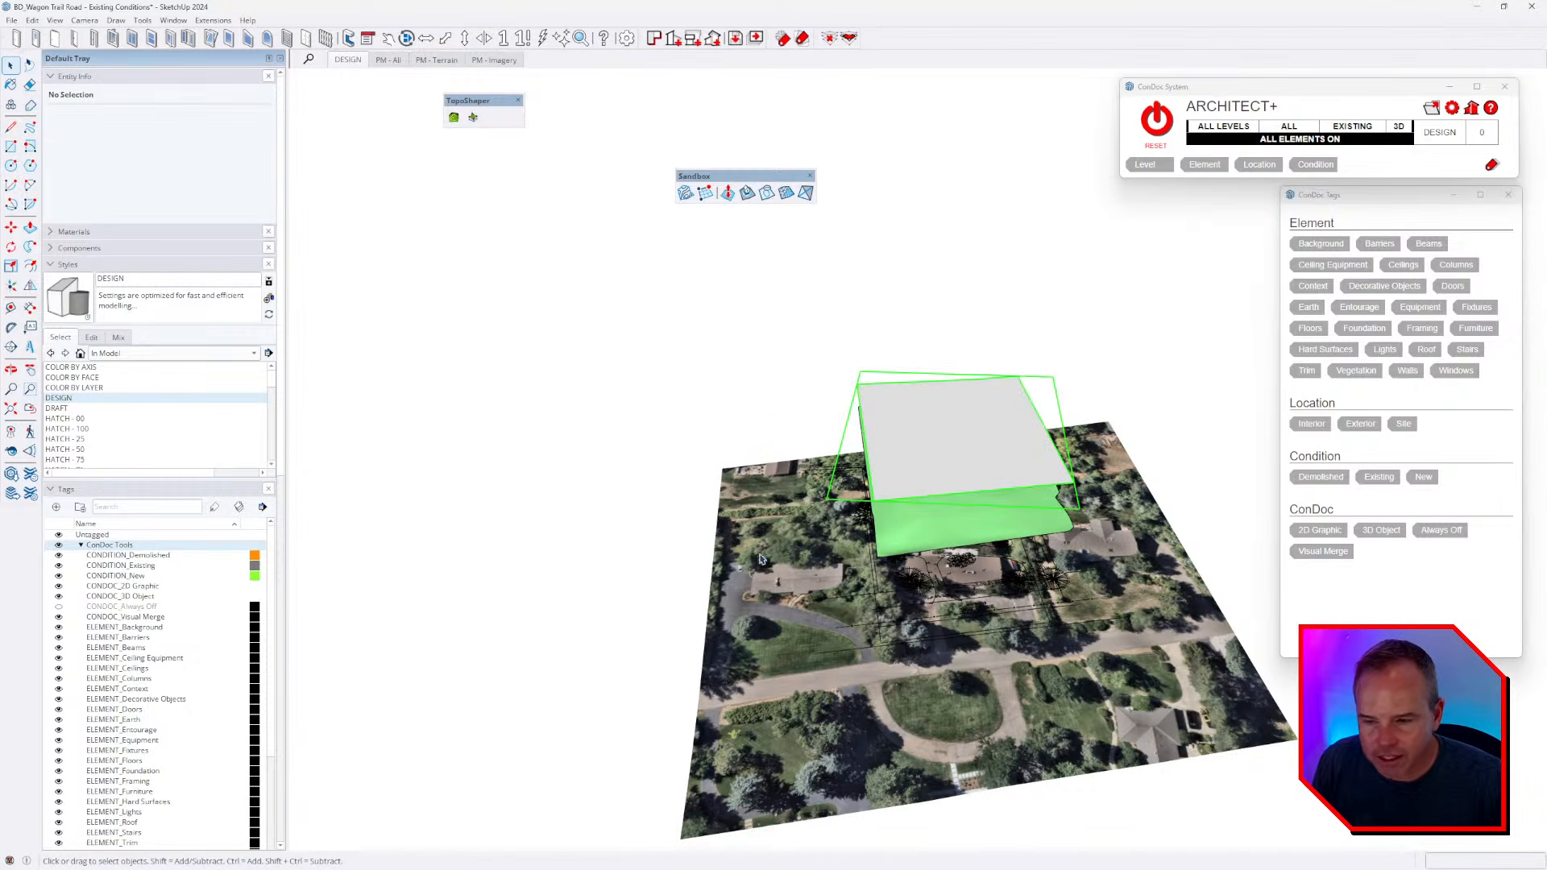
pyautogui.moveTo(1001, 515); pyautogui.dragTo(1015, 439, button='middle')
# - Open the imagery terrain group, turn on hidden geometry, and select individual mesh faces beside the house
pyautogui.doubleClick(981, 691)
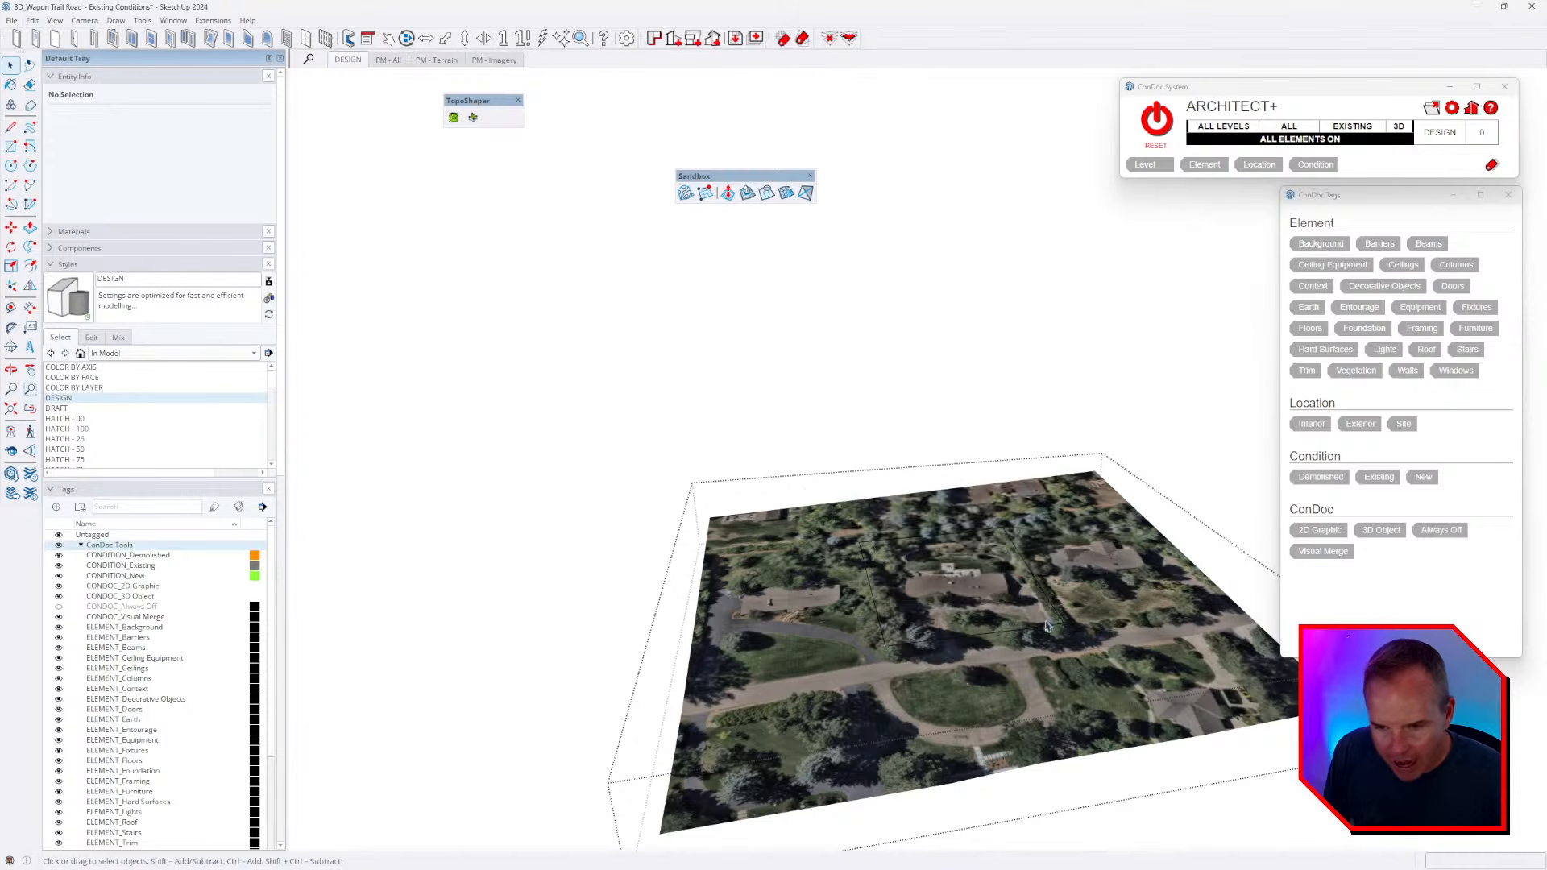
pyautogui.scroll(5, 958, 636)
pyautogui.click(957, 605)
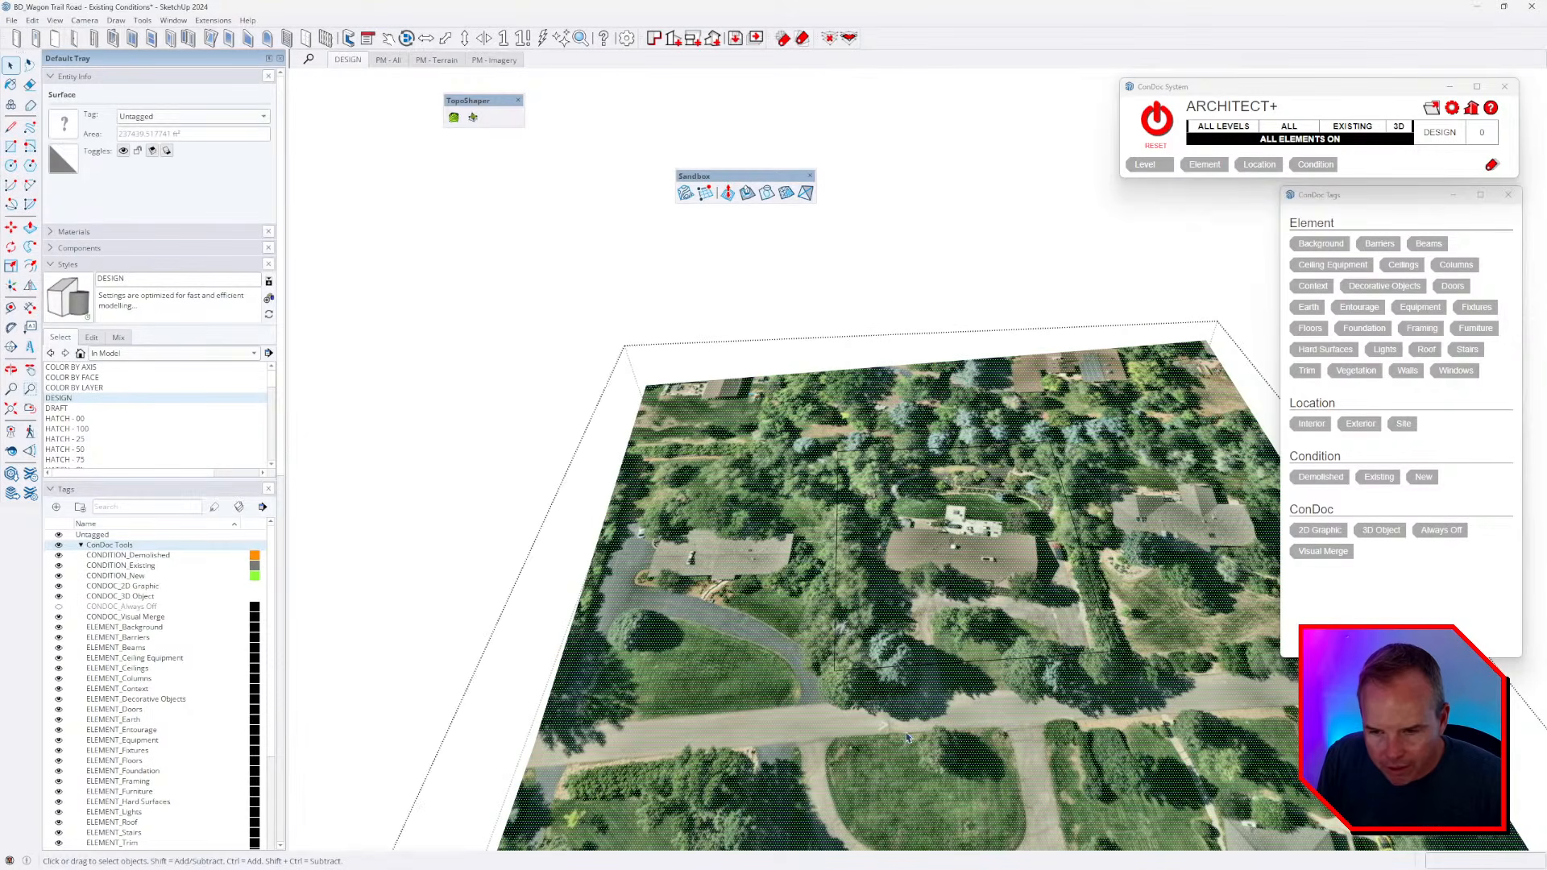
pyautogui.scroll(4, 966, 693)
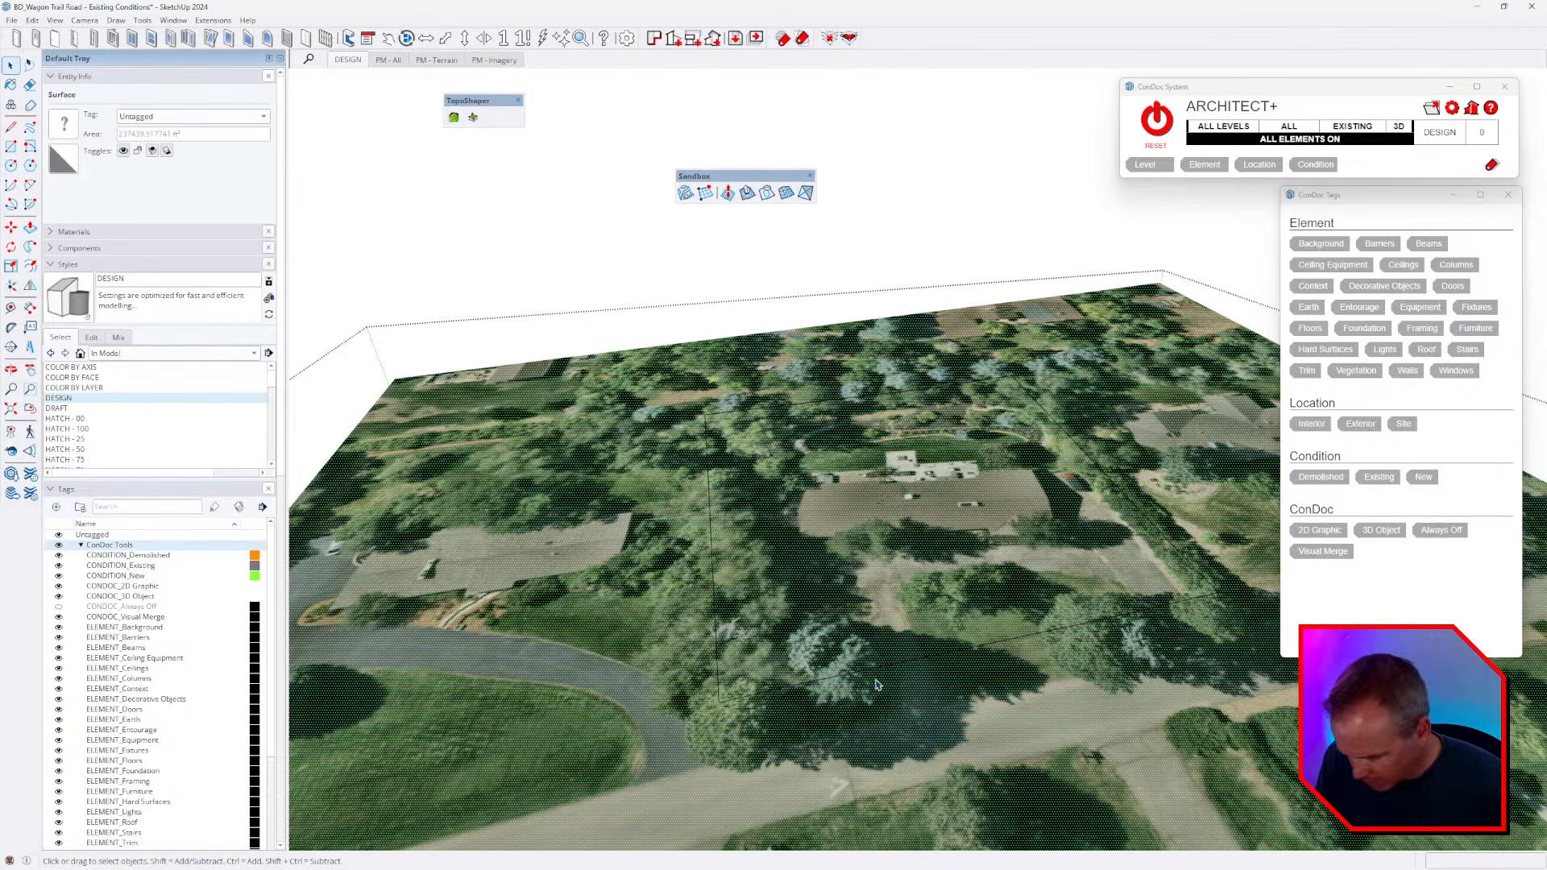
pyautogui.hotkey('alt', 'h')
pyautogui.click(776, 654)
pyautogui.moveTo(773, 720)
pyautogui.mouseDown(button='middle')
pyautogui.moveTo(811, 747)
pyautogui.moveTo(767, 717)
pyautogui.mouseUp(button='middle')
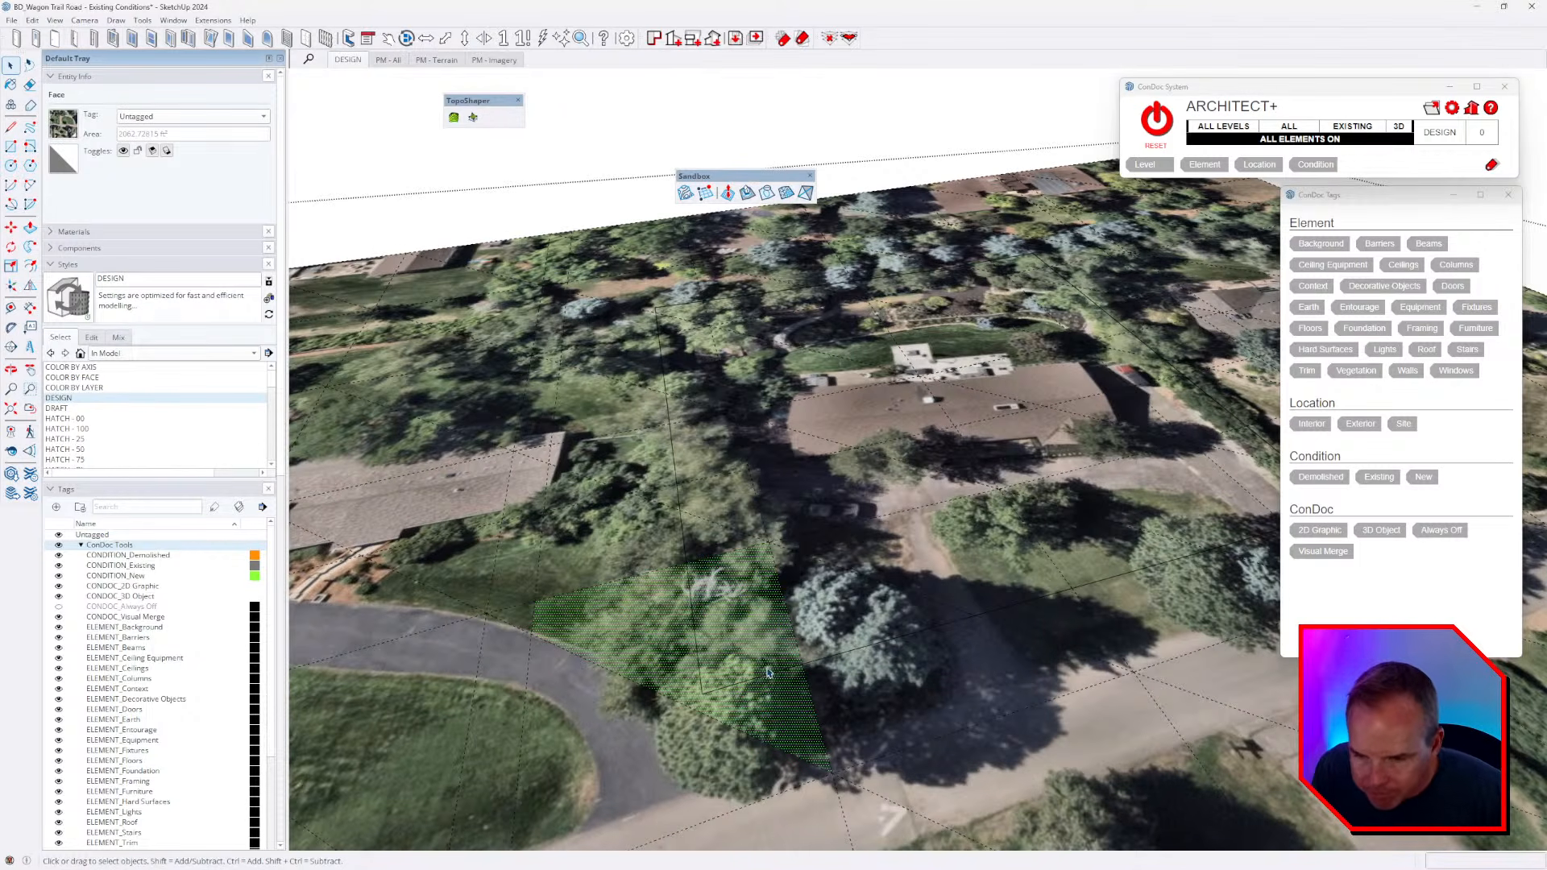
pyautogui.scroll(-3, 767, 669)
pyautogui.click(759, 422)
pyautogui.click(698, 411)
pyautogui.click(682, 375)
pyautogui.click(703, 392)
# - Try splitting a terrain mesh face near the driveway by drawing lines across it between its hidden edges
pyautogui.press('e')
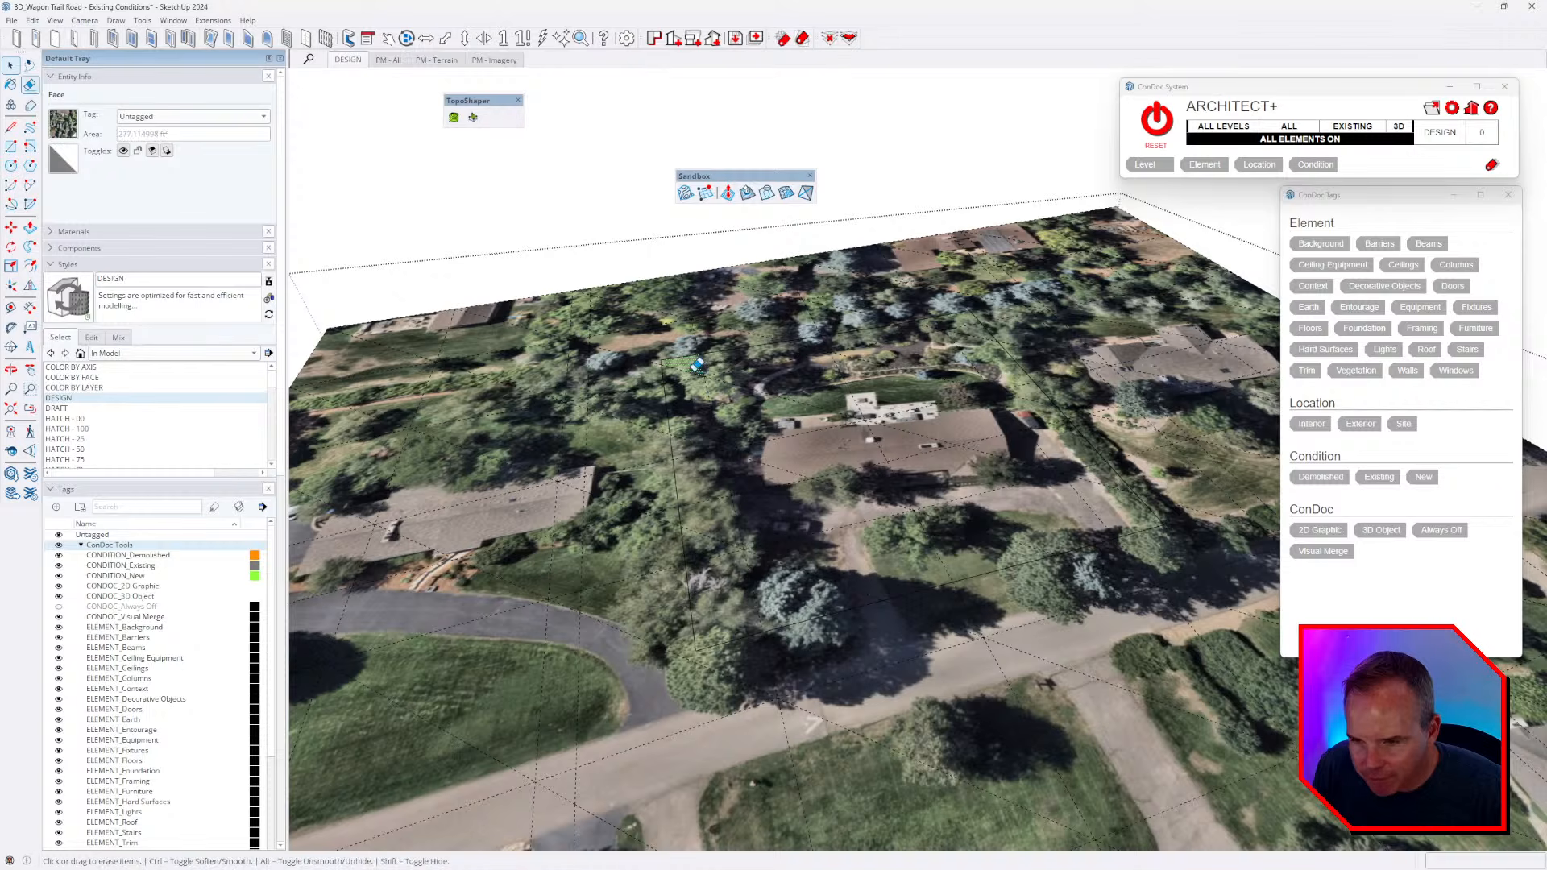
pyautogui.moveTo(701, 365); pyautogui.dragTo(725, 523, button='middle')
pyautogui.rightClick(701, 583)
pyautogui.click(704, 563)
pyautogui.scroll(3, 675, 583)
pyautogui.press('l')
pyautogui.click(658, 509)
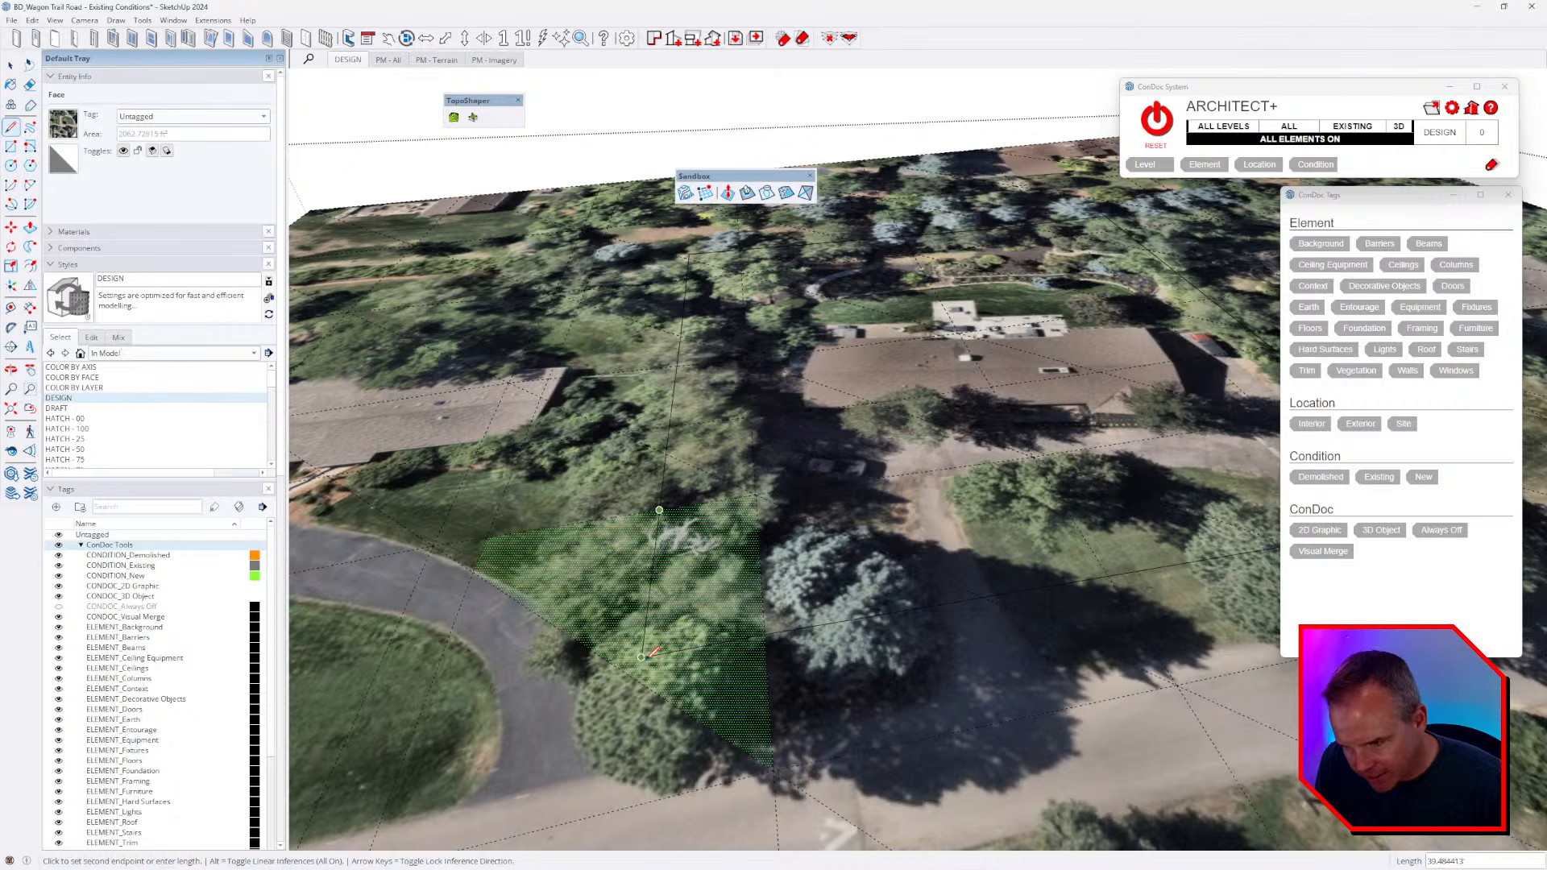
pyautogui.scroll(2, 648, 656)
pyautogui.click(641, 653)
pyautogui.click(830, 619)
pyautogui.click(638, 655)
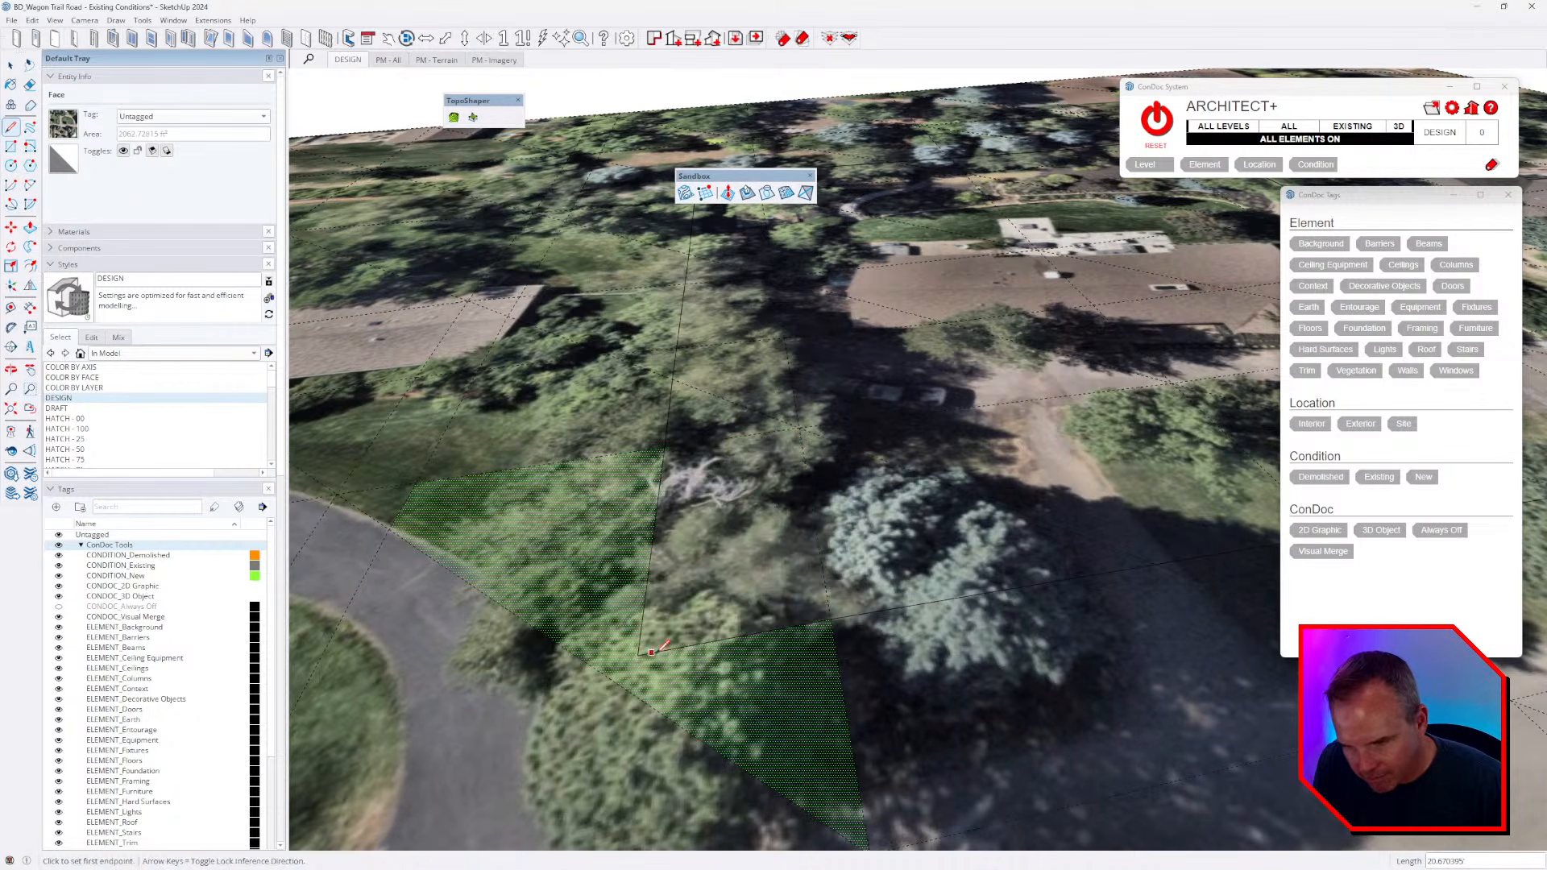
# - Try erasing mesh edges across the front yard in the imagery terrain, undo the edits, and leave the terrain group
pyautogui.scroll(-3, 701, 559)
pyautogui.rightClick(734, 520)
pyautogui.click(701, 500)
pyautogui.scroll(-2, 701, 500)
pyautogui.press('e')
pyautogui.click(762, 510)
pyautogui.scroll(2, 840, 502)
pyautogui.moveTo(1015, 491); pyautogui.dragTo(1012, 493)
pyautogui.keyDown('shift'); pyautogui.moveTo(967, 523); pyautogui.dragTo(789, 580, button='middle'); pyautogui.keyUp('shift')
pyautogui.moveTo(797, 580); pyautogui.dragTo(996, 551)
pyautogui.scroll(3, 1039, 588)
pyautogui.press('l')
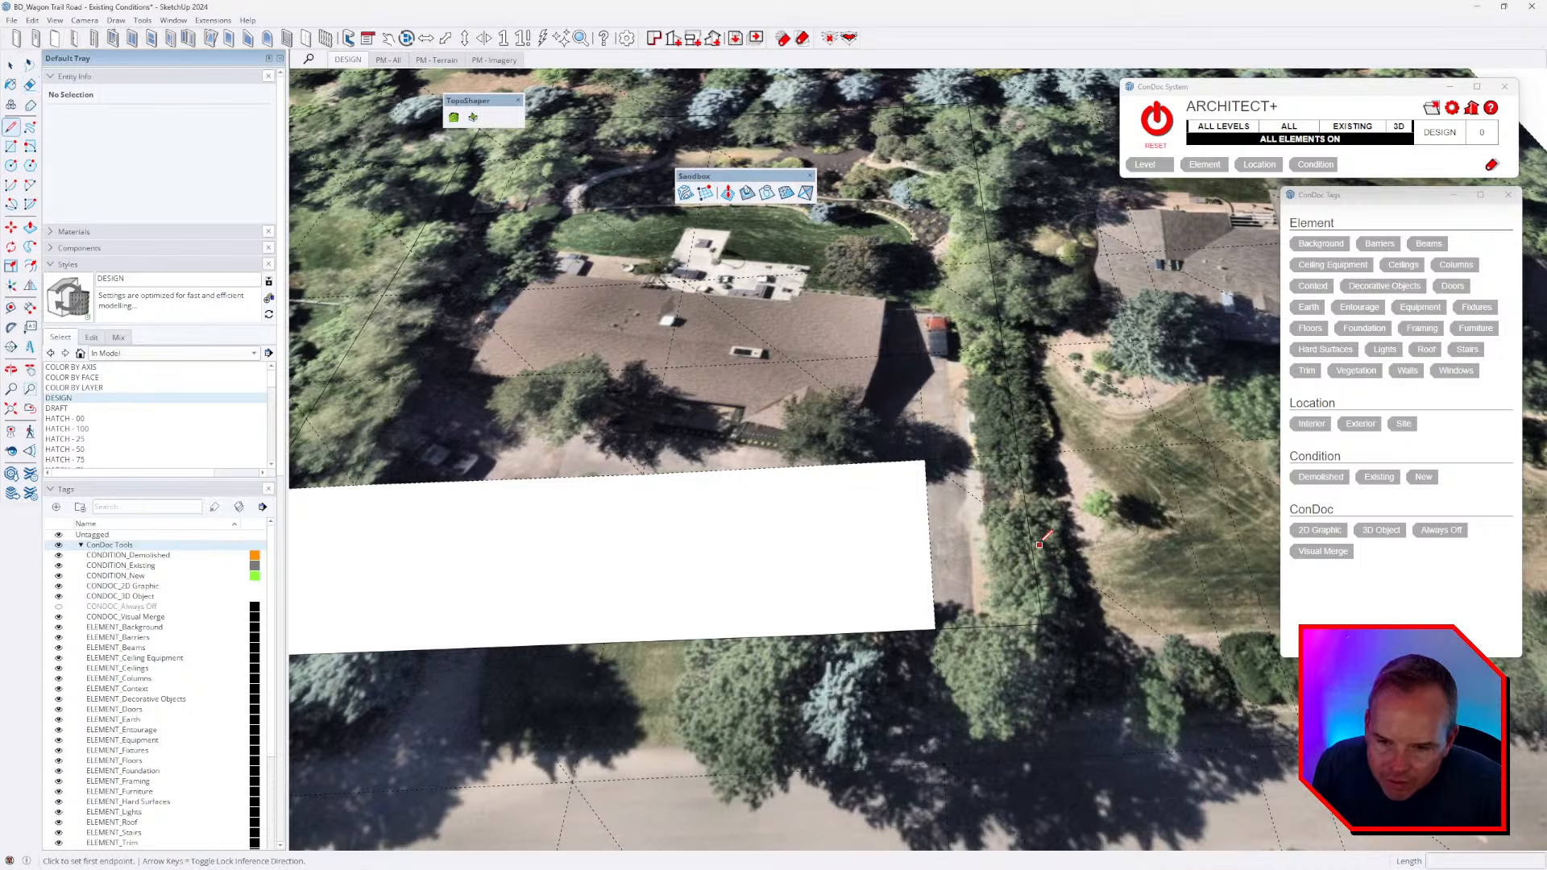
pyautogui.scroll(-4, 1046, 533)
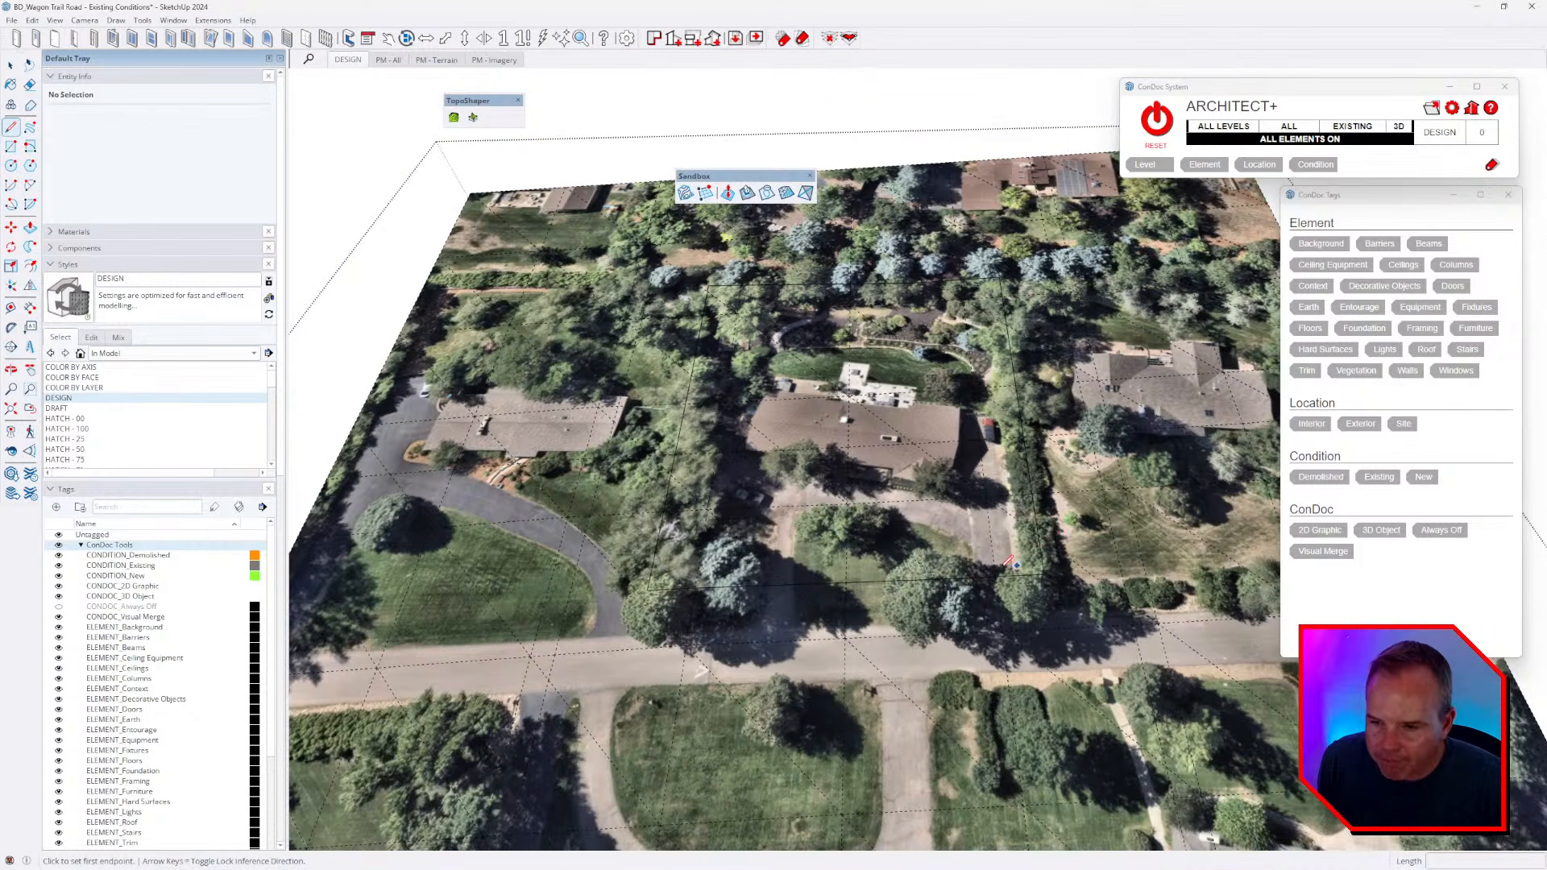
pyautogui.scroll(-5, 1043, 525)
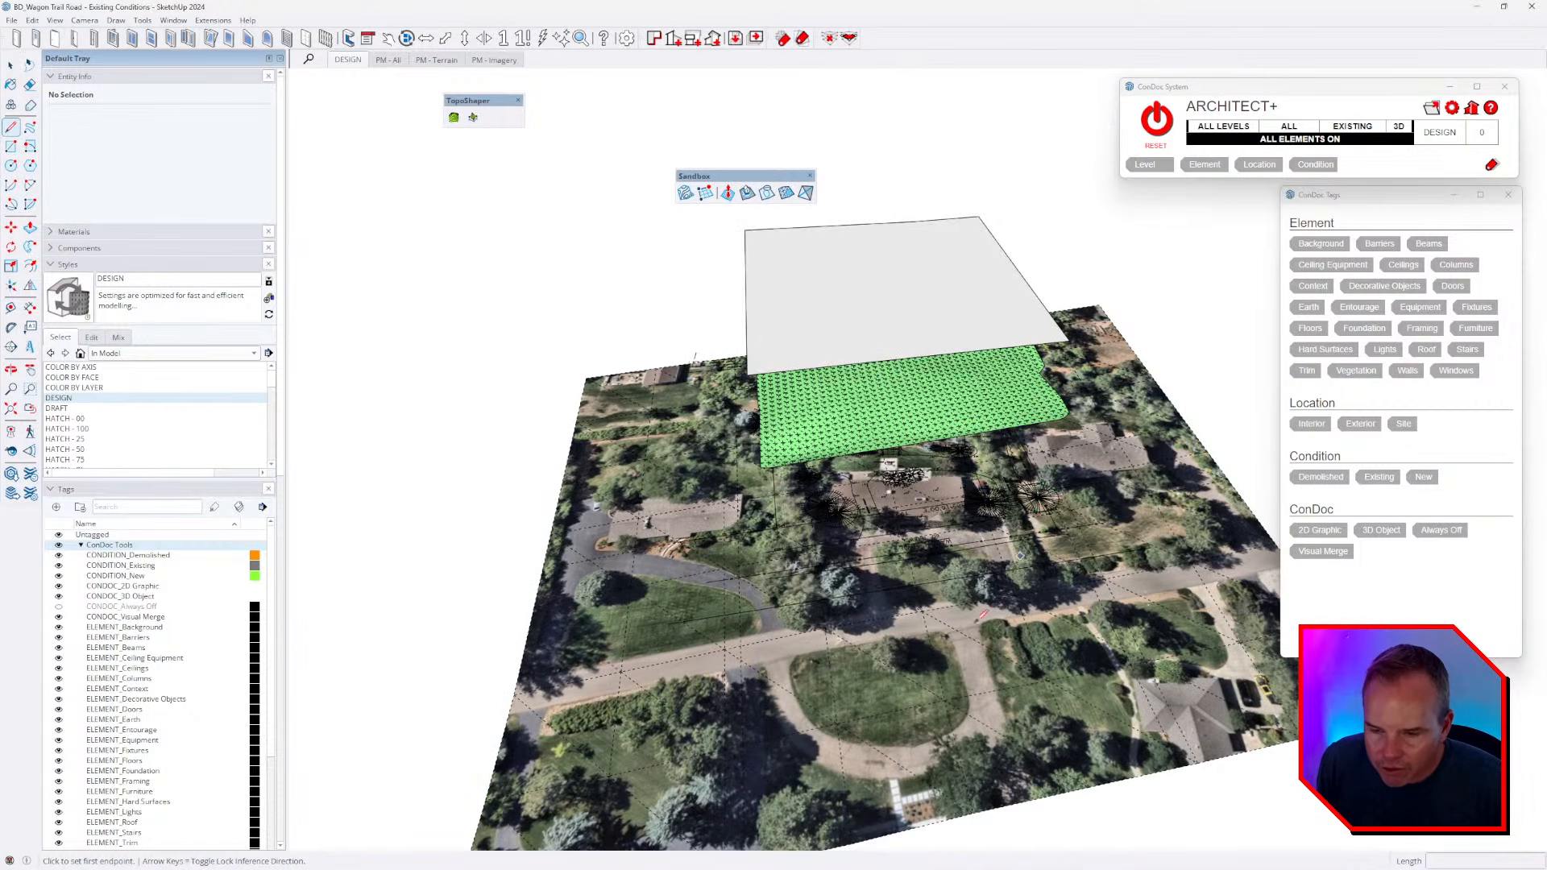
# - Copy the boundary plane group and paste it in place inside the imagery terrain group
pyautogui.moveTo(1028, 524); pyautogui.dragTo(964, 483, button='middle')
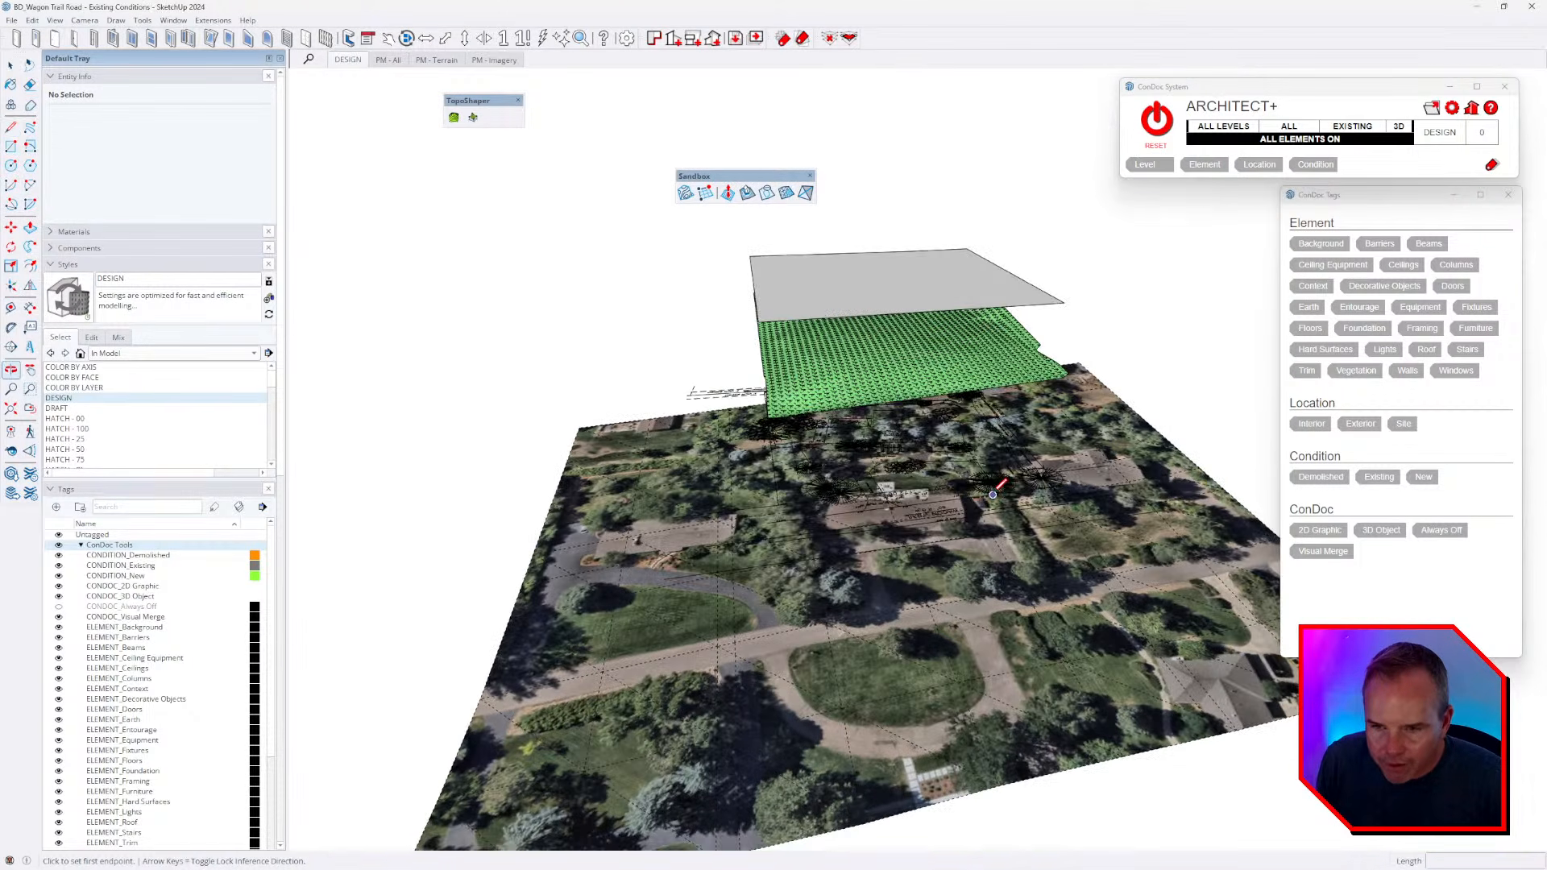
pyautogui.press('space')
pyautogui.click(914, 292)
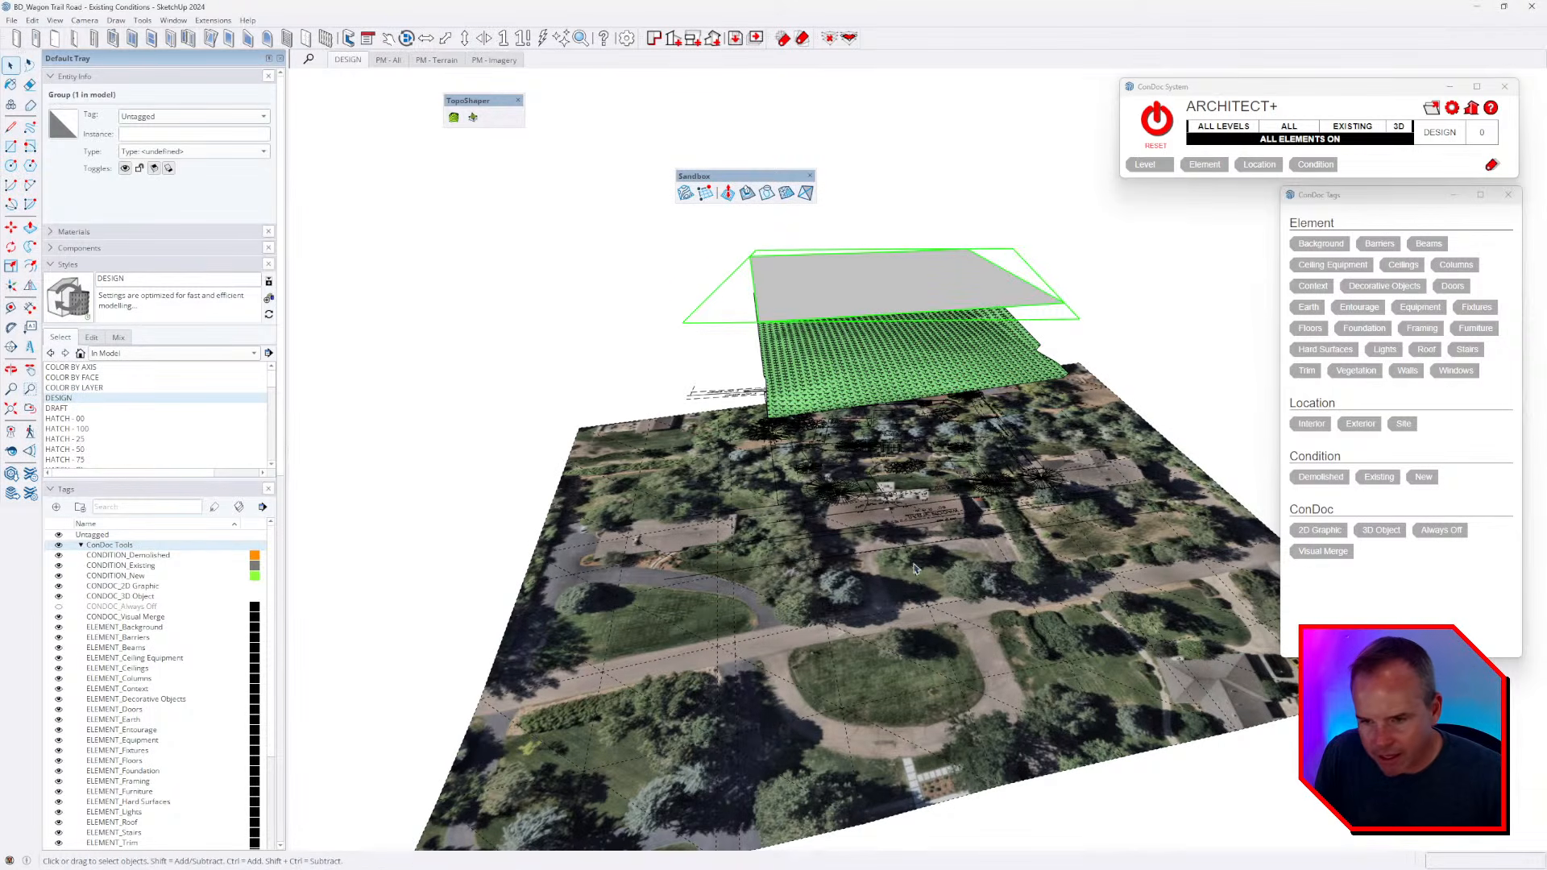
pyautogui.tripleClick(914, 558)
pyautogui.hotkey('ctrl', 'shift', 'v')
pyautogui.scroll(-3, 899, 371)
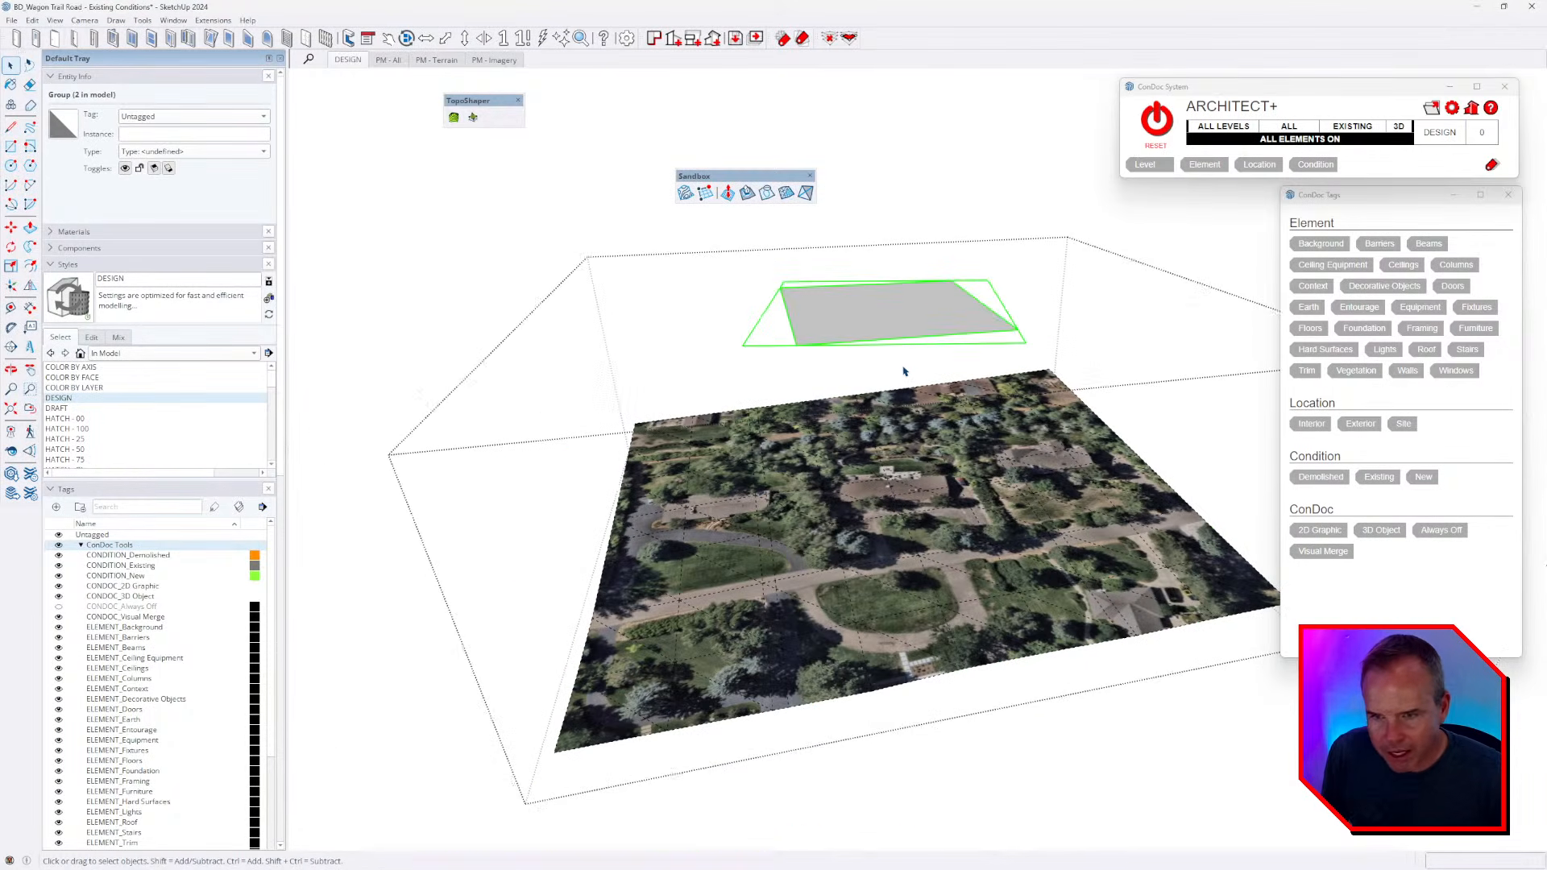
# - Try exploding the pasted boundary plane and starting a Push/Pull on its face, and undo the explode
pyautogui.hotkey('shift', 'x')
pyautogui.press('p')
pyautogui.click(940, 324)
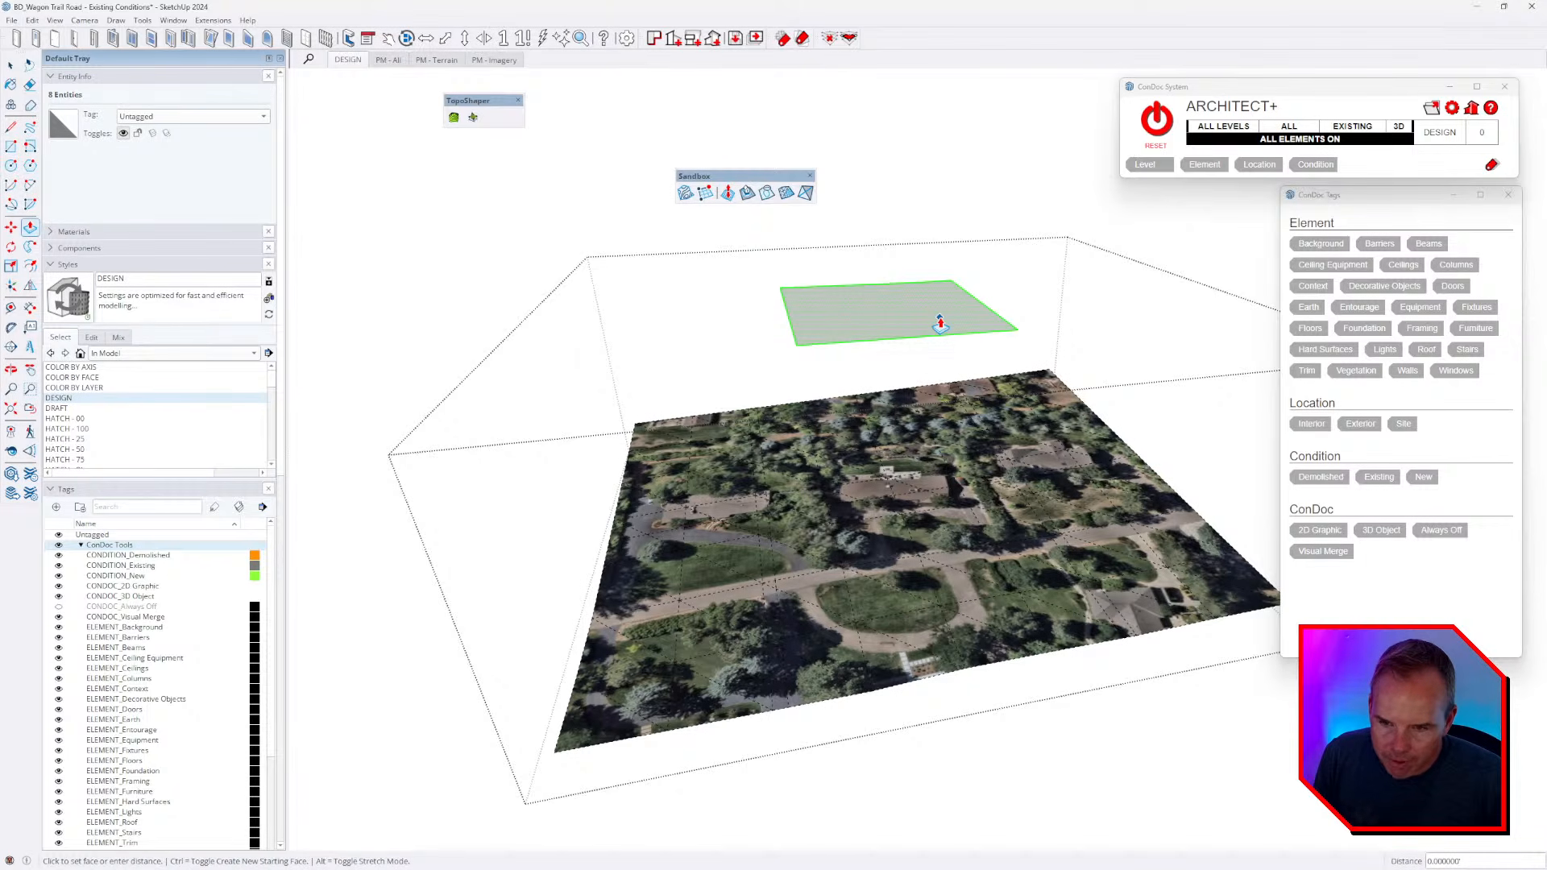
pyautogui.press('Escape')
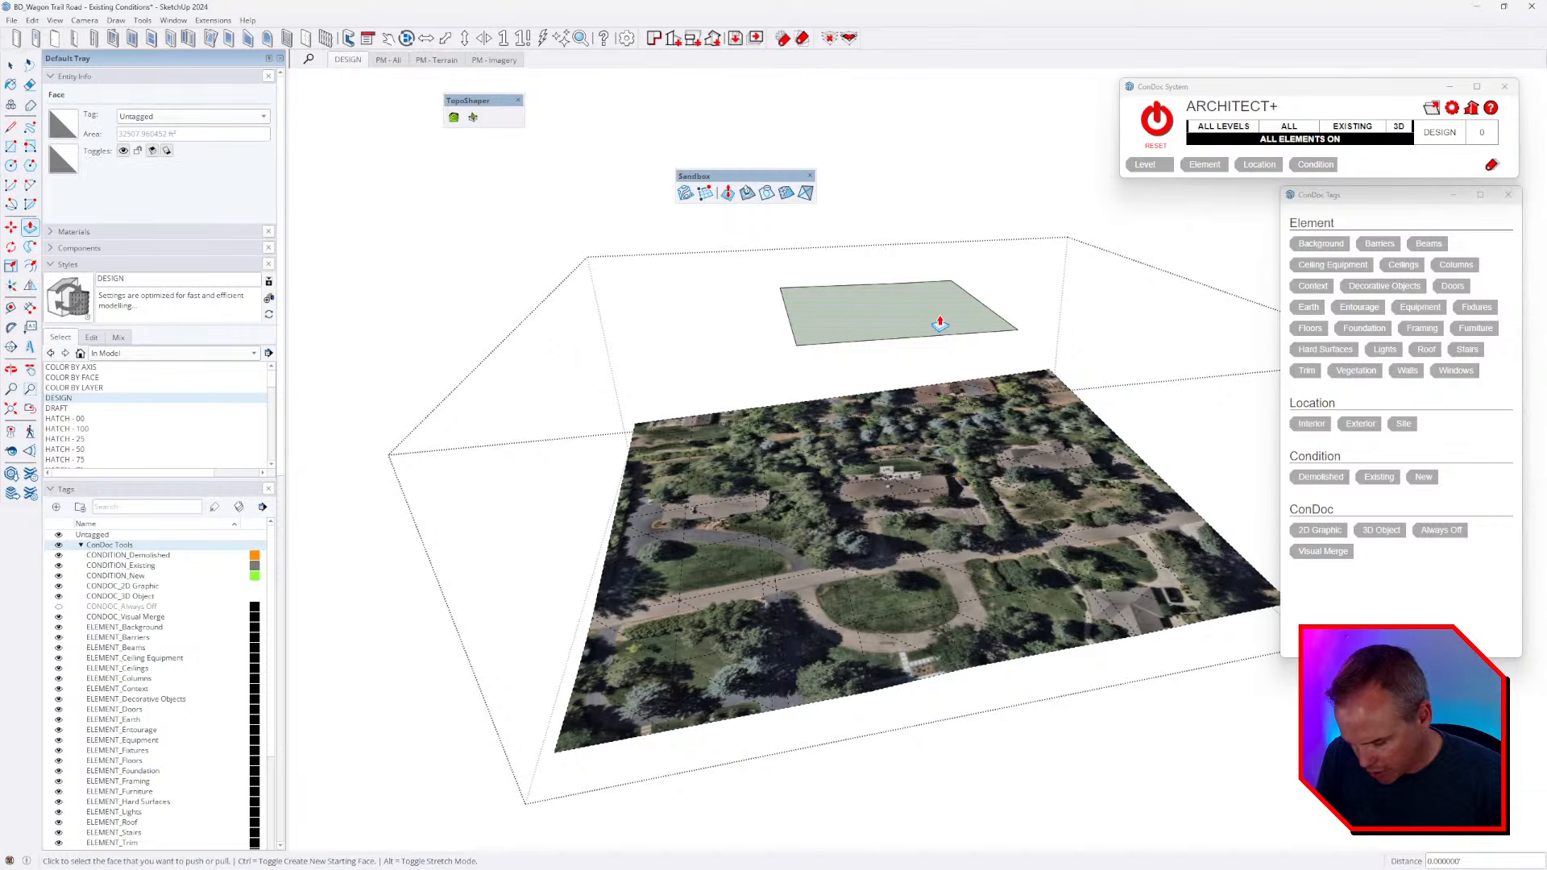
pyautogui.hotkey('ctrl', 'z')
# - Open the pasted boundary group, extrude its face down well below the imagery terrain, and close the group
pyautogui.press('space')
pyautogui.doubleClick(937, 318)
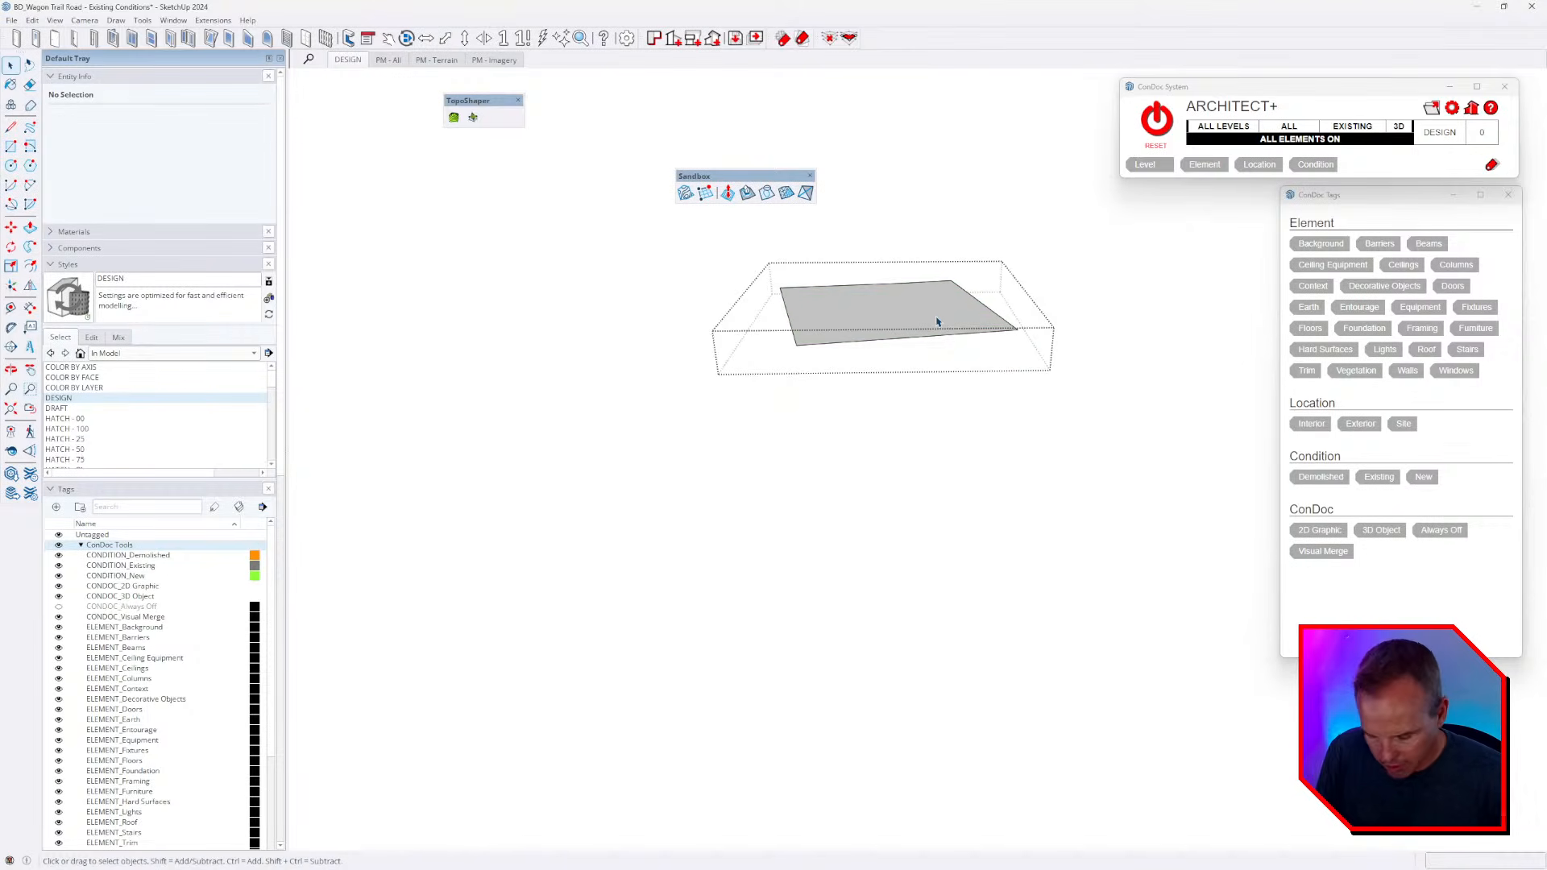
pyautogui.press('p')
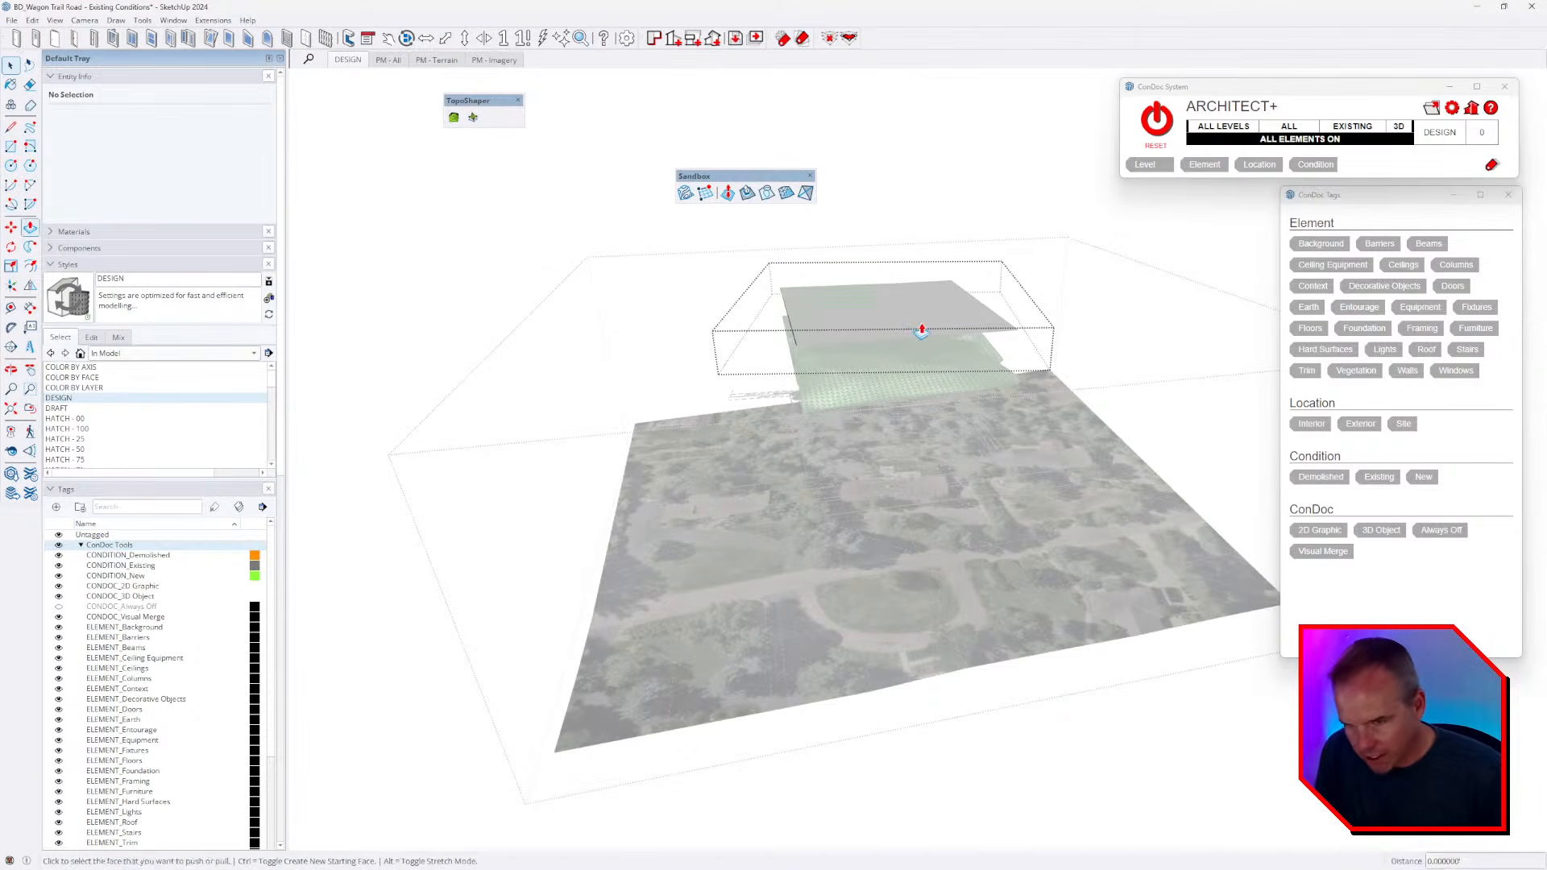
pyautogui.click(934, 333)
pyautogui.click(1176, 804)
pyautogui.press('space')
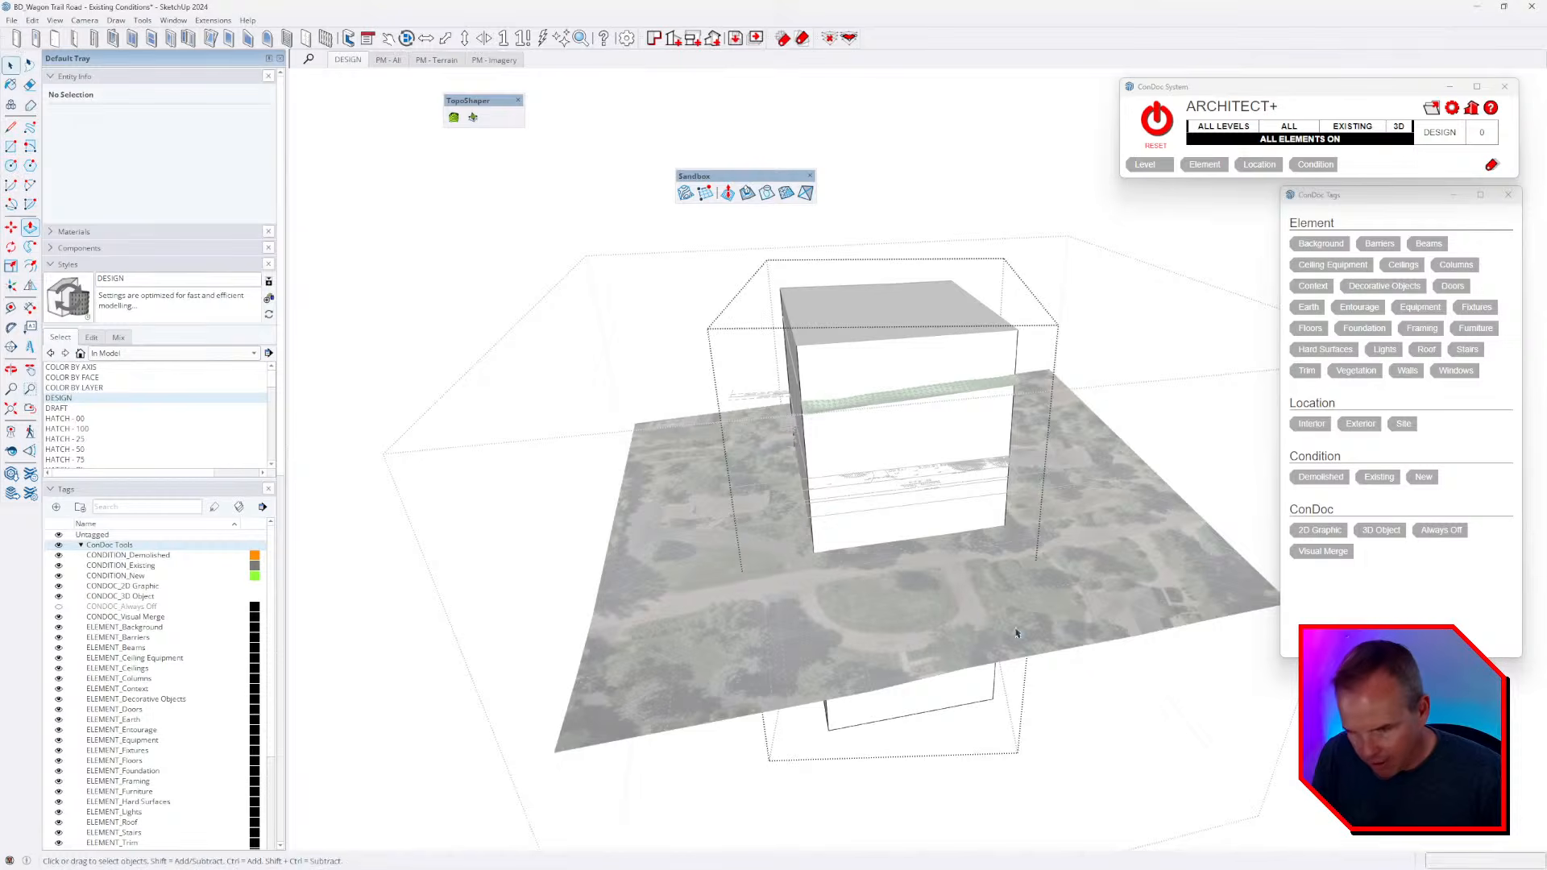
pyautogui.press('Escape')
# - Intersect the extruded boundary group's faces with context inside the imagery terrain group
pyautogui.rightClick(847, 361)
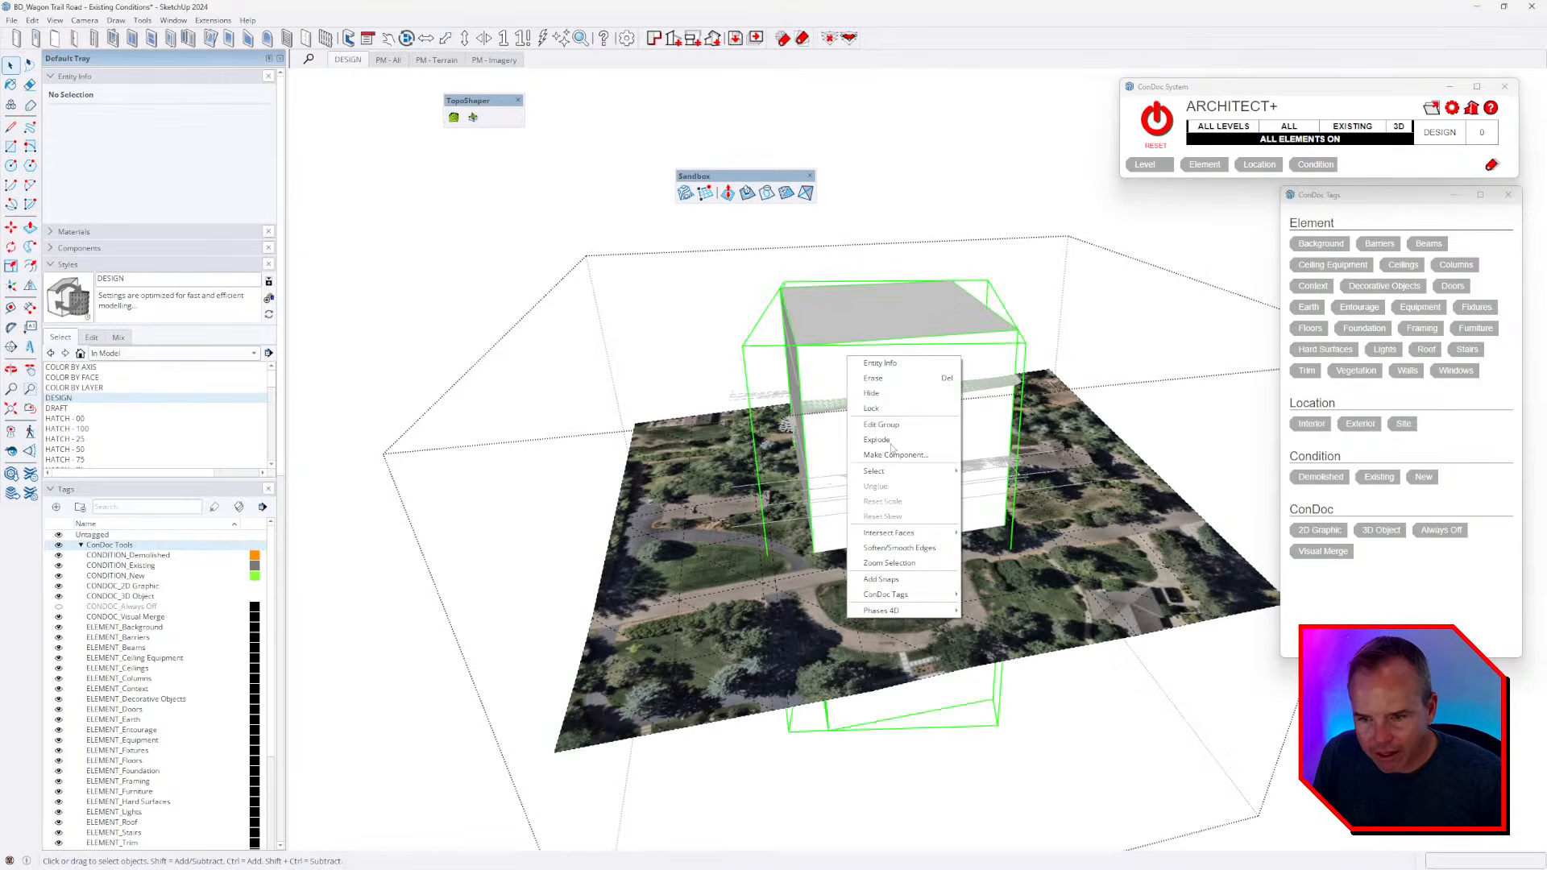
pyautogui.click(894, 548)
pyautogui.rightClick(898, 367)
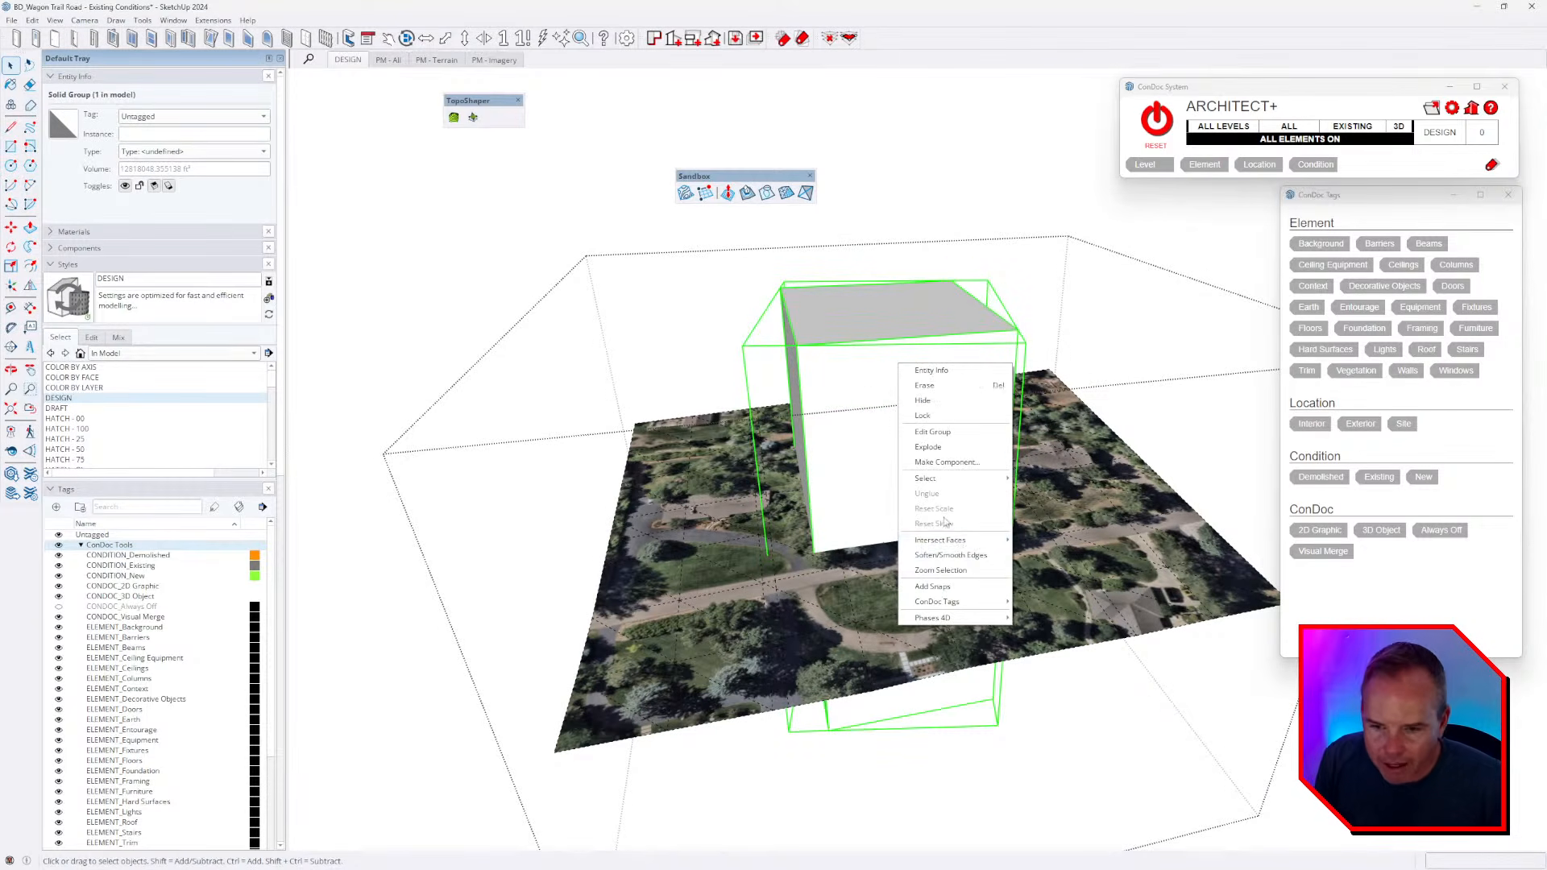
pyautogui.moveTo(959, 540)
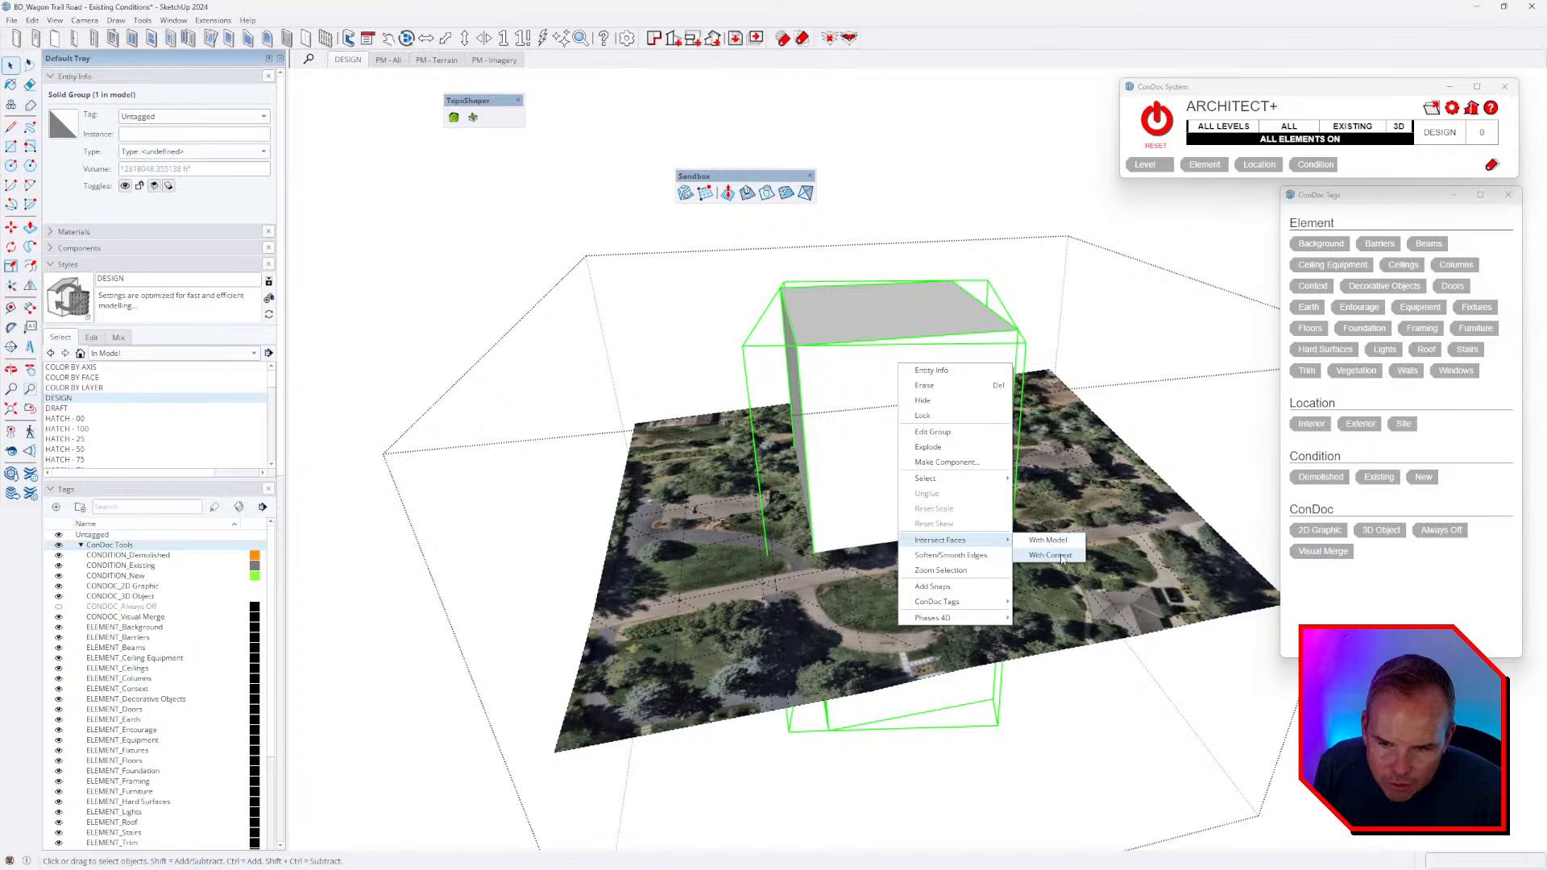
pyautogui.click(1062, 557)
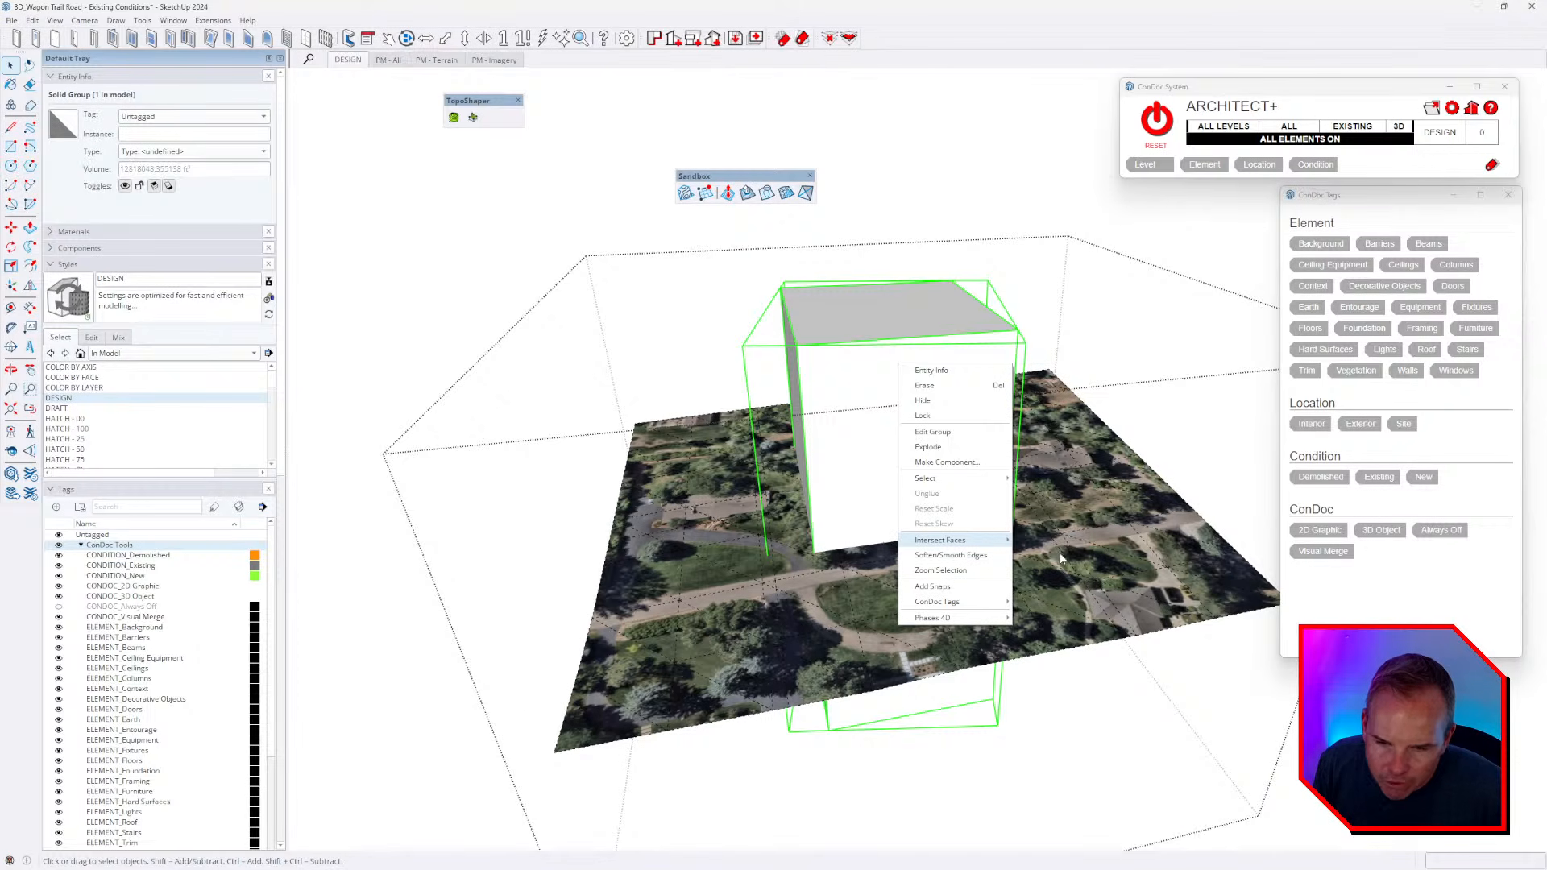
# - Select all the imagery terrain geometry with the boundary solid, intersect faces with selection, and delete the extruded boundary group
pyautogui.rightClick(861, 378)
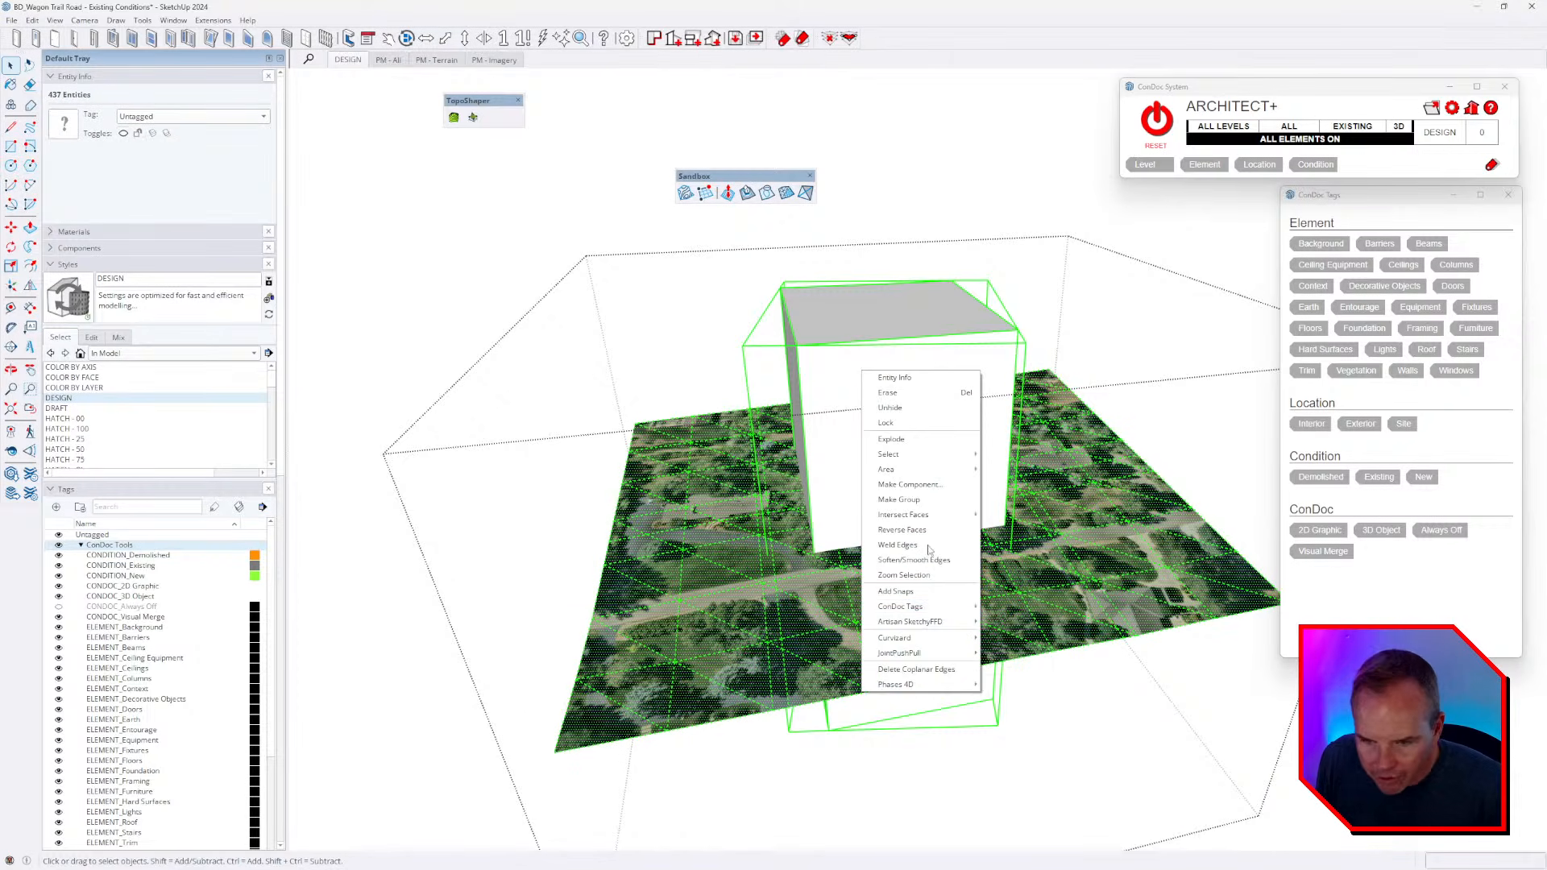
pyautogui.moveTo(938, 516)
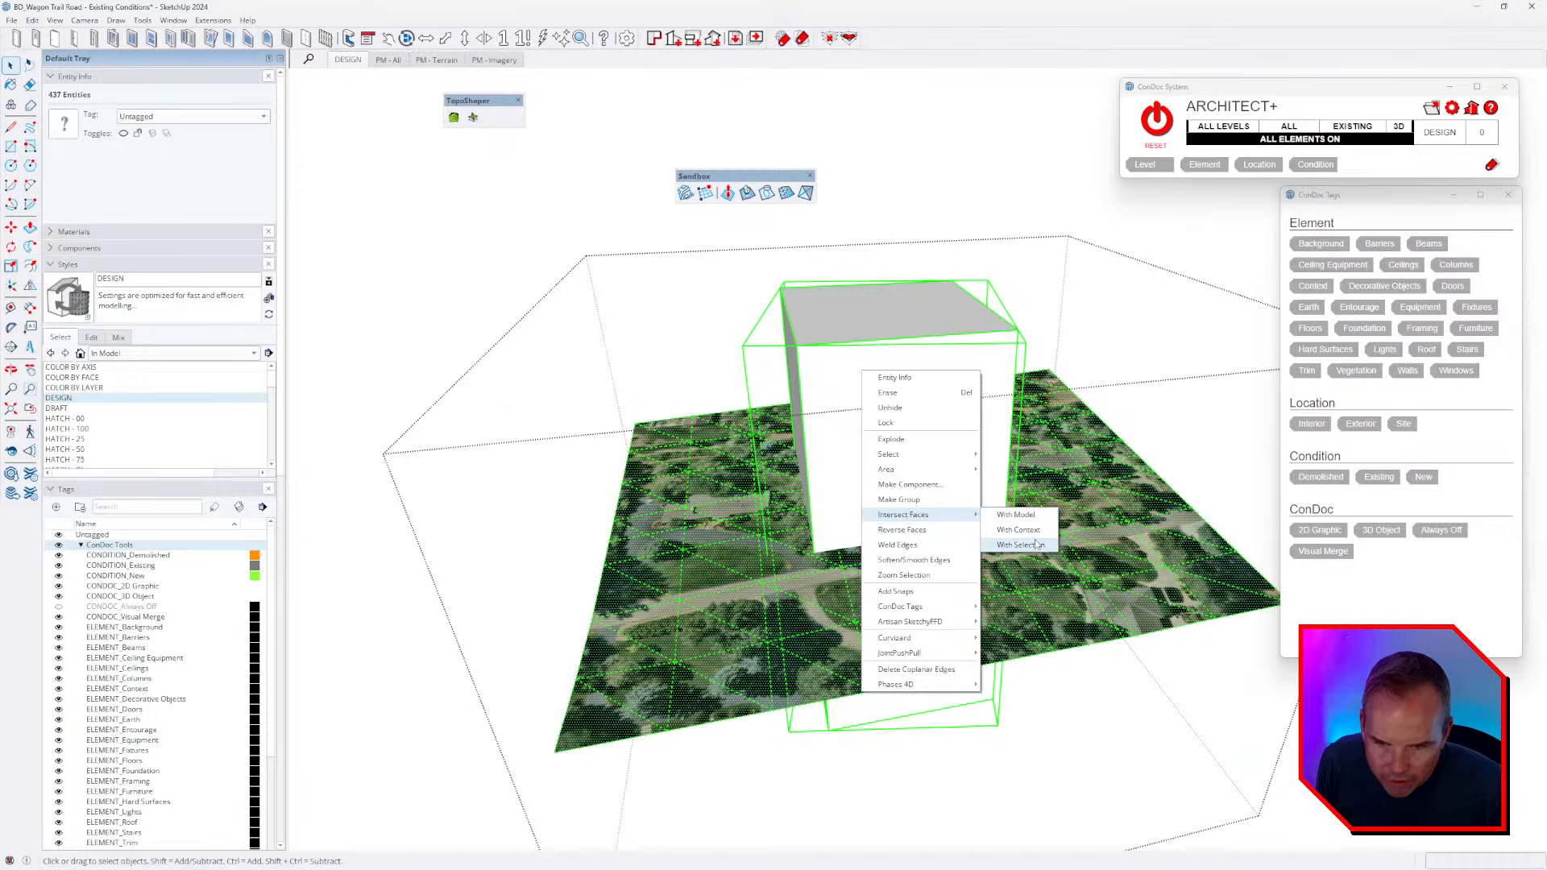
pyautogui.click(1020, 545)
pyautogui.press('Delete')
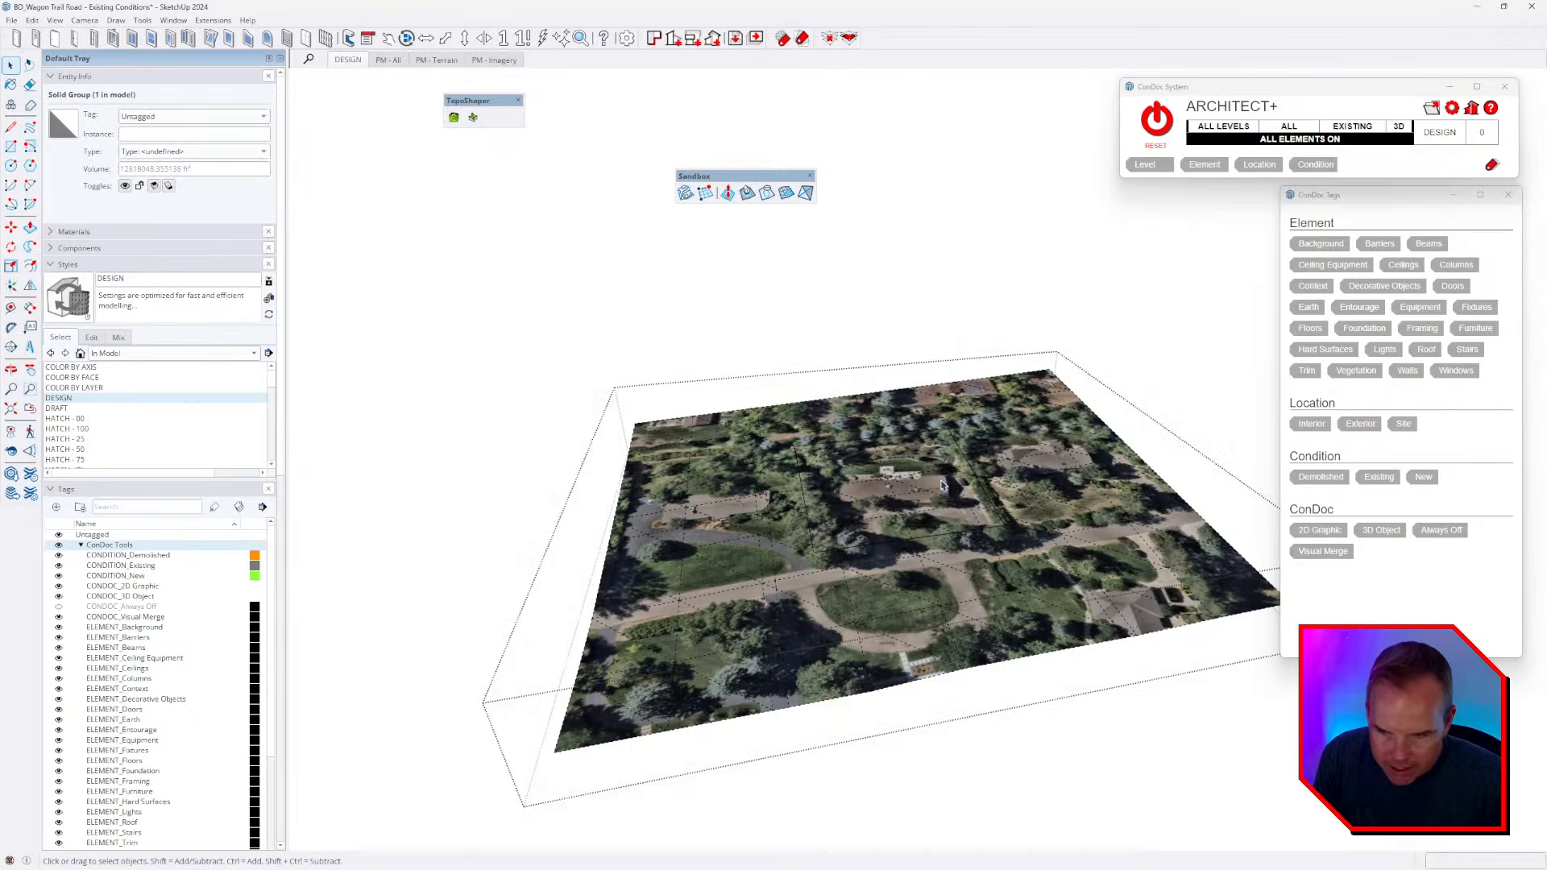
# - Try deleting the cut-out lot surface from the imagery terrain and undo the deletion
pyautogui.scroll(3, 924, 511)
pyautogui.click(799, 529)
pyautogui.scroll(2, 852, 540)
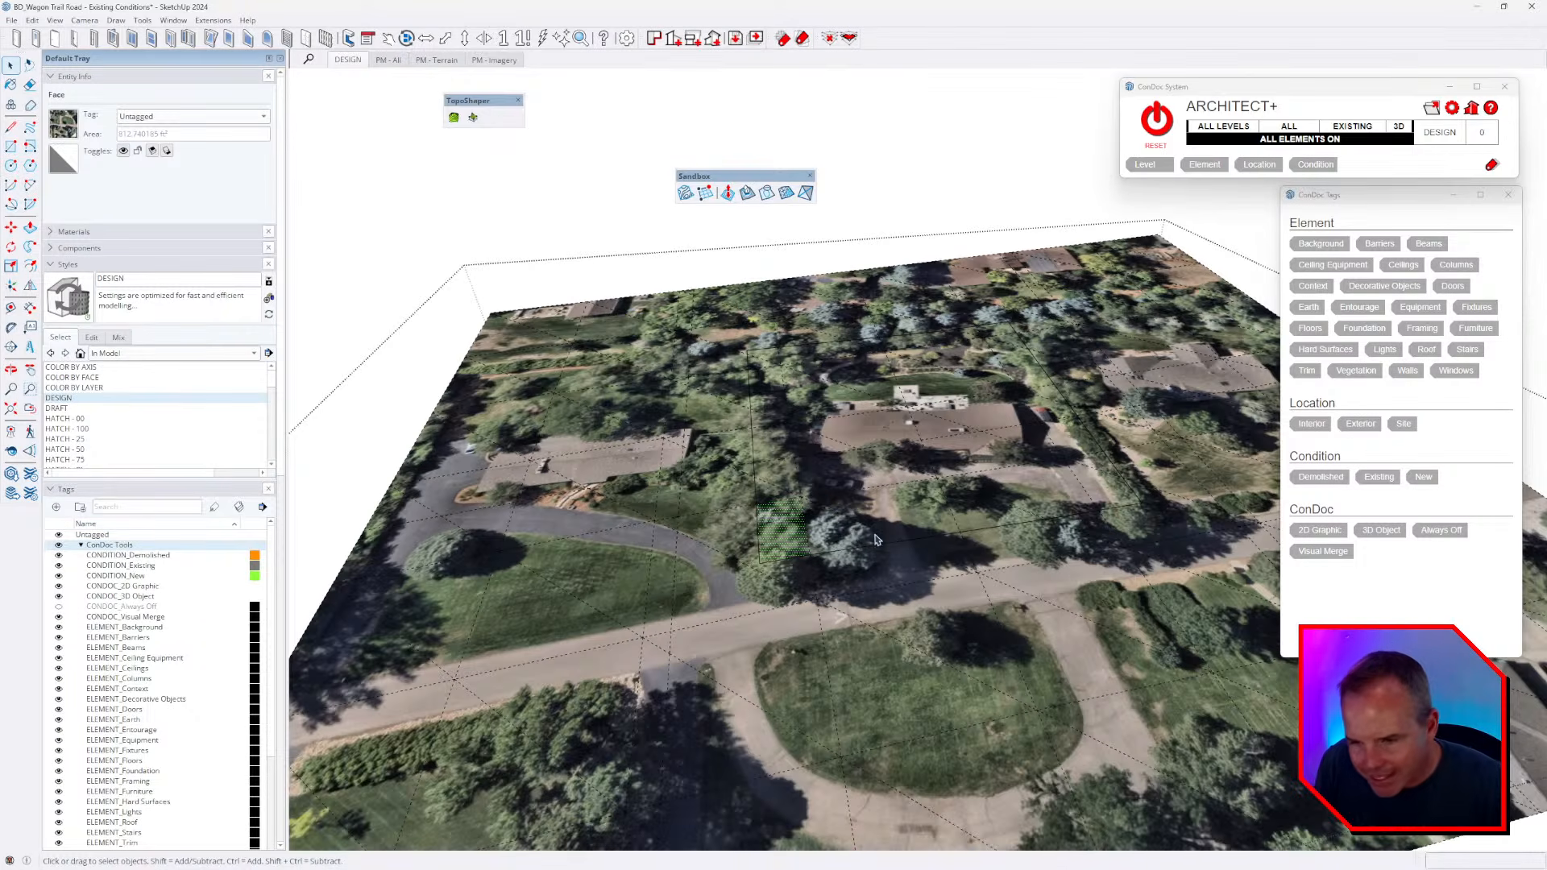
pyautogui.moveTo(794, 544); pyautogui.dragTo(922, 532, button='middle')
pyautogui.click(932, 524)
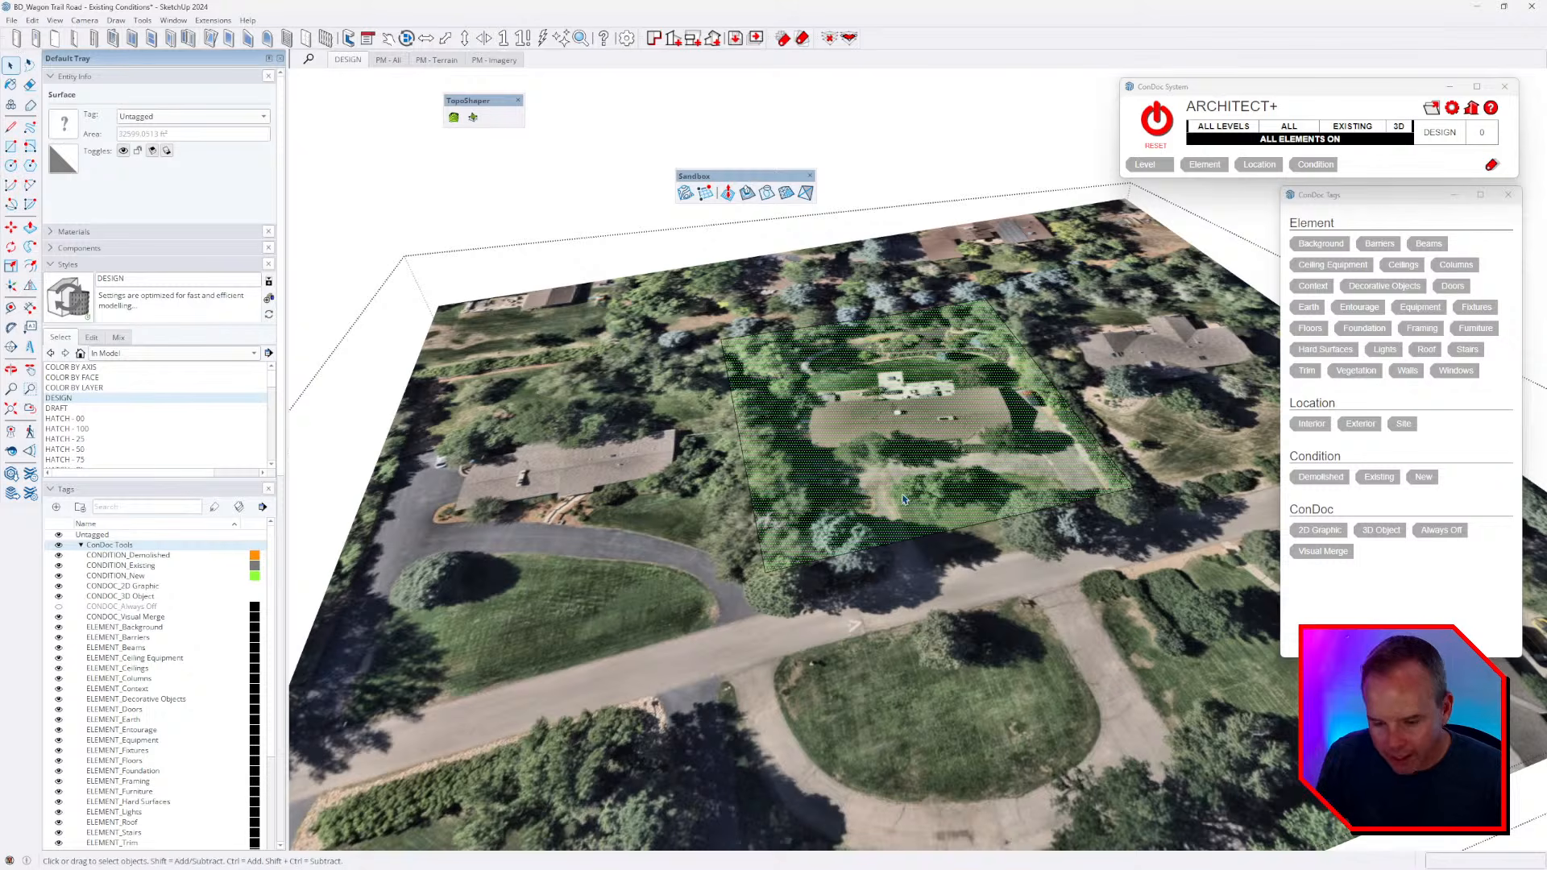
pyautogui.press('Delete')
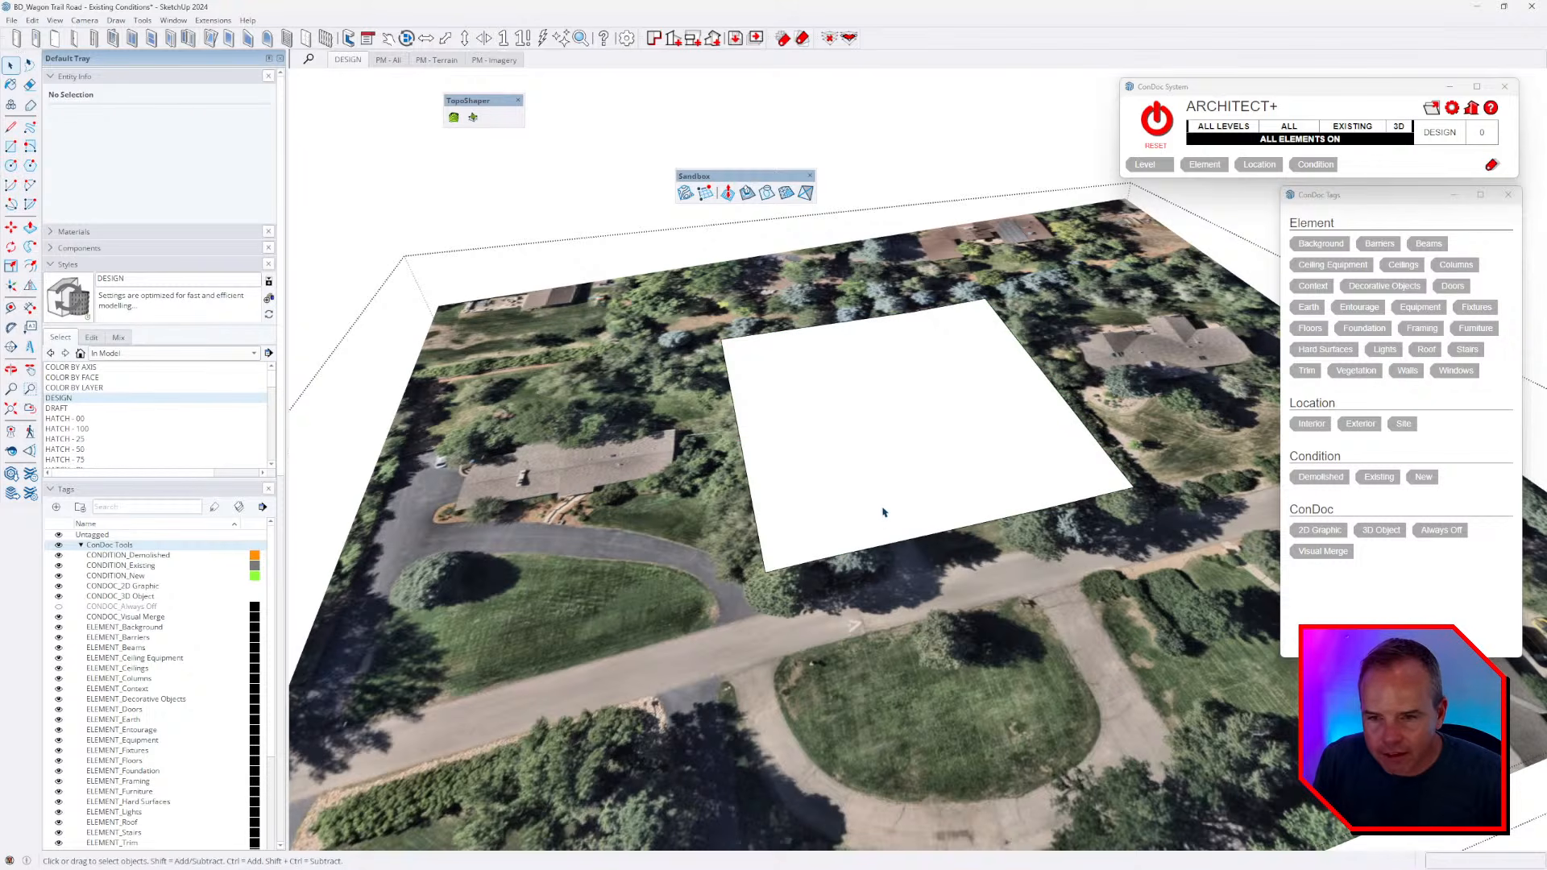
pyautogui.hotkey('ctrl', 'z')
# - Group the cut-out lot surface with its edges, tag the group Always Off, and close the imagery terrain group
pyautogui.doubleClick(889, 441)
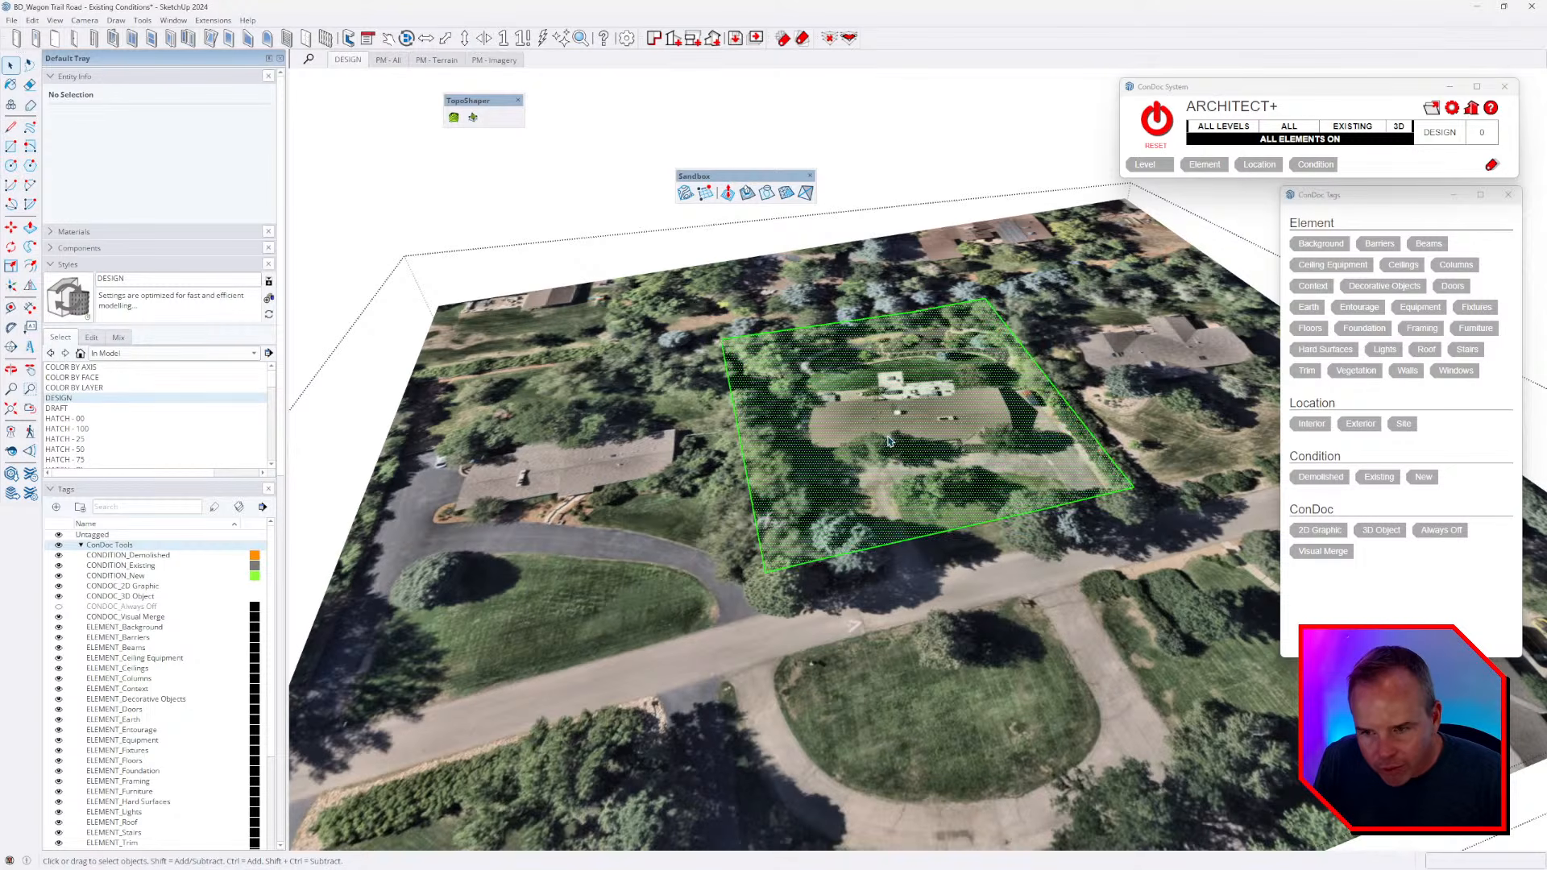
pyautogui.hotkey('ctrl', 'g')
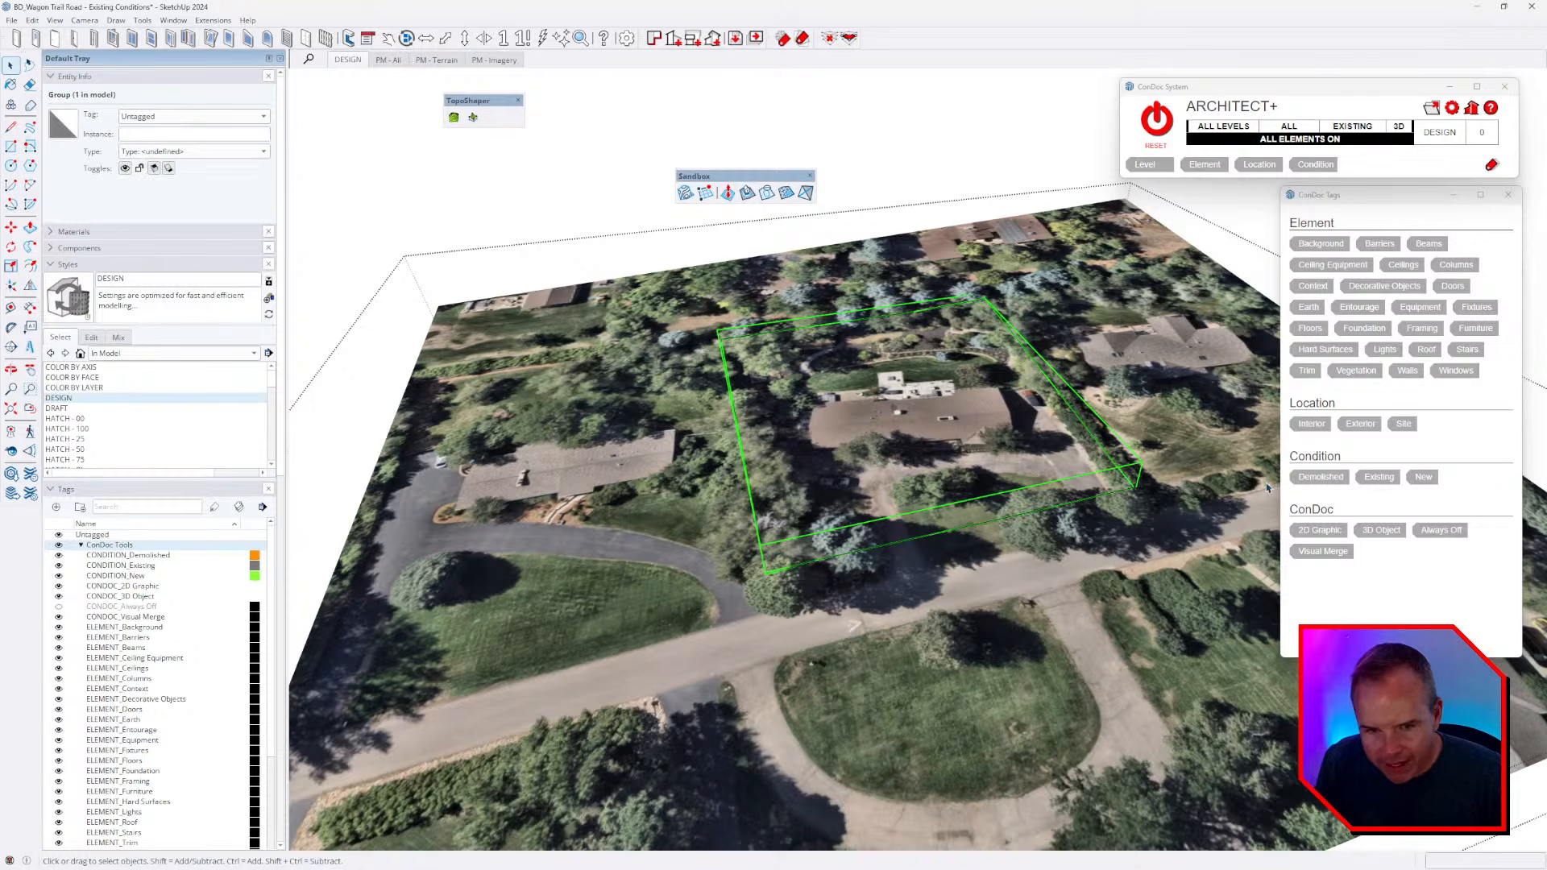
pyautogui.click(1442, 530)
pyautogui.moveTo(931, 583); pyautogui.dragTo(925, 393, button='middle')
pyautogui.scroll(-3, 925, 394)
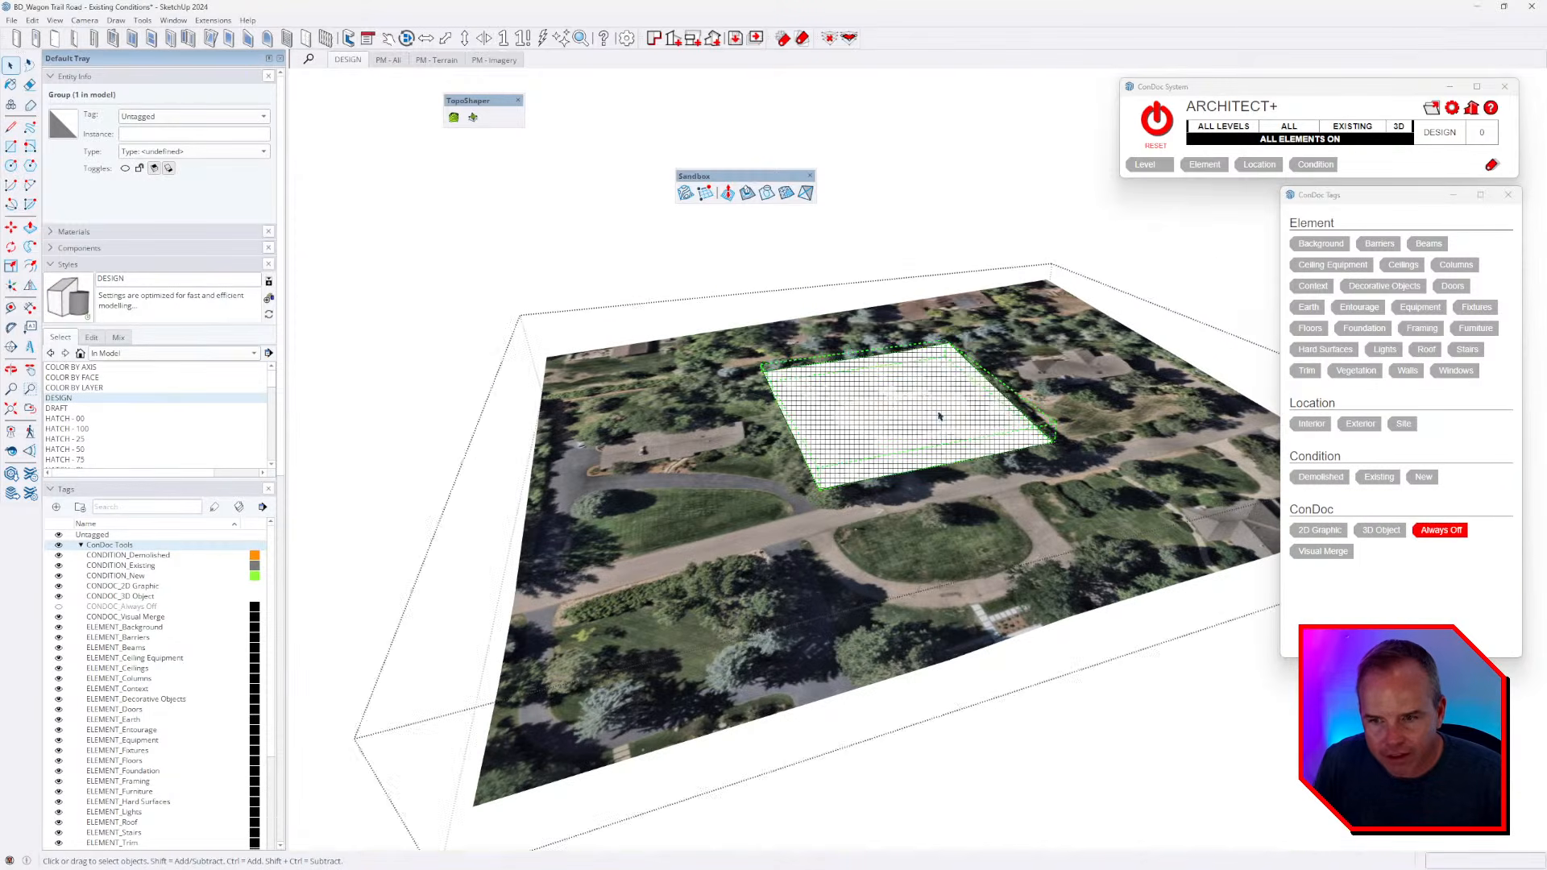
pyautogui.press('Escape')
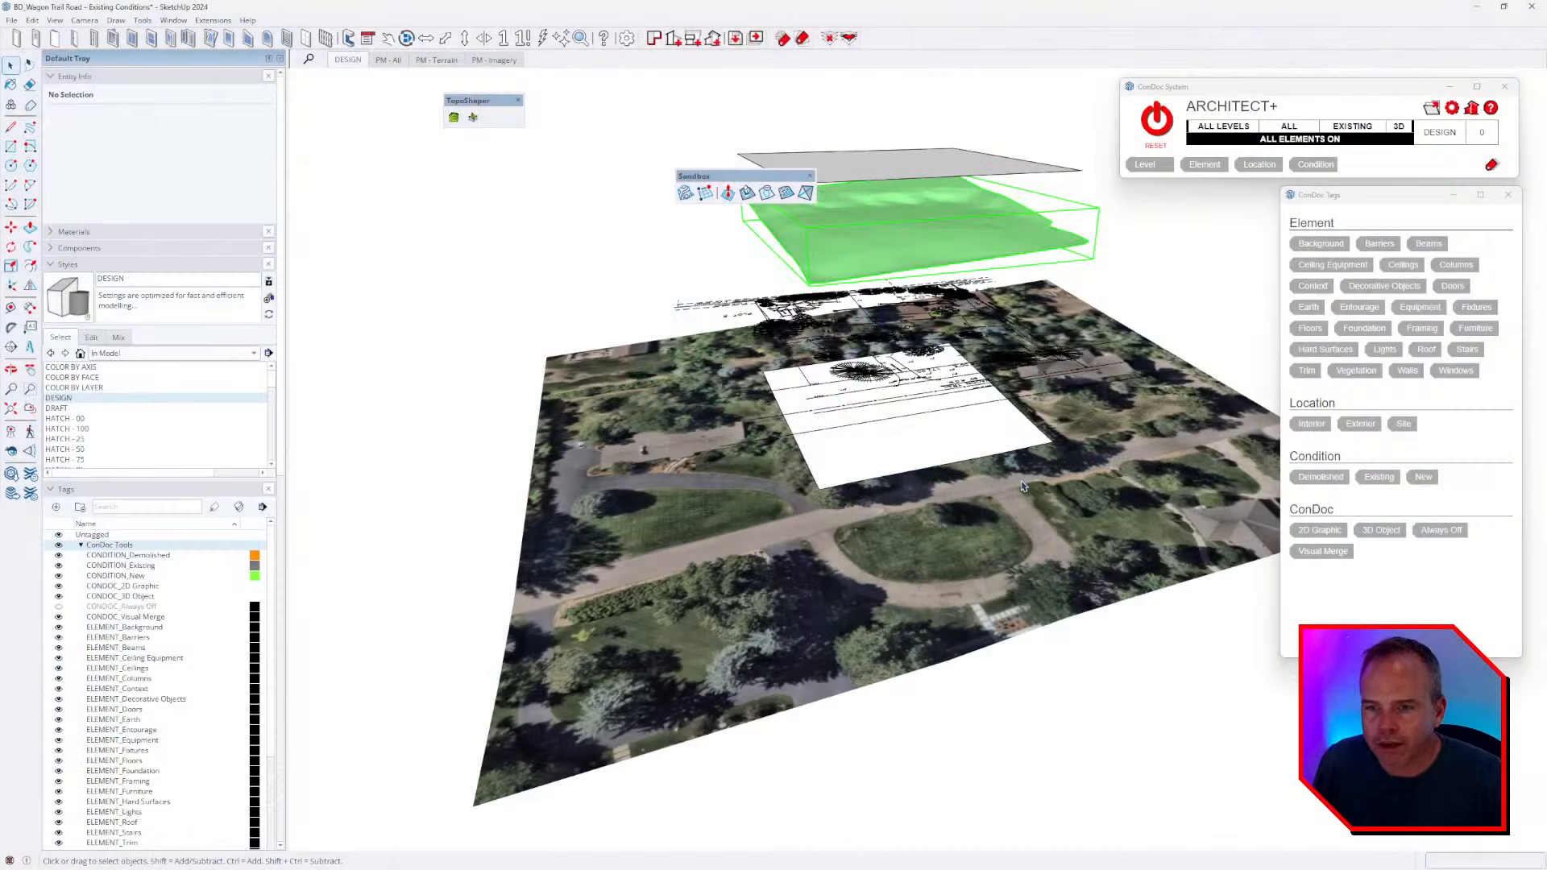
# - Move the green site terrain group straight down about 141 ft into the lot opening of the imagery terrain
pyautogui.moveTo(1021, 486); pyautogui.dragTo(924, 373, button='middle')
pyautogui.press('m')
pyautogui.click(1112, 234)
pyautogui.moveTo(1111, 242); pyautogui.dragTo(1226, 341, button='middle')
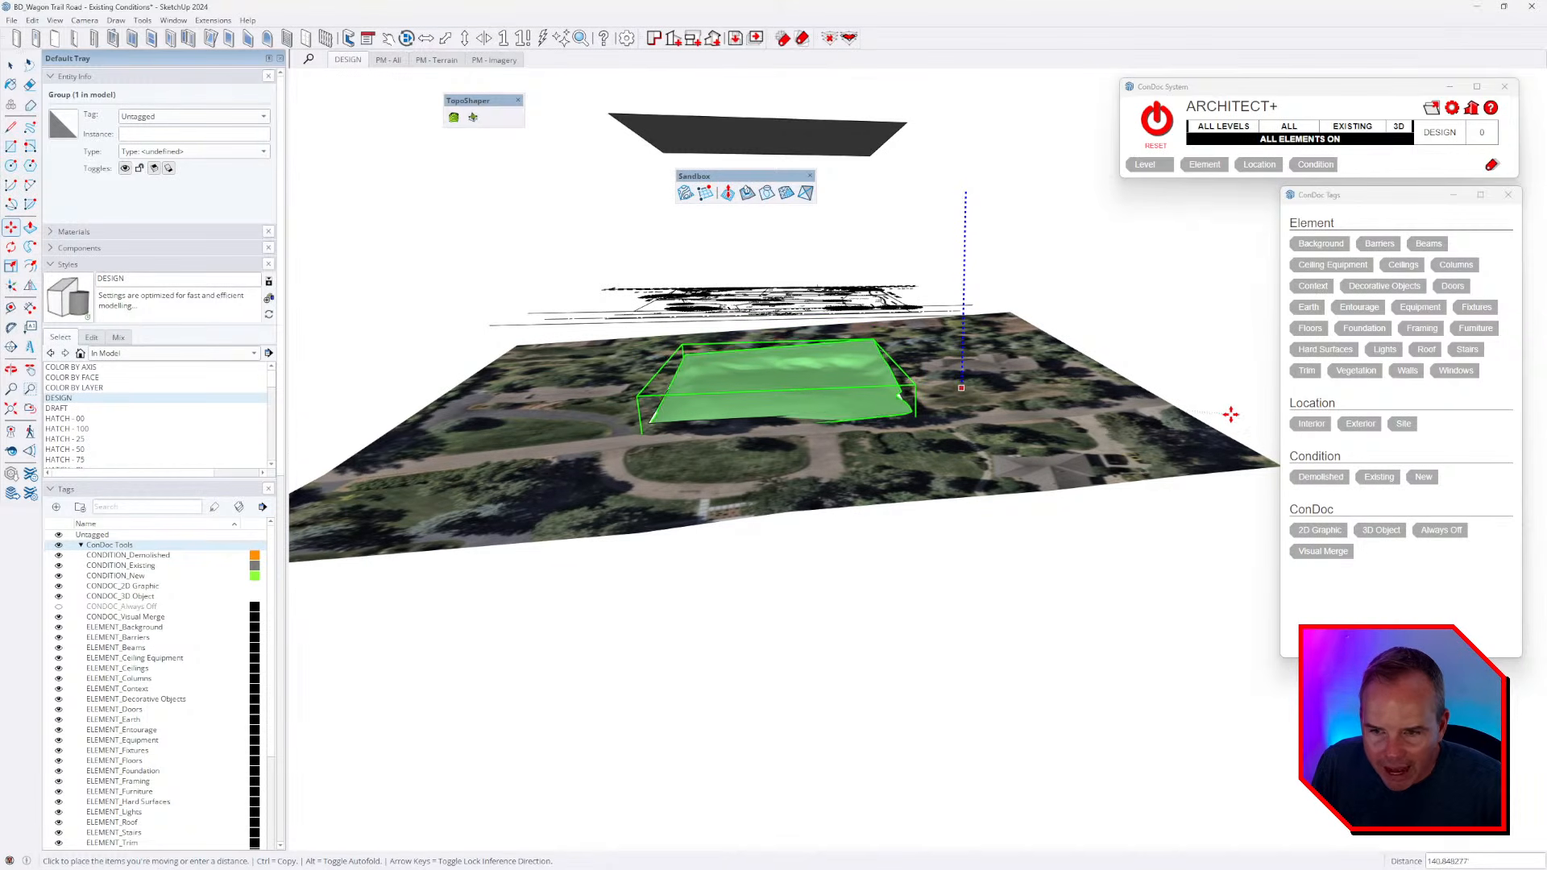
pyautogui.click(1230, 415)
pyautogui.press('space')
# - Check the gap between the site terrain's edge and the corner of the lot opening with the Tape Measure
pyautogui.scroll(5, 800, 545)
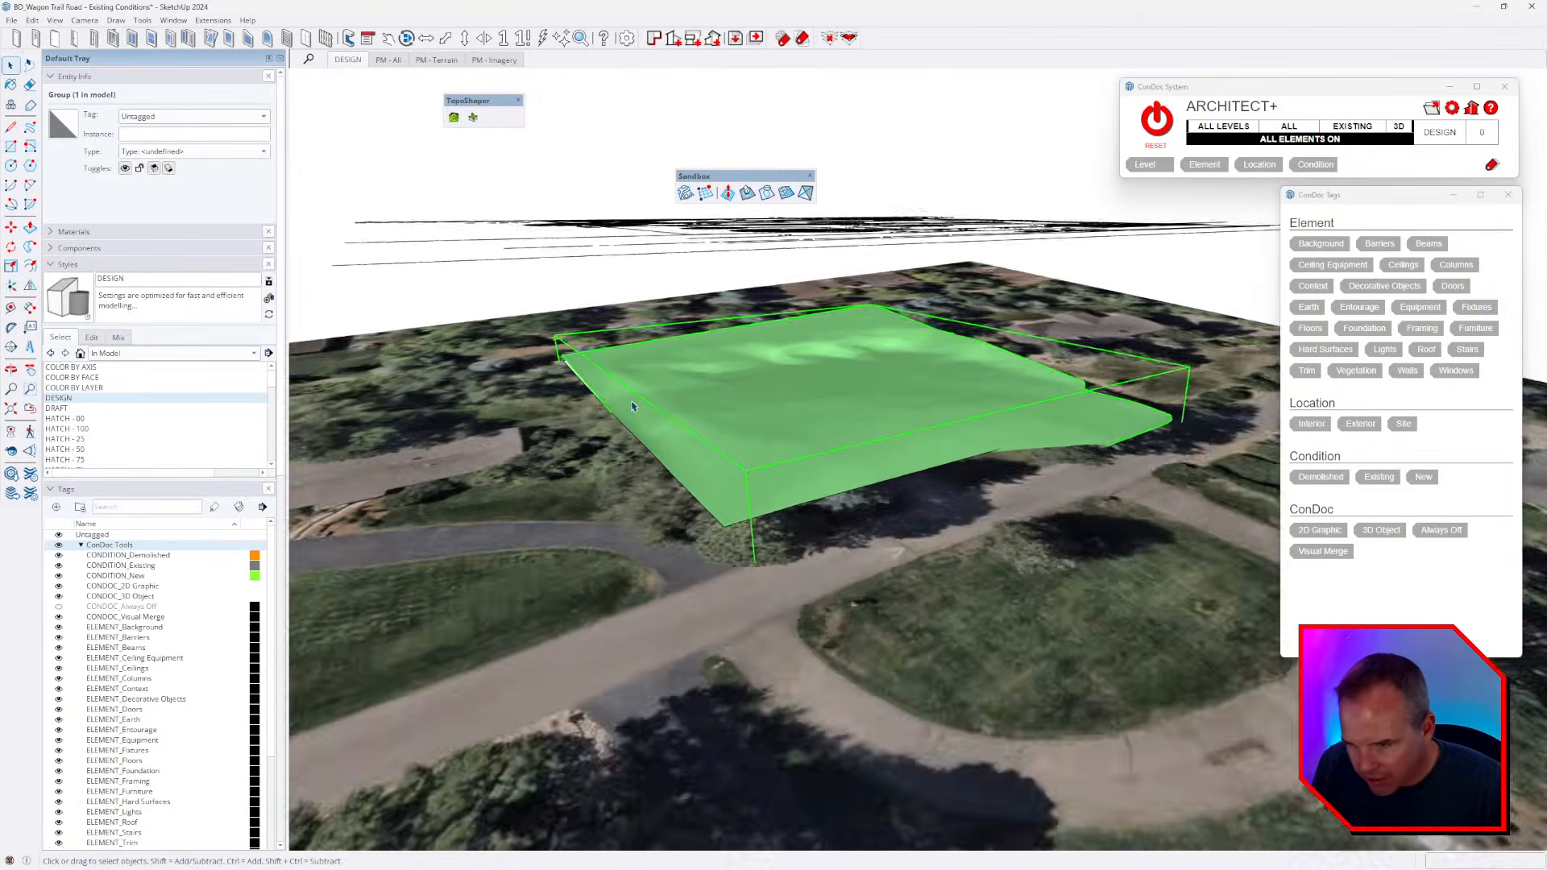
pyautogui.moveTo(632, 406)
pyautogui.mouseDown(button='middle')
pyautogui.moveTo(877, 385)
pyautogui.moveTo(940, 420)
pyautogui.moveTo(903, 384)
pyautogui.moveTo(1071, 375)
pyautogui.moveTo(724, 354)
pyautogui.moveTo(709, 367)
pyautogui.moveTo(741, 374)
pyautogui.moveTo(591, 346)
pyautogui.moveTo(569, 359)
pyautogui.moveTo(614, 449)
pyautogui.mouseUp(button='middle')
pyautogui.press('t')
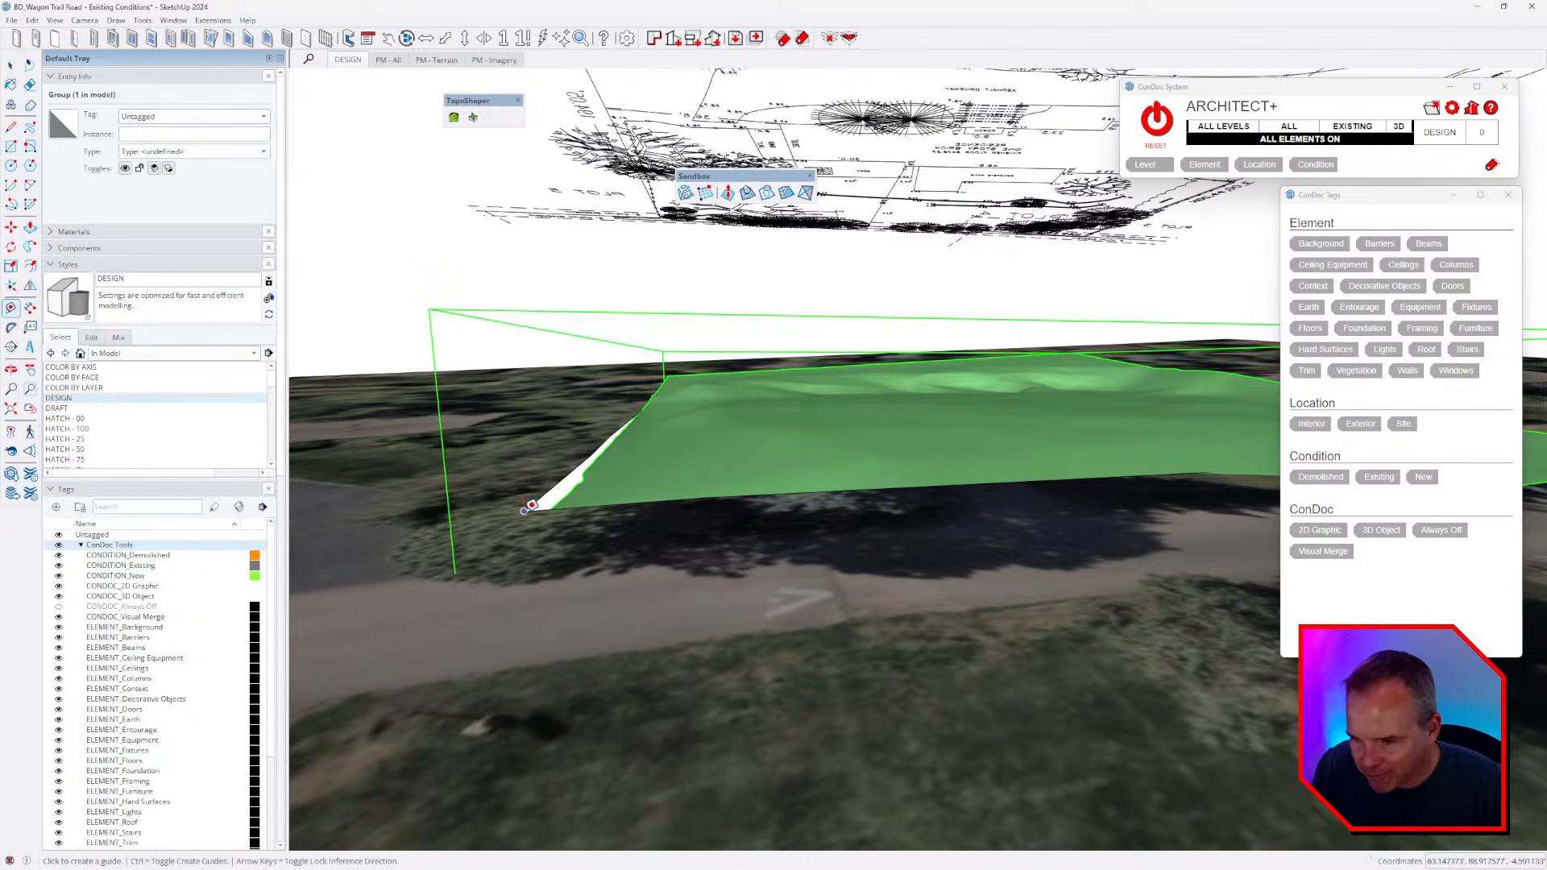
pyautogui.click(530, 506)
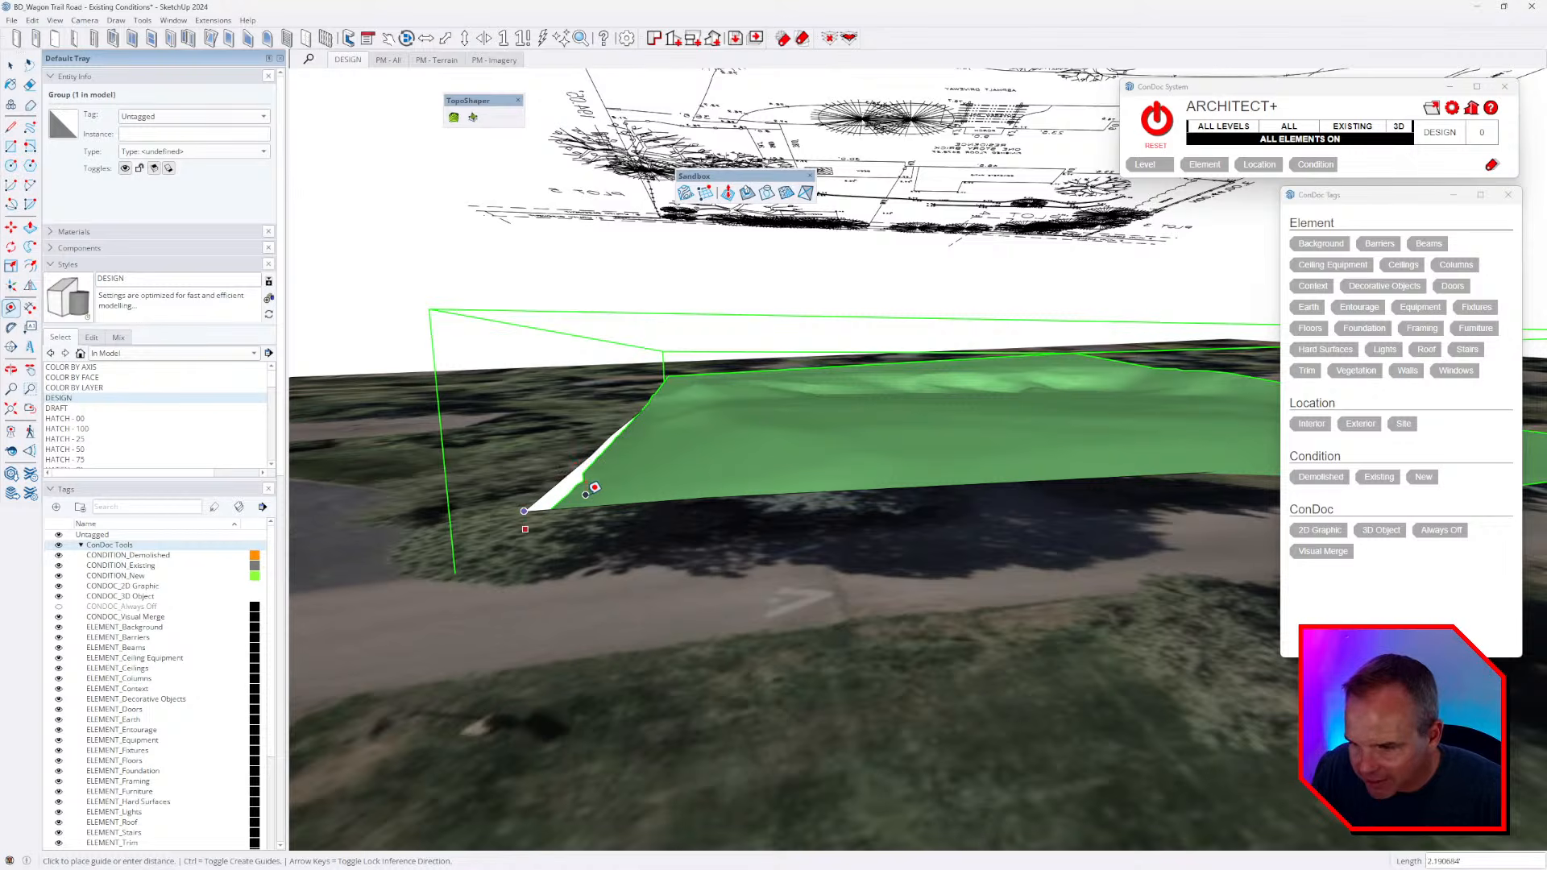
pyautogui.moveTo(594, 487); pyautogui.dragTo(608, 482, button='middle')
pyautogui.moveTo(982, 458)
pyautogui.mouseDown(button='middle')
pyautogui.moveTo(608, 429)
pyautogui.moveTo(645, 424)
pyautogui.mouseUp(button='middle')
pyautogui.moveTo(946, 404)
pyautogui.mouseDown(button='middle')
pyautogui.moveTo(1053, 407)
pyautogui.moveTo(874, 442)
pyautogui.moveTo(306, 442)
pyautogui.moveTo(474, 459)
pyautogui.moveTo(822, 452)
pyautogui.moveTo(884, 442)
pyautogui.moveTo(874, 427)
pyautogui.moveTo(1007, 418)
pyautogui.moveTo(842, 433)
pyautogui.mouseUp(button='middle')
pyautogui.press('t')
# - Adjust the site terrain group's height with small vertical moves to align it with the surrounding imagery terrain
pyautogui.press('m')
pyautogui.click(822, 442)
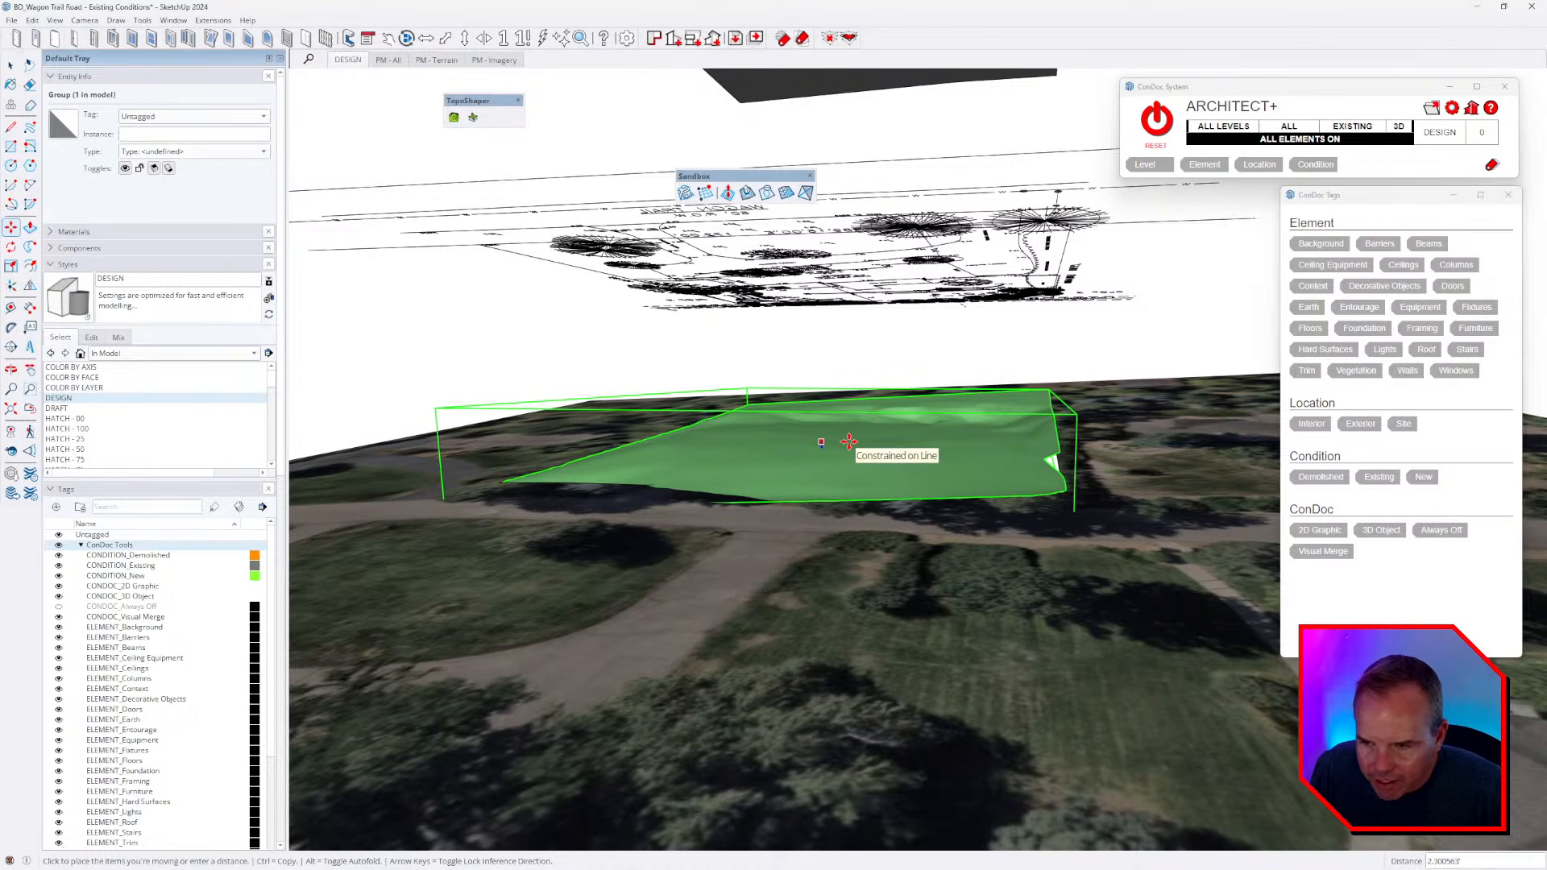
pyautogui.moveTo(846, 441); pyautogui.dragTo(956, 453, button='middle')
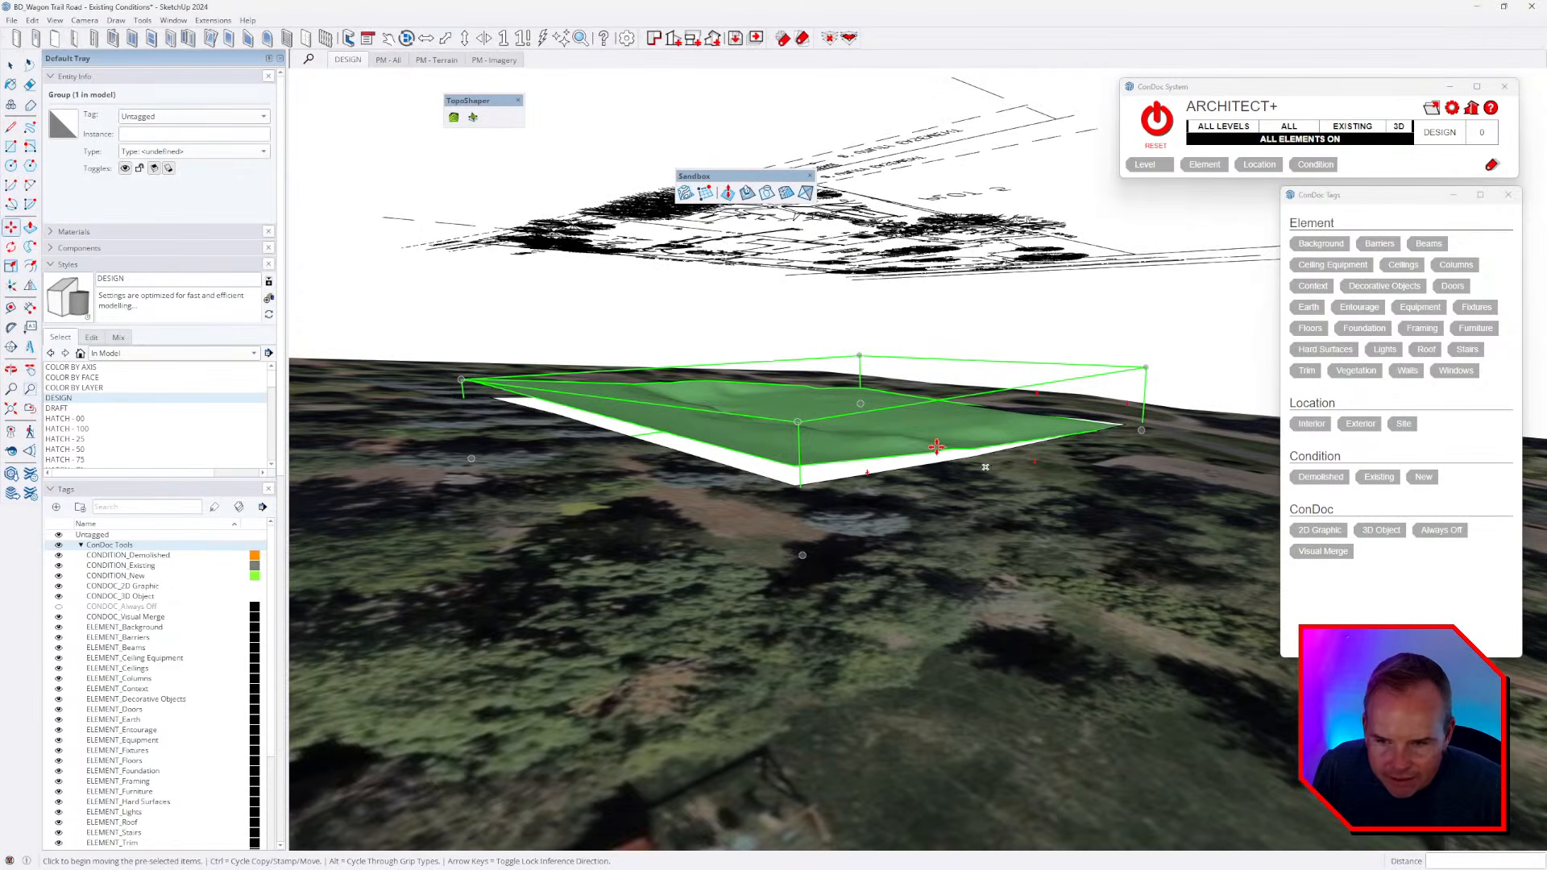
pyautogui.click(874, 431)
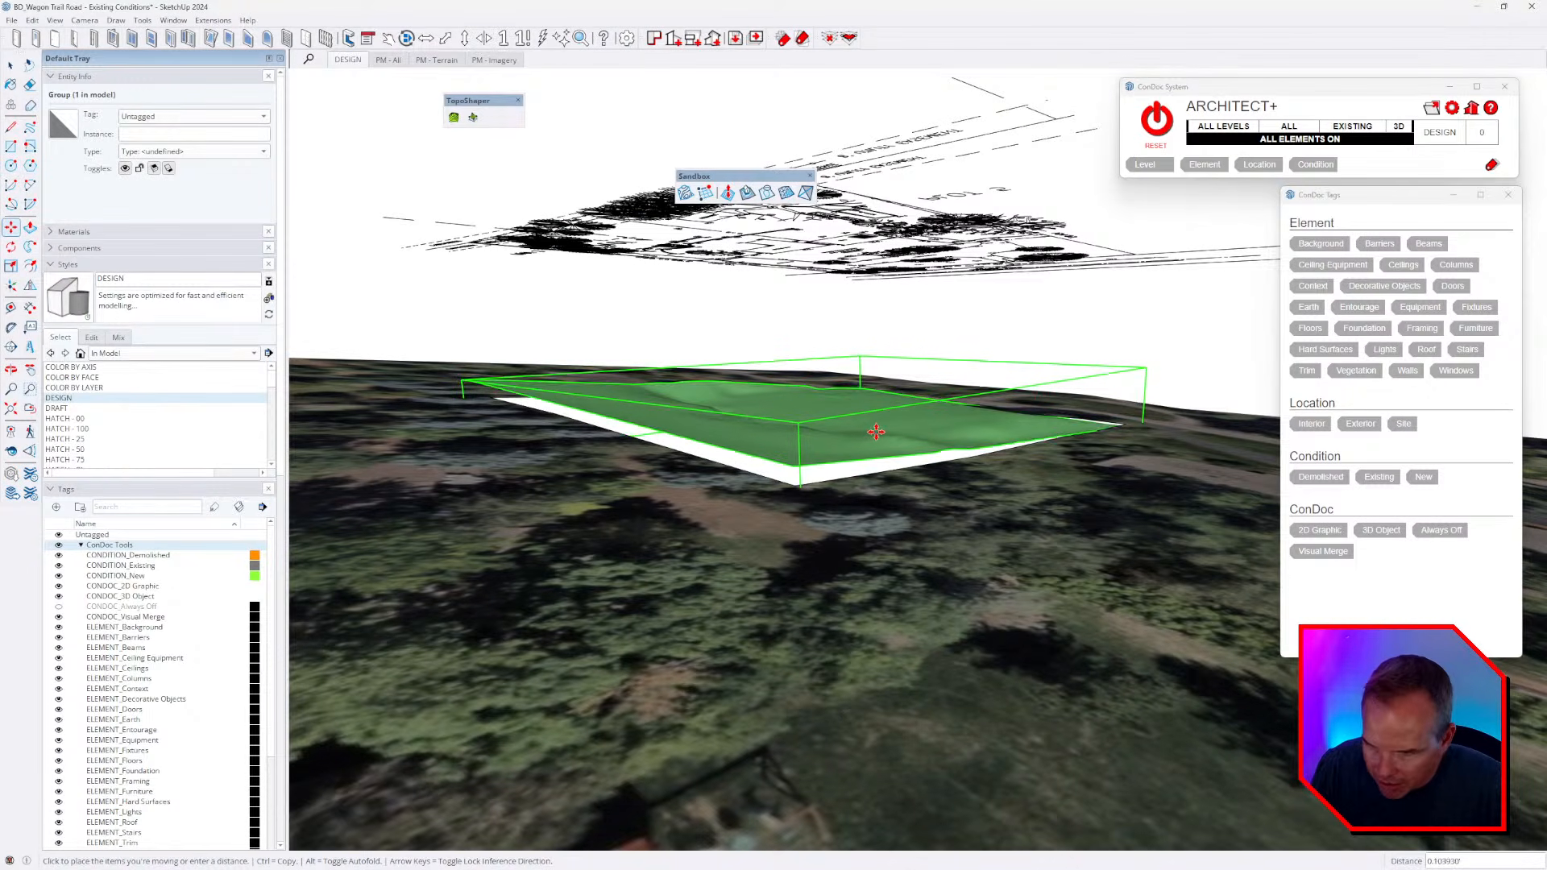
pyautogui.click(876, 435)
pyautogui.press('space')
# - Open the property boundary plane group floating above the terrain and select its face
pyautogui.scroll(-1, 886, 435)
pyautogui.moveTo(900, 431); pyautogui.dragTo(751, 472, button='middle')
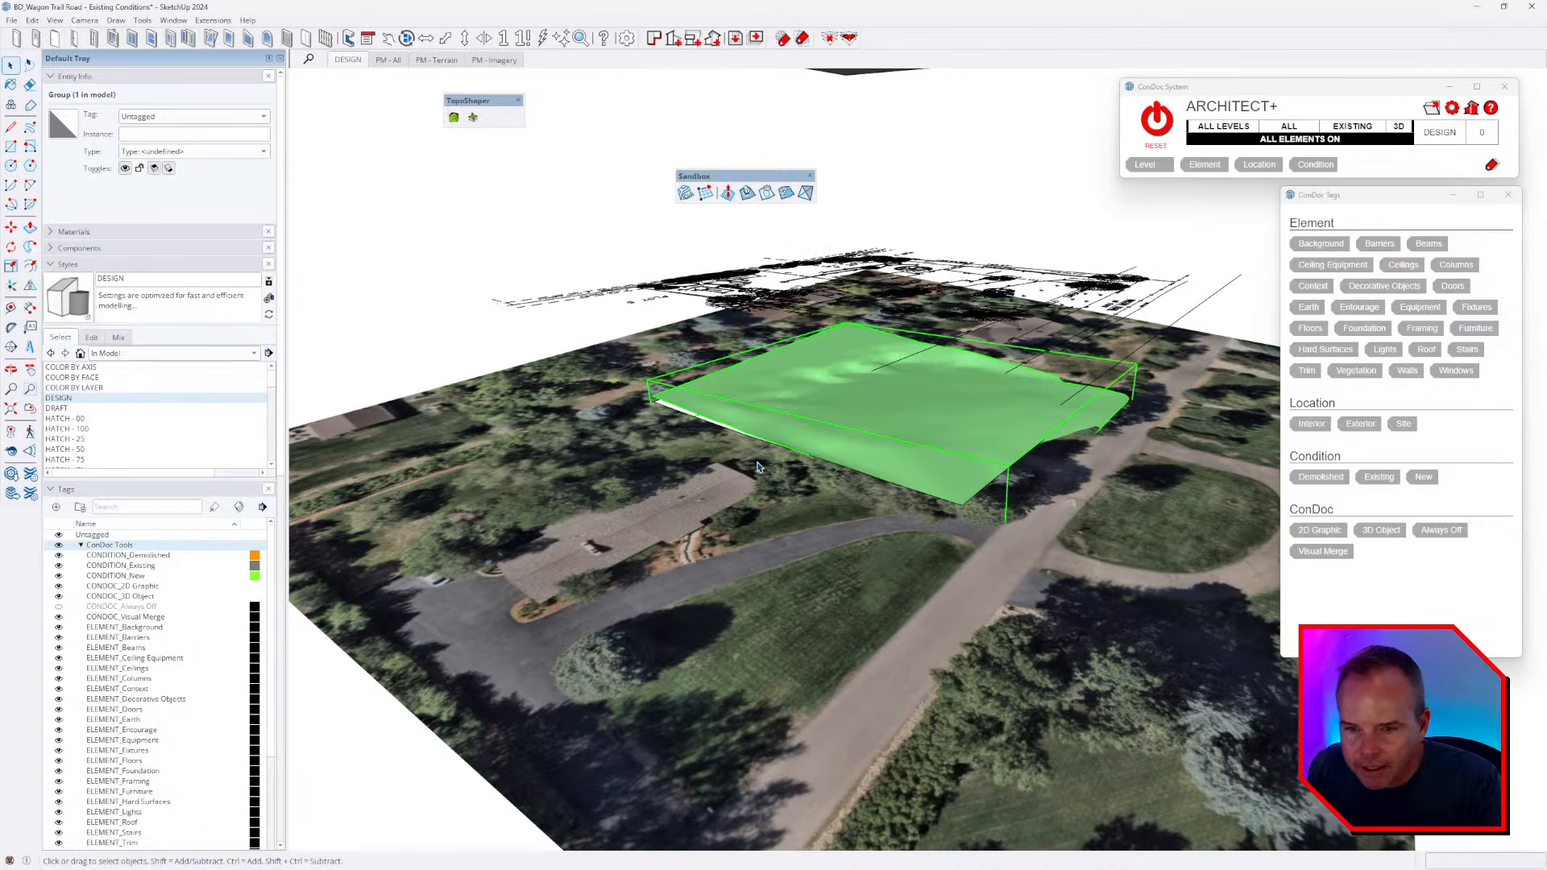
pyautogui.scroll(-5, 851, 338)
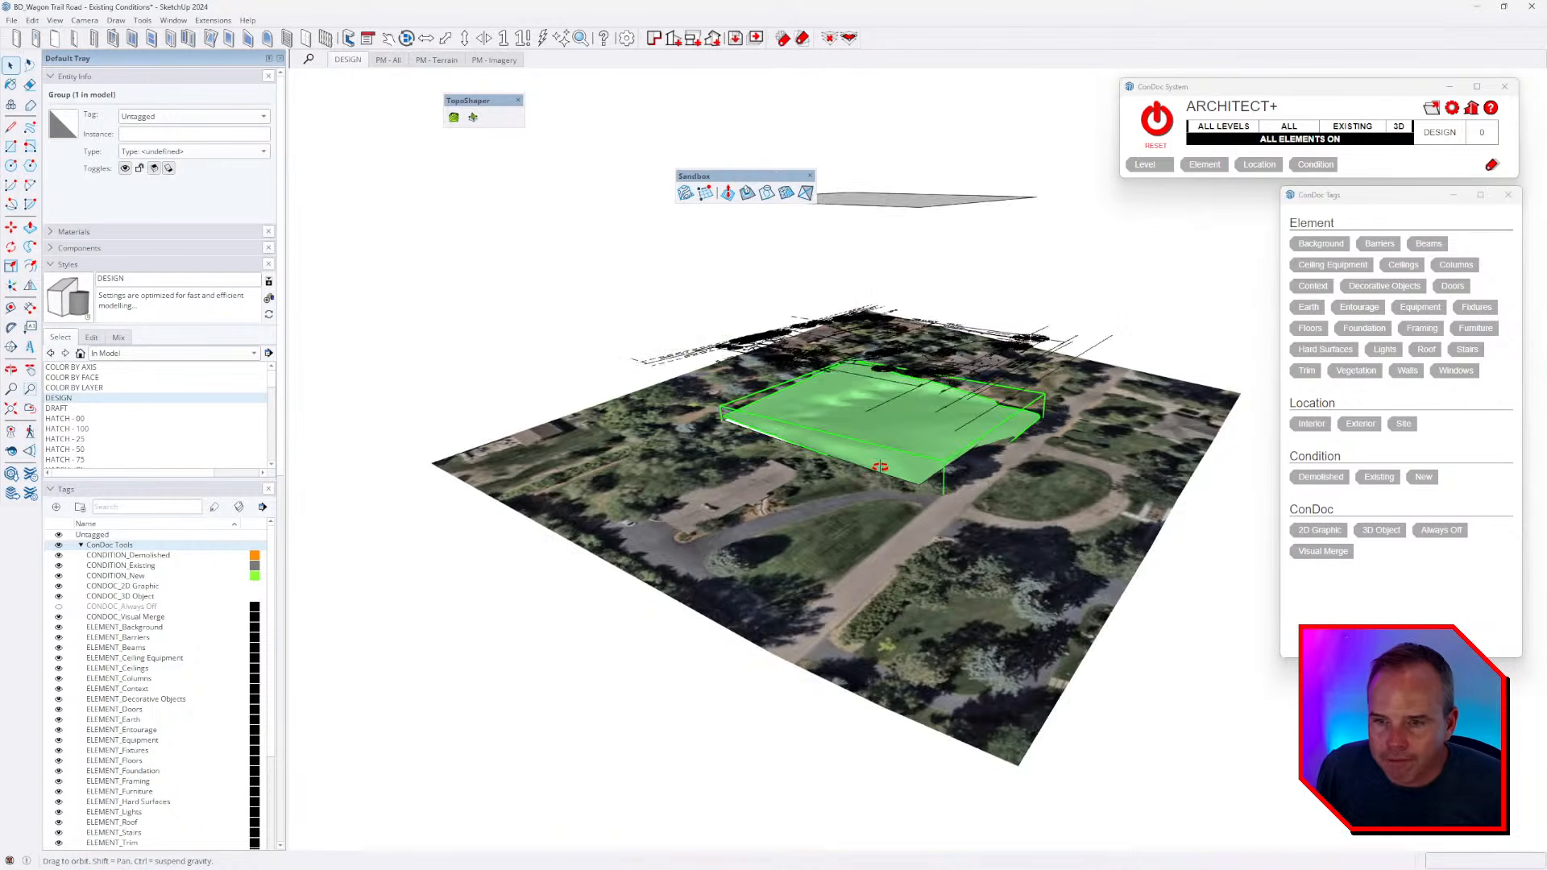
pyautogui.scroll(4, 891, 456)
pyautogui.moveTo(1054, 407); pyautogui.dragTo(1044, 430, button='middle')
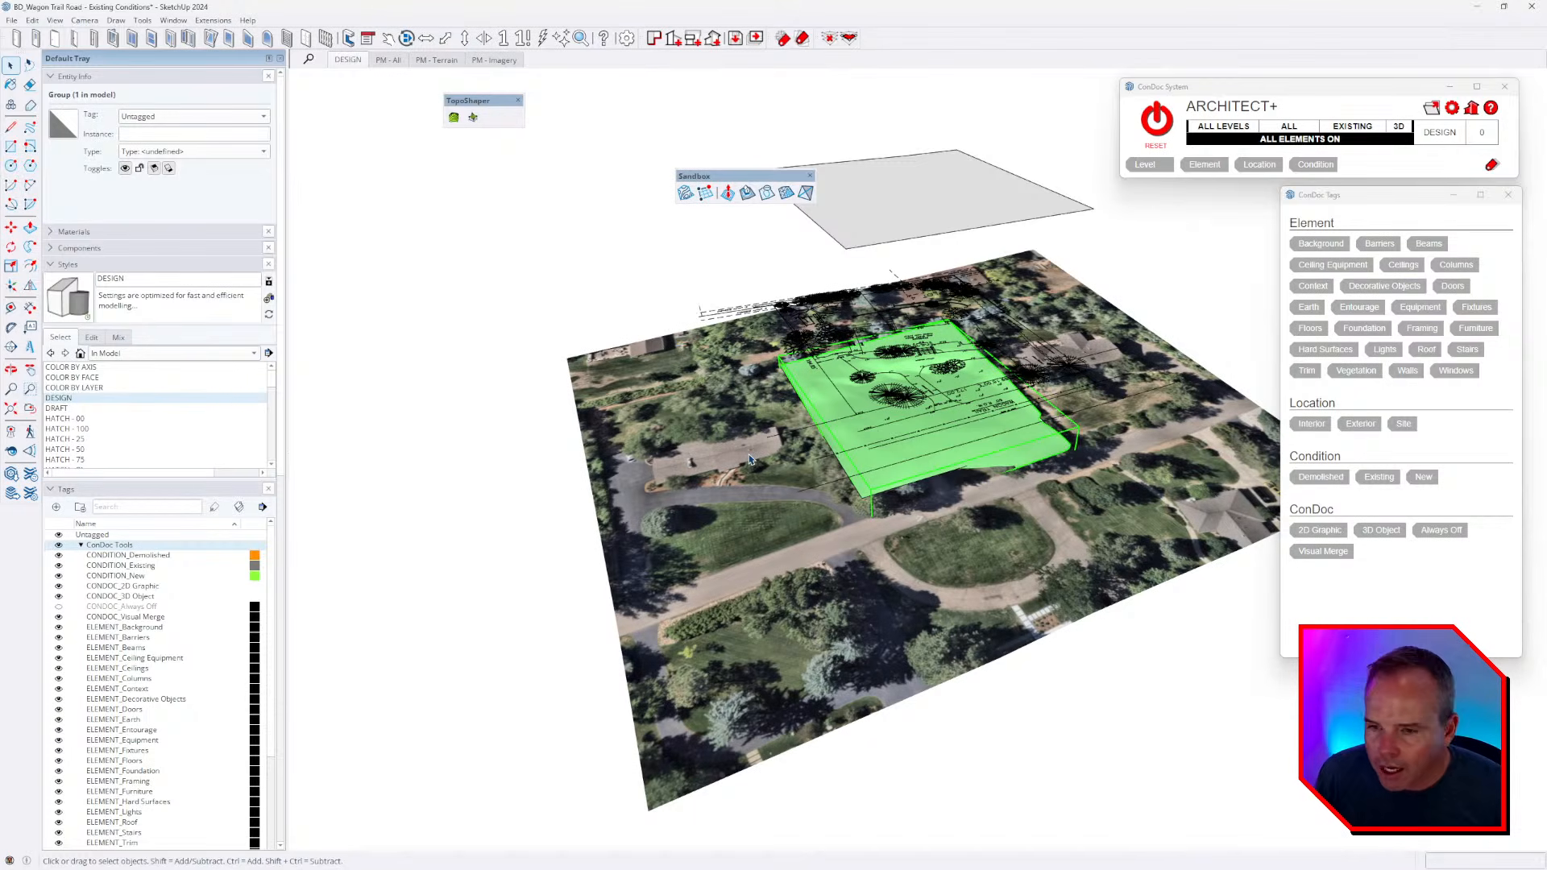
pyautogui.moveTo(735, 400); pyautogui.dragTo(889, 516, button='middle')
pyautogui.doubleClick(886, 258)
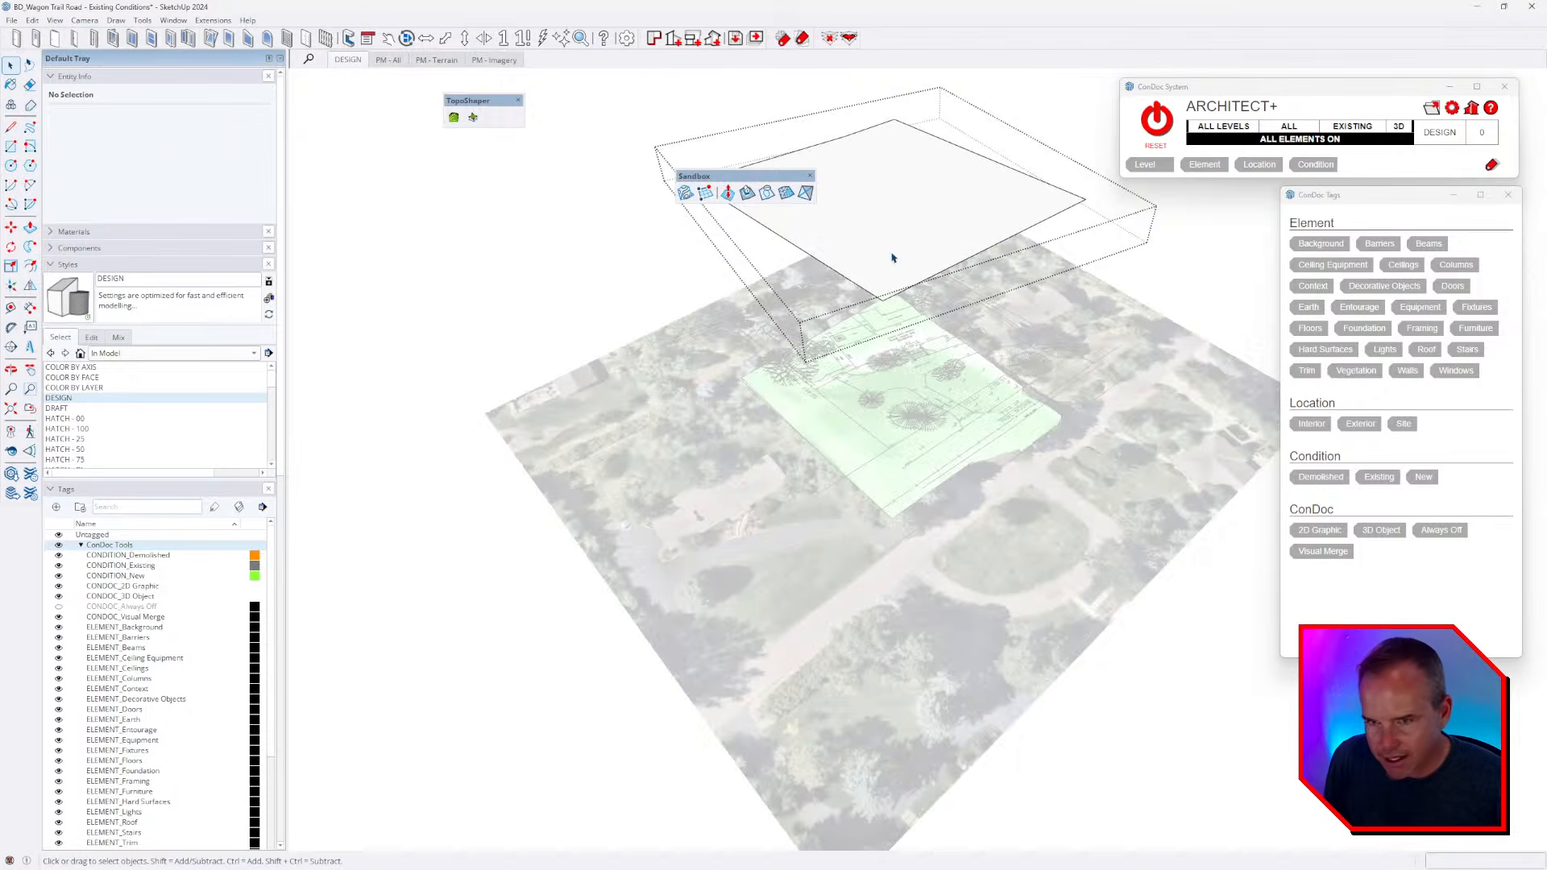
pyautogui.click(900, 253)
# - Try offsetting the boundary face's outline inward by about 12 ft, and undo the offset
pyautogui.press('f')
pyautogui.click(955, 263)
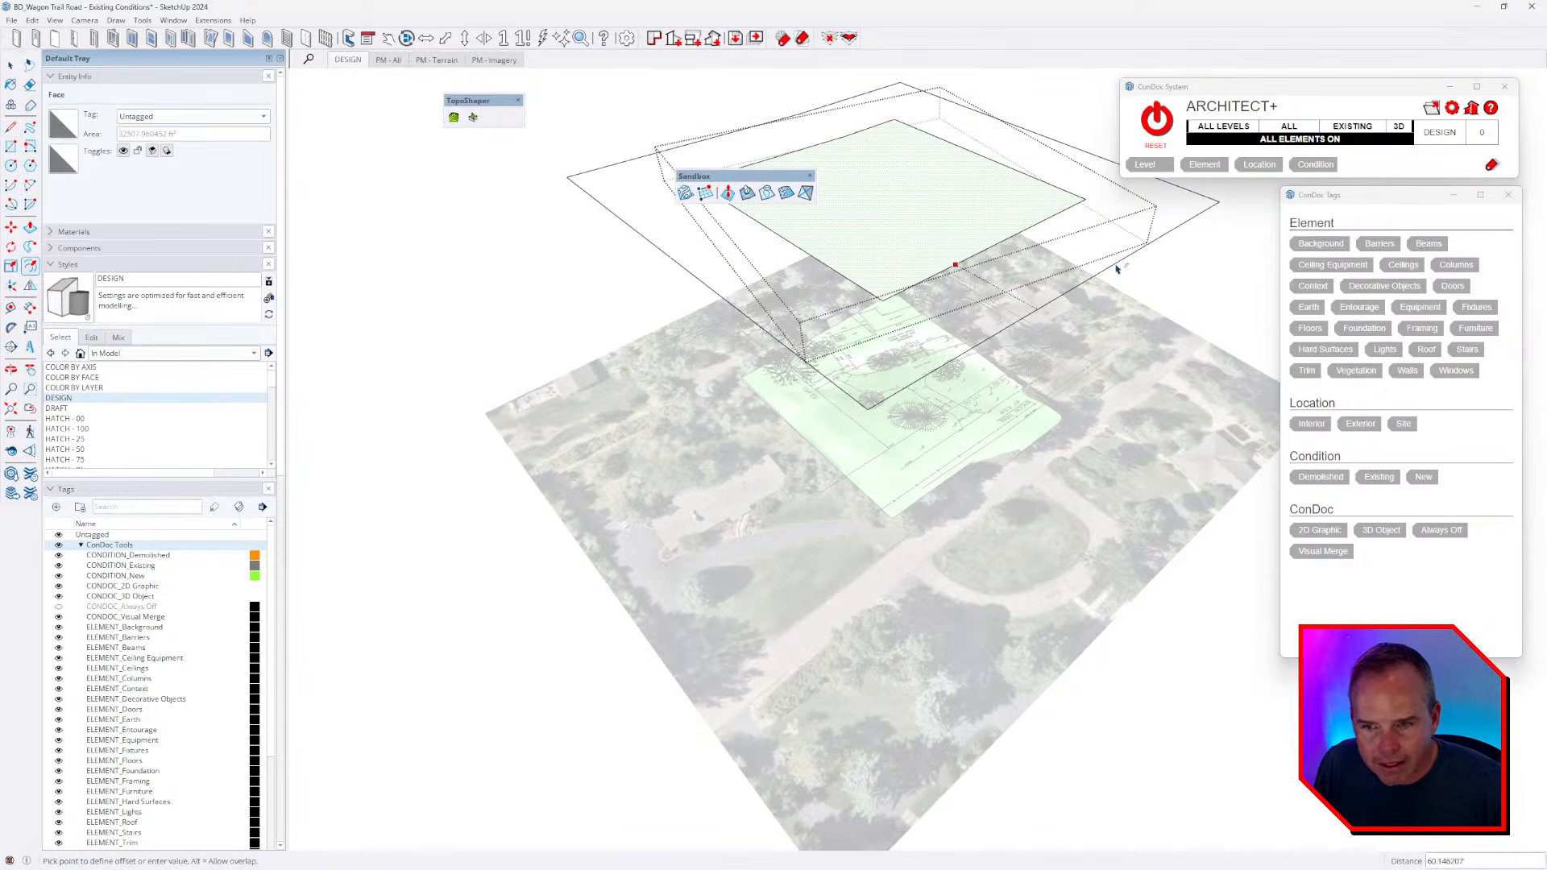
pyautogui.click(856, 144)
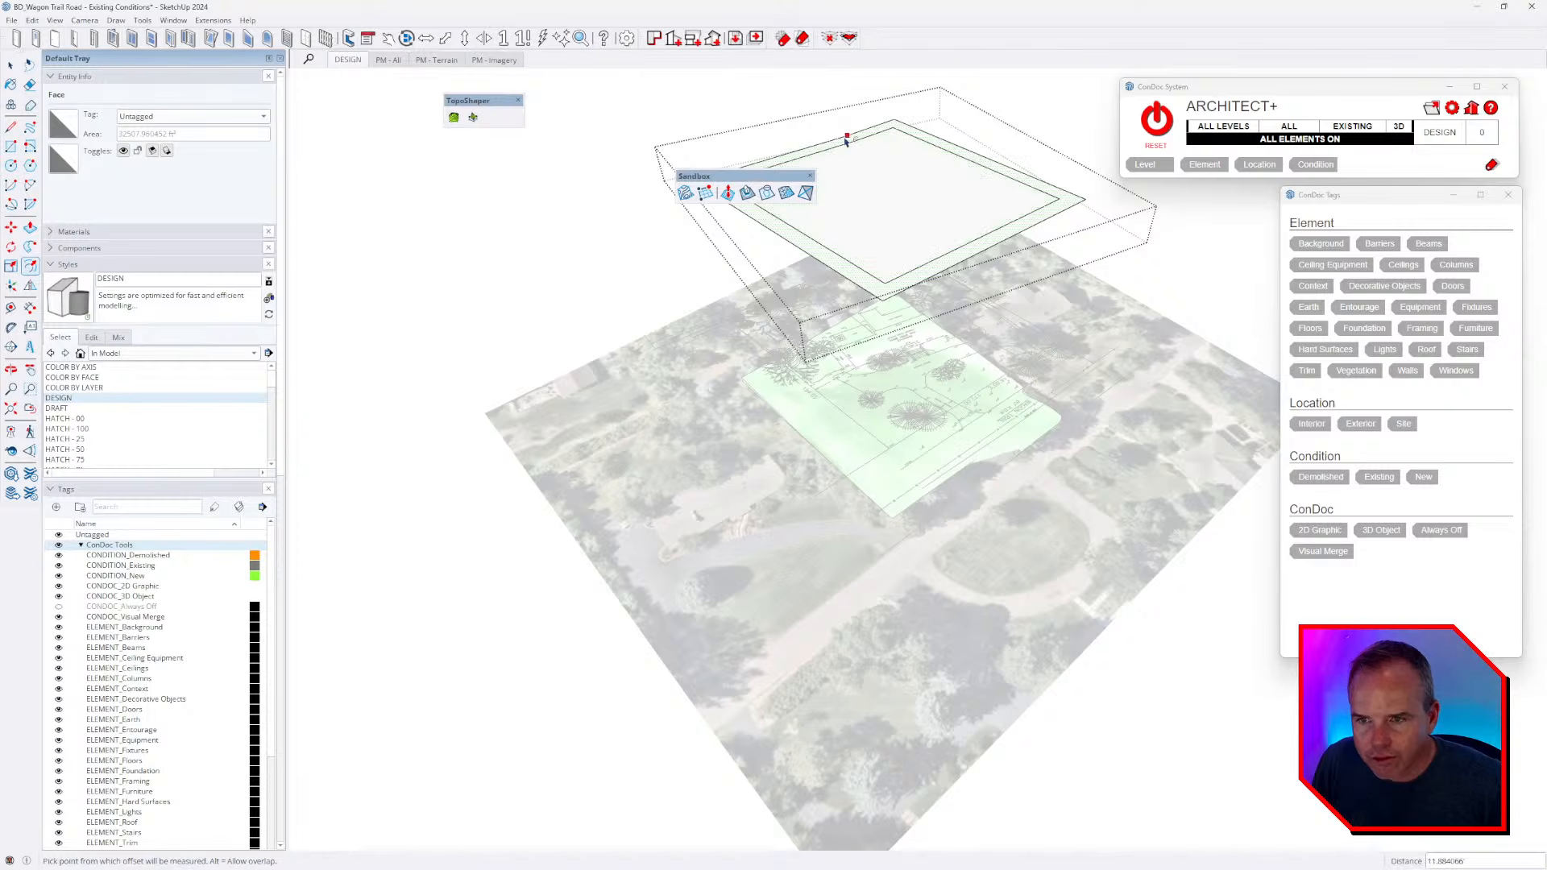
pyautogui.moveTo(687, 265); pyautogui.dragTo(1201, 215, button='middle')
pyautogui.scroll(-1, 1201, 215)
pyautogui.hotkey('ctrl', 'z')
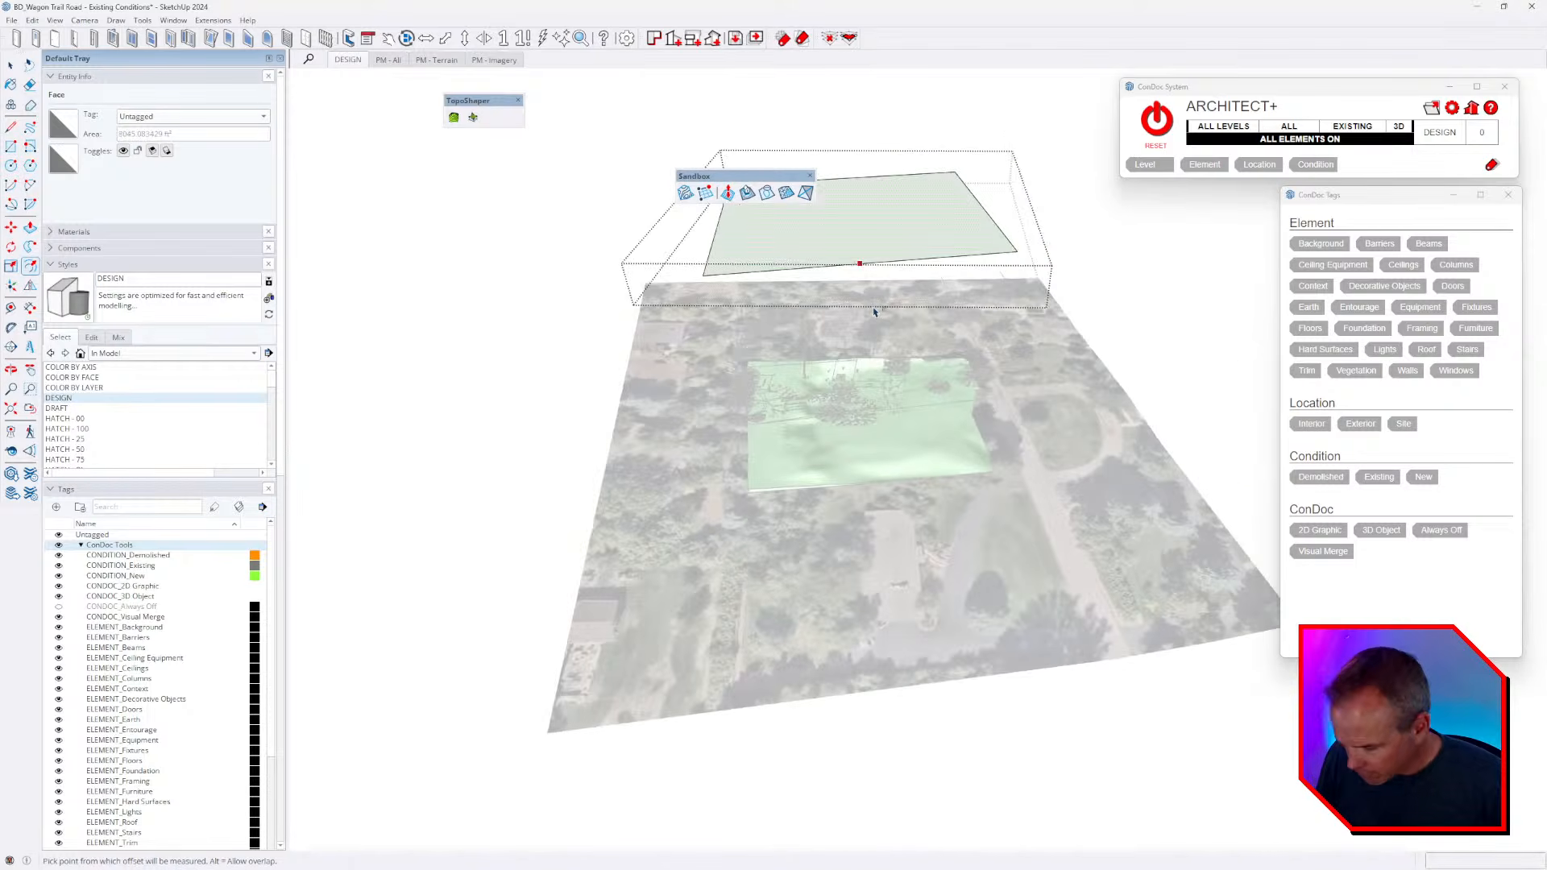
# - Offset the boundary face's outline outward by 25 ft
pyautogui.press('F2')
pyautogui.click(795, 504)
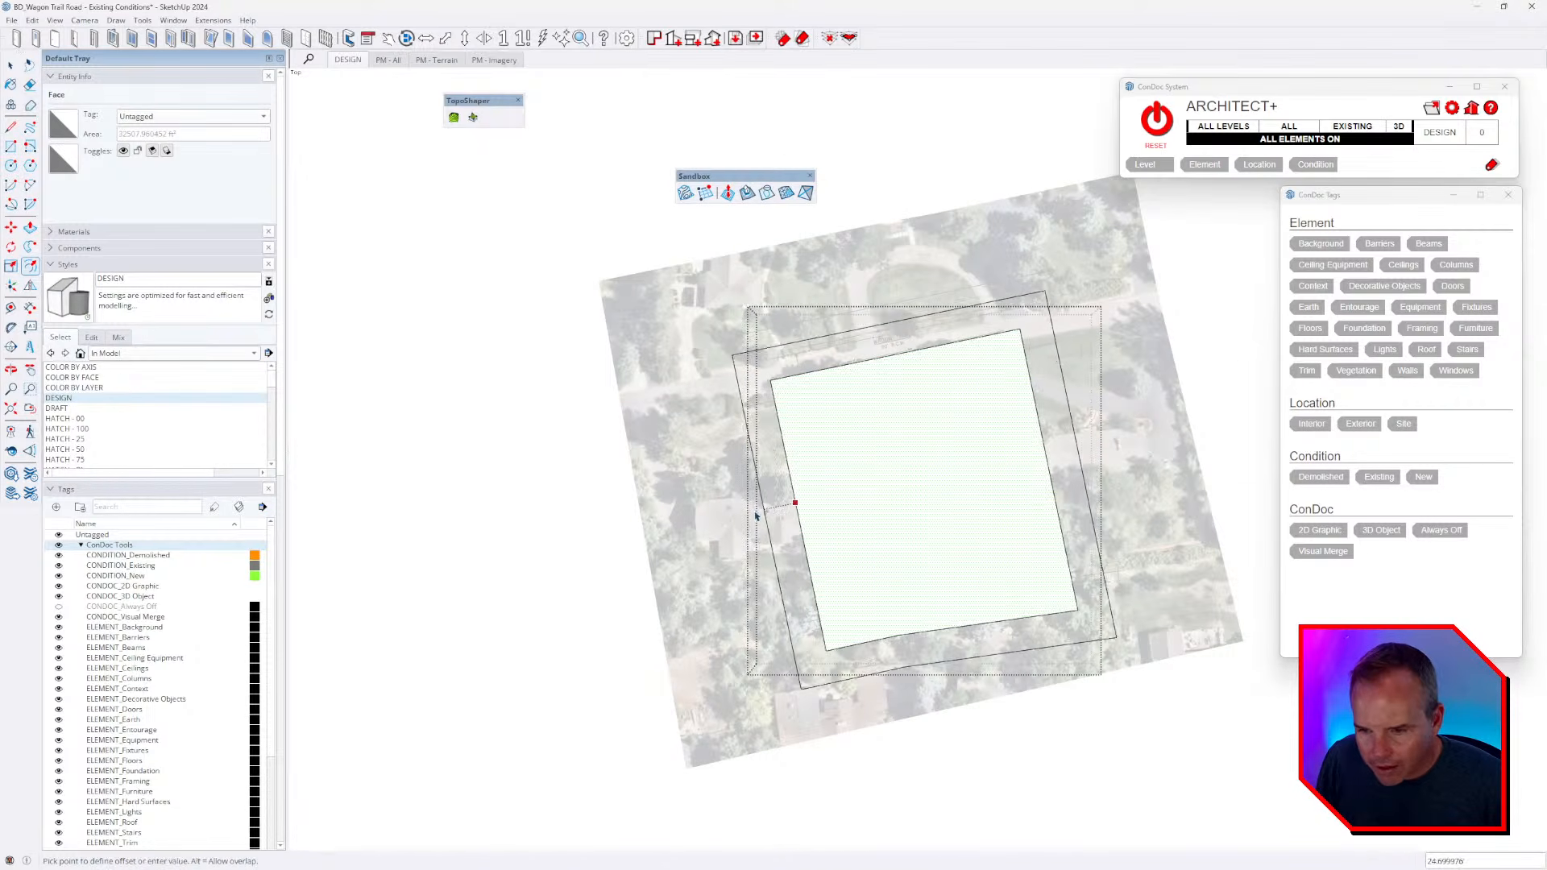
pyautogui.write('25')
pyautogui.press('Return')
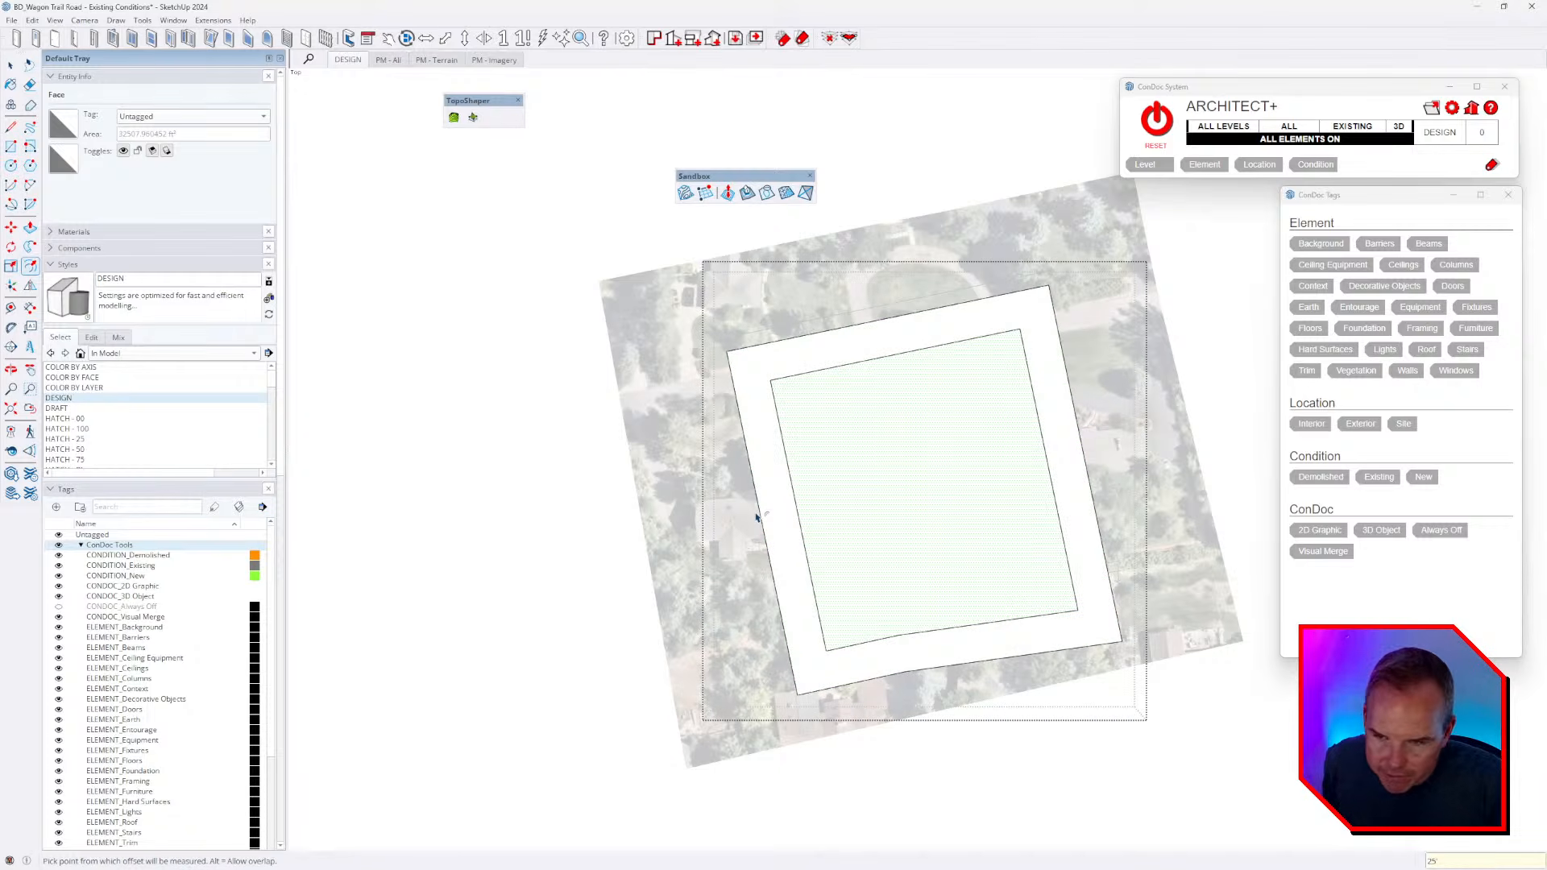
pyautogui.press('space')
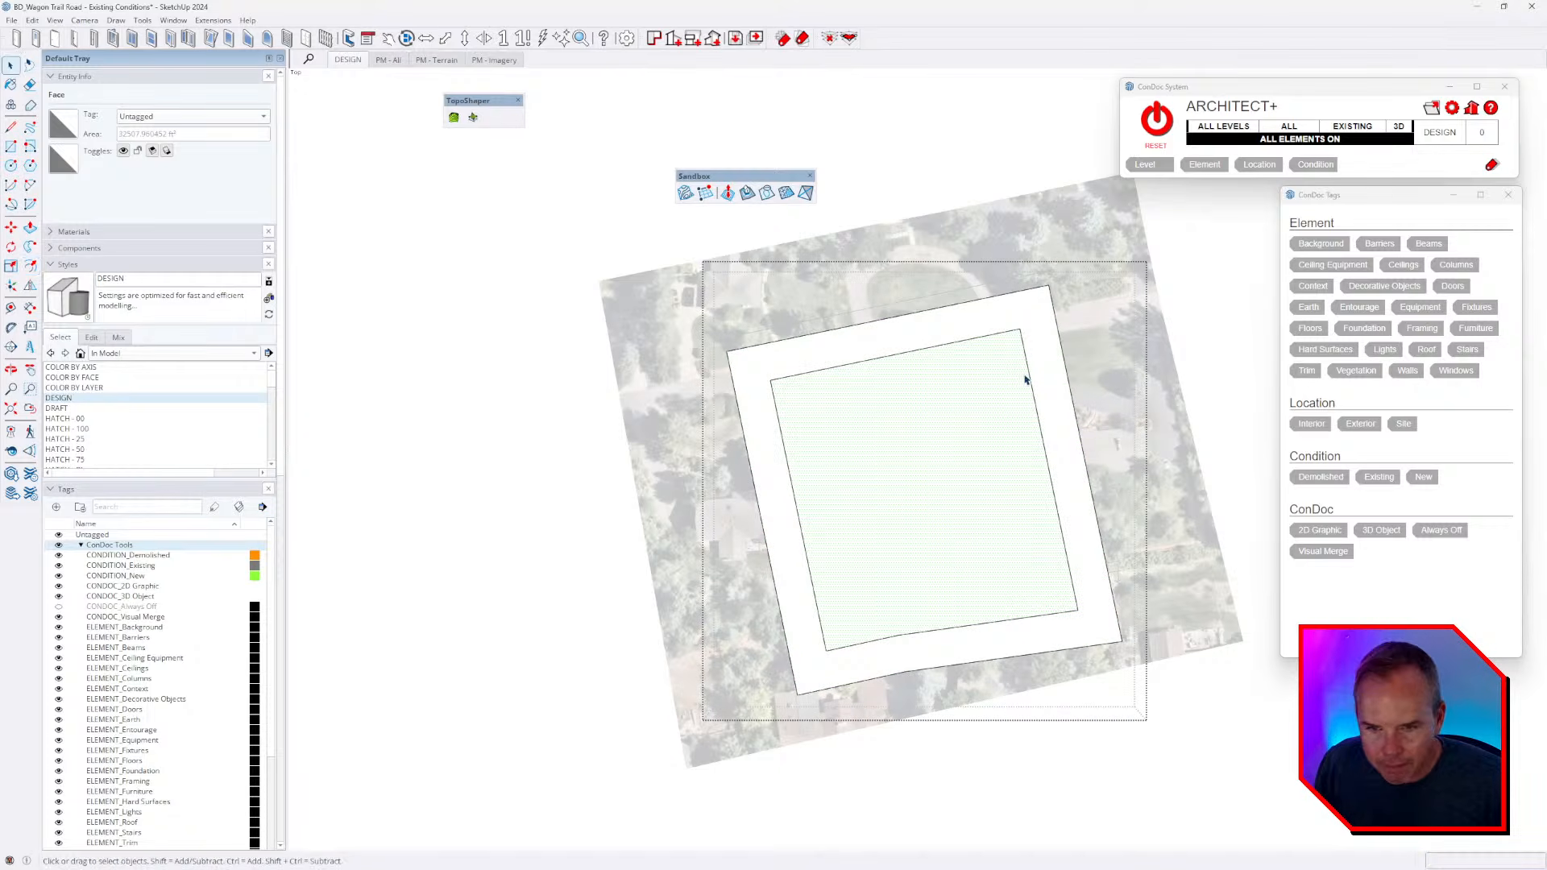
# - Group the offset border face with its edges, cut the new group, and close the boundary plane group
pyautogui.doubleClick(1051, 362)
pyautogui.hotkey('ctrl', 'g')
pyautogui.hotkey('ctrl', 'x')
pyautogui.press('Escape')
# - Open the imagery terrain group, paste the cut border group in place, and hide the rest of the model
pyautogui.moveTo(1098, 683); pyautogui.dragTo(717, 359, button='middle')
pyautogui.moveTo(1257, 395); pyautogui.dragTo(780, 569, button='middle')
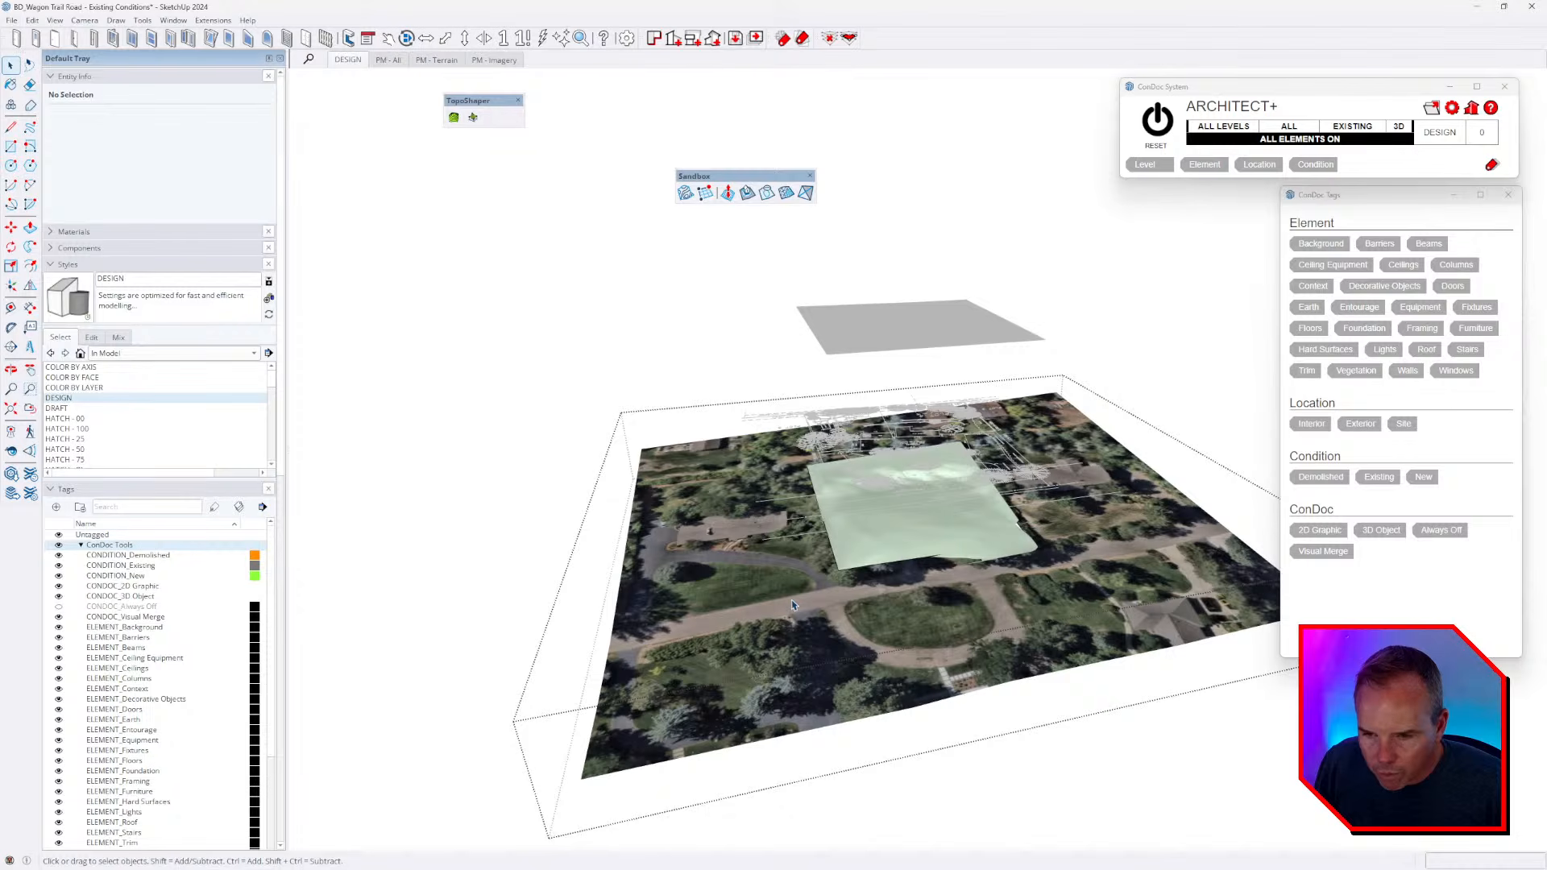
pyautogui.tripleClick(780, 569)
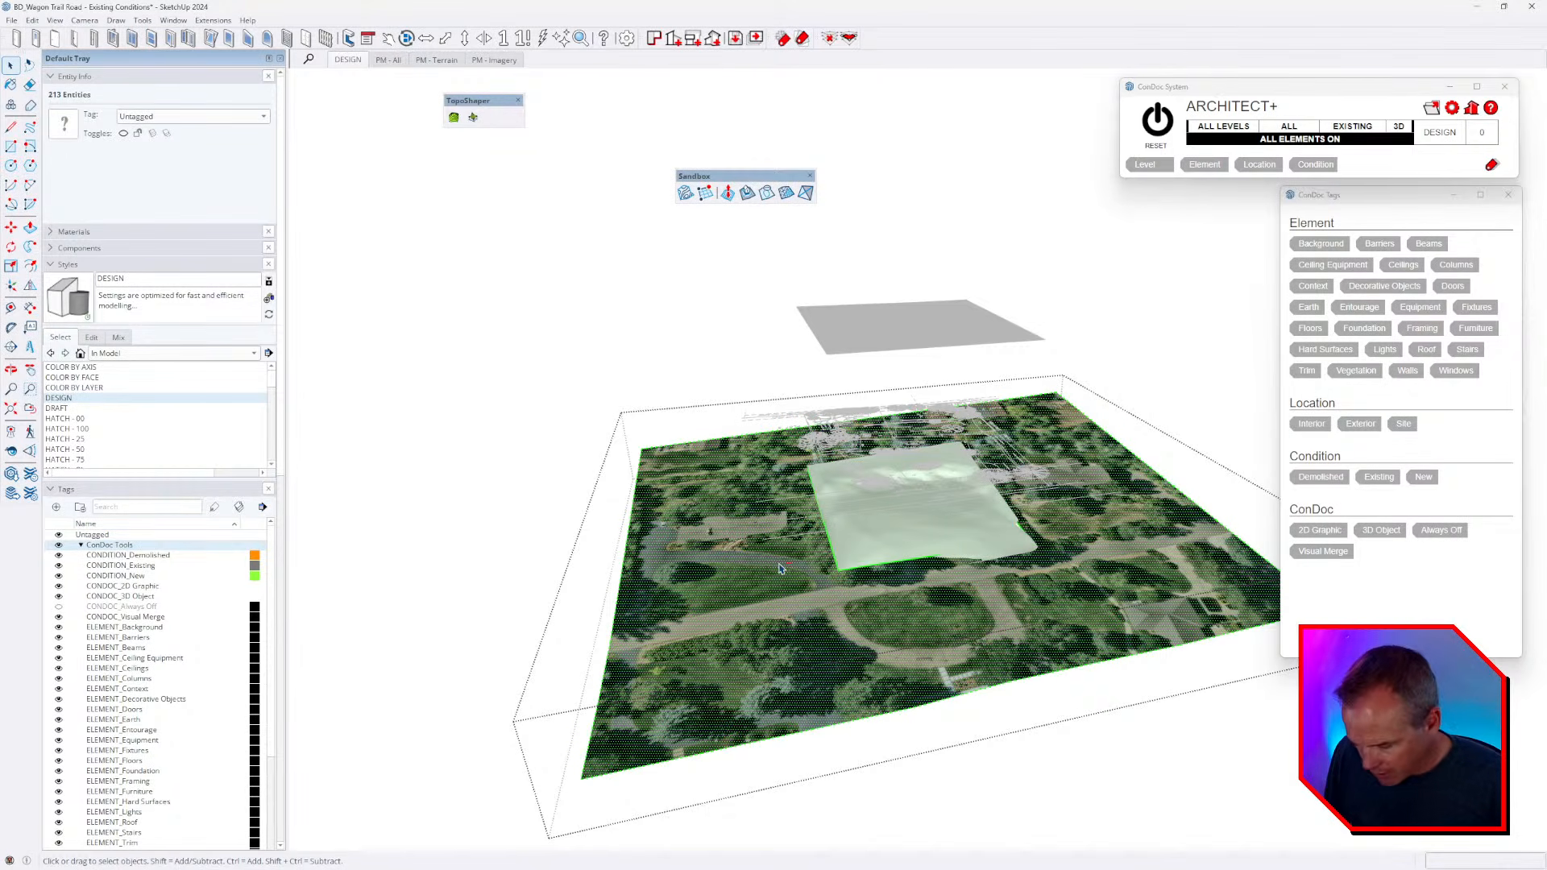
pyautogui.hotkey('alt', 'h')
pyautogui.click(778, 568)
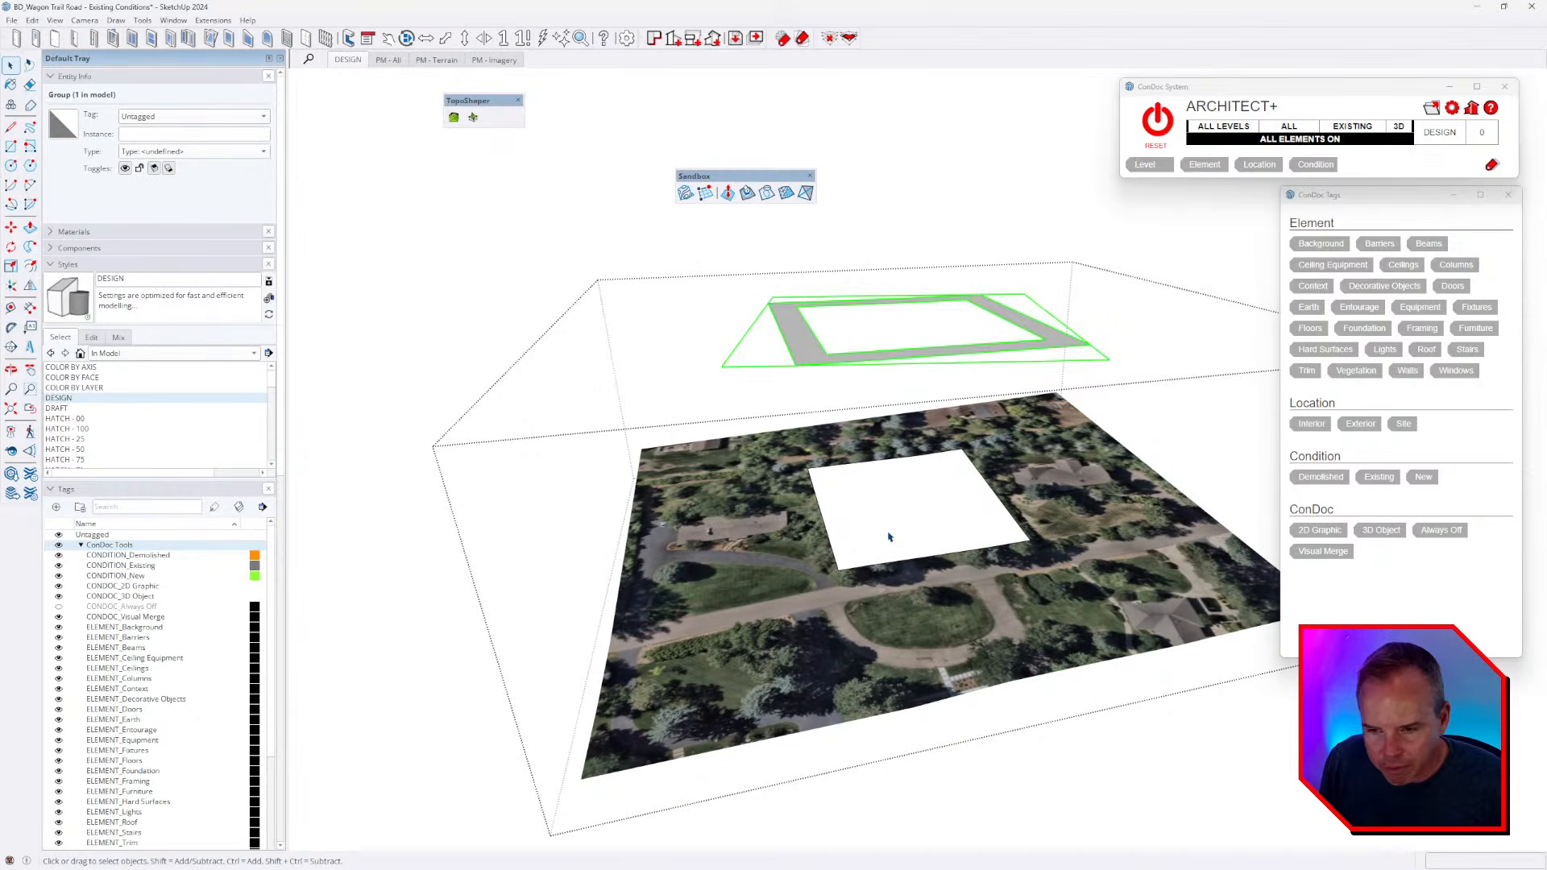
# - Open the pasted border group and erase its inner outline edges to leave one enlarged face
pyautogui.doubleClick(813, 355)
pyautogui.press('e')
pyautogui.moveTo(818, 355); pyautogui.dragTo(833, 346)
pyautogui.moveTo(979, 303); pyautogui.dragTo(877, 300)
pyautogui.press('space')
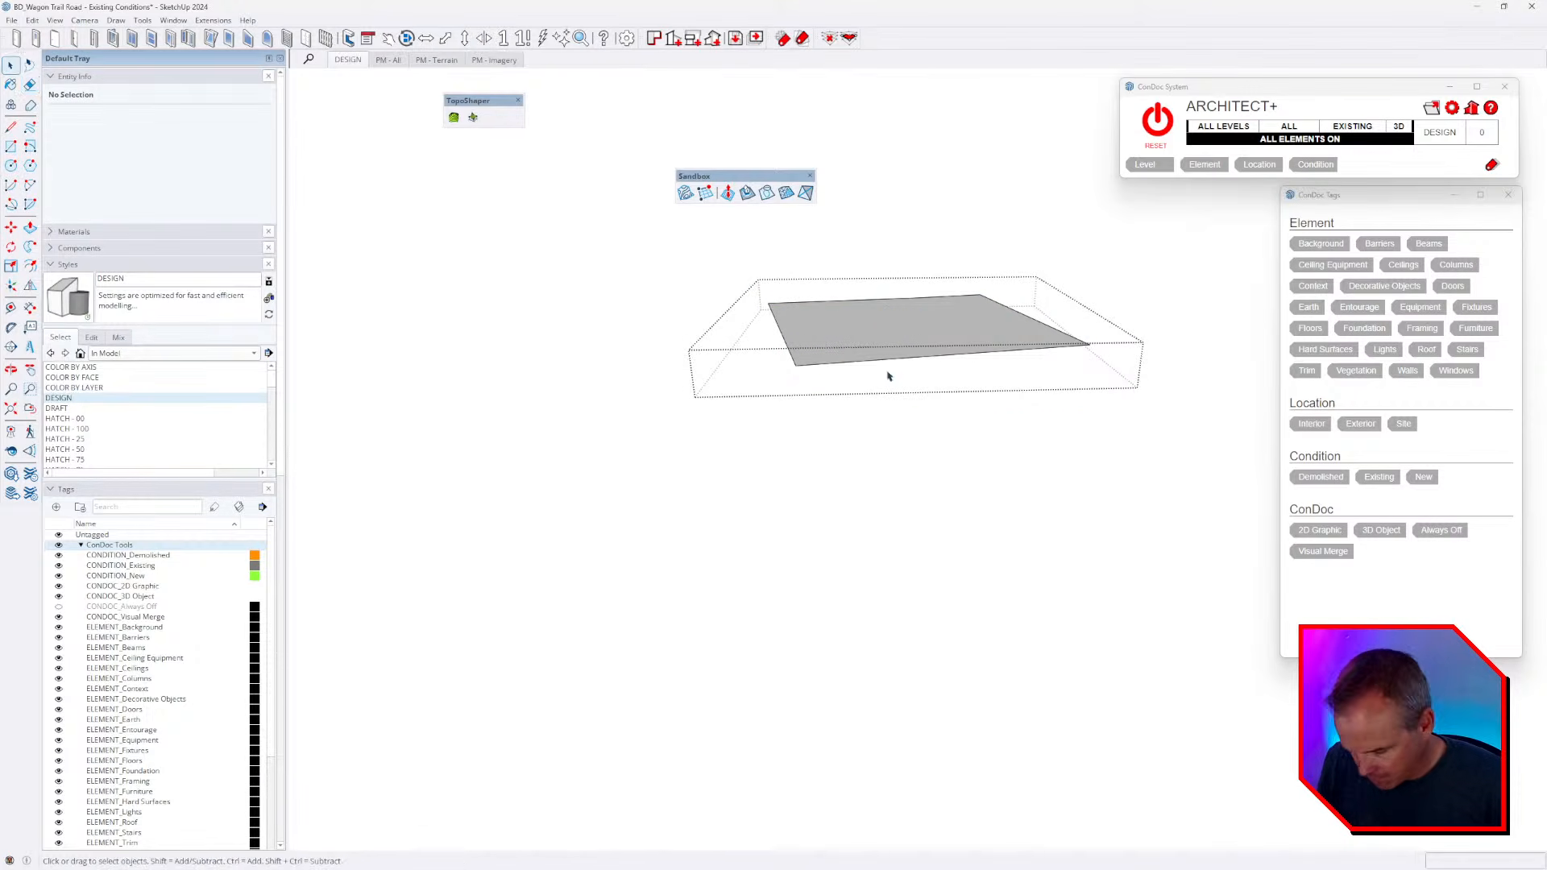
# - Close the border group, drape its 25 ft outline onto the imagery terrain, and select the draped strip around the lot opening
pyautogui.press('Escape')
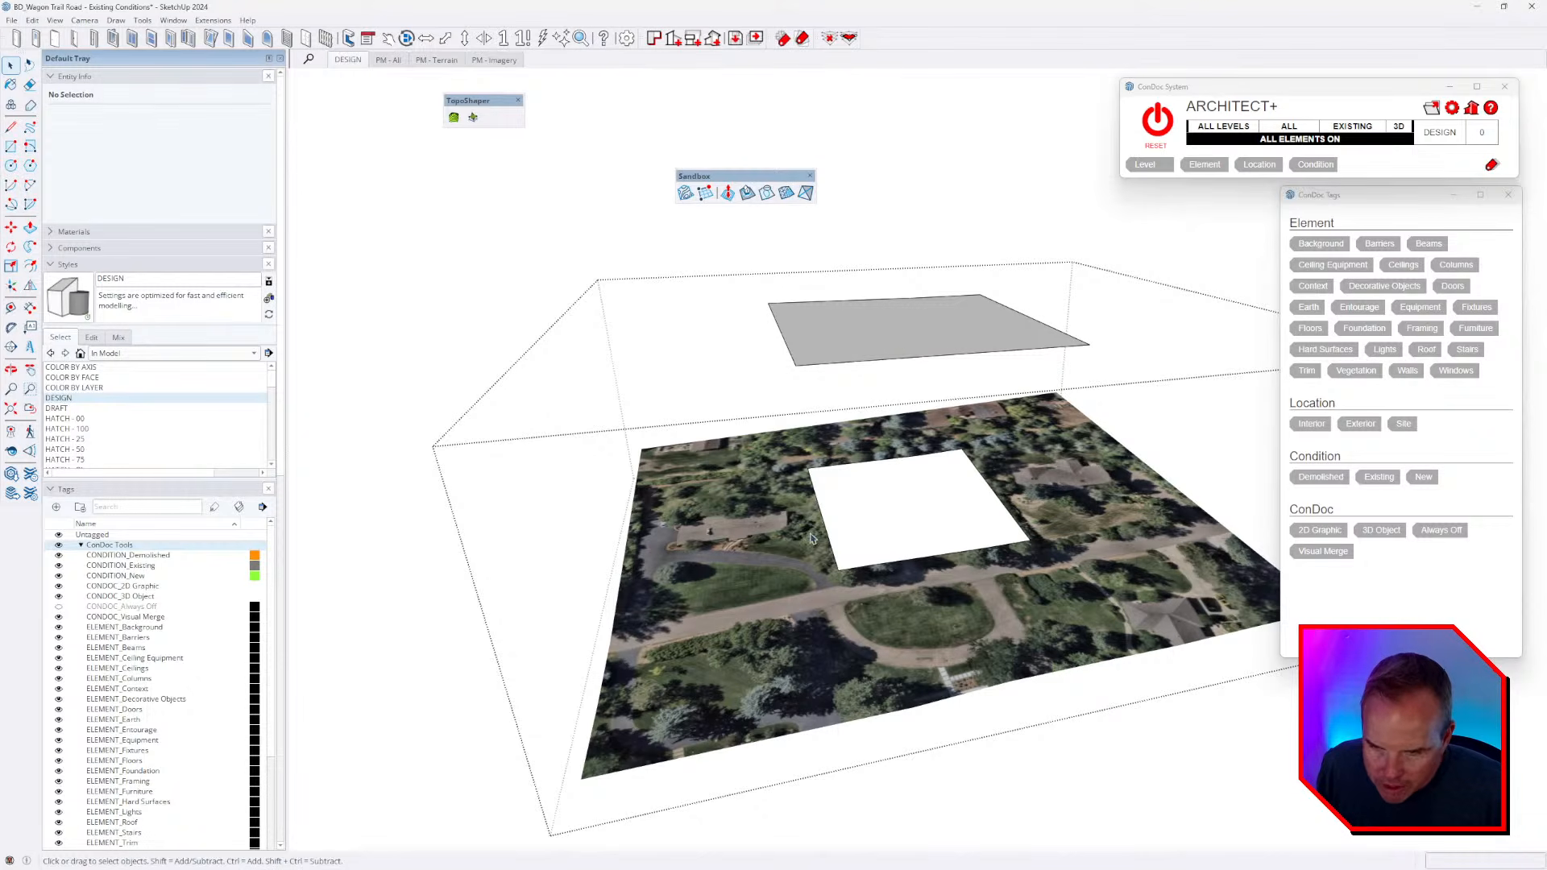
pyautogui.moveTo(806, 344); pyautogui.dragTo(762, 316, button='middle')
pyautogui.moveTo(864, 334); pyautogui.dragTo(786, 284, button='middle')
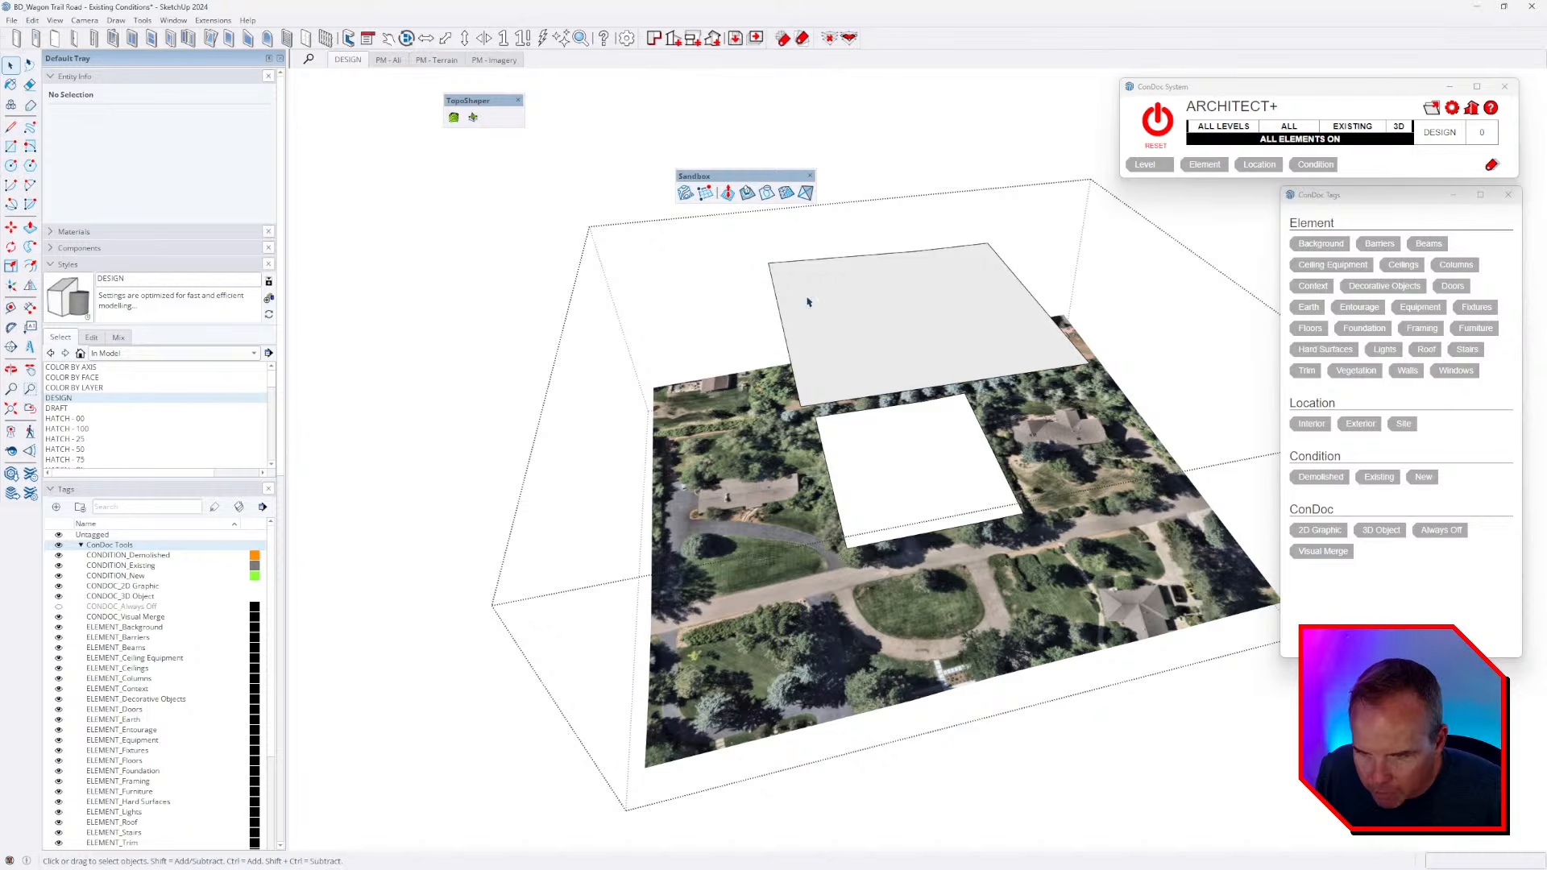
pyautogui.moveTo(961, 357); pyautogui.dragTo(990, 335, button='middle')
pyautogui.scroll(3, 991, 335)
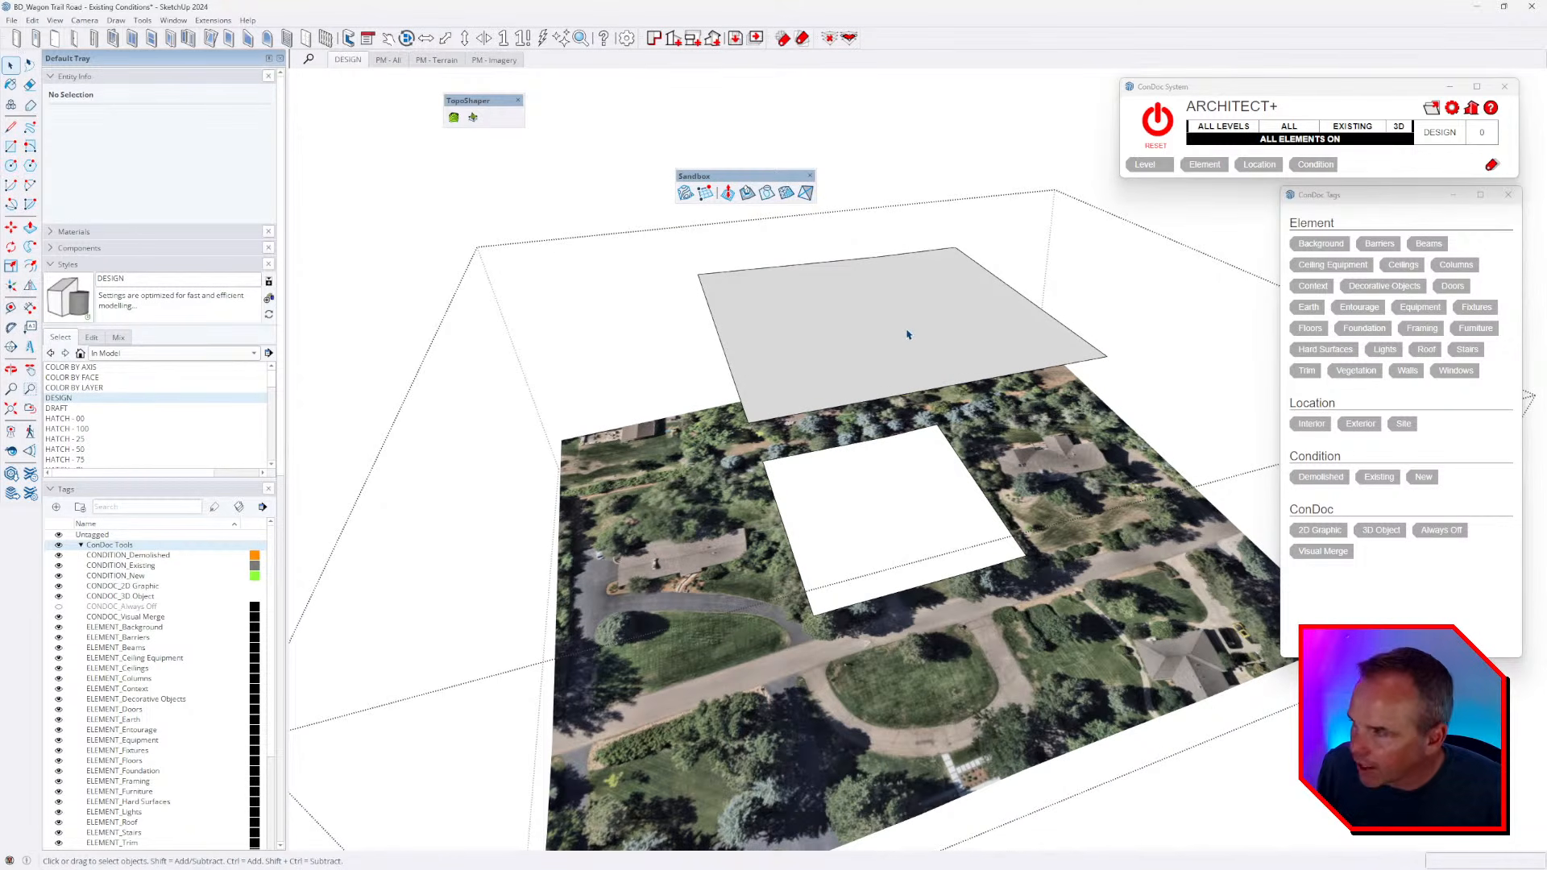
pyautogui.moveTo(892, 331); pyautogui.dragTo(863, 337, button='middle')
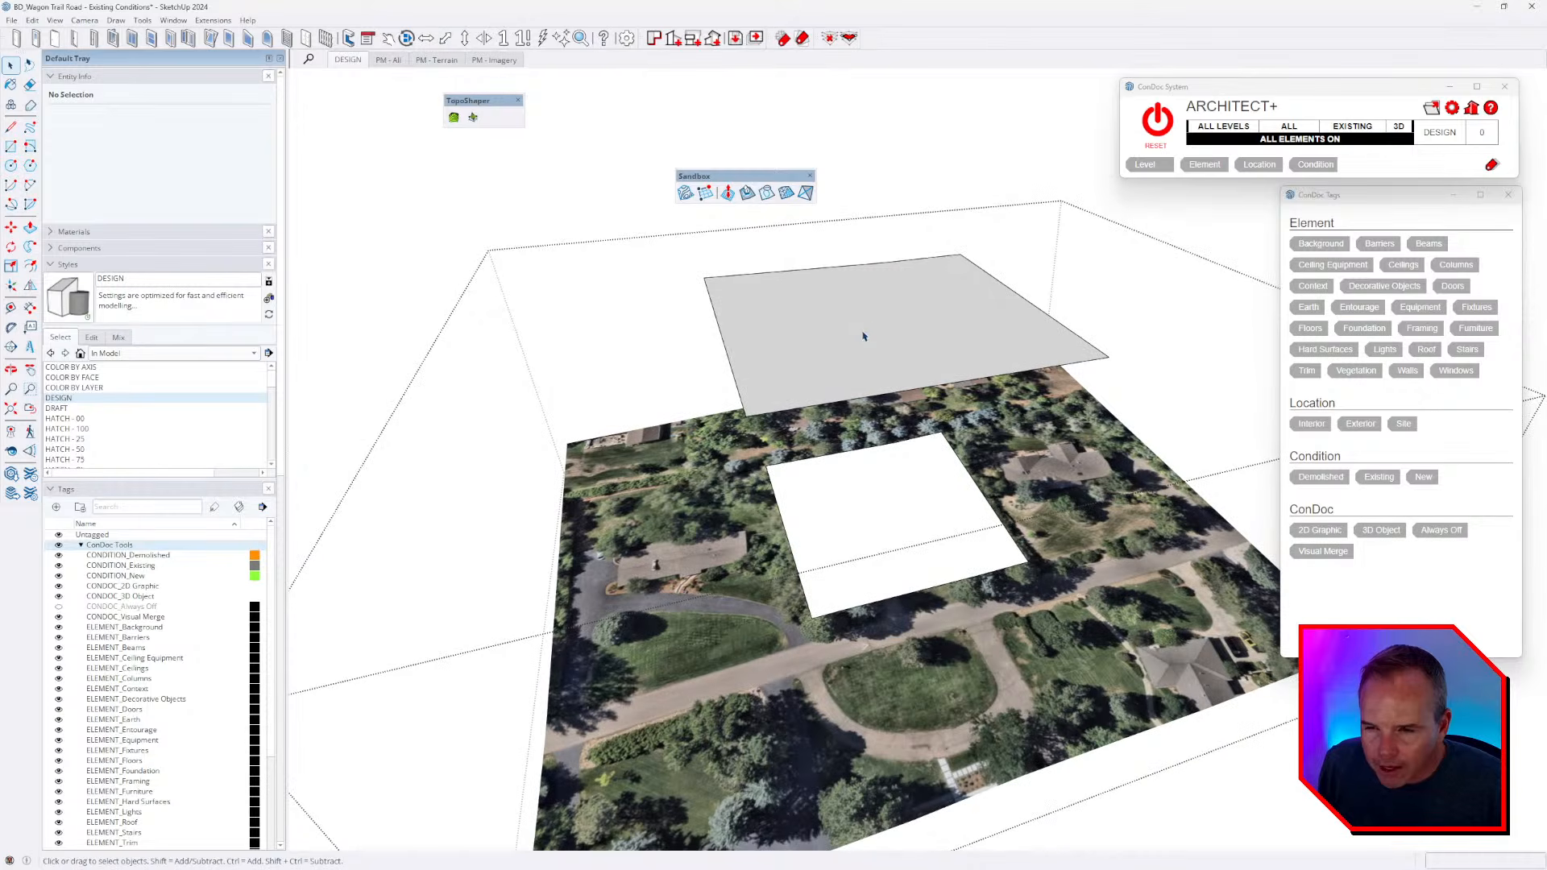
pyautogui.click(863, 336)
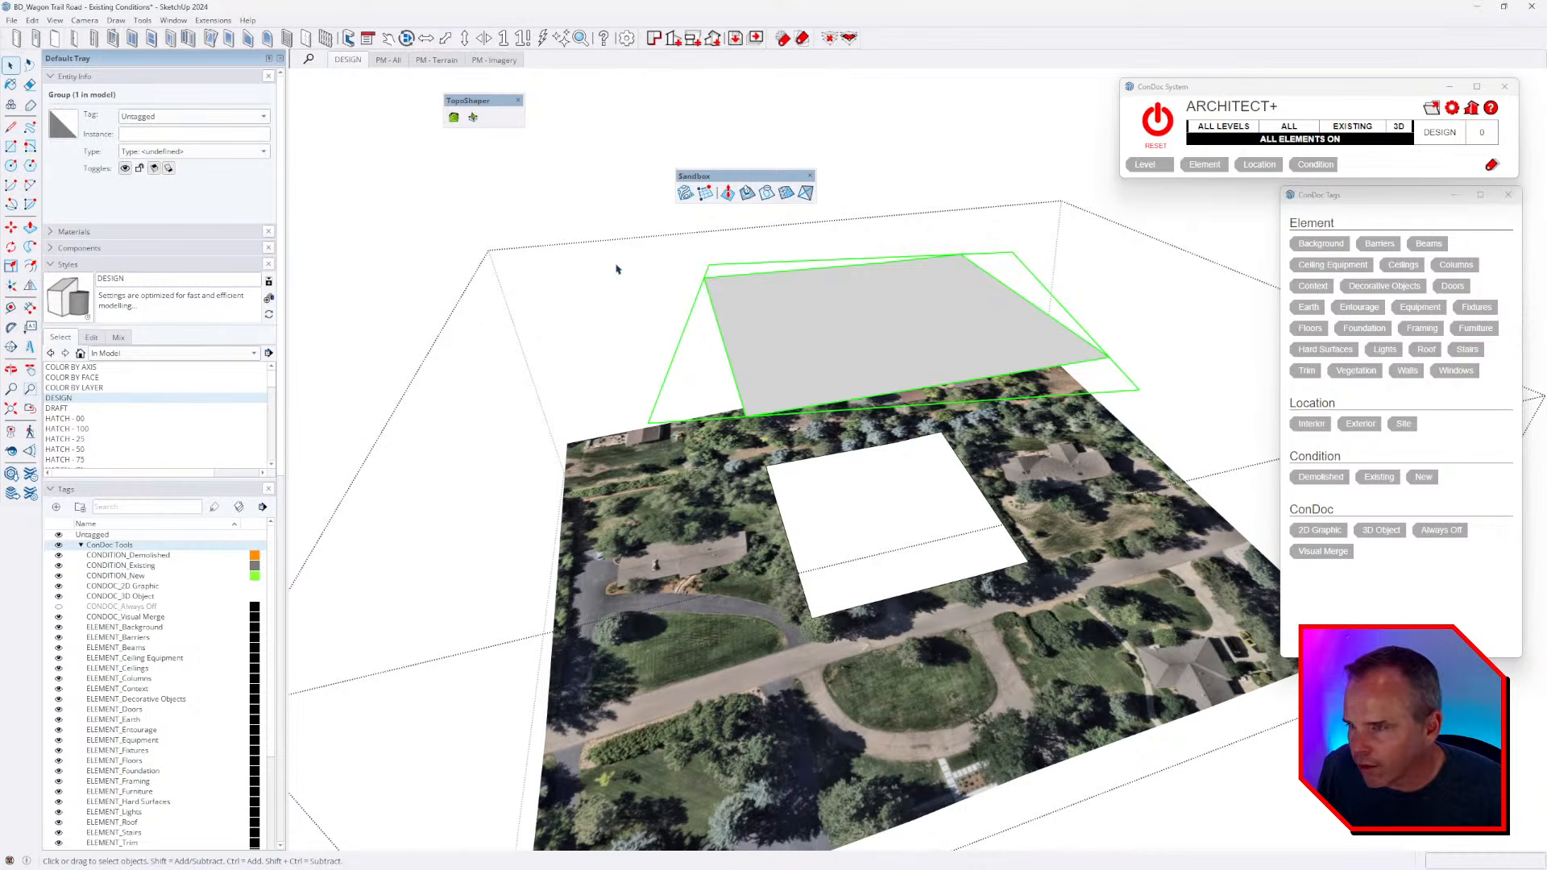
pyautogui.click(767, 195)
pyautogui.press('space')
pyautogui.doubleClick(768, 506)
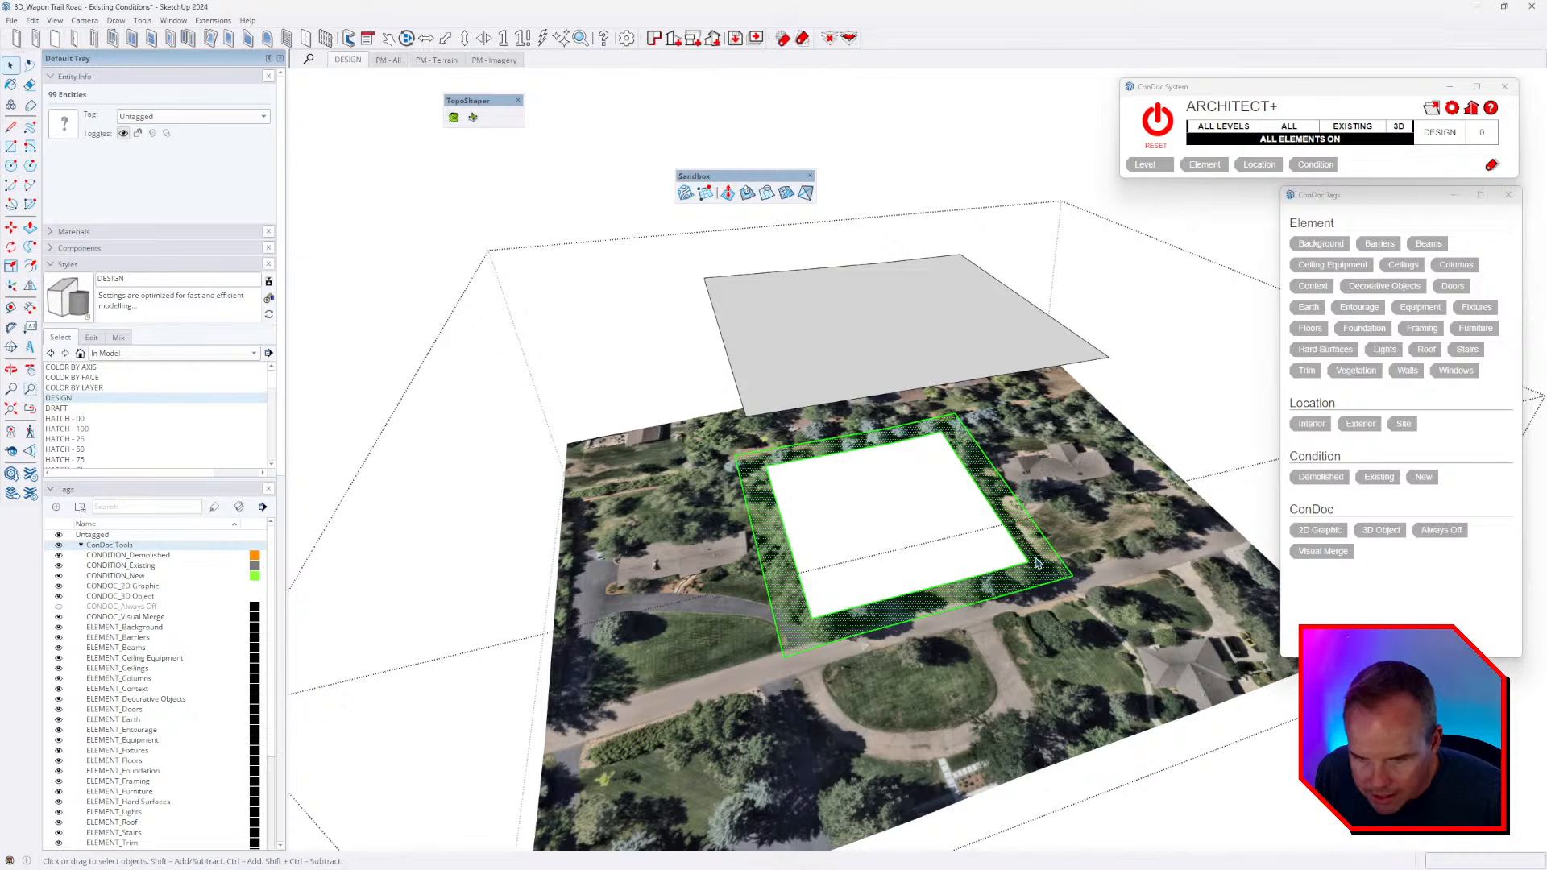
# - Delete the floating border group, group the strip around the lot opening, and tag it Always Off
pyautogui.moveTo(729, 524); pyautogui.dragTo(838, 284, button='middle')
pyautogui.click(839, 283)
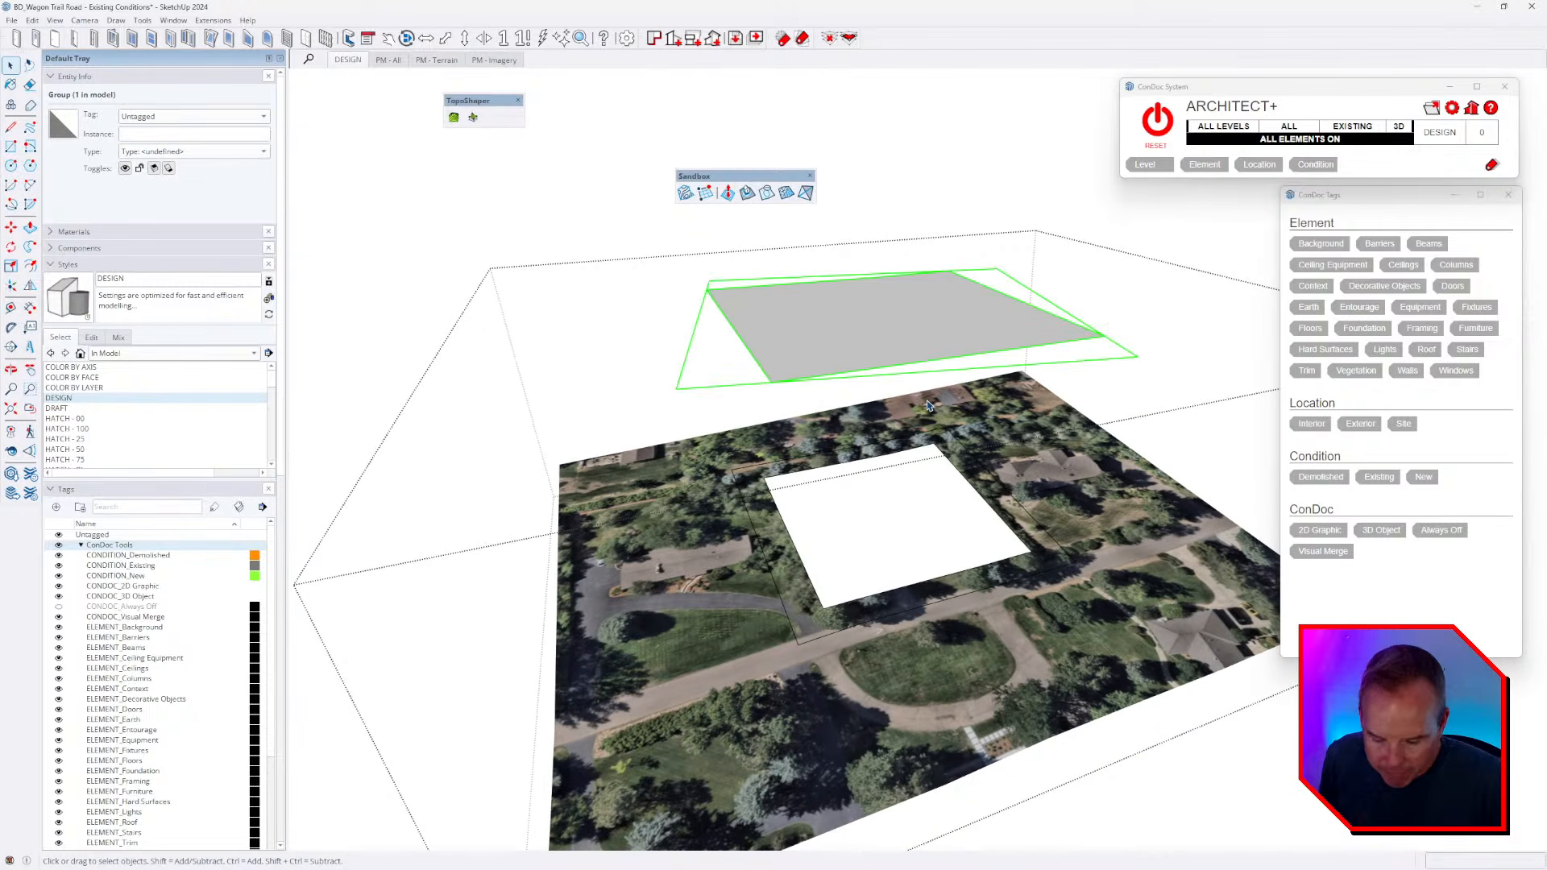
pyautogui.press('Delete')
pyautogui.moveTo(1105, 473); pyautogui.dragTo(784, 543, button='middle')
pyautogui.tripleClick(781, 504)
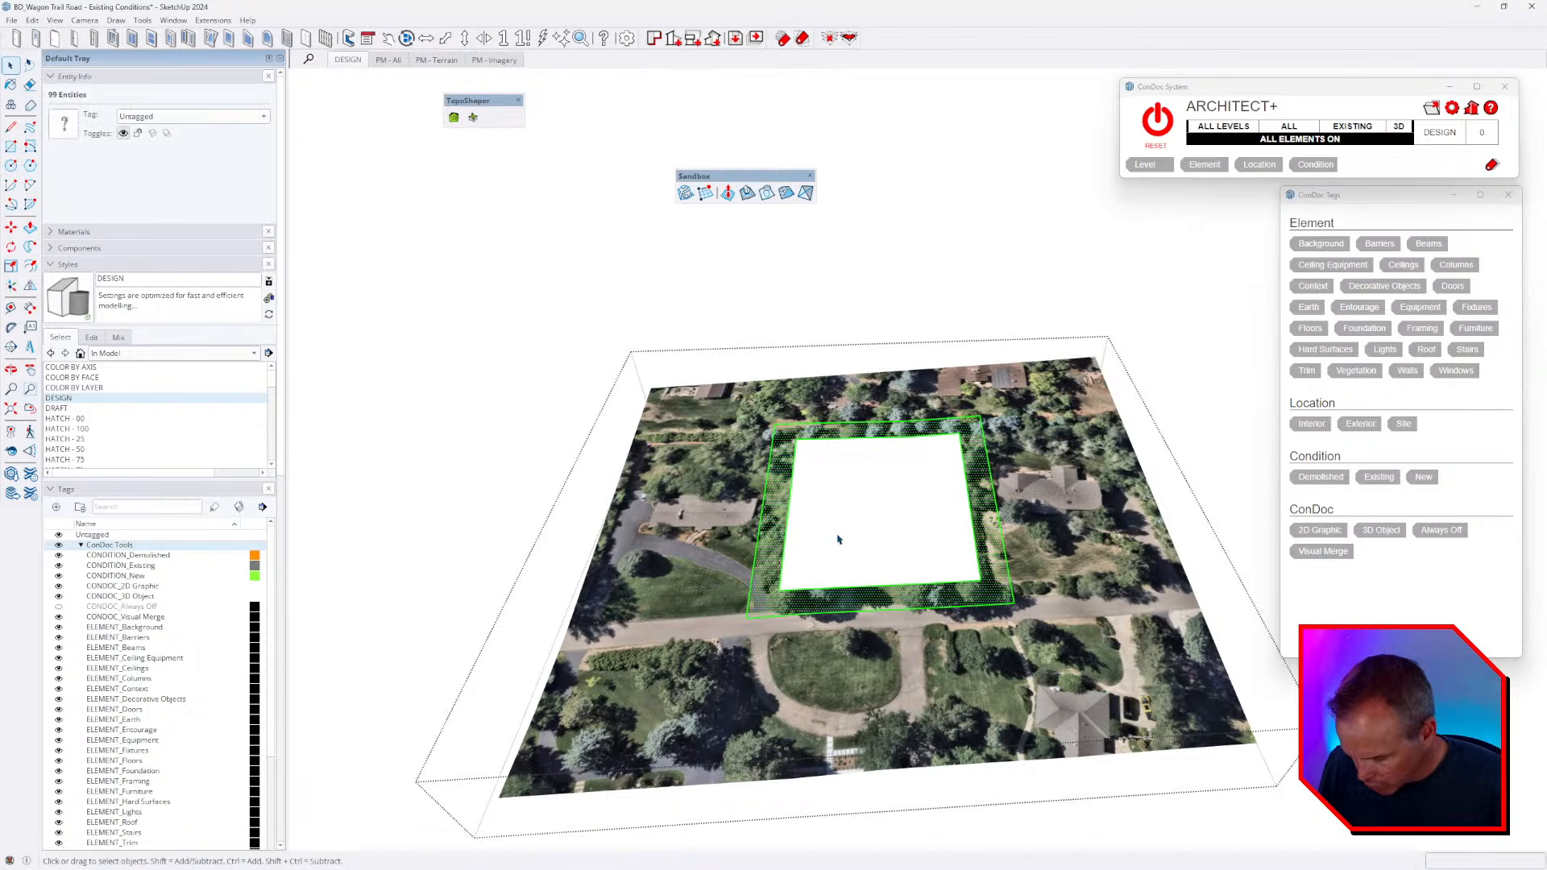
pyautogui.hotkey('ctrl', 'g')
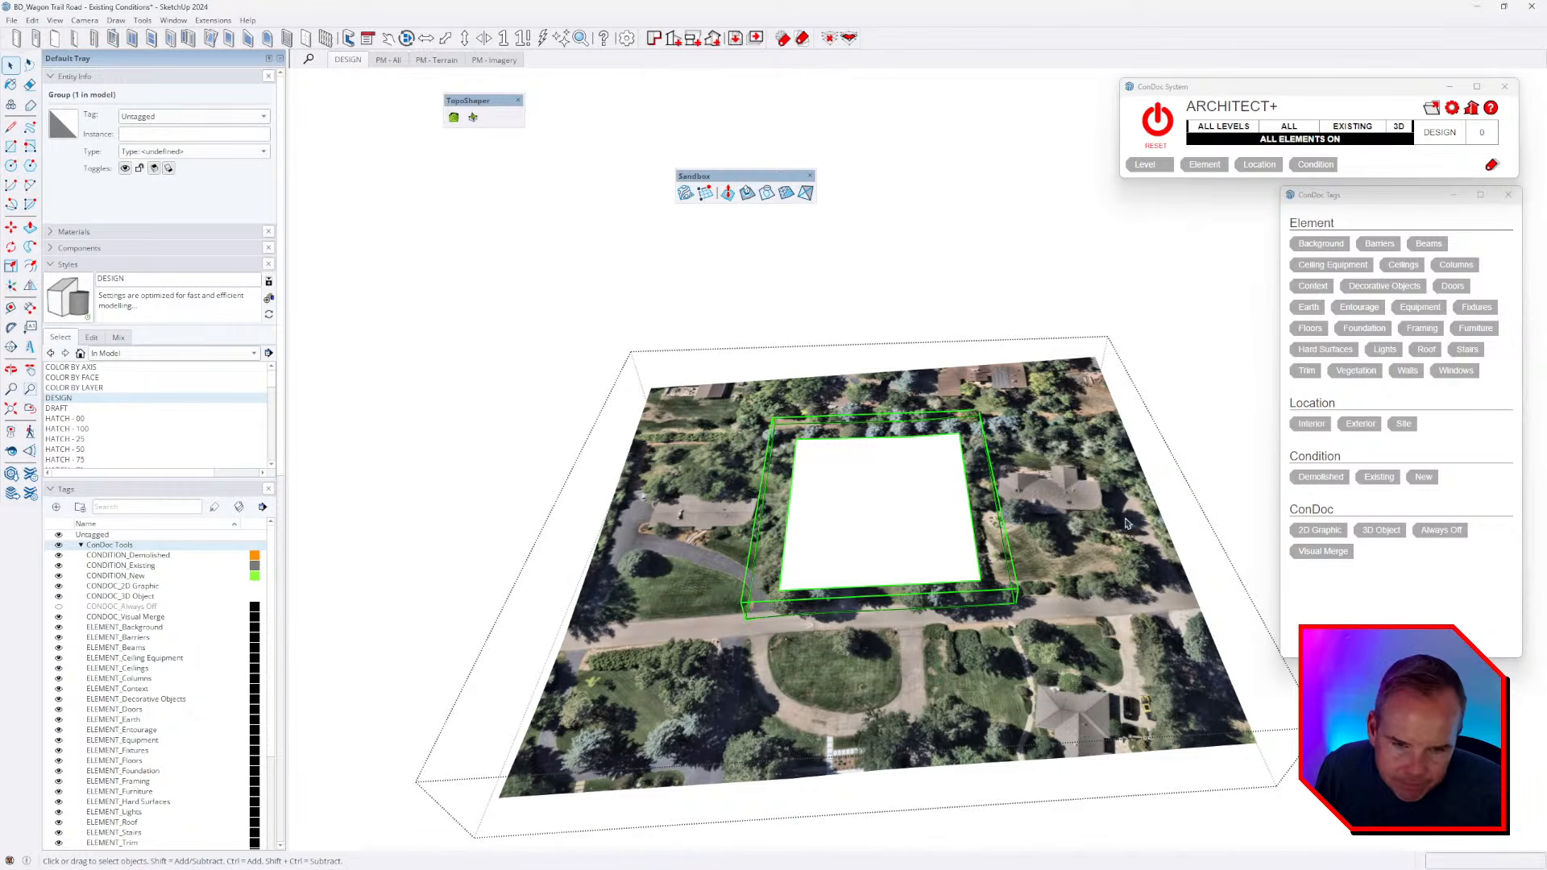
pyautogui.click(1439, 530)
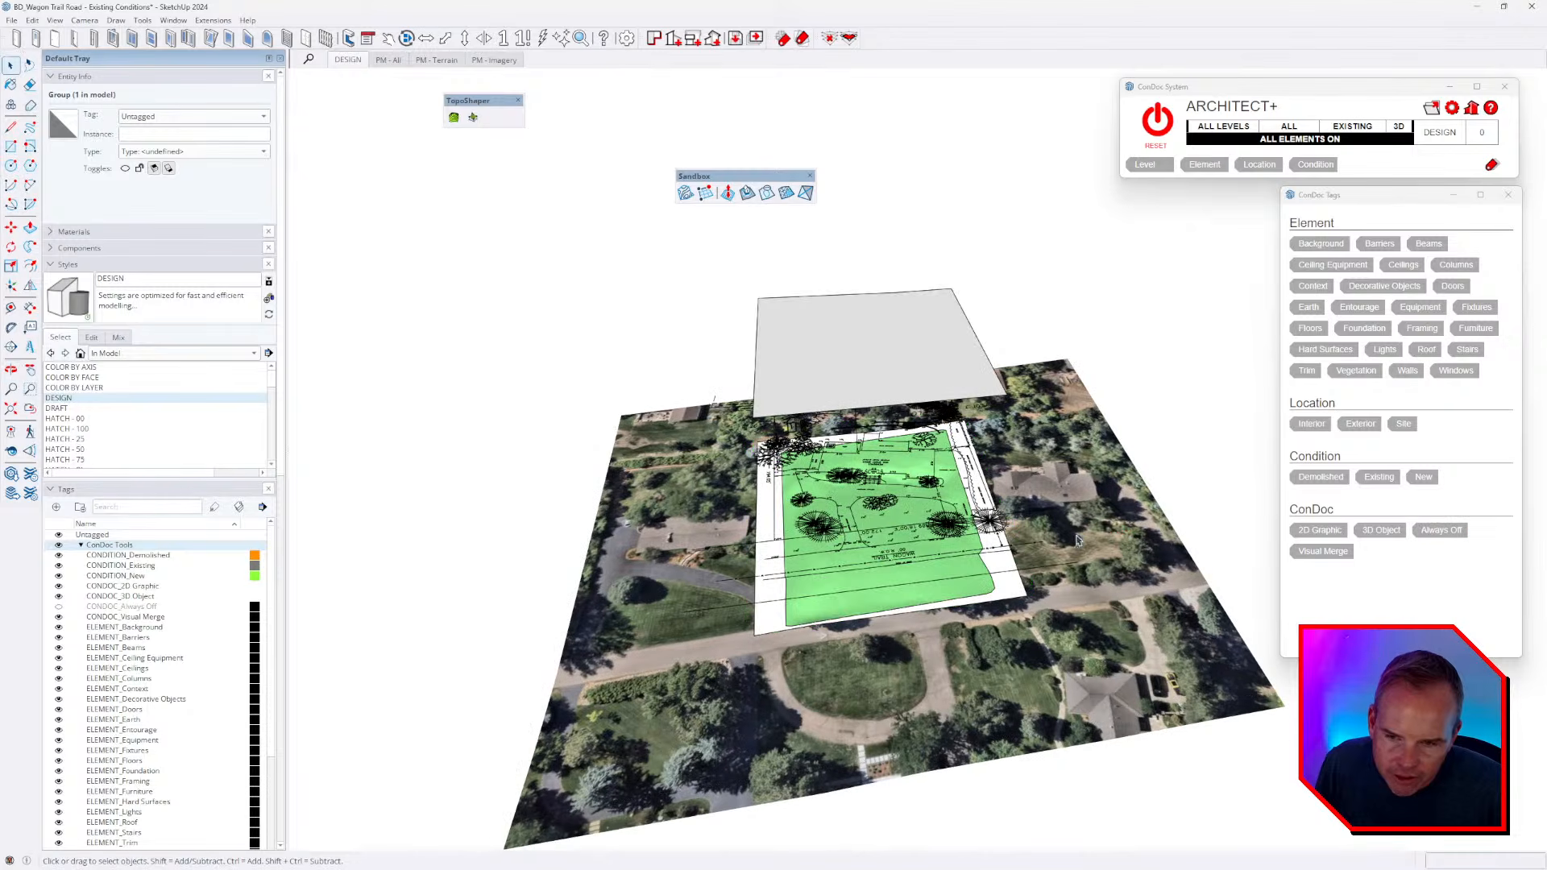
# - Reopen the imagery terrain group and undo the removal of the 25 ft strip around the opening
pyautogui.moveTo(1002, 432); pyautogui.dragTo(1119, 587, button='middle')
pyautogui.moveTo(984, 551); pyautogui.dragTo(961, 741, button='middle')
pyautogui.doubleClick(984, 698)
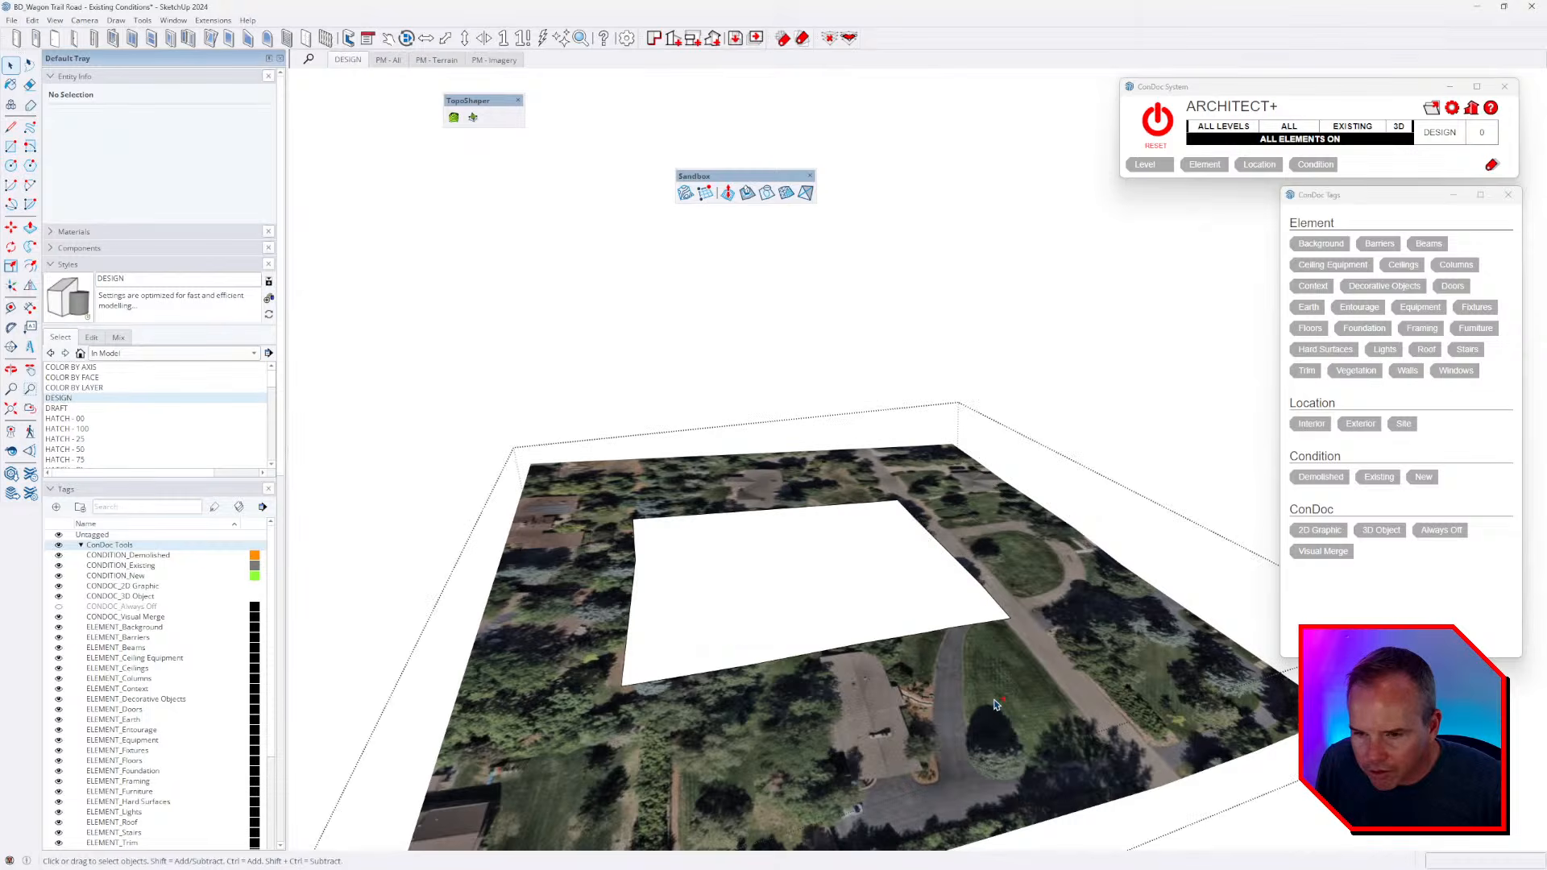
pyautogui.hotkey('ctrl', 'z')
pyautogui.scroll(3, 1036, 606)
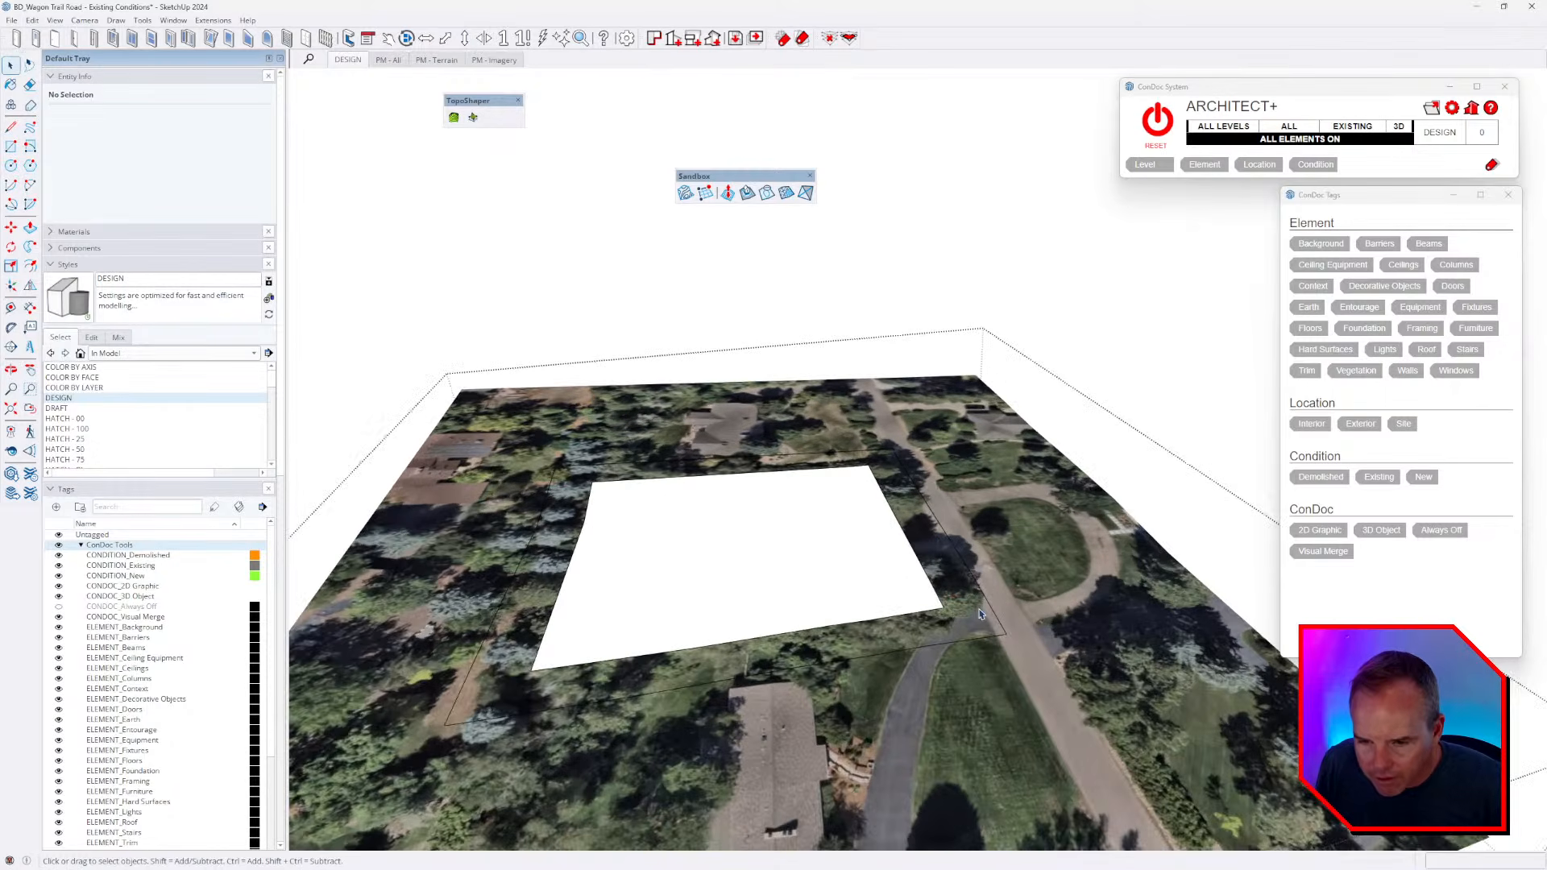
# - Measure the margin between the lot opening's corner and the draped outline
pyautogui.press('t')
pyautogui.click(942, 607)
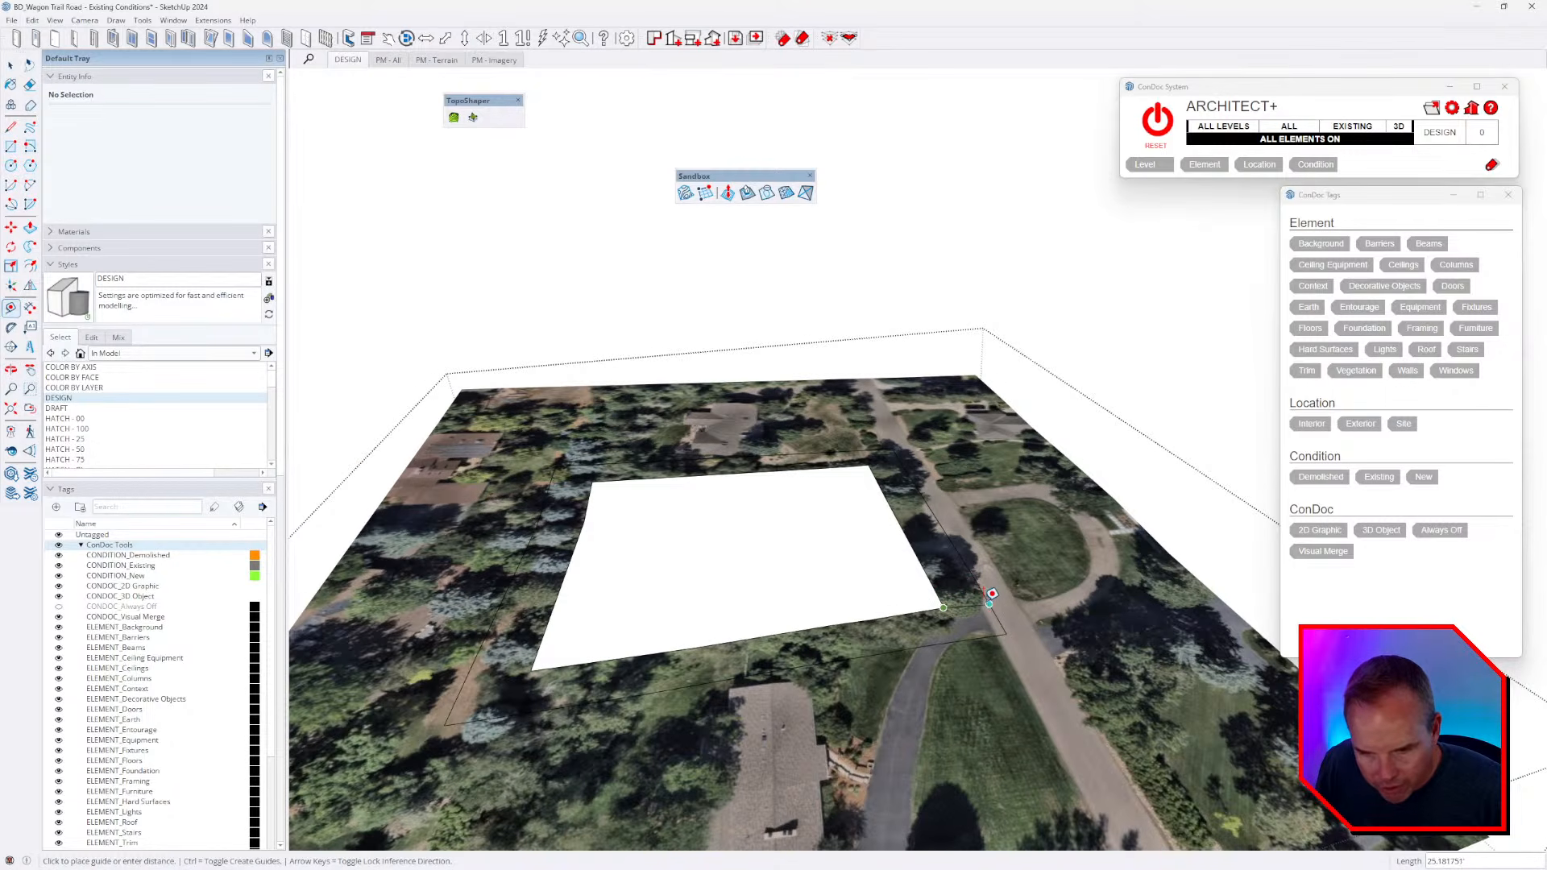
pyautogui.click(990, 600)
pyautogui.scroll(-3, 1035, 536)
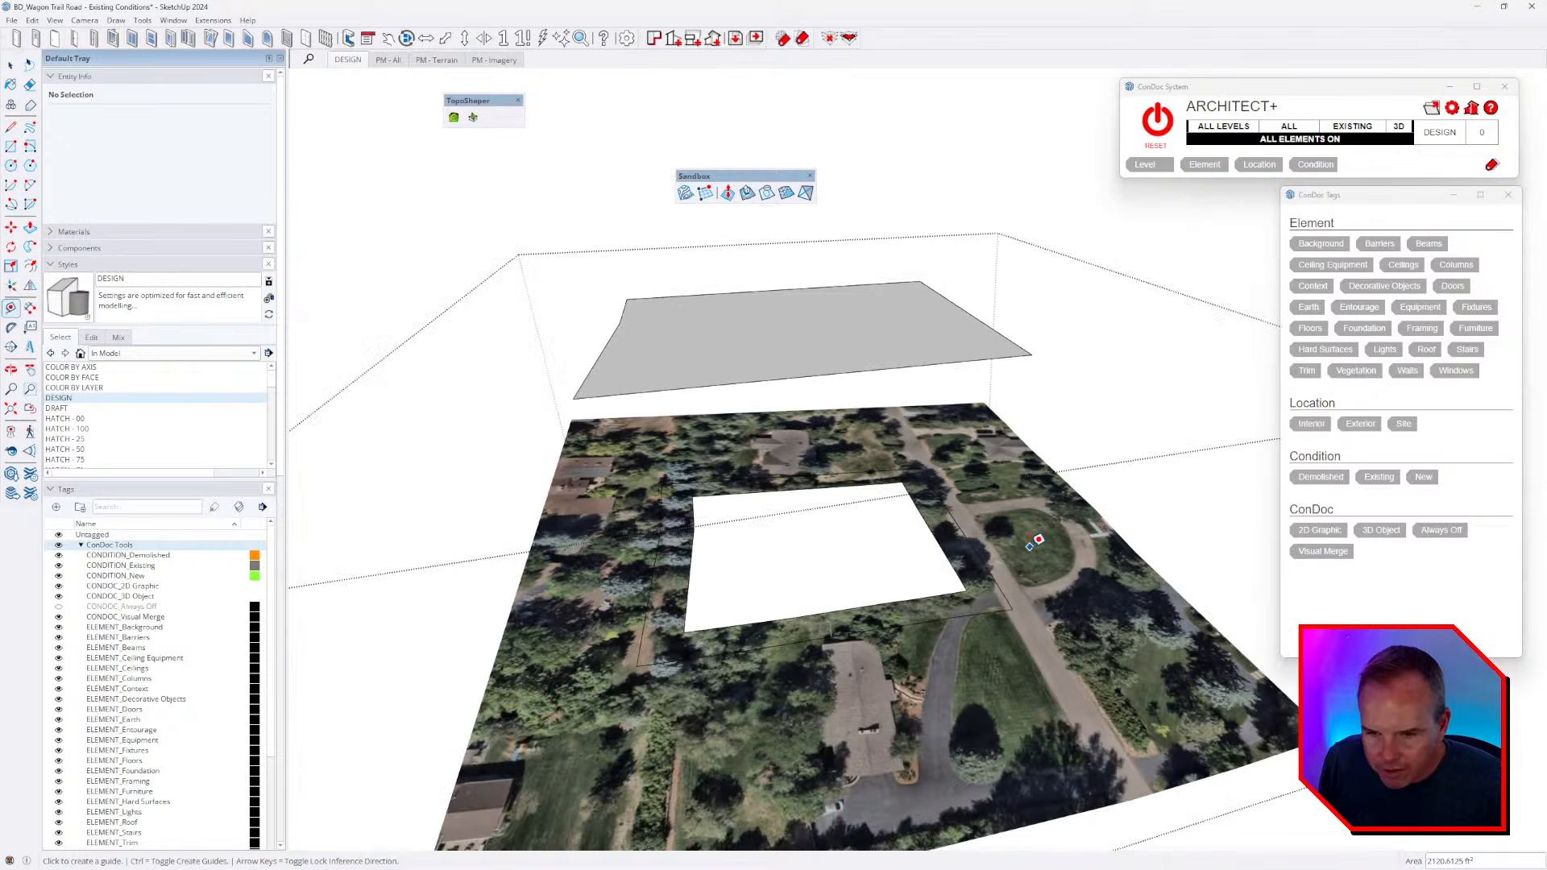
pyautogui.moveTo(1038, 536); pyautogui.dragTo(1040, 495, button='middle')
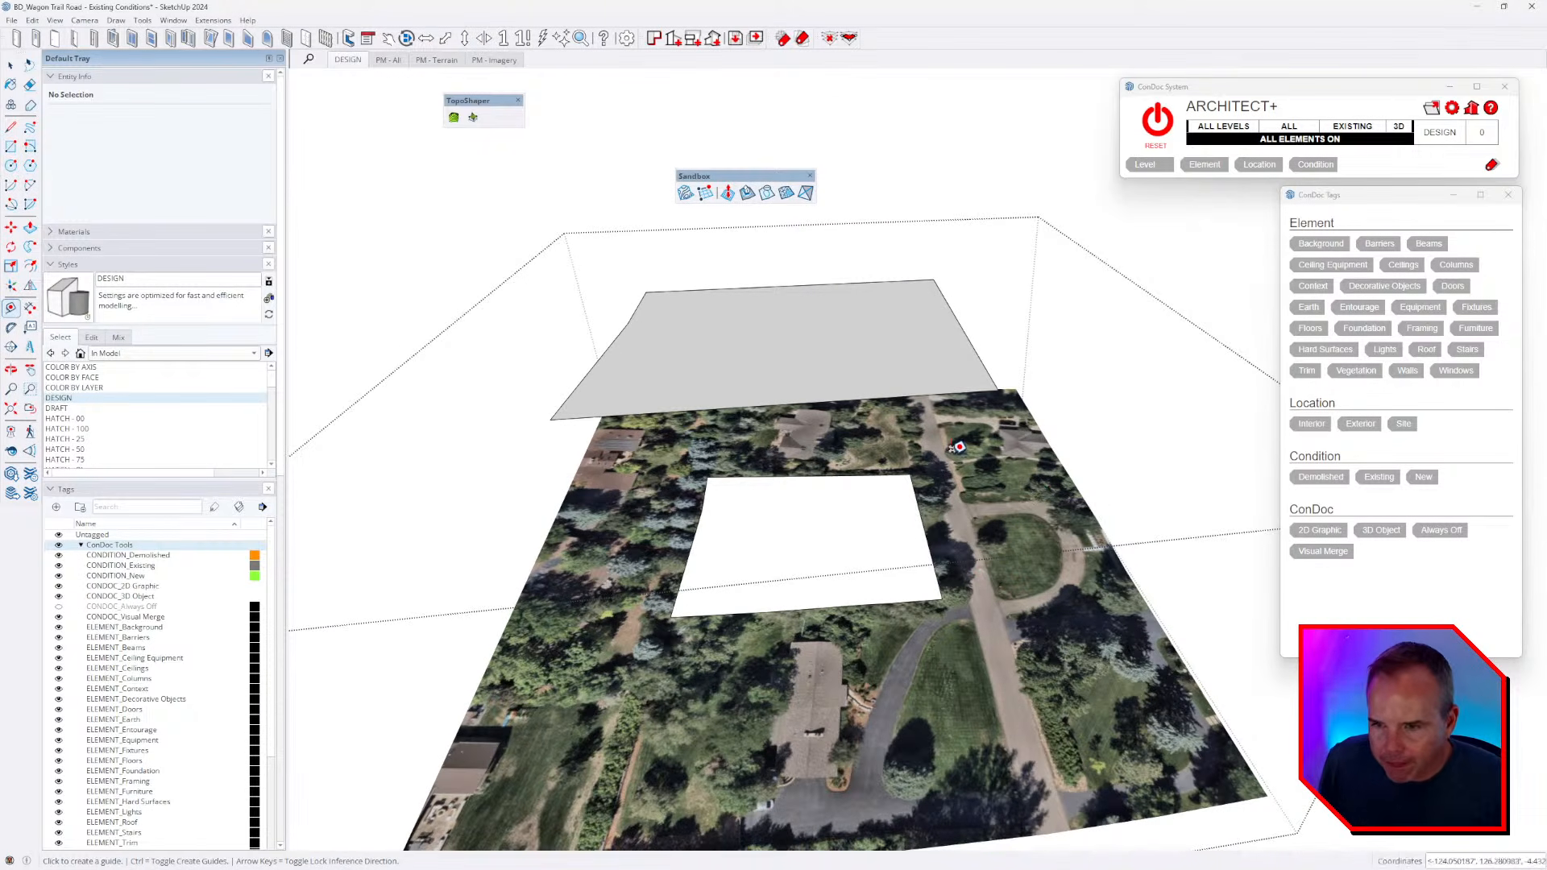
# - Delete the 25 ft border group floating above the imagery terrain and close the imagery terrain group
pyautogui.moveTo(955, 445); pyautogui.dragTo(966, 520, button='middle')
pyautogui.press('space')
pyautogui.click(966, 525)
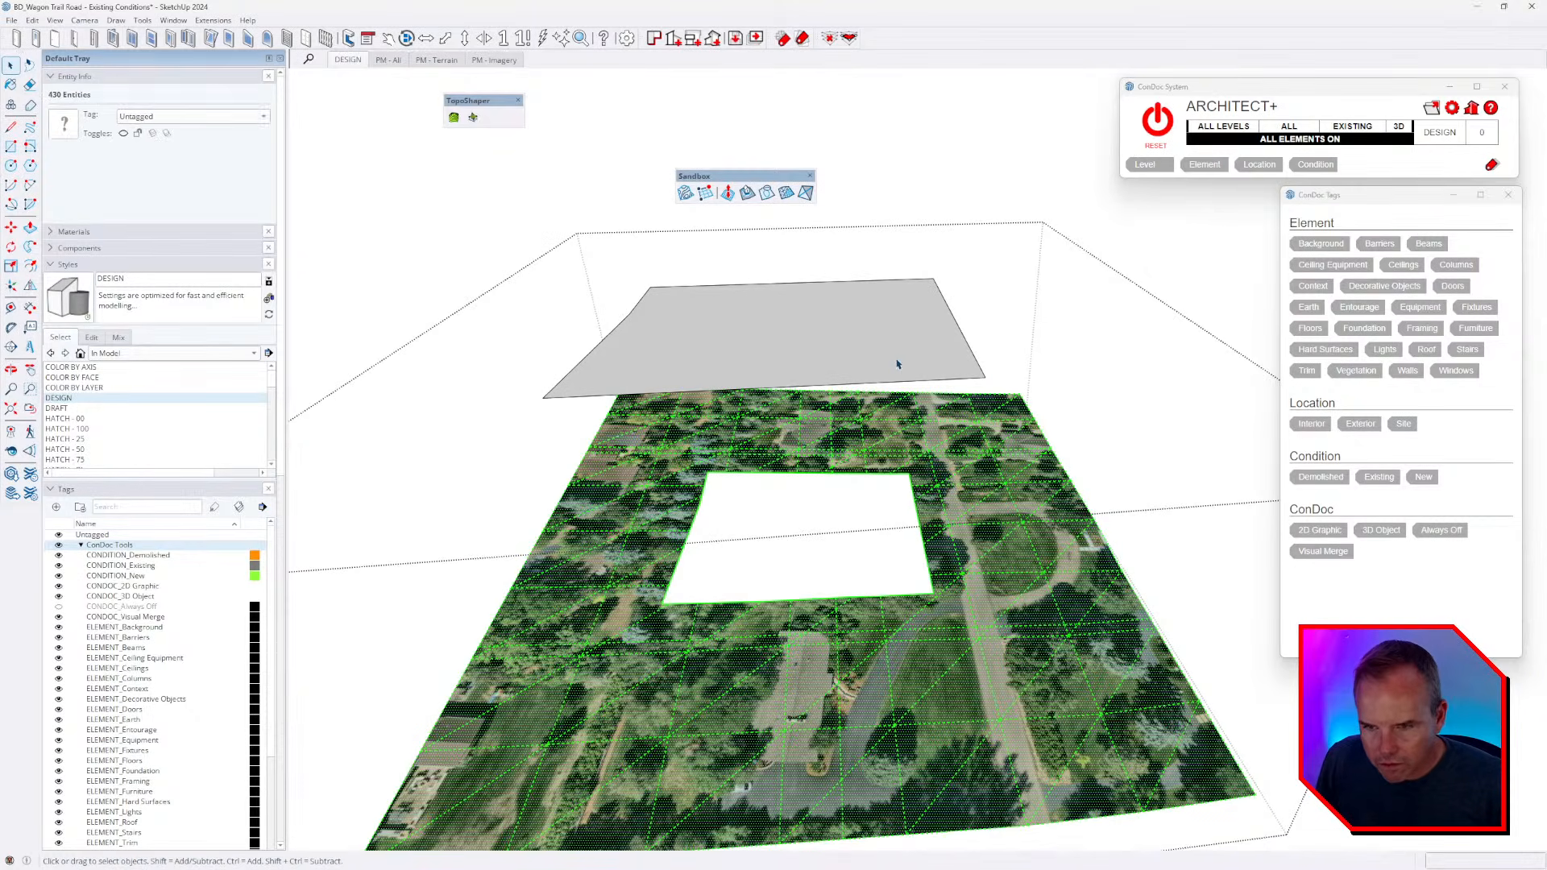
pyautogui.scroll(-1, 898, 364)
pyautogui.moveTo(815, 524); pyautogui.dragTo(729, 549, button='middle')
pyautogui.scroll(-2, 968, 537)
pyautogui.hotkey('ctrl', '1')
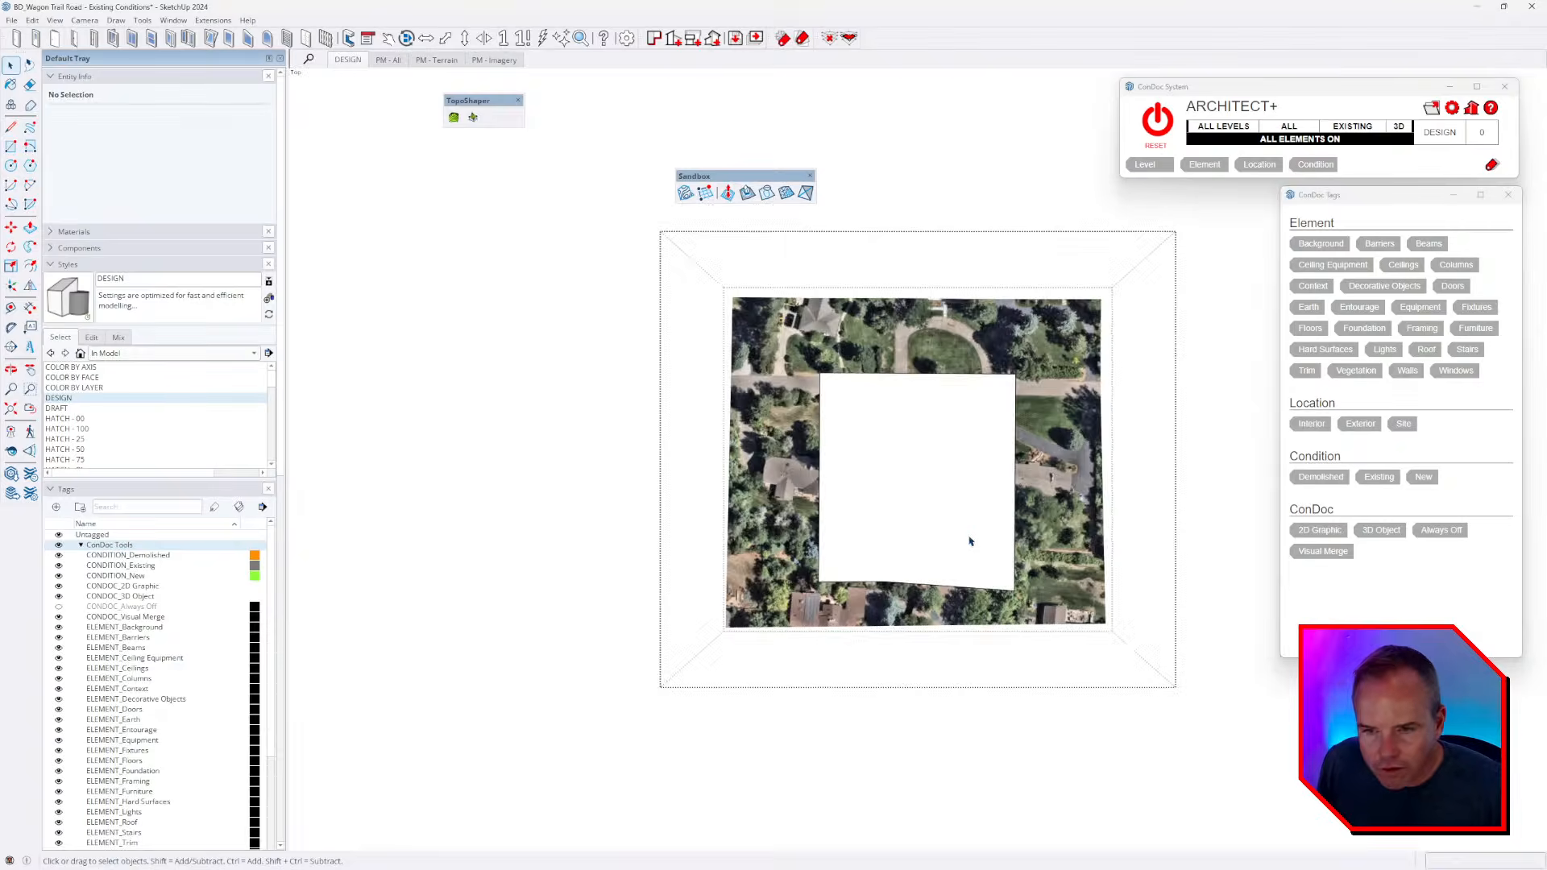
pyautogui.click(1001, 403)
pyautogui.doubleClick(956, 442)
pyautogui.press('Escape')
# - Open the boundary plane group, copy its face with all edges, and close the group
pyautogui.moveTo(946, 549); pyautogui.dragTo(1022, 209, button='middle')
pyautogui.moveTo(910, 388); pyautogui.dragTo(928, 436, button='middle')
pyautogui.doubleClick(930, 435)
pyautogui.tripleClick(930, 435)
pyautogui.scroll(2, 939, 396)
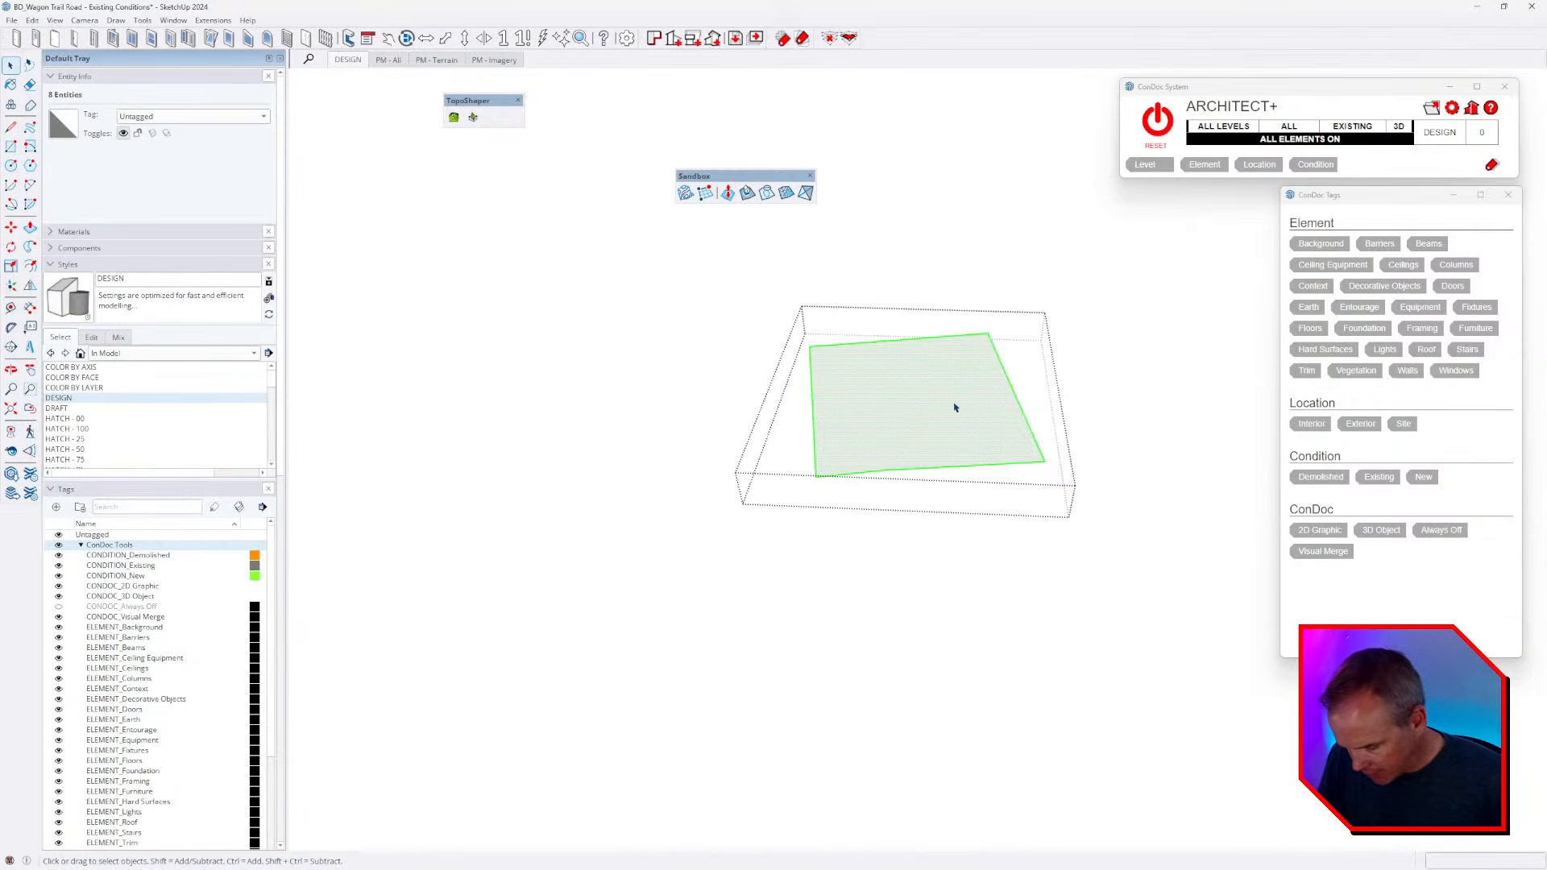
pyautogui.hotkey('ctrl', '1')
pyautogui.press('Escape')
pyautogui.doubleClick(921, 435)
pyautogui.tripleClick(920, 435)
pyautogui.press('Escape')
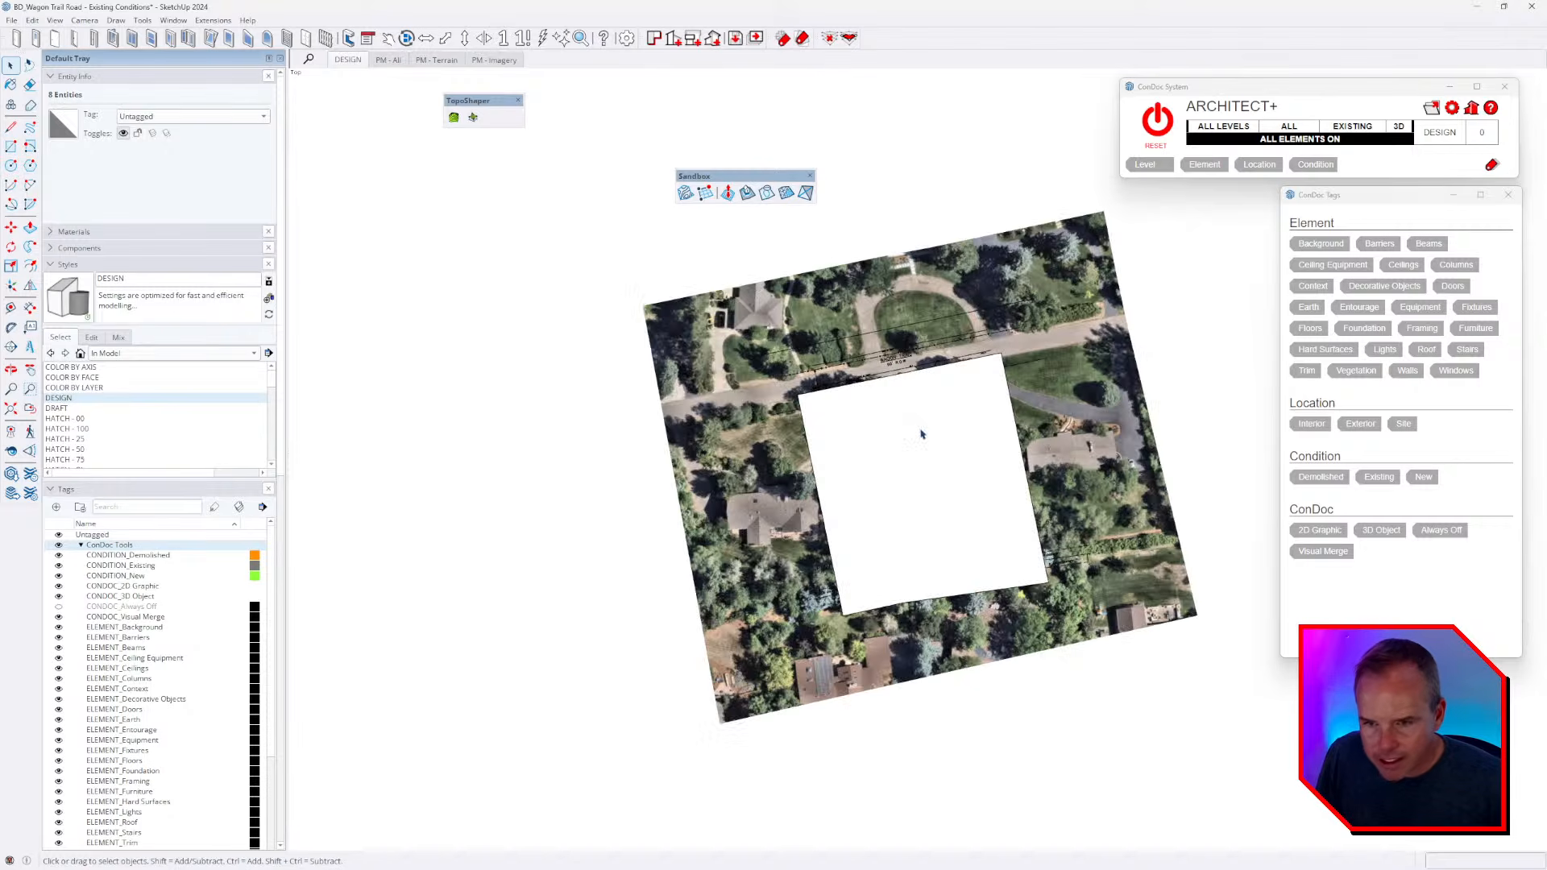
# - Open the imagery terrain group, paste the boundary face in place, and set the camera to parallel projection
pyautogui.tripleClick(900, 358)
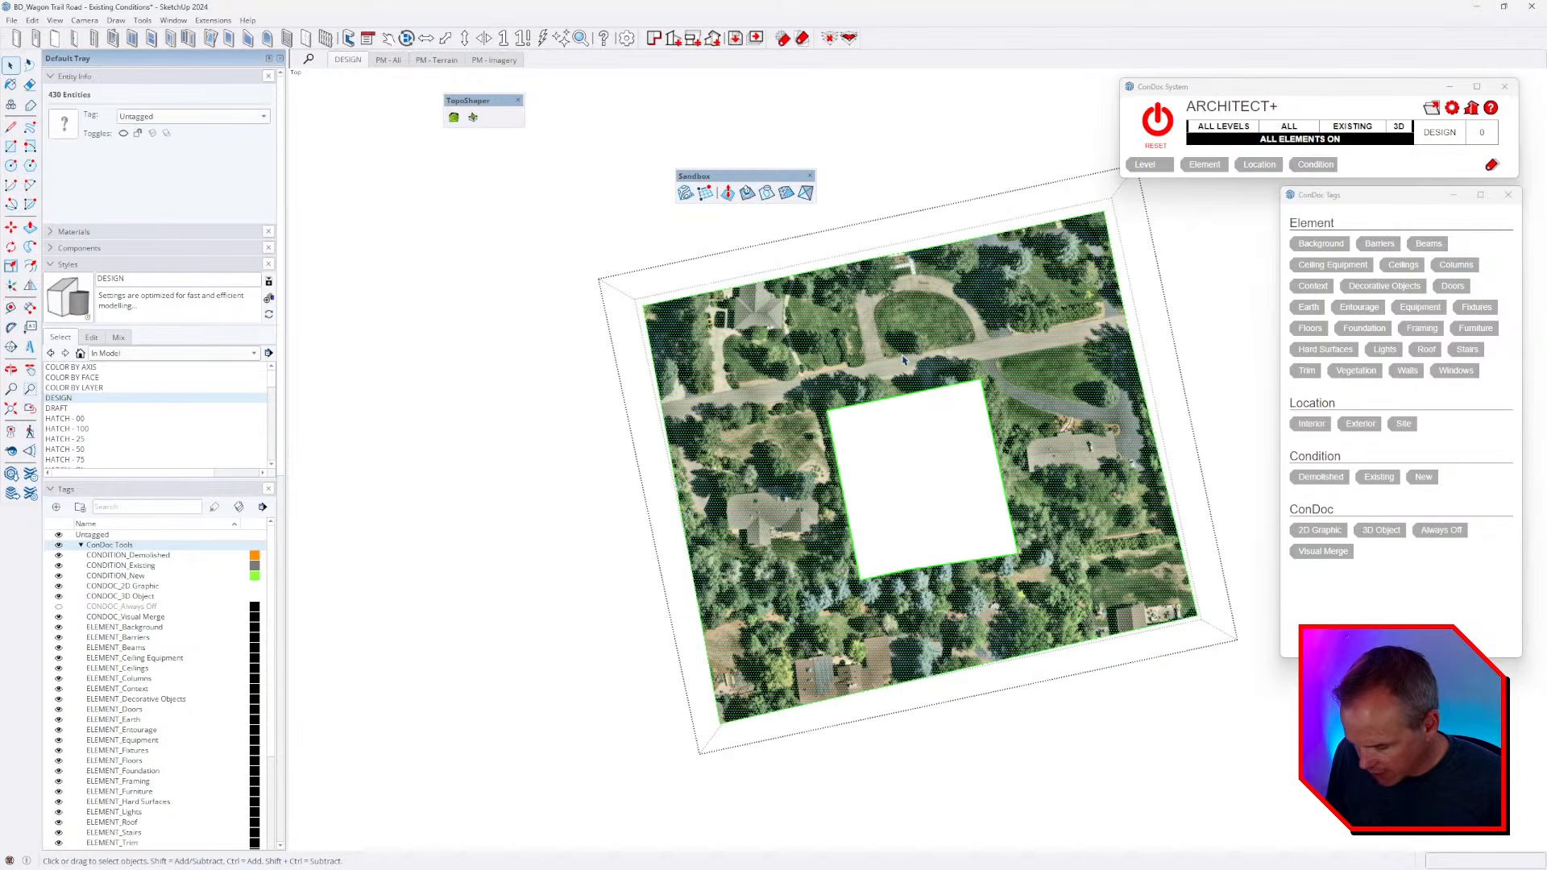
pyautogui.hotkey('ctrl', 'shift', 'v')
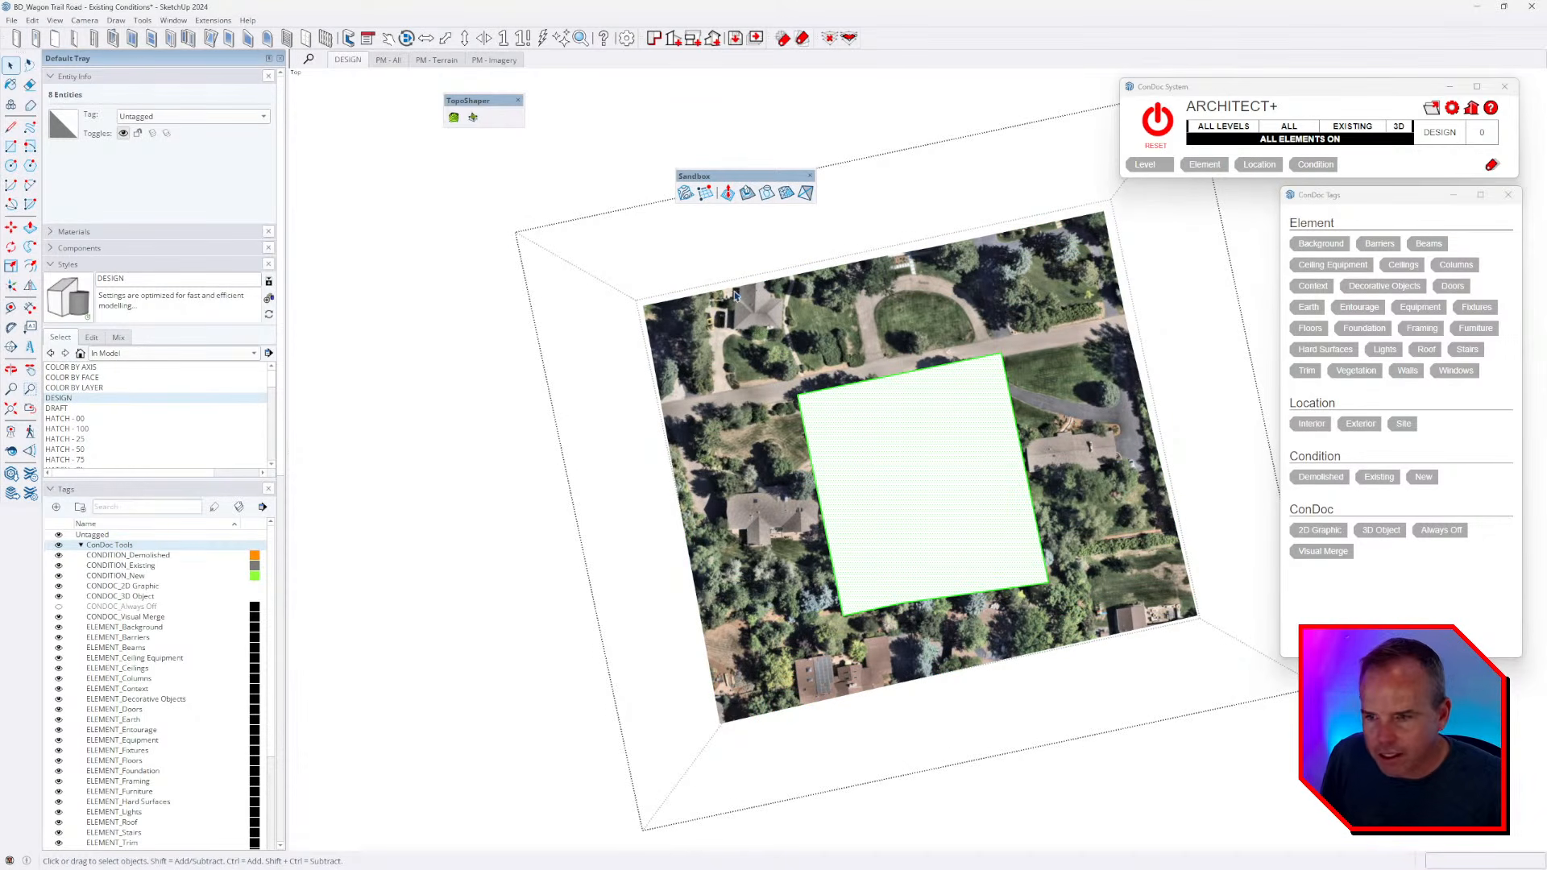
pyautogui.click(84, 20)
pyautogui.click(119, 81)
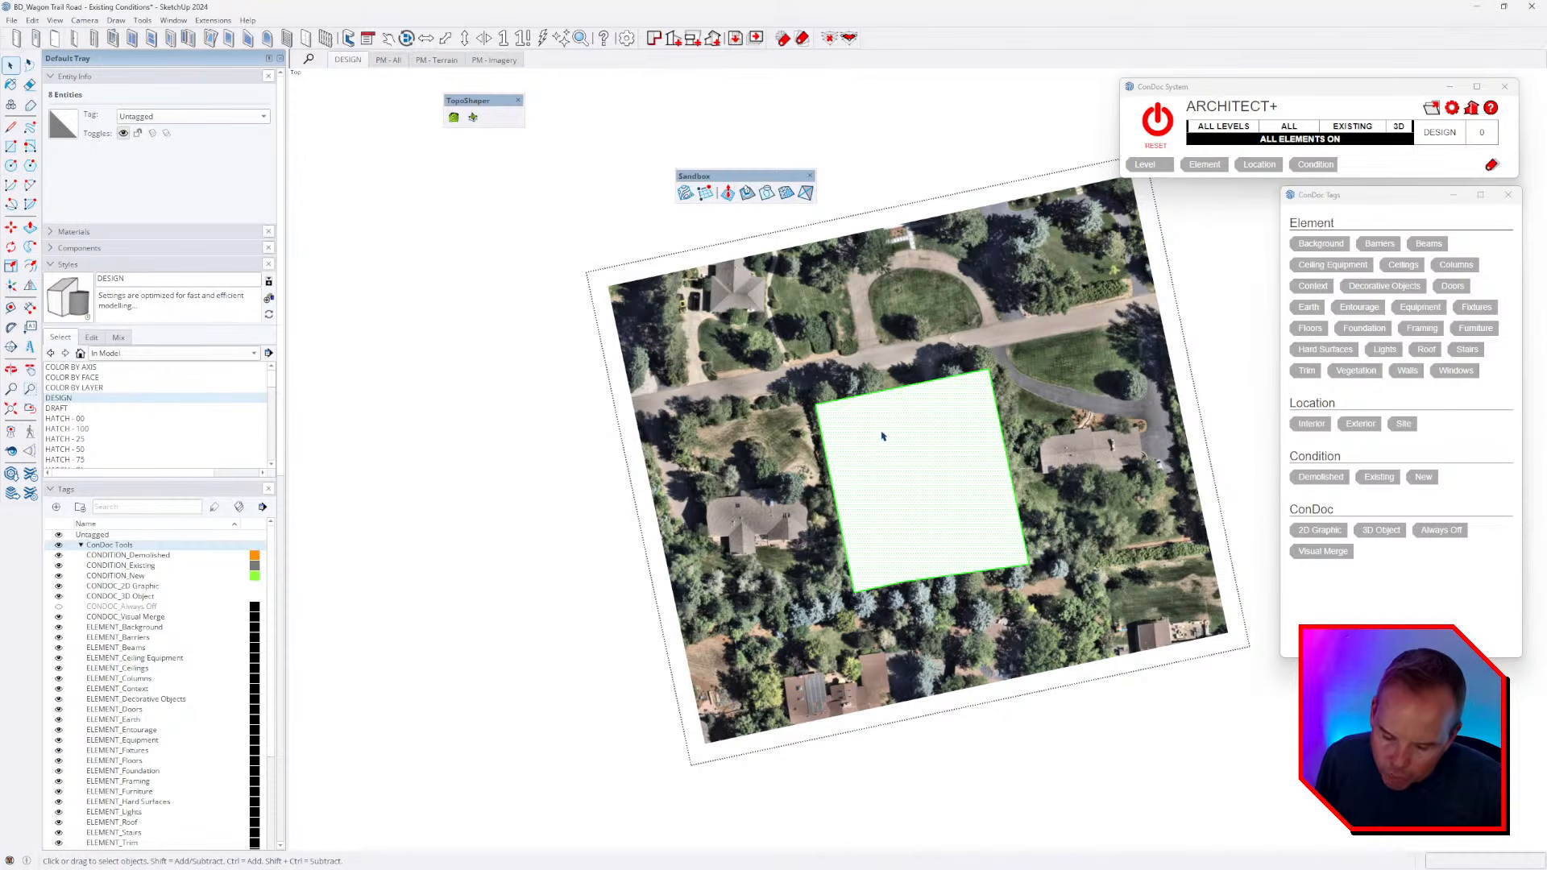
# - Offset the pasted boundary outline outward by 50 ft and erase the original inner face with its edges
pyautogui.press('f')
pyautogui.click(937, 378)
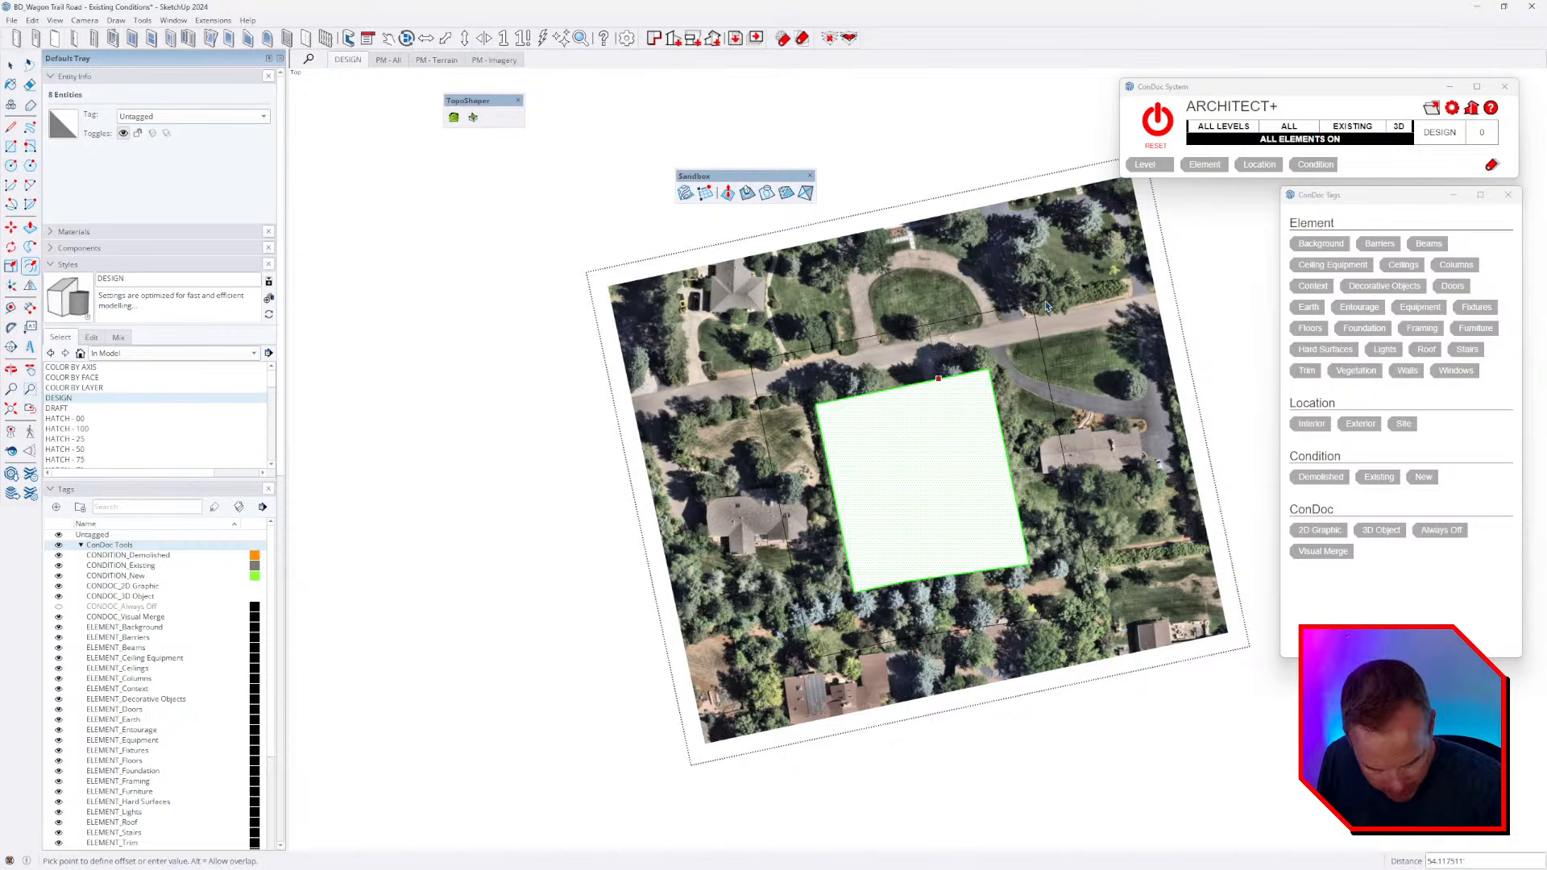
pyautogui.press('Return')
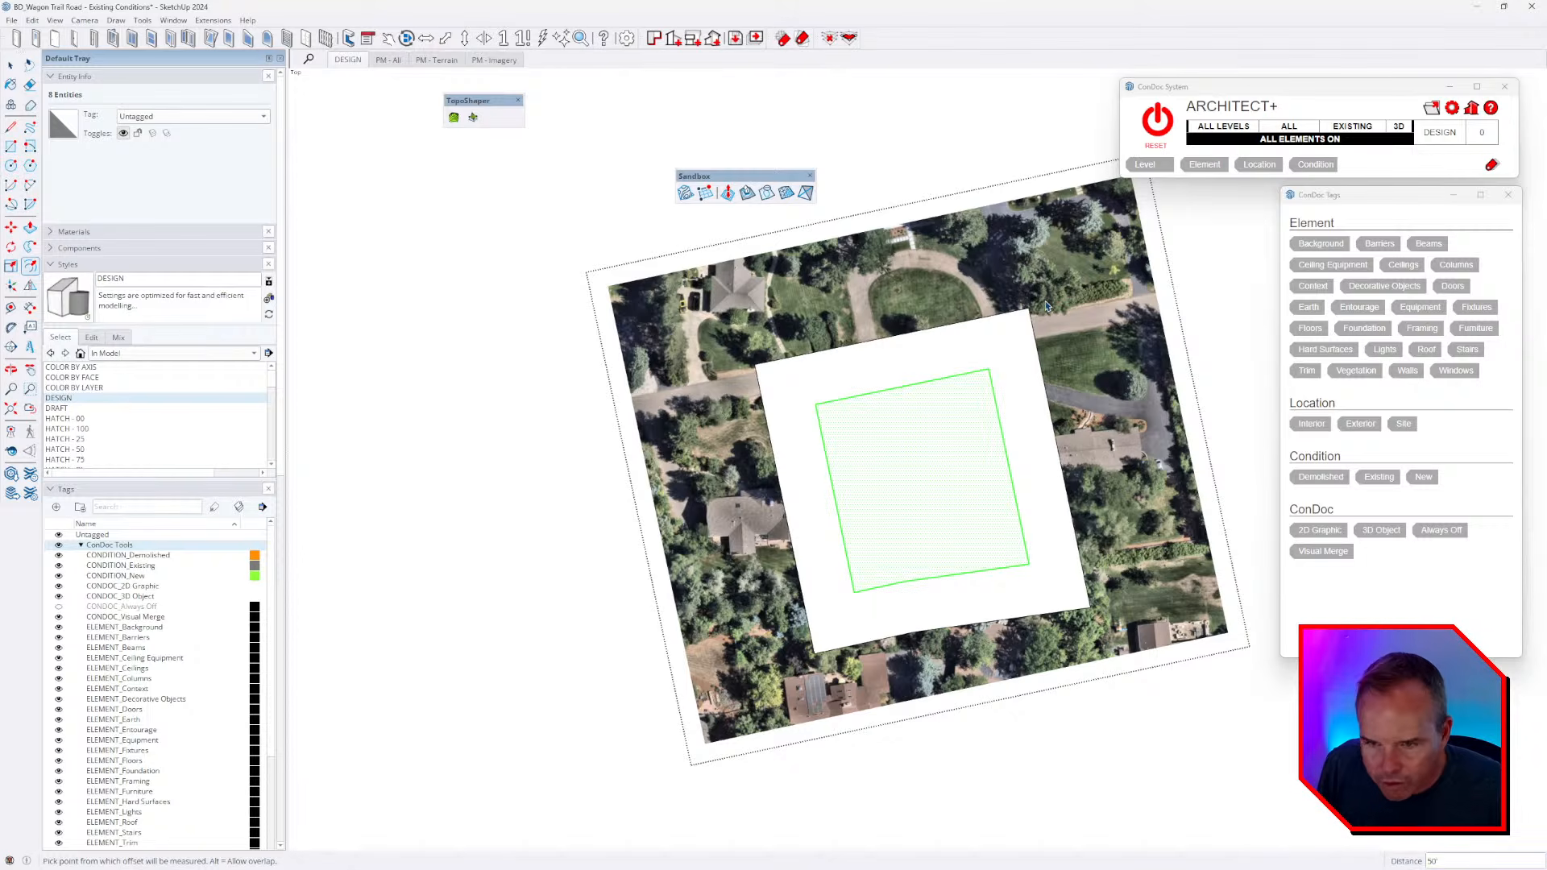
pyautogui.press('space')
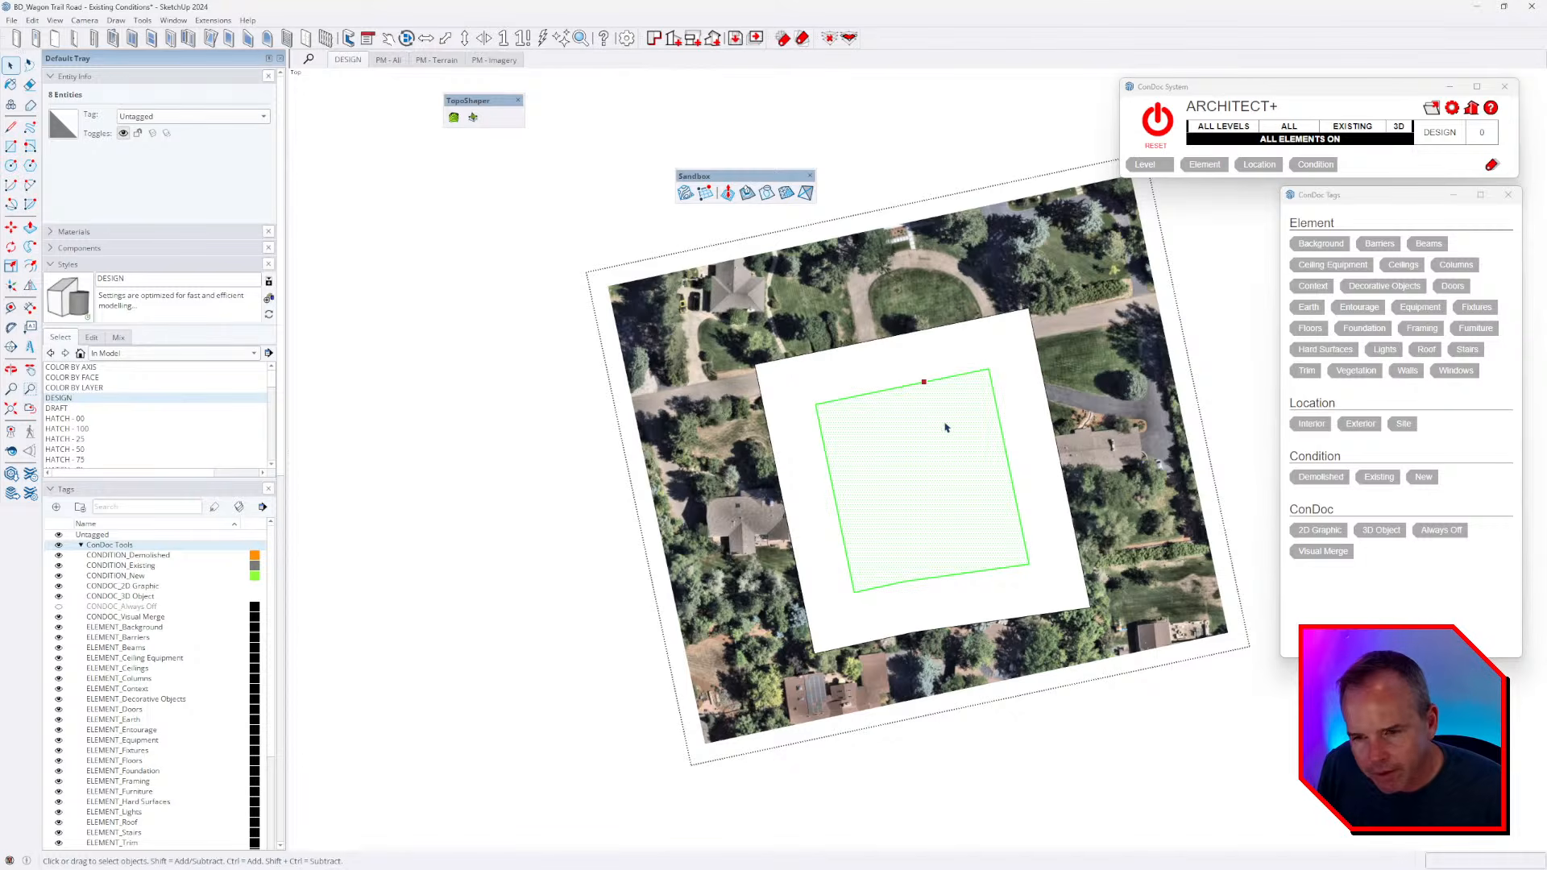
pyautogui.press('Delete')
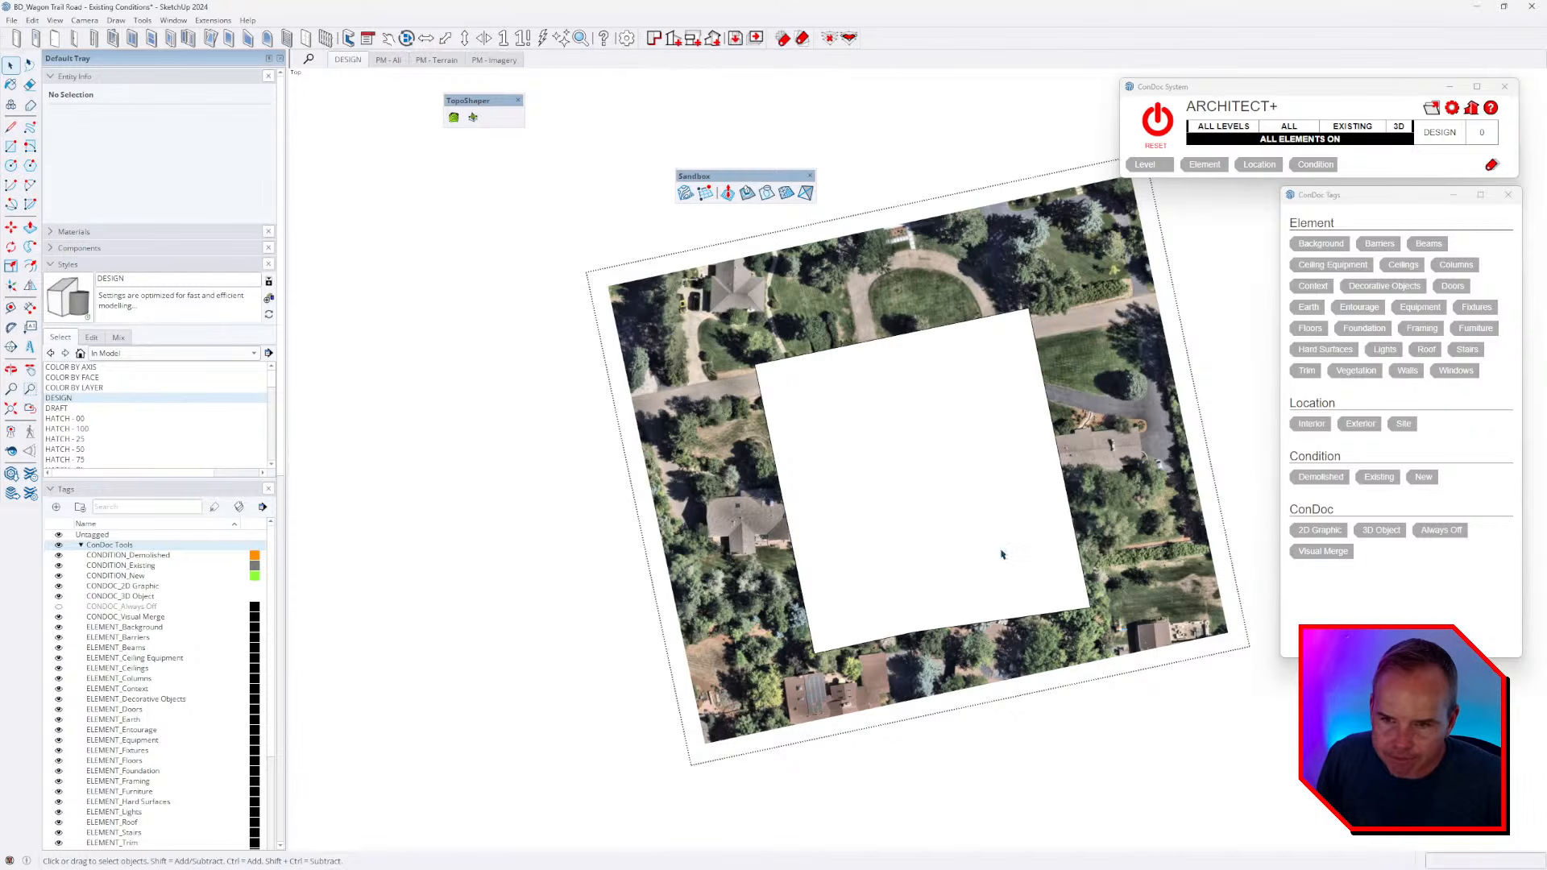
# - Group the enlarged boundary face and drape its outline onto the imagery terrain
pyautogui.click(979, 549)
pyautogui.moveTo(966, 528); pyautogui.dragTo(712, 636, button='middle')
pyautogui.moveTo(1168, 338)
pyautogui.mouseDown(button='middle')
pyautogui.moveTo(1071, 383)
pyautogui.moveTo(475, 387)
pyautogui.moveTo(421, 367)
pyautogui.mouseUp(button='middle')
pyautogui.press('i')
pyautogui.scroll(3, 863, 493)
pyautogui.moveTo(861, 492); pyautogui.dragTo(823, 464, button='middle')
pyautogui.click(766, 192)
pyautogui.click(659, 503)
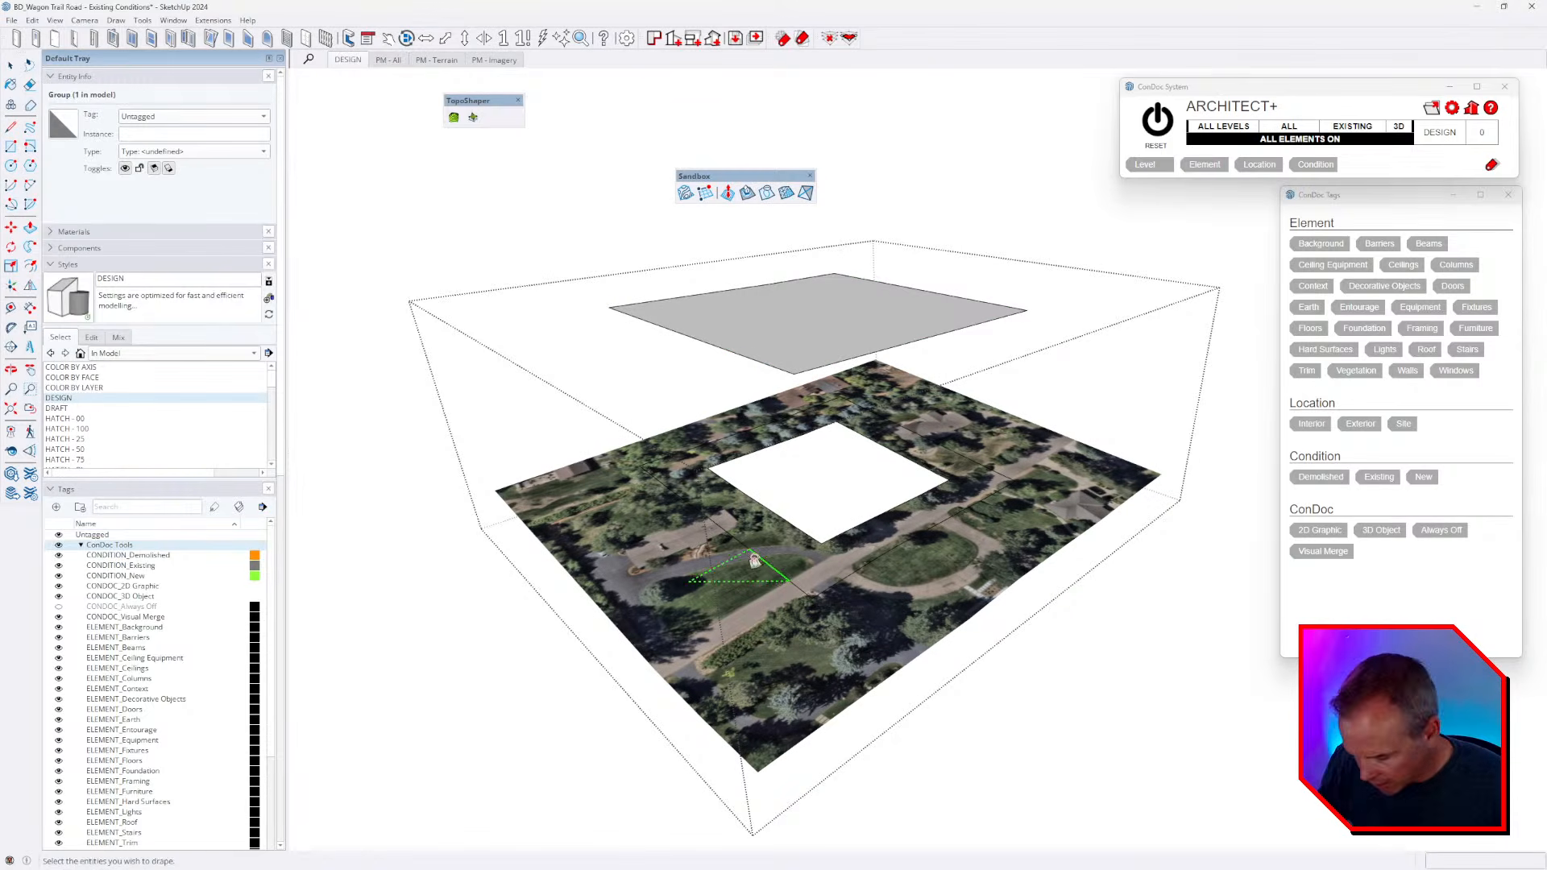
# - Group the draped terrain strip around the lot opening and tag it Always Off
pyautogui.click(773, 542)
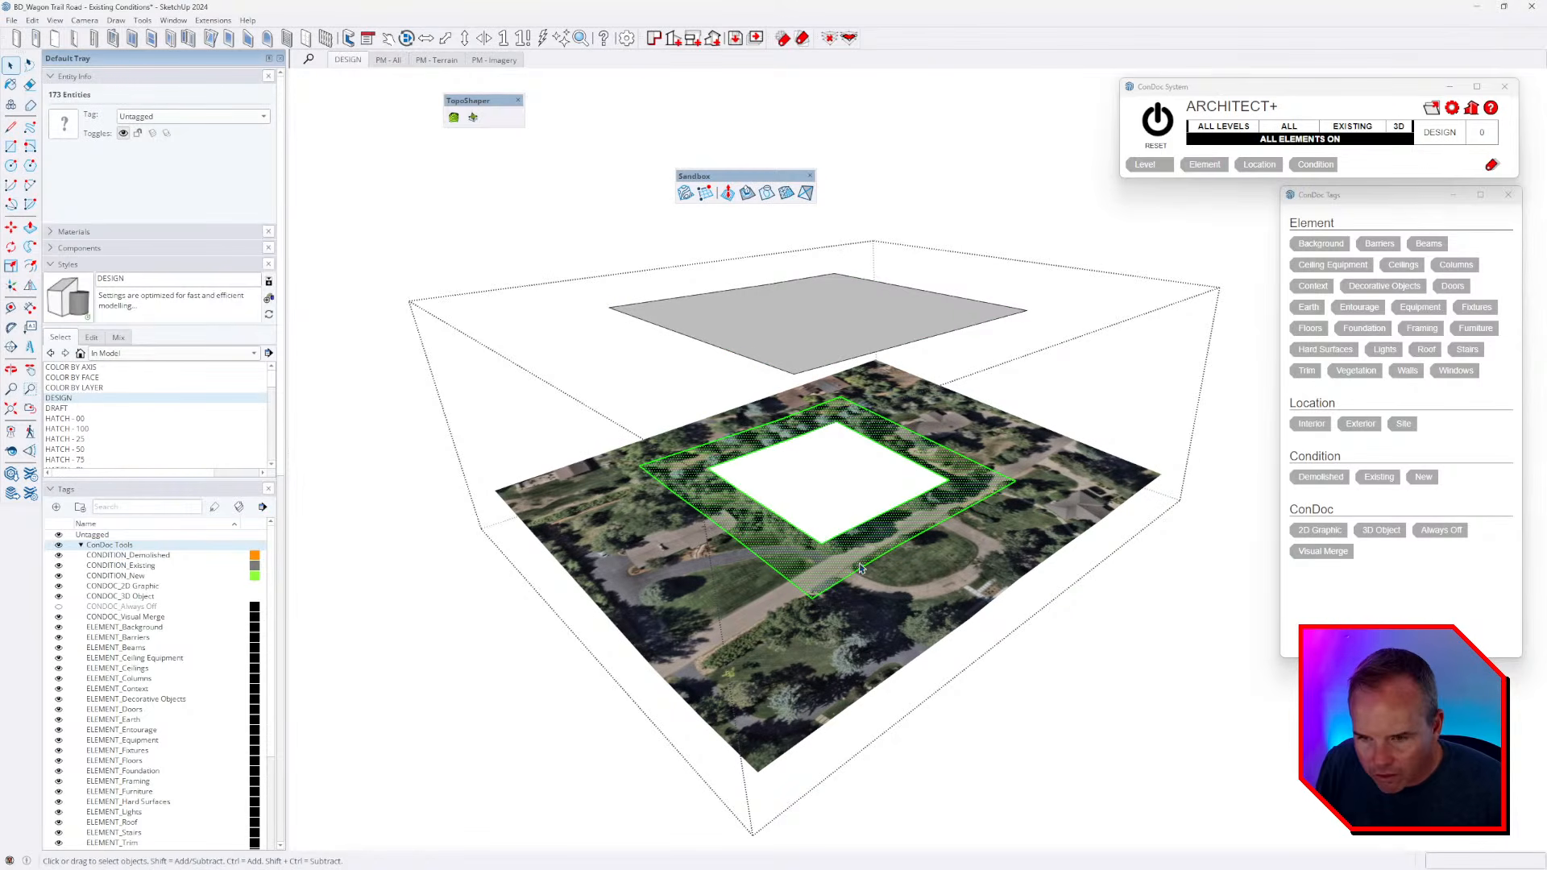
pyautogui.hotkey('ctrl', 'g')
pyautogui.click(1439, 535)
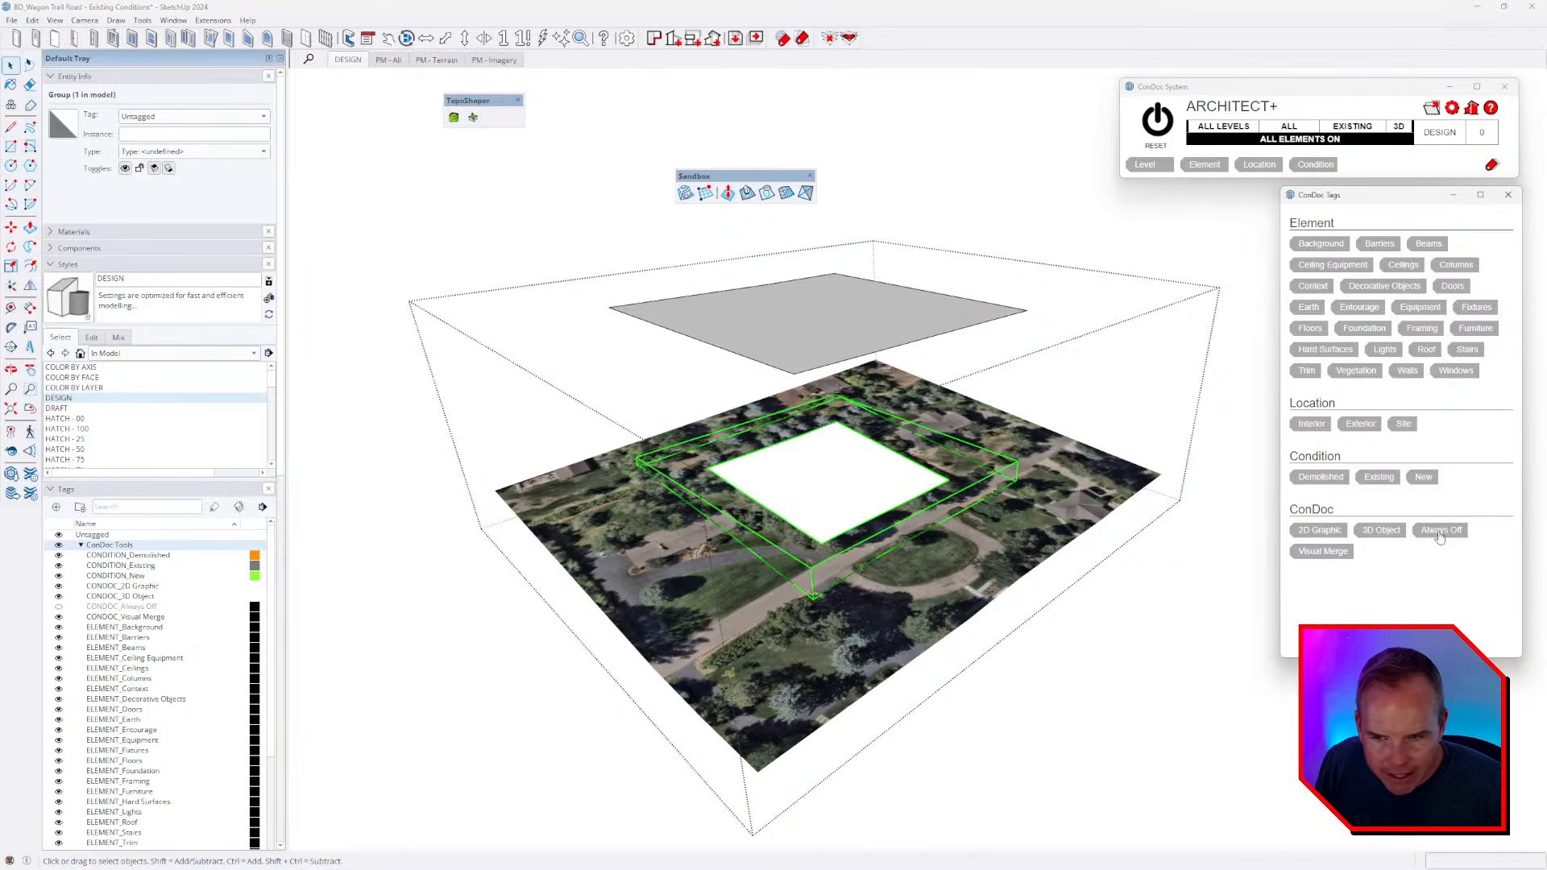
# - Delete the enlarged face floating above the imagery terrain and close the imagery terrain group
pyautogui.click(915, 324)
pyautogui.press('Delete')
pyautogui.moveTo(911, 405)
pyautogui.mouseDown(button='middle')
pyautogui.moveTo(905, 528)
pyautogui.moveTo(905, 452)
pyautogui.moveTo(770, 470)
pyautogui.moveTo(958, 467)
pyautogui.moveTo(1077, 486)
pyautogui.mouseUp(button='middle')
pyautogui.scroll(3, 928, 494)
pyautogui.moveTo(929, 494)
pyautogui.mouseDown(button='middle')
pyautogui.moveTo(1011, 479)
pyautogui.moveTo(969, 569)
pyautogui.mouseUp(button='middle')
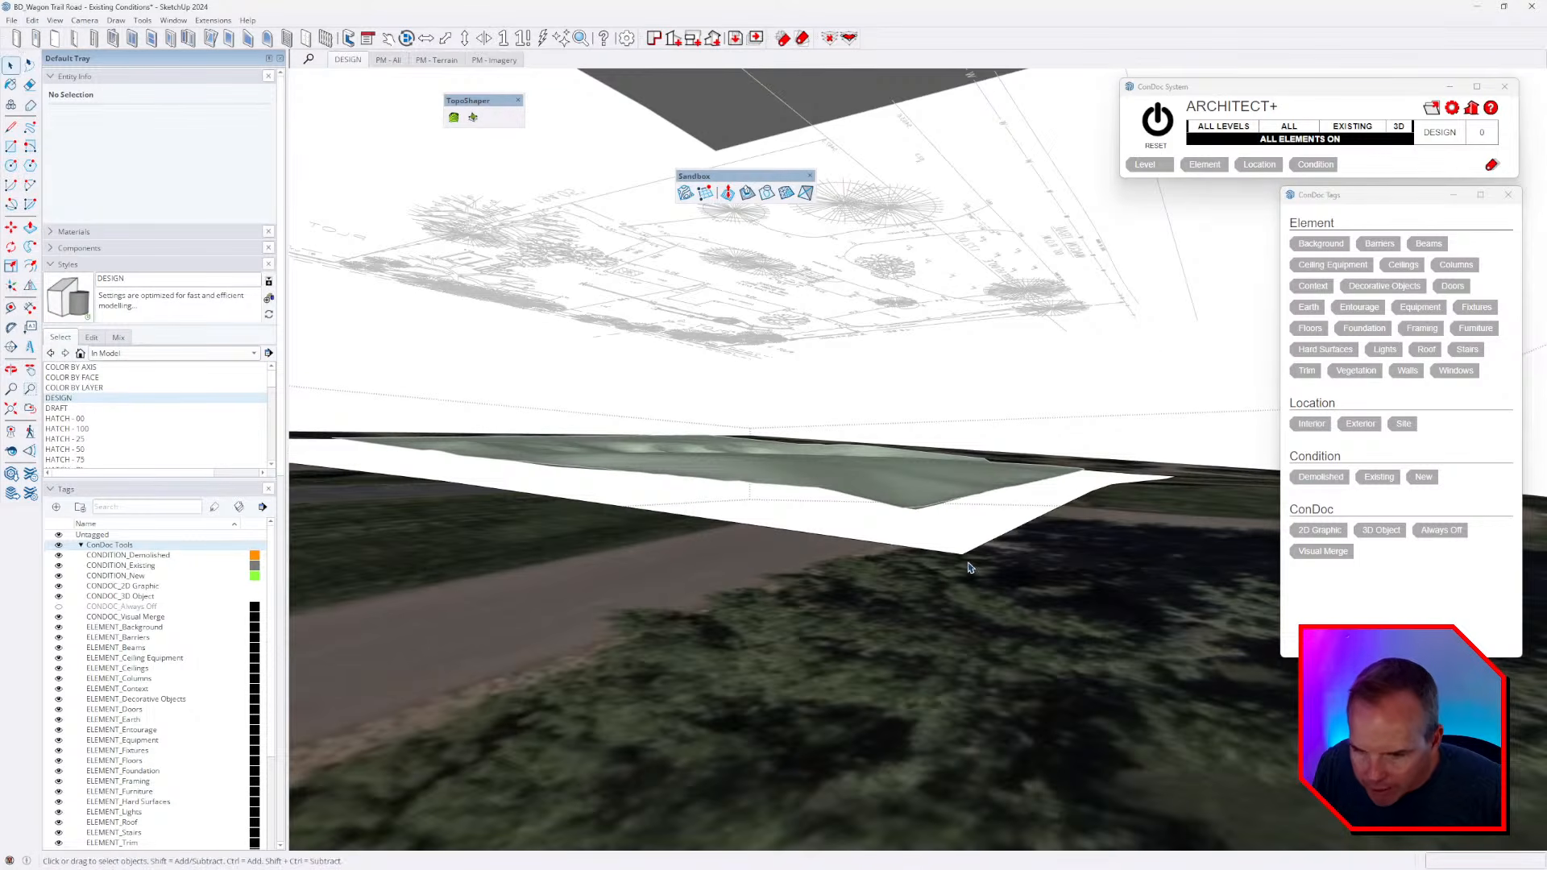
pyautogui.moveTo(1060, 472)
pyautogui.mouseDown(button='middle')
pyautogui.moveTo(870, 483)
pyautogui.moveTo(725, 535)
pyautogui.moveTo(1098, 517)
pyautogui.moveTo(943, 579)
pyautogui.moveTo(622, 498)
pyautogui.moveTo(1027, 417)
pyautogui.mouseUp(button='middle')
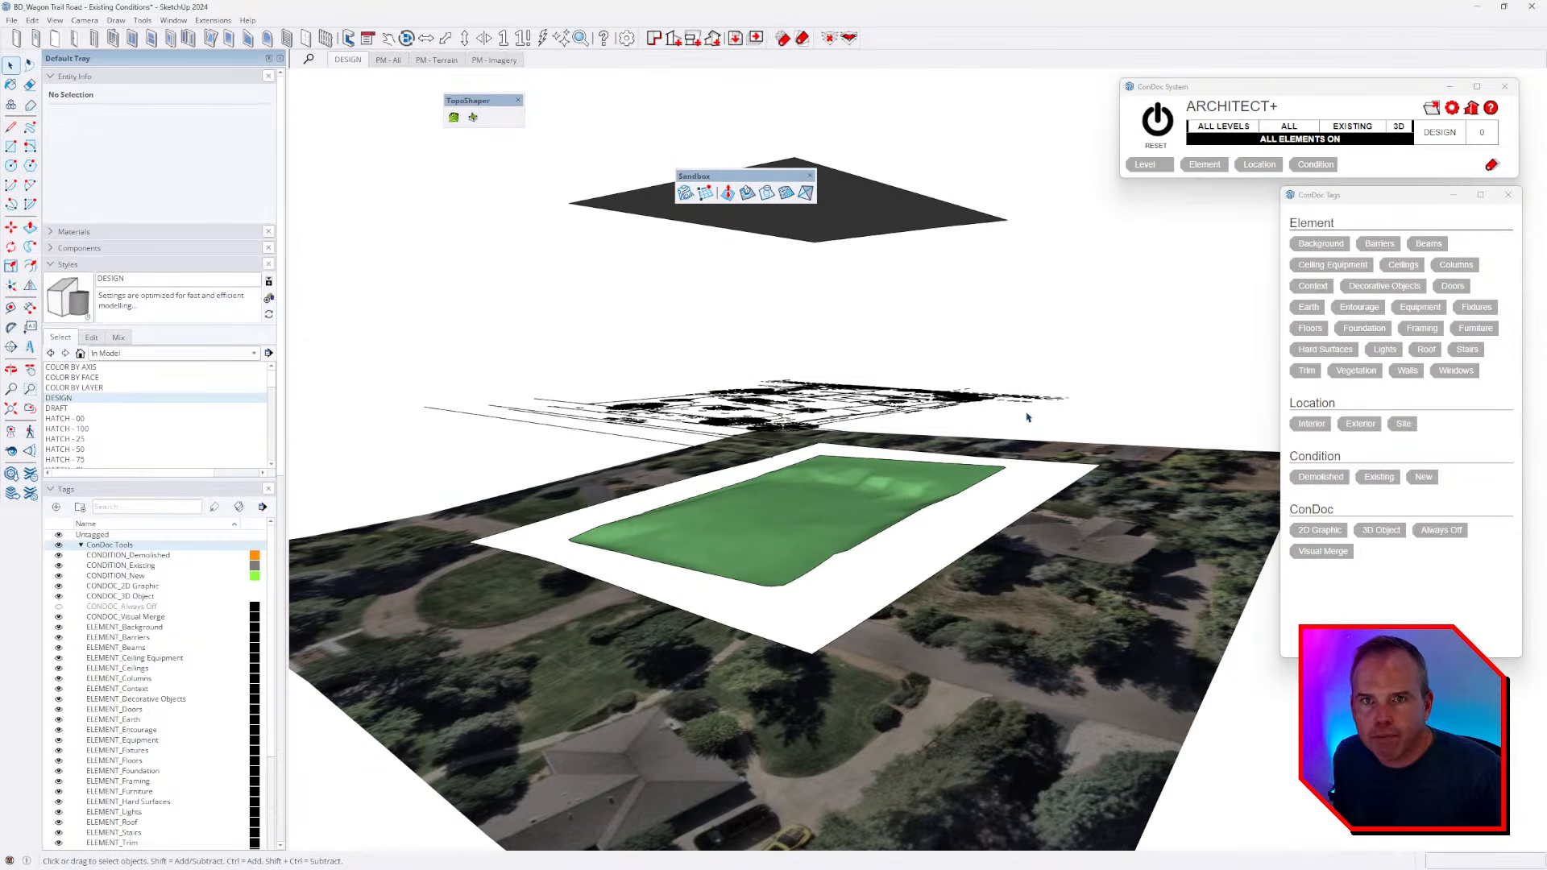
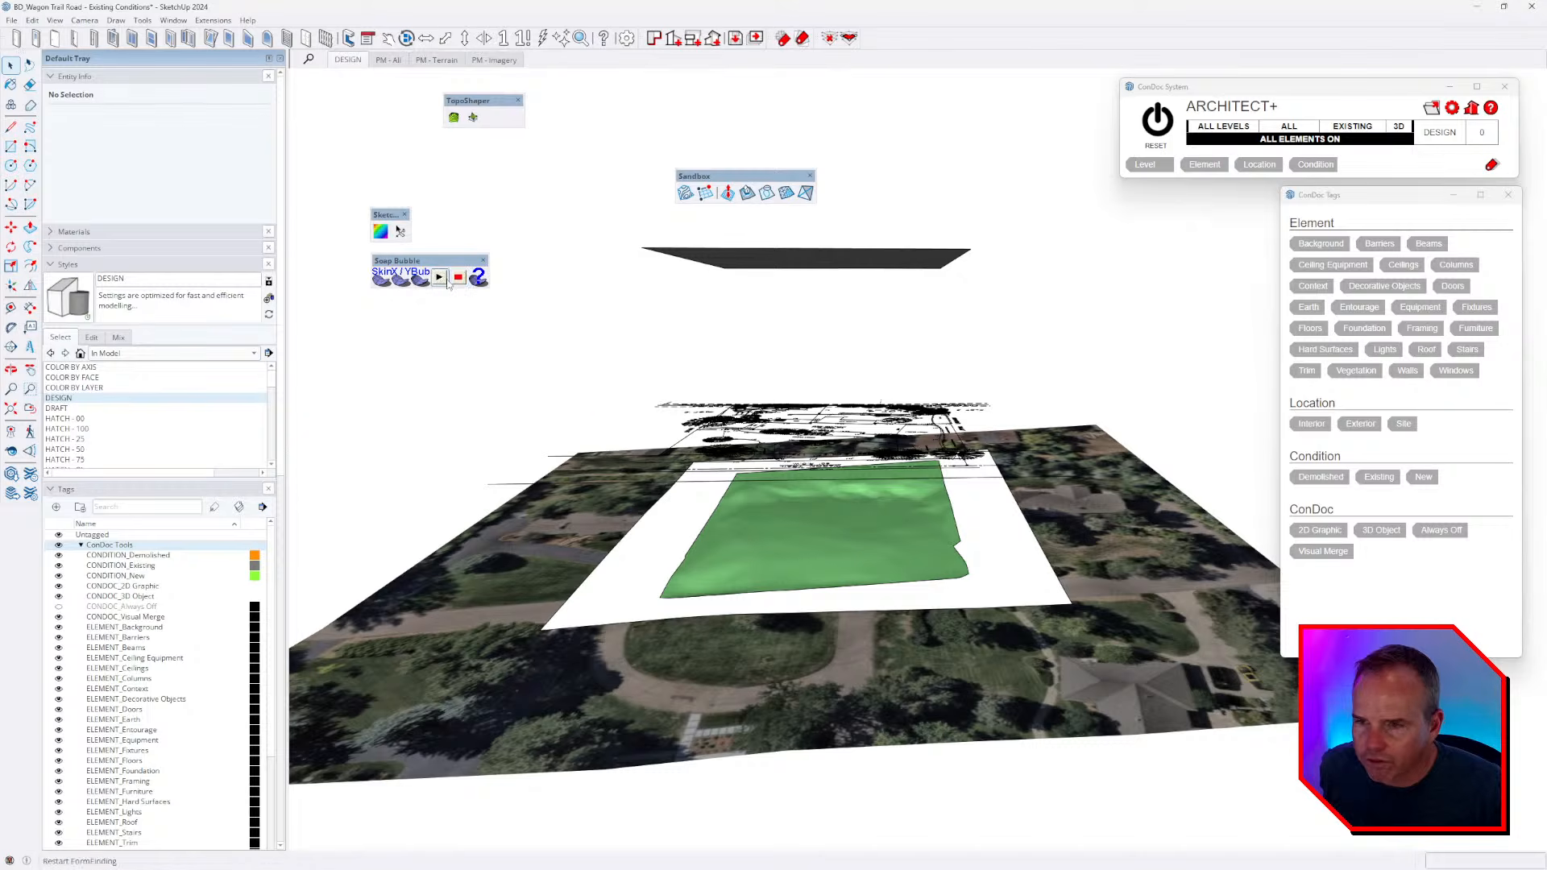
# - Clear the site plan linework and the boundary plane floating above the terrain from view
pyautogui.moveTo(803, 427); pyautogui.dragTo(843, 437, button='middle')
pyautogui.click(842, 437)
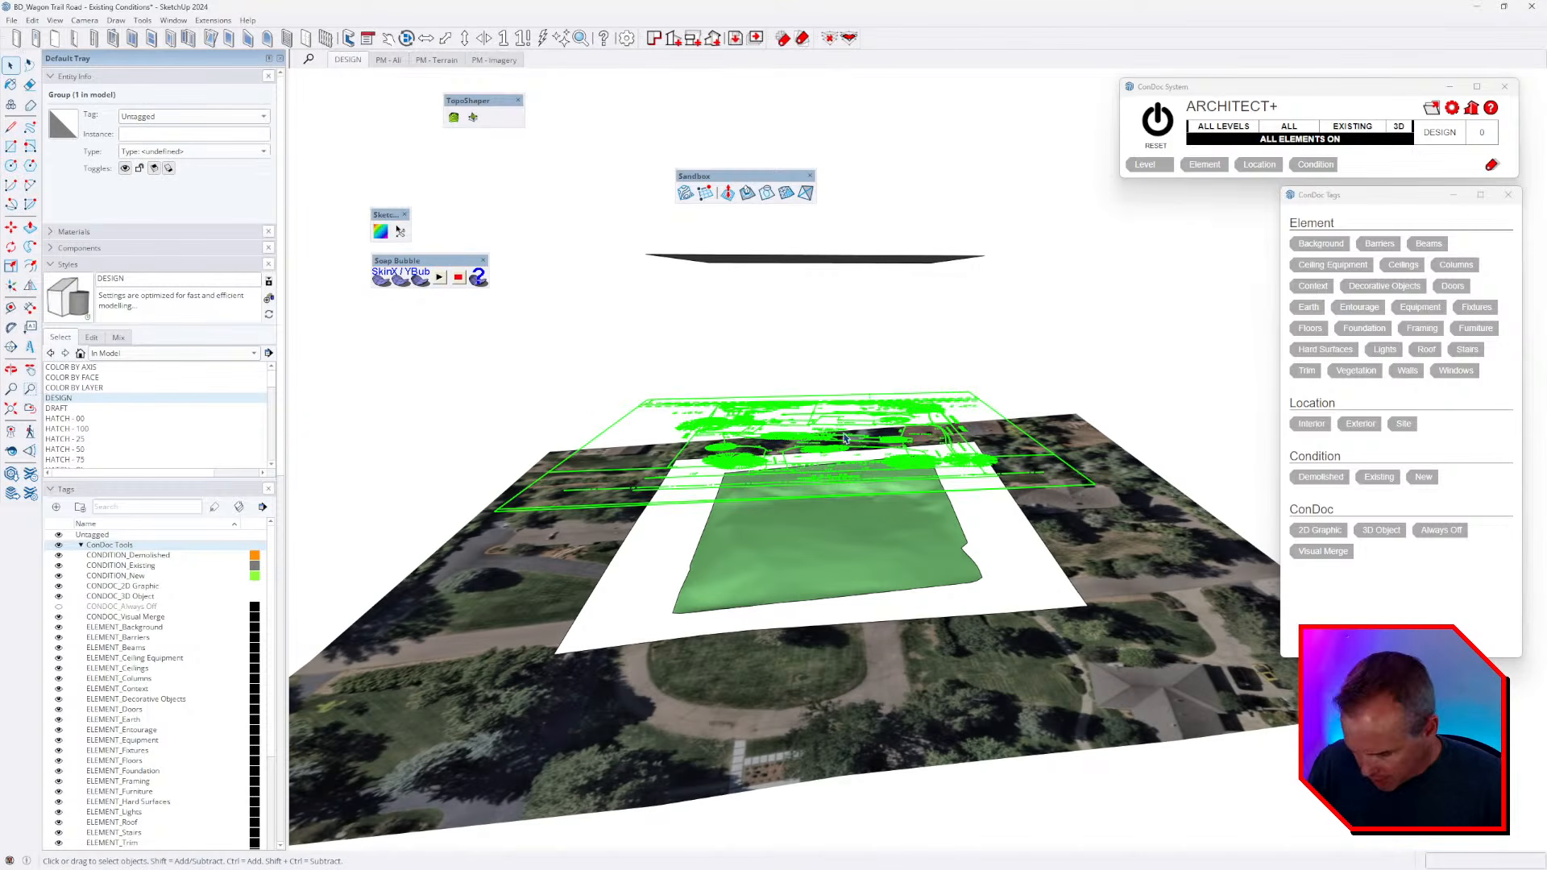
pyautogui.press('Delete')
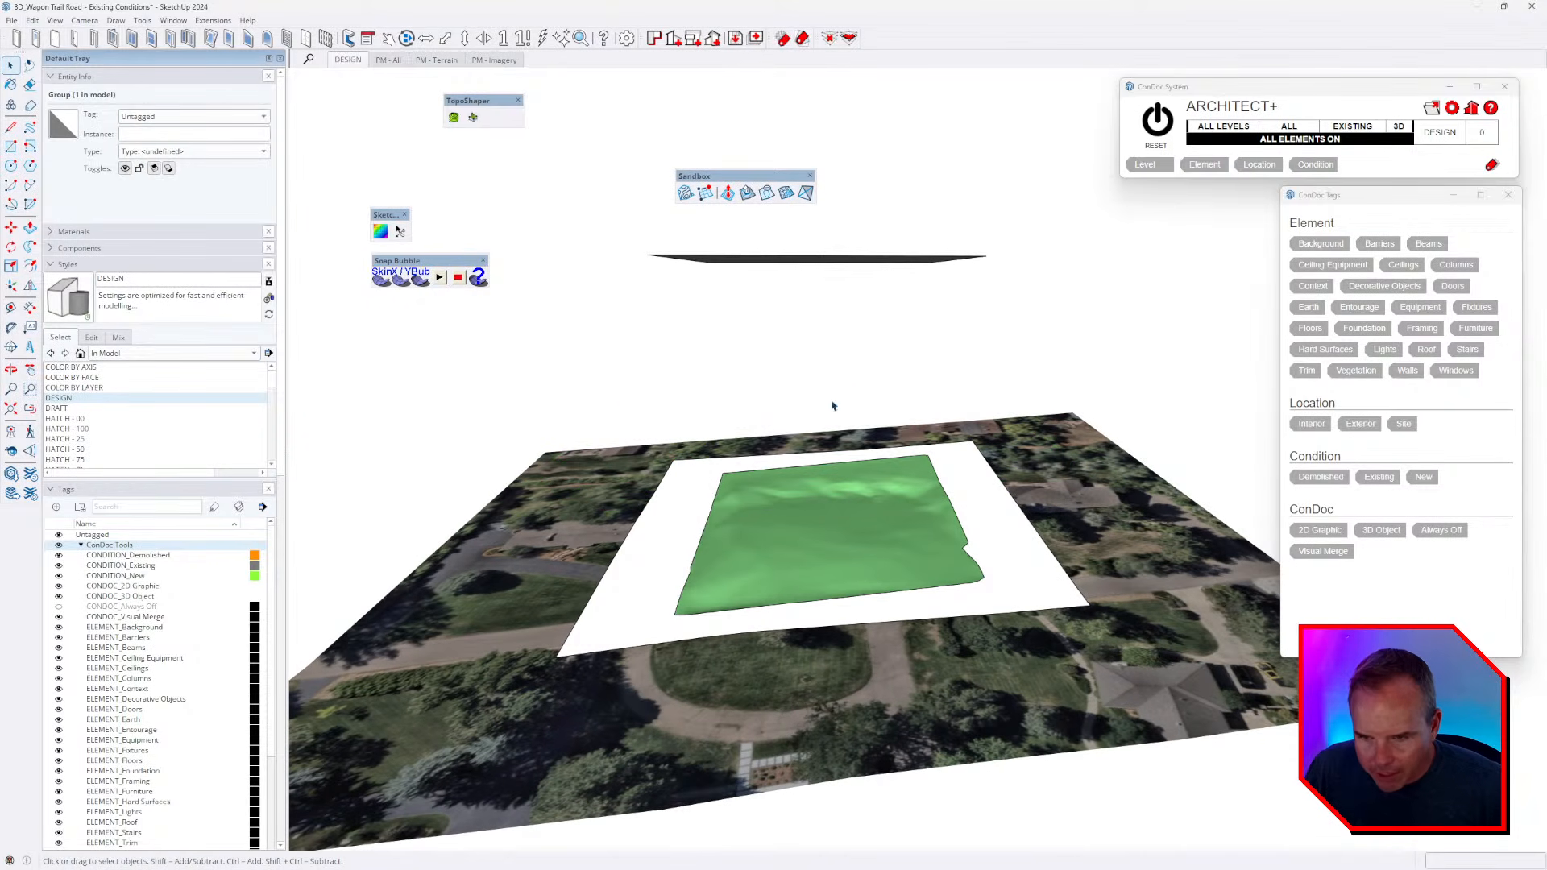
pyautogui.click(825, 261)
pyautogui.moveTo(825, 260); pyautogui.dragTo(881, 442, button='middle')
pyautogui.moveTo(915, 335)
pyautogui.mouseDown(button='middle')
pyautogui.moveTo(910, 469)
pyautogui.moveTo(902, 342)
pyautogui.mouseUp(button='middle')
pyautogui.press('Delete')
pyautogui.moveTo(895, 412); pyautogui.dragTo(896, 384, button='middle')
pyautogui.scroll(2, 790, 534)
pyautogui.moveTo(891, 554); pyautogui.dragTo(936, 594, button='middle')
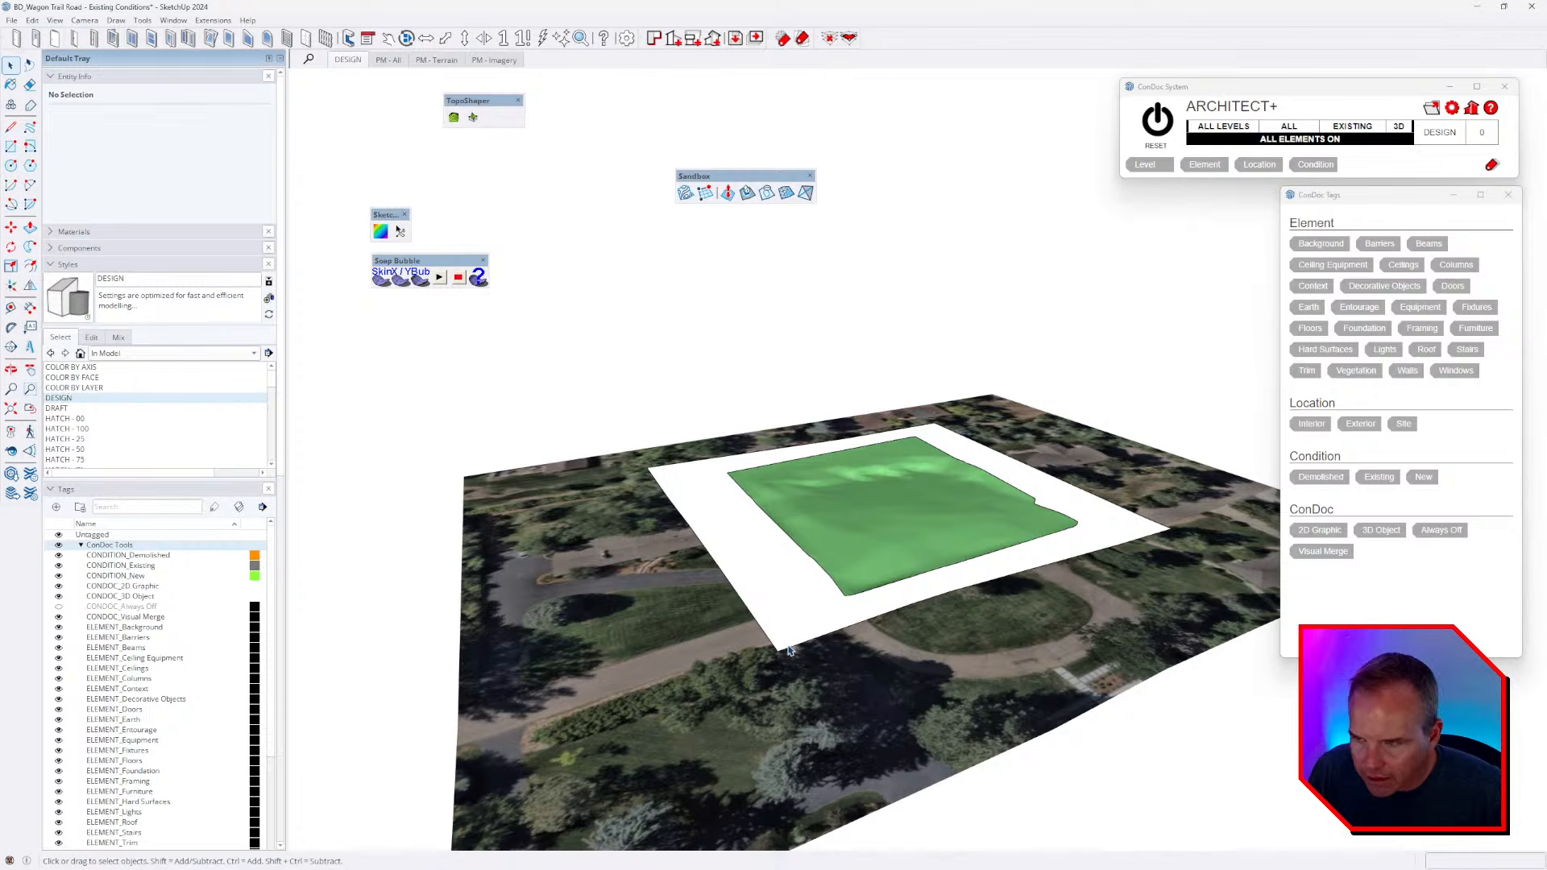
# - Open the green site terrain group, isolate only its perimeter edges in the selection, copy them, and close the group
pyautogui.scroll(2, 980, 651)
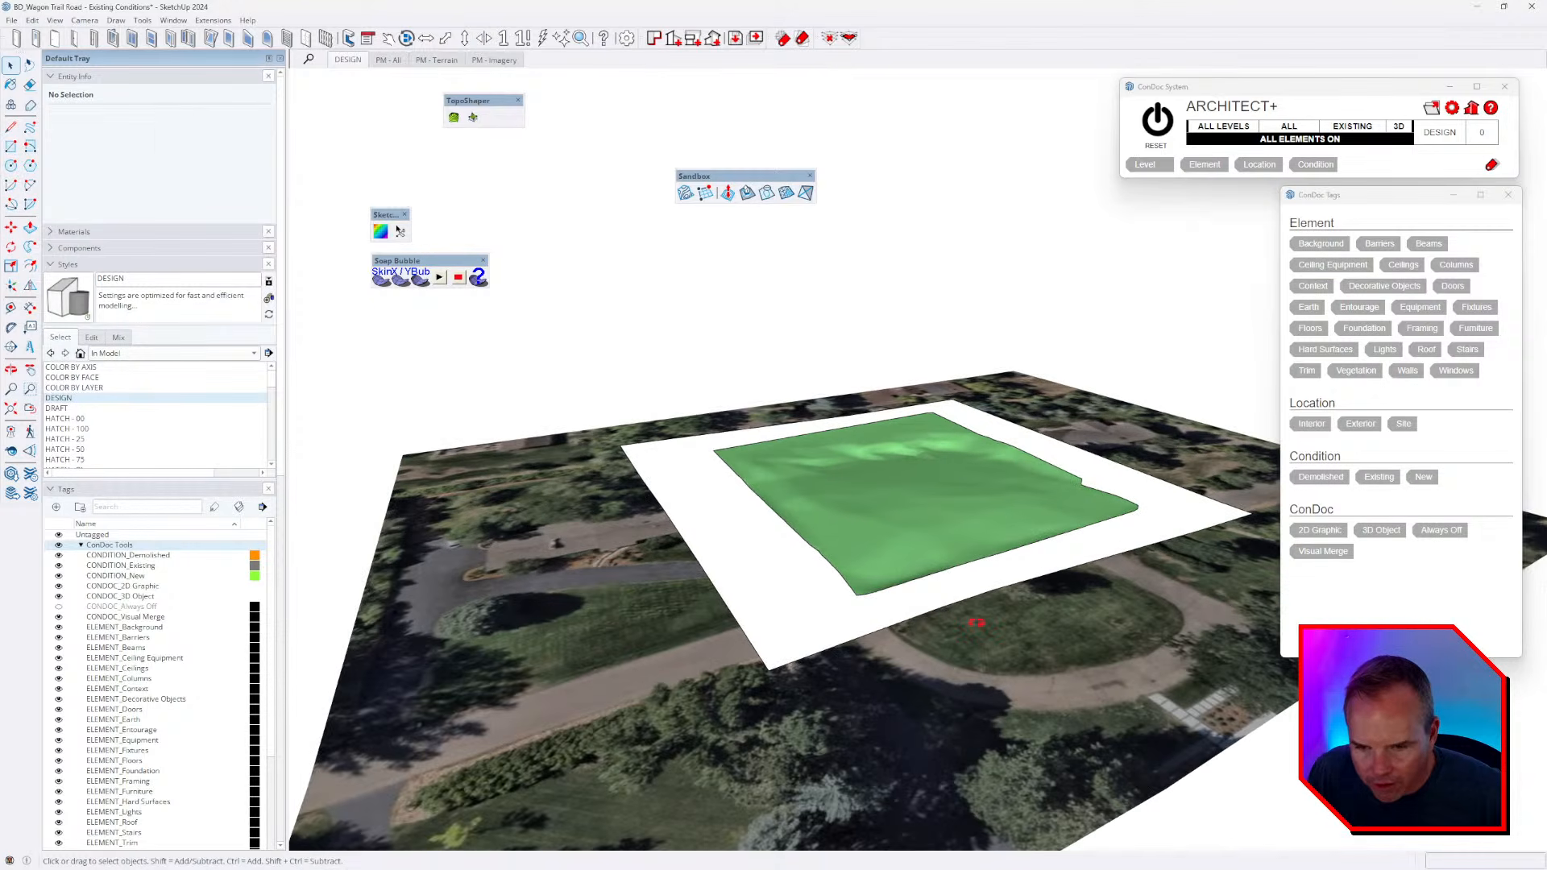
pyautogui.scroll(-3, 981, 628)
pyautogui.doubleClick(890, 562)
pyautogui.press('Escape')
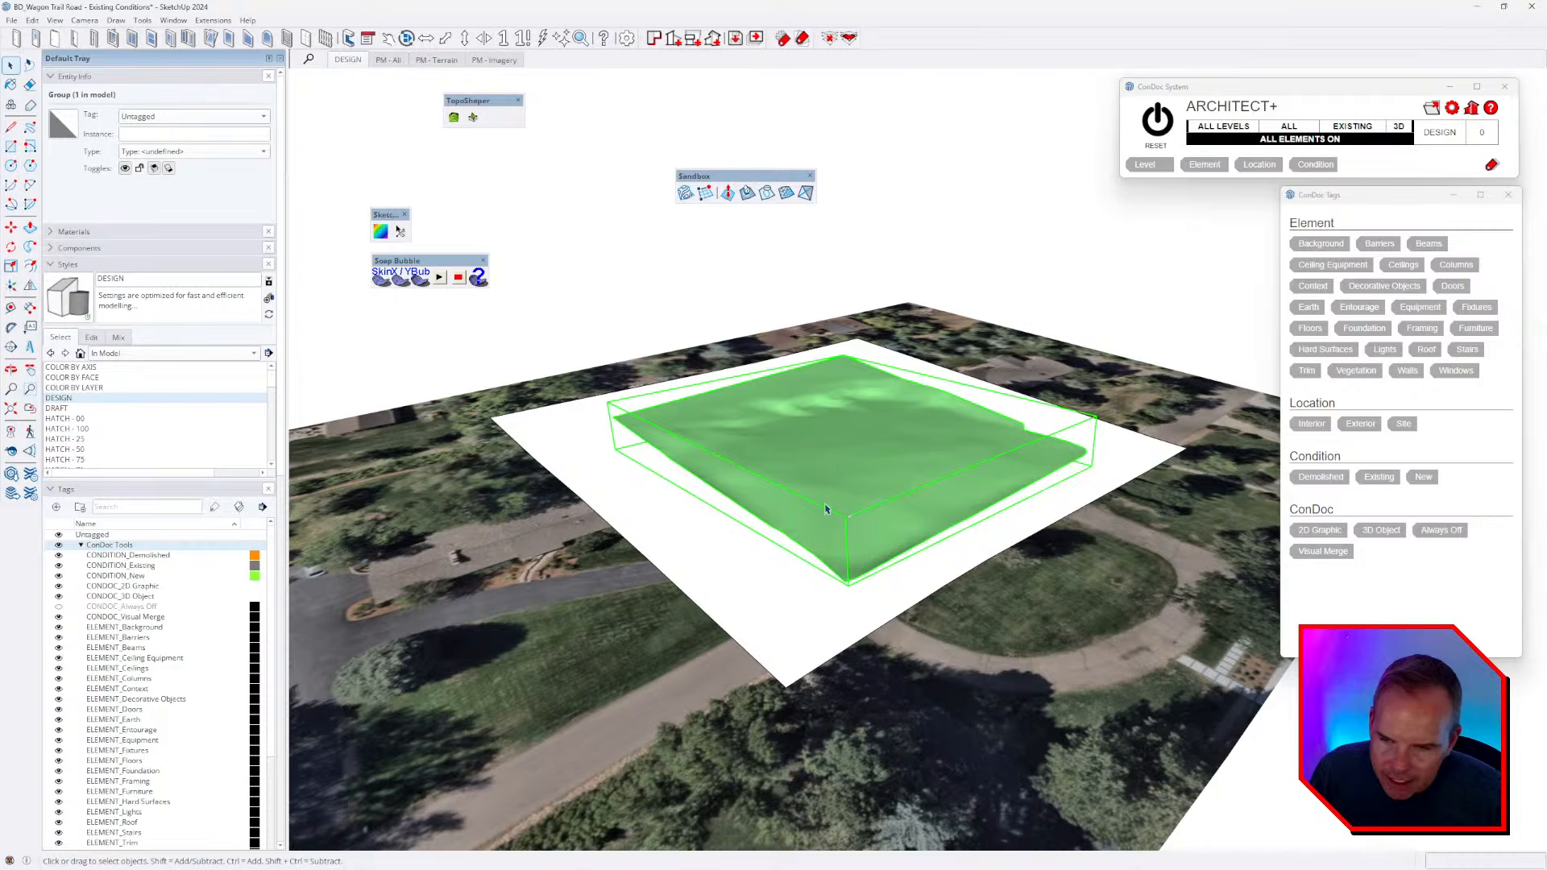
pyautogui.scroll(-1, 832, 509)
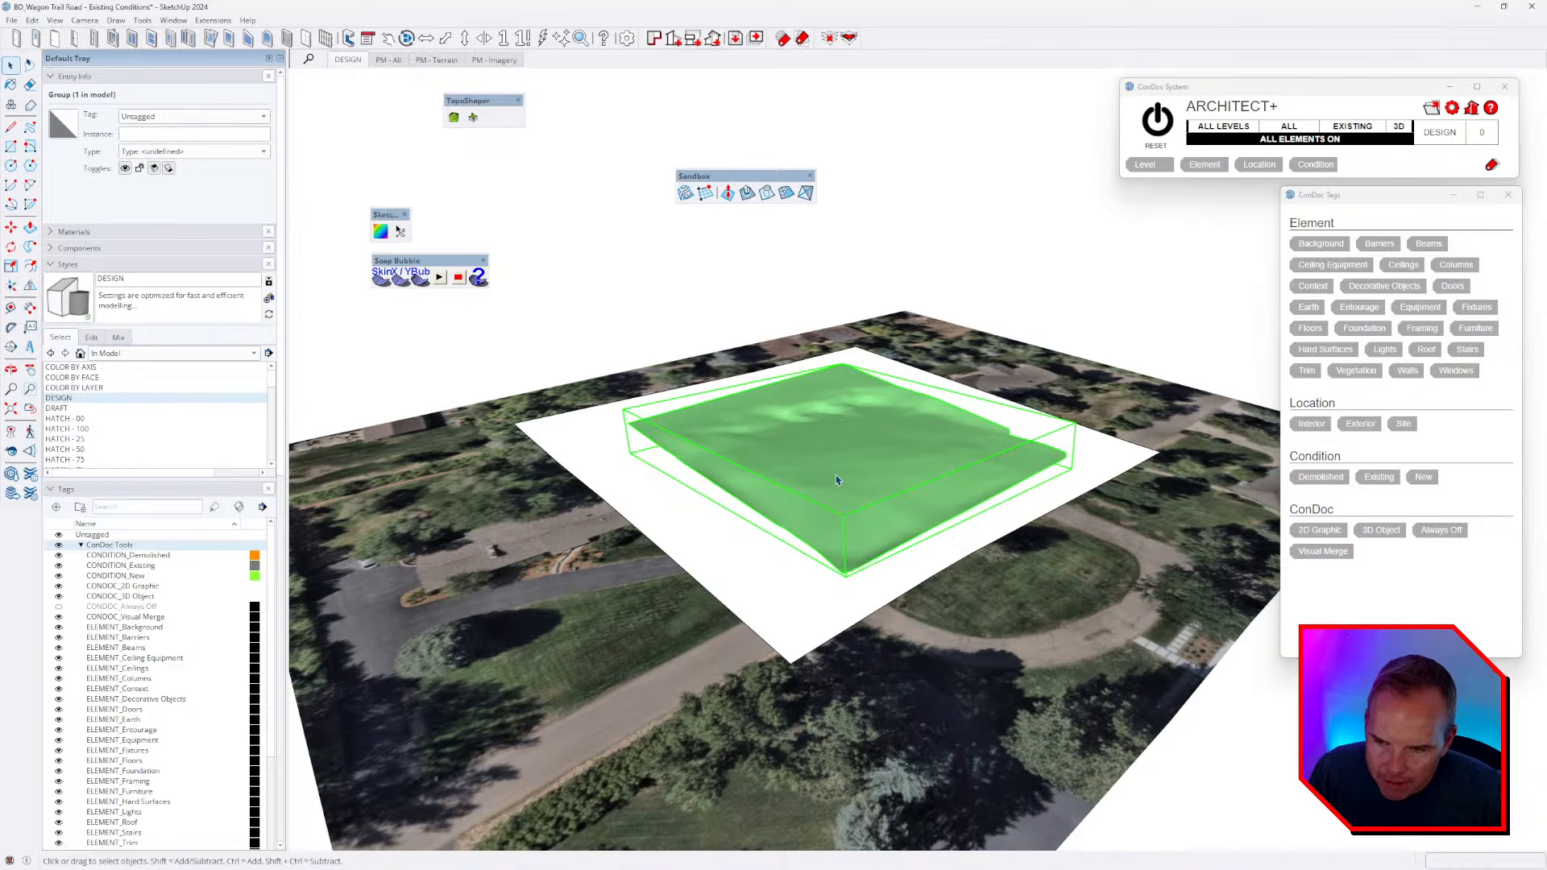
pyautogui.doubleClick(930, 498)
pyautogui.tripleClick(897, 481)
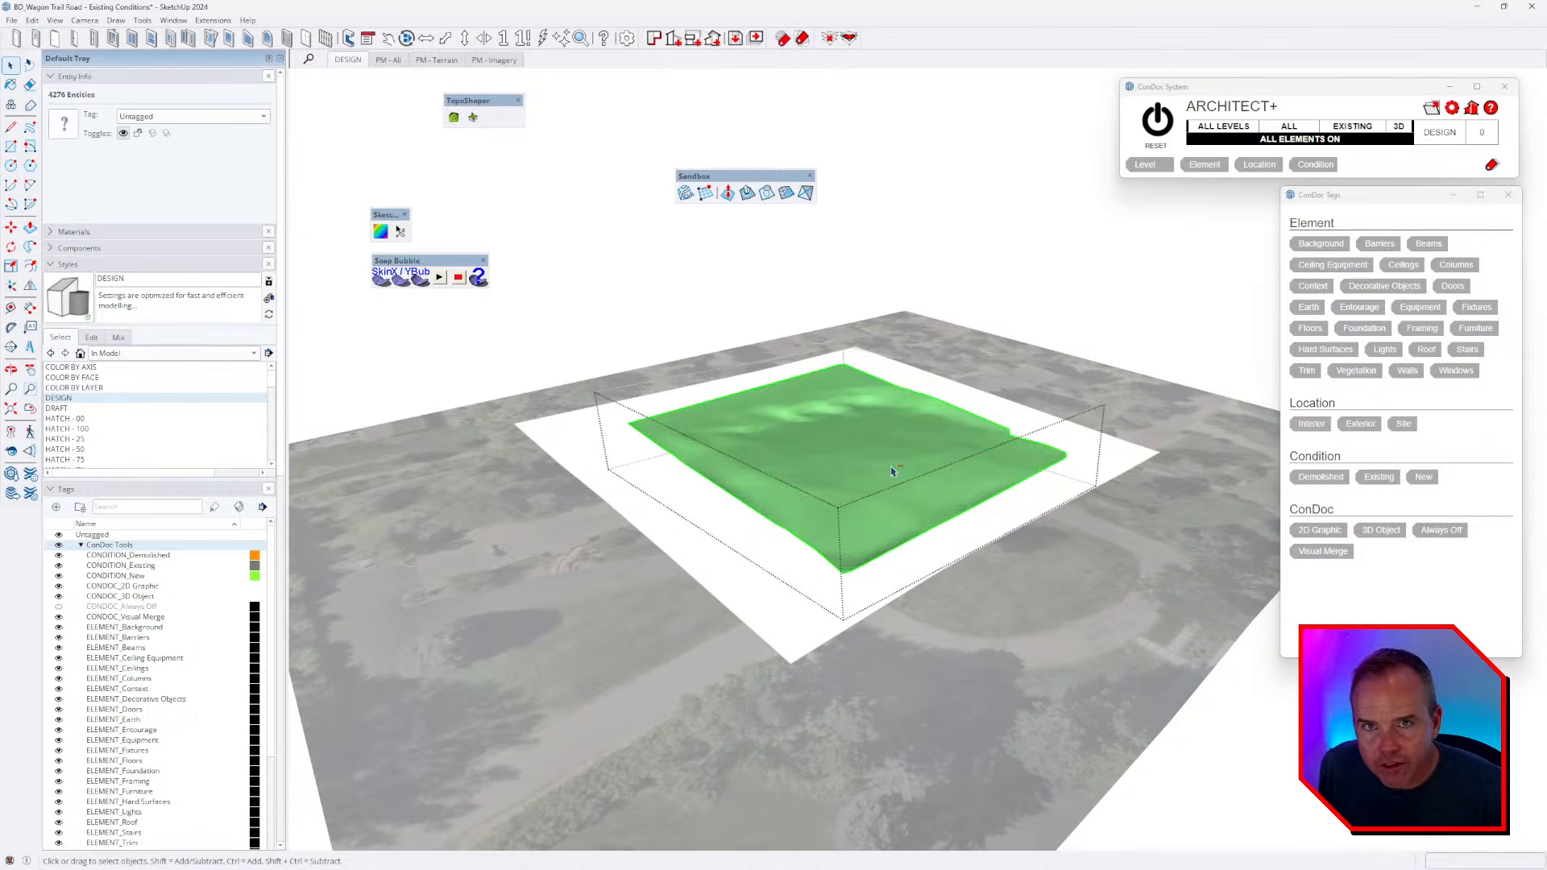
pyautogui.keyDown('ctrl'); pyautogui.keyDown('shift'); pyautogui.click(891, 470); pyautogui.keyUp('shift'); pyautogui.keyUp('ctrl')
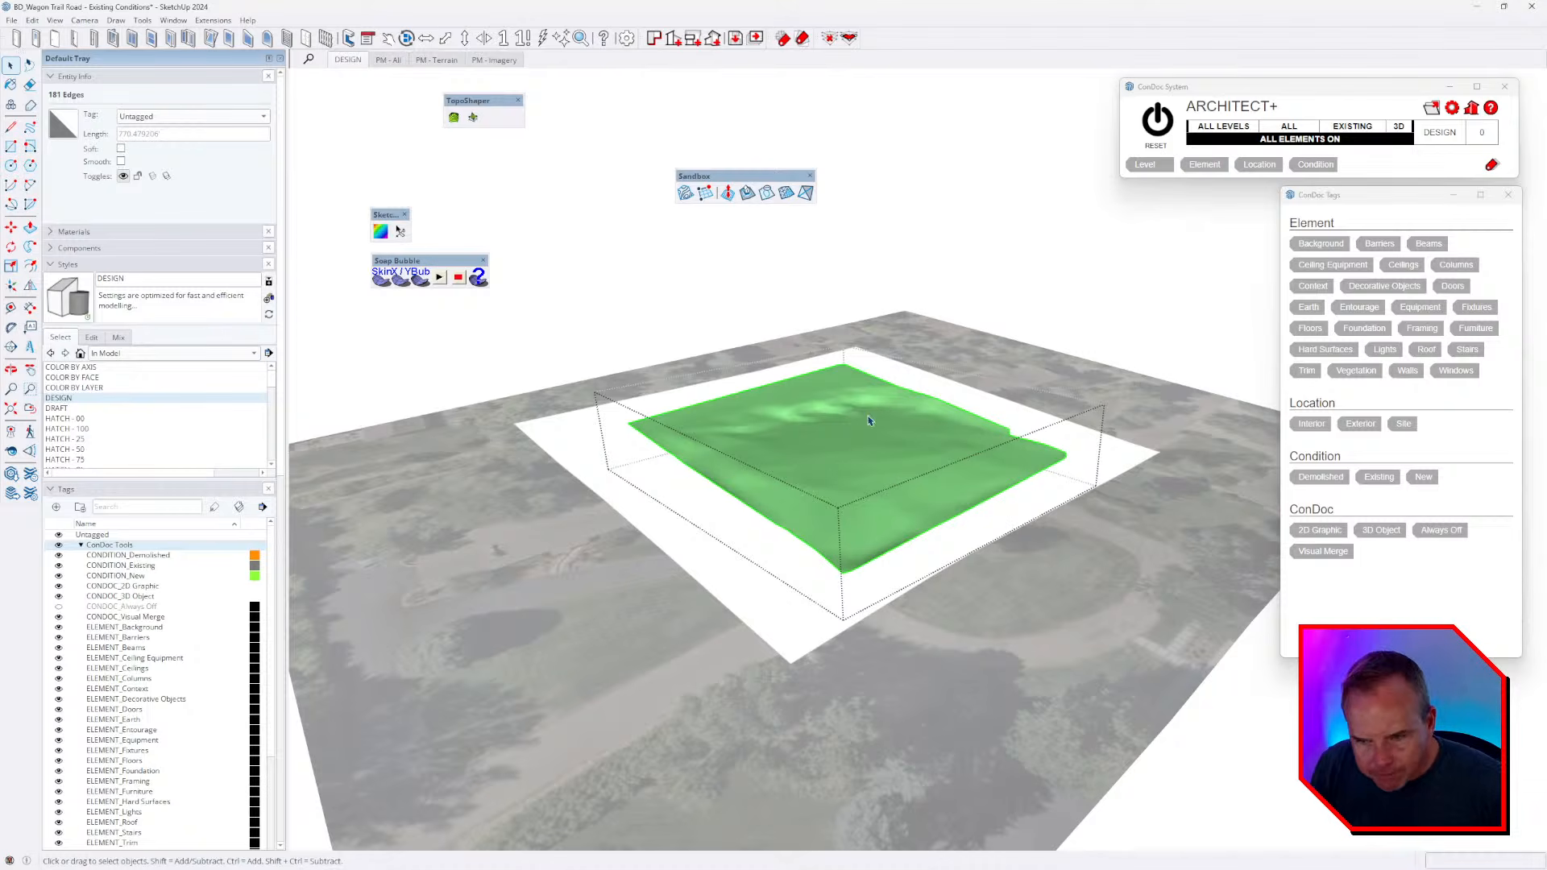
pyautogui.tripleClick(855, 458)
pyautogui.keyDown('ctrl'); pyautogui.keyDown('shift'); pyautogui.click(868, 458); pyautogui.keyUp('shift'); pyautogui.keyUp('ctrl')
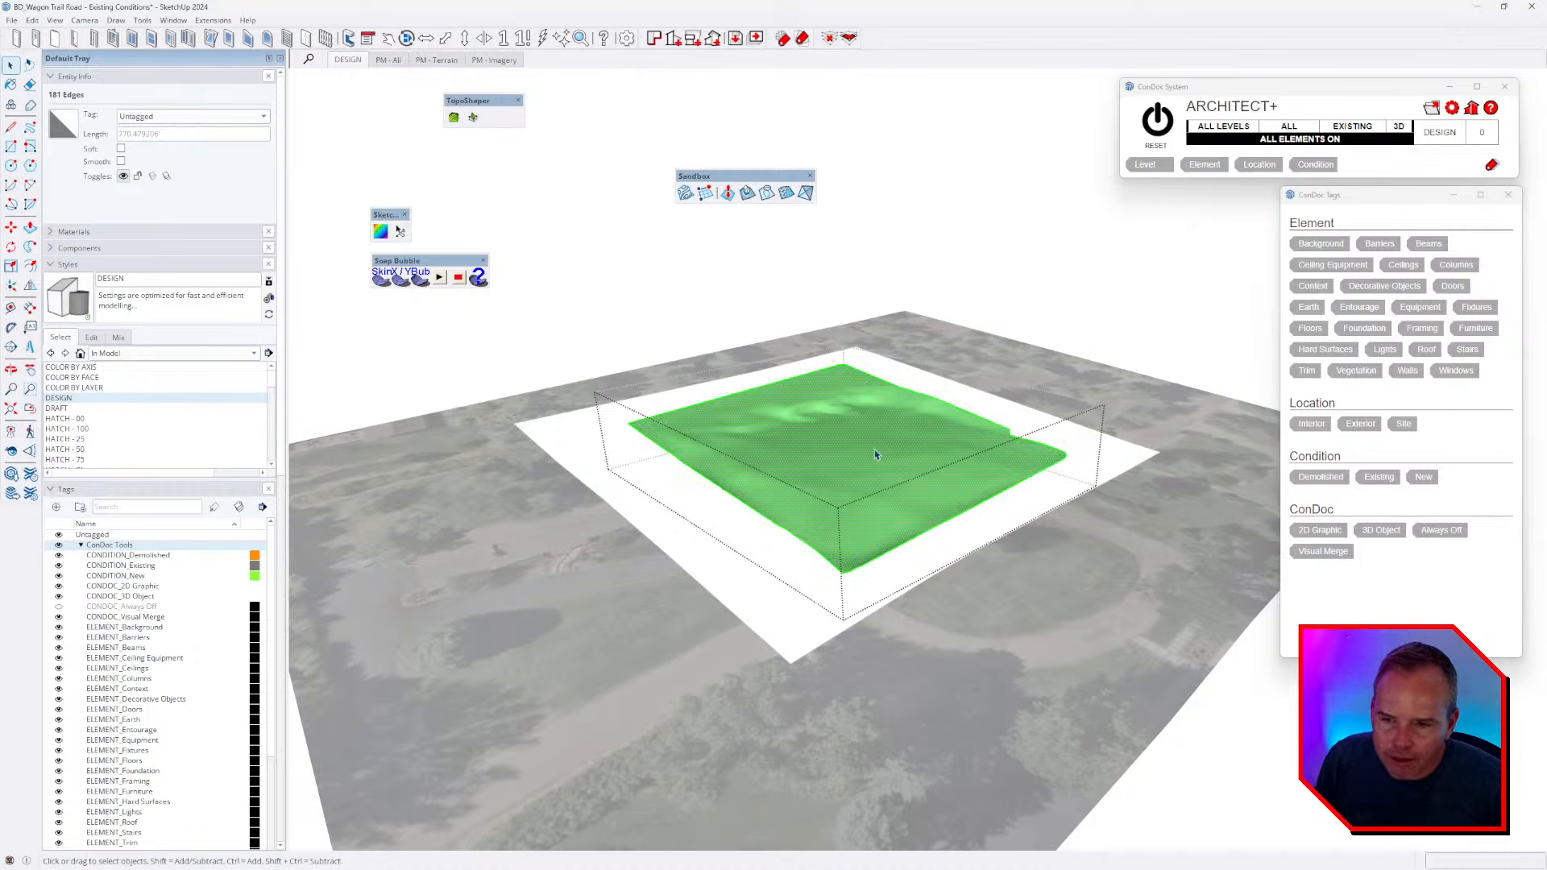
pyautogui.keyDown('ctrl'); pyautogui.click(871, 454); pyautogui.keyUp('ctrl')
pyautogui.keyDown('ctrl'); pyautogui.keyDown('shift'); pyautogui.click(871, 455); pyautogui.keyUp('shift'); pyautogui.keyUp('ctrl')
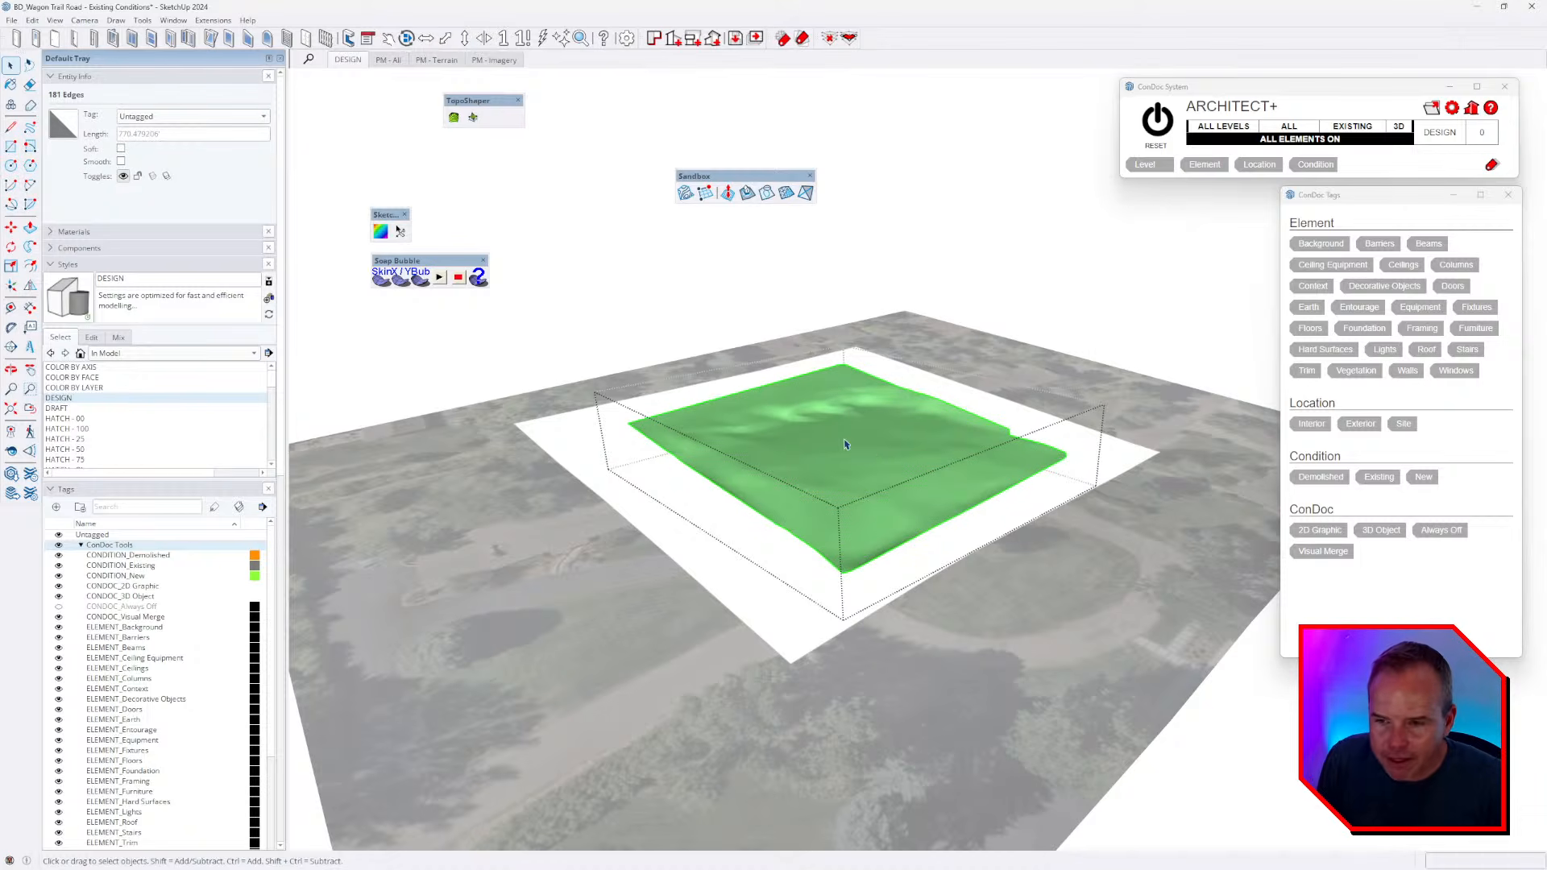
pyautogui.press('Escape')
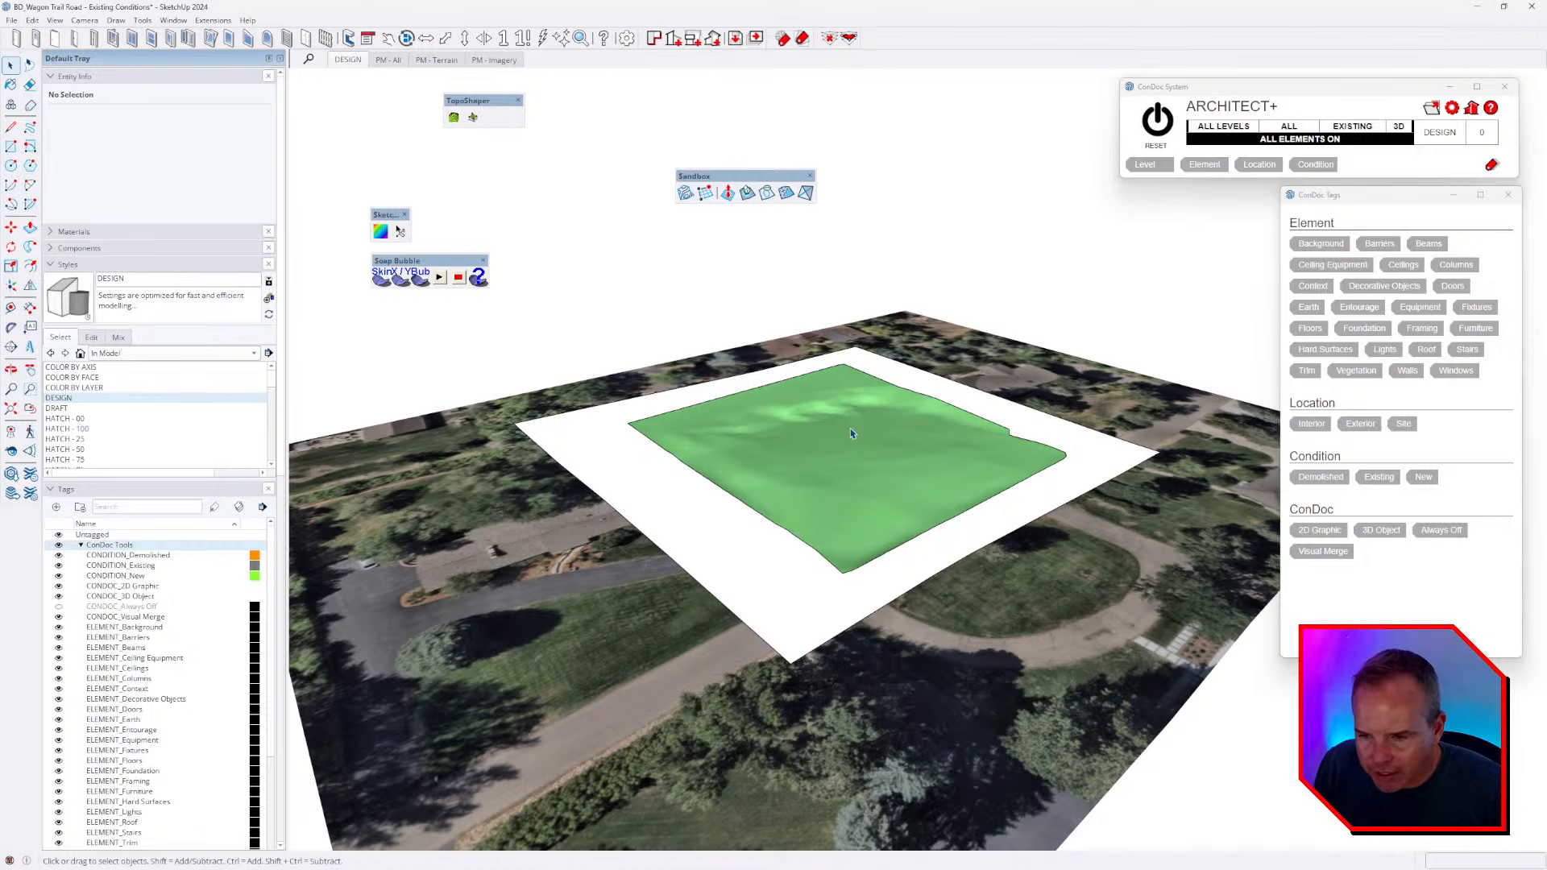
# - Open the imagery terrain group, hide the rest of the model, and paste the site perimeter edges in place
pyautogui.click(850, 433)
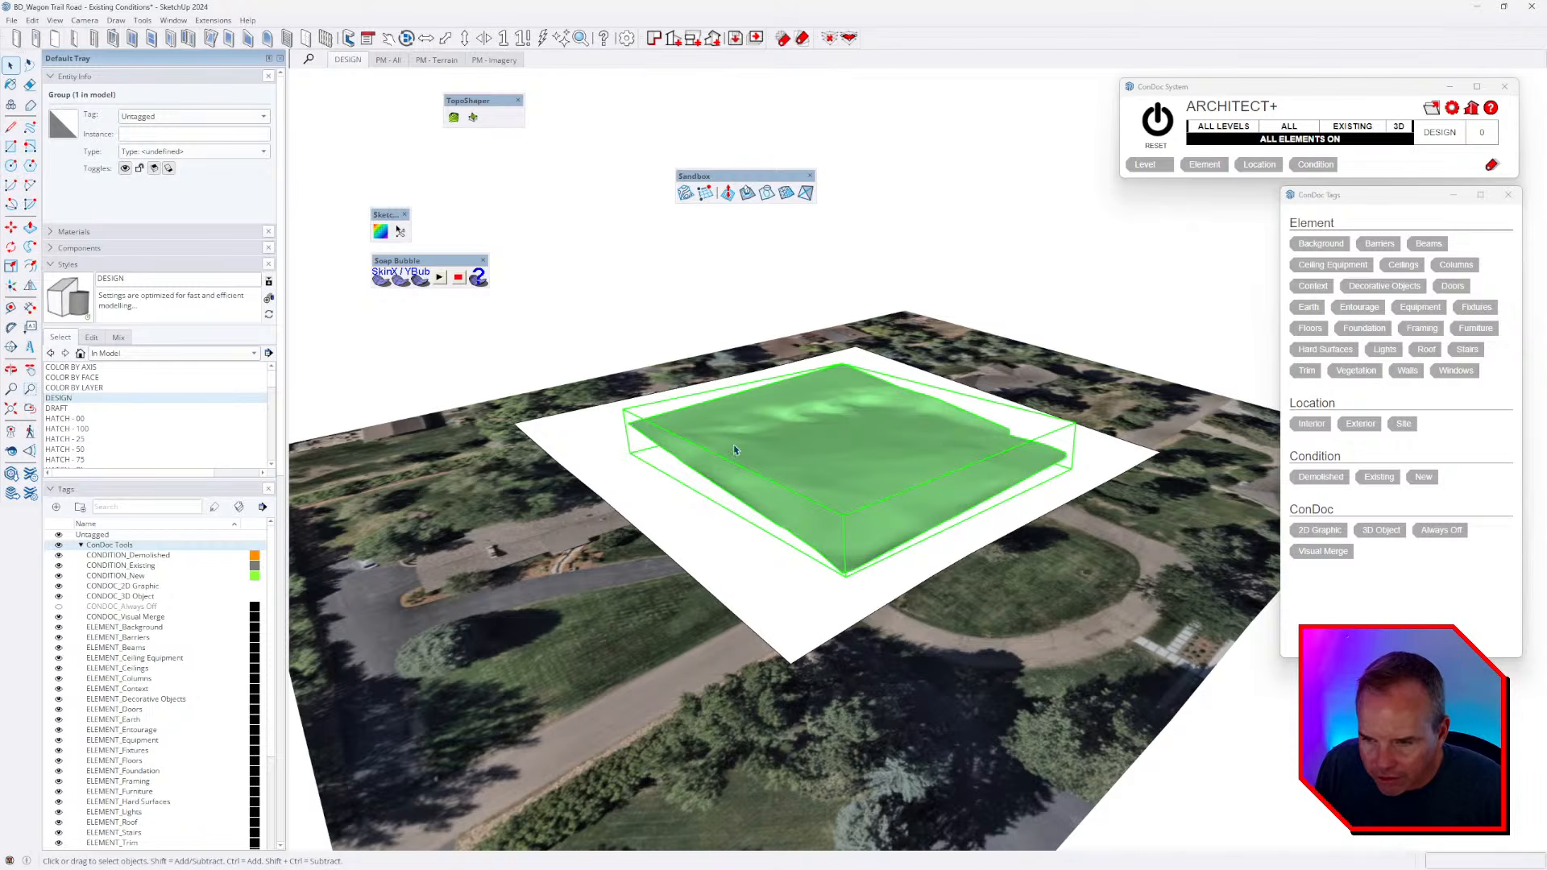
pyautogui.tripleClick(672, 614)
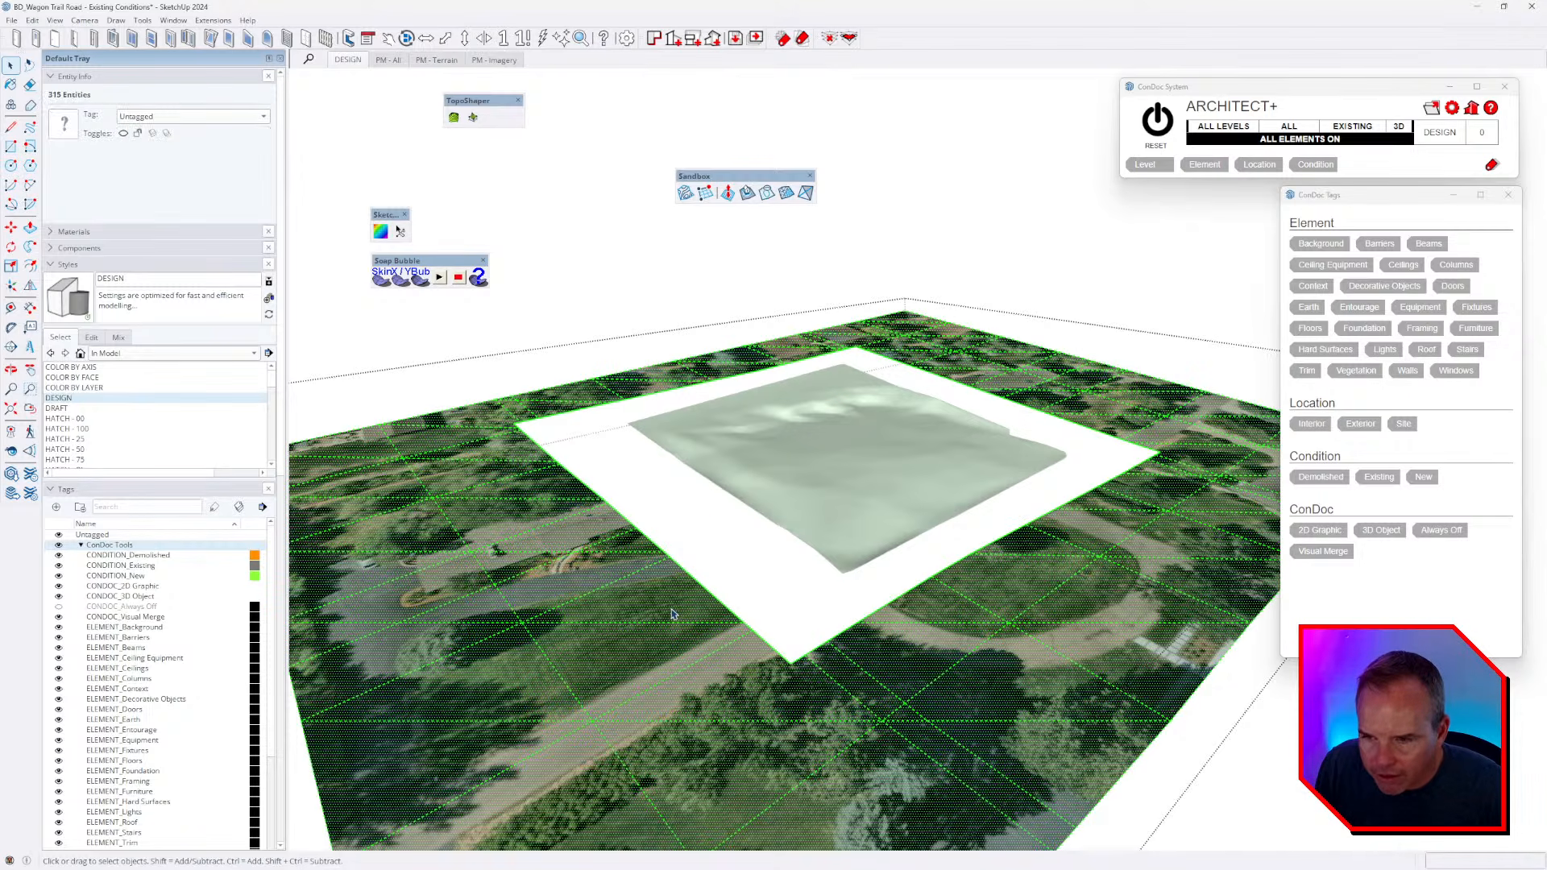
pyautogui.hotkey('shift', 'h')
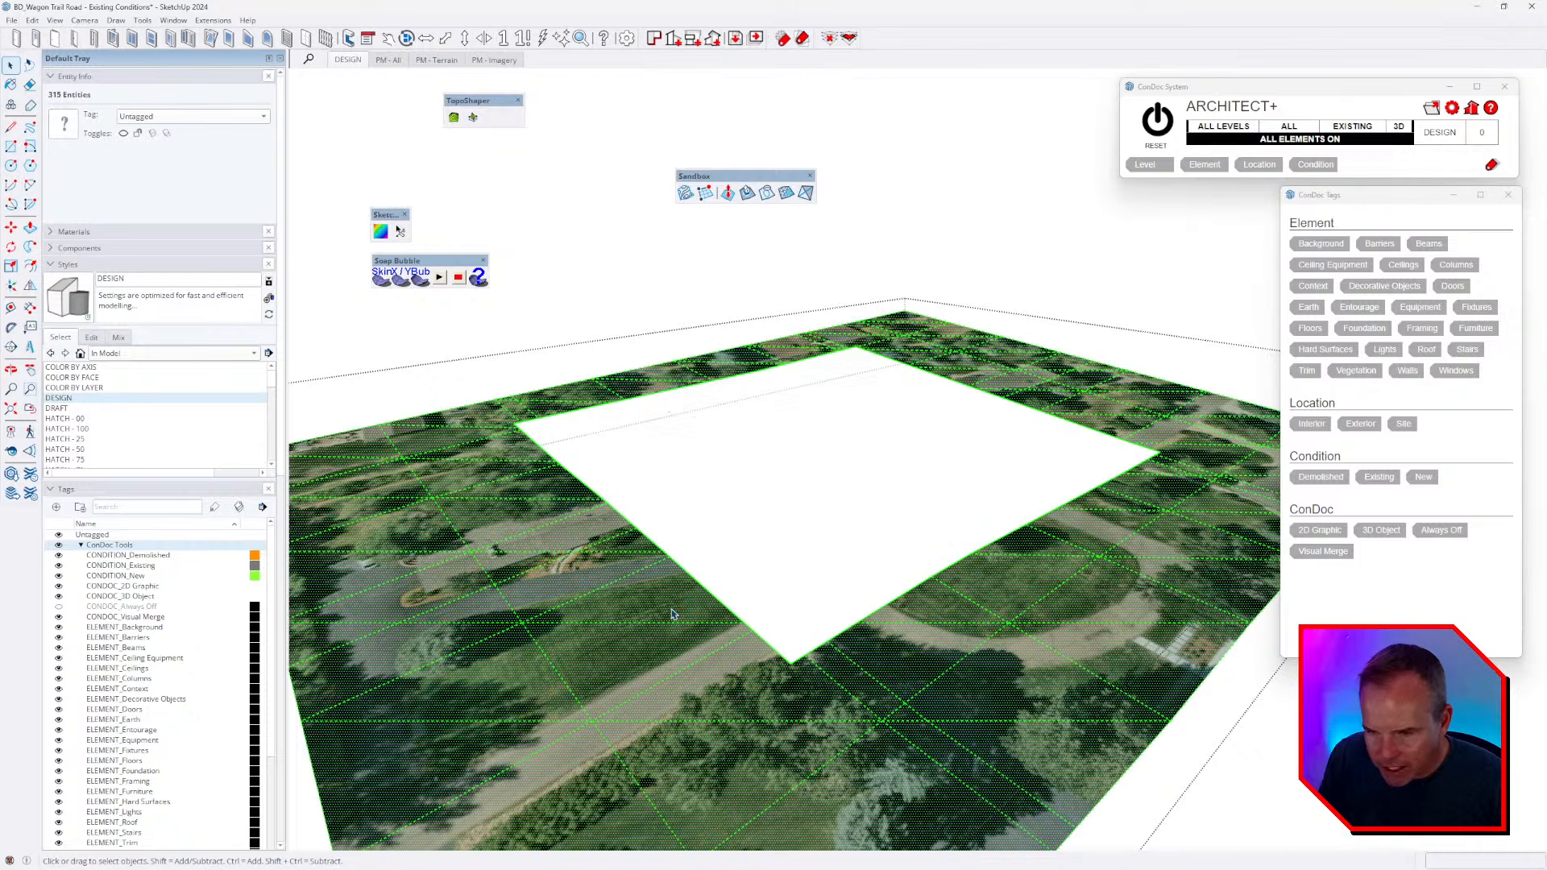
pyautogui.hotkey('ctrl', 'shift', 'v')
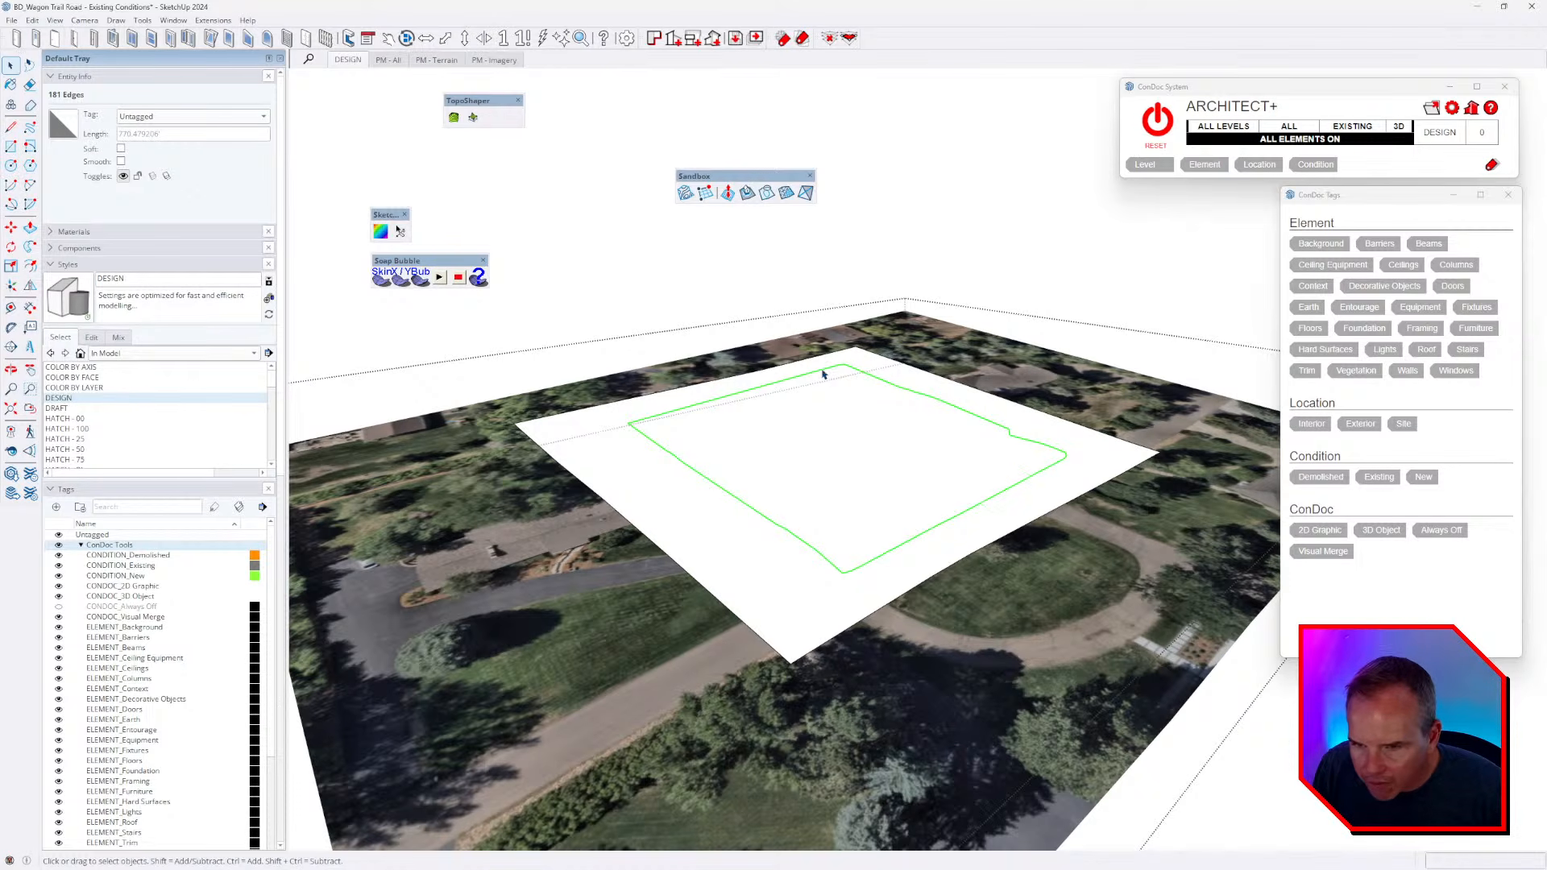
# - Draw a line from the nearest corner of the imagery terrain opening to the matching corner of the site perimeter
pyautogui.scroll(1, 967, 635)
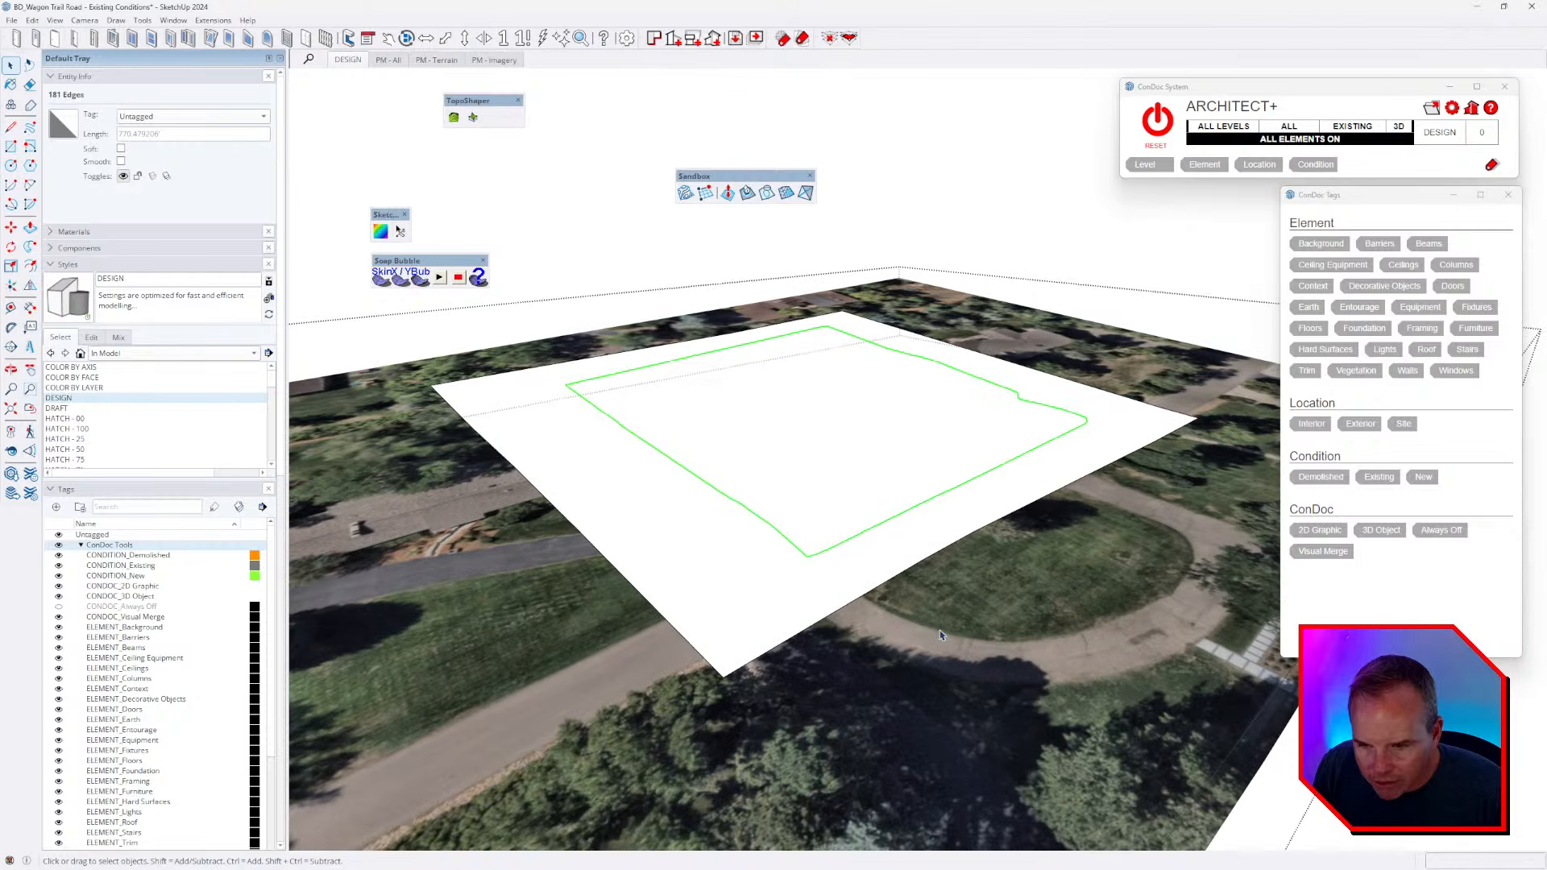
pyautogui.press('l')
pyautogui.click(724, 675)
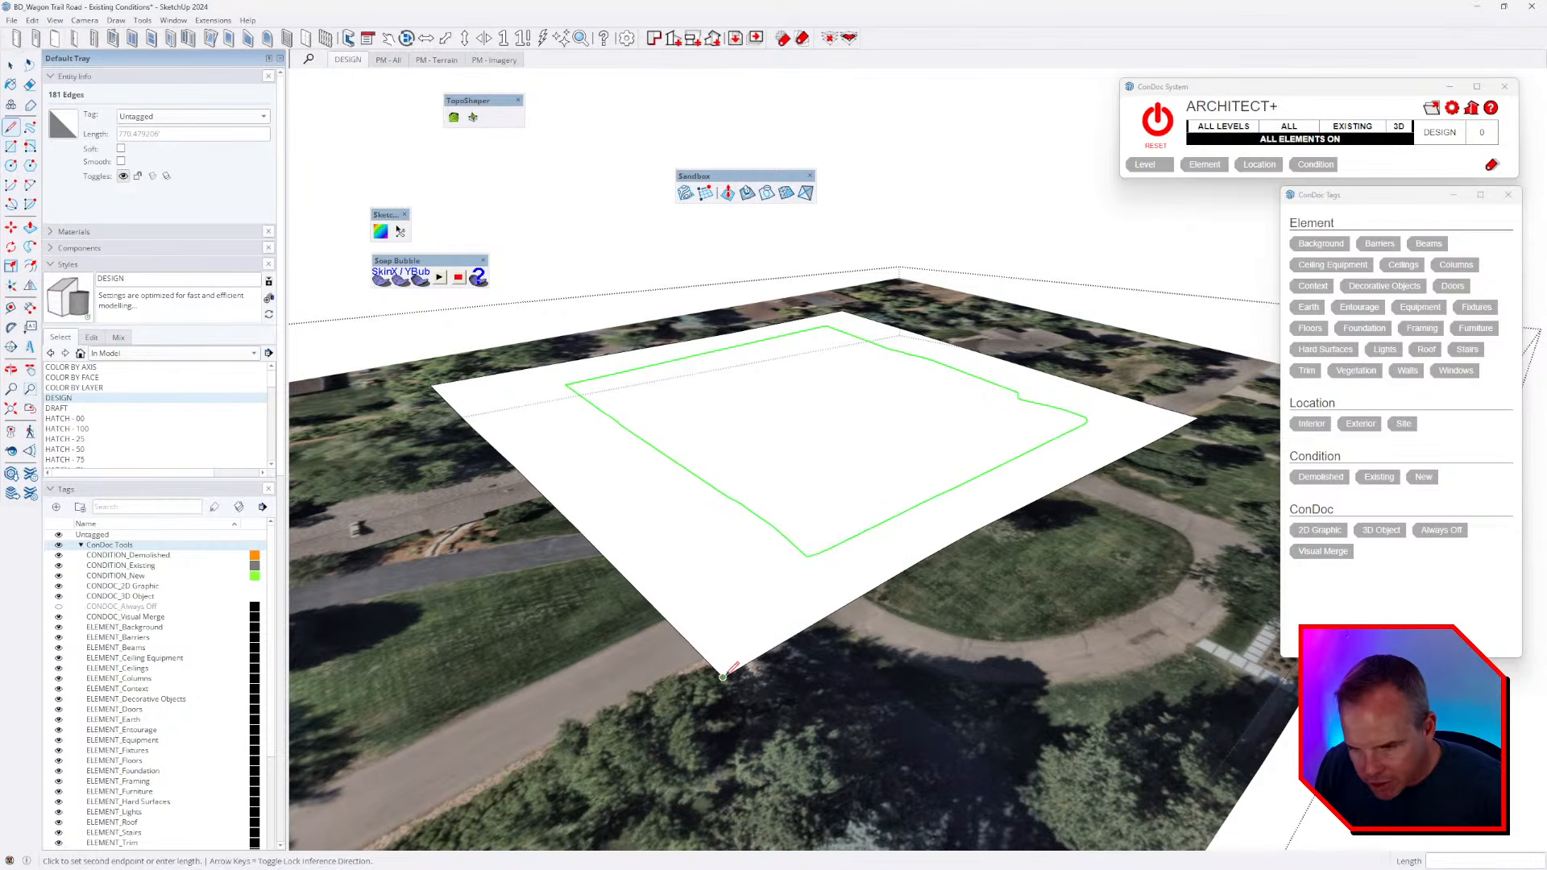
pyautogui.scroll(2, 807, 555)
pyautogui.scroll(1, 805, 556)
pyautogui.click(806, 556)
pyautogui.press('Escape')
# - Draw a second connecting line between the farthest corner of the site perimeter and the matching corner of the terrain opening
pyautogui.scroll(-3, 609, 534)
pyautogui.moveTo(826, 601); pyautogui.dragTo(1016, 773, button='middle')
pyautogui.scroll(4, 827, 376)
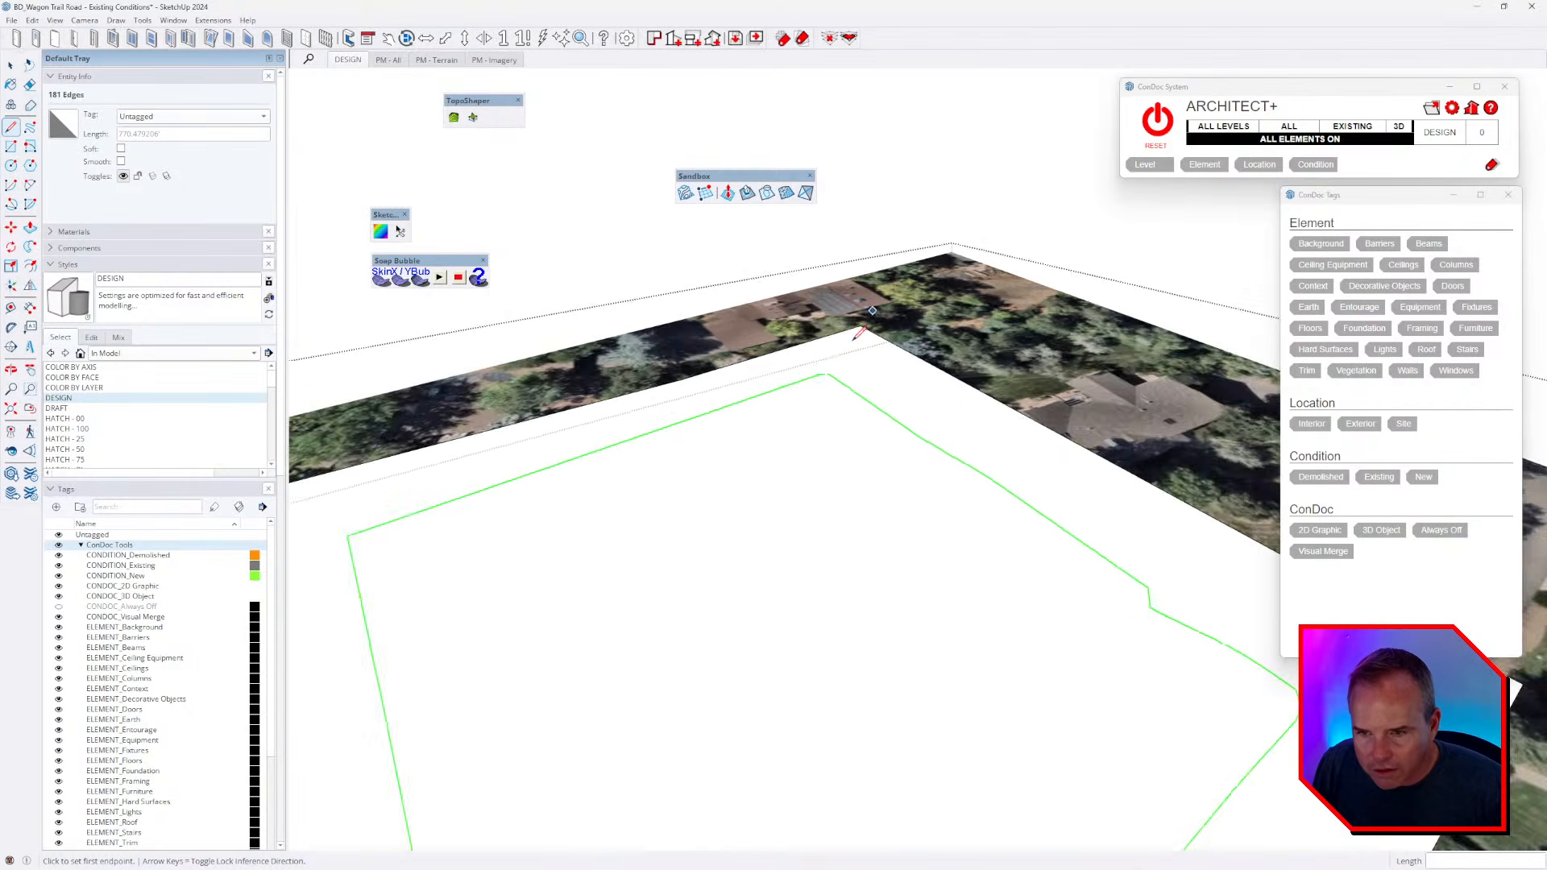
pyautogui.click(821, 382)
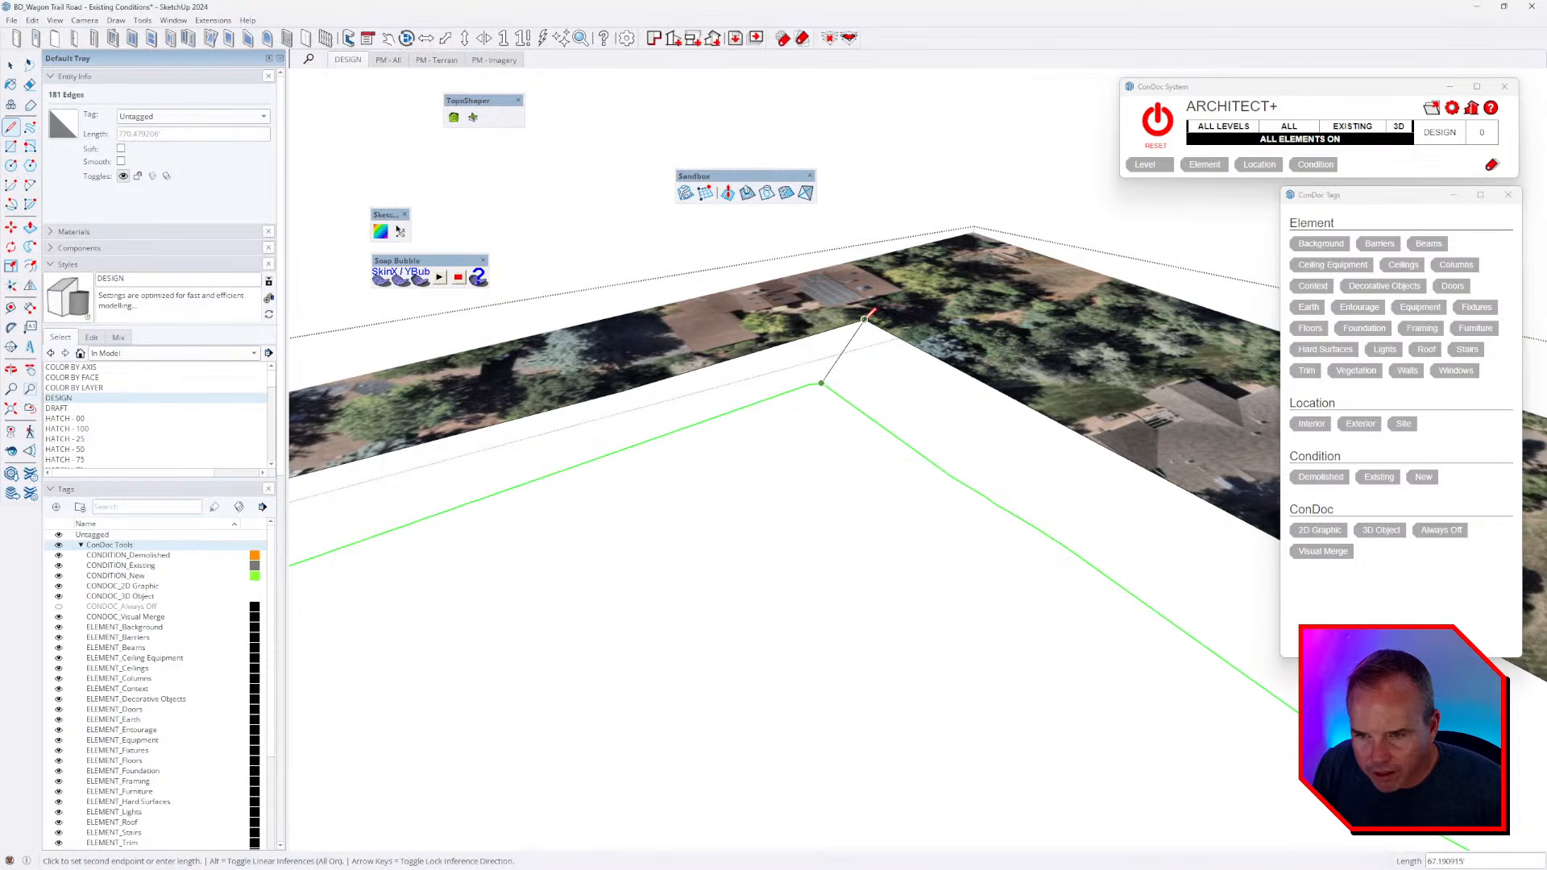
pyautogui.scroll(3, 868, 315)
pyautogui.click(871, 319)
pyautogui.scroll(-8, 871, 319)
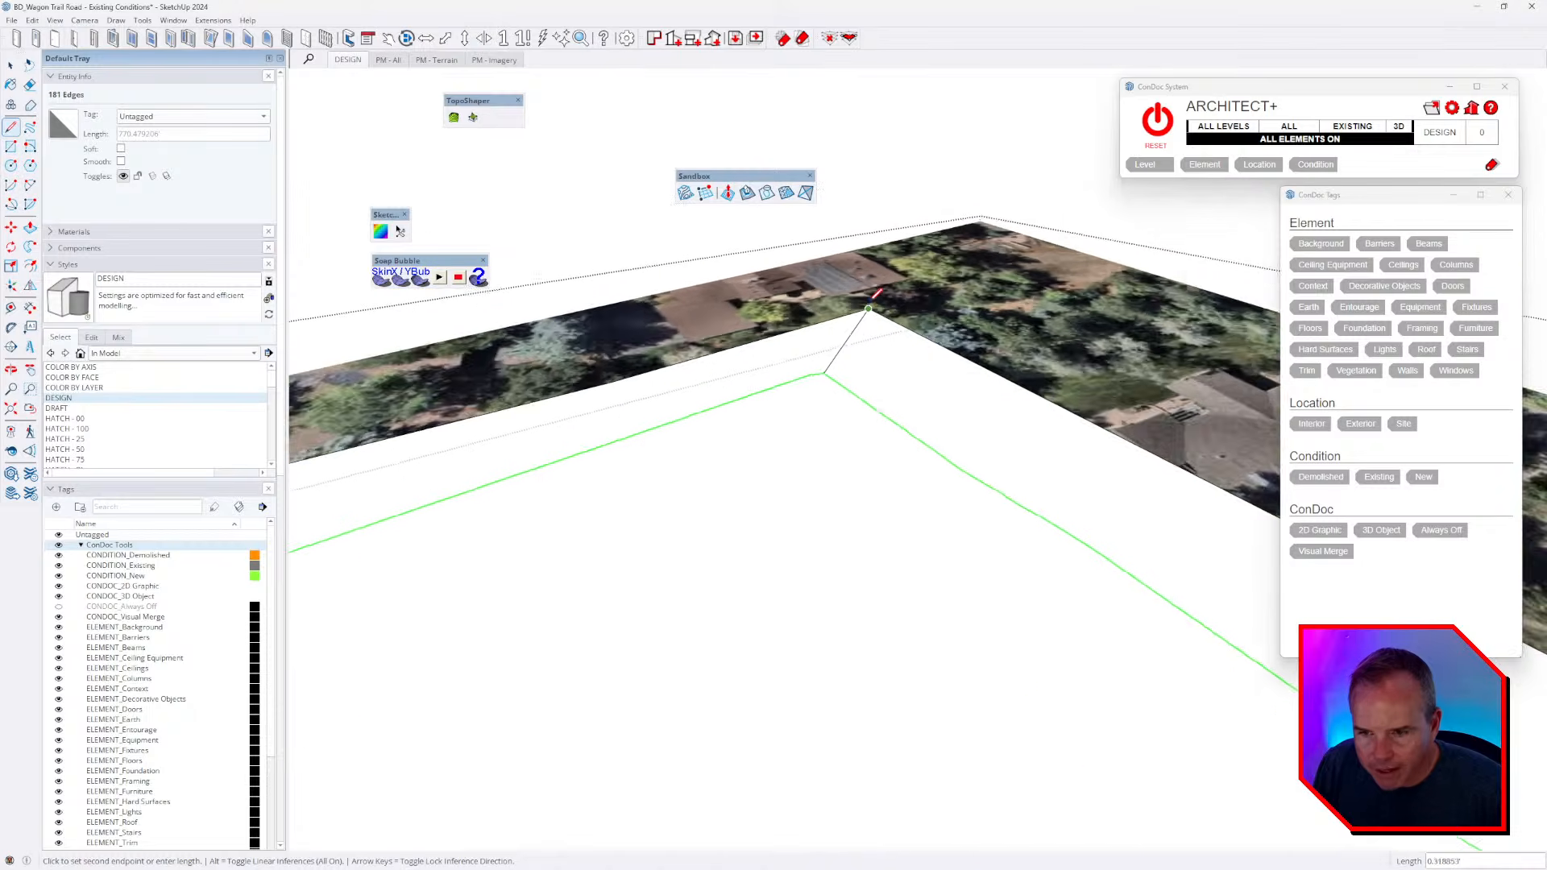
pyautogui.moveTo(1075, 725); pyautogui.dragTo(839, 662, button='middle')
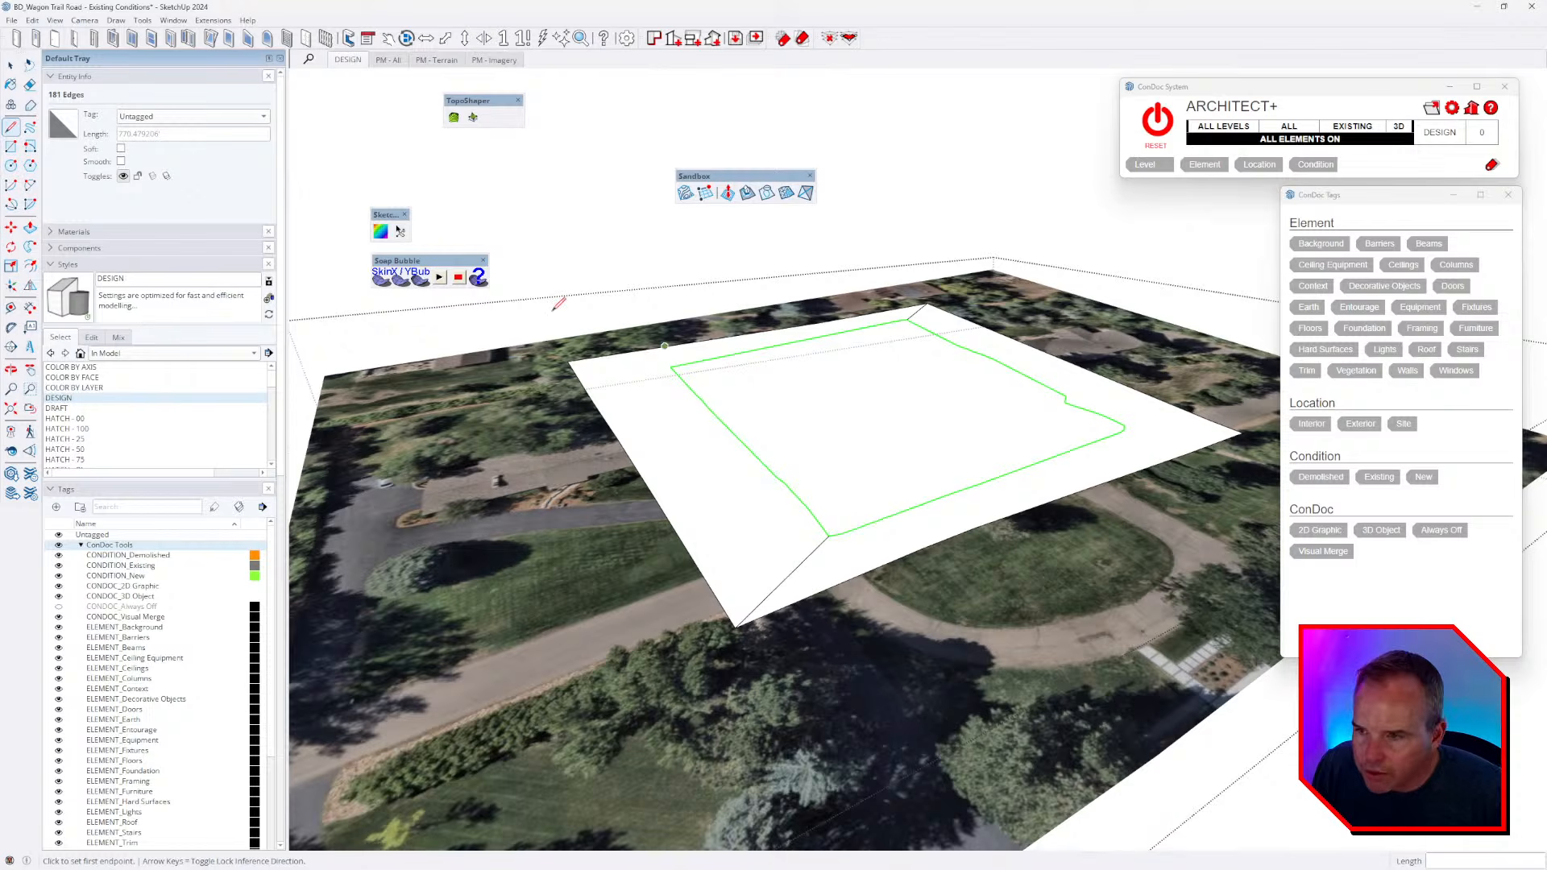
# - Path-select the near connecting line, the site perimeter edges on the notched side, and the far connecting line
pyautogui.click(401, 233)
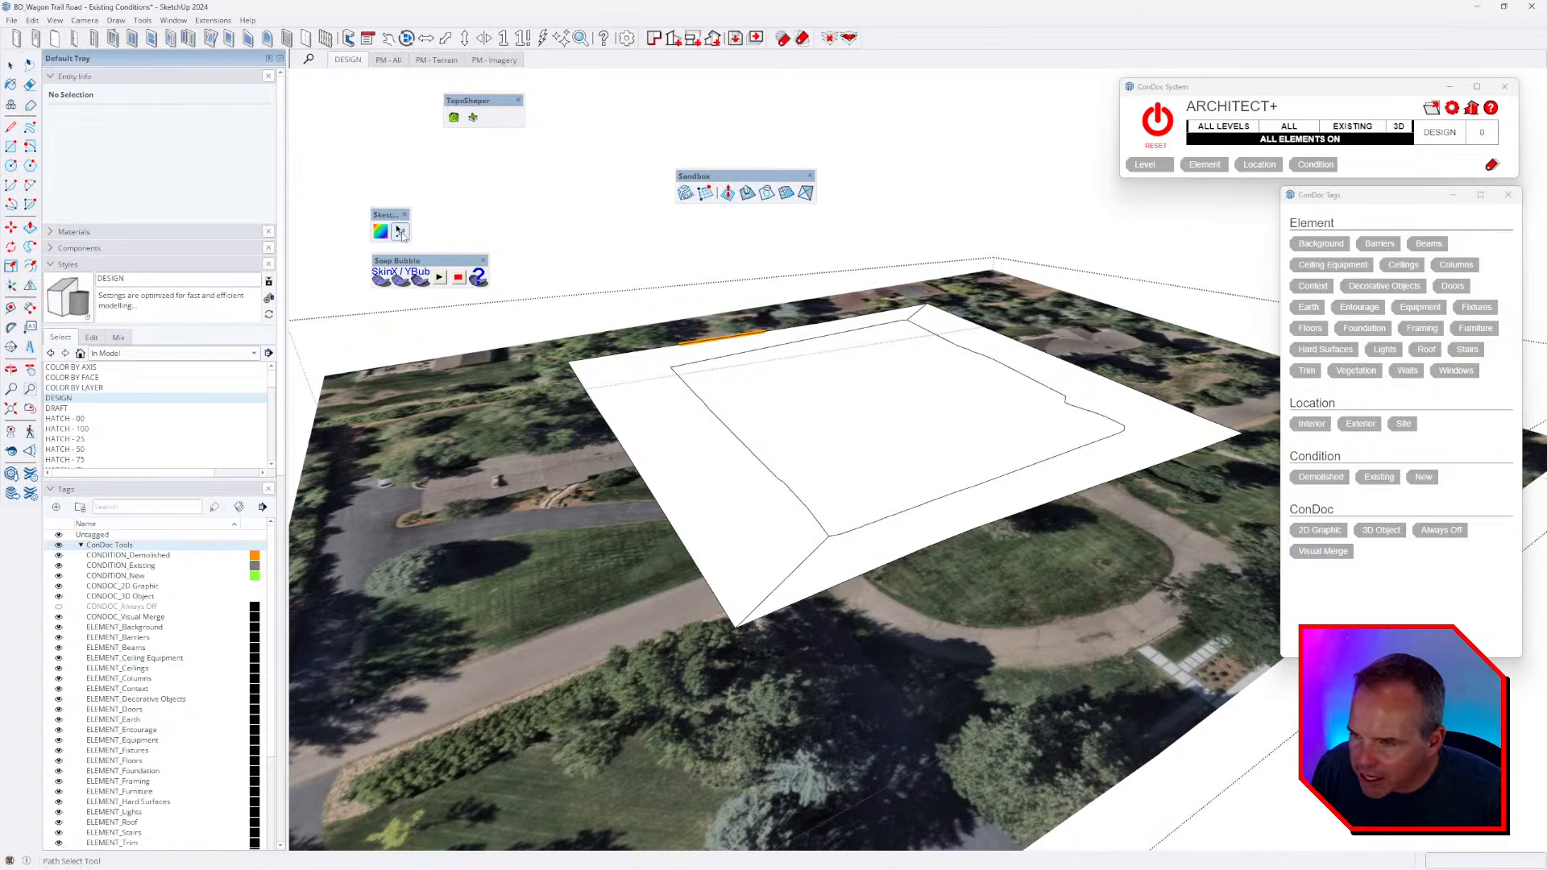
pyautogui.click(815, 557)
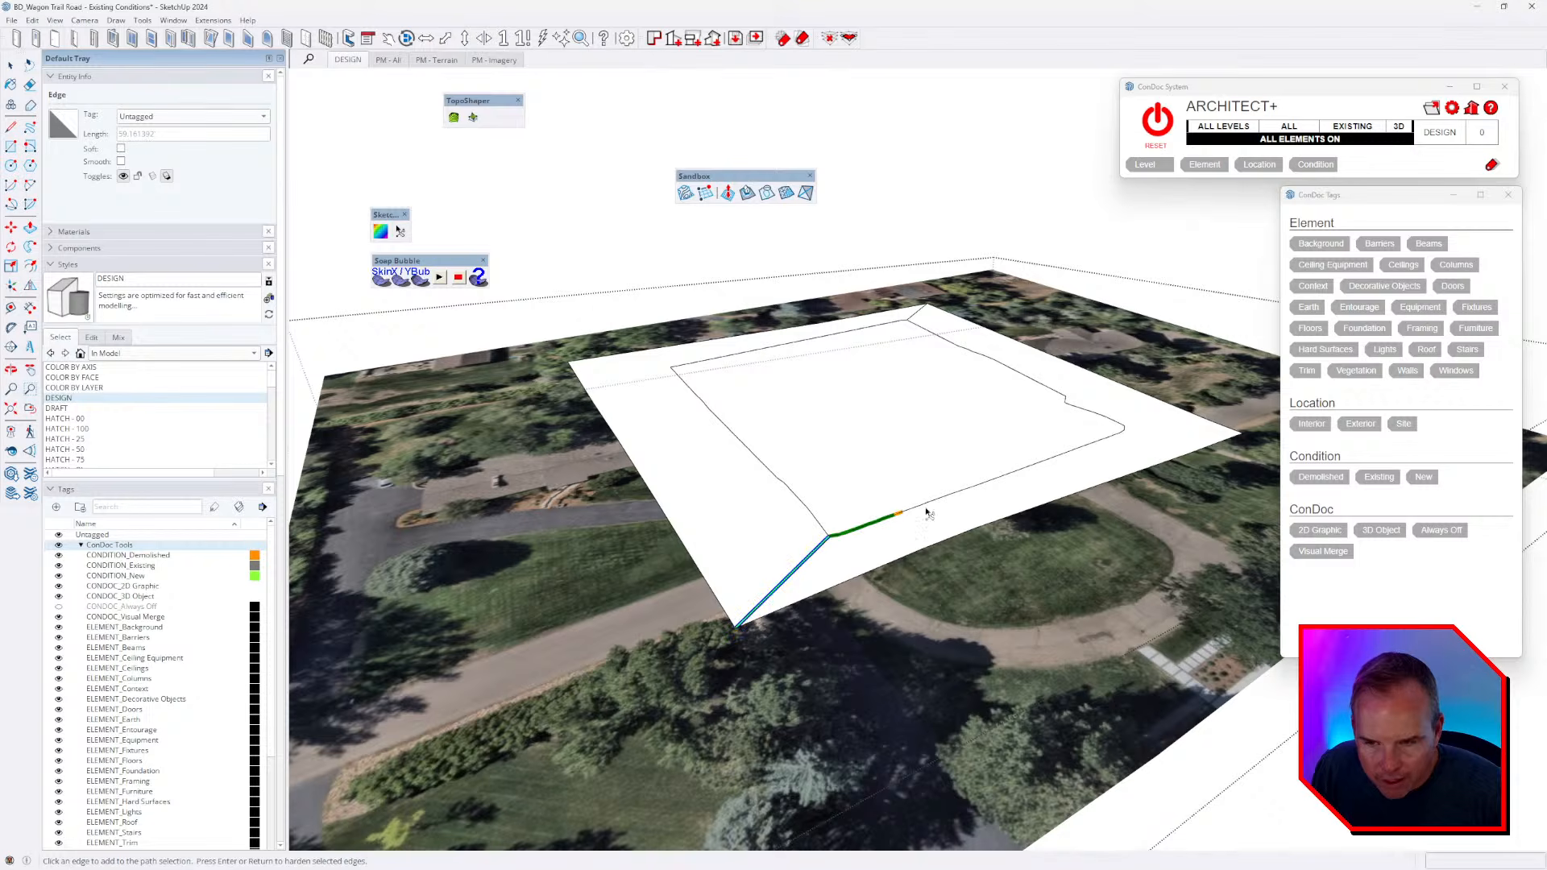
pyautogui.click(1060, 465)
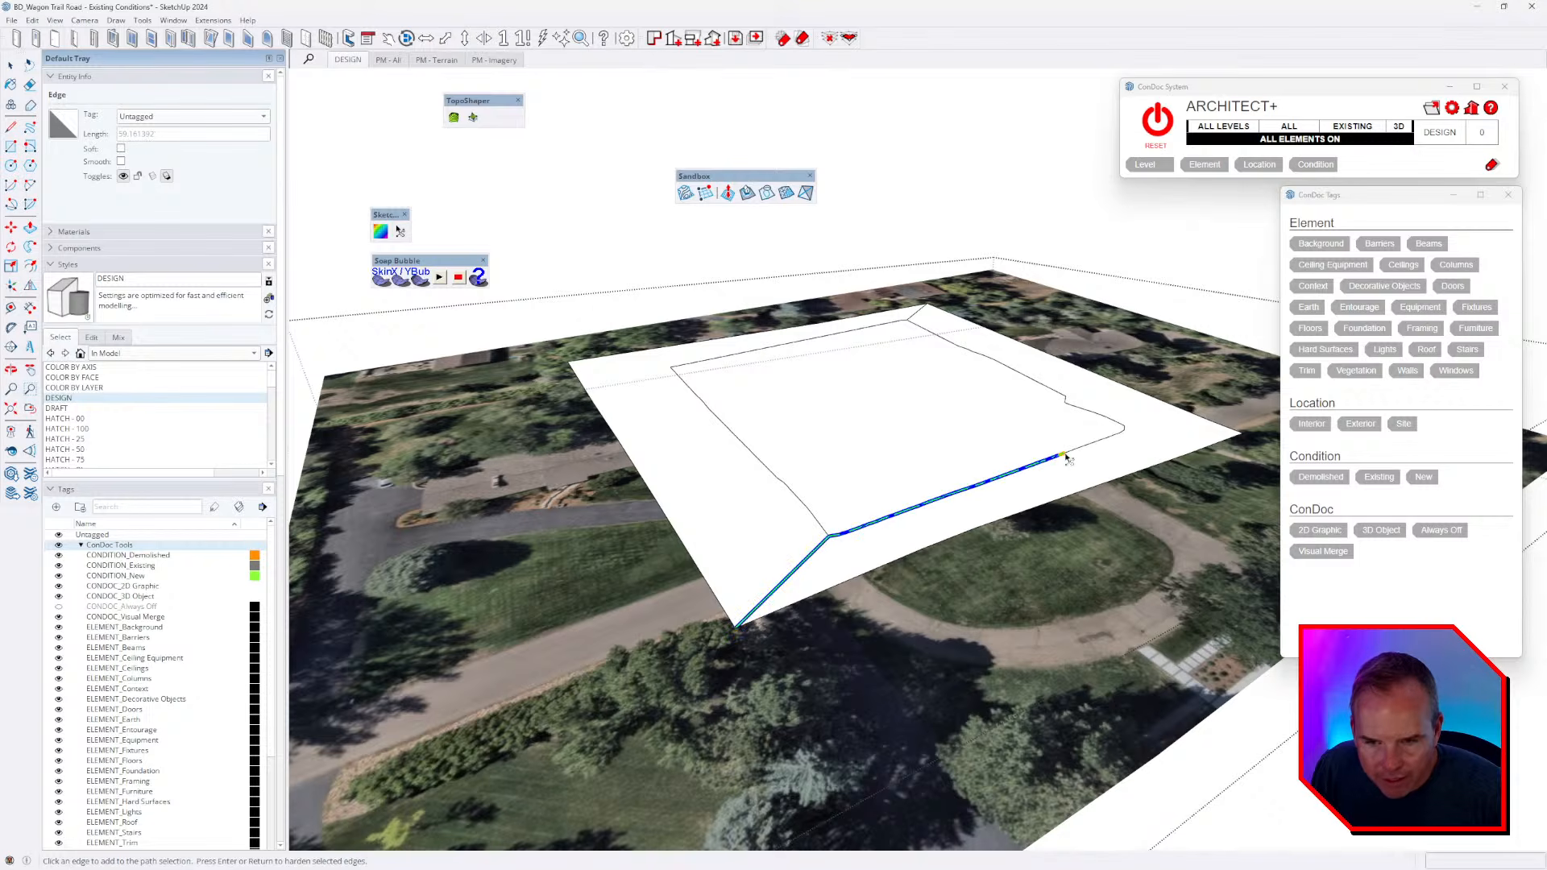
pyautogui.click(1126, 433)
pyautogui.click(1079, 409)
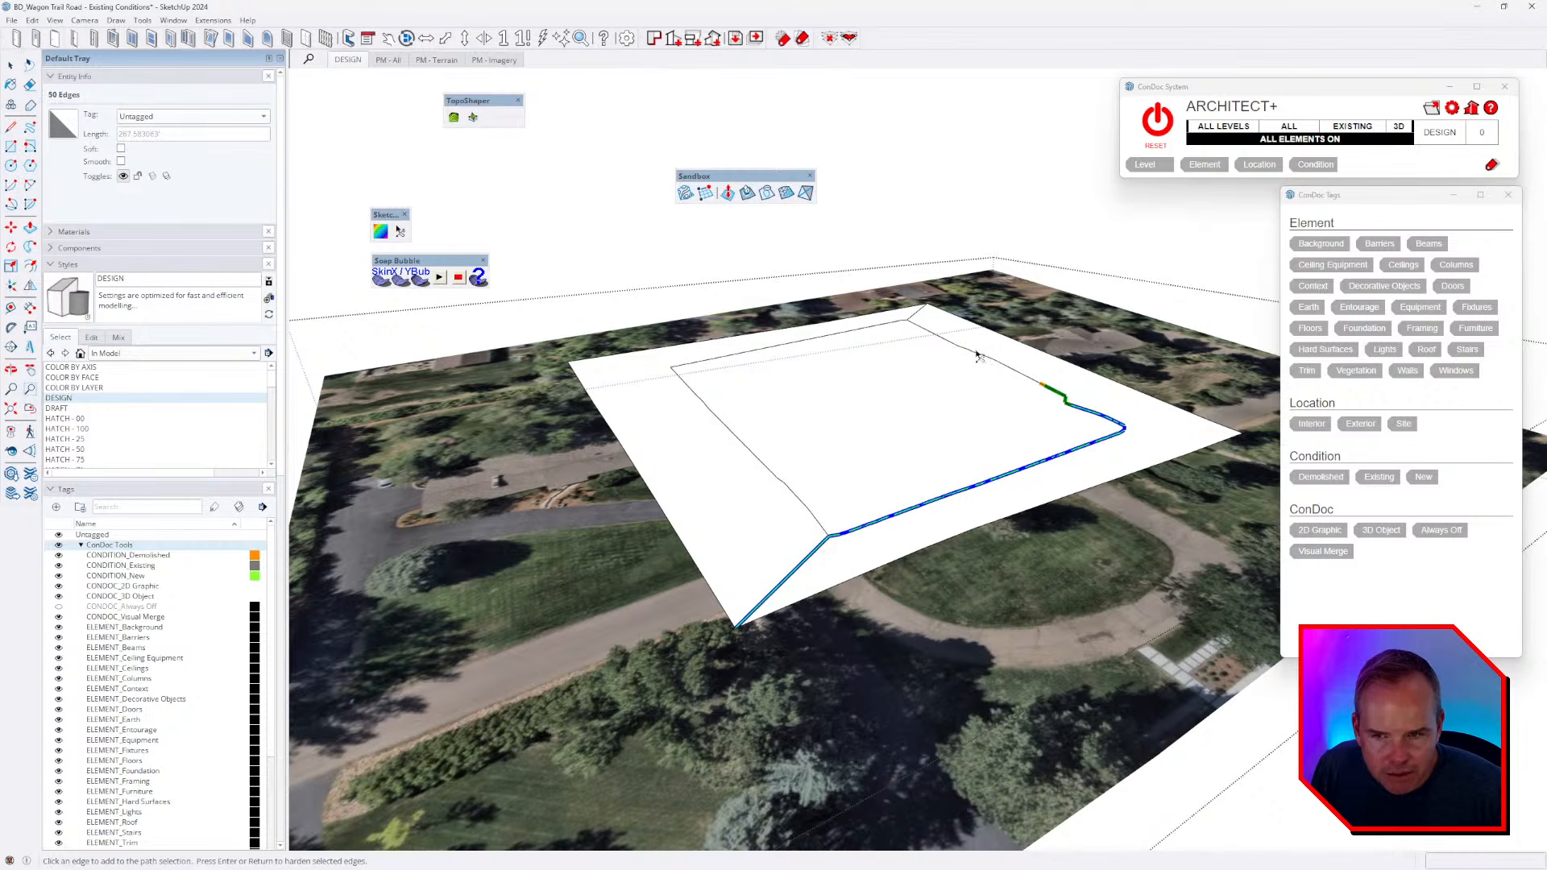
pyautogui.click(970, 355)
pyautogui.click(932, 334)
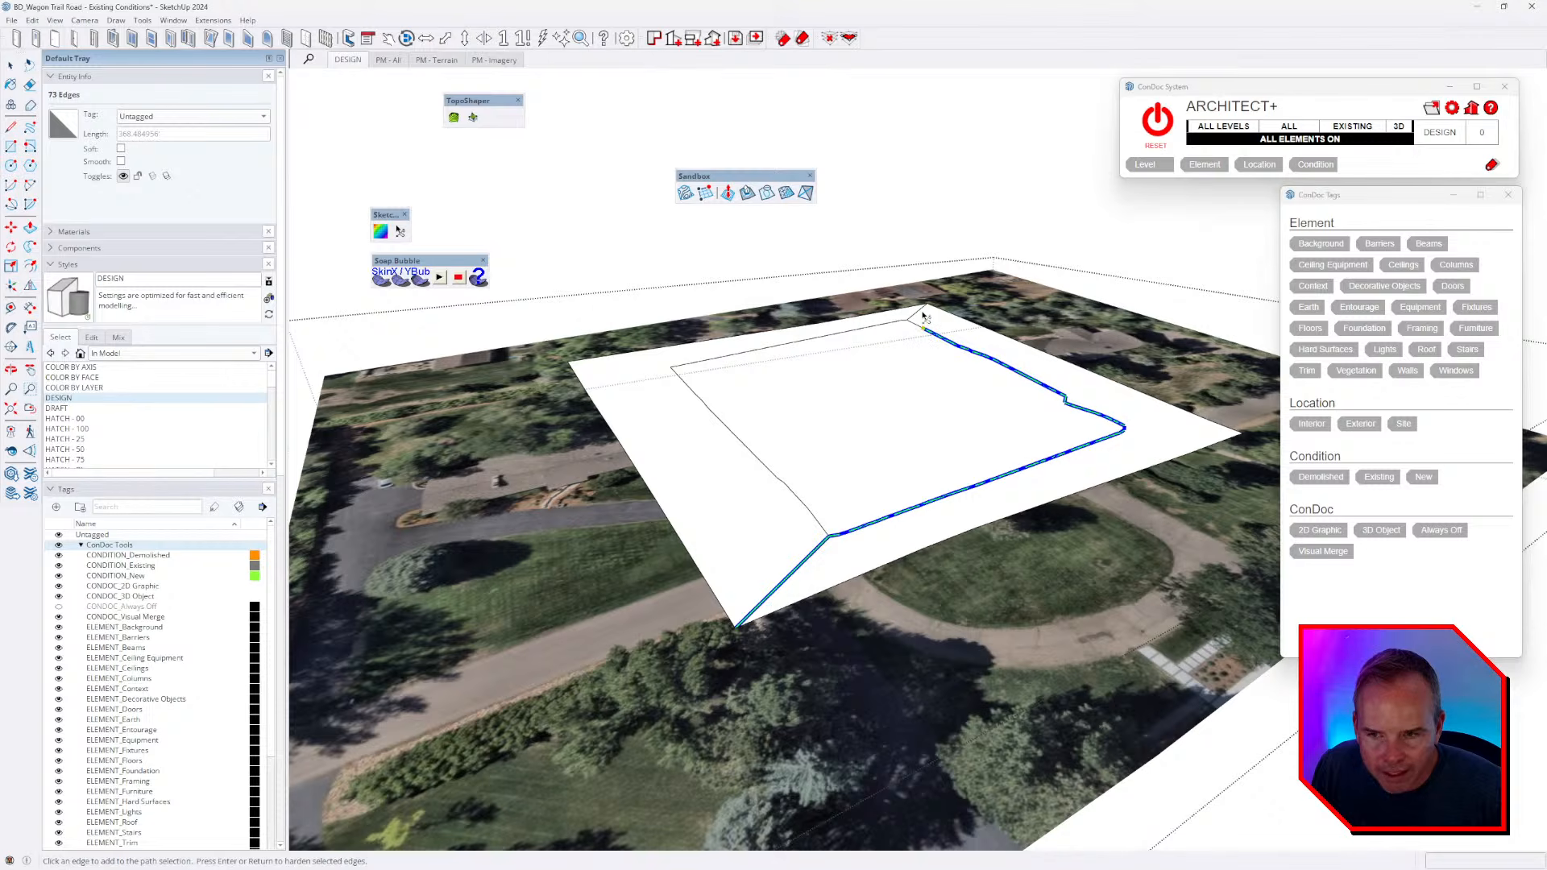
pyautogui.click(925, 312)
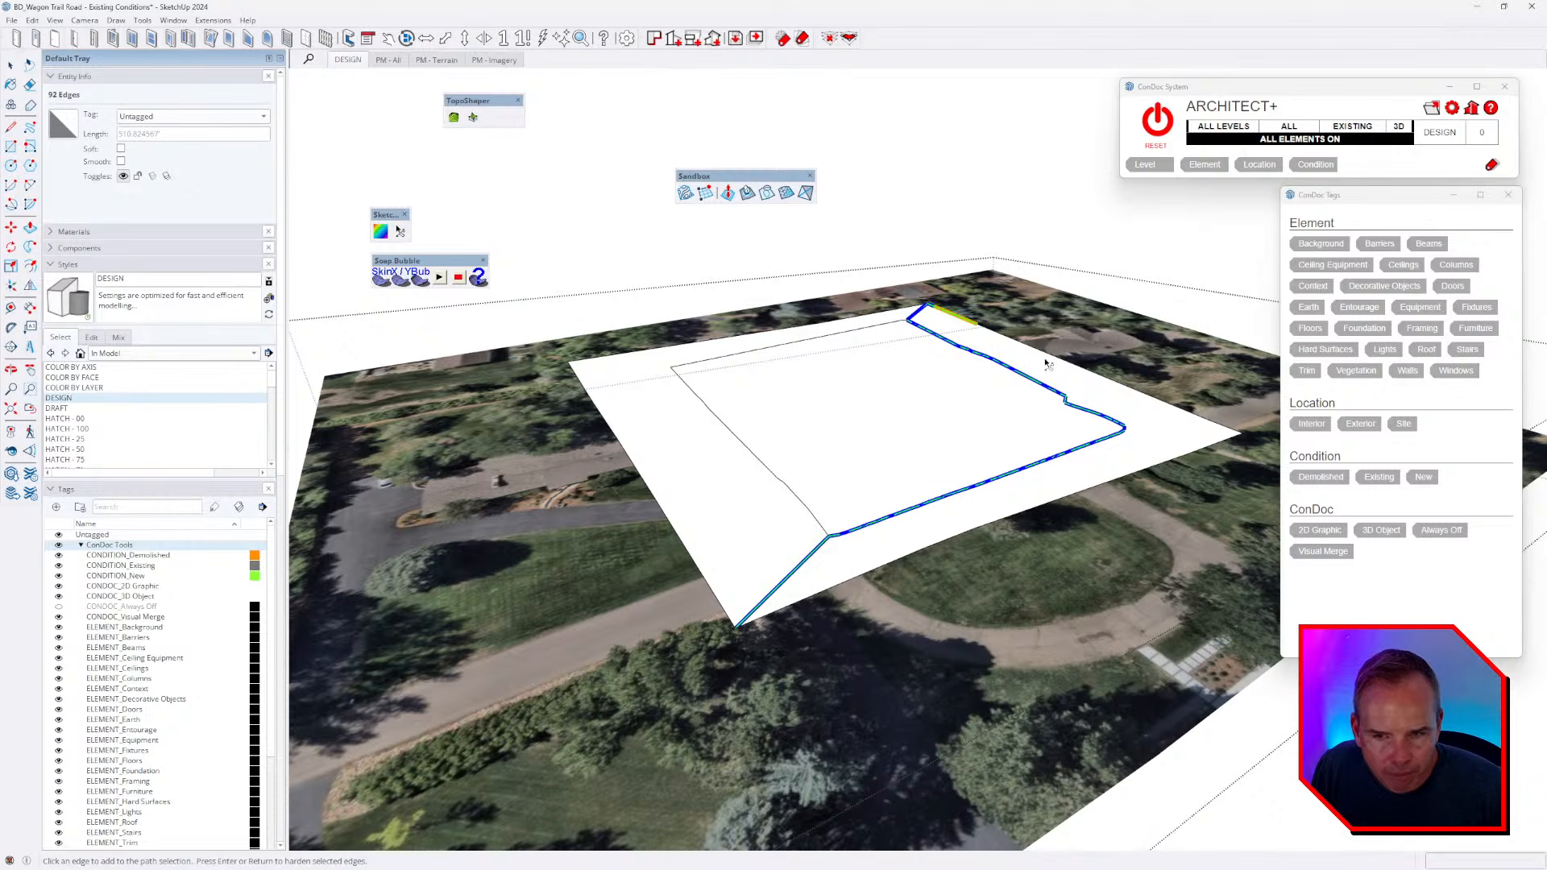
# - Extend the path selection along the terrain opening's outer edges back to the near corner and harden the closed loop
pyautogui.click(1160, 404)
pyautogui.click(1222, 432)
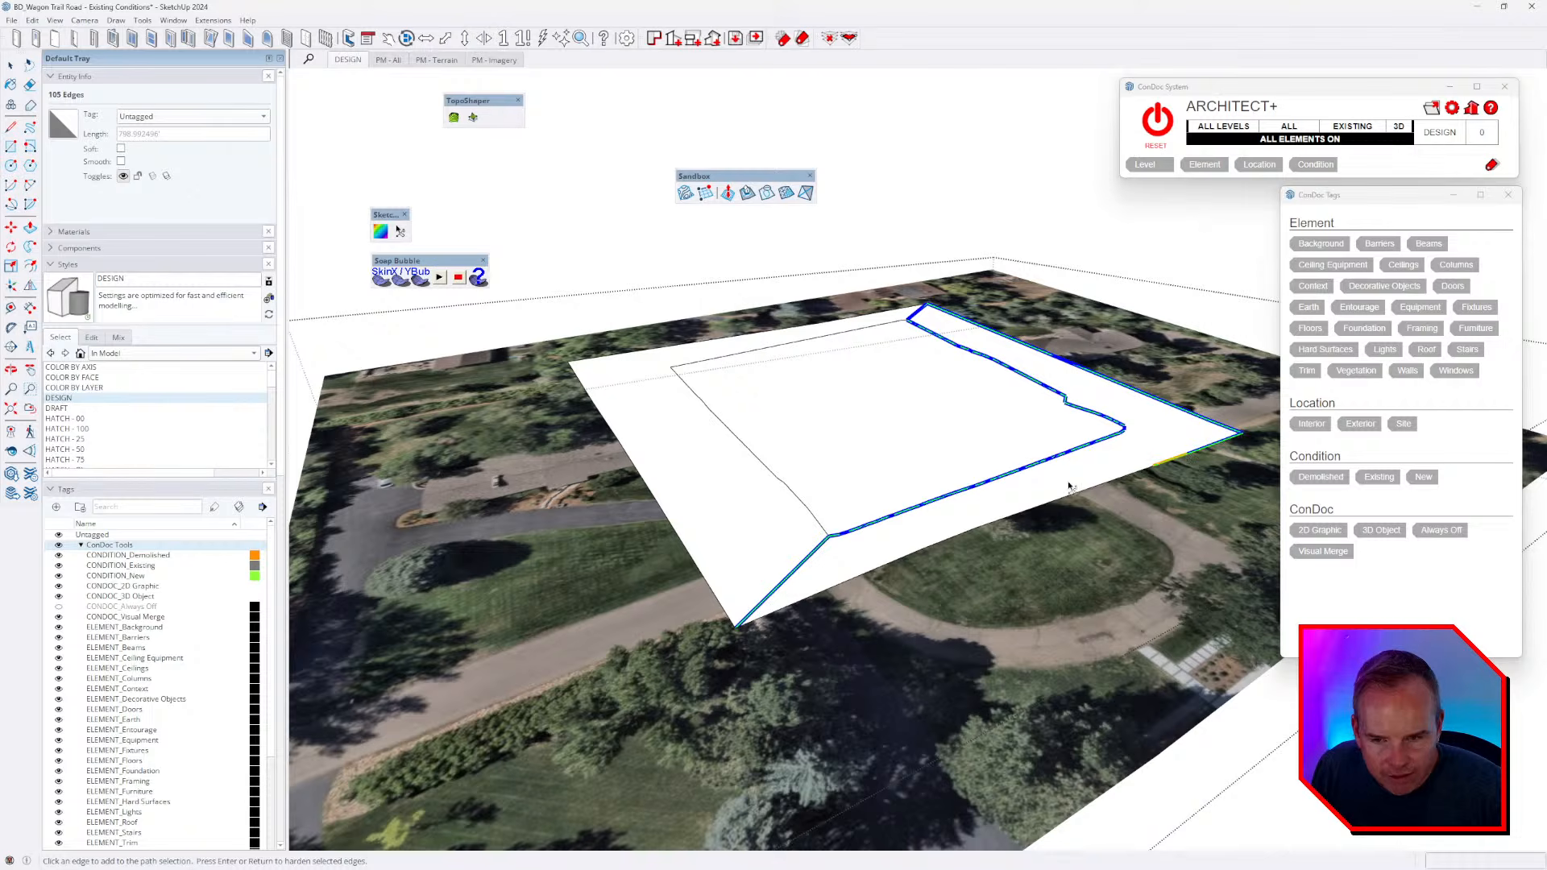
pyautogui.click(901, 560)
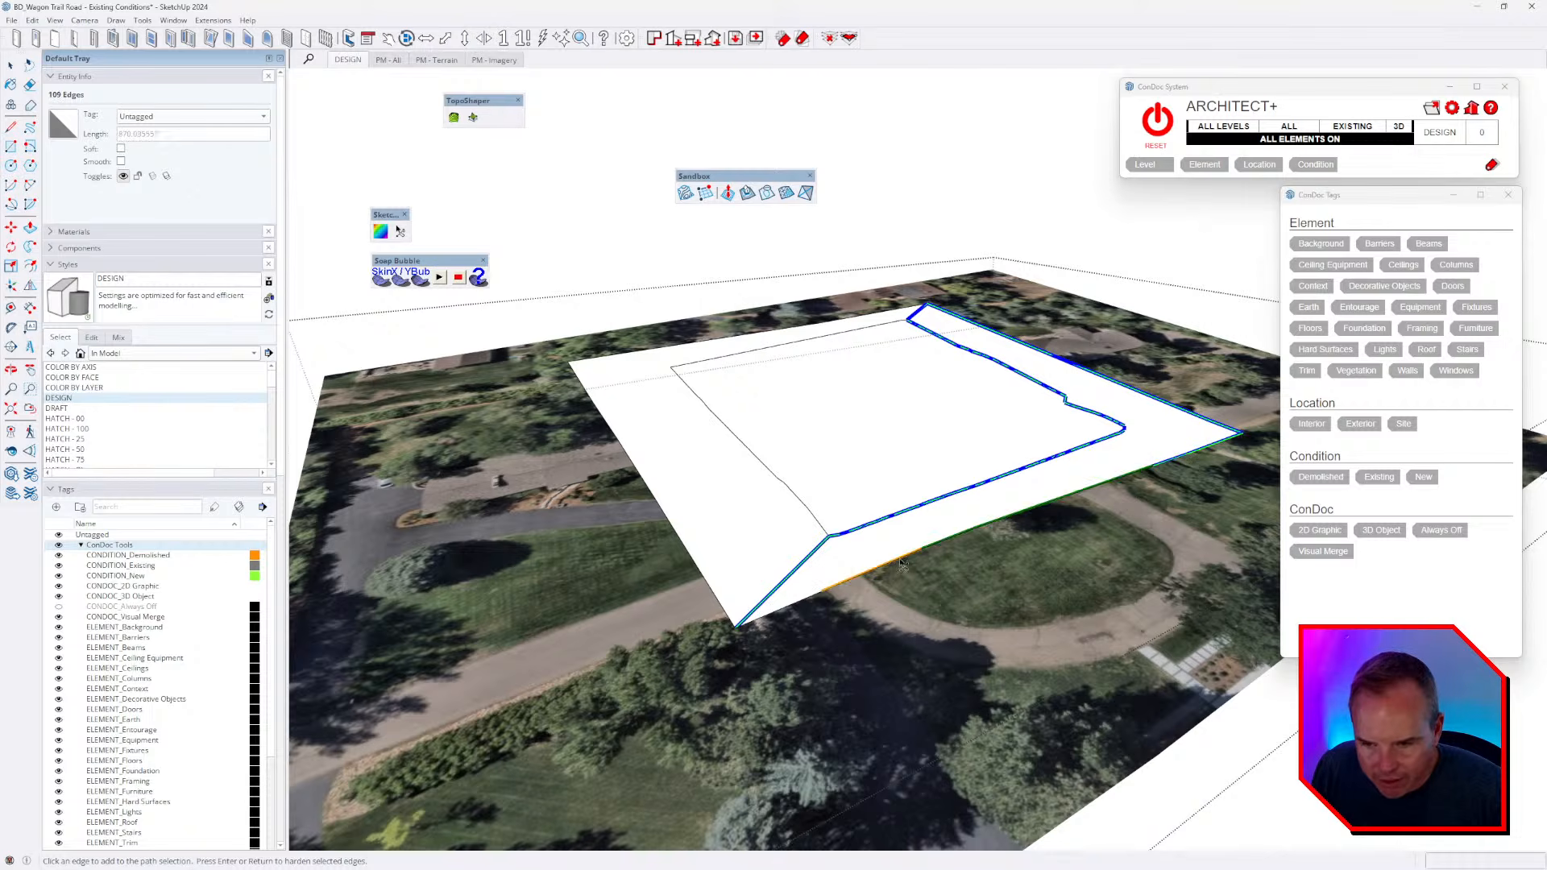
pyautogui.click(778, 618)
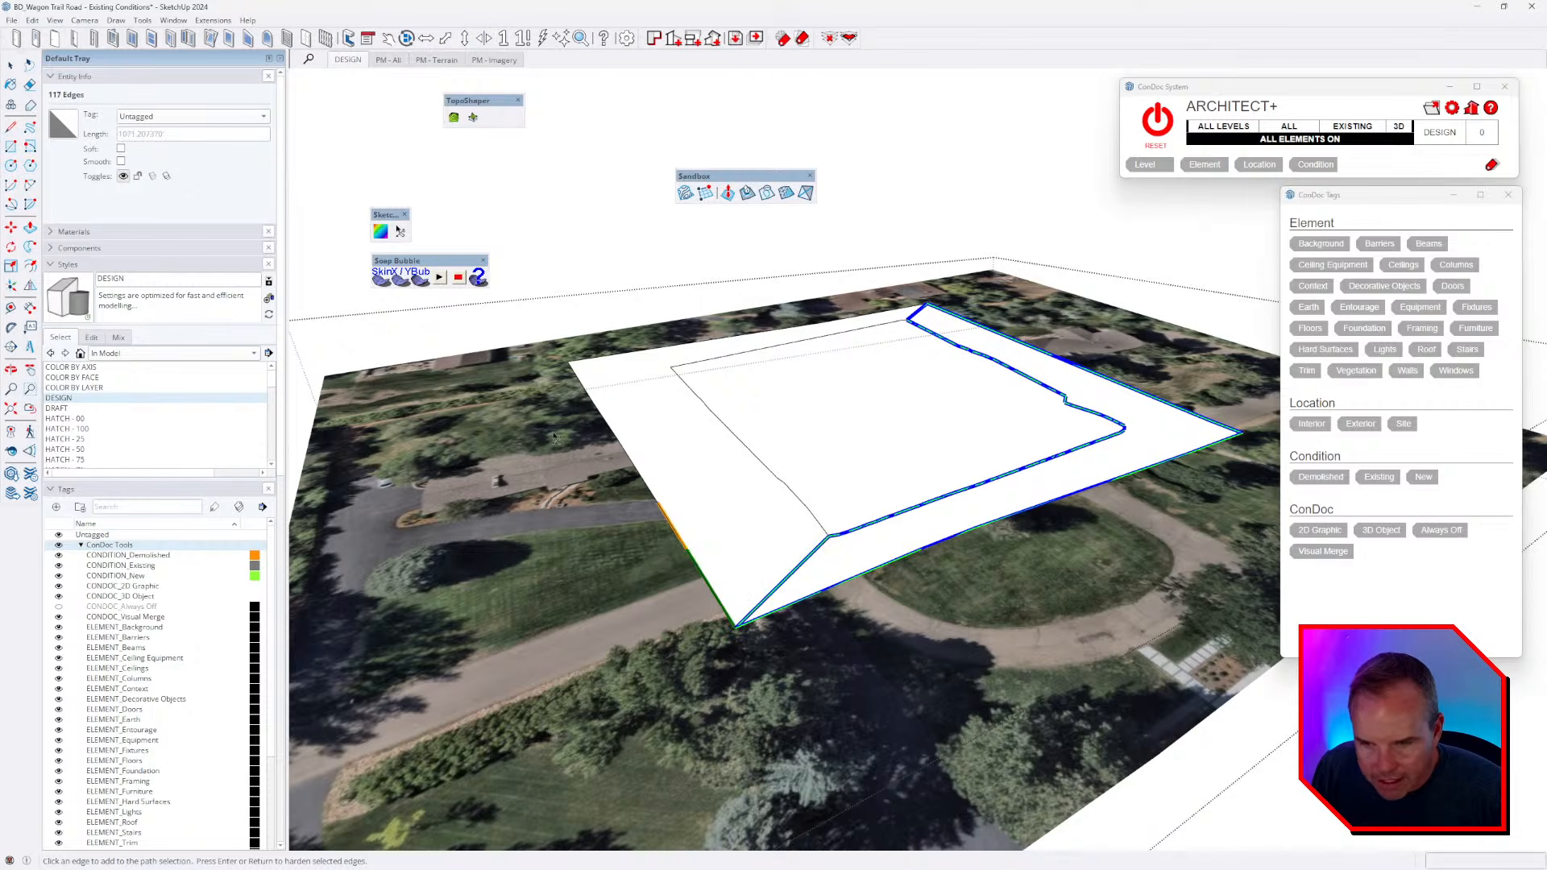
pyautogui.moveTo(779, 618); pyautogui.dragTo(712, 405, button='middle')
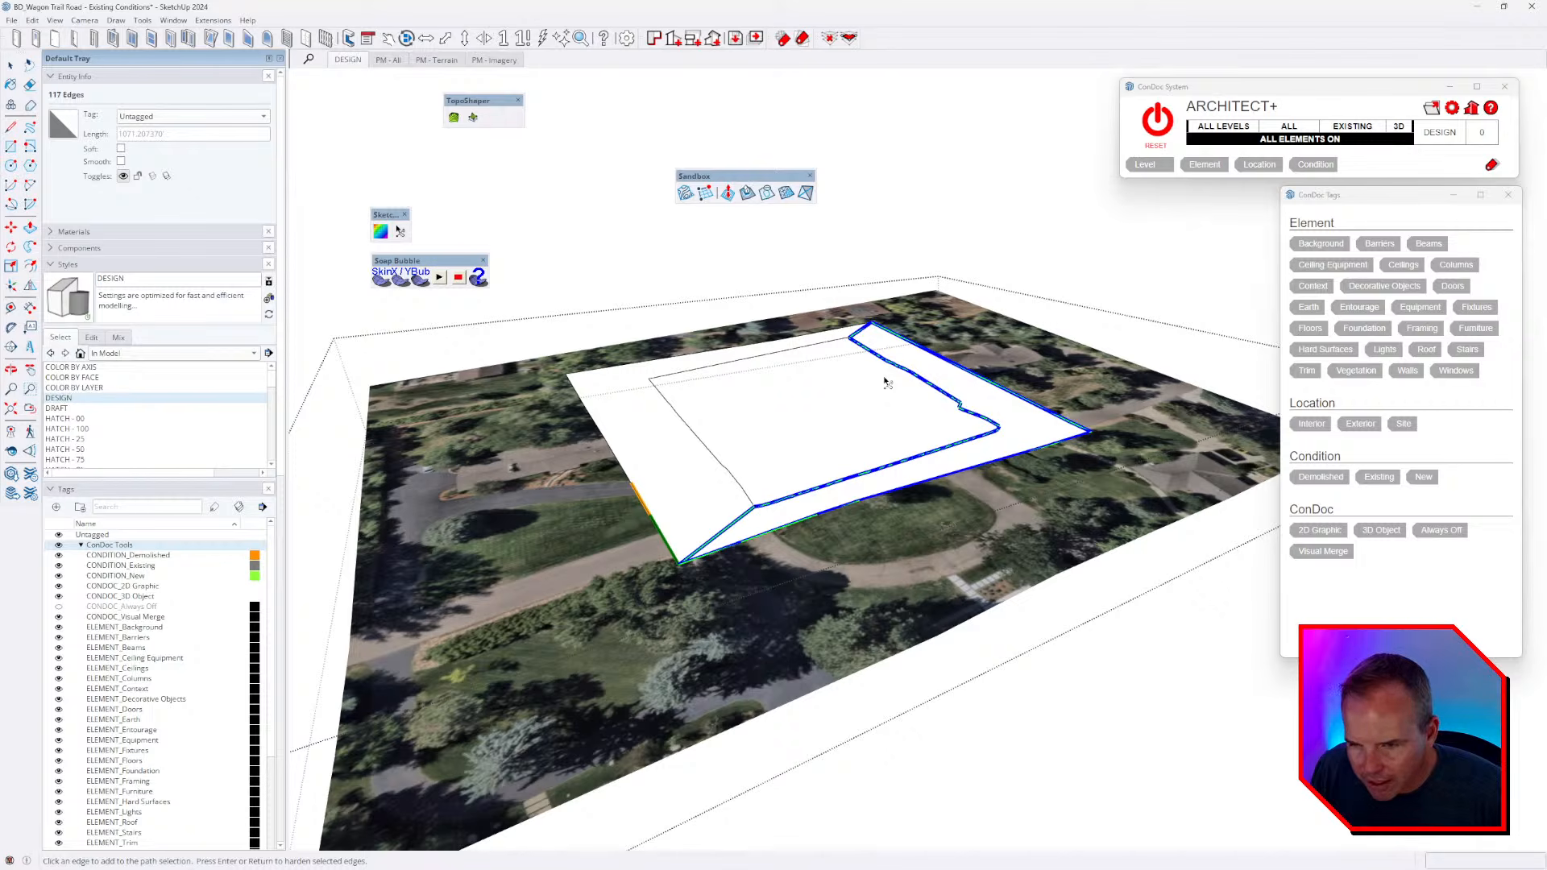
pyautogui.press('Return')
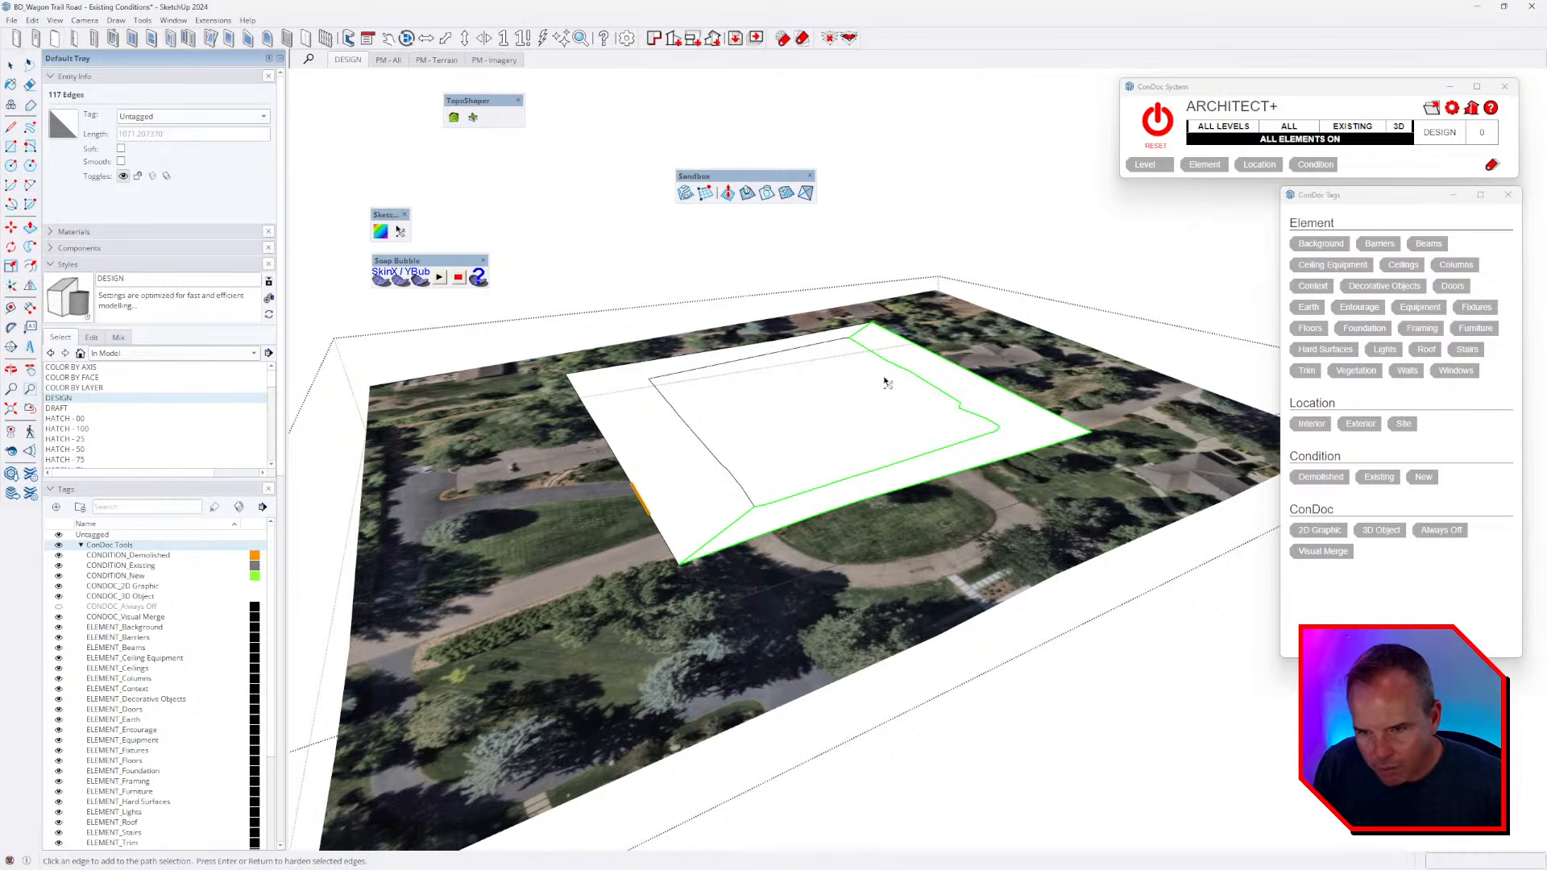
pyautogui.press('space')
# - Generate a soap skin across the selected L-shaped loop with 25 net divisions
pyautogui.moveTo(866, 391); pyautogui.dragTo(1076, 355, button='middle')
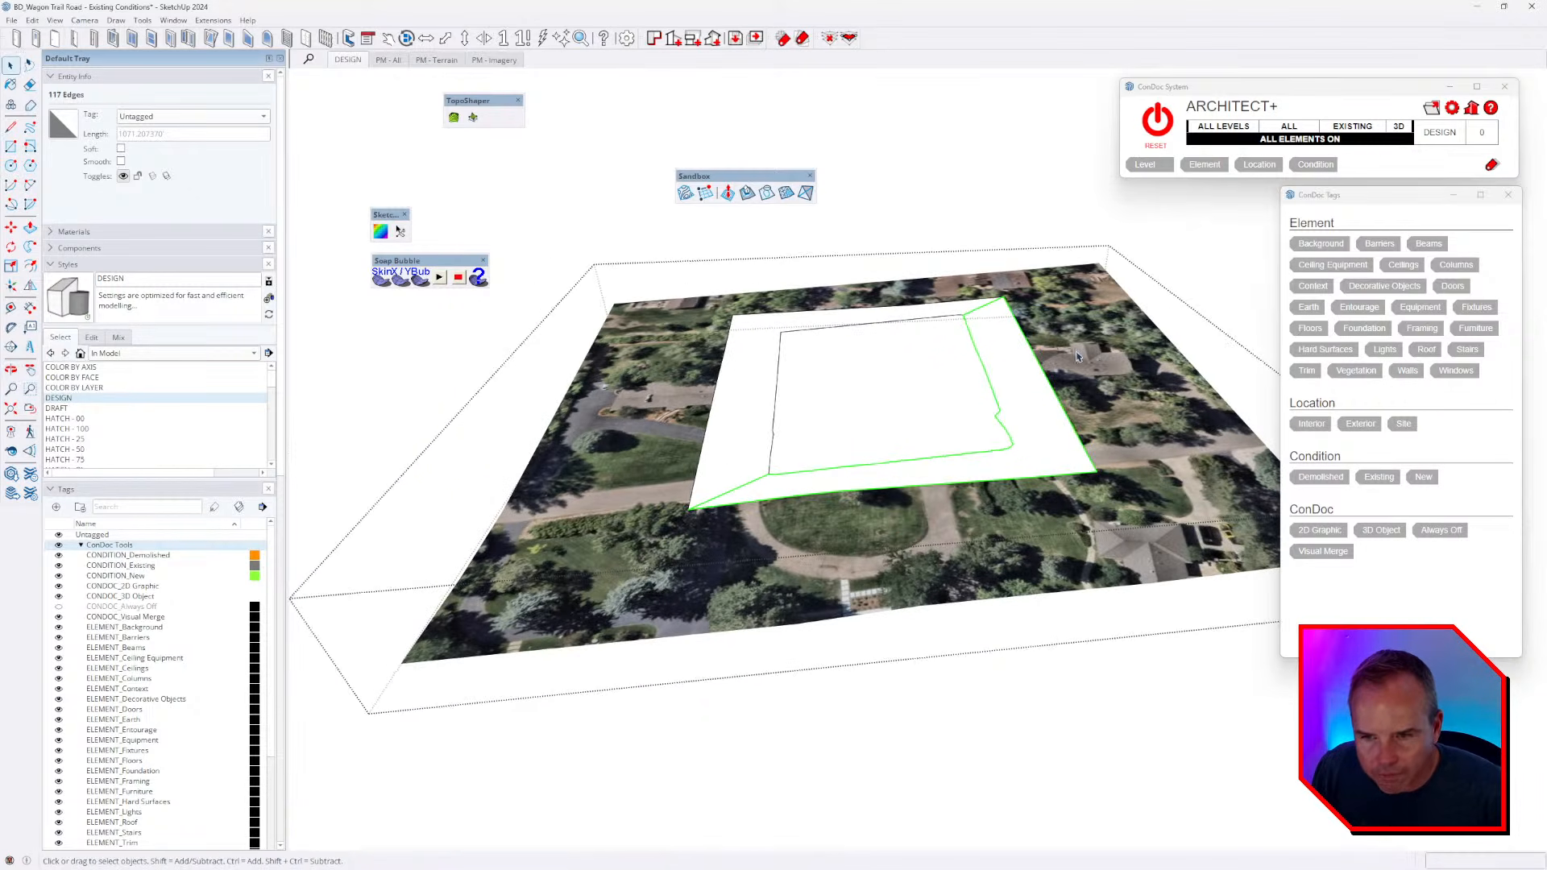
pyautogui.scroll(3, 1076, 354)
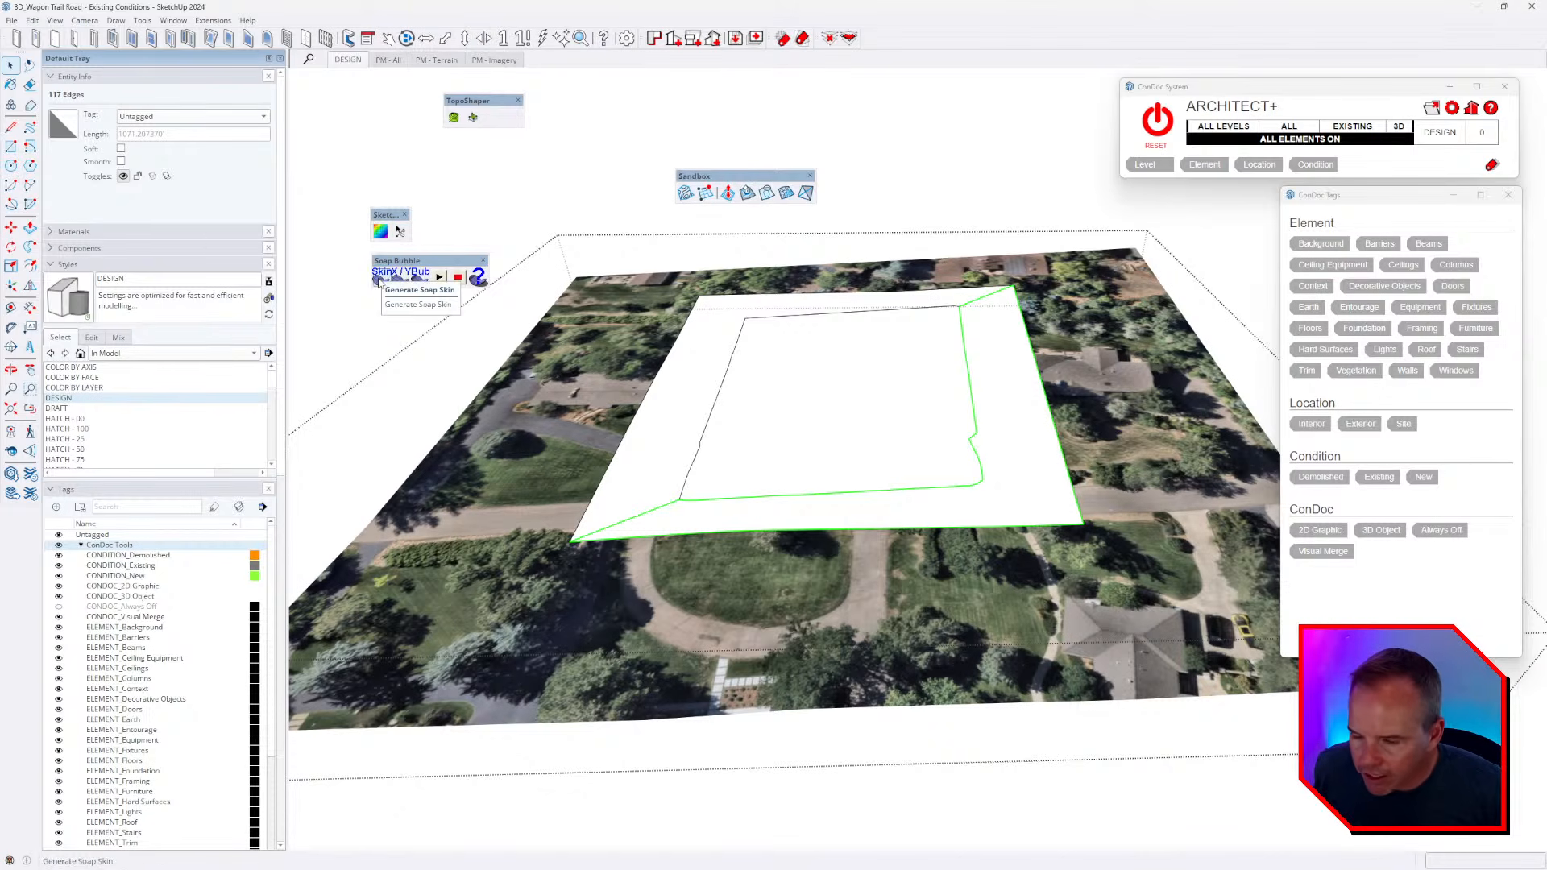
pyautogui.click(378, 279)
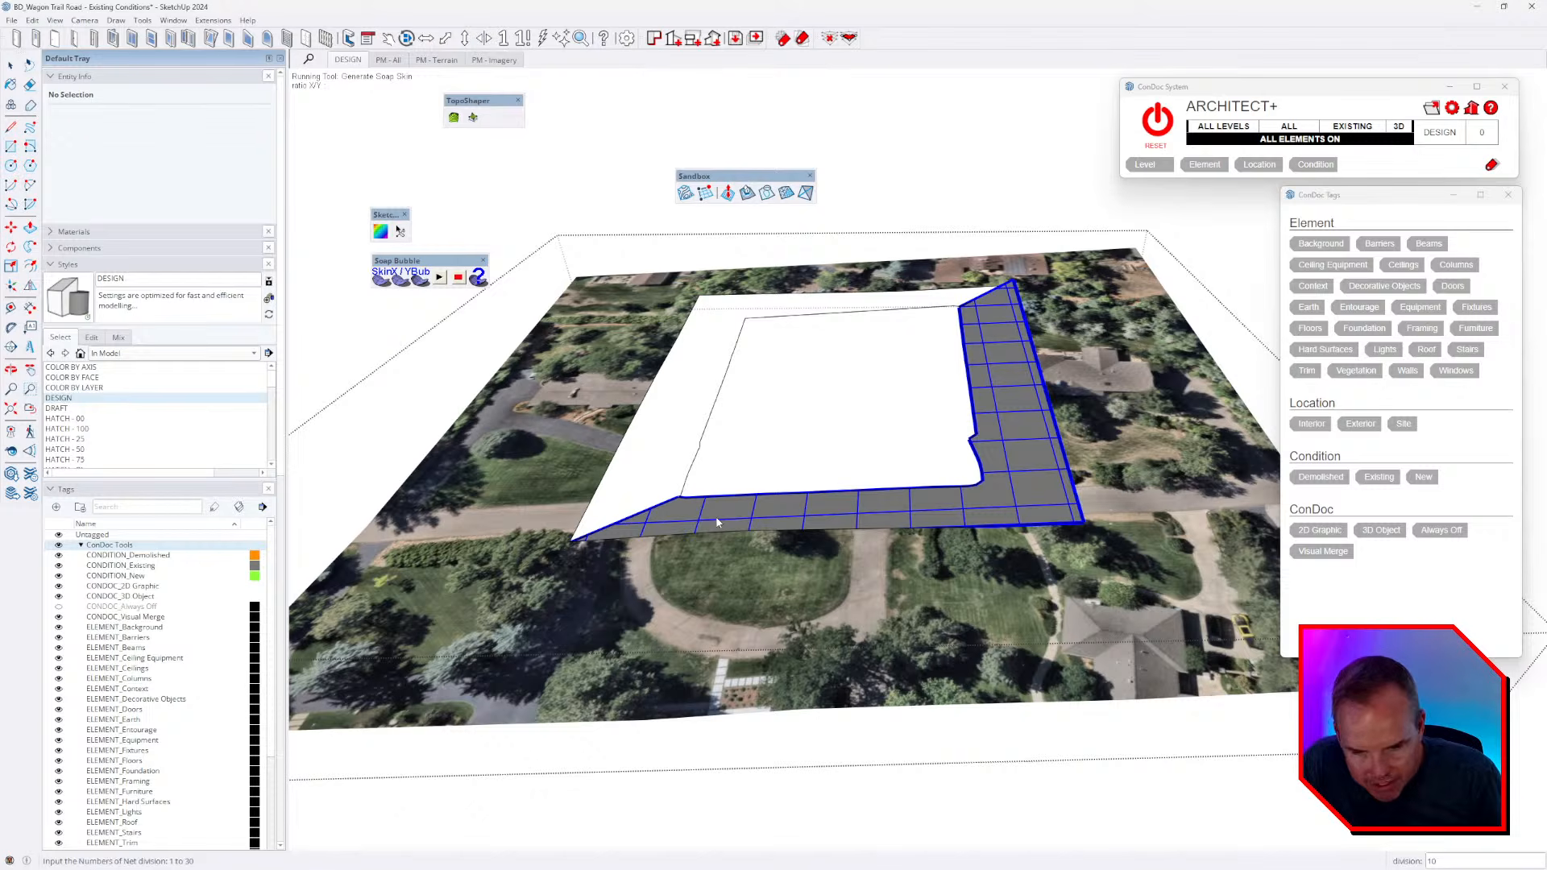
pyautogui.press('Return')
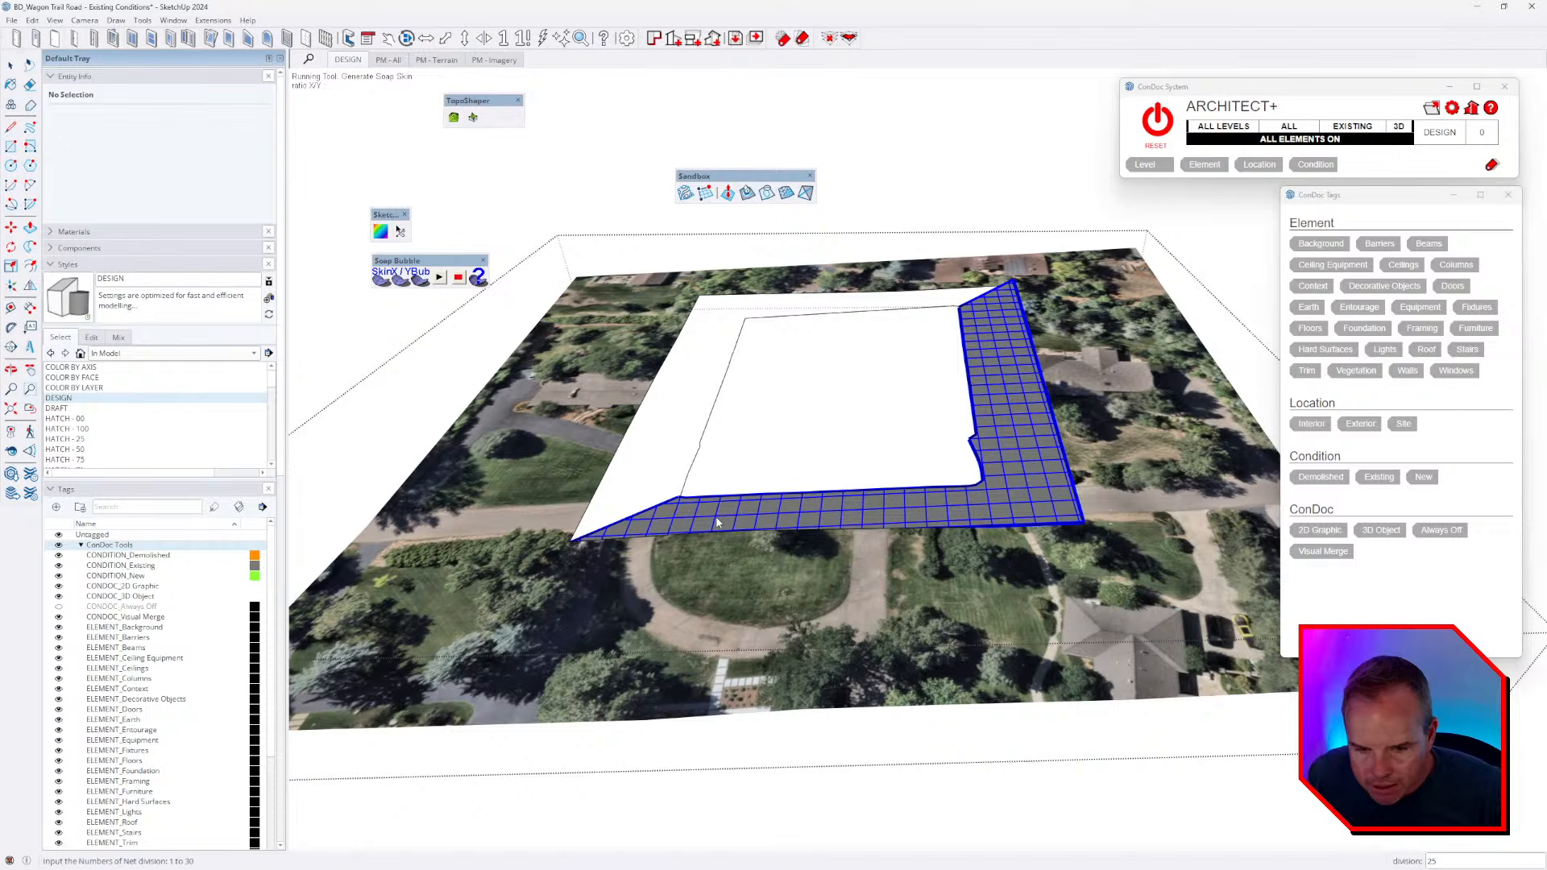
pyautogui.write('50')
pyautogui.press('Return')
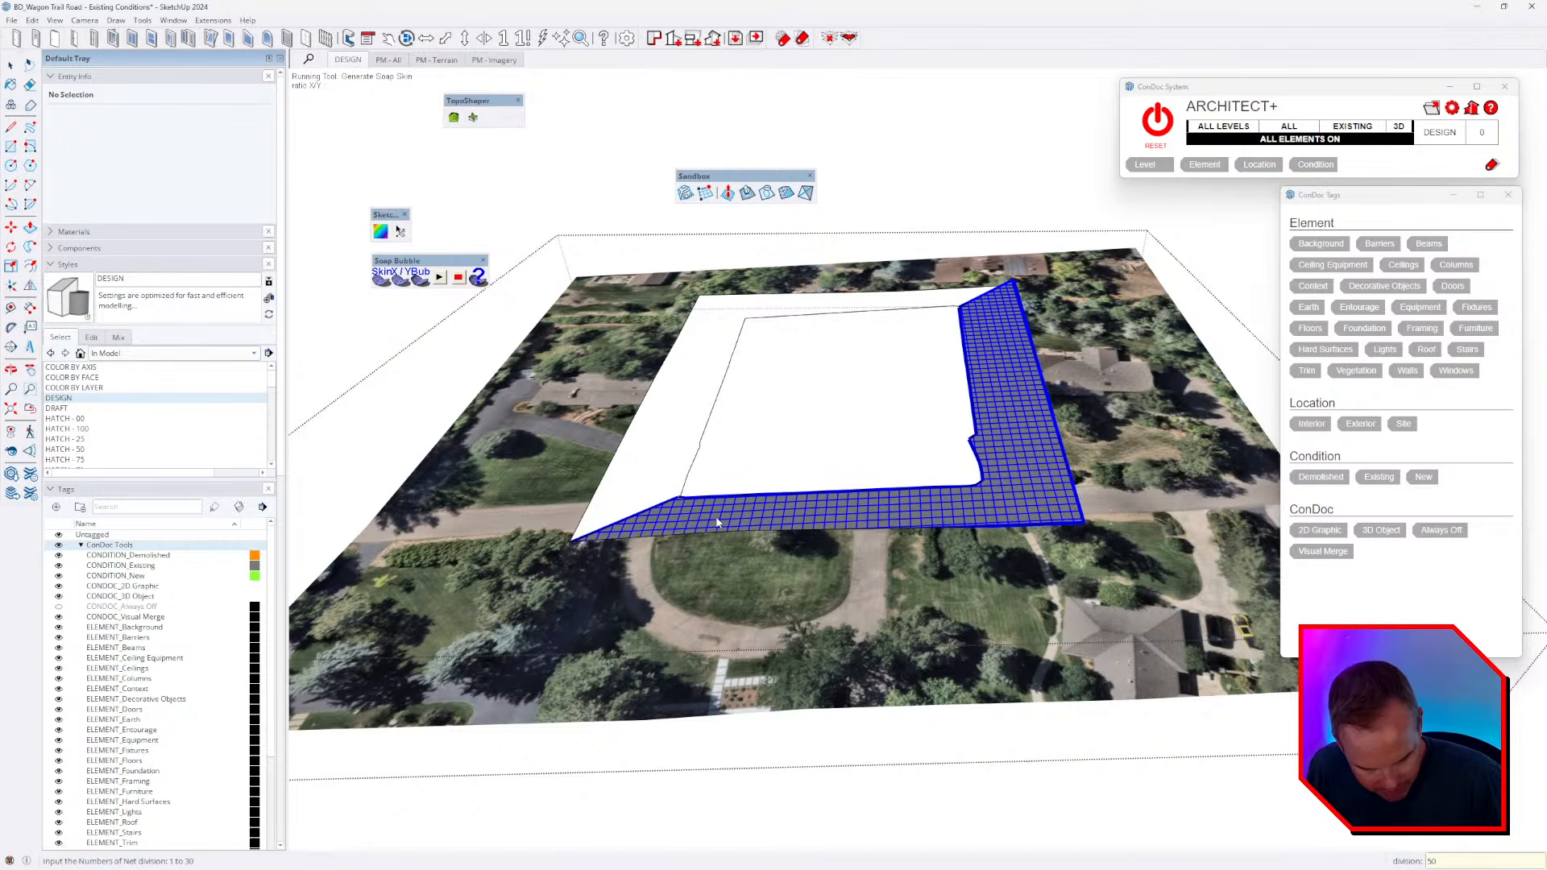
pyautogui.write('25')
pyautogui.press('Return')
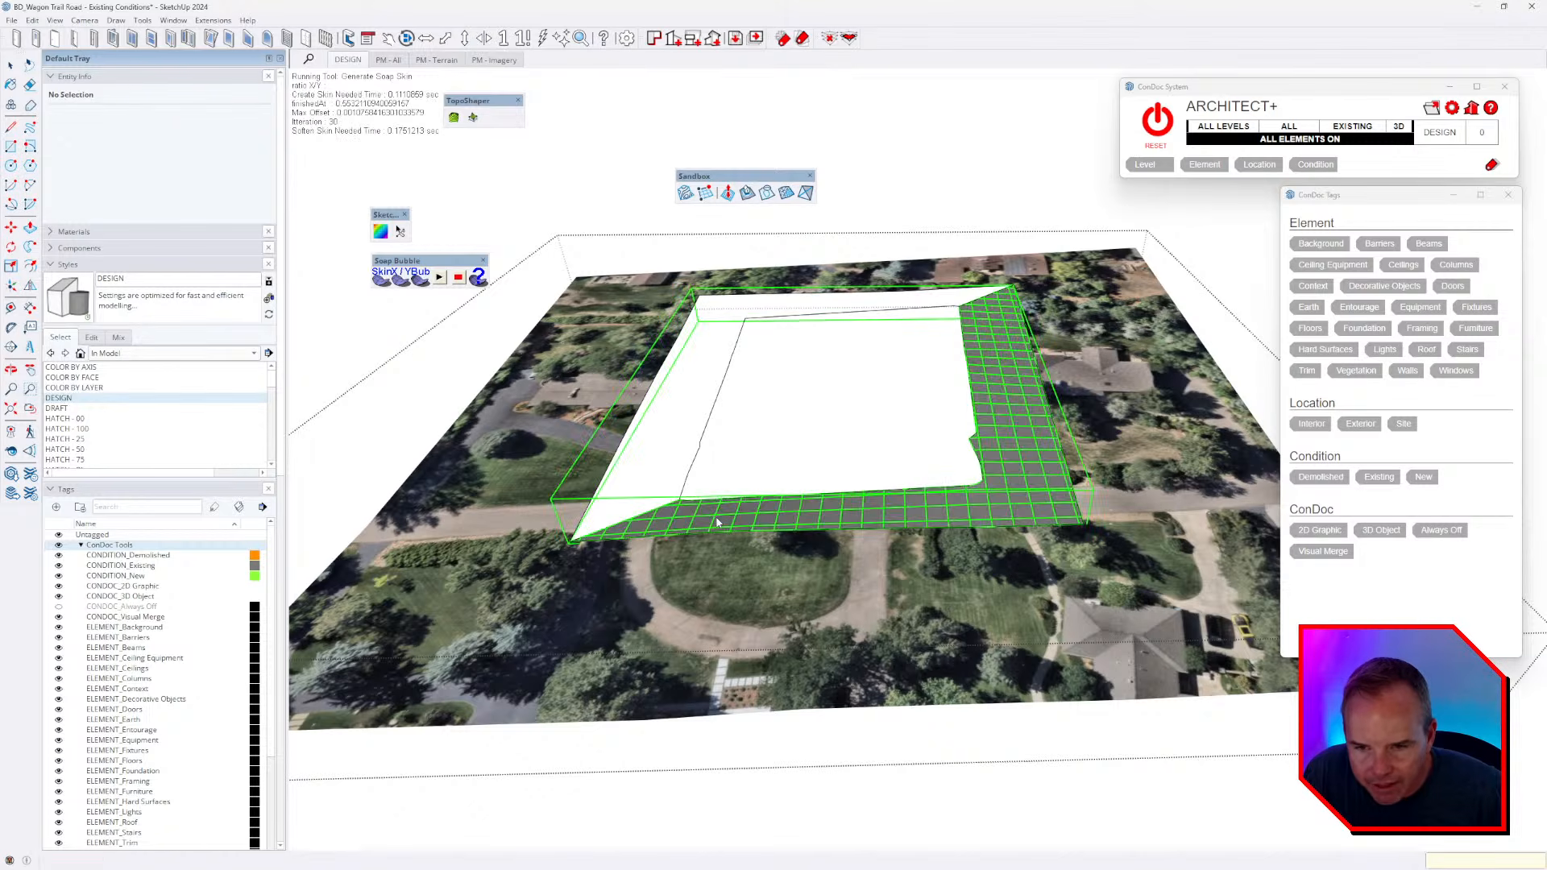
# - Try inflating the L-shaped soap skin as a soap bubble with pressure 5 and with pressure -5
pyautogui.moveTo(717, 522); pyautogui.dragTo(831, 604, button='middle')
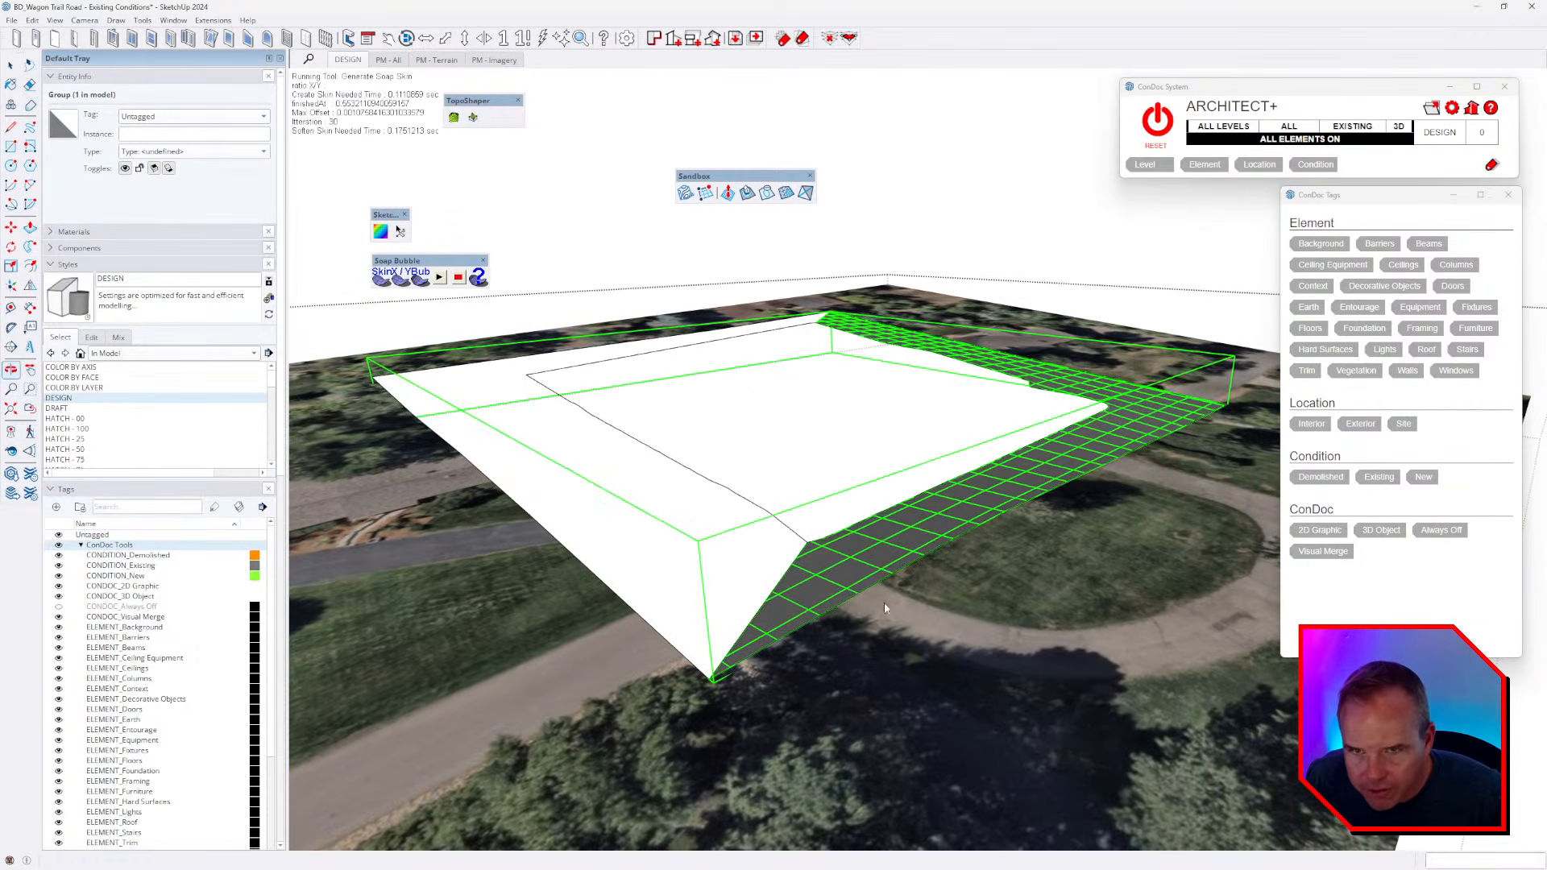
pyautogui.moveTo(1001, 603); pyautogui.dragTo(1022, 660, button='middle')
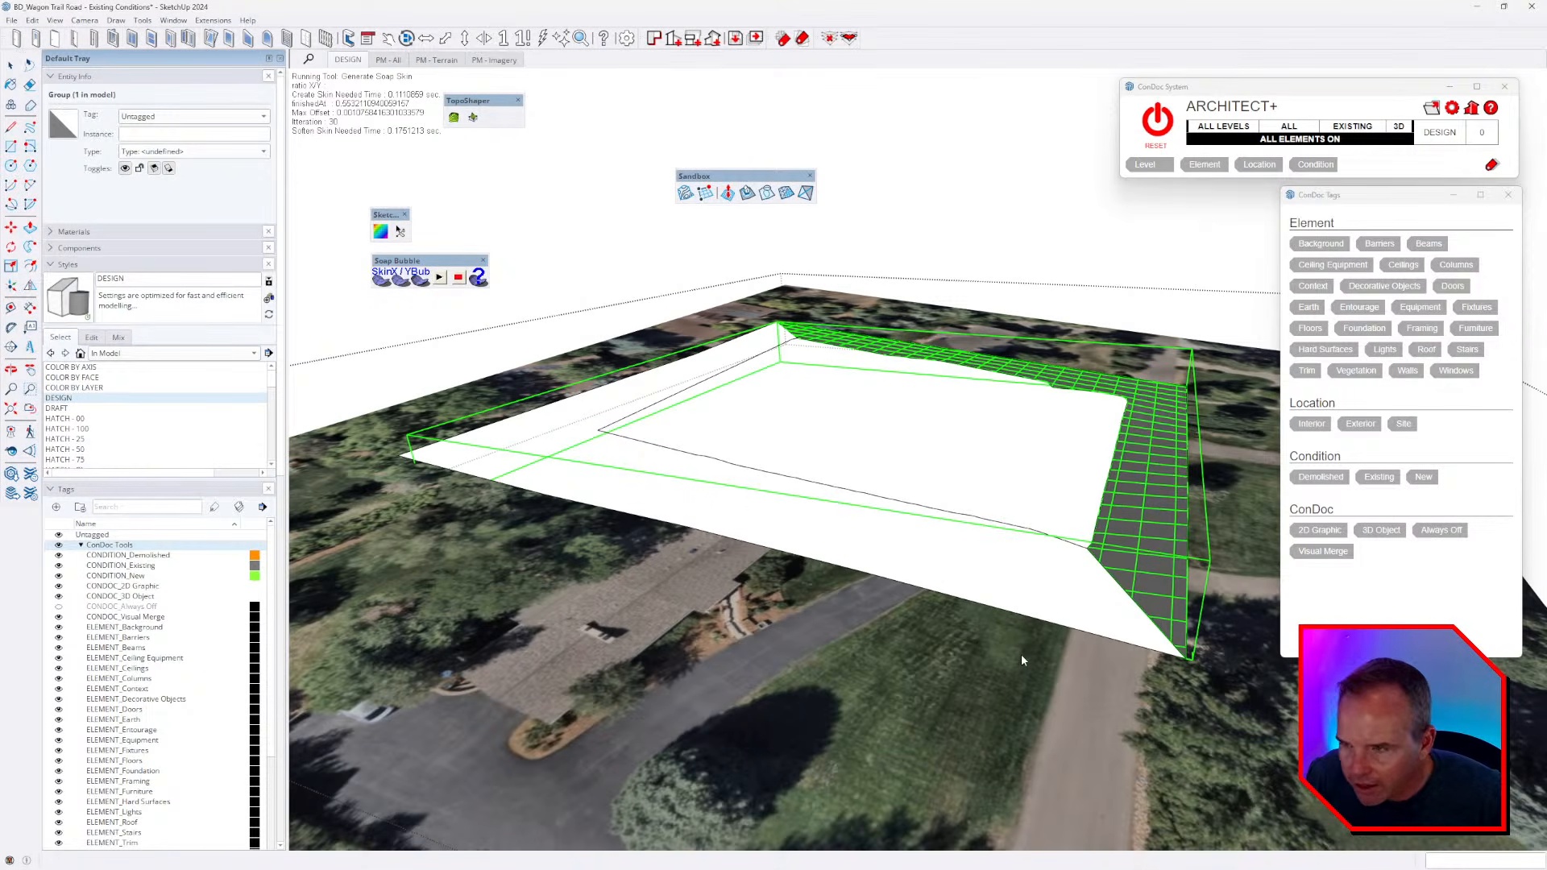
pyautogui.moveTo(1061, 364); pyautogui.dragTo(998, 406, button='middle')
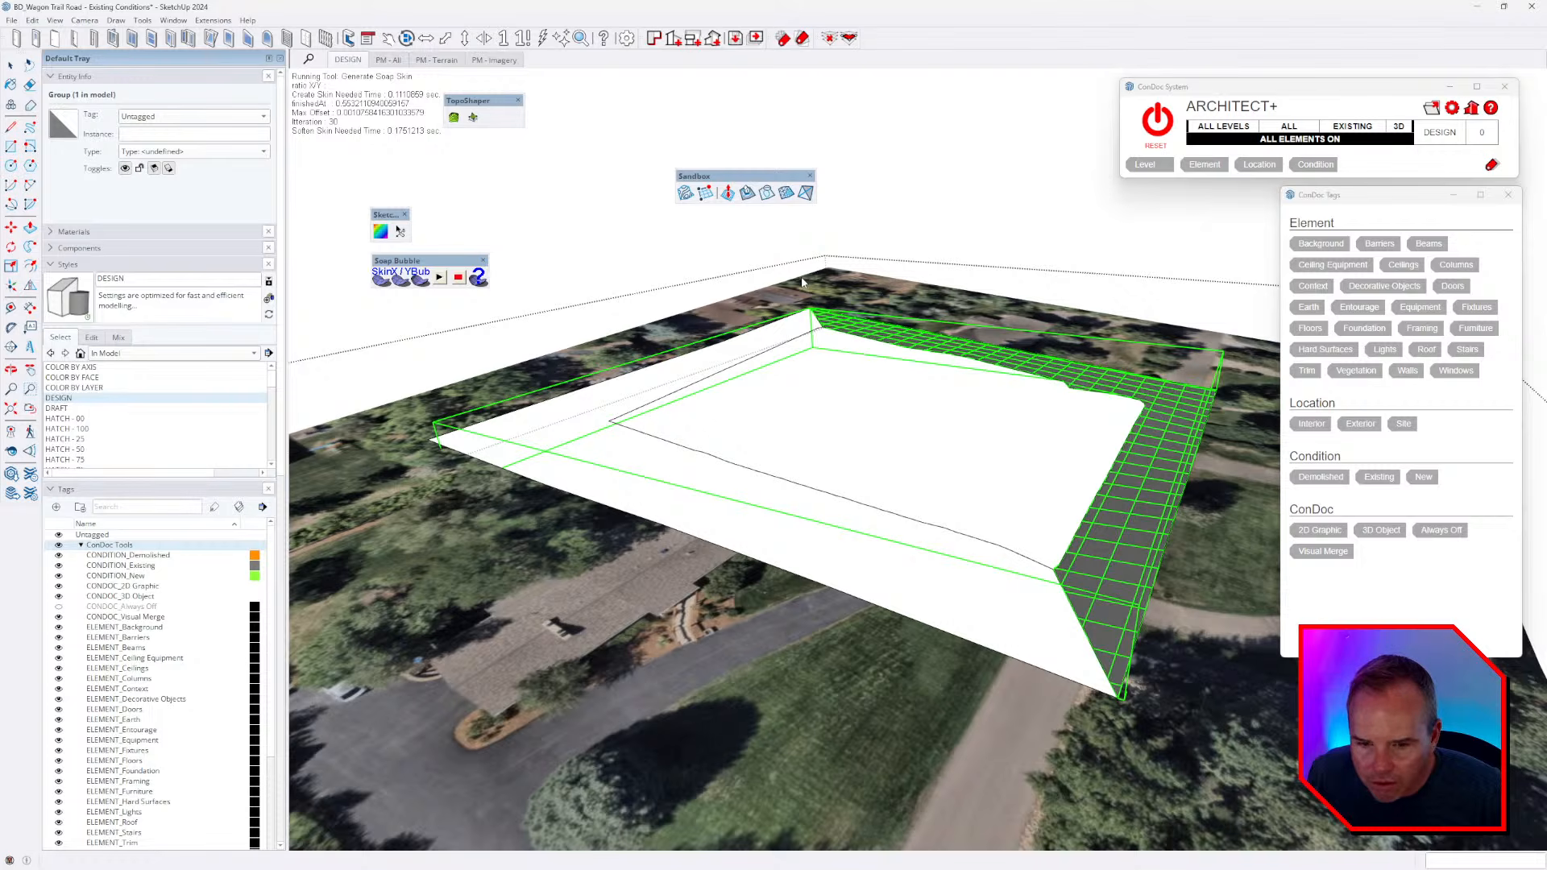
pyautogui.moveTo(1147, 493); pyautogui.dragTo(940, 371, button='middle')
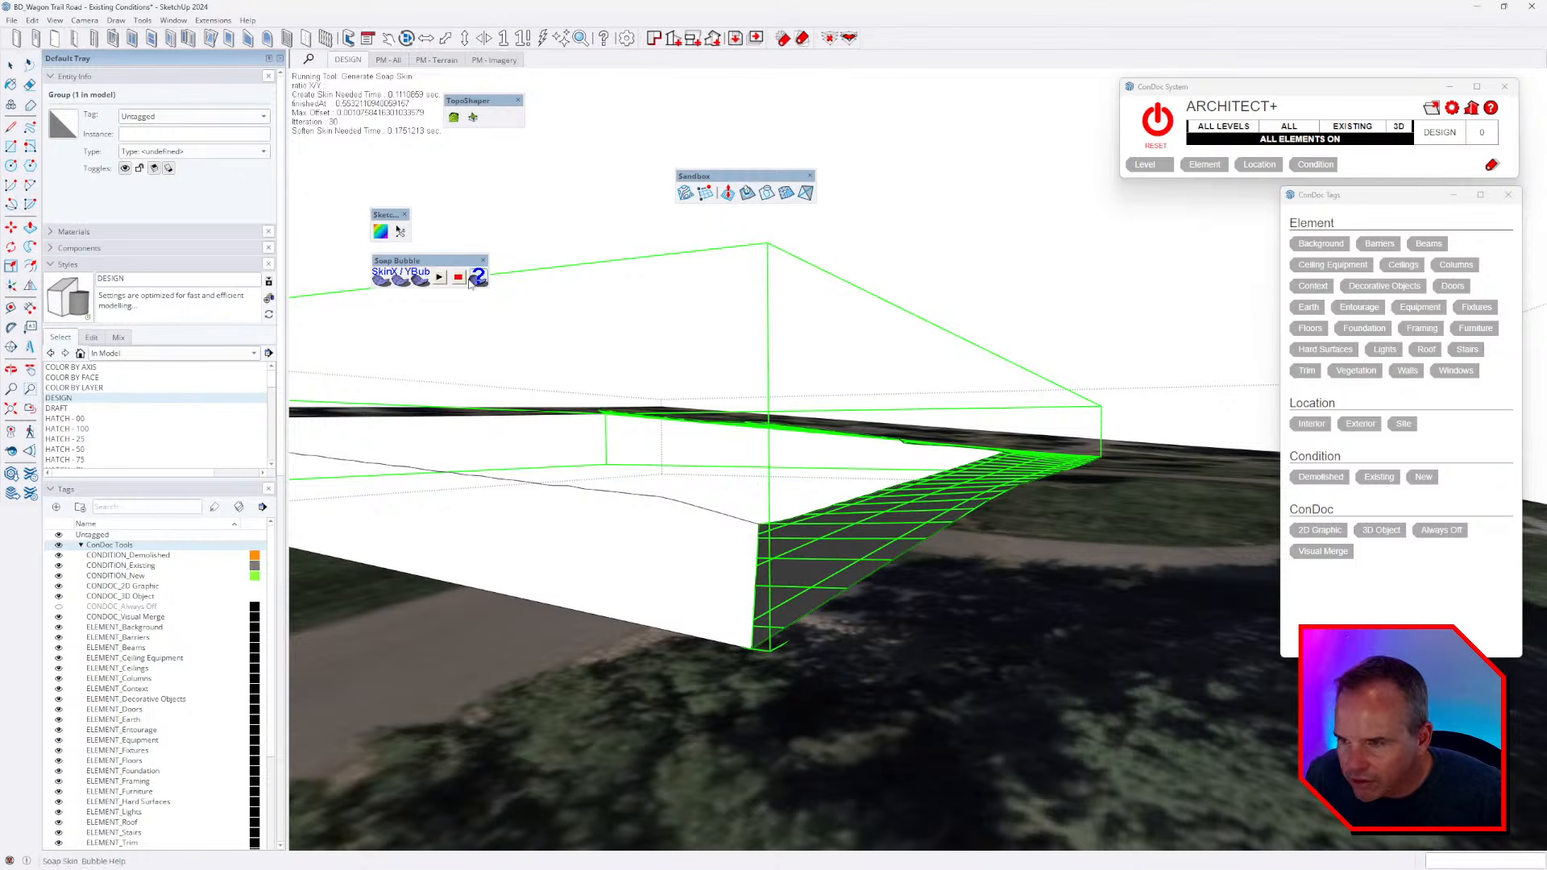
pyautogui.click(420, 279)
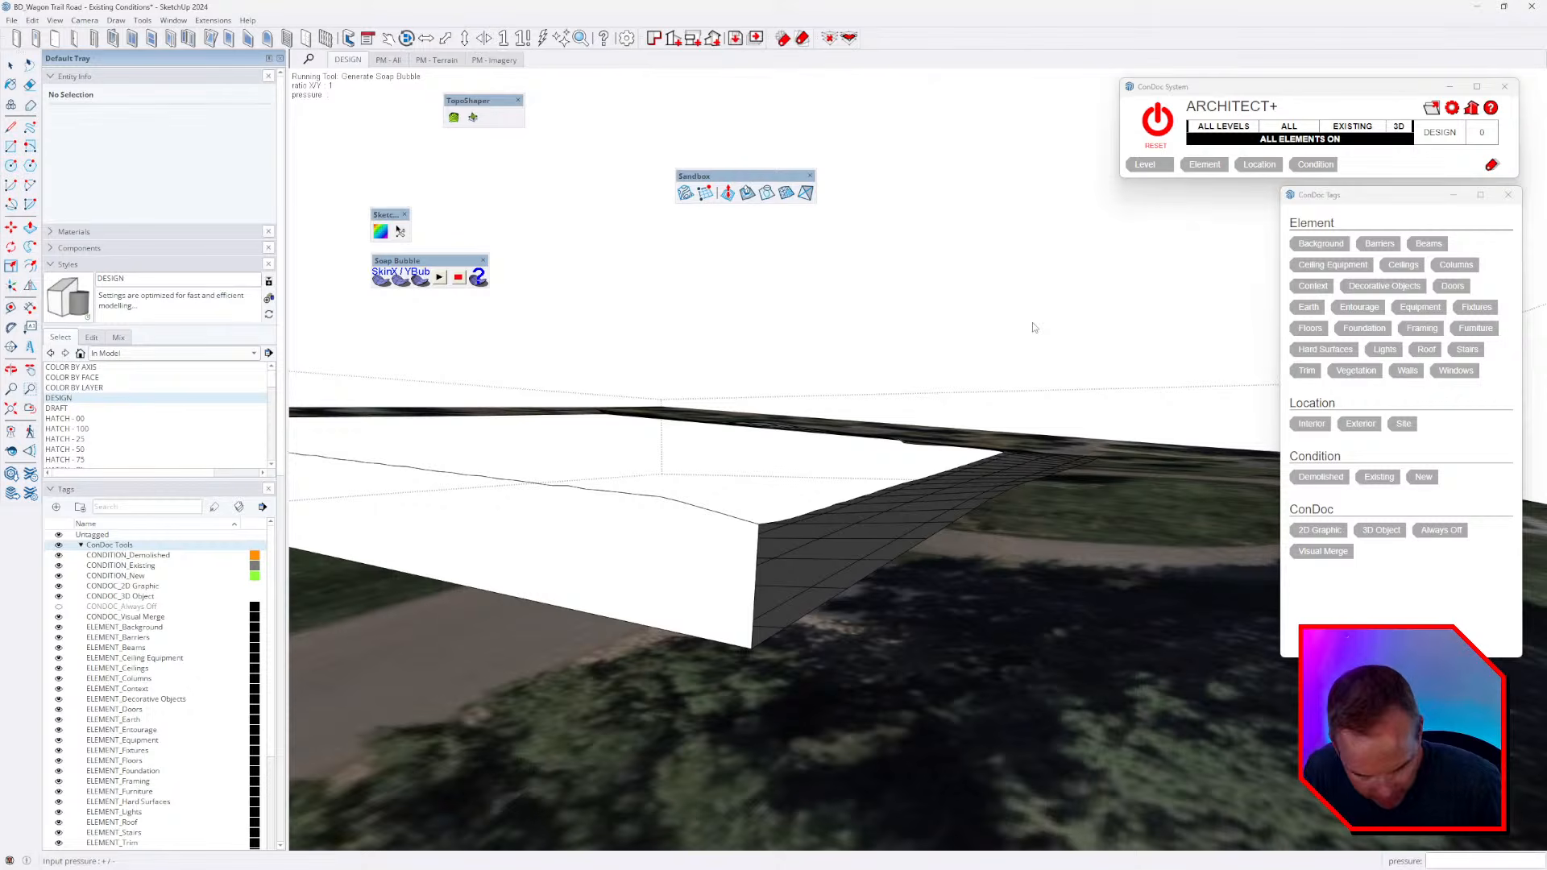
pyautogui.write('5')
pyautogui.press('Return')
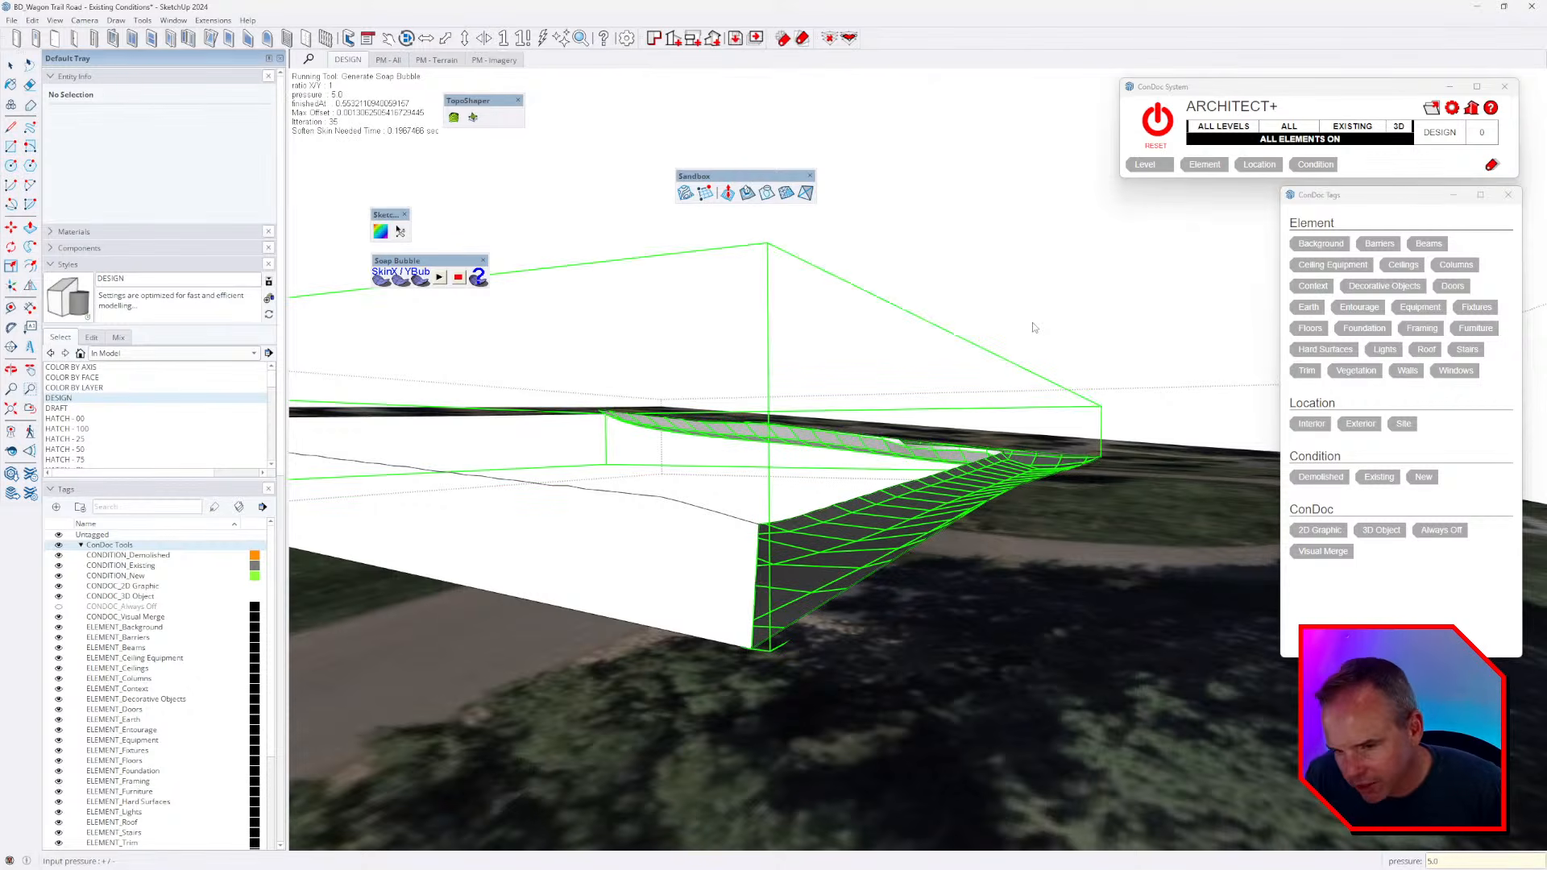
pyautogui.write('-5')
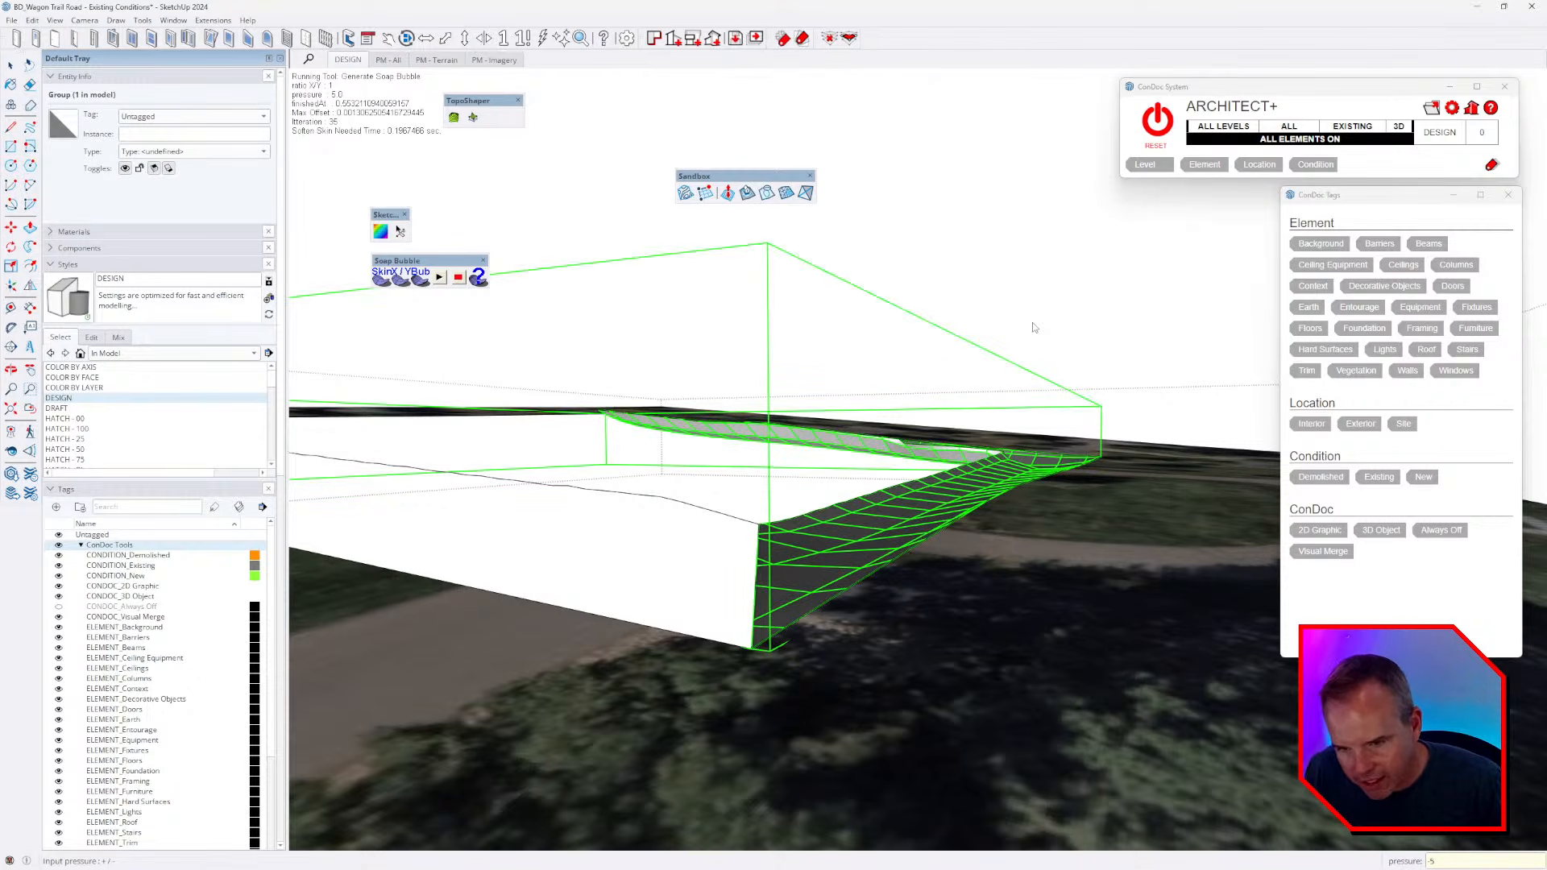
pyautogui.press('Return')
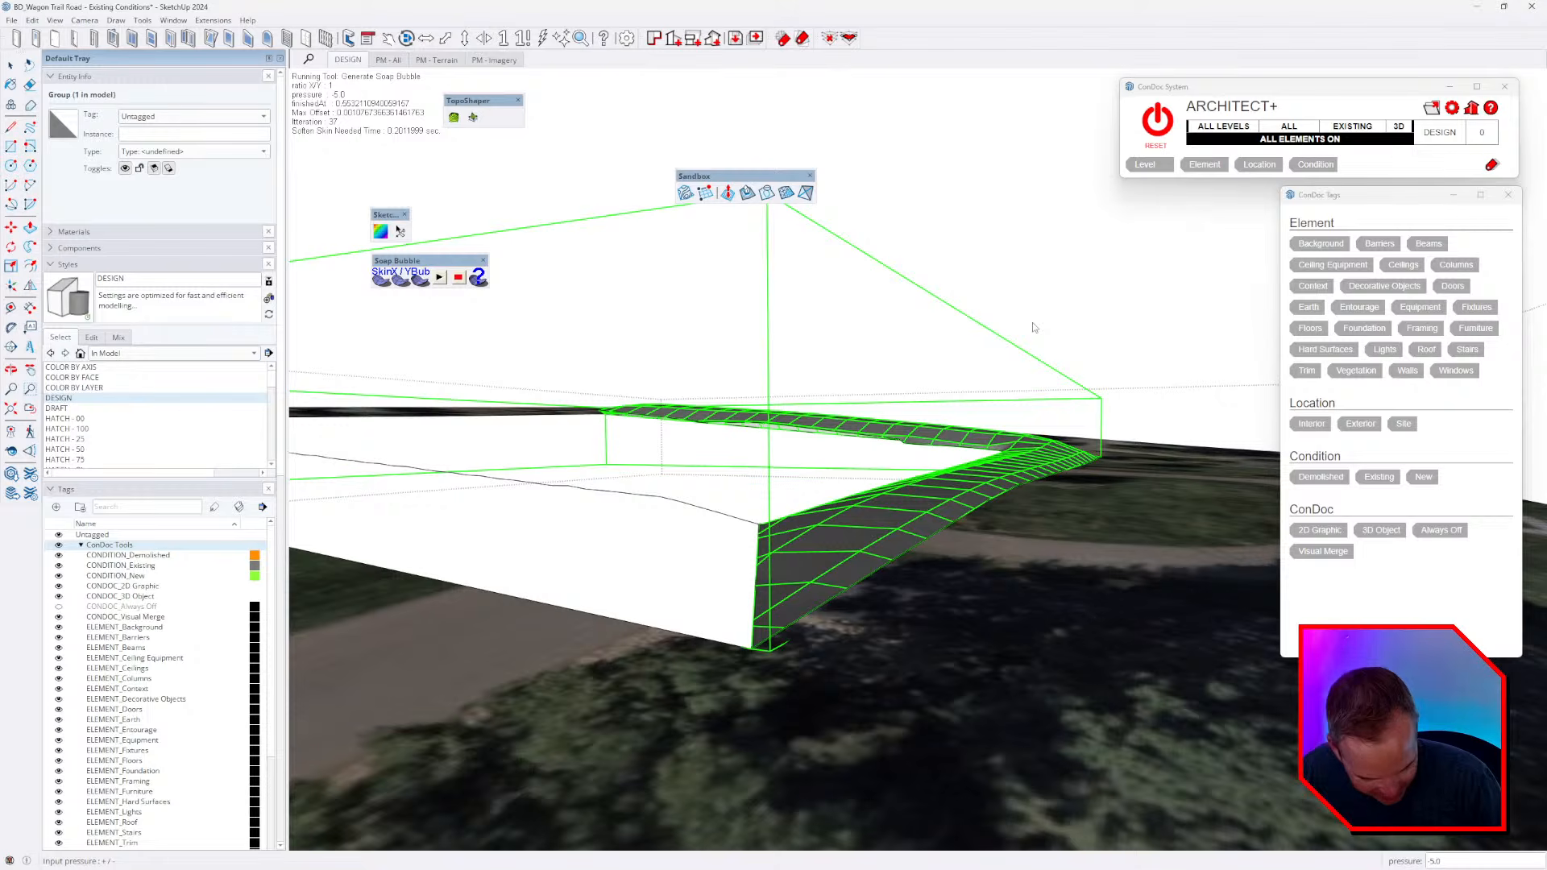
# - Try gentler soap bubble pressures of -1, -2 and again -1 on the L-shaped skin
pyautogui.press('Return')
pyautogui.moveTo(975, 421); pyautogui.dragTo(1029, 427, button='middle')
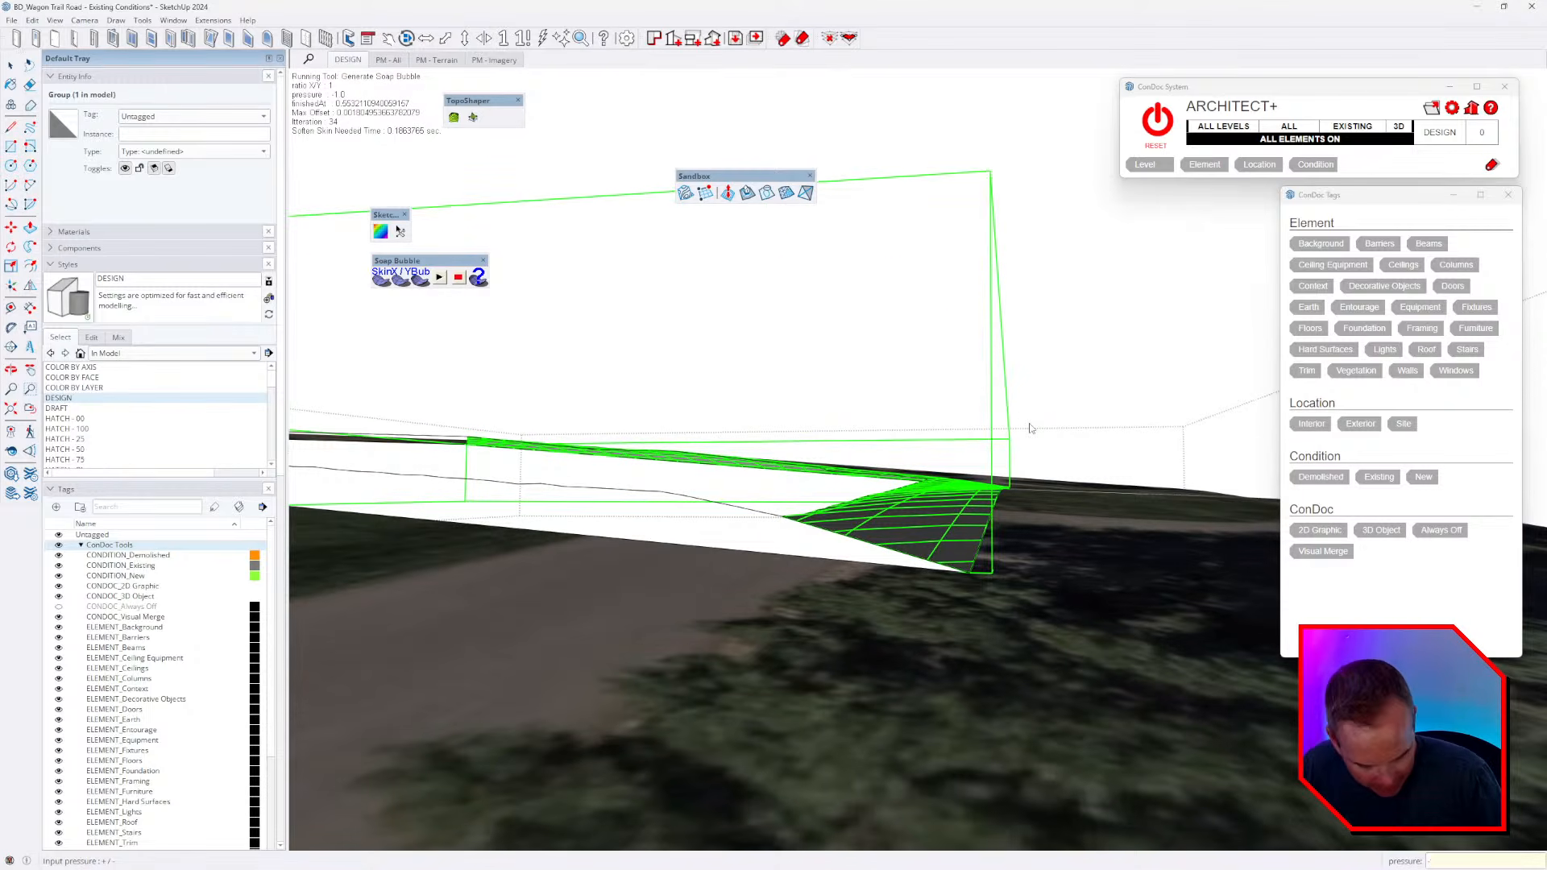
pyautogui.press('Return')
pyautogui.moveTo(1023, 455); pyautogui.dragTo(948, 481, button='middle')
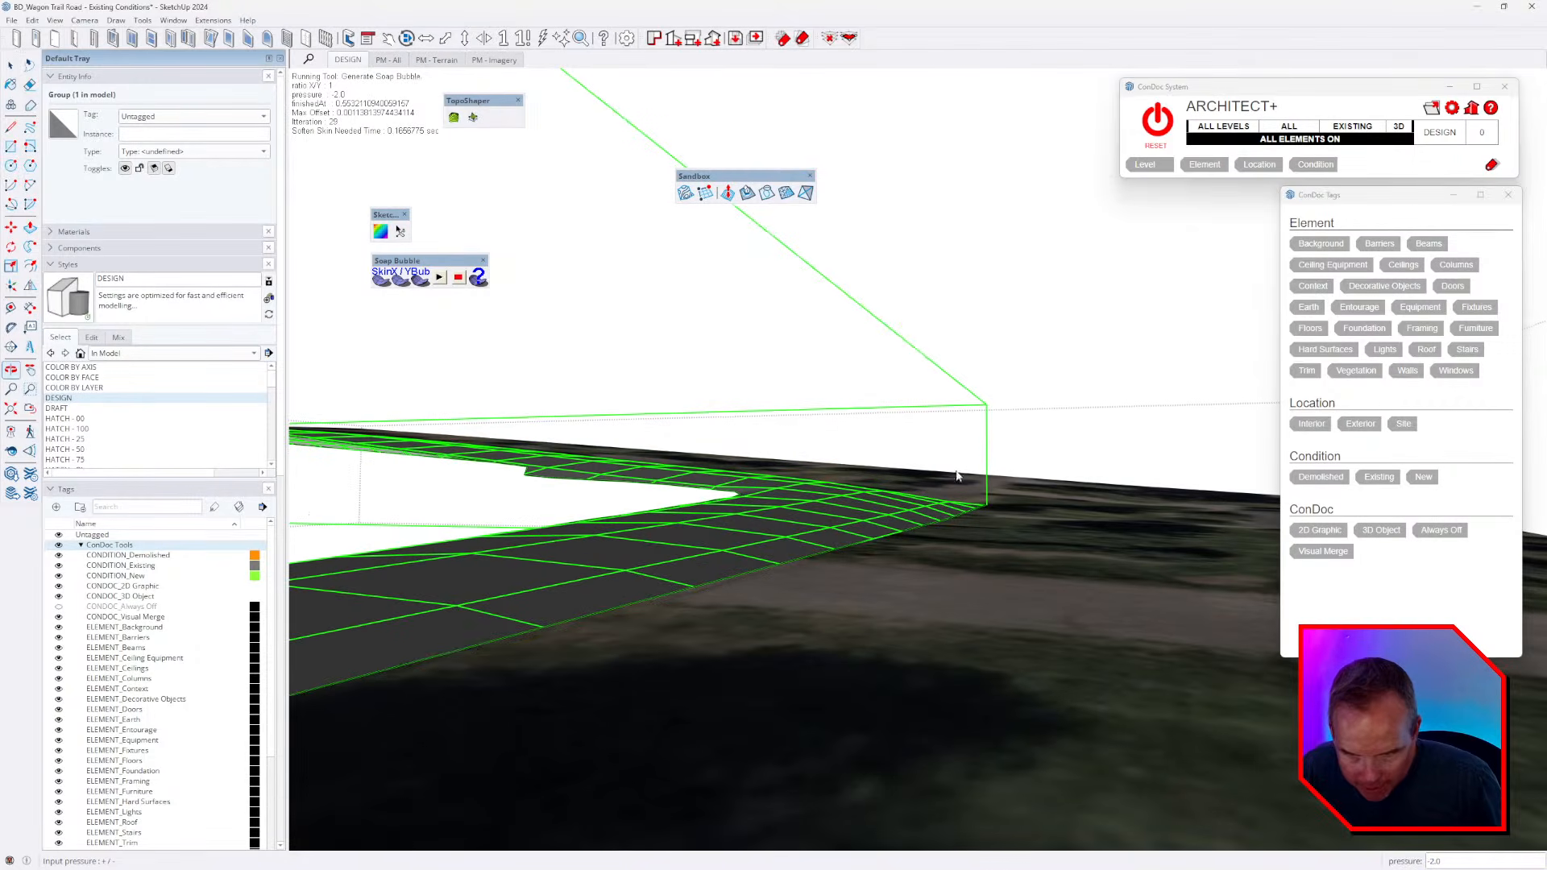
pyautogui.moveTo(821, 512); pyautogui.dragTo(632, 515, button='middle')
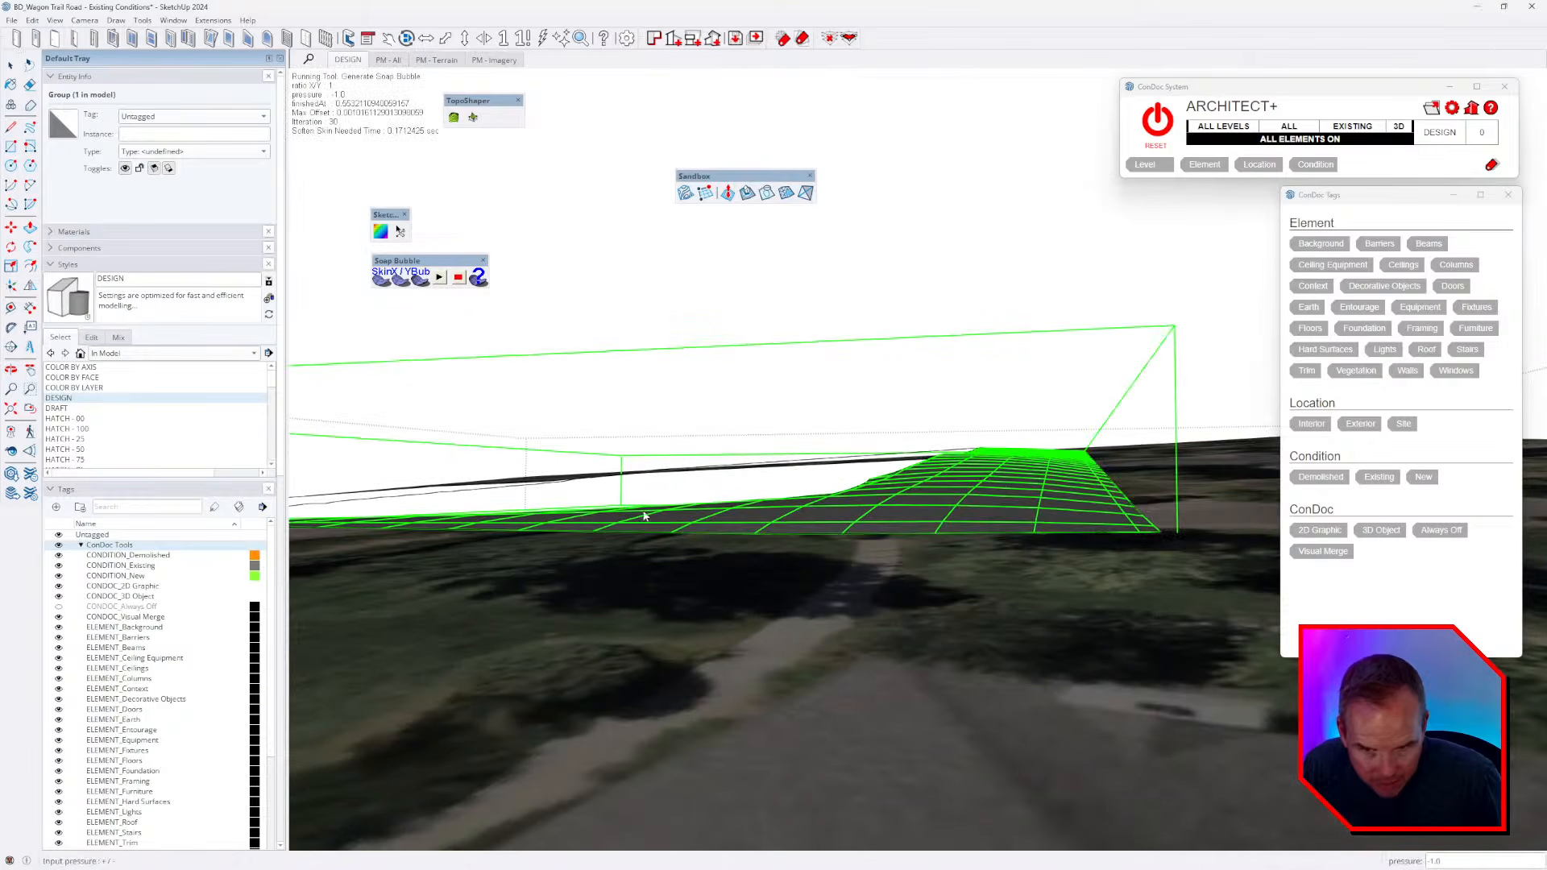
# - Set the soap bubble pressure of the L-shaped skin to 0
pyautogui.press('Return')
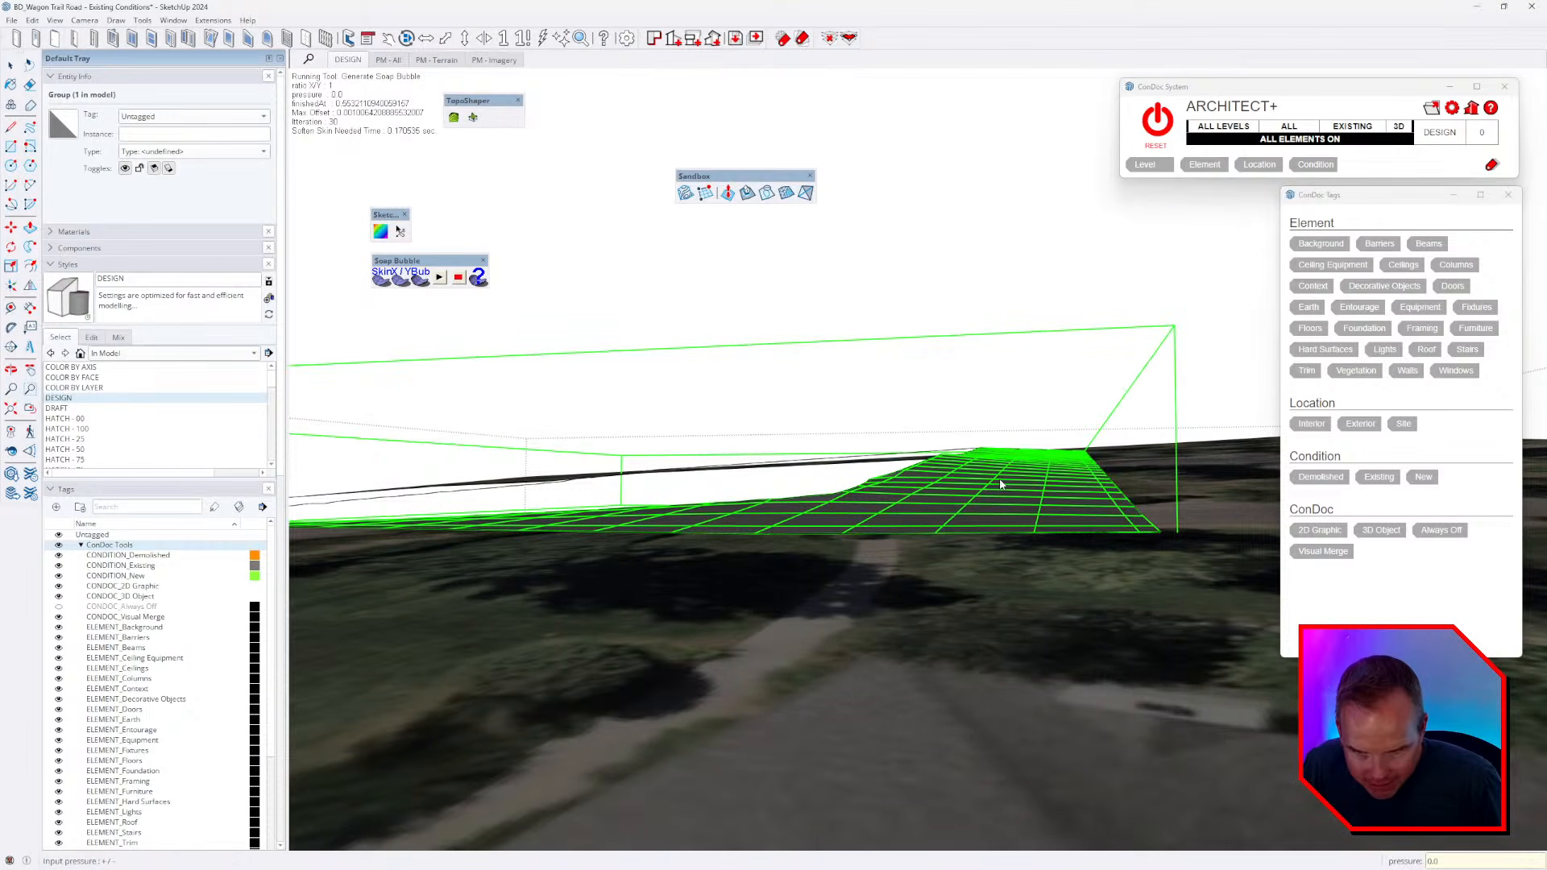
pyautogui.moveTo(1001, 483); pyautogui.dragTo(1041, 533, button='middle')
pyautogui.scroll(-6, 1038, 510)
pyautogui.scroll(-4, 934, 567)
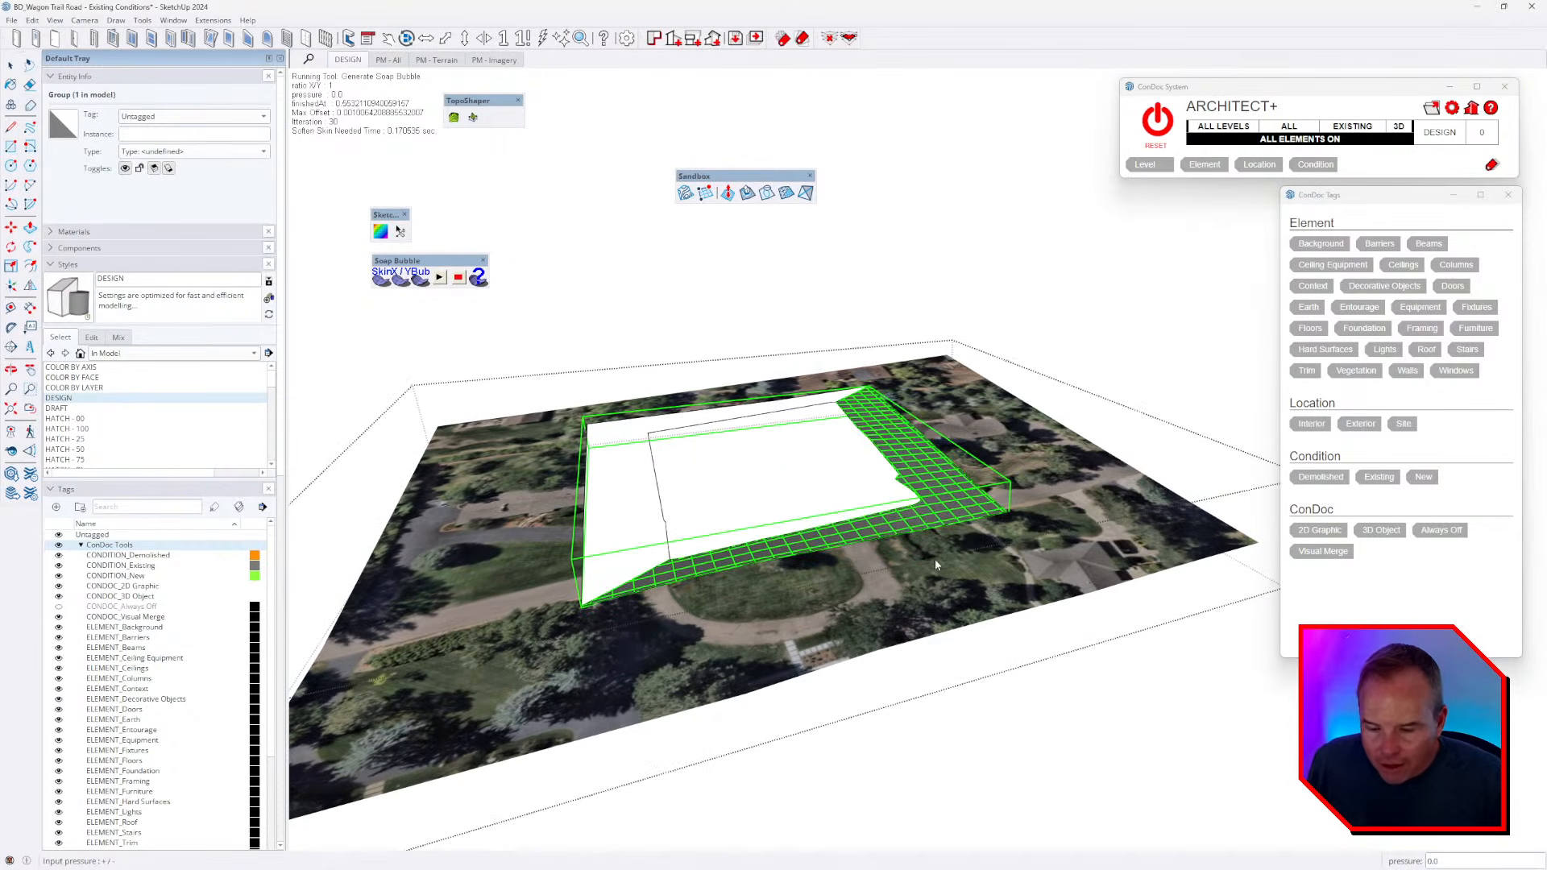
# - Path-select the site perimeter edges on the two sides still without a skin, plus the far connecting line
pyautogui.press('space')
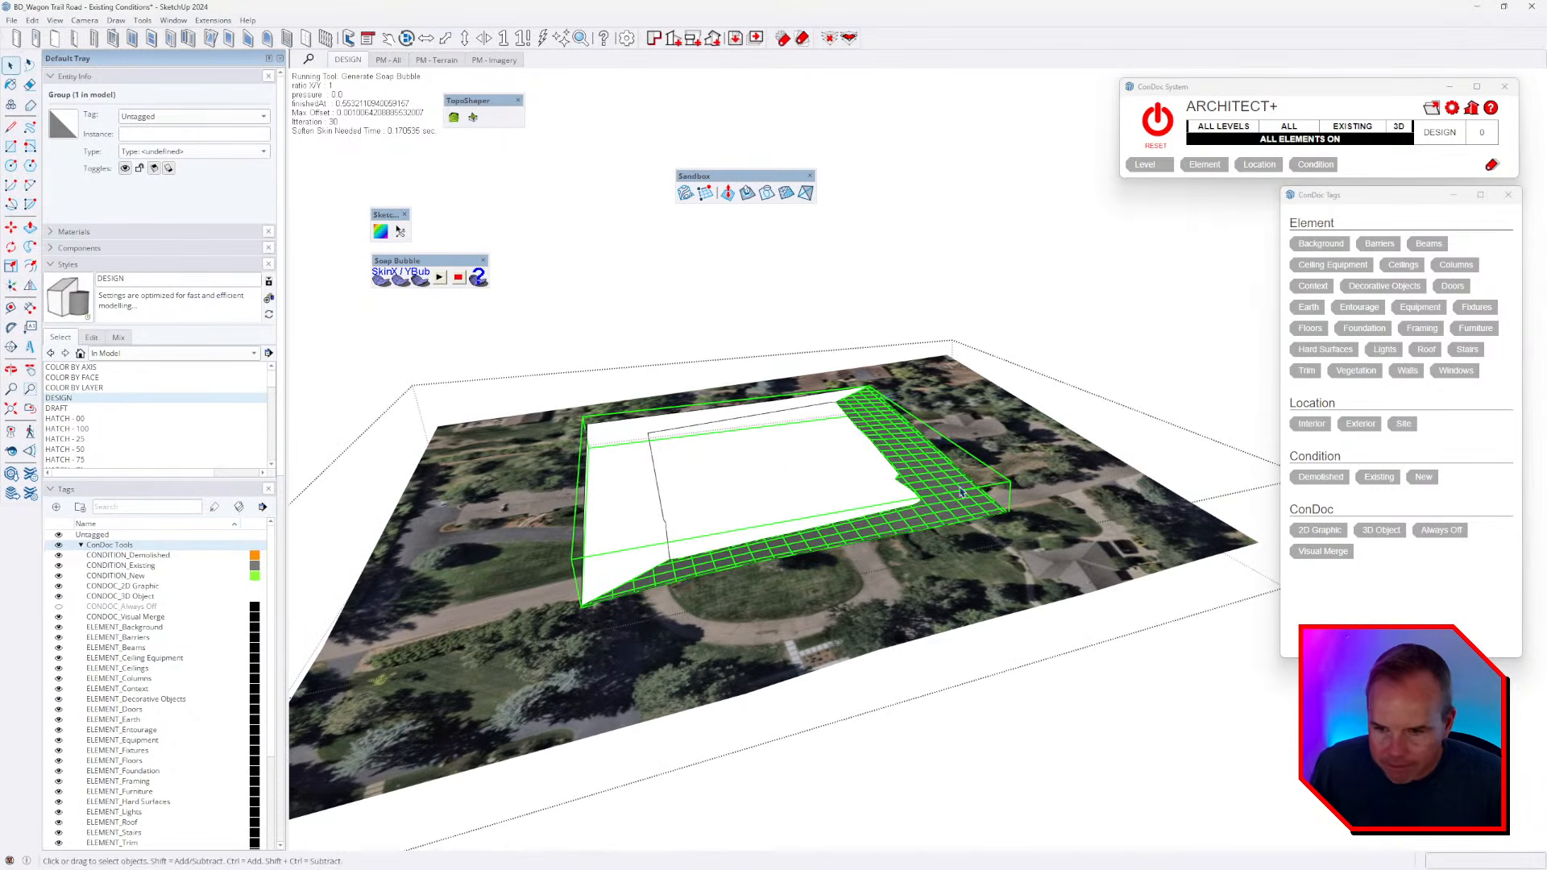
pyautogui.moveTo(961, 490); pyautogui.dragTo(965, 524, button='middle')
pyautogui.moveTo(841, 575); pyautogui.dragTo(849, 649, button='middle')
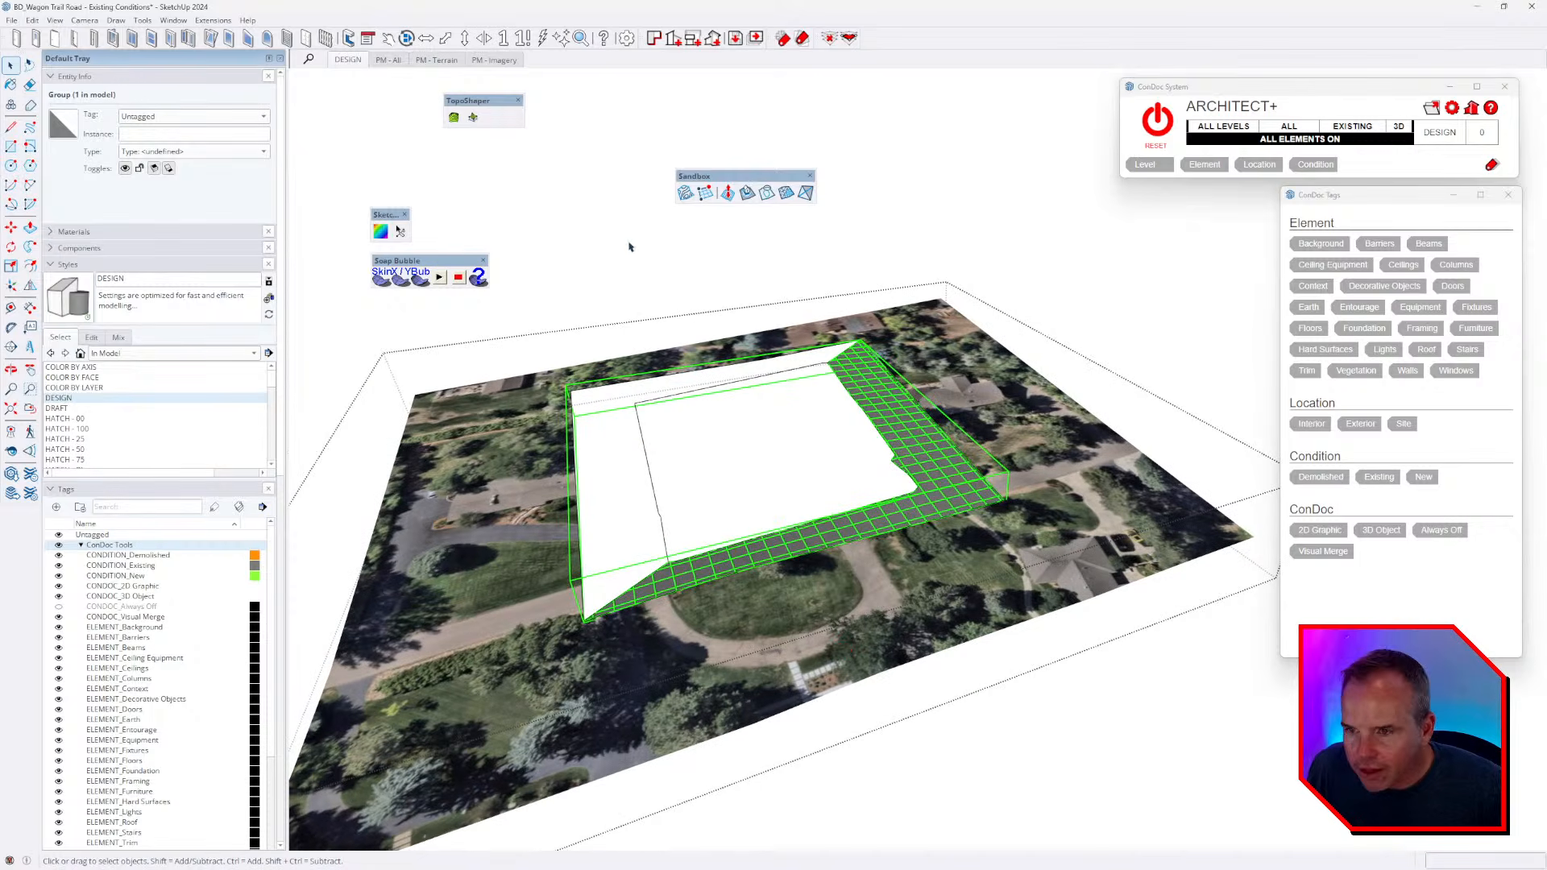
pyautogui.click(400, 232)
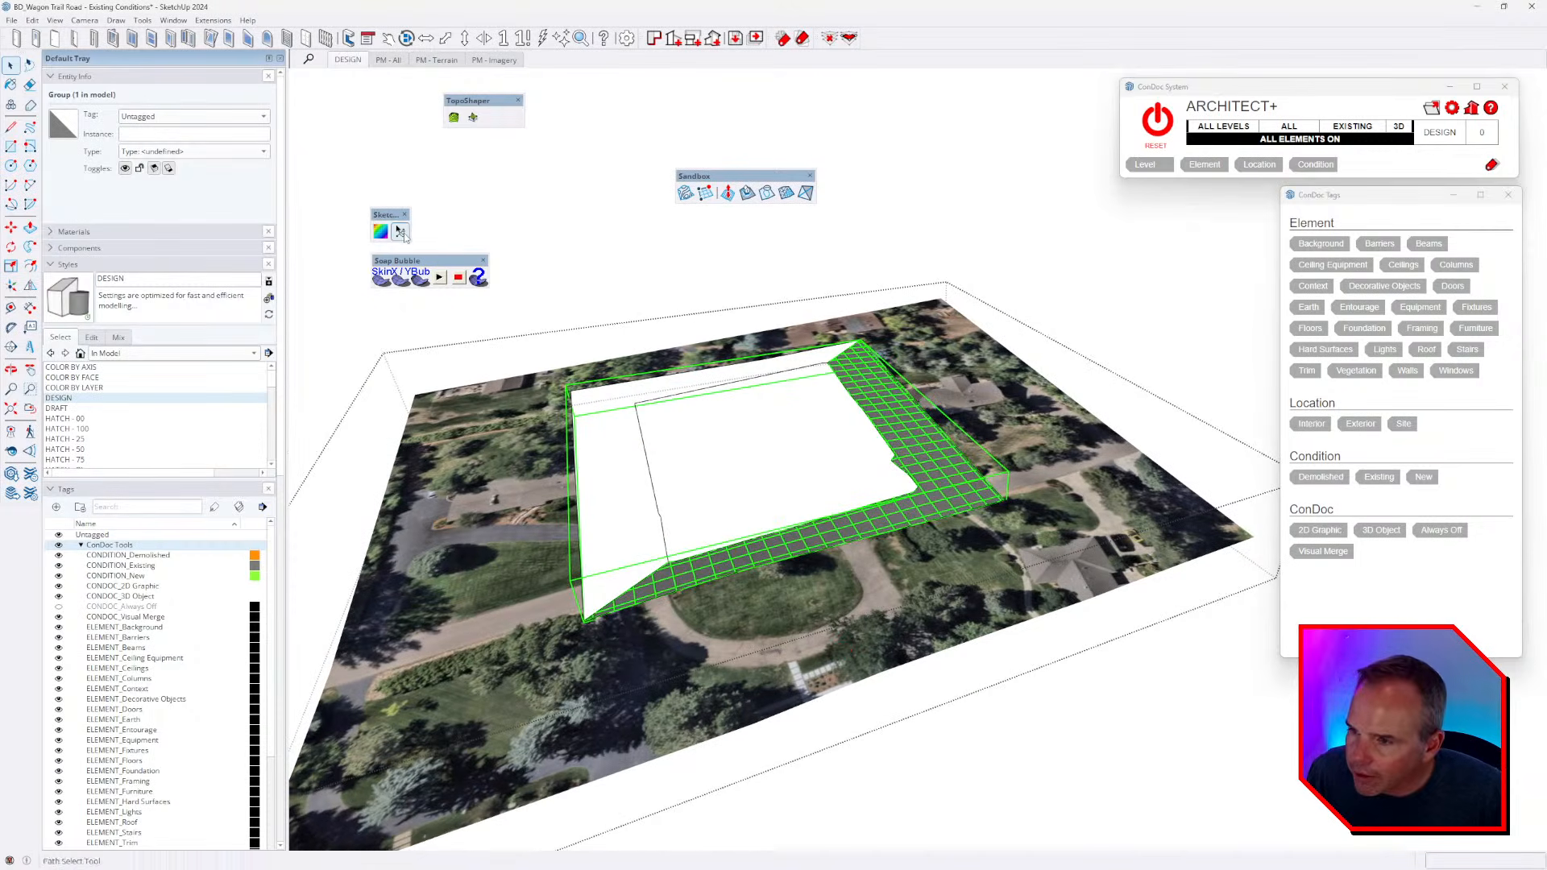
pyautogui.click(643, 444)
pyautogui.click(663, 396)
pyautogui.click(803, 369)
pyautogui.moveTo(965, 418); pyautogui.dragTo(1240, 516, button='middle')
pyautogui.scroll(5, 774, 433)
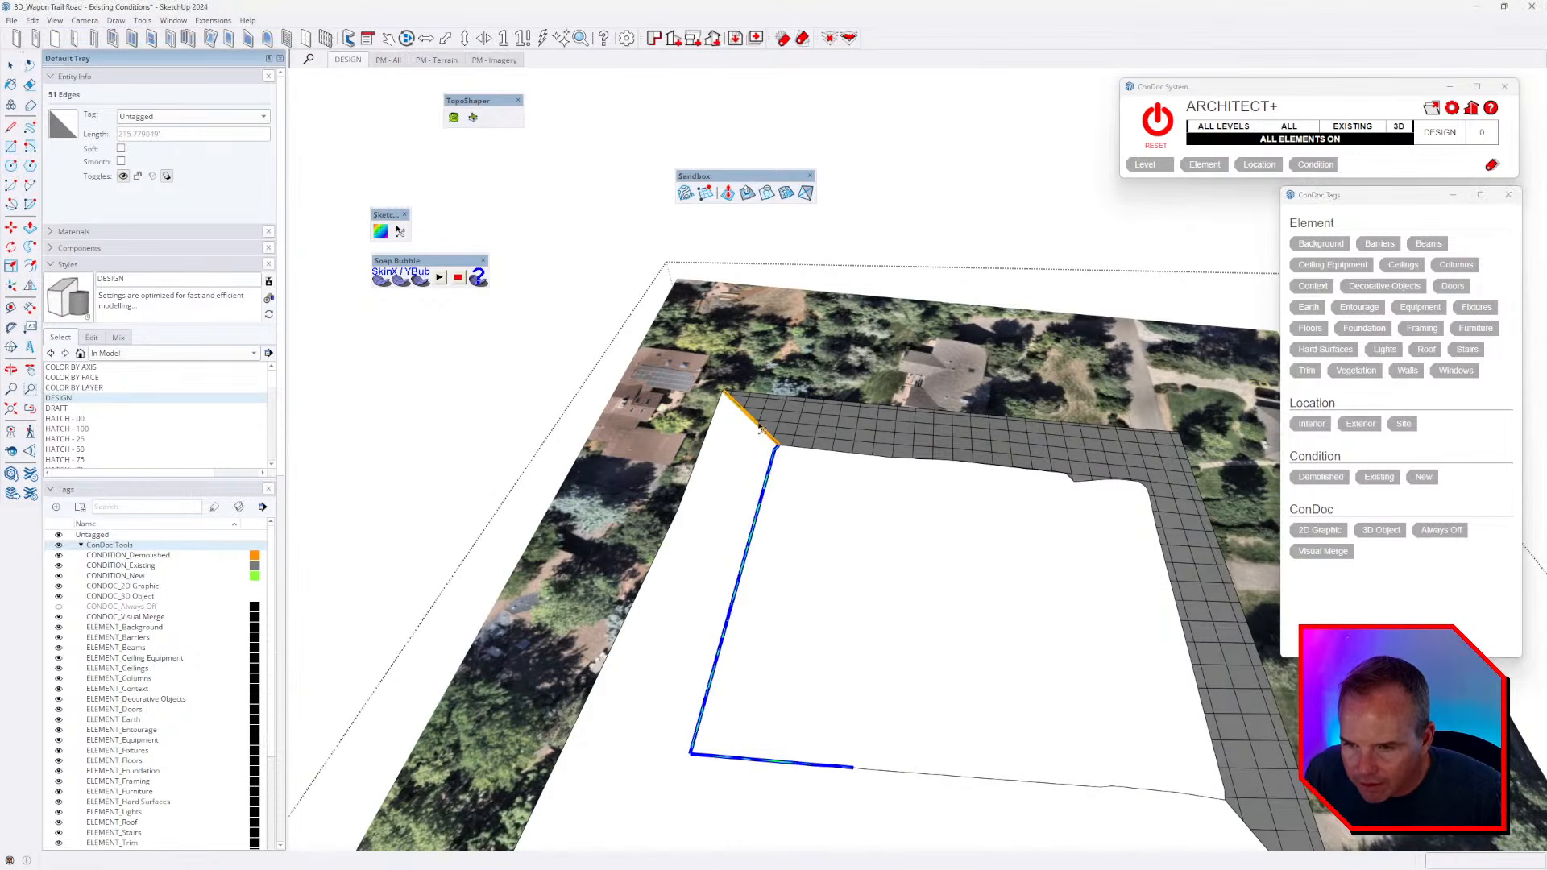
pyautogui.click(760, 430)
# - Extend the path selection along the terrain opening's outer edges and the near connecting line, then close the loop along the site perimeter
pyautogui.scroll(-2, 757, 429)
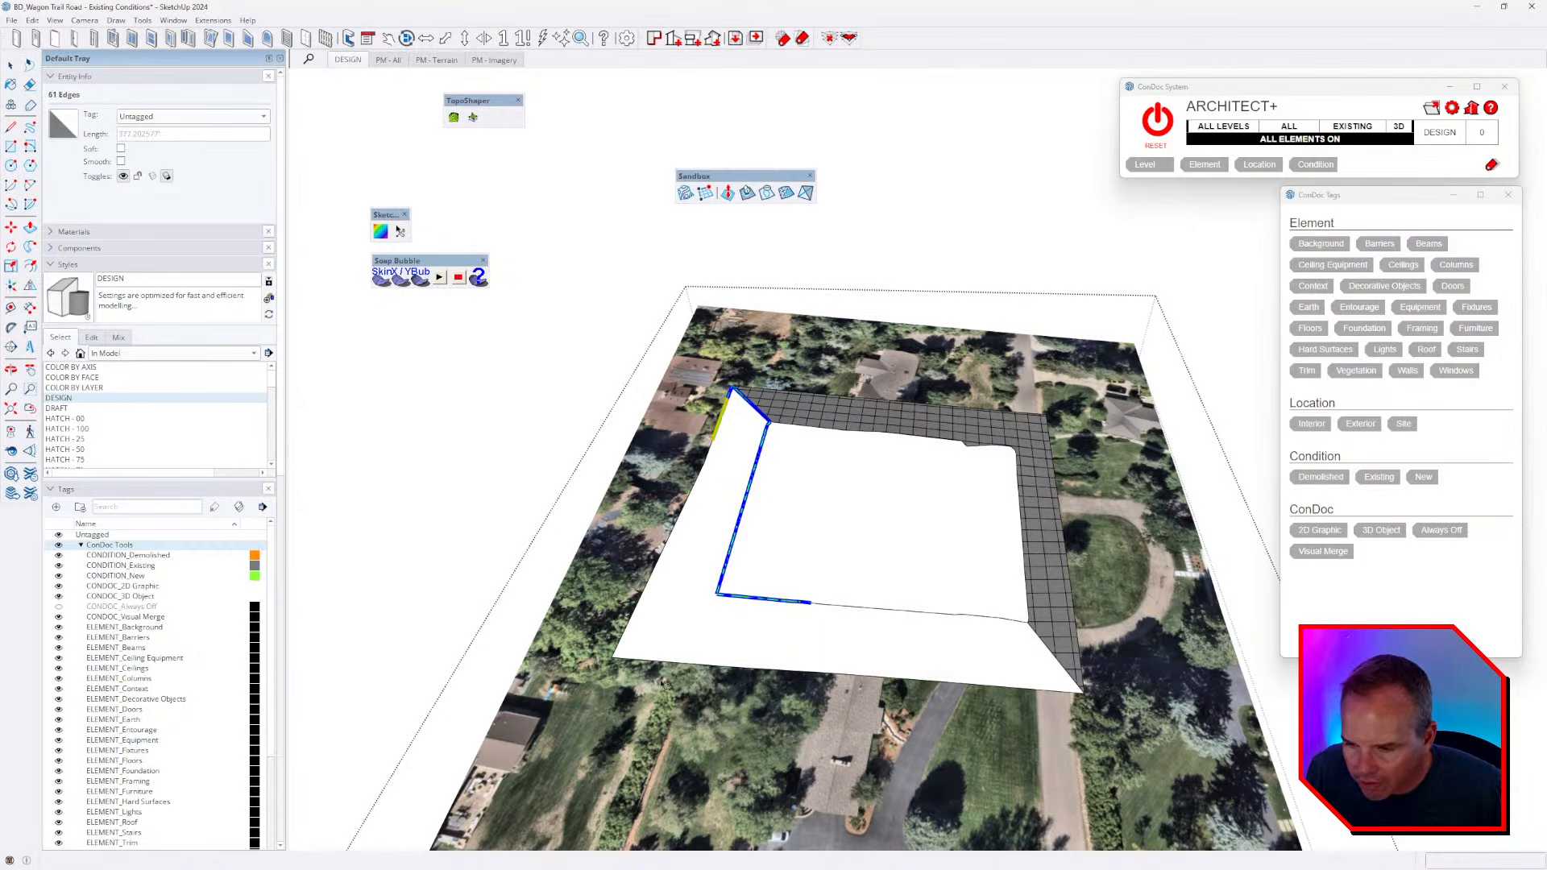
pyautogui.click(657, 659)
pyautogui.click(1038, 690)
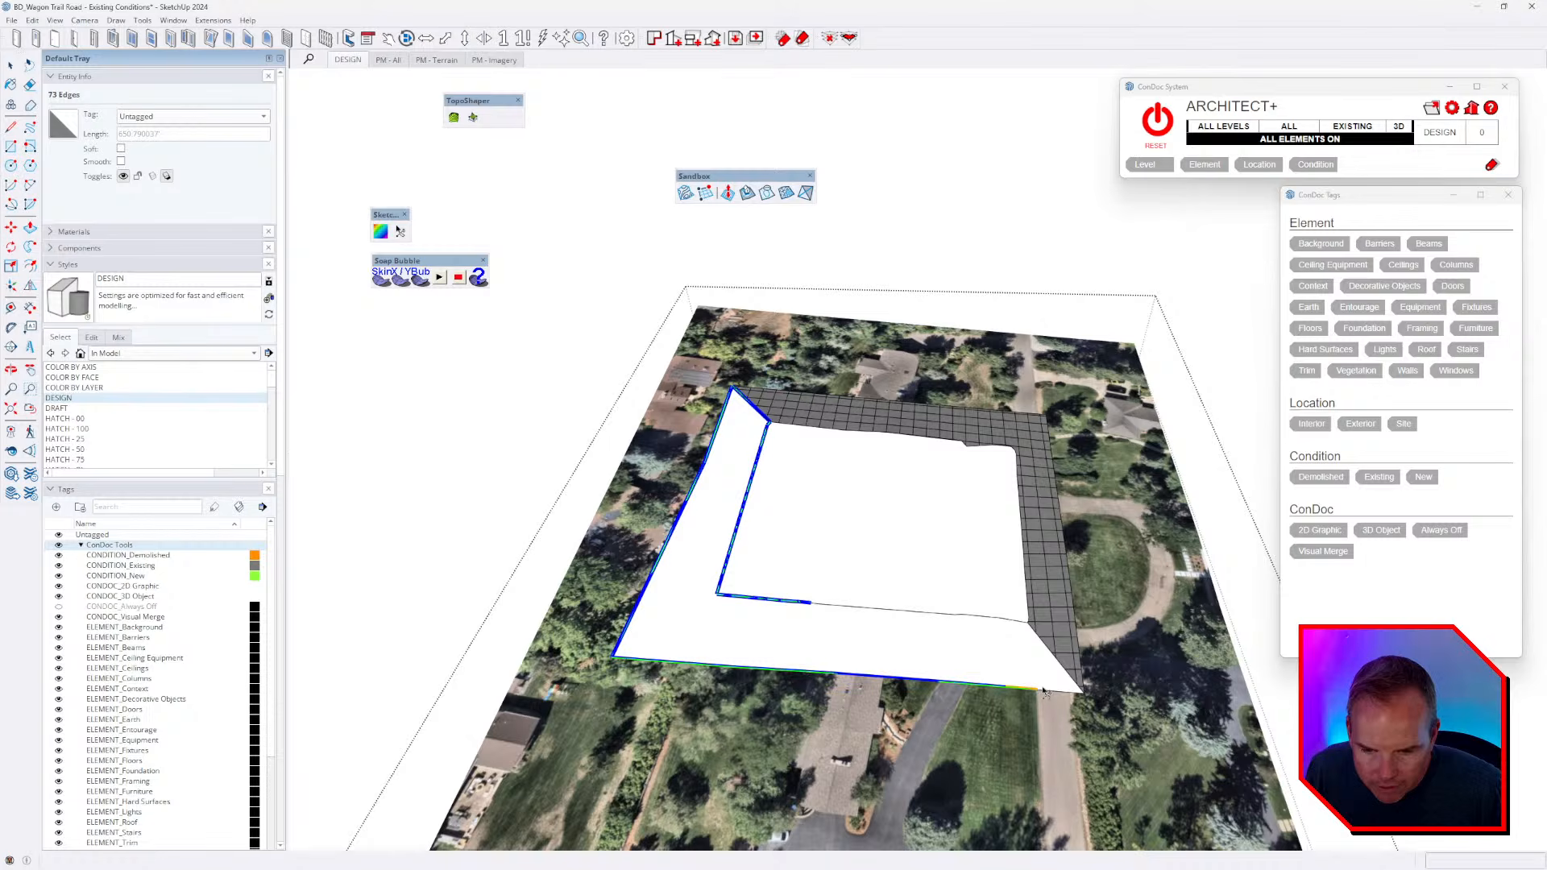
pyautogui.click(1052, 654)
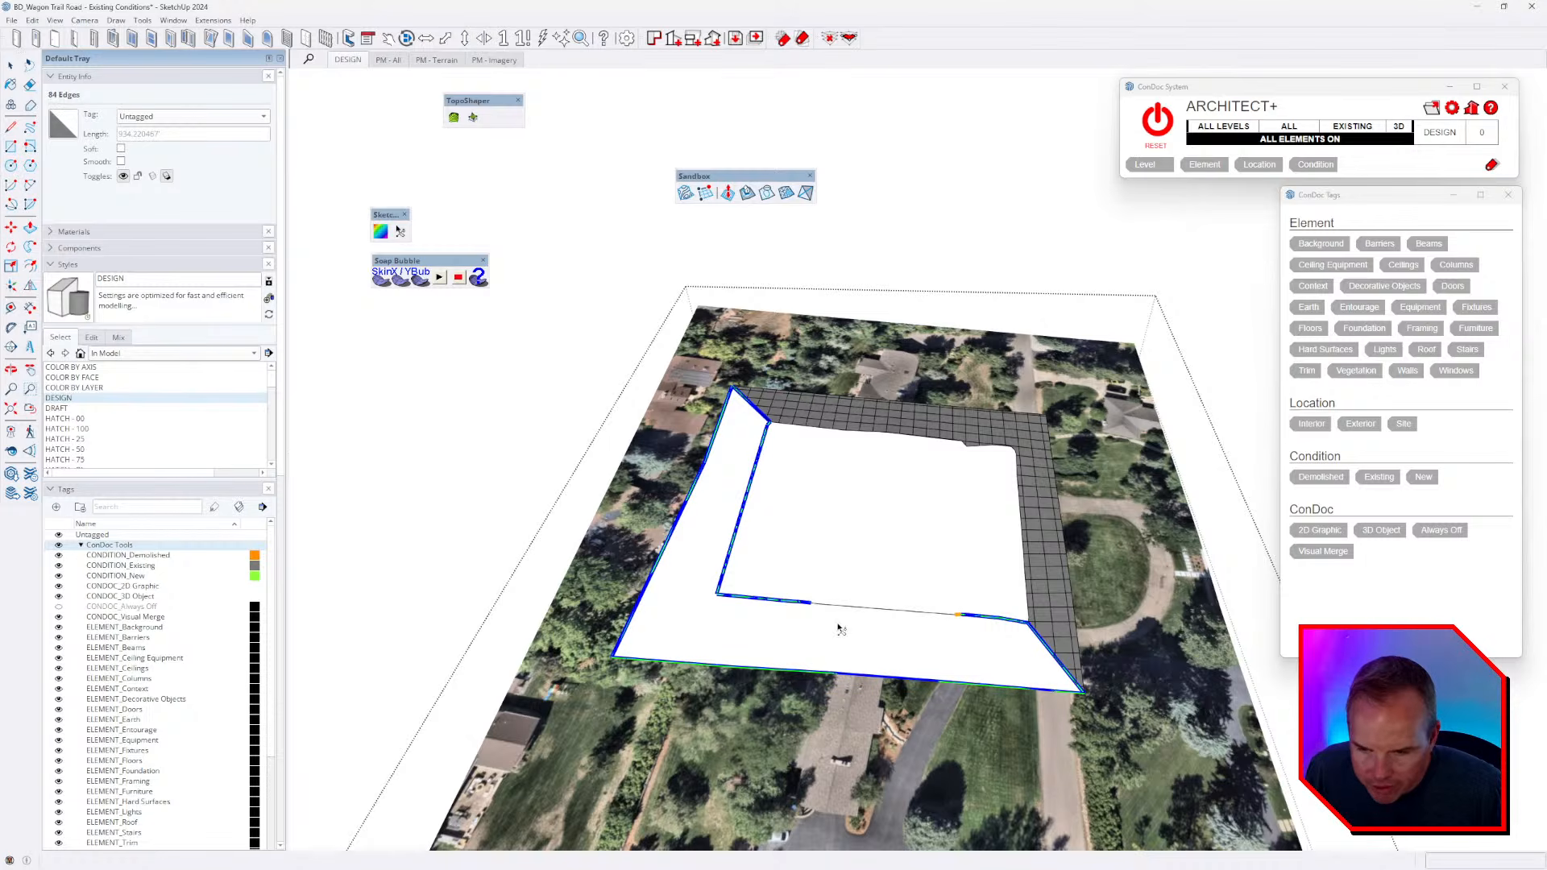
pyautogui.click(813, 604)
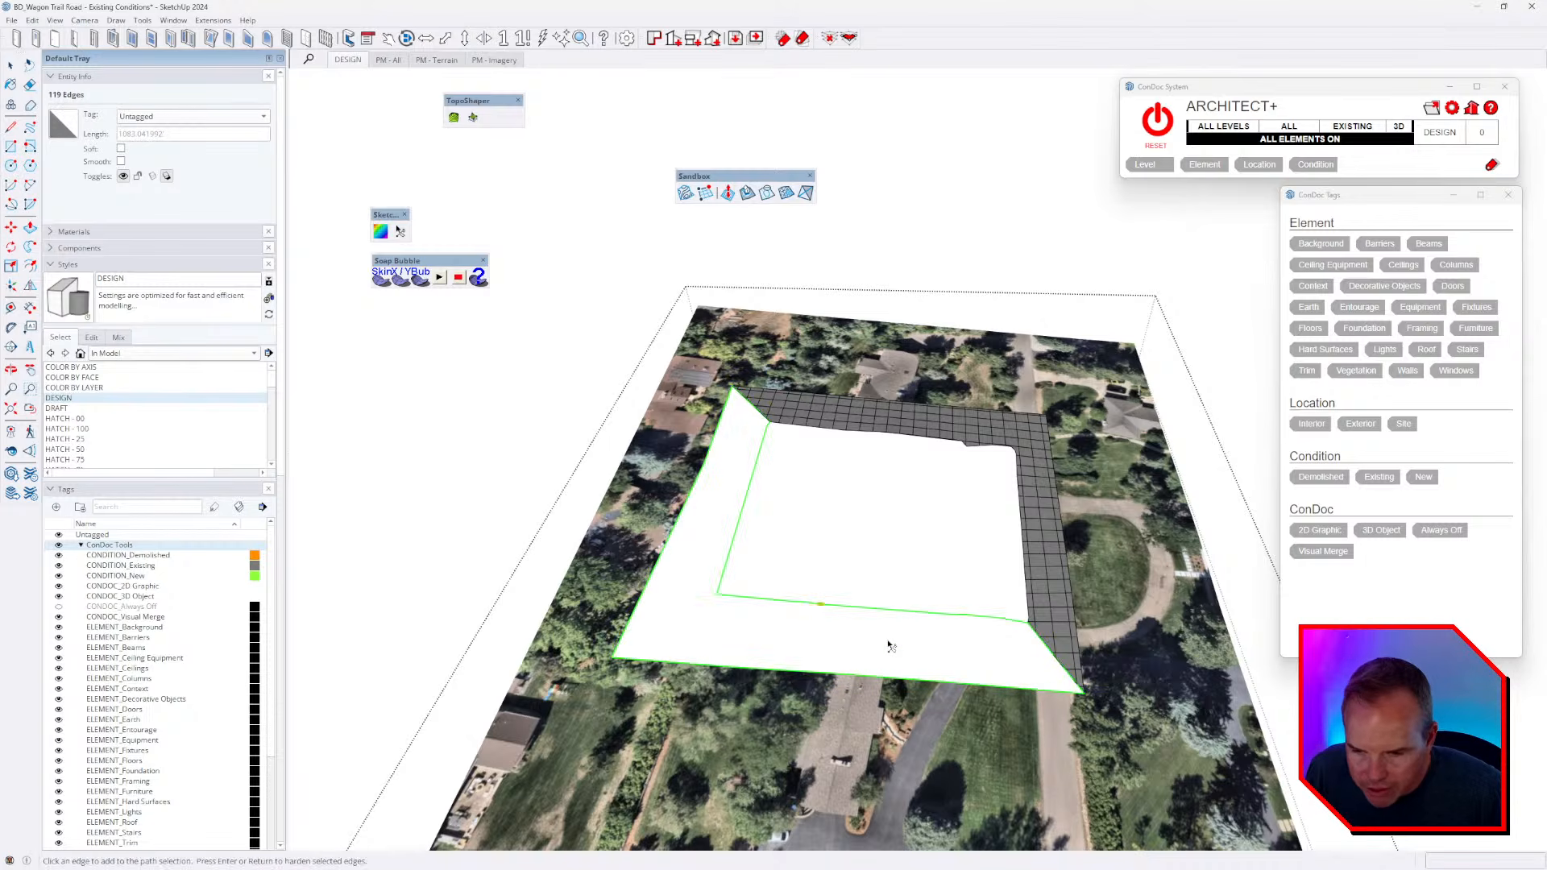
pyautogui.moveTo(890, 645); pyautogui.dragTo(966, 495, button='middle')
pyautogui.press('space')
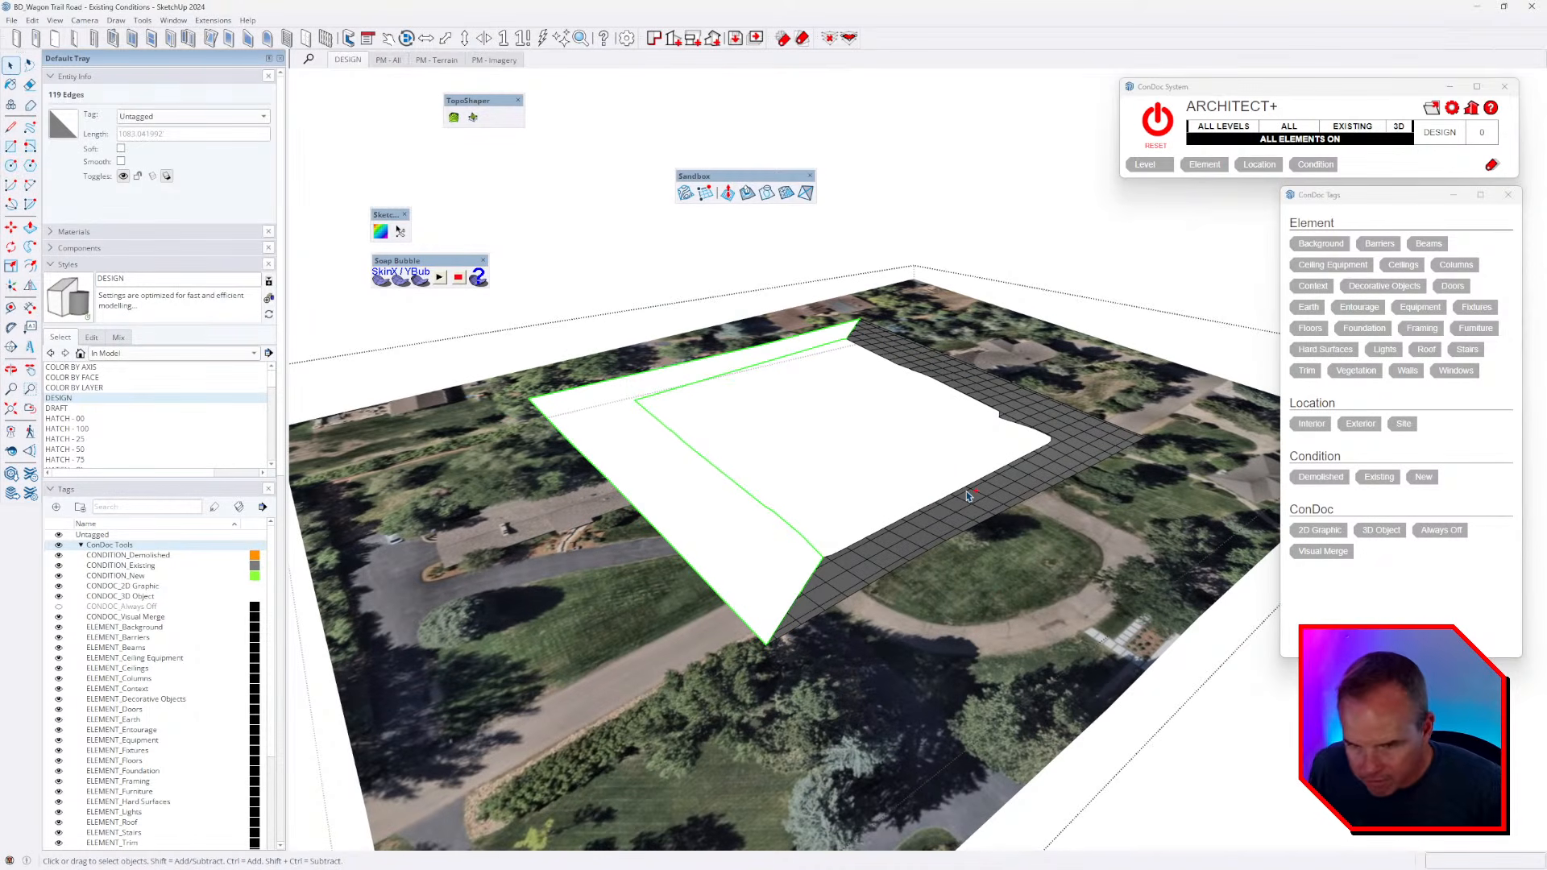
# - Generate a soap skin with 25 net divisions across the second L-shaped loop
pyautogui.click(382, 282)
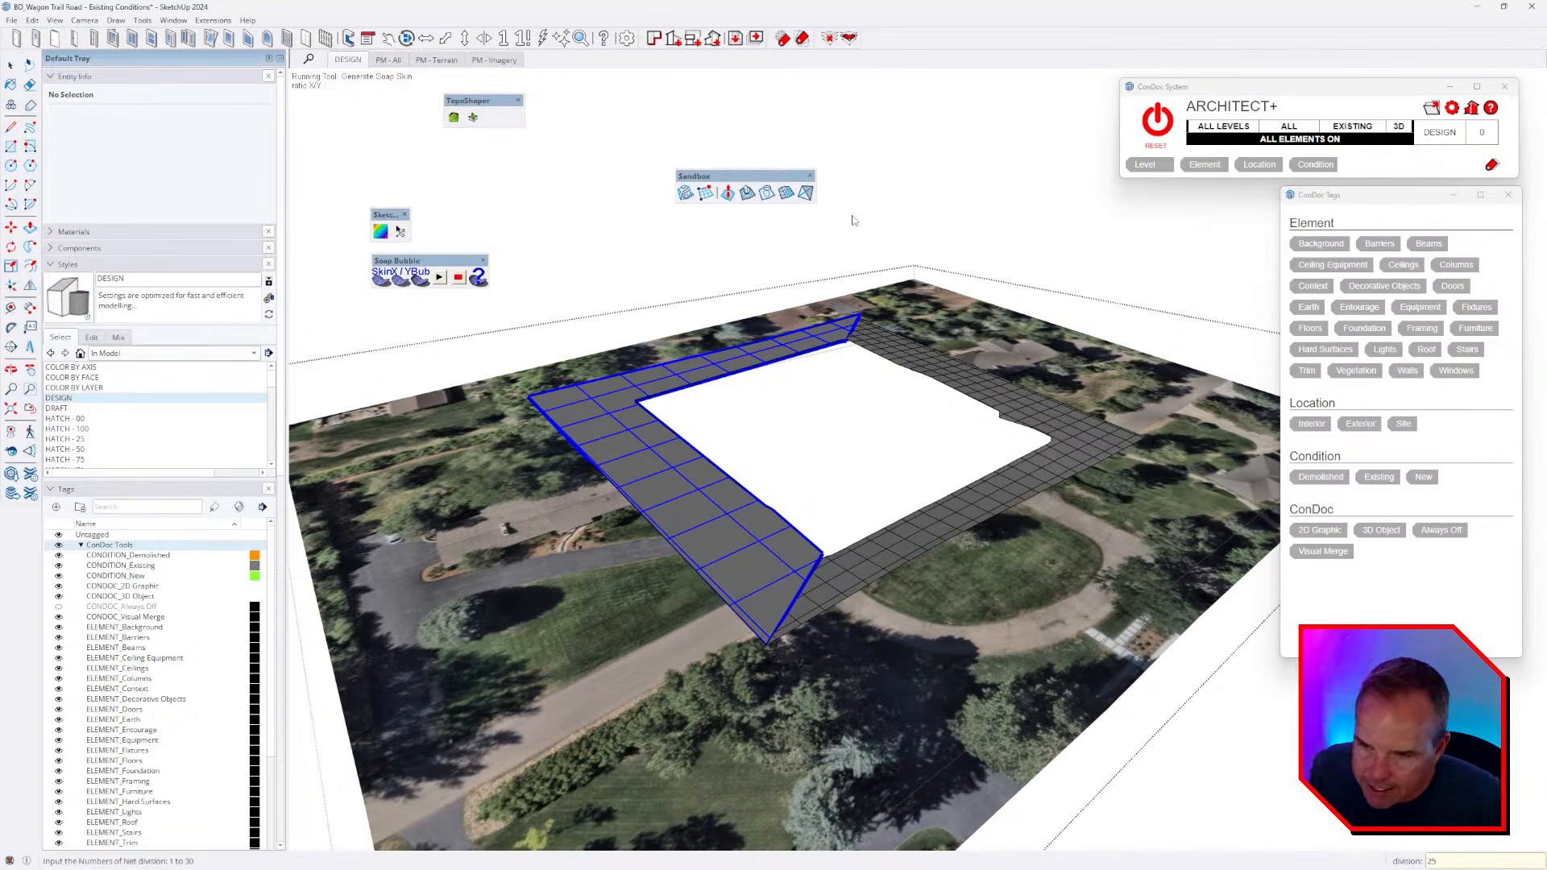
pyautogui.press('Return')
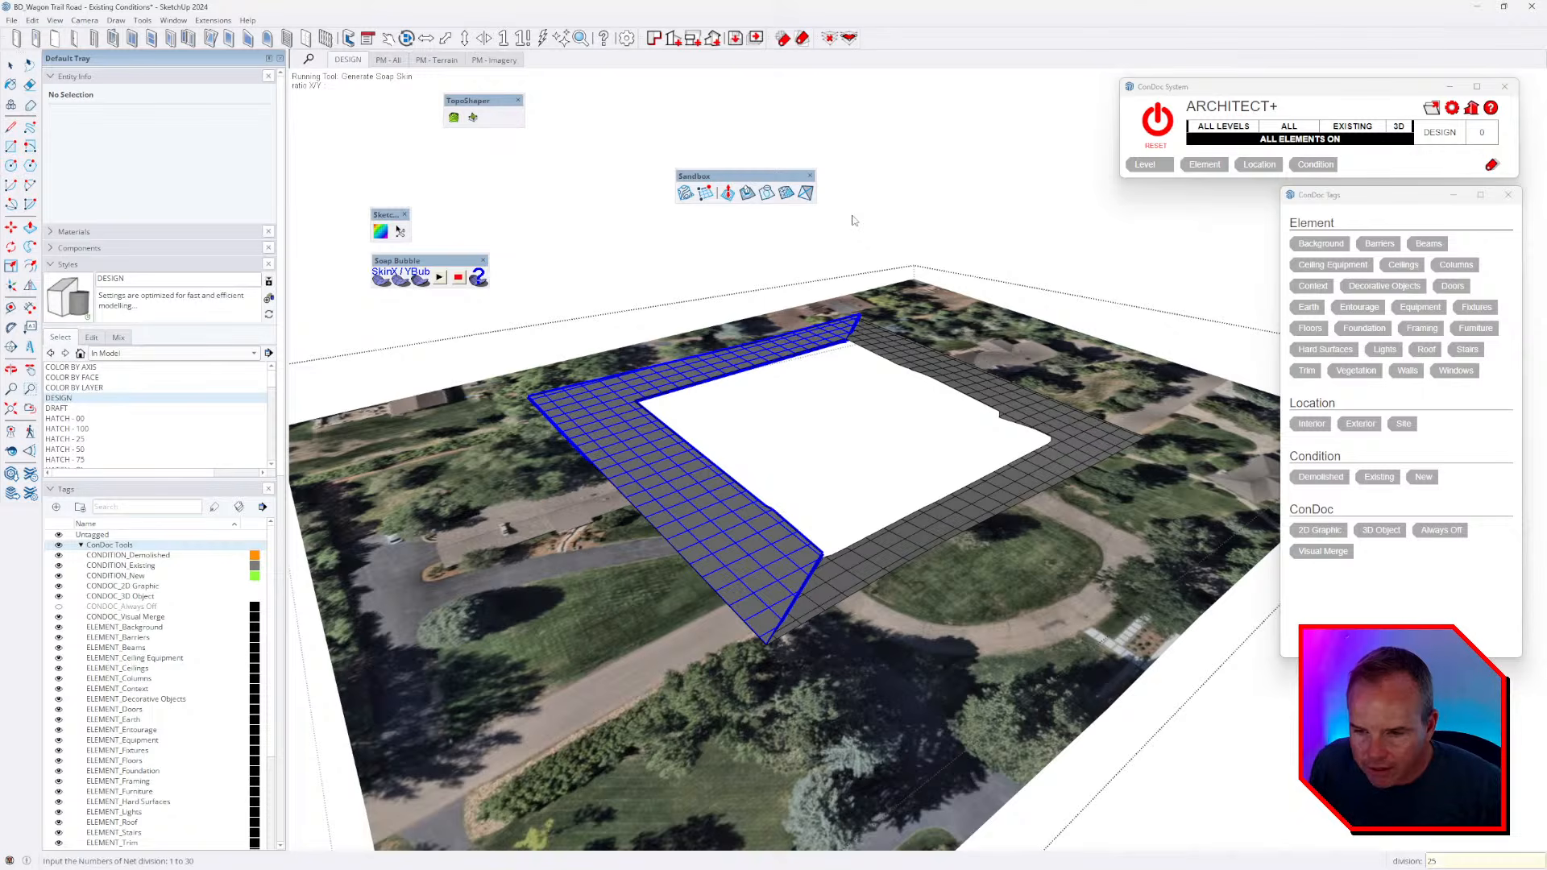
pyautogui.scroll(3, 830, 551)
pyautogui.moveTo(830, 551); pyautogui.dragTo(714, 439, button='middle')
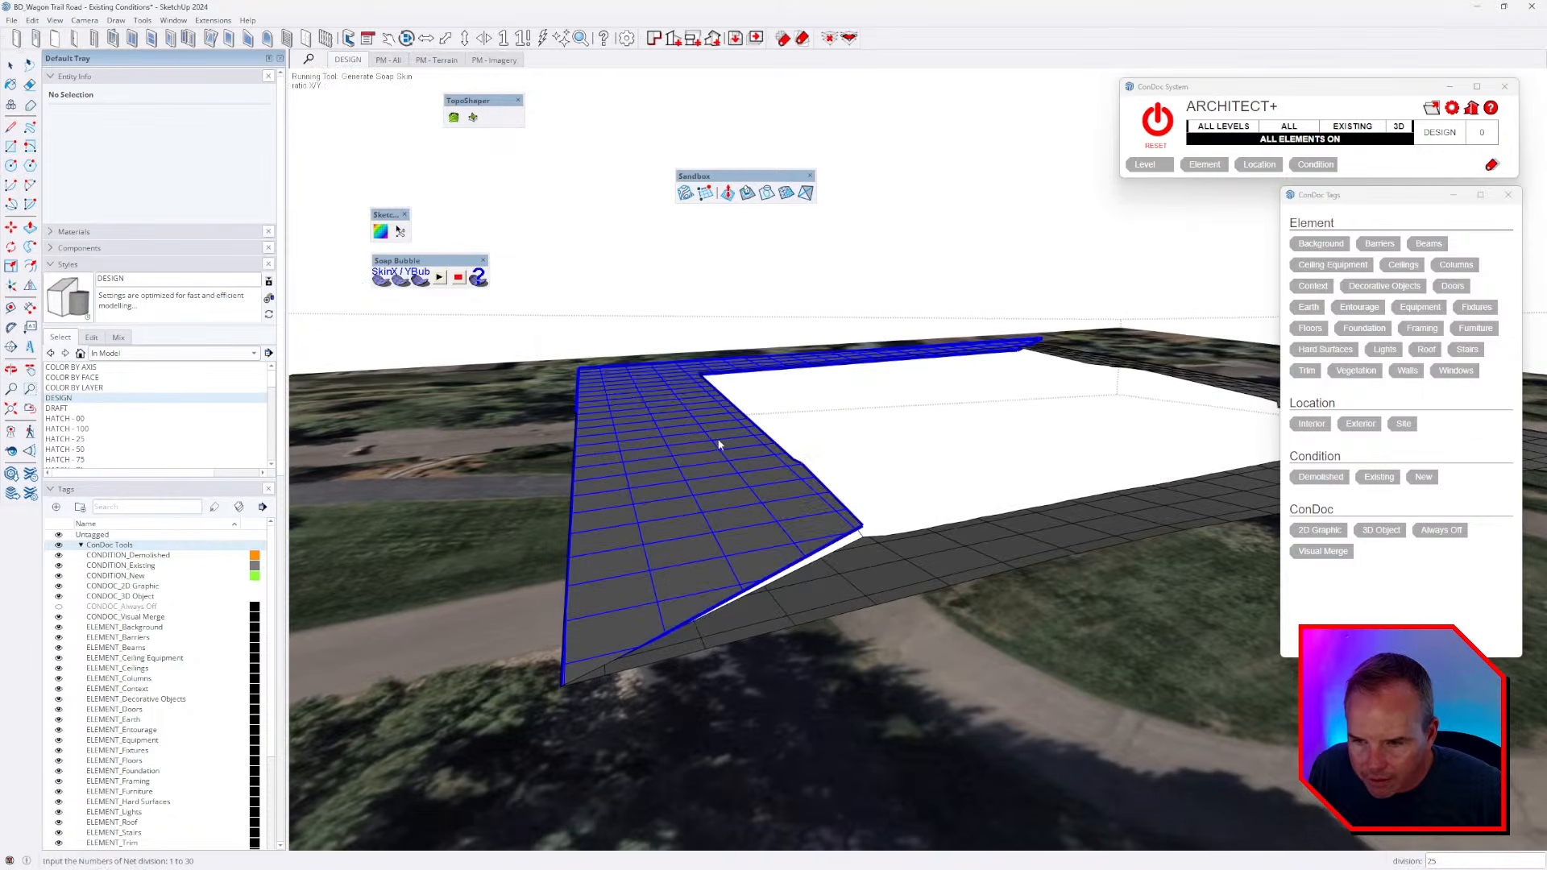
pyautogui.moveTo(838, 545); pyautogui.dragTo(765, 501, button='middle')
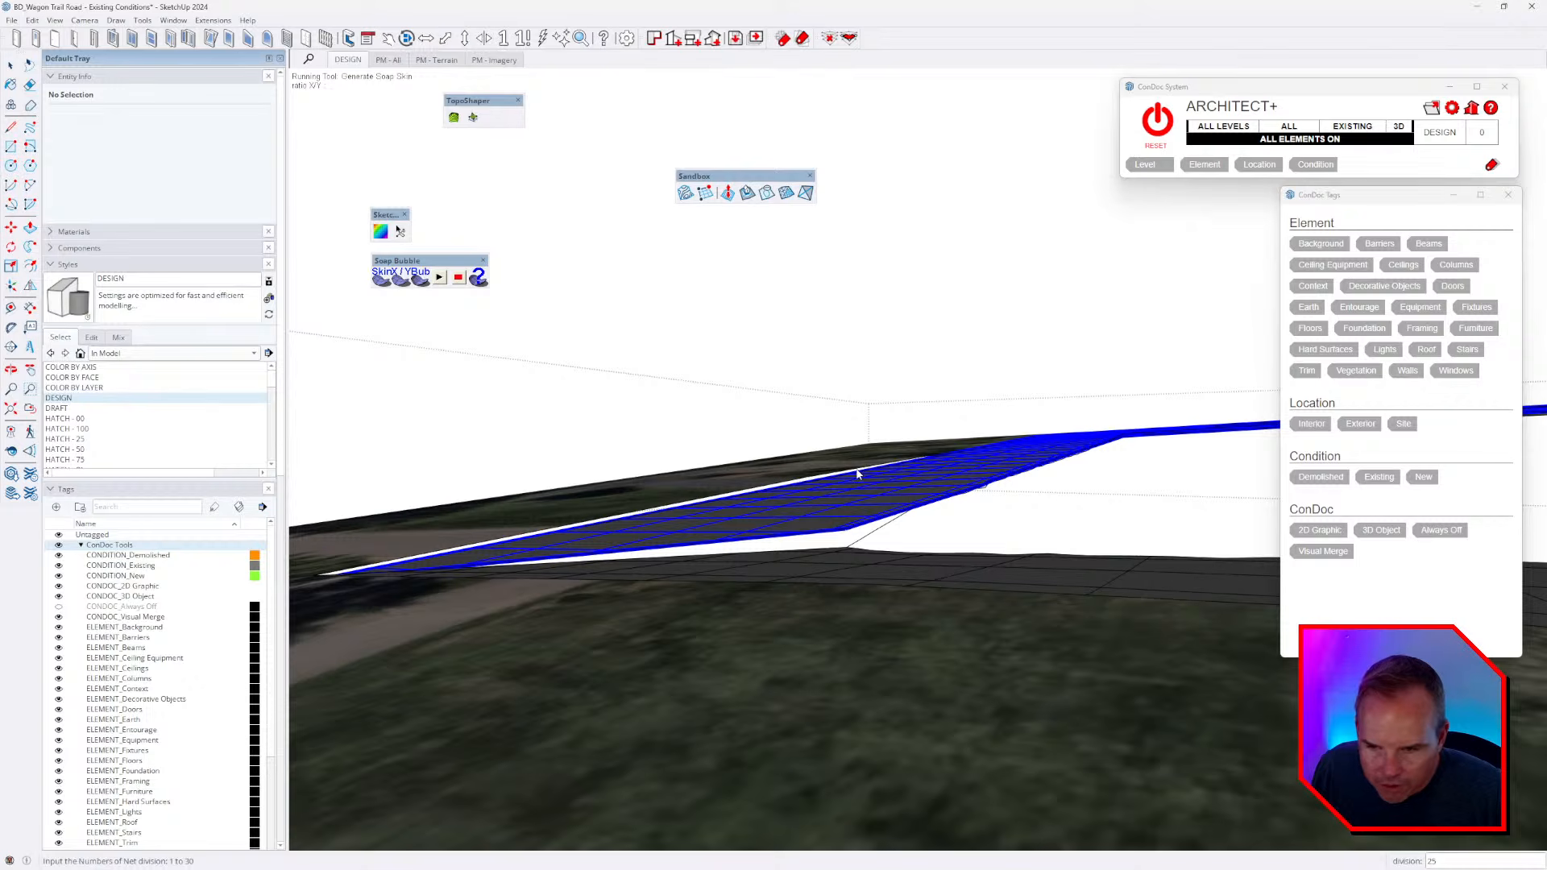
pyautogui.press('Return')
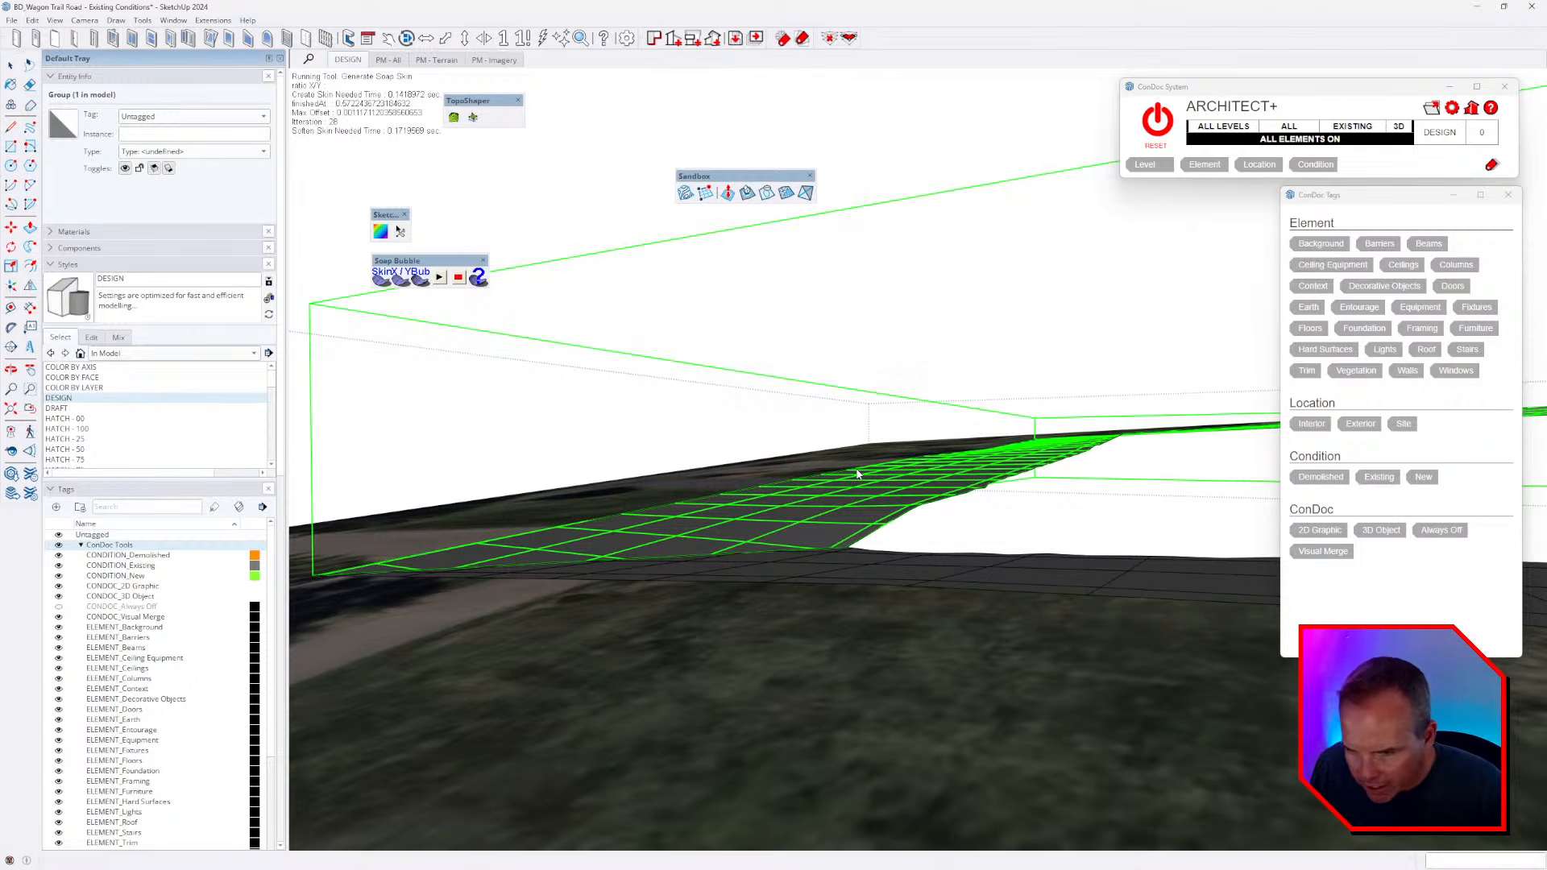
pyautogui.moveTo(856, 474); pyautogui.dragTo(791, 556, button='middle')
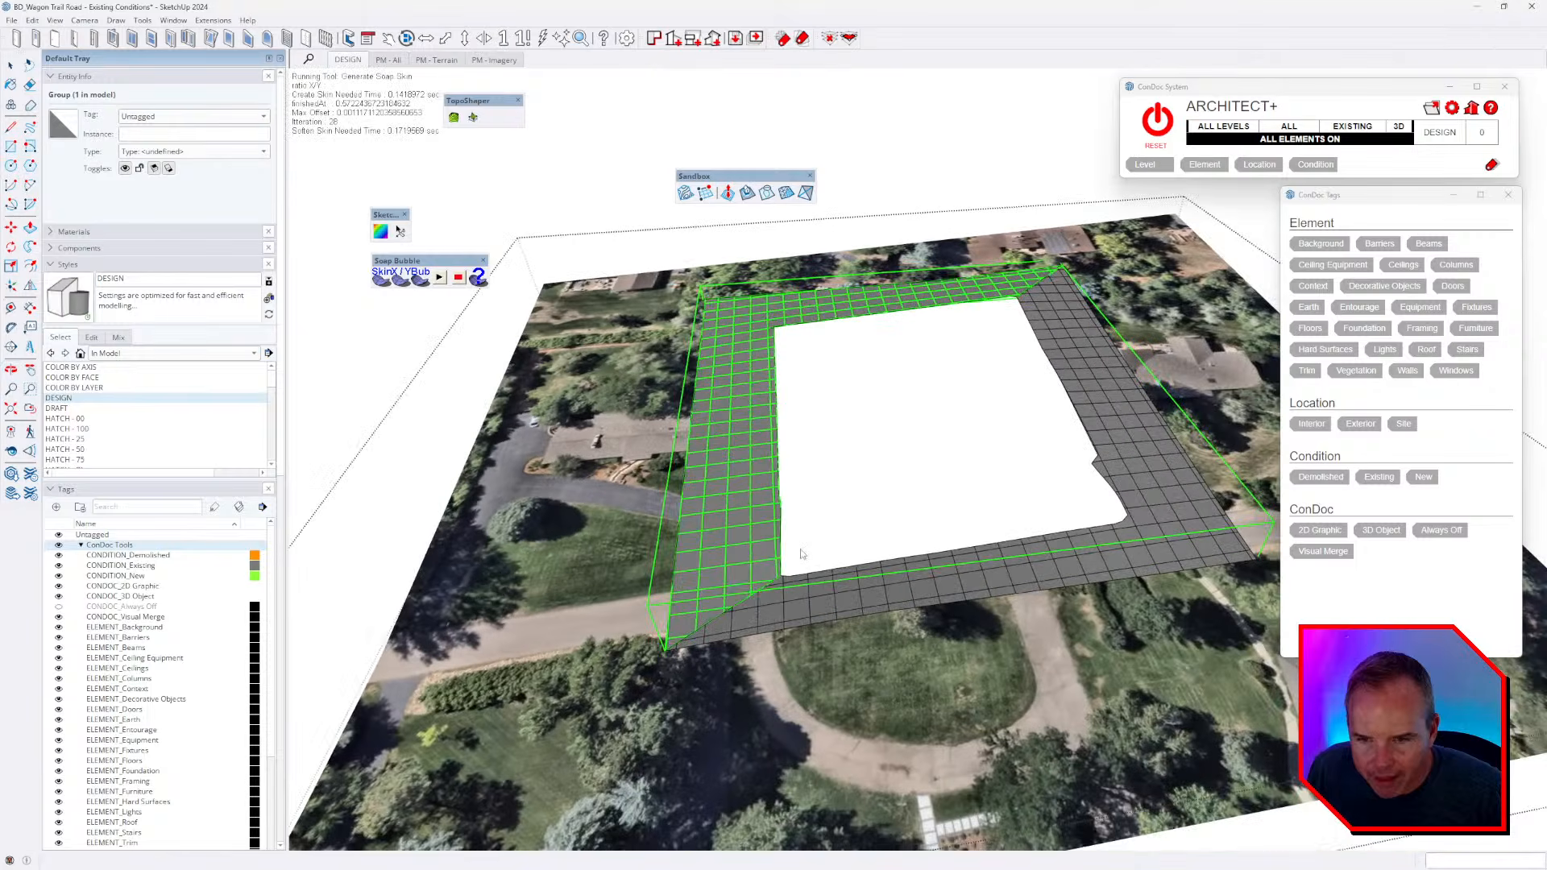
# - Group the two soap skins together and open the new group for editing
pyautogui.press('space')
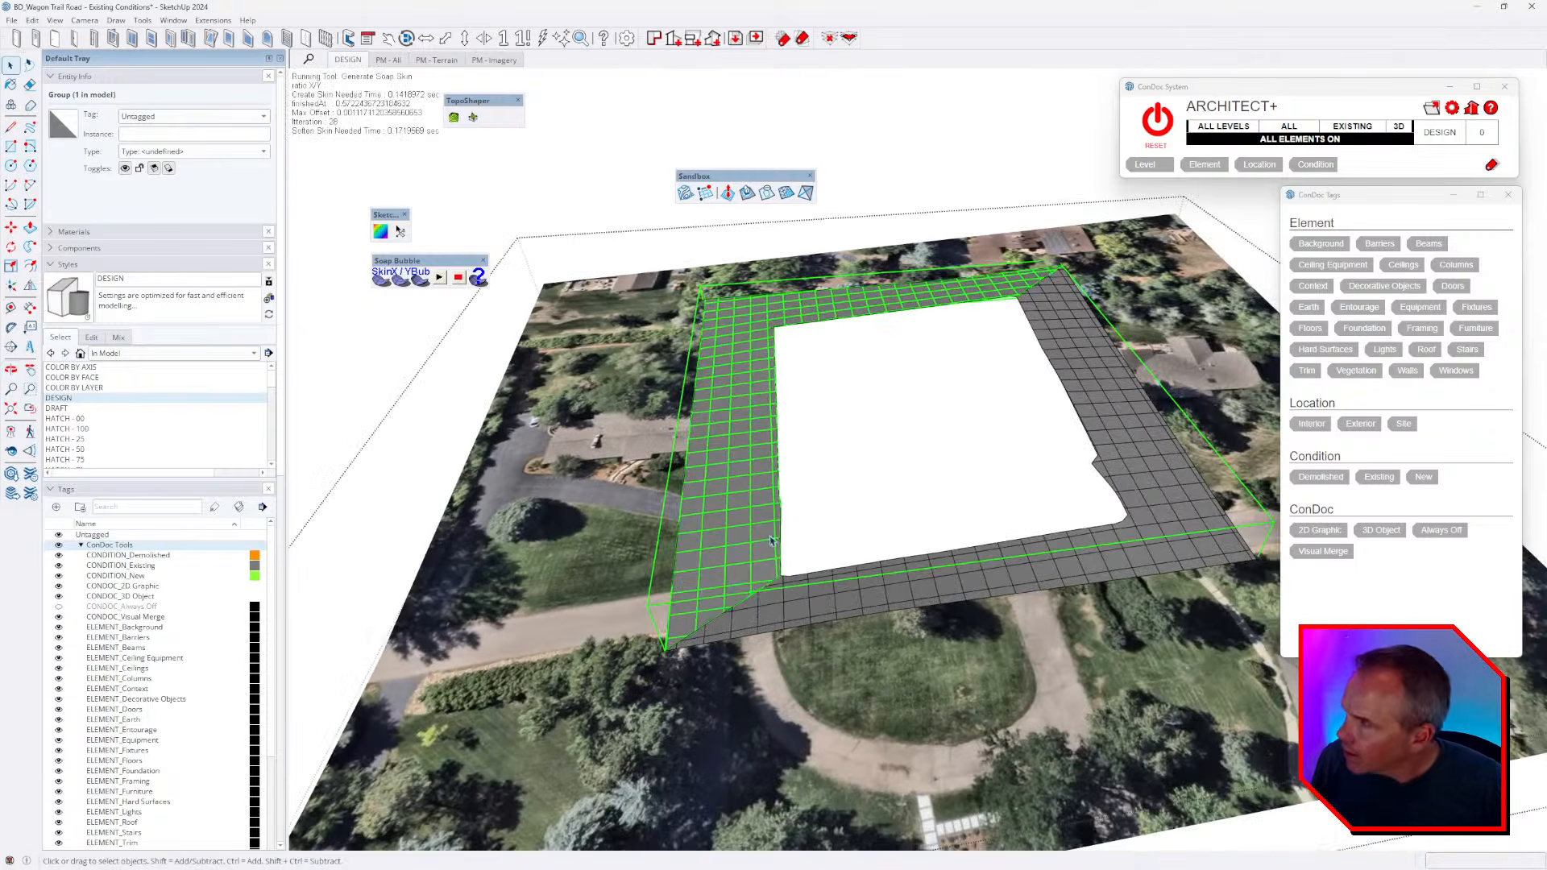
pyautogui.keyDown('shift'); pyautogui.click(1097, 403); pyautogui.keyUp('shift')
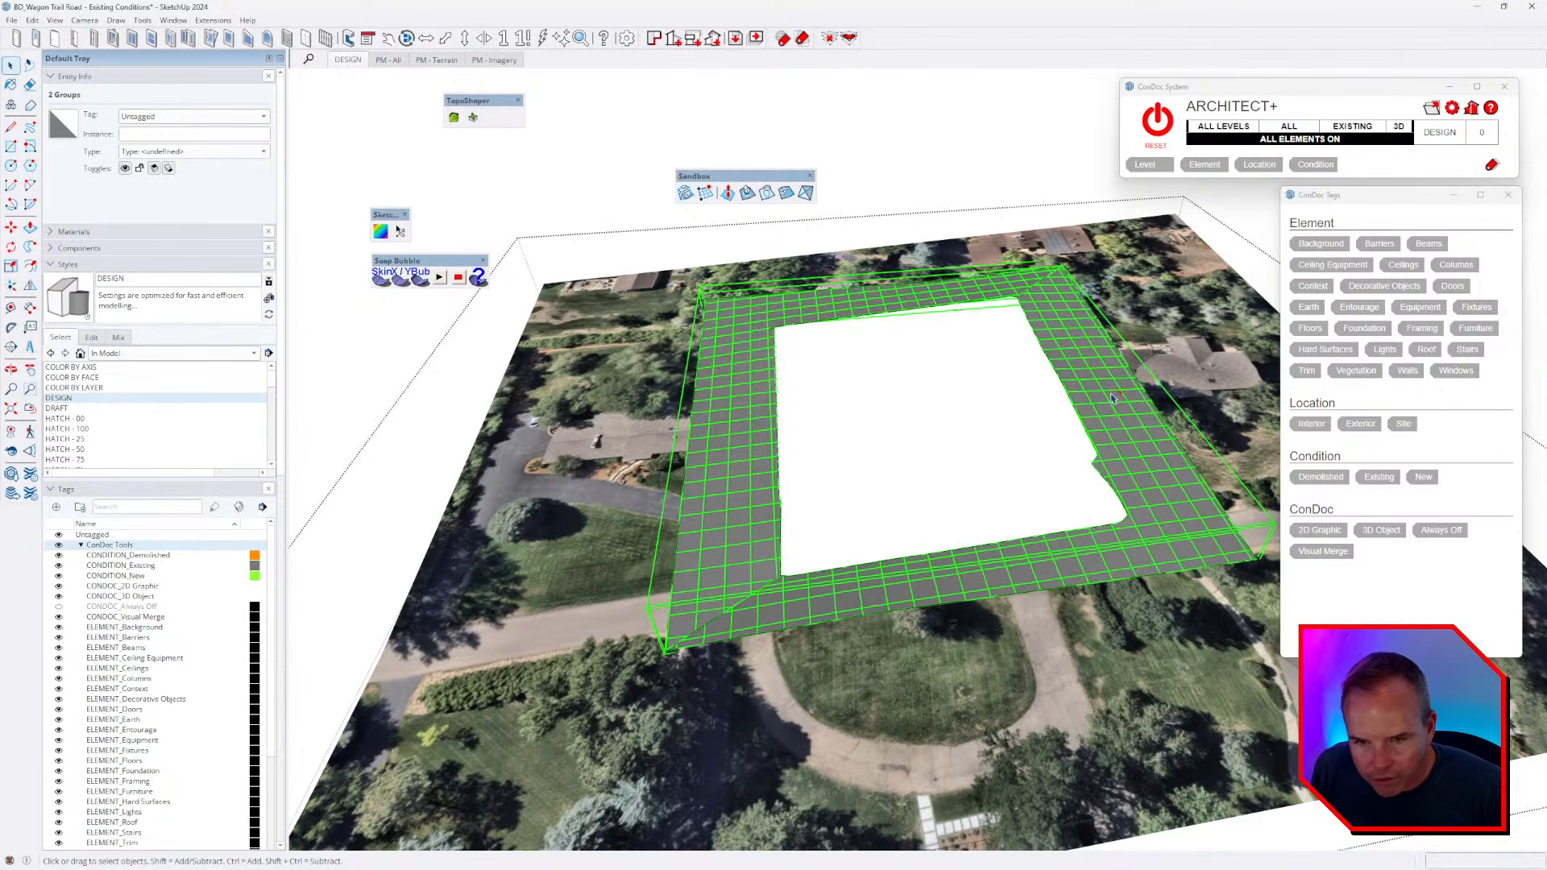
pyautogui.hotkey('ctrl', 'g')
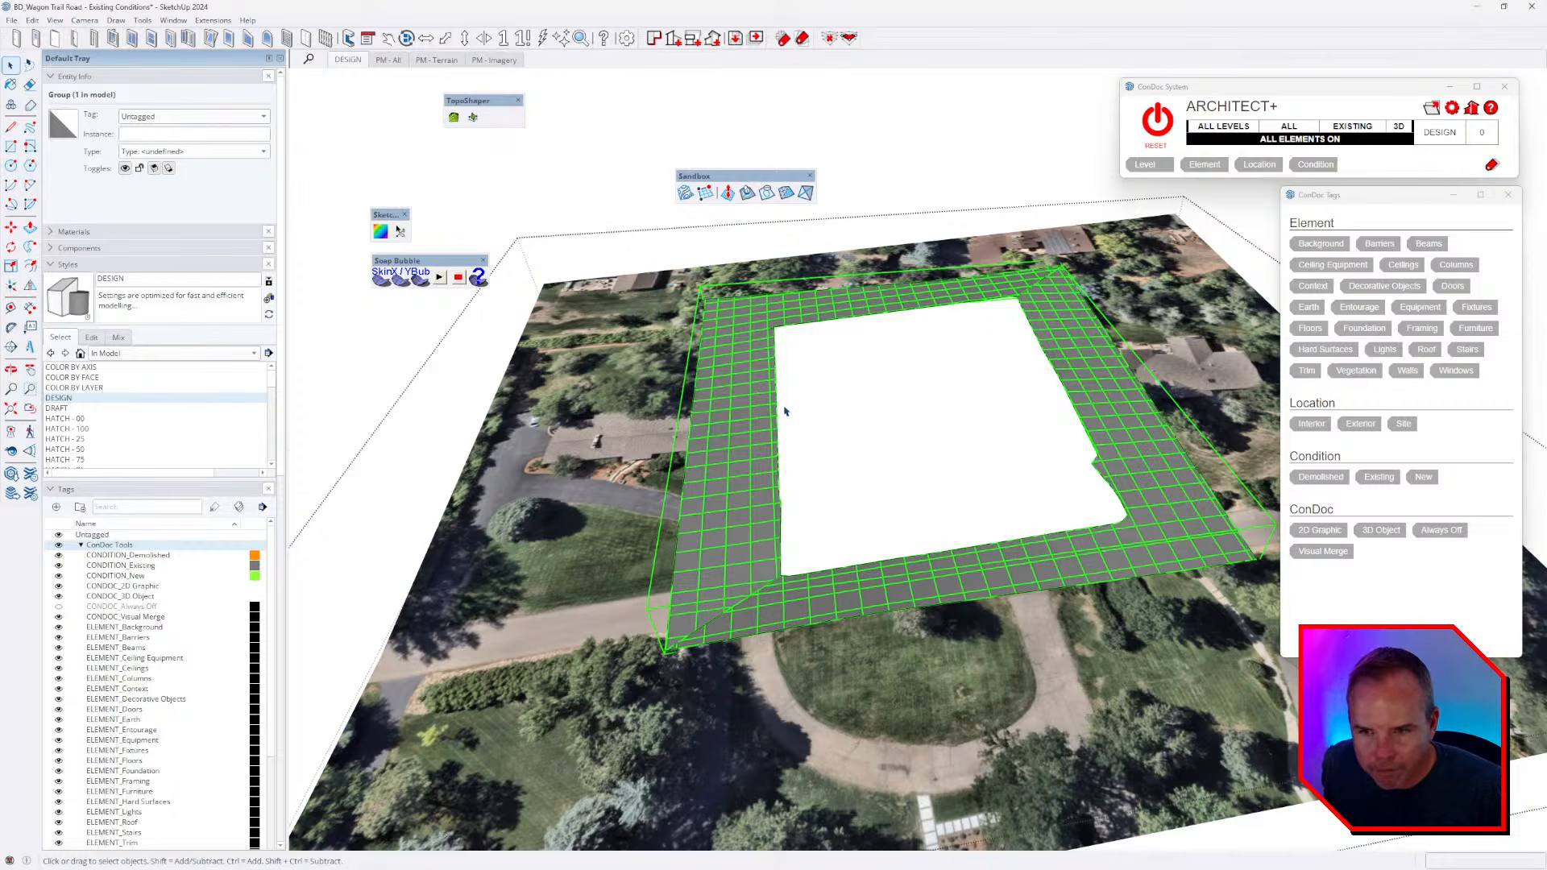
pyautogui.press('Return')
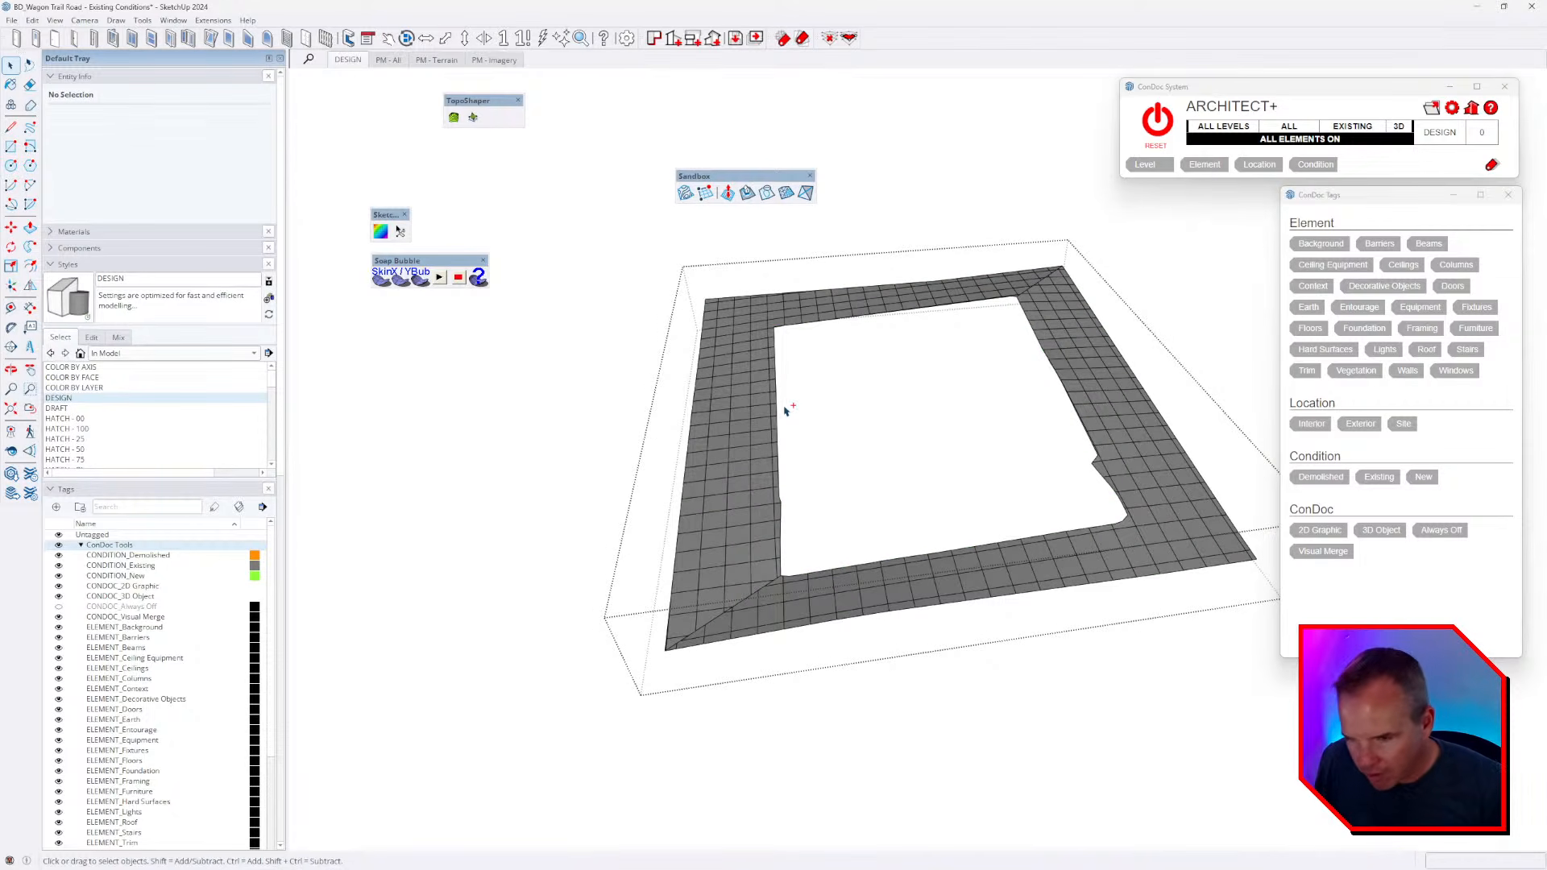
# - Select both skin groups inside the new group and explode them into one merged mesh
pyautogui.hotkey('ctrl', 'a')
pyautogui.moveTo(785, 411); pyautogui.dragTo(1160, 210, button='middle')
pyautogui.scroll(4, 781, 596)
pyautogui.moveTo(781, 598); pyautogui.dragTo(924, 597, button='middle')
pyautogui.press('x')
pyautogui.moveTo(858, 549); pyautogui.dragTo(620, 600, button='middle')
# - Select the entire merged skin mesh and soften its edges at 21.1 degrees with smooth normals and coplanar softening enabled
pyautogui.click(688, 586)
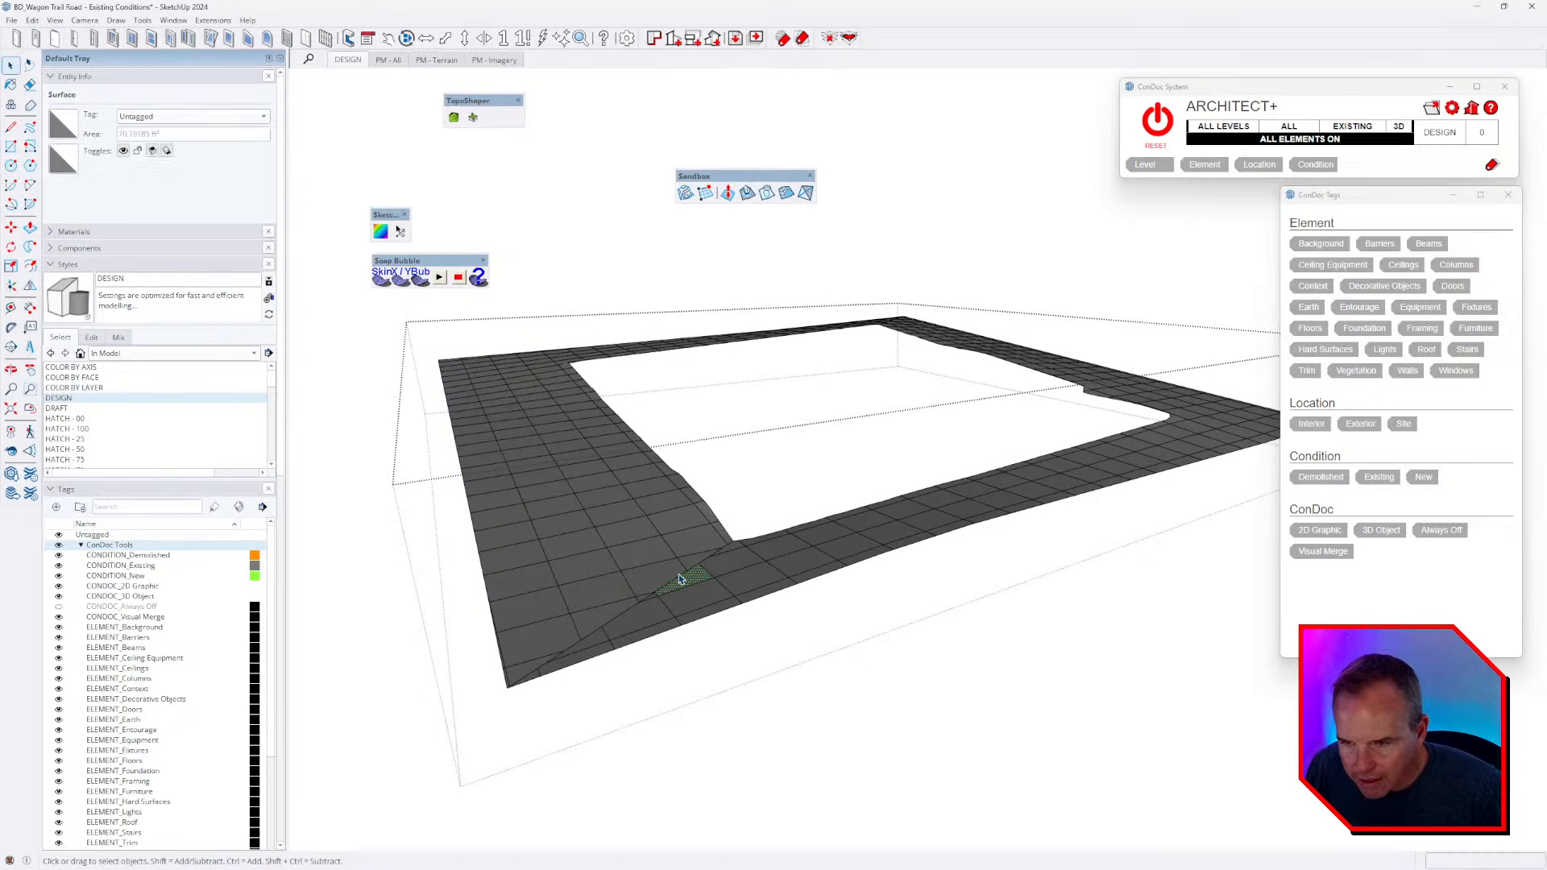
pyautogui.tripleClick(675, 574)
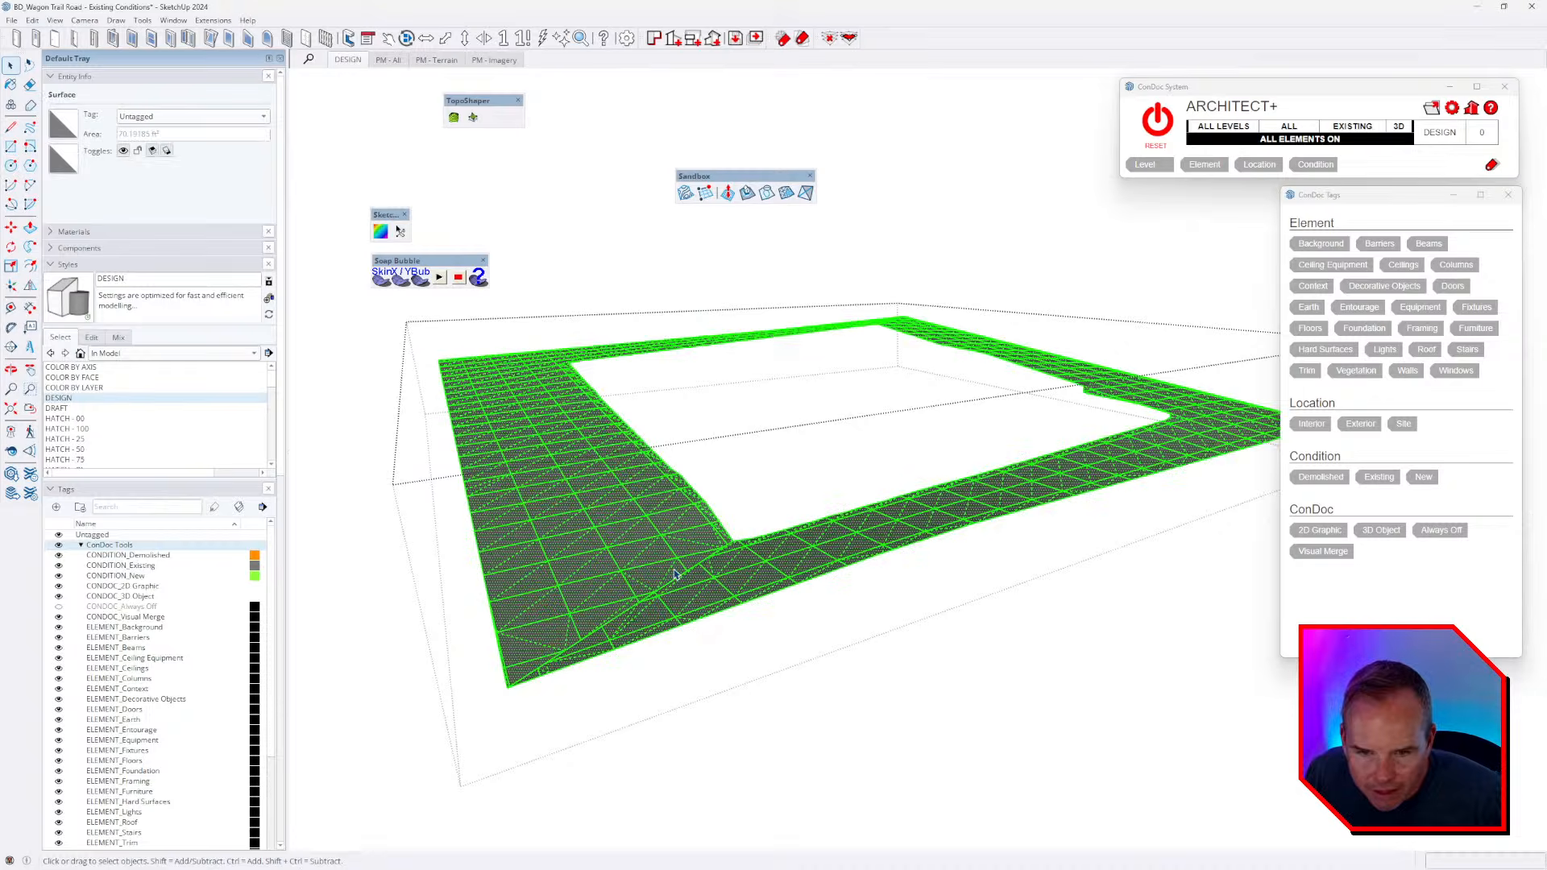
pyautogui.click(87, 265)
pyautogui.click(86, 282)
pyautogui.click(76, 315)
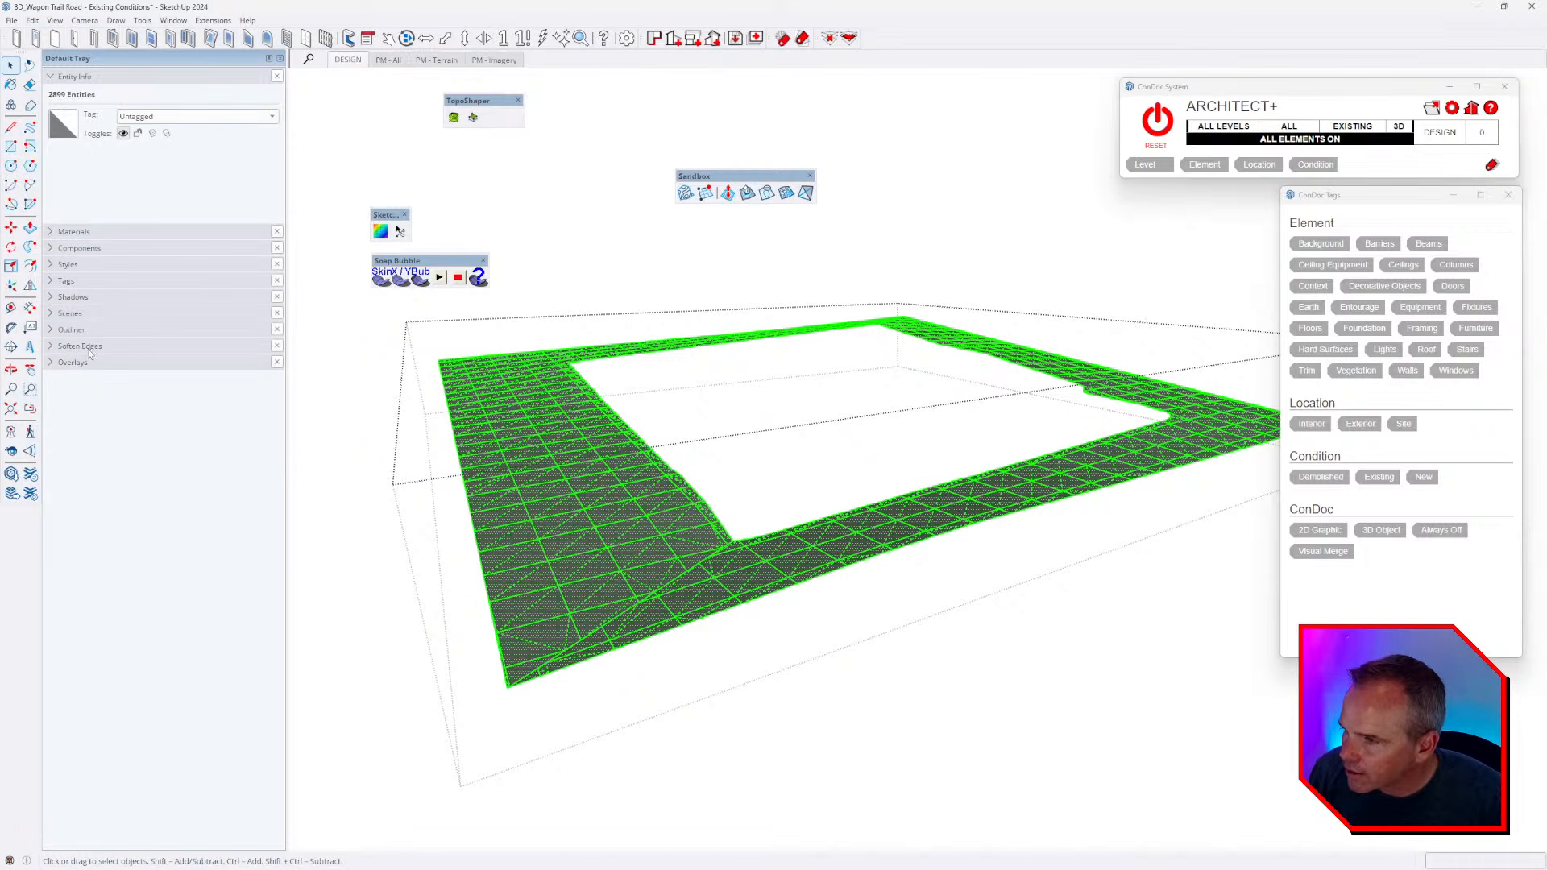
pyautogui.click(72, 363)
pyautogui.click(73, 363)
pyautogui.rightClick(568, 507)
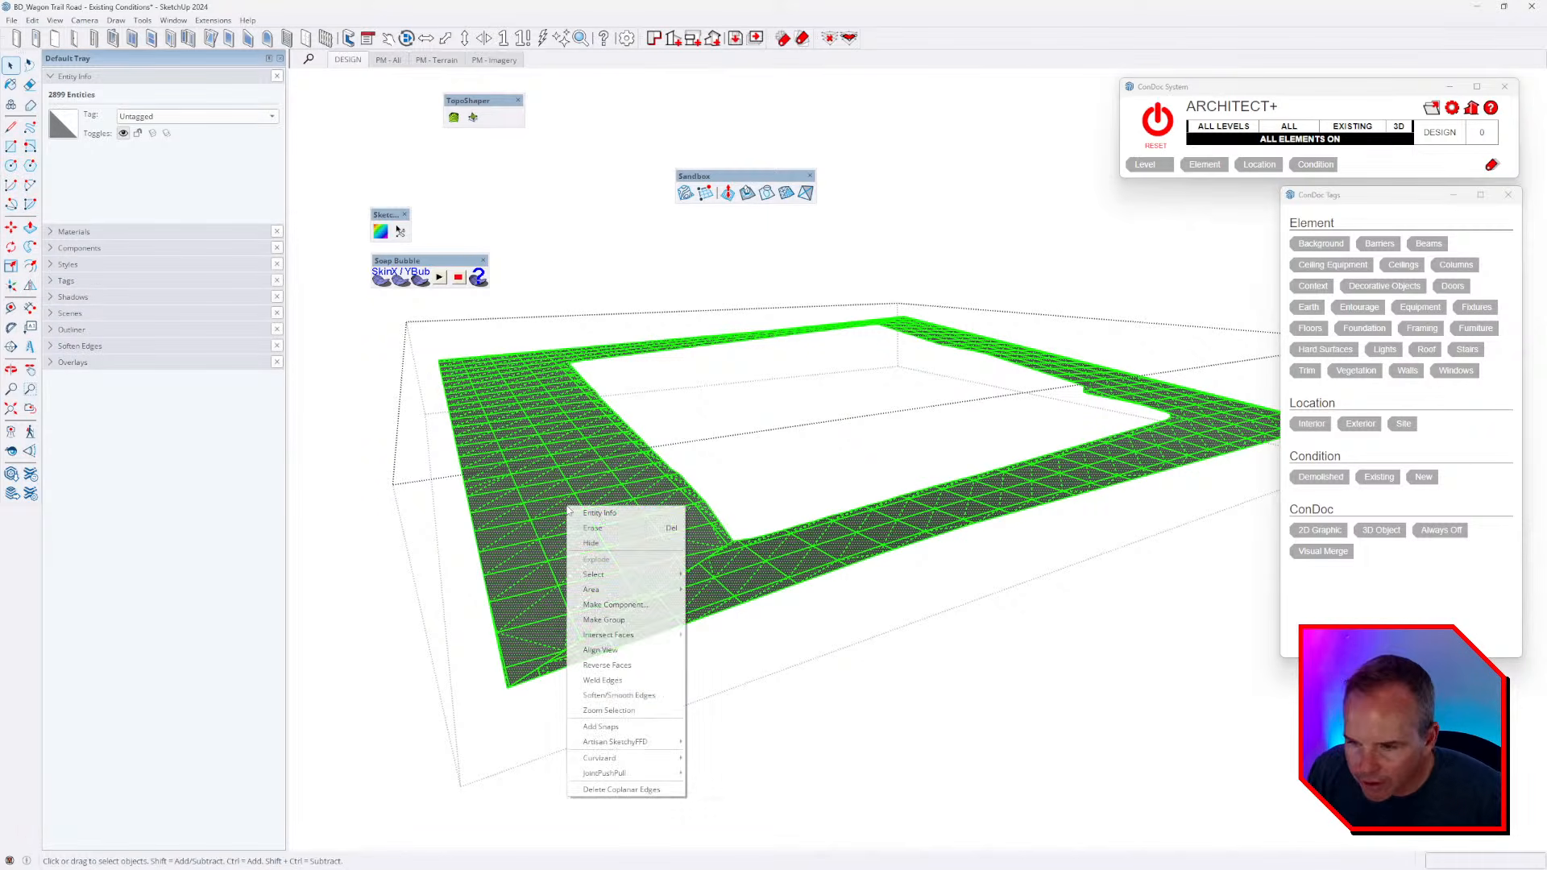
pyautogui.click(618, 695)
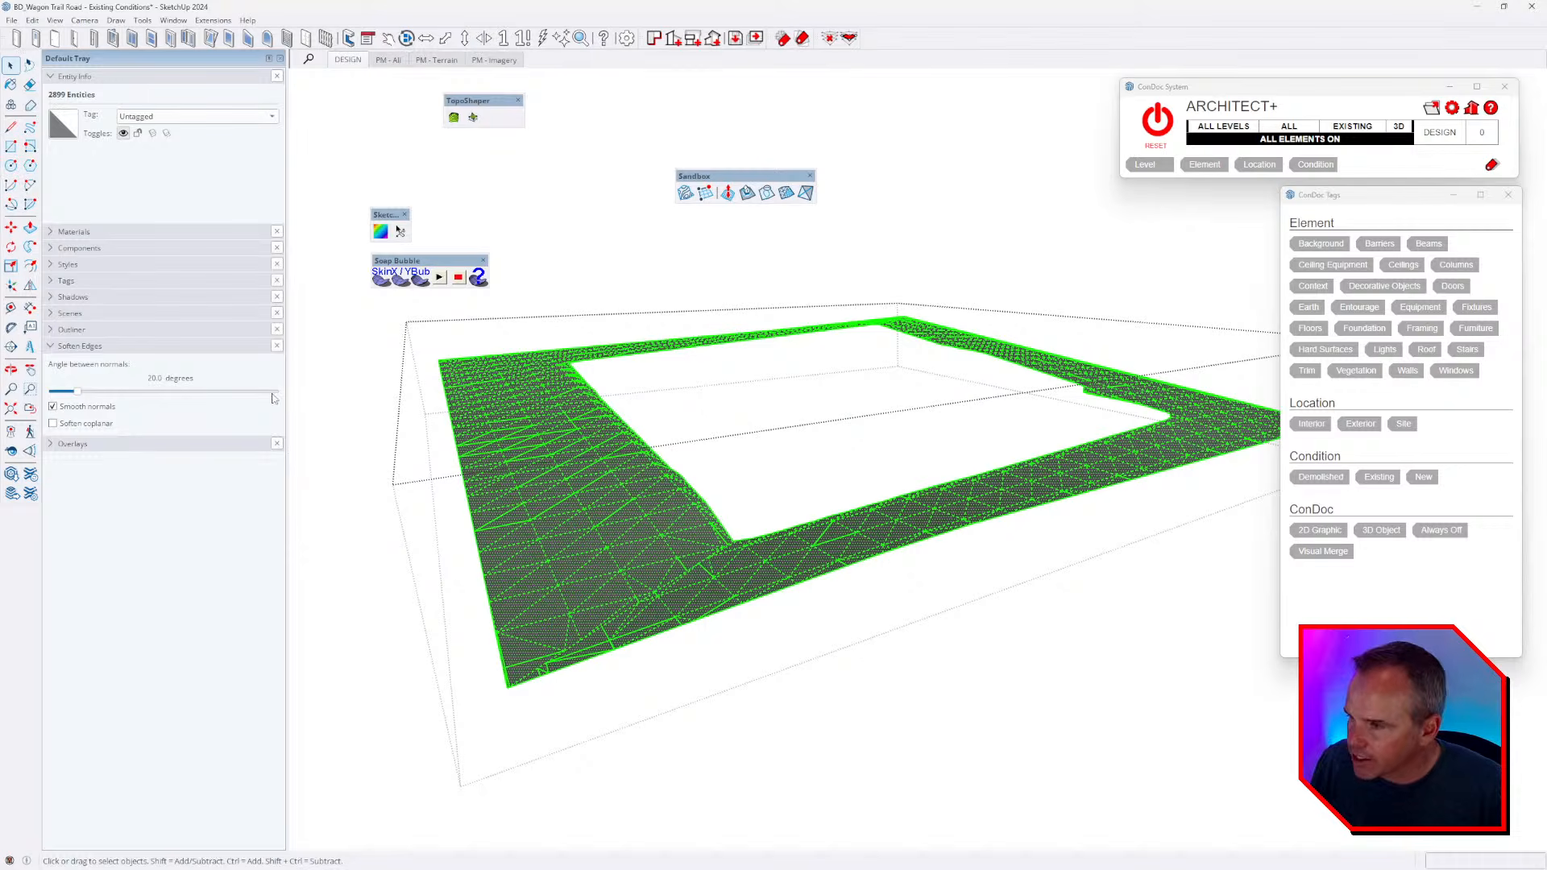
pyautogui.moveTo(76, 392); pyautogui.dragTo(78, 393)
pyautogui.click(88, 425)
pyautogui.moveTo(609, 507); pyautogui.dragTo(625, 587, button='middle')
pyautogui.press('space')
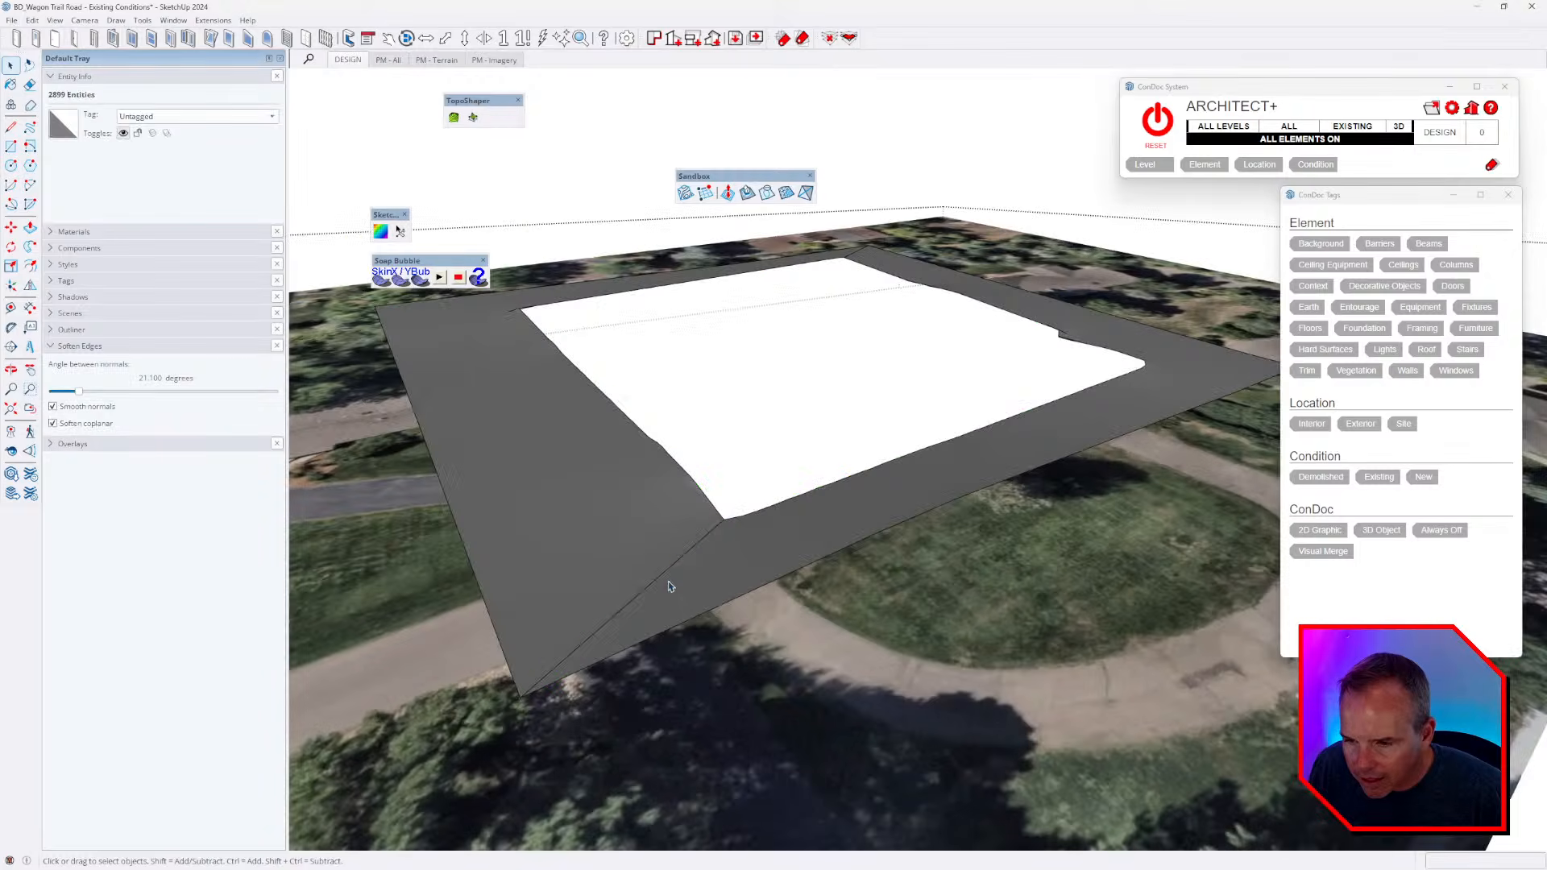
# - Hide the merged skin group, and erase both diagonal connecting lines and the leftover inner terrain outline
pyautogui.click(668, 575)
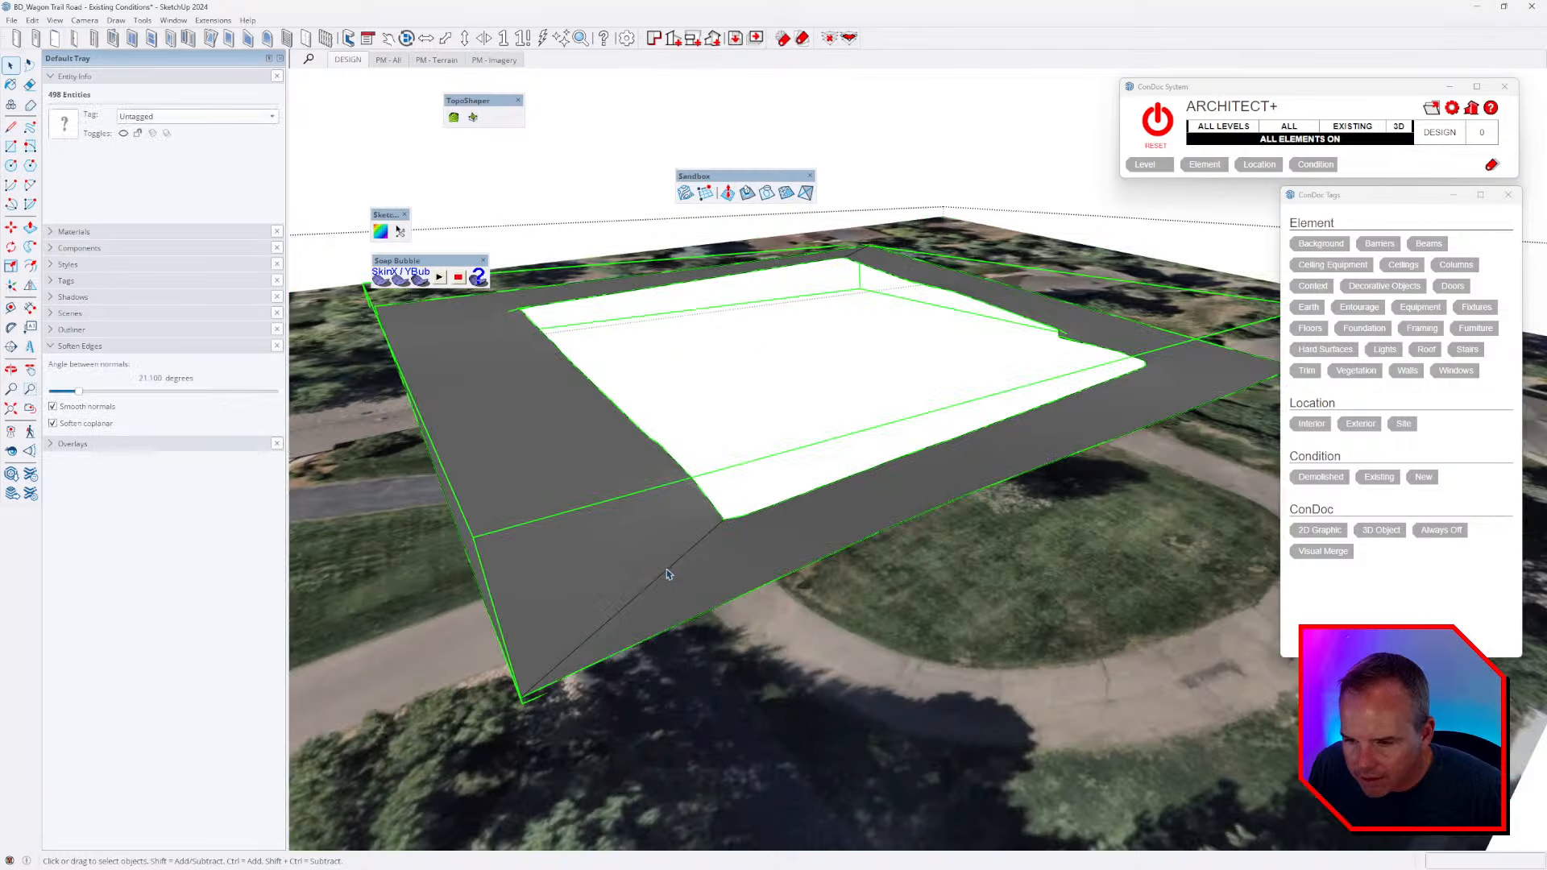
pyautogui.scroll(-2, 673, 568)
pyautogui.moveTo(680, 561); pyautogui.dragTo(685, 601, button='middle')
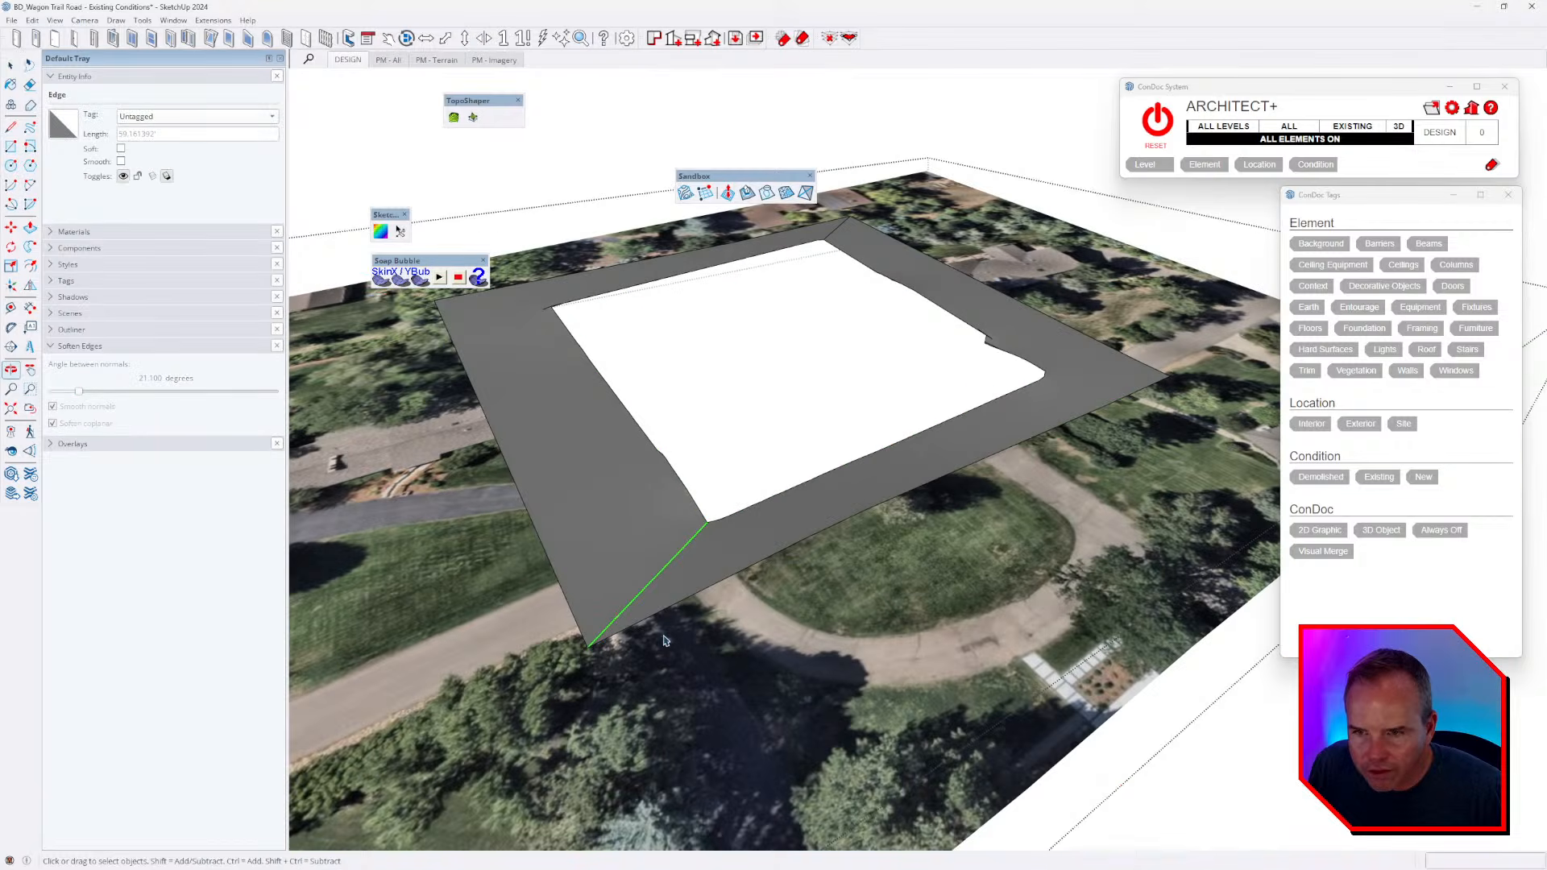
pyautogui.click(838, 231)
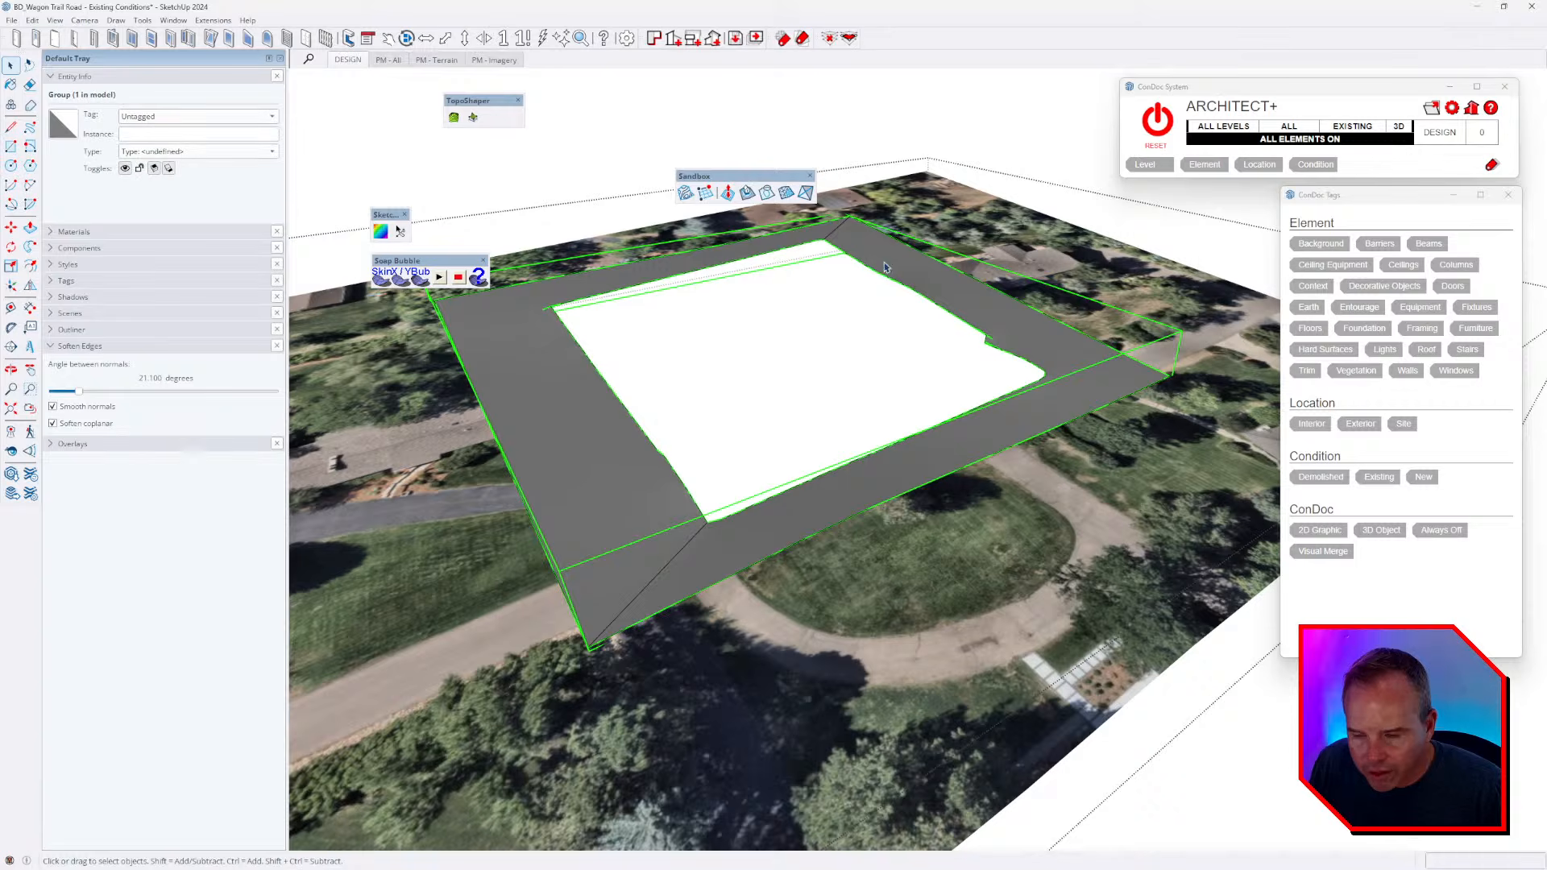
pyautogui.press('Delete')
pyautogui.press('e')
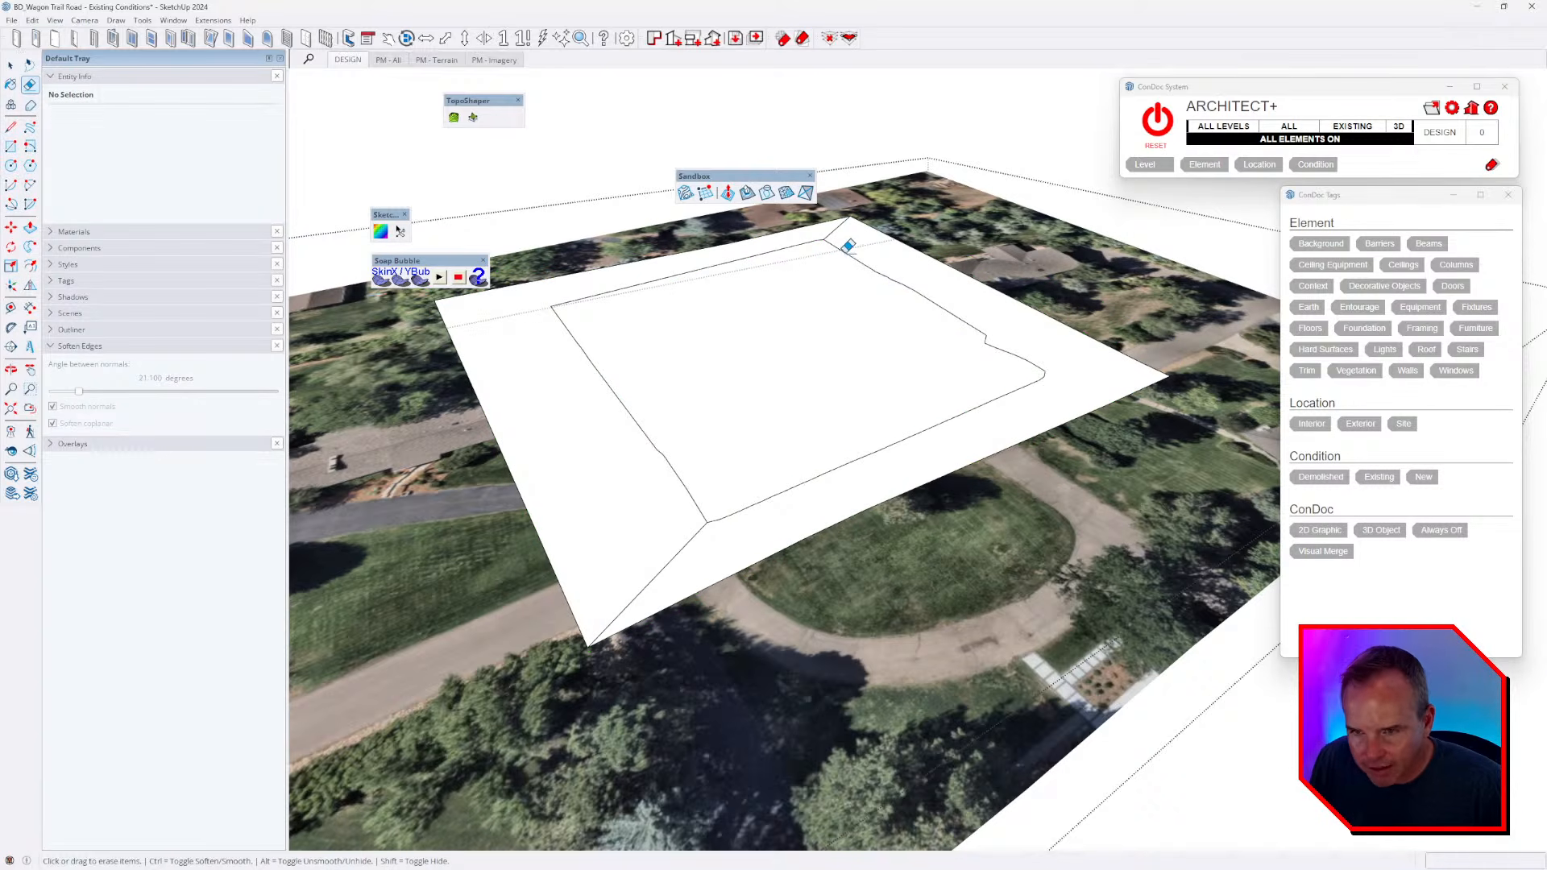
pyautogui.click(838, 228)
pyautogui.click(670, 560)
pyautogui.press('space')
pyautogui.click(668, 467)
pyautogui.press('Delete')
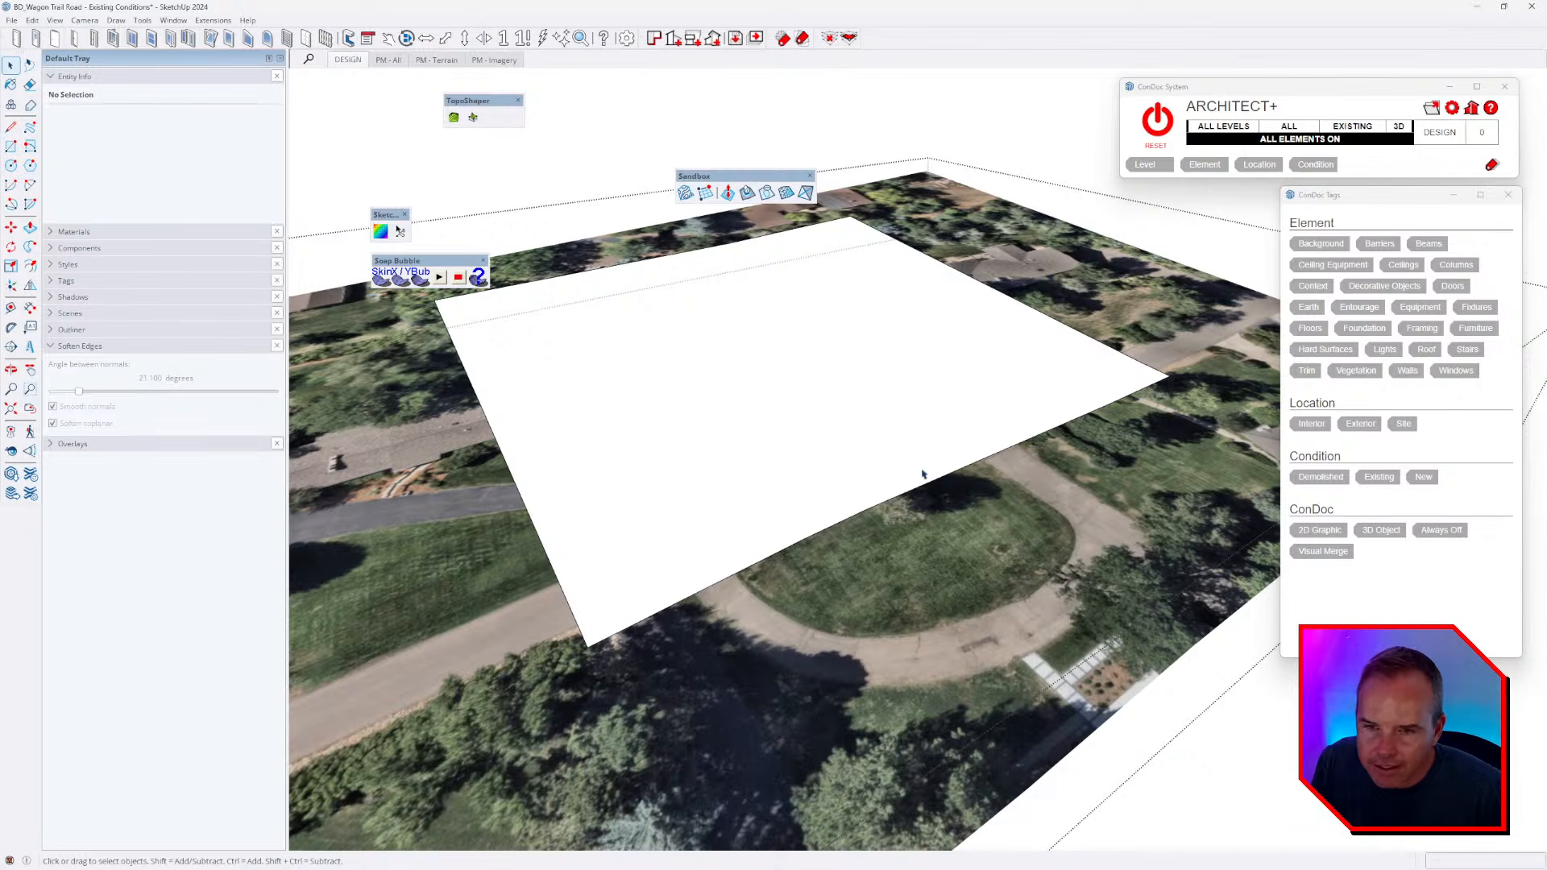
# - Reset the ConDoc element visibility to bring back the site terrain and the transition skin
pyautogui.scroll(-2, 894, 470)
pyautogui.moveTo(895, 470); pyautogui.dragTo(866, 453, button='middle')
pyautogui.click(1157, 121)
pyautogui.moveTo(967, 396); pyautogui.dragTo(662, 423, button='middle')
pyautogui.scroll(-3, 816, 448)
pyautogui.moveTo(563, 484); pyautogui.dragTo(651, 638, button='middle')
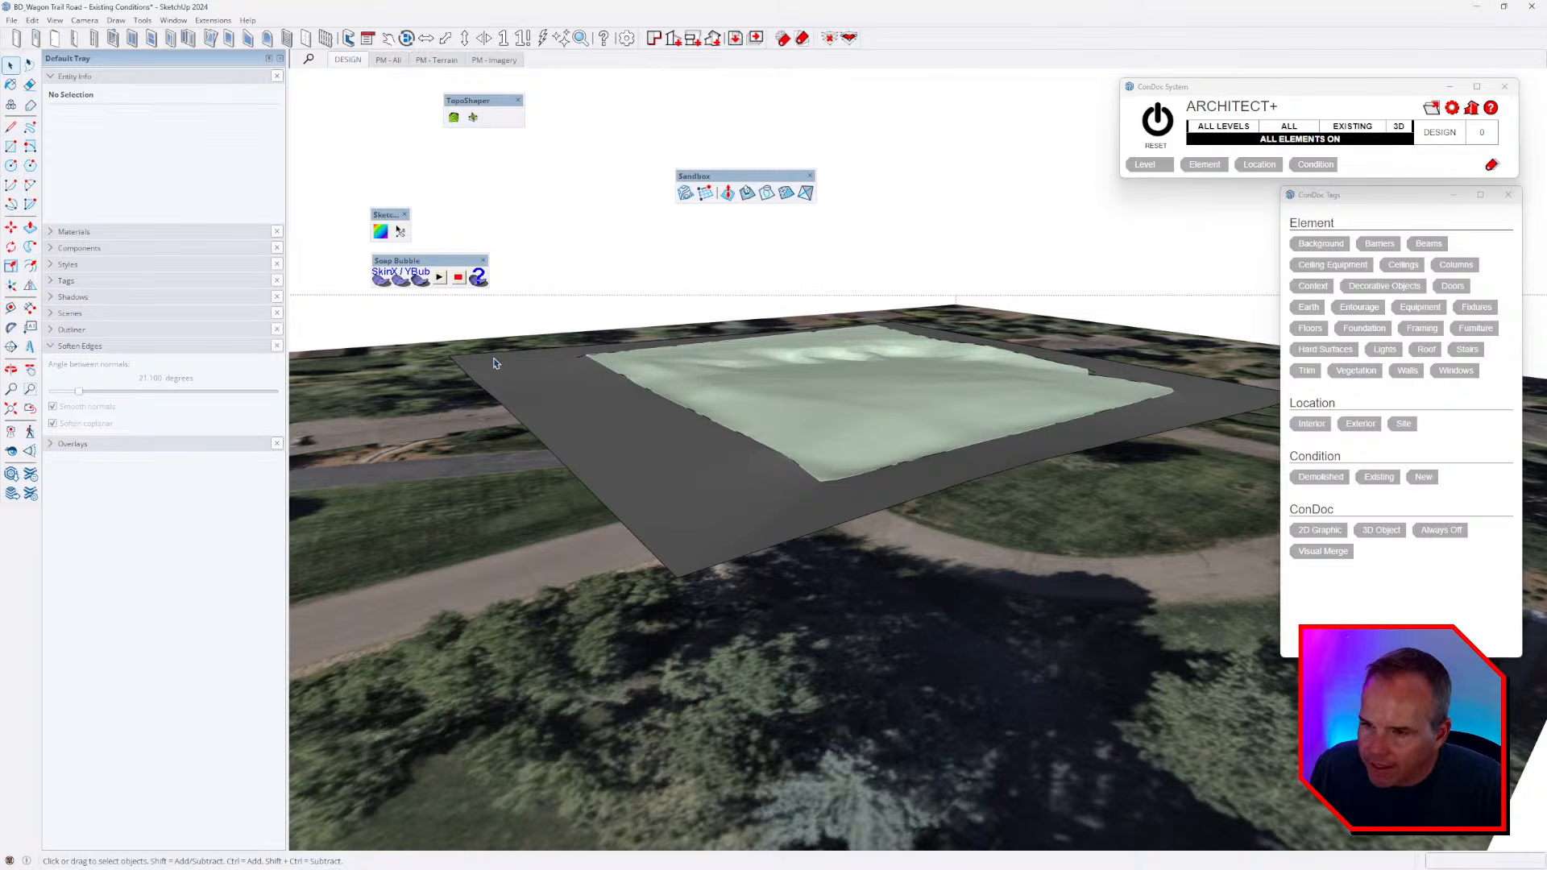
pyautogui.moveTo(991, 460); pyautogui.dragTo(788, 627, button='middle')
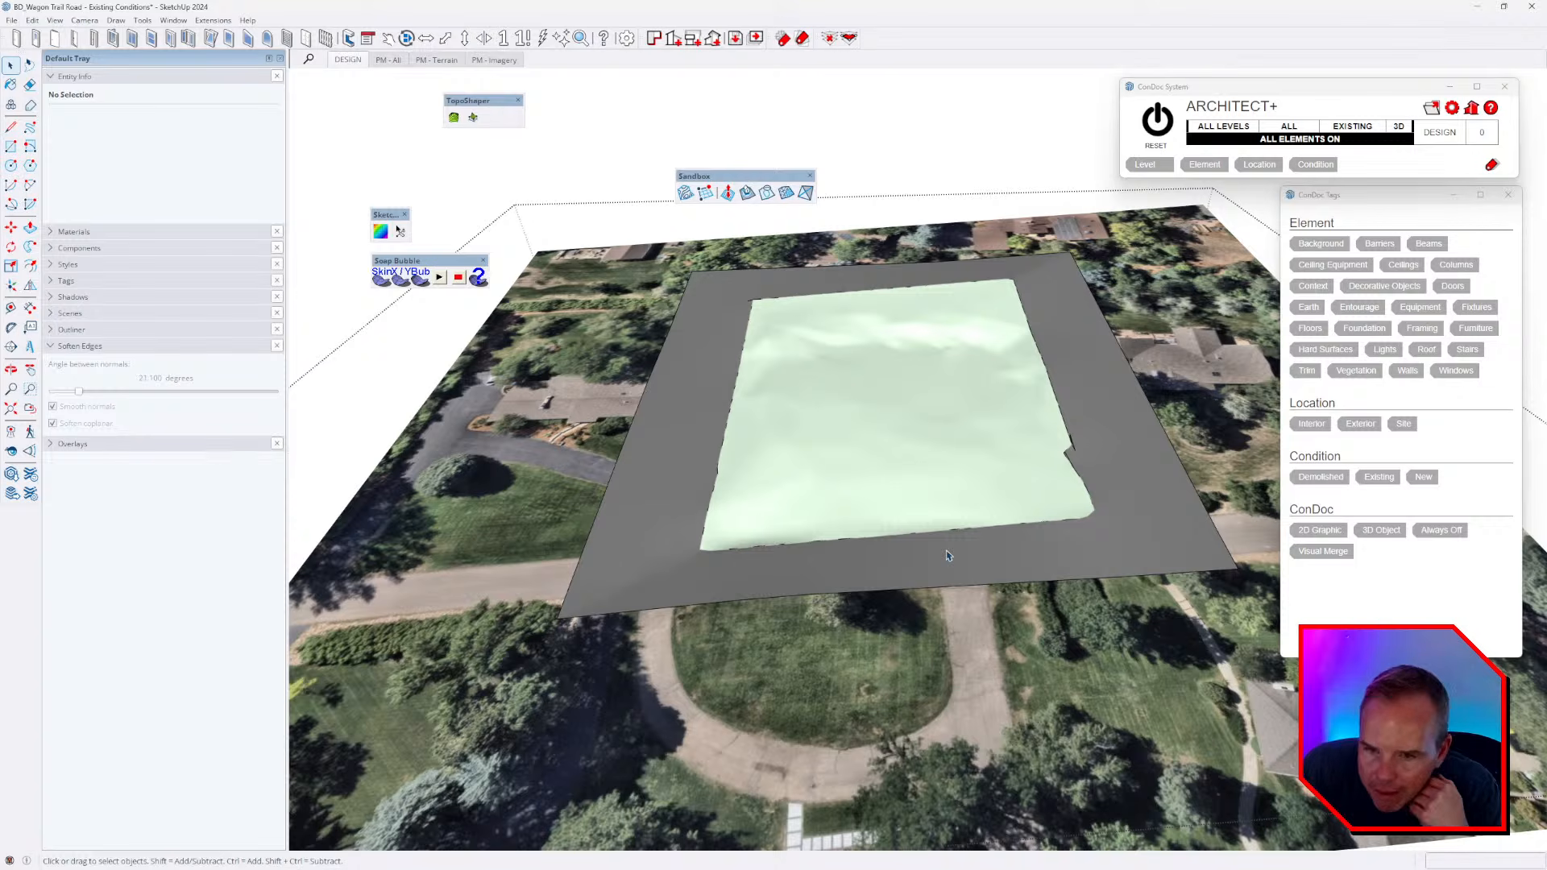
# - Select the skin mesh inside its group and erase the overlapping stray geometry at the site terrain's corner
pyautogui.scroll(5, 1170, 445)
pyautogui.moveTo(1081, 442); pyautogui.dragTo(1023, 490, button='middle')
pyautogui.moveTo(969, 449); pyautogui.dragTo(1023, 488, button='middle')
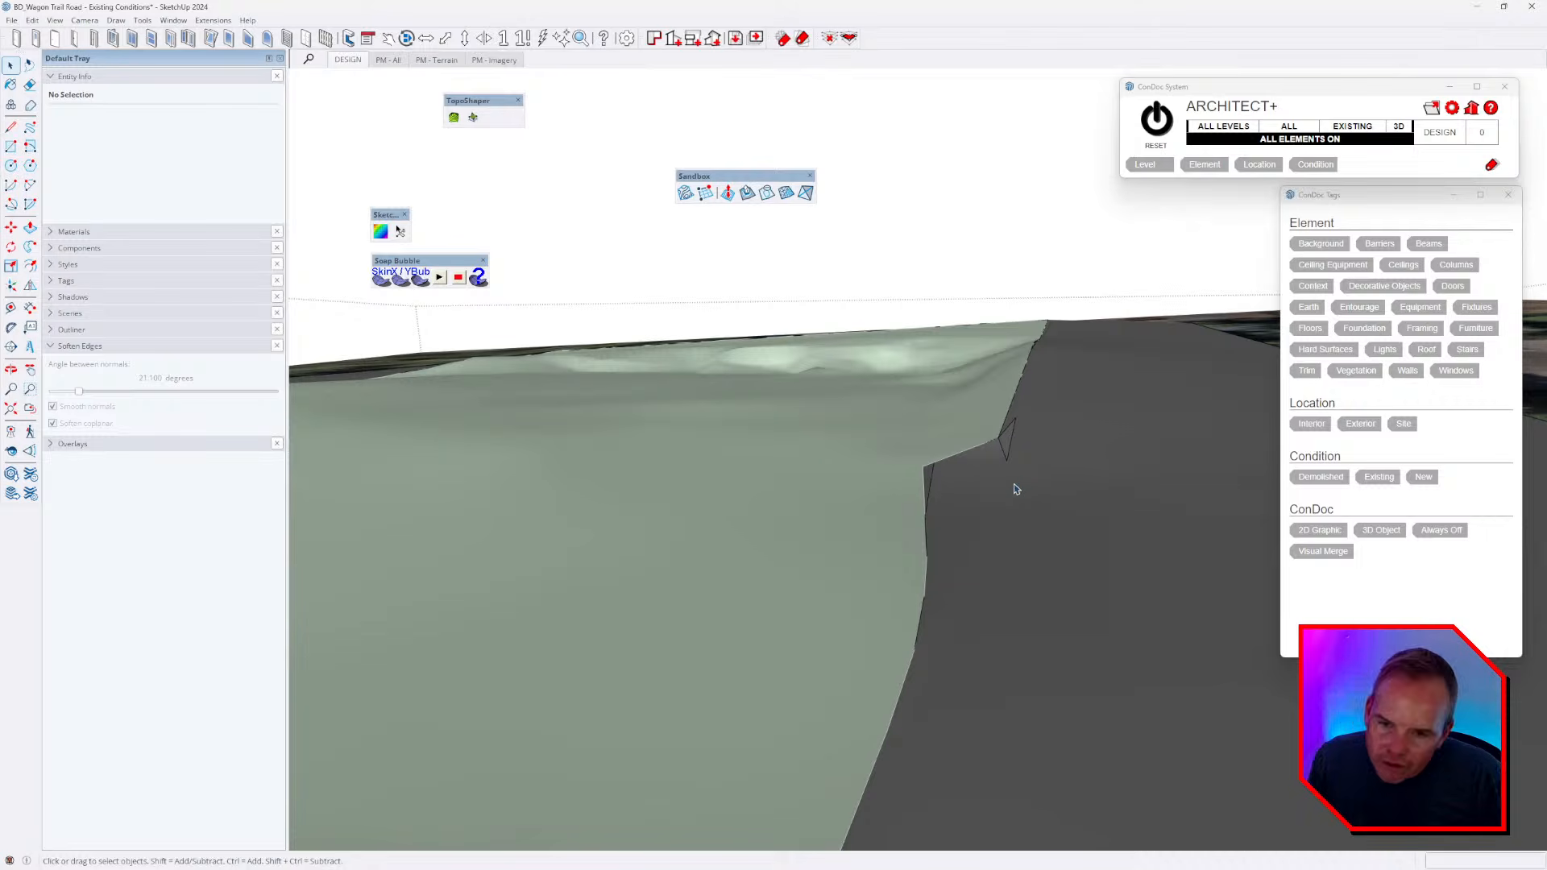
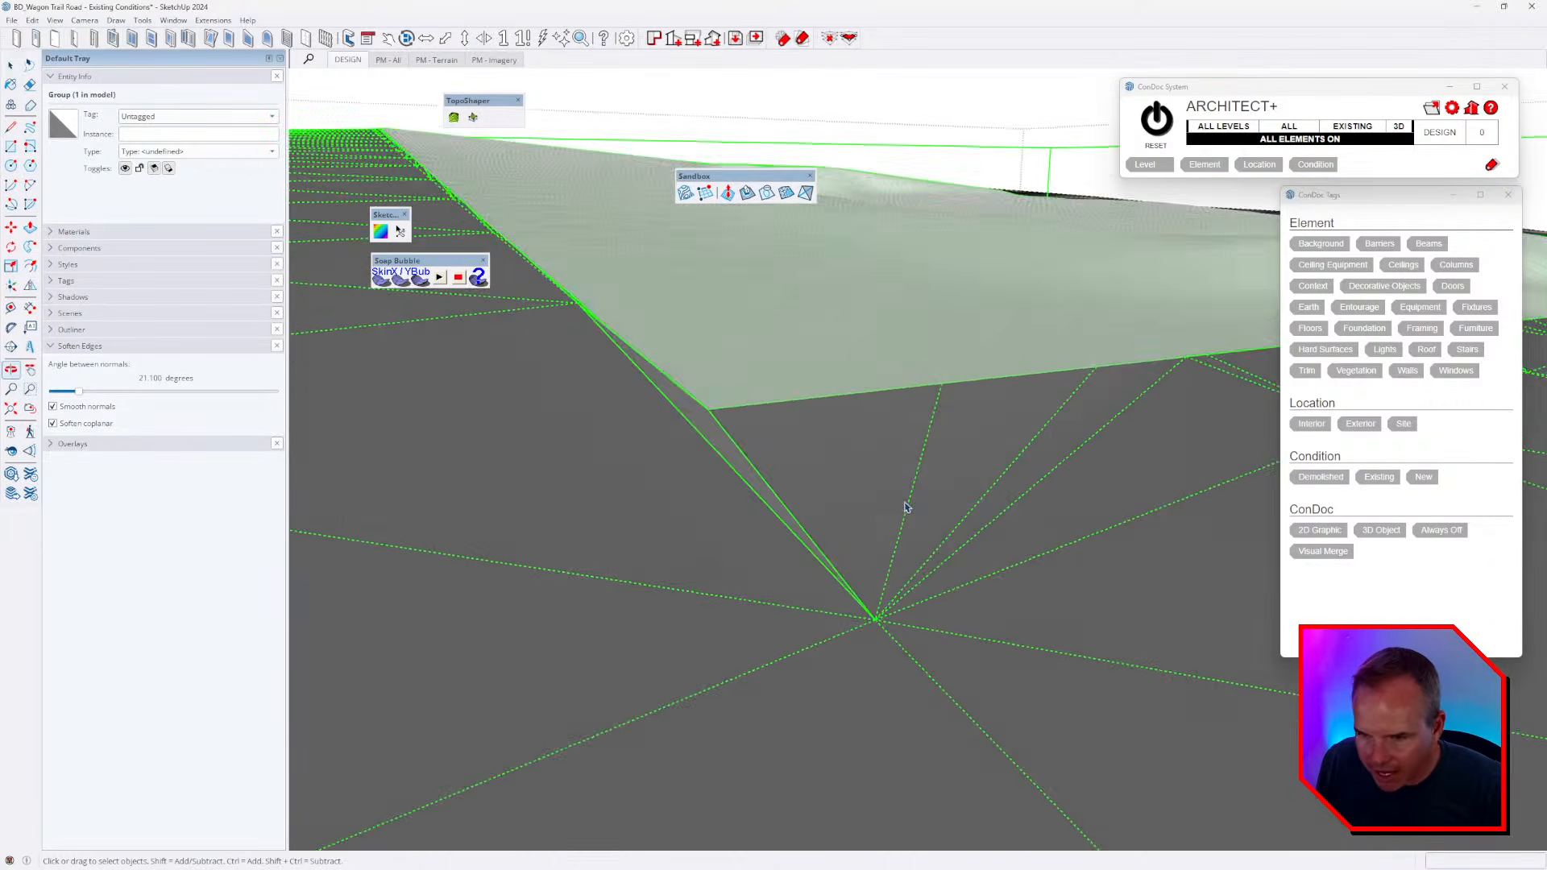
pyautogui.tripleClick(803, 510)
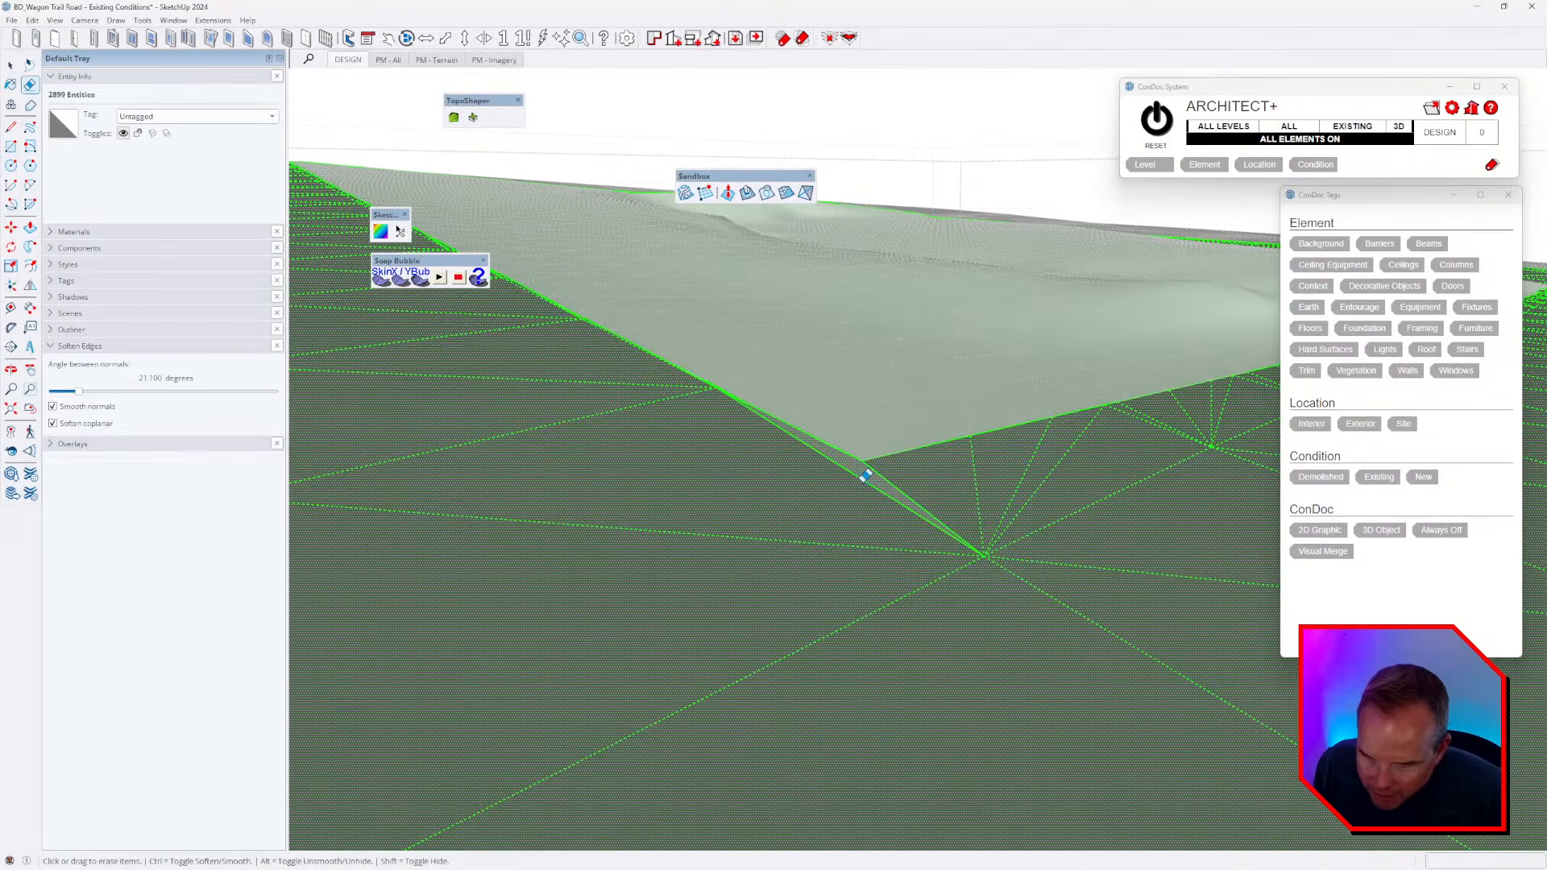
pyautogui.click(864, 475)
pyautogui.moveTo(748, 380)
pyautogui.mouseDown(button='middle')
pyautogui.moveTo(797, 321)
pyautogui.moveTo(915, 297)
pyautogui.moveTo(817, 419)
pyautogui.moveTo(849, 422)
pyautogui.moveTo(570, 528)
pyautogui.moveTo(508, 435)
pyautogui.moveTo(588, 381)
pyautogui.moveTo(808, 394)
pyautogui.moveTo(787, 421)
pyautogui.moveTo(525, 301)
pyautogui.moveTo(575, 348)
pyautogui.mouseUp(button='middle')
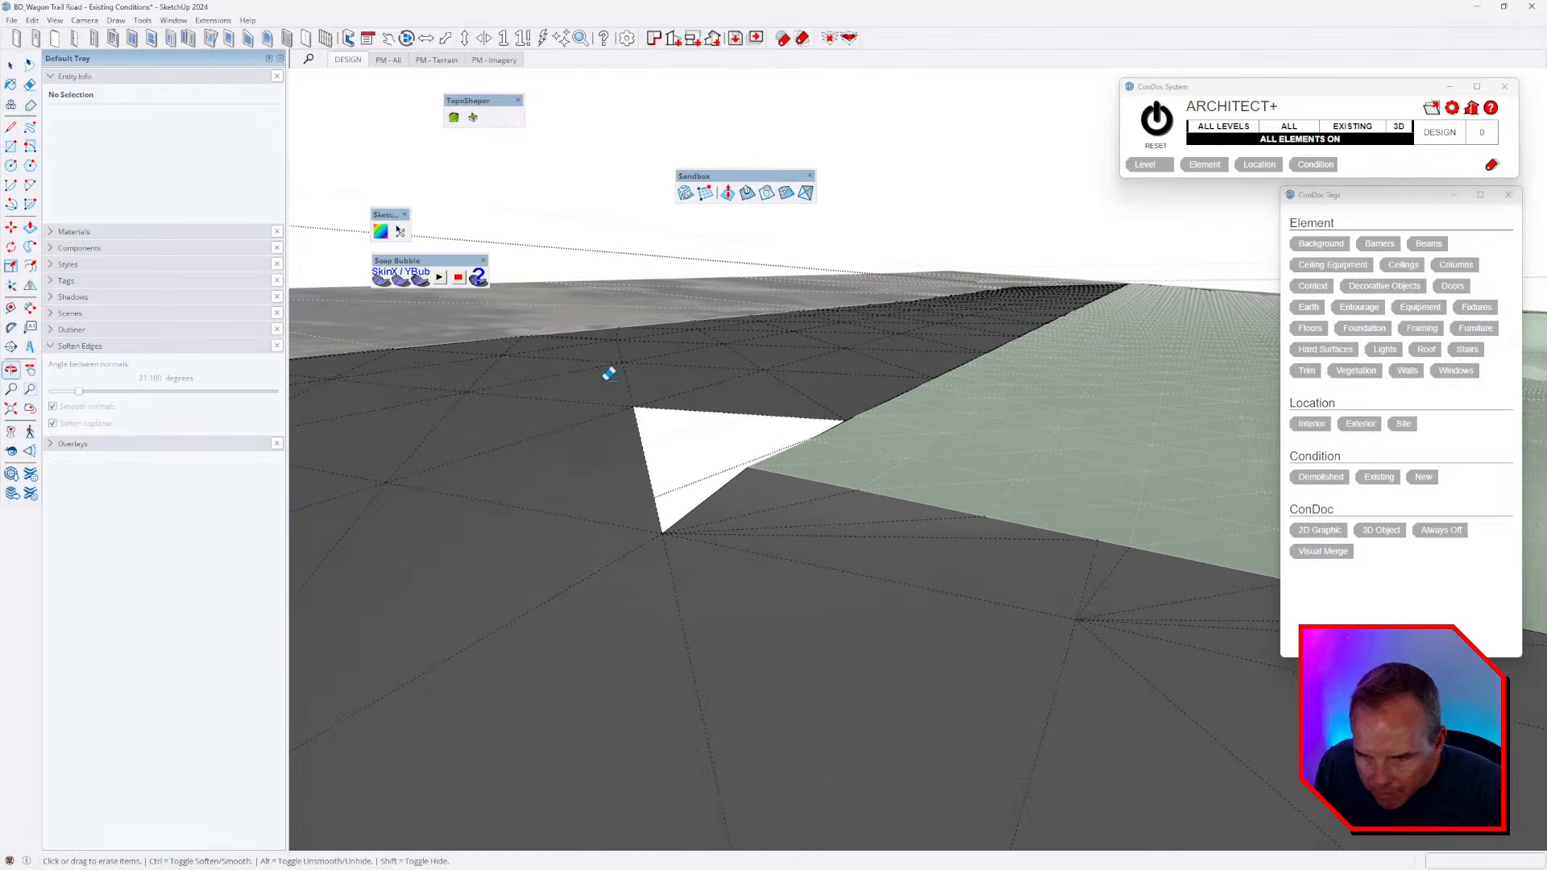
# - Try to patch the hole with a line from the site terrain's corner to the opposite mesh vertex
pyautogui.press('l')
pyautogui.click(749, 465)
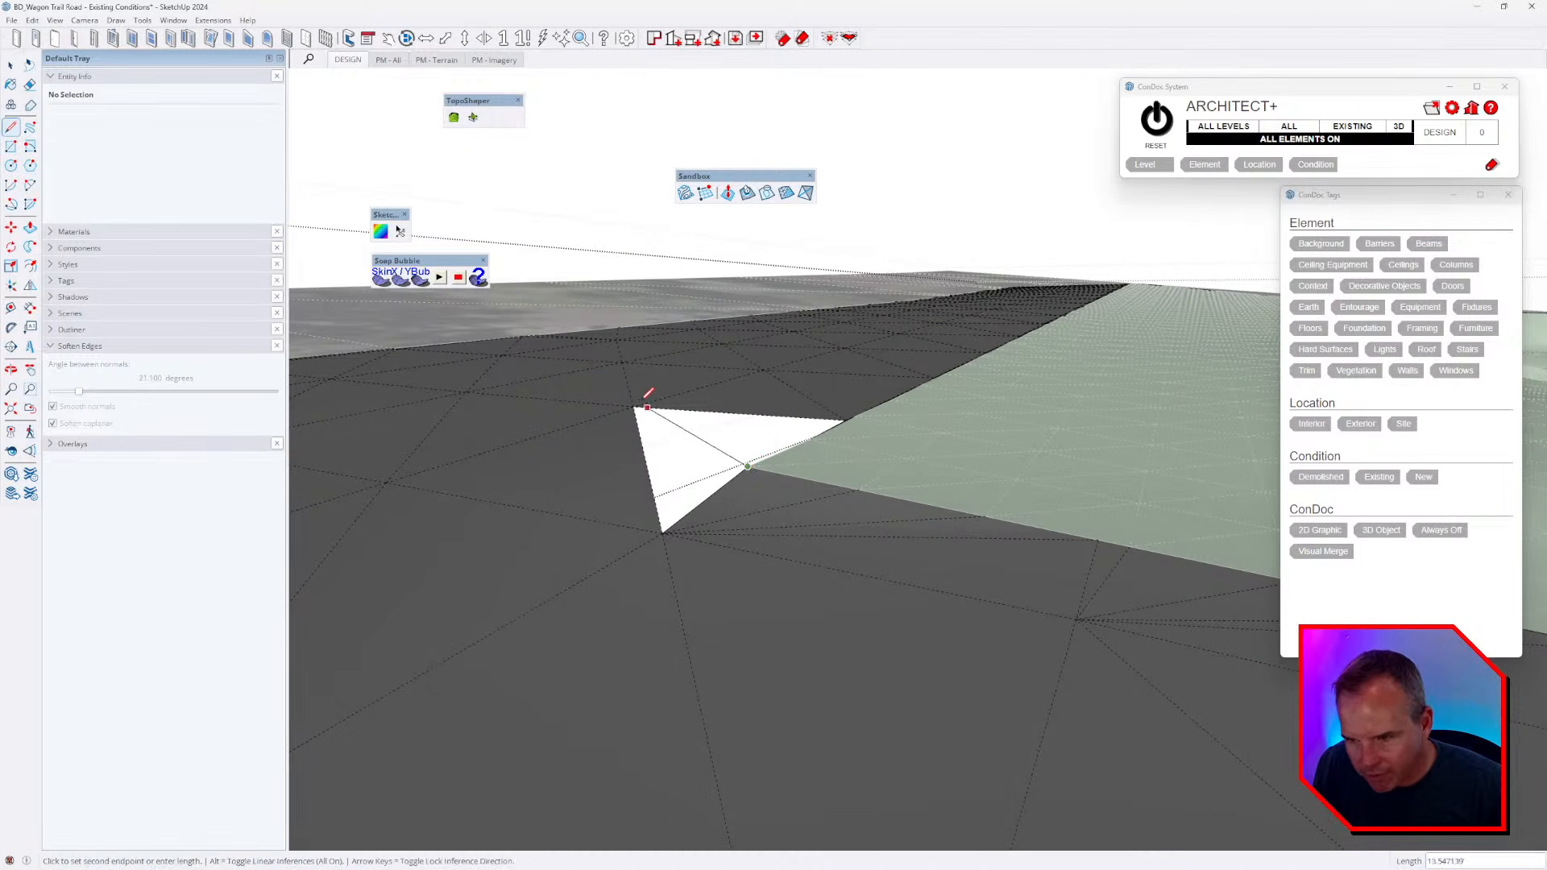
pyautogui.click(633, 406)
pyautogui.moveTo(633, 406); pyautogui.dragTo(1035, 434, button='middle')
pyautogui.scroll(1, 979, 392)
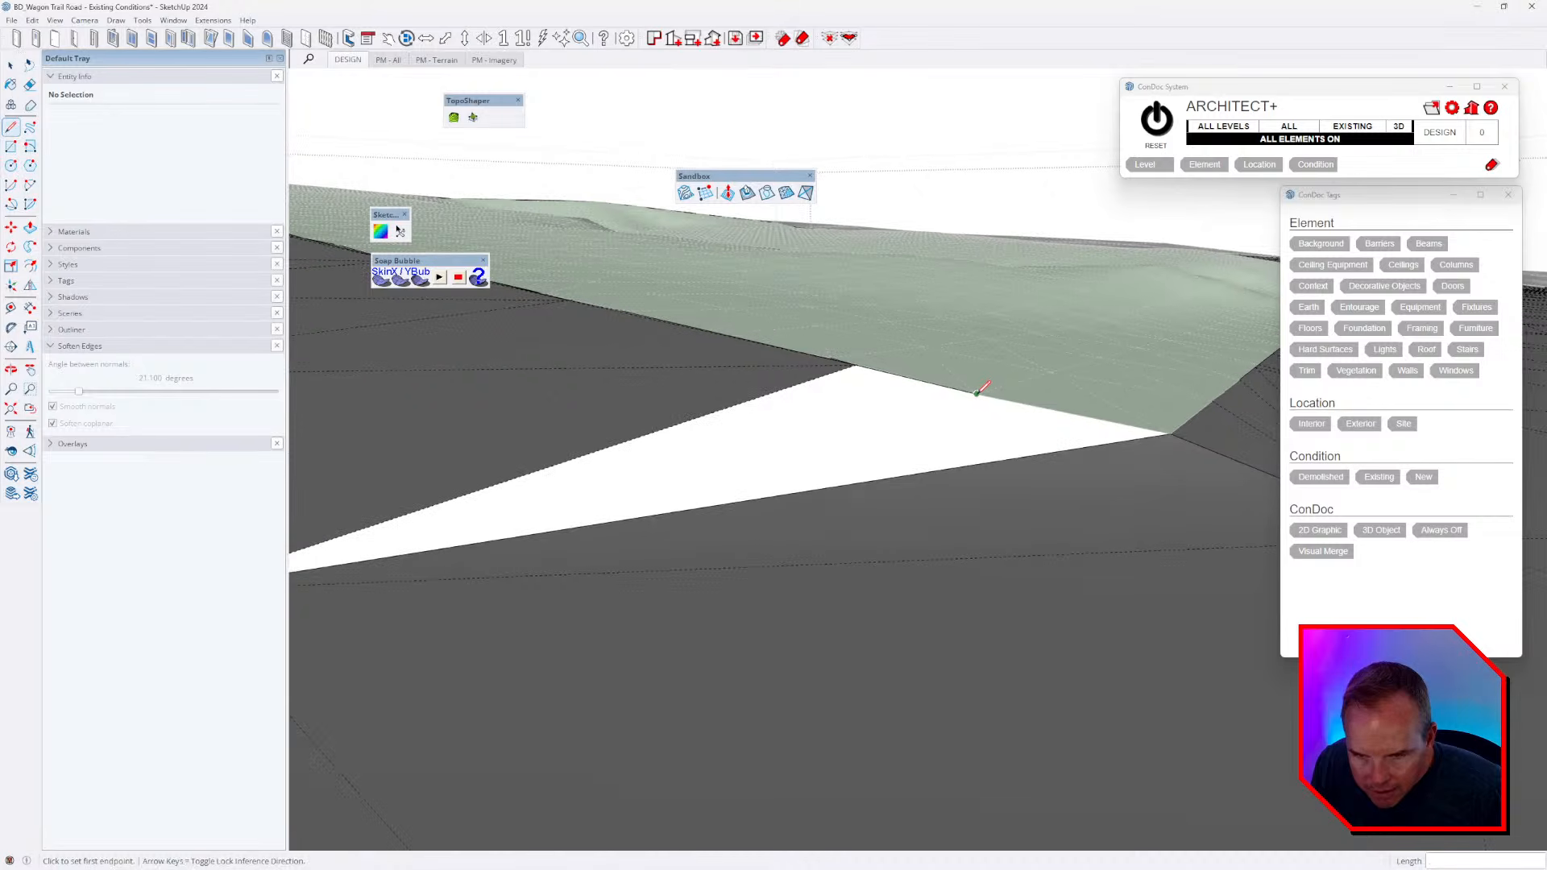
pyautogui.scroll(3, 979, 392)
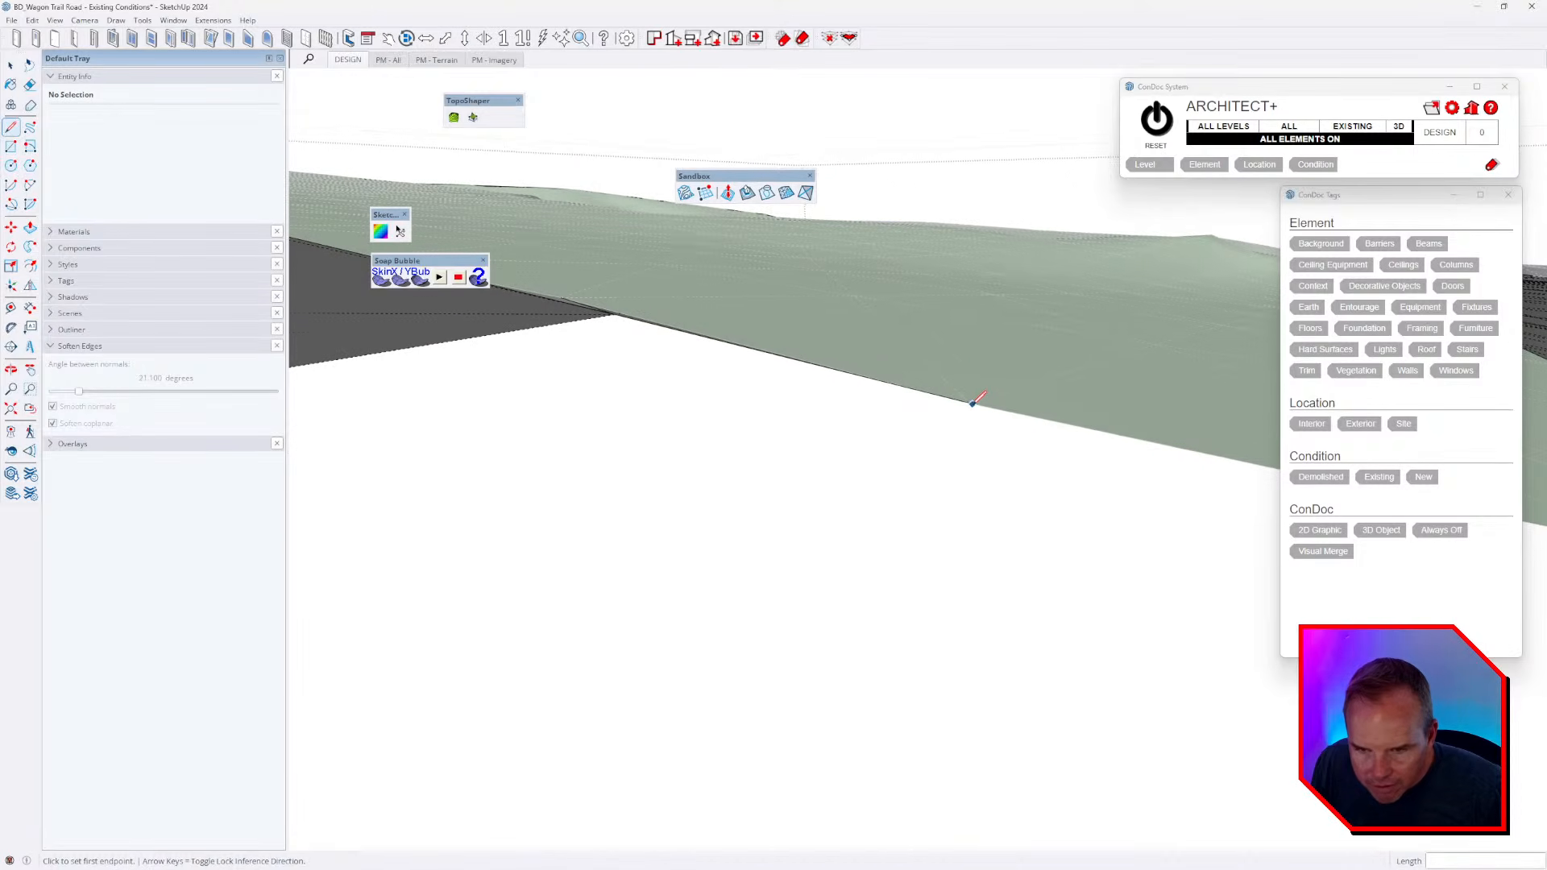
# - Fill the corner hole in the skin by drawing an edge from the terrain corner to the far mesh vertex
pyautogui.moveTo(975, 397); pyautogui.dragTo(981, 448, button='middle')
pyautogui.moveTo(849, 511)
pyautogui.mouseDown(button='middle')
pyautogui.moveTo(839, 390)
pyautogui.moveTo(908, 400)
pyautogui.moveTo(914, 421)
pyautogui.moveTo(732, 483)
pyautogui.moveTo(814, 491)
pyautogui.moveTo(925, 359)
pyautogui.moveTo(960, 352)
pyautogui.moveTo(959, 473)
pyautogui.moveTo(901, 470)
pyautogui.moveTo(906, 511)
pyautogui.mouseUp(button='middle')
pyautogui.moveTo(872, 385)
pyautogui.mouseDown(button='middle')
pyautogui.moveTo(901, 452)
pyautogui.moveTo(866, 373)
pyautogui.moveTo(911, 414)
pyautogui.moveTo(845, 373)
pyautogui.mouseUp(button='middle')
pyautogui.scroll(2, 784, 278)
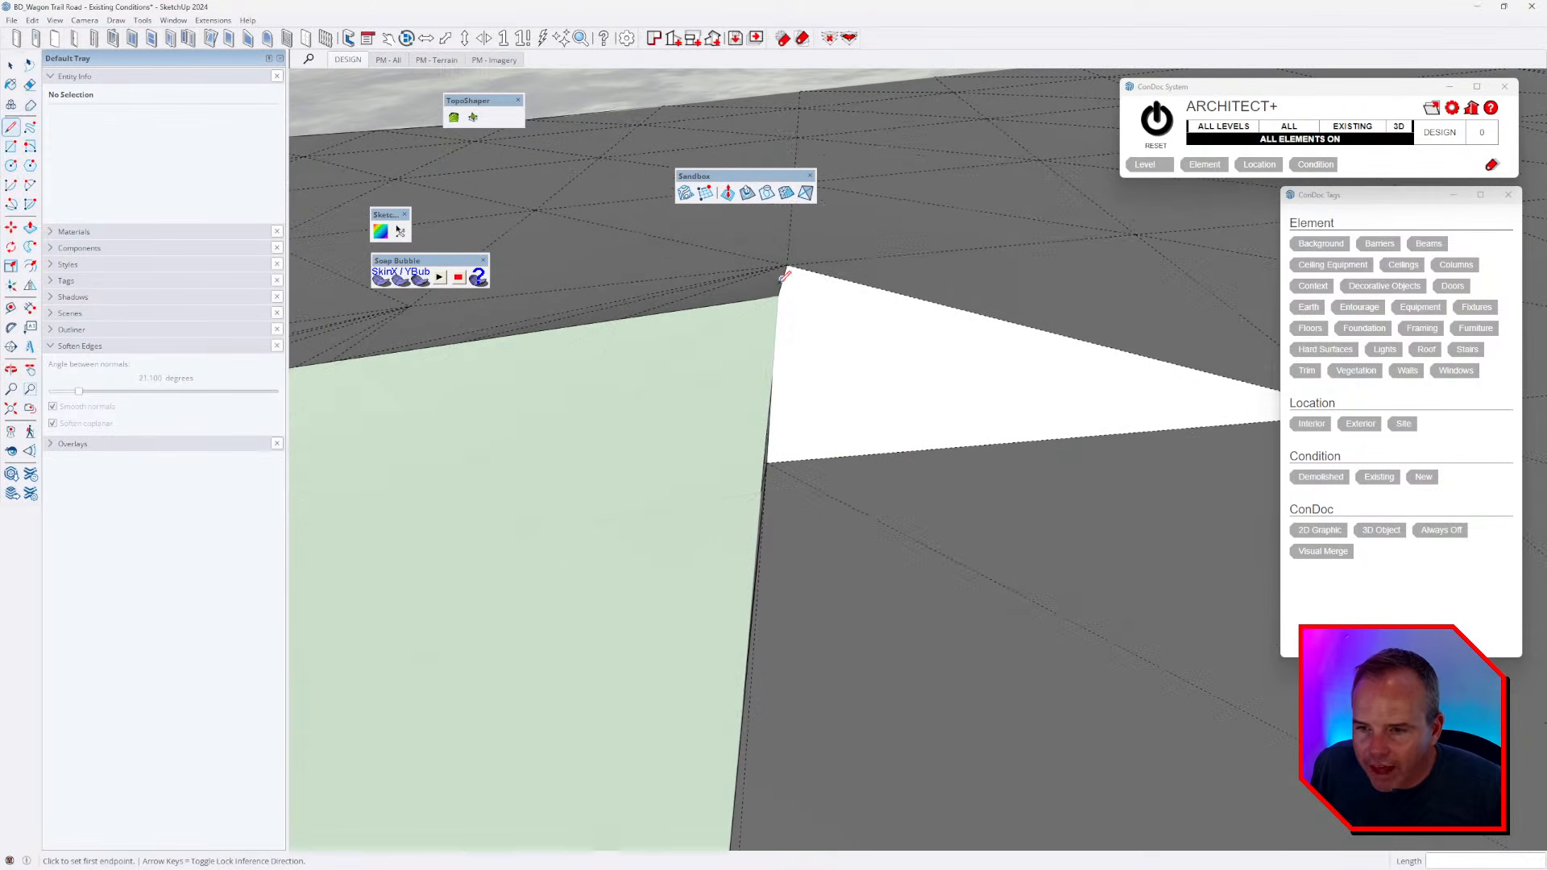
pyautogui.moveTo(897, 280); pyautogui.dragTo(739, 269, button='middle')
pyautogui.click(686, 257)
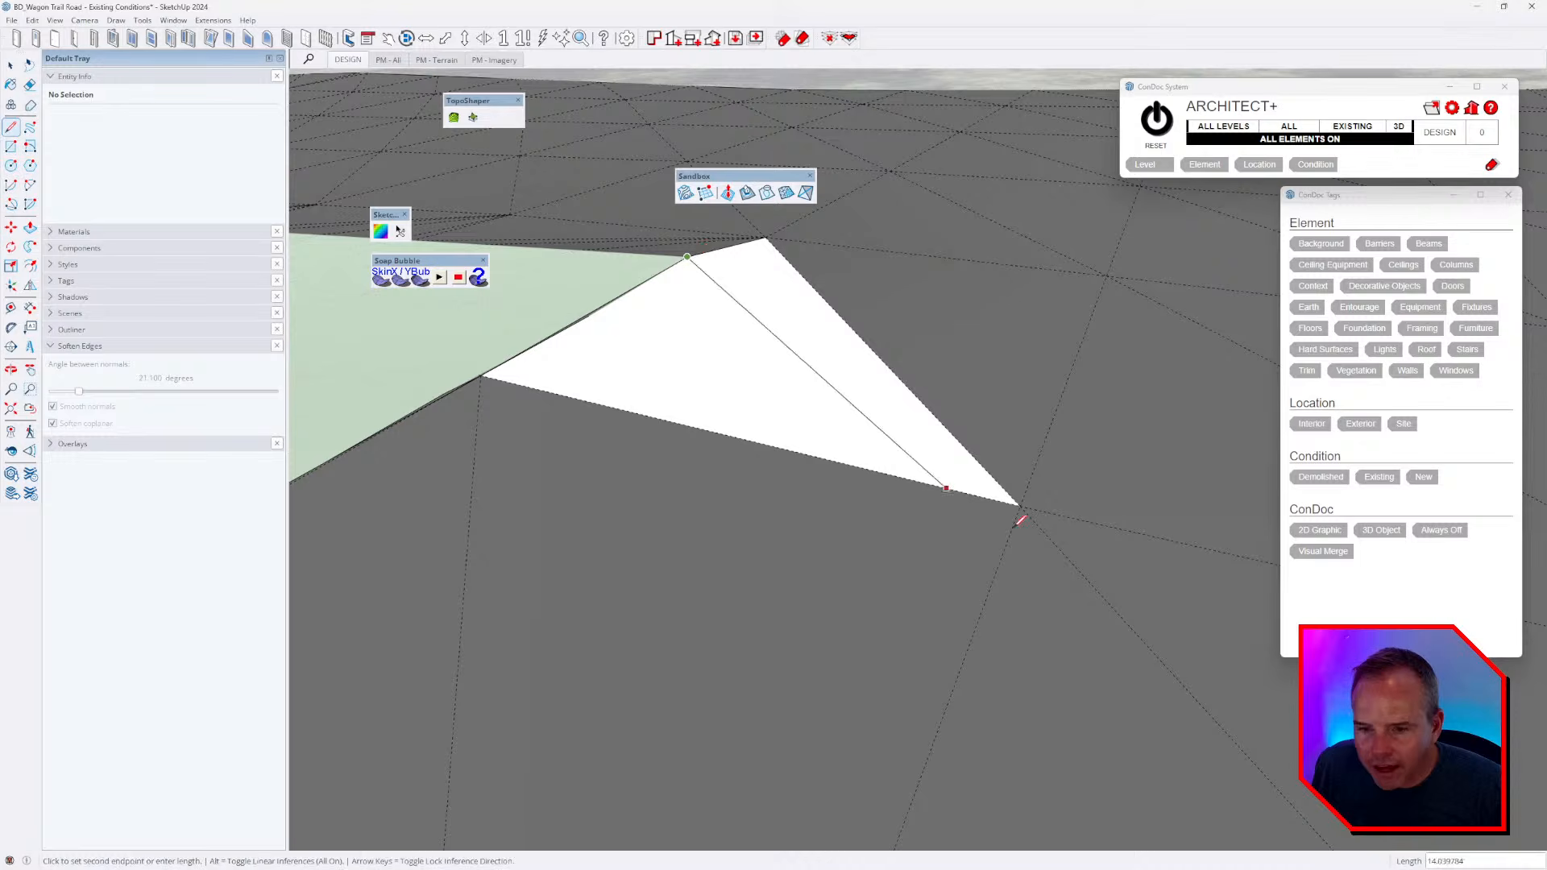
pyautogui.click(1020, 505)
pyautogui.moveTo(1021, 501); pyautogui.dragTo(842, 405, button='middle')
# - Soften the visible edge beside the patched corner and toggle the hidden geometry display
pyautogui.press('e')
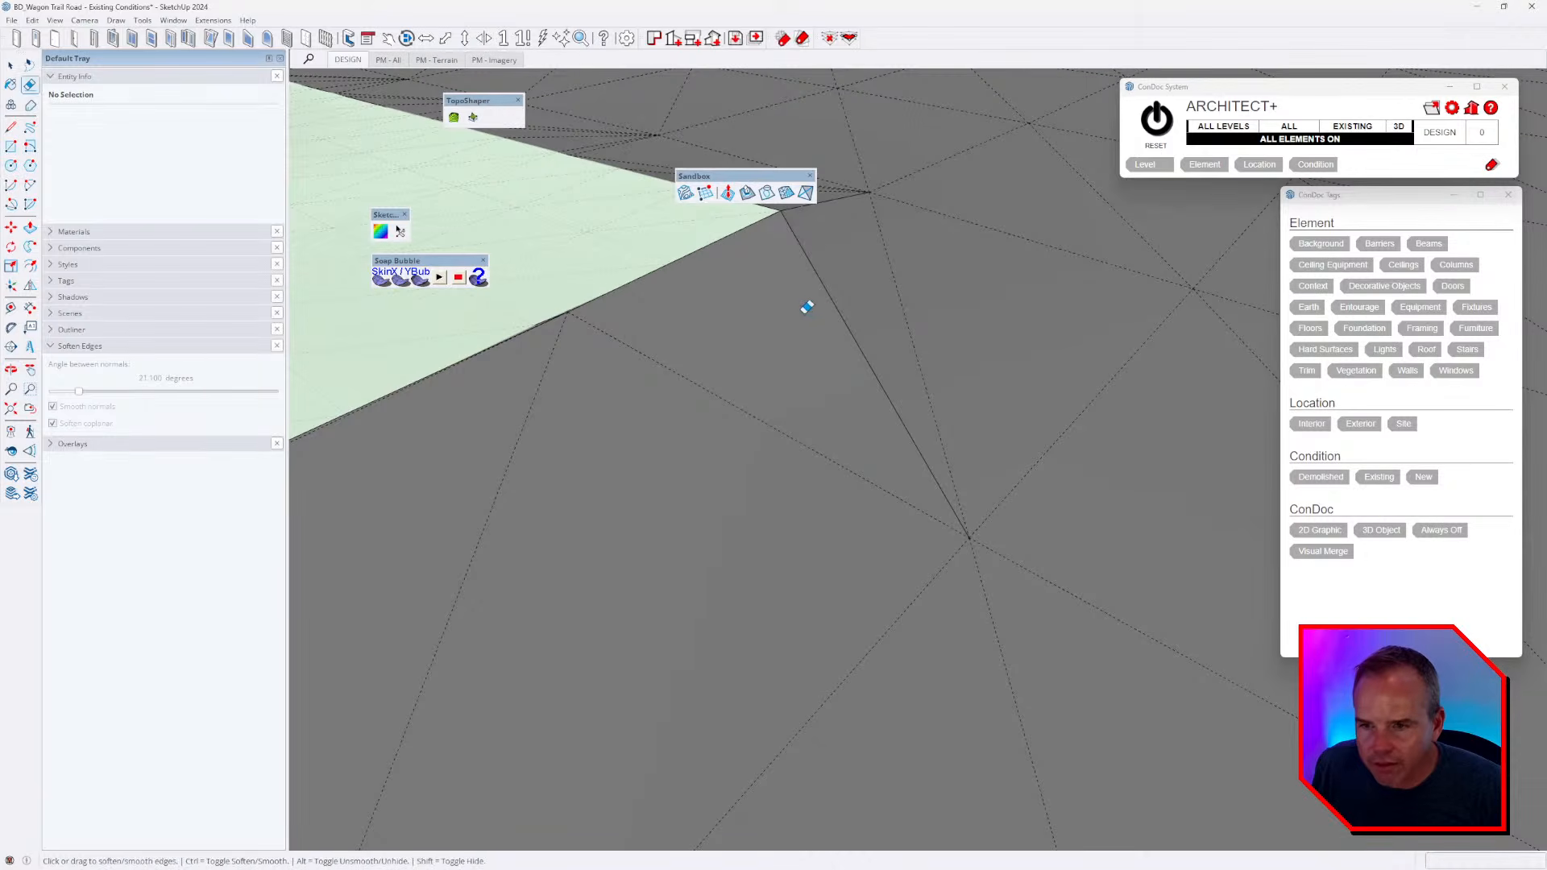
pyautogui.keyDown('ctrl'); pyautogui.moveTo(836, 192); pyautogui.dragTo(840, 184); pyautogui.keyUp('ctrl')
pyautogui.scroll(-3, 1018, 301)
pyautogui.hotkey('alt', 'h')
pyautogui.moveTo(1027, 322)
pyautogui.mouseDown(button='middle')
pyautogui.moveTo(1028, 409)
pyautogui.moveTo(608, 345)
pyautogui.moveTo(974, 373)
pyautogui.moveTo(552, 421)
pyautogui.mouseUp(button='middle')
pyautogui.moveTo(746, 417)
pyautogui.mouseDown(button='middle')
pyautogui.moveTo(583, 266)
pyautogui.moveTo(628, 280)
pyautogui.moveTo(623, 297)
pyautogui.mouseUp(button='middle')
# - Select the whole skin mesh, raise its edge softening angle to 48.1 degrees, and clear the selection
pyautogui.press('space')
pyautogui.hotkey('ctrl', 'a')
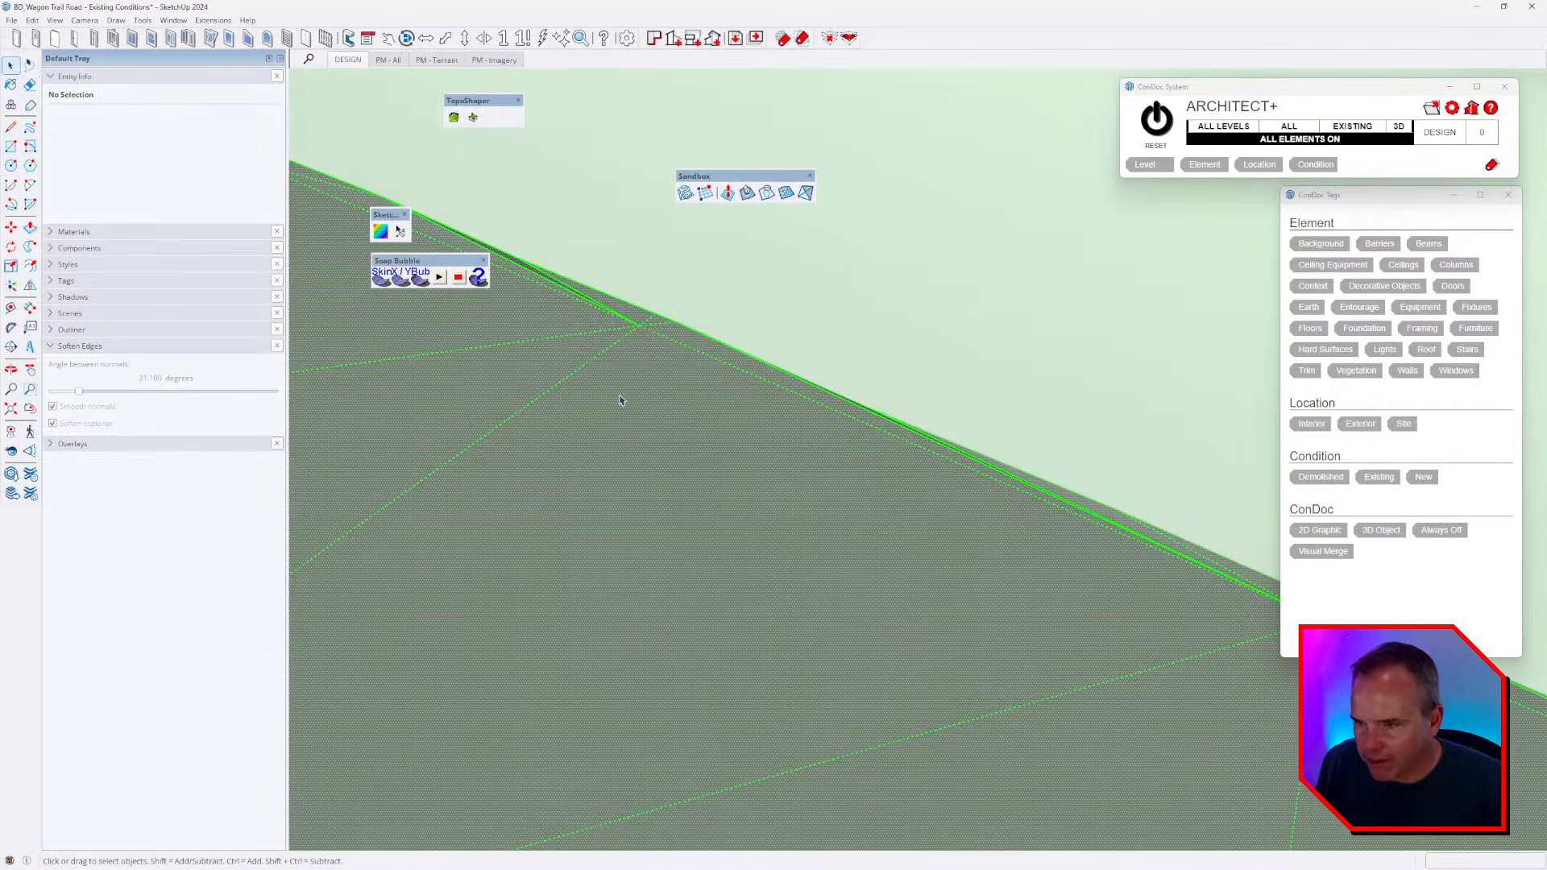
pyautogui.moveTo(81, 396); pyautogui.dragTo(115, 395)
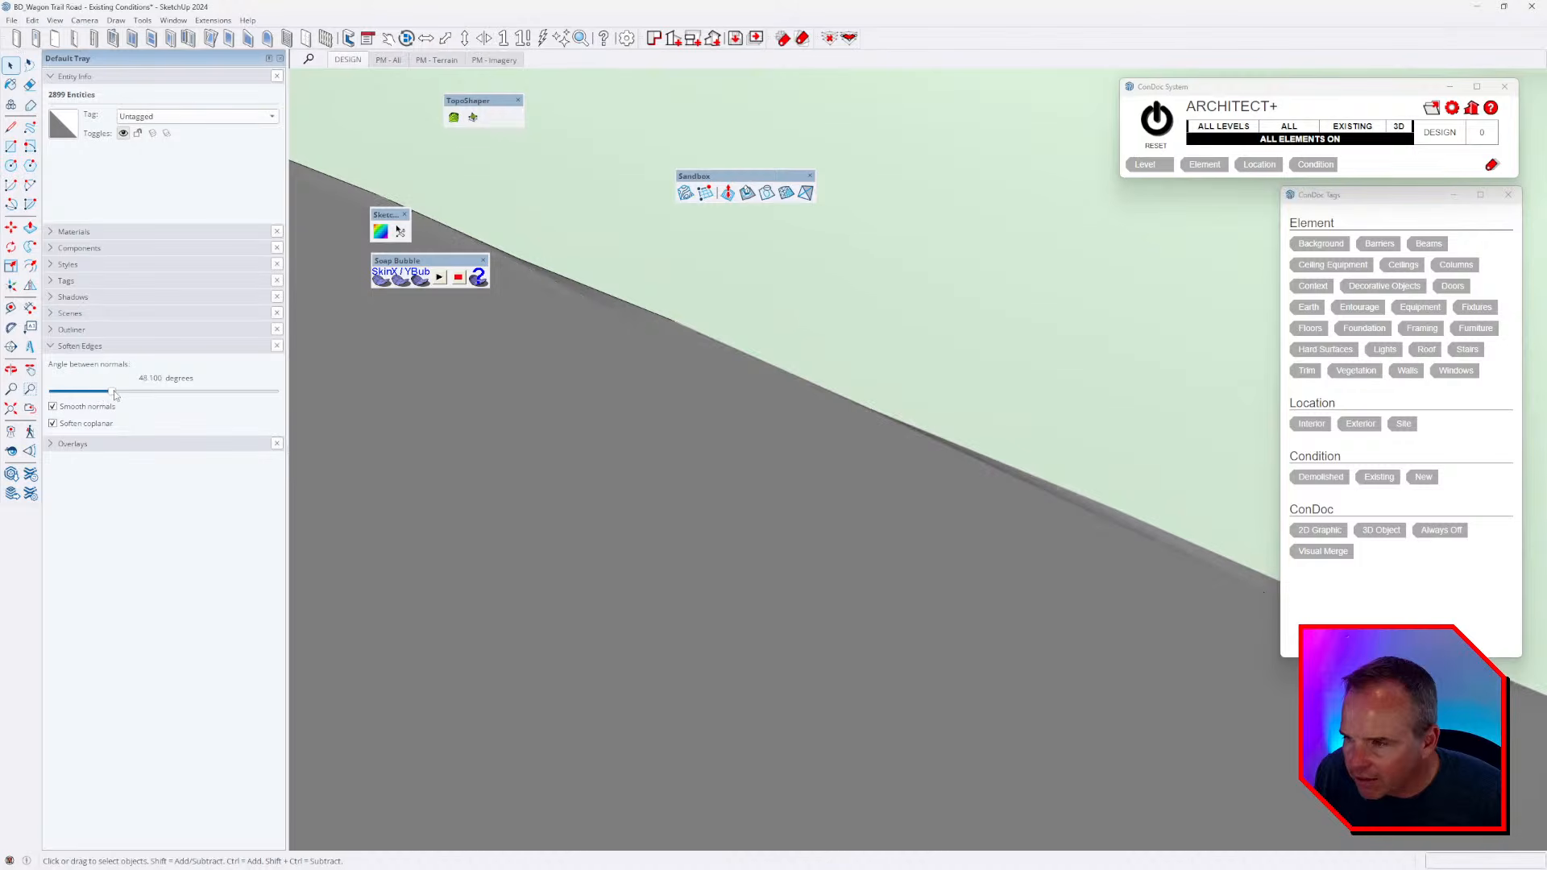
pyautogui.moveTo(644, 379); pyautogui.dragTo(749, 473, button='middle')
pyautogui.press('Escape')
# - Examine the transition surface around the perimeter of the site terrain
pyautogui.scroll(-5, 751, 473)
pyautogui.moveTo(920, 532); pyautogui.dragTo(480, 446, button='middle')
pyautogui.scroll(-3, 480, 446)
pyautogui.moveTo(874, 517); pyautogui.dragTo(440, 438, button='middle')
pyautogui.moveTo(620, 474); pyautogui.dragTo(376, 442, button='middle')
pyautogui.scroll(-3, 772, 470)
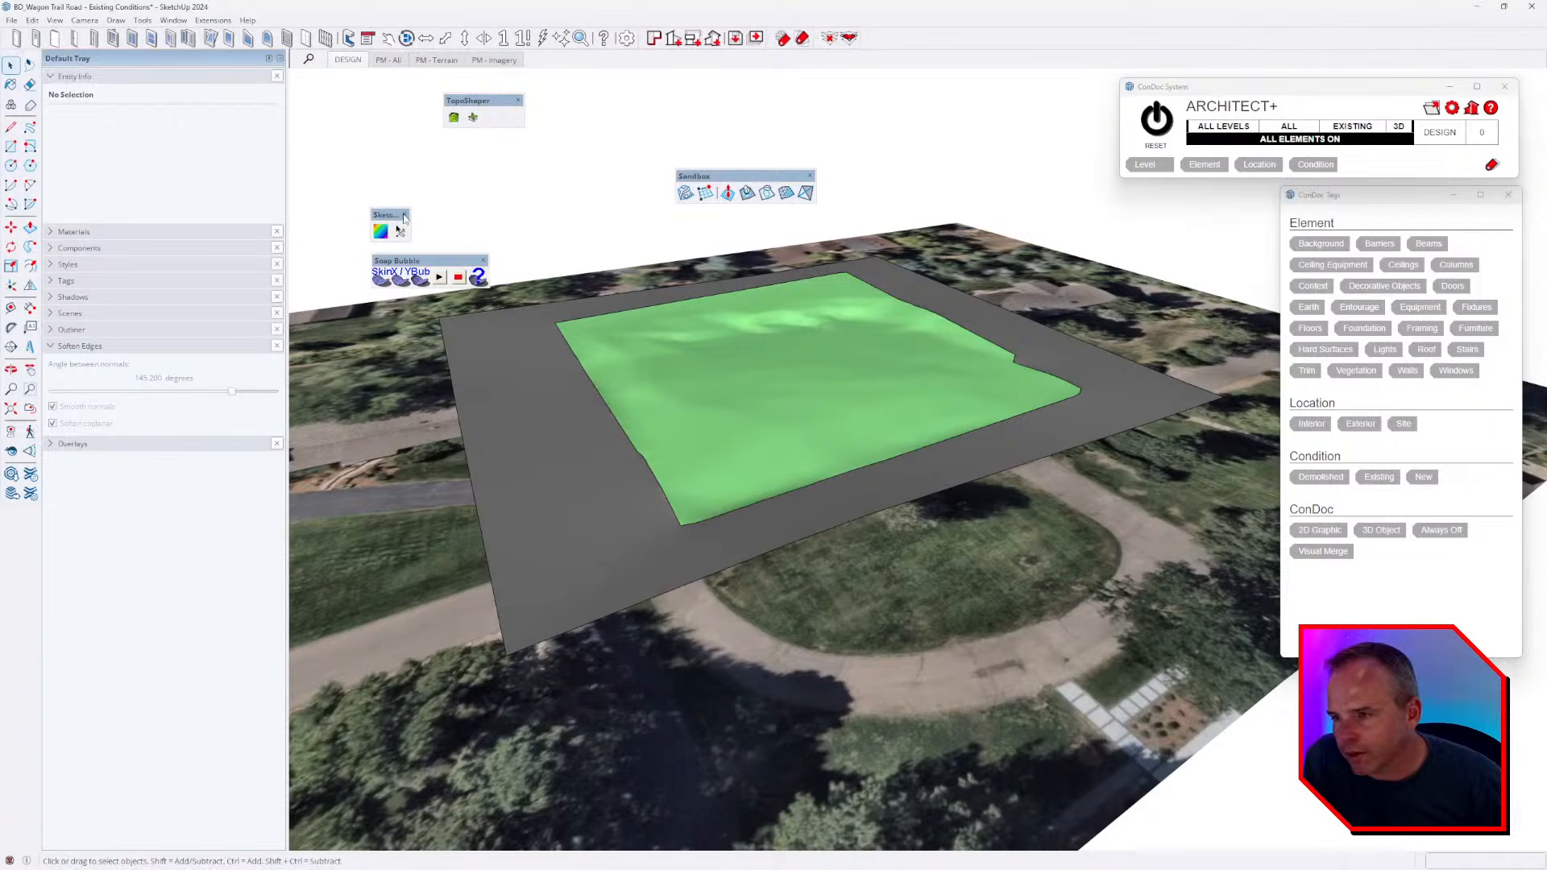
# - Close the floating Soap Bubble, TopoShaper and Sandbox toolbars
pyautogui.click(482, 260)
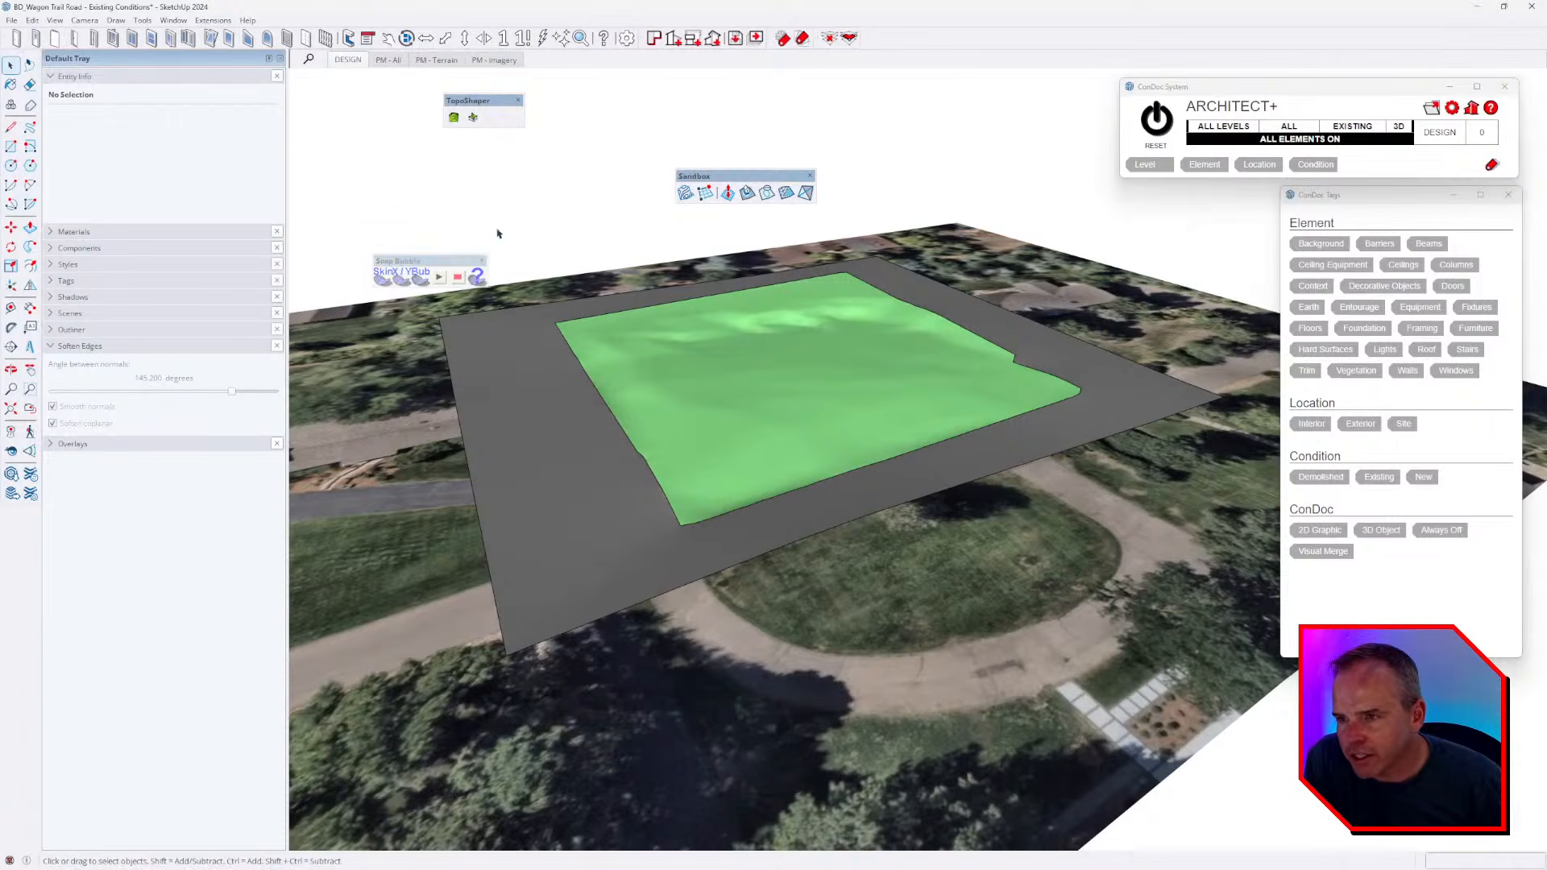
pyautogui.click(517, 101)
pyautogui.moveTo(748, 179); pyautogui.dragTo(379, 101)
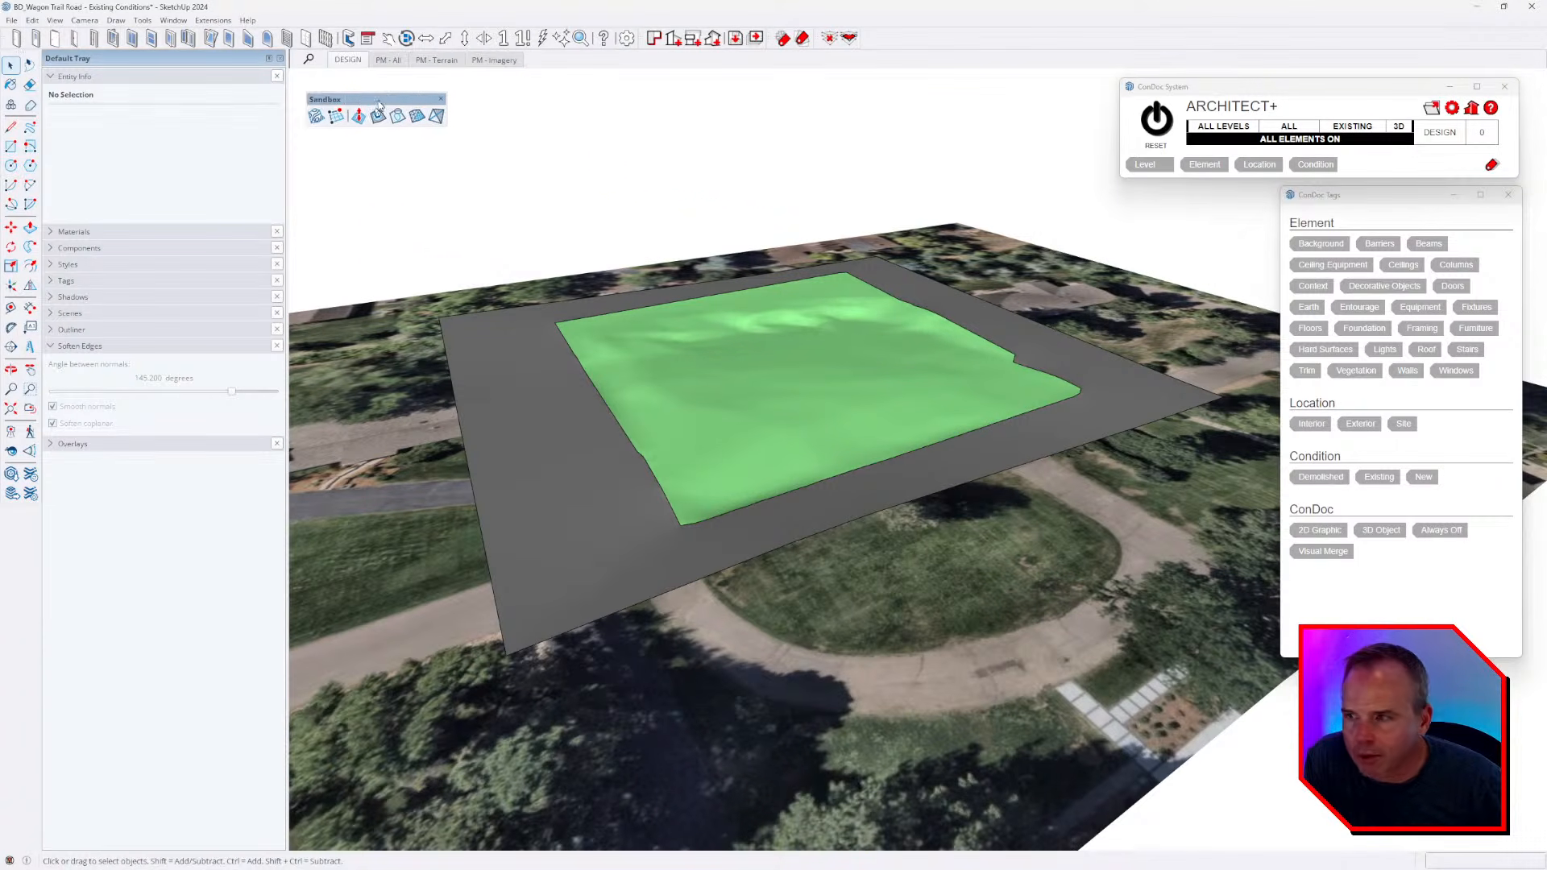
pyautogui.click(442, 98)
# - Show the PlaceMaker toolbar
pyautogui.moveTo(886, 250); pyautogui.dragTo(864, 312, button='middle')
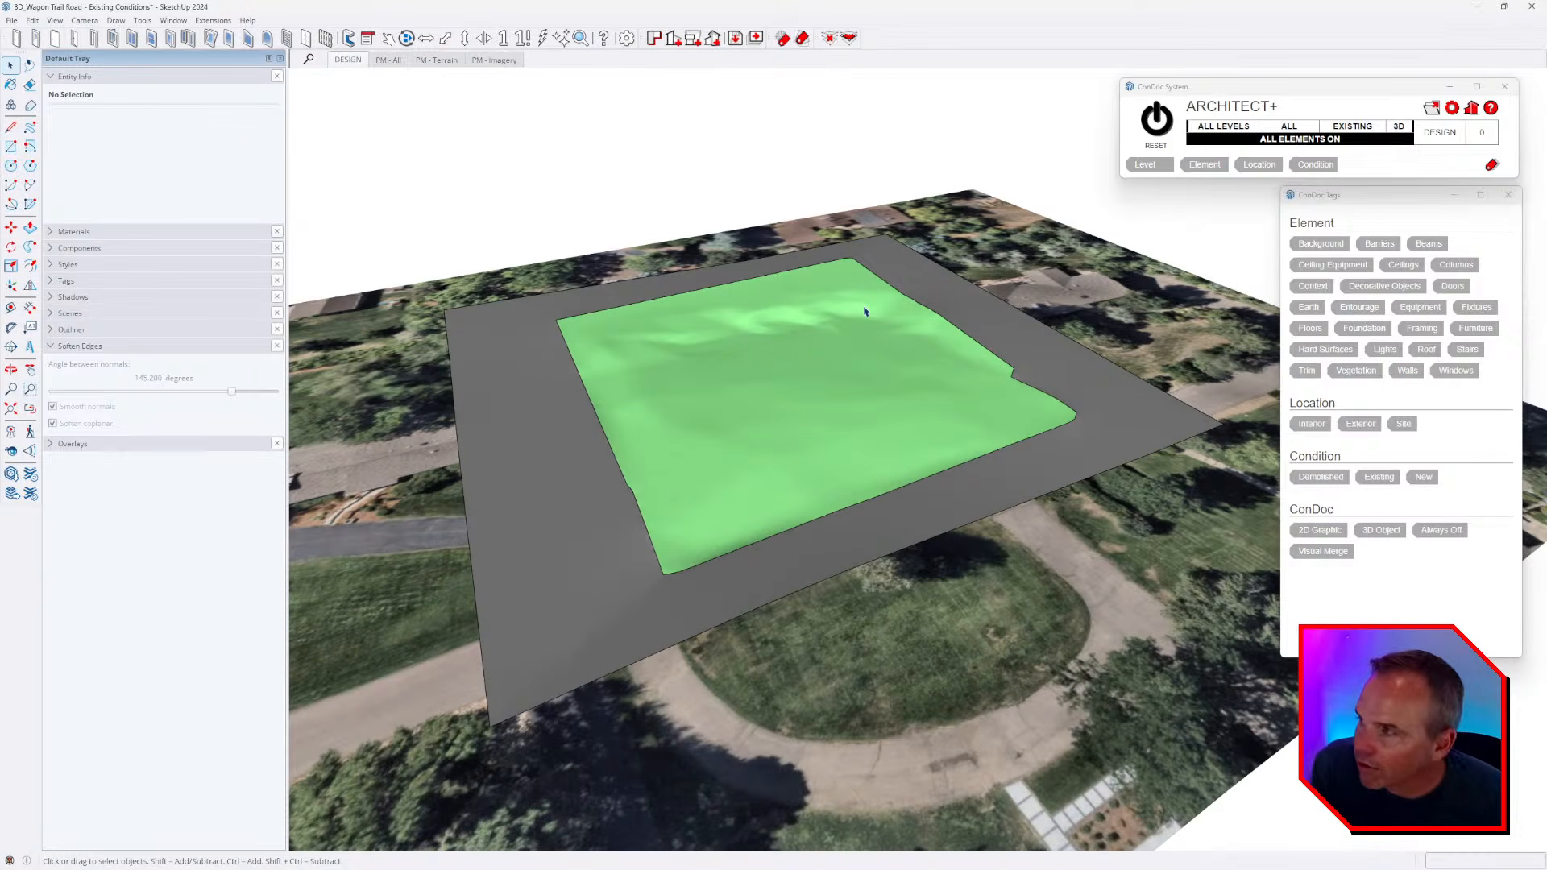
pyautogui.scroll(-3, 864, 311)
pyautogui.rightClick(476, 45)
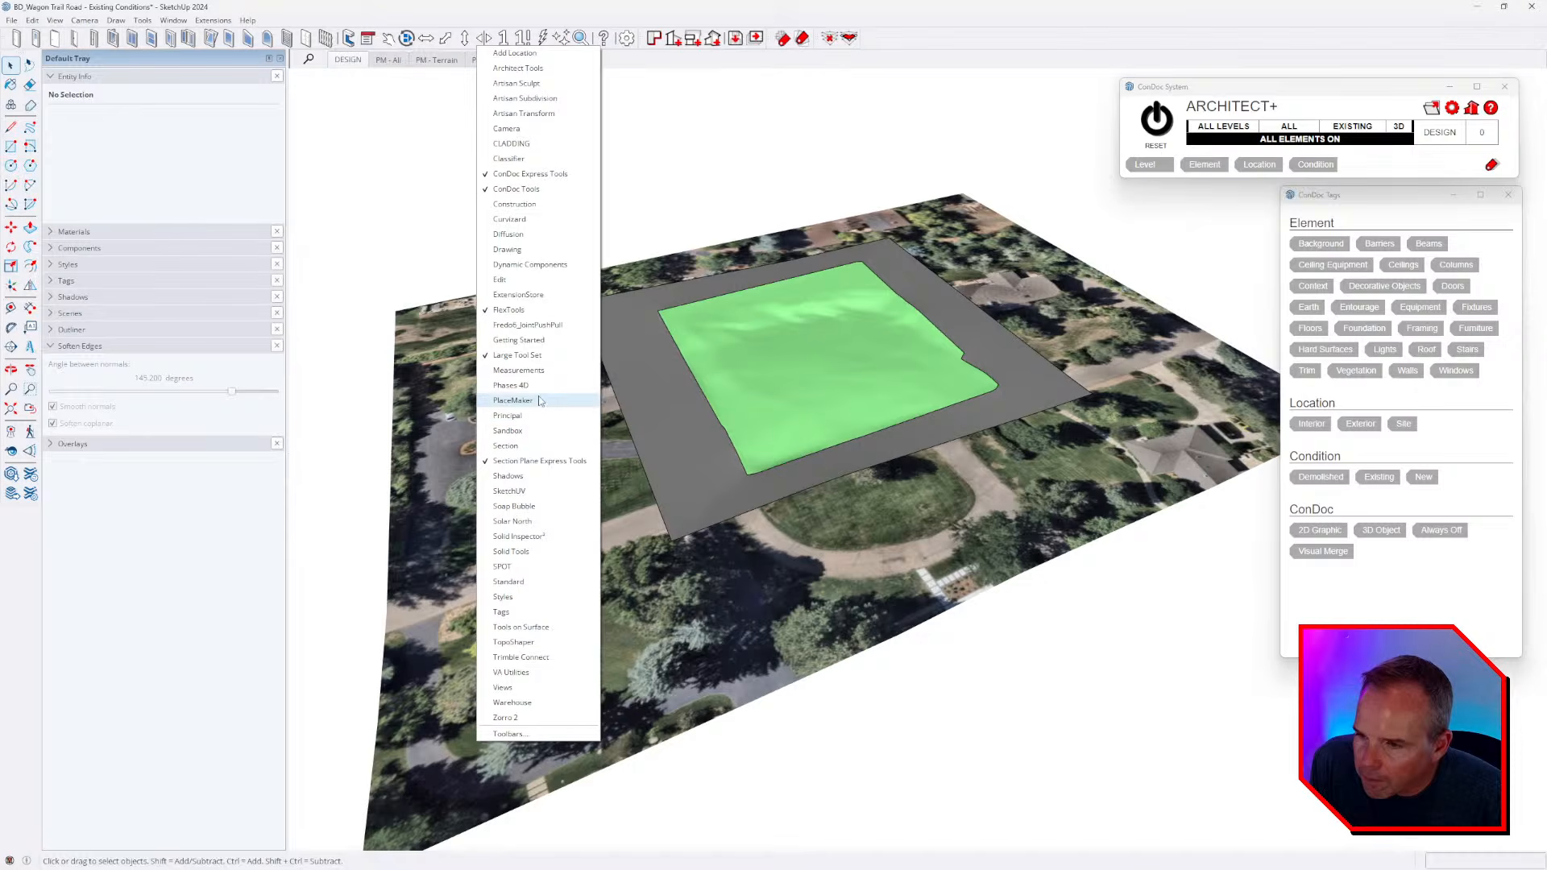
pyautogui.click(515, 401)
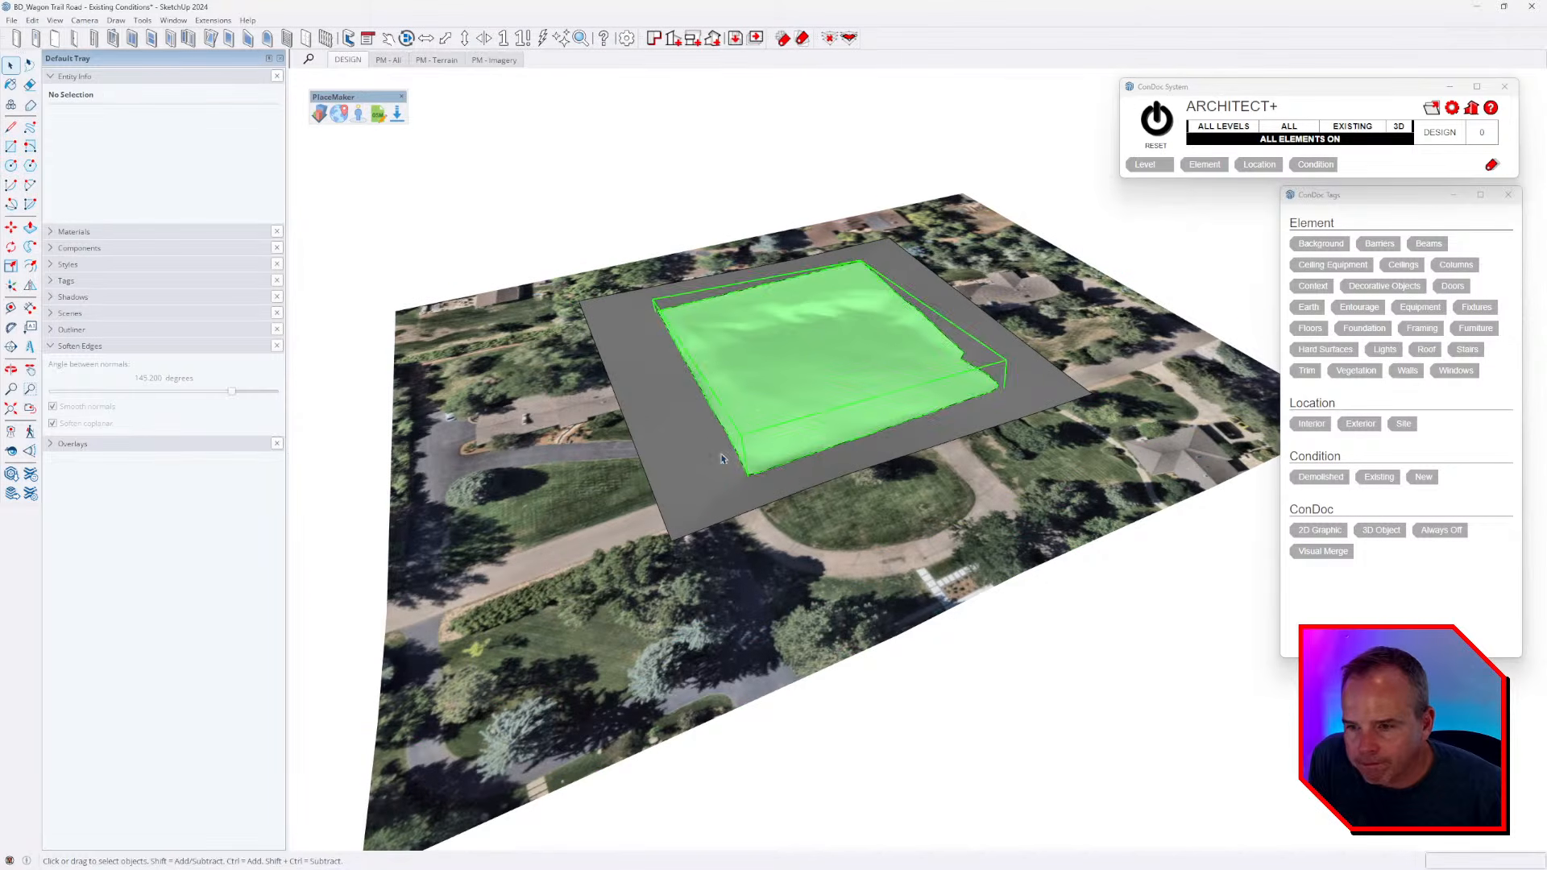
# - Import Nearmap imagery at Max zoom onto the PM - Terrain group, reusing the previously cached tiles
pyautogui.click(675, 445)
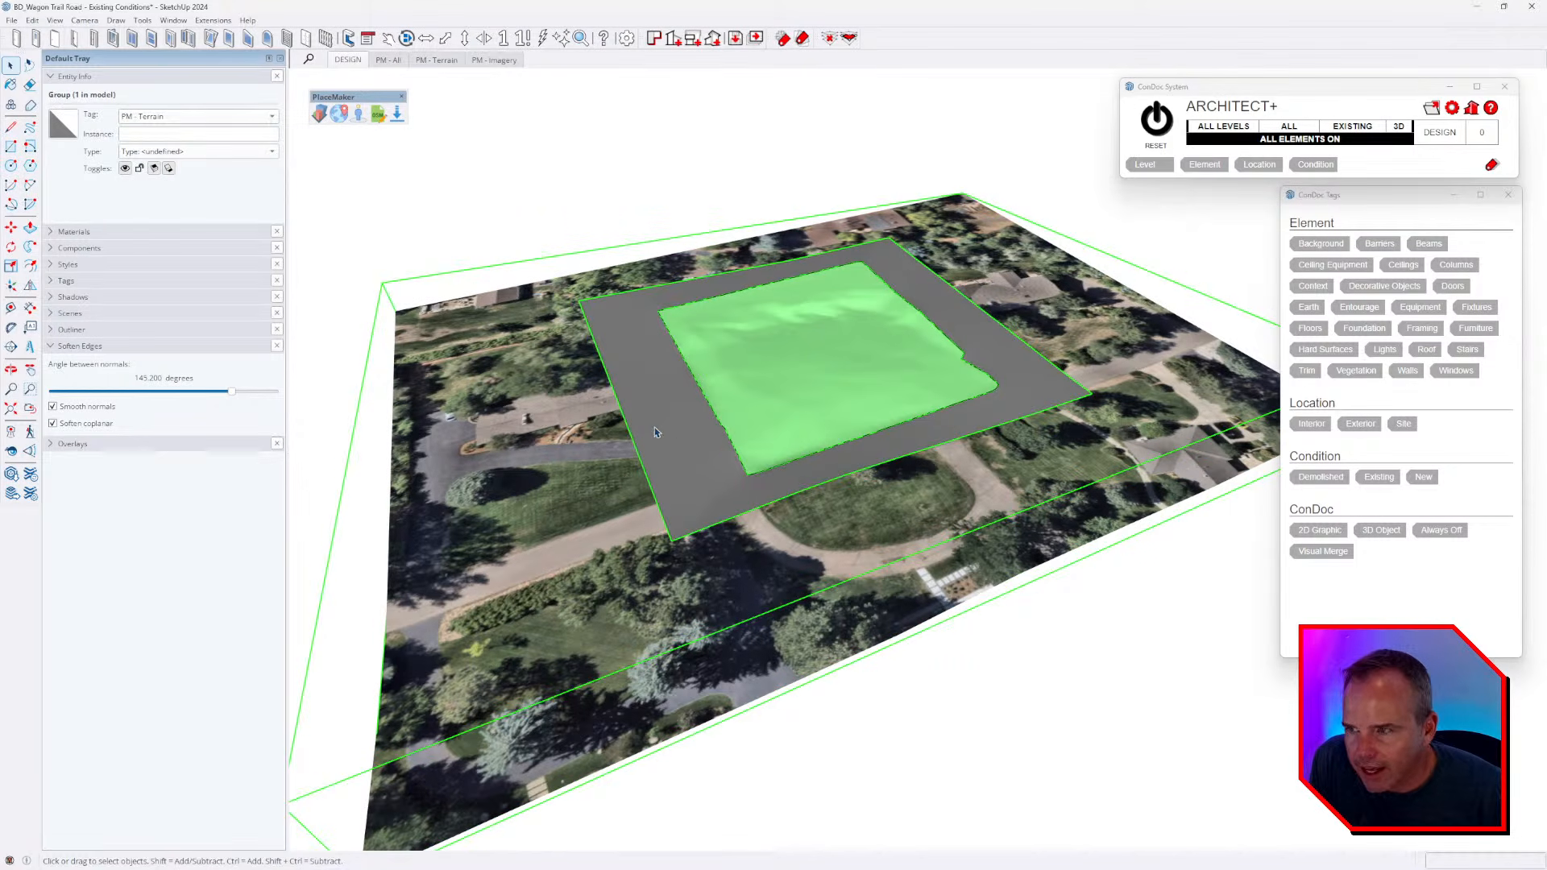
pyautogui.click(320, 114)
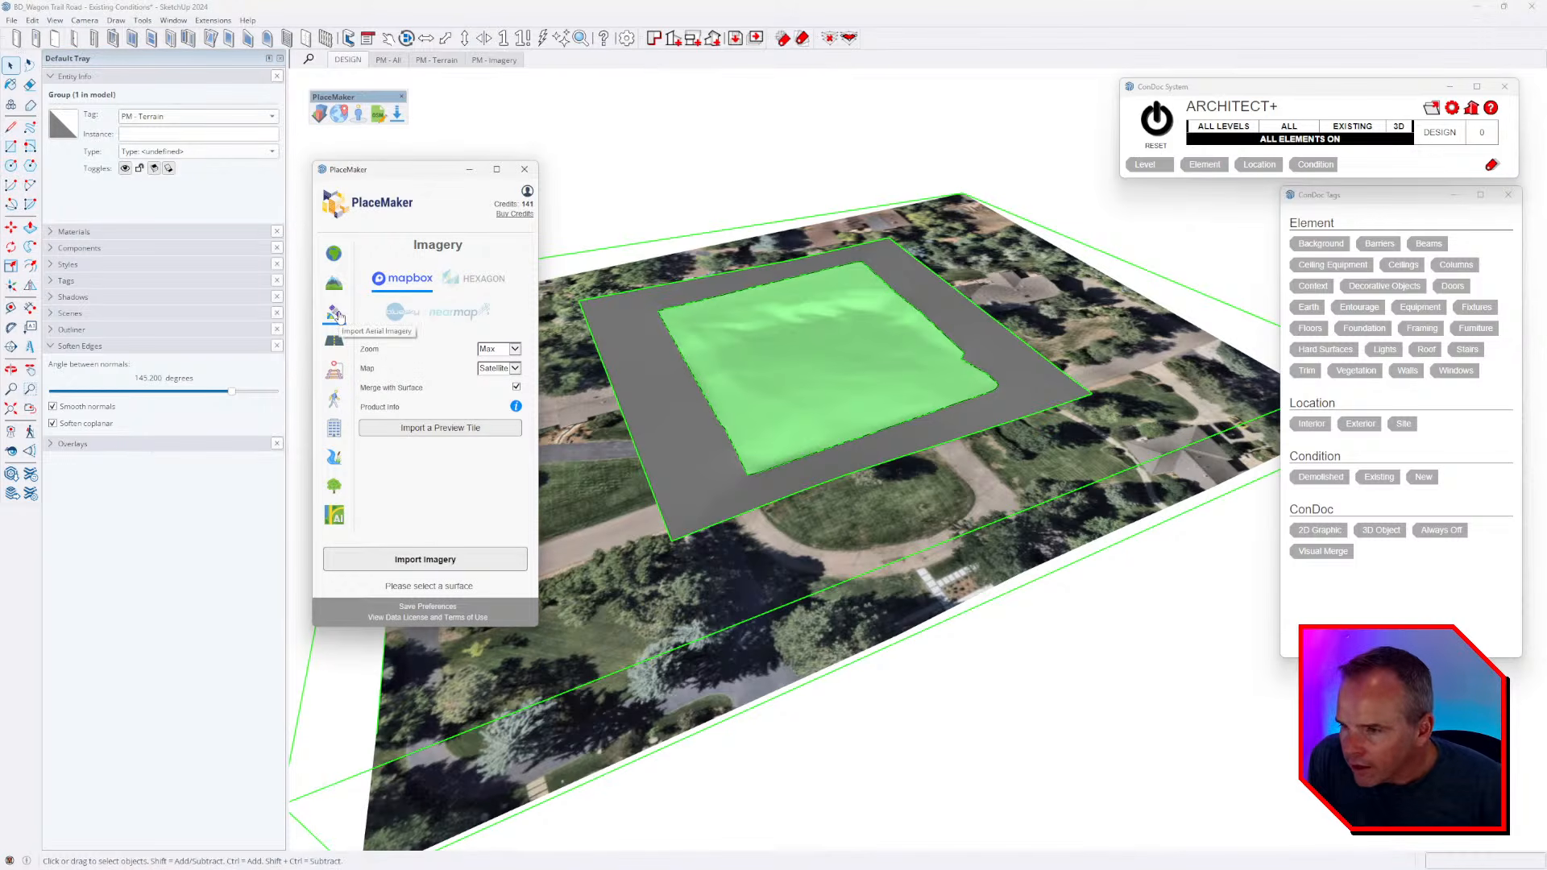
pyautogui.click(464, 312)
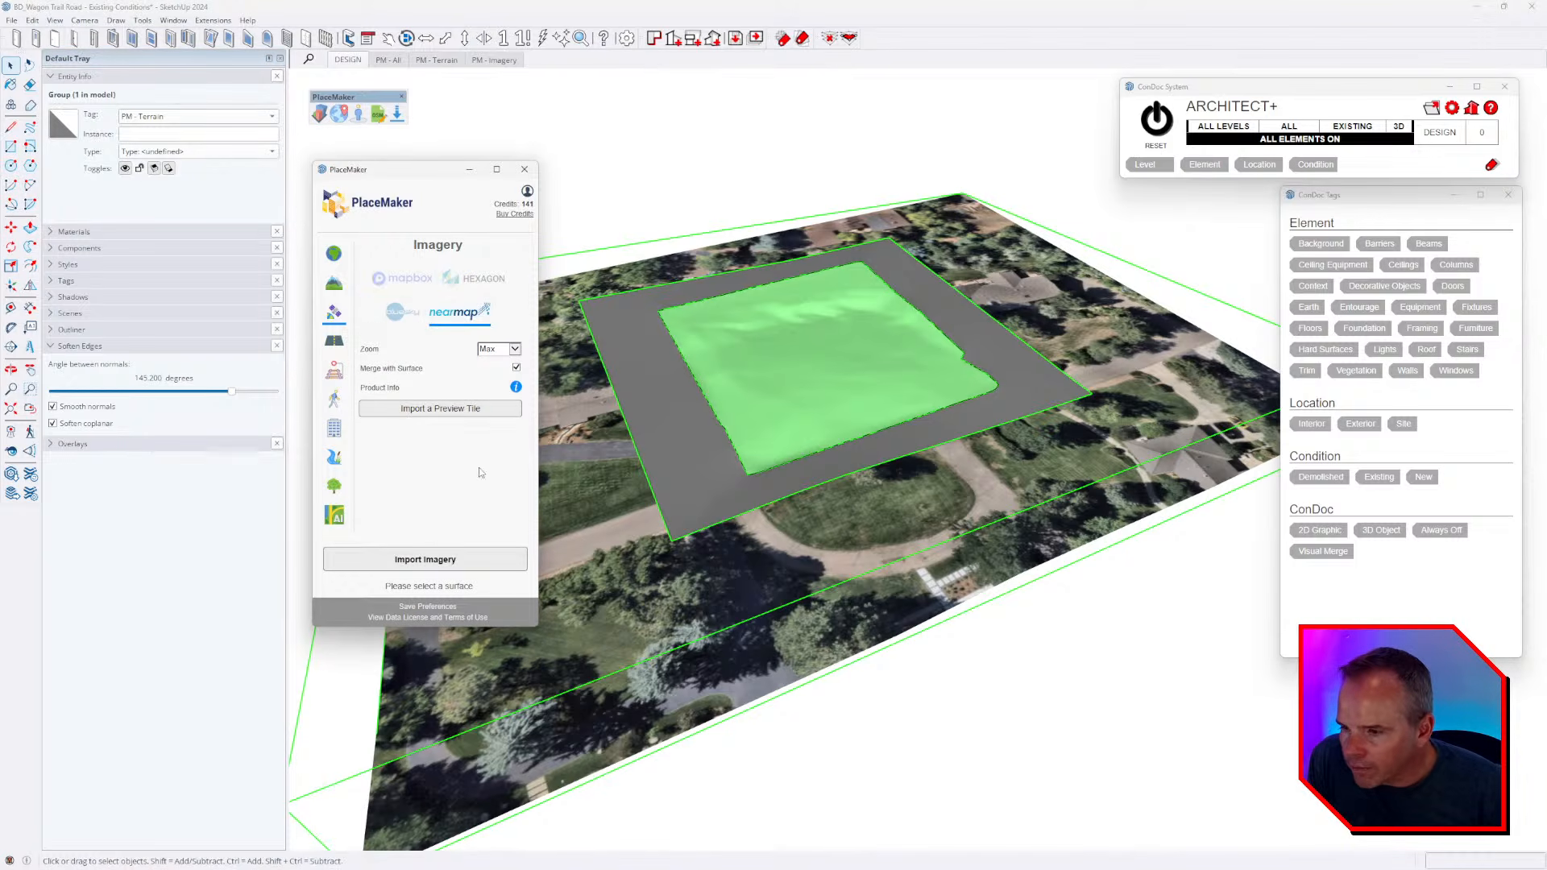
pyautogui.click(466, 563)
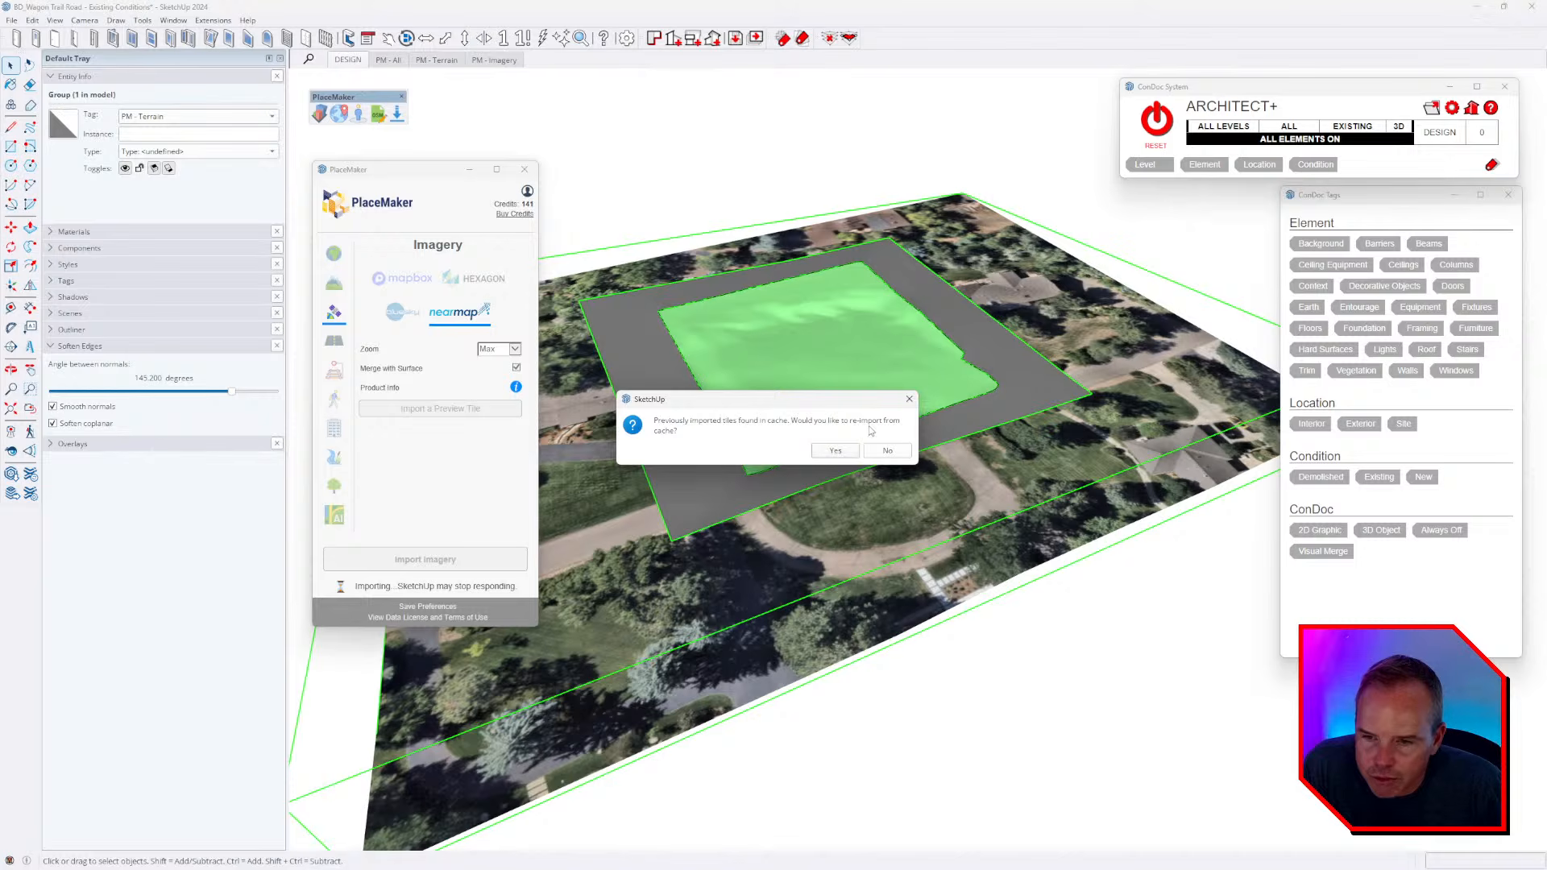
pyautogui.click(834, 451)
# - Try to import Nearmap imagery onto only the mesh of the grey transition surface nested in the terrain group
pyautogui.scroll(5, 934, 352)
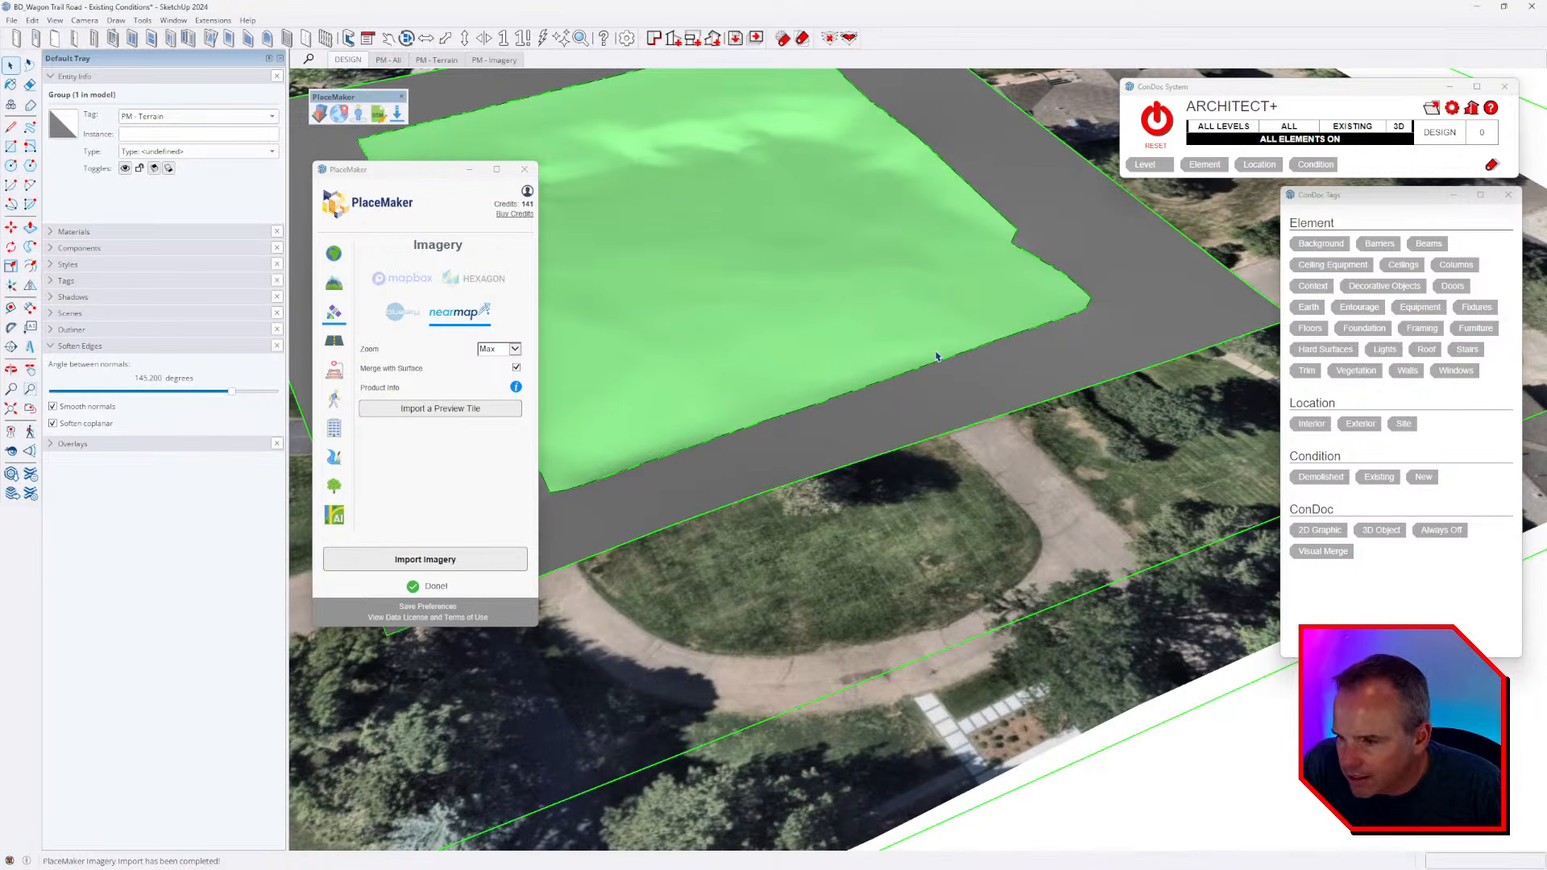
pyautogui.scroll(-5, 1066, 507)
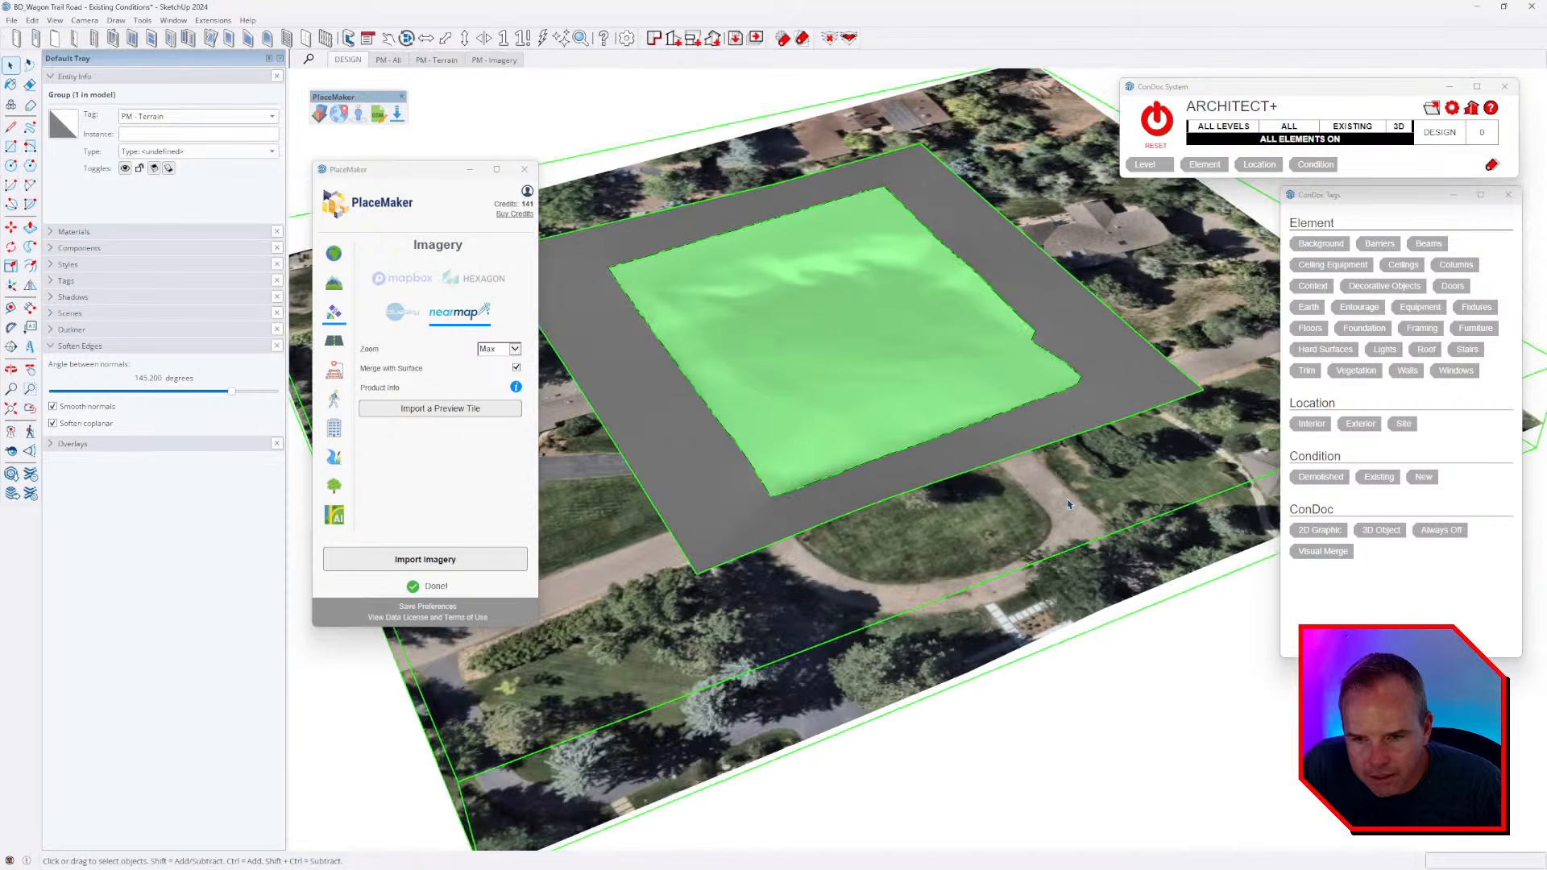
pyautogui.scroll(3, 789, 437)
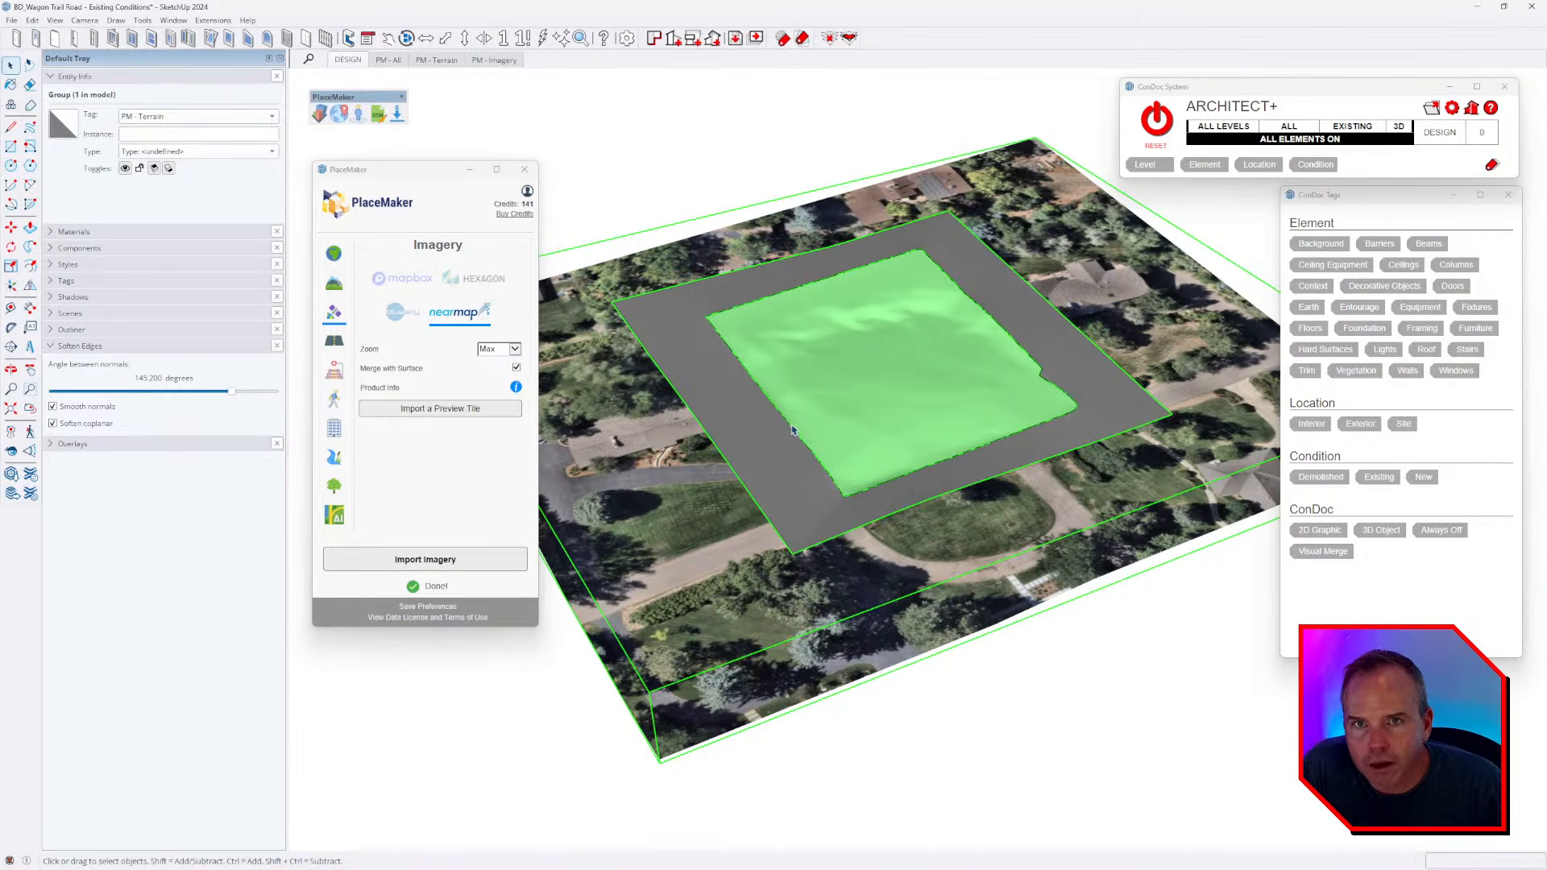
pyautogui.moveTo(911, 448); pyautogui.dragTo(892, 446, button='middle')
pyautogui.moveTo(743, 414)
pyautogui.mouseDown(button='middle')
pyautogui.moveTo(723, 368)
pyautogui.moveTo(749, 423)
pyautogui.mouseUp(button='middle')
pyautogui.doubleClick(752, 447)
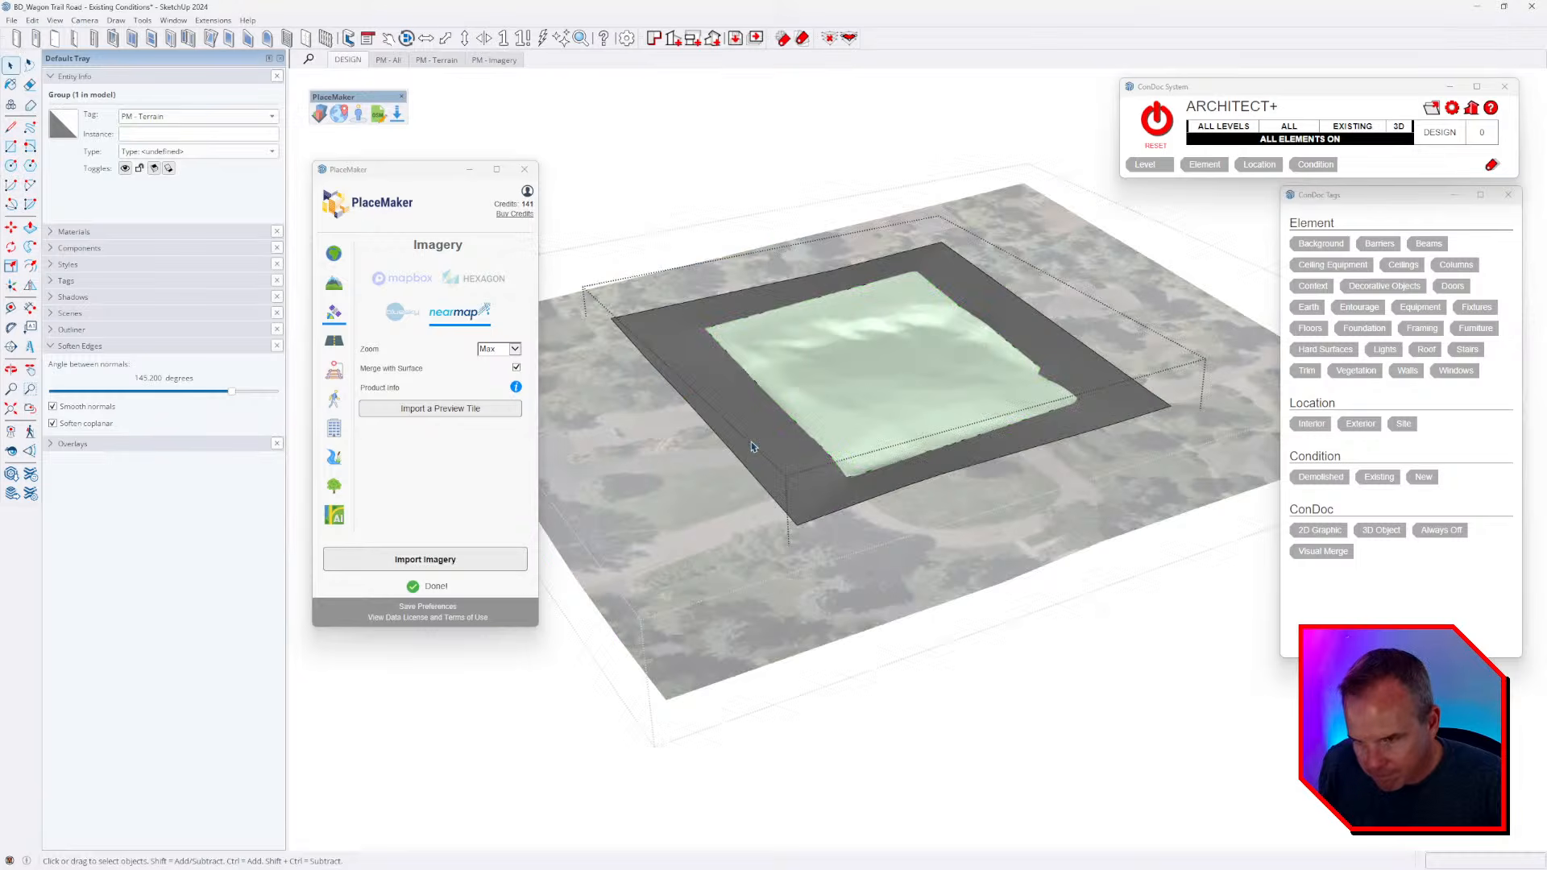
pyautogui.tripleClick(755, 445)
pyautogui.click(757, 445)
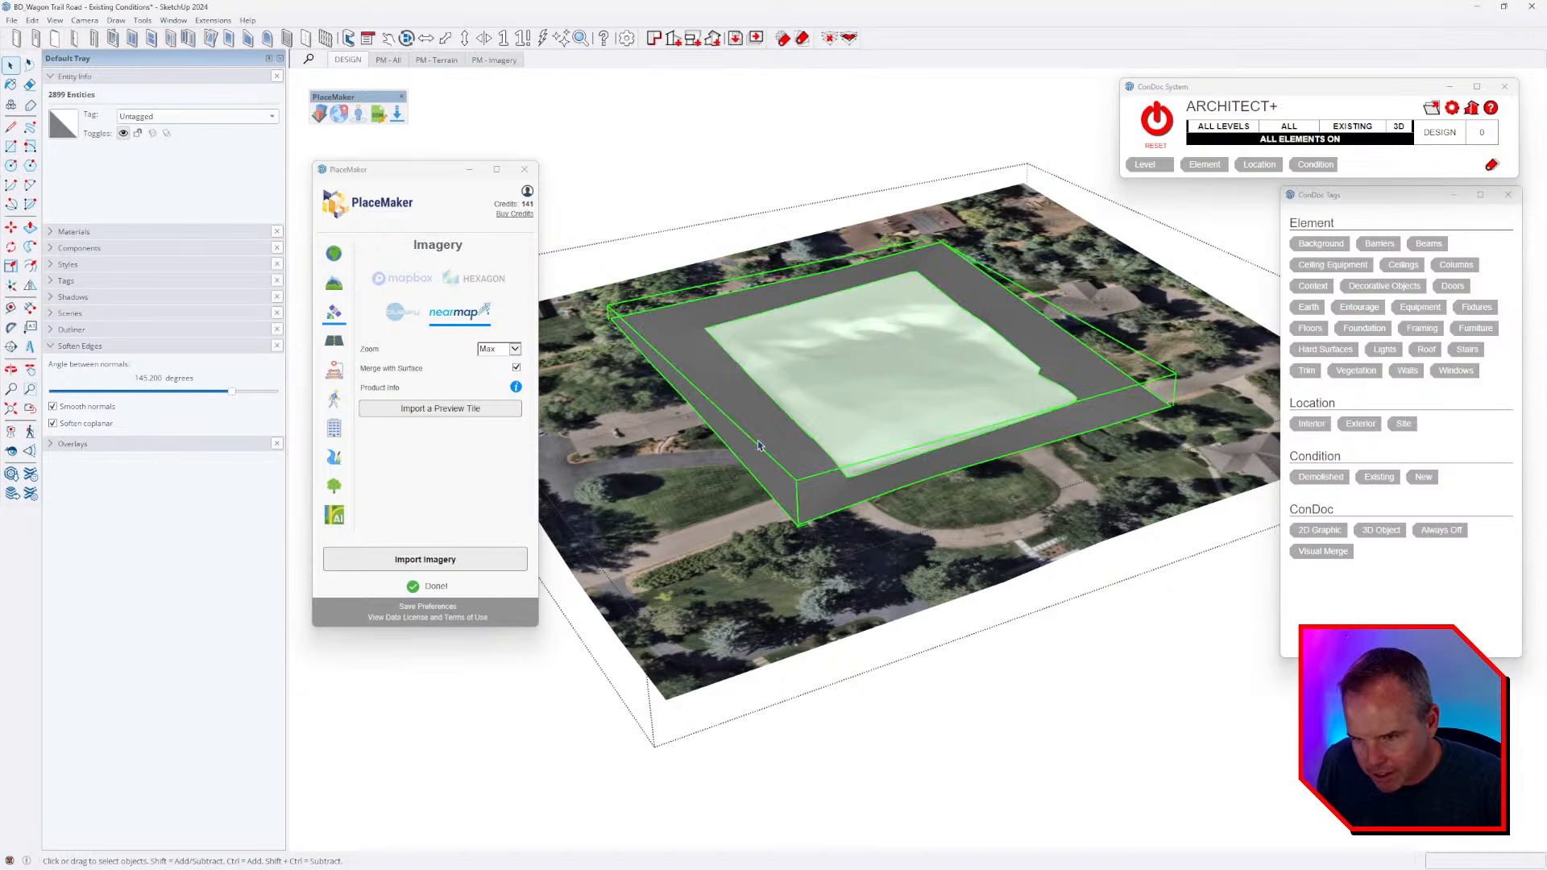
pyautogui.doubleClick(785, 419)
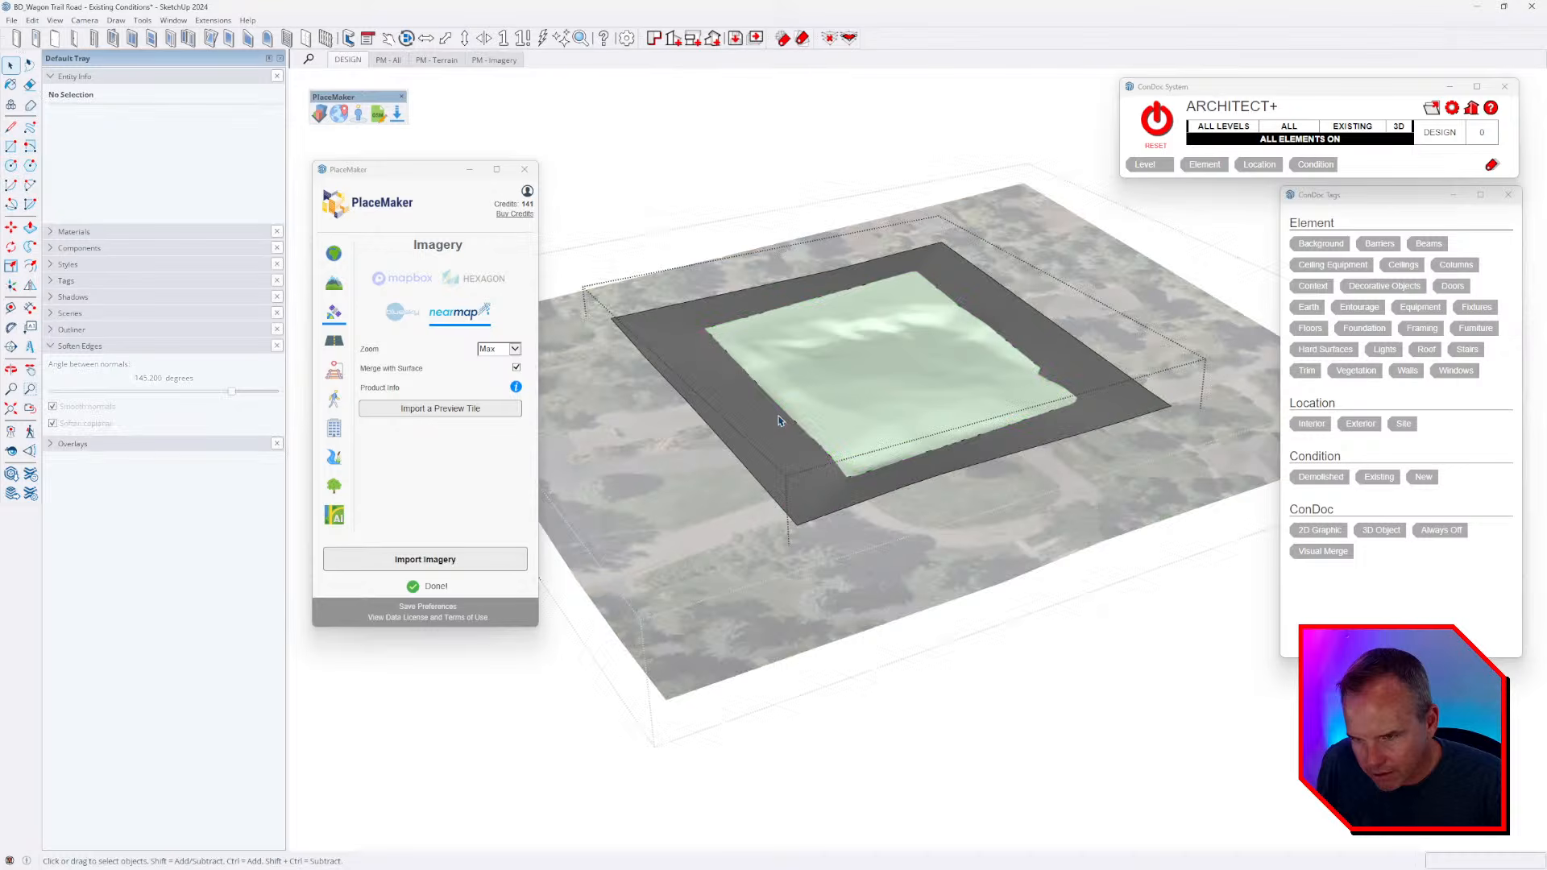
pyautogui.tripleClick(779, 466)
pyautogui.click(449, 557)
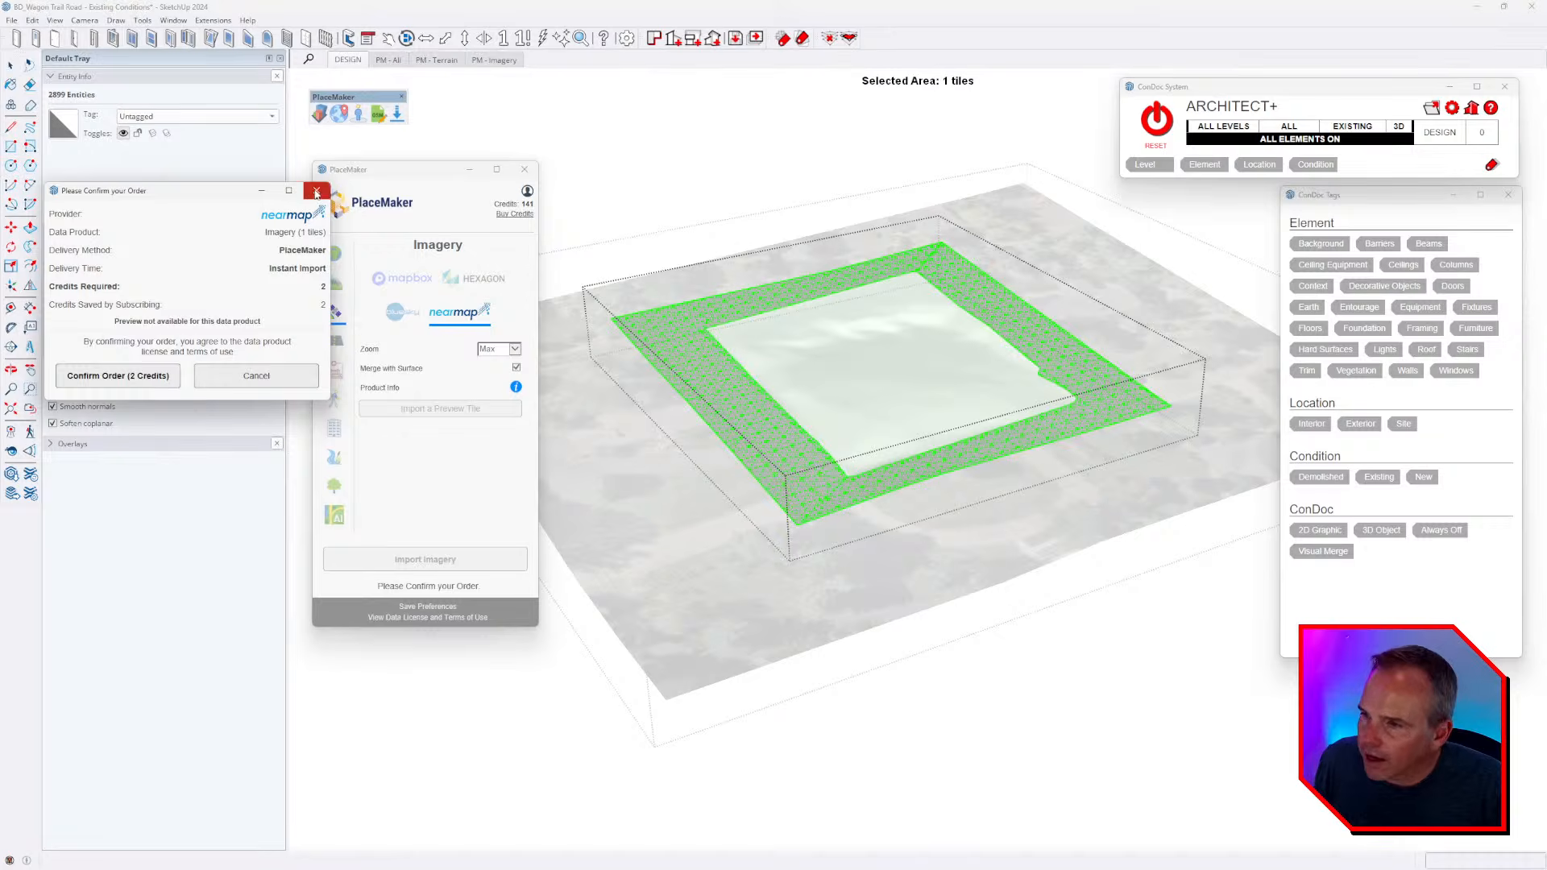
pyautogui.click(316, 192)
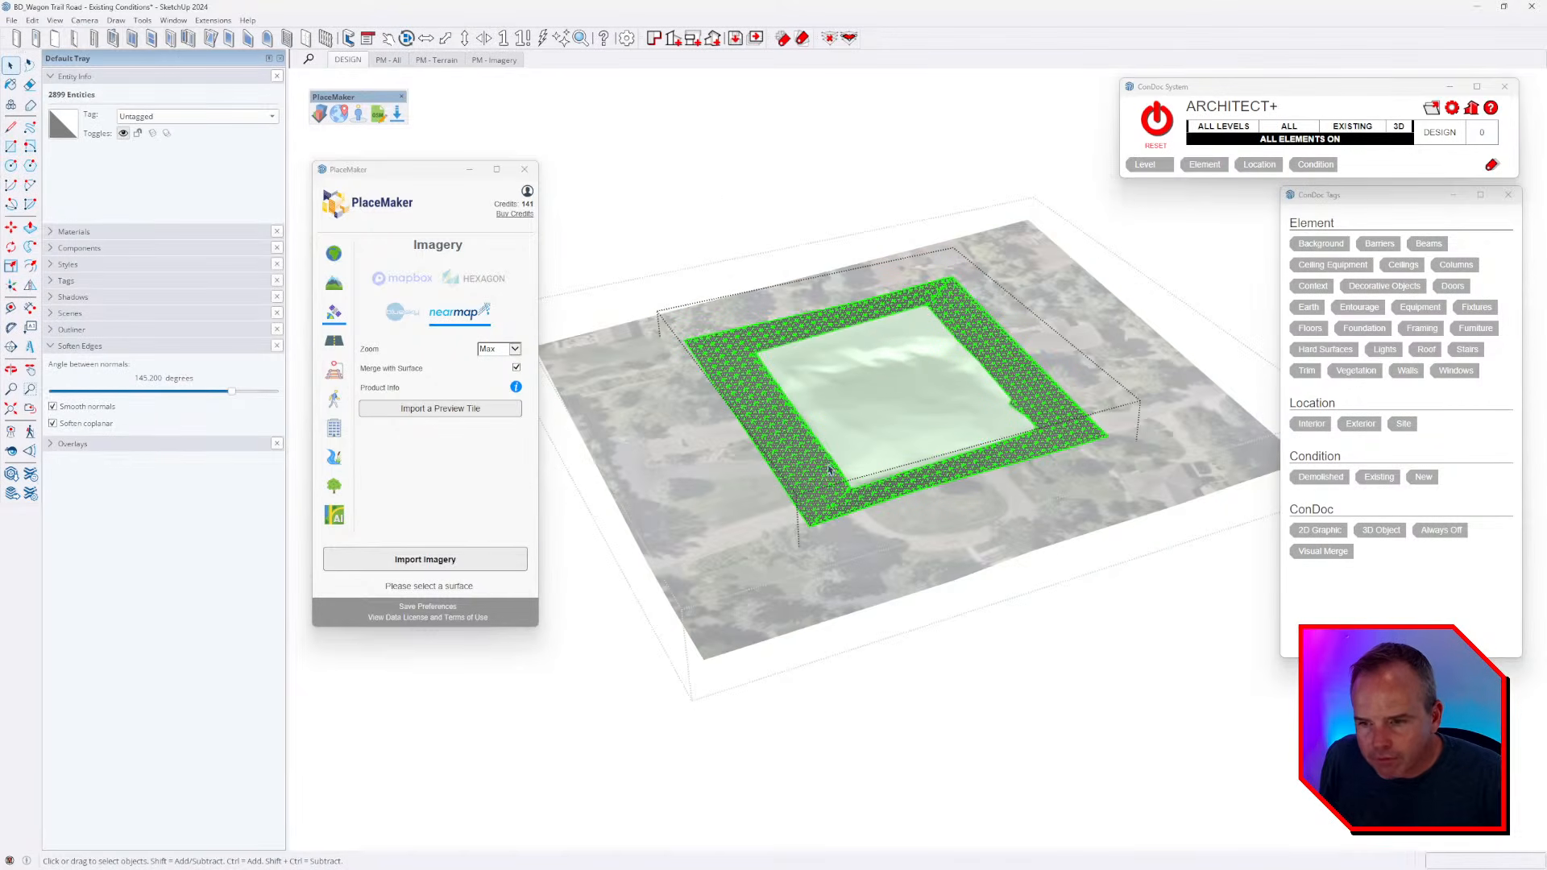
# - Explode the transition surface group inside the terrain group and select its mesh together with the surrounding terrain mesh
pyautogui.moveTo(866, 435); pyautogui.dragTo(825, 437, button='middle')
pyautogui.scroll(4, 825, 435)
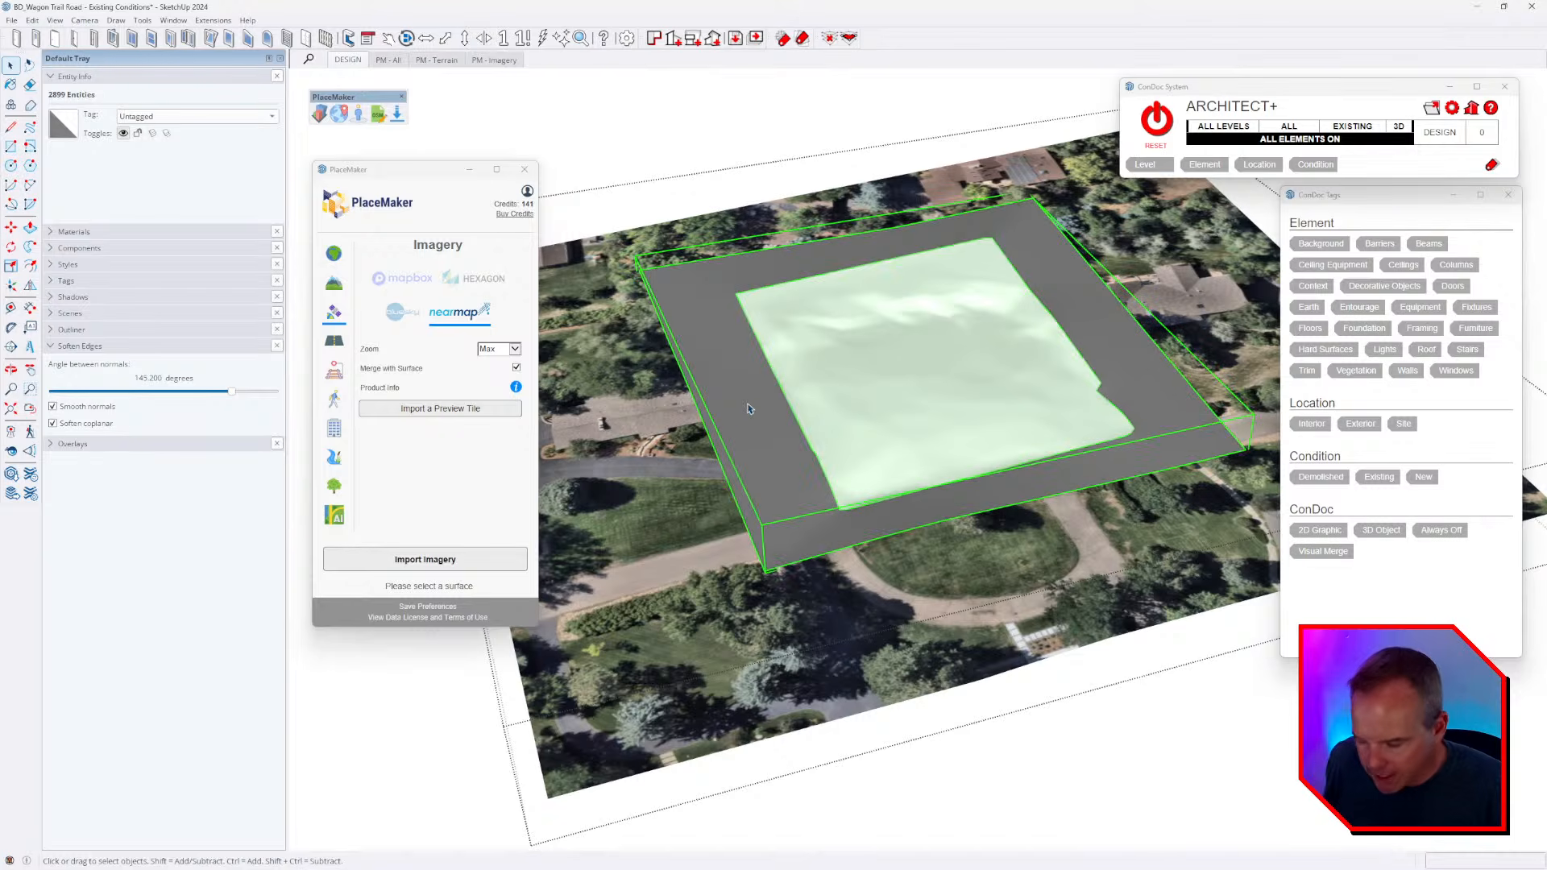
pyautogui.click(783, 553)
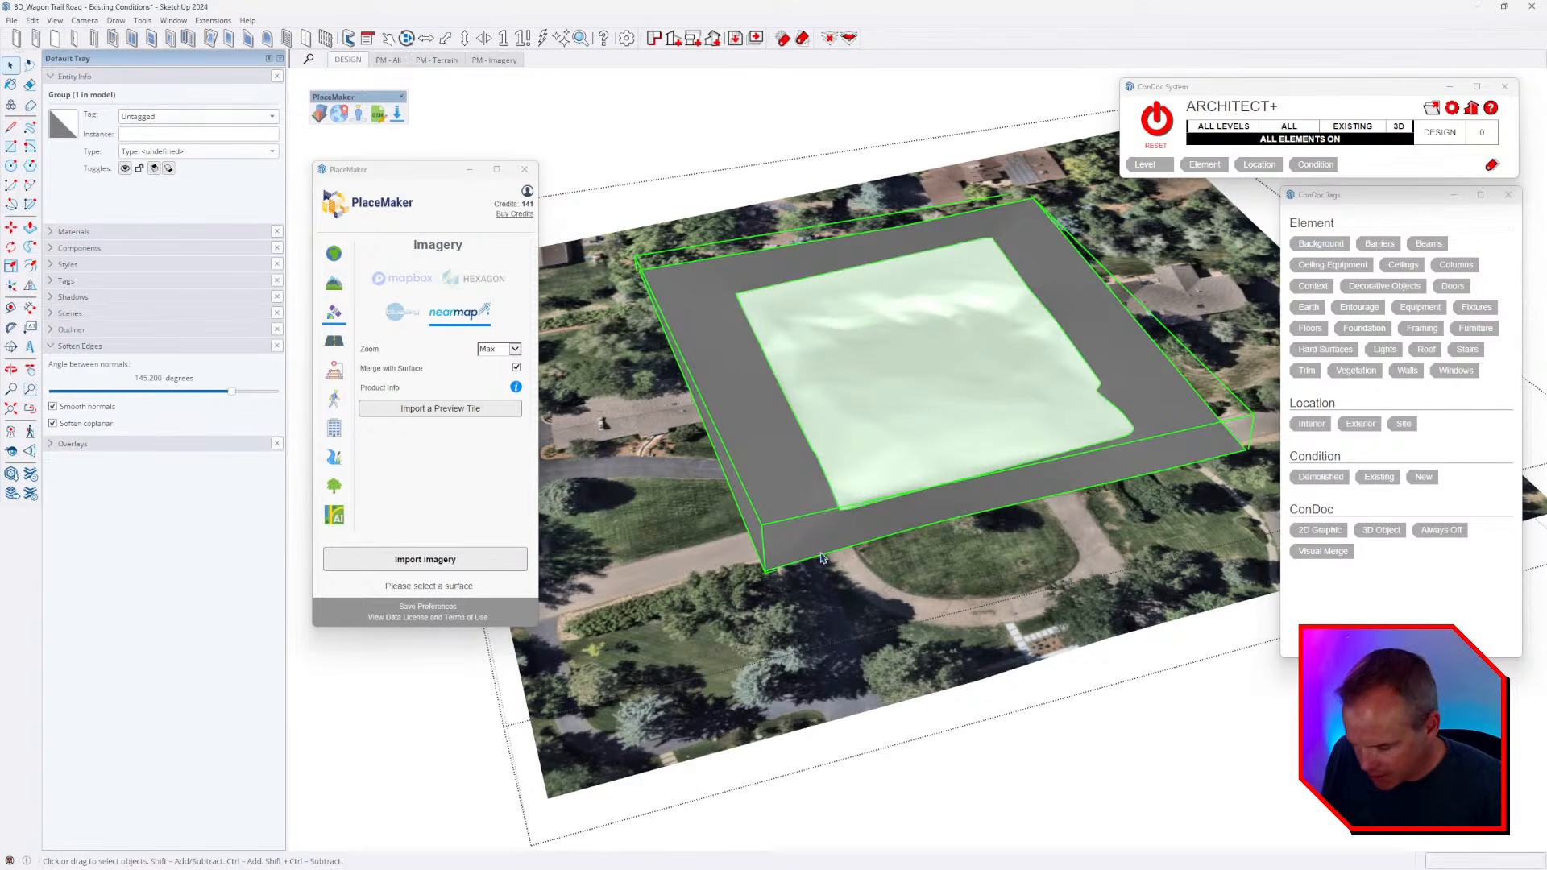
pyautogui.moveTo(839, 588); pyautogui.dragTo(880, 518, button='middle')
pyautogui.press('x')
pyautogui.press('space')
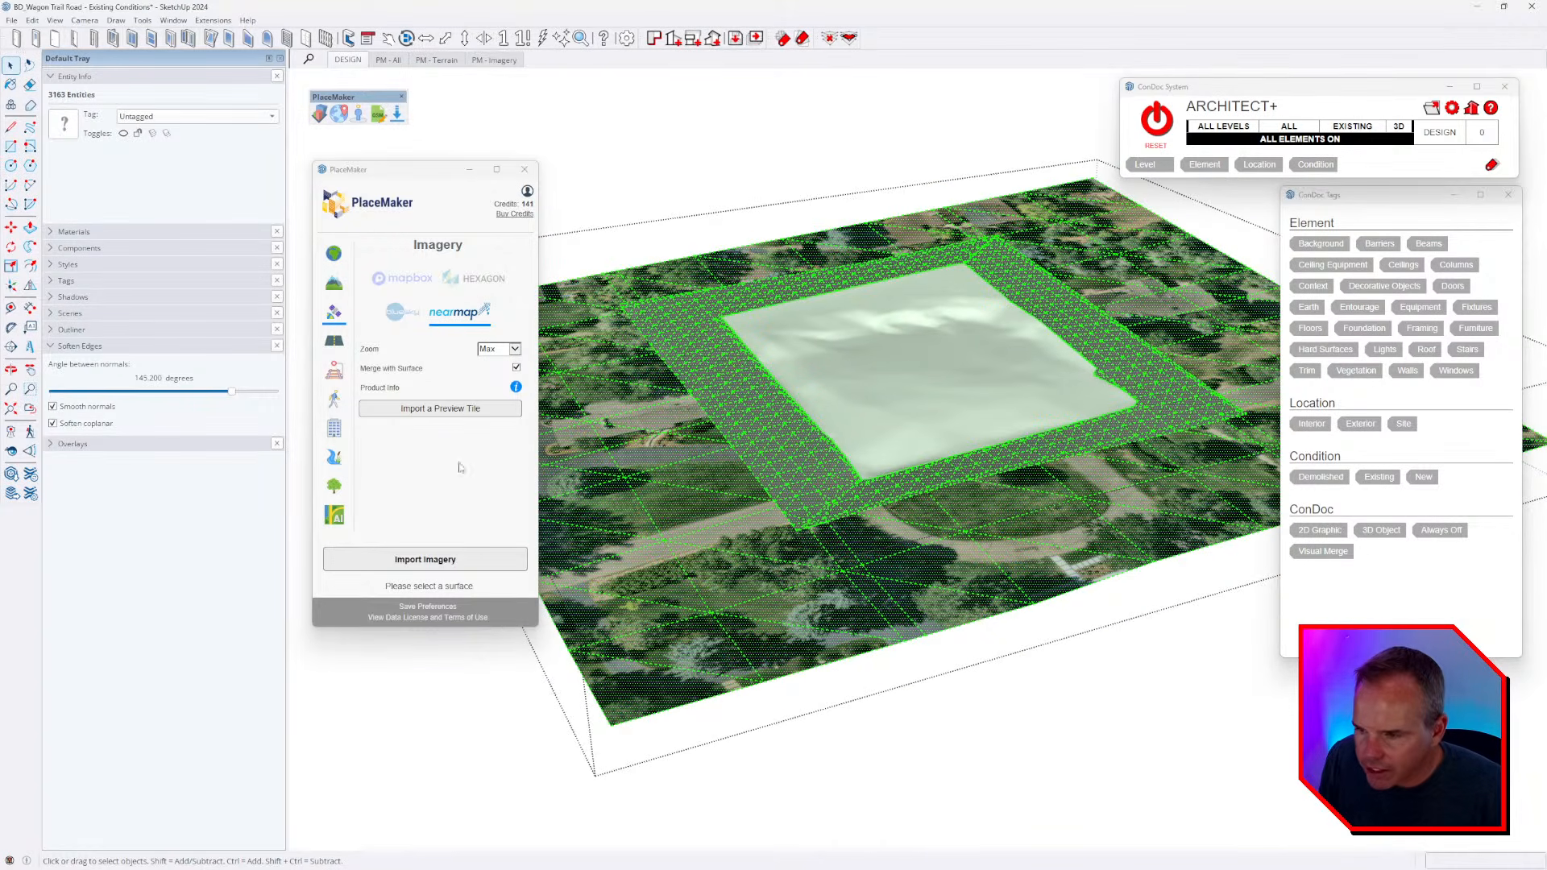
# - Import Nearmap imagery onto the selected terrain at Max zoom, merged with the surface, reusing the cached tiles
pyautogui.click(425, 559)
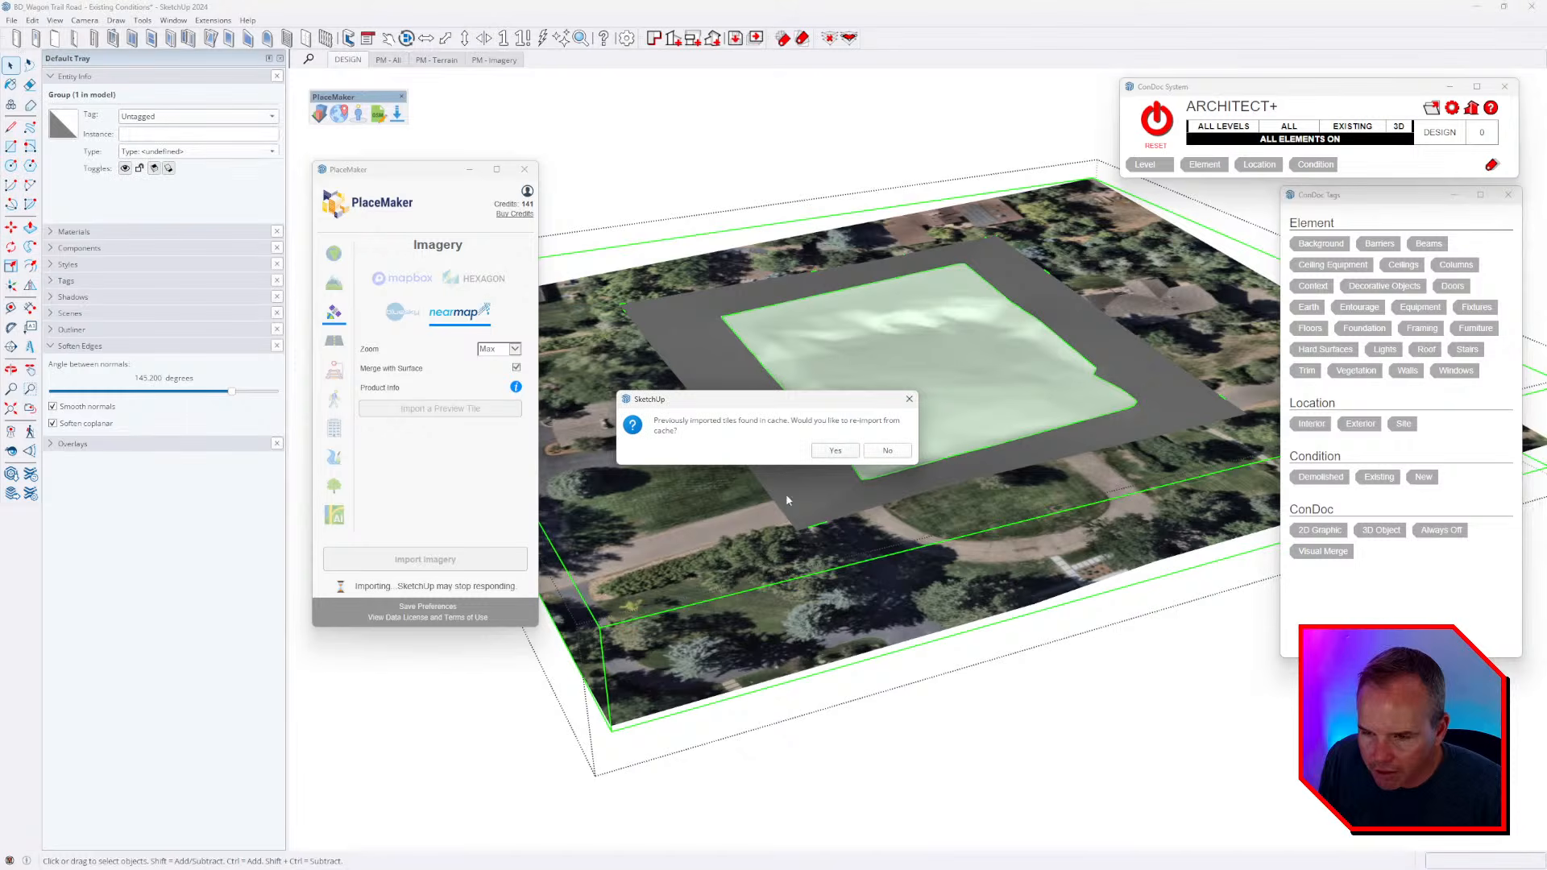
pyautogui.click(833, 451)
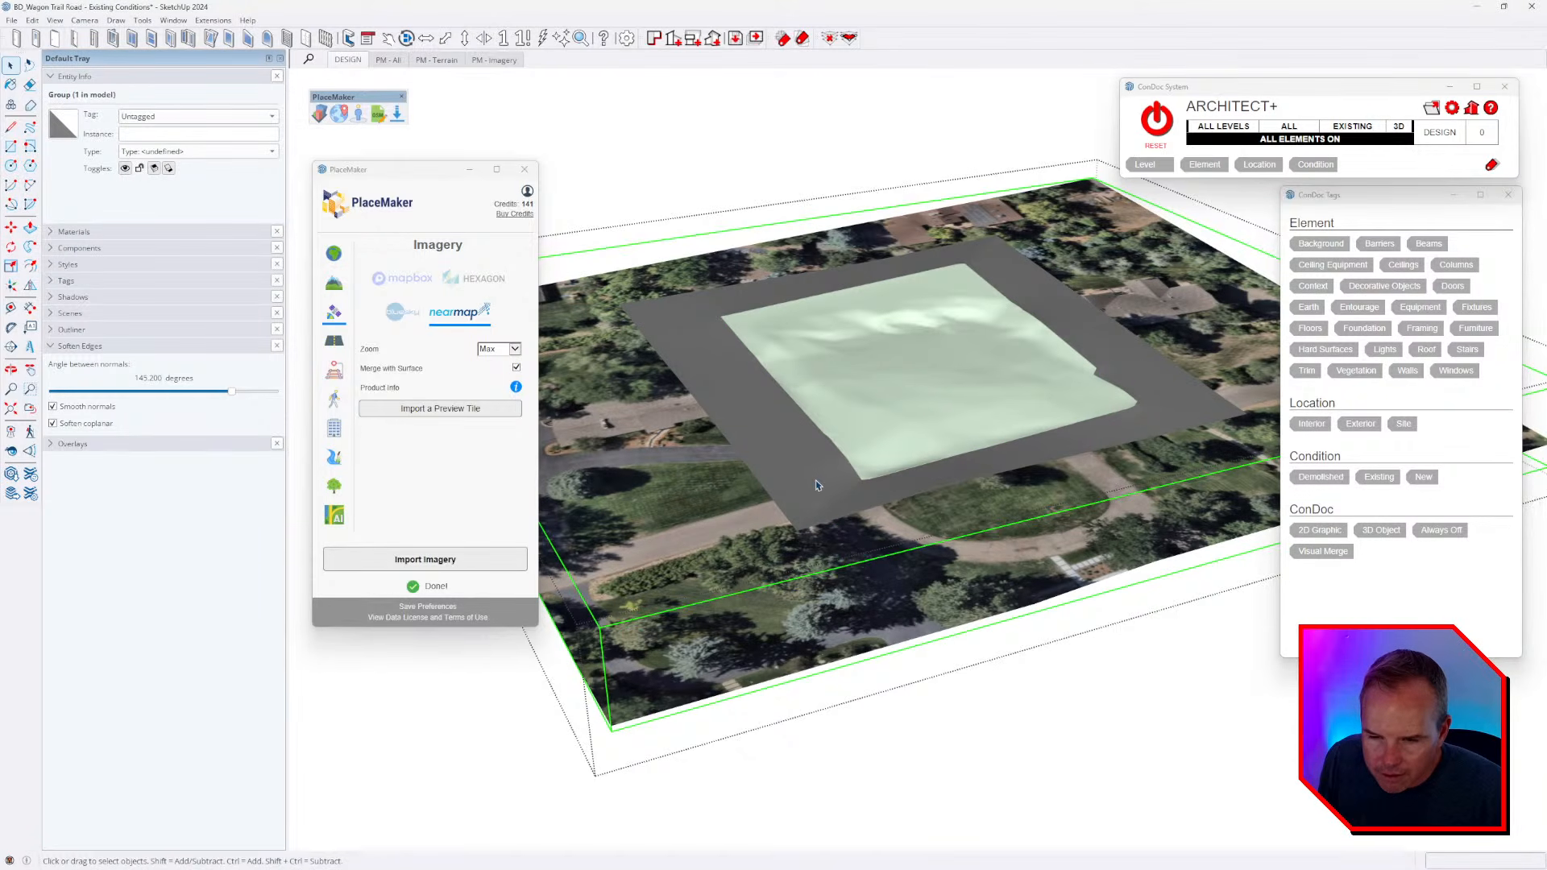
pyautogui.moveTo(822, 480); pyautogui.dragTo(810, 471, button='middle')
pyautogui.hotkey('shift', 'x')
pyautogui.hotkey('ctrl', 't')
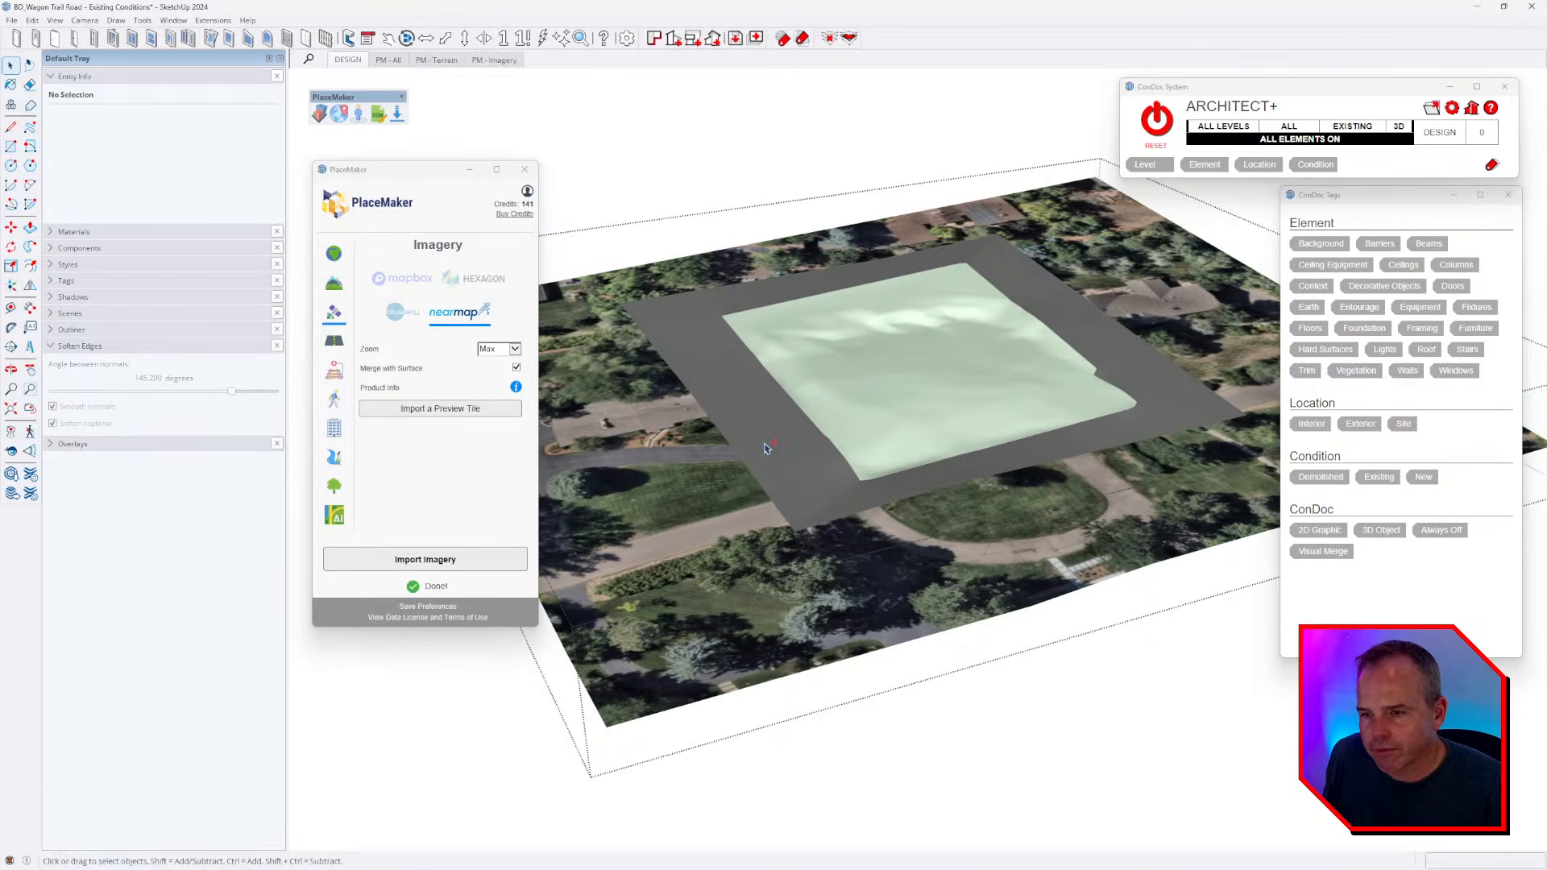
# - Try deleting the dark grey ring surface around the site, and undo the deletion
pyautogui.moveTo(780, 448); pyautogui.dragTo(762, 451, button='middle')
pyautogui.click(787, 453)
pyautogui.press('Delete')
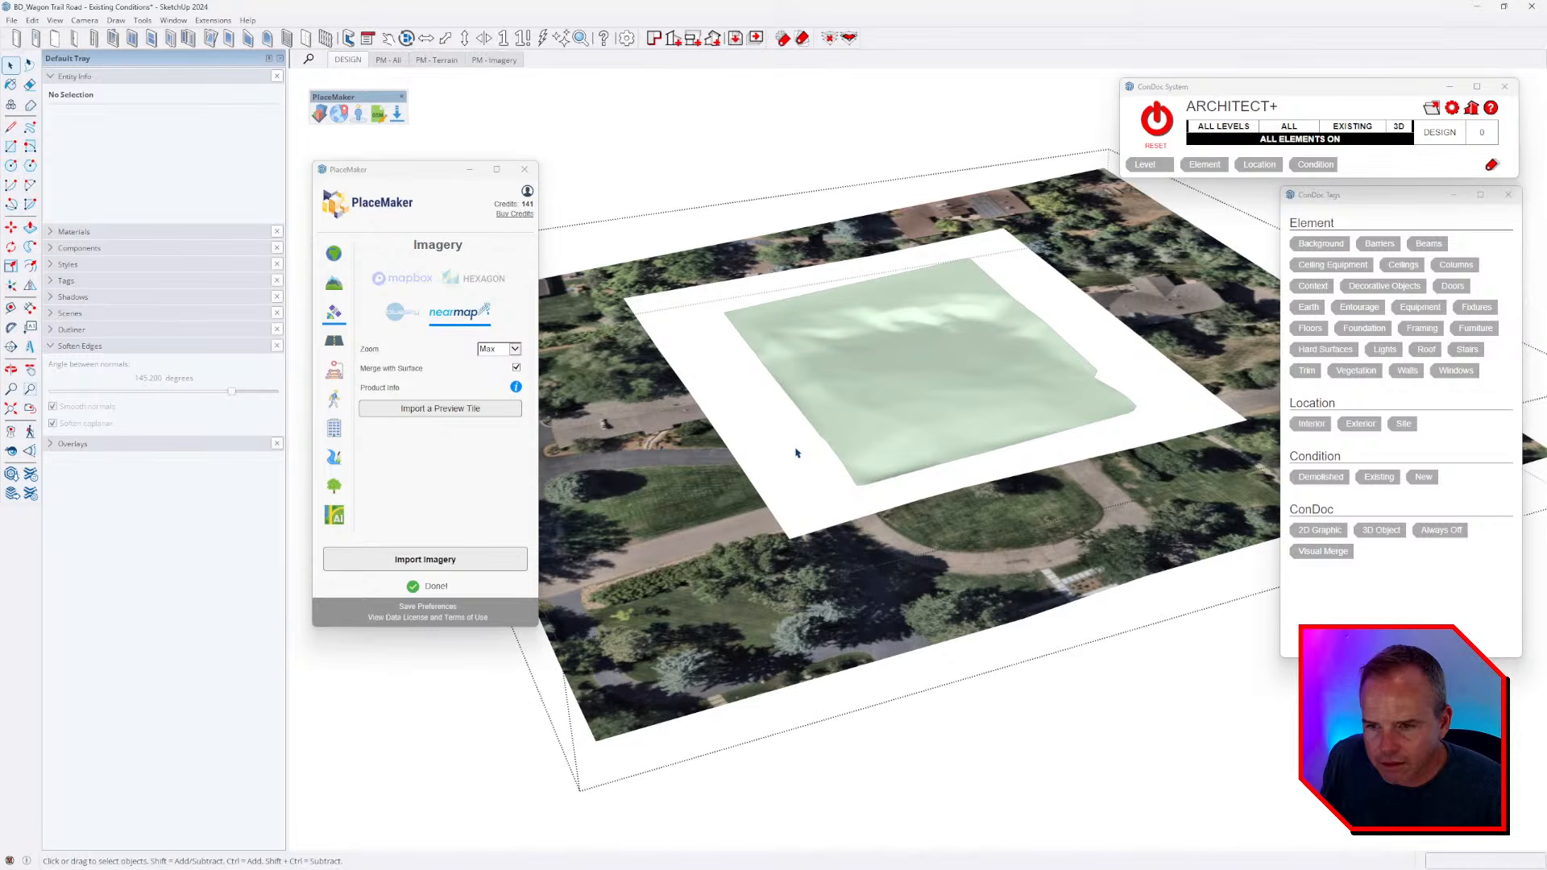
pyautogui.hotkey('ctrl', 'z')
pyautogui.scroll(-2, 805, 451)
pyautogui.moveTo(813, 449); pyautogui.dragTo(832, 429, button='middle')
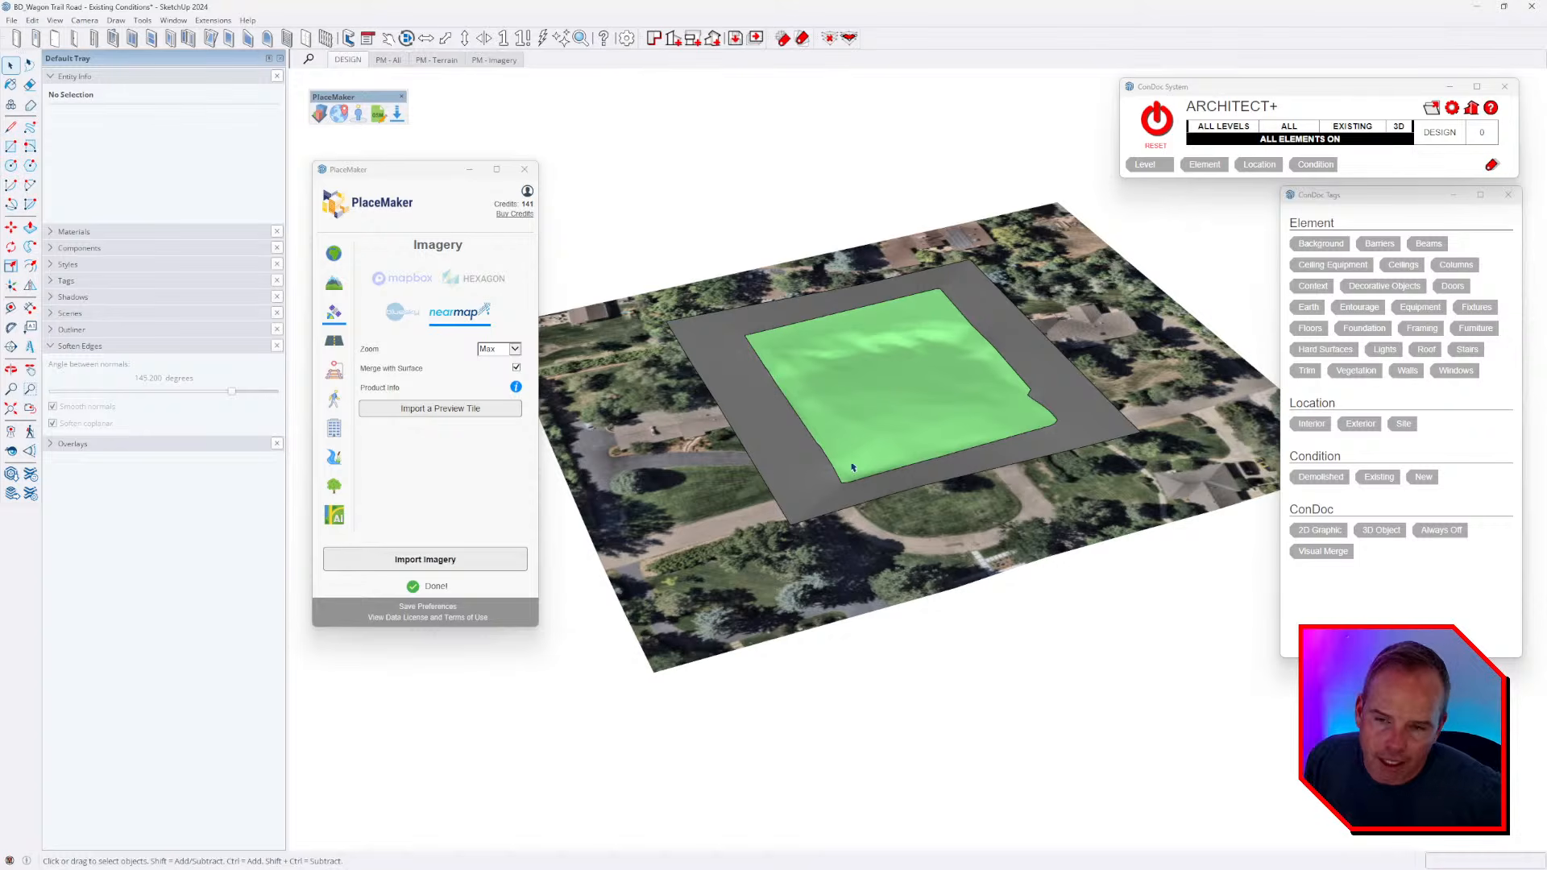
# - Make the PM - Imagery tag visible to show the flat aerial imagery
pyautogui.moveTo(1032, 495); pyautogui.dragTo(863, 539, button='middle')
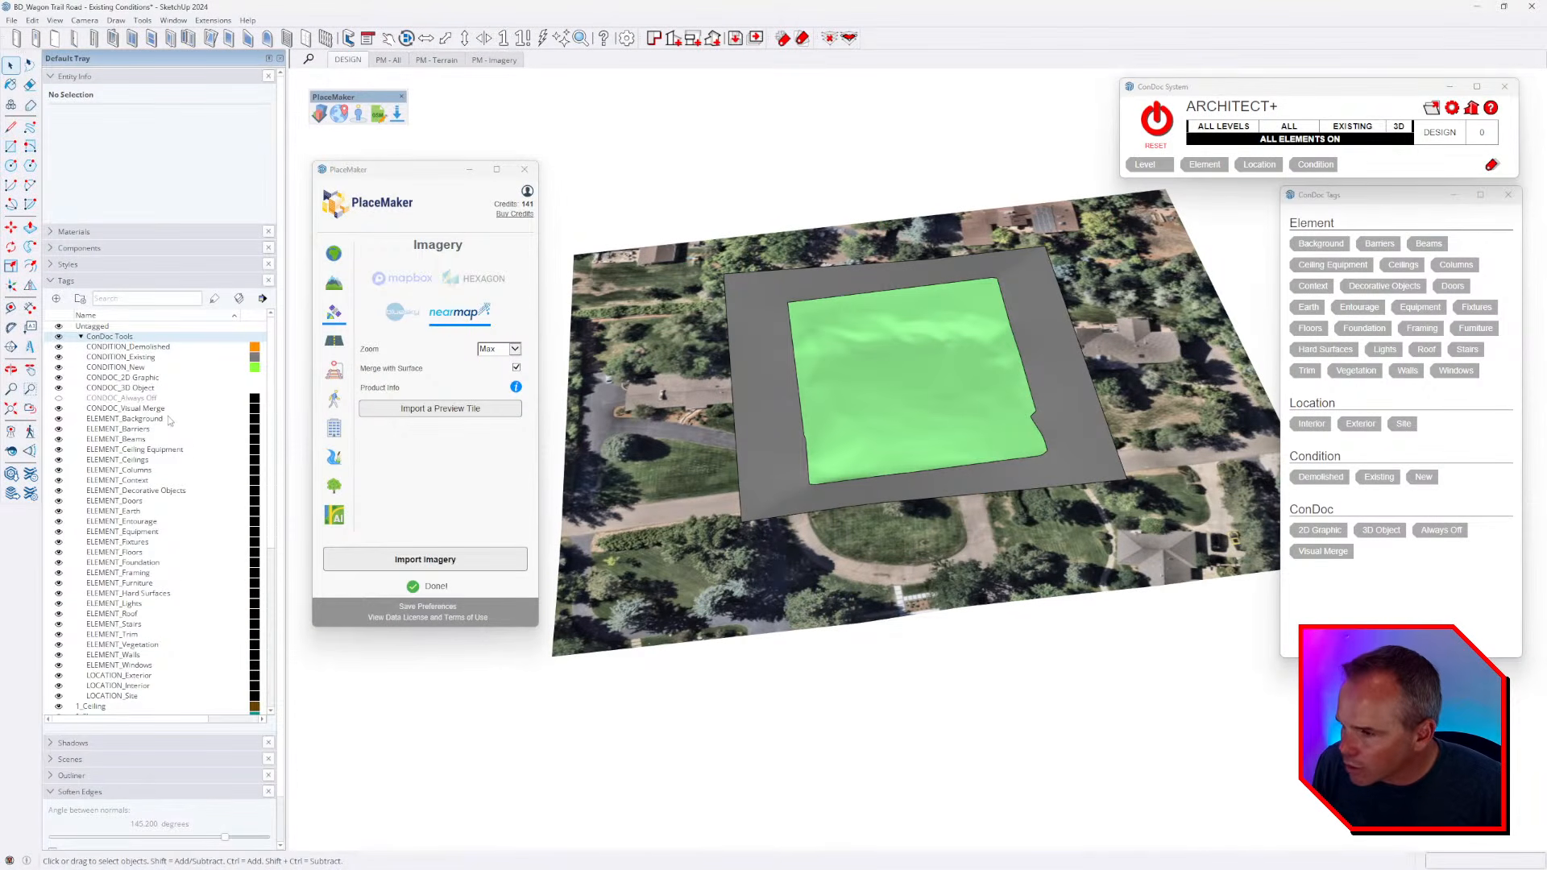
pyautogui.scroll(-10, 171, 427)
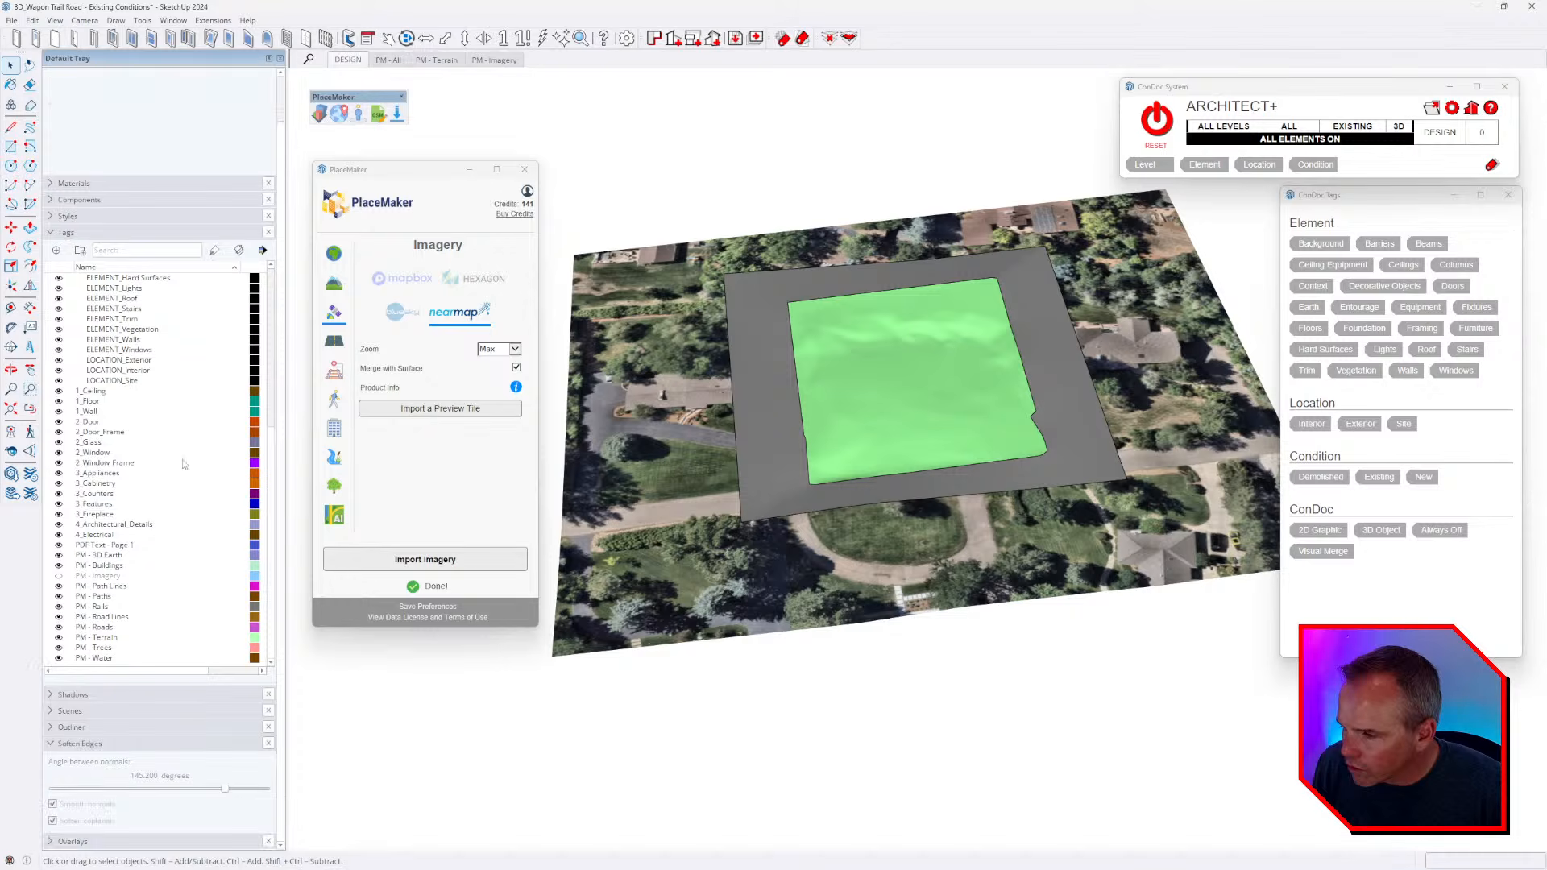
pyautogui.click(58, 575)
pyautogui.moveTo(904, 632); pyautogui.dragTo(927, 500, button='middle')
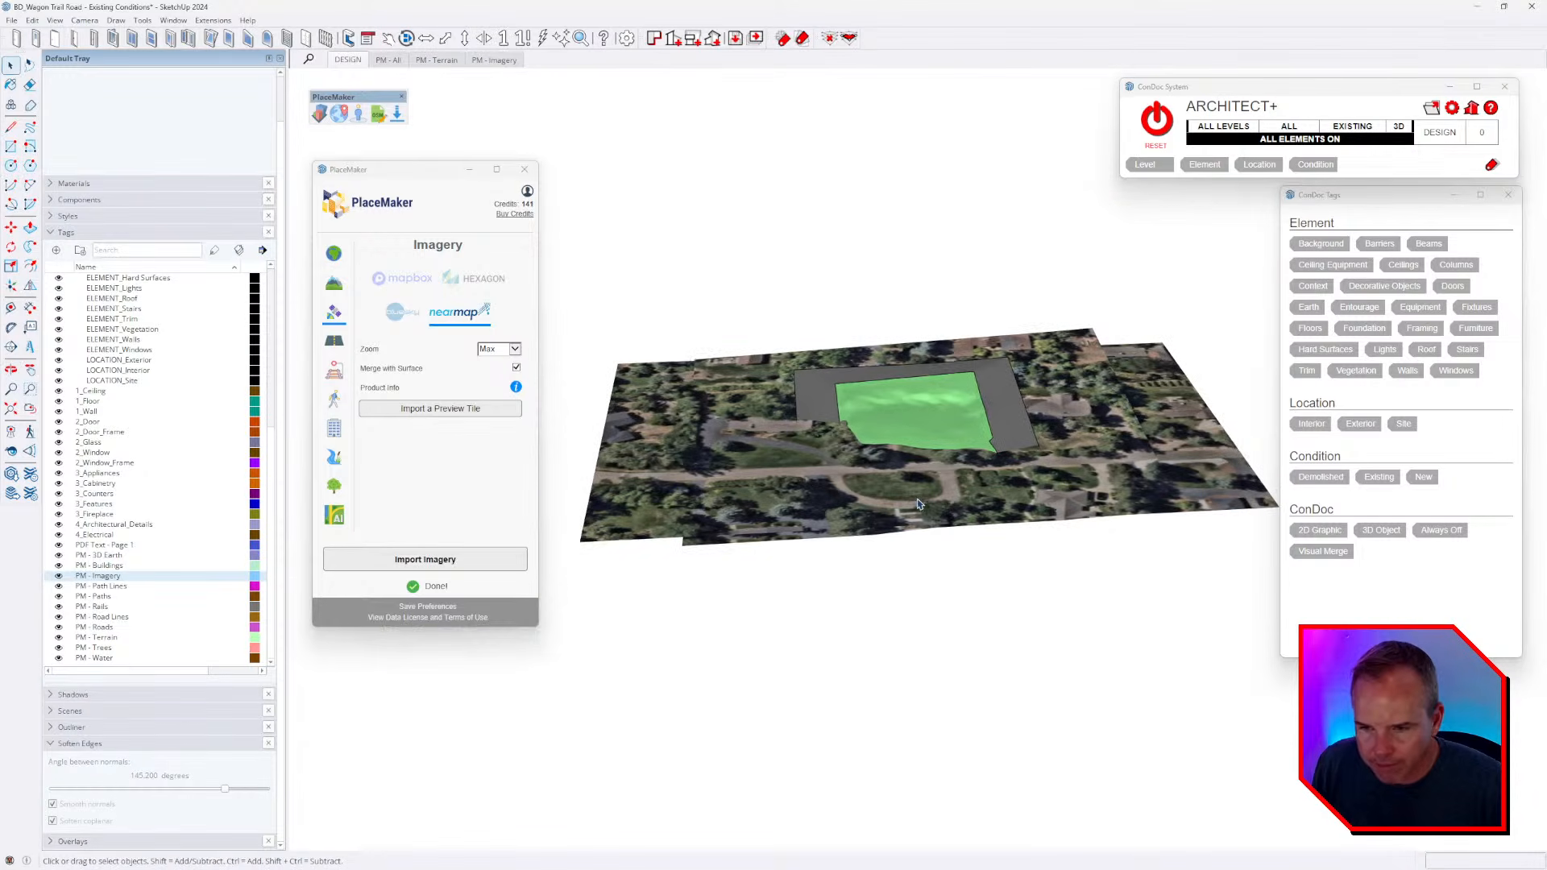
pyautogui.click(881, 464)
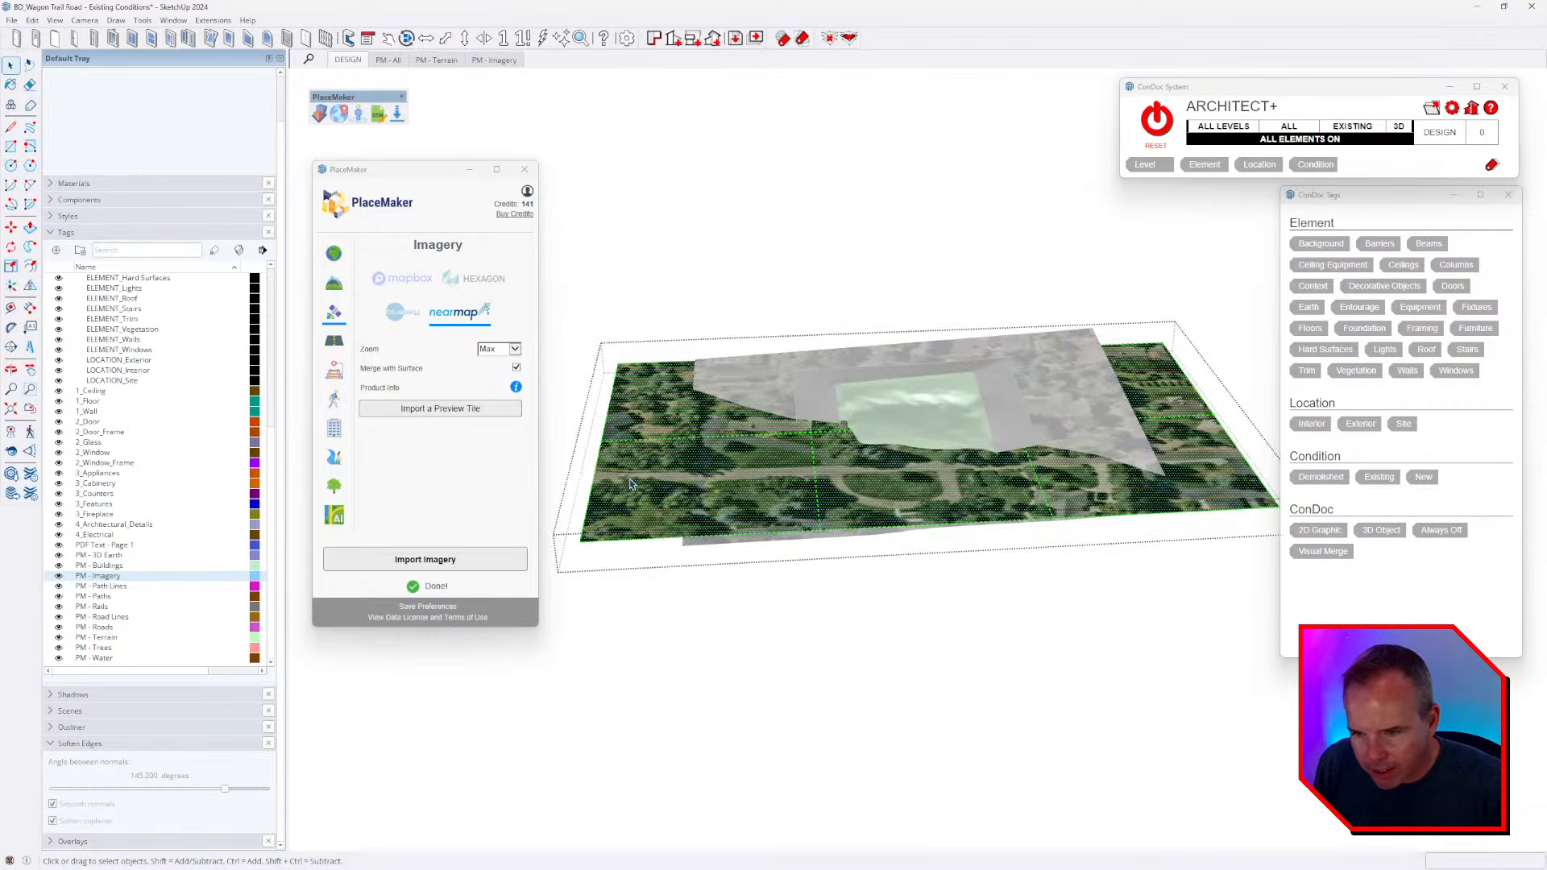
pyautogui.moveTo(931, 459); pyautogui.dragTo(943, 516, button='middle')
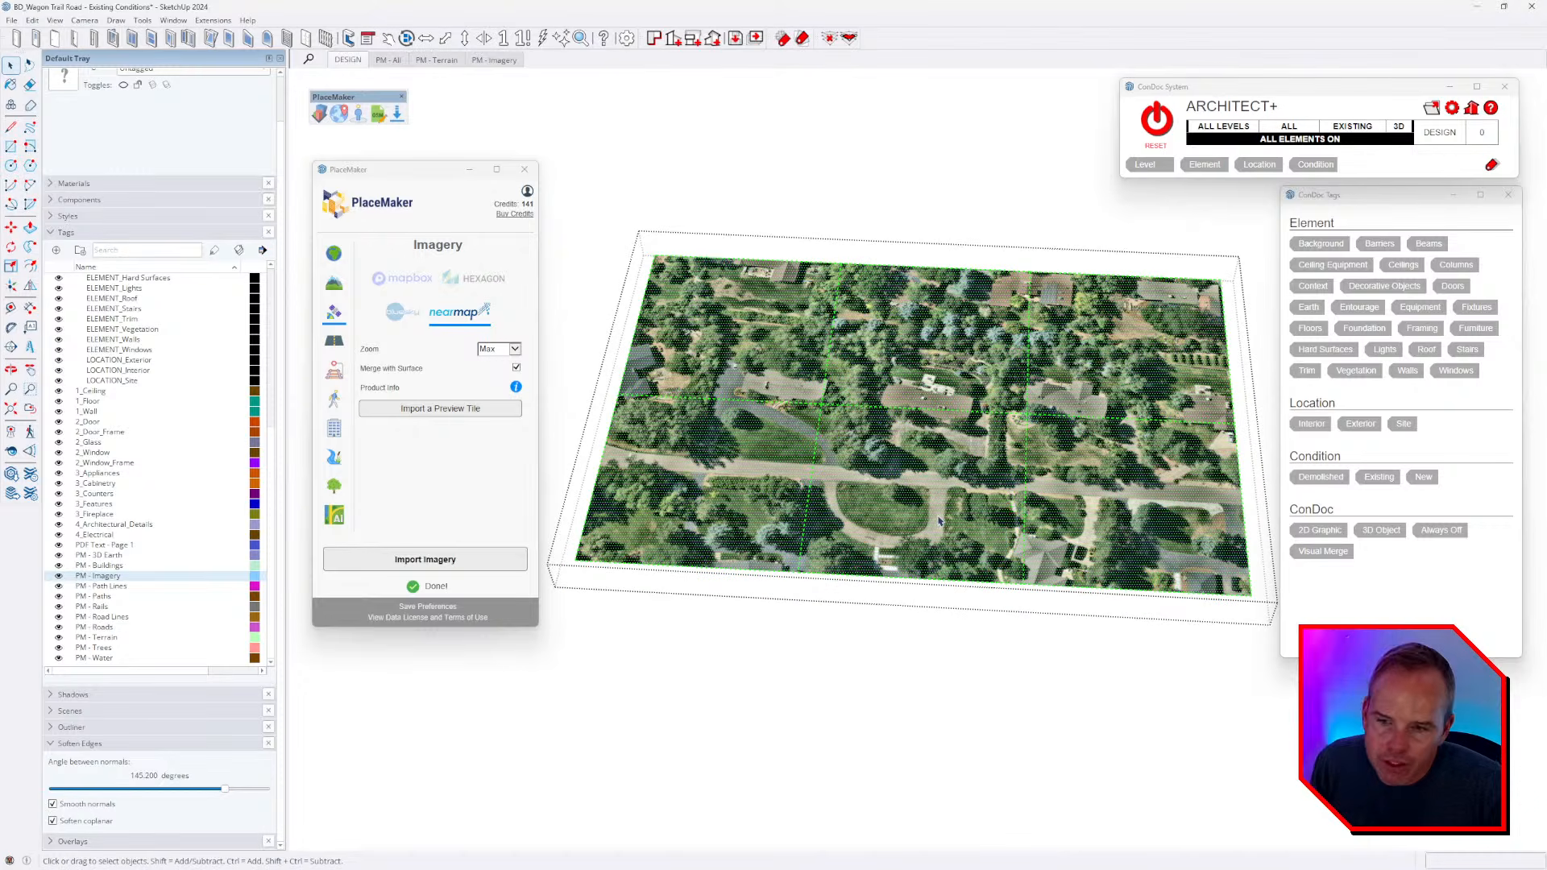
pyautogui.scroll(-3, 930, 460)
pyautogui.moveTo(931, 480); pyautogui.dragTo(933, 451, button='middle')
pyautogui.click(933, 450)
pyautogui.tripleClick(933, 450)
pyautogui.press('m')
pyautogui.press('ctrl')
pyautogui.click(936, 471)
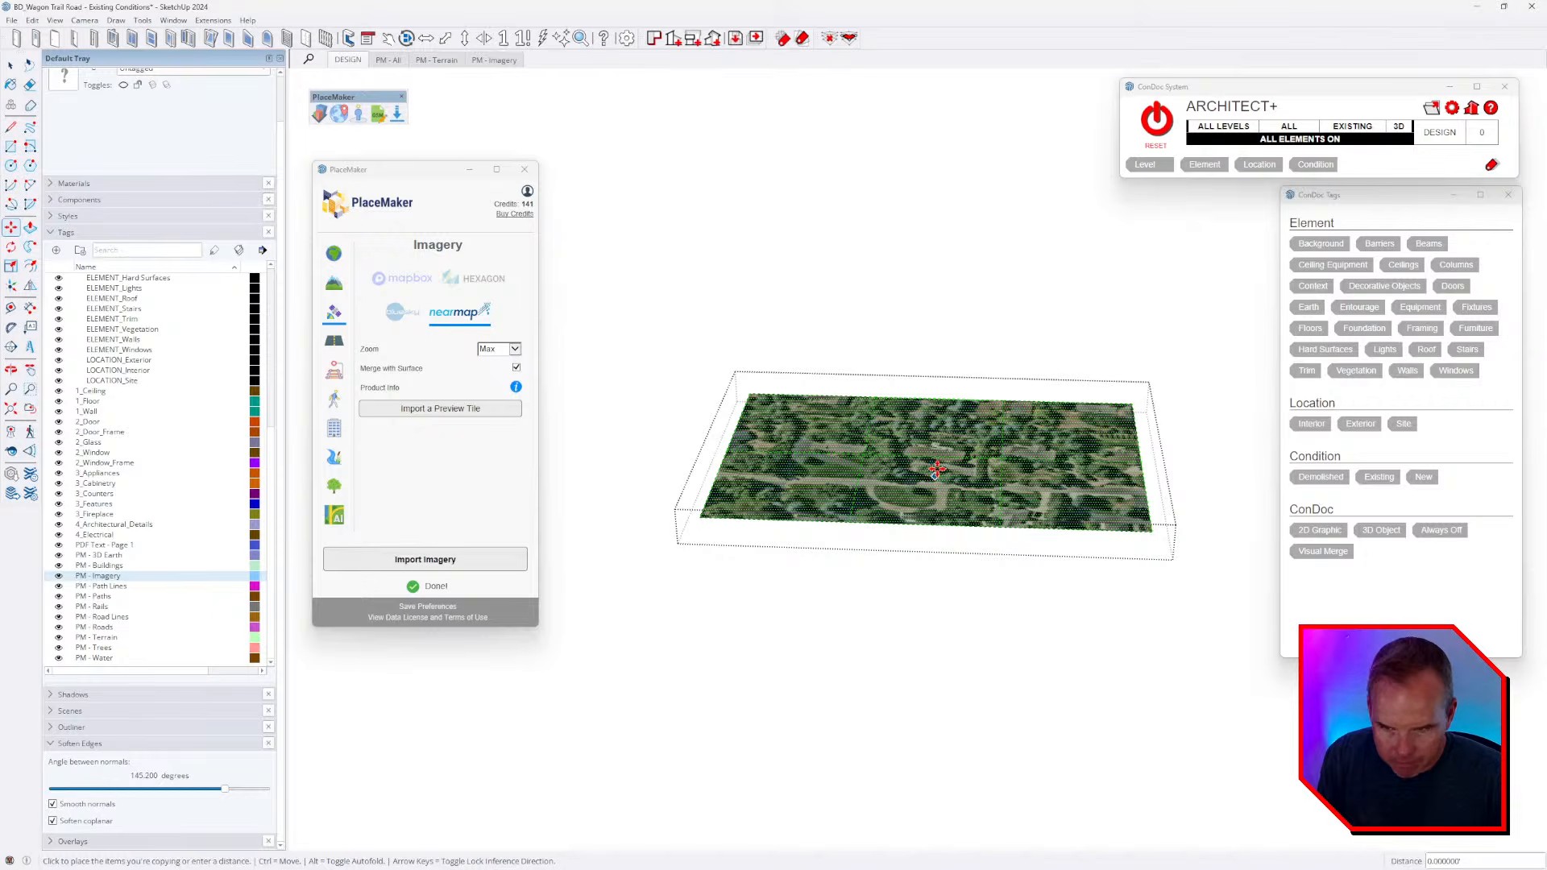
pyautogui.press('Escape')
pyautogui.press('space')
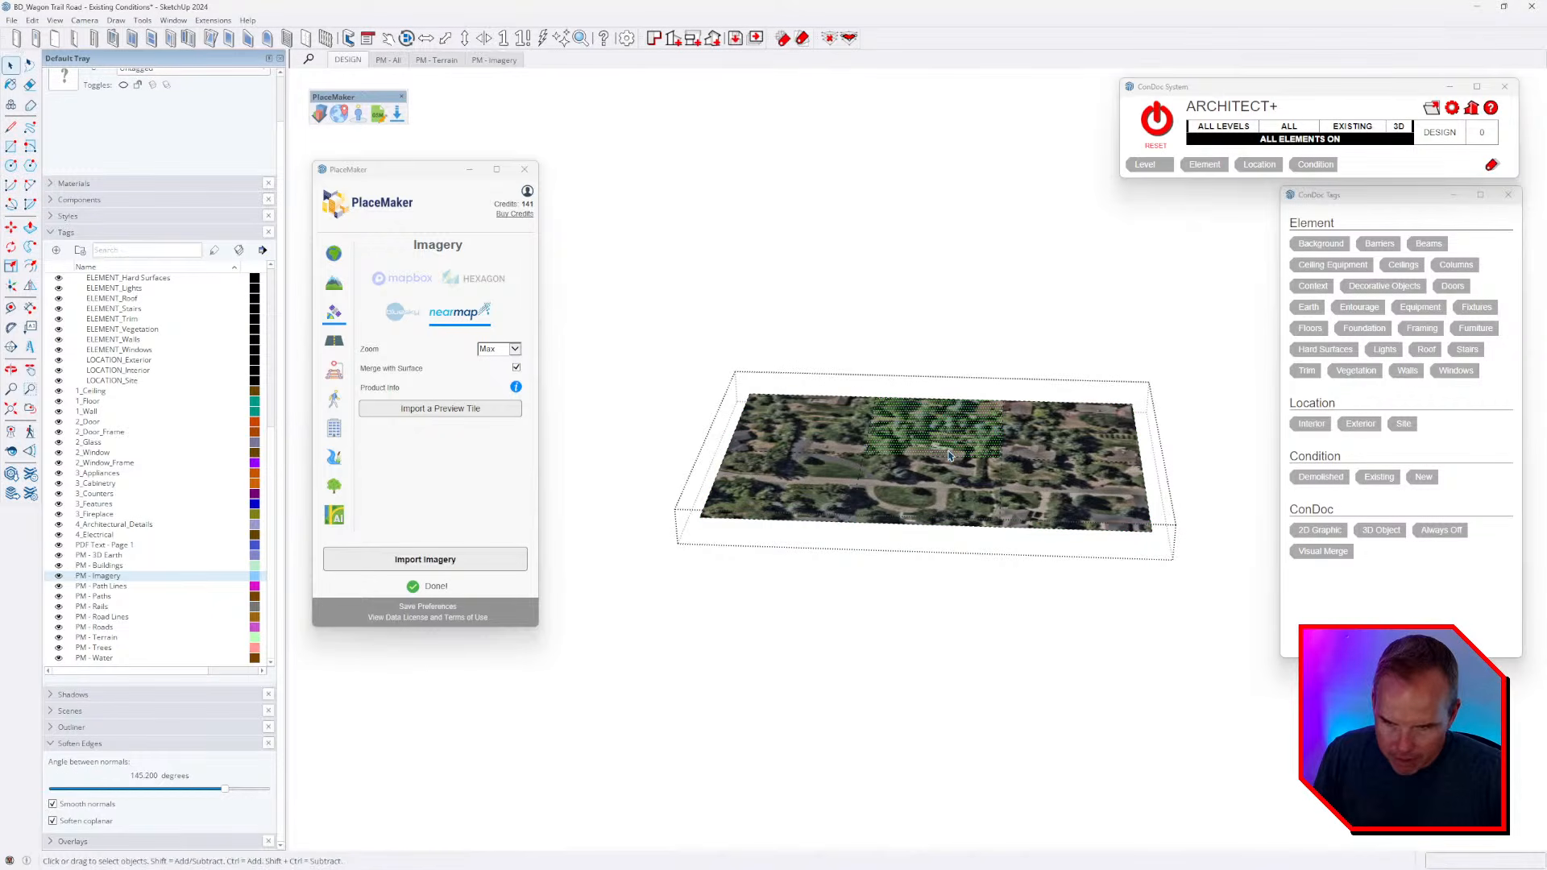
# - Turn off the ConDoc system and cut the flat PM - Imagery group from the model
pyautogui.press('Delete')
pyautogui.click(1162, 116)
pyautogui.moveTo(984, 441); pyautogui.dragTo(983, 451, button='middle')
pyautogui.scroll(5, 1060, 418)
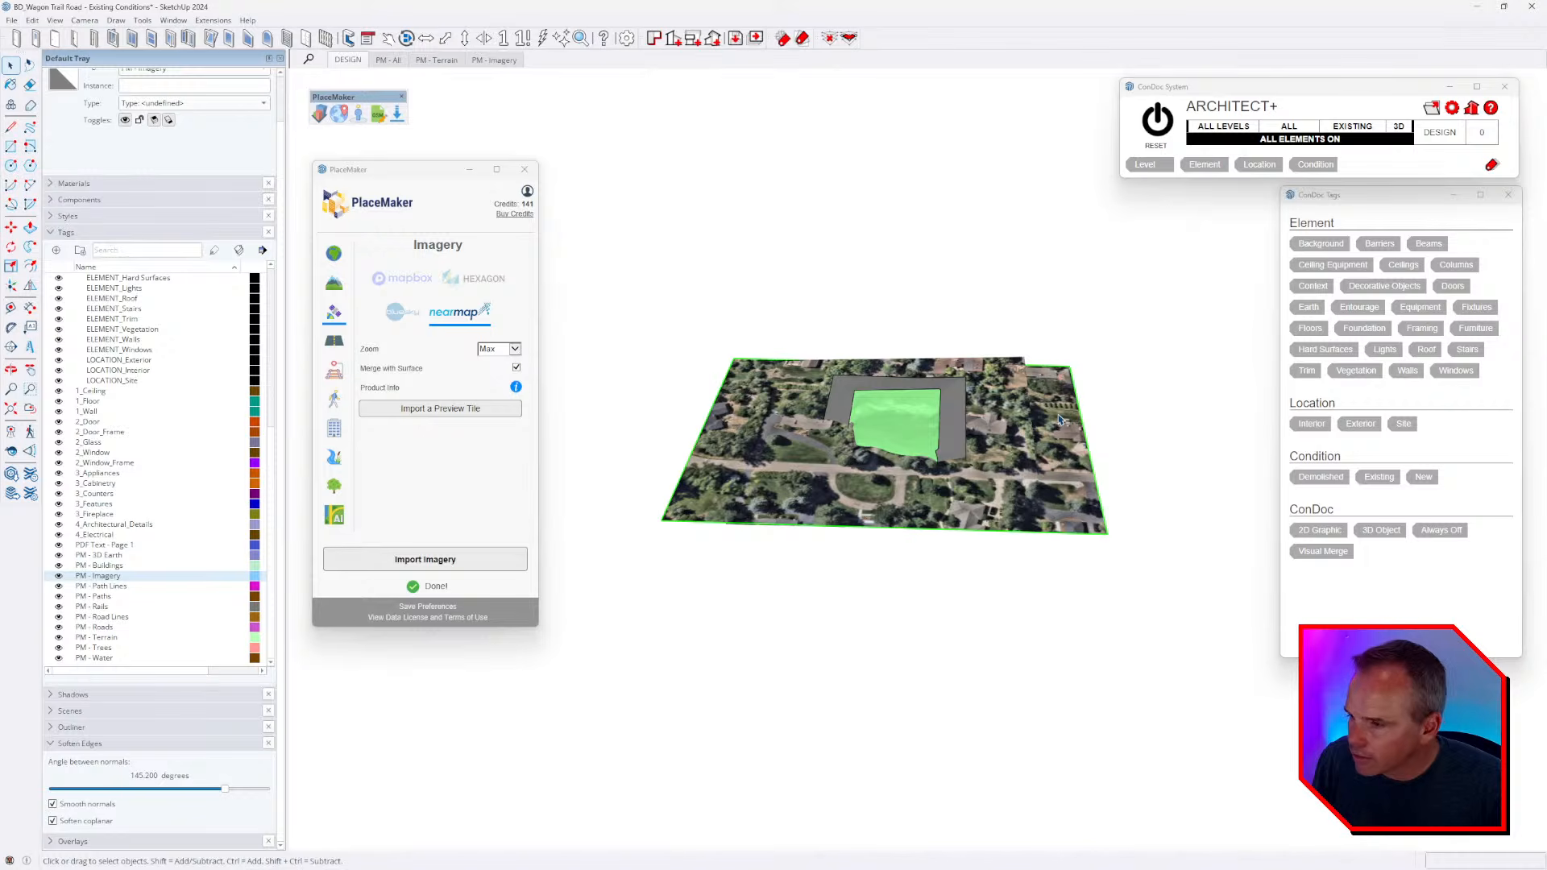
pyautogui.scroll(2, 1060, 418)
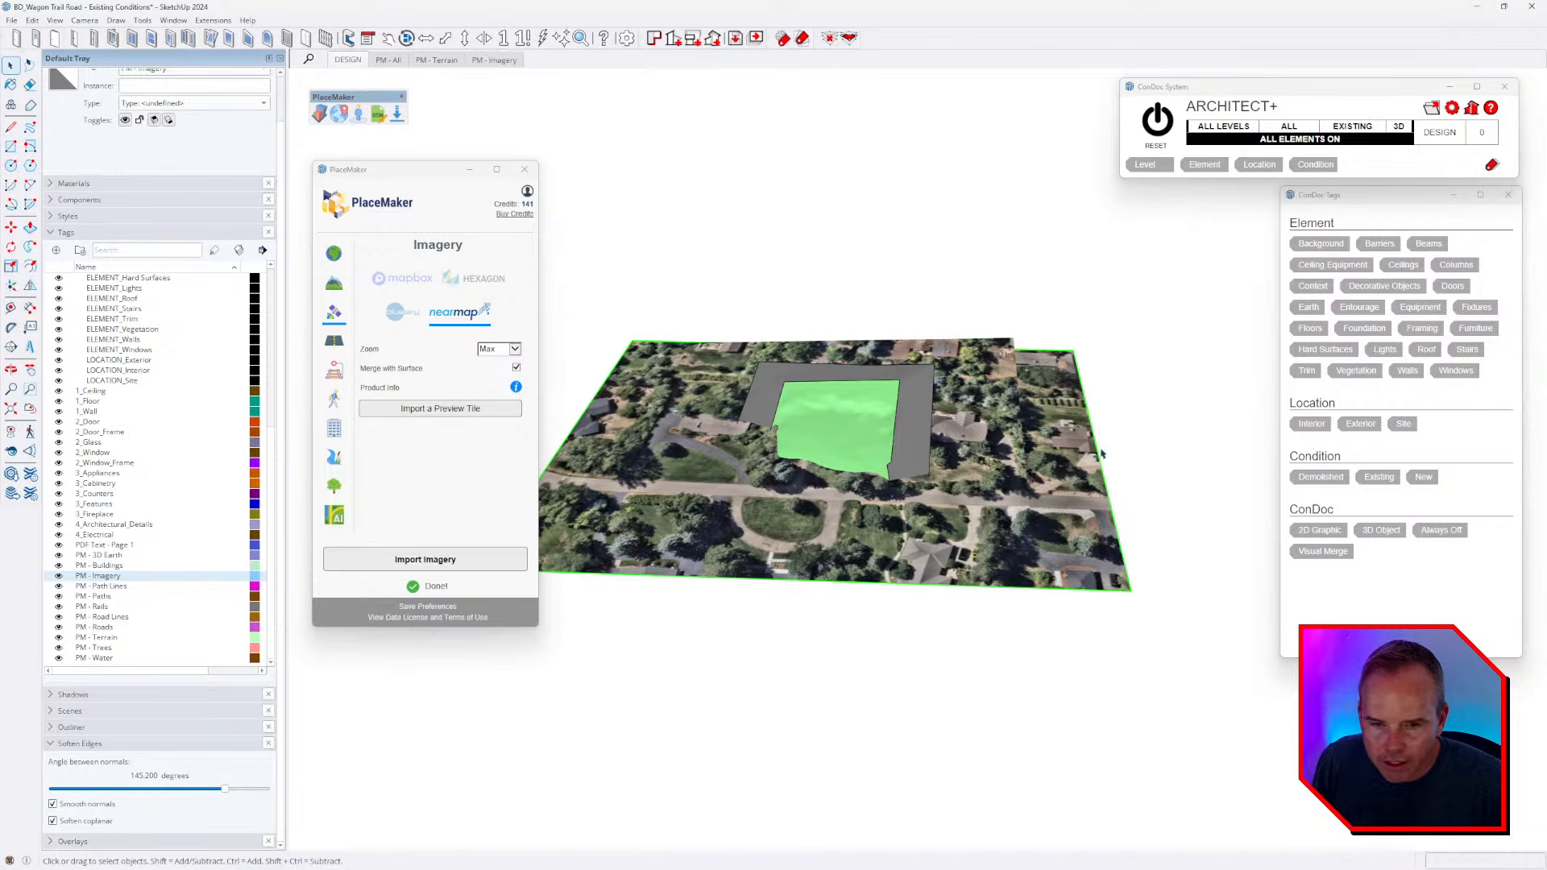
pyautogui.moveTo(1070, 431)
pyautogui.mouseDown(button='middle')
pyautogui.moveTo(1157, 349)
pyautogui.moveTo(961, 207)
pyautogui.moveTo(1129, 178)
pyautogui.moveTo(1080, 390)
pyautogui.moveTo(956, 393)
pyautogui.mouseUp(button='middle')
pyautogui.scroll(-1, 967, 382)
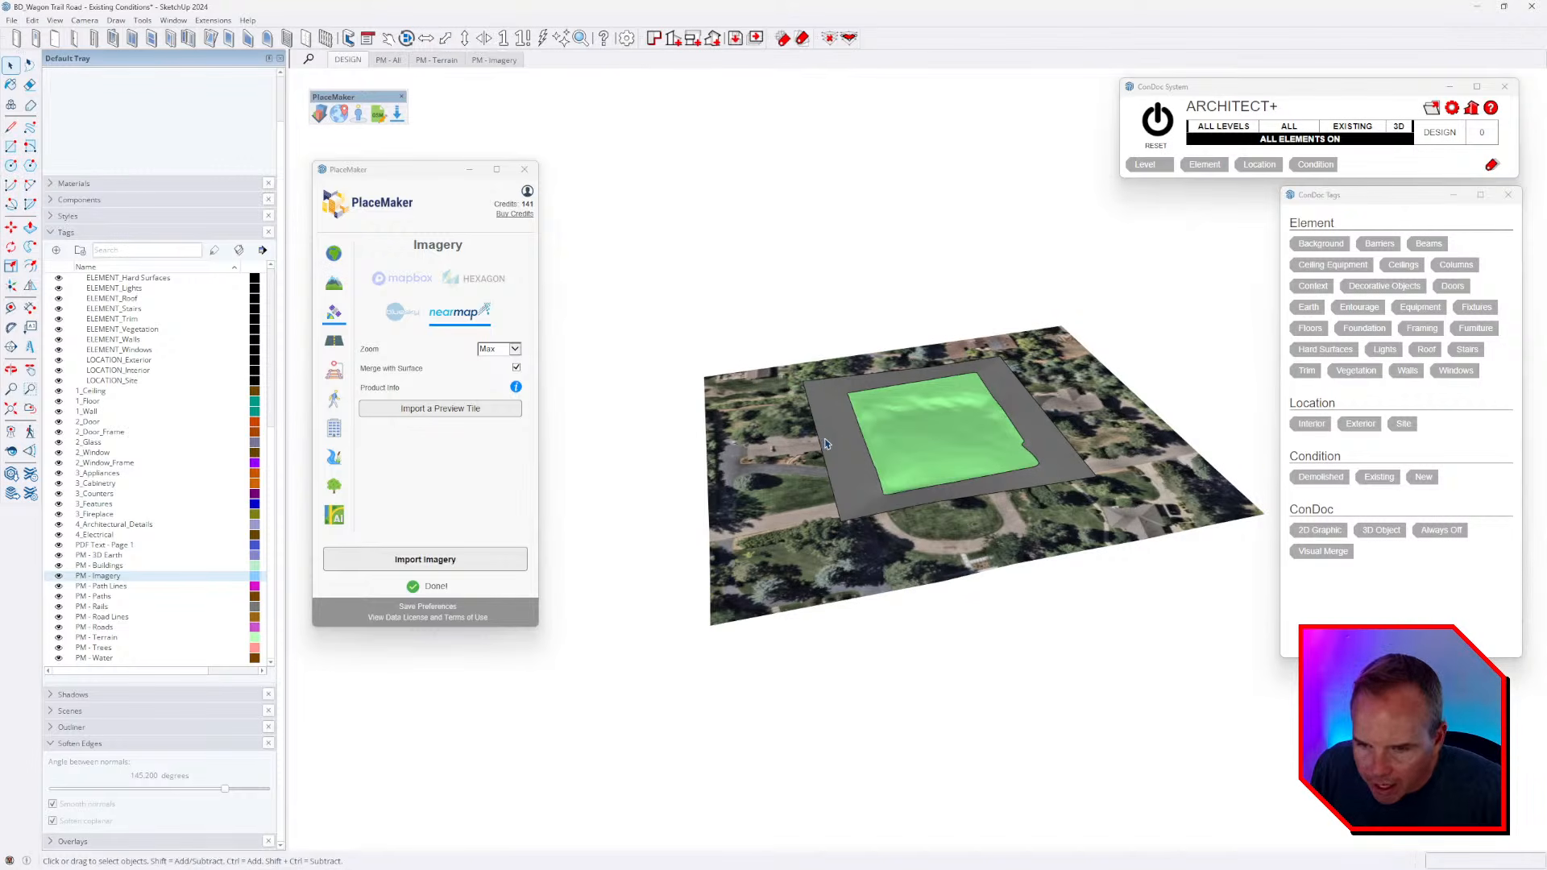
# - Open the terrain group and paste the flat aerial imagery in place inside it
pyautogui.click(788, 447)
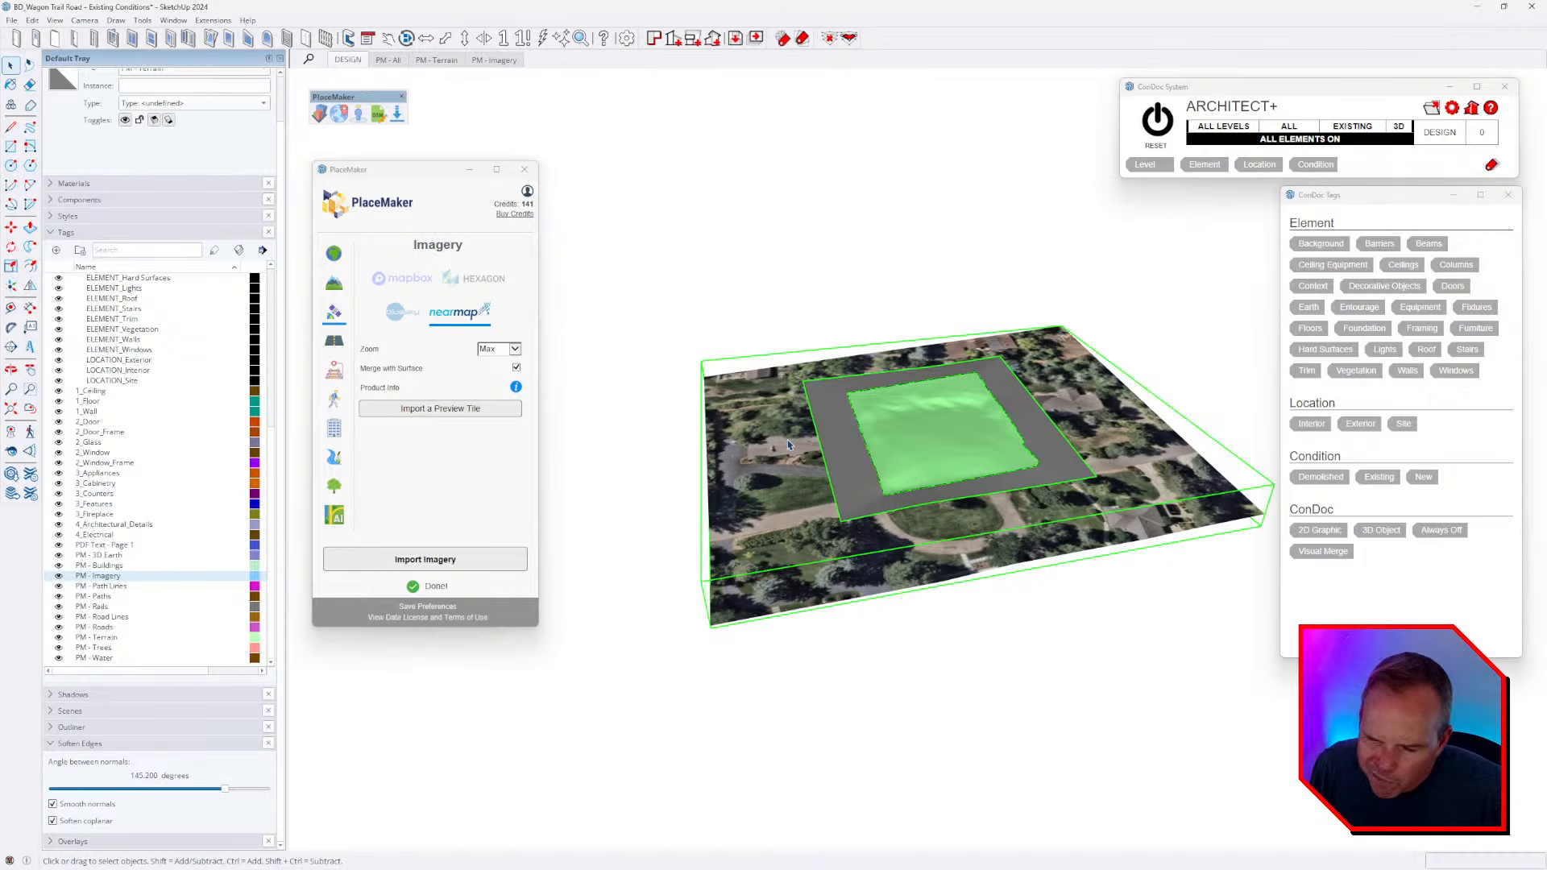
pyautogui.doubleClick(788, 444)
pyautogui.hotkey('ctrl', 'a')
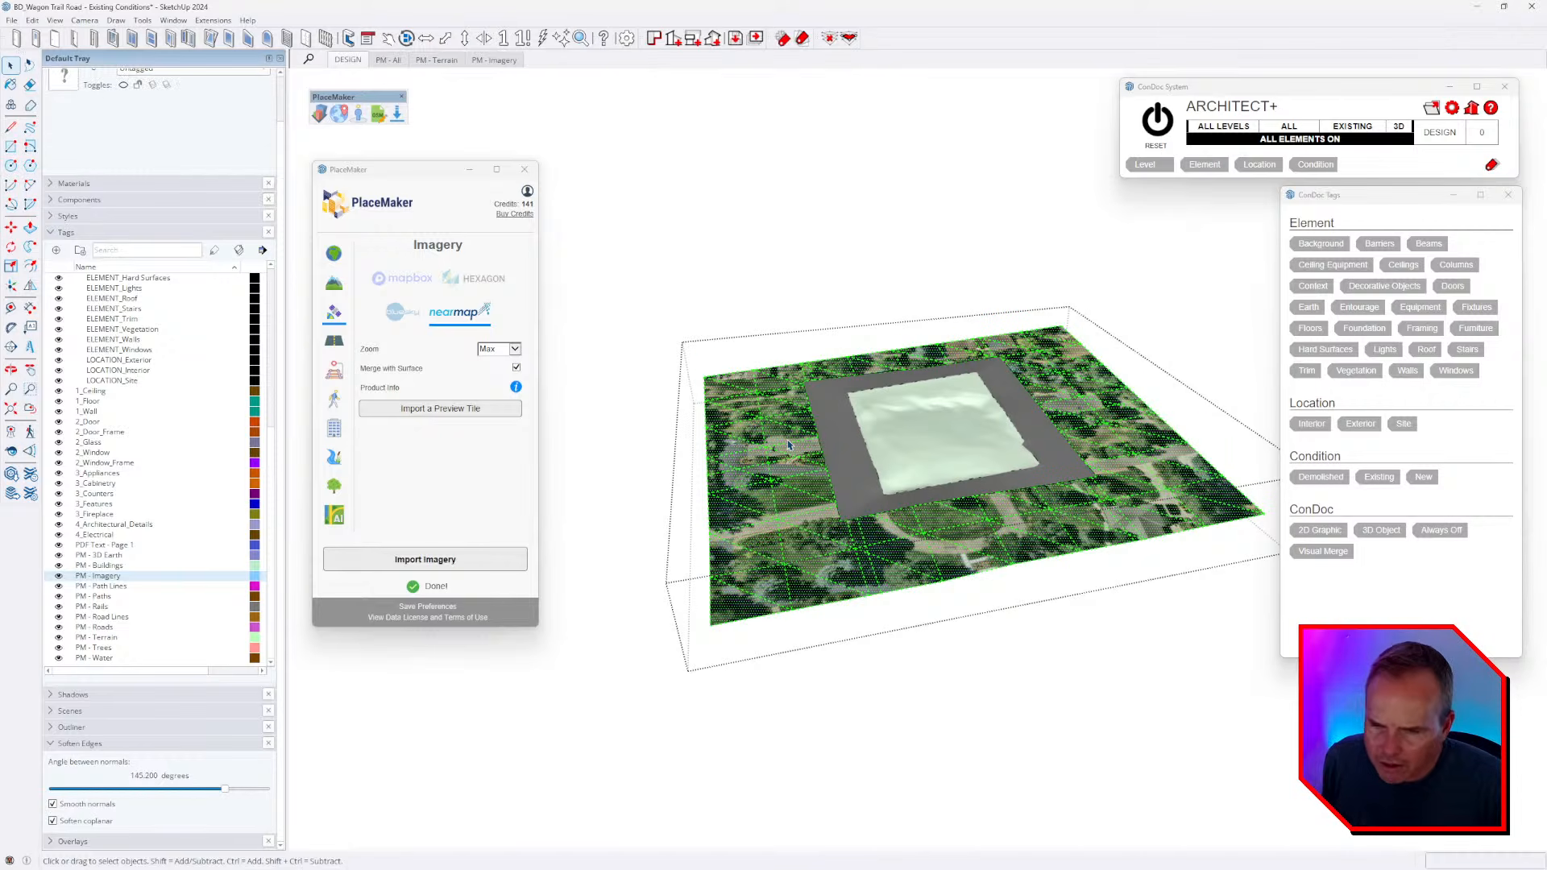
pyautogui.click(834, 429)
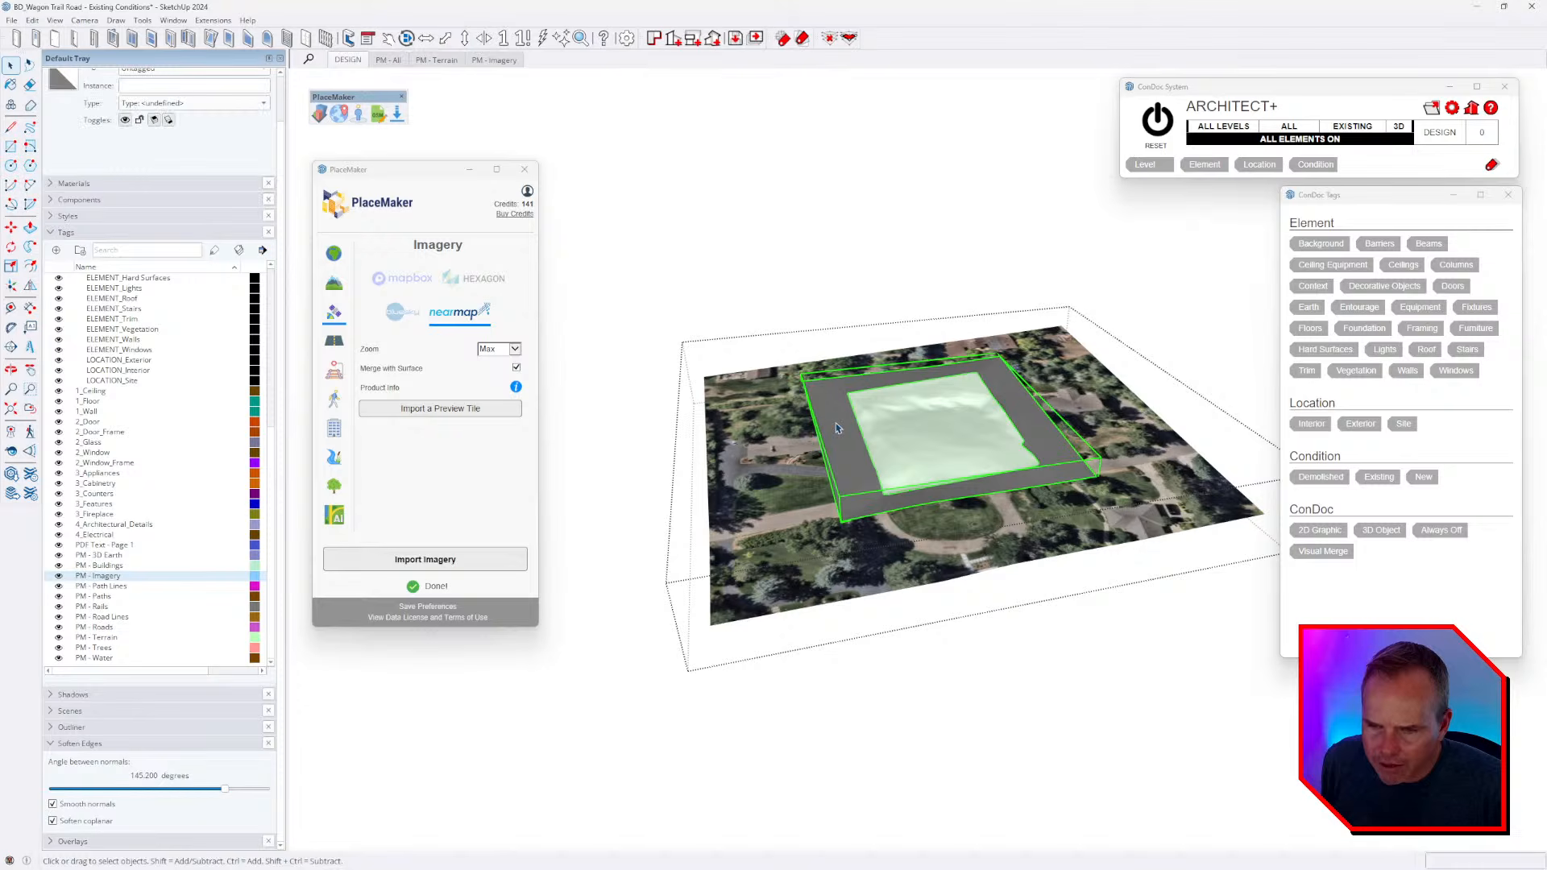
pyautogui.hotkey('ctrl', 'shift', 'v')
pyautogui.moveTo(925, 435); pyautogui.dragTo(925, 415, button='middle')
pyautogui.scroll(-2, 924, 415)
pyautogui.hotkey('ctrl', 'g')
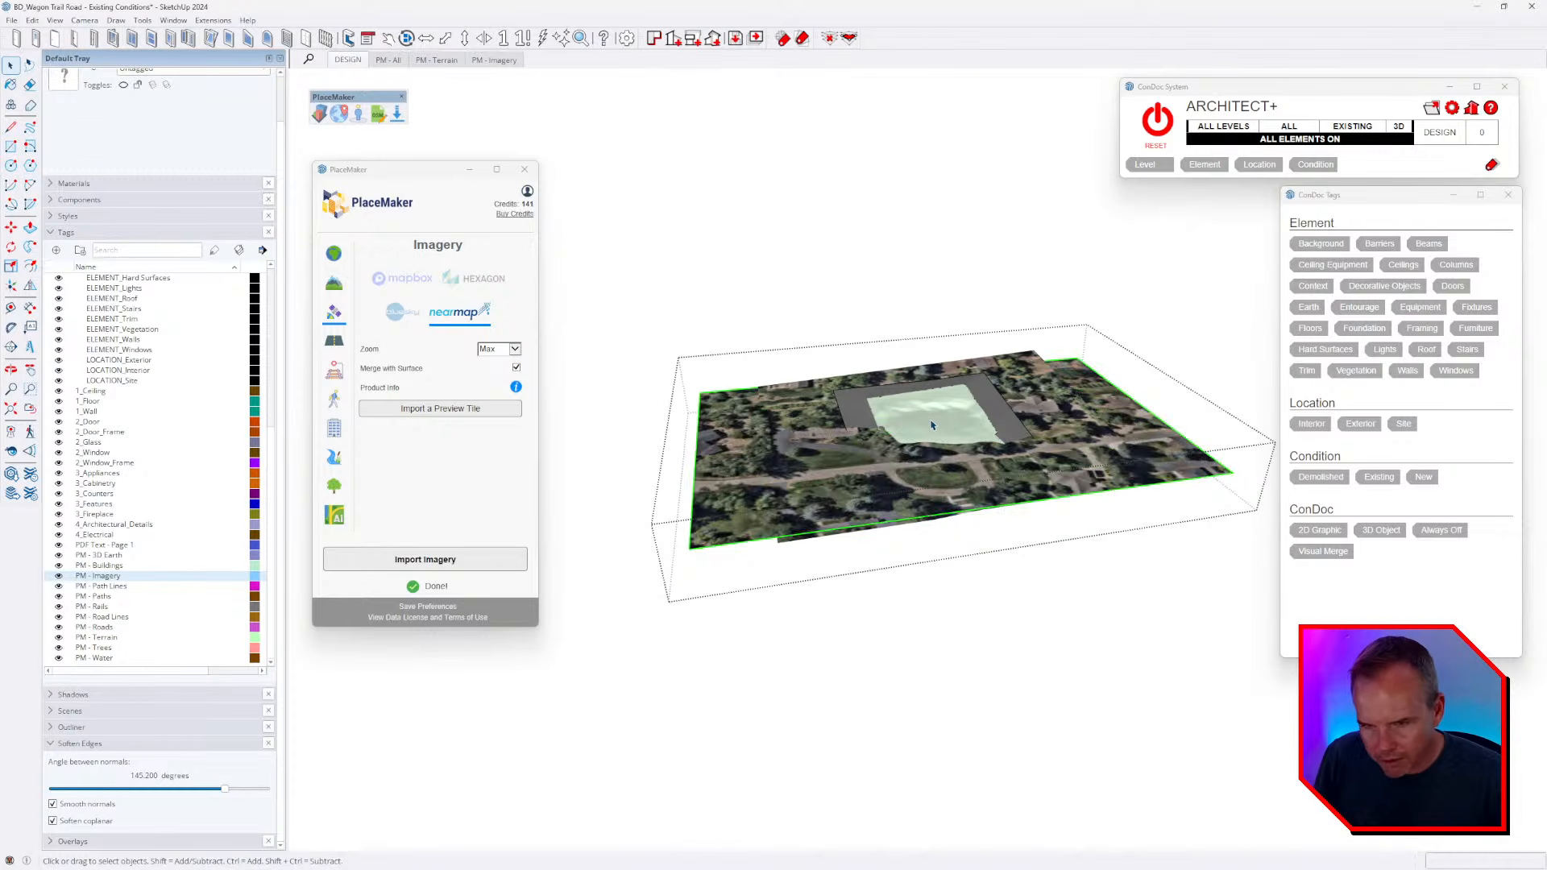
# - Move the flat aerial imagery straight up so it sits well above the terrain
pyautogui.press('m')
pyautogui.click(1165, 469)
pyautogui.click(1165, 322)
pyautogui.moveTo(1121, 491); pyautogui.dragTo(1080, 538, button='middle')
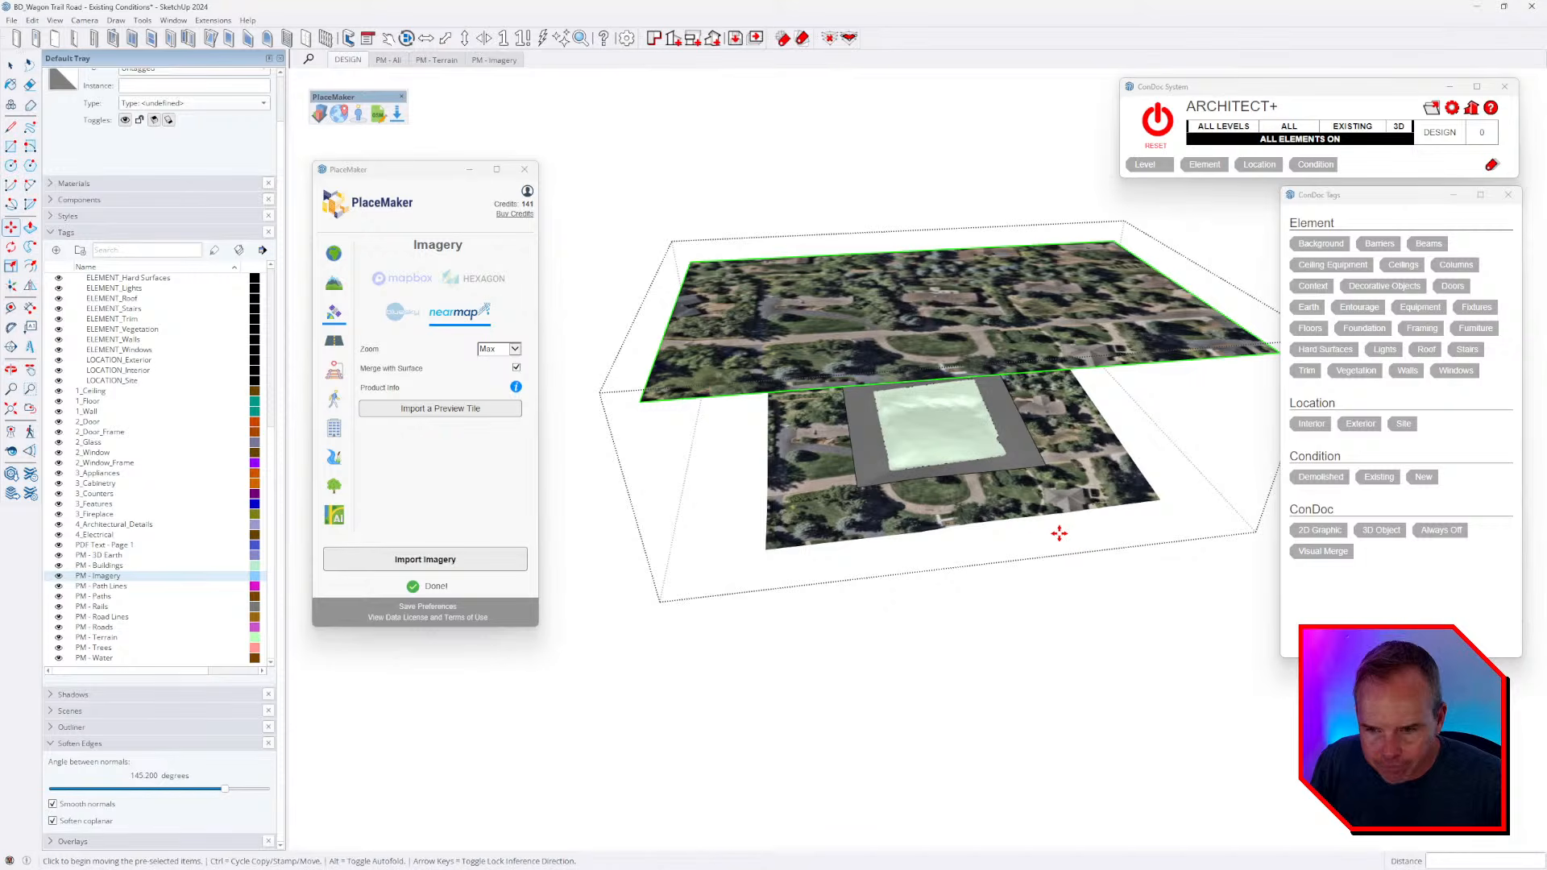
pyautogui.press('space')
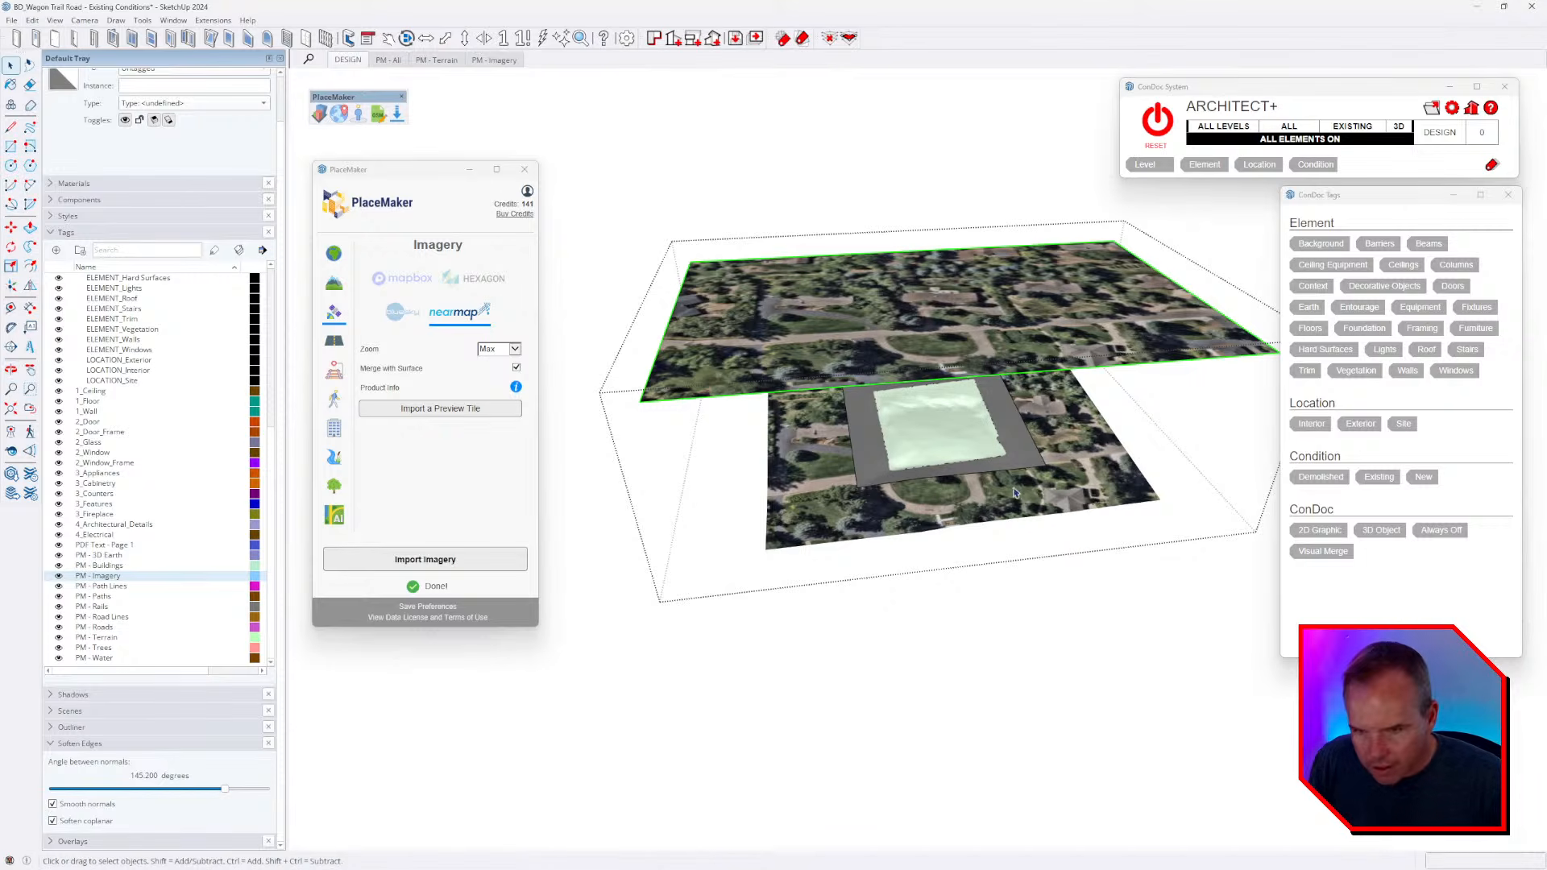
# - Open the raised imagery group and soften all its edges with a 0 degree angle between normals
pyautogui.tripleClick(1016, 298)
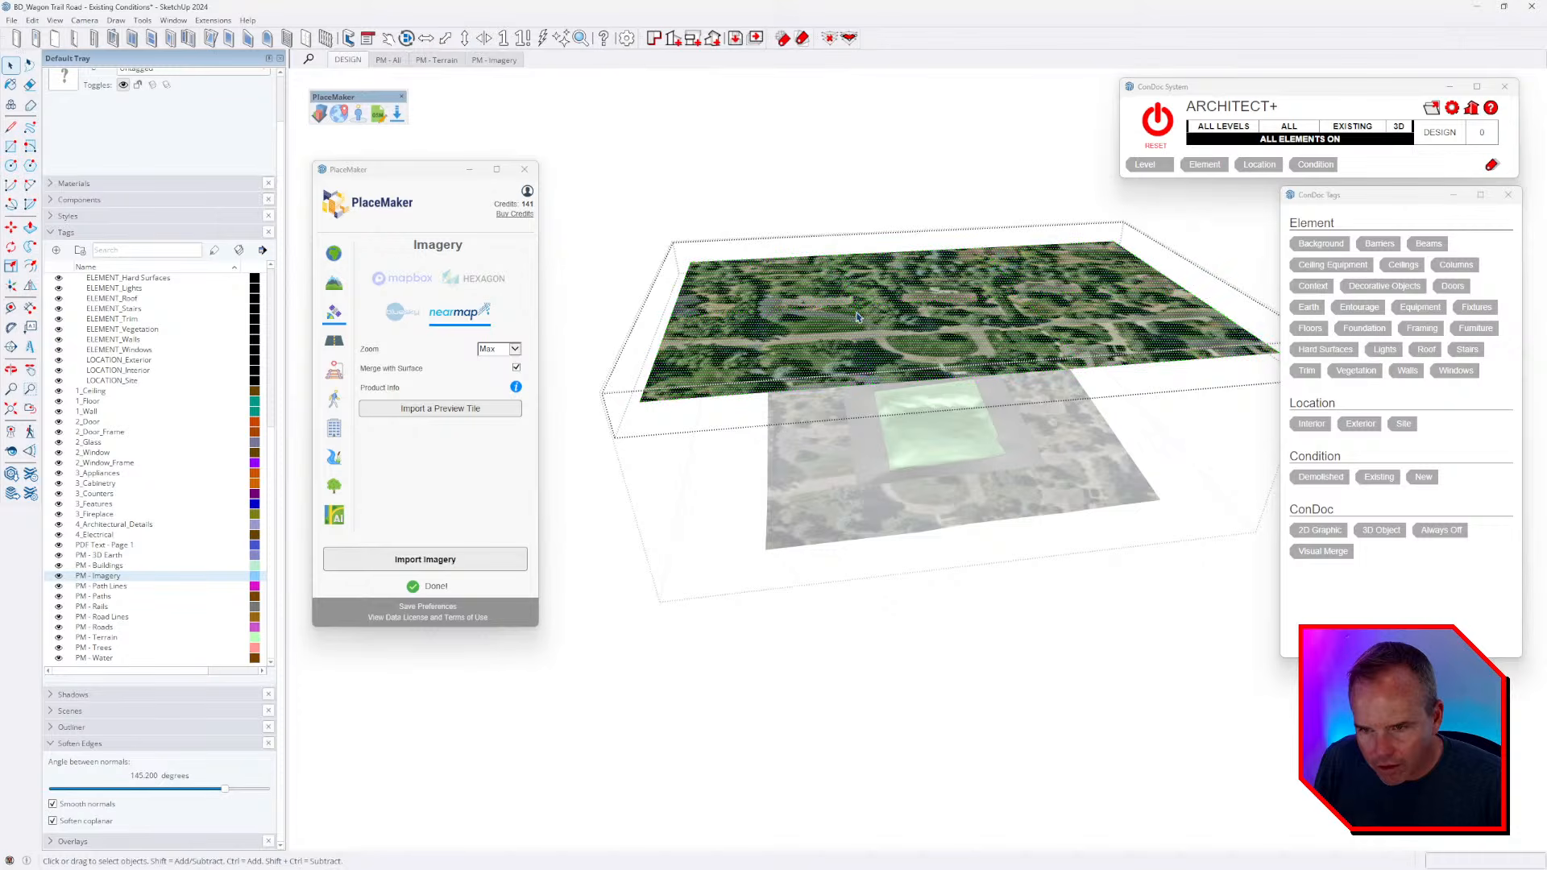
pyautogui.moveTo(224, 789); pyautogui.dragTo(63, 809)
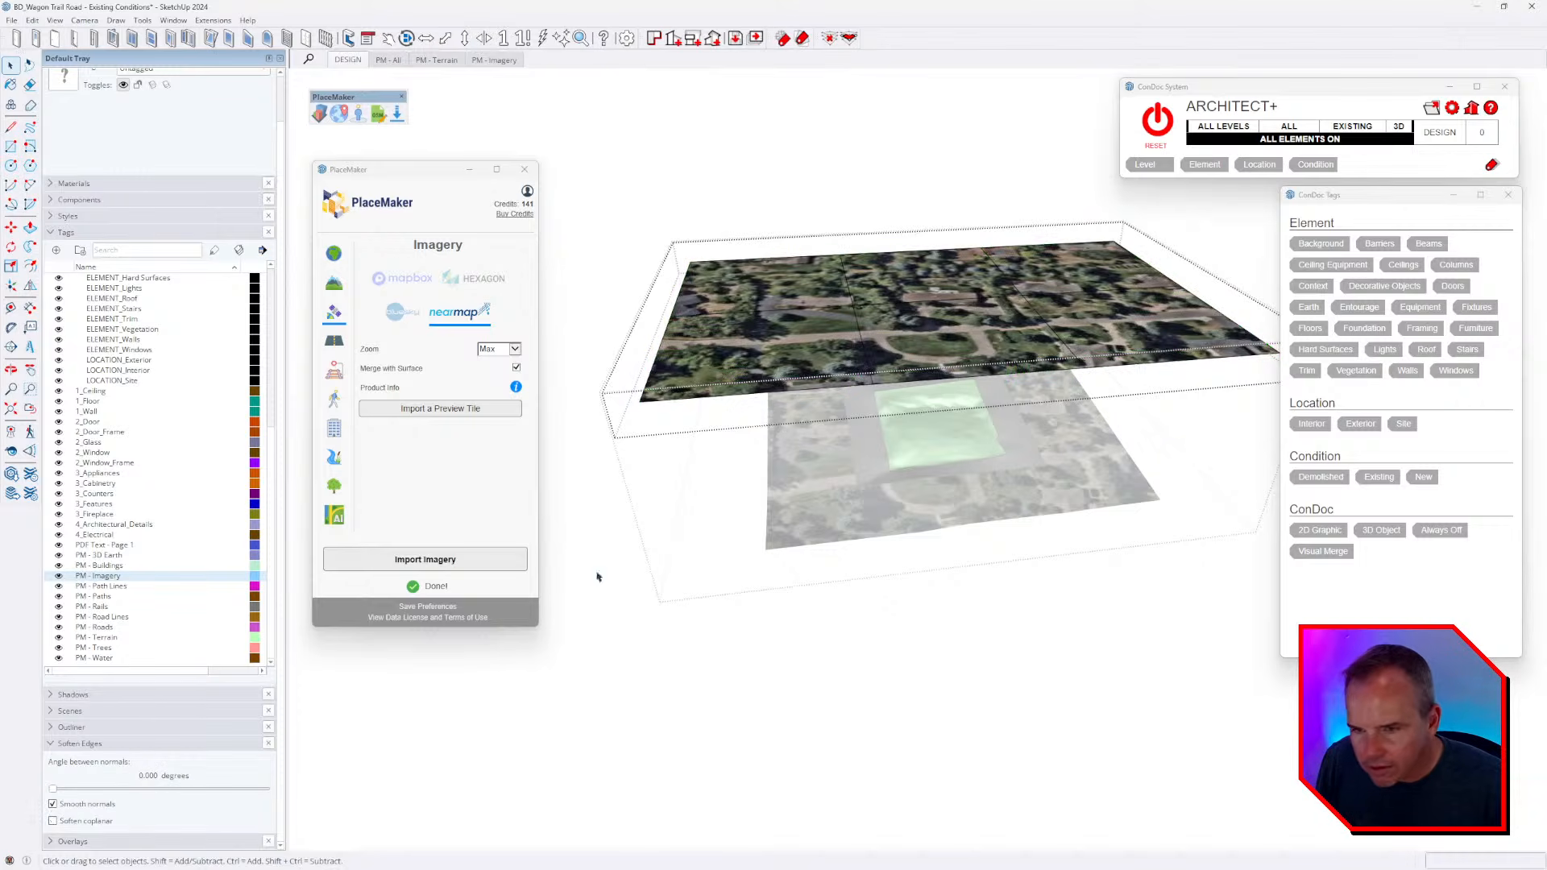
pyautogui.scroll(3, 926, 347)
pyautogui.scroll(2, 1007, 317)
pyautogui.scroll(1, 1007, 317)
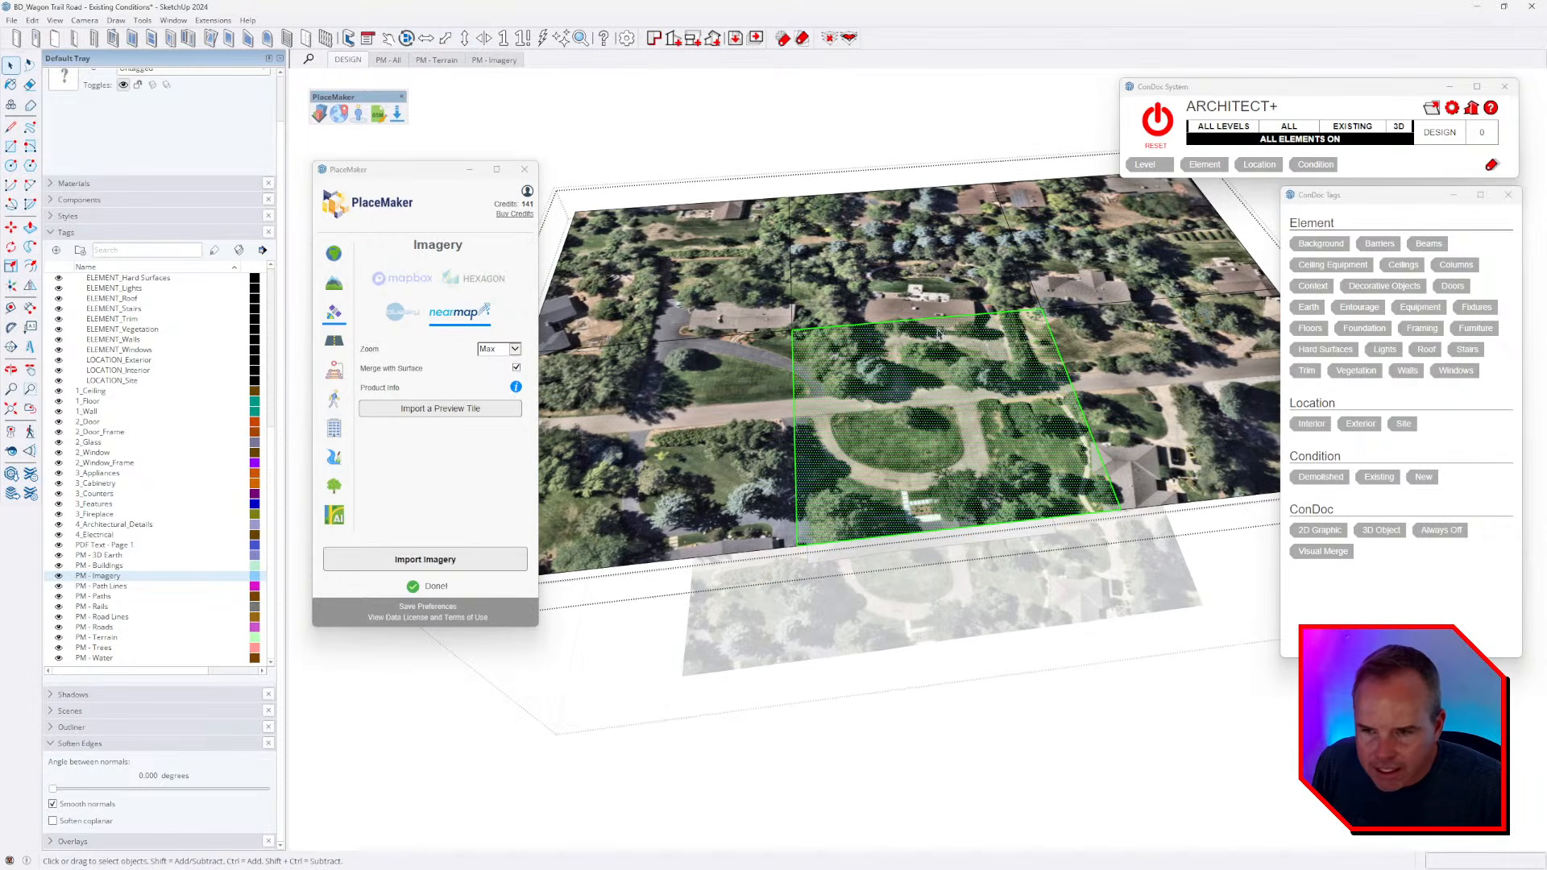
# - Set the texture of each of the six aerial imagery tiles to Projected
pyautogui.rightClick(926, 371)
pyautogui.moveTo(979, 543)
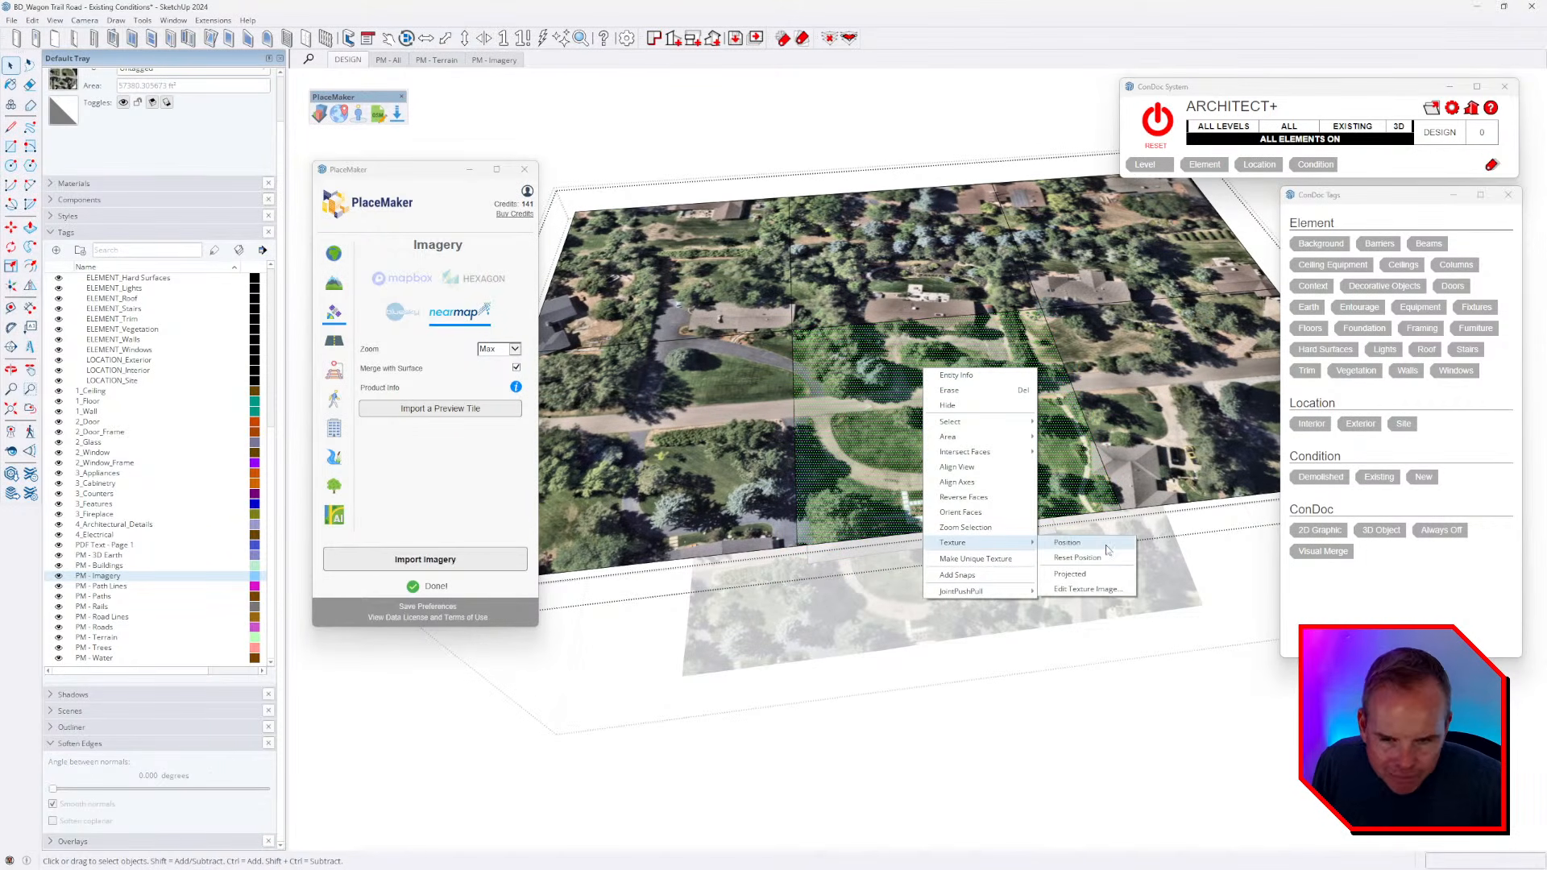
pyautogui.click(1095, 574)
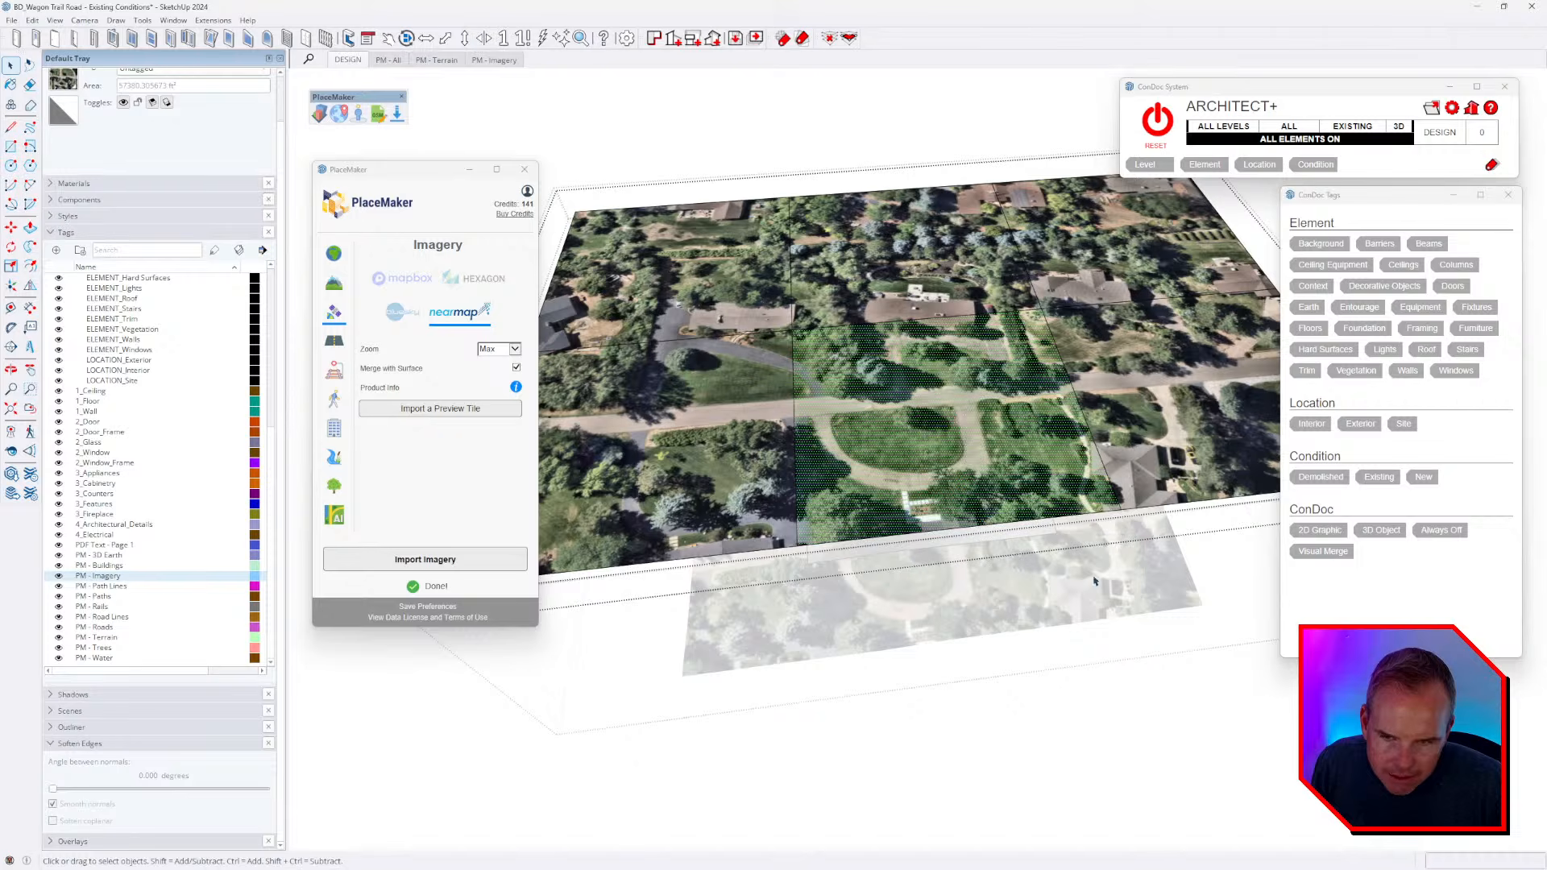
pyautogui.rightClick(1147, 368)
pyautogui.moveTo(1209, 541)
pyautogui.click(1292, 573)
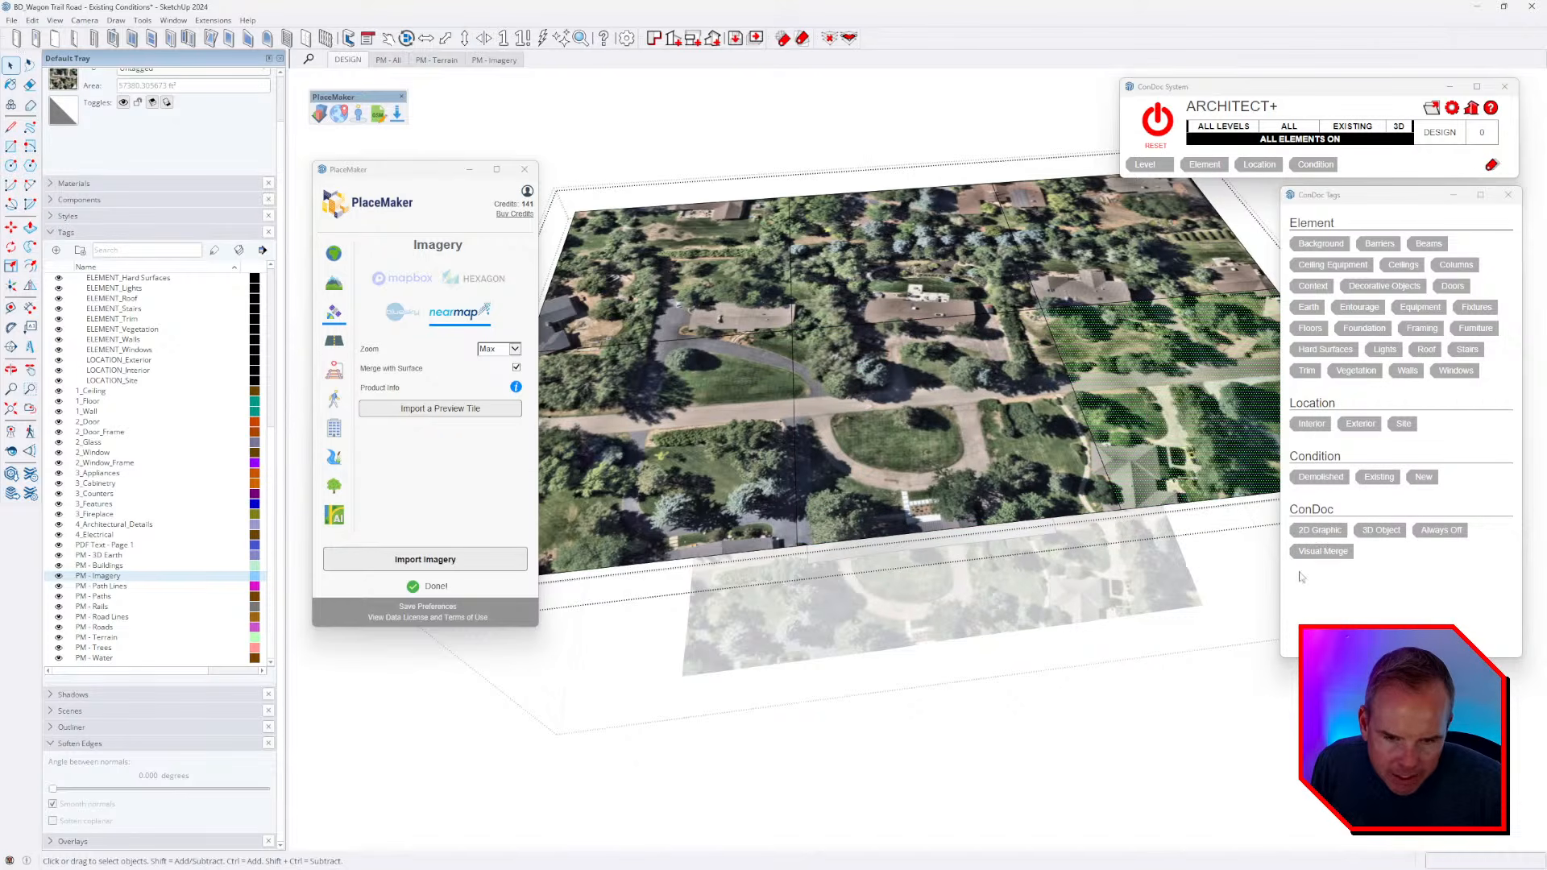
pyautogui.rightClick(1122, 256)
pyautogui.moveTo(1209, 430)
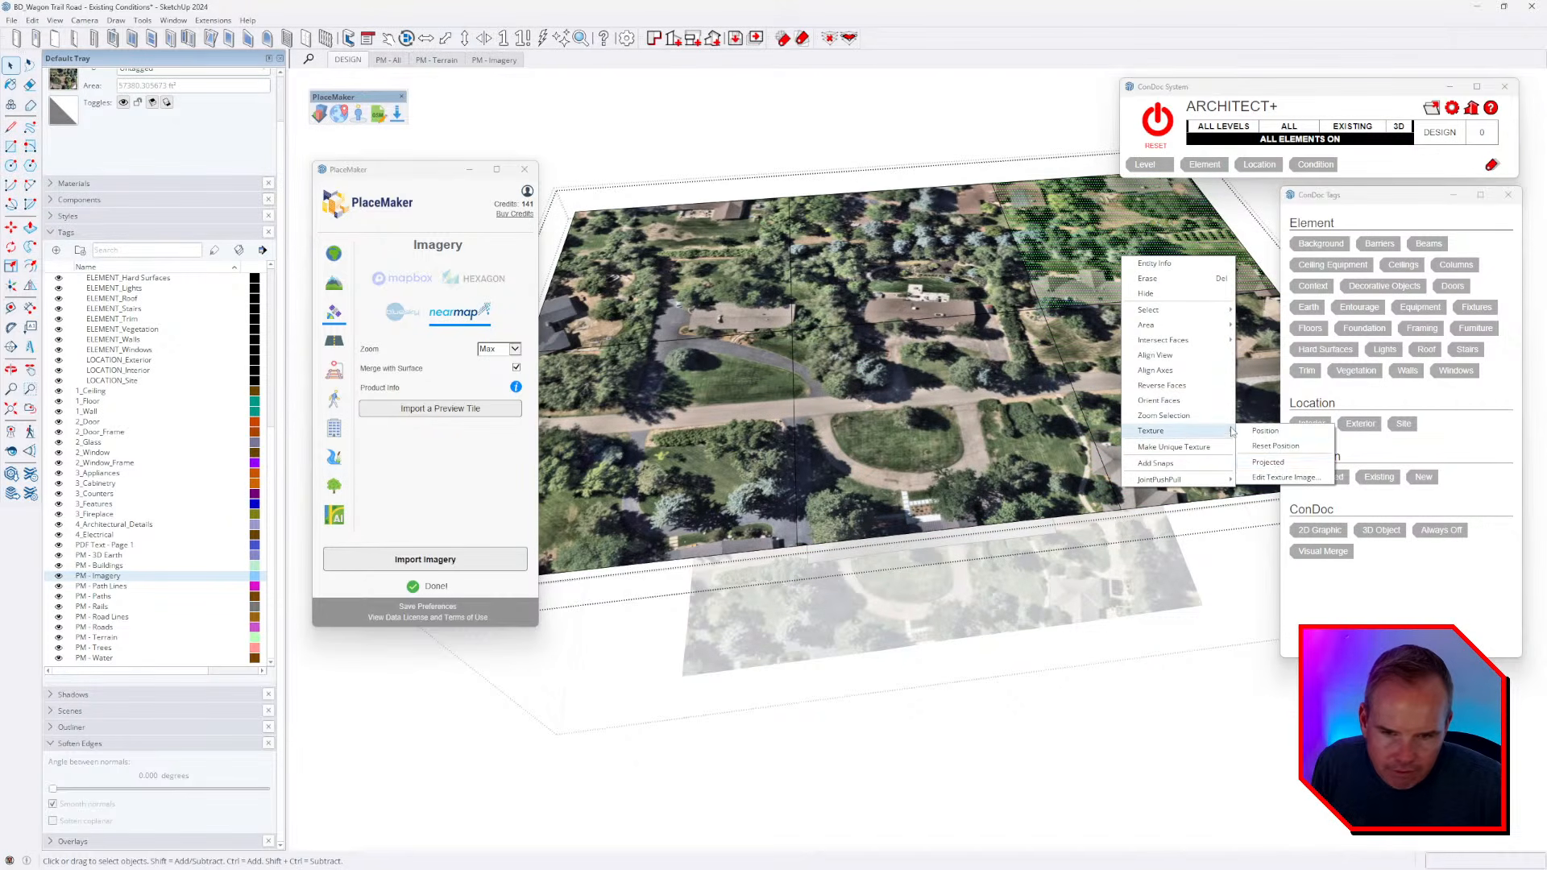
pyautogui.click(1277, 464)
pyautogui.rightClick(939, 252)
pyautogui.moveTo(1007, 423)
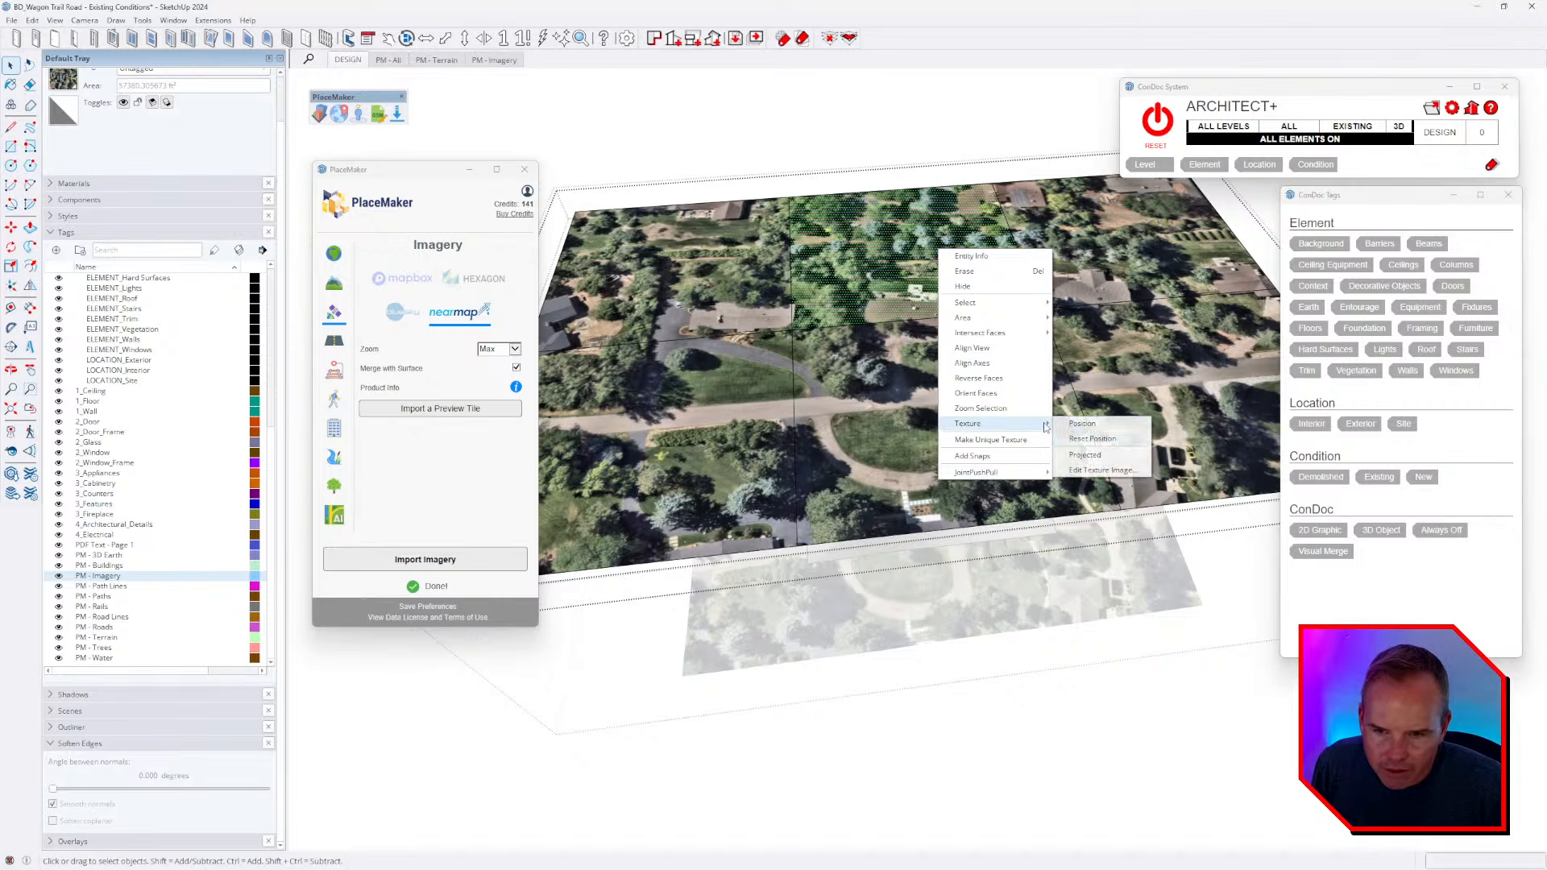
pyautogui.click(1100, 444)
pyautogui.rightClick(712, 253)
pyautogui.moveTo(773, 427)
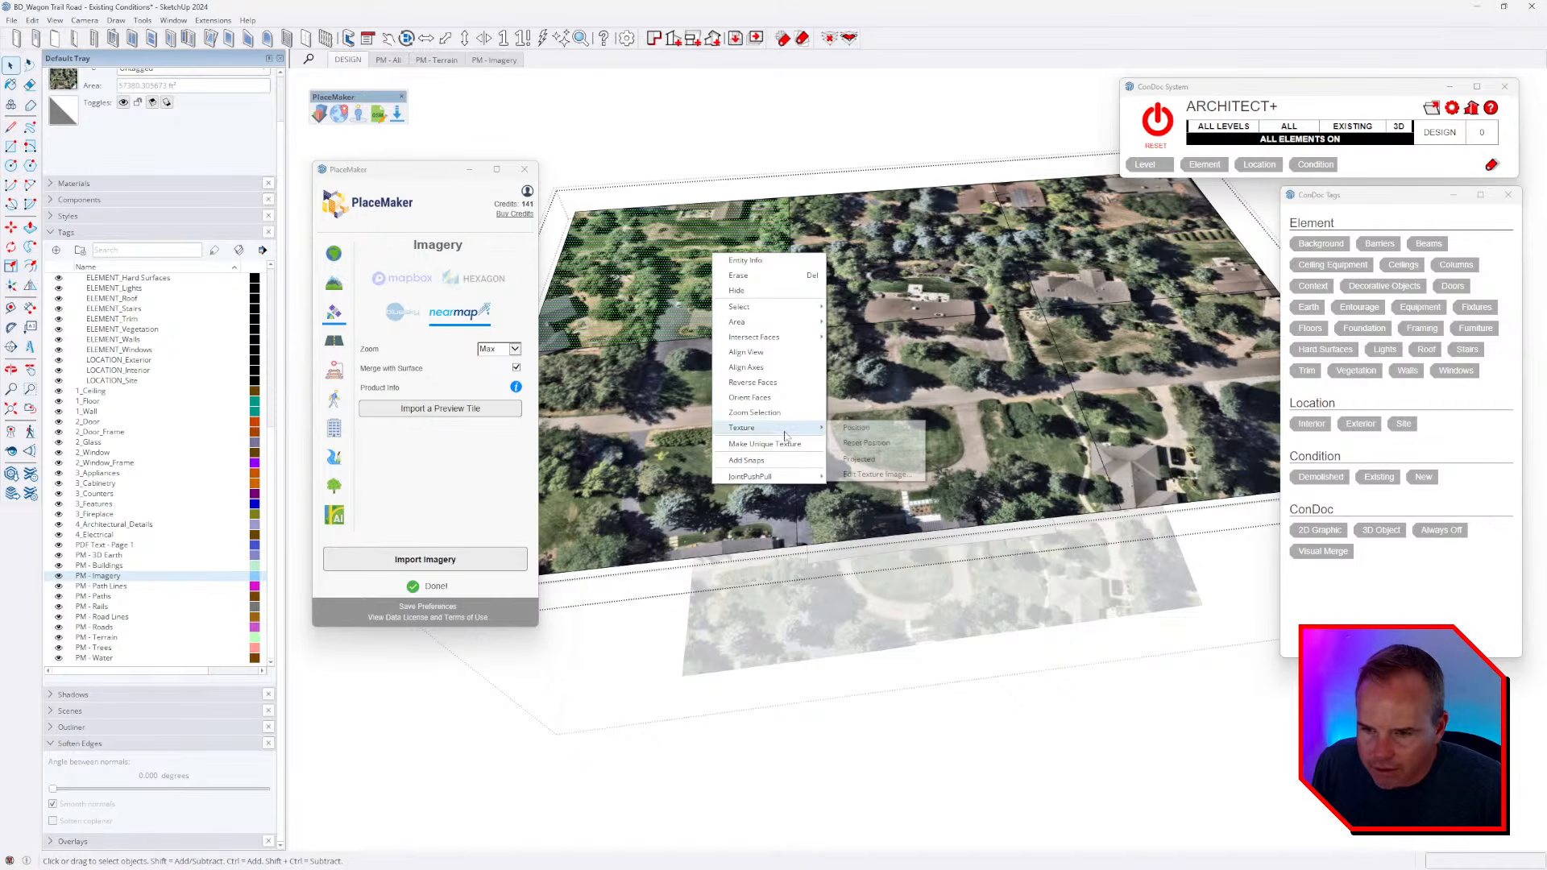
pyautogui.click(866, 445)
pyautogui.rightClick(680, 428)
pyautogui.moveTo(709, 602)
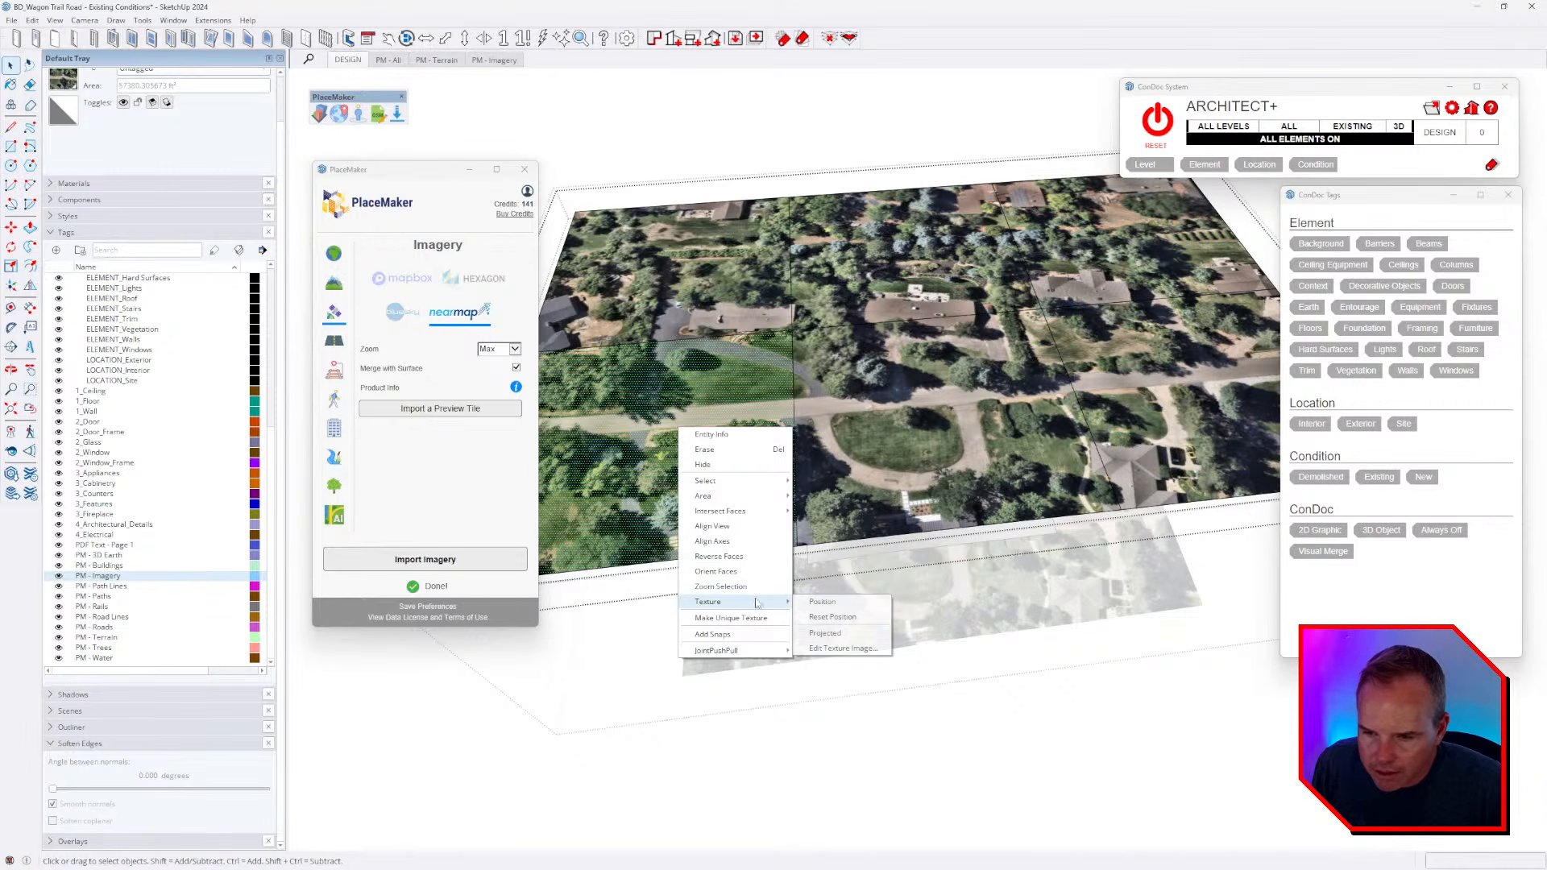
pyautogui.click(830, 632)
pyautogui.moveTo(886, 403); pyautogui.dragTo(926, 270, button='middle')
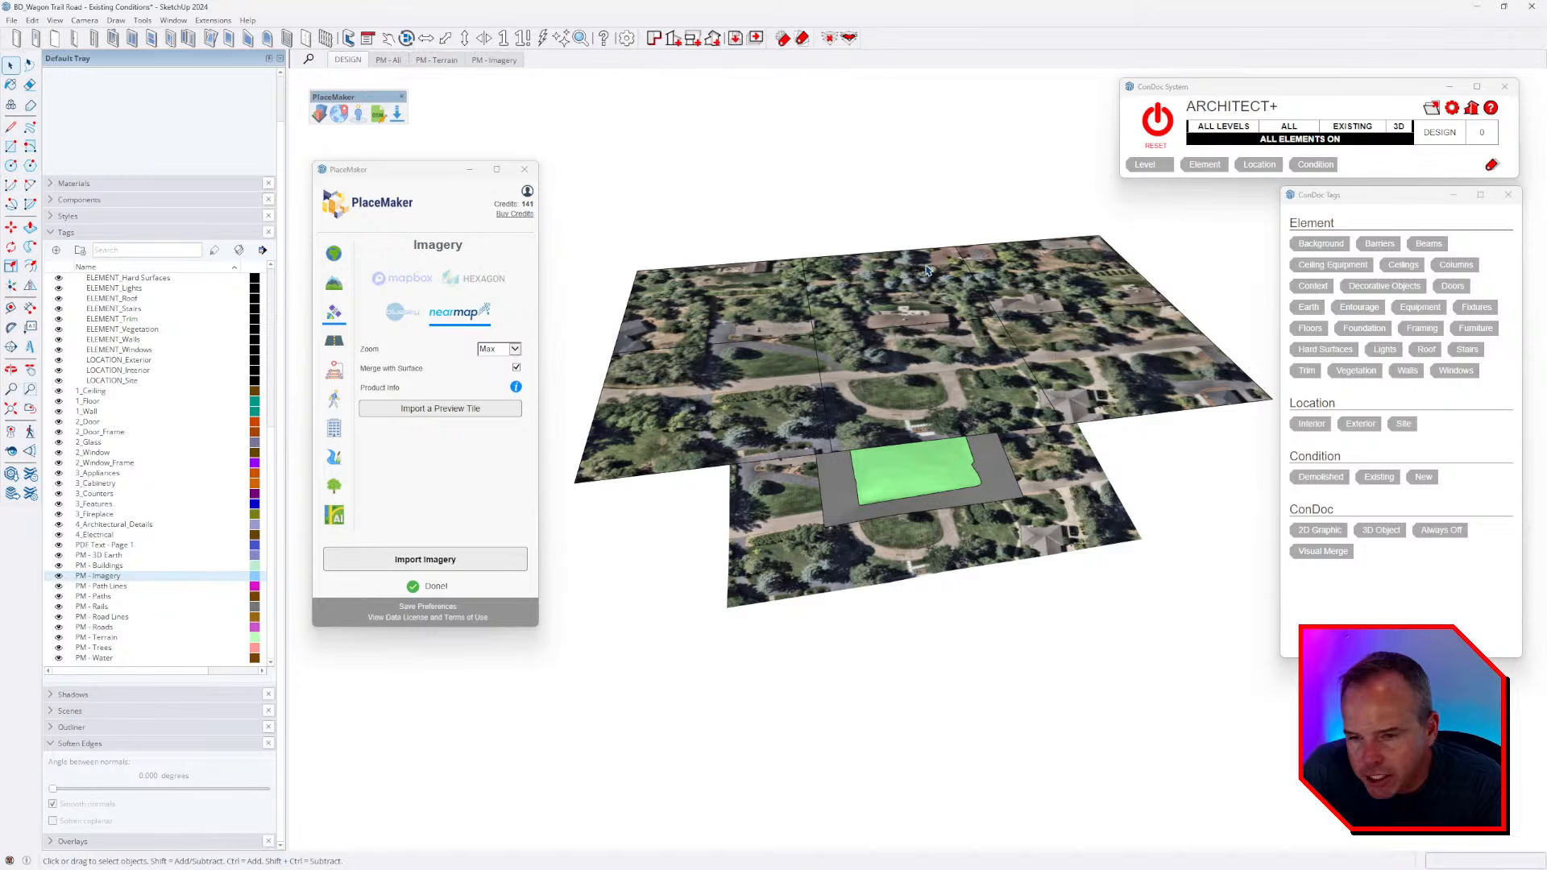
# - Open the grey ring group nested in the terrain and reverse the faces of its surface
pyautogui.scroll(5, 932, 594)
pyautogui.doubleClick(819, 415)
pyautogui.doubleClick(818, 415)
pyautogui.click(809, 392)
pyautogui.scroll(5, 236, 282)
pyautogui.scroll(2, 197, 163)
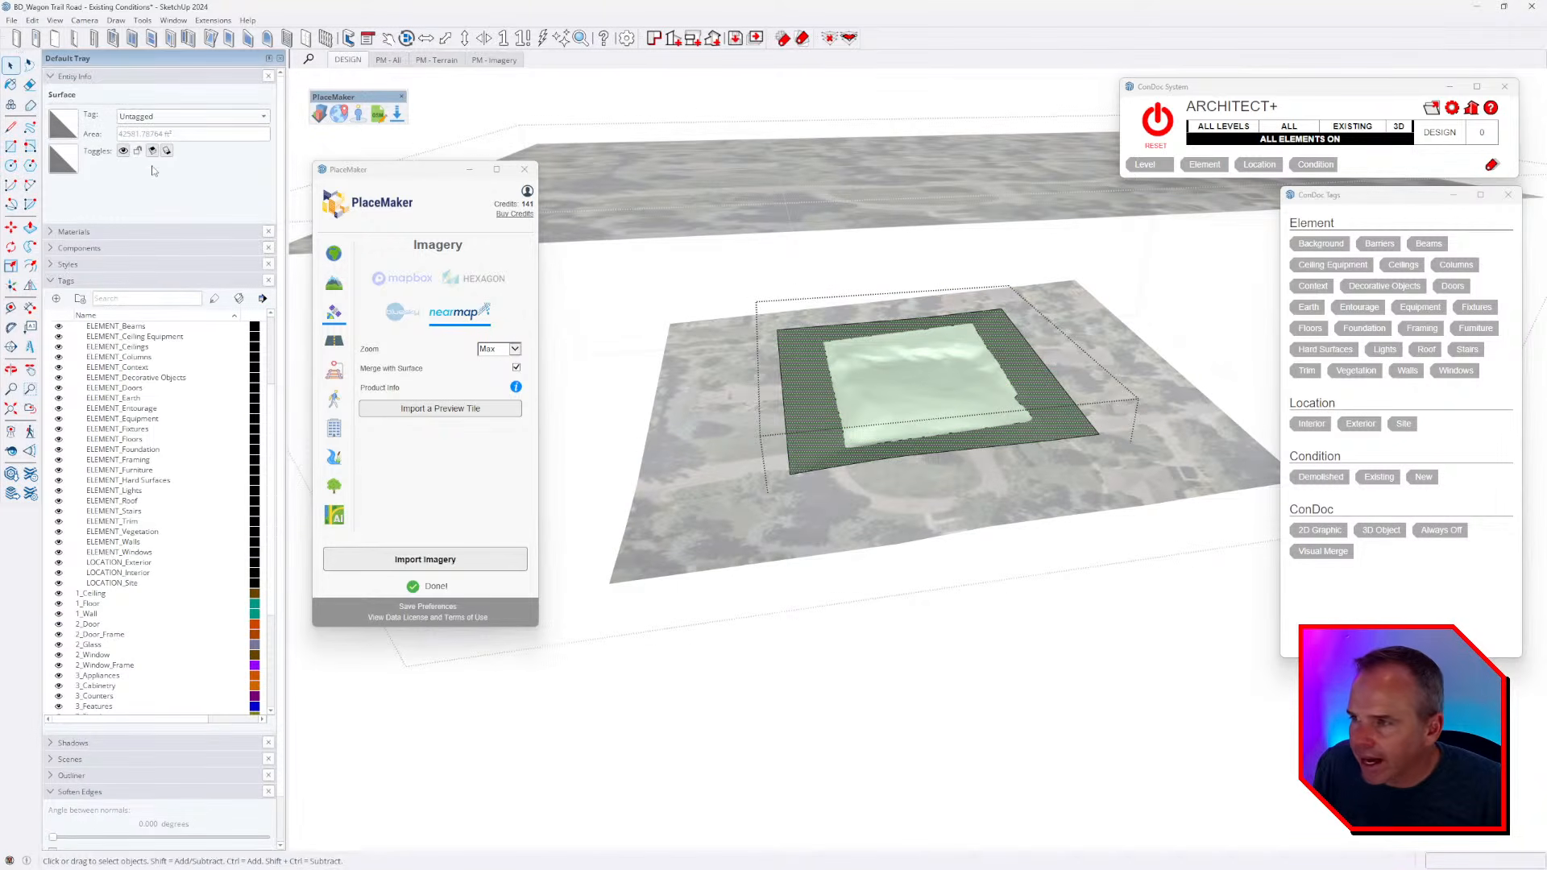
pyautogui.scroll(4, 758, 471)
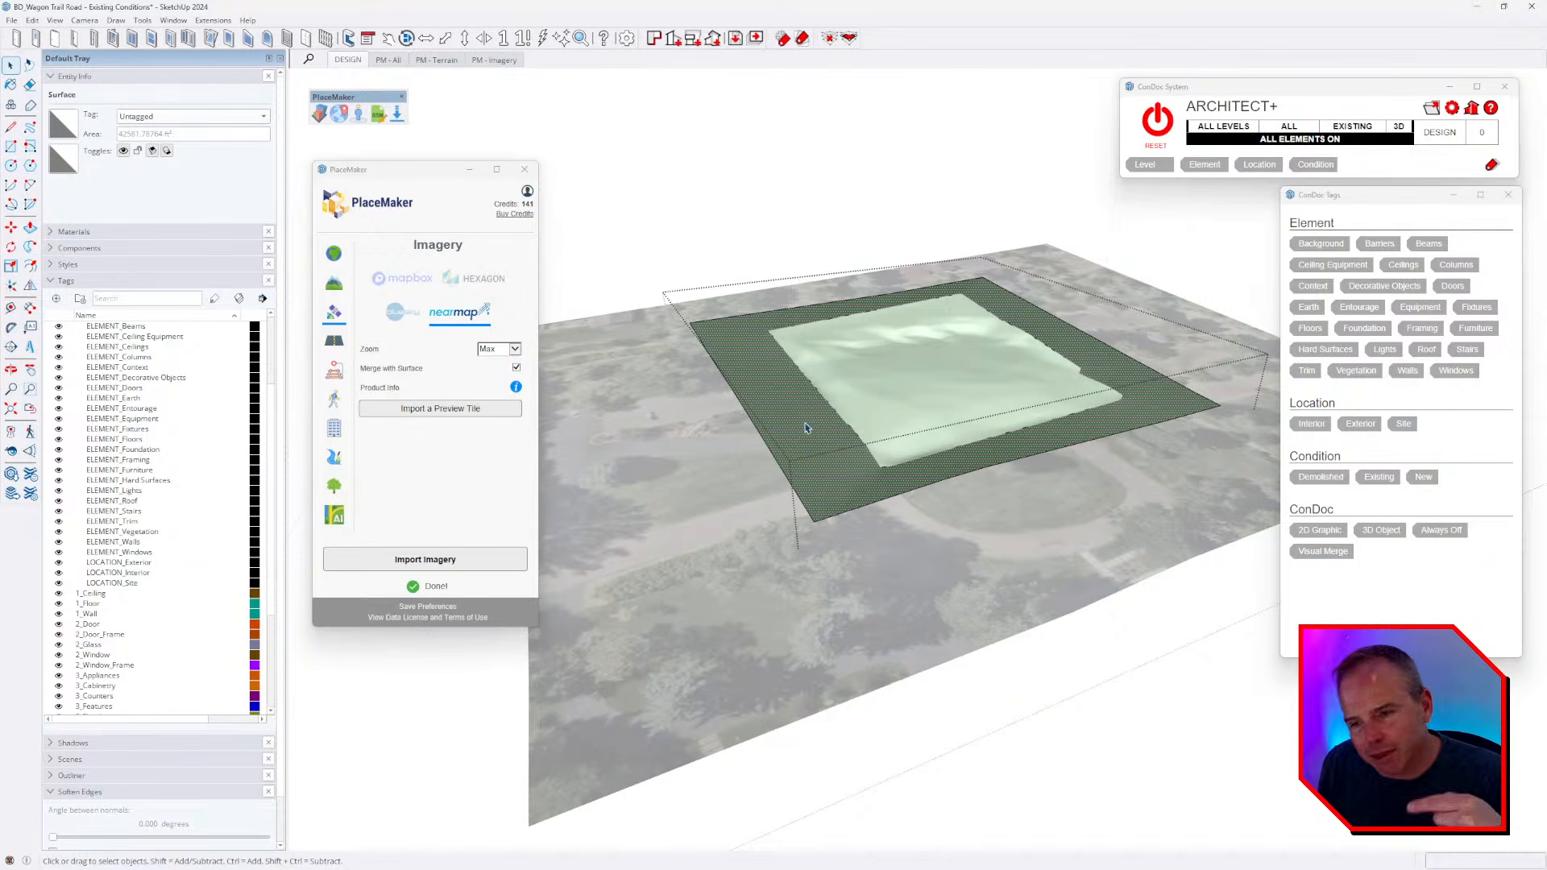
pyautogui.hotkey('ctrl', 't')
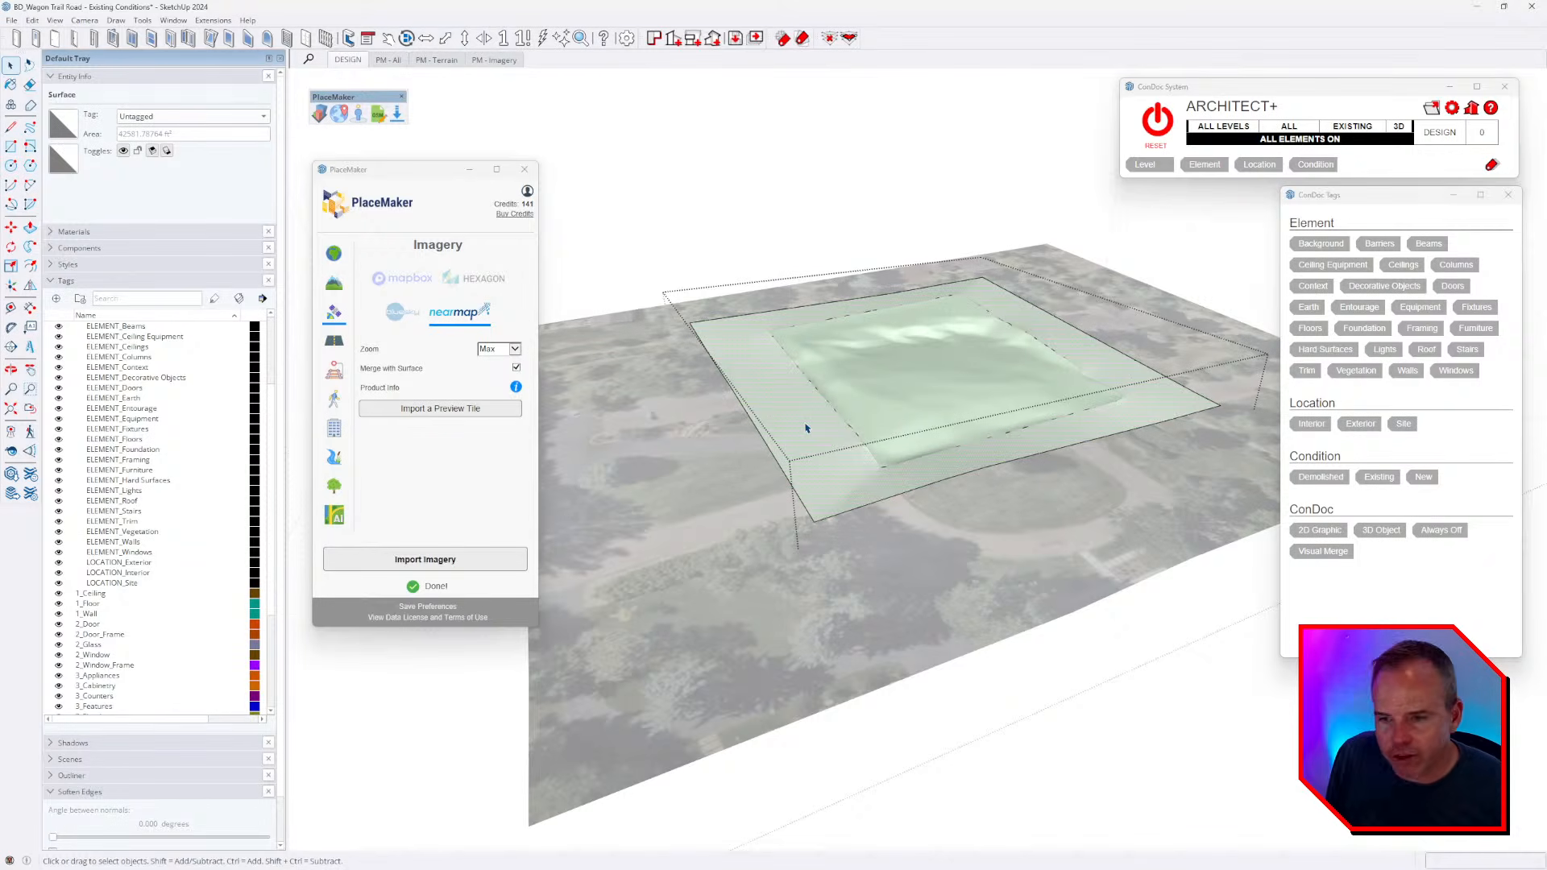
pyautogui.rightClick(805, 427)
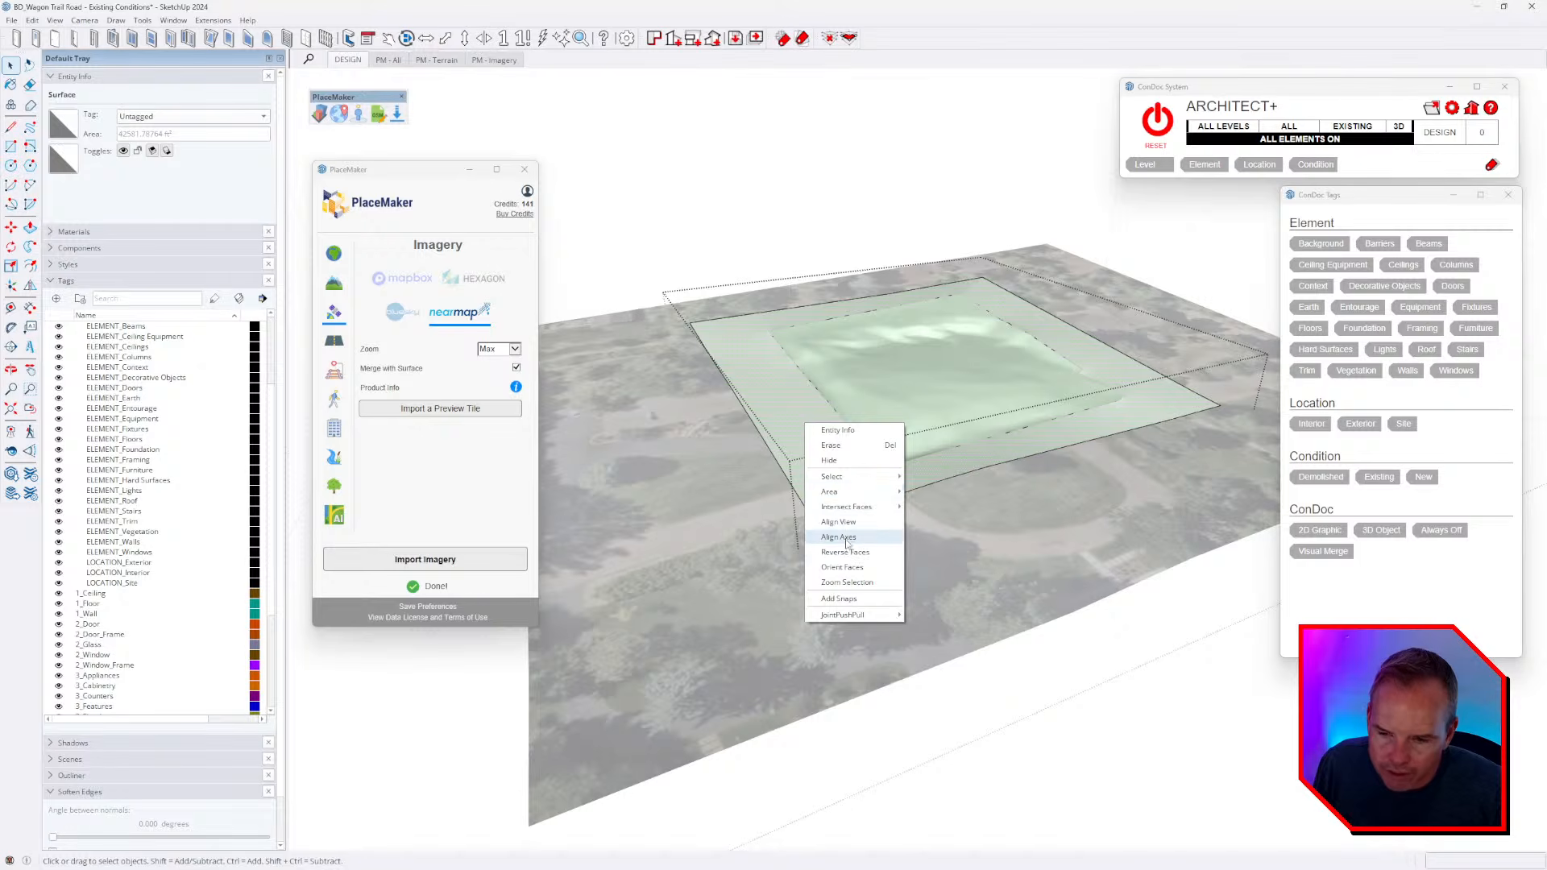
pyautogui.click(858, 556)
pyautogui.rightClick(809, 437)
pyautogui.click(859, 568)
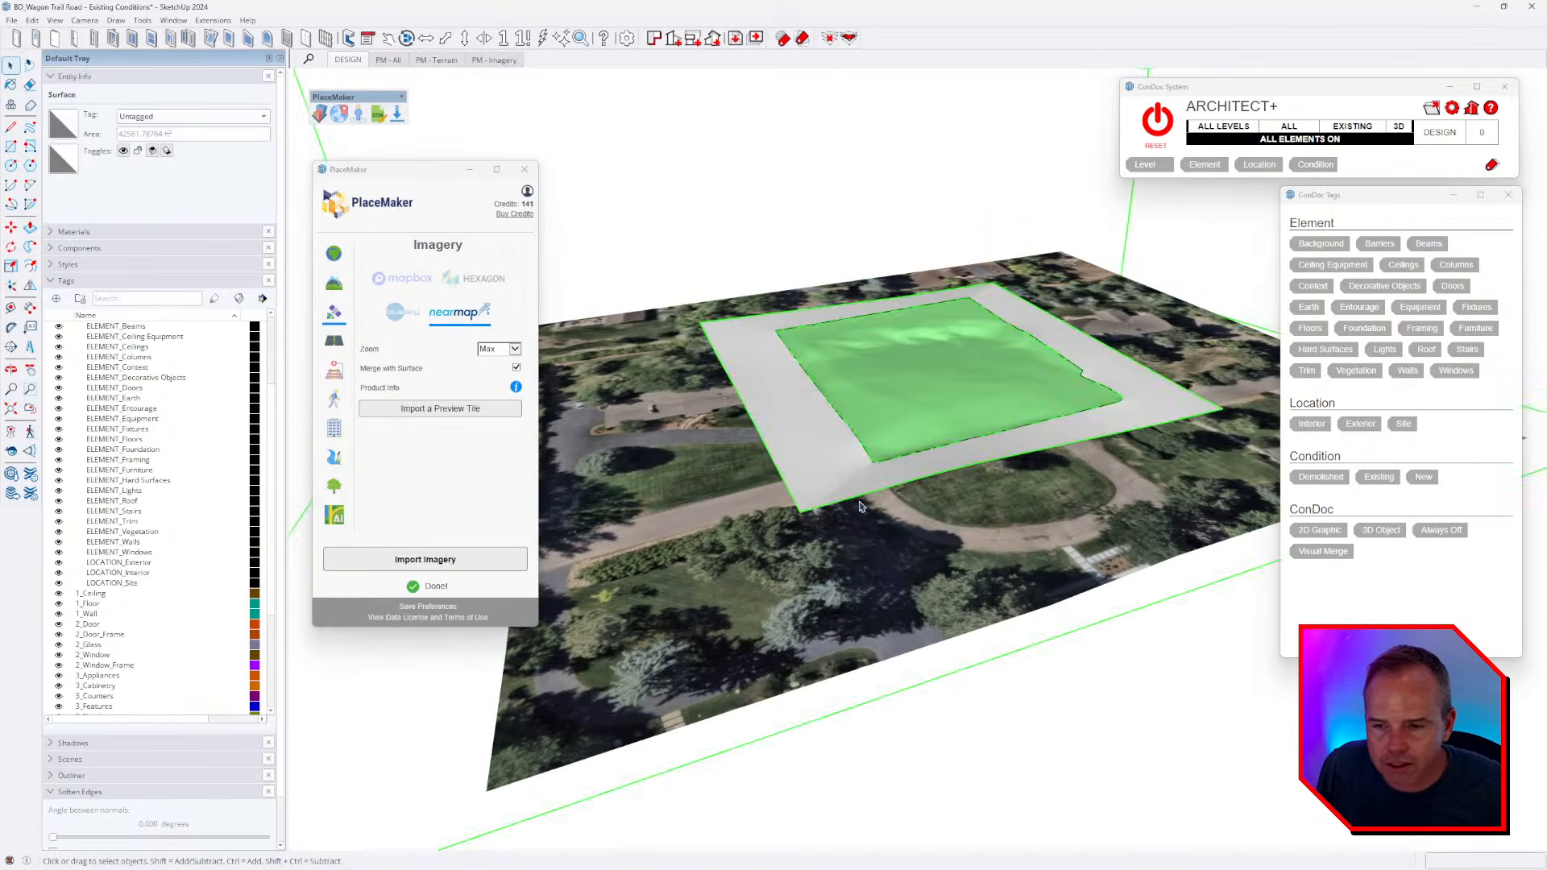
pyautogui.tripleClick(822, 479)
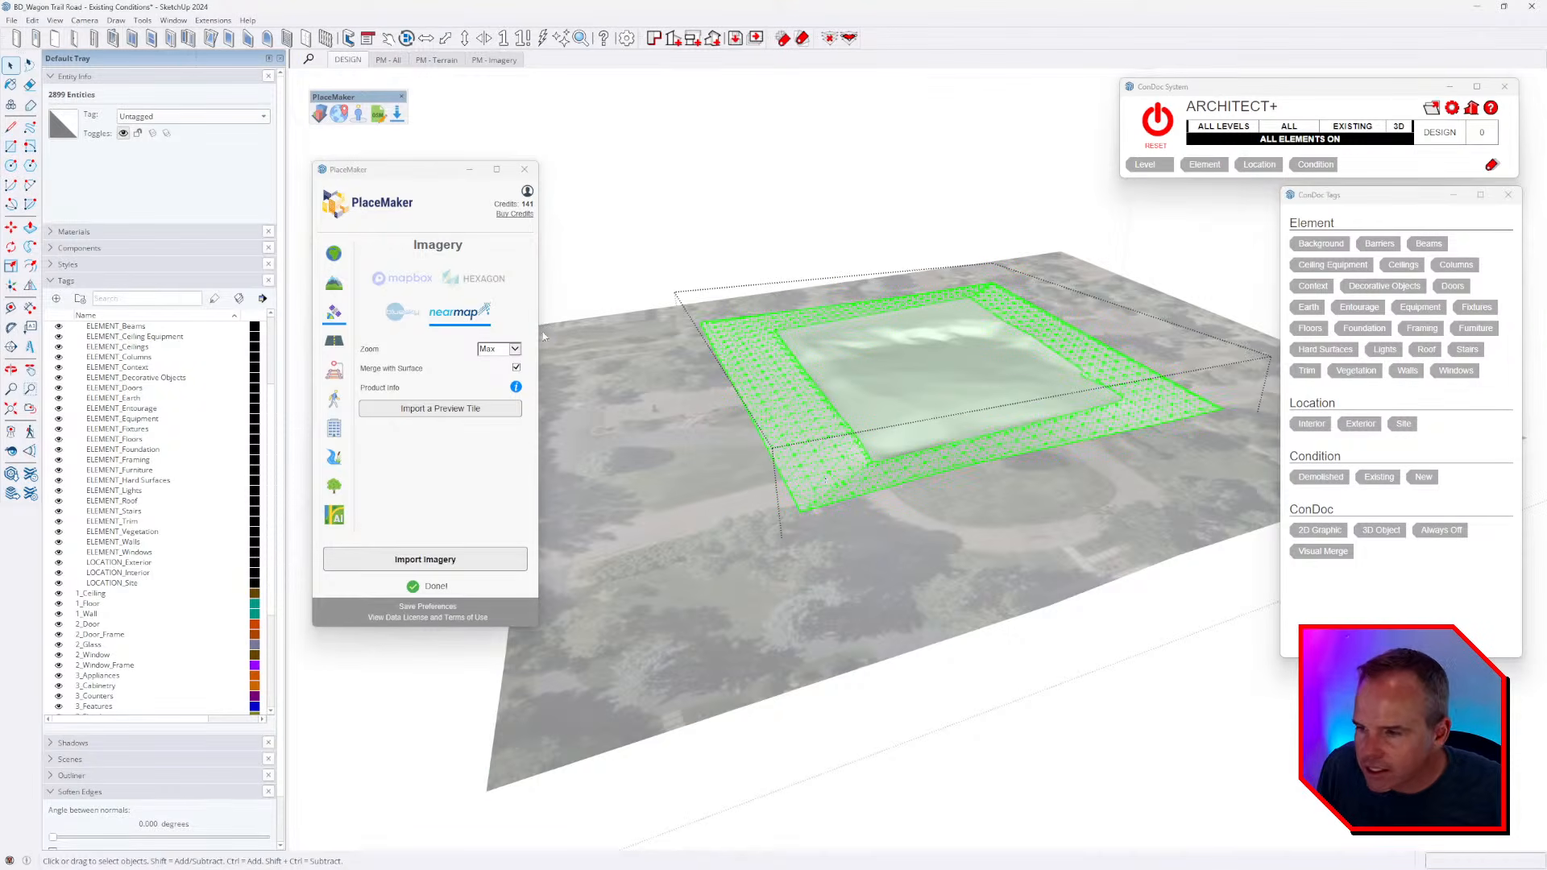
pyautogui.click(441, 557)
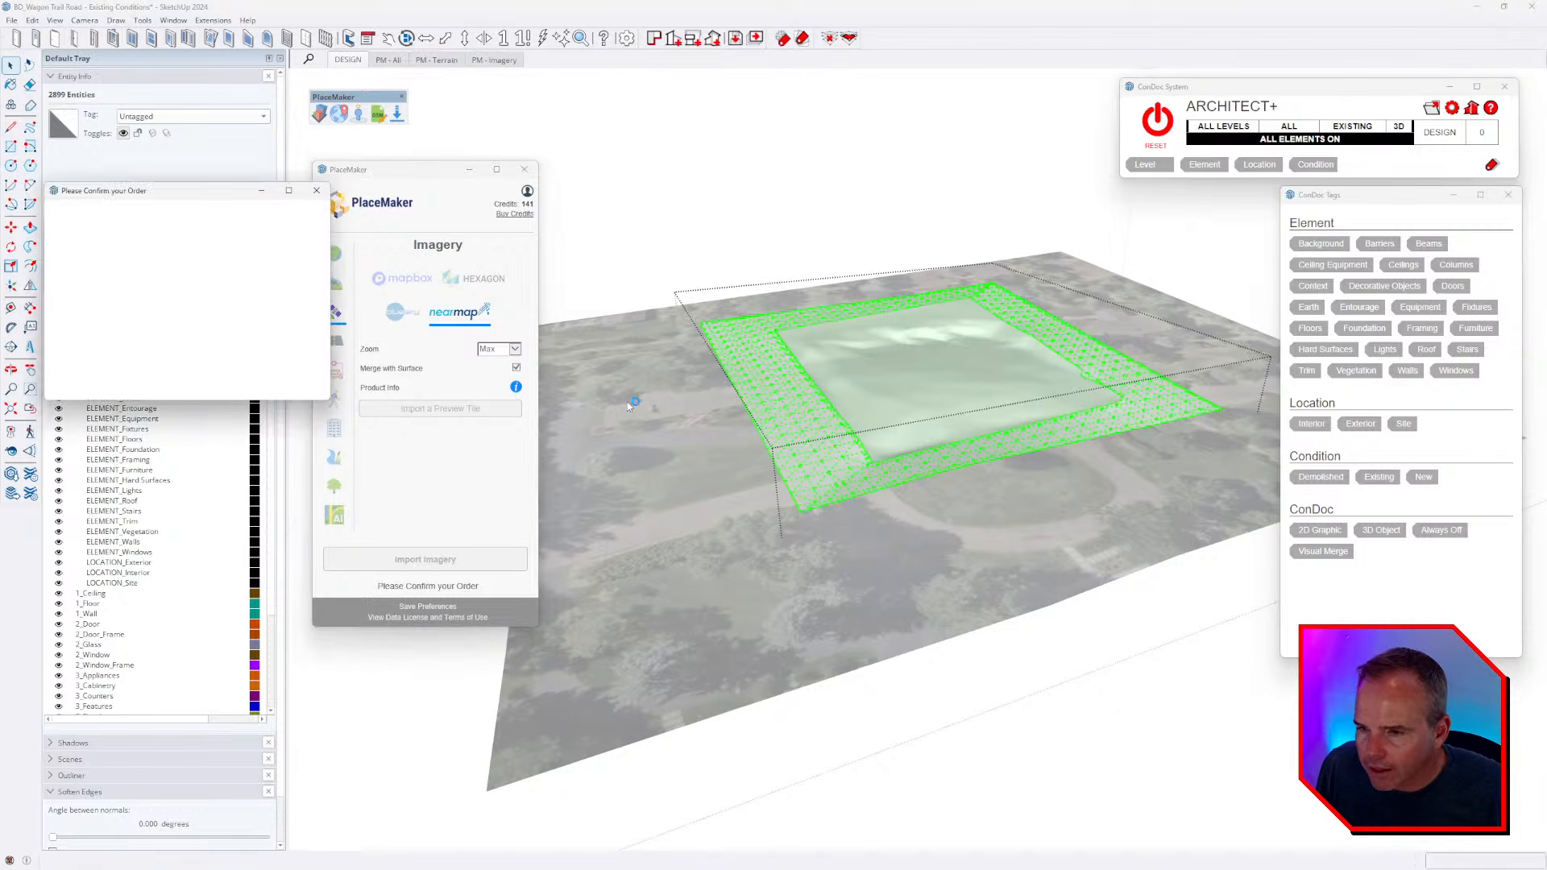
pyautogui.click(316, 190)
pyautogui.press('space')
pyautogui.press('Escape')
pyautogui.moveTo(813, 440); pyautogui.dragTo(812, 445, button='middle')
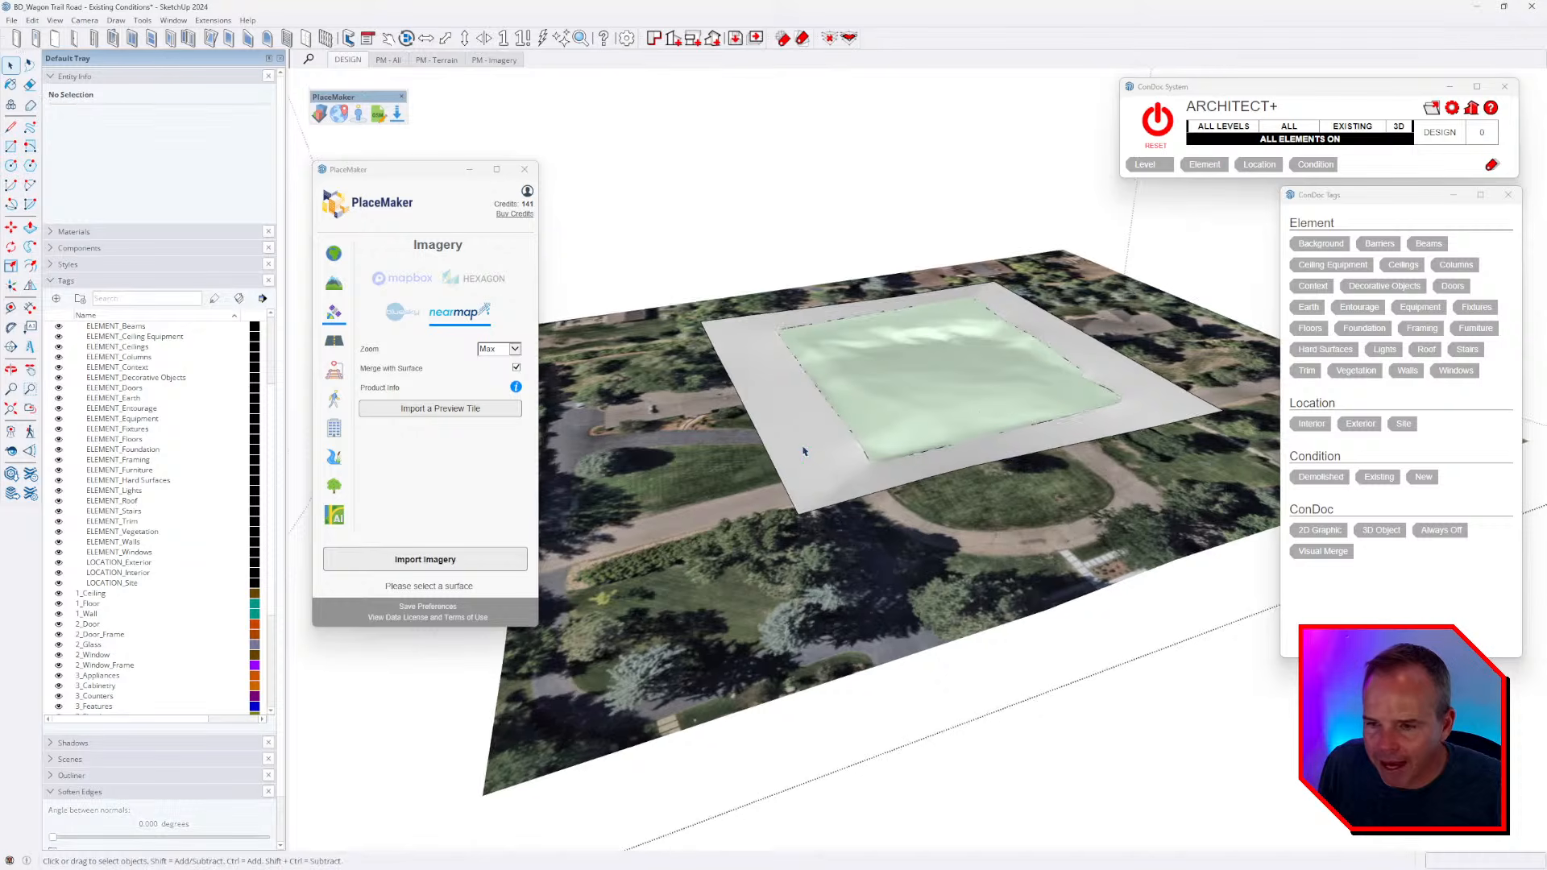
# - Explode the outer terrain group and the ring group so their geometry merges inside the parent terrain group
pyautogui.tripleClick(804, 447)
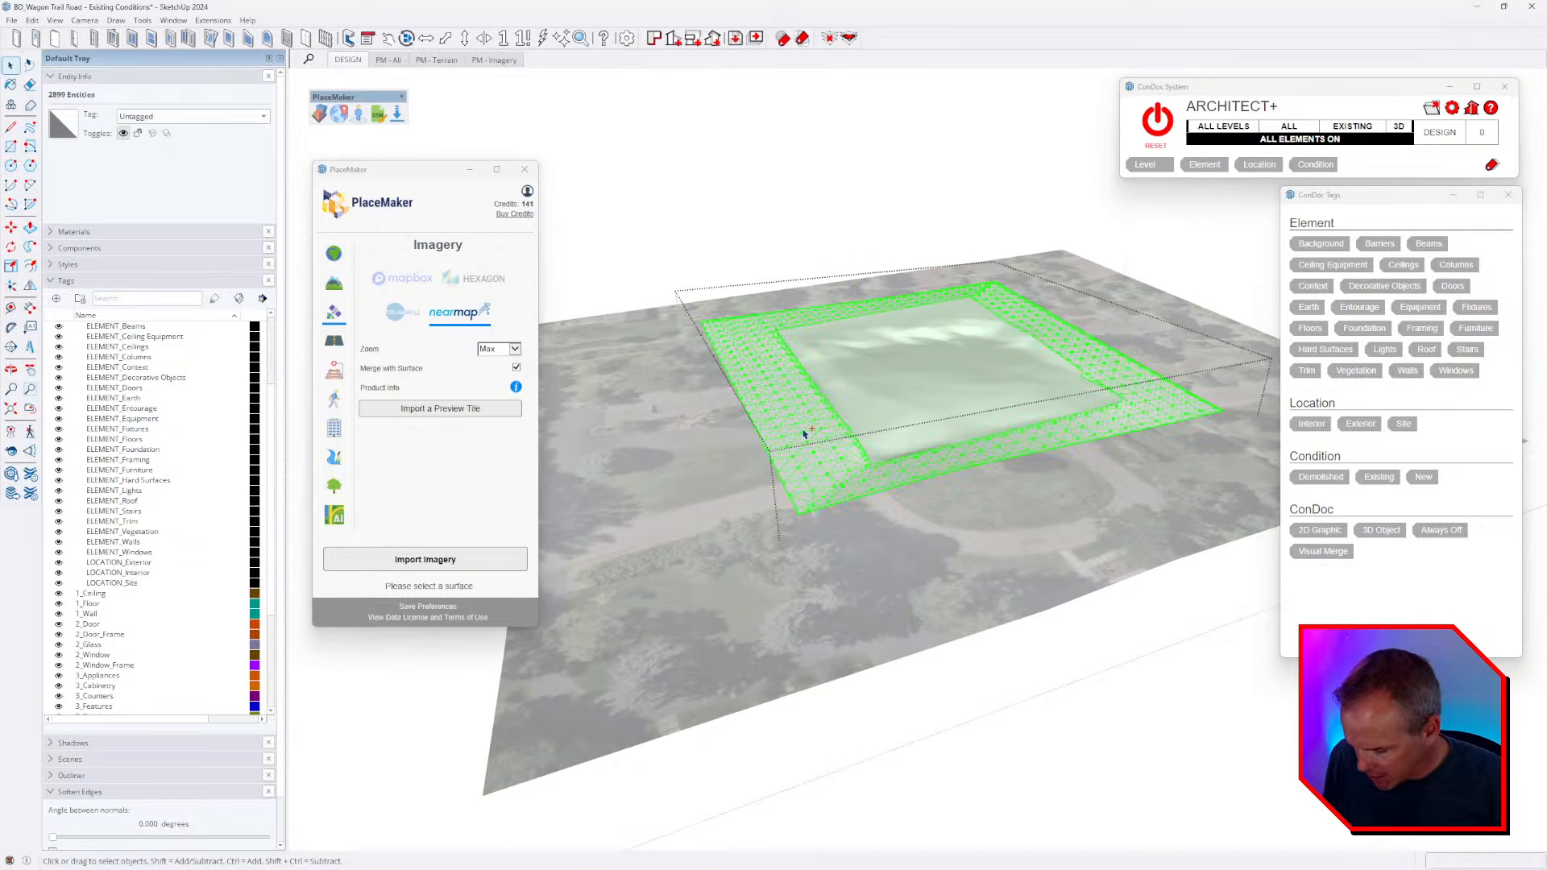
pyautogui.press('Escape')
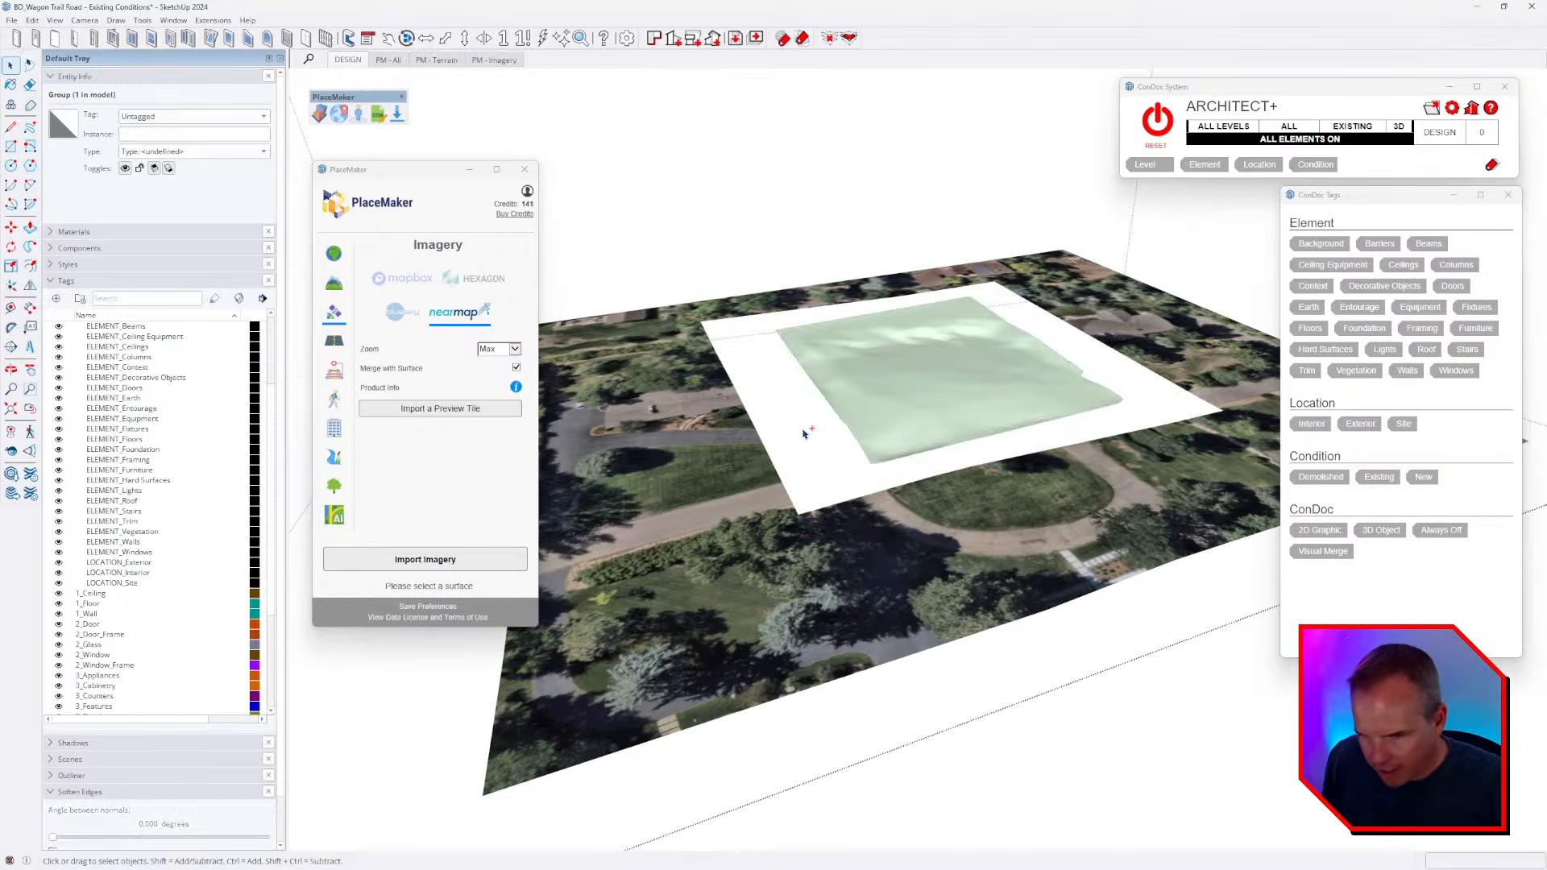
pyautogui.hotkey('shift', 'x')
pyautogui.doubleClick(734, 462)
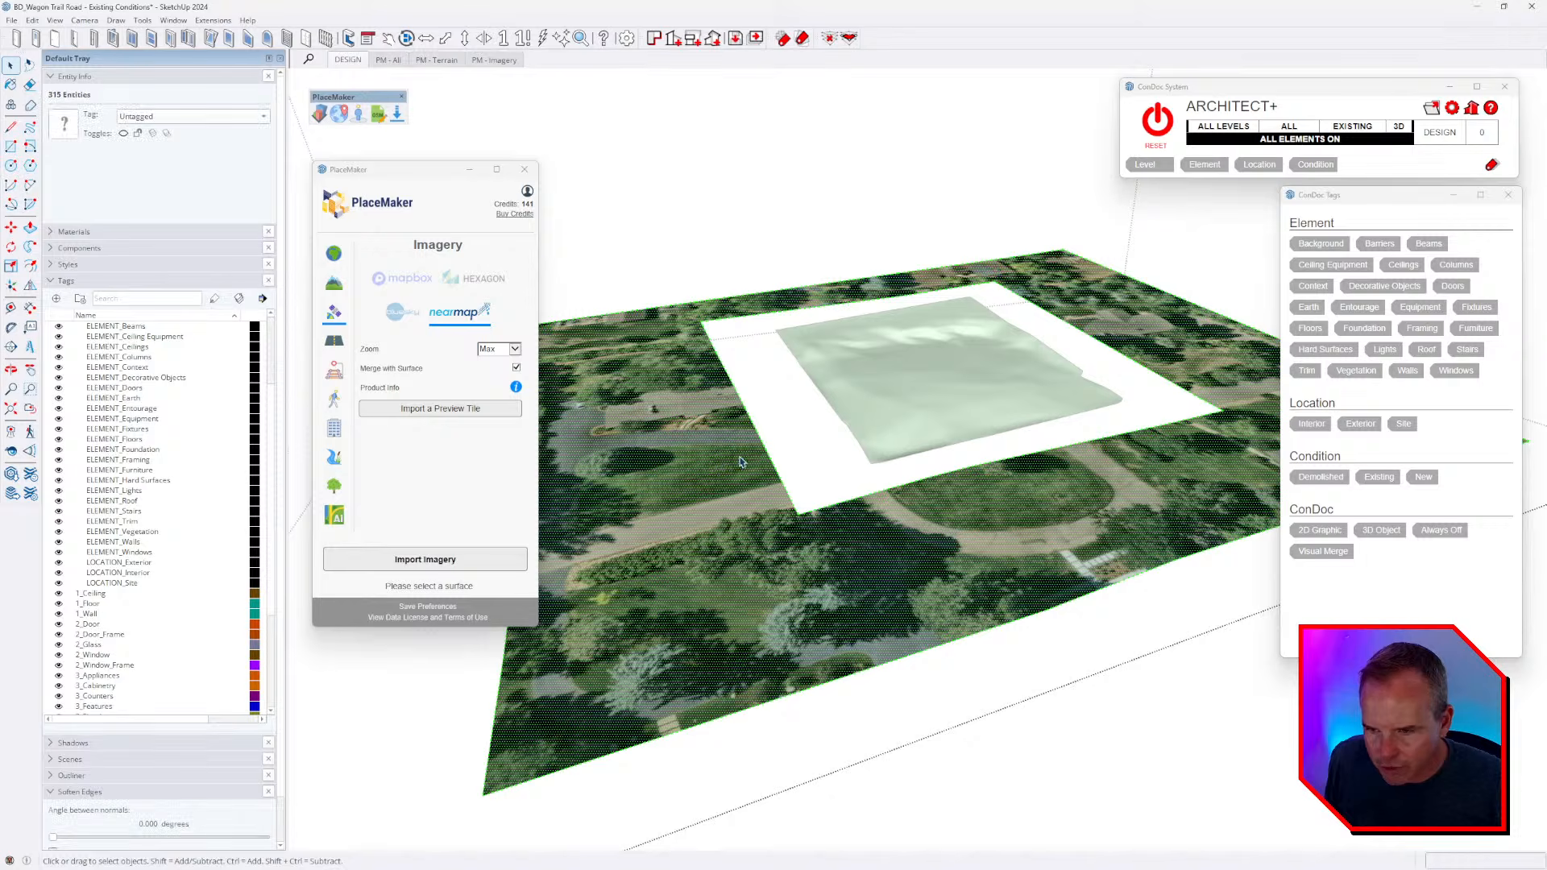
pyautogui.hotkey('ctrl', 'g')
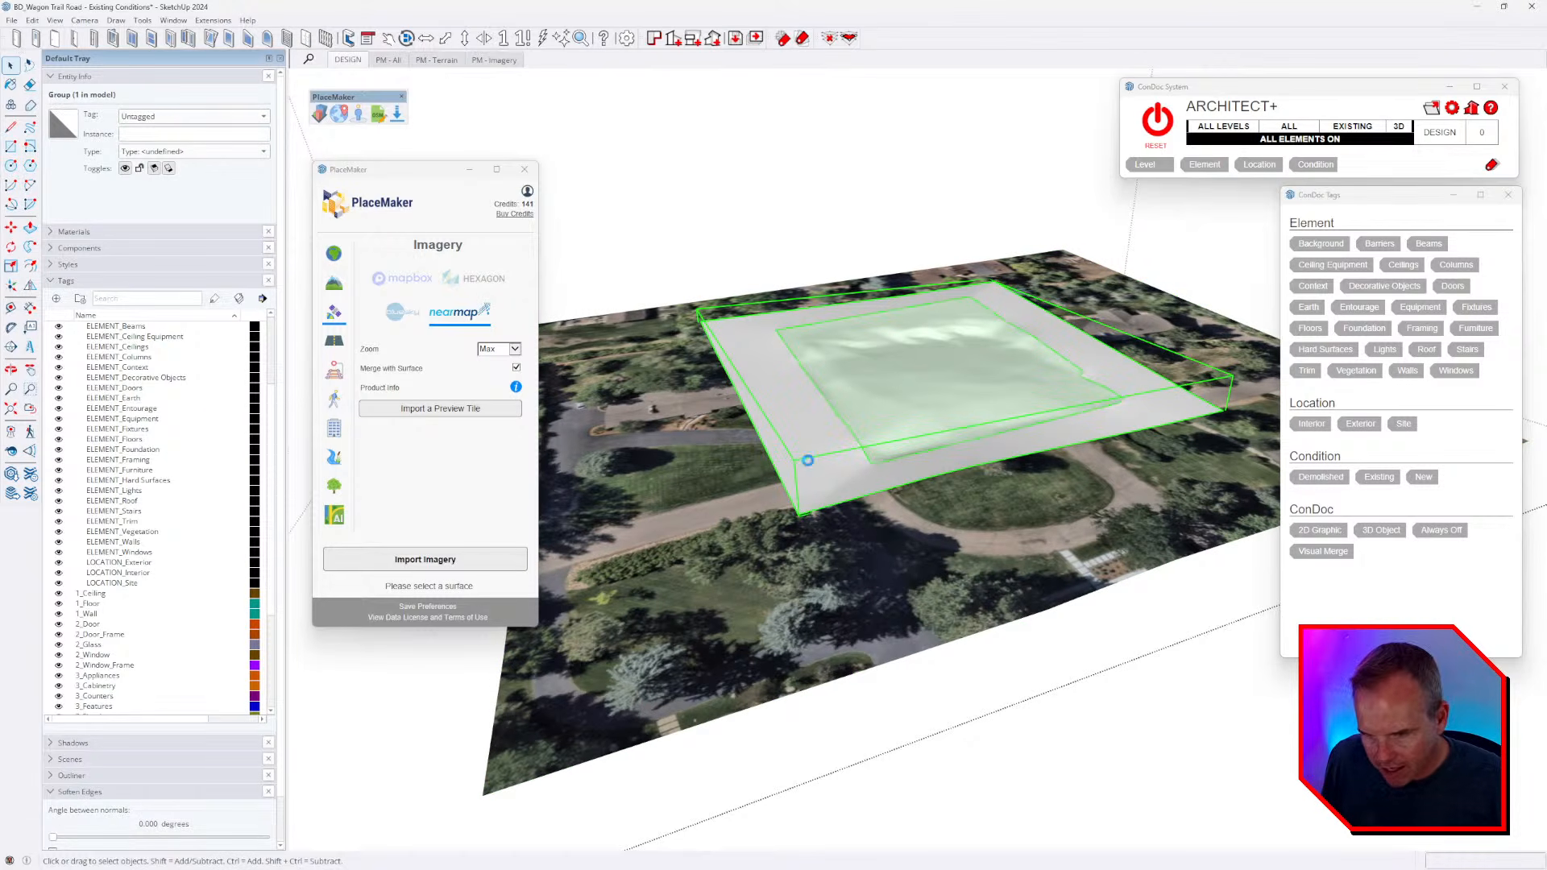
pyautogui.hotkey('shift', 'x')
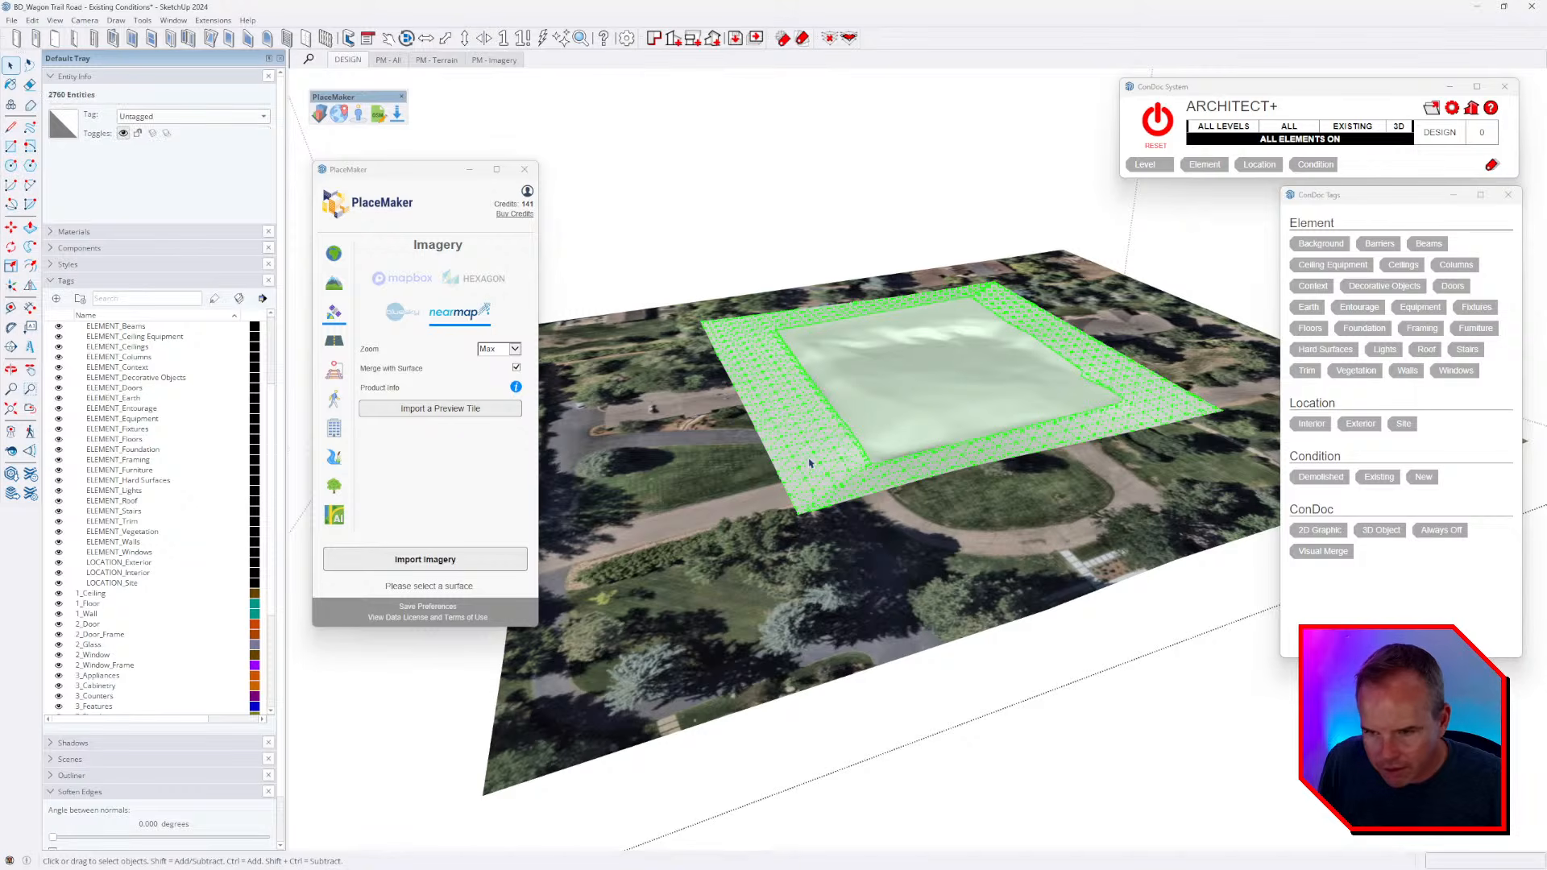
# - Select all the merged terrain geometry and import Nearmap imagery onto it at Max zoom, merged with the surface, accepting the import question
pyautogui.hotkey('ctrl', 'a')
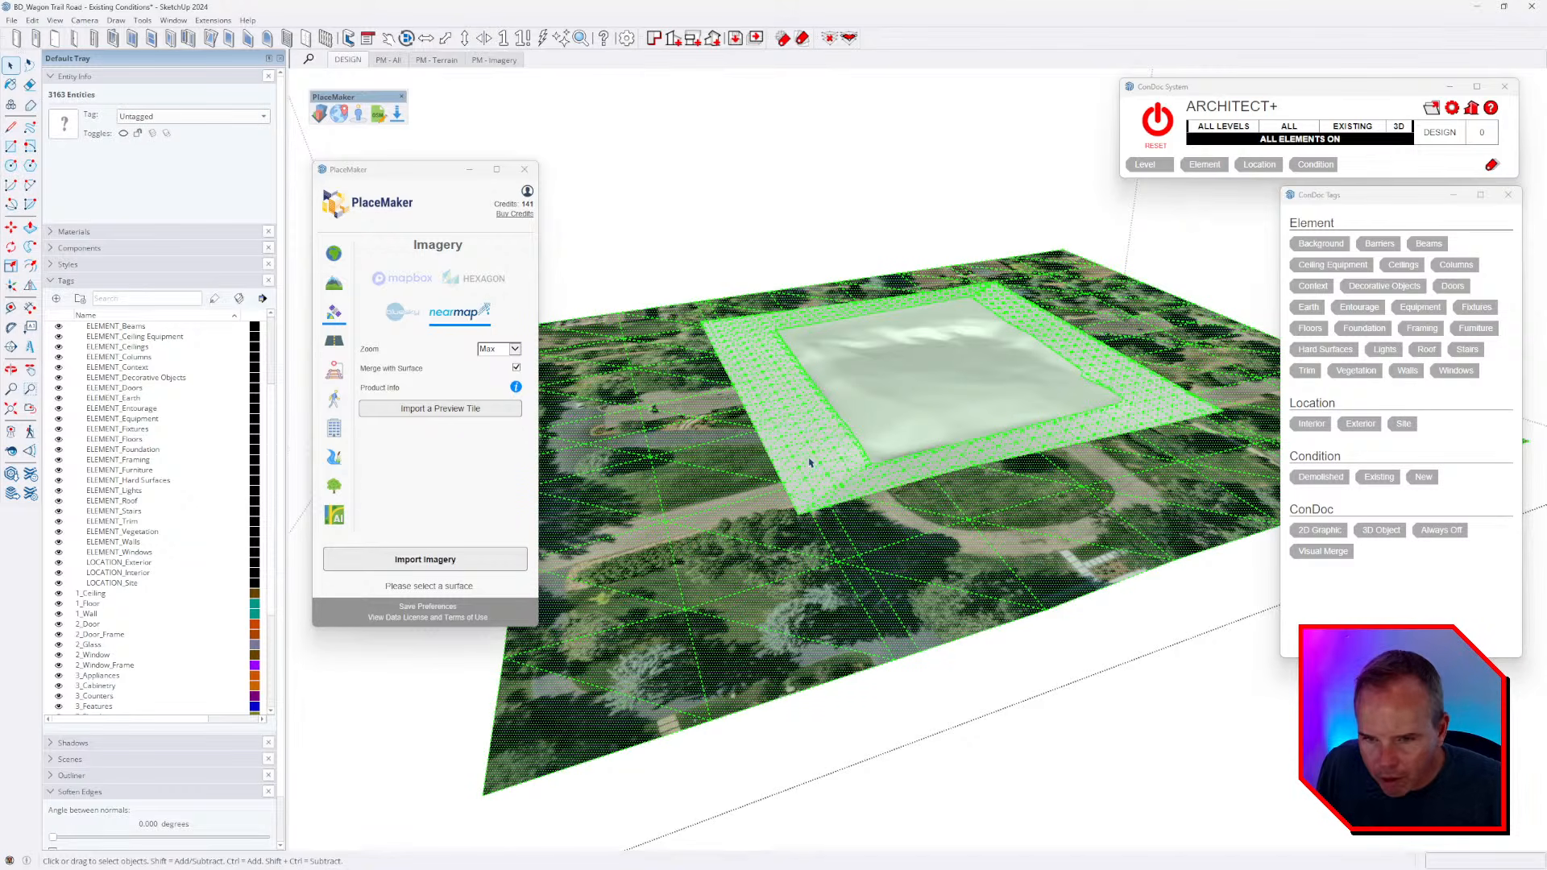
pyautogui.click(425, 559)
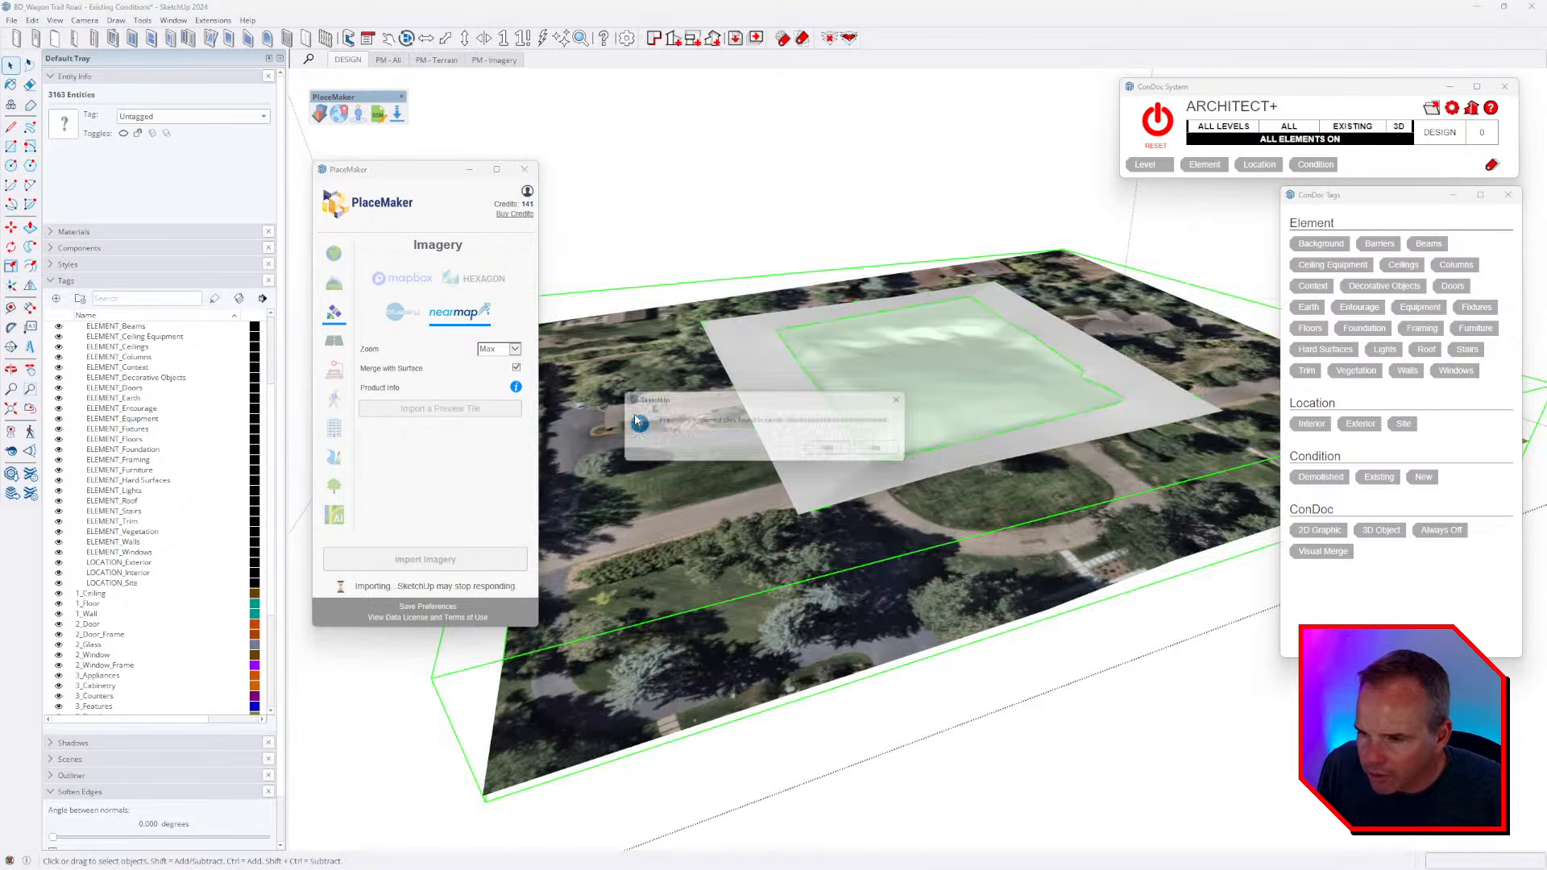
pyautogui.click(833, 451)
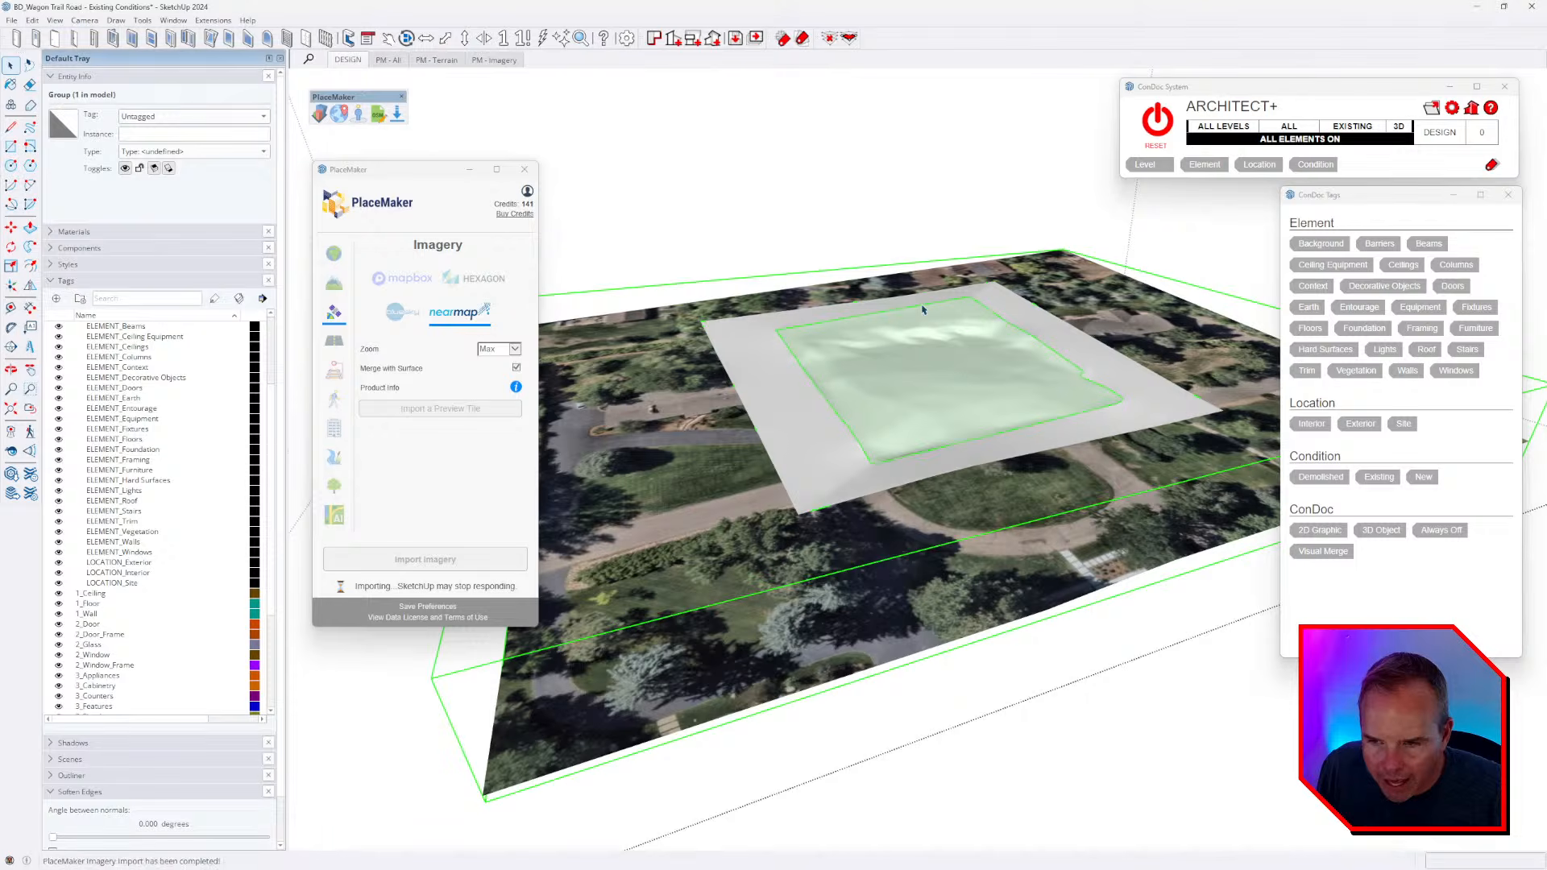
pyautogui.scroll(-7, 898, 439)
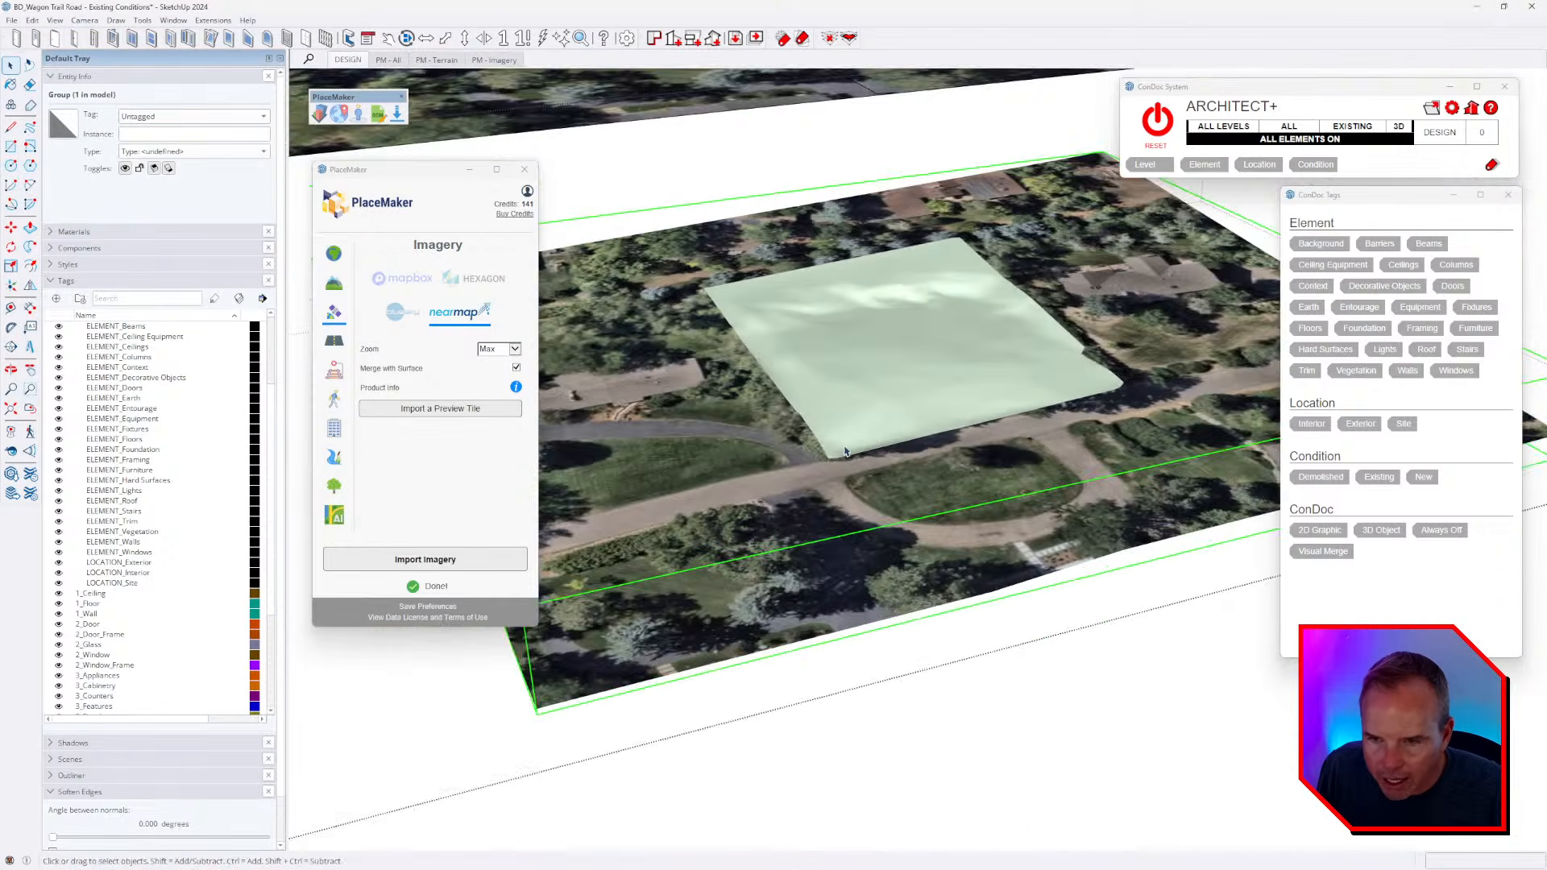
pyautogui.moveTo(867, 435); pyautogui.dragTo(867, 408, button='middle')
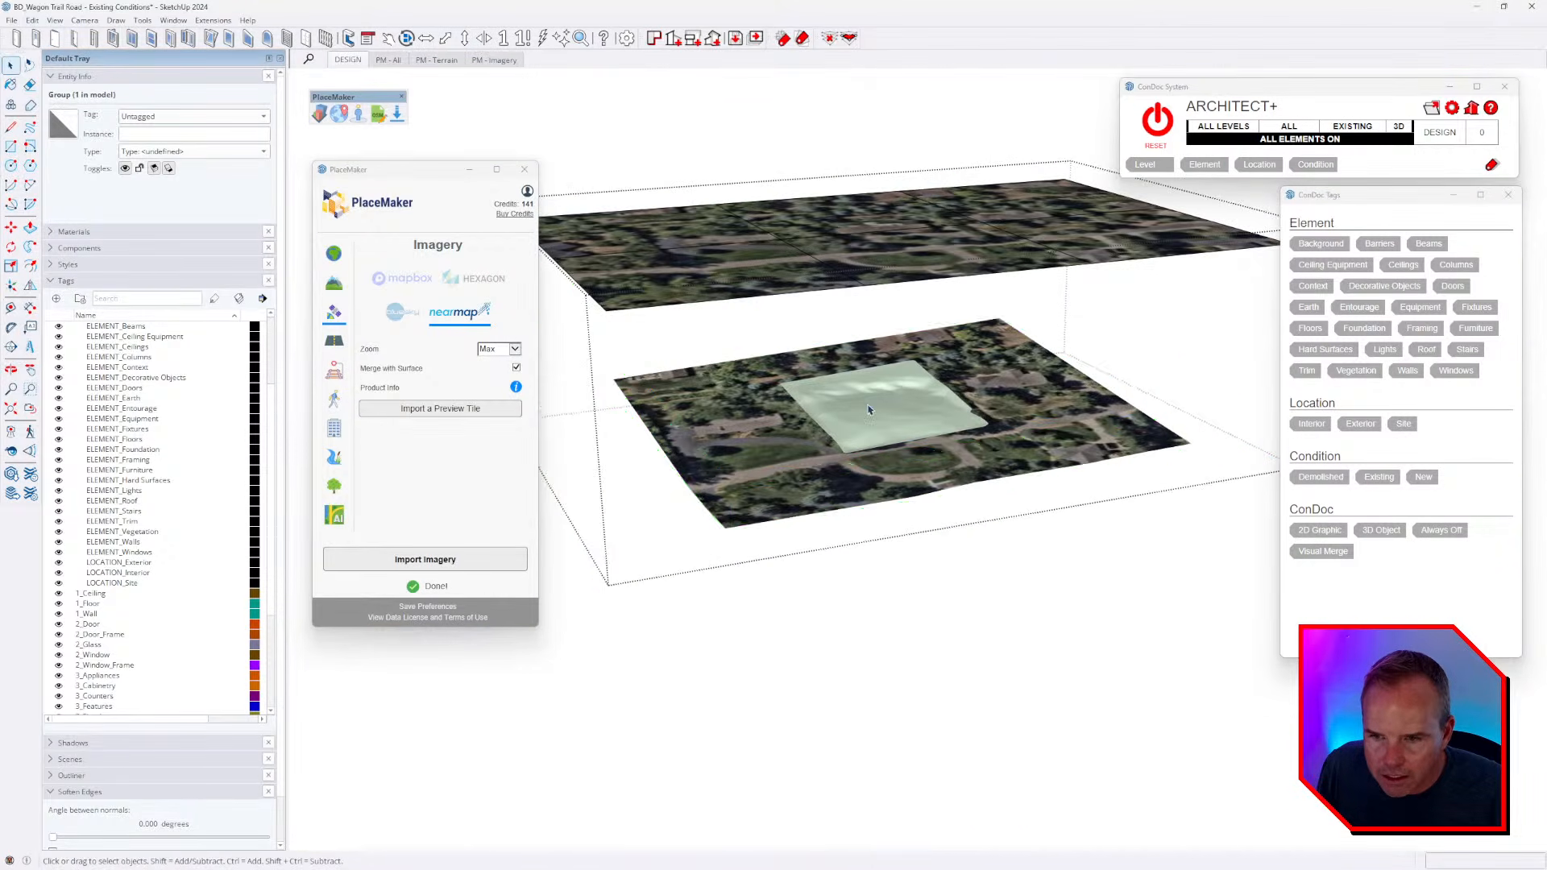
# - Open the merged terrain group and hide the rest of the model while editing to examine its imagery coverage
pyautogui.tripleClick(866, 409)
pyautogui.click(819, 452)
pyautogui.tripleClick(814, 445)
pyautogui.scroll(6, 846, 410)
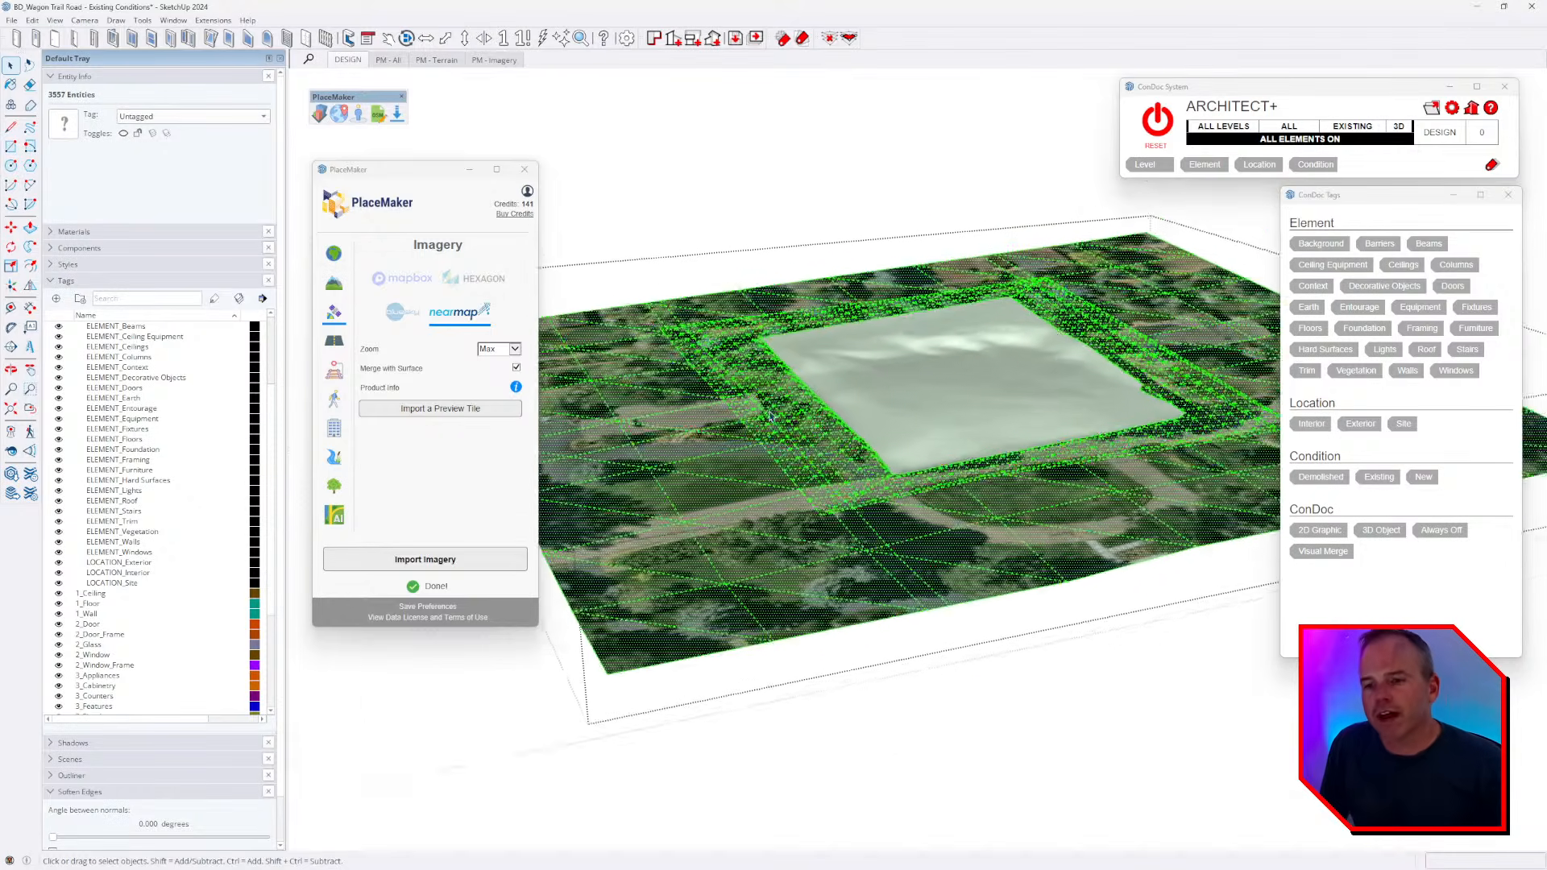
pyautogui.scroll(-6, 864, 437)
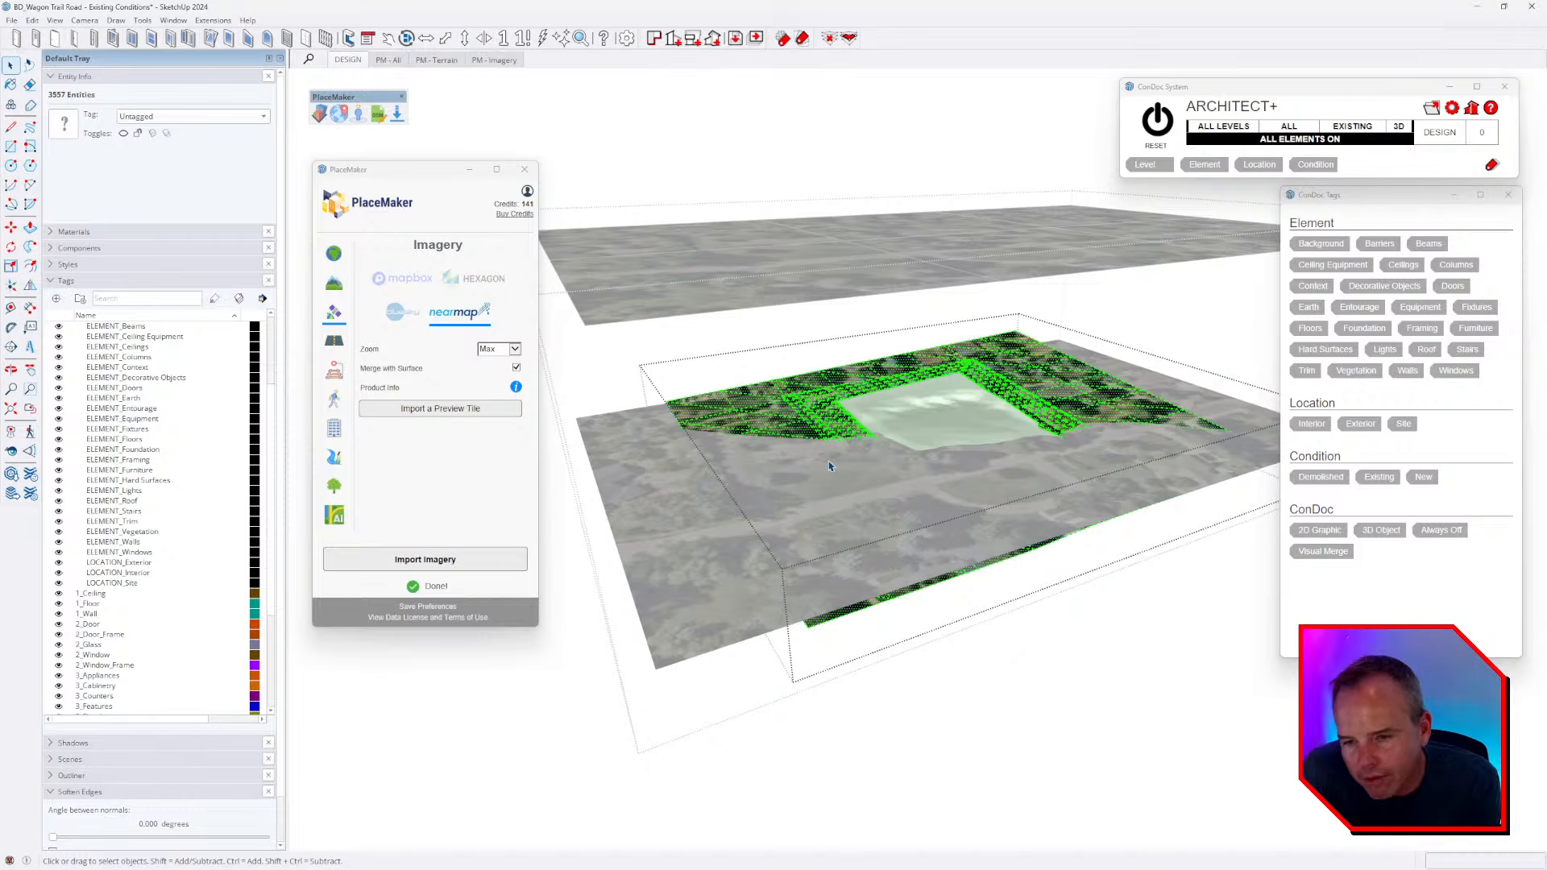
pyautogui.press('i')
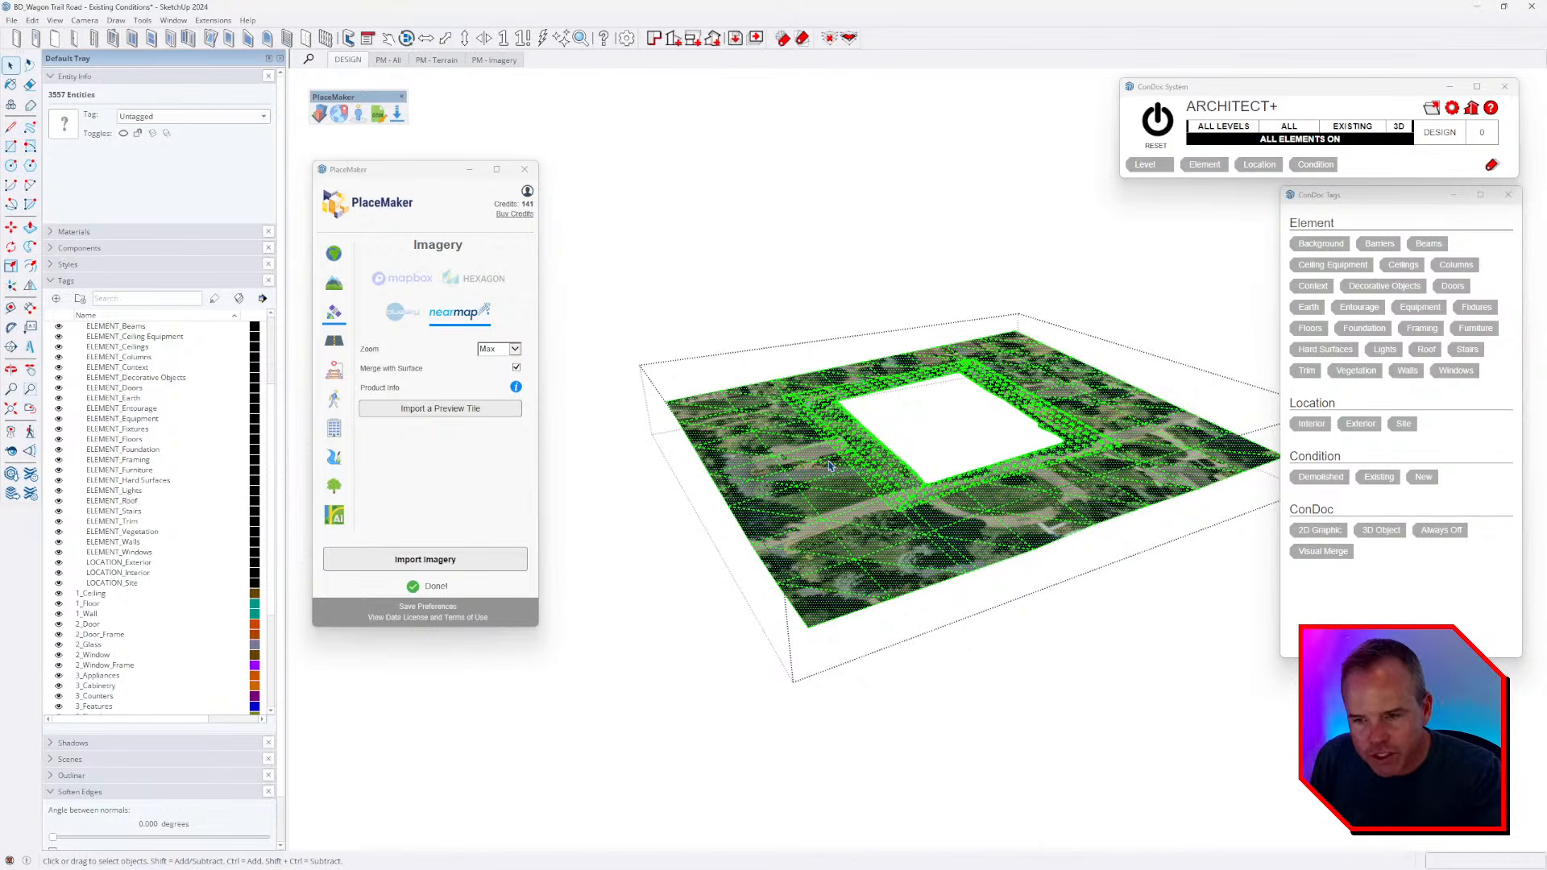
pyautogui.moveTo(829, 465); pyautogui.dragTo(981, 541, button='middle')
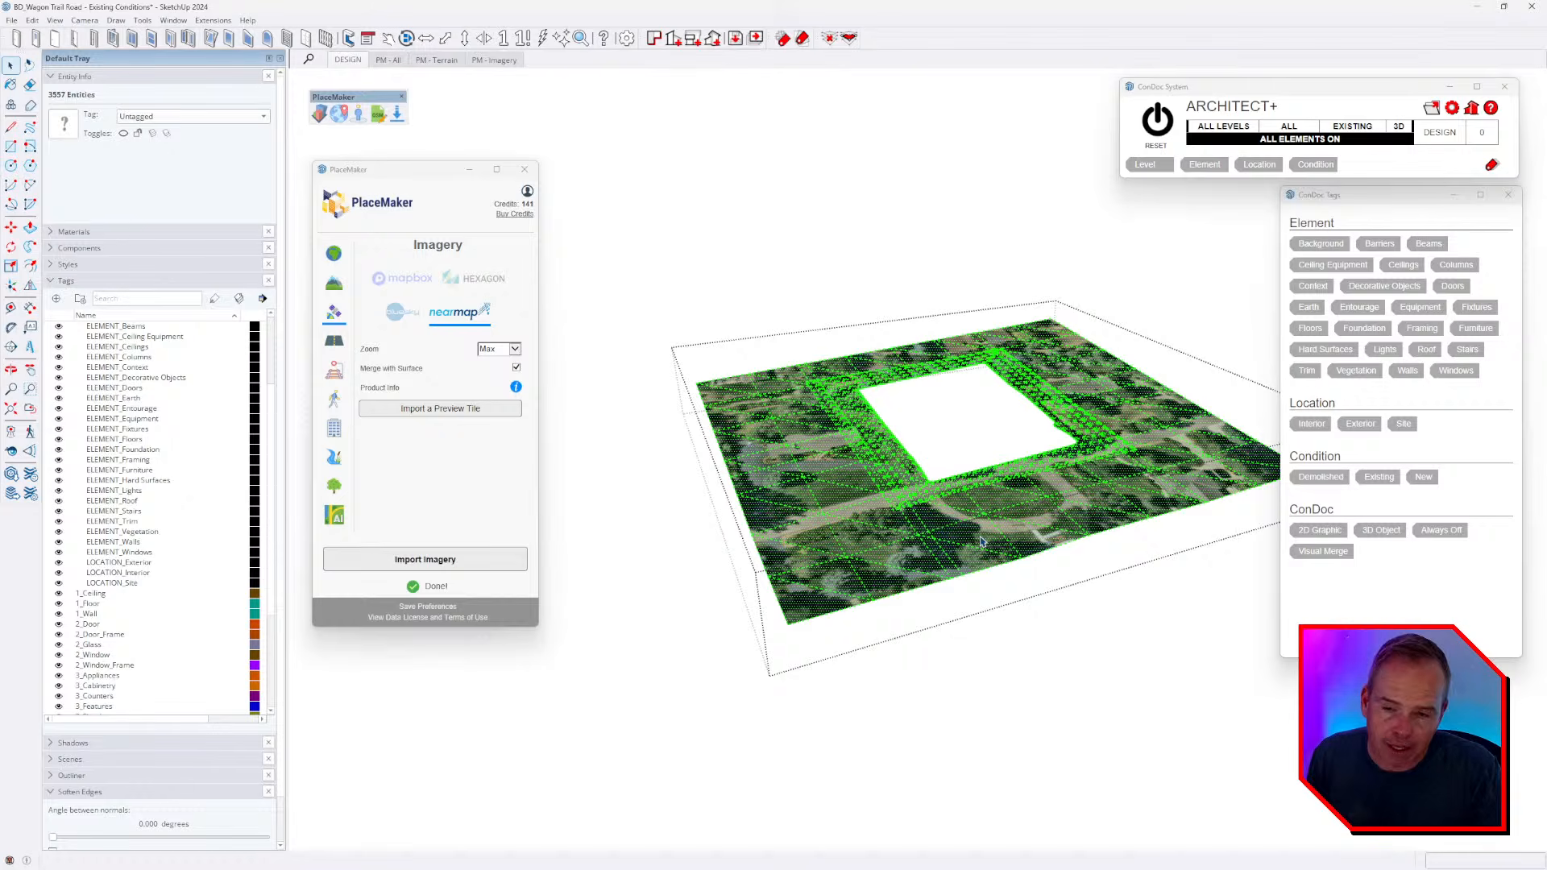
pyautogui.moveTo(926, 528); pyautogui.dragTo(992, 484, button='middle')
pyautogui.press('Escape')
pyautogui.scroll(-2, 907, 508)
pyautogui.press('Escape')
pyautogui.scroll(2, 916, 501)
pyautogui.scroll(-3, 993, 483)
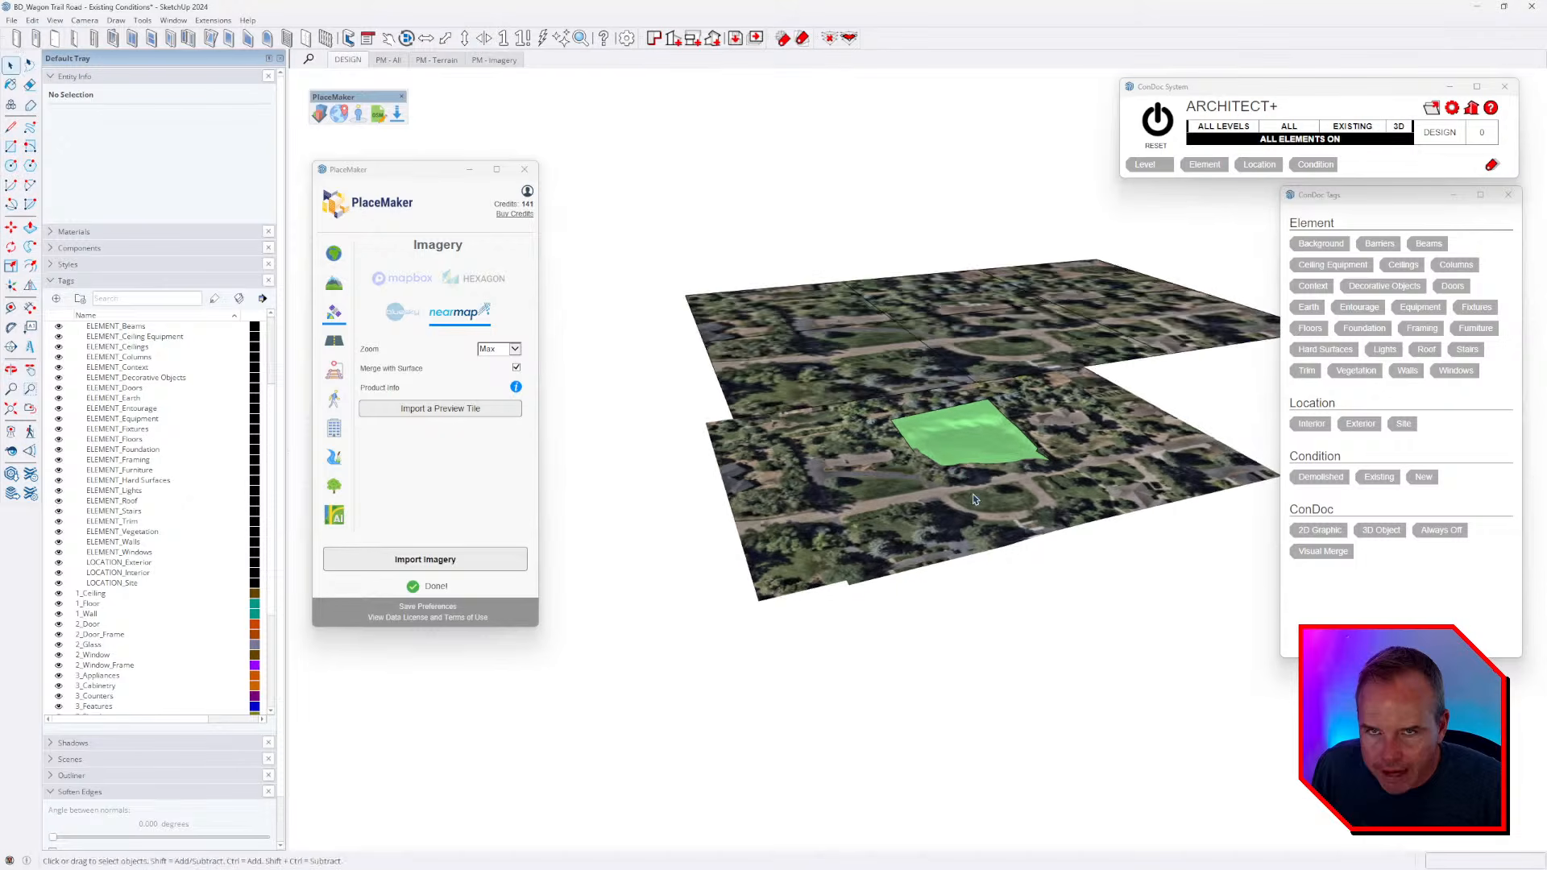
# - Open the central site terrain group and copy all of its geometry, including the hidden edges
pyautogui.scroll(2, 971, 460)
pyautogui.click(969, 453)
pyautogui.tripleClick(969, 454)
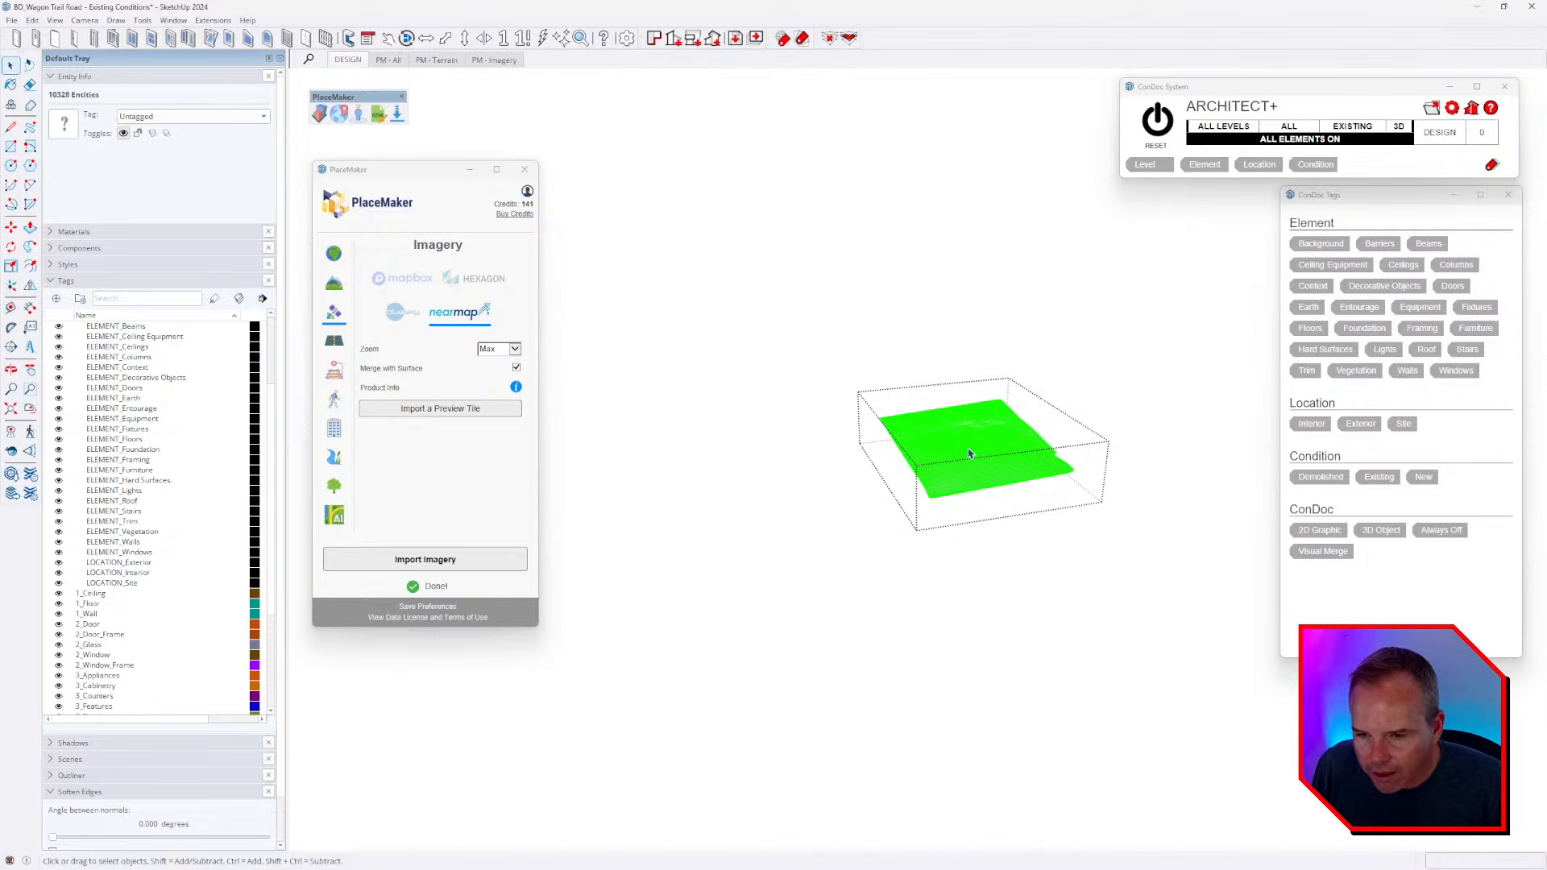
pyautogui.hotkey('alt', 'h')
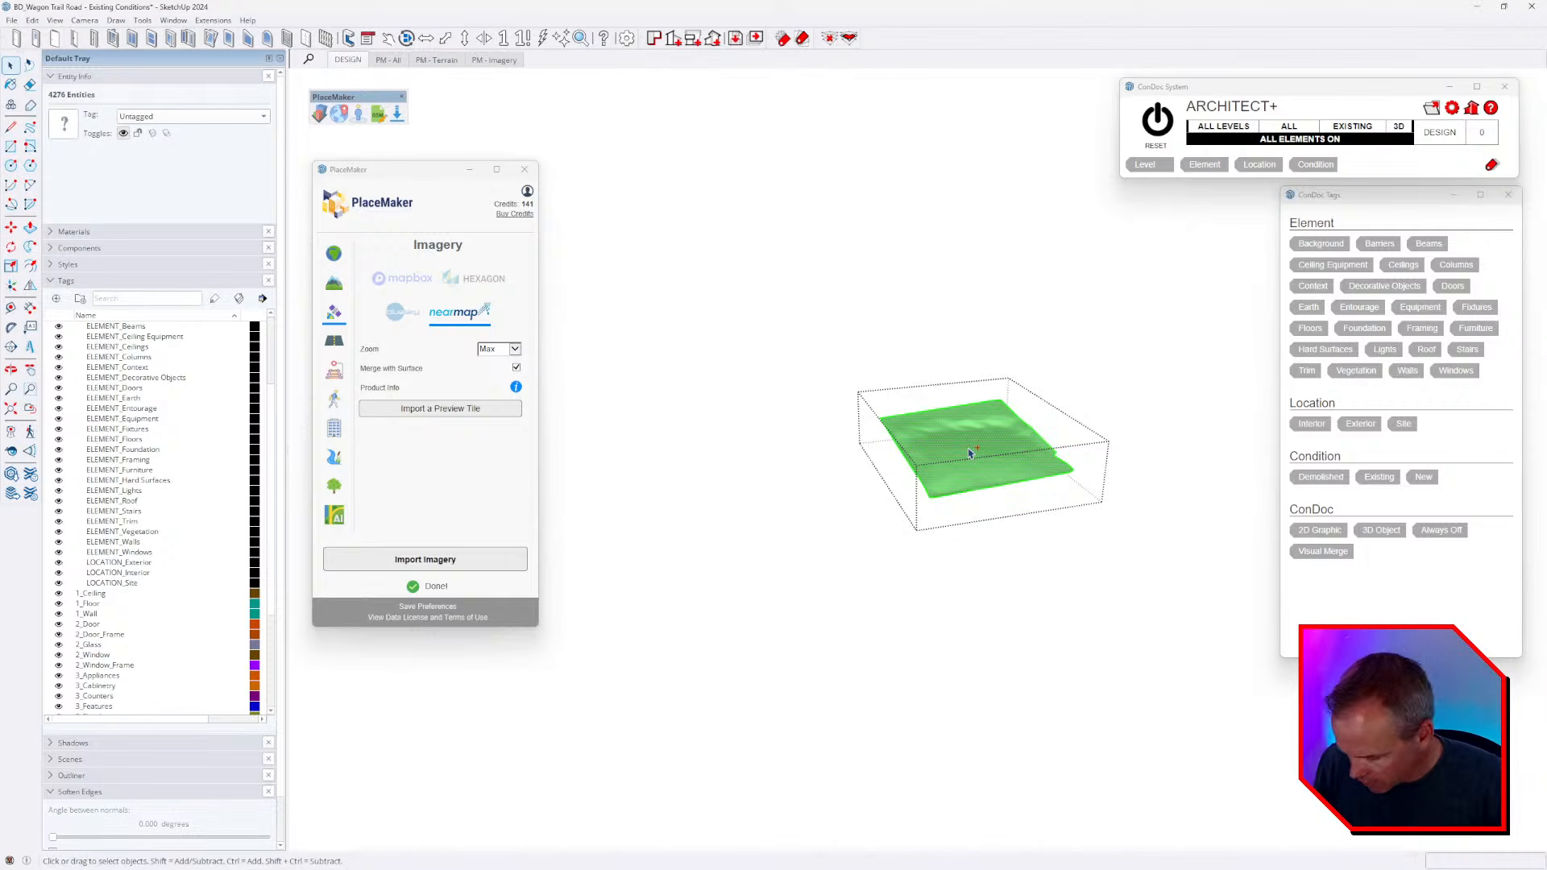
pyautogui.hotkey('alt', 'h')
pyautogui.hotkey('ctrl', 'a')
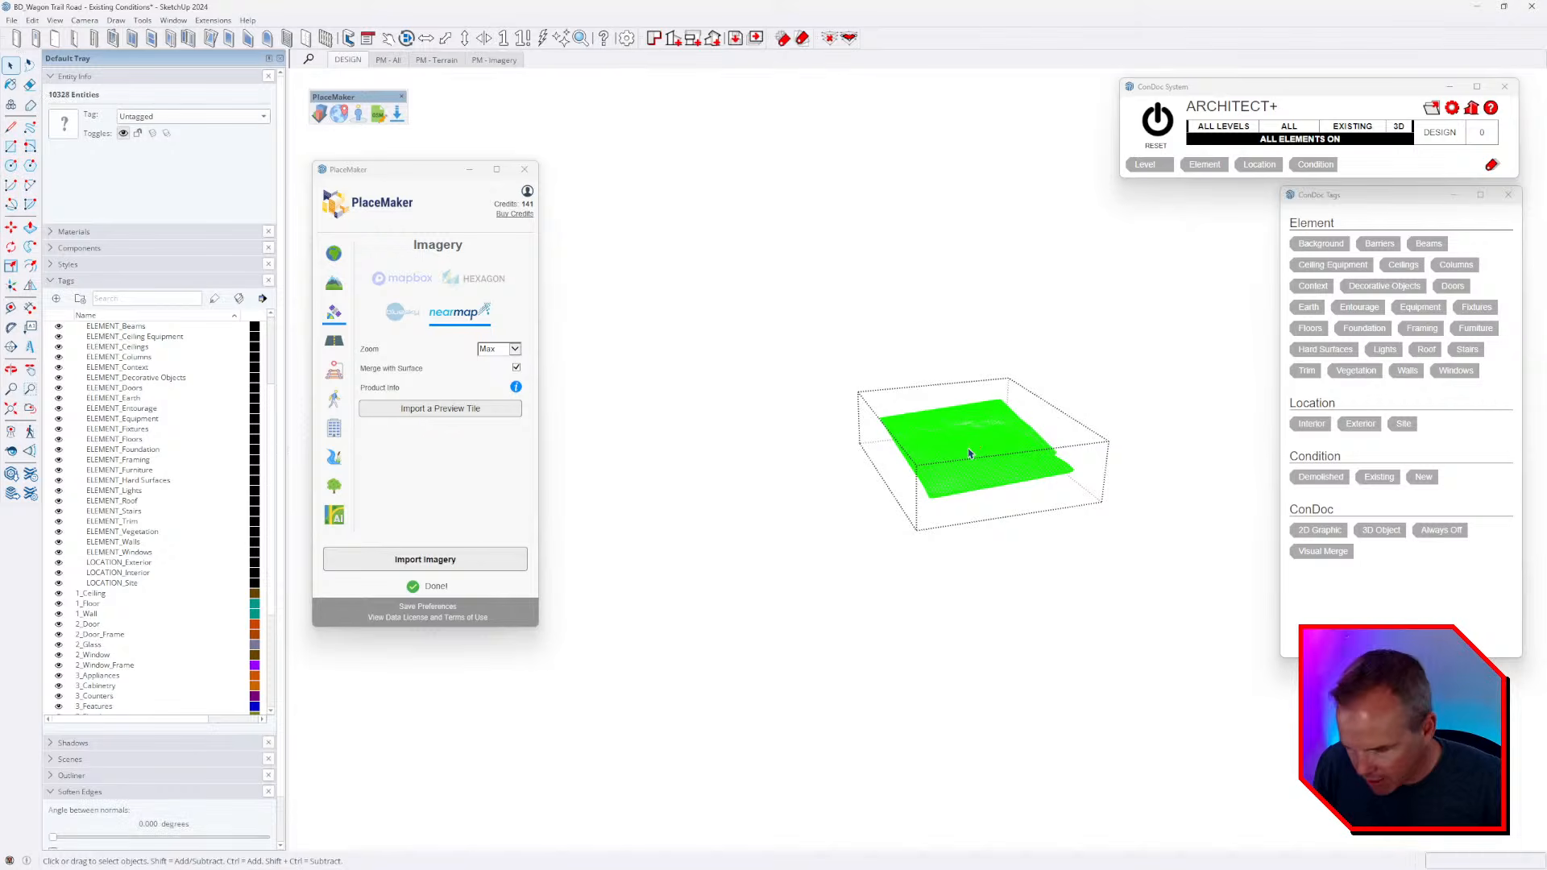
pyautogui.press('Escape')
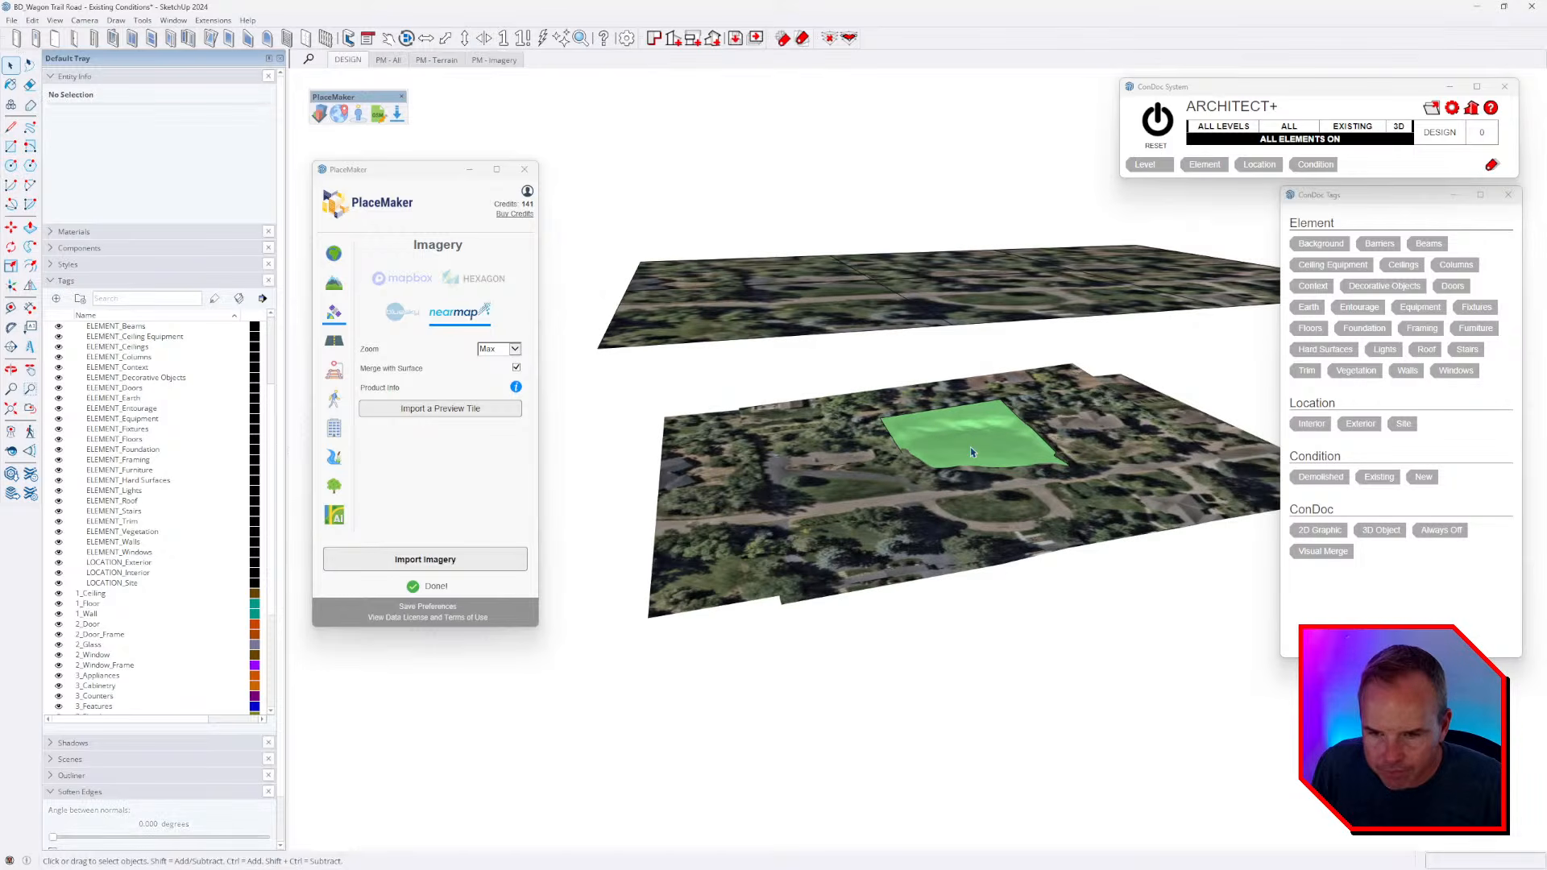
# - Delete the original flat aerial imagery group lying at the level of the terrain
pyautogui.scroll(-3, 972, 452)
pyautogui.moveTo(813, 474); pyautogui.dragTo(793, 511, button='middle')
pyautogui.hotkey('ctrl', 'z')
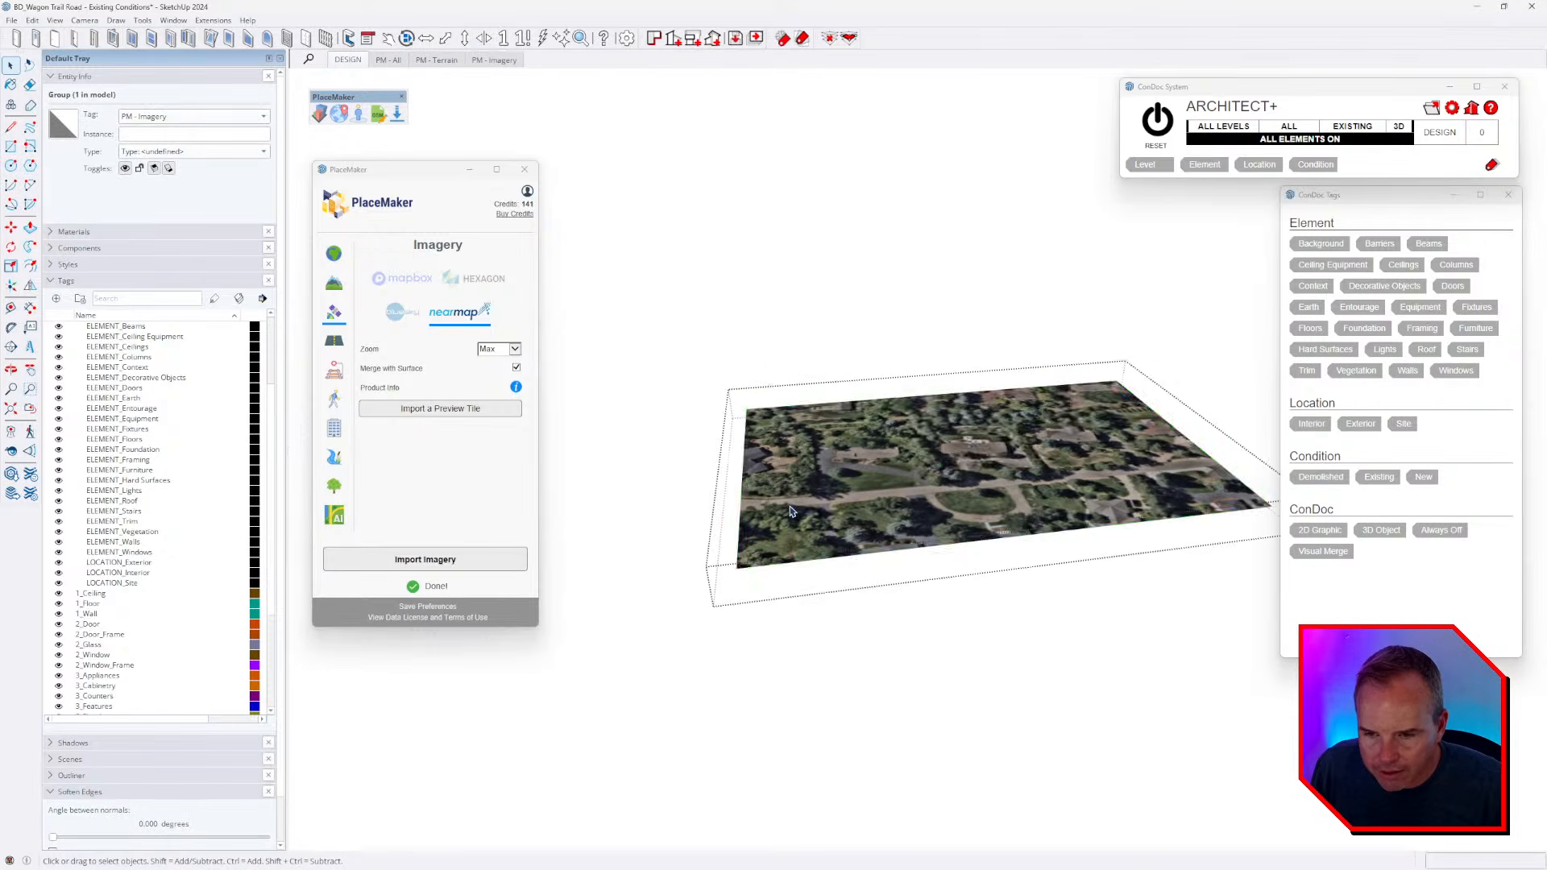
pyautogui.hotkey('ctrl', 'y')
pyautogui.hotkey('ctrl', 'z')
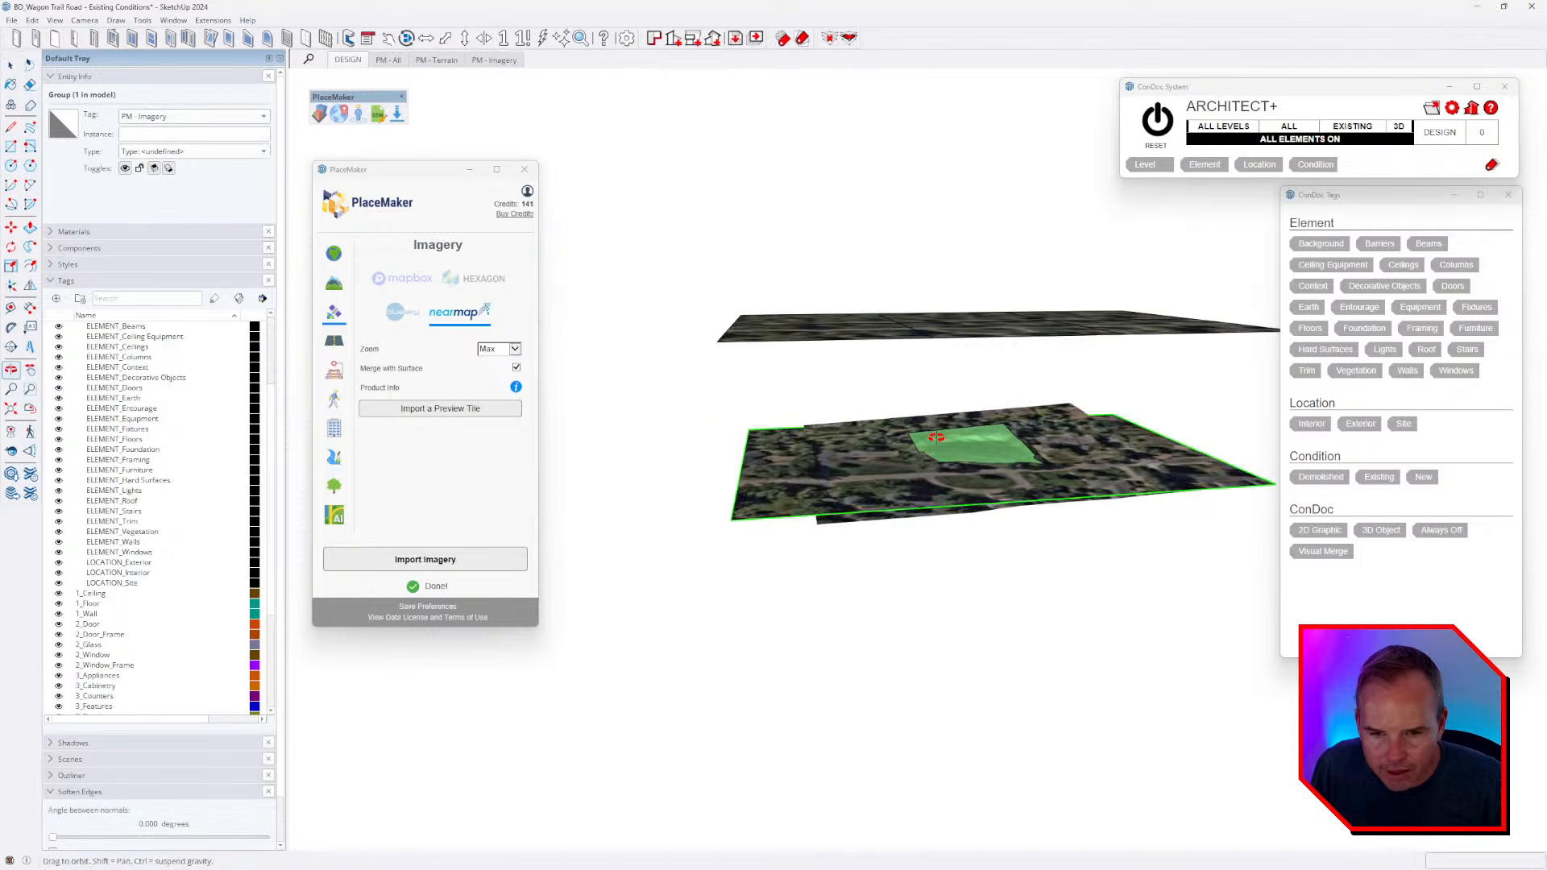
pyautogui.hotkey('ctrl', 'z')
pyautogui.hotkey('ctrl', 'y')
pyautogui.hotkey('ctrl', 'z')
pyautogui.hotkey('ctrl', 'z')
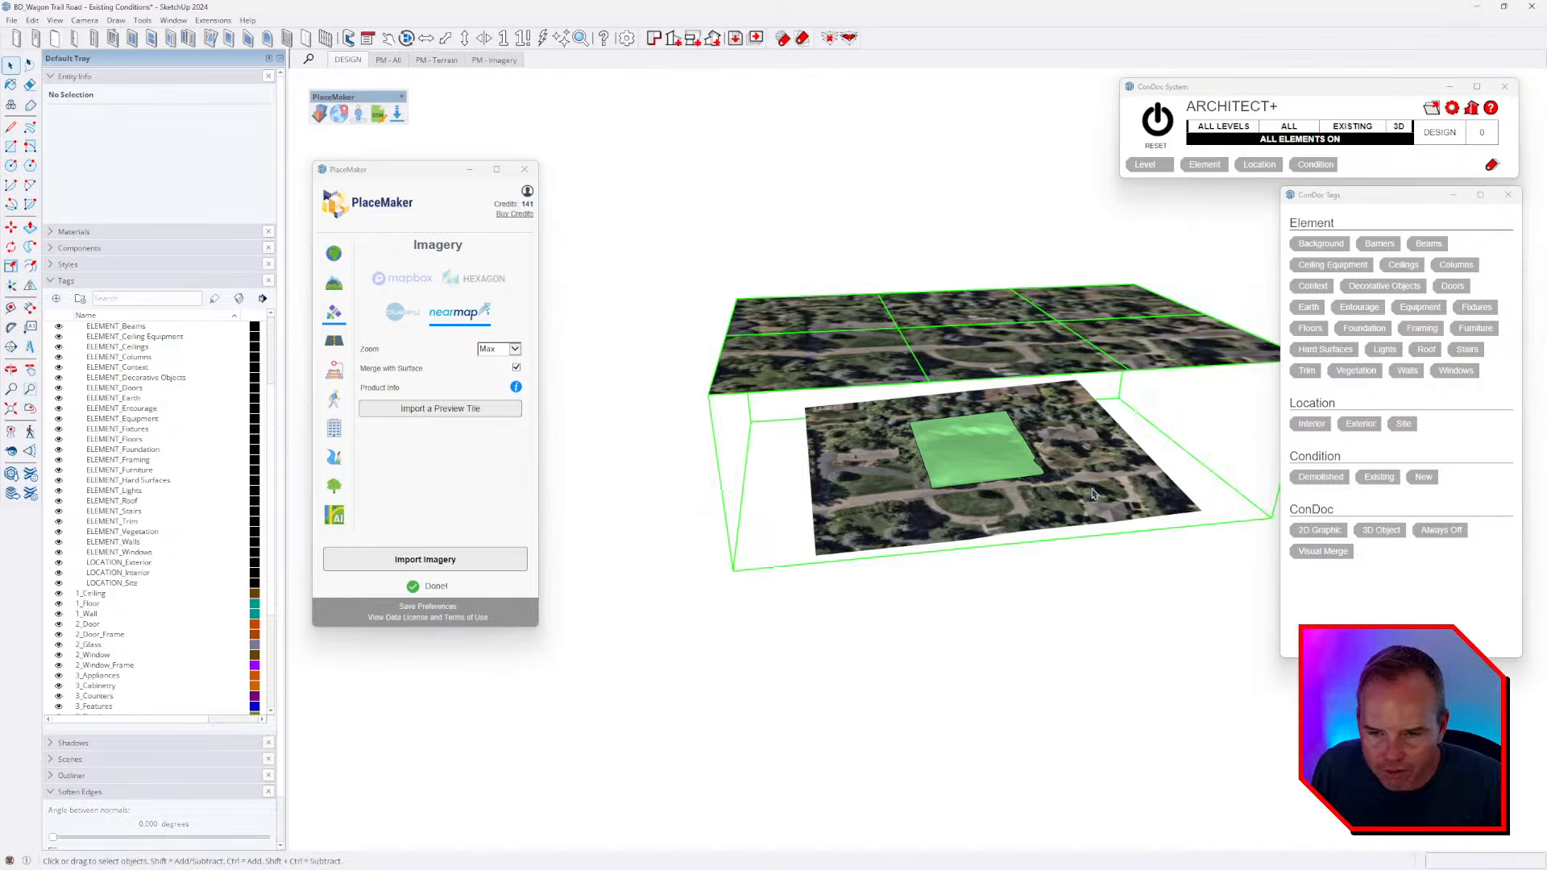
# - Open the terrain group and delete the raised flat aerial imagery tiles inside it
pyautogui.hotkey('ctrl', 'z')
pyautogui.hotkey('ctrl', 'z')
pyautogui.hotkey('ctrl', 'z')
pyautogui.hotkey('ctrl', 'z')
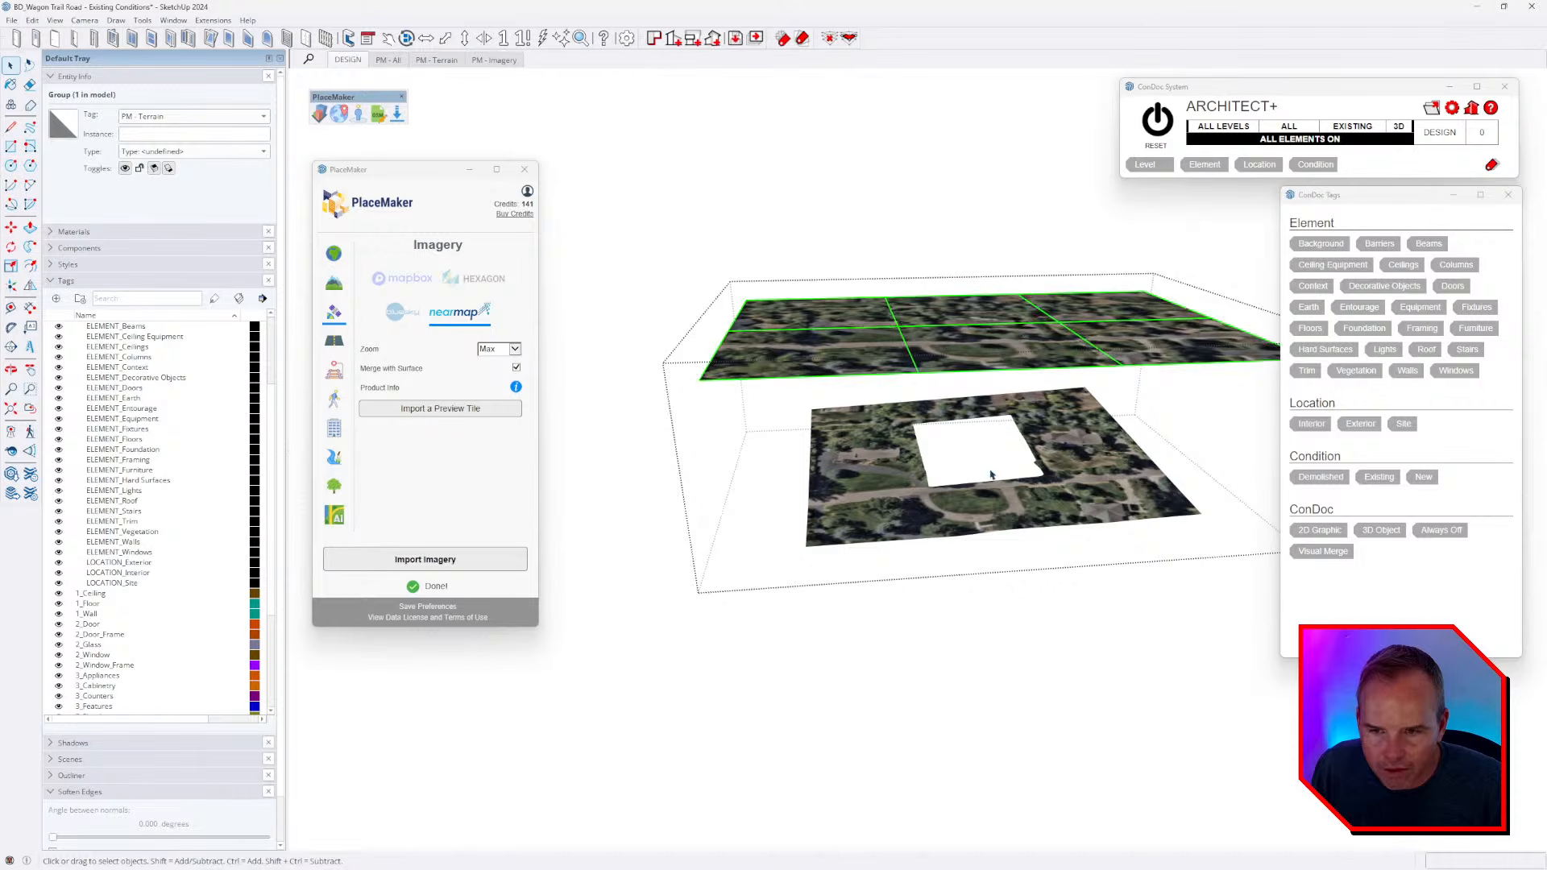
pyautogui.hotkey('ctrl', 'z')
pyautogui.hotkey('ctrl', 'z')
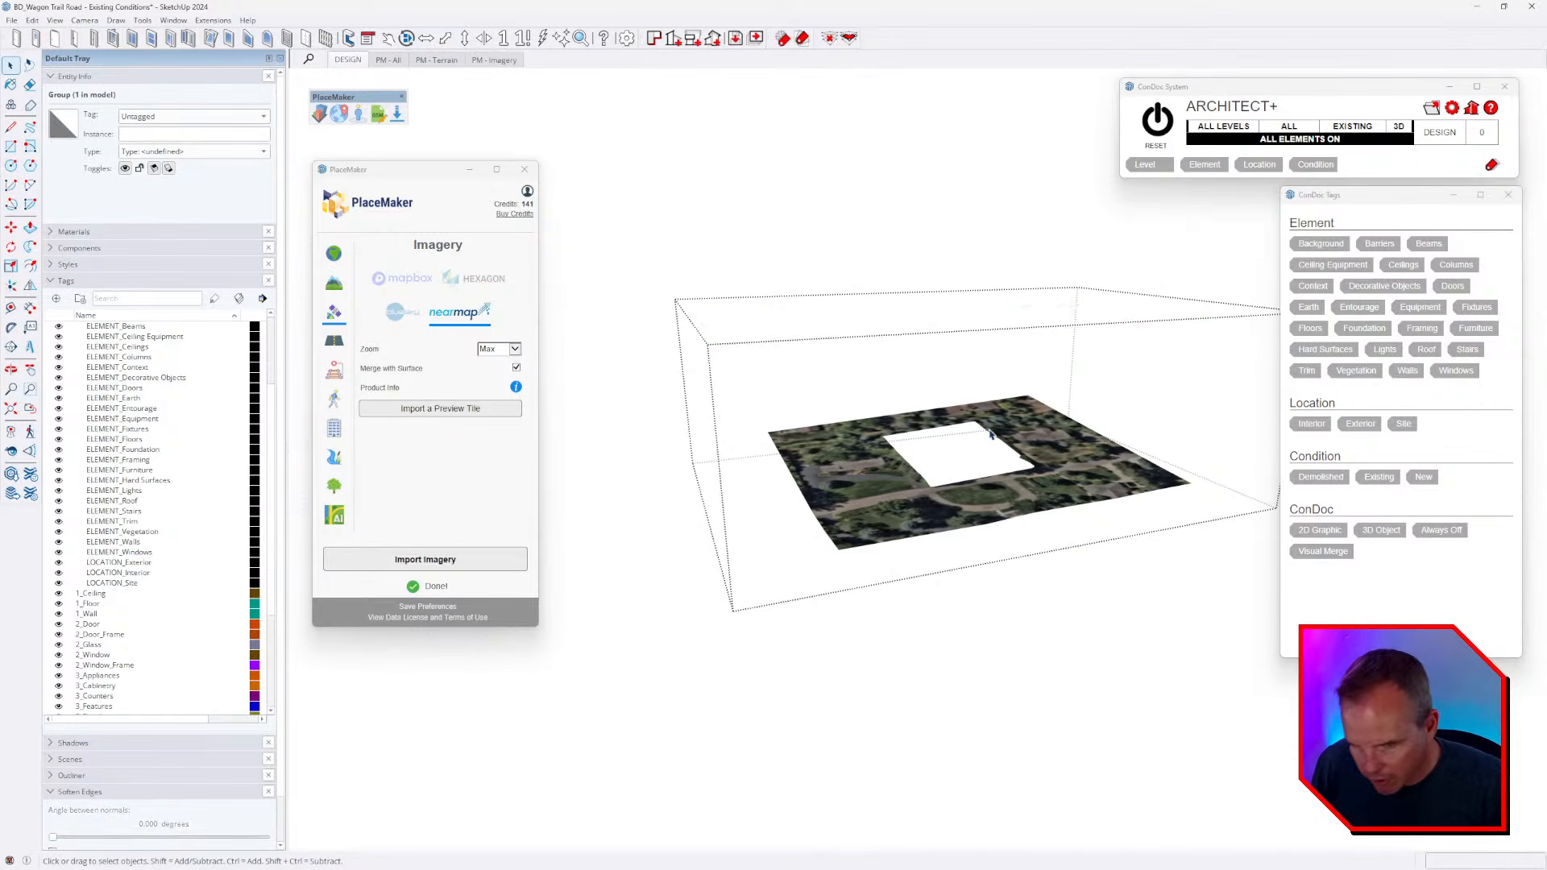
# - Open the merged terrain ring group and paste the copied site terrain geometry in place within its opening
pyautogui.scroll(2, 997, 472)
pyautogui.hotkey('ctrl', 'z')
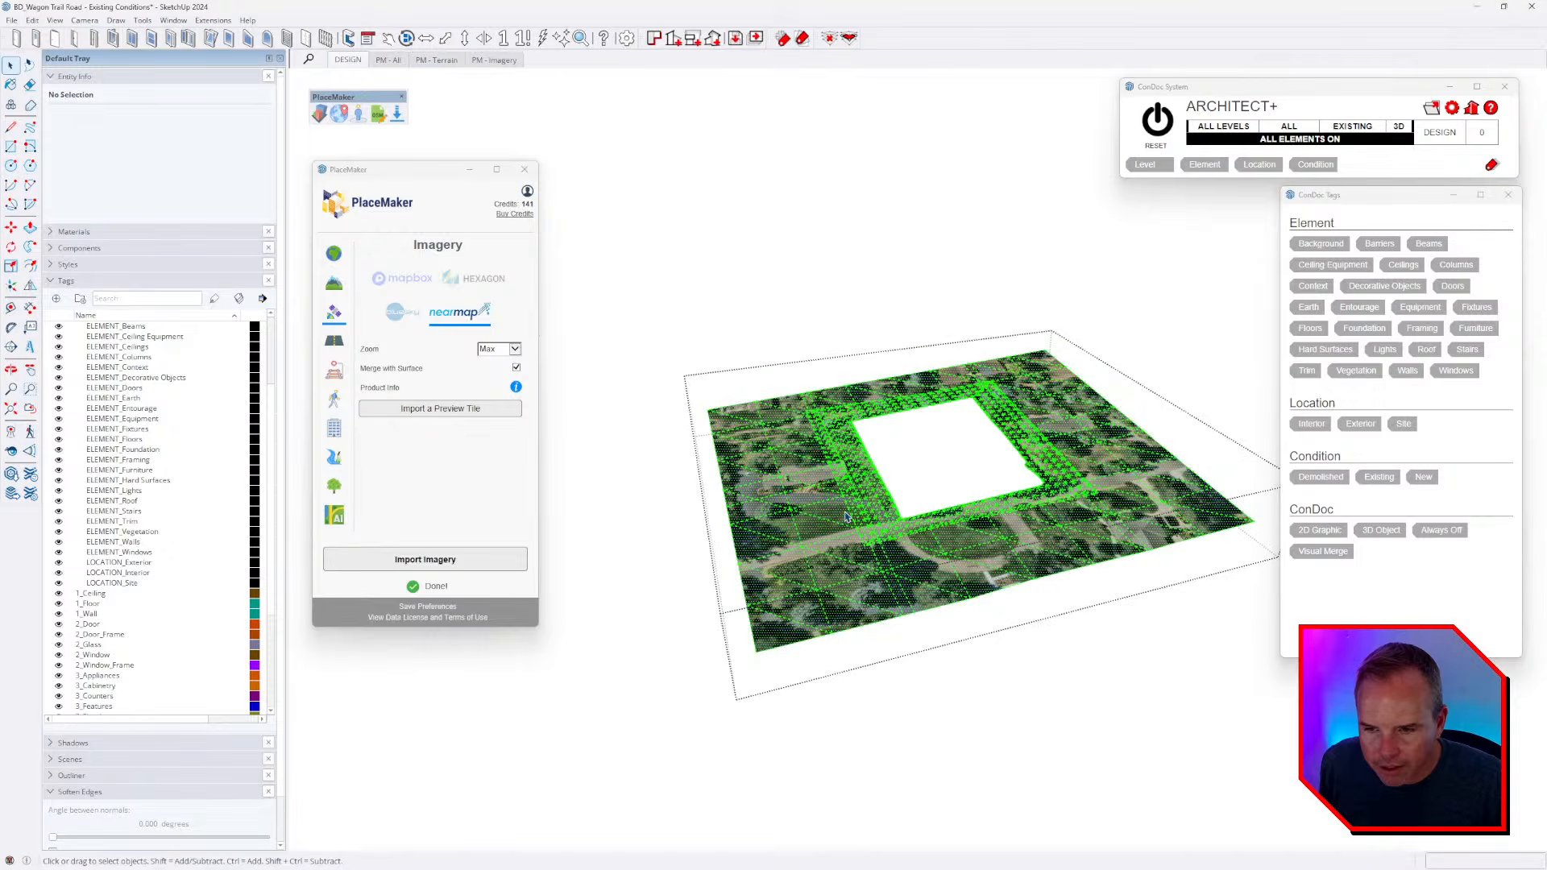
pyautogui.scroll(2, 1001, 516)
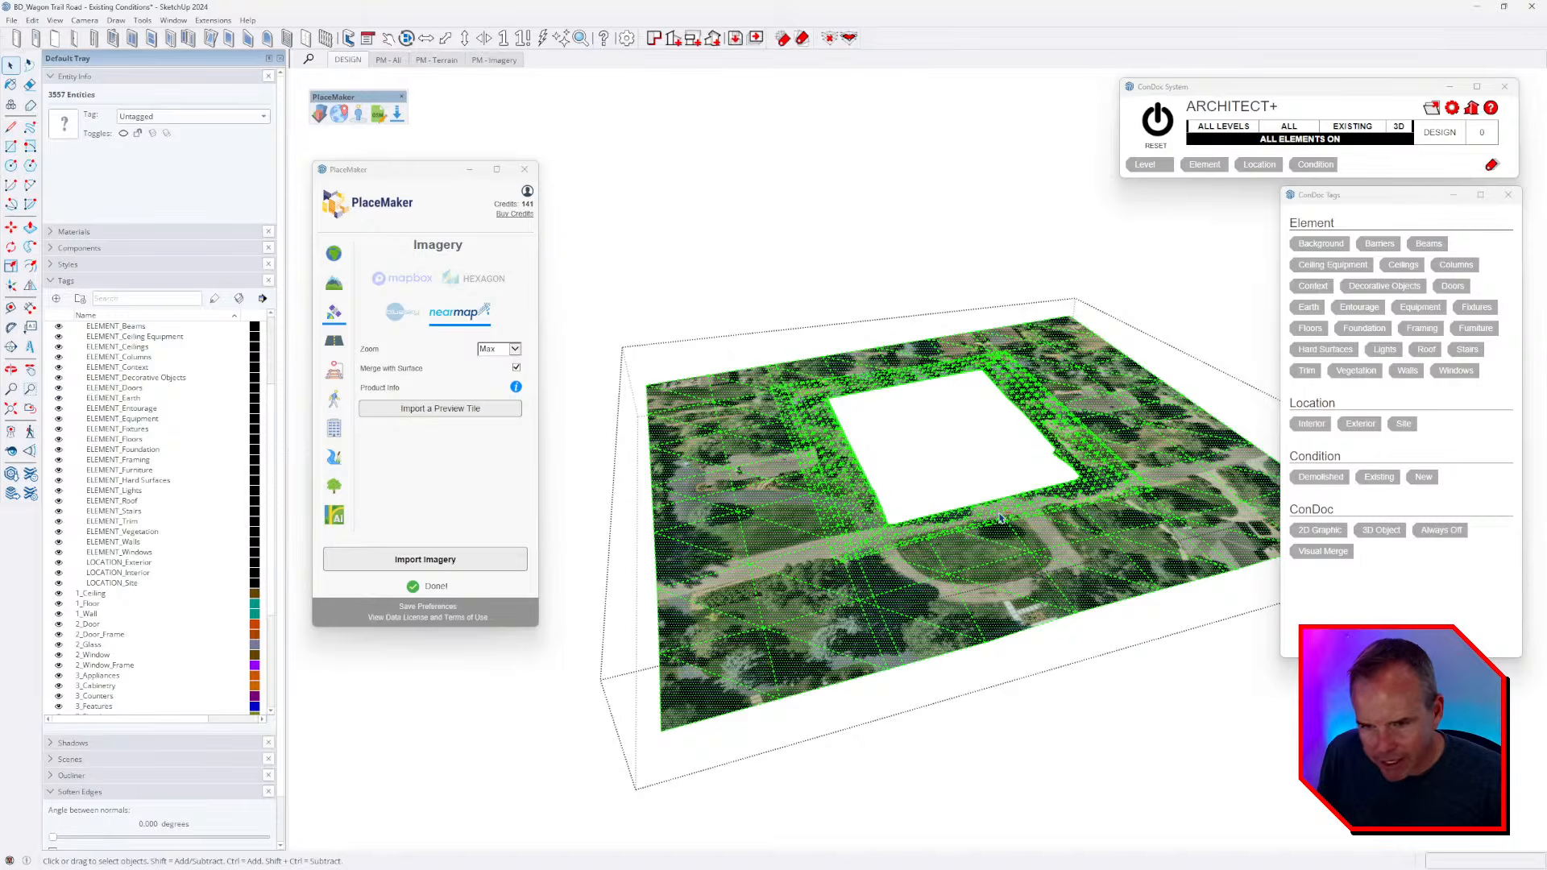
pyautogui.hotkey('ctrl', 'z')
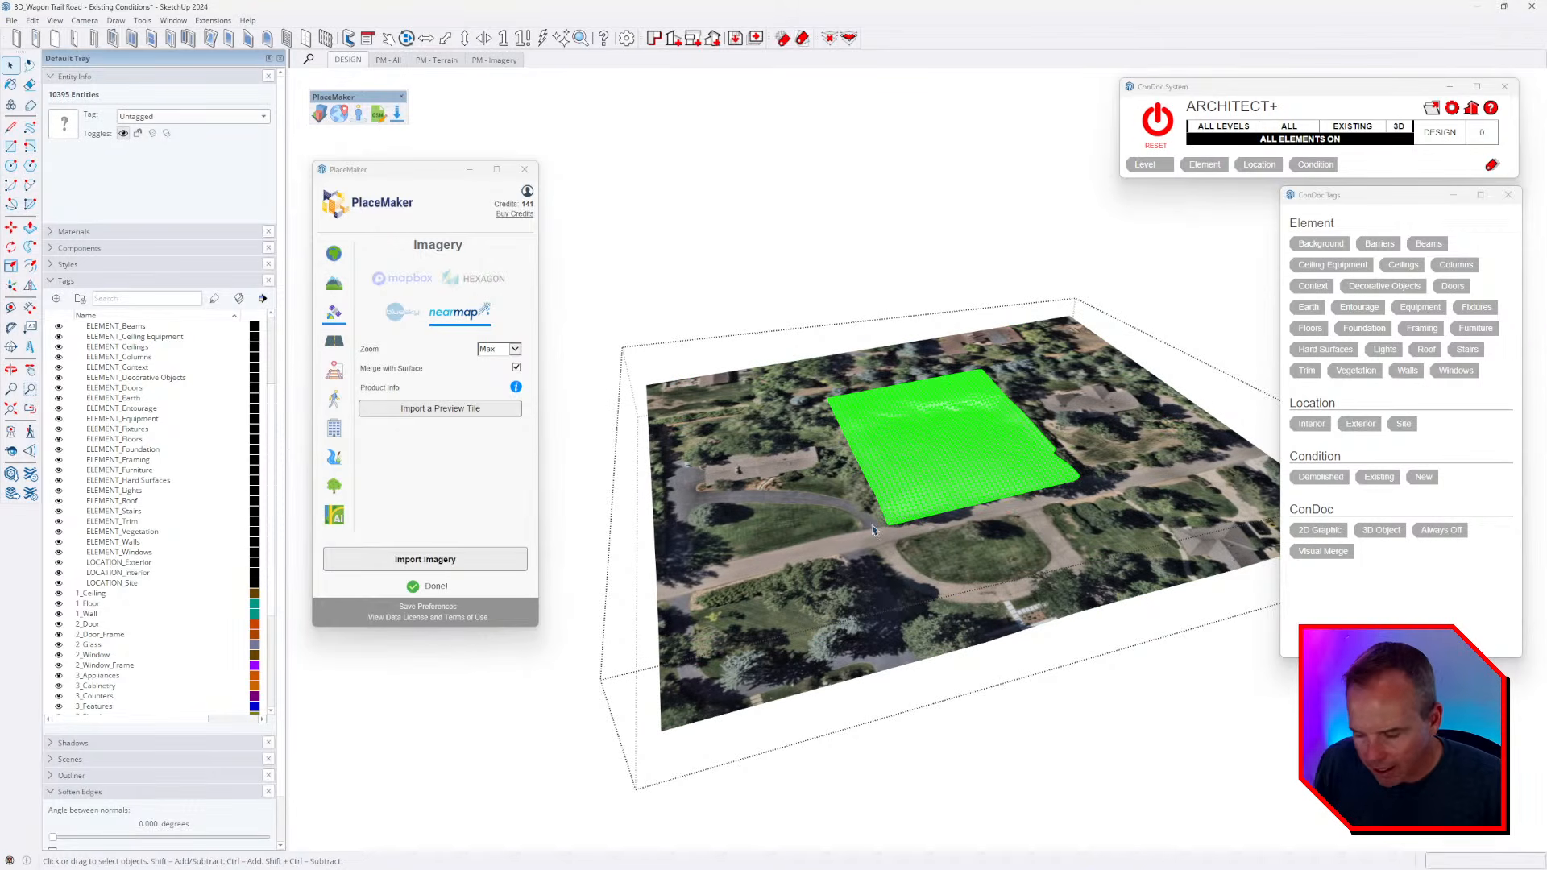
# - Cancel the imagery order and apply the default material to the pasted central site geometry
pyautogui.click(453, 564)
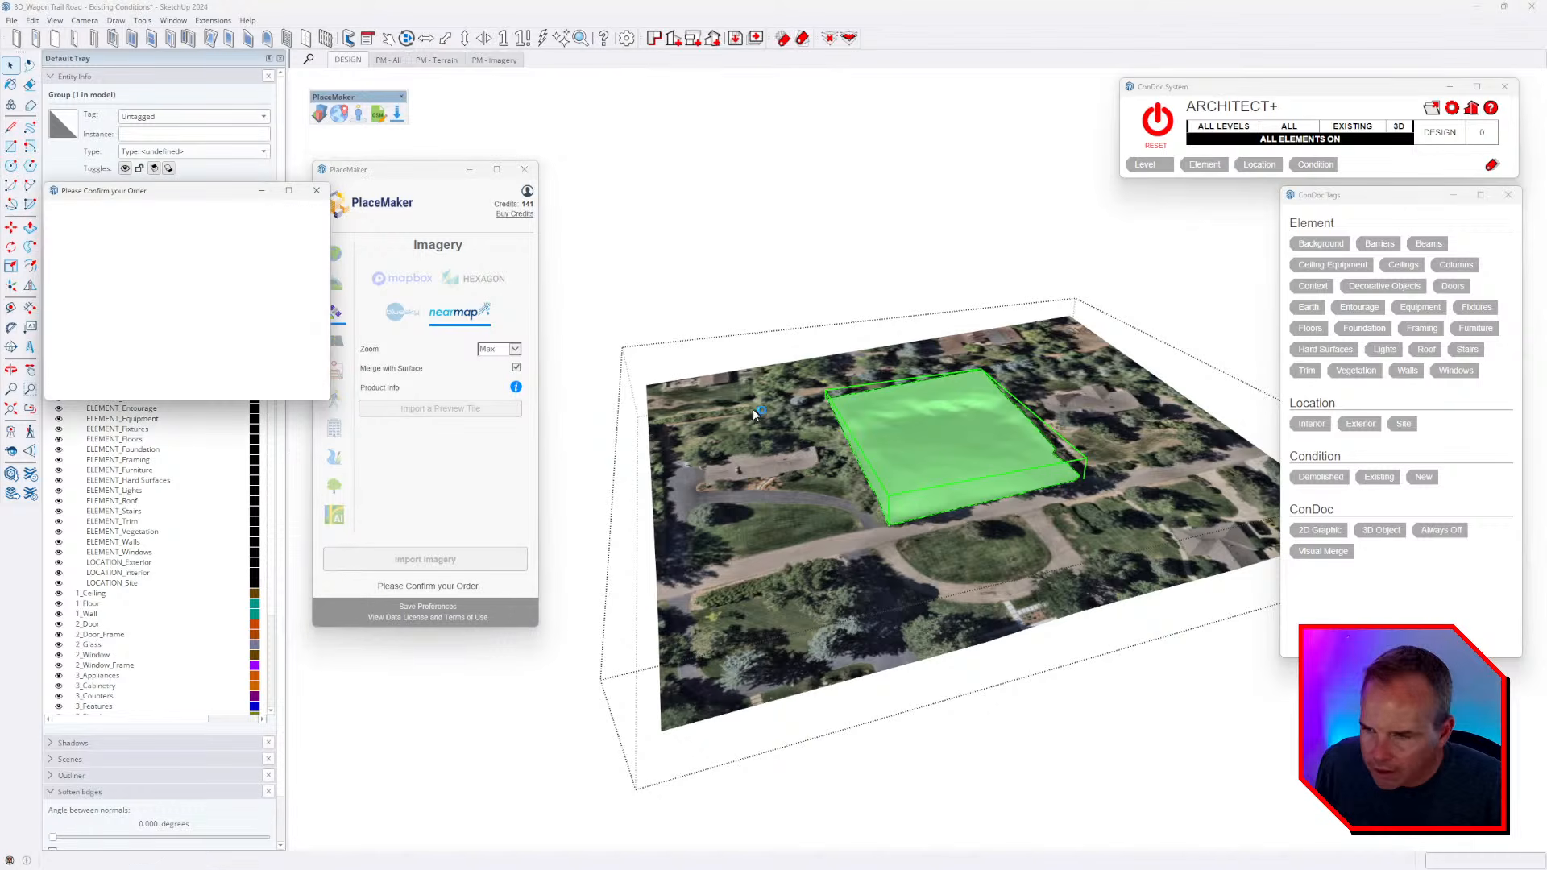
pyautogui.click(256, 376)
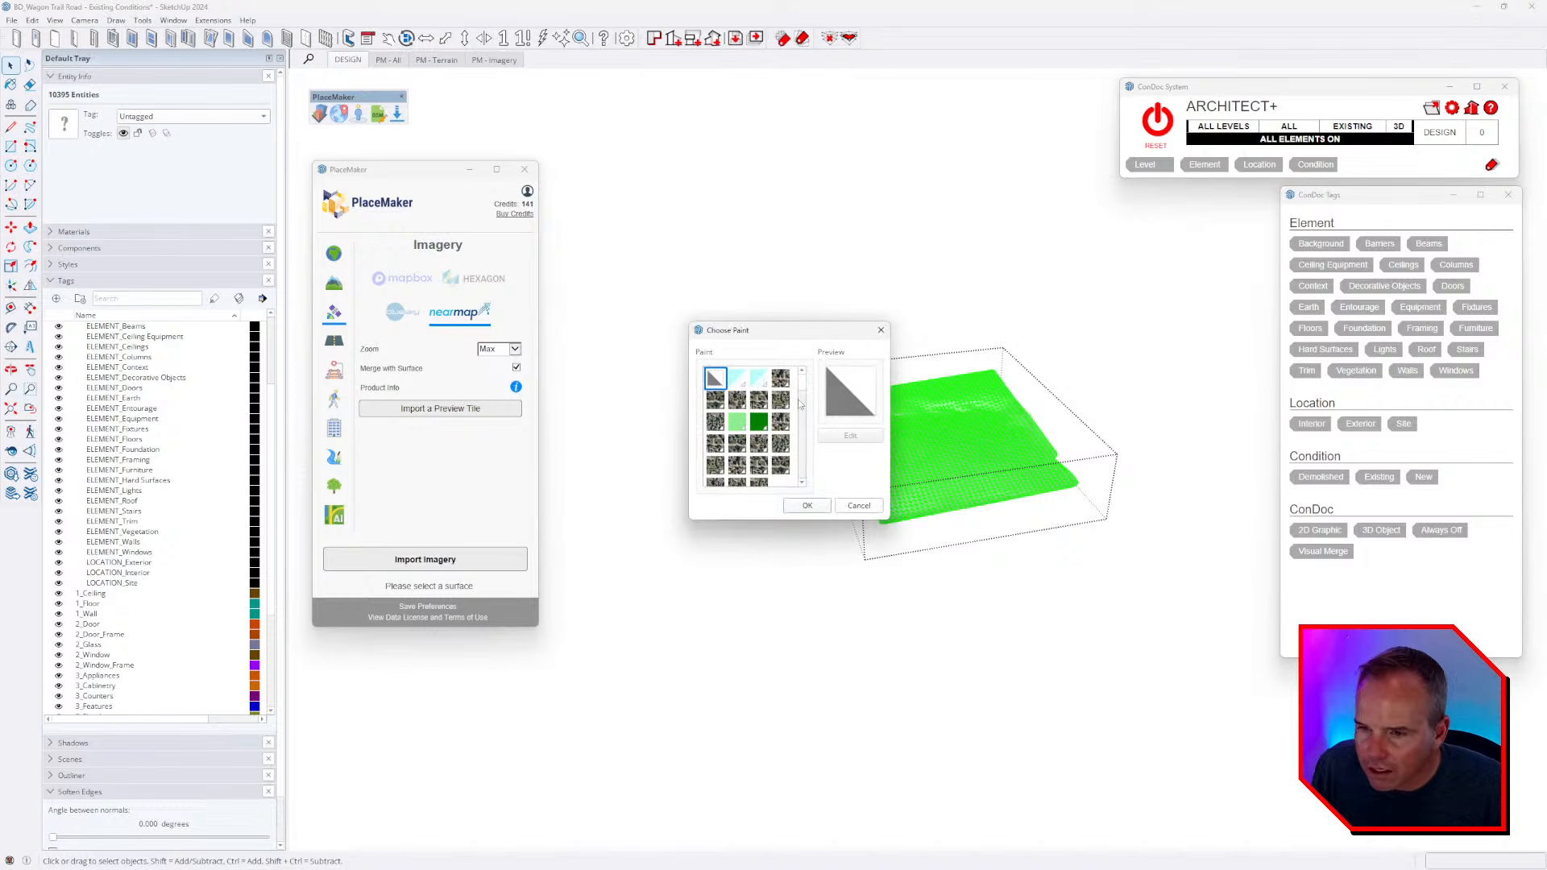
pyautogui.click(804, 506)
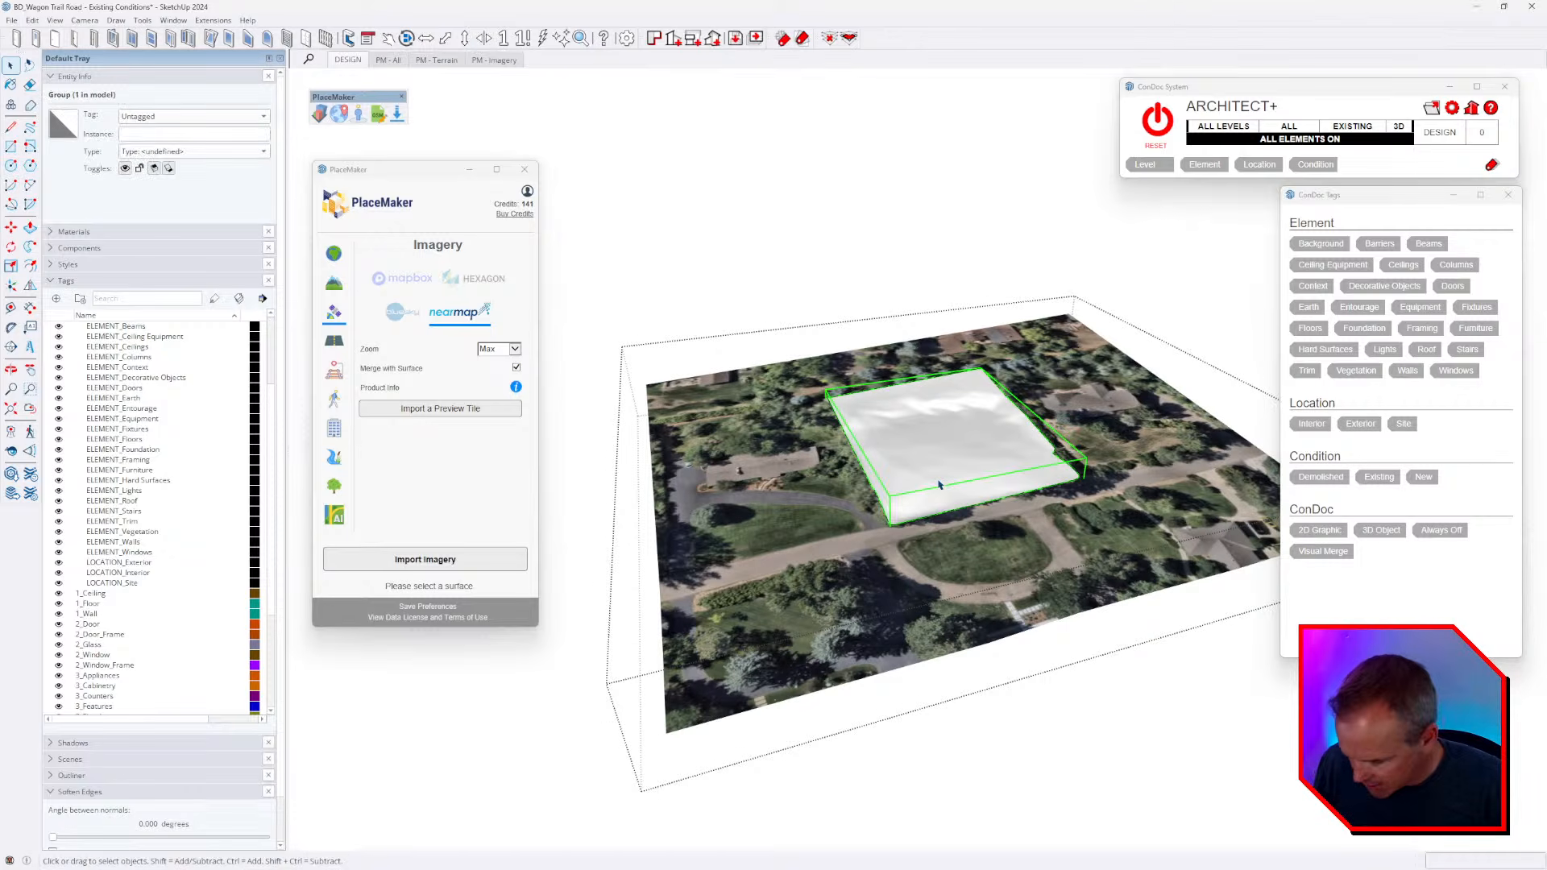
# - Decline the single-tile order and import Nearmap imagery at Max zoom onto the entire merged terrain, reusing the cached tiles
pyautogui.click(425, 559)
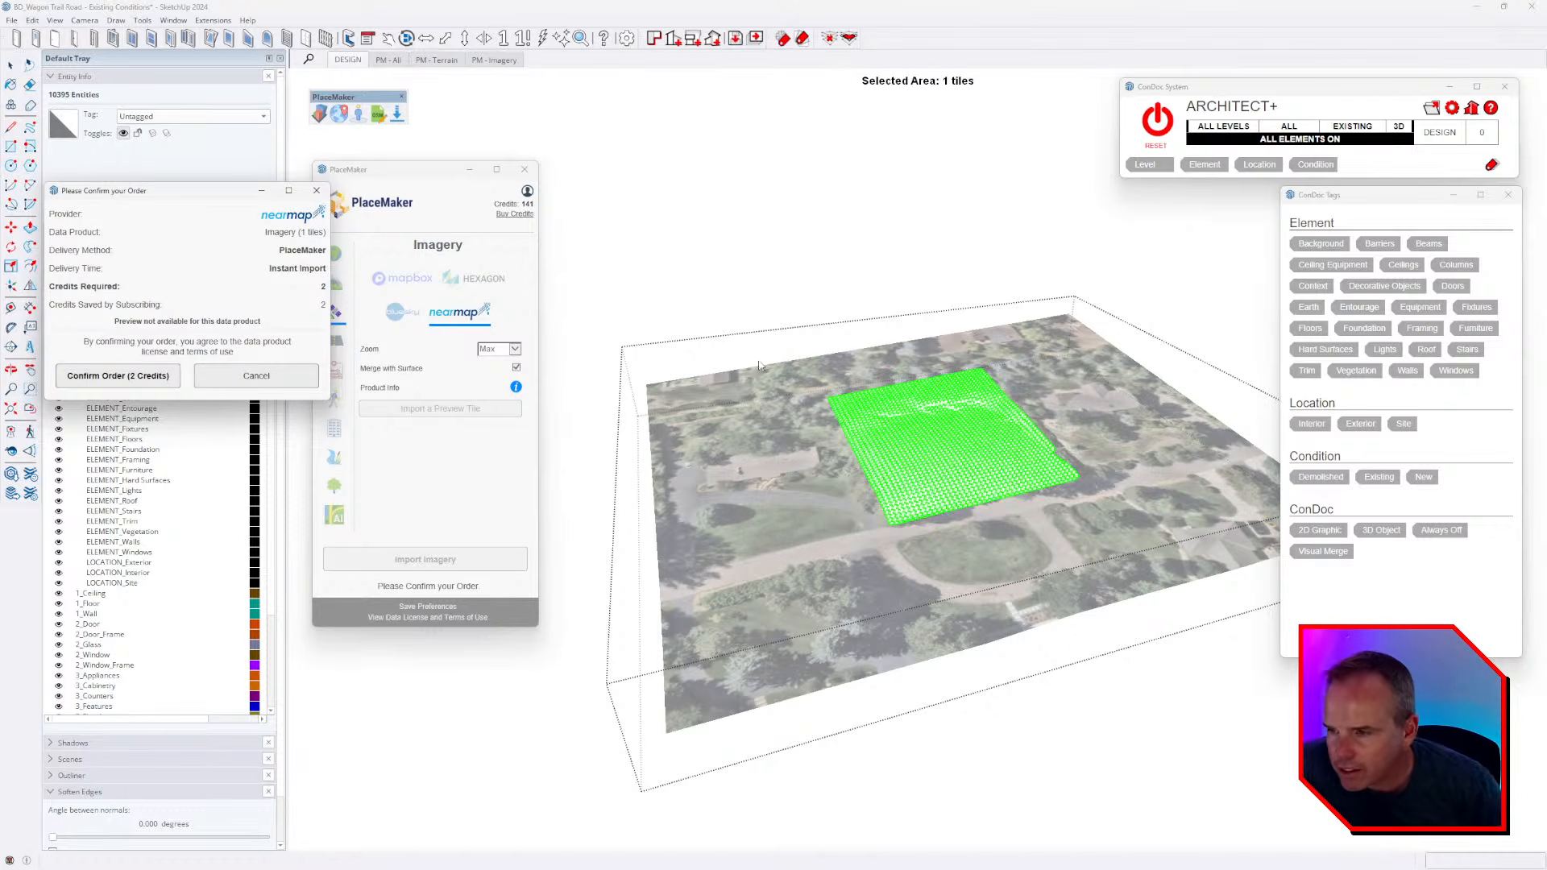
pyautogui.click(256, 375)
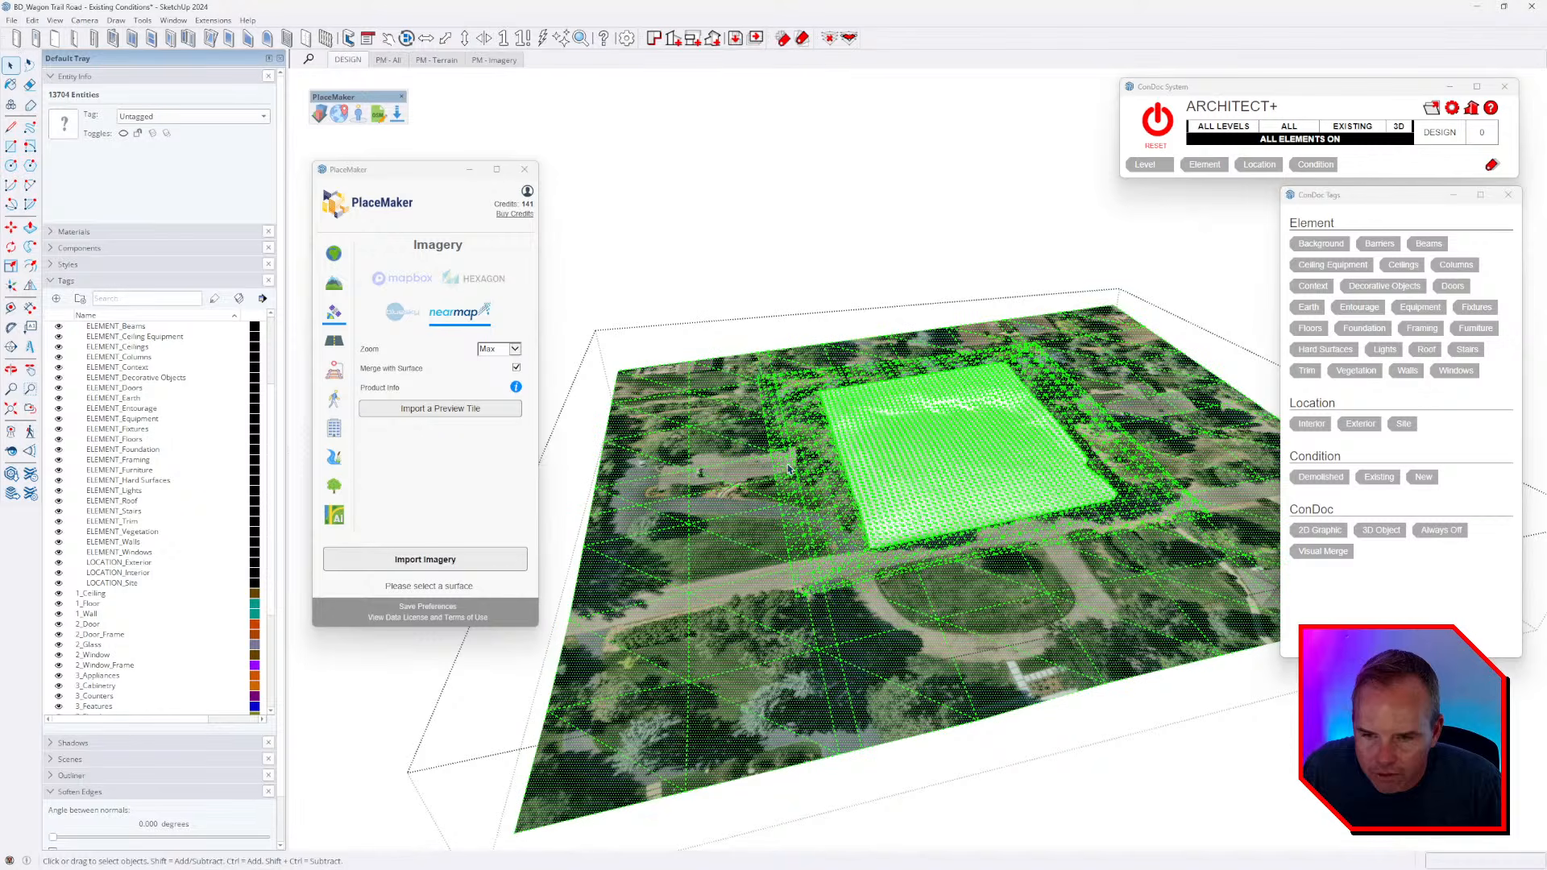
pyautogui.click(448, 562)
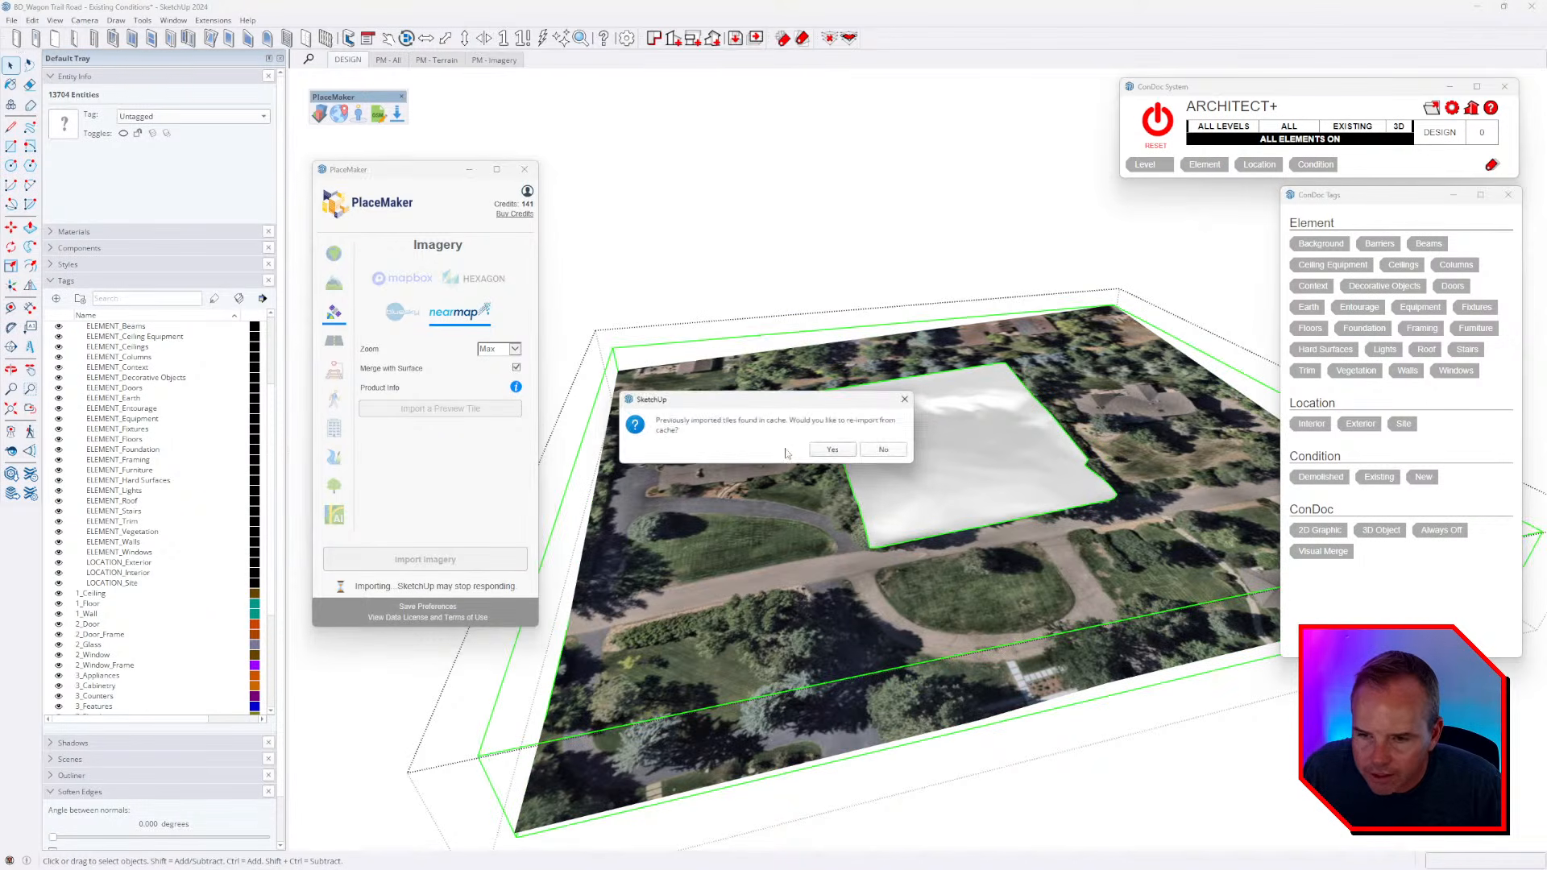
pyautogui.click(835, 452)
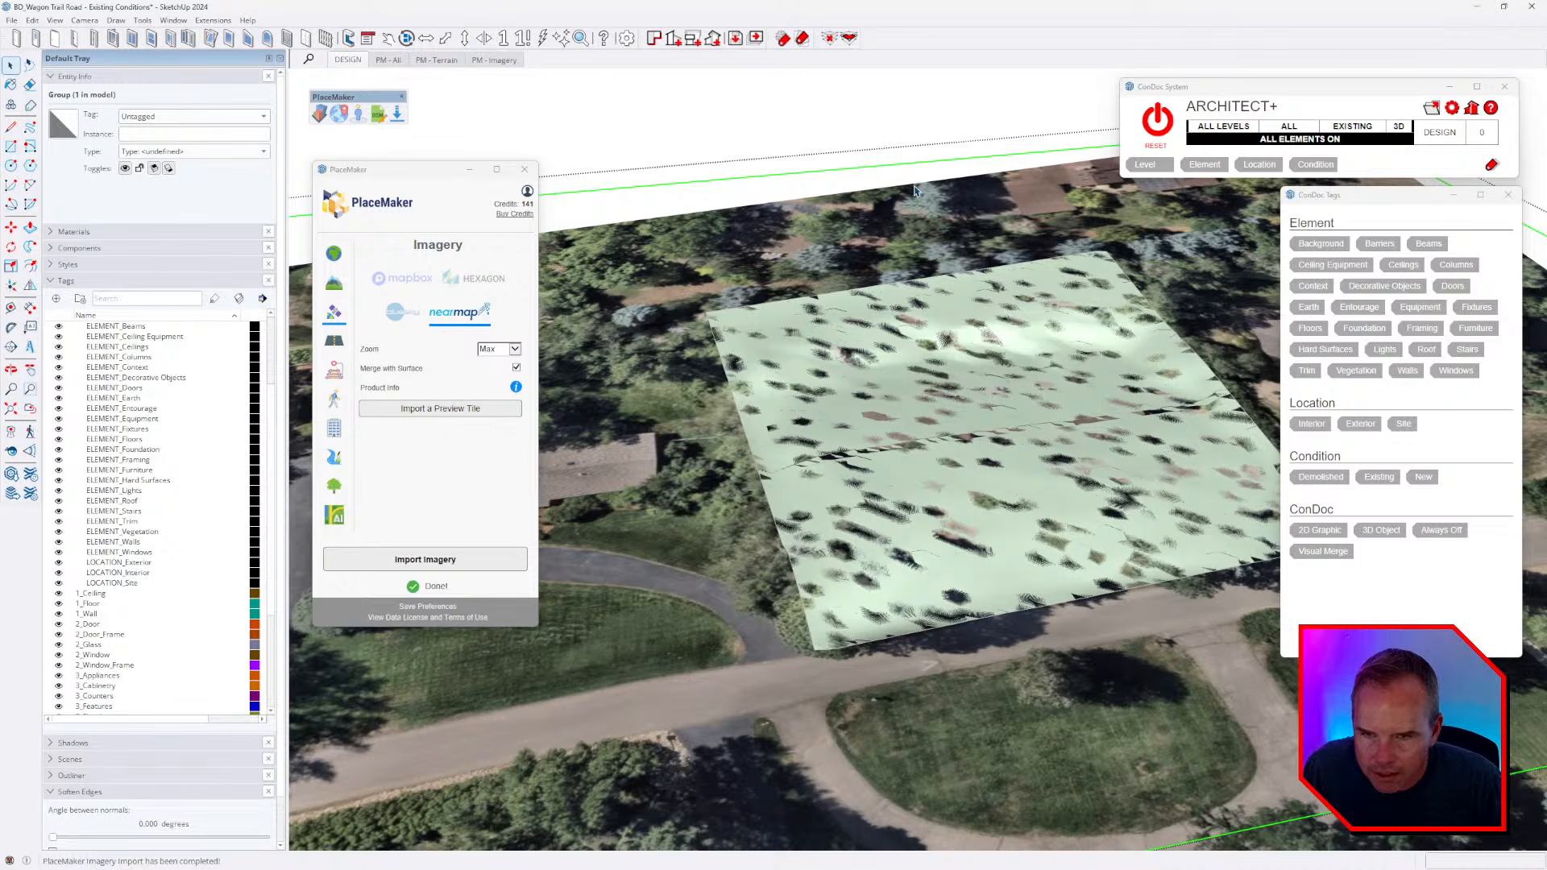
# - Remove the flat PM - Imagery group that overlaps the merged terrain
pyautogui.scroll(-5, 908, 340)
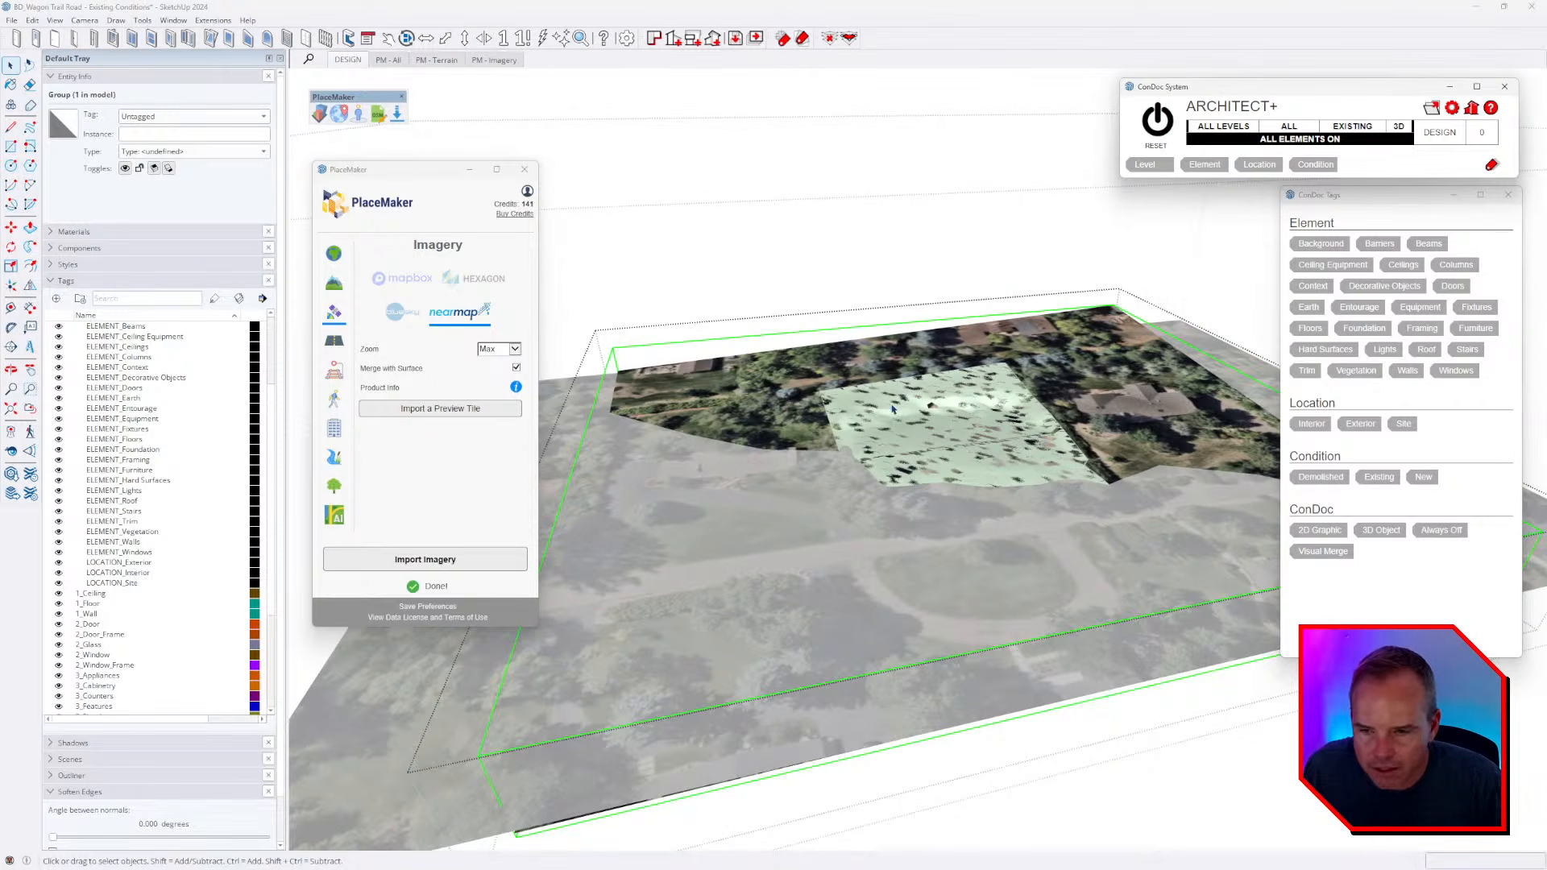
pyautogui.moveTo(894, 407); pyautogui.dragTo(793, 415, button='middle')
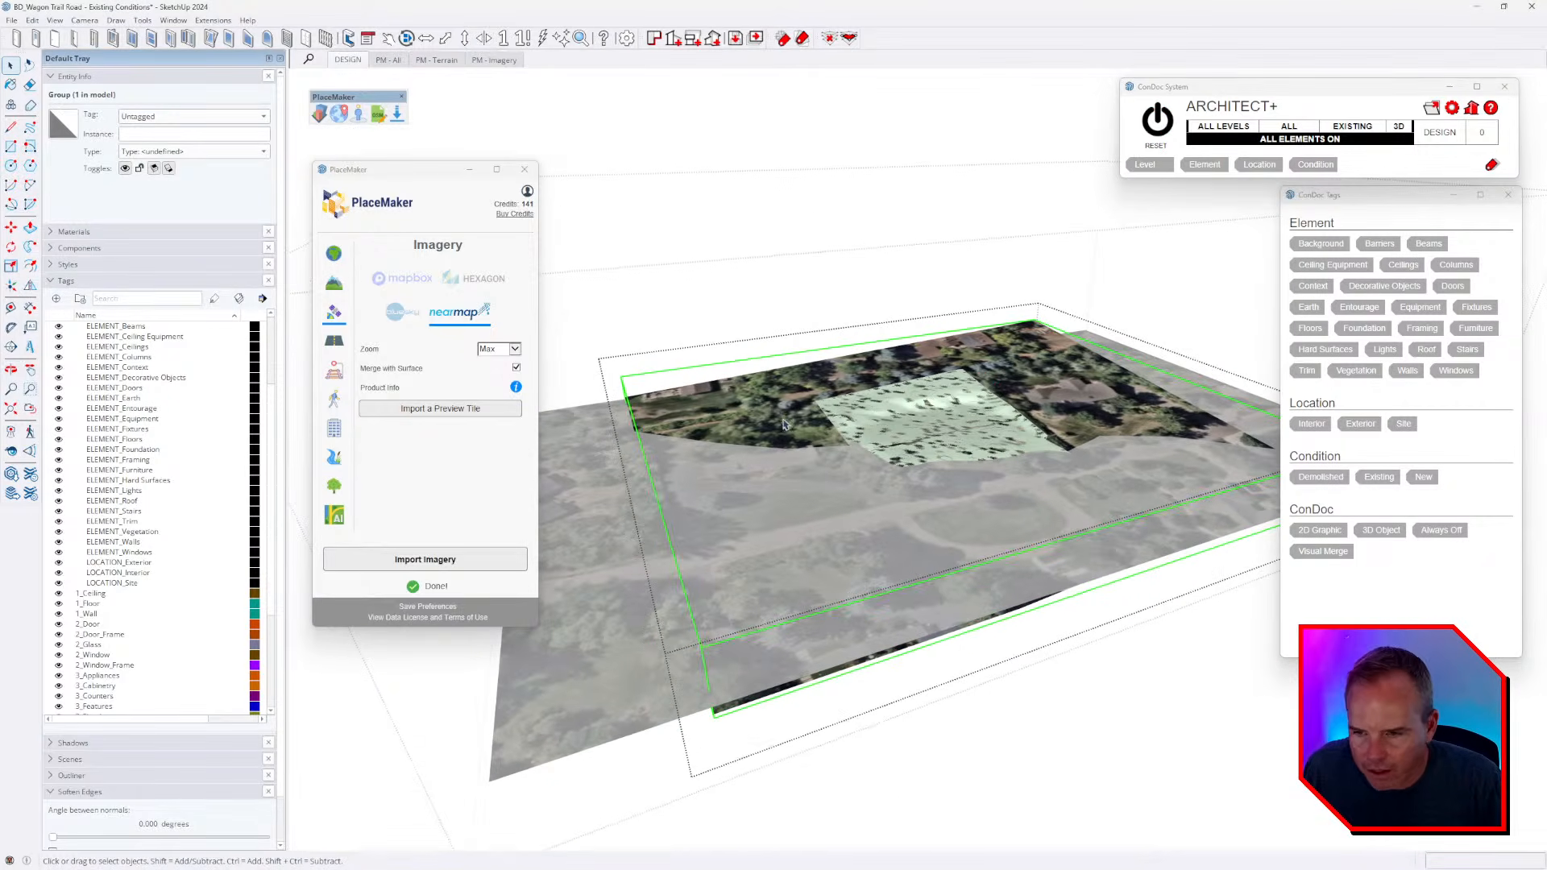
pyautogui.click(892, 432)
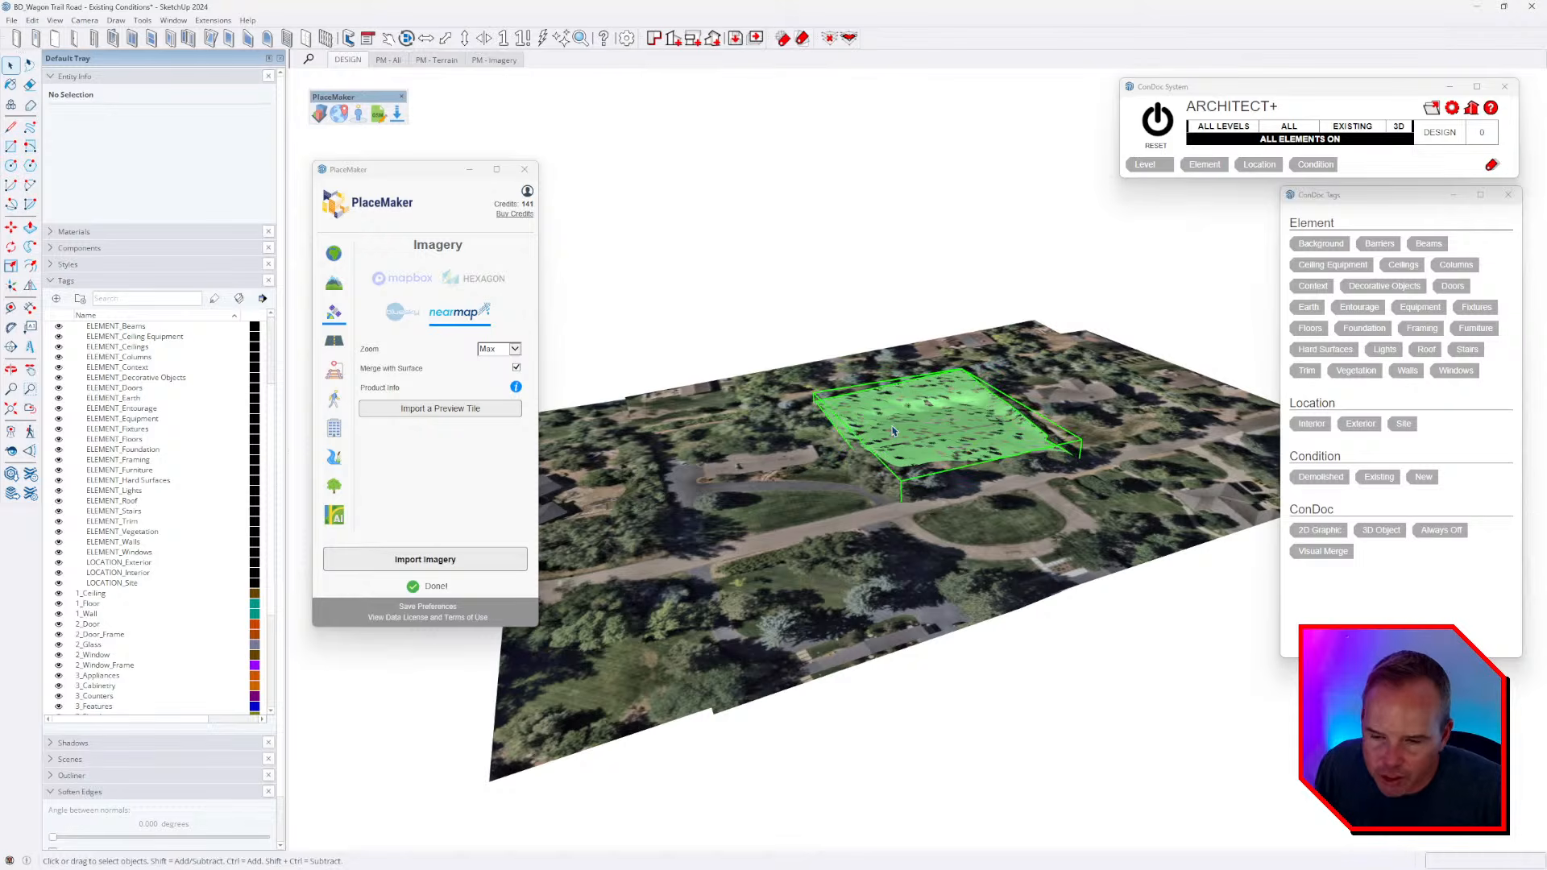
pyautogui.moveTo(1012, 559); pyautogui.dragTo(914, 374, button='middle')
pyautogui.click(1203, 451)
pyautogui.click(1224, 431)
pyautogui.moveTo(1224, 430); pyautogui.dragTo(830, 580, button='middle')
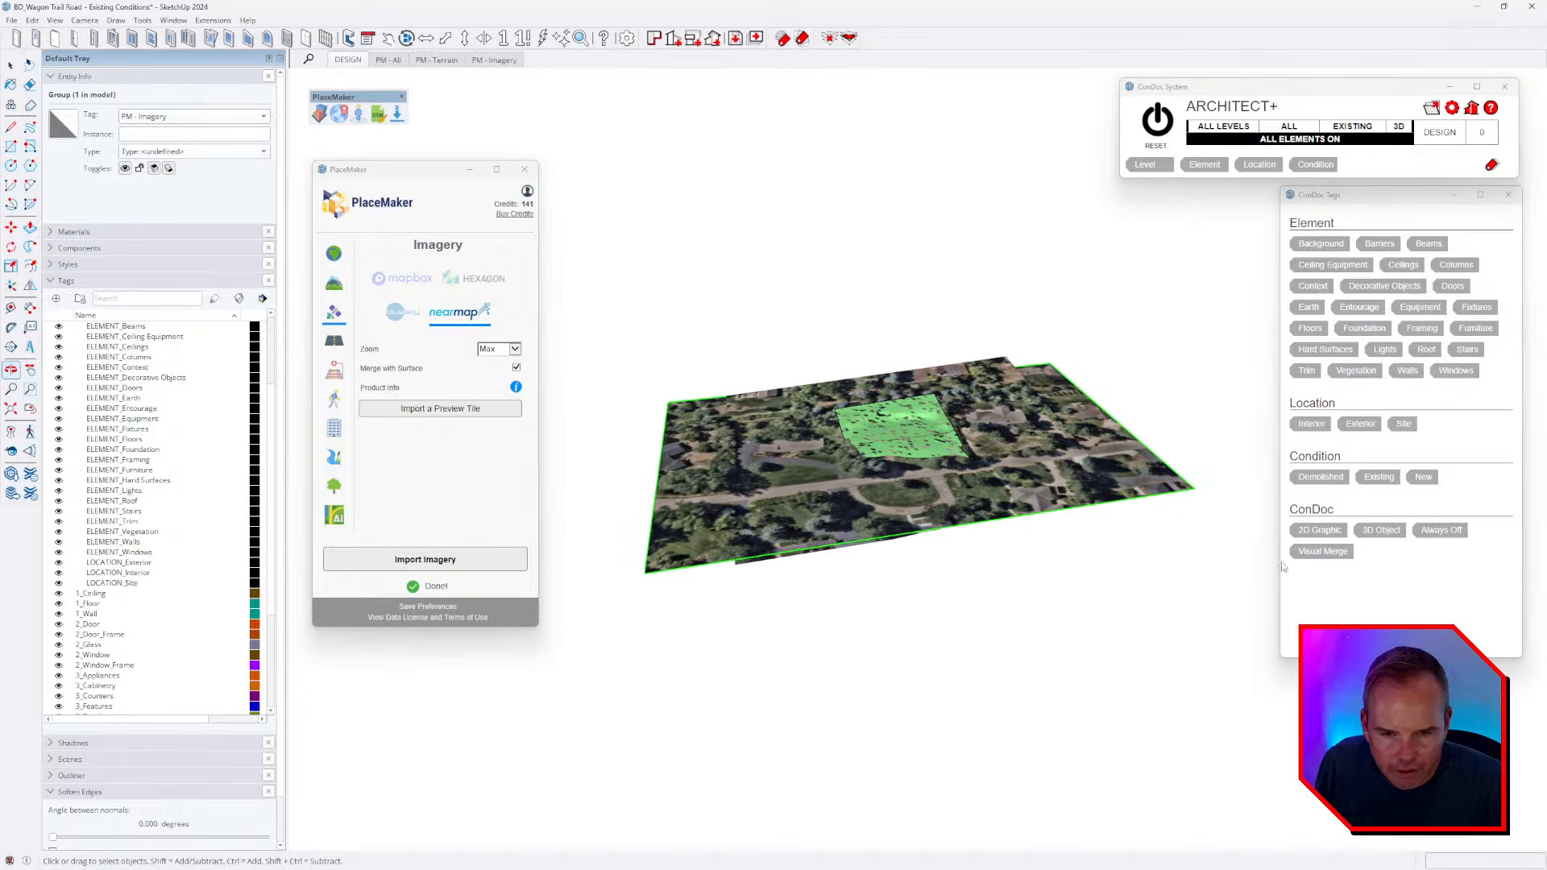
pyautogui.scroll(2, 1045, 480)
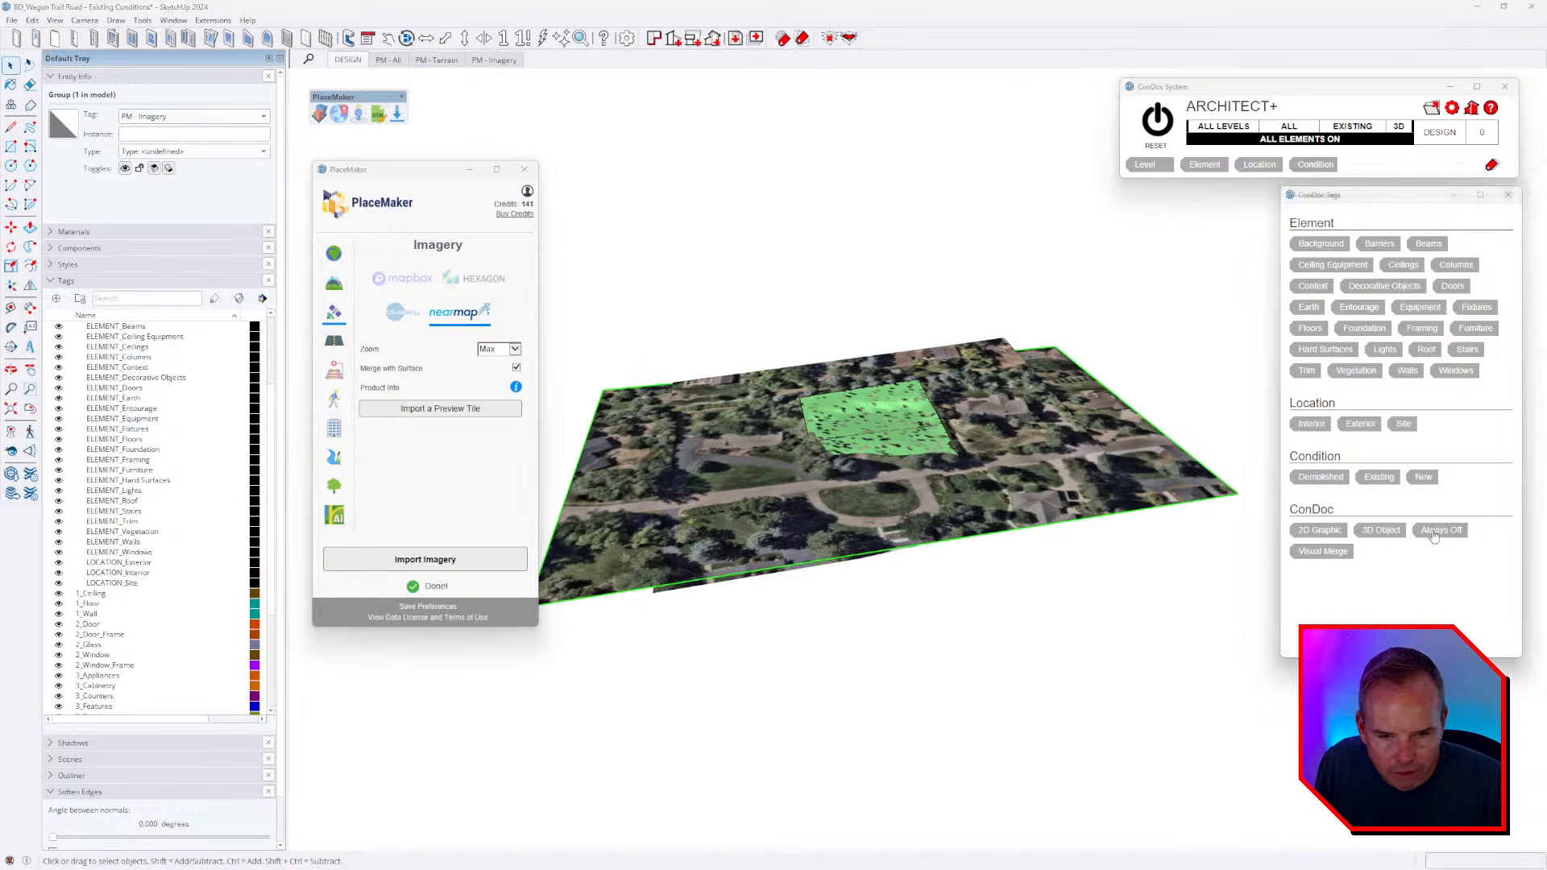
pyautogui.click(1063, 577)
# - Open the green central site terrain group and delete all of its geometry
pyautogui.scroll(4, 836, 432)
pyautogui.click(770, 411)
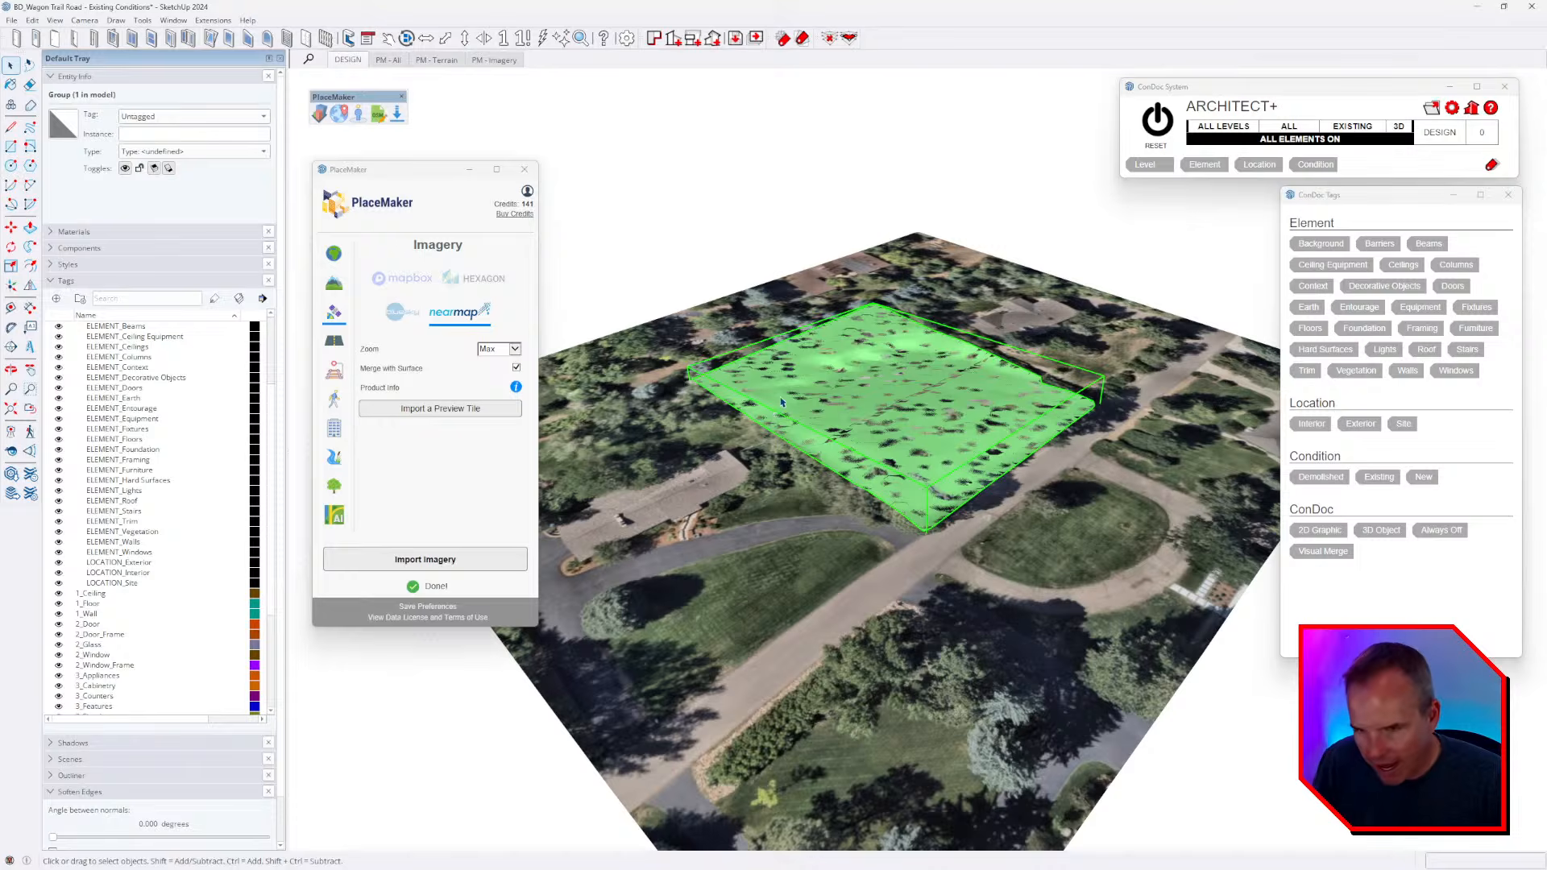
pyautogui.tripleClick(780, 401)
pyautogui.press('Escape')
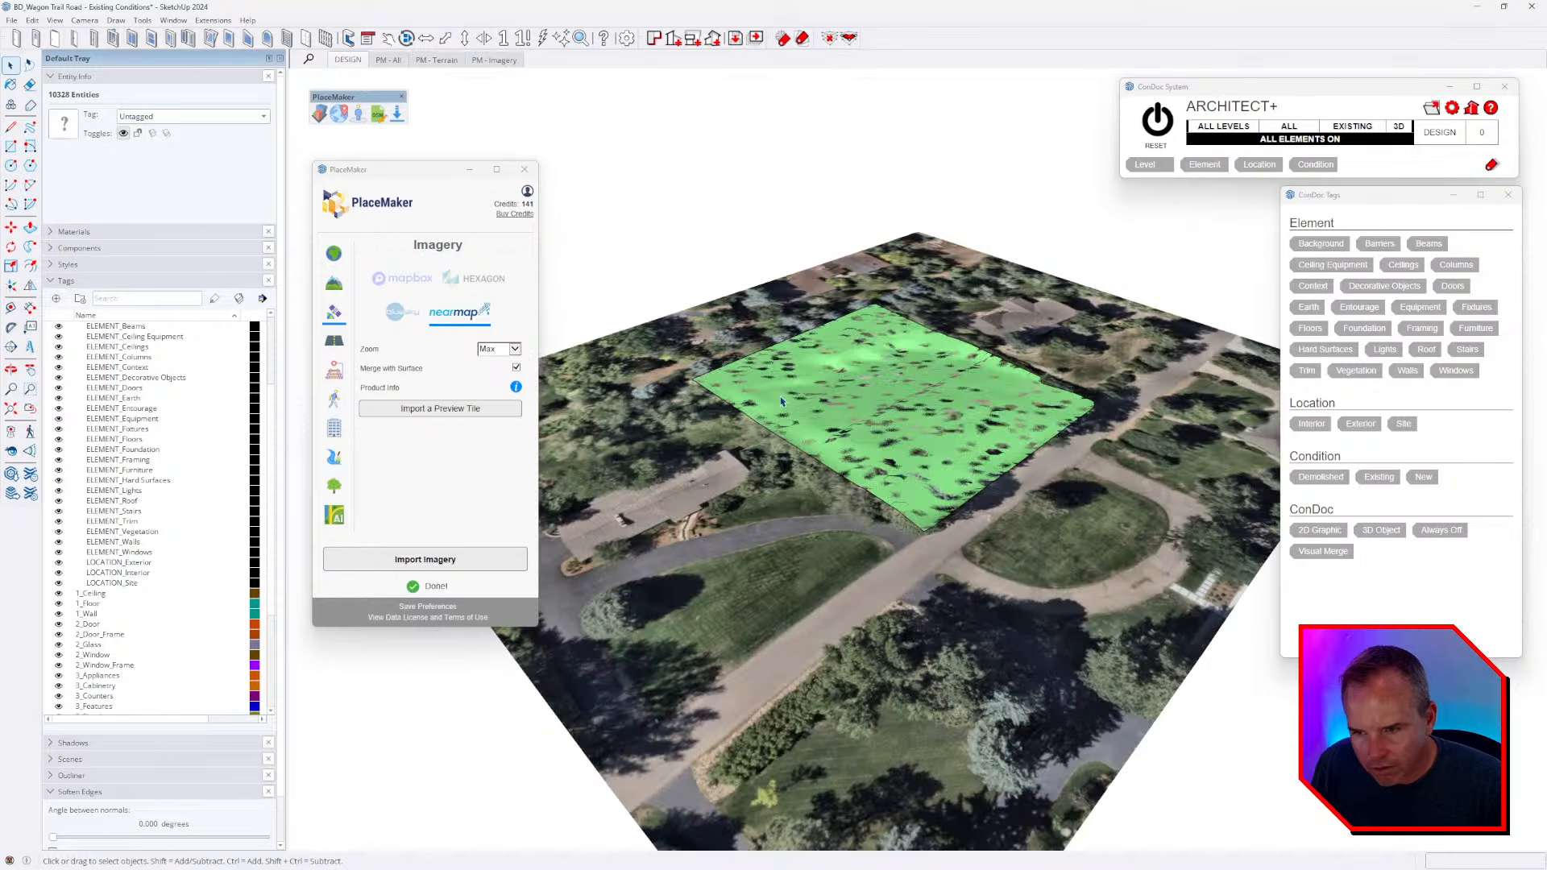
pyautogui.press('Delete')
# - Open the merged terrain group and select all of its connected geometry to examine the mesh and imagery, then close the group
pyautogui.moveTo(896, 420); pyautogui.dragTo(839, 435, button='middle')
pyautogui.click(839, 435)
pyautogui.doubleClick(839, 435)
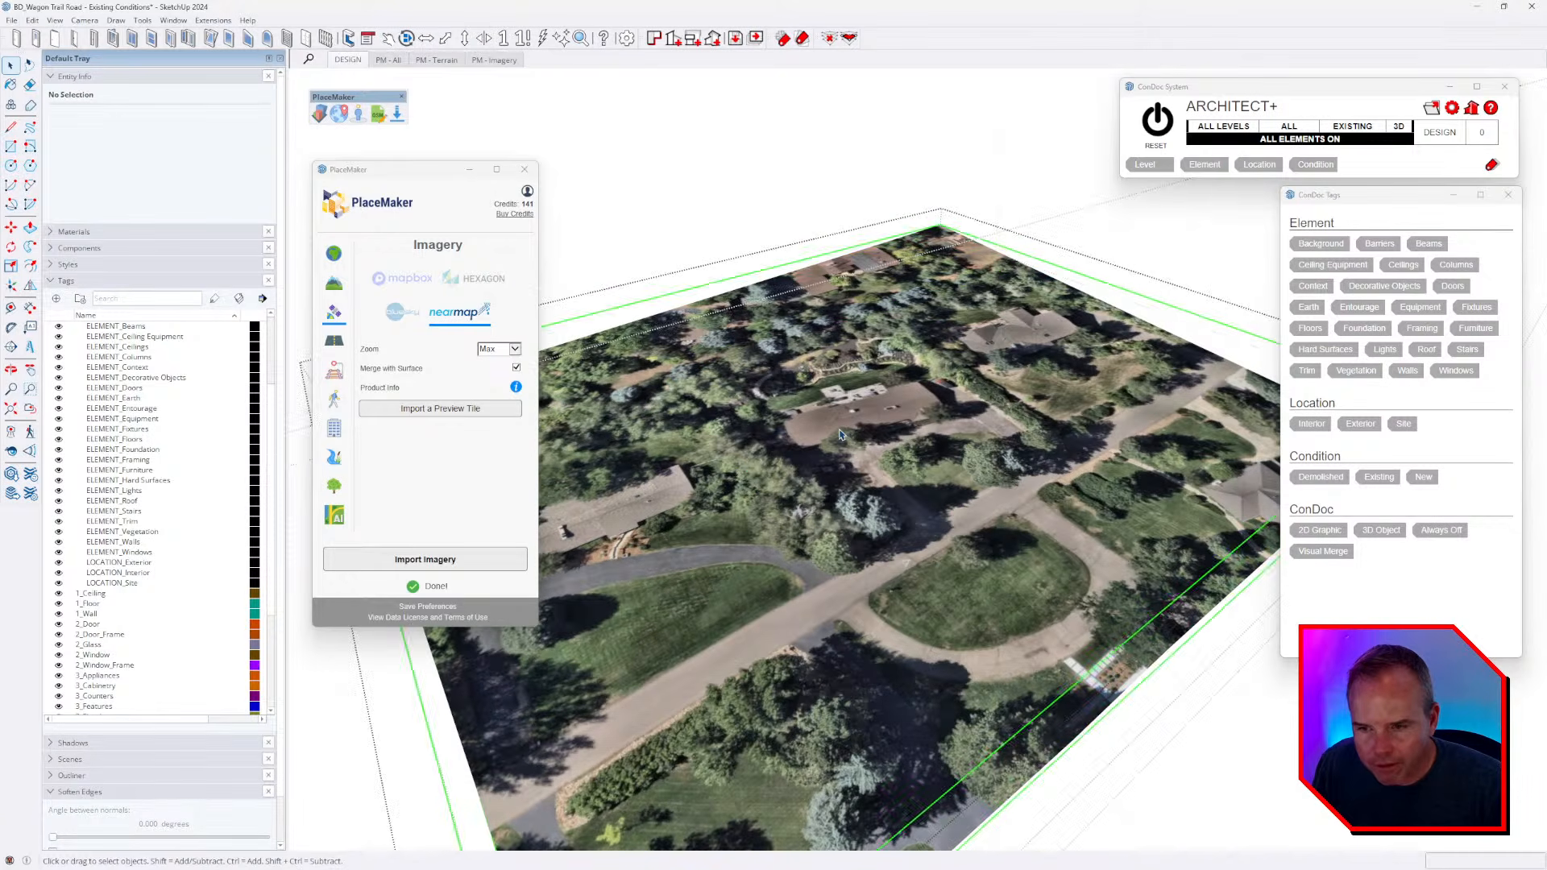
pyautogui.doubleClick(840, 435)
pyautogui.tripleClick(839, 435)
pyautogui.moveTo(886, 565)
pyautogui.mouseDown(button='middle')
pyautogui.moveTo(862, 580)
pyautogui.moveTo(900, 581)
pyautogui.mouseUp(button='middle')
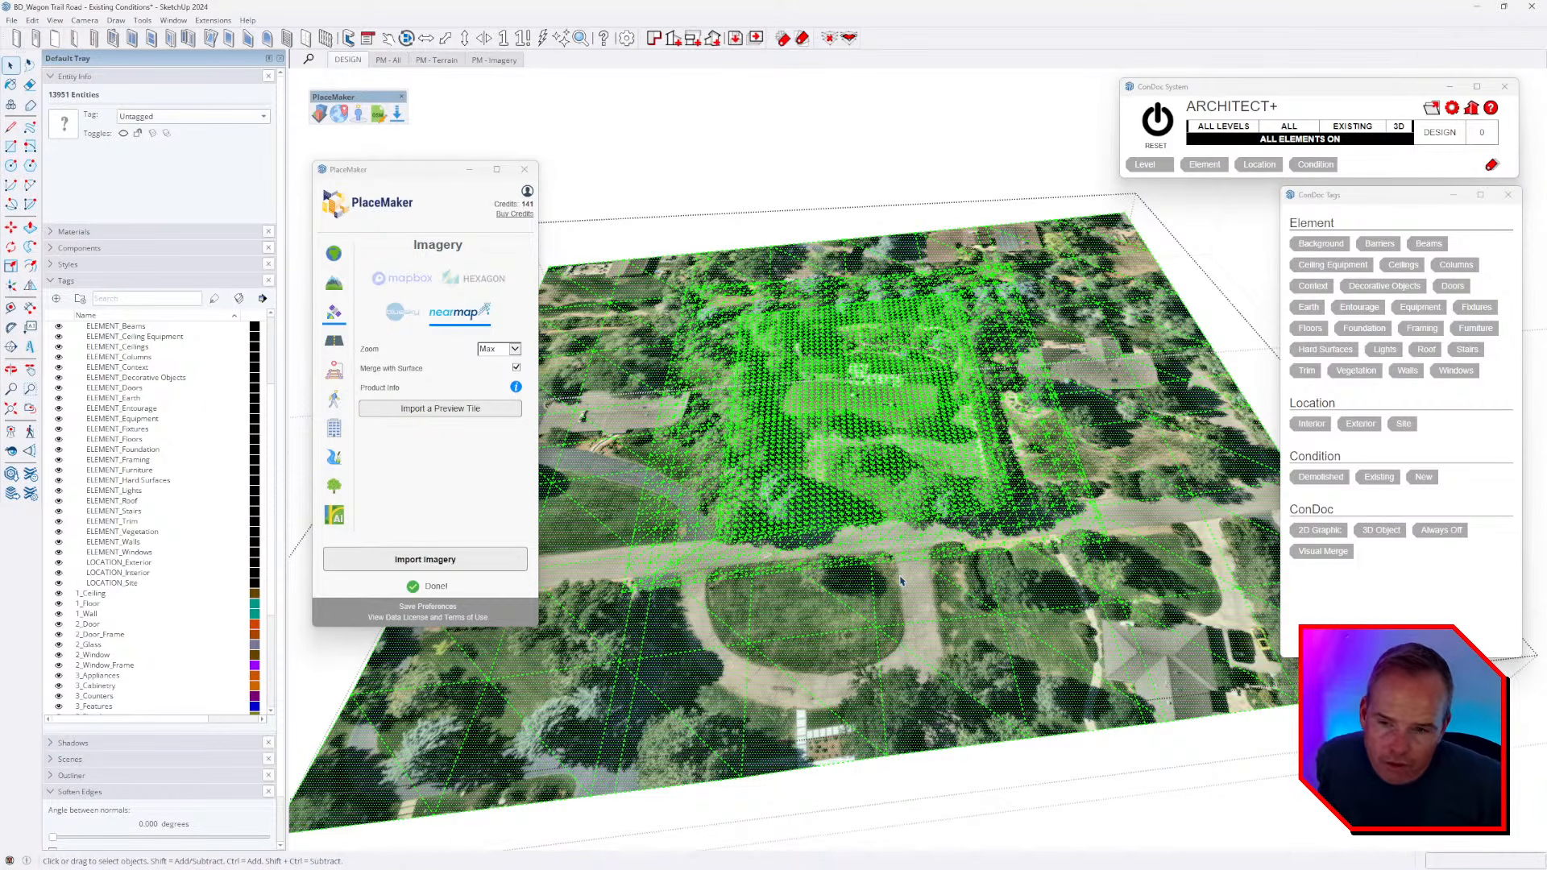
pyautogui.scroll(-2, 1078, 541)
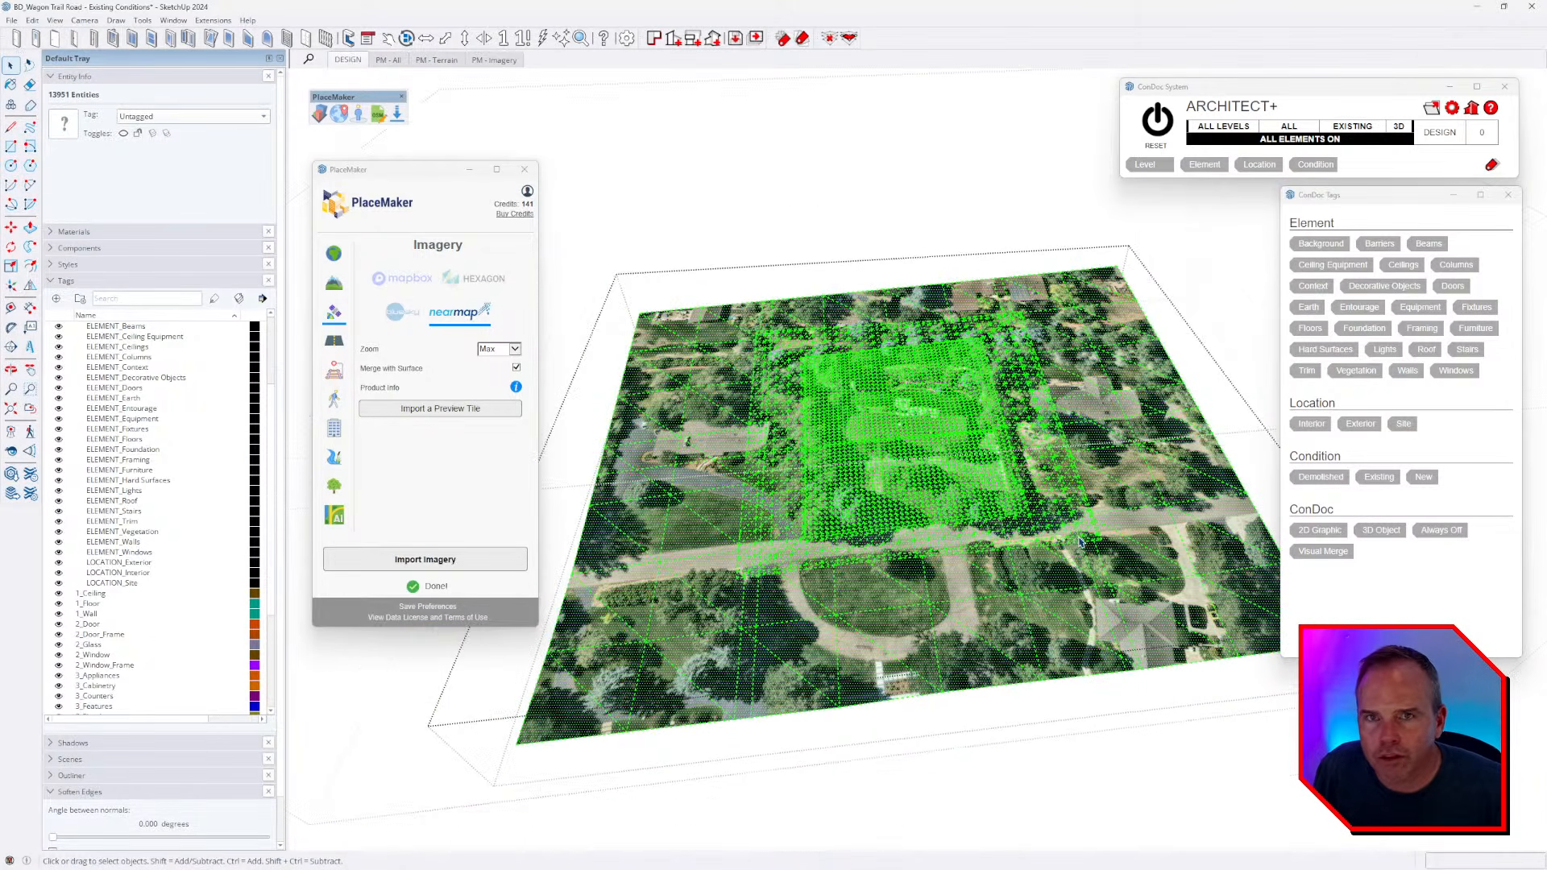
pyautogui.press('Escape')
pyautogui.press('Escape')
# - Select the PM - Terrain group and reset the model's ConDoc element visibility
pyautogui.scroll(-2, 975, 451)
pyautogui.moveTo(974, 451); pyautogui.dragTo(930, 433, button='middle')
pyautogui.click(1221, 476)
pyautogui.click(1208, 532)
pyautogui.moveTo(1208, 532); pyautogui.dragTo(918, 582, button='middle')
pyautogui.click(819, 557)
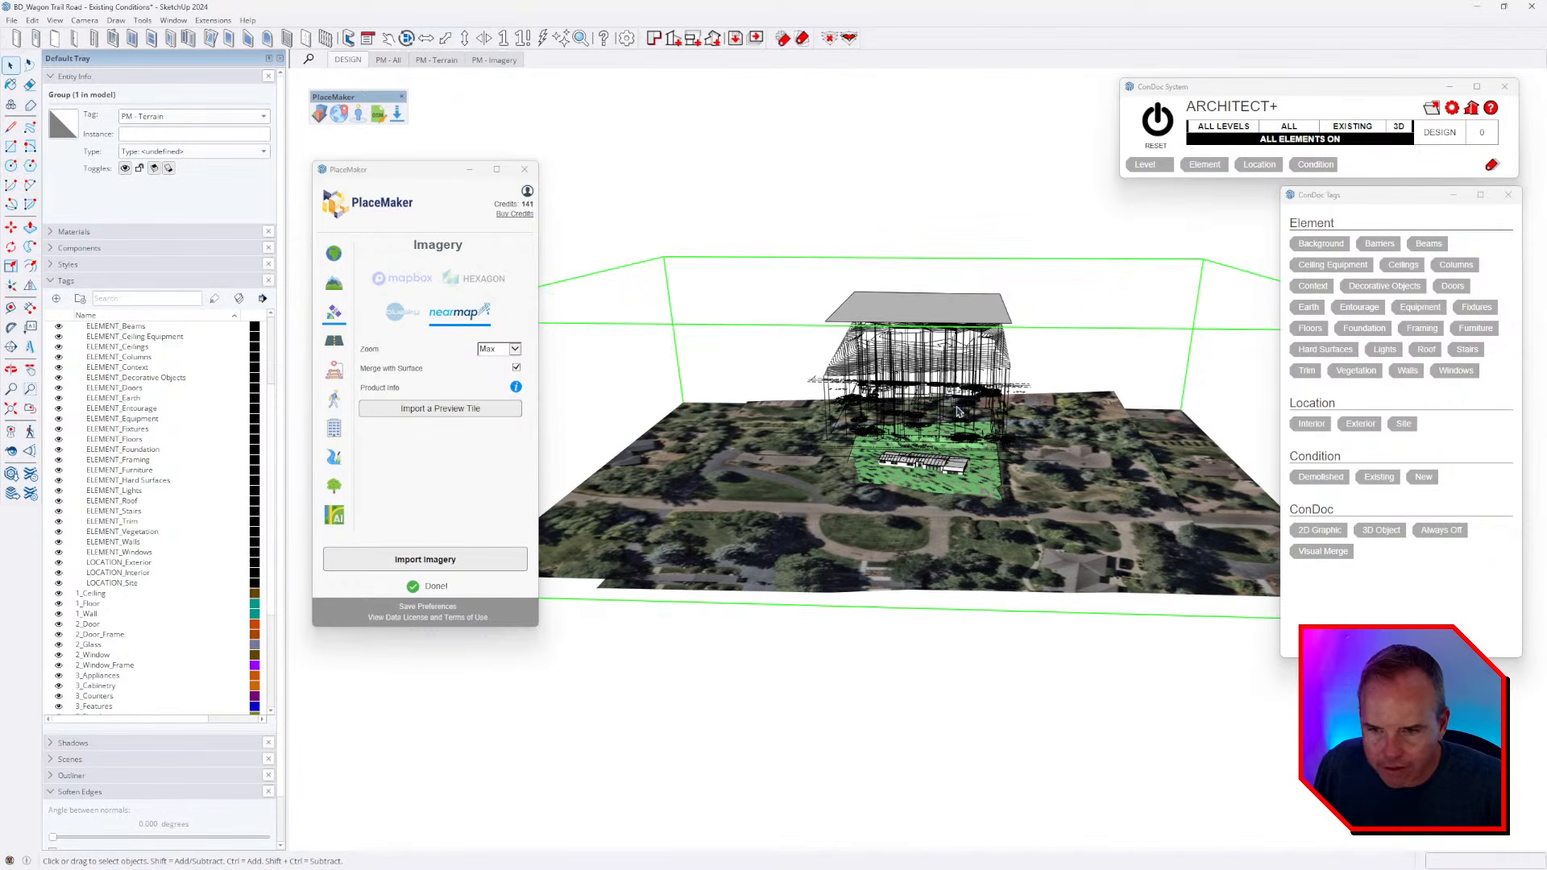
pyautogui.moveTo(913, 398); pyautogui.dragTo(1096, 482, button='middle')
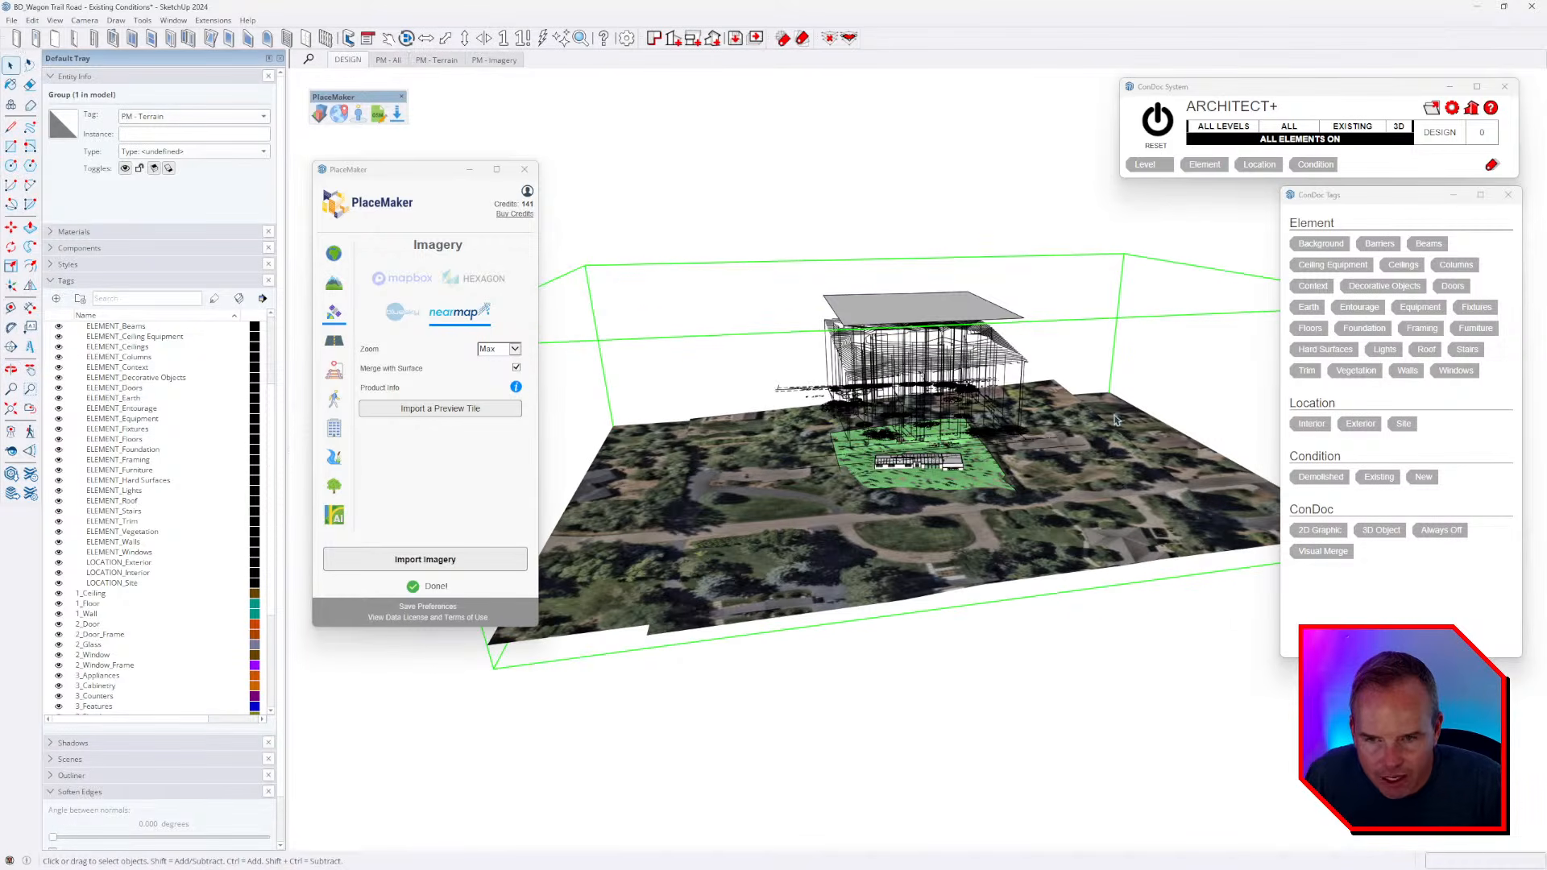
pyautogui.click(1155, 123)
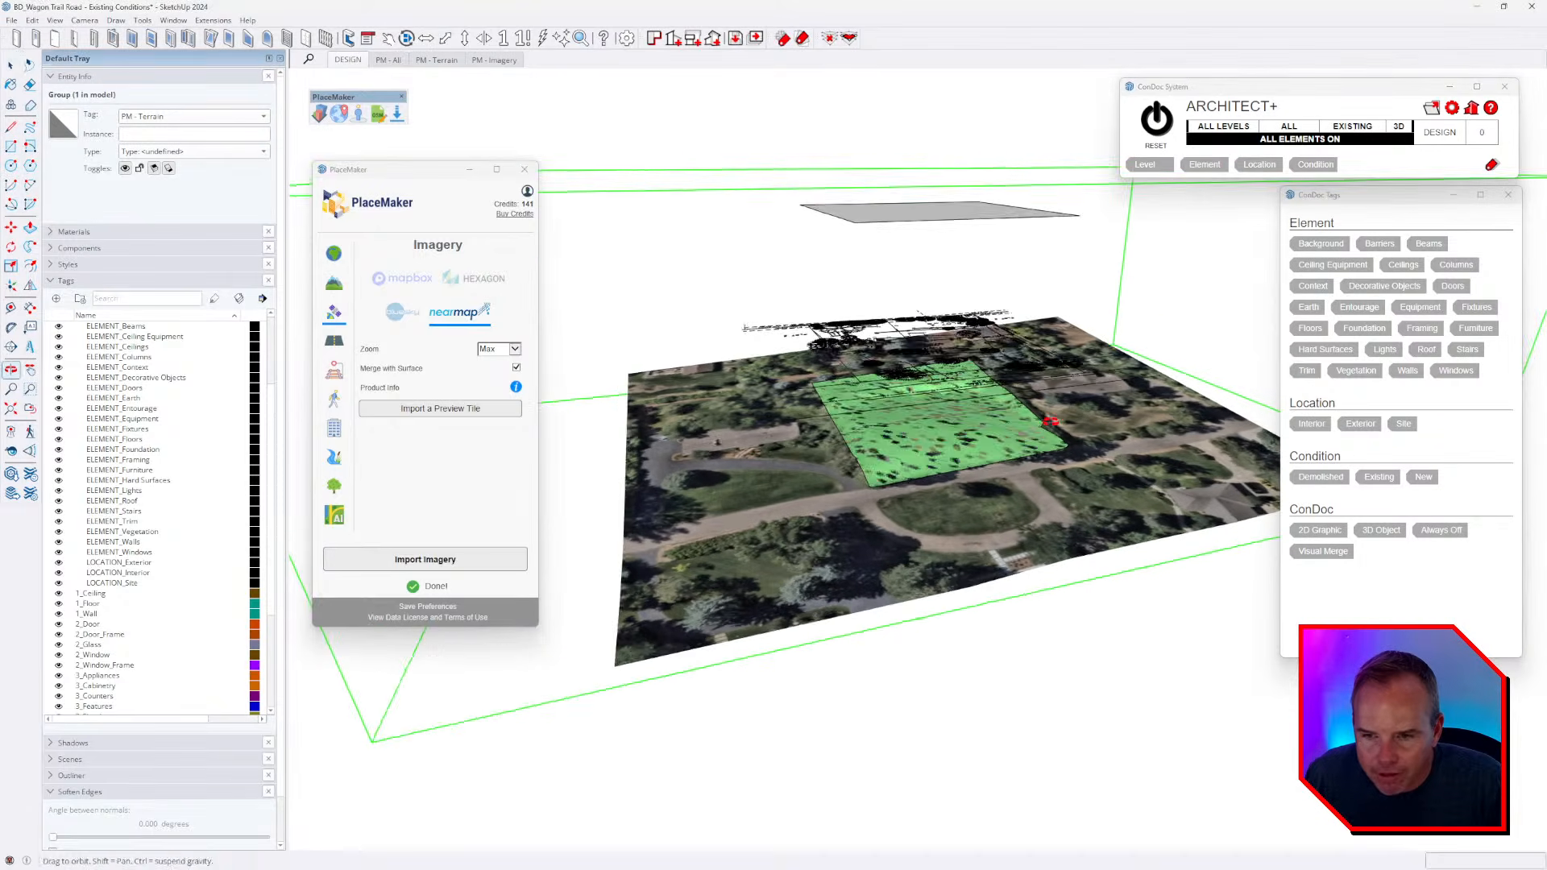
# - Exit the open terrain groups and delete the grey flat surface group floating above the terrain
pyautogui.click(1039, 669)
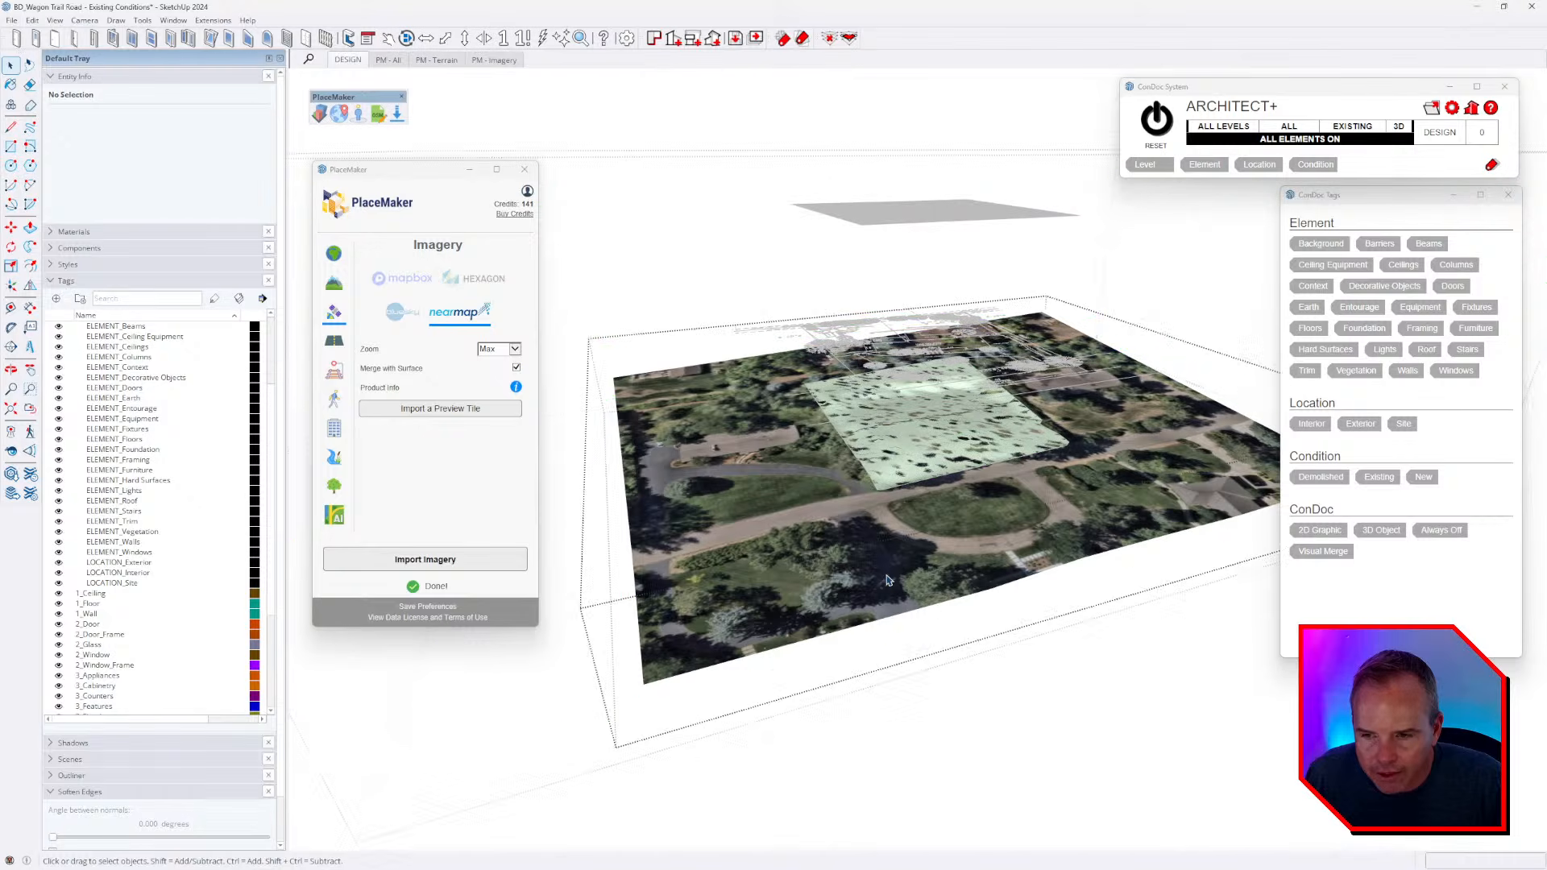
pyautogui.scroll(-3, 850, 527)
pyautogui.press('Escape')
pyautogui.press('Escape')
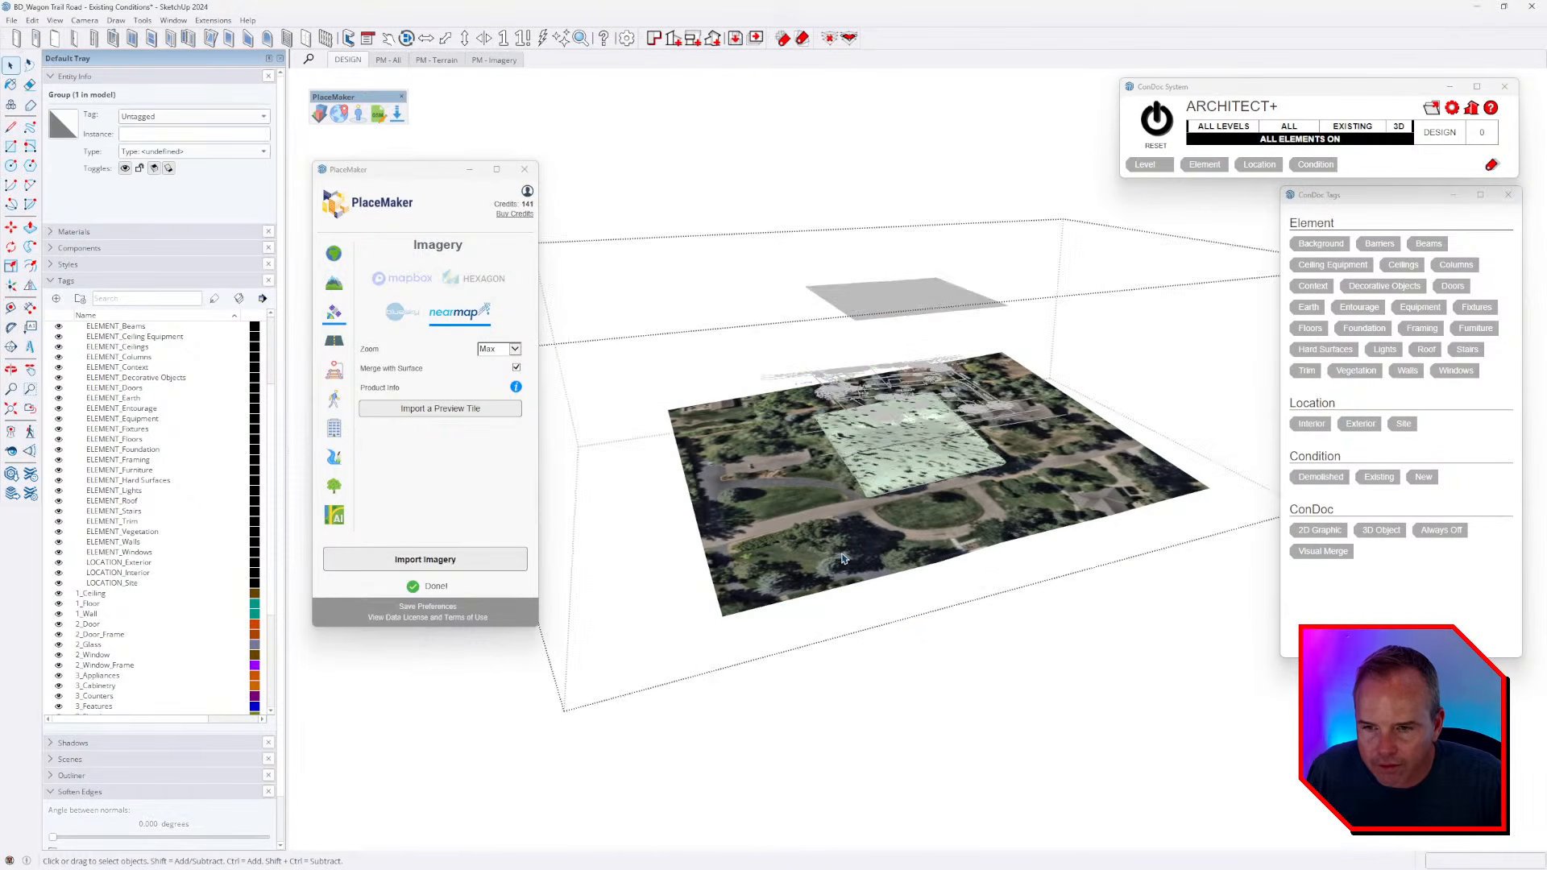
pyautogui.scroll(-3, 846, 520)
pyautogui.tripleClick(891, 373)
pyautogui.press('Escape')
pyautogui.tripleClick(892, 373)
pyautogui.press('Escape')
pyautogui.click(893, 372)
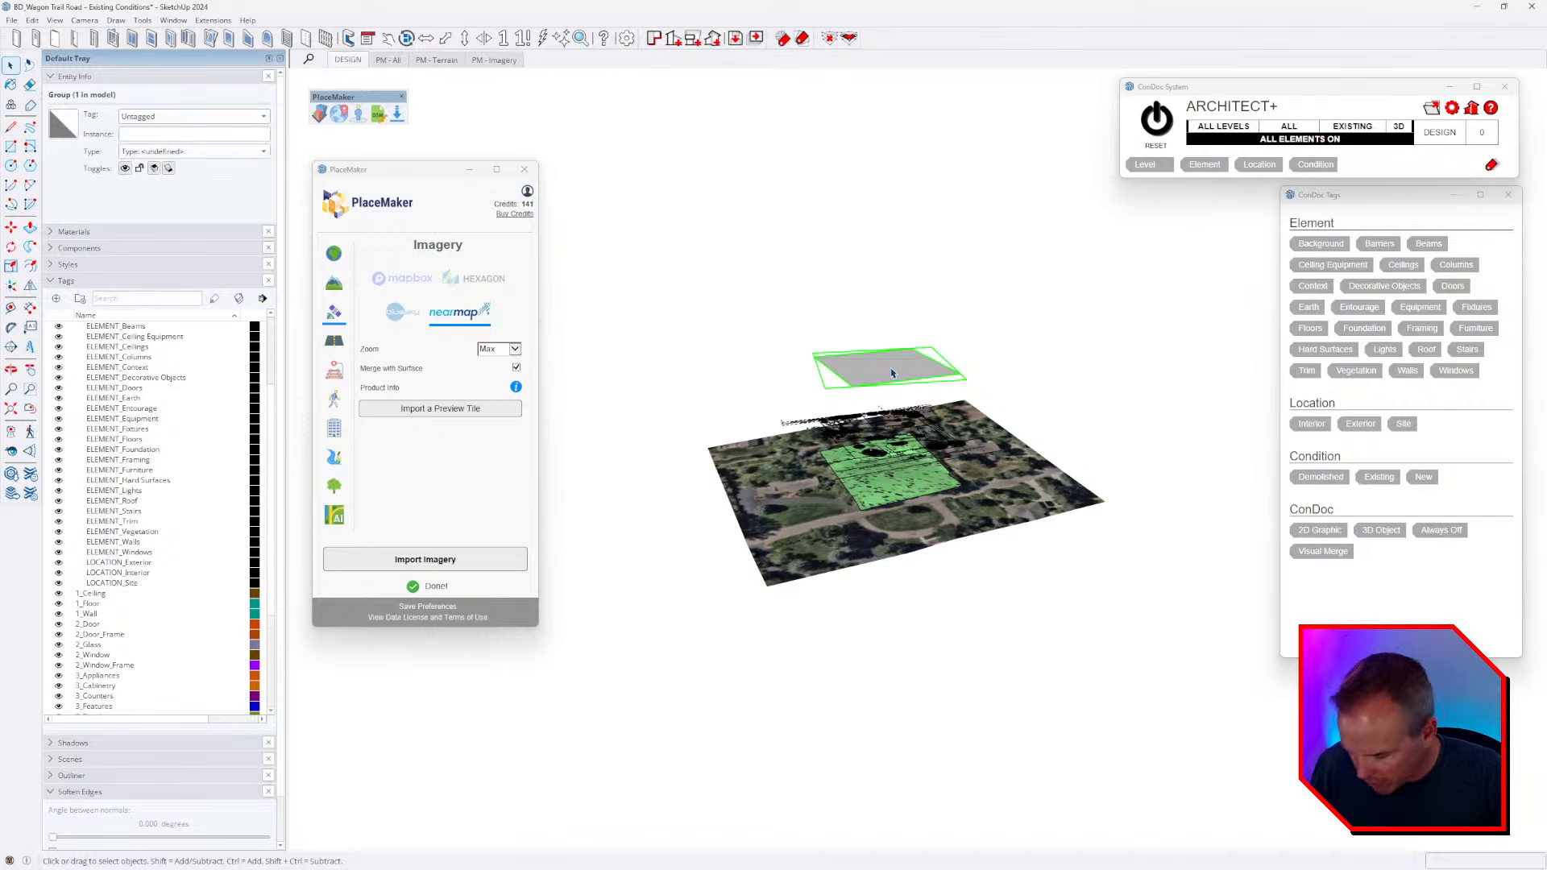
pyautogui.press('Delete')
# - Open the PM - Terrain group and delete the aerial imagery tiles raised above the terrain surface
pyautogui.doubleClick(1046, 508)
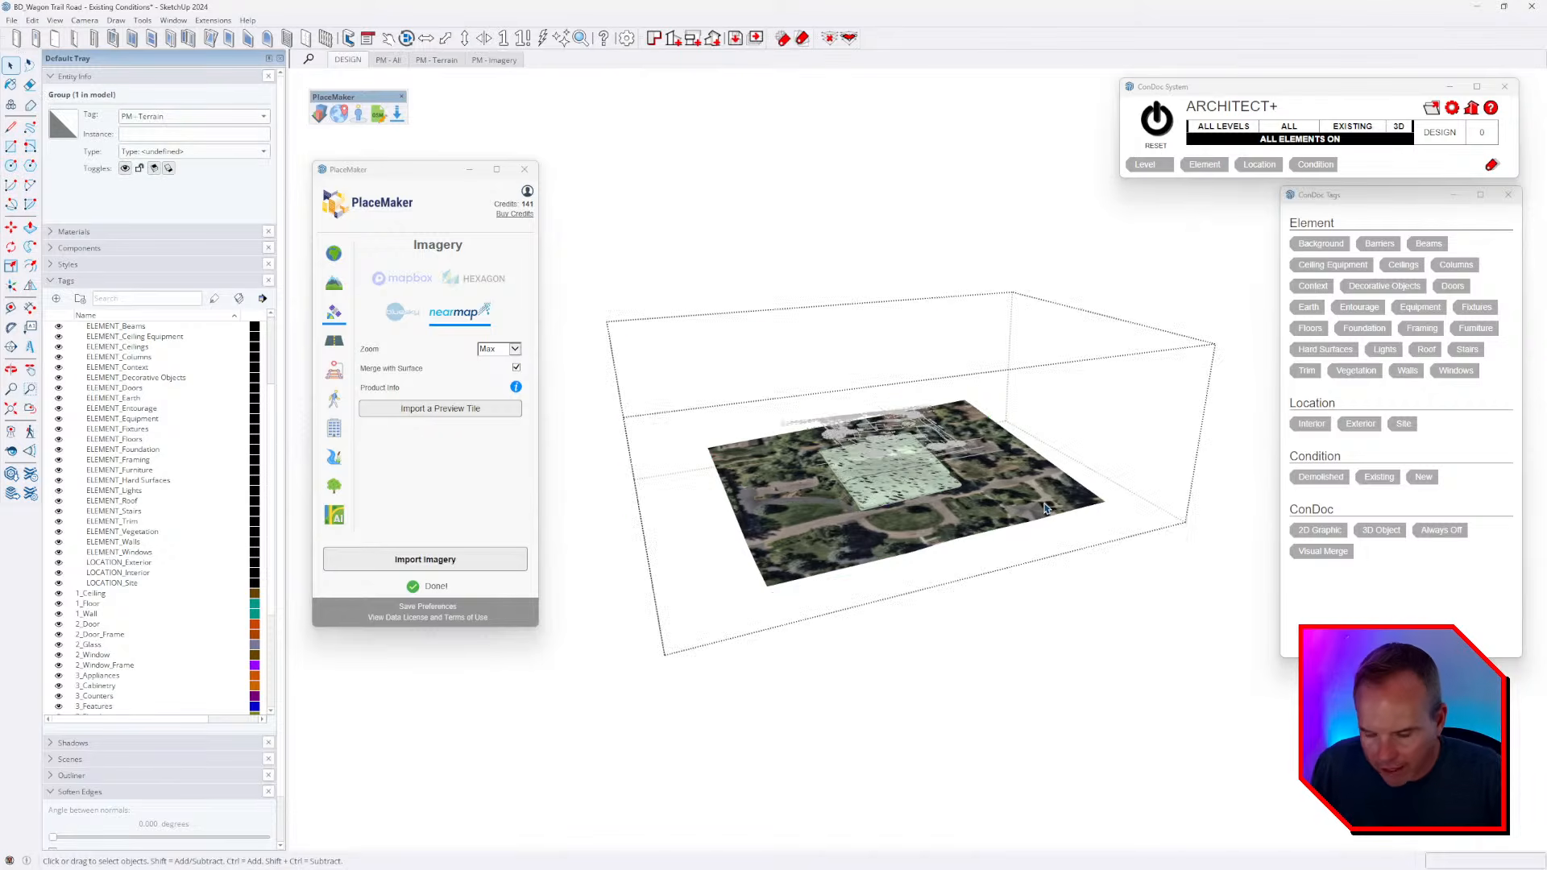
pyautogui.hotkey('shift', 'h')
pyautogui.press('Escape')
pyautogui.click(1014, 360)
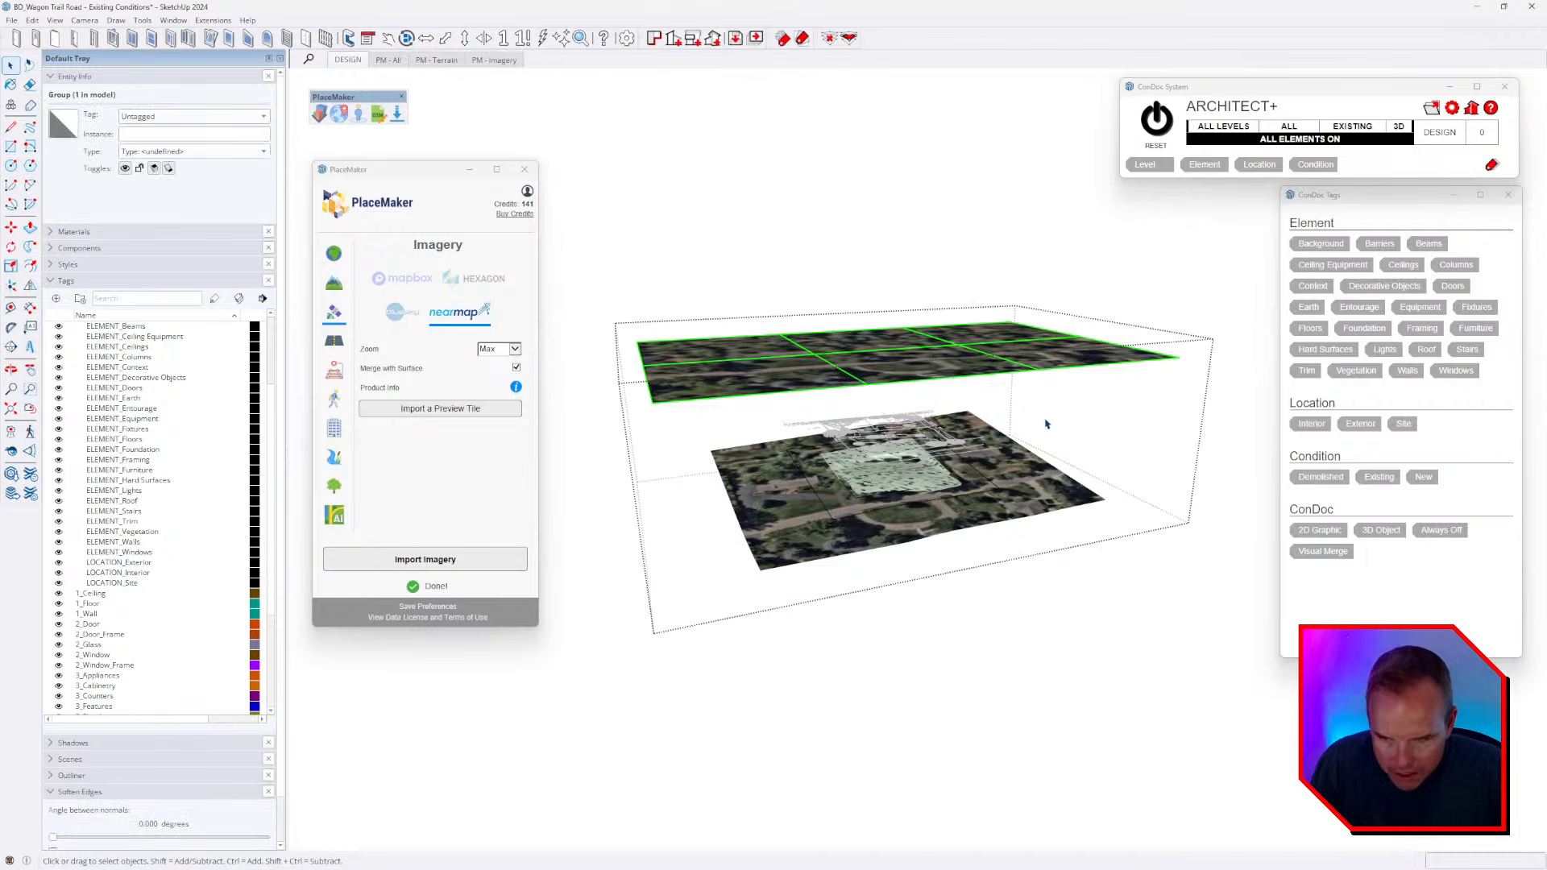
pyautogui.press('Delete')
# - Select the merged terrain and the green central site group in turn to compare how they overlap
pyautogui.moveTo(1061, 441); pyautogui.dragTo(1006, 479, button='middle')
pyautogui.click(1046, 487)
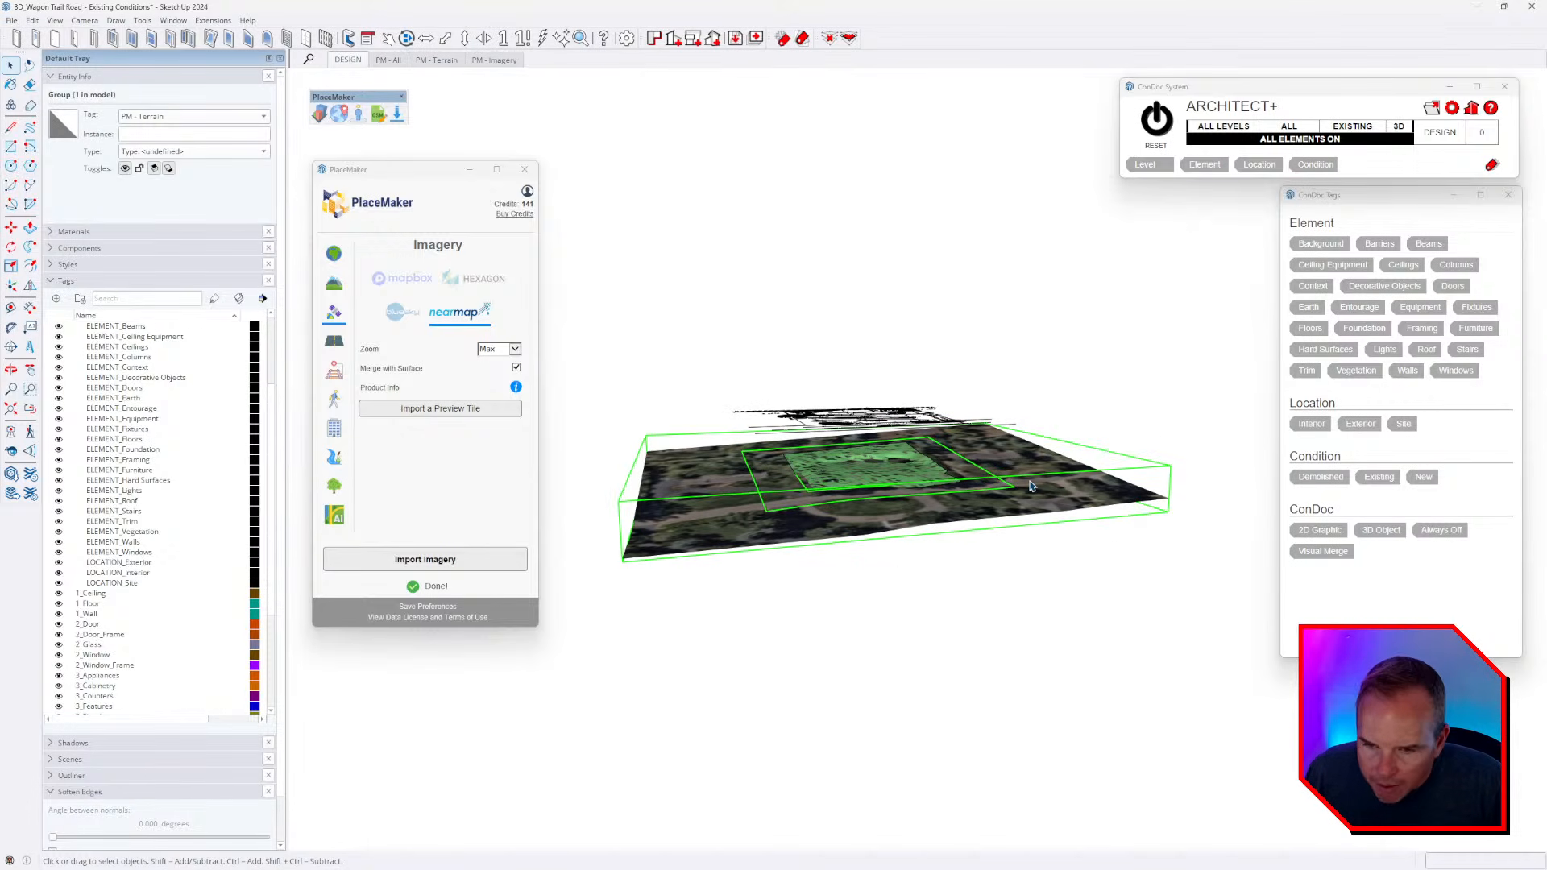
pyautogui.scroll(3, 812, 463)
pyautogui.click(811, 464)
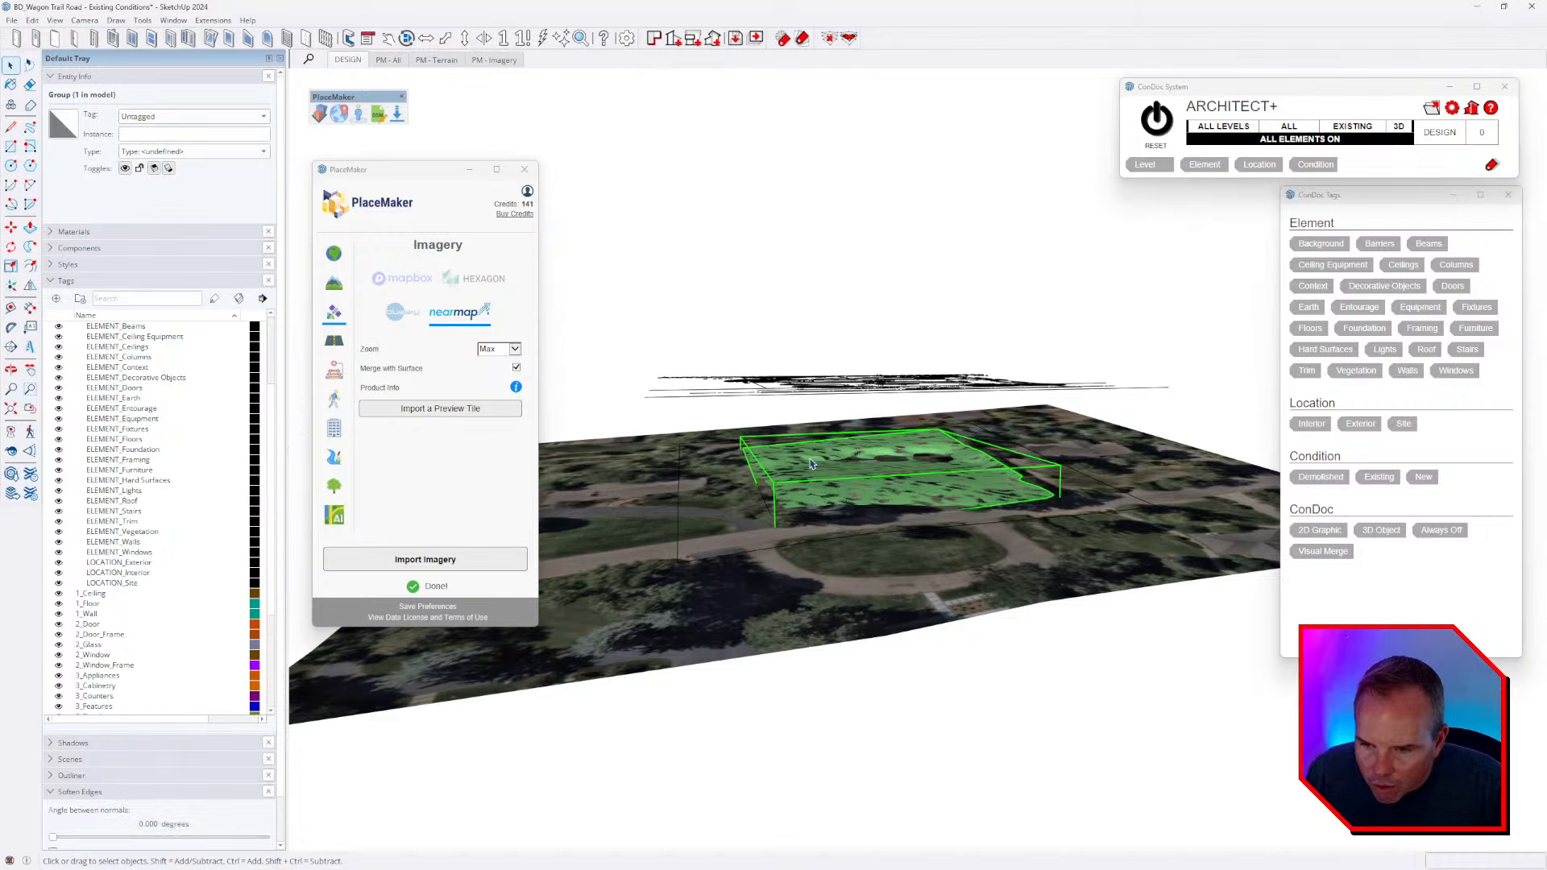
pyautogui.moveTo(811, 463); pyautogui.dragTo(774, 509, button='middle')
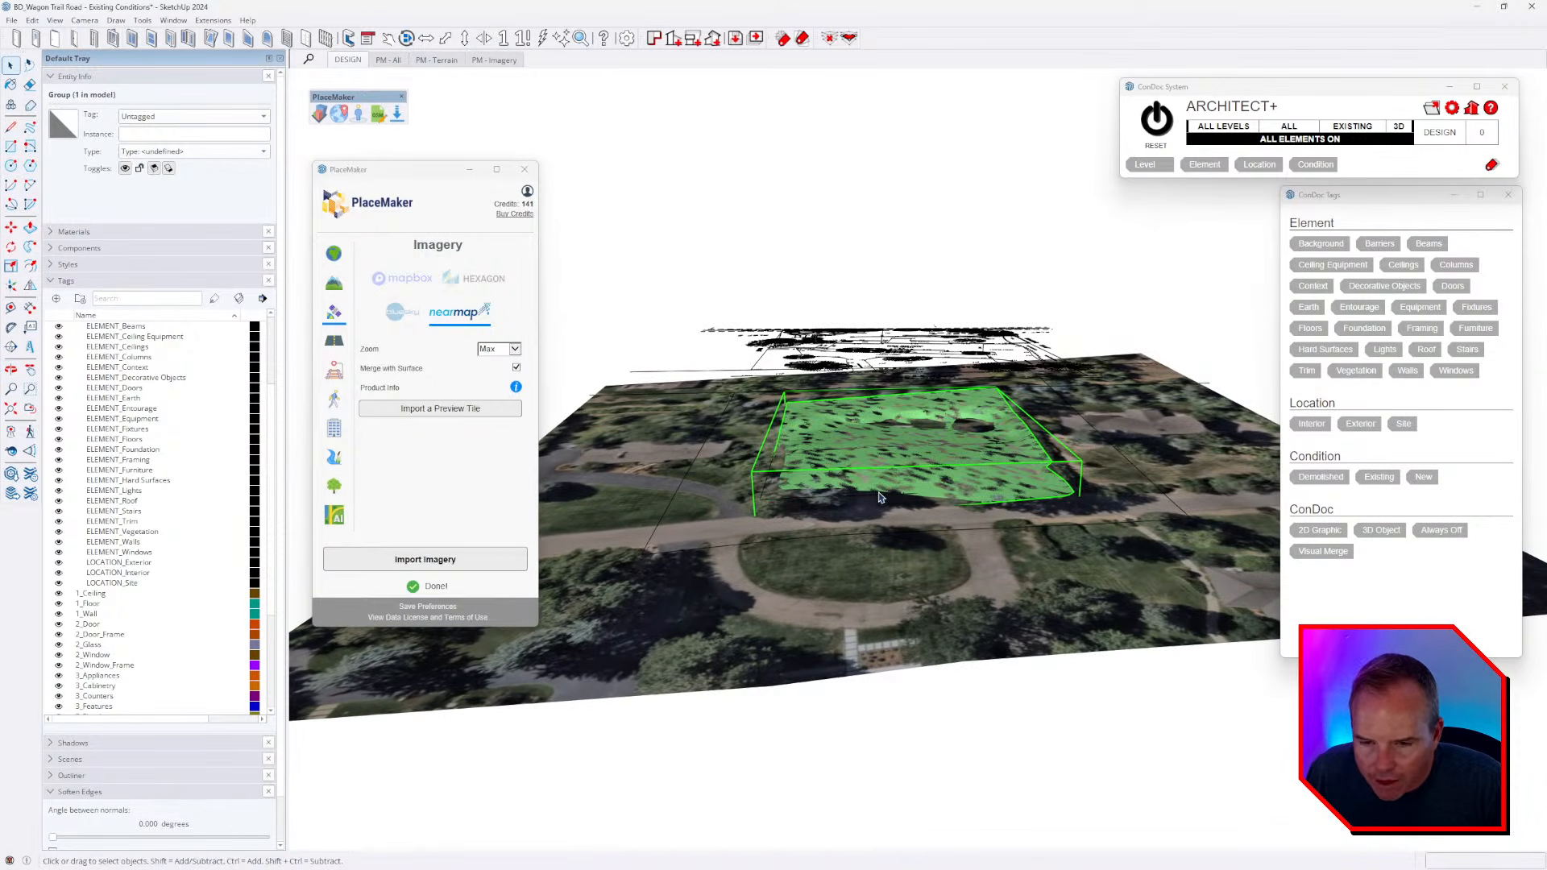
pyautogui.click(1166, 461)
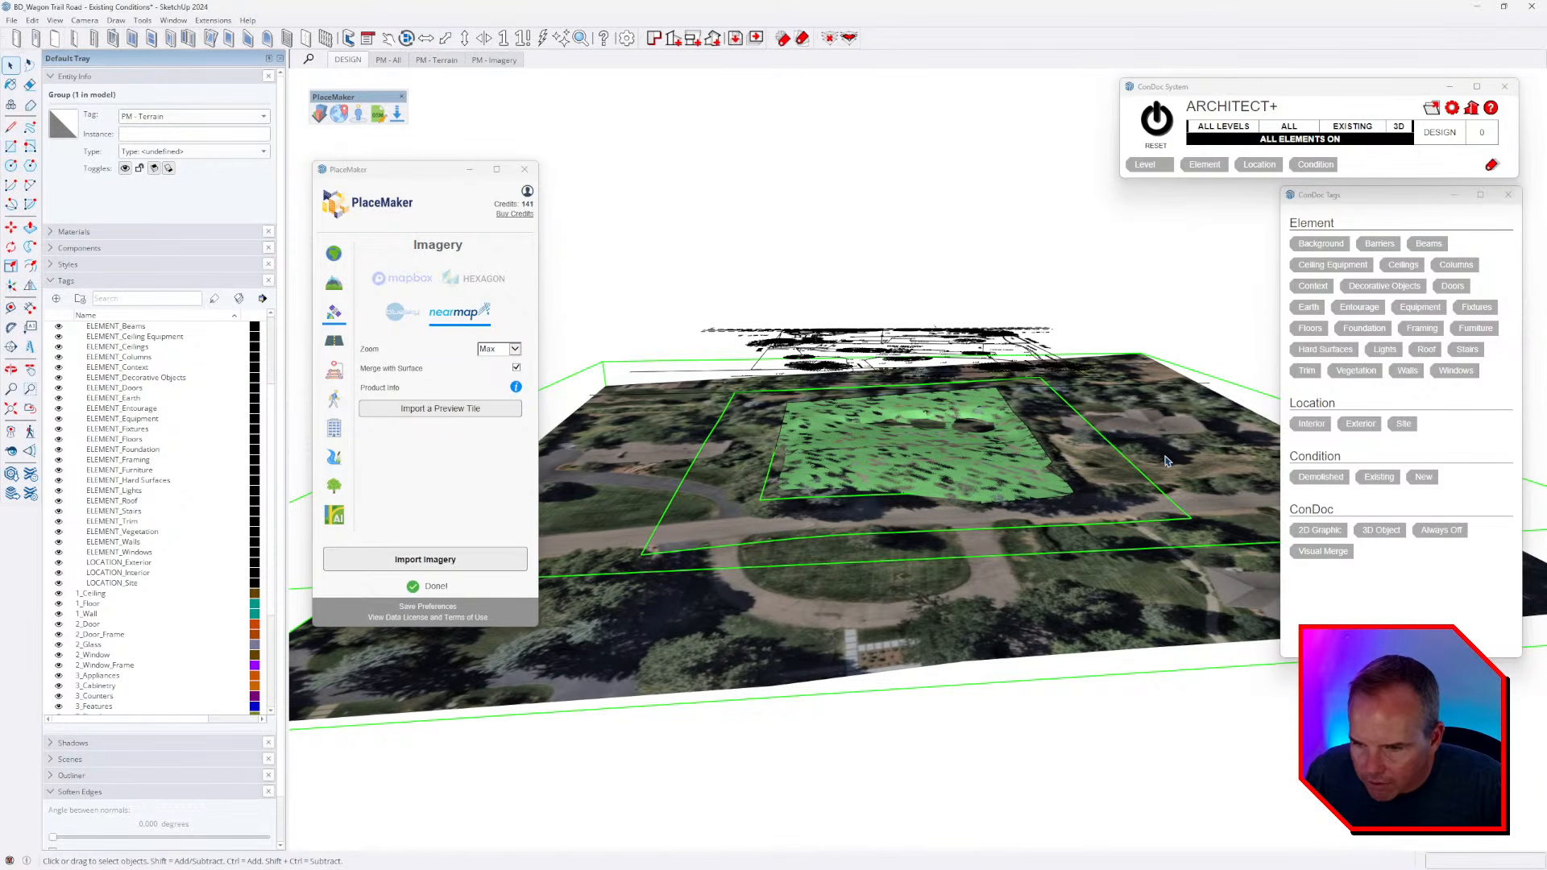
# - Open the nested terrain ring group, select all of its geometry and hide the rest of the model
pyautogui.scroll(3, 752, 473)
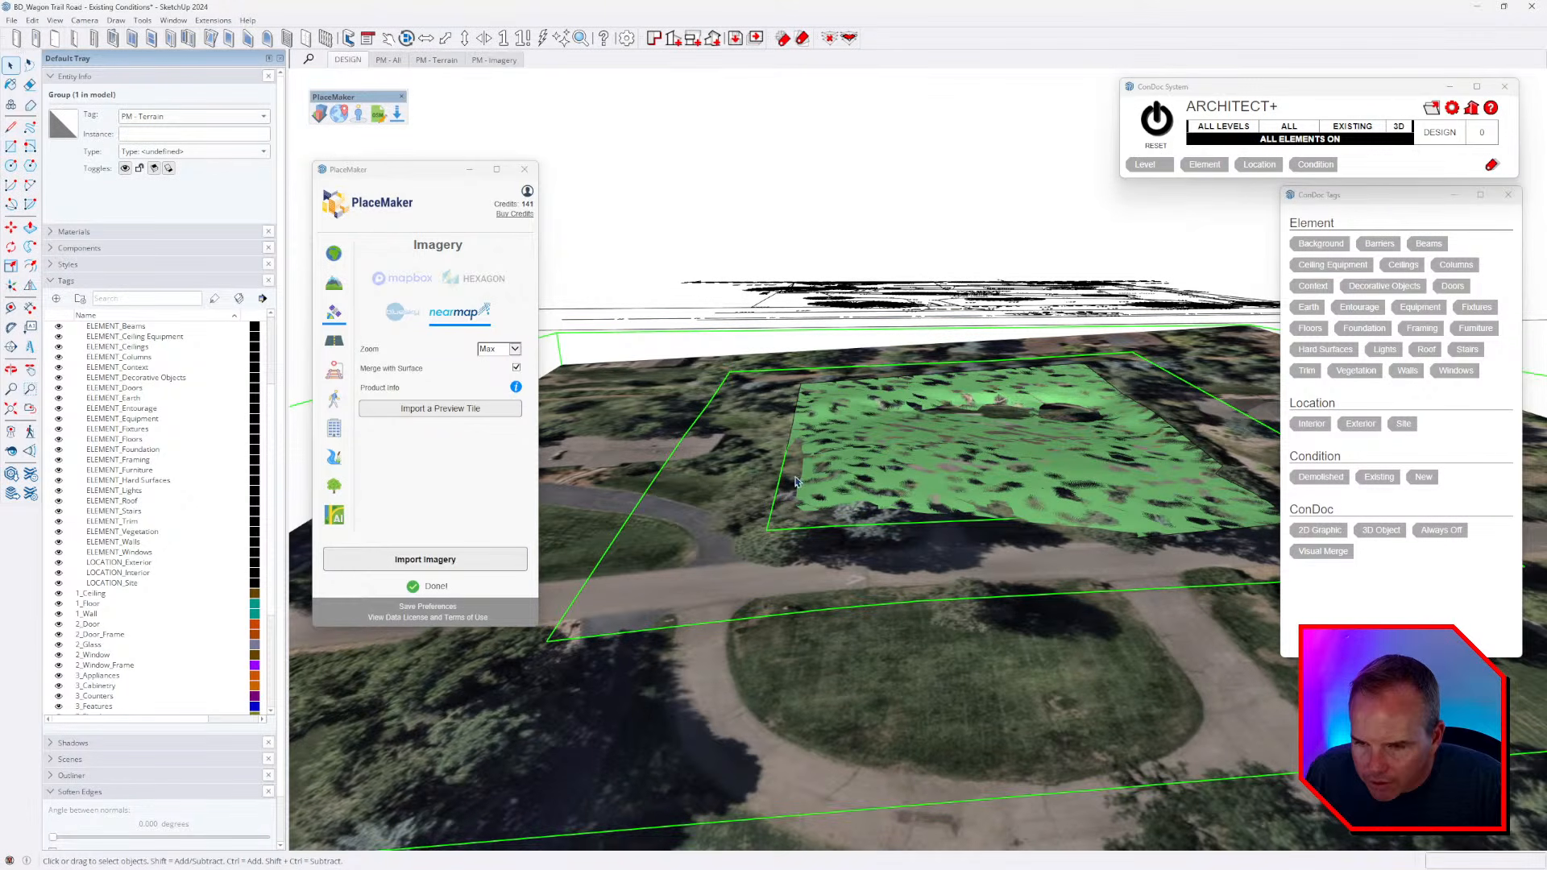
pyautogui.doubleClick(753, 484)
pyautogui.doubleClick(753, 484)
pyautogui.tripleClick(753, 484)
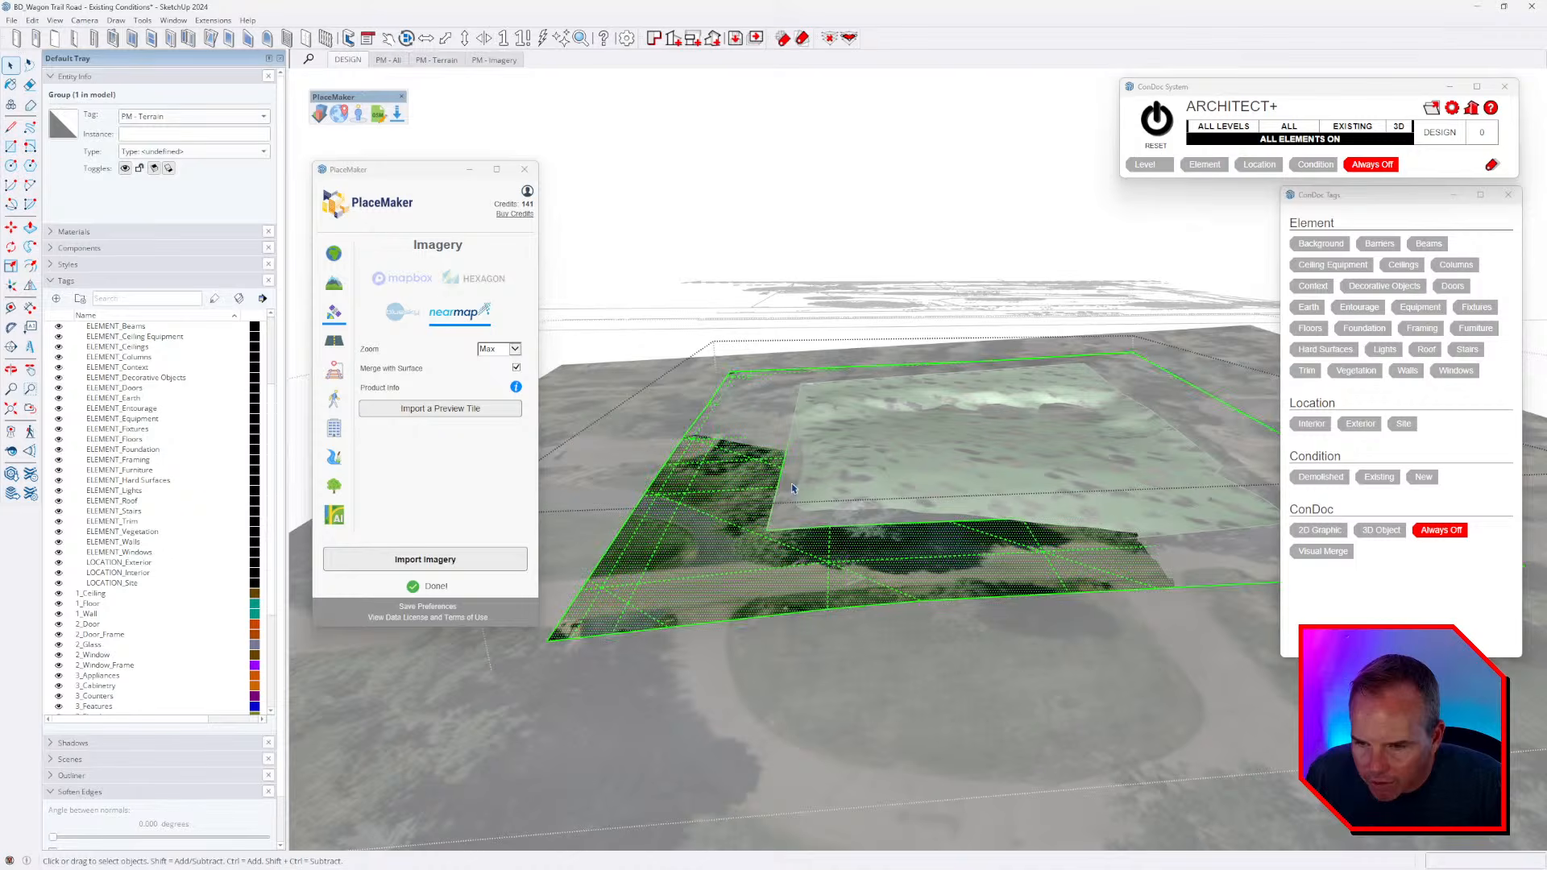
pyautogui.hotkey('ctrl', 'h')
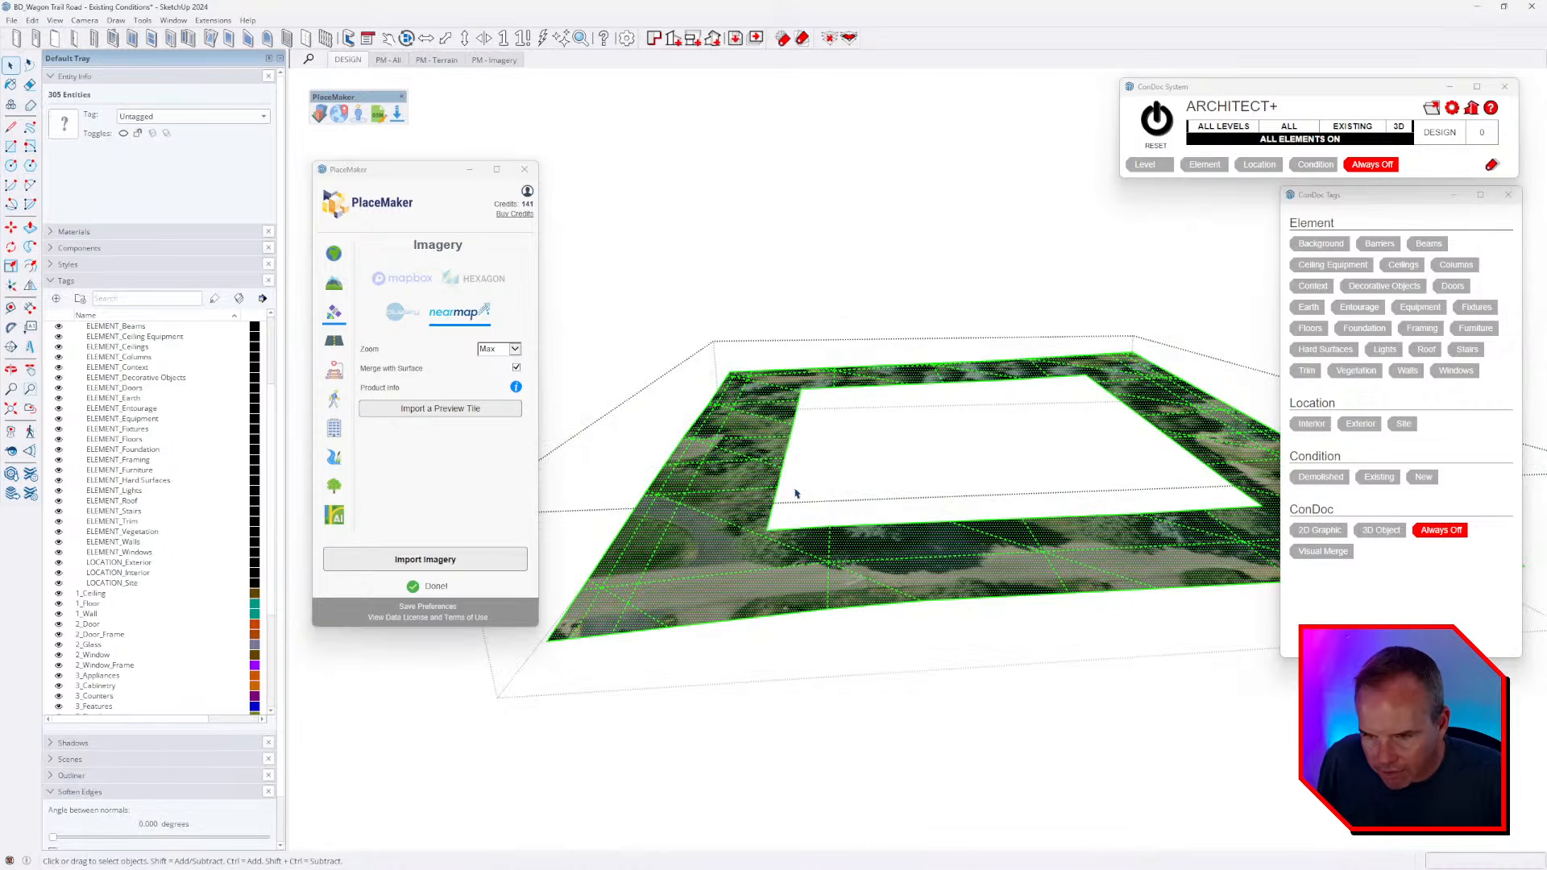
# - Examine the merged terrain's full geometry and select the separate ring group tagged Always Off
pyautogui.scroll(3, 891, 467)
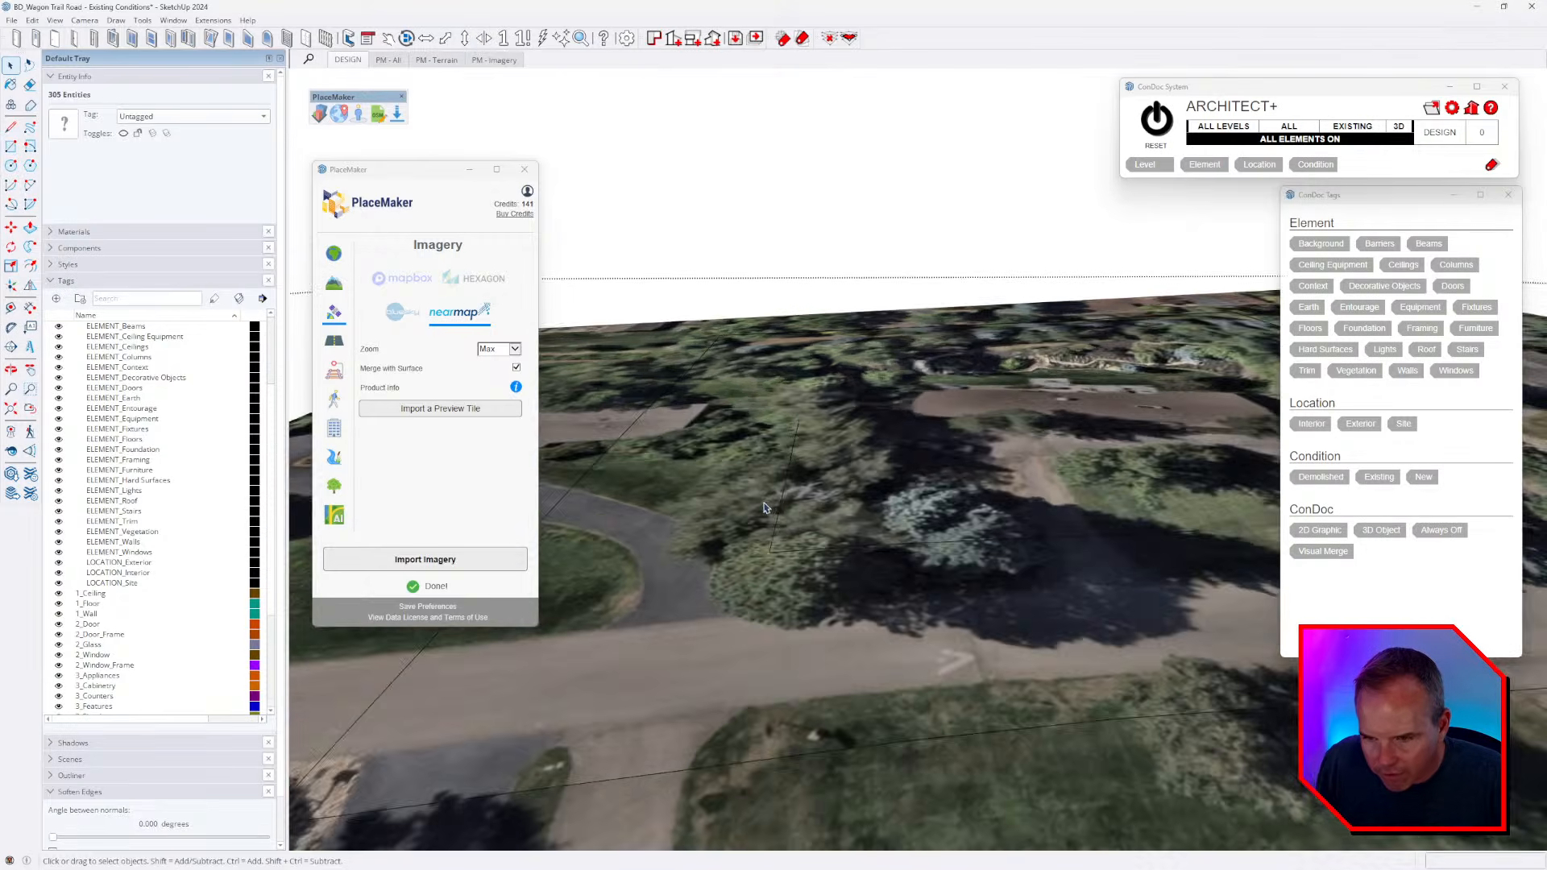
pyautogui.moveTo(890, 468); pyautogui.dragTo(1086, 415, button='middle')
pyautogui.tripleClick(902, 497)
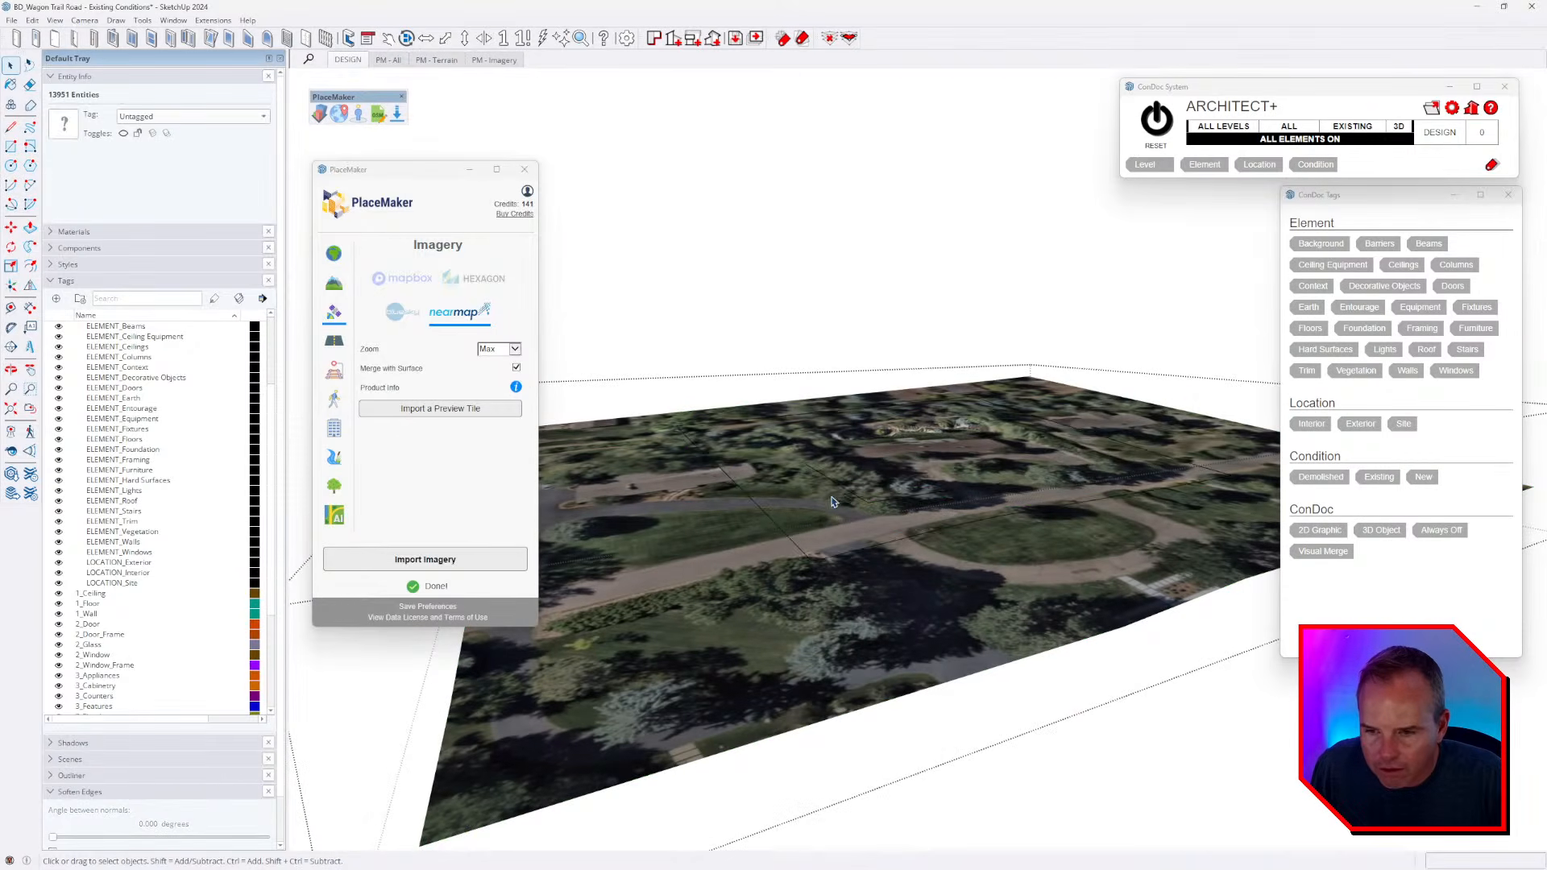
pyautogui.click(842, 500)
pyautogui.scroll(-5, 1021, 522)
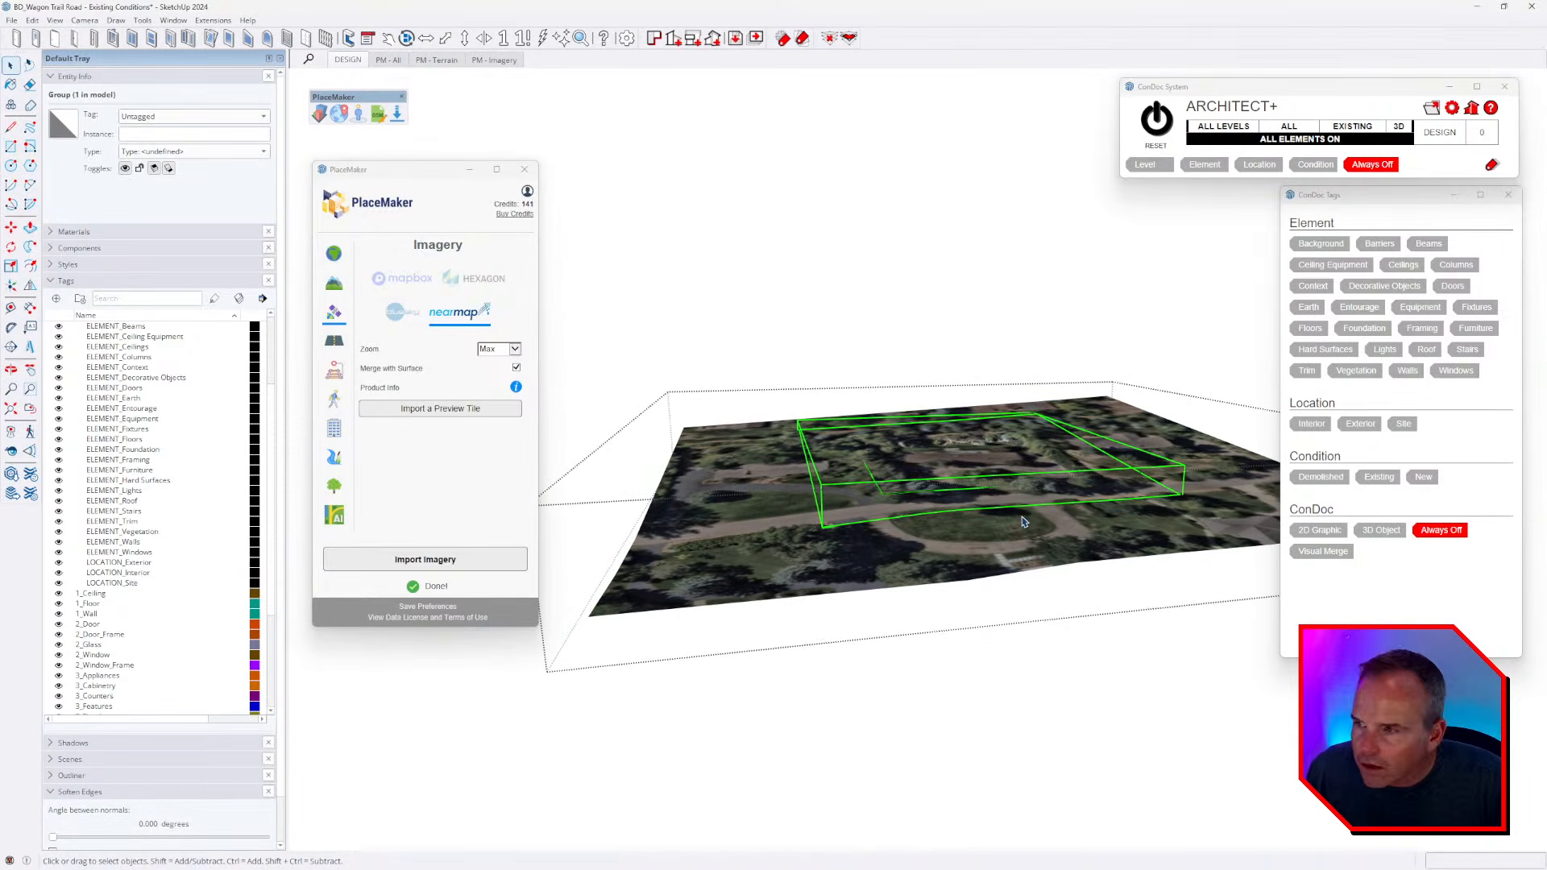
# - Try deleting the separate terrain ring group from the model and undo the deletion
pyautogui.moveTo(1025, 515); pyautogui.dragTo(1127, 483, button='middle')
pyautogui.click(1172, 477)
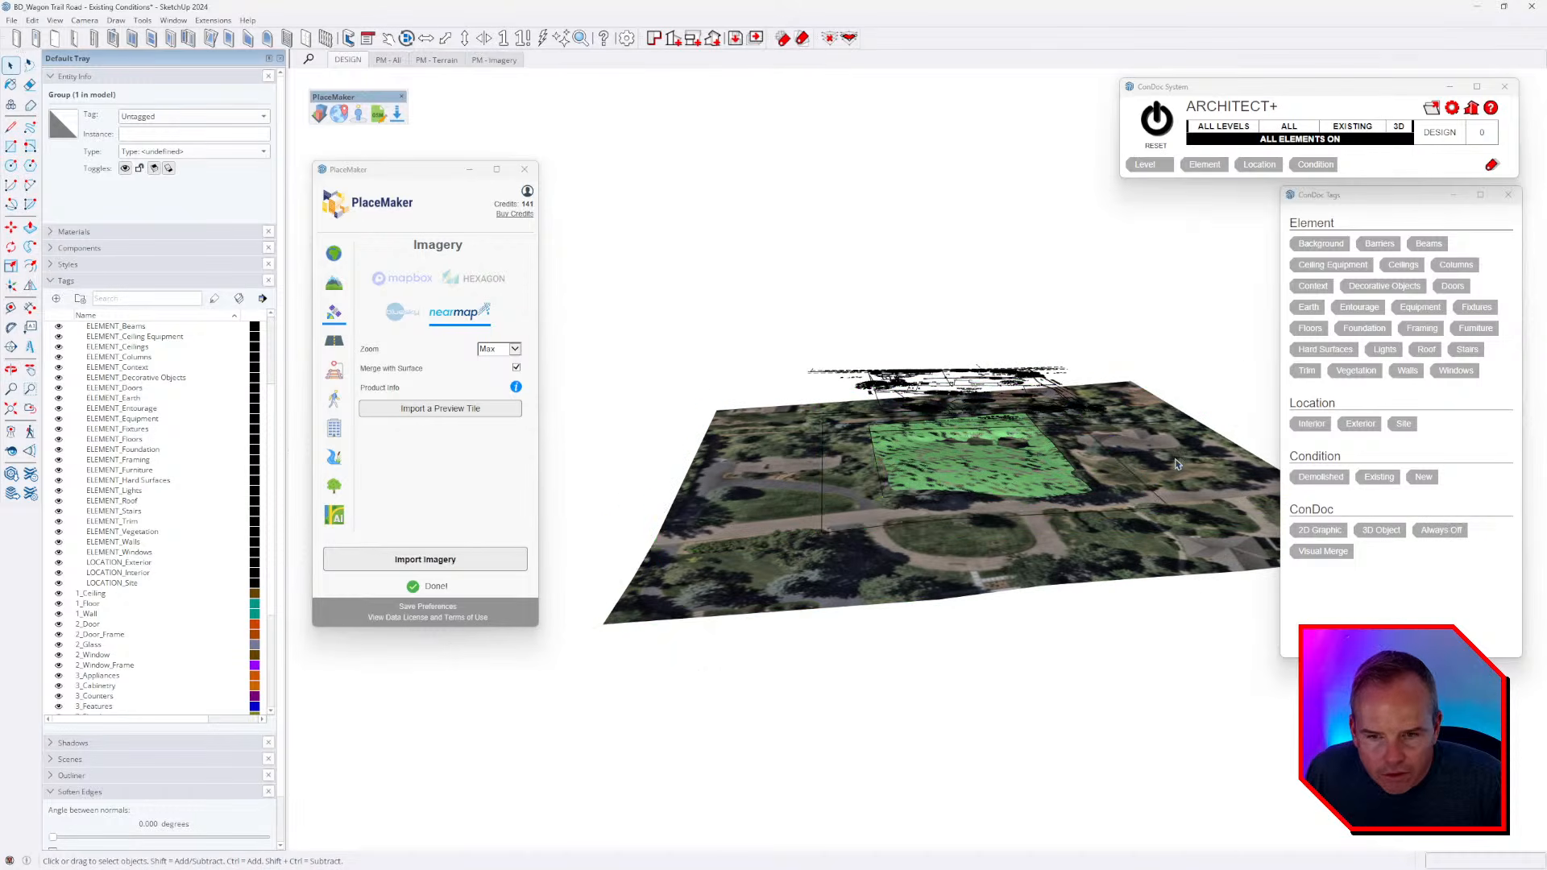
pyautogui.moveTo(1181, 431); pyautogui.dragTo(851, 390, button='middle')
pyautogui.press('Delete')
pyautogui.moveTo(868, 483); pyautogui.dragTo(918, 579, button='middle')
pyautogui.hotkey('ctrl', 'z')
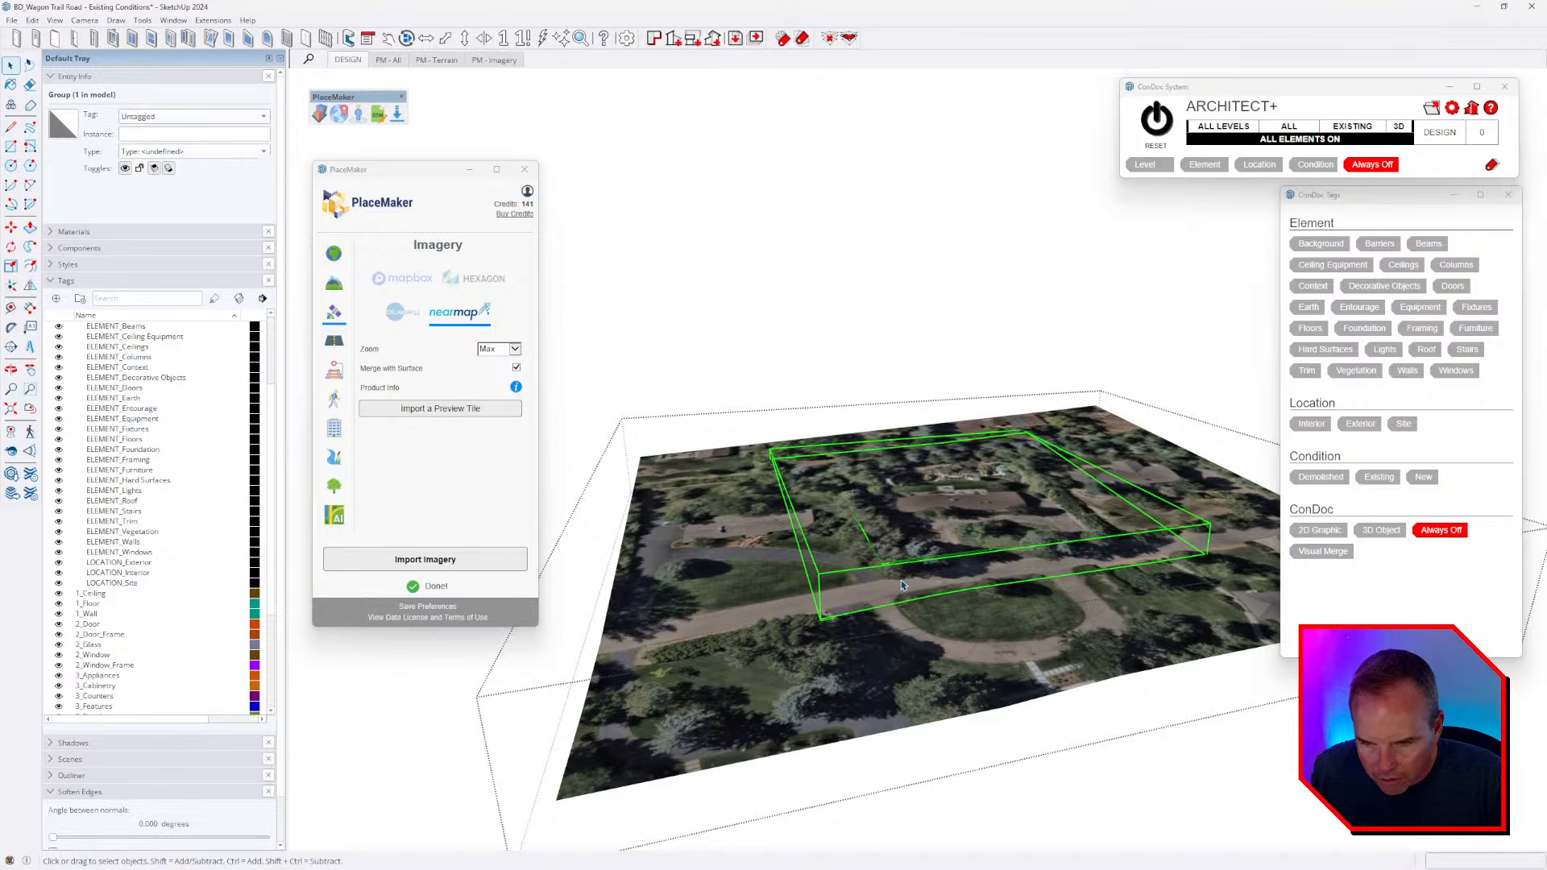
# - Move the terrain ring group straight down by 100, below the merged terrain
pyautogui.press('m')
pyautogui.click(944, 540)
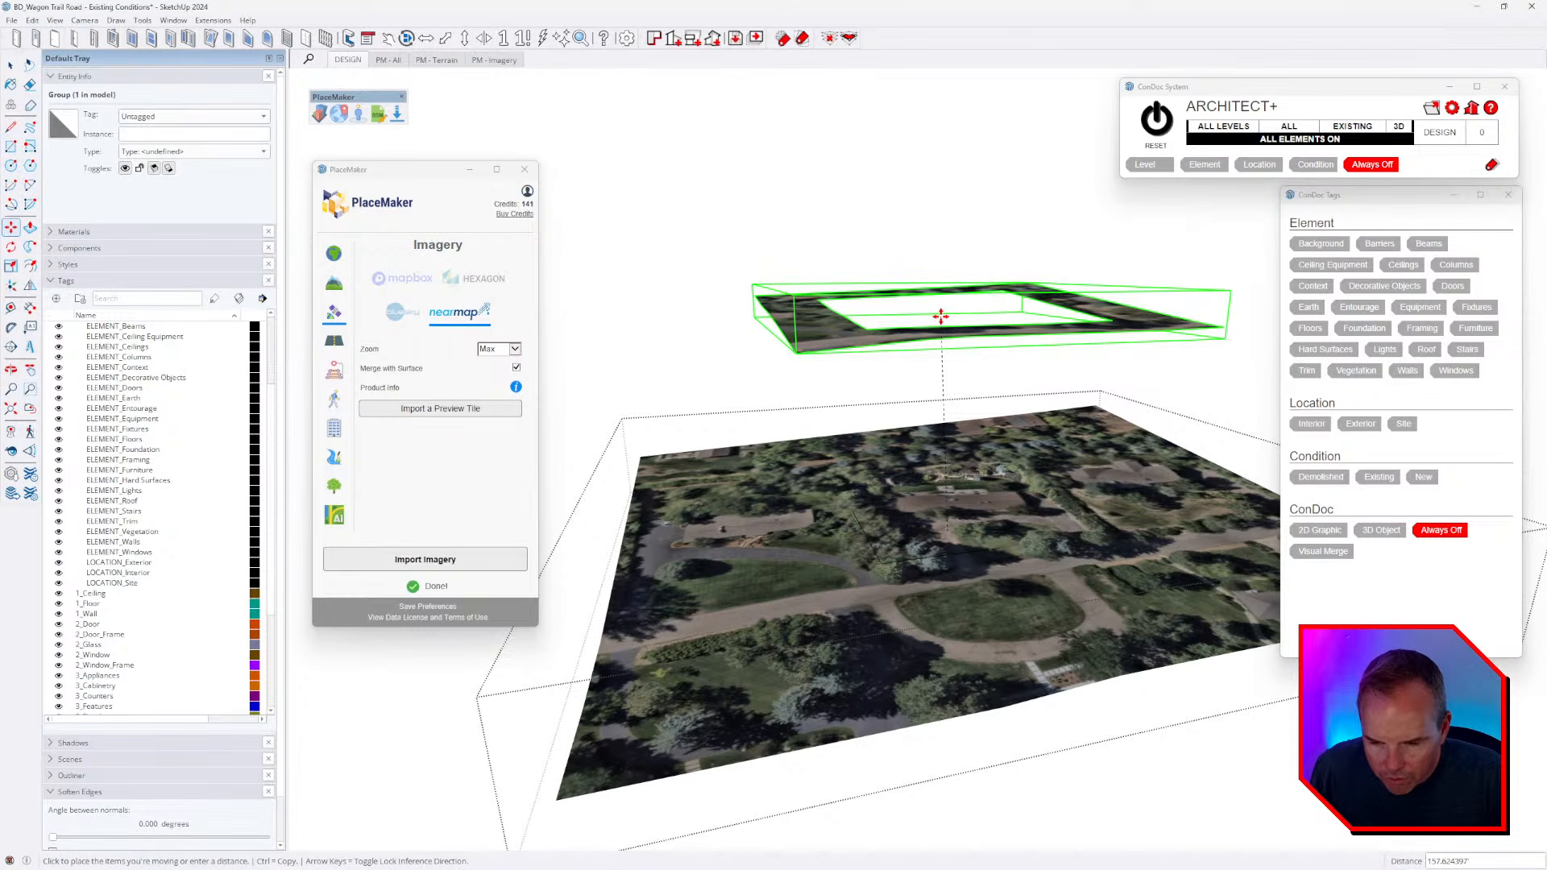
pyautogui.press('Escape')
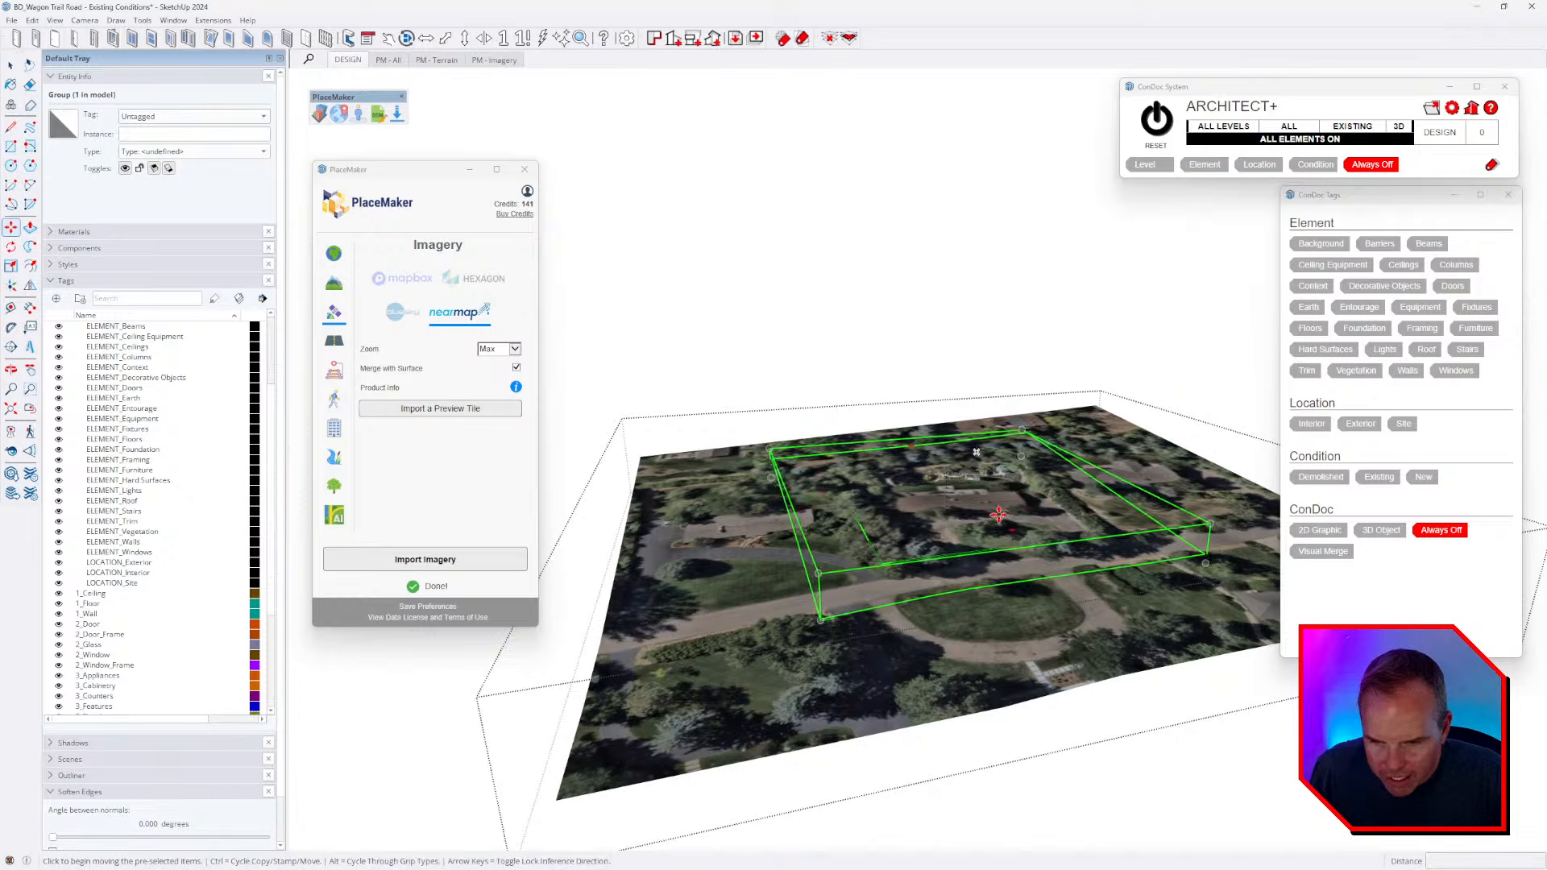
pyautogui.moveTo(940, 316); pyautogui.dragTo(953, 419, button='middle')
pyautogui.press('m')
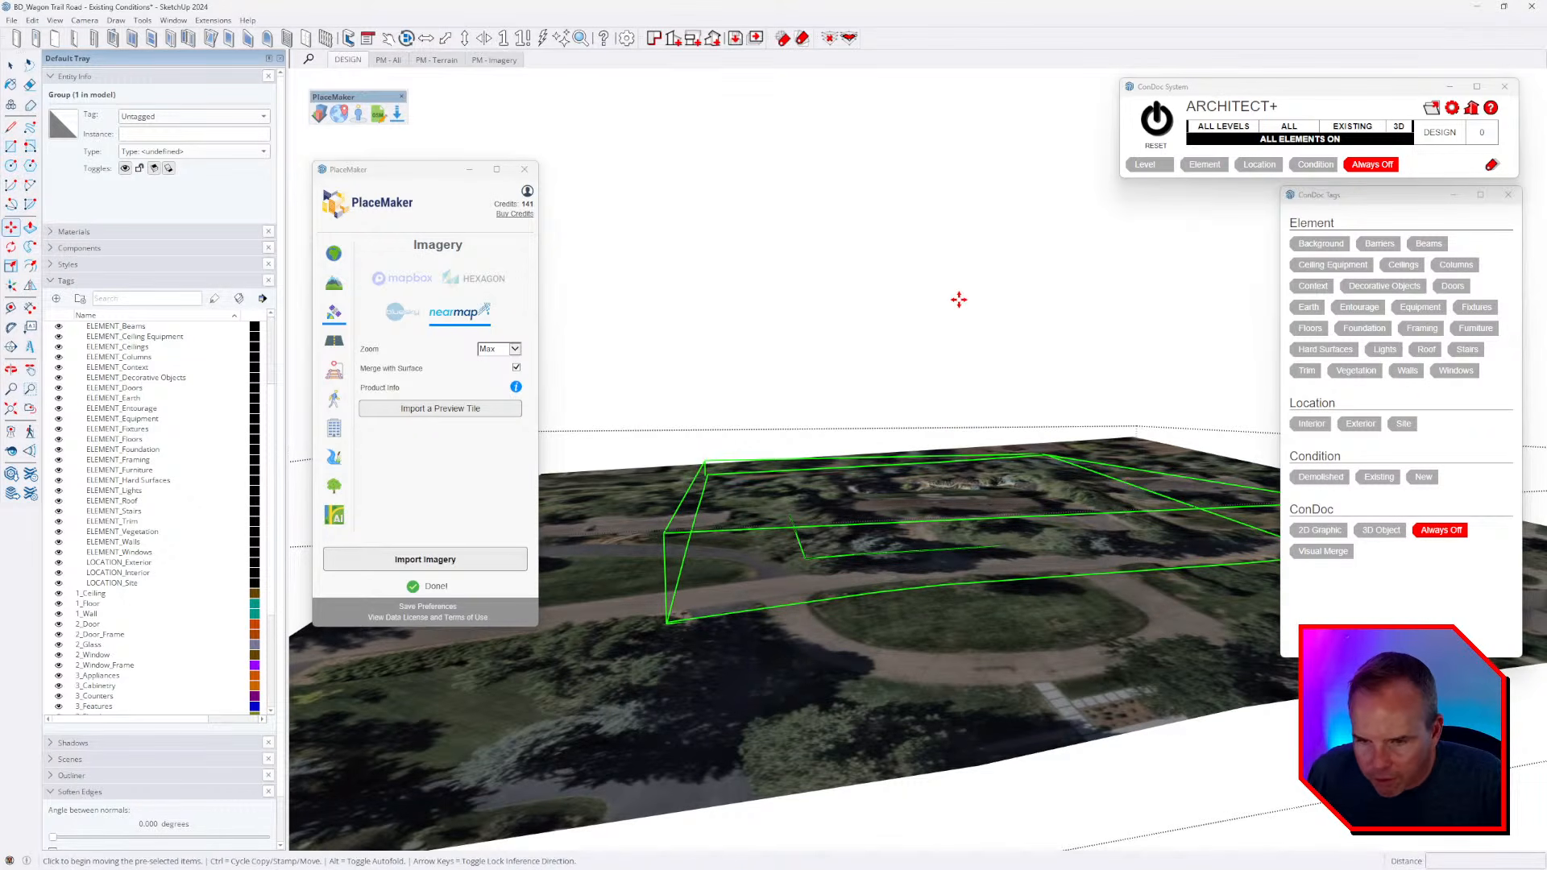
pyautogui.click(937, 315)
pyautogui.click(924, 346)
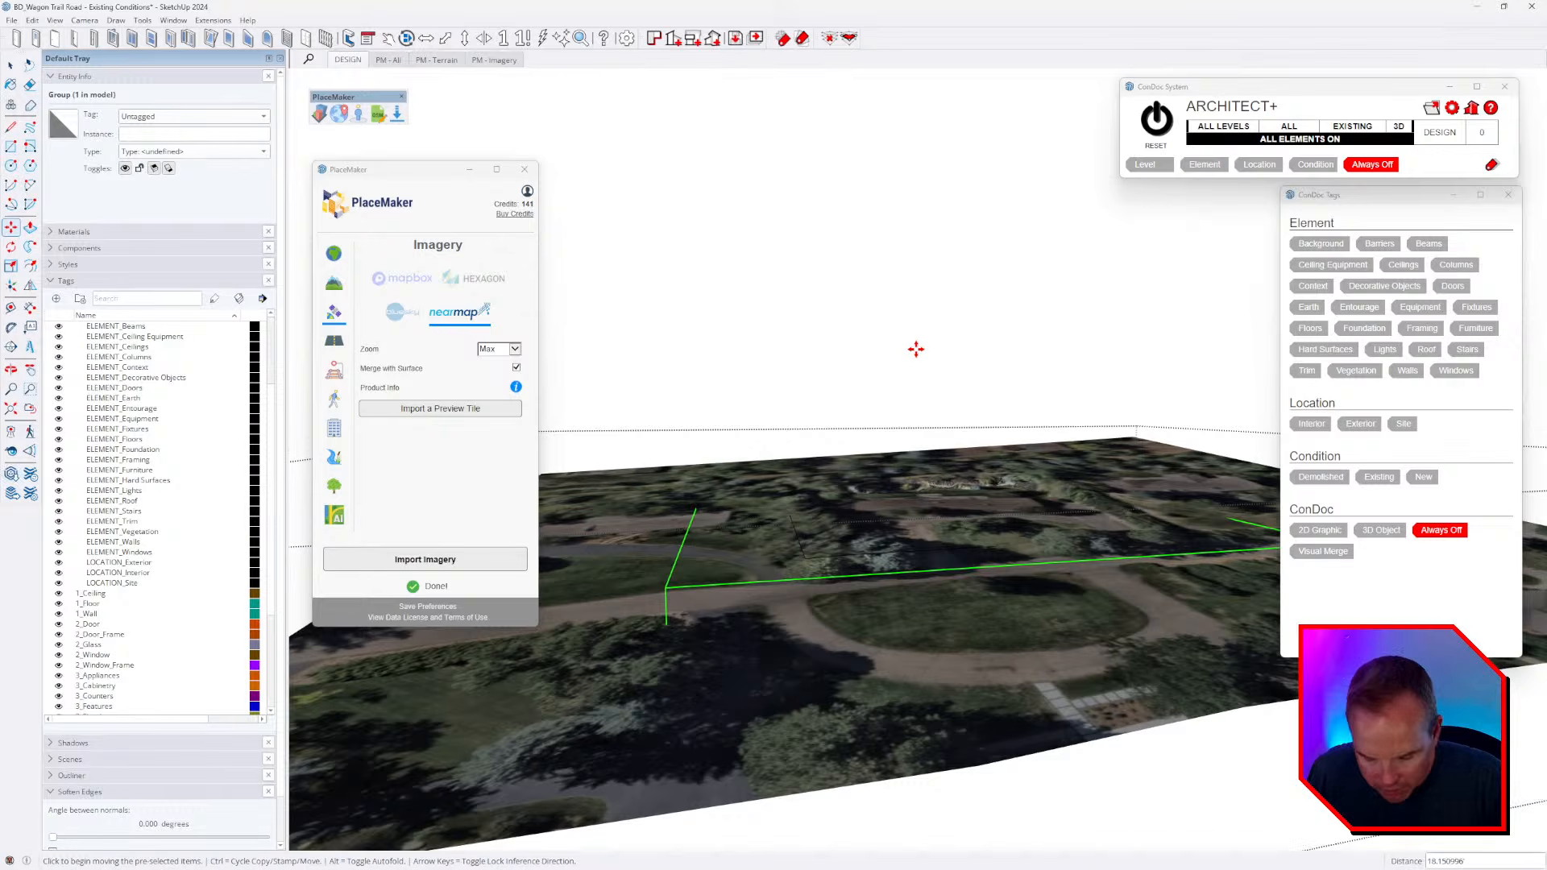
pyautogui.press('Return')
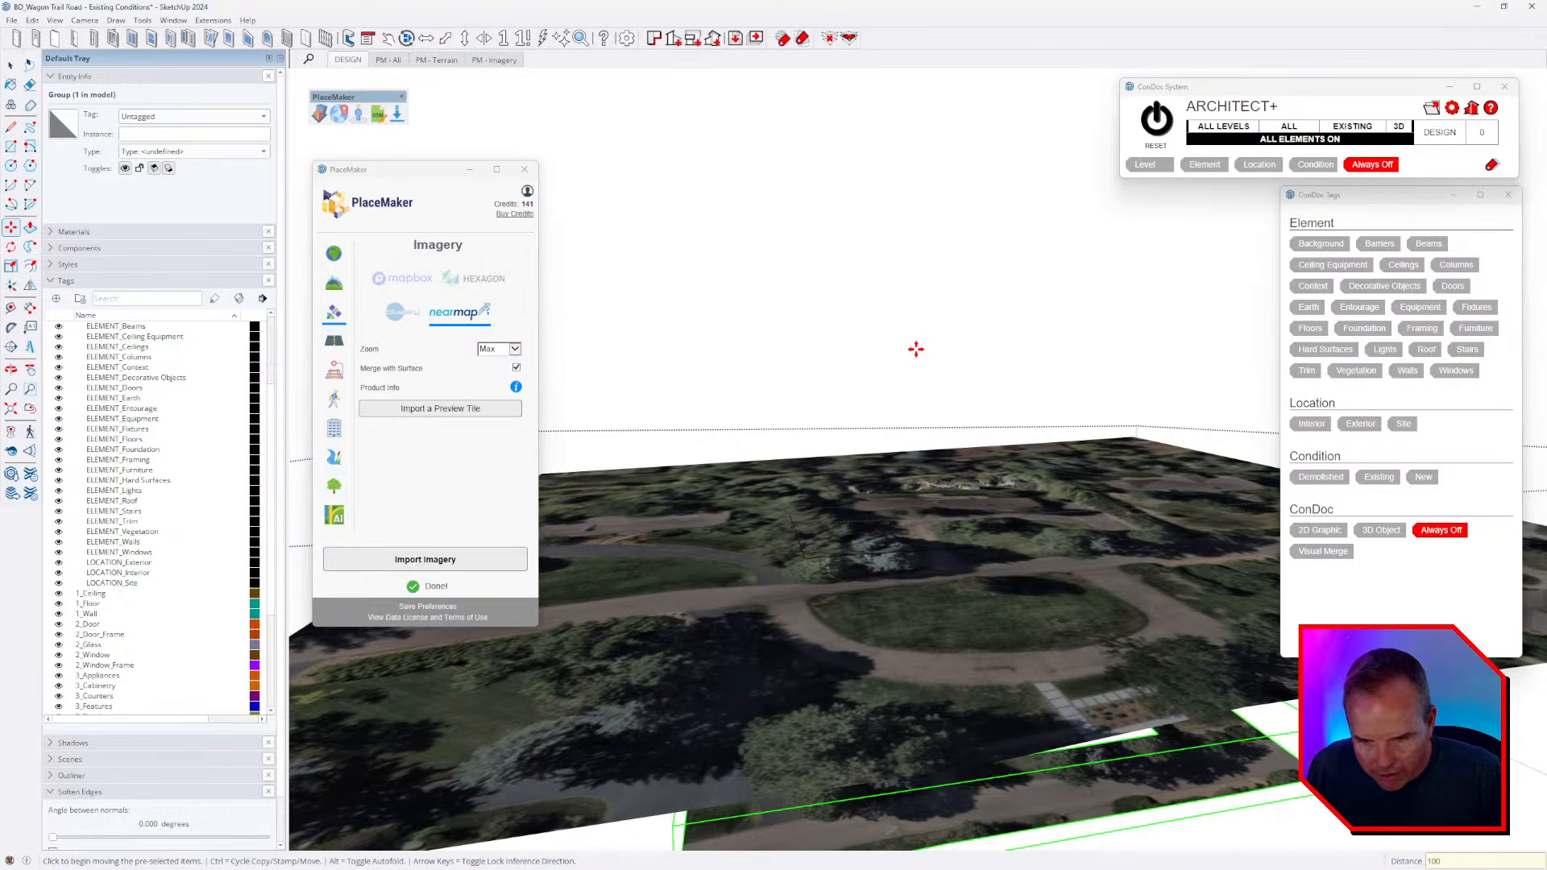
# - Select the merged terrain group, compare it with the lowered ring from above, and close the parent group
pyautogui.press('space')
pyautogui.tripleClick(894, 513)
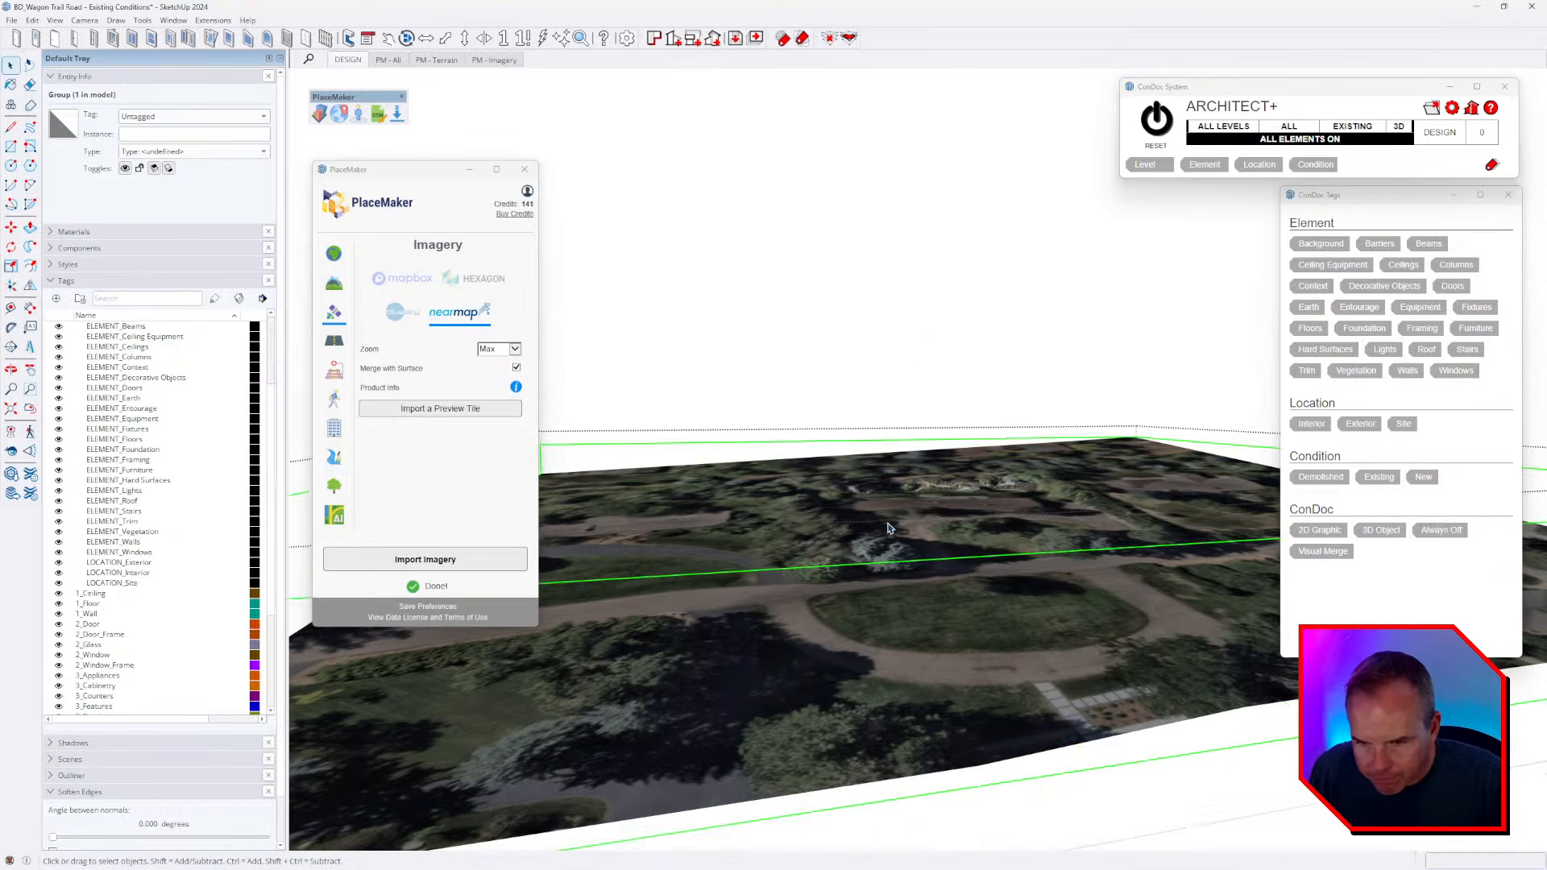
pyautogui.moveTo(949, 463); pyautogui.dragTo(928, 551, button='middle')
pyautogui.scroll(-5, 934, 582)
pyautogui.click(938, 560)
pyautogui.click(938, 559)
pyautogui.scroll(-4, 938, 559)
pyautogui.press('Delete')
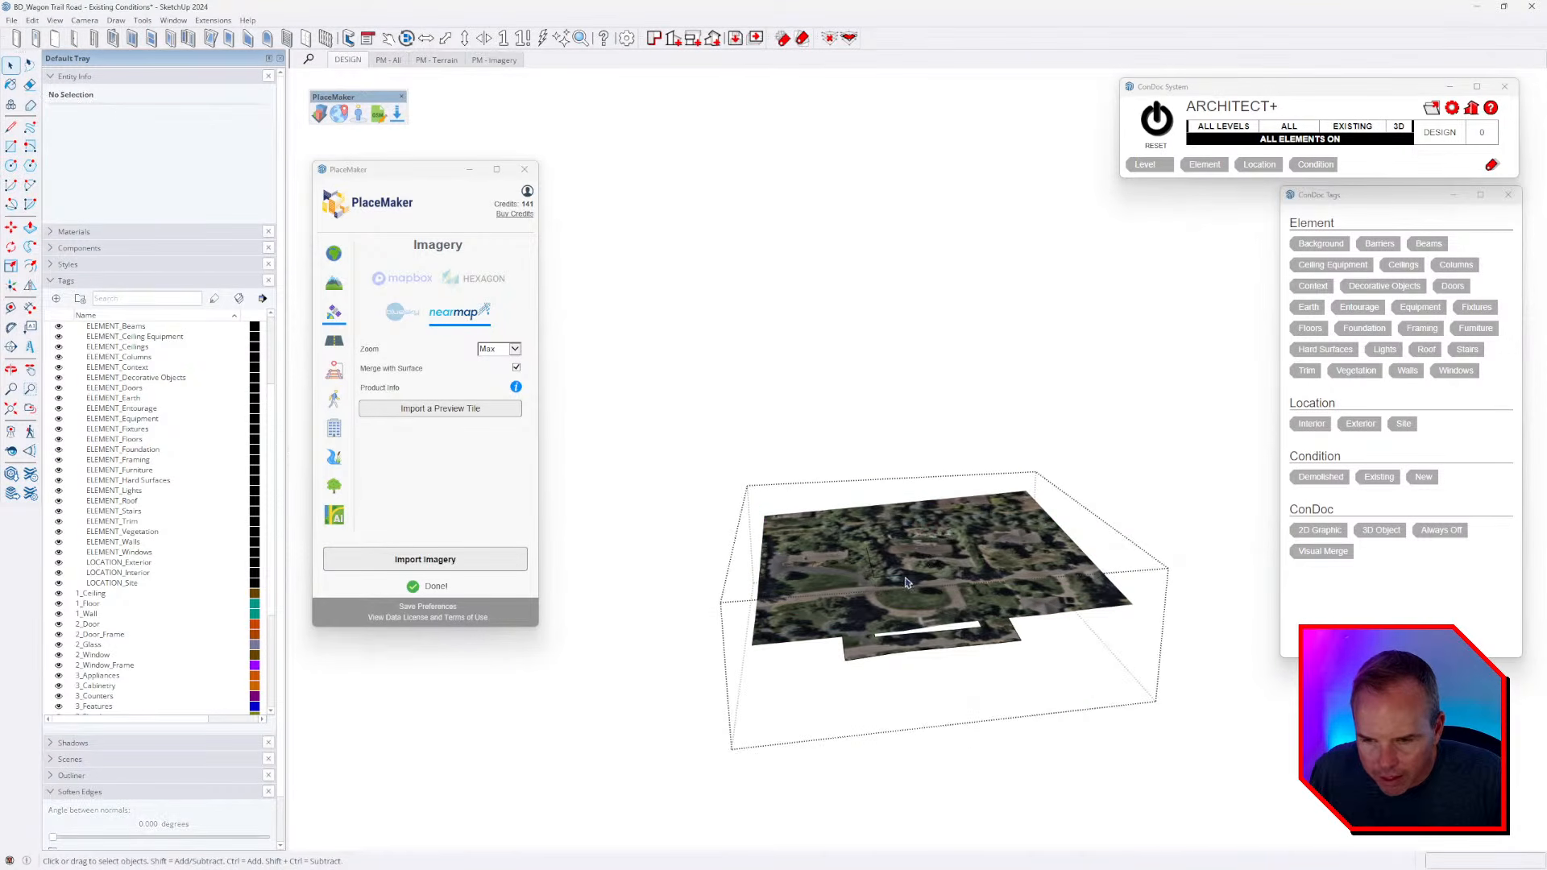
pyautogui.press('Escape')
pyautogui.scroll(5, 881, 552)
pyautogui.moveTo(881, 553); pyautogui.dragTo(896, 497, button='middle')
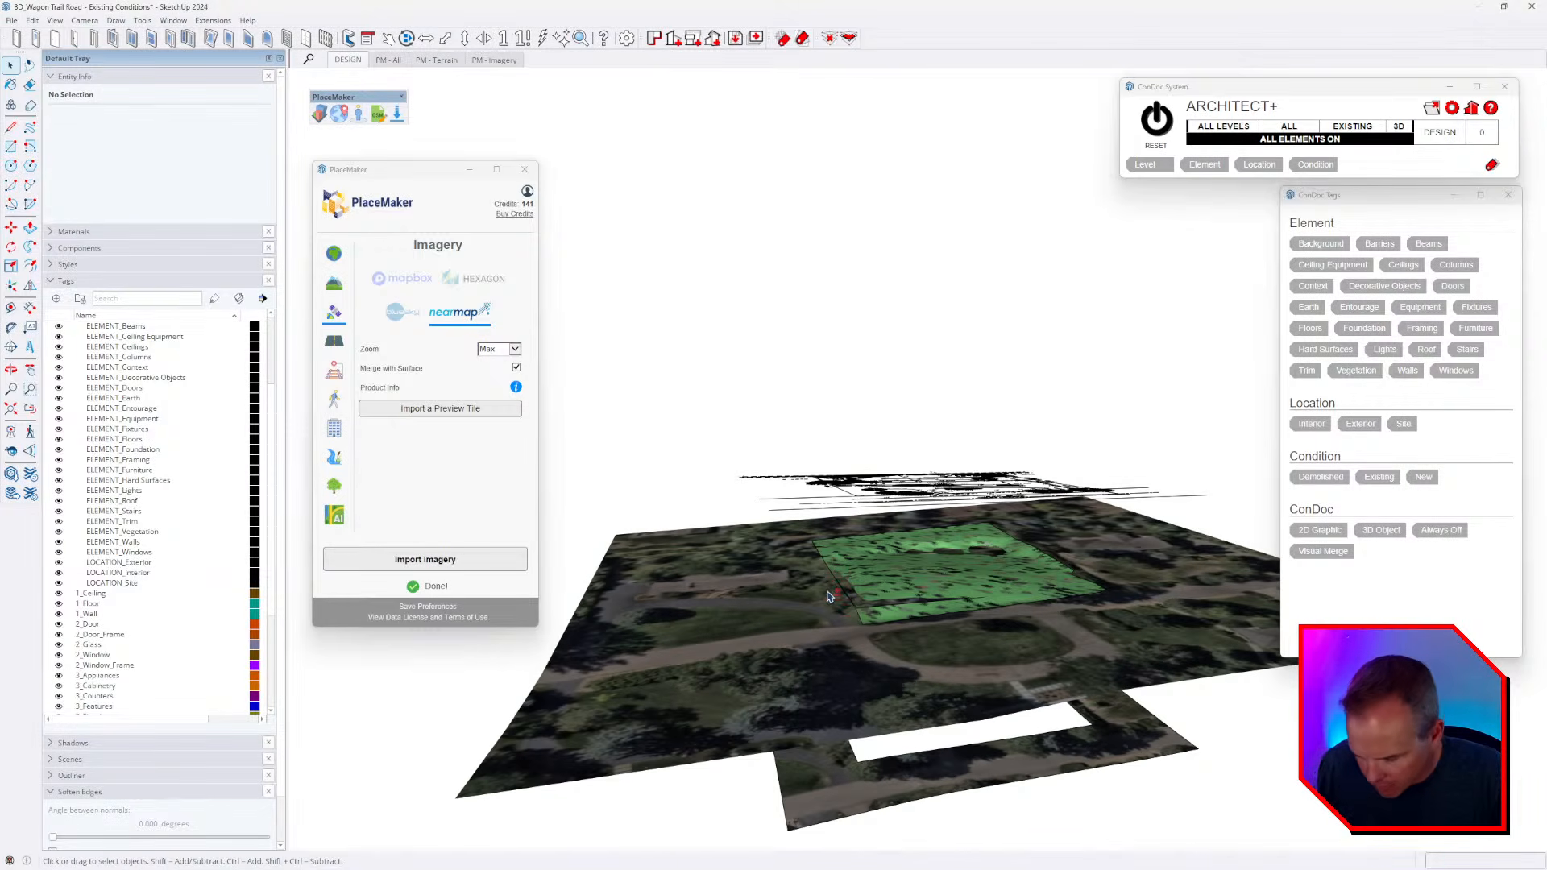
# - Unhide only the flat rectangle group floating above the terrain, keeping the other hidden objects hidden
pyautogui.hotkey('ctrl', 'z')
pyautogui.click(887, 342)
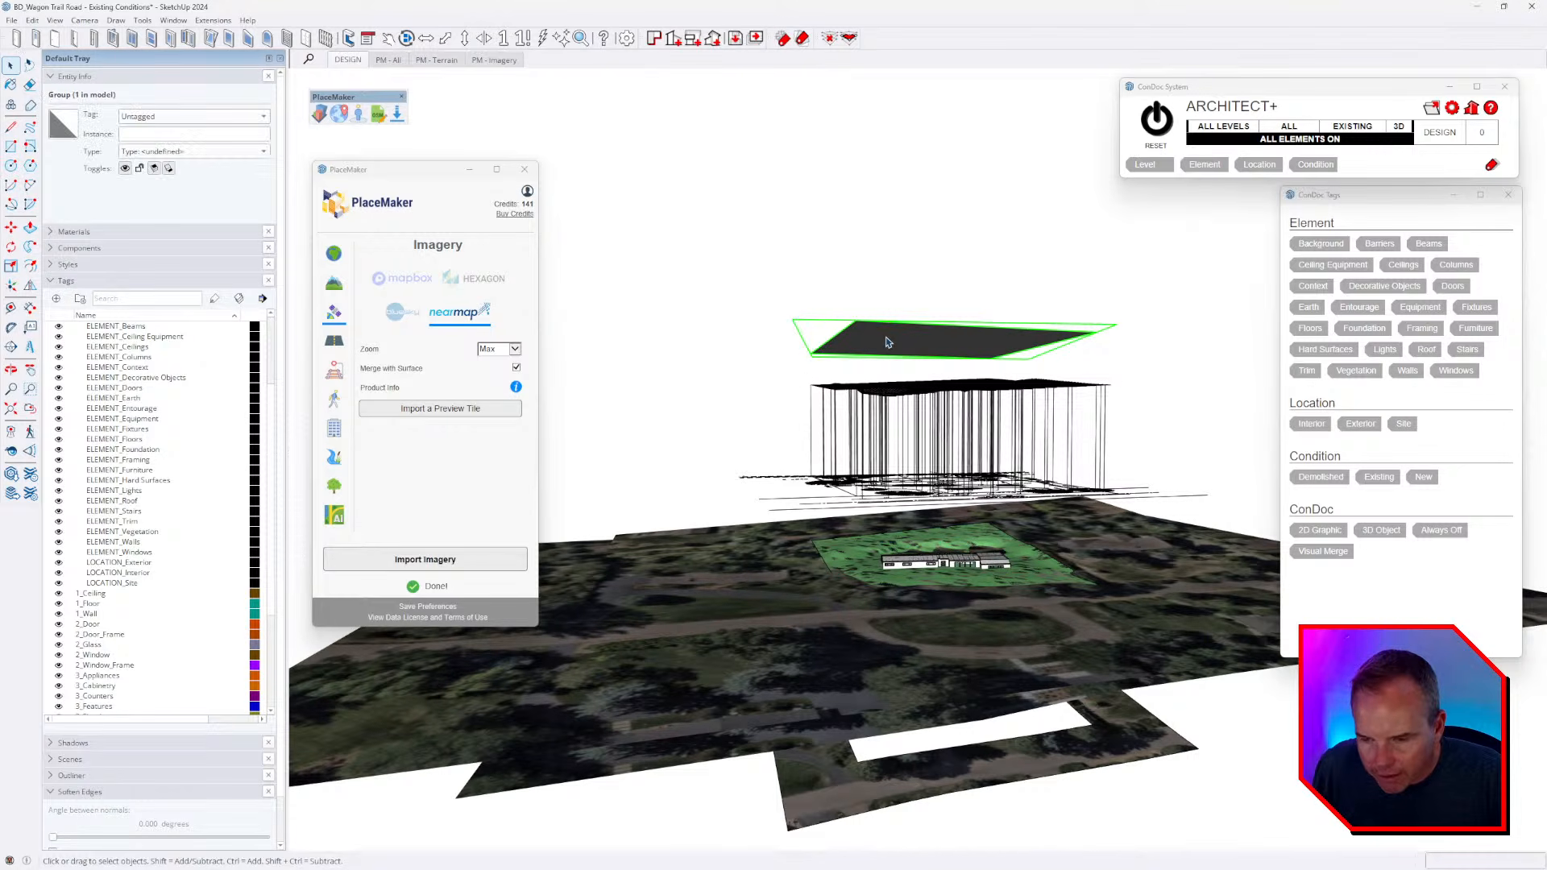
pyautogui.hotkey('ctrl', 'z')
pyautogui.rightClick(886, 341)
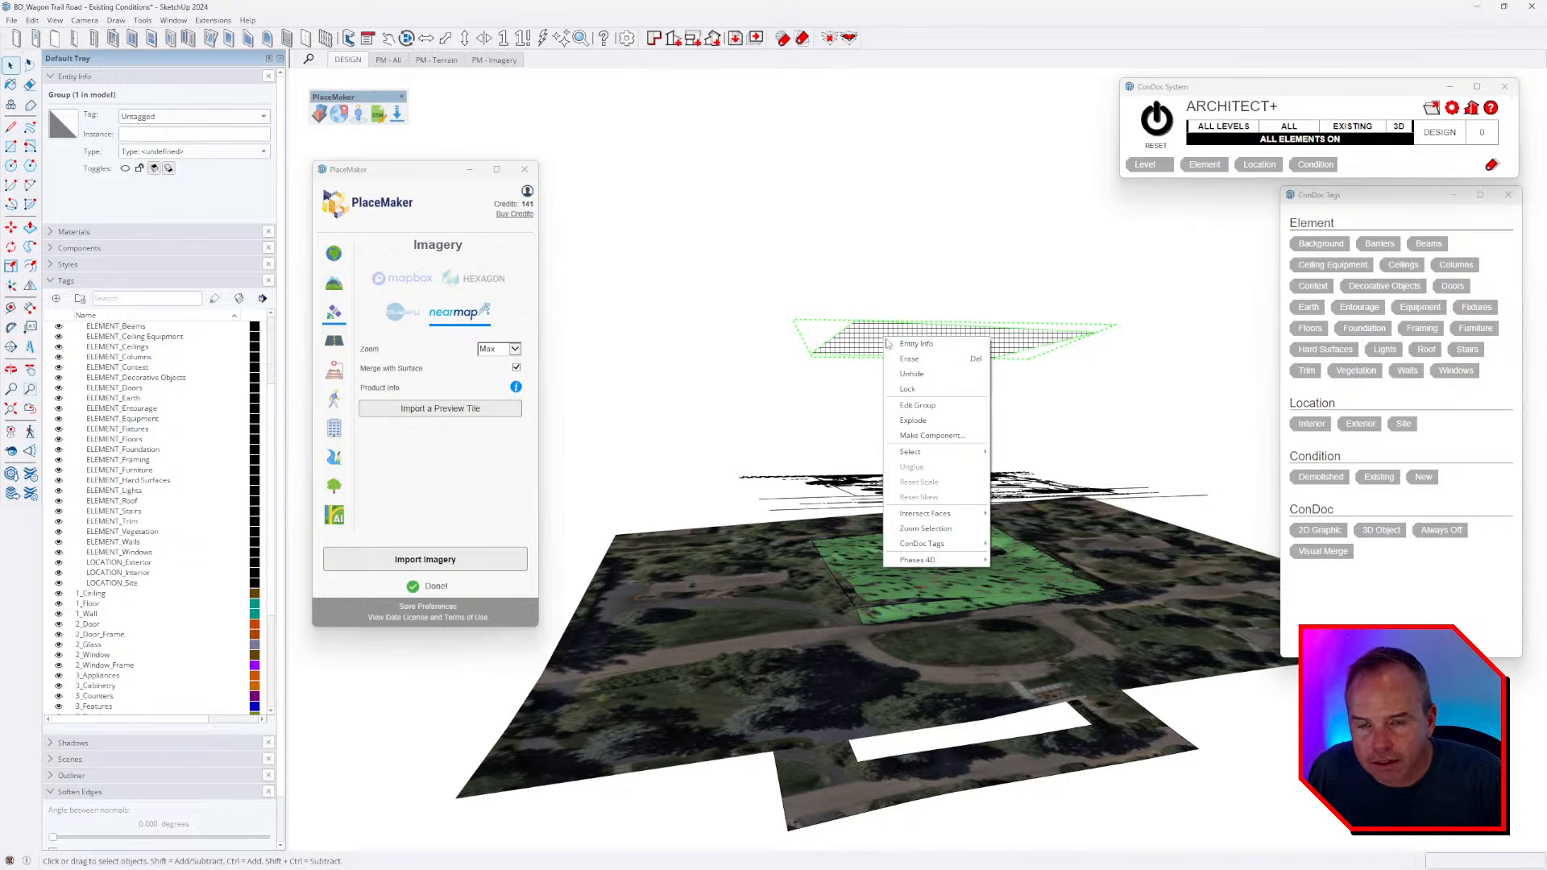
pyautogui.click(907, 374)
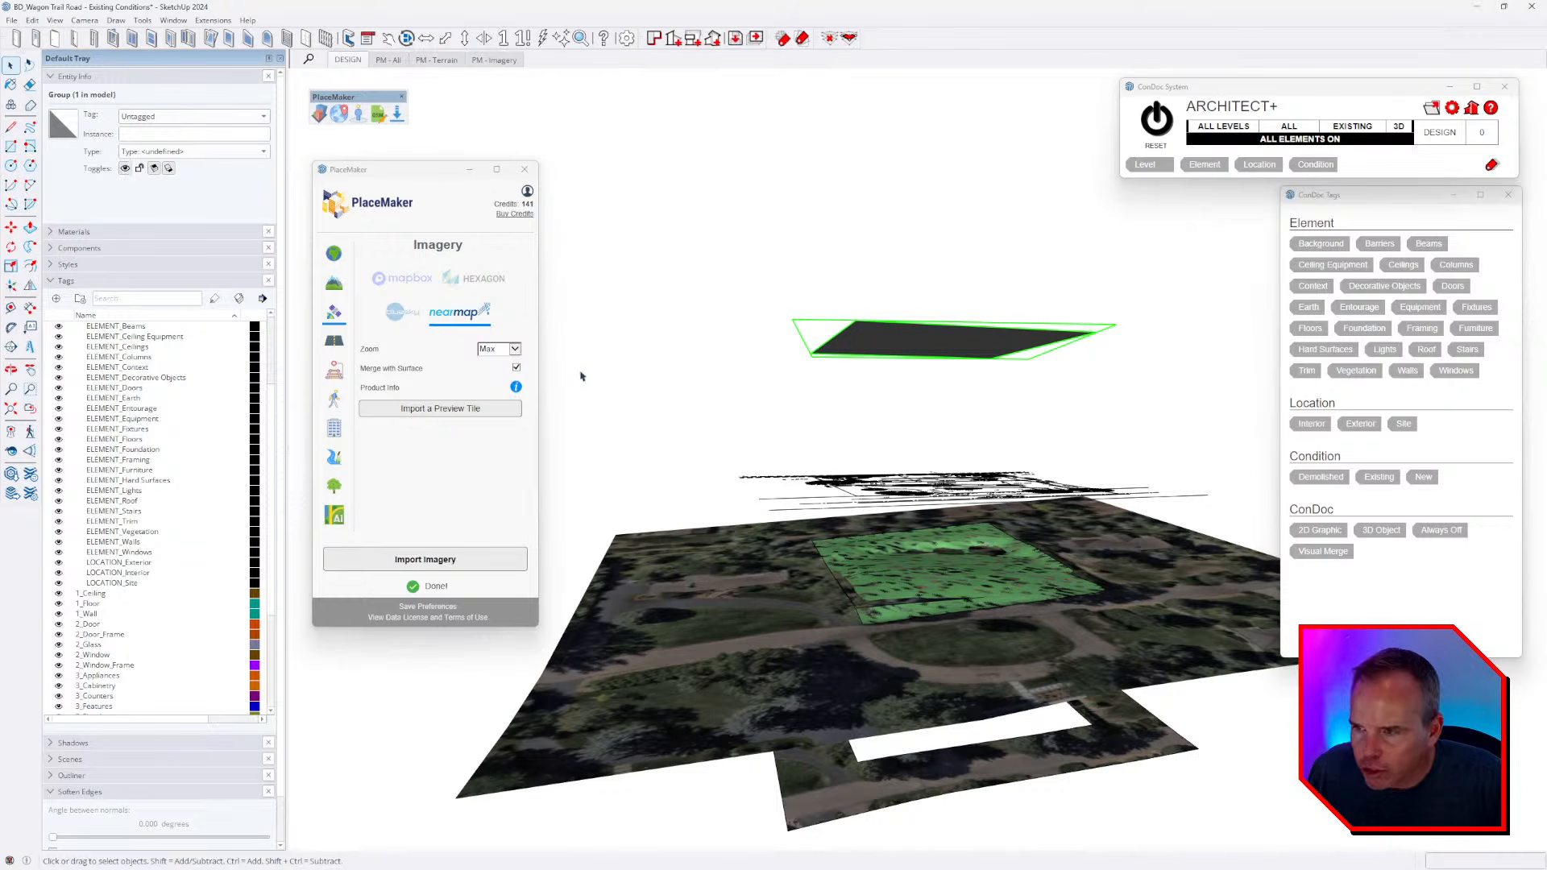
# - Display the Sandbox tools and start Drape with the floating rectangle group selected
pyautogui.rightClick(383, 115)
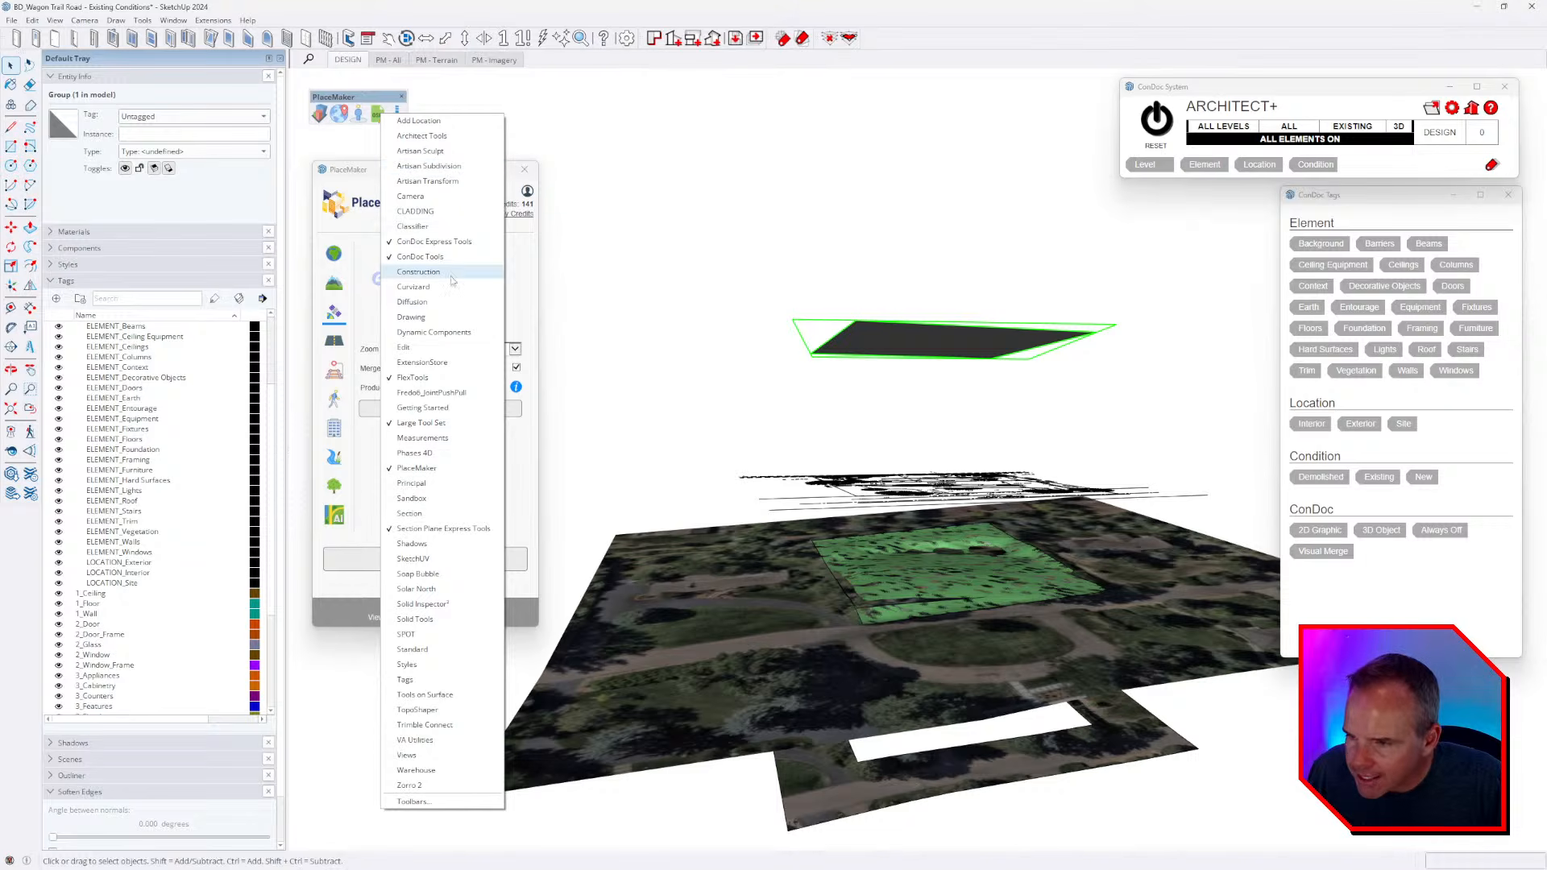
pyautogui.click(412, 498)
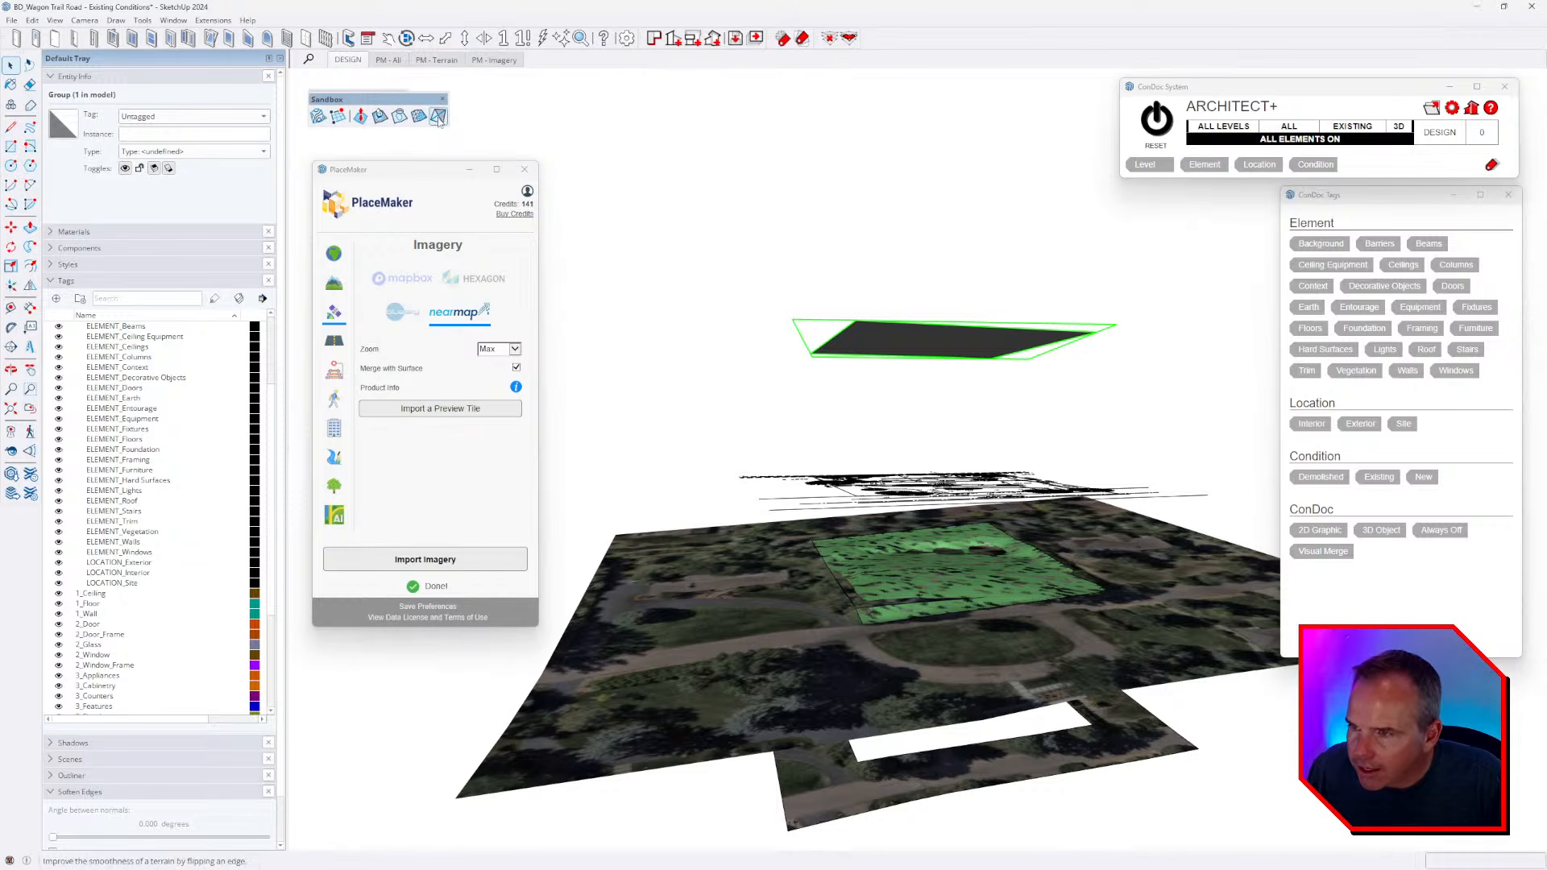
pyautogui.click(401, 117)
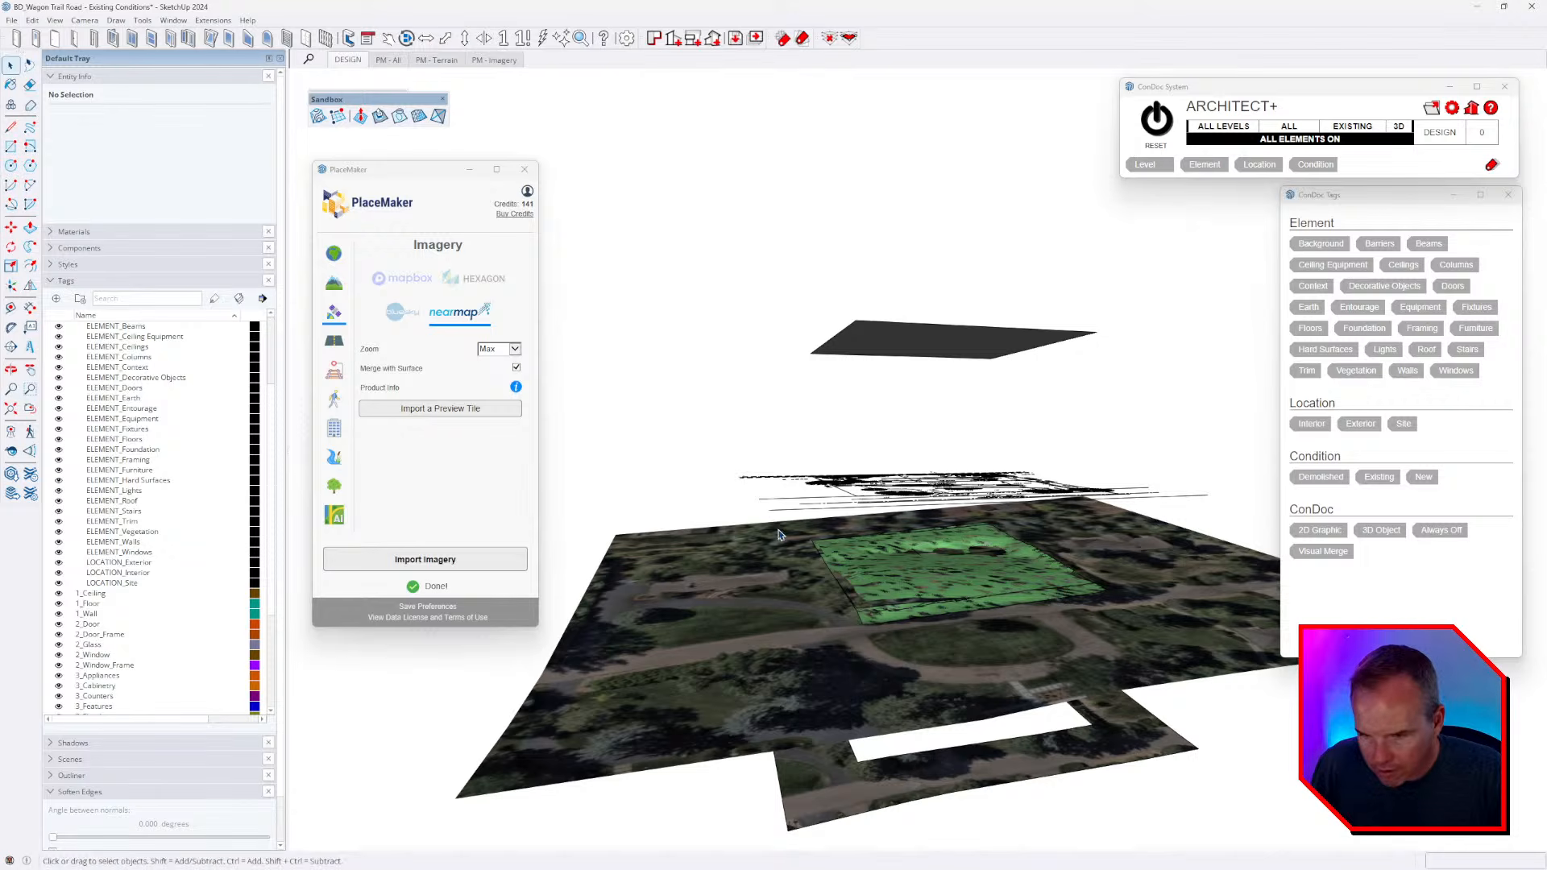
# - Open the merged terrain group, select its surface to check how it is built, and close the group
pyautogui.doubleClick(775, 603)
pyautogui.hotkey('ctrl', 'z')
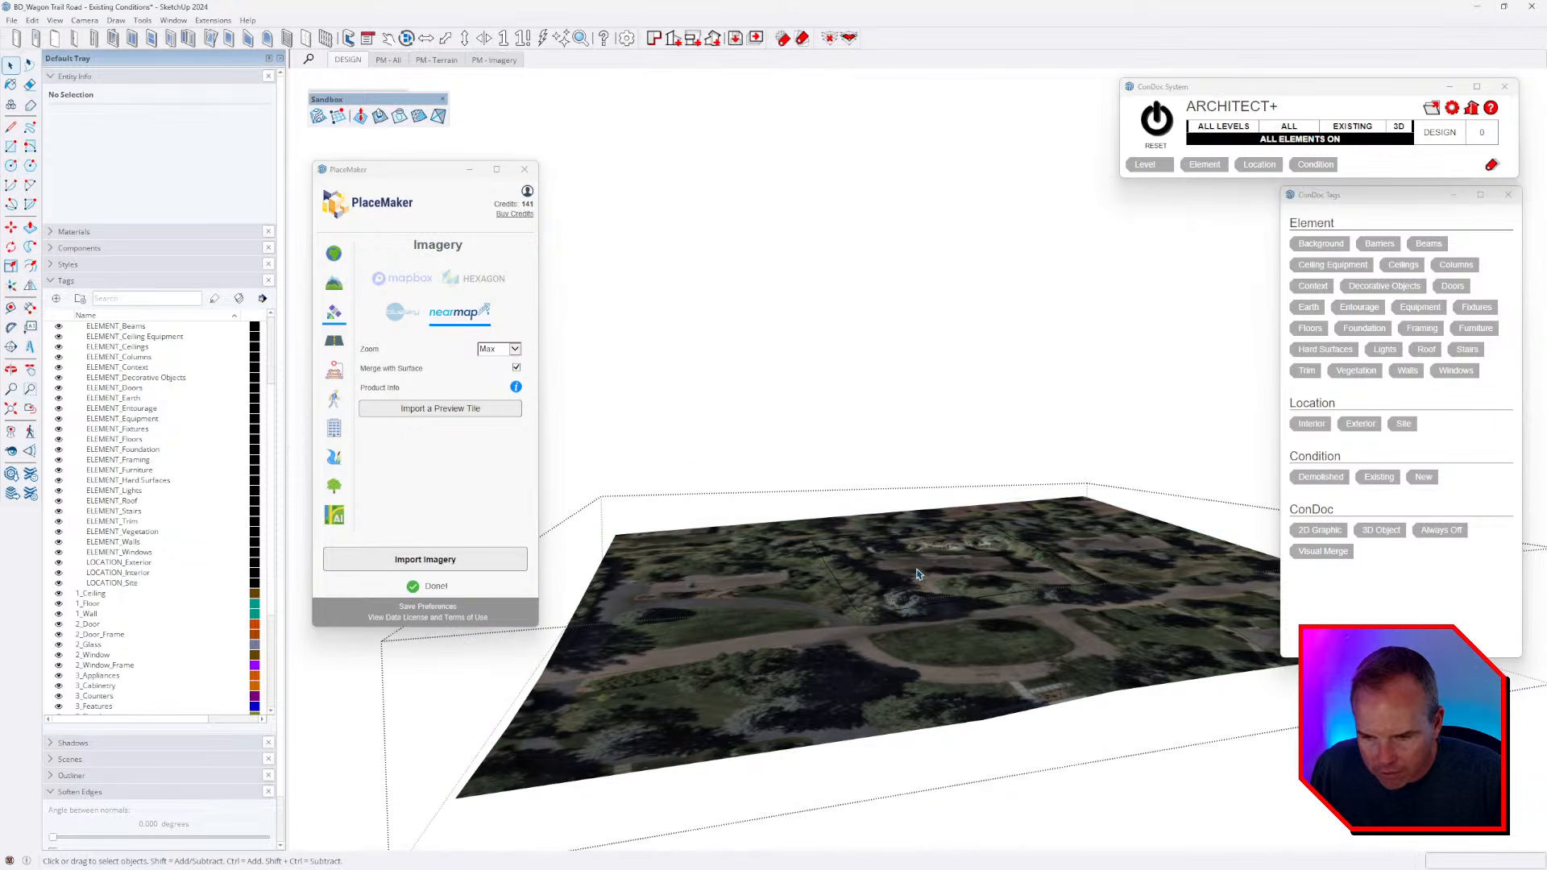
pyautogui.click(916, 574)
pyautogui.click(913, 574)
pyautogui.moveTo(926, 569); pyautogui.dragTo(1060, 486, button='middle')
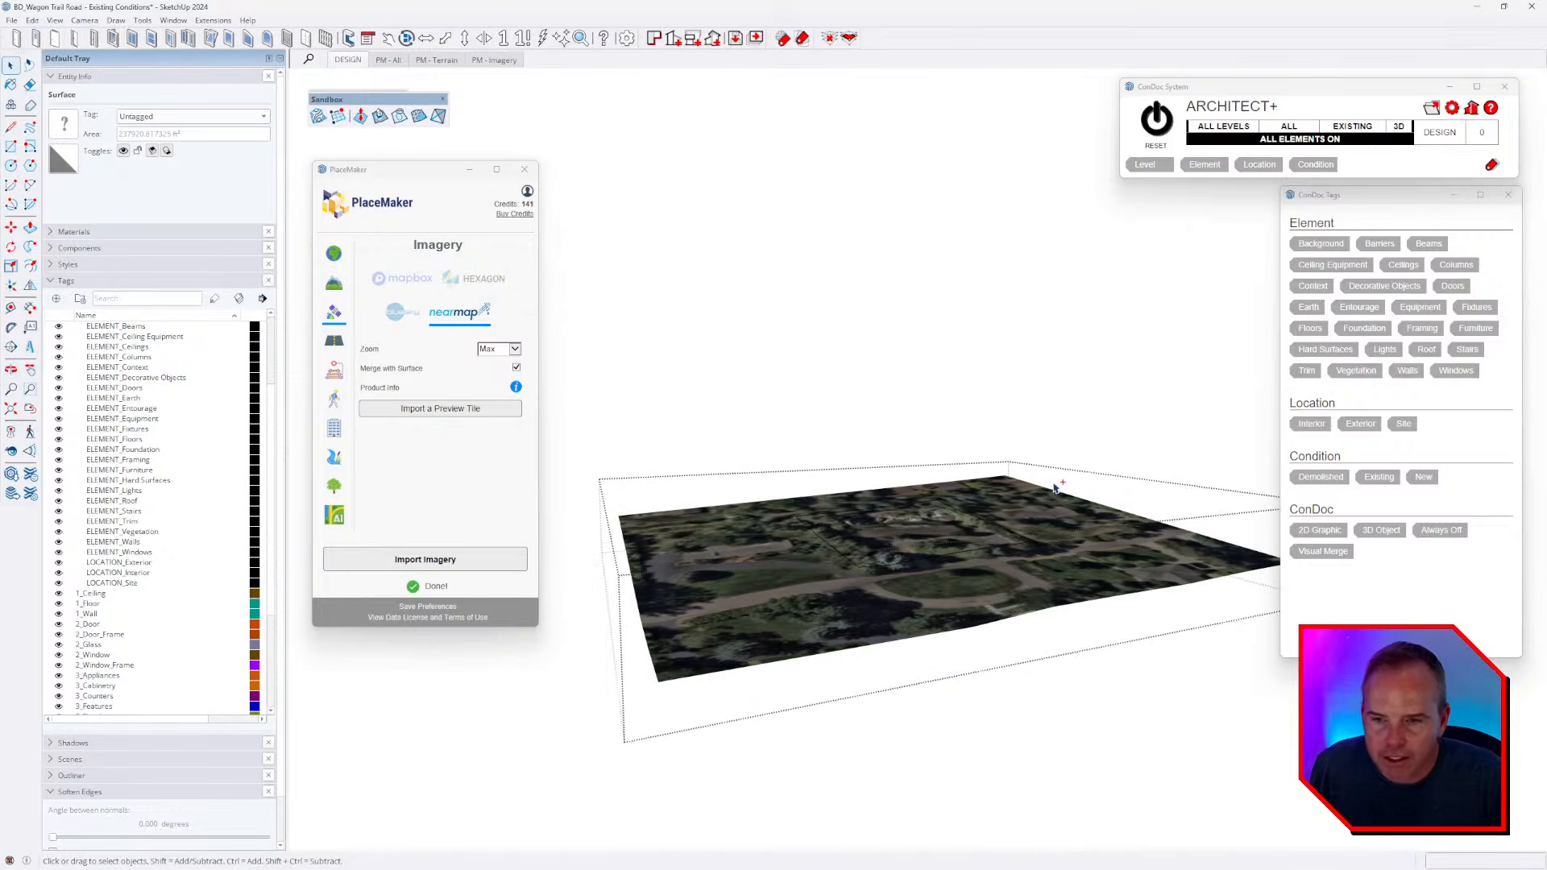
pyautogui.click(1023, 429)
pyautogui.click(1023, 429)
pyautogui.click(1022, 427)
# - Copy the floating rectangle group and paste it in place inside the merged terrain group
pyautogui.click(935, 365)
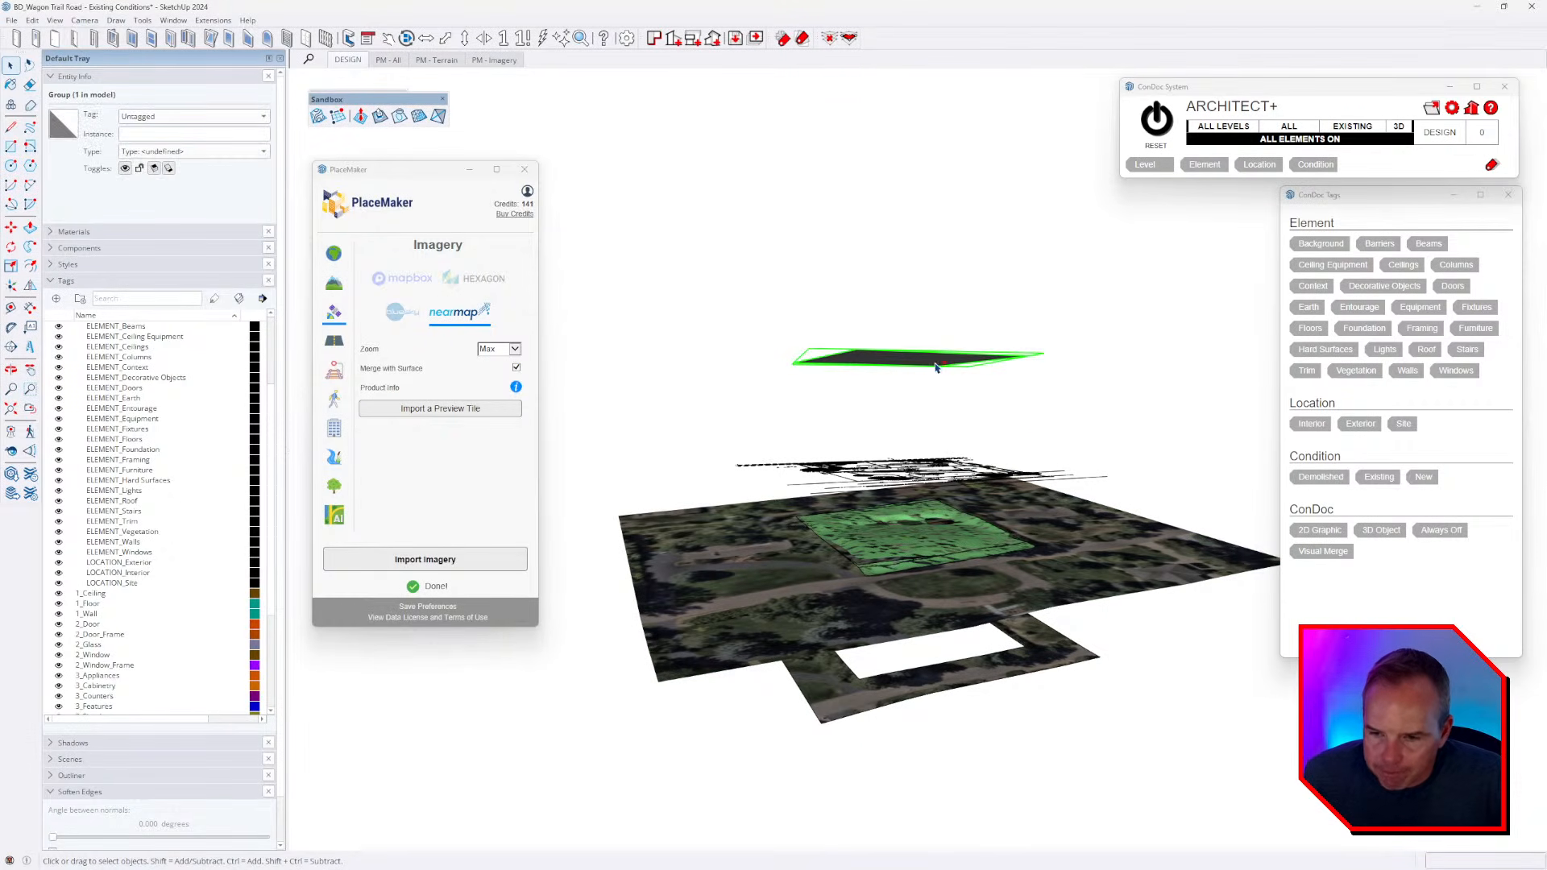
pyautogui.moveTo(1037, 432)
pyautogui.mouseDown(button='middle')
pyautogui.moveTo(1025, 459)
pyautogui.moveTo(1026, 438)
pyautogui.mouseUp(button='middle')
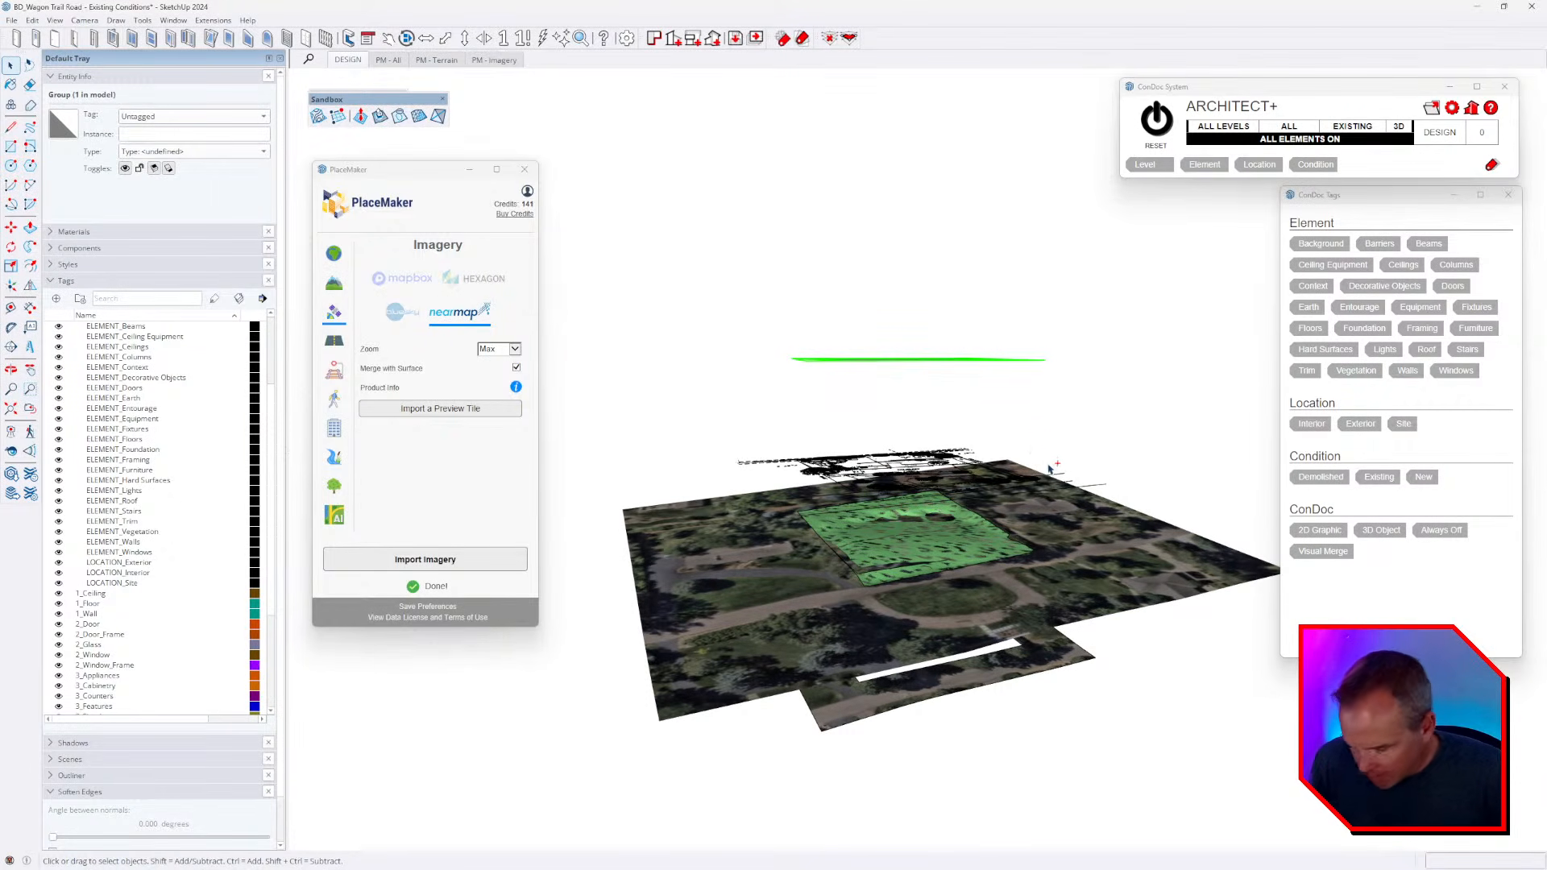
pyautogui.doubleClick(1153, 572)
pyautogui.doubleClick(1153, 572)
pyautogui.doubleClick(1154, 572)
pyautogui.tripleClick(1153, 572)
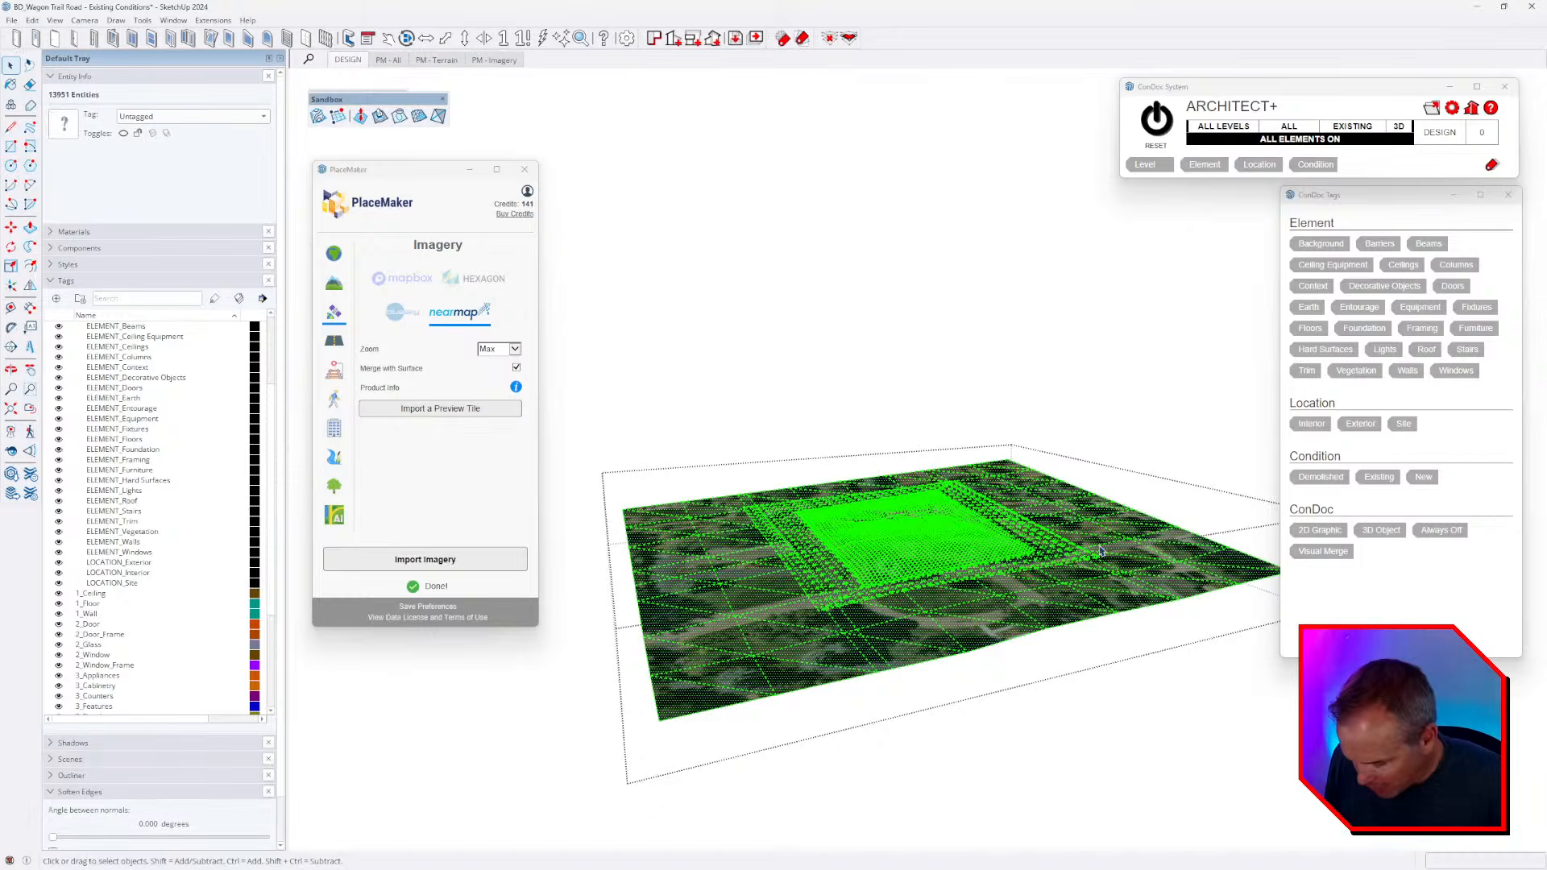
pyautogui.press('Escape')
pyautogui.moveTo(1016, 565); pyautogui.dragTo(993, 675, button='middle')
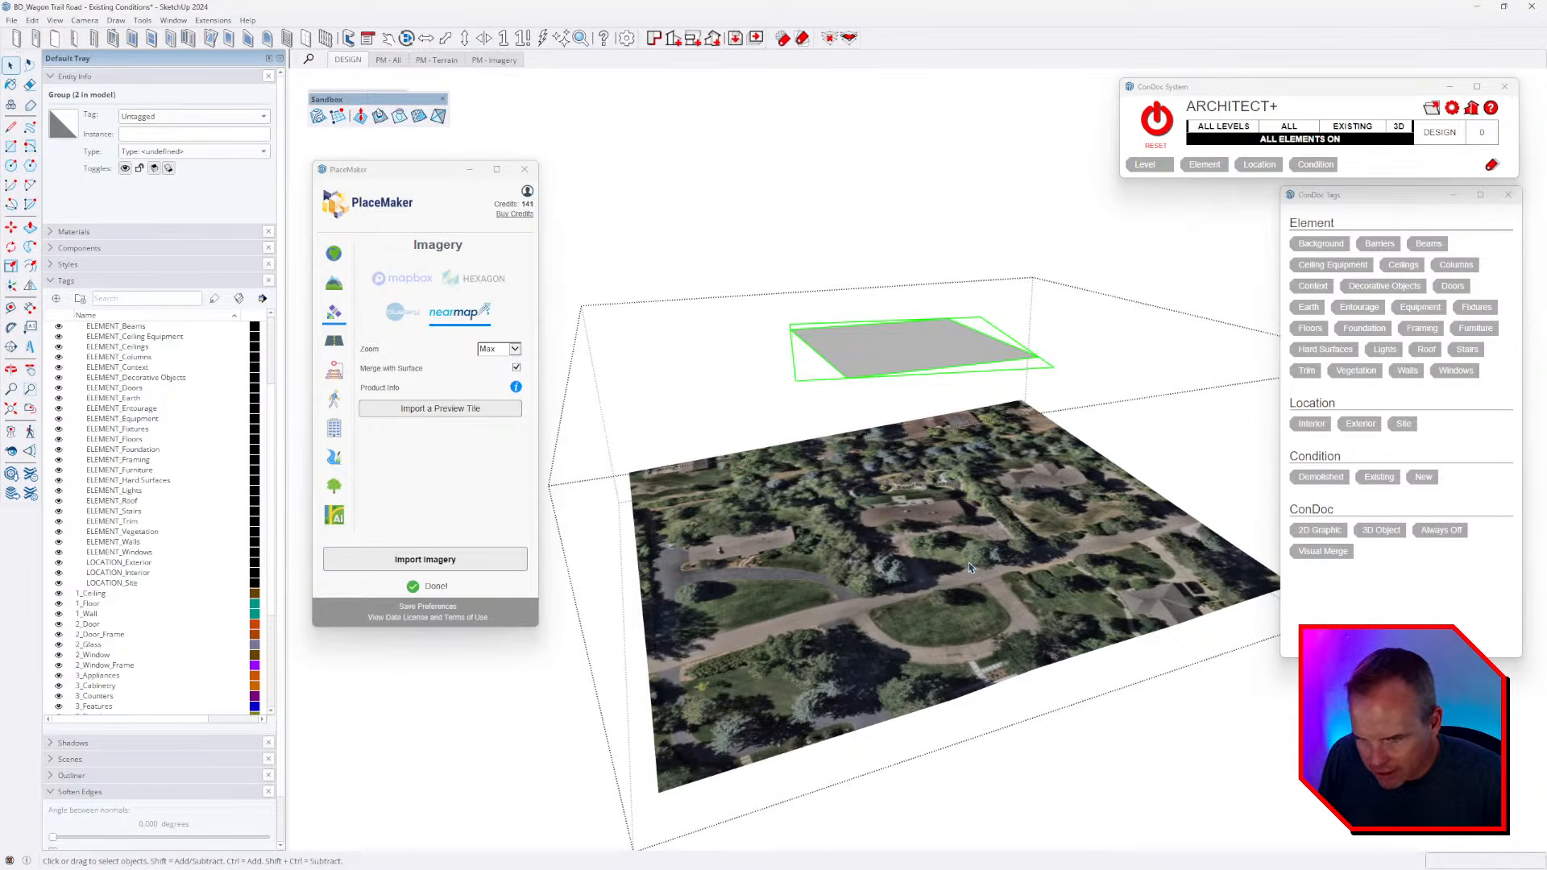
# - Open the pasted rectangle group and push/pull its face down through the terrain to form a tall box
pyautogui.press('Return')
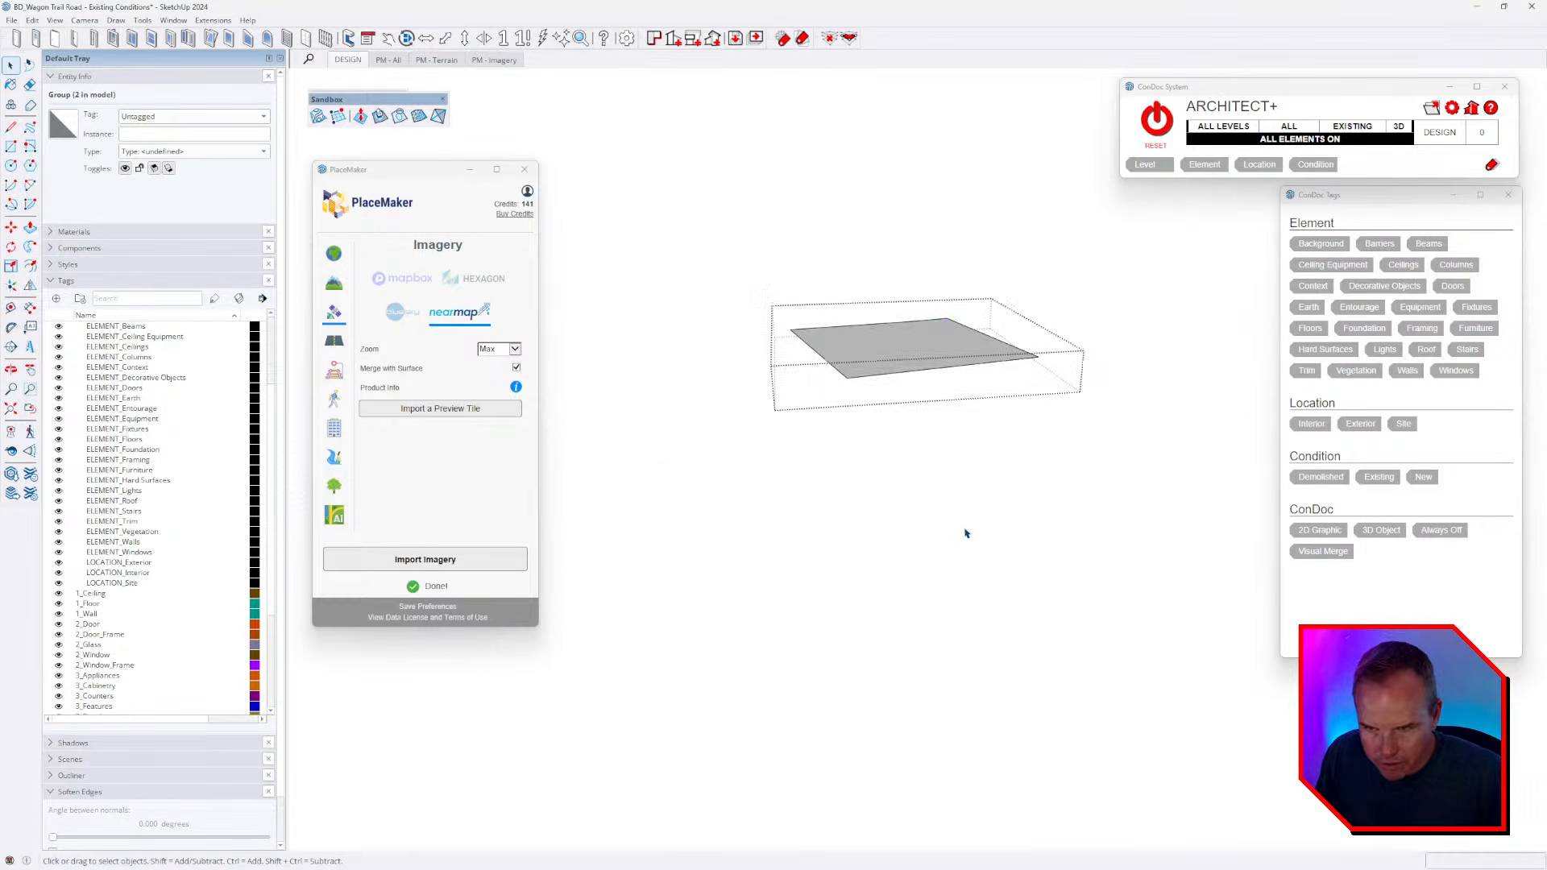
pyautogui.scroll(-3, 822, 463)
pyautogui.press('p')
pyautogui.click(856, 395)
pyautogui.scroll(-3, 856, 393)
pyautogui.click(1040, 577)
pyautogui.press('space')
pyautogui.press('Escape')
# - Select everything in the terrain group, intersect the faces with the tall box, and delete the box
pyautogui.scroll(3, 902, 456)
pyautogui.rightClick(877, 403)
pyautogui.press('Escape')
pyautogui.hotkey('ctrl', 'a')
pyautogui.rightClick(867, 408)
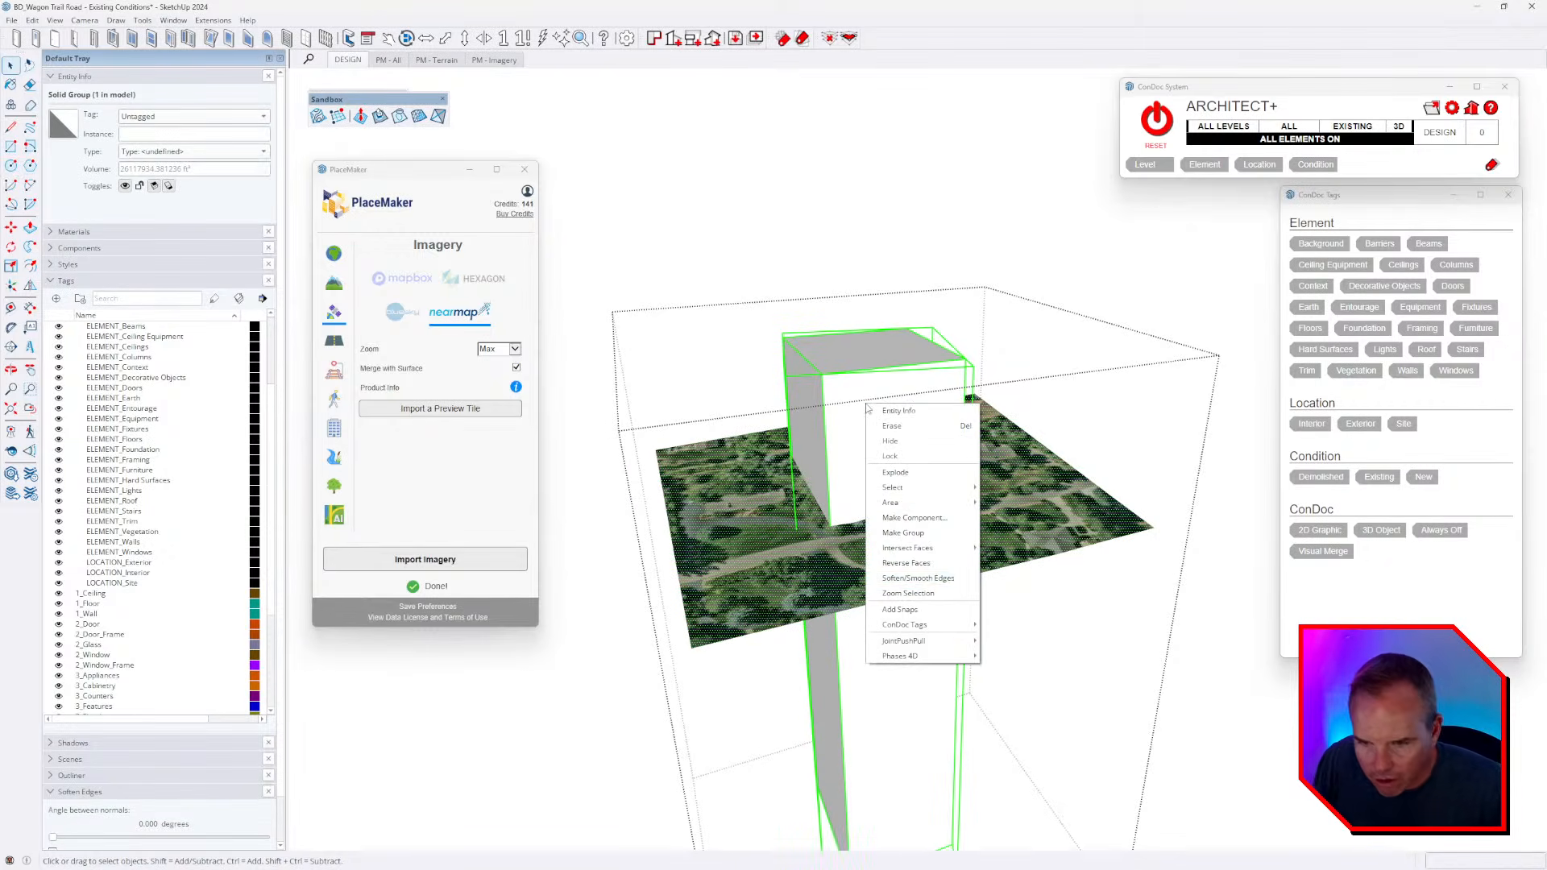
pyautogui.moveTo(943, 553)
pyautogui.click(1031, 578)
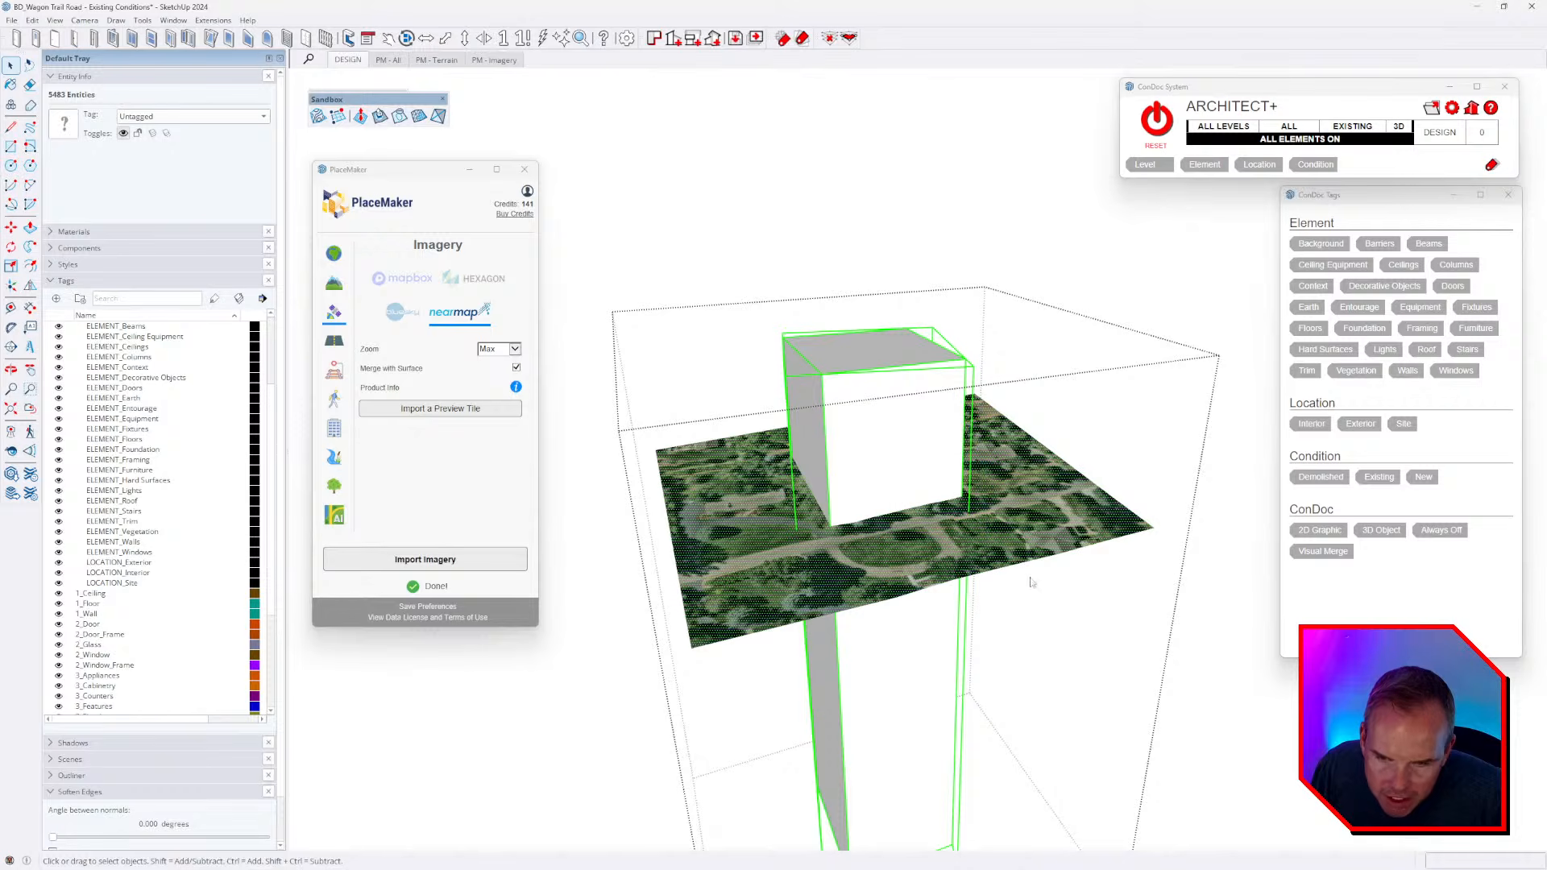
pyautogui.click(904, 434)
pyautogui.press('Delete')
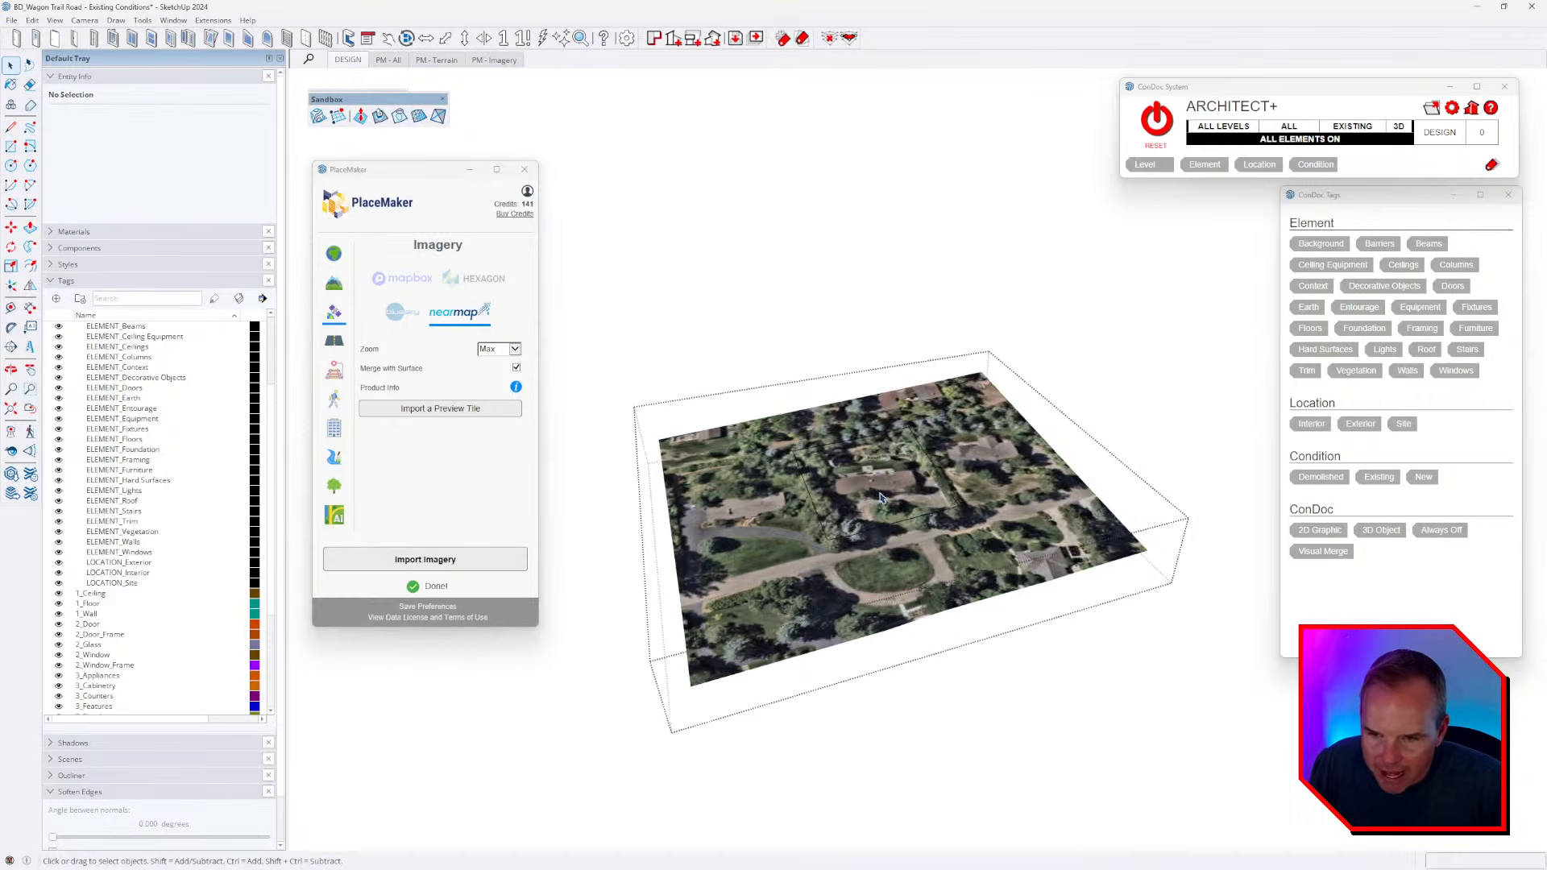
# - Select all the terrain geometry to find gaps in the rectangular cut line and start unsmoothing its softened segments with the Eraser
pyautogui.hotkey('ctrl', 'a')
pyautogui.scroll(10, 886, 495)
pyautogui.scroll(5, 970, 490)
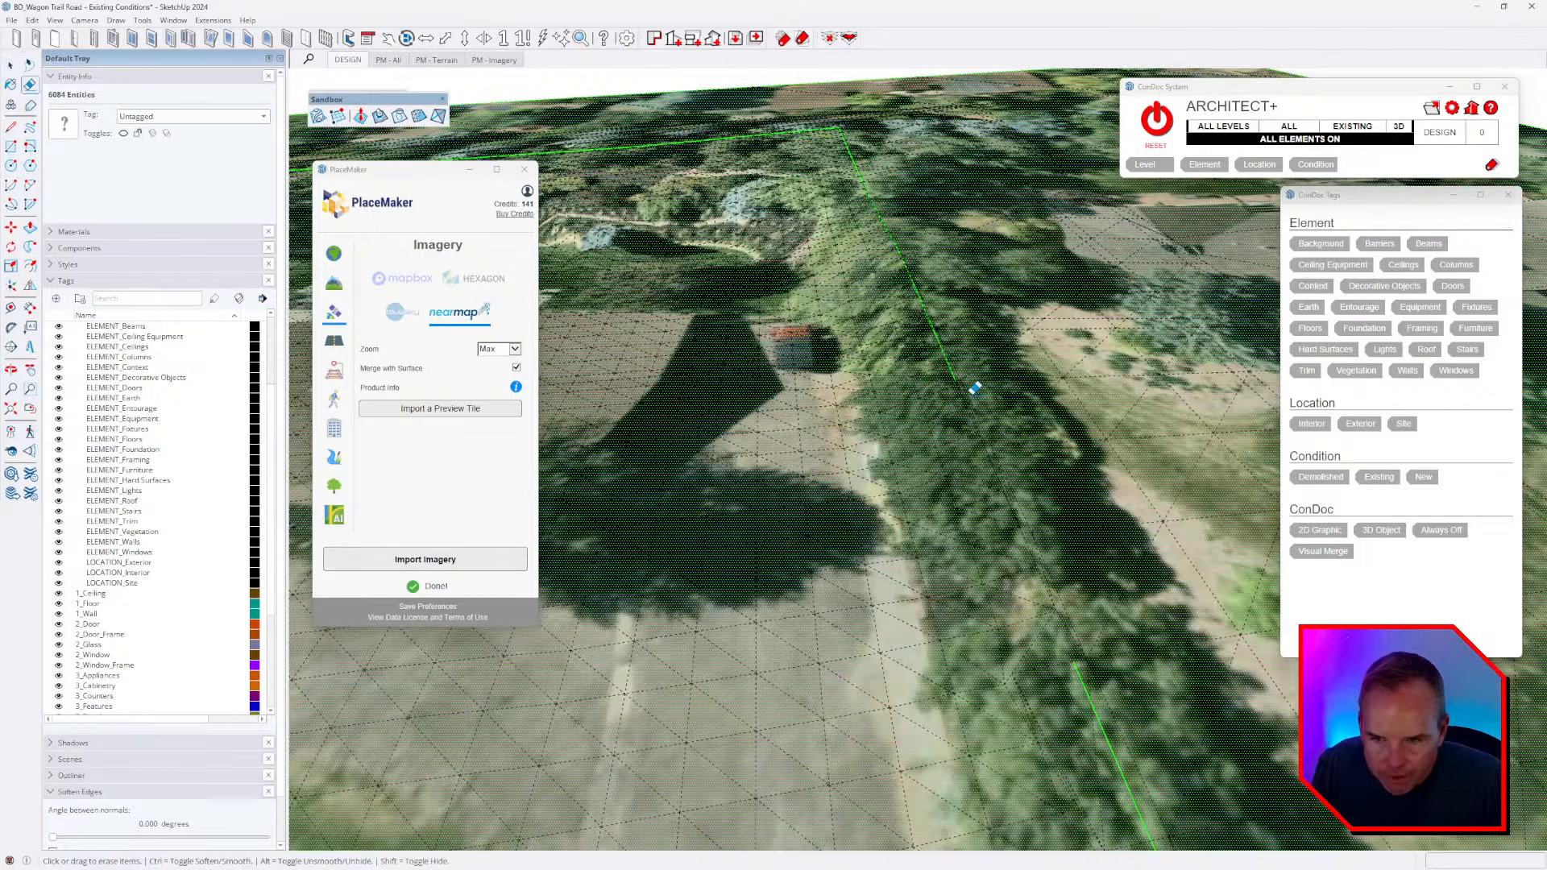
pyautogui.scroll(3, 969, 390)
pyautogui.scroll(4, 1019, 480)
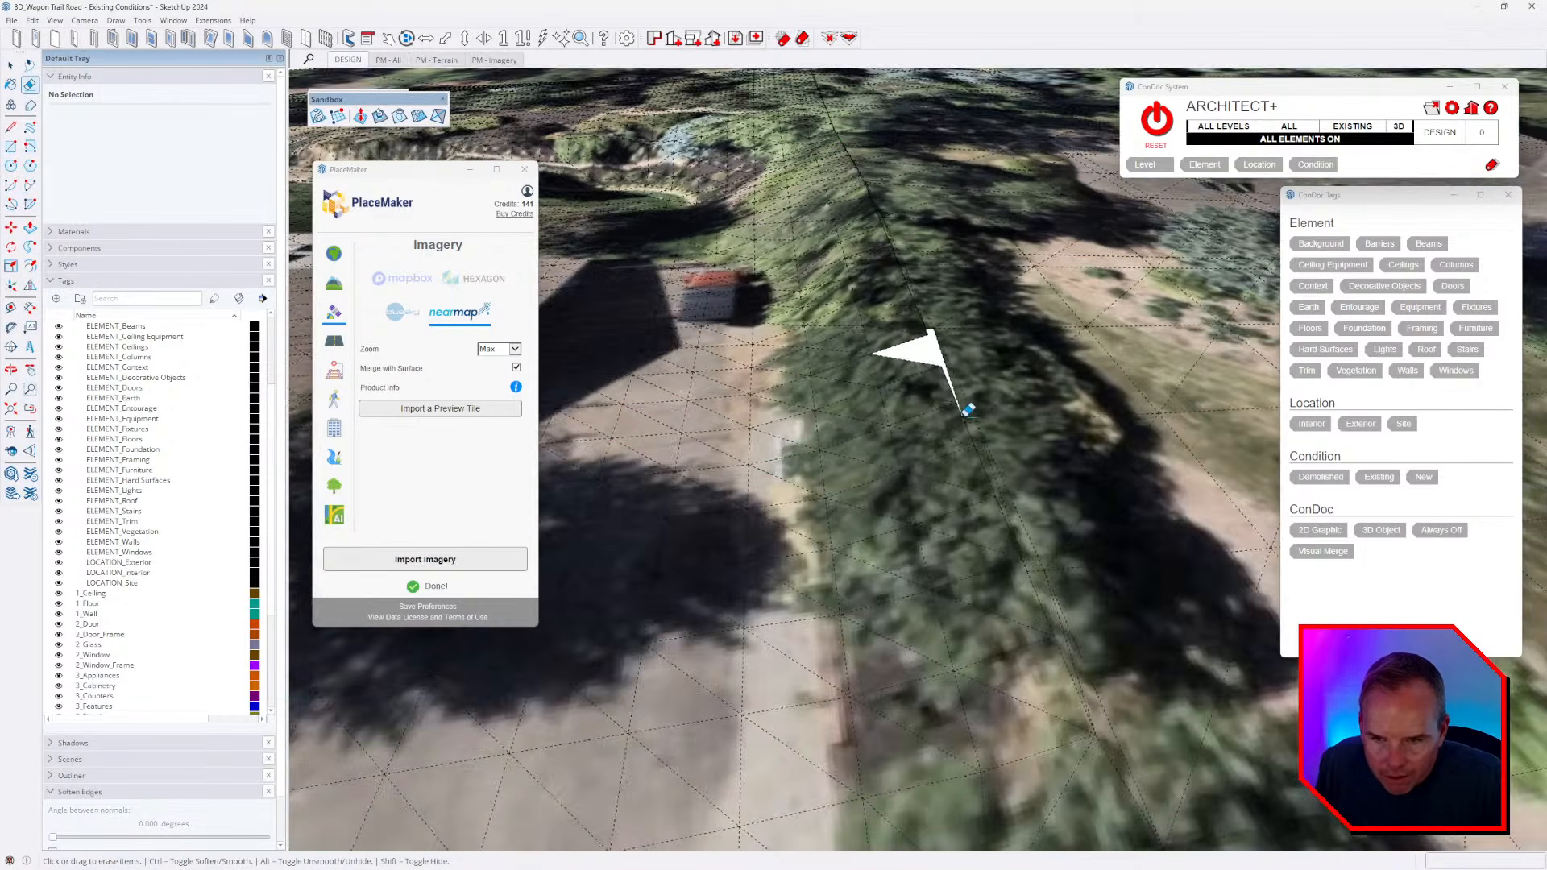
pyautogui.click(939, 326)
pyautogui.moveTo(925, 311)
pyautogui.mouseDown(button='middle')
pyautogui.moveTo(951, 204)
pyautogui.moveTo(939, 314)
pyautogui.mouseUp(button='middle')
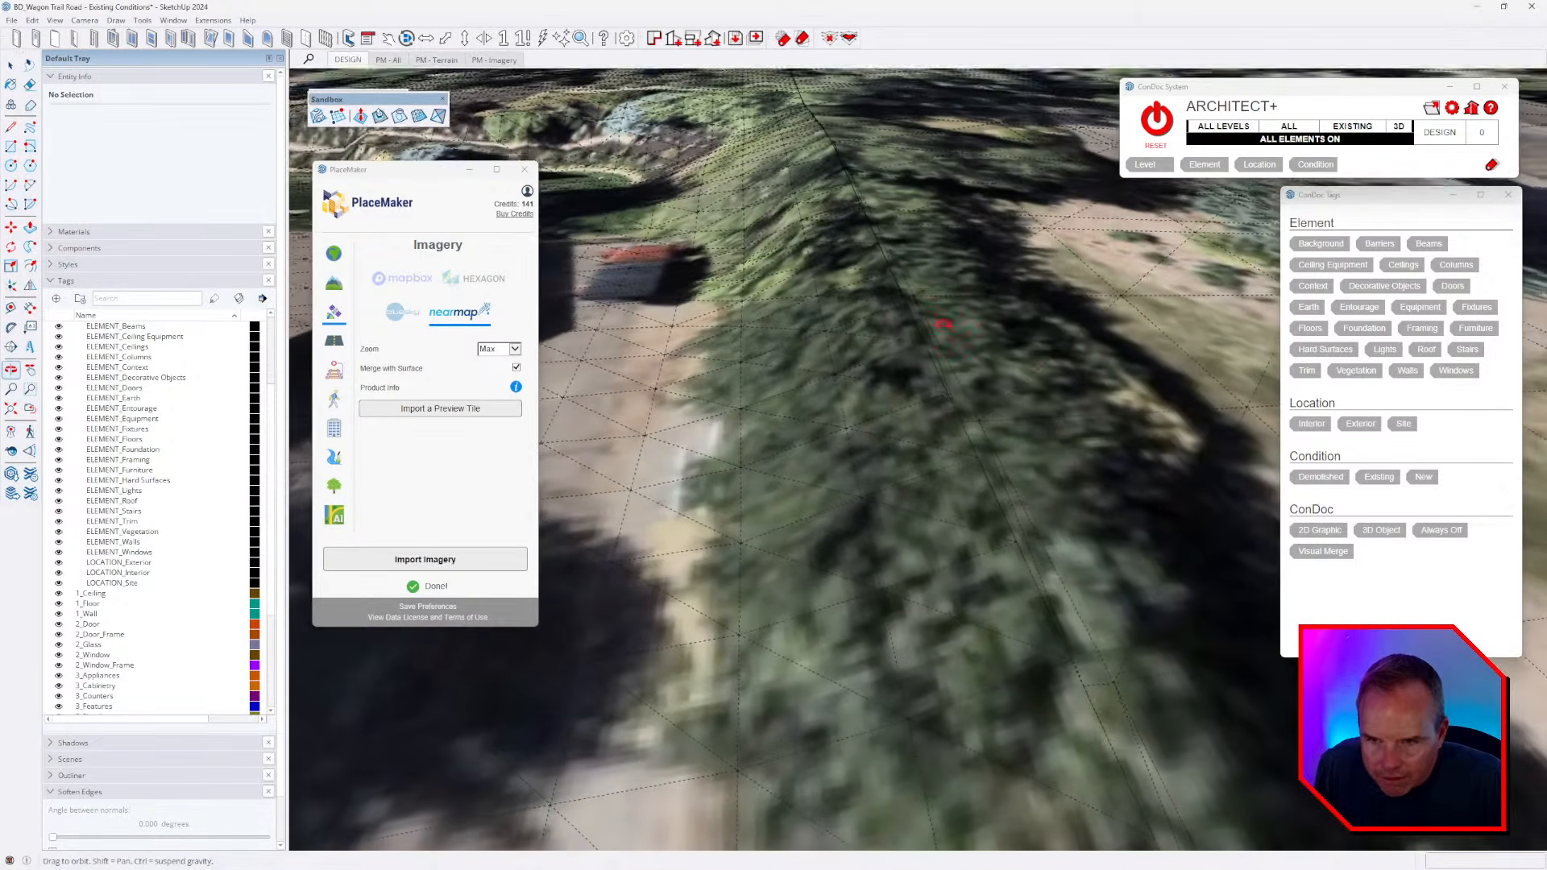
# - Unsmooth the remaining softened edges along the cut line with the Eraser, undoing the accidental erasure of terrain faces
pyautogui.scroll(3, 922, 322)
pyautogui.scroll(3, 880, 259)
pyautogui.moveTo(880, 259)
pyautogui.mouseDown(button='middle')
pyautogui.moveTo(1091, 318)
pyautogui.moveTo(873, 376)
pyautogui.moveTo(946, 400)
pyautogui.mouseUp(button='middle')
pyautogui.scroll(3, 996, 452)
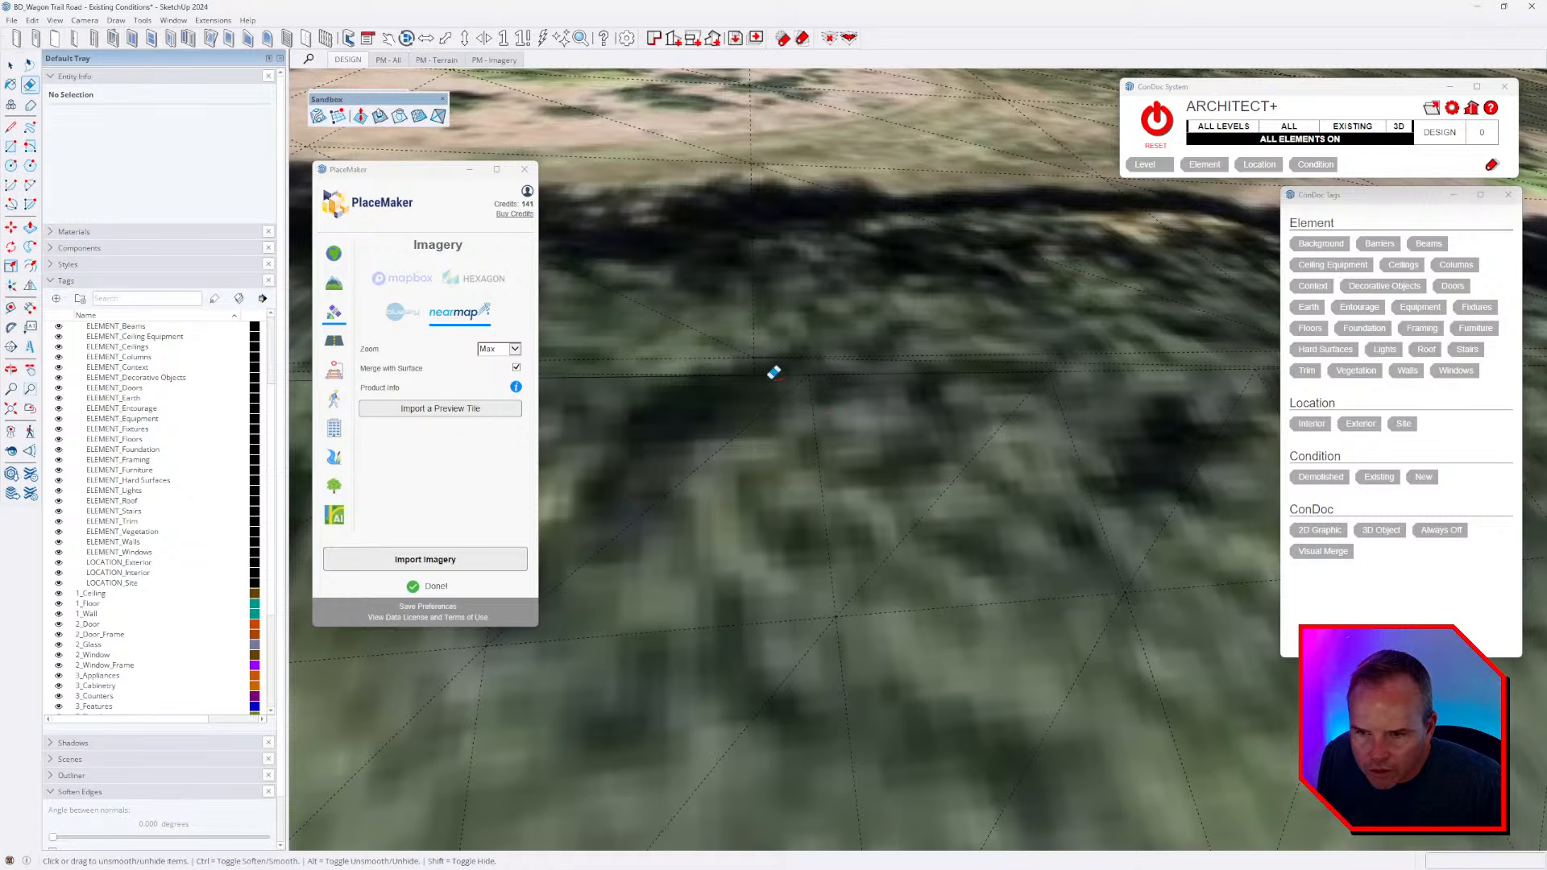
pyautogui.moveTo(773, 368)
pyautogui.mouseDown(button='middle')
pyautogui.moveTo(1018, 369)
pyautogui.moveTo(970, 438)
pyautogui.moveTo(621, 483)
pyautogui.moveTo(955, 463)
pyautogui.mouseUp(button='middle')
pyautogui.click(958, 402)
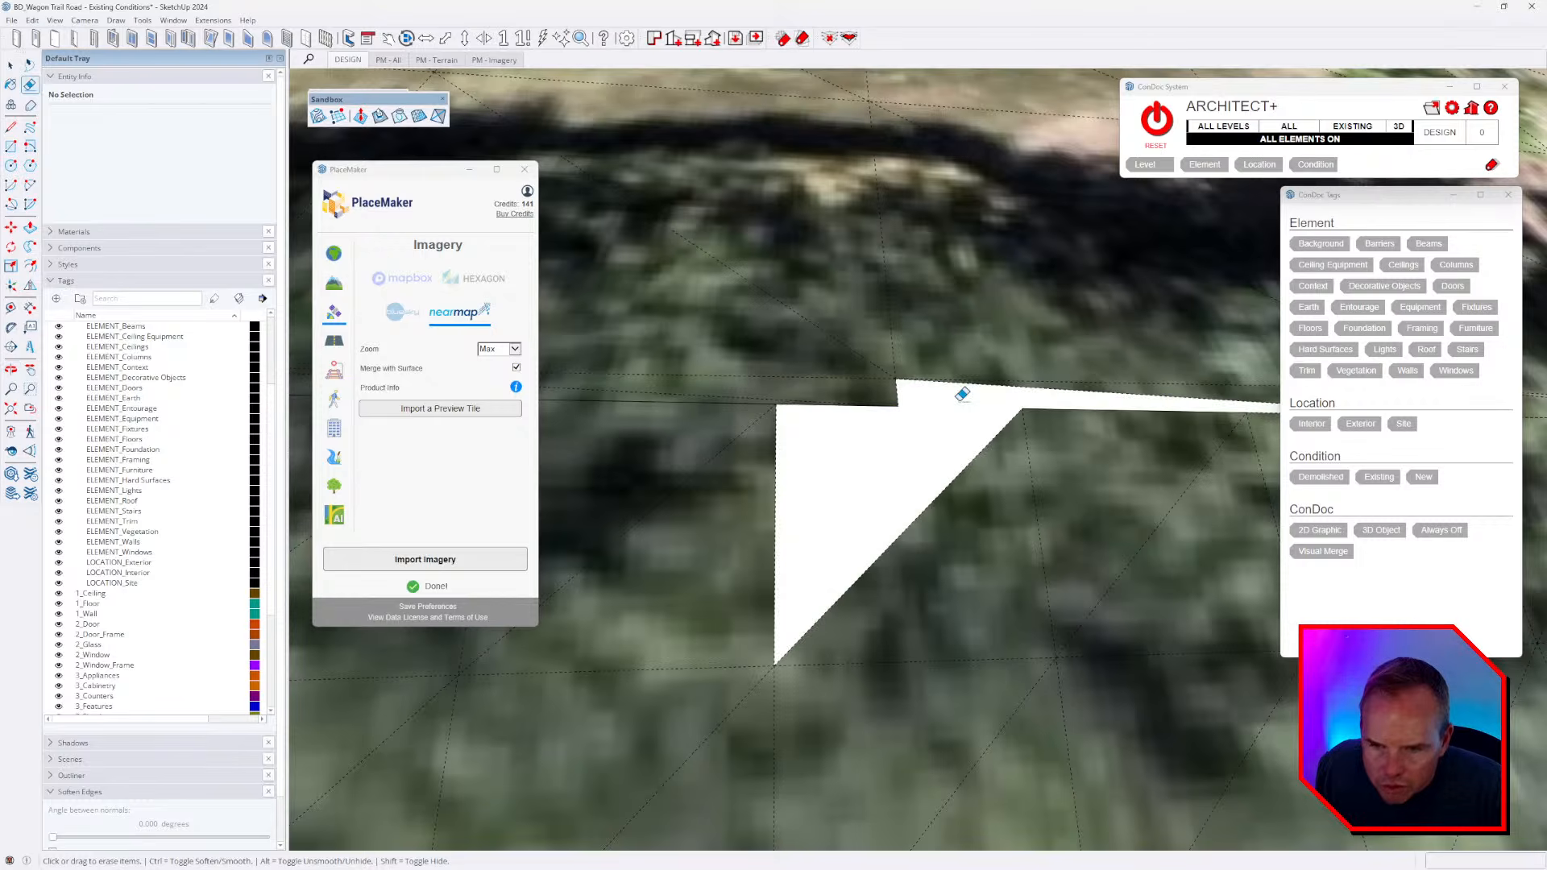
pyautogui.hotkey('ctrl', 'z')
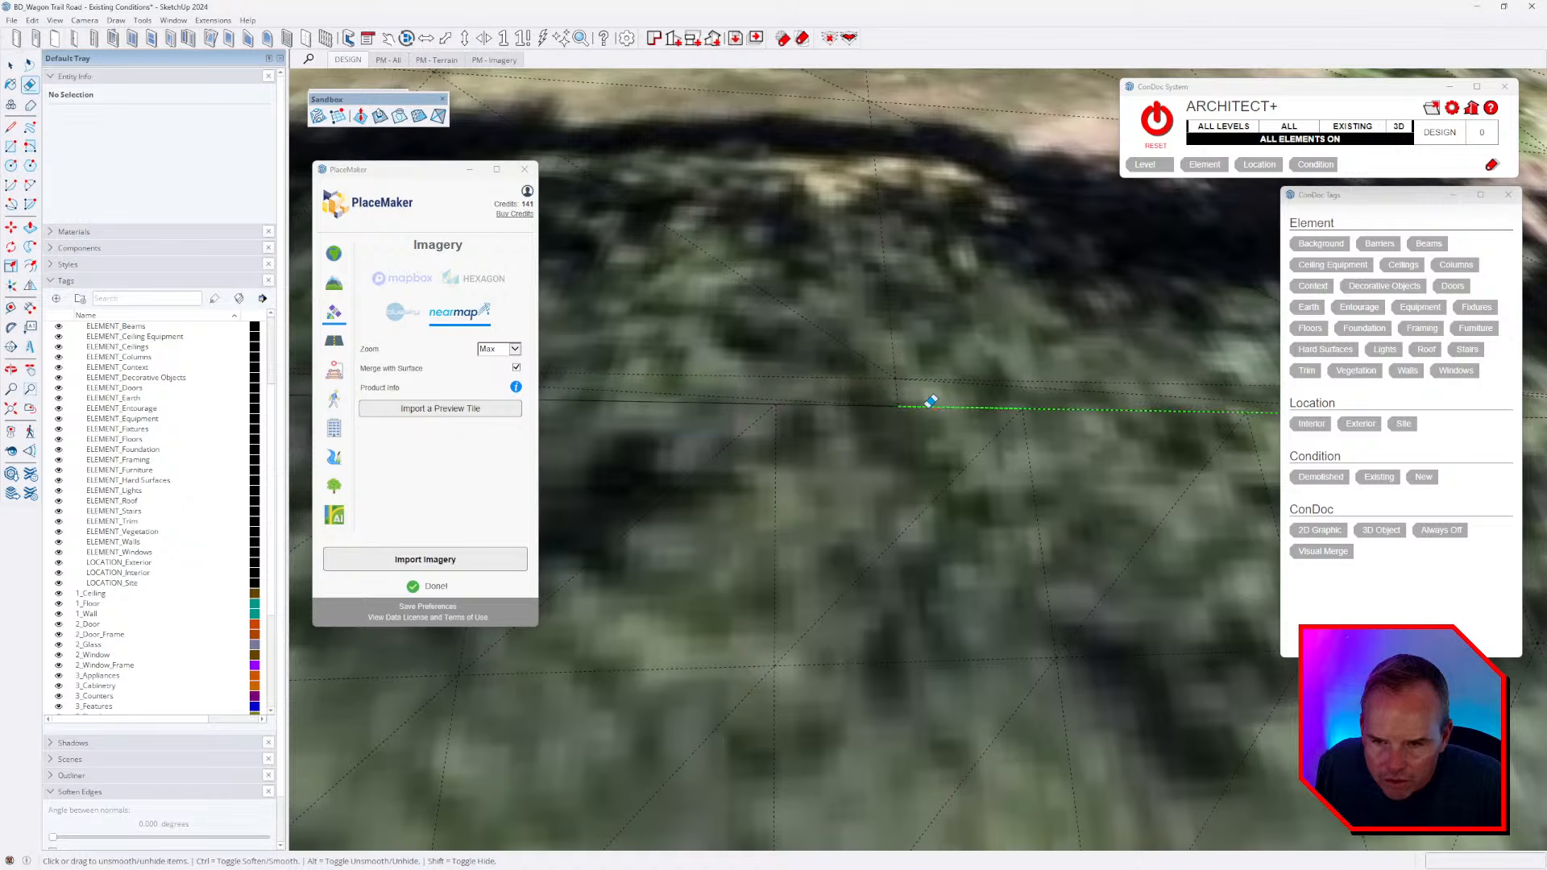
pyautogui.scroll(-5, 757, 429)
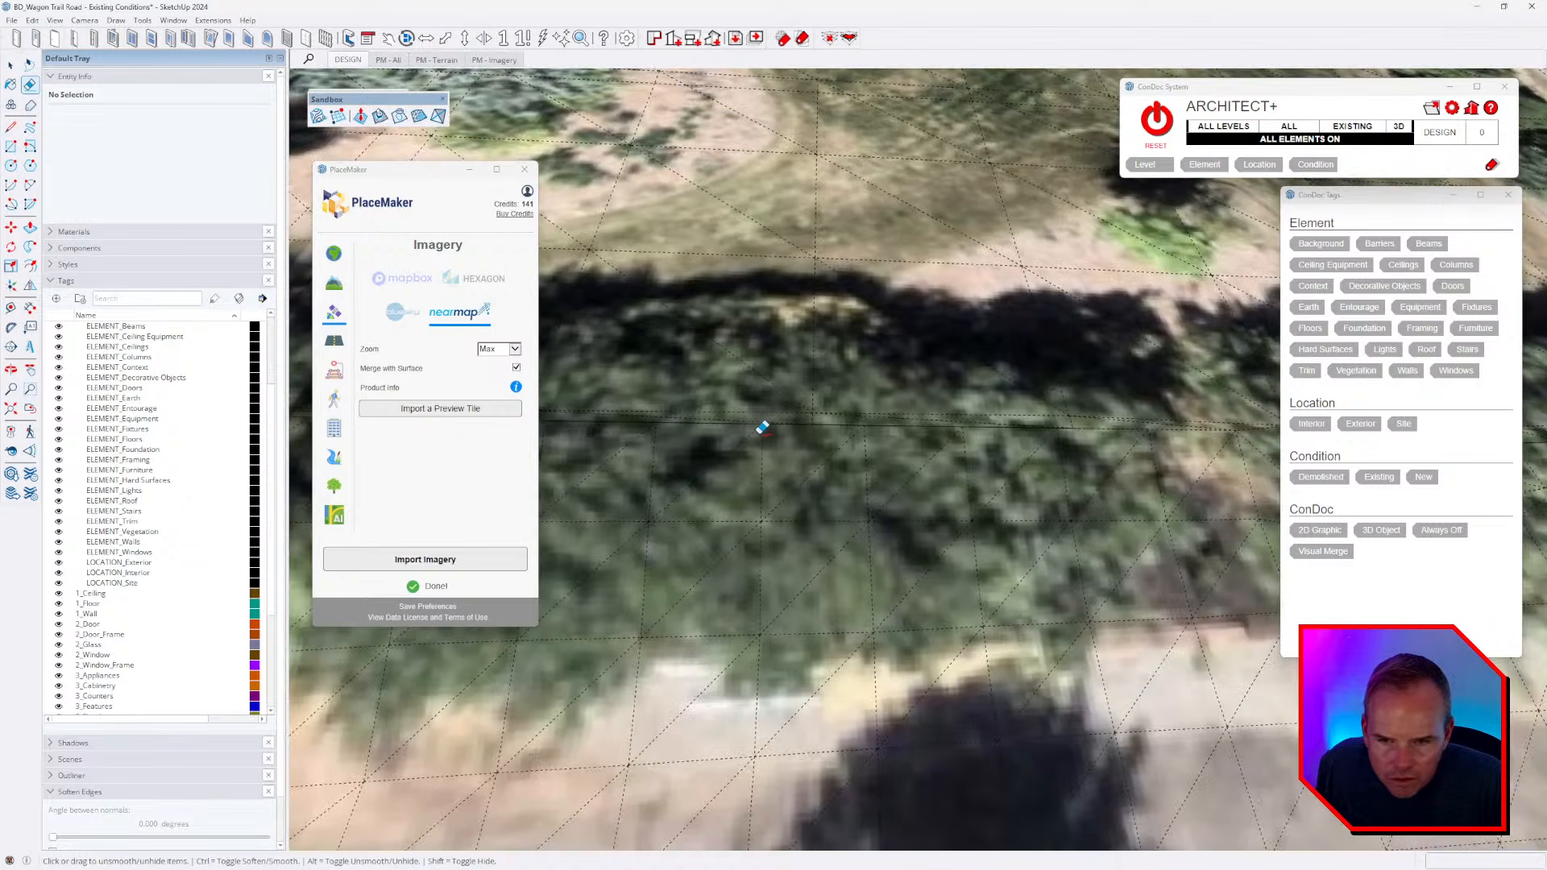
pyautogui.scroll(5, 1014, 427)
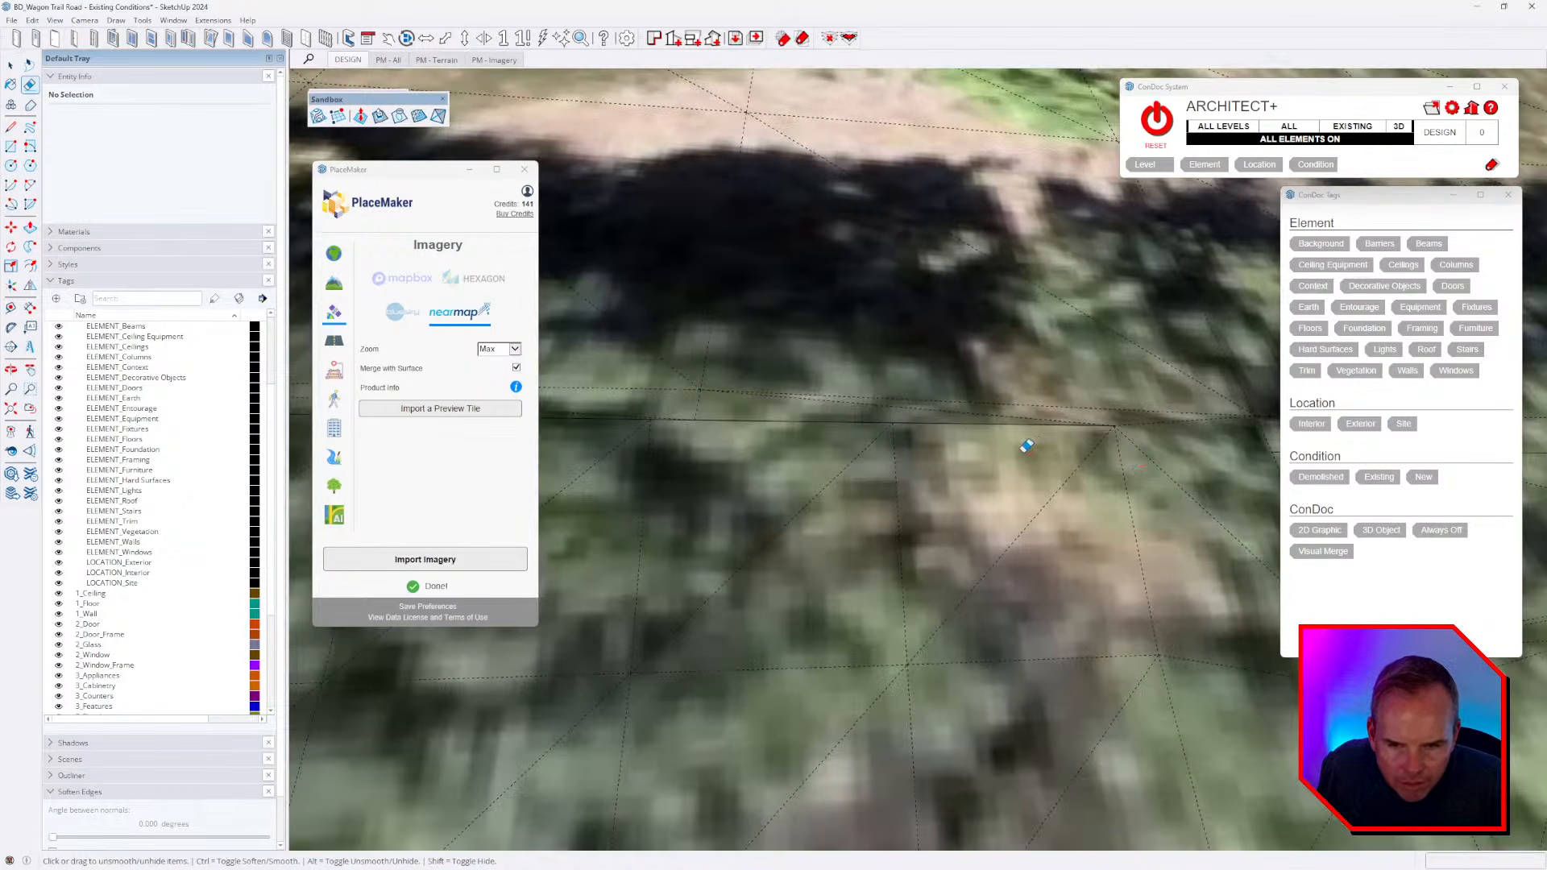
pyautogui.moveTo(1026, 445)
pyautogui.mouseDown(button='middle')
pyautogui.moveTo(931, 464)
pyautogui.moveTo(797, 329)
pyautogui.mouseUp(button='middle')
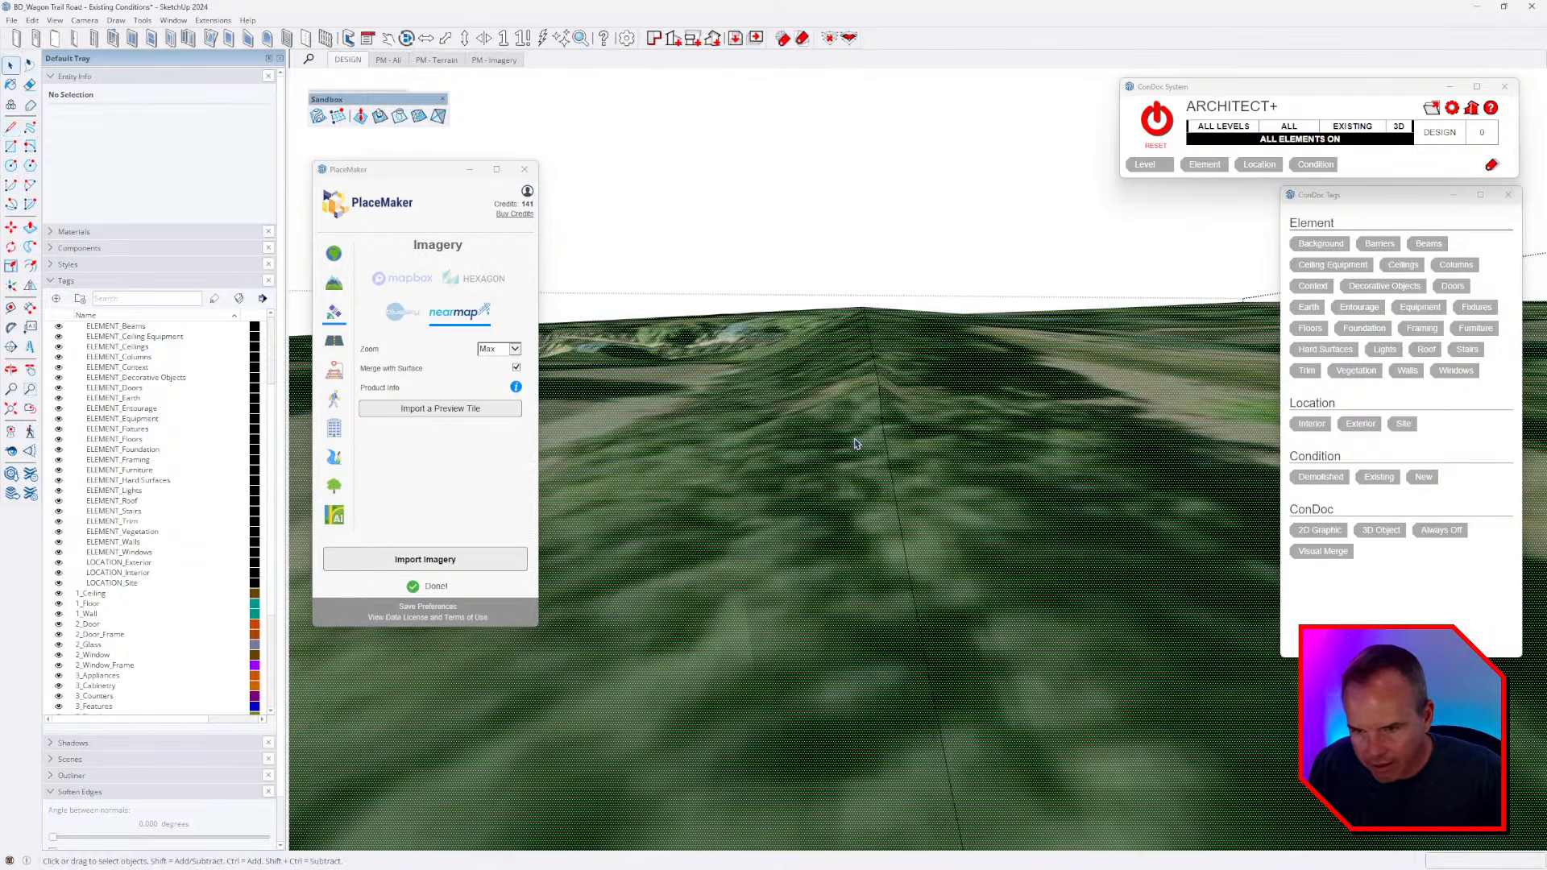
# - Examine the cut line along the tree row beside the driveway by selecting the terrain surface and the individual triangles next to it
pyautogui.moveTo(856, 443); pyautogui.dragTo(943, 429, button='middle')
pyautogui.click(943, 430)
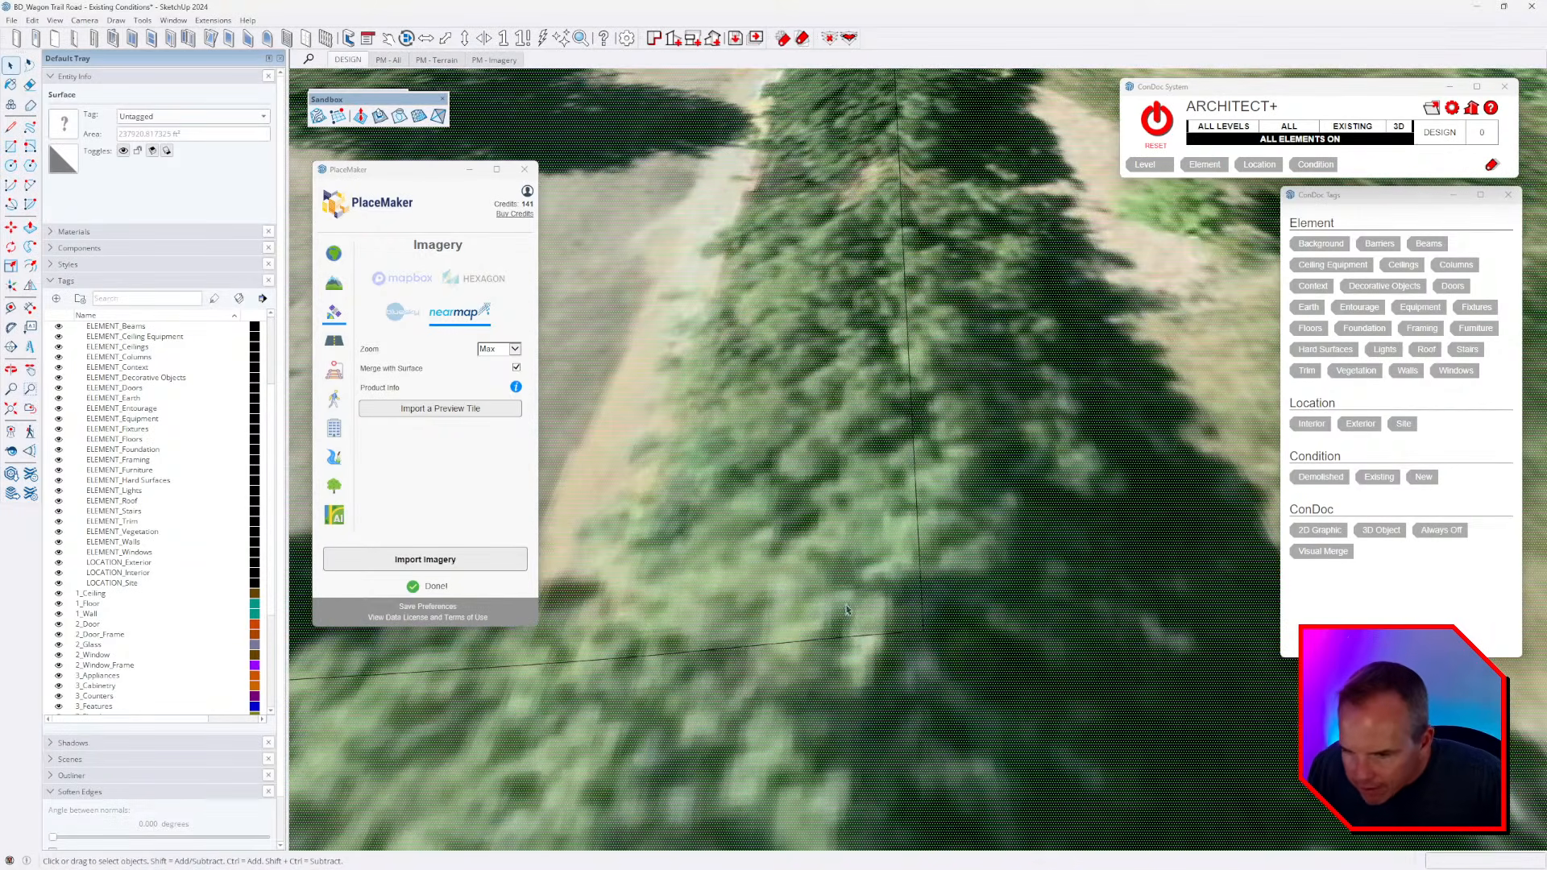
pyautogui.moveTo(846, 610); pyautogui.dragTo(913, 474, button='middle')
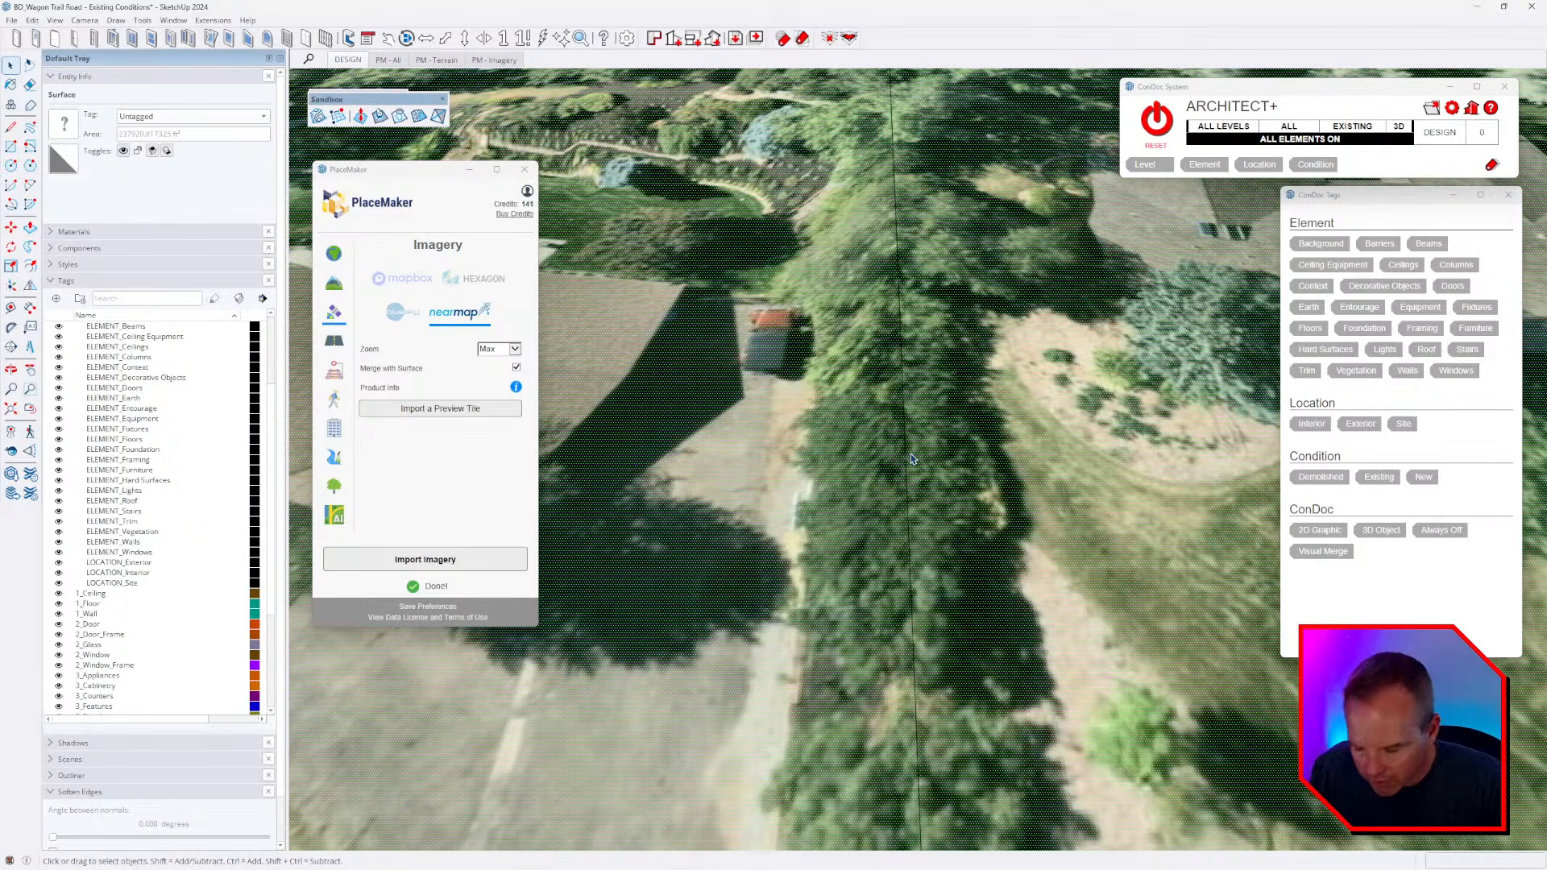
pyautogui.scroll(8, 910, 458)
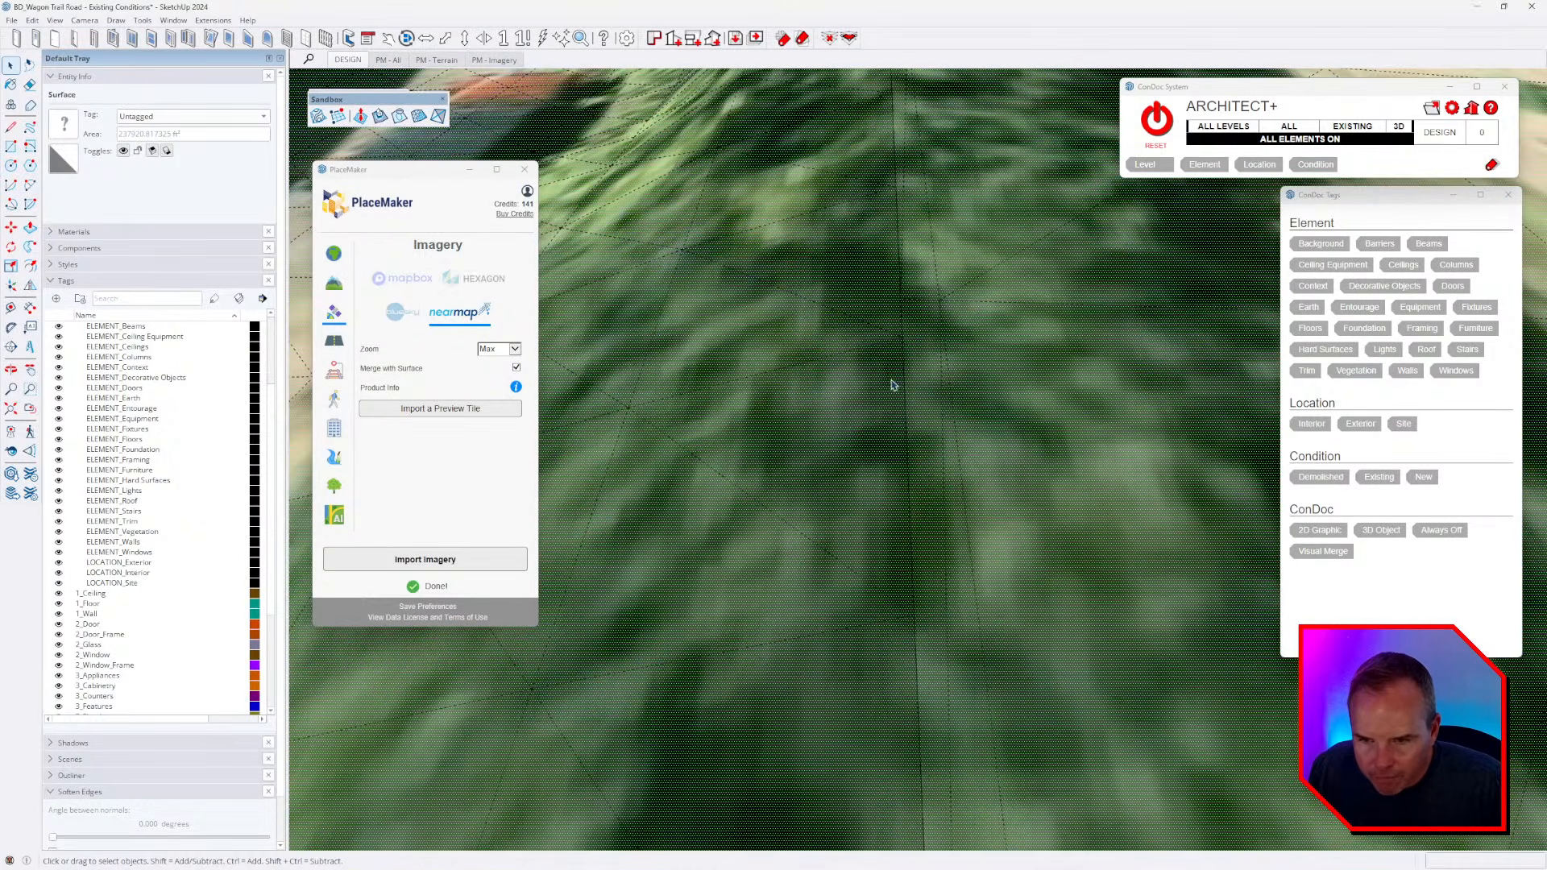
pyautogui.scroll(-3, 893, 385)
pyautogui.click(891, 385)
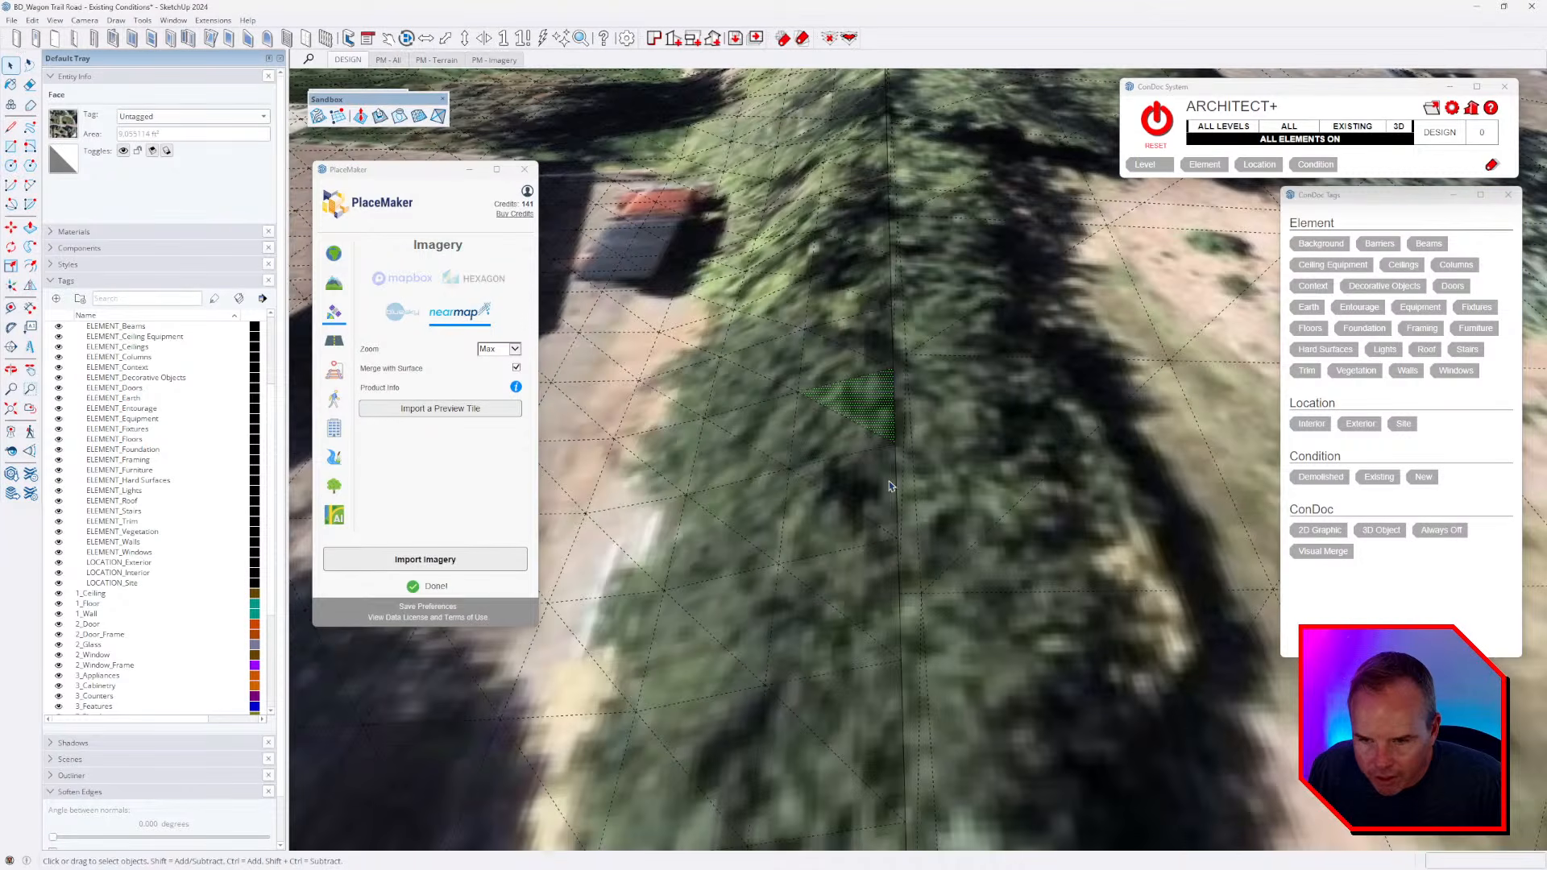
pyautogui.scroll(-2, 890, 485)
pyautogui.scroll(-2, 890, 488)
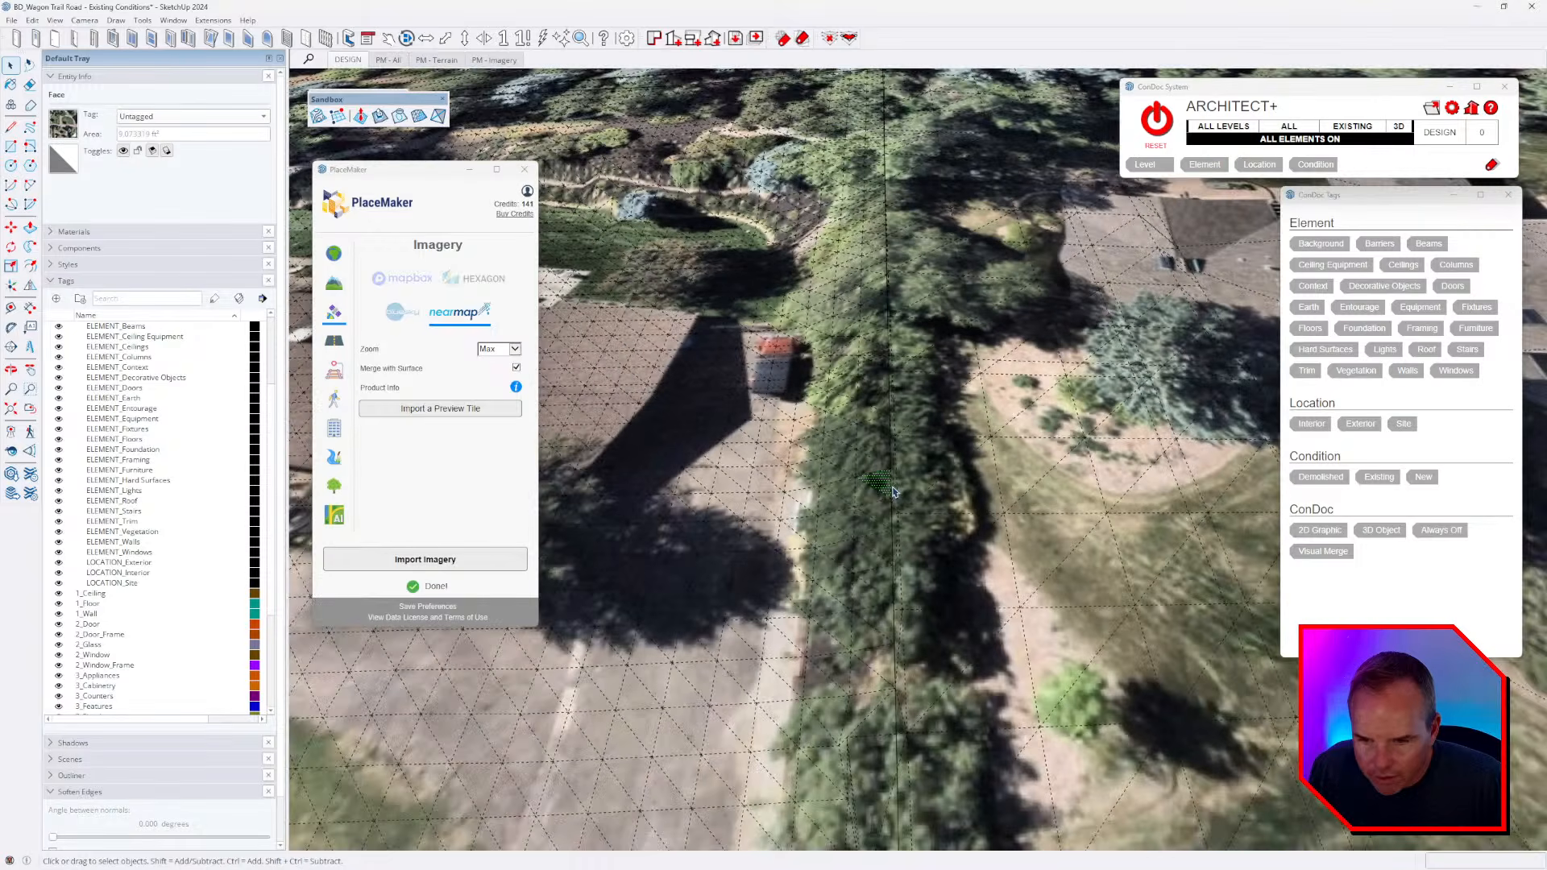
pyautogui.scroll(-10, 900, 451)
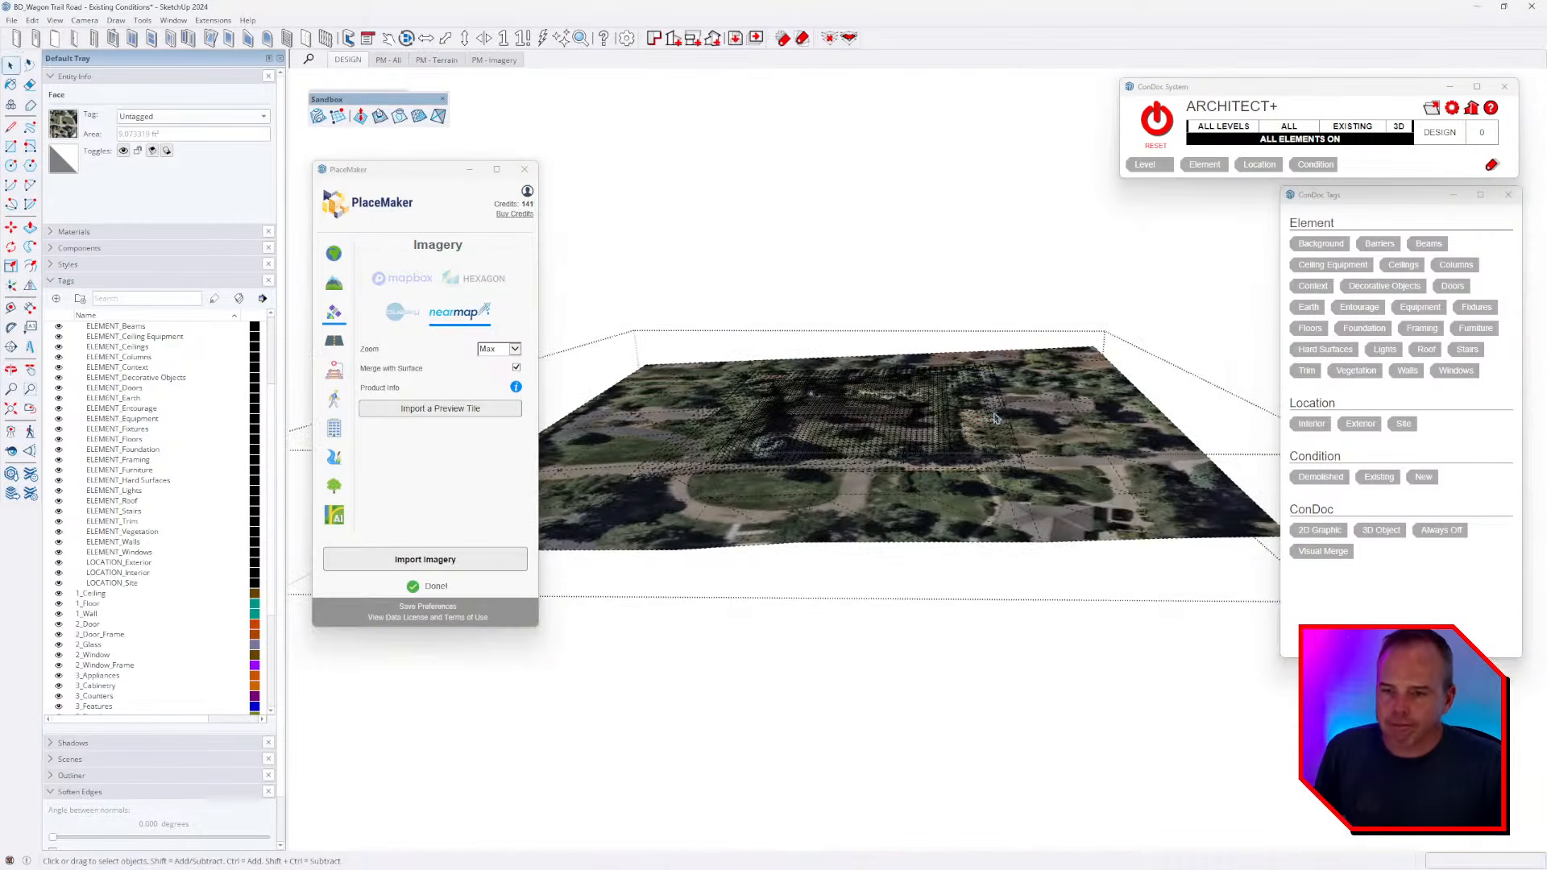
pyautogui.hotkey('ctrl', 't')
pyautogui.scroll(2, 966, 419)
pyautogui.scroll(2, 927, 402)
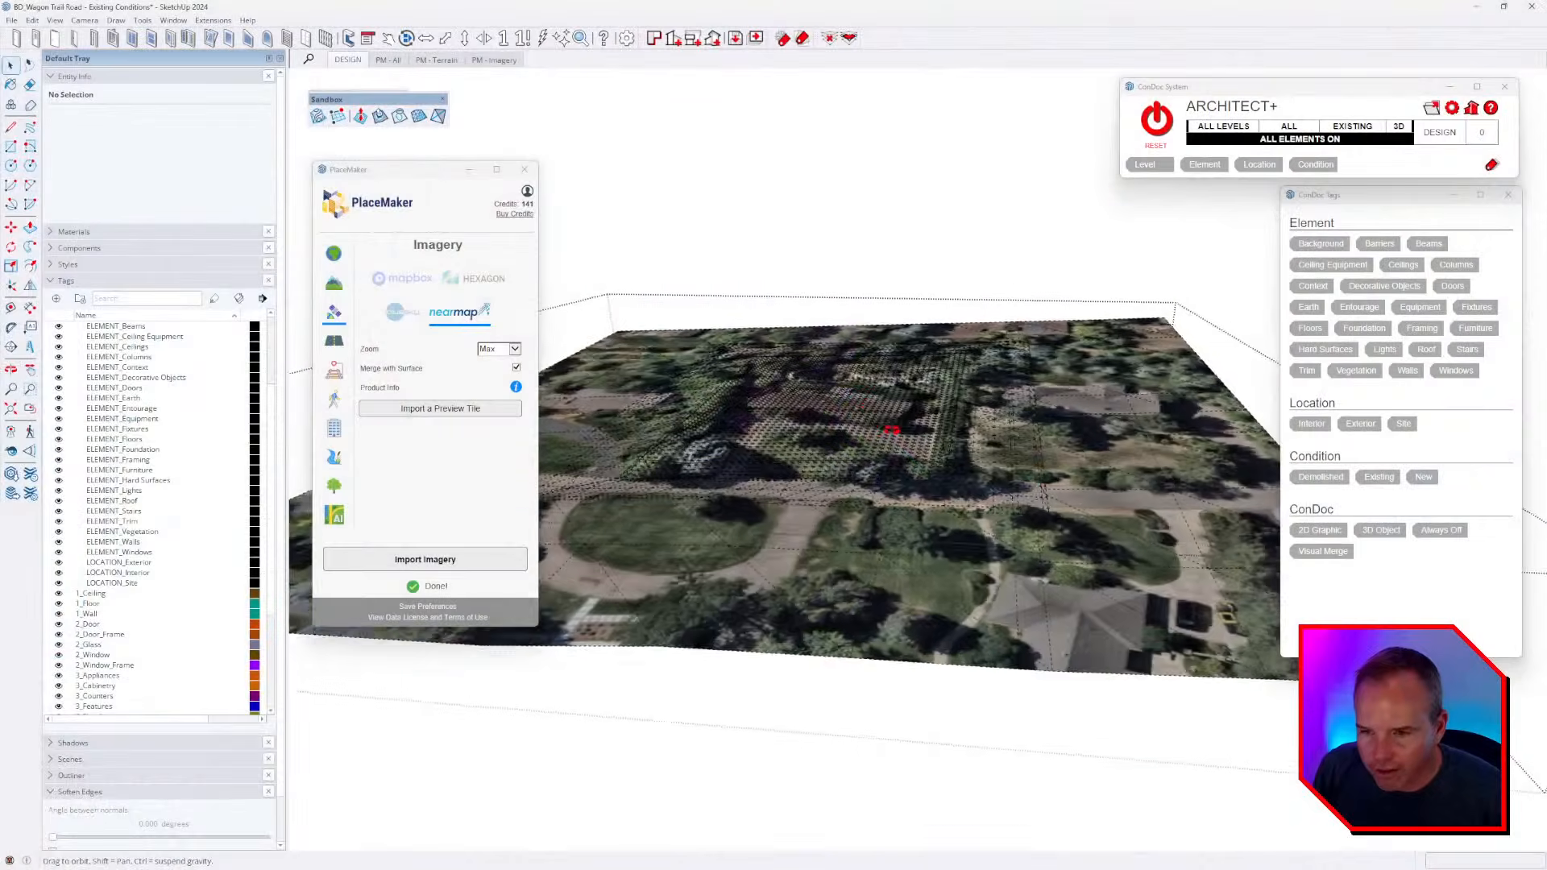
pyautogui.scroll(2, 838, 491)
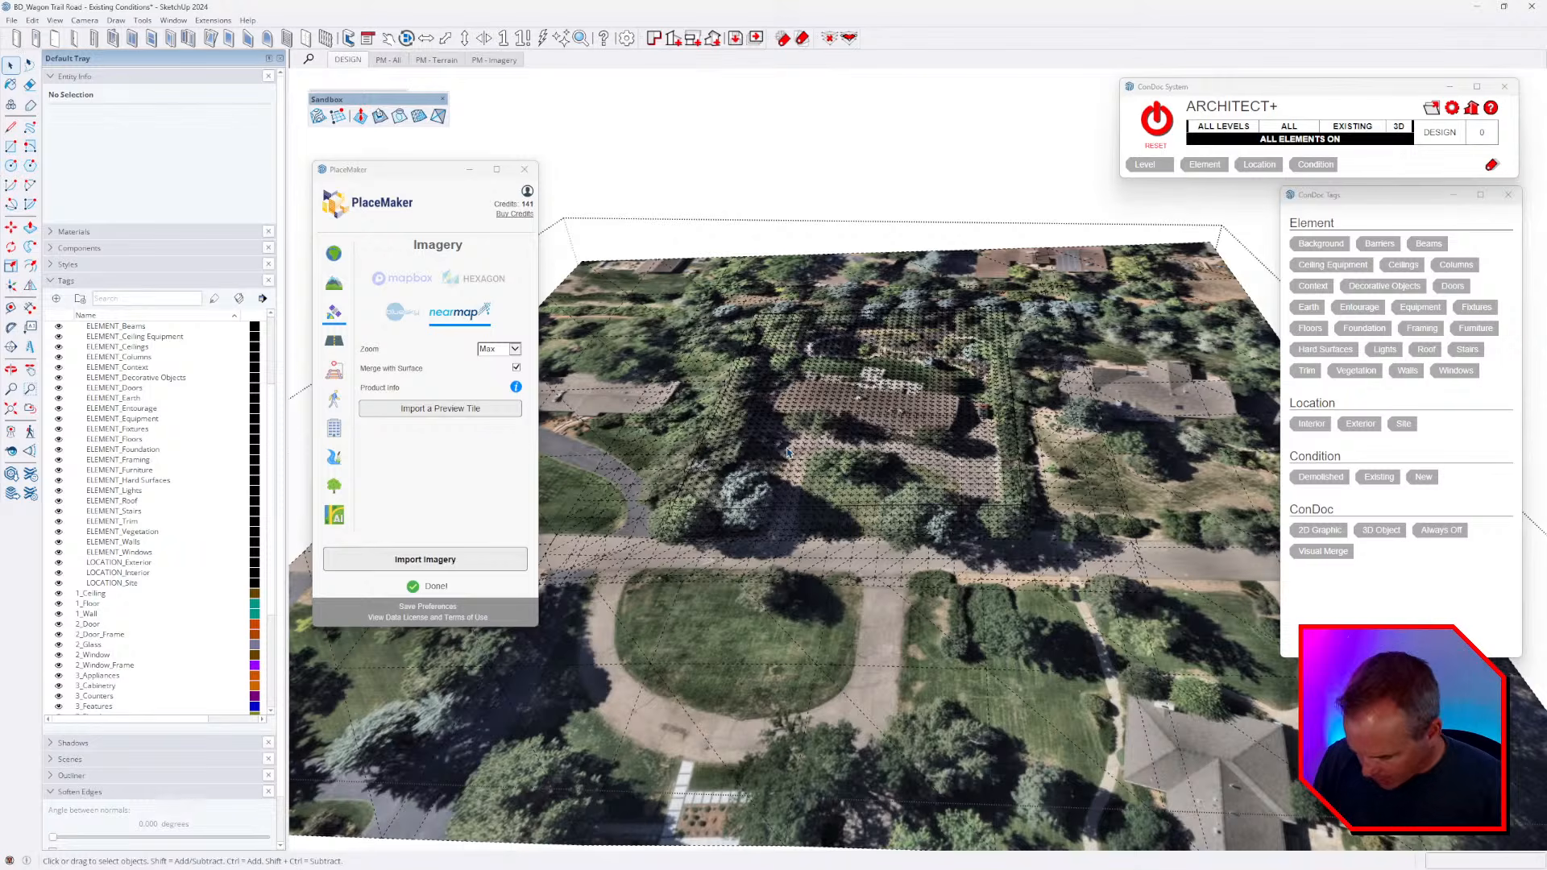
# - Turn off hidden geometry and reopen the terrain group to select its surface and check whether the rectangle separates
pyautogui.hotkey('alt', 'h')
pyautogui.moveTo(849, 488); pyautogui.dragTo(848, 496, button='middle')
pyautogui.click(878, 442)
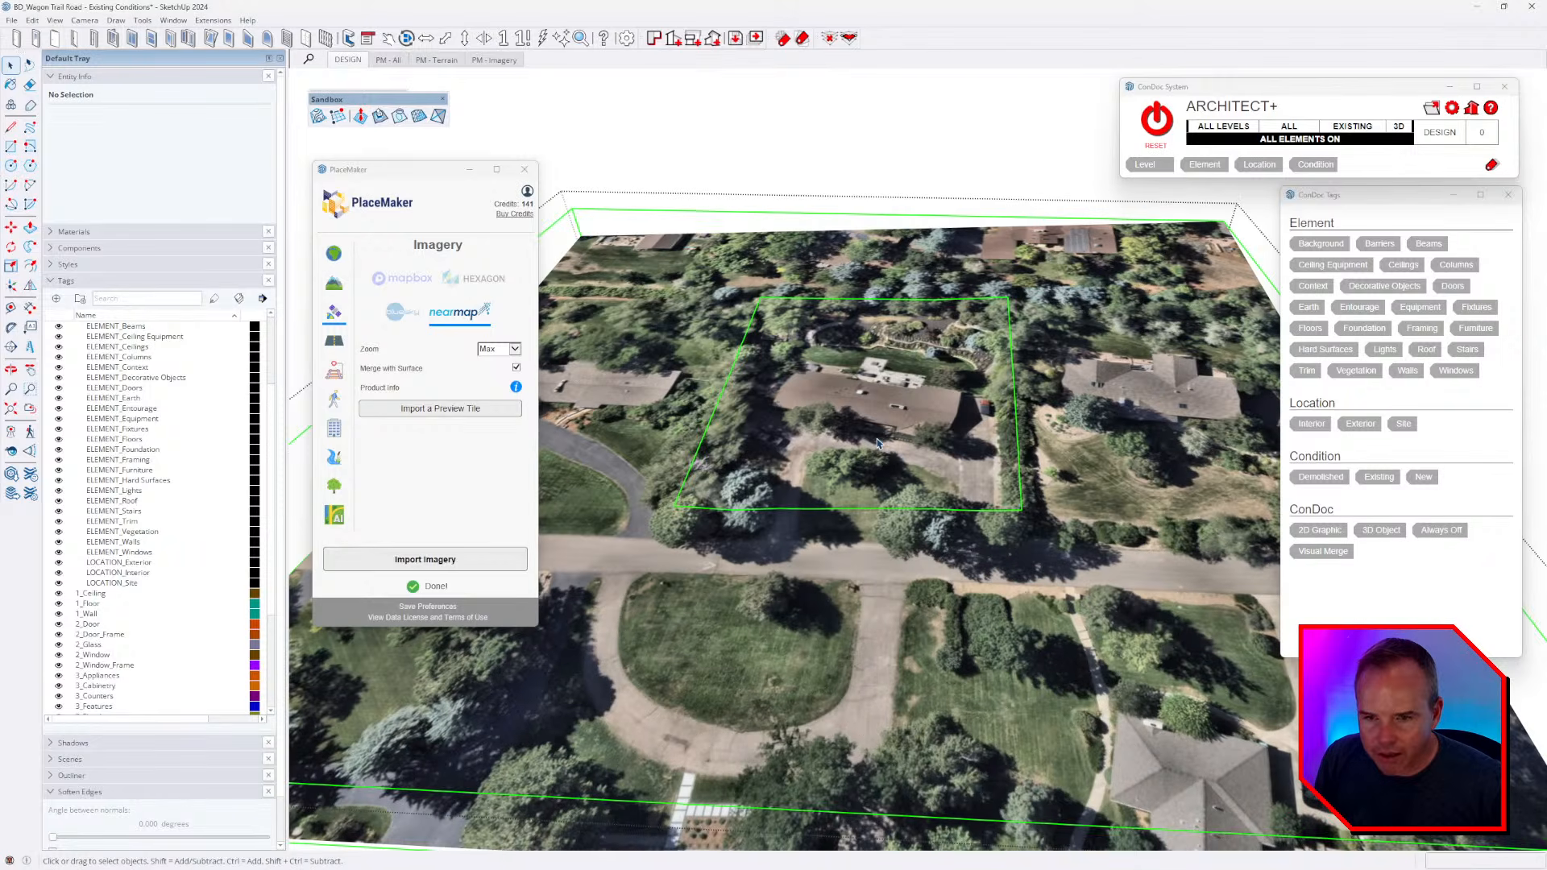
pyautogui.doubleClick(941, 402)
pyautogui.click(942, 402)
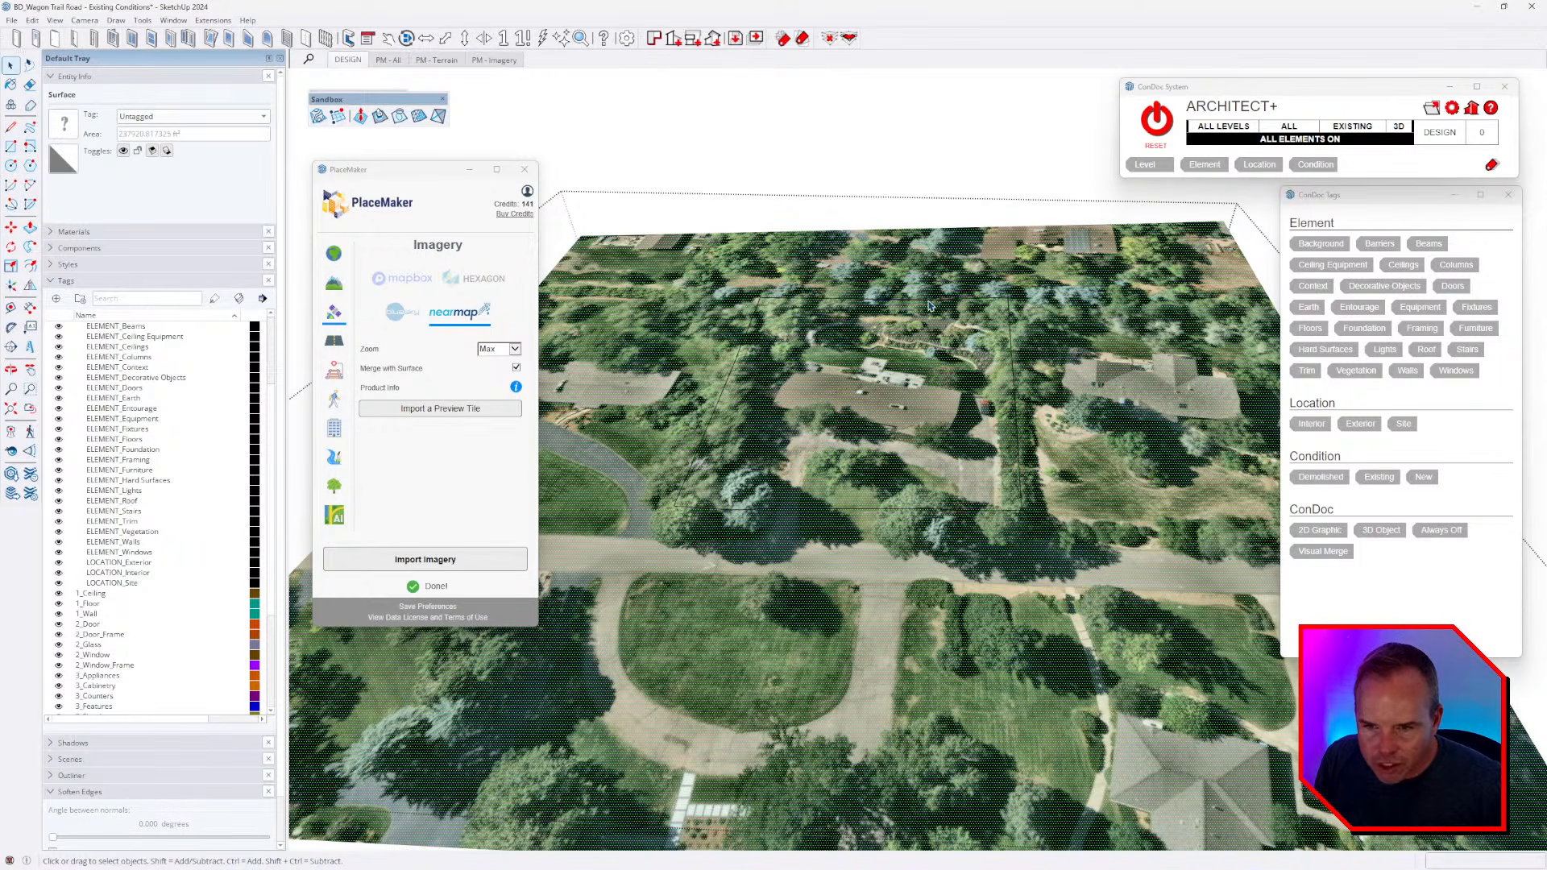
# - Inspect the hidden mesh along the tree-row cut line, selecting triangles beside it to look for breaks in the line
pyautogui.moveTo(965, 381); pyautogui.dragTo(956, 409, button='middle')
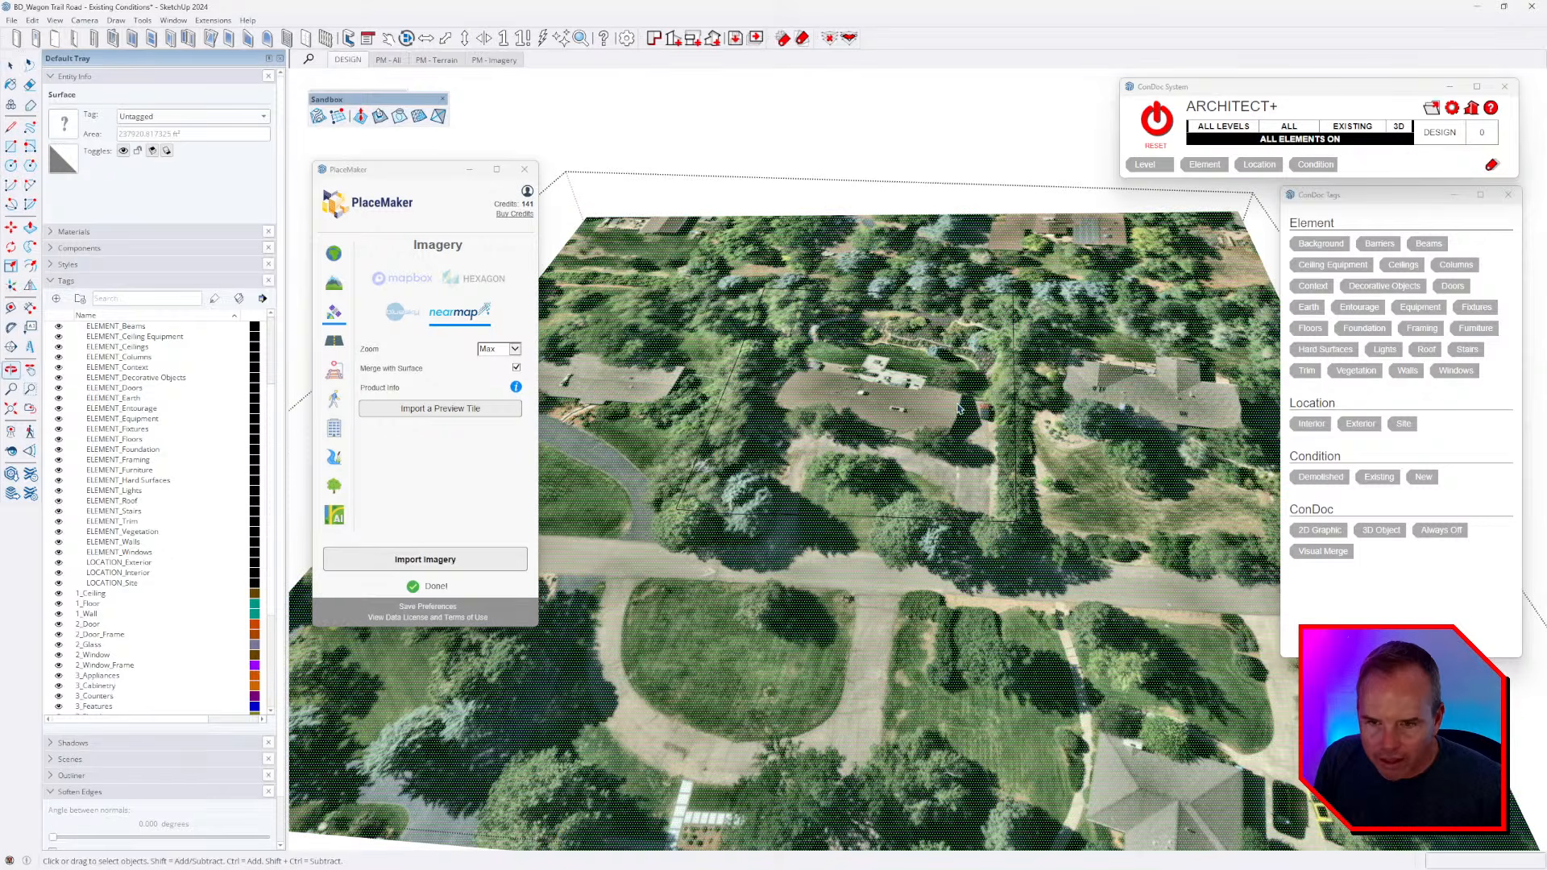
pyautogui.scroll(3, 999, 419)
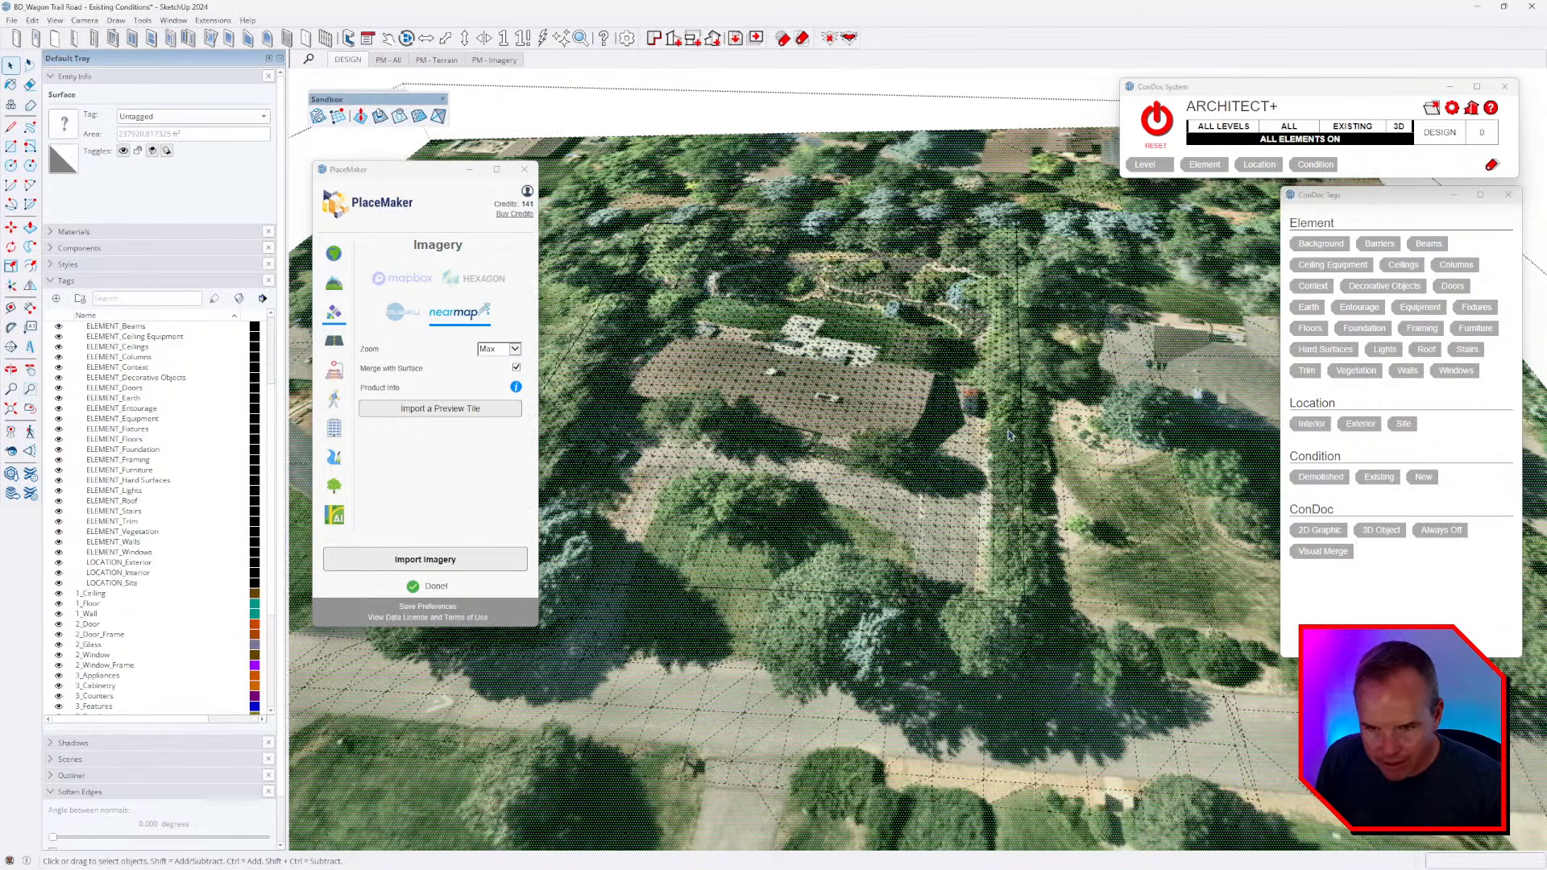
pyautogui.scroll(2, 1011, 427)
pyautogui.click(1010, 422)
pyautogui.scroll(6, 1010, 422)
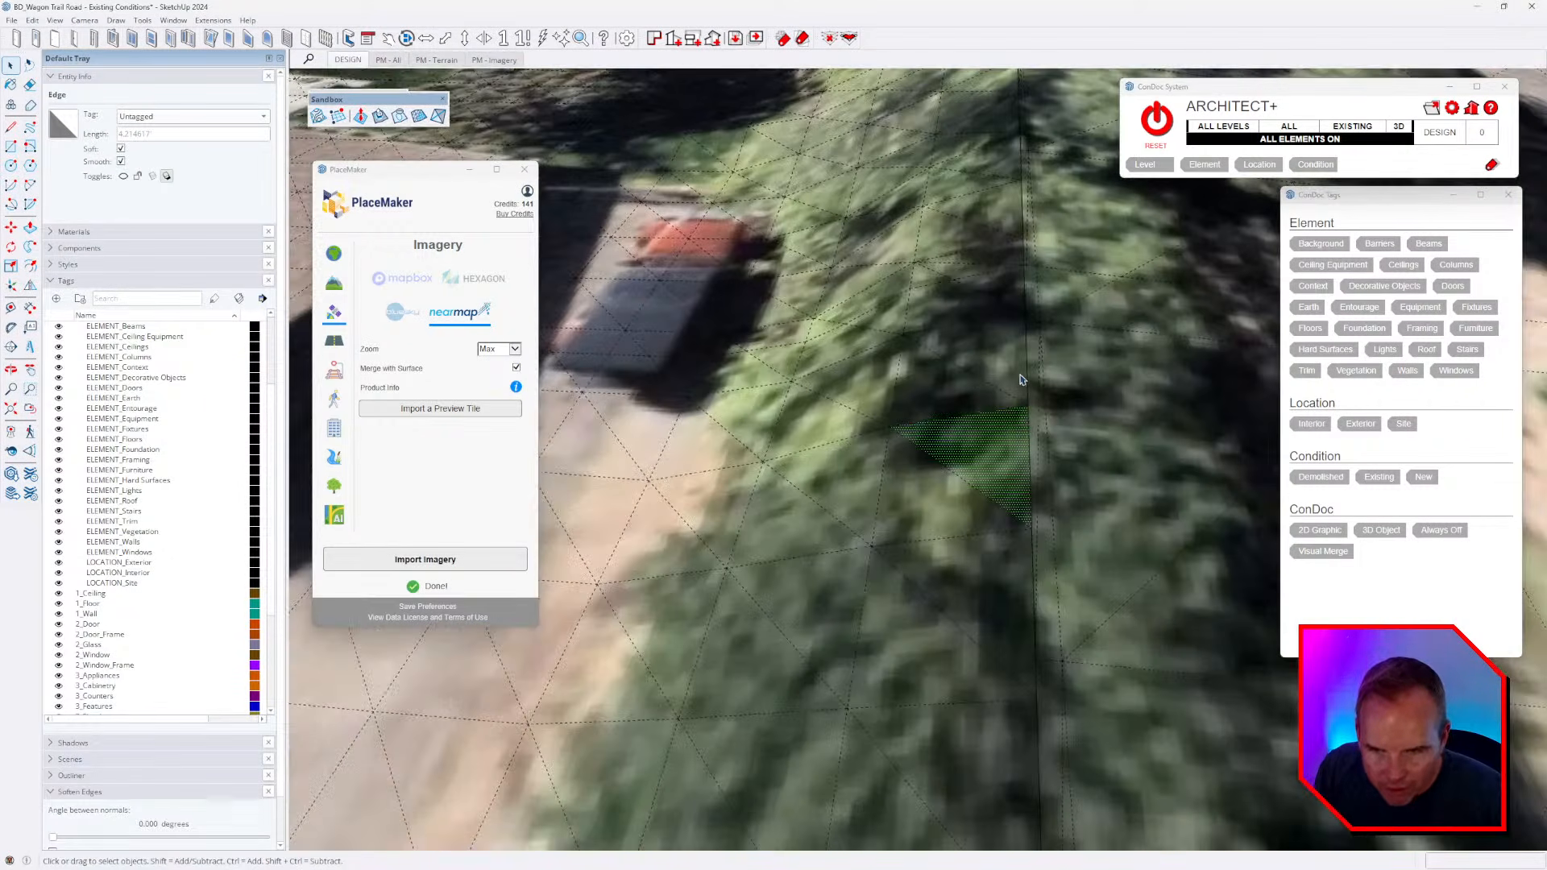
pyautogui.click(1010, 329)
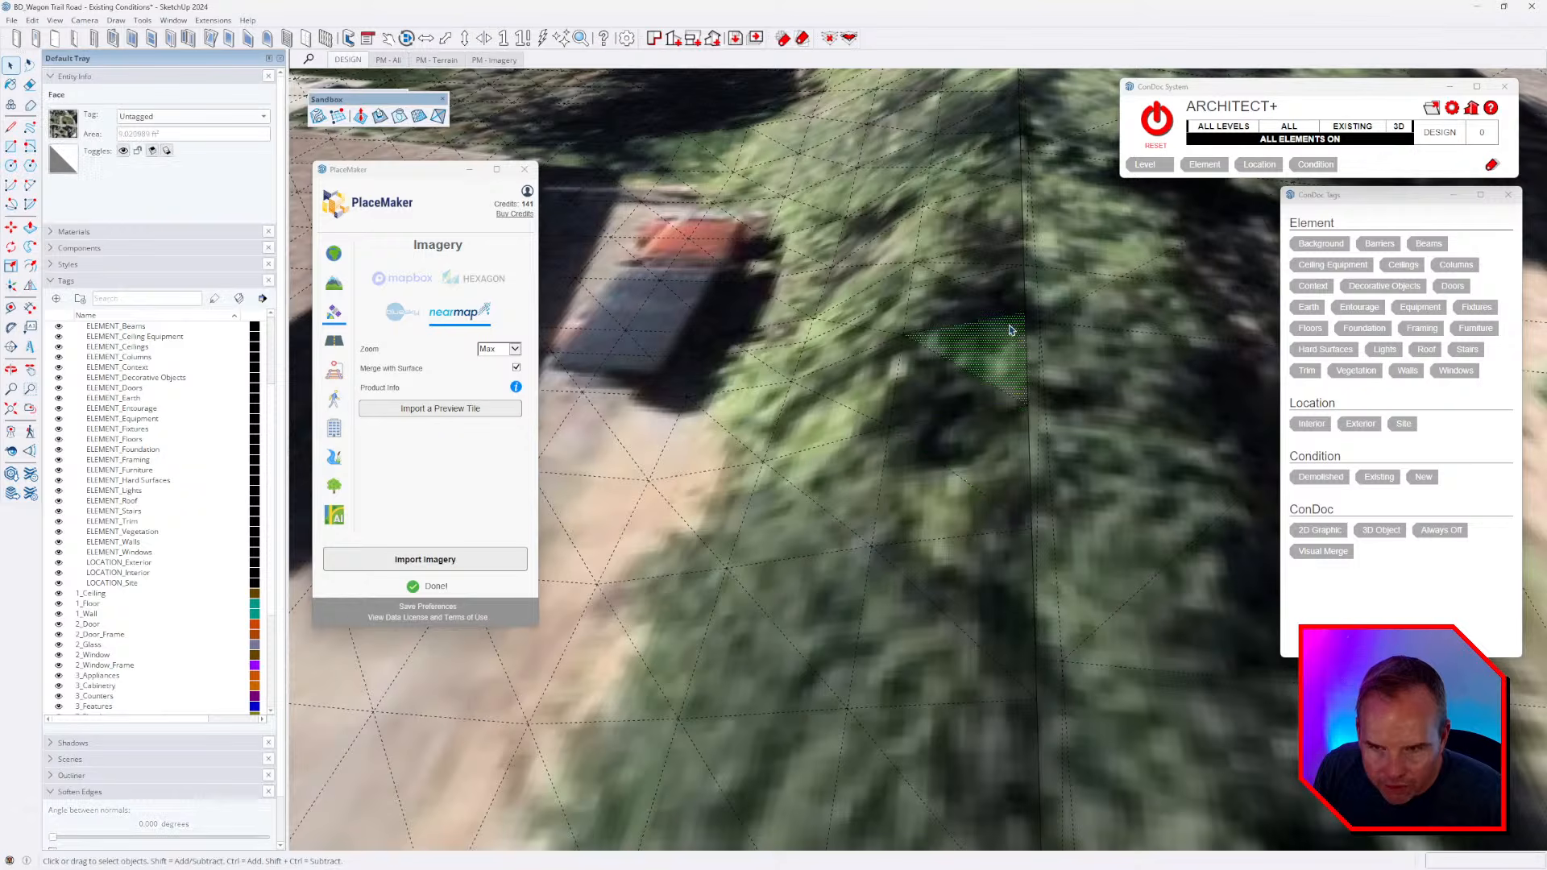
pyautogui.moveTo(1013, 284); pyautogui.dragTo(894, 435)
pyautogui.scroll(-5, 926, 435)
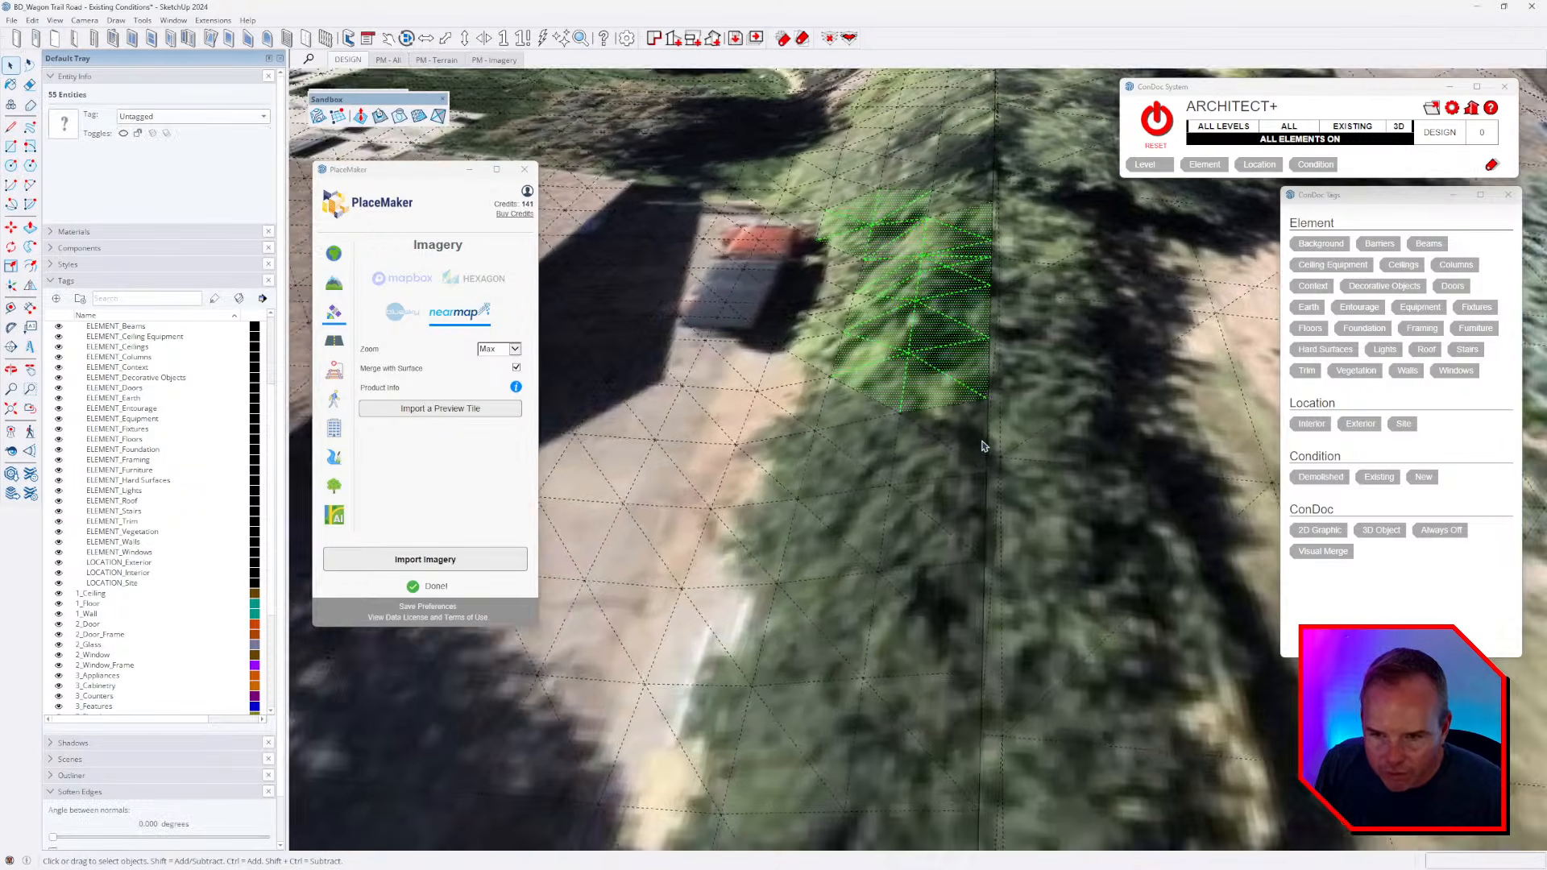
pyautogui.scroll(3, 989, 226)
pyautogui.moveTo(918, 242); pyautogui.dragTo(947, 471, button='middle')
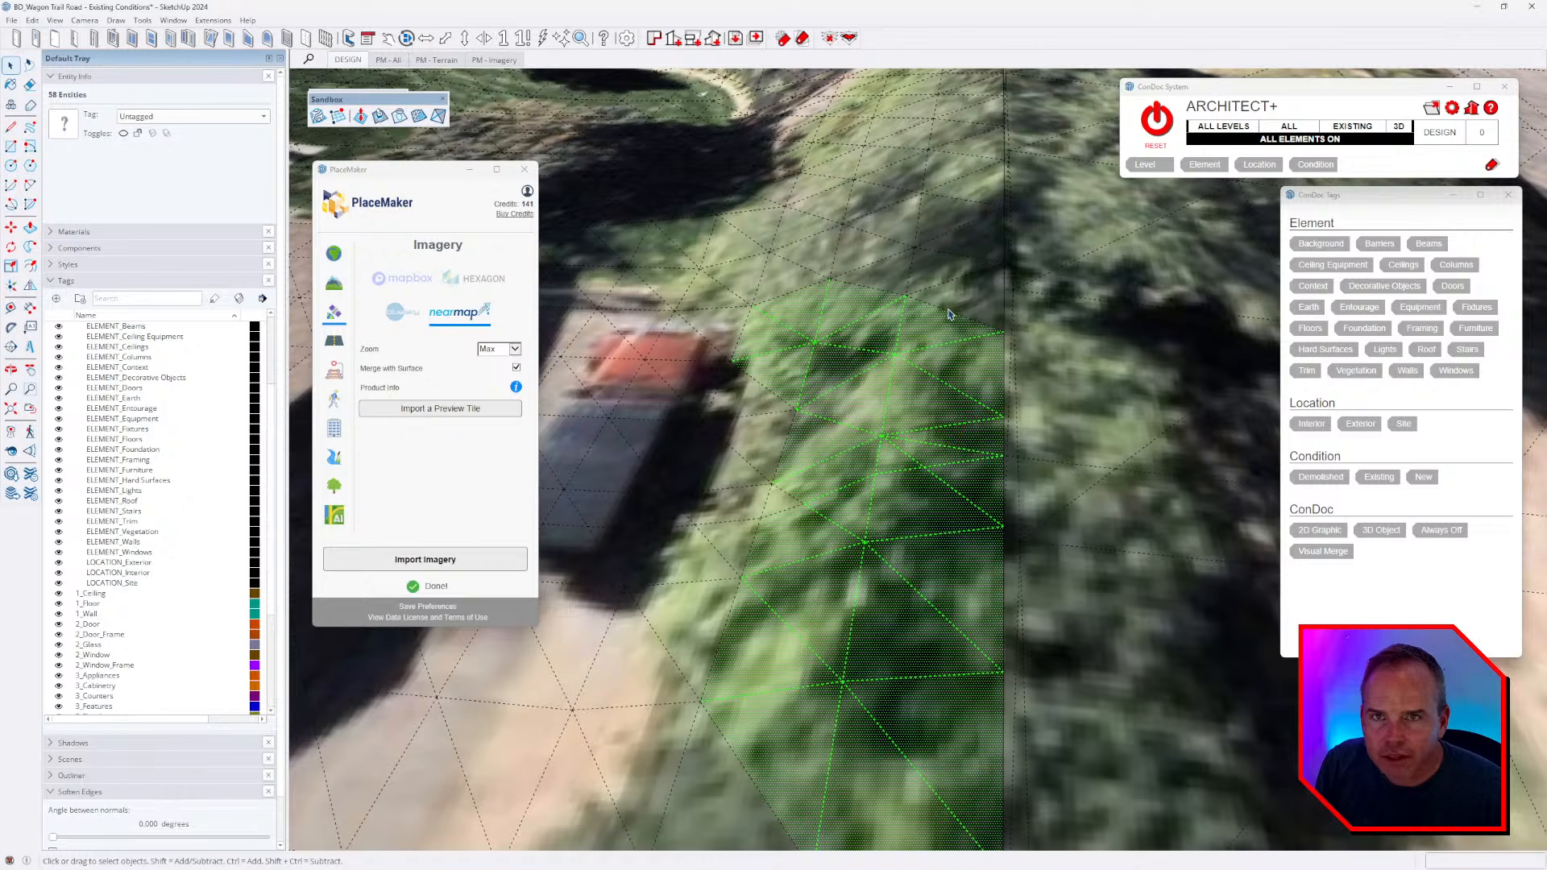
# - Set the face style to Shaded and examine the mesh along the cut line without the imagery
pyautogui.click(54, 21)
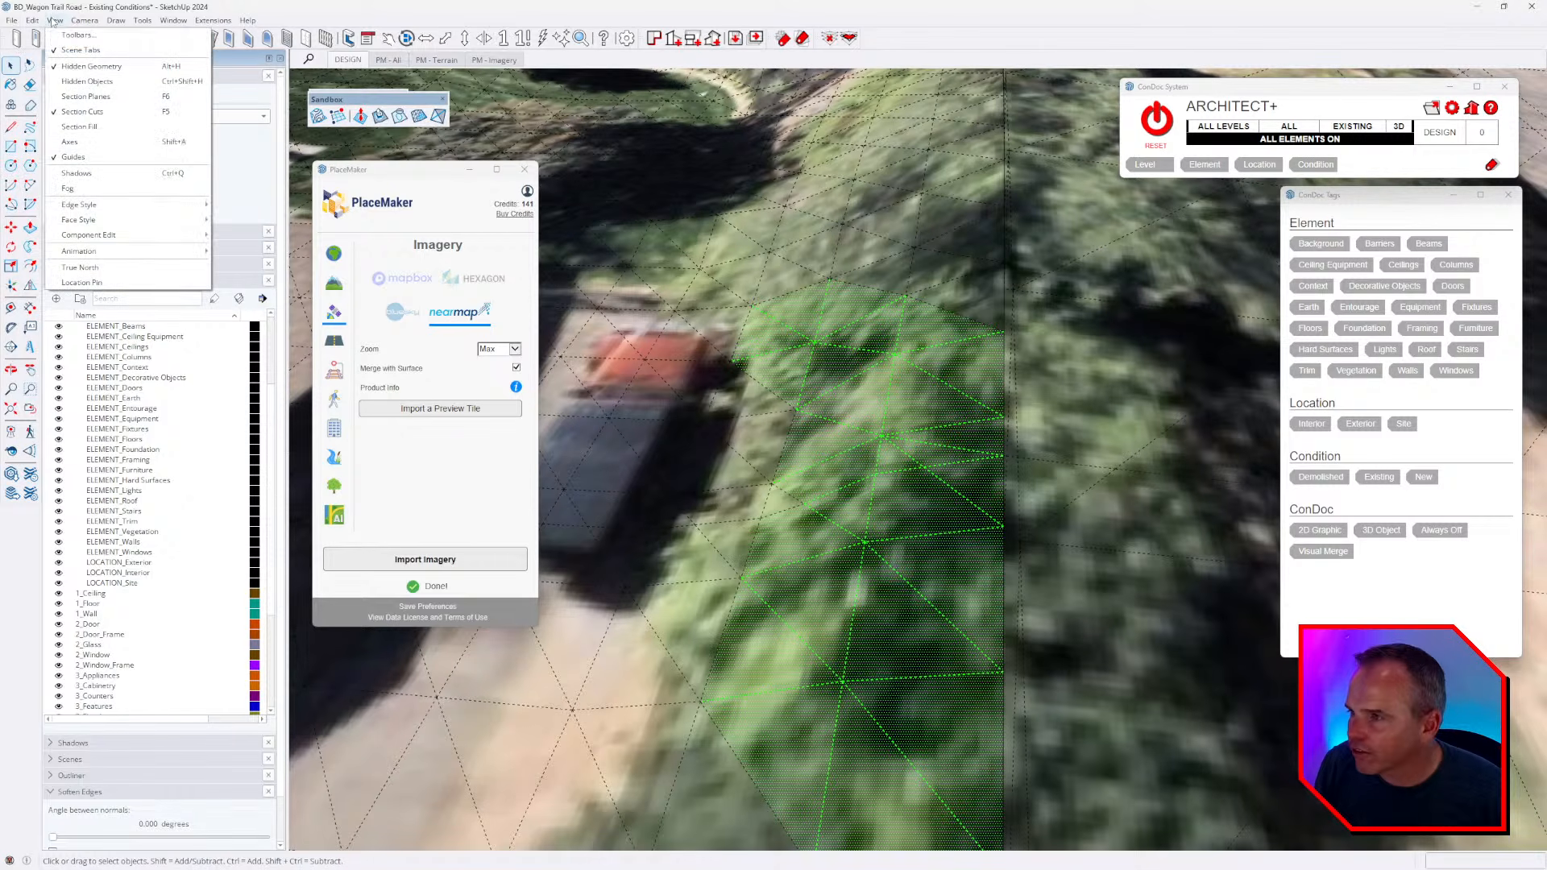
pyautogui.moveTo(138, 241)
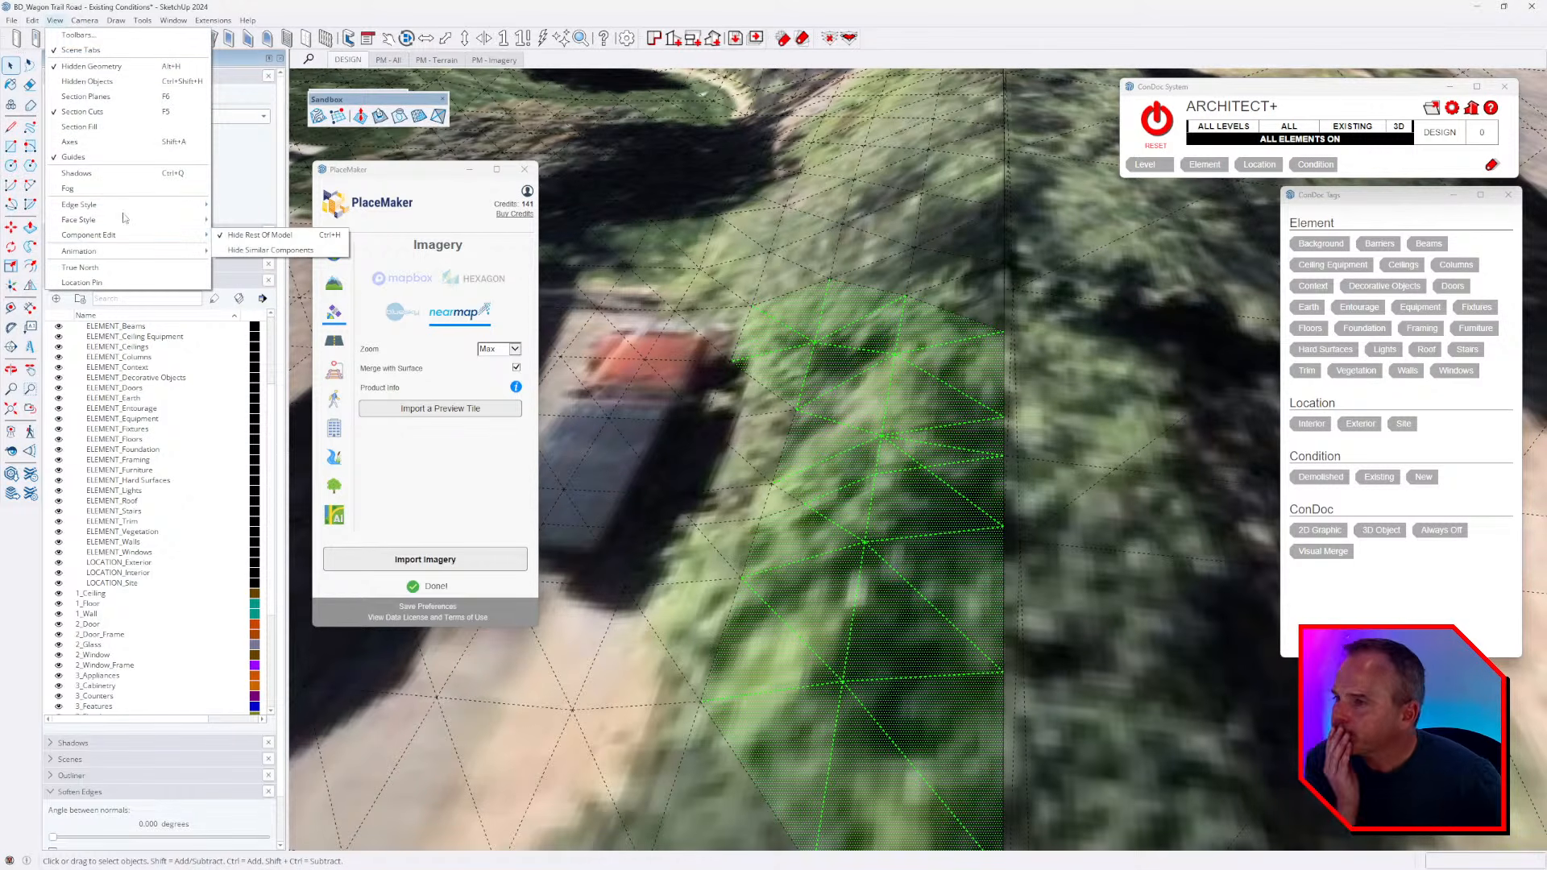
pyautogui.moveTo(80, 204)
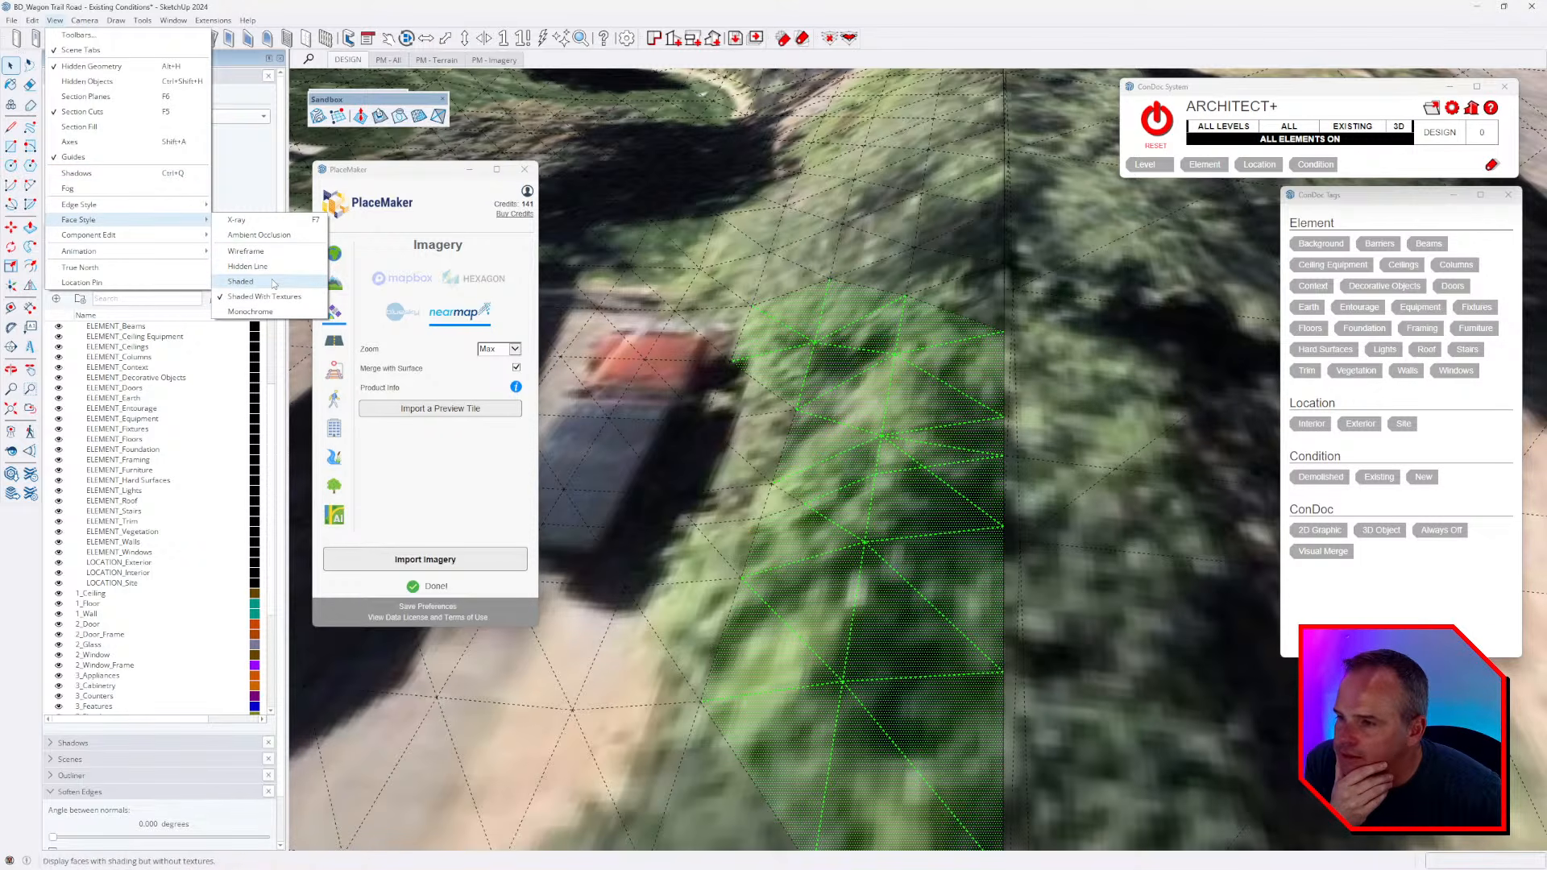
pyautogui.click(273, 284)
pyautogui.scroll(-5, 949, 335)
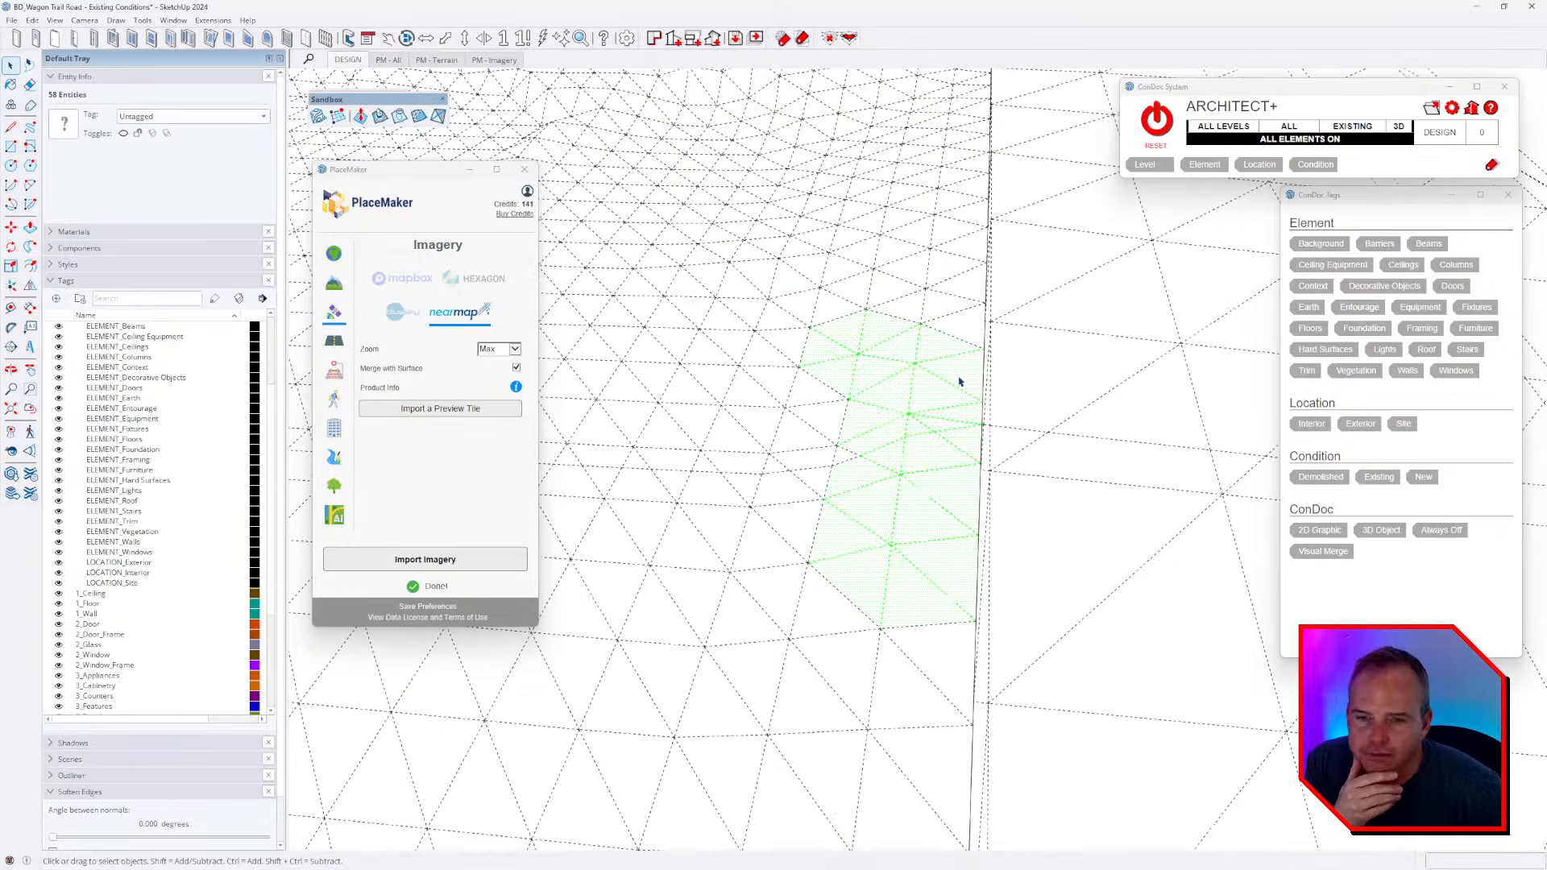
pyautogui.moveTo(935, 328); pyautogui.dragTo(1000, 439, button='middle')
pyautogui.press('Escape')
pyautogui.scroll(-3, 996, 444)
# - Select all the geometry of the central terrain group and inspect its outline against the surrounding terrain
pyautogui.tripleClick(948, 265)
pyautogui.click(1001, 457)
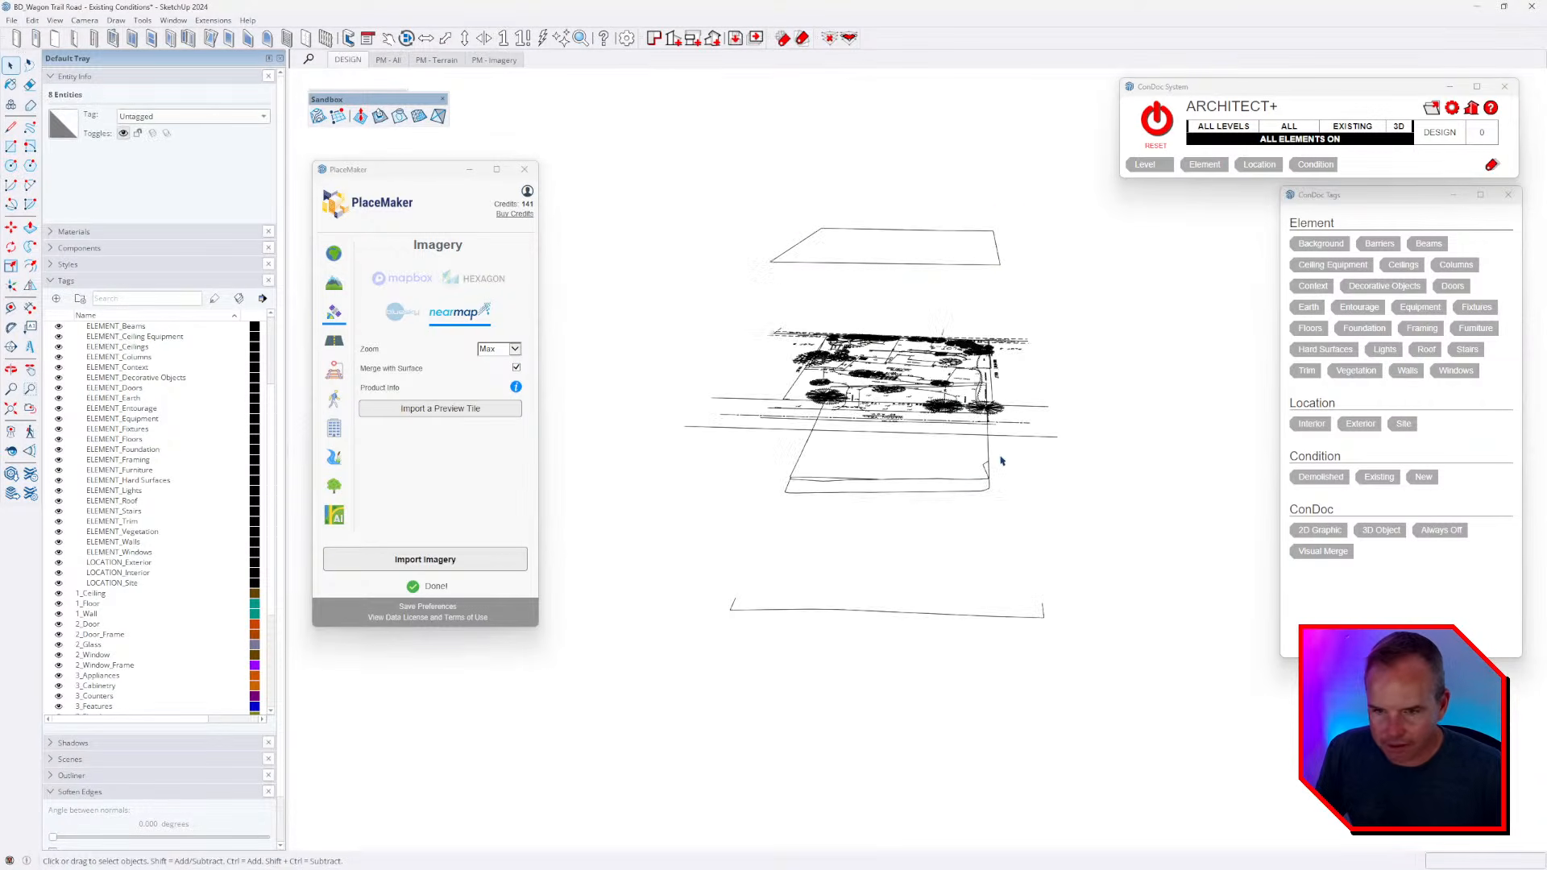
pyautogui.tripleClick(970, 469)
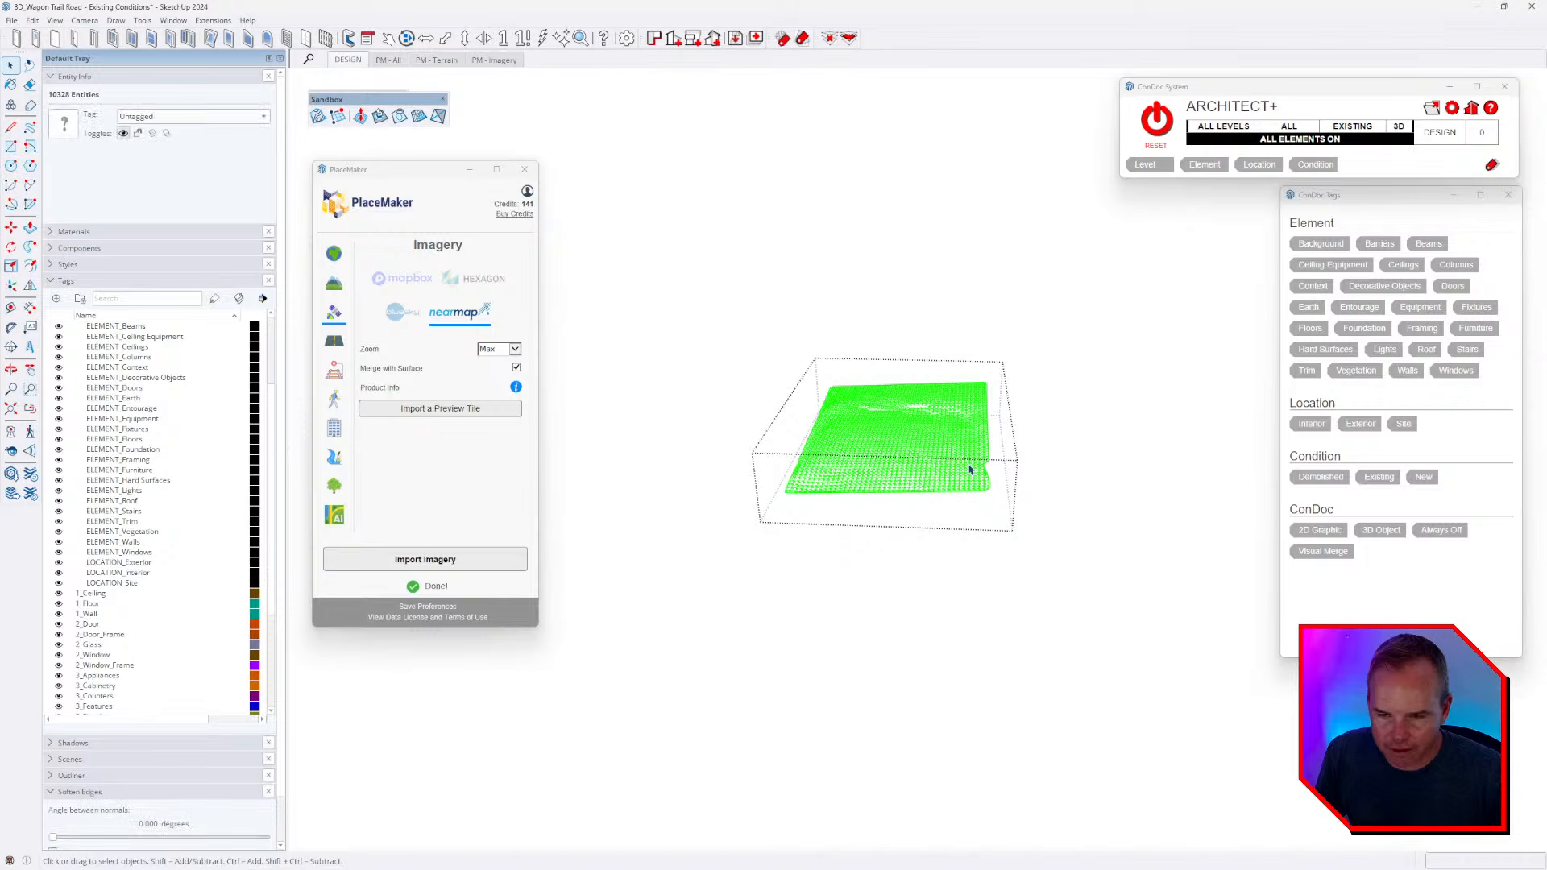
pyautogui.scroll(4, 970, 470)
pyautogui.moveTo(963, 477); pyautogui.dragTo(932, 425, button='middle')
pyautogui.press('Escape')
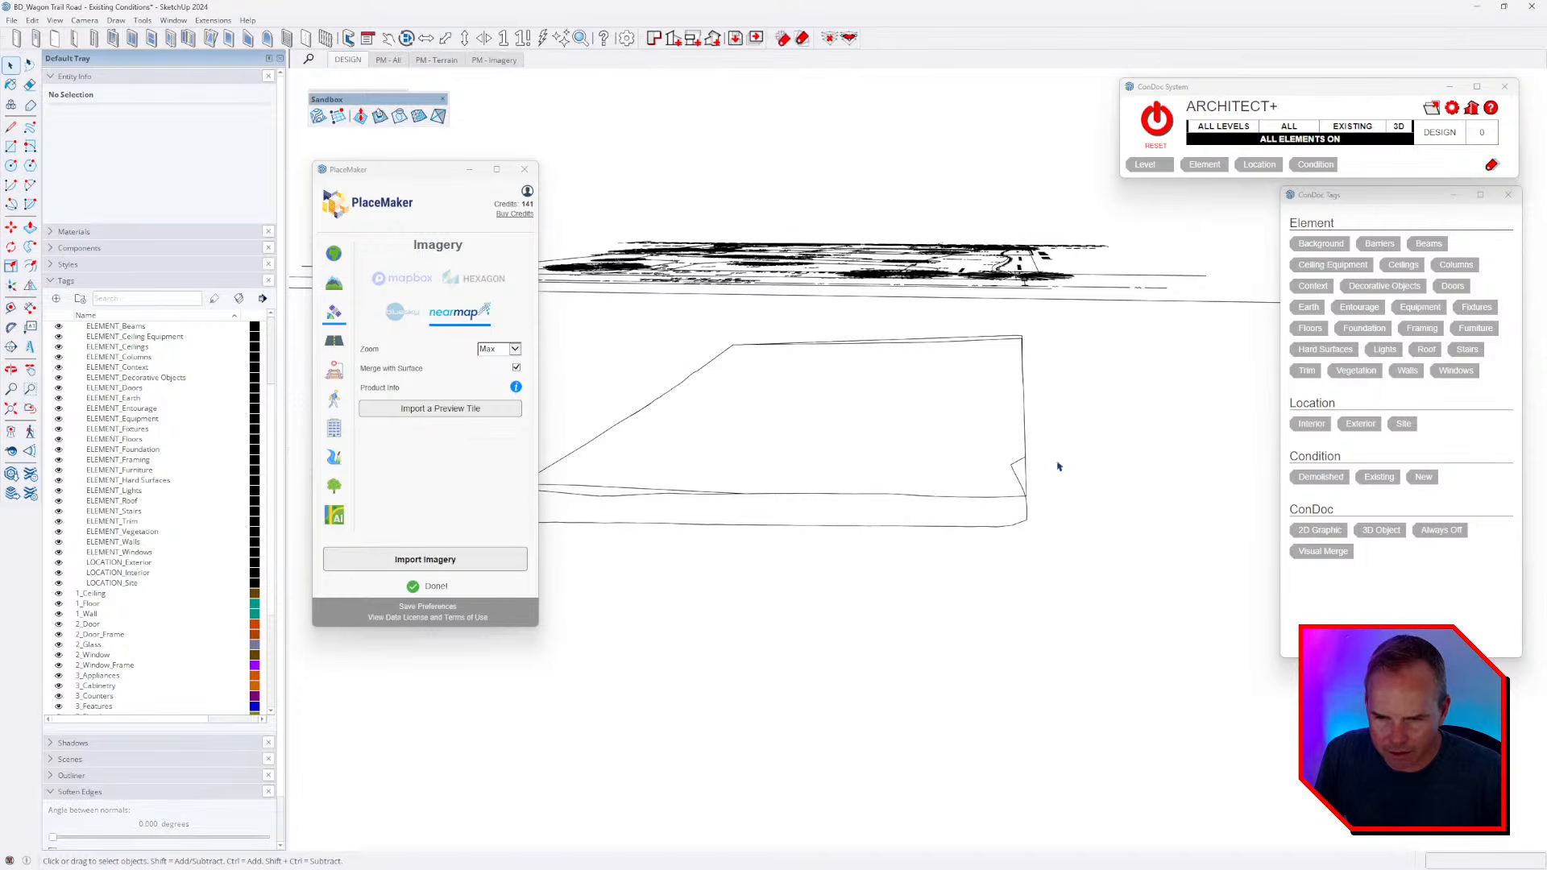
# - Reset the ConDoc display to bring the textures back and move the central terrain group 100' straight down, clear of the large terrain
pyautogui.click(1141, 117)
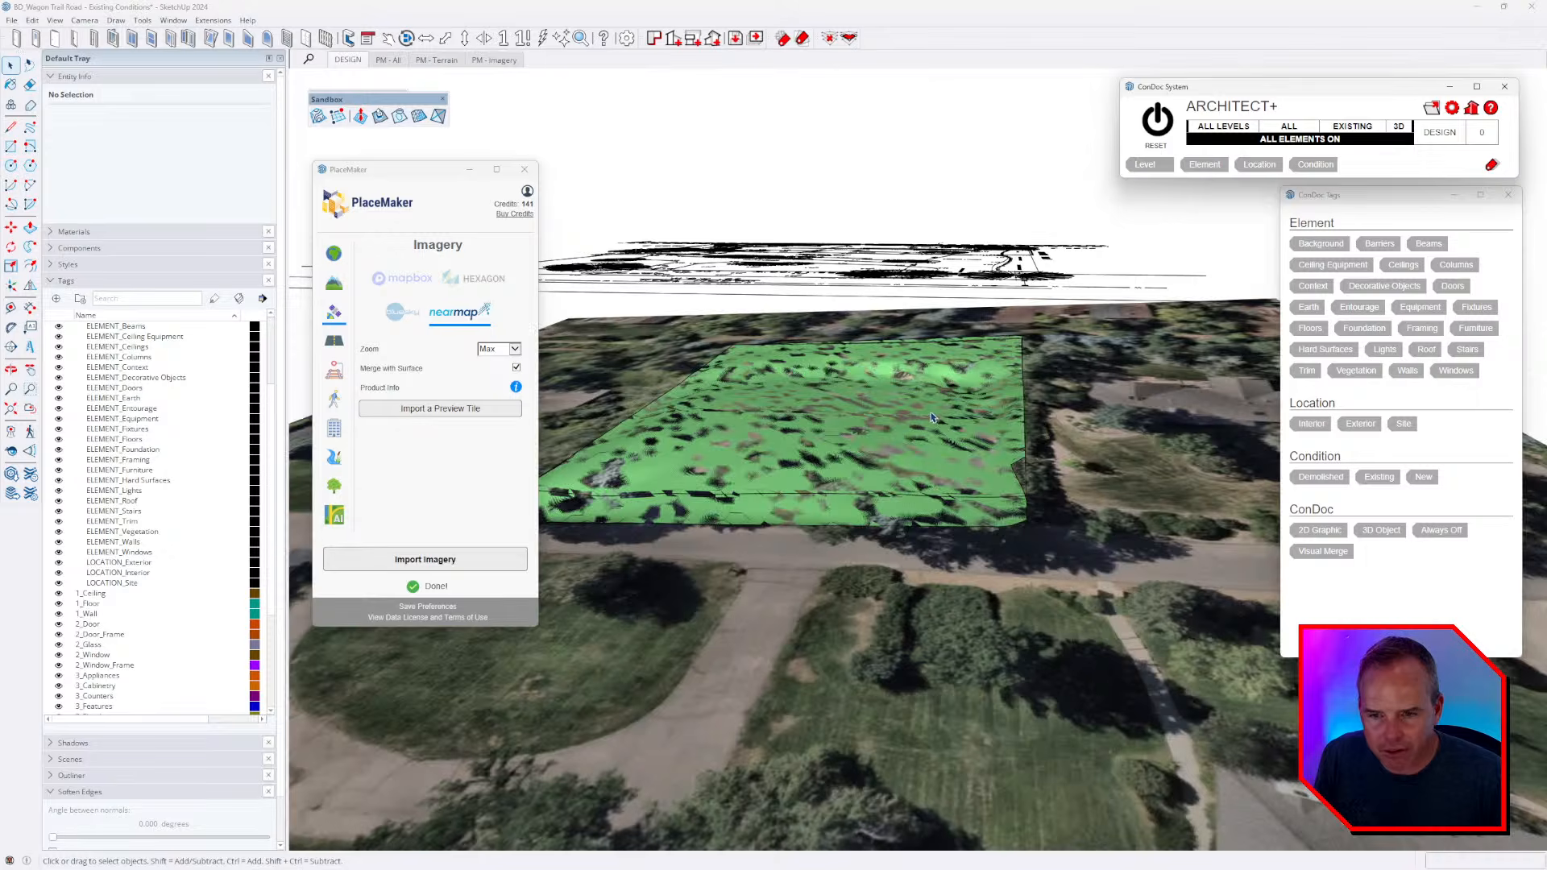
pyautogui.moveTo(815, 467); pyautogui.dragTo(649, 539, button='middle')
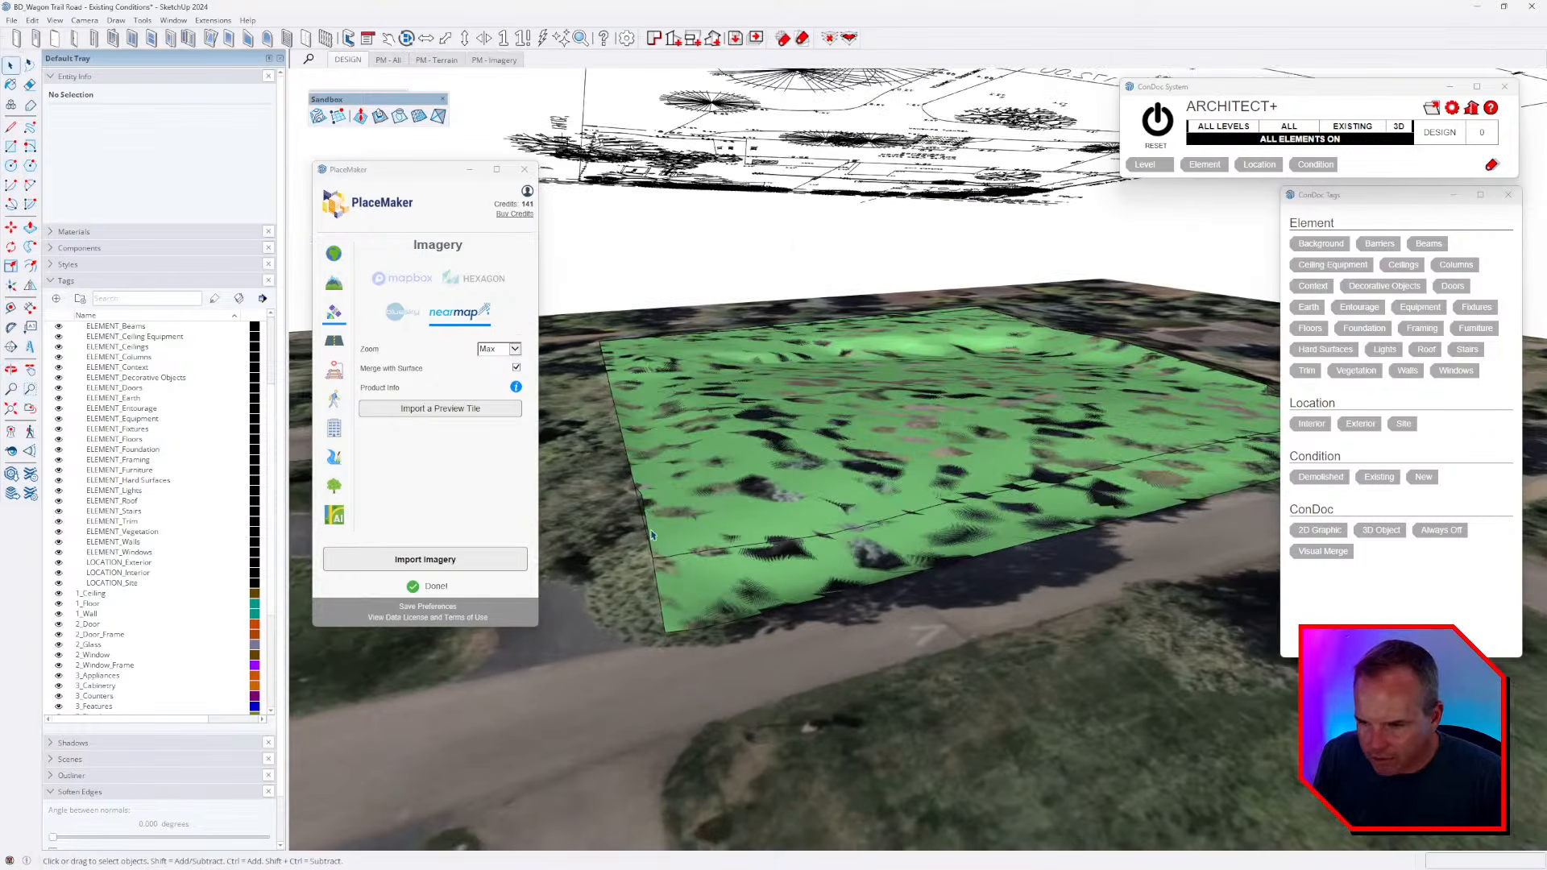
pyautogui.moveTo(656, 500); pyautogui.dragTo(838, 389, button='middle')
pyautogui.press('m')
pyautogui.click(846, 377)
pyautogui.write("100'")
pyautogui.press('Return')
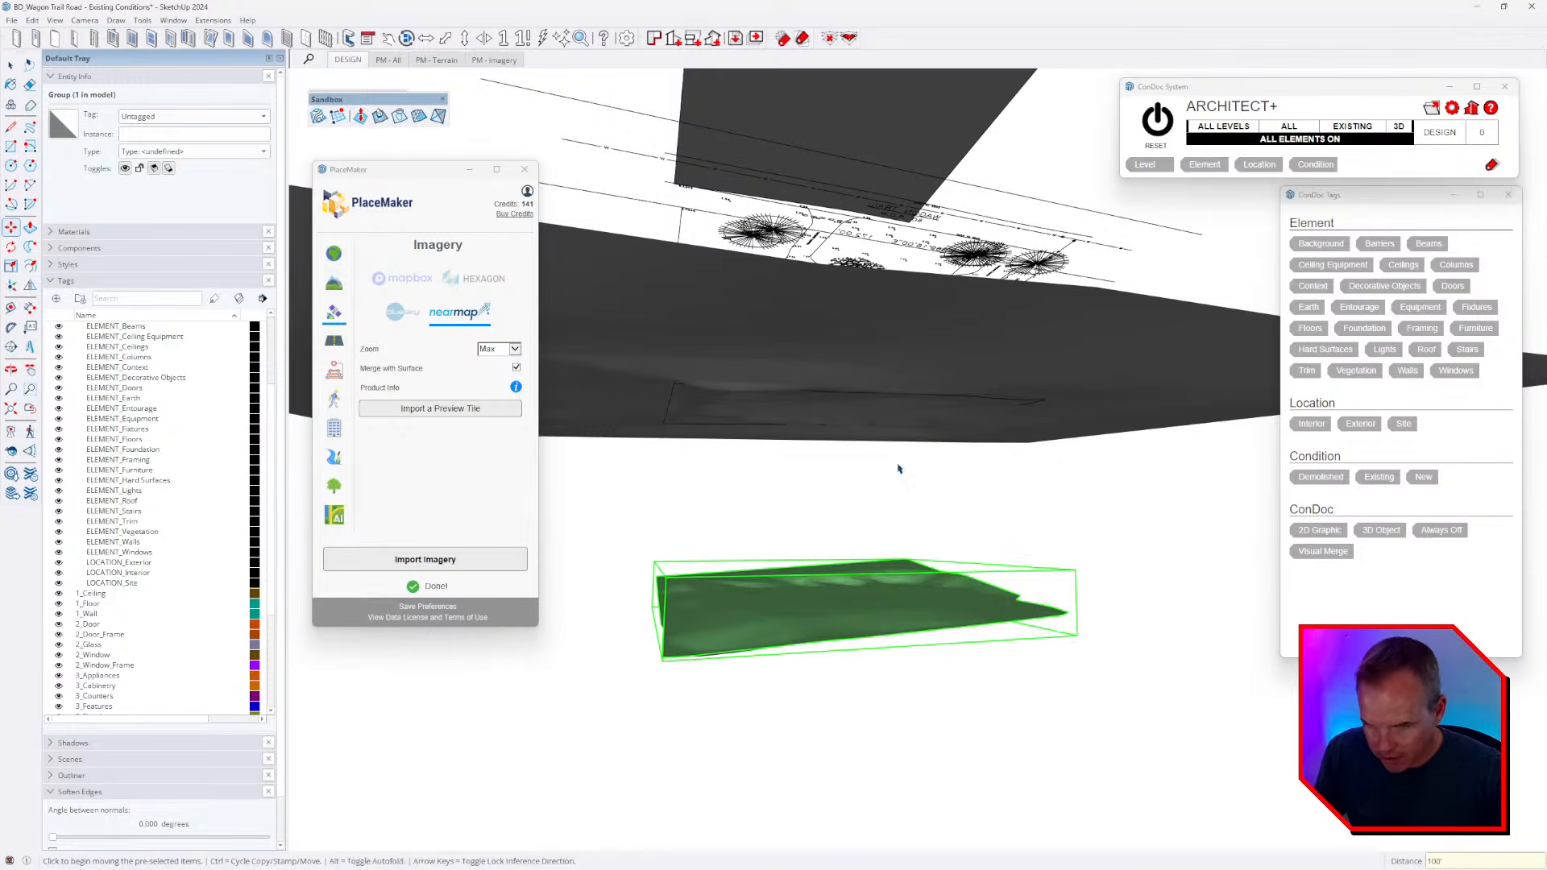
# - Inside the large terrain group, place the site rectangle above the terrain and explode it into loose geometry
pyautogui.press('space')
pyautogui.moveTo(870, 417); pyautogui.dragTo(999, 473, button='middle')
pyautogui.scroll(-6, 999, 473)
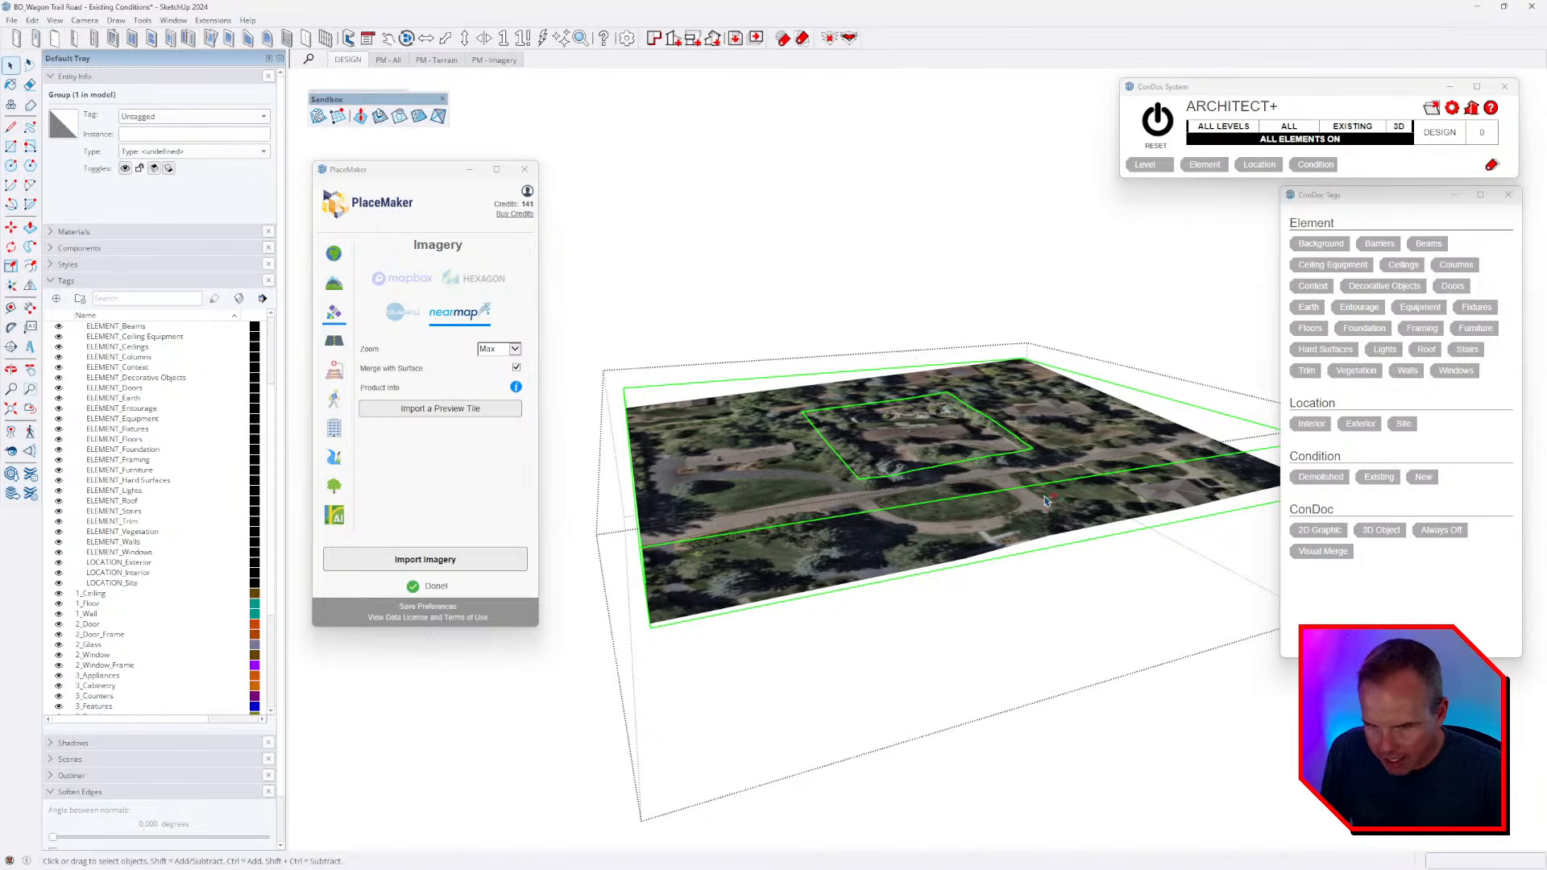
pyautogui.moveTo(1039, 466); pyautogui.dragTo(890, 509, button='middle')
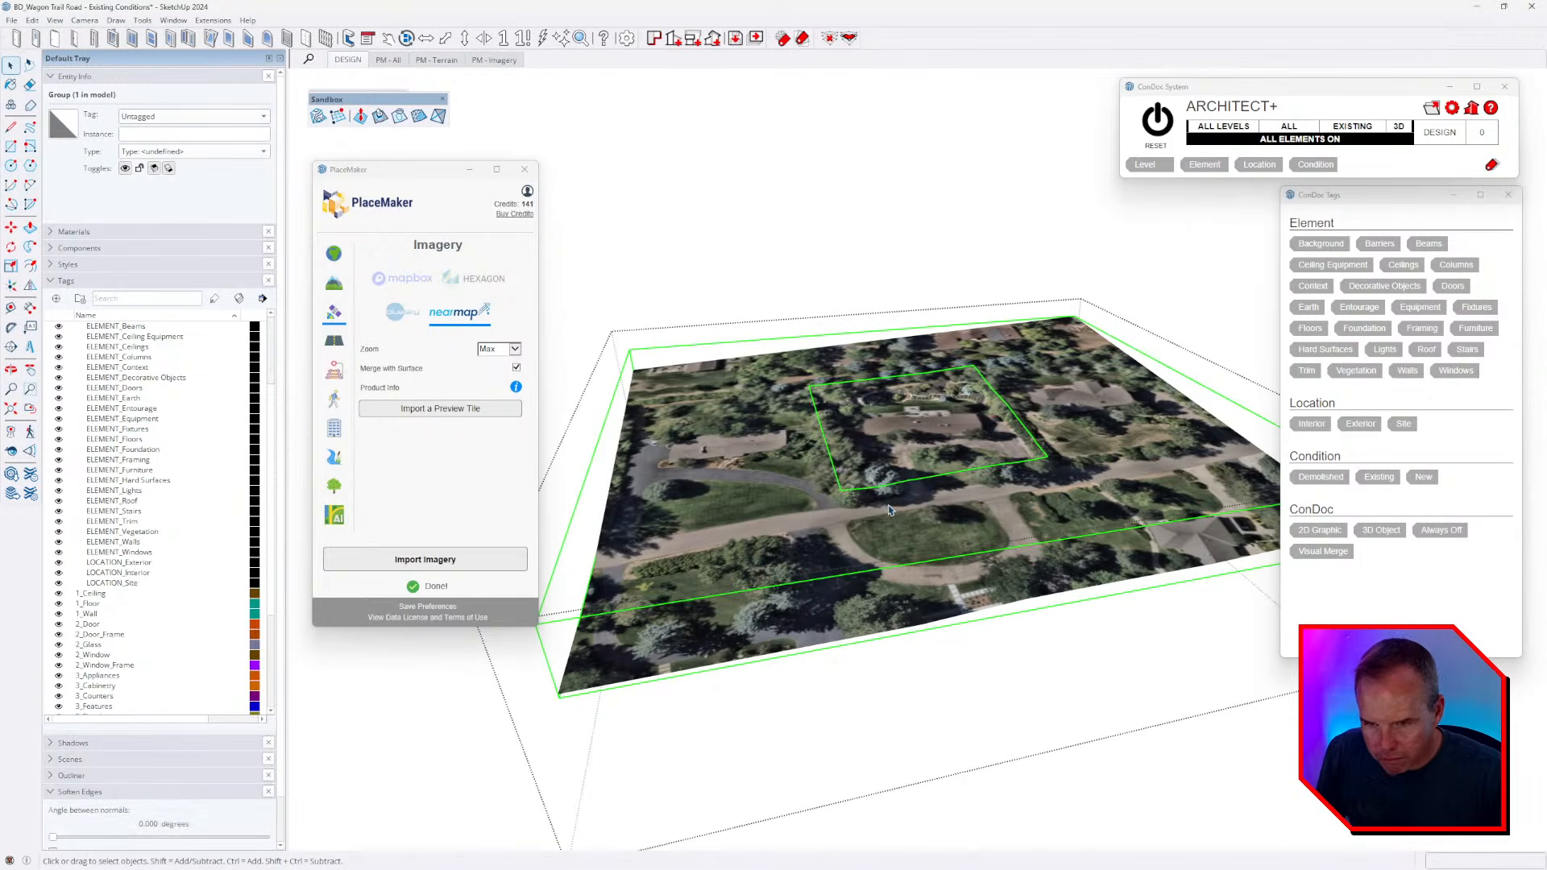
pyautogui.moveTo(1008, 495)
pyautogui.mouseDown(button='middle')
pyautogui.moveTo(1004, 481)
pyautogui.moveTo(1035, 492)
pyautogui.mouseUp(button='middle')
pyautogui.hotkey('shift', 'e')
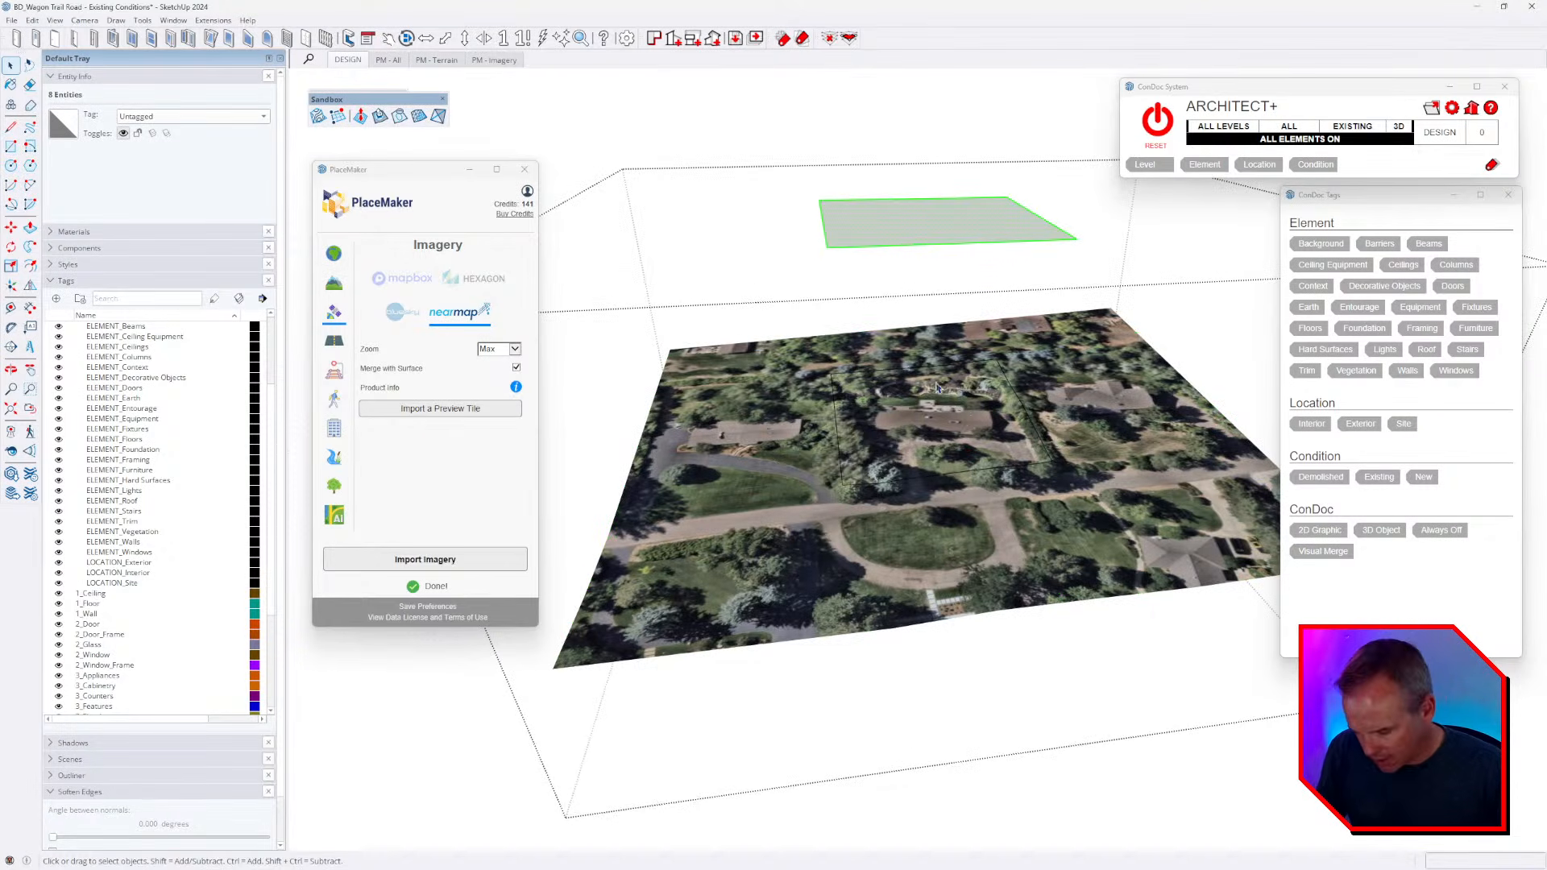
# - Push/pull the rectangle's face down through the terrain by about 441 ft to form a tall box
pyautogui.moveTo(946, 393); pyautogui.dragTo(898, 311, button='middle')
pyautogui.press('p')
pyautogui.click(901, 266)
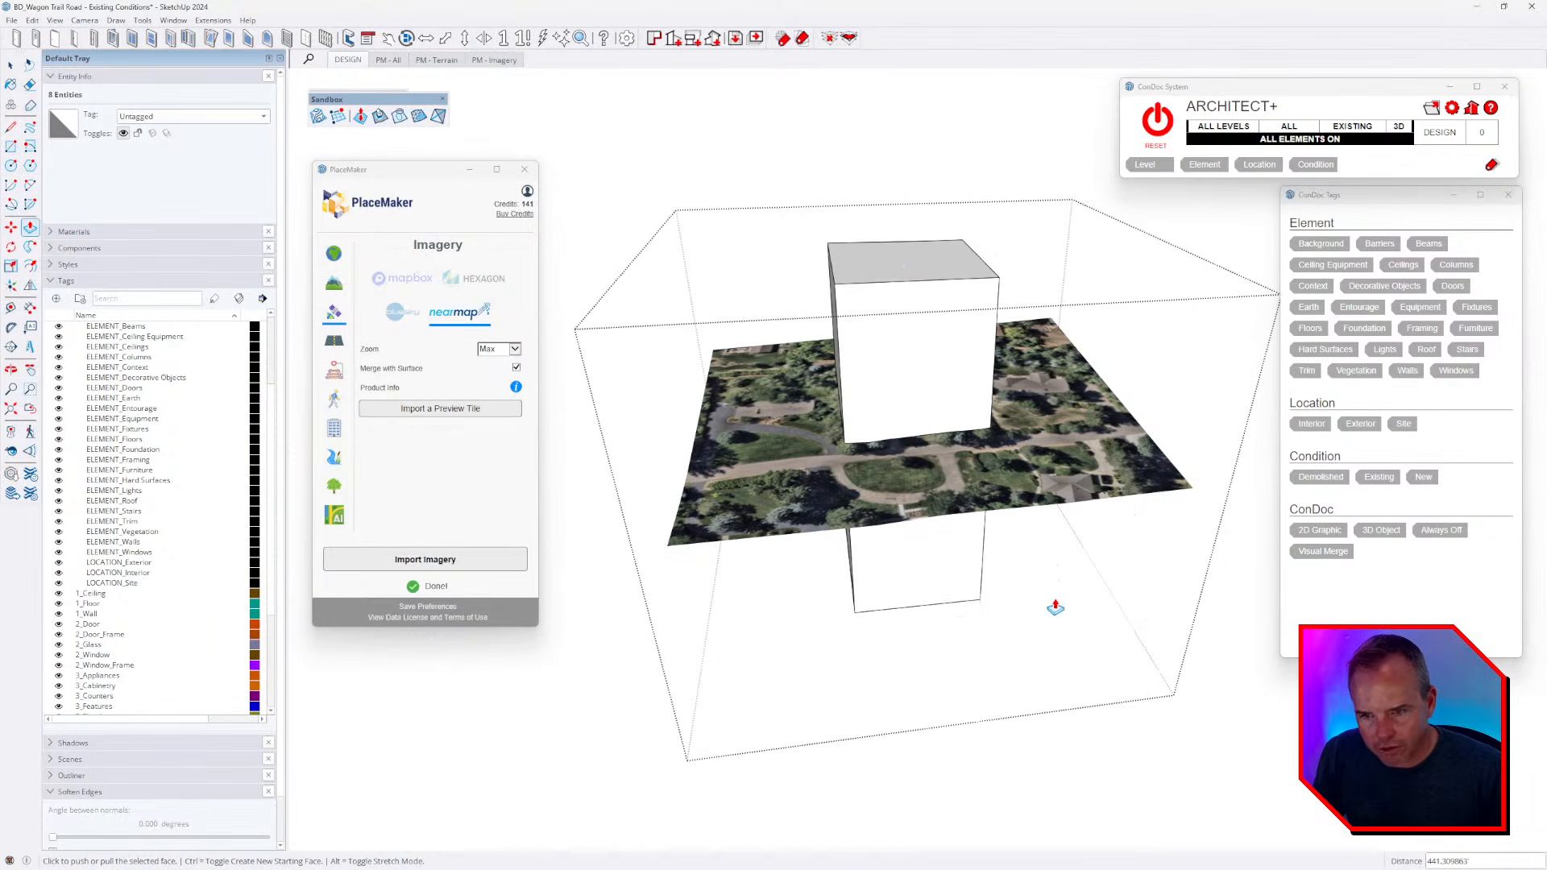
pyautogui.click(1052, 580)
# - Select everything in the terrain group and intersect the faces with the selection
pyautogui.press('space')
pyautogui.hotkey('ctrl', 'a')
pyautogui.rightClick(918, 360)
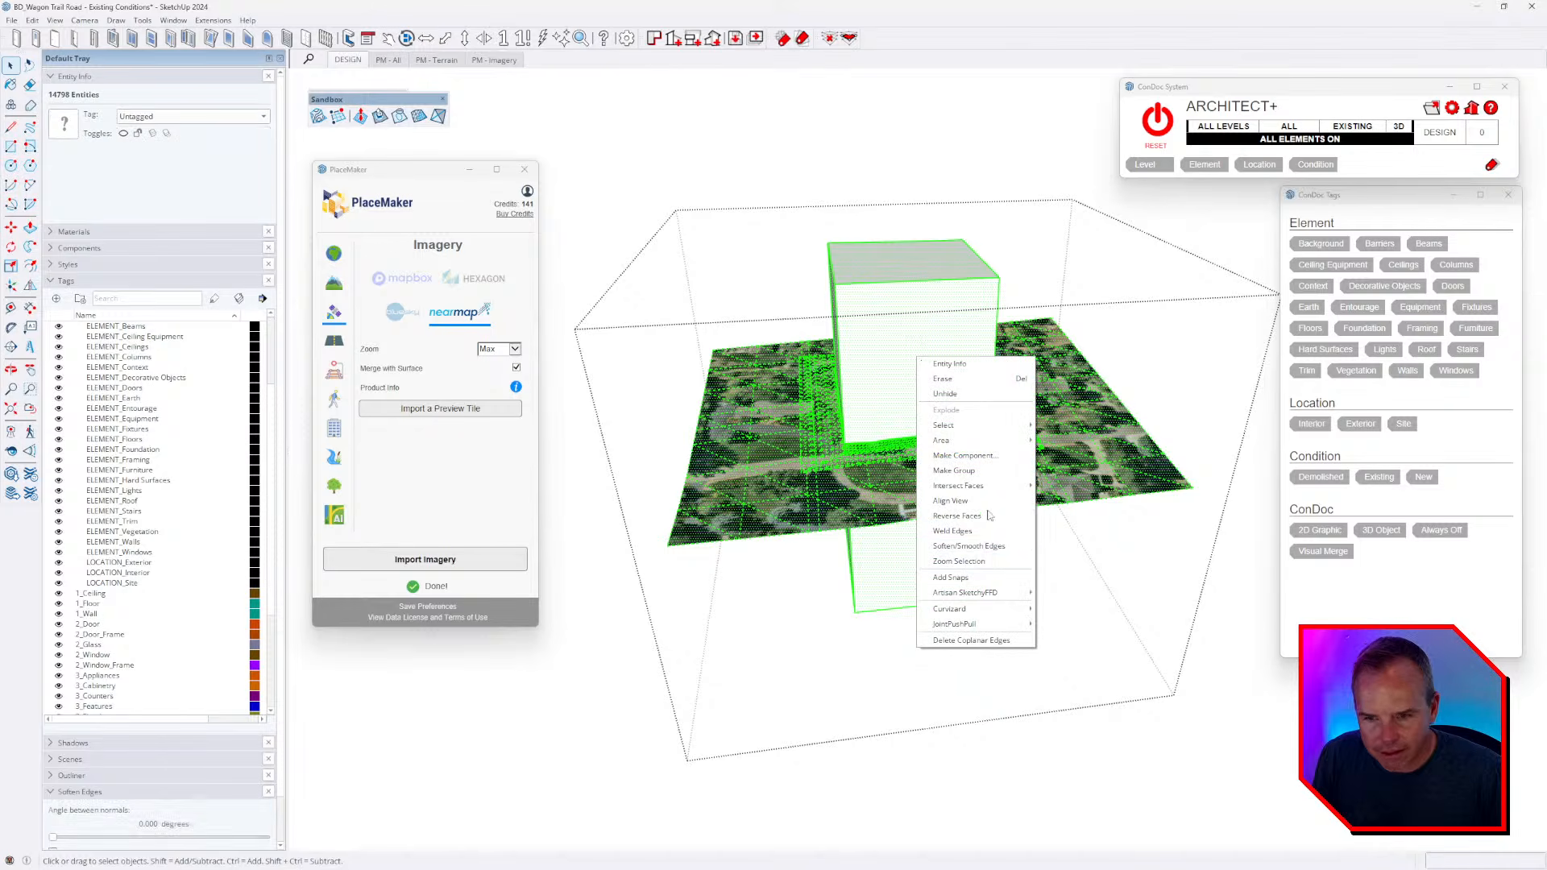
pyautogui.moveTo(982, 488)
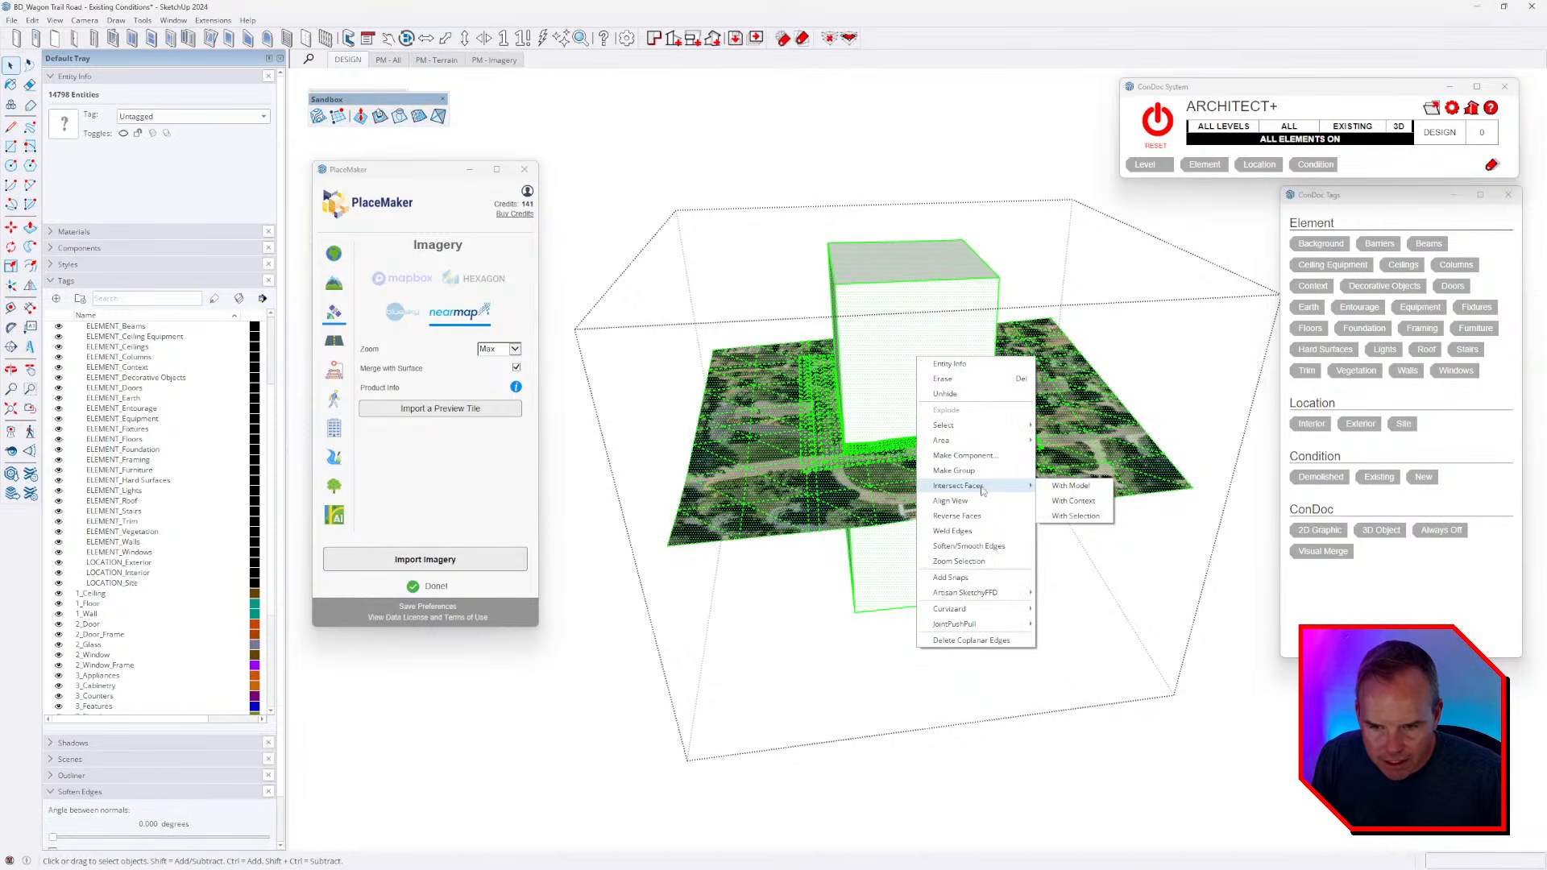
pyautogui.click(1076, 516)
# - Clear the selection after the intersection and delete the part of the box standing above the terrain
pyautogui.hotkey('ctrl', 't')
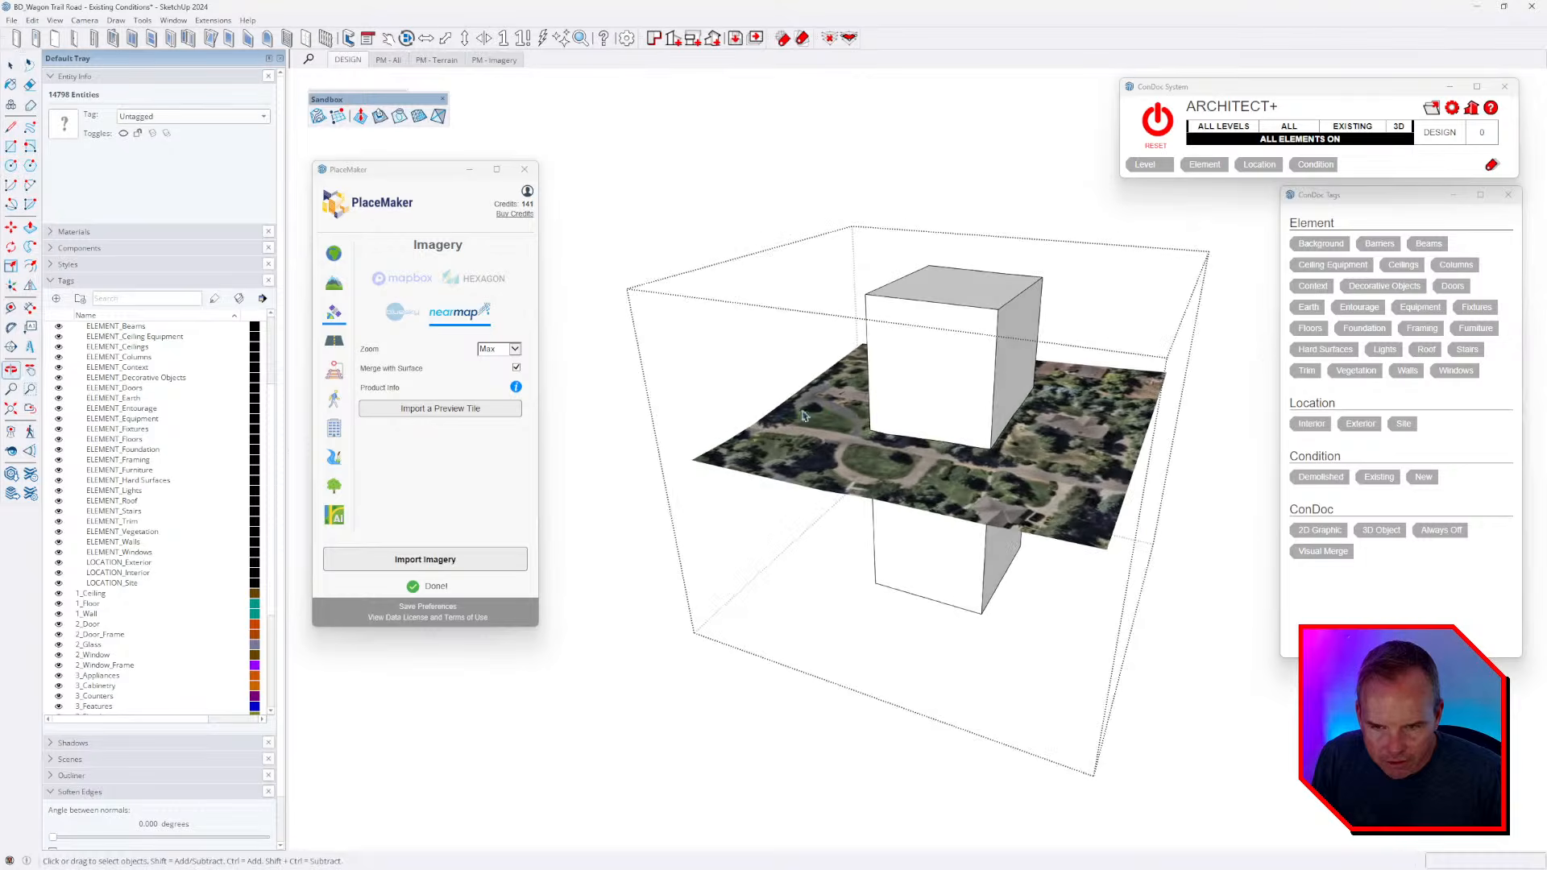
pyautogui.scroll(5, 959, 411)
pyautogui.scroll(-5, 942, 409)
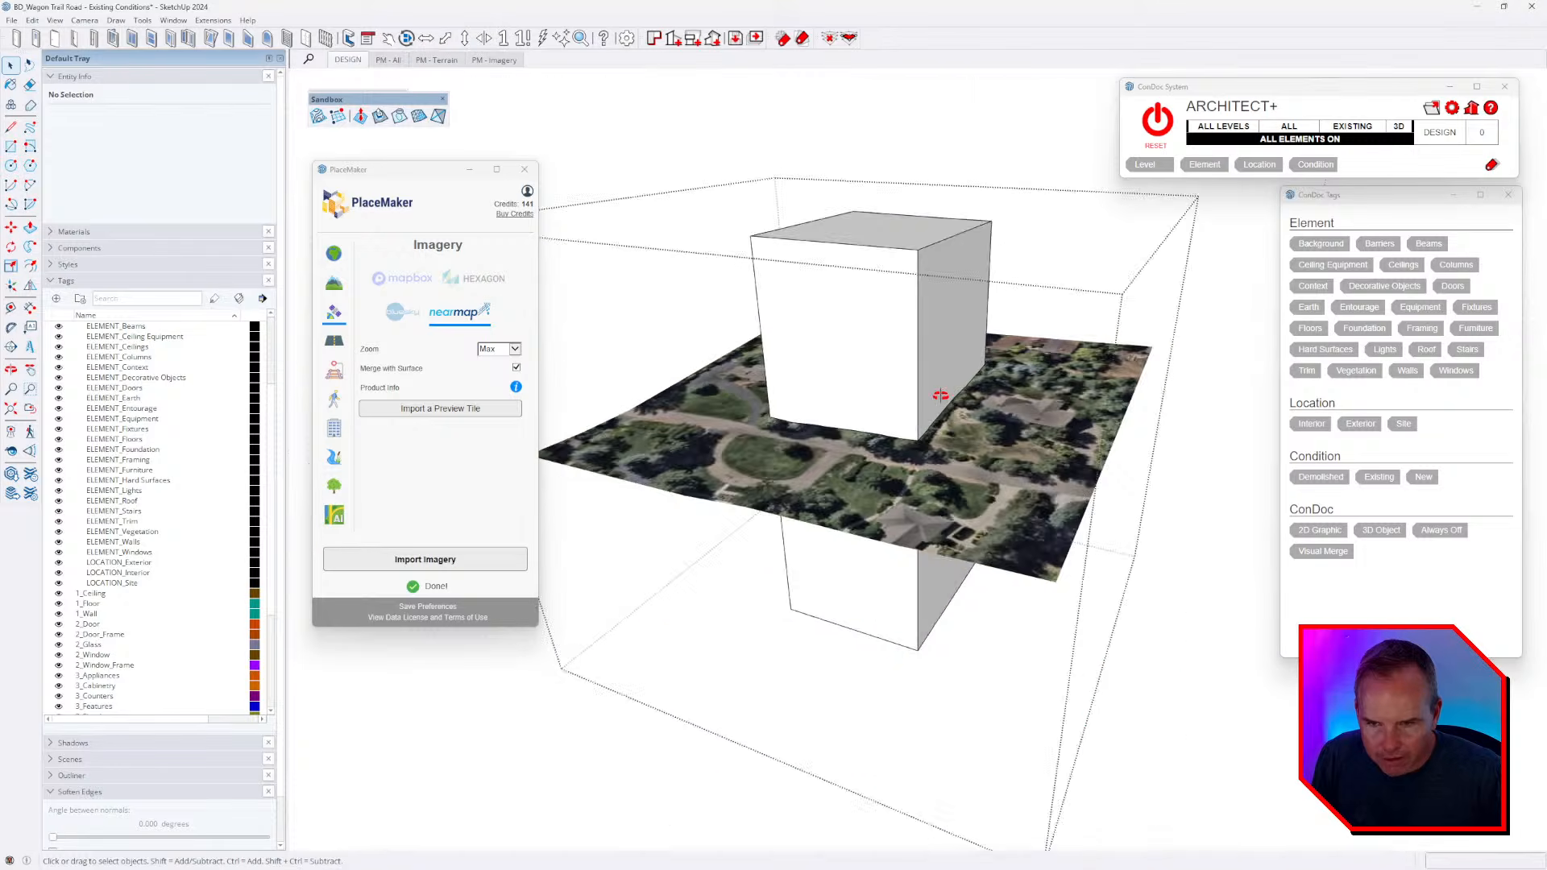
pyautogui.moveTo(943, 409); pyautogui.dragTo(1046, 296, button='middle')
pyautogui.moveTo(1047, 295); pyautogui.dragTo(661, 213)
pyautogui.press('Delete')
# - Delete the part of the box hanging below the terrain, leaving only the cut site outline in the surface
pyautogui.moveTo(874, 322); pyautogui.dragTo(957, 477, button='middle')
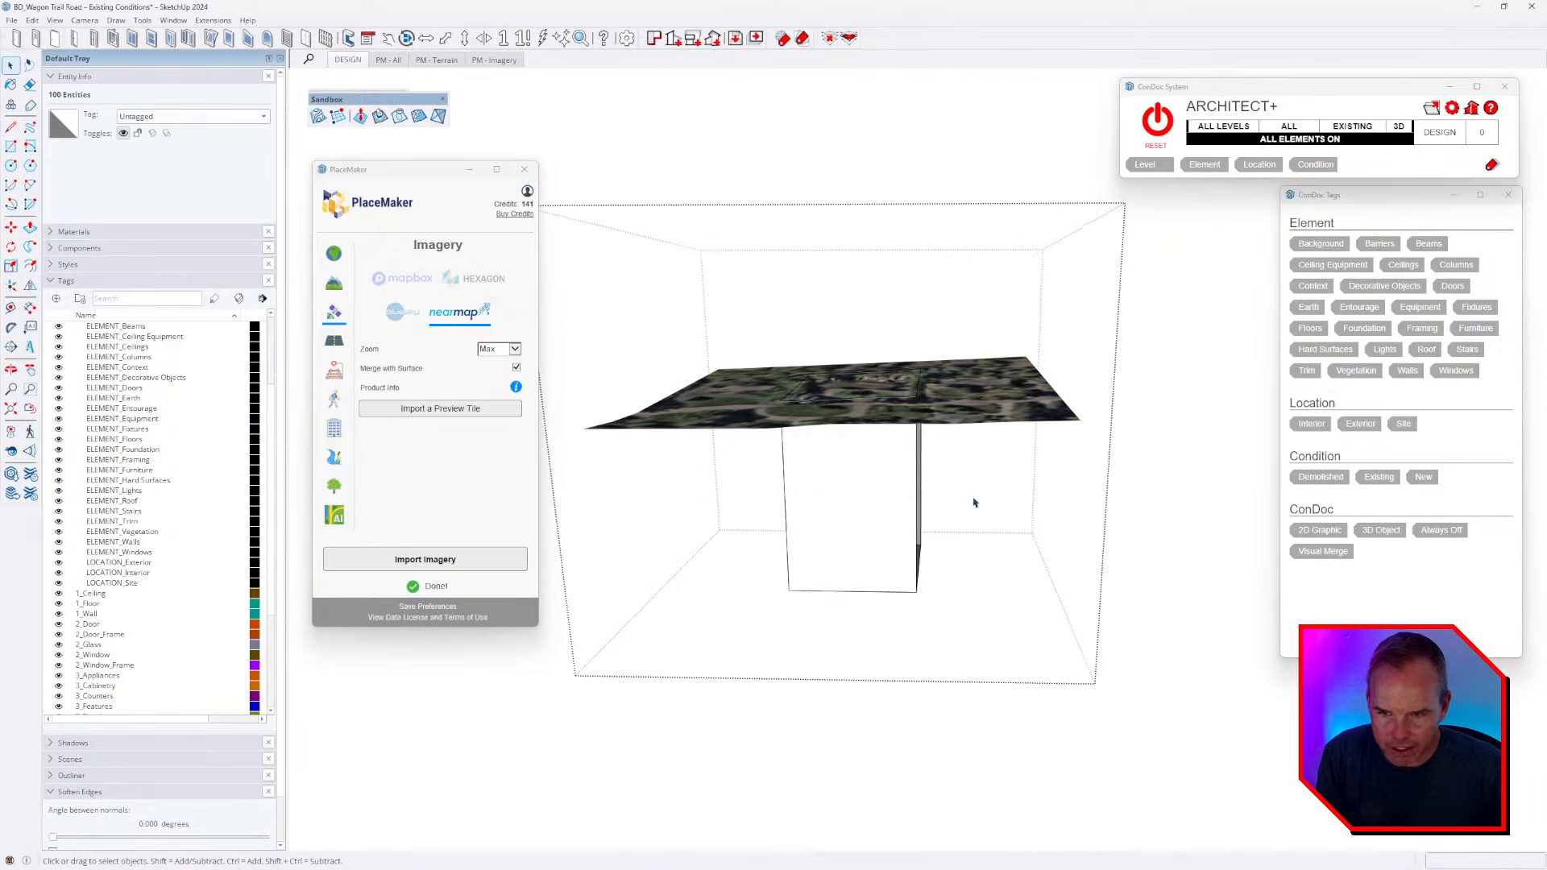
pyautogui.scroll(3, 890, 439)
pyautogui.moveTo(878, 380); pyautogui.dragTo(936, 543, button='middle')
pyautogui.click(902, 410)
# - Show the hidden geometry and examine how the cut site outline meets the terrain triangles near the driveway
pyautogui.scroll(4, 903, 411)
pyautogui.scroll(2, 936, 543)
pyautogui.scroll(2, 1039, 500)
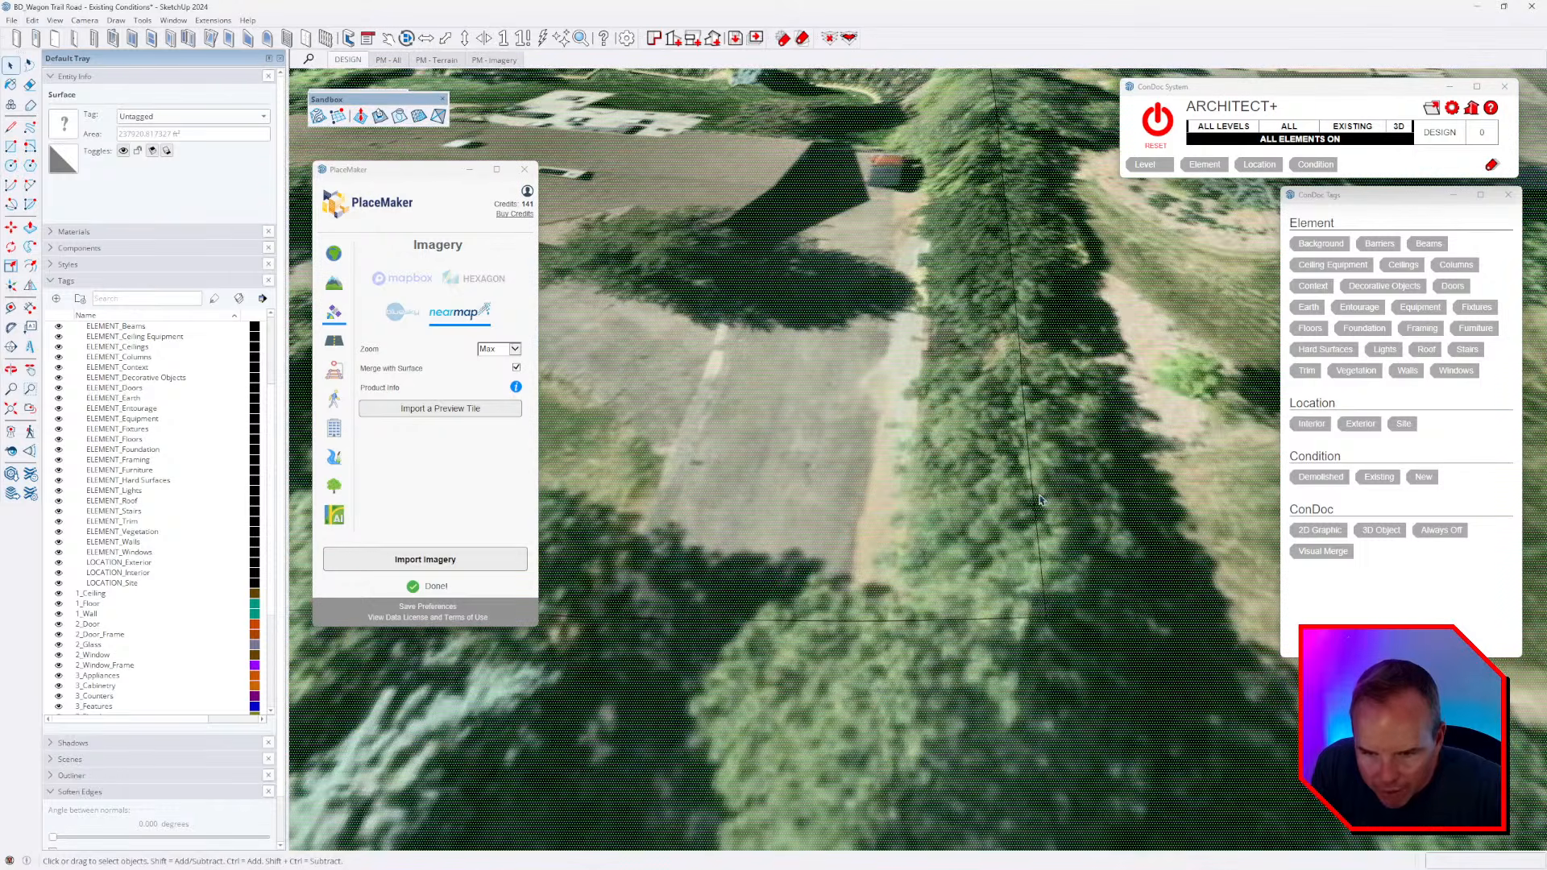
pyautogui.moveTo(1037, 542); pyautogui.dragTo(1028, 612, button='middle')
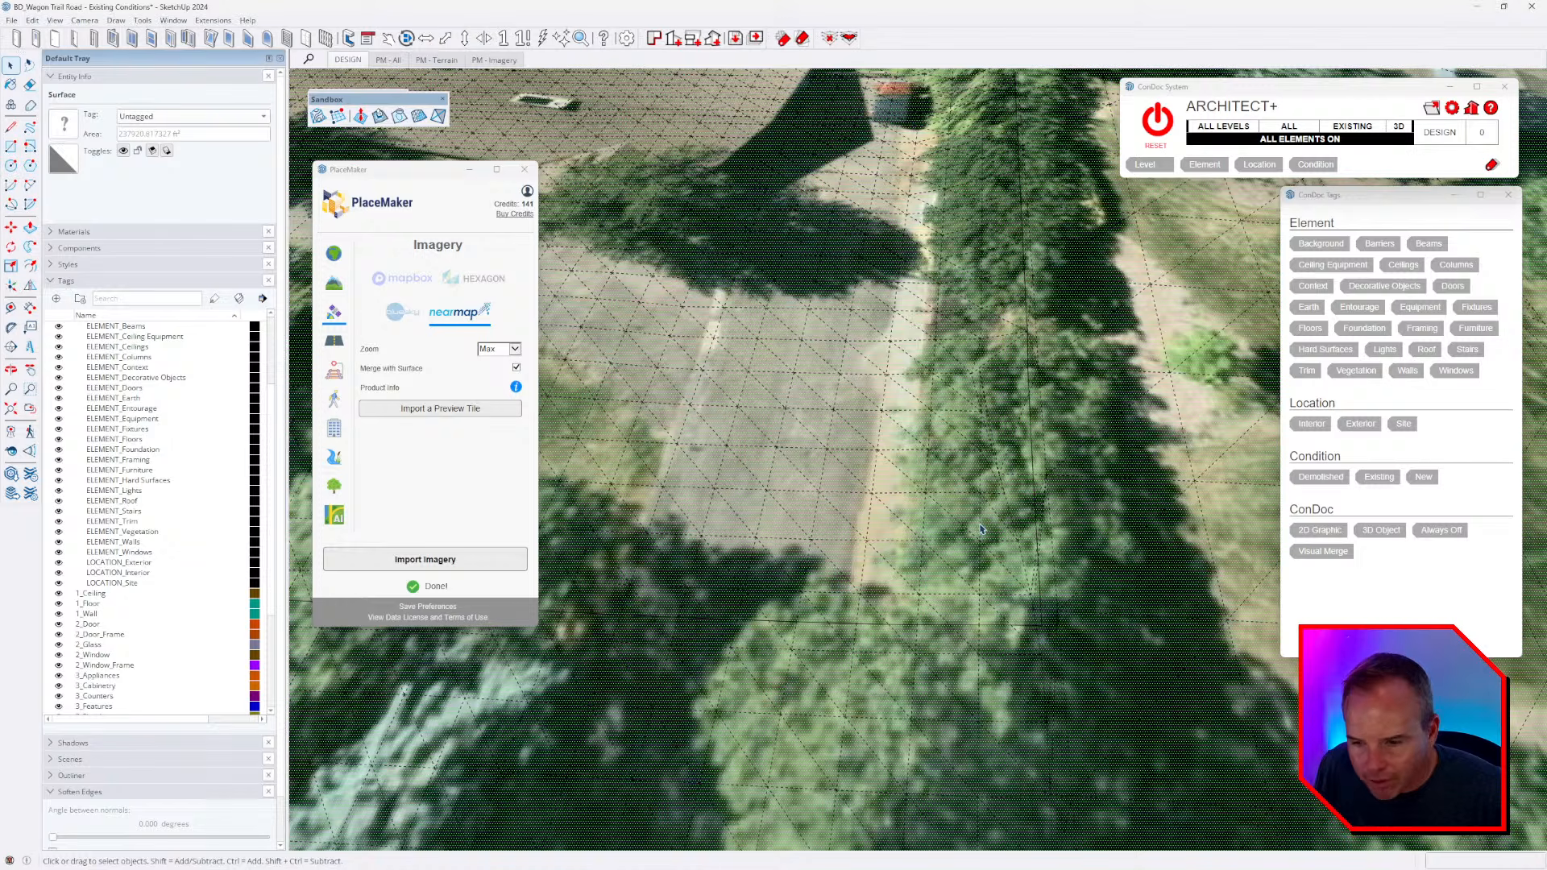
pyautogui.moveTo(993, 503); pyautogui.dragTo(981, 566, button='middle')
pyautogui.scroll(3, 996, 299)
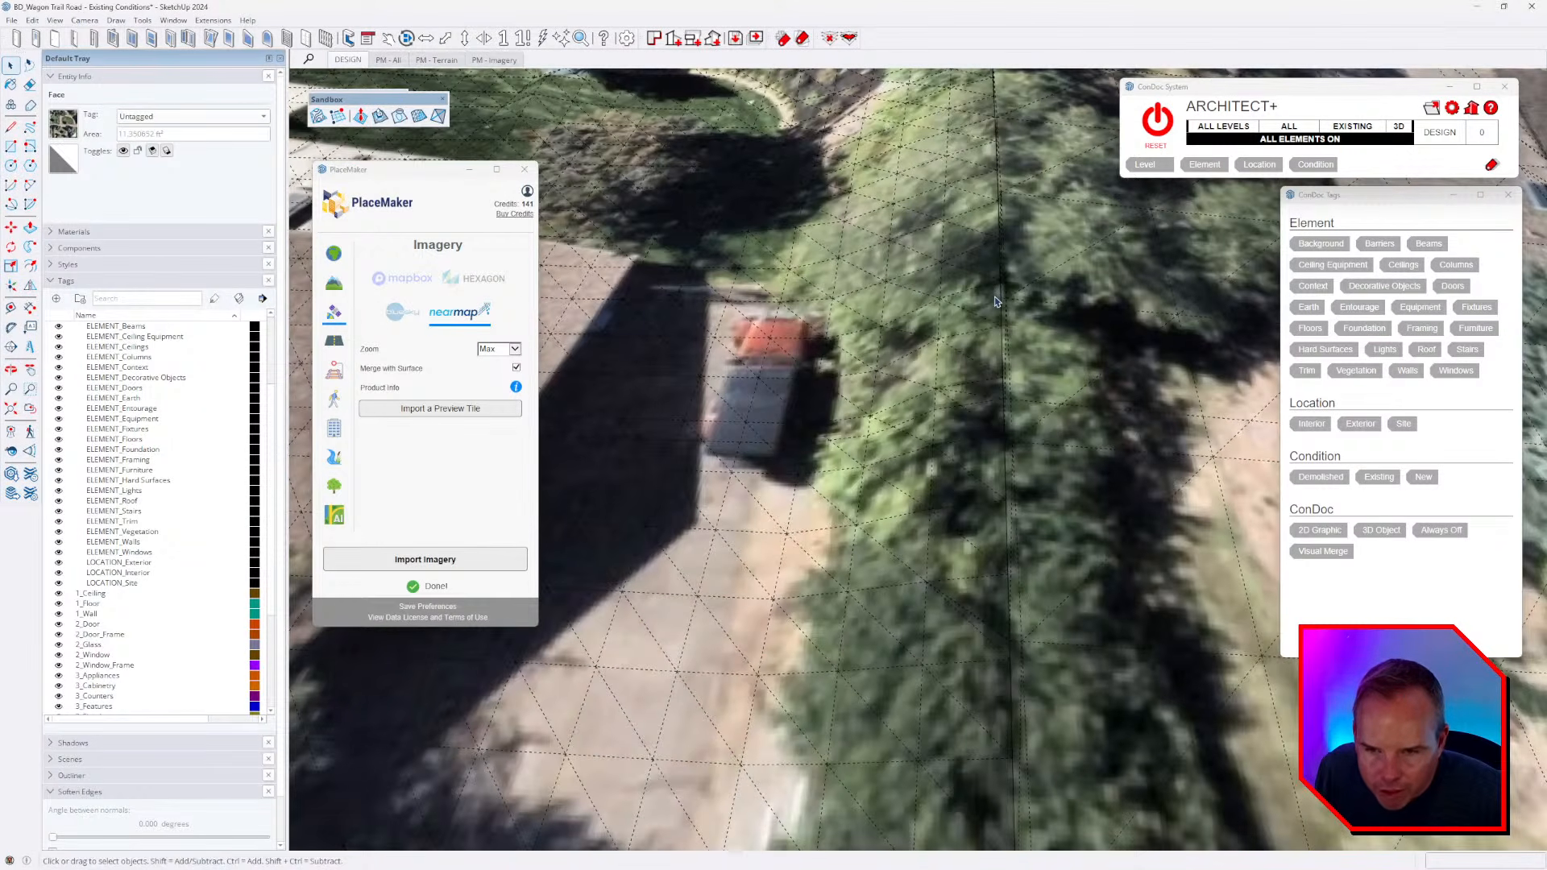
pyautogui.moveTo(996, 300); pyautogui.dragTo(1089, 329, button='middle')
pyautogui.scroll(-3, 1086, 326)
pyautogui.scroll(-8, 1082, 325)
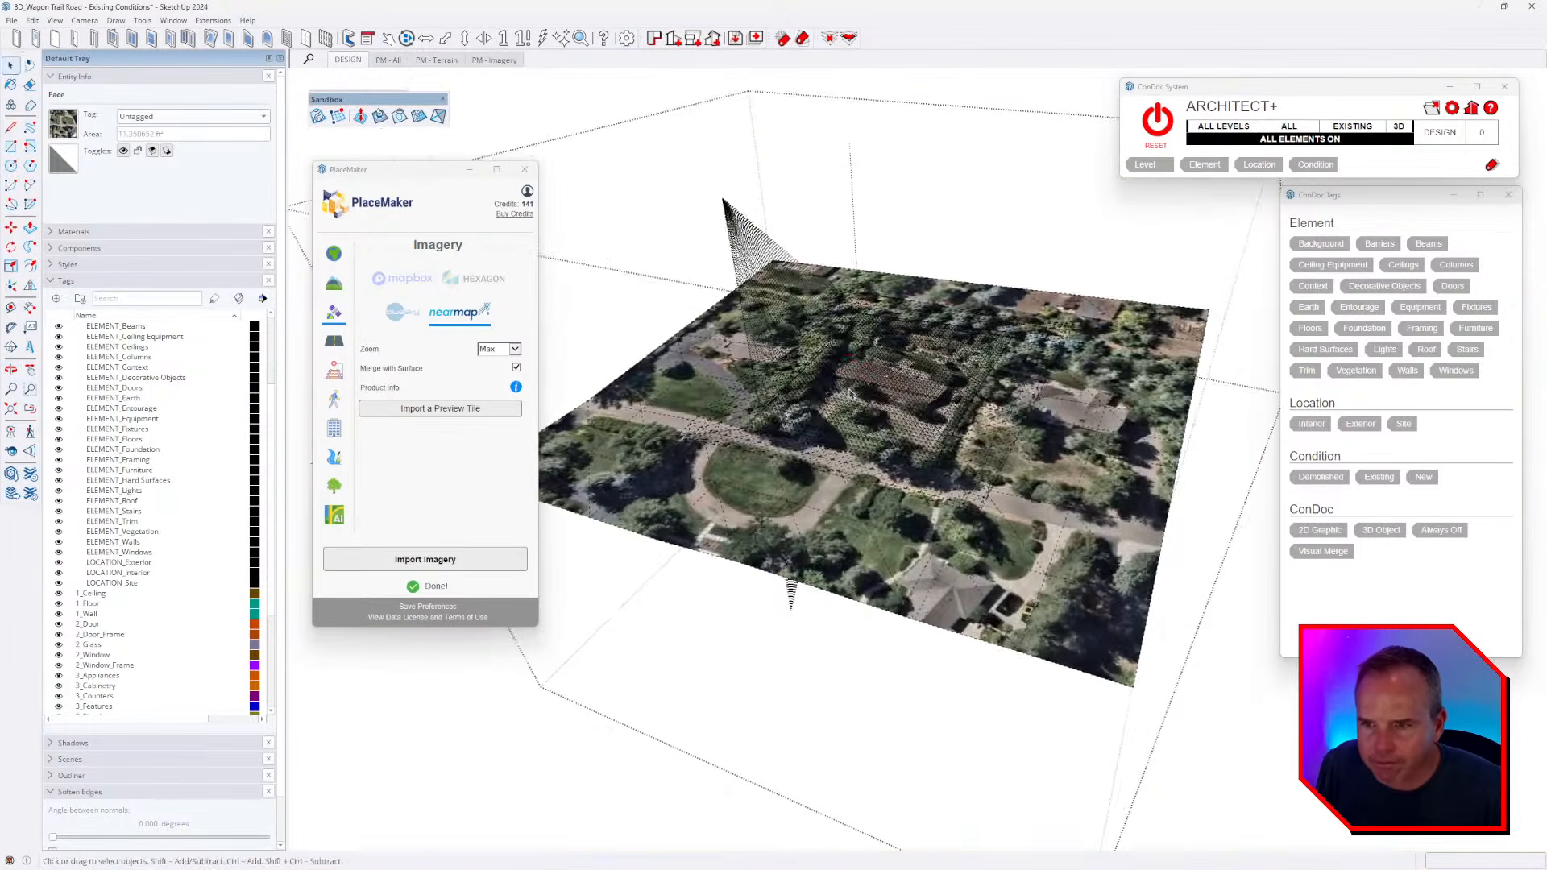
# - Delete the leftover hidden box edges fanning out above and below the terrain, including the remaining vertical edge
pyautogui.moveTo(851, 393); pyautogui.dragTo(852, 217, button='middle')
pyautogui.moveTo(853, 216); pyautogui.dragTo(681, 179)
pyautogui.moveTo(863, 335); pyautogui.dragTo(872, 241, button='middle')
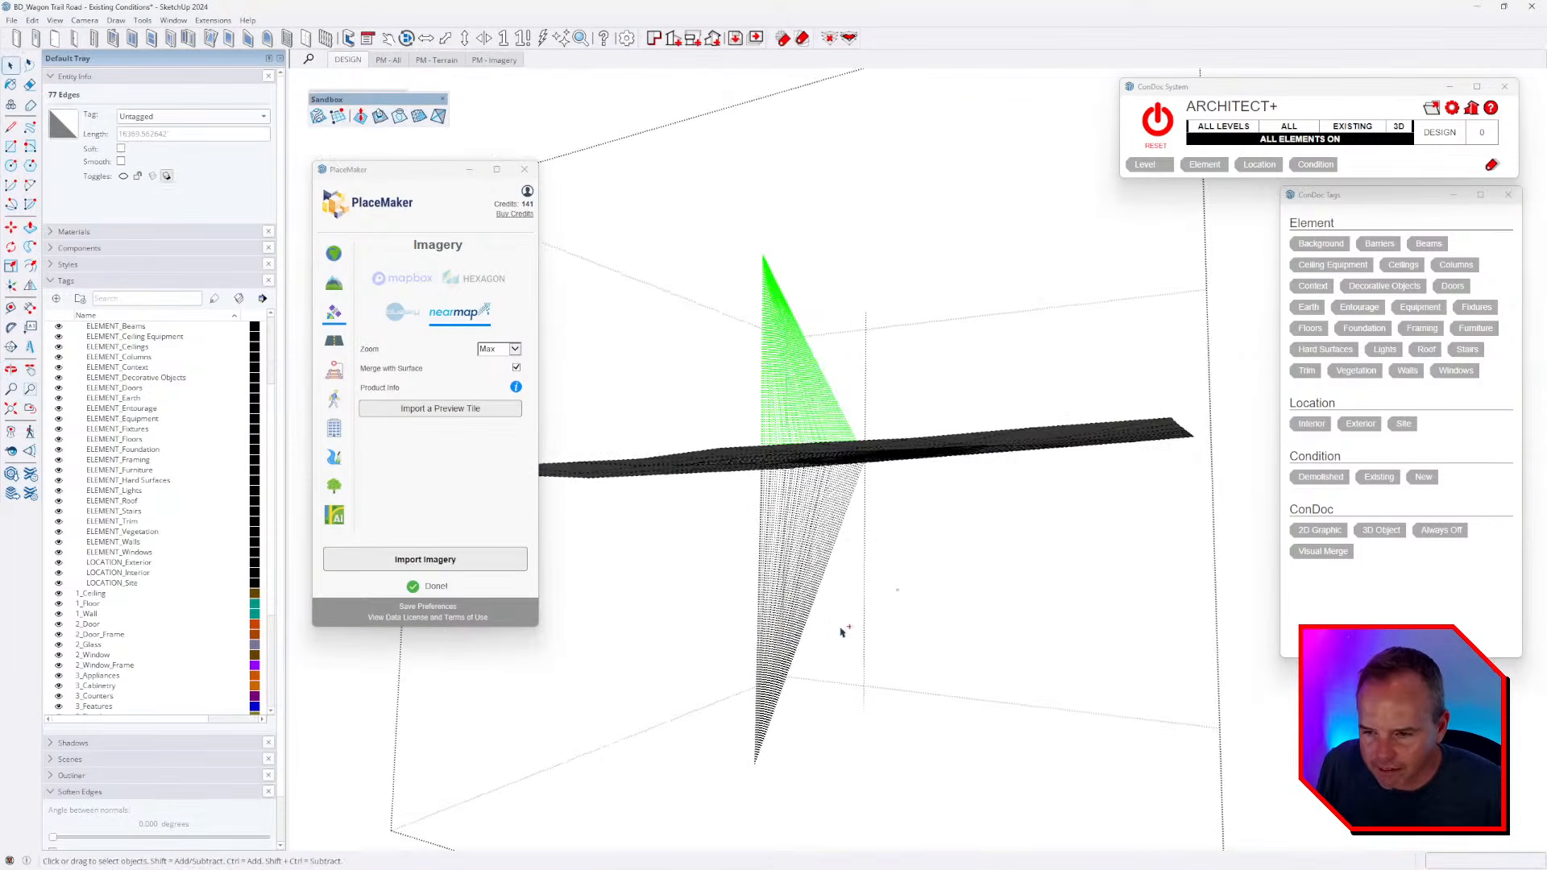
pyautogui.click(846, 503)
pyautogui.moveTo(848, 505); pyautogui.dragTo(918, 546, button='middle')
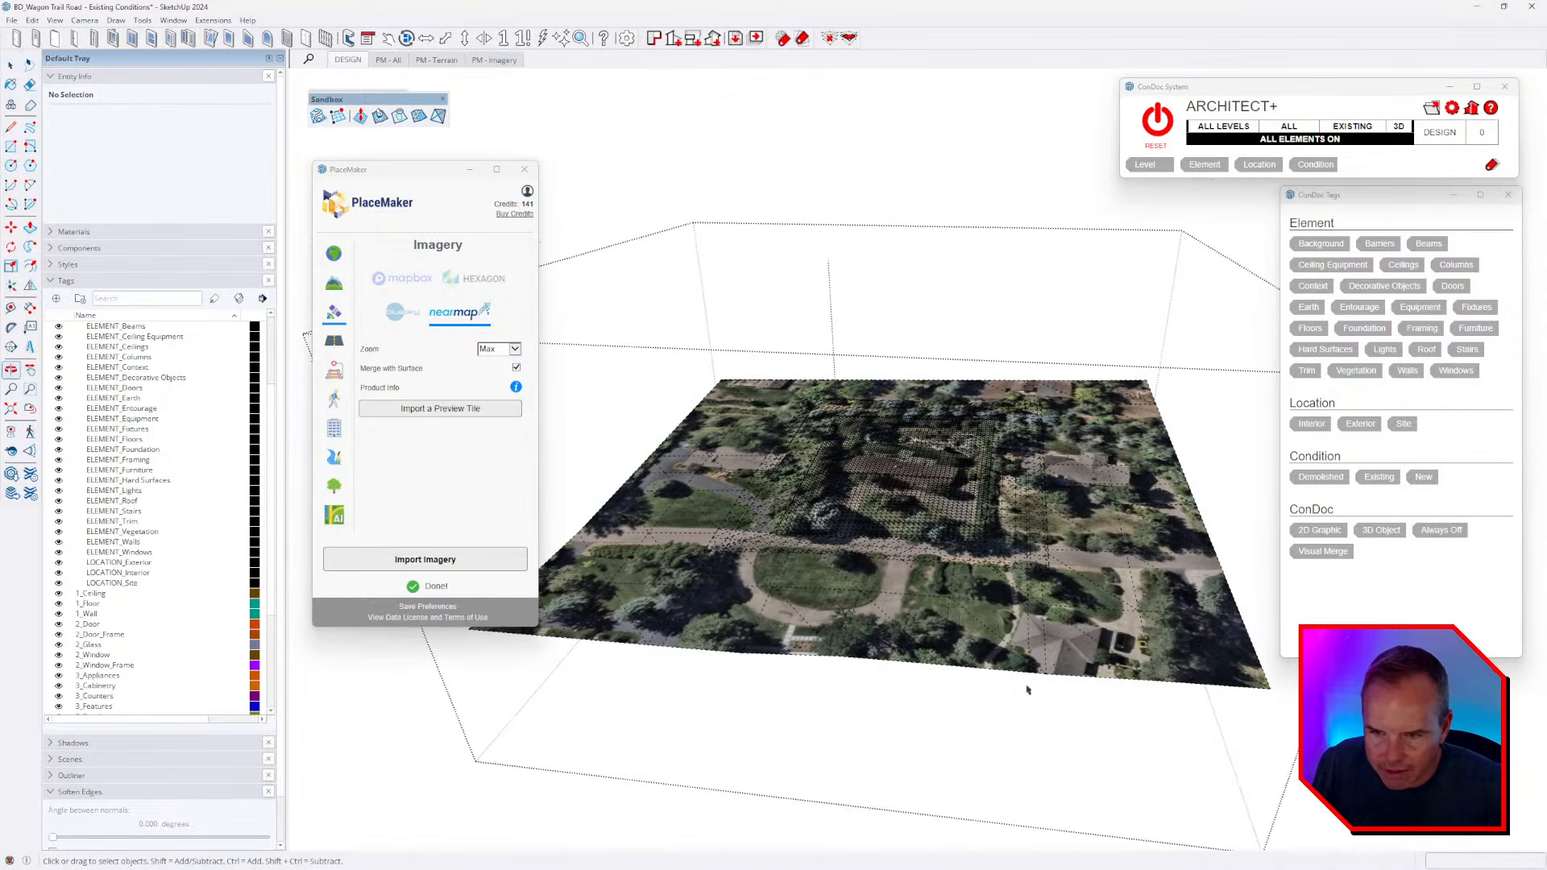
pyautogui.moveTo(730, 249); pyautogui.dragTo(733, 251)
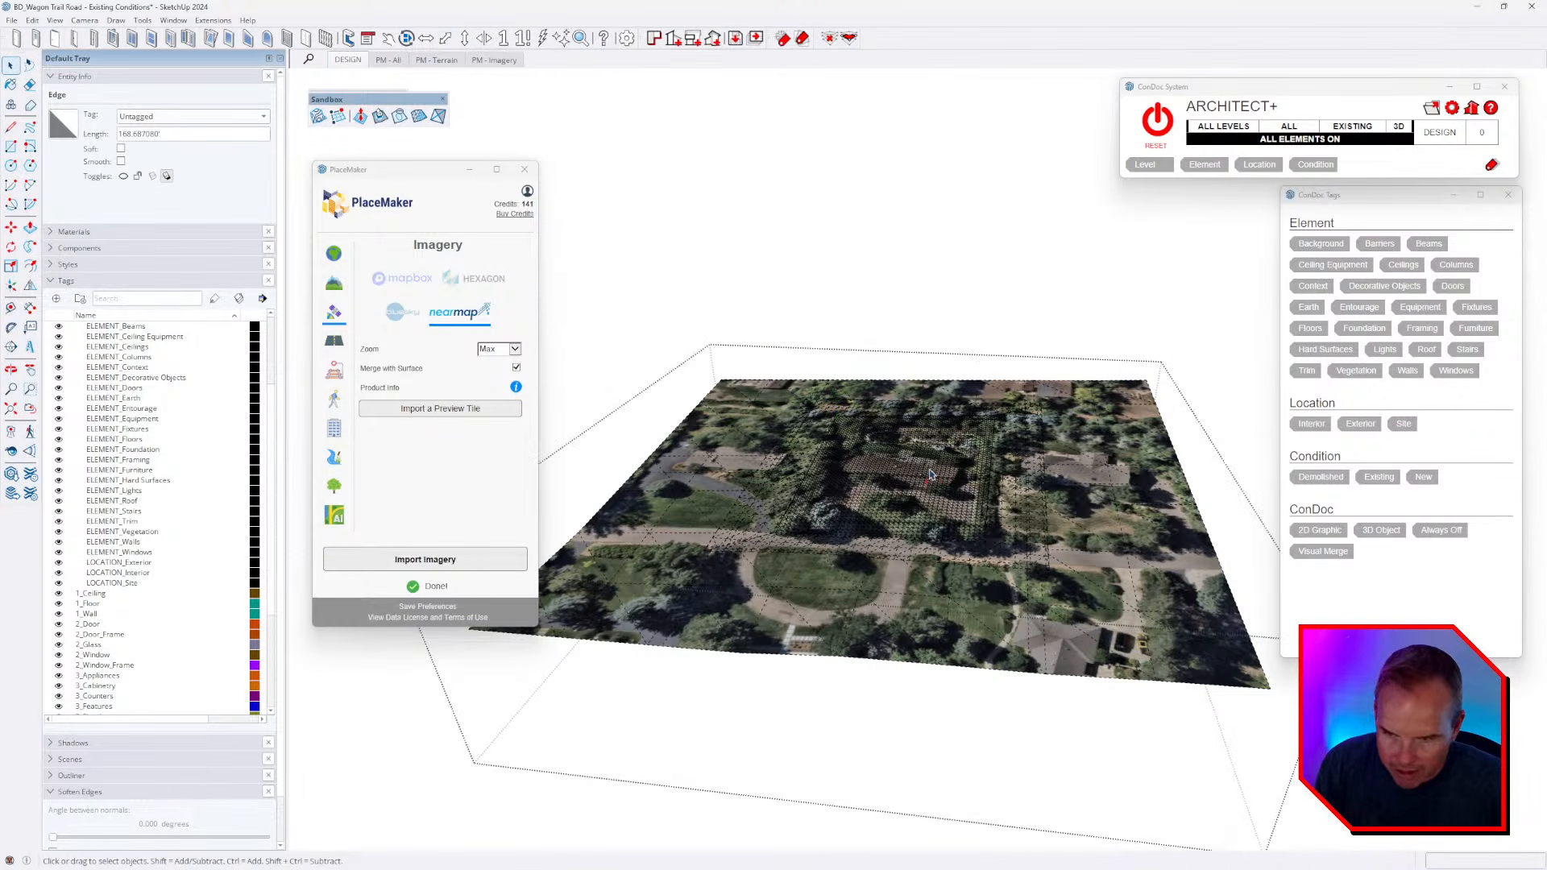
# - With hidden geometry shown, select the first terrain triangles inside the far driveway-side corner of the site outline
pyautogui.click(929, 469)
pyautogui.scroll(3, 942, 508)
pyautogui.click(947, 500)
pyautogui.scroll(5, 959, 496)
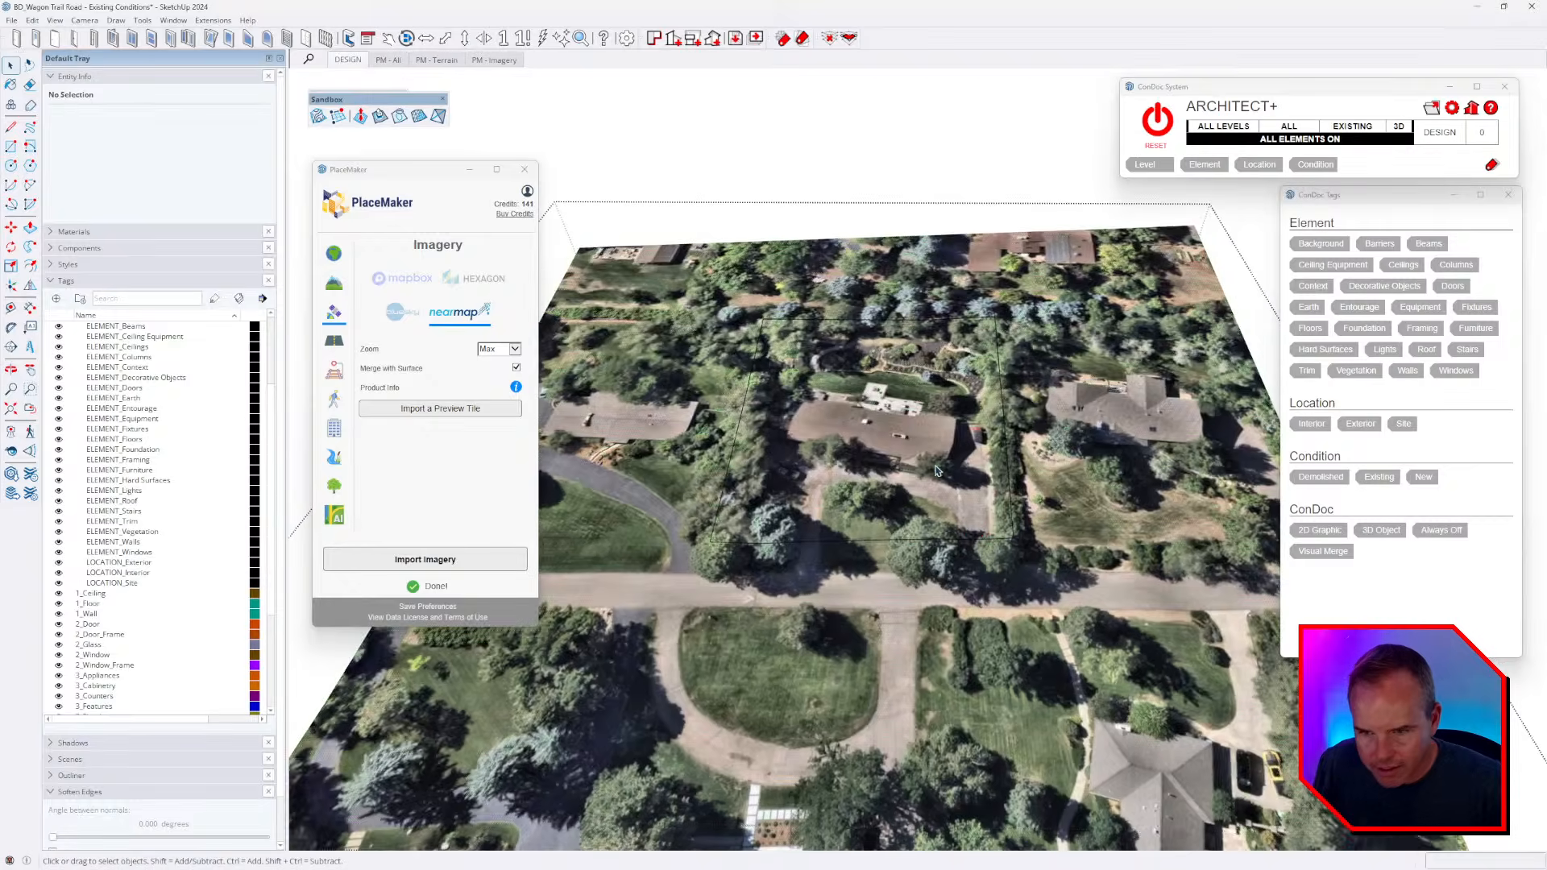
pyautogui.scroll(10, 1009, 489)
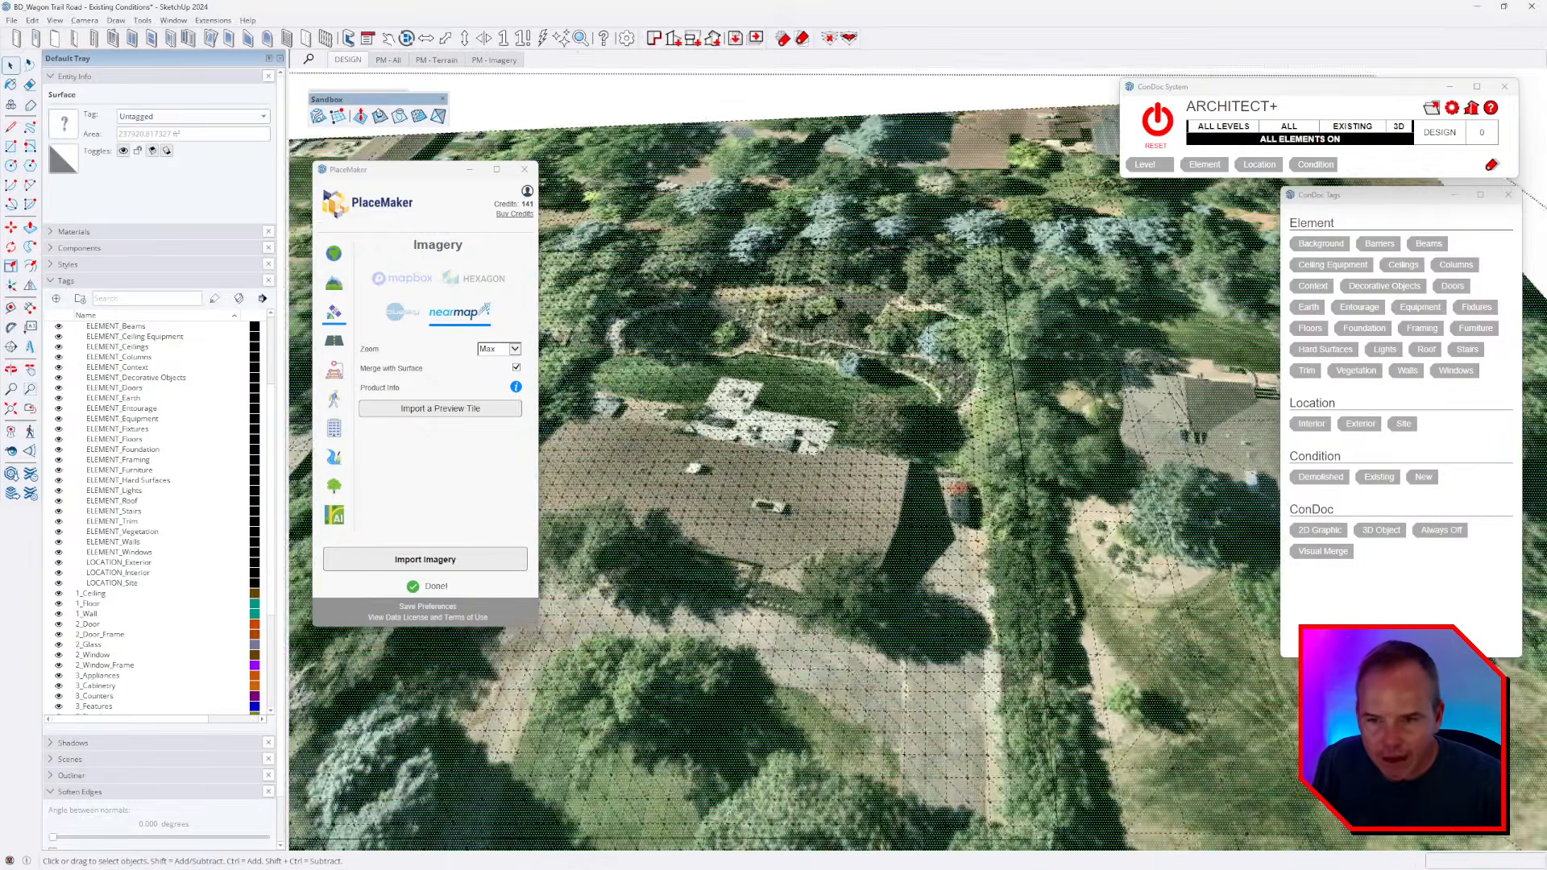
pyautogui.scroll(5, 998, 278)
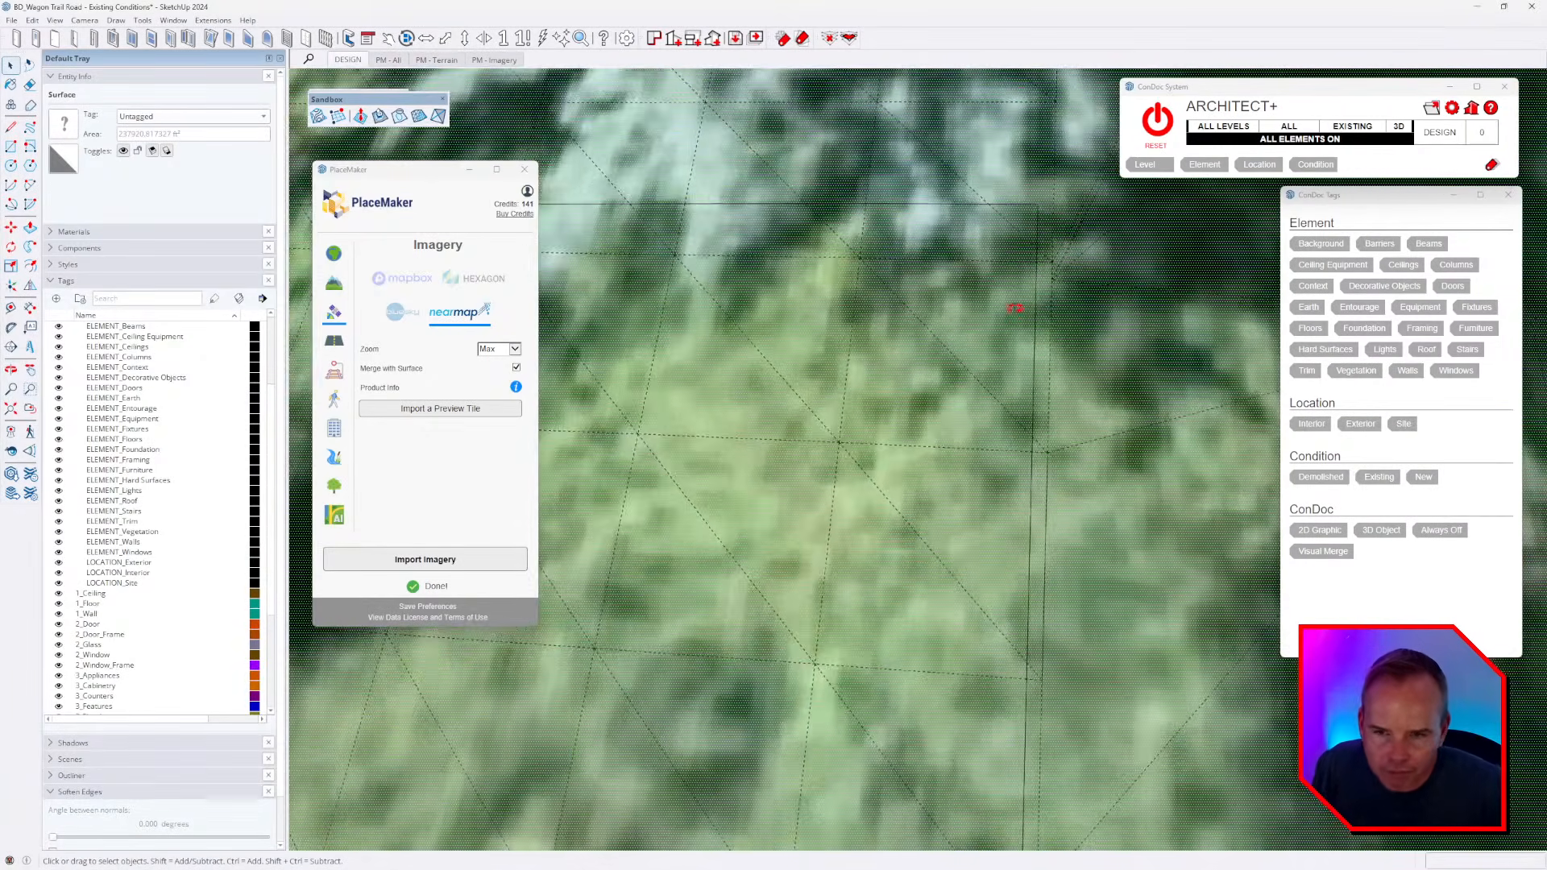
pyautogui.moveTo(797, 387); pyautogui.dragTo(749, 419)
pyautogui.scroll(-5, 749, 411)
pyautogui.scroll(5, 906, 451)
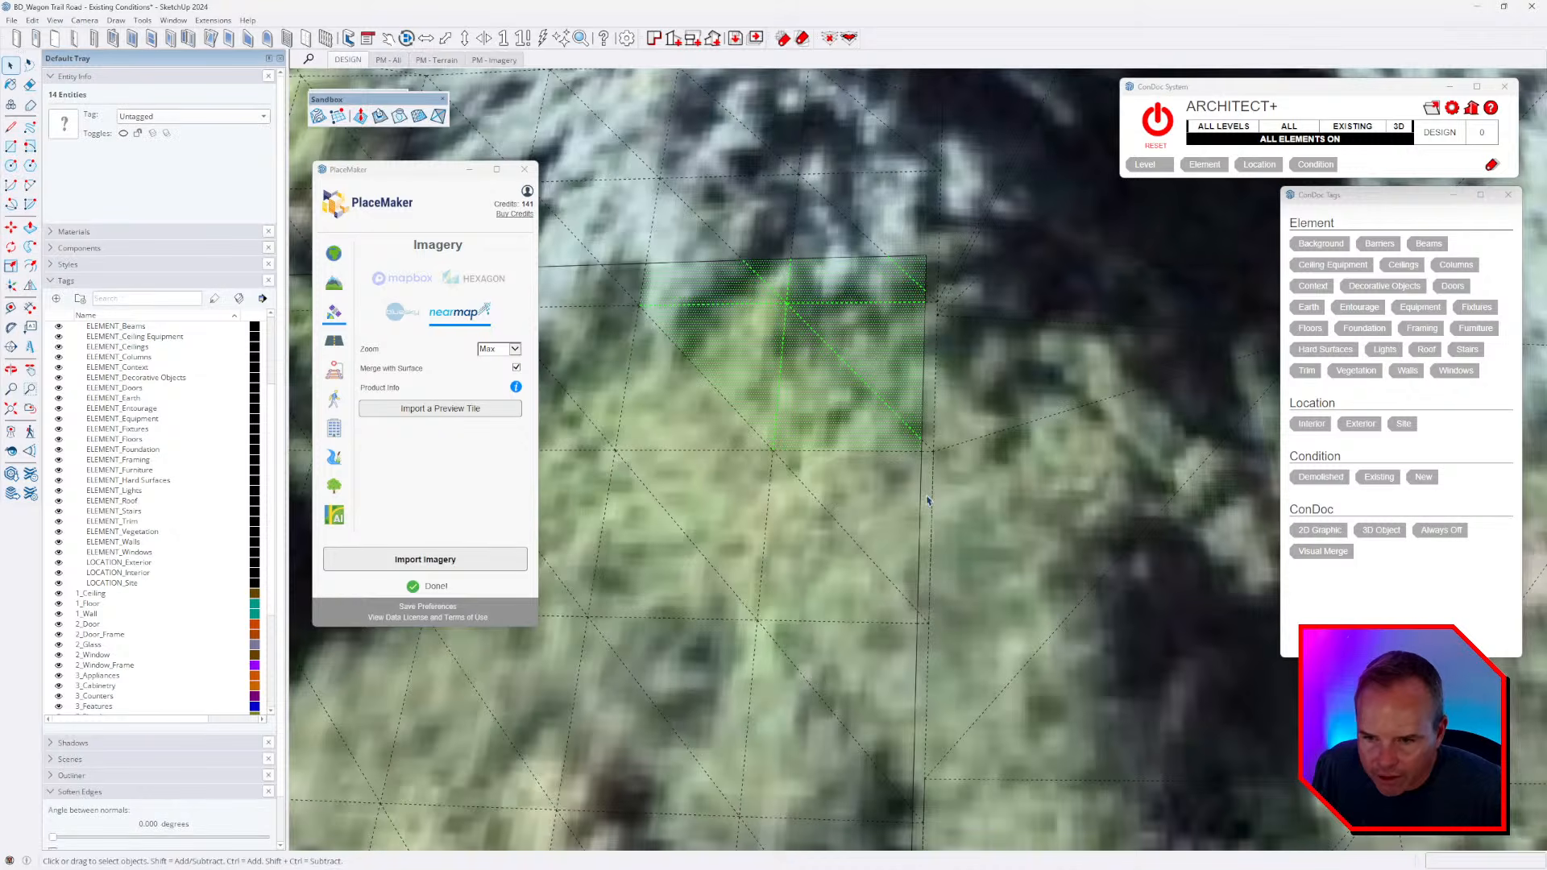
# - Add the next rows of triangles just inside the outline to the selection, working from the far corner toward the road
pyautogui.keyDown('ctrl'); pyautogui.moveTo(899, 466); pyautogui.dragTo(723, 548); pyautogui.keyUp('ctrl')
pyautogui.scroll(-5, 977, 524)
pyautogui.scroll(4, 1097, 360)
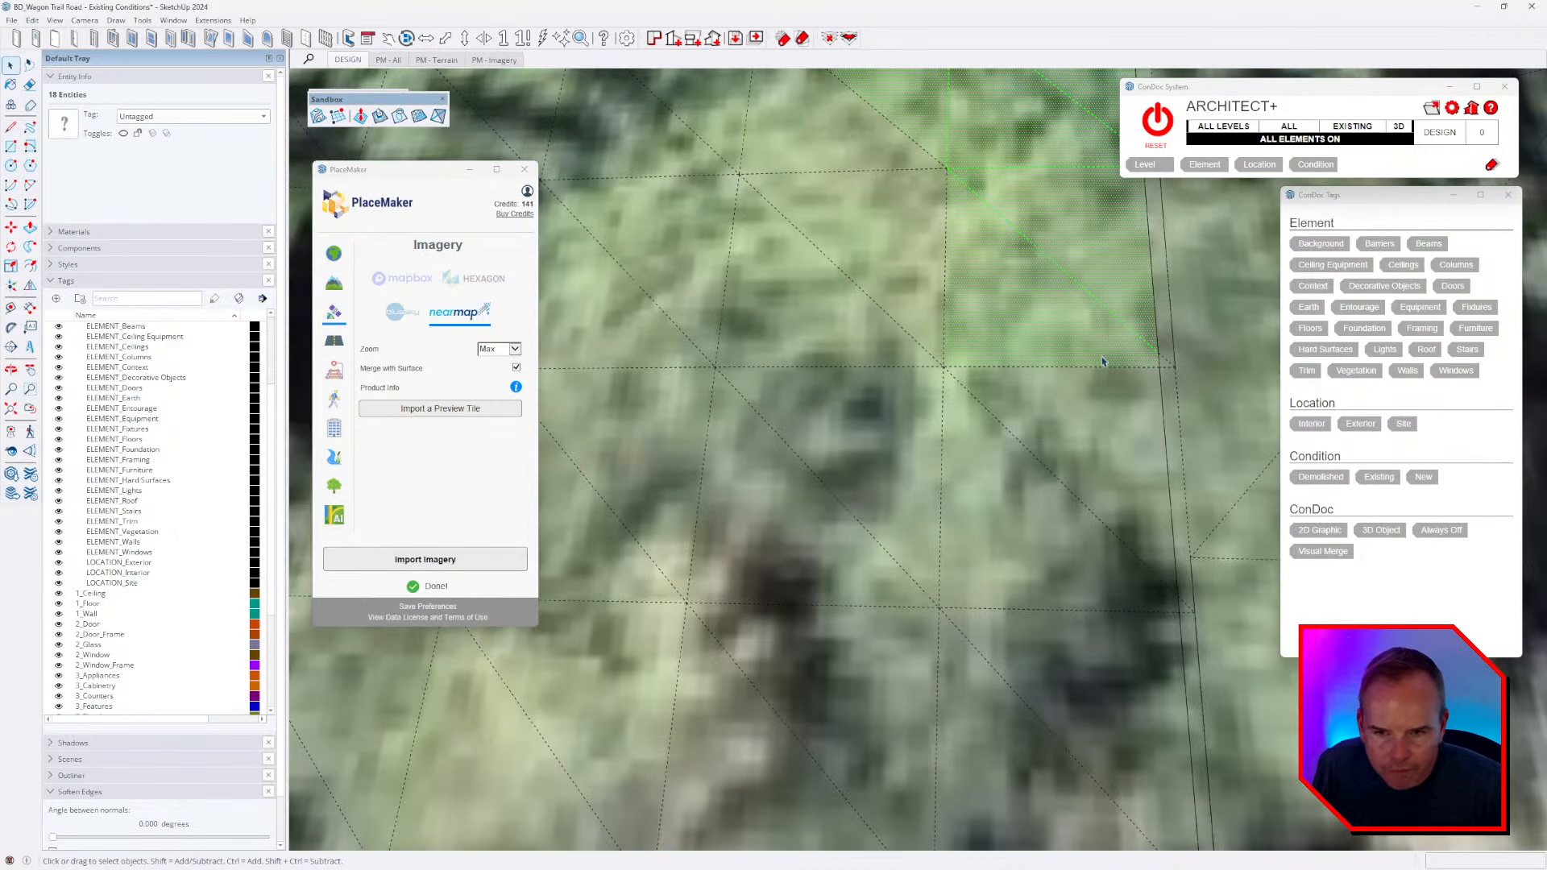
pyautogui.keyDown('ctrl'); pyautogui.moveTo(1110, 342); pyautogui.dragTo(796, 709); pyautogui.keyUp('ctrl')
pyautogui.scroll(-5, 902, 521)
pyautogui.scroll(3, 975, 571)
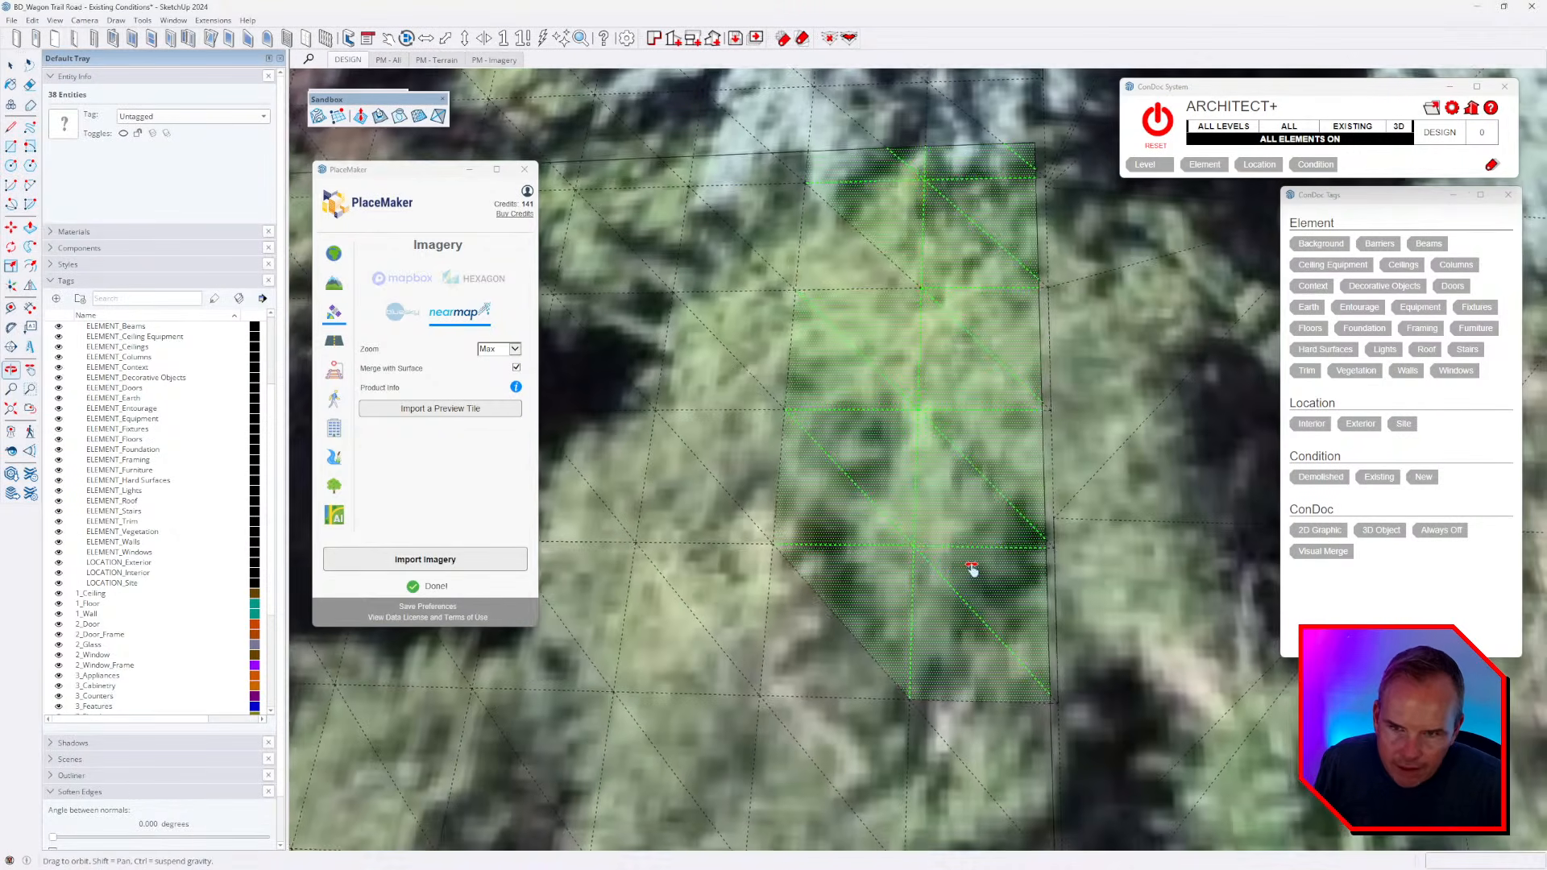
pyautogui.keyDown('shift'); pyautogui.moveTo(970, 569); pyautogui.dragTo(941, 183, button='middle'); pyautogui.keyUp('shift')
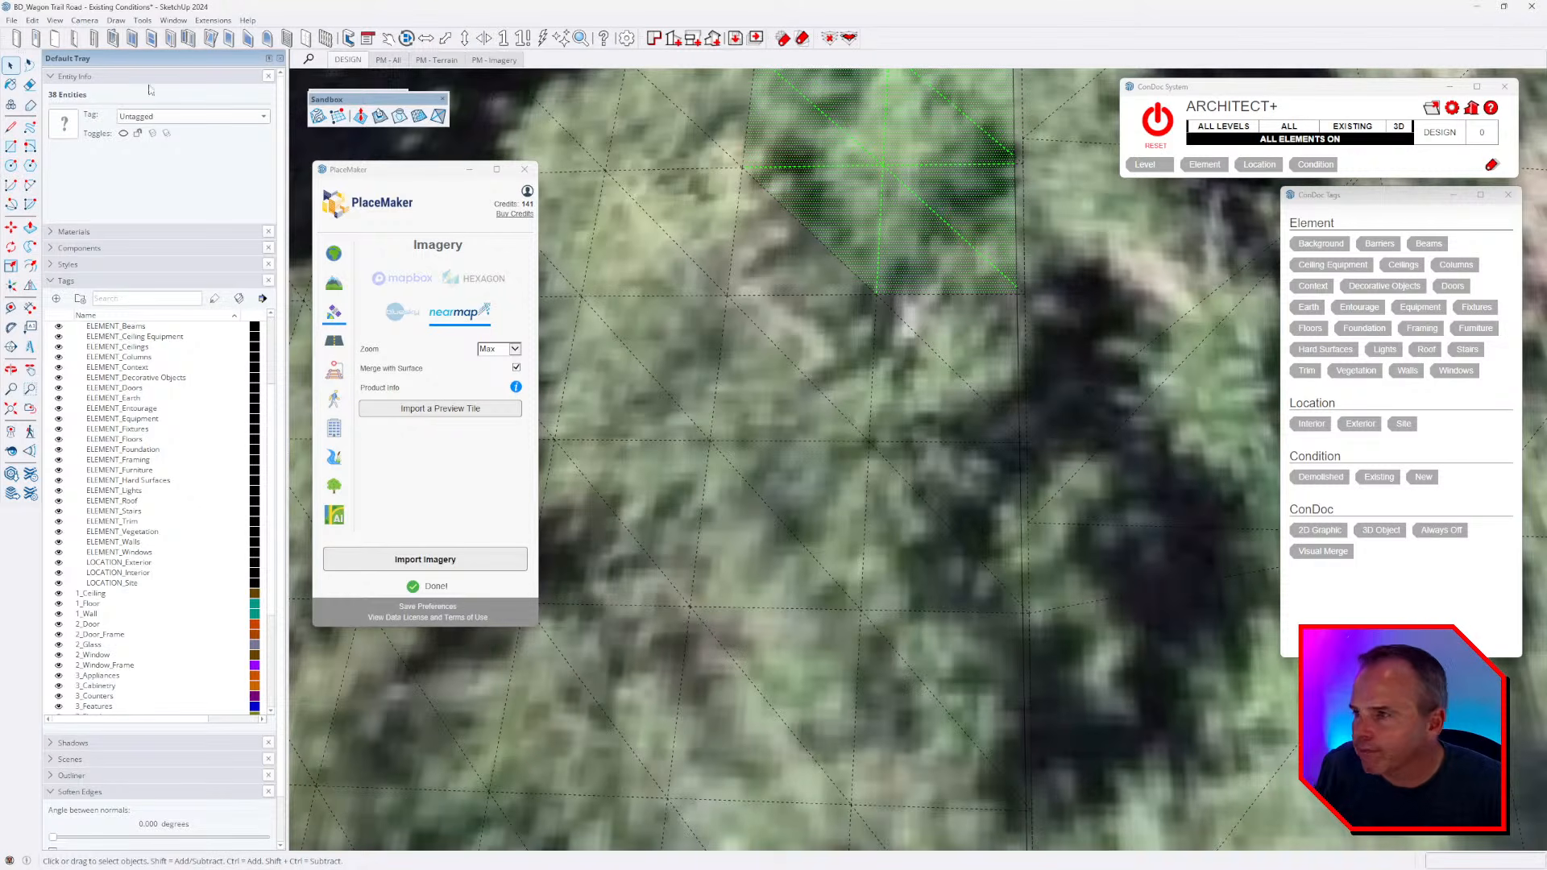
# - Change the face style so the terrain displays without its imagery textures
pyautogui.click(53, 21)
pyautogui.moveTo(132, 221)
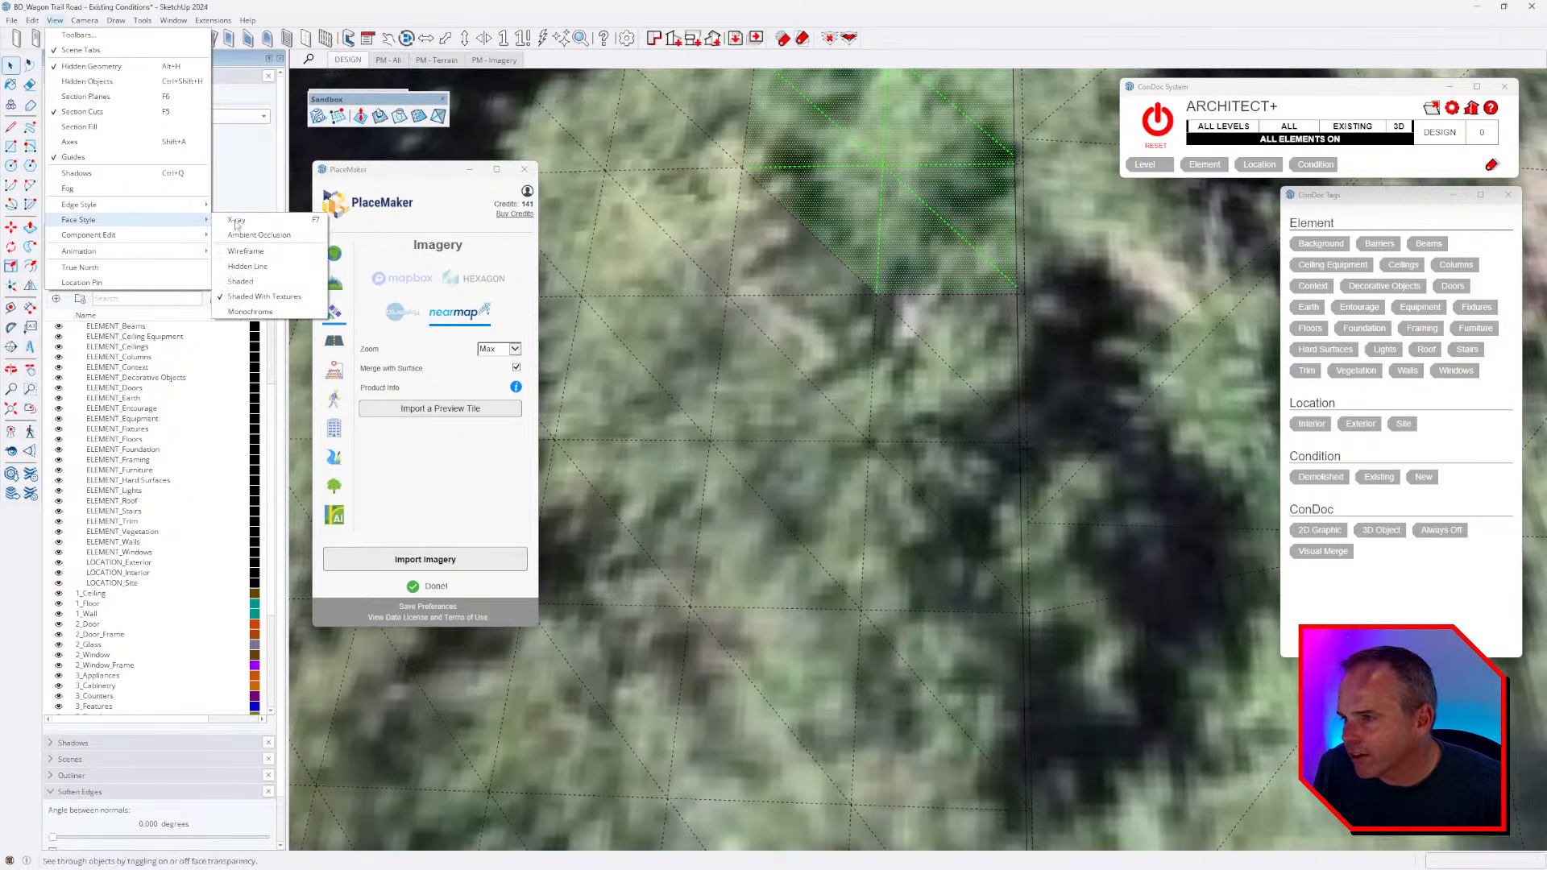
pyautogui.click(336, 280)
# - Extend the selection with the remaining full-size triangles inside the driveway-side edge, down toward the road
pyautogui.scroll(-2, 815, 314)
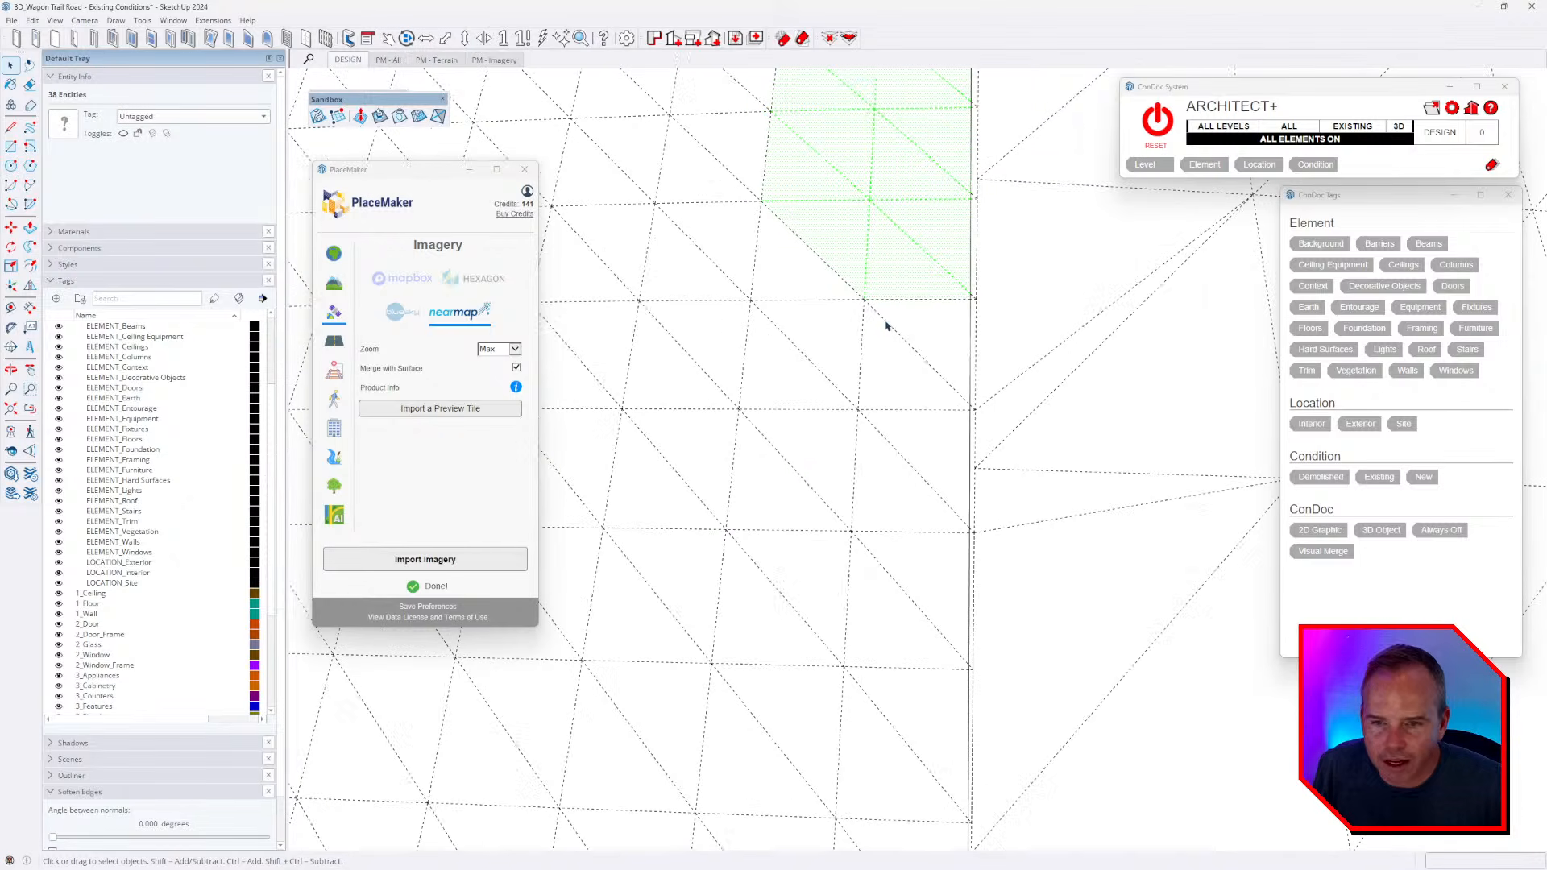
pyautogui.keyDown('shift'); pyautogui.moveTo(862, 541); pyautogui.dragTo(891, 218, button='middle'); pyautogui.keyUp('shift')
pyautogui.scroll(-2, 891, 219)
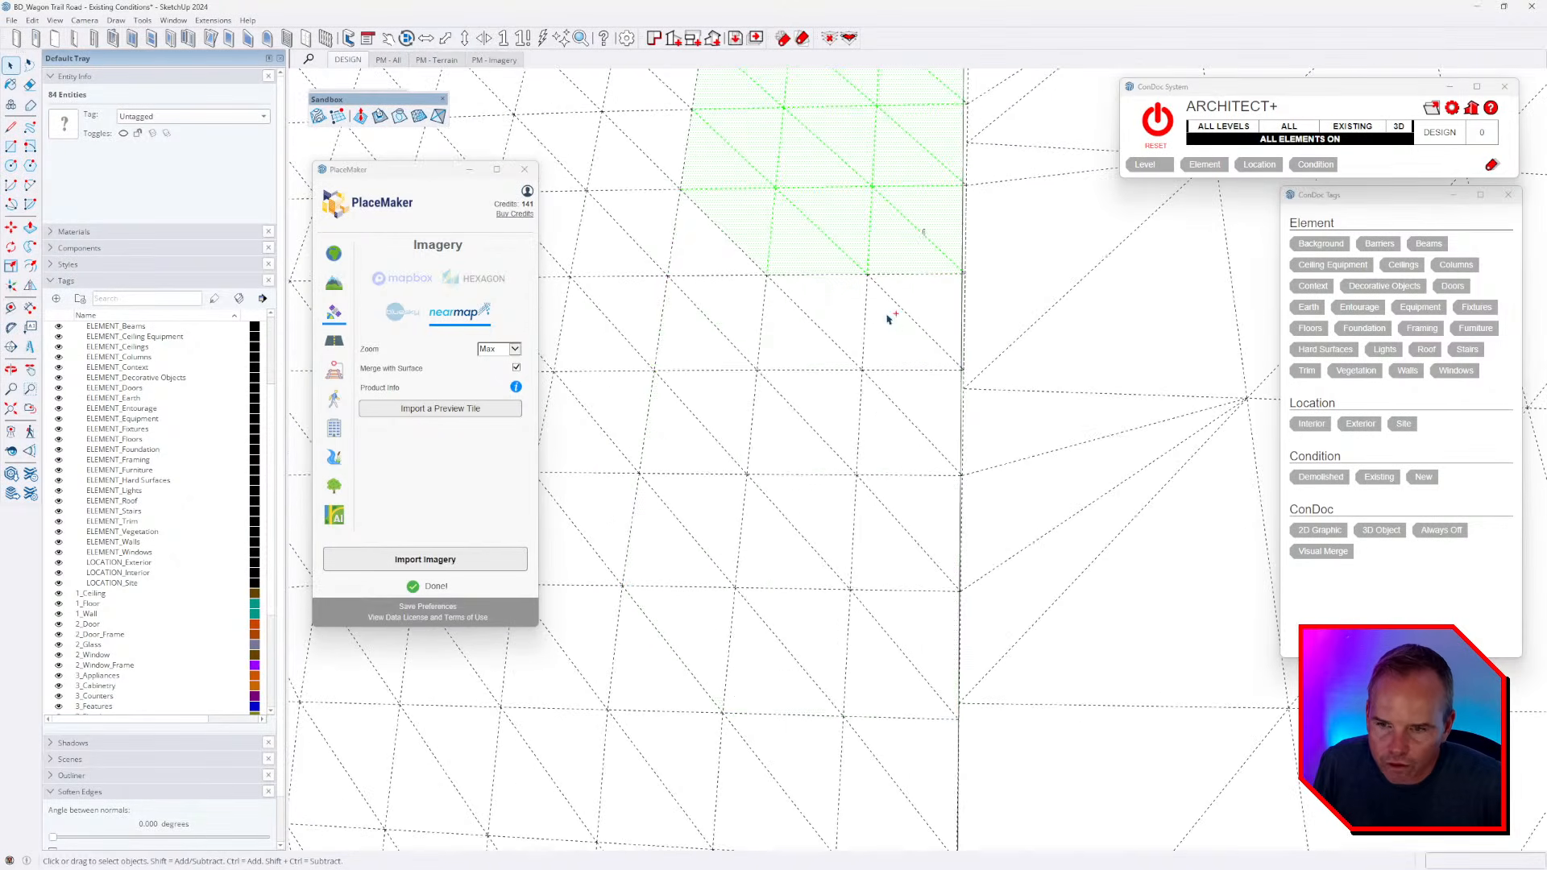
pyautogui.keyDown('shift'); pyautogui.moveTo(915, 625); pyautogui.dragTo(914, 206, button='middle'); pyautogui.keyUp('shift')
pyautogui.scroll(4, 902, 532)
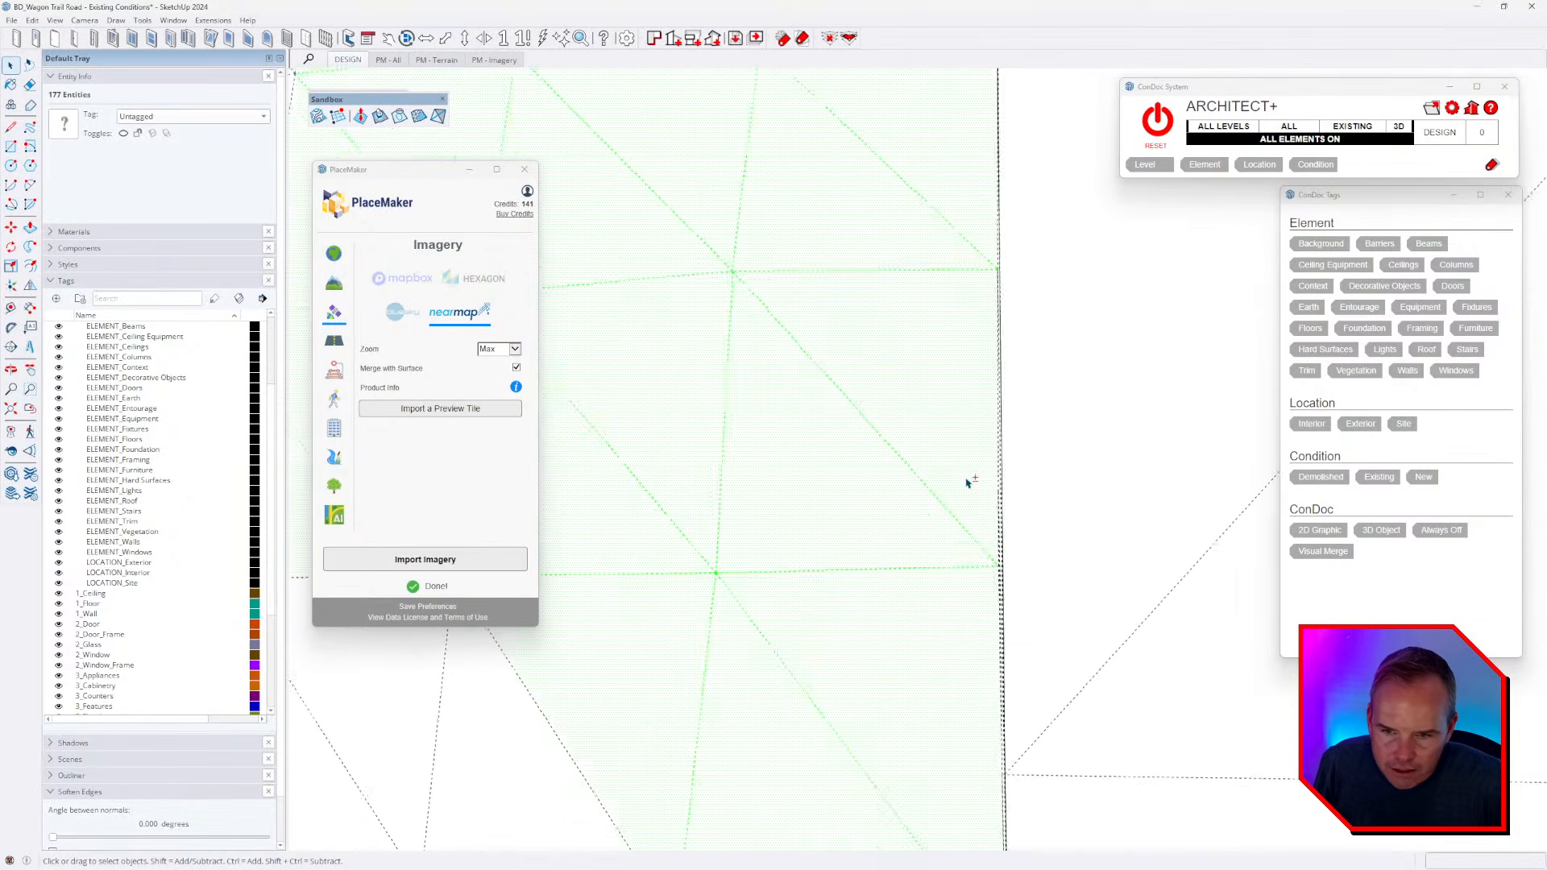
# - Add the narrow sliver triangles between the dense mesh and the driveway-side outline to the selection
pyautogui.keyDown('shift'); pyautogui.moveTo(983, 274); pyautogui.dragTo(843, 422, button='middle'); pyautogui.keyUp('shift')
pyautogui.scroll(3, 846, 184)
pyautogui.moveTo(864, 186); pyautogui.dragTo(855, 514, button='middle')
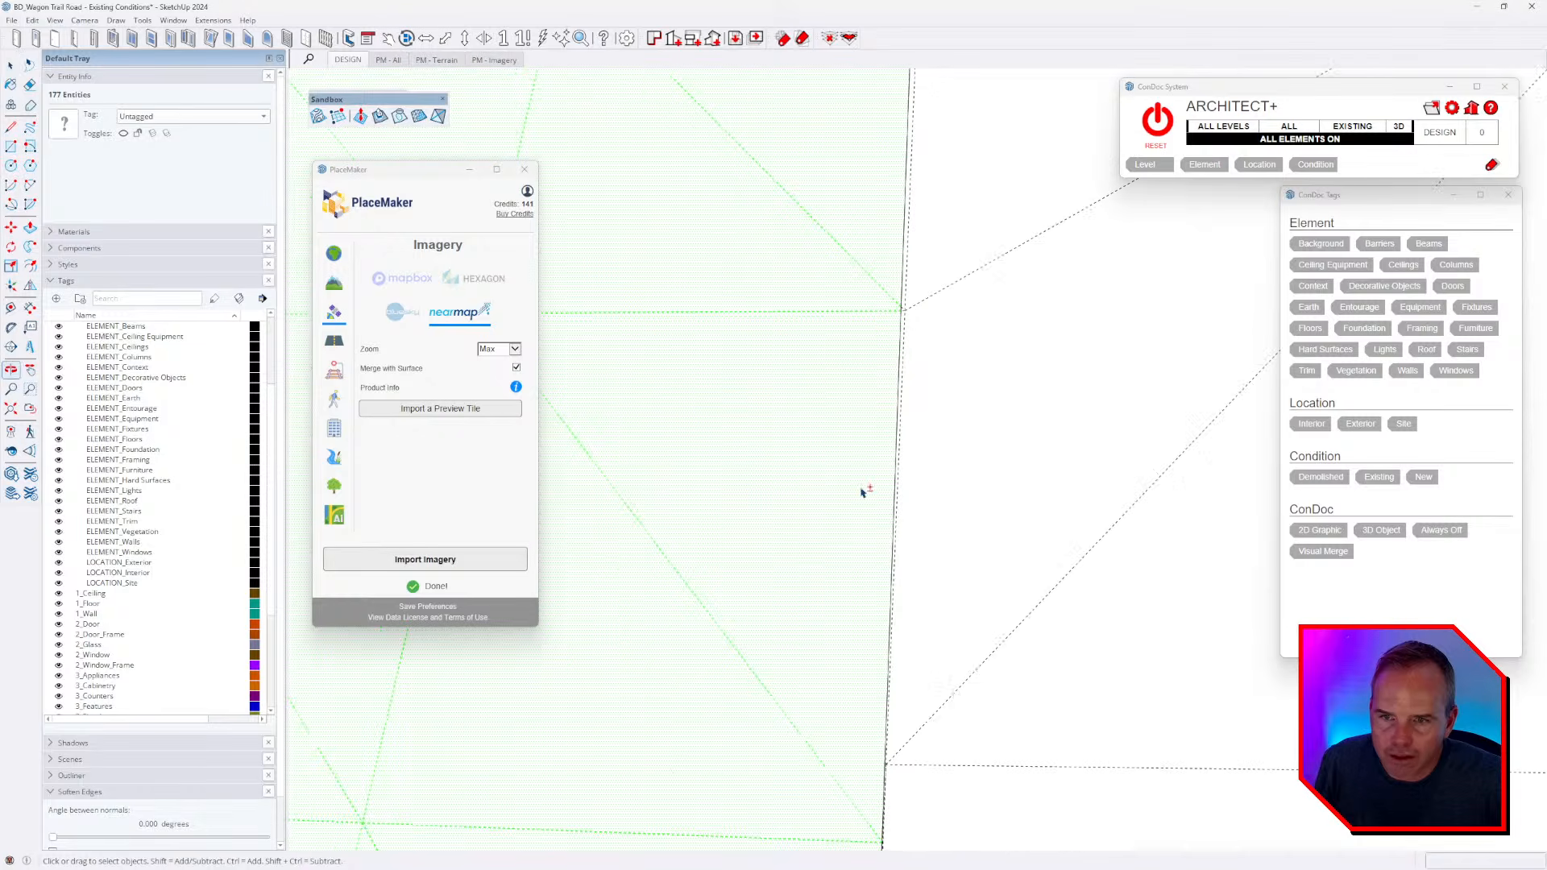
pyautogui.moveTo(880, 284); pyautogui.dragTo(856, 510, button='middle')
pyautogui.moveTo(865, 238); pyautogui.dragTo(911, 221, button='middle')
pyautogui.moveTo(878, 453); pyautogui.dragTo(919, 450, button='middle')
pyautogui.moveTo(914, 153); pyautogui.dragTo(882, 191, button='middle')
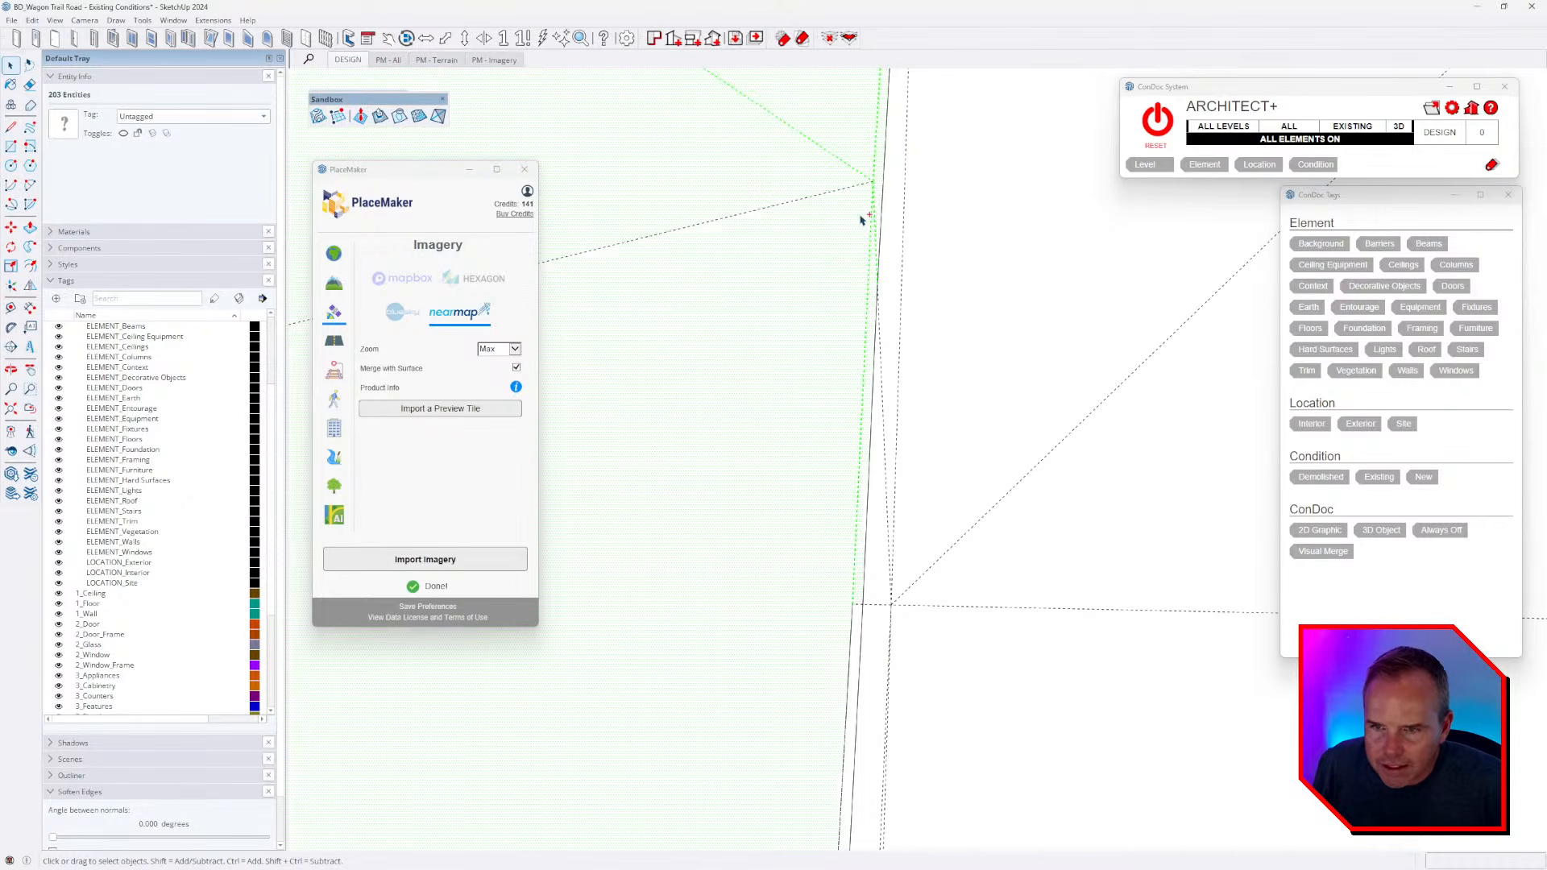
pyautogui.moveTo(840, 511); pyautogui.dragTo(860, 396, button='middle')
pyautogui.scroll(-5, 887, 186)
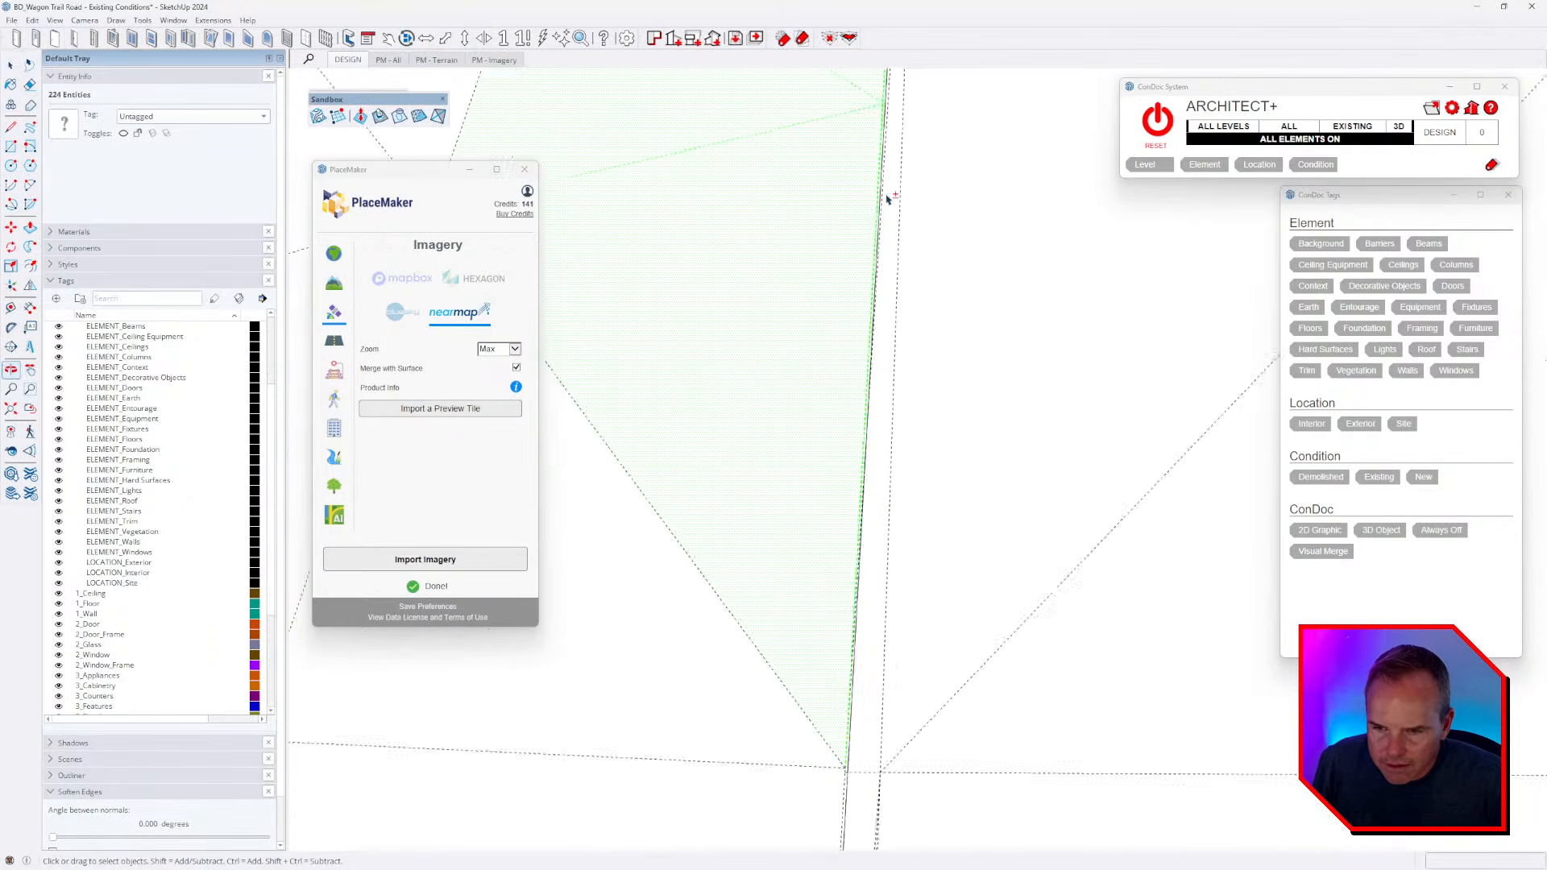
# - Follow the driveway-side outline closely and add the tiny unselected faces at each triangle corner to the selection
pyautogui.scroll(6, 867, 561)
pyautogui.keyDown('ctrl'); pyautogui.doubleClick(859, 546); pyautogui.keyUp('ctrl')
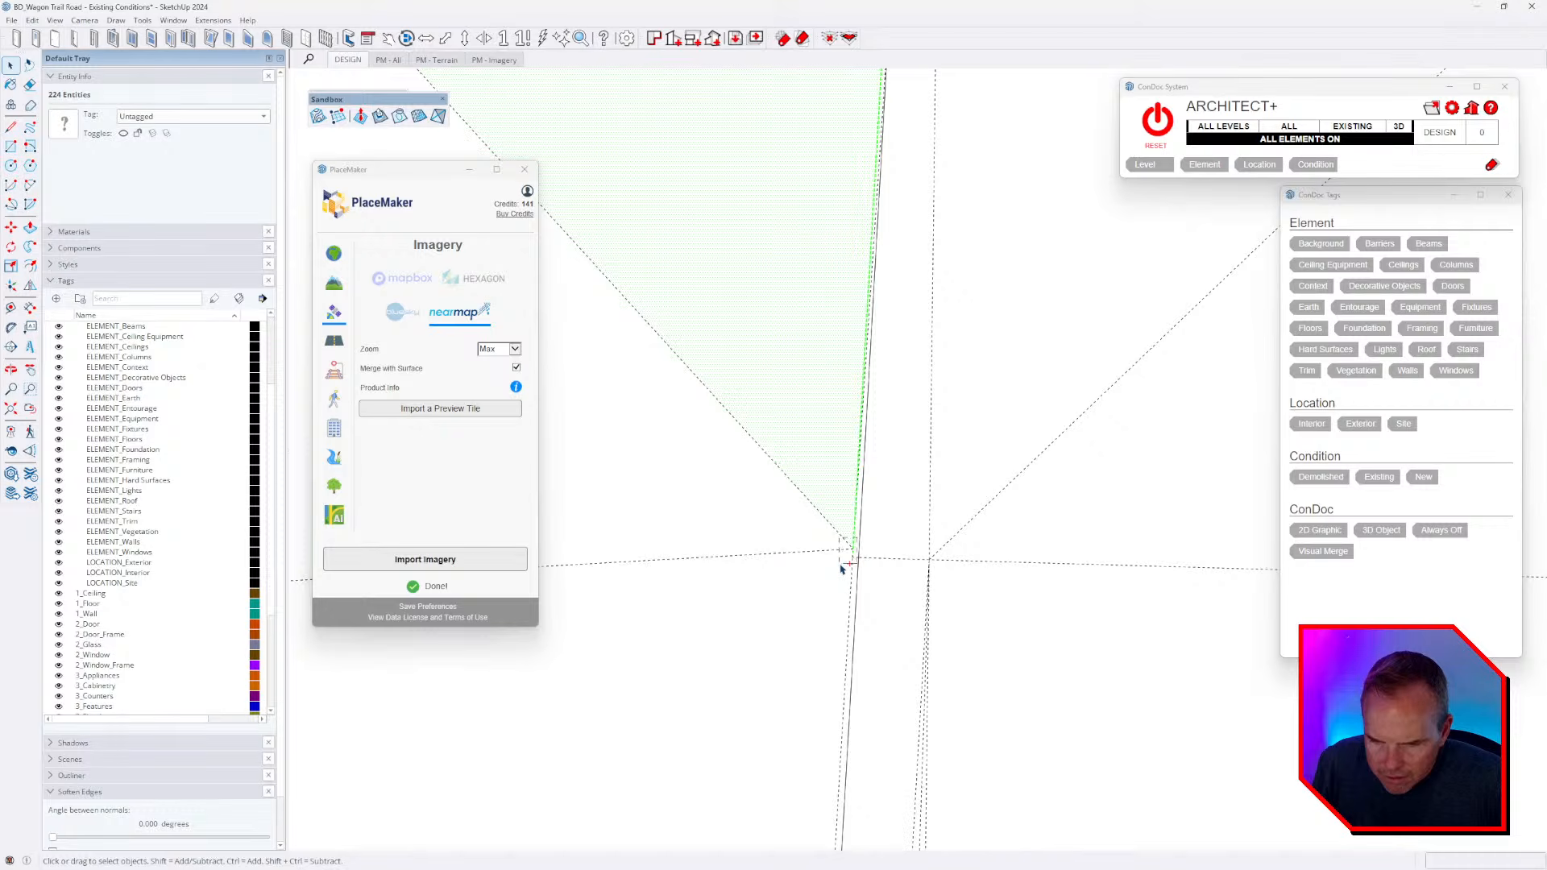
pyautogui.keyDown('ctrl'); pyautogui.doubleClick(854, 562); pyautogui.keyUp('ctrl')
pyautogui.scroll(-3, 894, 462)
pyautogui.keyDown('shift'); pyautogui.moveTo(894, 463); pyautogui.dragTo(877, 259, button='middle'); pyautogui.keyUp('shift')
pyautogui.scroll(-4, 905, 341)
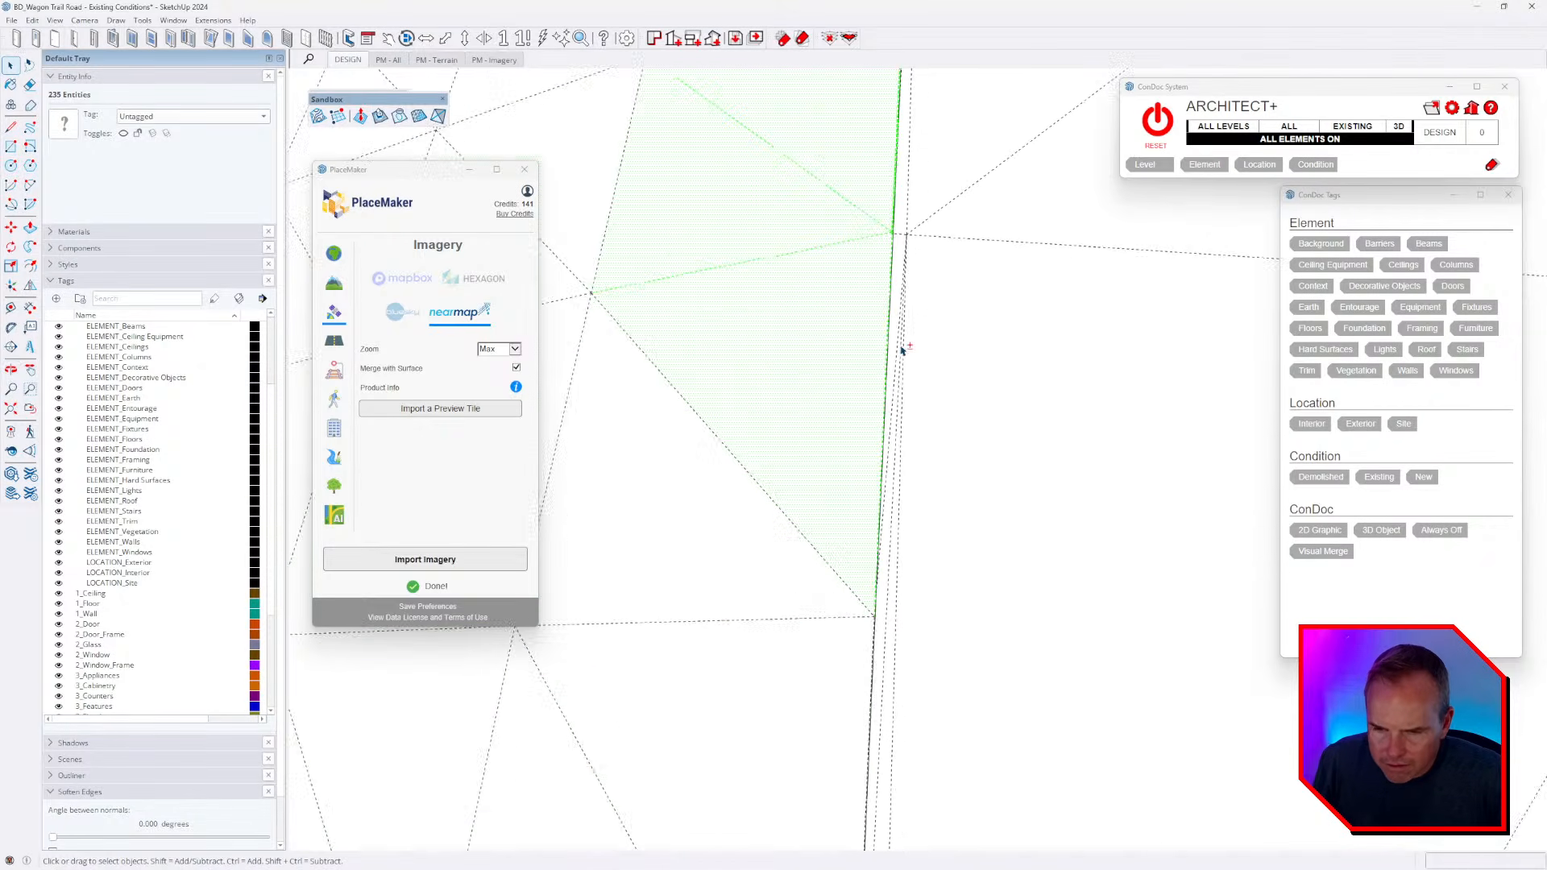
pyautogui.keyDown('ctrl'); pyautogui.doubleClick(809, 590); pyautogui.keyUp('ctrl')
pyautogui.scroll(7, 881, 623)
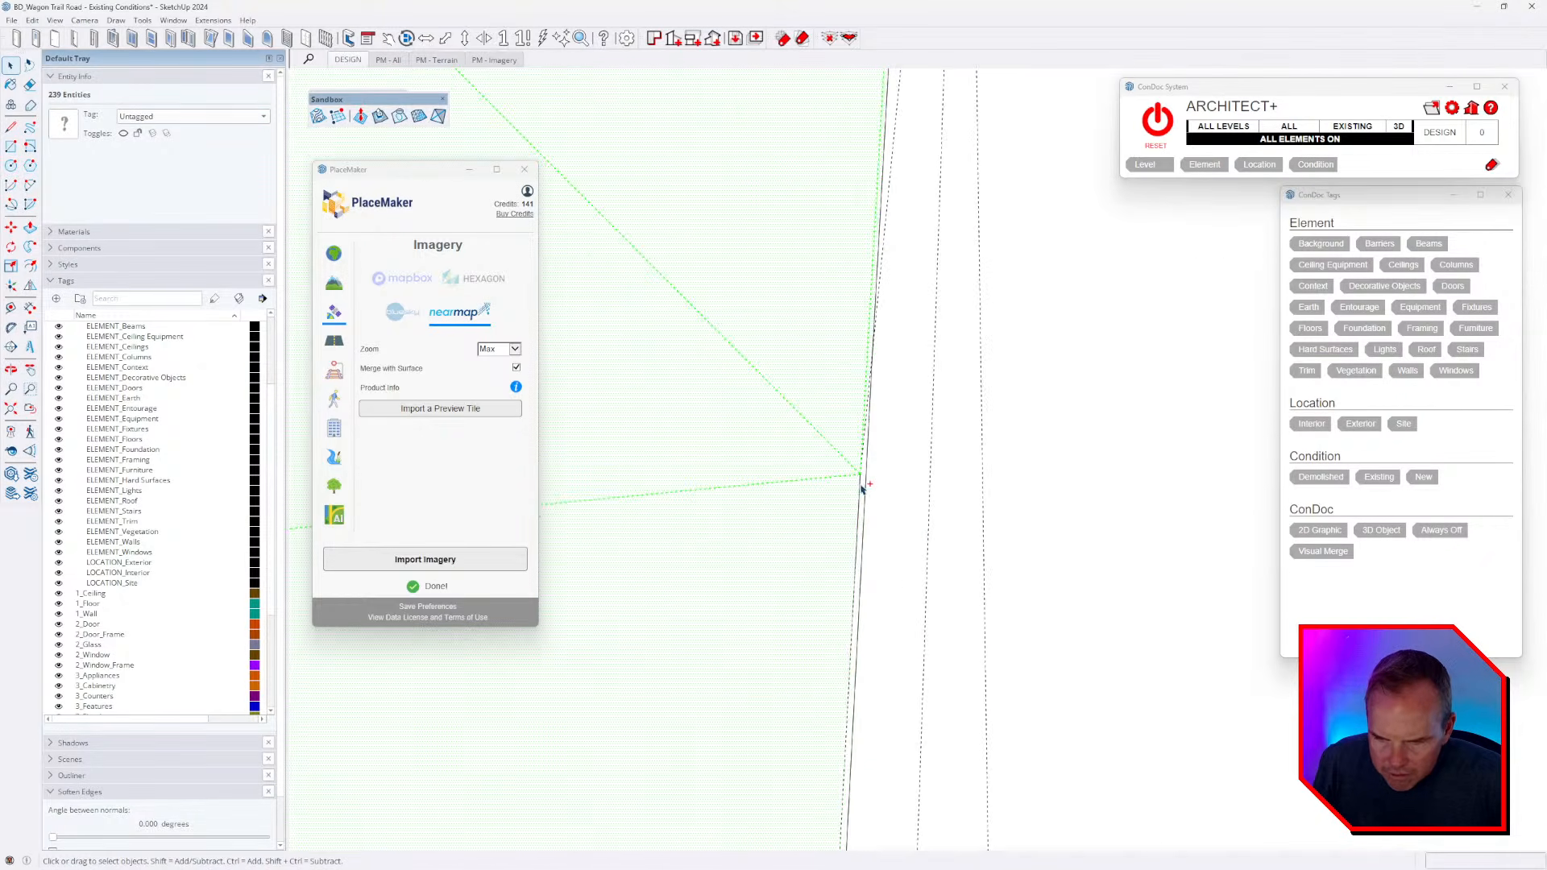
pyautogui.keyDown('ctrl'); pyautogui.doubleClick(860, 517); pyautogui.keyUp('ctrl')
pyautogui.scroll(-3, 867, 528)
pyautogui.keyDown('shift'); pyautogui.moveTo(865, 524); pyautogui.dragTo(840, 323, button='middle'); pyautogui.keyUp('shift')
pyautogui.scroll(-4, 854, 548)
pyautogui.scroll(6, 864, 451)
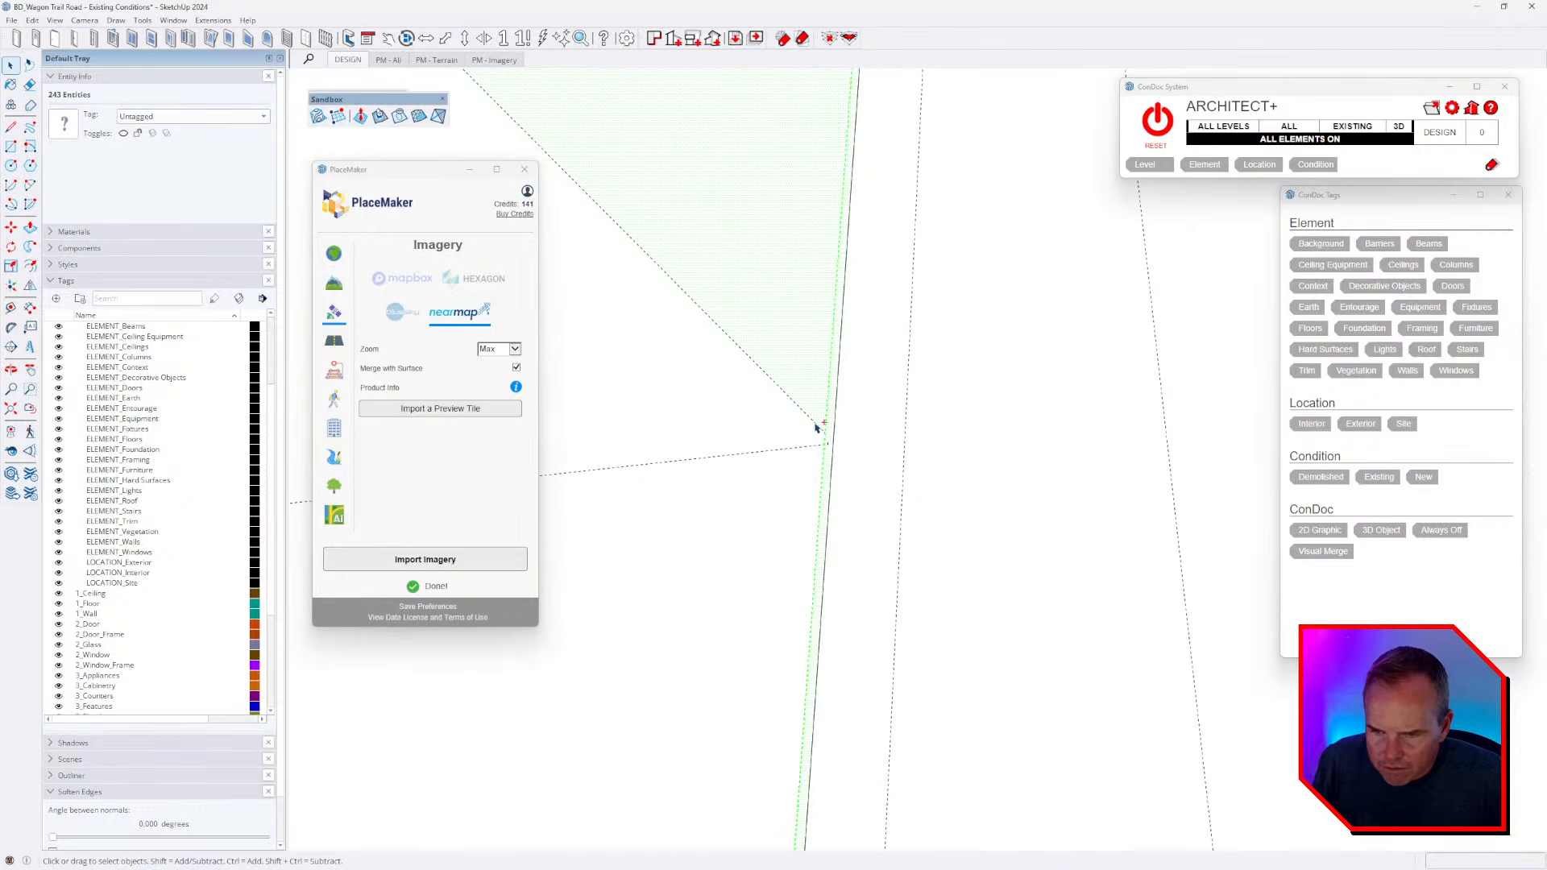
# - Pick up the missed sliver faces and edge segments where outer mesh lines meet the driveway-side outline
pyautogui.keyDown('shift'); pyautogui.doubleClick(819, 581); pyautogui.keyUp('shift')
pyautogui.keyDown('shift'); pyautogui.moveTo(822, 584); pyautogui.dragTo(867, 200, button='middle'); pyautogui.keyUp('shift')
pyautogui.keyDown('shift'); pyautogui.moveTo(862, 451); pyautogui.dragTo(891, 104, button='middle'); pyautogui.keyUp('shift')
pyautogui.scroll(-3, 891, 108)
pyautogui.keyDown('shift'); pyautogui.moveTo(903, 564); pyautogui.dragTo(886, 102, button='middle'); pyautogui.keyUp('shift')
pyautogui.scroll(8, 868, 468)
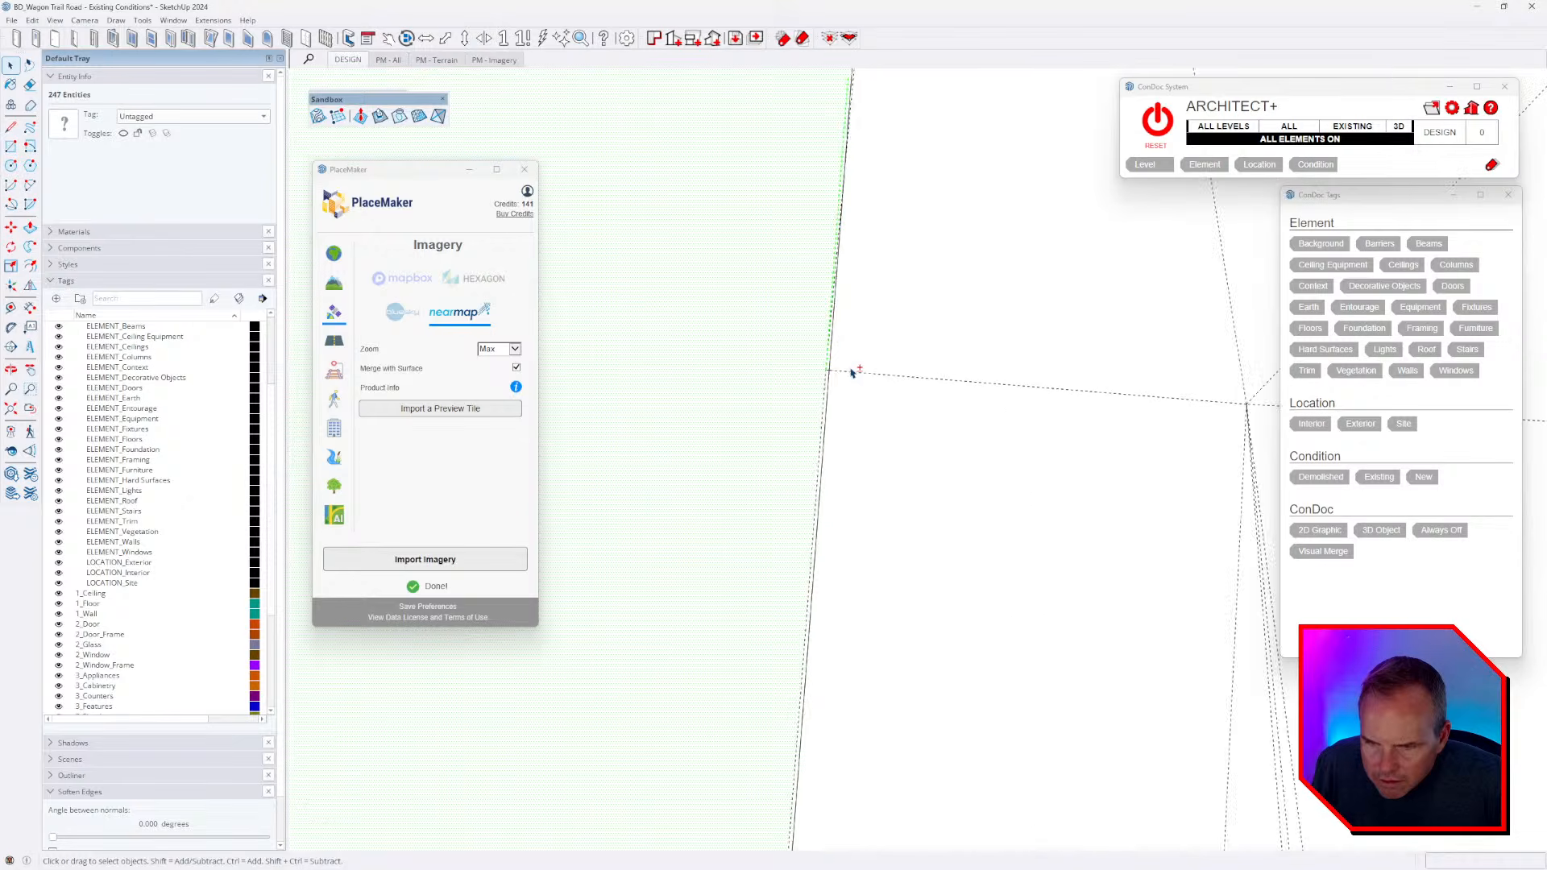
pyautogui.keyDown('shift'); pyautogui.click(823, 379); pyautogui.keyUp('shift')
pyautogui.scroll(-3, 825, 375)
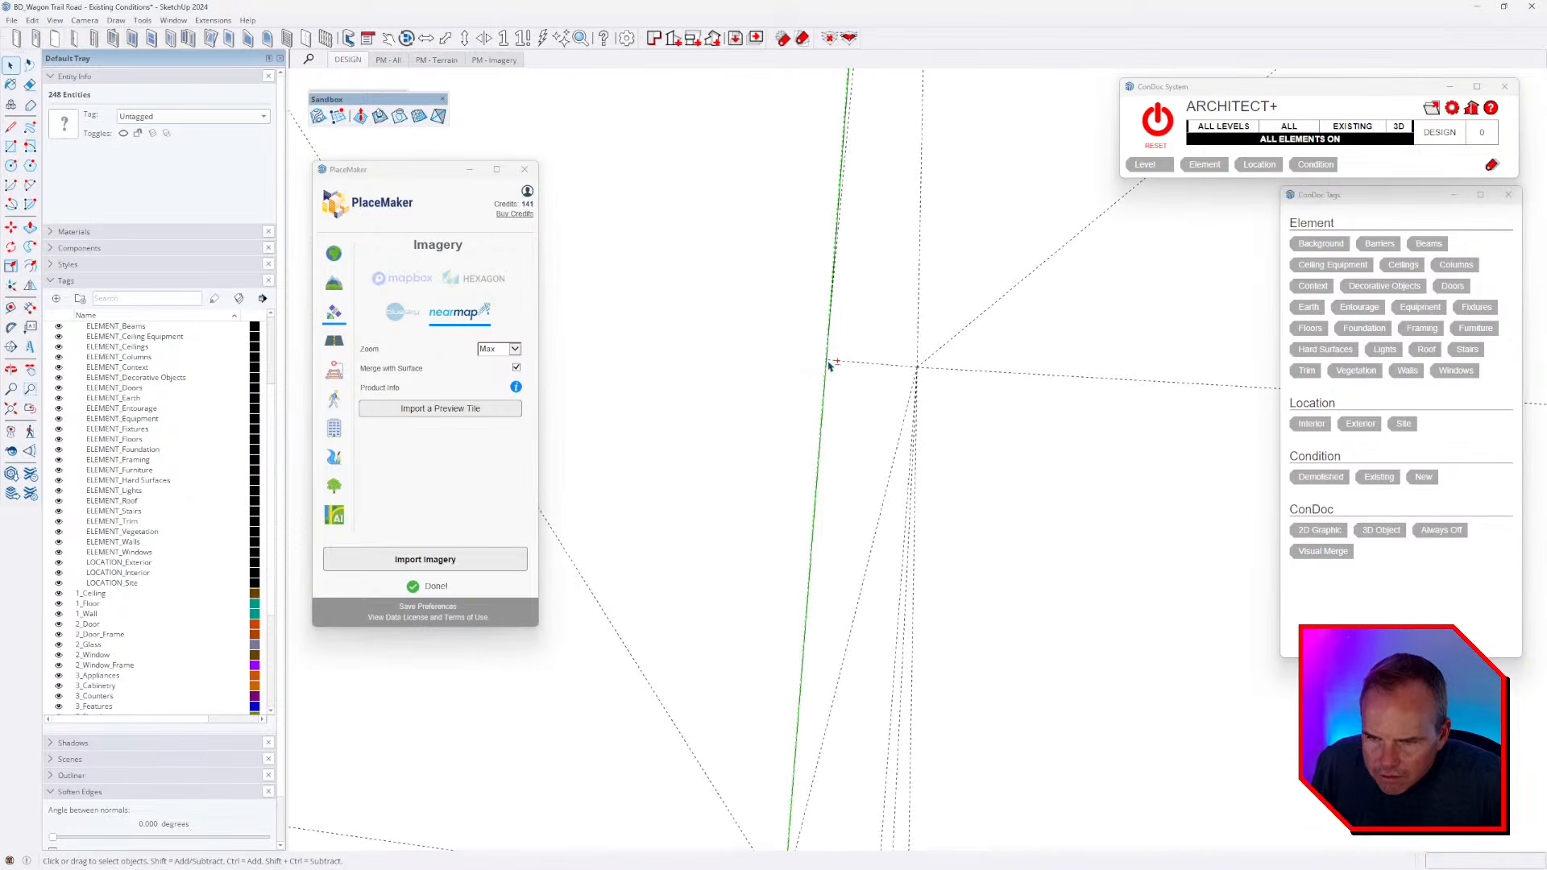
pyautogui.keyDown('shift'); pyautogui.click(817, 355); pyautogui.keyUp('shift')
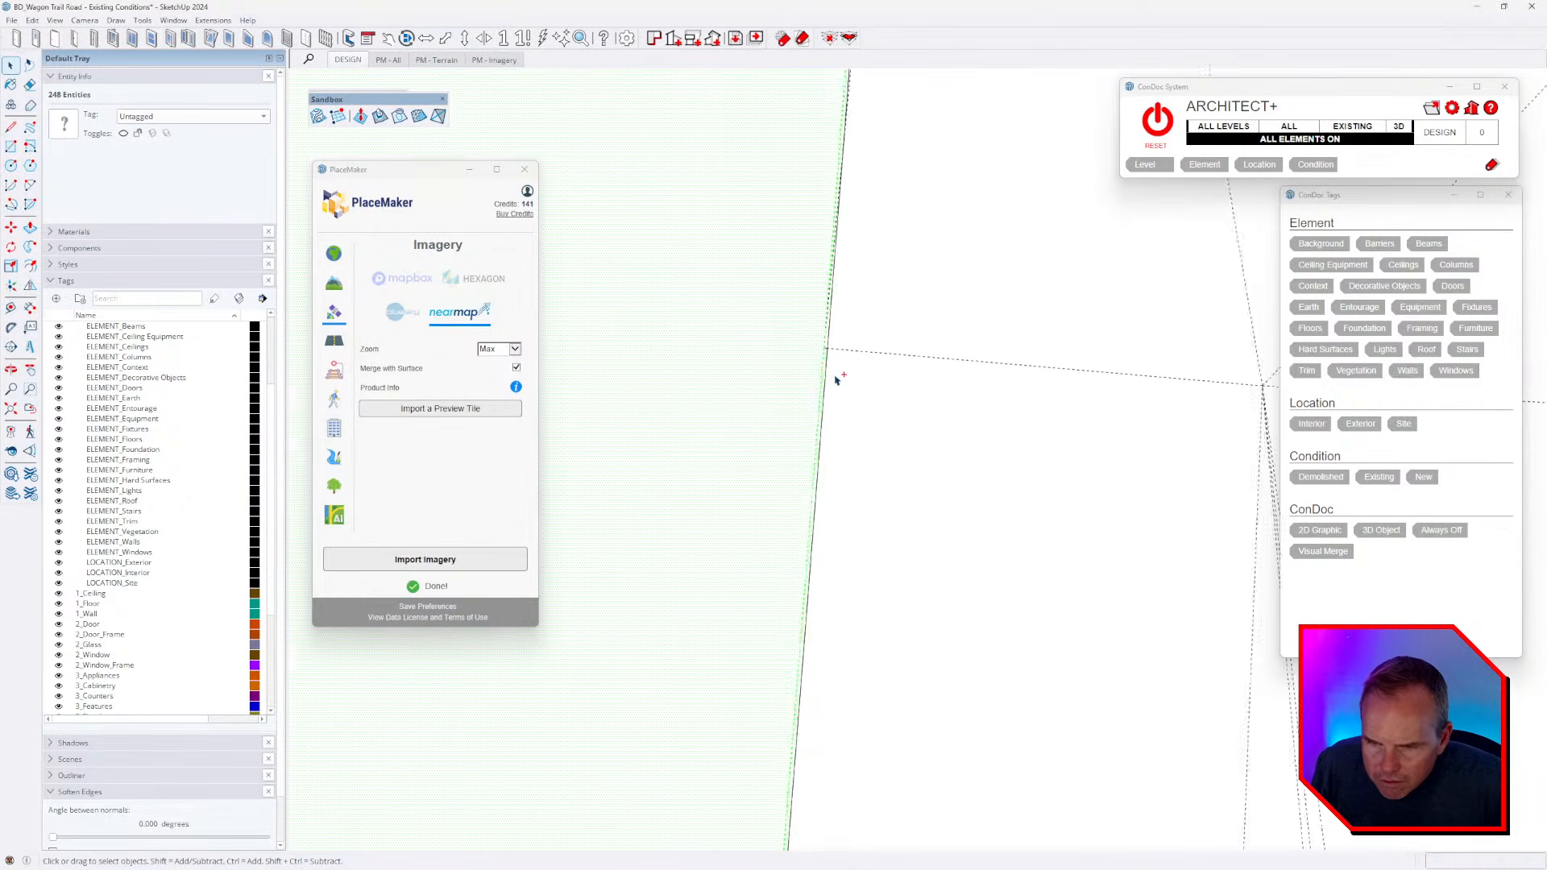
pyautogui.keyDown('shift'); pyautogui.click(817, 360); pyautogui.keyUp('shift')
pyautogui.keyDown('shift'); pyautogui.click(825, 324); pyautogui.keyUp('shift')
pyautogui.scroll(-9, 852, 294)
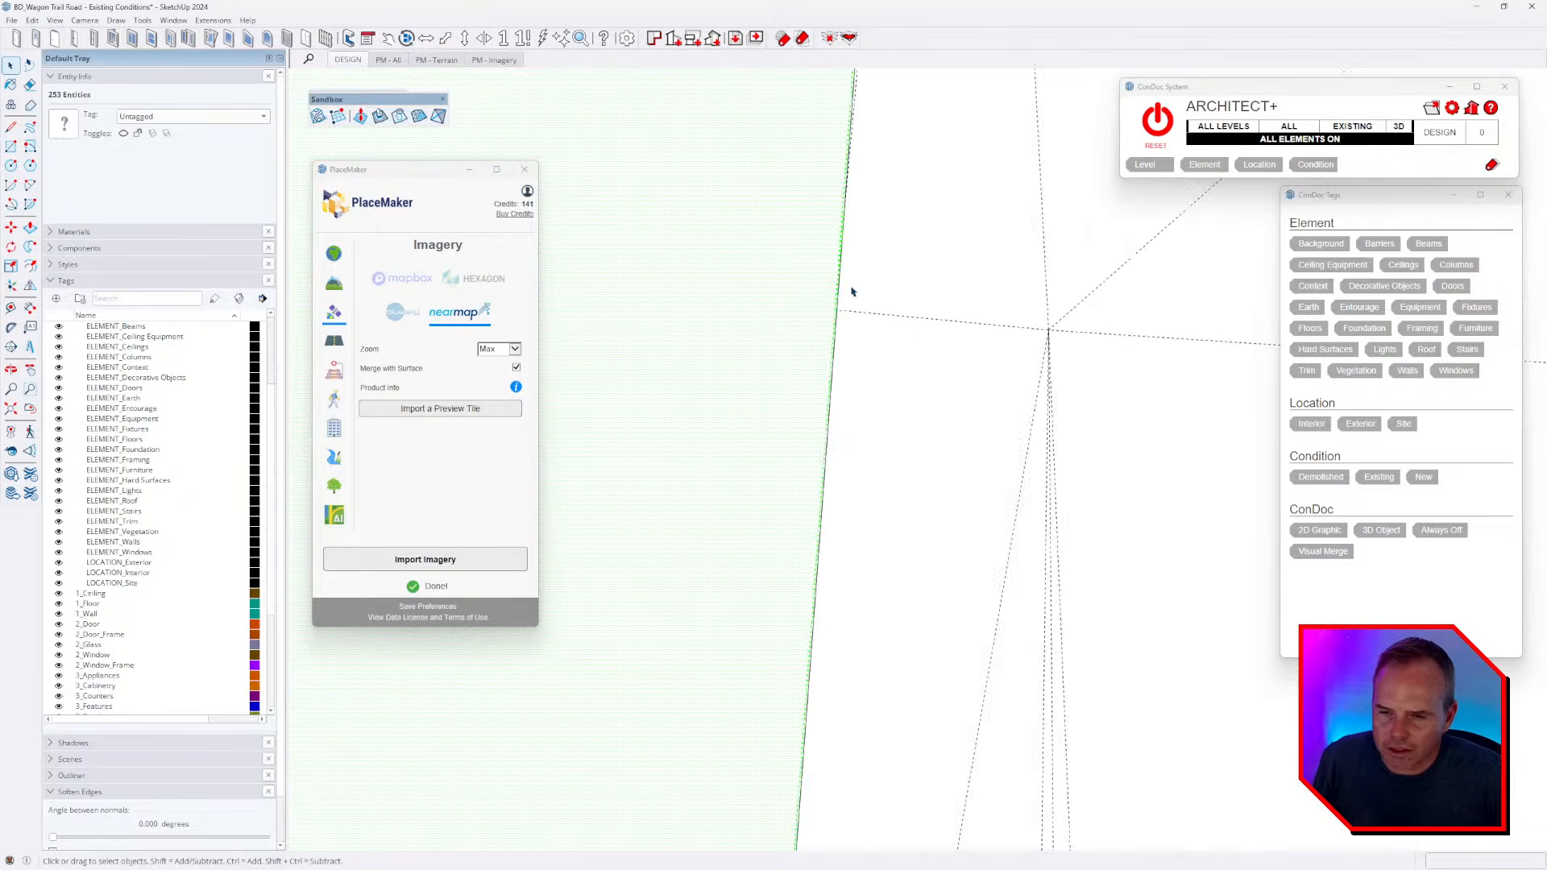
# - Add the next thin faces and triangle corners against the driveway-side outline to the selection, continuing toward the road
pyautogui.scroll(6, 901, 234)
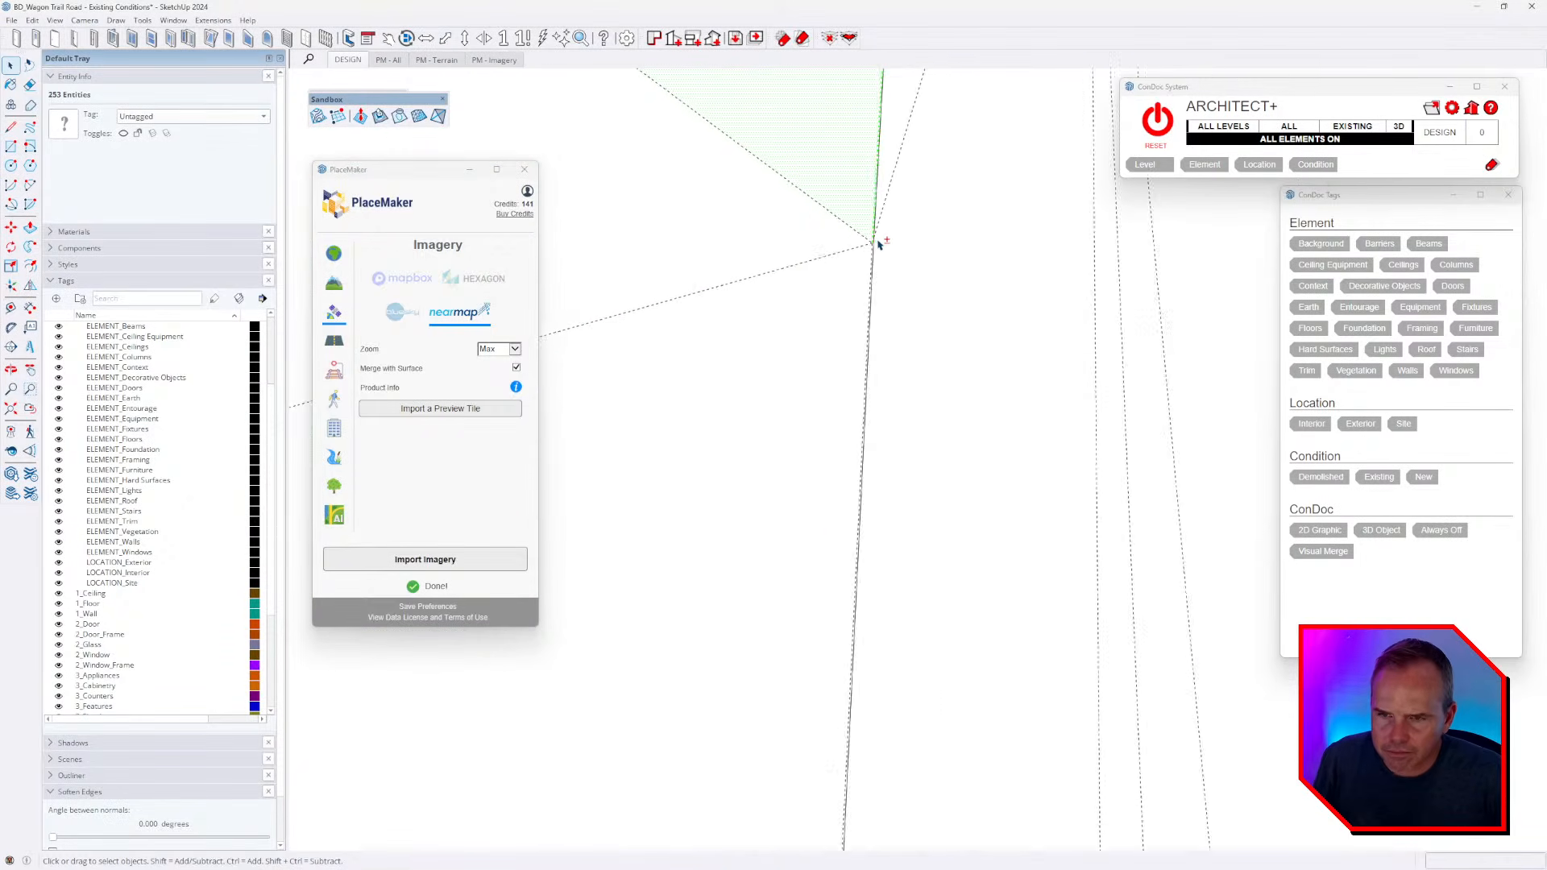
pyautogui.scroll(3, 878, 245)
pyautogui.keyDown('ctrl'); pyautogui.moveTo(836, 267); pyautogui.dragTo(835, 270); pyautogui.keyUp('ctrl')
pyautogui.scroll(-5, 862, 249)
pyautogui.keyDown('shift'); pyautogui.moveTo(863, 694); pyautogui.dragTo(905, 233, button='middle'); pyautogui.keyUp('shift')
pyautogui.scroll(-3, 905, 234)
pyautogui.keyDown('ctrl'); pyautogui.moveTo(851, 470); pyautogui.dragTo(842, 510); pyautogui.keyUp('ctrl')
pyautogui.scroll(5, 873, 531)
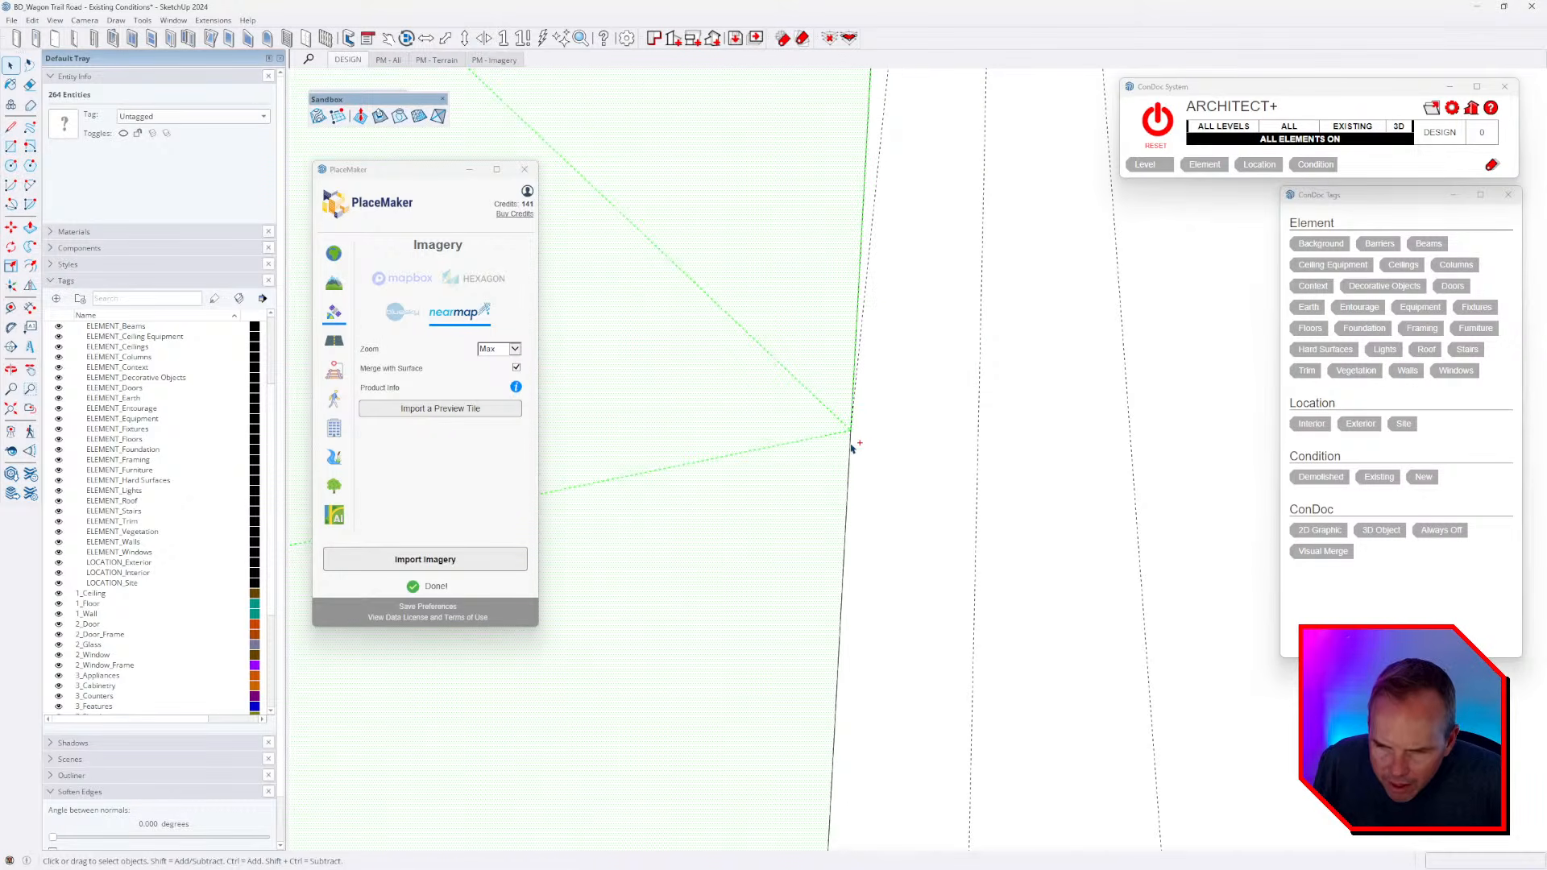
# - Follow the driveway-side outline closely past the next mesh corners and add the missed outline edge segment to the selection
pyautogui.scroll(-3, 854, 423)
pyautogui.keyDown('shift'); pyautogui.moveTo(913, 597); pyautogui.dragTo(906, 249, button='middle'); pyautogui.keyUp('shift')
pyautogui.scroll(-3, 886, 580)
pyautogui.keyDown('shift'); pyautogui.moveTo(908, 669); pyautogui.dragTo(915, 341, button='middle'); pyautogui.keyUp('shift')
pyautogui.scroll(4, 849, 567)
pyautogui.scroll(3, 838, 549)
pyautogui.scroll(-2, 793, 516)
pyautogui.scroll(2, 797, 507)
pyautogui.scroll(-3, 821, 546)
pyautogui.keyDown('shift'); pyautogui.moveTo(834, 564); pyautogui.dragTo(859, 209, button='middle'); pyautogui.keyUp('shift')
pyautogui.keyDown('shift'); pyautogui.moveTo(847, 618); pyautogui.dragTo(864, 432, button='middle'); pyautogui.keyUp('shift')
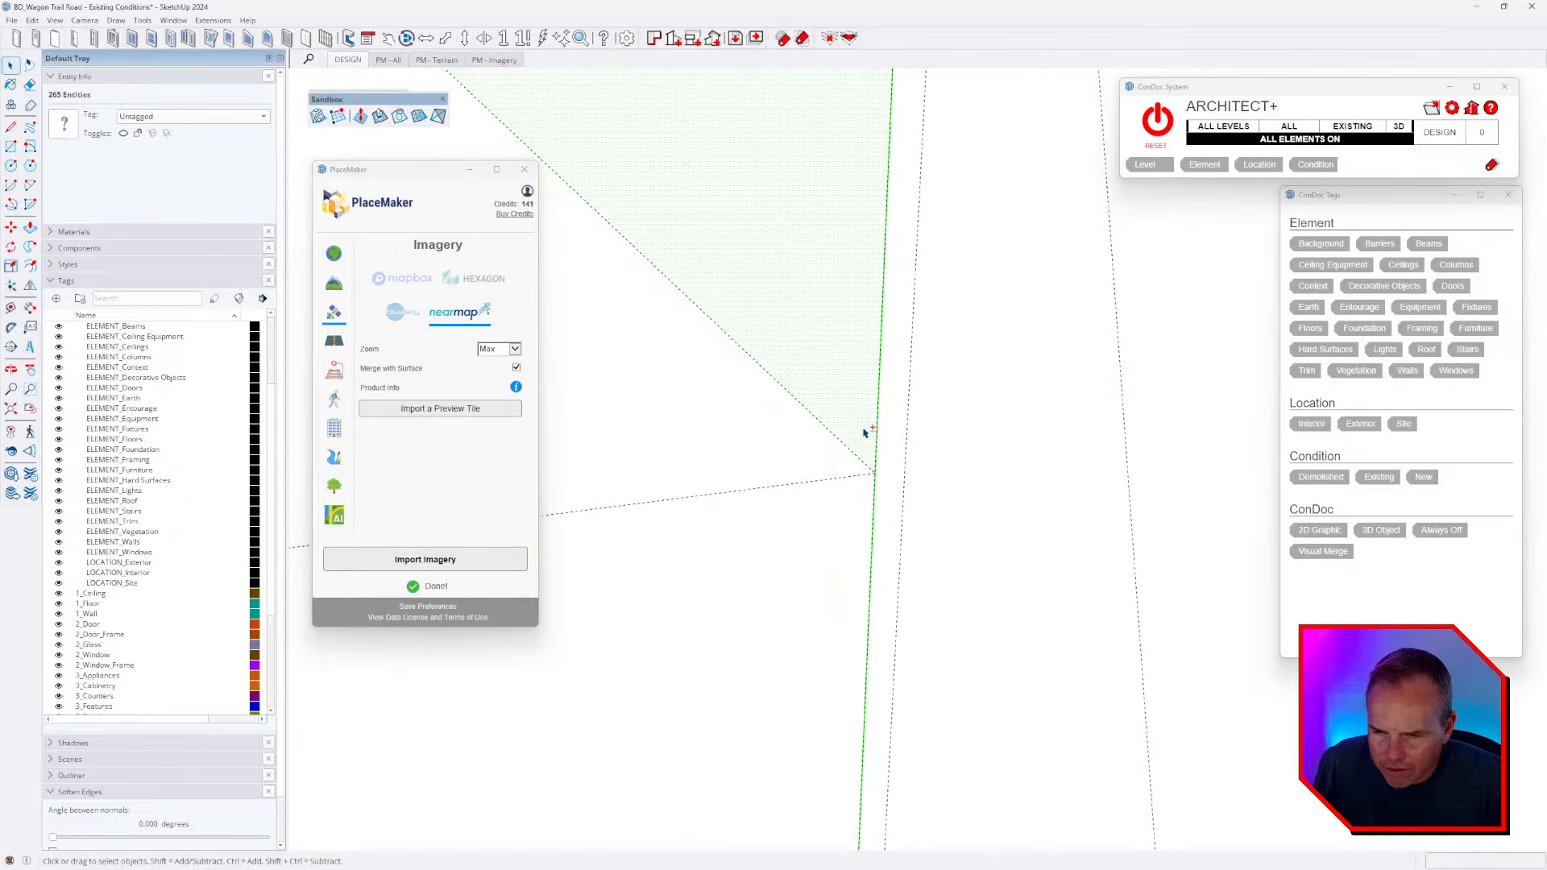
# - Add the large inner triangles that meet the driveway-side outline at the next mesh corners to the selection
pyautogui.scroll(2, 863, 583)
pyautogui.scroll(-2, 866, 545)
pyautogui.keyDown('shift'); pyautogui.moveTo(867, 546); pyautogui.dragTo(884, 318, button='middle'); pyautogui.keyUp('shift')
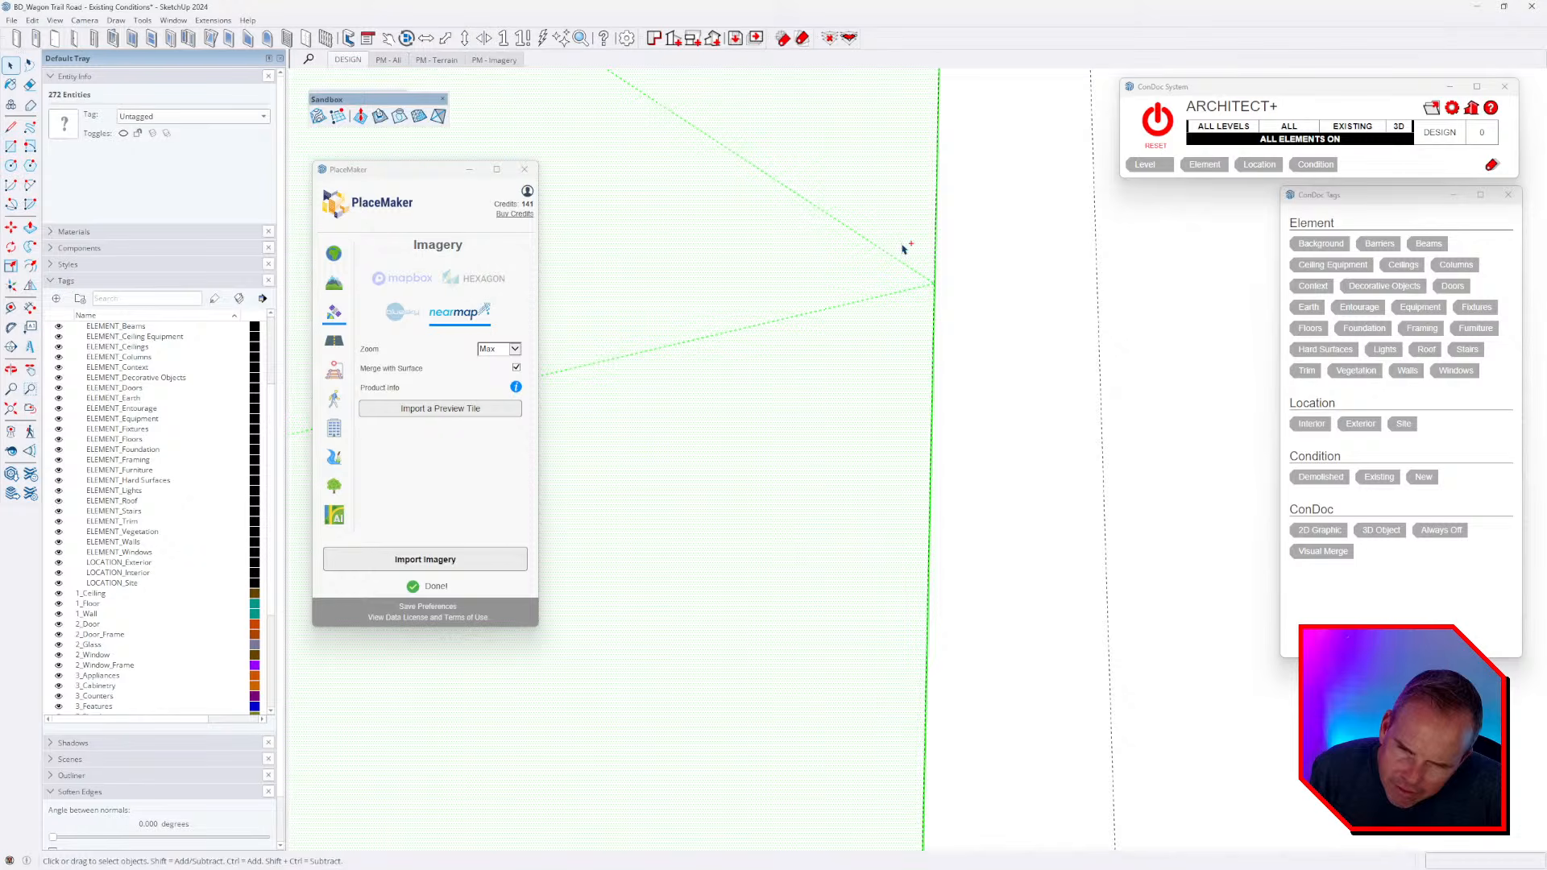
pyautogui.scroll(-4, 906, 250)
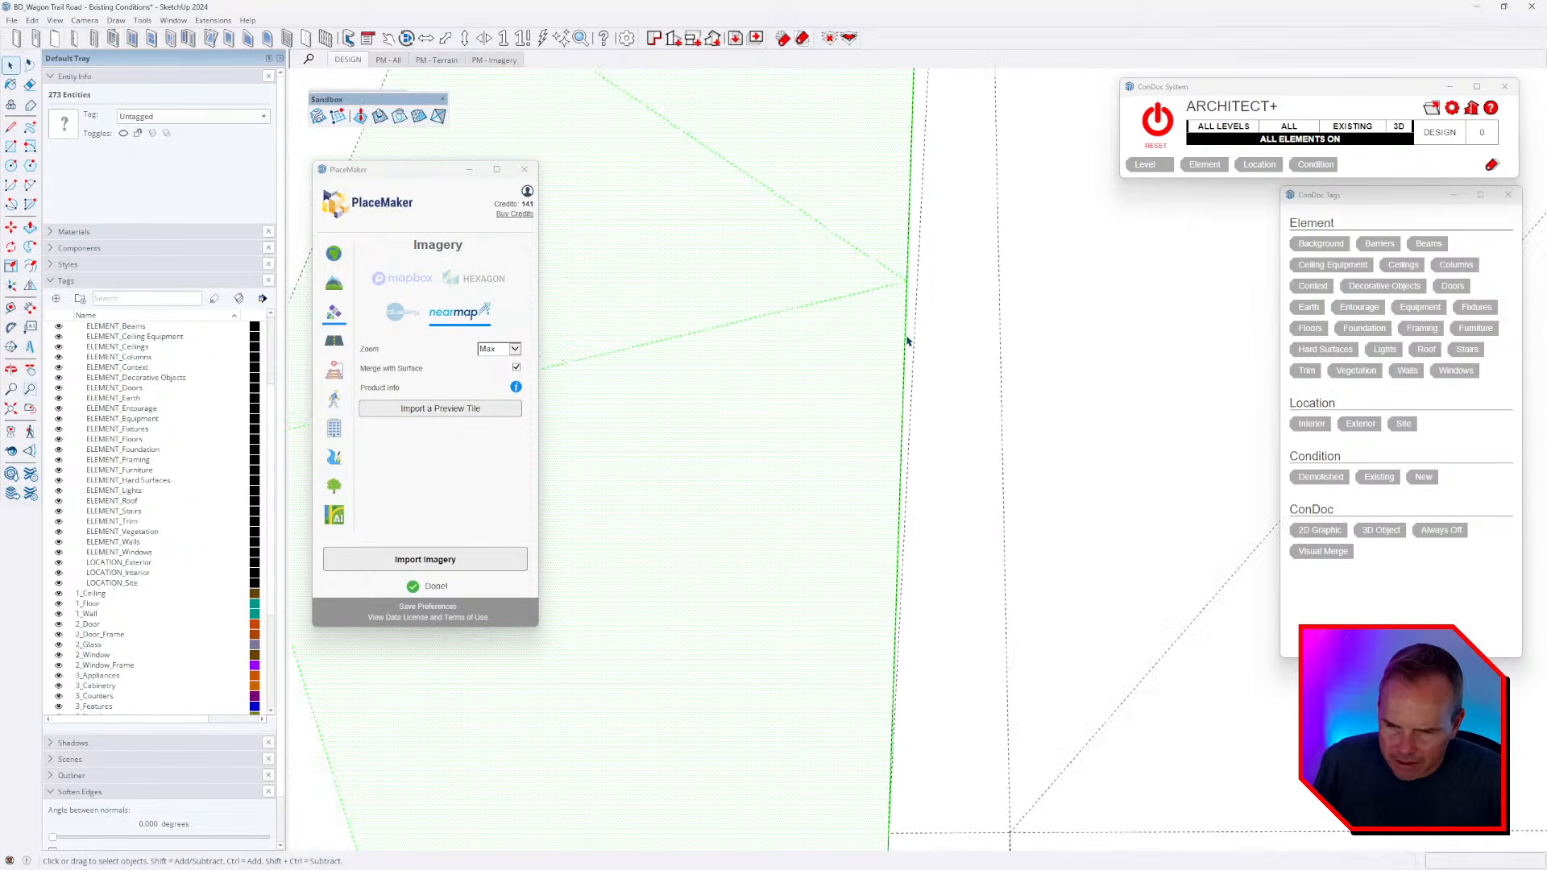
pyautogui.scroll(-2, 909, 364)
pyautogui.keyDown('shift'); pyautogui.moveTo(865, 622); pyautogui.dragTo(990, 354, button='middle'); pyautogui.keyUp('shift')
pyautogui.scroll(-2, 998, 373)
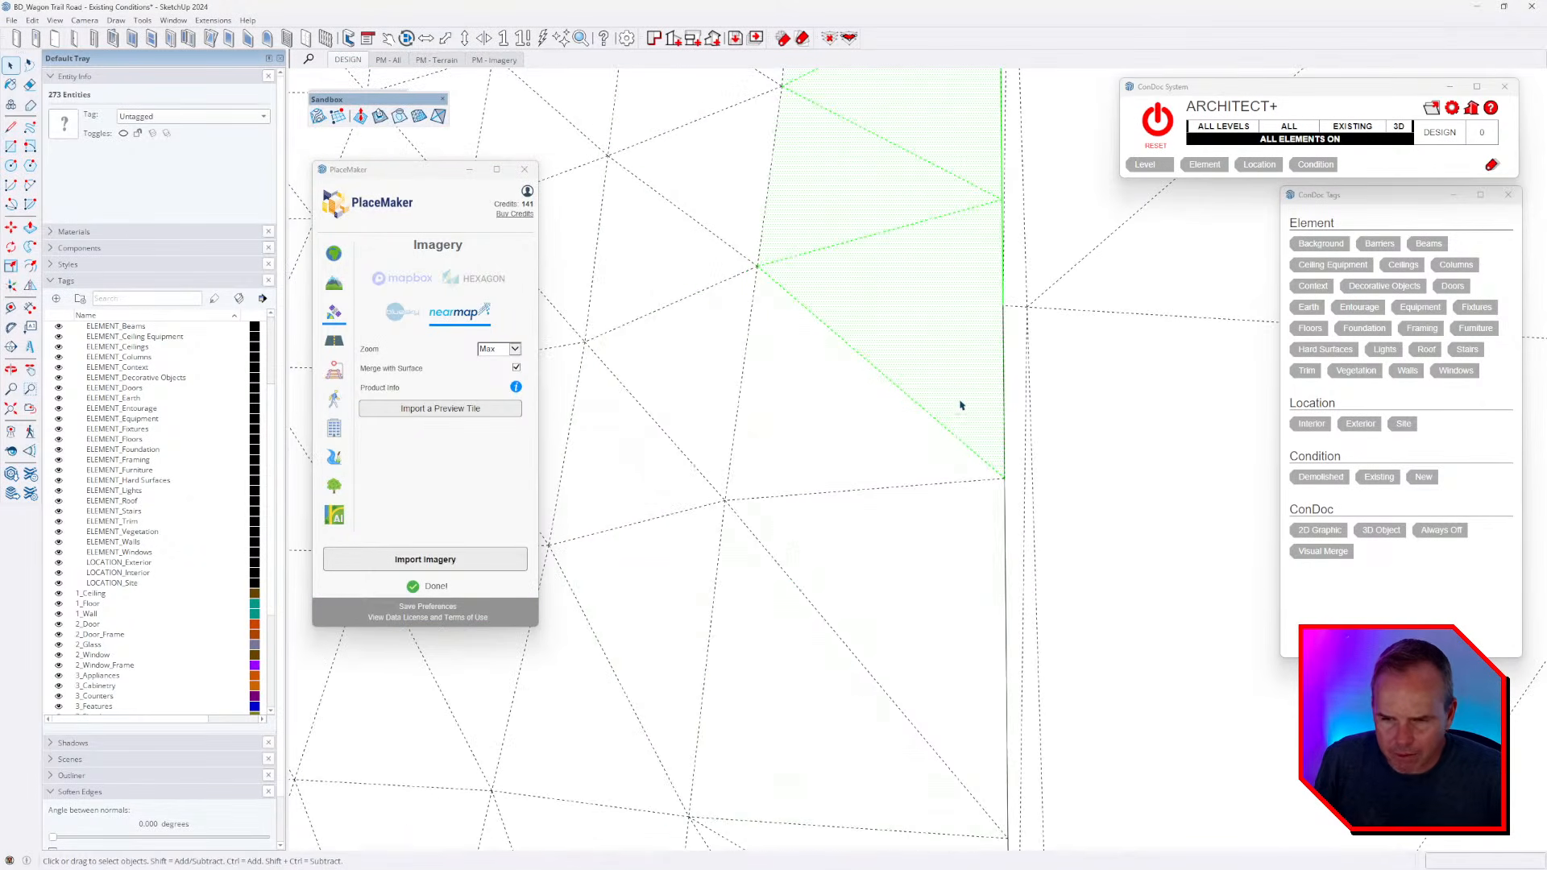
# - Extend the selection down the driveway-side outline over the next block of triangles, including the short outline edge segments
pyautogui.scroll(-4, 815, 450)
pyautogui.keyDown('shift'); pyautogui.moveTo(911, 533); pyautogui.dragTo(897, 288, button='middle'); pyautogui.keyUp('shift')
pyautogui.scroll(4, 932, 325)
pyautogui.scroll(5, 886, 371)
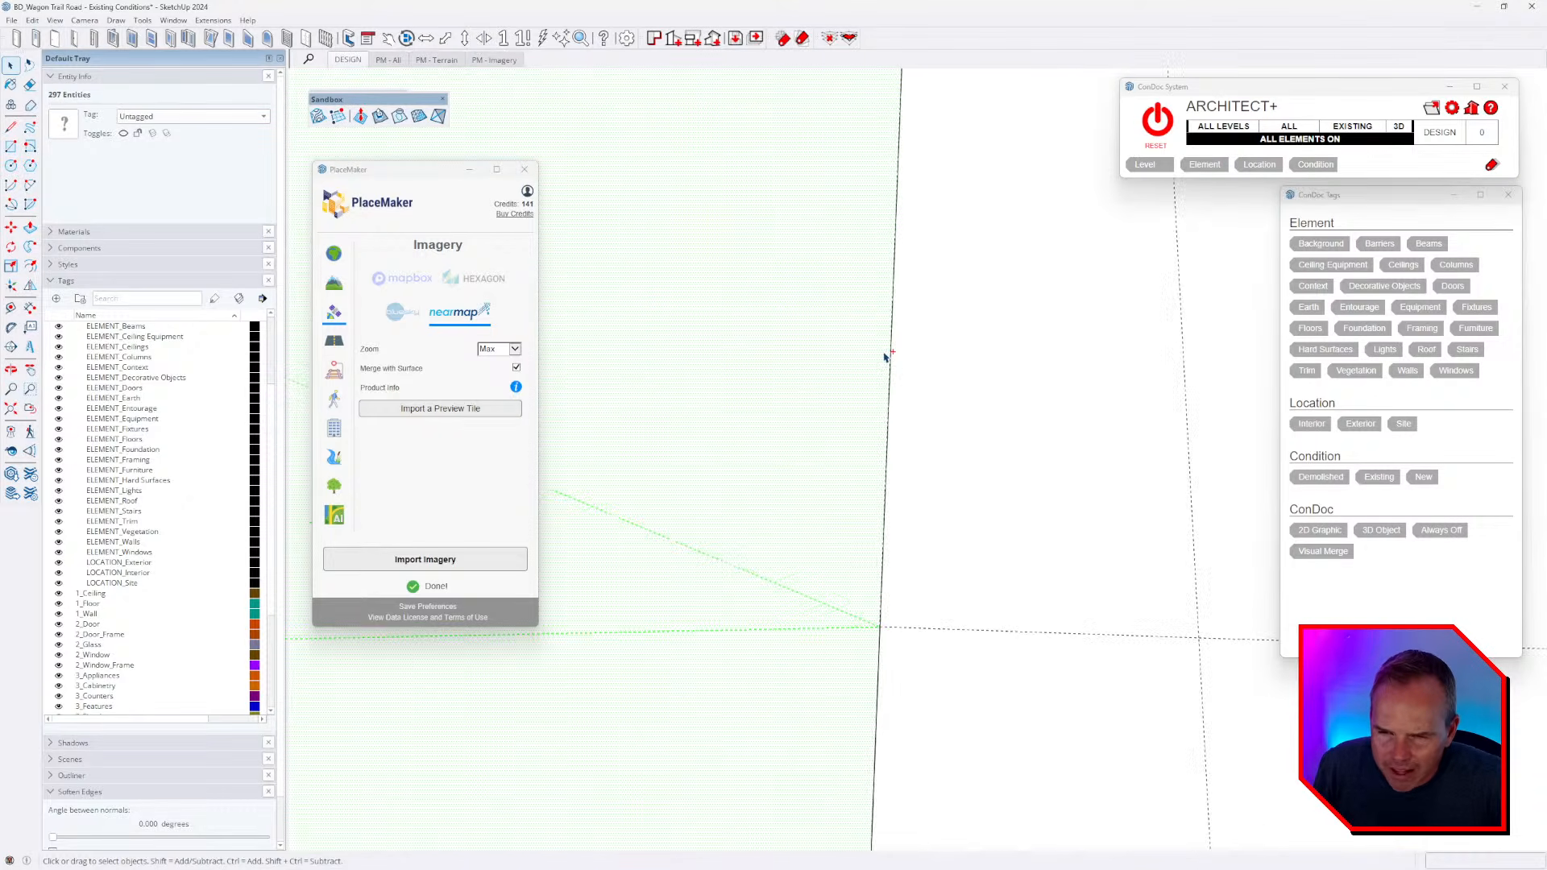
pyautogui.scroll(3, 886, 358)
pyautogui.scroll(-3, 897, 362)
pyautogui.scroll(-2, 896, 361)
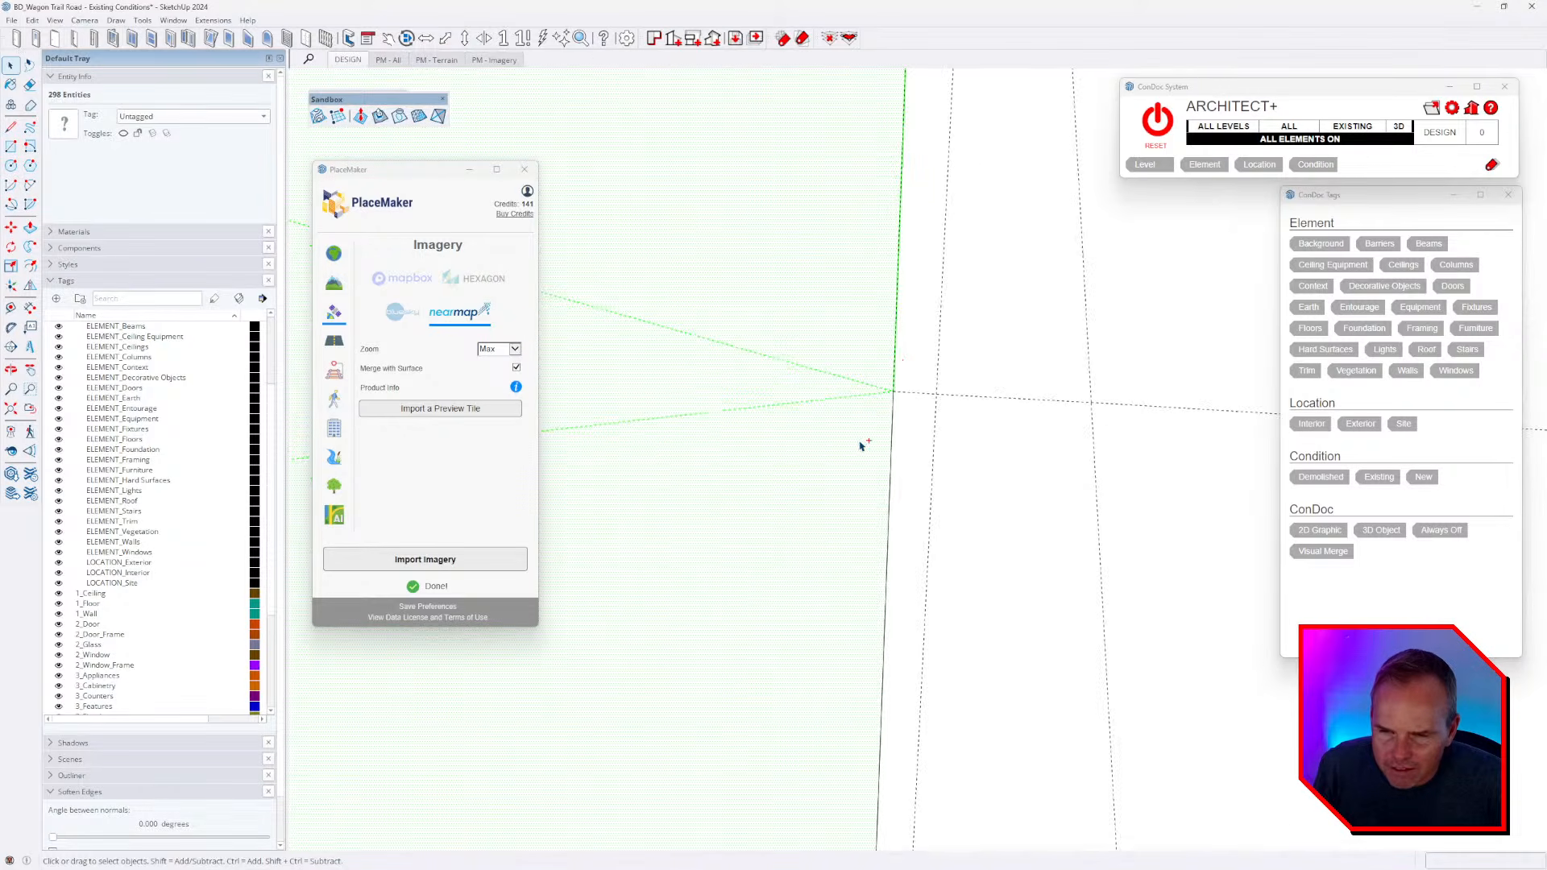
pyautogui.scroll(-5, 886, 266)
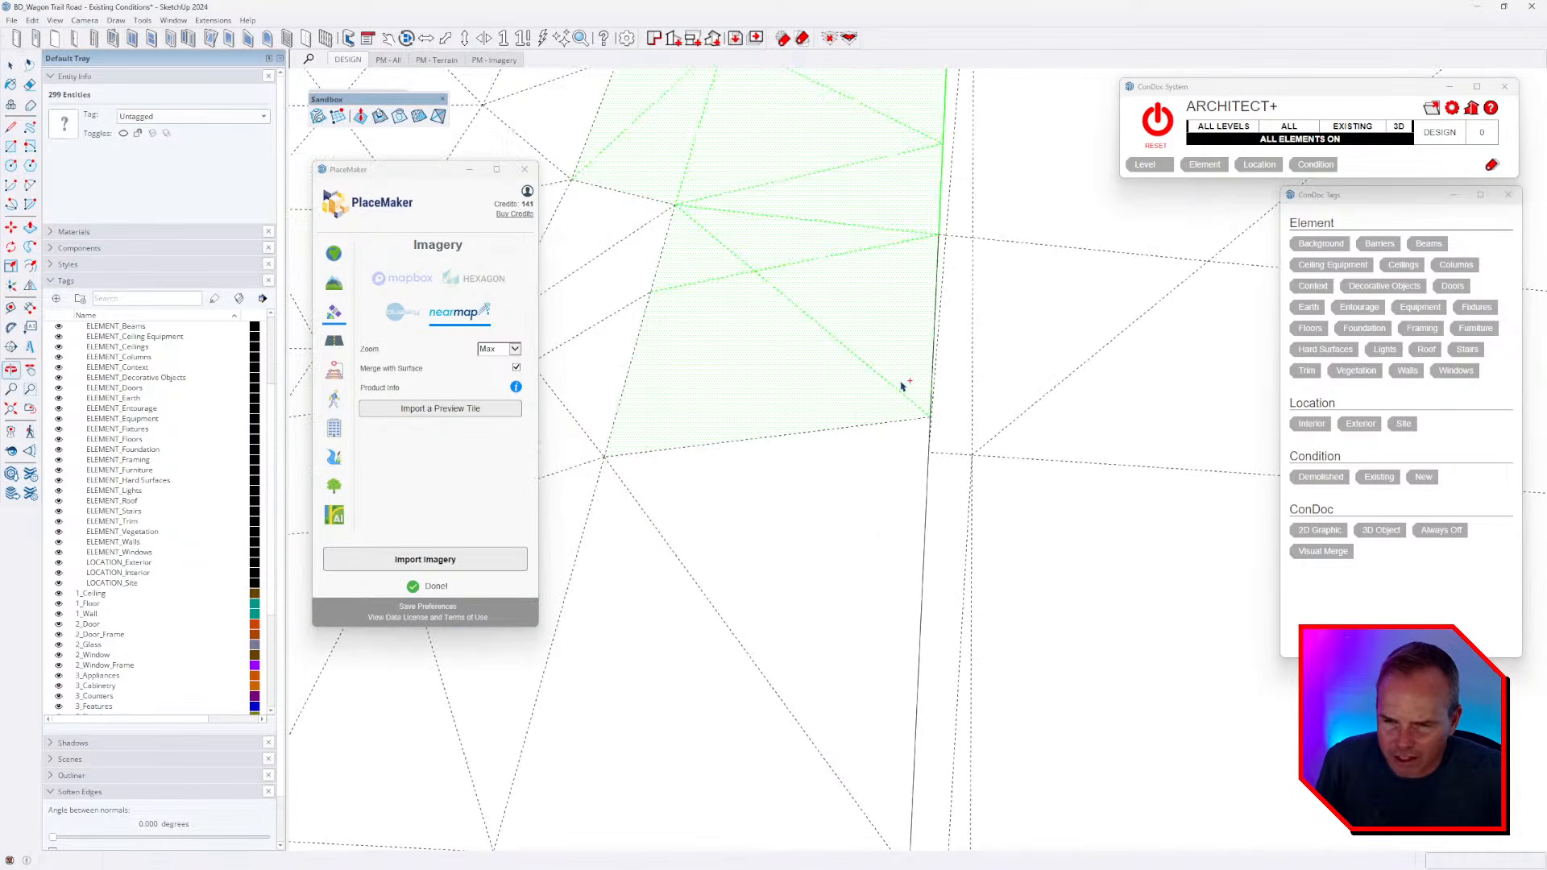
# - Fill the gaps between the selected triangles along the driveway-side outline and extend the strip over the following rows
pyautogui.scroll(-3, 910, 387)
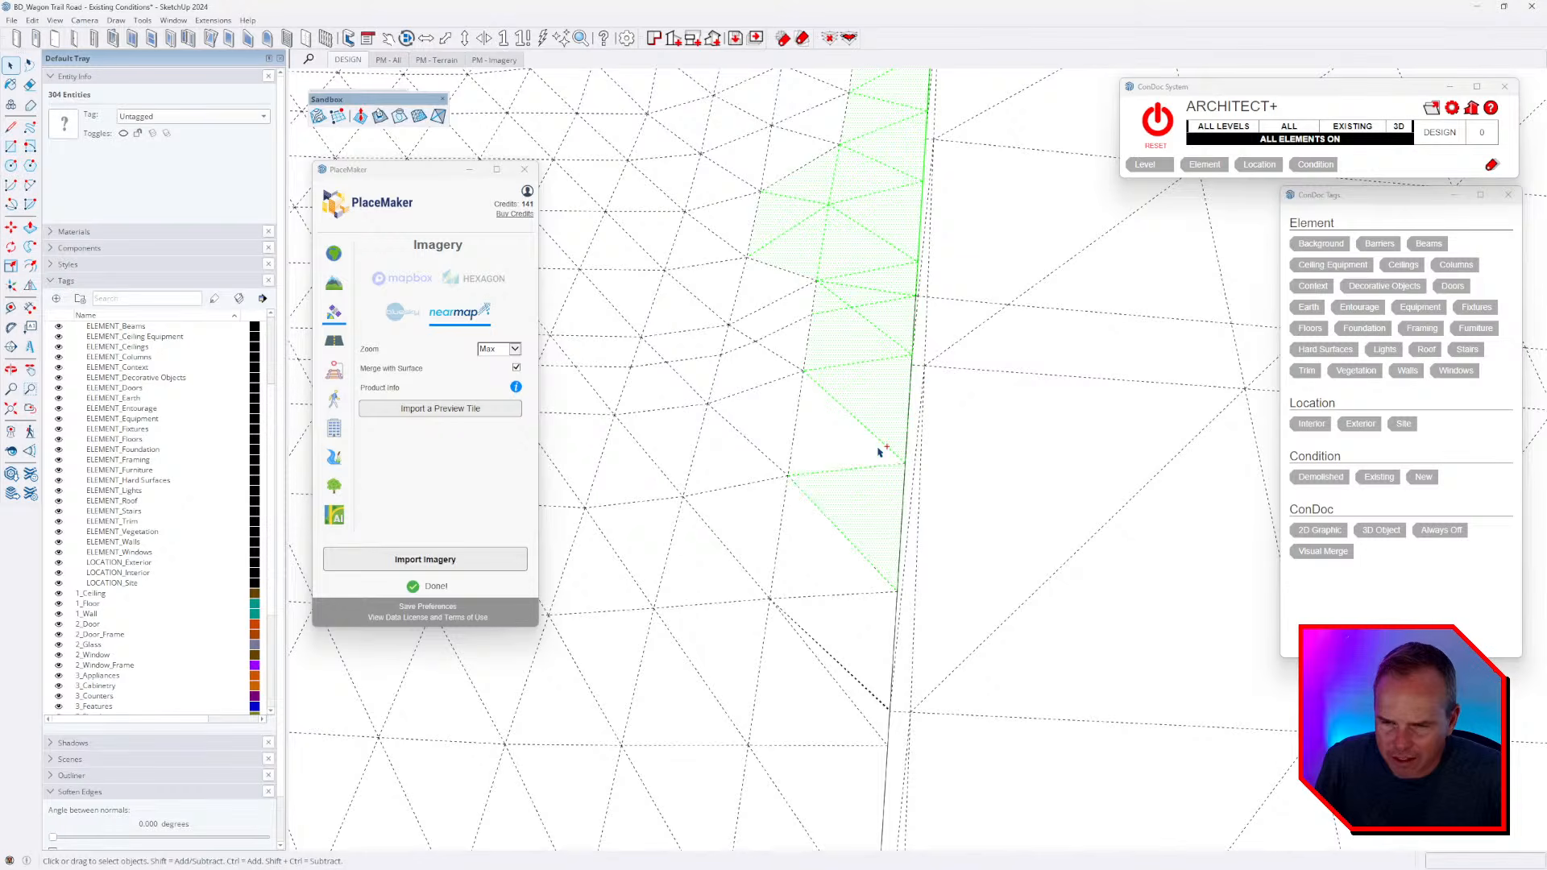
pyautogui.moveTo(880, 364)
pyautogui.mouseDown(button='middle')
pyautogui.moveTo(886, 528)
pyautogui.moveTo(880, 410)
pyautogui.mouseUp(button='middle')
pyautogui.keyDown('shift'); pyautogui.moveTo(852, 634); pyautogui.dragTo(936, 276, button='middle'); pyautogui.keyUp('shift')
pyautogui.scroll(2, 930, 279)
pyautogui.keyDown('ctrl'); pyautogui.moveTo(923, 287); pyautogui.dragTo(811, 499); pyautogui.keyUp('ctrl')
pyautogui.keyDown('shift'); pyautogui.moveTo(892, 580); pyautogui.dragTo(926, 323, button='middle'); pyautogui.keyUp('shift')
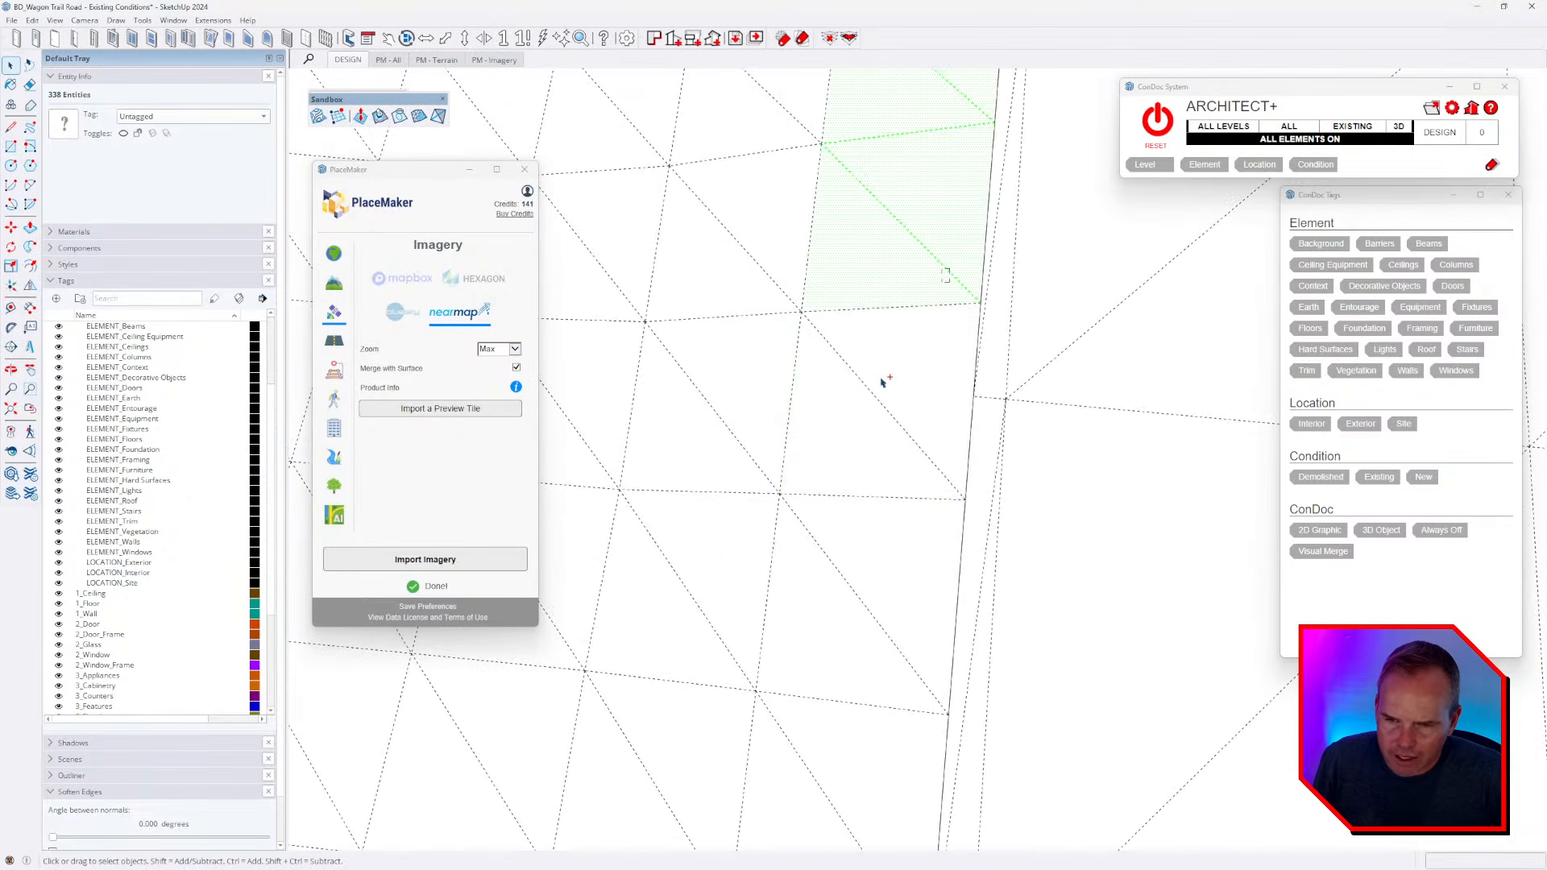
# - Add the remaining mesh rows and the long narrow triangles just before the outline's end corner to the selection
pyautogui.keyDown('shift'); pyautogui.moveTo(927, 610); pyautogui.dragTo(981, 307, button='middle'); pyautogui.keyUp('shift')
pyautogui.keyDown('shift'); pyautogui.moveTo(942, 564); pyautogui.dragTo(932, 279, button='middle'); pyautogui.keyUp('shift')
pyautogui.keyDown('ctrl'); pyautogui.moveTo(933, 278); pyautogui.dragTo(804, 544); pyautogui.keyUp('ctrl')
pyautogui.keyDown('shift'); pyautogui.moveTo(949, 564); pyautogui.dragTo(919, 299, button='middle'); pyautogui.keyUp('shift')
pyautogui.keyDown('shift'); pyautogui.moveTo(913, 564); pyautogui.dragTo(917, 464, button='middle'); pyautogui.keyUp('shift')
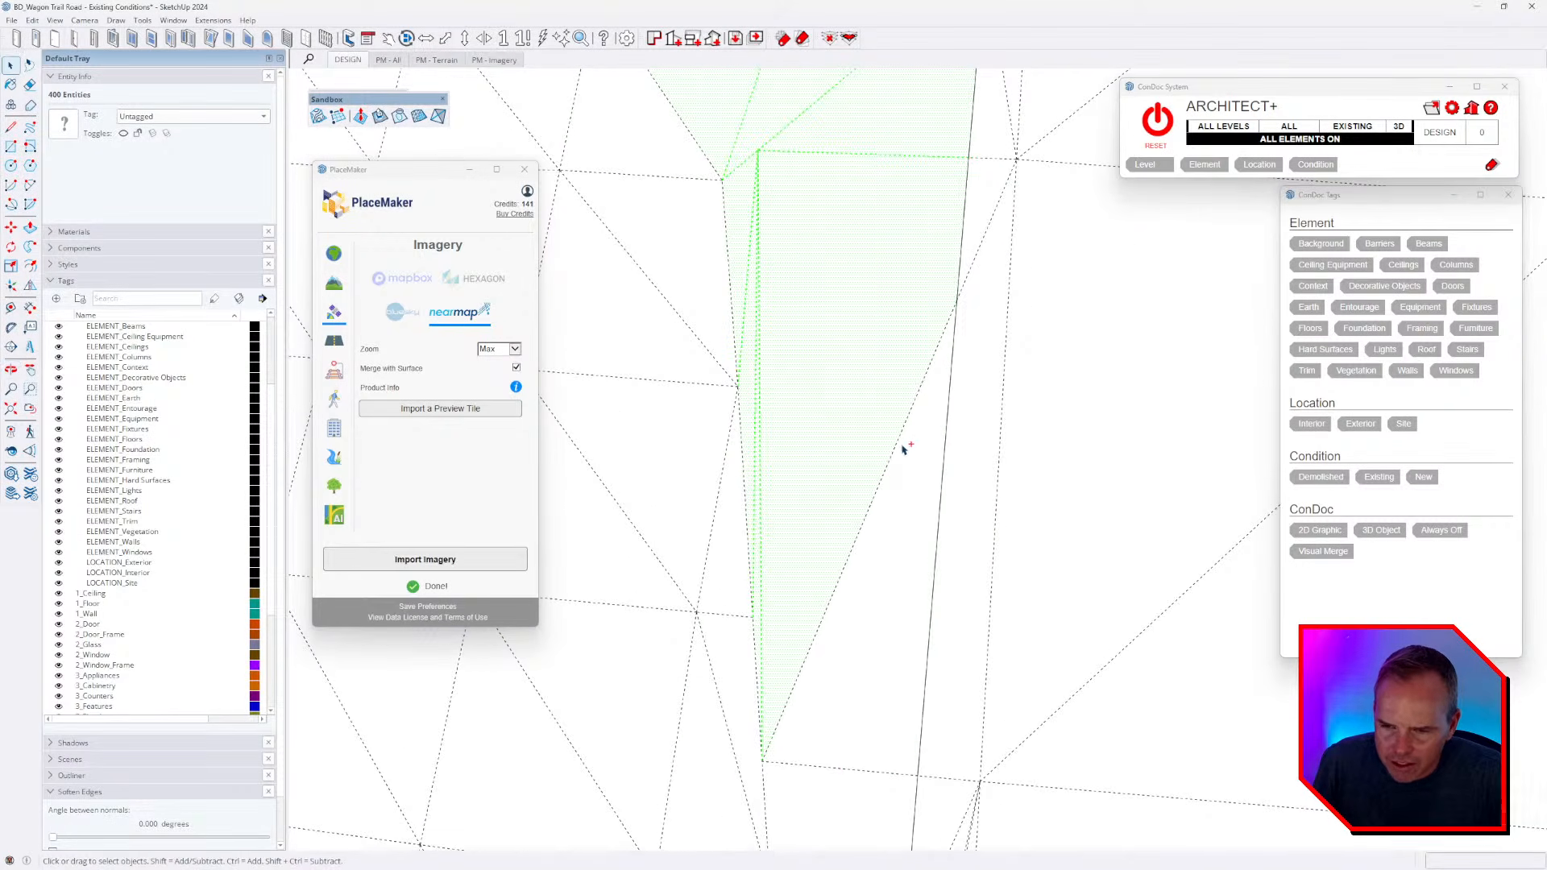
pyautogui.scroll(-3, 831, 491)
pyautogui.keyDown('shift'); pyautogui.moveTo(851, 581); pyautogui.dragTo(919, 226, button='middle'); pyautogui.keyUp('shift')
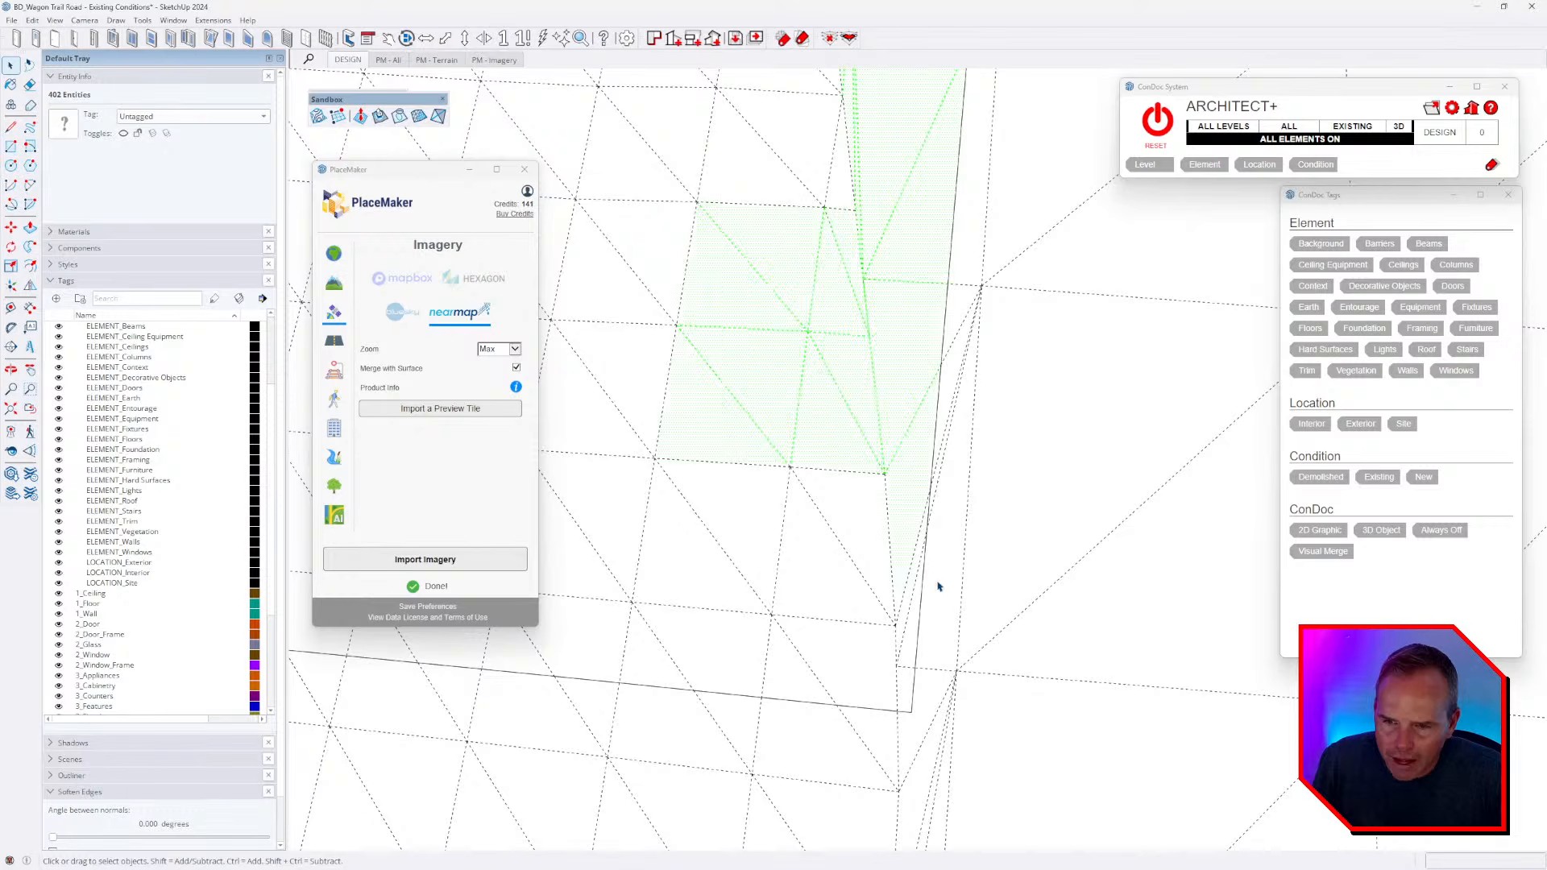
# - Select all faces inside the outline corner where the driveway-side edge ends, including the slivers beside the corner
pyautogui.scroll(3, 924, 554)
pyautogui.keyDown('shift'); pyautogui.moveTo(906, 726); pyautogui.dragTo(952, 394, button='middle'); pyautogui.keyUp('shift')
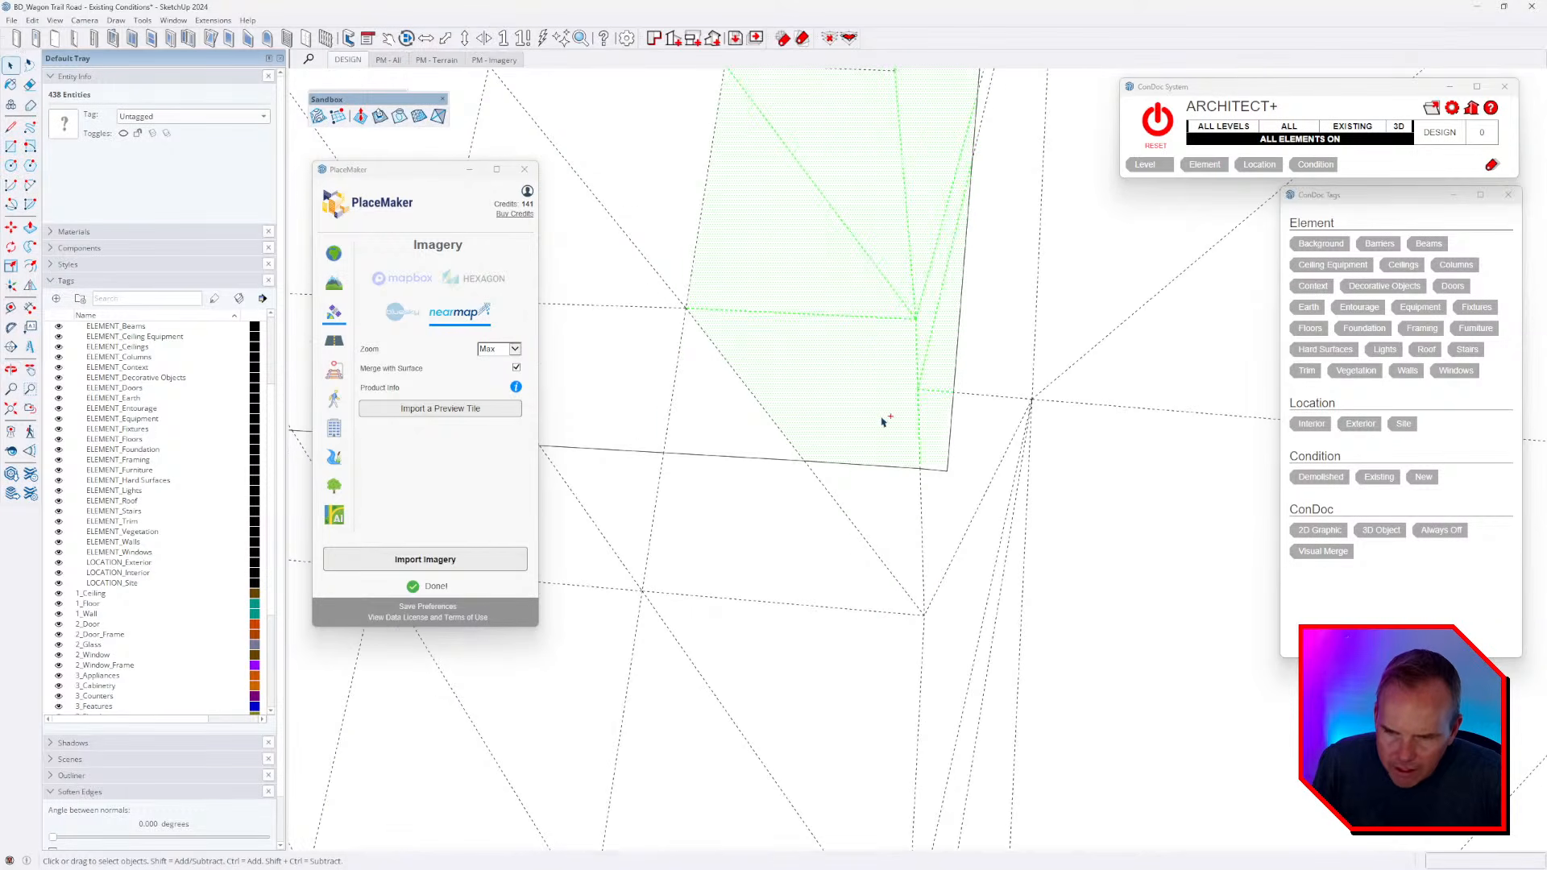
pyautogui.keyDown('ctrl'); pyautogui.moveTo(932, 364); pyautogui.dragTo(882, 421); pyautogui.keyUp('ctrl')
pyautogui.scroll(-3, 956, 456)
pyautogui.keyDown('shift'); pyautogui.moveTo(972, 366); pyautogui.dragTo(1105, 569, button='middle'); pyautogui.keyUp('shift')
pyautogui.scroll(-5, 1098, 564)
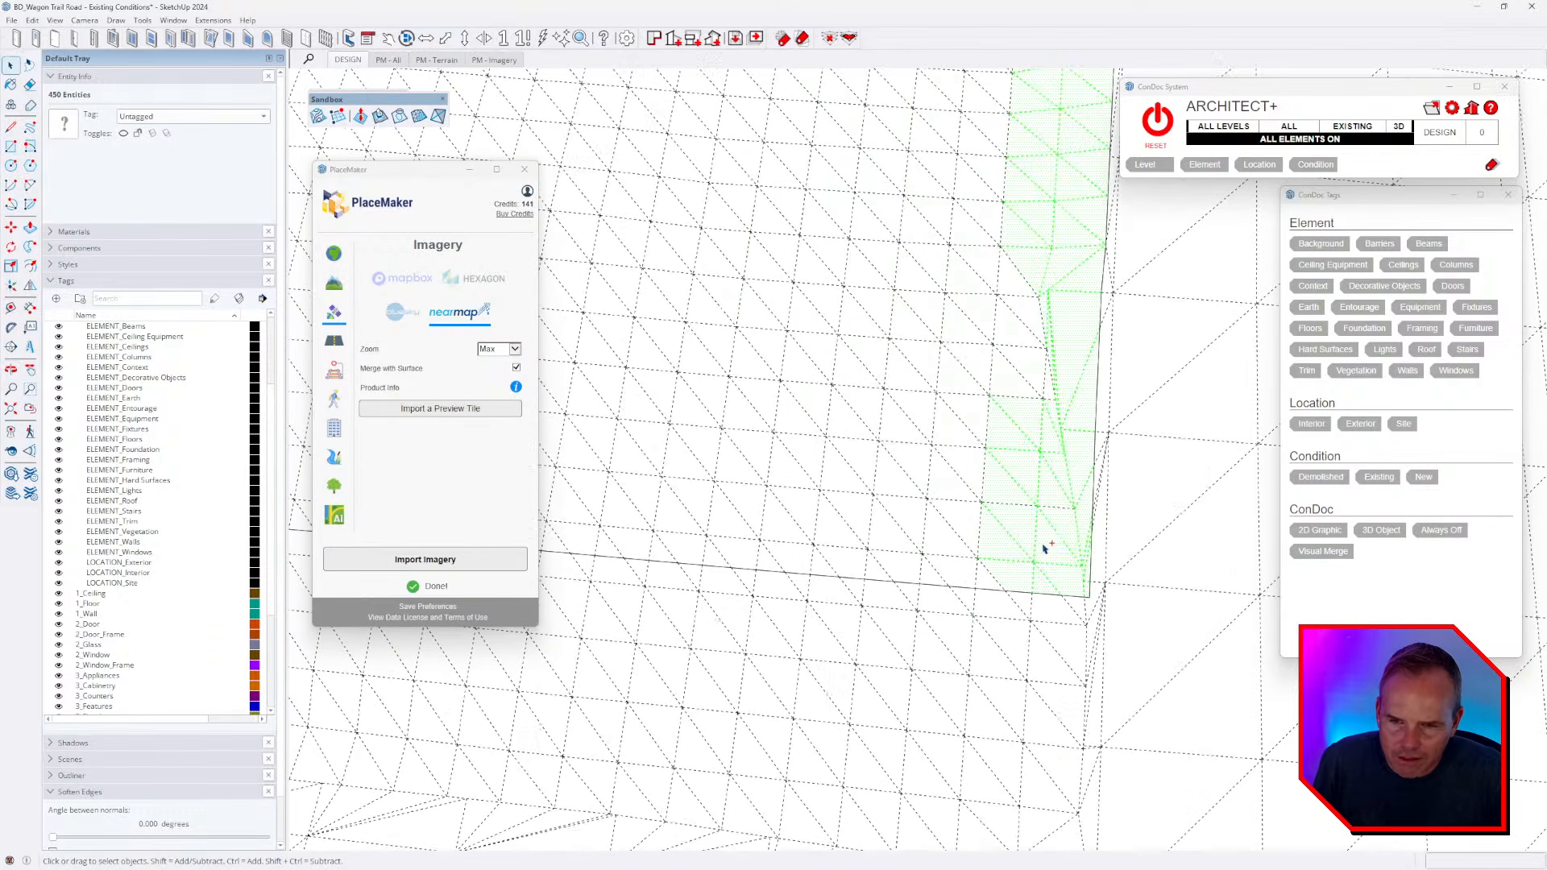
# - Widen the selection inward from that corner, adding a block of triangles up to the adjoining short edge of the outline
pyautogui.keyDown('ctrl'); pyautogui.moveTo(892, 222); pyautogui.dragTo(904, 225); pyautogui.keyUp('ctrl')
pyautogui.scroll(-2, 942, 425)
pyautogui.scroll(2, 981, 495)
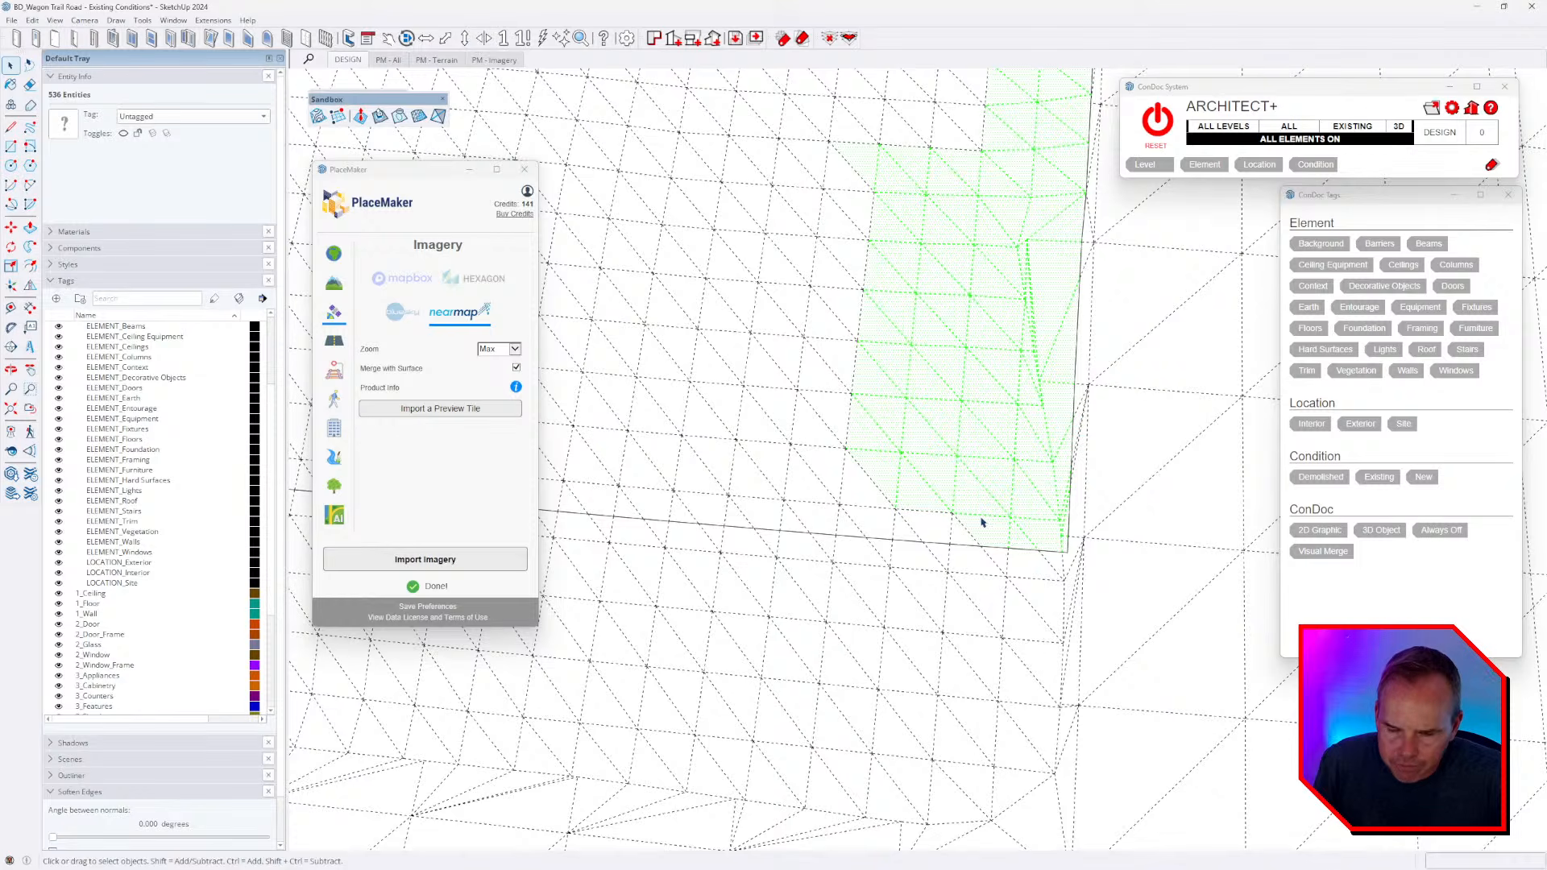
pyautogui.moveTo(883, 501); pyautogui.dragTo(937, 532, button='middle')
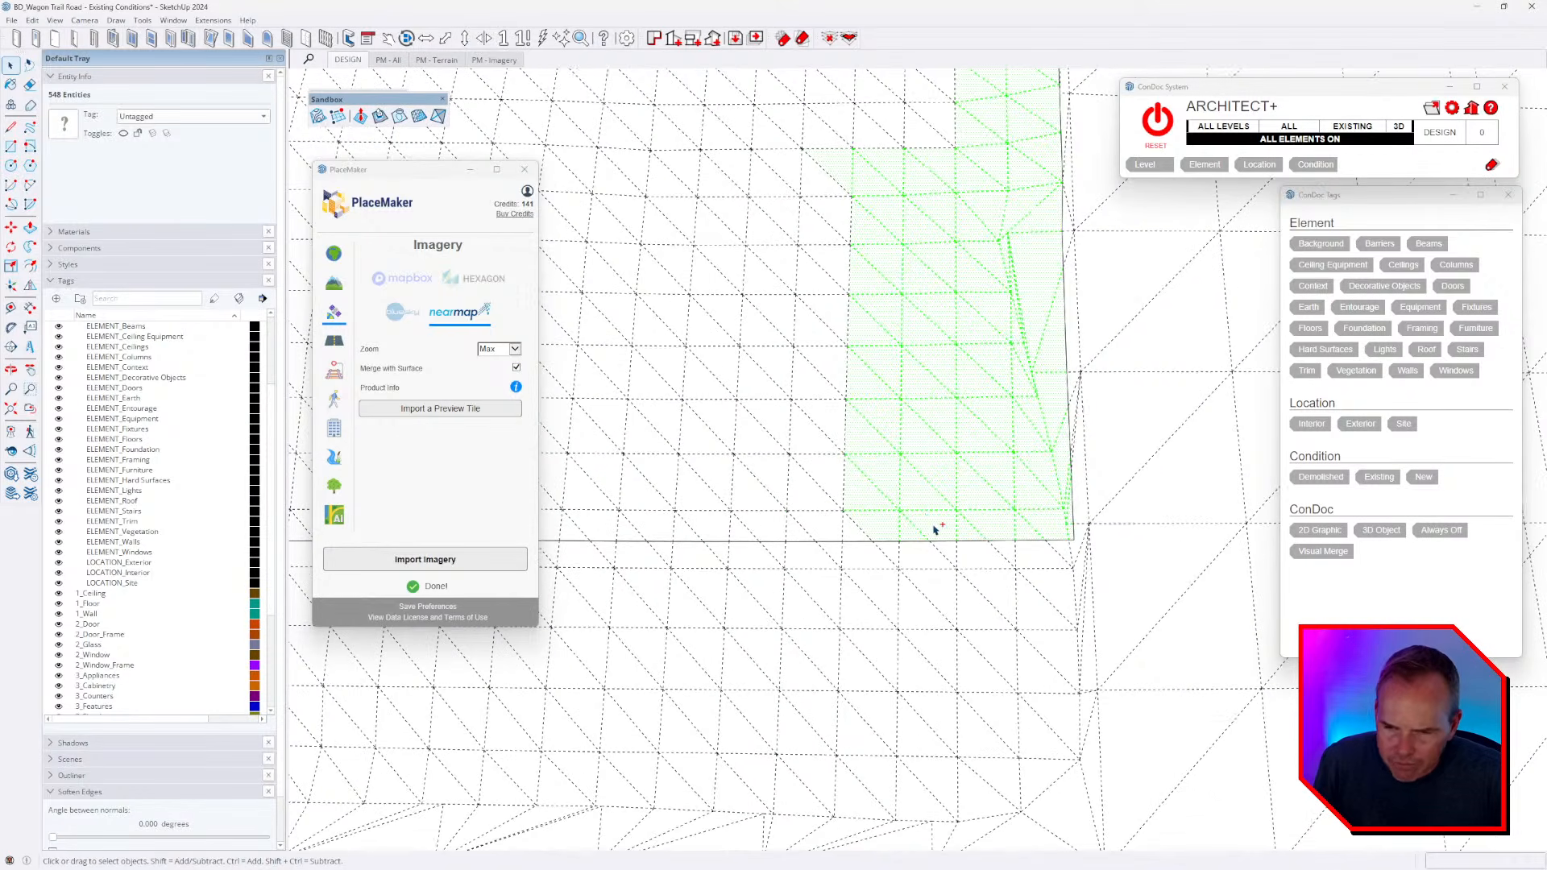
pyautogui.scroll(-5, 908, 433)
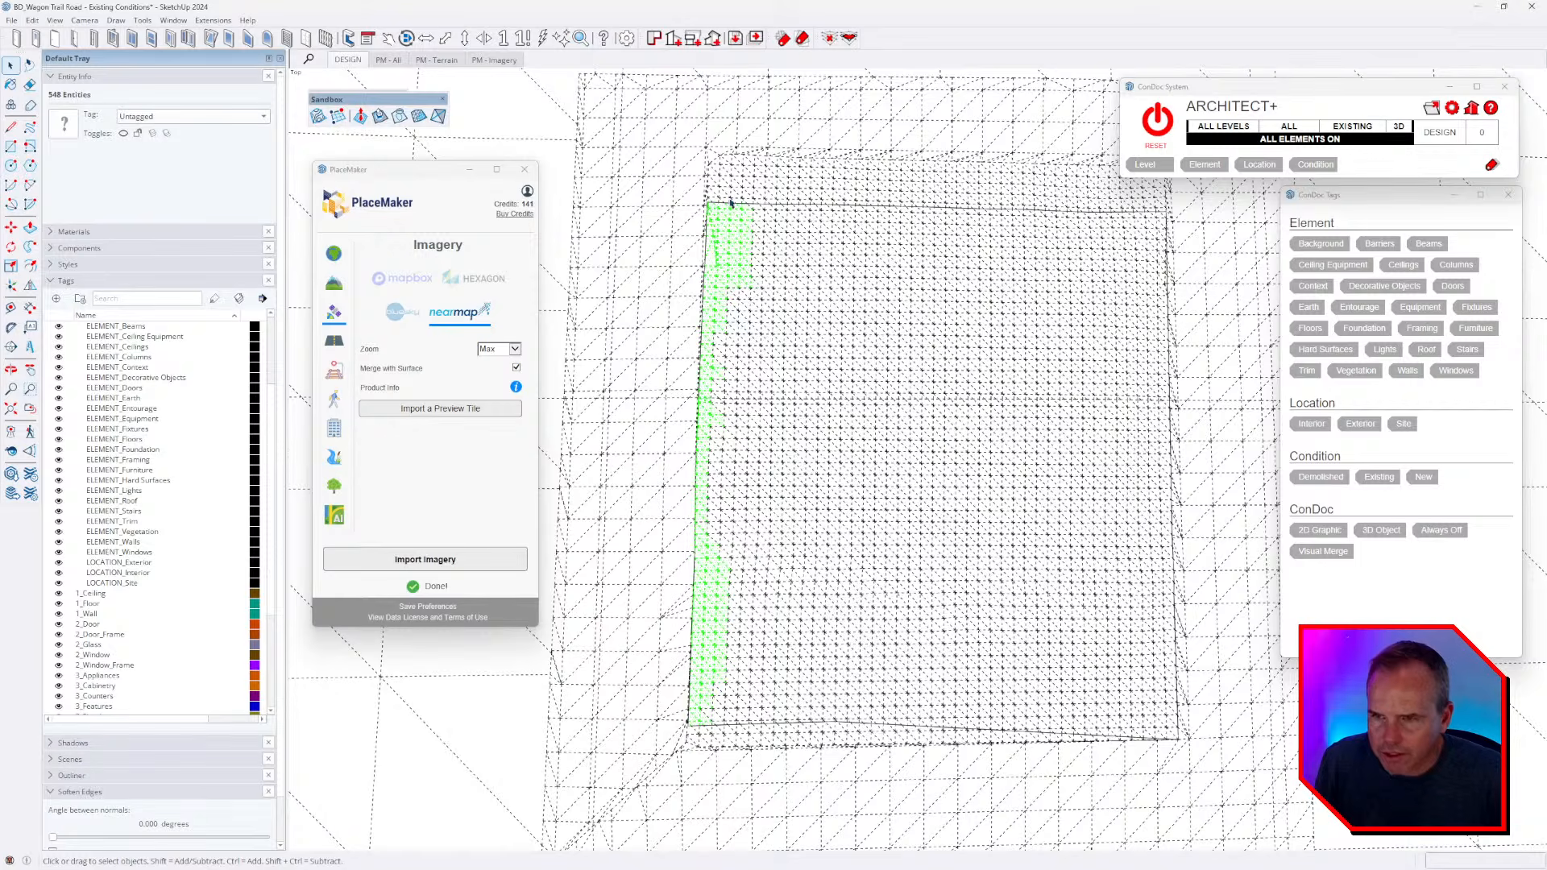
# - Extend the selection from the finished corner along the inside of the adjoining short outline edge
pyautogui.scroll(6, 728, 196)
pyautogui.scroll(-4, 709, 262)
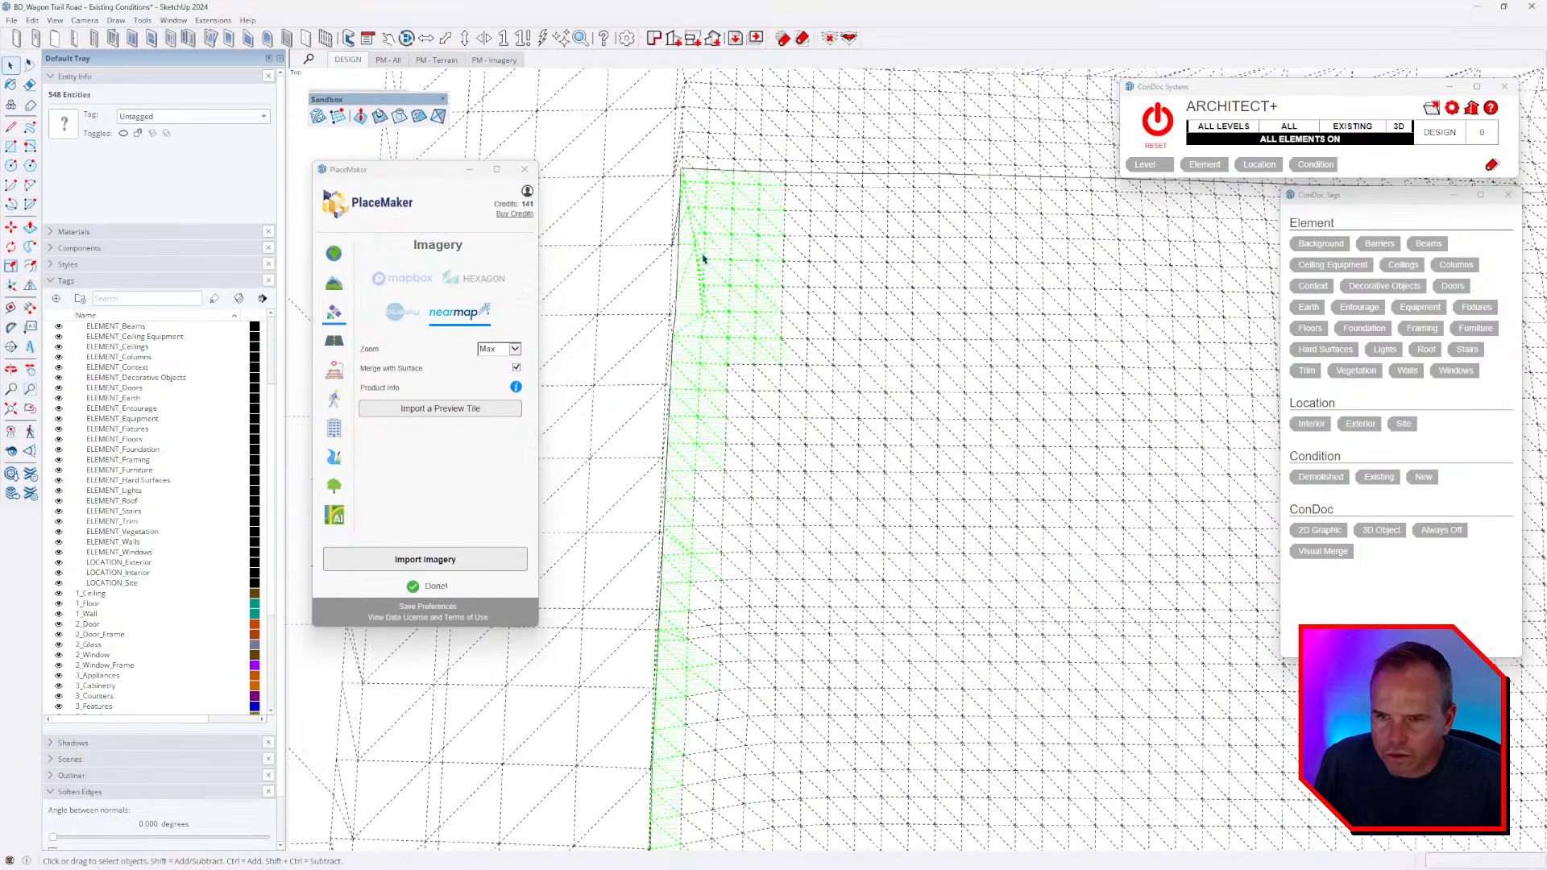
pyautogui.scroll(4, 700, 238)
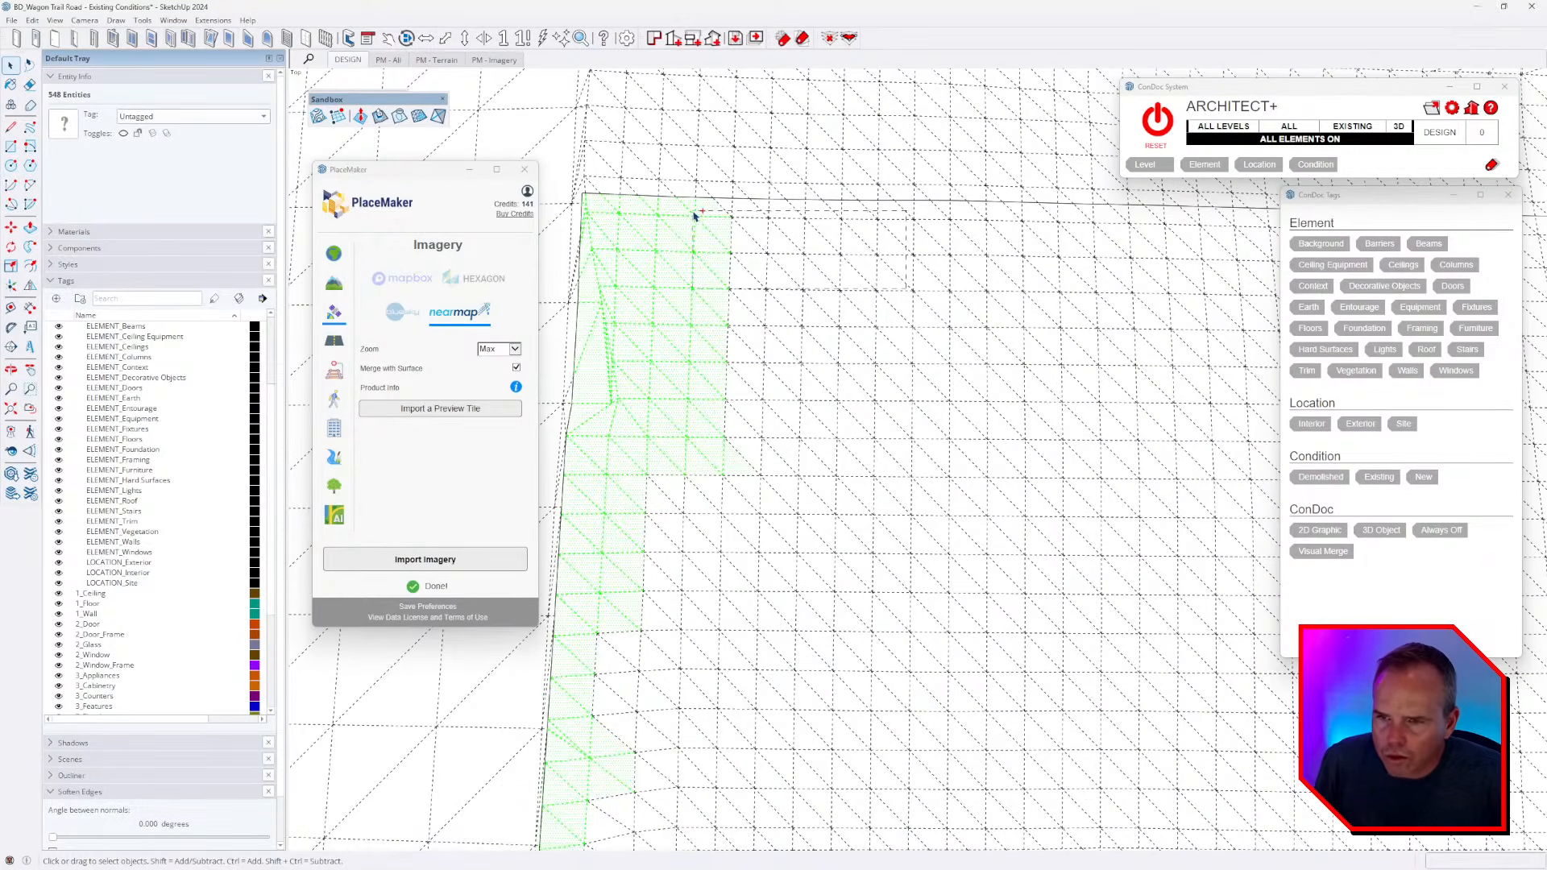
pyautogui.scroll(-3, 695, 215)
pyautogui.scroll(3, 994, 262)
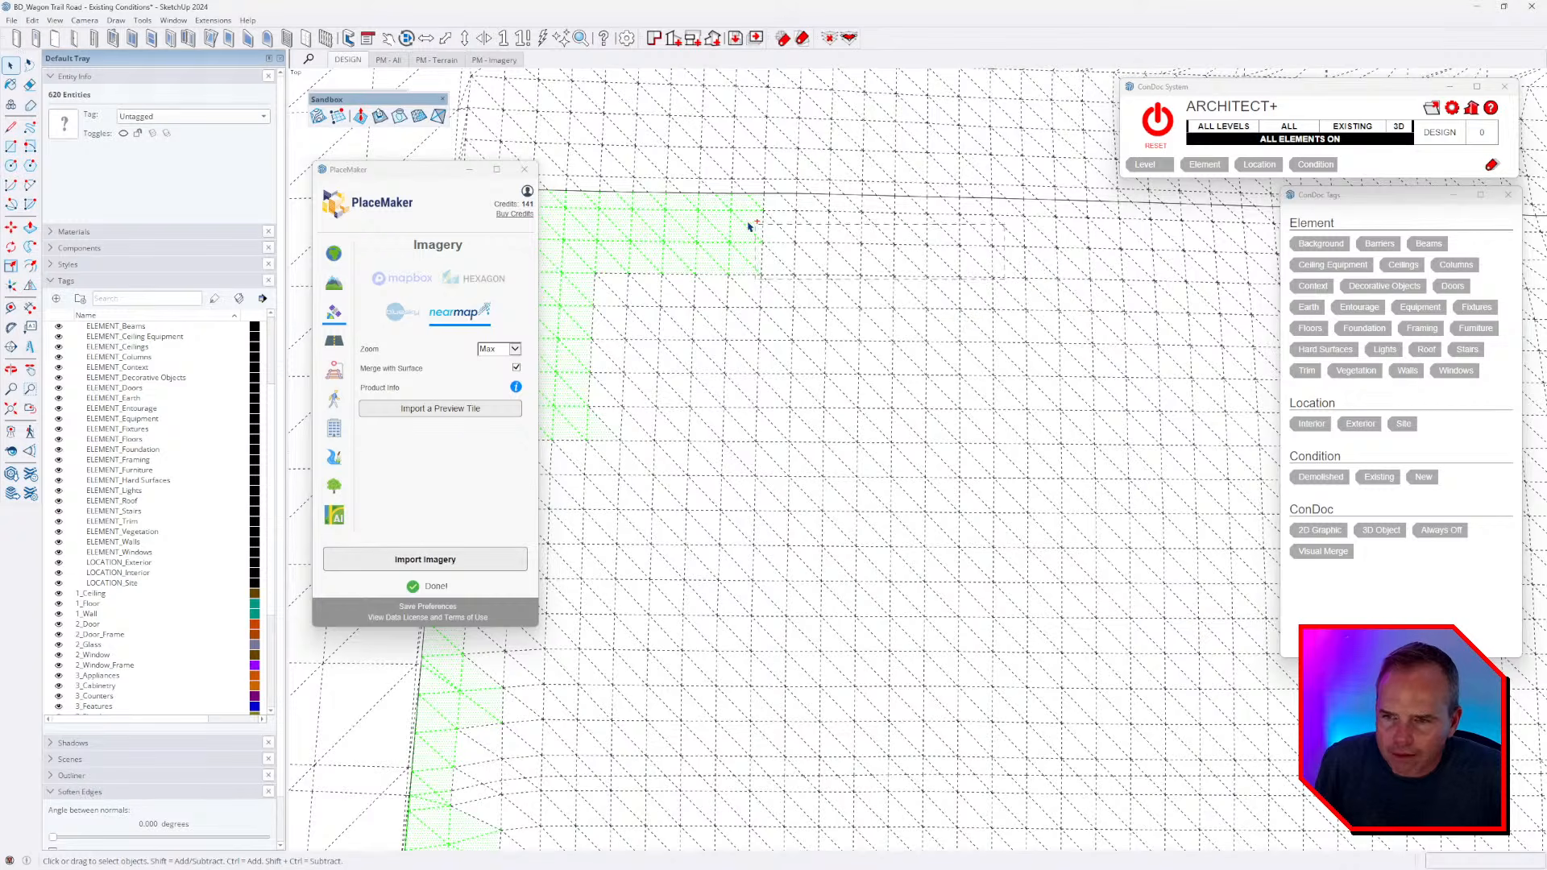
pyautogui.scroll(3, 735, 214)
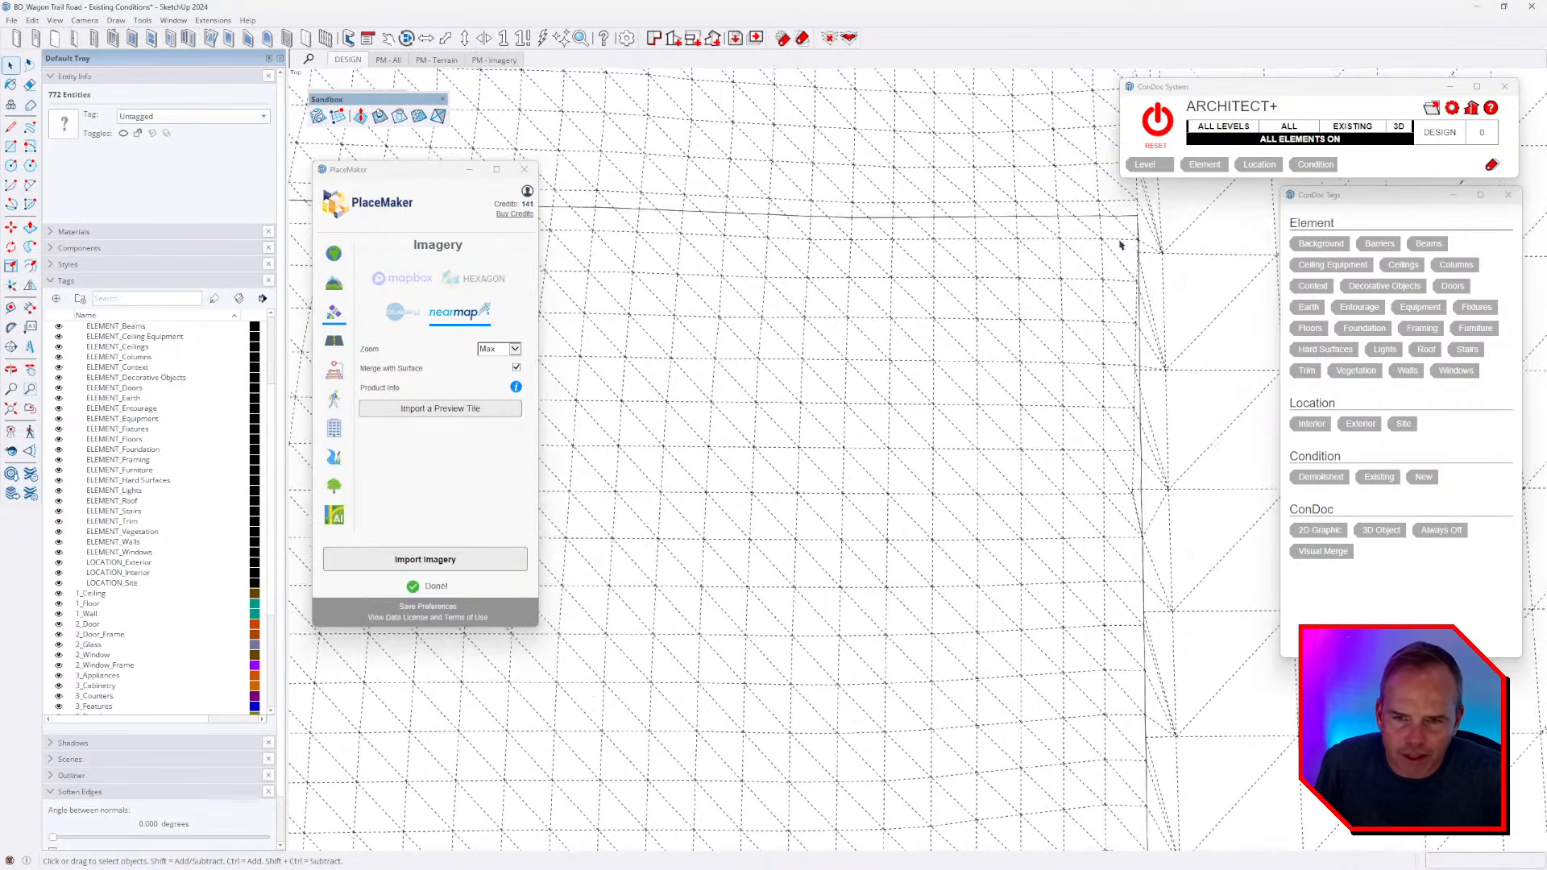
# - Complete the selected band along the short outline edge through to its opposite corner, several mesh rows deep
pyautogui.scroll(-3, 921, 338)
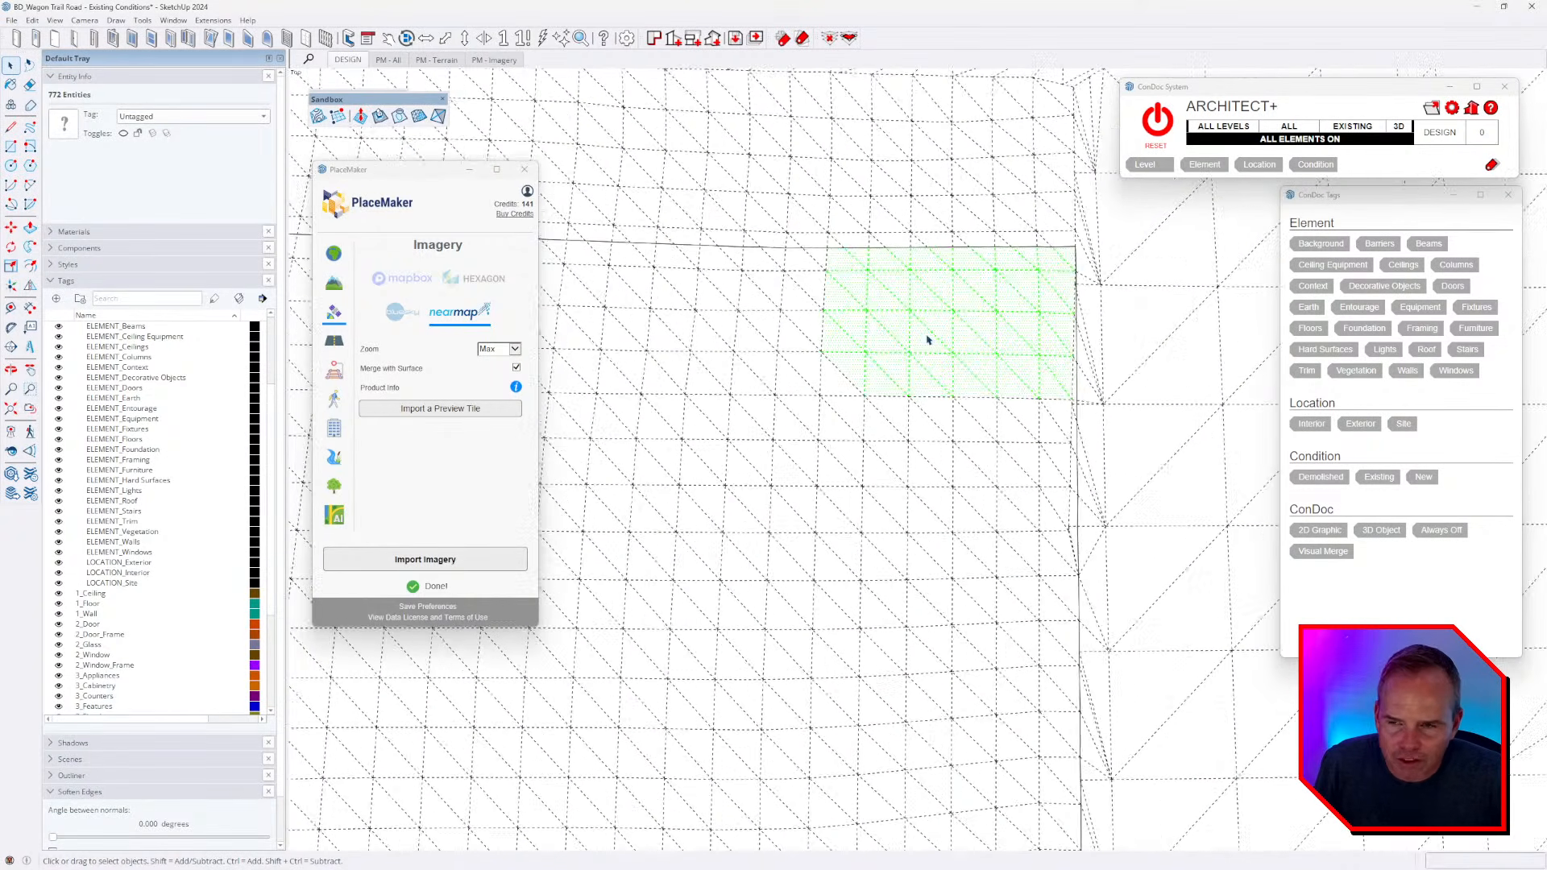
pyautogui.moveTo(677, 299); pyautogui.dragTo(601, 309)
pyautogui.scroll(-3, 1064, 365)
pyautogui.scroll(3, 682, 311)
pyautogui.scroll(-4, 829, 251)
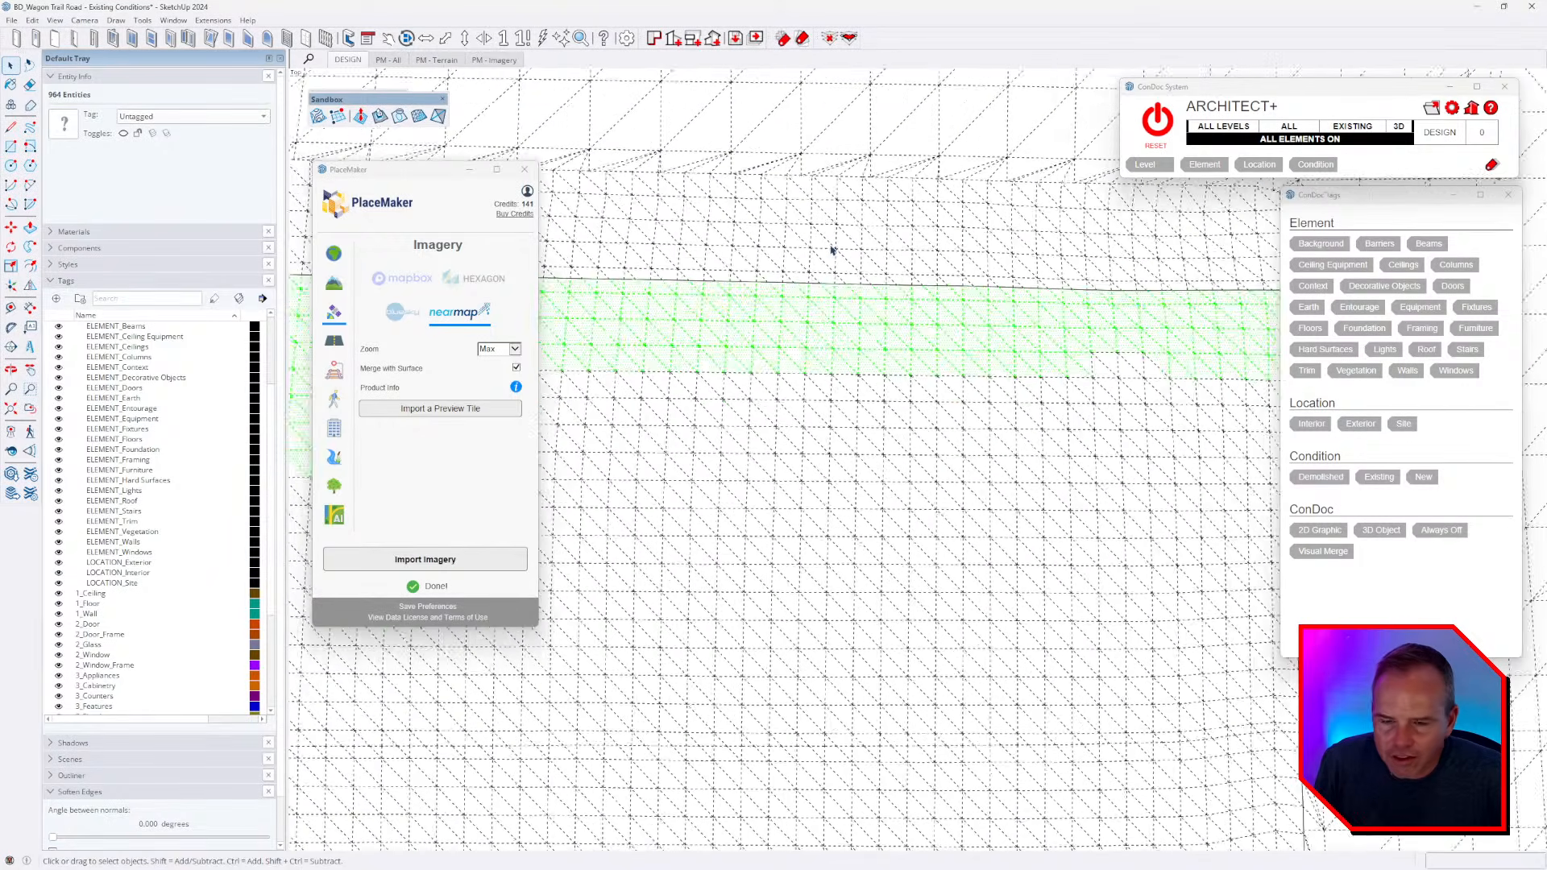
pyautogui.scroll(3, 1031, 315)
pyautogui.scroll(4, 1030, 315)
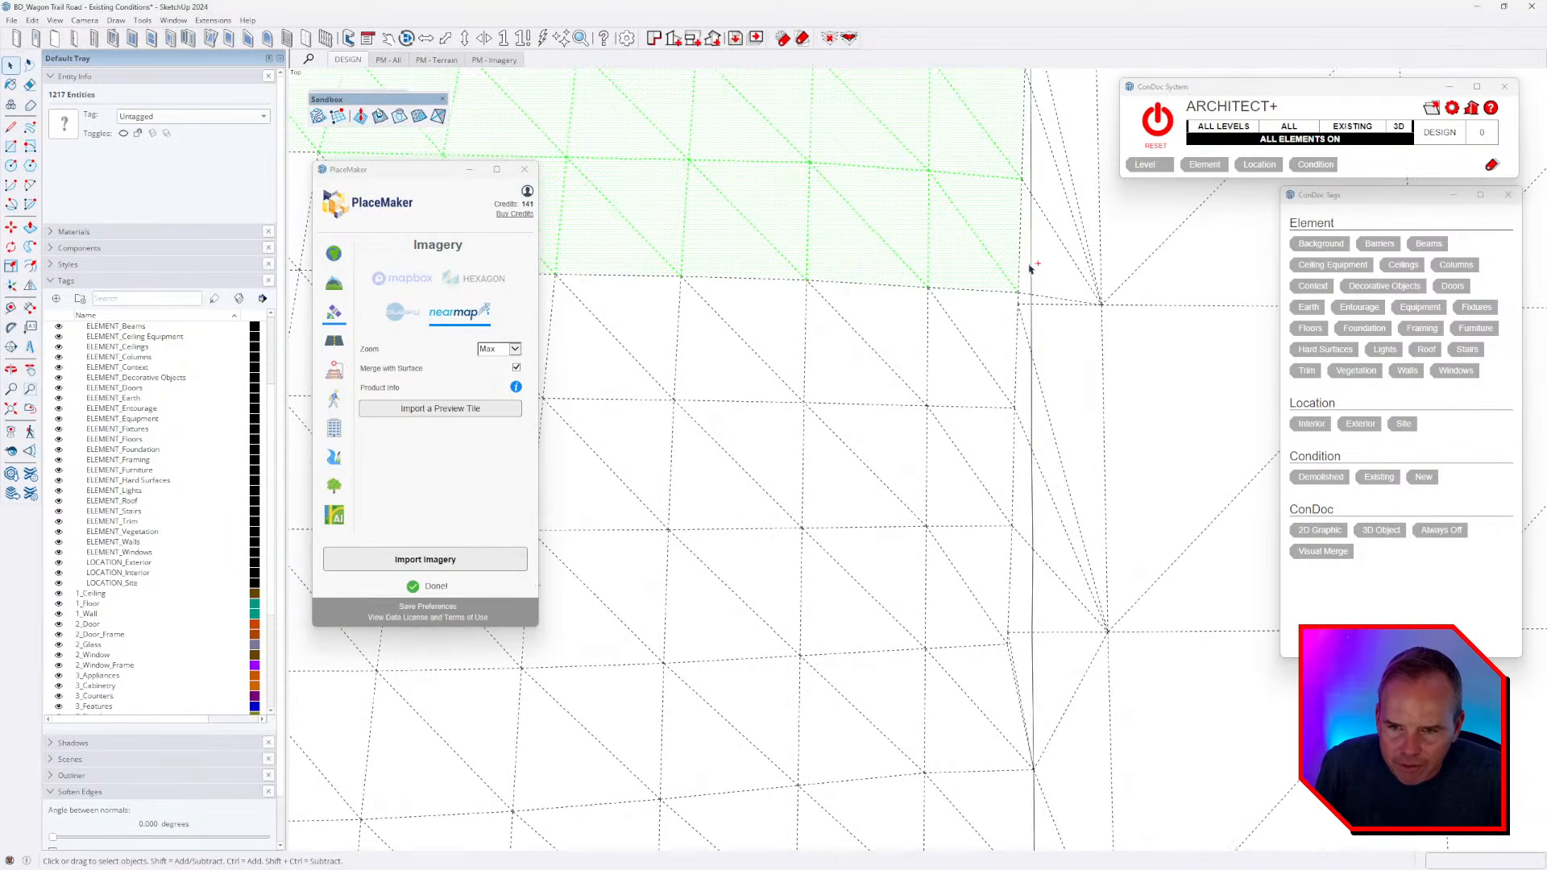
# - Add the sliver faces between the dense mesh and the second long outline edge near its corner to the selection
pyautogui.scroll(3, 1019, 178)
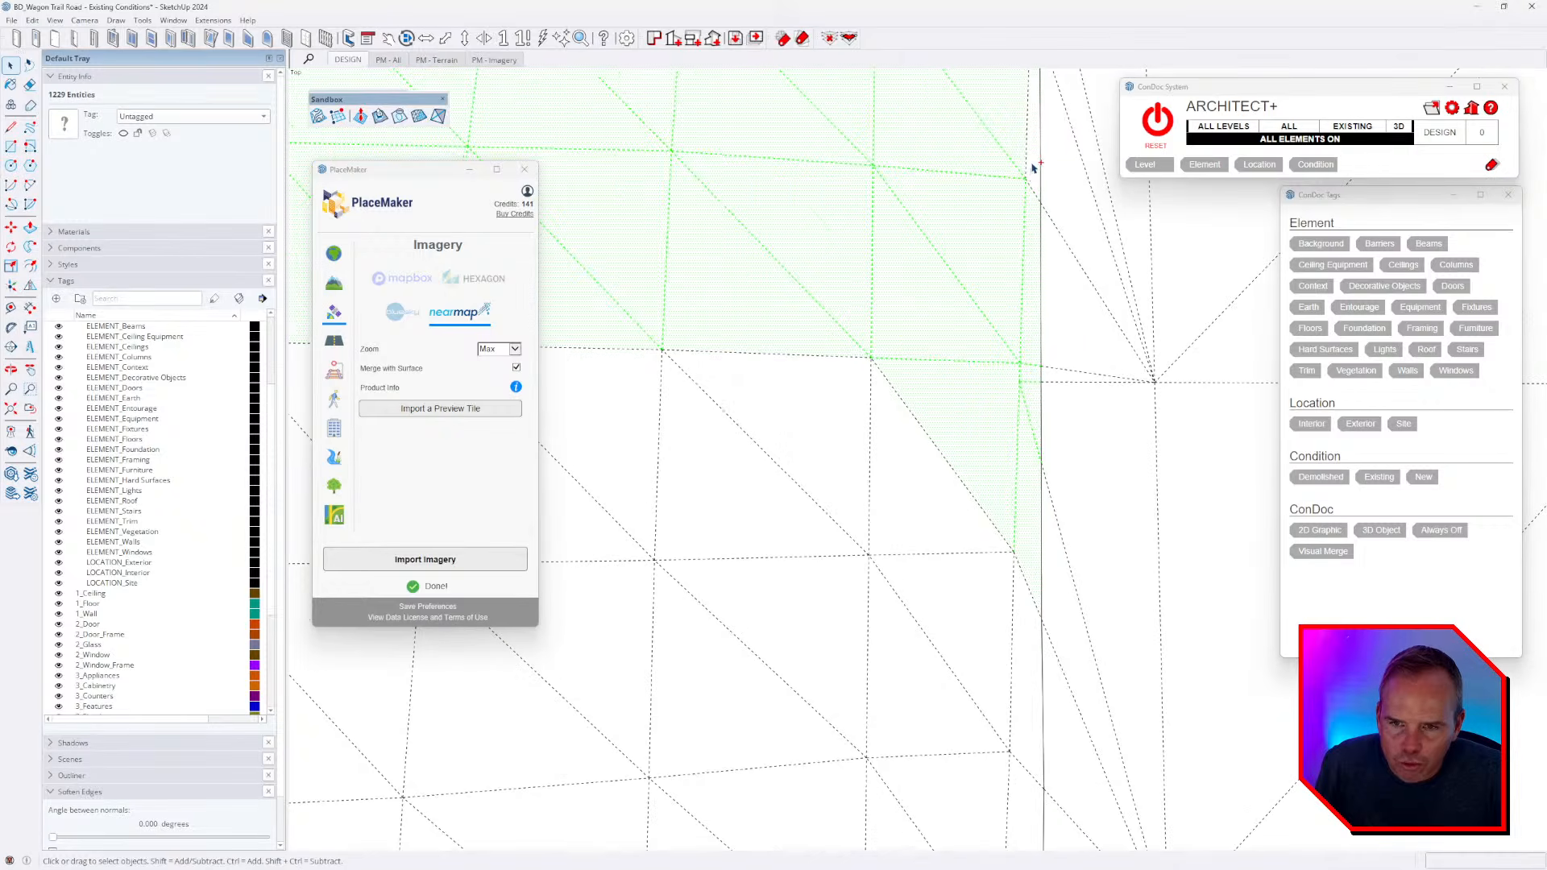
pyautogui.scroll(3, 970, 162)
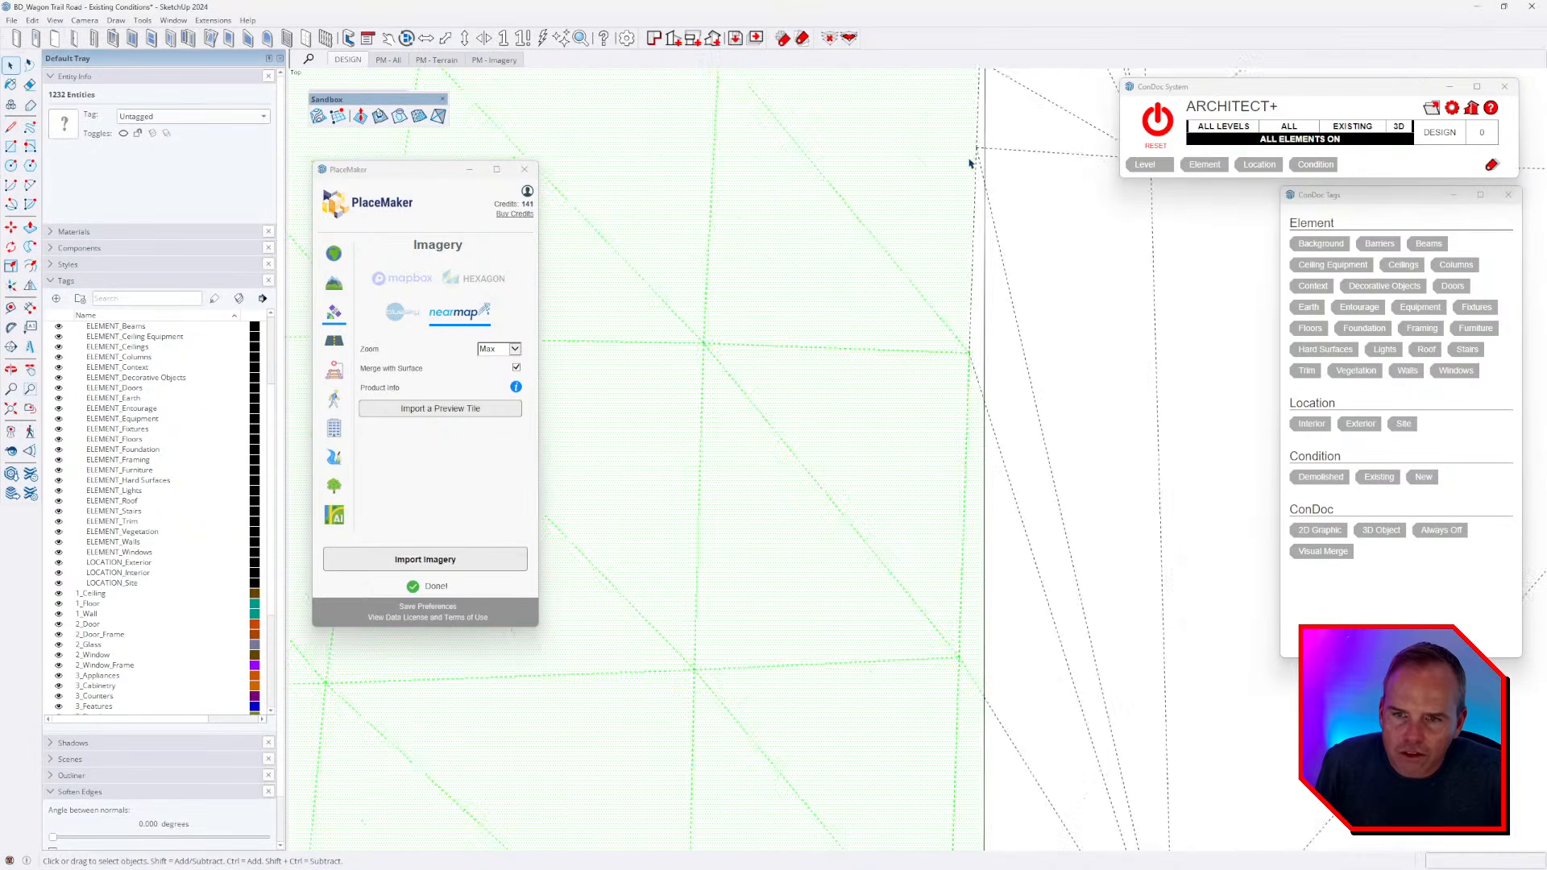
pyautogui.scroll(3, 959, 161)
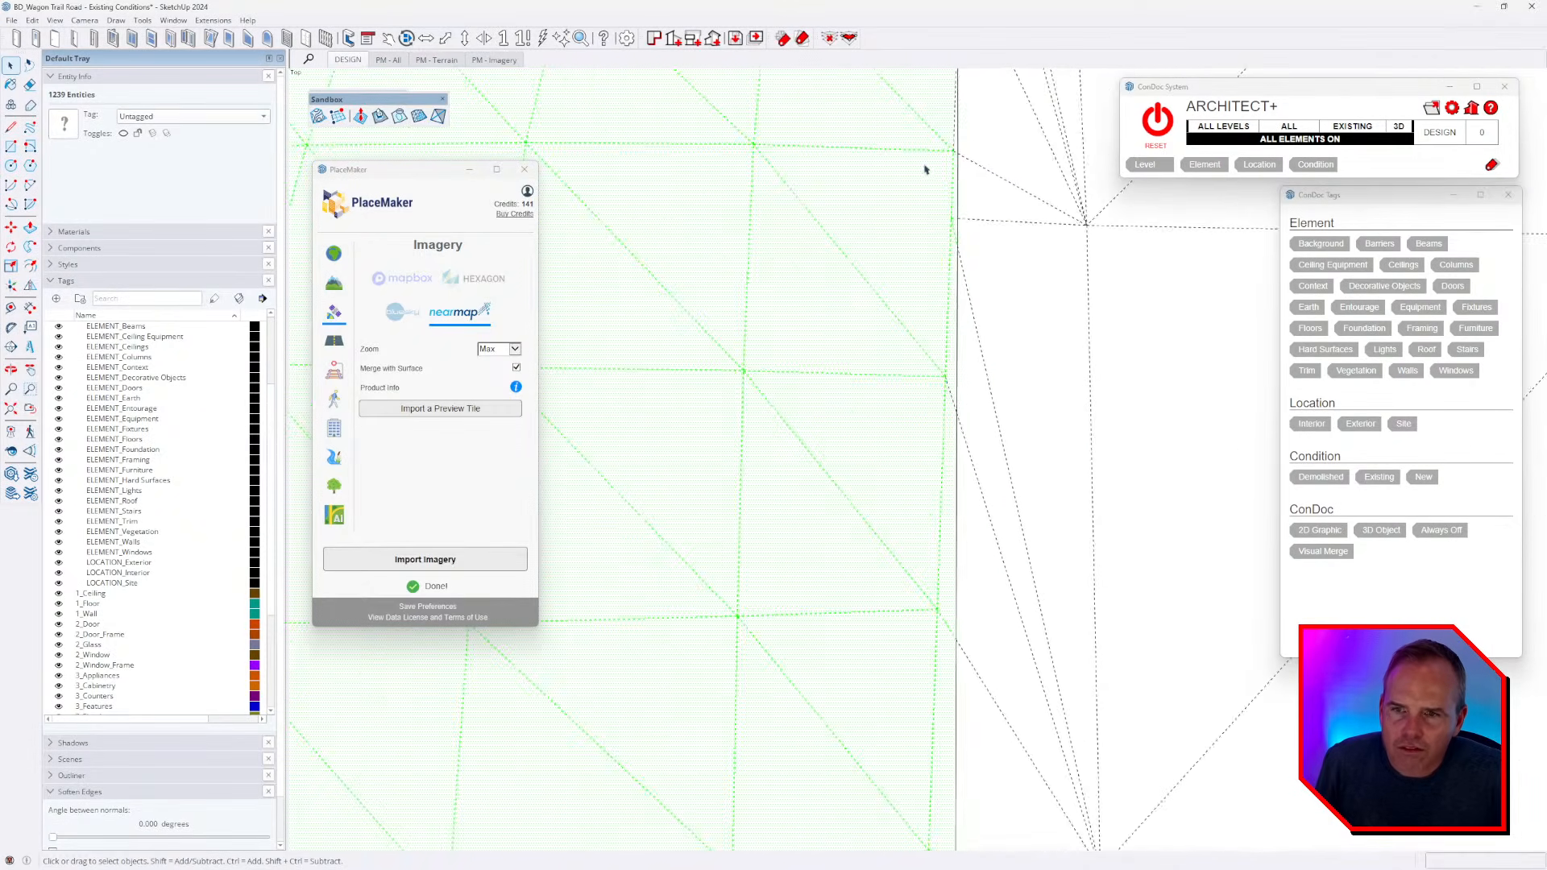
pyautogui.scroll(2, 957, 145)
pyautogui.scroll(-5, 925, 162)
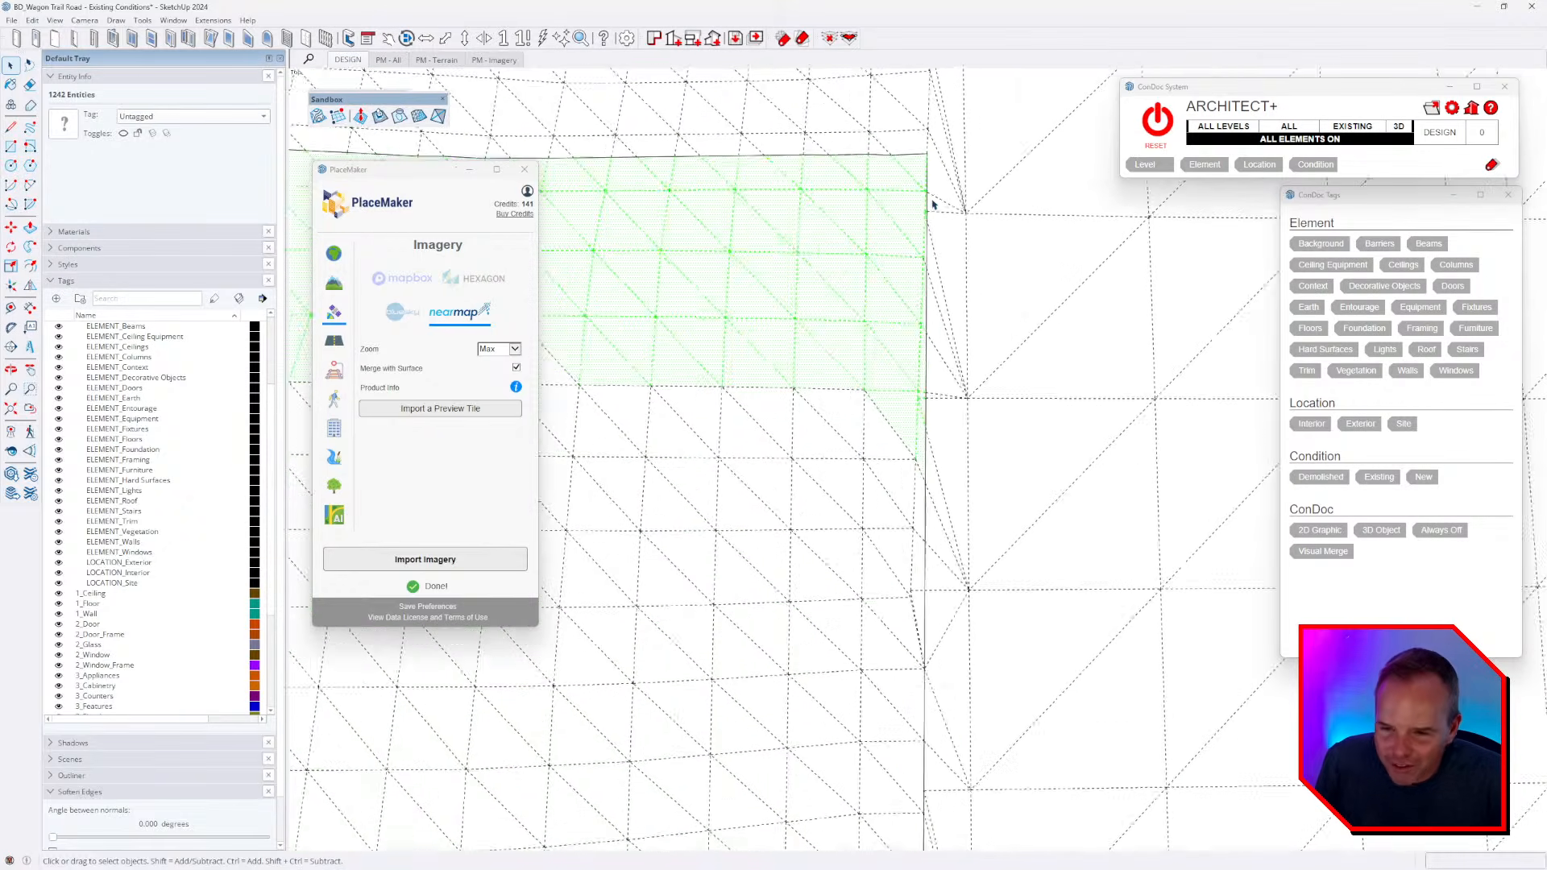
# - Extend the selection down the inside of the second long outline edge, including the narrow triangles where the mesh meets it
pyautogui.scroll(3, 927, 419)
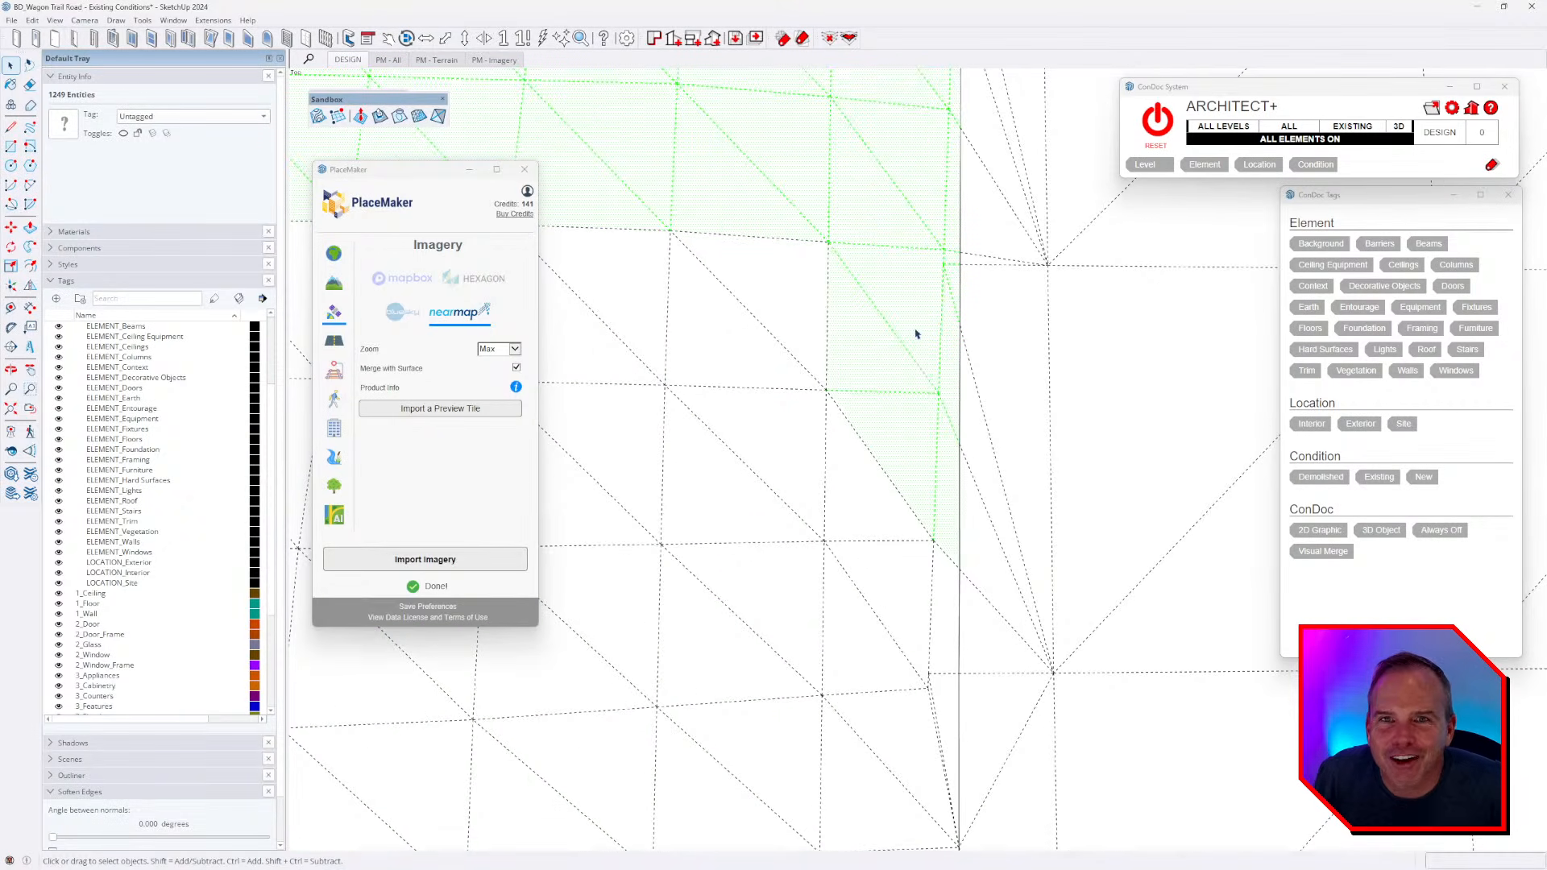
pyautogui.scroll(-3, 800, 207)
pyautogui.scroll(3, 860, 376)
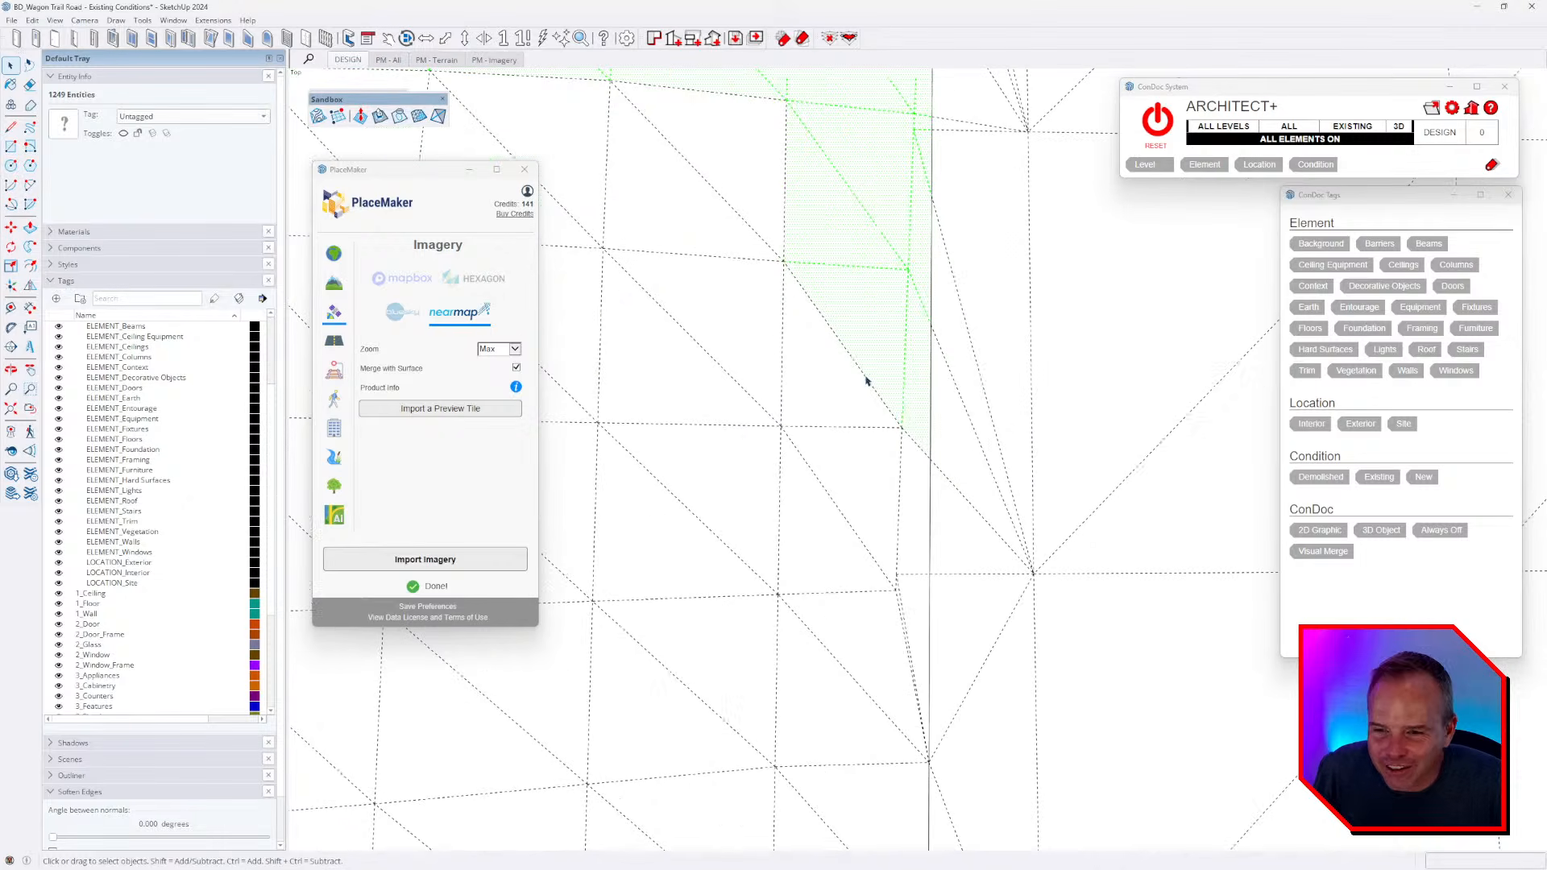
pyautogui.keyDown('ctrl'); pyautogui.moveTo(822, 642); pyautogui.dragTo(820, 644); pyautogui.keyUp('ctrl')
pyautogui.scroll(-3, 855, 346)
pyautogui.scroll(3, 895, 535)
pyautogui.keyDown('ctrl'); pyautogui.moveTo(661, 742); pyautogui.dragTo(658, 745); pyautogui.keyUp('ctrl')
pyautogui.scroll(-3, 868, 274)
pyautogui.scroll(2, 832, 513)
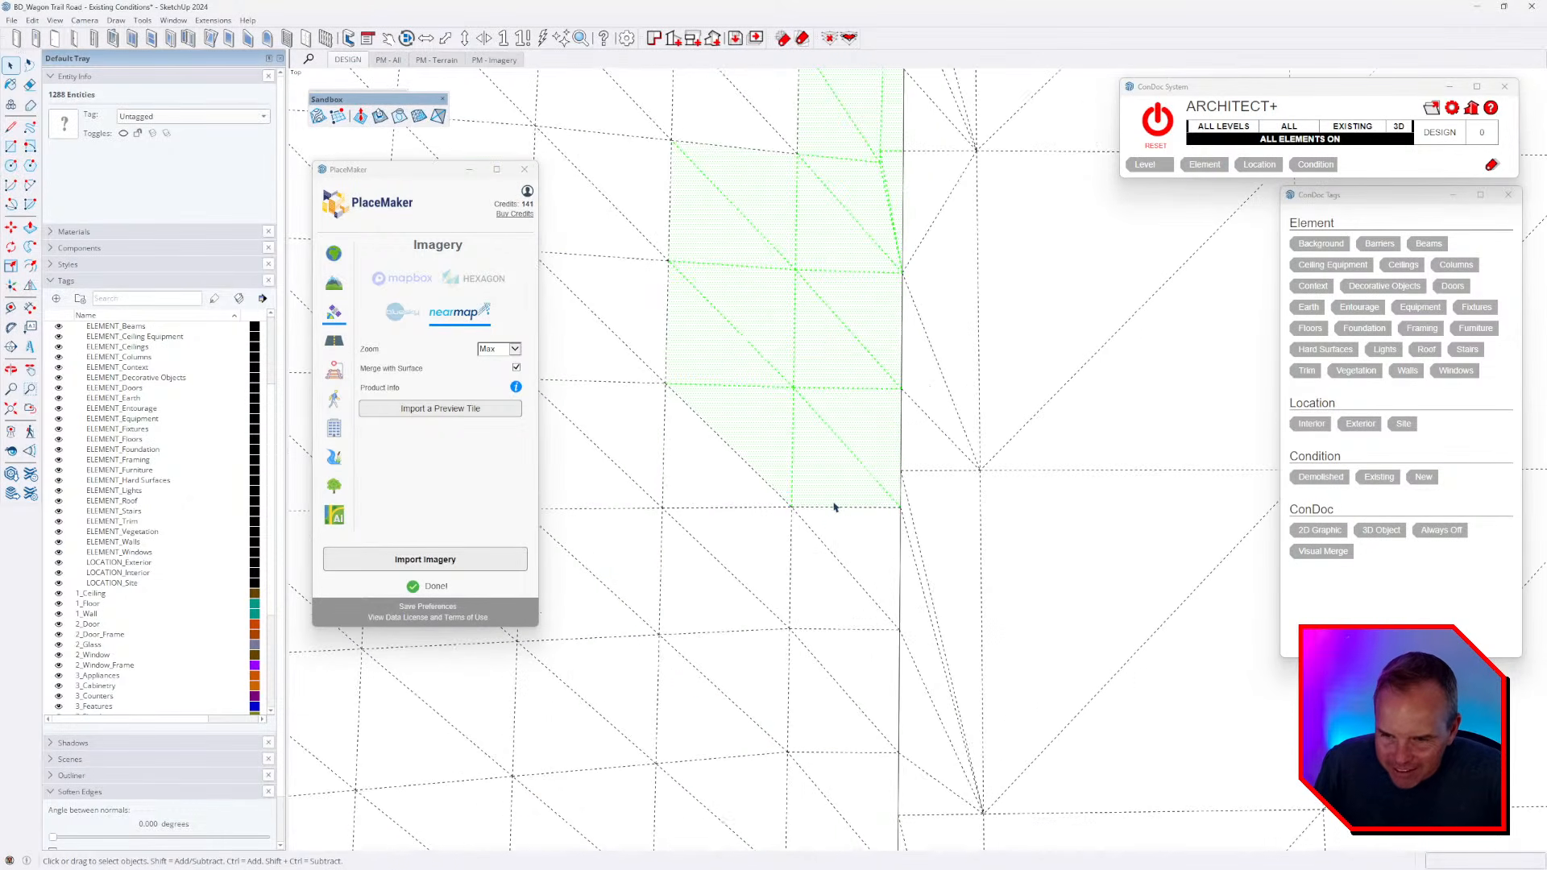
# - Add the next rows of full-size triangles inside the second long outline edge to the selection
pyautogui.keyDown('ctrl'); pyautogui.moveTo(834, 501); pyautogui.dragTo(745, 662); pyautogui.keyUp('ctrl')
pyautogui.scroll(-3, 838, 324)
pyautogui.scroll(2, 829, 539)
pyautogui.keyDown('ctrl'); pyautogui.moveTo(866, 396); pyautogui.dragTo(788, 538); pyautogui.keyUp('ctrl')
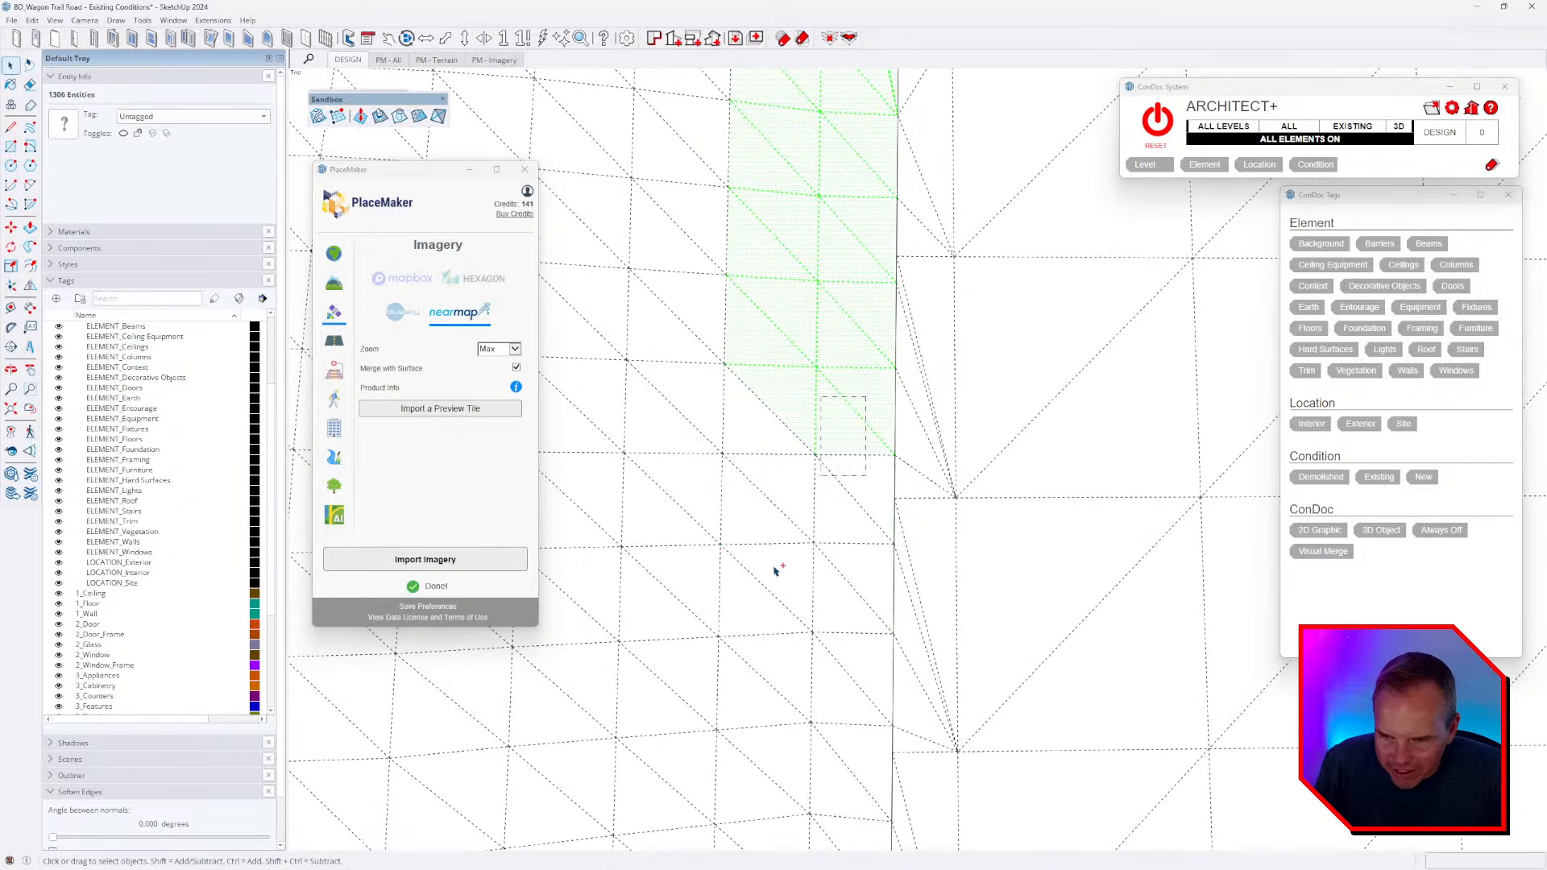
pyautogui.scroll(-3, 882, 391)
pyautogui.scroll(3, 859, 547)
pyautogui.keyDown('ctrl'); pyautogui.moveTo(862, 483); pyautogui.dragTo(766, 639); pyautogui.keyUp('ctrl')
# - Continue the selected strip farther along the second long outline edge, keeping every added face inside the outline
pyautogui.scroll(-3, 838, 359)
pyautogui.scroll(3, 839, 542)
pyautogui.scroll(-4, 812, 415)
pyautogui.scroll(3, 831, 635)
pyautogui.keyDown('ctrl'); pyautogui.moveTo(858, 516); pyautogui.dragTo(769, 678); pyautogui.keyUp('ctrl')
pyautogui.scroll(-6, 850, 363)
pyautogui.scroll(3, 850, 366)
pyautogui.scroll(3, 825, 594)
pyautogui.scroll(-3, 878, 354)
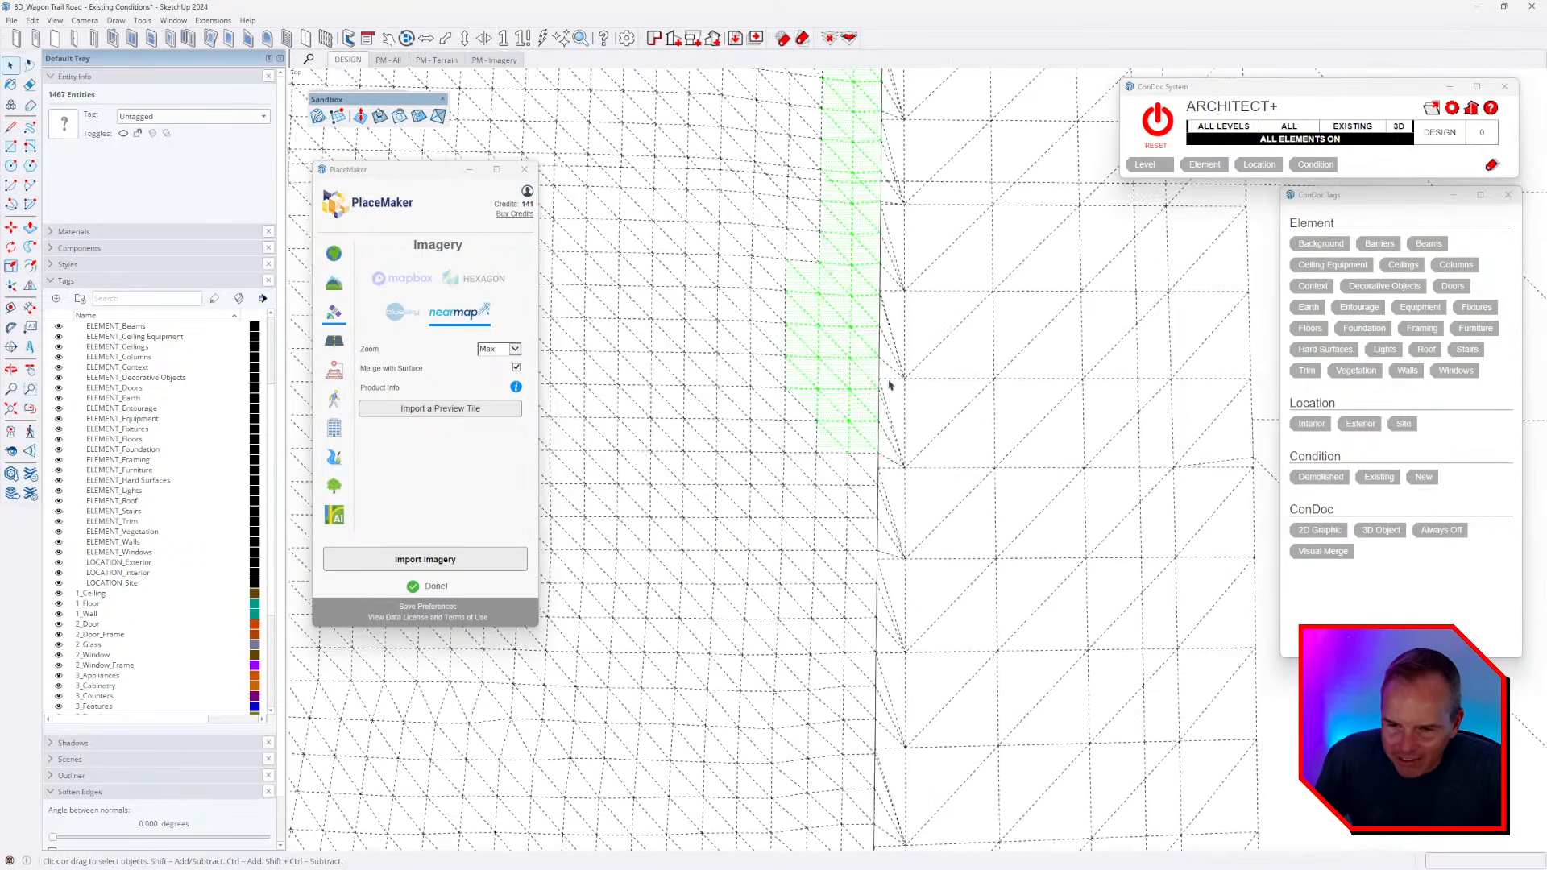
# - Extend the face selection by several more triangle rows along the inside of the second long outline edge
pyautogui.keyDown('ctrl'); pyautogui.moveTo(683, 629); pyautogui.dragTo(683, 629); pyautogui.keyUp('ctrl')
pyautogui.keyDown('ctrl'); pyautogui.scroll(-3, 887, 390); pyautogui.keyUp('ctrl')
pyautogui.keyDown('ctrl'); pyautogui.scroll(3, 835, 559); pyautogui.keyUp('ctrl')
pyautogui.keyDown('ctrl'); pyautogui.moveTo(758, 486); pyautogui.dragTo(667, 677); pyautogui.keyUp('ctrl')
pyautogui.keyDown('ctrl'); pyautogui.scroll(-3, 835, 394); pyautogui.keyUp('ctrl')
pyautogui.keyDown('ctrl'); pyautogui.scroll(3, 828, 641); pyautogui.keyUp('ctrl')
pyautogui.scroll(-3, 798, 395)
pyautogui.scroll(2, 830, 625)
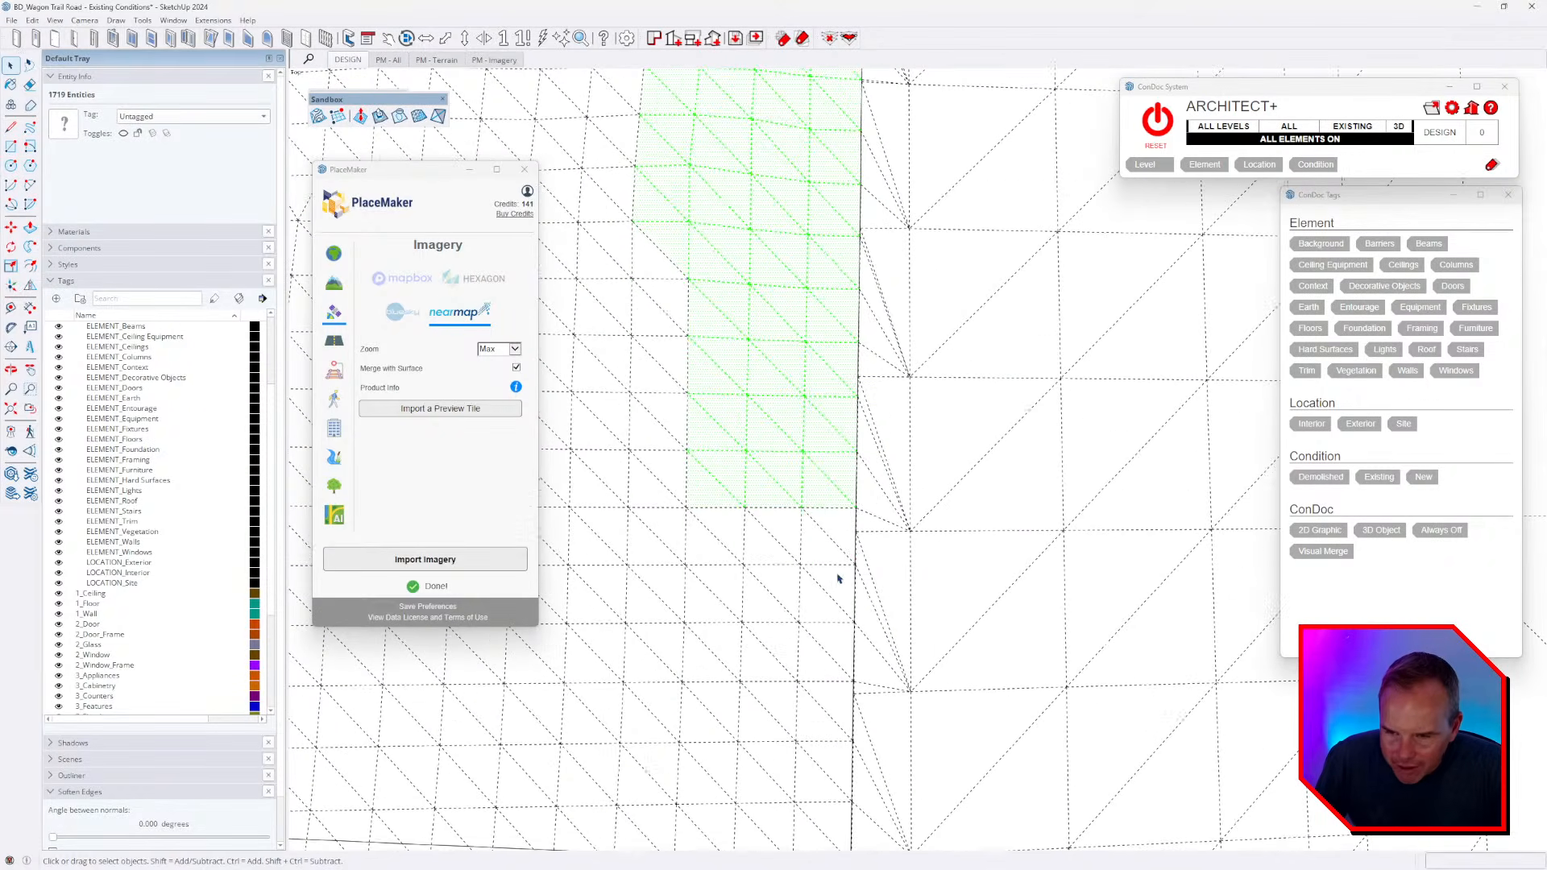
# - Add the remaining triangles inside the second long outline edge to the selection, down to the outline's far corner
pyautogui.scroll(-3, 830, 451)
pyautogui.scroll(3, 815, 598)
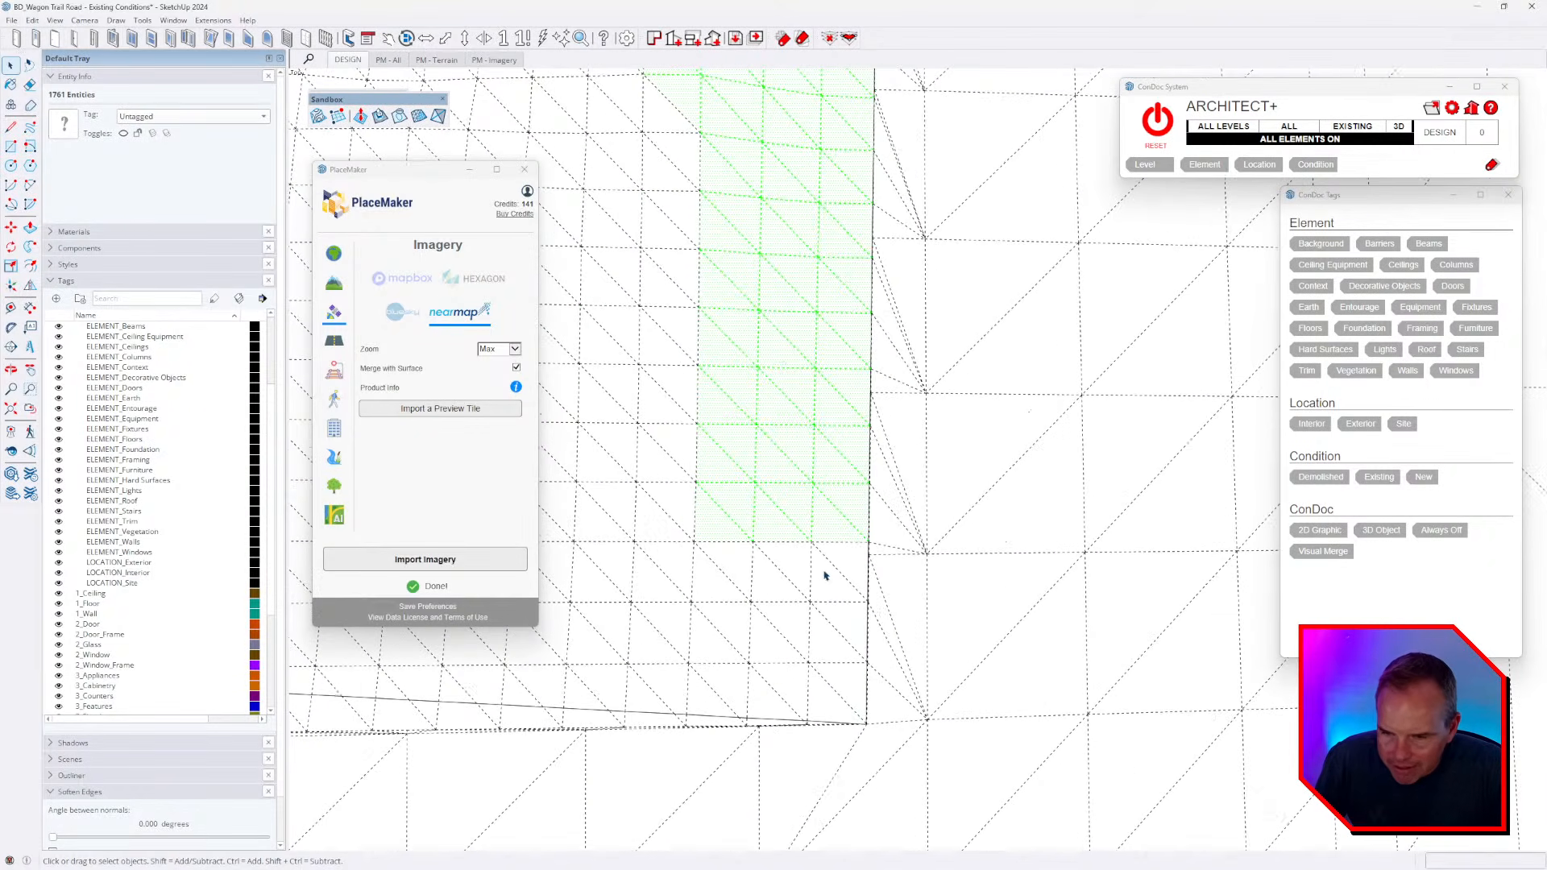
pyautogui.scroll(1, 838, 572)
pyautogui.keyDown('ctrl'); pyautogui.moveTo(666, 666); pyautogui.dragTo(664, 668); pyautogui.keyUp('ctrl')
pyautogui.scroll(-3, 829, 519)
pyautogui.scroll(4, 825, 650)
pyautogui.keyDown('ctrl'); pyautogui.moveTo(854, 589); pyautogui.dragTo(812, 635); pyautogui.keyUp('ctrl')
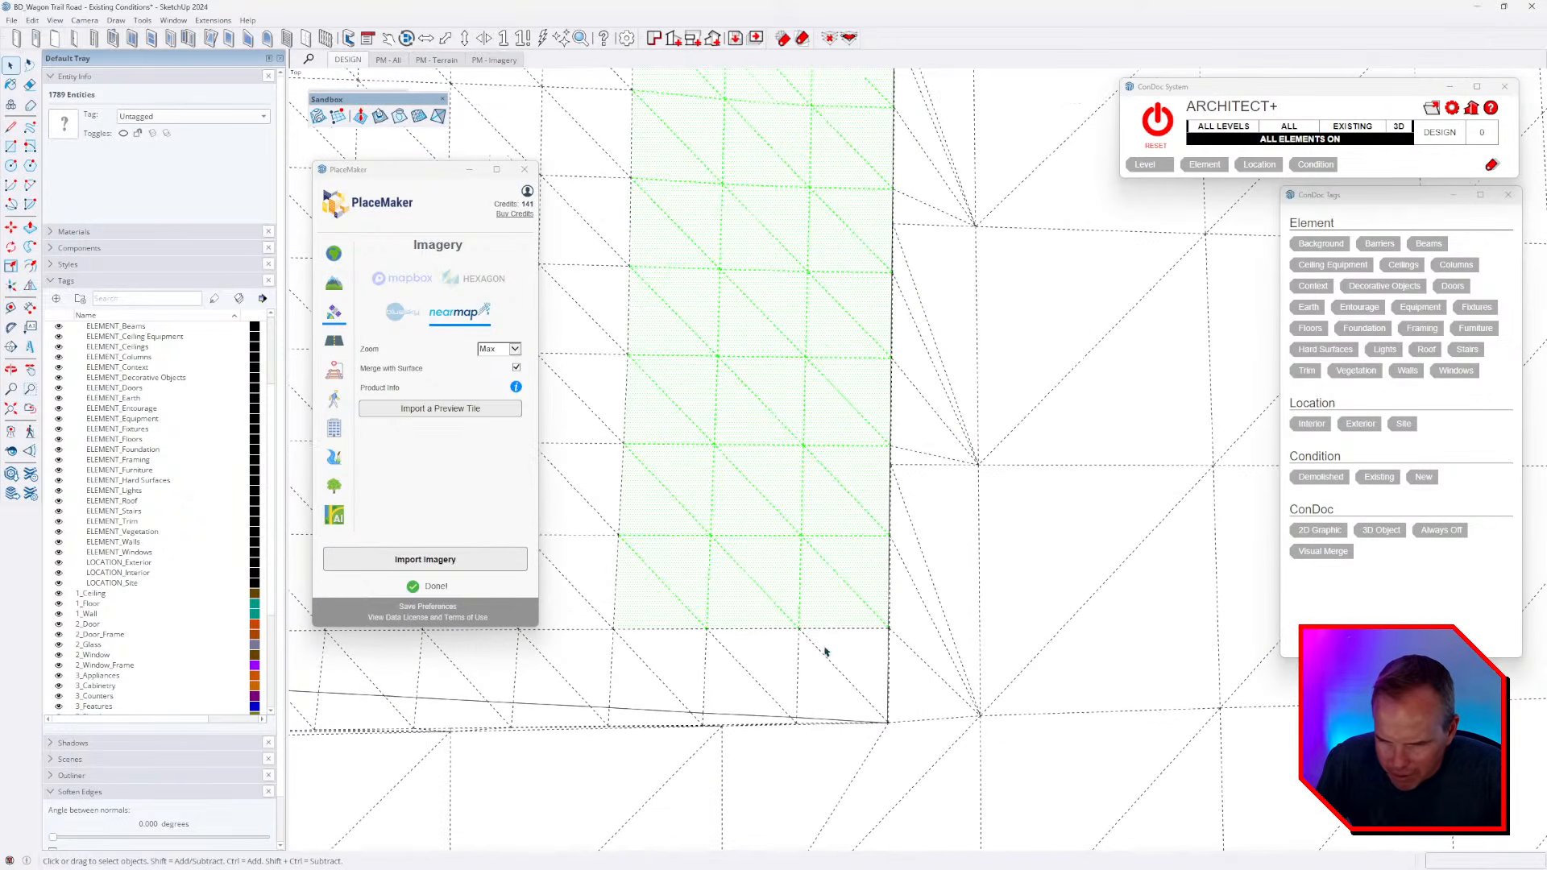
pyautogui.keyDown('ctrl'); pyautogui.moveTo(651, 713); pyautogui.dragTo(668, 684); pyautogui.keyUp('ctrl')
# - Turn the corner and add the first triangles inside the closing short outline edge to the selection
pyautogui.scroll(-3, 1116, 574)
pyautogui.scroll(3, 898, 632)
pyautogui.keyDown('ctrl'); pyautogui.moveTo(709, 538); pyautogui.dragTo(649, 503); pyautogui.keyUp('ctrl')
pyautogui.scroll(-3, 1165, 556)
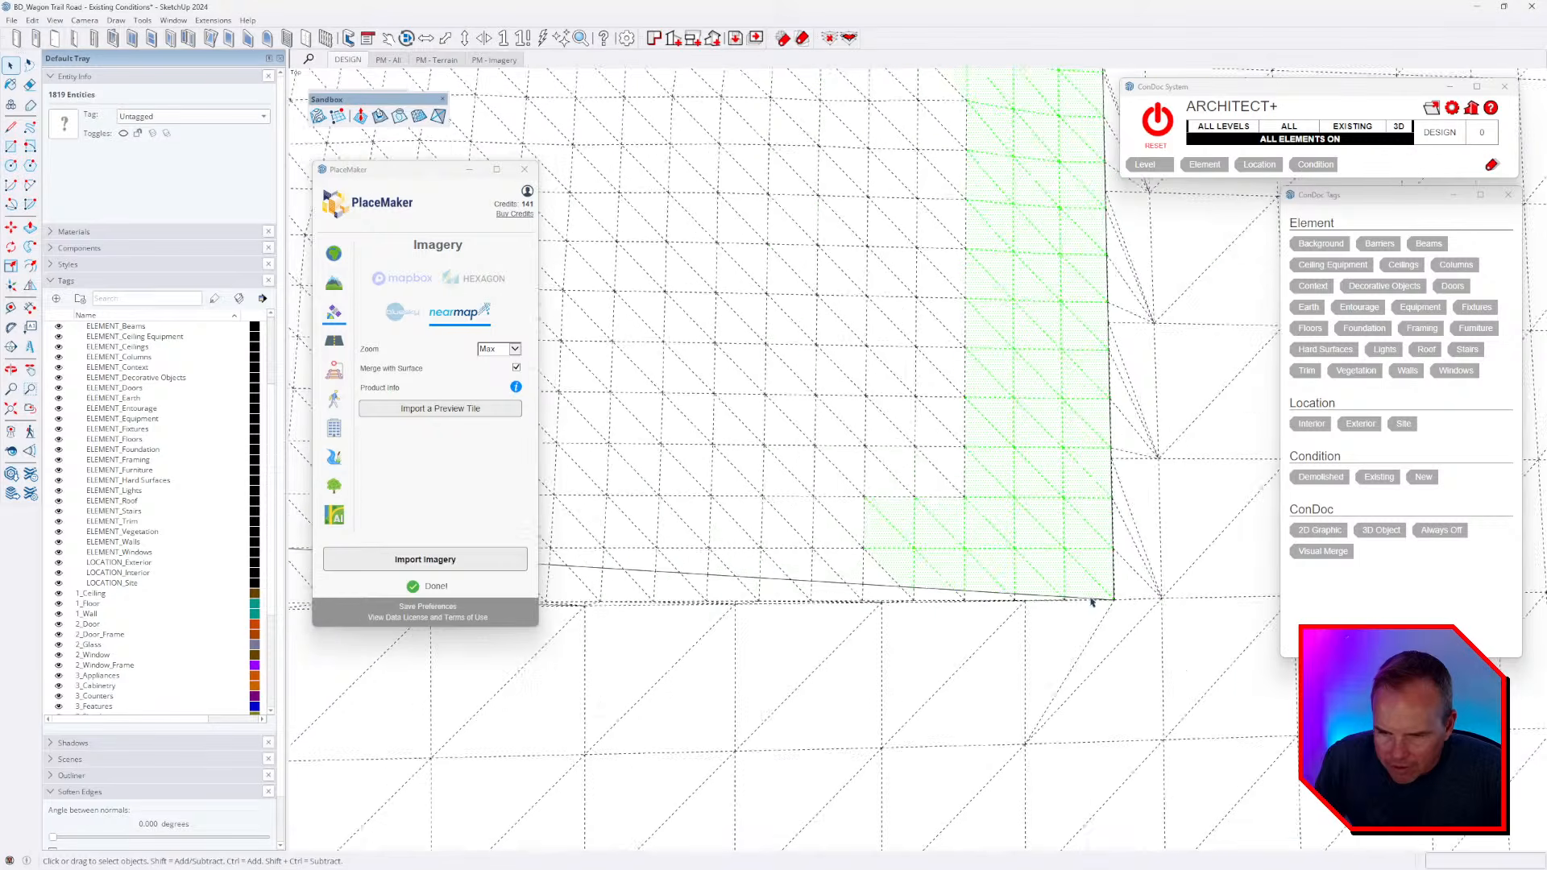
pyautogui.scroll(3, 874, 569)
pyautogui.keyDown('ctrl'); pyautogui.moveTo(972, 556); pyautogui.dragTo(747, 487); pyautogui.keyUp('ctrl')
pyautogui.scroll(-3, 1191, 584)
pyautogui.scroll(3, 1041, 563)
pyautogui.keyDown('ctrl'); pyautogui.moveTo(623, 457); pyautogui.dragTo(624, 455); pyautogui.keyUp('ctrl')
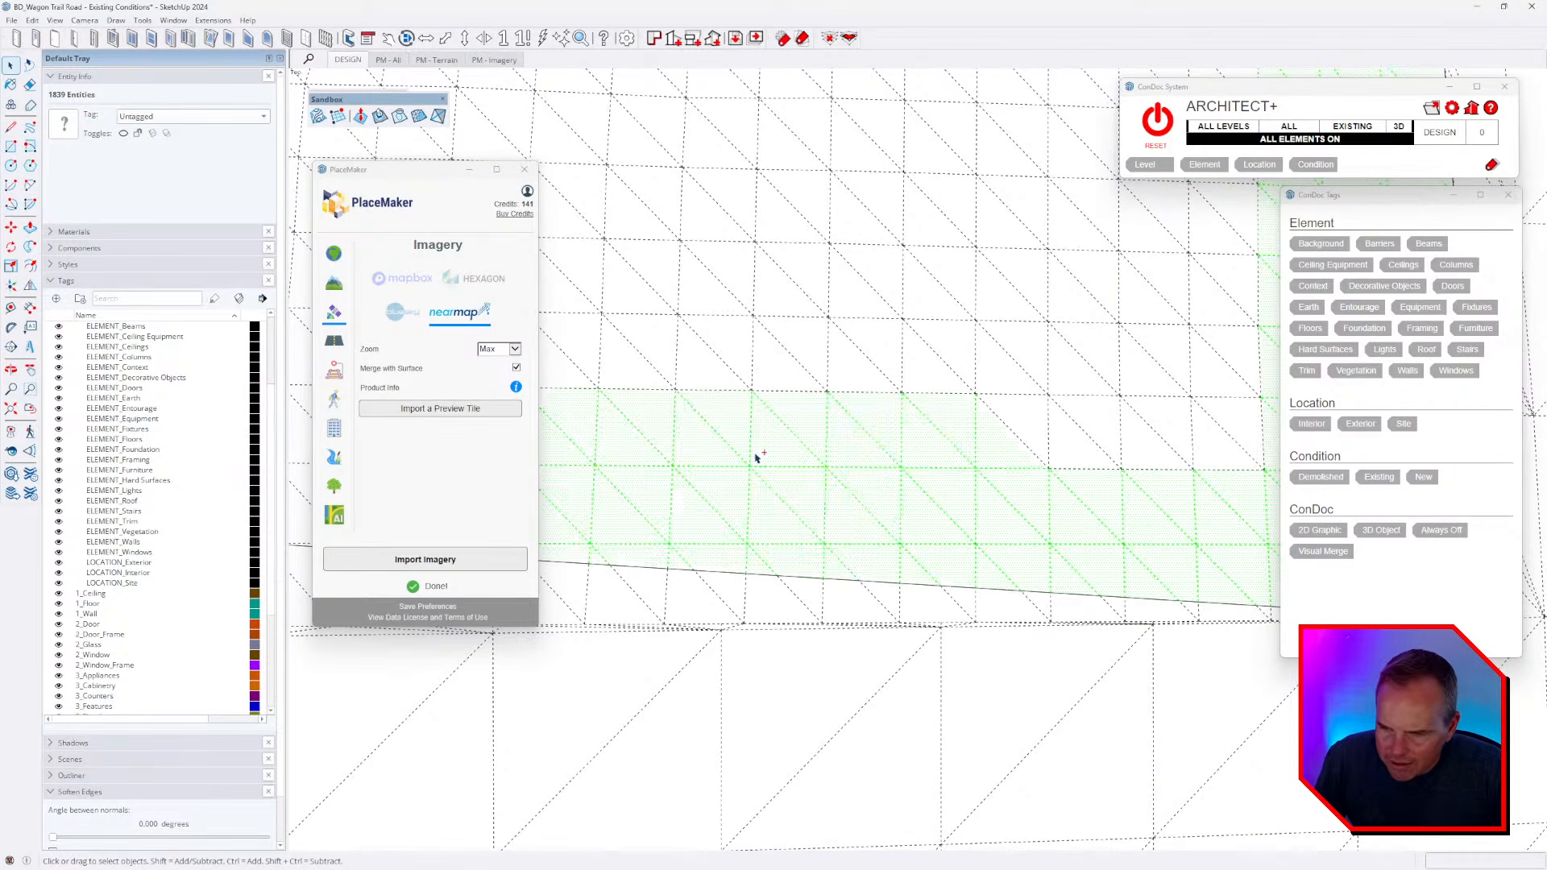
# - Continue the selection along the closing short edge, including the partial triangles where the outline cuts diagonally across the mesh
pyautogui.scroll(-3, 1160, 561)
pyautogui.scroll(3, 838, 519)
pyautogui.keyDown('ctrl'); pyautogui.moveTo(828, 532); pyautogui.dragTo(702, 513); pyautogui.keyUp('ctrl')
pyautogui.scroll(3, 744, 527)
pyautogui.scroll(-5, 910, 503)
pyautogui.scroll(2, 765, 508)
pyautogui.scroll(3, 781, 509)
pyautogui.keyDown('ctrl'); pyautogui.moveTo(859, 538); pyautogui.dragTo(855, 538); pyautogui.keyUp('ctrl')
pyautogui.scroll(3, 821, 521)
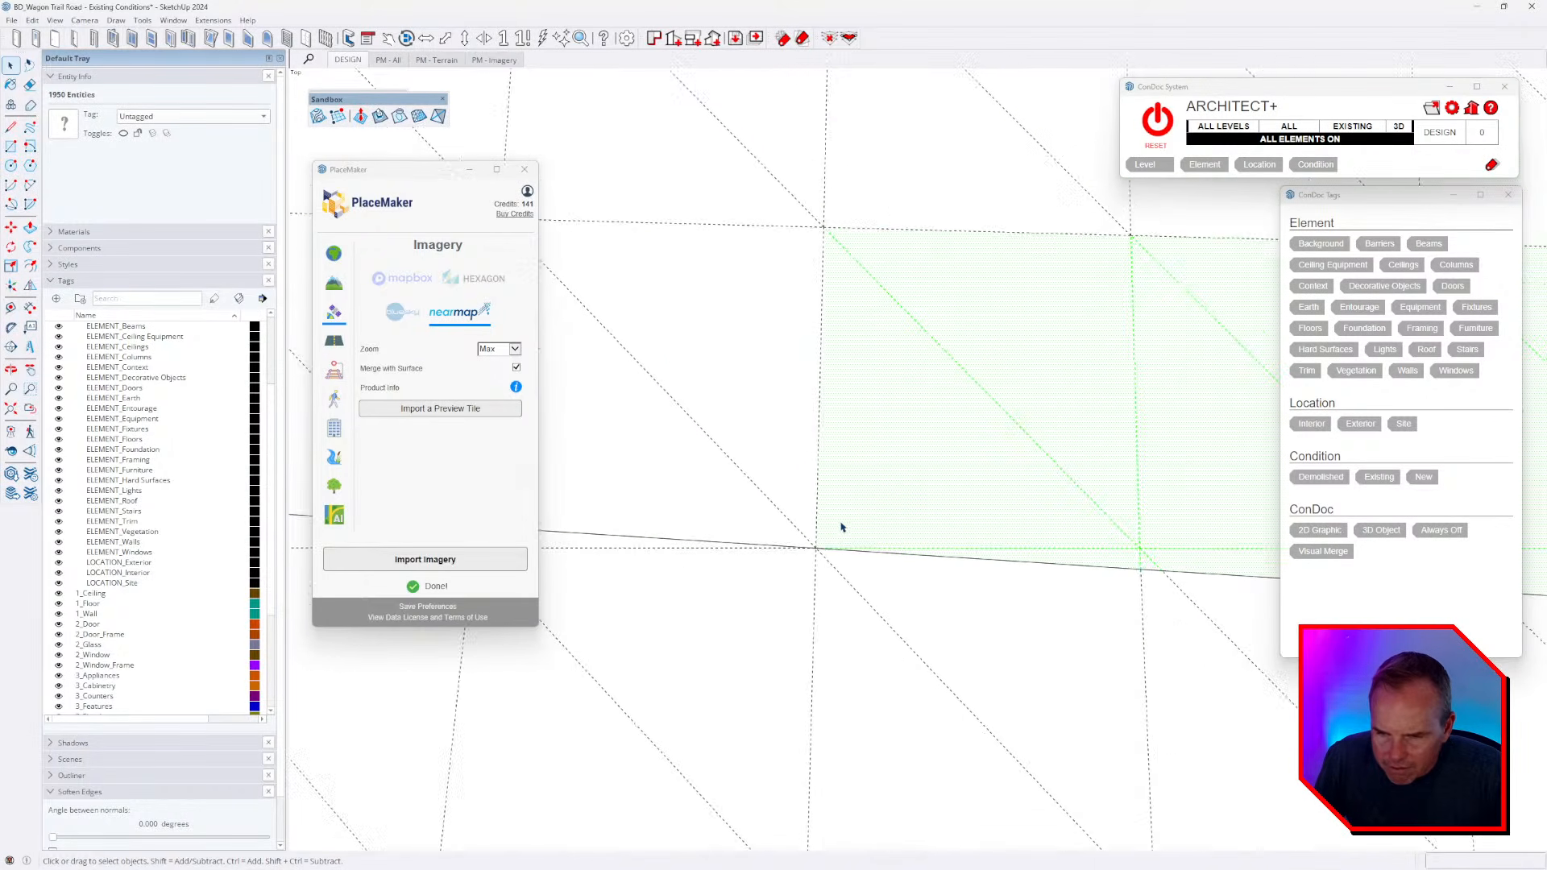
pyautogui.scroll(-5, 1122, 522)
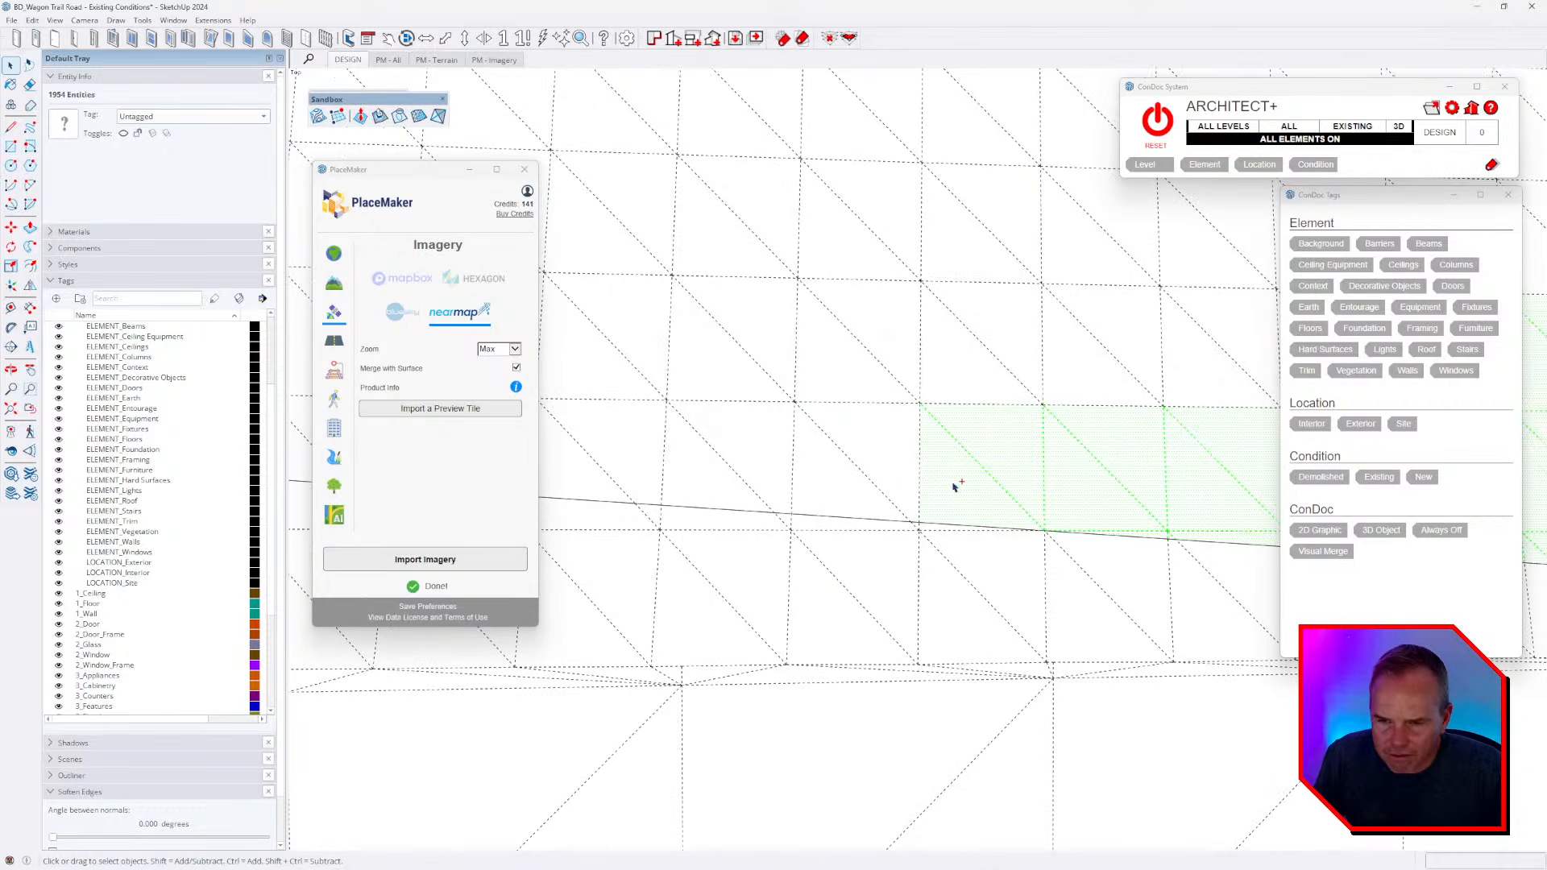
# - Complete the selected border along the closing short edge until it meets the strip on the first long edge
pyautogui.scroll(-3, 1157, 466)
pyautogui.keyDown('ctrl'); pyautogui.moveTo(866, 443); pyautogui.dragTo(769, 423); pyautogui.keyUp('ctrl')
pyautogui.scroll(-2, 1181, 452)
pyautogui.scroll(3, 1039, 508)
pyautogui.scroll(3, 1080, 473)
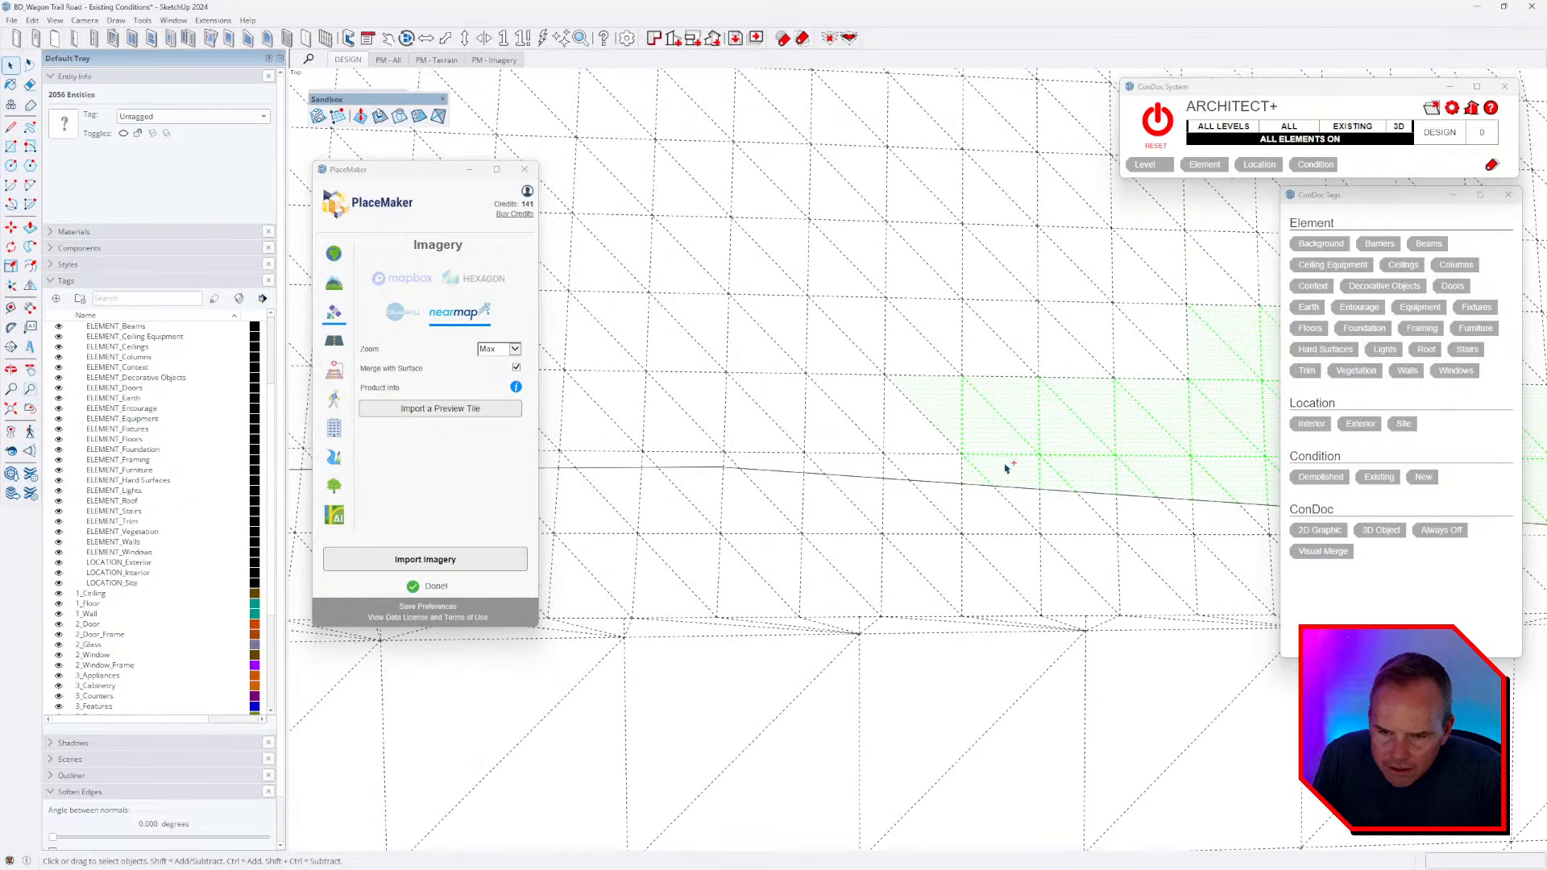
pyautogui.keyDown('ctrl'); pyautogui.moveTo(599, 393); pyautogui.dragTo(616, 347); pyautogui.keyUp('ctrl')
pyautogui.scroll(-2, 1080, 459)
pyautogui.scroll(2, 842, 465)
pyautogui.scroll(-2, 806, 418)
pyautogui.scroll(2, 890, 453)
pyautogui.keyDown('ctrl'); pyautogui.moveTo(565, 471); pyautogui.dragTo(568, 469); pyautogui.keyUp('ctrl')
pyautogui.scroll(-5, 732, 467)
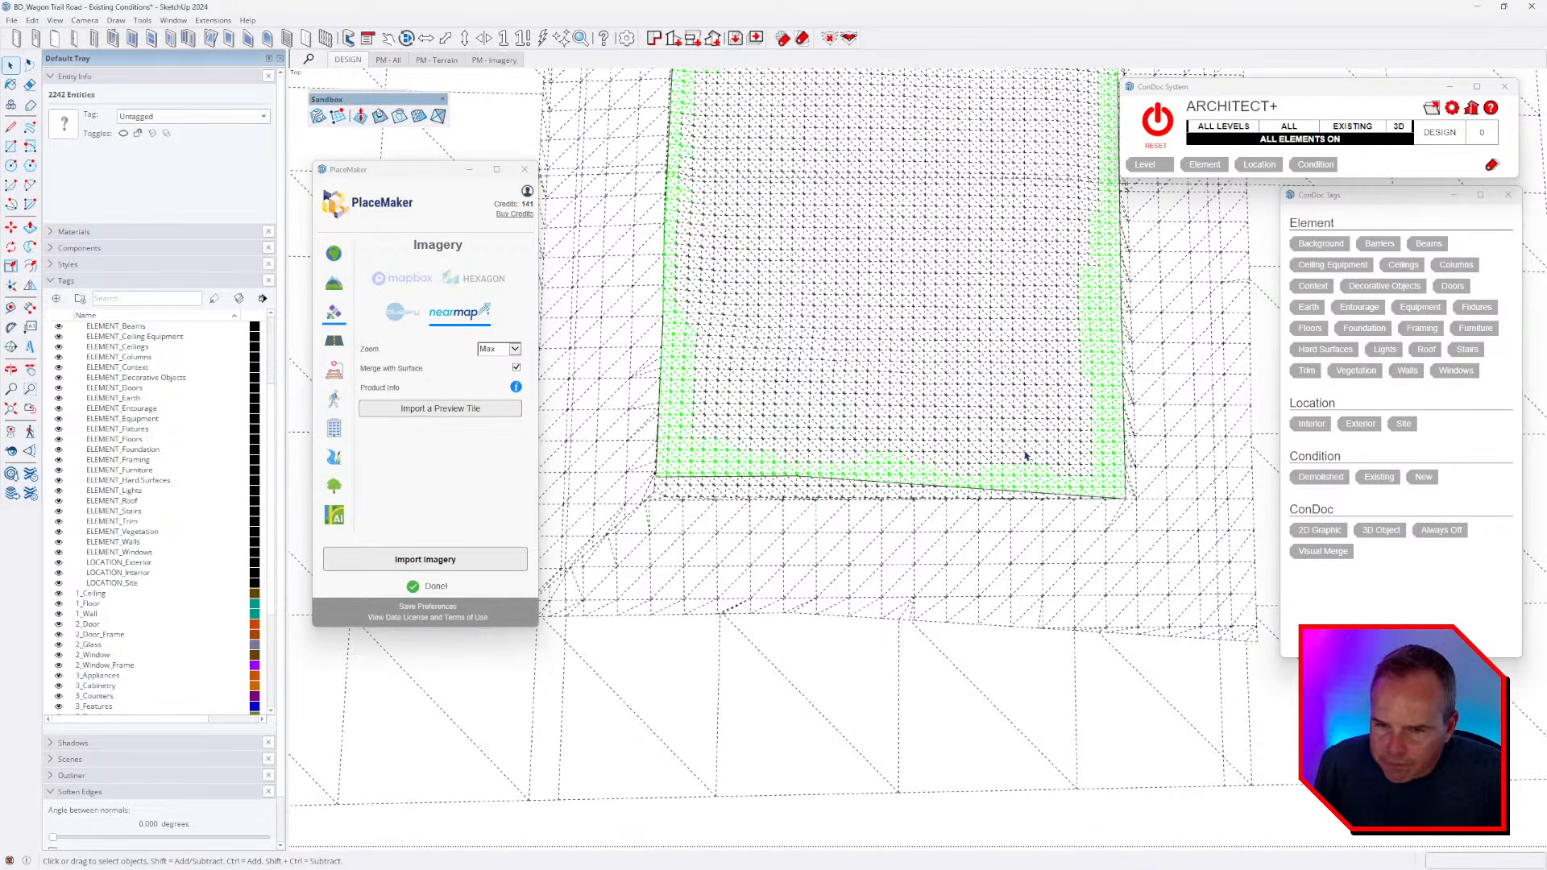
# - Add large blocks of interior faces next to the closing short edge to the selection
pyautogui.keyDown('ctrl'); pyautogui.moveTo(941, 428); pyautogui.dragTo(893, 397); pyautogui.keyUp('ctrl')
pyautogui.keyDown('ctrl'); pyautogui.moveTo(945, 457); pyautogui.dragTo(765, 331); pyautogui.keyUp('ctrl')
pyautogui.keyDown('ctrl'); pyautogui.moveTo(687, 465); pyautogui.dragTo(689, 465); pyautogui.keyUp('ctrl')
pyautogui.scroll(-2, 793, 481)
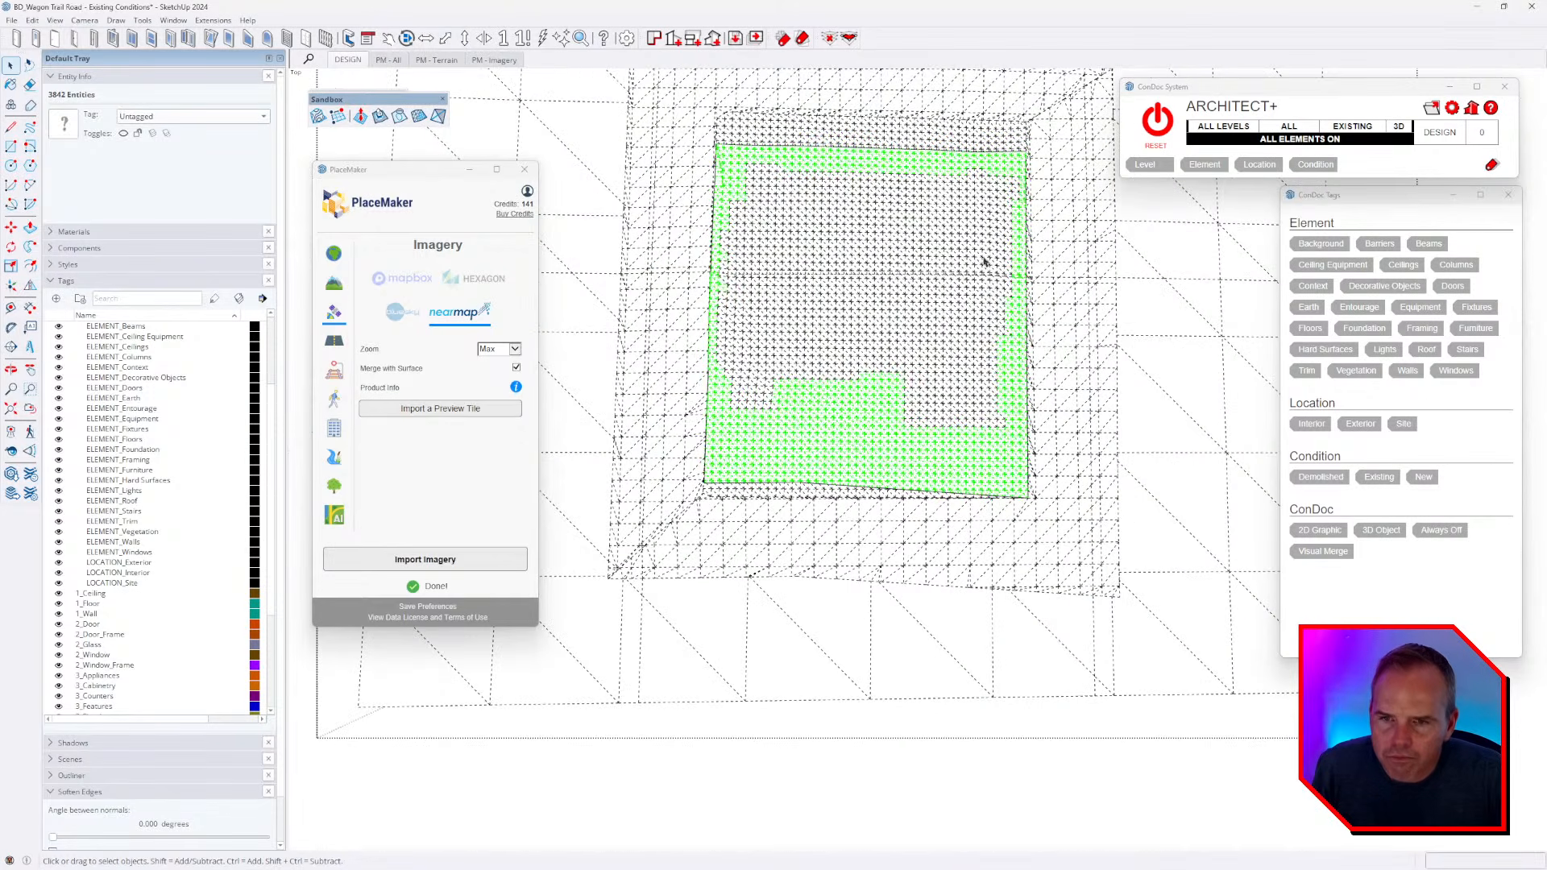
# - Fill the rest of the selection's interior so every face within the site outline is included
pyautogui.keyDown('ctrl'); pyautogui.moveTo(902, 358); pyautogui.dragTo(901, 360); pyautogui.keyUp('ctrl')
pyautogui.keyDown('ctrl'); pyautogui.moveTo(769, 253); pyautogui.dragTo(736, 255); pyautogui.keyUp('ctrl')
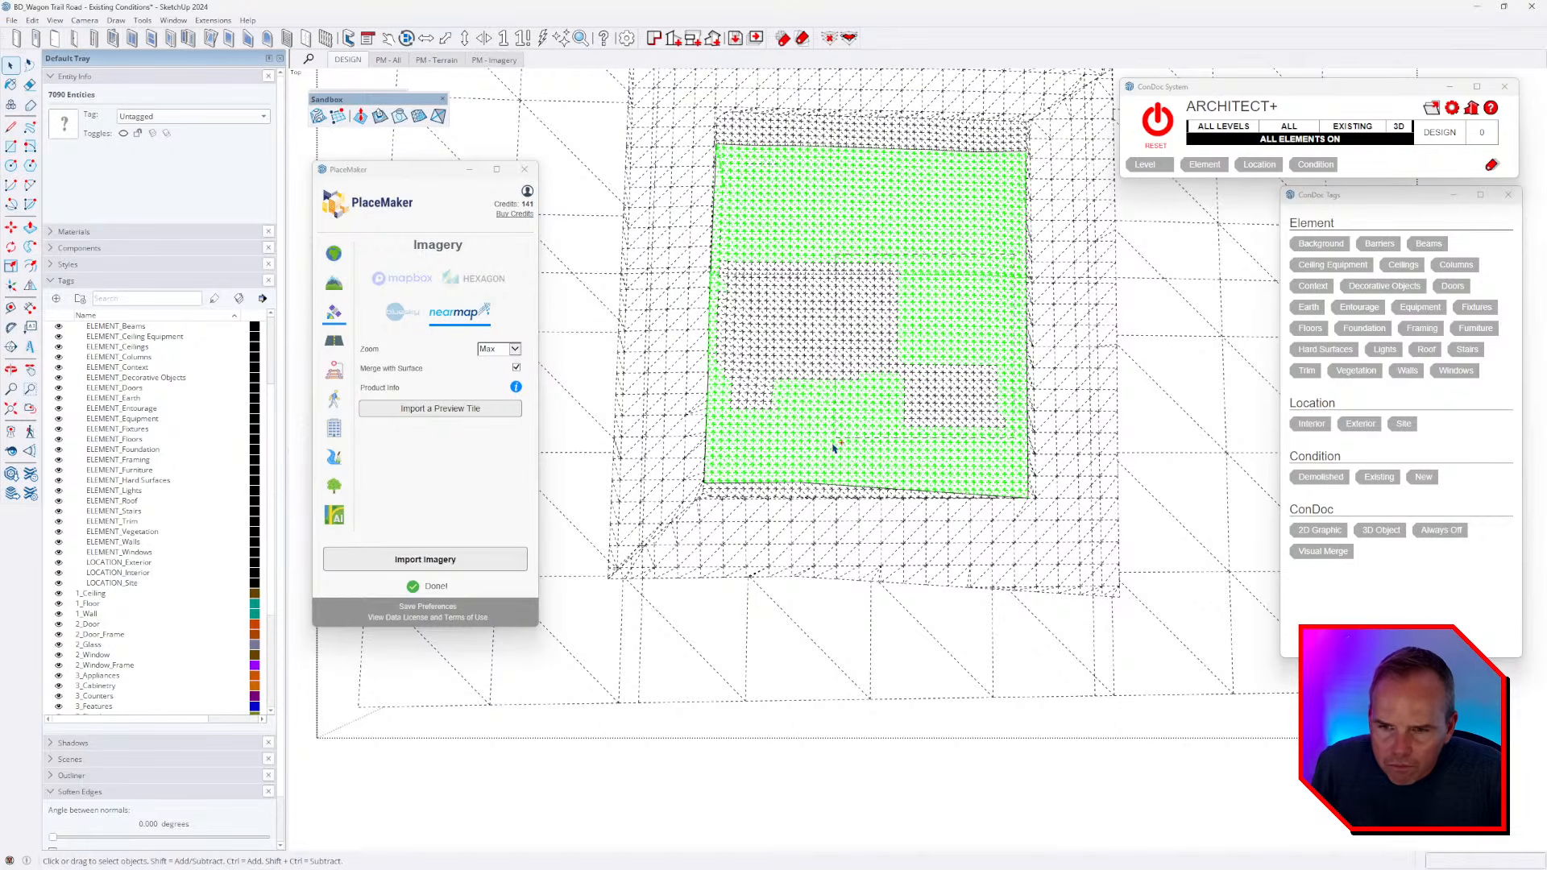
pyautogui.keyDown('ctrl'); pyautogui.moveTo(828, 447); pyautogui.dragTo(828, 447); pyautogui.keyUp('ctrl')
pyautogui.keyDown('ctrl'); pyautogui.moveTo(851, 418); pyautogui.dragTo(795, 307); pyautogui.keyUp('ctrl')
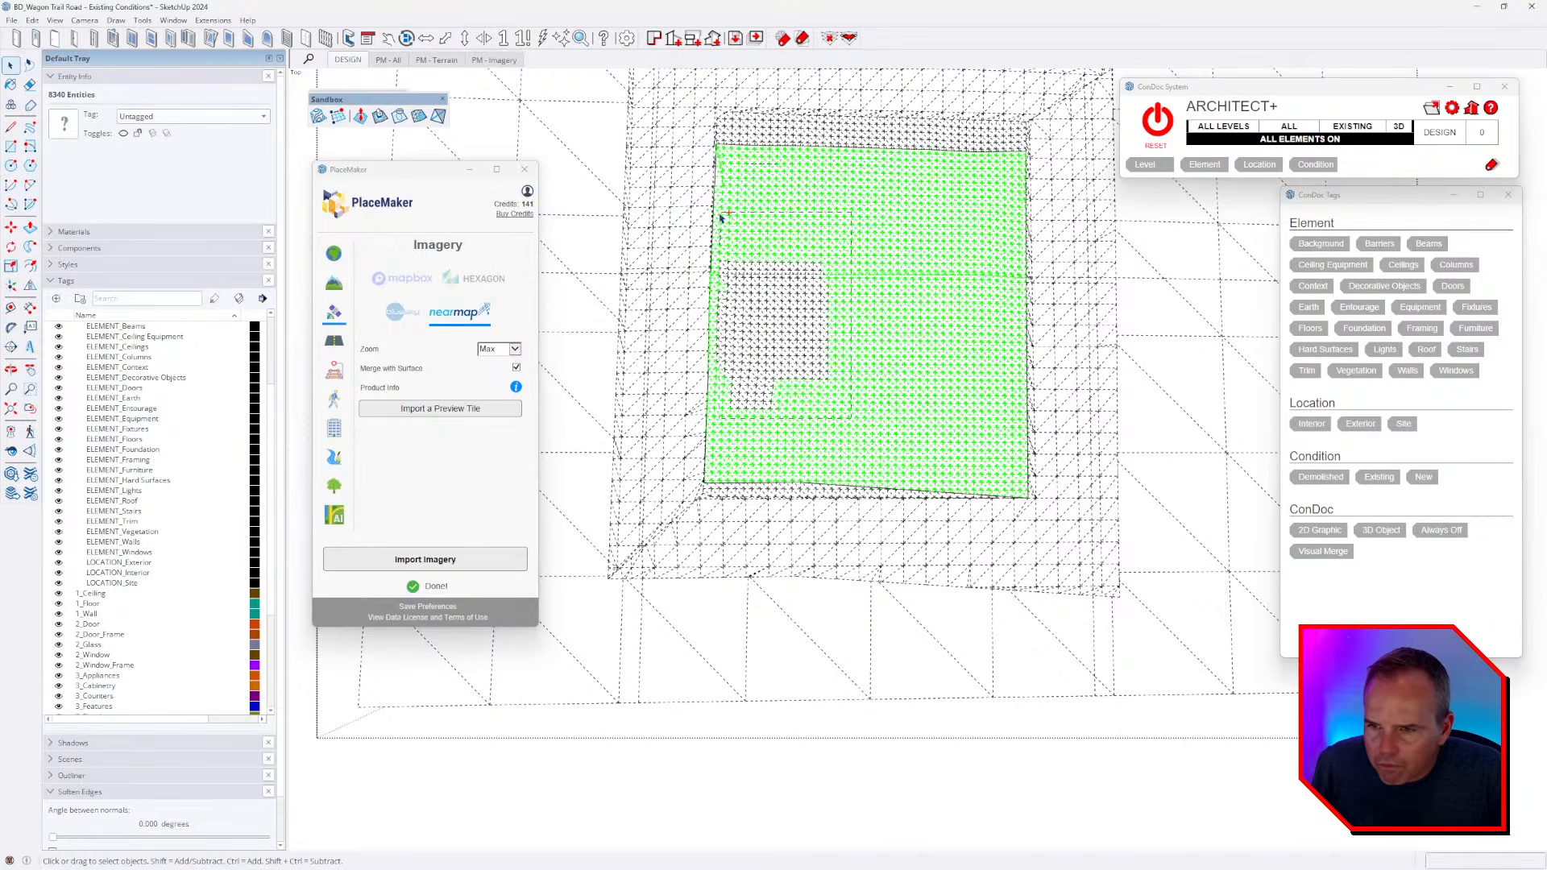
pyautogui.keyDown('ctrl'); pyautogui.moveTo(716, 218); pyautogui.dragTo(734, 196); pyautogui.keyUp('ctrl')
pyautogui.scroll(3, 761, 161)
pyautogui.scroll(-3, 737, 233)
pyautogui.scroll(2, 969, 281)
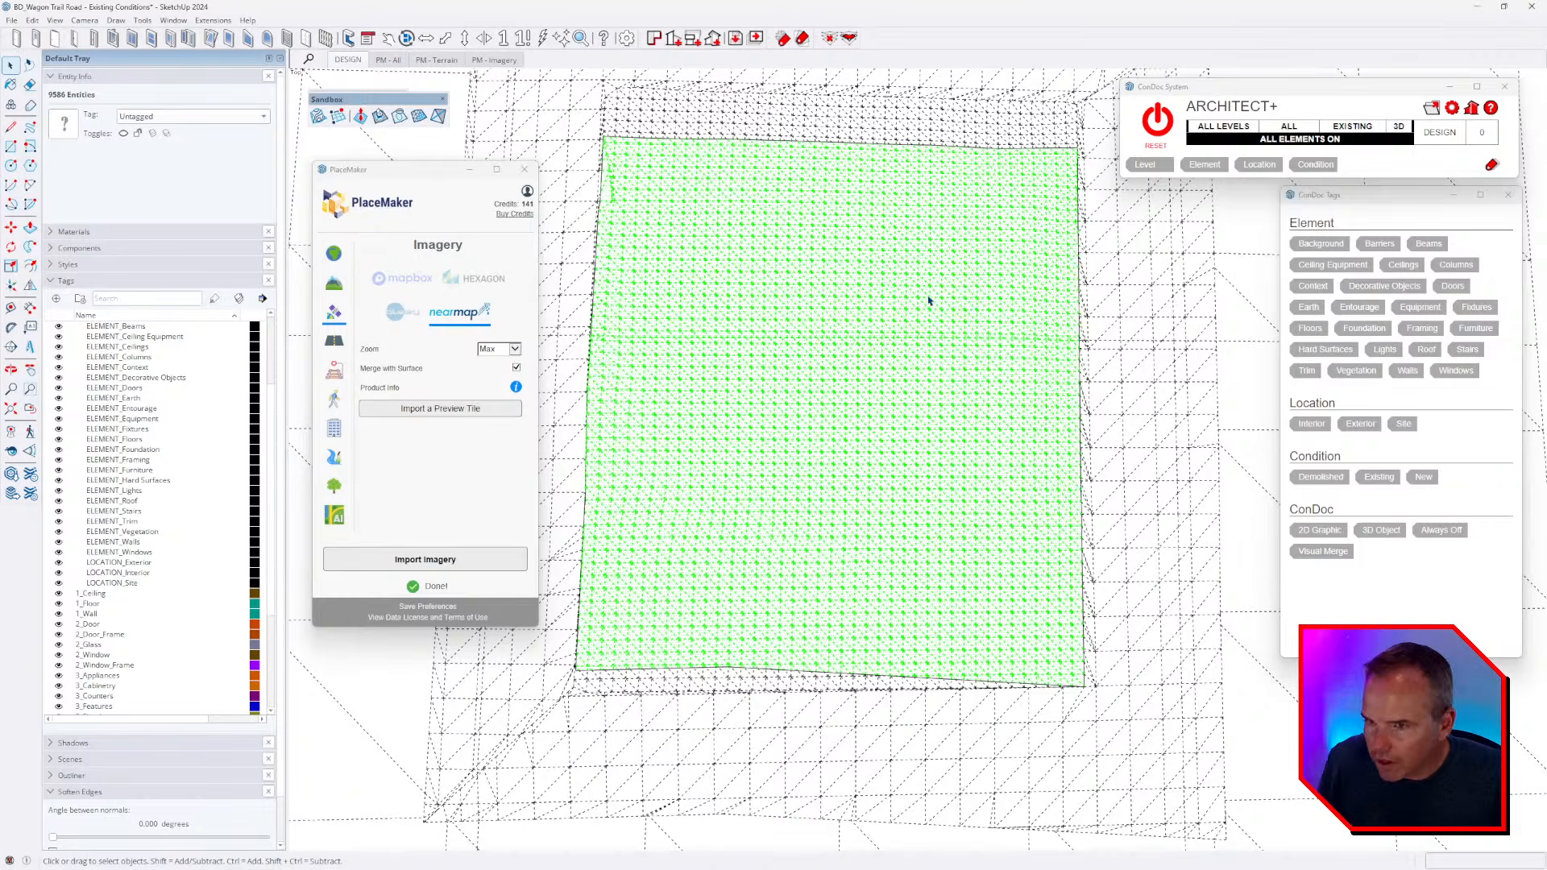
# - Make a group from all selected faces inside the site outline
pyautogui.rightClick(861, 244)
pyautogui.click(908, 354)
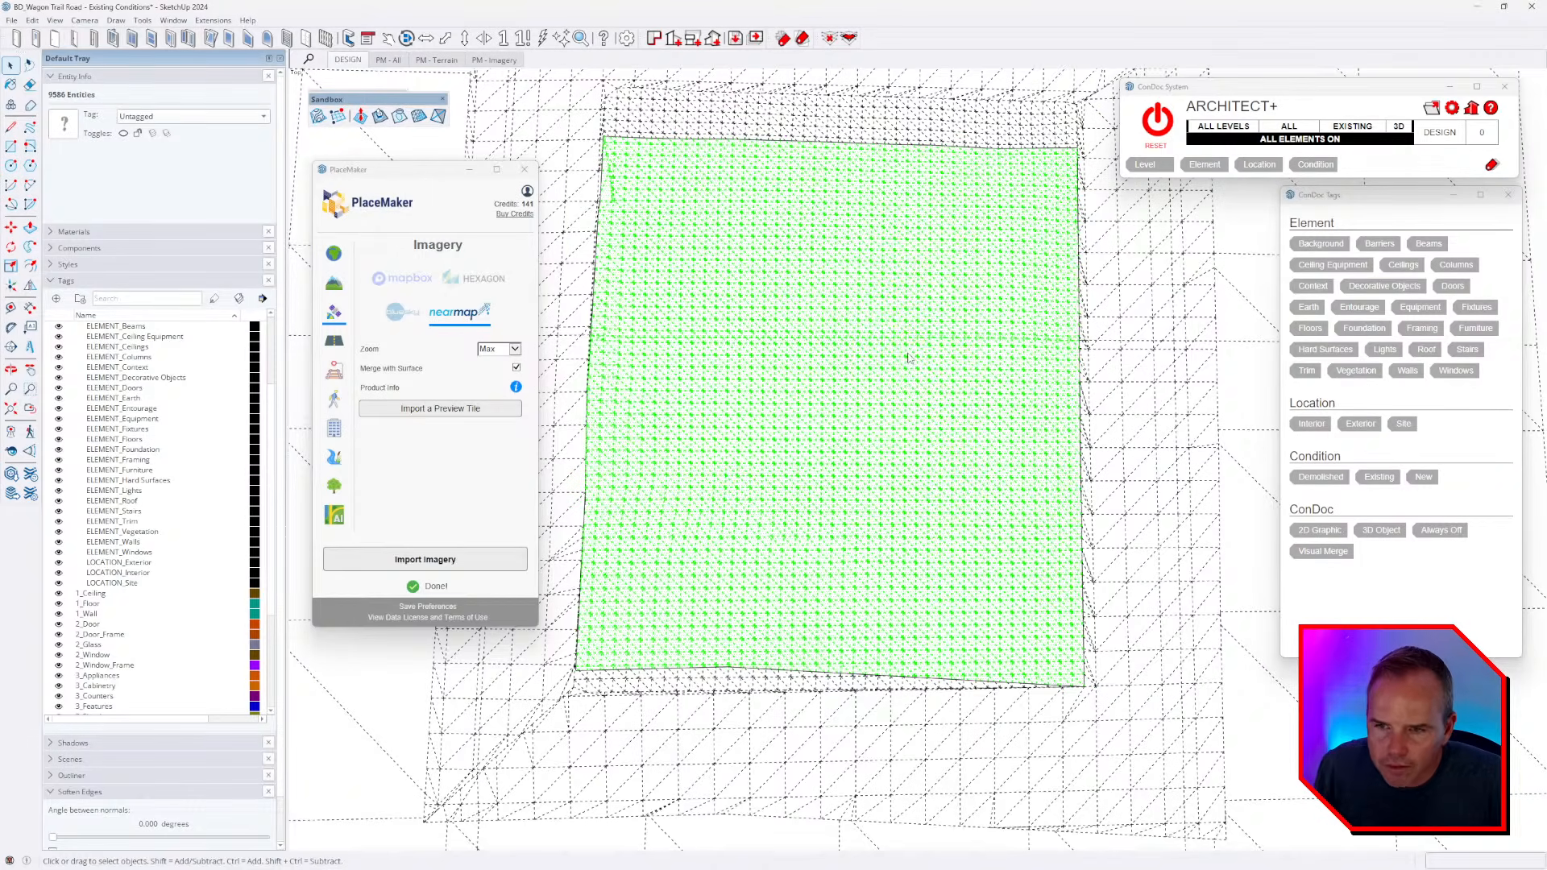
pyautogui.scroll(-3, 911, 353)
pyautogui.moveTo(992, 476); pyautogui.dragTo(908, 242, button='middle')
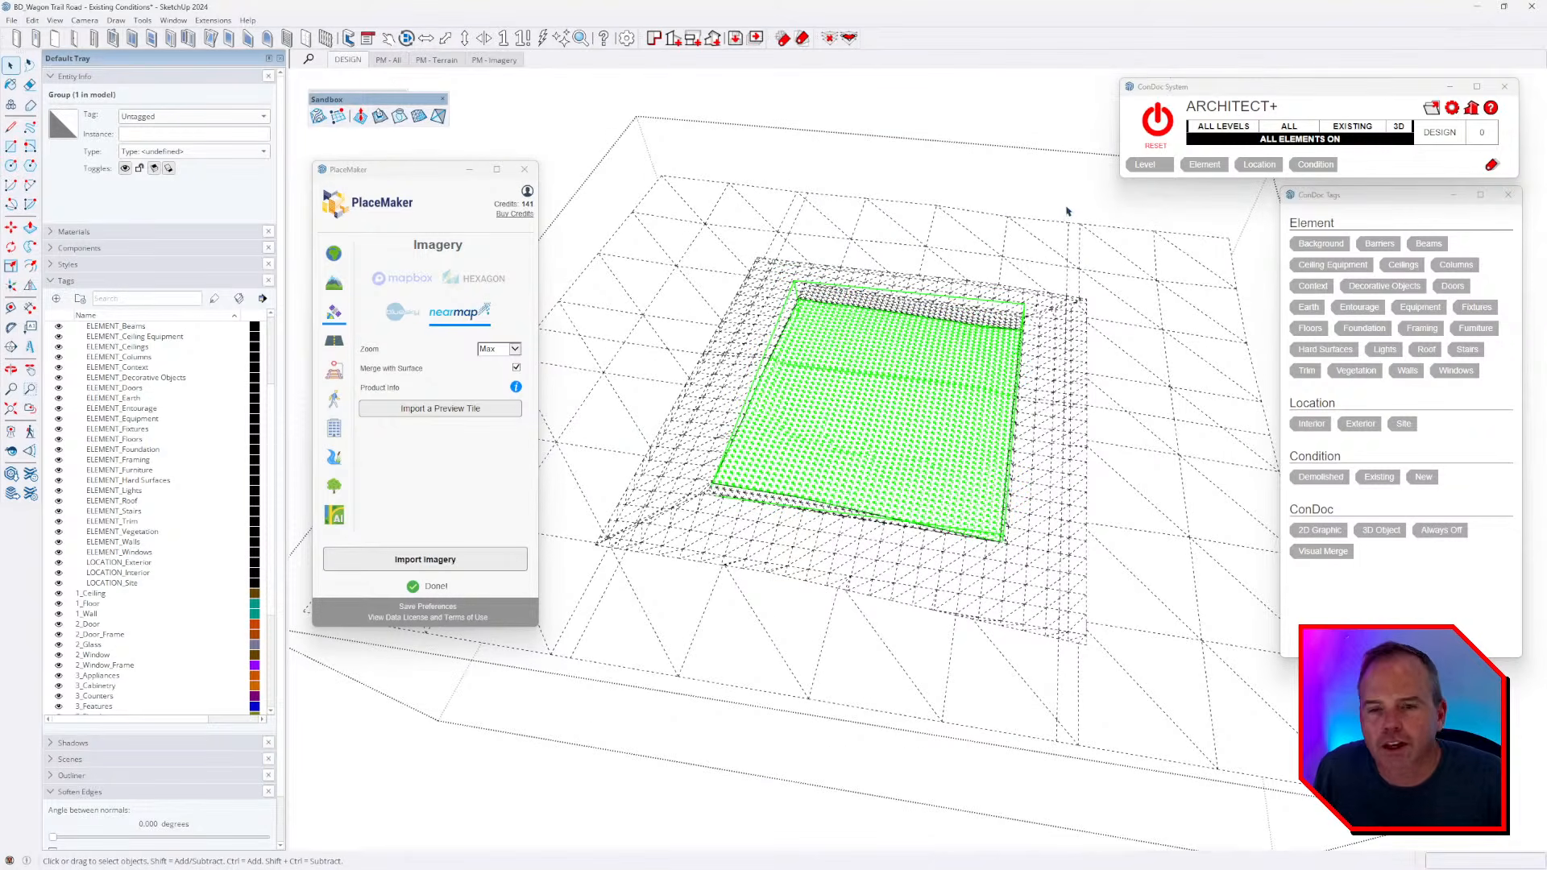
# - Reset the ConDoc System display to bring back the draped imagery, and inspect the grouped site area from several angles
pyautogui.click(1158, 122)
pyautogui.moveTo(948, 358)
pyautogui.mouseDown(button='middle')
pyautogui.moveTo(969, 297)
pyautogui.moveTo(894, 251)
pyautogui.moveTo(753, 261)
pyautogui.mouseUp(button='middle')
pyautogui.moveTo(1055, 427); pyautogui.dragTo(706, 394, button='middle')
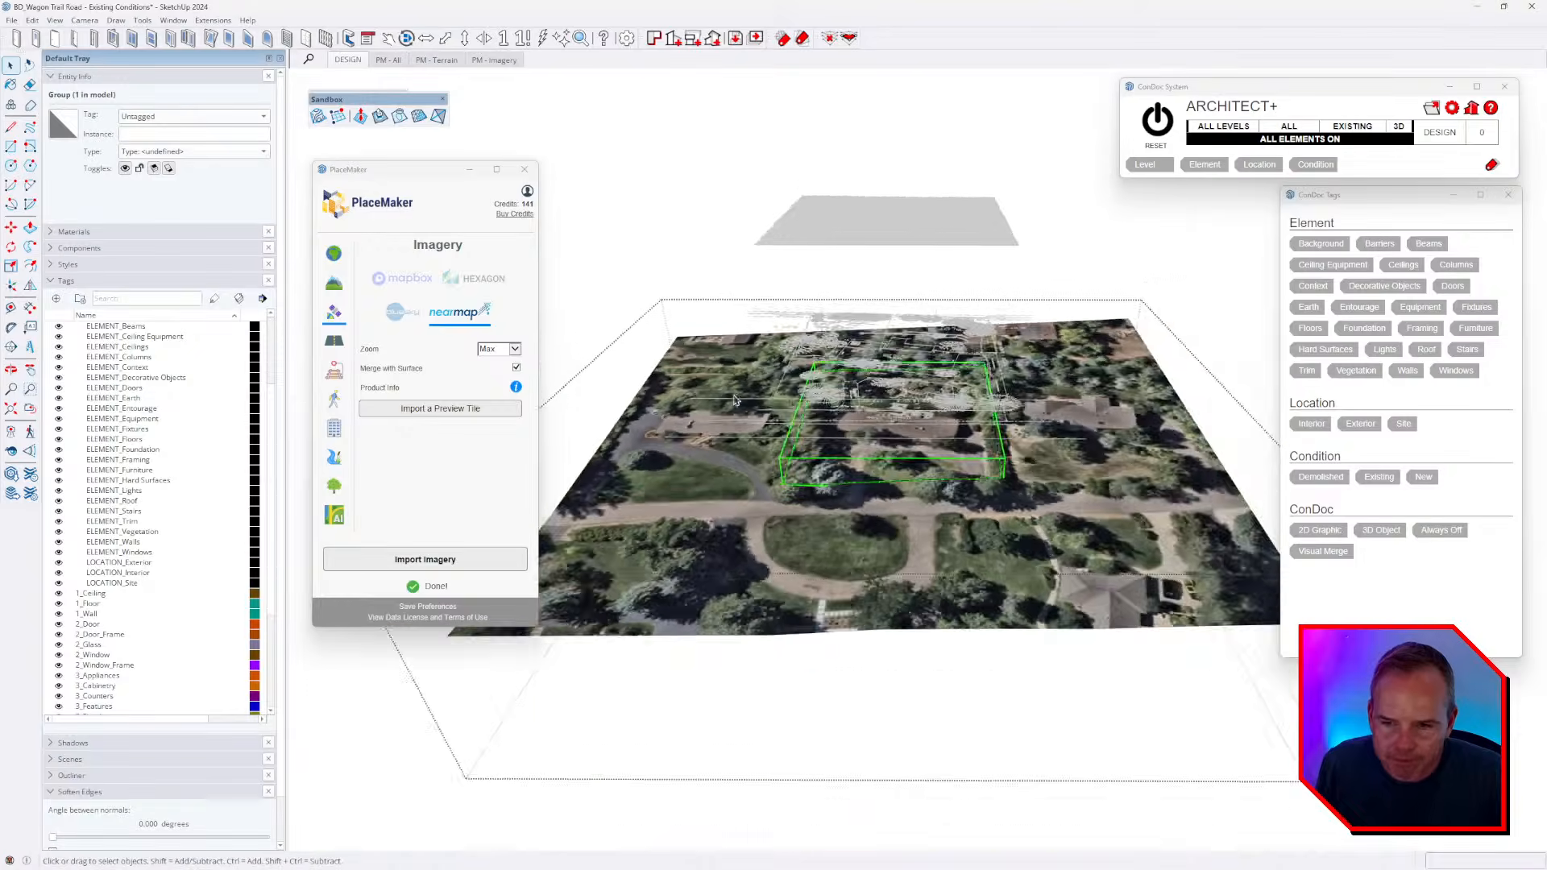
pyautogui.scroll(4, 959, 422)
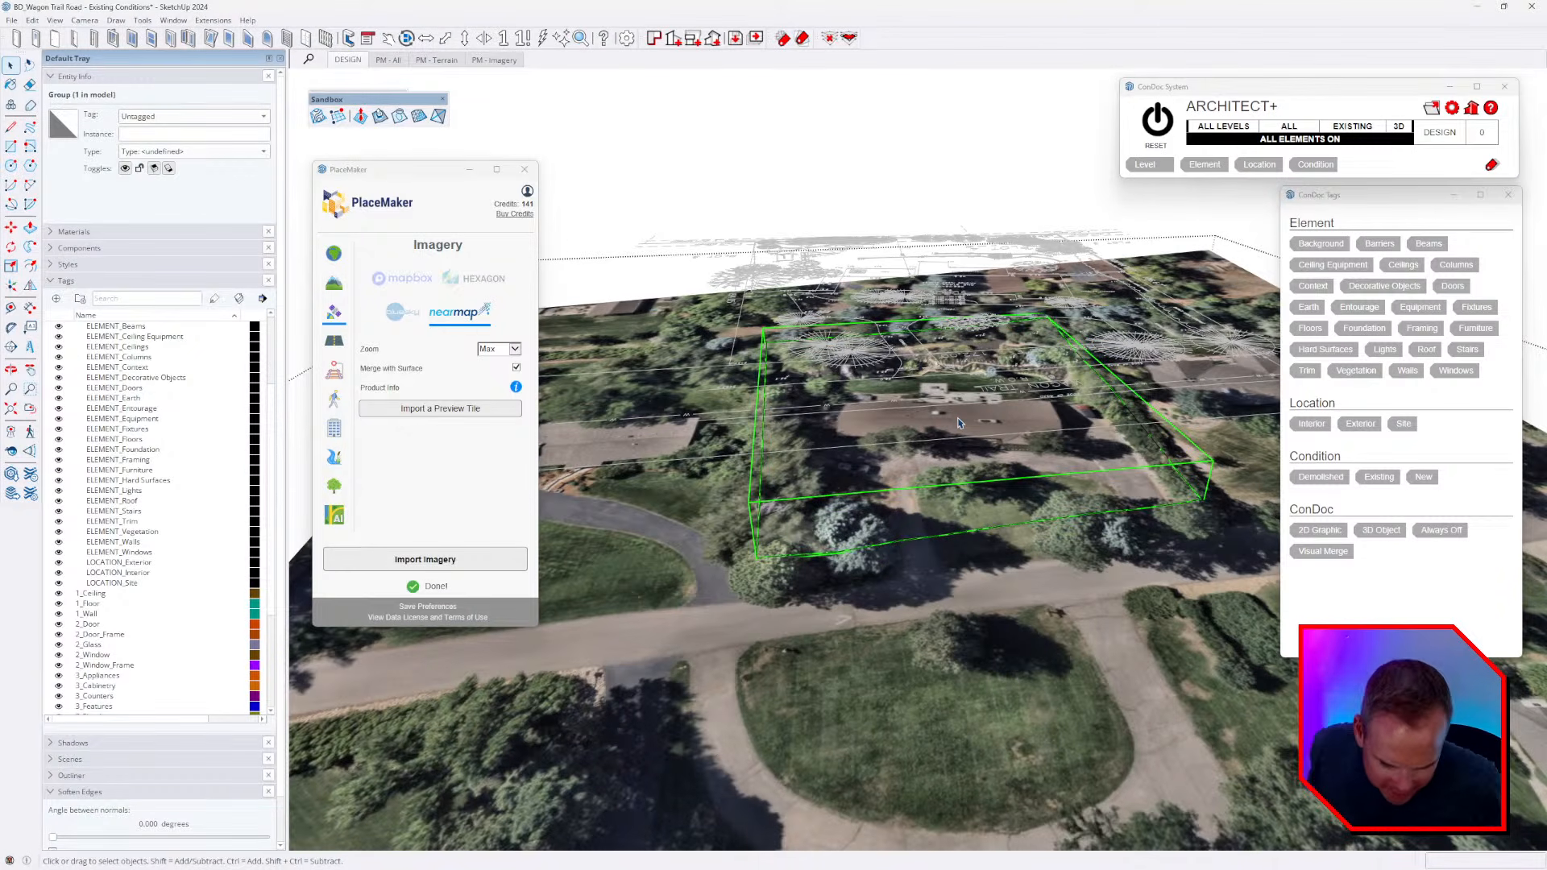
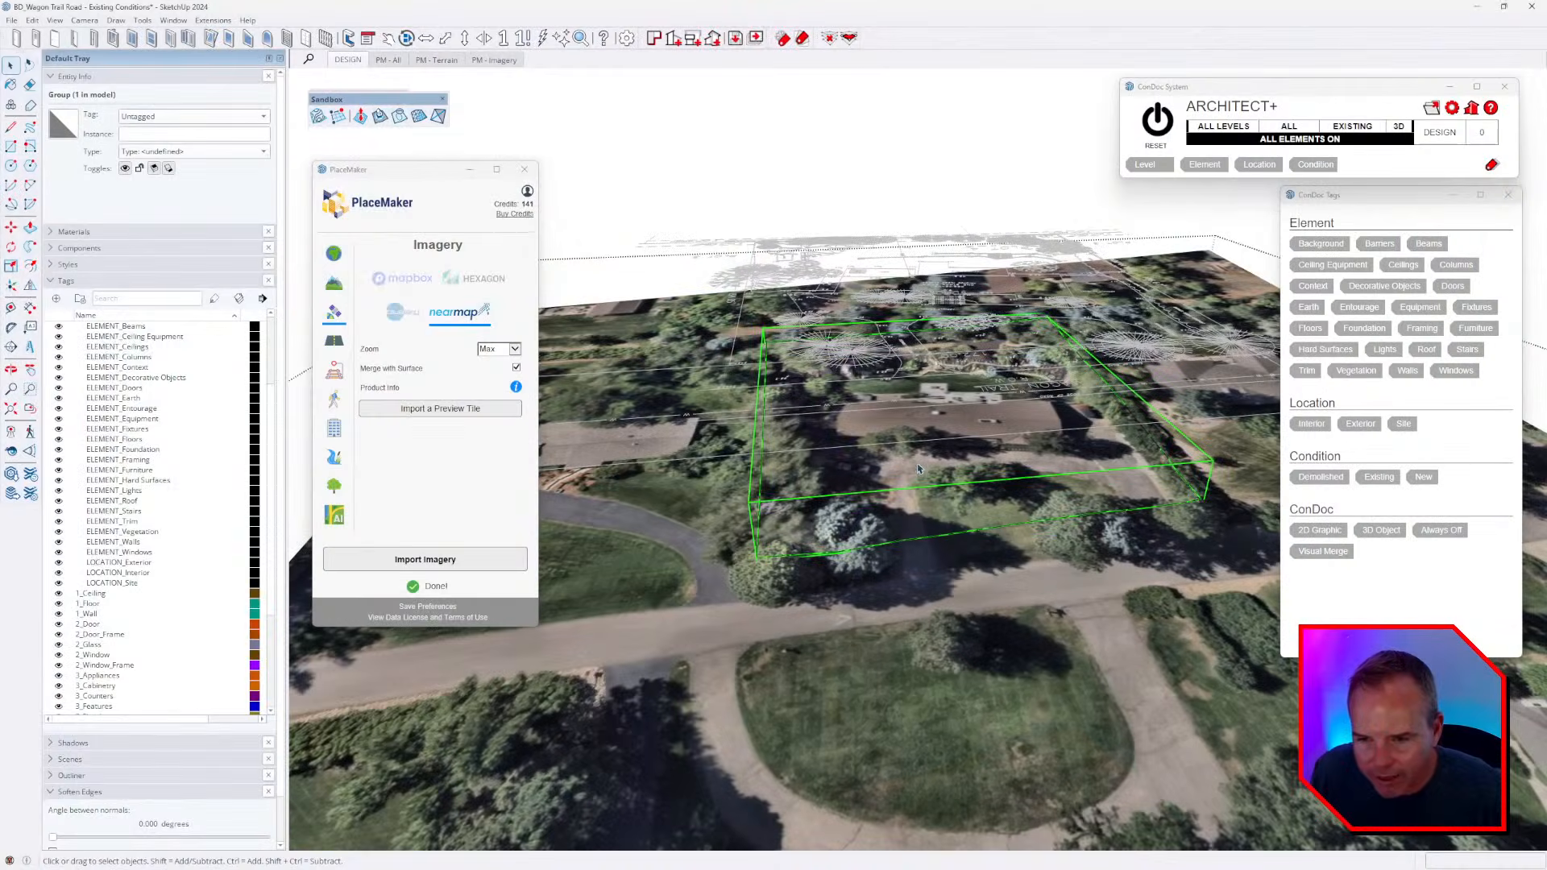
pyautogui.moveTo(628, 346)
pyautogui.mouseDown(button='middle')
pyautogui.moveTo(660, 393)
pyautogui.moveTo(739, 350)
pyautogui.moveTo(951, 350)
pyautogui.mouseUp(button='middle')
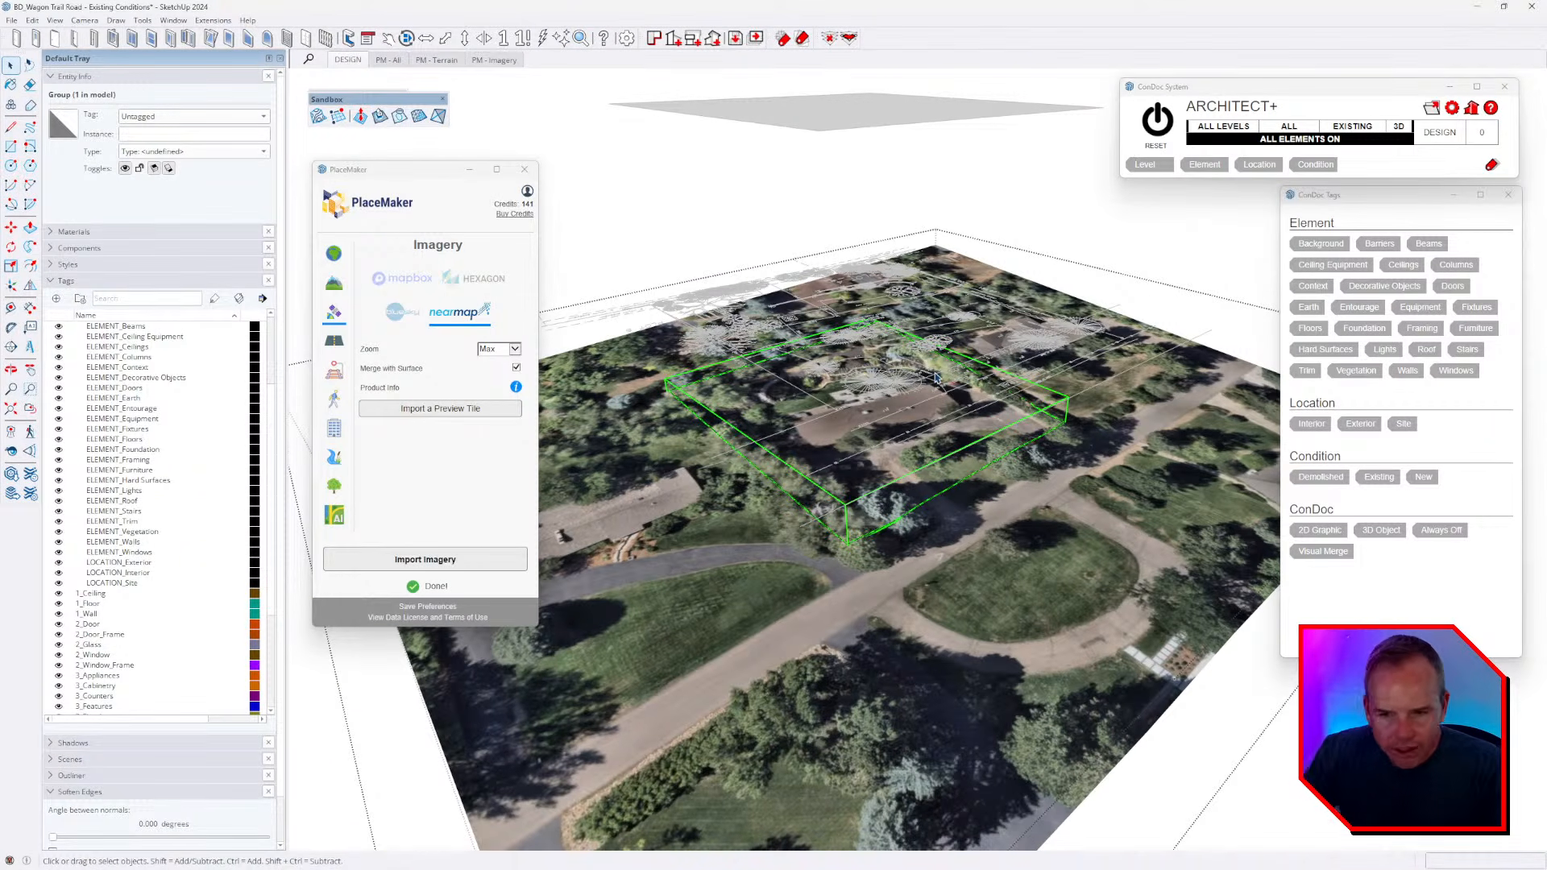
# - Exit the terrain group with nothing selected and save the model
pyautogui.scroll(-5, 1027, 385)
pyautogui.press('Escape')
pyautogui.moveTo(975, 440); pyautogui.dragTo(1055, 435, button='middle')
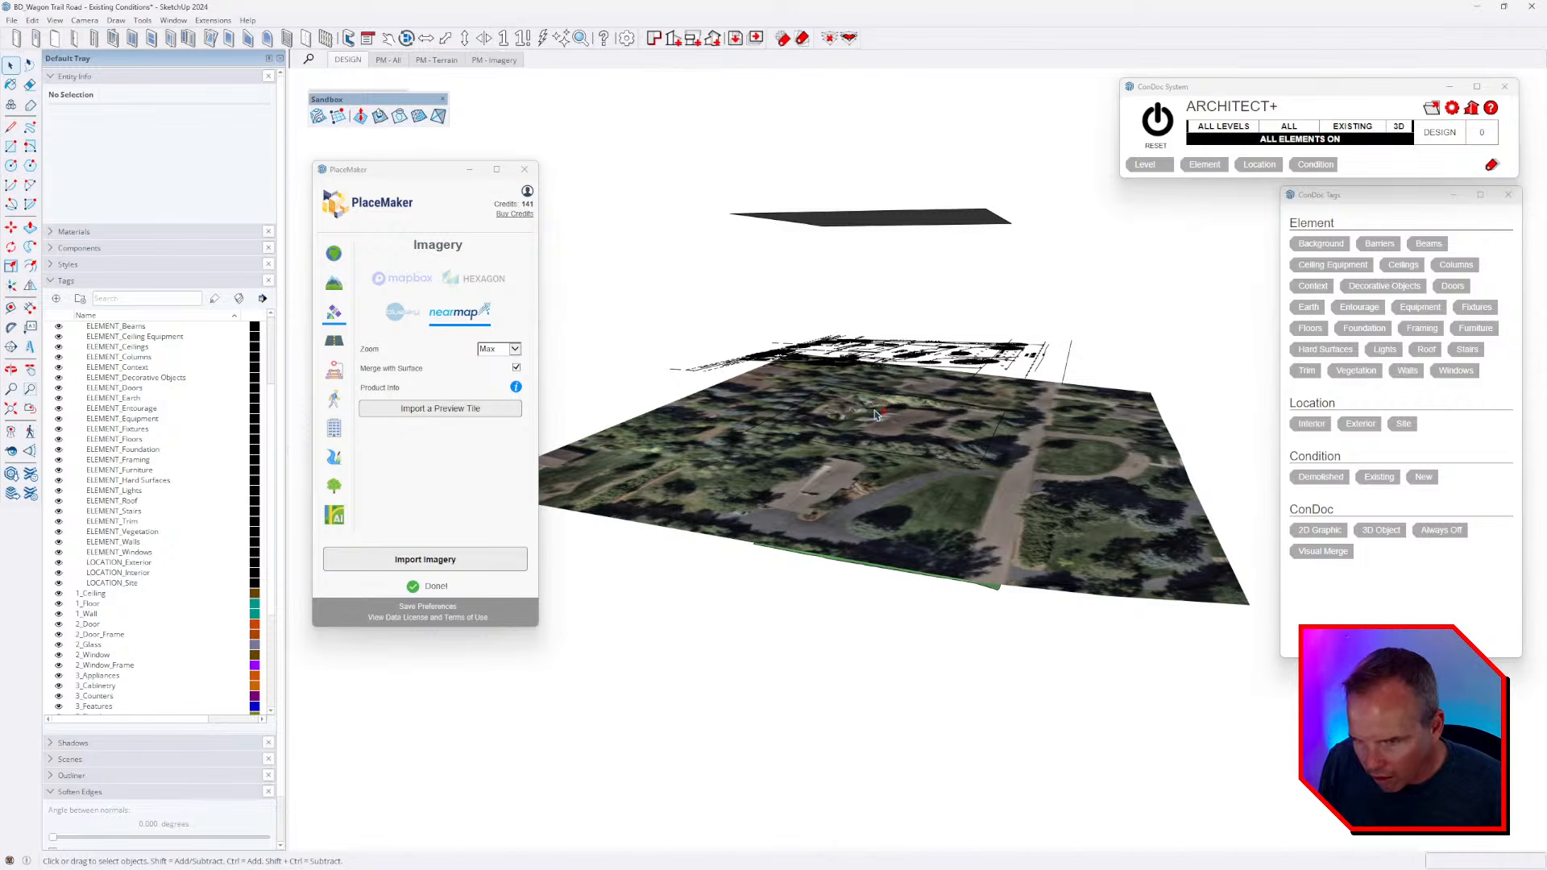
pyautogui.scroll(2, 846, 448)
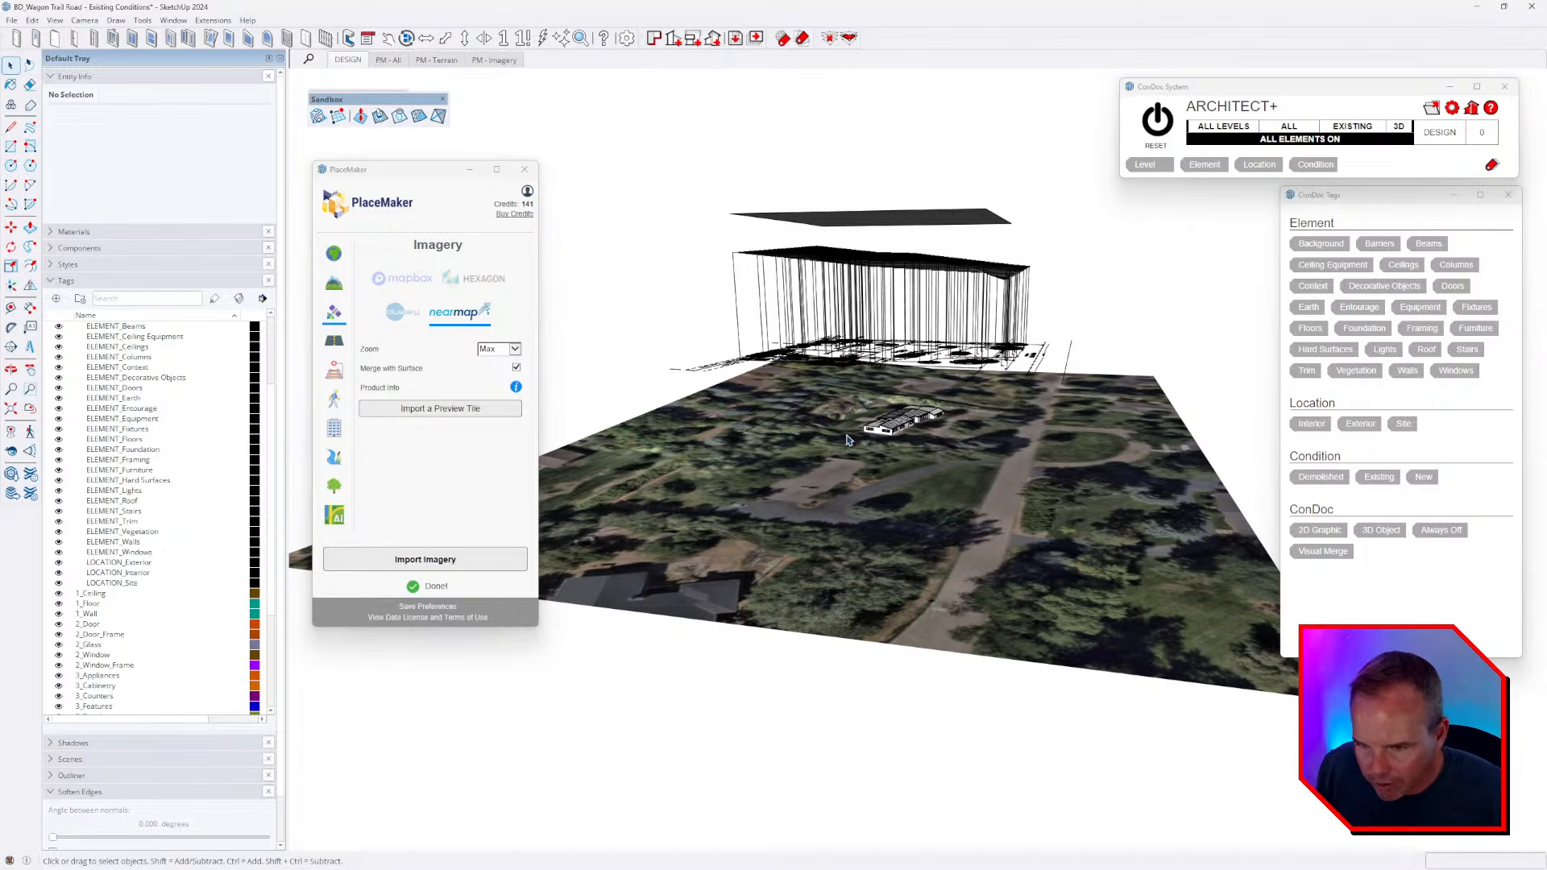
pyautogui.hotkey('ctrl', 's')
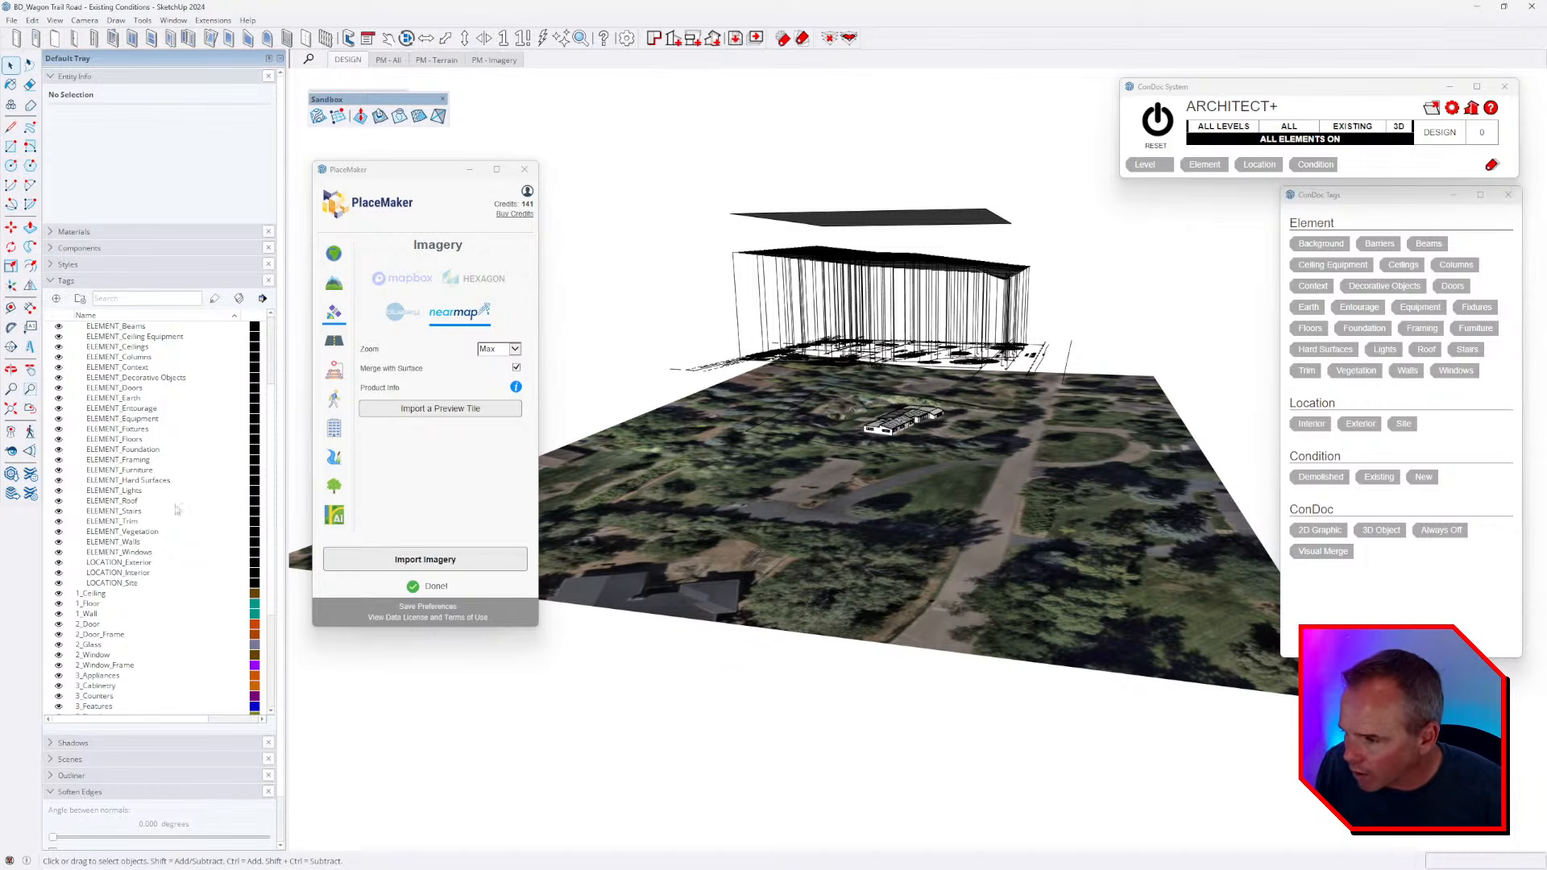
# - Make the CONDOC_Always Off tag visible and check the whole model, including the underside of the terrain
pyautogui.scroll(4, 125, 478)
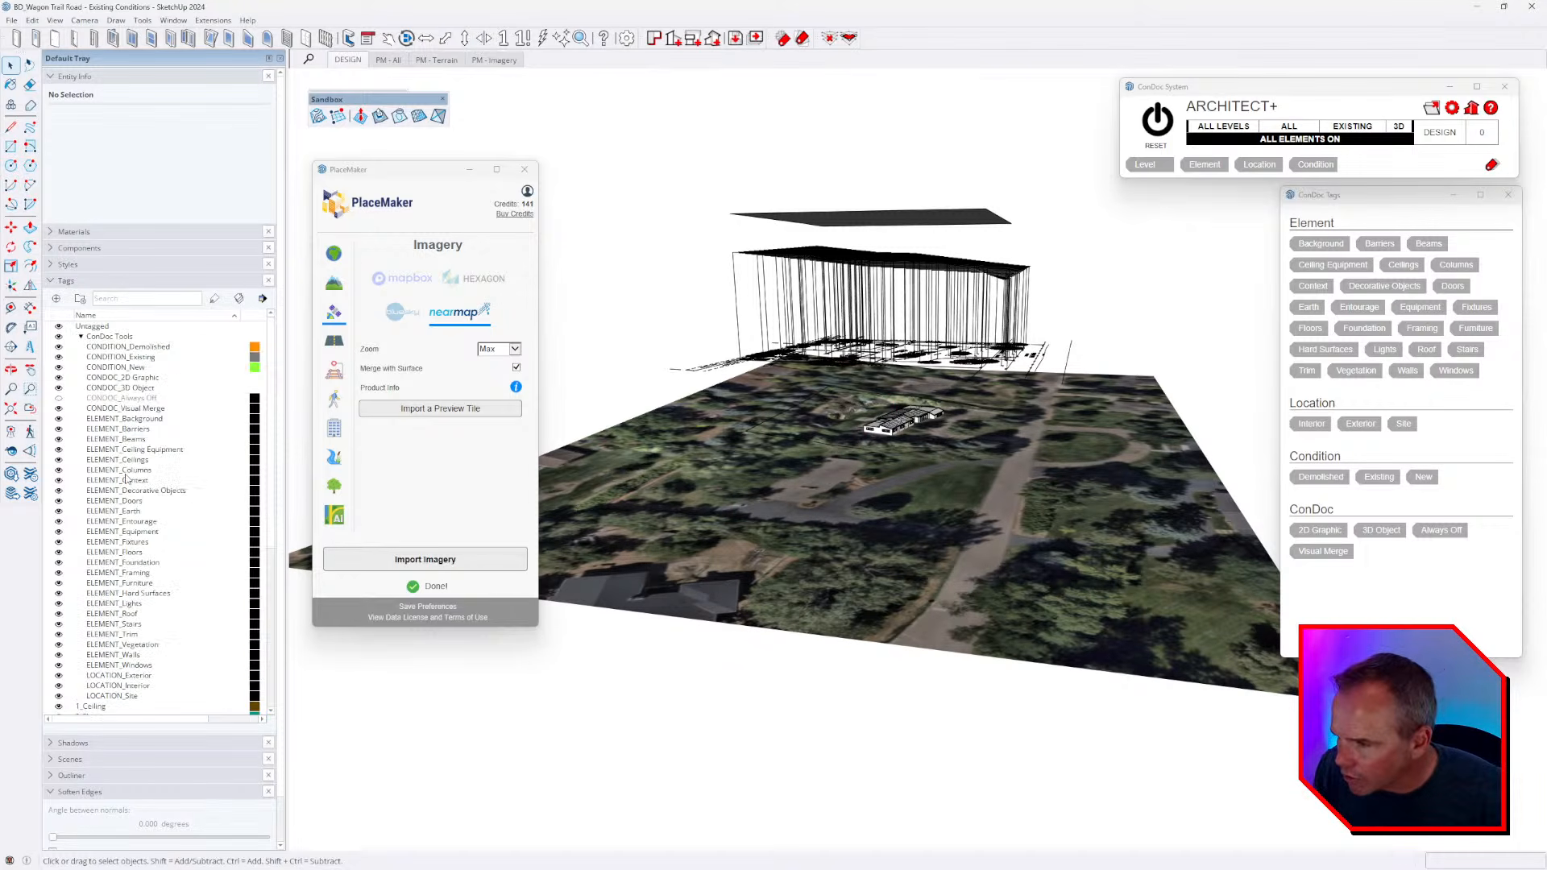
pyautogui.click(58, 398)
pyautogui.moveTo(999, 384); pyautogui.dragTo(934, 373, button='middle')
pyautogui.scroll(4, 1013, 434)
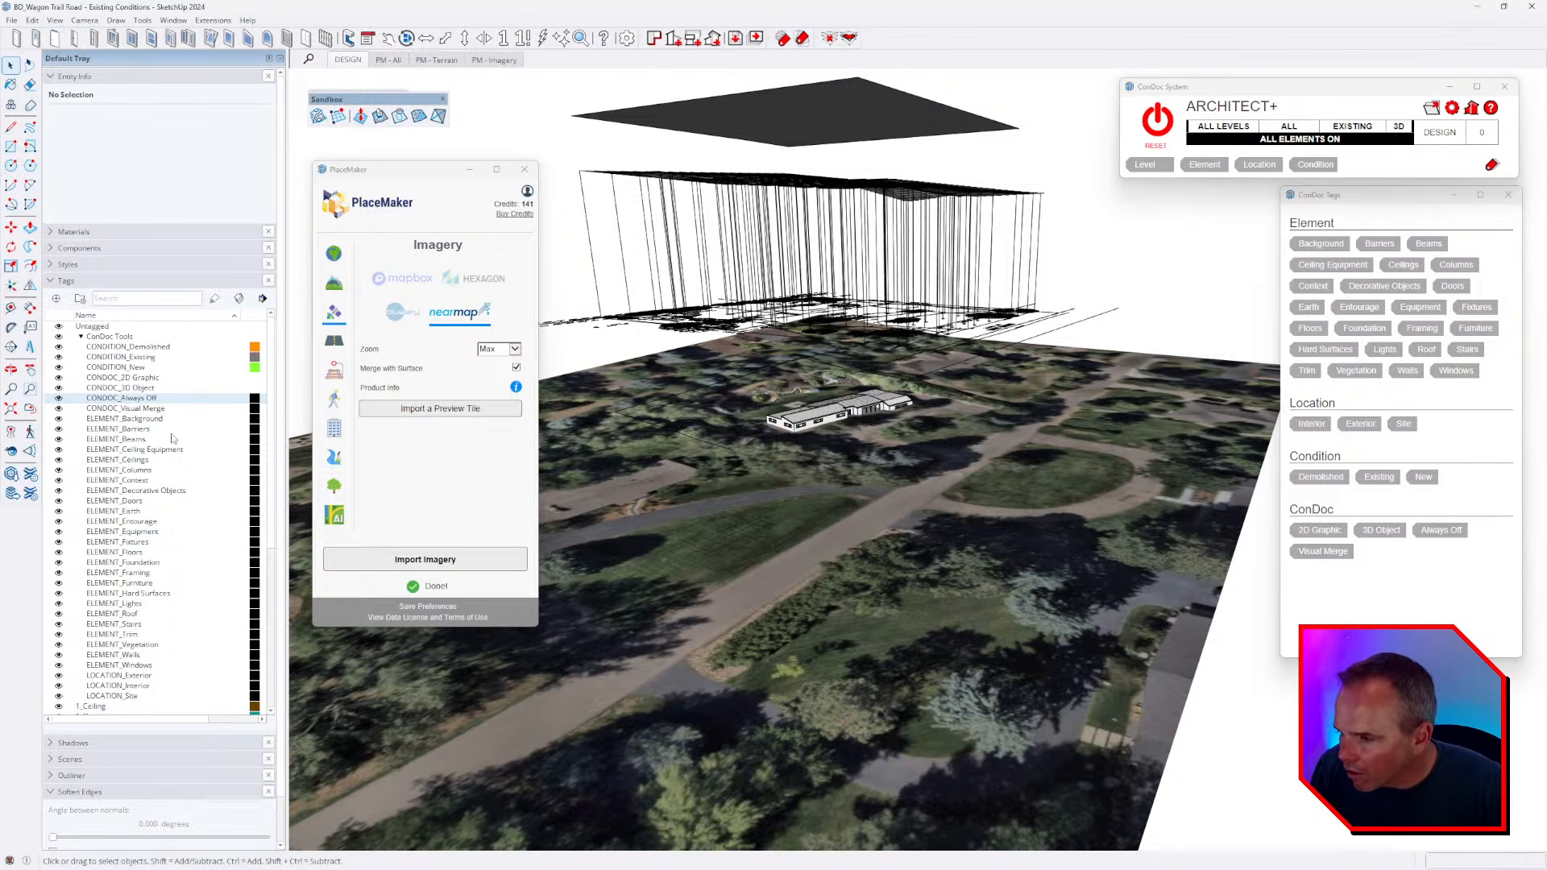
pyautogui.scroll(-5, 172, 438)
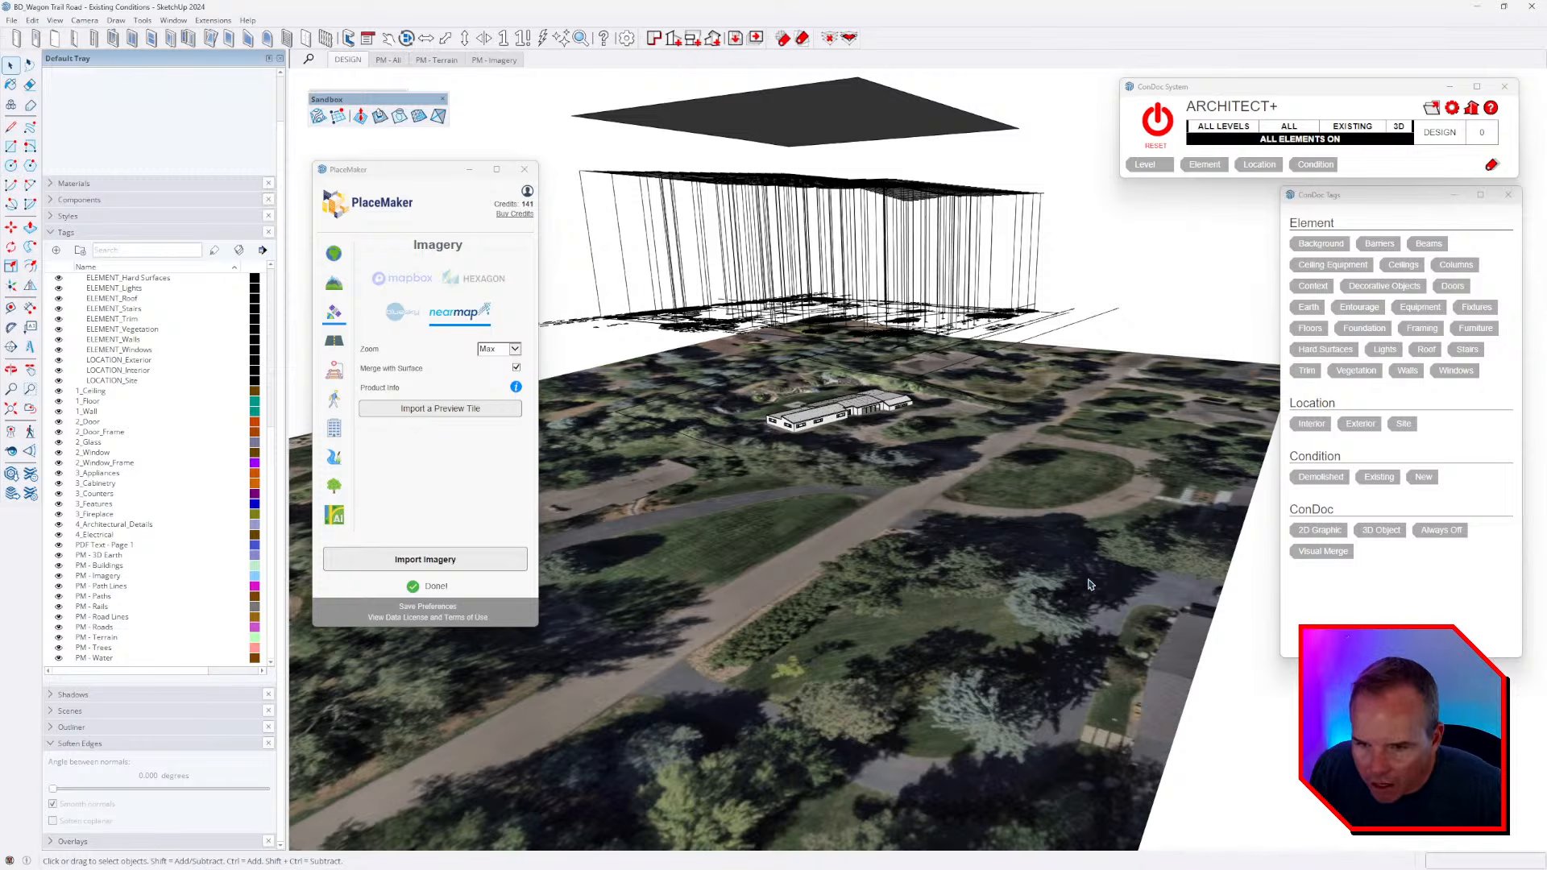
pyautogui.moveTo(993, 494); pyautogui.dragTo(940, 407, button='middle')
# - Switch to File Explorer and open the 002 folder under Brightman Designs > CONTENT > BD LIVE!
pyautogui.hotkey('alt', 'Tab')
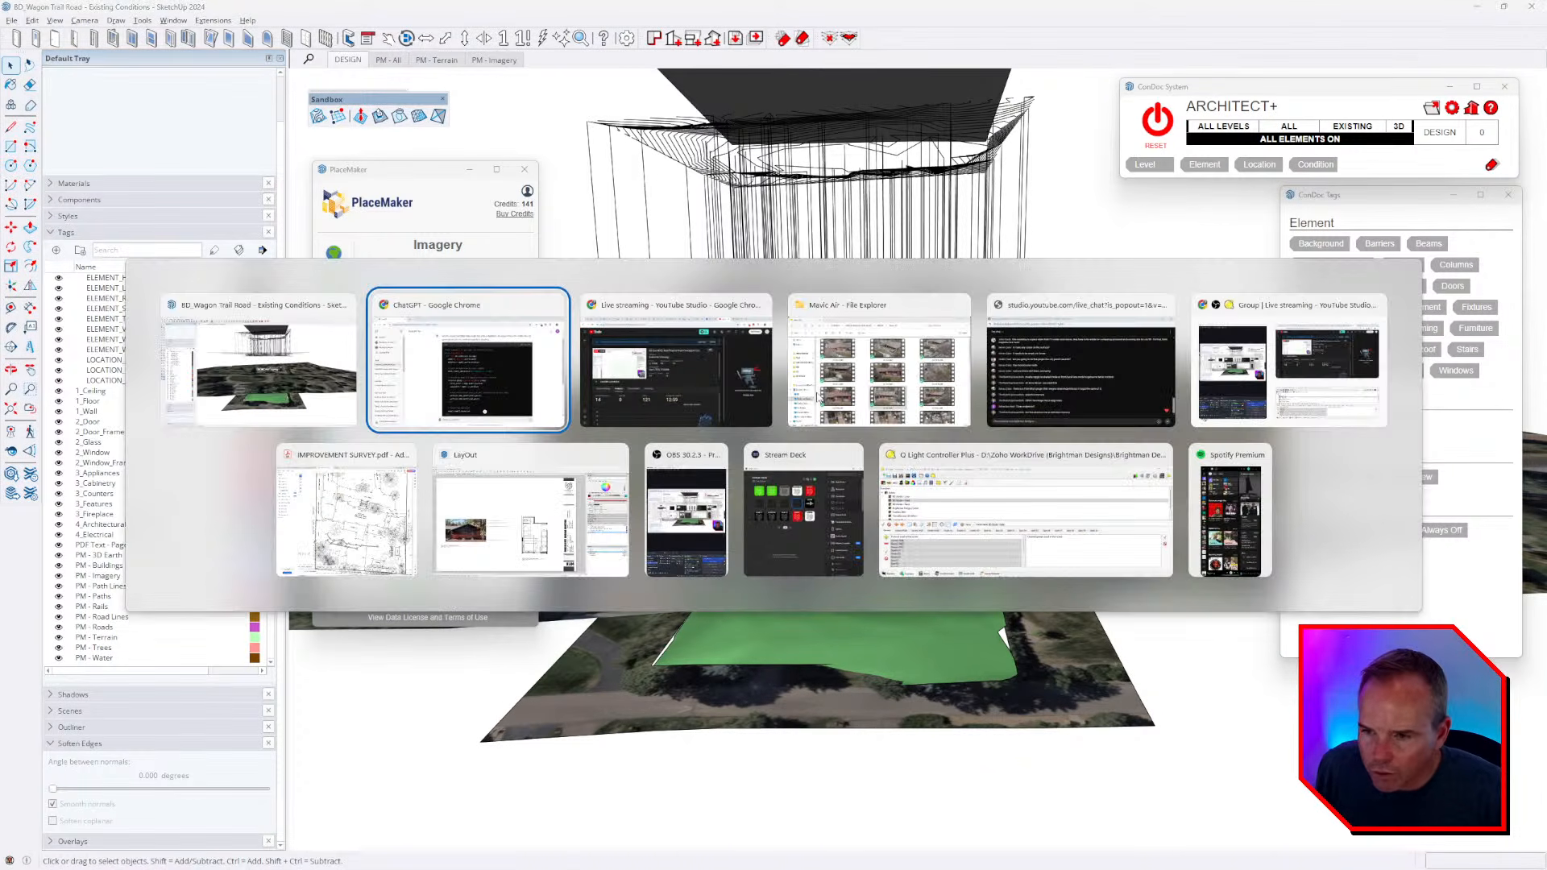
pyautogui.hotkey('alt', 'Tab')
pyautogui.hotkey('alt', 'Tab')
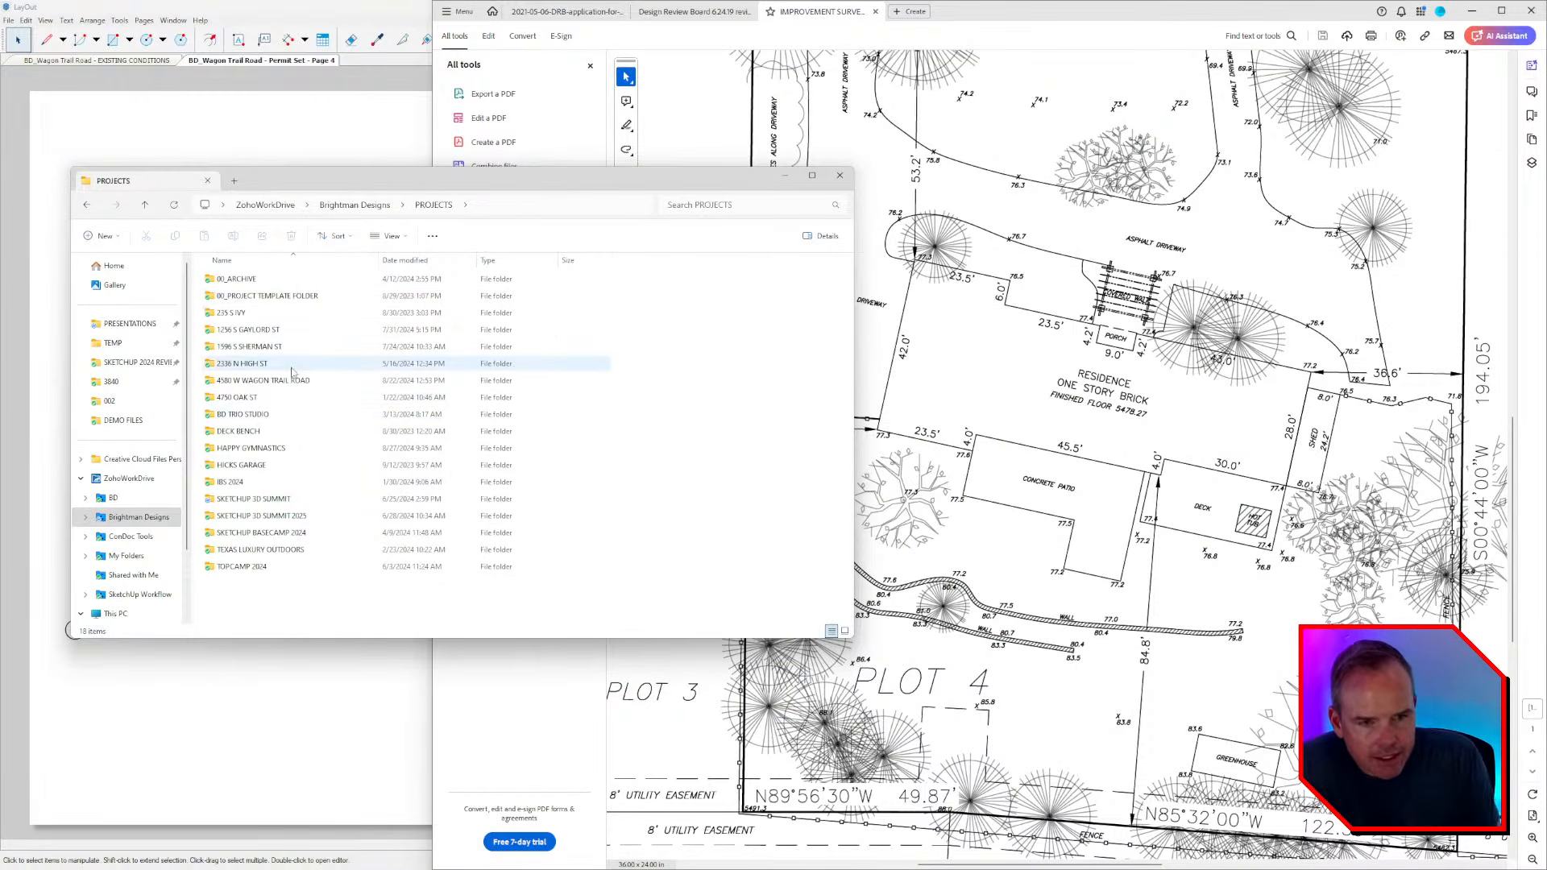
pyautogui.click(250, 480)
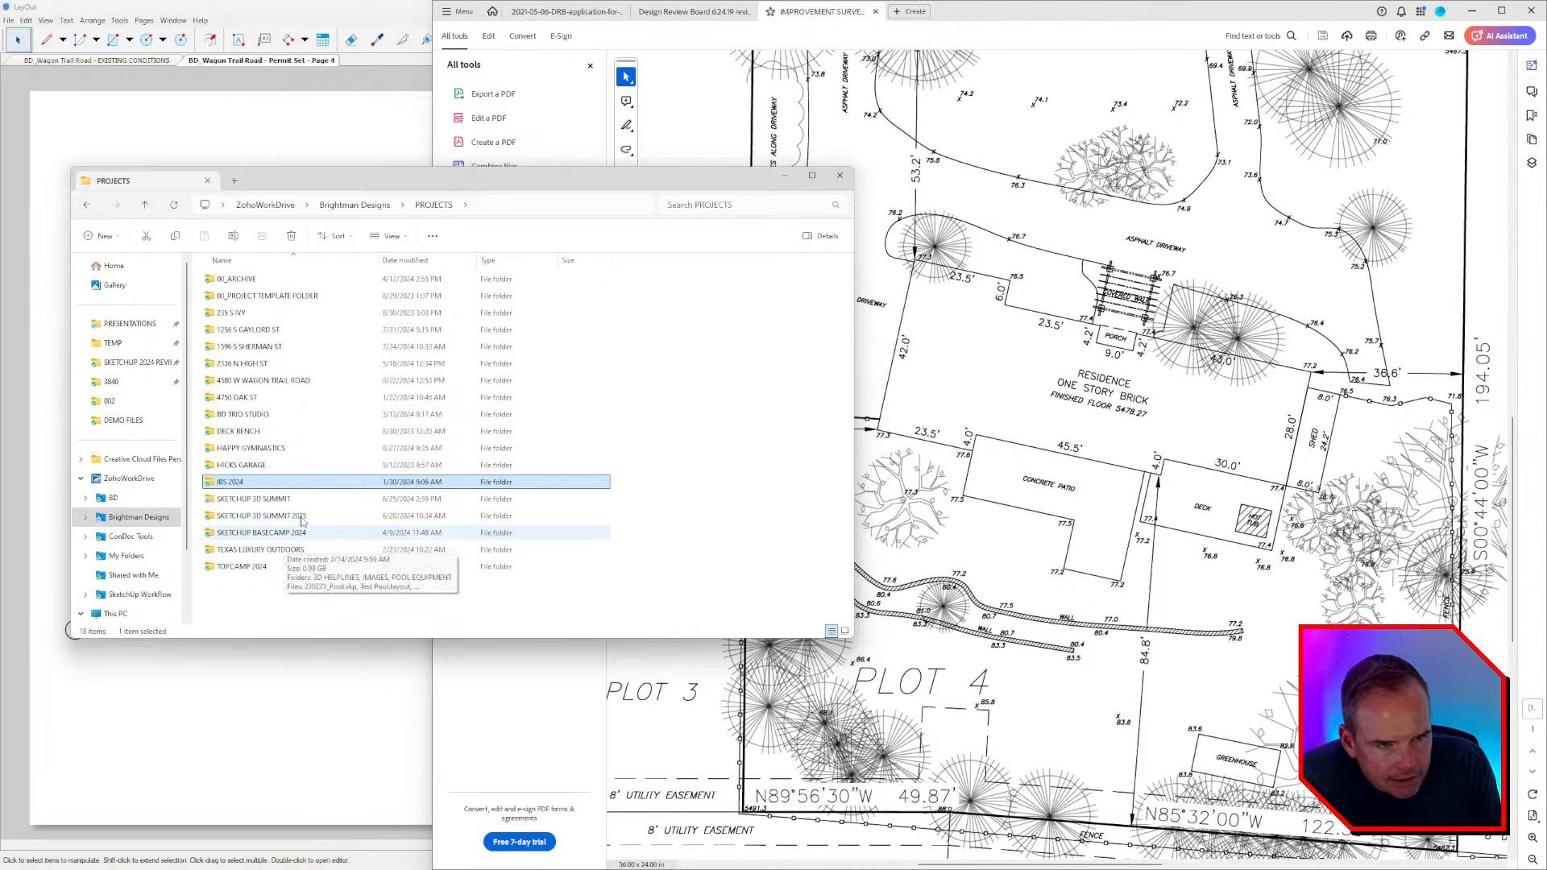
pyautogui.hotkey('alt', 'Up')
pyautogui.doubleClick(251, 335)
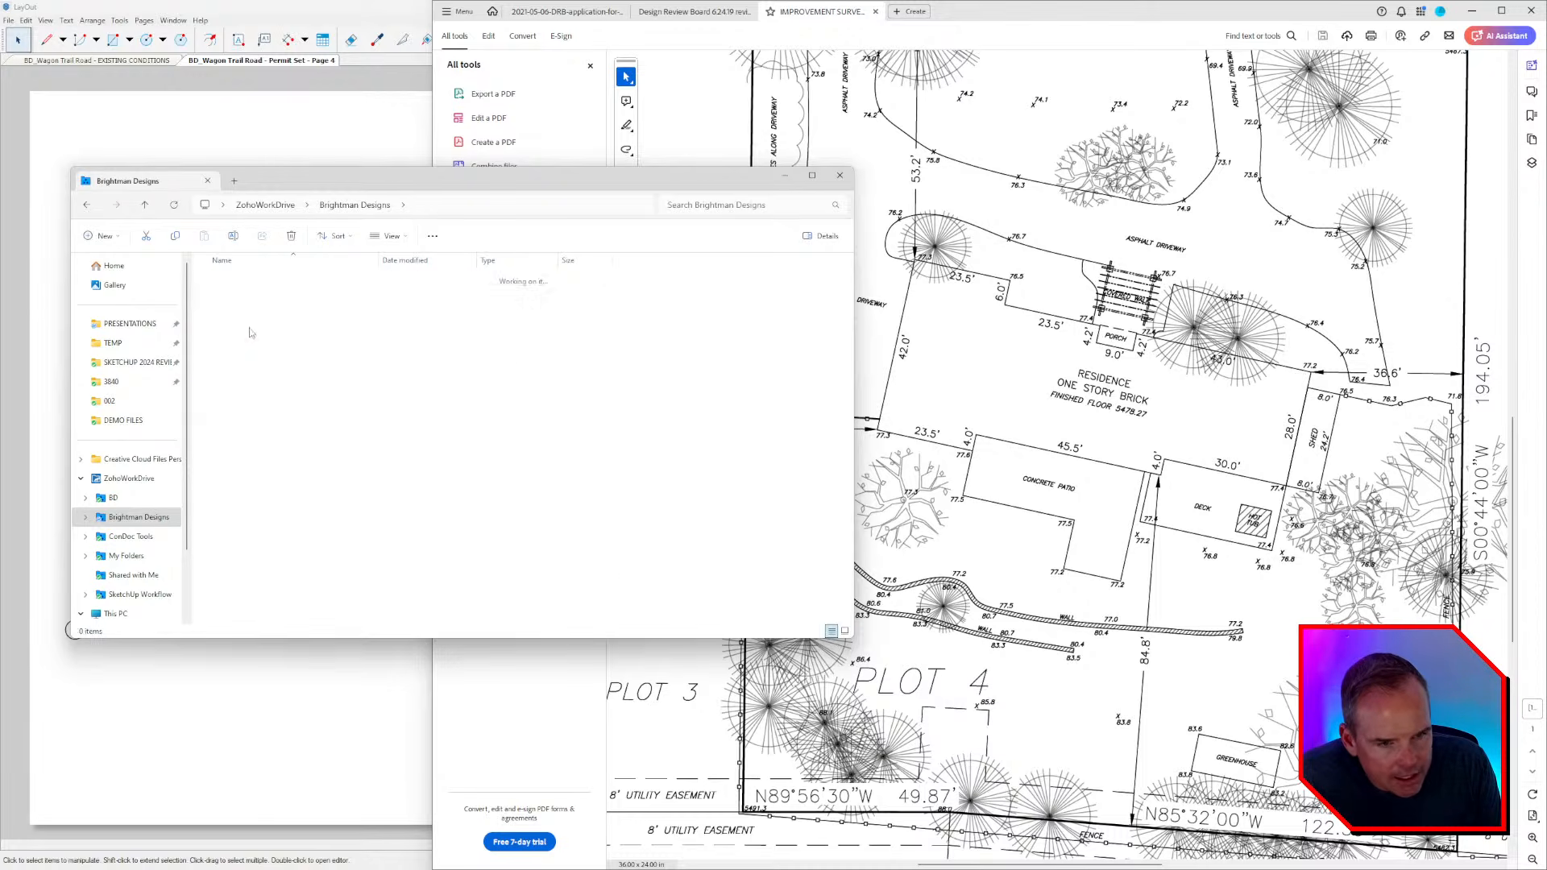
pyautogui.doubleClick(241, 414)
pyautogui.doubleClick(233, 312)
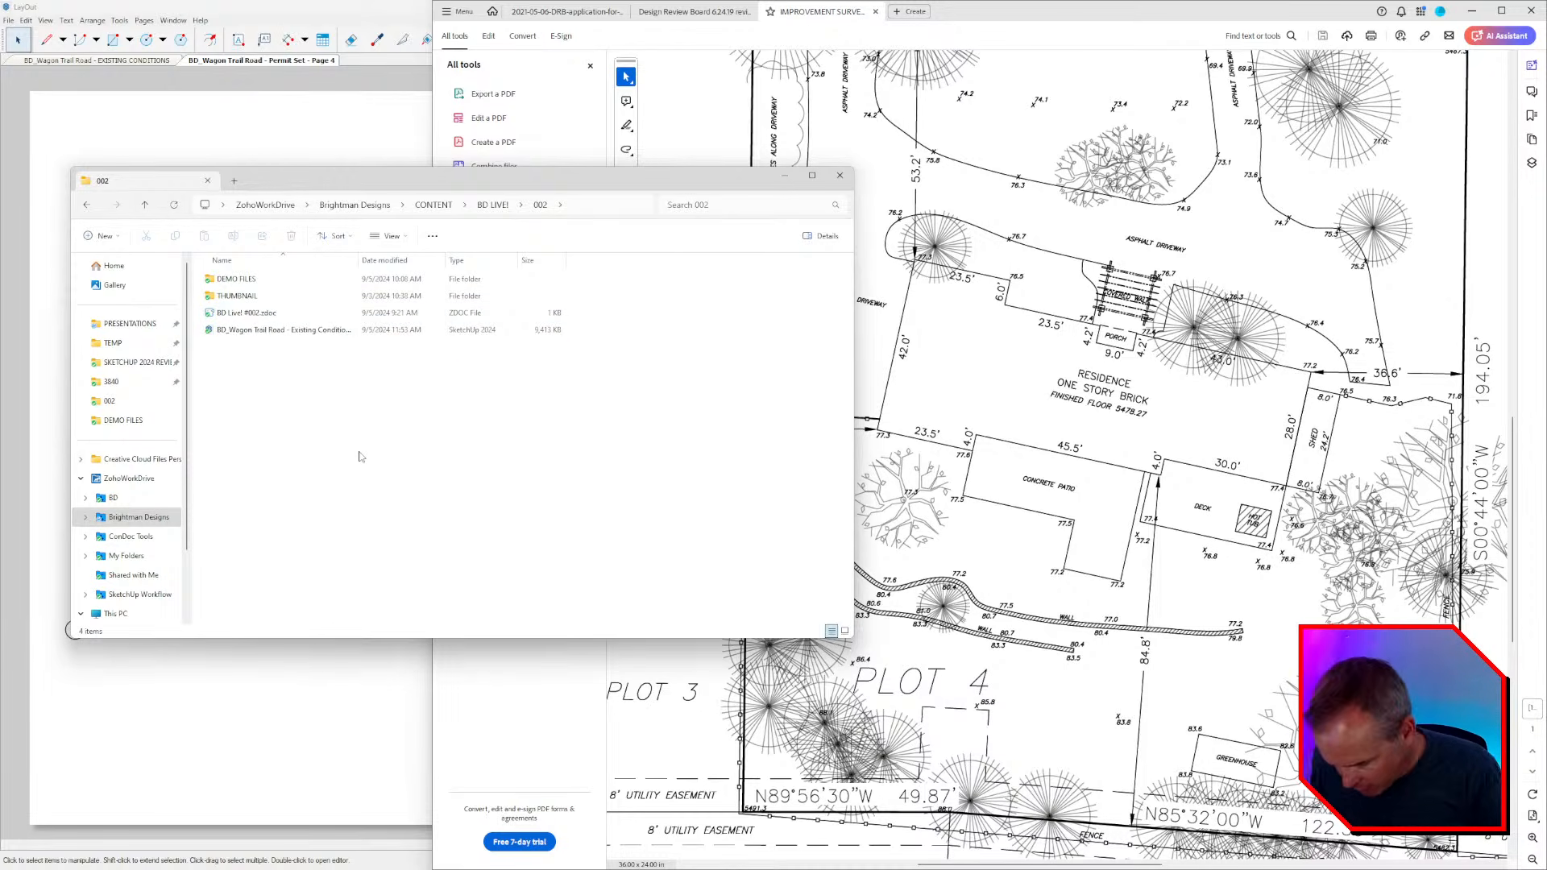
# - Create a new folder named ARCHIVE inside the 002 folder
pyautogui.hotkey('ctrl', 'shift', 'n')
pyautogui.write('ARCHIVE')
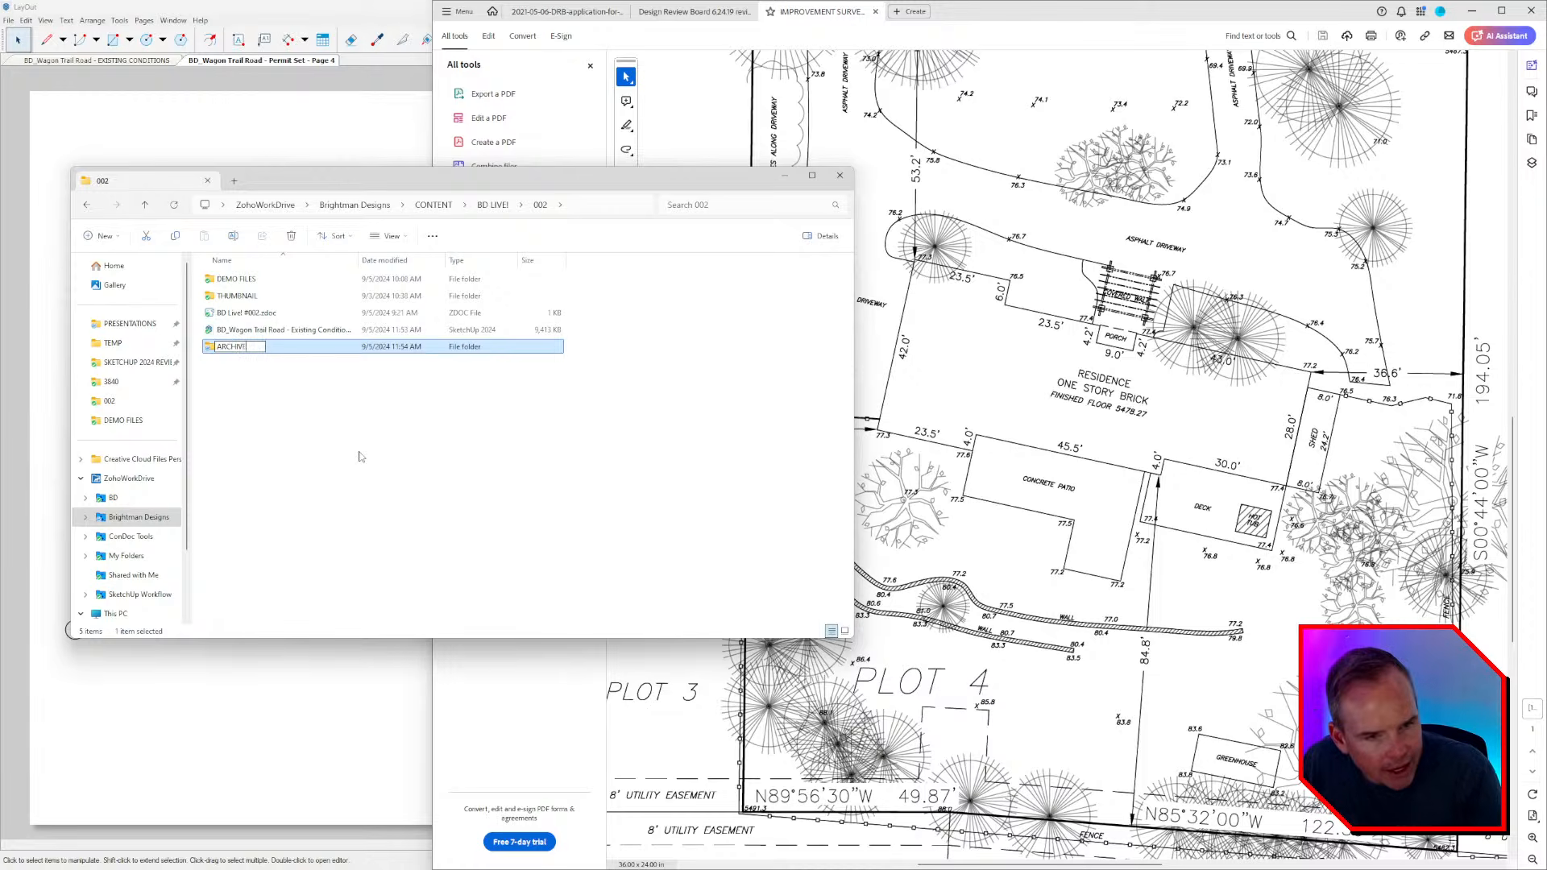
pyautogui.press('Return')
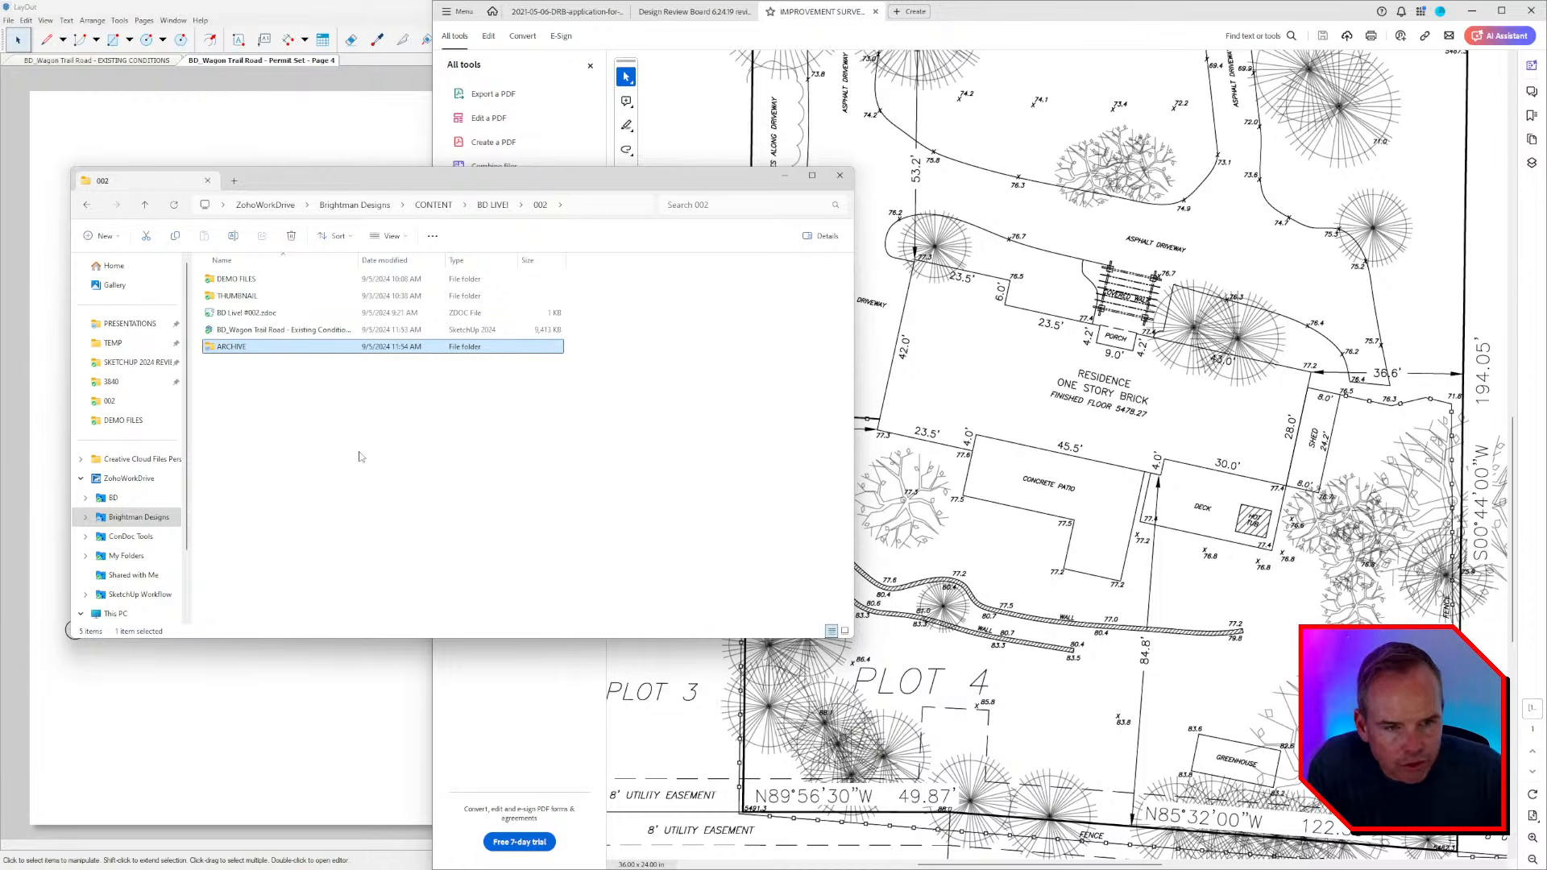
# - Compress the BD_Wagon Trail Road - Existing Conditions SketchUp file into a ZIP file
pyautogui.rightClick(310, 347)
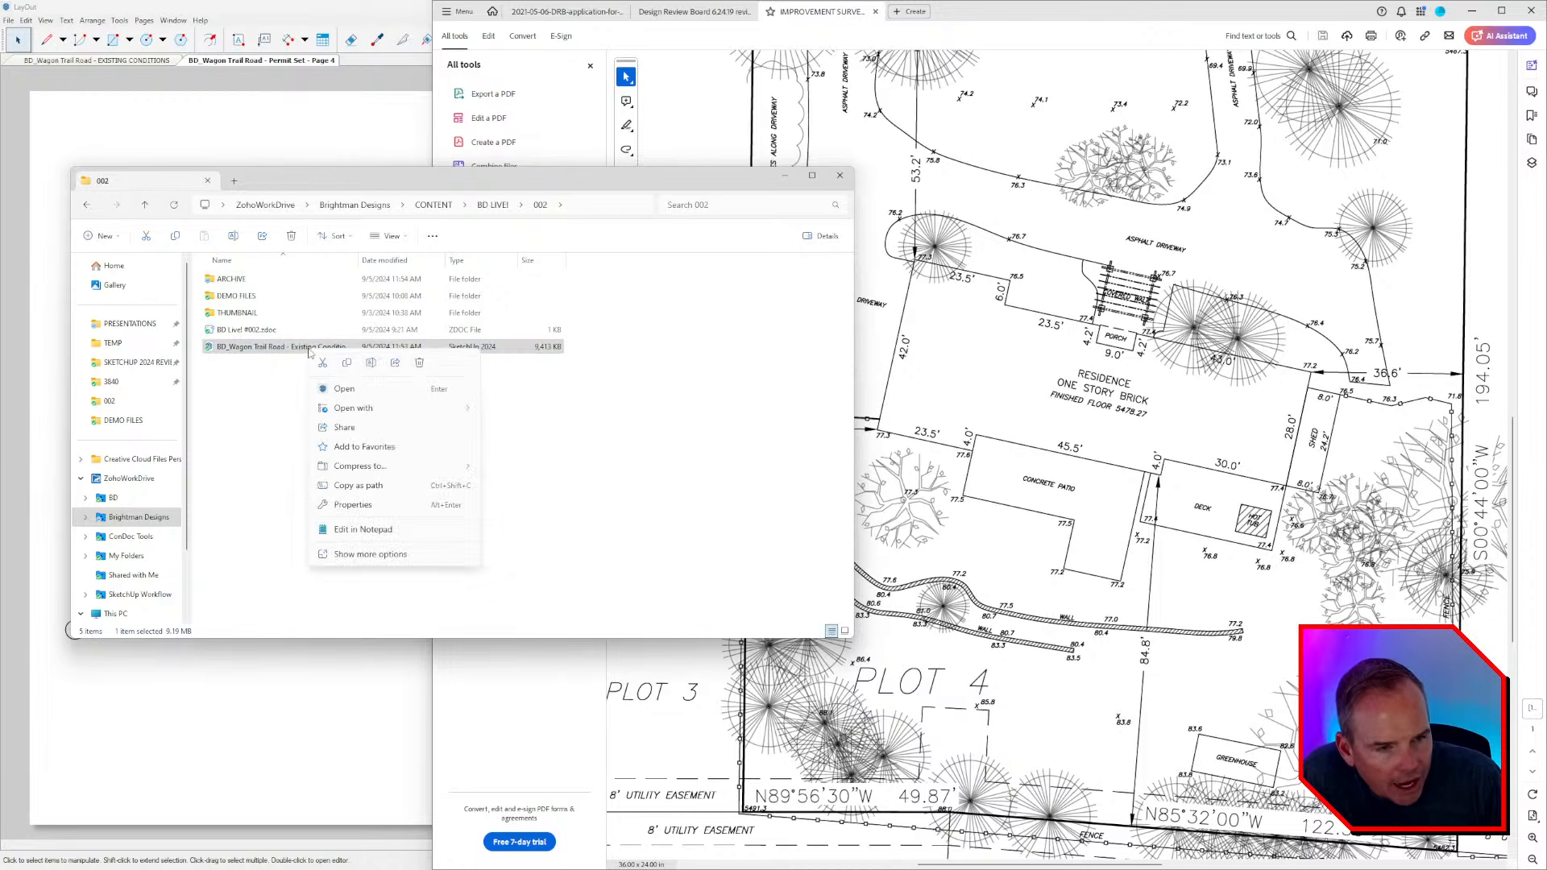
pyautogui.moveTo(368, 472)
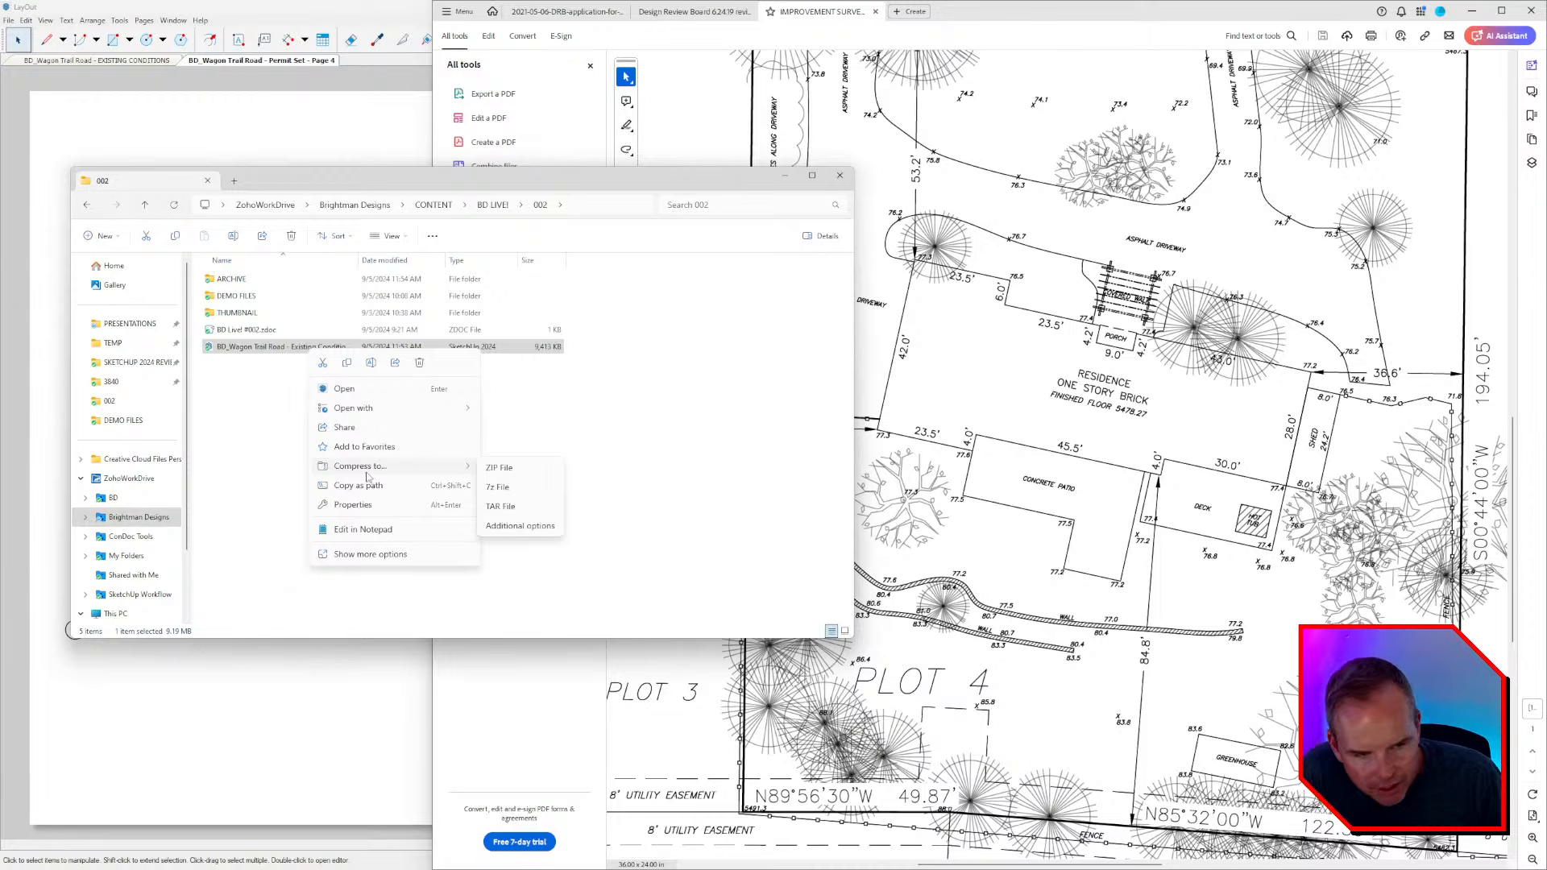
pyautogui.click(525, 475)
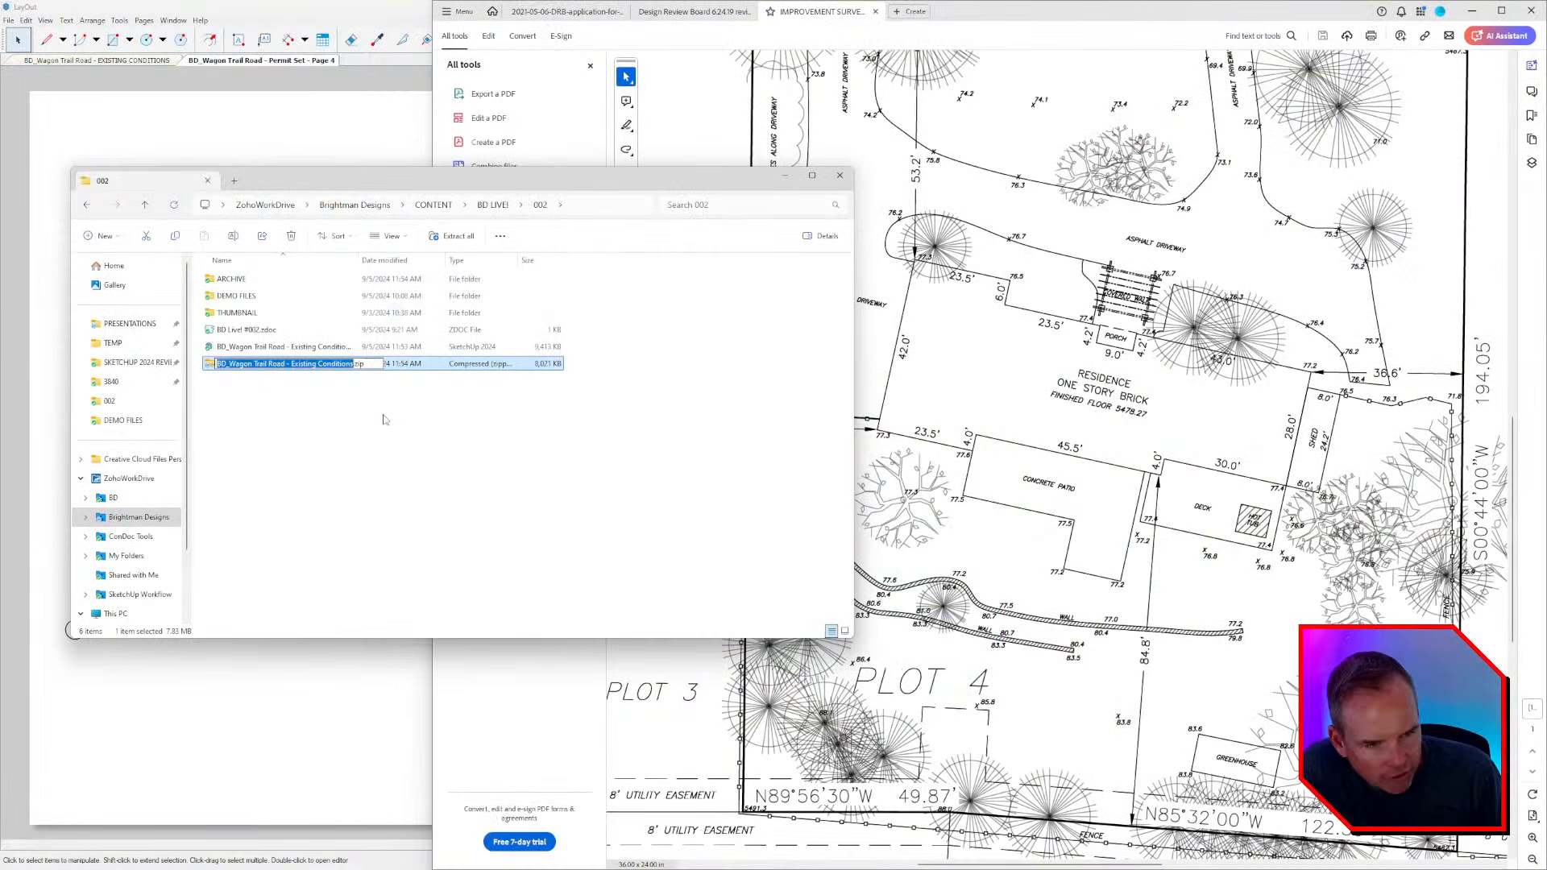
# - Rename the ZIP file to 240905 and move it into the ARCHIVE folder
pyautogui.write('240905')
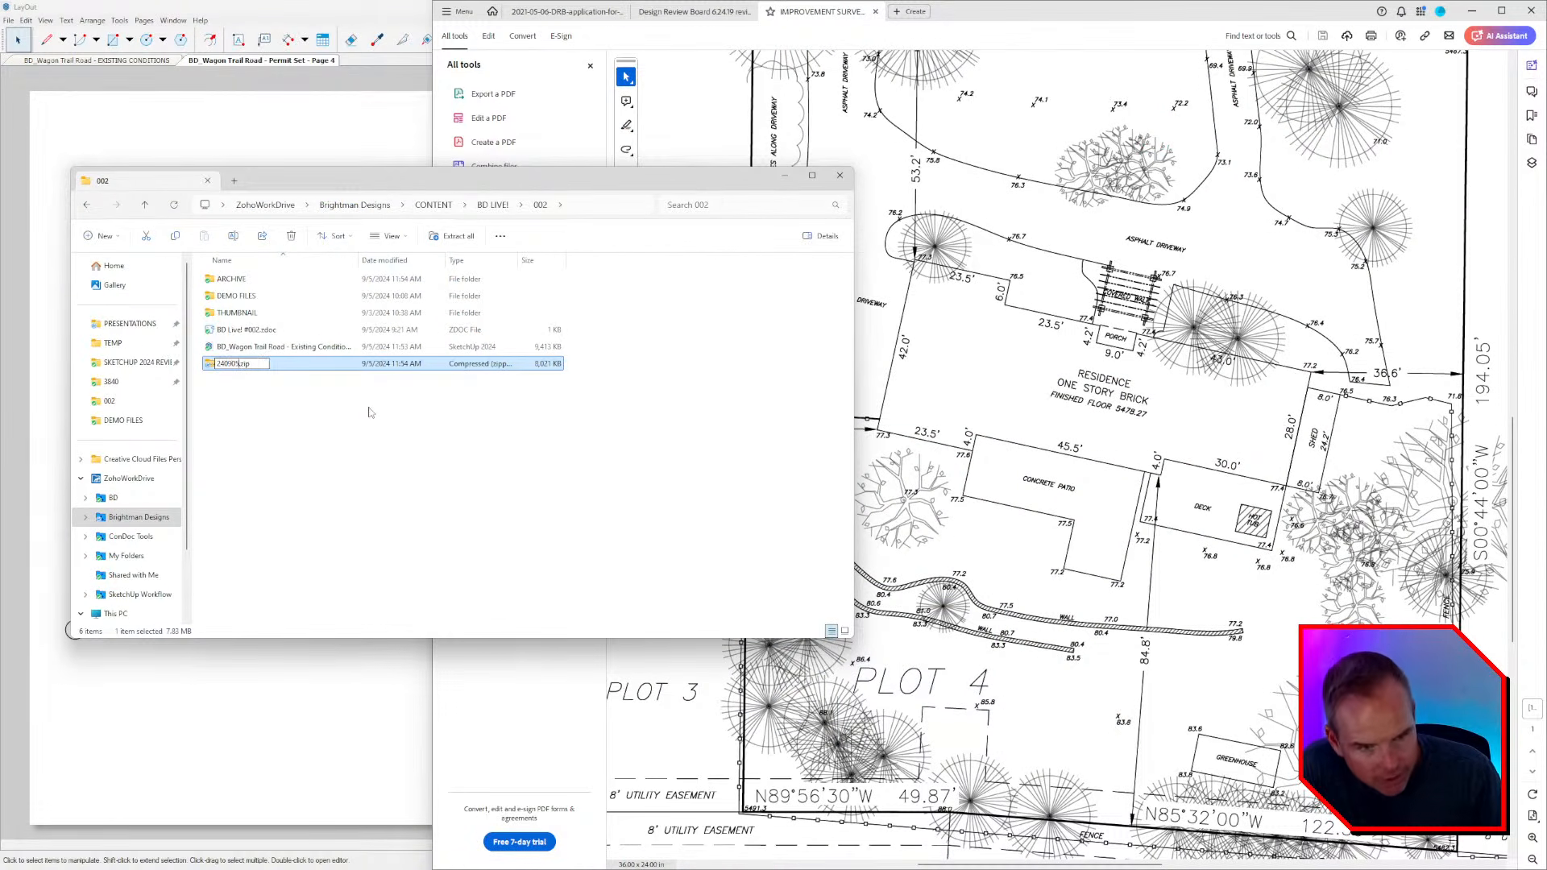
pyautogui.press('Return')
pyautogui.moveTo(232, 365); pyautogui.dragTo(272, 274)
pyautogui.moveTo(232, 367); pyautogui.dragTo(233, 279)
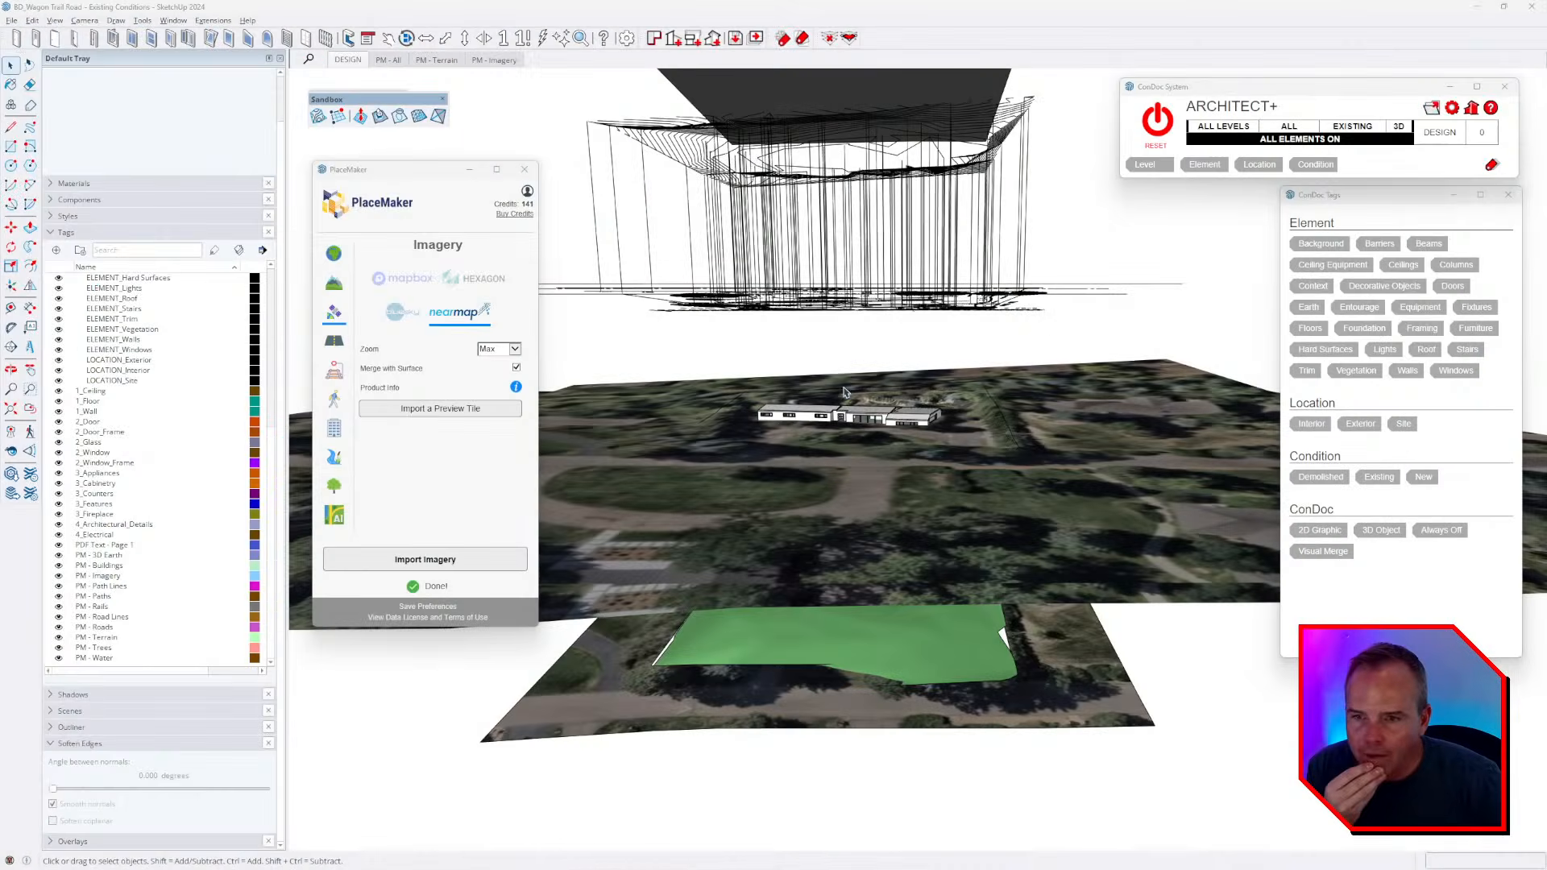
# - Return to the SketchUp model and close the floating Sandbox toolbar
pyautogui.scroll(-4, 886, 418)
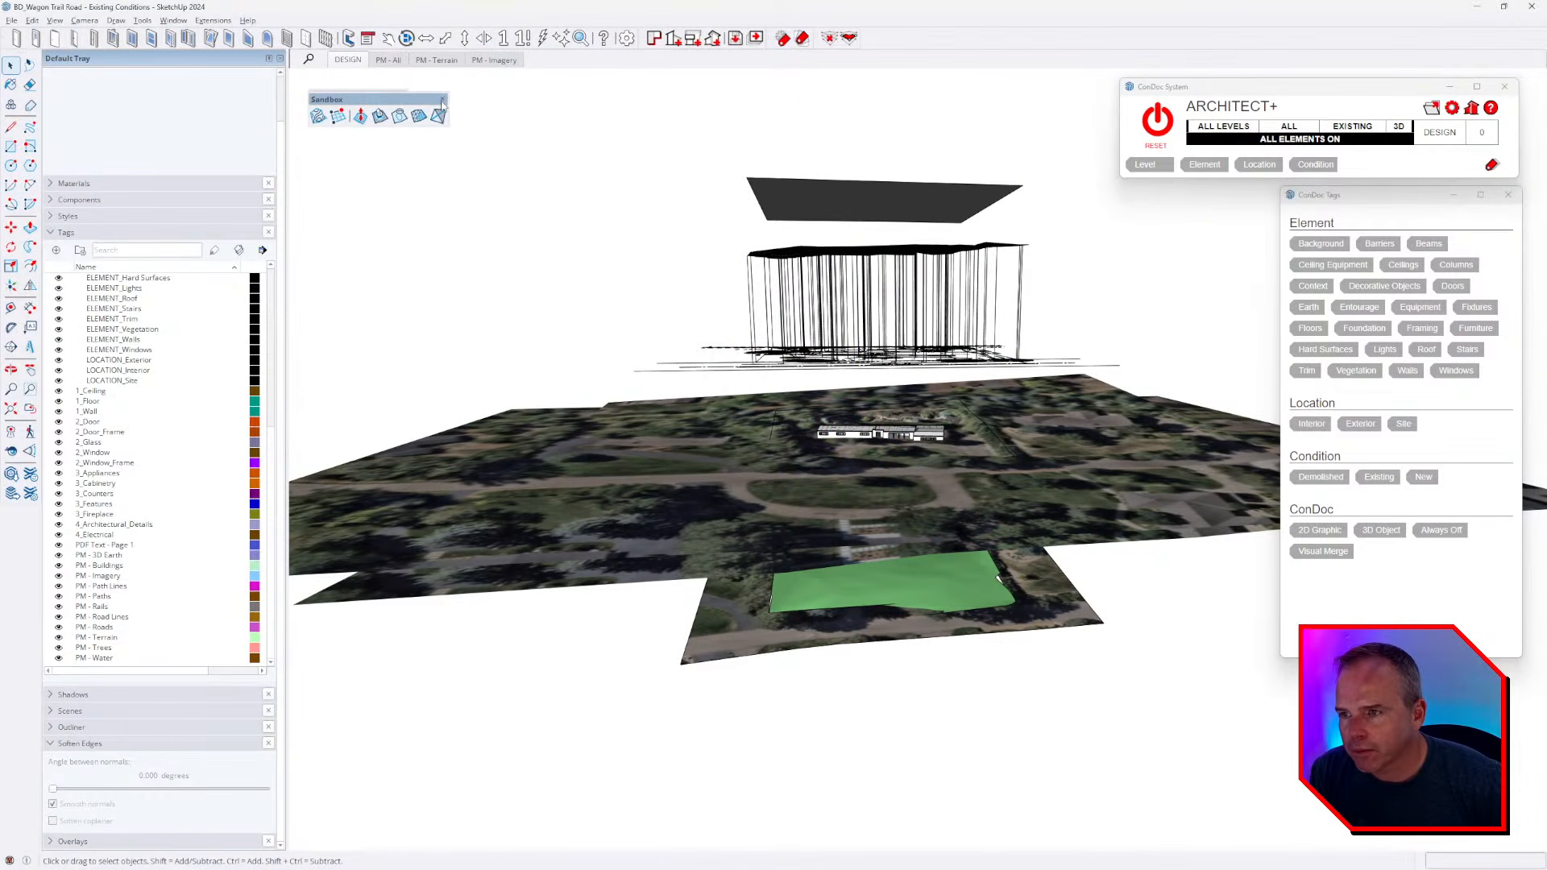
pyautogui.click(442, 100)
pyautogui.click(403, 97)
# - Delete the leftover PM - Imagery groups lying around the house at terrain level
pyautogui.moveTo(725, 330); pyautogui.dragTo(874, 435, button='middle')
pyautogui.click(544, 440)
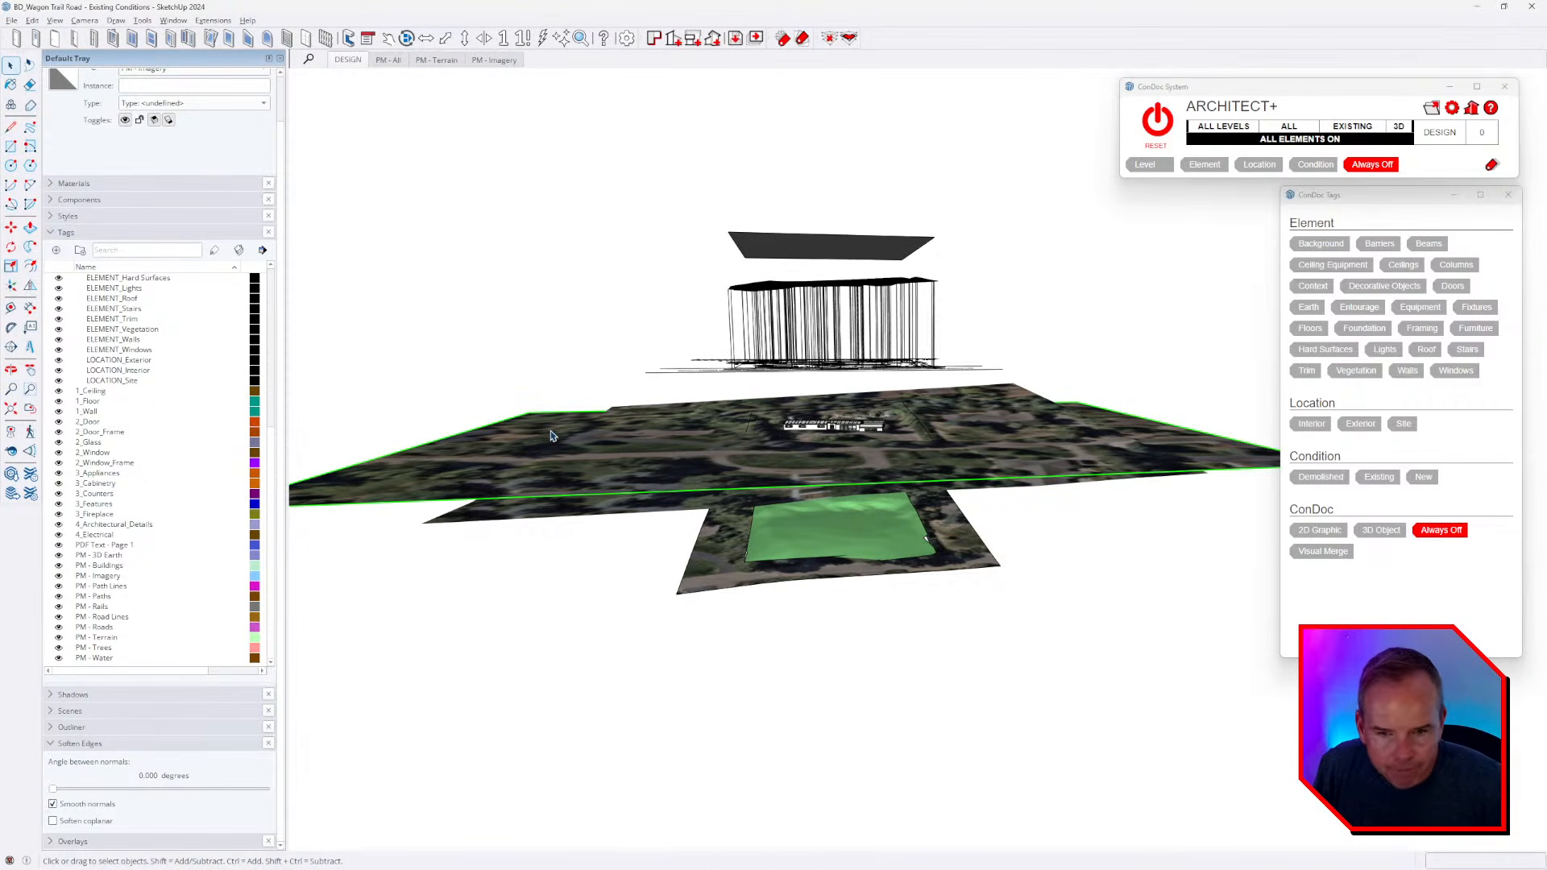
pyautogui.scroll(10, 214, 441)
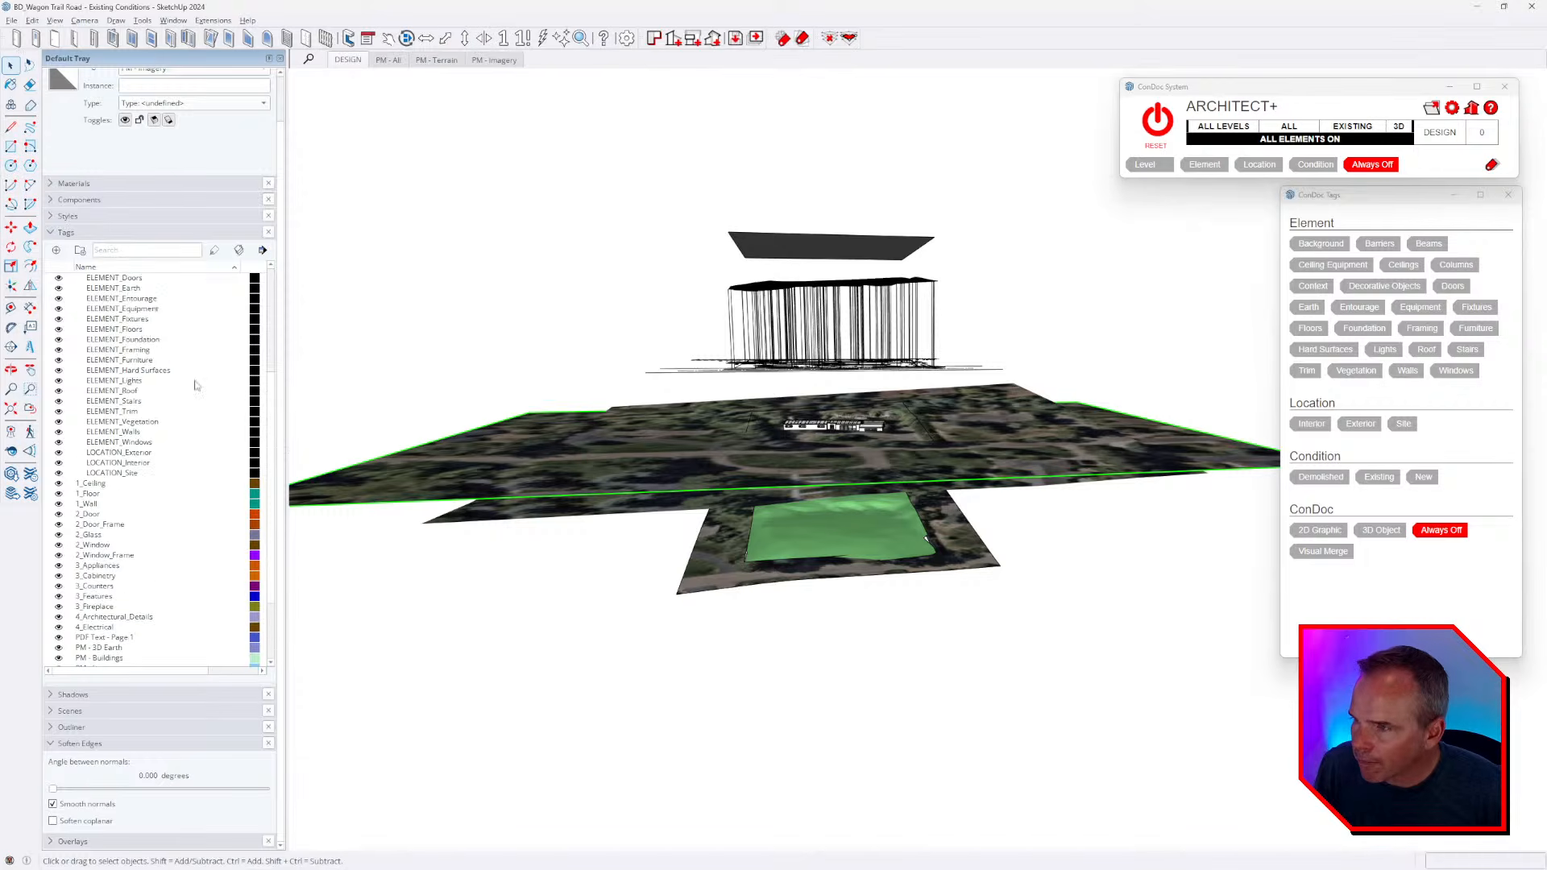
pyautogui.moveTo(711, 433); pyautogui.dragTo(681, 461, button='middle')
pyautogui.press('Delete')
pyautogui.moveTo(916, 498); pyautogui.dragTo(862, 524, button='middle')
pyautogui.click(541, 441)
pyautogui.moveTo(680, 484); pyautogui.dragTo(753, 485, button='middle')
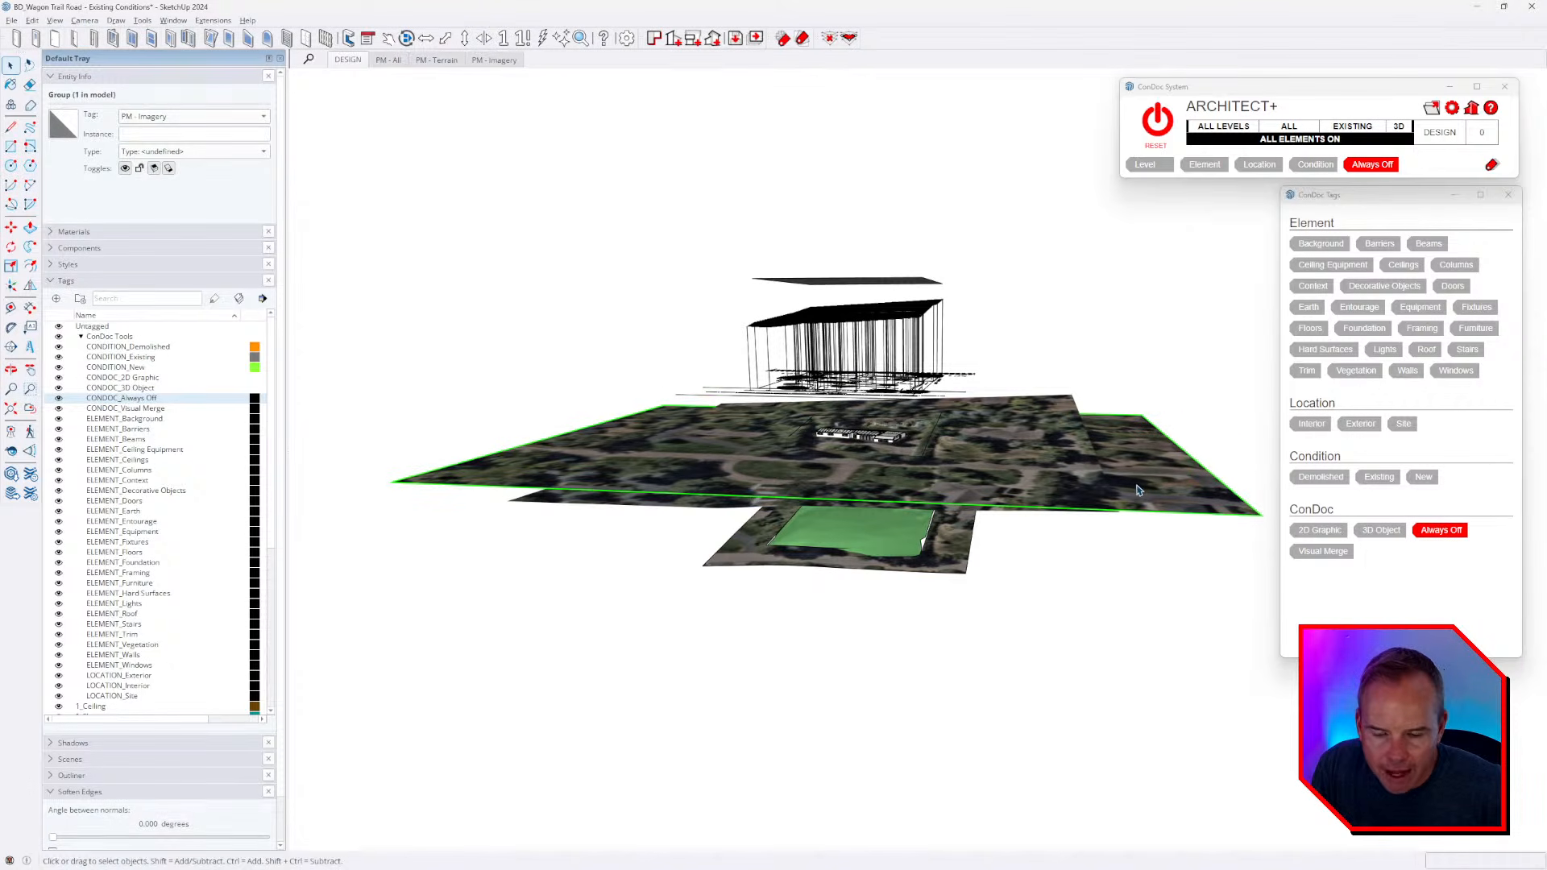
pyautogui.press('Delete')
# - Delete the vertical line geometry standing on the survey linework above the terrain
pyautogui.moveTo(1153, 481); pyautogui.dragTo(996, 439, button='middle')
pyautogui.click(995, 439)
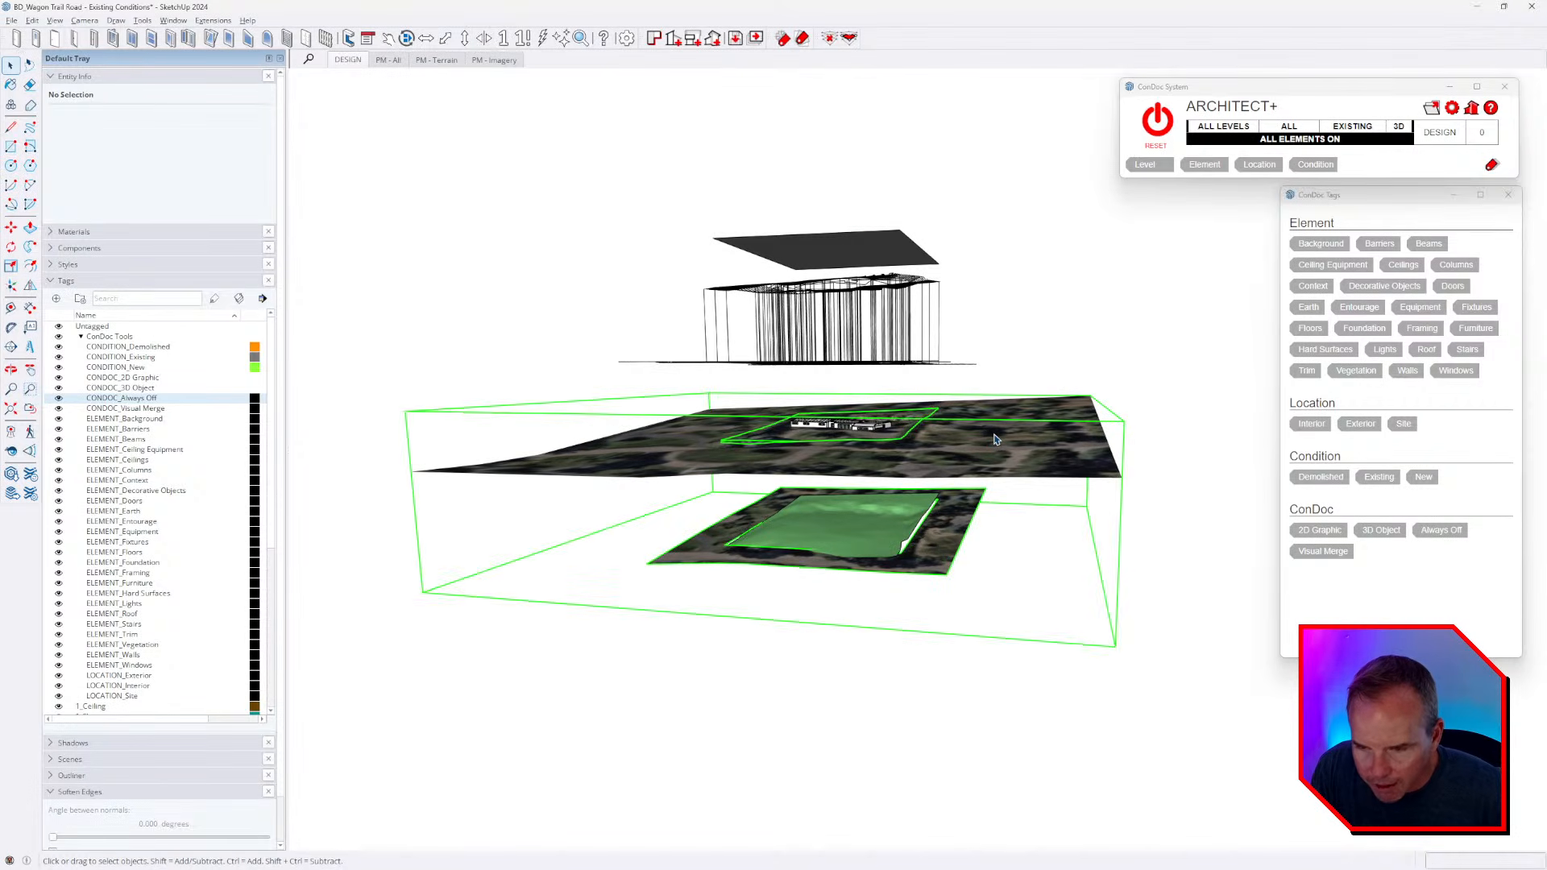
pyautogui.click(899, 322)
pyautogui.moveTo(875, 354); pyautogui.dragTo(1039, 387, button='middle')
pyautogui.press('Delete')
pyautogui.moveTo(967, 331); pyautogui.dragTo(976, 375, button='middle')
pyautogui.click(880, 285)
pyautogui.press('Delete')
pyautogui.moveTo(886, 354); pyautogui.dragTo(910, 266, button='middle')
# - Delete the green site surface below the terrain and the small aerial patch nested in the terrain group
pyautogui.click(890, 538)
pyautogui.scroll(3, 836, 458)
pyautogui.moveTo(830, 461); pyautogui.dragTo(761, 487, button='middle')
pyautogui.press('Delete')
pyautogui.click(953, 632)
pyautogui.click(951, 627)
pyautogui.click(1002, 622)
pyautogui.doubleClick(1002, 623)
pyautogui.click(1002, 622)
pyautogui.scroll(-3, 989, 587)
pyautogui.moveTo(989, 588); pyautogui.dragTo(956, 531, button='middle')
pyautogui.press('Delete')
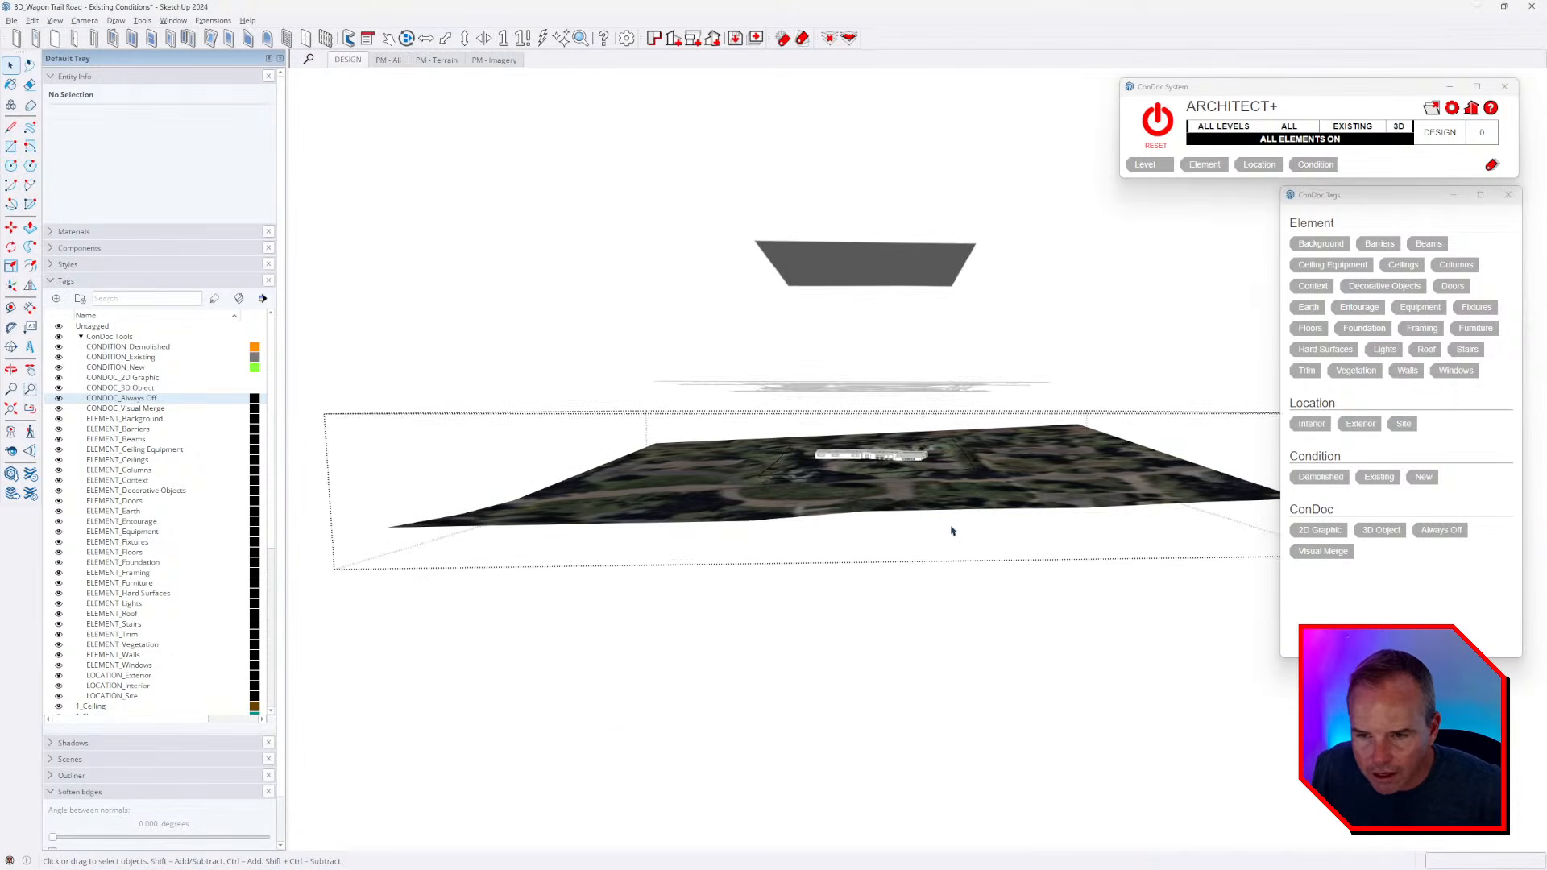
# - Open the PM - Terrain group for editing and check its surrounding terrain geometry and the nested site group
pyautogui.click(956, 532)
pyautogui.moveTo(812, 495); pyautogui.dragTo(900, 562, button='middle')
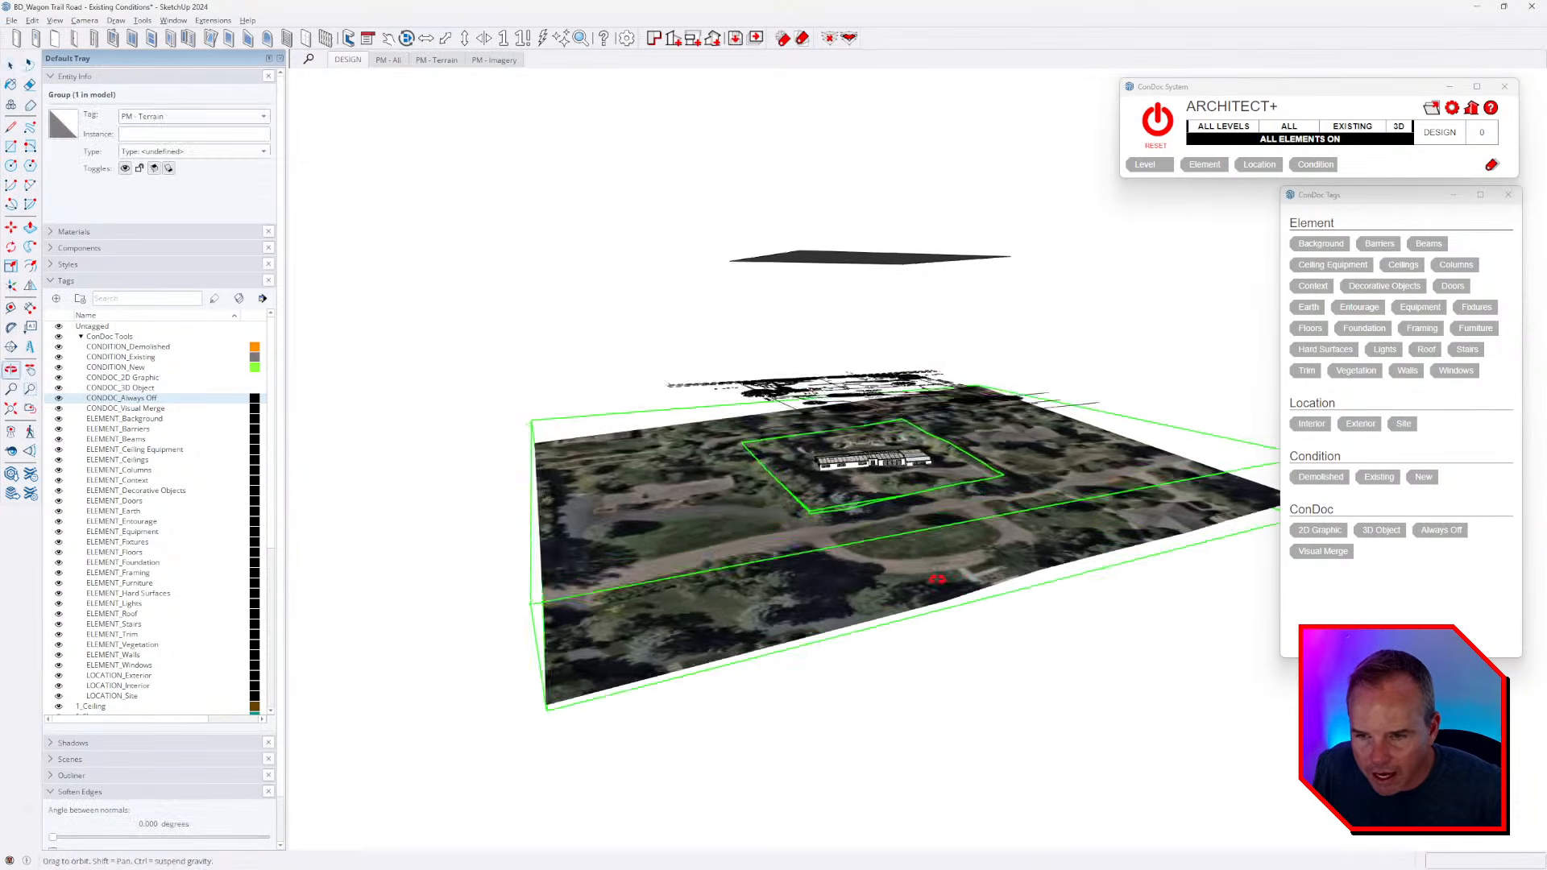
pyautogui.tripleClick(900, 558)
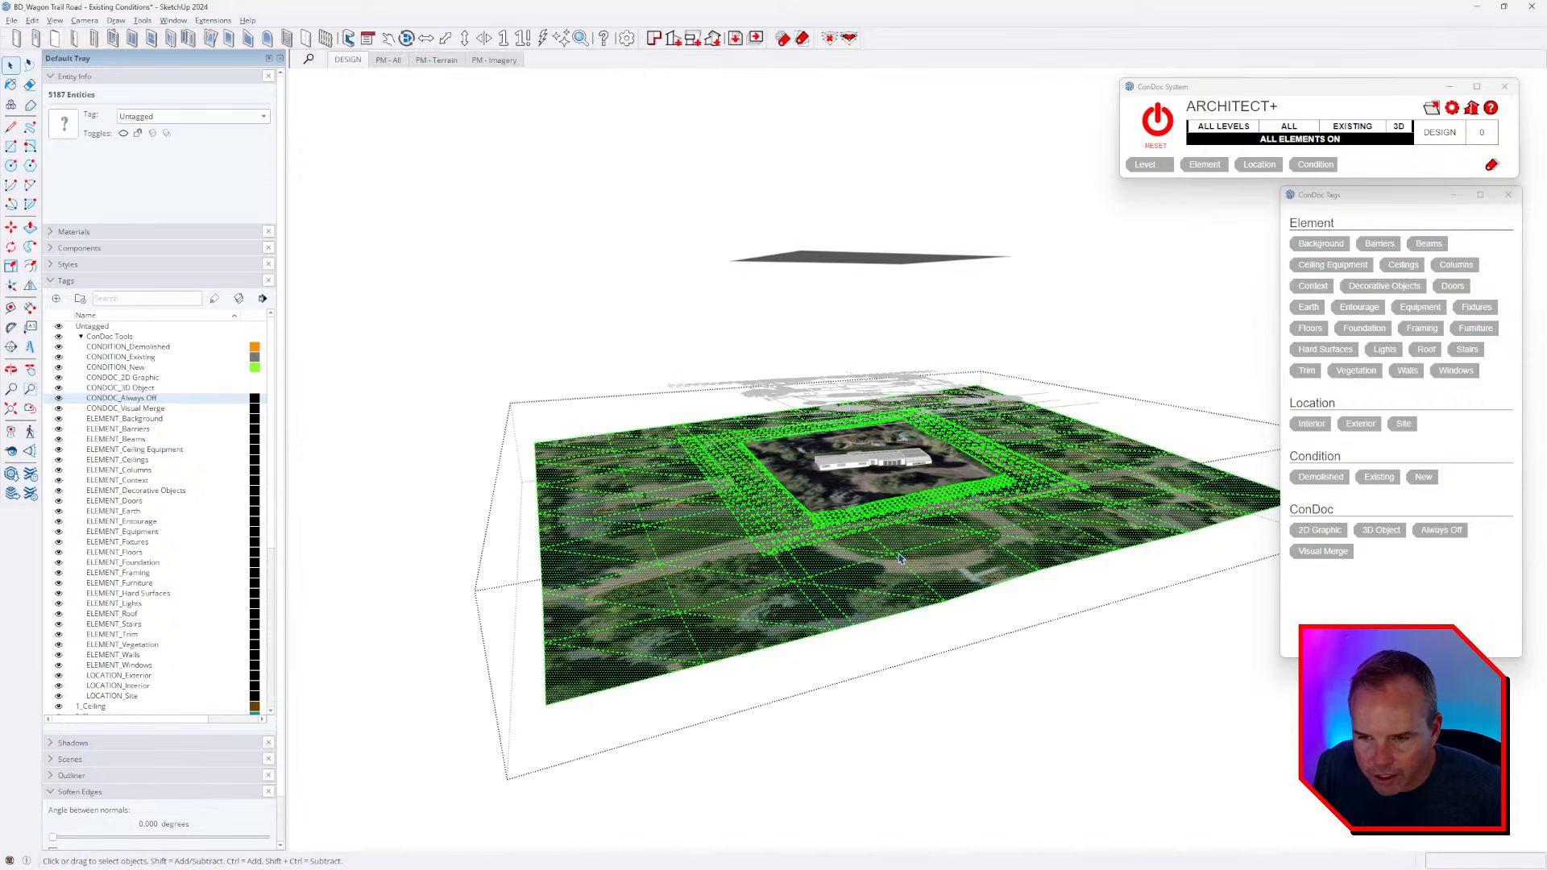
pyautogui.tripleClick(833, 495)
pyautogui.press('Escape')
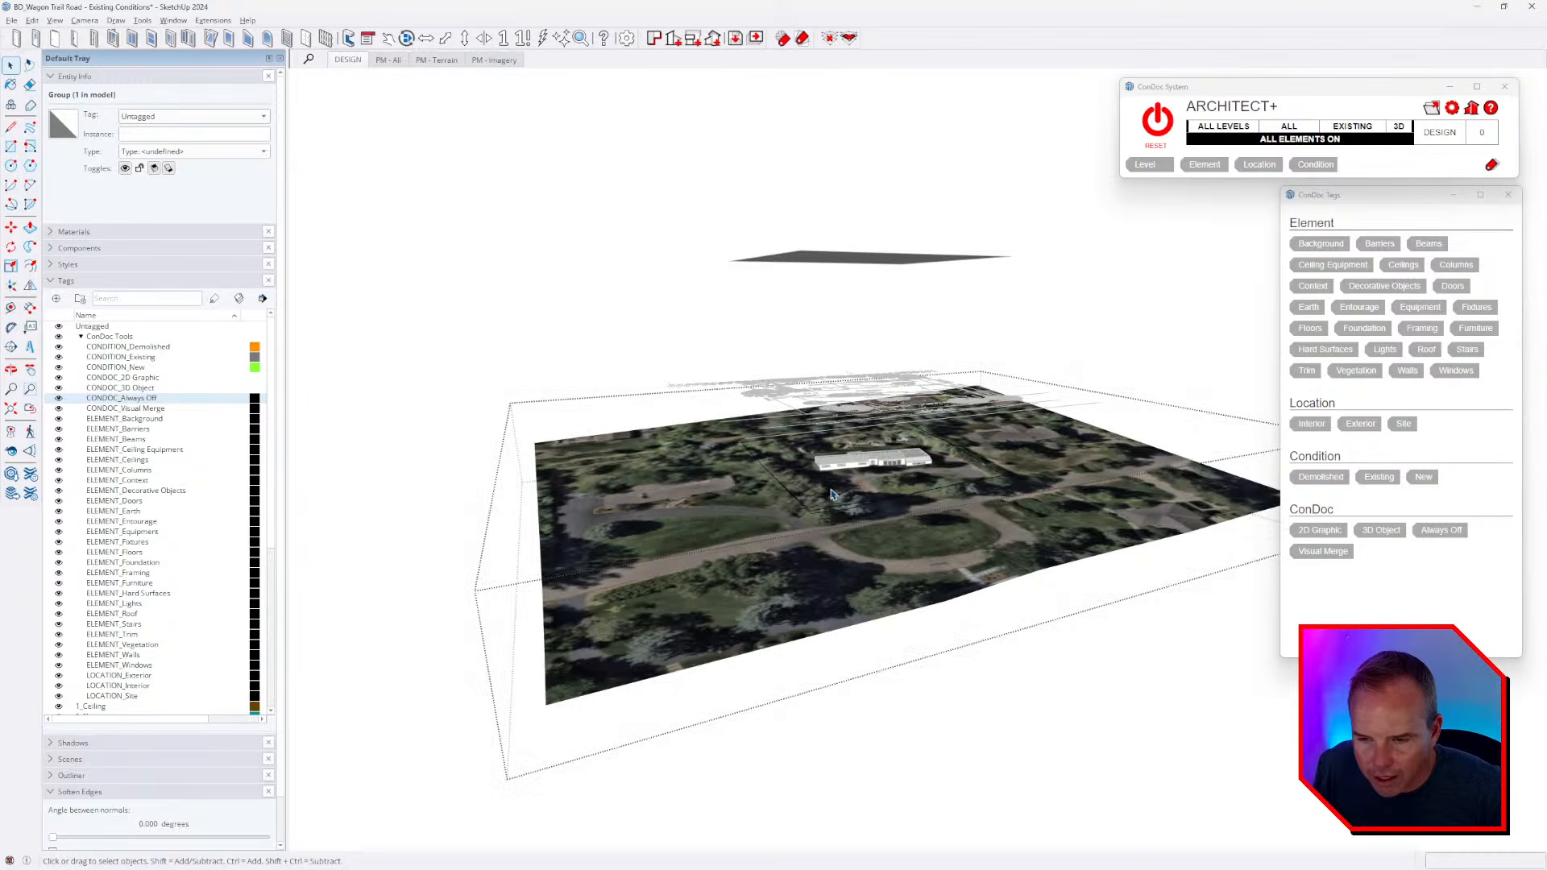
pyautogui.press('Escape')
pyautogui.doubleClick(833, 495)
pyautogui.click(833, 495)
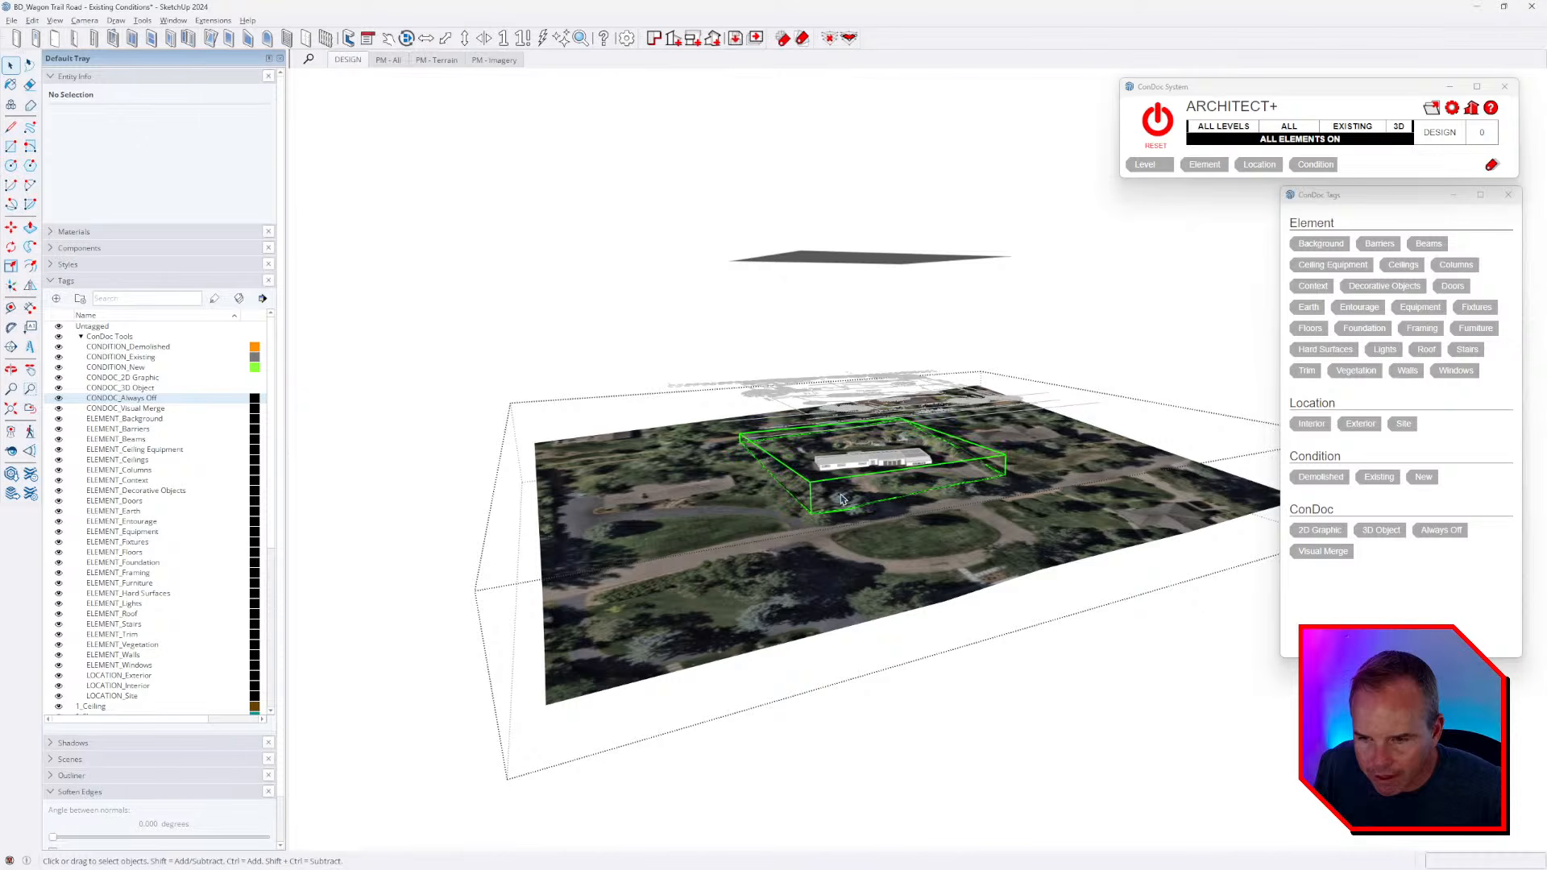
pyautogui.press('Escape')
# - Cut the nested site group out of the terrain group and paste it in place at the model's top level
pyautogui.moveTo(944, 493); pyautogui.dragTo(746, 488, button='middle')
pyautogui.click(746, 488)
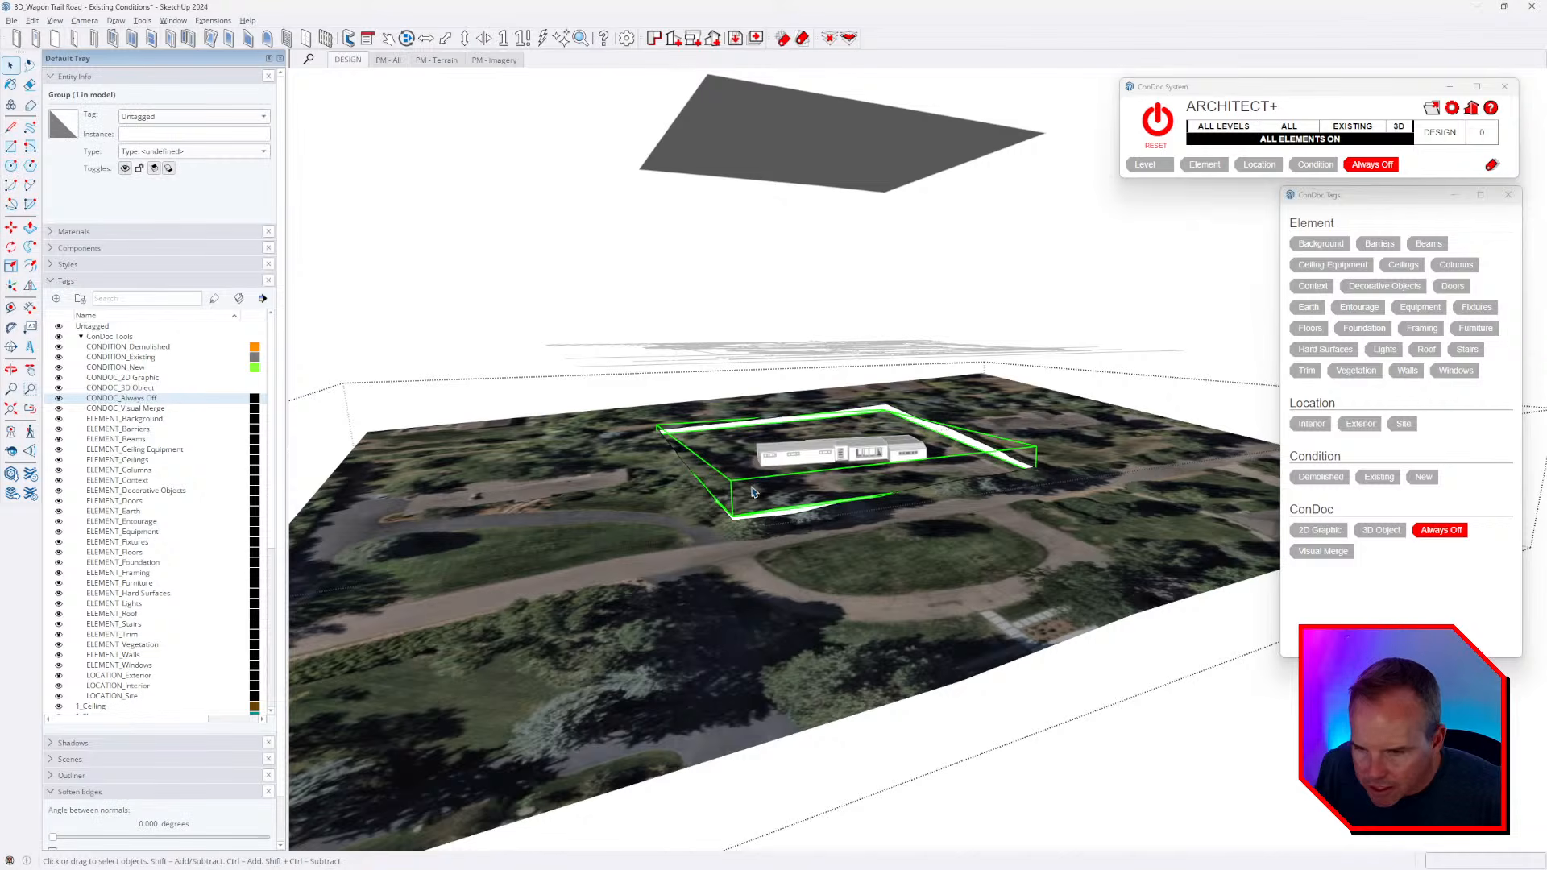
pyautogui.moveTo(980, 524); pyautogui.dragTo(778, 461, button='middle')
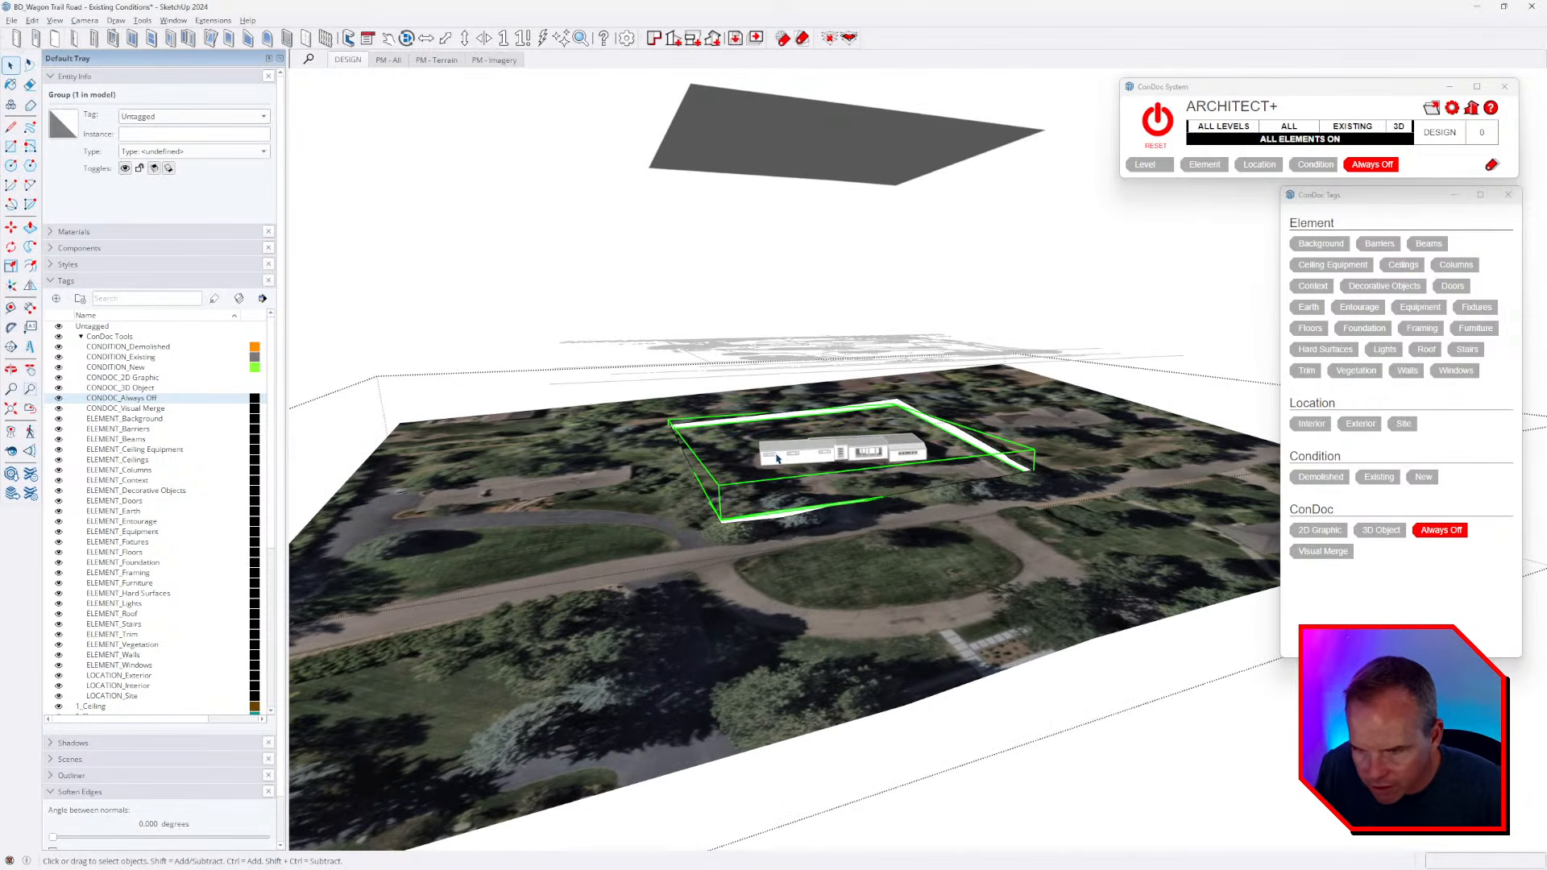
pyautogui.moveTo(973, 508); pyautogui.dragTo(864, 476, button='middle')
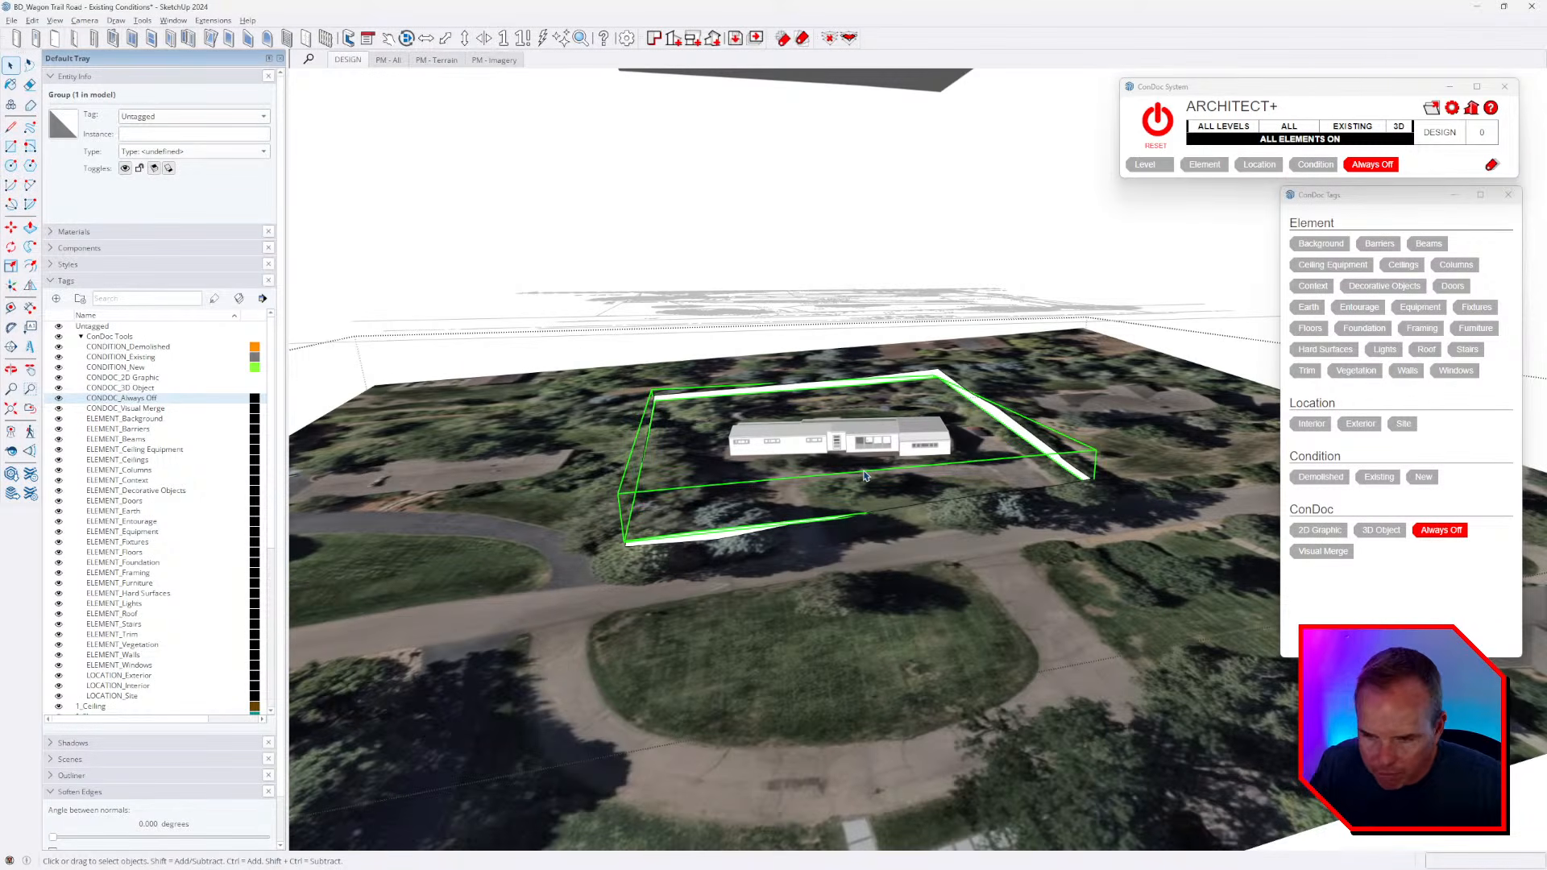
pyautogui.press('Delete')
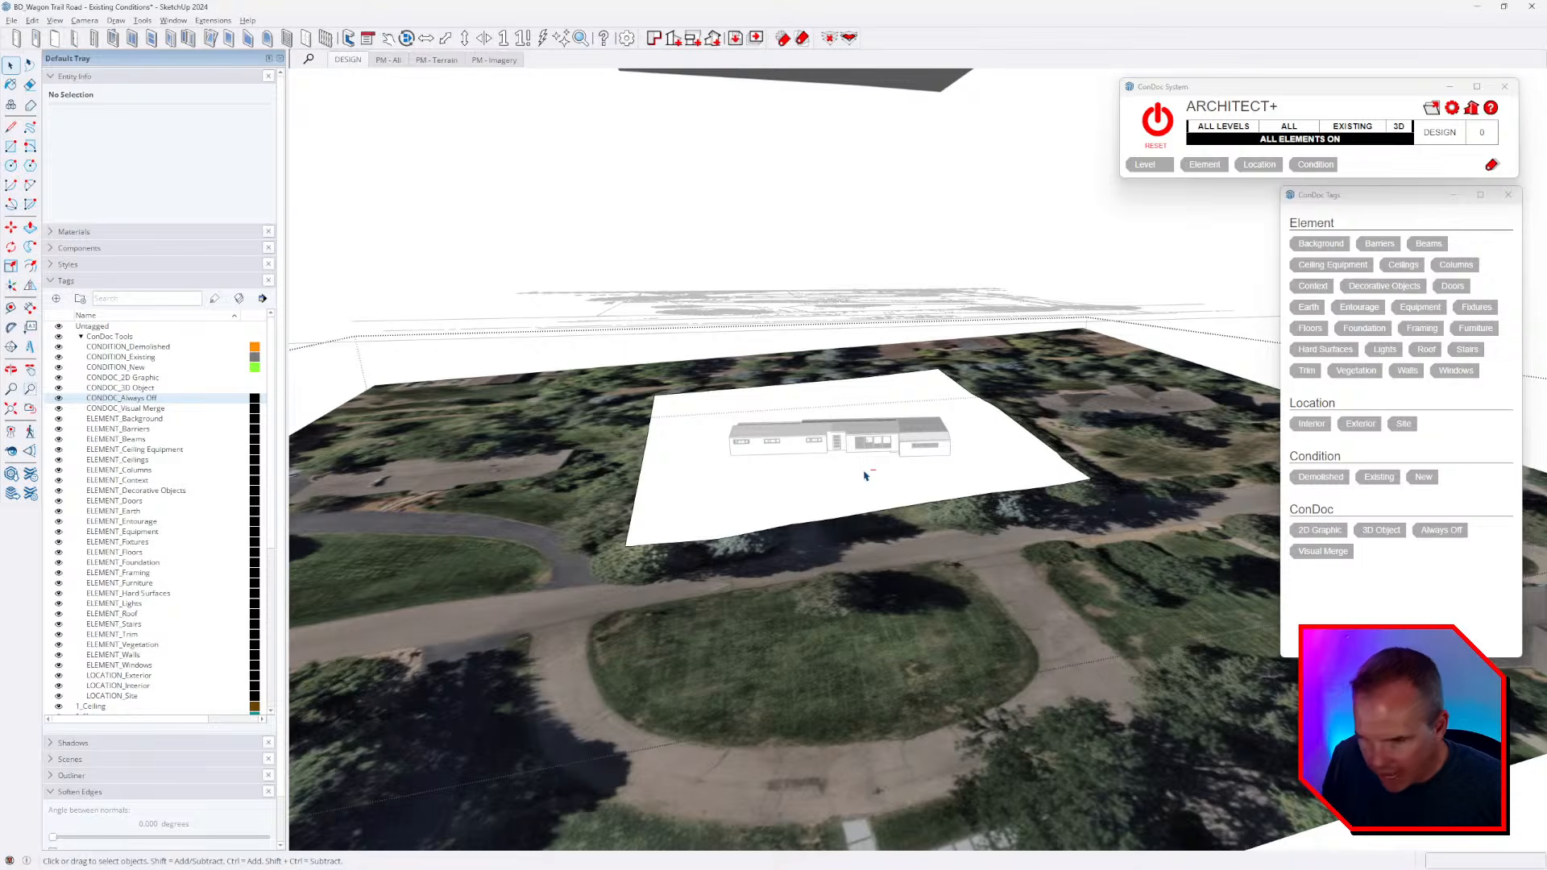
pyautogui.hotkey('ctrl', 'shift', 'v')
pyautogui.hotkey('ctrl', 'z')
pyautogui.press('Escape')
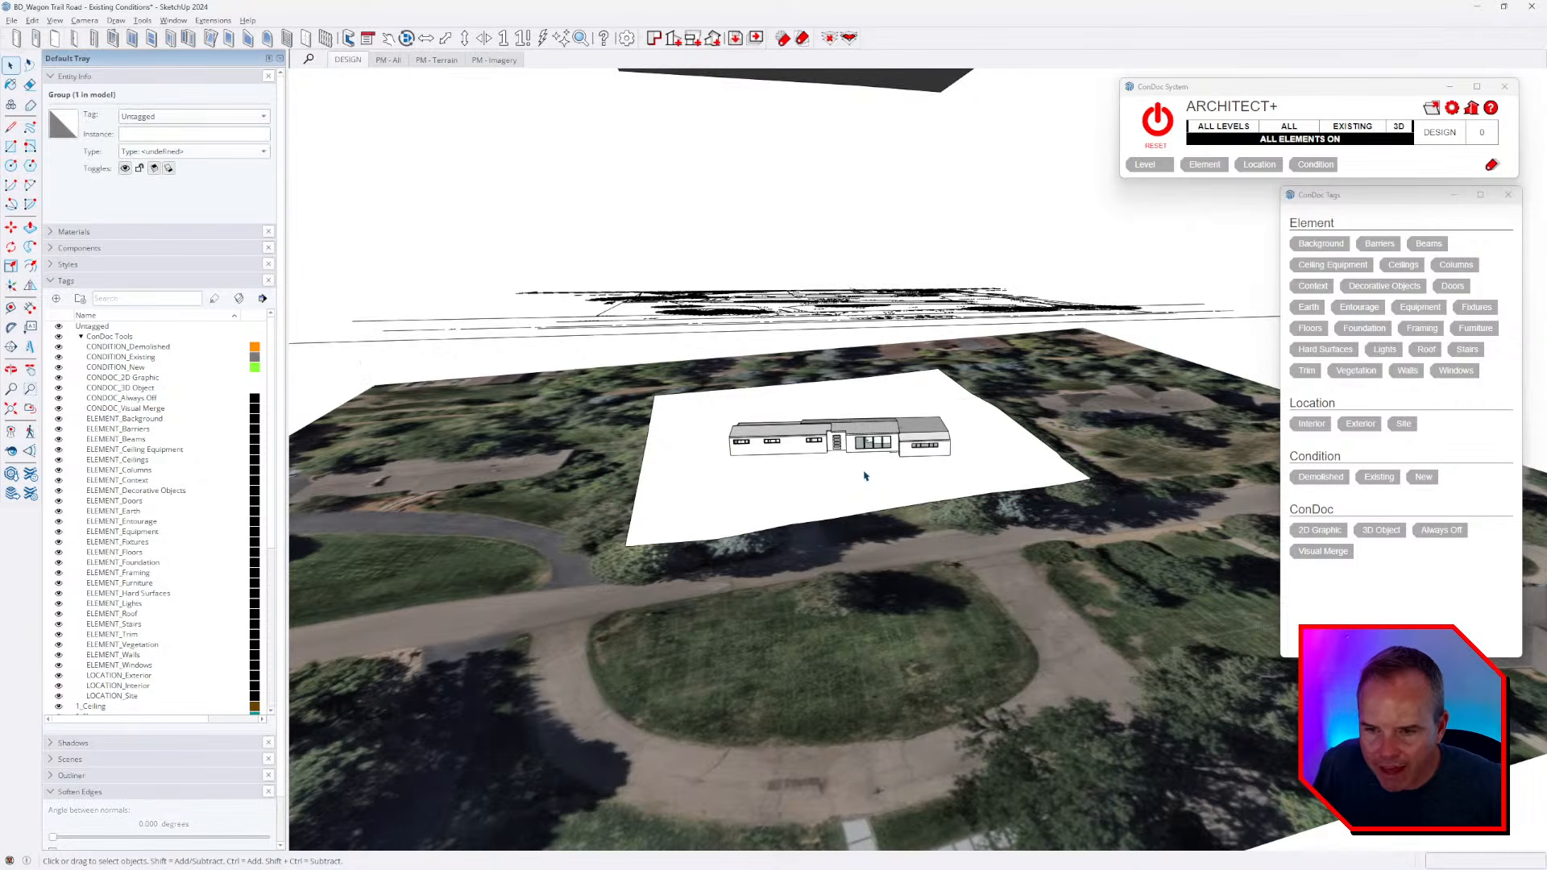
pyautogui.scroll(-5, 864, 476)
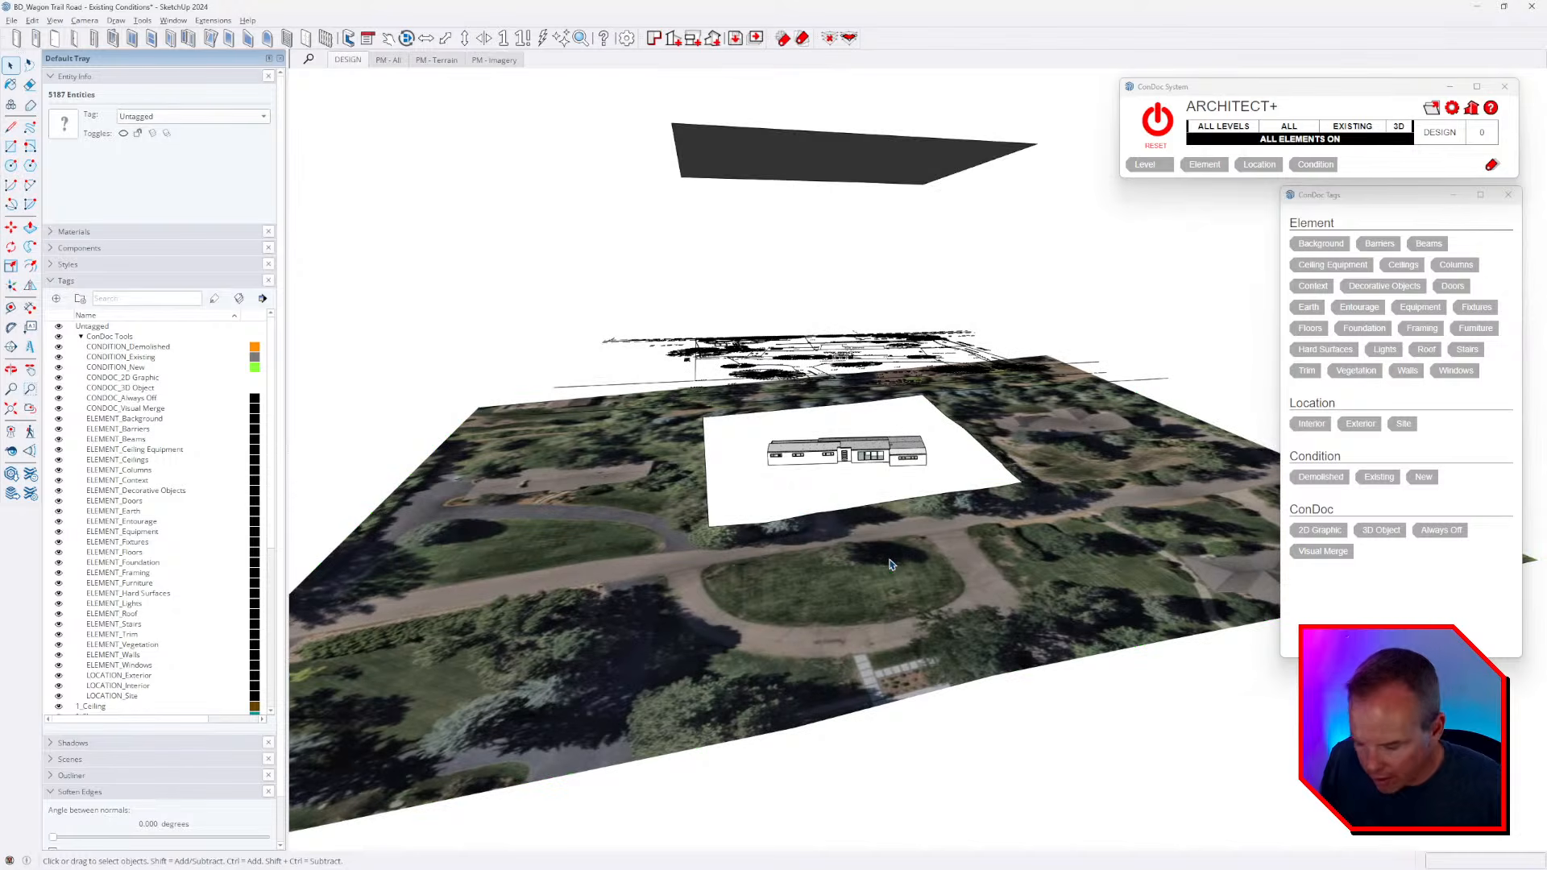
pyautogui.hotkey('ctrl', 'shift', 'v')
pyautogui.moveTo(912, 525); pyautogui.dragTo(946, 471, button='middle')
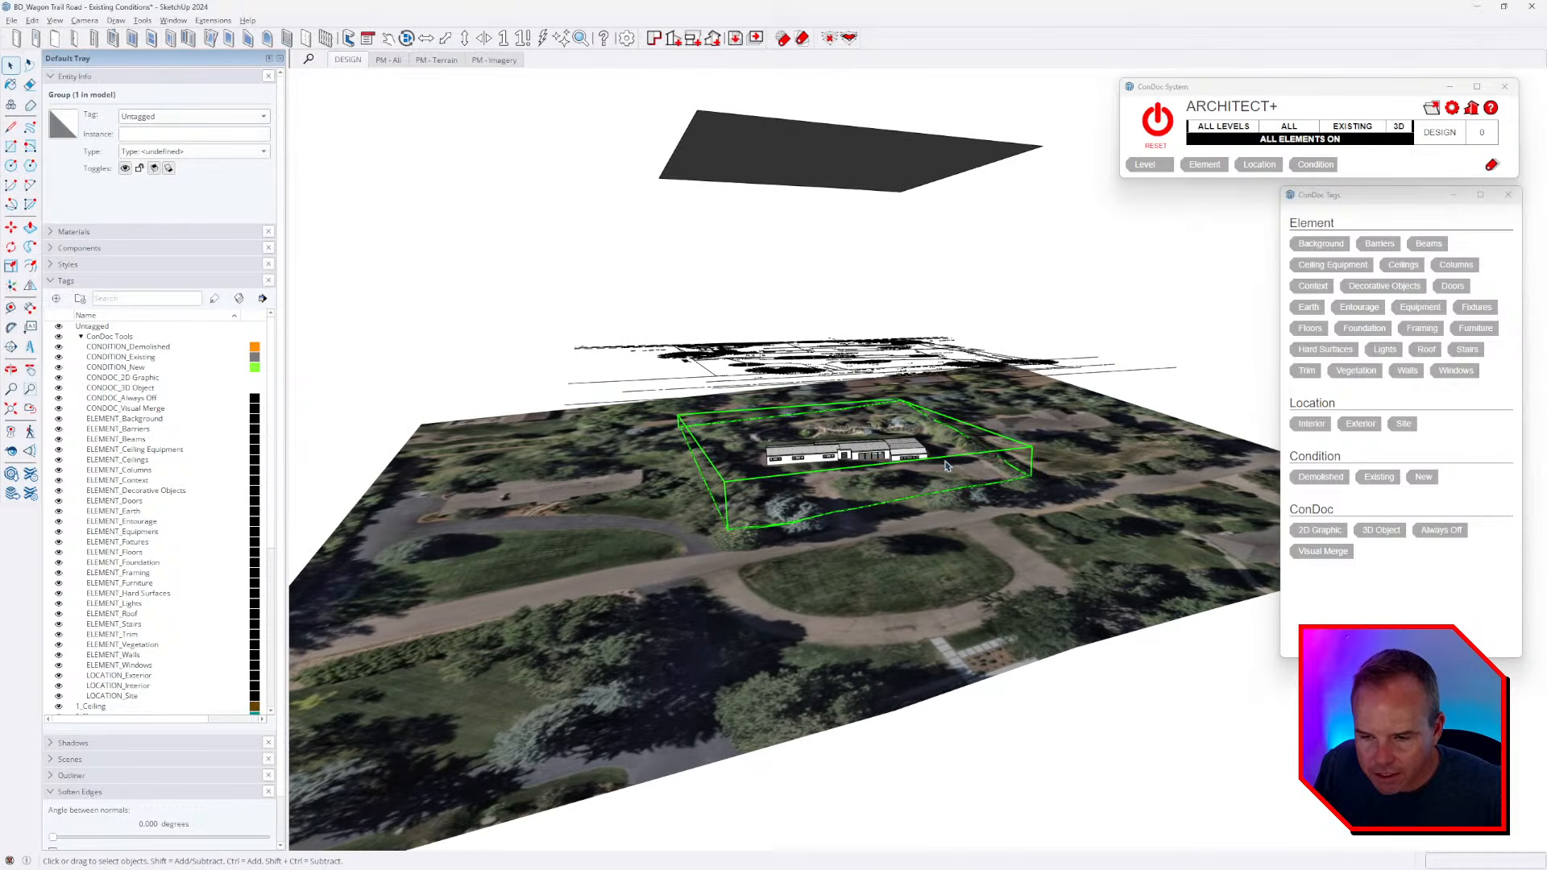
pyautogui.press('Delete')
# - Assign the boundary edges inside the site group to the CONDOC_Always Off tag
pyautogui.scroll(3, 703, 445)
pyautogui.doubleClick(703, 445)
pyautogui.keyDown('shift'); pyautogui.click(717, 443); pyautogui.keyUp('shift')
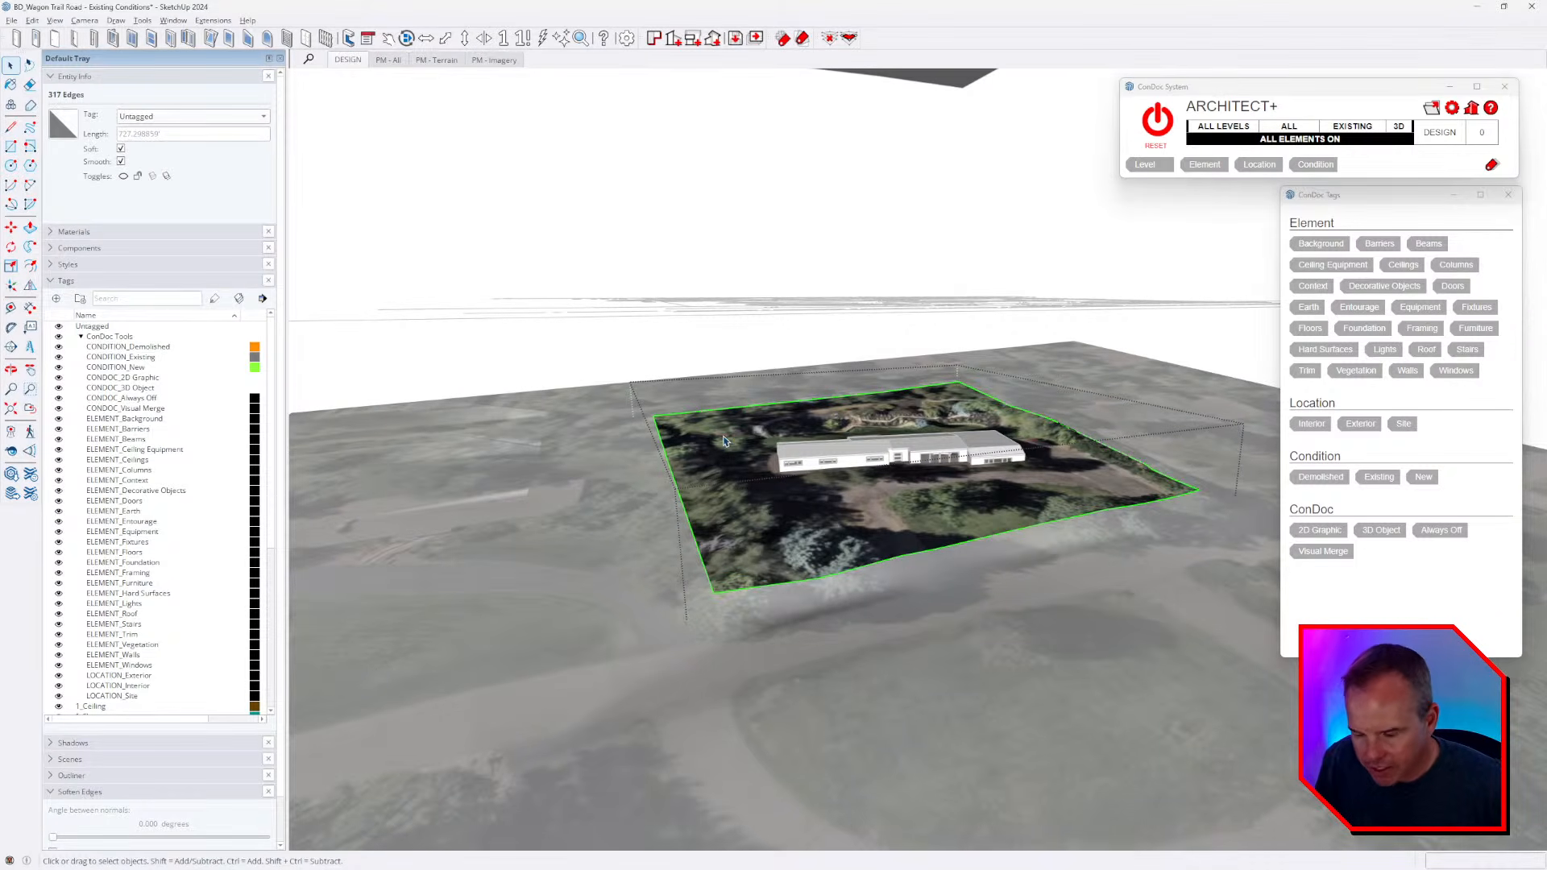
pyautogui.click(173, 116)
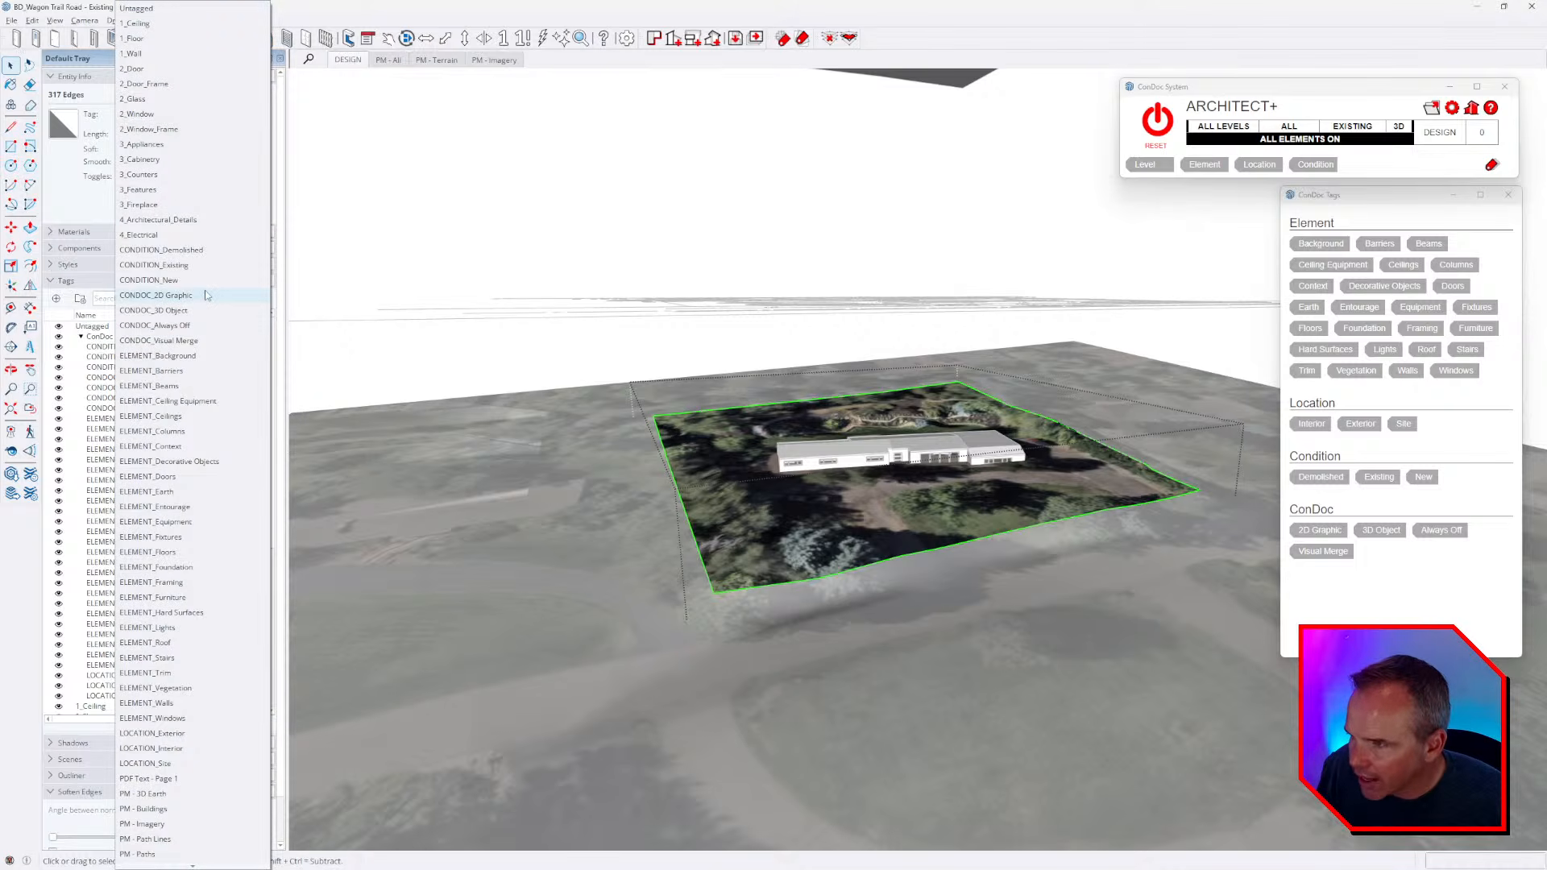
pyautogui.scroll(-1, 190, 712)
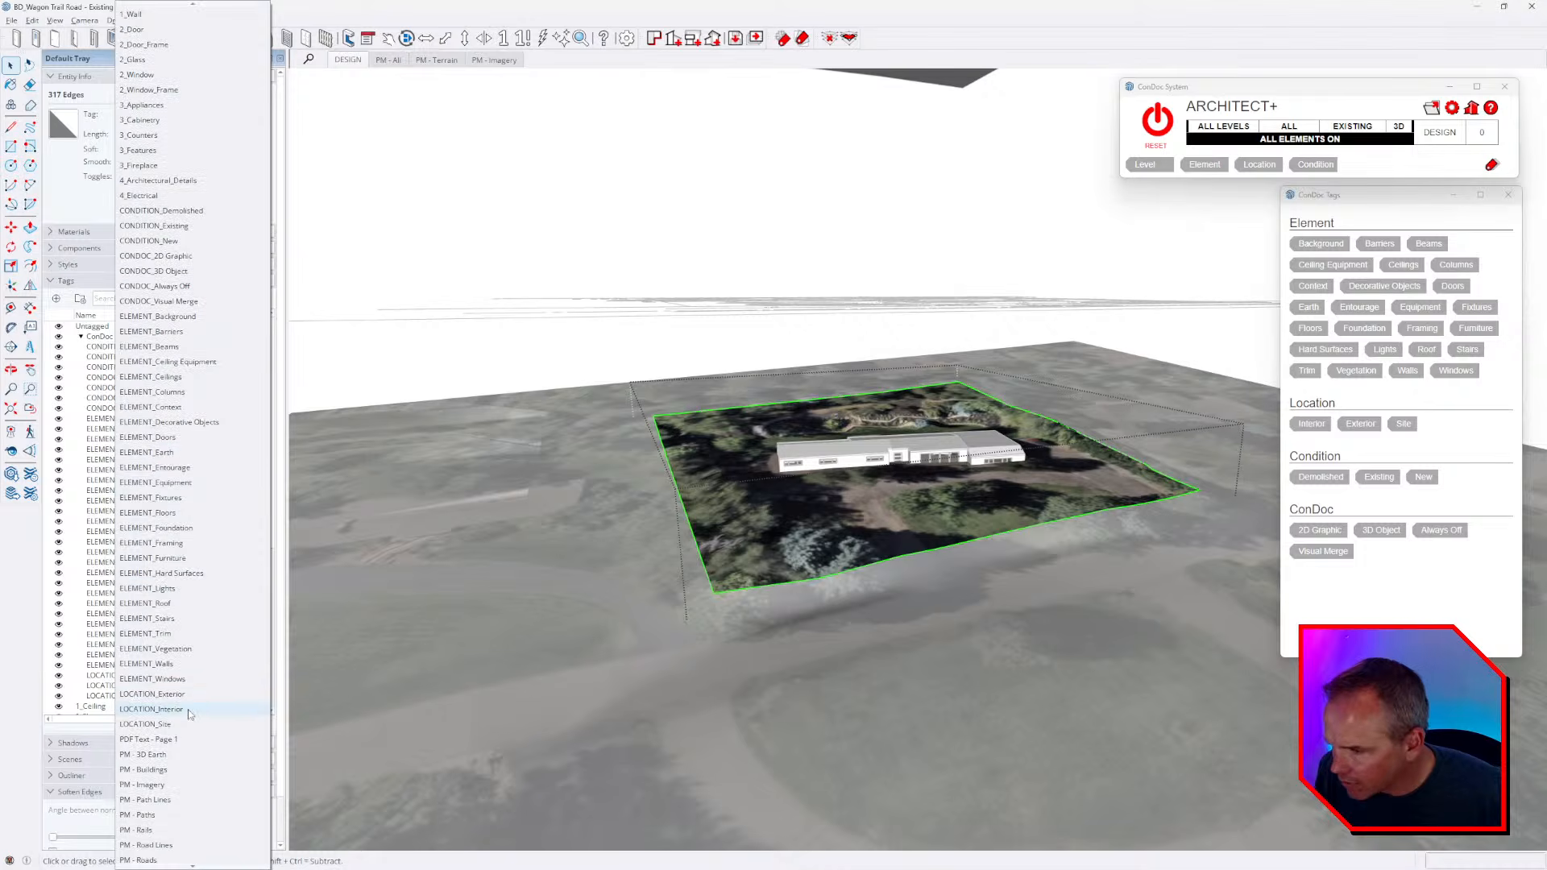
pyautogui.scroll(1, 183, 697)
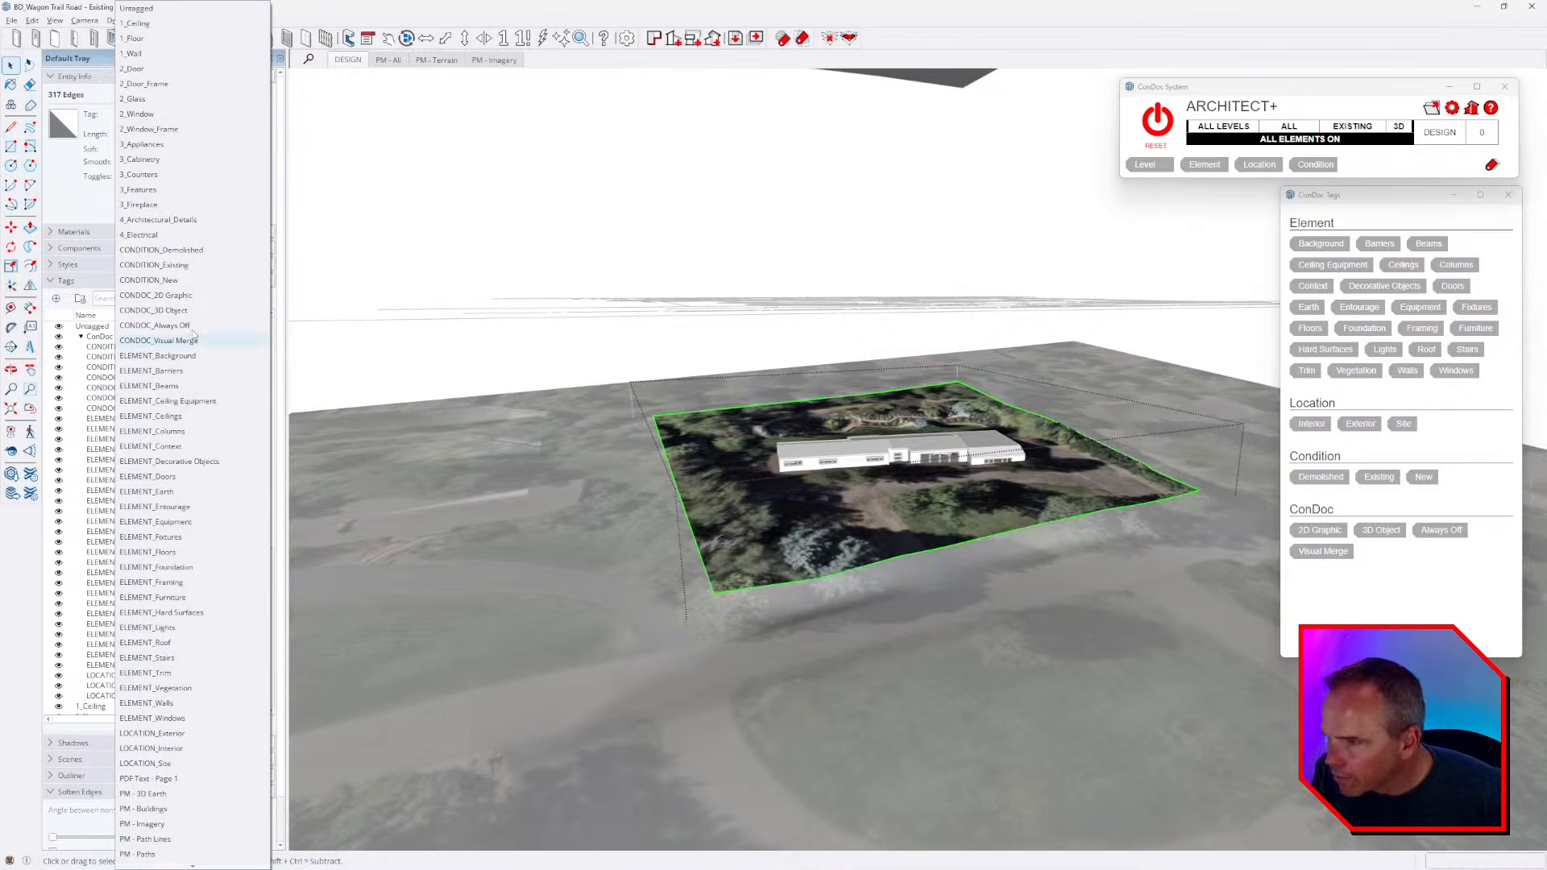
pyautogui.click(193, 326)
pyautogui.moveTo(729, 516); pyautogui.dragTo(769, 556, button='middle')
pyautogui.press('Escape')
# - Select only the cutout's border edges inside the surrounding terrain group and assign them to the CONDOC_Always Off tag
pyautogui.click(616, 521)
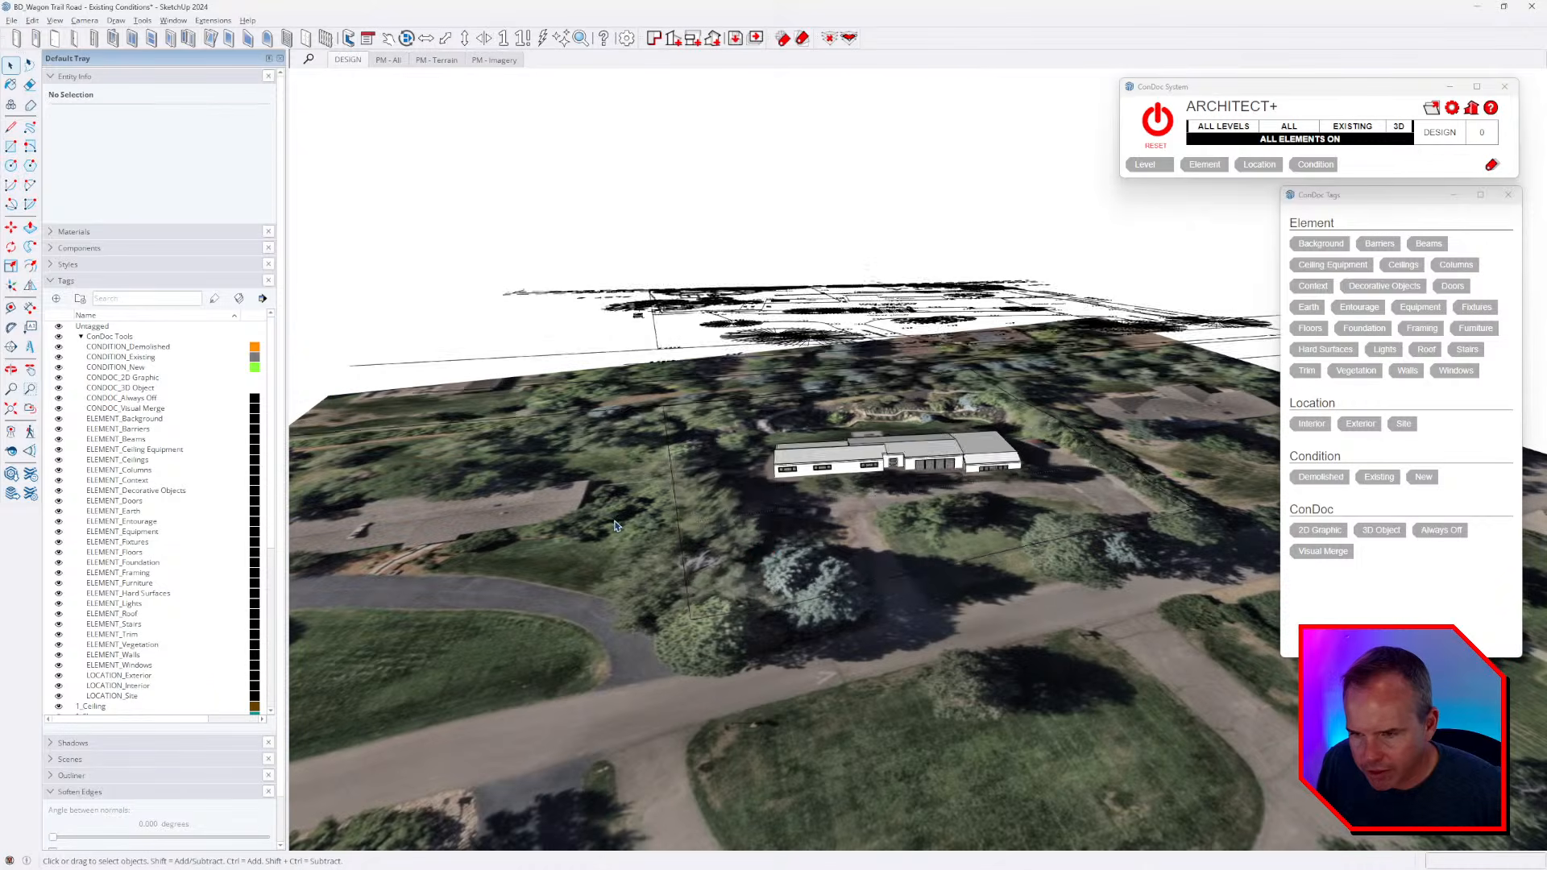
pyautogui.doubleClick(615, 520)
pyautogui.tripleClick(610, 492)
pyautogui.scroll(-3, 682, 489)
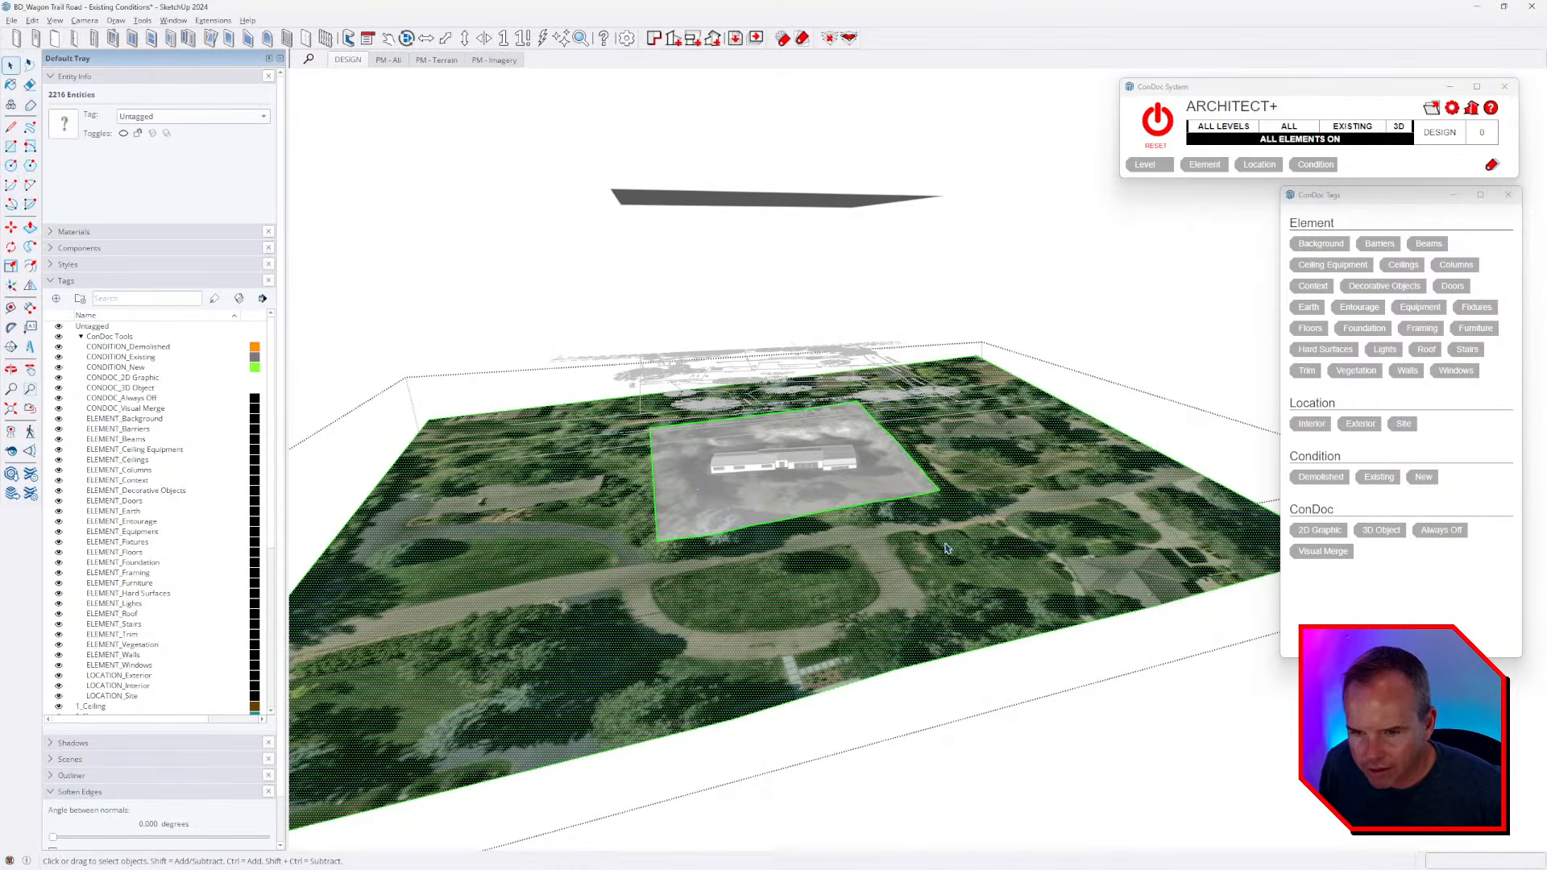
pyautogui.scroll(-3, 845, 587)
pyautogui.keyDown('ctrl'); pyautogui.keyDown('shift'); pyautogui.moveTo(1044, 663); pyautogui.dragTo(974, 696); pyautogui.keyUp('shift'); pyautogui.keyUp('ctrl')
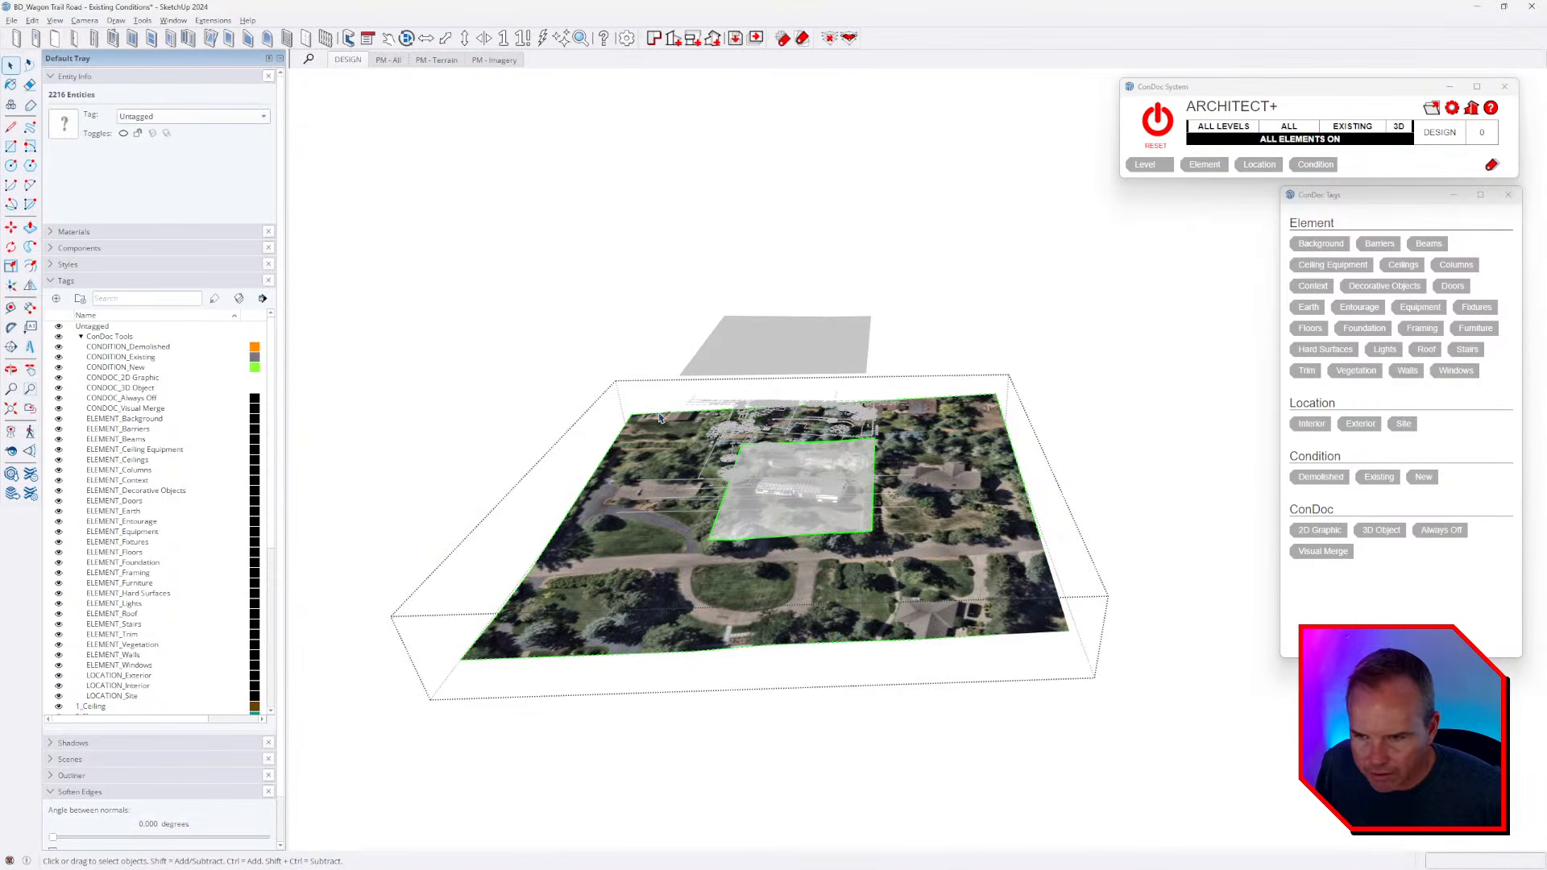
pyautogui.keyDown('ctrl'); pyautogui.keyDown('shift'); pyautogui.moveTo(980, 749); pyautogui.dragTo(976, 758); pyautogui.keyUp('shift'); pyautogui.keyUp('ctrl')
pyautogui.moveTo(1090, 629); pyautogui.dragTo(1101, 649, button='middle')
pyautogui.keyDown('ctrl'); pyautogui.keyDown('shift'); pyautogui.moveTo(1033, 318); pyautogui.dragTo(910, 345); pyautogui.keyUp('shift'); pyautogui.keyUp('ctrl')
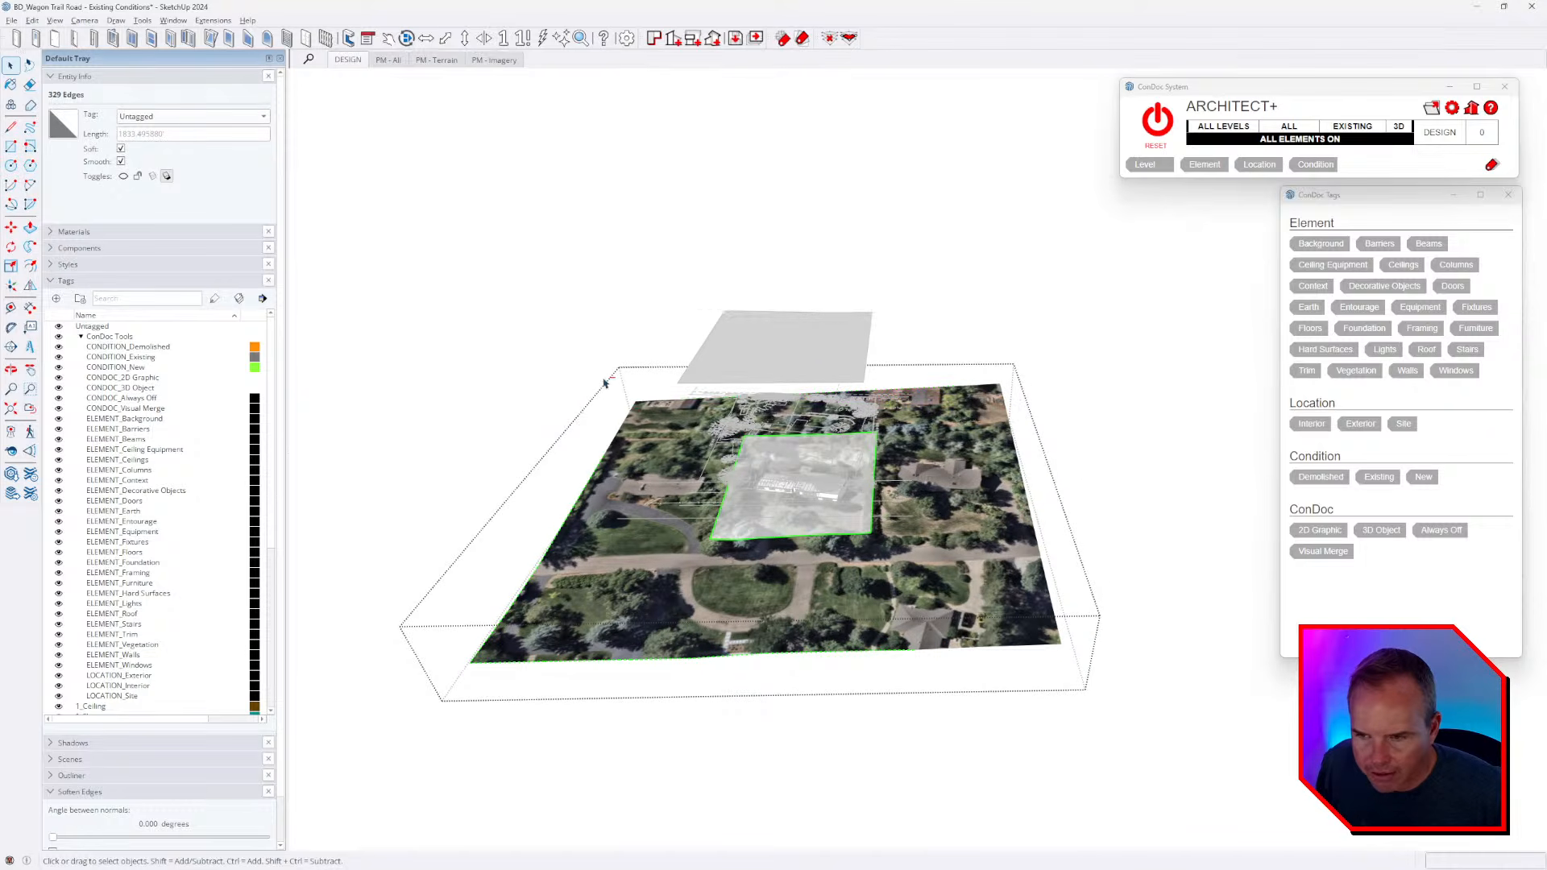
pyautogui.keyDown('ctrl'); pyautogui.keyDown('shift'); pyautogui.moveTo(287, 787); pyautogui.dragTo(327, 707); pyautogui.keyUp('shift'); pyautogui.keyUp('ctrl')
pyautogui.scroll(5, 694, 572)
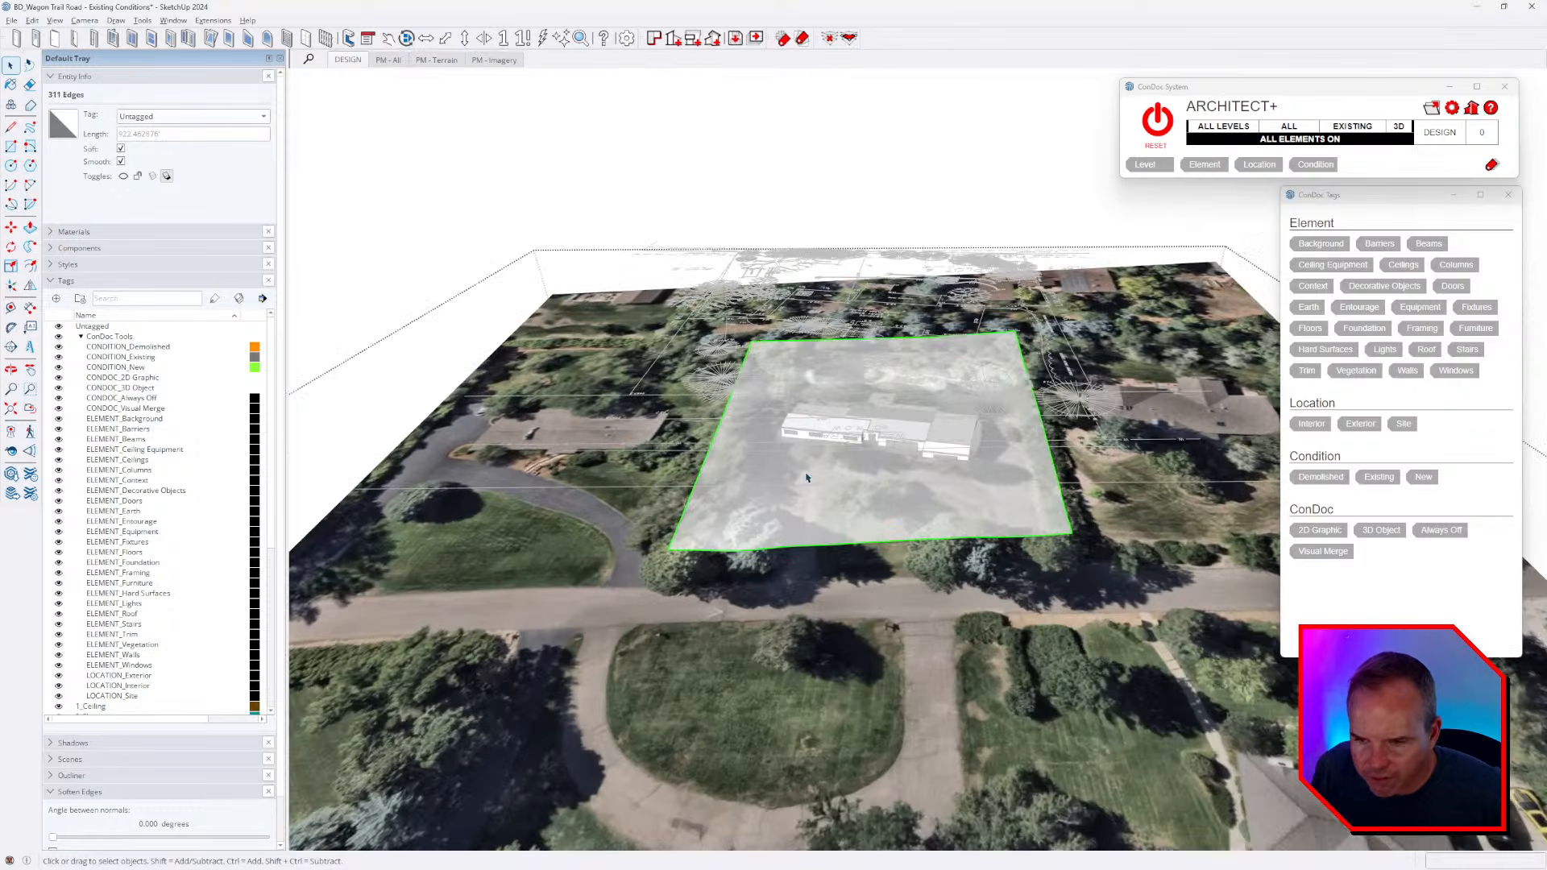
pyautogui.click(171, 117)
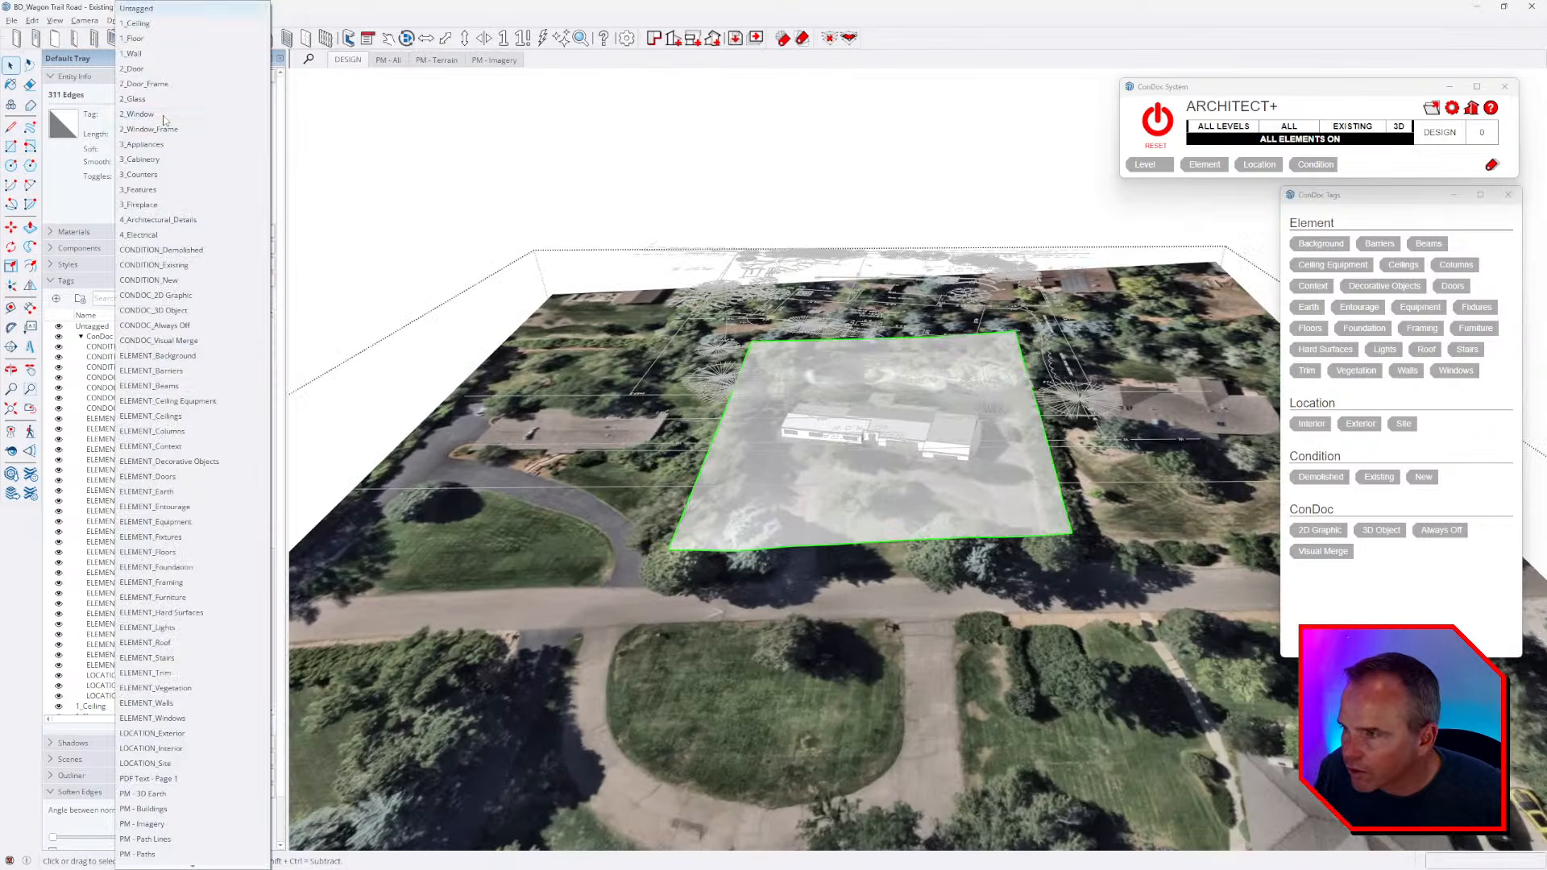
pyautogui.click(186, 326)
pyautogui.moveTo(786, 556); pyautogui.dragTo(922, 476, button='middle')
pyautogui.press('Escape')
# - Examine the seam between the site group and the surrounding terrain around the house
pyautogui.scroll(5, 927, 476)
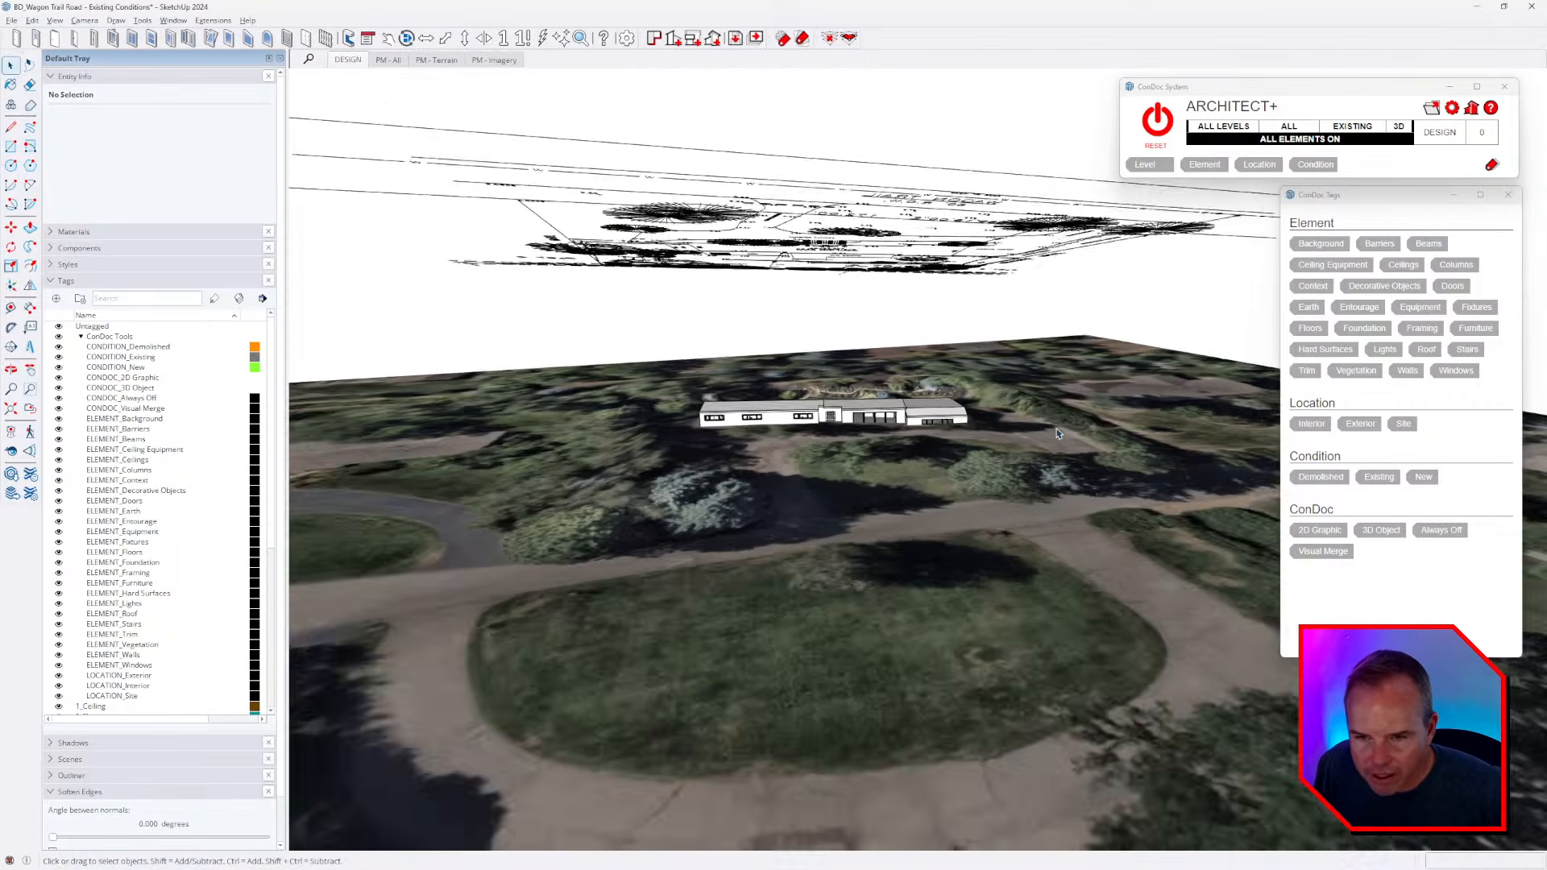
pyautogui.scroll(-3, 634, 499)
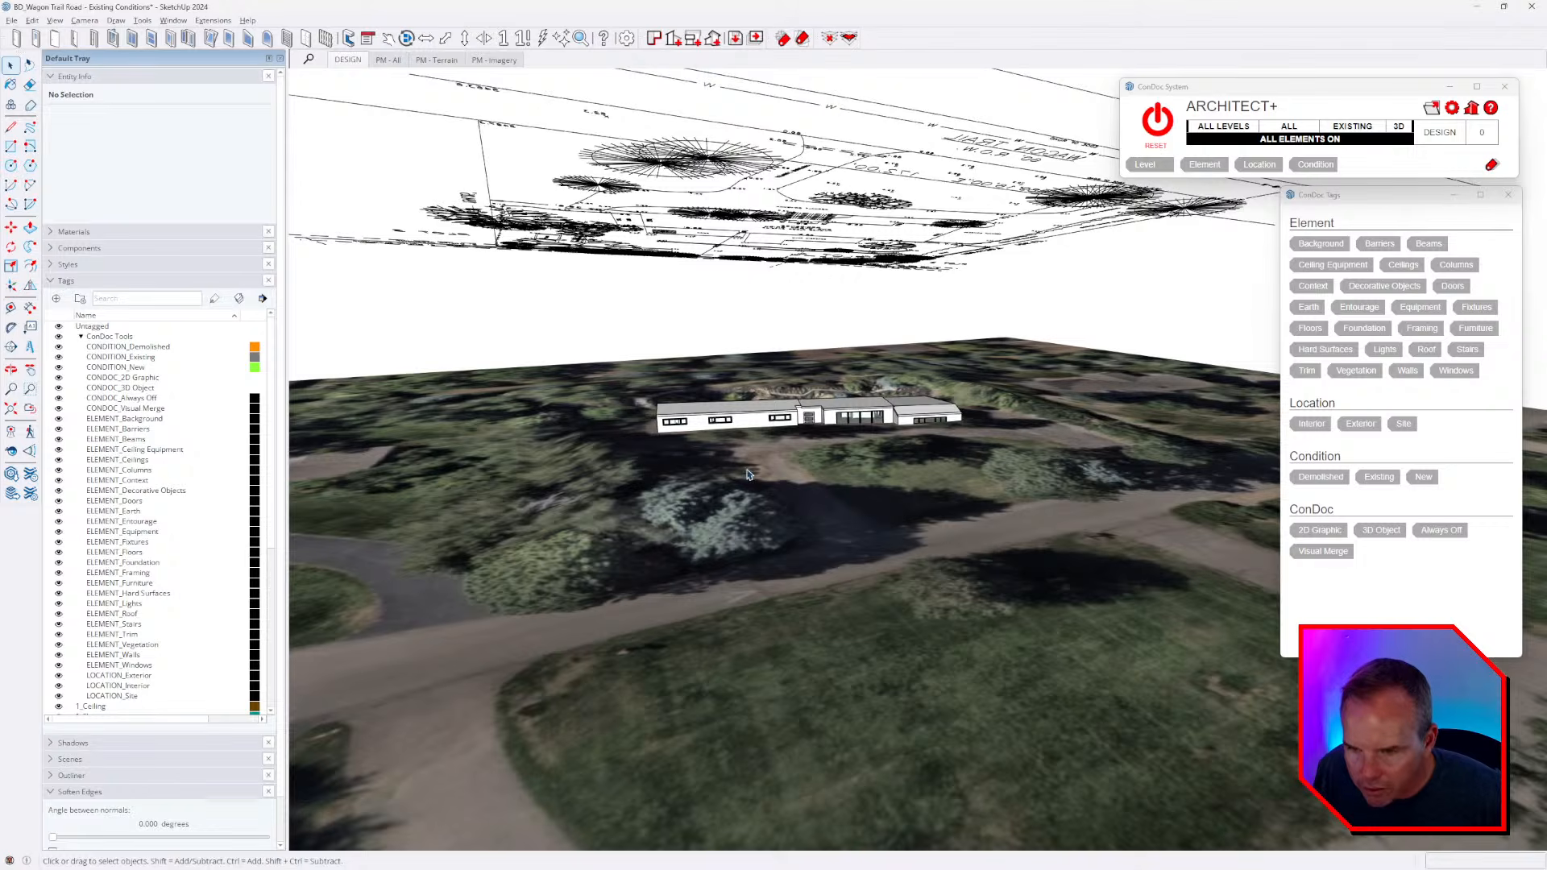
pyautogui.scroll(-3, 757, 471)
pyautogui.click(757, 471)
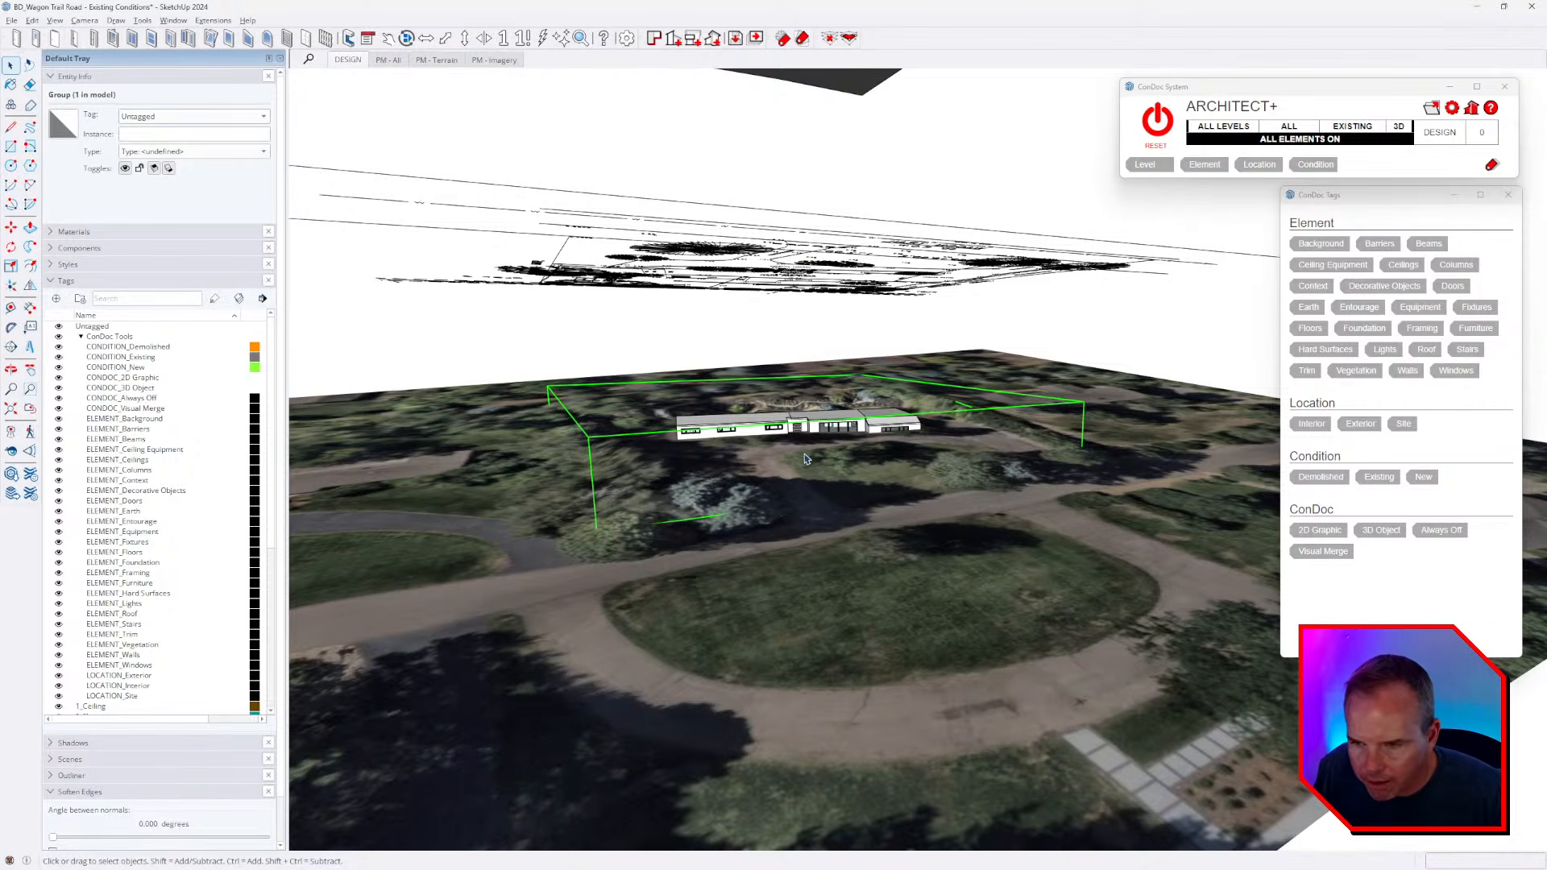
pyautogui.scroll(-3, 809, 458)
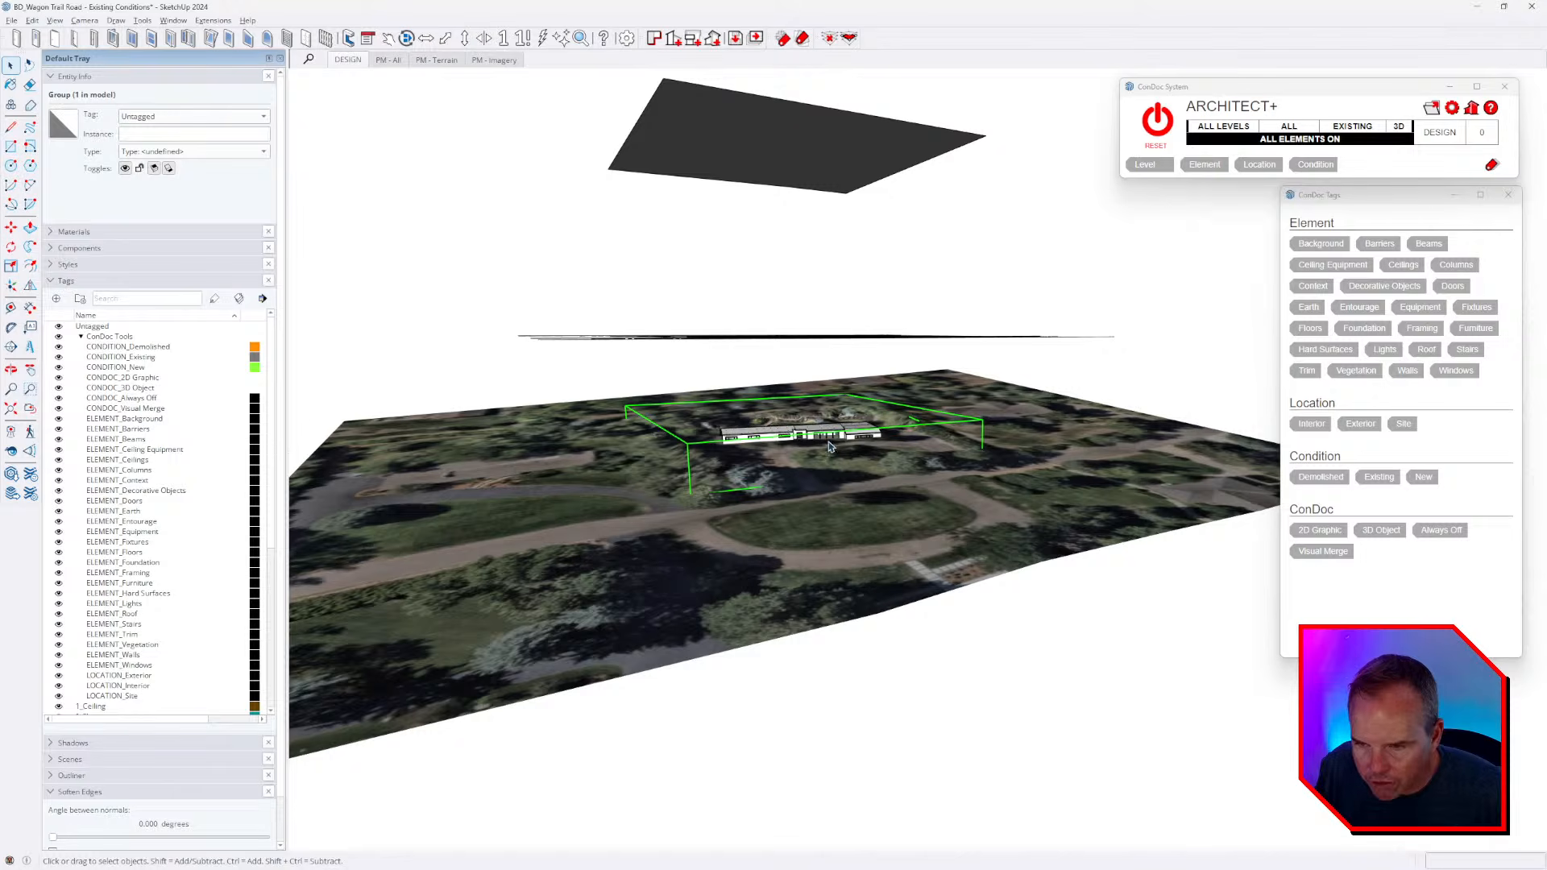
pyautogui.click(920, 570)
pyautogui.moveTo(920, 472); pyautogui.dragTo(821, 532, button='middle')
pyautogui.scroll(-2, 755, 376)
# - Compare the survey linework's alignment with the site group and house in a top-down parallel projection with X-ray on
pyautogui.click(755, 376)
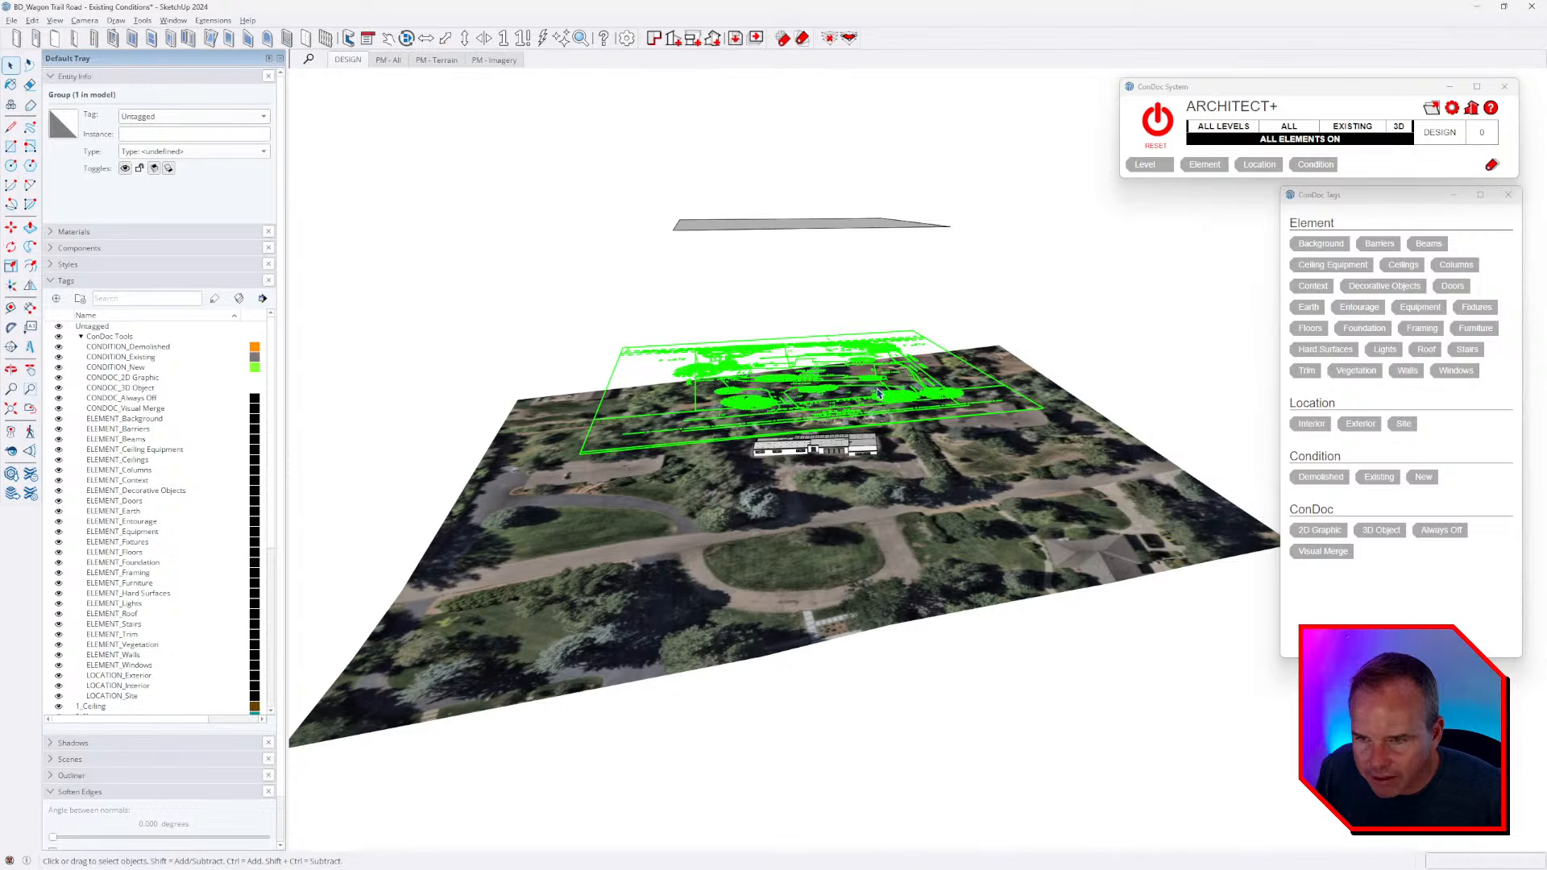
pyautogui.click(84, 20)
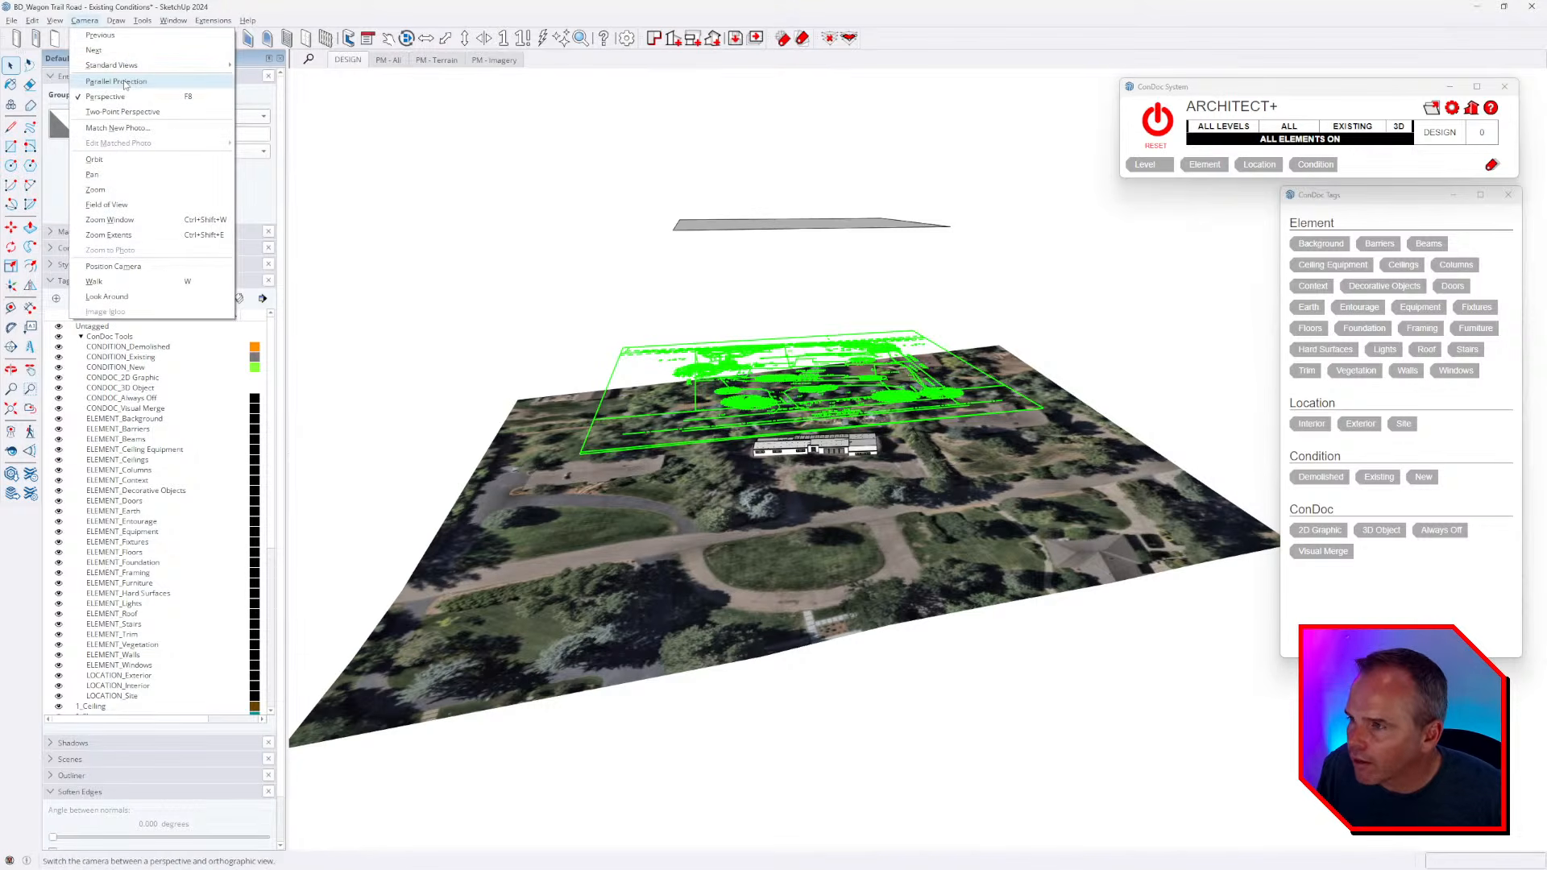
pyautogui.click(123, 82)
pyautogui.hotkey('ctrl', '1')
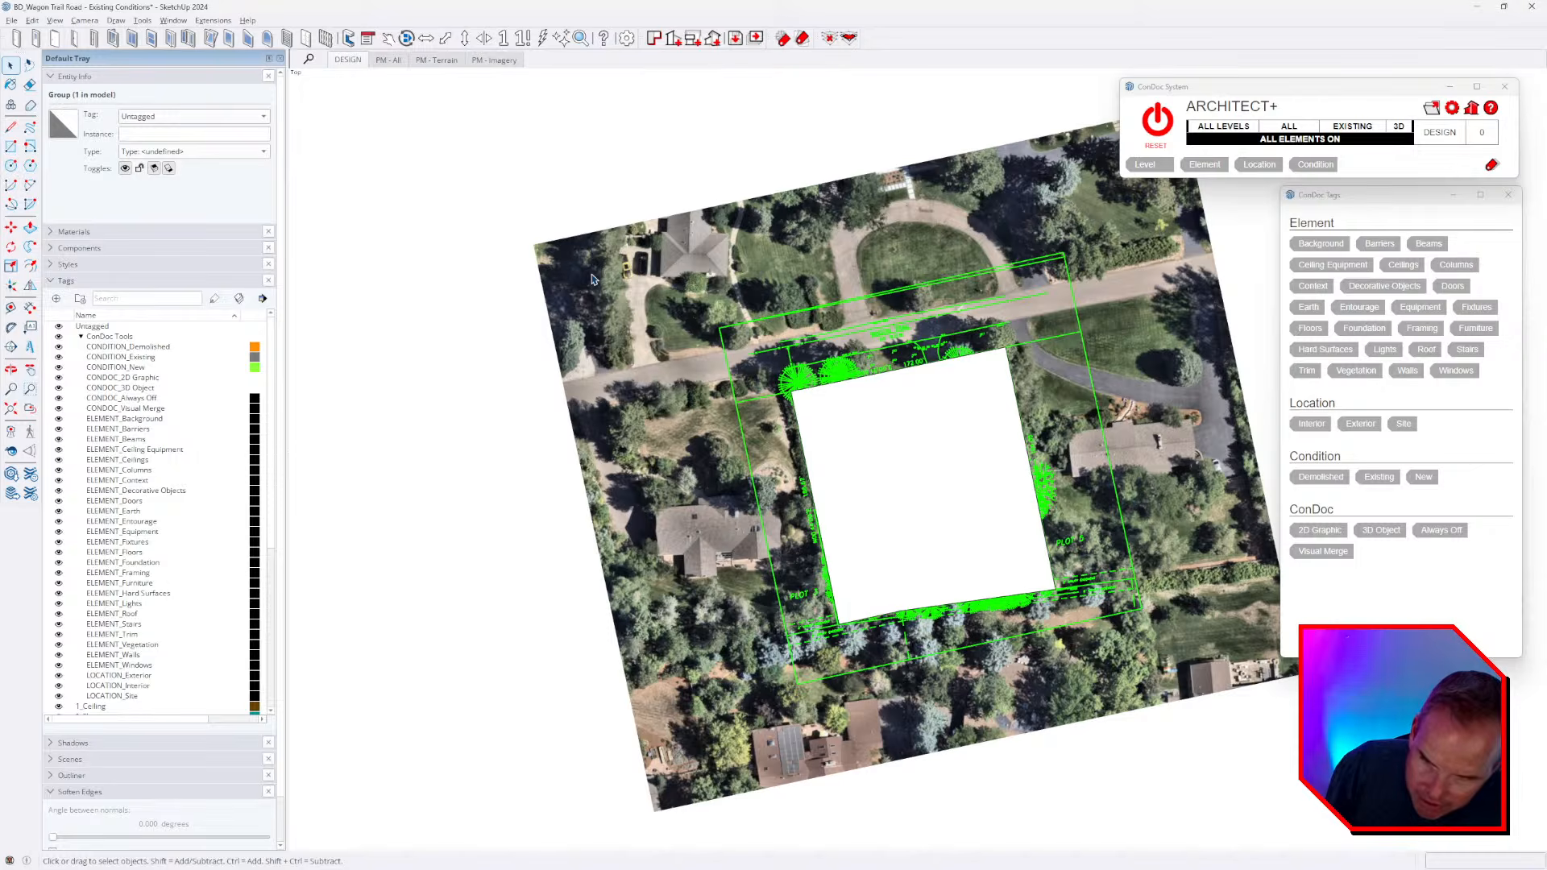
pyautogui.press('x')
pyautogui.scroll(3, 1116, 501)
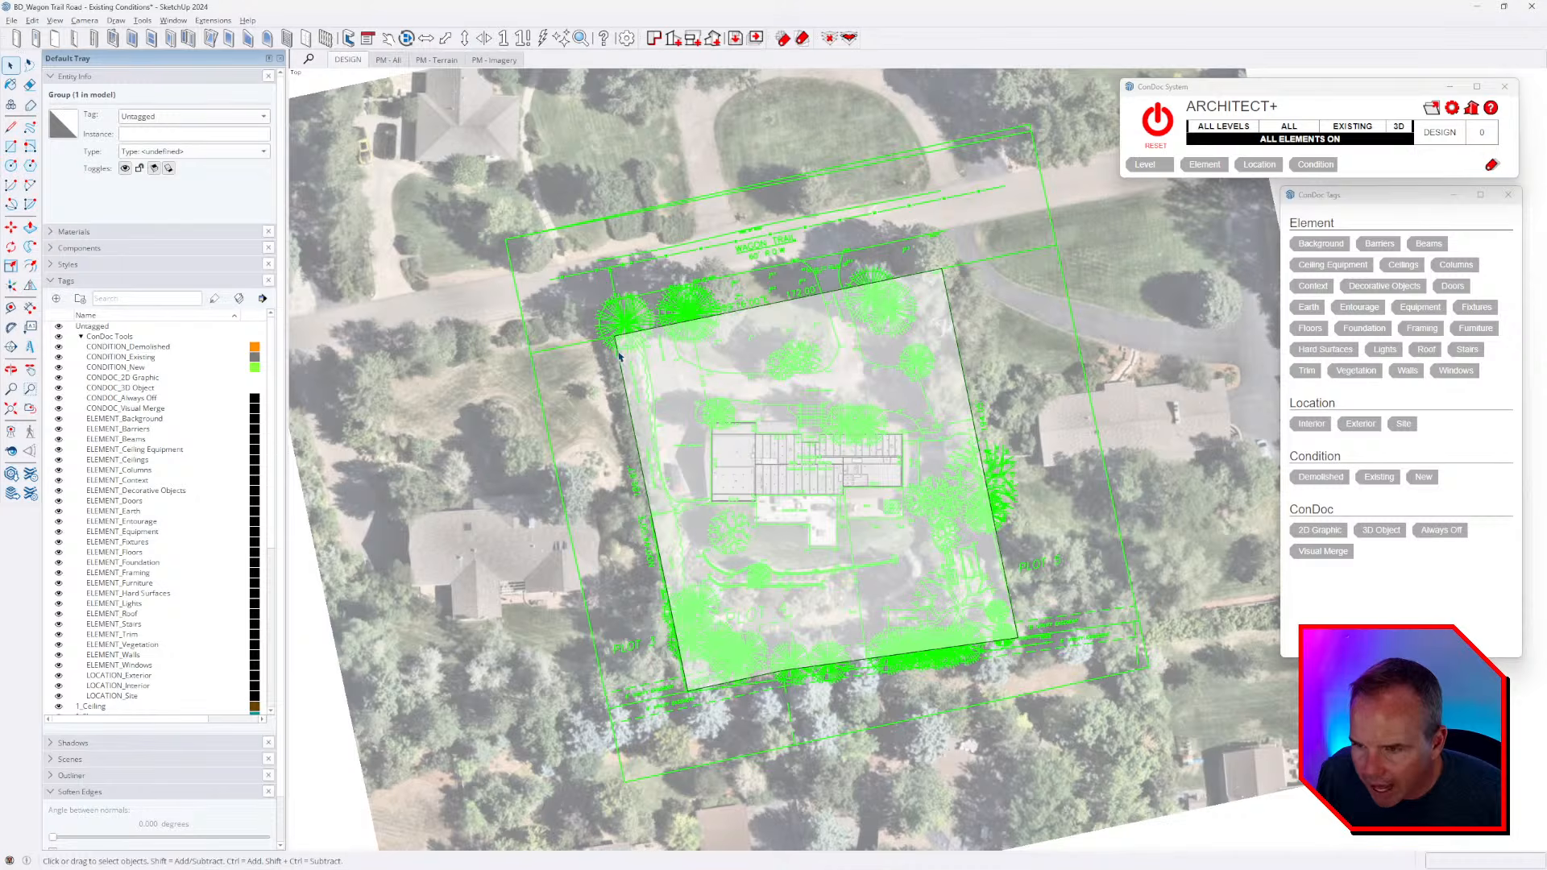
pyautogui.scroll(3, 618, 356)
pyautogui.scroll(-3, 610, 339)
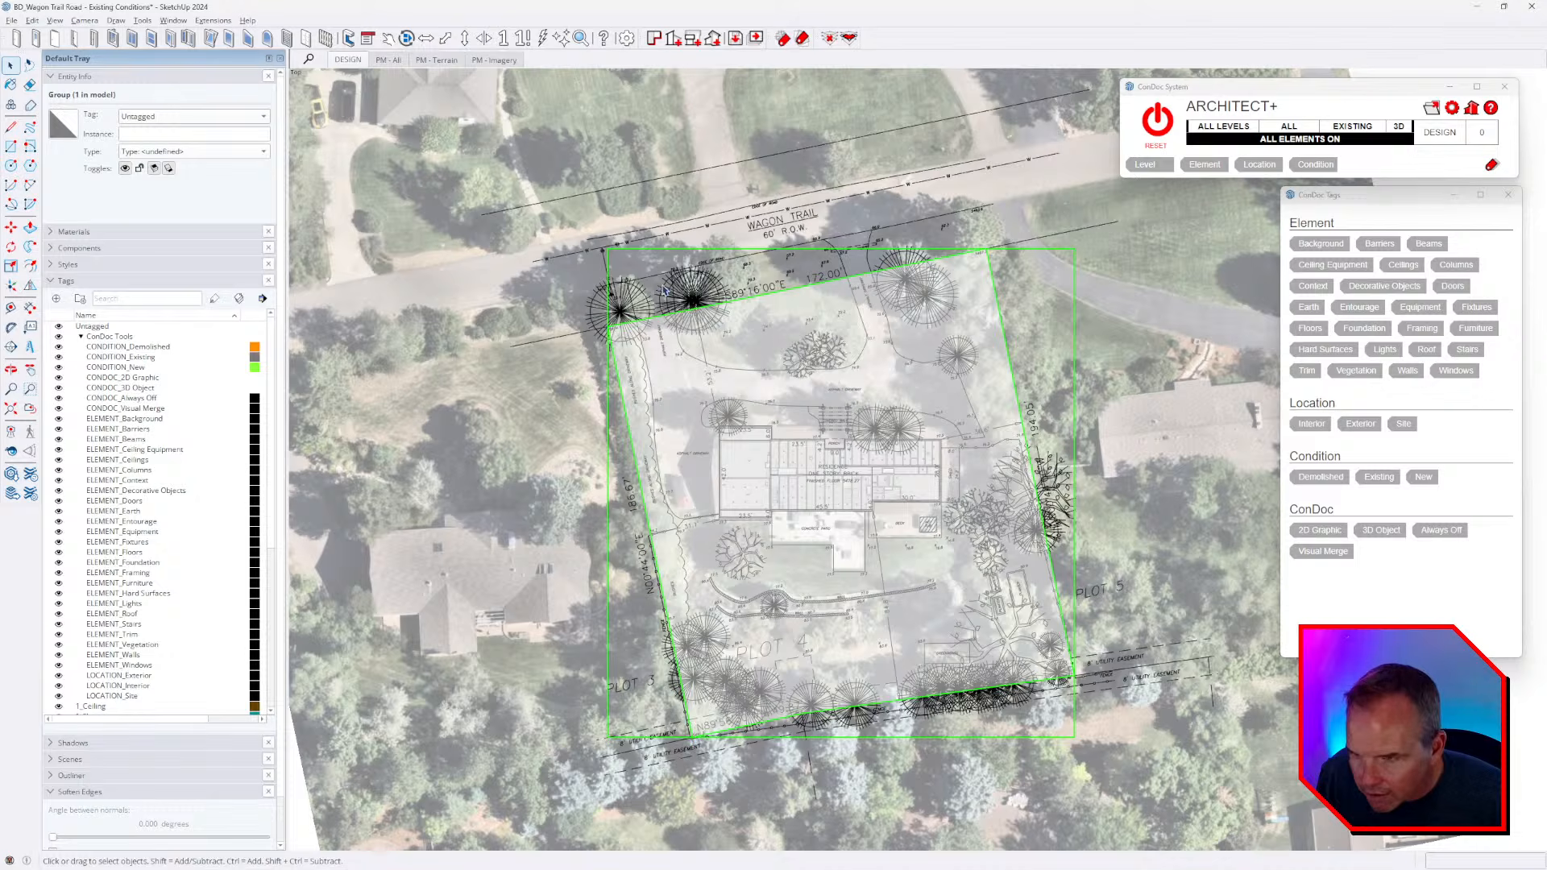
pyautogui.click(637, 284)
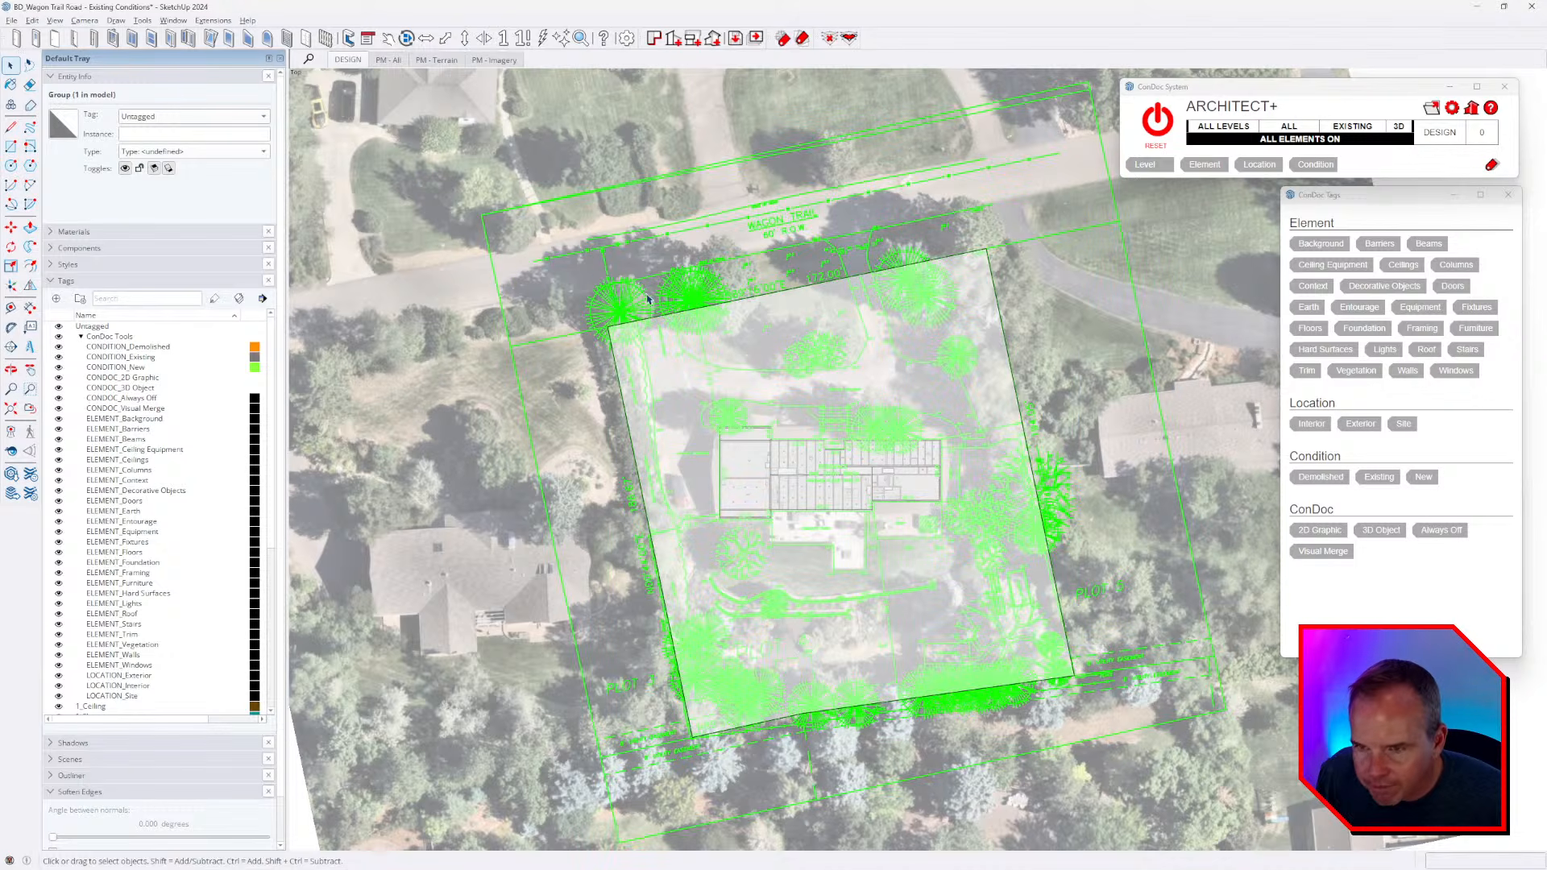
pyautogui.moveTo(829, 359); pyautogui.dragTo(830, 137, button='middle')
pyautogui.moveTo(806, 612); pyautogui.dragTo(1026, 427, button='middle')
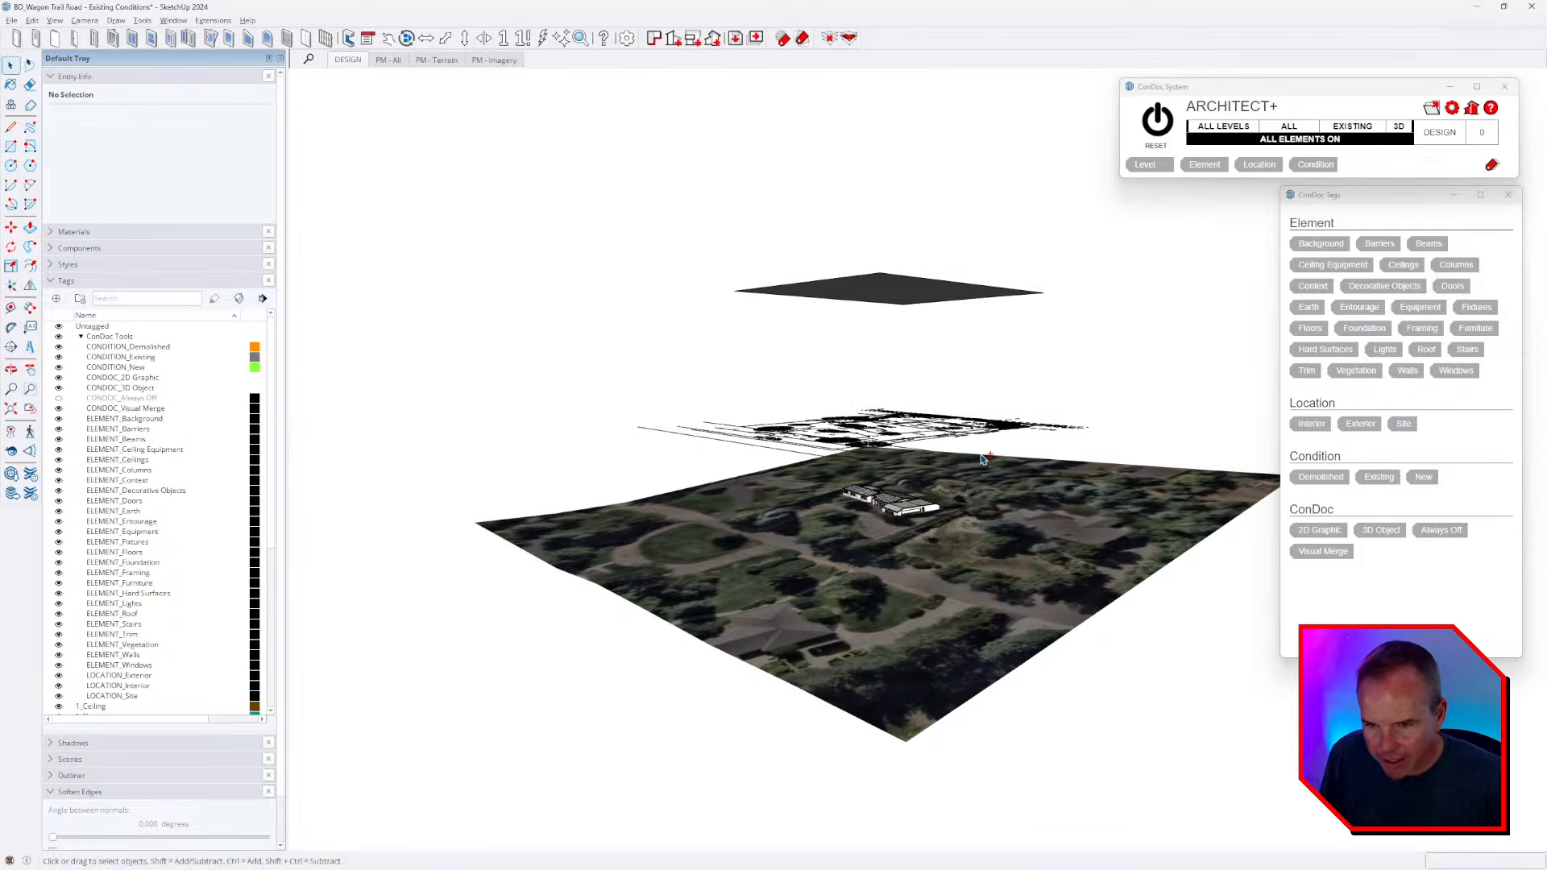
# - Select the whole house and raise it vertically relative to the terrain
pyautogui.scroll(10, 882, 523)
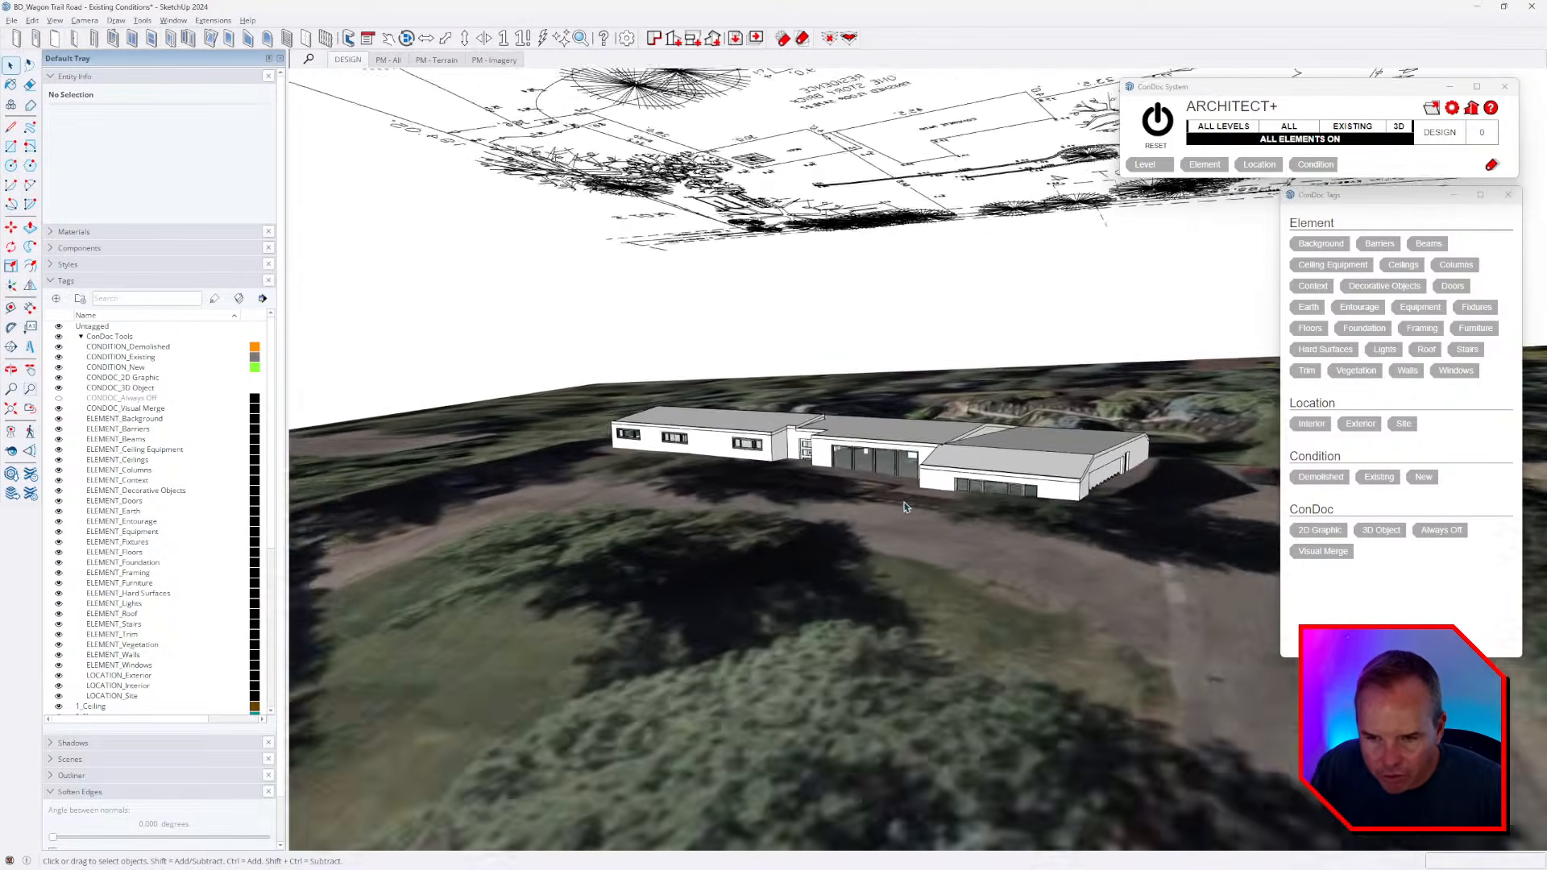
pyautogui.moveTo(904, 506); pyautogui.dragTo(859, 456, button='middle')
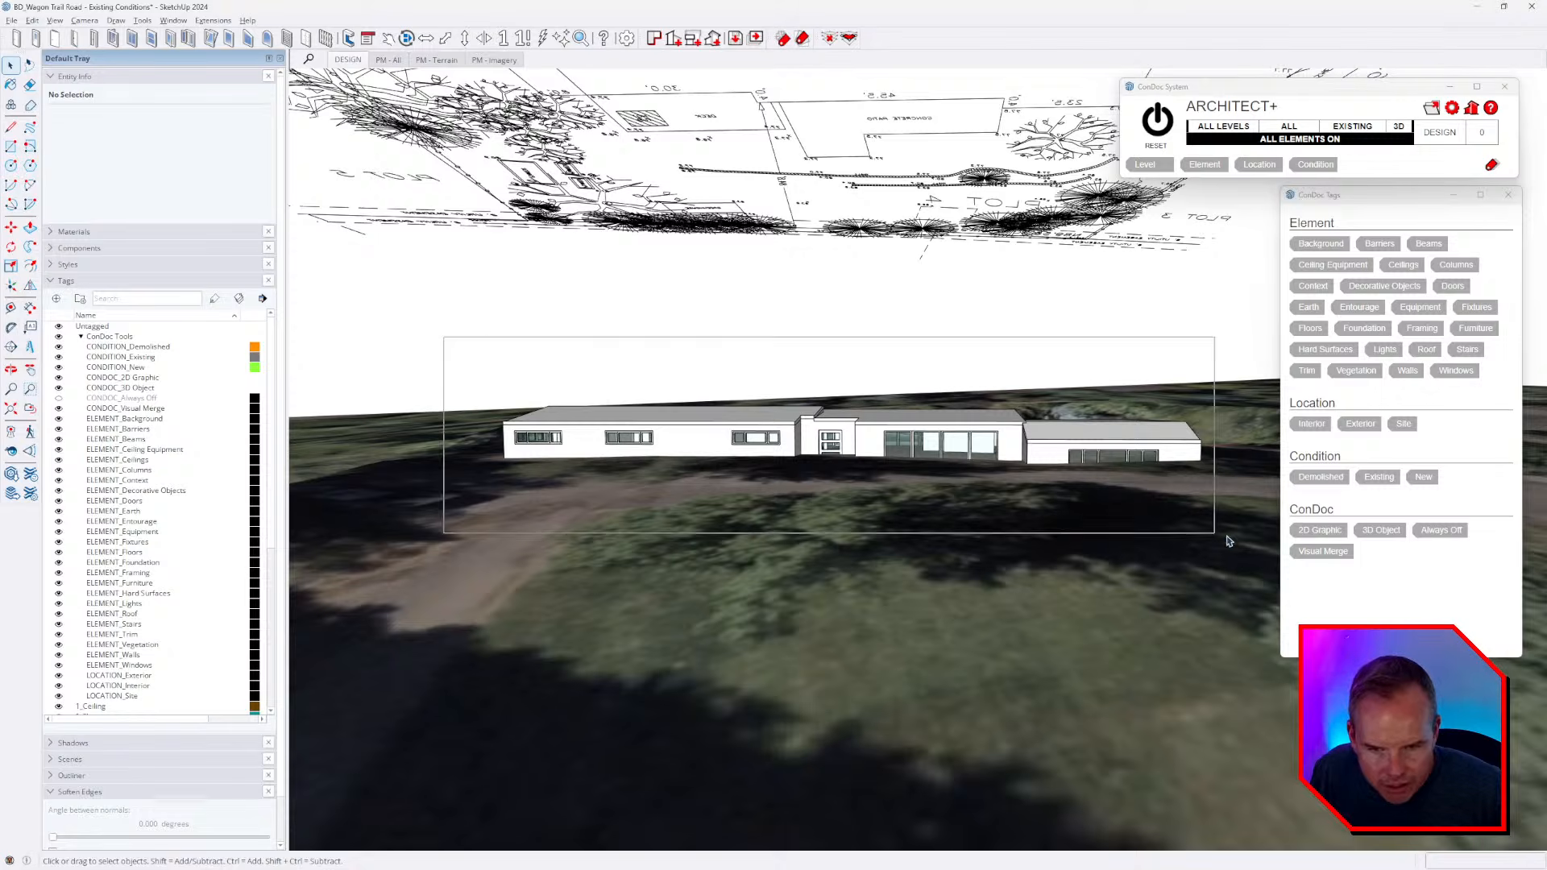
pyautogui.moveTo(1222, 540); pyautogui.dragTo(1222, 540)
pyautogui.moveTo(1222, 541); pyautogui.dragTo(979, 507, button='middle')
pyautogui.scroll(5, 979, 485)
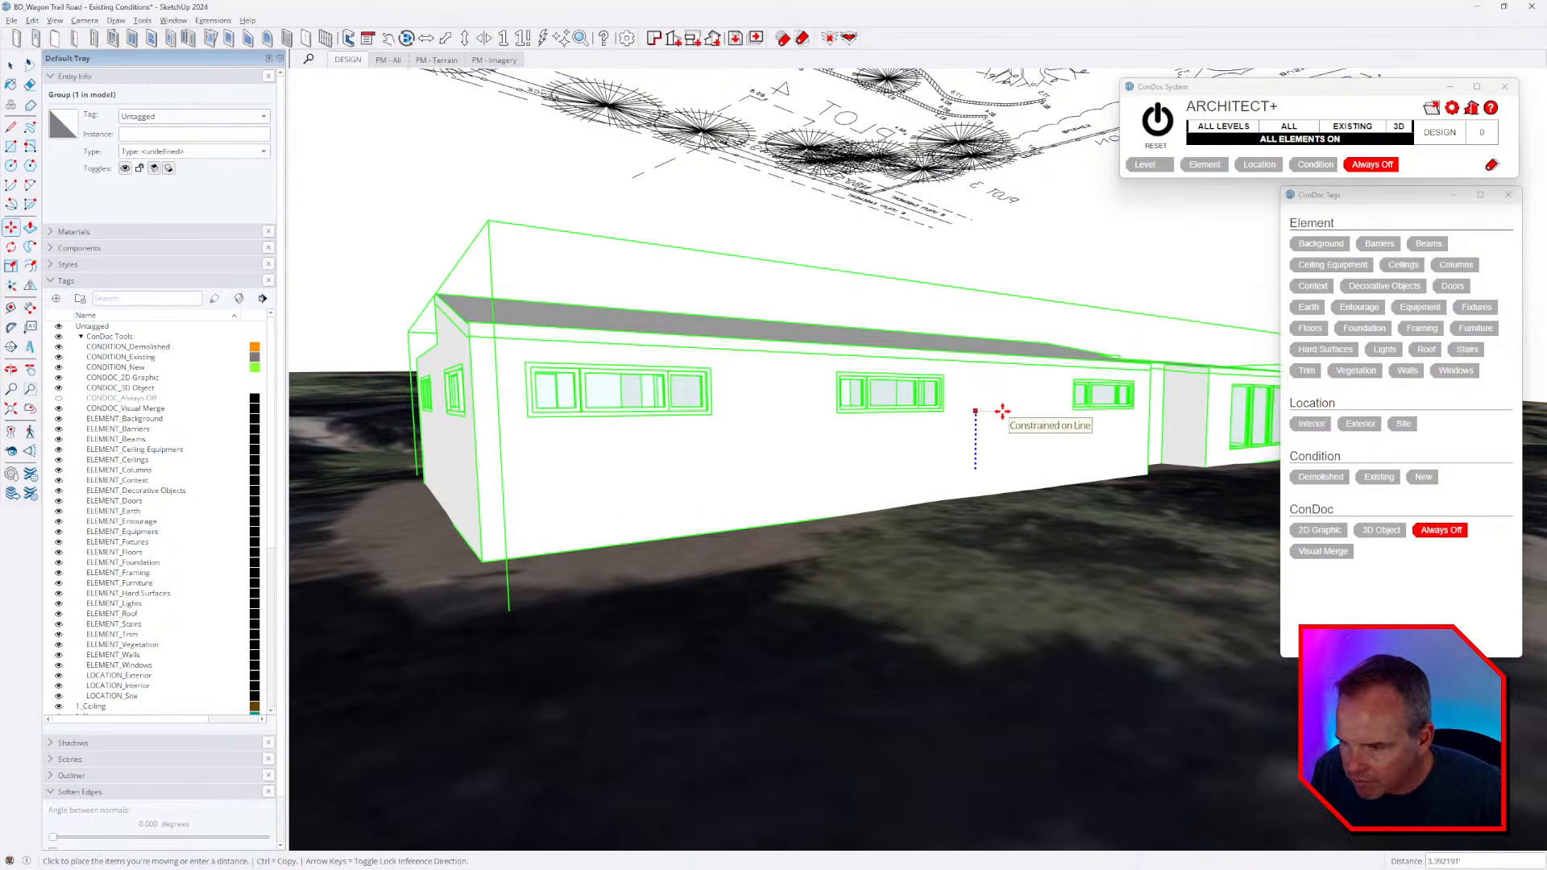
pyautogui.click(1002, 410)
pyautogui.moveTo(999, 413); pyautogui.dragTo(753, 491, button='middle')
pyautogui.scroll(-4, 737, 435)
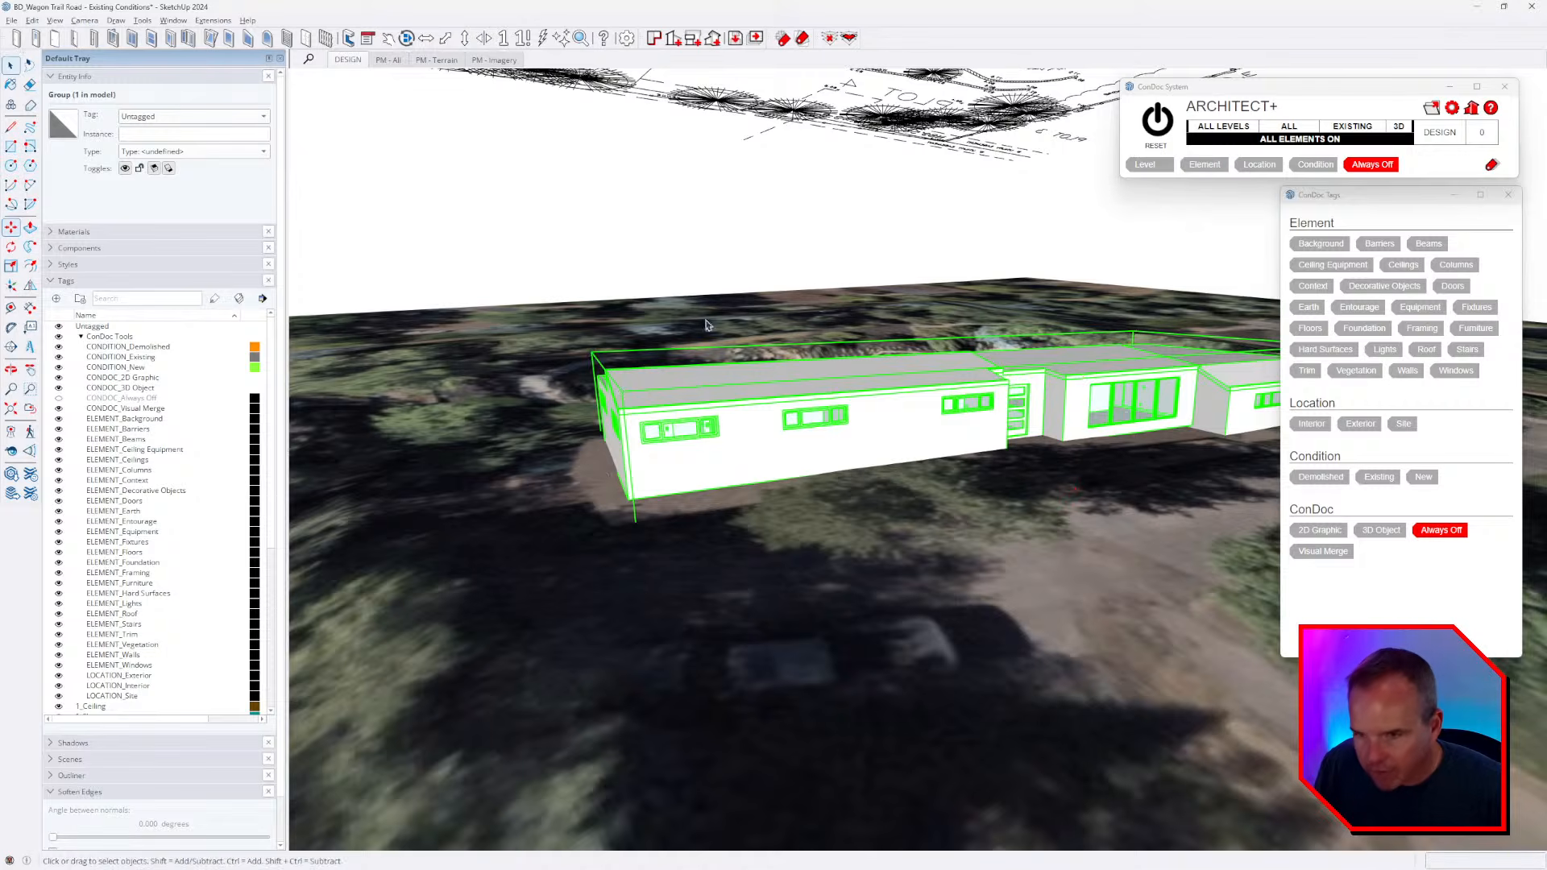
# - Assign the survey linework group and the flat plane above it to the ConDoc Always Off tag
pyautogui.click(627, 284)
pyautogui.scroll(-5, 627, 283)
pyautogui.moveTo(1039, 372); pyautogui.dragTo(654, 391, button='middle')
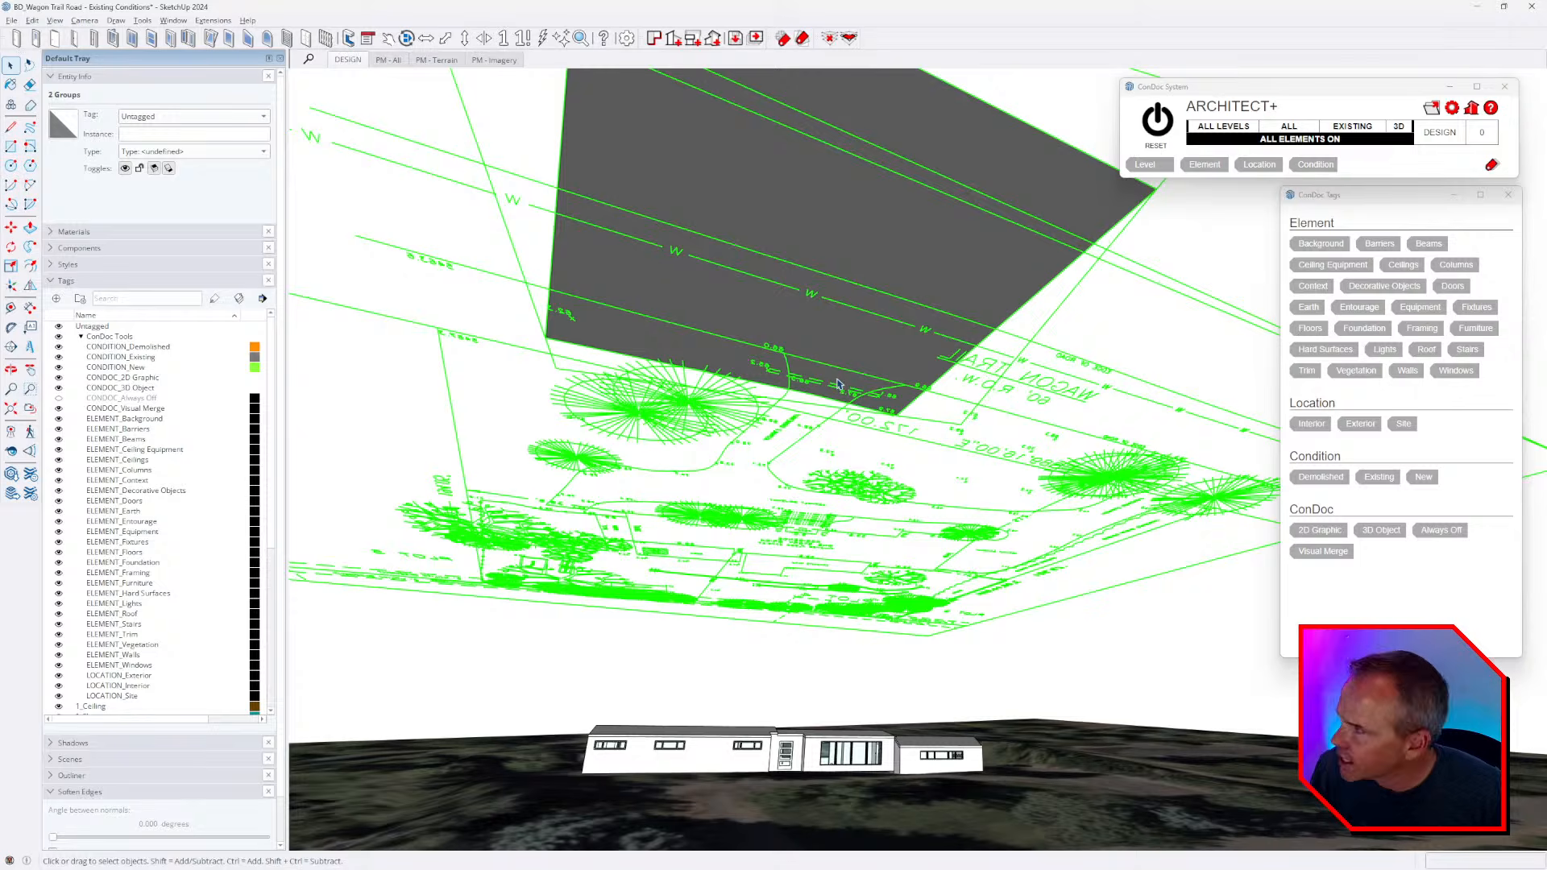
pyautogui.click(1442, 530)
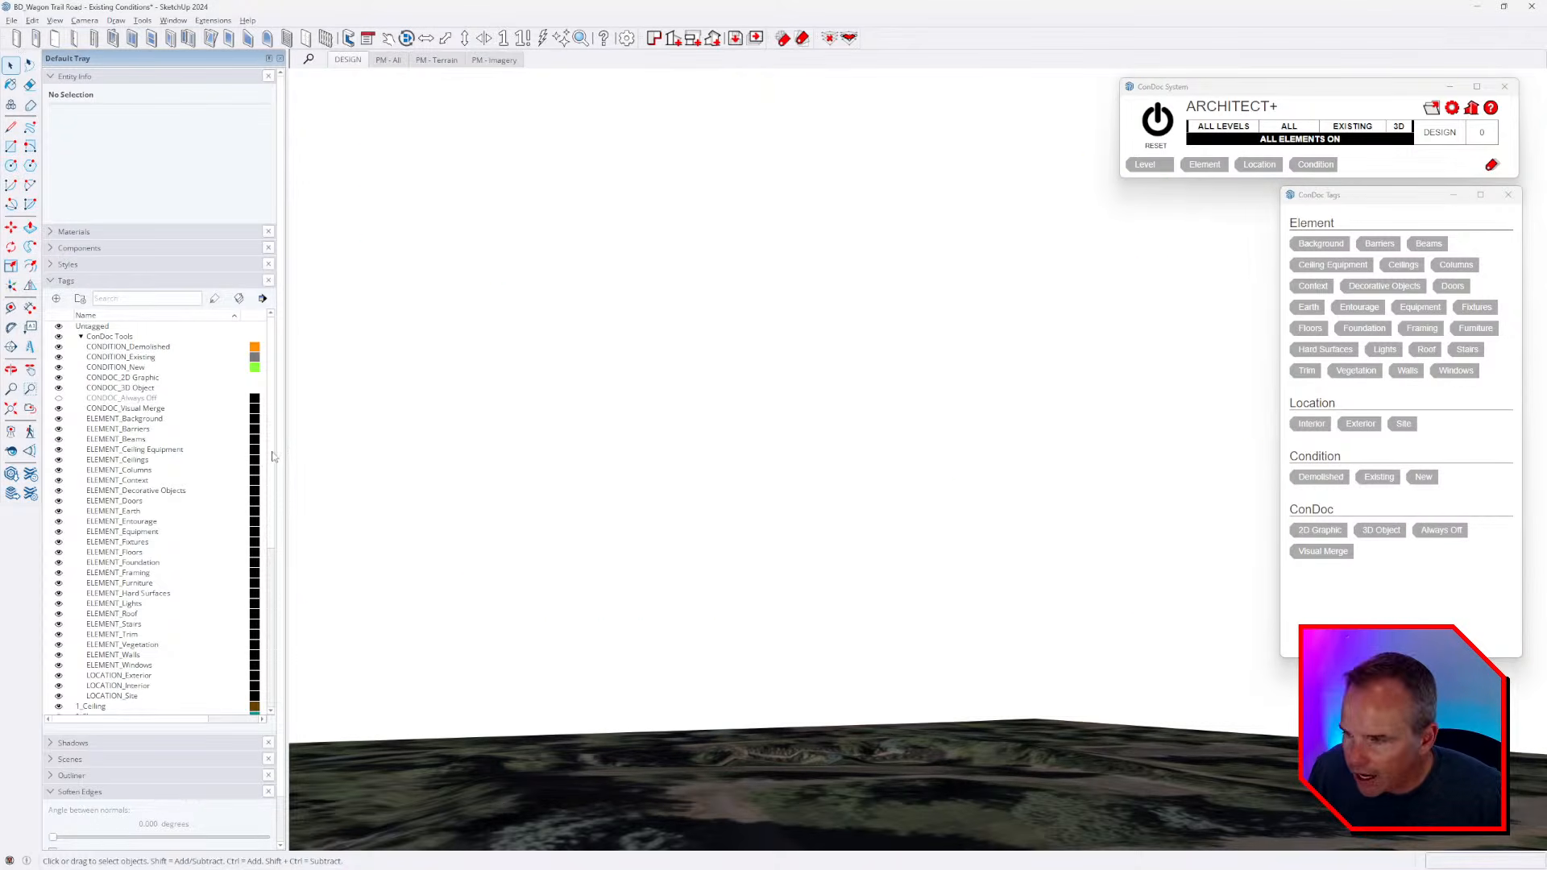
# - Make the CONDOC_Always Off tag visible, remove that tag from the house group and reset the ConDoc visibility
pyautogui.click(58, 399)
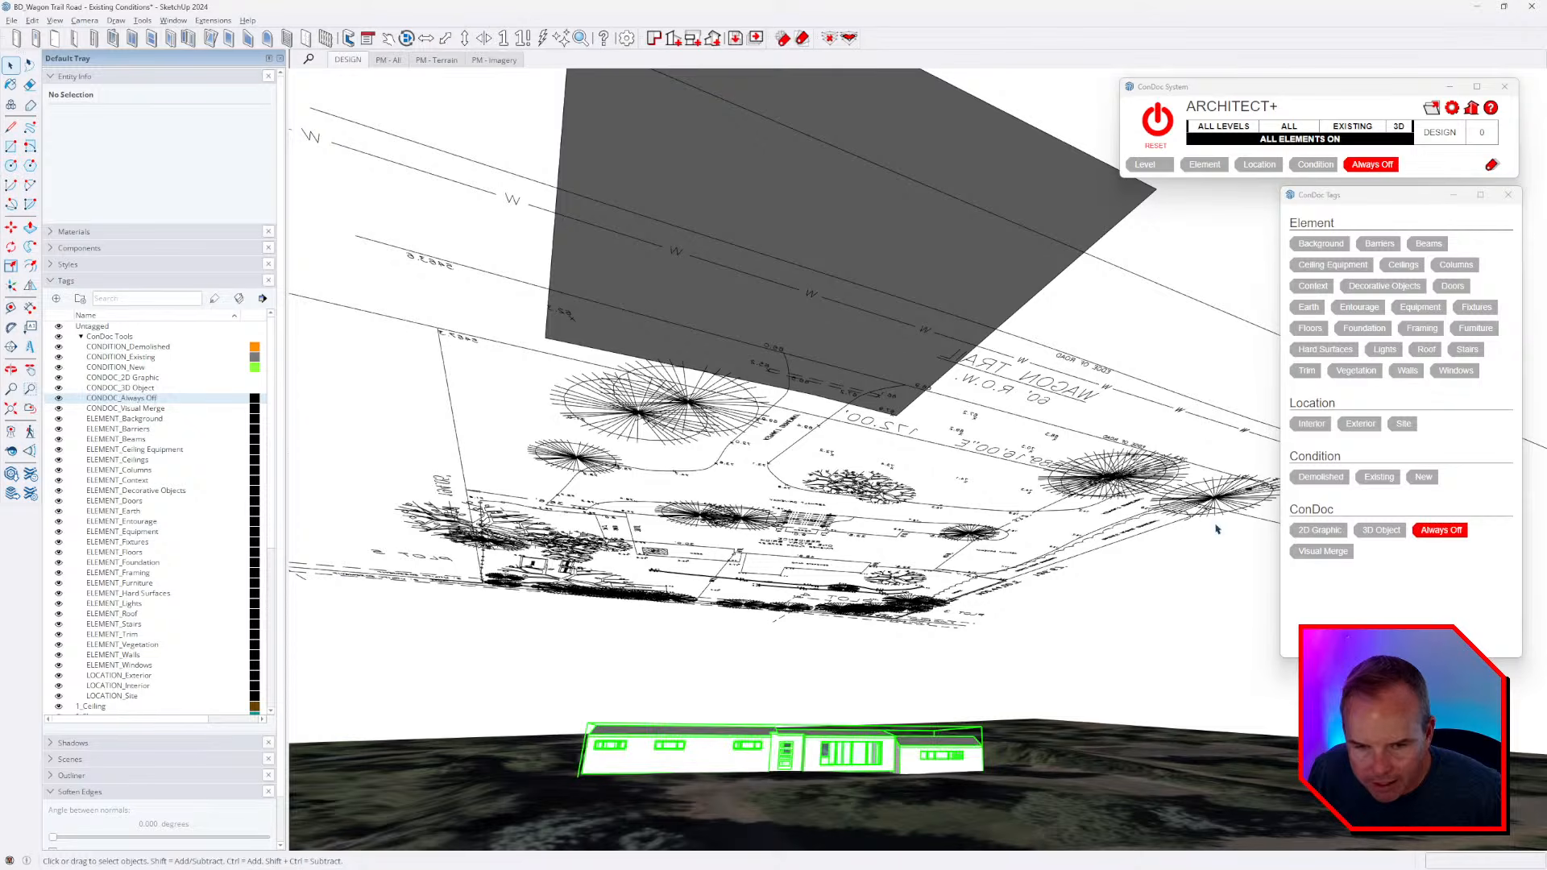
pyautogui.click(1441, 531)
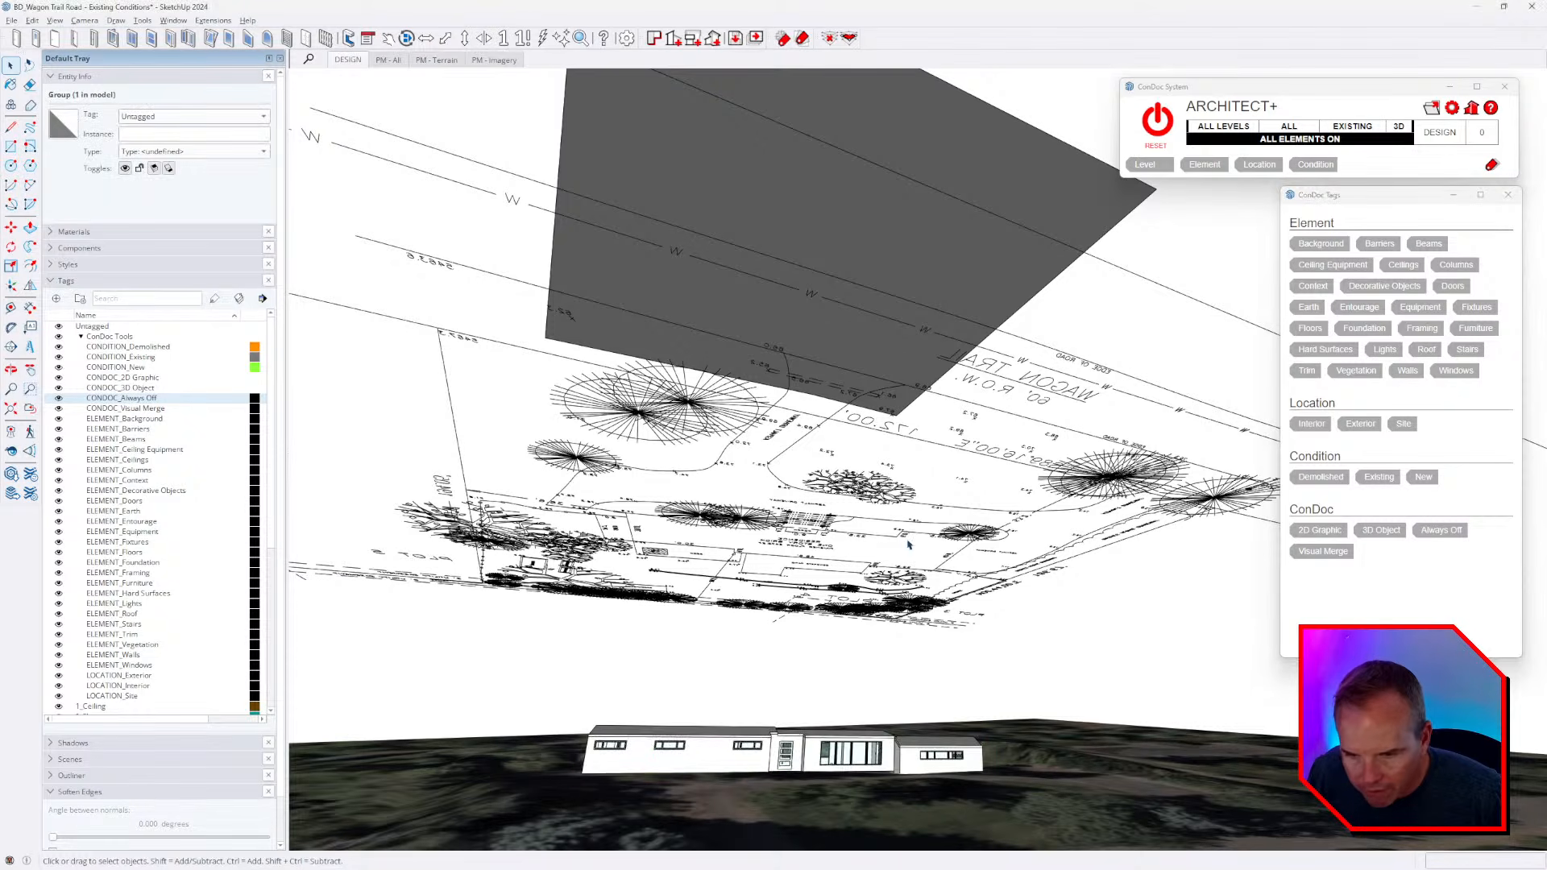
pyautogui.click(1159, 120)
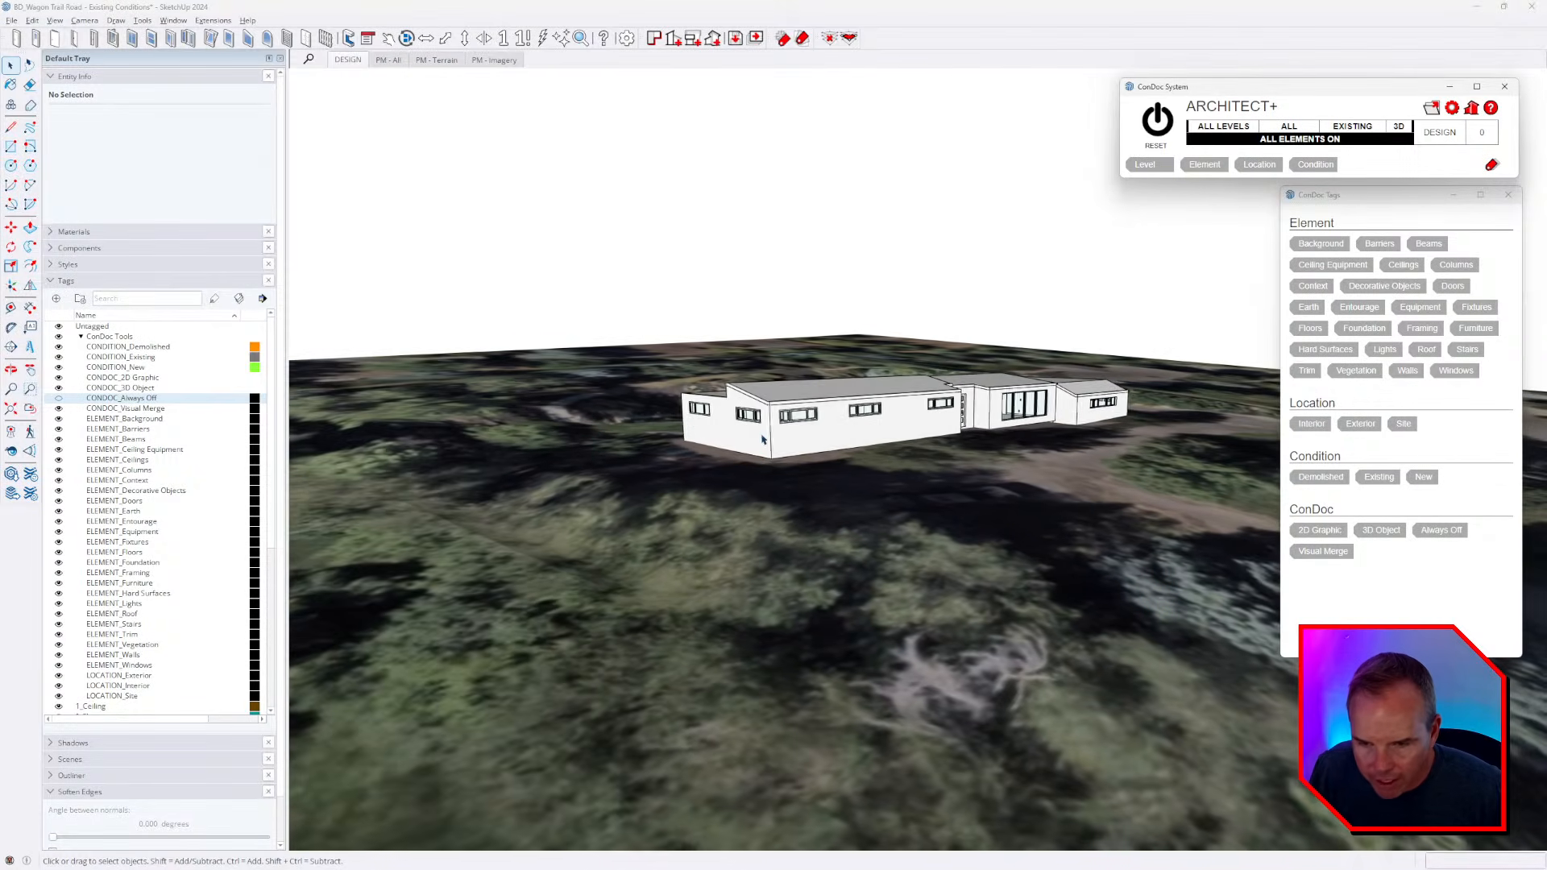
pyautogui.moveTo(761, 438); pyautogui.dragTo(645, 478, button='middle')
pyautogui.scroll(-4, 771, 489)
pyautogui.scroll(-4, 725, 483)
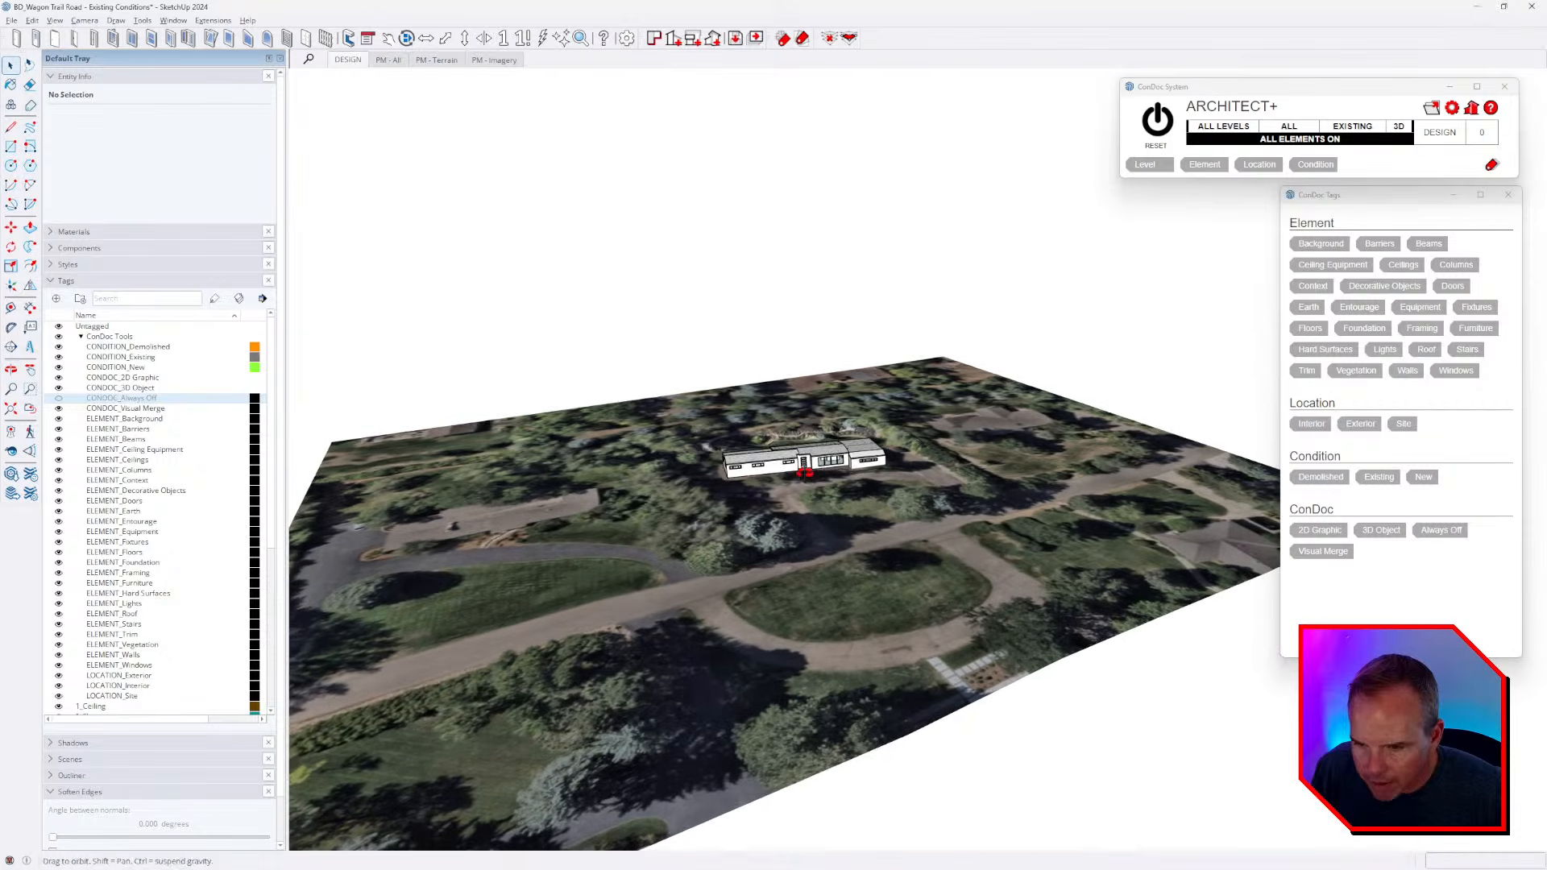